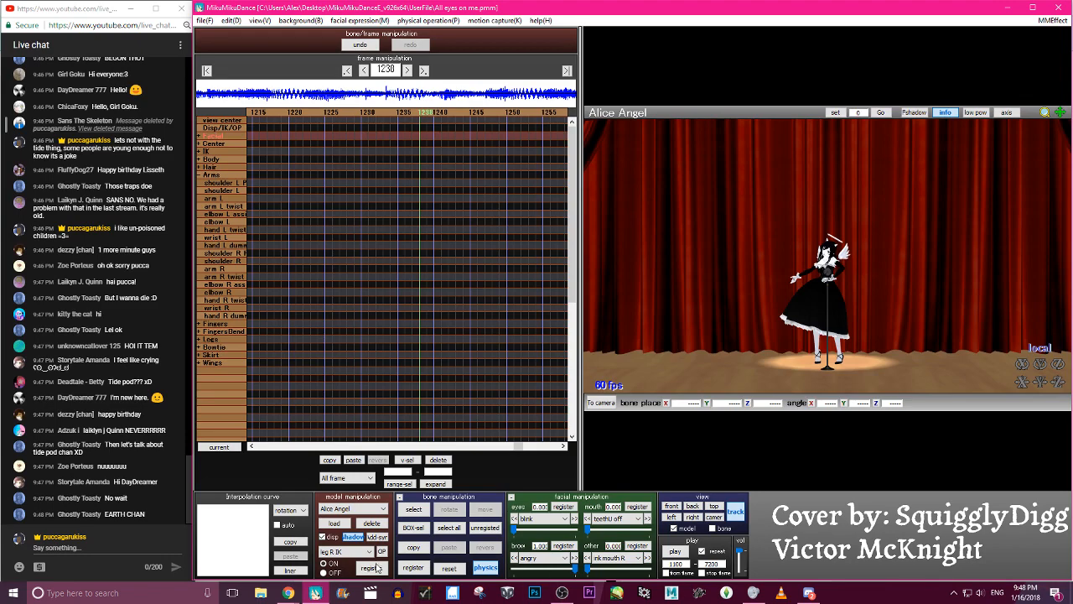
- Switch to Chrome, open the tab with the music medley video, and return to MikuMikuDance
mouse_move(288, 592)
click(270, 575)
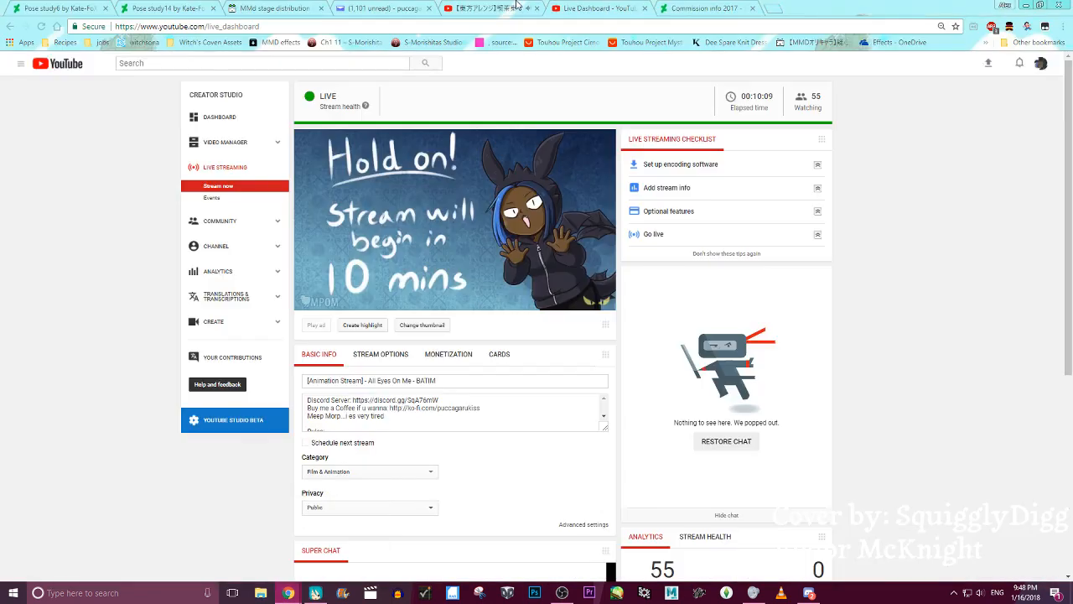
click(513, 7)
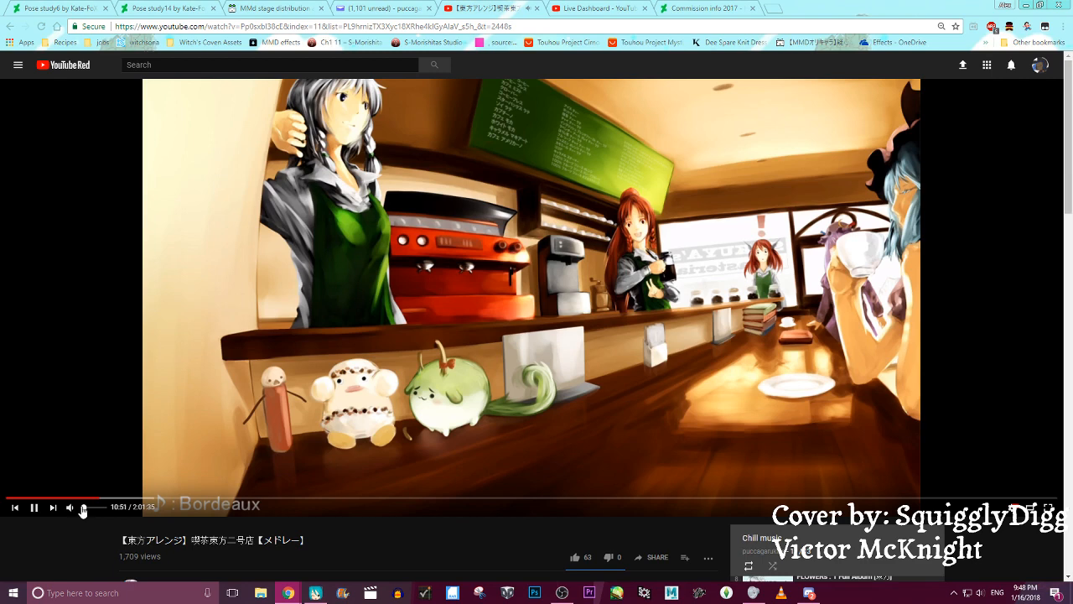
click(288, 593)
click(345, 556)
click(316, 593)
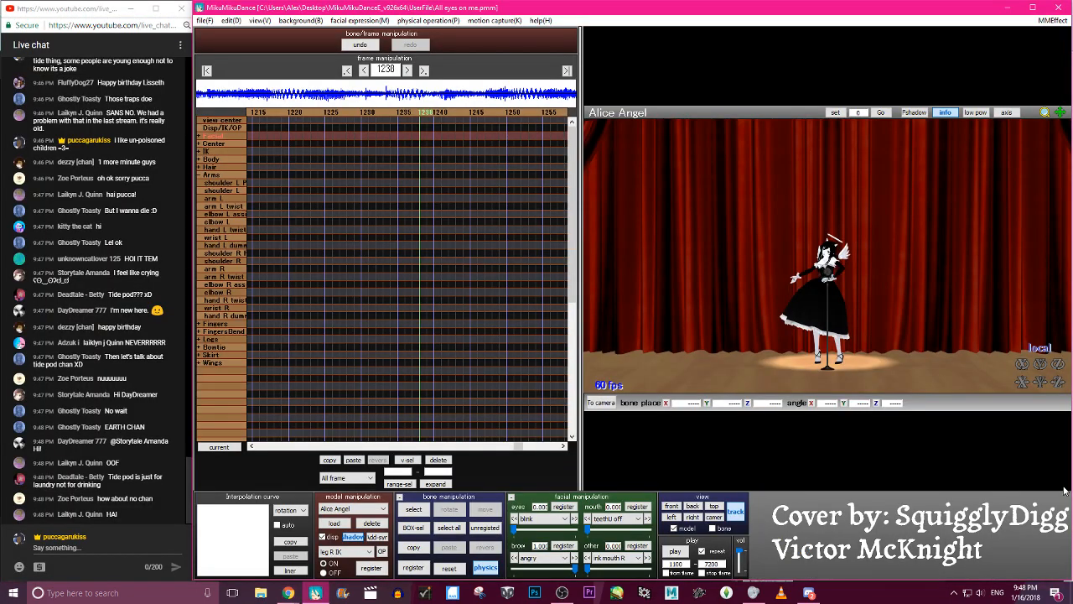
- Adjust the YouTube application's volume in the Windows Volume Mixer and close the mixer
right_click(980, 592)
click(989, 553)
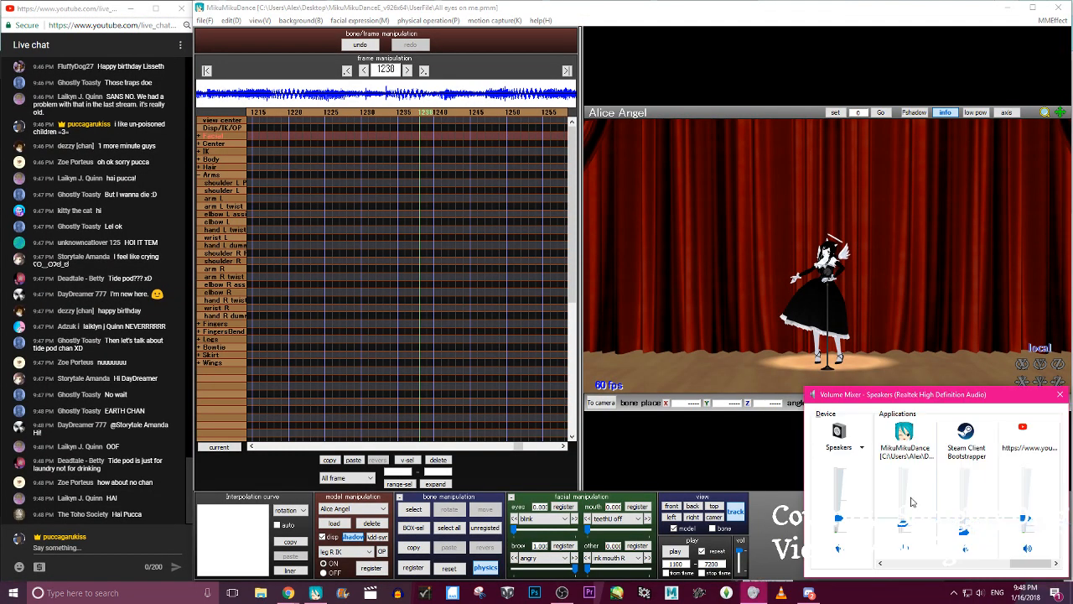
drag(1000, 562, 1032, 524)
click(788, 505)
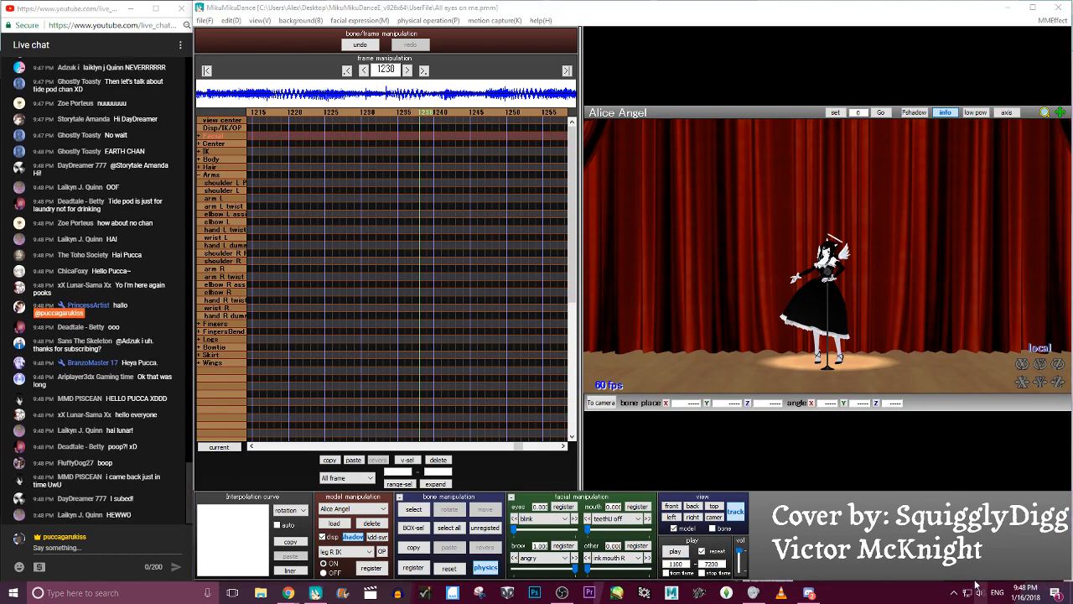
click(771, 568)
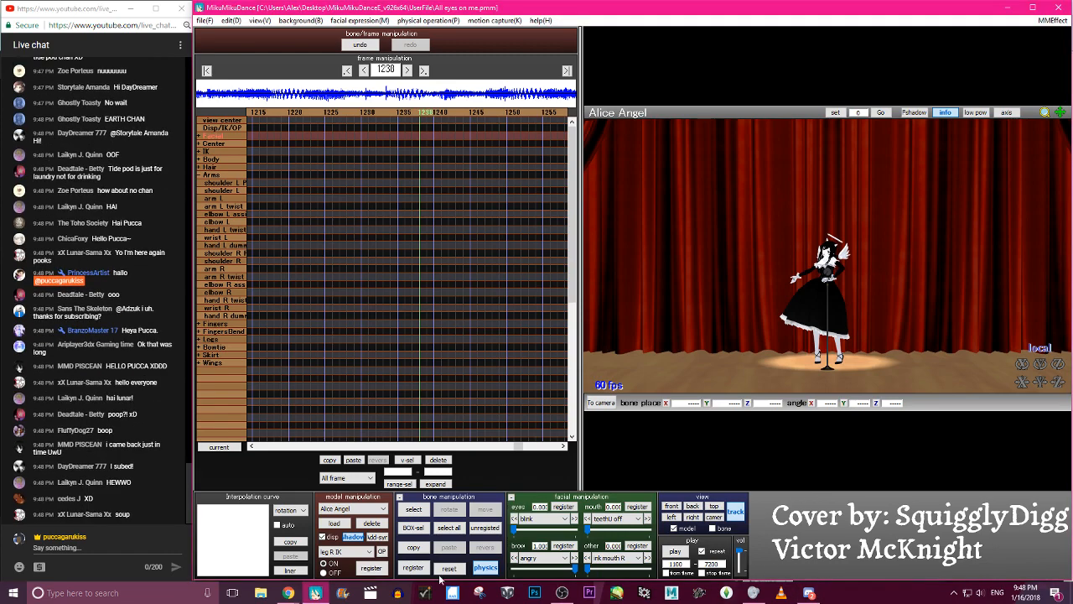
- In OBS, show the "Stream will be back in a sec!" image source, hide it again, and return to MikuMikuDance
click(561, 593)
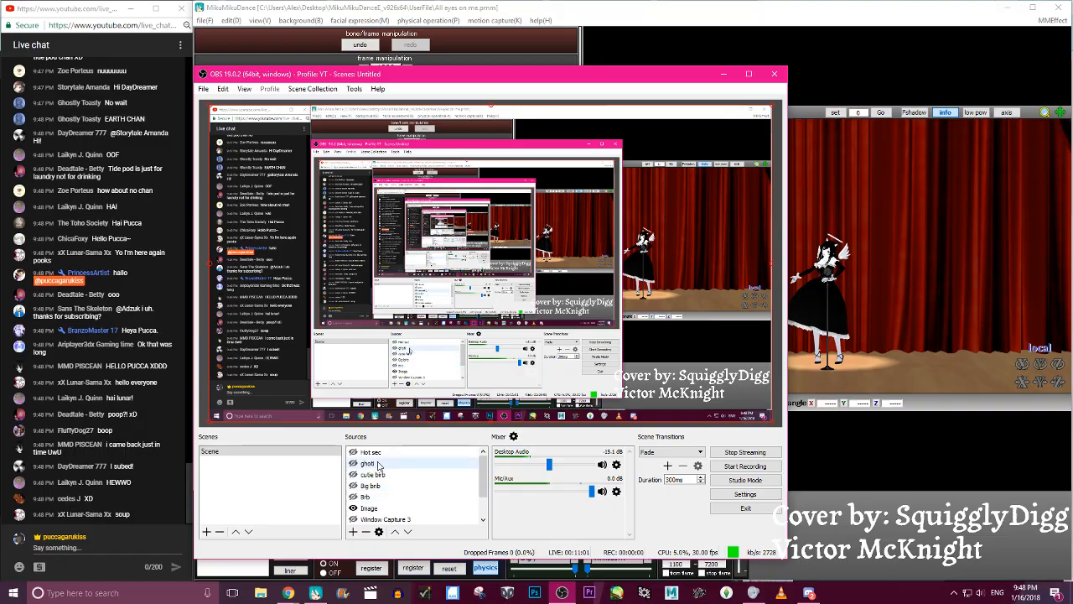
click(354, 452)
click(354, 452)
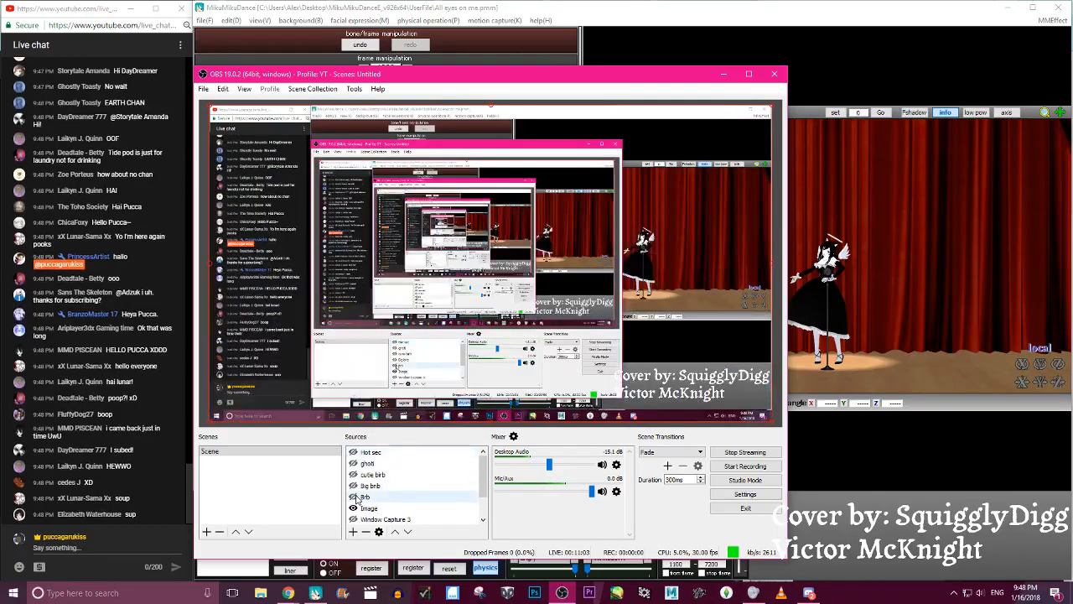
click(354, 452)
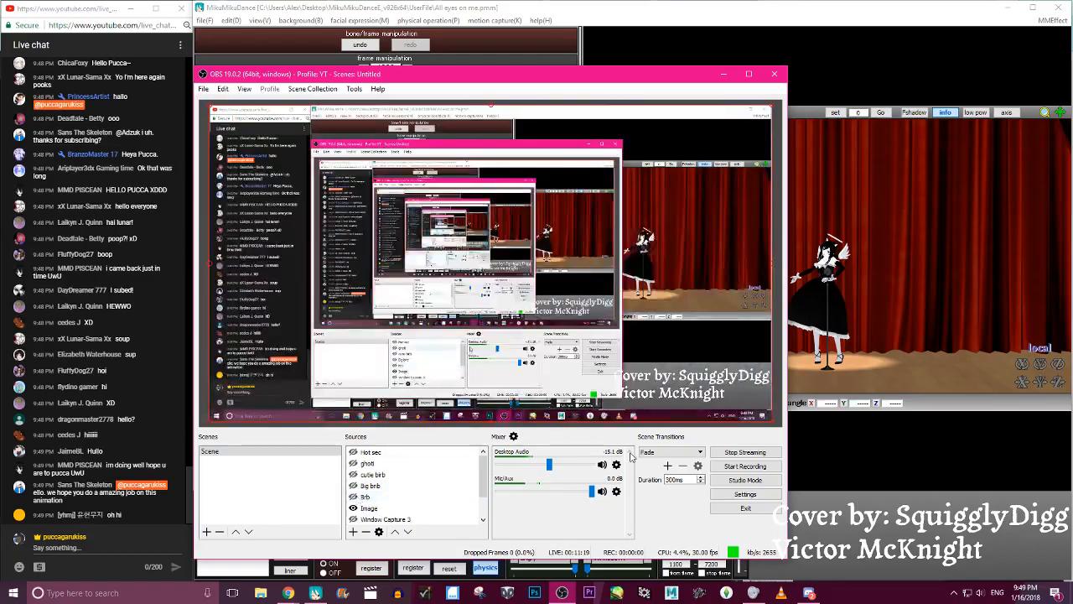
click(849, 451)
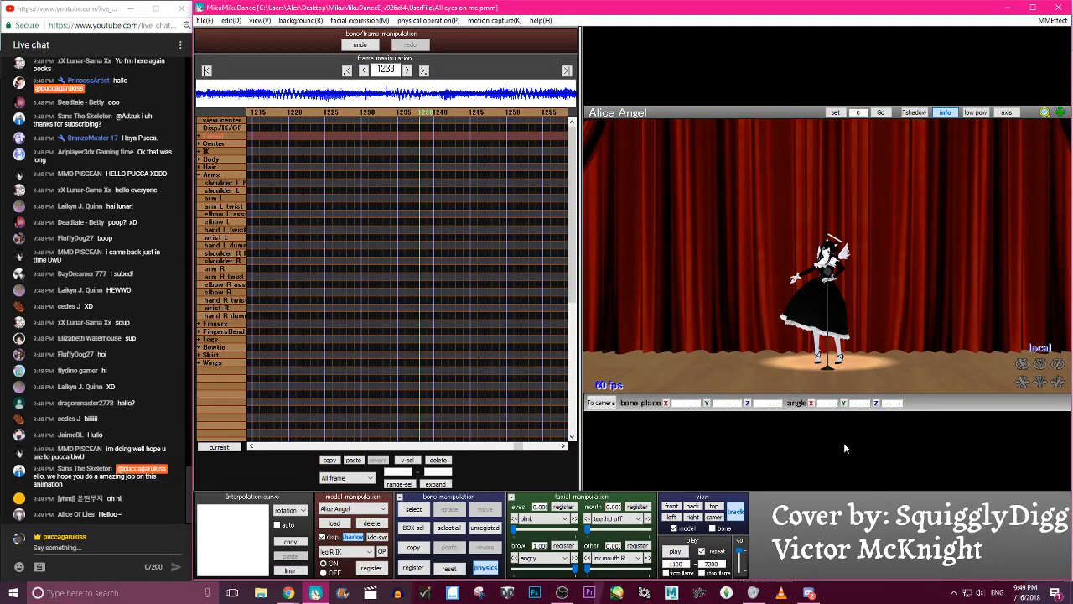
- Move the timeline back from frame 1230 to frame 1123 to examine Alice Angel's existing keyframes
key(Left)
key(Left)
key(Left)
key(Left)
key(Left)
key(Left)
key(Left)
key(Left)
key(Left)
key(Left)
key(Left)
key(Left)
key(Left)
key(Left)
key(Left)
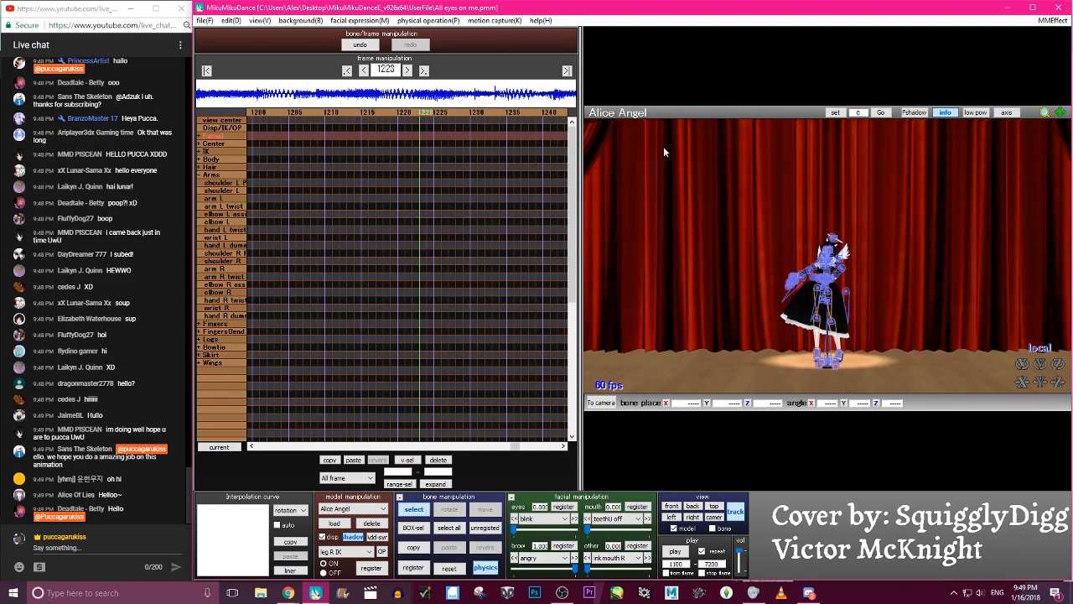
click(276, 113)
click(275, 113)
click(276, 112)
click(276, 112)
click(276, 112)
key(c)
key(c)
key(c)
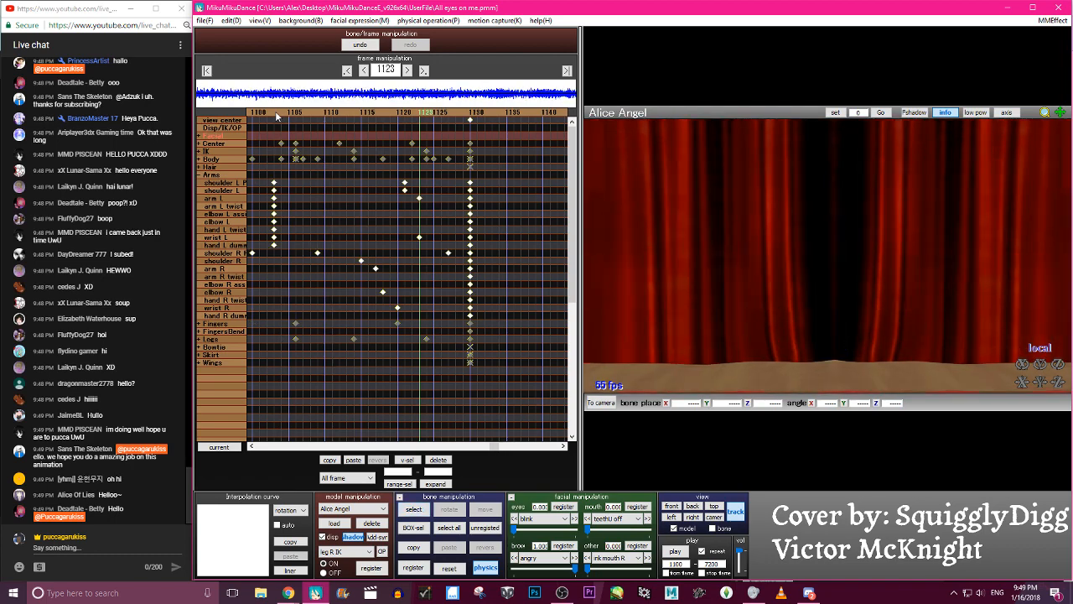
- Step forward from frame 1123 to frame 1161 and back to examine the pose and camera after the last registered keyframes
key(Right)
key(Right)
key(Right)
key(Right)
key(Right)
key(Right)
key(Right)
key(Right)
key(Right)
key(Right)
key(Right)
key(Right)
key(Right)
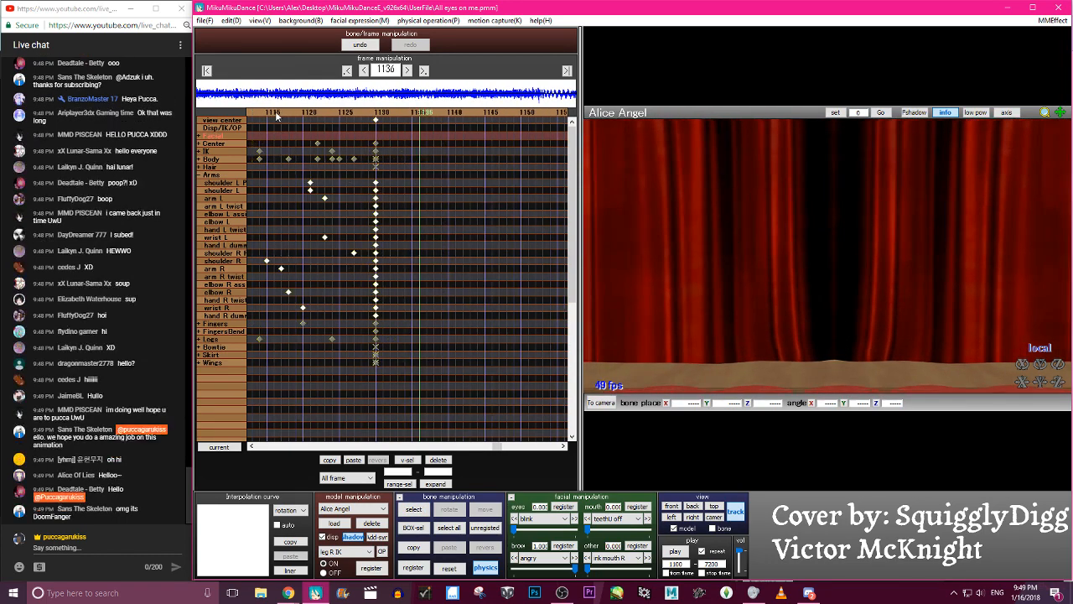
key(Right)
key(Right)
key(Right)
key(Right)
key(Right)
key(Right)
key(Right)
key(Right)
key(Right)
key(Right)
key(Right)
key(Right)
key(Right)
key(Right)
key(Right)
key(Right)
key(Right)
key(Right)
key(Right)
key(Right)
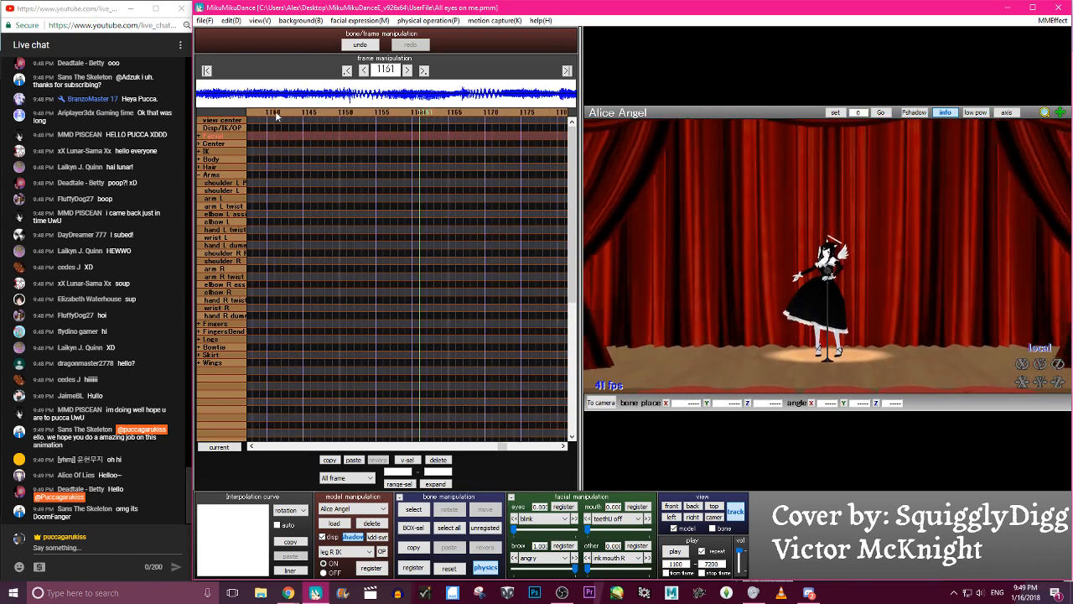
key(Left)
key(Left)
key(Left)
key(Left)
key(Left)
key(Left)
key(Left)
key(Left)
key(Left)
key(Left)
key(Left)
key(Left)
key(Left)
key(Left)
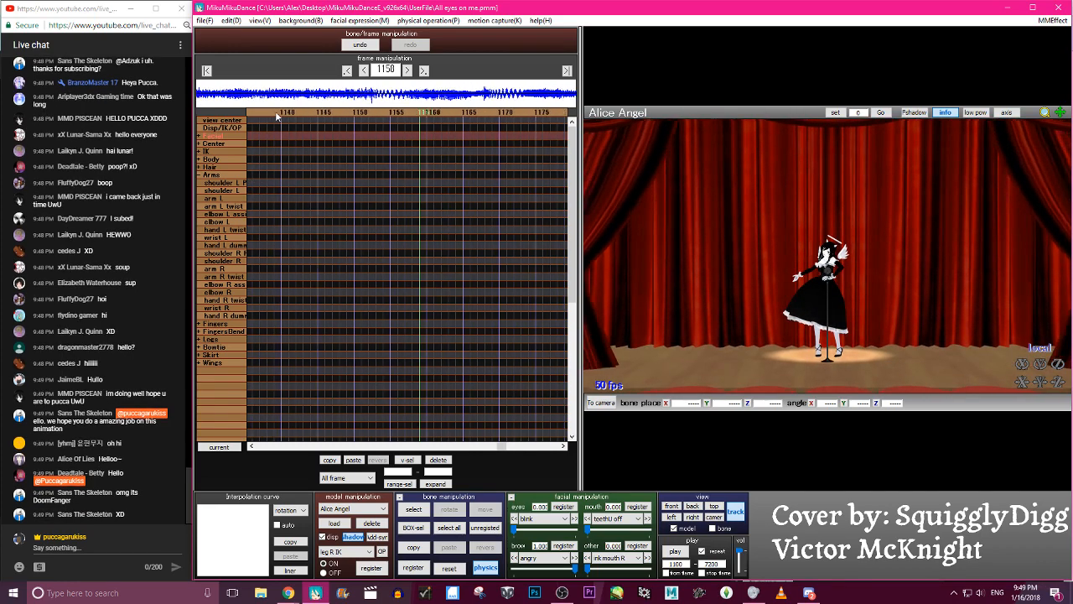
click(562, 593)
click(563, 592)
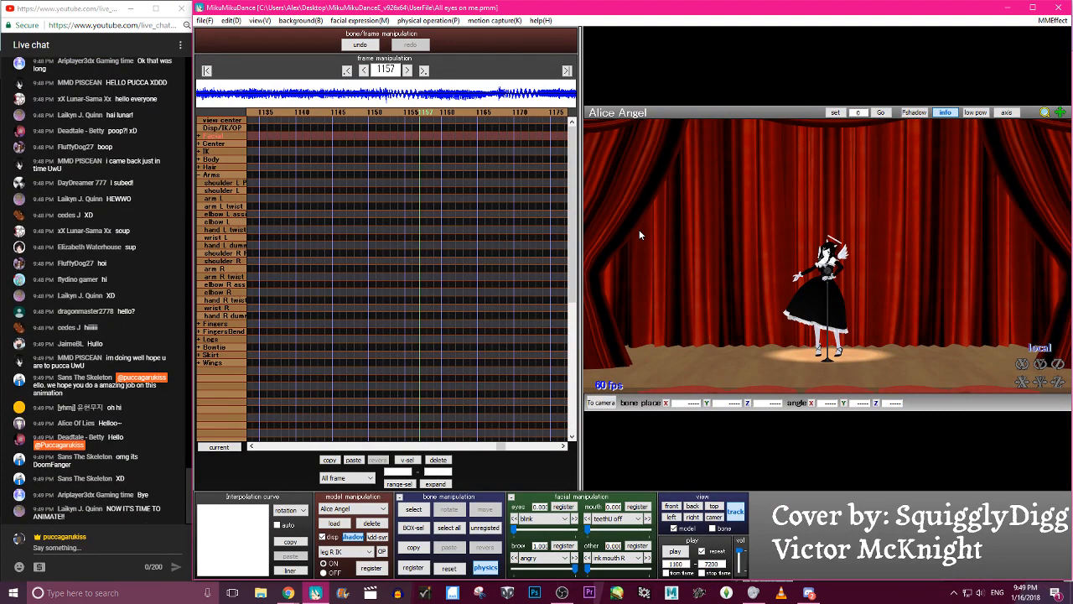
- Compare the camera movement and pose between frames 1114 and 1155, and settle the timeline on frame 1155
key(Left)
key(Left)
key(Left)
key(Left)
key(Left)
key(Left)
key(Left)
key(Left)
key(Left)
key(Left)
key(Left)
key(Left)
key(Left)
key(Left)
key(Left)
key(Left)
key(Left)
key(Left)
key(Left)
key(Left)
key(Right)
key(Right)
key(Right)
key(Right)
key(Right)
key(Right)
key(Right)
key(Right)
key(Right)
key(Right)
key(Right)
key(Right)
key(Right)
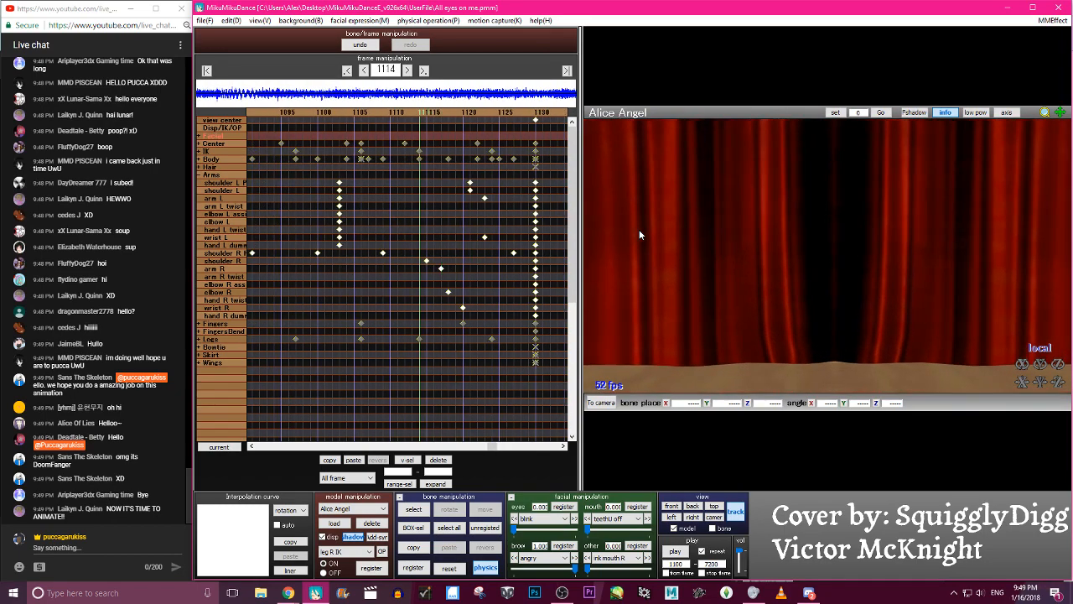
key(Right)
key(Right)
key(Right)
key(Right)
key(Right)
key(Right)
key(Right)
key(Right)
key(Right)
key(Right)
key(Right)
key(Right)
key(Right)
key(Right)
key(Right)
key(Right)
key(Right)
key(Right)
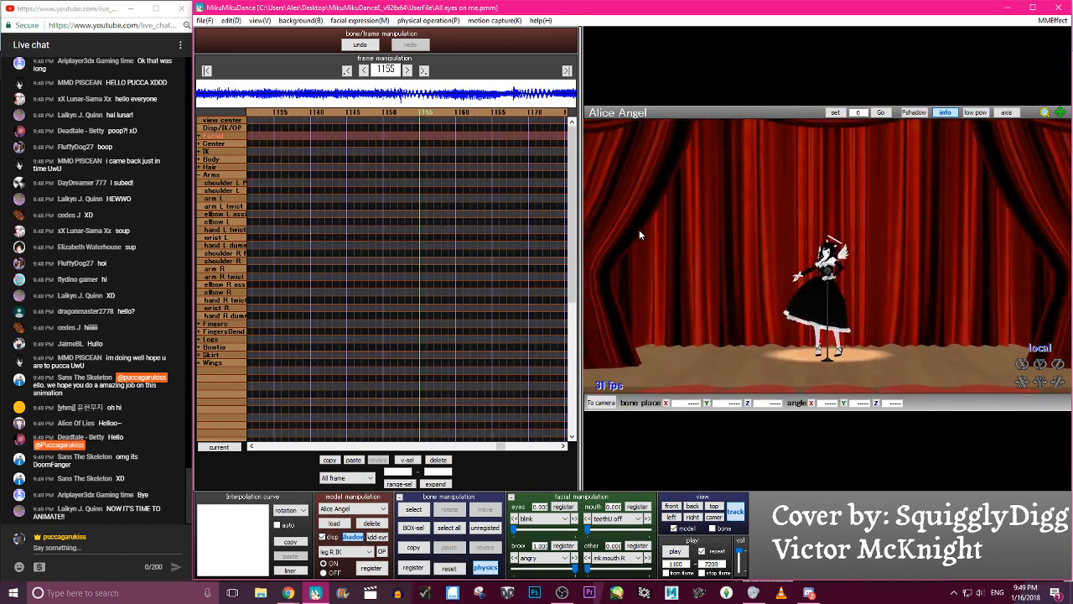
key(Left)
key(Left)
key(Left)
key(Left)
key(Left)
key(Right)
key(Right)
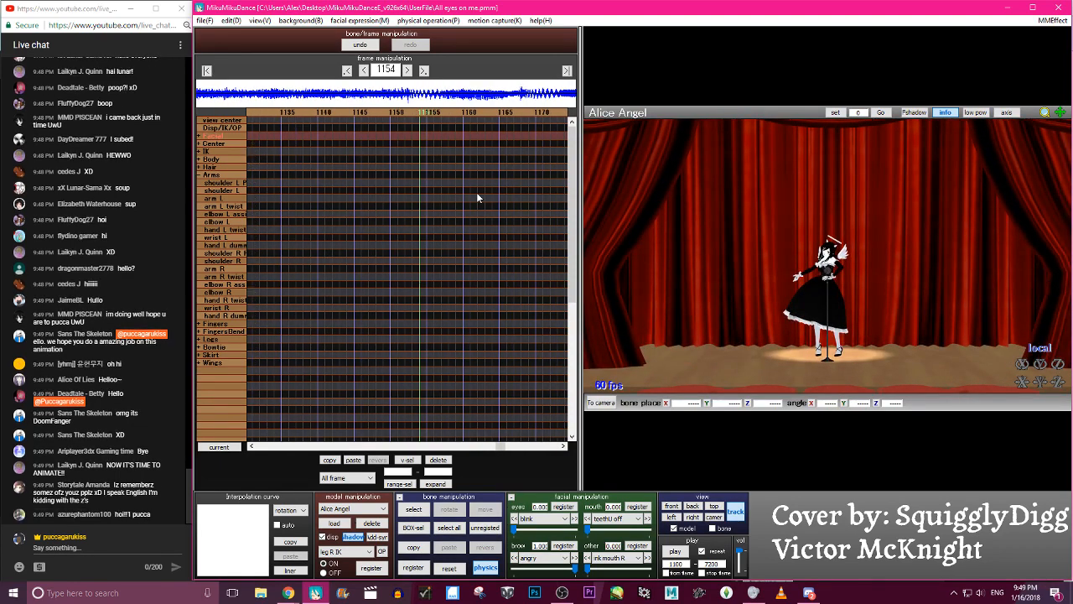
key(Left)
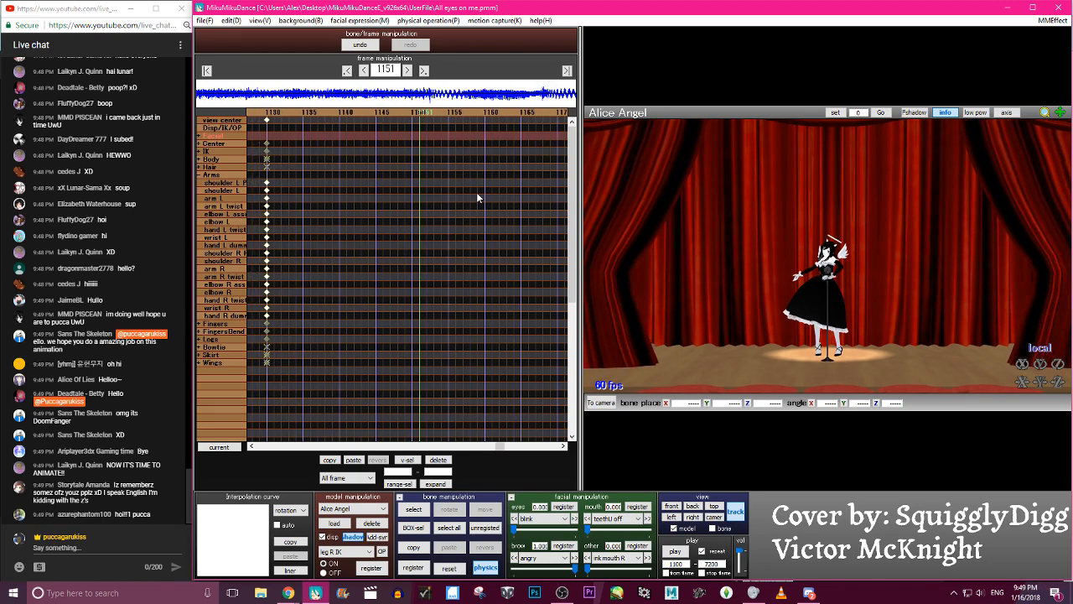
key(Right)
key(Right)
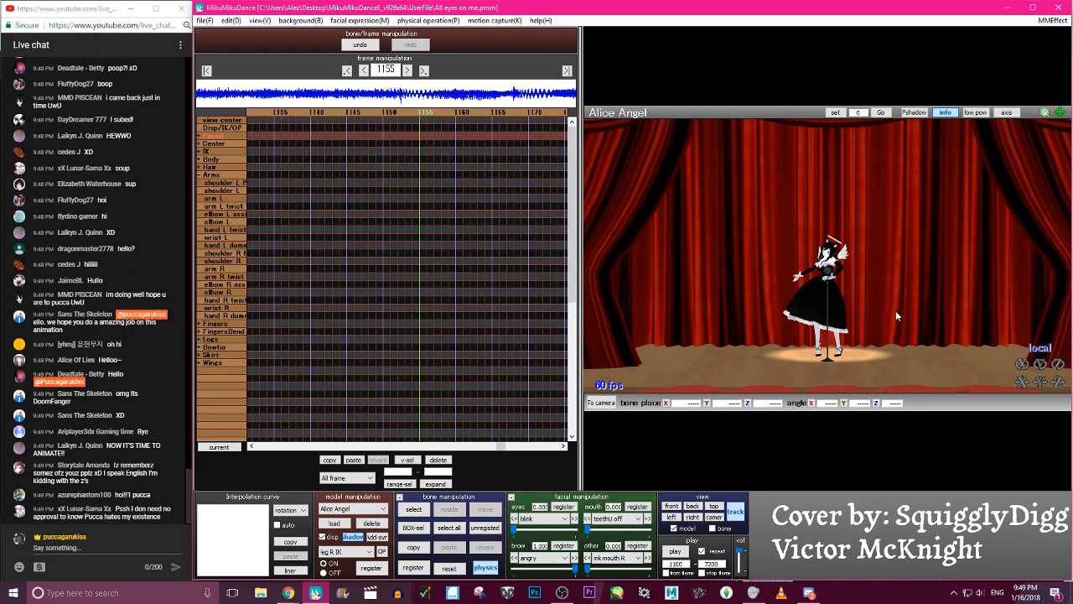
- Select Alice Angel's upper-body and head bones at frame 1155 and reset their rotation
scroll(884, 311, up, 4)
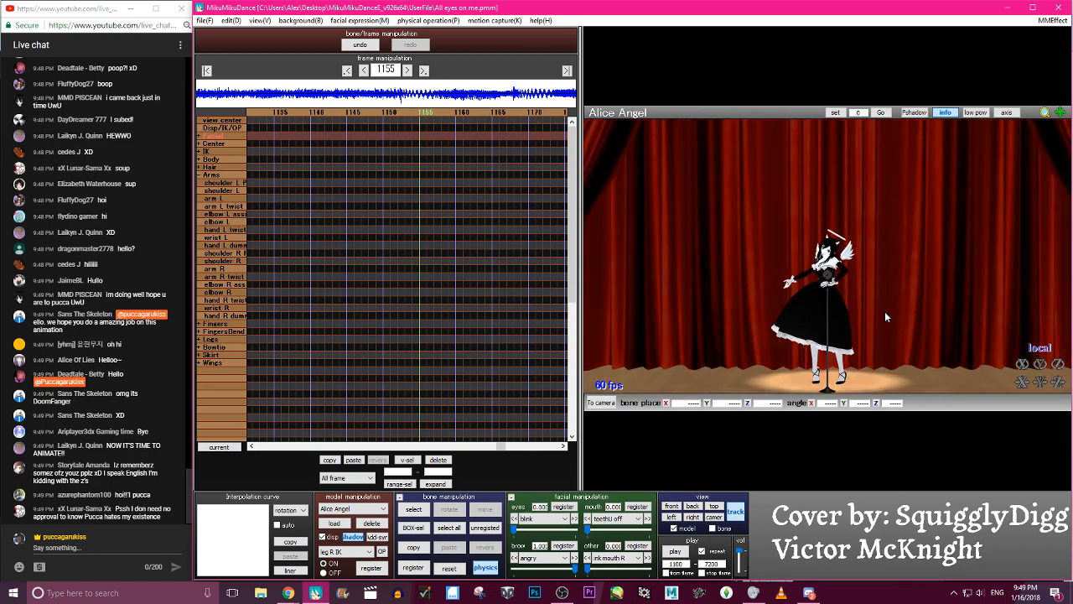
scroll(885, 317, up, 5)
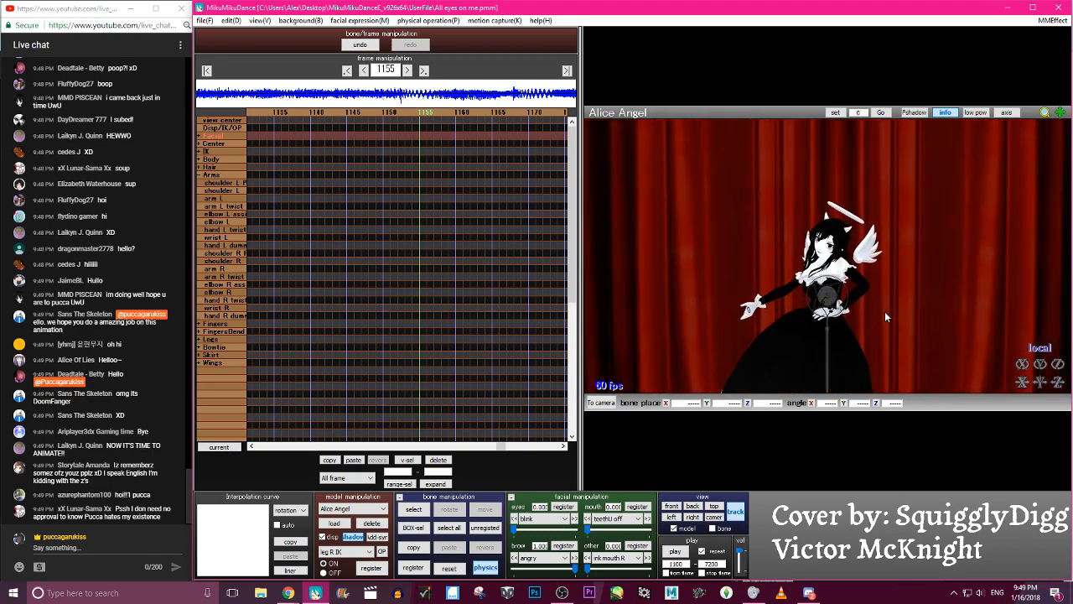
scroll(885, 317, up, 1)
middle_drag(826, 302, 828, 203)
scroll(828, 204, up, 1)
scroll(828, 204, down, 2)
key(c)
right_drag(830, 265, 770, 284)
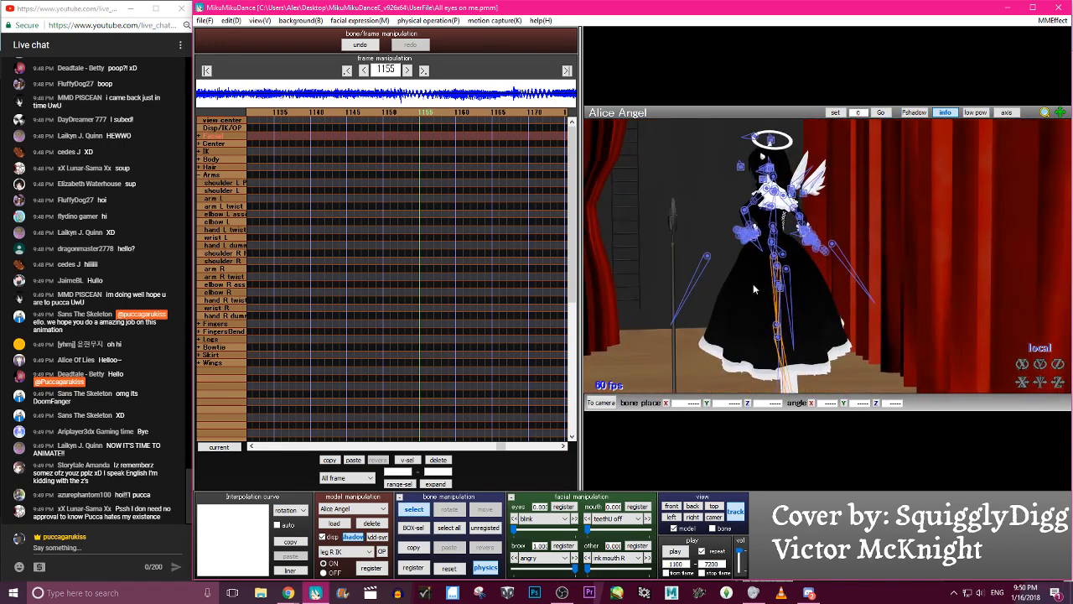
right_drag(842, 258, 778, 241)
click(776, 248)
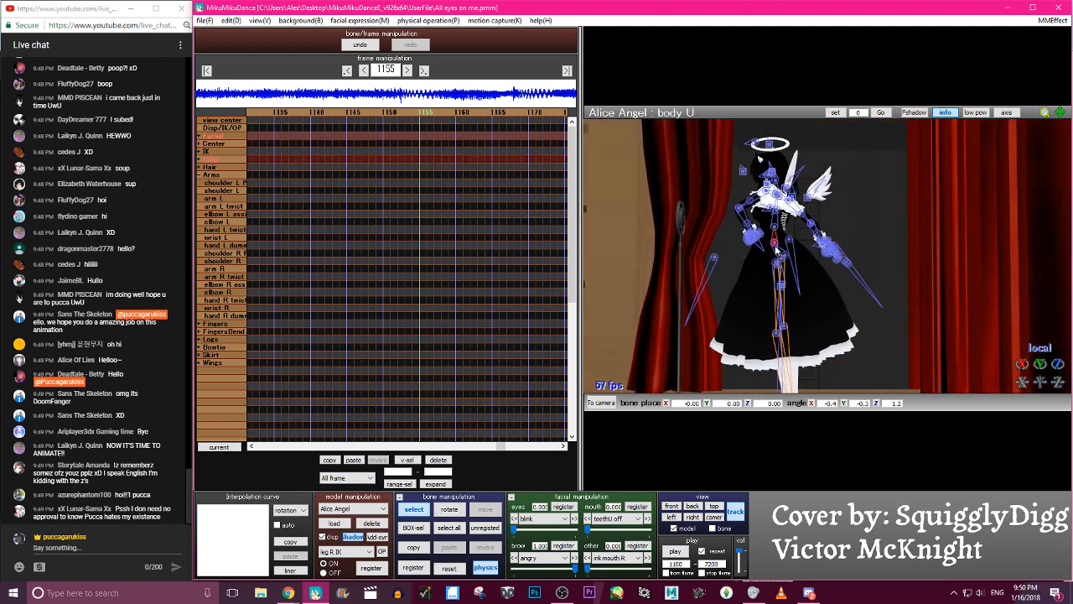
click(778, 199)
right_drag(780, 198, 780, 236)
scroll(781, 236, up, 4)
middle_drag(829, 257, 801, 248)
click(768, 266)
click(766, 242)
mouse_move(765, 243)
right_down()
mouse_move(786, 232)
mouse_move(760, 233)
right_up()
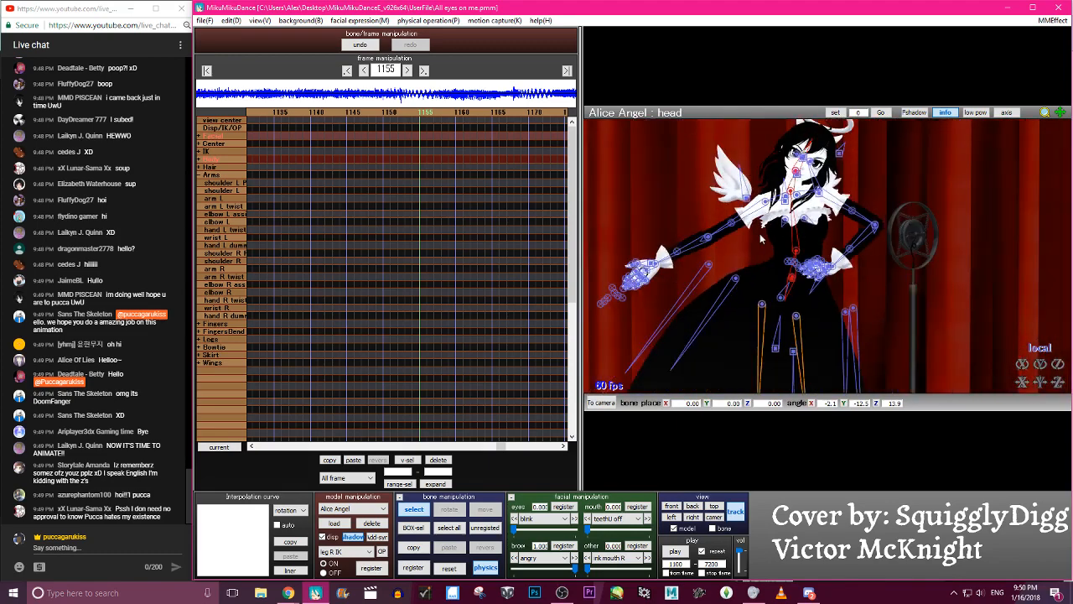
scroll(759, 233, down, 4)
click(450, 568)
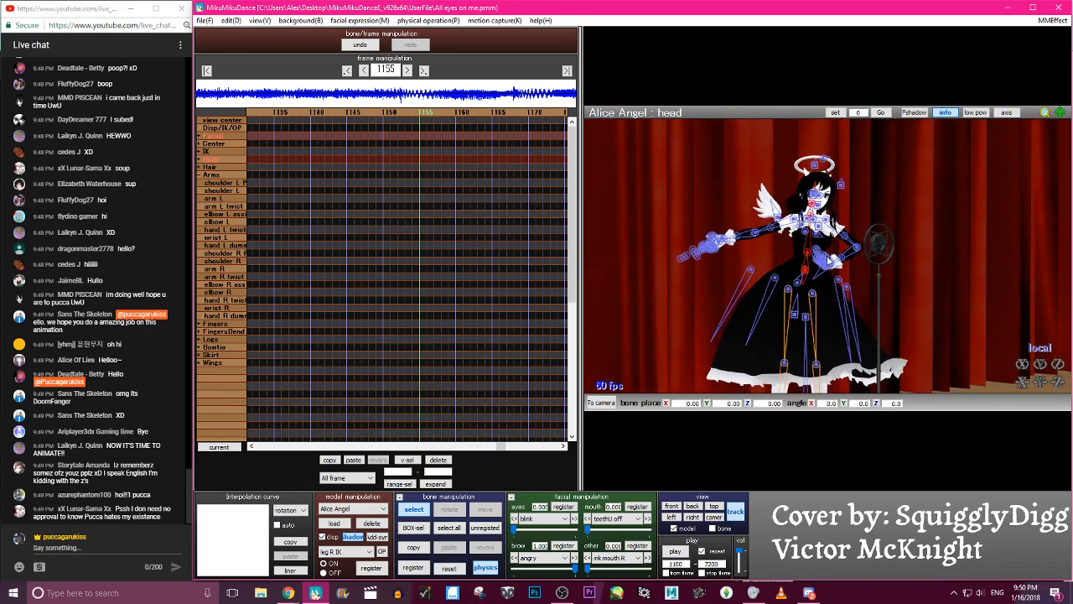
- Select the groove bone and register the edited center and body bones as keyframes at frame 1155
right_drag(752, 357, 732, 331)
middle_drag(733, 331, 725, 254)
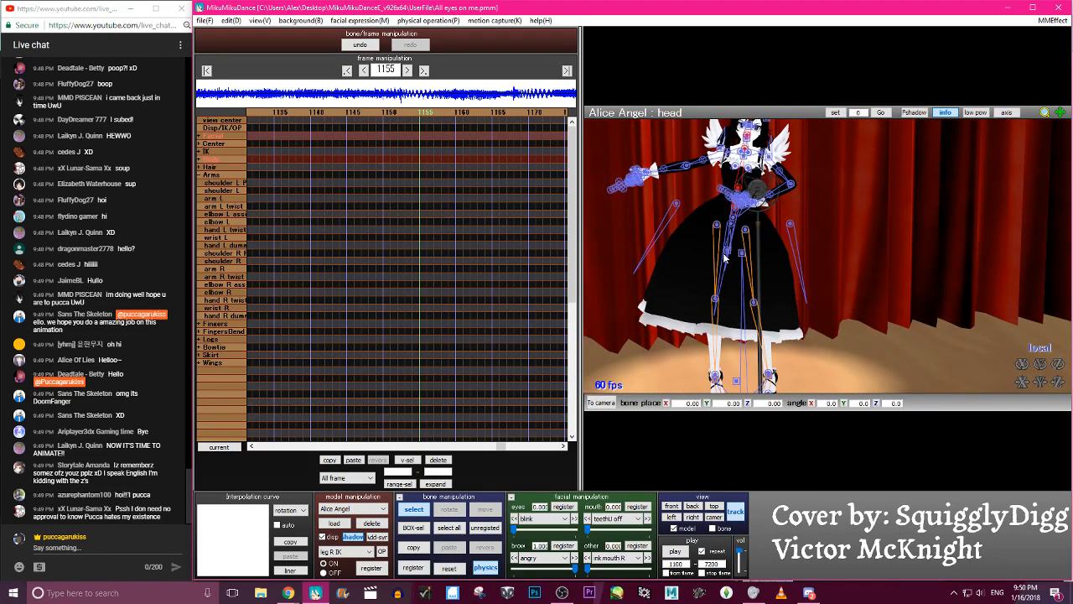
click(729, 257)
right_drag(729, 256, 872, 171)
scroll(836, 283, up, 3)
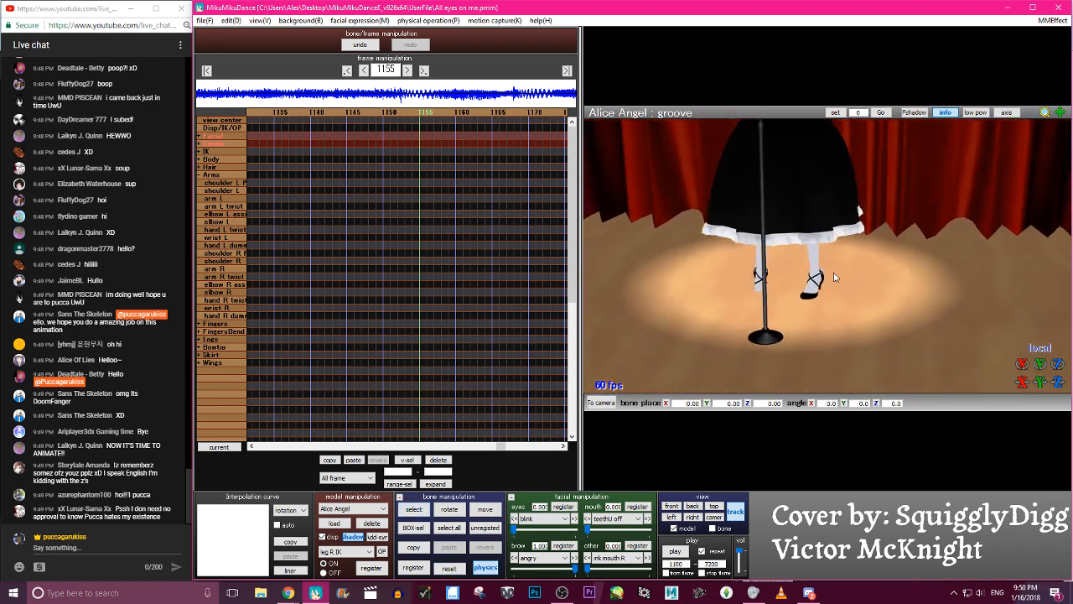
right_drag(835, 282, 795, 270)
scroll(794, 271, down, 4)
scroll(827, 299, up, 2)
middle_drag(826, 300, 824, 304)
key(s)
key(Return)
key(c)
key(c)
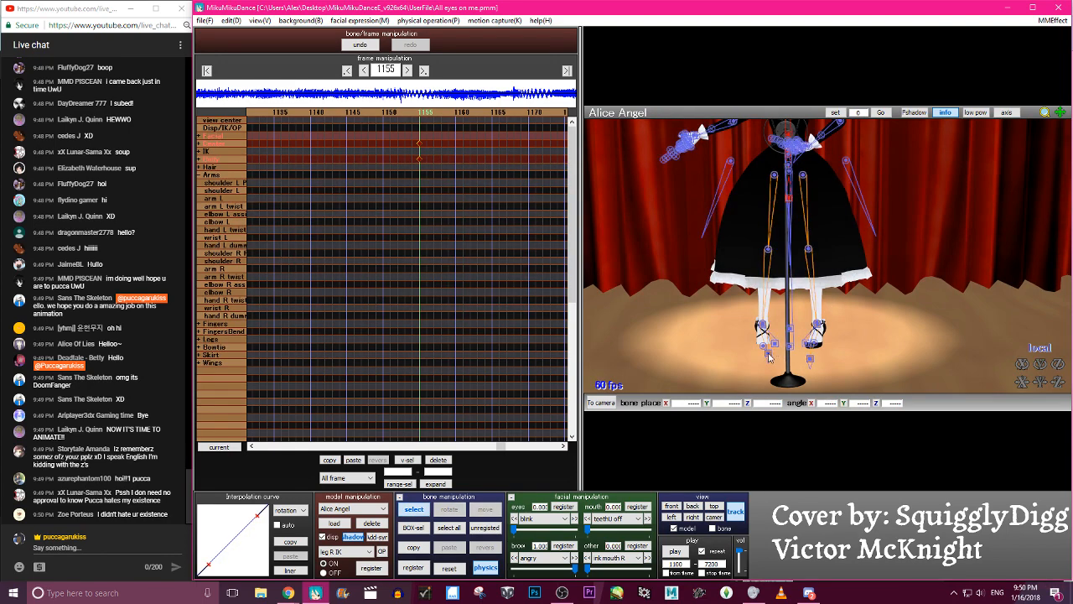
- Copy the leg IK keyframe at frame 1155 and paste it mirrored onto the opposite leg
click(809, 359)
scroll(810, 360, up, 1)
click(332, 461)
click(378, 463)
- Reset the selected leg bones and register them as keyframes at frame 1155
right_drag(724, 346, 802, 365)
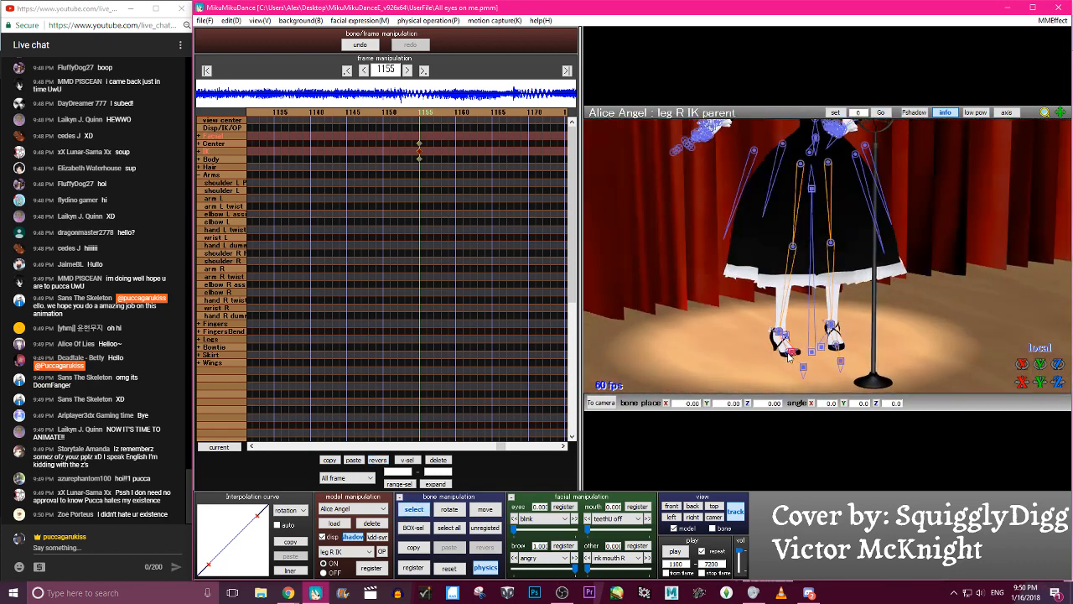
click(457, 568)
key(Return)
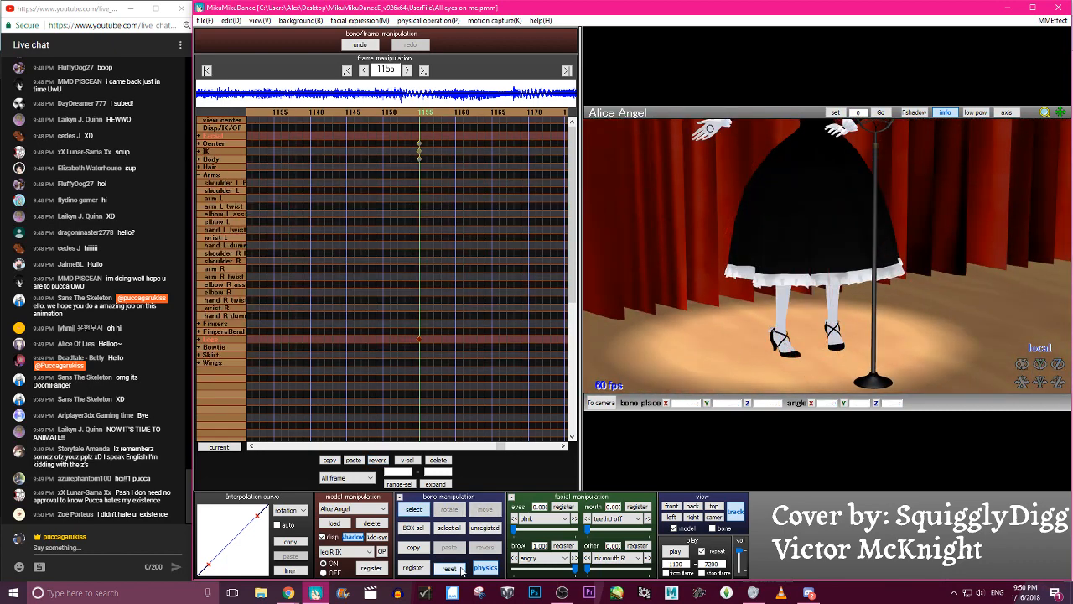
- Examine the new standing pose from the feet to the head, and scrub neighbouring frames before returning to frame 1155
right_drag(734, 316, 705, 311)
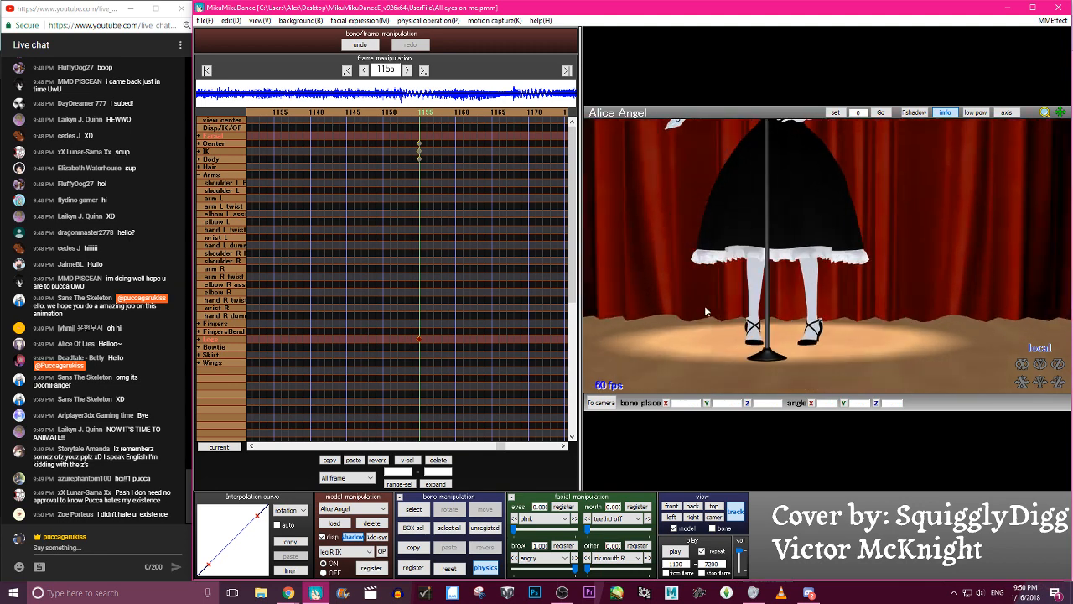
middle_drag(828, 258, 842, 350)
right_drag(843, 355, 832, 231)
key(c)
key(c)
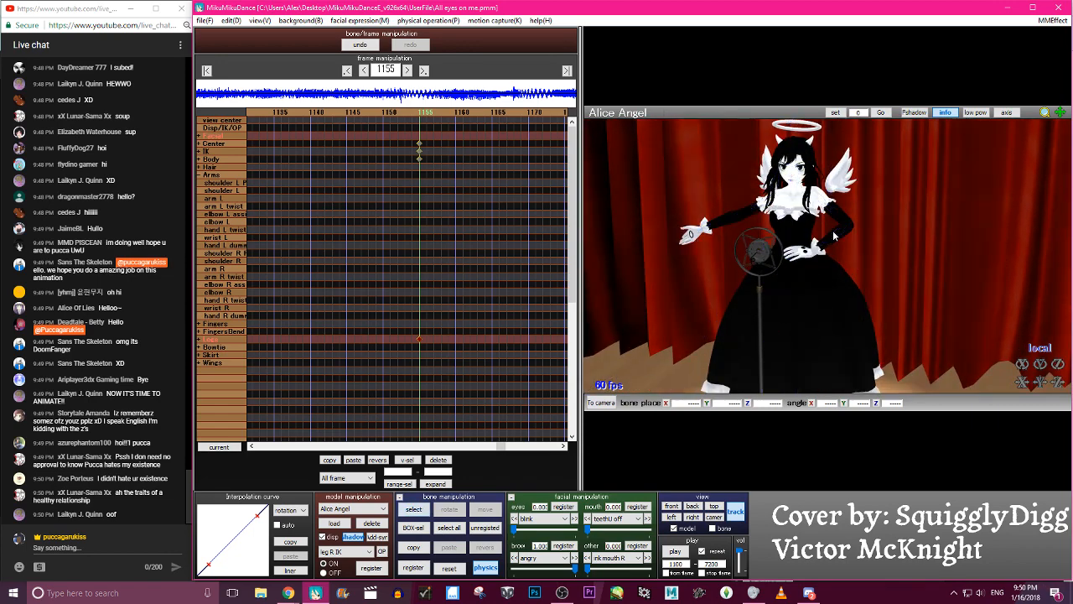
key(Left)
key(Left)
key(Right)
key(Right)
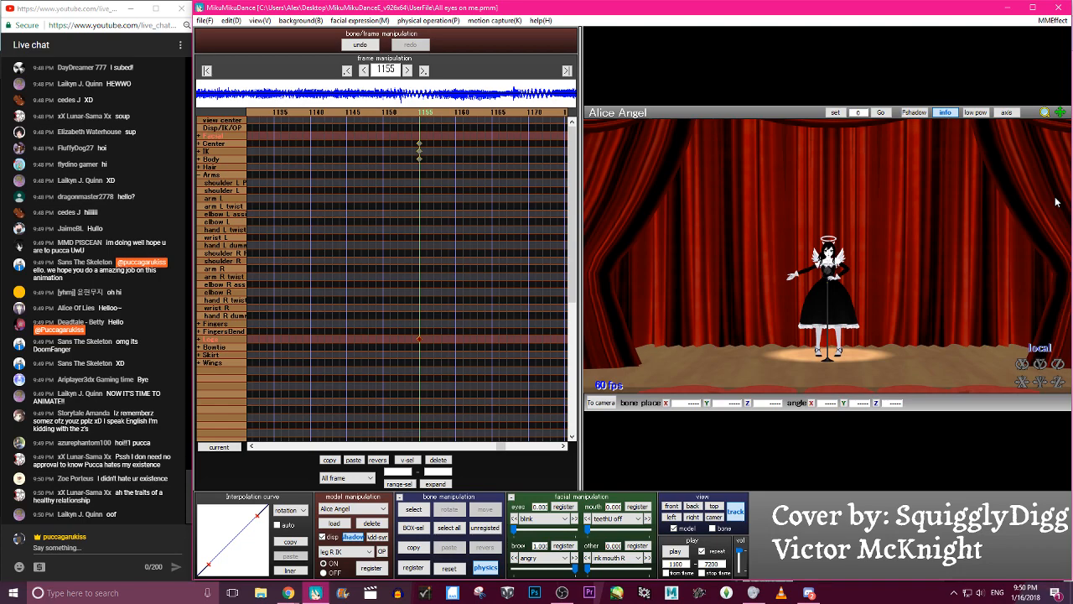
- Reset all bones in the Arms group and register the changed arm bones as keyframes at frame 1155
scroll(990, 192, up, 10)
key(c)
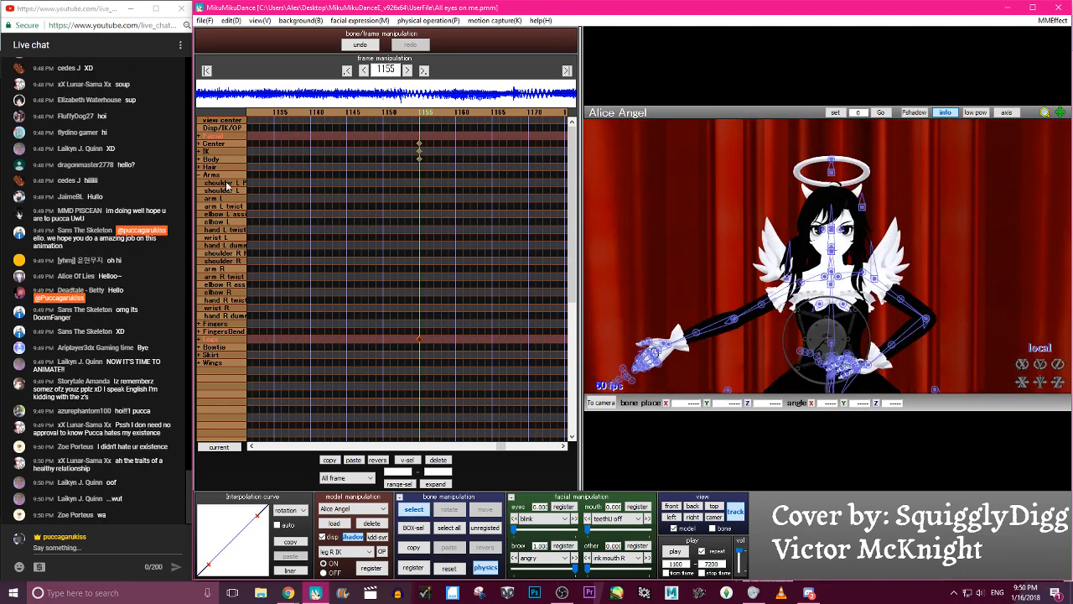
click(211, 175)
click(449, 567)
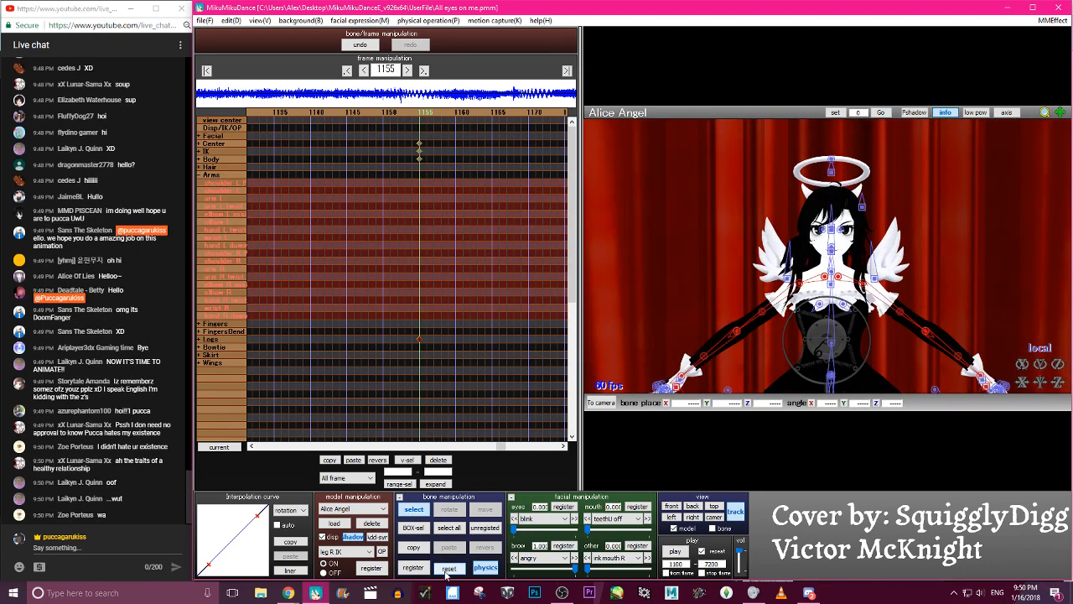
key(c)
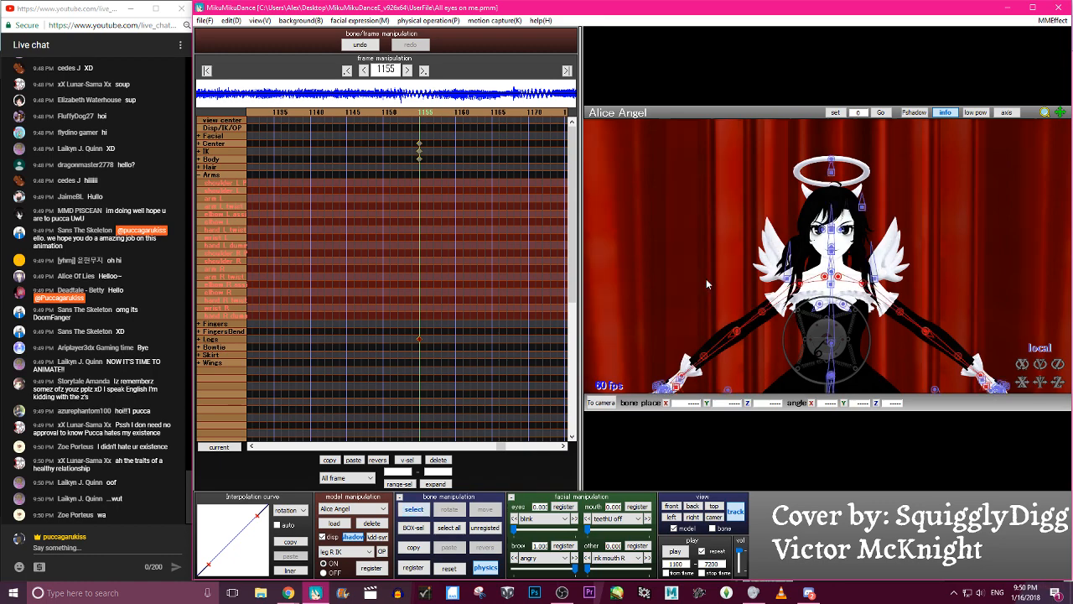
key(c)
key(s)
key(c)
key(Return)
key(c)
key(c)
scroll(824, 253, down, 10)
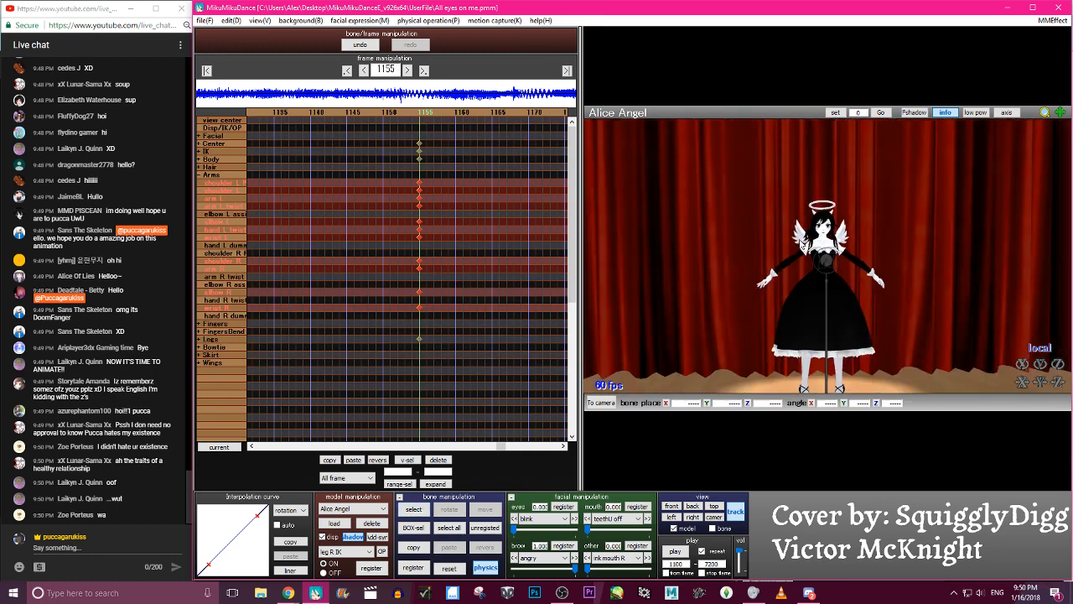
- Reset the Fingers and FingersBend groups and register them as keyframes at frame 1155
scroll(801, 258, up, 3)
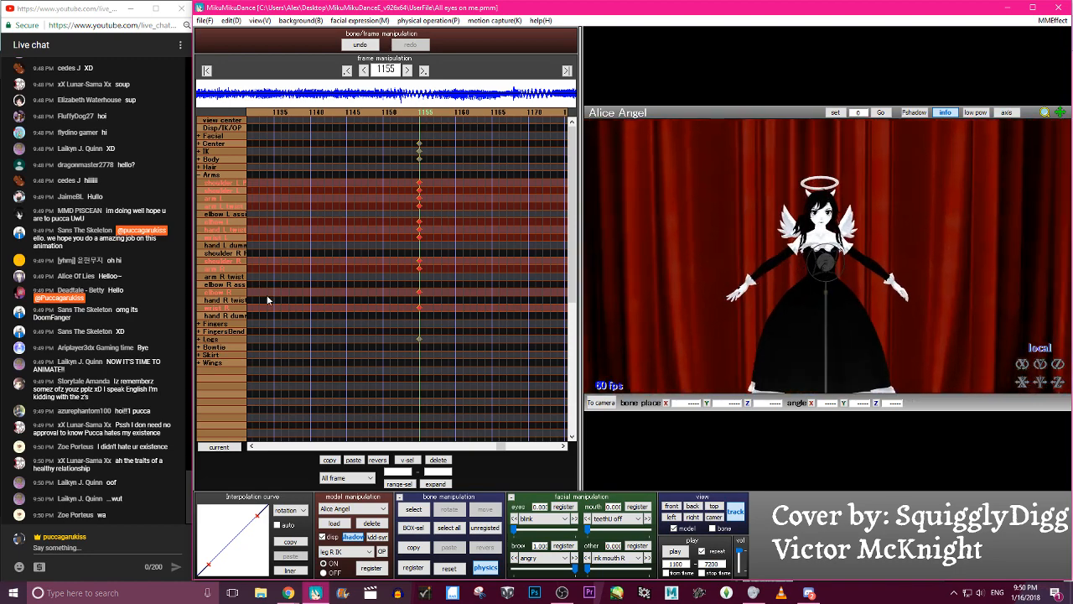
click(225, 324)
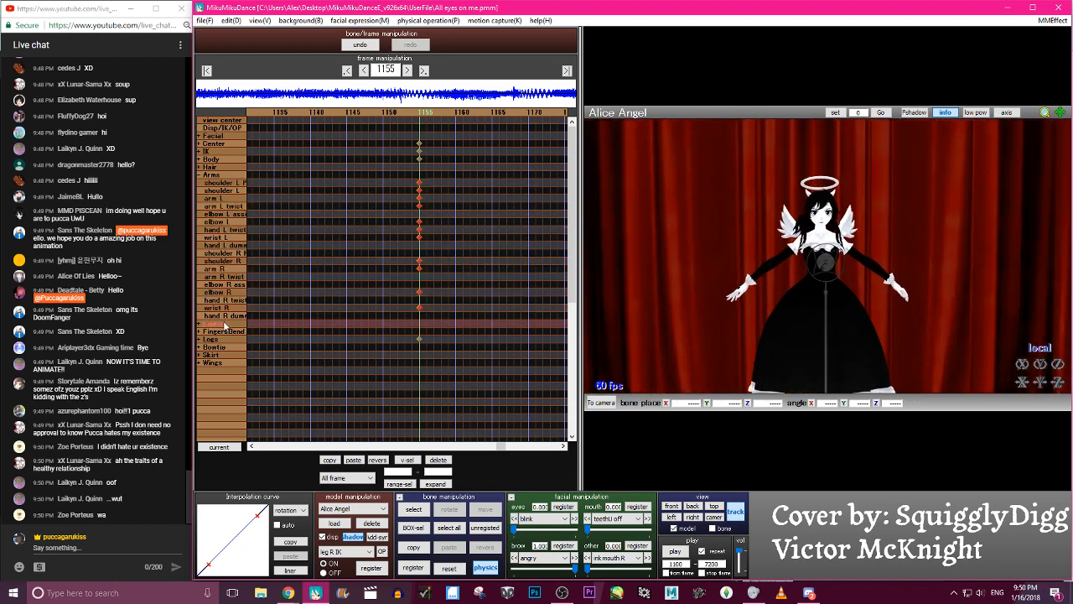
click(224, 333)
click(451, 568)
- Rotate the body U2 bone about its local Y axis to about -17.2 degrees and register it at frame 1155
right_drag(893, 324, 885, 321)
scroll(885, 321, up, 1)
middle_drag(885, 321, 814, 170)
right_drag(814, 169, 827, 258)
middle_drag(827, 256, 833, 210)
right_drag(878, 238, 843, 228)
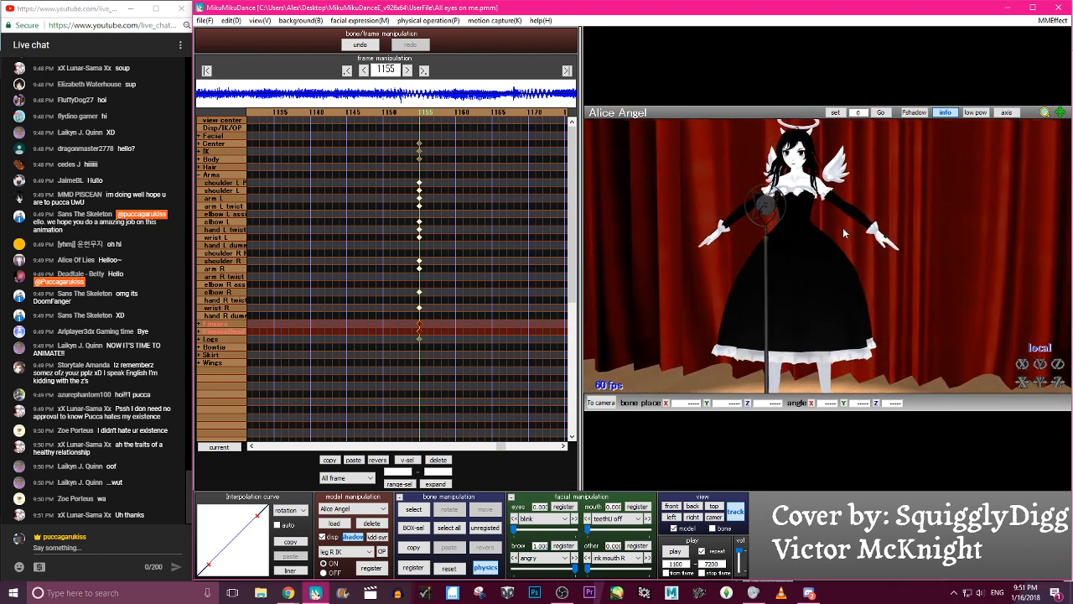
key(c)
click(793, 217)
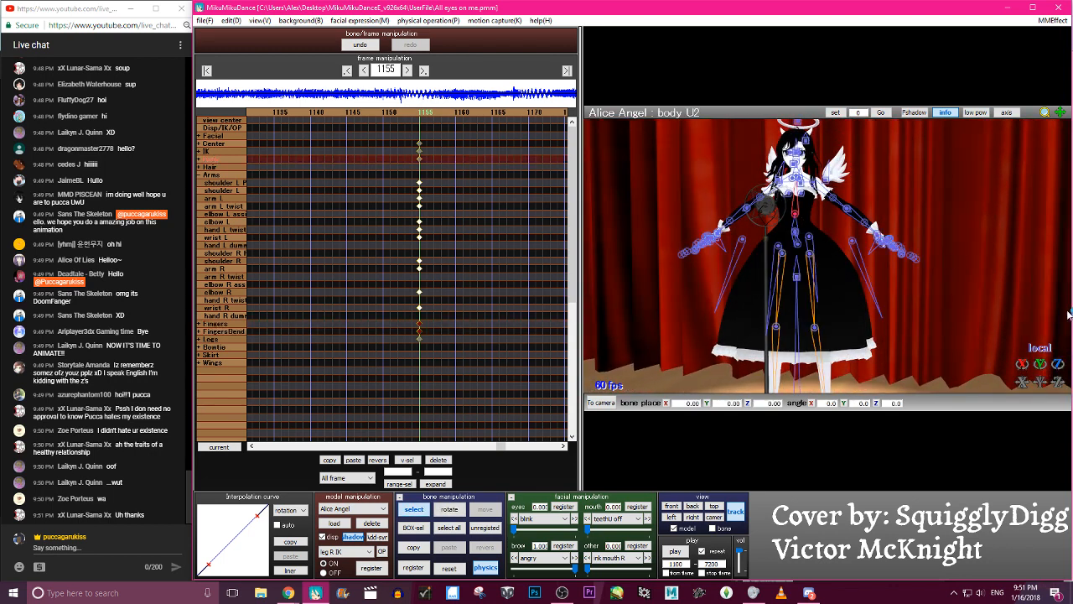
drag(1040, 364, 1041, 367)
- Scrub back and forth around frame 1155 to judge the timing of the next pose, and settle on frame 1171
key(Right)
key(Right)
key(Right)
key(Right)
key(Right)
key(Right)
key(Right)
key(Right)
key(Right)
key(Right)
key(Right)
key(Right)
key(Right)
key(Right)
key(Right)
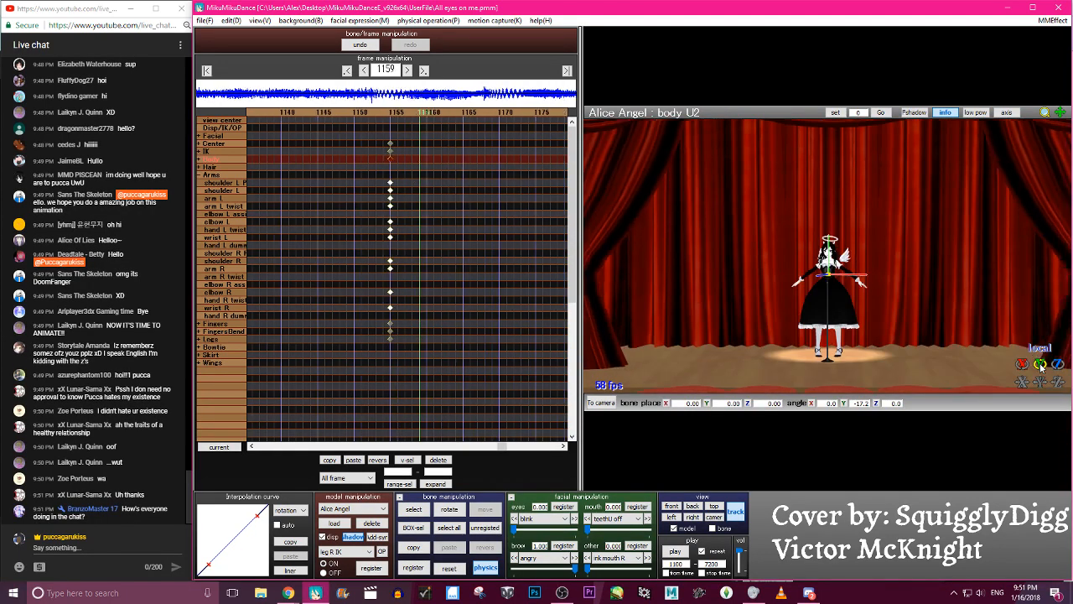
key(Left)
key(Left)
key(Left)
key(Left)
key(Left)
key(Left)
key(Left)
key(Left)
key(Left)
key(Left)
key(Left)
key(Left)
key(Left)
key(Left)
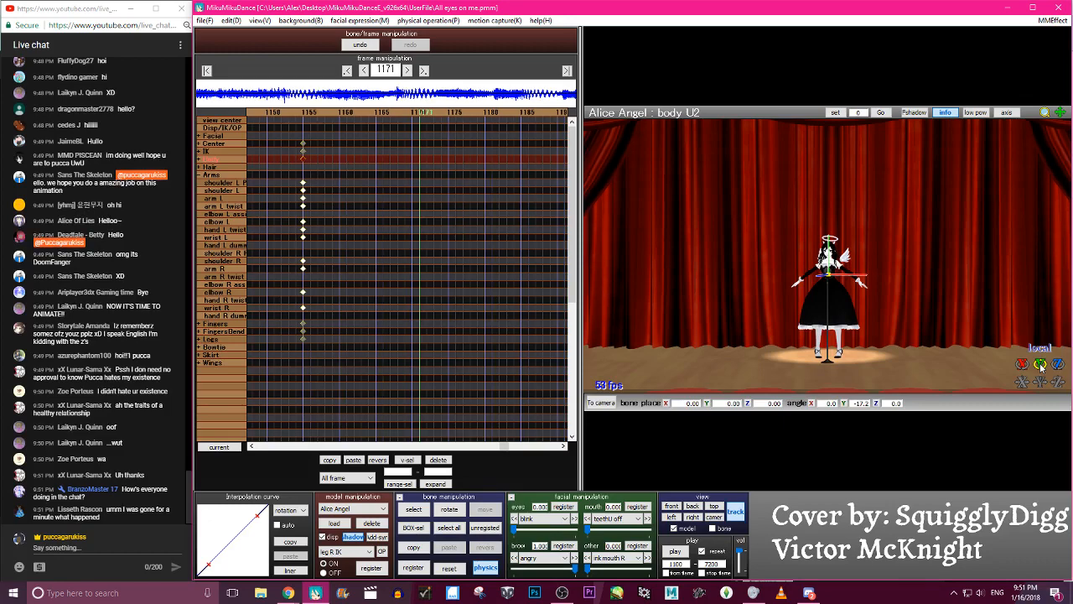
key(Right)
key(Right)
key(Right)
key(Right)
key(Right)
key(Right)
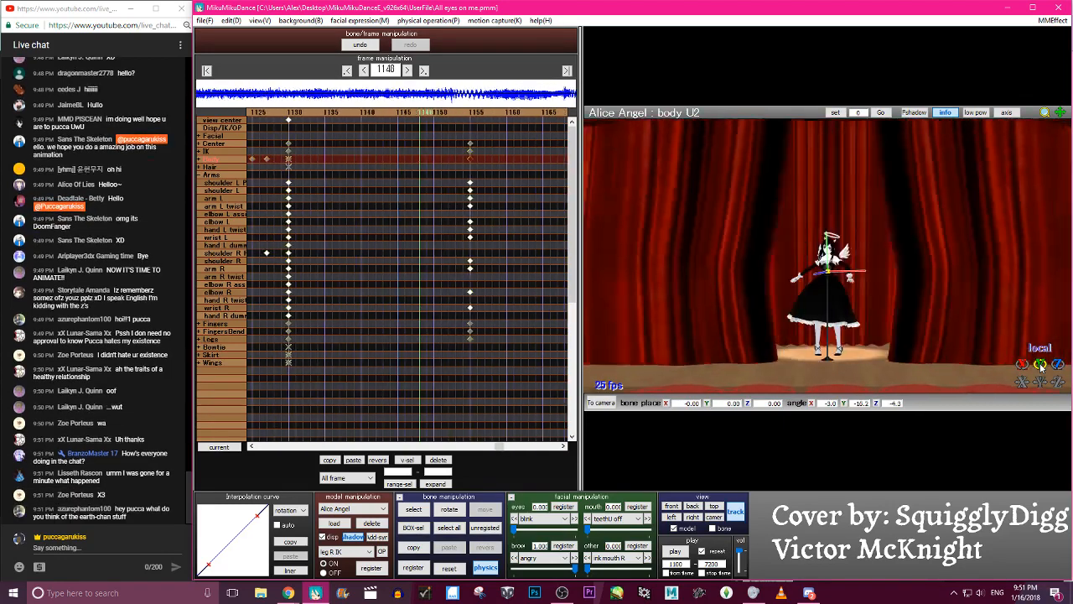
key(Left)
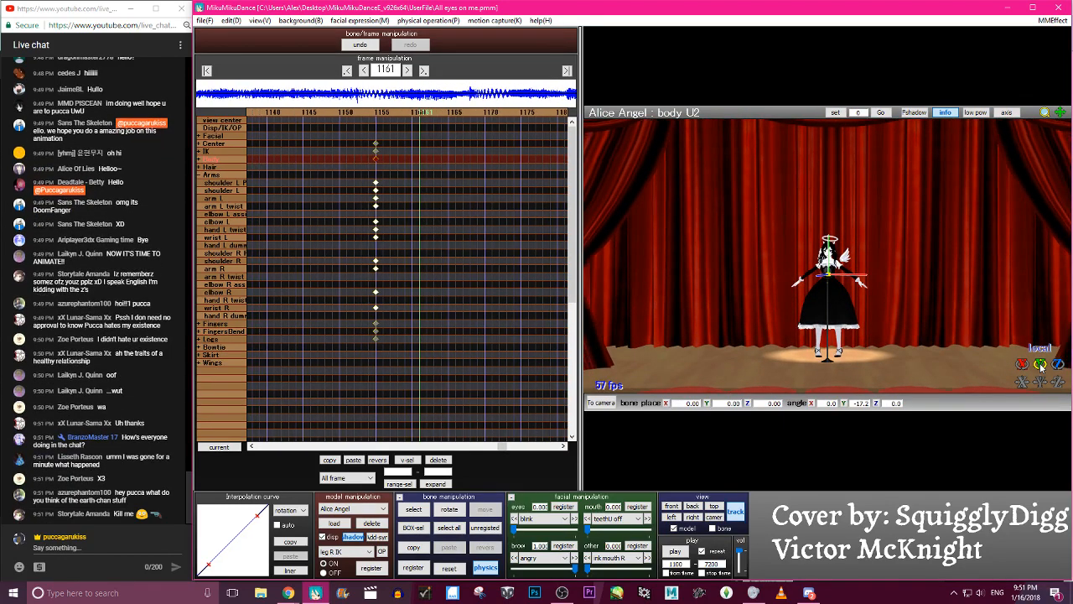
key(Right)
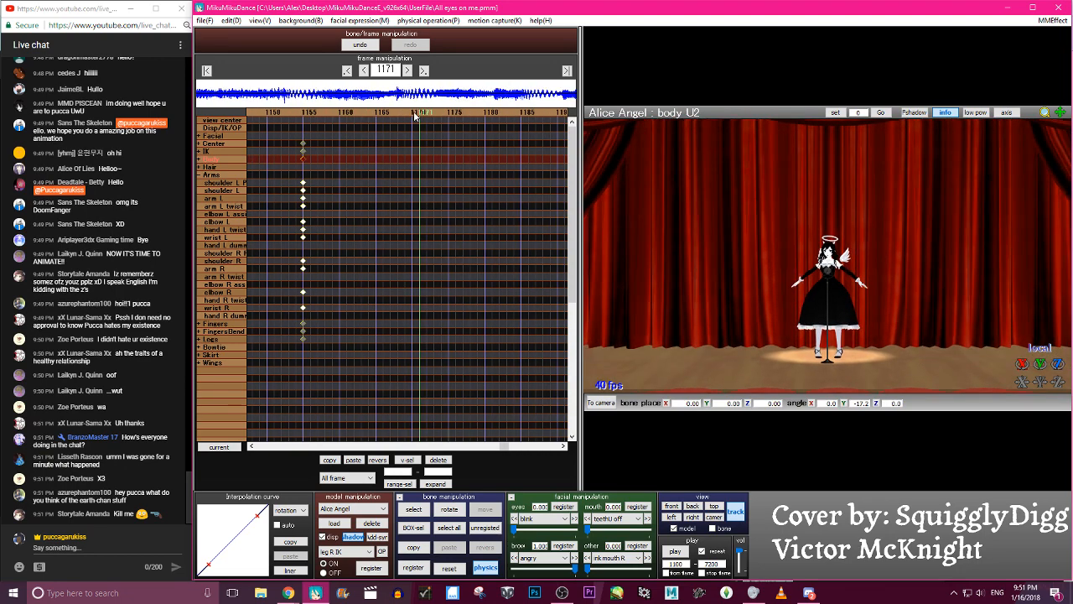
key(Left)
key(Right)
key(Left)
key(Left)
key(Left)
key(Left)
key(Left)
key(Left)
key(Left)
key(Left)
key(Left)
key(Right)
key(Right)
key(Right)
key(Right)
key(Right)
key(Right)
key(Right)
key(Right)
key(Right)
key(Right)
key(Left)
key(Left)
key(Right)
scroll(894, 248, up, 5)
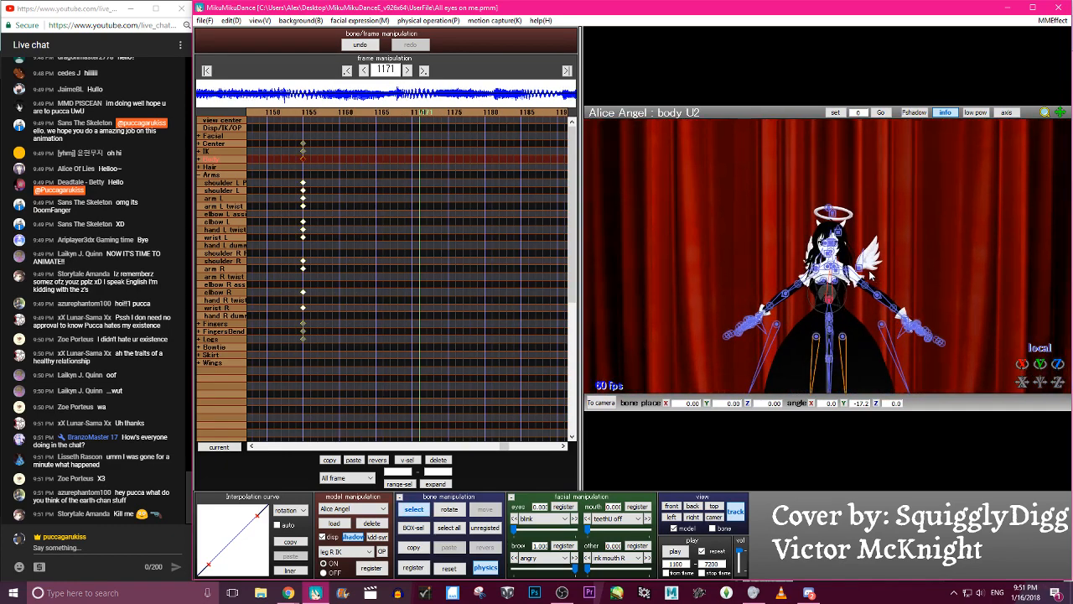
- Switch to the YouTube live chat and try to moderate the latest viewer message
click(174, 514)
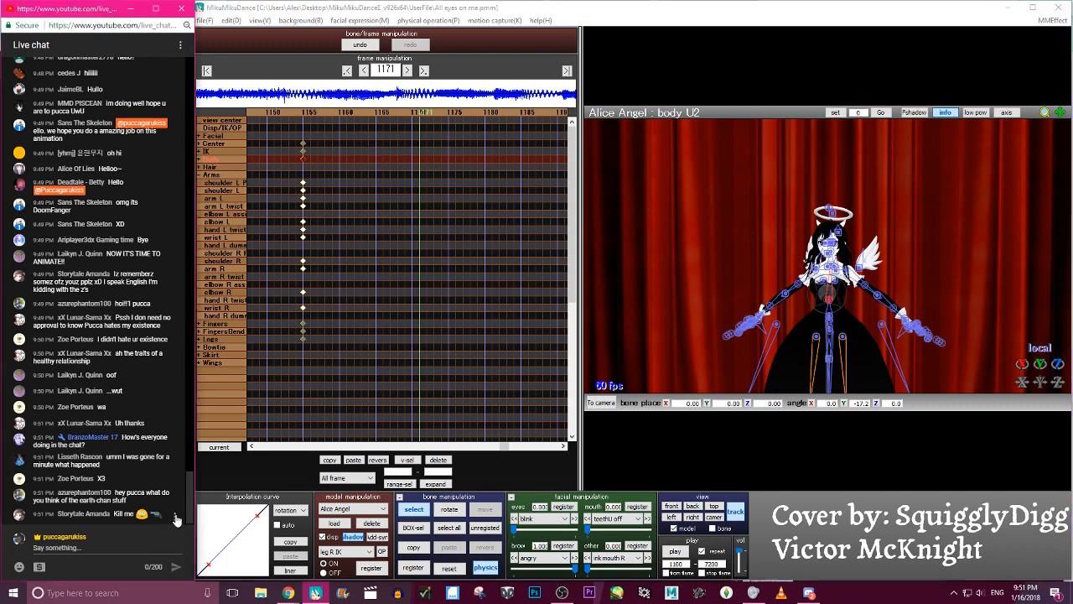
click(154, 538)
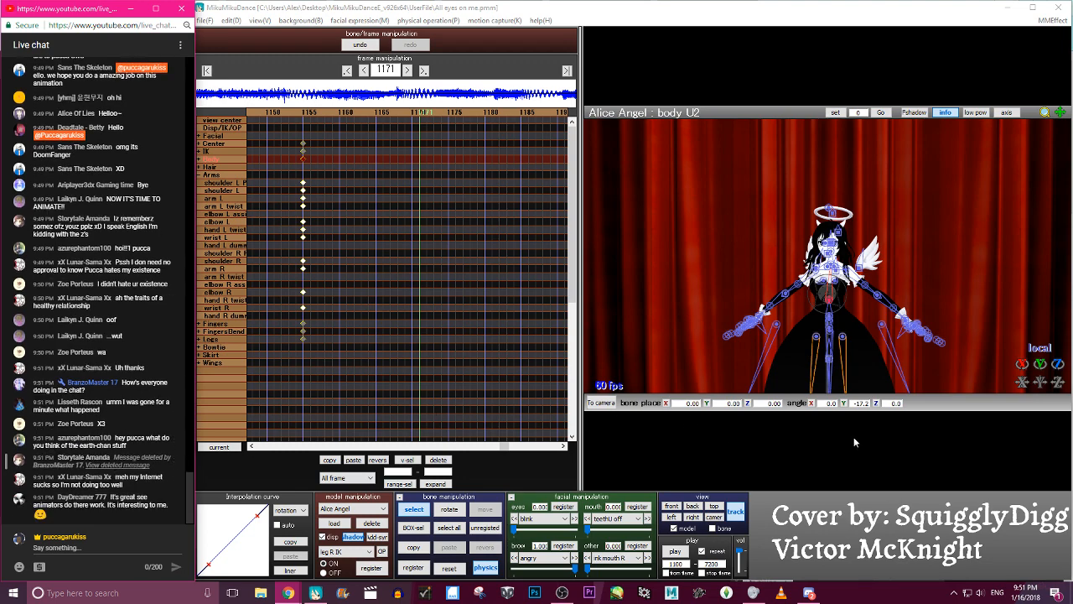
- Register the body U2 bone at frame 1171 and paste its keyframe mirrored so the torso turns the opposite way
middle_drag(846, 293, 824, 291)
key(c)
scroll(824, 291, up, 3)
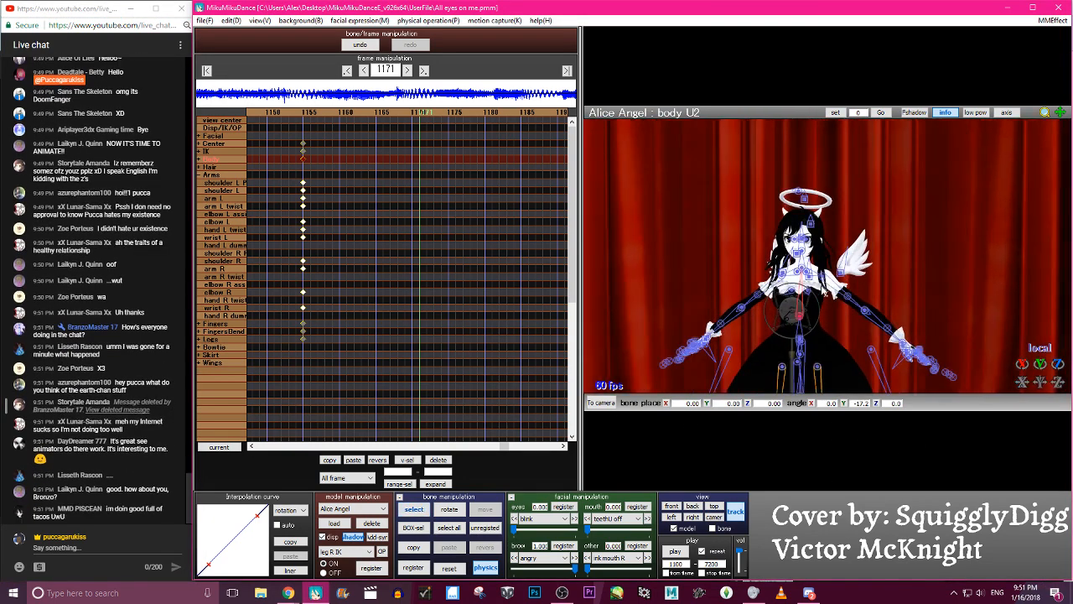
scroll(824, 290, up, 2)
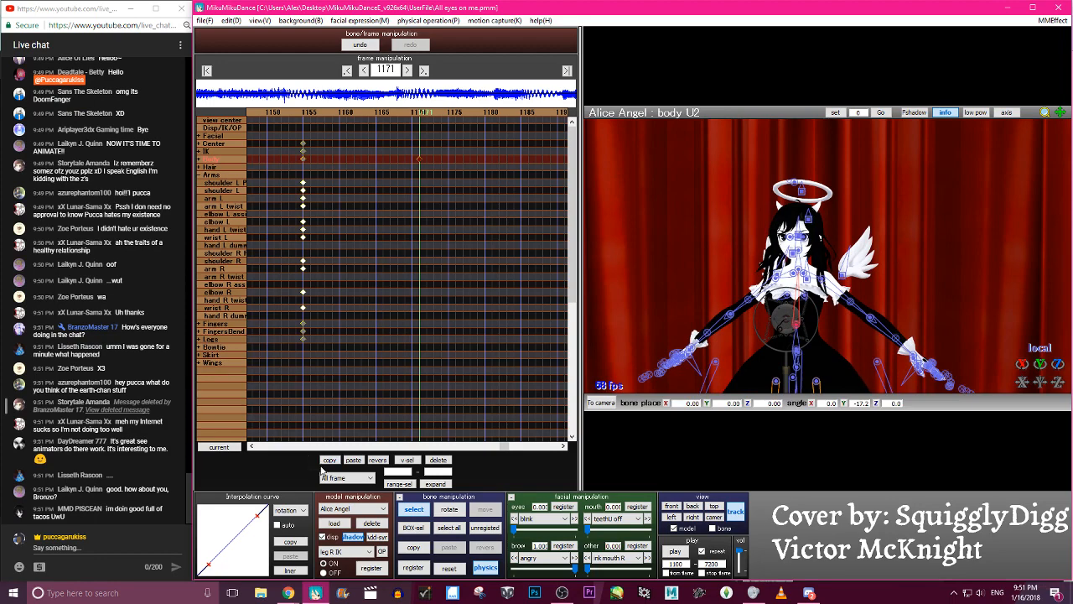
click(353, 460)
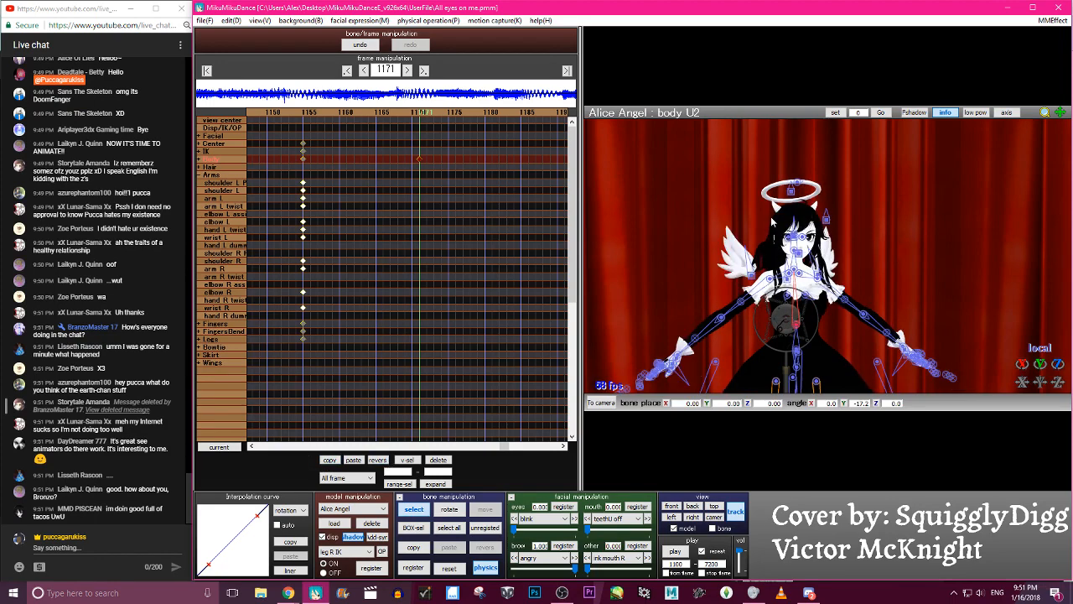
- Examine the torso turn between frames 1155 and 1171 in full view and up close, ending on frame 1155
key(Left)
key(Left)
key(Left)
key(Left)
key(Left)
key(Left)
key(Left)
key(Left)
key(Left)
key(Left)
key(Left)
key(Left)
key(Left)
key(Left)
key(Left)
key(Left)
key(Left)
key(Left)
key(Left)
key(Left)
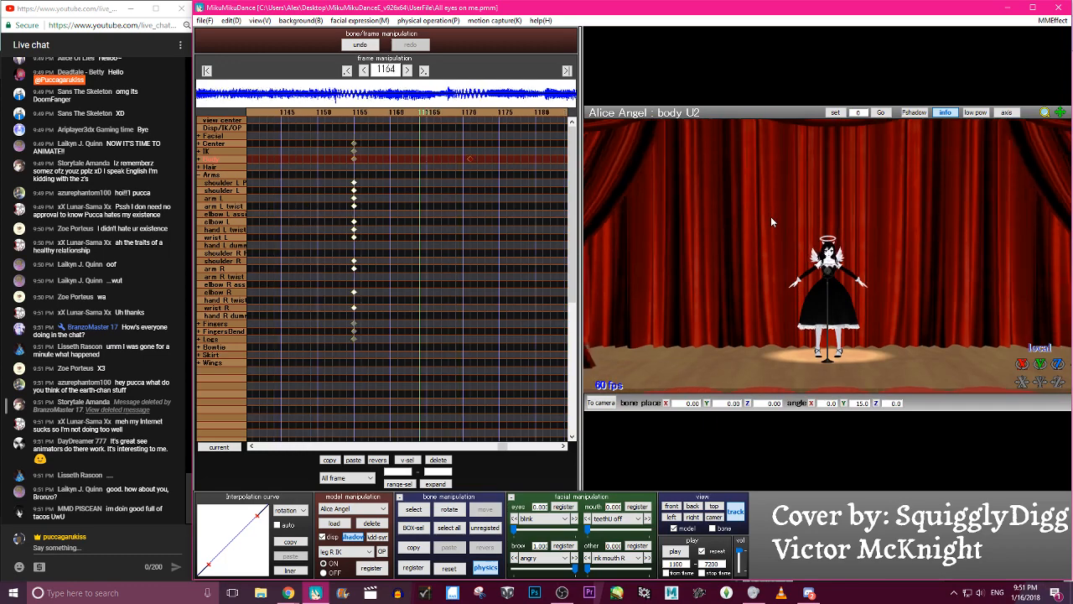
key(Right)
key(Right)
key(Right)
key(Right)
key(Right)
key(Right)
key(Right)
key(Right)
key(Right)
key(Right)
key(Right)
key(Right)
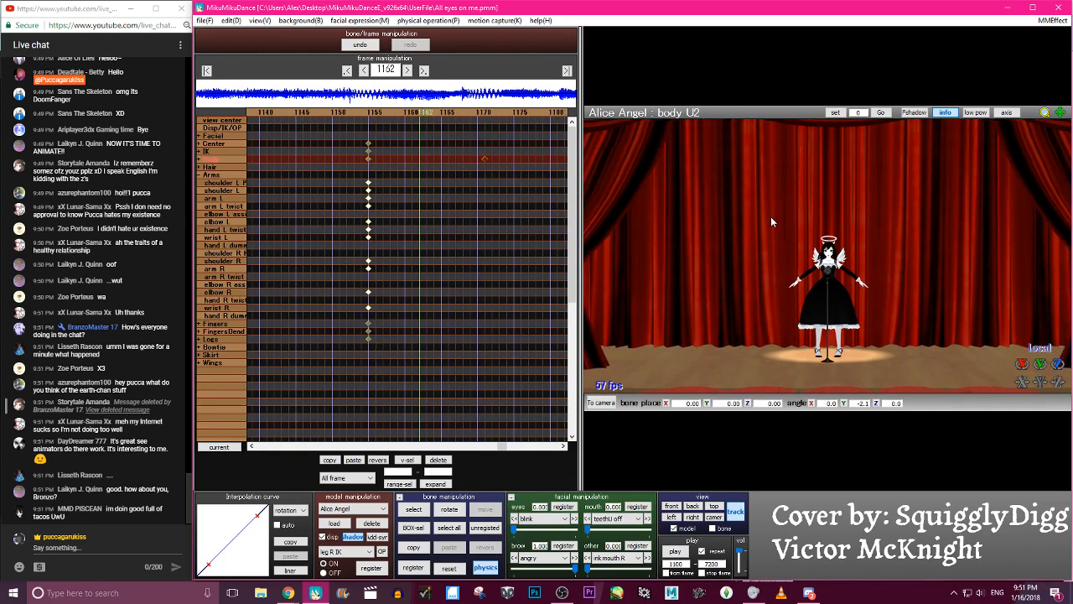
scroll(973, 264, up, 10)
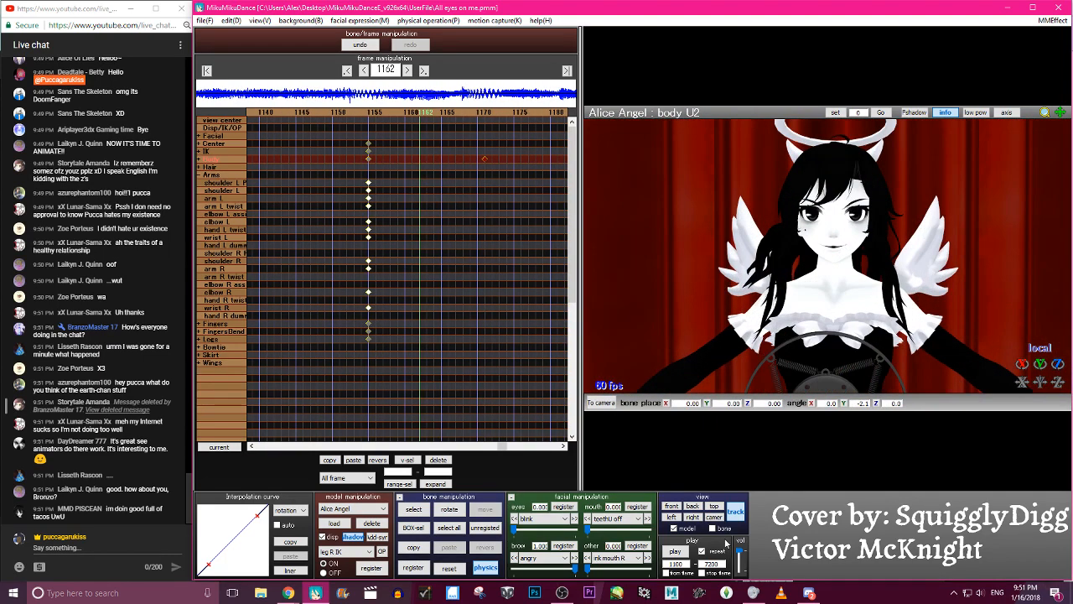
scroll(755, 255, down, 5)
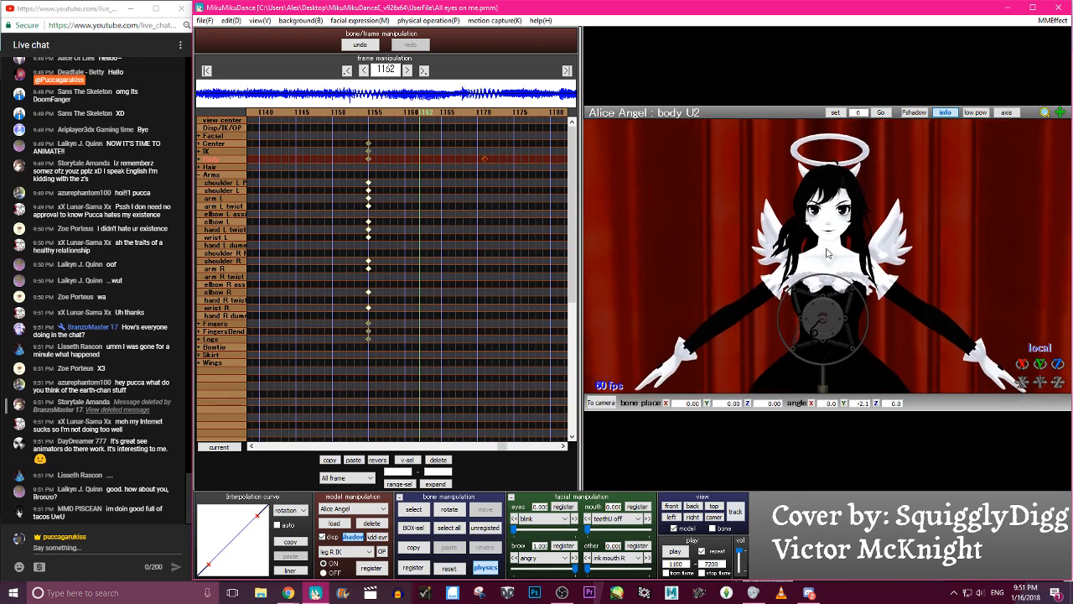
key(Left)
key(Left)
key(Left)
key(Left)
key(Left)
key(Left)
key(Left)
key(Left)
key(Left)
key(Left)
key(Left)
key(Right)
key(Right)
key(Right)
key(Right)
key(Right)
key(Right)
key(Right)
key(Right)
key(Right)
key(Right)
key(Right)
key(Right)
key(Right)
key(Right)
key(Right)
key(Right)
key(Right)
key(Right)
key(Right)
key(Right)
key(Left)
key(Left)
key(Left)
key(Left)
key(Left)
key(Left)
key(Left)
key(Left)
key(Left)
key(Left)
key(Left)
key(Left)
key(Left)
key(Left)
key(Left)
key(Left)
key(Left)
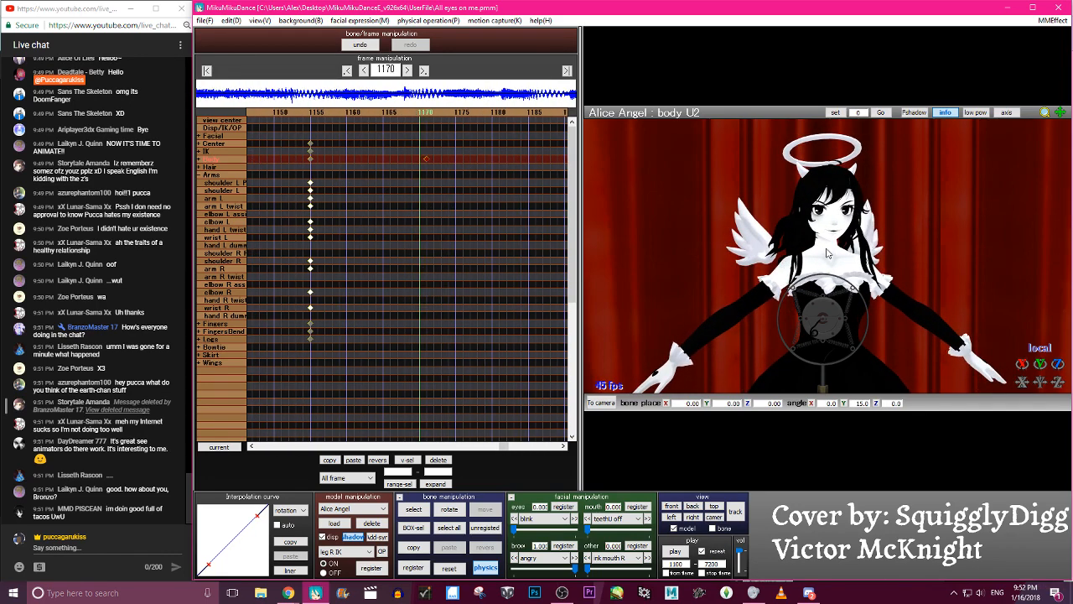
key(Right)
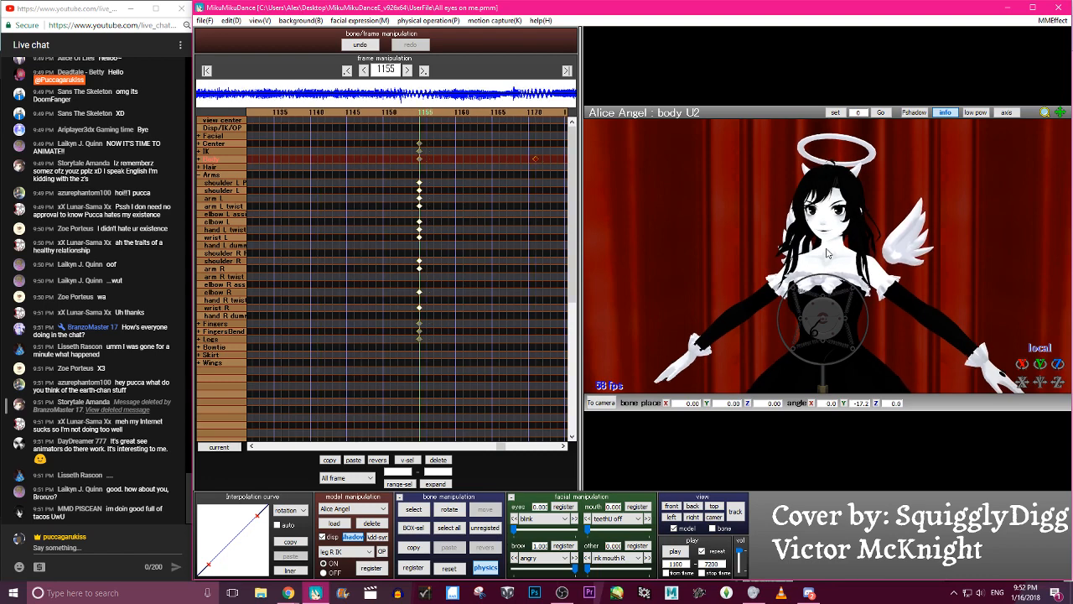
- Rotate the body L bone to about -15.7 degrees on Z and register it at frame 1155
key(c)
scroll(834, 334, down, 4)
middle_drag(834, 334, 834, 283)
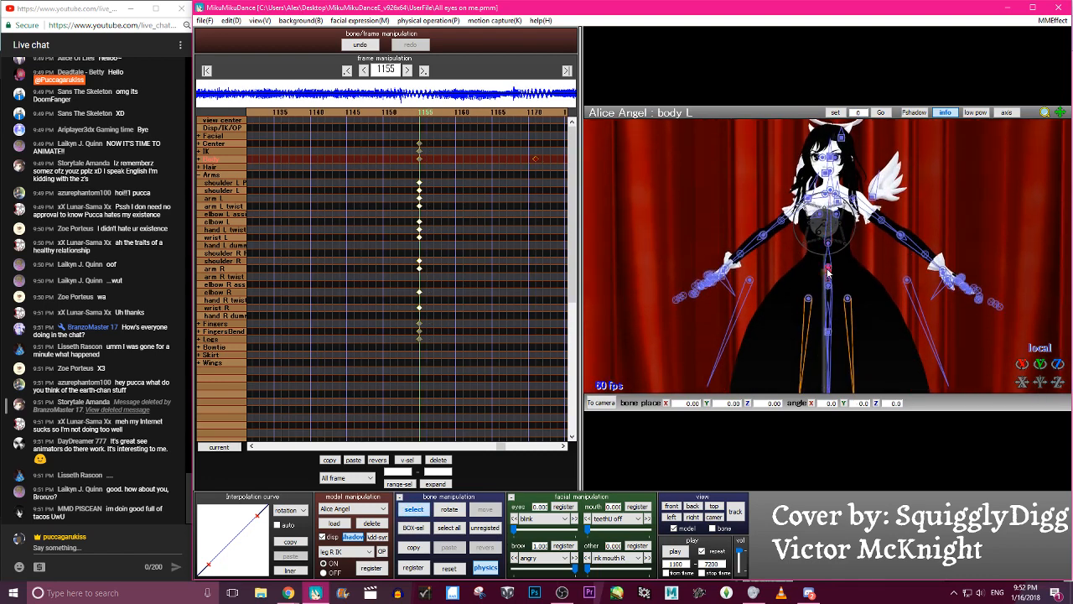
key(x)
drag(846, 251, 846, 251)
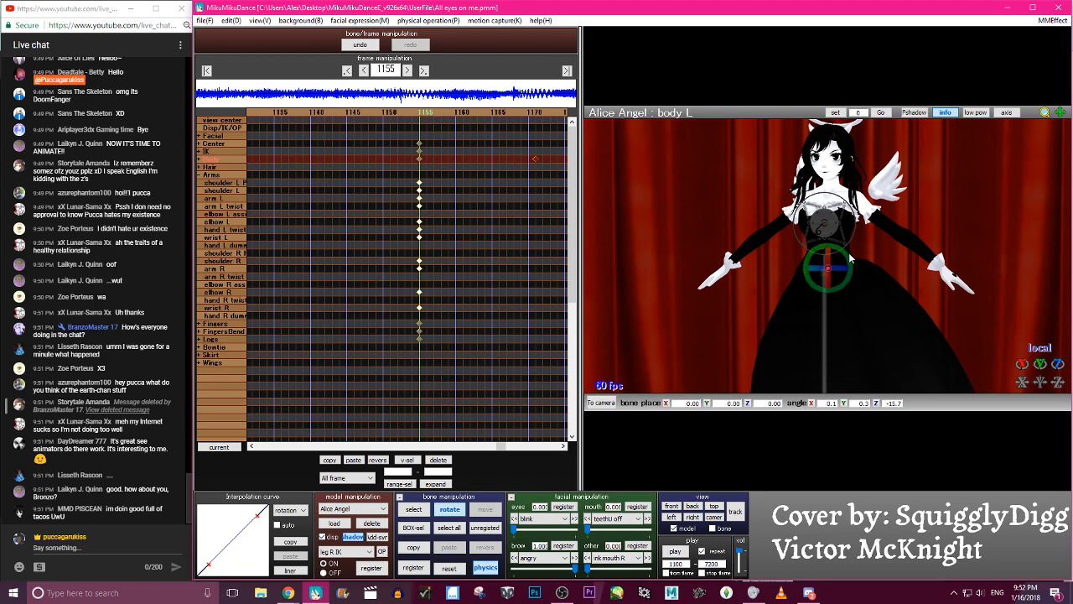
- Register the body L bone at frame 1171 and paste its keyframe mirrored so the hips tilt the opposite way
key(Right)
key(Right)
key(Right)
key(Right)
key(Right)
key(Right)
key(Right)
key(Right)
key(Right)
key(Right)
key(Right)
key(Right)
key(Right)
key(Right)
key(Right)
key(Right)
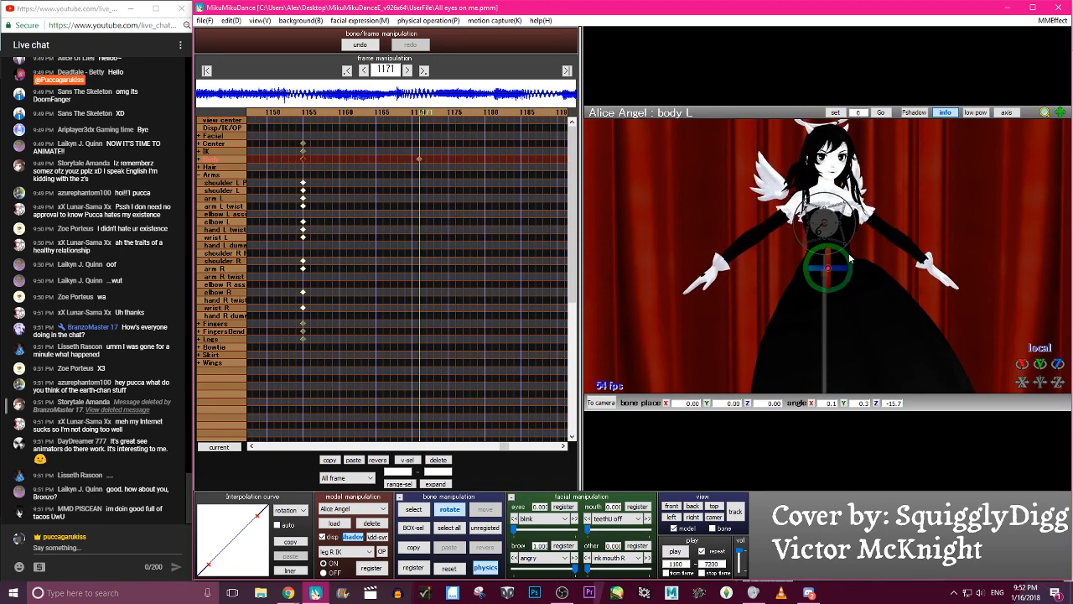
click(376, 462)
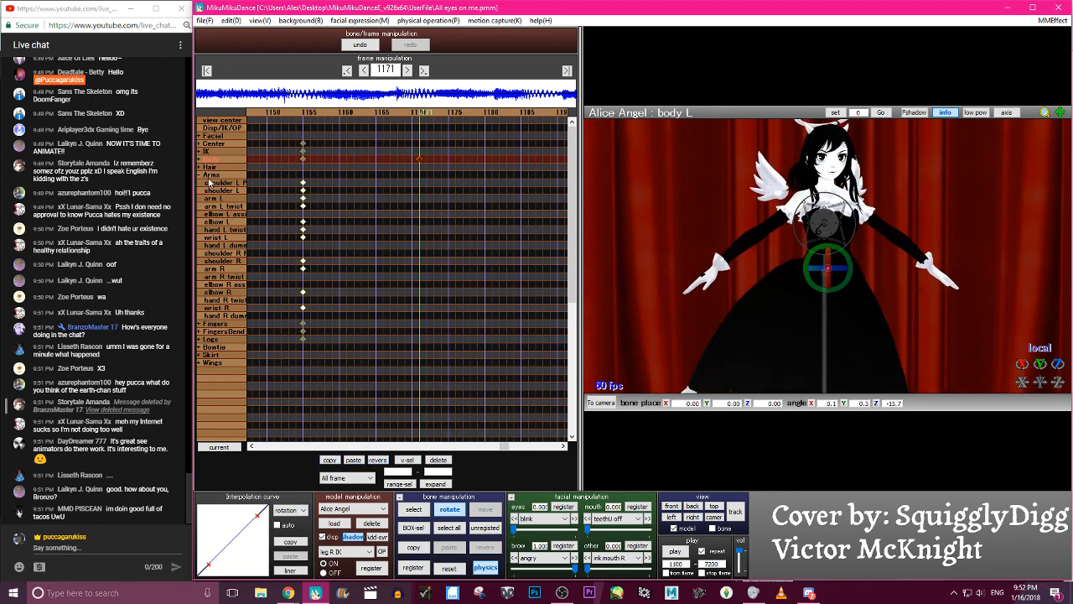
- Expand the Body group in the timeline and scrub between frames 1155 and 1174 to check the hip sway
click(199, 157)
key(Left)
key(Left)
key(Left)
key(Left)
key(Left)
key(Left)
key(Left)
key(Left)
key(Left)
key(Left)
key(Left)
key(Left)
key(Left)
key(Left)
key(Left)
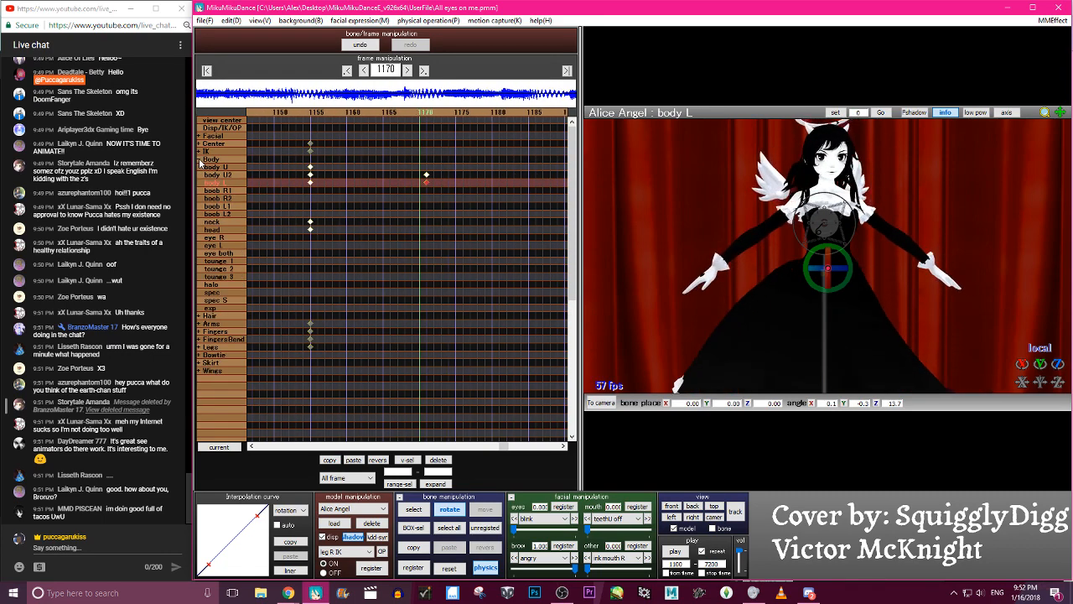
key(Left)
key(Left)
key(Right)
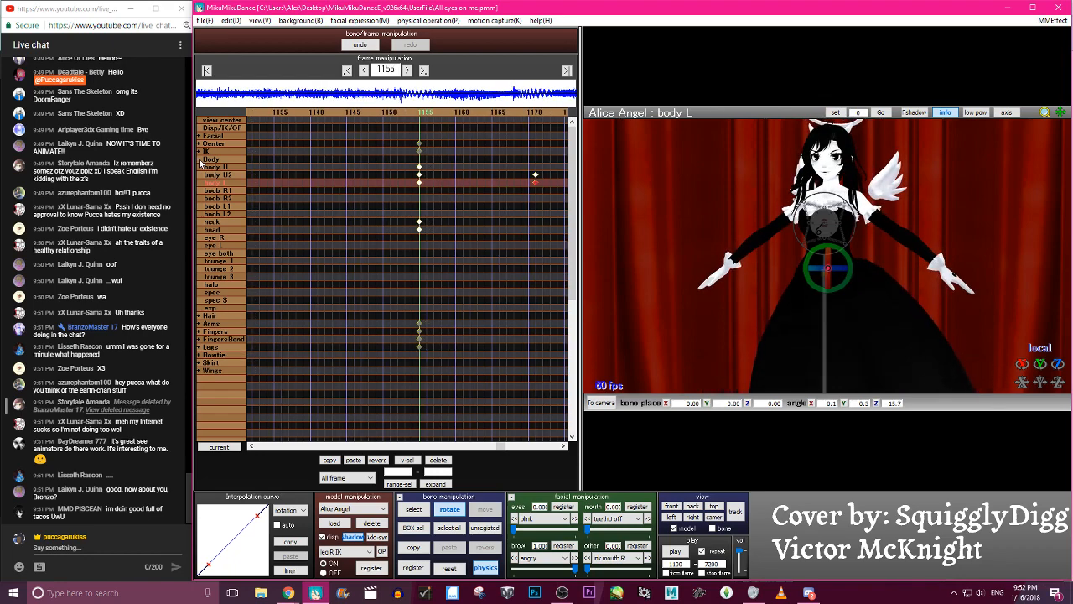
key(Right)
key(Right)
key(Right)
key(Right)
key(Right)
key(Right)
key(Right)
key(Right)
key(Right)
key(Right)
key(Right)
key(Right)
key(Right)
key(Right)
key(Right)
key(Right)
key(Right)
key(Right)
key(Right)
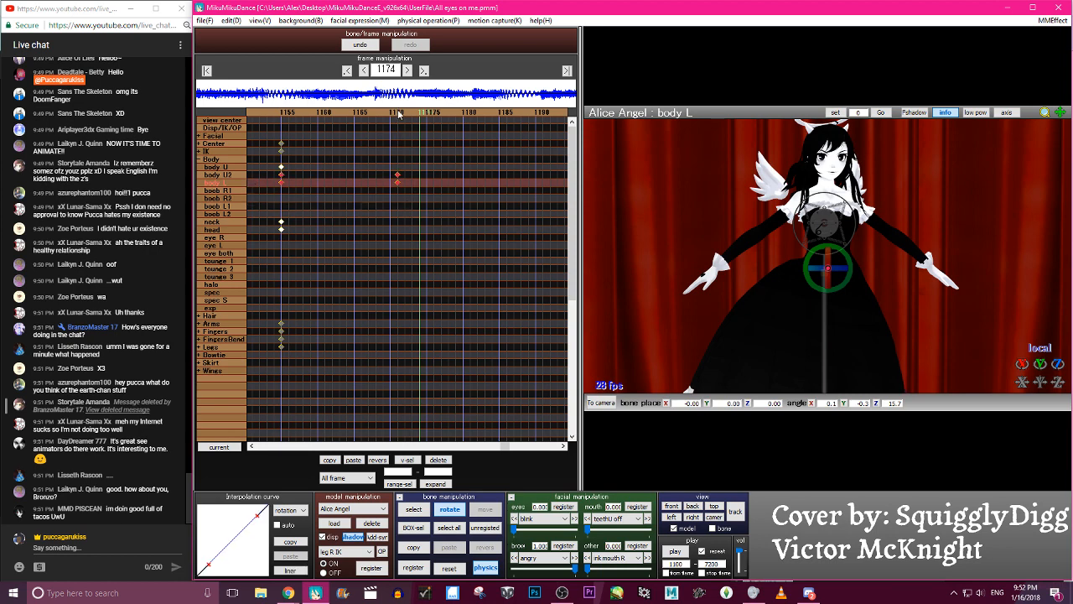
- Give the body U2 and body L keyframes an S-shaped interpolation curve for all channels, and paste mirrored copies of them from frame 1171
key(Left)
key(Left)
key(Left)
click(277, 529)
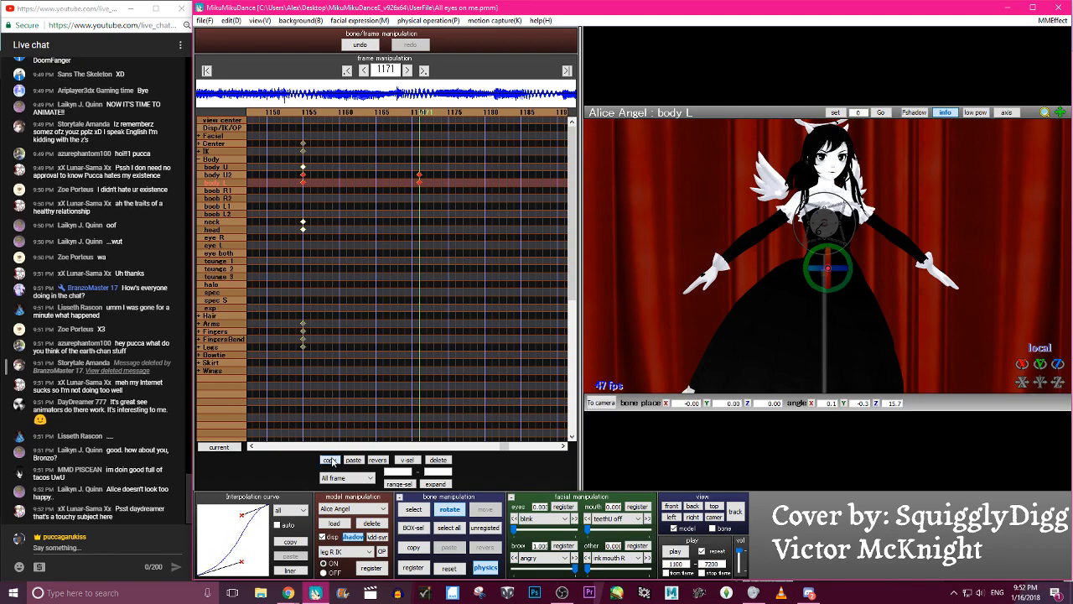
click(383, 460)
- Scrub from frame 1155 to beyond frame 1182 and back to review the extended side-to-side body sway
key(Left)
key(Left)
key(Left)
key(Left)
key(Left)
key(Left)
key(Left)
key(Left)
key(Left)
key(Left)
key(Left)
key(Left)
key(Left)
key(Left)
key(Left)
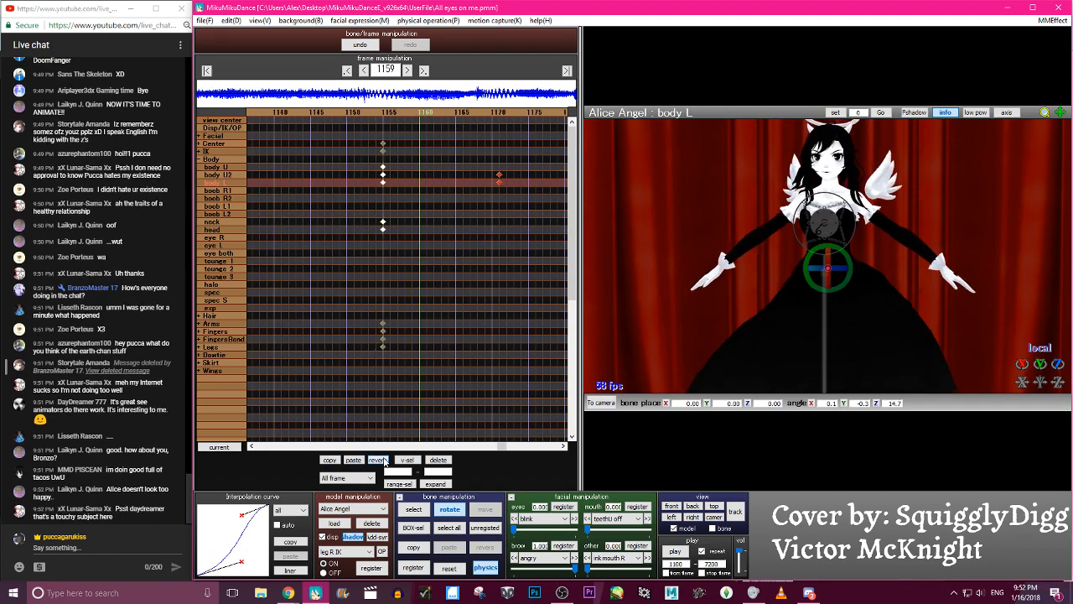
key(Right)
key(Right)
key(Right)
key(Right)
key(Right)
key(Right)
key(Right)
key(Right)
key(Right)
key(Right)
key(Right)
key(Right)
key(Right)
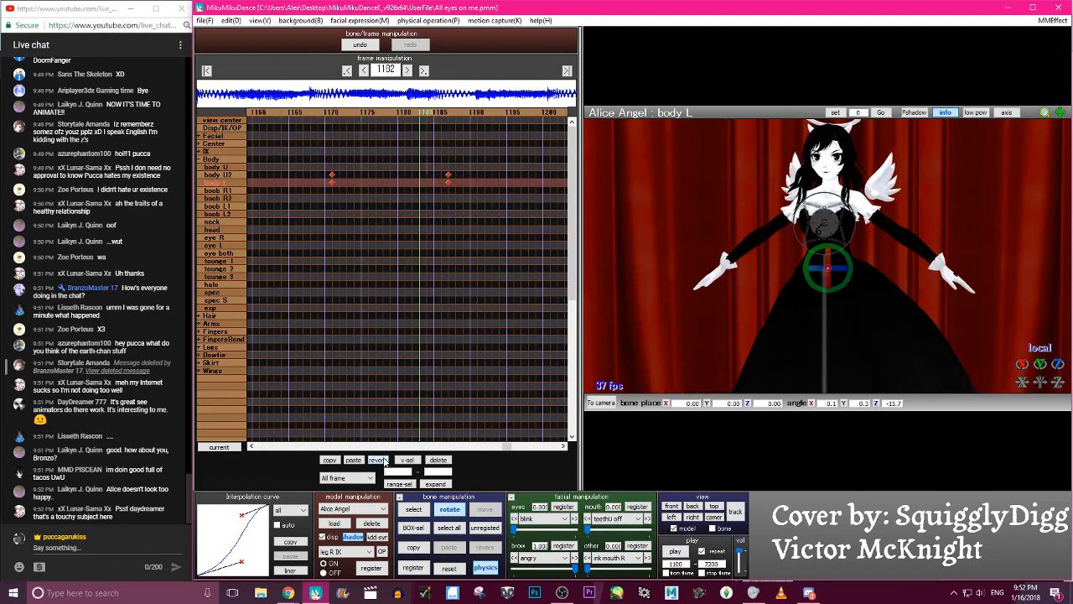
key(Left)
key(Left)
key(Left)
key(Left)
key(Left)
key(Left)
key(Left)
key(Left)
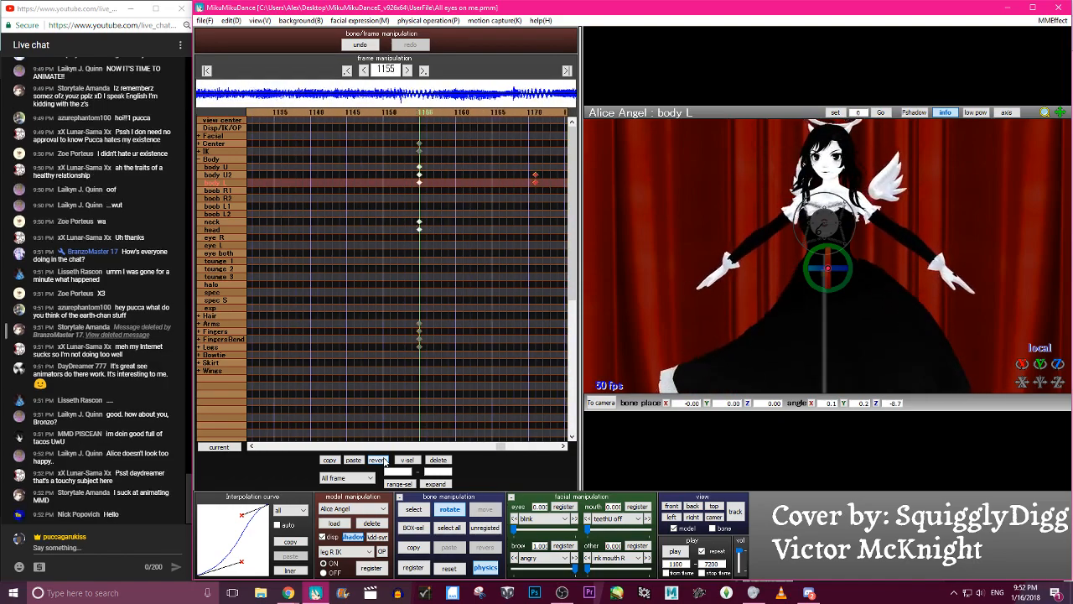
- Scrub between frames 1155 and 1171 to check the sway, and undo the keyframes pasted at frame 1187
key(Left)
key(Left)
key(Left)
key(Left)
key(Left)
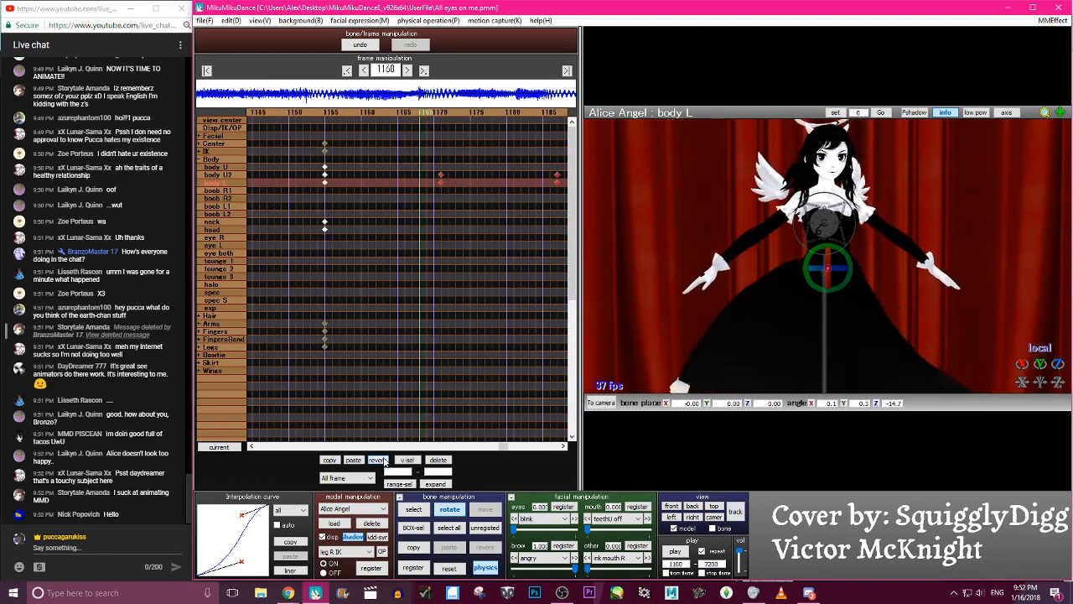
key(Right)
key(Right)
key(Right)
key(Right)
key(Right)
key(Right)
key(Right)
key(Right)
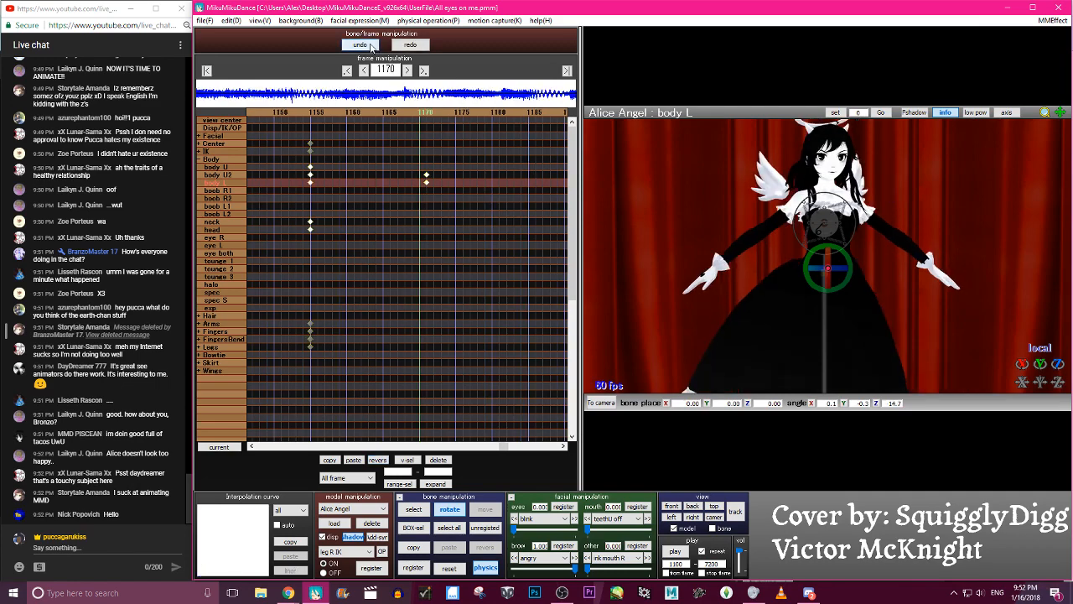
key(Right)
key(Right)
key(Right)
key(Right)
key(Right)
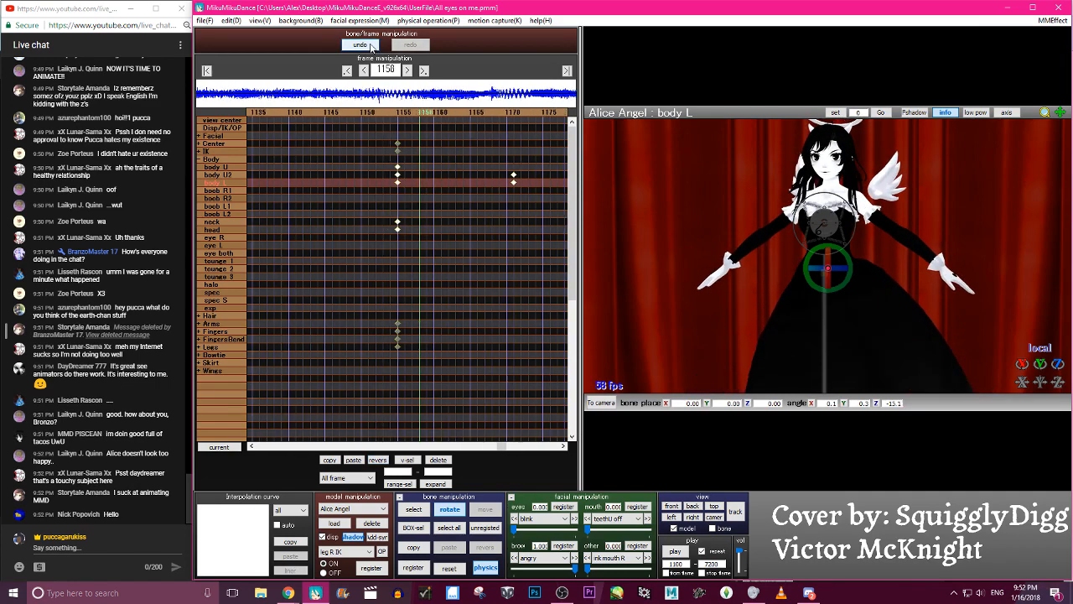
key(Right)
key(Right)
- Reset the body U2 bone's rotation at frame 1171 and turn it again to about 8 degrees on Y
key(c)
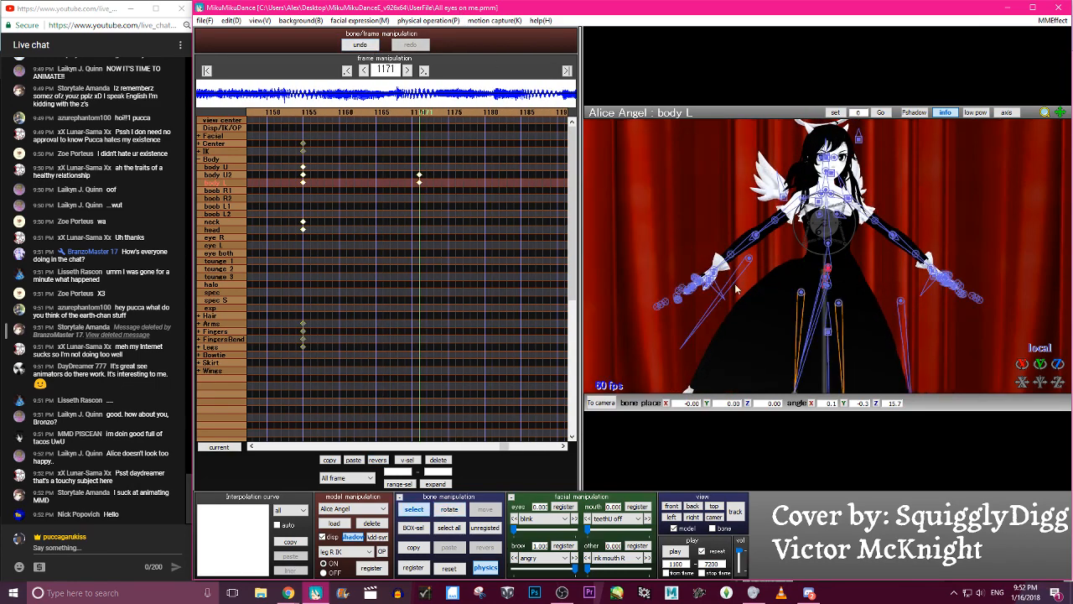
scroll(856, 280, up, 4)
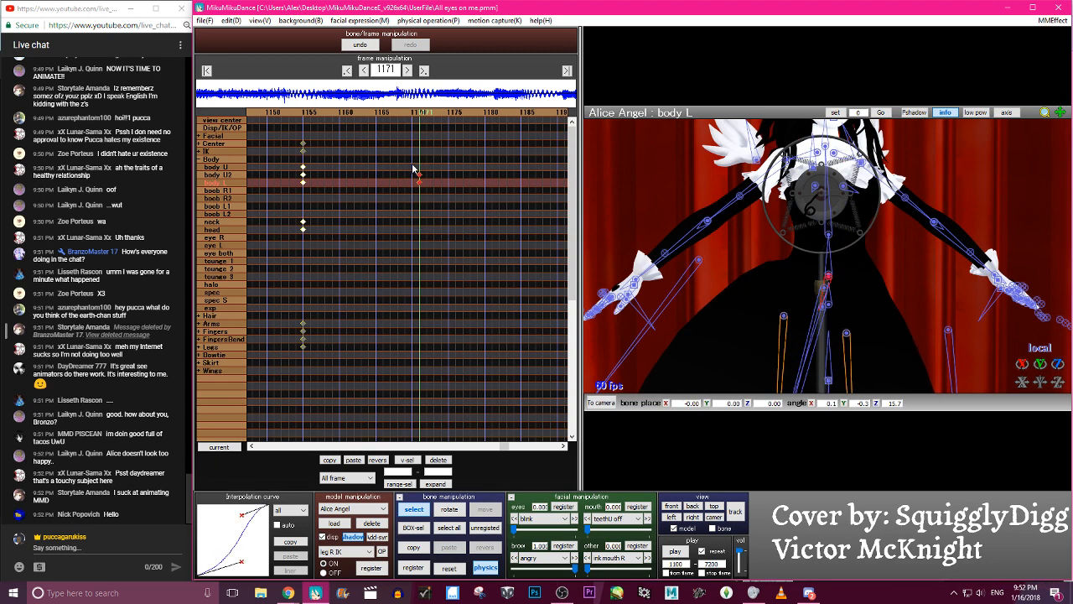
click(829, 237)
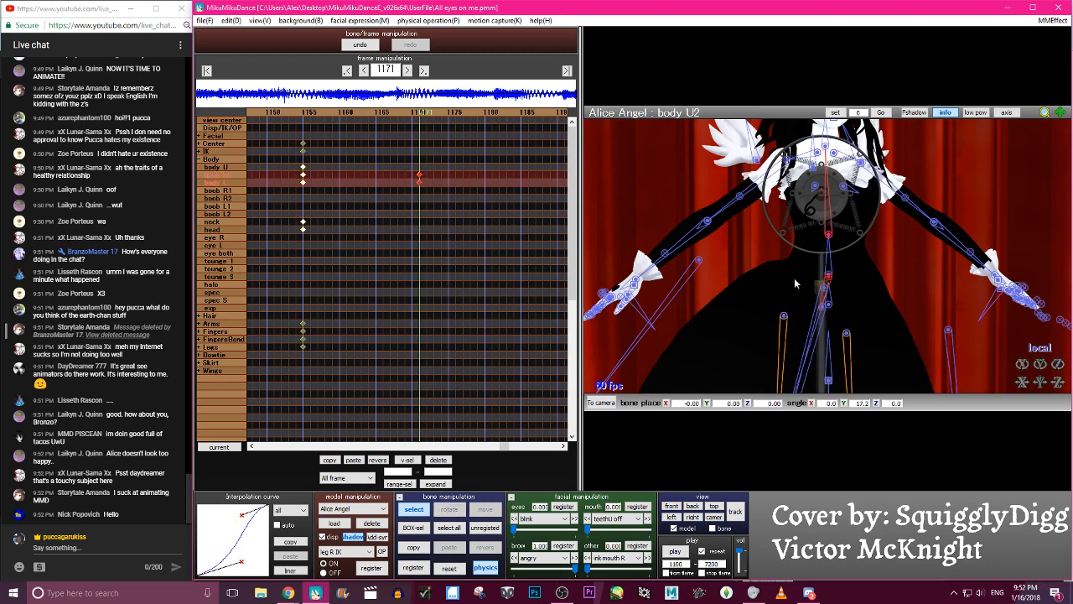
click(453, 568)
key(v)
key(c)
key(x)
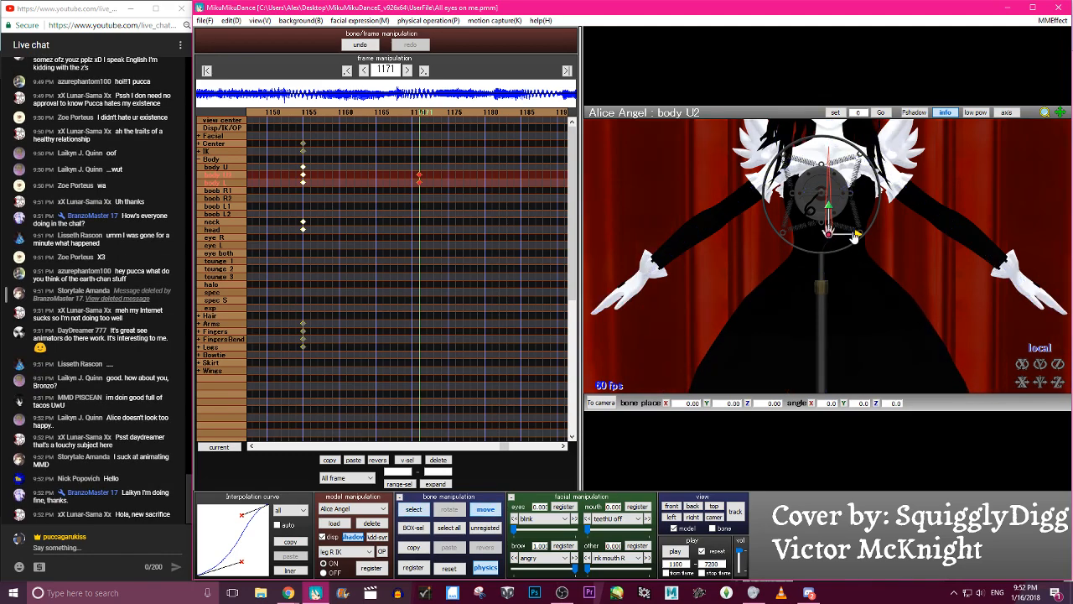
drag(840, 238, 847, 264)
- Set the body L bone's tilt at frame 1171 to about 9.8 degrees on Z
key(c)
click(829, 275)
key(x)
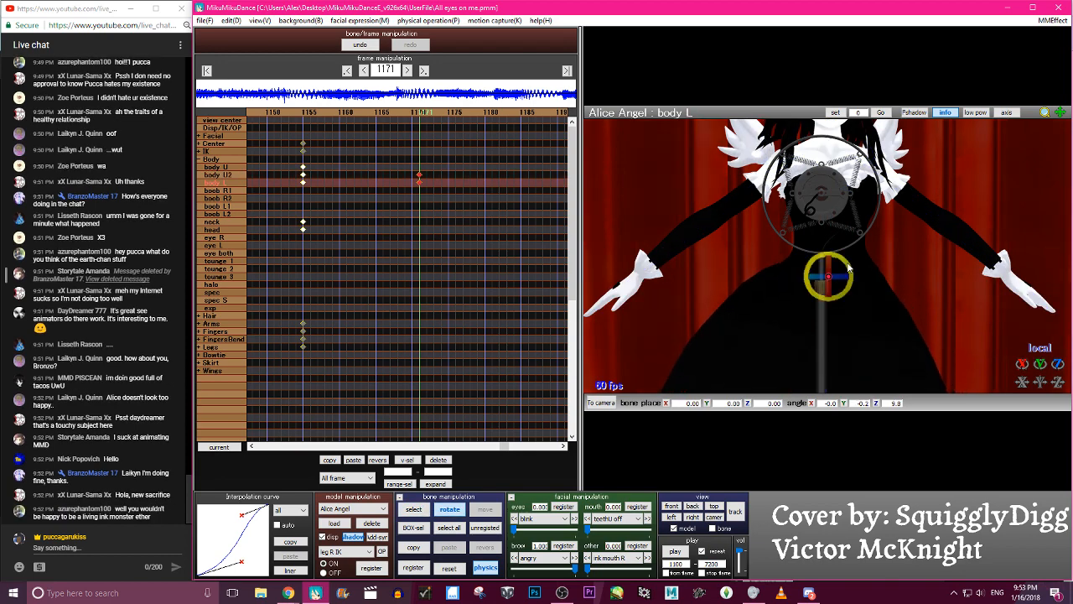
key(s)
- Paste the adjusted body U2 and body L keyframes mirrored at frame 1155
key(Left)
key(Left)
key(Left)
key(Left)
key(Left)
key(Left)
key(Left)
key(Left)
key(Left)
key(Left)
key(Left)
key(Left)
key(Left)
key(Left)
key(Left)
key(Left)
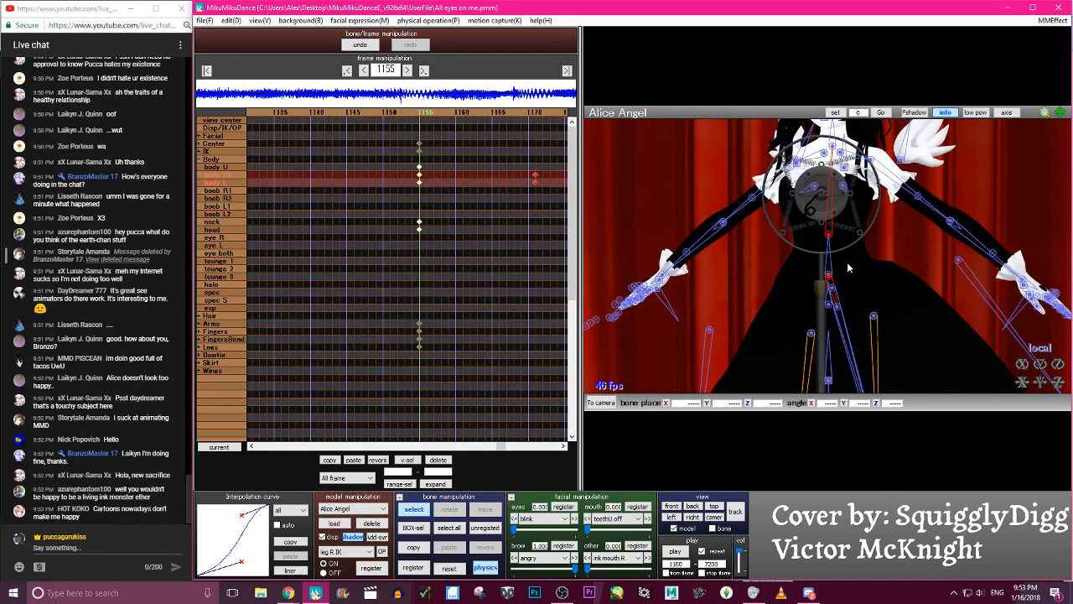
click(385, 462)
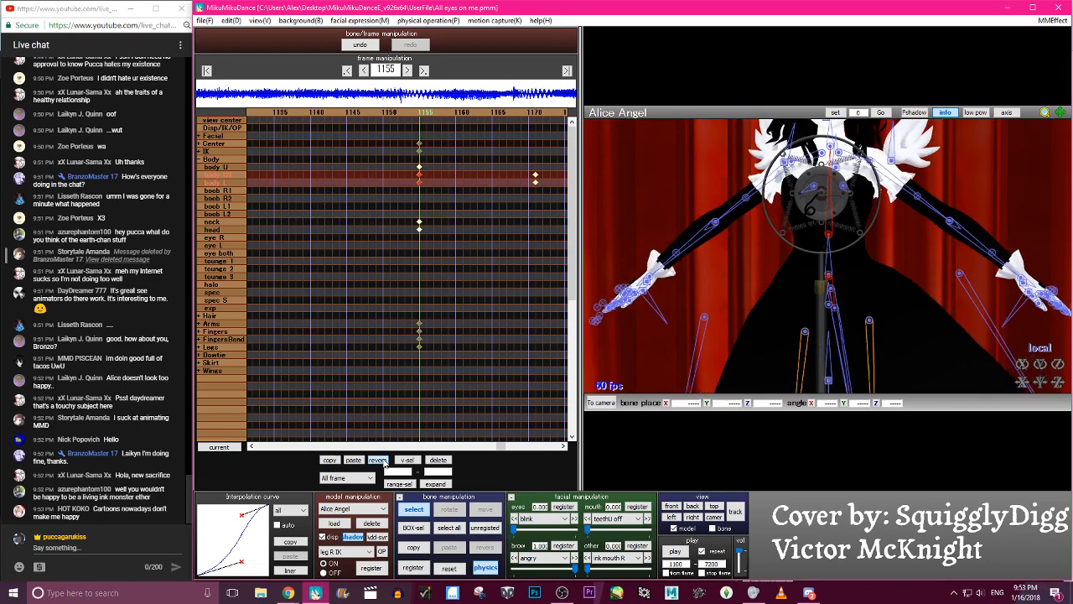
- Scrub between frames 1155 and 1171 to review the adjusted torso and hip sway
key(Right)
key(Right)
key(Right)
key(Right)
key(Right)
key(Right)
key(Right)
key(Right)
key(Right)
key(Right)
key(Right)
key(Right)
key(Right)
key(Right)
key(Right)
key(Right)
key(Right)
key(Right)
key(Right)
key(Left)
key(Left)
key(Left)
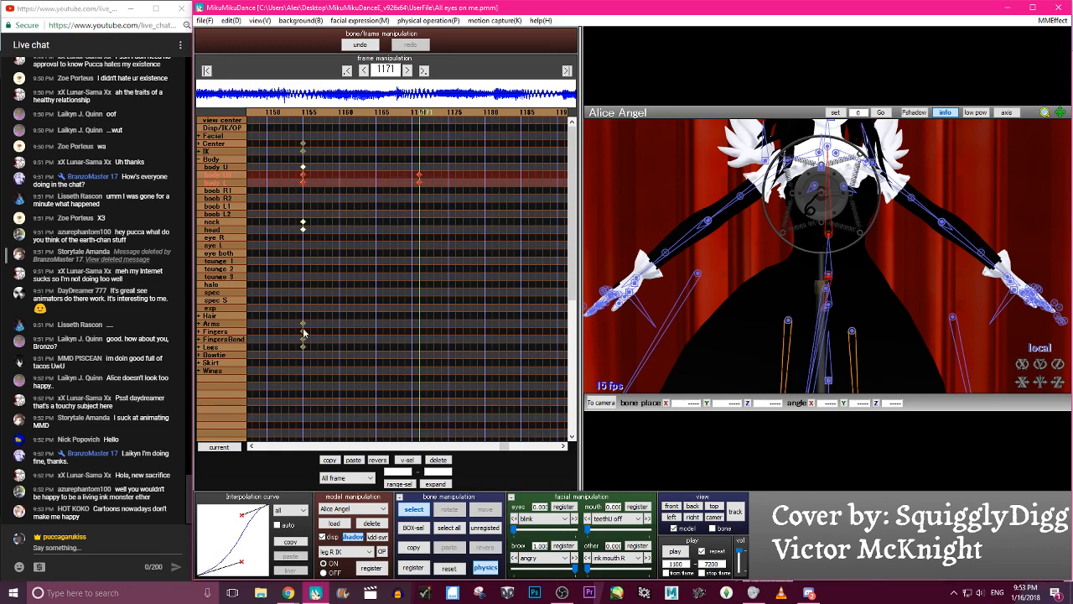
key(Left)
key(Left)
key(Left)
key(Left)
key(Left)
key(Left)
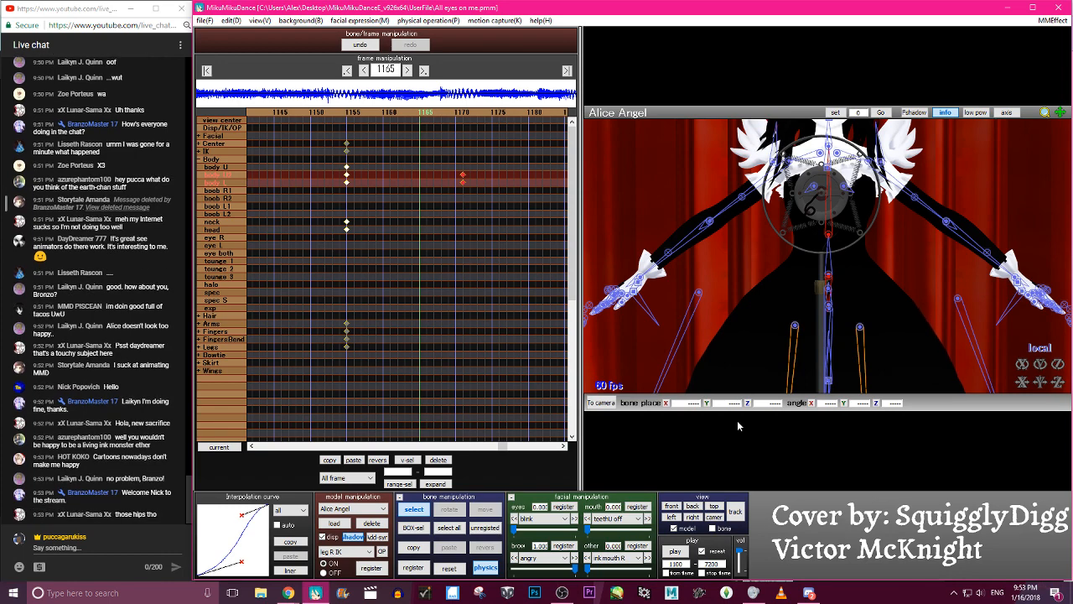
- Paste the body U2 and body L sway keyframes from frame 1187 so the sway repeats through frame 1203
key(Right)
key(Right)
key(Right)
key(Right)
key(Right)
key(Right)
key(Right)
key(Right)
key(Right)
key(Right)
key(Right)
key(Right)
key(Right)
key(Right)
key(Right)
key(Right)
key(Right)
key(Right)
key(Right)
key(Right)
key(Left)
key(Left)
key(Left)
key(Left)
key(Left)
key(Left)
key(Left)
key(Left)
click(354, 460)
- Play back the animation and set the playback start frame to 1150
click(679, 553)
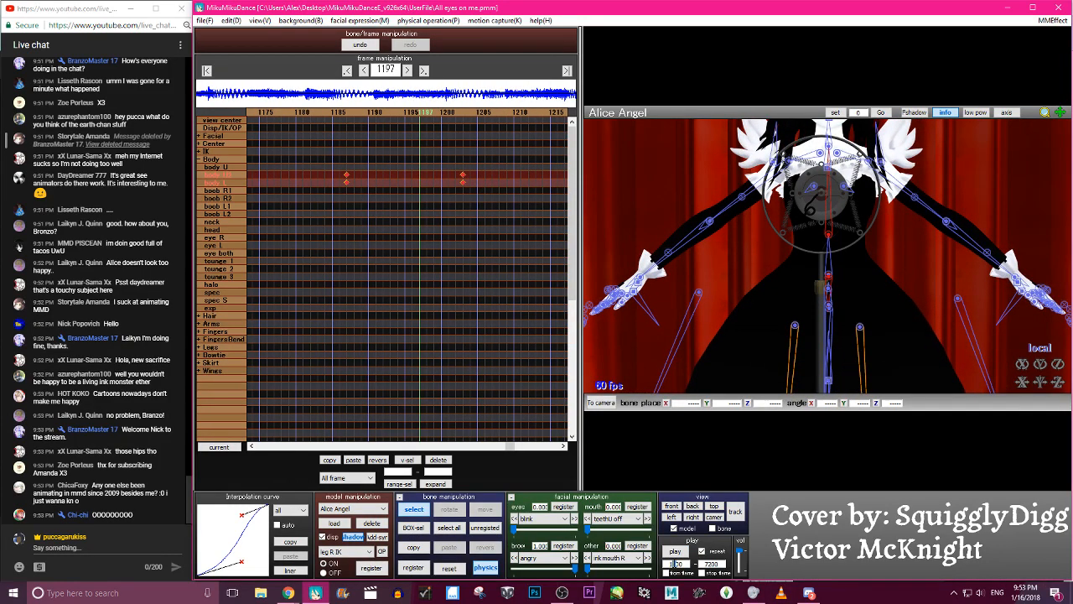
click(676, 551)
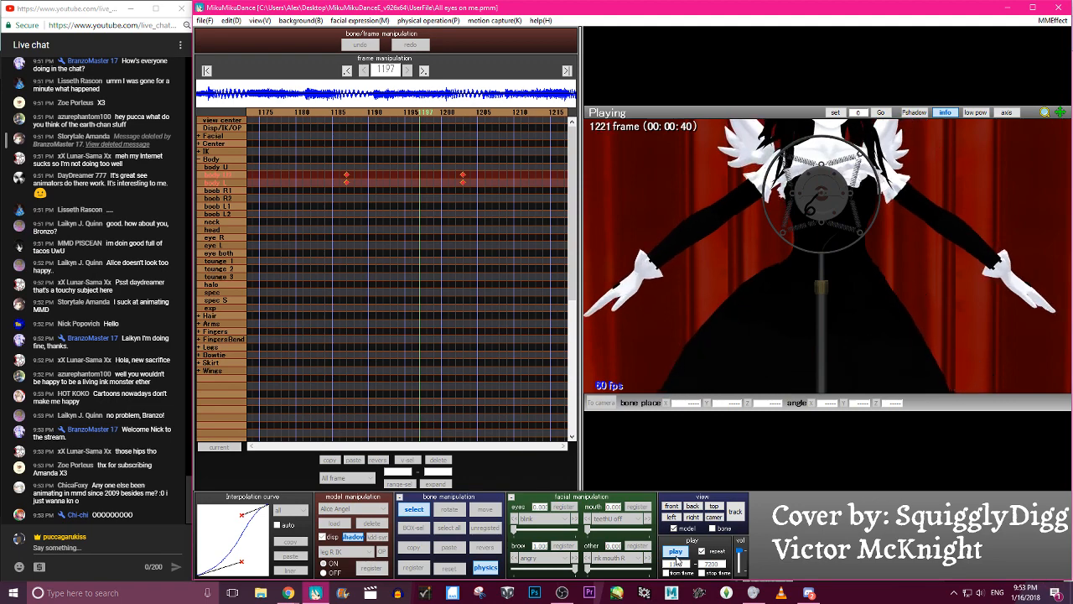
click(676, 553)
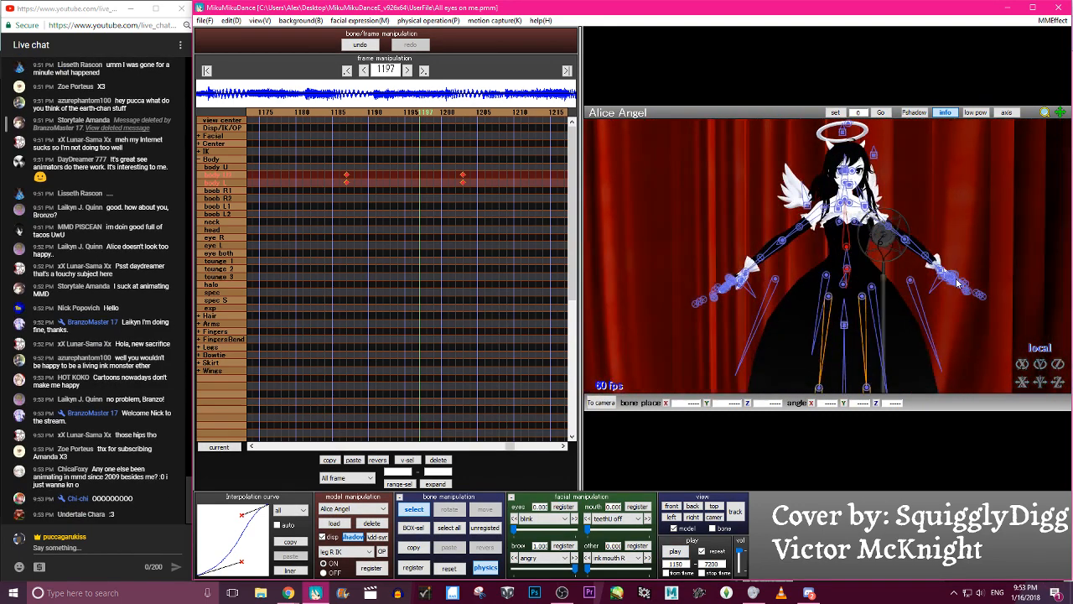
- Try leaning the body U bone forward to about -17.8 degrees on X at frame 1169
right_drag(957, 284, 885, 297)
key(Left)
key(Left)
key(Left)
key(Left)
key(Left)
key(Left)
key(Left)
key(Left)
key(Left)
key(Left)
key(Left)
key(Left)
key(Left)
key(Left)
key(Left)
key(Left)
key(Left)
key(Left)
key(Left)
key(Left)
key(Left)
key(Left)
key(Left)
key(Left)
key(Left)
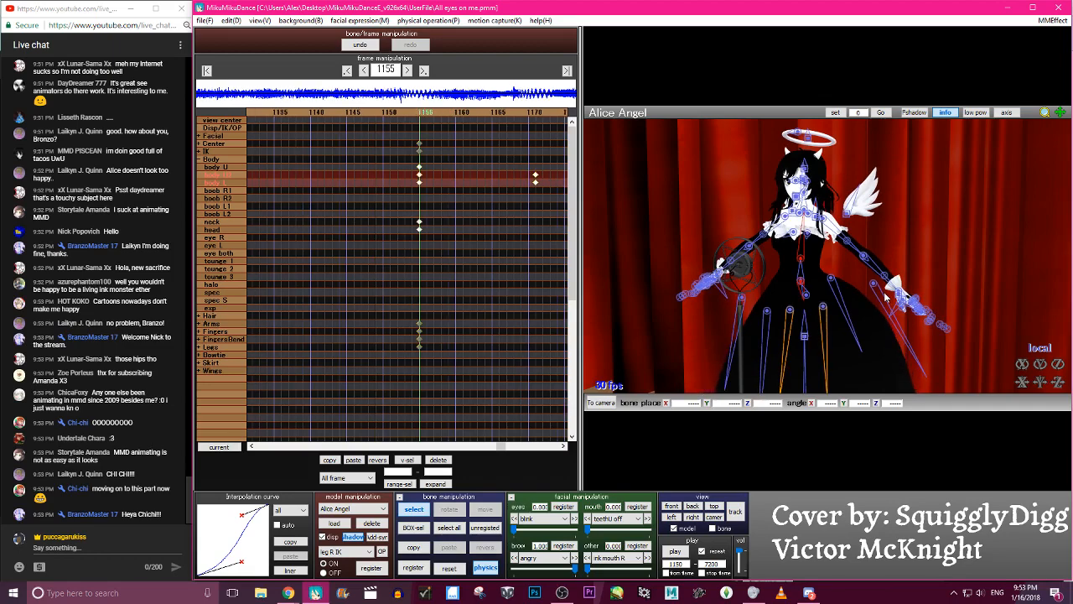
click(801, 286)
key(Right)
key(Right)
key(Right)
key(Right)
key(Right)
key(Right)
key(Right)
key(Right)
key(Right)
key(Right)
key(Right)
key(Right)
key(Right)
key(Right)
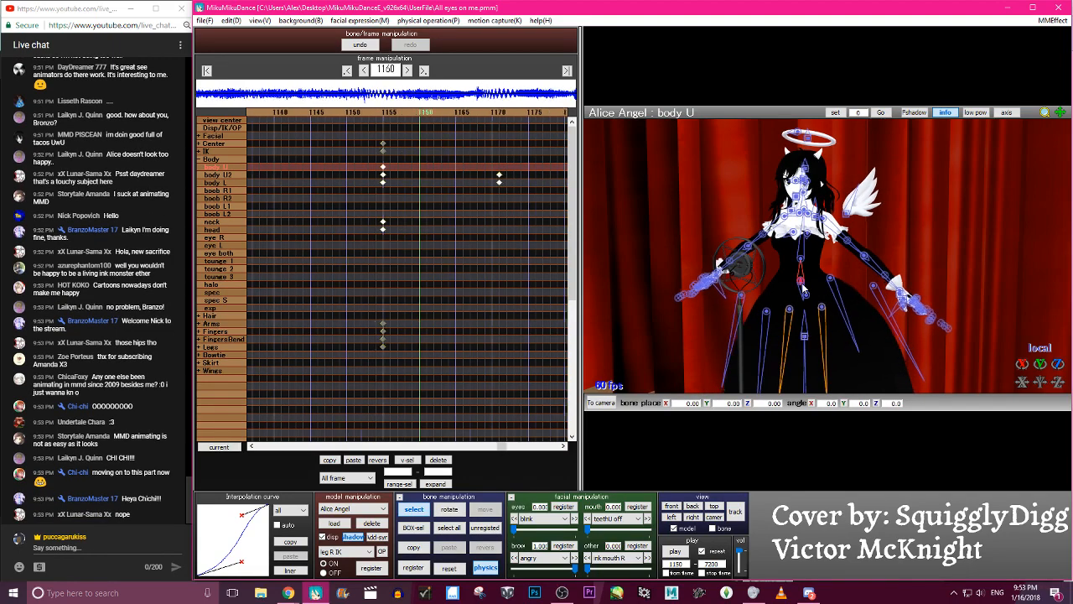
drag(1021, 364, 1021, 386)
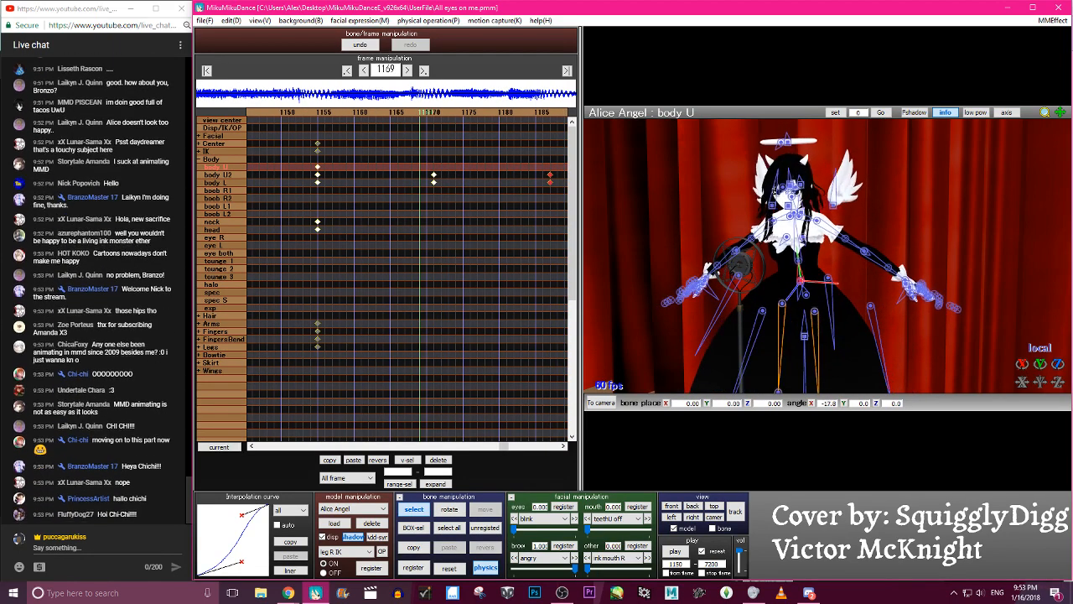
- Try leaning the body U bone backward to about 13.2 degrees on X at frame 1198
key(Right)
key(Right)
key(Right)
key(Right)
key(Right)
key(Right)
key(Right)
key(Right)
key(Right)
key(Right)
key(Right)
key(Right)
key(Right)
key(Right)
key(Right)
key(Right)
key(Right)
key(Right)
key(Right)
key(Right)
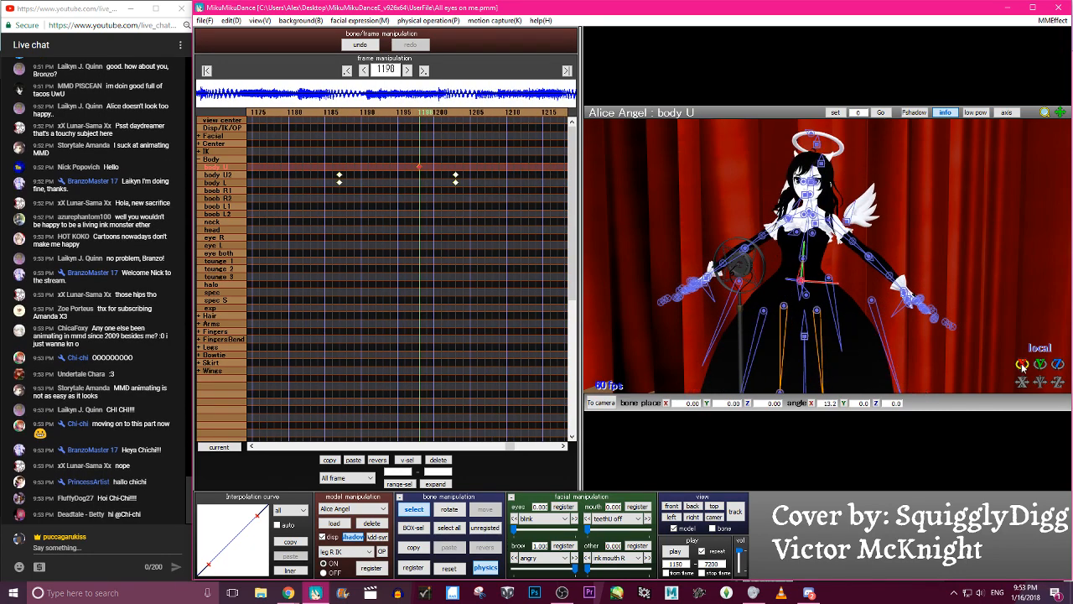
- Try an S-shaped interpolation curve on the body U keyframes at 1169 and 1198, and delete both keyframes
key(Left)
key(Left)
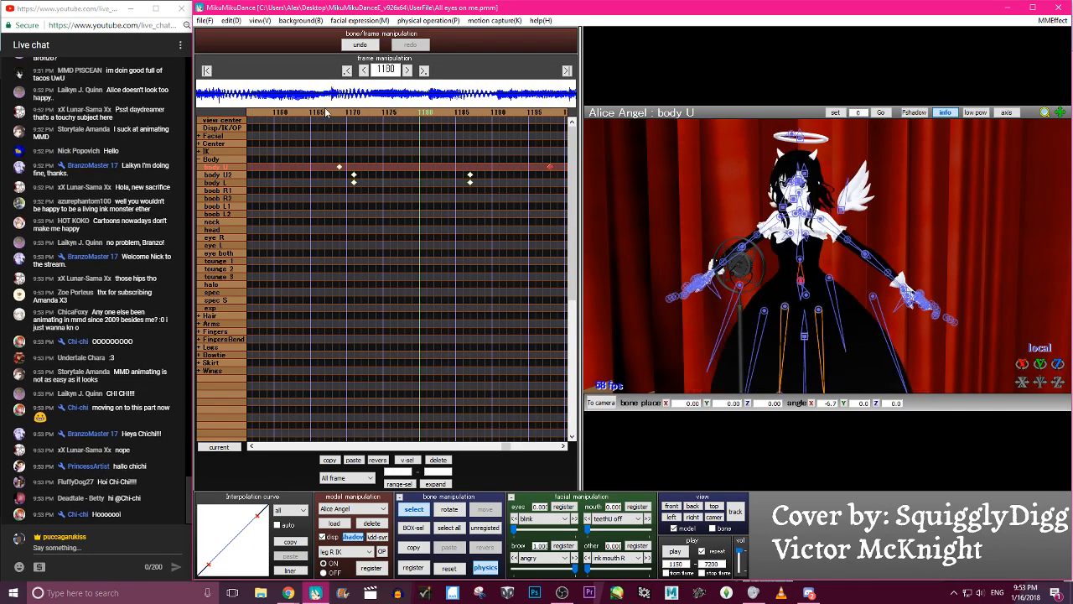
drag(253, 521, 235, 520)
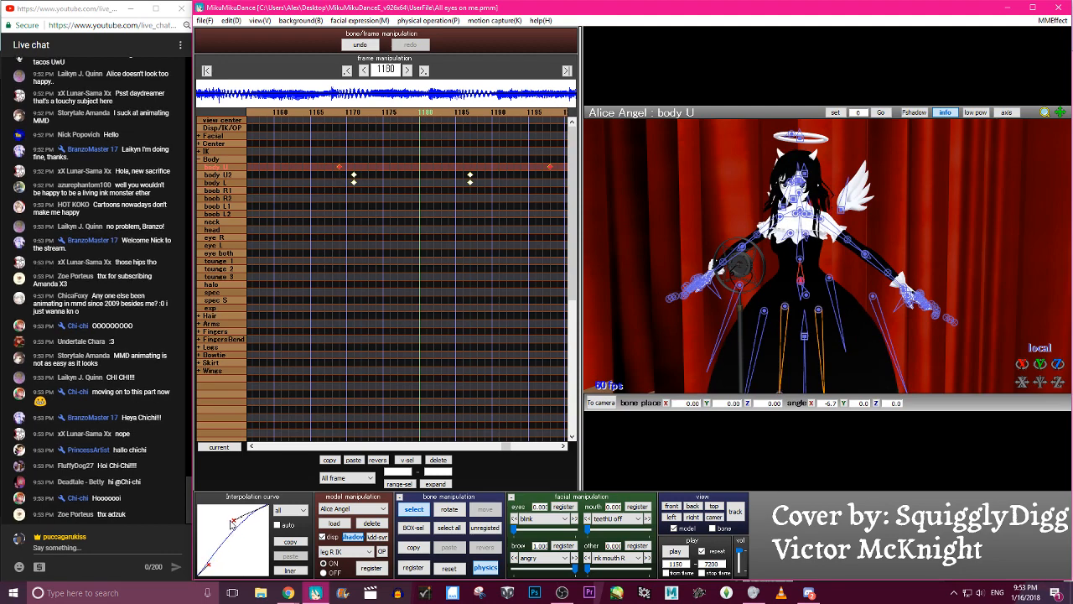
drag(207, 567, 237, 566)
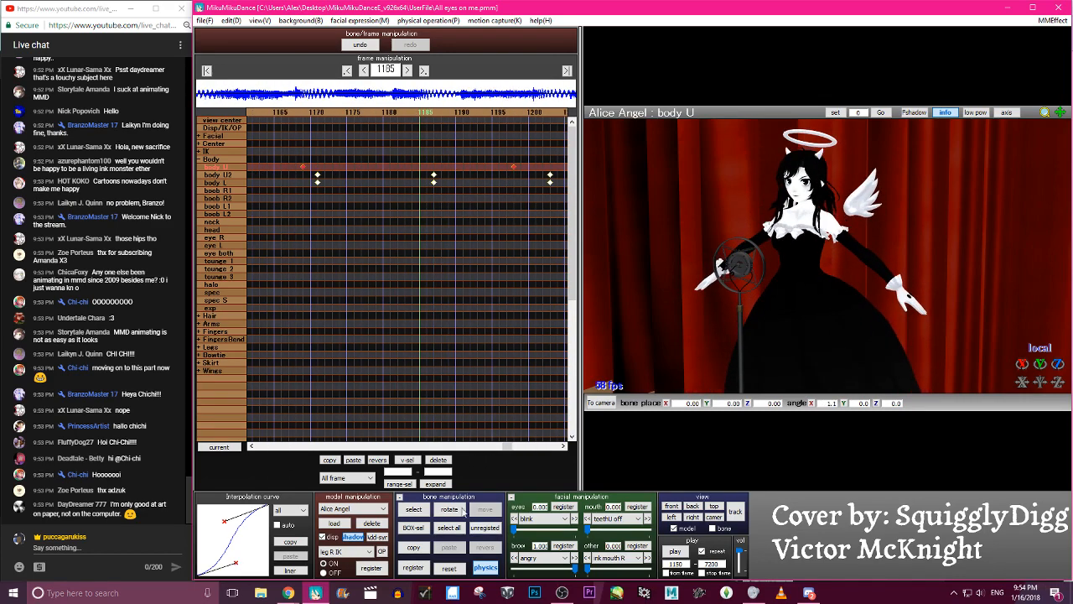
click(437, 460)
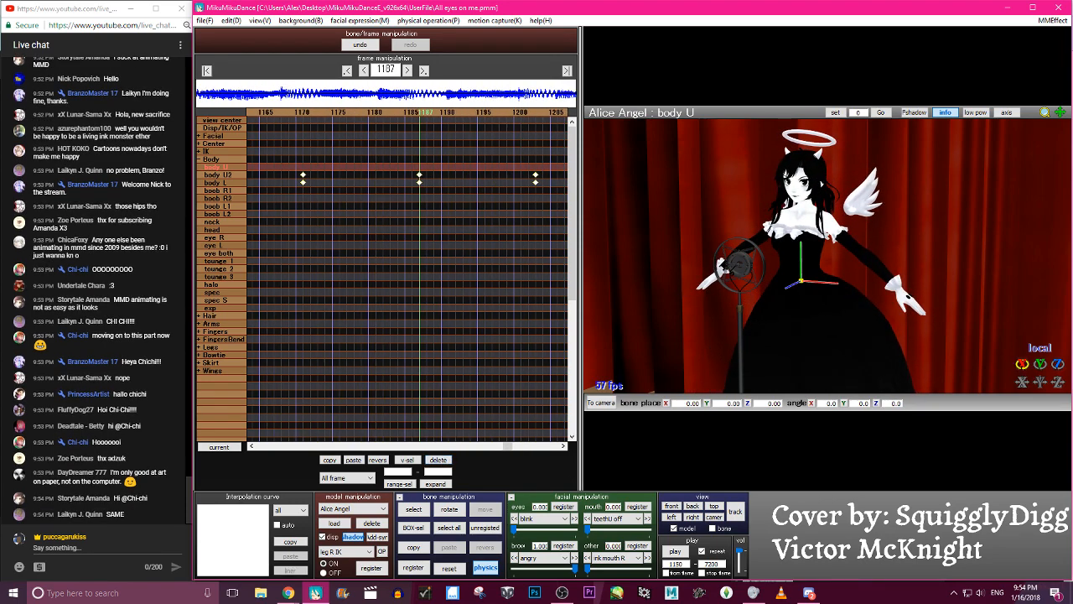
- Try a forward lean of about -20 degrees on X for body U at frame 1187, and undo it
drag(1021, 367, 1021, 379)
key(Left)
key(Left)
key(Left)
key(Left)
key(Left)
key(Left)
key(Left)
key(Left)
key(Left)
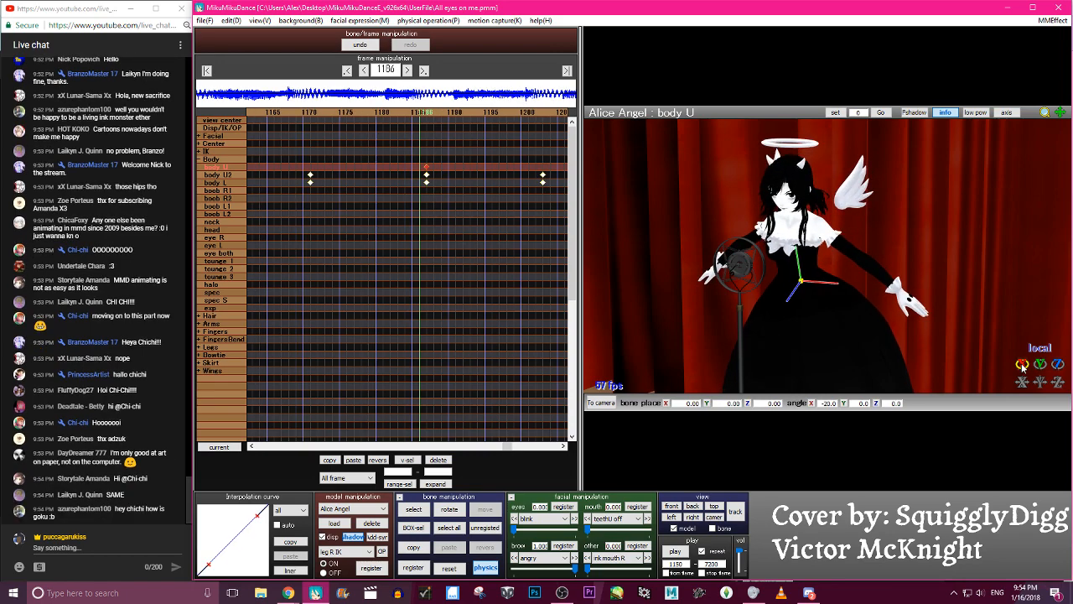
click(475, 126)
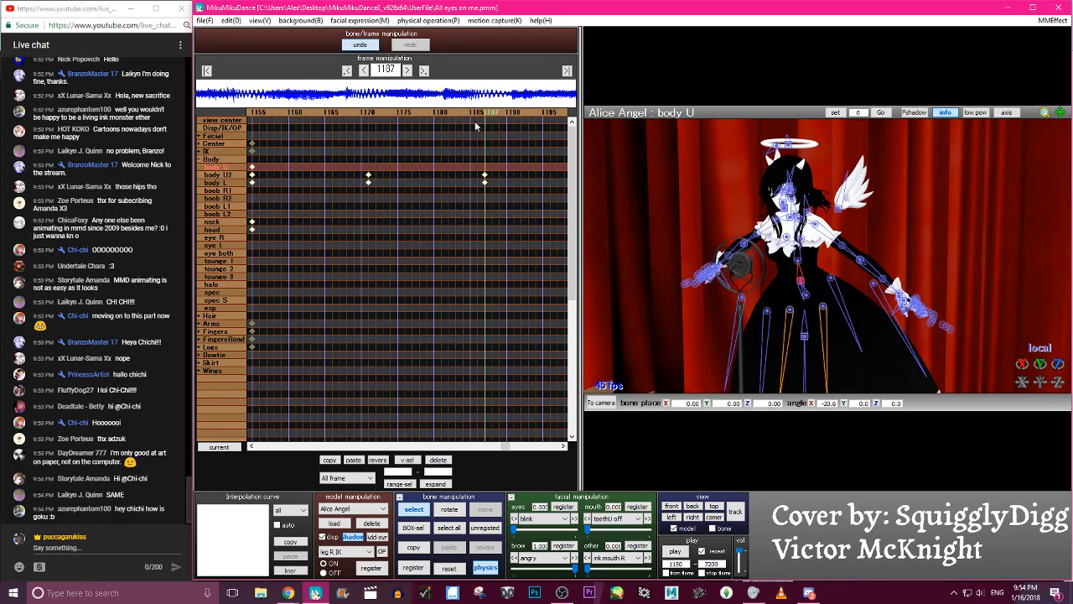
- Lean the body U2 bone forward by about 15 degrees on X at frame 1187 and register the keyframe
click(795, 265)
click(481, 115)
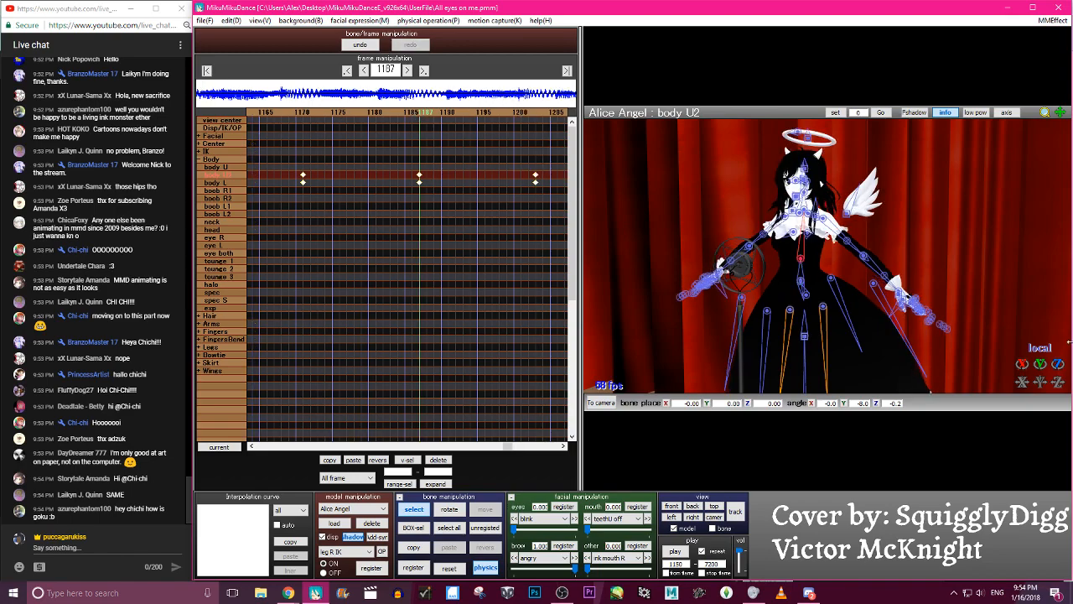
key(Left)
key(Left)
key(Left)
key(Left)
key(Left)
key(Left)
key(Left)
key(Left)
key(Left)
key(Left)
key(Left)
key(Left)
key(Left)
key(Left)
key(Left)
key(Left)
key(Left)
key(Left)
key(Left)
key(Left)
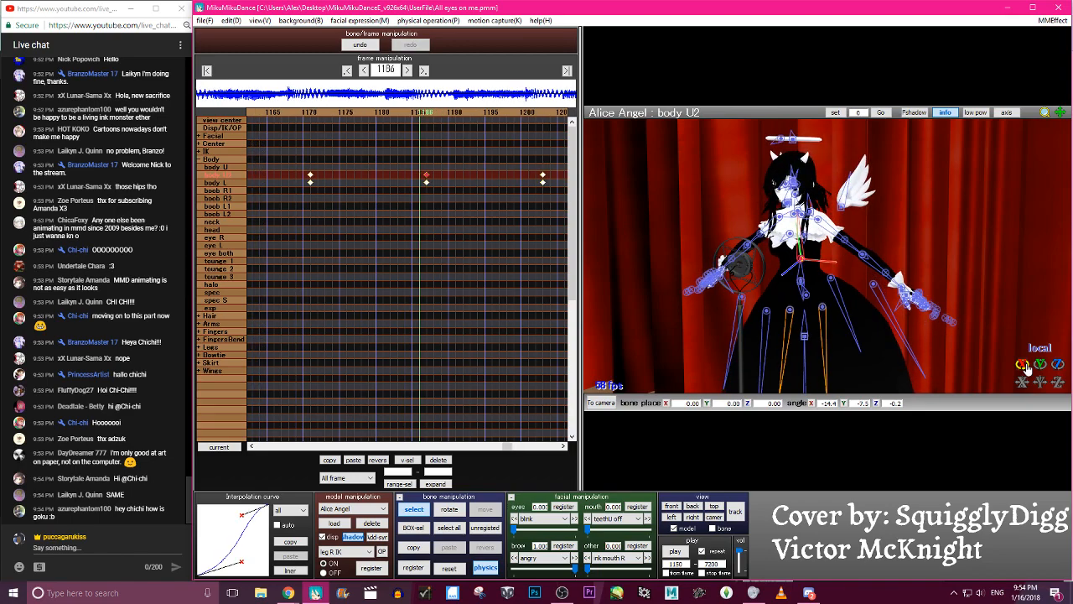
- Scrub back and forth between frames 1149 and 1218 to check how the forward lean blends with the sway
key(Right)
key(Right)
key(Right)
key(Right)
key(Right)
key(Right)
key(Right)
key(Right)
key(Right)
key(Right)
key(Right)
key(Right)
key(Right)
key(Right)
key(Right)
key(Right)
key(Right)
key(Right)
key(Right)
key(Right)
key(Left)
key(Left)
key(Left)
key(Left)
key(Left)
key(Left)
key(Left)
key(Left)
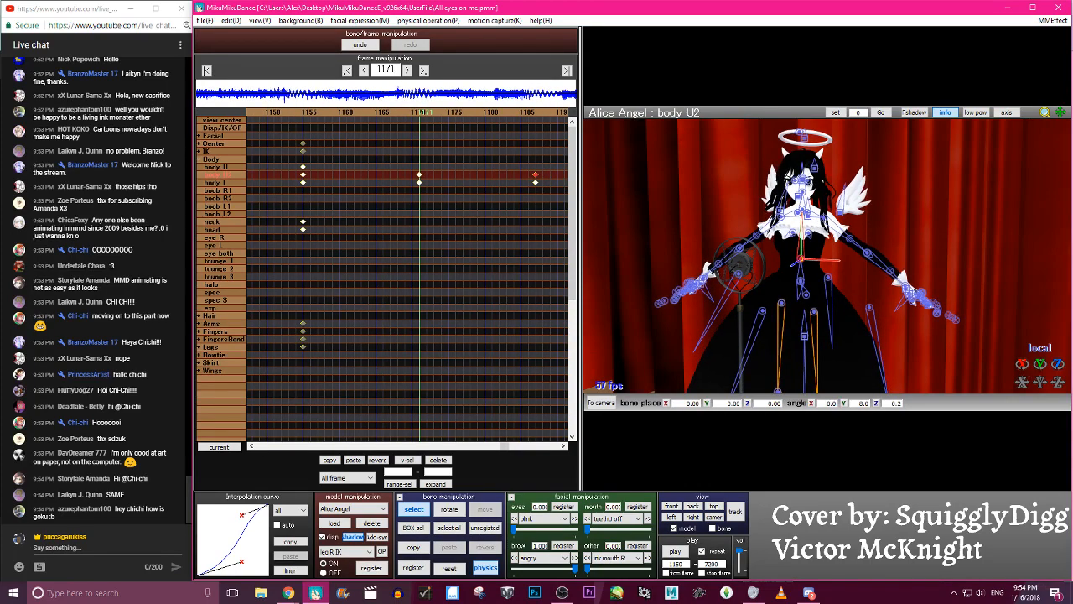
key(Right)
key(Right)
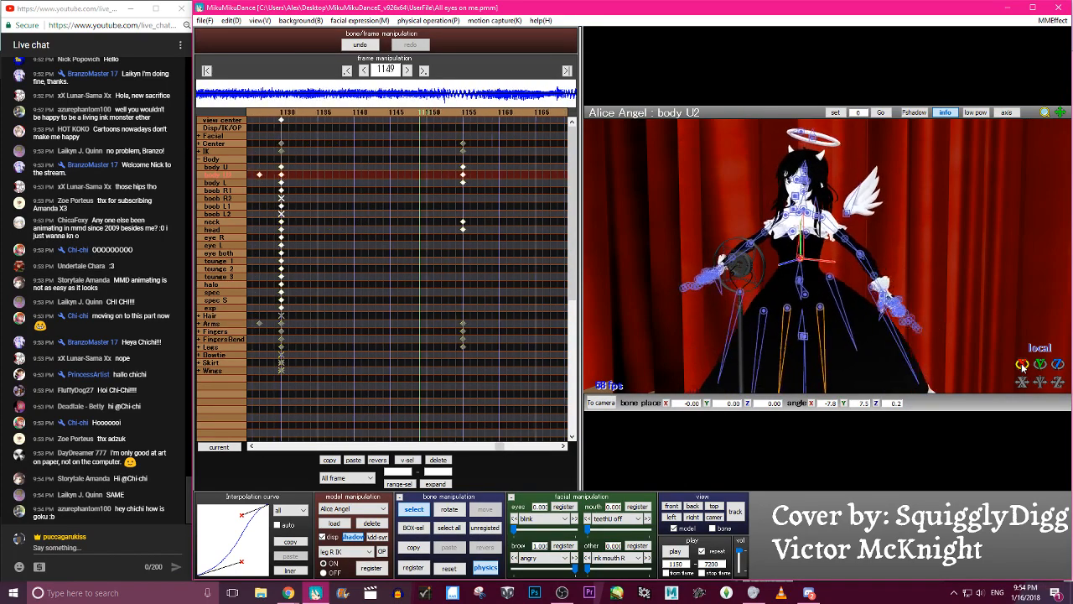
key(Right)
key(Right)
key(Right)
key(Right)
key(Right)
key(Right)
key(Right)
key(Right)
key(Right)
key(Right)
key(Right)
key(Right)
key(Right)
key(Right)
key(Right)
key(Right)
key(Right)
key(Right)
key(Right)
key(Right)
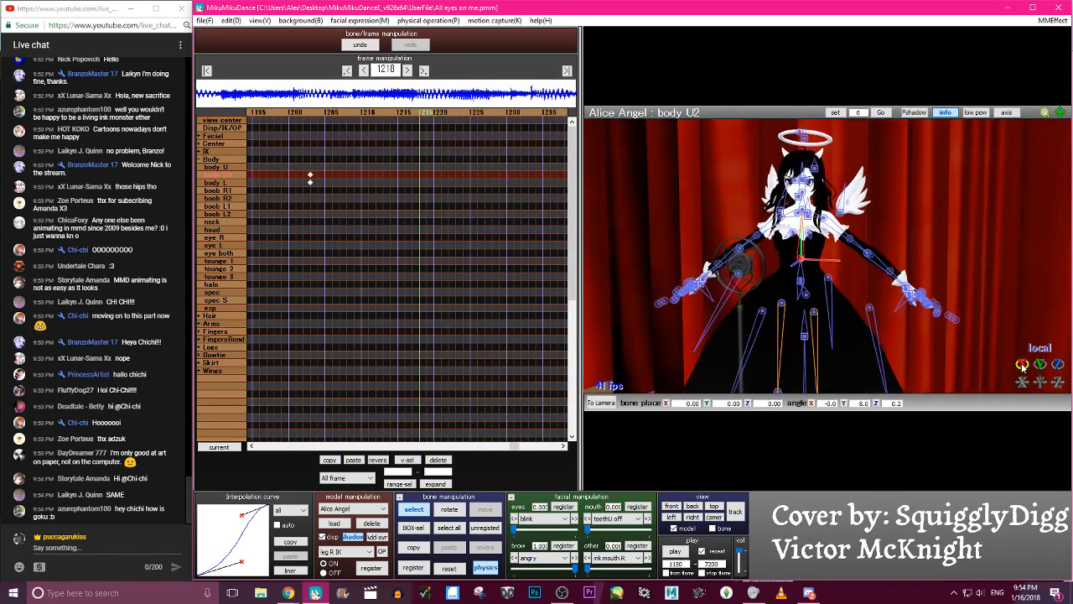
- Delete the body U2 keyframe at frame 1171
key(Left)
key(Left)
key(Left)
key(Left)
key(Left)
key(Left)
key(Left)
key(Left)
key(Left)
key(Left)
key(Left)
key(Left)
key(Left)
key(Left)
key(Left)
key(Left)
key(Left)
key(Left)
key(Left)
key(Left)
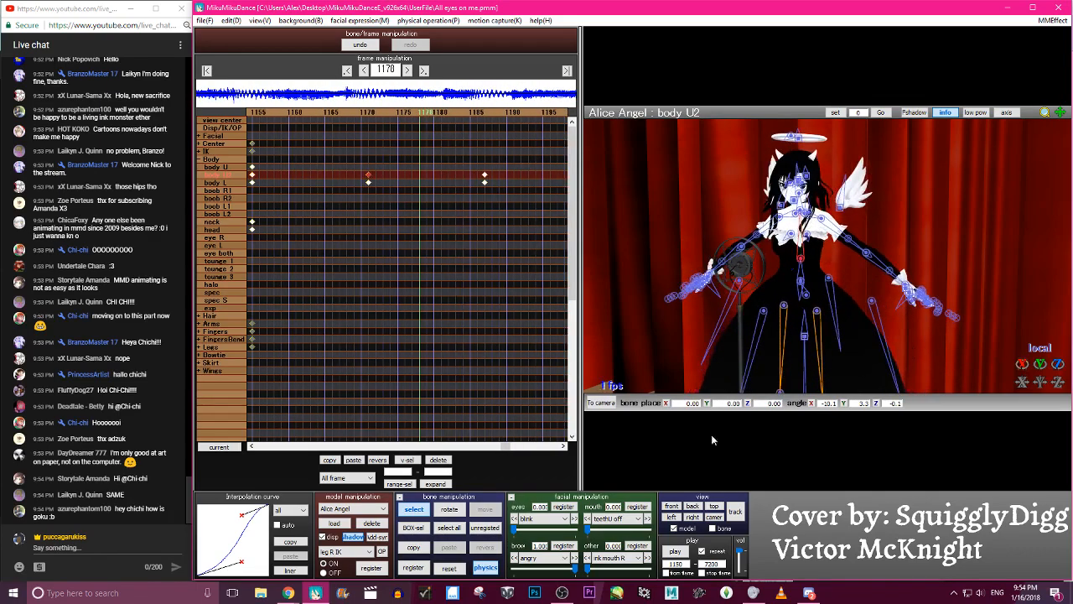
key(Right)
key(Right)
key(Right)
key(Right)
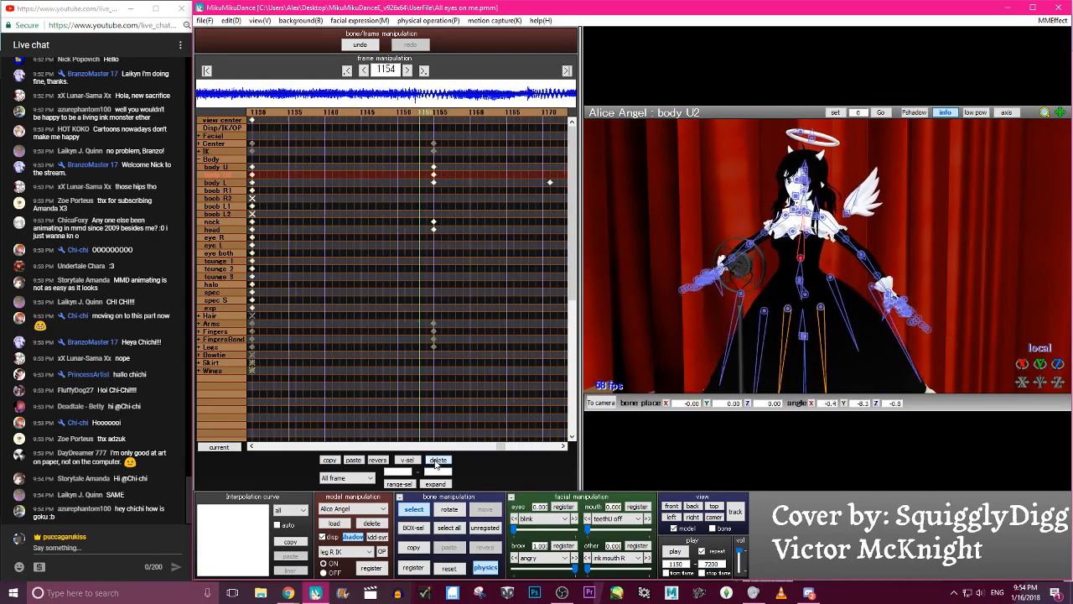
- Scrub between frames 1147 and 1208 to review the torso motion without the body U2 keyframe at 1171
key(Right)
key(Right)
key(Right)
key(Right)
key(Right)
key(Right)
key(Right)
key(Right)
key(Right)
key(Right)
key(Right)
key(Right)
key(Right)
key(Right)
key(Right)
key(Right)
key(Right)
key(Right)
key(Right)
key(Right)
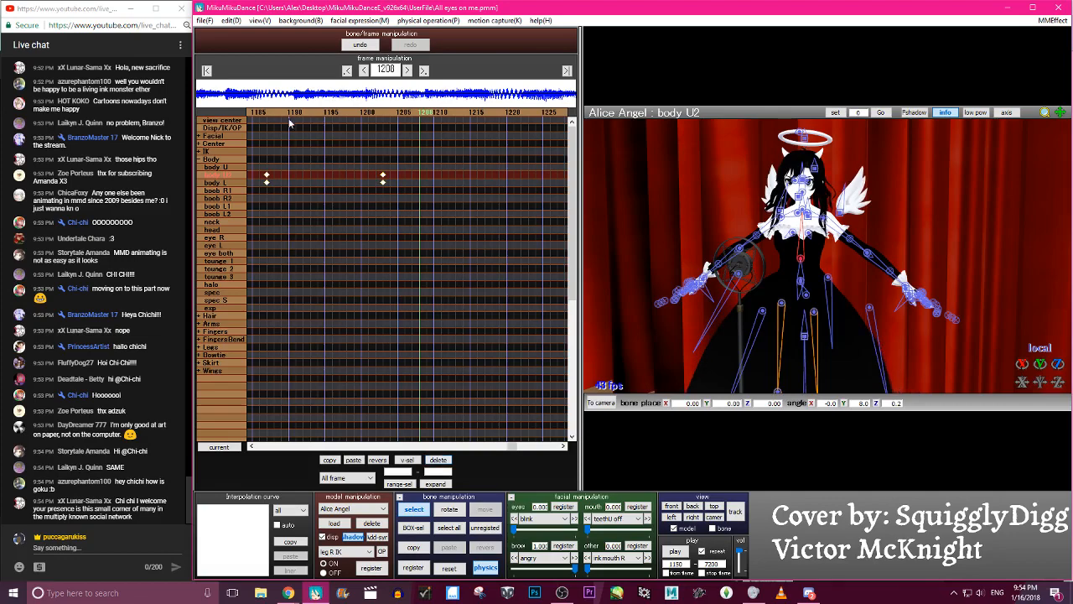
key(Left)
key(Left)
key(Left)
key(Left)
key(Left)
key(Left)
key(Left)
key(Left)
key(Left)
key(Left)
key(Left)
key(Left)
key(Left)
key(Left)
key(Left)
key(Left)
key(Left)
key(Left)
key(Left)
key(Left)
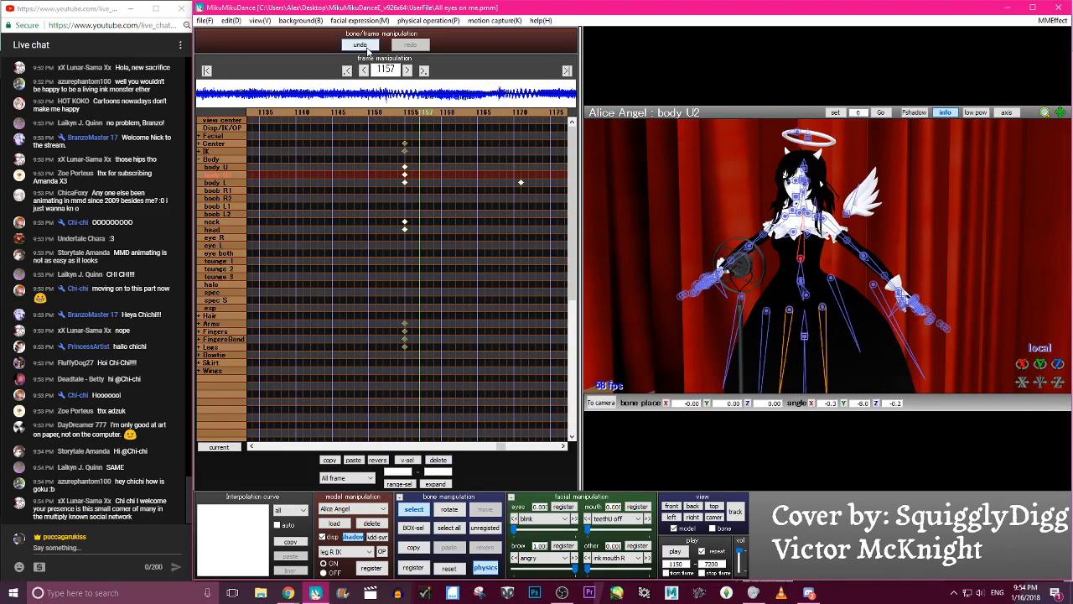
key(Right)
key(Right)
key(Right)
key(Right)
key(Right)
key(Right)
key(Right)
key(Right)
key(Right)
key(Right)
key(Right)
key(Right)
key(Right)
key(Right)
key(Right)
key(Right)
key(Right)
key(Right)
key(Right)
key(Right)
key(Left)
key(Left)
key(Left)
key(Left)
key(Left)
key(Left)
key(Left)
key(Left)
key(Left)
key(Left)
key(Left)
key(Left)
key(Left)
key(Left)
key(Left)
key(Left)
key(Left)
key(Left)
key(Left)
key(Left)
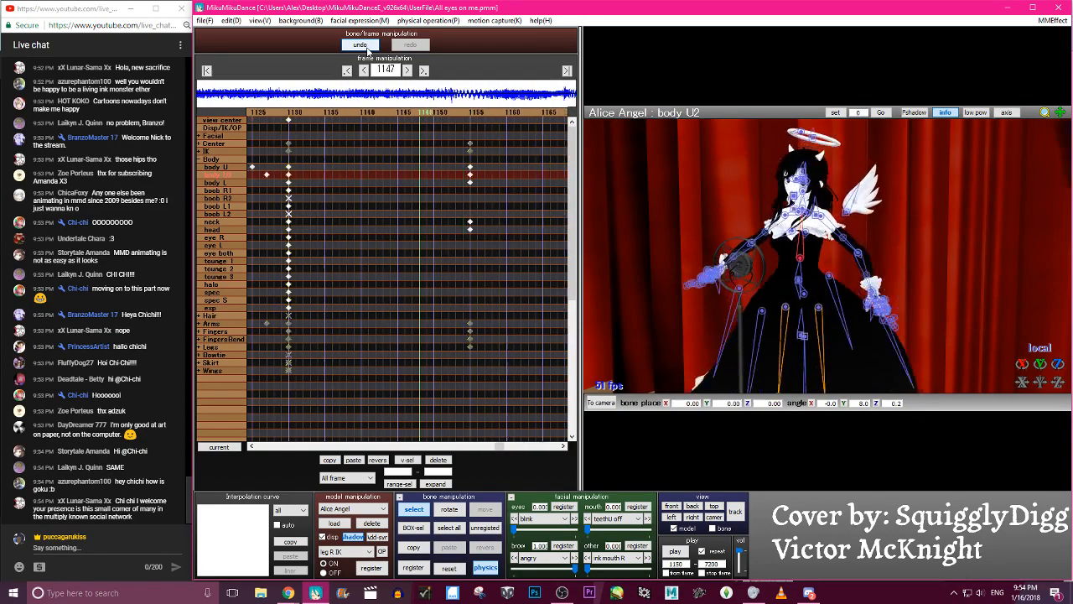
- Scrub between frames 1147 and 1182 to check how the body U2 lean follows the torso sway
key(Left)
key(Left)
key(Left)
key(Right)
key(Right)
key(Right)
key(Right)
key(Right)
key(Right)
key(Right)
key(Right)
key(Right)
key(Right)
key(Right)
key(Right)
key(Right)
key(Right)
key(Right)
key(Right)
key(Right)
key(Right)
key(Right)
key(Right)
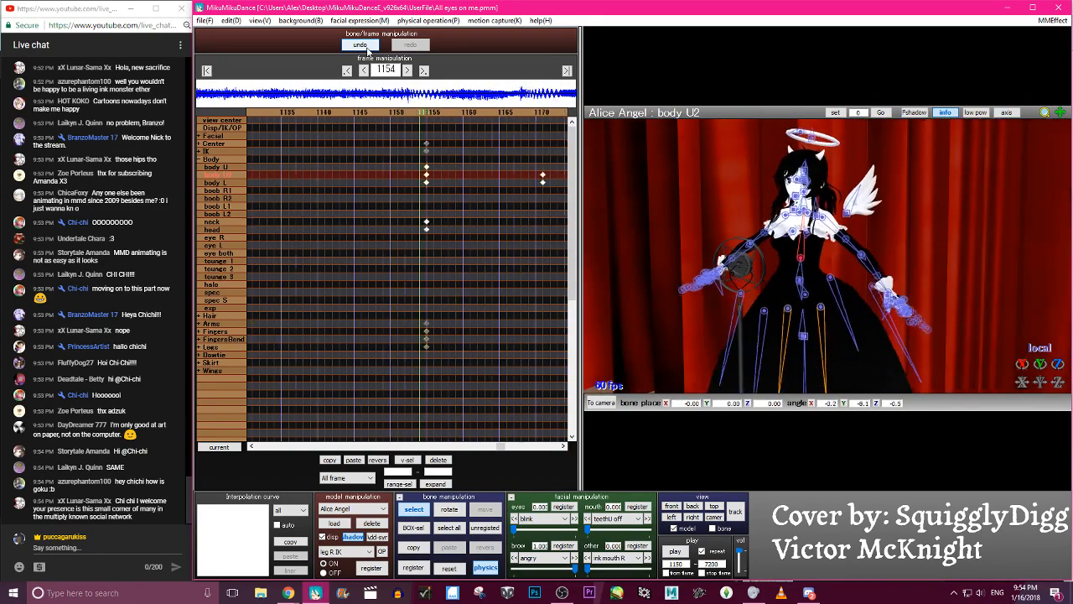
key(Left)
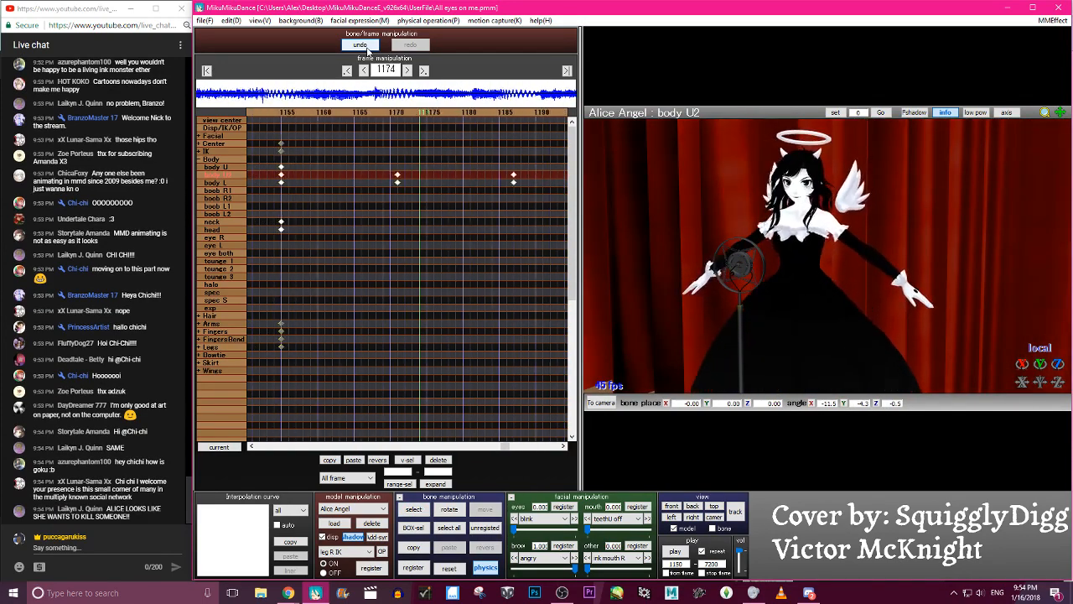
key(c)
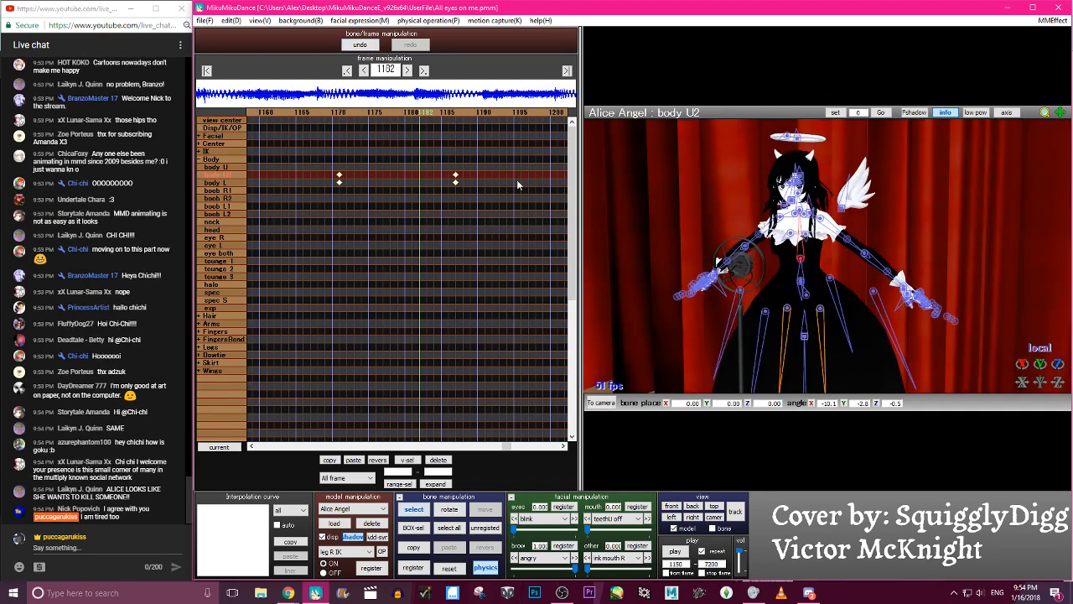
- Delete the body U2 and body L keyframes at frames 1171, 1187 and 1203
click(460, 110)
drag(527, 211, 327, 158)
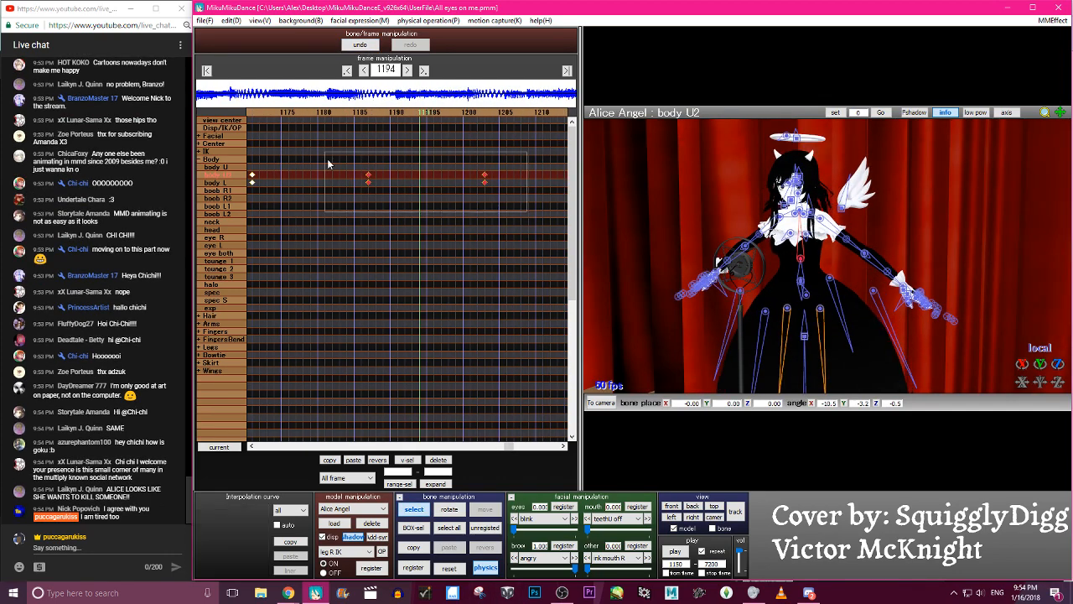
click(437, 459)
click(252, 112)
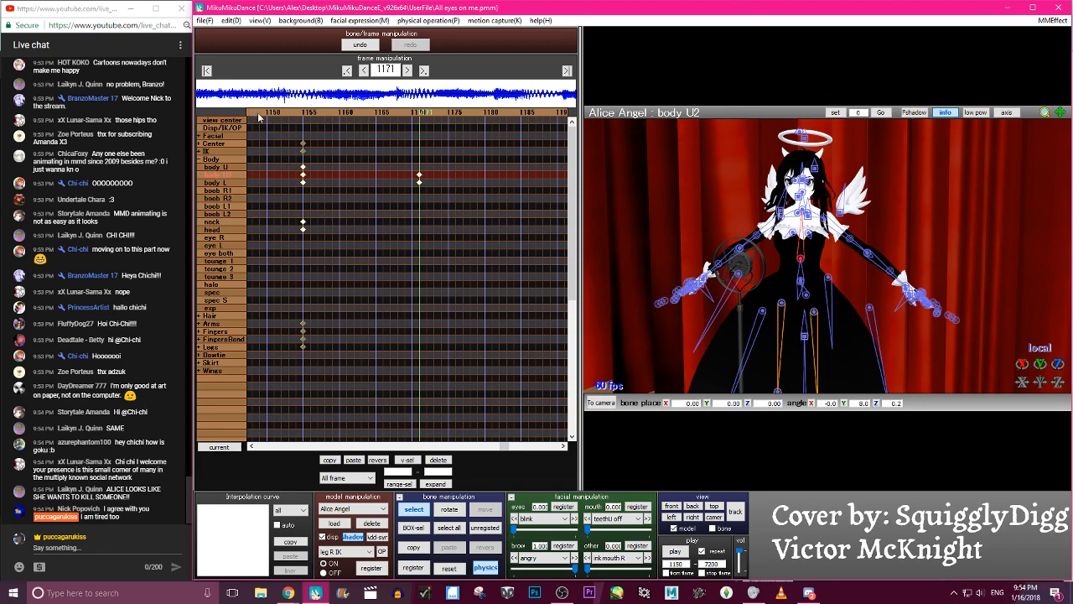
drag(421, 211, 415, 171)
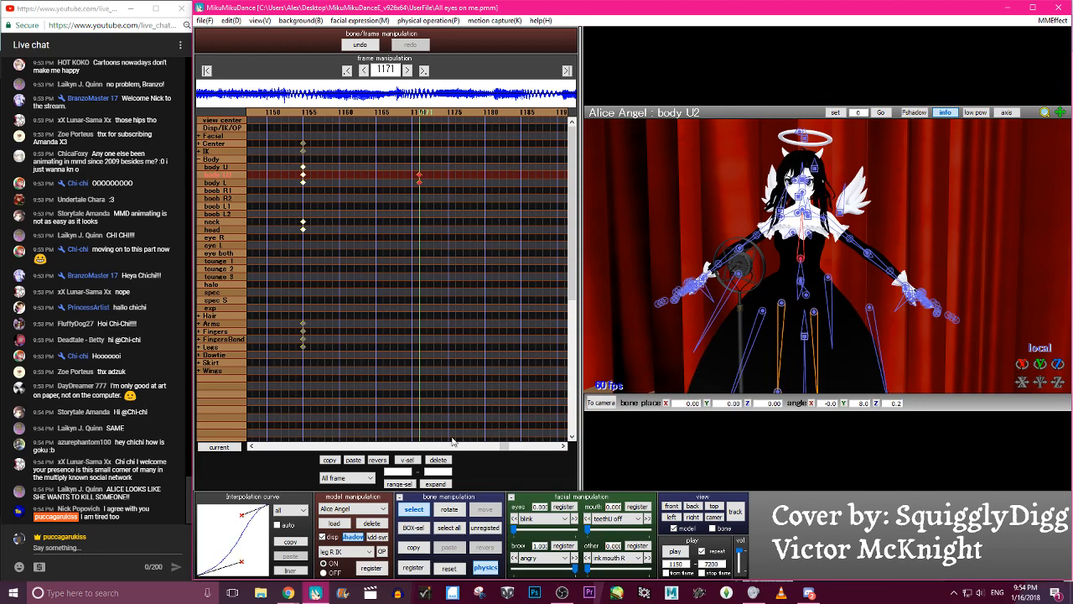
click(439, 459)
- Rotate the body U bone at frame 1171, working from a front view of the model
right_drag(826, 276, 883, 259)
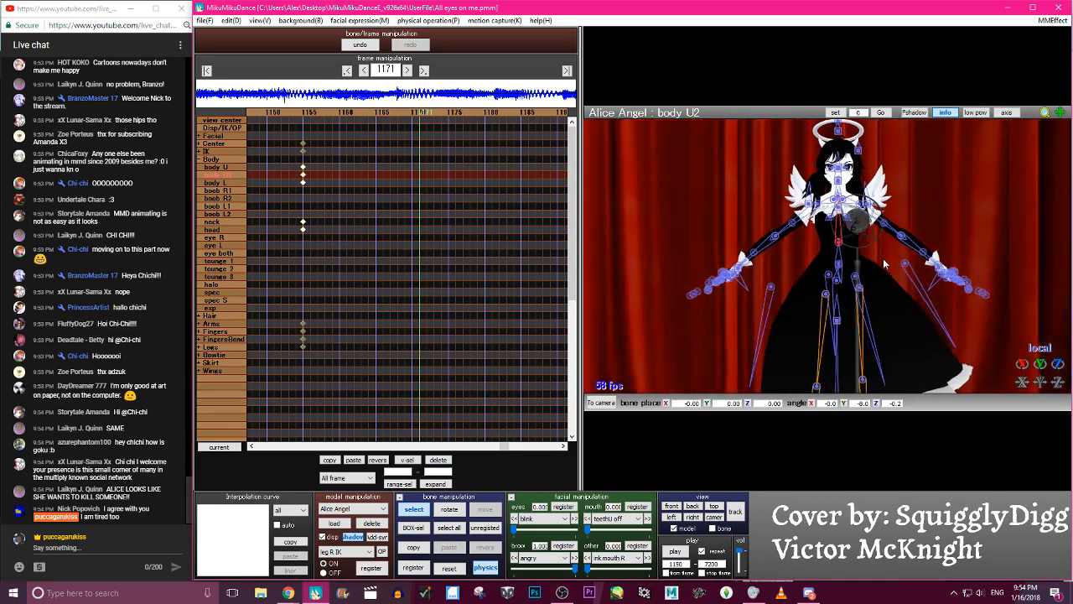
click(840, 266)
drag(855, 266, 839, 265)
key(c)
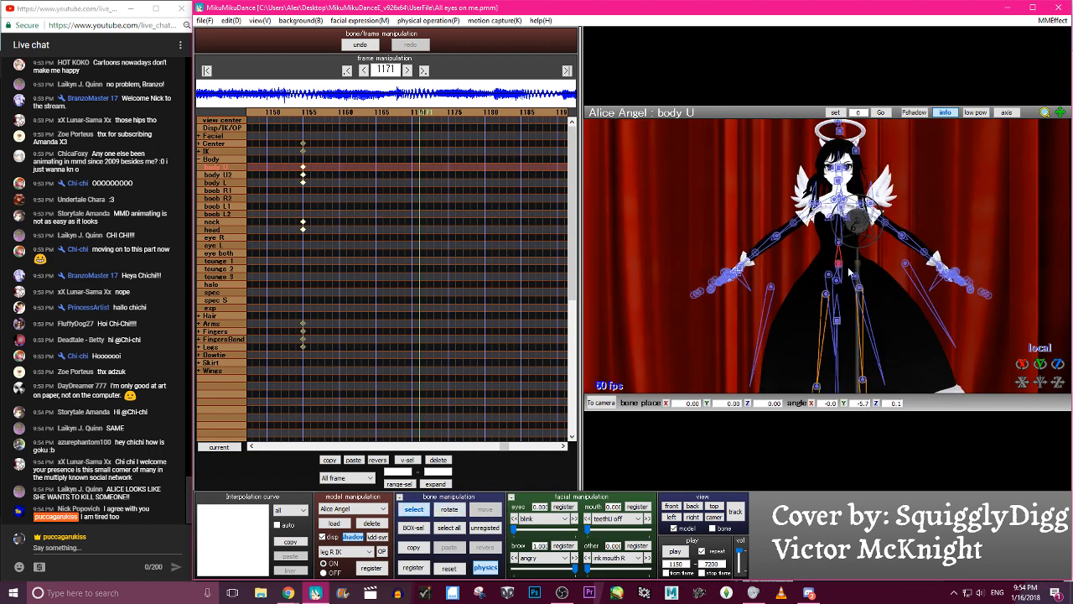
- Reset the body L bone's pose, tilt it again, and register body U and body L at frame 1171
click(841, 268)
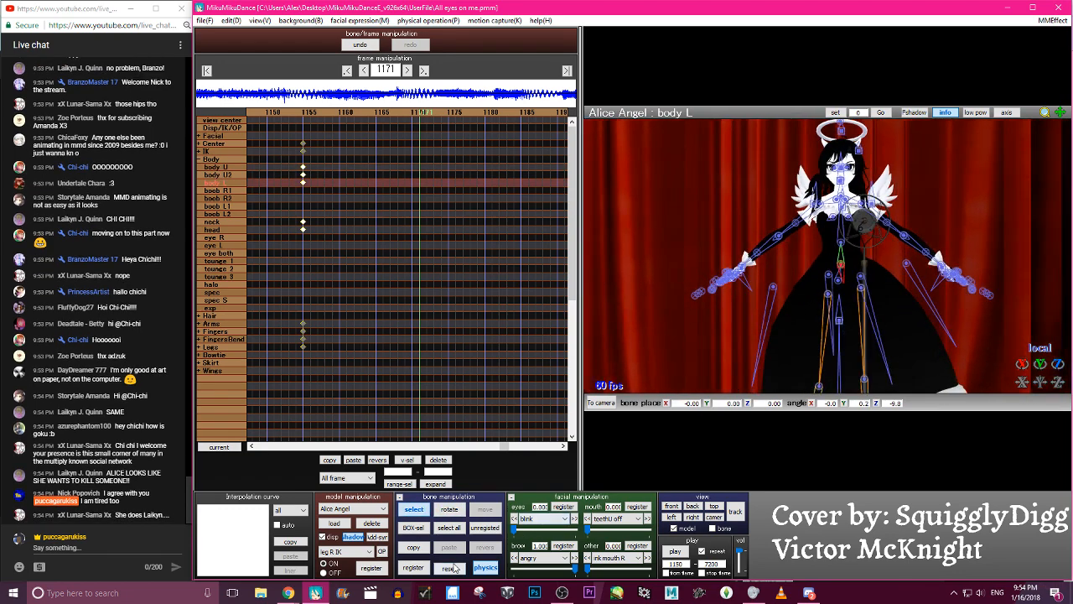
click(451, 568)
key(x)
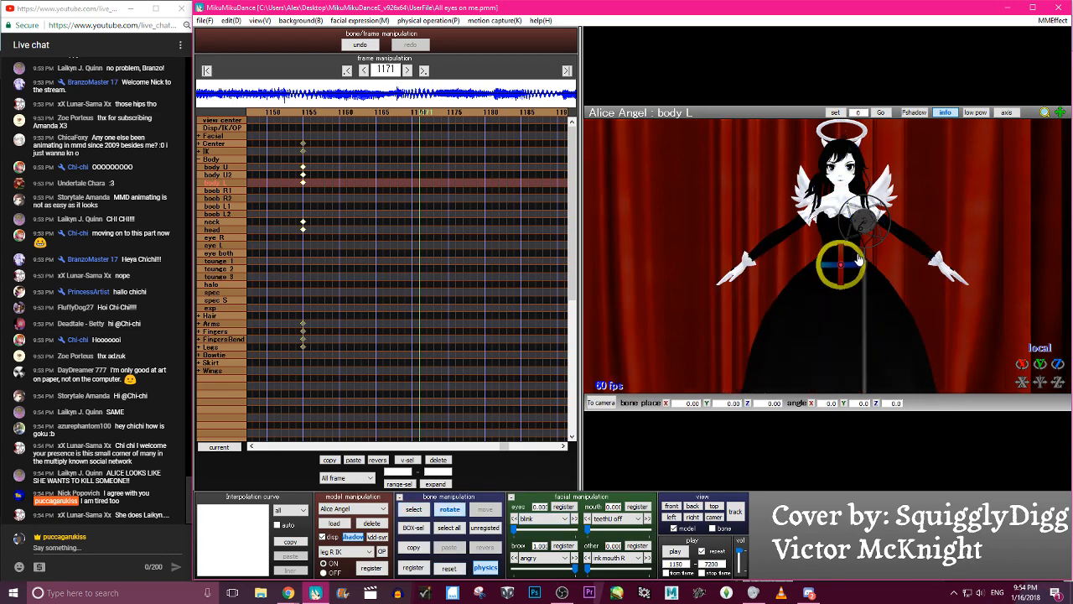
drag(851, 264, 857, 258)
key(a)
key(s)
key(Return)
- Copy the body U and body L keyframes from frame 1171 and paste them mirrored at frame 1155
key(Left)
key(Left)
key(Left)
key(Left)
key(Left)
key(Left)
key(Left)
key(Left)
key(Left)
key(Left)
key(Left)
key(Left)
key(Left)
key(Left)
key(Left)
key(Left)
key(Left)
key(Left)
key(Left)
key(Left)
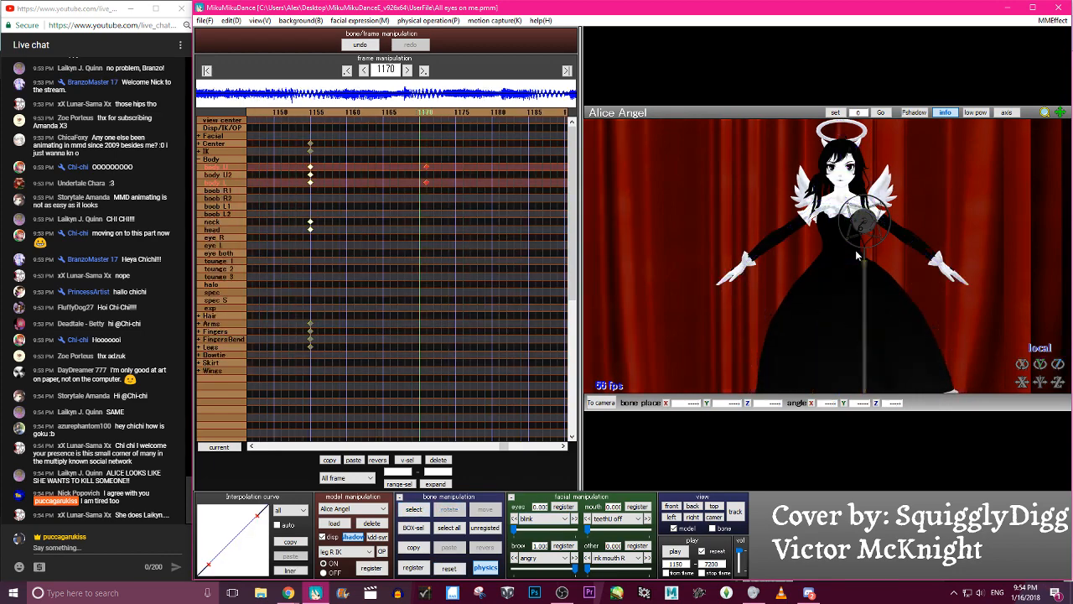
key(Right)
key(Right)
key(Right)
key(Right)
key(Right)
key(Right)
key(Right)
key(Right)
key(Right)
key(Right)
key(Right)
key(Right)
key(Left)
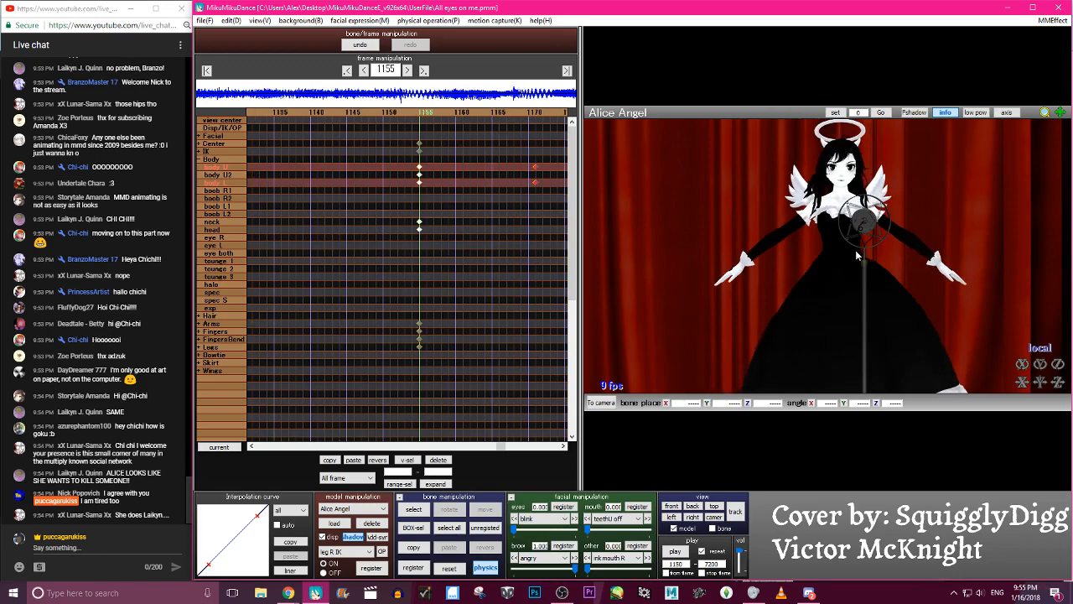
key(Right)
key(Right)
key(Right)
key(Right)
key(Right)
key(Right)
key(Right)
key(Right)
key(Right)
key(Right)
key(Right)
key(Right)
key(Right)
key(Right)
key(Right)
key(Right)
key(Right)
key(Right)
key(Right)
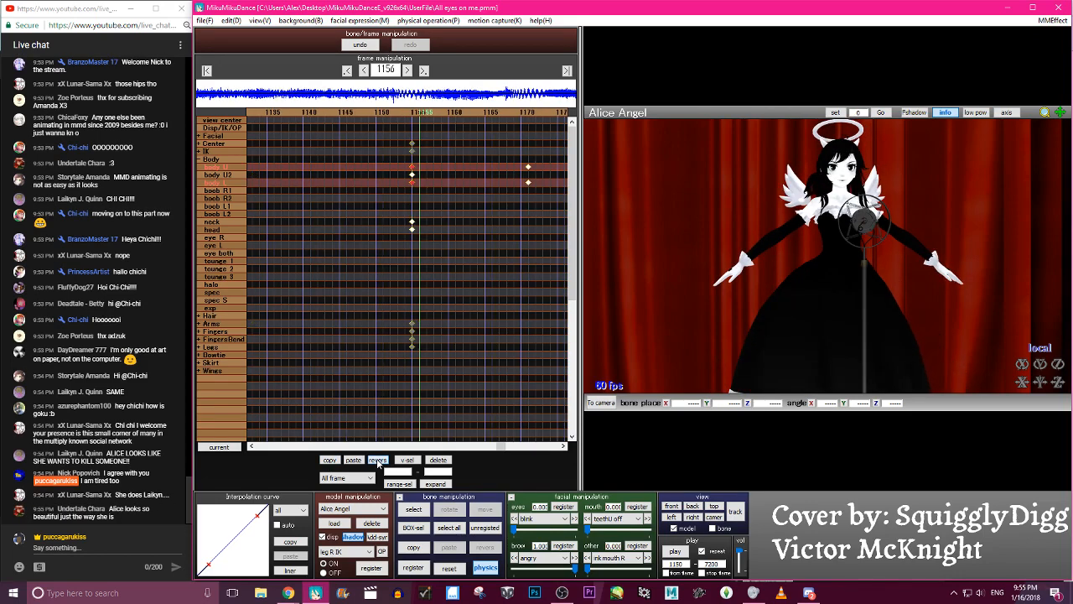
- Scrub between frames 1155 and 1194 to review the body U and body L sway
key(Left)
key(Left)
key(Left)
key(Left)
key(Left)
key(Left)
key(Left)
key(Left)
key(Left)
key(Left)
key(Left)
key(Left)
key(Left)
key(Left)
key(Left)
key(Left)
key(Left)
key(Left)
key(Right)
key(Right)
key(Right)
key(Right)
key(Right)
key(Right)
key(Right)
key(Right)
key(Right)
key(Right)
key(Right)
key(Right)
key(Right)
key(Right)
key(Right)
key(Right)
key(Right)
key(Right)
key(Right)
key(Right)
key(Right)
key(Right)
key(Right)
key(Right)
key(Right)
key(Right)
key(Right)
key(Right)
key(Right)
key(Right)
key(Right)
key(Right)
key(Right)
key(Right)
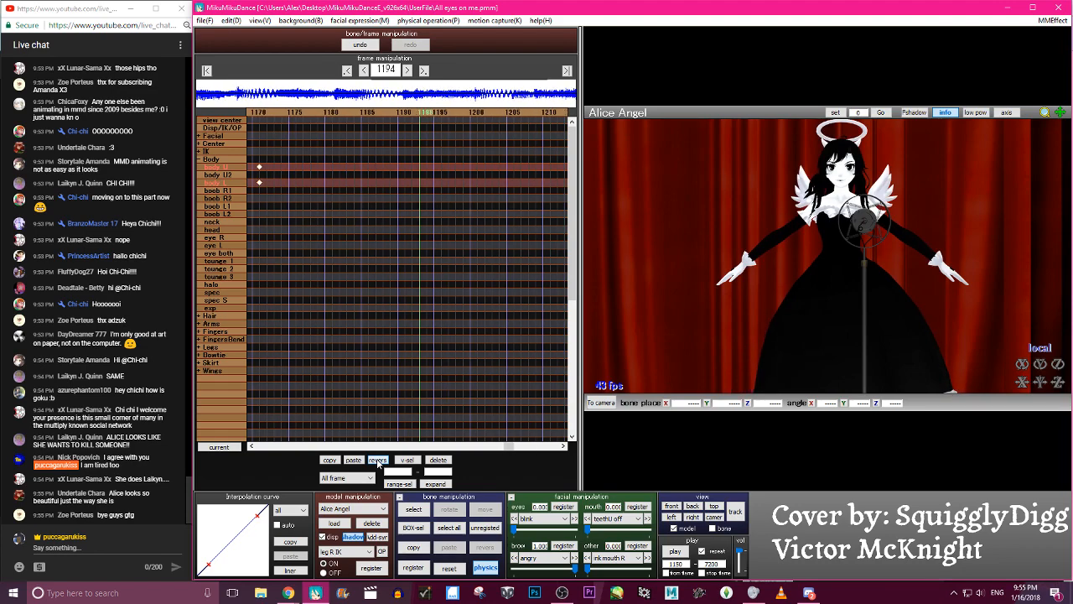
key(Left)
key(Left)
key(Left)
key(Left)
key(Left)
key(Left)
key(Left)
key(Left)
key(Left)
key(Left)
key(Left)
key(Left)
key(Left)
key(Left)
key(Left)
key(Left)
key(Left)
key(Left)
key(Left)
key(Left)
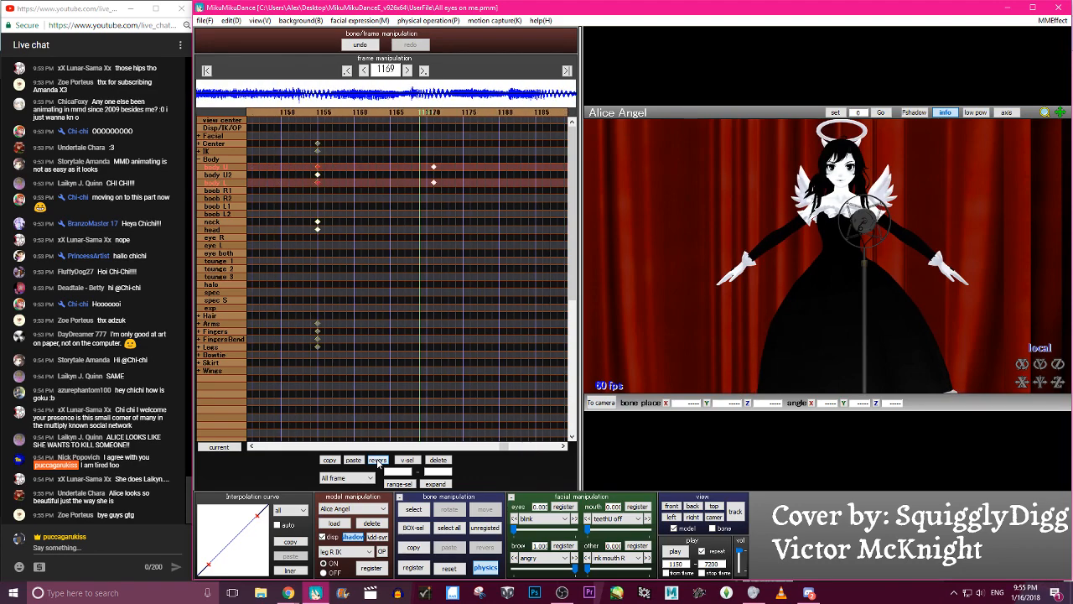
key(Right)
key(Right)
key(Right)
key(Right)
key(Right)
key(Right)
key(Right)
key(Right)
key(Right)
key(Right)
key(Right)
key(Right)
key(Right)
key(Right)
key(Right)
key(Right)
key(Right)
key(Right)
key(Right)
key(Right)
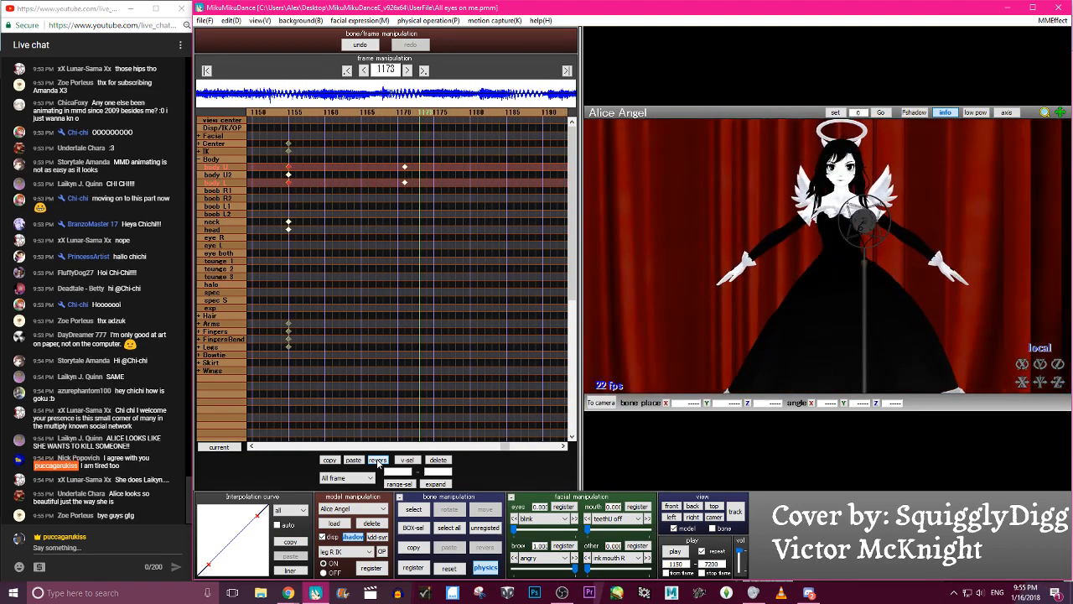
- Give the body U and body L keyframes at frames 1155 and 1171 an S-shaped ease-in and ease-out interpolation curve
key(Left)
key(Left)
key(Left)
key(Left)
key(Left)
key(Left)
key(Left)
key(Left)
key(Left)
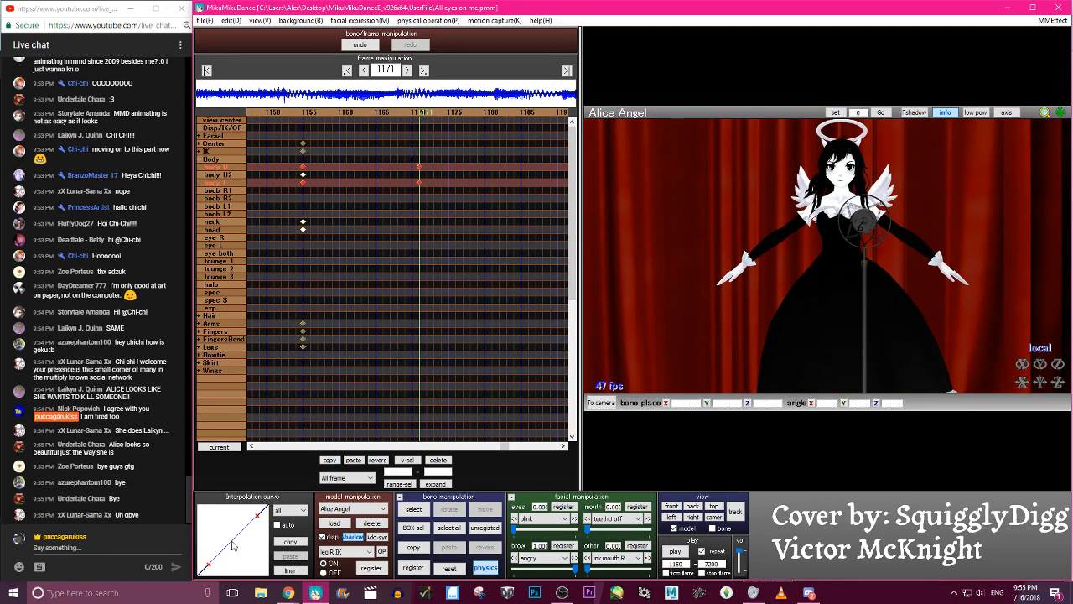
drag(256, 513, 237, 514)
drag(212, 565, 237, 558)
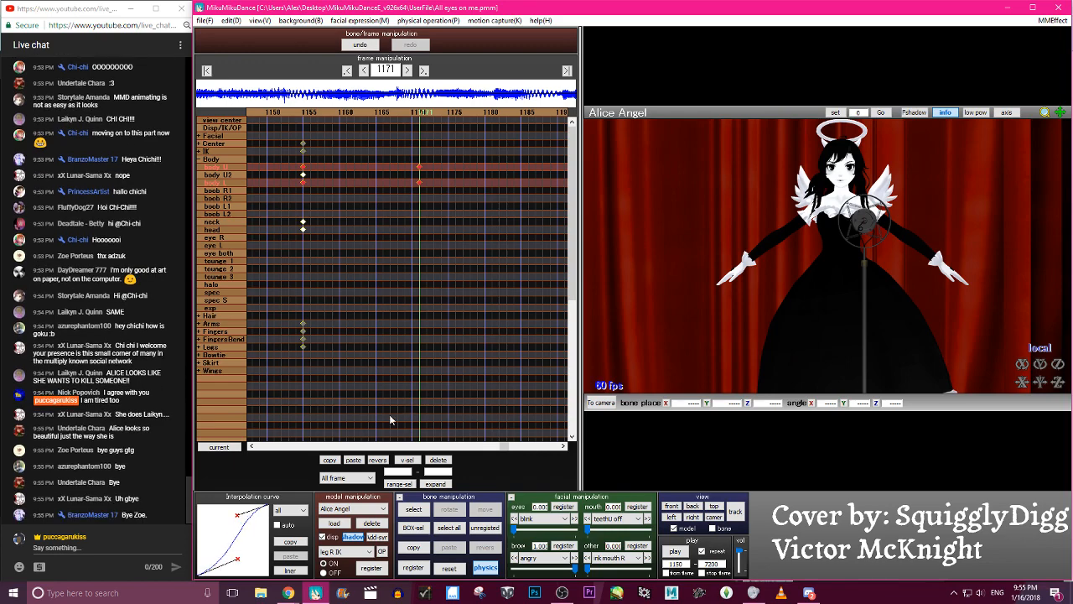
- Paste the eased body U and body L keyframes mirrored at frame 1171, extending the sway through frame 1187
key(Left)
key(Left)
key(Left)
key(Left)
key(Left)
key(Left)
key(Left)
key(Left)
key(Left)
key(Left)
key(Left)
key(Left)
key(Left)
key(Left)
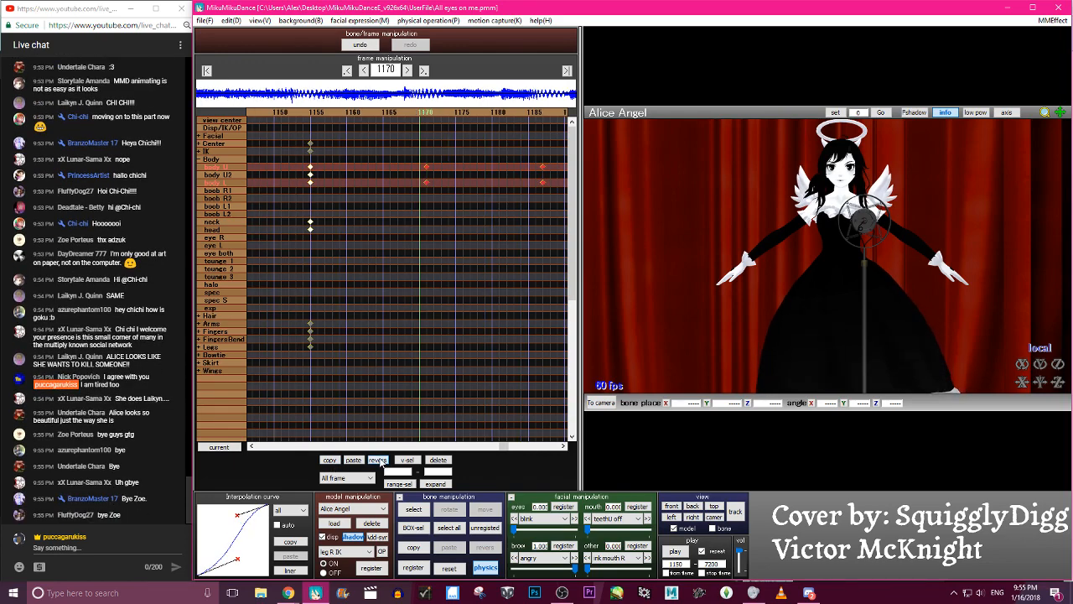
key(Right)
key(Right)
key(Right)
key(Right)
key(Right)
key(Right)
key(Right)
key(Right)
key(Right)
key(Right)
key(Right)
key(Right)
key(Right)
key(Right)
key(Right)
key(Right)
key(Right)
key(Right)
key(Right)
key(Right)
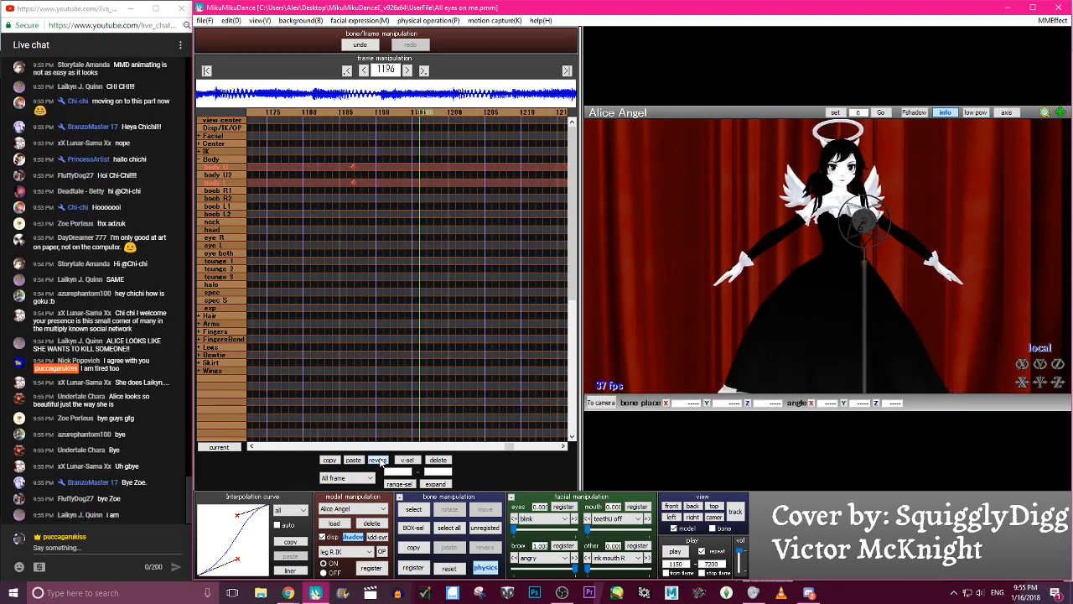
- Paste the body U and body L keyframes at frame 1187, extending the sway through frame 1203
key(Left)
key(Left)
key(Left)
key(Left)
key(Left)
key(Left)
key(Left)
key(Left)
key(Left)
key(Left)
key(Left)
key(Left)
key(Left)
key(Left)
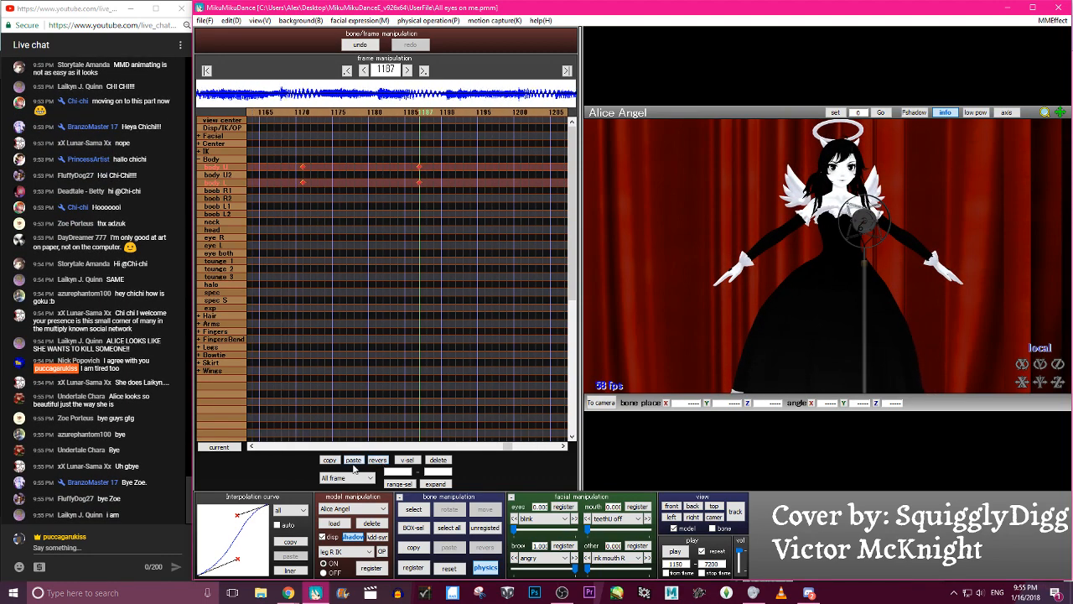
key(Left)
key(Left)
key(Left)
key(Left)
key(Left)
key(Left)
key(Left)
key(Left)
key(Left)
key(Left)
key(Left)
key(Left)
key(Left)
key(Left)
key(Left)
key(Left)
key(Left)
key(Left)
key(Left)
key(Left)
key(Right)
key(Right)
key(Right)
key(Right)
key(Right)
key(Right)
key(Right)
key(Right)
key(Right)
key(Right)
key(Right)
key(Right)
key(Right)
key(Right)
key(Right)
key(Right)
key(Right)
key(Right)
key(Right)
key(Right)
- Try rocking the body U2 bone on X, up to about 13.7 degrees, with eased keyframes at frames 1180 and 1208
click(841, 243)
drag(1022, 363, 1022, 365)
key(Right)
key(Right)
key(Right)
key(Right)
key(Right)
key(Right)
key(Right)
key(Right)
key(Right)
key(Right)
key(Right)
key(Right)
key(Right)
key(Right)
key(Right)
key(Right)
key(Right)
key(Right)
key(Right)
key(Right)
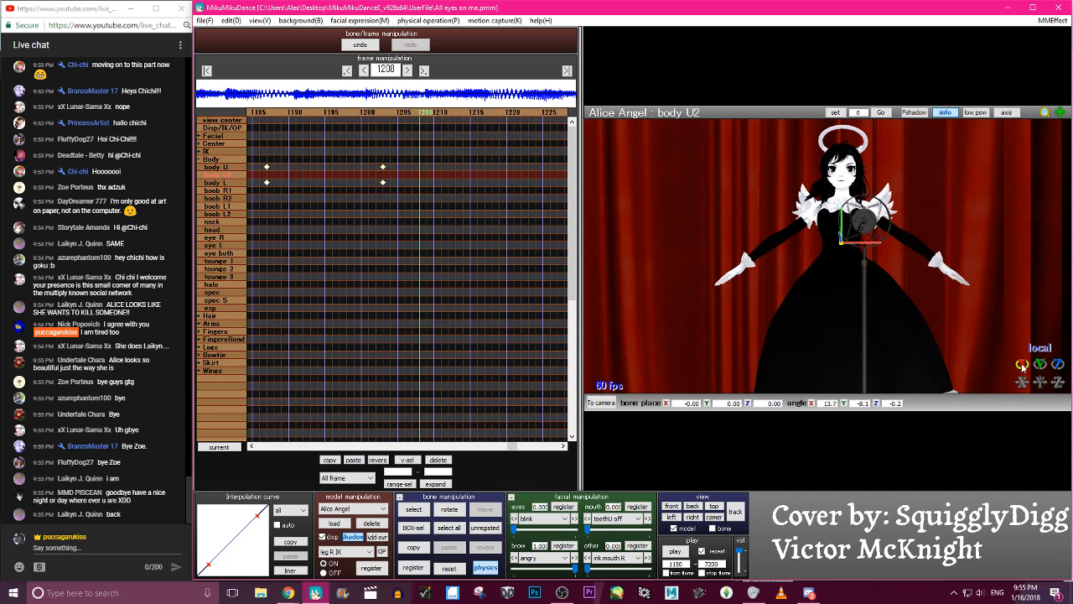
key(Right)
key(Right)
key(Right)
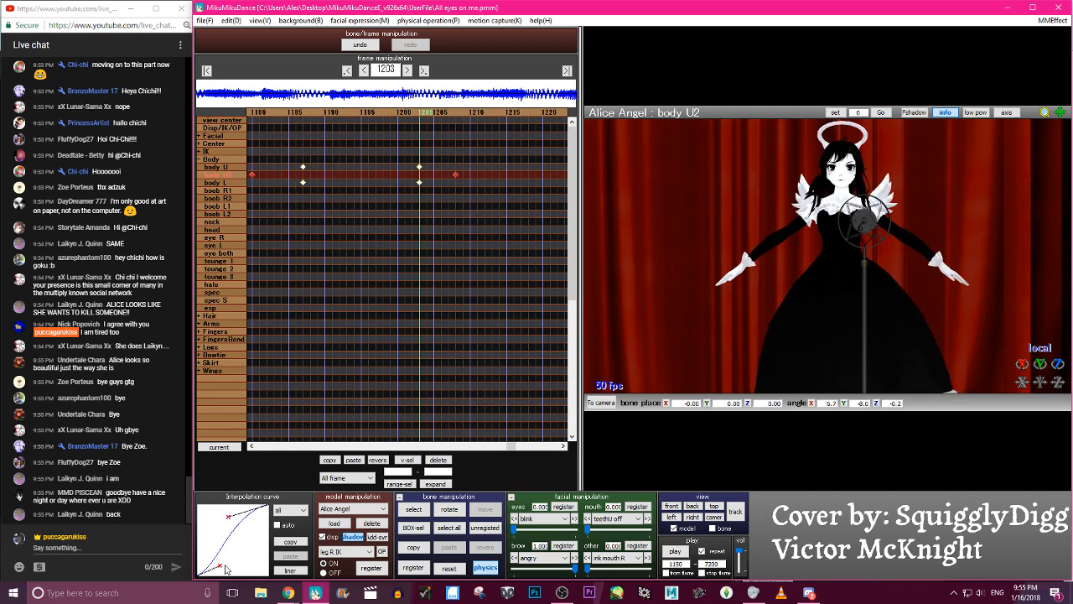
- Play the sway and shift the body U2 keyframes ten frames earlier, to frames 1170 and 1198
click(679, 553)
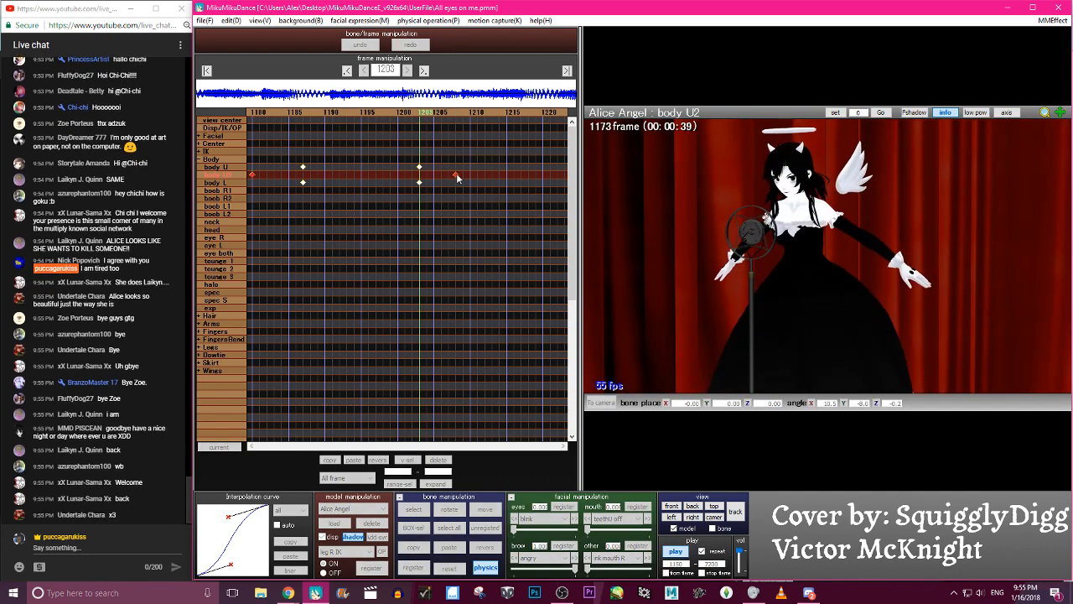
key(p)
drag(456, 174, 384, 175)
key(p)
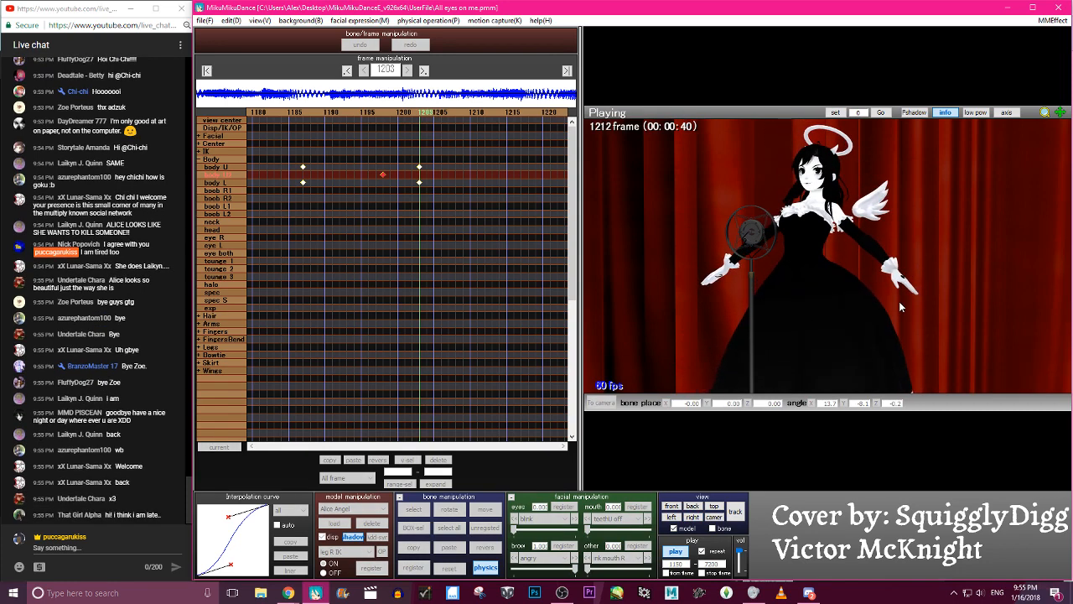
- Play back and scrub the frames from 1155 onward to judge the shifted body U2 lean
key(p)
key(p)
key(p)
key(Left)
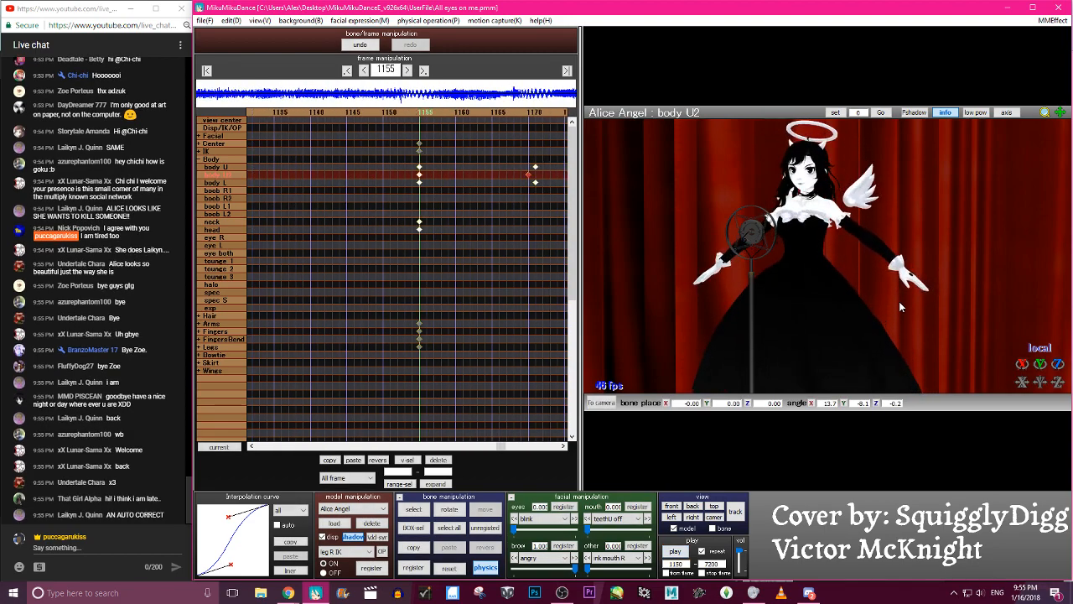
key(Right)
key(Left)
key(Left)
key(Left)
key(Left)
key(Left)
key(Left)
key(Left)
key(Left)
key(Left)
key(Left)
key(Left)
key(Left)
key(Left)
key(Left)
key(Left)
key(Left)
key(Left)
key(Left)
key(Left)
key(Left)
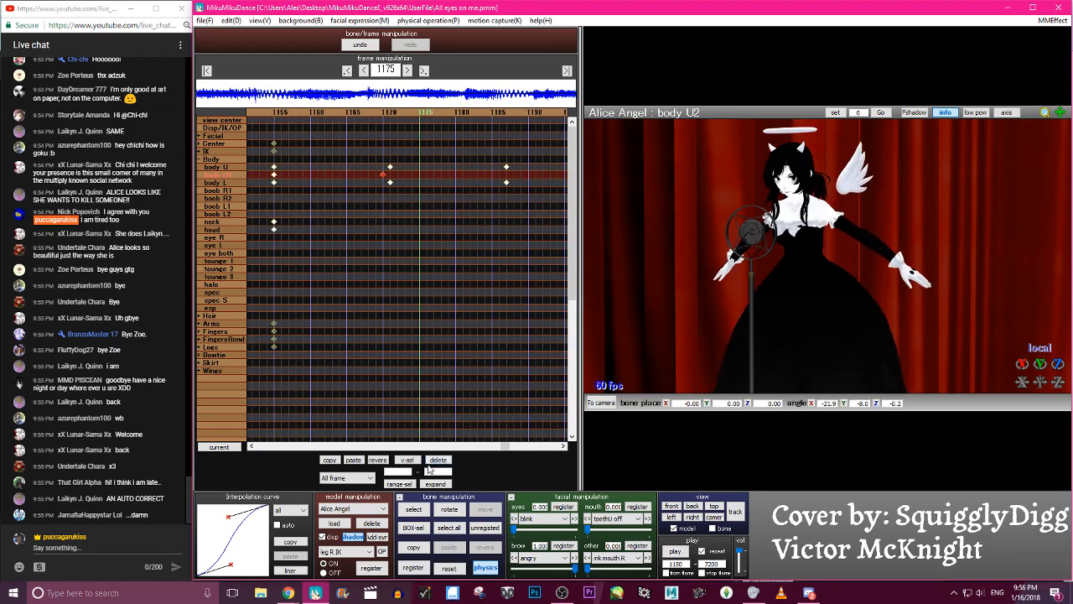
- Delete the body U2 keyframes at frames 1170 and 1198 and check the motion up to frame 1203
click(432, 461)
key(Right)
key(Right)
key(Right)
key(Right)
key(Right)
key(Right)
key(Right)
key(Right)
key(Right)
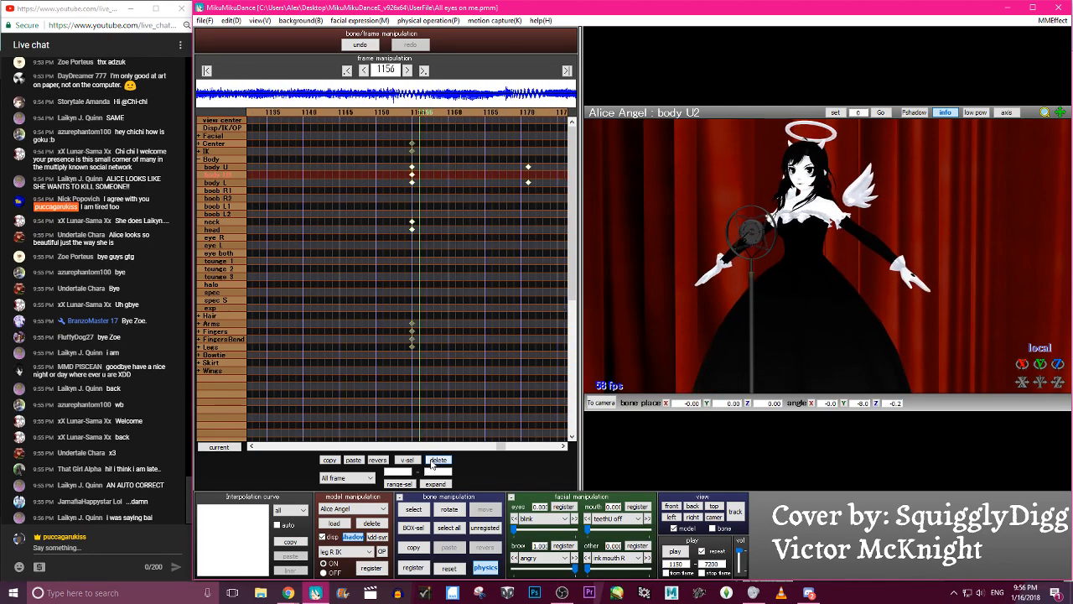
key(Right)
key(Right)
key(Right)
key(Right)
key(Right)
key(Right)
key(Right)
key(Right)
key(Right)
key(Right)
key(Right)
key(Right)
key(Right)
key(Right)
key(Right)
key(Right)
key(Right)
key(Right)
key(Right)
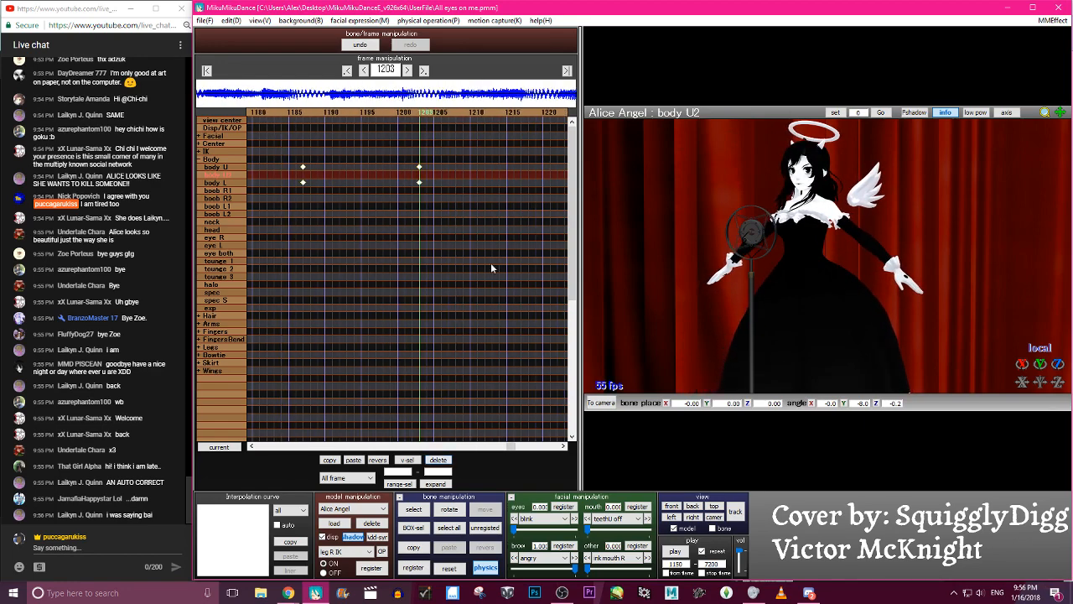
- Copy the body U and body L keyframes from frames 1155 to 1203 and paste them at frame 1203
key(Left)
key(Left)
key(Left)
key(Left)
key(Left)
key(Left)
key(Left)
key(Left)
key(Left)
key(Left)
key(Left)
key(Left)
key(Left)
key(Left)
key(Left)
key(Left)
key(Left)
key(Left)
key(Left)
key(Left)
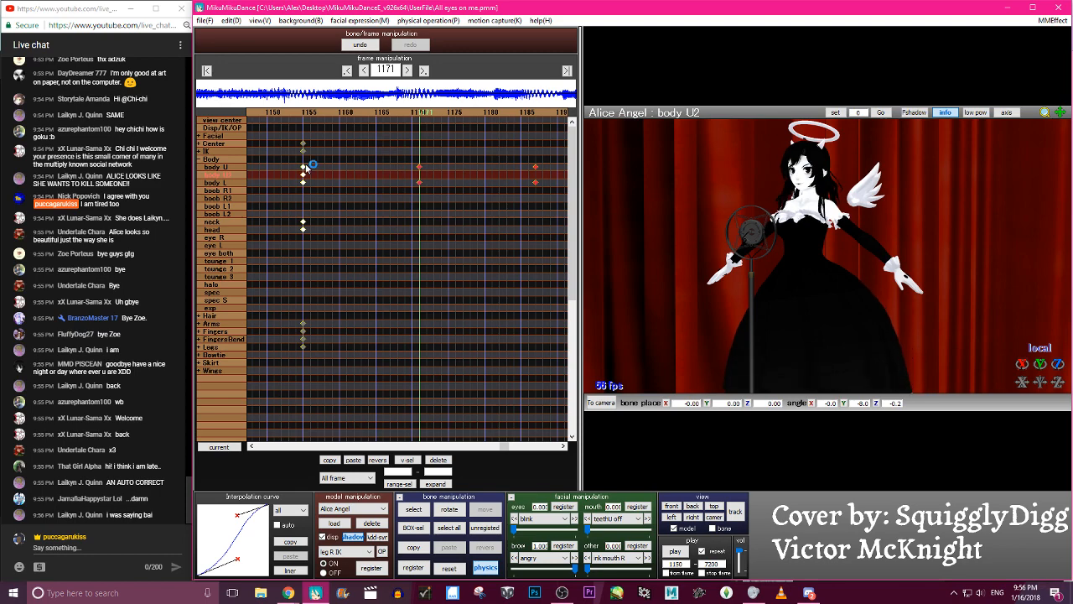
key(Right)
key(Right)
key(Right)
key(Right)
key(Right)
key(Right)
key(Right)
key(Right)
key(Right)
key(Right)
key(Right)
key(Right)
key(Right)
key(Right)
key(Right)
key(Right)
key(Right)
key(Right)
key(Right)
key(Right)
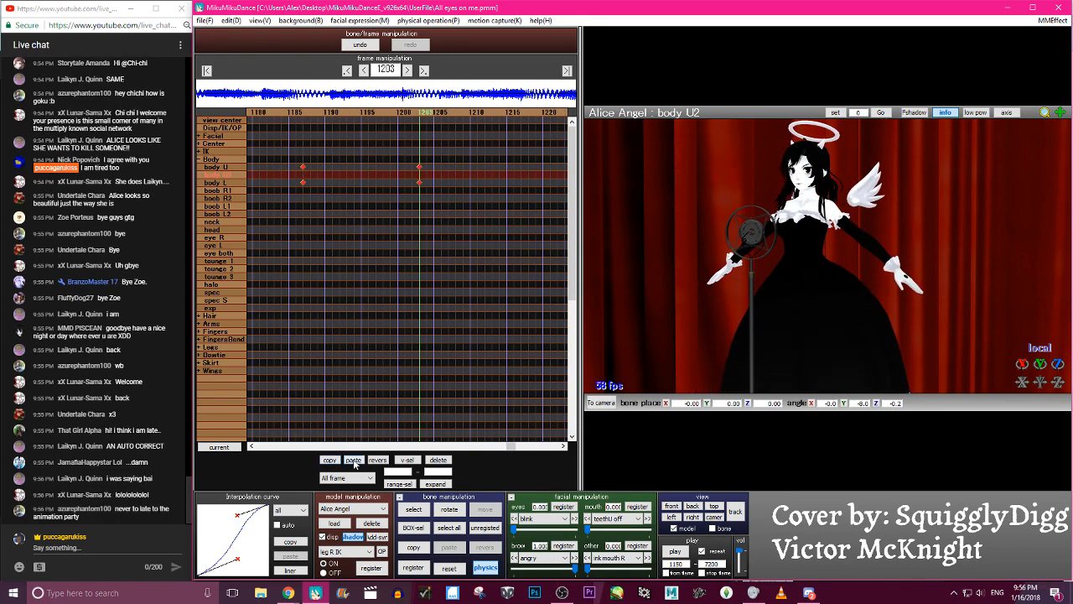
click(353, 460)
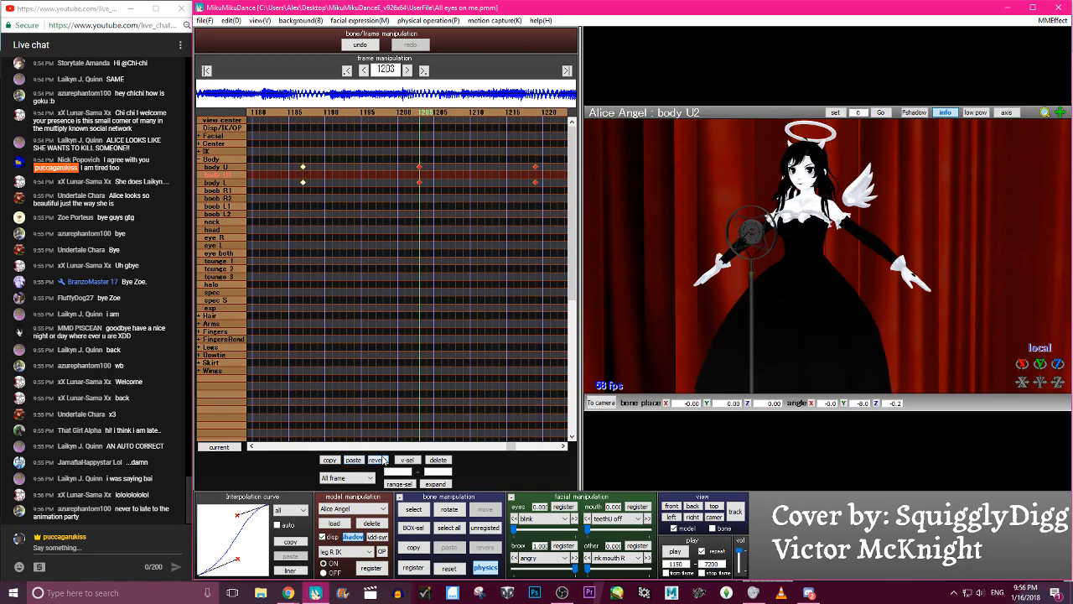
- Mirror the body U and body L keyframes pasted from frame 1203, carrying the alternating sway through frame 1251
key(Right)
key(Right)
key(Right)
key(Right)
key(Right)
key(Right)
key(Right)
key(Right)
key(Right)
key(Right)
key(Right)
key(Right)
key(Right)
key(Right)
key(Right)
key(Right)
key(Right)
key(Right)
key(Right)
key(Right)
key(Right)
key(Right)
key(Right)
key(Right)
key(Right)
key(Right)
key(Right)
key(Right)
key(Right)
key(Left)
key(Left)
key(Left)
key(Left)
key(Left)
key(Left)
key(Left)
key(Left)
key(Left)
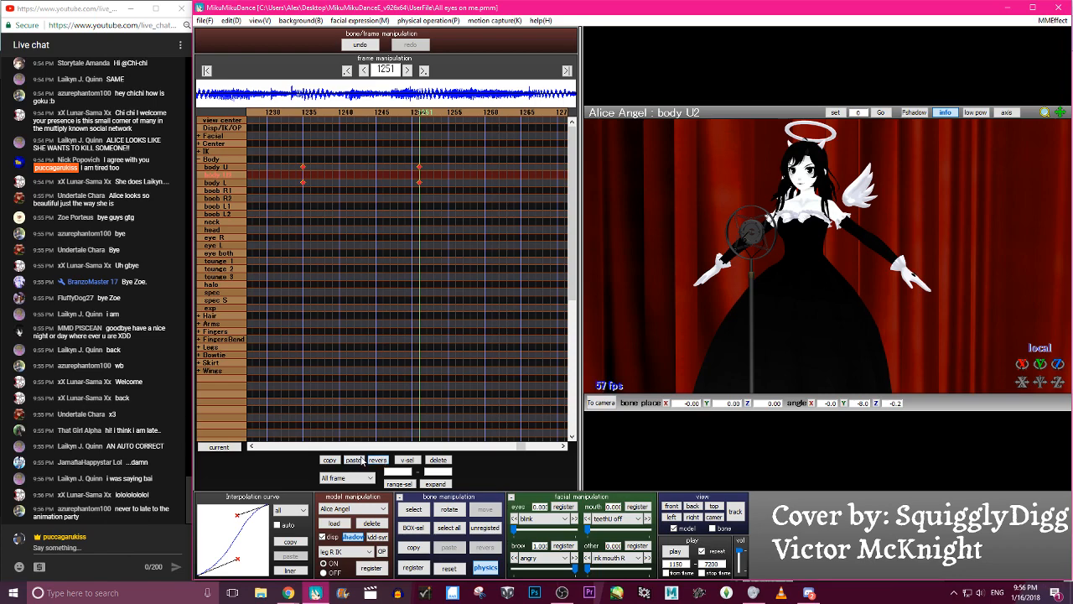
- Paste the body U and body L sway keyframes again at frame 1251, extending the motion through frame 1299
key(Down)
key(Right)
key(Right)
key(Right)
key(Right)
key(Right)
key(Right)
key(Right)
key(Right)
key(Right)
key(Right)
key(Right)
key(Right)
key(Right)
key(Right)
key(Right)
key(Right)
key(Right)
key(Right)
key(Right)
key(Right)
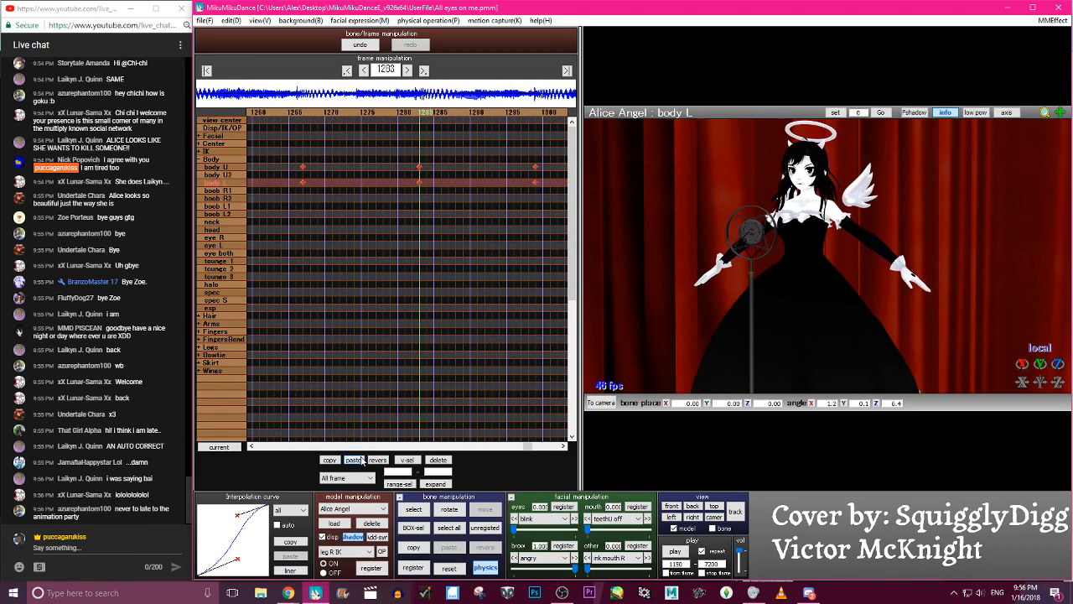
key(Left)
click(449, 113)
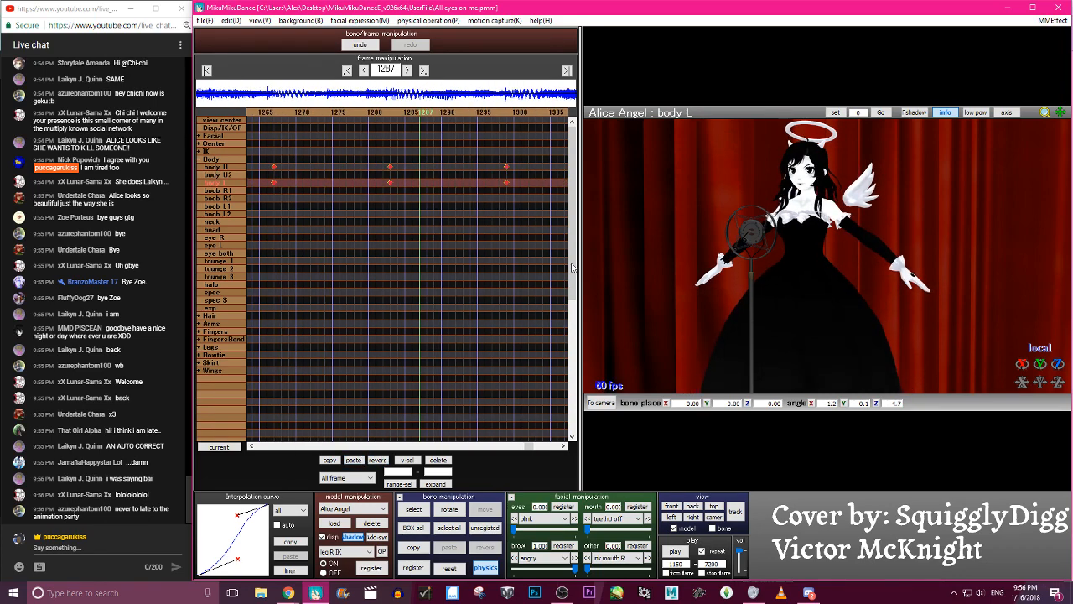
- Play back the animation and step through frames 1240 to 1324 to examine the repeated body sway
click(680, 552)
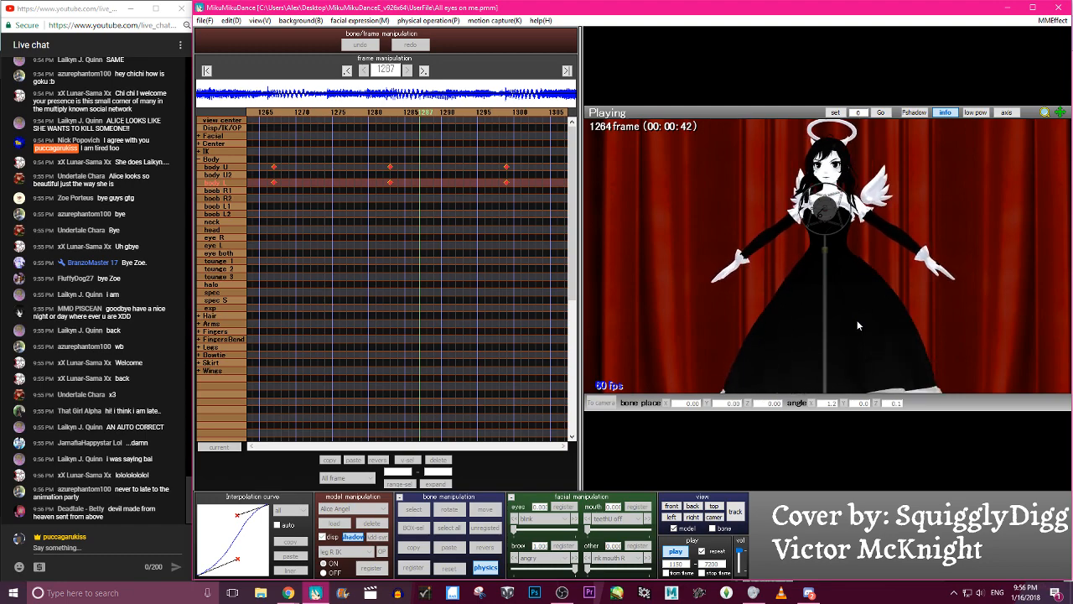
key(p)
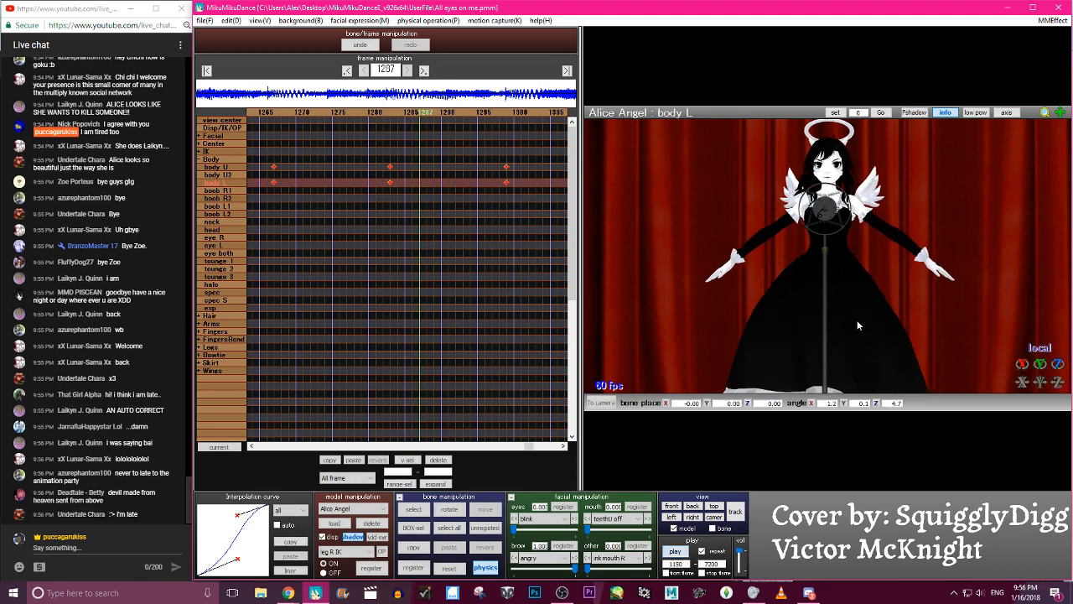
key(Left)
key(Left)
key(Left)
key(Left)
key(Left)
key(Left)
key(Left)
key(Left)
key(Left)
key(Left)
key(Left)
key(Left)
key(Left)
key(Left)
key(Left)
key(Left)
key(Left)
key(Left)
key(Left)
key(Left)
key(Left)
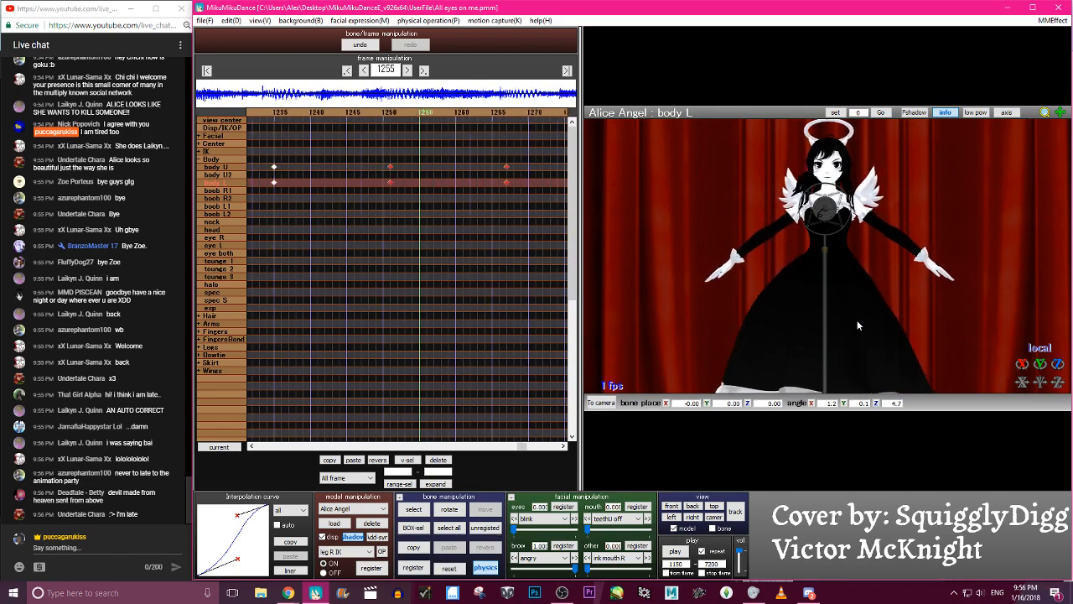
key(Right)
key(Right)
key(Right)
key(Right)
key(Right)
key(Right)
key(Right)
key(Right)
key(Right)
key(Right)
key(Right)
key(Right)
key(Right)
key(Right)
key(Right)
key(Right)
key(Right)
key(Right)
key(Right)
key(Right)
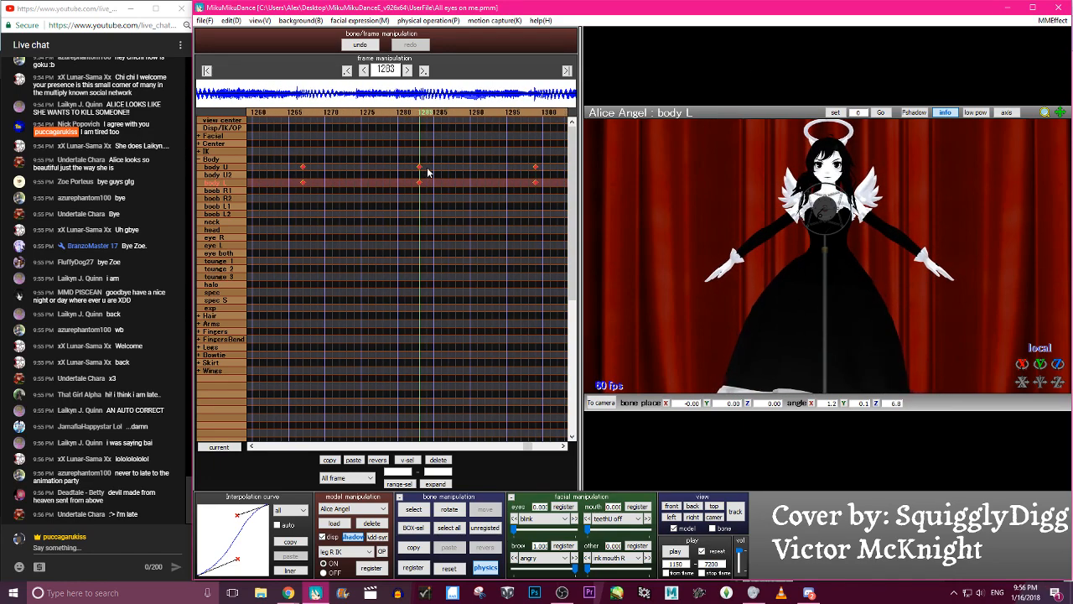
click(335, 112)
click(333, 112)
click(334, 112)
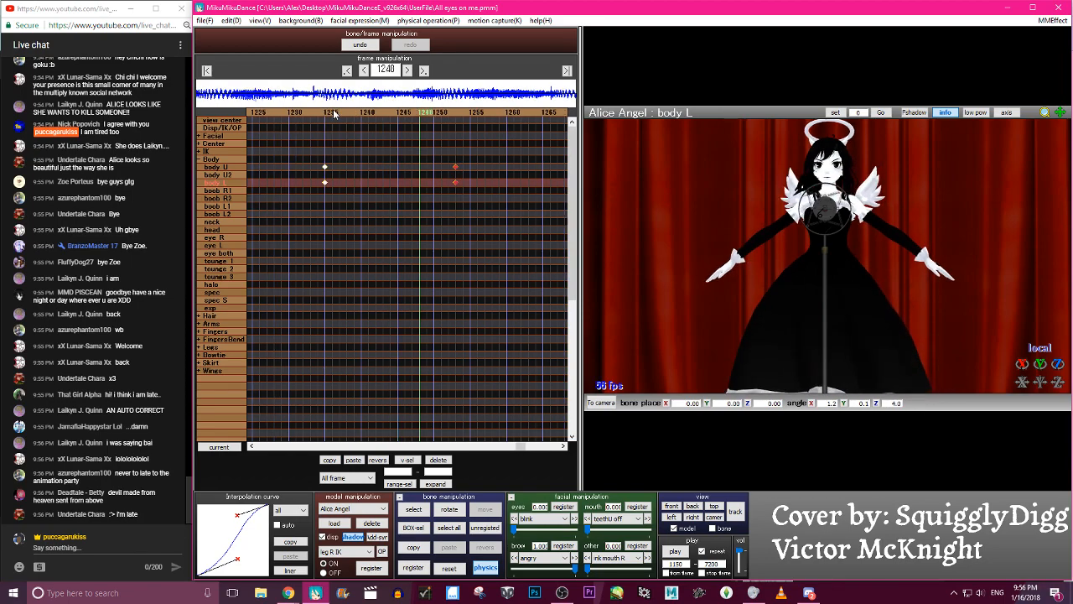
click(334, 112)
click(334, 113)
click(334, 112)
key(Right)
key(Right)
key(Right)
key(Right)
key(Right)
key(Right)
key(Right)
key(Right)
key(Right)
key(Right)
key(Right)
key(Right)
key(Right)
key(Right)
key(Right)
key(Right)
key(Right)
key(Right)
key(Right)
key(Right)
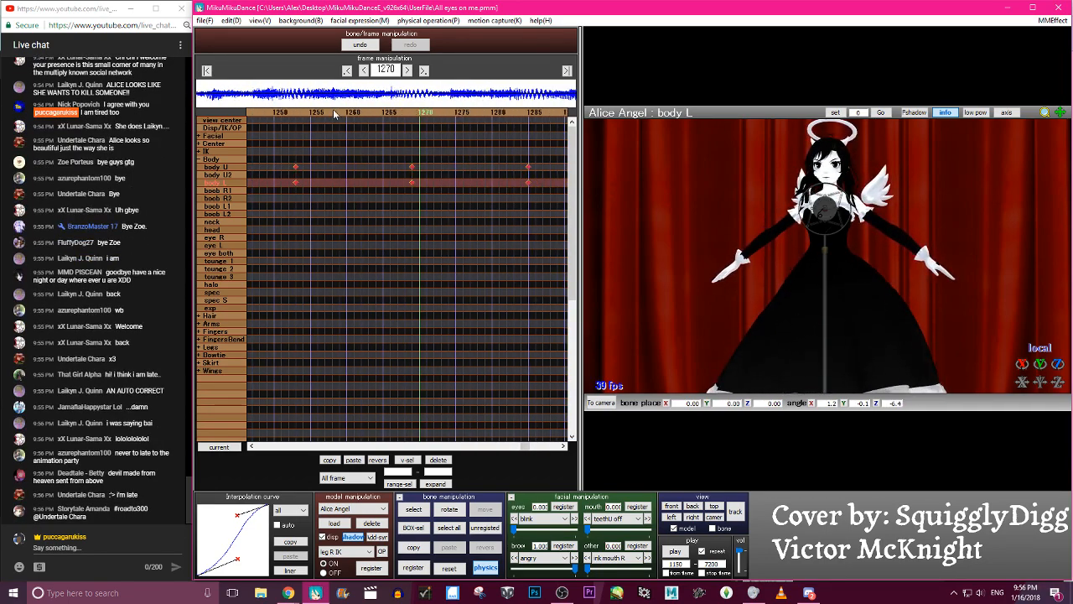
key(Right)
key(Right)
key(Right)
key(Right)
key(Right)
key(Right)
key(Right)
key(Right)
key(Right)
key(Right)
key(Right)
key(Right)
key(Right)
key(Right)
key(Right)
key(Right)
key(Right)
key(Right)
key(Right)
key(Right)
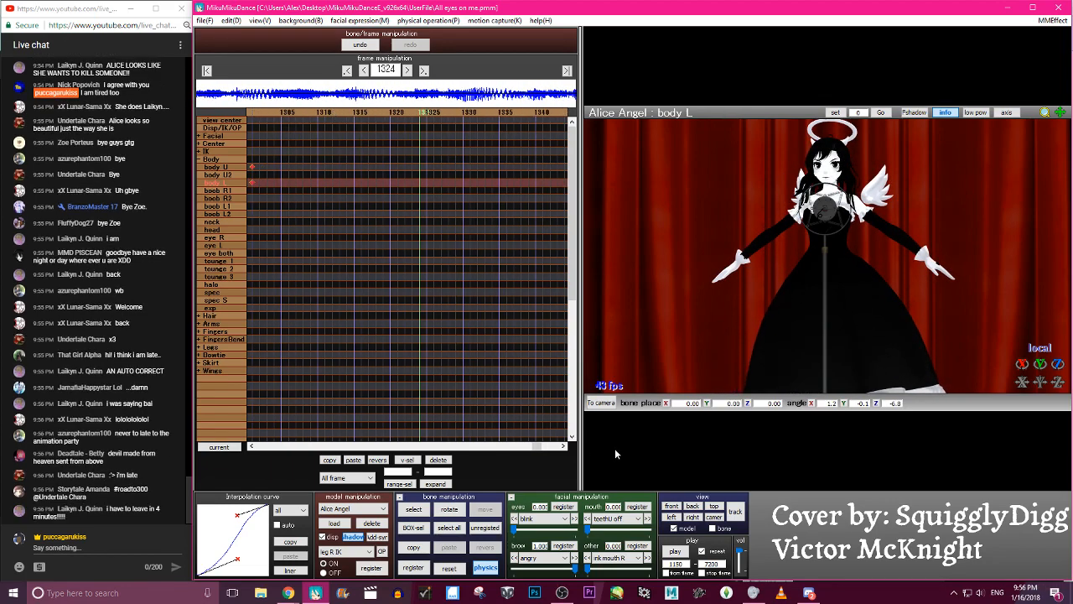
- Return to around frame 1164 and save the project
click(279, 113)
click(279, 113)
click(280, 113)
click(279, 113)
click(279, 113)
click(279, 113)
click(279, 113)
click(279, 113)
click(230, 20)
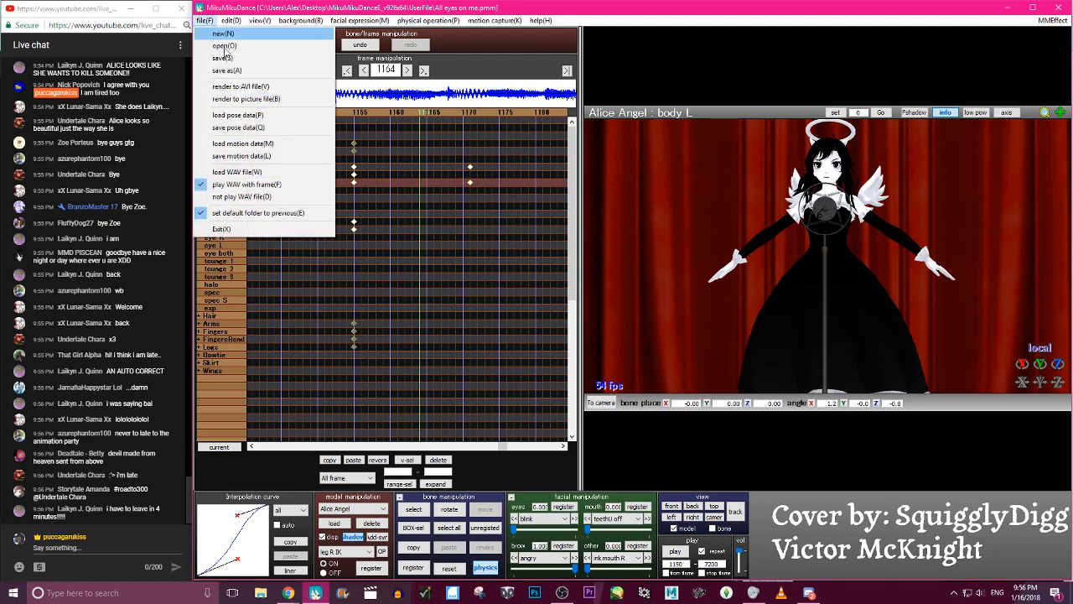
click(235, 69)
- Step through the frames around 1151, and play the animation from frame 1050 and from frame 1000 to review the motion
key(Left)
key(Left)
key(Left)
key(Left)
key(Left)
key(Left)
key(Left)
key(Left)
key(Left)
key(Left)
key(Left)
key(Left)
key(Left)
key(Left)
key(Left)
key(Left)
key(Left)
key(Left)
key(Left)
key(Left)
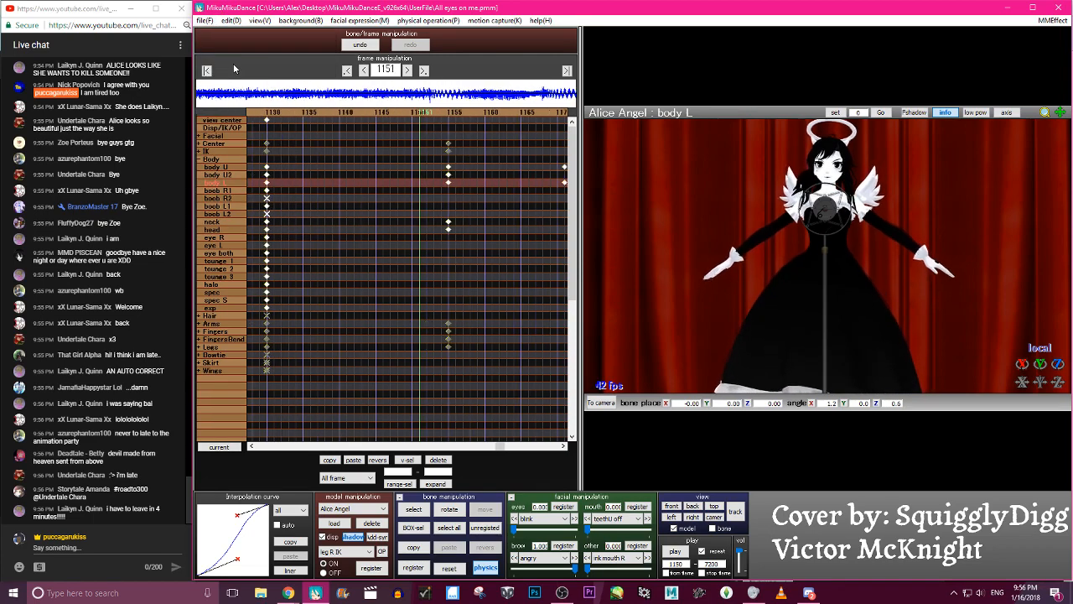
key(Right)
key(Right)
key(Right)
key(Right)
key(Right)
key(Right)
key(Right)
key(Right)
key(Right)
key(Right)
key(Right)
key(Right)
key(Right)
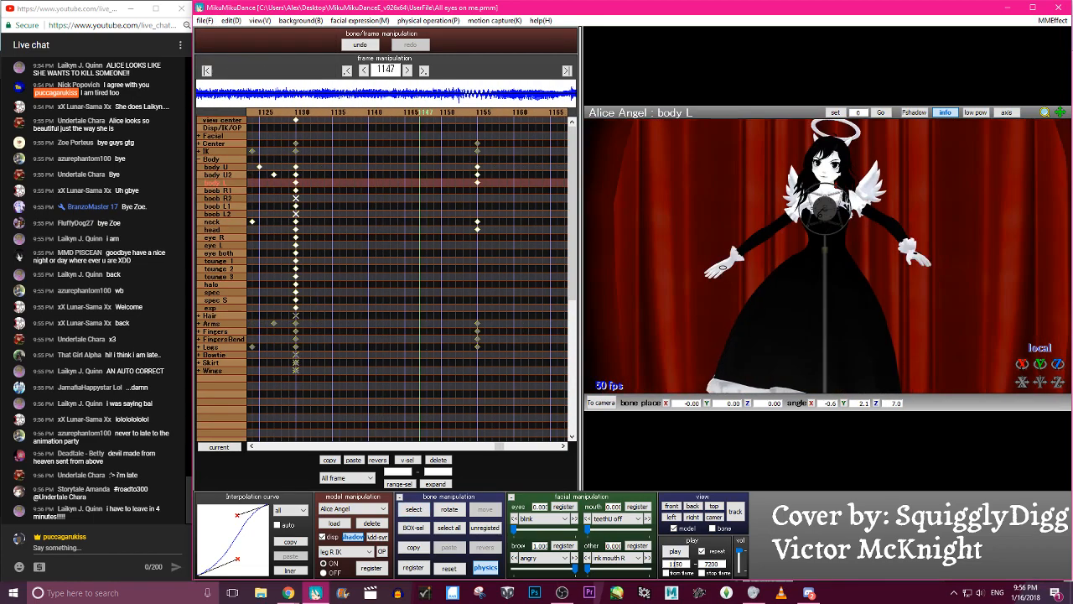
click(675, 551)
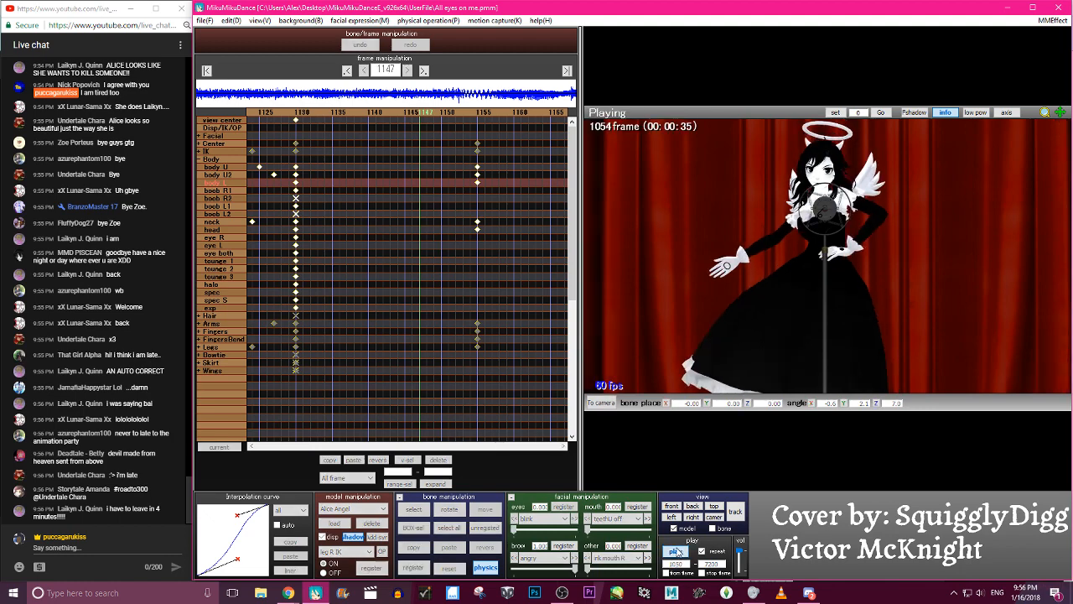
click(675, 551)
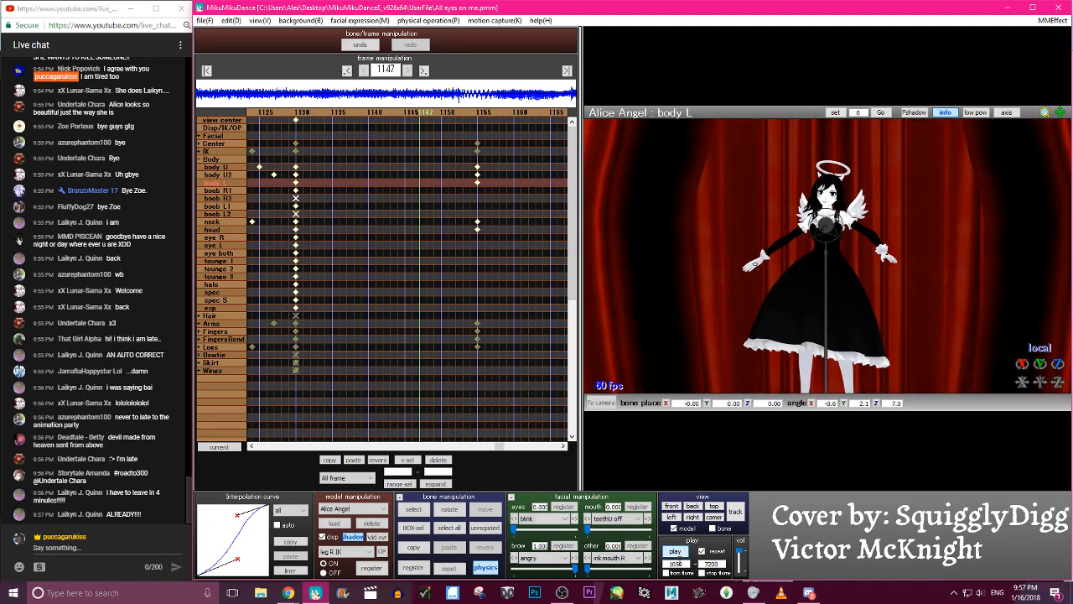
click(676, 551)
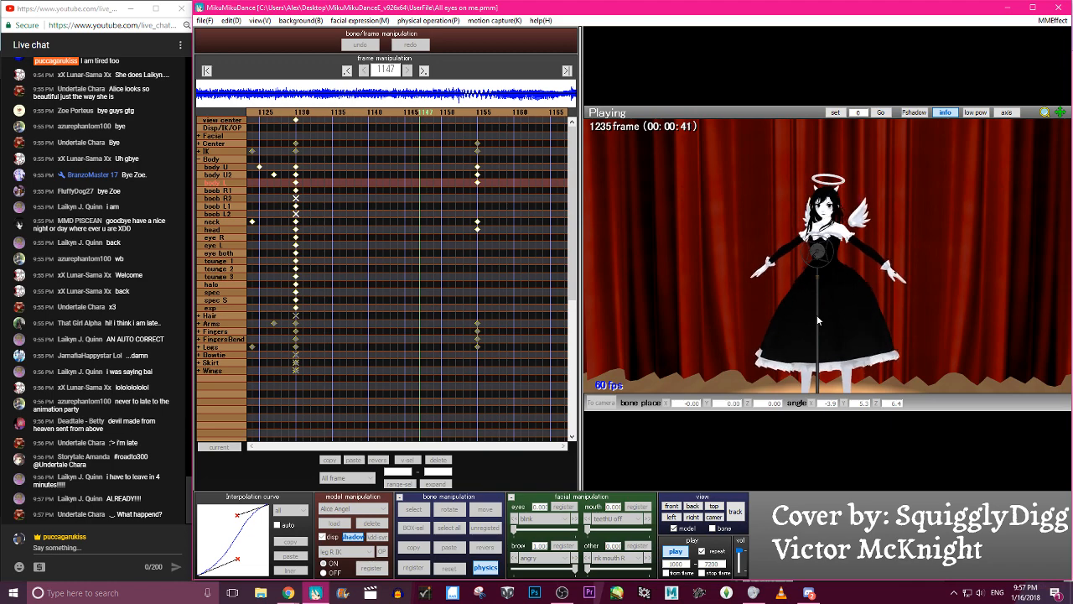
click(741, 207)
- At frame 1155, rotate the left shoulder, arm and elbow so the forearm folds up in front of the chest, and register the pose
key(Right)
key(Right)
key(Right)
key(Right)
key(Right)
key(Right)
key(Right)
key(Right)
key(Right)
key(Right)
key(Right)
key(Right)
key(Right)
key(Right)
key(Left)
key(Left)
key(Left)
key(Left)
key(Left)
key(Left)
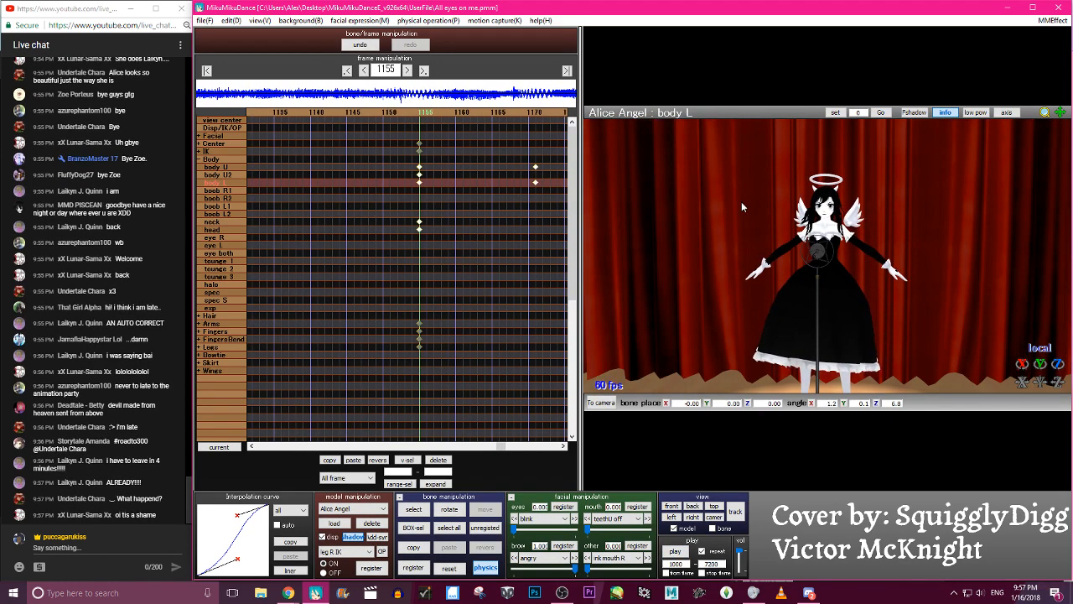
scroll(890, 236, up, 5)
key(c)
click(851, 198)
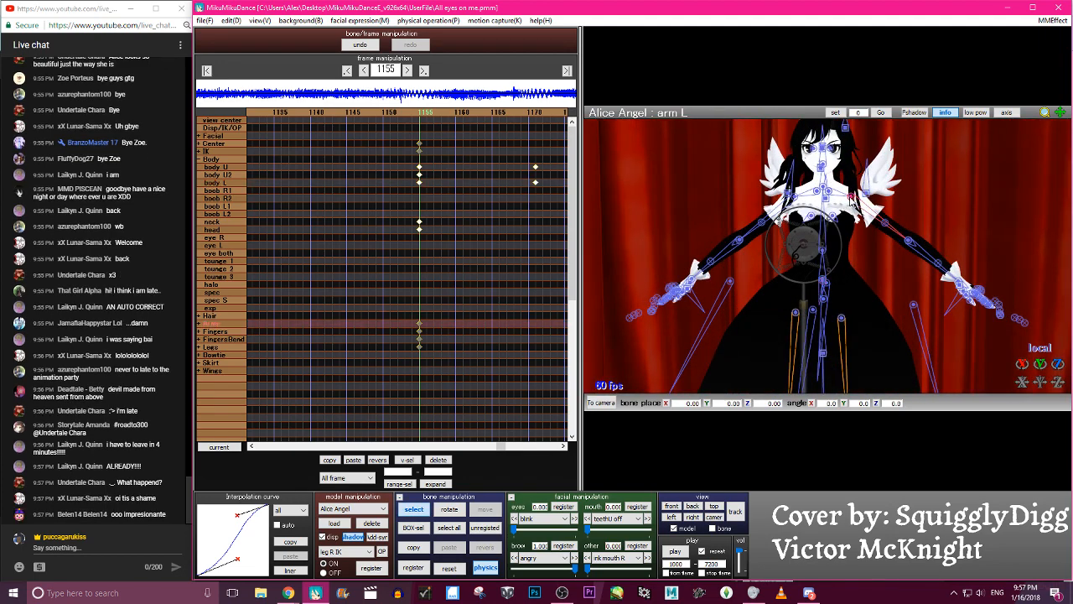
click(832, 196)
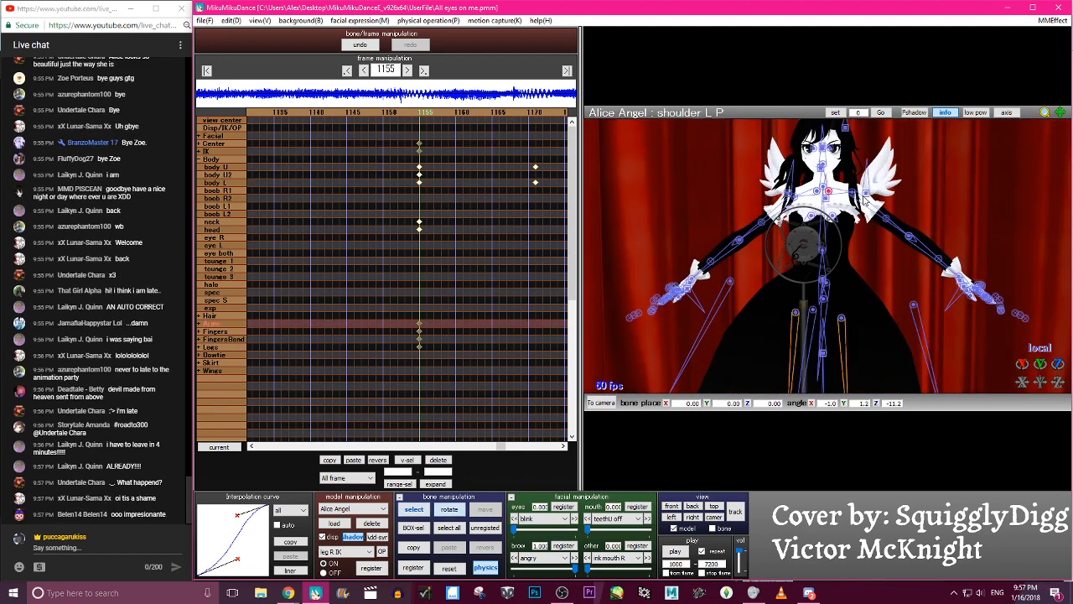
drag(1040, 364, 1041, 324)
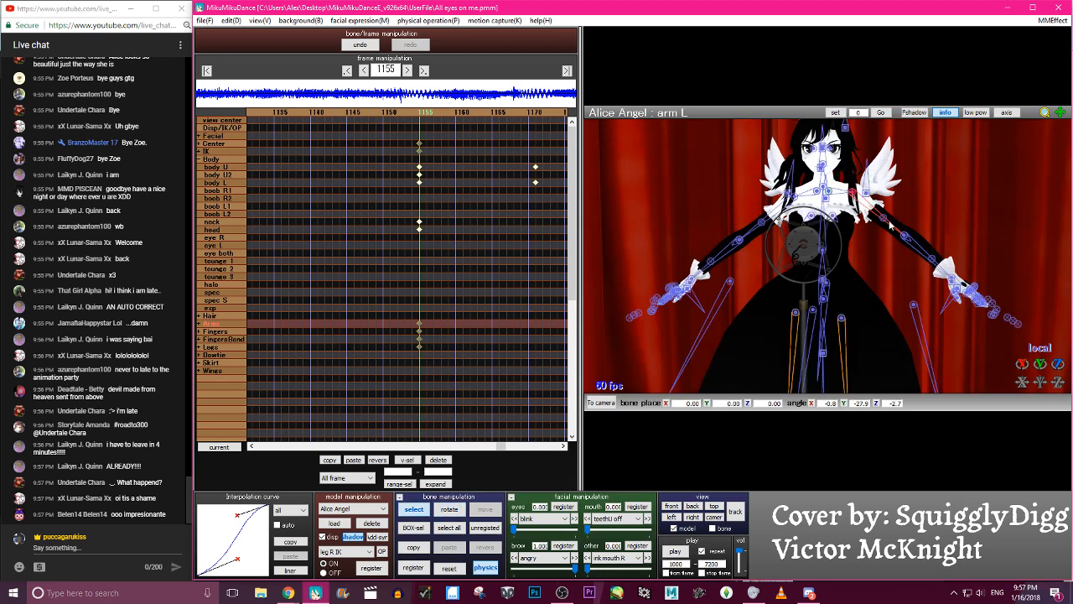
drag(908, 240, 849, 239)
drag(920, 225, 898, 193)
key(Return)
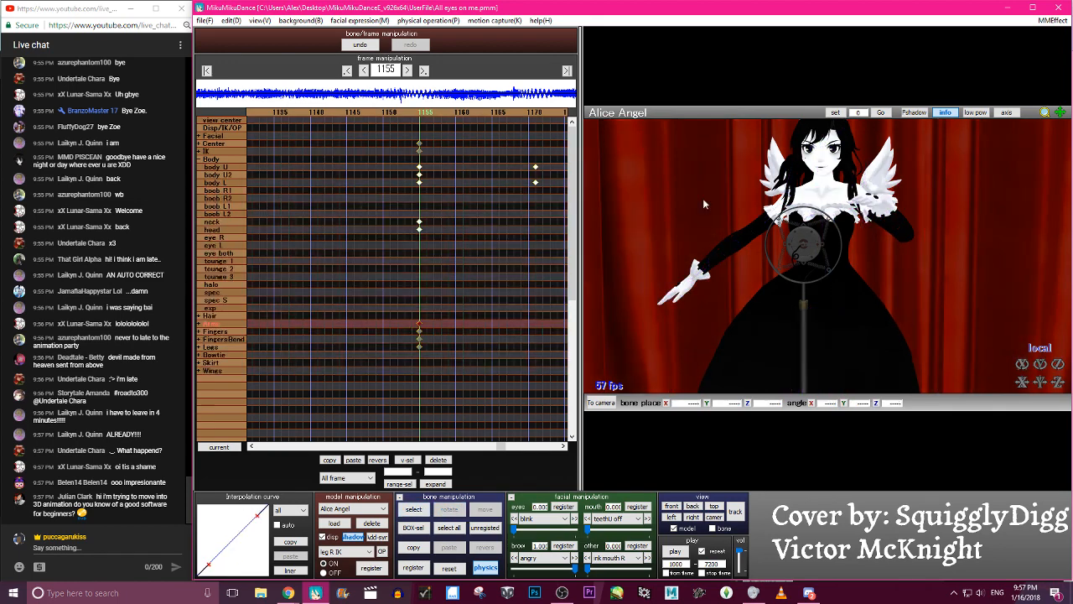
- Load the hand pose Relaxed 3 B.vpd onto the model at frame 1155
click(204, 19)
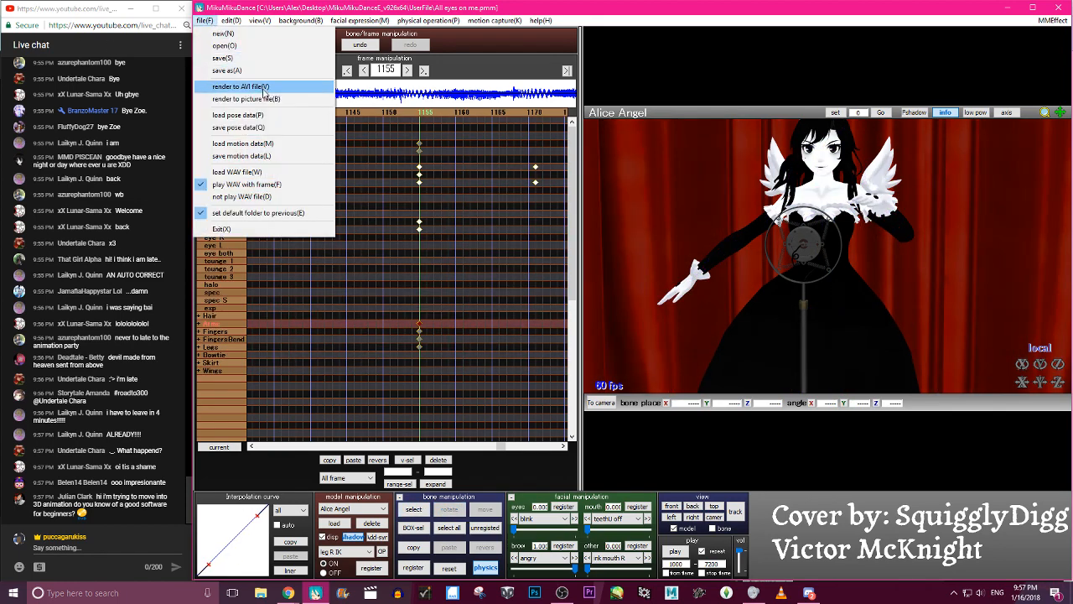
click(266, 116)
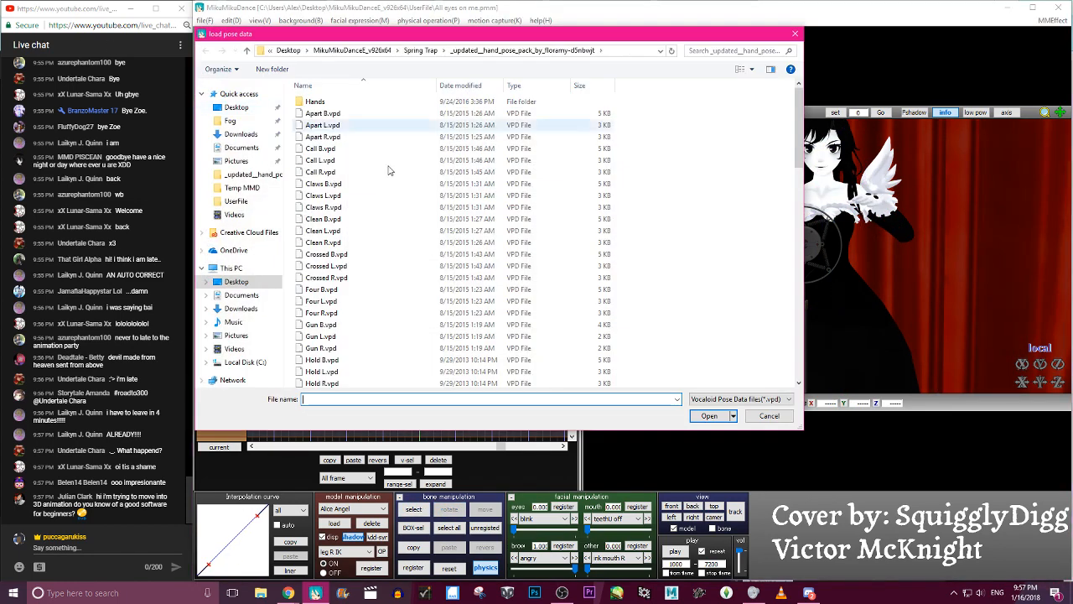
scroll(472, 240, down, 1)
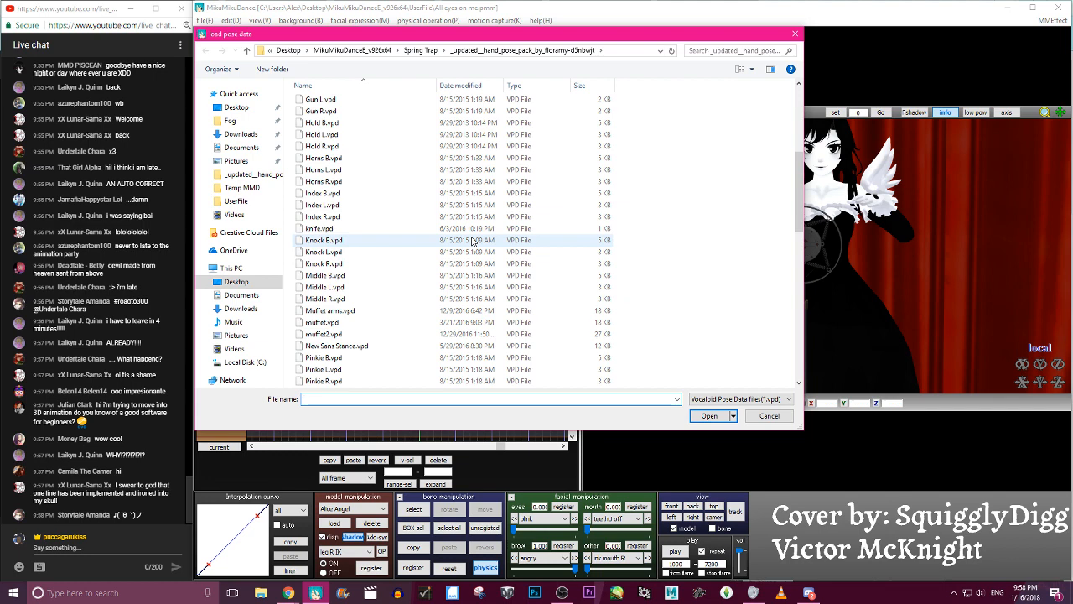
scroll(472, 241, down, 6)
scroll(471, 243, down, 1)
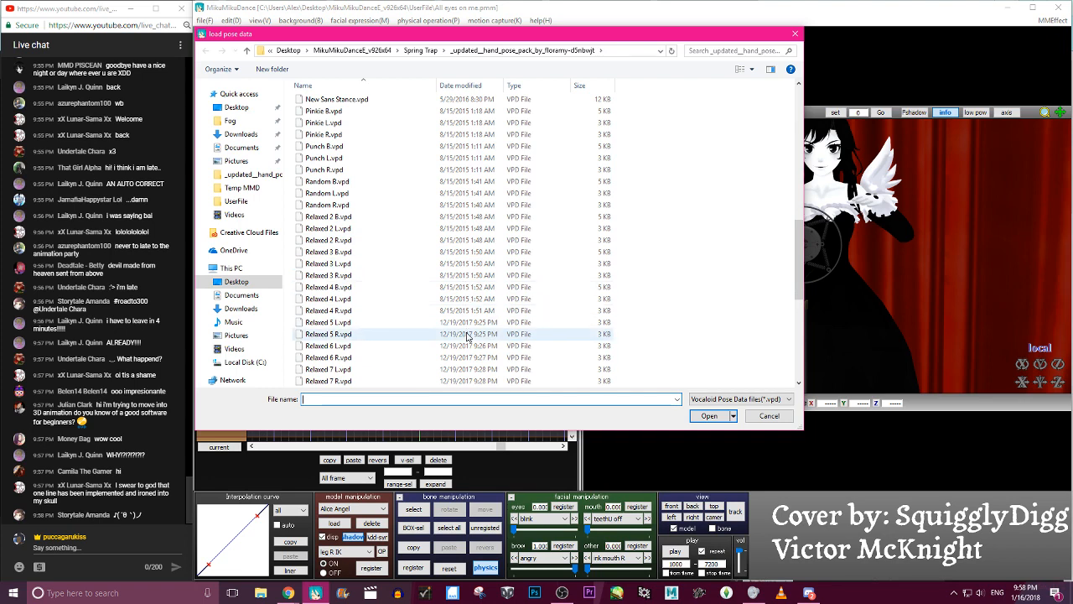
scroll(467, 337, up, 2)
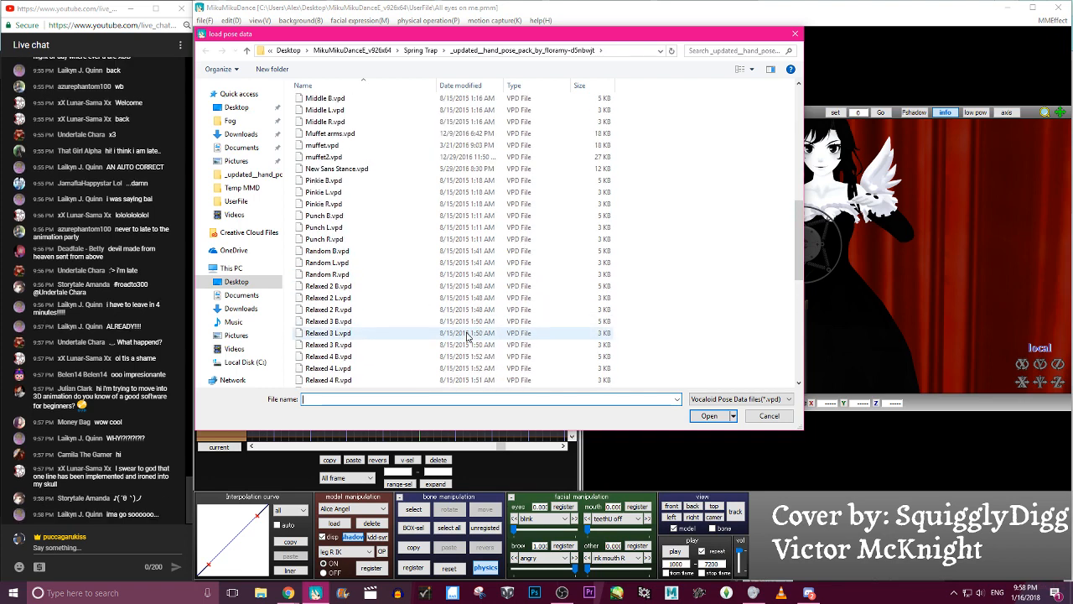
scroll(467, 337, down, 3)
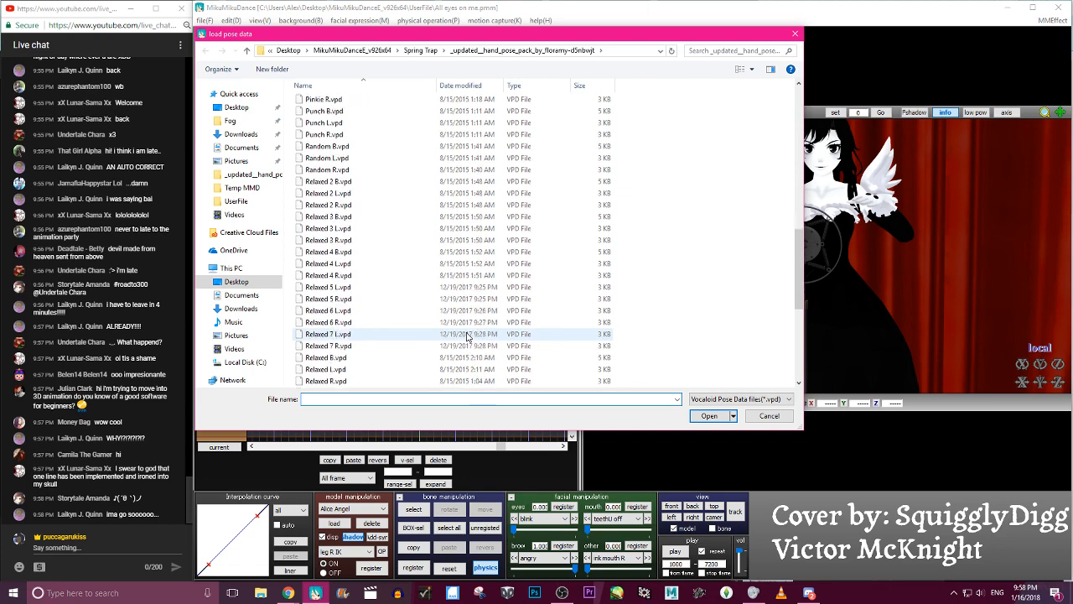
click(366, 217)
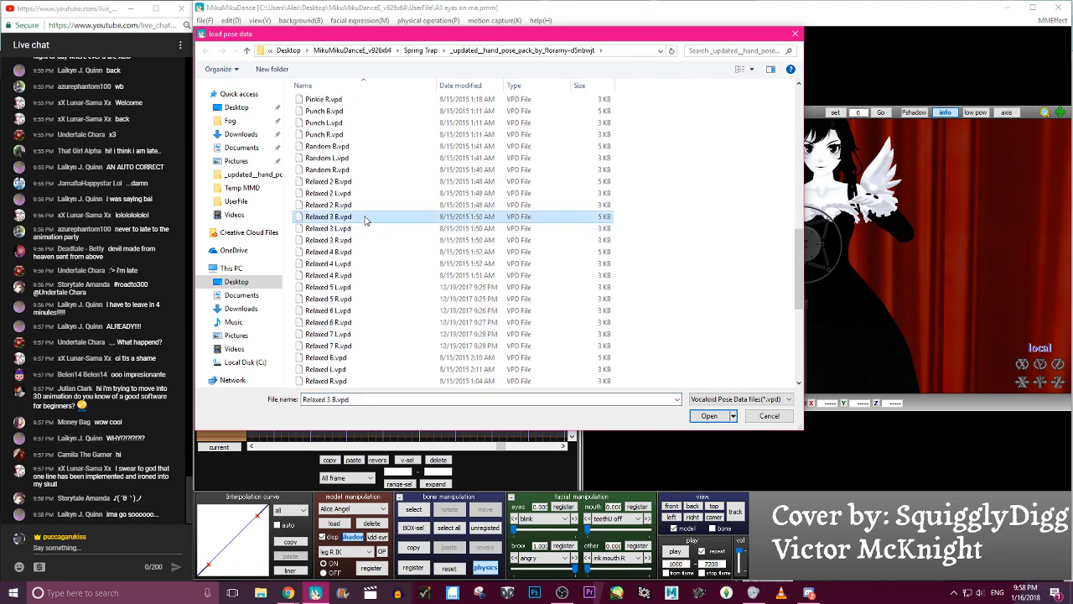
double_click(365, 219)
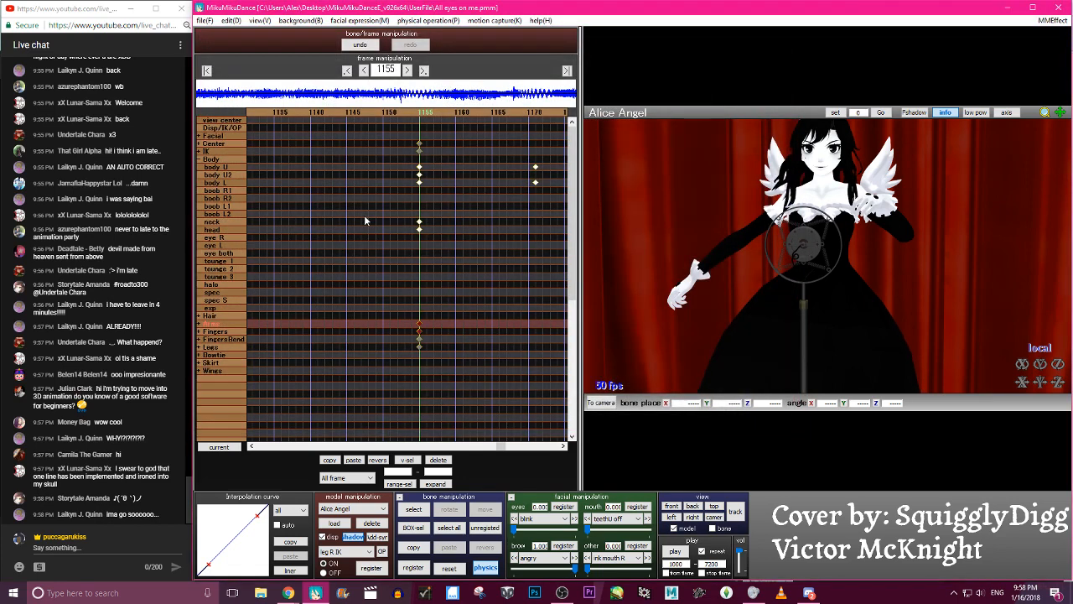
- Copy the left wrist, elbow and arm pose at frame 1155 and paste it mirrored onto the right arm
key(c)
right_drag(830, 205, 769, 200)
click(771, 197)
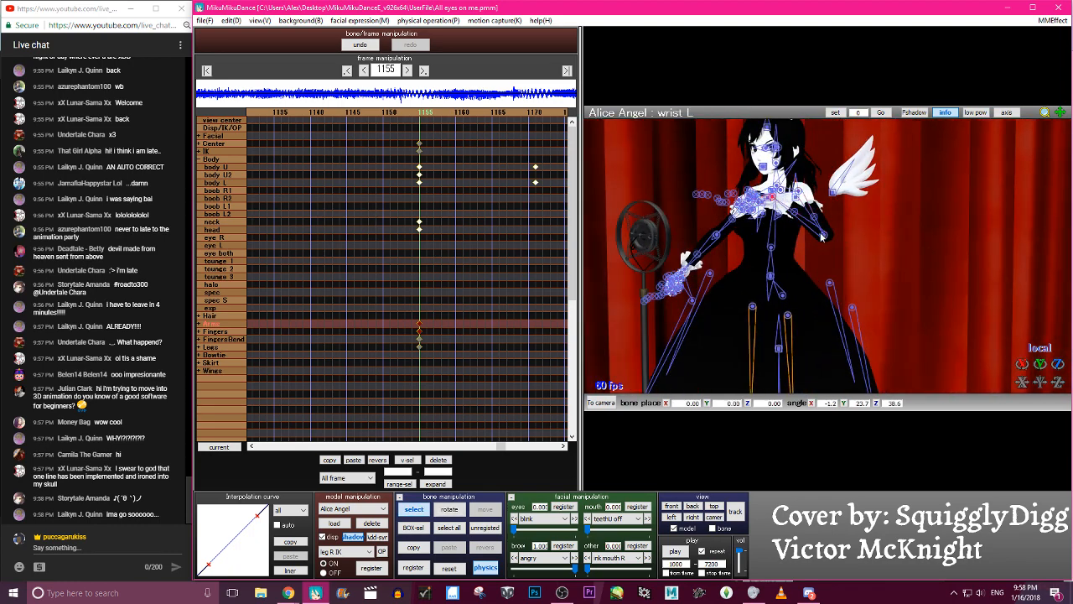
click(824, 235)
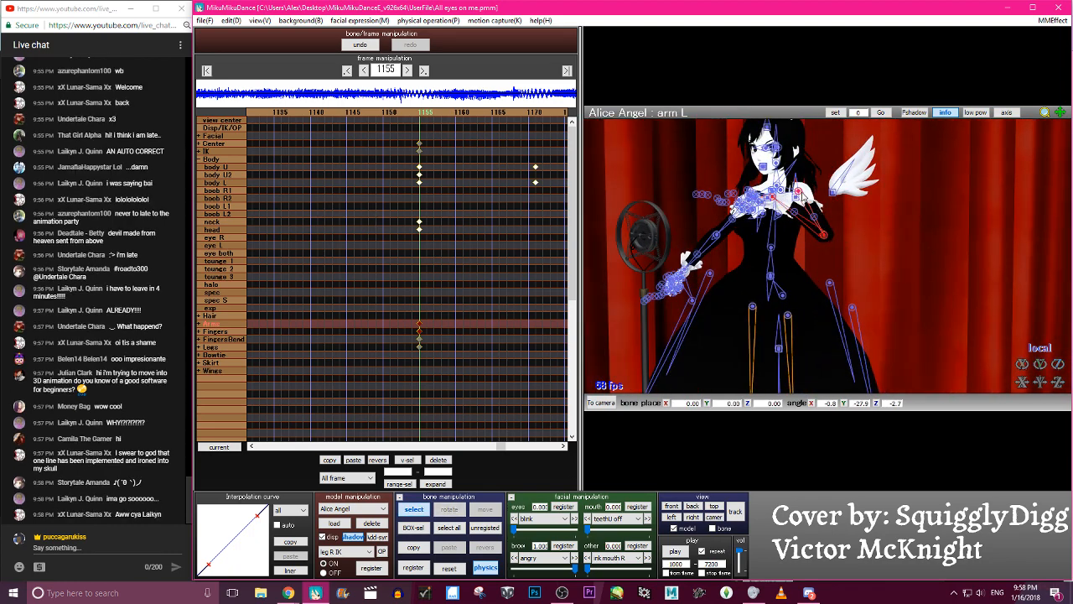
key(c)
key(Left)
key(Left)
key(Left)
key(Left)
key(Left)
key(Left)
key(Left)
key(Left)
key(Left)
key(Left)
key(Left)
key(Left)
key(ctrl+Right)
key(Left)
key(Right)
key(c)
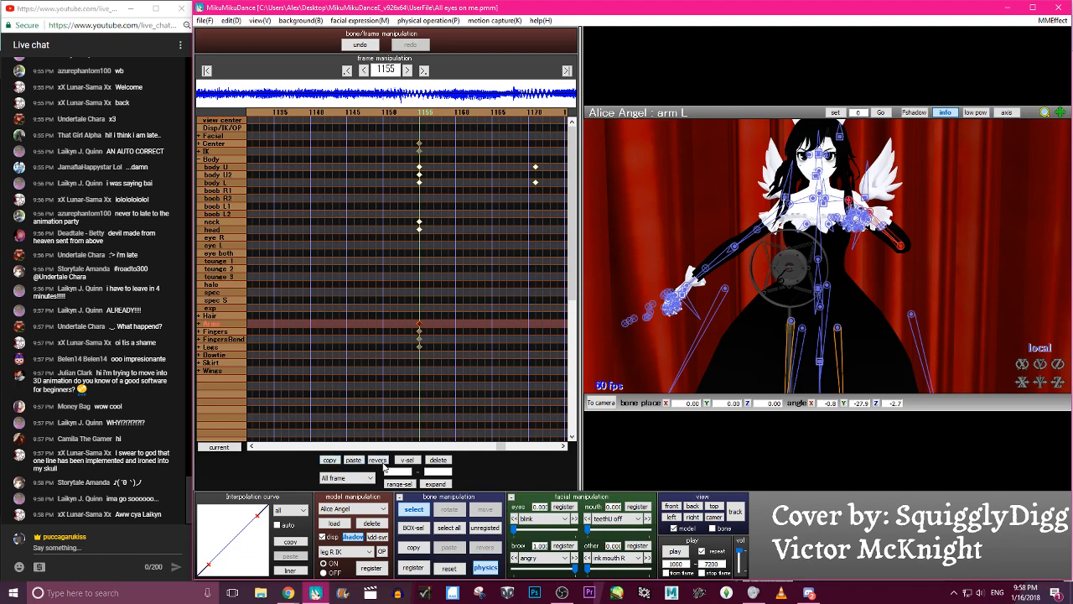
click(382, 461)
- Refine the rotation of the right arm and right wrist at frame 1155 so the hand sits in front of the chest
click(813, 200)
right_drag(813, 200, 829, 176)
key(x)
drag(830, 180, 811, 176)
key(c)
click(803, 193)
key(x)
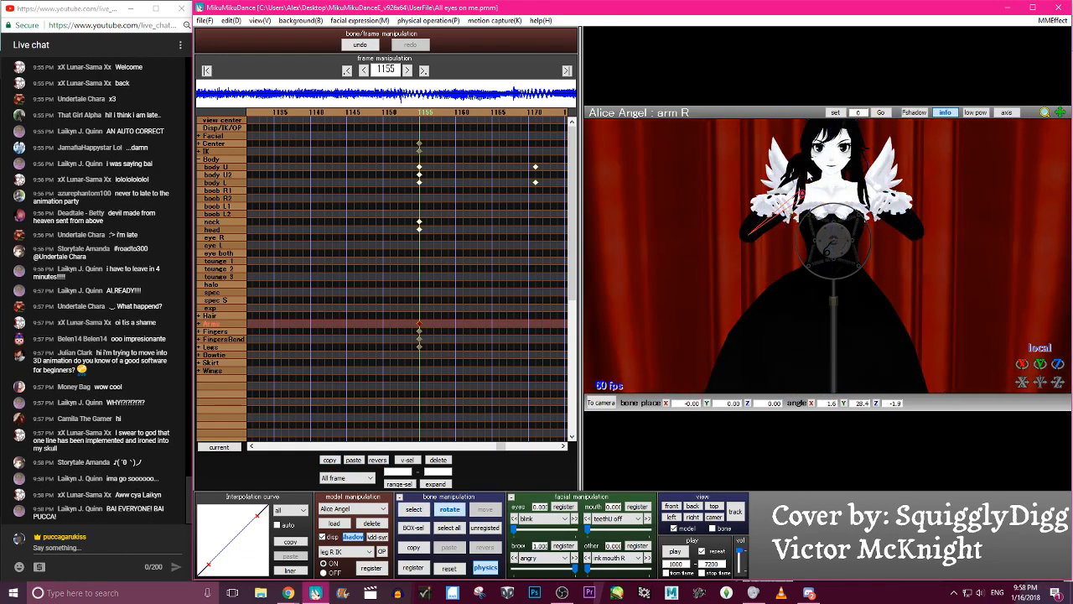
key(c)
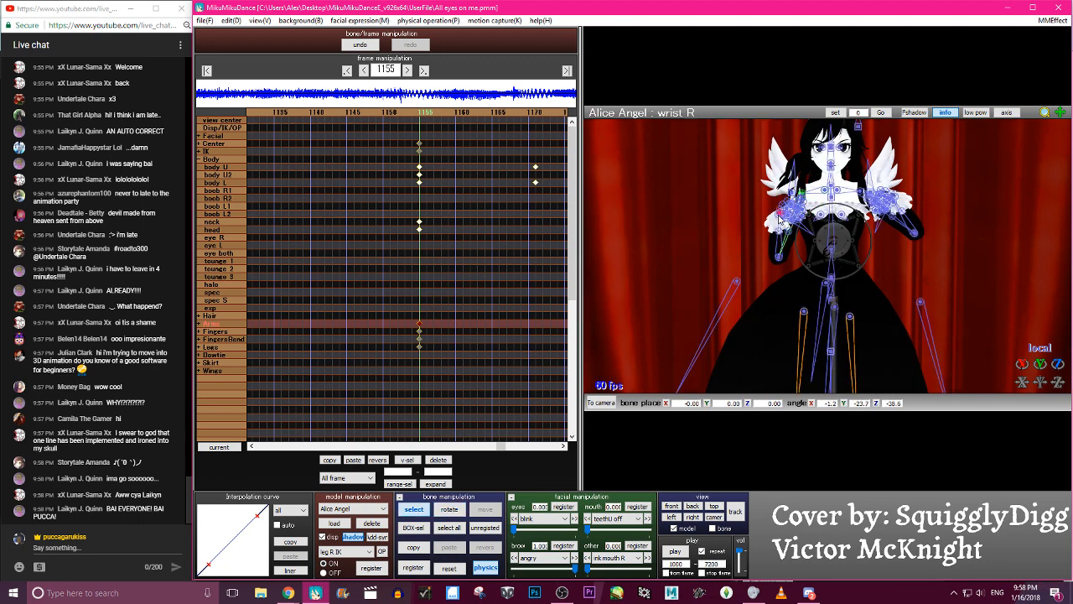
key(x)
drag(791, 205, 810, 178)
key(c)
click(803, 194)
key(x)
key(c)
- Adjust the left wrist and left arm at frame 1155 to pose the left hand in front of the chest
click(874, 202)
right_drag(874, 203, 851, 208)
click(843, 193)
key(x)
drag(852, 215, 843, 215)
right_drag(845, 201, 881, 198)
key(c)
click(880, 198)
- Move all the model's keyframes from frame 1155 to frame 1151
key(c)
key(Left)
key(Left)
key(Left)
key(Left)
key(Left)
key(Left)
key(Left)
key(Left)
key(Left)
key(Right)
key(Right)
key(Right)
key(Right)
key(Right)
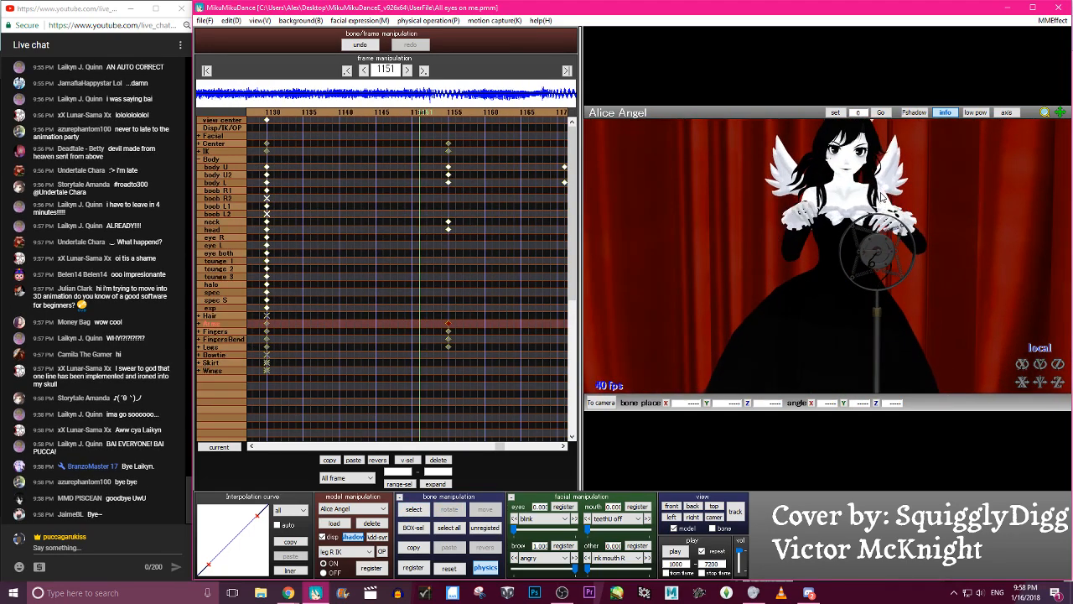
drag(462, 385, 416, 150)
- Step back and forth between frames 1151 and 1166 to examine the transition around the raised-arm pose
key(Right)
key(Right)
key(Right)
key(Right)
key(Right)
key(Right)
key(Right)
key(Right)
key(Right)
key(Right)
key(Right)
key(Left)
key(Left)
key(Left)
key(Left)
key(Left)
key(Left)
key(Left)
key(Left)
key(Left)
key(Left)
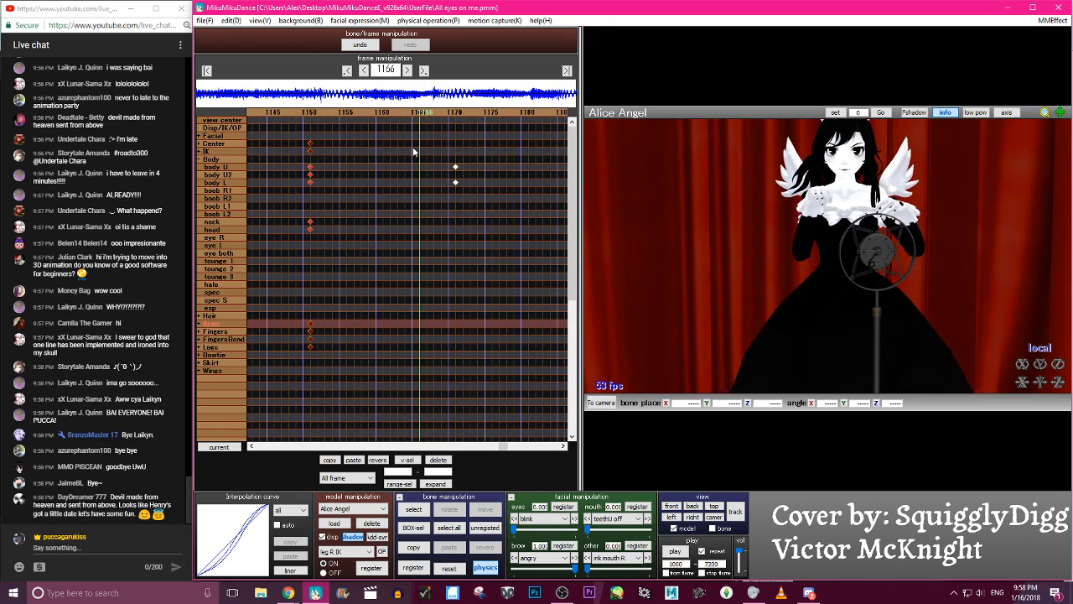
key(Left)
key(Left)
key(Left)
key(Left)
key(Left)
key(Left)
key(Left)
key(Left)
key(Left)
key(Left)
key(Left)
key(Left)
key(Left)
key(Left)
key(Right)
key(Right)
key(Right)
key(Right)
key(Right)
key(Right)
key(Right)
key(Right)
key(Right)
key(Right)
key(Right)
key(Right)
key(Right)
key(Right)
key(Right)
key(Left)
key(Left)
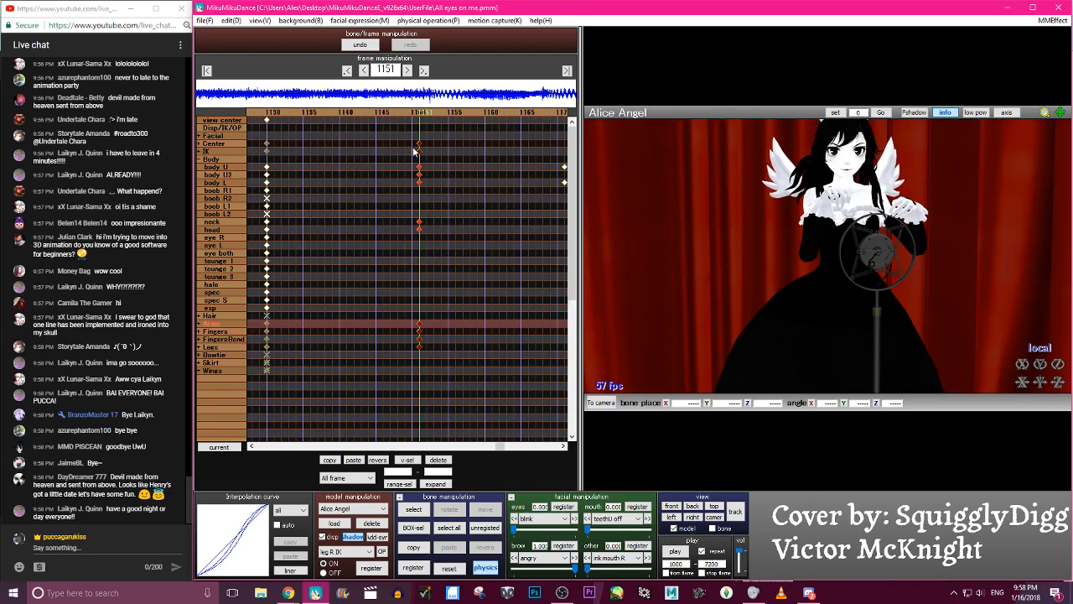
- Try to rotate the body U2 bone about its local X axis at frame 1151 and check the surrounding frames
key(c)
click(845, 253)
key(c)
drag(1023, 364, 1023, 388)
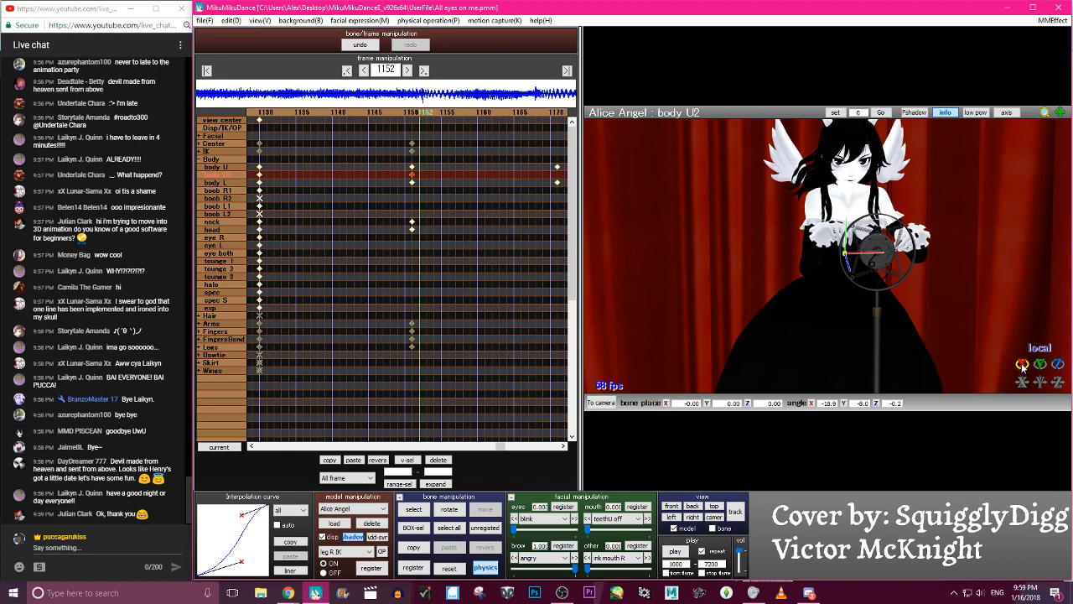
key(Right)
key(Right)
key(Right)
key(Right)
key(Right)
key(Right)
key(Right)
key(Right)
key(Right)
key(Right)
key(Right)
key(Right)
key(Right)
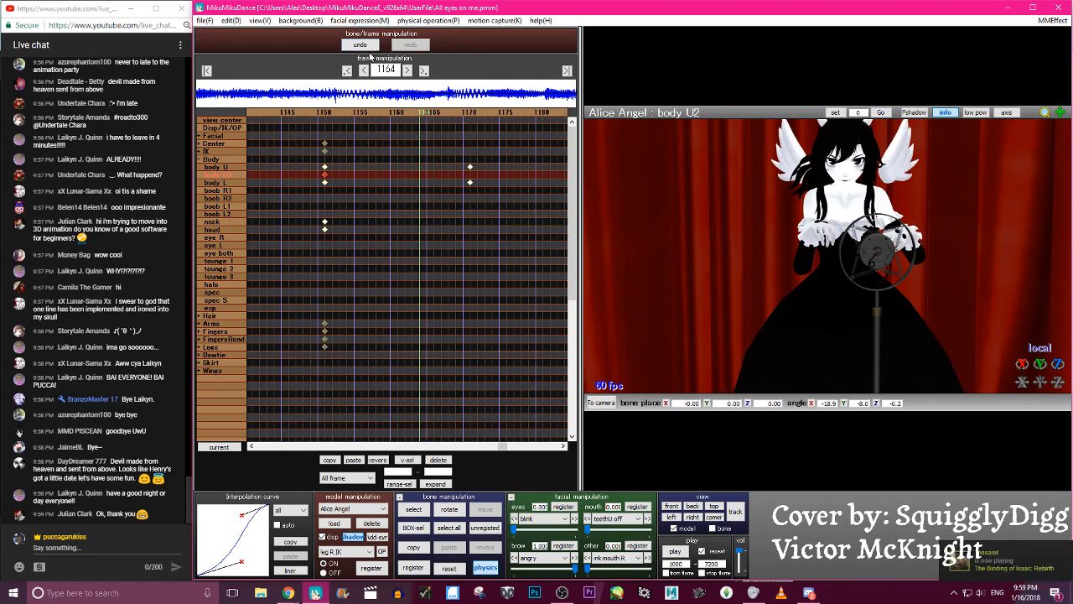
key(Left)
key(Left)
key(Left)
key(Left)
key(Left)
key(Left)
key(Left)
key(Left)
key(Left)
key(Left)
key(Left)
key(Left)
key(Left)
key(Left)
key(Left)
key(Left)
key(Left)
key(Left)
key(Left)
key(Left)
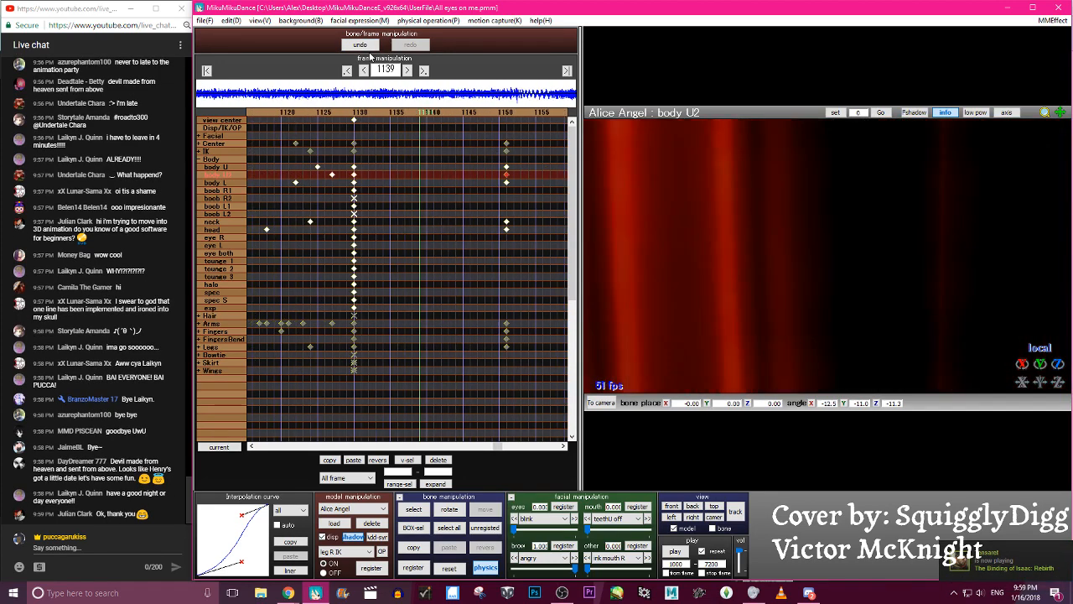
key(Right)
key(Right)
key(Right)
key(Right)
key(Right)
key(Right)
key(Right)
key(Right)
key(Right)
key(Right)
key(Right)
key(Right)
key(Right)
key(Right)
key(Right)
key(Right)
key(Right)
key(Right)
key(Right)
key(Right)
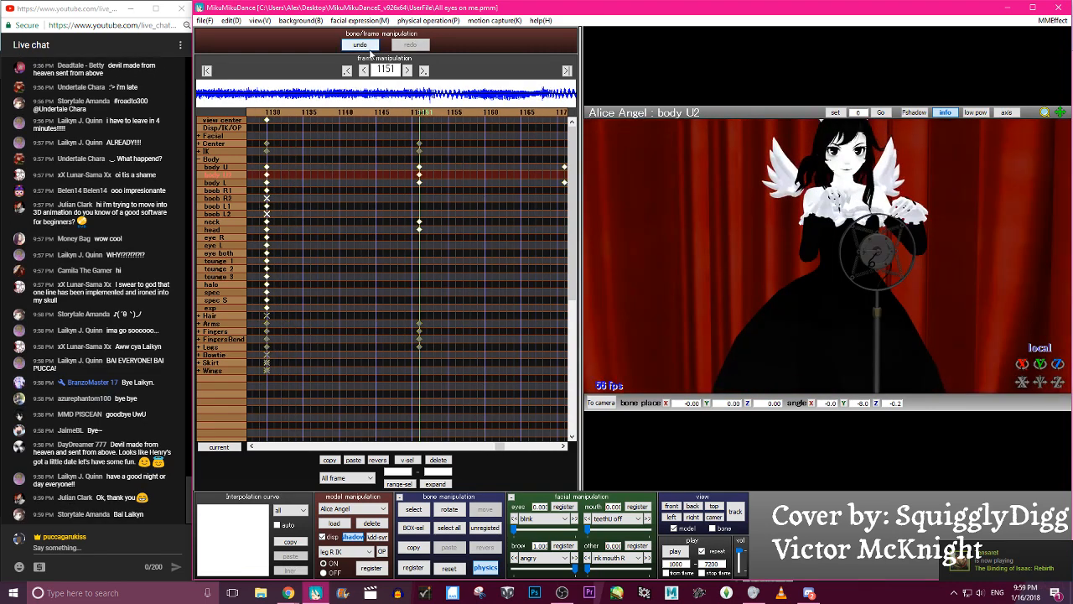
- Try to rotate the right arm away from the chest at frame 1165
key(Right)
key(Right)
key(c)
mouse_move(614, 169)
right_down()
mouse_move(601, 169)
mouse_move(627, 174)
right_up()
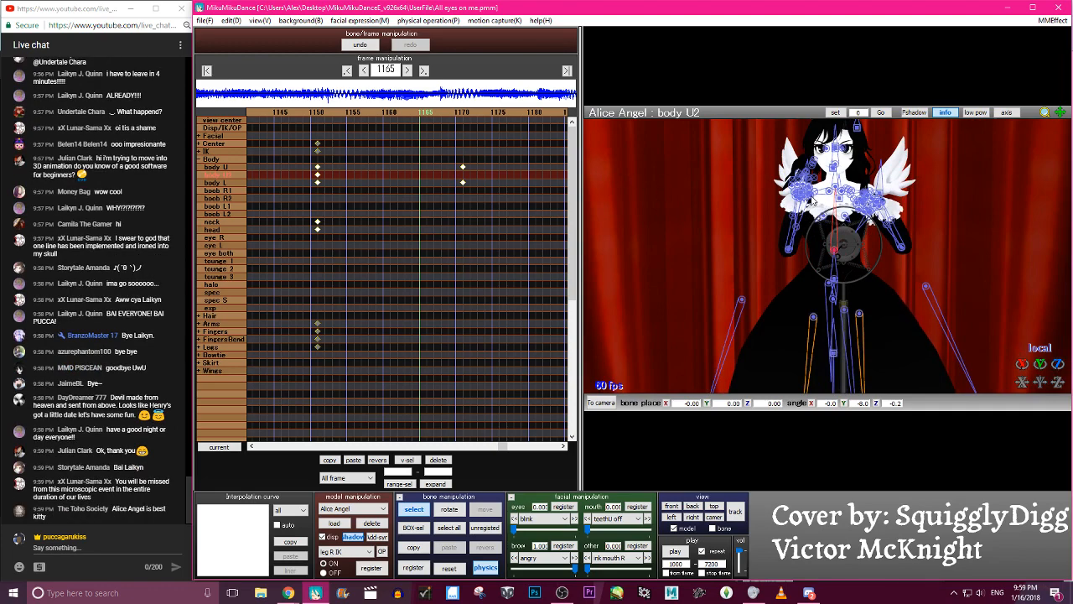
right_drag(807, 206, 795, 204)
click(802, 192)
key(x)
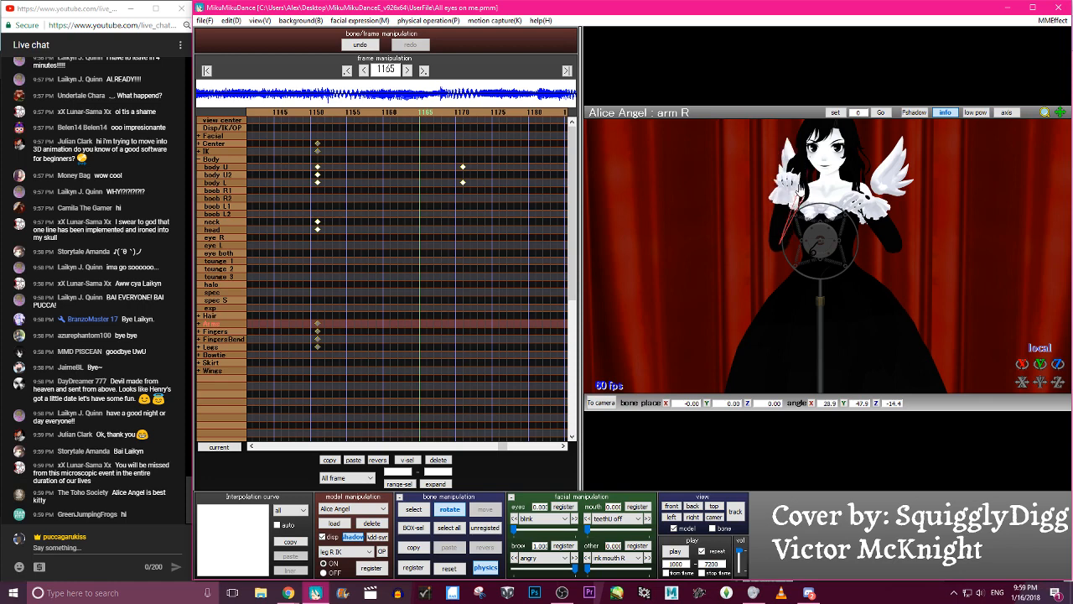
- Try to bend the right elbow and turn the right wrist at frame 1165 to lower the hand beside the waist
key(c)
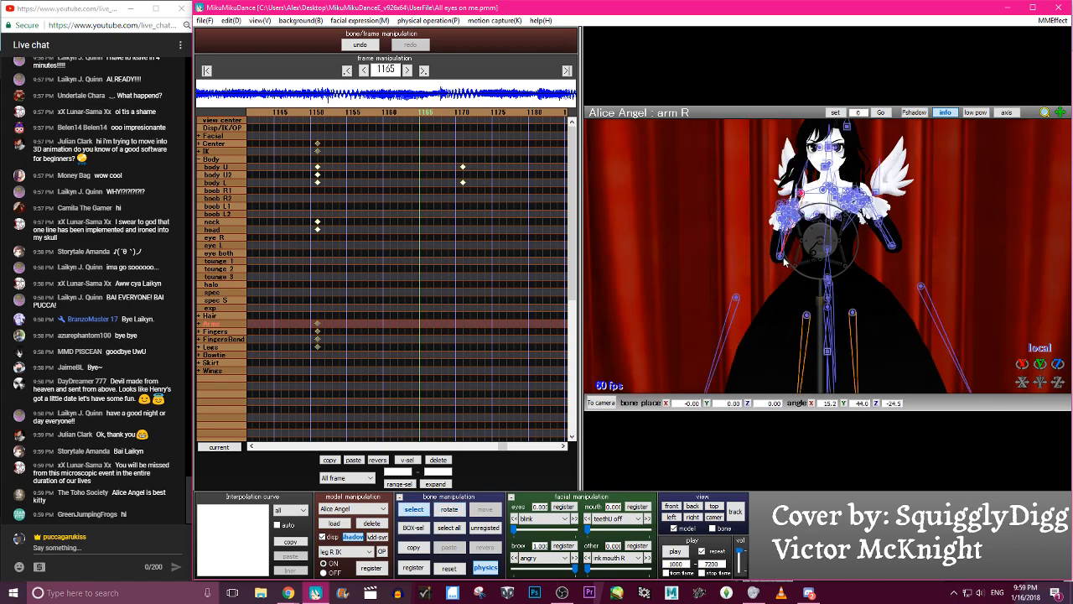
click(782, 257)
key(x)
key(c)
click(788, 248)
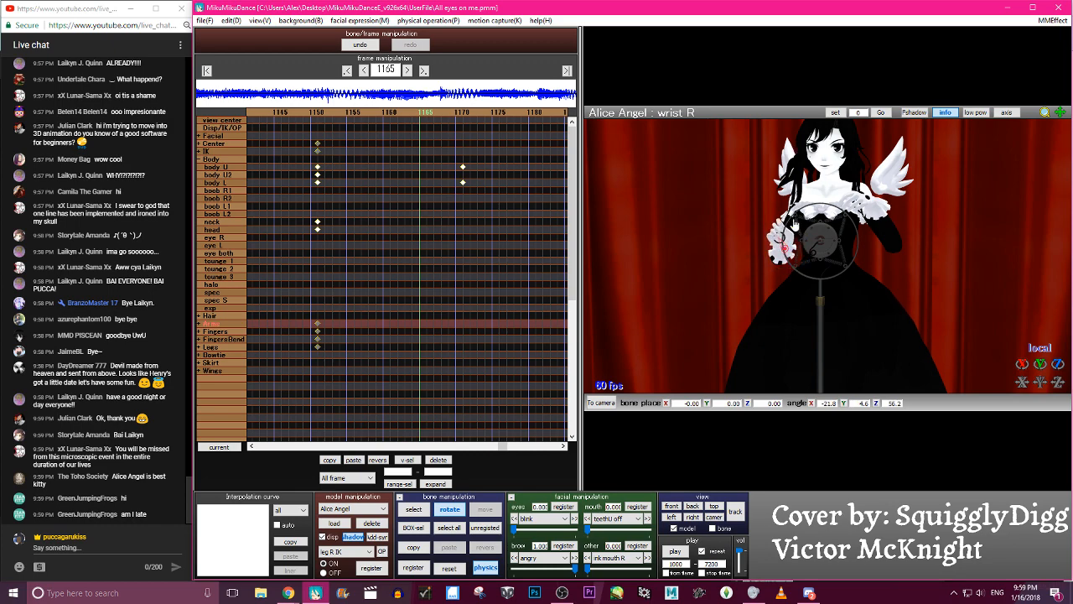
- Try to swing the right arm further outward at frame 1165, undoing the unwanted previous change
key(c)
click(798, 193)
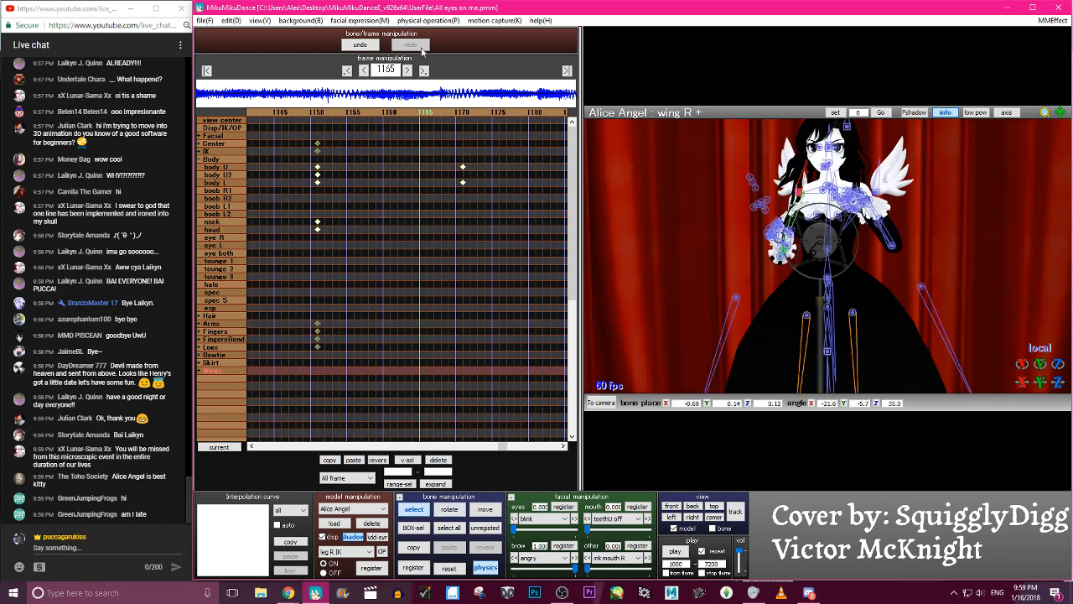
click(365, 46)
click(801, 194)
key(x)
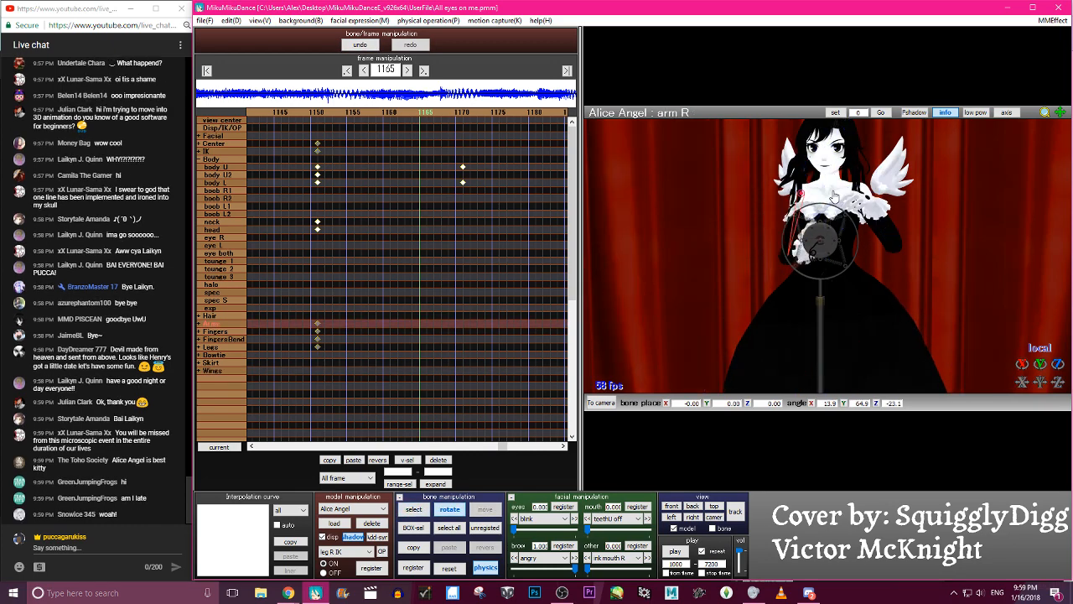
drag(814, 196, 818, 179)
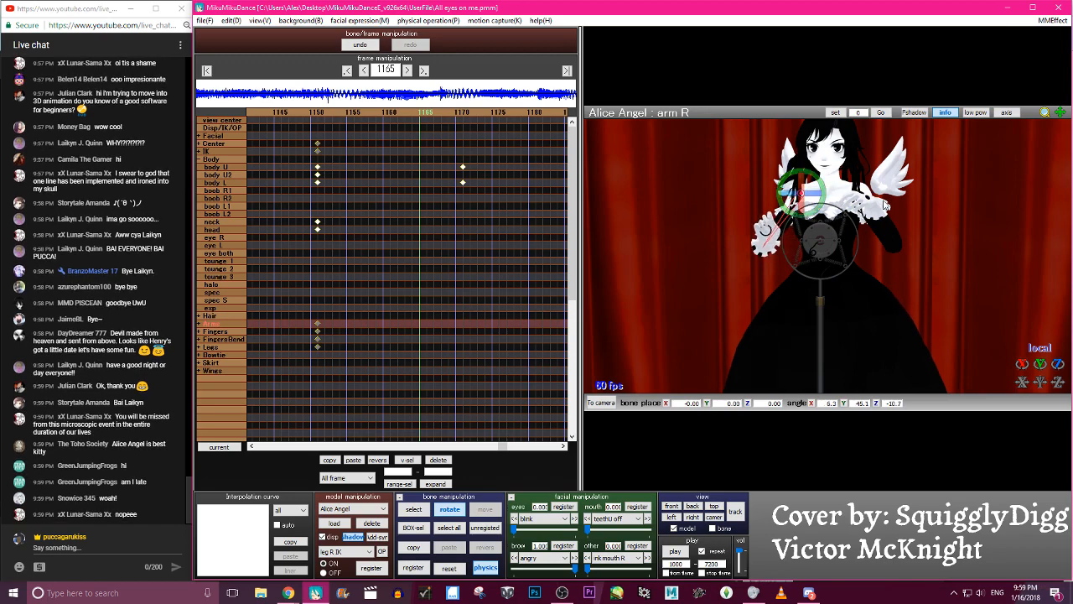
- Try to raise the left arm and rotate the left elbow at frame 1165
key(c)
click(880, 204)
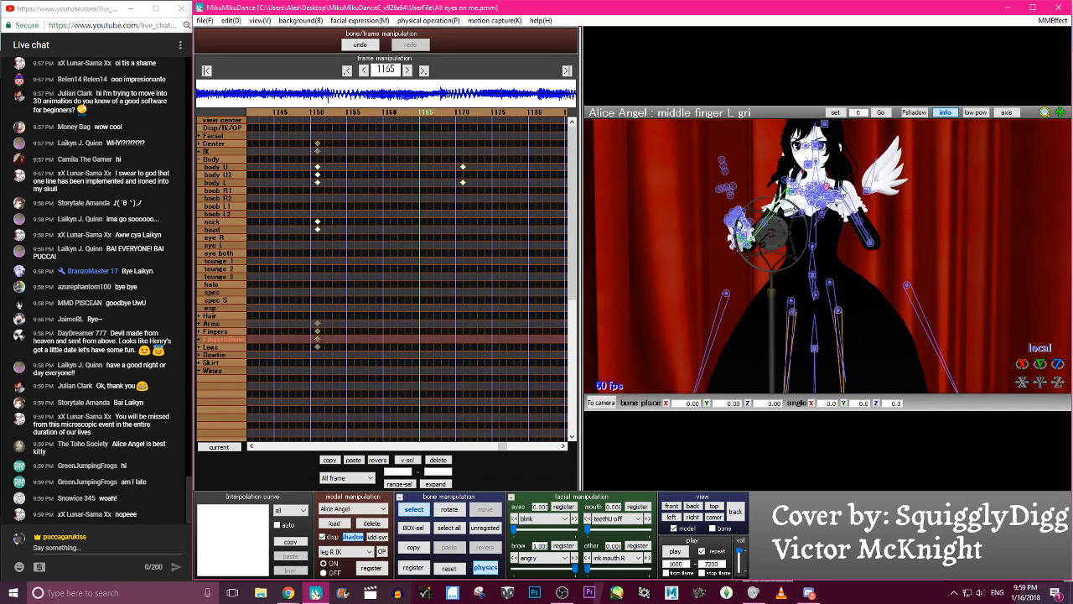
click(843, 192)
key(x)
drag(841, 191, 827, 149)
key(c)
click(873, 210)
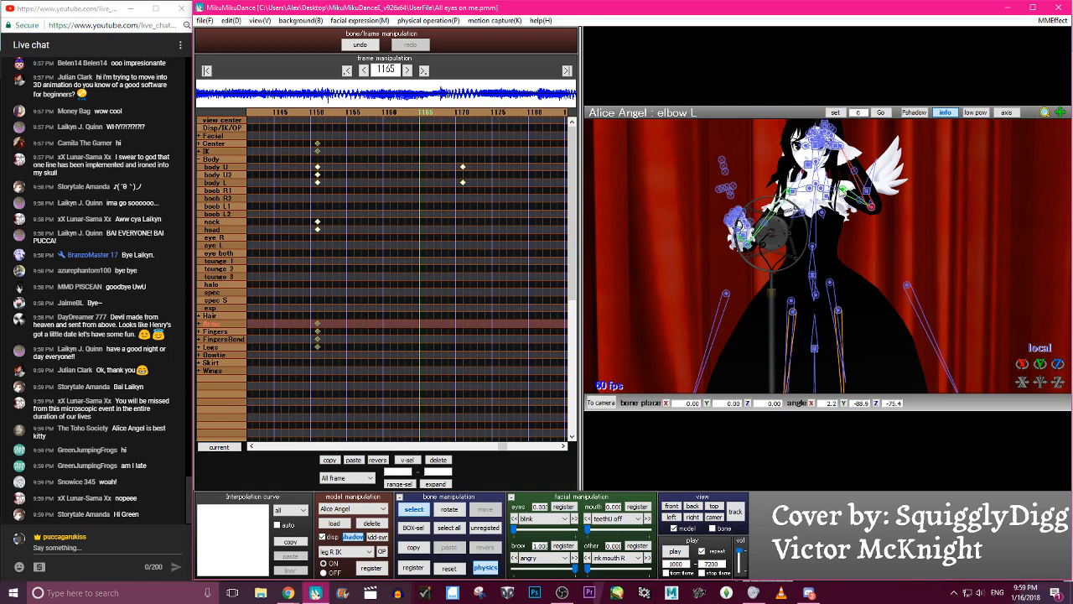
key(x)
drag(873, 209, 851, 240)
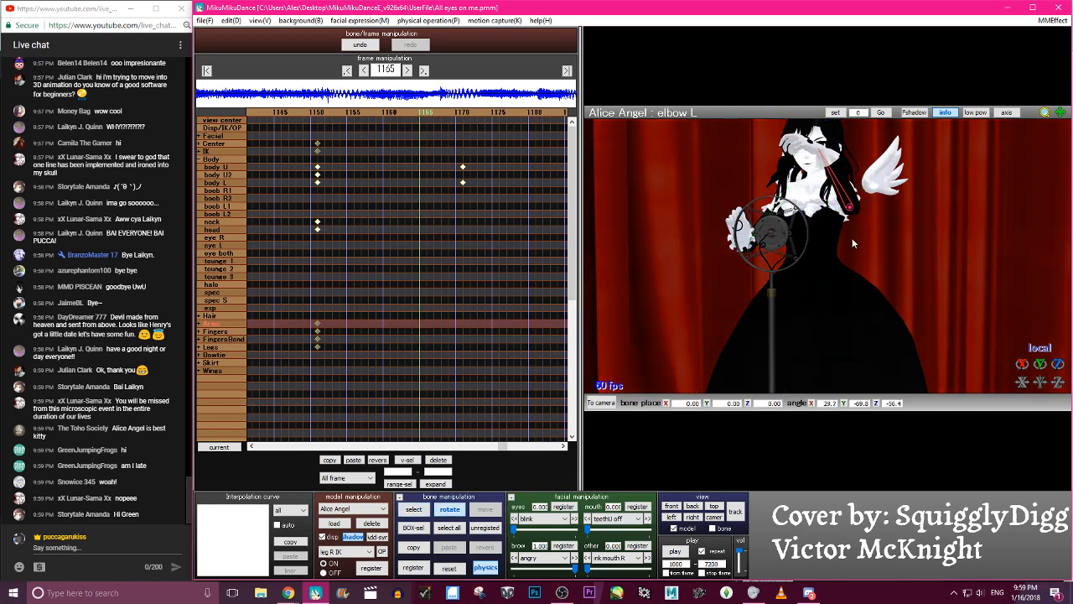
- Try to rotate the left wrist at frame 1165 so the raised hand turns its palm forward
key(c)
click(822, 154)
key(x)
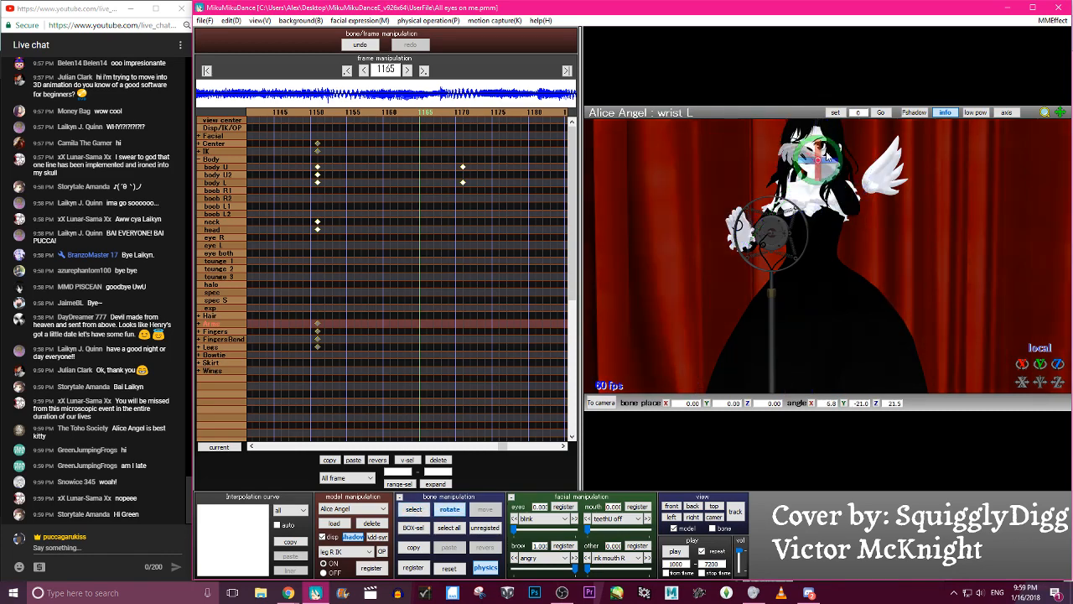
drag(880, 162, 895, 162)
drag(830, 151, 811, 151)
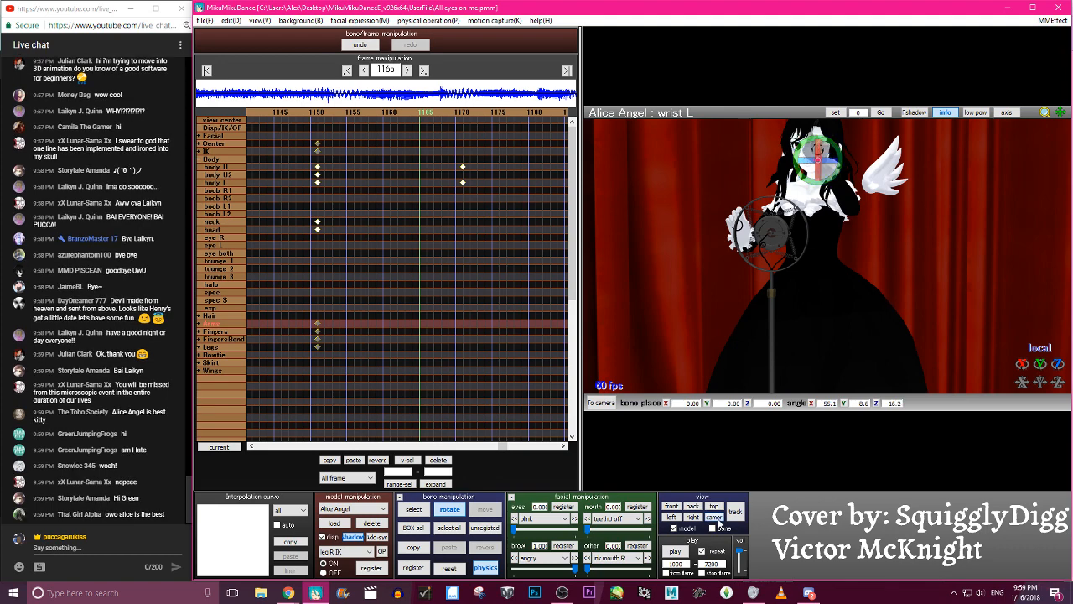
- Try to open the left forearm outward and adjust the left wrist at frame 1165, checking the pose in camera view
click(718, 520)
key(c)
scroll(875, 327, up, 10)
click(891, 295)
key(x)
drag(890, 299, 949, 254)
key(c)
click(954, 263)
key(x)
scroll(950, 254, down, 8)
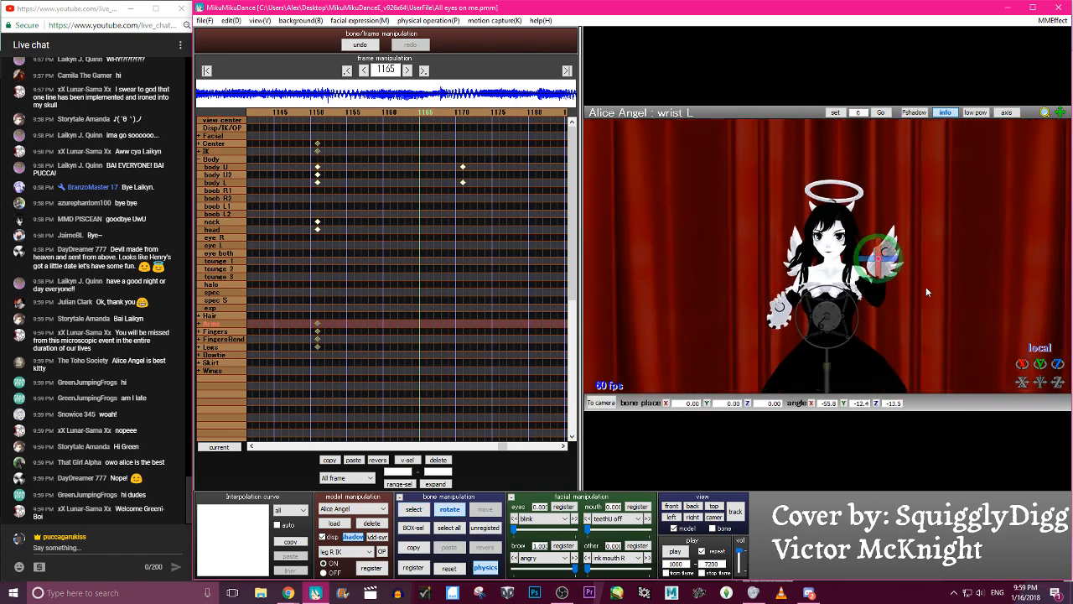
- Register the posed arm bones as keyframes at frame 1165
key(a)
key(s)
key(Return)
- Step back and forth through the frames between 1151 and 1165 to examine how the arms move into the open pose
key(Left)
key(Left)
key(Left)
key(Left)
key(Left)
key(Left)
key(Left)
key(Left)
key(Left)
key(Left)
key(Left)
key(Left)
key(Left)
key(Left)
key(Left)
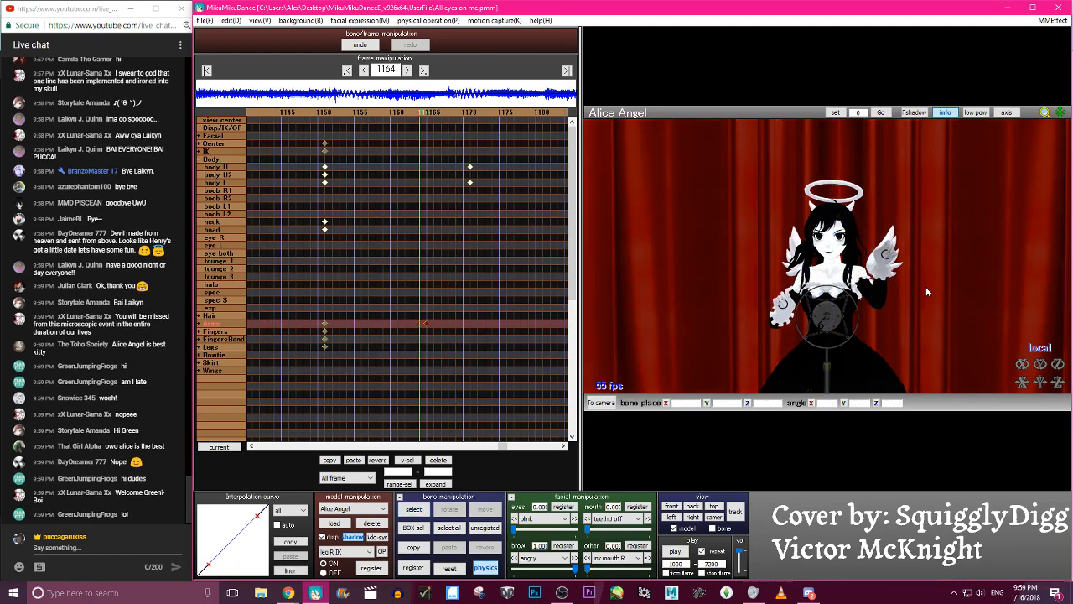
key(Right)
key(Right)
key(Right)
key(Right)
key(Right)
key(Right)
key(Right)
key(Right)
key(Right)
key(Right)
key(Right)
key(Right)
key(Right)
key(Right)
key(Right)
key(Left)
key(Left)
key(Left)
key(Left)
key(Left)
key(Left)
key(Left)
key(Left)
key(Left)
key(Left)
key(Left)
key(Left)
key(Left)
key(Left)
key(Left)
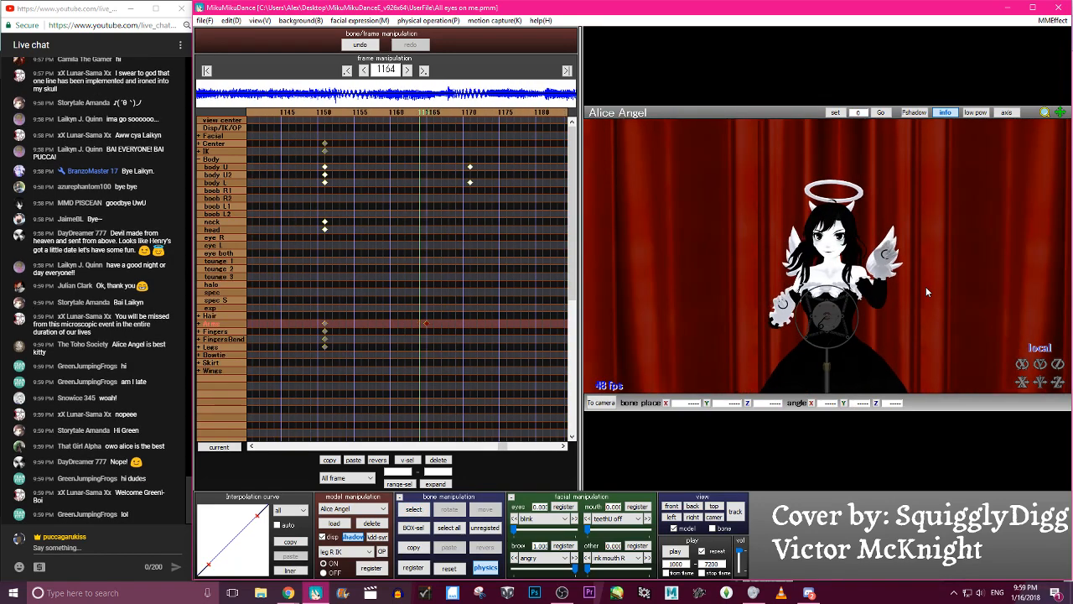
key(Right)
key(Right)
key(Right)
key(Right)
key(Right)
key(Right)
key(Right)
key(Right)
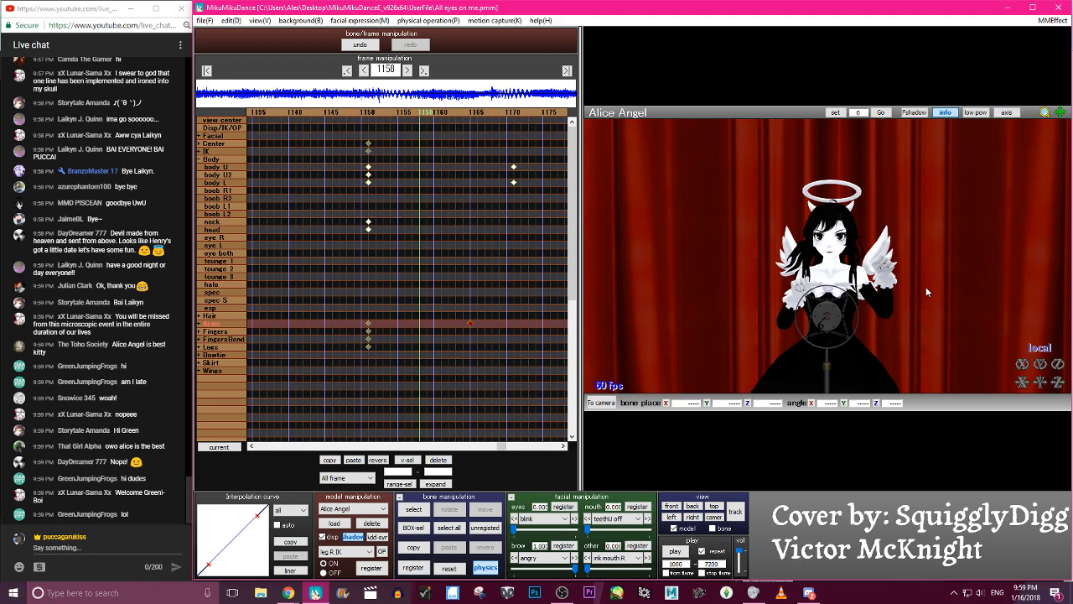
key(Left)
key(Left)
key(Left)
key(Left)
key(Left)
key(Left)
key(Left)
key(Left)
key(Left)
key(Left)
key(Left)
key(Right)
key(Right)
key(Right)
key(Right)
key(Right)
key(Right)
key(Right)
key(Right)
key(Right)
key(Right)
key(Right)
key(Right)
key(Right)
key(Right)
key(Right)
key(Right)
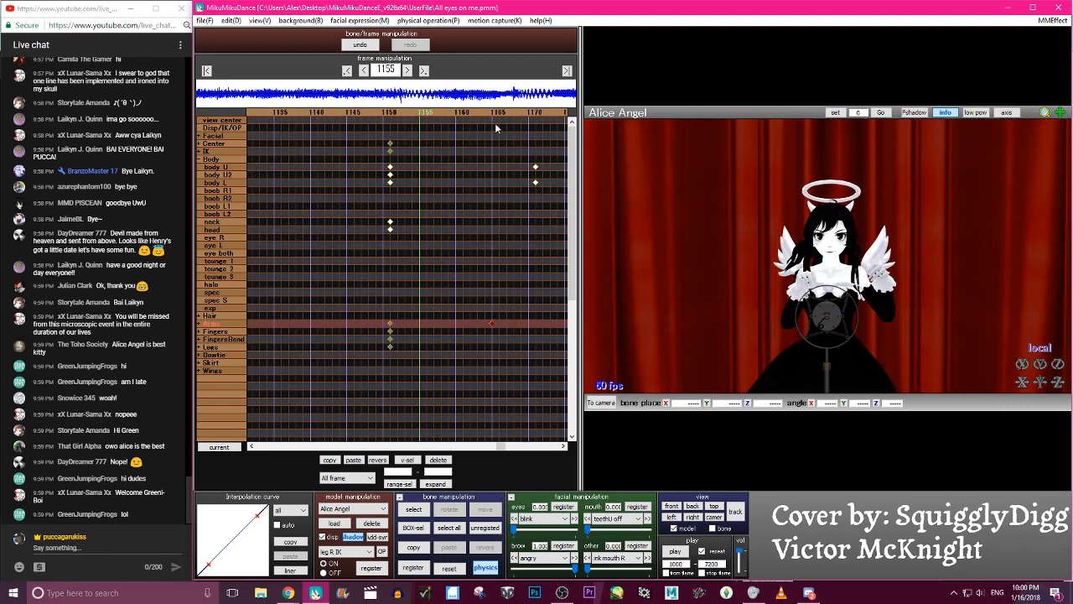
- Delete the arm keyframes at frame 1165
key(Right)
key(Right)
key(Right)
key(Right)
key(Right)
key(Right)
key(Right)
key(Right)
key(Right)
key(Right)
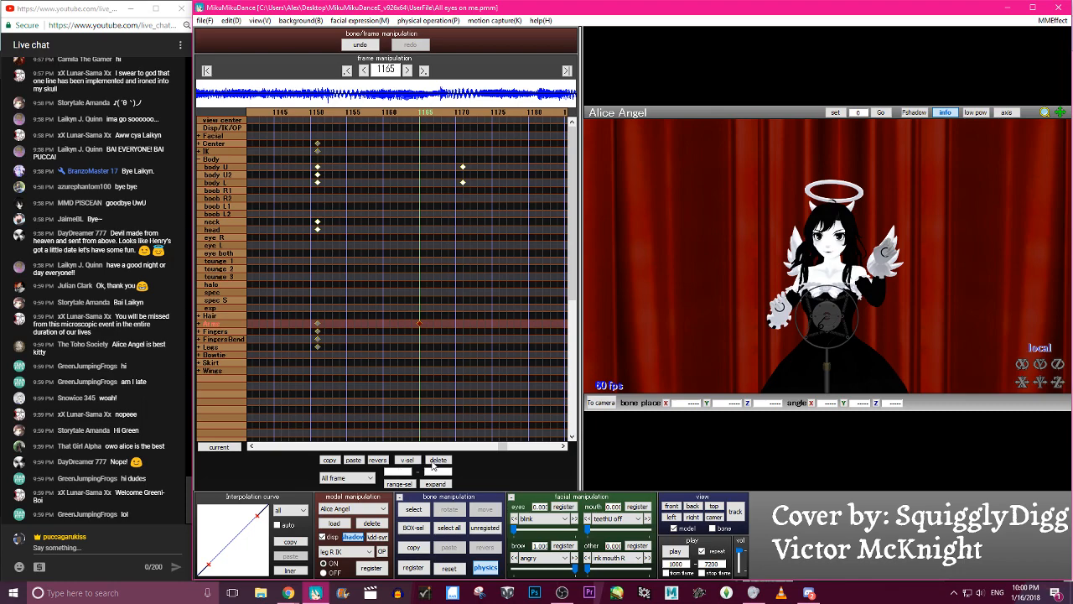
key(Left)
key(Left)
key(Left)
key(Left)
key(Left)
key(Left)
key(Left)
key(Left)
key(Left)
key(Left)
key(Left)
key(Left)
key(Left)
- Rotate the right arm and bend the right elbow at frame 1160 to move the right hand away from the chest
key(Right)
key(Right)
key(Right)
key(Right)
key(Right)
key(Right)
key(Right)
key(Right)
key(c)
scroll(964, 161, up, 6)
mouse_move(884, 296)
right_down()
mouse_move(824, 289)
mouse_move(874, 291)
right_up()
click(796, 289)
key(x)
key(c)
click(772, 338)
key(x)
drag(774, 342, 772, 386)
- Refine the right wrist and right elbow at frame 1160 so the open palm faces forward beside the shoulder
key(c)
click(789, 307)
key(x)
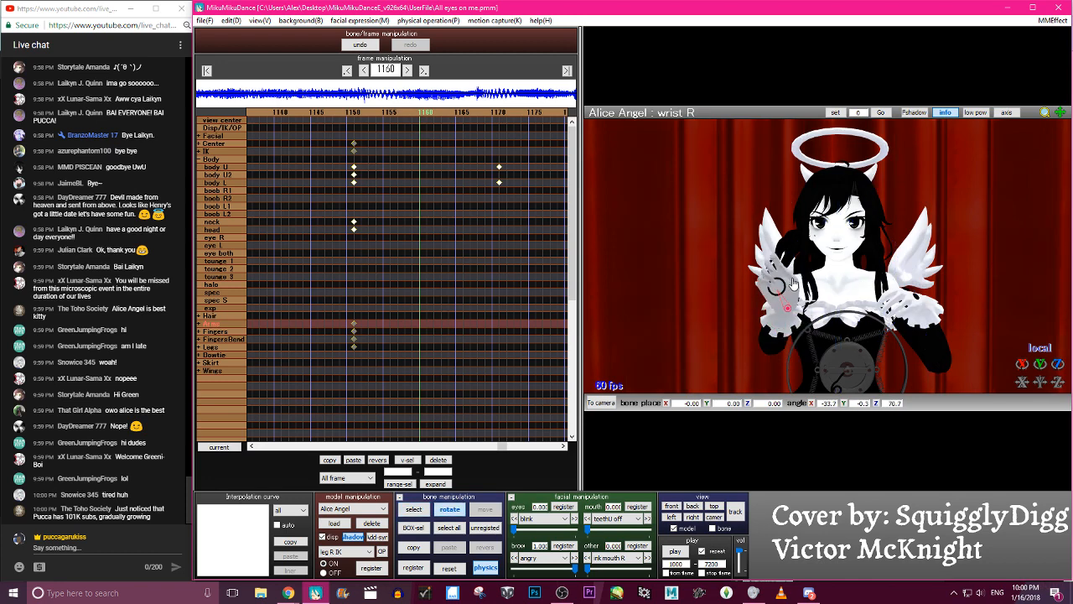
key(c)
click(773, 336)
key(x)
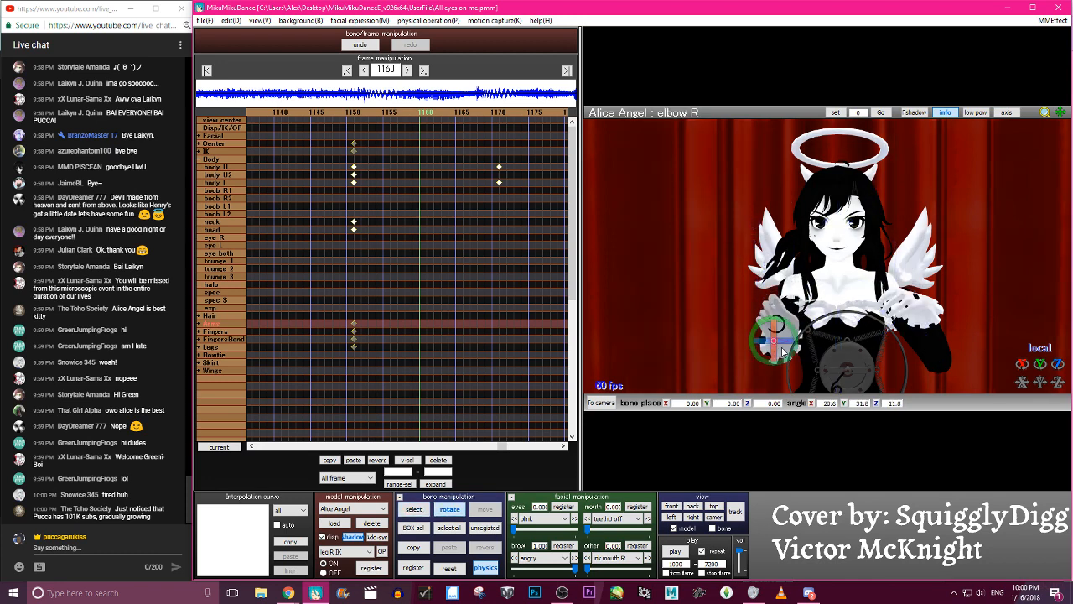
key(c)
click(789, 307)
key(x)
- Register the posed right arm bones as keyframes at frame 1160
key(c)
key(a)
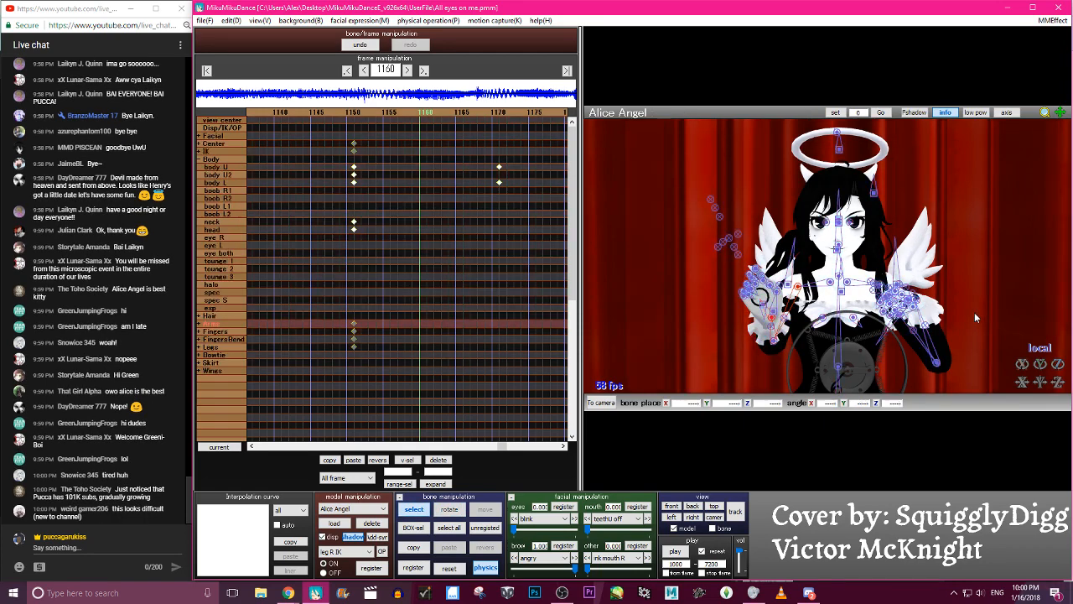
key(s)
key(Return)
- Move the Arms keyframes from frame 1151 to frame 1147 and check the arm motion up to frame 1160
key(Left)
key(Left)
key(Left)
key(Left)
key(Left)
key(Left)
key(Right)
key(Right)
key(Right)
key(Right)
key(Right)
key(Right)
key(Right)
key(Right)
key(Right)
key(Right)
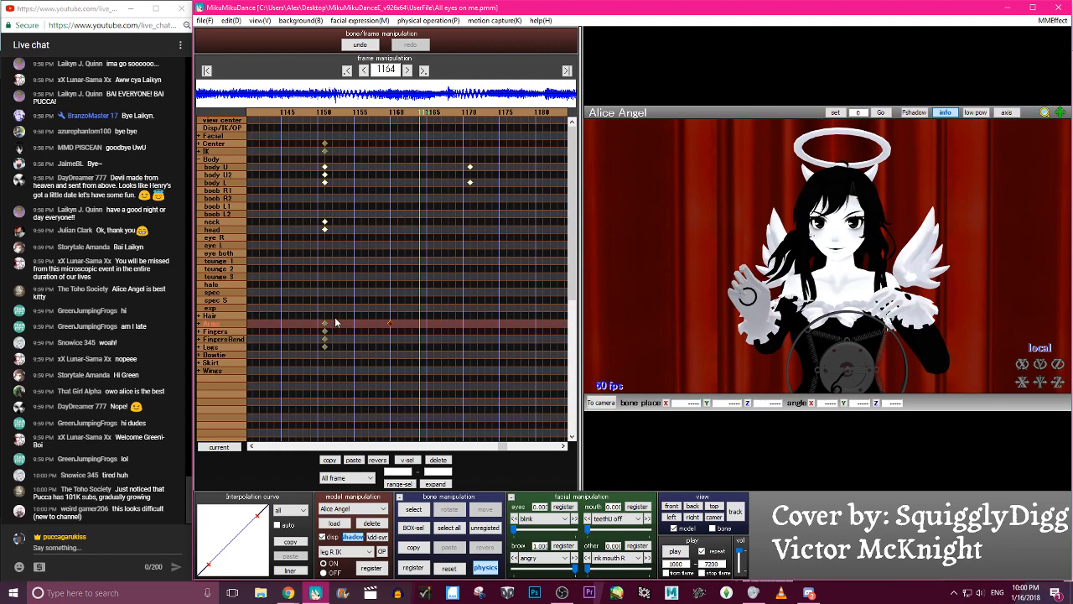
drag(326, 328, 296, 328)
key(Left)
key(Left)
key(Left)
key(Left)
key(Left)
key(Left)
key(Left)
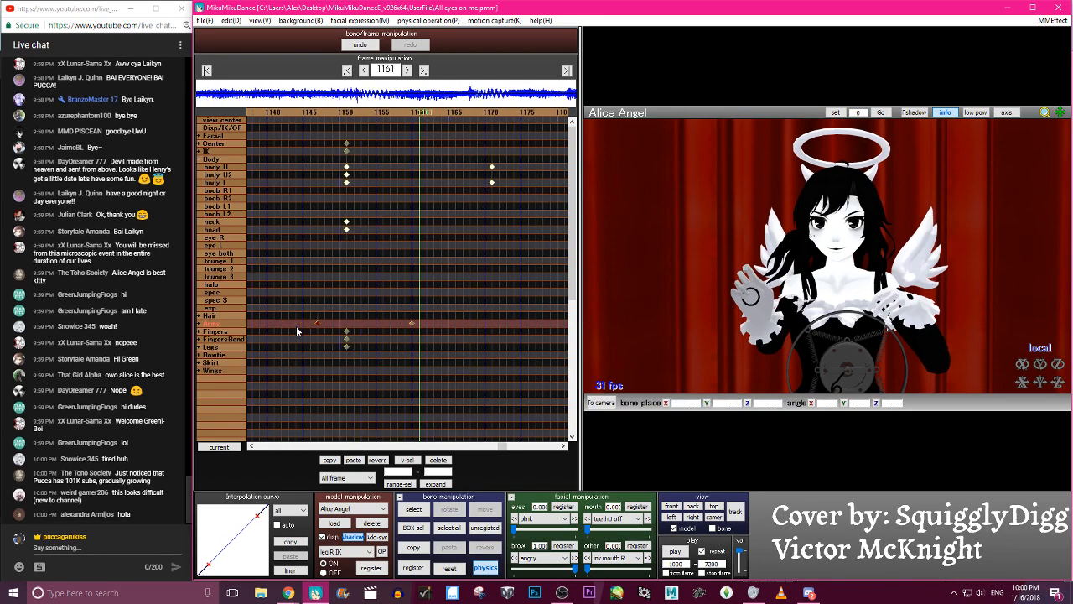
key(Right)
key(Right)
key(Right)
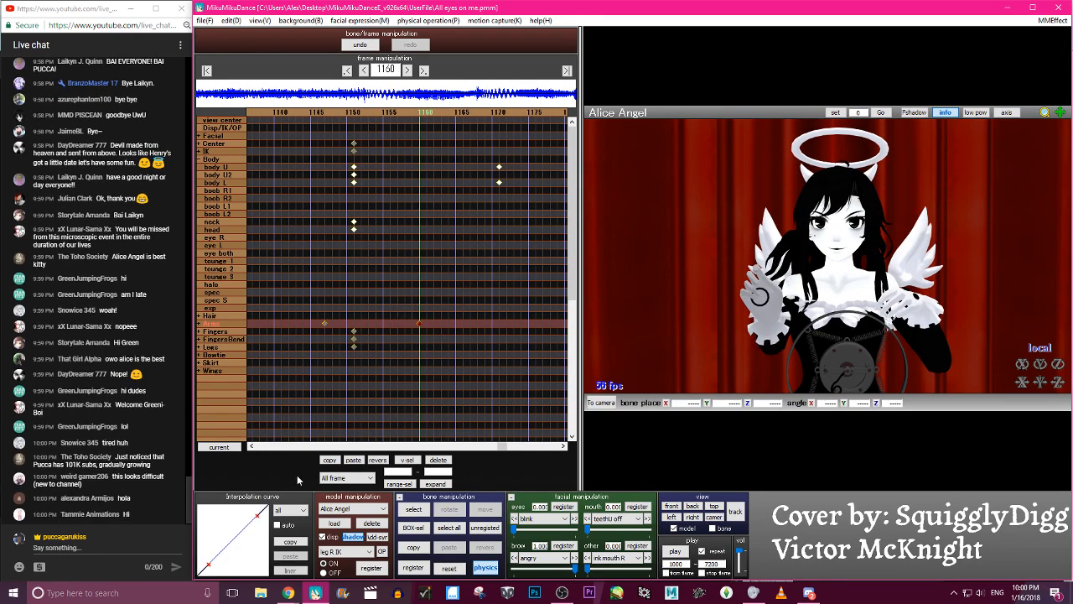
- Paste the right arm pose mirrored onto the left arm at frame 1160 and adjust the left arm, elbow and wrist
click(382, 462)
key(c)
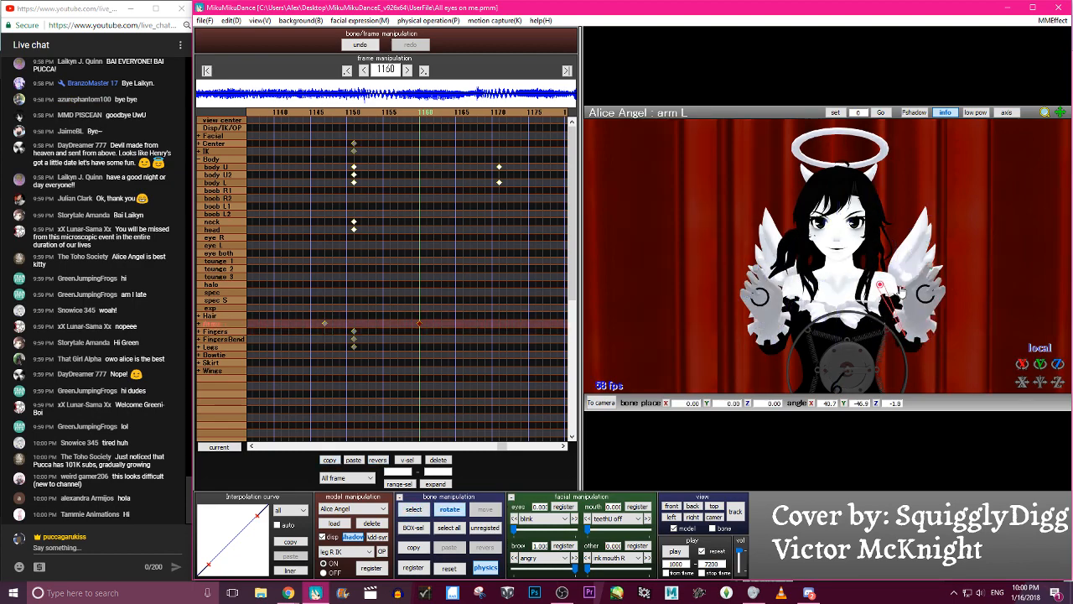
click(923, 336)
drag(925, 338, 917, 235)
key(c)
click(907, 314)
key(x)
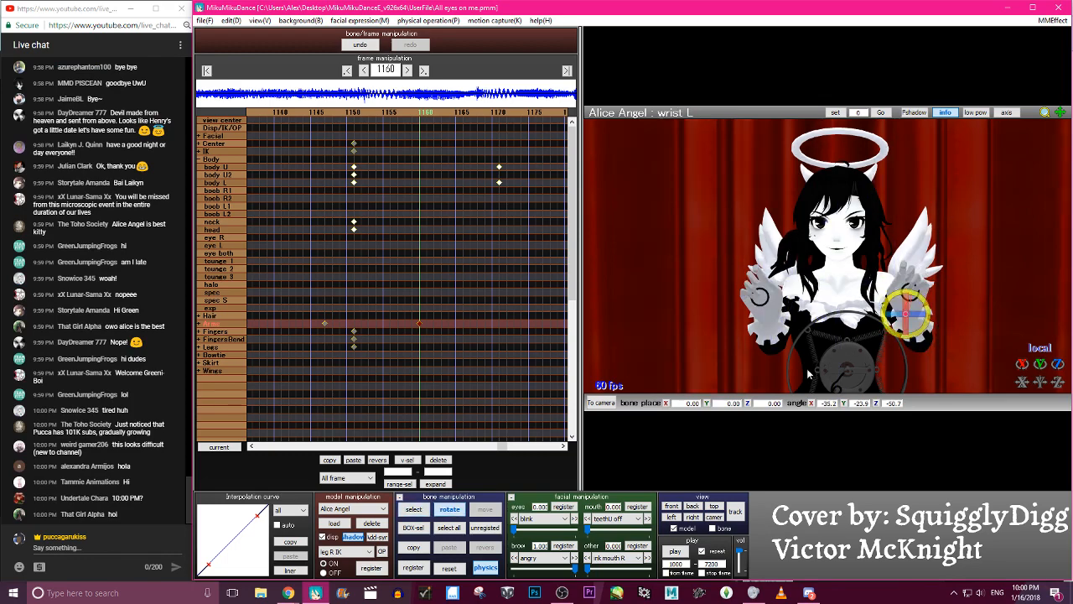
mouse_move(288, 592)
click(271, 573)
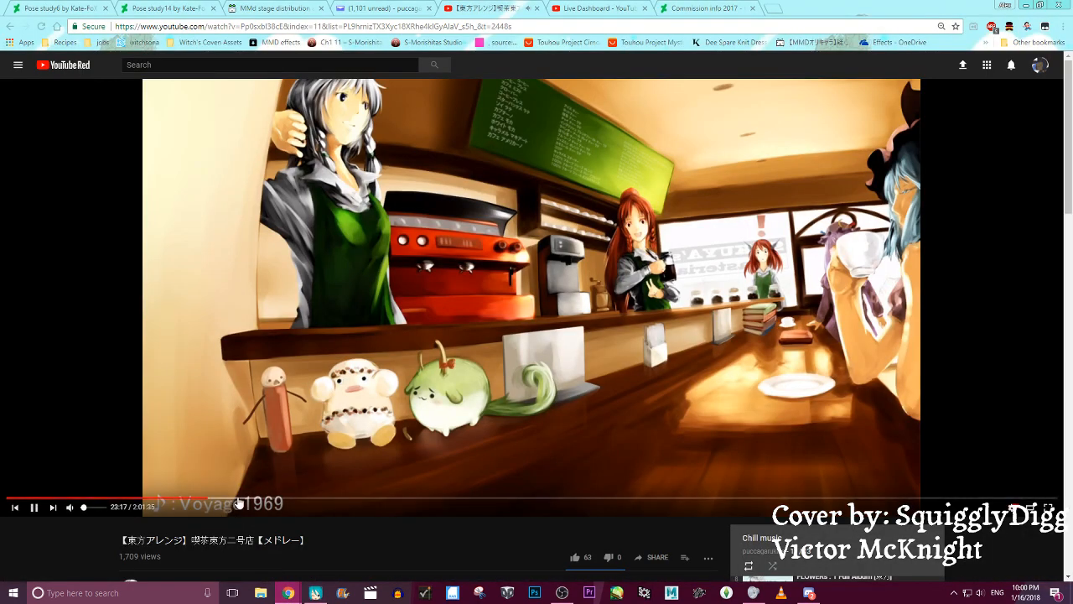
mouse_move(289, 595)
click(352, 549)
click(315, 593)
- Register the adjusted left arm bones at frame 1160 and check the arm movement across the surrounding frames
key(c)
key(c)
key(Left)
key(Left)
key(Left)
key(Left)
key(Left)
key(Left)
key(Left)
key(Left)
key(Left)
key(Left)
key(Left)
key(Left)
key(Left)
key(Left)
key(Right)
key(Right)
key(Right)
key(Right)
key(Right)
key(Right)
key(Right)
key(Right)
key(Right)
key(Right)
- Reshape the interpolation curve of the left arm keyframes at frame 1160 into an S-curve with slow start and end
key(Right)
key(Right)
key(Right)
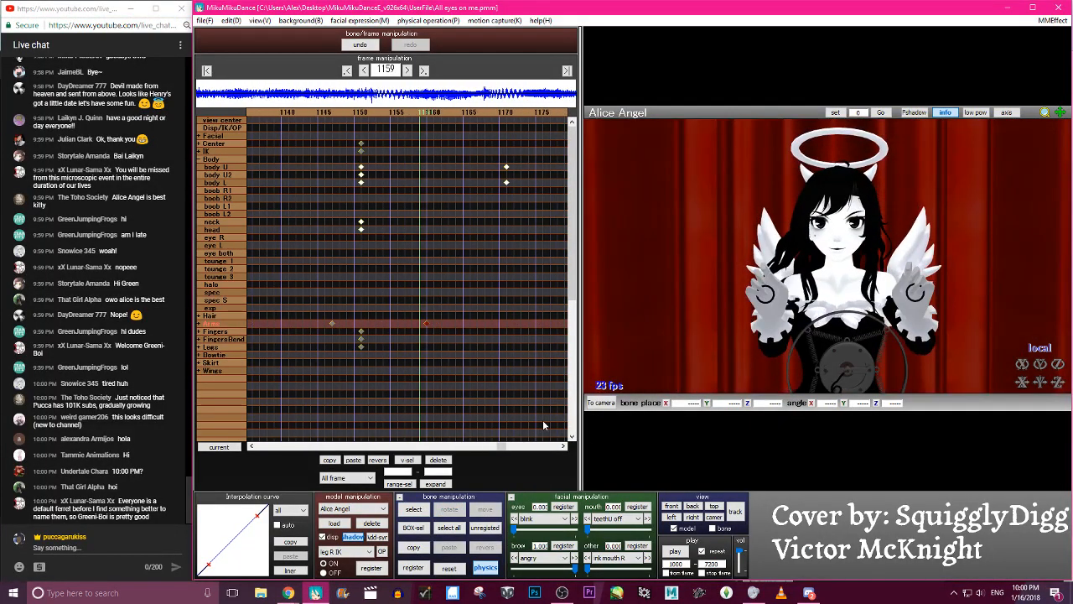
drag(256, 515, 218, 517)
drag(208, 565, 253, 561)
key(Left)
key(Left)
key(Left)
key(Left)
key(Left)
key(Left)
key(Left)
key(Left)
key(Left)
key(Left)
key(Right)
key(Right)
key(Right)
key(Right)
key(Right)
key(Right)
key(Right)
key(Right)
key(Right)
key(Right)
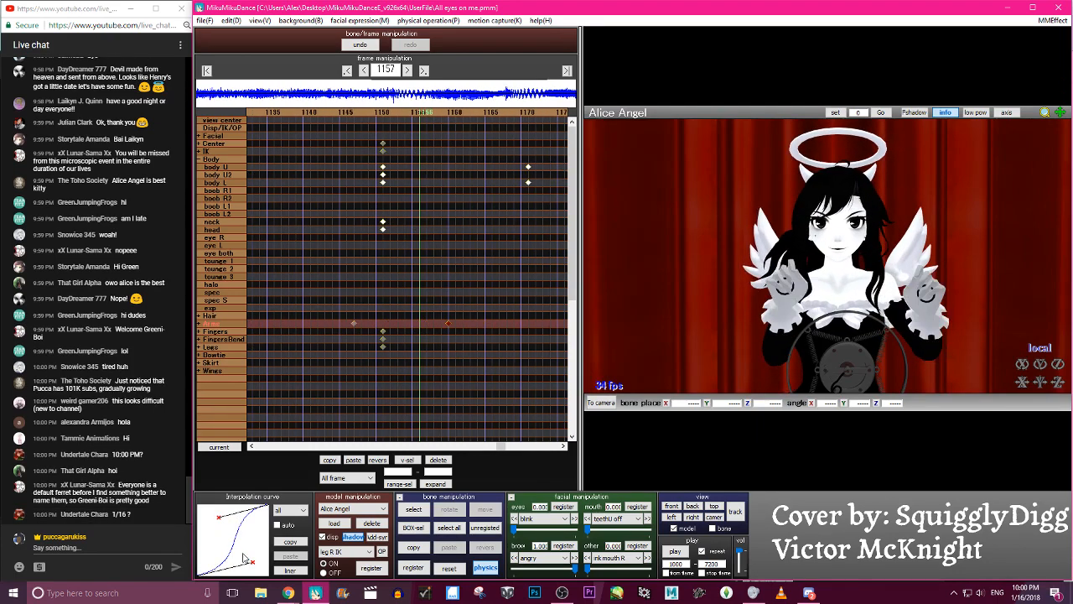
- Expand the Arms group and offset the arm L and arm R keyframes two frames earlier, wrist L three later and wrist R two later
click(199, 324)
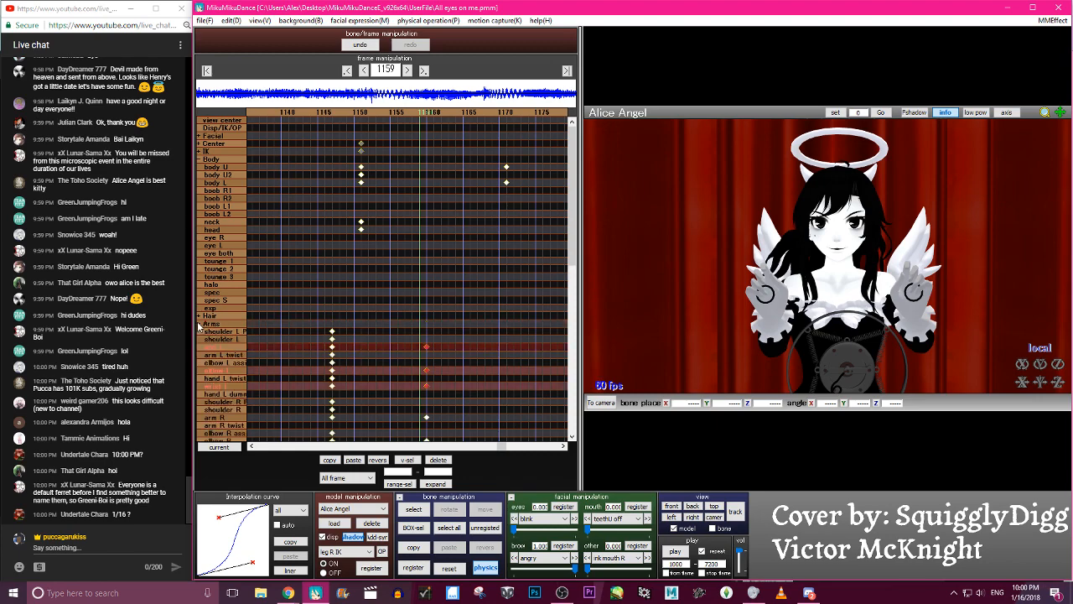
scroll(422, 243, down, 3)
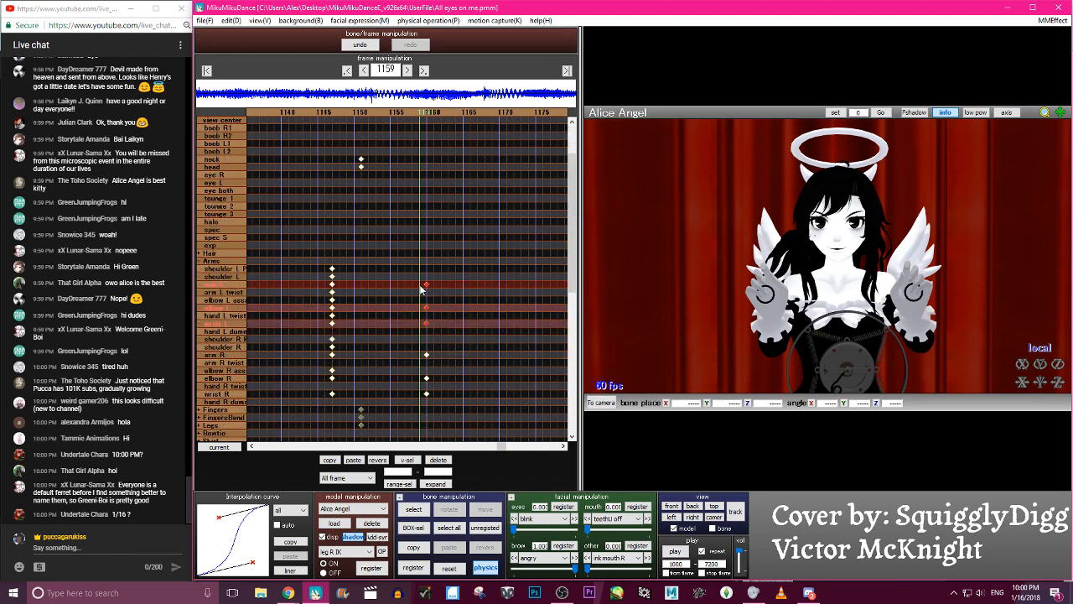
drag(435, 321, 354, 330)
drag(445, 314, 327, 297)
click(434, 289)
drag(435, 289, 320, 291)
click(444, 288)
drag(435, 401, 329, 392)
drag(439, 361, 317, 357)
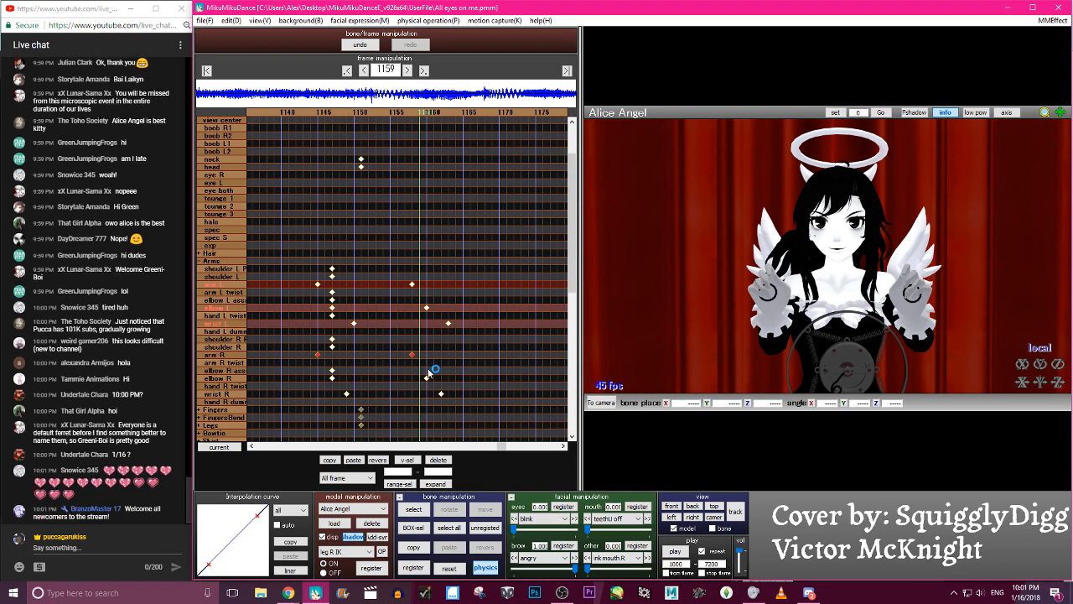
- Switch to the YouTube live chat and remove the message made up of repeated heart emojis
click(174, 470)
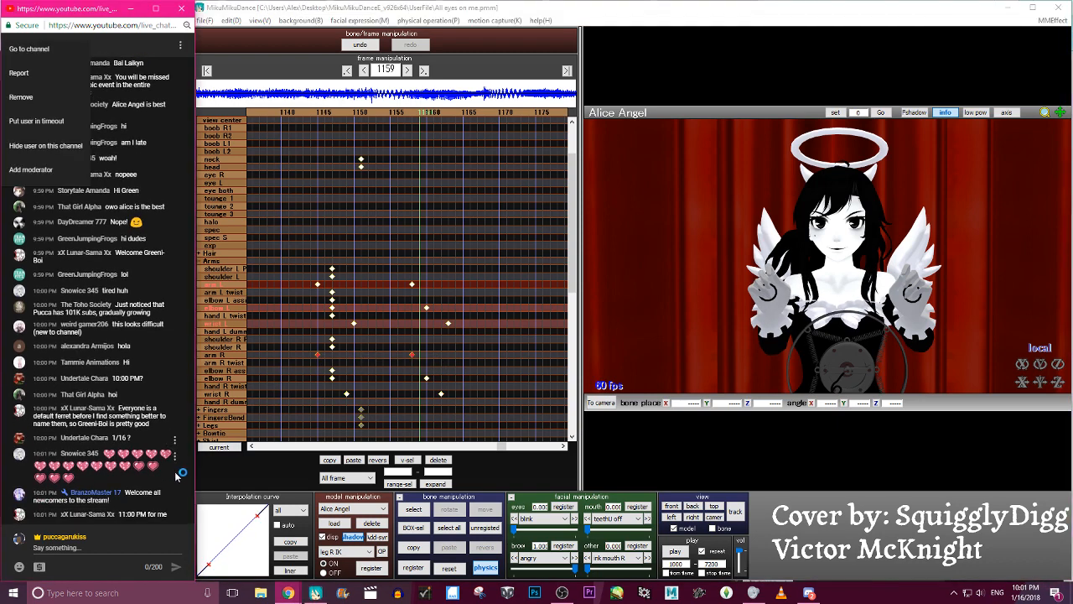
click(175, 464)
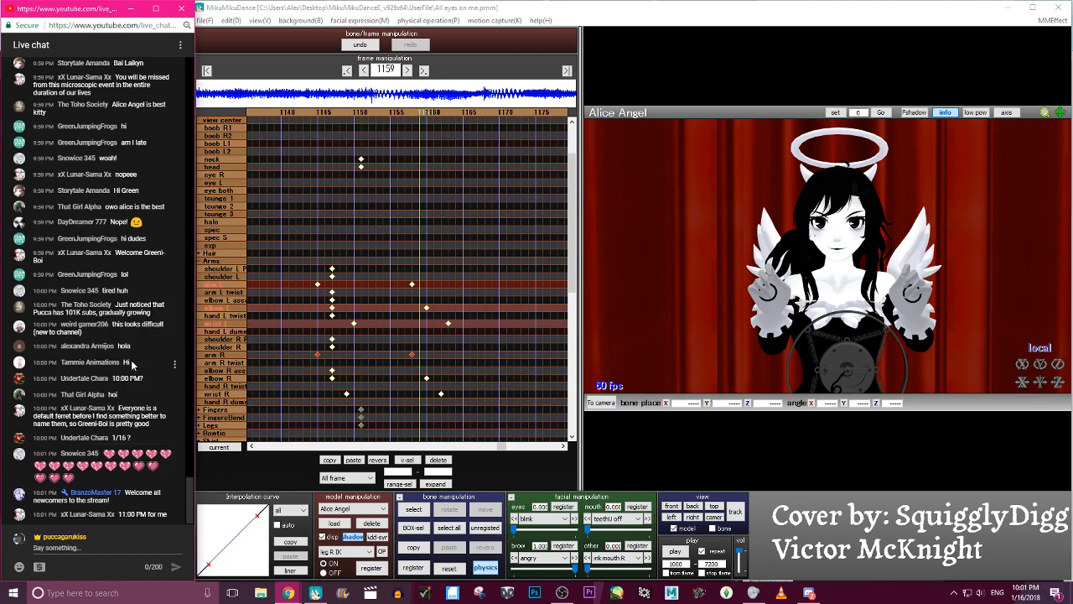
- Switch back to MikuMikuDance, shift the right arm, elbow and wrist keyframes four frames earlier and check the motion
drag(457, 398, 313, 356)
drag(313, 356, 289, 354)
drag(384, 393, 413, 397)
ctrl+click(362, 410)
key(Left)
key(Left)
key(Left)
key(Left)
key(Left)
key(Left)
key(Left)
key(Left)
key(Left)
key(Left)
key(Left)
key(Left)
key(Left)
key(Left)
key(Left)
key(Left)
key(Left)
key(Left)
key(Left)
key(Left)
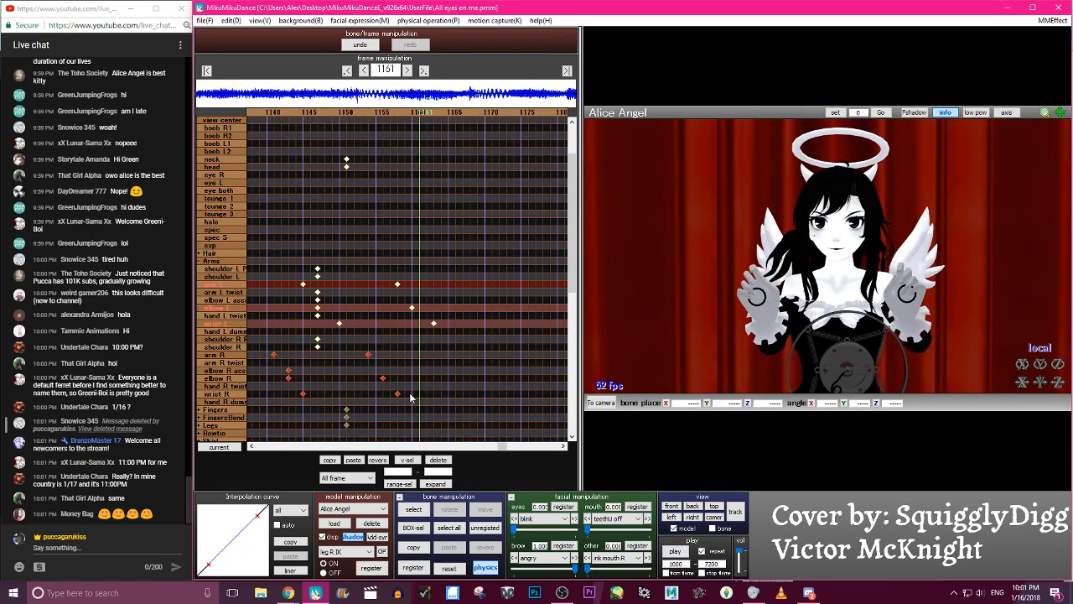
- Shift all selected left and right arm keyframes three frames later and check the staggered motion between frames 1153 and 1167
drag(463, 391, 444, 395)
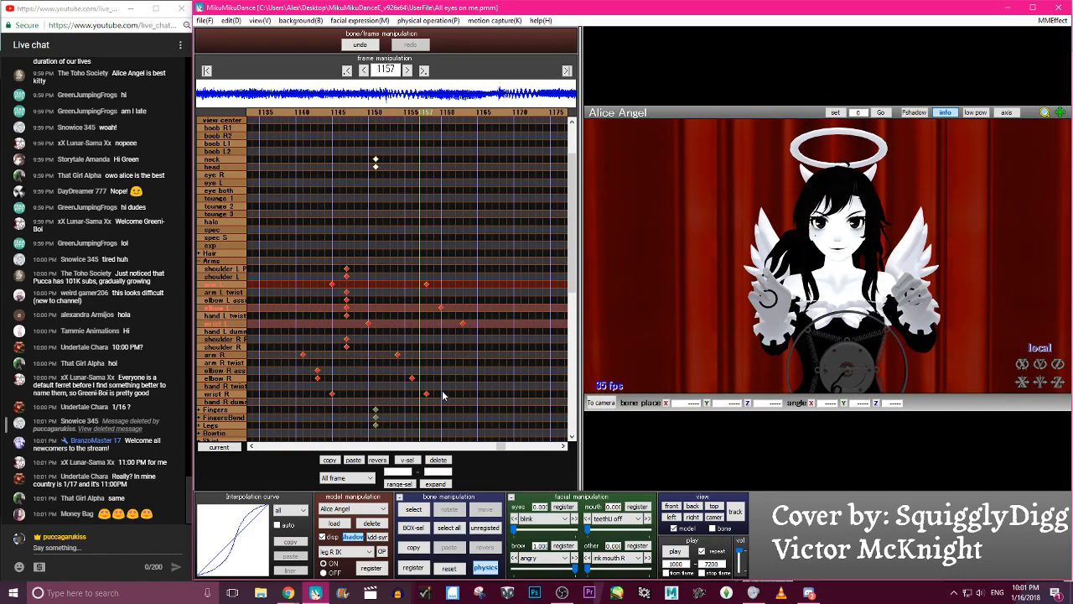
key(Left)
key(Left)
key(Left)
key(Left)
key(Left)
key(Left)
key(Left)
key(Left)
key(Left)
key(Left)
key(Left)
key(Left)
key(Left)
key(Left)
key(Right)
key(Right)
key(Right)
key(Right)
key(Right)
key(Right)
key(Right)
key(Right)
key(Right)
key(Right)
key(Right)
key(Right)
key(Right)
key(Right)
key(Right)
key(Right)
key(Right)
key(Right)
key(Left)
key(Left)
key(Left)
key(Left)
key(Left)
key(Left)
key(Left)
key(Left)
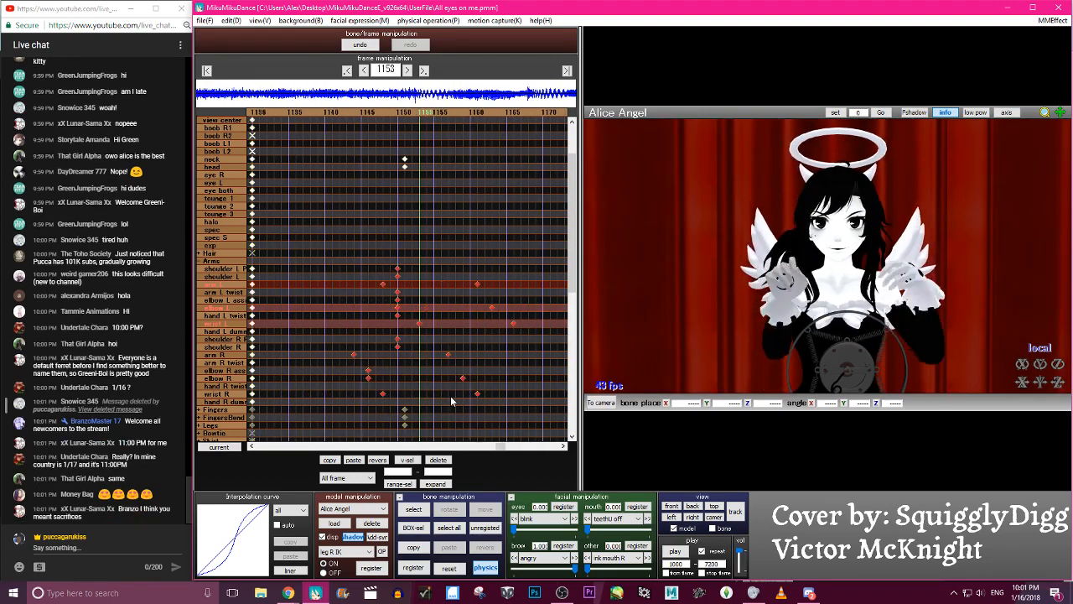
key(Right)
key(Right)
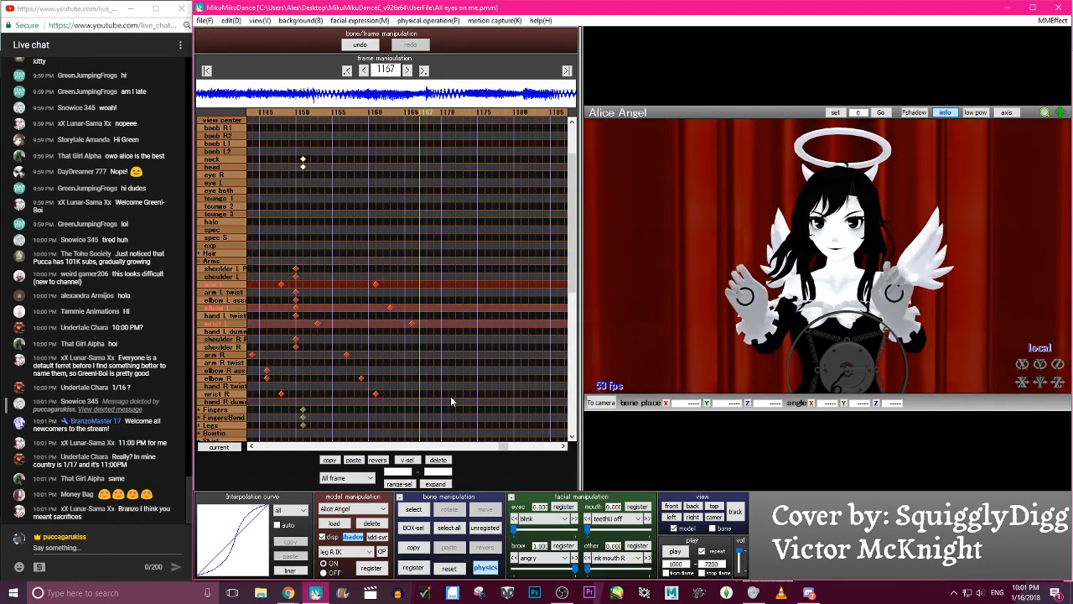
key(Right)
key(Right)
key(Right)
key(Right)
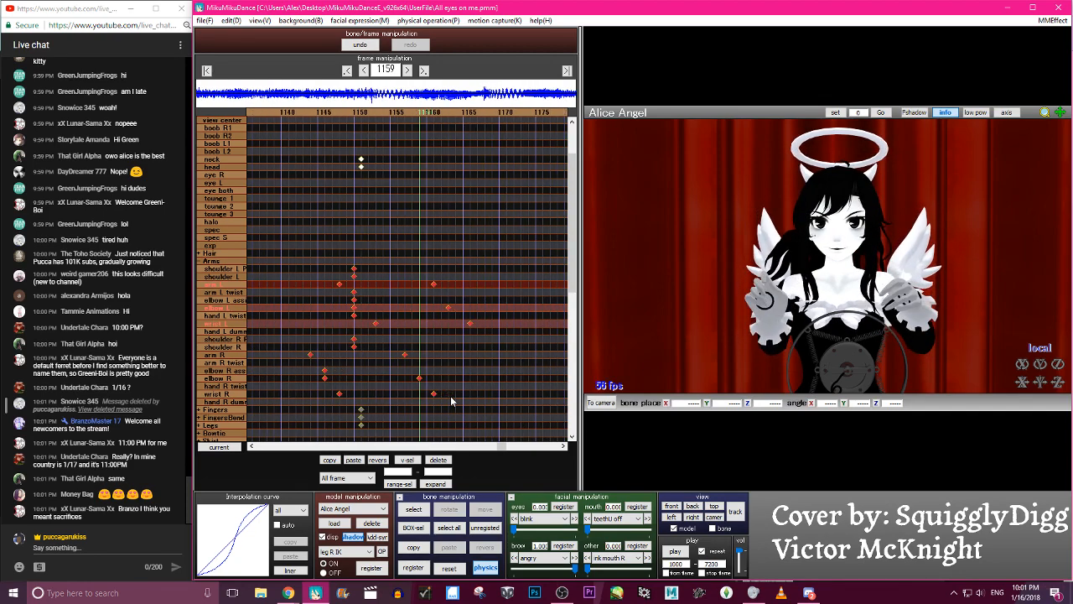
- Select the pinky L1 bone and examine the left hand's motion between frames 1153 and 1160
key(c)
right_drag(909, 309, 884, 293)
click(889, 289)
click(891, 289)
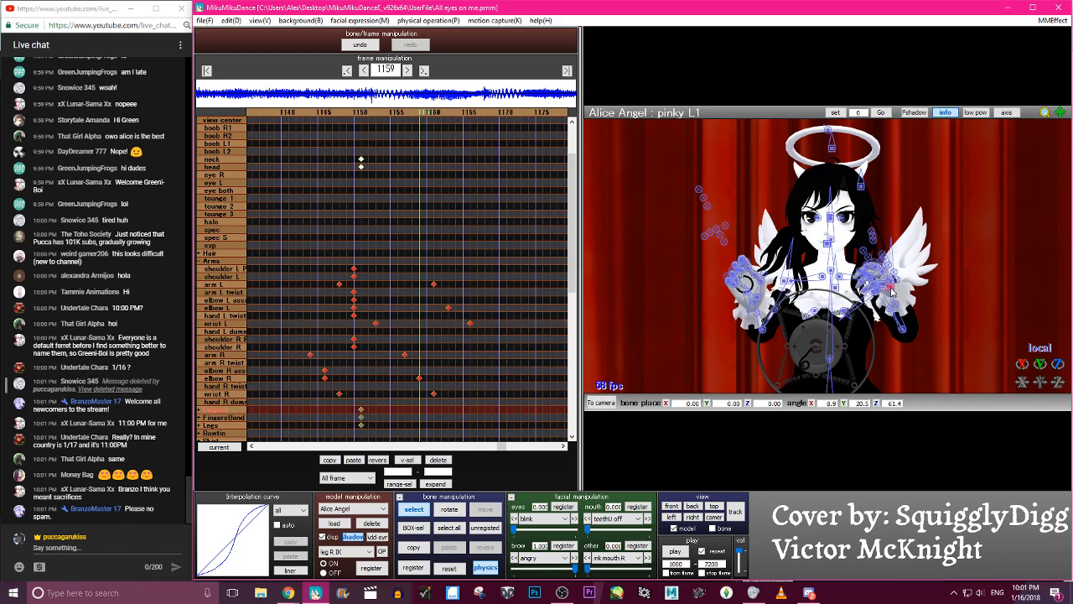
key(c)
key(Left)
key(Left)
key(Left)
key(Left)
key(Left)
key(Left)
key(Left)
key(Left)
key(Left)
key(Left)
key(Left)
key(Left)
key(Right)
key(Right)
key(Right)
key(Right)
key(Right)
key(Right)
key(Right)
key(Right)
key(Right)
key(Right)
key(Right)
key(Right)
key(Right)
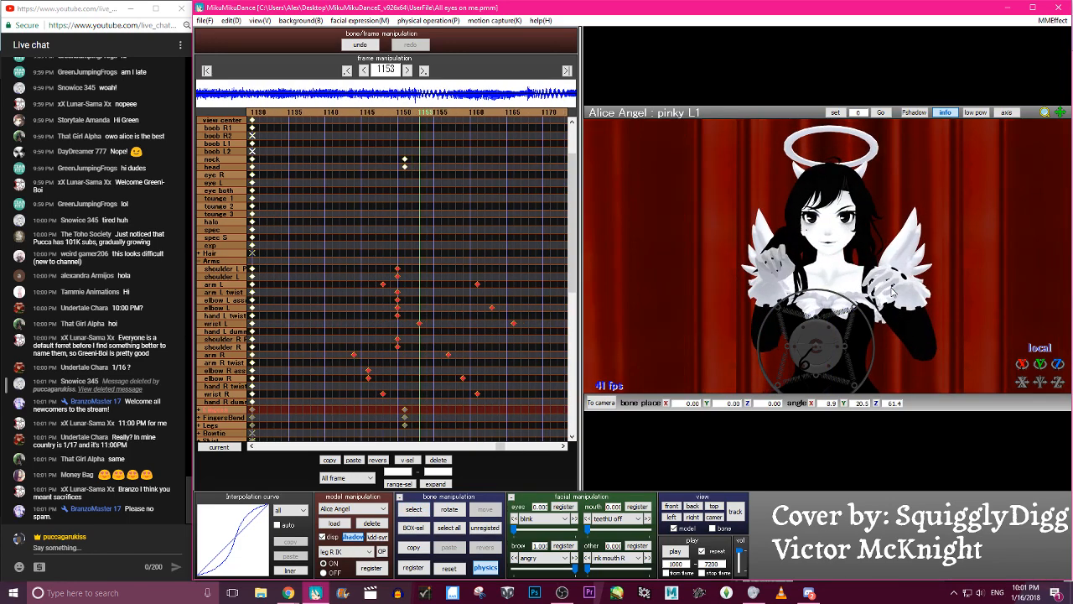
key(Left)
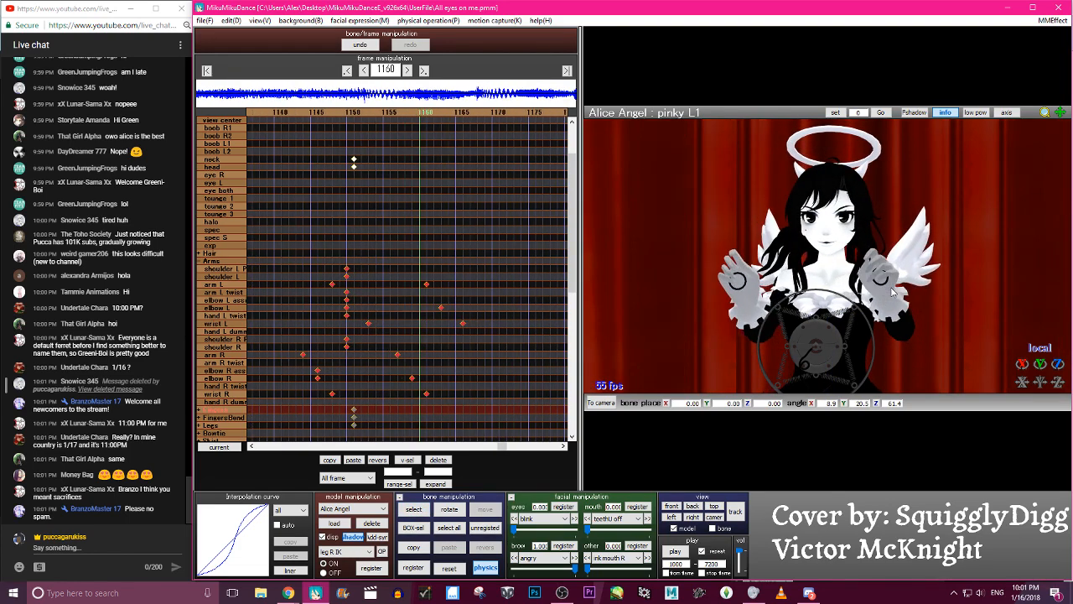
- Try deleting the wrist L keyframe at frame 1153, check the motion and undo the deletion
key(c)
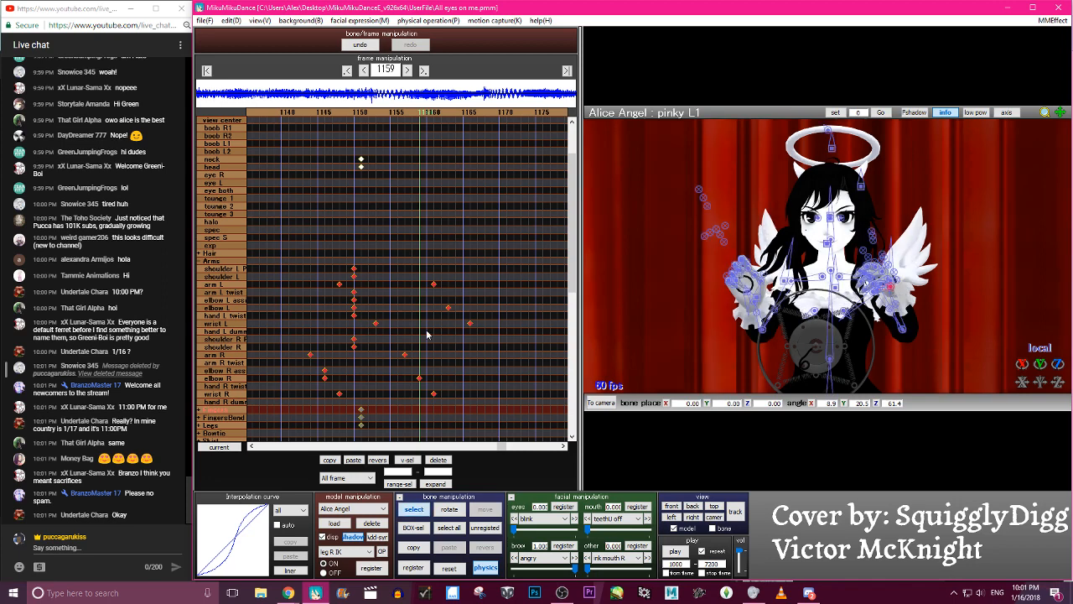
click(220, 323)
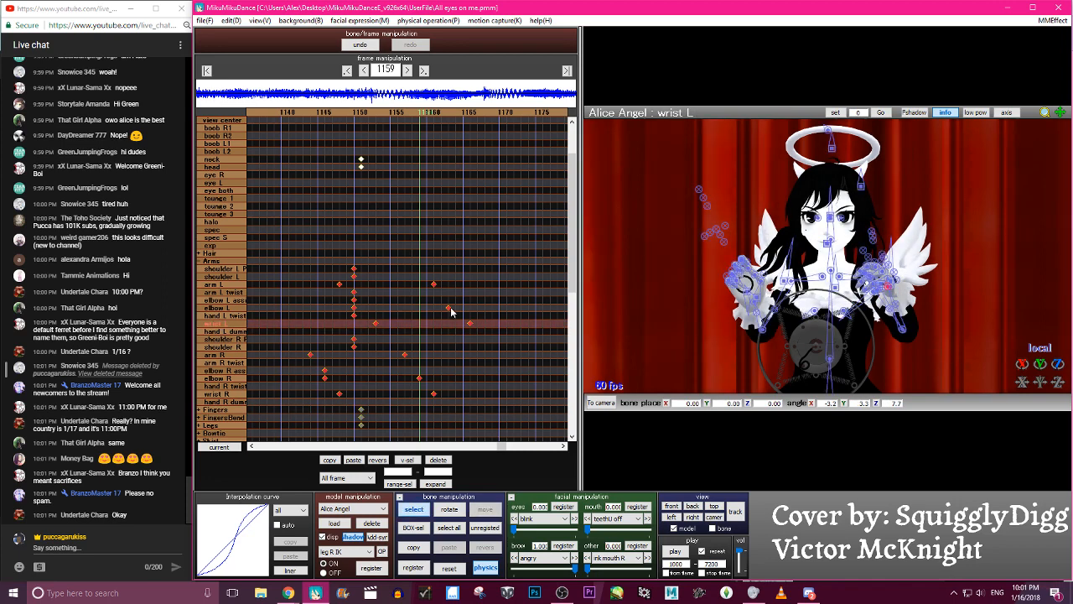
click(376, 324)
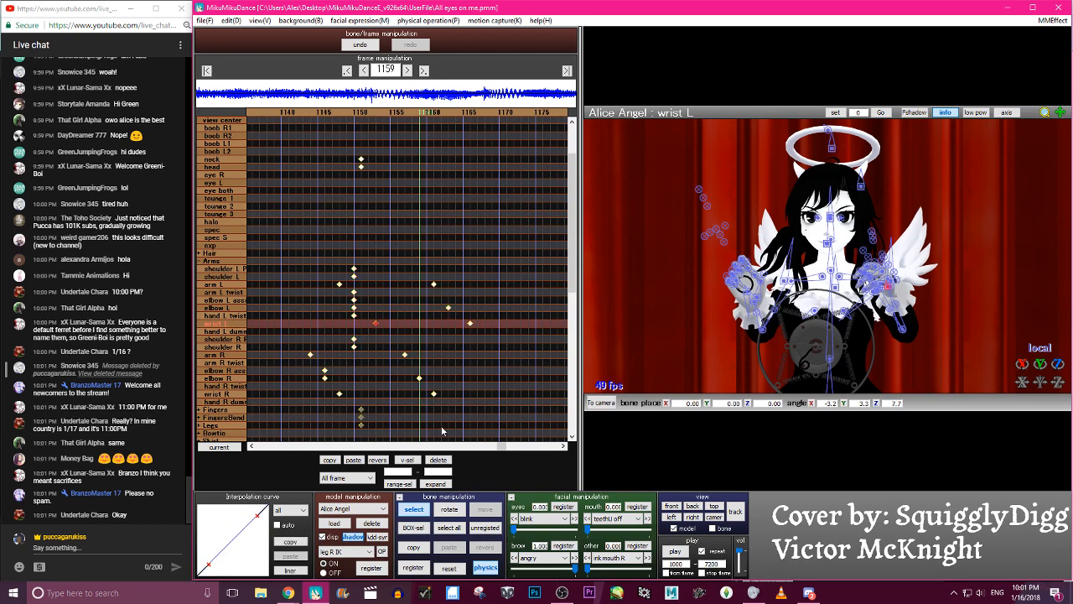
click(444, 461)
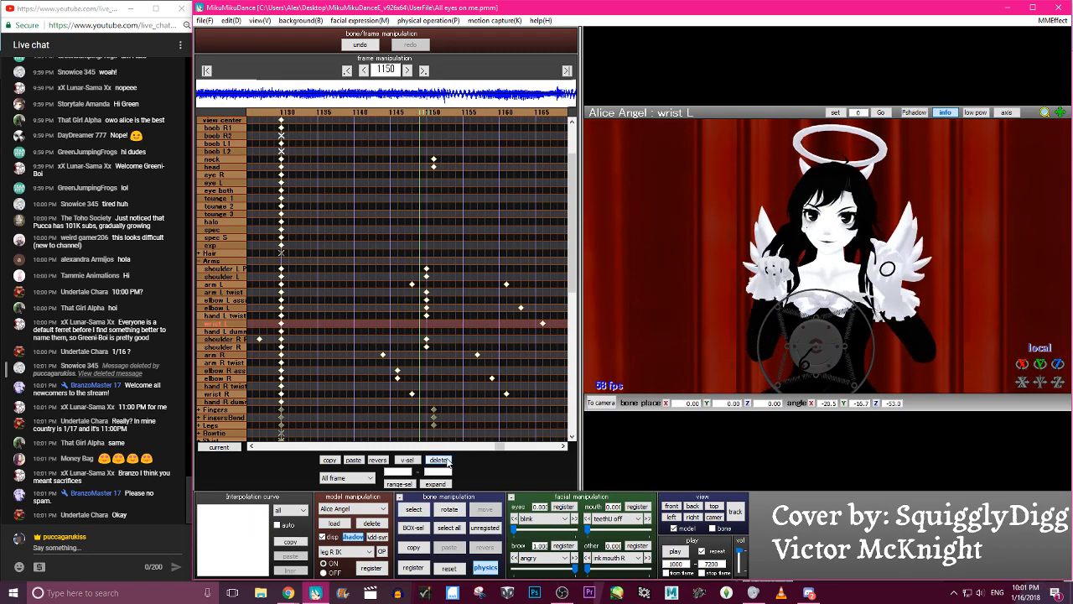
click(359, 44)
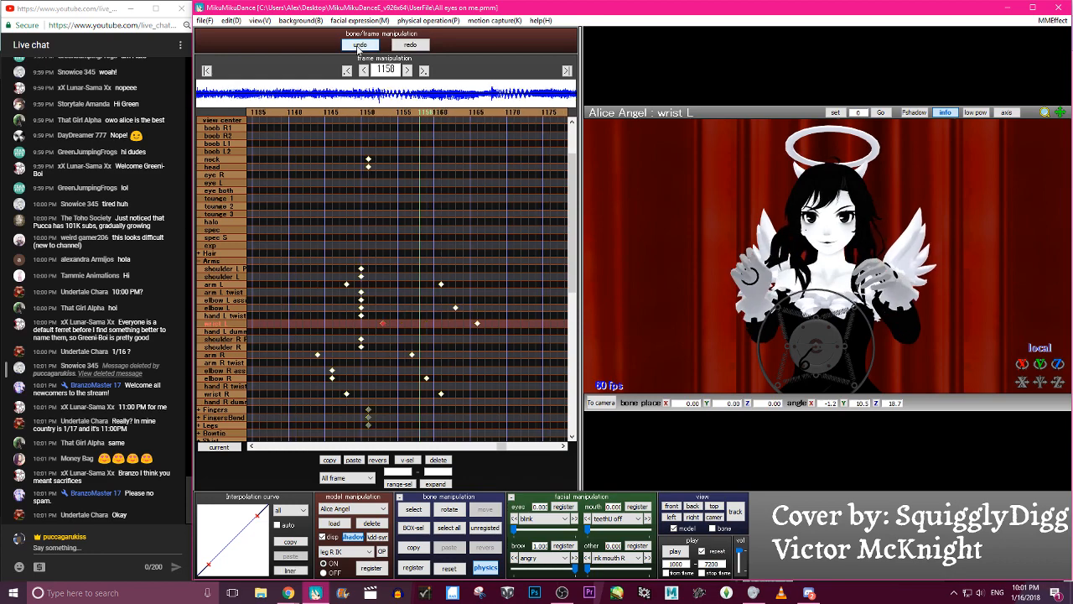
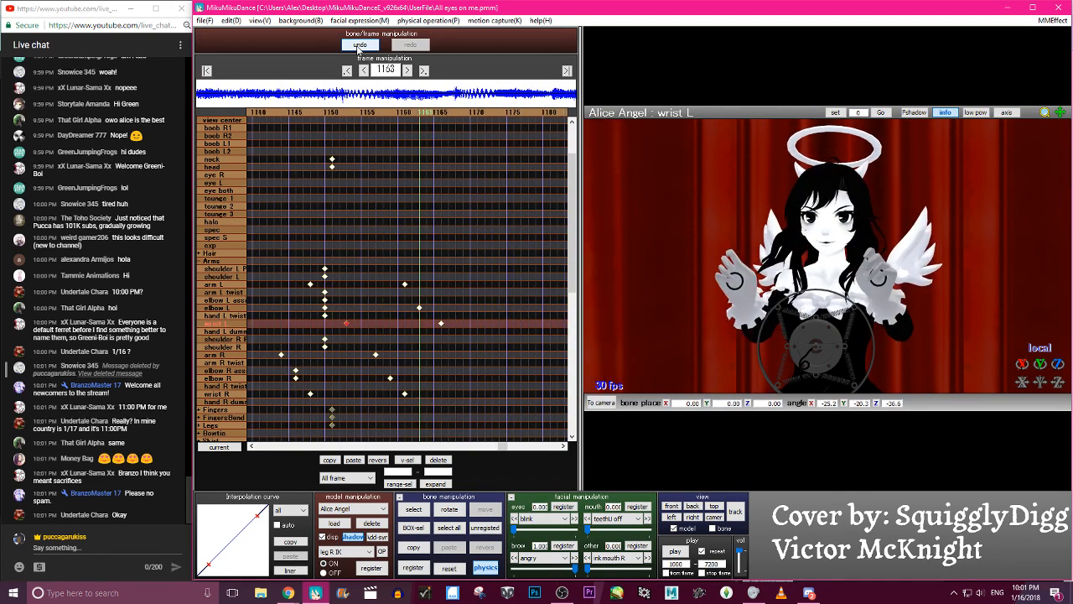
- Shift the left shoulder, arm, elbow and wrist keyframes three frames earlier and check the motion up to frame 1160
key(Left)
key(Left)
key(Left)
key(Left)
key(Left)
key(Left)
key(Left)
key(Left)
key(Left)
key(Left)
key(Left)
key(Left)
key(Left)
key(Left)
key(Left)
key(Left)
key(Right)
key(Right)
key(Right)
key(Right)
key(Right)
key(Right)
key(Right)
key(Right)
key(Right)
key(Right)
key(Right)
key(Right)
key(Right)
key(Right)
key(Right)
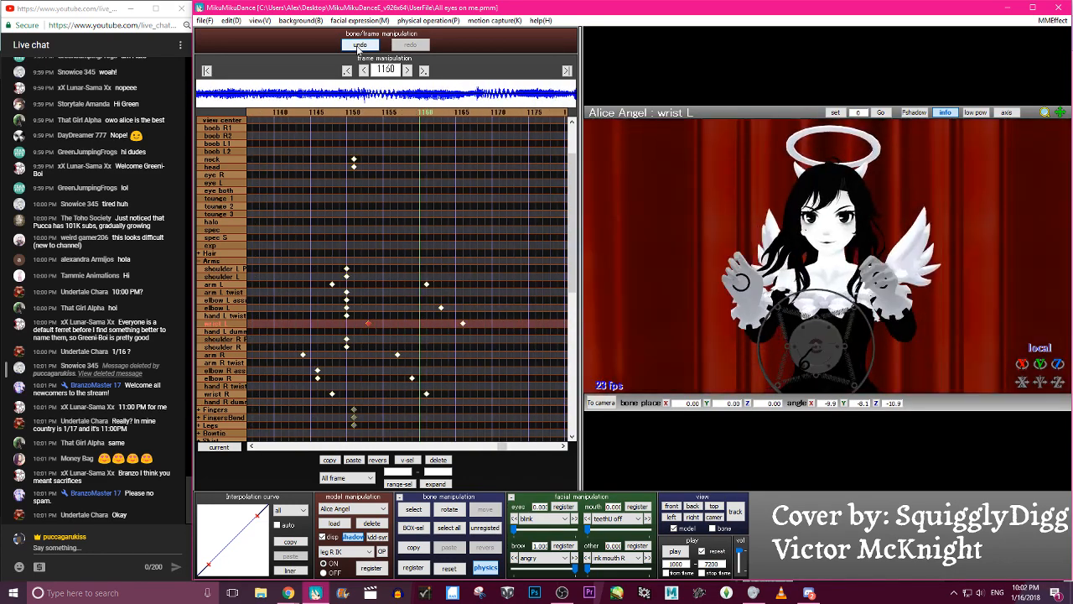
drag(307, 257, 437, 325)
key(Left)
key(Left)
key(Left)
key(Left)
key(Left)
key(Left)
key(Left)
key(Left)
key(Left)
key(Left)
key(Left)
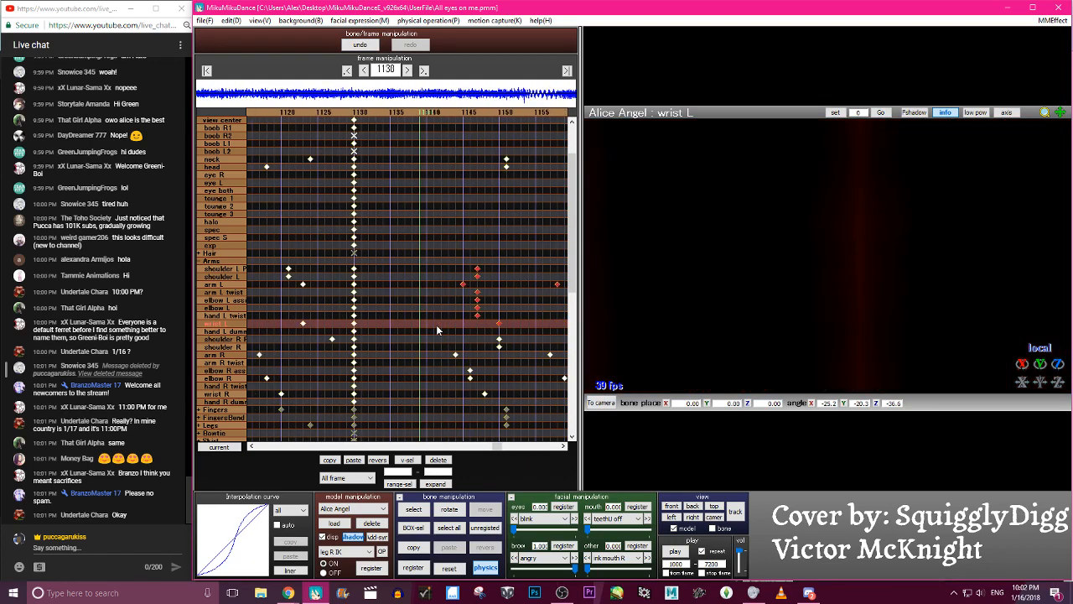
key(Left)
key(Left)
key(Left)
key(Left)
key(Left)
key(Left)
key(Left)
key(Left)
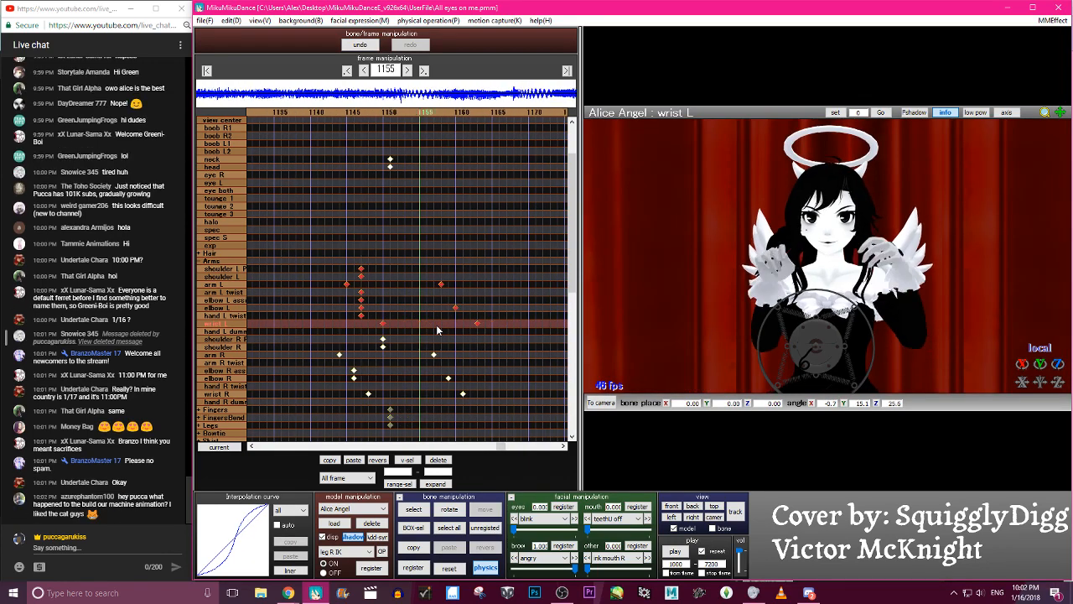
key(Right)
key(Right)
key(Right)
key(Right)
key(Right)
key(Right)
key(Right)
key(Right)
key(Right)
key(Right)
key(Right)
key(Right)
key(Right)
key(Right)
key(Right)
key(Right)
key(Right)
key(Right)
key(Right)
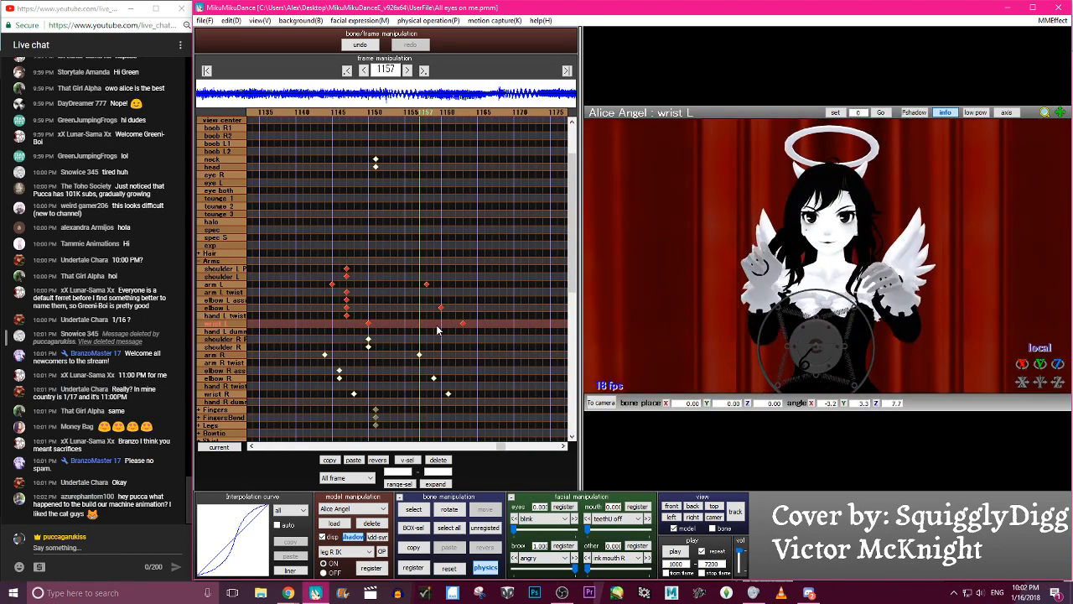
- Load the saved pose file with open, spread hands onto the Alice Angel model at frame 1160
click(204, 20)
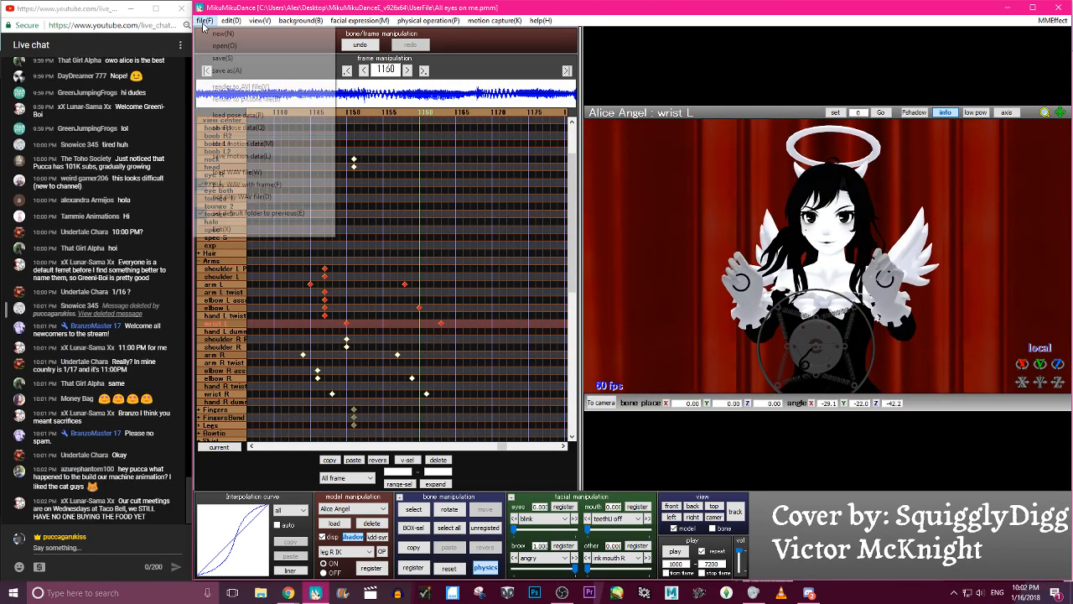
click(243, 139)
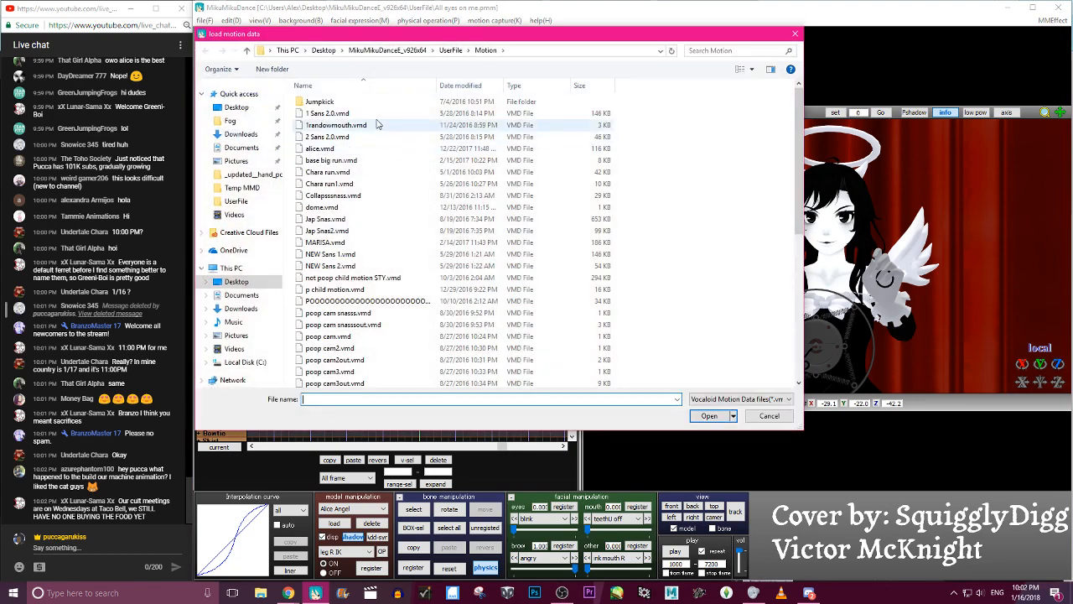
click(769, 415)
click(210, 21)
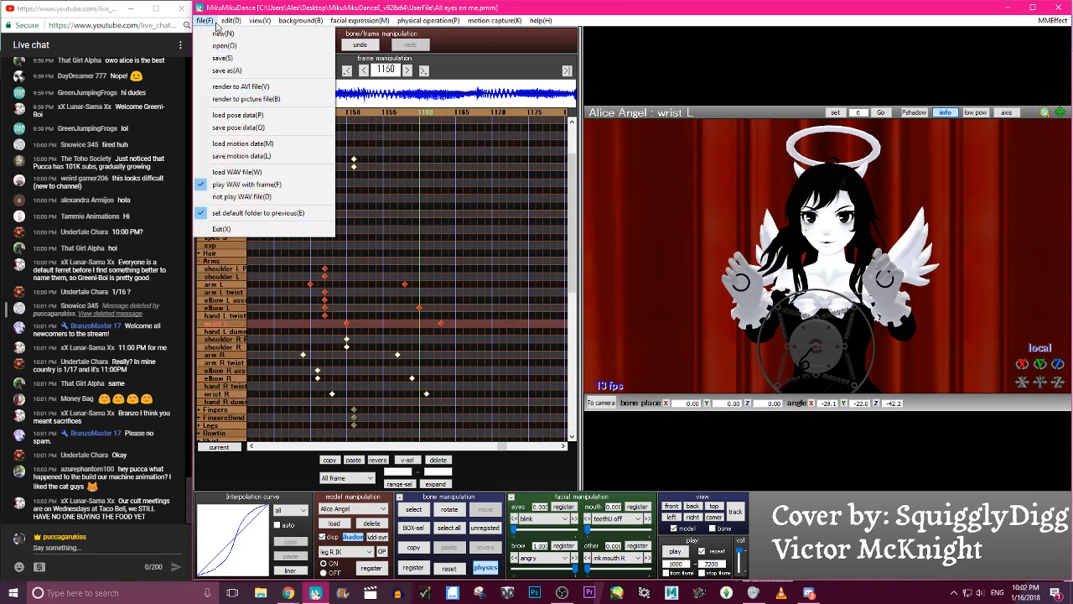
click(252, 115)
double_click(394, 115)
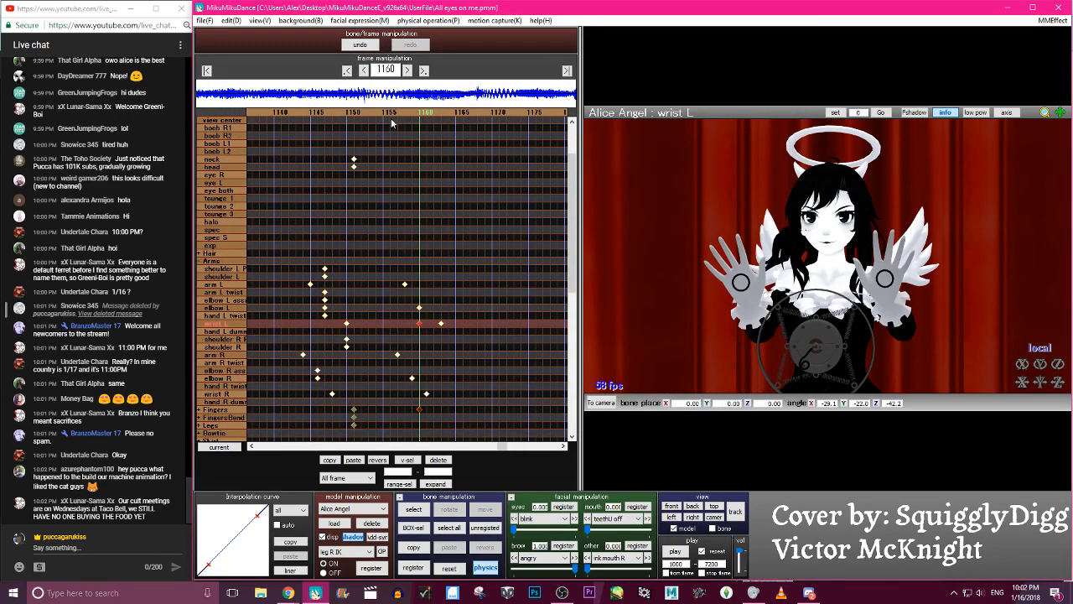
- Delete the extra wrist L keyframe at frame 1160 and check the motion between frames 1155 and 1172
click(413, 509)
click(438, 459)
key(Right)
key(Right)
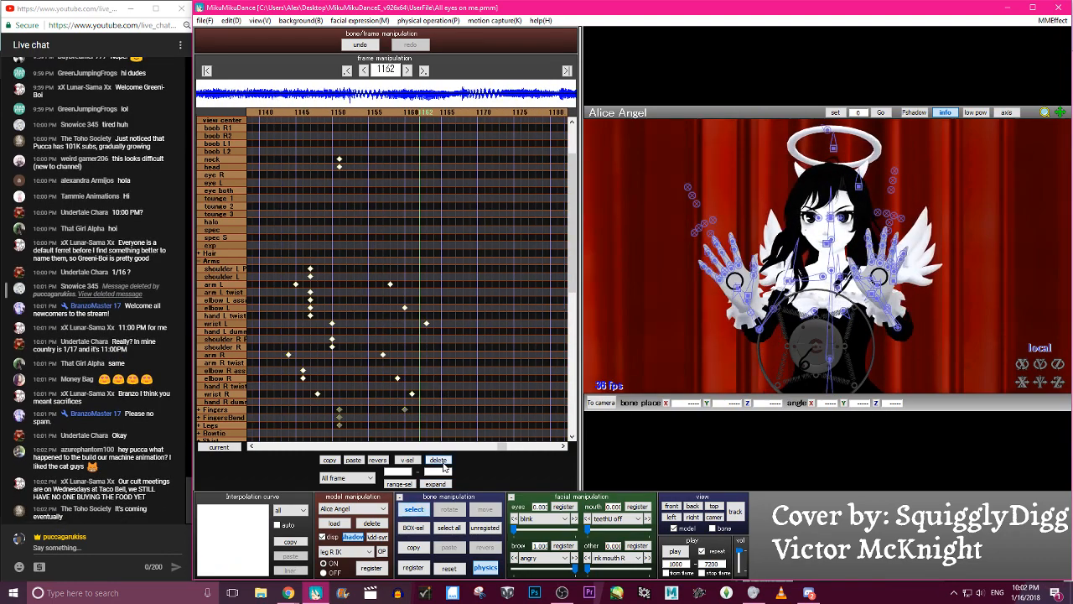
key(Right)
key(Right)
key(Right)
key(Right)
key(Right)
key(Right)
key(Right)
key(Right)
key(Right)
key(Right)
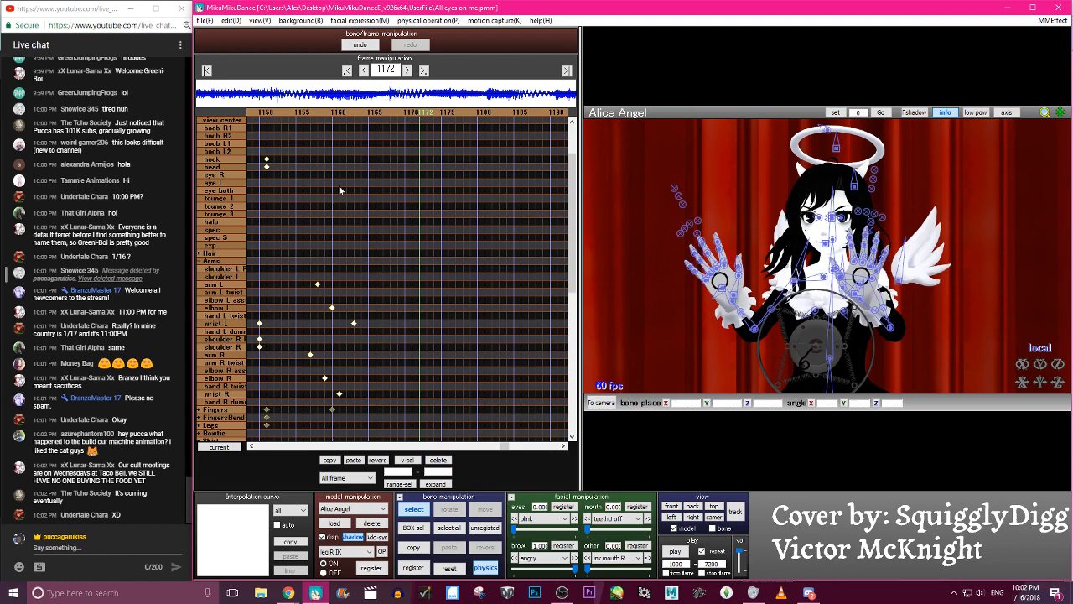
key(Left)
key(Left)
key(Left)
key(Left)
key(Left)
key(Left)
key(Left)
key(Left)
key(Left)
key(Left)
key(Left)
key(Left)
key(Left)
key(Left)
key(Left)
key(Left)
key(Left)
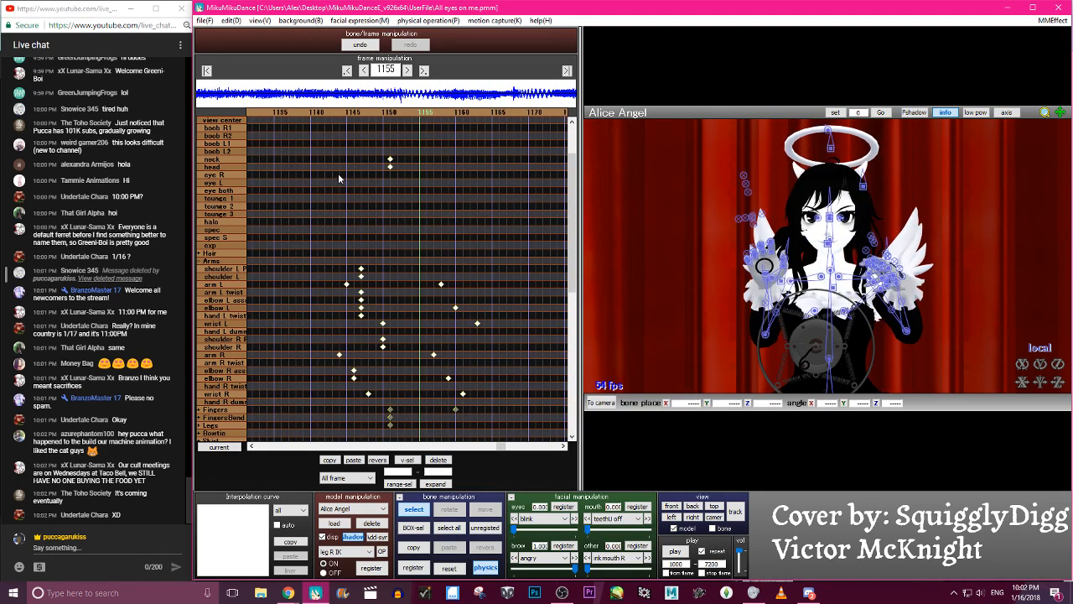
- Collapse the Body bone group in the keyframe list and hide the bone overlay on the model
scroll(260, 180, up, 3)
click(199, 159)
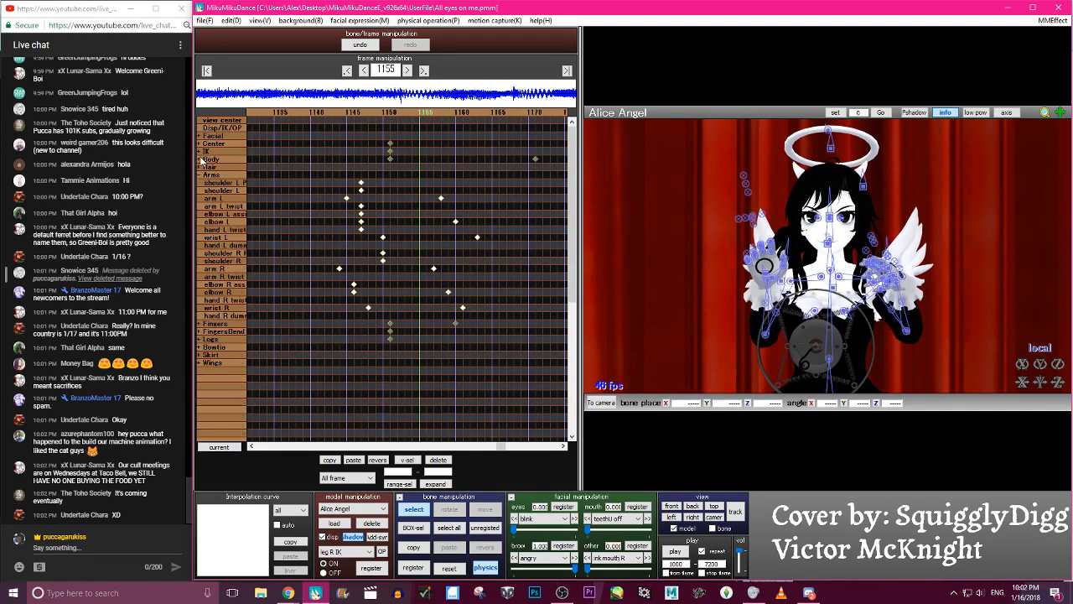
scroll(756, 303, down, 7)
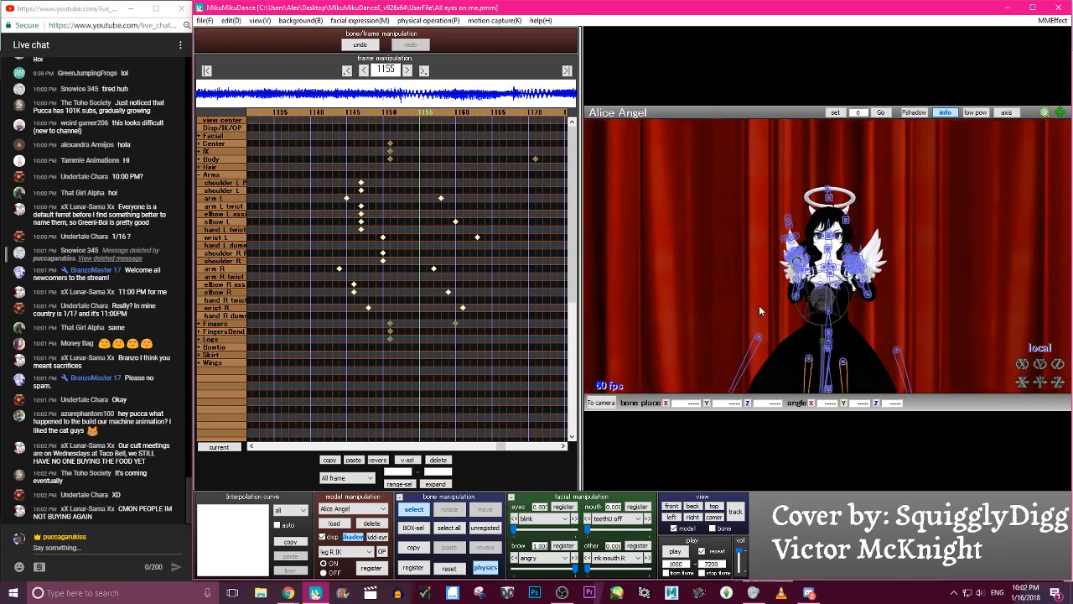
key(c)
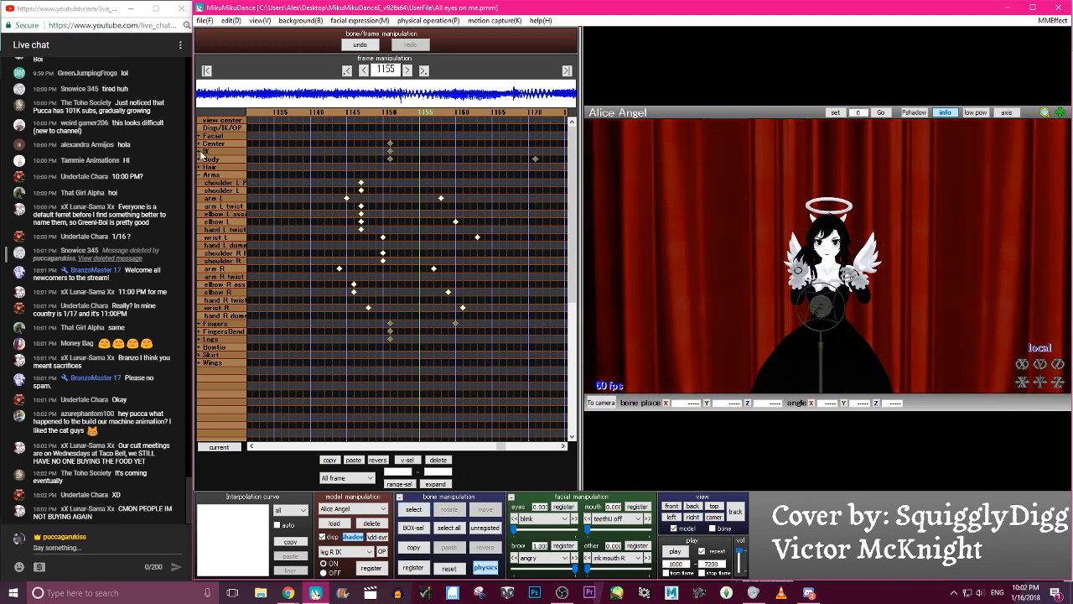
click(200, 175)
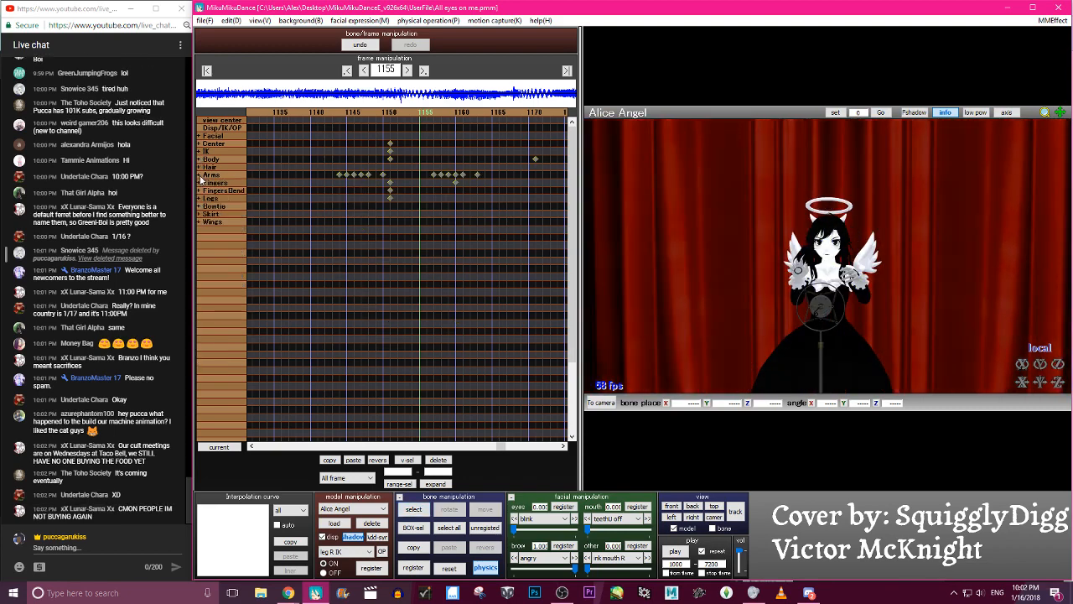
click(201, 175)
- Examine the arm and finger motion between frames 1145 and 1161
key(Left)
key(Left)
key(Left)
key(Left)
key(Left)
key(Left)
key(Left)
key(Left)
key(Left)
key(Left)
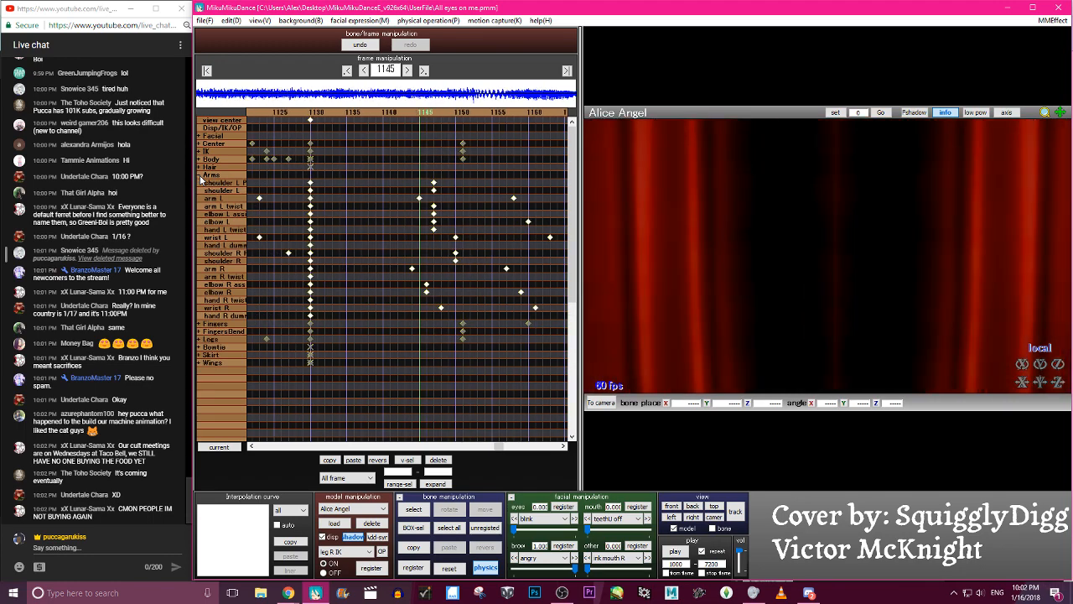
key(Right)
key(Right)
key(Right)
key(Right)
key(Right)
key(Right)
key(Right)
key(Right)
key(Right)
key(Right)
key(Right)
key(Right)
key(Right)
key(Right)
key(Right)
key(Right)
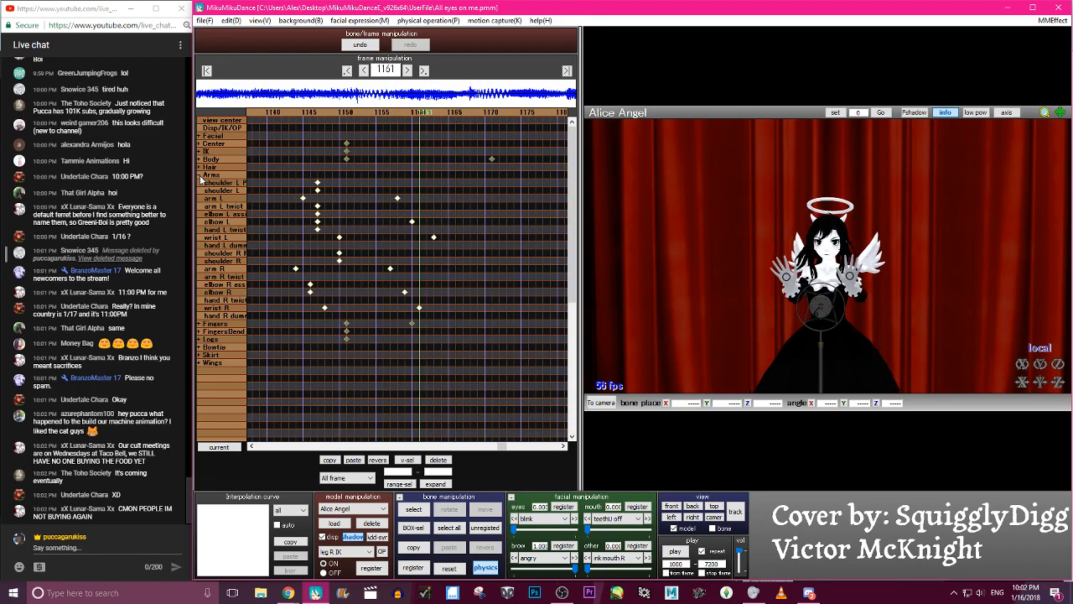
key(Right)
key(Right)
key(Right)
key(Right)
key(Right)
key(Right)
key(Right)
key(Right)
key(Right)
key(Right)
key(Right)
key(Right)
key(Right)
key(Right)
key(Right)
key(Right)
key(Right)
key(Right)
key(Right)
key(Left)
key(Left)
key(Left)
key(Left)
key(Left)
key(Left)
key(Left)
key(Left)
key(Left)
key(Left)
key(Left)
key(Left)
key(Left)
key(Left)
key(Left)
key(Left)
key(Left)
key(Left)
key(Left)
key(Left)
- Select the Fingers keyframe at frame 1160 and reshape its interpolation curve into an S-curve
key(Right)
key(Right)
key(Right)
key(Right)
key(Right)
key(Right)
key(Right)
key(Right)
key(Right)
key(Right)
key(Right)
key(Right)
key(Right)
key(Right)
key(Right)
key(Right)
key(Right)
key(Right)
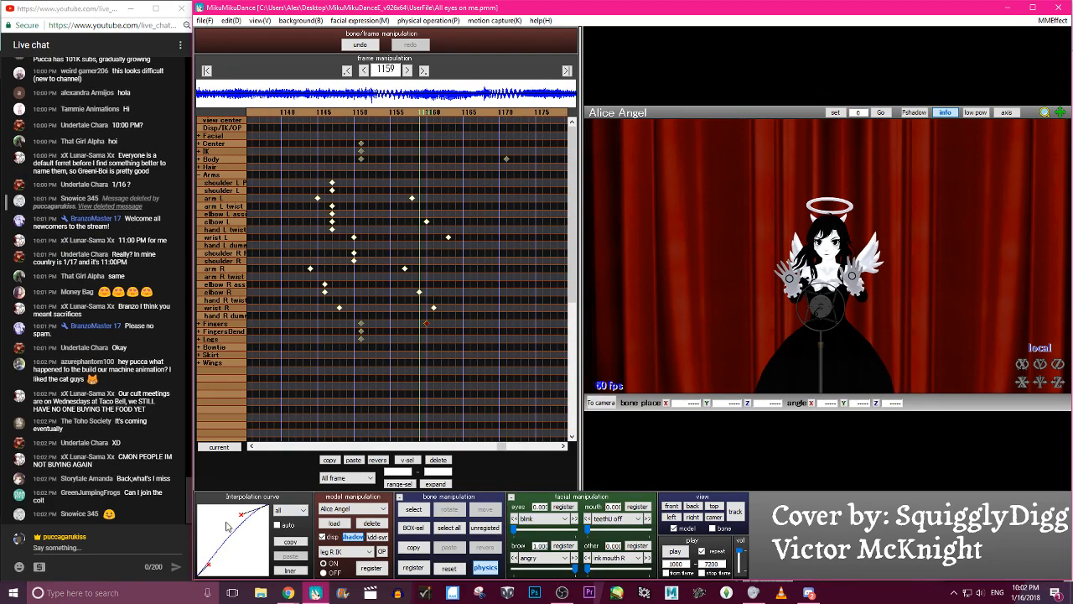
key(Left)
key(Left)
key(Left)
key(Left)
key(Left)
key(Left)
key(Left)
key(Left)
key(Left)
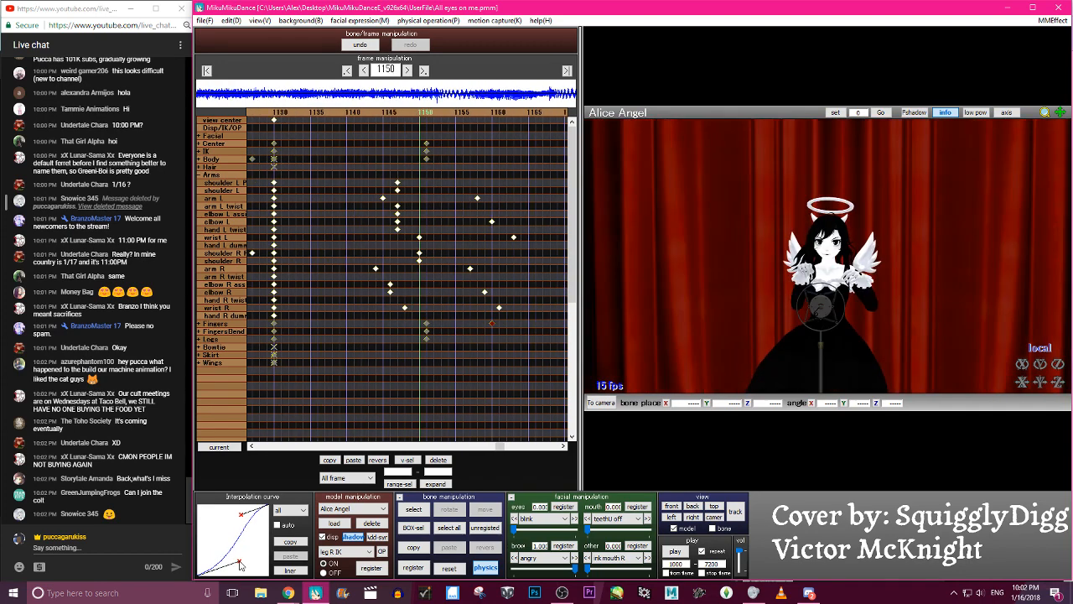
- Examine the eased hand opening from frame 1150 onward through frame 1180
key(Right)
key(Right)
key(Right)
key(Right)
key(Right)
key(Right)
key(Right)
key(Right)
key(Right)
key(Right)
key(Left)
key(Left)
key(Left)
key(Left)
key(Right)
key(Right)
key(Right)
key(Right)
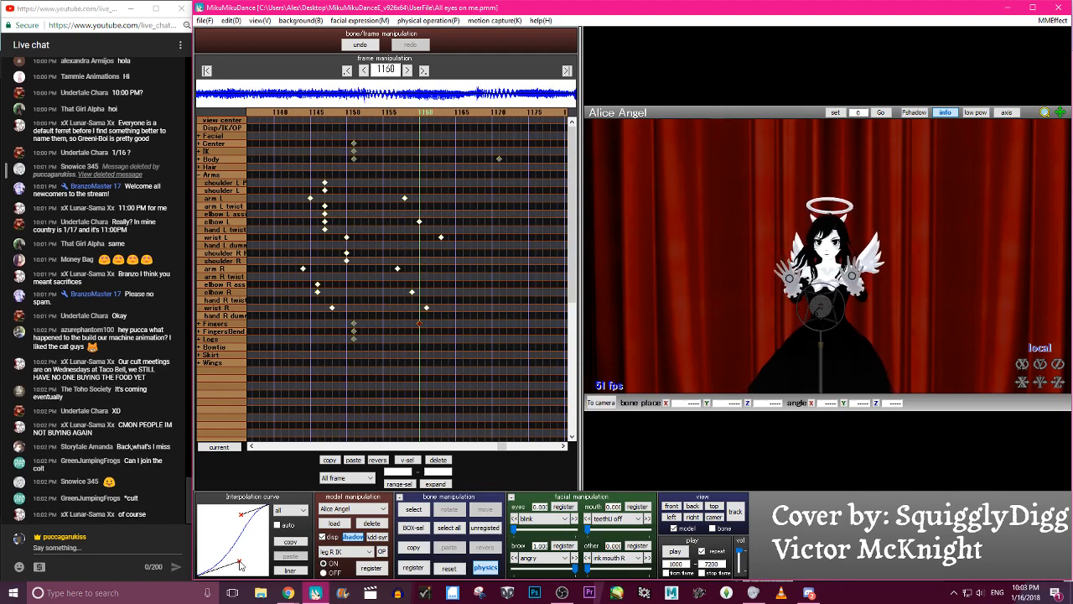
key(Left)
key(Left)
key(Left)
key(Left)
key(Left)
key(Left)
key(Left)
key(Right)
key(Right)
key(Right)
key(Right)
key(Right)
key(Right)
key(Right)
key(Right)
key(Right)
key(Right)
key(Right)
key(Right)
key(Right)
key(Right)
key(Right)
key(Right)
key(Right)
key(Right)
key(Right)
key(Right)
key(Right)
key(Right)
key(Right)
key(Right)
key(Right)
key(Right)
key(Right)
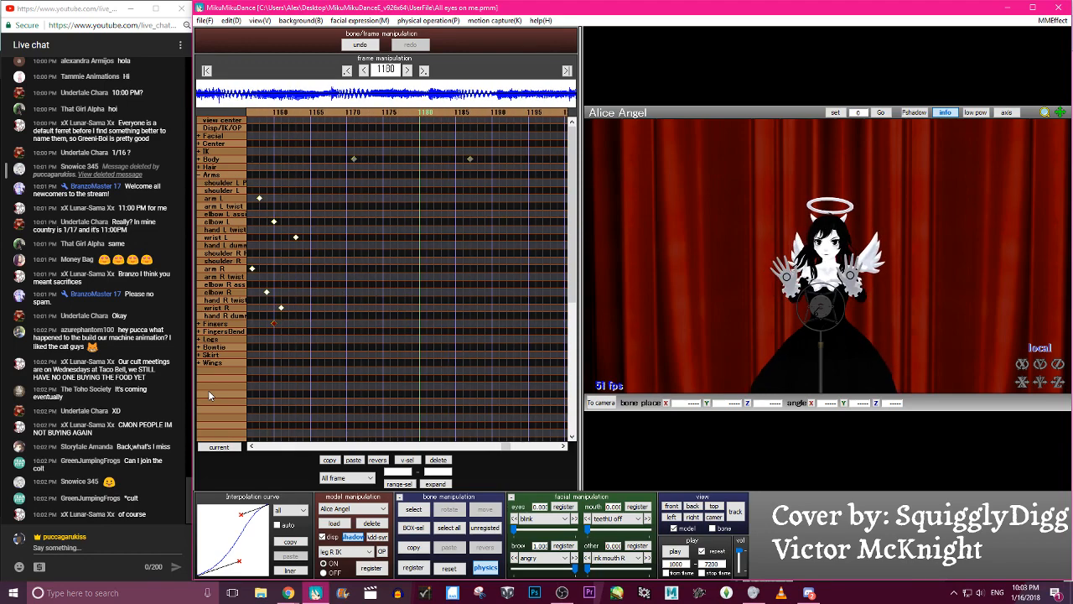
- Select the middle finger R1 bone and return to frame 1160 for posing the right hand
scroll(686, 276, up, 5)
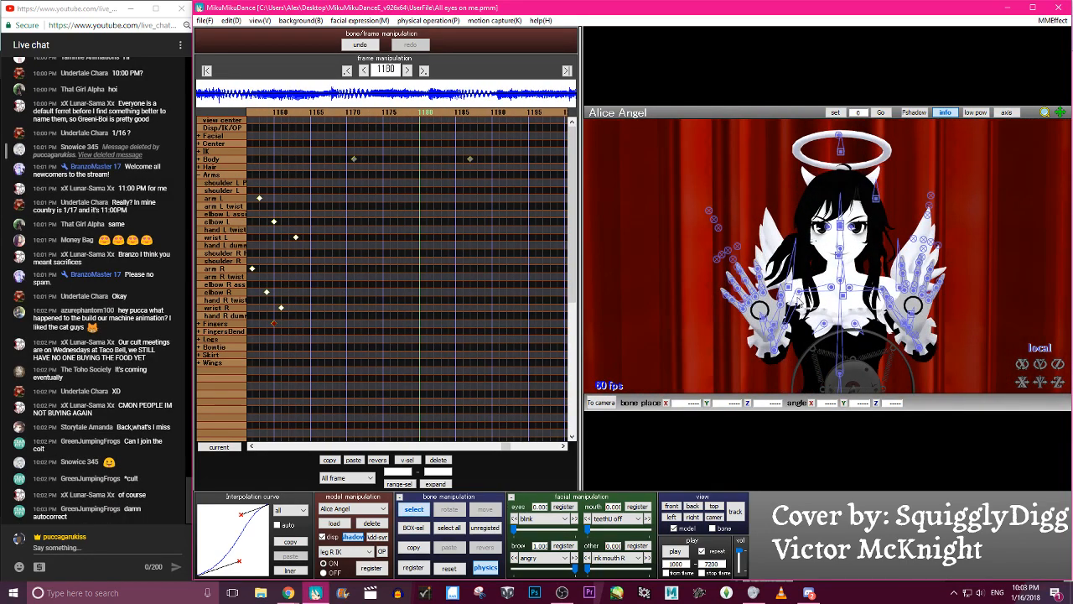
click(749, 299)
key(Left)
key(Left)
key(Left)
key(Left)
key(Left)
key(Left)
key(Left)
key(Left)
key(Left)
key(Left)
key(Left)
key(Left)
key(Left)
key(Left)
key(Left)
key(Left)
key(Left)
key(Left)
key(Left)
key(Left)
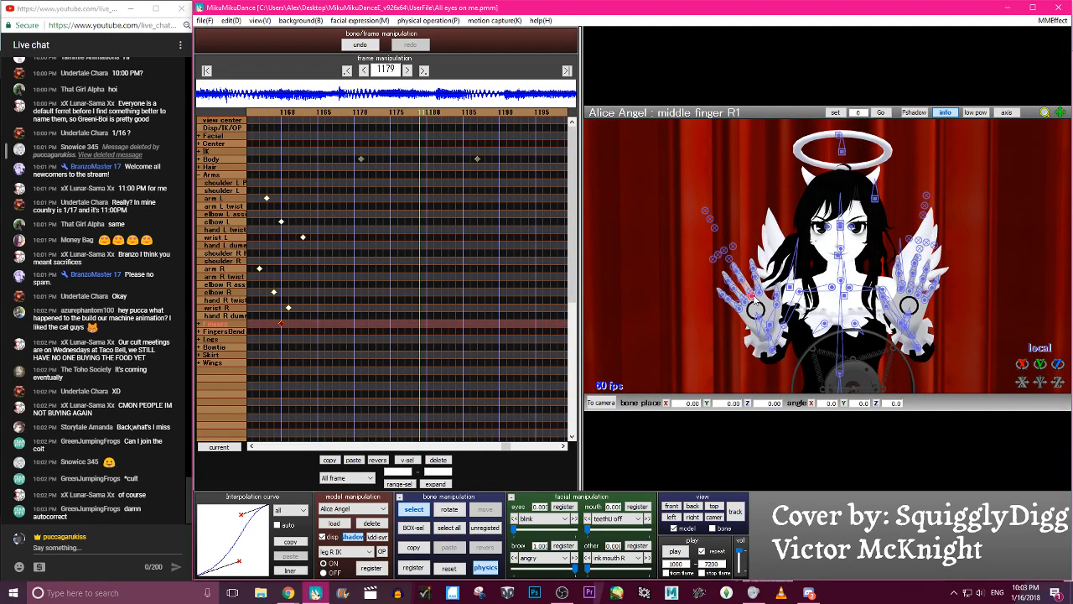
key(Right)
key(Right)
key(x)
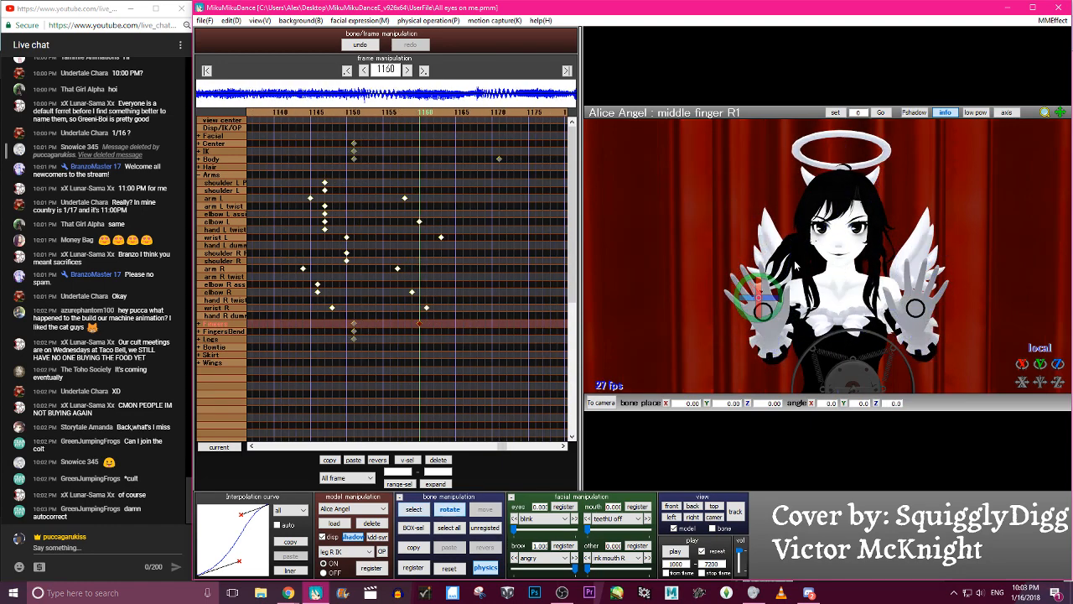
key(c)
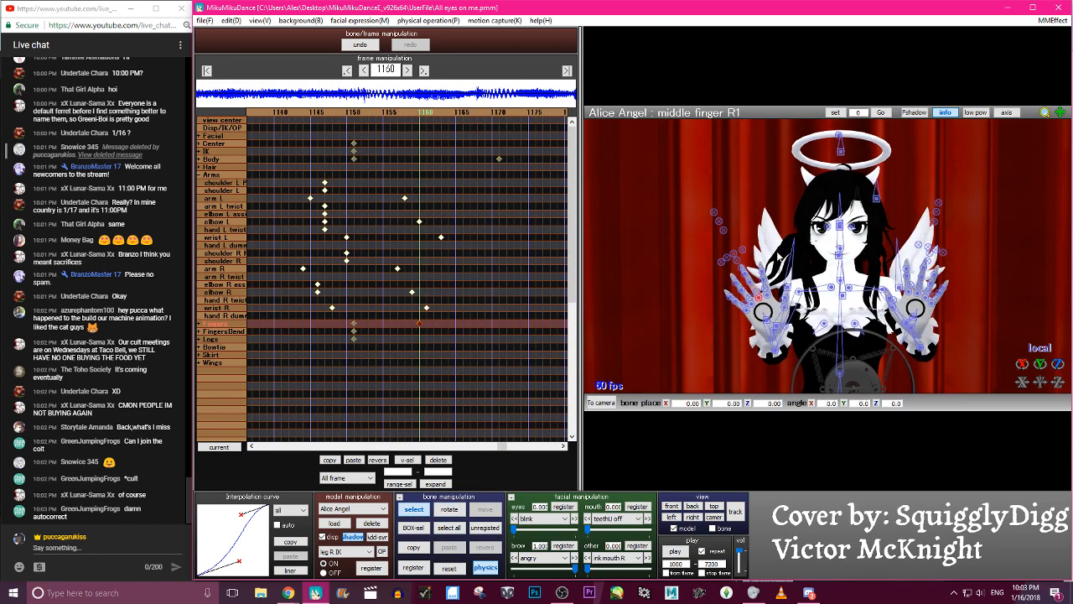
- Try rotating the middle finger R grip control on the right hand and undo the rotations
click(735, 248)
key(x)
drag(734, 249, 726, 220)
click(374, 43)
key(c)
click(757, 291)
key(x)
drag(756, 290, 753, 266)
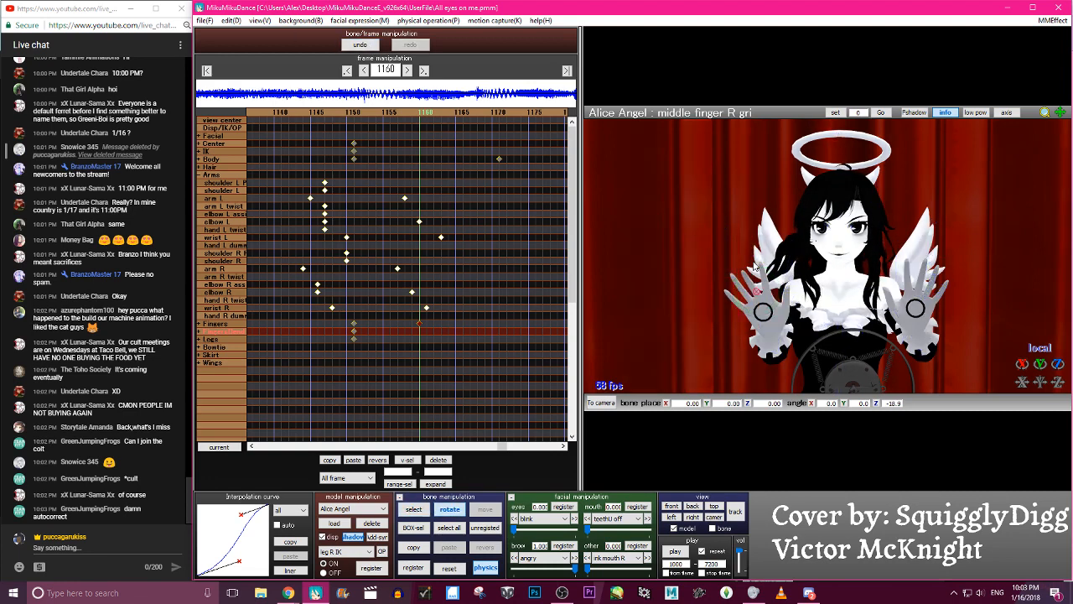
drag(733, 214, 721, 189)
click(365, 45)
key(c)
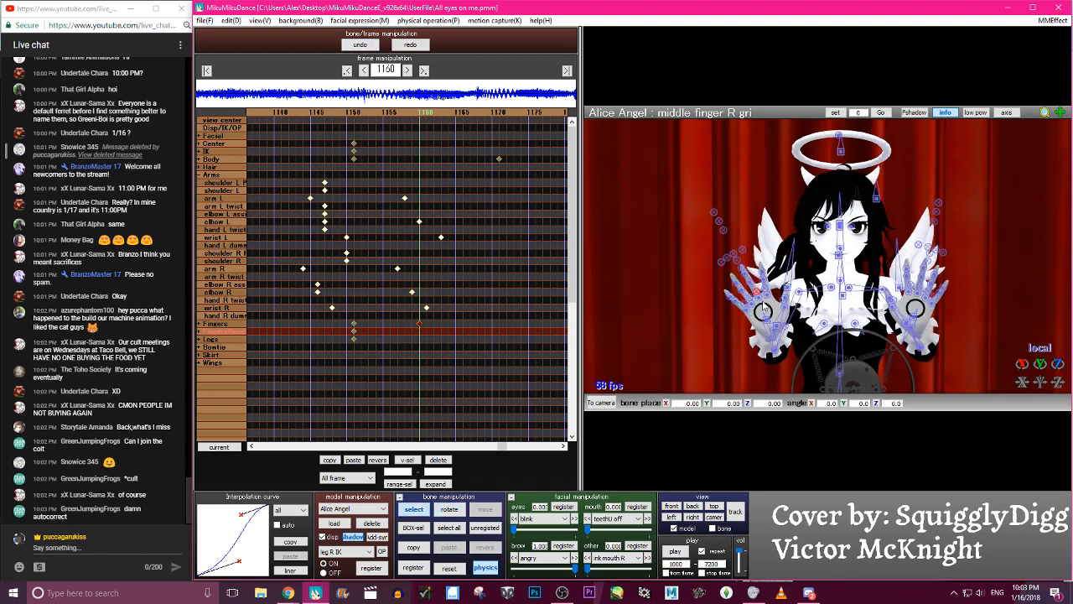
- Rotate the base joints of the right hand's middle and ring fingers at frame 1160 and select the unregistered bones
scroll(762, 307, up, 3)
click(733, 313)
key(x)
mouse_move(746, 299)
mouse_down()
mouse_move(742, 290)
mouse_move(738, 313)
mouse_up()
key(c)
click(723, 322)
key(x)
key(c)
key(a)
key(s)
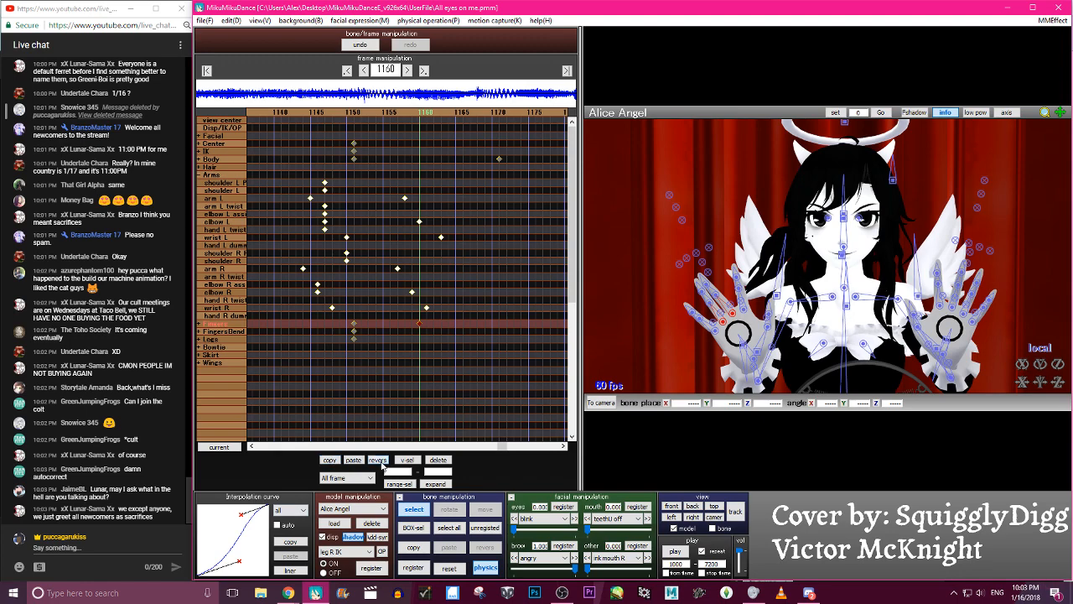
- Rotate hand R spread 2 to Y -9.2 and hand R grip 2 to Z -6.9, adjust thumb R0, and register the pose
click(681, 221)
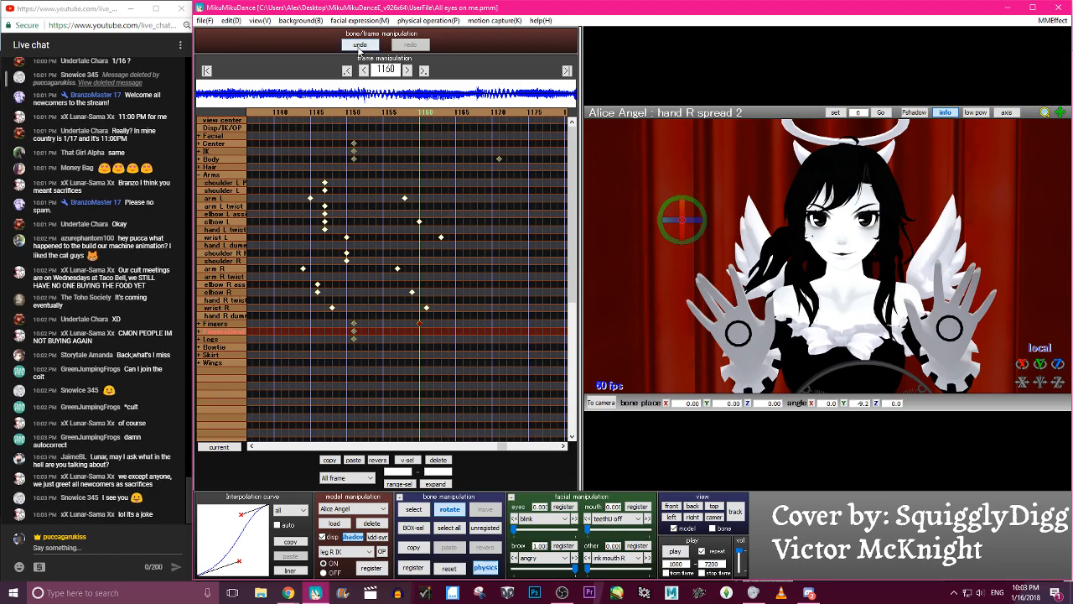
click(674, 203)
mouse_move(675, 204)
mouse_down()
mouse_move(681, 218)
mouse_move(678, 206)
mouse_up()
key(c)
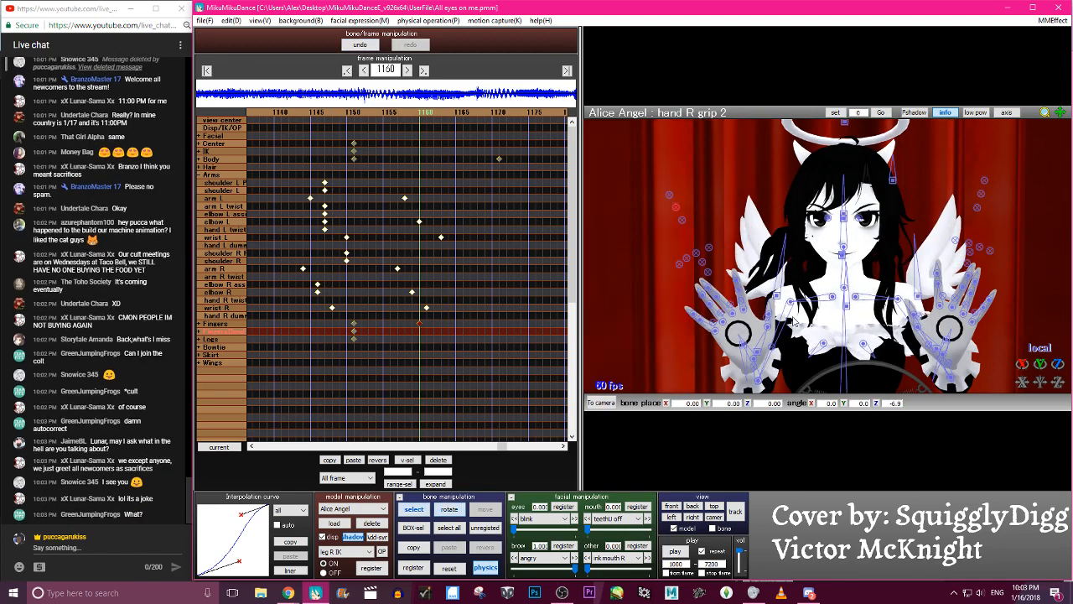
click(758, 353)
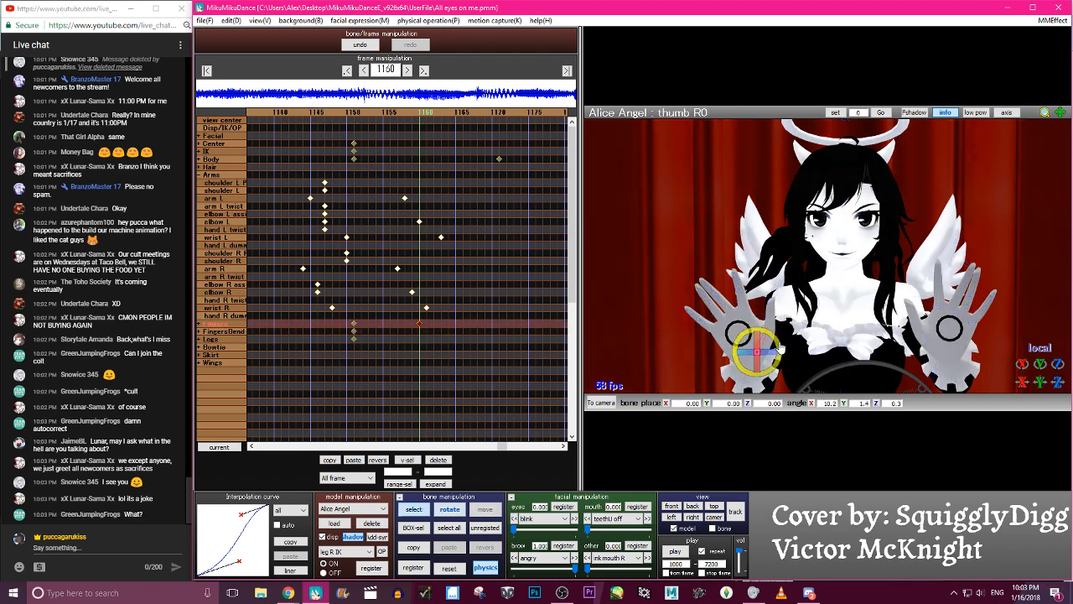
click(761, 355)
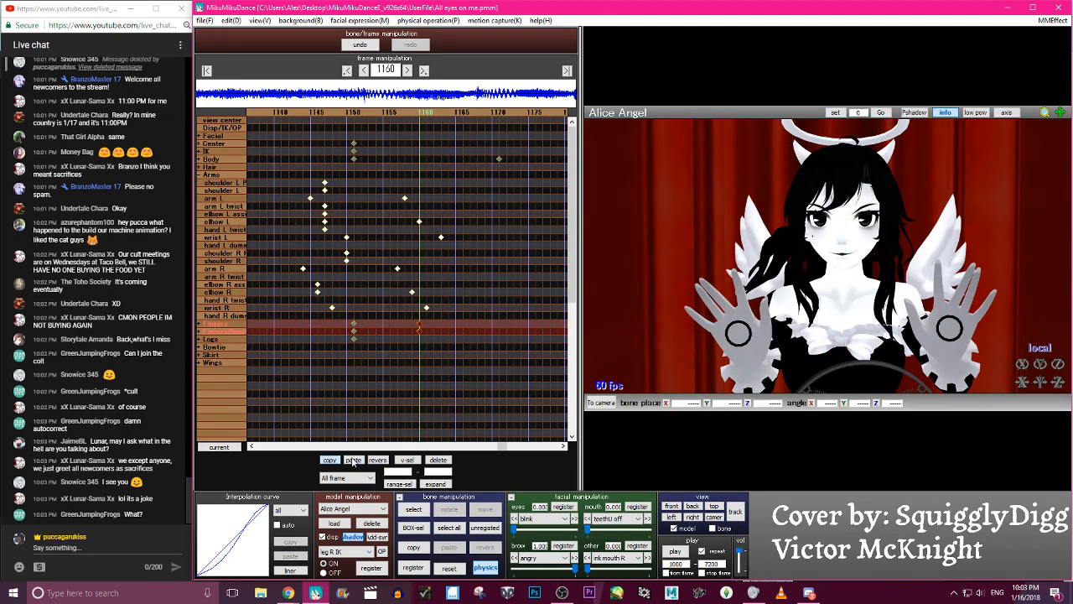
- Paste the copied right-hand finger keyframes mirrored onto the left hand at frame 1160 and check the motion around it
key(c)
key(Left)
key(Left)
key(Left)
key(Left)
key(Left)
key(Left)
key(Left)
key(Left)
key(Left)
key(Left)
key(Left)
key(Left)
key(Left)
key(Left)
key(Right)
key(Right)
key(Right)
key(Right)
key(Right)
key(Right)
key(Right)
key(Right)
key(Right)
key(Right)
key(Right)
key(Right)
key(Right)
key(Right)
key(Right)
key(Right)
key(Right)
key(Right)
key(Right)
key(Right)
key(Right)
key(Right)
key(Right)
key(Right)
key(Right)
key(Right)
key(Right)
key(Right)
key(Right)
key(Right)
key(Right)
key(Right)
key(Left)
key(Left)
key(Left)
key(Left)
key(Left)
key(Left)
key(Left)
key(Left)
key(Left)
key(Left)
key(Left)
key(Left)
key(Left)
key(Left)
key(Left)
key(Left)
key(Left)
key(Left)
- Rotate the index finger R1 bone at frame 1160 and register its keyframe
key(c)
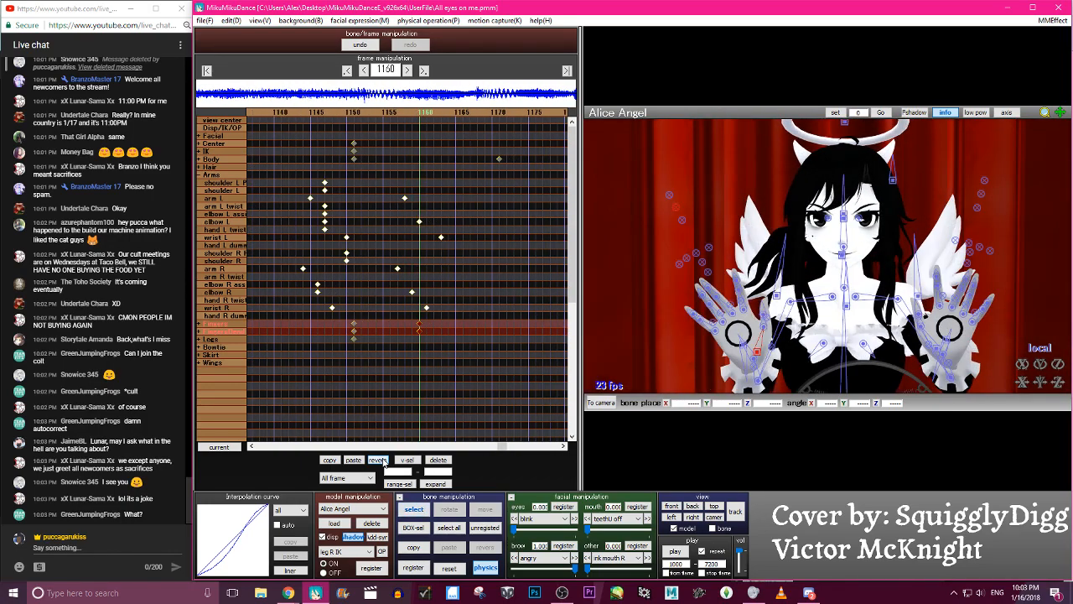
click(748, 299)
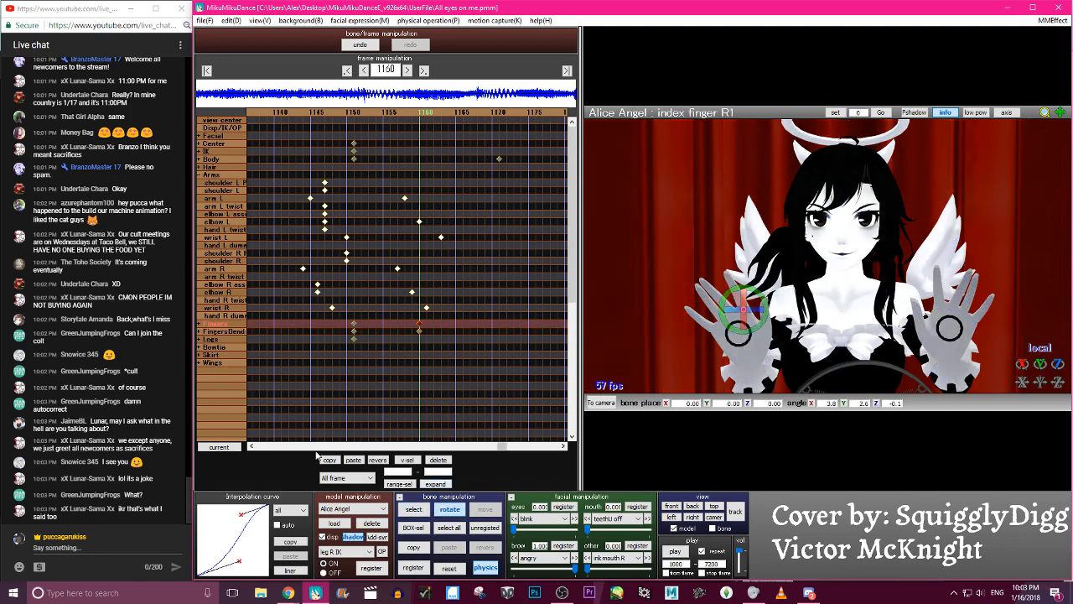
scroll(844, 300, down, 5)
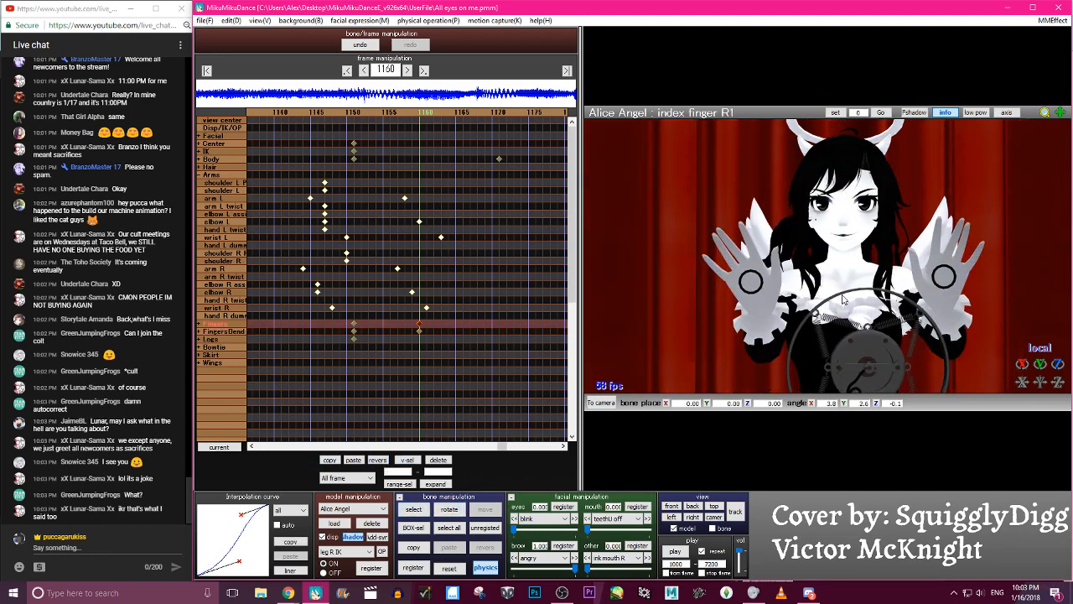
- Rotate the ring finger R1 bone to X -4.2, Y -9.8, Z 0.7 at frame 1160
scroll(844, 299, up, 8)
scroll(759, 298, down, 3)
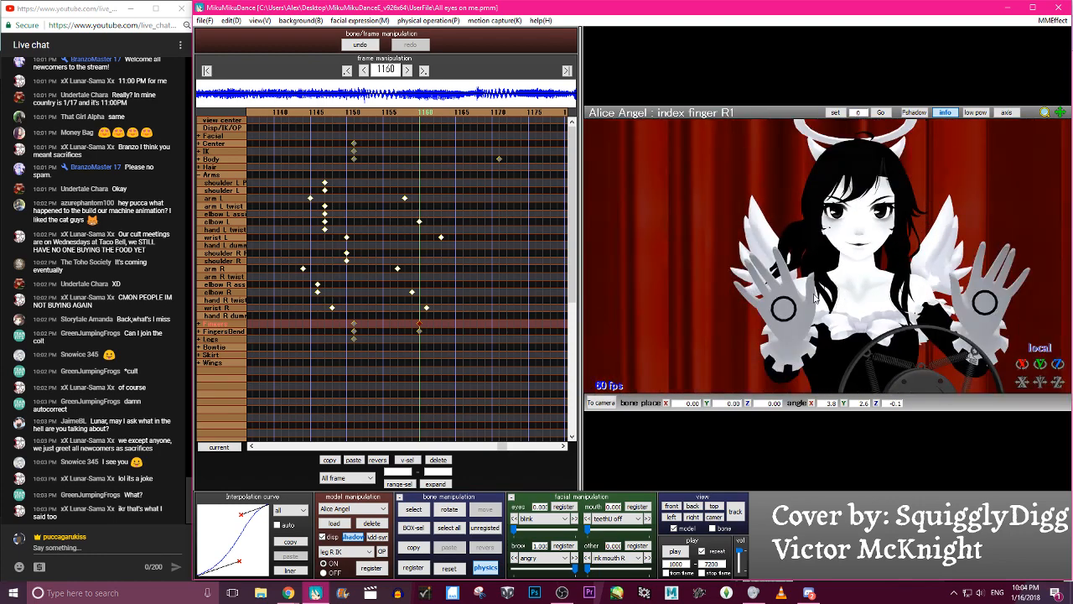
click(767, 303)
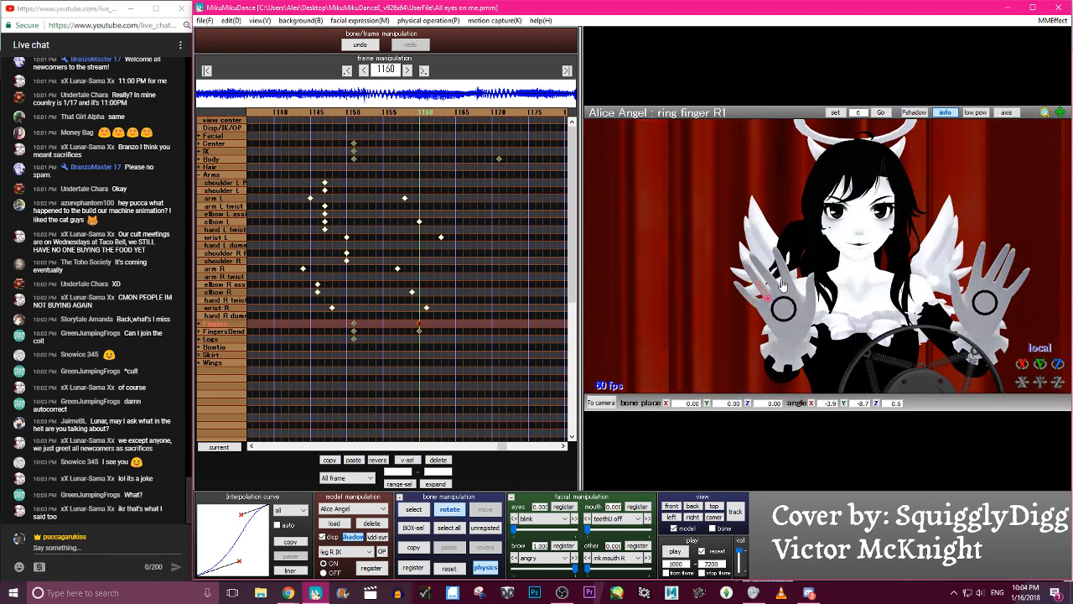
drag(782, 284, 782, 282)
scroll(781, 283, down, 3)
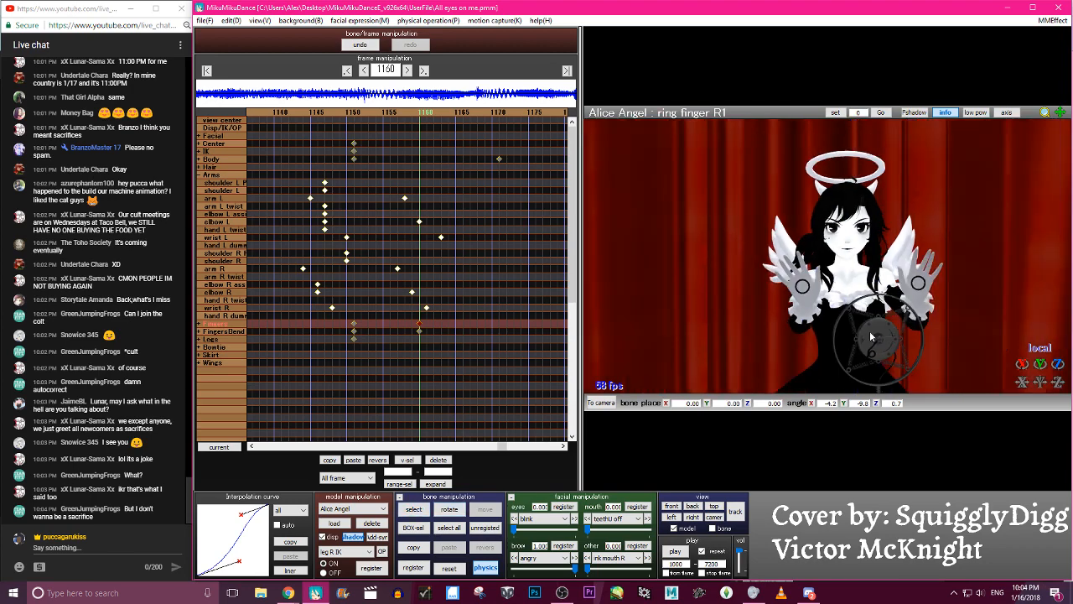
- Set hand R grip 2 to Z -5.2 at frame 1160, register its keyframe, and check the motion
key(c)
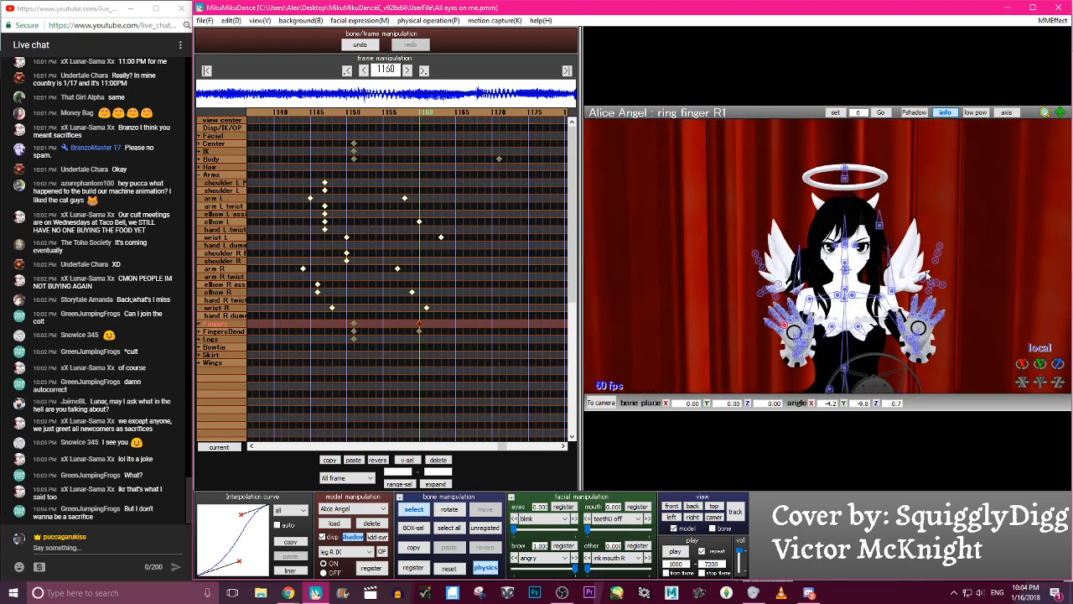
click(760, 265)
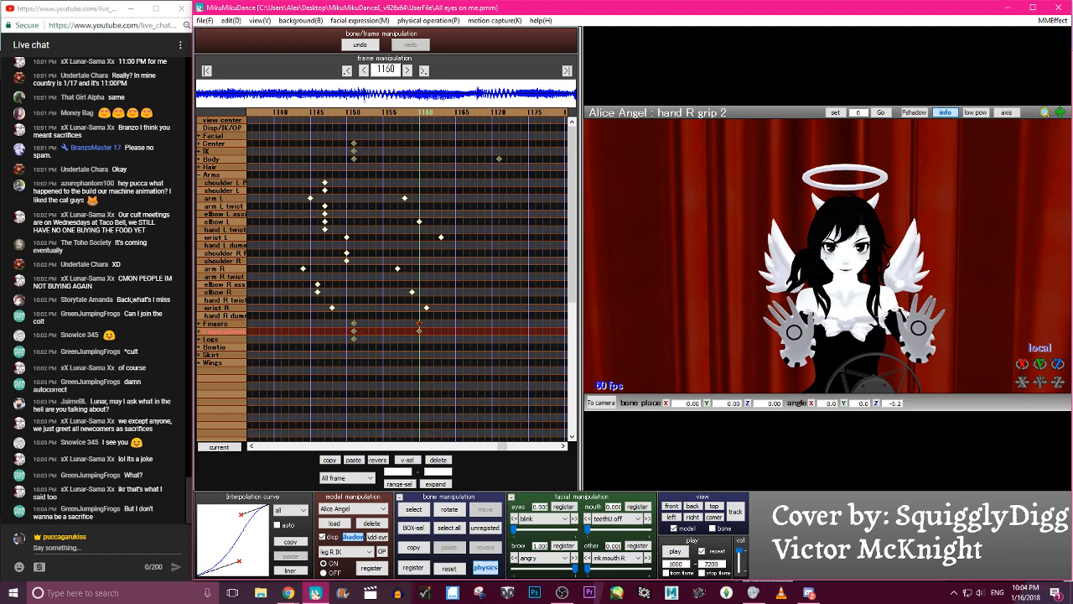
key(Left)
key(Left)
key(Left)
key(Left)
key(Left)
key(Left)
key(Left)
key(Left)
key(Left)
key(Left)
key(Left)
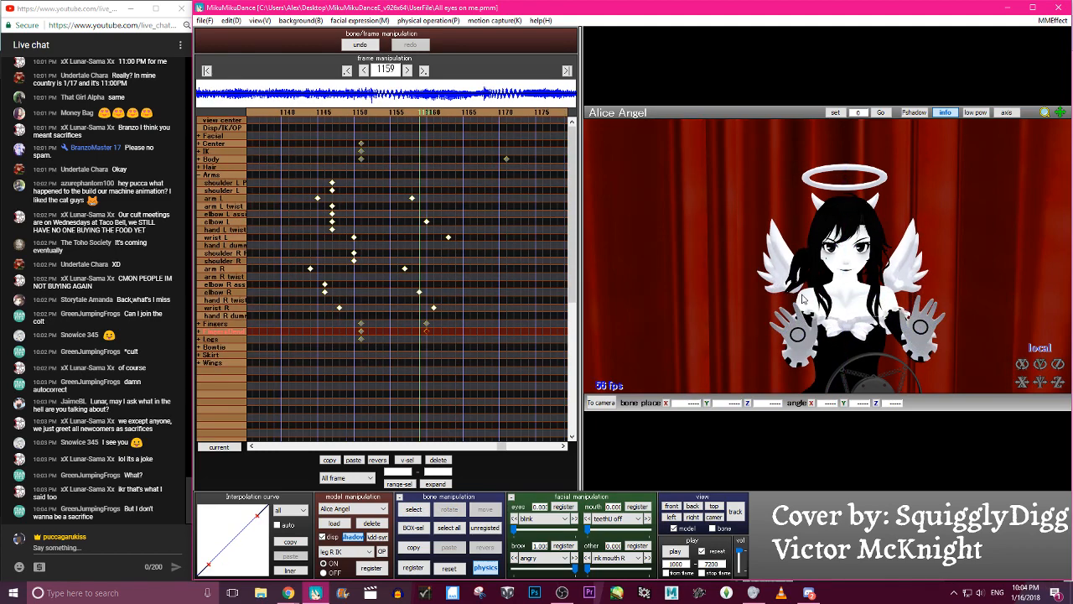
- Rotate the arm R bone outward at frame 1182
key(Right)
key(Right)
key(Right)
key(Right)
key(Right)
key(Right)
key(Right)
key(Right)
key(Right)
key(Right)
key(Right)
key(Right)
key(Right)
key(Right)
key(Right)
key(Right)
key(Right)
key(Right)
key(Right)
key(Right)
key(Right)
key(Right)
key(Right)
key(Right)
key(Right)
key(Right)
key(Right)
key(Right)
key(Right)
key(Right)
key(Right)
key(Right)
key(Right)
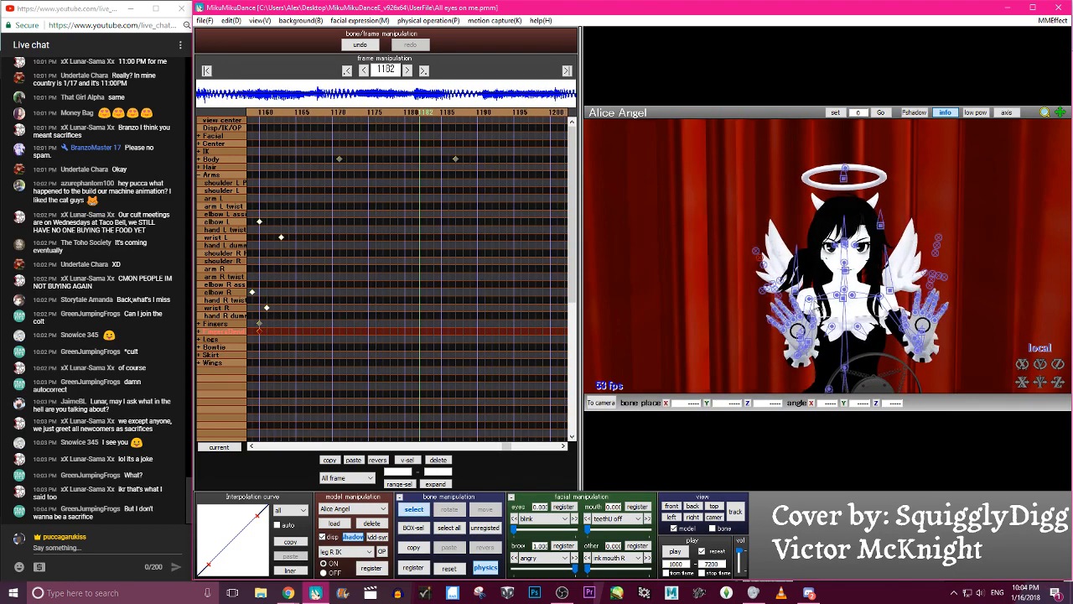
click(819, 306)
drag(810, 302, 809, 311)
- Rotate elbow R and wrist R at frame 1182 and refine arm R to X 33.2, Y 38.3, Z -11.8
key(c)
click(786, 355)
key(x)
drag(786, 354, 786, 327)
key(c)
click(781, 318)
key(x)
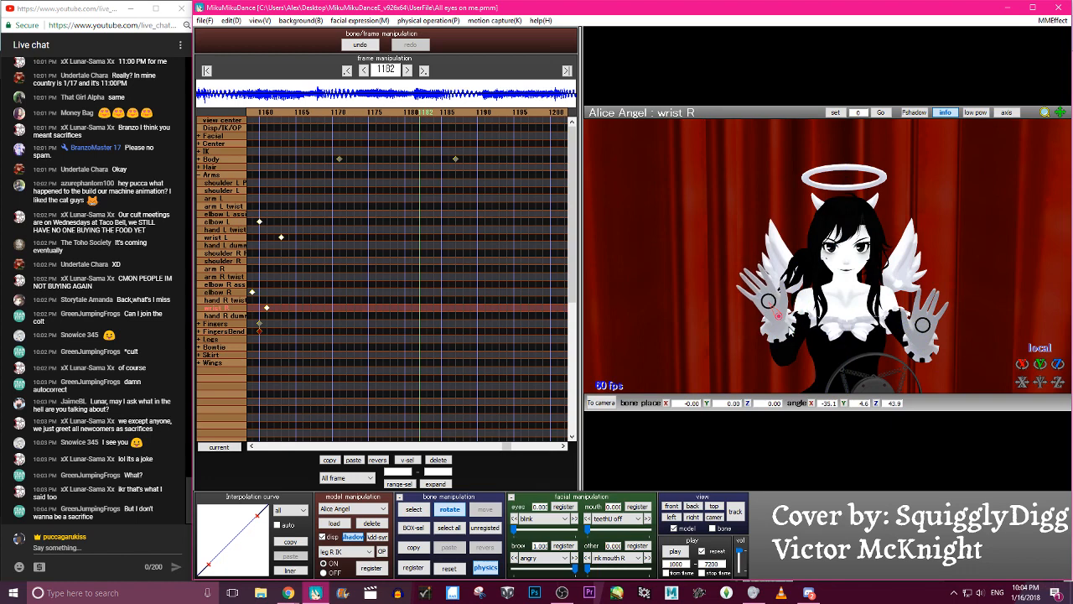
key(c)
click(809, 302)
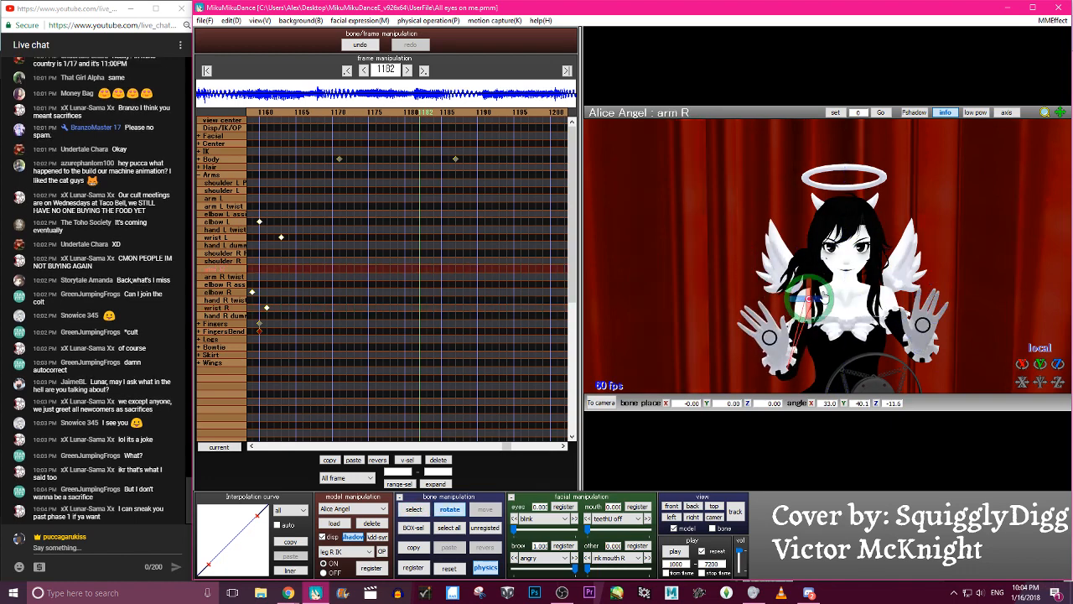
- Rotate arm L, elbow L and wrist L outward at frame 1182 to match the right arm's open pose
key(c)
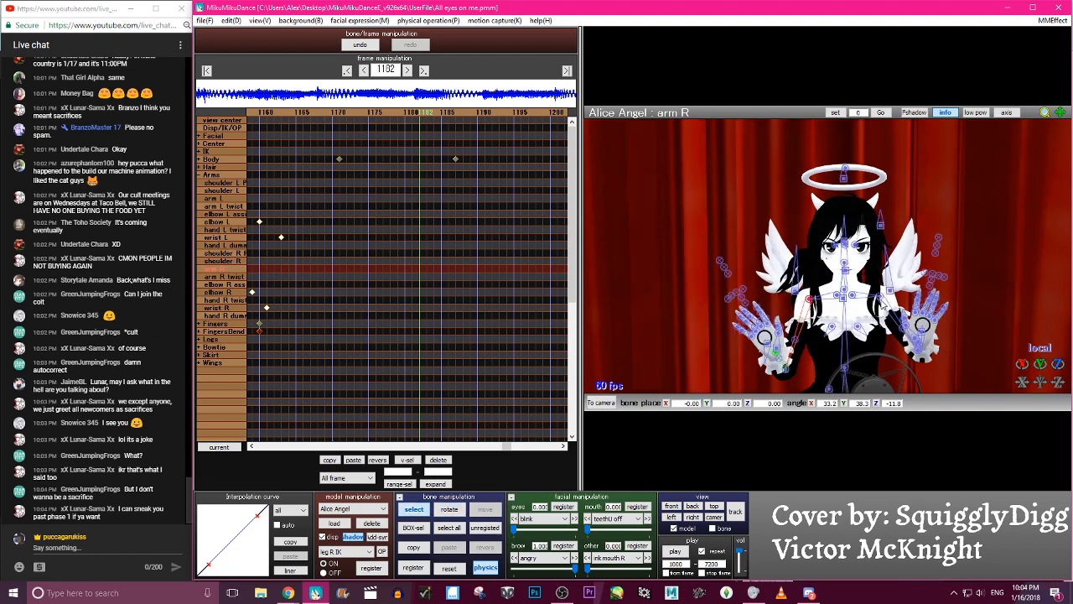
click(882, 303)
key(x)
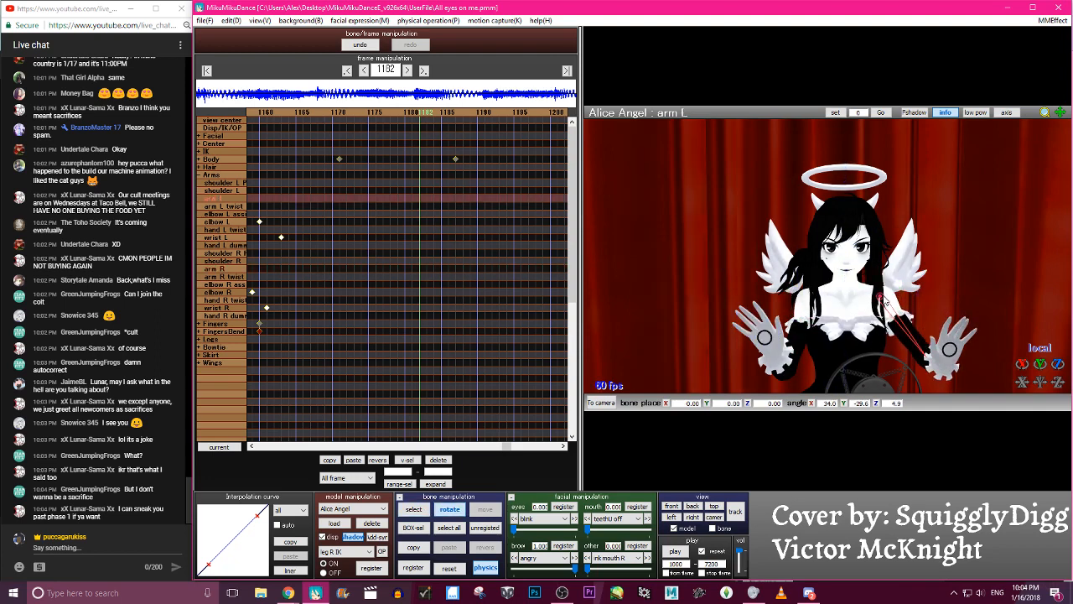
key(c)
click(928, 355)
key(x)
key(c)
click(941, 340)
key(x)
drag(957, 336, 965, 342)
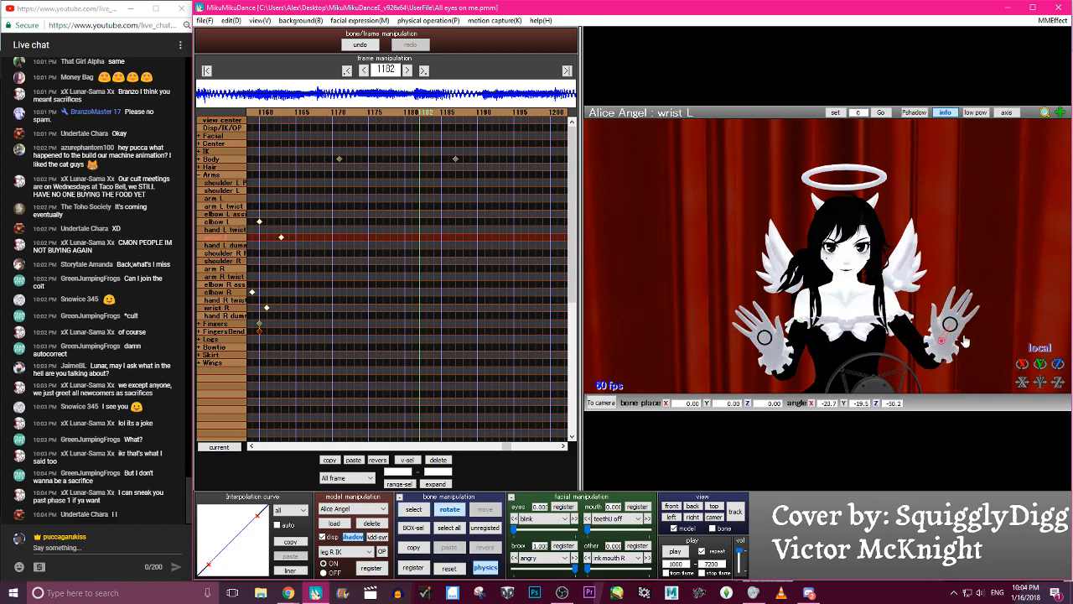
- Select the unregistered arm bones and register their keyframes at frame 1182
key(c)
key(a)
key(s)
key(Return)
- Scrub back and forth through the frames before 1182 to examine the new arm motion
key(Left)
key(Left)
key(Left)
key(Left)
key(Left)
key(Left)
key(Left)
key(Left)
key(Left)
key(Left)
key(Left)
key(Left)
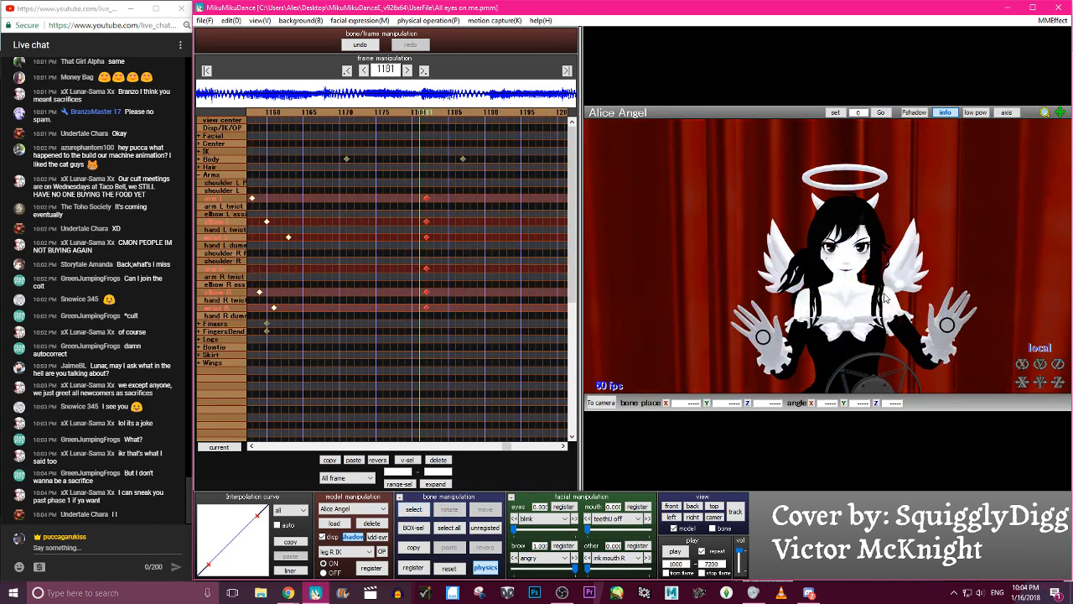
key(Right)
key(Right)
key(Right)
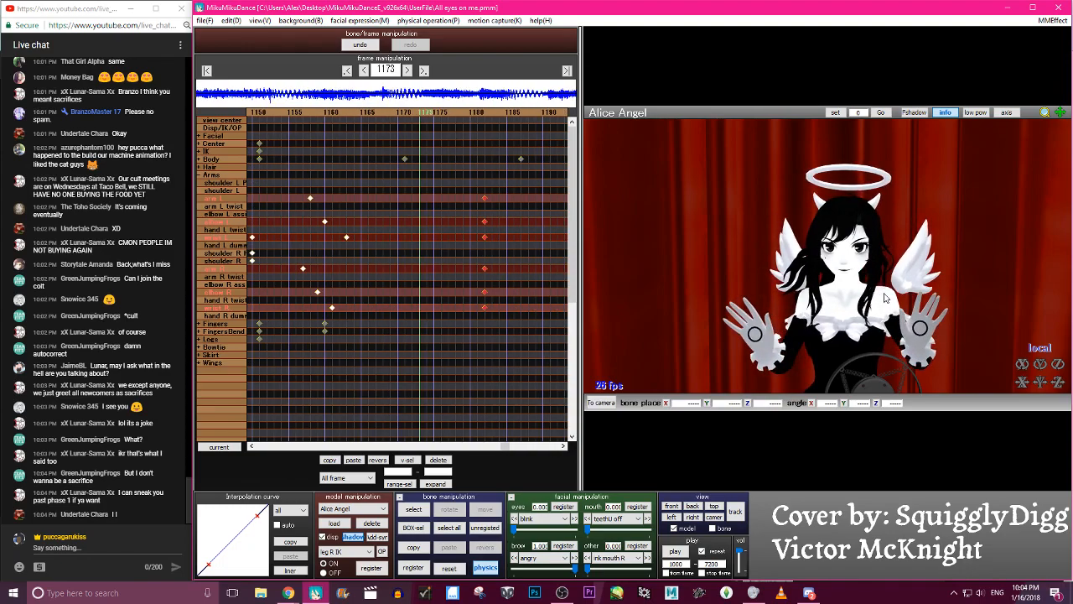
key(Left)
key(Left)
key(Left)
key(Left)
key(Left)
key(Left)
key(Left)
key(Left)
key(Left)
key(Left)
key(Left)
key(Left)
key(Left)
key(Left)
key(Left)
key(Left)
key(Left)
key(Left)
key(Left)
key(Left)
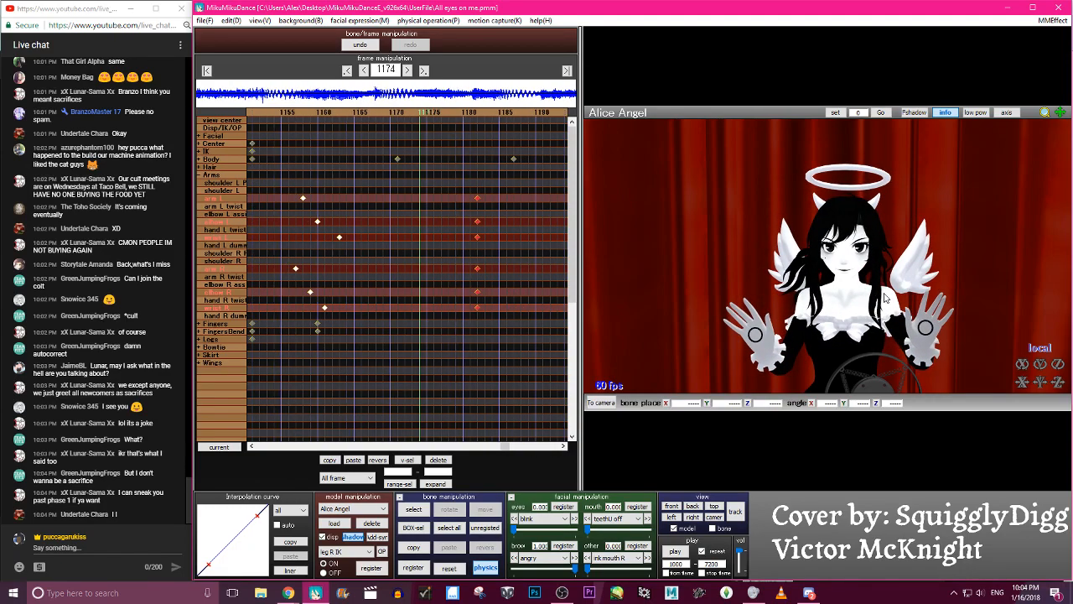
key(Right)
key(Right)
key(Right)
key(Right)
key(Right)
key(Right)
key(Right)
key(Right)
key(Right)
key(Right)
key(Right)
key(Right)
key(Right)
key(Right)
key(Right)
key(Right)
key(Right)
key(Right)
key(Right)
key(Right)
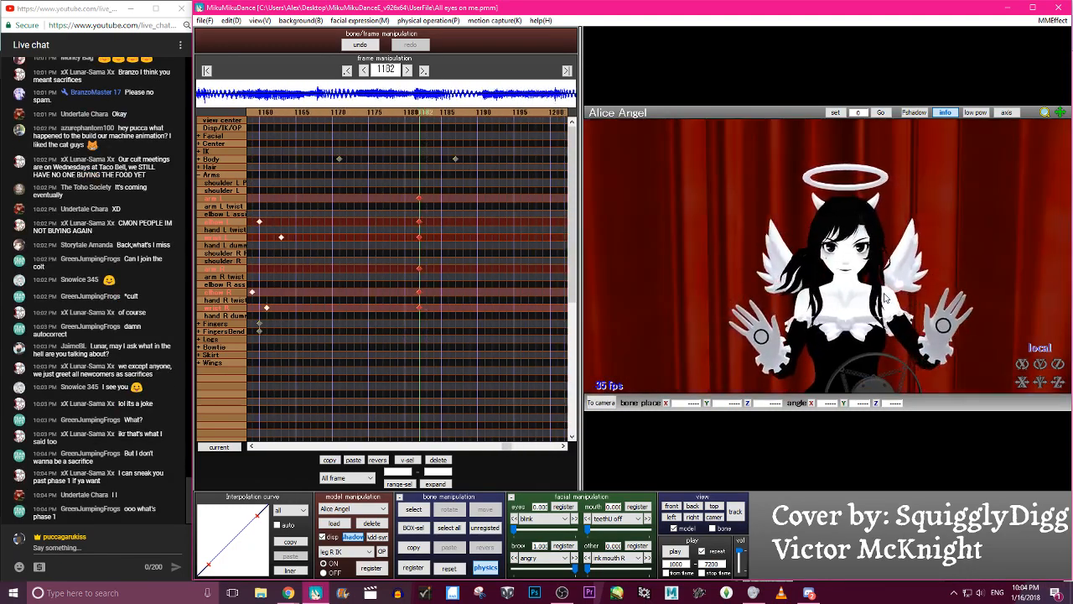
key(Left)
key(Left)
key(Left)
key(Left)
key(Left)
key(Left)
key(Left)
key(Left)
key(Left)
key(Left)
key(Left)
key(Left)
key(Left)
key(Left)
key(Left)
key(Left)
key(Left)
key(Left)
key(Left)
key(Left)
key(Right)
key(Right)
key(Right)
key(Right)
key(Right)
key(Right)
key(Right)
key(Right)
key(Right)
key(Right)
key(Right)
key(Right)
key(Right)
key(Right)
key(Right)
key(Right)
key(Right)
key(Right)
key(Right)
key(Right)
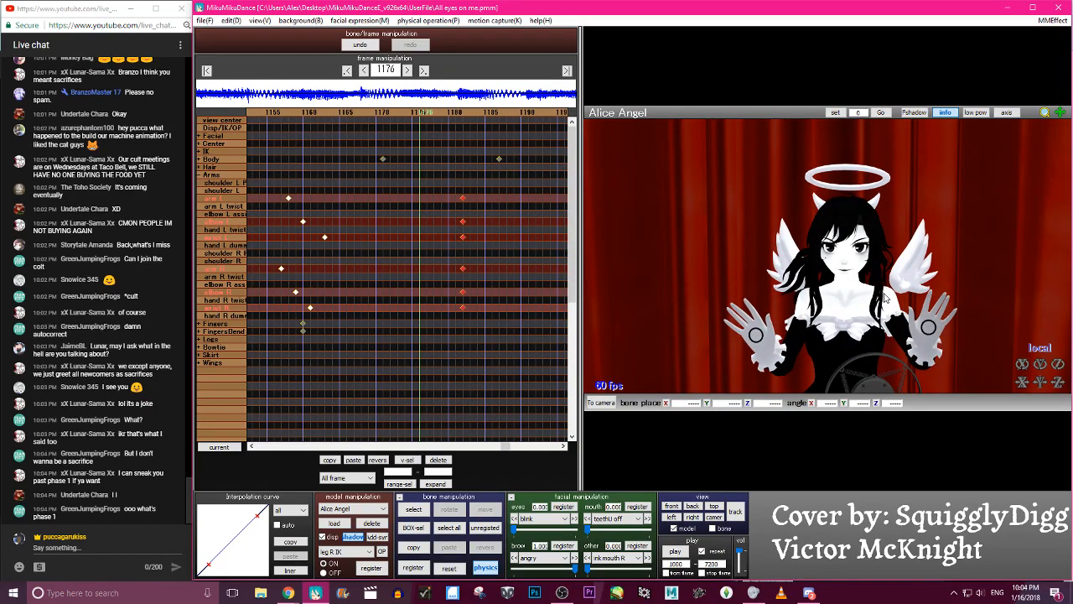
- Try moving the selected arm keyframes from frame 1182 to frame 1173 and check the motion
drag(462, 199, 418, 205)
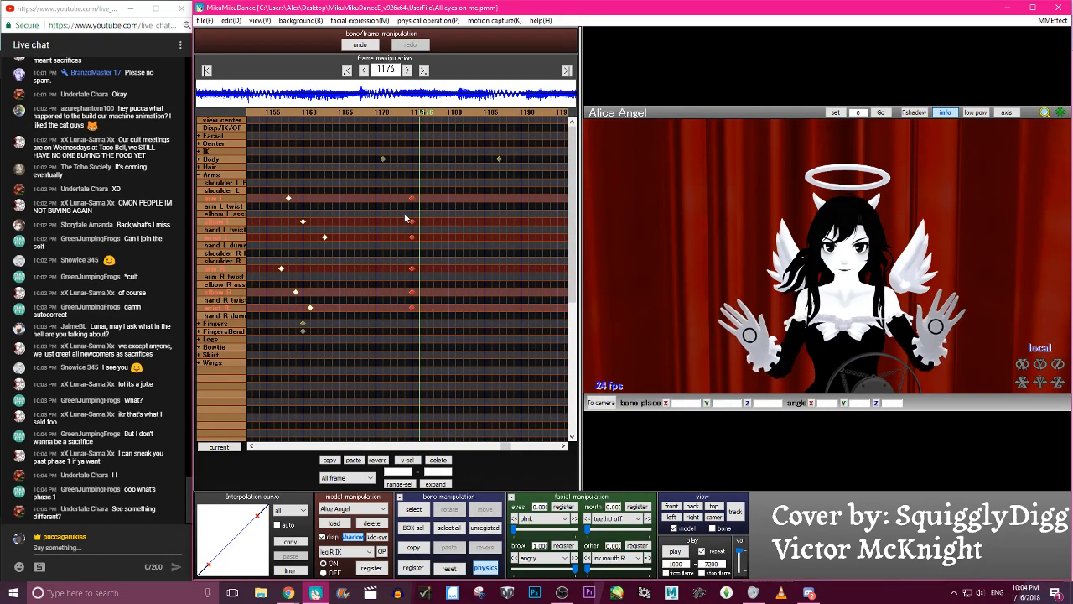
key(Left)
key(Left)
key(Left)
key(Left)
key(Left)
key(Left)
key(Left)
key(Left)
key(Left)
key(Left)
key(Left)
key(Left)
key(Left)
key(Left)
key(Left)
key(Left)
key(Left)
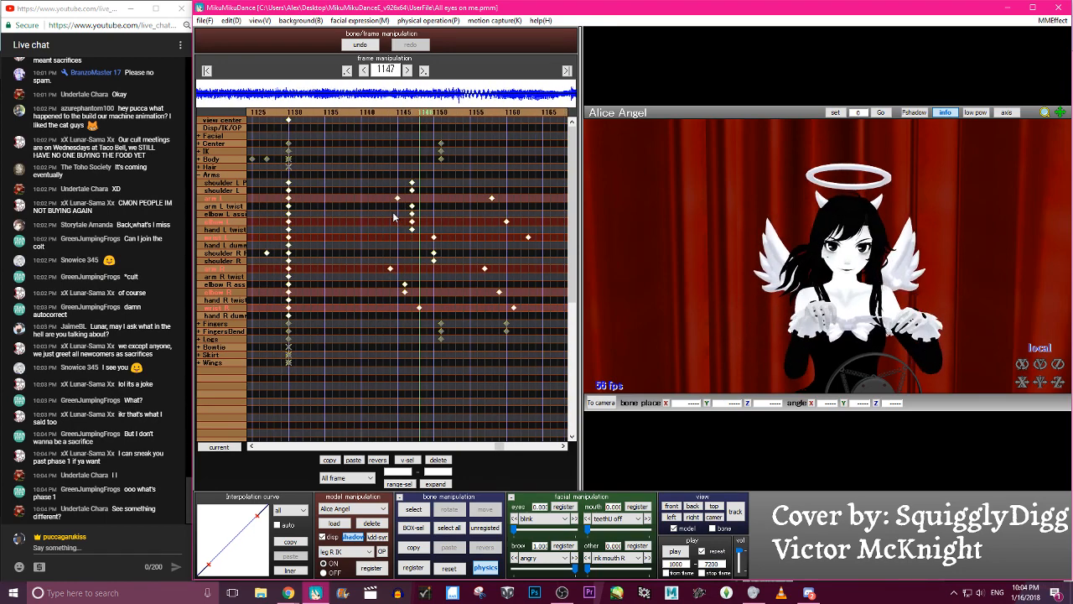
key(Right)
key(Right)
key(Right)
key(Right)
key(Right)
key(Right)
key(Right)
key(Right)
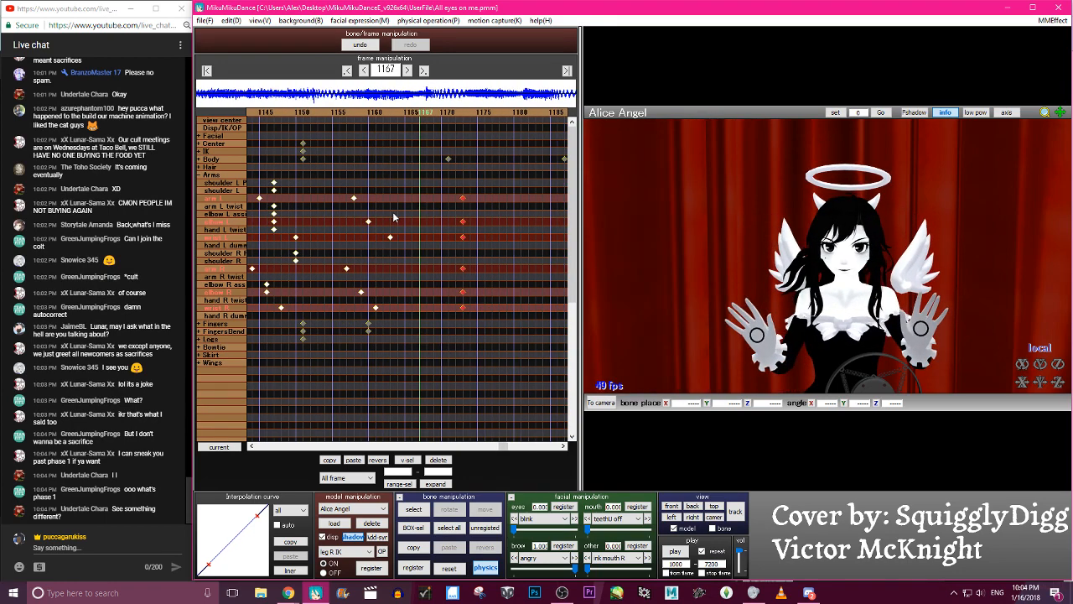
- Move the selected arm, elbow and wrist keyframes of both arms to frame 1184
key(Right)
key(Right)
key(Right)
key(Right)
key(Right)
click(523, 265)
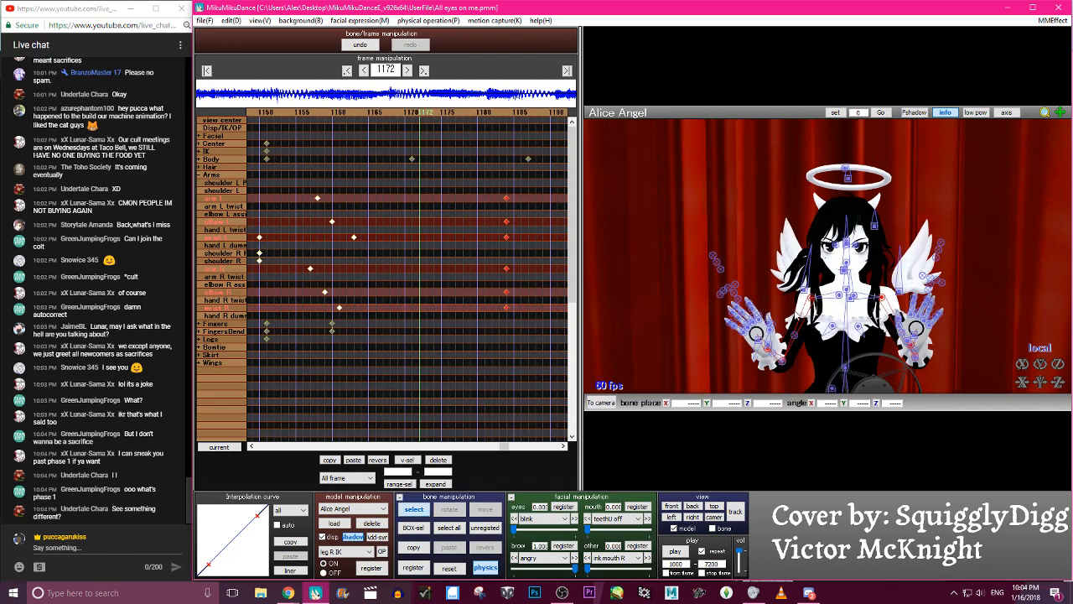
- Rotate shoulder R P to X 2.3, Y -2.3, Z 21.7 at frame 1172, register it, and check the motion
click(836, 297)
drag(857, 287, 857, 289)
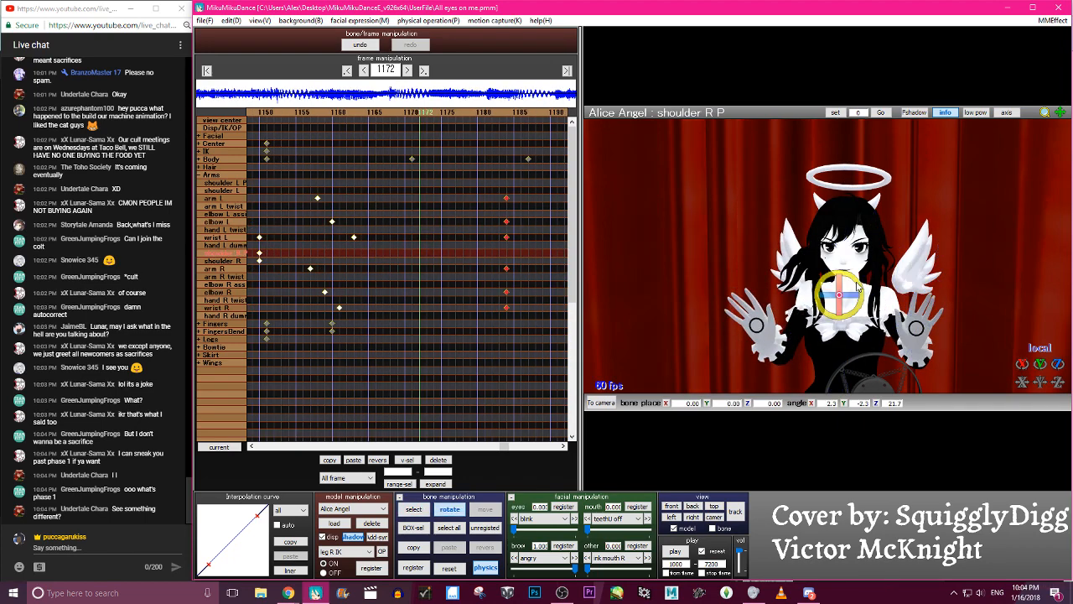
key(Left)
key(Left)
key(Left)
key(Left)
key(Left)
key(Left)
key(Left)
key(Left)
key(Left)
key(Left)
key(Left)
key(Left)
key(Left)
key(Left)
key(Left)
key(Left)
key(Left)
key(Left)
key(Left)
key(Left)
key(Right)
key(Right)
key(Right)
key(Right)
key(Right)
key(Right)
key(Right)
key(Right)
key(Right)
key(Right)
key(Right)
key(Right)
key(Right)
key(Right)
key(Right)
key(Right)
key(Right)
key(Right)
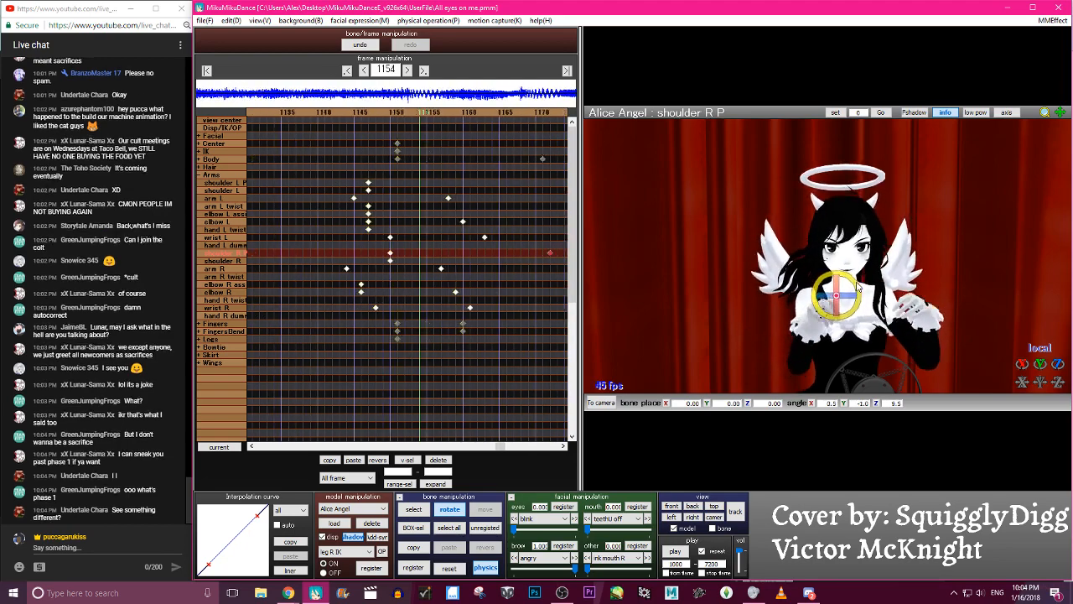
key(Right)
key(Right)
key(Right)
key(Right)
key(Right)
key(Right)
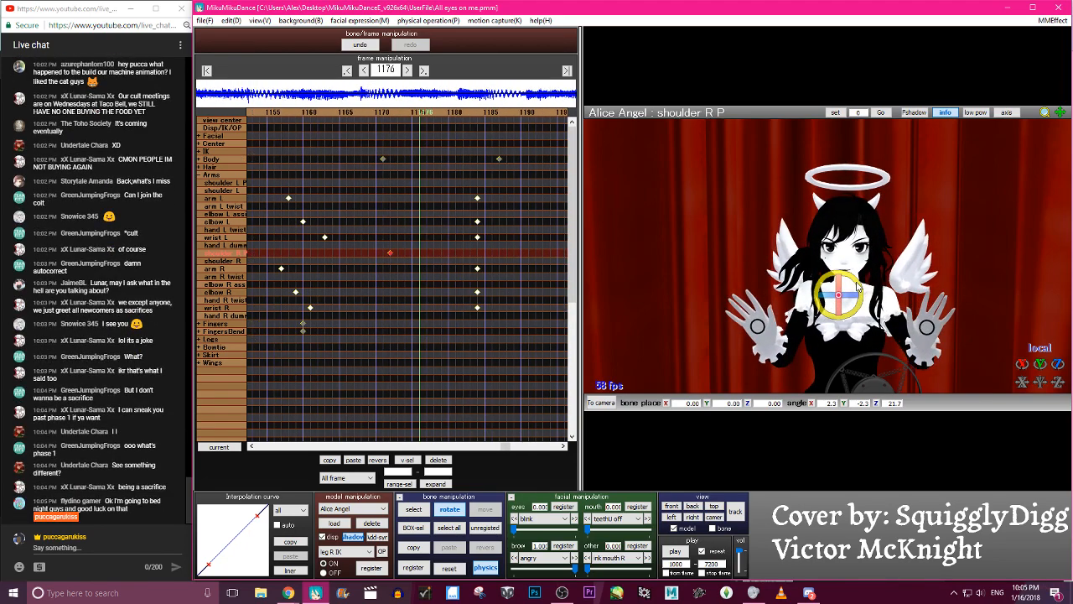
- Rotate shoulder L P to X -1.5, Y 3.0, Z -23.0 at frame 1176, register it, and check the motion
click(853, 295)
key(x)
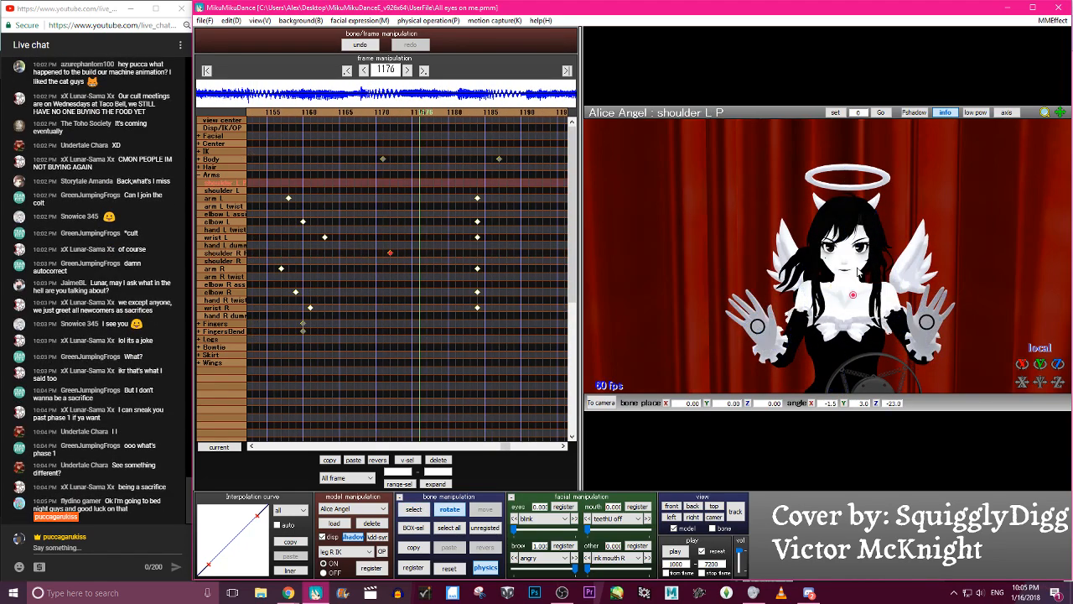
key(Return)
key(Left)
key(Left)
key(Left)
key(Left)
key(Left)
key(Left)
key(Left)
key(Left)
key(Left)
key(Left)
key(Left)
key(Left)
key(Left)
key(Left)
key(Left)
key(Right)
key(Right)
key(Right)
key(Right)
key(Right)
key(Right)
key(Right)
key(Right)
key(Right)
key(Right)
key(Right)
- Select the new shoulder P keyframes at 1172 and 1176, shape a smooth interpolation curve for them, and check the motion
drag(445, 208, 415, 273)
drag(457, 177, 413, 264)
drag(260, 517, 223, 515)
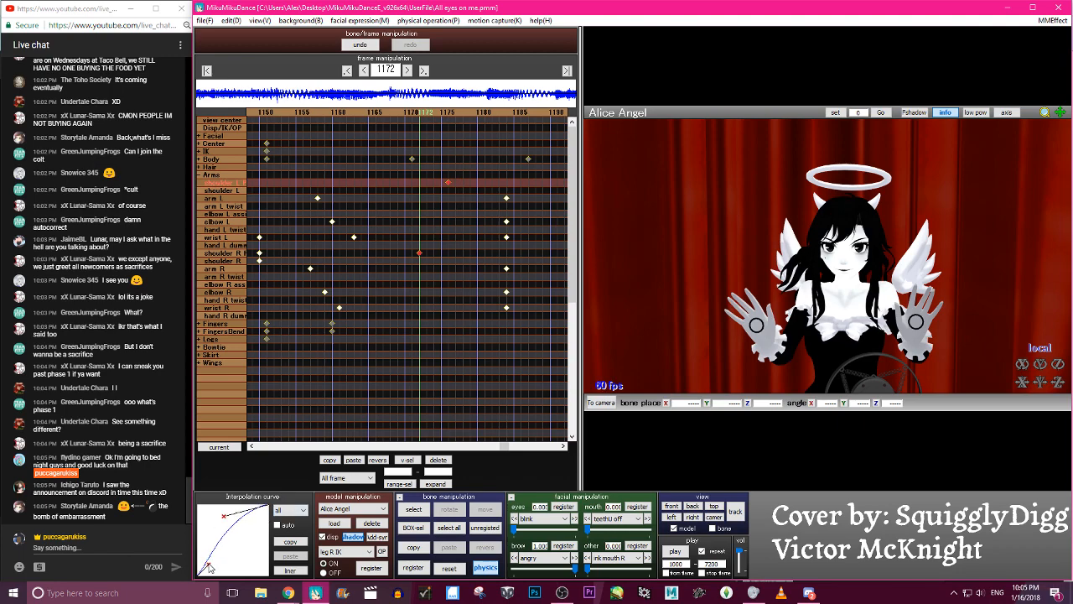
key(Left)
key(Left)
key(Left)
key(Left)
key(Left)
key(Left)
key(Left)
key(Left)
key(Left)
key(Left)
key(Left)
key(Left)
key(Left)
key(Left)
key(Left)
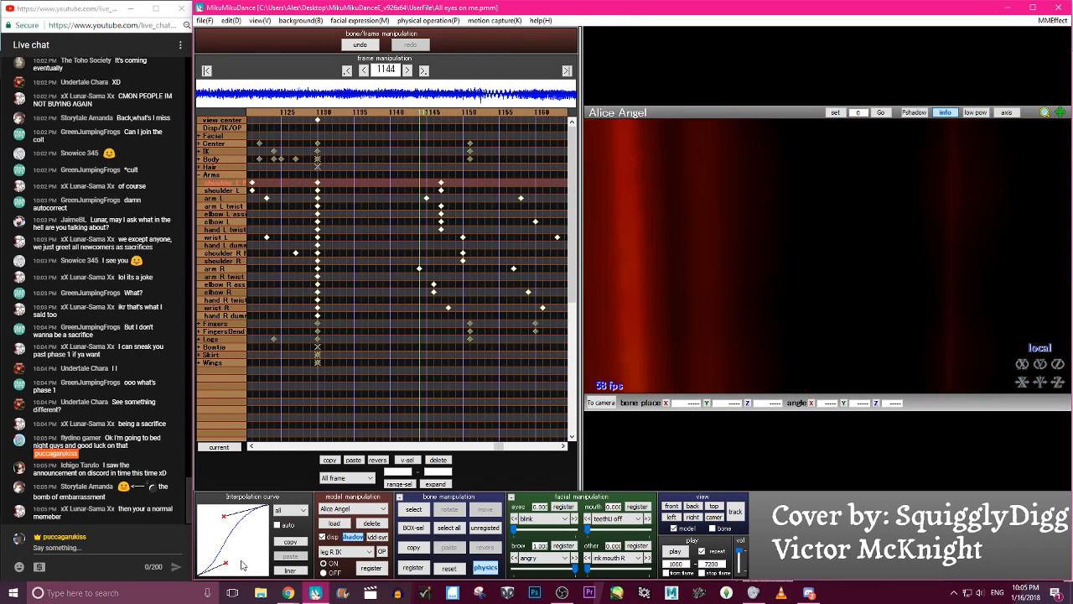
key(Right)
key(Right)
key(Right)
key(Right)
key(Right)
key(Right)
key(Right)
key(Right)
key(Right)
key(Right)
key(Right)
key(Right)
key(Right)
key(Right)
key(Right)
key(Right)
key(Right)
key(Right)
key(Right)
key(Right)
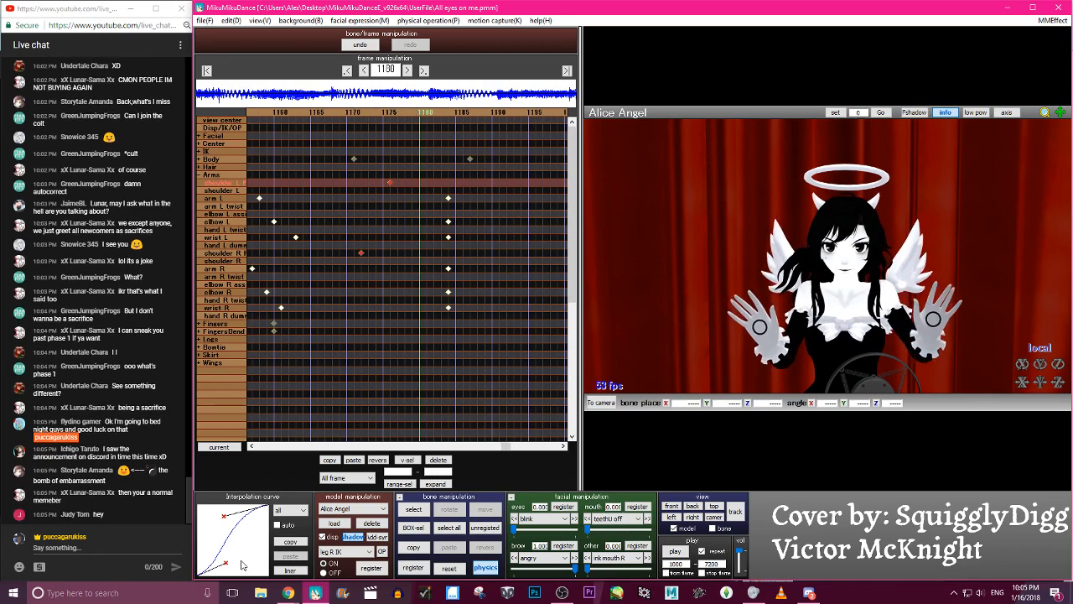
- Stagger the arm, elbow and wrist keyframes to 1179, 1182 and 1185 on the left and 1181, 1184 and 1187 on the right
key(Left)
key(Left)
key(Left)
key(Left)
key(Left)
key(Left)
key(Left)
key(Left)
key(Left)
key(Left)
key(Left)
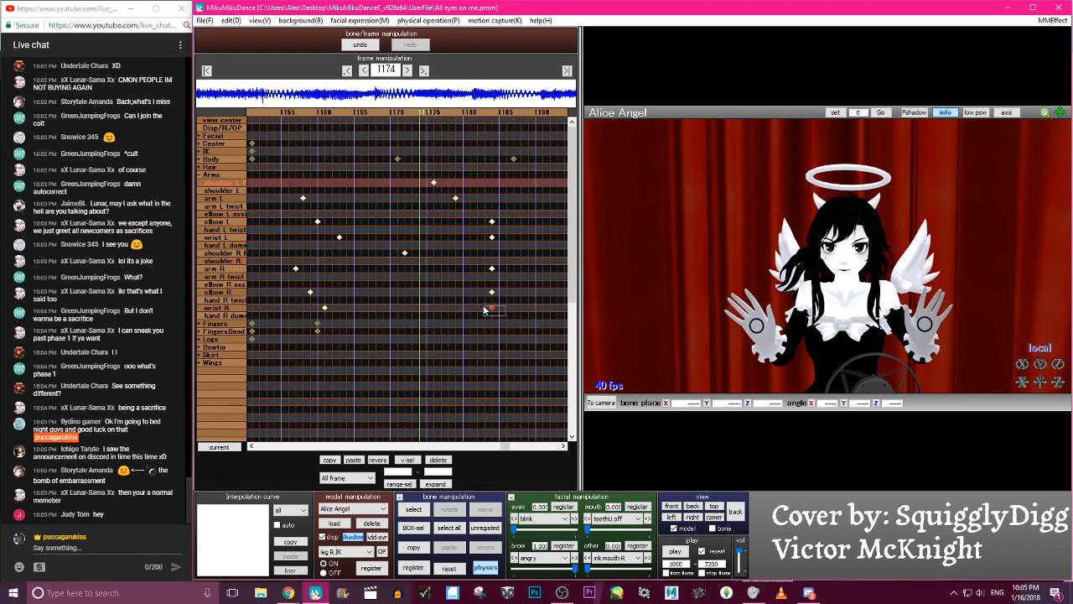
click(491, 269)
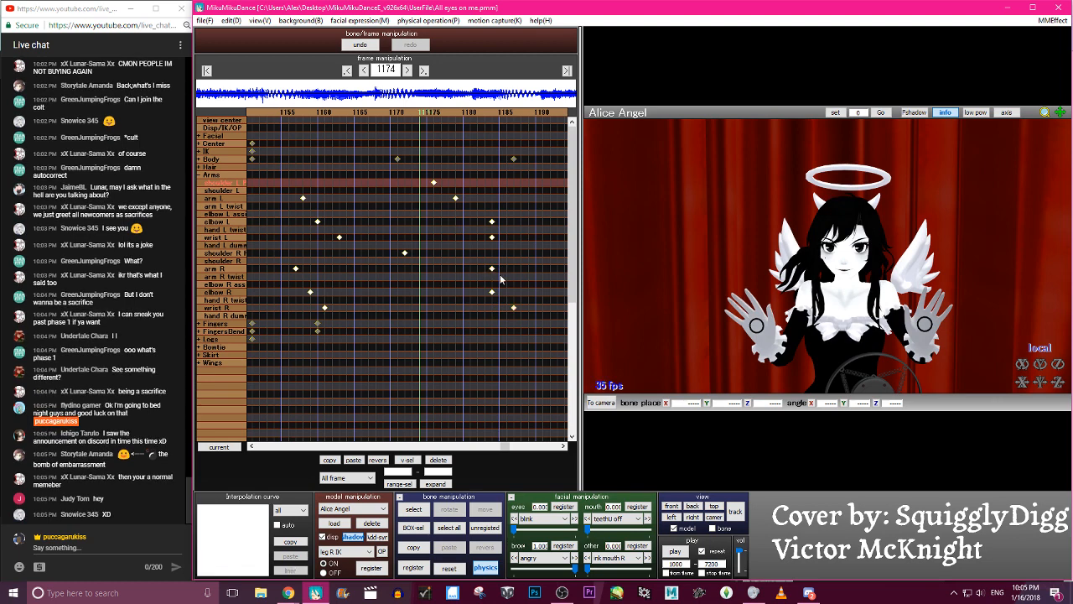
drag(493, 269, 505, 241)
- Scrub through the frames up to 1185 to examine the staggered arm motion
key(Left)
key(Left)
key(Left)
key(Left)
key(Left)
key(Left)
key(Left)
key(Left)
key(Left)
key(Left)
key(Left)
key(Left)
key(Left)
key(Left)
key(Left)
key(Left)
key(Left)
key(Left)
key(Left)
key(Left)
key(Right)
key(Right)
key(Right)
key(Right)
key(Right)
key(Right)
key(Right)
key(Right)
key(Right)
key(Right)
key(Right)
key(Right)
key(Right)
key(Right)
key(Right)
key(Right)
key(Right)
key(Right)
key(Right)
key(Right)
key(Right)
key(Right)
key(Right)
key(Right)
key(Right)
key(Right)
key(Right)
key(Right)
key(Right)
key(Right)
key(Right)
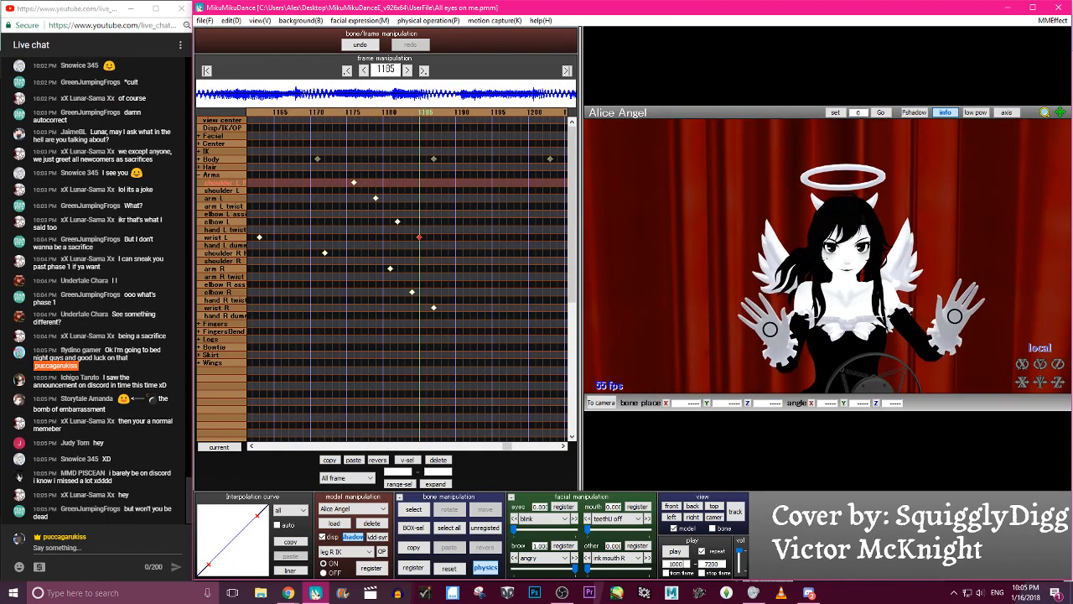
- Rotate the shoulder R bone at frame 1166 and register its keyframe
key(Left)
key(Left)
key(Left)
key(Left)
key(Left)
key(Left)
key(Left)
key(Left)
key(Left)
key(Left)
key(Left)
key(Left)
key(Left)
key(Left)
key(Left)
key(Left)
key(Left)
key(Left)
key(Left)
click(830, 294)
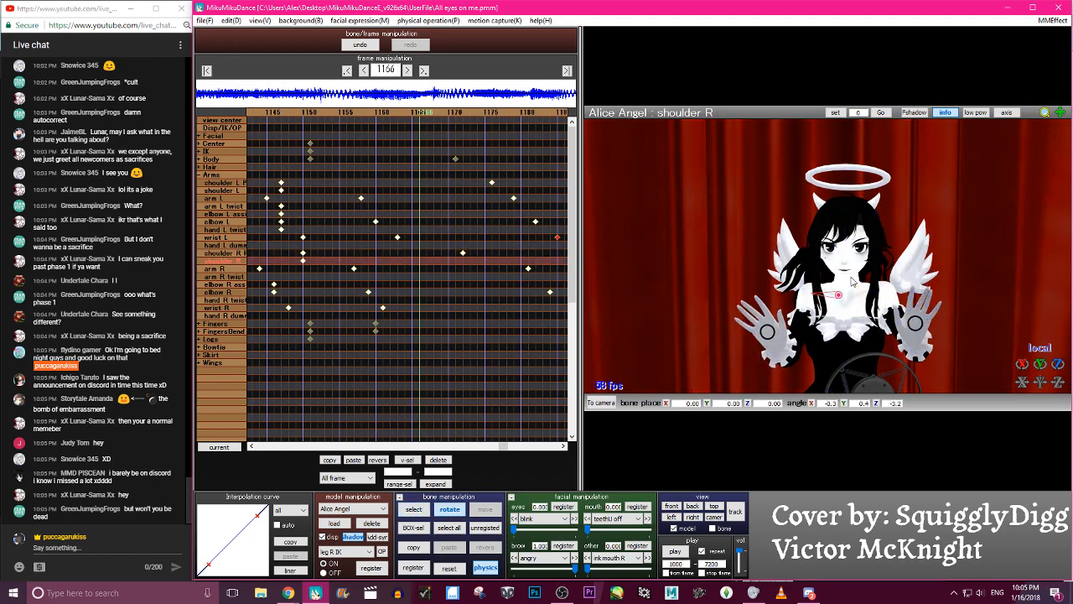
- Register shoulder R at X -0.7, Y -0.2, Z 4.1 on frame 1185 and check the motion
key(Right)
key(Right)
key(Right)
key(Right)
key(Right)
key(Right)
key(Right)
key(Right)
key(Right)
key(Right)
key(Right)
key(Right)
key(Right)
key(Right)
key(Right)
key(Right)
key(Right)
key(Right)
key(Right)
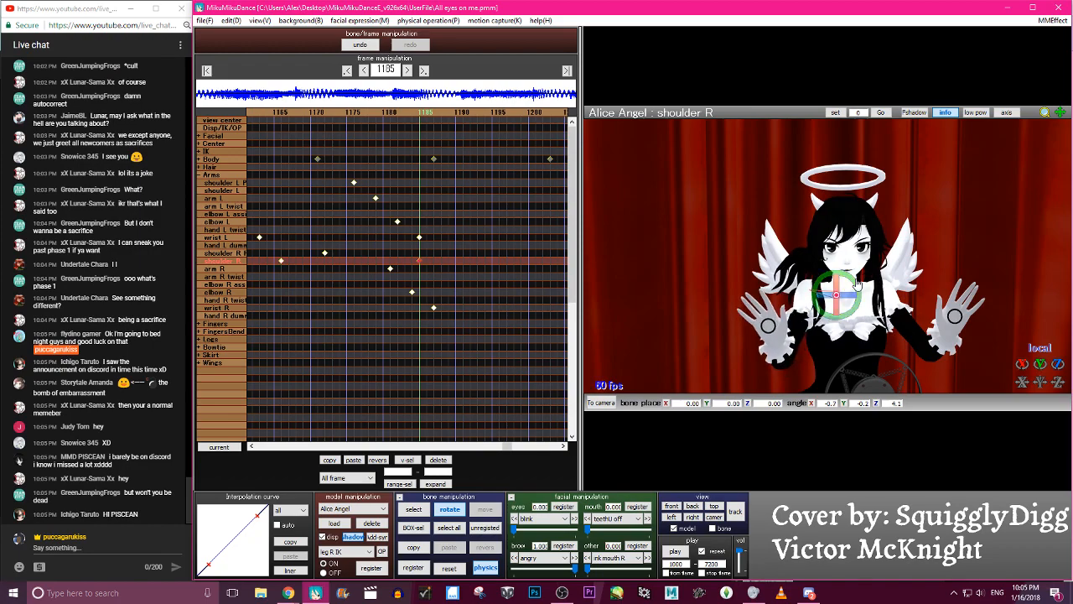
key(Left)
key(Left)
key(Left)
key(Left)
key(Left)
key(Left)
key(Left)
key(Left)
key(Left)
key(Left)
key(Left)
key(Left)
key(Left)
key(Left)
key(Left)
key(Left)
key(Left)
key(Left)
key(Left)
key(Left)
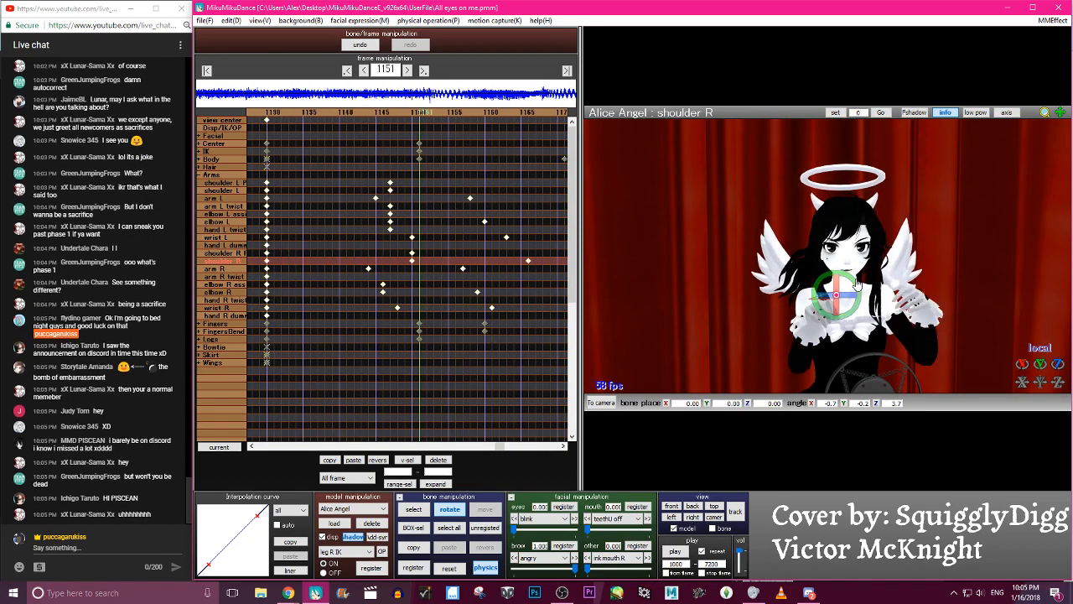
- Rotate the shoulder L bone to X 0.1, Y -1.5, Z 8.5 at frame 1182 and register its keyframe
key(Right)
key(Right)
key(Right)
key(Right)
key(Right)
key(Right)
key(Right)
key(Right)
key(Right)
key(Right)
key(Right)
key(Right)
key(Right)
key(Right)
key(Right)
key(Right)
key(Right)
key(Right)
key(Right)
key(Right)
key(c)
click(854, 296)
click(870, 289)
key(x)
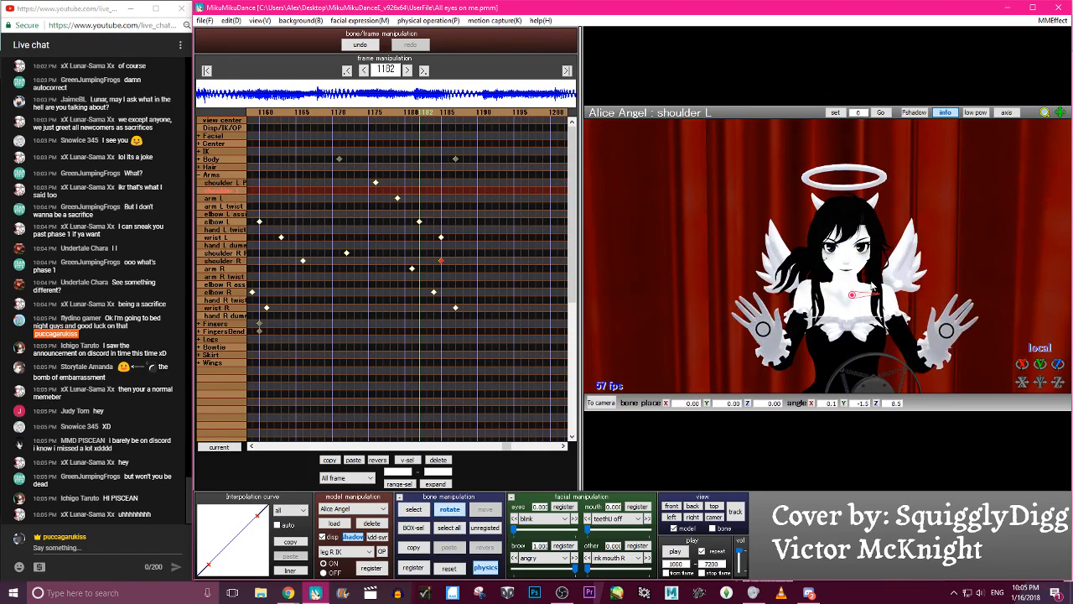
- Rotate shoulder L to X -0.1, Y 0.0, Z -0.5 at frame 1160 and register its keyframe
key(Left)
key(Left)
key(Left)
key(Left)
key(Left)
key(Left)
key(Left)
key(Left)
key(Left)
key(Left)
key(Left)
key(Left)
key(Left)
key(Left)
key(Left)
key(Left)
key(Left)
key(Left)
key(Left)
key(Left)
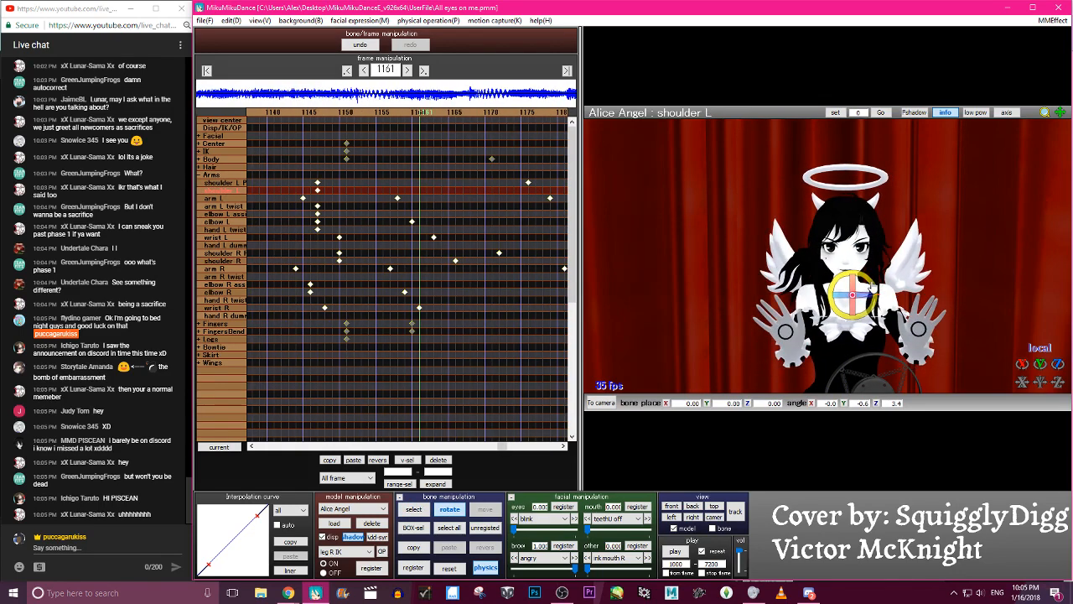
drag(870, 288, 870, 282)
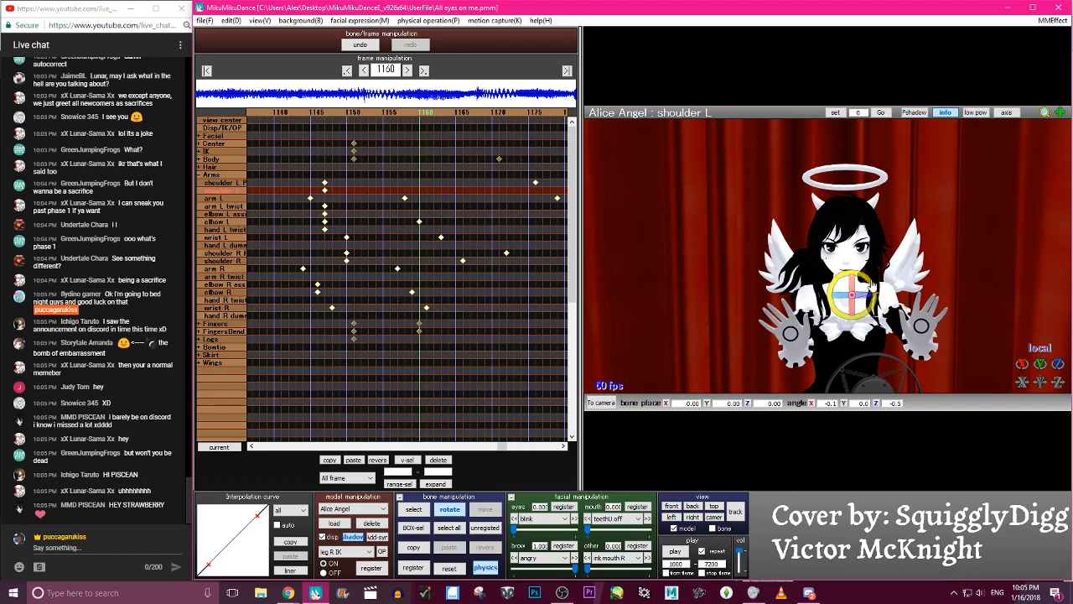
- Scrub through the frames up to 1183 to examine the shoulder L motion
key(Right)
key(Right)
key(Right)
key(Right)
key(Right)
key(Right)
key(Right)
key(Right)
key(Right)
key(Right)
key(Right)
key(Right)
key(Right)
key(Right)
key(Right)
key(Right)
key(Right)
key(c)
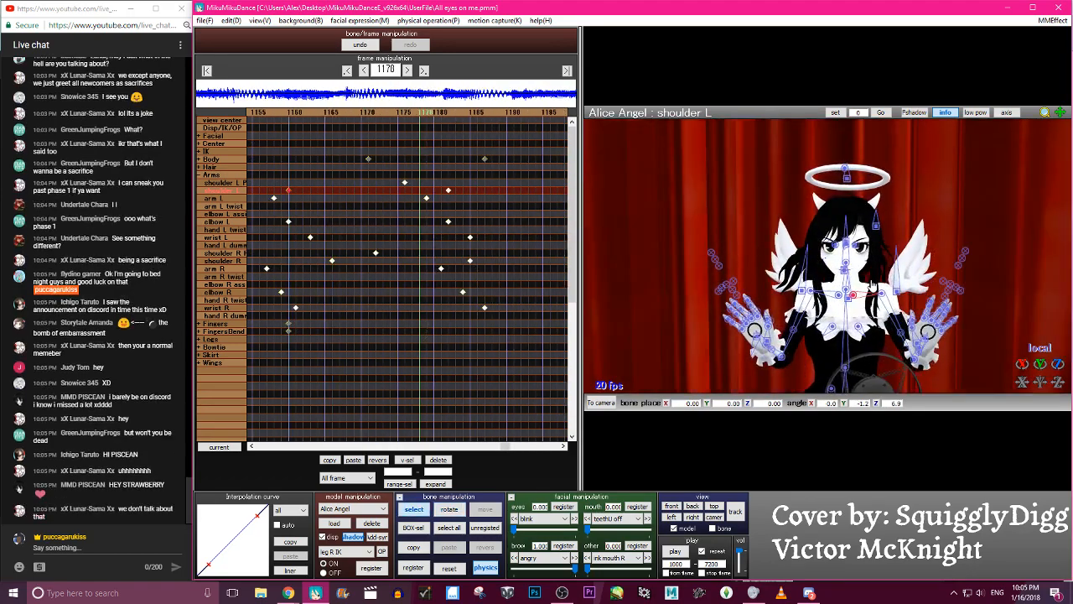
key(c)
key(Right)
key(Right)
key(Right)
key(Right)
key(Right)
key(Right)
- Set the playback start frame to 1150 and play the animation to check the shoulder and arm motion
click(674, 551)
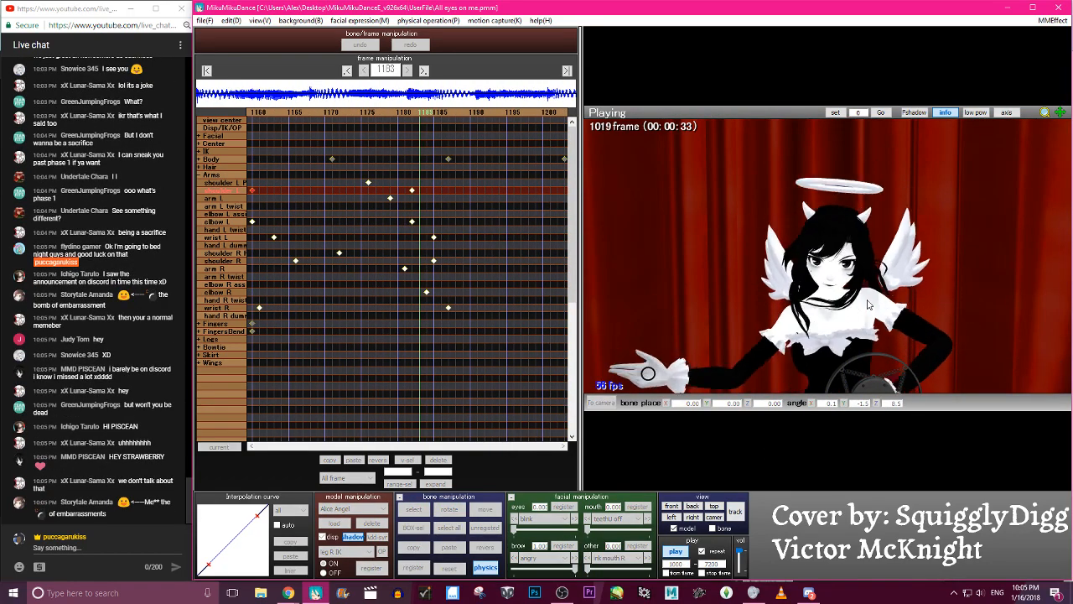
click(684, 550)
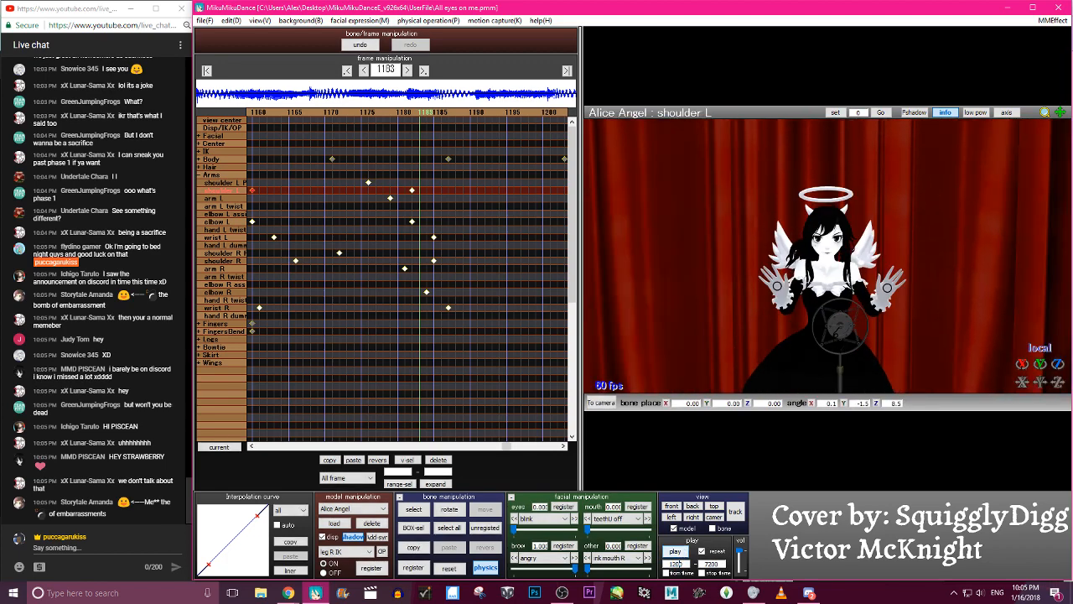
click(684, 551)
click(682, 552)
click(680, 553)
click(678, 553)
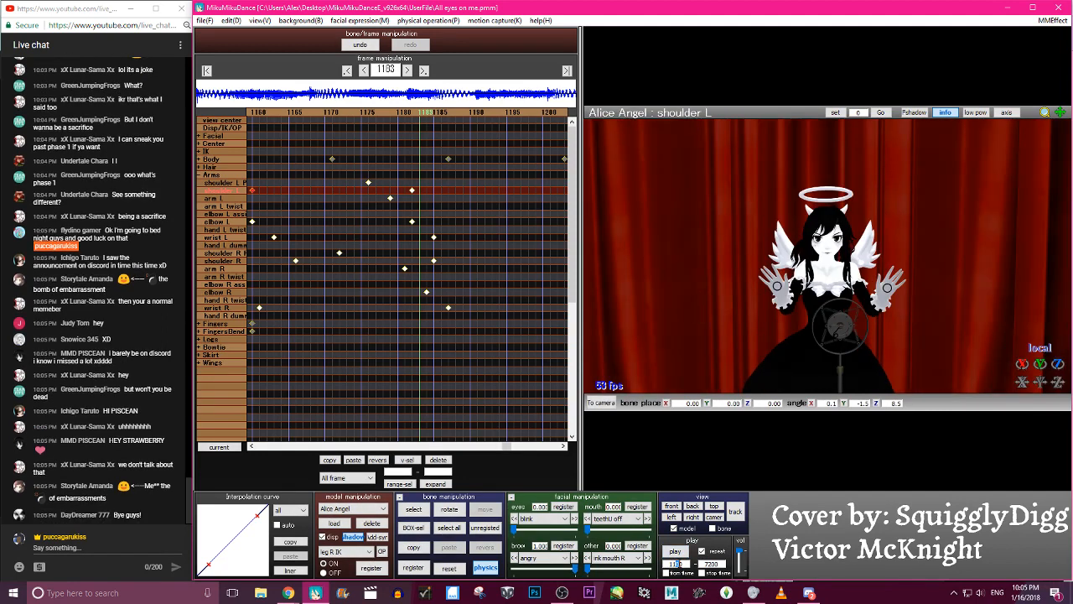
click(677, 552)
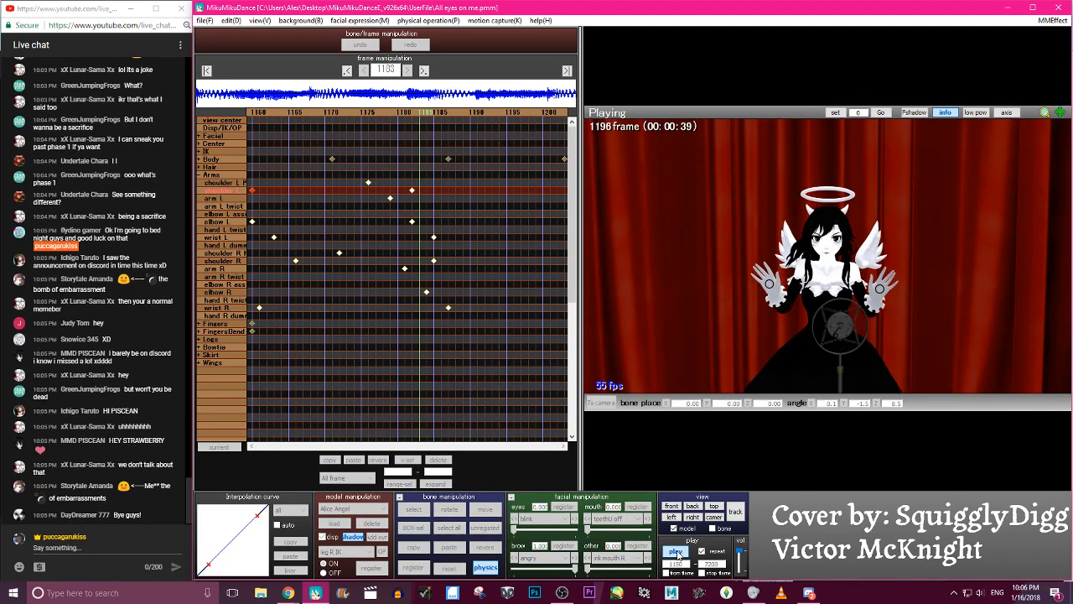
click(678, 553)
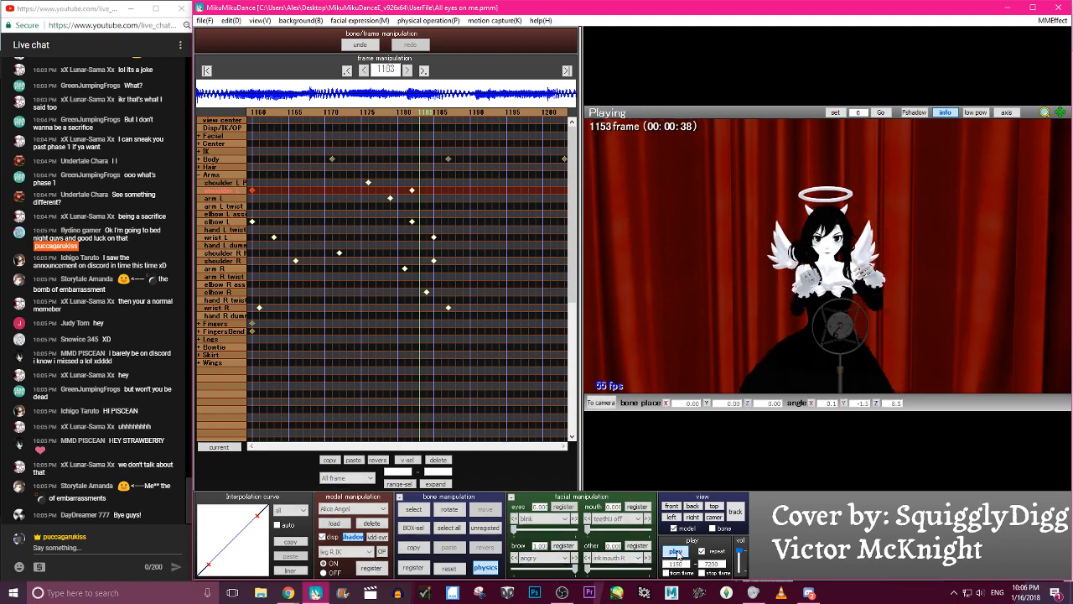
key(Right)
key(Right)
key(Right)
key(Right)
key(Right)
key(Right)
key(Right)
key(Right)
key(Right)
key(Right)
key(Right)
key(Right)
key(Right)
key(Right)
key(Right)
key(Right)
key(Right)
key(Right)
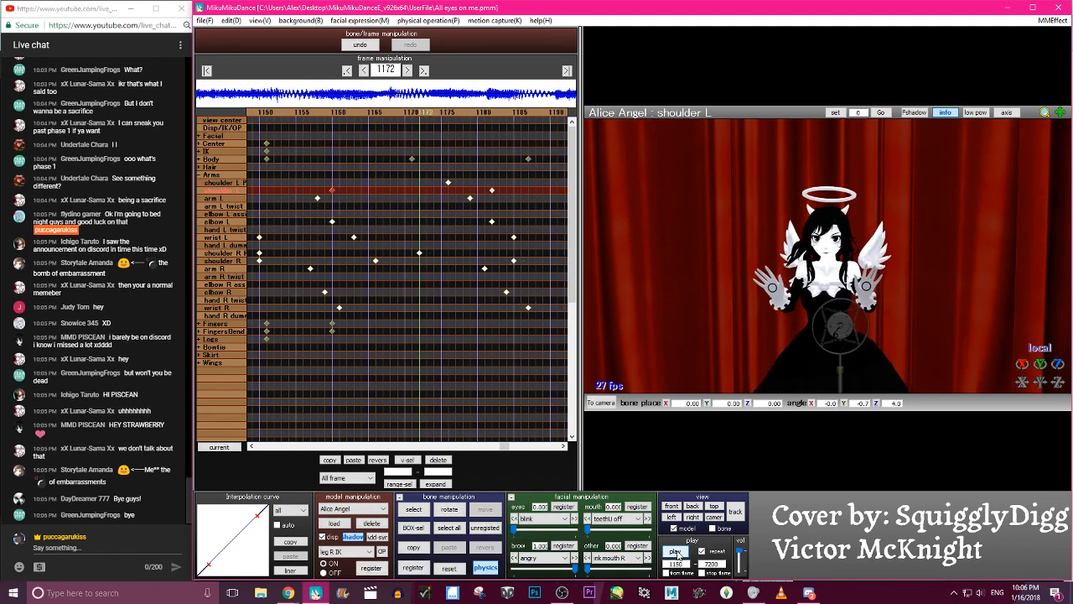
- Try a wrist R keyframe at frame 1185 rotated to X -20.5, Y 32.9, Z 34.3
key(Left)
key(c)
click(786, 304)
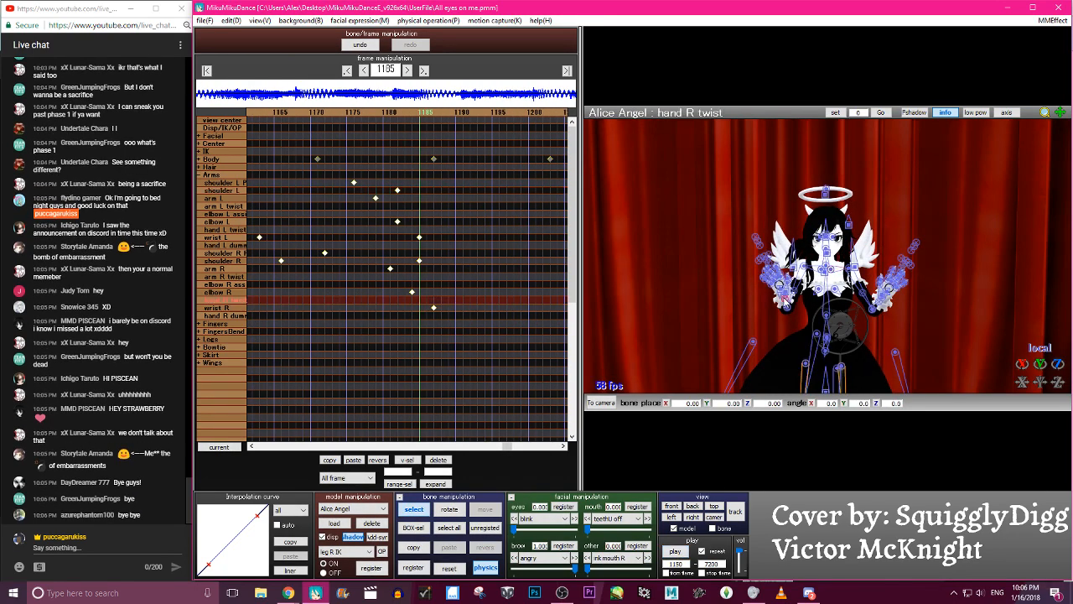
click(780, 298)
scroll(779, 300, up, 5)
key(x)
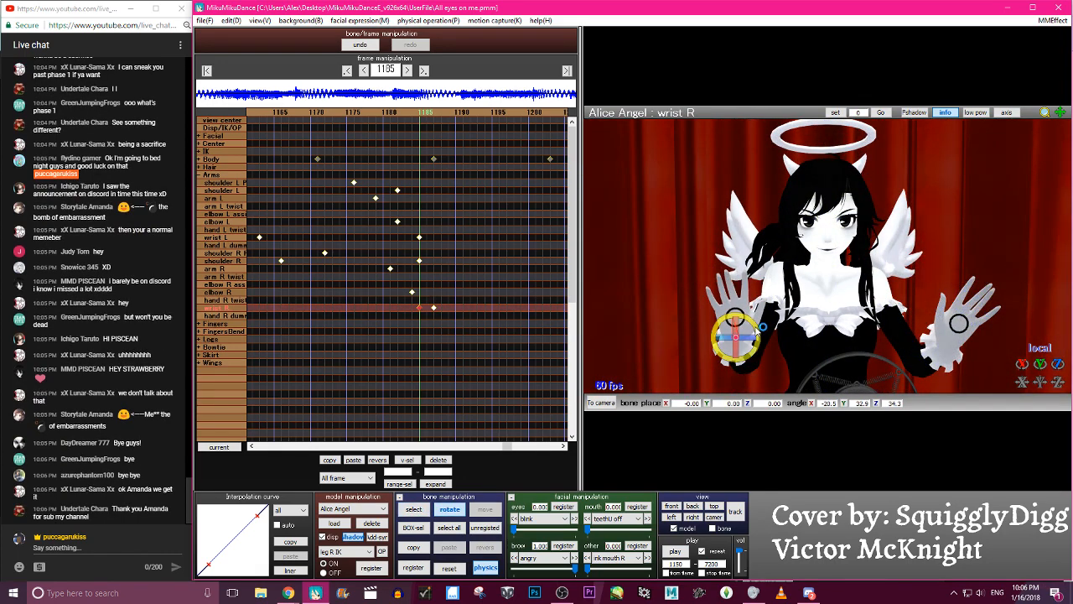
- Delete the wrist R keyframe at 1185 and re-register a rotated wrist R pose at frame 1187
key(Right)
key(Right)
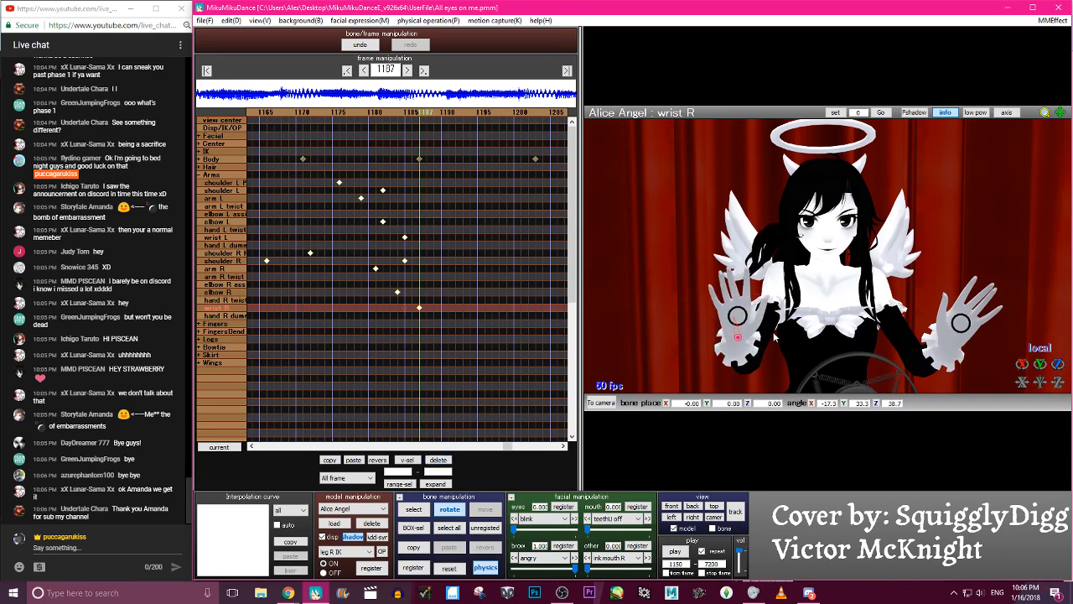
key(Left)
key(Left)
key(Left)
key(Left)
key(Left)
key(Left)
key(Left)
key(Left)
key(Left)
key(Left)
key(Left)
key(Left)
key(Left)
key(Left)
key(Left)
key(Left)
key(Left)
key(Left)
key(Left)
key(Left)
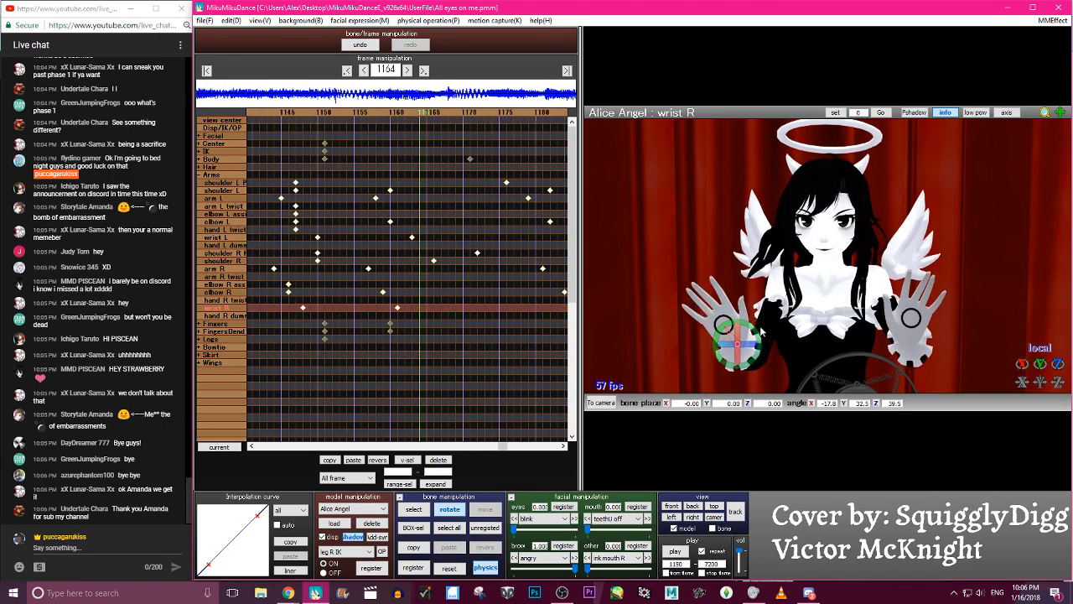
- Scrub back and forth from frame 1164 onward to examine the wrist R motion
key(c)
key(Right)
key(Right)
key(Right)
key(Right)
key(Right)
key(Right)
key(Right)
key(Right)
key(Right)
key(Right)
key(Right)
key(Right)
key(Right)
key(Right)
key(Right)
key(Right)
key(Right)
key(Right)
key(Right)
key(Right)
key(c)
key(Right)
key(Right)
key(Left)
key(Left)
key(Left)
key(Left)
key(Left)
key(Left)
key(Left)
key(Left)
key(Left)
key(Left)
key(Left)
key(Left)
key(Left)
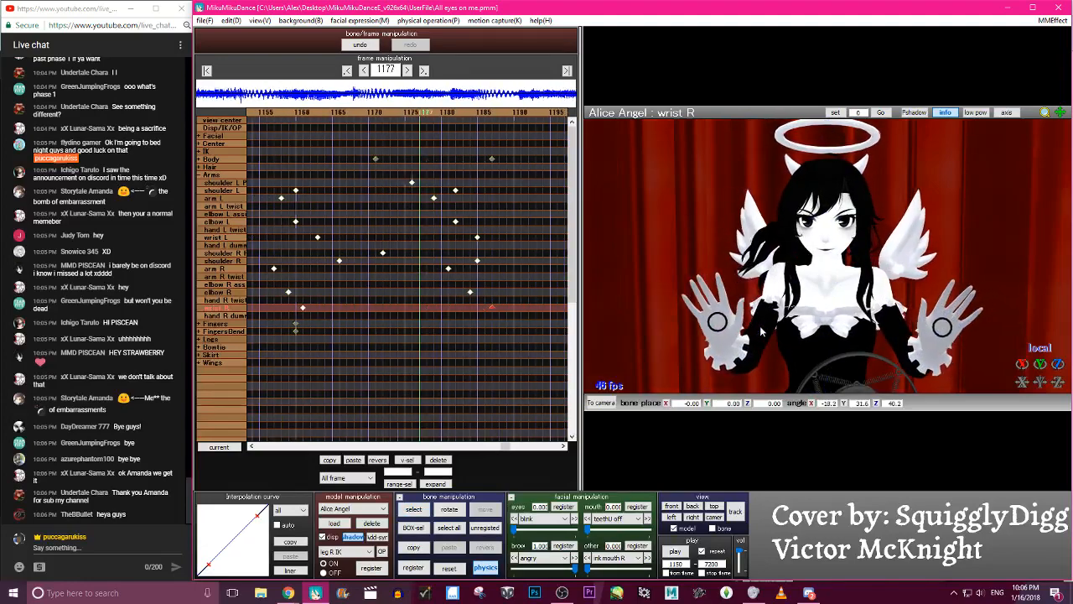
- Rotate wrist L to X -6.0, Y -37.7, Z -36.2 at frame 1185 and re-register its keyframe
key(Right)
key(Right)
key(Right)
key(Right)
key(Right)
key(Right)
key(Right)
key(Right)
key(Right)
key(Right)
key(Right)
key(Right)
key(Right)
key(c)
click(944, 345)
key(x)
drag(962, 335, 943, 352)
- Scrub back and forth around frames 1183 to 1186 to examine the wrist L motion
key(Left)
key(Left)
key(Left)
key(Left)
key(Left)
key(Left)
key(Left)
key(Left)
key(Left)
key(Left)
key(Left)
key(Left)
key(Left)
key(Left)
key(Left)
key(Left)
key(Left)
key(Left)
key(Left)
key(Left)
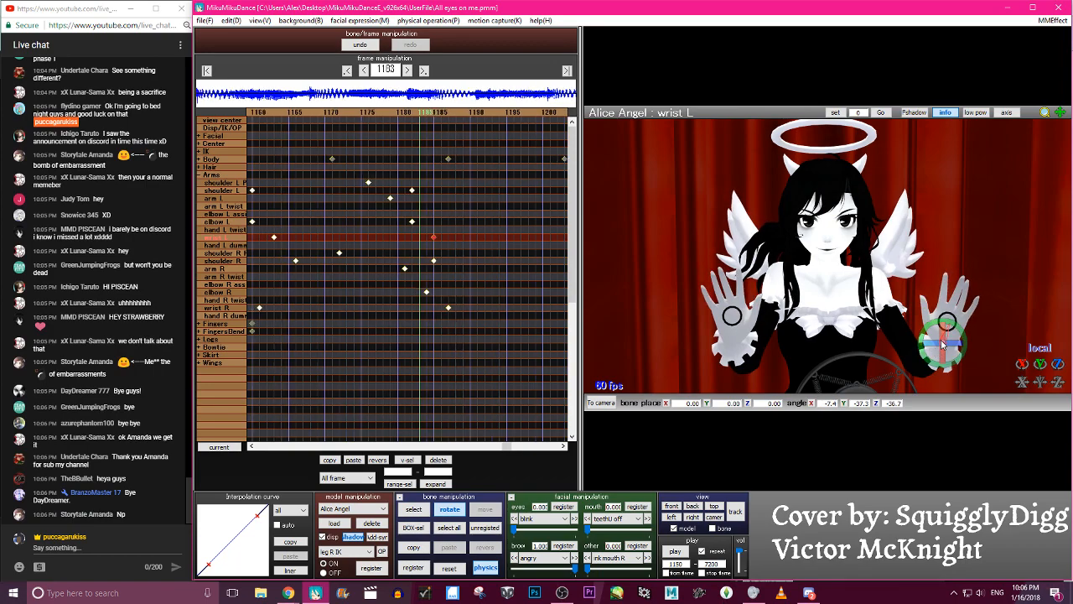
key(Right)
key(Right)
key(Right)
key(Right)
key(Right)
key(Right)
key(Right)
key(Right)
key(Right)
key(Right)
key(Right)
key(Right)
key(Right)
key(Right)
key(Right)
key(Right)
key(Right)
key(Left)
key(Left)
key(Left)
key(Left)
key(Left)
key(Left)
key(Left)
key(Left)
key(Left)
key(Left)
key(Left)
key(Left)
key(Left)
key(Left)
key(Left)
key(Left)
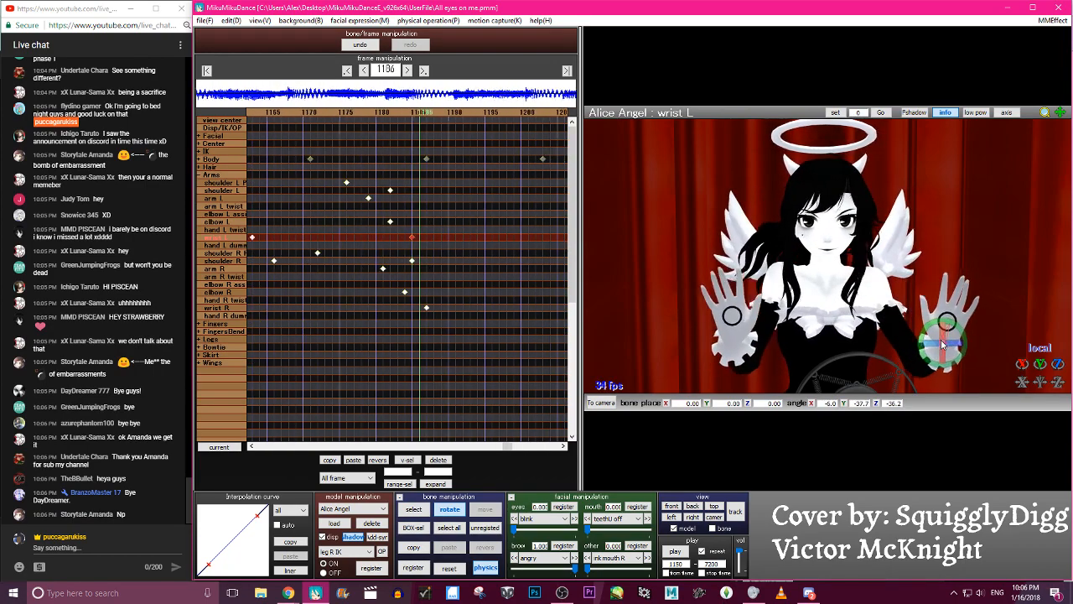
- Try rotating wrist L at frame 1161 and registering a keyframe there
key(c)
key(Right)
key(Right)
key(Right)
key(Right)
key(Right)
key(Right)
key(Right)
key(Right)
key(Right)
key(Right)
key(Right)
key(Right)
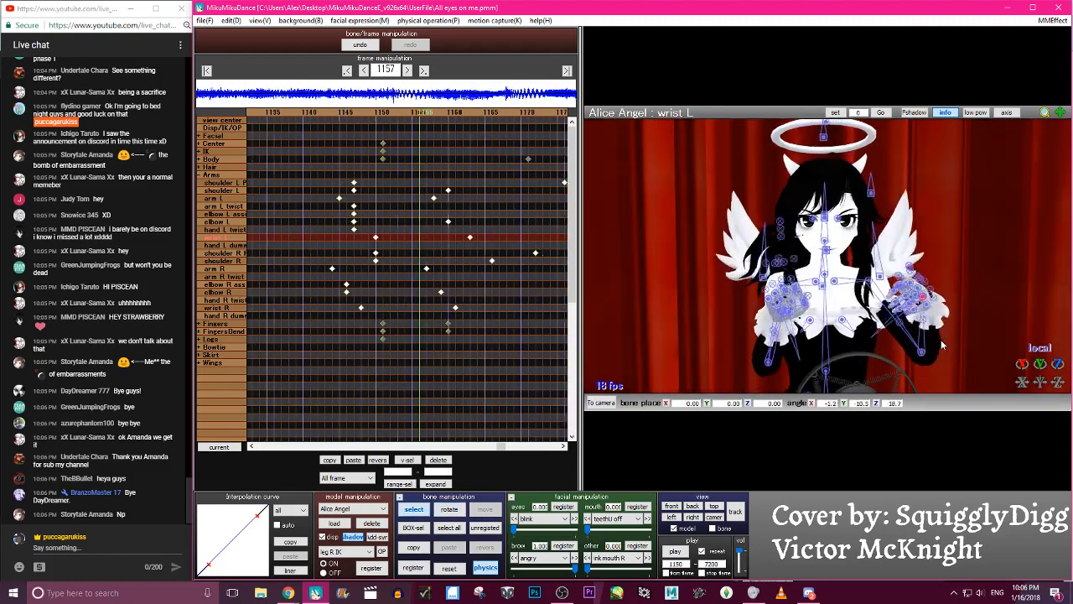
key(z)
key(x)
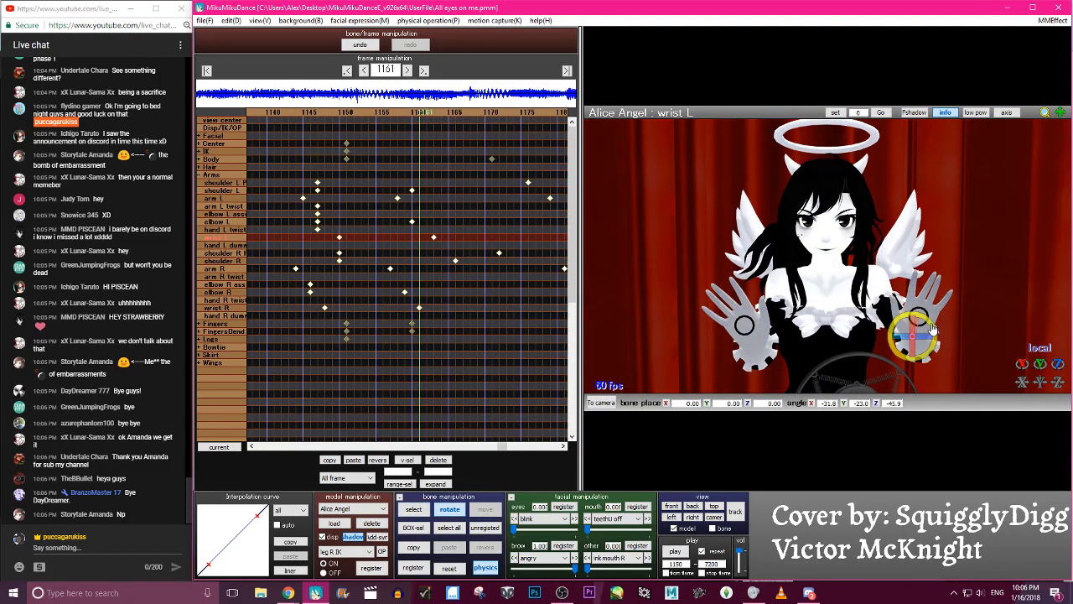
key(Return)
- Delete the wrist L keyframe at 1161, re-register a rotated wrist L at frame 1163, and select all bones
key(Right)
key(Right)
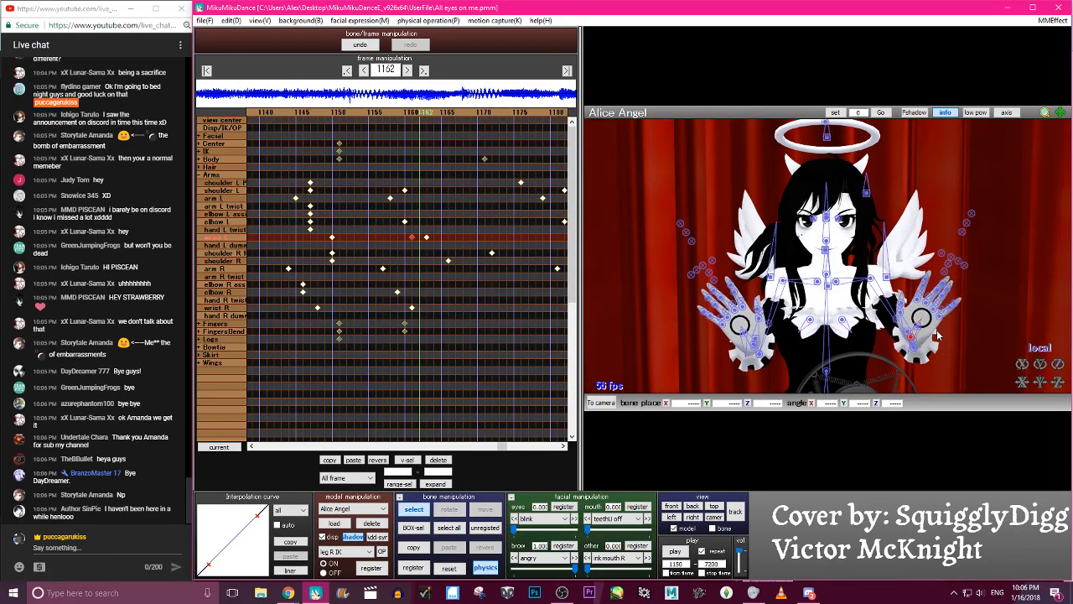
key(z)
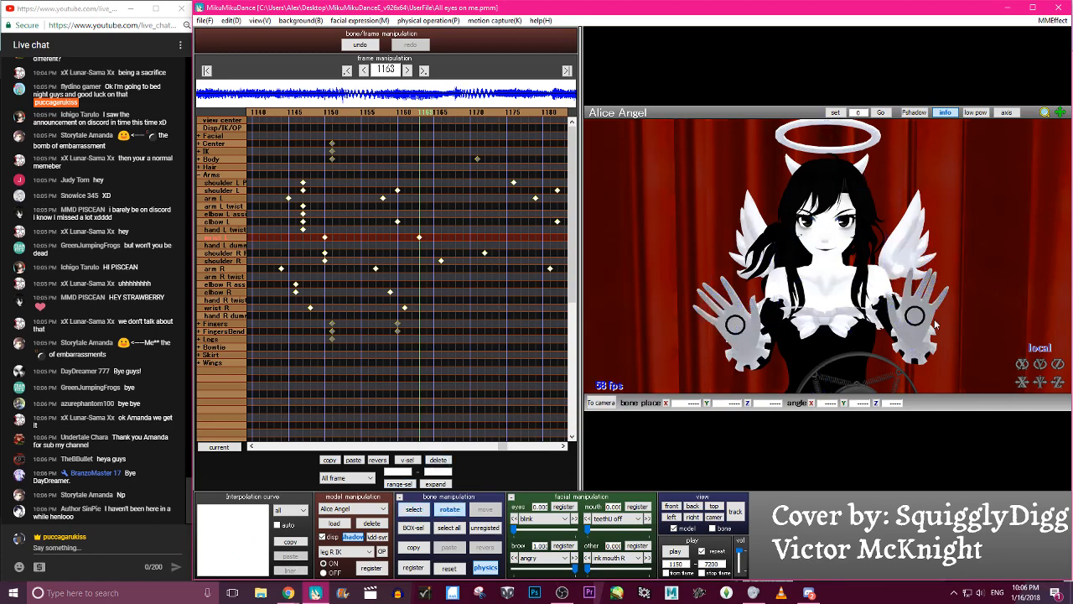
click(912, 338)
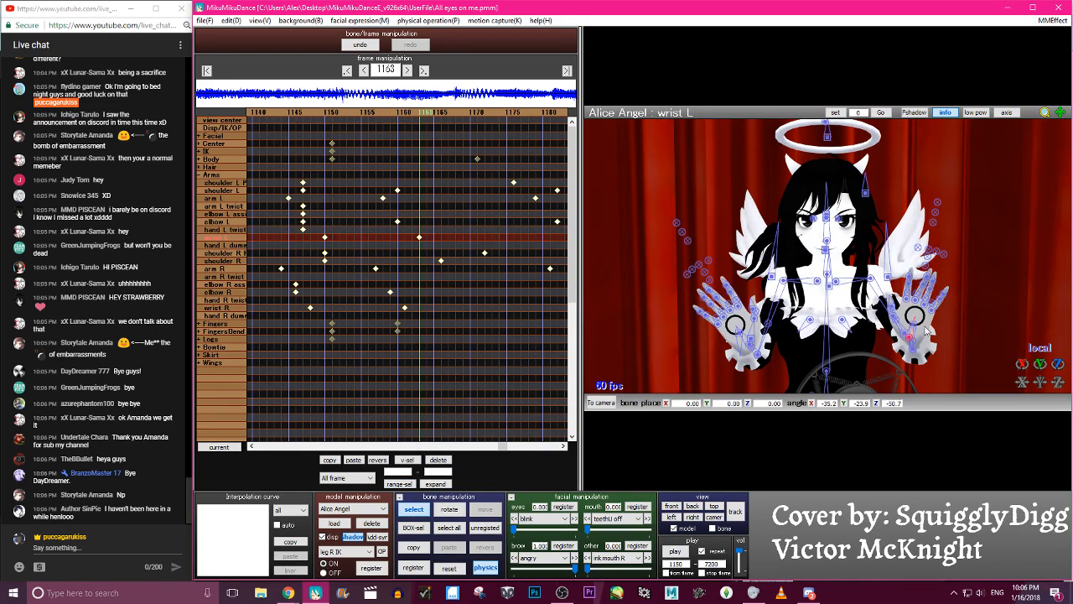
key(x)
key(a)
- Scrub between frames 1162 and 1193 to examine the combined wrist and arm motion
key(Left)
key(Left)
key(Left)
key(Left)
key(Left)
key(Left)
key(Left)
key(Left)
key(Left)
key(Left)
key(Left)
key(Left)
key(Left)
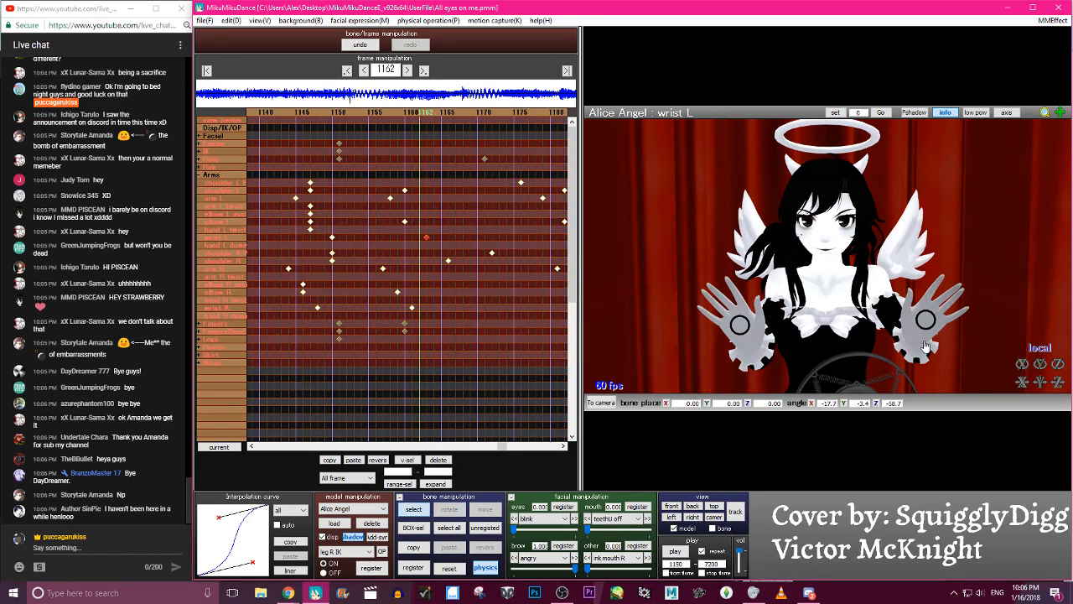
key(Right)
key(Right)
key(Right)
key(Right)
key(Right)
key(Right)
key(Right)
key(Right)
key(Right)
key(Right)
key(Right)
key(Right)
key(Right)
key(Right)
key(Right)
key(Right)
key(Right)
key(Right)
key(Right)
key(Right)
key(Left)
key(Left)
key(Left)
key(Left)
key(Left)
key(Left)
key(Left)
key(Left)
key(Left)
key(Left)
key(Left)
key(Left)
key(Left)
key(Left)
key(Left)
key(Left)
key(Left)
key(Left)
key(Left)
key(Left)
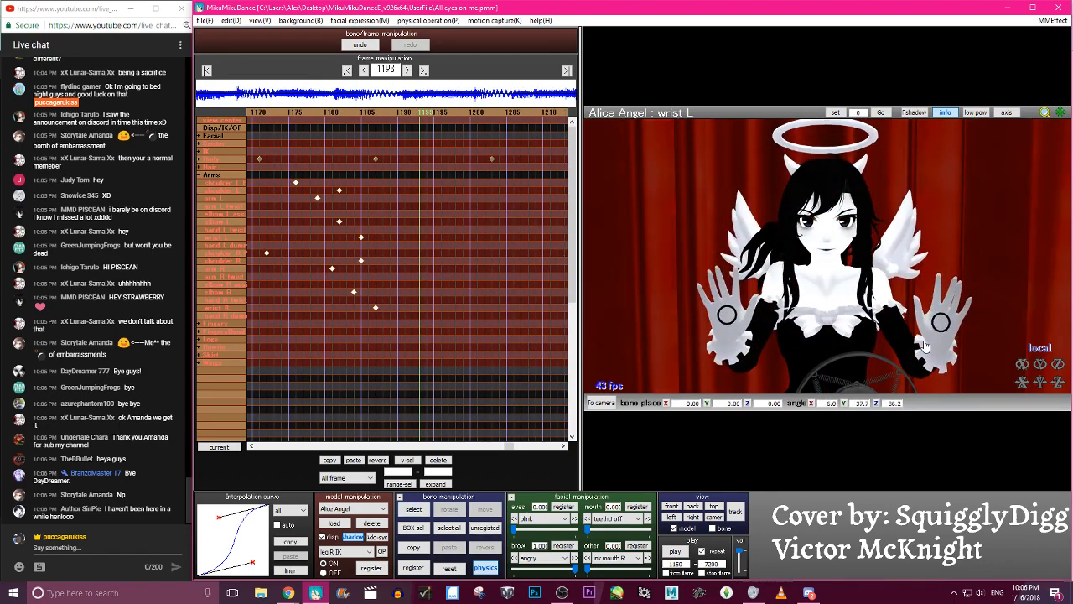
key(Right)
key(Right)
key(Right)
key(Right)
key(Right)
key(Right)
key(Right)
key(Right)
key(Right)
key(Right)
key(Right)
key(Right)
key(Right)
key(Right)
key(Right)
key(Right)
key(Right)
key(Right)
key(Right)
key(Right)
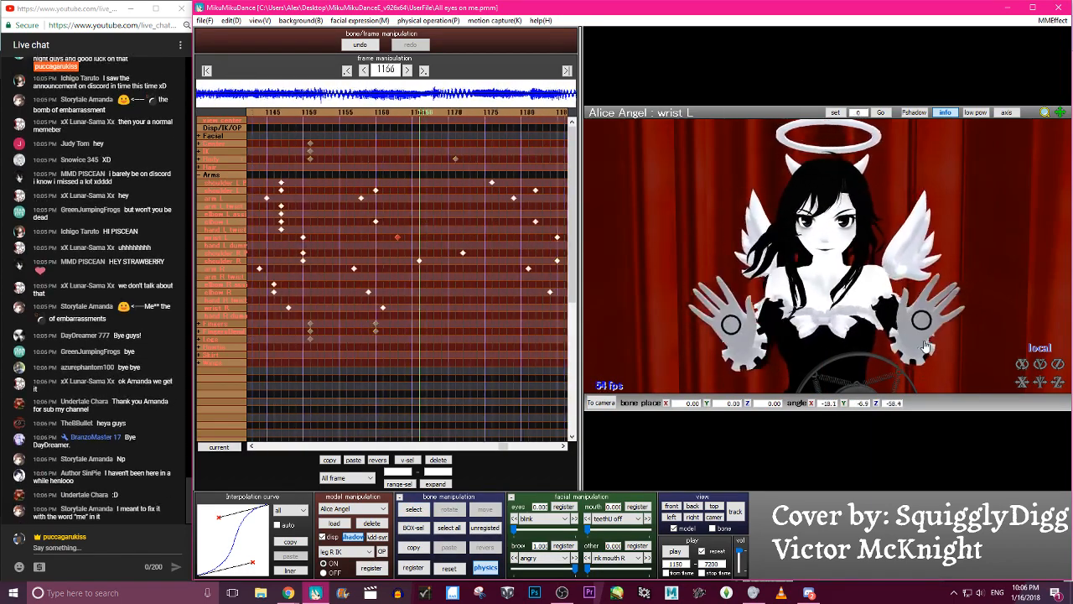
key(Right)
key(Right)
key(Right)
key(Right)
key(Right)
key(Right)
key(Right)
key(Right)
key(Right)
key(Right)
key(Right)
key(Right)
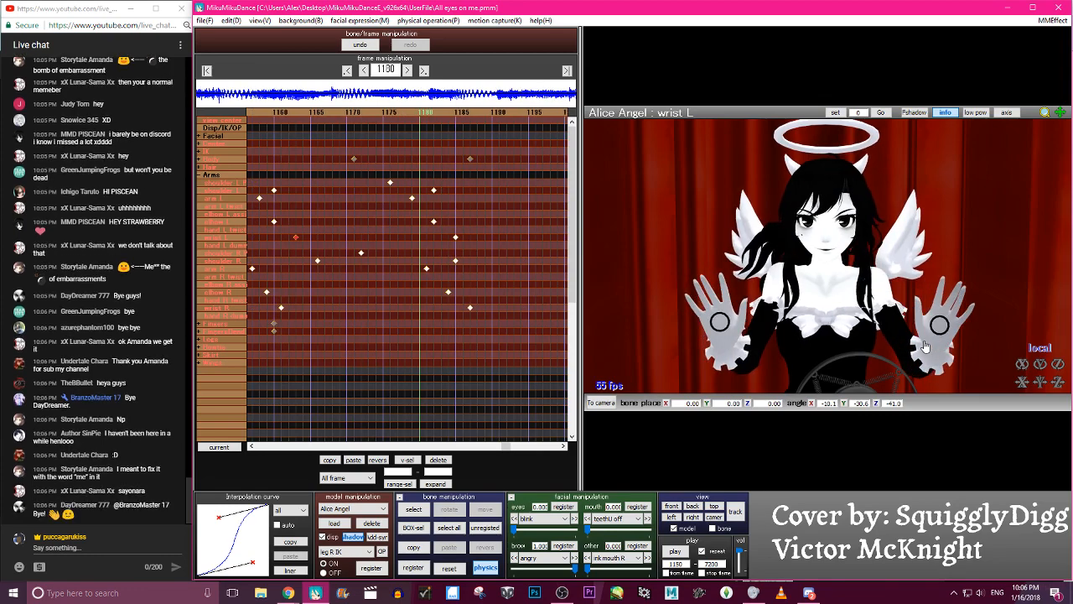
- Rotate arm L to X 24.8, Y -34.9, Z -10.5 at frame 1179 and re-register its keyframe
key(c)
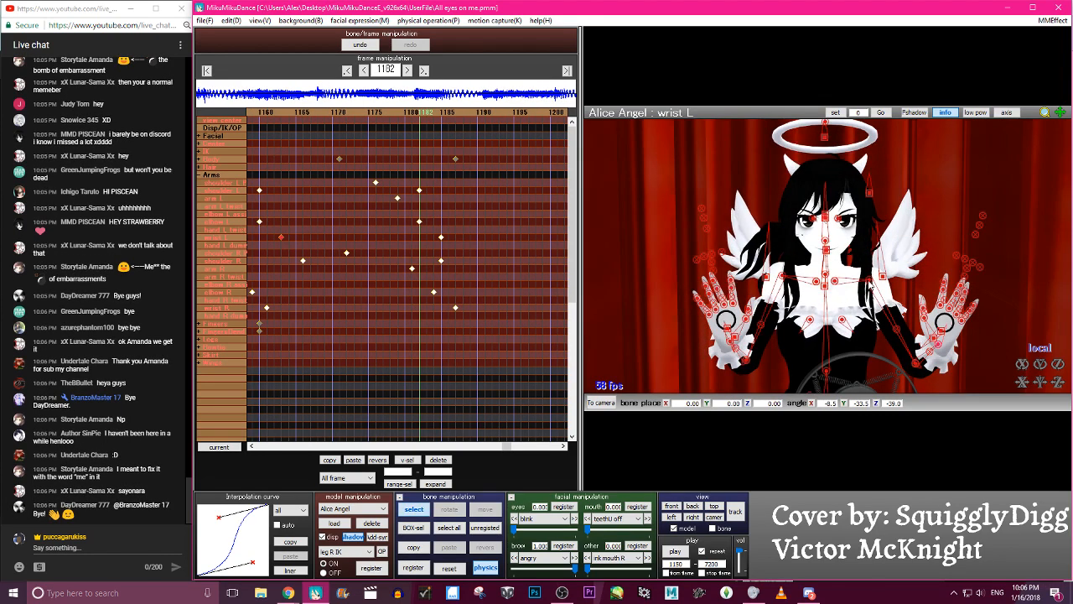
key(Left)
key(Left)
key(Left)
click(878, 275)
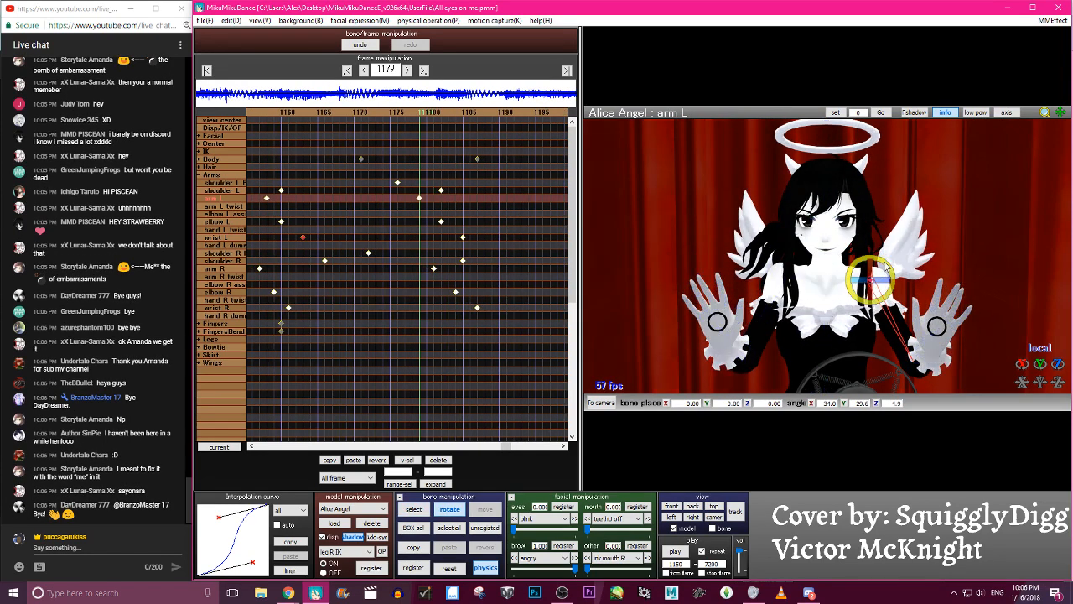
key(Right)
key(Right)
key(Right)
key(Right)
key(Right)
key(Right)
key(Right)
key(Right)
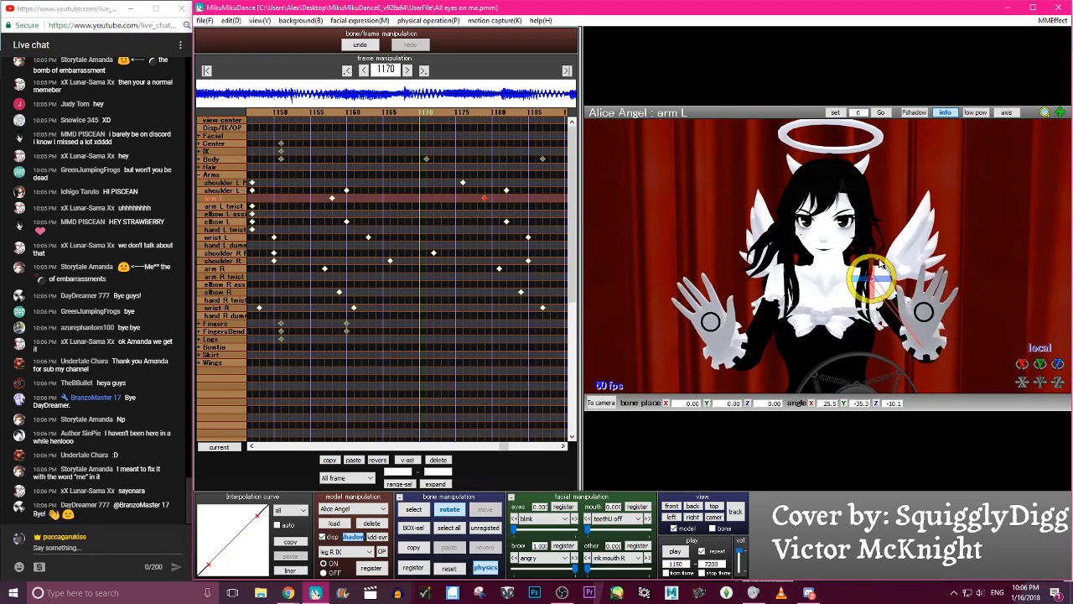
- Frame the model's upper body and play the animation from frame 1150 to review the arm L change
key(c)
key(c)
scroll(803, 352, down, 5)
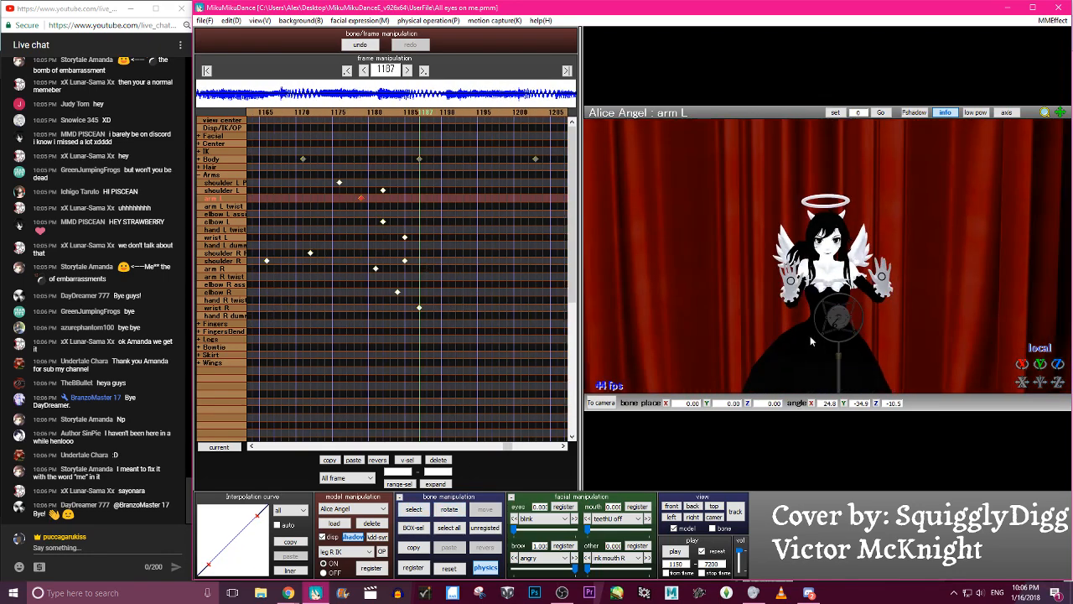
scroll(803, 351, up, 2)
right_drag(815, 347, 802, 327)
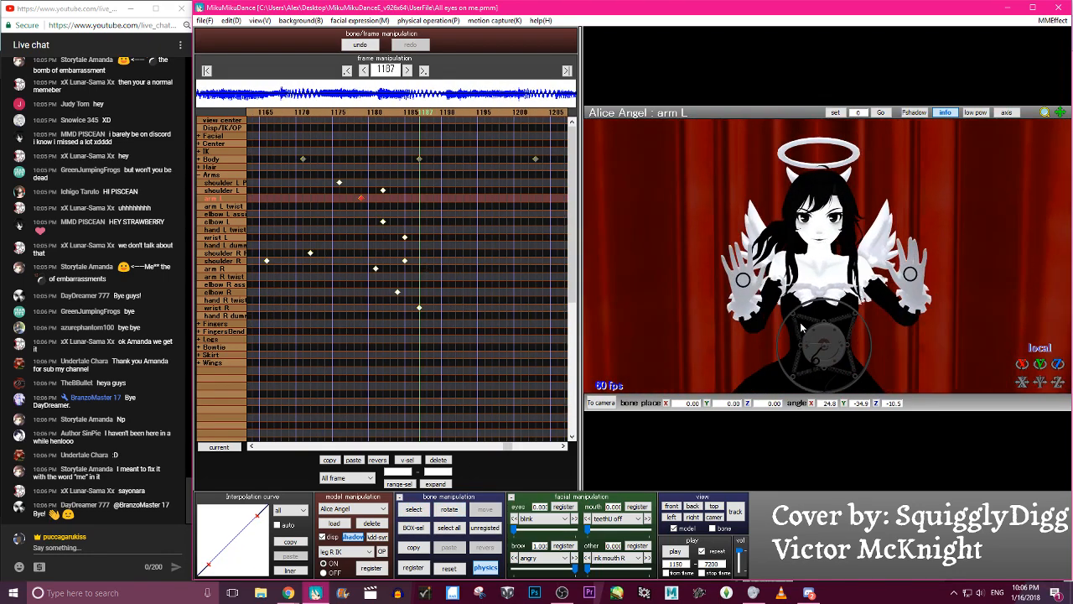
click(676, 551)
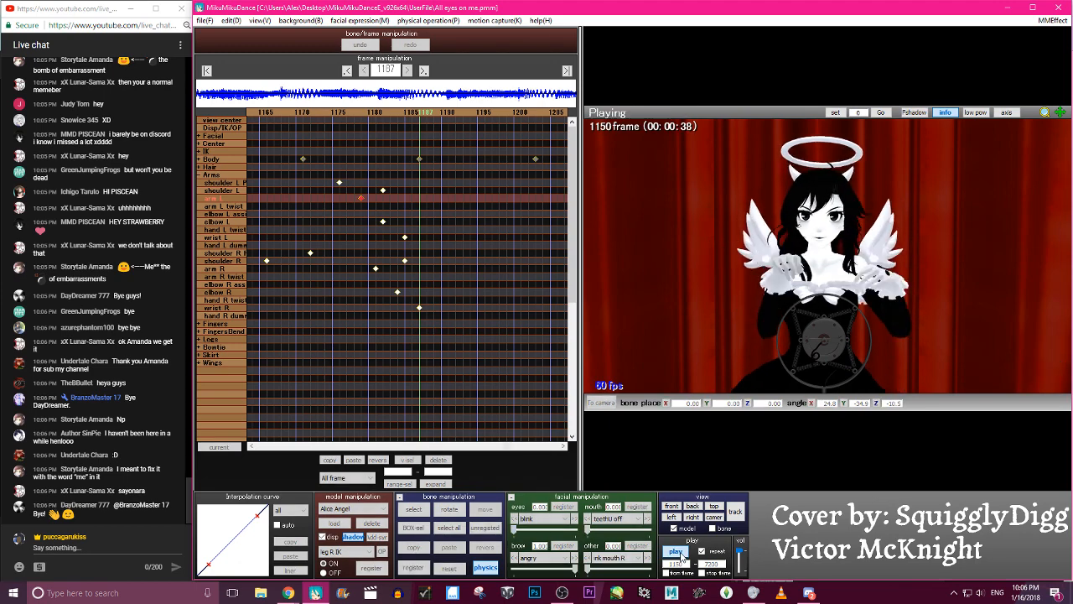
- Scrub through the frames between 1179 and 1213 to examine how the raised-hands pose settles
key(Right)
key(Right)
key(Right)
key(Right)
key(Right)
key(Right)
key(Right)
key(Right)
key(Right)
key(Right)
key(Right)
key(Right)
key(Right)
key(Right)
key(Right)
key(Right)
key(Right)
key(Right)
key(Right)
key(Right)
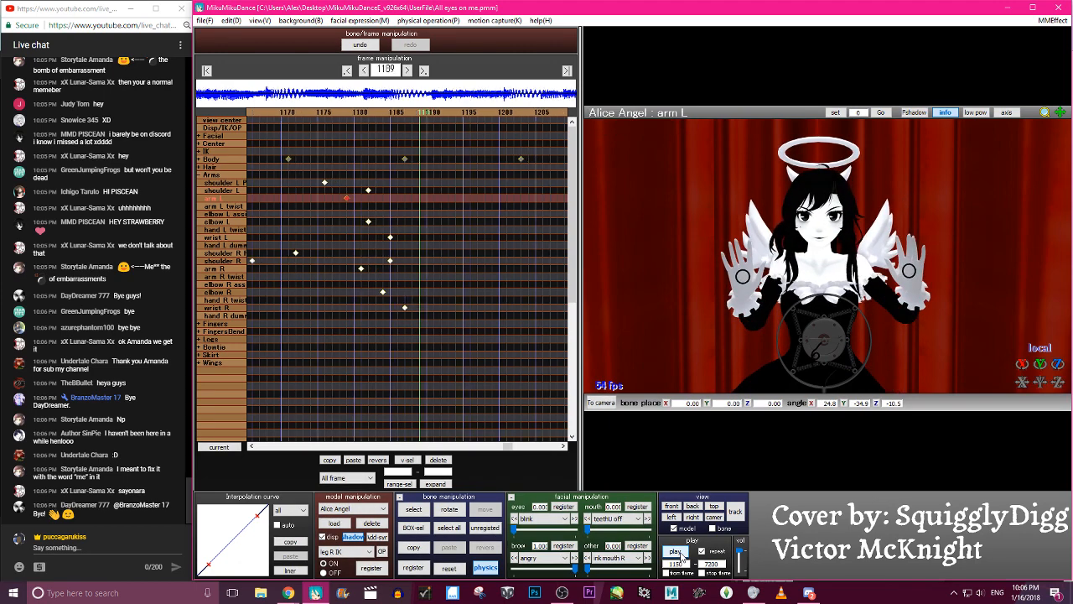
key(Left)
key(Left)
key(Left)
key(Left)
key(Left)
key(Left)
key(Left)
key(Left)
key(Left)
key(Left)
key(Left)
key(Left)
key(Left)
key(Left)
key(Left)
key(Left)
key(Right)
key(Right)
key(Right)
key(Right)
key(Right)
key(Right)
key(Right)
key(Right)
key(Right)
key(Right)
key(Right)
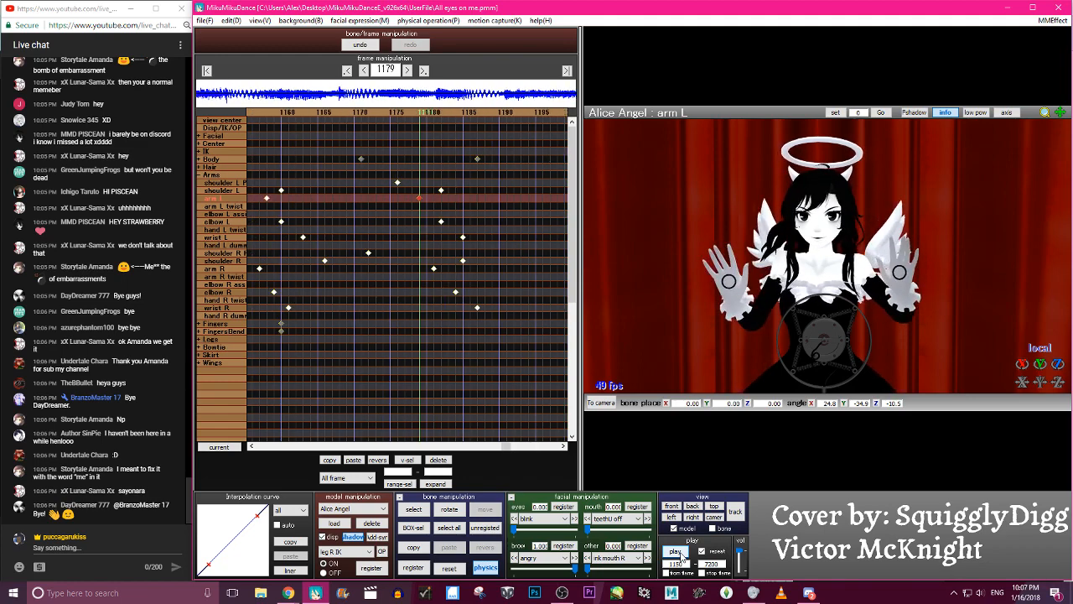
key(Right)
key(Right)
key(Right)
key(Right)
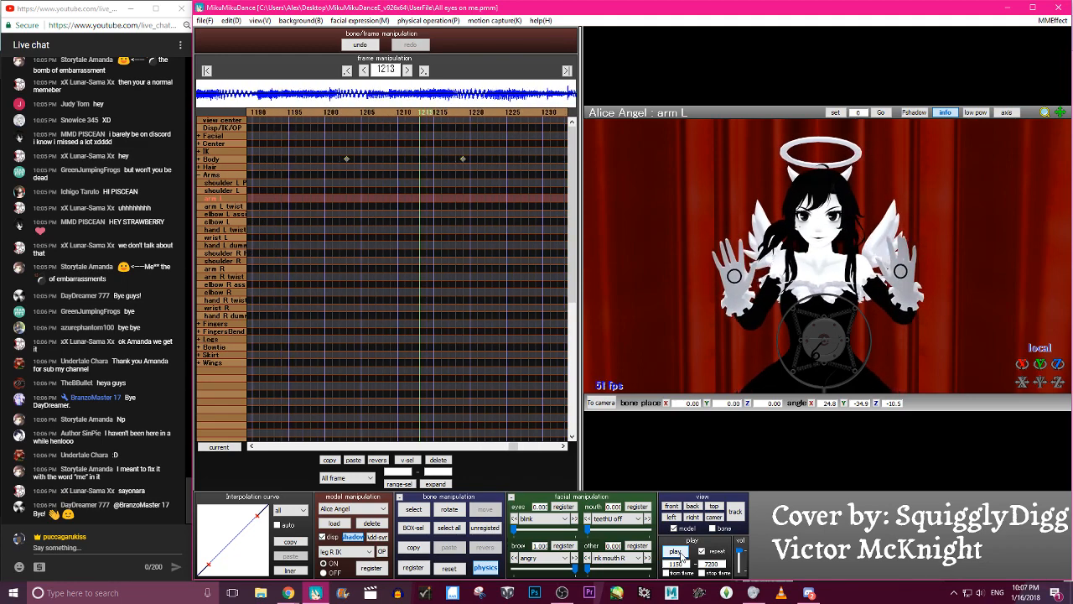
- Adjust the shoulder R and shoulder R P rotations at frame 1209
key(c)
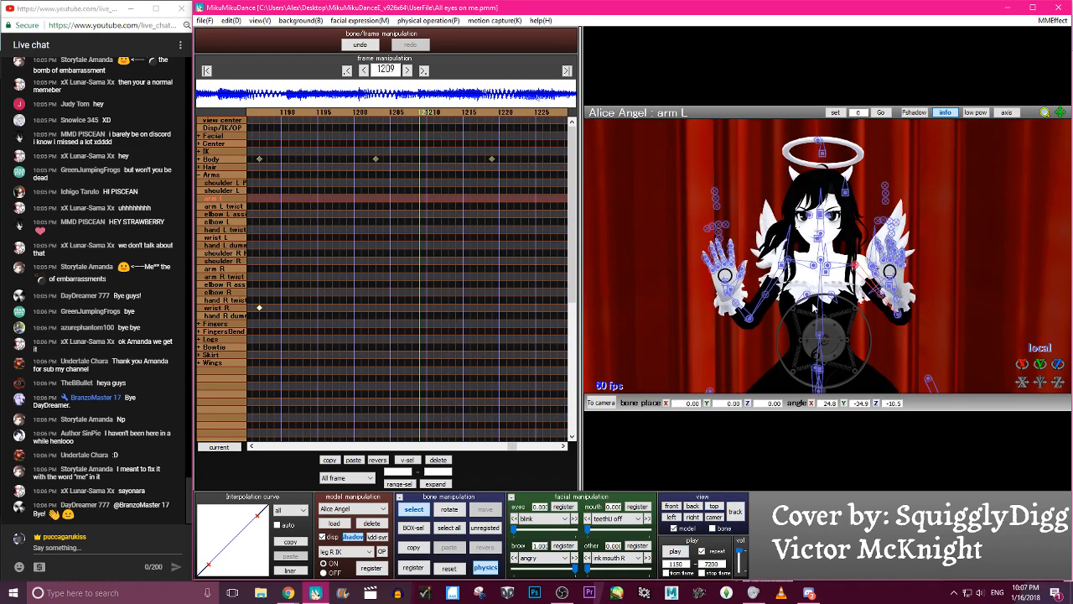
click(809, 267)
key(x)
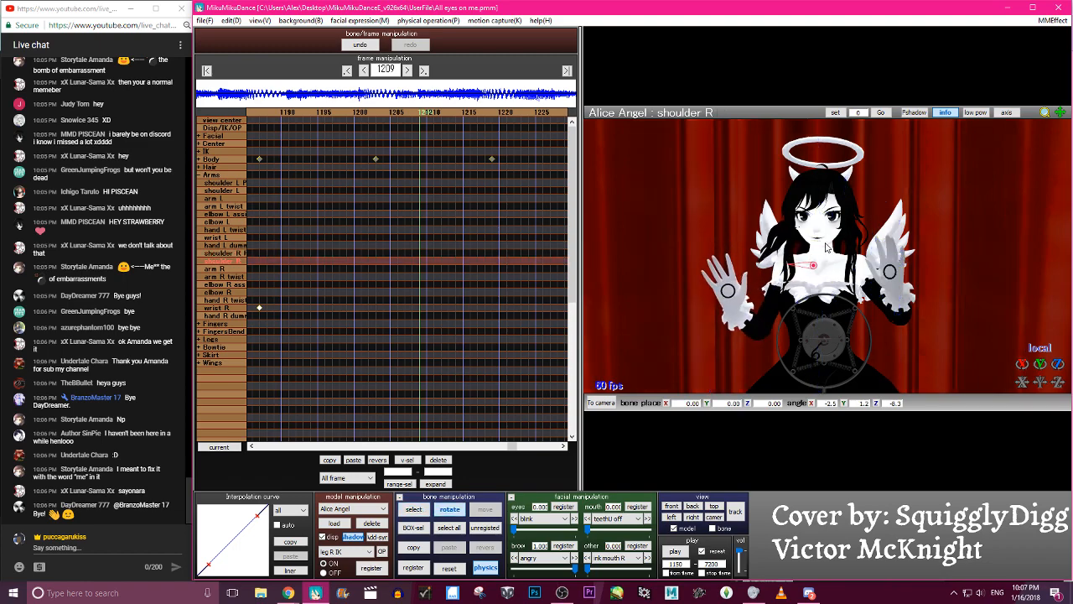
click(828, 250)
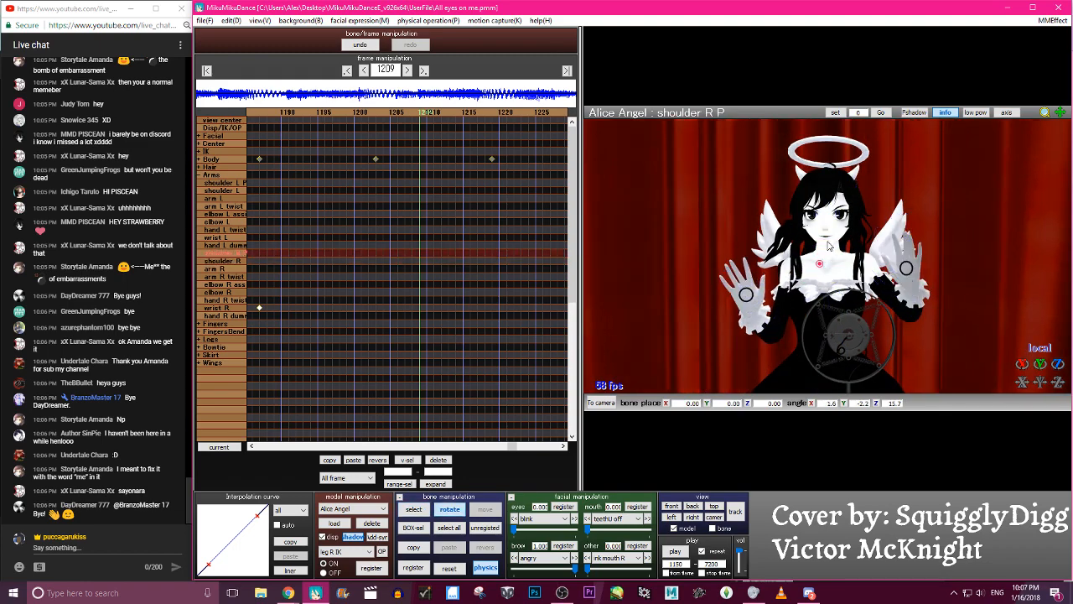
- Rotate arm L and arm R so both arms drop out to the model's sides at frame 1209
click(851, 253)
click(860, 265)
click(862, 268)
key(x)
drag(866, 270, 929, 287)
key(c)
click(792, 267)
key(x)
drag(789, 270, 821, 267)
- Rotate shoulder R to about X -2.8, Y 1.7, Z -13.3 and adjust shoulder L P to suit the lowered arms
key(c)
click(819, 264)
click(819, 264)
key(x)
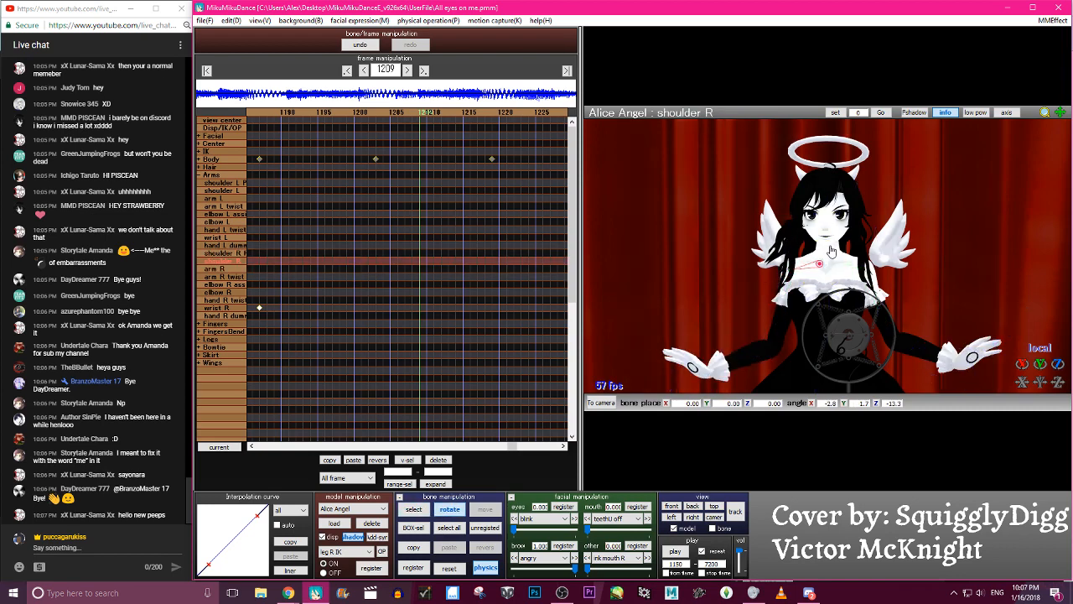
key(c)
click(840, 247)
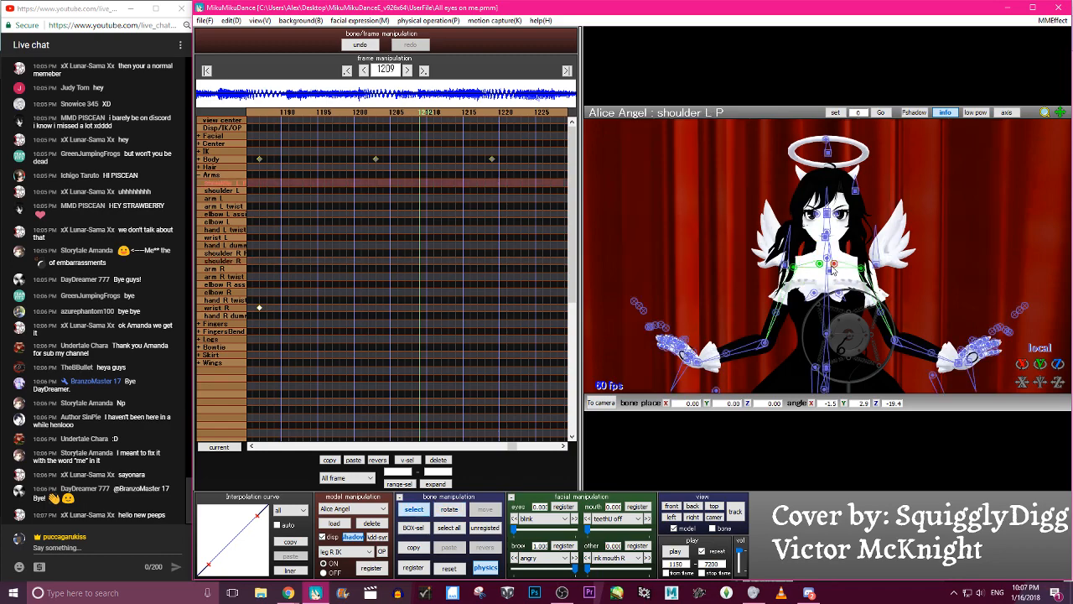
key(x)
key(c)
- Rotate elbow R to about X 36.4, Y -1.6, Z 8.7 so the forearm hangs lower
click(765, 350)
key(x)
drag(765, 349, 752, 321)
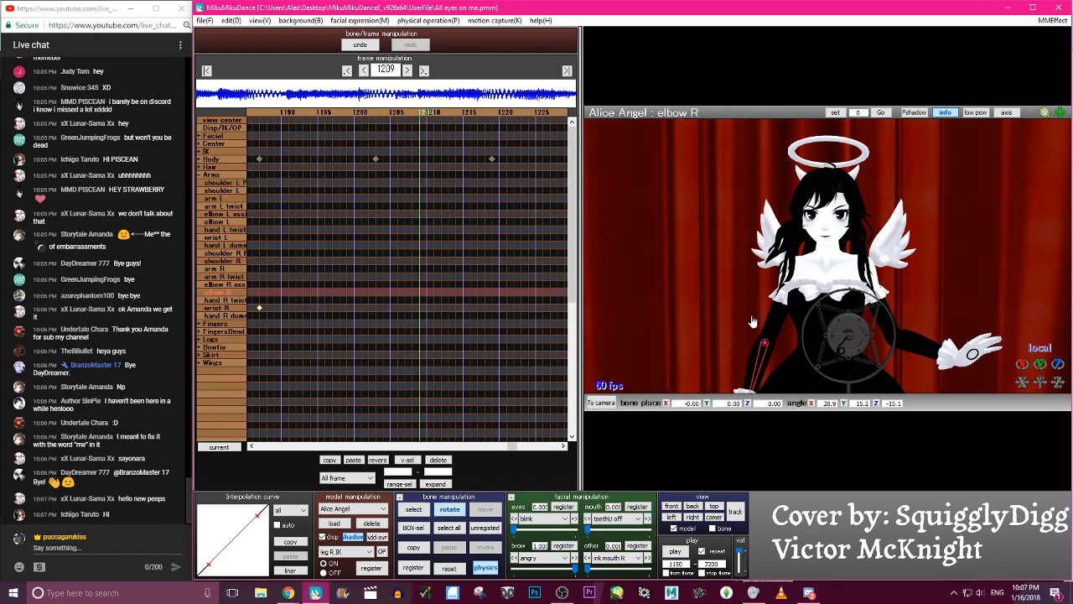
right_drag(781, 328, 903, 325)
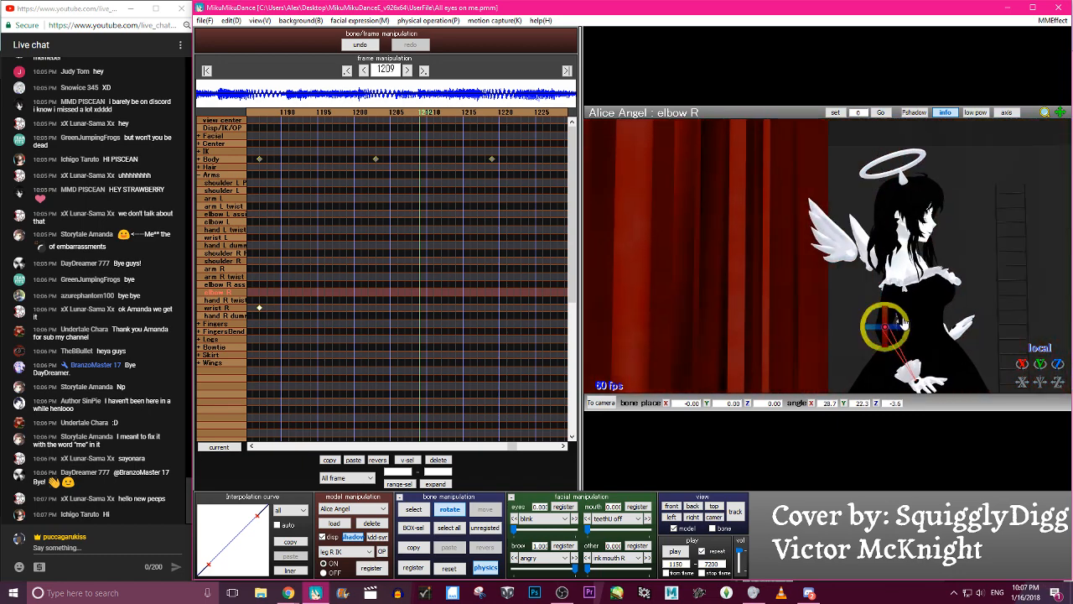
drag(902, 333, 909, 327)
right_drag(909, 327, 873, 330)
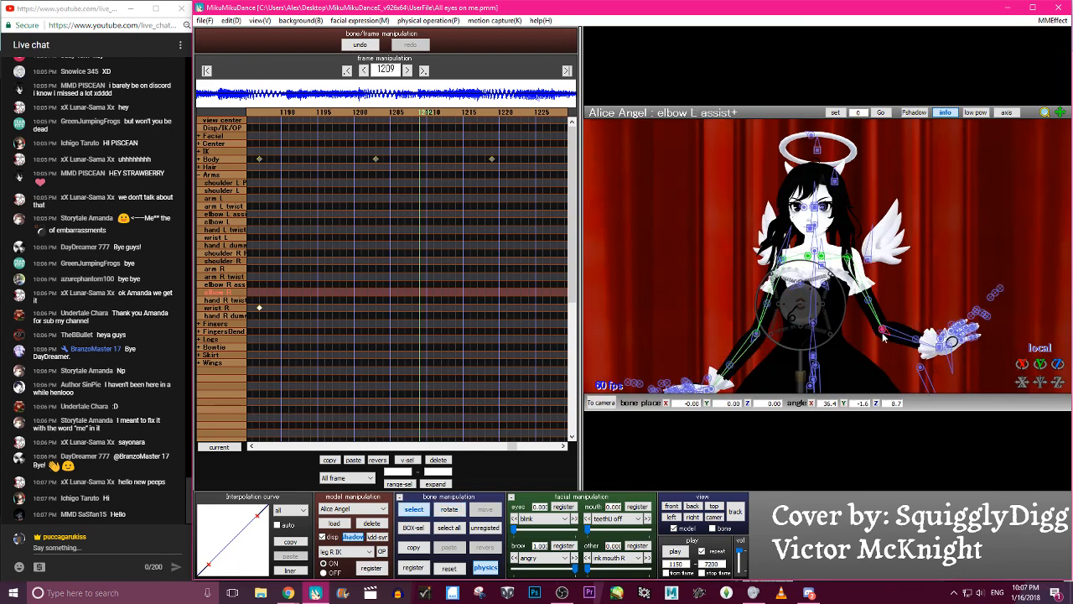
click(881, 331)
click(881, 331)
click(371, 47)
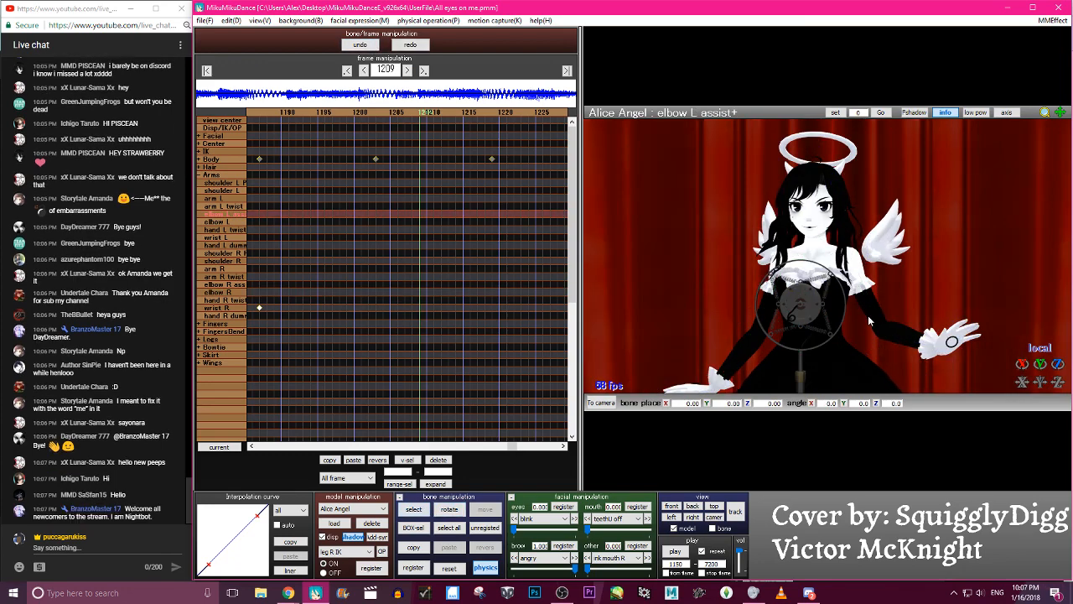
- Rotate elbow L so the left forearm hangs down beside the dress, checking it from the side
click(882, 330)
key(x)
drag(884, 333, 904, 345)
right_drag(904, 346, 767, 327)
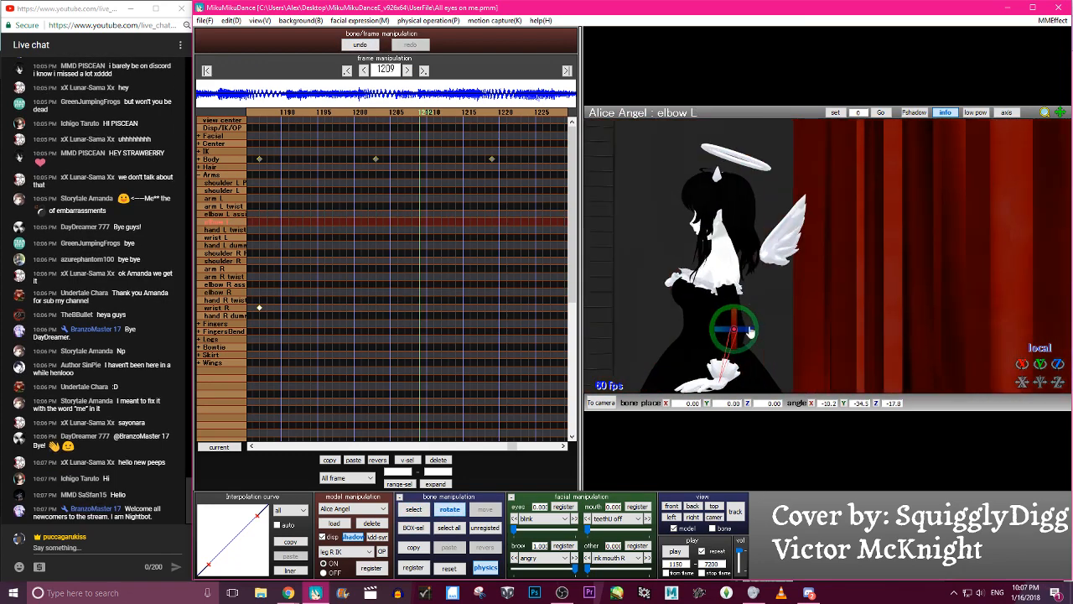
drag(759, 332, 749, 369)
scroll(735, 341, down, 2)
- Rotate wrist L to about X -44.5, Y -31.4, Z -24.7
key(c)
click(748, 376)
key(x)
key(c)
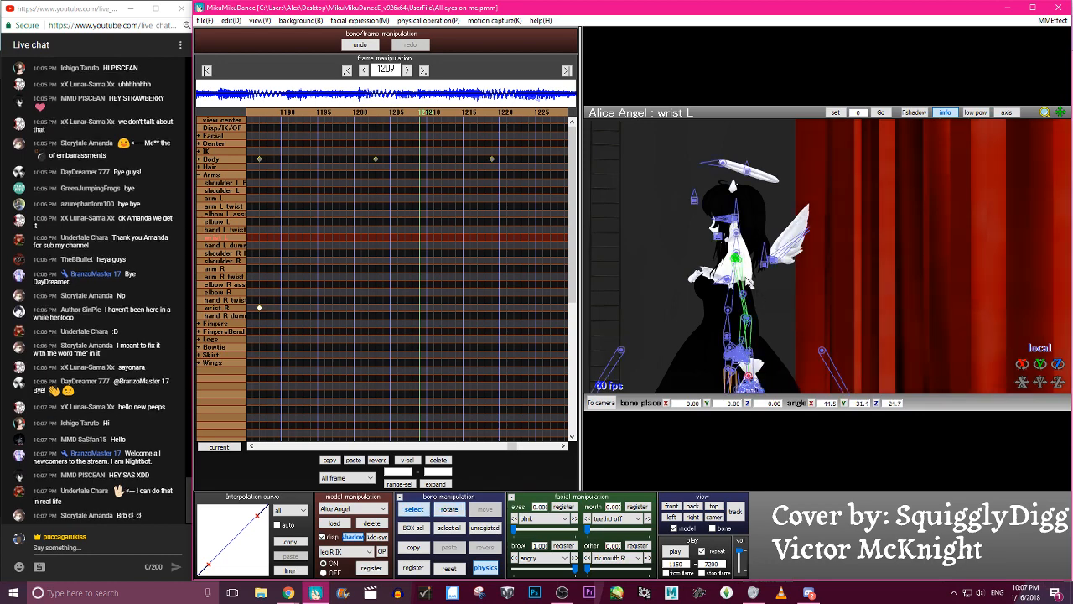
click(748, 319)
key(x)
drag(764, 319, 759, 298)
right_drag(760, 299, 697, 201)
click(376, 45)
- Rotate elbow R to about X 31.8, Y -10.1, Z -1.5 and adjust wrist R to match the left hand
right_drag(981, 315, 915, 301)
key(x)
key(c)
click(765, 322)
key(x)
drag(765, 321, 775, 302)
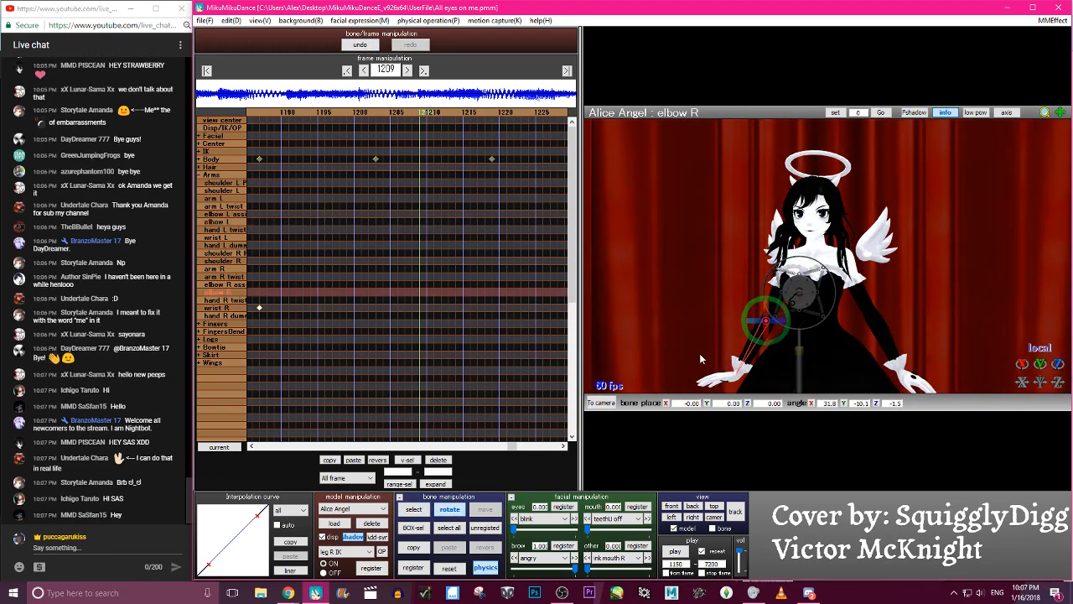
click(737, 383)
drag(754, 359, 739, 353)
scroll(742, 352, down, 3)
- Adjust arm R, and rotate arm L to about X -4.8, Y 35.5, Z 4.1, balancing the lowered arms
right_drag(769, 349, 816, 346)
key(c)
click(809, 263)
key(x)
drag(810, 266, 863, 273)
key(c)
click(853, 261)
key(x)
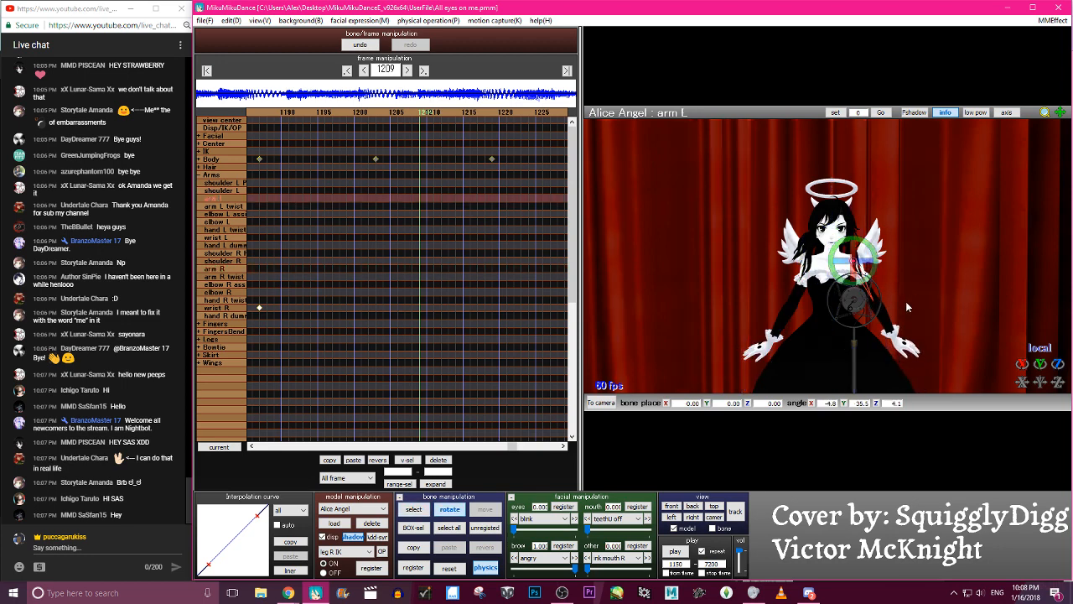
- Fine-tune the elbow R and arm R rotations in the lowered pose
key(c)
click(794, 302)
key(x)
key(c)
click(810, 265)
key(x)
drag(809, 266, 810, 261)
- Register keyframes for all changed shoulder, arm, elbow and wrist bones at frame 1209
click(862, 260)
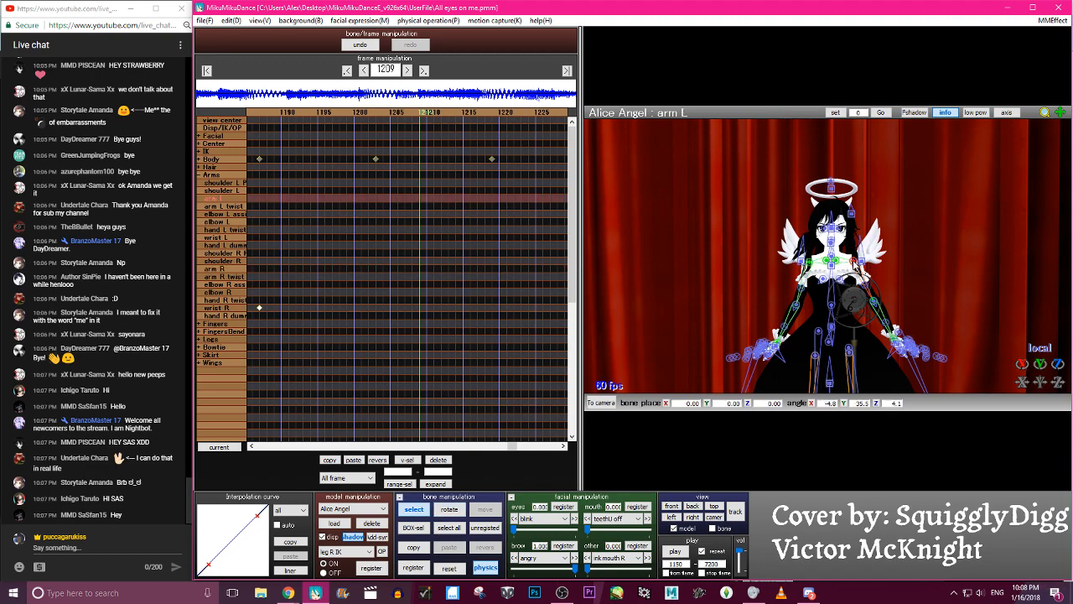
key(c)
key(a)
key(s)
key(Return)
- Move the new lowered-arm keyframes to frame 1196 and shape their interpolation curve into an eased S-curve
key(Left)
key(Left)
key(Left)
key(Left)
key(Left)
key(Left)
key(Left)
key(Left)
key(Left)
key(Left)
key(Left)
key(Left)
key(Left)
key(Left)
key(Left)
key(Left)
key(Left)
key(Left)
key(Left)
key(Left)
key(Left)
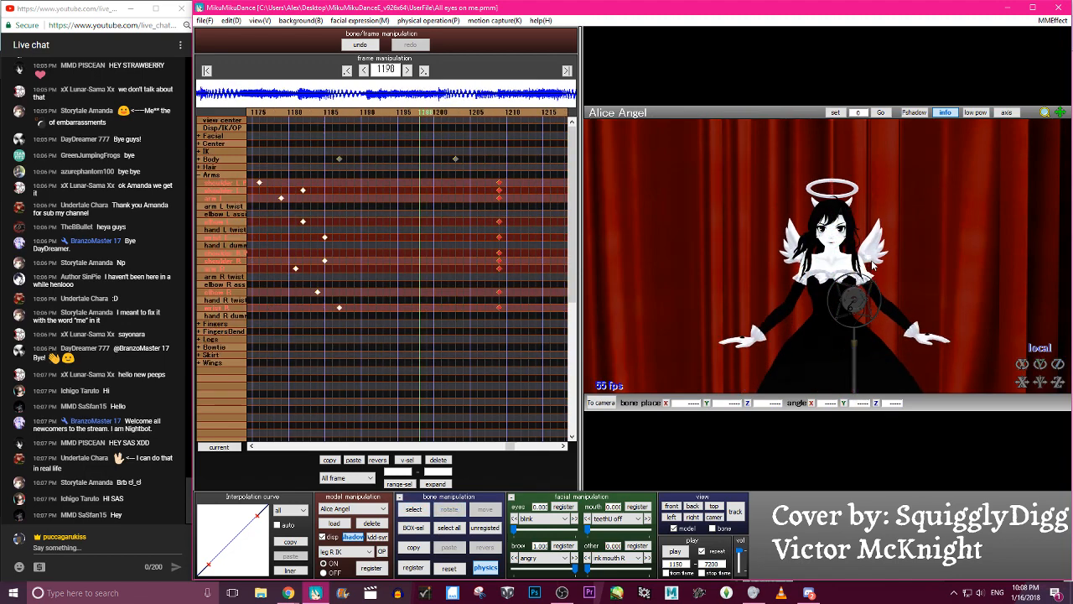
key(Right)
key(Right)
key(Right)
key(Right)
key(Right)
key(Right)
key(Right)
key(Right)
key(Right)
key(Right)
key(Right)
key(Right)
key(Right)
key(Right)
key(Right)
key(Right)
key(Right)
key(Right)
key(Right)
key(Right)
key(Left)
key(Left)
key(Left)
key(Left)
key(Left)
key(Left)
key(Left)
key(Left)
key(Left)
key(Left)
key(Left)
key(Left)
key(Left)
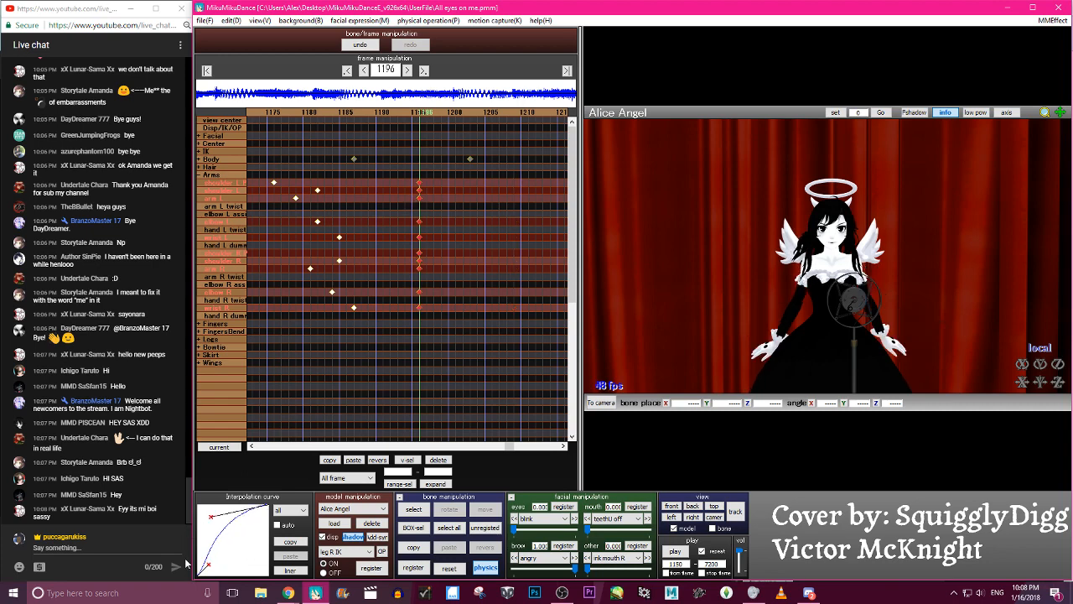
key(Left)
key(Left)
key(Left)
key(Left)
key(Left)
key(Left)
key(Left)
key(Left)
key(Left)
key(Left)
key(Left)
key(Left)
key(Left)
key(Left)
key(Left)
key(Left)
key(Left)
key(Left)
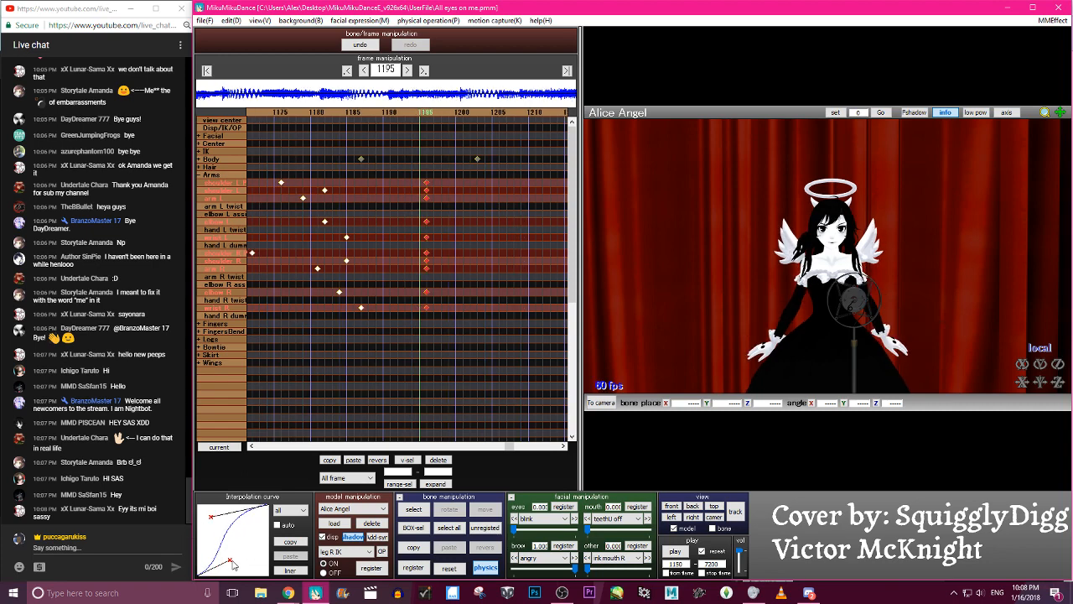
- Play the animation from frame 1150 to review the arms lowering with the new timing
key(Right)
key(Right)
key(Right)
key(Right)
key(Right)
key(Right)
key(Right)
key(Right)
key(Right)
key(Right)
key(Right)
key(Right)
key(Right)
key(Right)
key(Right)
key(Right)
key(Right)
key(Right)
key(Right)
key(Right)
key(Right)
key(Right)
key(Right)
key(Right)
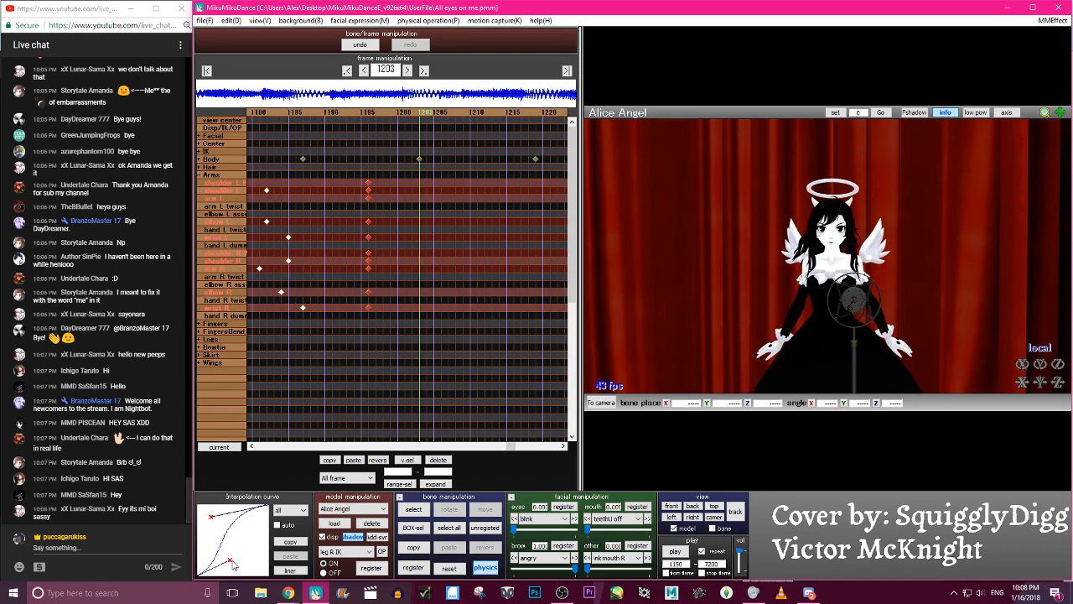
click(681, 553)
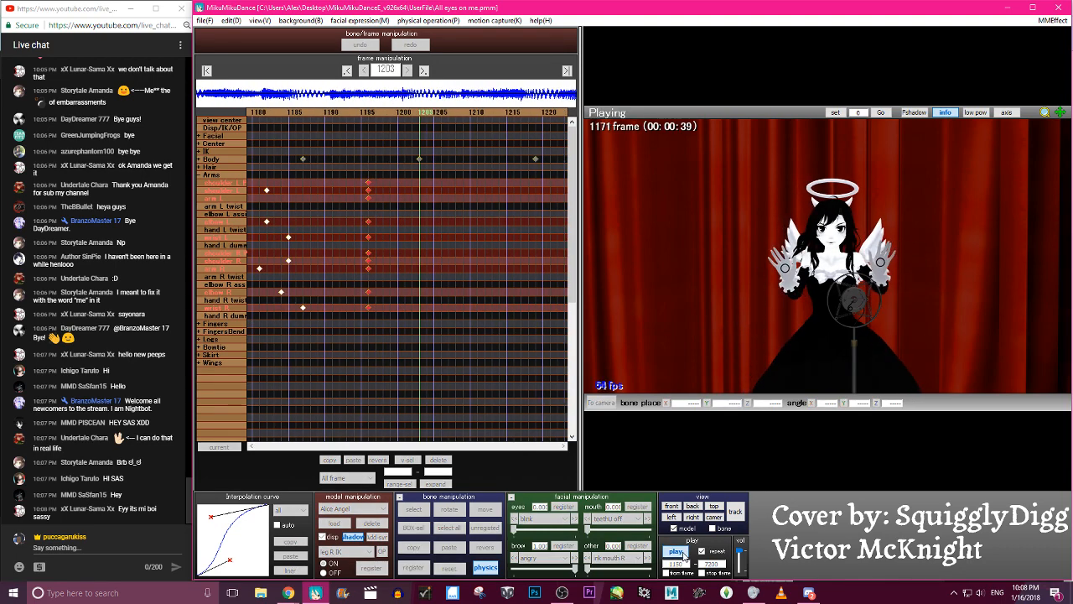
click(677, 551)
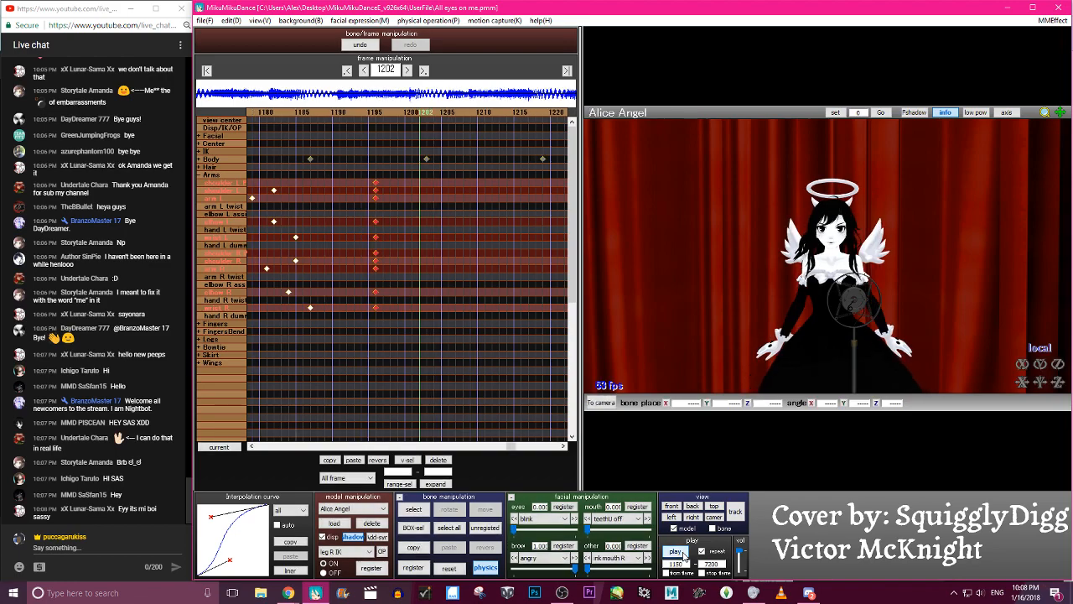
- Scrub through the frames between 1164 and 1190 to examine how the arms drop from the raised pose
key(Right)
key(Right)
key(Right)
key(Right)
key(Right)
key(Right)
key(Right)
key(Right)
key(Right)
key(Right)
key(Right)
key(Right)
key(Right)
key(Right)
key(Right)
key(Right)
key(Right)
key(Right)
key(Right)
key(Right)
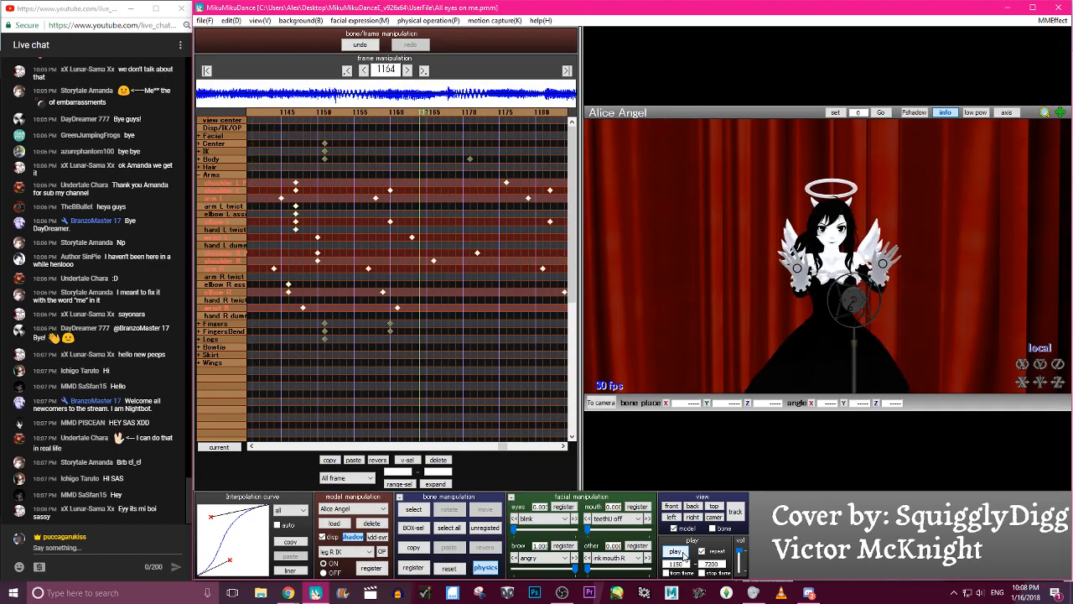
key(Right)
key(Right)
key(Right)
key(Right)
key(Right)
key(Left)
key(Left)
key(Left)
key(Left)
key(Left)
key(Left)
key(Left)
key(Left)
key(Left)
key(Left)
key(Left)
key(Left)
key(Left)
key(Left)
key(Left)
key(Left)
key(Left)
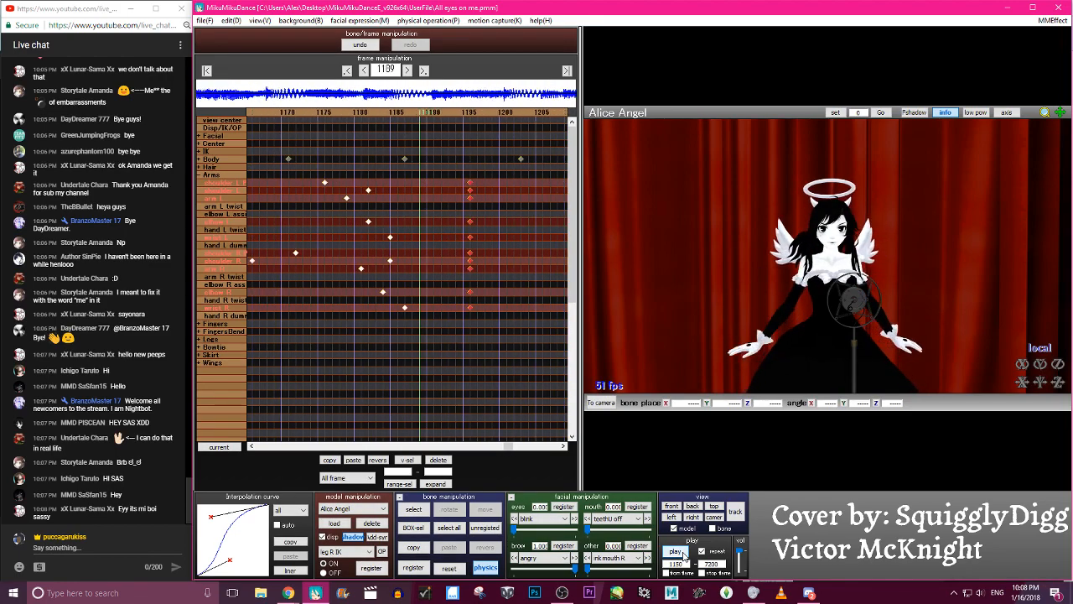
- Move the lowered-pose keyframes of arm L and arm R to frame 1194
key(c)
click(809, 260)
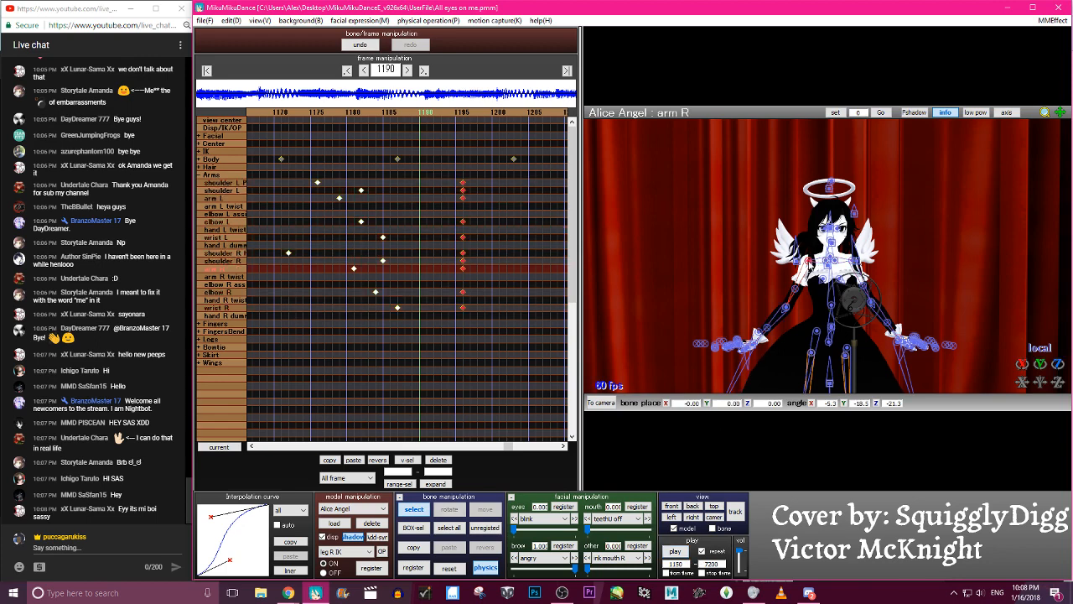
shift+click(857, 265)
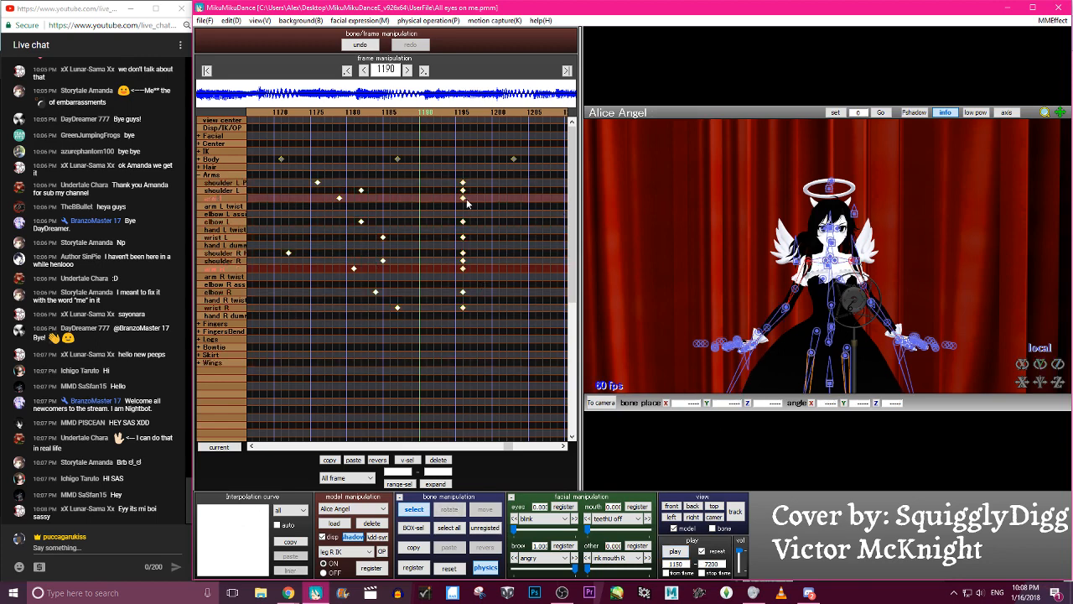
drag(464, 272, 445, 273)
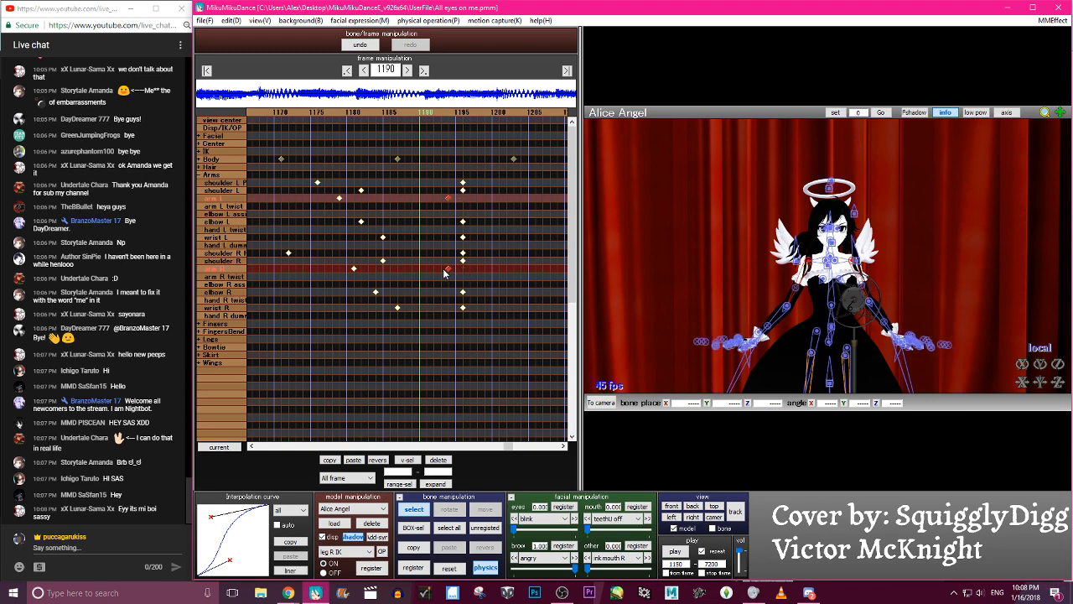
- Move both wrists' lowered-pose keyframes to frame 1200, and delay all right-side arm keyframes by two frames
click(464, 307)
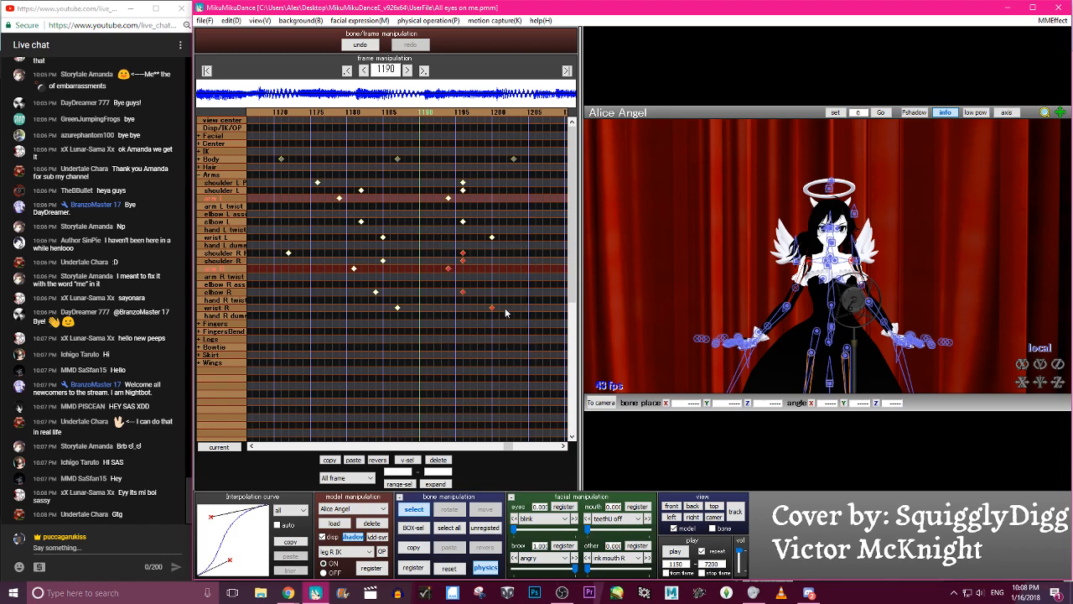
drag(467, 263, 482, 262)
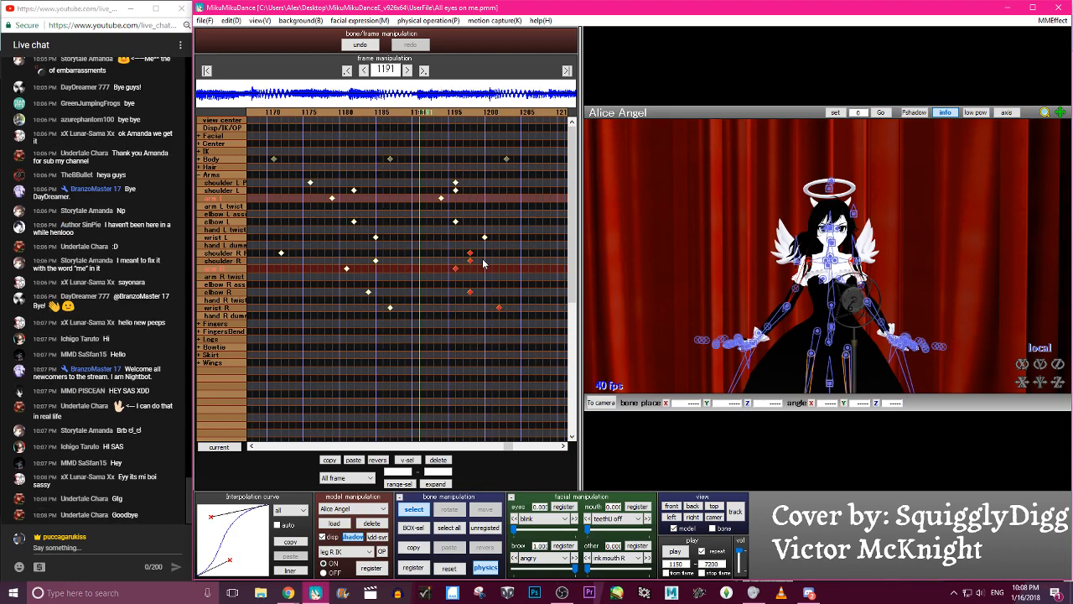
- Scrub back to the raised-hands frames and forward to frame 1206 to examine the staggered arm lowering
key(Left)
key(Left)
key(Left)
key(Left)
key(Left)
key(Left)
key(Left)
key(Left)
key(Left)
key(Left)
key(Left)
key(Left)
key(Left)
key(Left)
key(Left)
key(Left)
key(Left)
key(Left)
key(Left)
key(Left)
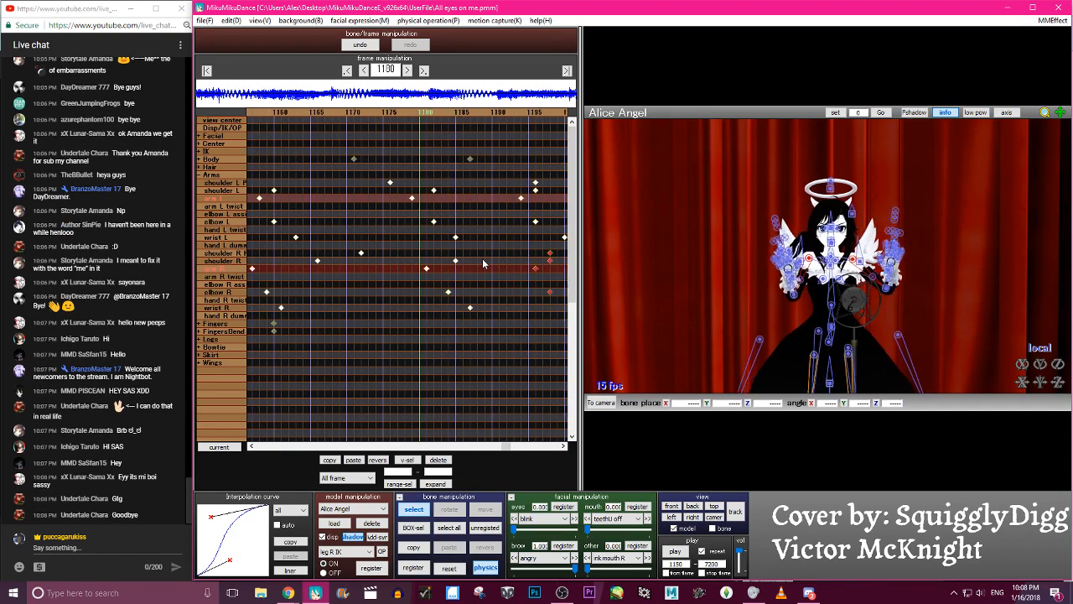
key(Left)
key(Left)
key(Left)
key(Left)
key(Left)
key(Left)
key(Left)
key(Left)
key(Left)
key(Left)
key(Left)
key(Left)
key(Left)
key(Left)
key(Left)
key(Left)
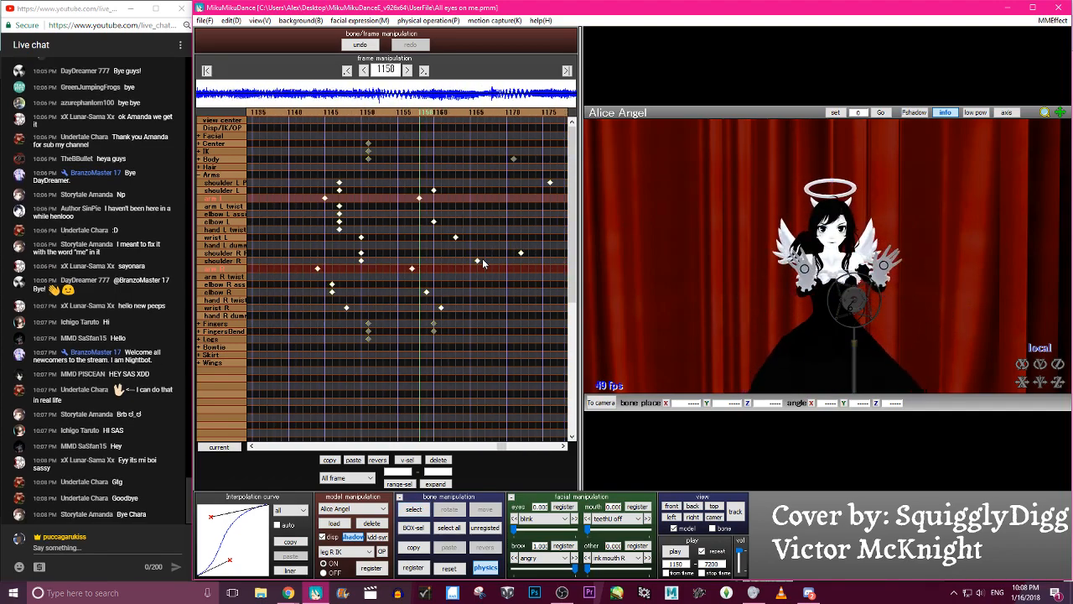
key(Right)
key(Right)
key(Right)
key(Right)
key(Right)
key(Right)
key(Right)
key(Right)
key(Right)
key(Right)
key(Right)
key(Right)
key(Right)
key(Right)
key(Right)
key(Right)
key(Right)
key(Right)
key(Right)
key(Right)
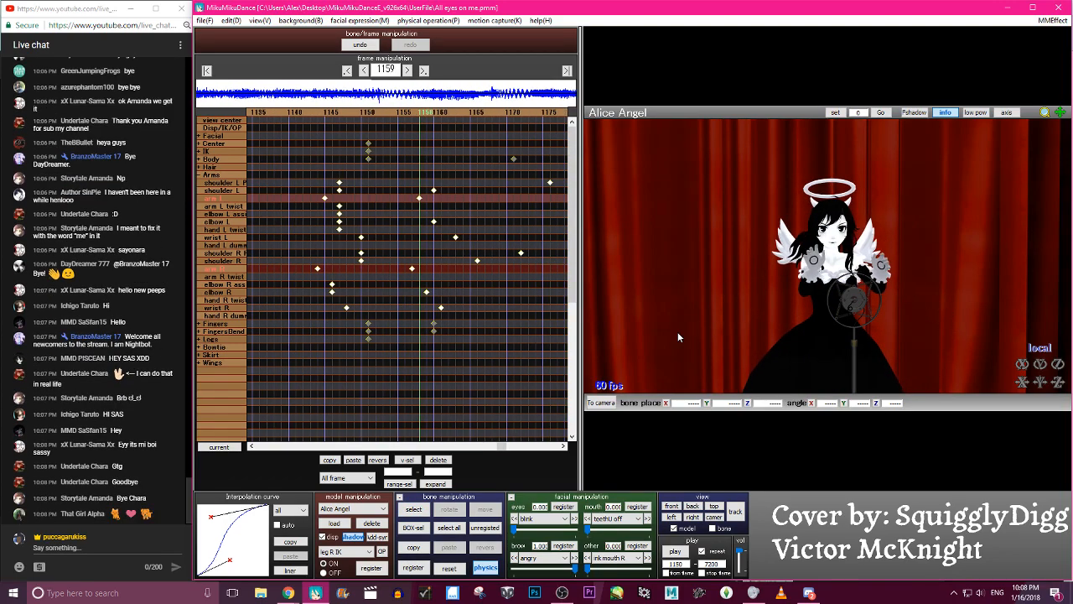
key(Right)
key(Right)
key(Right)
key(Right)
key(Right)
key(Right)
key(Right)
key(Right)
key(Right)
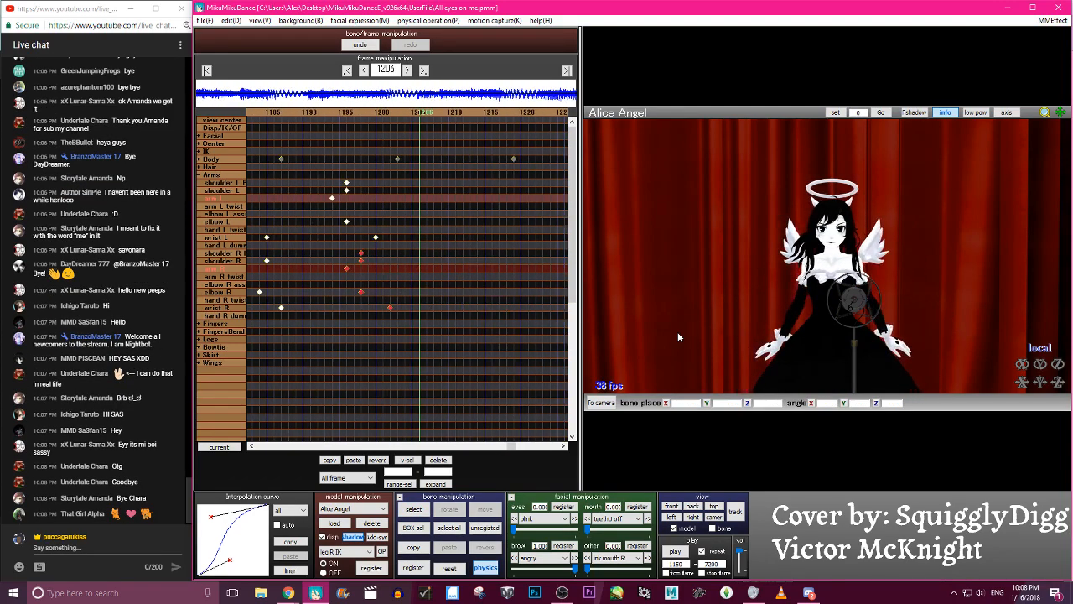
- Play the animation from frame 1150 and inspect the arm pose at frame 1185 with the bones shown
click(675, 553)
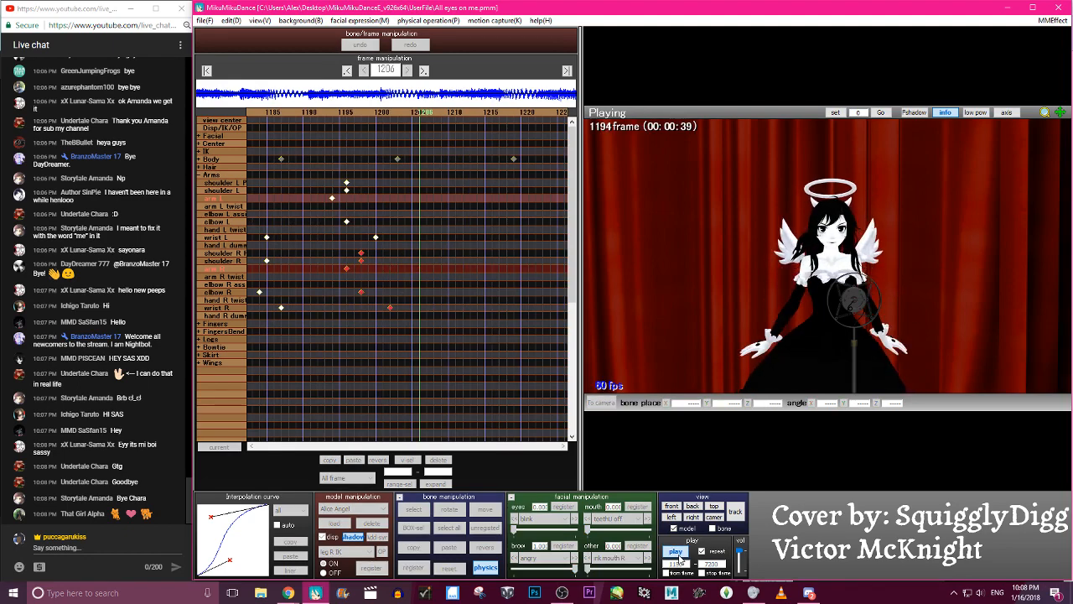
click(676, 552)
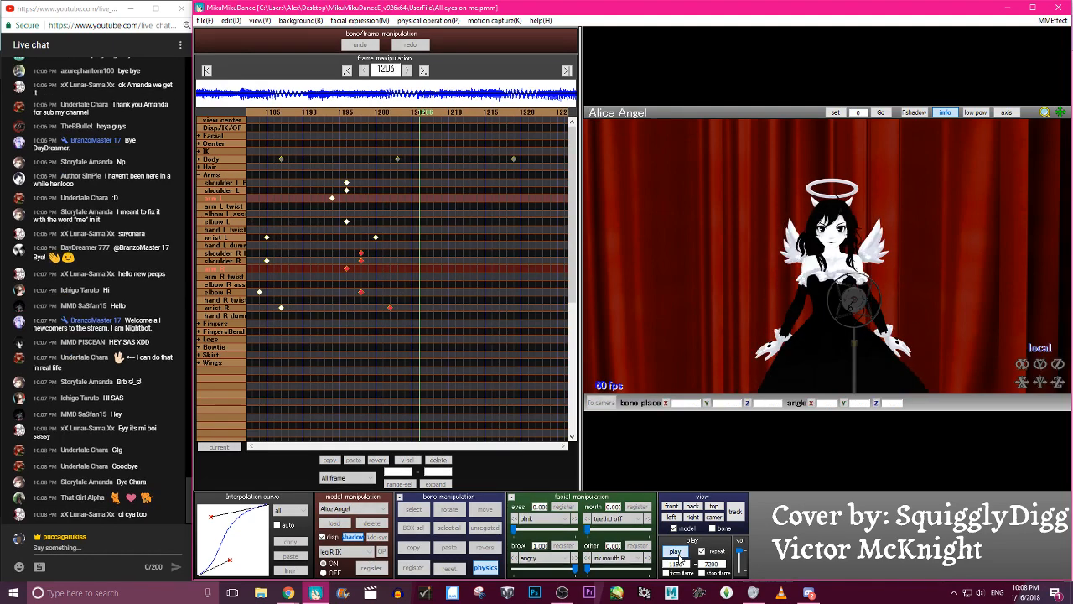
key(Right)
key(Right)
key(Right)
key(Right)
key(Right)
key(Right)
key(Right)
key(Right)
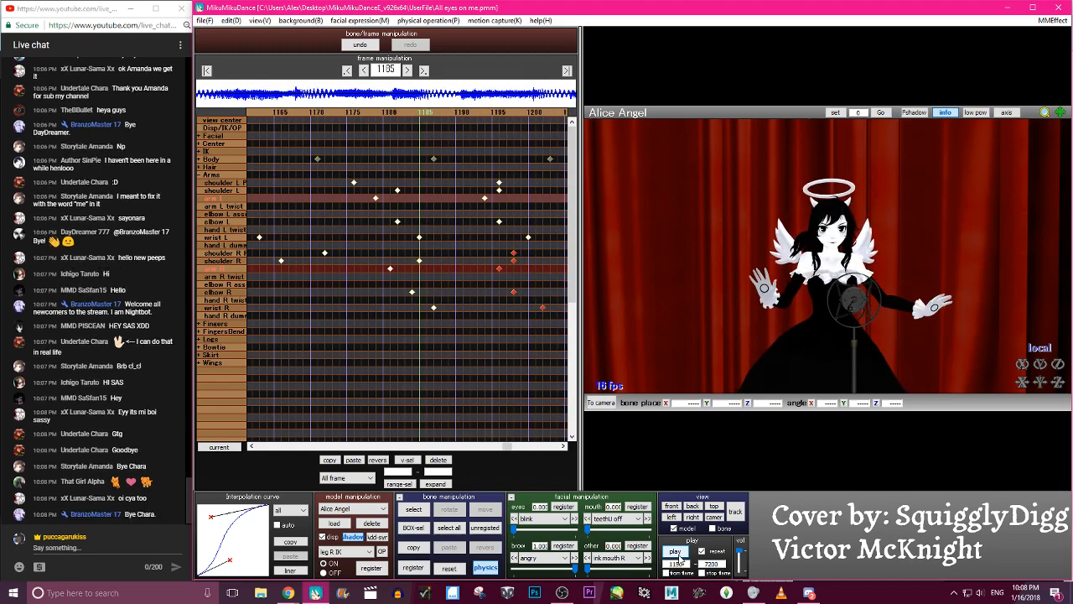
key(c)
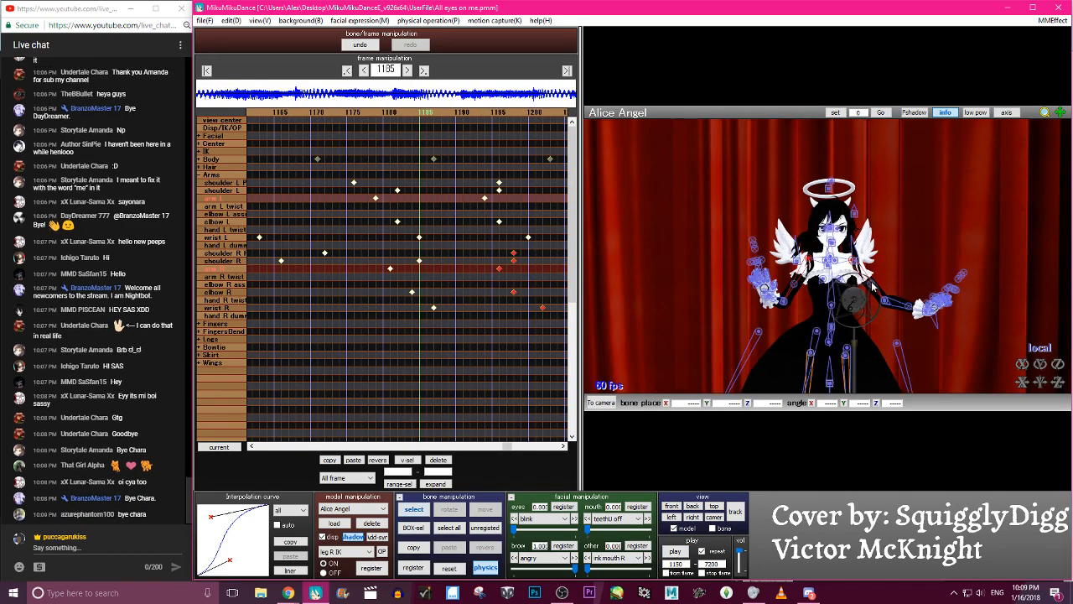
- Step through frames 1184 to 1186 with elbow R and arm R selected to examine the right arm's pose
click(785, 306)
key(Right)
key(Right)
key(Right)
key(Right)
key(Right)
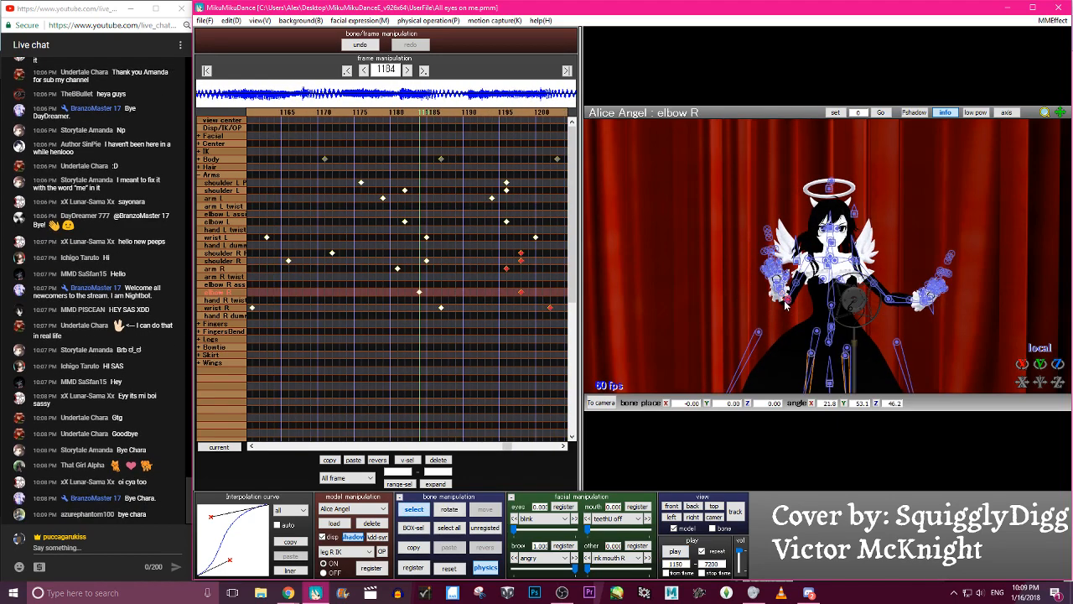
key(Left)
key(Left)
key(Left)
key(Left)
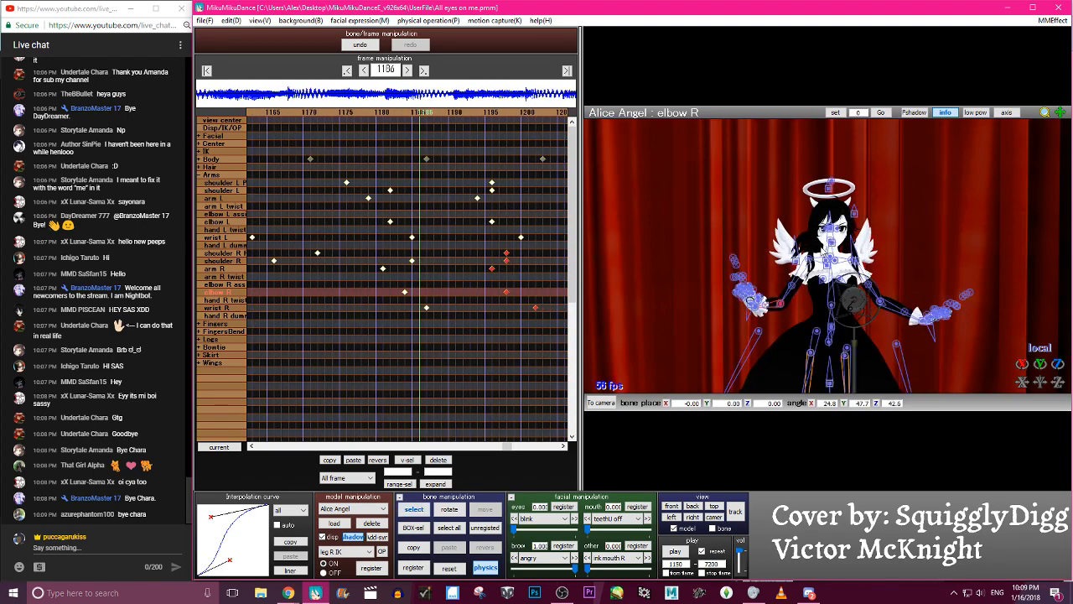
click(807, 260)
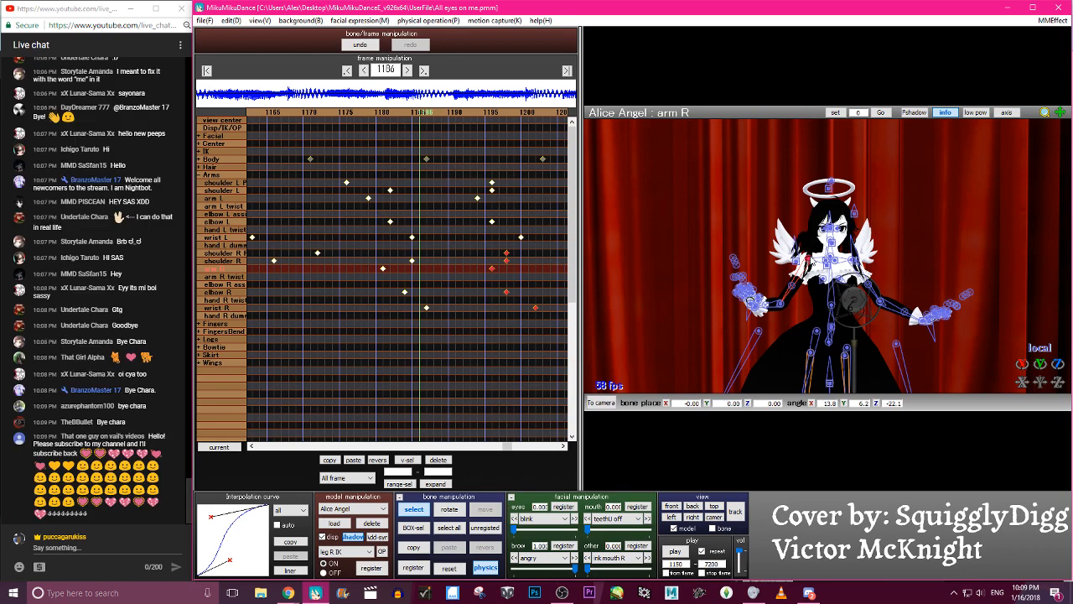
- Switch to the YouTube live chat, hide the viewer who posted the self-promotion message, and return to MikuMikuDance
click(175, 443)
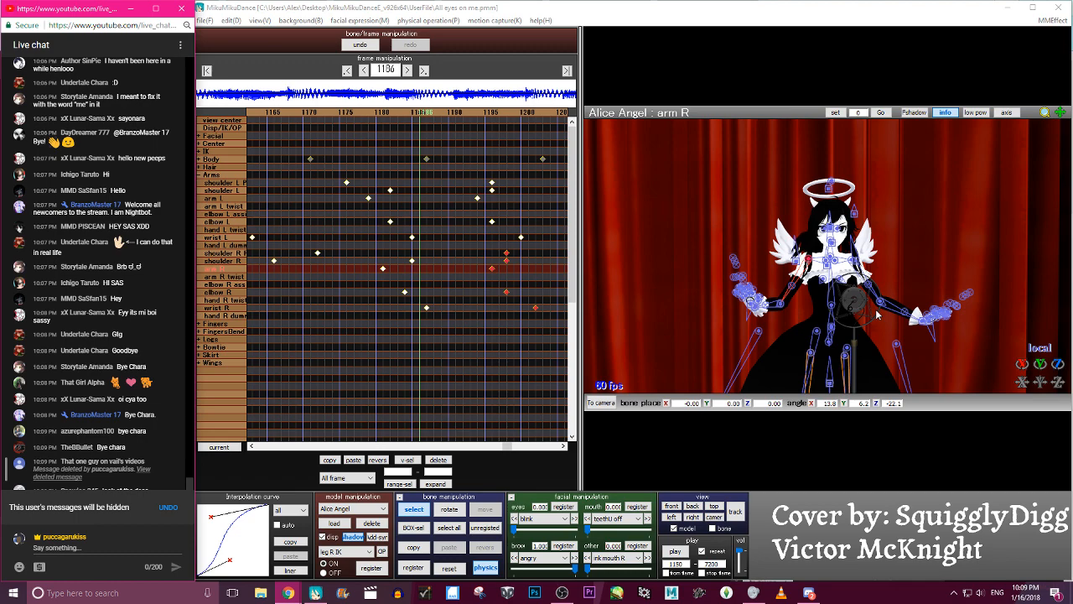
click(422, 117)
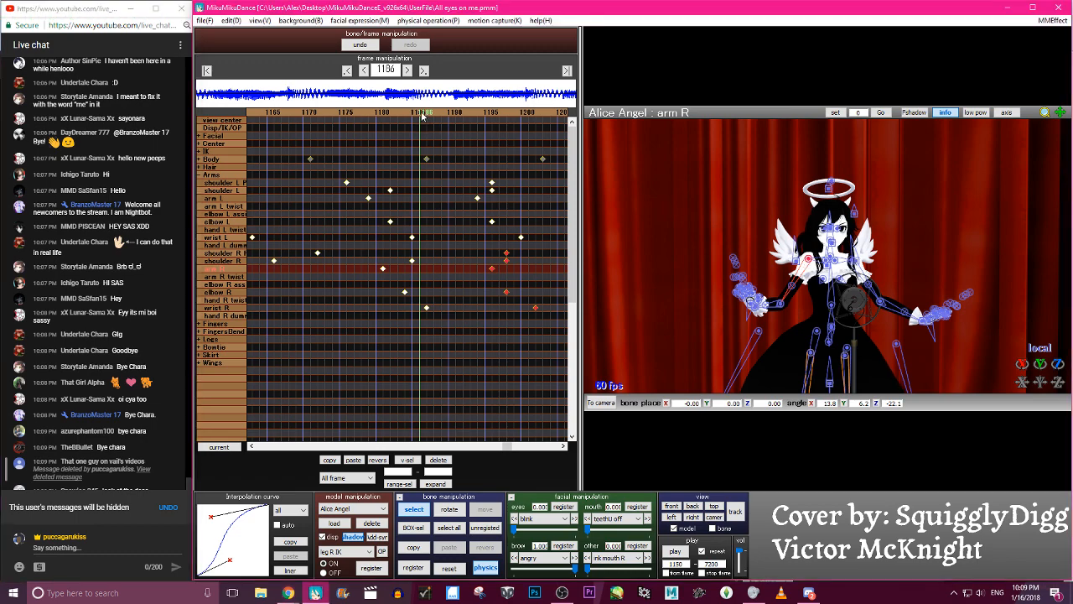
- Scrub back and forth between frames 1169 and 1213 to examine the arms lowering from the raised pose
key(Left)
key(Left)
key(Left)
key(Left)
key(Left)
key(Left)
key(Left)
key(Left)
key(Left)
key(Left)
key(Left)
key(Left)
key(Left)
key(Left)
key(Right)
key(Right)
key(Right)
key(Right)
key(Right)
key(Right)
key(Right)
key(Right)
key(Right)
key(Right)
key(Right)
key(Right)
key(Right)
key(Right)
key(Right)
key(Right)
key(Right)
key(Right)
key(Right)
key(Right)
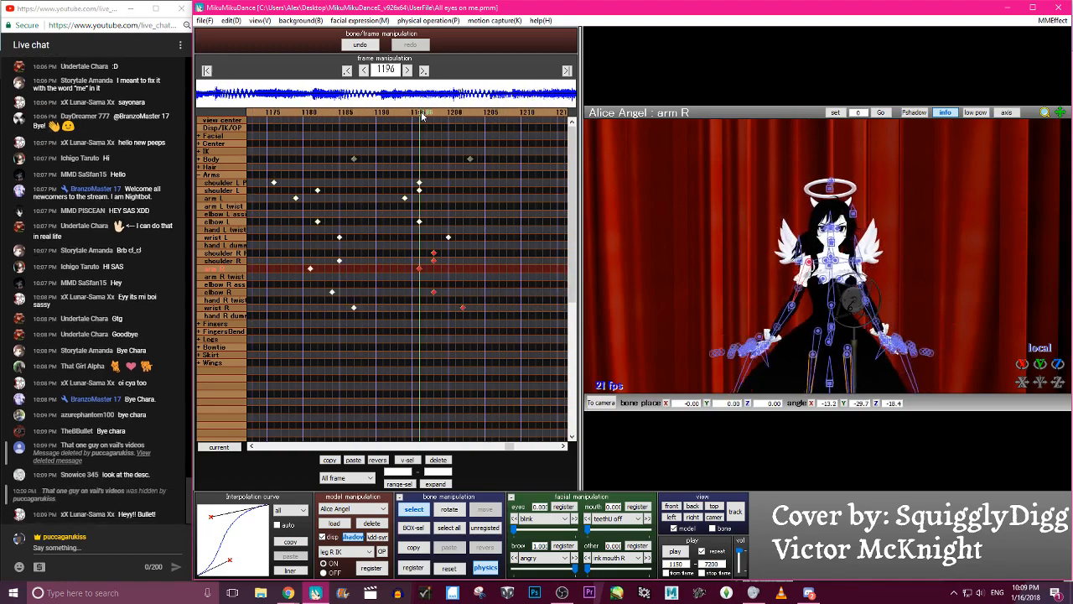
key(Left)
key(Left)
key(Left)
key(Left)
key(Left)
key(Left)
key(Left)
key(Left)
key(Left)
key(Left)
key(Left)
key(Left)
key(Left)
key(Left)
key(Left)
key(Left)
key(Left)
key(Left)
key(Left)
key(Left)
key(Right)
key(Right)
key(Right)
key(Right)
key(Right)
key(Right)
key(Right)
key(Right)
key(Right)
key(Right)
key(Right)
key(Right)
key(Right)
key(Right)
key(Right)
key(Right)
key(Right)
key(Right)
key(Right)
key(Right)
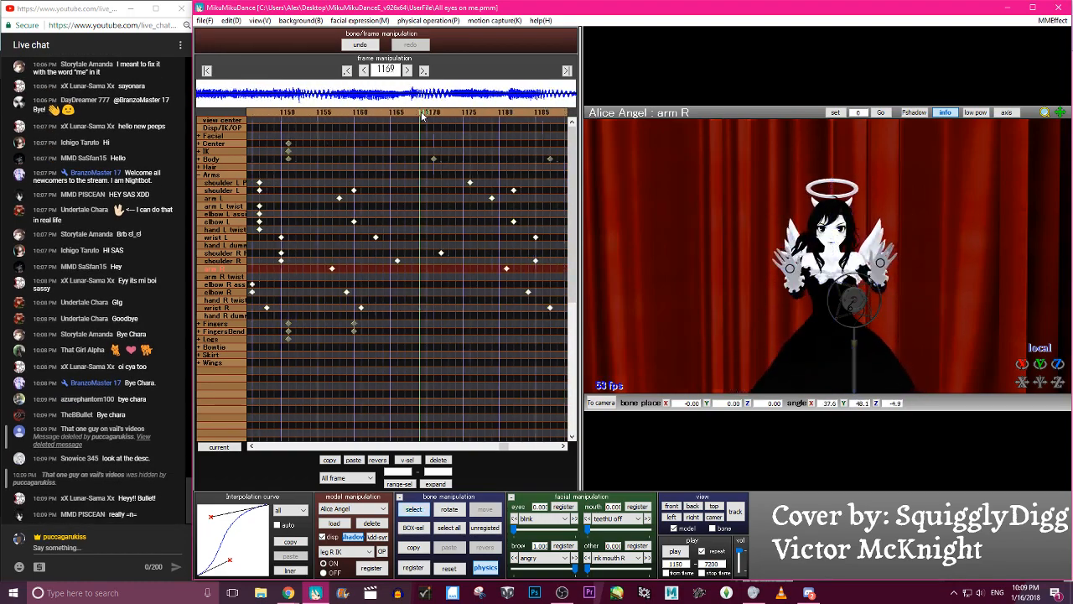
key(Left)
key(Left)
key(Left)
key(Left)
key(Left)
key(Left)
key(Left)
key(Left)
key(Left)
key(Left)
key(Left)
key(Left)
key(Left)
key(Left)
key(Left)
key(Left)
key(Left)
key(Left)
key(Left)
key(Left)
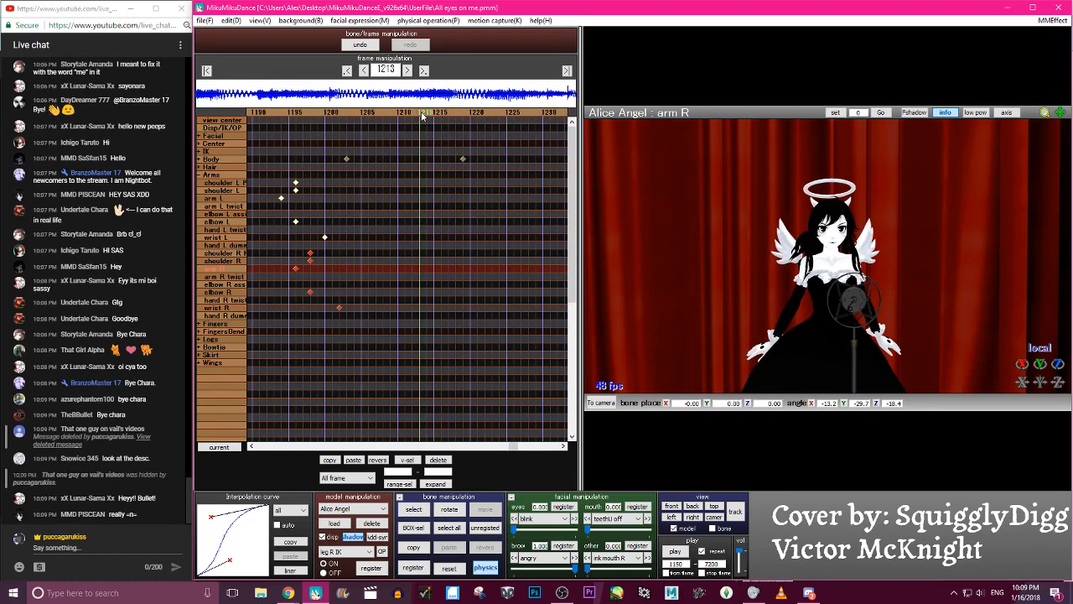
key(Right)
key(Right)
key(Right)
key(Right)
key(Right)
key(Right)
key(Right)
key(Right)
key(Right)
key(Right)
key(Right)
key(Right)
key(Right)
key(Right)
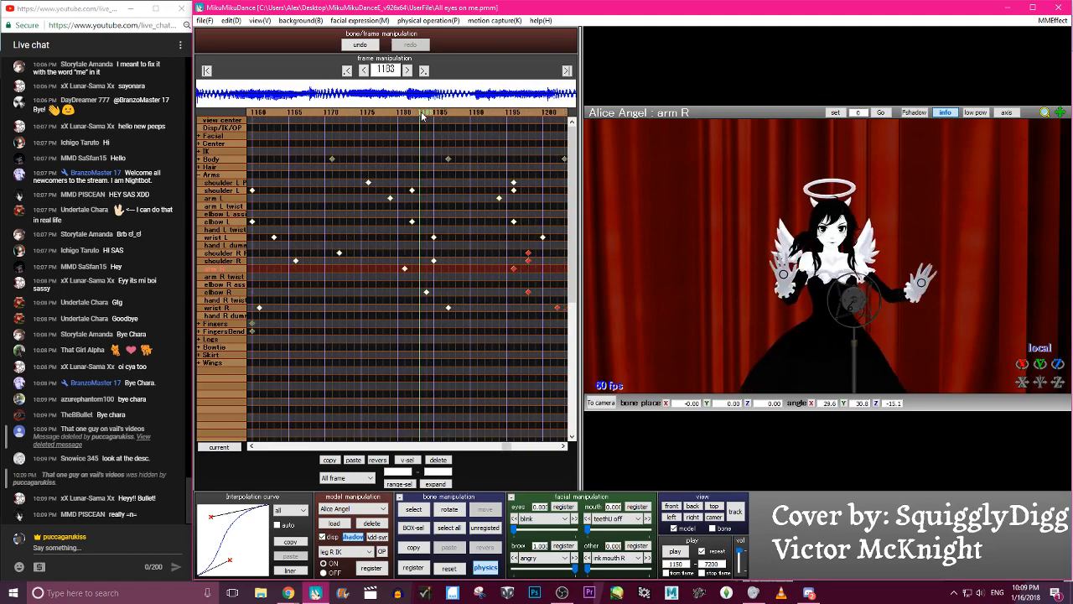
- Show the bones and step around frame 1189 to examine the right arm midway through the lowering
key(c)
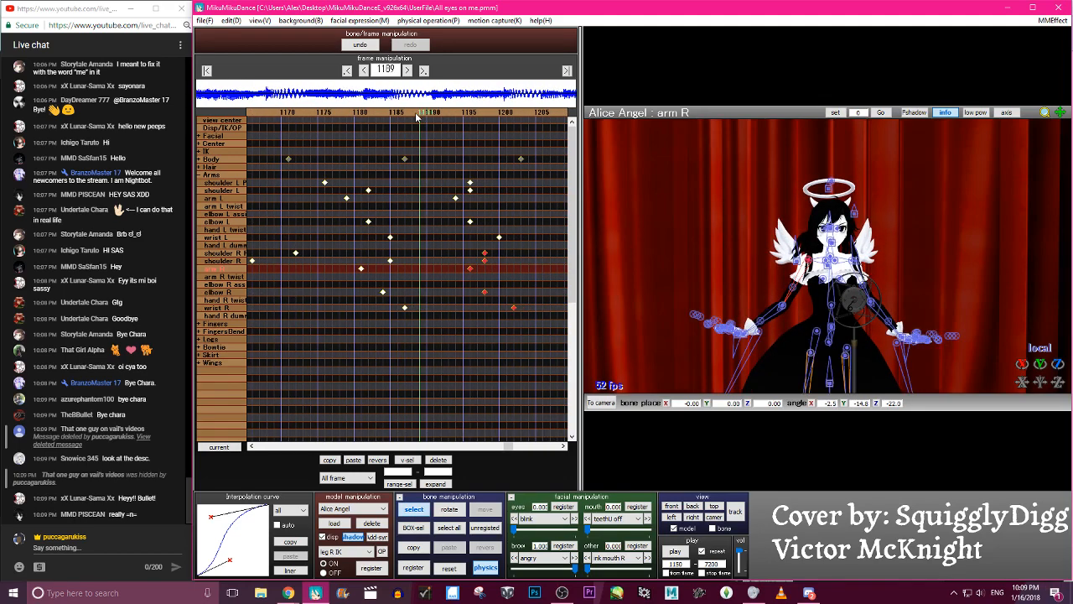
key(Left)
key(Left)
key(Left)
key(Left)
key(Left)
key(Left)
key(Left)
key(Left)
key(Right)
key(Right)
key(Right)
key(Right)
key(Right)
key(Right)
key(Right)
key(Right)
key(Left)
key(Right)
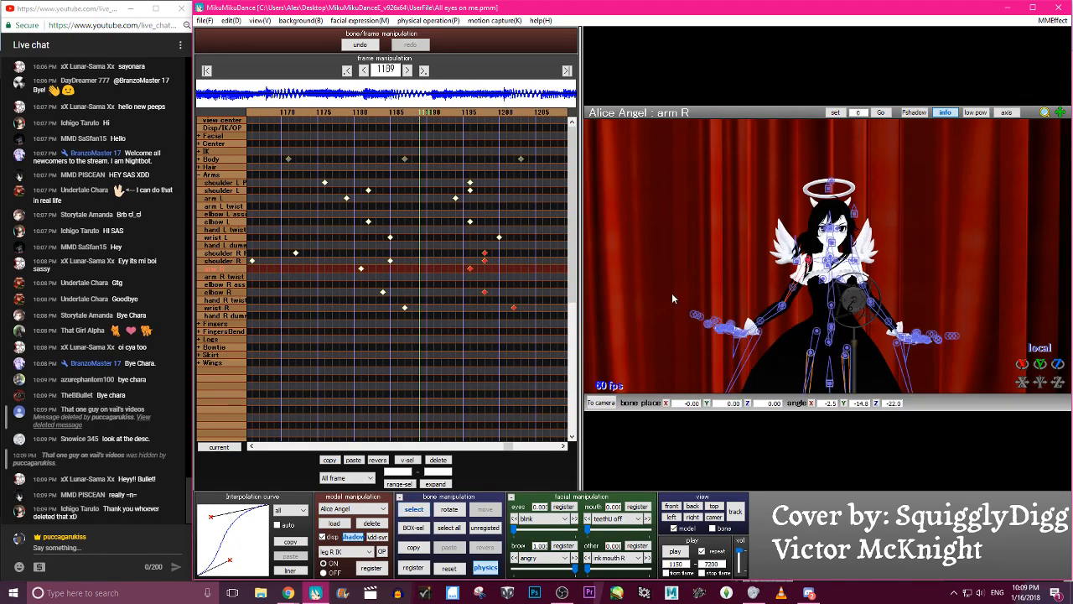
- Try an in-between pose at frame 1189 by rotating arm R, elbow R and wrist R upward, and register the keyframes
click(788, 310)
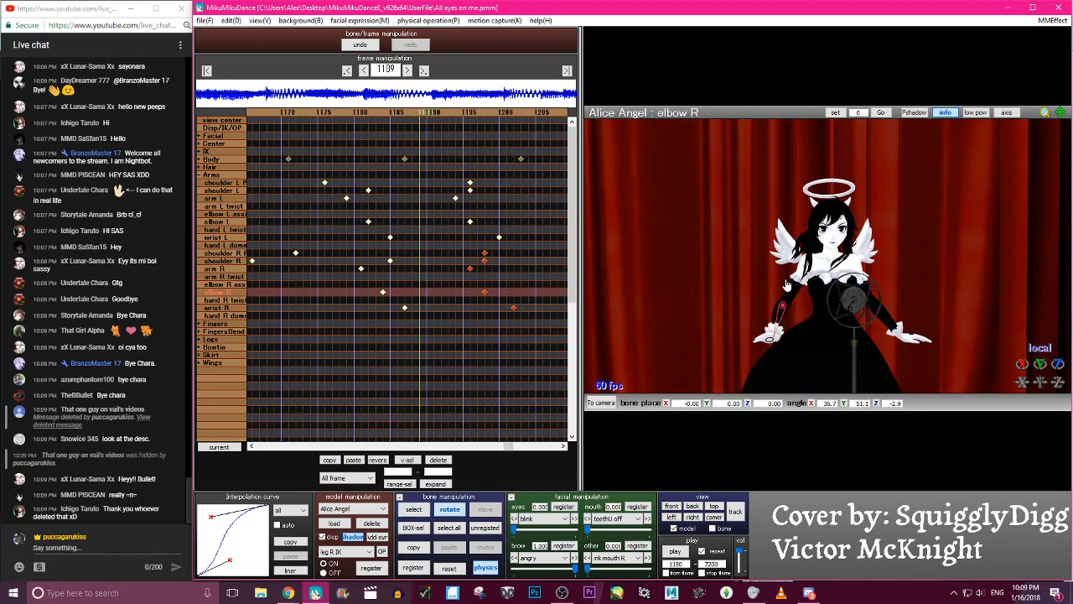
click(780, 278)
key(x)
drag(784, 275, 826, 262)
key(c)
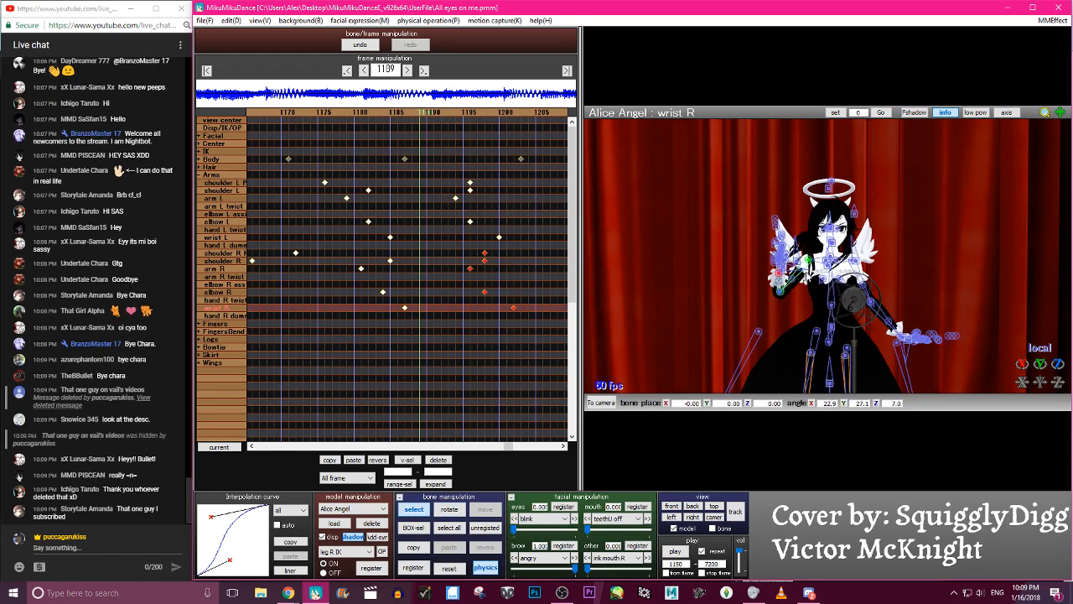
key(a)
key(s)
key(Return)
- Review the frames around the new right-arm pose and delete the arm R, elbow R and wrist R keyframes at frame 1189
key(Left)
key(Right)
key(Right)
key(Right)
key(Right)
key(Right)
key(Right)
key(Right)
key(Right)
key(Right)
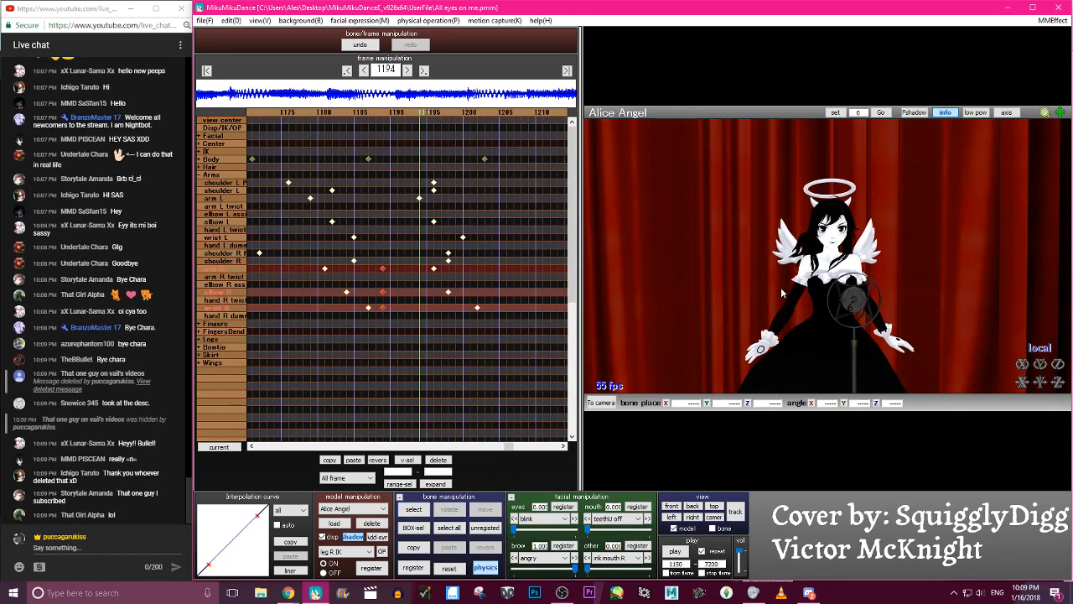
key(Left)
key(Left)
key(Left)
key(Left)
key(Left)
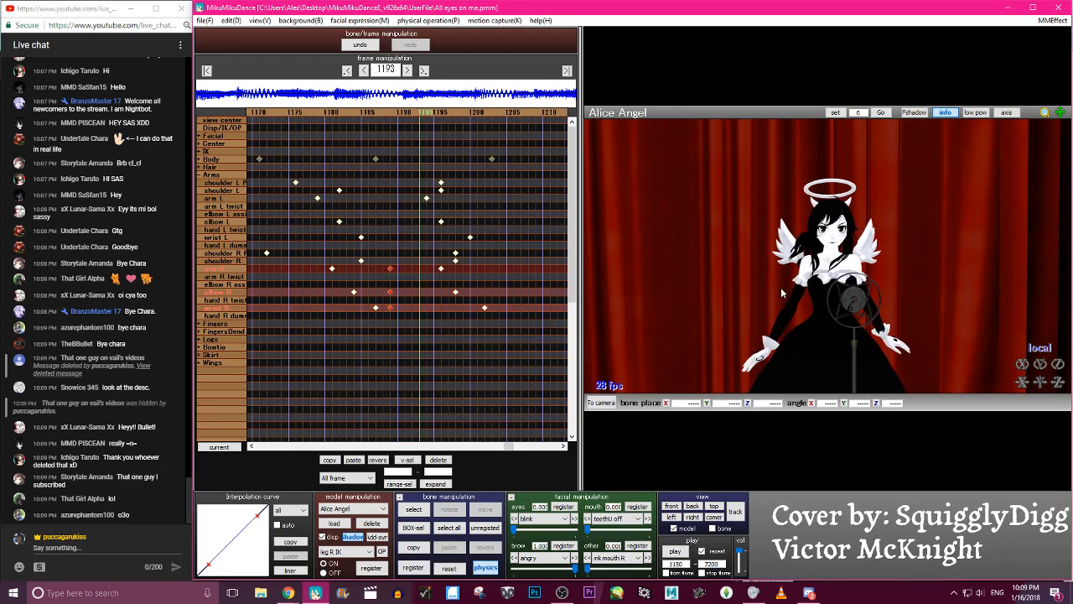
key(Left)
key(Left)
key(Left)
key(Left)
key(Left)
key(Left)
key(Left)
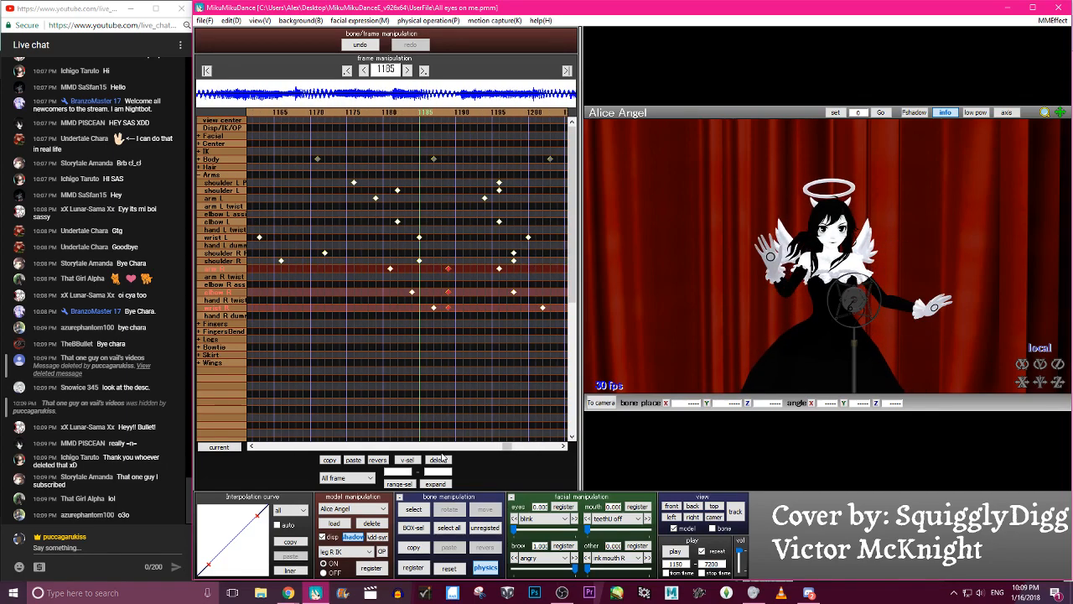
click(446, 459)
- Adjust the rotation of the shoulder R P bone at frame 1186
key(Right)
key(Right)
key(Right)
key(Left)
key(Left)
click(788, 334)
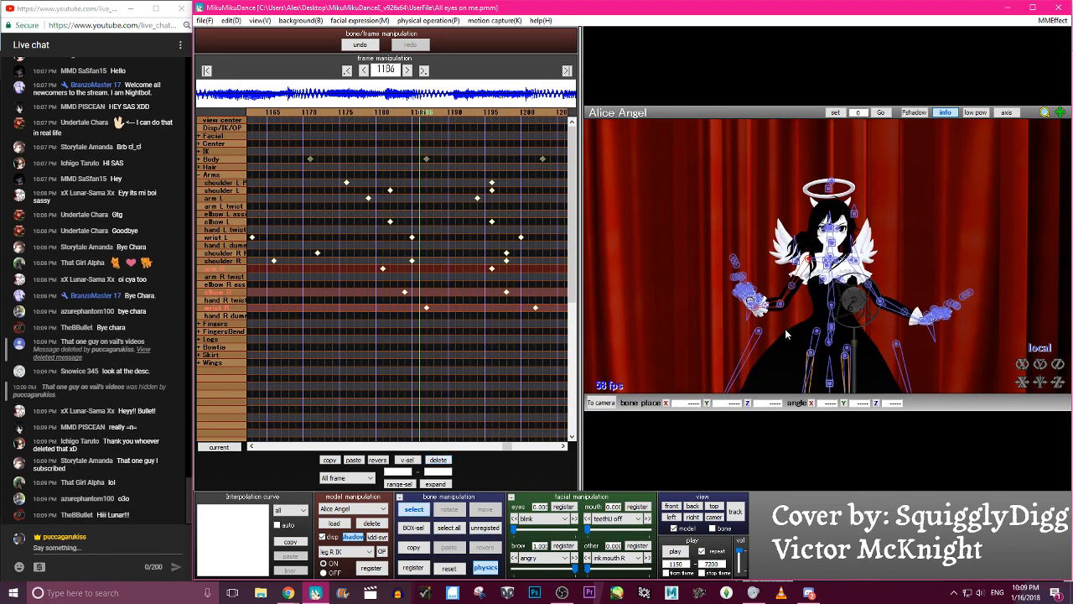
click(825, 262)
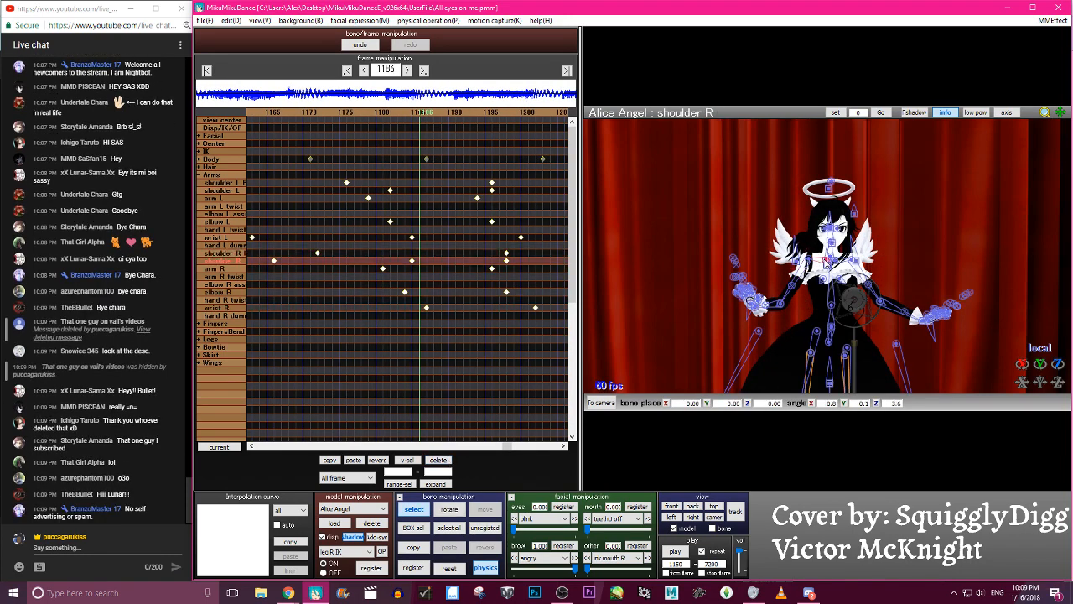
click(826, 261)
click(828, 263)
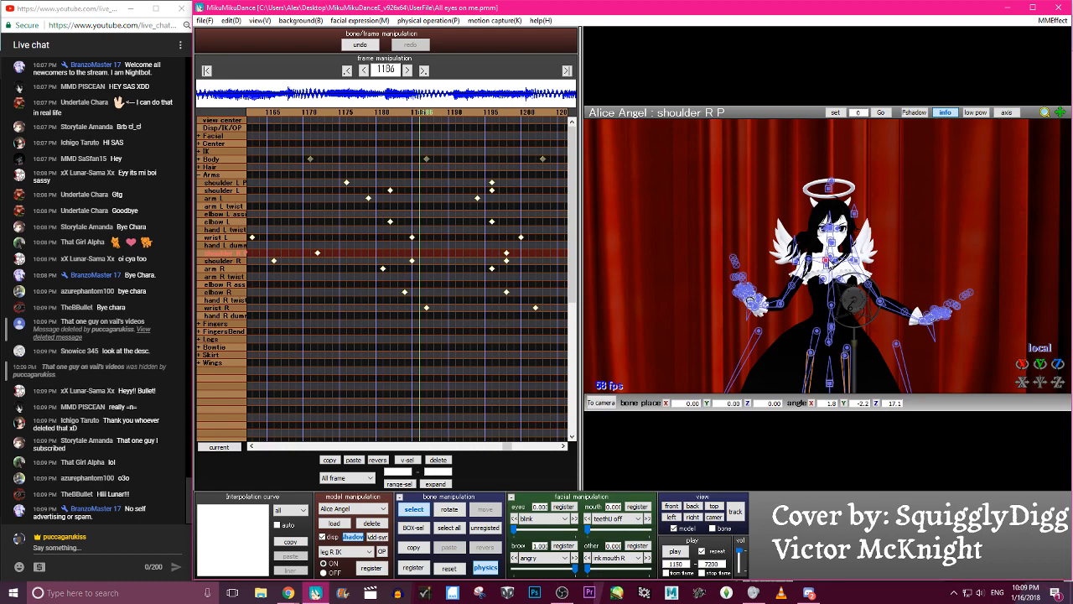
key(x)
drag(843, 253, 845, 243)
key(c)
- Adjust shoulder L P at frame 1186 and register keyframes for both shoulder P bones
click(833, 261)
key(x)
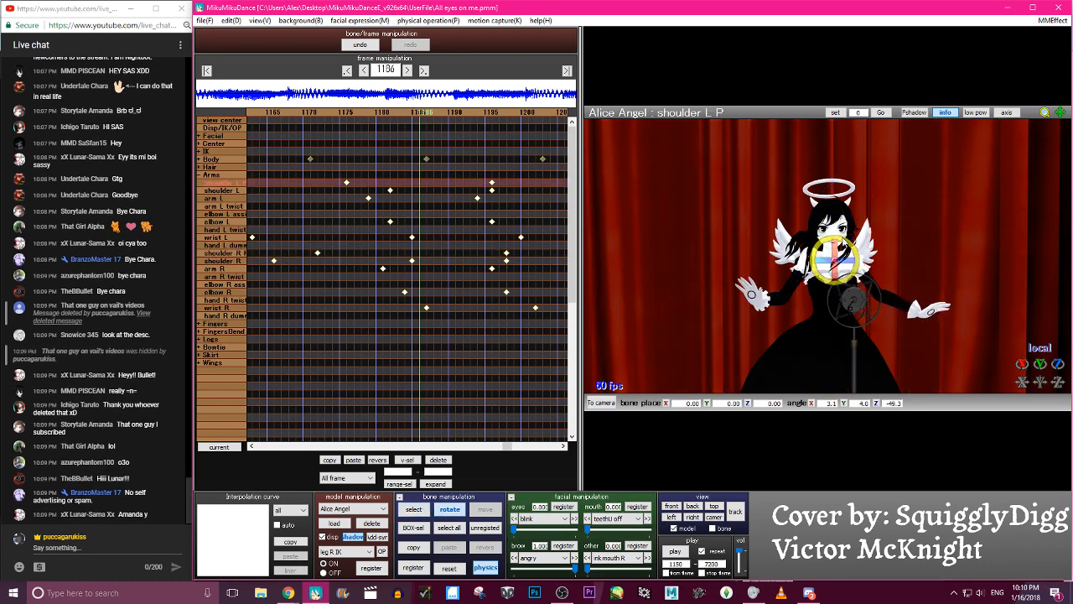
key(c)
key(a)
key(s)
key(Return)
- Scrub around frame 1186 and back to frame 1176 to examine the shoulder motion
key(Left)
key(Left)
key(Left)
key(Left)
key(Left)
key(Left)
key(Left)
key(Left)
key(Left)
key(Right)
key(Right)
key(Right)
key(Right)
key(Right)
key(Right)
key(Right)
key(Right)
key(Right)
key(Right)
key(Right)
key(Right)
key(Right)
key(Right)
key(Right)
key(Right)
key(c)
key(Left)
key(Left)
key(Left)
key(Left)
key(Left)
key(Left)
key(Left)
key(Left)
key(Left)
key(Left)
key(Left)
key(Left)
key(Left)
key(Left)
key(Left)
key(Left)
key(Left)
- Adjust the rotation of shoulder R P and shoulder L P at frame 1176 and register their keyframes
key(c)
scroll(820, 260, up, 5)
scroll(820, 257, up, 2)
click(822, 260)
click(832, 257)
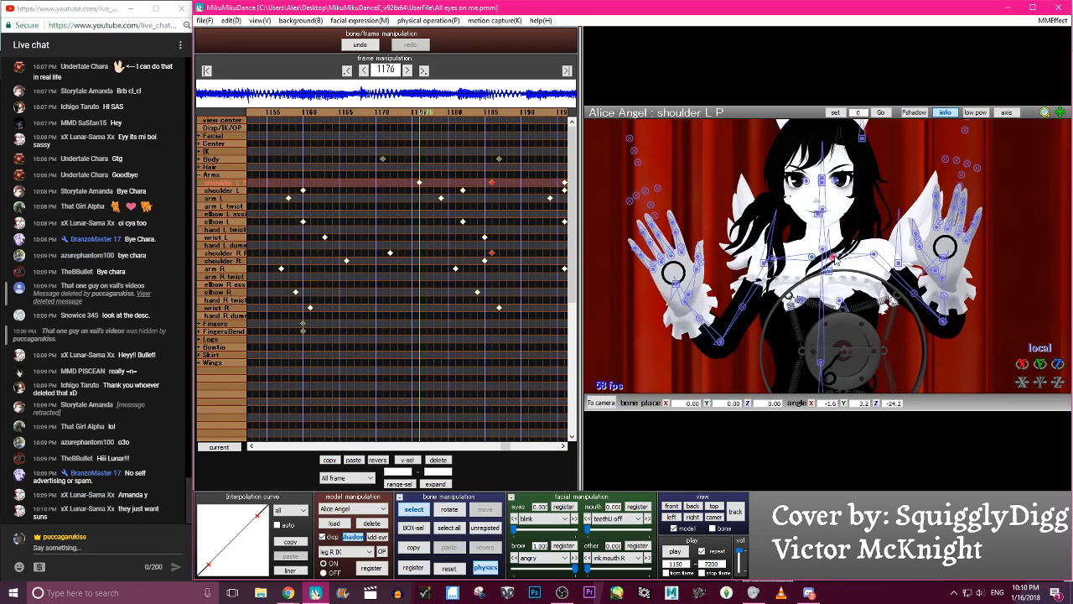
key(x)
drag(845, 238, 849, 244)
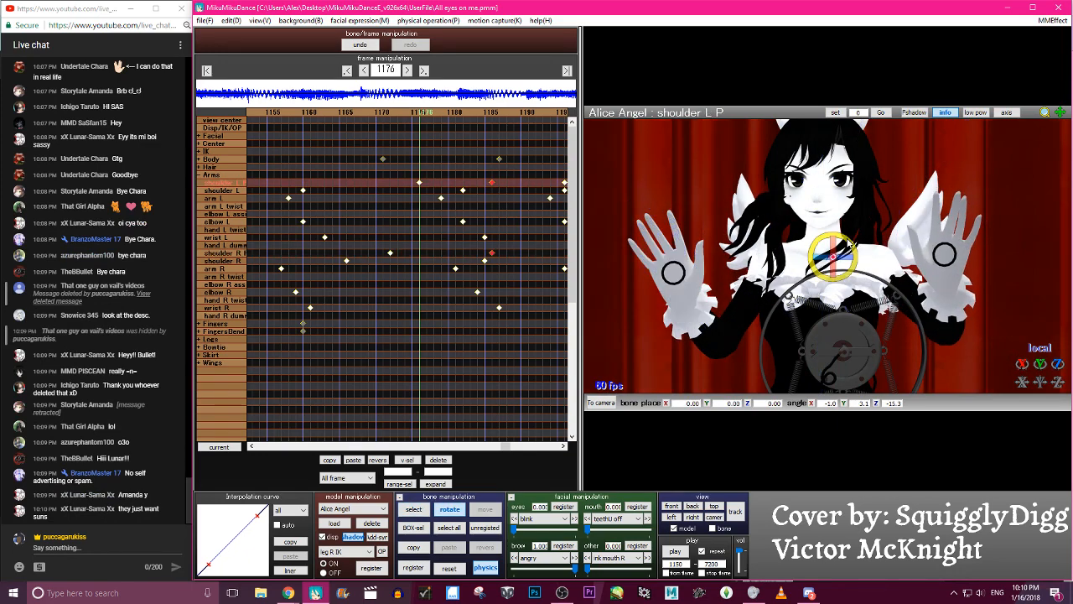
key(alt+Right)
- Move the shoulder L P and shoulder R P keyframes at frame 1186 to frame 1183, and check the surrounding frames
key(Left)
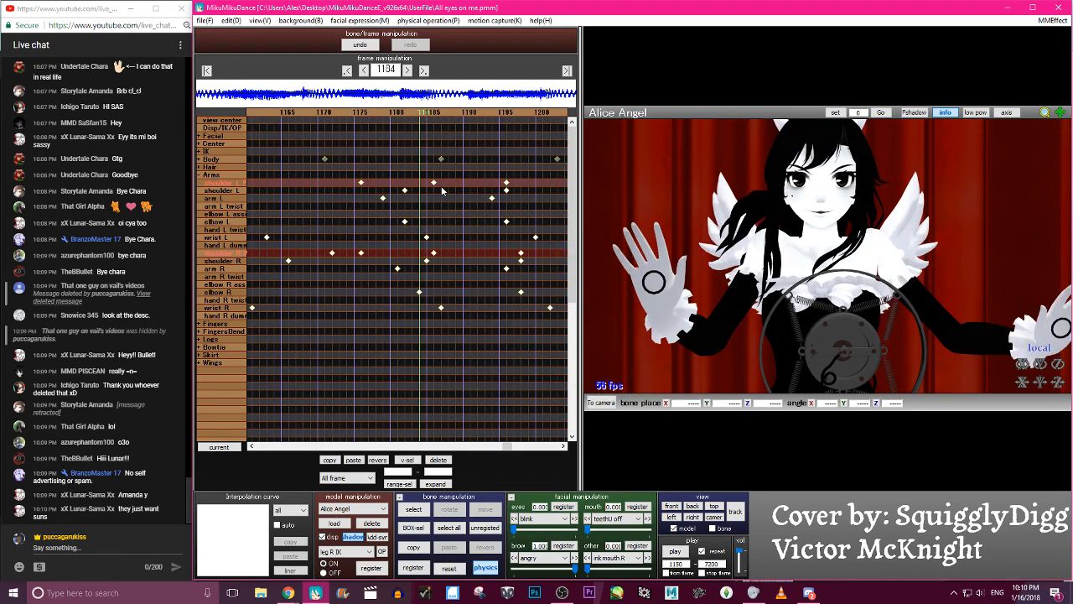
key(Left)
key(Left)
key(Left)
key(Left)
key(Left)
key(Left)
key(Left)
key(Left)
key(Left)
key(Left)
key(Left)
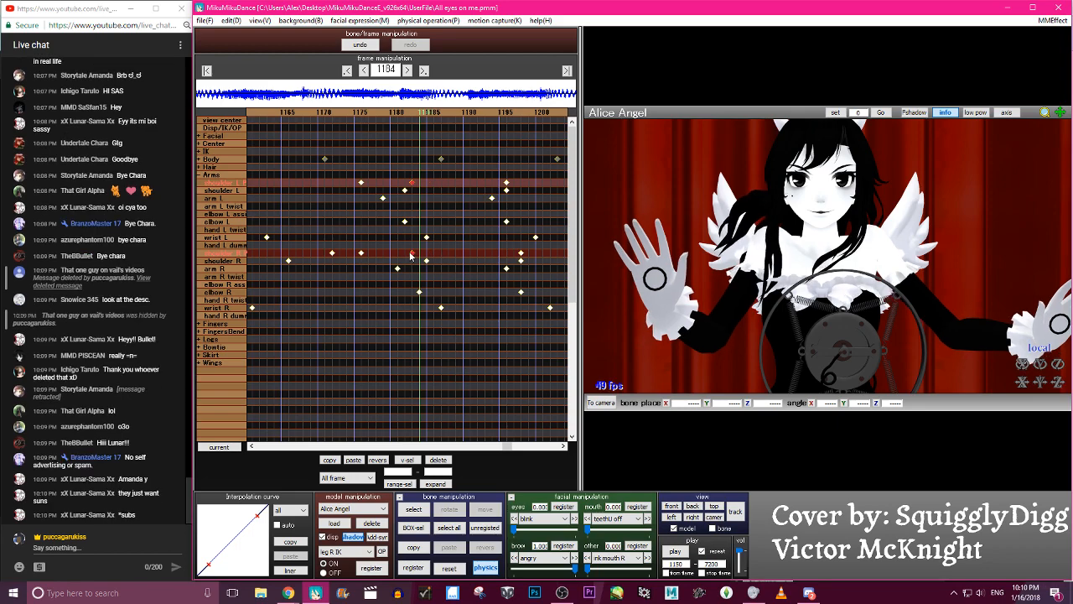
key(Right)
key(Right)
key(Right)
key(Right)
key(Right)
key(Right)
key(Right)
key(Right)
key(Right)
key(Right)
key(Right)
key(Right)
key(Right)
key(Right)
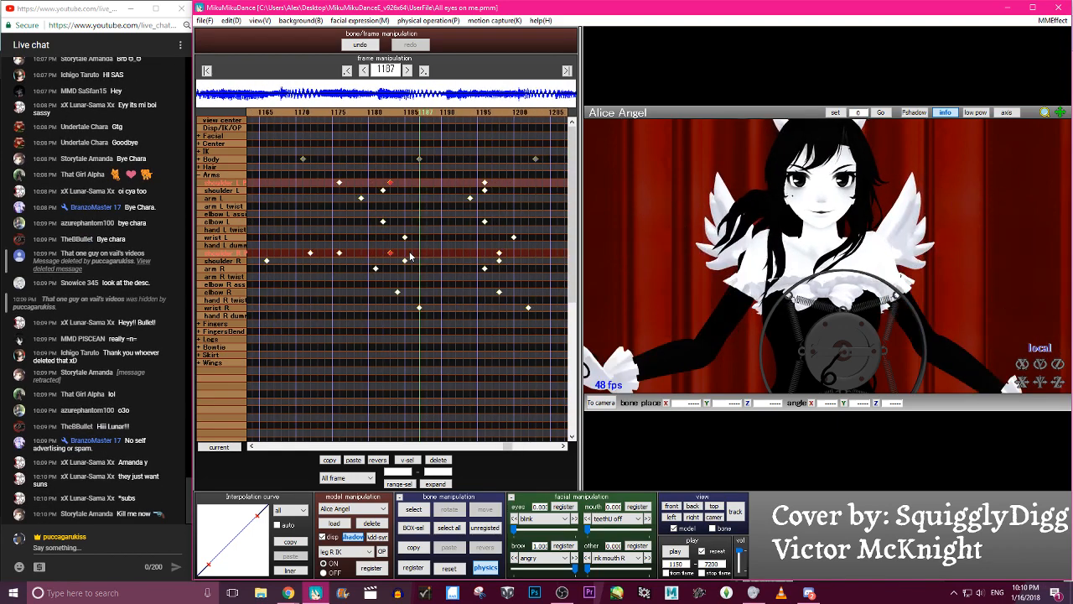
key(Left)
key(Left)
key(Left)
key(Left)
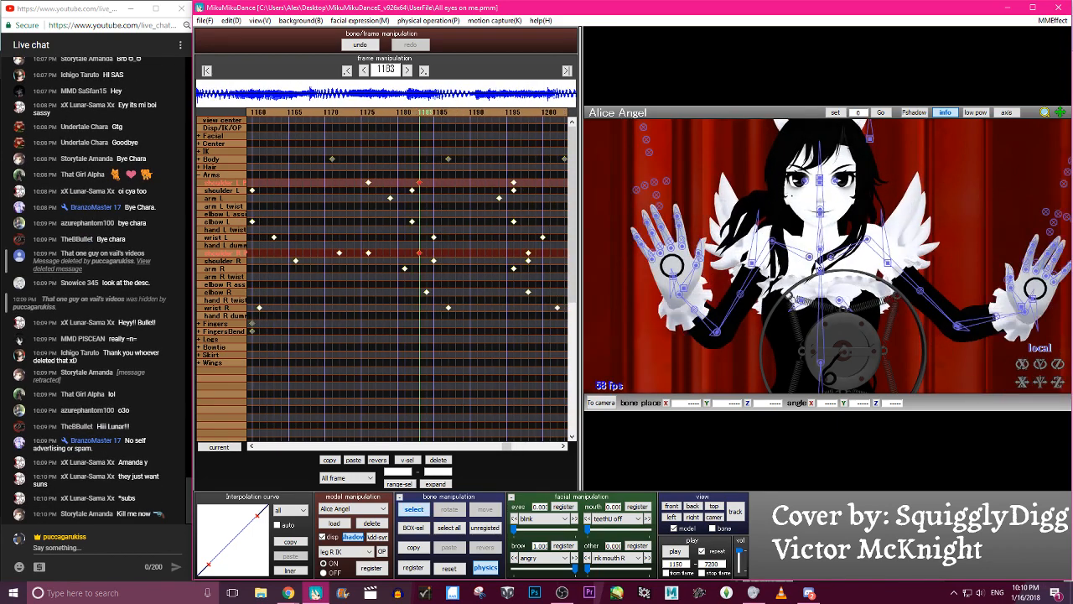
- Readjust the rotation of shoulder R P and shoulder L P at frame 1183 and register both keyframes
click(810, 256)
click(832, 259)
key(x)
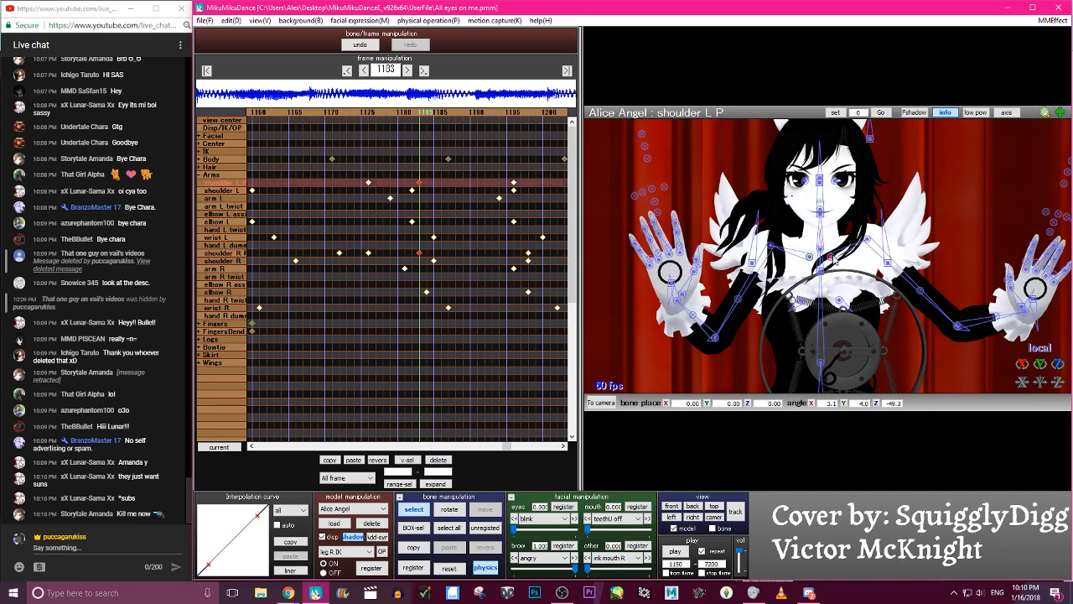
drag(847, 235, 848, 244)
key(a)
key(s)
key(Return)
- Scrub back and then forward to frame 1197 to examine the revised shoulder motion
key(Left)
key(Left)
key(Left)
key(Left)
key(Left)
key(Left)
key(Left)
key(Right)
key(Right)
key(Right)
key(Right)
key(Right)
key(Right)
key(Right)
key(Right)
key(Right)
key(Right)
key(Right)
key(Right)
key(Right)
key(Right)
key(Right)
key(Right)
key(Right)
key(Right)
key(Right)
key(Right)
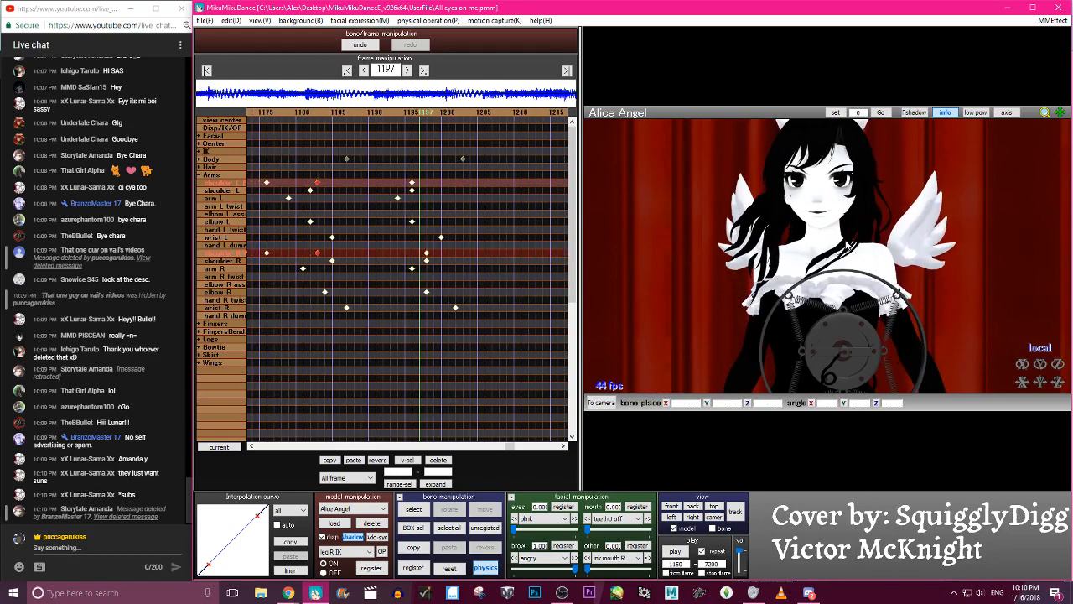
- Move the lowered-pose keyframe of shoulder L P to frame 1192 and that of shoulder R P to frame 1193
key(Left)
key(Left)
key(Left)
key(Left)
key(Left)
key(Left)
key(Left)
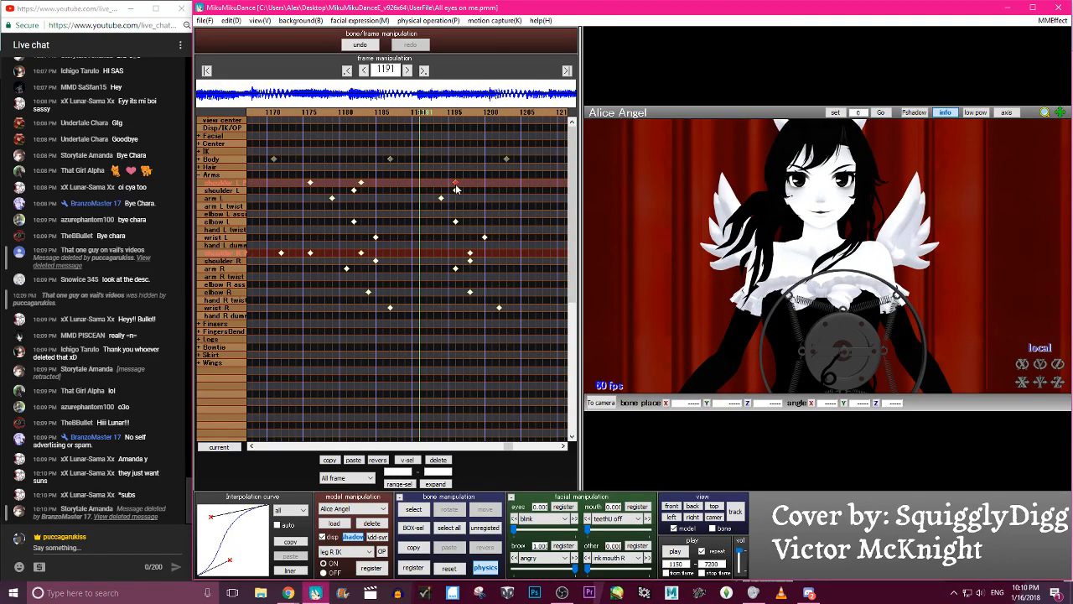
drag(456, 186, 438, 186)
click(470, 254)
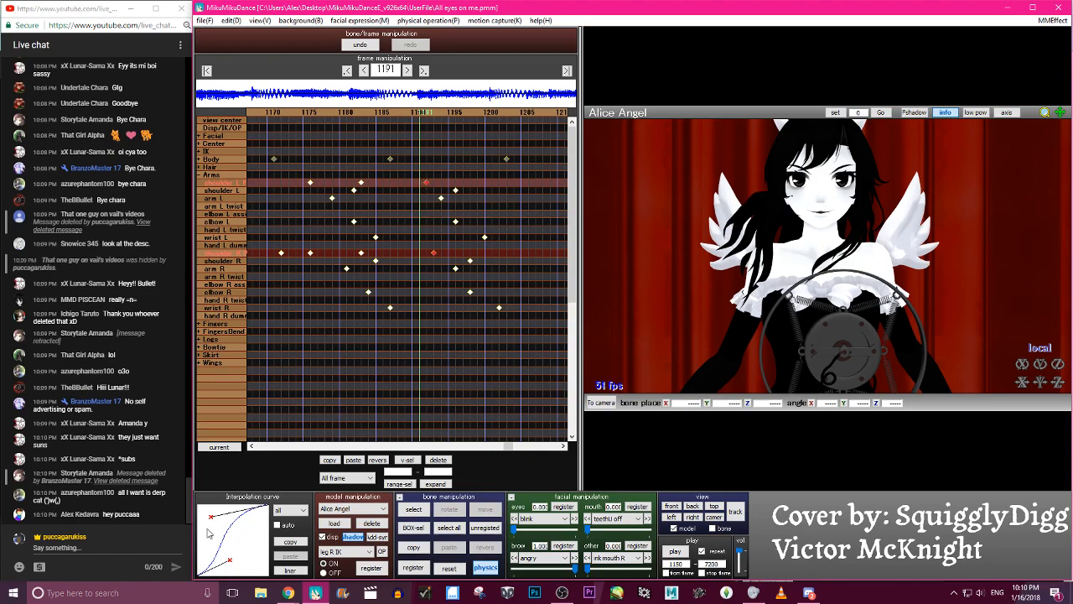
- Scrub back to frame 1166 and forward to frame 1199 to examine the retimed shoulder lowering
key(Left)
key(Left)
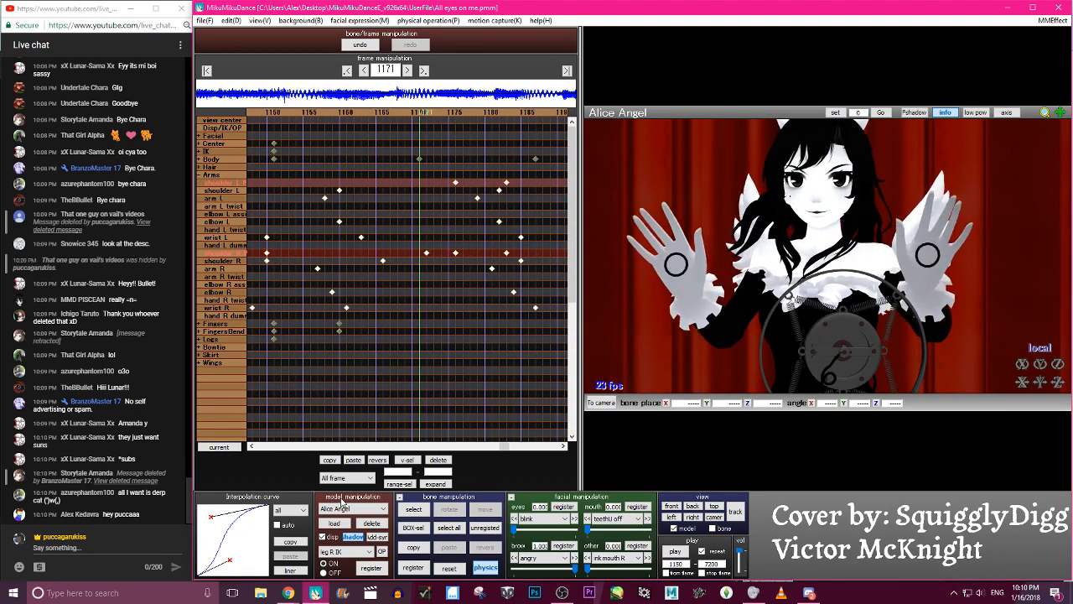
key(Left)
key(Left)
key(Left)
key(Left)
key(Left)
key(Left)
key(Left)
key(Left)
key(Left)
key(Left)
key(Left)
key(Left)
key(Left)
key(Left)
key(Left)
key(Left)
key(Left)
key(Left)
key(Left)
key(Left)
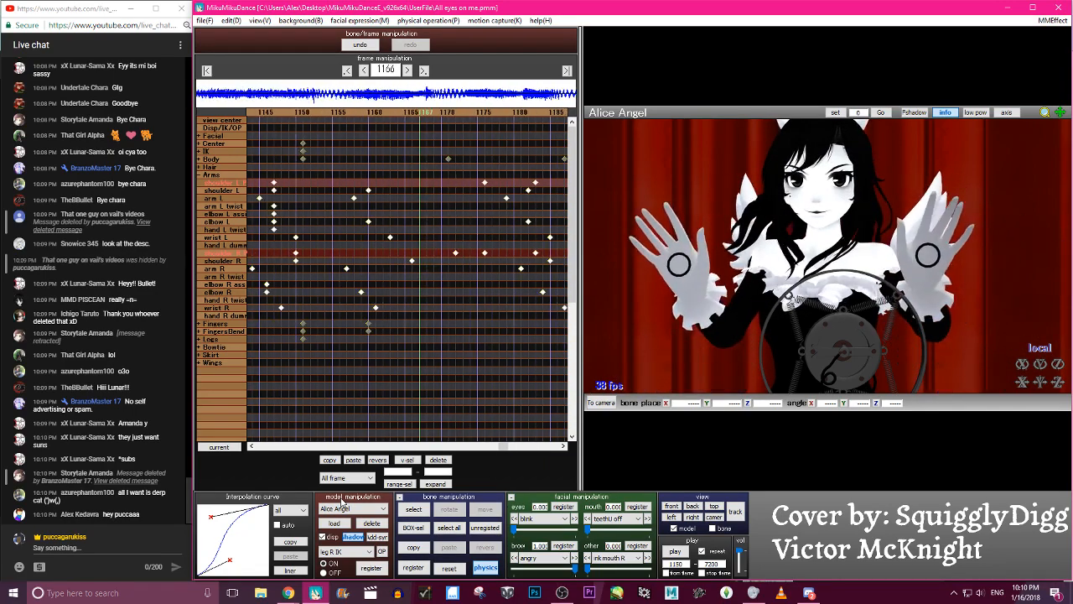
key(Right)
key(Right)
key(Right)
key(Right)
key(Right)
key(Right)
key(Right)
key(Right)
key(Right)
key(Right)
key(Right)
key(Right)
key(Right)
key(Right)
key(Right)
key(Right)
key(Right)
key(Right)
key(Right)
key(Right)
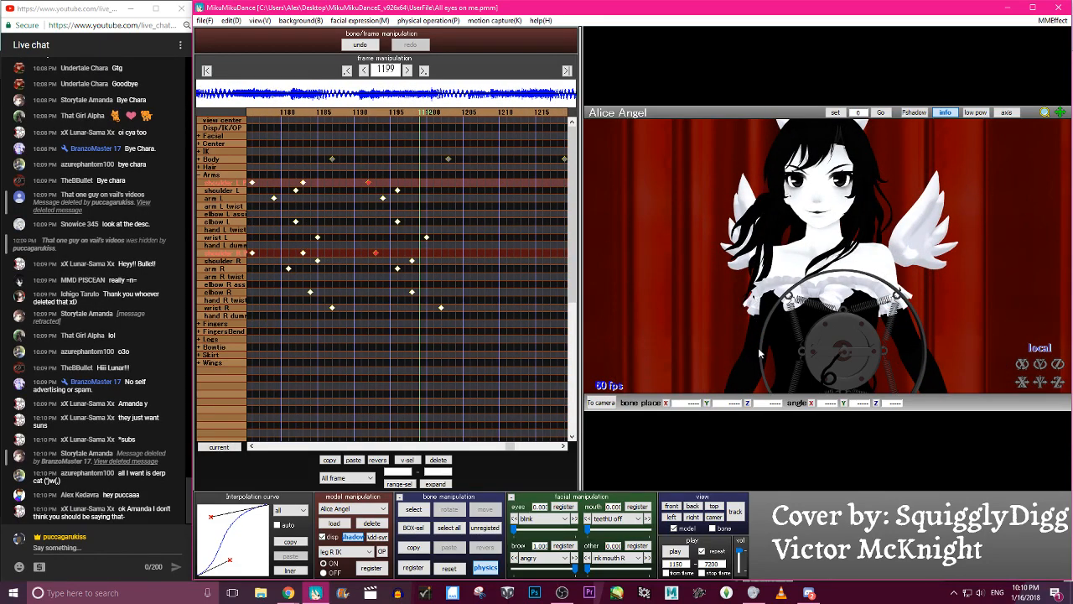
- Play the animation from frame 1150, stop it, and step back to frame 1191 to inspect the shoulders
click(675, 555)
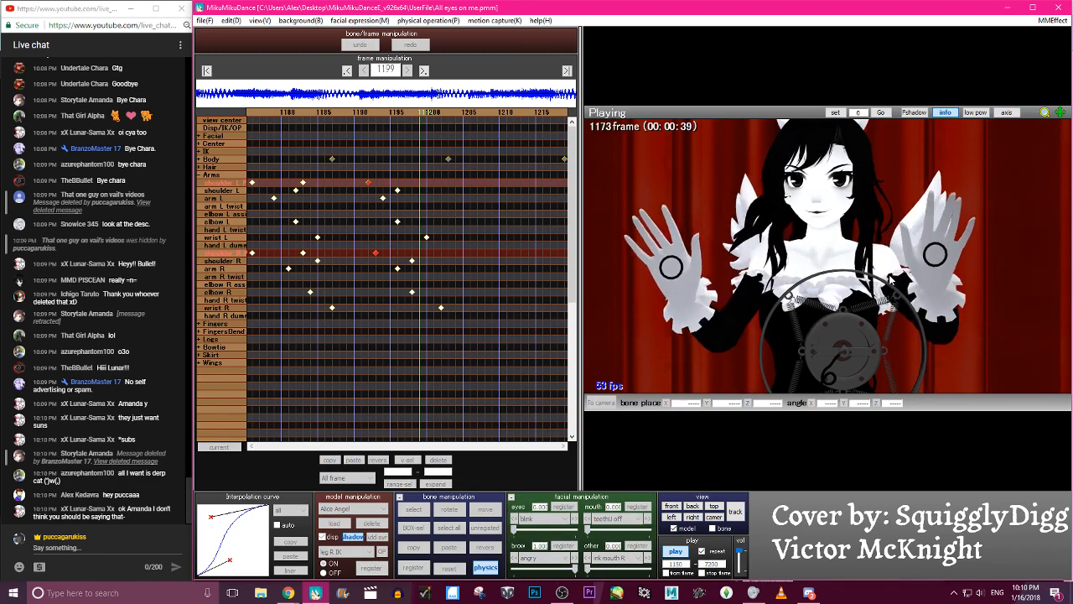
click(677, 556)
key(Left)
- Try rotating elbow R at frame 1190 to change the forearm's pose midway through the hand lowering
key(Left)
key(Left)
key(Left)
key(Left)
key(Left)
key(Left)
key(Left)
key(Left)
key(Left)
key(Right)
key(Right)
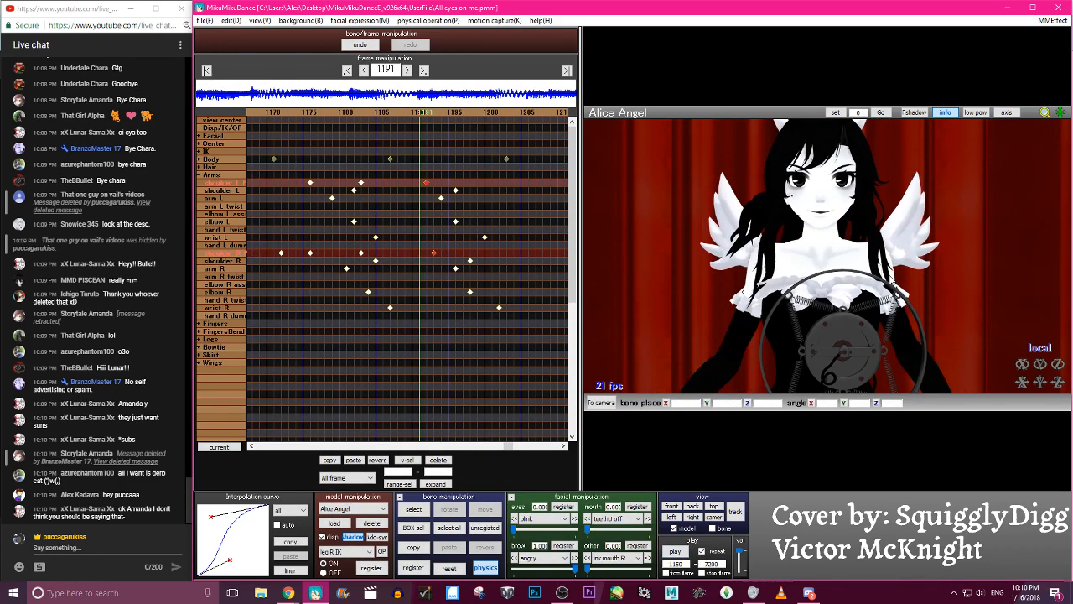
scroll(995, 174, down, 5)
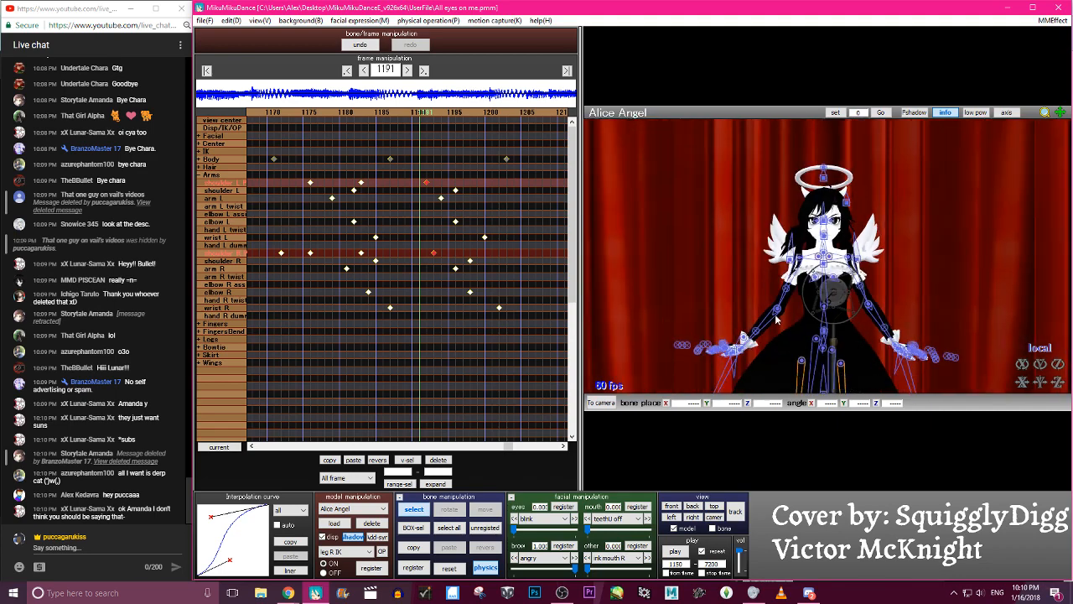
click(777, 311)
key(c)
key(Left)
key(Left)
key(Left)
key(Left)
key(Left)
key(Left)
key(Left)
key(Left)
key(Left)
key(Left)
key(Left)
key(Right)
key(Right)
key(Right)
key(Right)
key(Right)
key(Right)
key(Right)
key(Right)
key(Right)
key(c)
click(774, 310)
click(776, 310)
key(x)
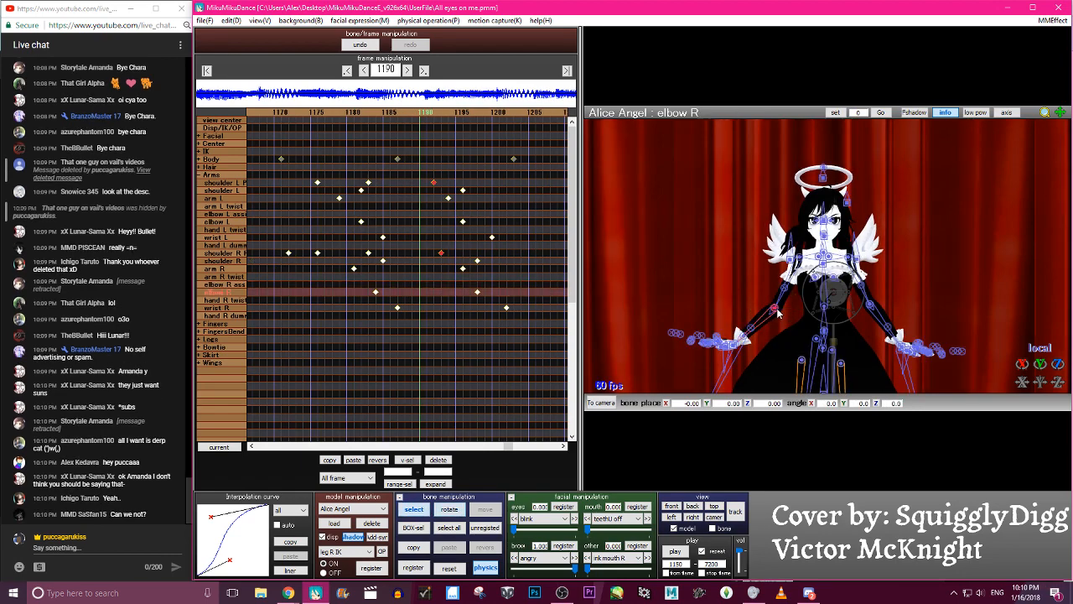
drag(777, 300, 749, 366)
- Try several wrist R rotations at frame 1190 and undo them
key(c)
click(743, 315)
key(x)
drag(754, 323, 726, 354)
drag(755, 321, 717, 320)
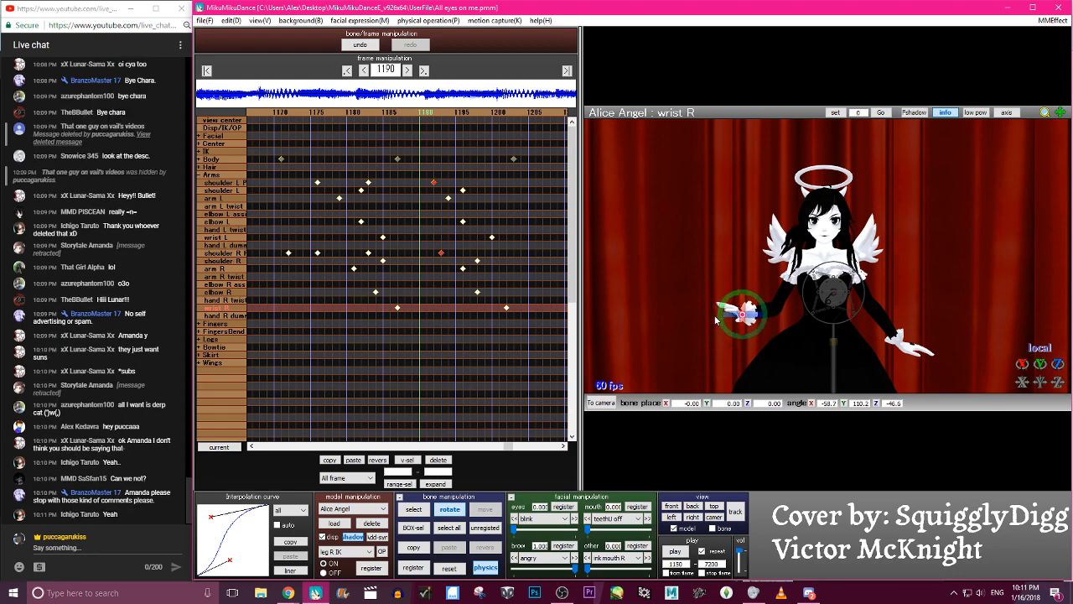
click(359, 47)
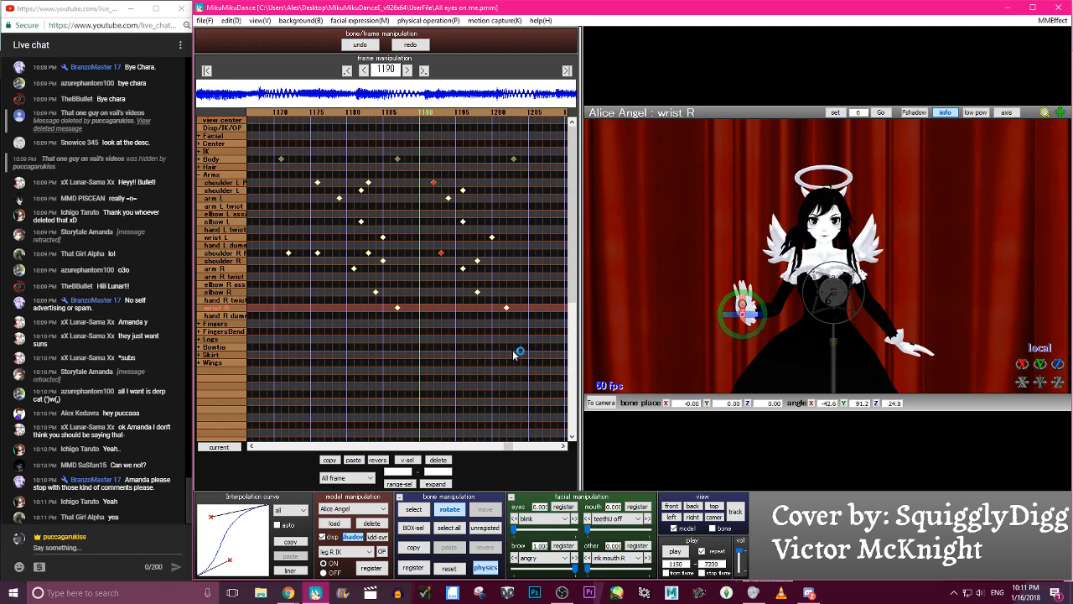
scroll(826, 377, up, 3)
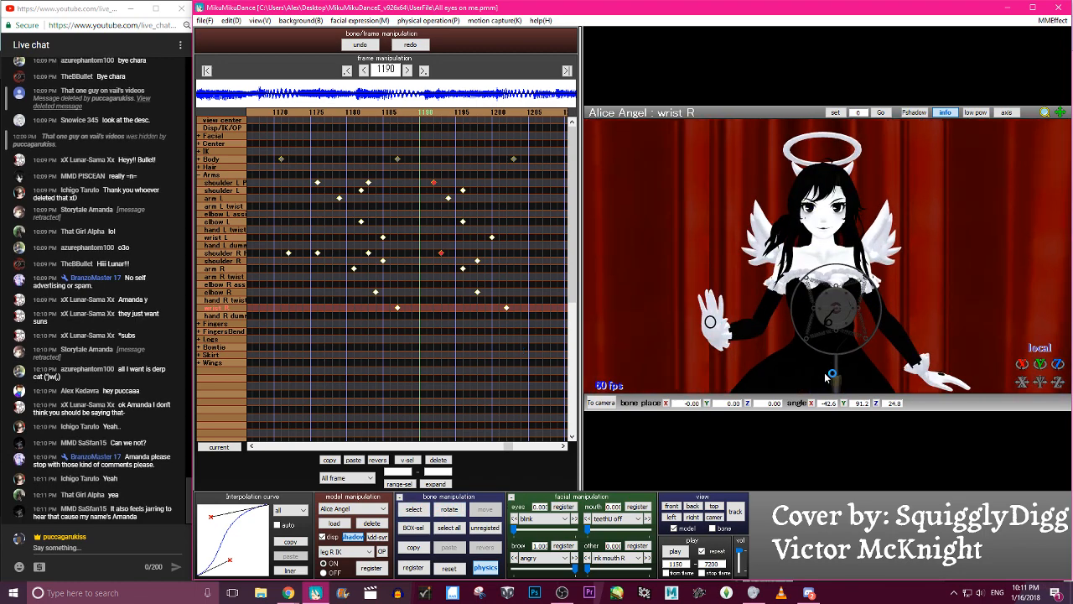
click(359, 44)
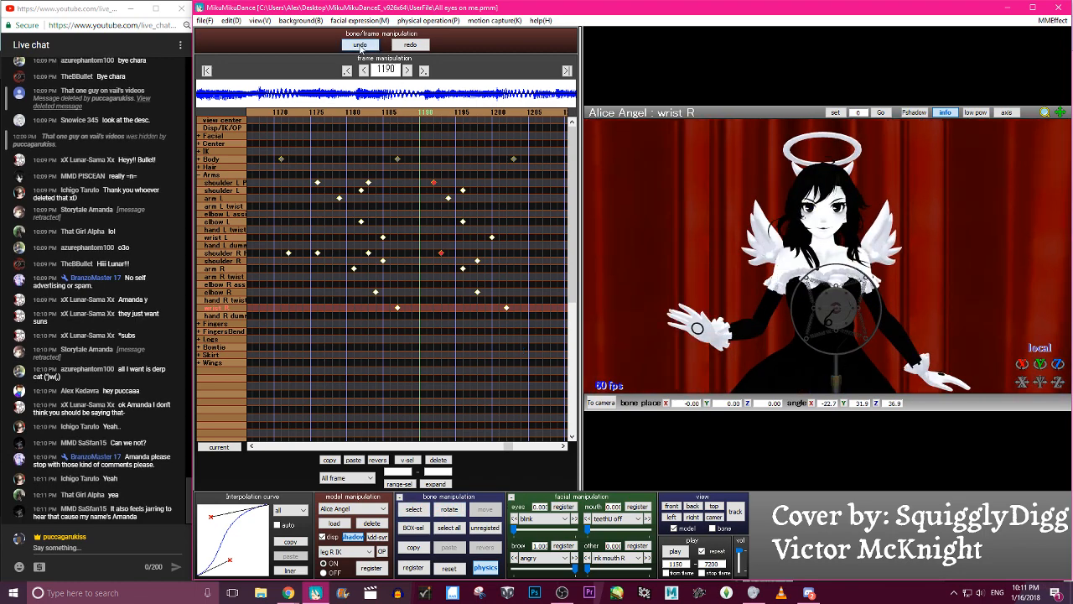
click(361, 47)
- Scrub through the hand-lowering motion and delete the extra elbow R keyframe at frame 1190
key(Left)
key(Left)
key(Left)
key(Left)
key(Left)
key(Left)
key(Left)
key(Left)
key(Left)
key(Left)
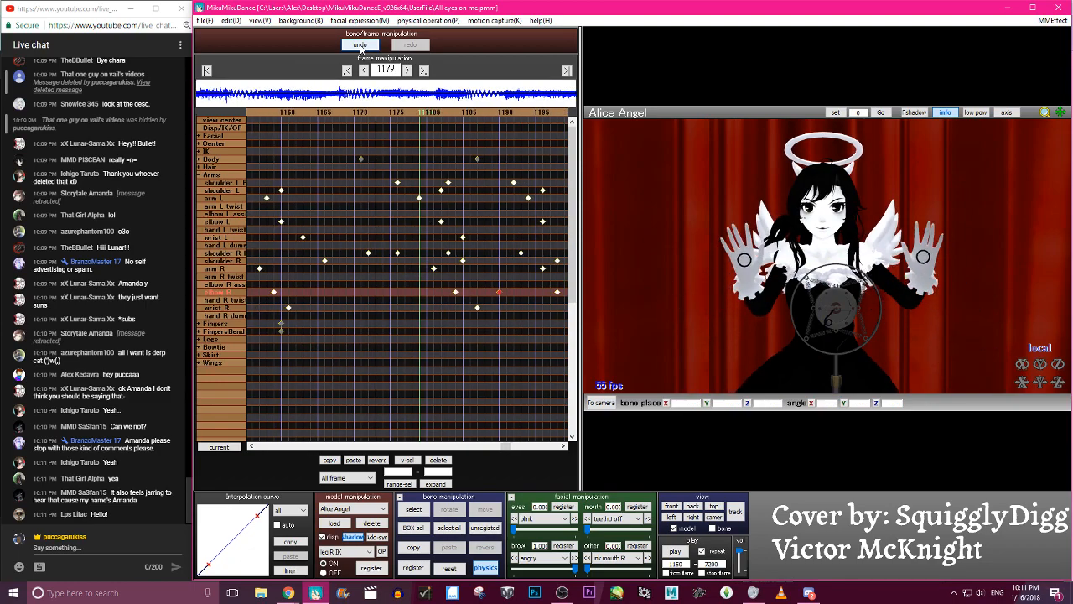
key(c)
key(Right)
key(Right)
key(Right)
key(Right)
key(Right)
key(Right)
key(Right)
key(Right)
key(Right)
key(Right)
key(Right)
key(Right)
key(Right)
key(Right)
key(Right)
key(Right)
key(Right)
key(Right)
key(Left)
key(Left)
key(Left)
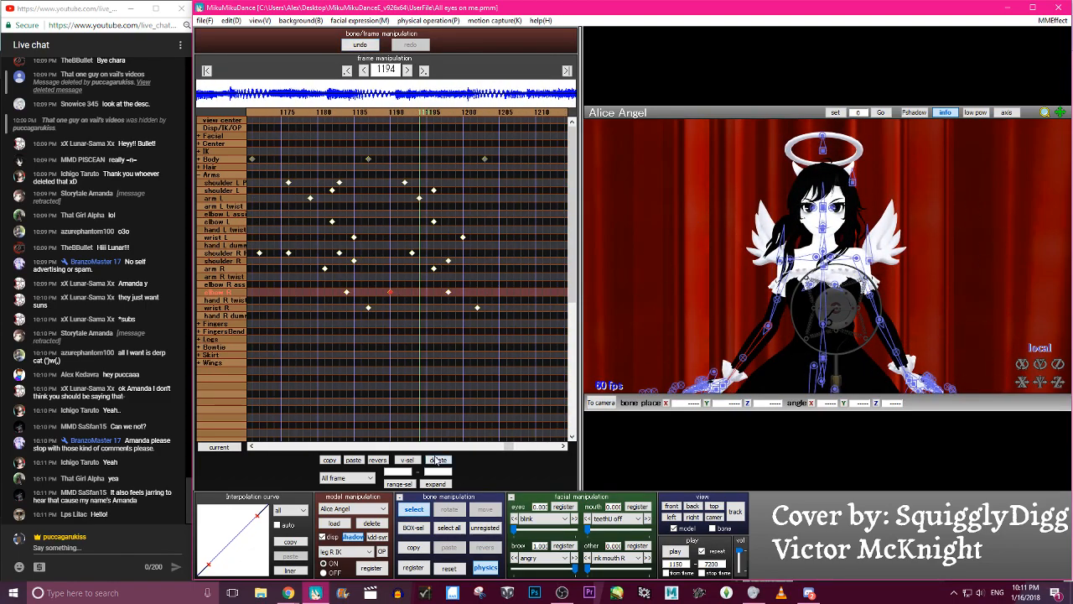
click(437, 460)
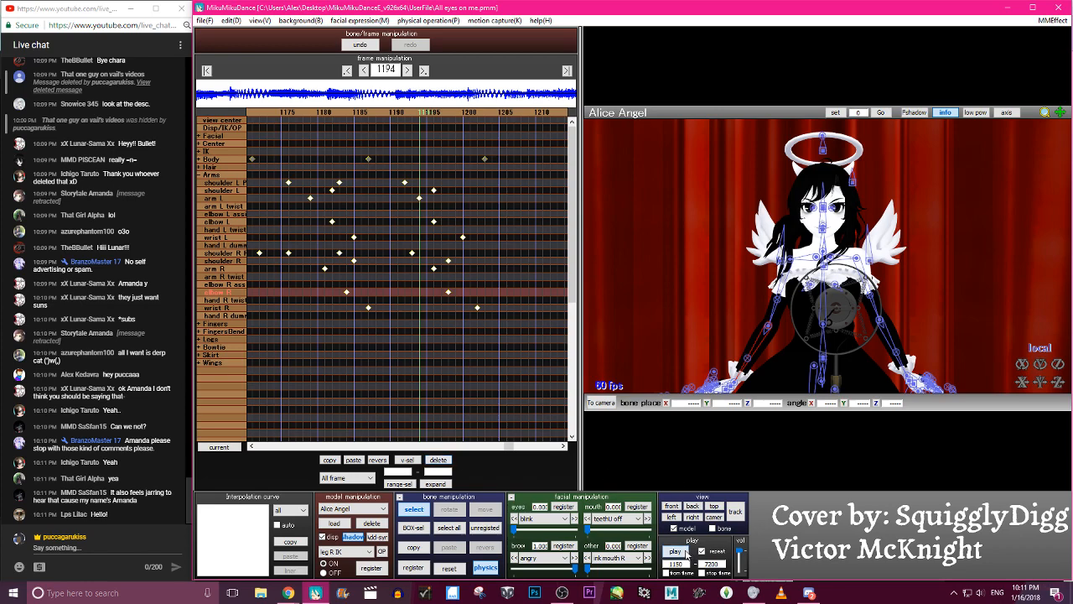
- Play back the lowering and shift all lowered-pose arm keyframes three frames earlier, with shoulder L P at frame 1189
click(684, 553)
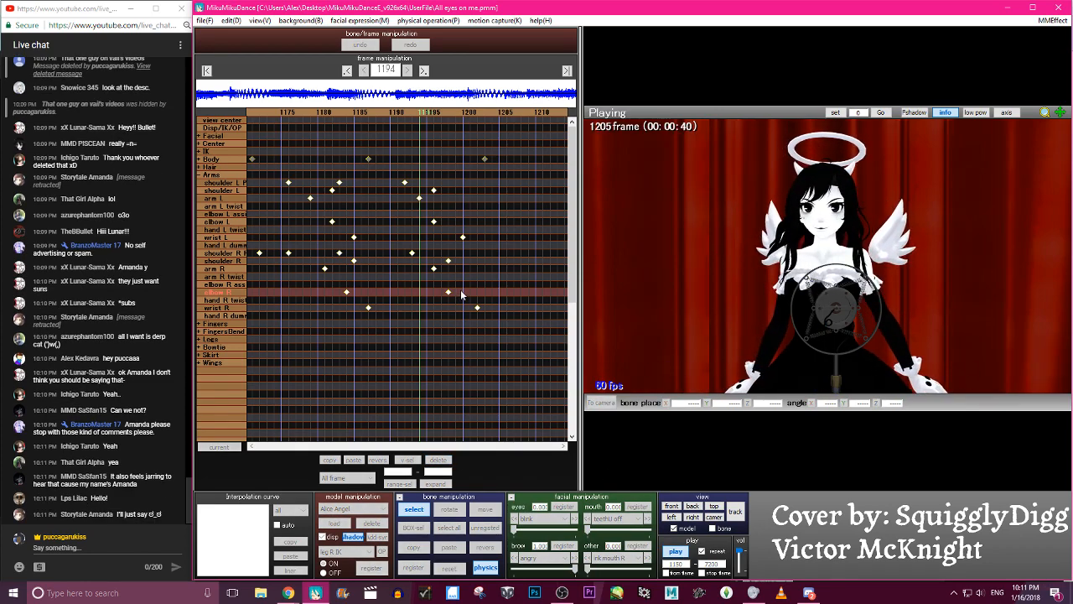
drag(492, 332, 406, 186)
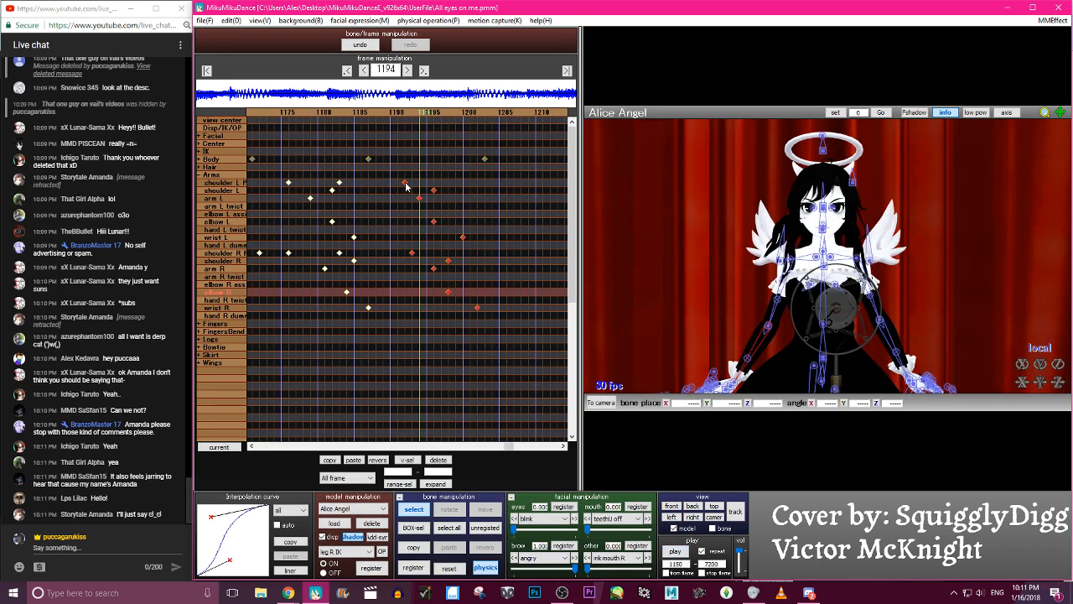
key(Left)
key(Left)
key(Left)
key(Left)
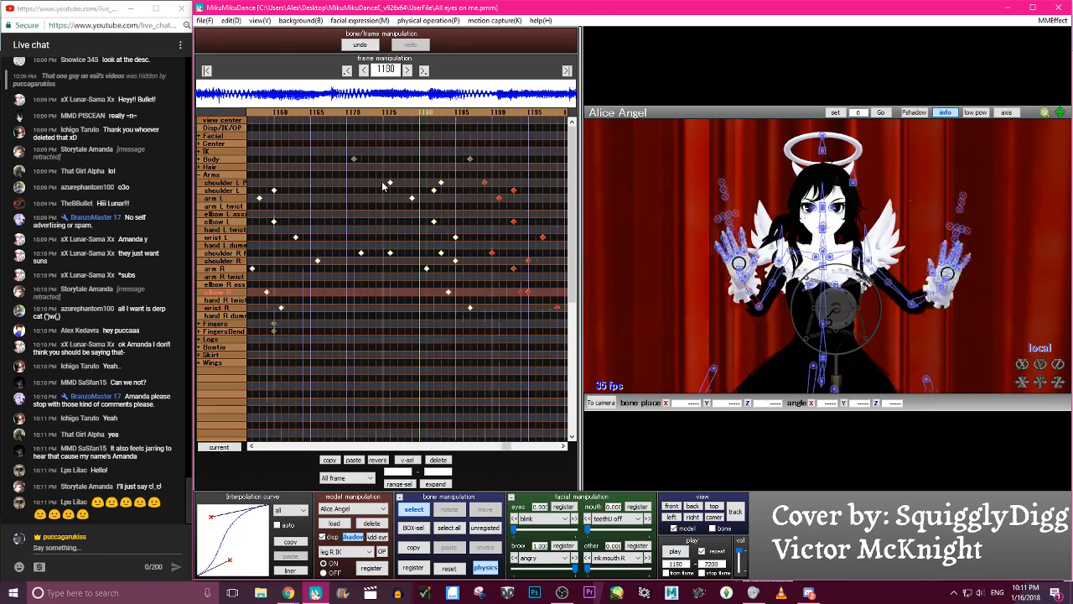
key(Right)
key(Right)
key(Right)
key(Right)
key(Right)
key(Right)
key(Right)
key(Right)
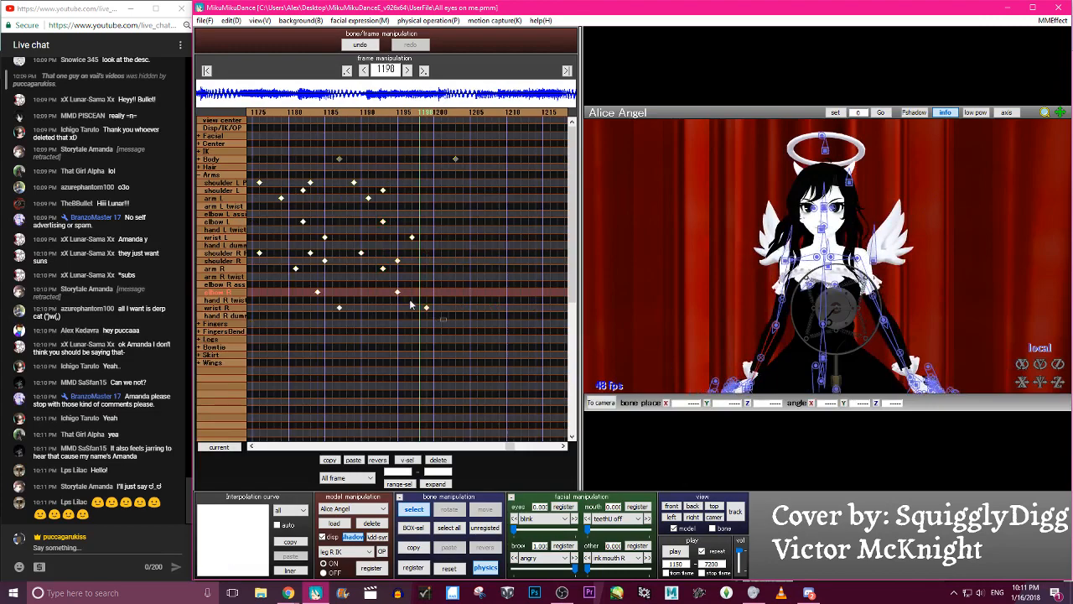
- Shift only the right-side lowered-pose keyframes three frames later, placing shoulder R P at frame 1193 and wrist R at 1202
drag(446, 318, 360, 254)
key(Right)
key(Right)
key(Right)
key(Right)
key(Right)
key(Right)
key(Right)
key(Right)
key(Right)
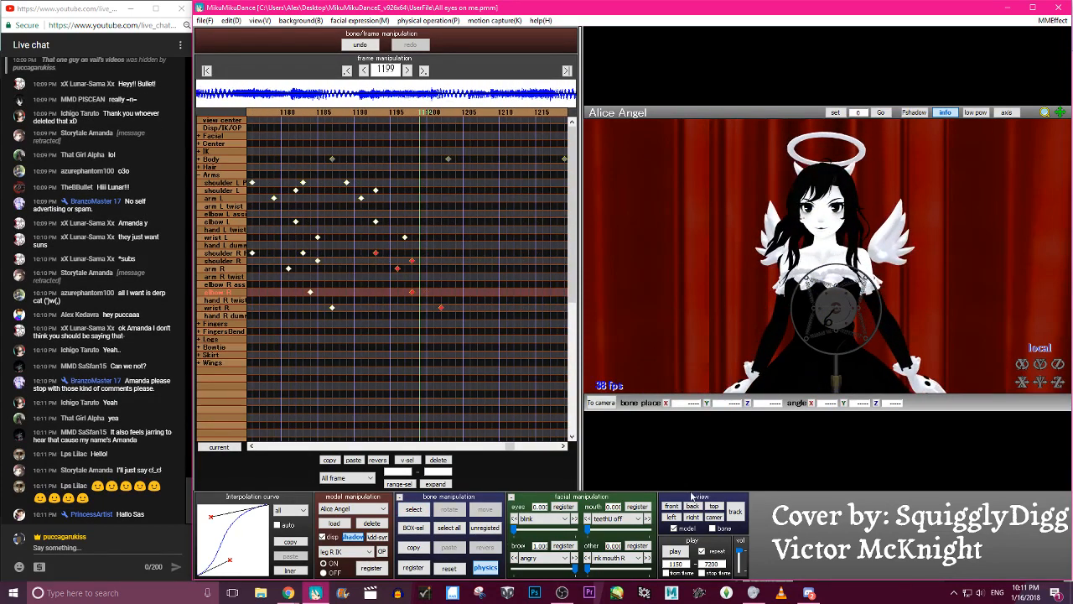
- Play the animation from frame 1150 to review the staggered arm lowering, stop it and advance to frame 1213
click(676, 551)
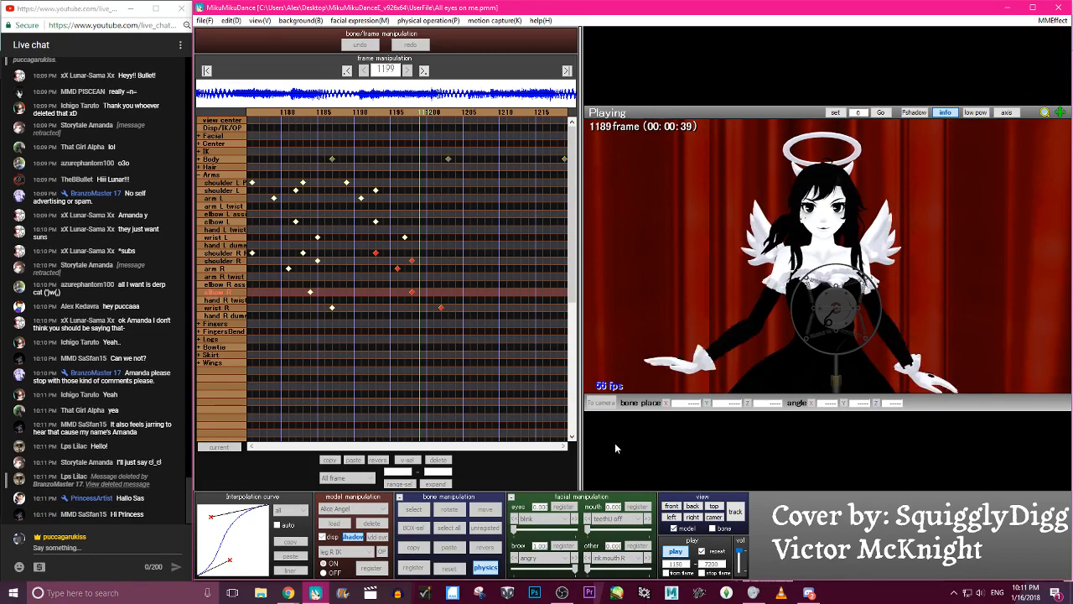
key(p)
key(Right)
key(Right)
key(Right)
key(Right)
key(Right)
key(Right)
key(Right)
key(Right)
key(Right)
key(Right)
key(Right)
key(Right)
key(Right)
key(Right)
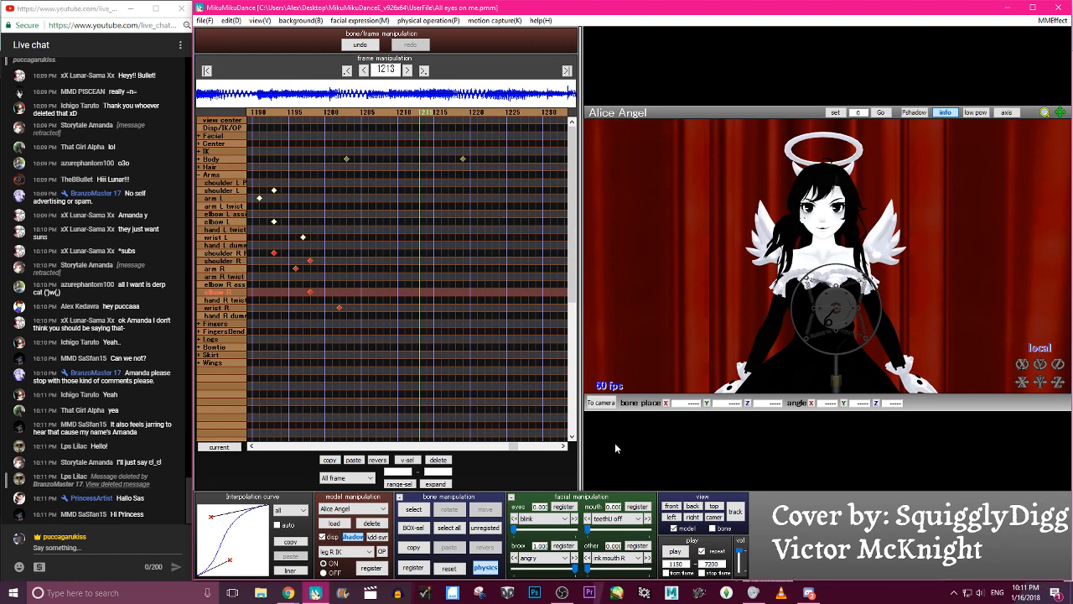
- Rotate elbow R and wrist R at frame 1213 to start a new right-arm pose
click(774, 323)
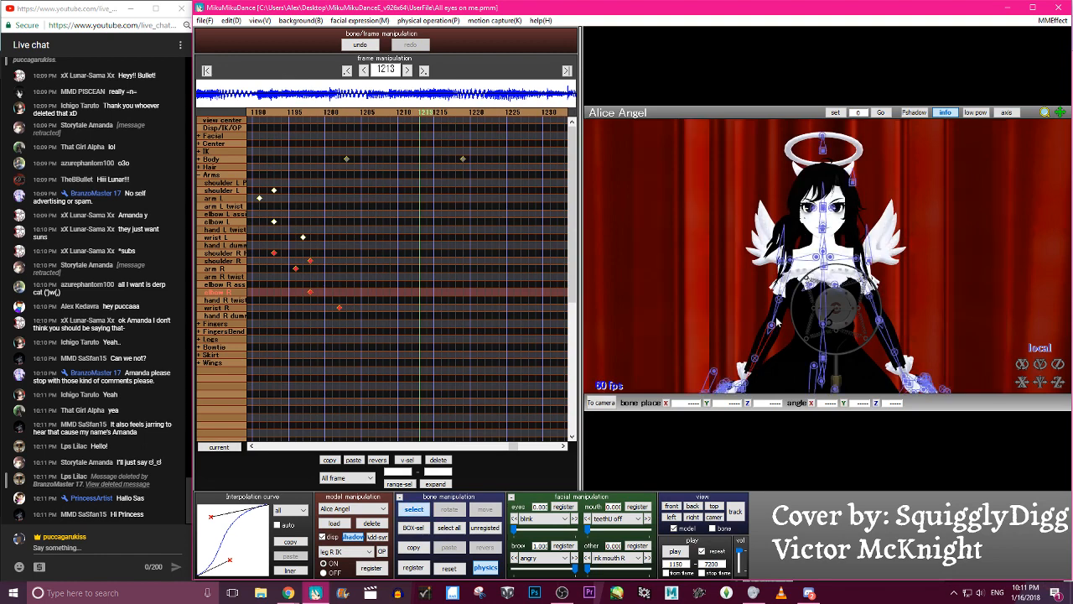
drag(774, 324, 762, 284)
key(c)
click(737, 345)
key(x)
drag(737, 345, 754, 359)
- Rotate arm R and elbow R at frame 1213 to bend the right arm, and readjust arm R
key(c)
click(786, 271)
key(x)
drag(785, 270, 777, 289)
key(c)
click(769, 338)
key(x)
drag(769, 337, 809, 345)
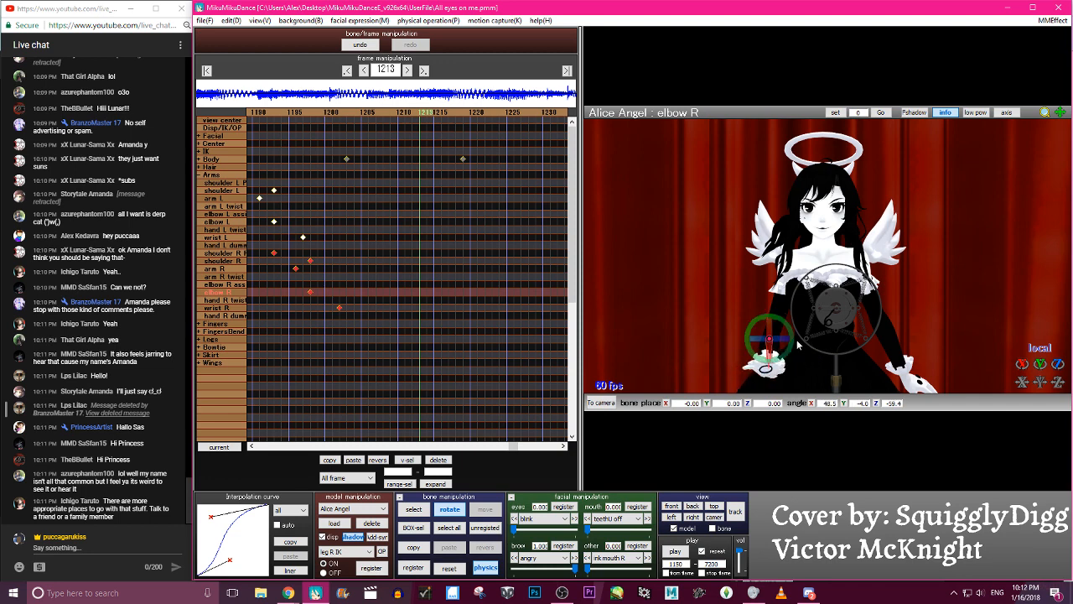
click(801, 265)
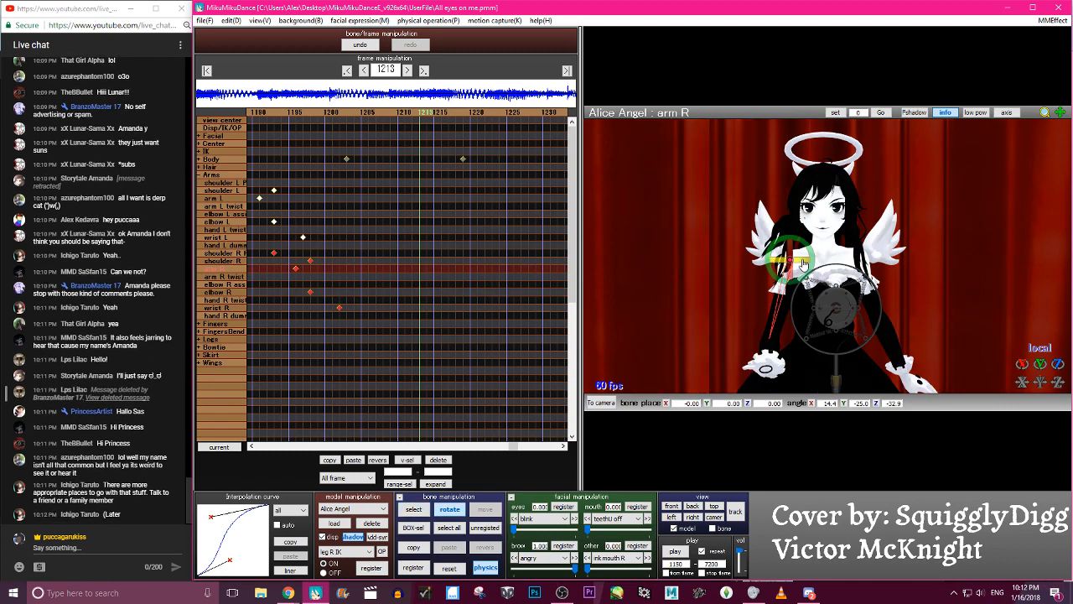
drag(801, 264, 764, 243)
- Try turning the right hand at frame 1213 and reset the rotation of wrist R
key(c)
click(757, 333)
key(x)
mouse_move(758, 340)
mouse_down()
mouse_move(758, 359)
mouse_move(755, 338)
mouse_up()
right_drag(756, 339, 695, 339)
click(692, 342)
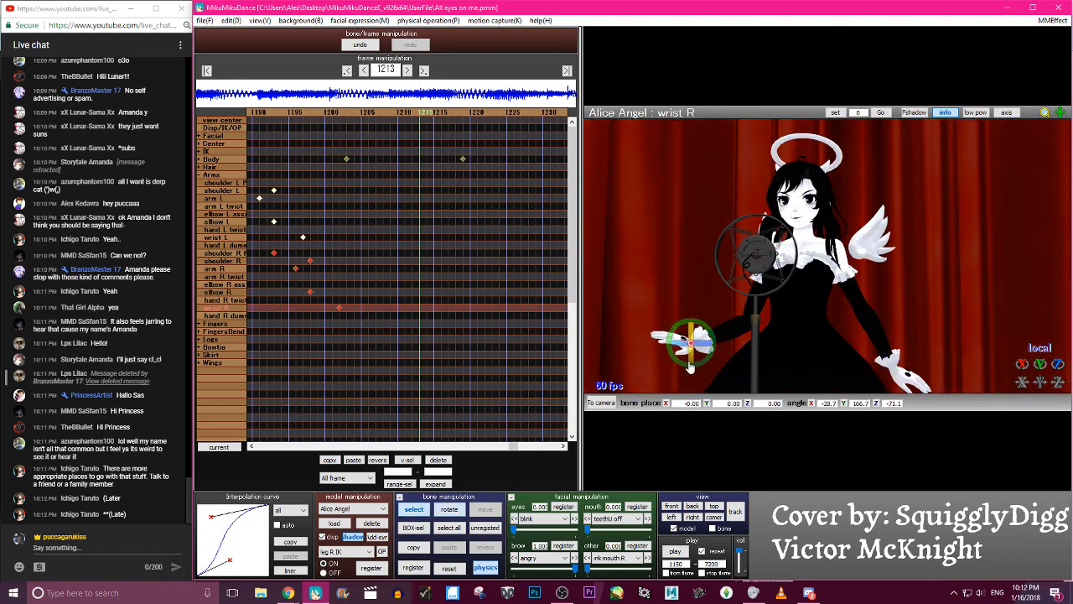
click(448, 568)
click(692, 342)
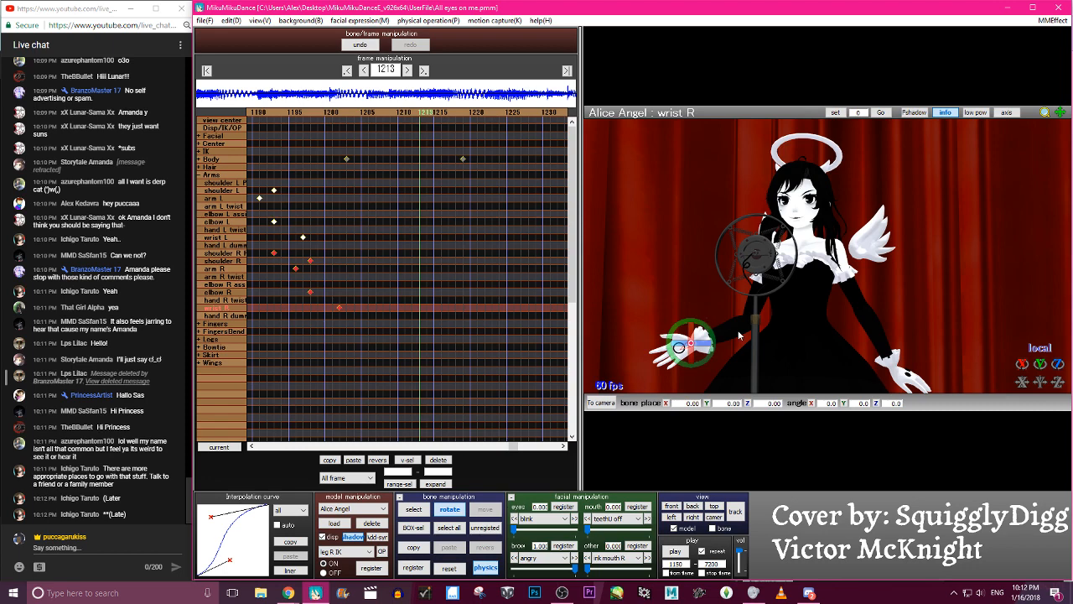
- Refine the rotations of elbow R and arm R around their local axes at frame 1213
click(737, 334)
click(747, 322)
drag(1040, 363, 1022, 390)
right_drag(806, 317, 906, 340)
click(845, 278)
click(800, 258)
key(c)
drag(1022, 364, 1017, 371)
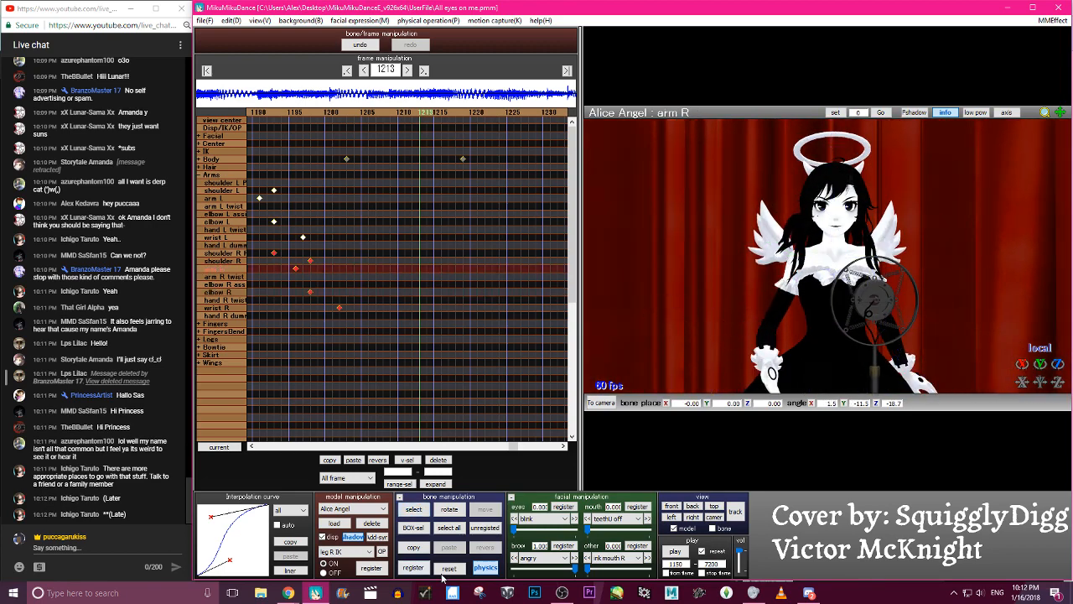
- Swing the right forearm outward with elbow R and rotate wrist R so the hand extends sideways
key(c)
click(752, 319)
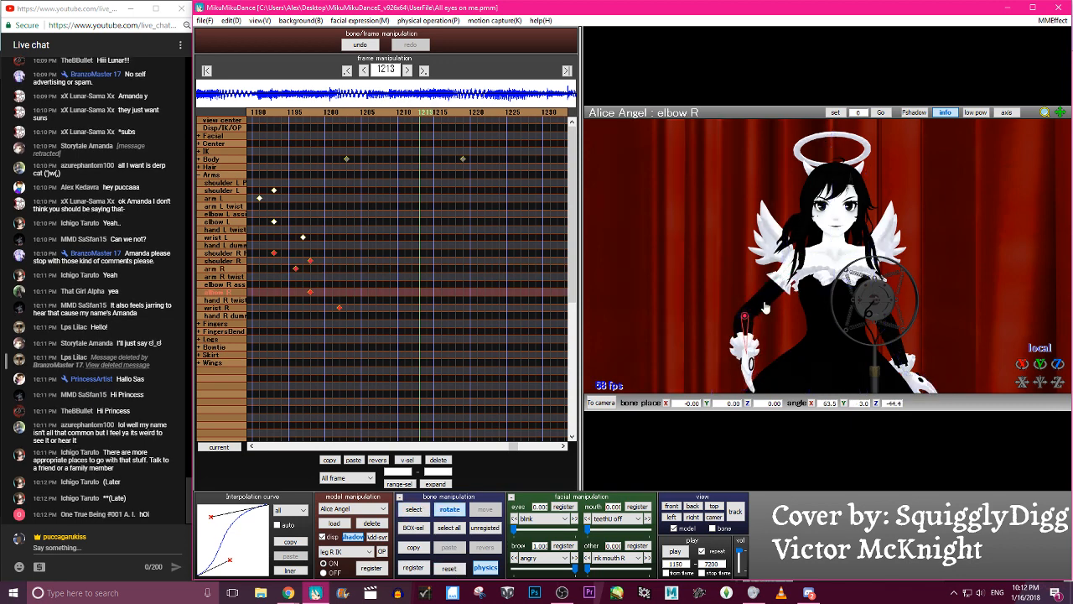
drag(764, 335, 718, 354)
key(c)
key(c)
key(c)
click(715, 346)
key(c)
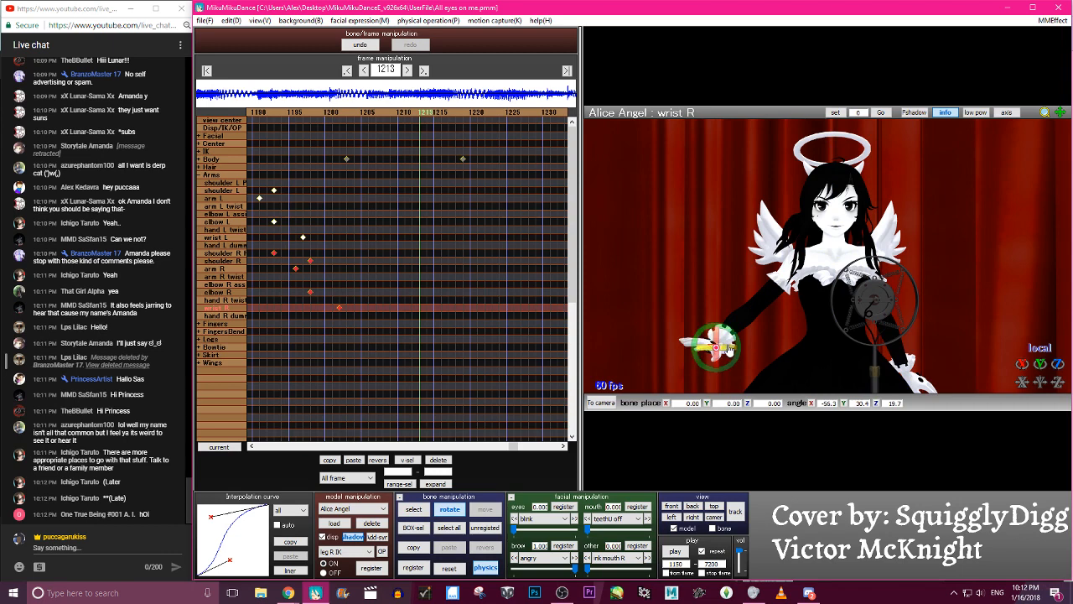
drag(730, 353, 754, 316)
- Adjust arm R, elbow R and wrist R and register their keyframes at frame 1213
key(c)
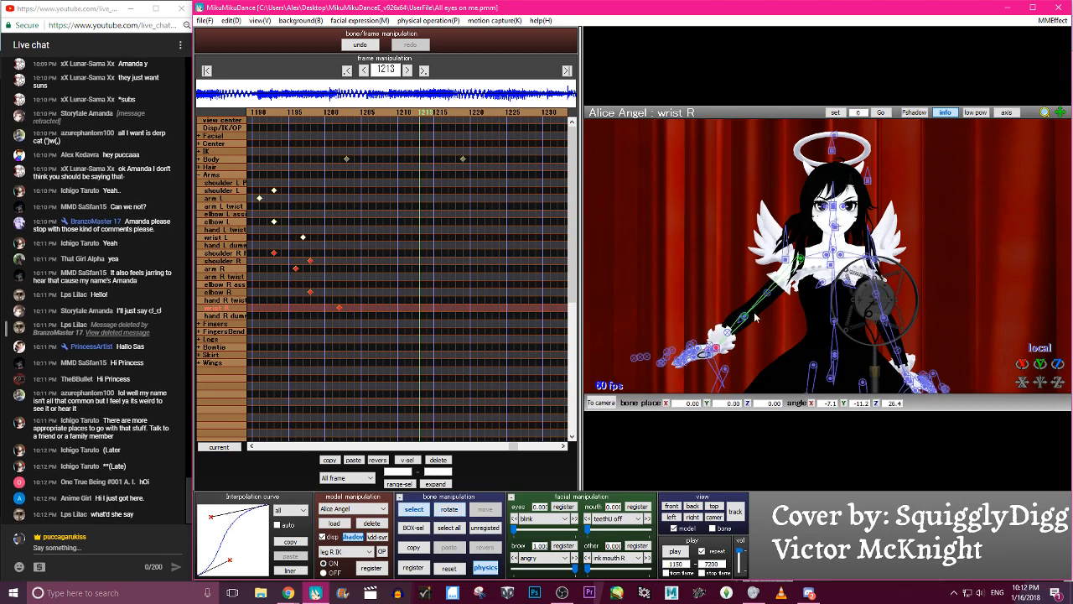
click(802, 258)
key(x)
drag(802, 258, 802, 240)
key(c)
click(773, 330)
key(x)
mouse_move(772, 331)
mouse_down()
mouse_move(779, 324)
mouse_move(775, 334)
mouse_up()
key(c)
right_drag(775, 335, 739, 338)
key(a)
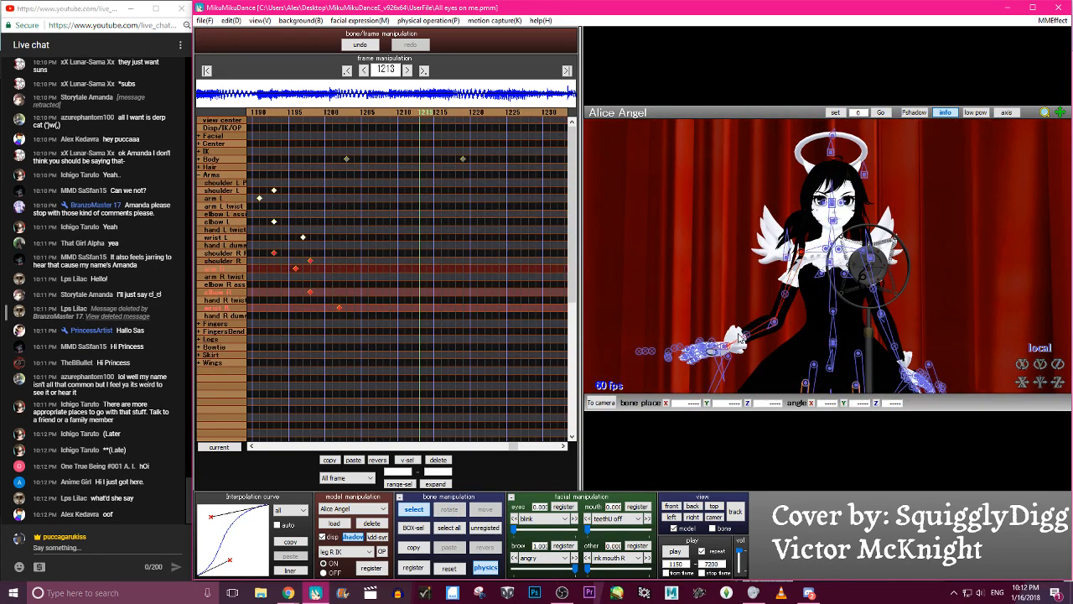
key(Return)
- Scrub back and forth around frame 1213 to examine the right arm's movement into the new pose
key(Left)
key(Left)
key(Left)
key(Left)
key(Left)
key(Left)
key(Left)
key(Left)
key(Left)
key(Left)
key(Left)
key(Left)
key(Left)
key(Left)
key(Left)
key(Left)
key(Left)
key(Left)
key(Left)
key(Left)
key(Right)
key(Right)
key(Right)
key(Right)
key(Right)
key(Right)
key(Right)
key(Right)
key(Right)
key(Right)
key(Right)
key(Right)
key(Right)
key(Right)
key(Right)
key(Right)
key(Right)
key(Right)
key(Right)
key(Right)
key(Right)
key(Right)
key(Right)
key(Right)
key(Right)
key(Left)
key(Left)
key(Left)
key(Left)
key(Left)
key(Left)
key(Left)
key(Right)
key(Right)
- Rotate elbow R to raise the right forearm at frame 1213 and turn wrist R to angle the hand
key(c)
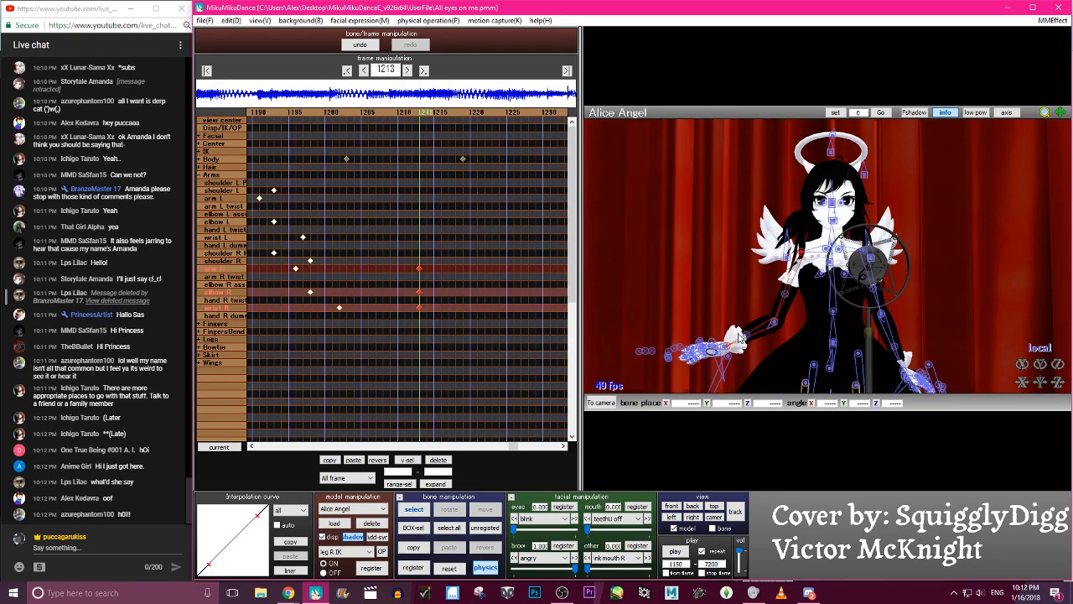
click(775, 320)
key(x)
drag(776, 320, 780, 271)
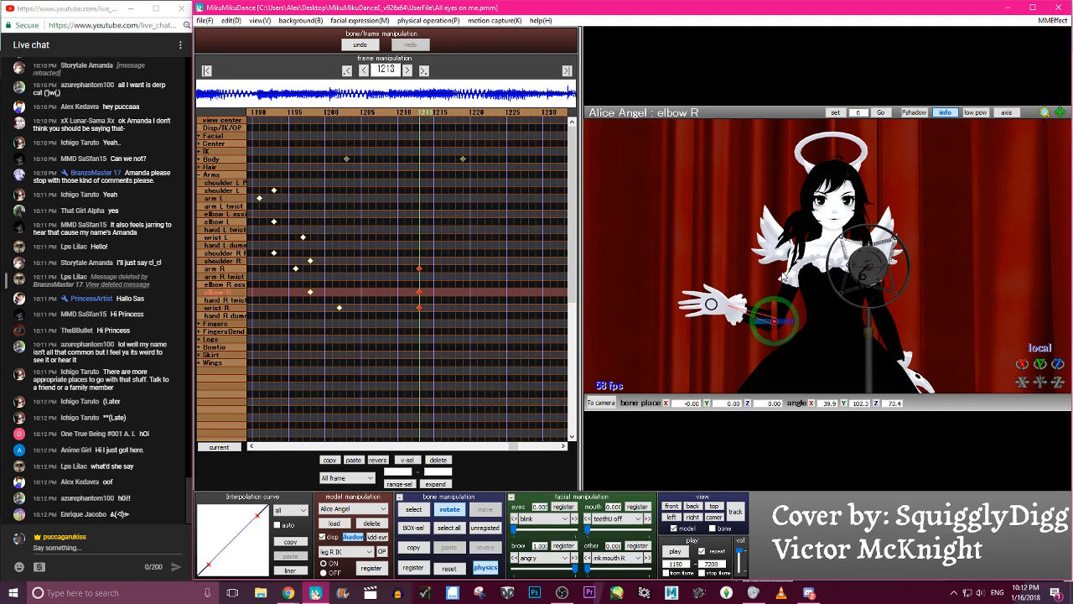
drag(781, 319, 791, 323)
key(c)
click(739, 305)
key(x)
drag(749, 286, 745, 288)
key(a)
key(Return)
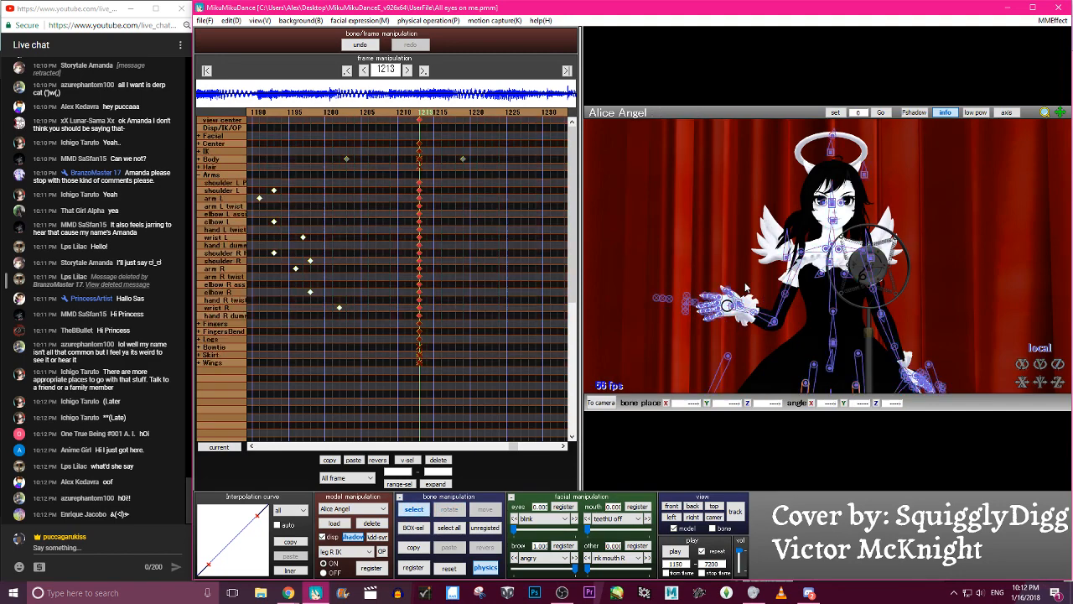
key(Left)
click(361, 49)
- Register the changed elbow R and wrist R bones at frame 1213 and scrub through the motion to check it
key(s)
key(Return)
key(Left)
key(Left)
key(Left)
key(Left)
key(Left)
key(Left)
key(Left)
key(Left)
key(Left)
key(Left)
key(Left)
key(Left)
key(Left)
key(Left)
key(Left)
key(Left)
key(Right)
key(Right)
key(Right)
key(Right)
key(Right)
key(Right)
key(Right)
key(Right)
key(Right)
key(Right)
key(Right)
key(Right)
key(Right)
key(Right)
key(Right)
key(Right)
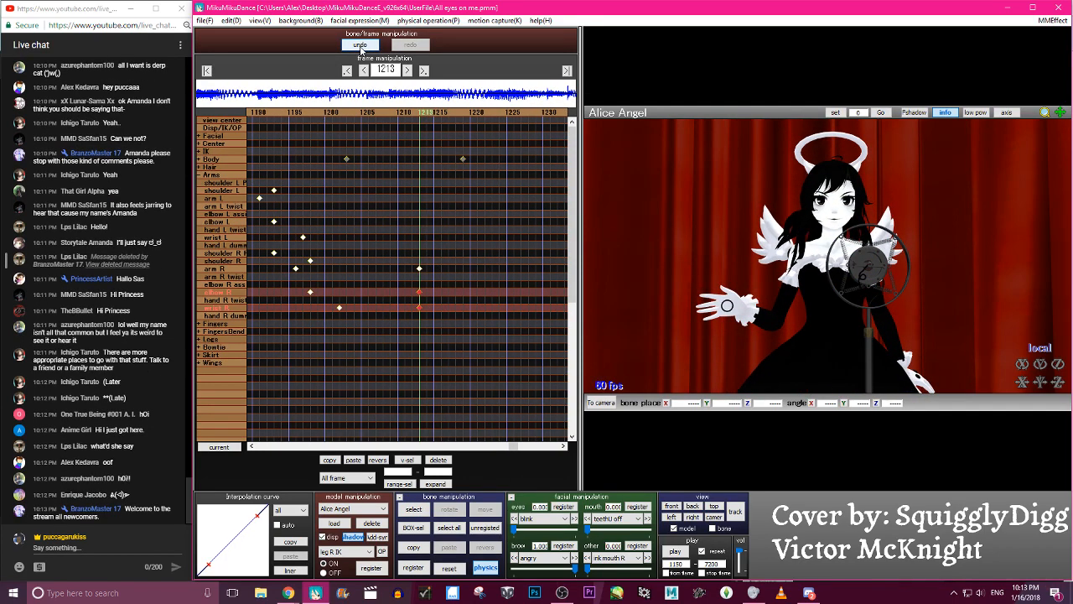
- Raise arm R out to the side at frame 1213 and adjust elbow R to lift the hand beside the head
key(c)
click(800, 252)
key(x)
drag(802, 243, 767, 256)
key(c)
click(742, 253)
key(x)
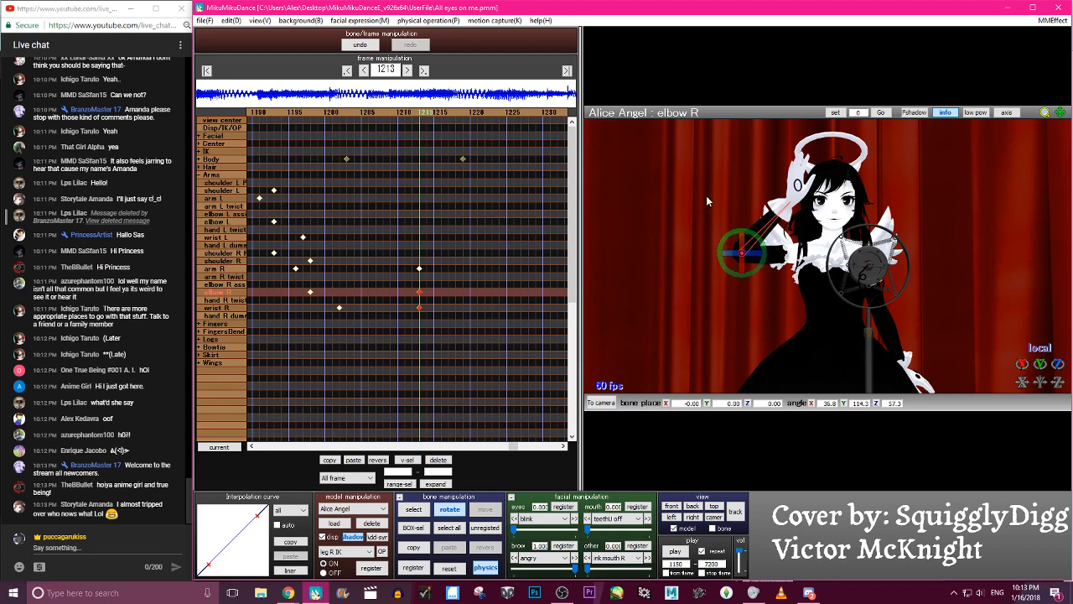
- Rotate arm R back down at frame 1213 so the open palm faces forward beside the shoulder
key(c)
click(800, 252)
key(x)
drag(817, 236, 802, 234)
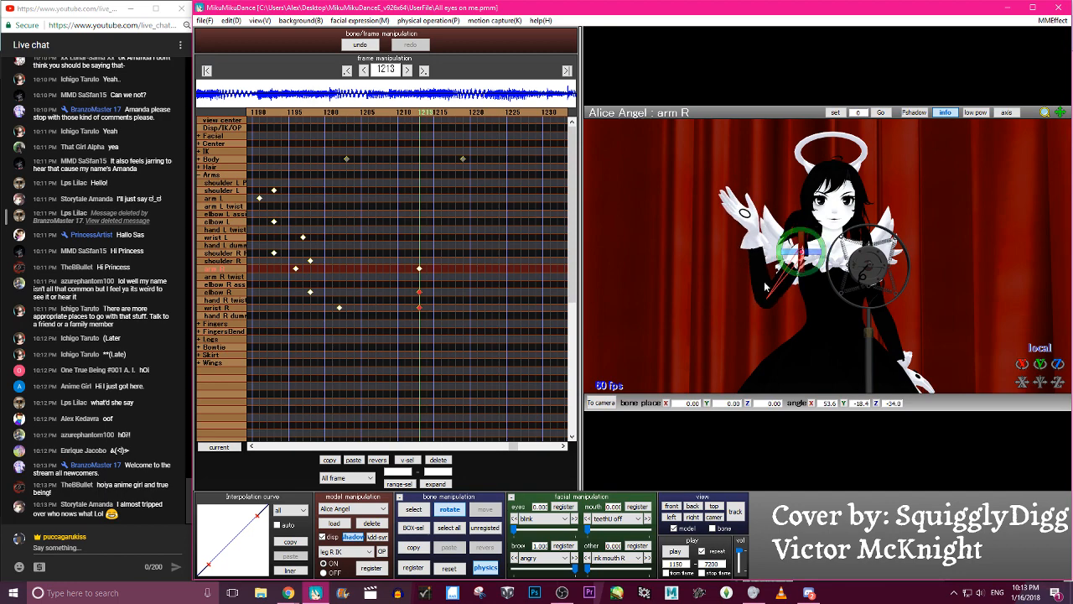
drag(800, 241, 800, 250)
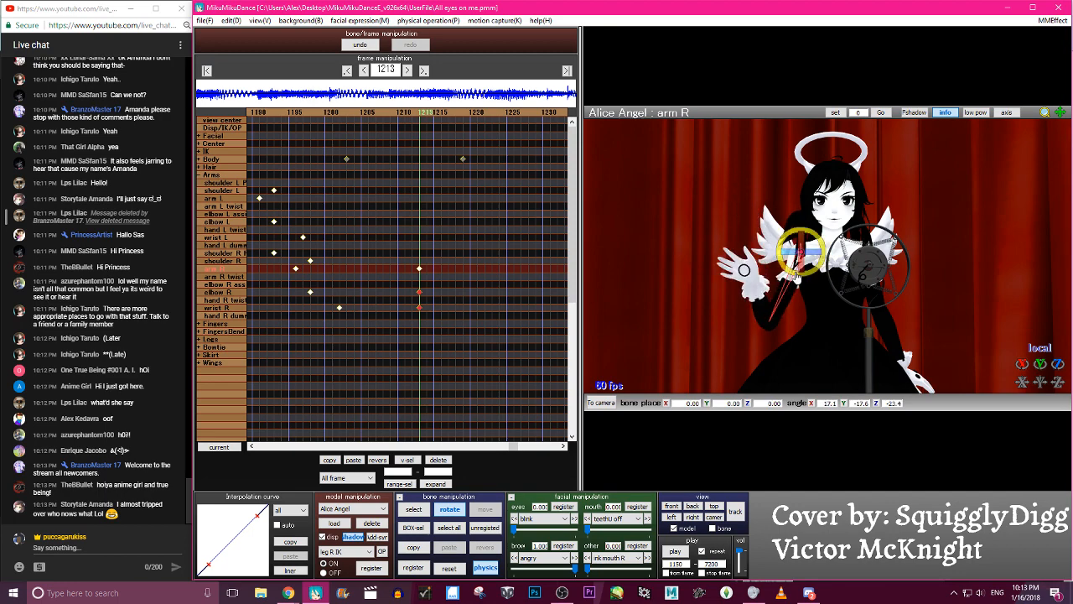
- Register the changed right-arm bones at frame 1213 and paste the arm, elbow and wrist keyframes mirrored onto the left arm
key(a)
key(s)
key(Return)
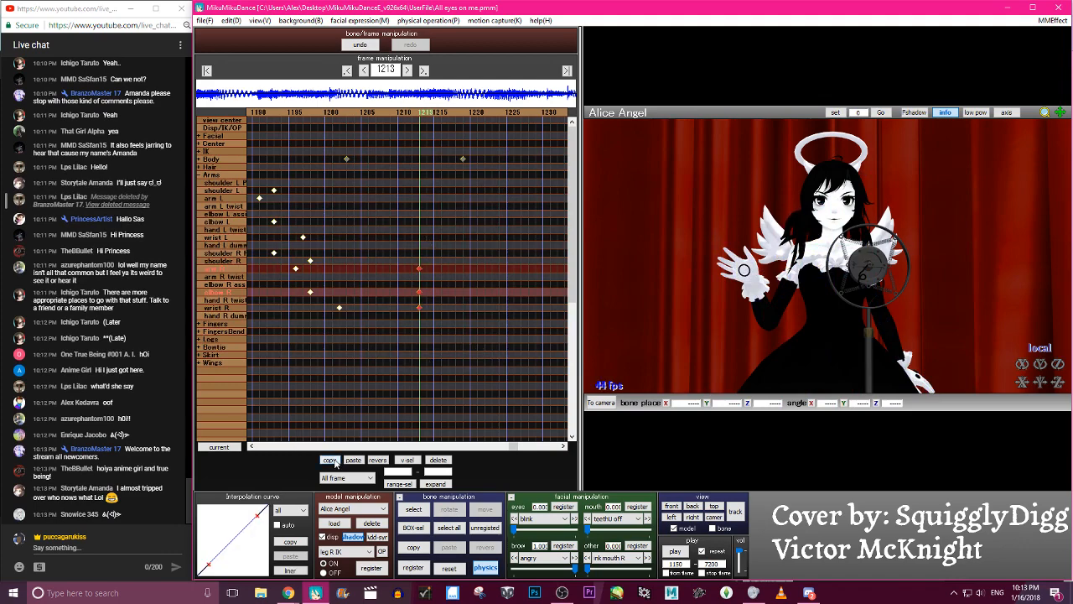
click(377, 460)
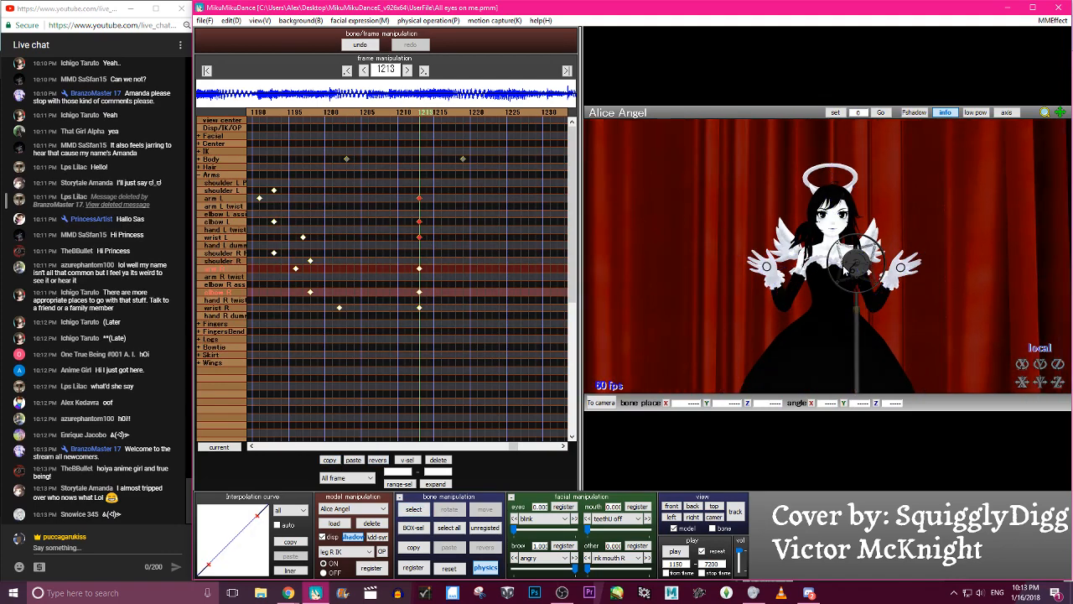
- Scrub through the frames around 1213 to check the mirrored arm motion
key(Left)
key(Left)
key(Left)
key(Left)
key(Left)
key(Left)
key(Left)
key(Left)
key(Left)
key(Left)
key(Left)
key(Left)
key(Left)
key(Left)
key(Left)
key(Left)
key(Left)
key(Left)
key(Right)
key(Right)
key(Right)
key(Right)
key(Right)
key(Right)
key(Right)
key(Right)
key(Right)
key(Right)
key(Right)
key(Right)
key(Right)
key(Right)
key(Right)
key(Right)
key(Right)
key(Right)
key(Right)
key(Right)
key(Left)
key(Left)
key(Left)
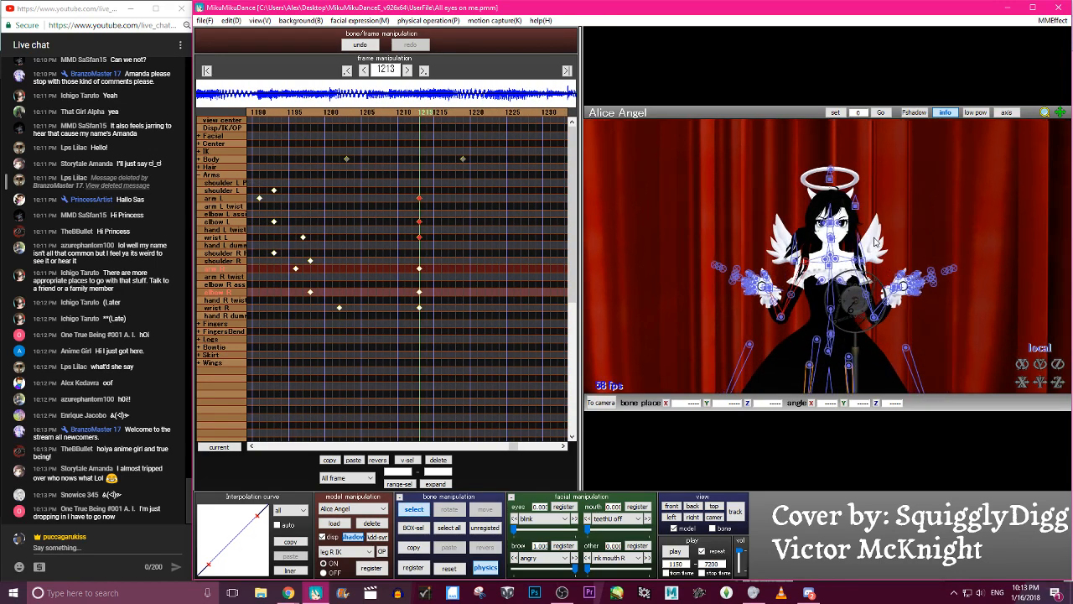
- Rotate arm L, elbow L and wrist L at frame 1213 so the open left hand sits slightly farther from the body
click(857, 265)
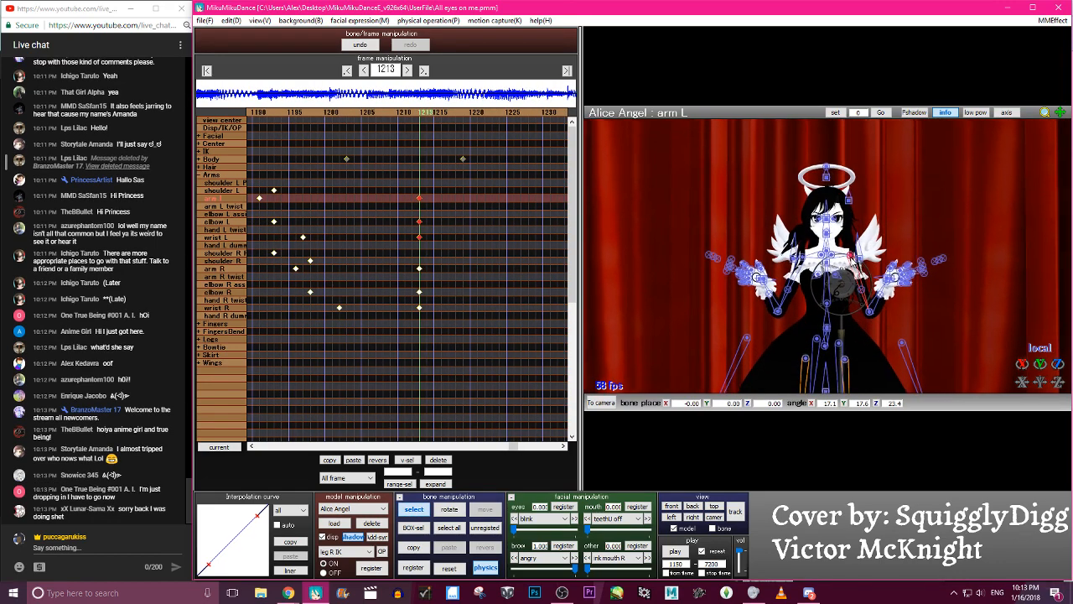
drag(818, 261, 911, 291)
click(883, 312)
click(909, 290)
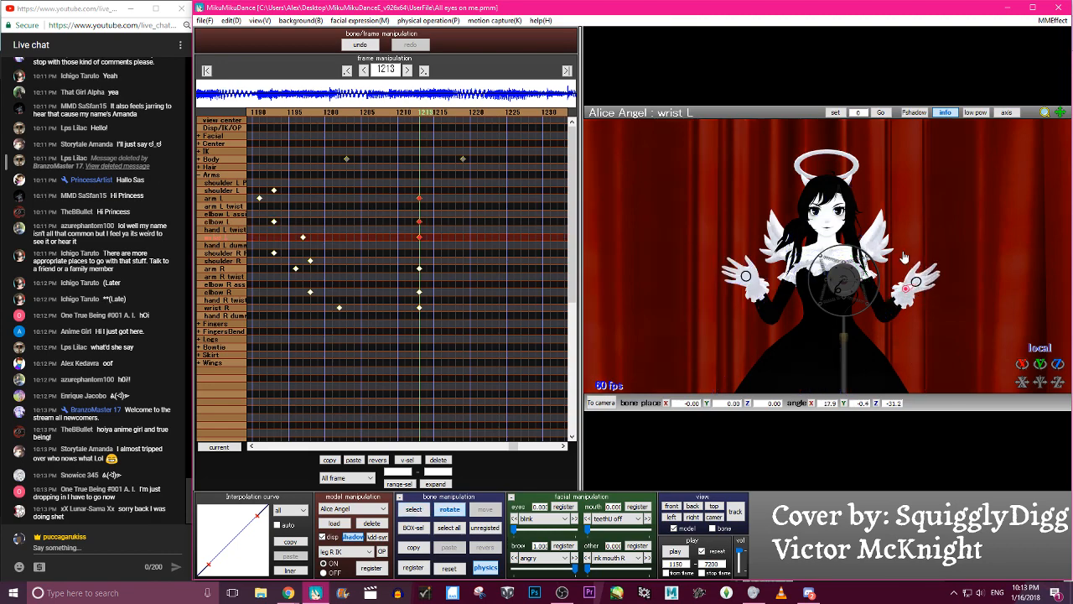
key(c)
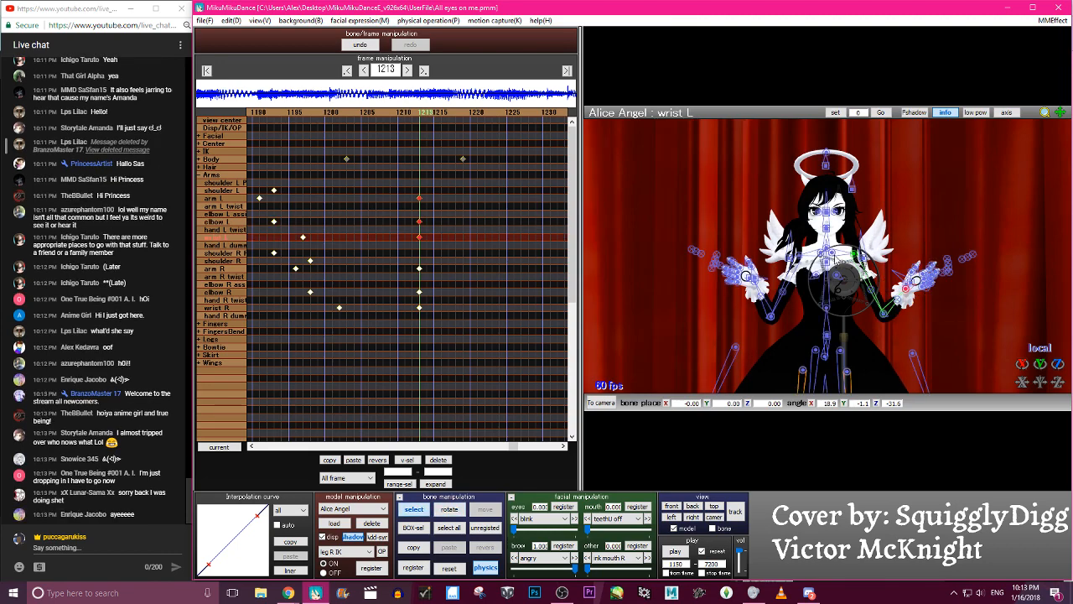
- Adjust the rotation of the shoulder L P and shoulder R P bones at frame 1213 to refine the shoulder pose
click(836, 241)
drag(836, 237, 842, 255)
key(c)
click(822, 253)
key(c)
scroll(816, 273, down, 3)
key(c)
click(819, 249)
click(821, 254)
key(x)
scroll(838, 259, up, 2)
key(c)
key(c)
scroll(830, 270, up, 1)
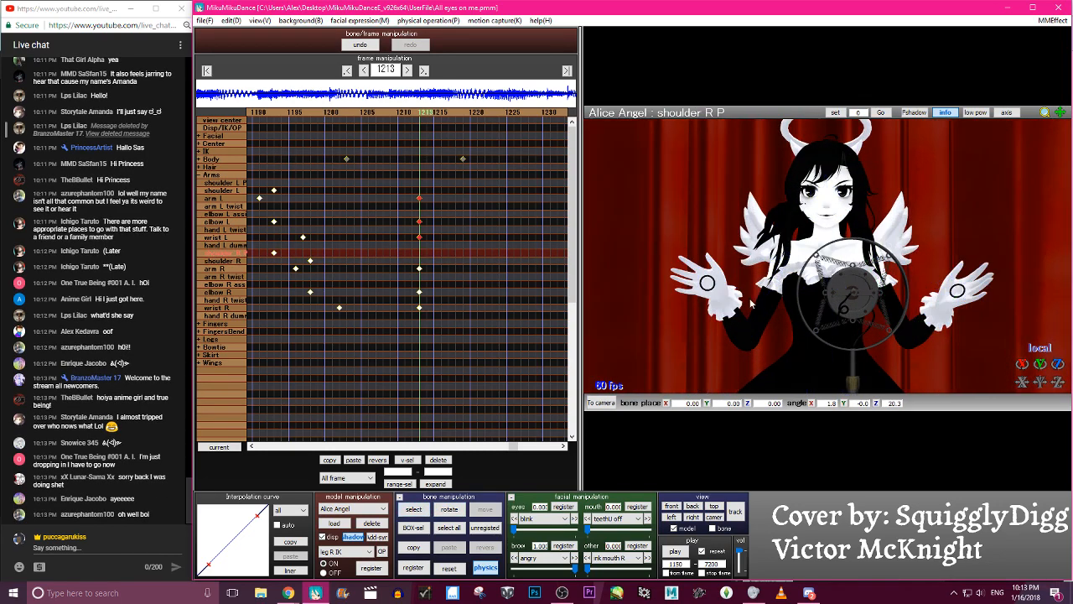
- Register the changed shoulder and left-arm bones at frame 1213 and scrub through the motion to check it
key(s)
key(Return)
key(Left)
key(Left)
key(Left)
key(Left)
key(Left)
key(Left)
key(Left)
key(Left)
key(Right)
key(Right)
key(Right)
key(Right)
key(Right)
key(Right)
key(Right)
key(Right)
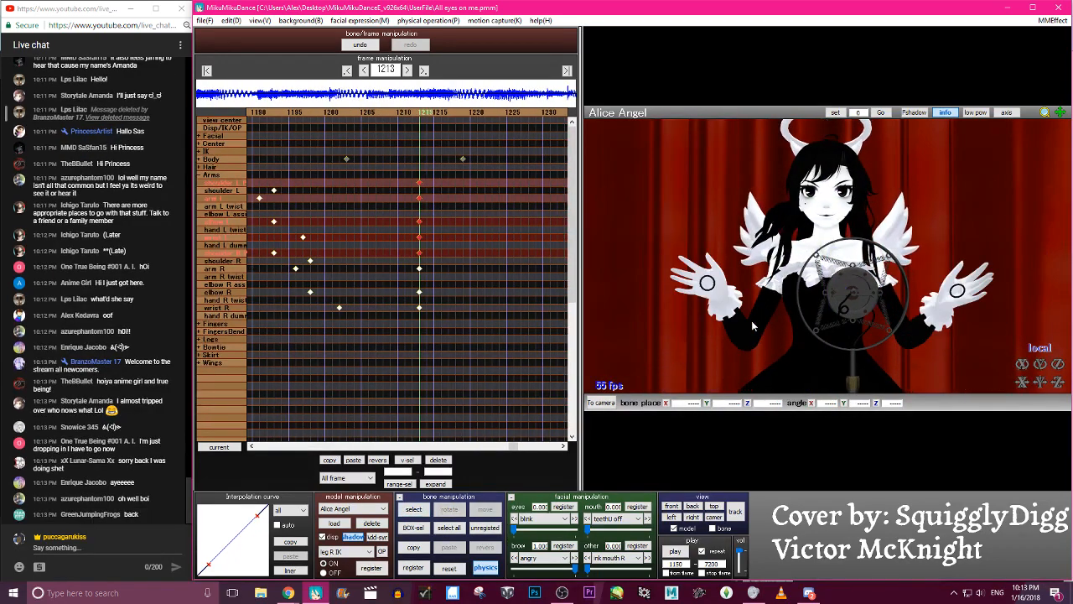
- Give the arm keyframes at frame 1213 an S-shaped interpolation curve and stagger arm R, elbow R and wrist R to frames 1214, 1216 and 1218
drag(455, 335, 409, 171)
drag(256, 518, 217, 520)
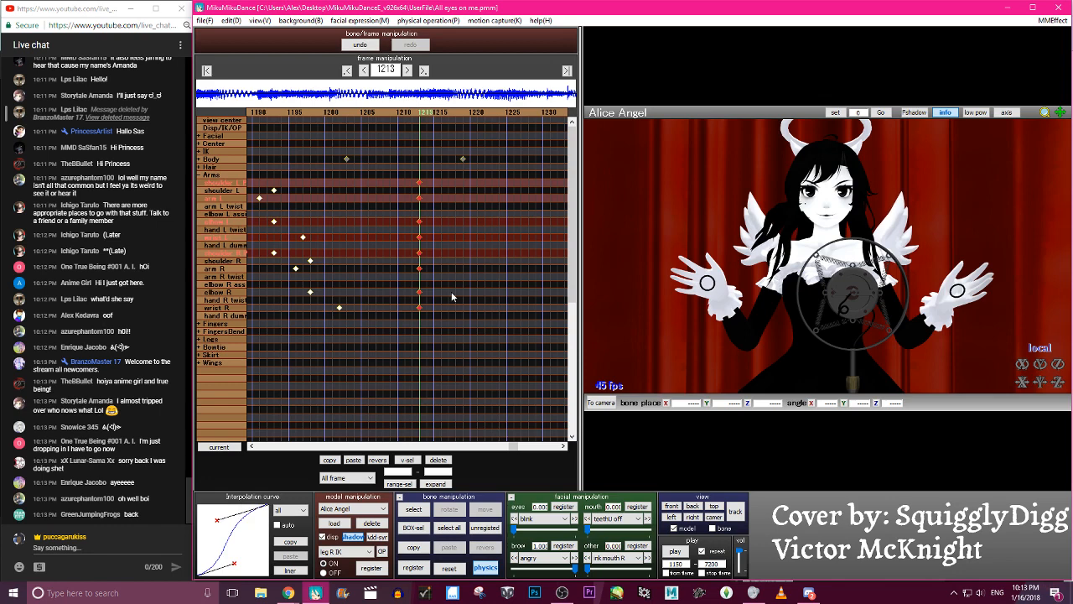
drag(418, 303, 415, 304)
drag(419, 307, 448, 309)
drag(415, 273, 427, 276)
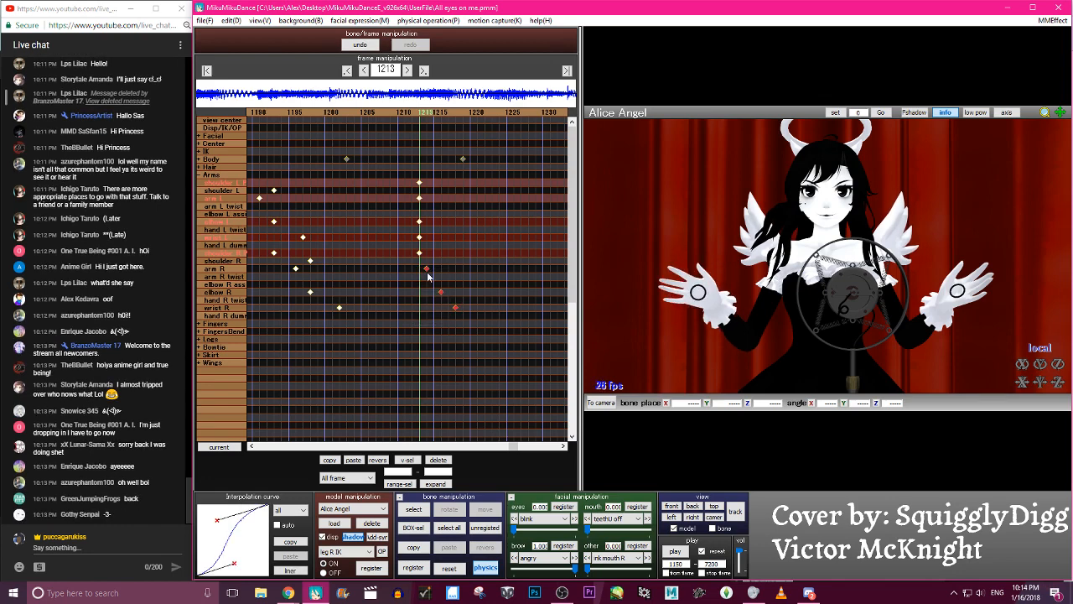
- Stagger shoulder L P, arm L, elbow L and wrist L across frames 1206 to 1212, and shift the right-arm keyframes six frames earlier
mouse_move(420, 186)
mouse_down()
mouse_move(402, 179)
mouse_move(424, 211)
mouse_move(401, 206)
mouse_move(421, 225)
mouse_up()
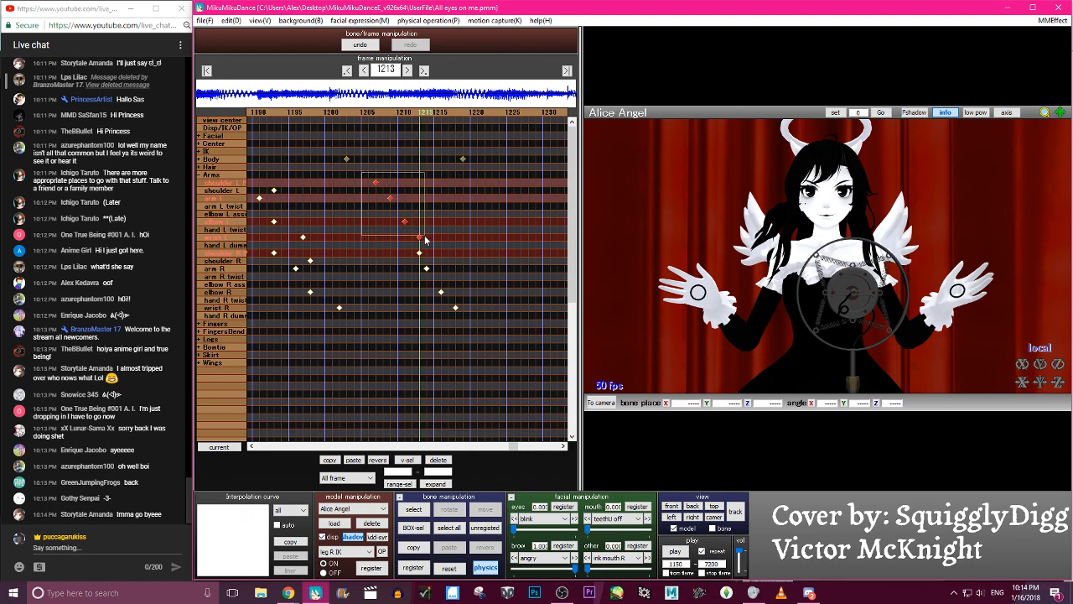
key(Left)
key(Left)
key(Left)
key(Left)
key(Left)
key(Left)
scroll(472, 272, down, 10)
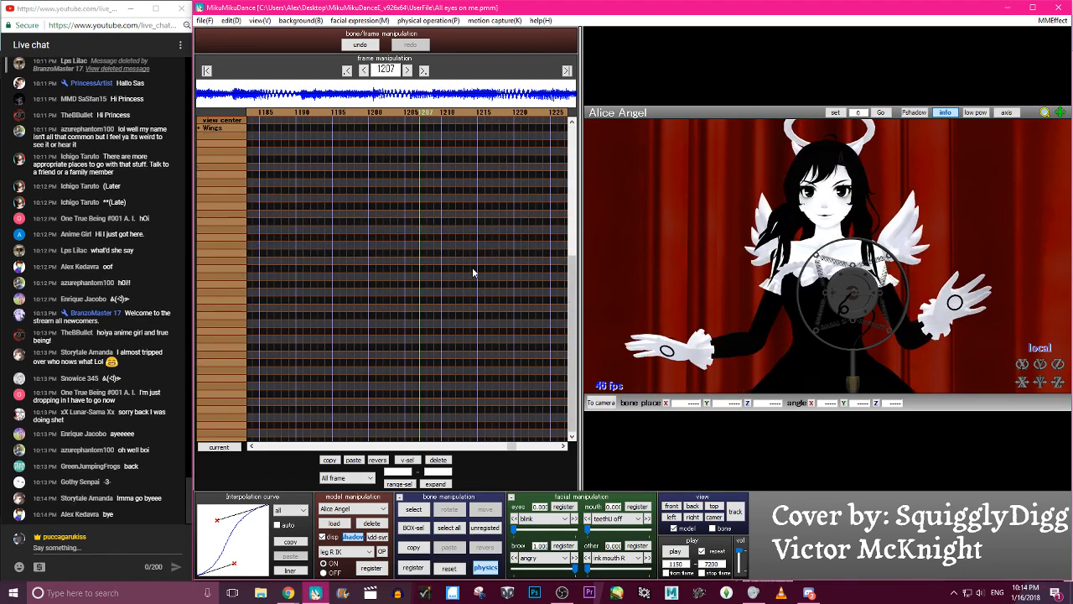
scroll(486, 277, up, 10)
drag(517, 321, 472, 257)
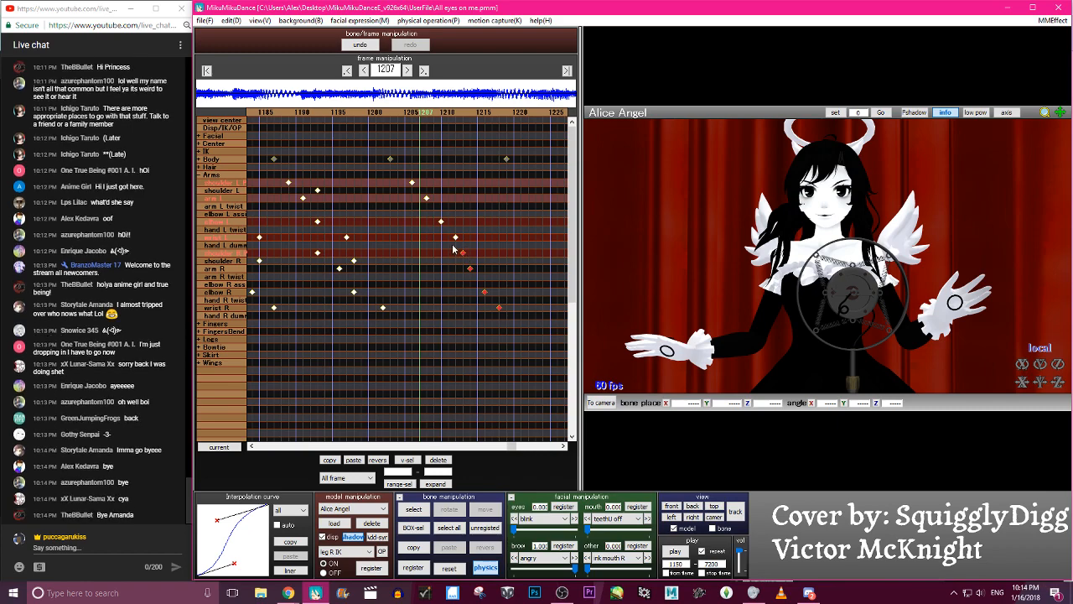
drag(461, 260, 412, 264)
- Scrub through the frames around 1204 to 1206 to examine how both hands rise with the staggered keyframes
key(Left)
key(Left)
key(Left)
key(Left)
key(Left)
key(Left)
key(Right)
key(Right)
key(Right)
key(Right)
key(Right)
key(Right)
key(Right)
key(Right)
key(Right)
key(Right)
key(Right)
key(Left)
key(Left)
key(Left)
key(Left)
key(Left)
key(Left)
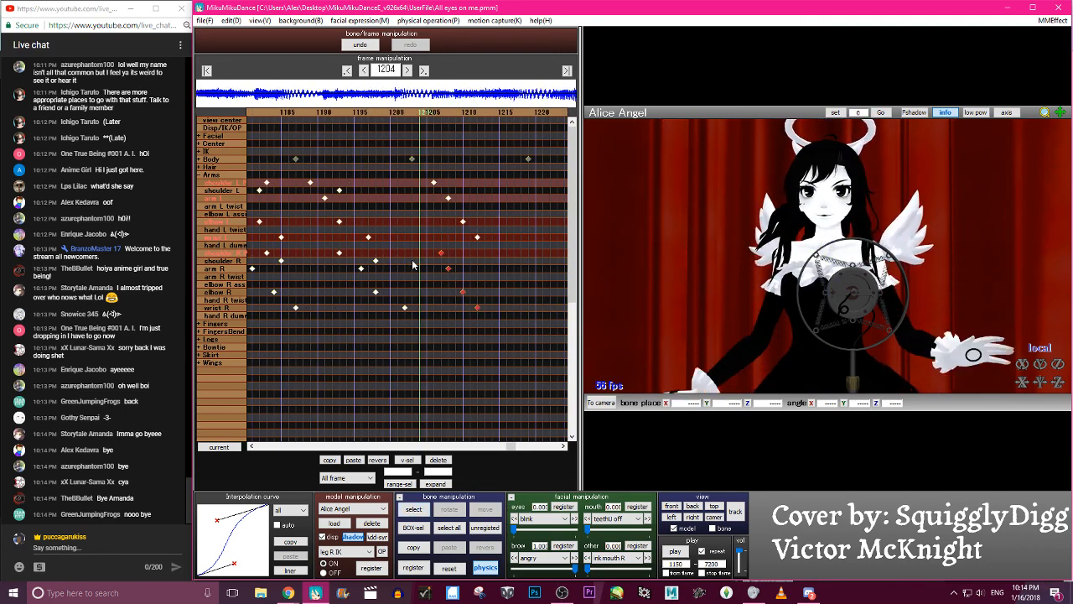
key(Left)
key(Left)
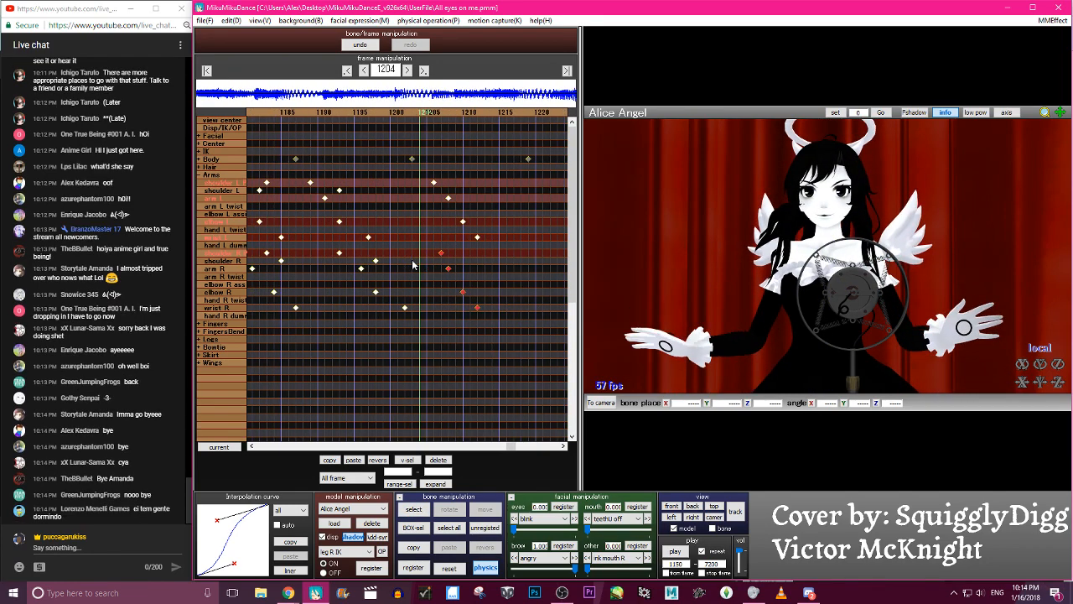
key(Right)
key(Right)
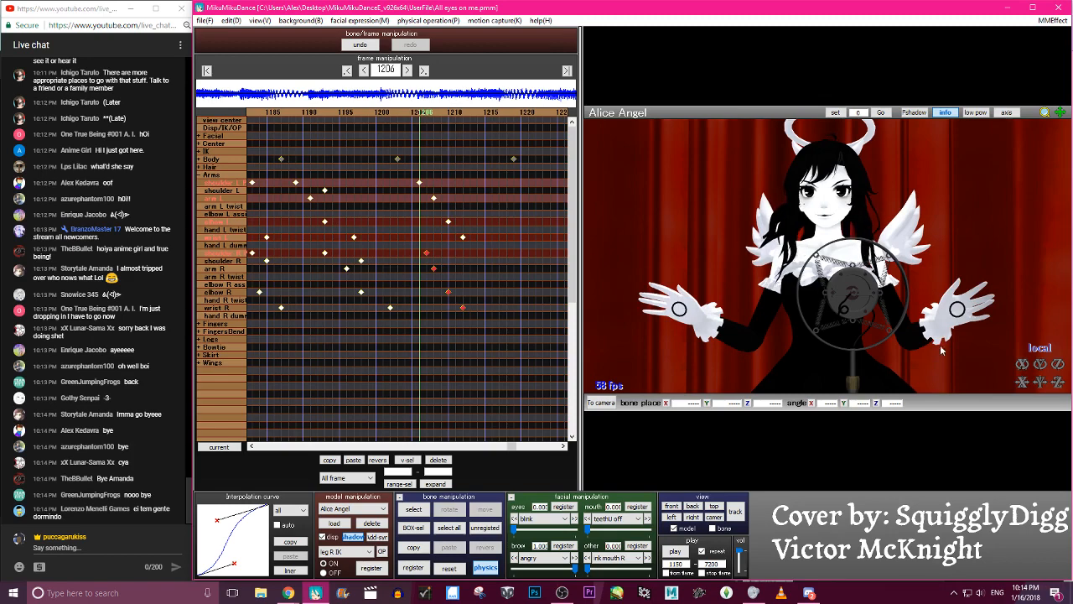
- Rotate wrist L and wrist R at frame 1206 so both hands droop, and register only the two wrist bones
click(956, 310)
drag(955, 337, 775, 337)
click(679, 309)
drag(696, 307, 758, 243)
key(a)
key(Return)
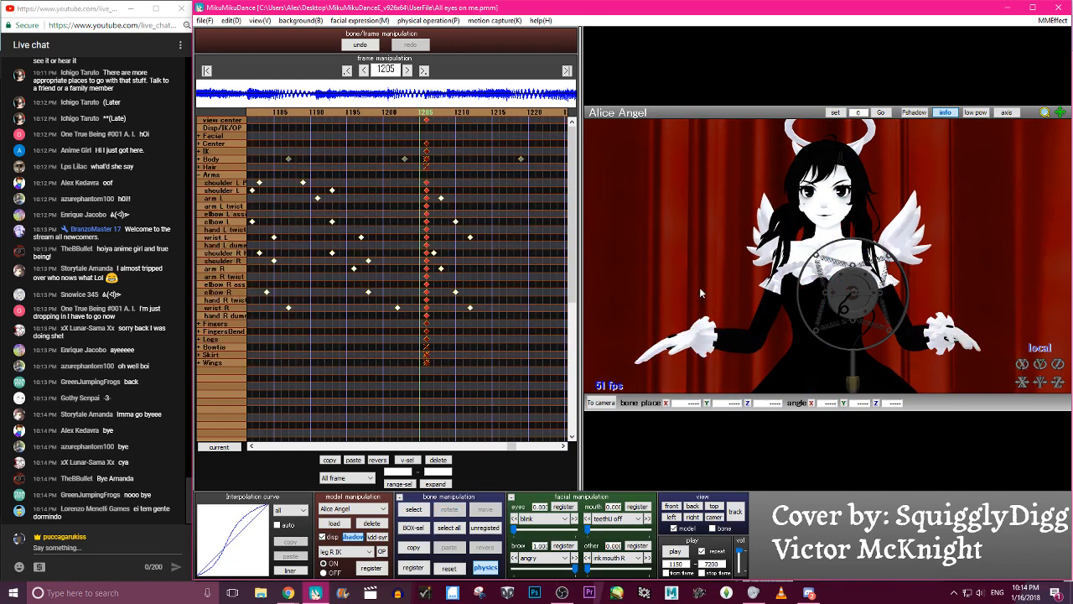
click(362, 47)
key(s)
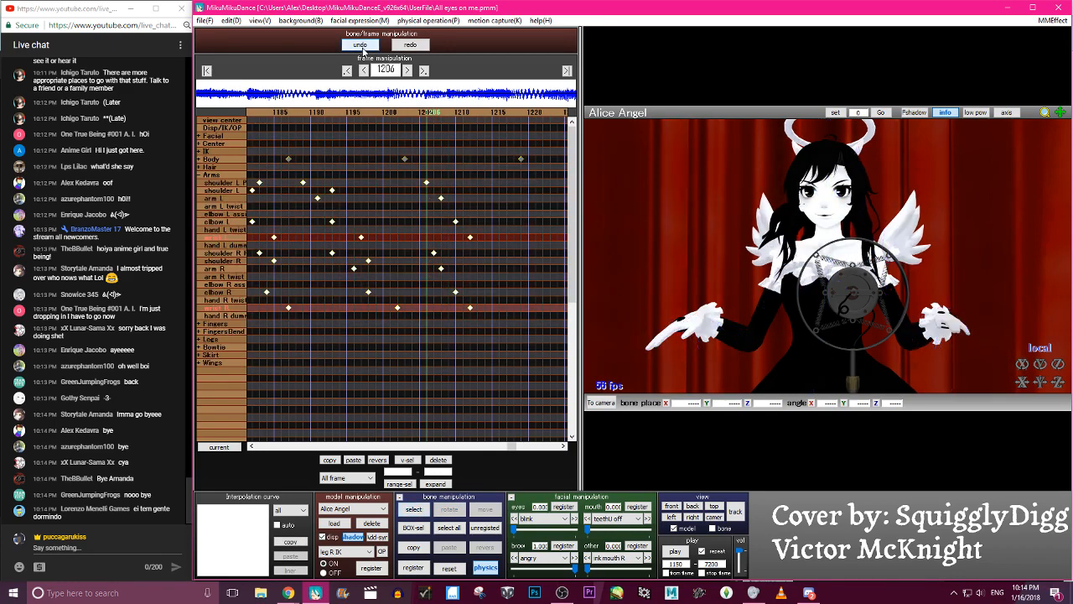
key(Return)
- Scrub through the hand raise and move the ending wrist L and wrist R keyframes to frame 1216
key(Left)
key(Left)
key(Left)
key(Left)
key(Left)
key(Left)
key(Right)
key(Right)
key(Right)
key(Right)
key(Right)
key(Right)
key(Right)
key(Right)
key(Right)
key(Right)
key(Left)
key(Right)
key(Right)
key(Right)
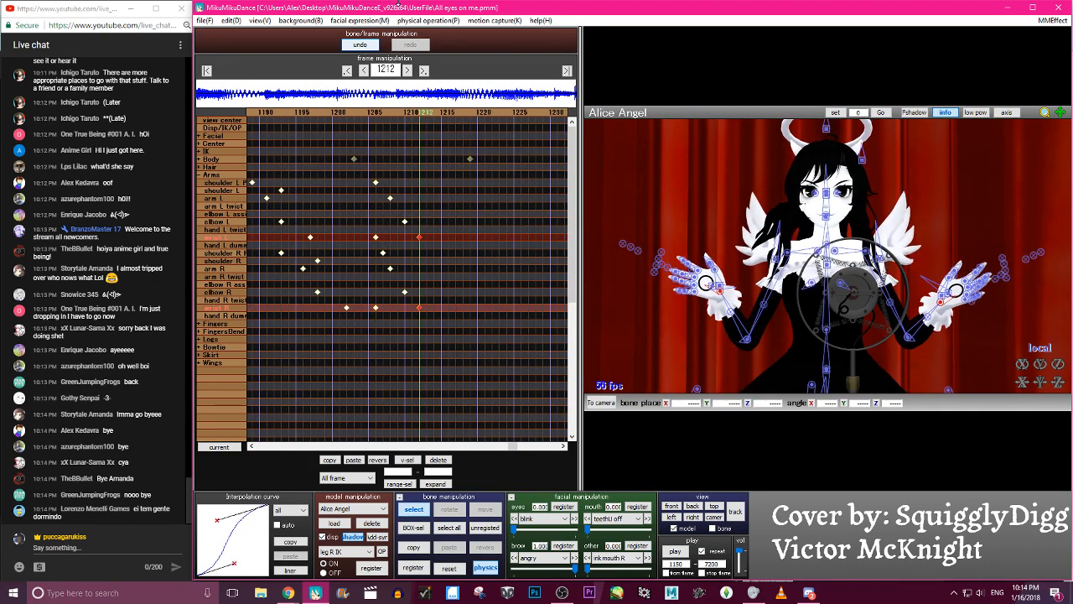
key(Left)
key(Left)
key(Left)
key(Left)
key(Left)
key(Left)
key(Left)
key(Left)
key(Left)
key(Left)
key(Left)
key(Left)
key(Left)
key(Left)
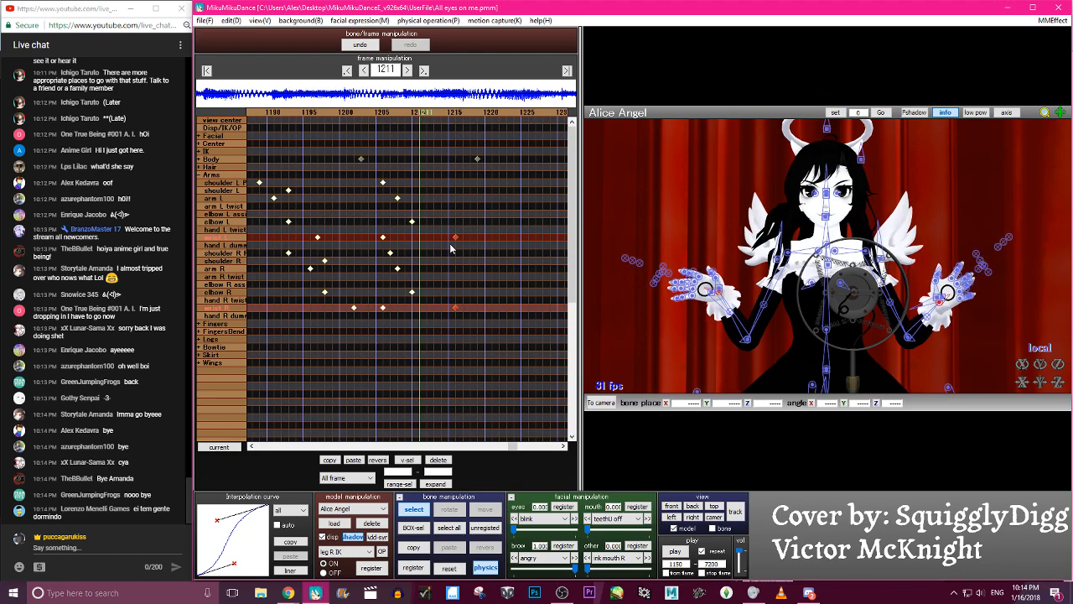
- Review the wrist motion and delete the wrist L and wrist R keyframes at frame 1206
key(c)
key(Right)
key(Right)
key(Right)
key(Right)
key(Right)
key(Right)
key(Right)
key(Right)
key(Right)
key(Right)
key(Right)
key(Right)
key(Right)
key(Right)
key(Right)
key(Right)
key(Right)
key(Right)
key(Right)
key(Right)
key(Left)
key(Left)
key(Left)
key(Left)
key(Left)
key(Left)
key(Left)
key(Left)
key(Left)
key(Left)
key(Left)
key(Left)
key(Left)
key(Left)
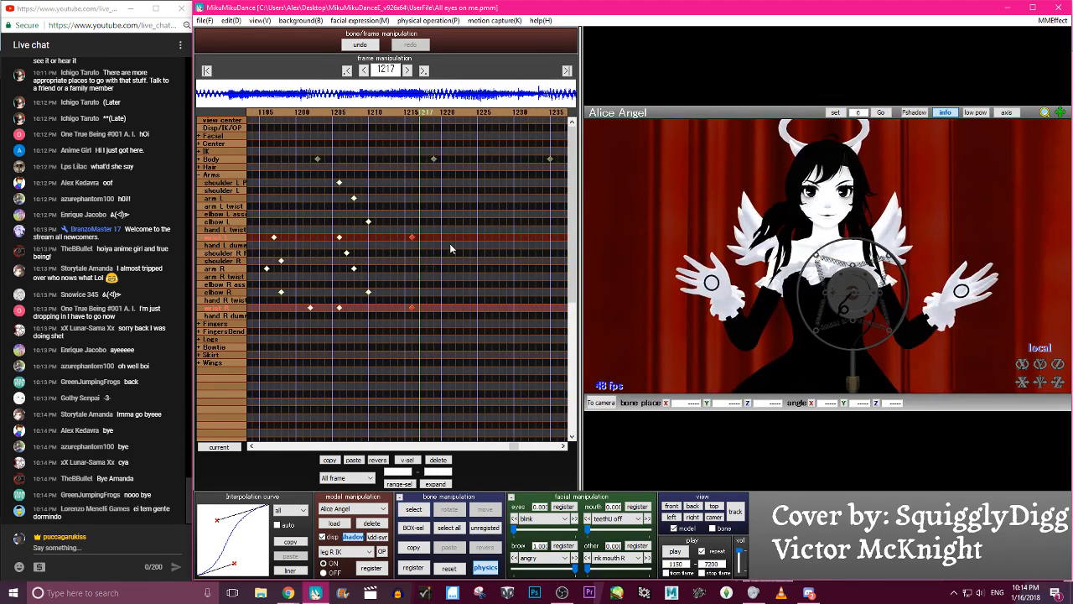
key(Right)
key(Right)
click(439, 462)
key(Right)
key(Right)
key(Right)
key(Right)
key(Right)
key(Left)
key(Left)
key(Left)
key(Left)
key(Left)
key(Left)
key(Left)
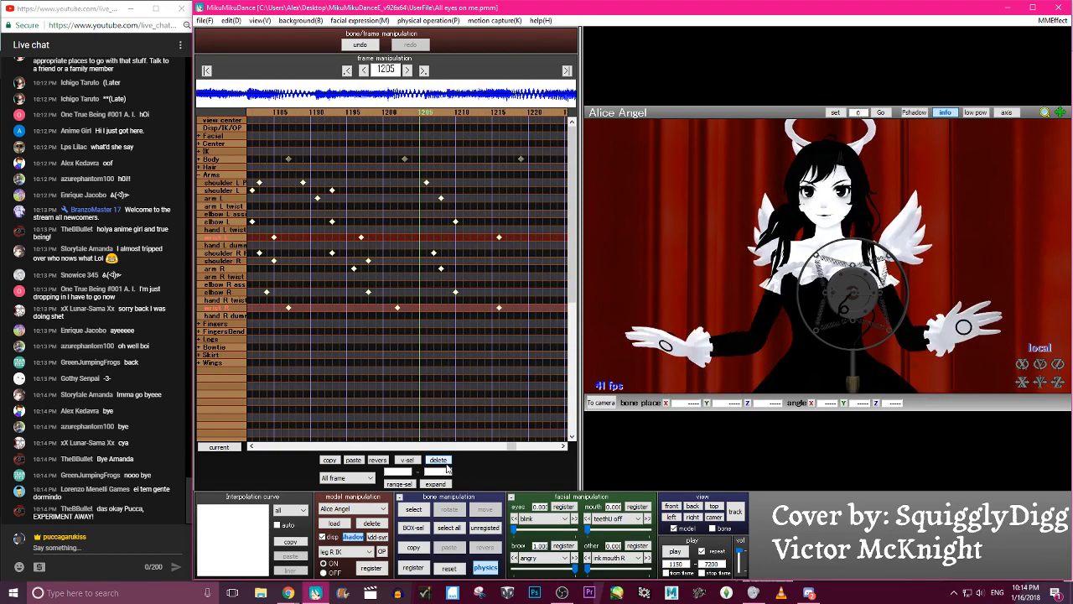
- Rotate wrist L and wrist R at frame 1205 so both open hands tilt slightly downward, and register the two wrist bones
key(Right)
click(945, 325)
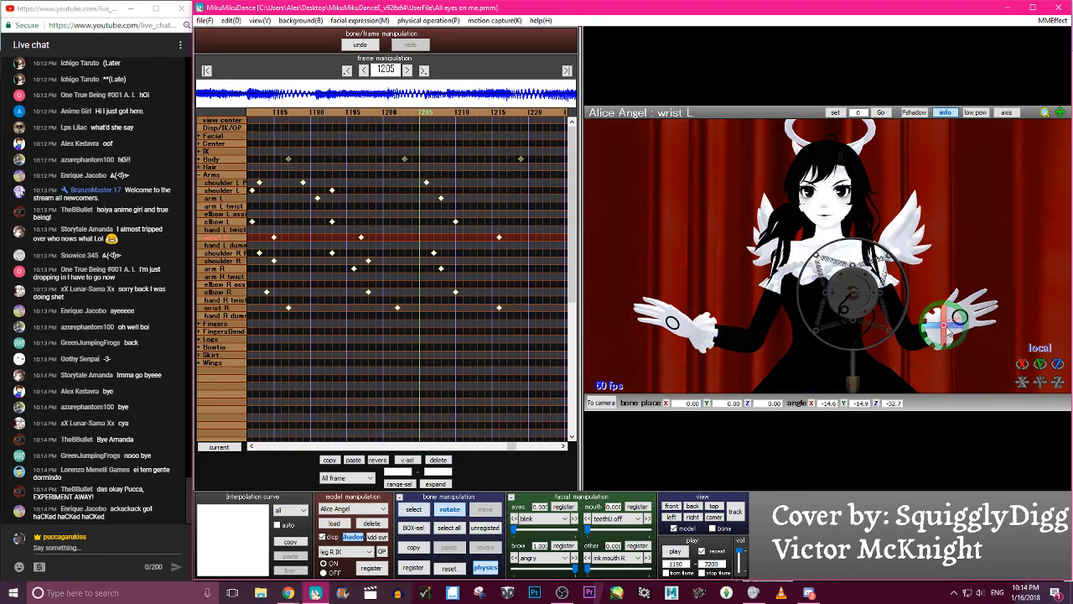
drag(963, 315, 964, 295)
key(c)
click(693, 329)
key(x)
mouse_move(699, 301)
mouse_down()
mouse_move(693, 315)
mouse_move(696, 308)
mouse_up()
key(s)
key(Return)
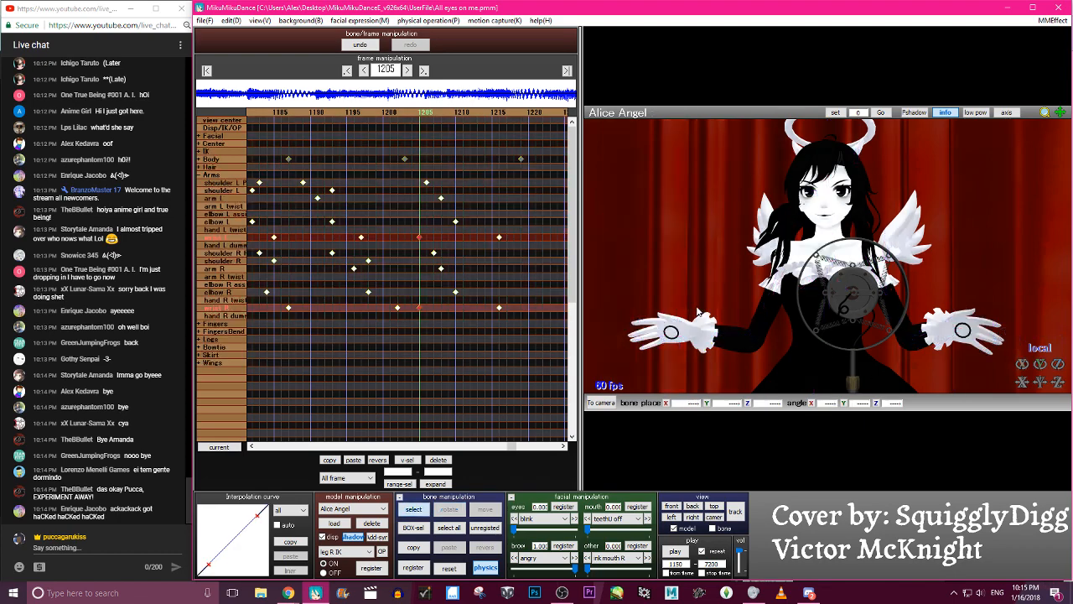
- Scrub and play back the arm raise up to frame 1216 to check the wrist follow-through
key(Left)
key(Left)
key(Left)
key(Left)
key(Right)
key(Right)
key(Right)
key(Right)
key(Right)
key(Right)
key(Right)
key(Right)
key(Right)
key(Right)
key(Right)
key(Right)
key(Right)
key(Right)
key(Right)
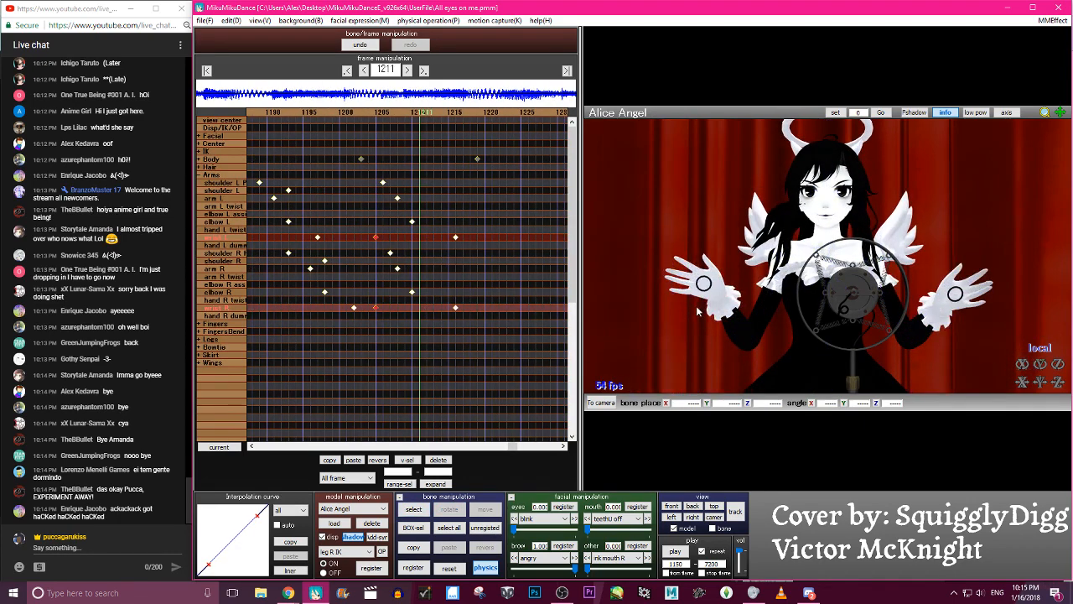
key(c)
key(c)
key(c)
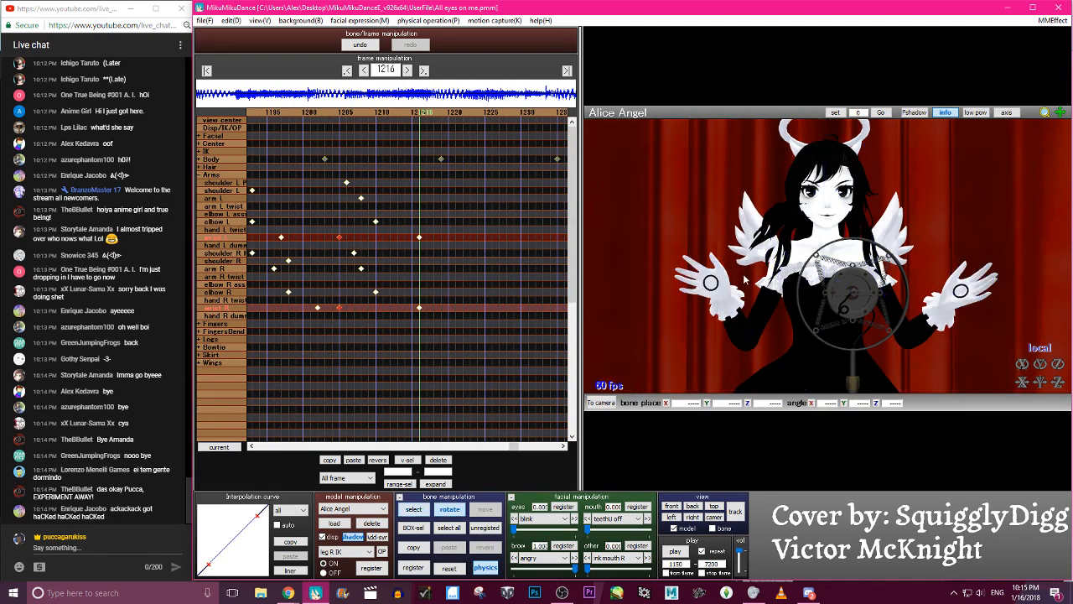
key(c)
key(p)
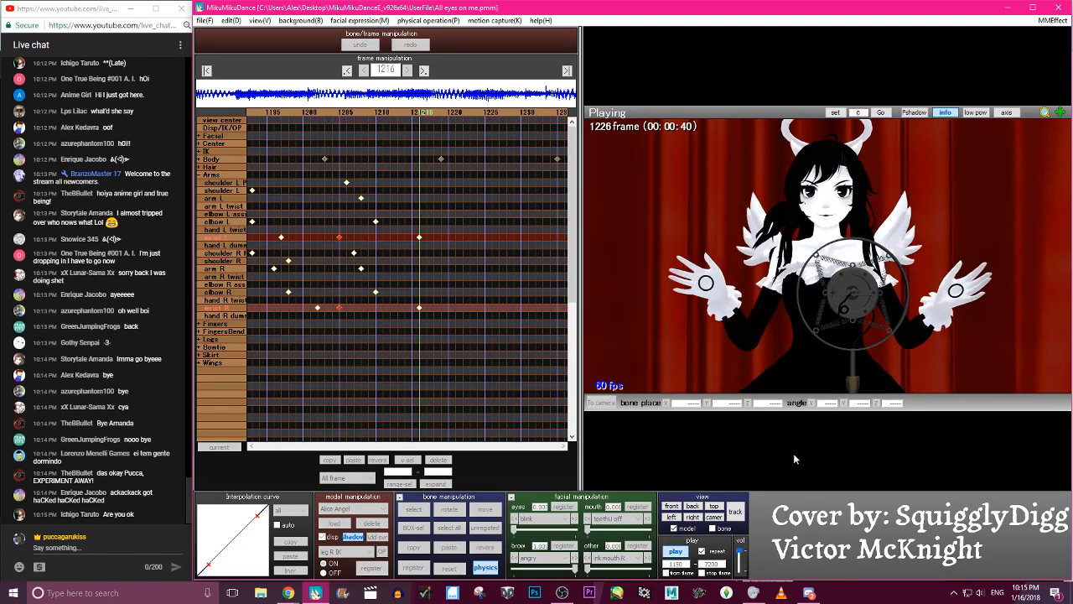
key(p)
key(p)
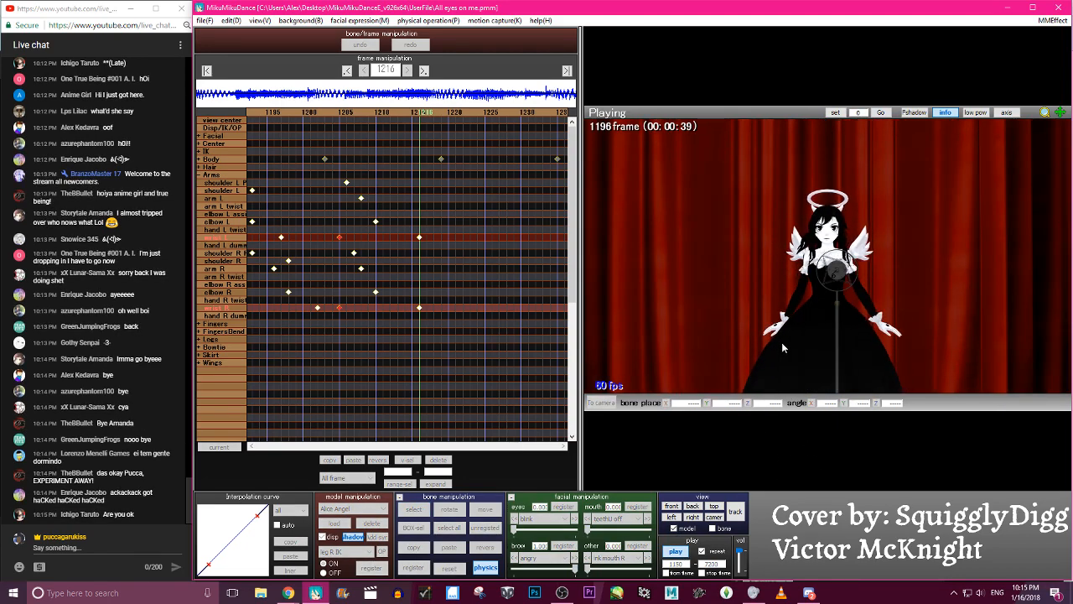
key(p)
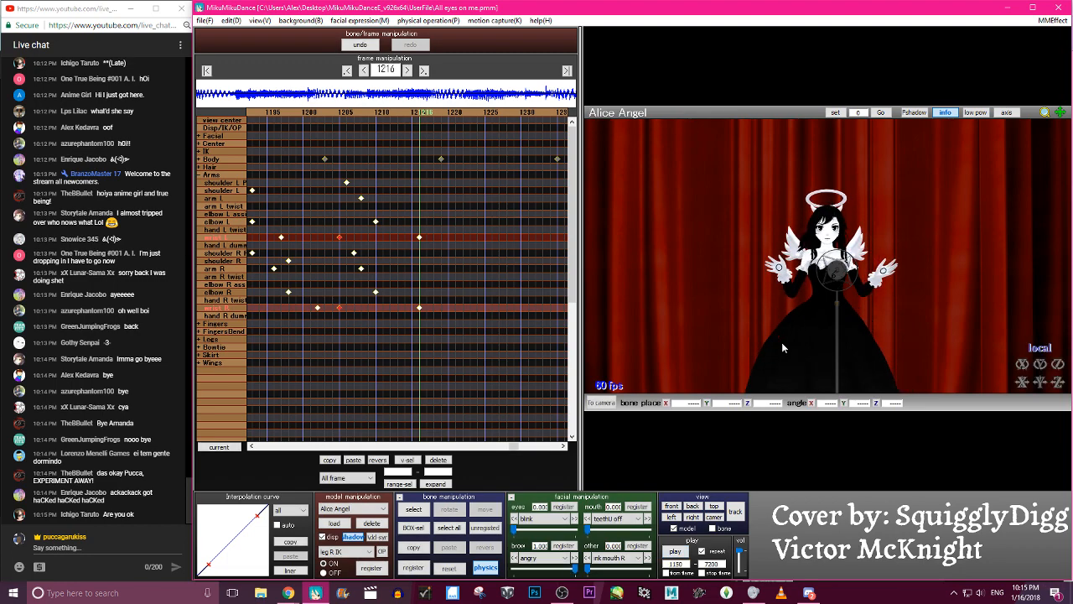
key(Right)
key(Left)
key(Left)
key(Right)
key(Right)
key(Right)
key(Right)
key(Right)
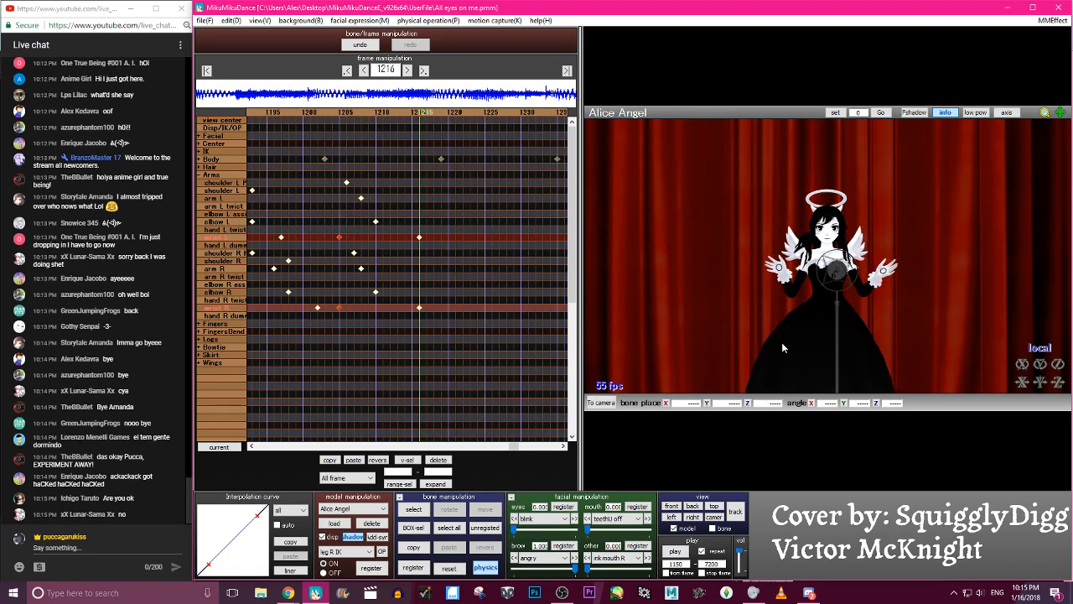
- At frame 1218, raise arm L outward and bend elbow L to bring the left hand in front of the shoulder
key(Right)
key(c)
scroll(875, 223, up, 6)
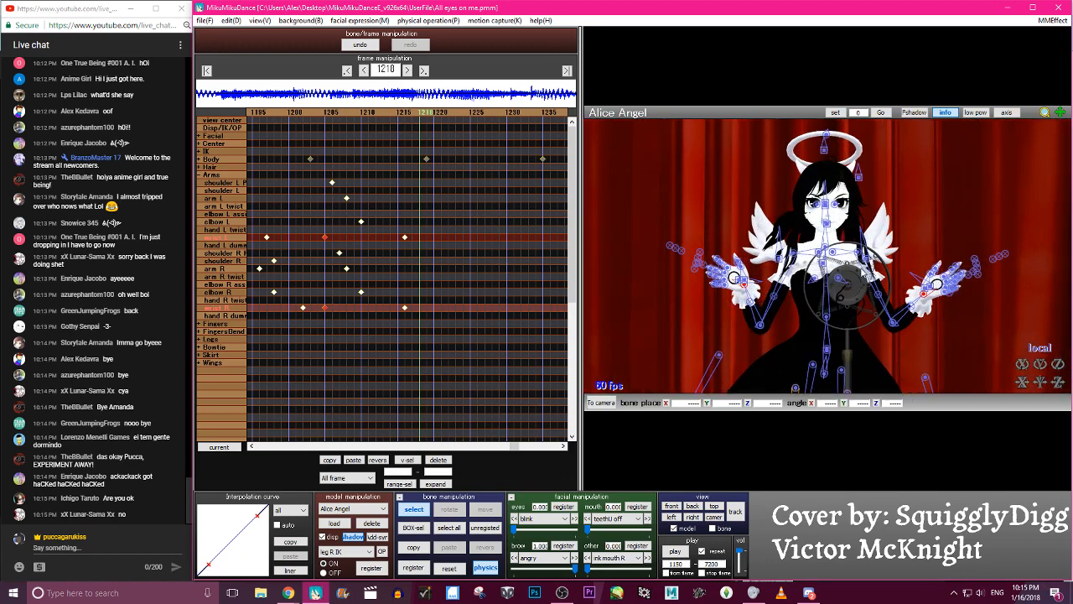
key(c)
key(c)
click(860, 252)
key(x)
drag(880, 258, 916, 275)
key(c)
click(924, 292)
key(x)
- Raise arm R outward at frame 1218 and bend elbow R to bring the right hand in front of the shoulder
key(c)
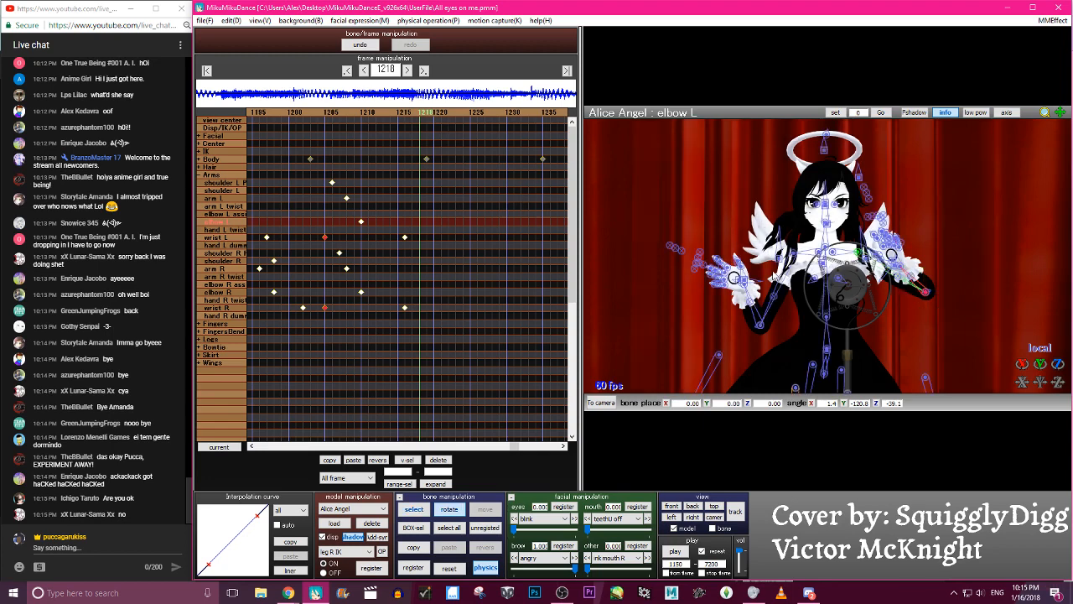
click(792, 253)
key(x)
drag(811, 238, 811, 259)
key(c)
click(715, 271)
key(x)
drag(735, 255, 783, 259)
- Rotate wrist R and wrist L at frame 1218 to angle both hands, and register all changed arm, elbow and wrist bones
key(c)
click(753, 262)
key(x)
key(c)
click(900, 262)
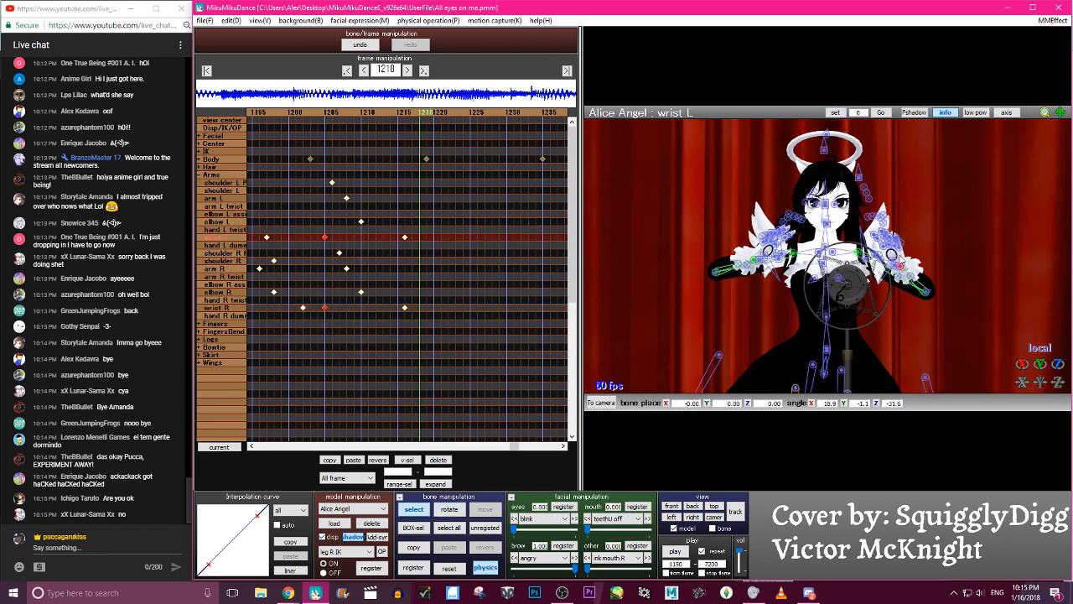
key(x)
drag(902, 265, 899, 267)
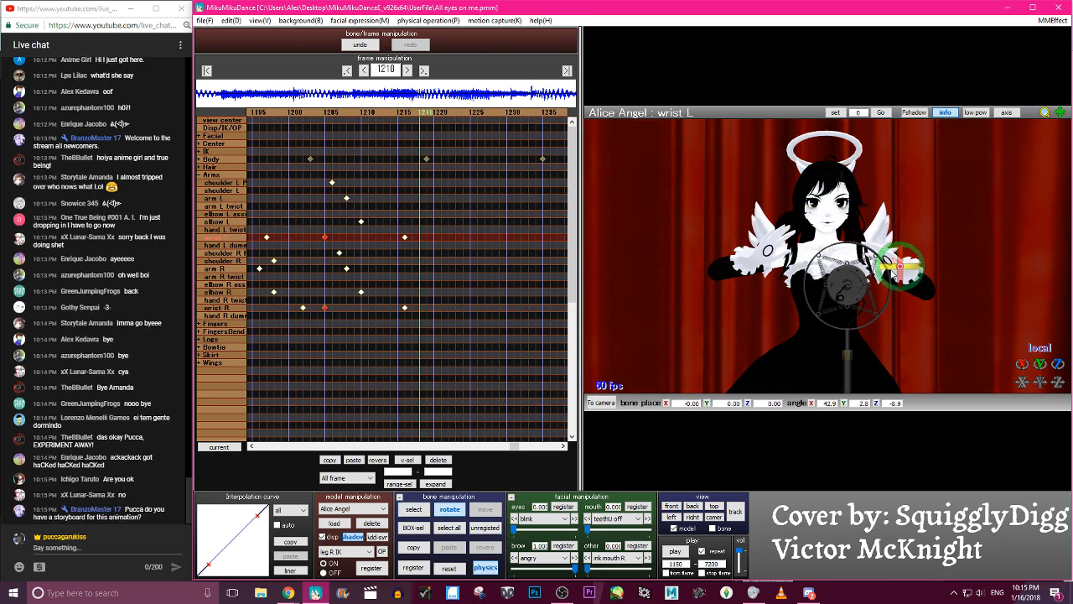
key(c)
key(s)
key(Return)
- Scrub through the frames around 1218 to check the folded-hand pose, ending at frame 1230
key(Left)
key(Left)
key(Left)
key(Right)
key(Right)
key(Right)
key(Right)
key(Right)
key(Right)
key(Right)
key(Right)
key(Right)
key(Right)
key(Right)
key(Right)
key(Right)
key(Right)
key(Right)
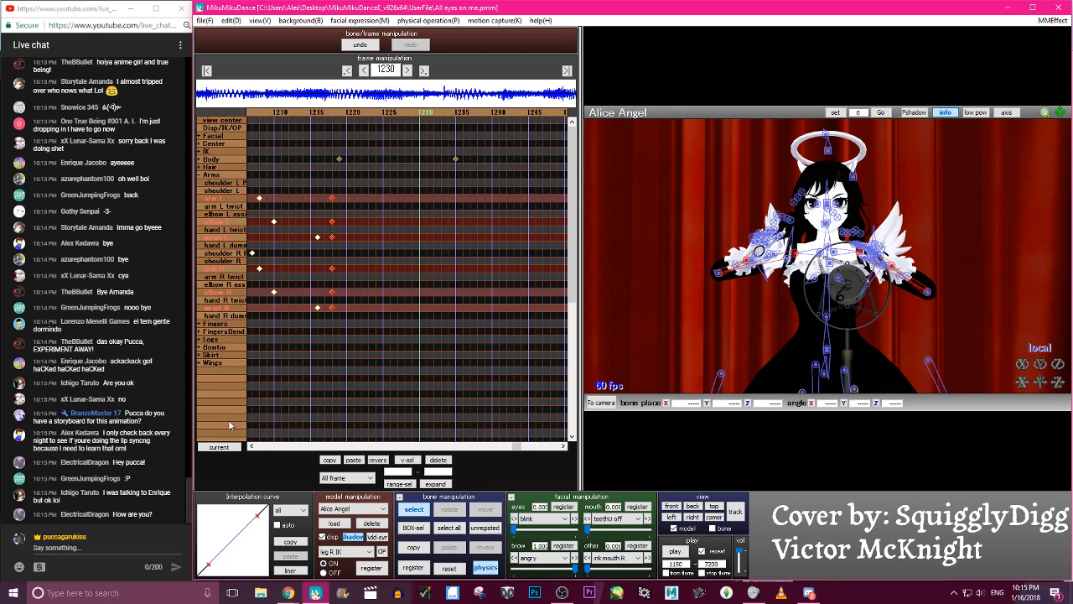
- At frame 1230, lower arm R and start unfolding elbow R away from the chest
click(791, 256)
key(x)
drag(793, 254, 785, 232)
click(448, 567)
key(c)
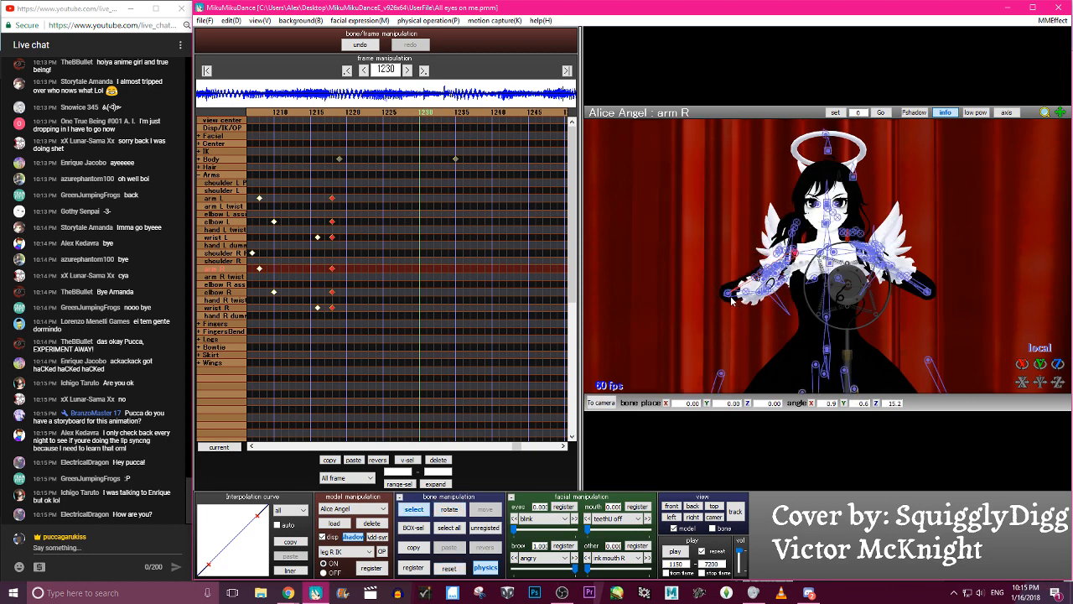
click(728, 292)
key(x)
drag(736, 292, 709, 303)
mouse_move(723, 302)
right_down()
mouse_move(942, 321)
mouse_move(731, 300)
right_up()
key(c)
- Refine the arm R and elbow R rotations at frame 1230 so the right arm stretches straight out to the side
click(788, 261)
drag(1020, 364, 1018, 364)
key(c)
click(721, 301)
key(c)
- Rotate wrist R at frame 1230 to turn the outstretched right hand open
key(c)
click(656, 329)
key(x)
key(c)
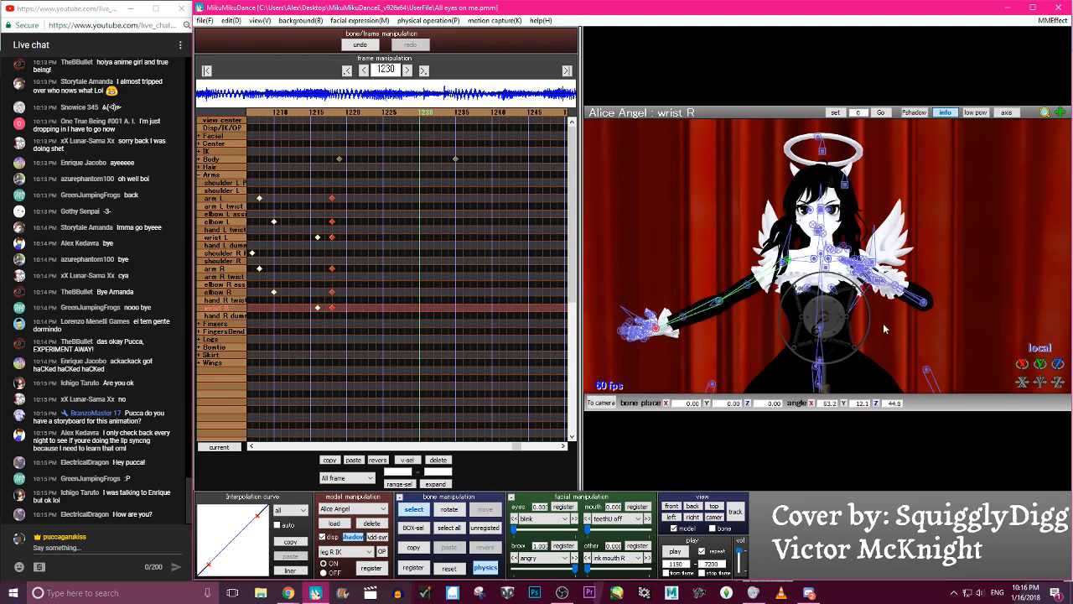
key(x)
drag(670, 311, 653, 293)
right_drag(709, 304, 796, 291)
key(c)
- Raise the outstretched right arm slightly at frame 1230 and register the arm R, elbow R and wrist R bones
click(873, 260)
key(x)
drag(879, 248, 875, 236)
right_drag(940, 285, 863, 251)
key(s)
key(Return)
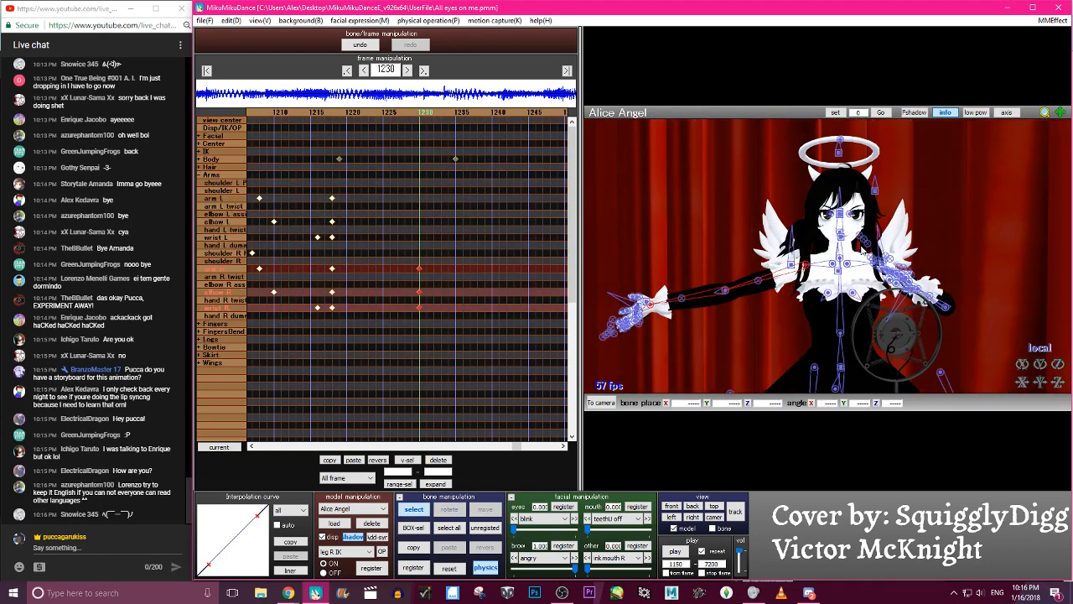
- Give the right-arm keyframes at frame 1230 an S-shaped interpolation curve and paste them mirrored onto the left arm
drag(257, 510, 224, 515)
drag(209, 564, 232, 561)
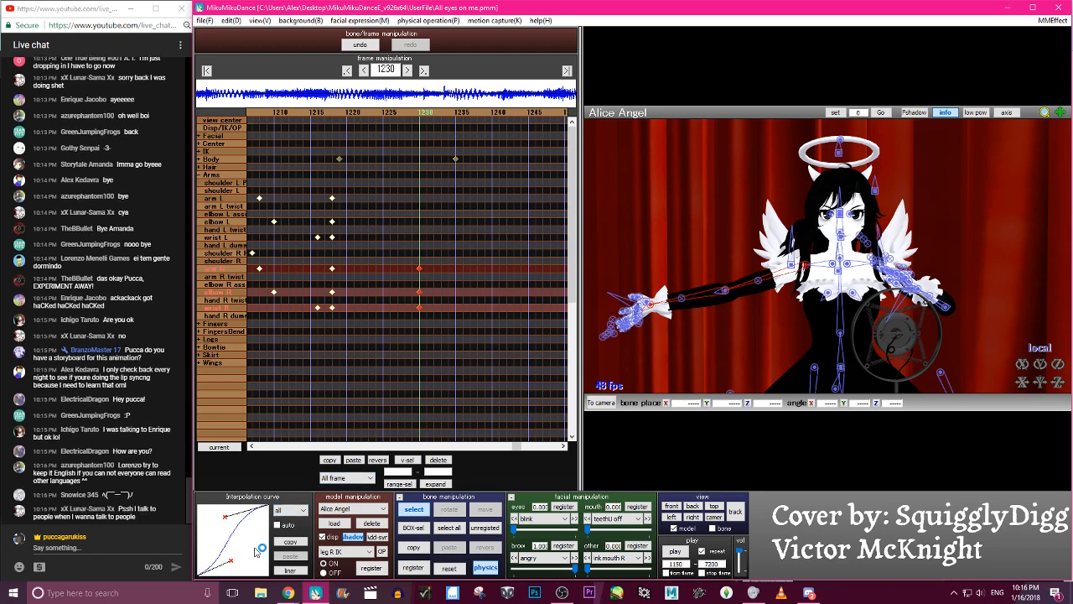
click(376, 462)
key(c)
- Scrub back and forth between the keyframes at 1218 and 1230 to check both arms opening outward
key(Left)
key(Left)
key(Left)
key(Left)
key(Left)
key(Left)
key(Left)
key(Left)
key(Left)
key(Left)
key(Left)
key(Left)
key(Left)
key(Left)
key(Right)
key(Right)
key(Right)
key(Right)
key(Right)
key(Right)
key(Right)
key(Right)
key(Right)
key(Right)
key(Right)
key(Right)
key(Right)
key(Left)
key(Left)
key(Left)
key(Left)
key(Right)
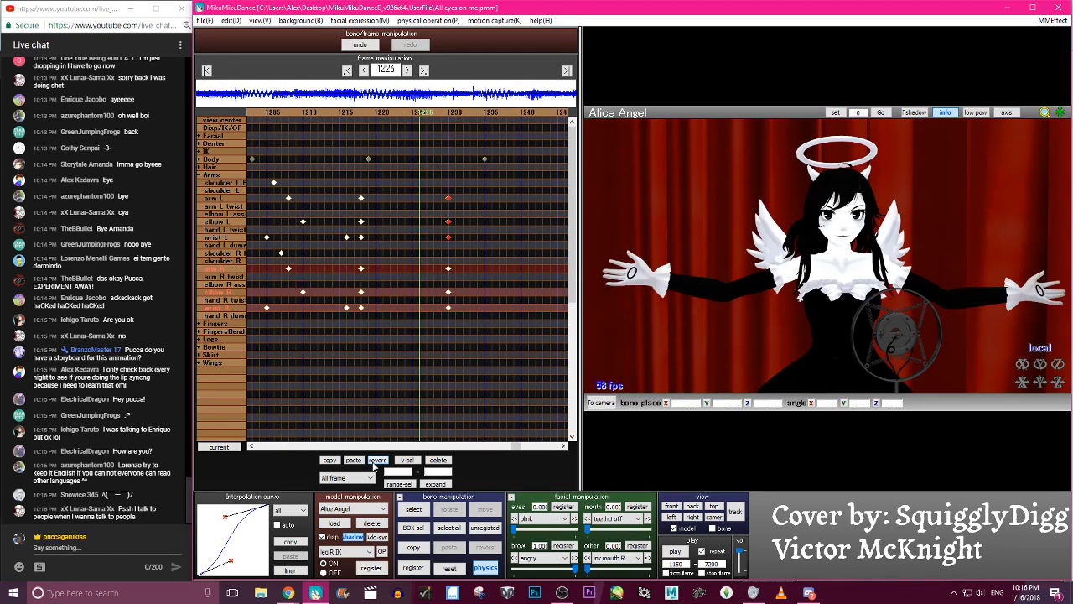
key(Left)
key(Left)
key(Left)
key(Left)
key(Left)
key(Left)
key(Right)
key(Right)
key(Right)
key(Right)
key(Right)
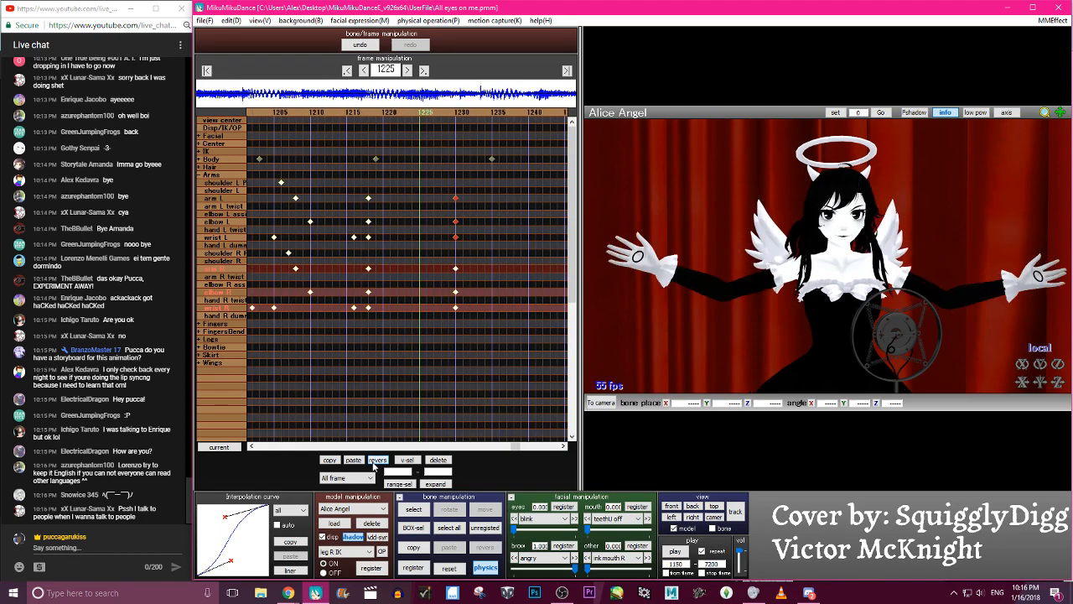
- Return to frame 1218, rotate arm R and arm L so both upper arms hang lower, and register the two bones
key(Left)
key(Left)
key(Left)
key(Left)
key(Left)
key(Left)
key(Left)
key(Left)
key(Left)
key(Left)
key(Left)
key(Left)
key(Left)
key(Left)
key(Left)
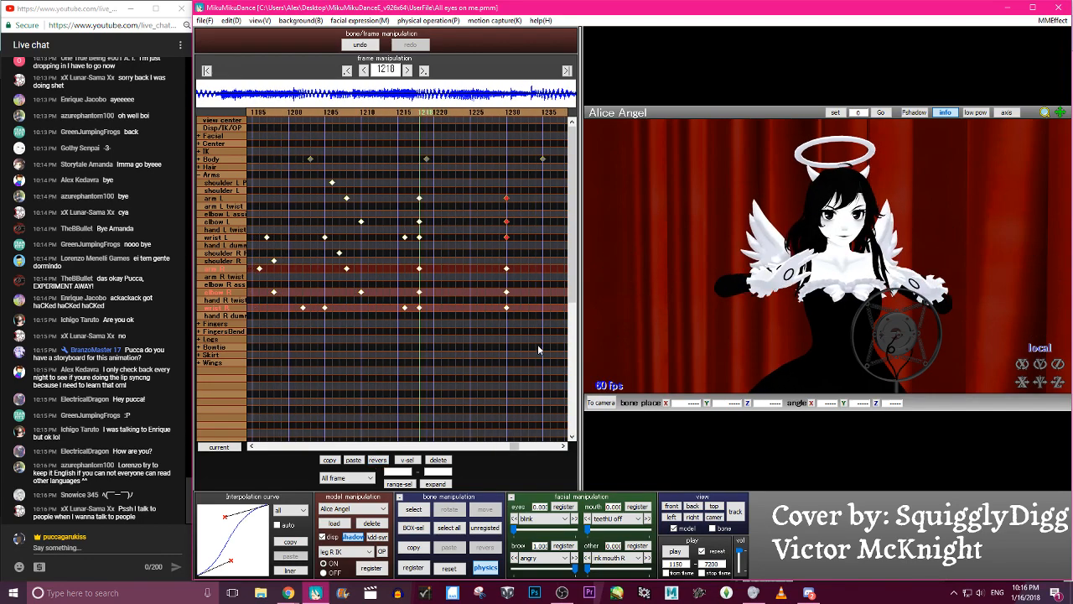
click(817, 252)
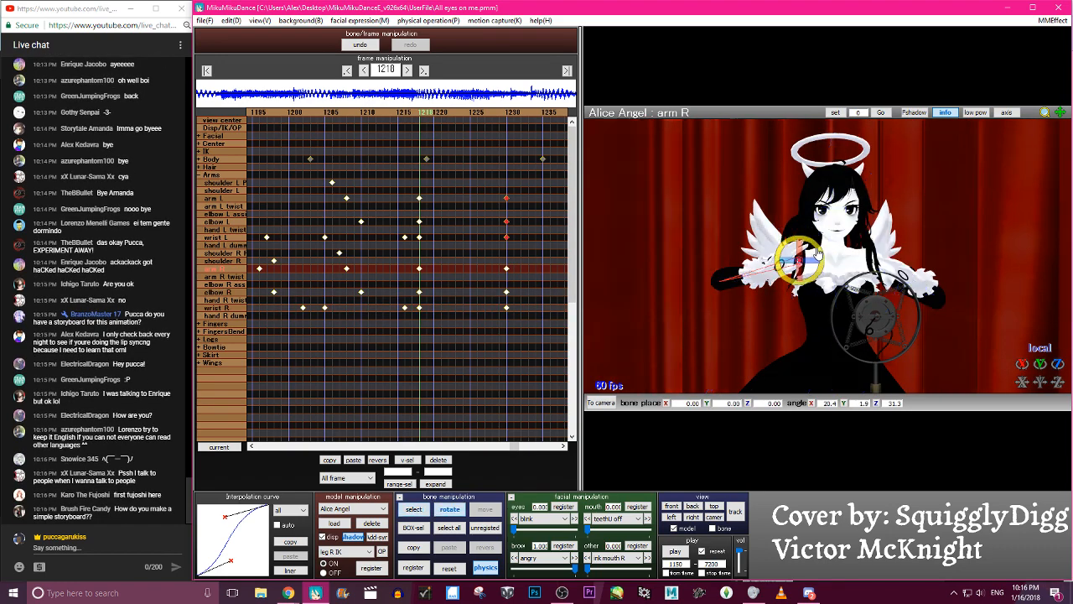
drag(817, 252, 812, 245)
click(886, 245)
drag(886, 244, 886, 253)
key(s)
key(Return)
- Offset the frame 1218 keyframes by moving arm L and arm R to frame 1216 and both wrists to frame 1221
key(Left)
key(Left)
key(Left)
key(Left)
key(Right)
key(Right)
key(Right)
key(Right)
key(Right)
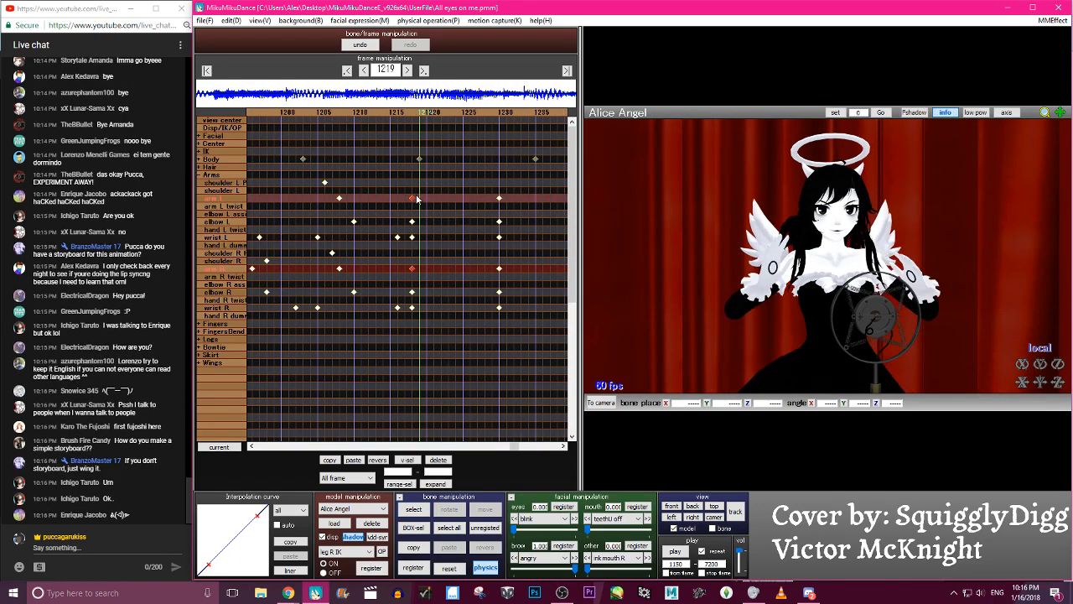
drag(417, 198, 396, 198)
click(411, 237)
drag(410, 310, 430, 309)
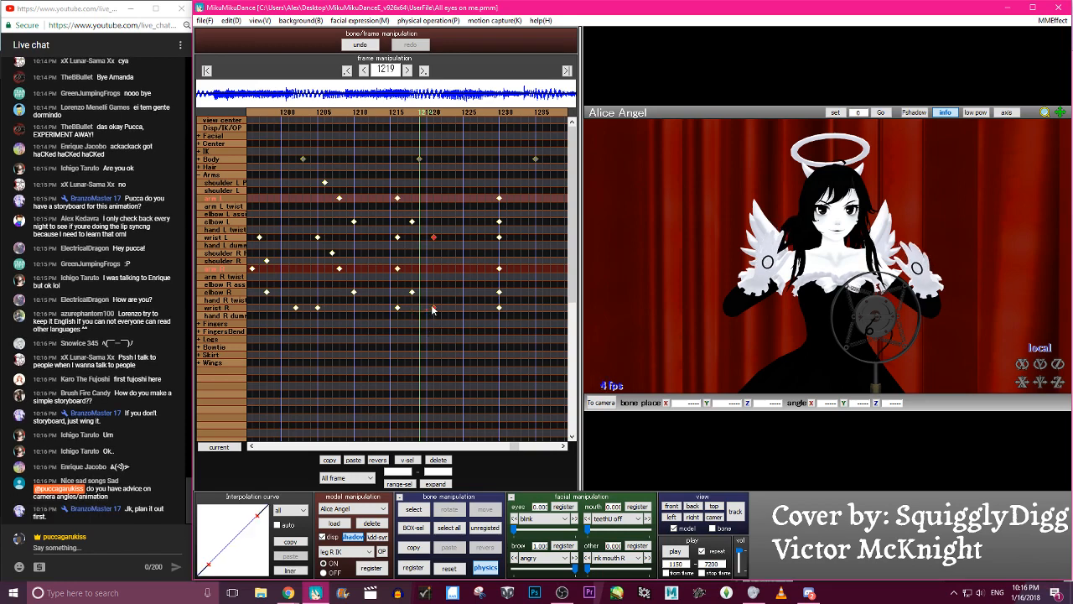
- Offset the frame 1230 keyframes by moving arm L and arm R to frame 1227 and both wrists to frame 1233
drag(499, 198, 477, 198)
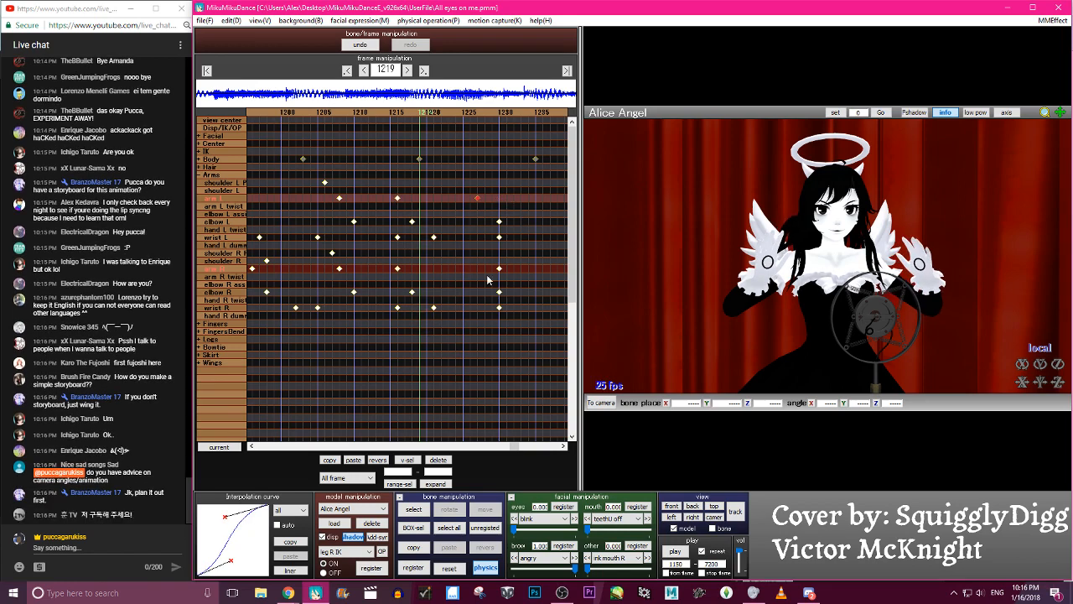
drag(497, 270, 476, 269)
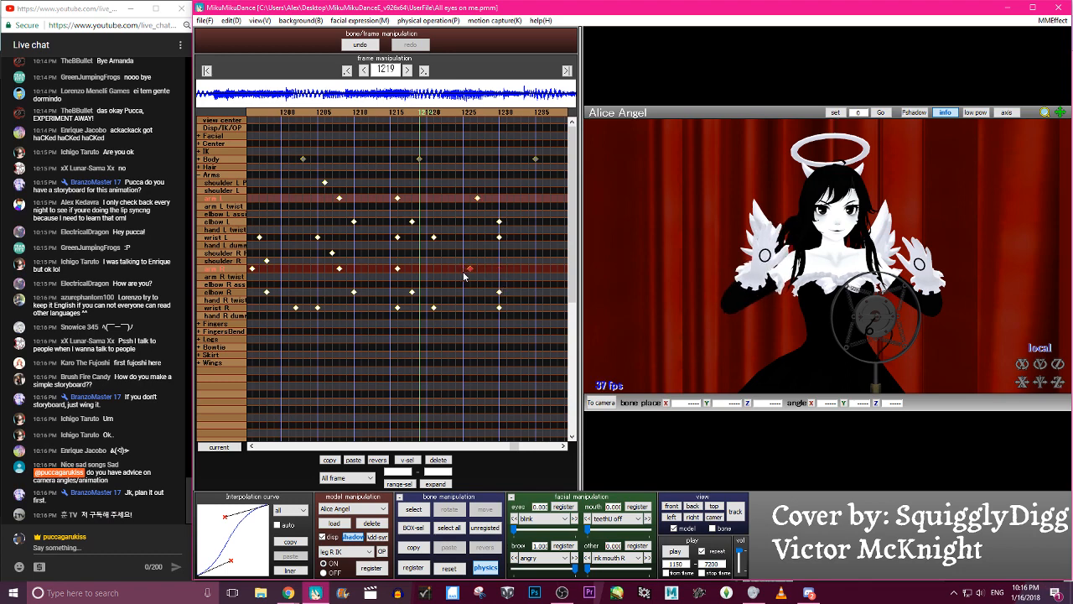
click(499, 308)
click(498, 238)
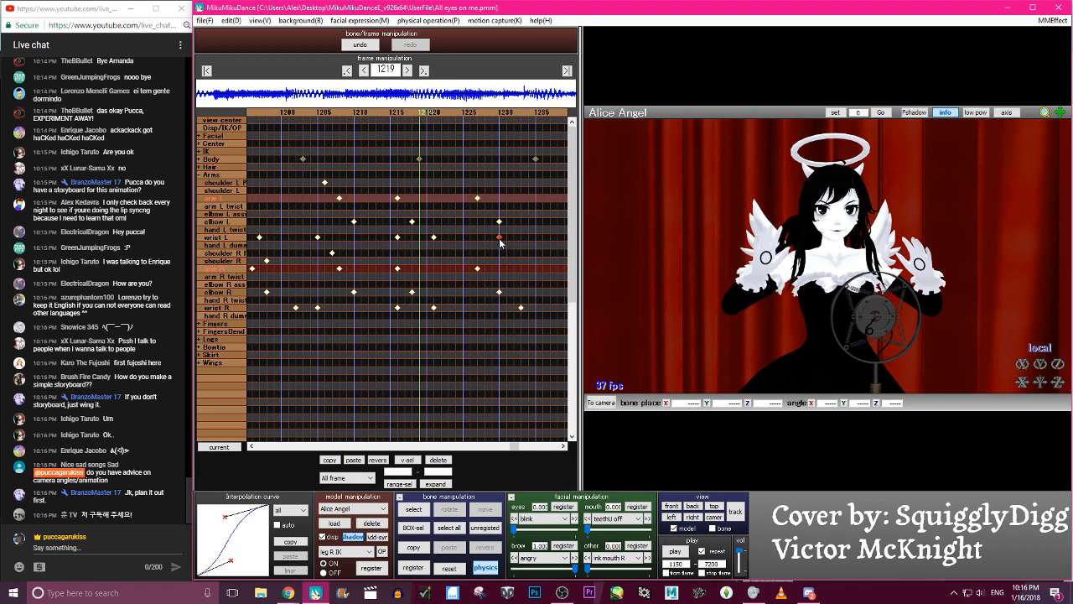
drag(533, 323, 508, 272)
- Scrub back to frame 1206 to review the staggered arm motion
key(Left)
key(Left)
key(Left)
key(Left)
key(Left)
key(Left)
key(Left)
key(Left)
key(Left)
key(Left)
key(Left)
key(Left)
key(Left)
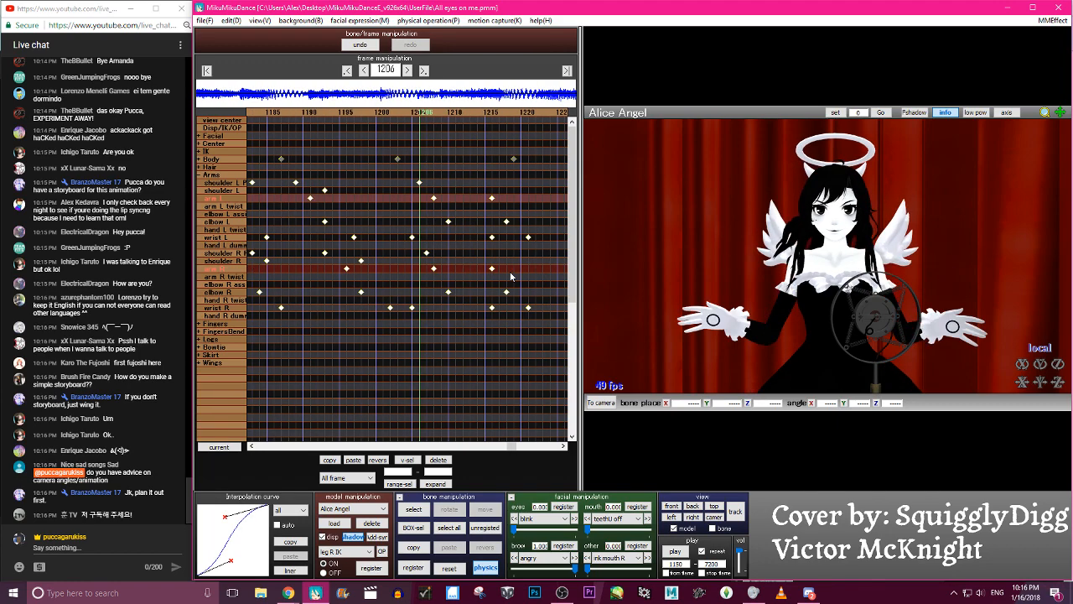
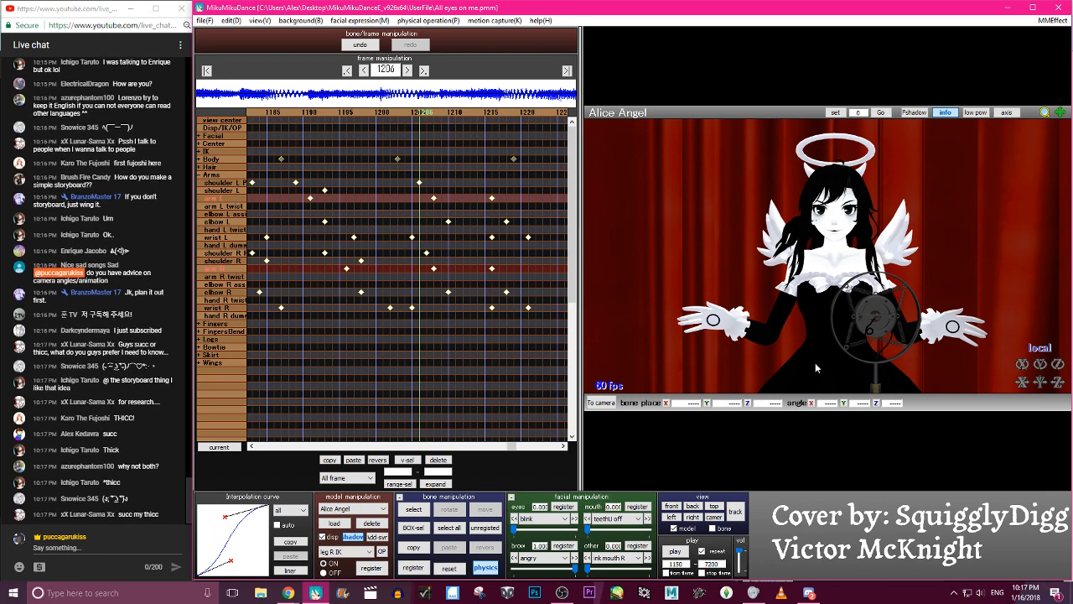
- Scrub between frames 1192 and 1230 to review how the arms rise and open
key(Left)
key(Left)
key(Left)
key(Left)
key(Left)
key(Left)
key(Left)
key(Left)
key(Left)
key(Left)
key(Left)
key(Left)
key(Left)
key(Left)
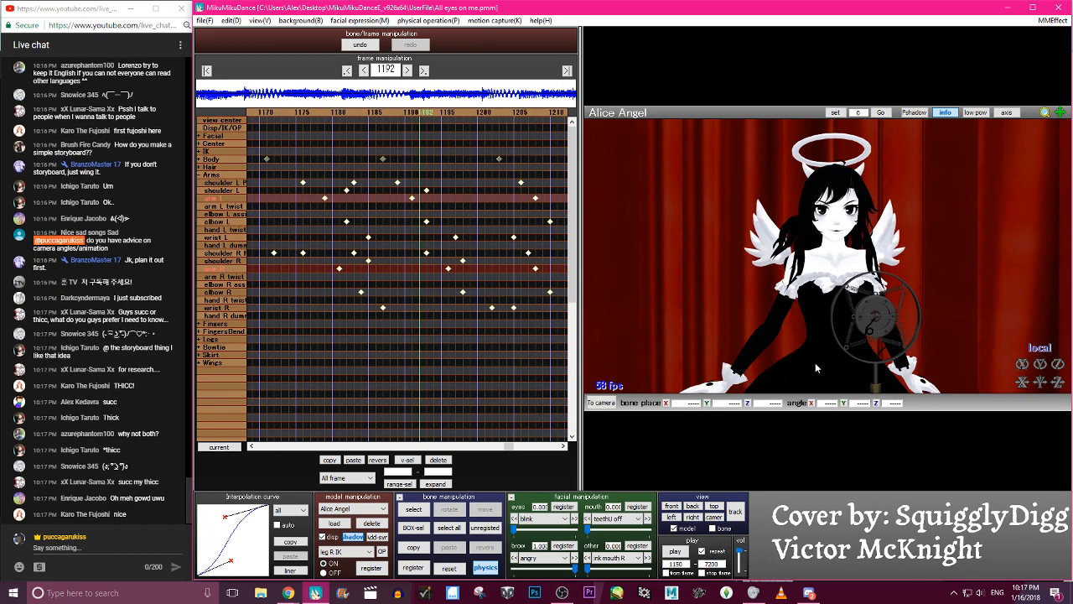
key(Right)
key(Right)
key(Right)
key(Right)
key(Right)
key(Right)
key(Right)
key(Right)
key(Right)
key(Right)
key(Right)
key(Right)
key(Right)
key(Right)
key(Right)
key(Right)
key(Right)
key(Right)
key(Right)
key(Right)
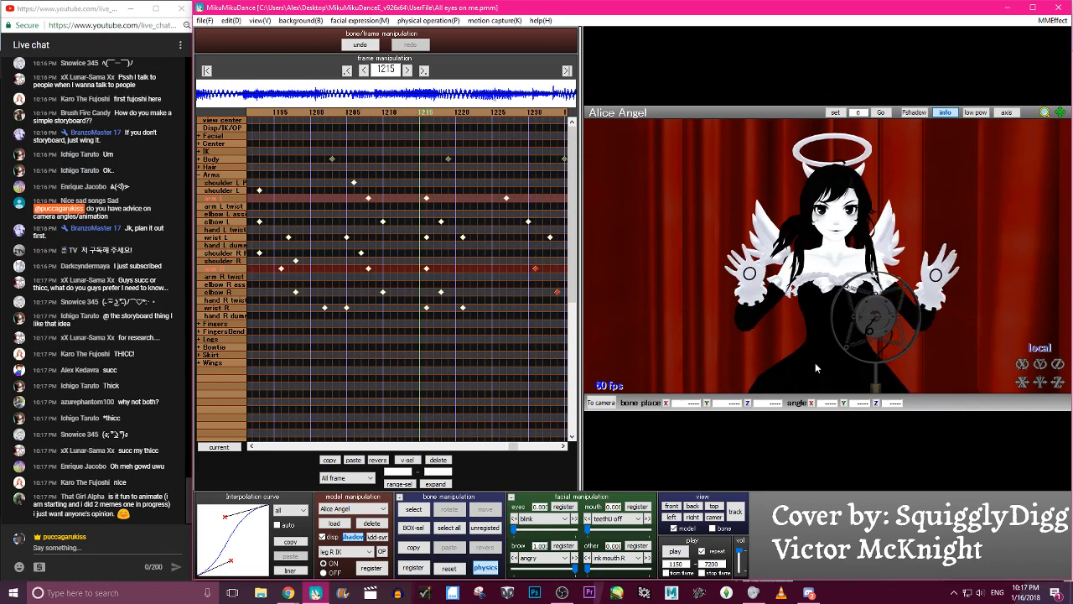
key(Right)
key(Right)
key(Right)
key(Right)
key(Right)
key(Right)
key(Right)
key(Right)
key(Right)
key(Right)
key(Right)
key(Right)
key(Right)
key(Right)
key(Right)
key(Right)
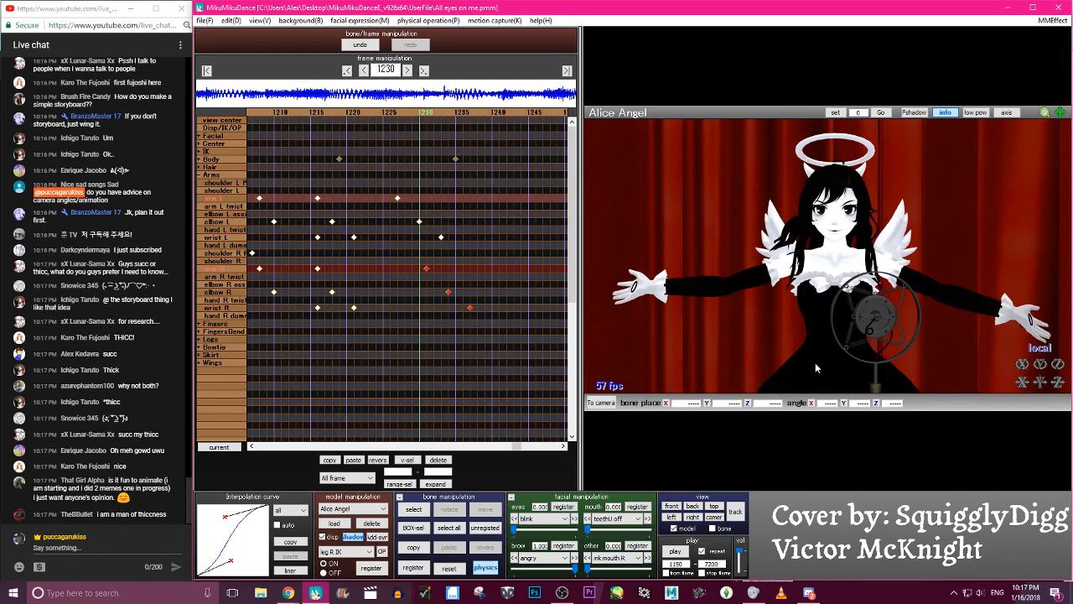
key(Left)
key(Left)
key(Left)
key(Left)
- Shift the open-arms keyframes four frames earlier, with arm L at 1223, arm R at 1227, wrist L at 1229 and wrist R at 1233
drag(535, 339, 388, 201)
key(Left)
key(Left)
key(Left)
key(Left)
key(Left)
key(Left)
key(Left)
key(Left)
key(Left)
key(Left)
key(Left)
key(Left)
key(Right)
key(Right)
key(Right)
key(Right)
key(Right)
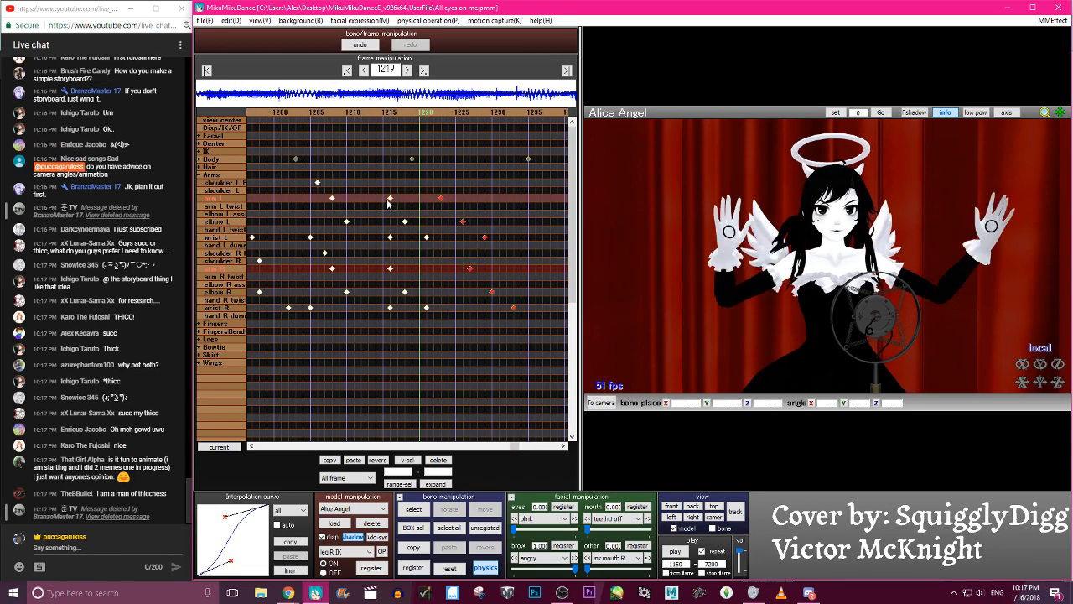
key(Right)
key(Right)
key(Right)
key(Right)
key(Right)
key(Right)
key(Right)
key(Right)
key(Right)
key(Right)
key(Right)
key(Right)
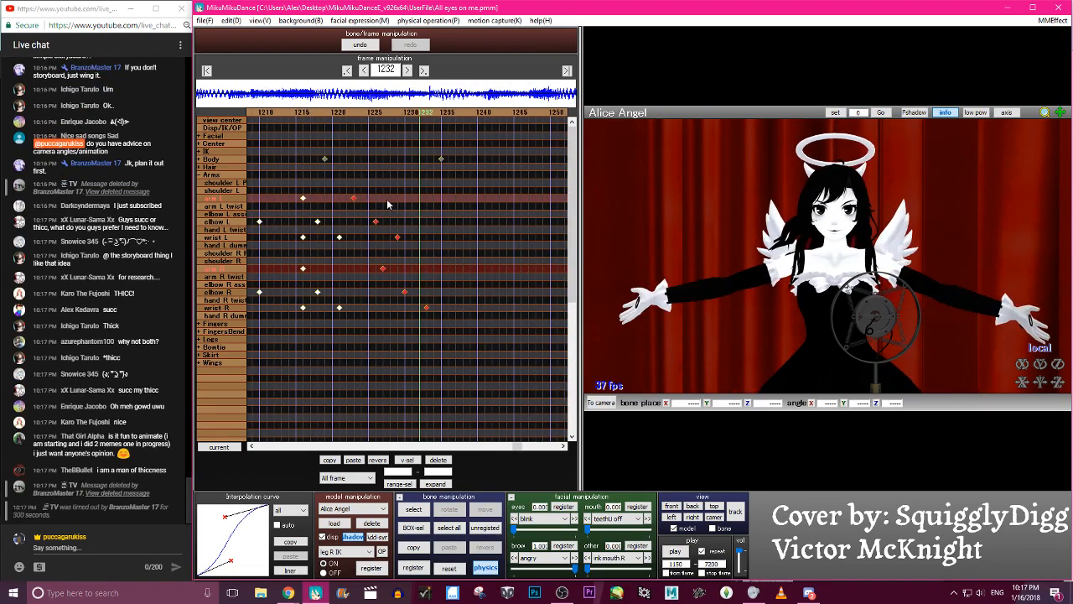
- At frame 1274, rotate arm L up beside the head and raise its shoulder L P bone
key(Right)
key(Right)
key(Right)
key(Right)
key(Right)
key(Right)
key(Right)
key(Right)
key(Right)
key(Right)
key(Right)
key(Right)
key(Right)
key(Right)
key(Right)
key(Right)
key(Right)
key(Right)
key(Right)
key(Right)
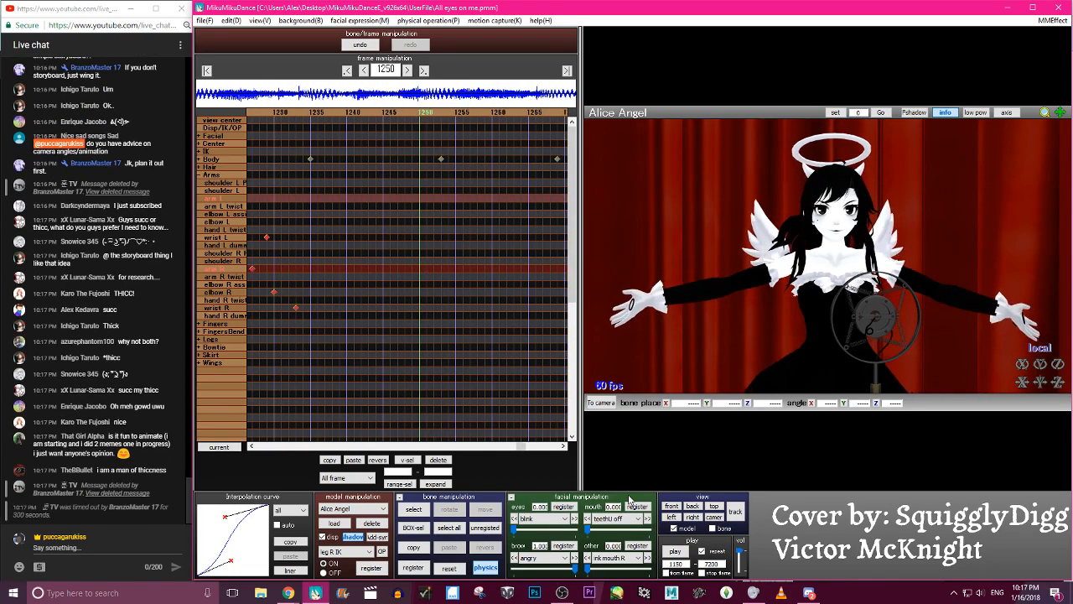
key(c)
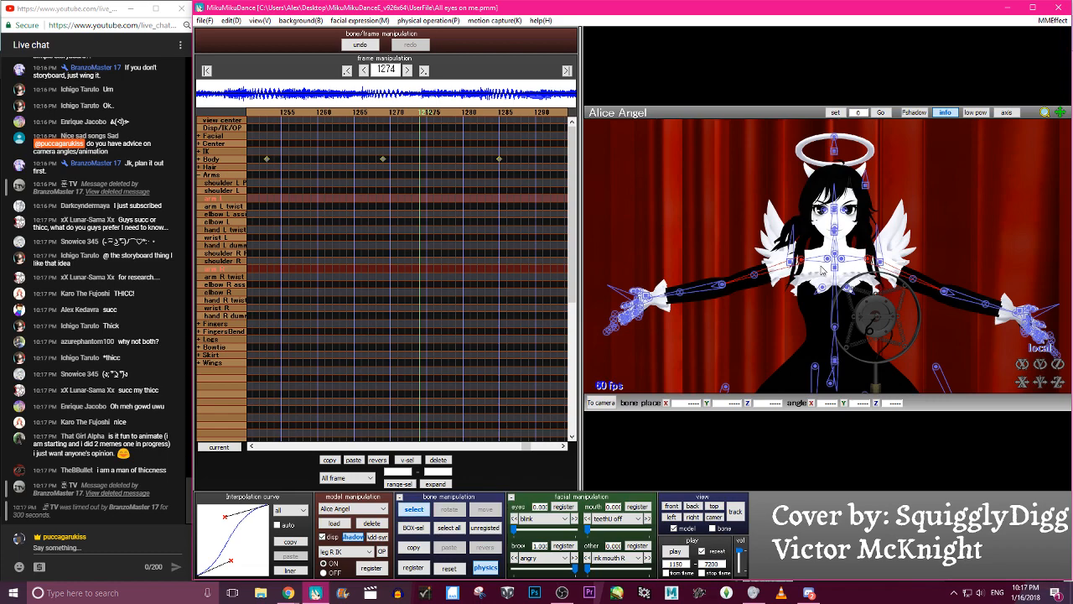
click(868, 259)
key(x)
drag(869, 257, 861, 217)
key(c)
click(841, 259)
key(x)
drag(842, 259, 878, 239)
- Refine the raised left arm at frame 1274 by adjusting arm L, elbow L and wrist L
key(c)
click(868, 254)
key(x)
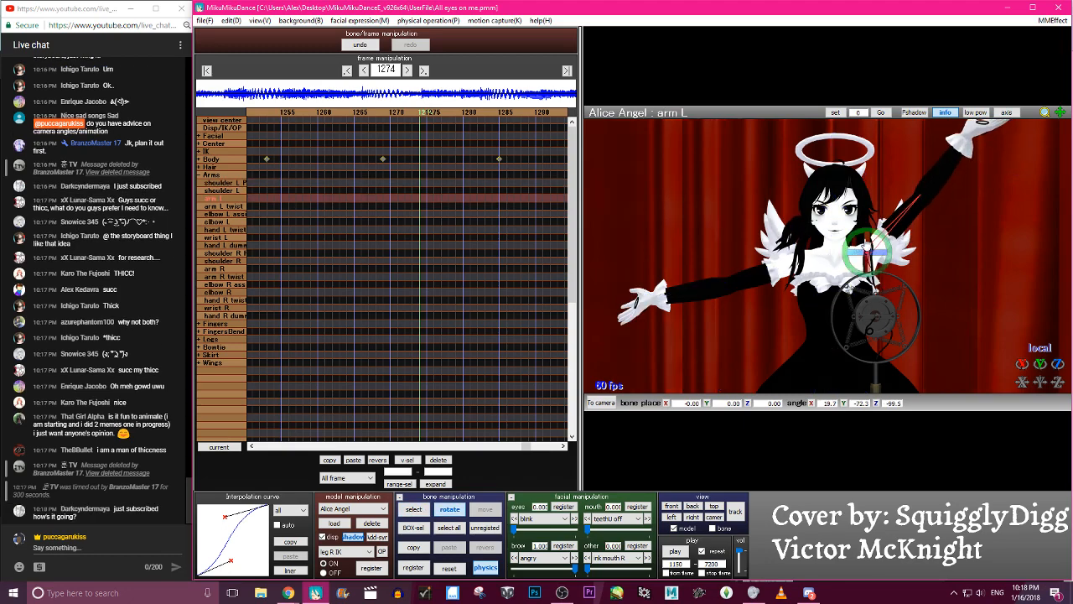
click(922, 191)
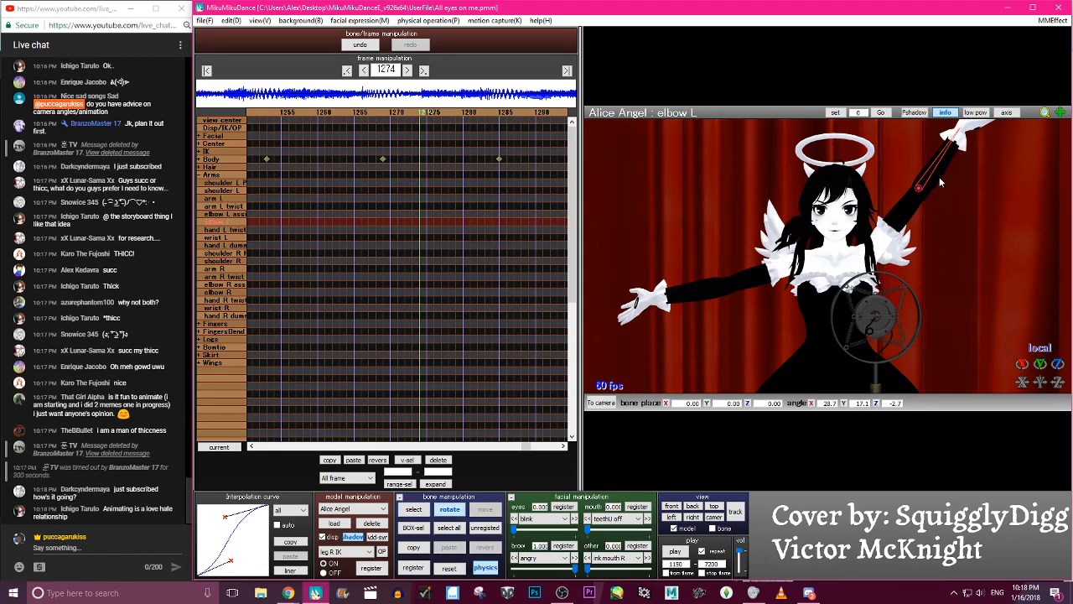
click(968, 132)
mouse_move(968, 133)
mouse_down()
mouse_move(968, 105)
mouse_move(965, 133)
mouse_up()
scroll(978, 159, down, 4)
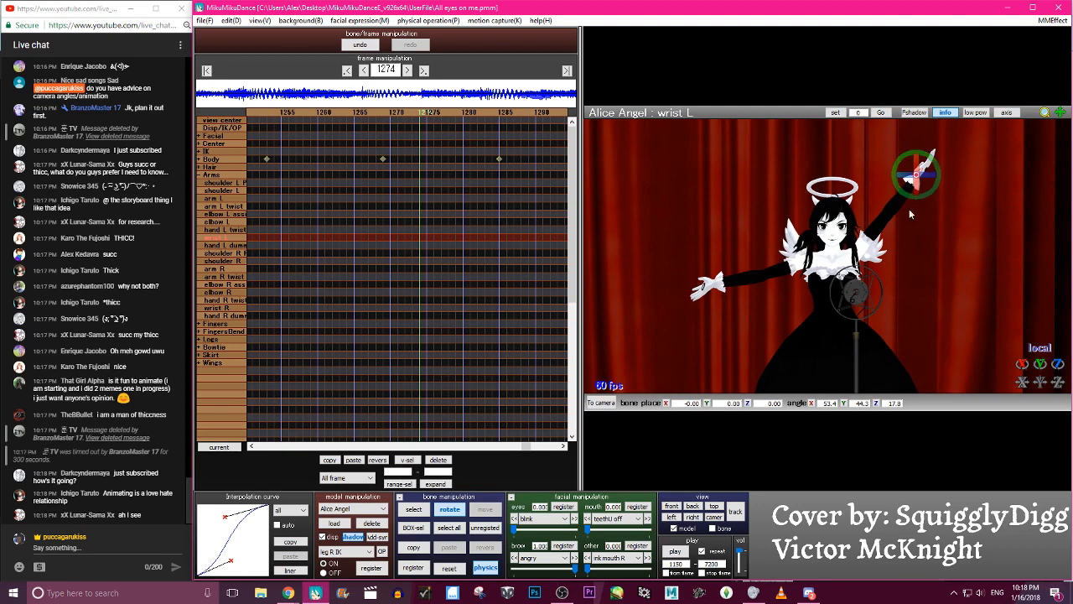
- Register the left arm bones at frame 1274 and paste their pose mirrored onto the right arm
key(a)
key(s)
key(Return)
key(c)
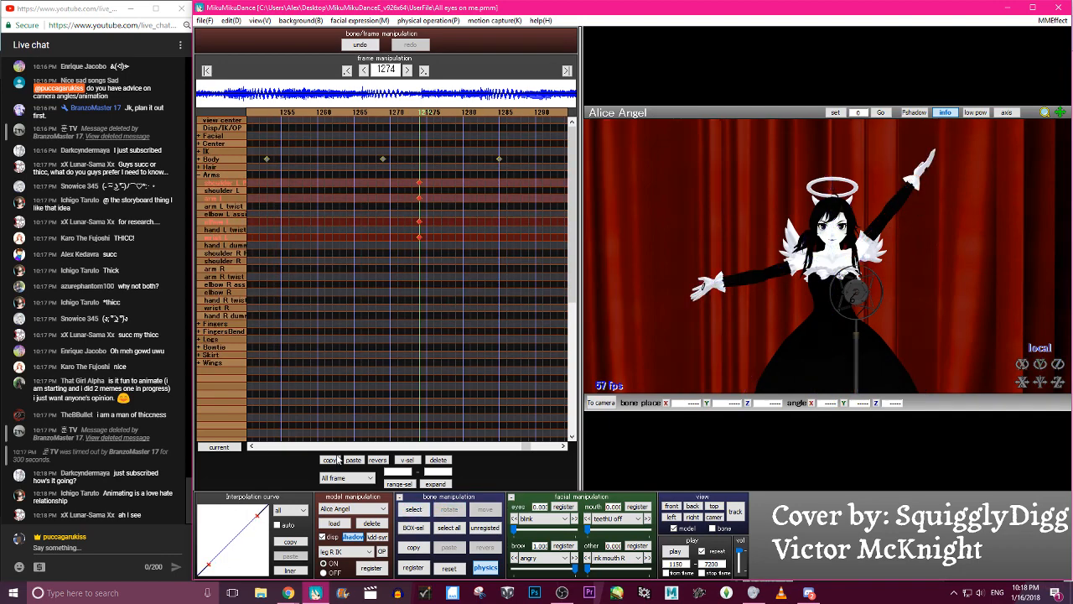
click(376, 460)
key(s)
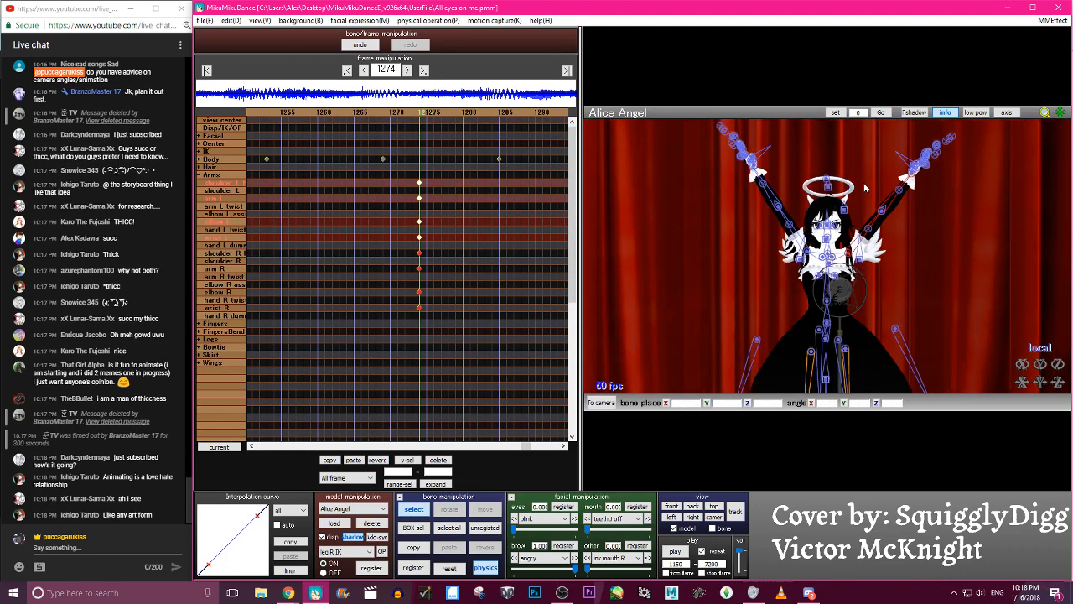
- Move all the raised-arm keyframes from frame 1274 to frame 1282
drag(472, 363, 410, 178)
click(443, 114)
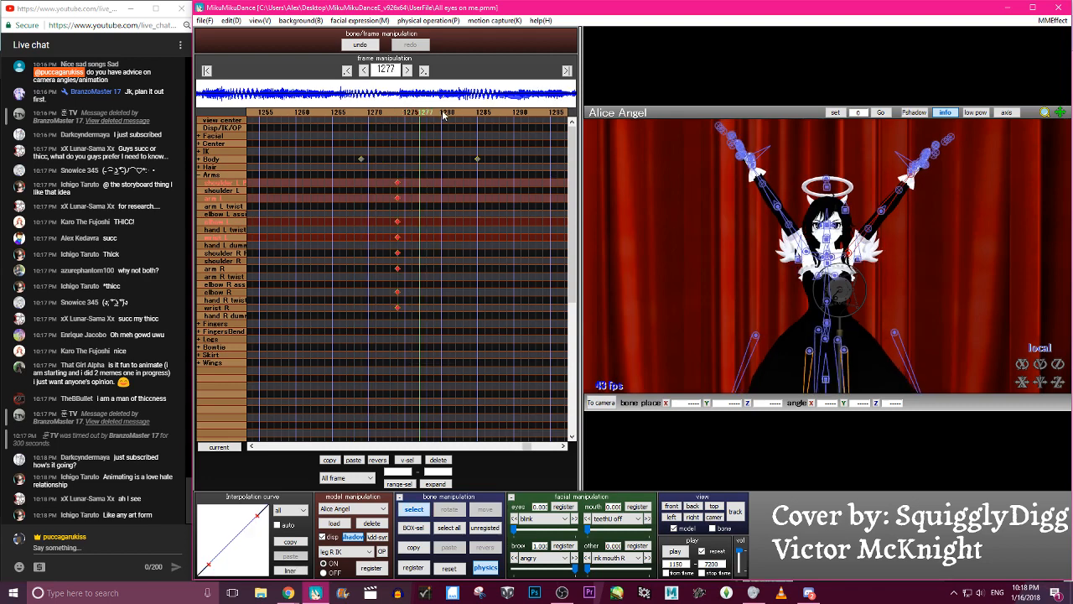
click(443, 114)
click(443, 114)
click(413, 112)
drag(366, 182, 425, 182)
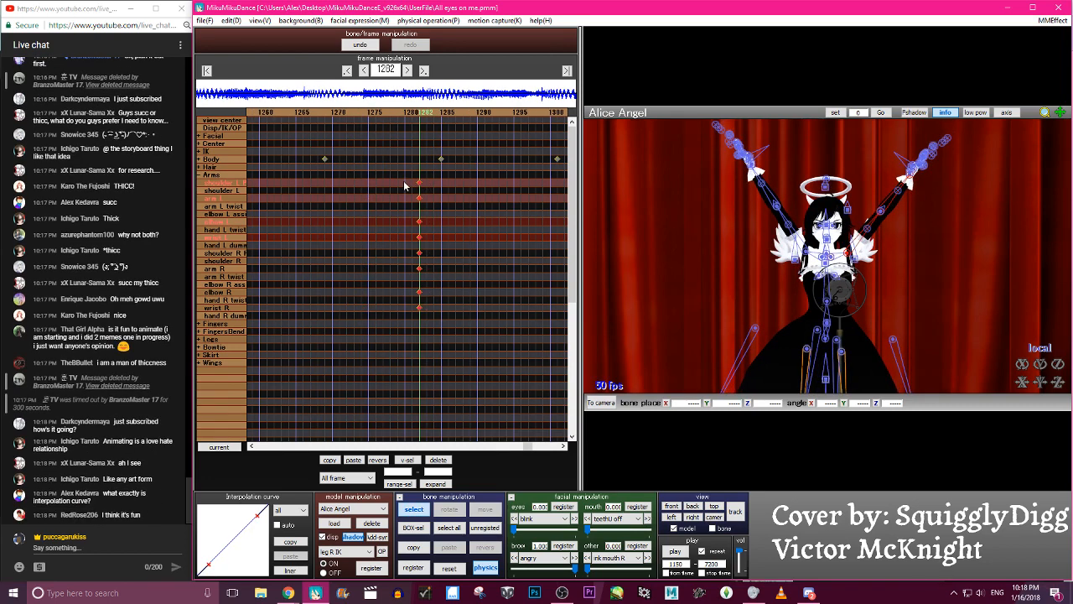
- Scrub between frames 1250 and 1282 to review both arms rising
key(c)
key(Left)
key(Left)
key(Left)
key(Left)
key(Left)
key(Left)
key(Left)
key(Left)
key(Left)
key(Right)
key(Right)
key(Right)
key(Right)
key(Right)
key(Right)
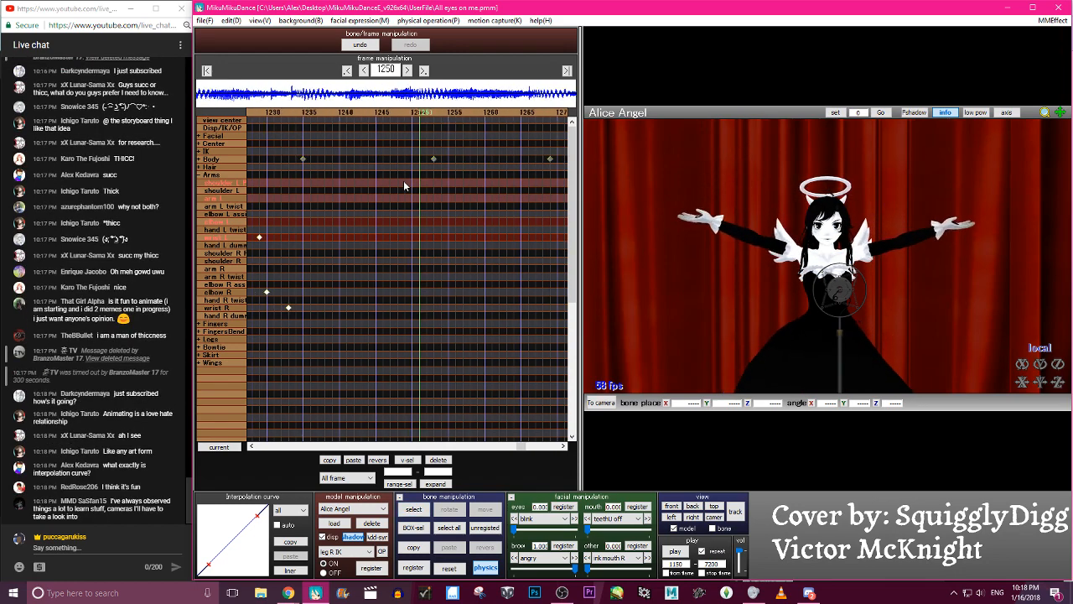
key(Right)
key(Right)
key(Right)
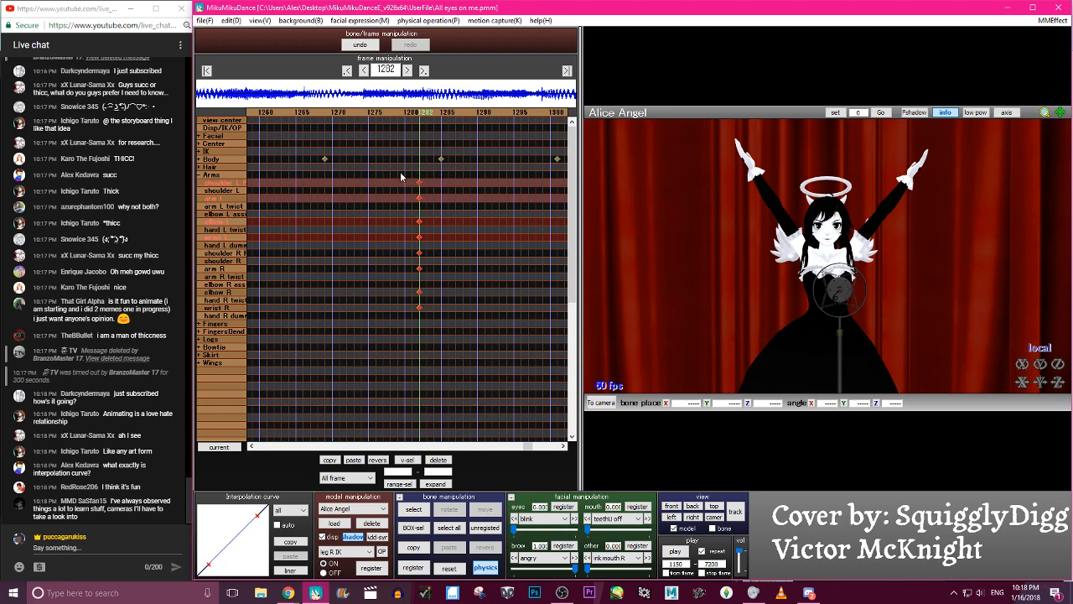
- Stagger the raised-arm keyframes by moving both shoulder P bones to frame 1276, both arms to 1279 and elbow R to 1280
click(419, 182)
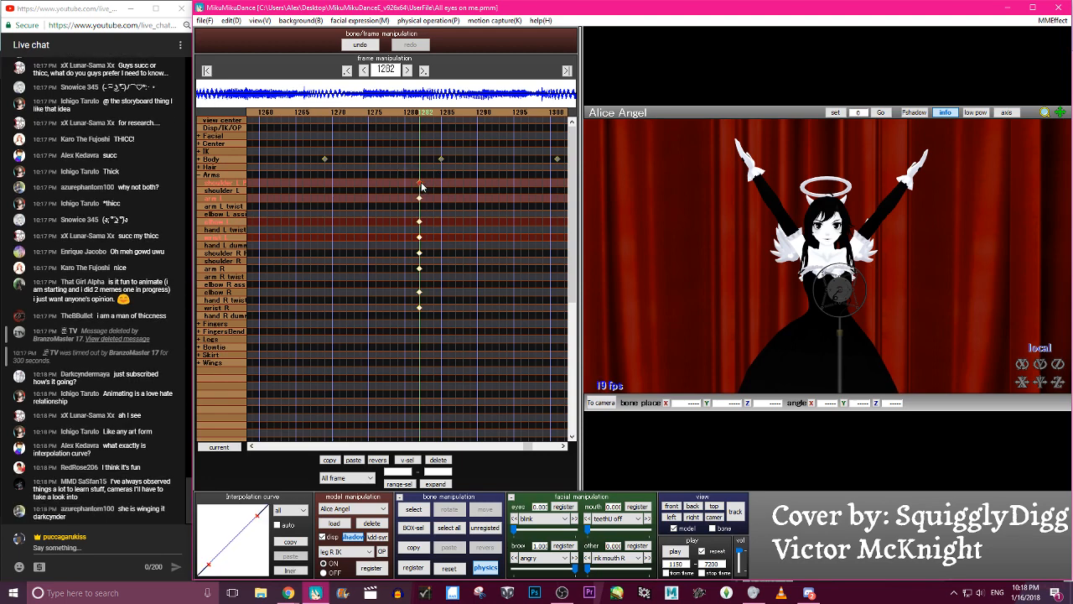
drag(390, 178, 398, 198)
click(420, 252)
click(419, 269)
click(419, 291)
drag(410, 293, 413, 291)
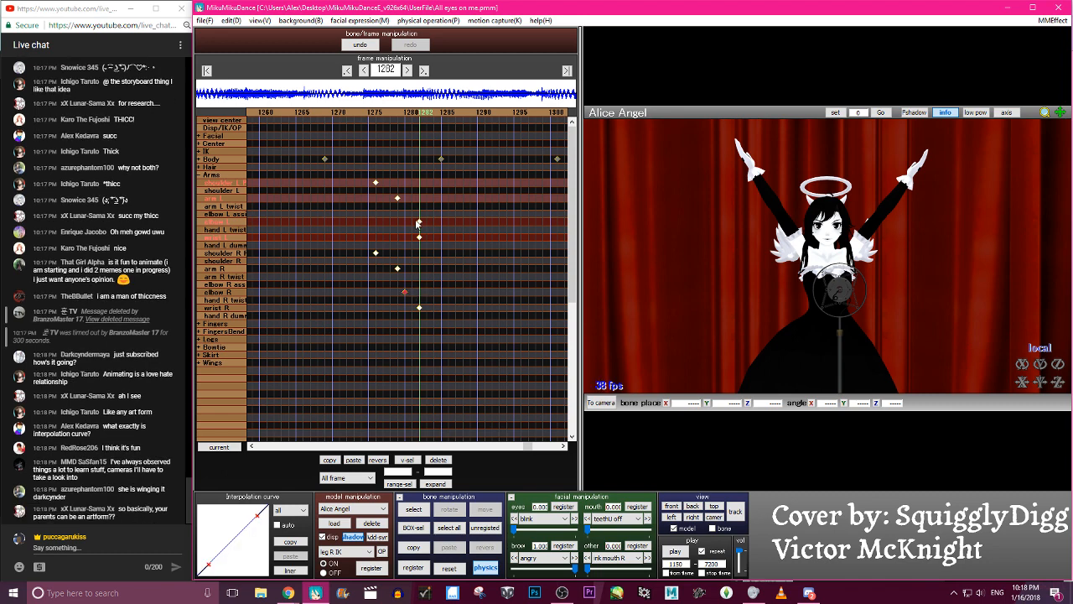
- Refine the stagger with arm L at frame 1278, elbow L at 1280, shoulder R P at 1274, arm R at 1277 and elbow R at 1278
click(398, 199)
click(419, 222)
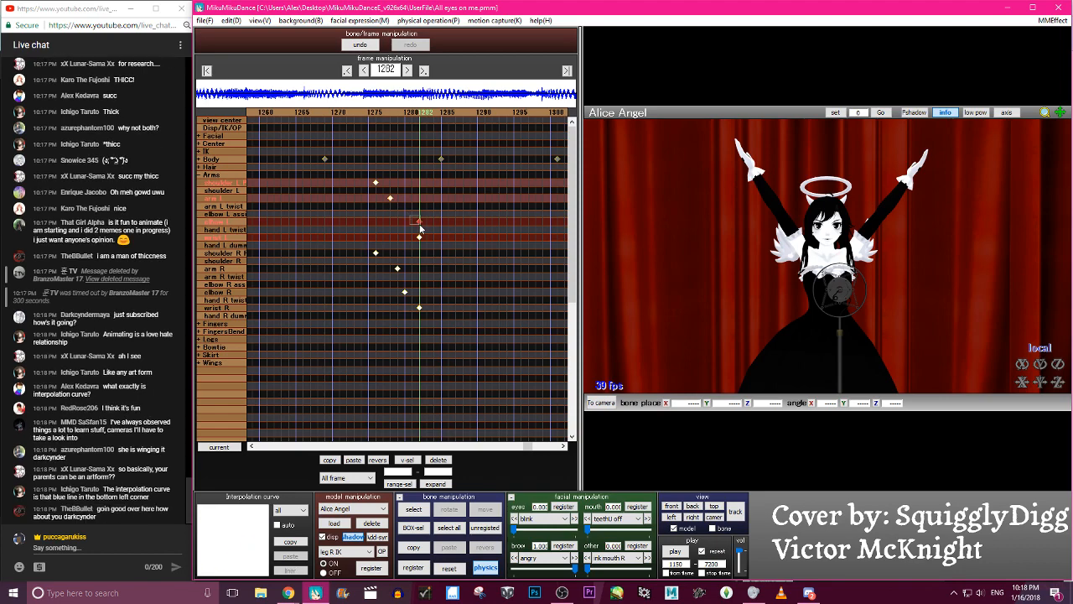
drag(368, 251, 396, 290)
key(Left)
key(Right)
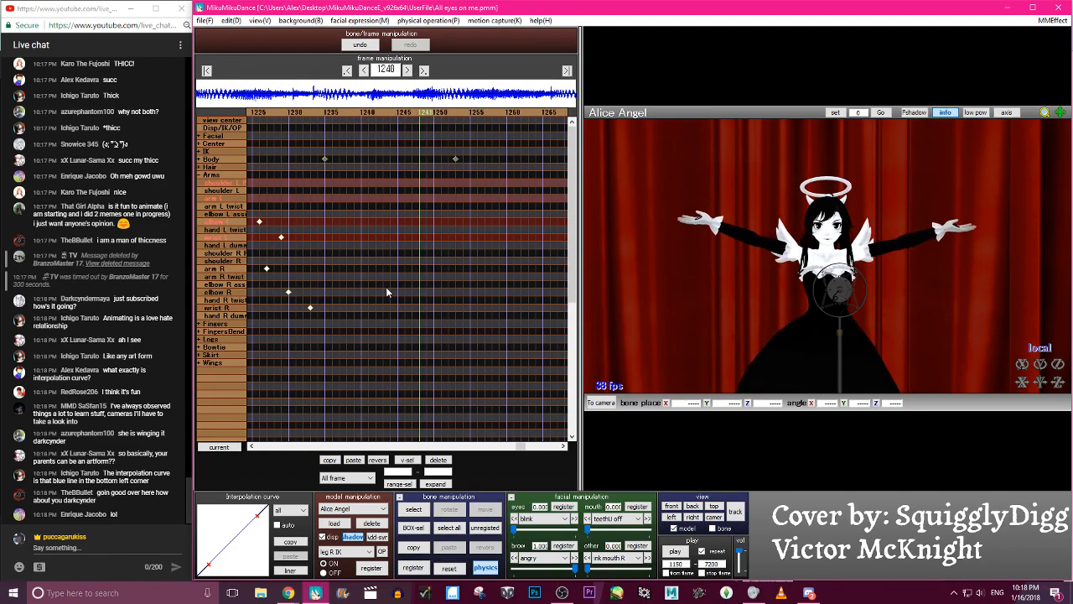
- Select all the staggered raised-arm keyframes and shape their interpolation curve into an S-shaped ease
drag(478, 312, 376, 189)
drag(255, 519, 237, 515)
drag(209, 565, 233, 565)
- Scrub through frames 1211 to 1277 to review the eased arm motion
key(Left)
key(Left)
key(Left)
key(Left)
key(Left)
key(Left)
key(Left)
key(Left)
key(Left)
key(Left)
key(Left)
key(Left)
key(Left)
key(Left)
key(Left)
key(Left)
key(Left)
key(Left)
key(Left)
key(Left)
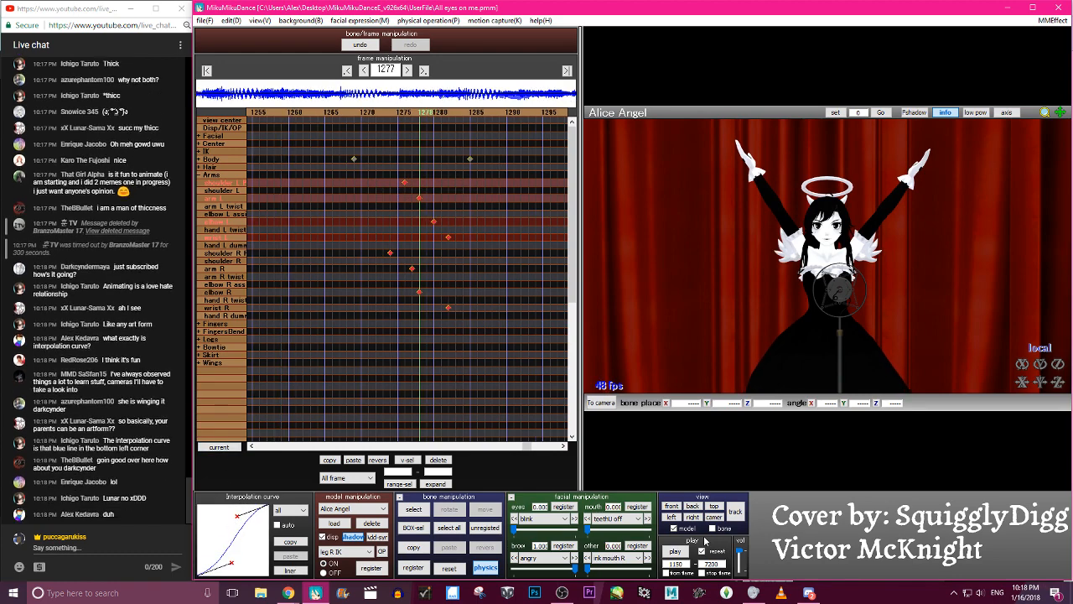
key(Right)
key(Right)
key(Right)
key(Right)
key(Right)
key(Right)
key(Right)
key(Right)
key(Right)
key(Right)
key(Right)
key(Right)
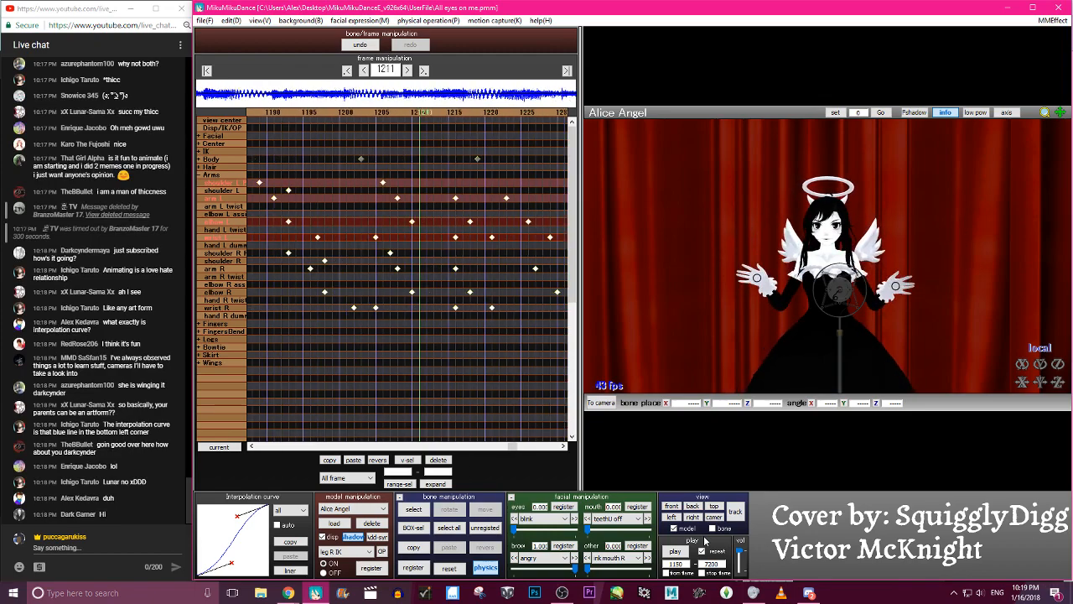
key(Left)
key(Left)
key(Left)
key(Left)
key(Left)
key(Left)
key(Left)
key(Left)
key(Left)
key(Left)
key(Left)
key(Left)
key(Left)
key(Left)
key(Left)
key(Left)
key(Left)
key(Left)
key(Left)
key(Left)
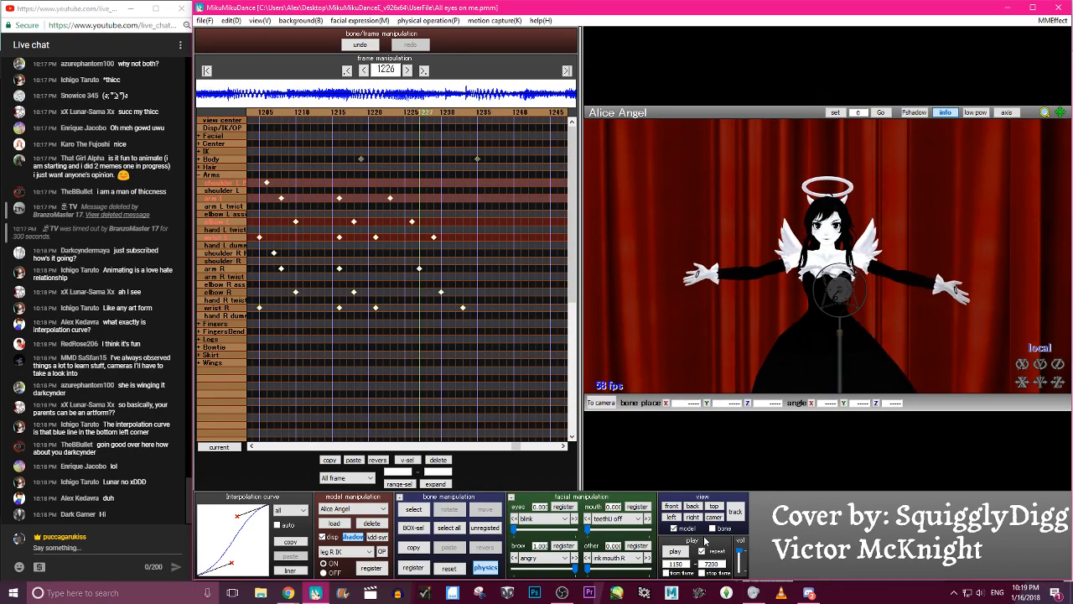
key(Right)
key(Right)
key(Right)
key(Right)
key(Right)
key(Right)
key(Right)
key(Right)
key(Right)
key(Right)
key(Right)
key(Right)
key(Right)
key(Right)
key(Right)
key(Right)
key(Right)
key(Right)
key(Right)
key(Right)
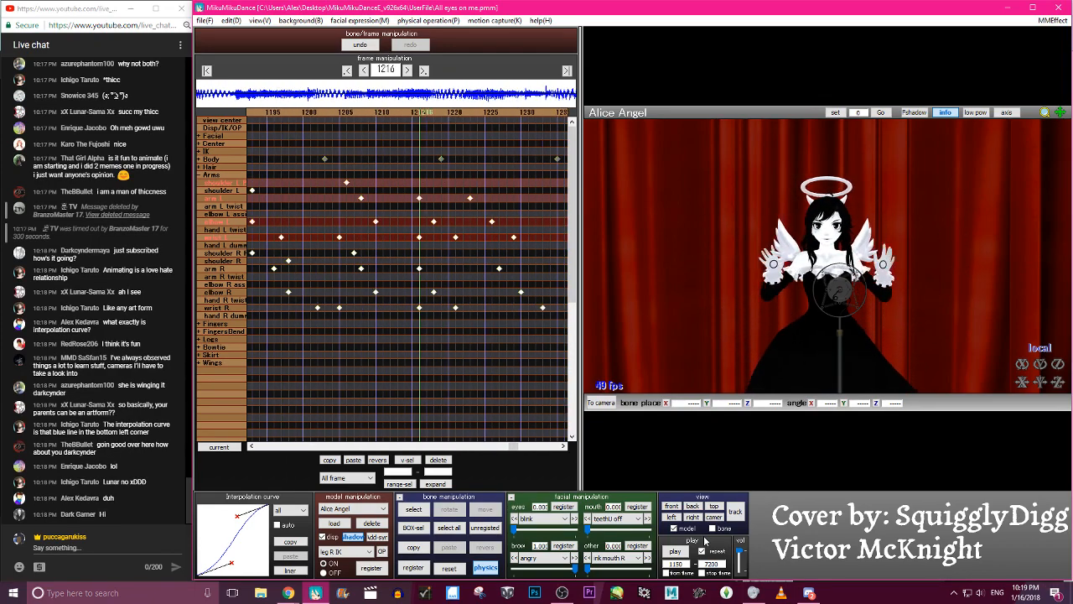
- At frame 1254, select elbow R and wrist R and bend the right hand downward
key(Right)
key(Right)
key(Right)
key(Right)
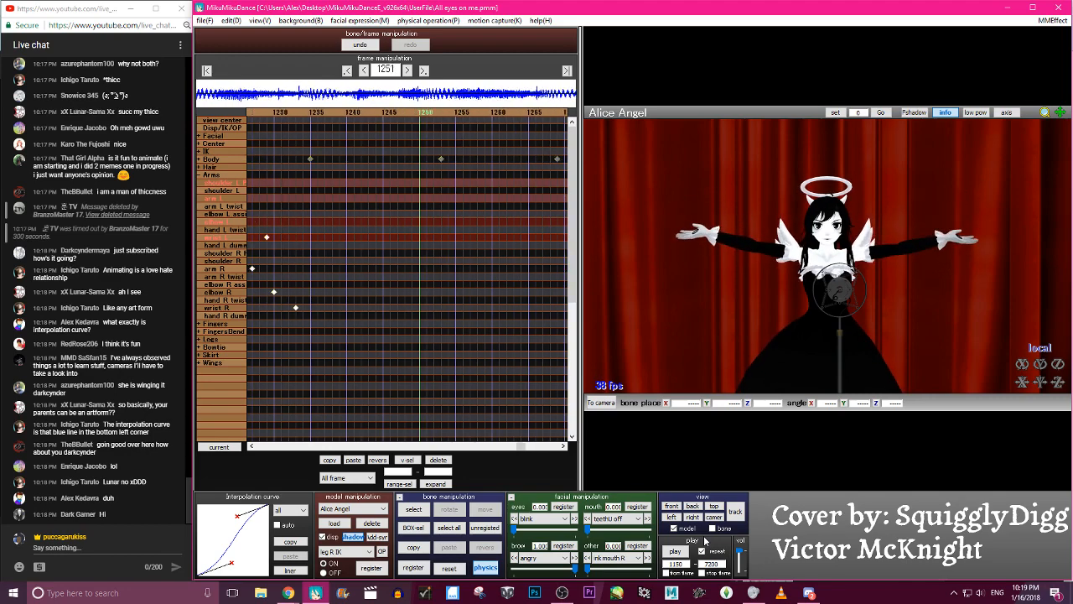
key(s)
click(749, 234)
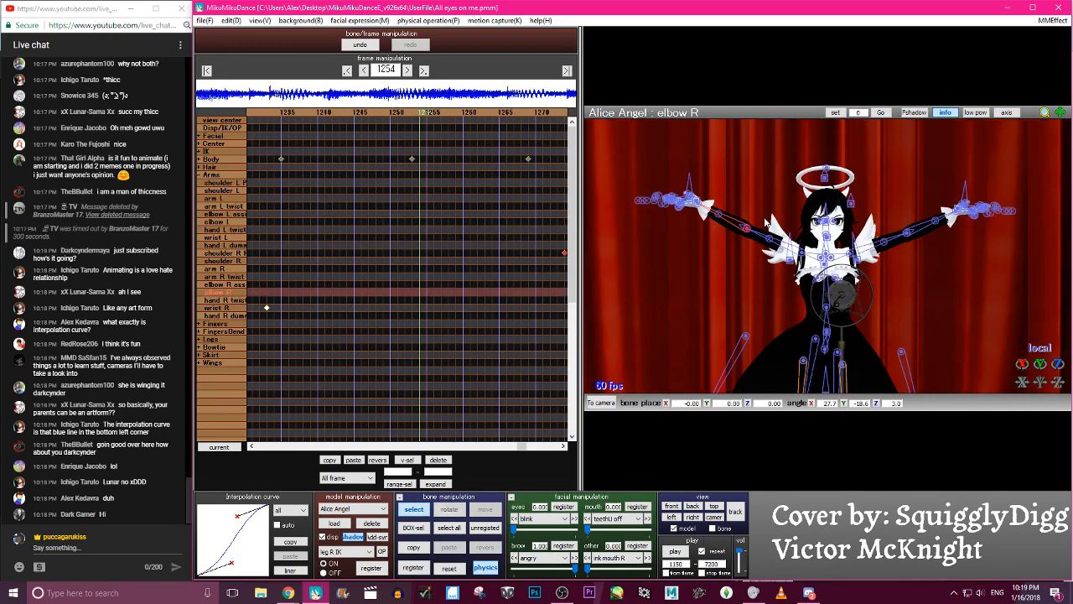
click(700, 216)
key(x)
drag(703, 192, 690, 177)
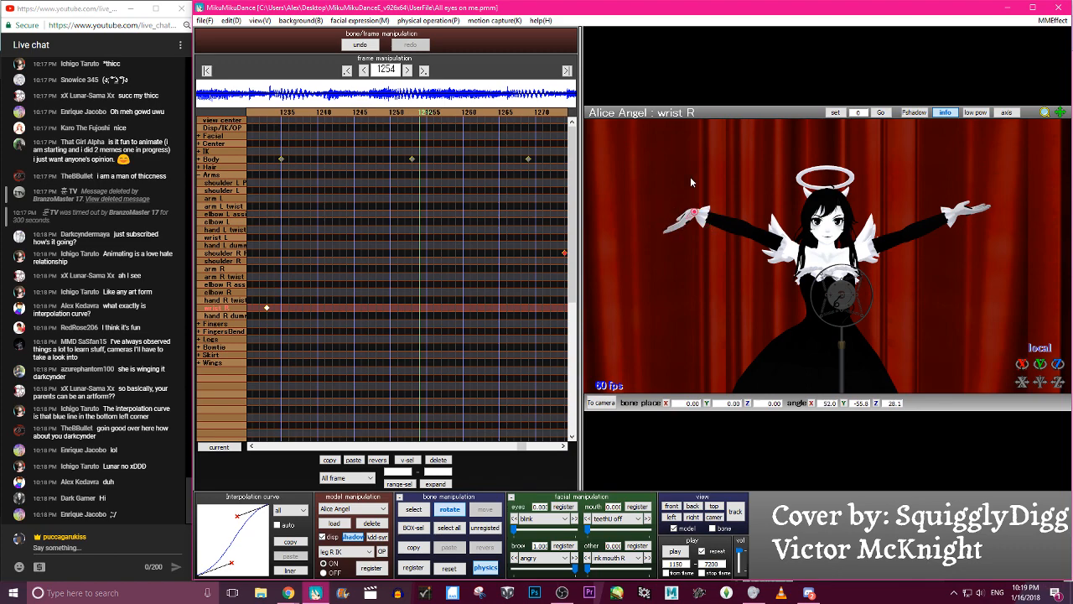
- Bend wrist L downward and adjust elbow L at frame 1254, then register both elbows and both wrists
key(c)
key(x)
key(c)
click(972, 210)
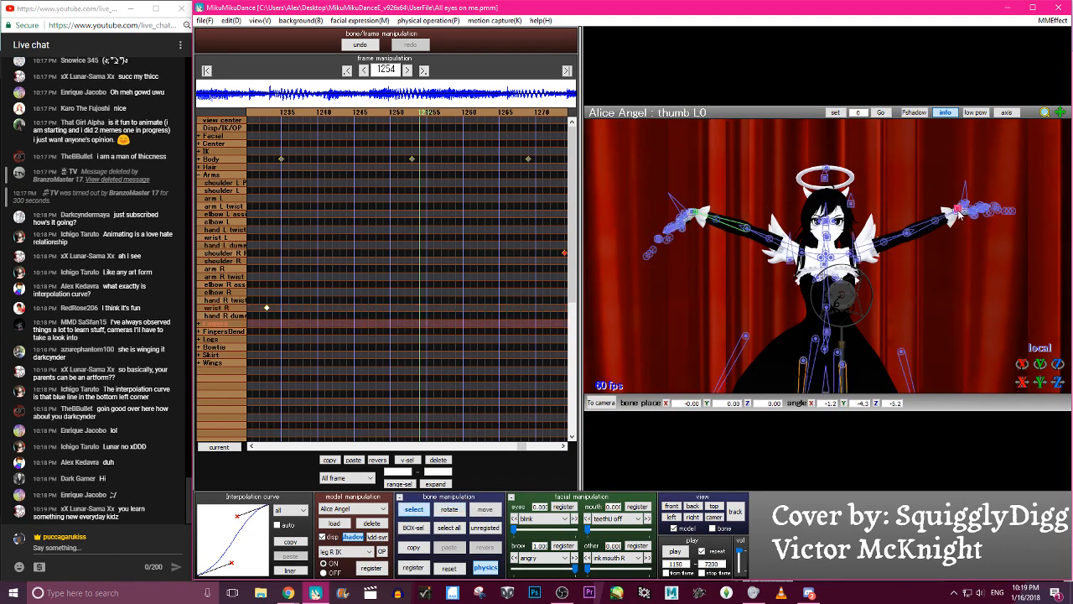
key(x)
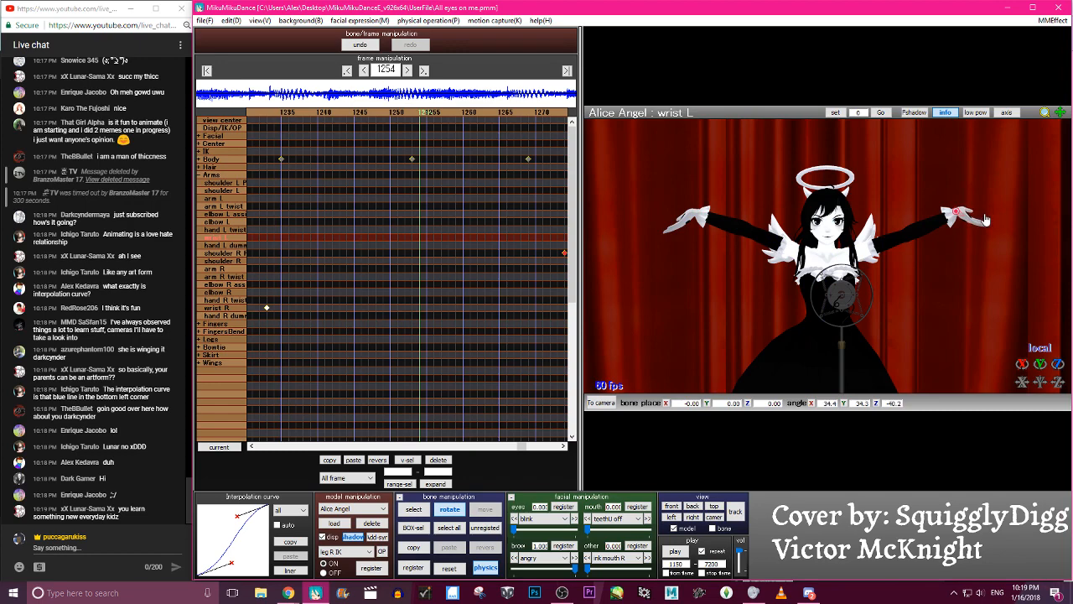
key(c)
click(926, 225)
key(x)
drag(926, 223, 928, 224)
key(a)
key(s)
key(Return)
- Scrub from around frame 1253 to frame 1277 to review the drooping hands during the arm raise
key(Left)
key(Left)
key(Left)
key(Left)
key(Left)
key(Left)
key(Left)
key(Left)
key(Left)
key(Left)
key(Left)
key(Left)
key(Left)
key(Left)
key(Left)
key(Left)
key(Left)
key(Left)
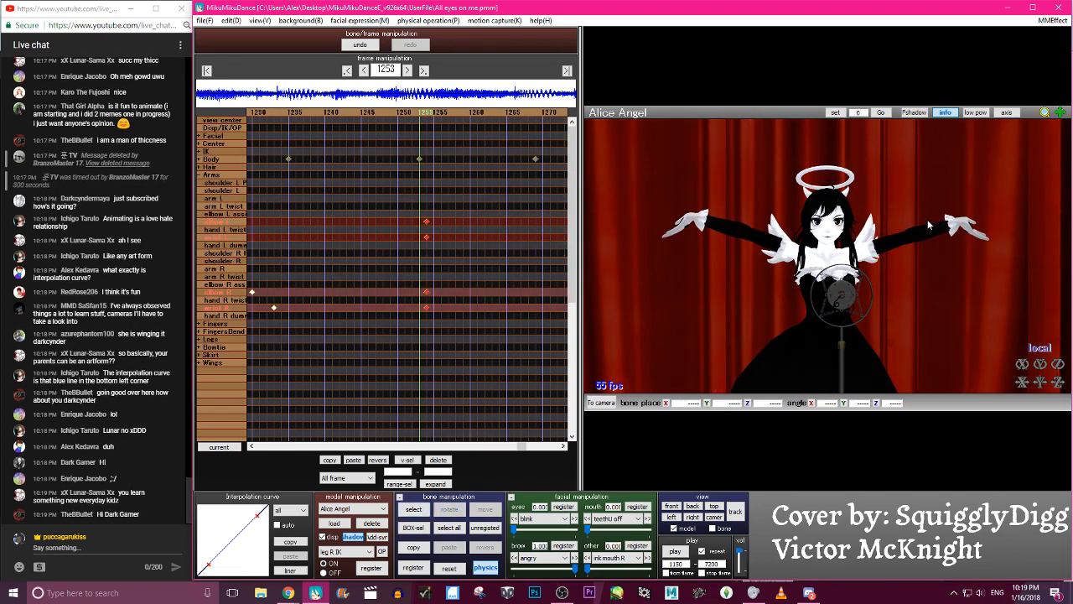
key(Right)
key(Right)
key(Right)
key(Right)
key(Right)
key(Right)
key(Right)
key(Right)
key(Right)
key(Right)
key(Right)
key(Right)
key(Right)
key(Right)
key(Right)
key(Right)
key(Right)
key(Right)
key(Right)
key(Right)
key(Right)
key(Right)
key(Right)
key(Right)
key(Right)
key(Right)
key(Right)
key(Right)
key(Right)
key(Right)
key(Right)
key(Right)
key(Right)
key(Right)
key(Right)
key(Right)
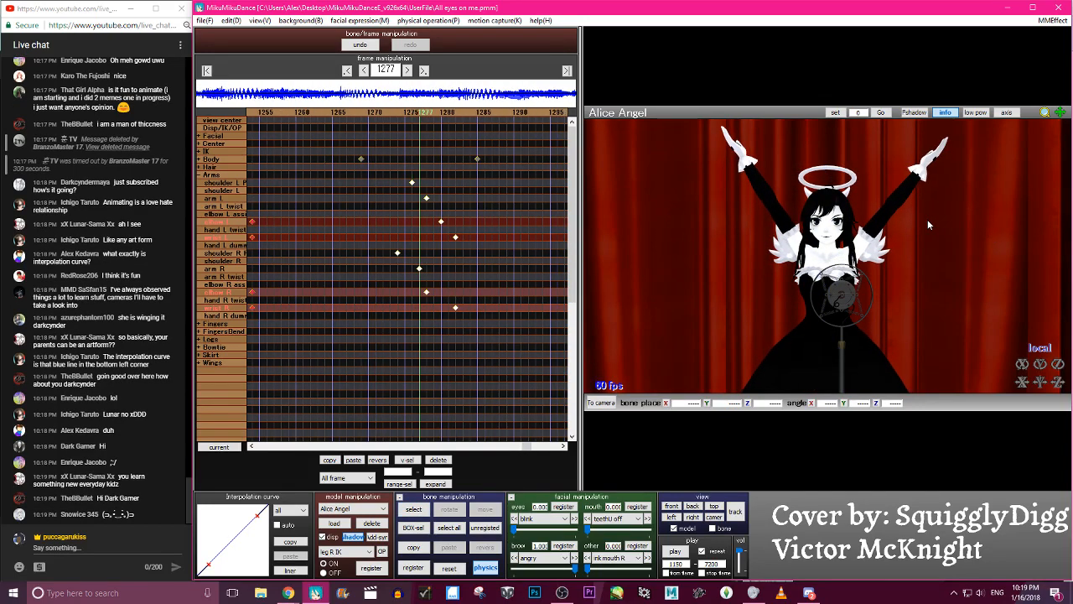
- At frame 1282, bend wrist L outward, register it and check the neighbouring frames
click(459, 116)
click(742, 160)
click(921, 167)
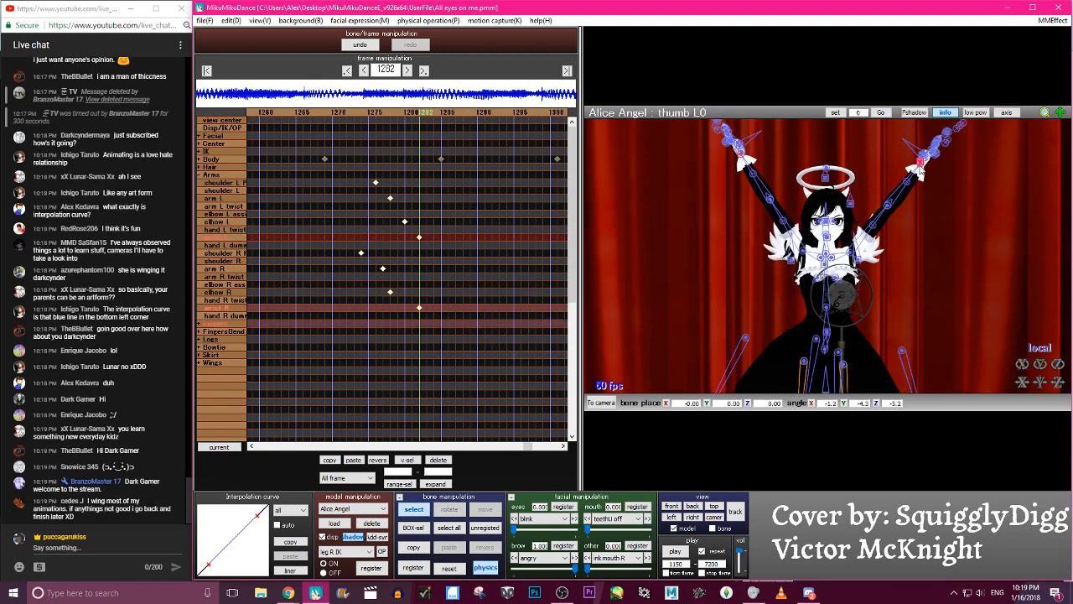
key(x)
drag(941, 160, 946, 163)
key(Return)
key(Left)
key(Right)
key(Right)
key(Left)
- Rotate wrist R at frame 1282, undo the unwanted change and register the bone
key(c)
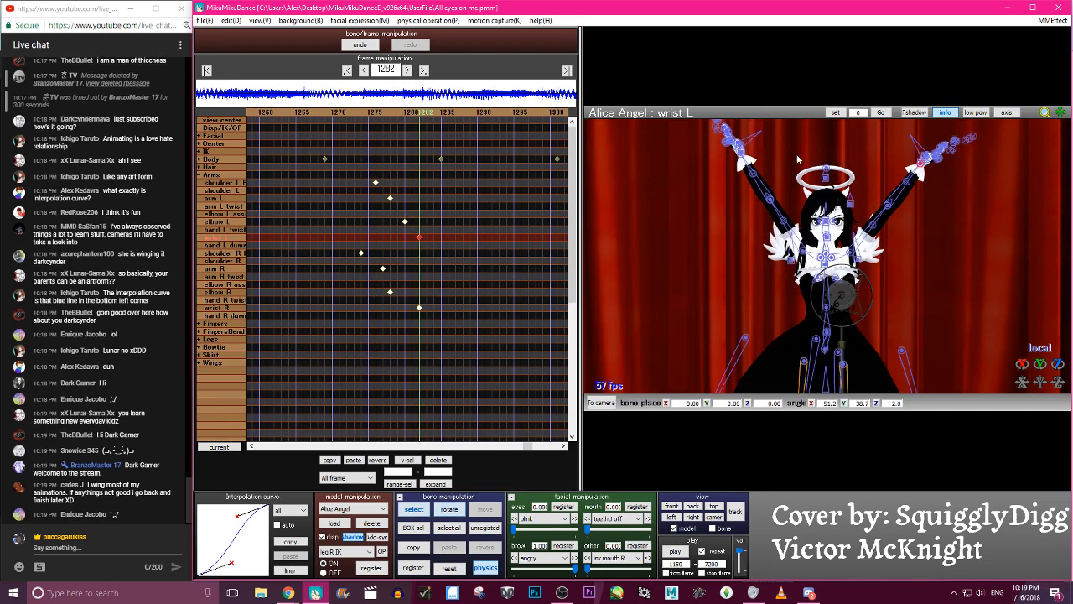
click(743, 157)
key(x)
drag(760, 143, 752, 134)
click(359, 45)
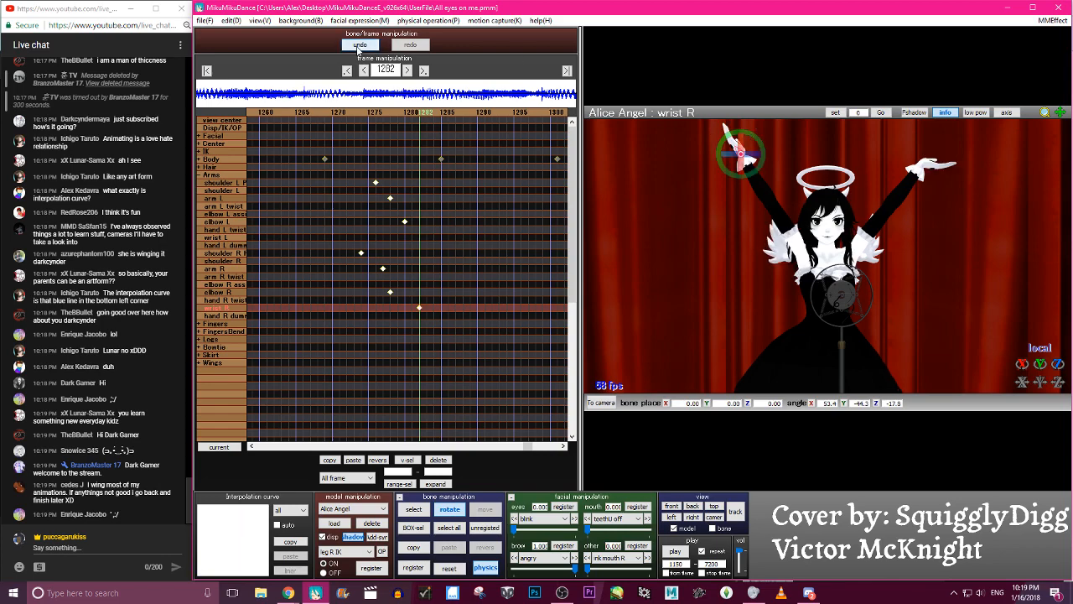
key(Return)
- Scrub back to frame 1244 to review the wrist motion leading into the raised arms
key(Left)
key(Left)
key(Left)
key(Left)
key(Left)
key(Left)
key(Left)
key(Left)
key(Left)
key(Left)
key(Left)
key(Left)
key(Left)
key(Left)
key(Left)
key(Left)
key(Left)
key(Left)
key(Left)
key(Left)
key(Left)
key(Left)
key(Left)
key(Left)
key(Left)
key(Left)
key(Left)
key(Left)
key(Left)
key(Left)
key(Left)
key(Left)
key(Left)
key(Left)
key(Left)
key(Left)
key(Left)
key(Left)
key(Left)
key(Left)
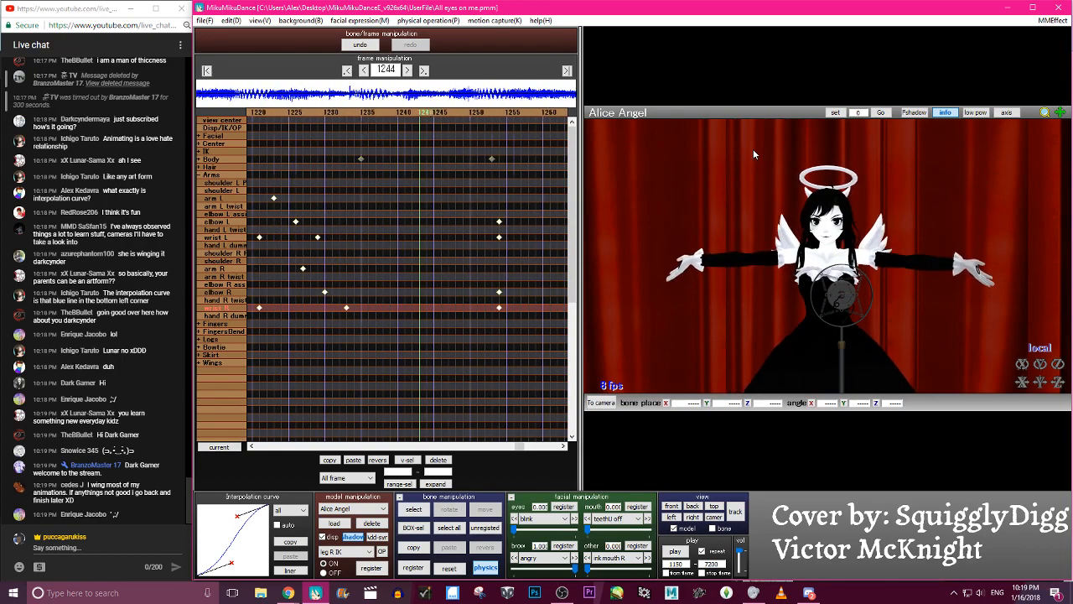
- Scrub between frames 1241 and 1278 to review the arms moving from the open pose to the raised pose
key(Right)
key(Right)
key(Right)
key(Right)
key(Right)
key(Right)
key(Right)
key(Right)
key(Right)
key(Right)
key(Right)
key(Right)
key(Right)
key(Right)
key(Right)
key(Right)
key(Right)
key(Right)
key(Right)
key(Right)
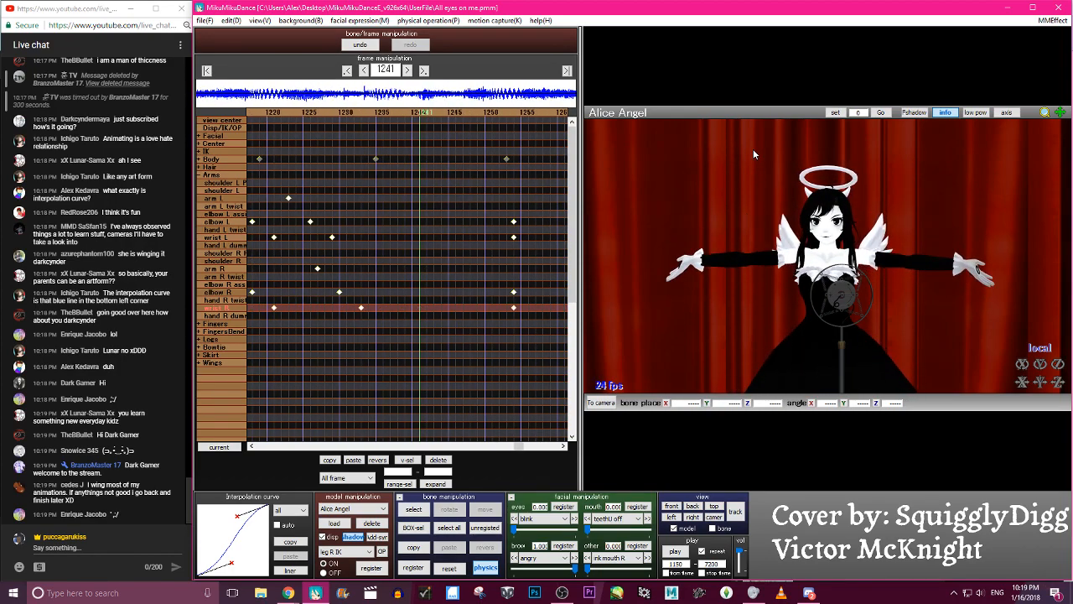
key(Right)
key(Right)
key(Right)
key(Right)
key(Right)
key(Right)
key(Right)
key(Right)
key(Right)
key(Right)
key(Right)
key(Right)
key(Right)
key(Right)
key(Right)
key(Right)
key(Right)
key(Right)
key(Right)
key(Right)
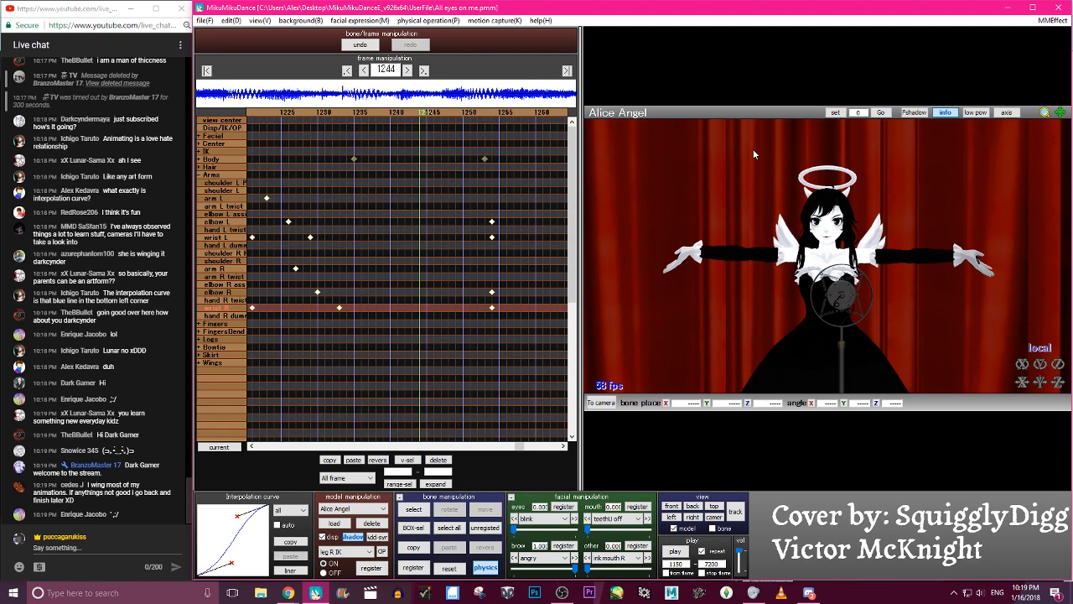
key(Right)
key(Right)
key(Right)
key(Right)
key(Right)
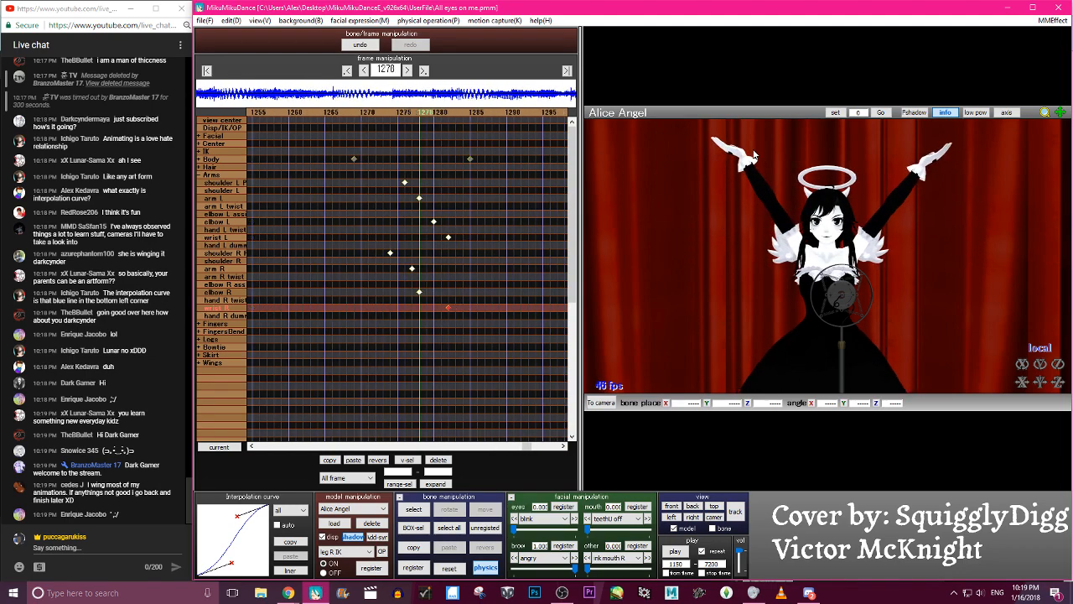
- Try registering all bones of the model at frame 1282, and undo it
click(738, 156)
click(738, 155)
key(a)
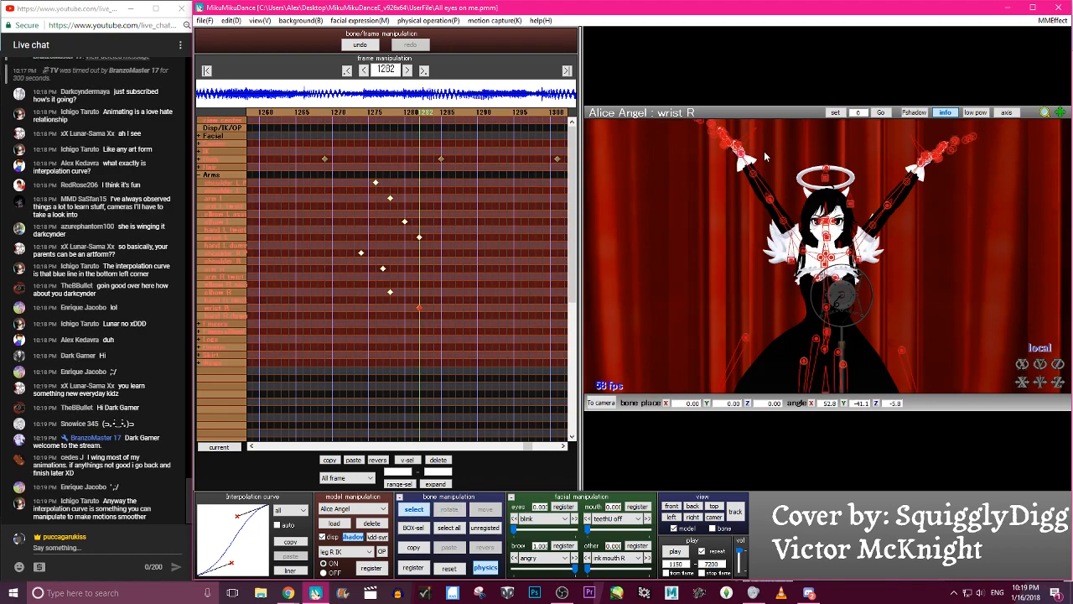
key(Return)
key(Left)
click(363, 44)
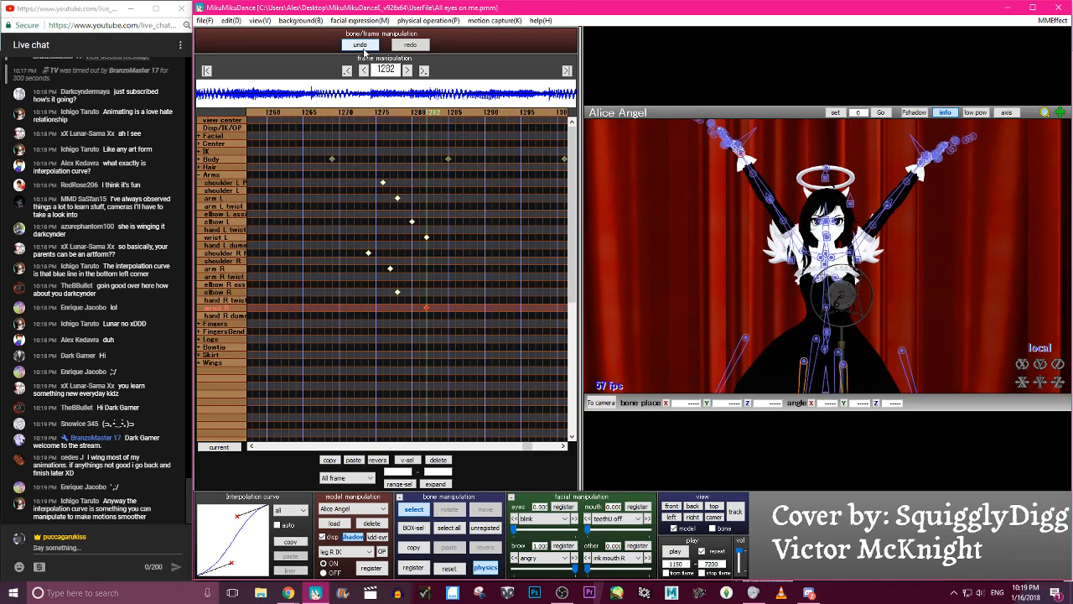
- Save the project
click(202, 21)
click(237, 69)
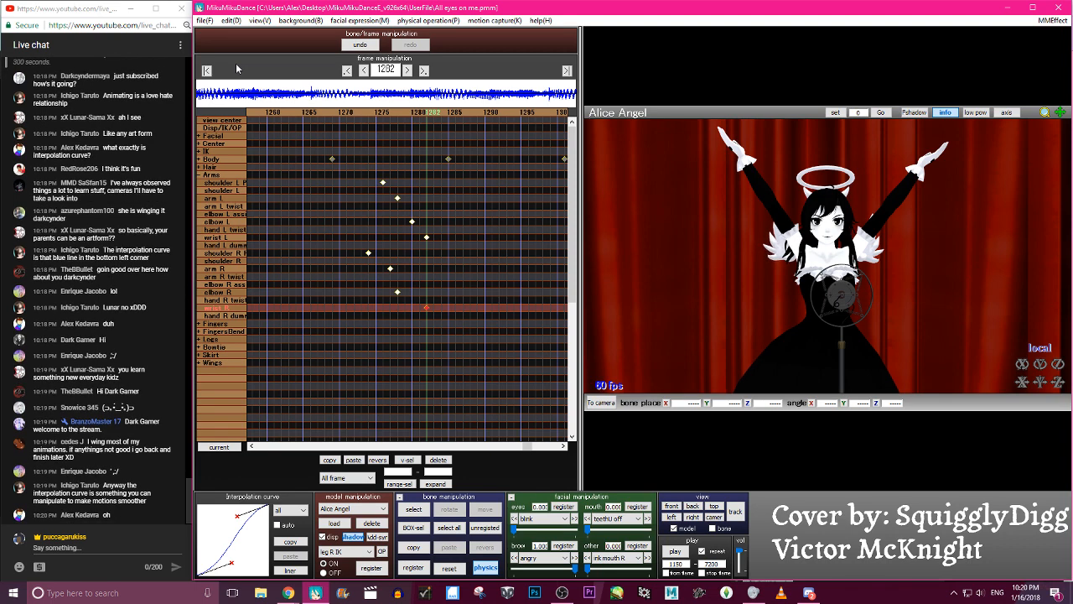
- Scrub back from frame 1282 to frame 1208 and inspect the interpolation curve of arm L's keyframe at frame 1216
key(Left)
key(Left)
key(Left)
key(Left)
key(Left)
key(Left)
key(Left)
key(Left)
key(Left)
key(Left)
key(Left)
key(Left)
key(Left)
key(Left)
key(Left)
key(Left)
key(Left)
key(Left)
key(Left)
key(Left)
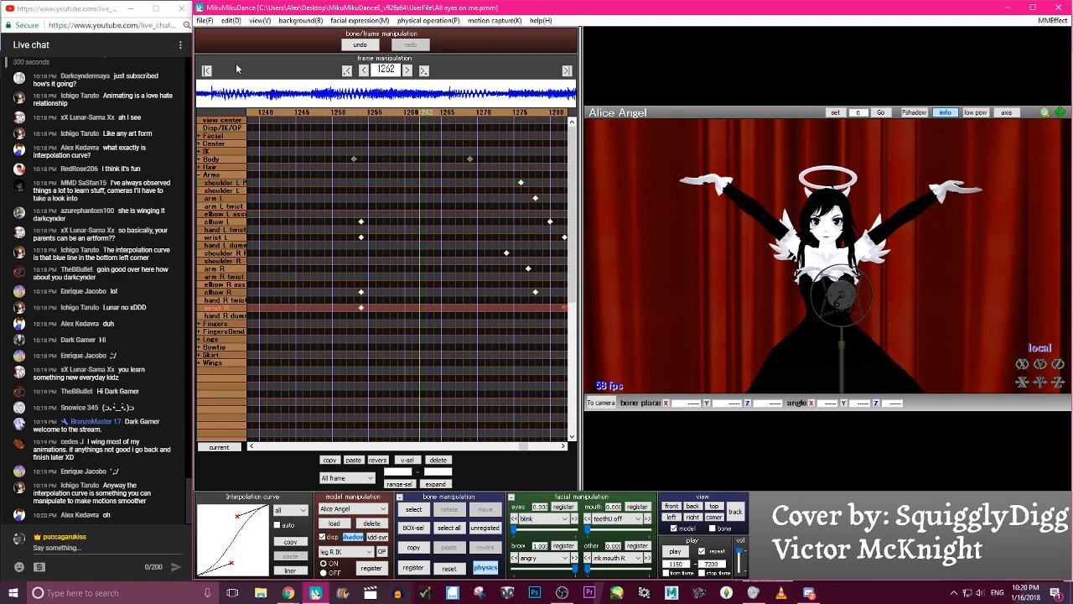
key(Left)
key(Left)
key(Left)
key(Left)
key(Left)
key(Left)
key(Left)
key(Left)
key(Left)
key(Left)
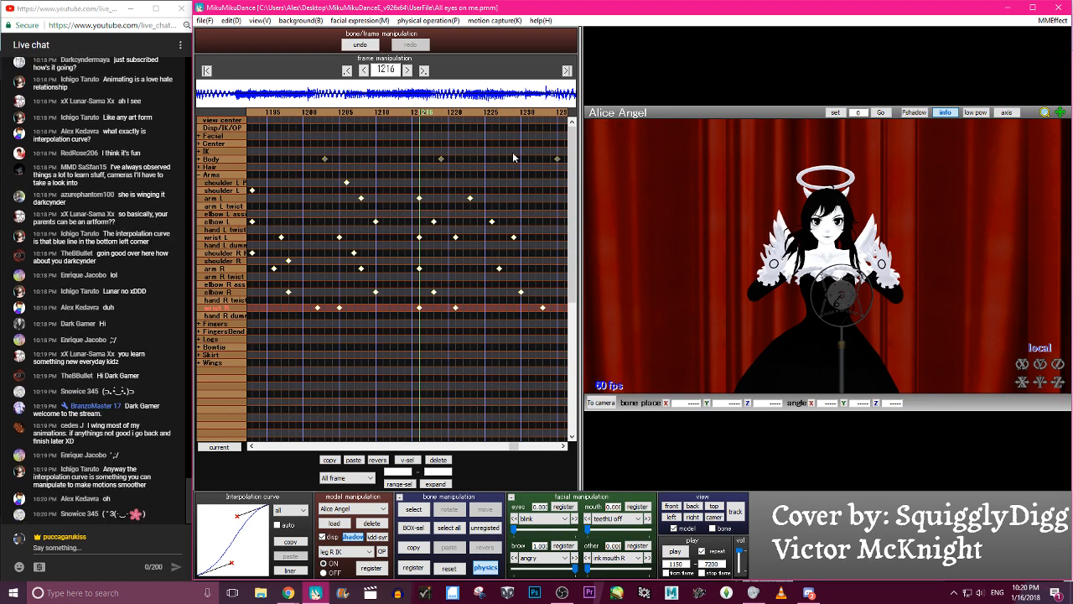
click(363, 116)
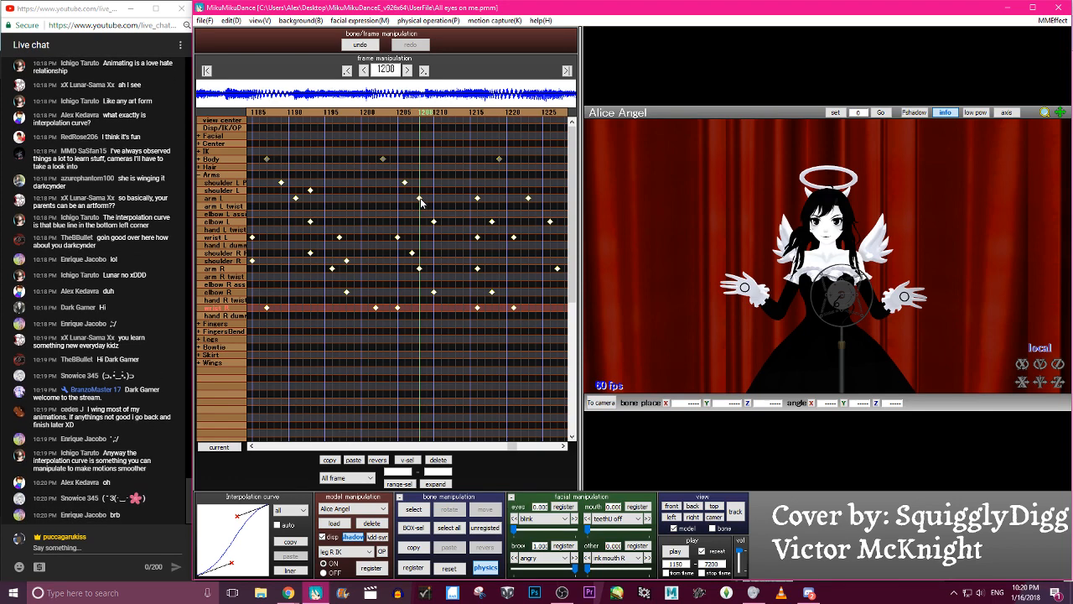
click(476, 198)
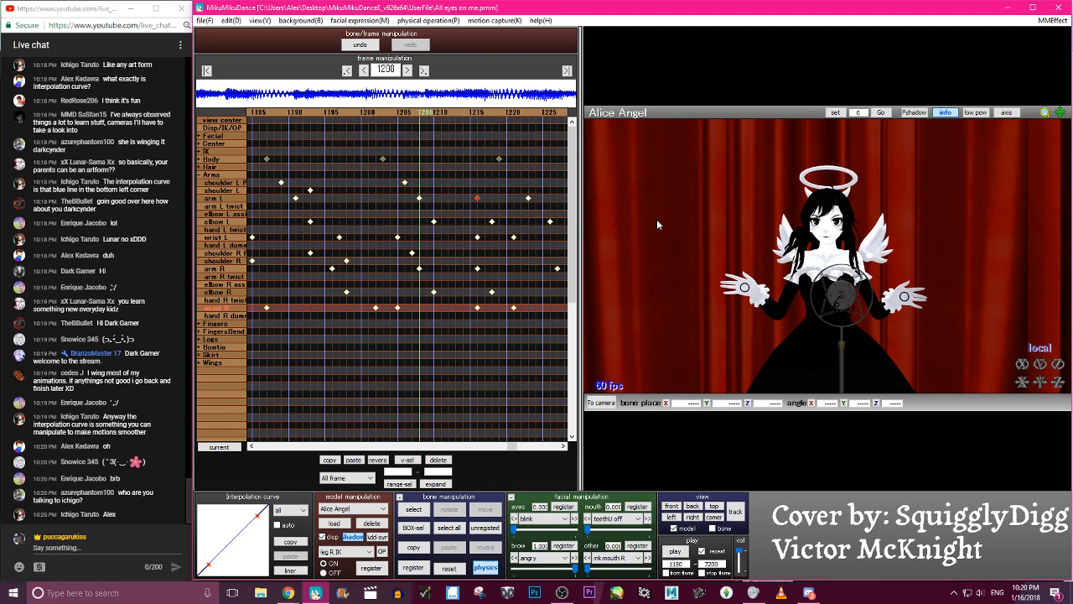
key(p)
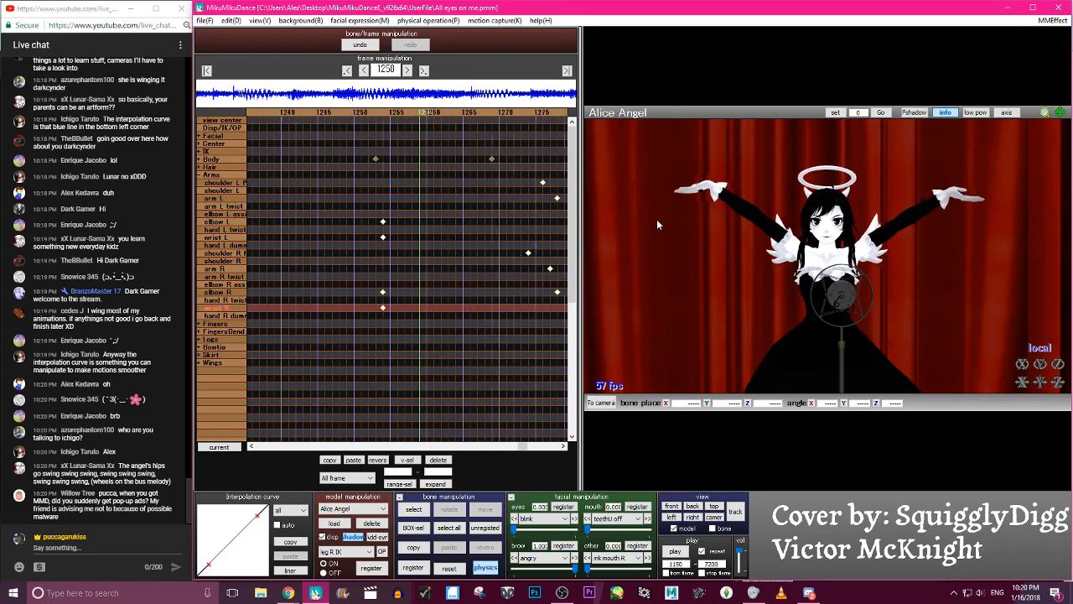
- Move the staggered arm-raise keyframes seven frames earlier so both wrist keyframes fall on frame 1275, and check the timing
drag(523, 362, 397, 190)
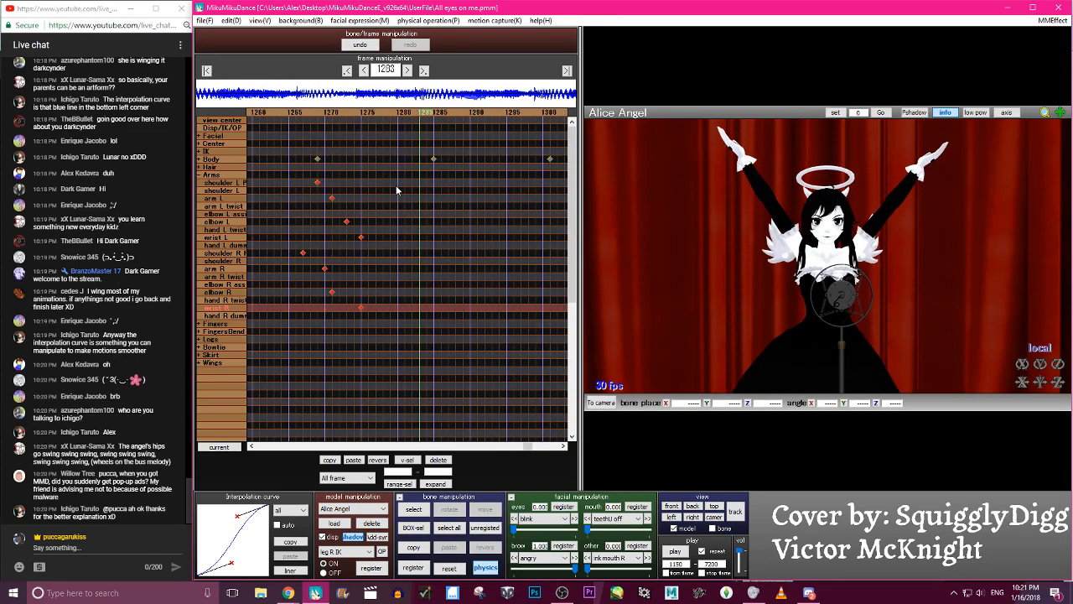
key(Left)
key(Left)
key(Right)
key(Left)
- Move the elbow and wrist keyframes of both arms to frame 1251 and shape their interpolation curve into an S-curve
mouse_move(457, 217)
mouse_down()
mouse_move(514, 337)
mouse_move(461, 225)
mouse_up()
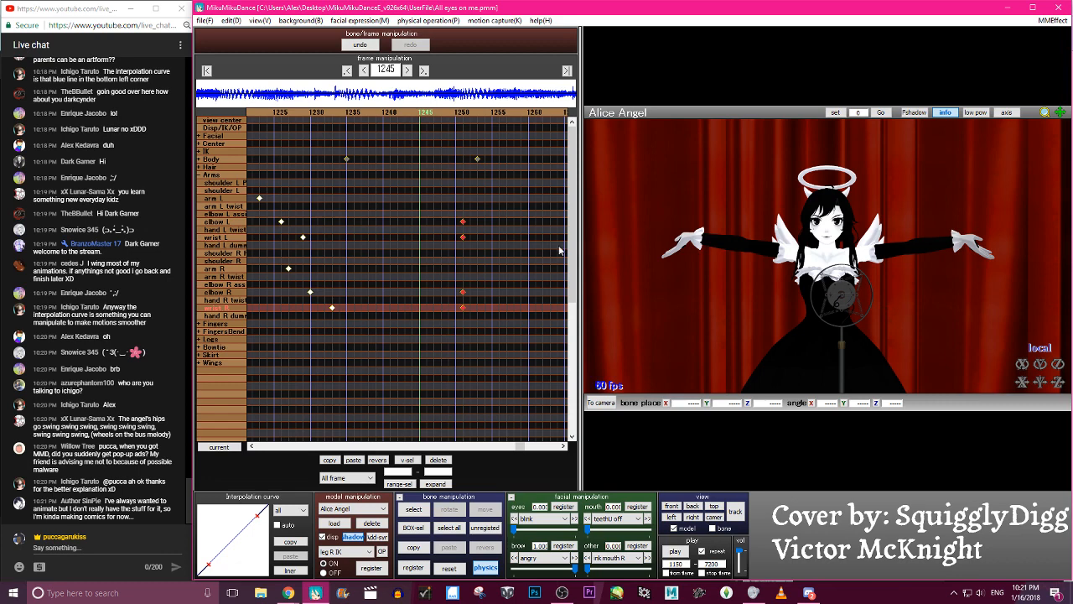
click(477, 117)
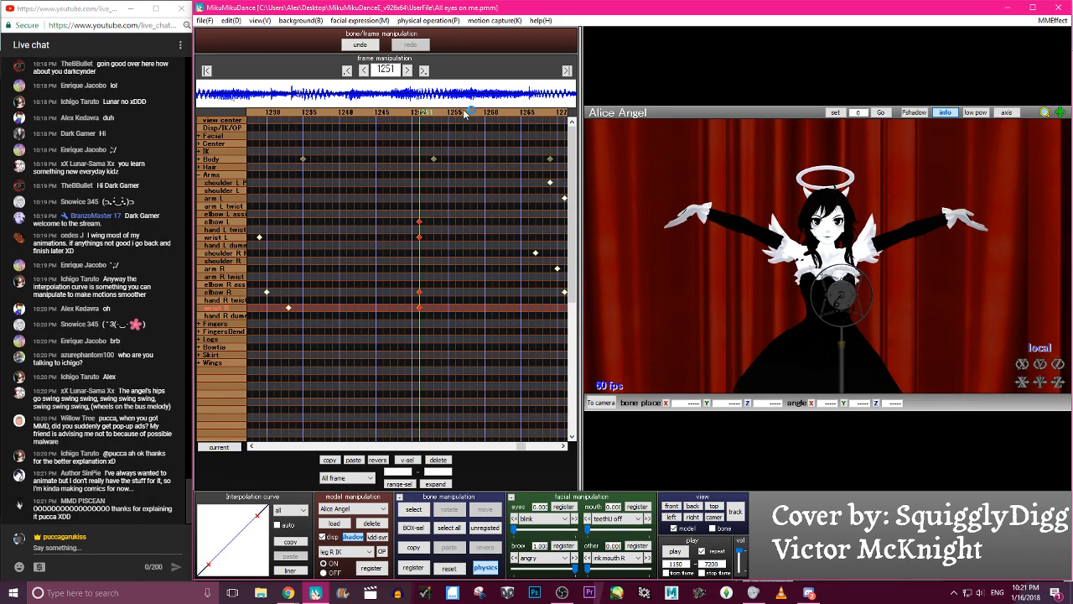
drag(257, 514, 241, 514)
drag(208, 564, 231, 566)
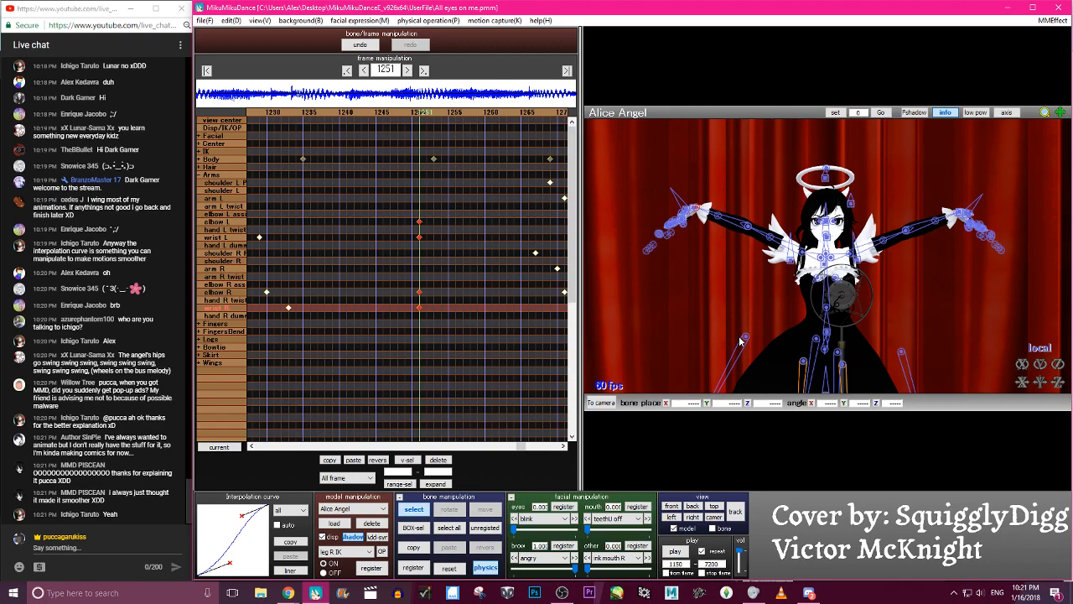
- Review the retimed arm raise around frame 1274 and play back the animation
key(Left)
key(Left)
key(Left)
key(Left)
key(Left)
key(Left)
key(Left)
key(Left)
key(Left)
key(Left)
key(Left)
key(Left)
key(Left)
key(Left)
key(Left)
key(Left)
key(Left)
key(Left)
key(Left)
key(Left)
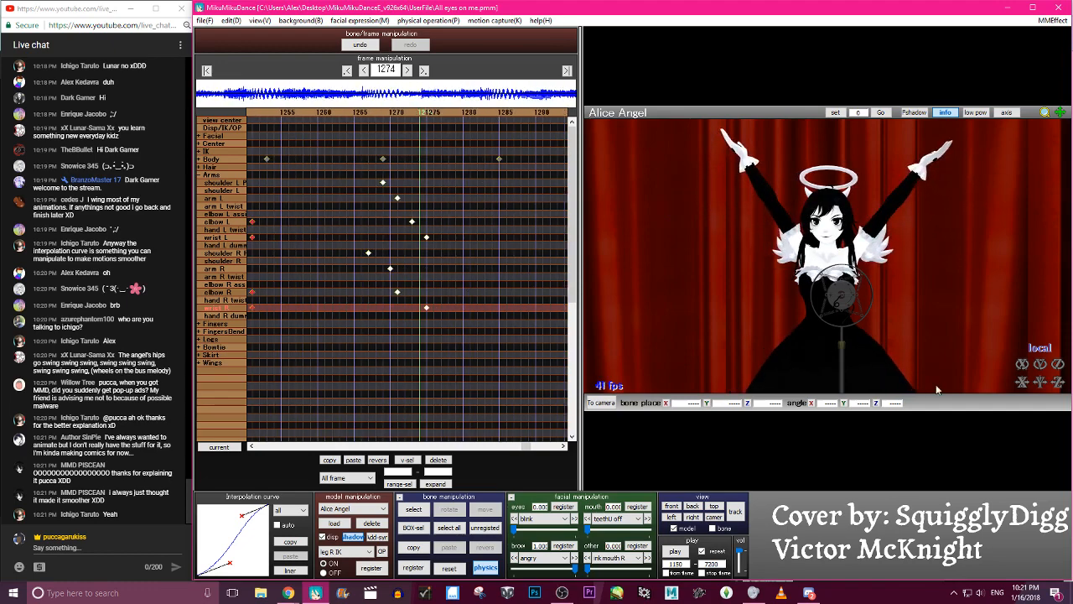
click(676, 551)
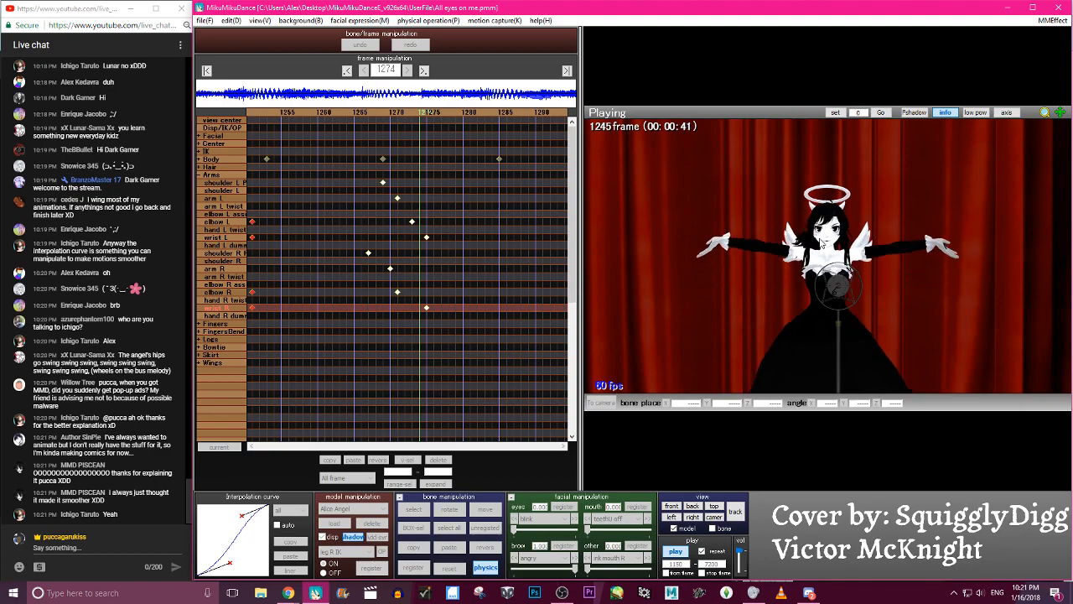
click(821, 245)
- Scrub between frames 1236 and 1240 to examine the shoulders in the open-arm pose
key(Left)
key(Left)
key(Left)
key(Left)
key(Left)
key(Left)
key(Left)
key(Left)
key(Left)
key(Left)
key(Left)
key(Left)
key(Left)
key(Left)
key(Left)
key(Left)
key(Left)
key(Left)
key(Left)
key(Left)
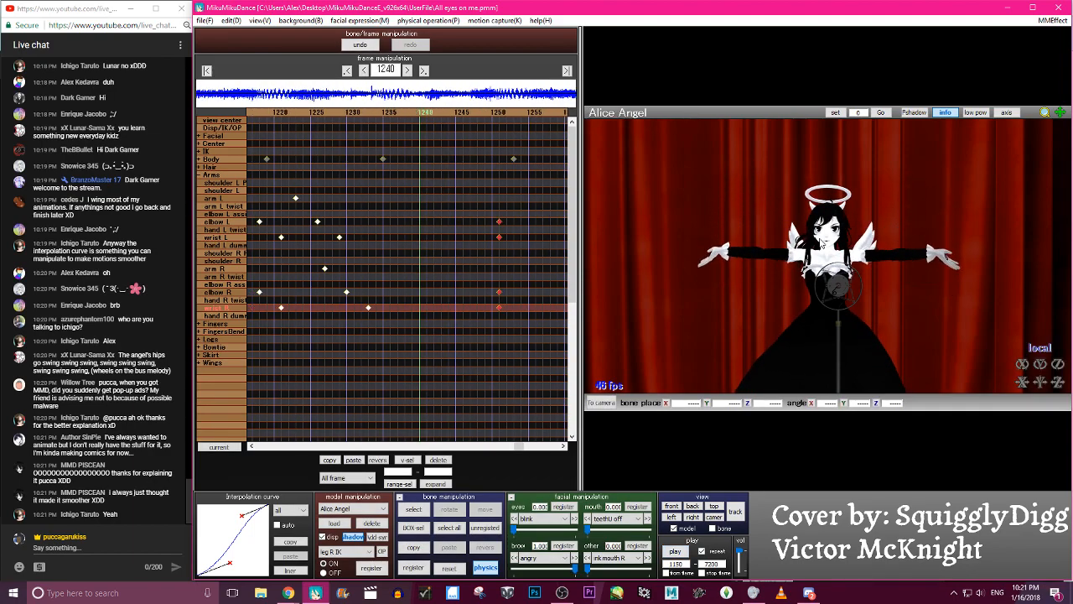
key(Right)
key(Right)
key(Right)
key(Right)
key(Right)
key(Right)
key(Right)
key(Right)
key(Right)
key(Right)
key(Right)
key(Right)
key(Right)
key(Right)
key(Right)
key(Right)
key(Right)
key(Right)
key(Right)
key(Right)
key(Right)
key(Right)
key(Right)
key(Right)
key(Right)
key(Right)
key(Right)
key(Right)
key(Right)
key(Right)
key(Right)
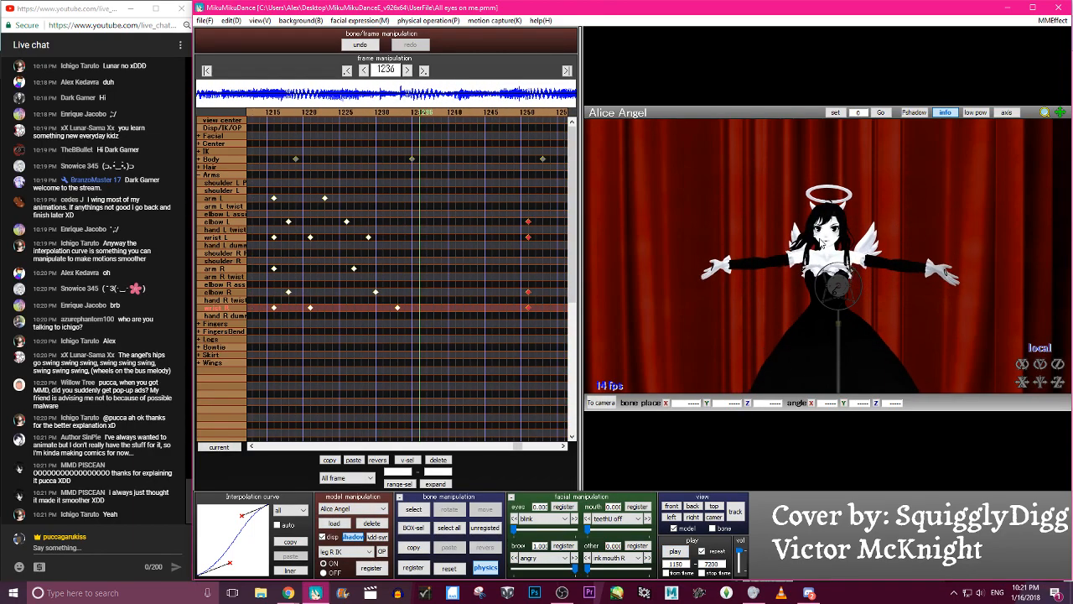
key(Right)
key(Right)
key(Right)
key(Right)
key(Right)
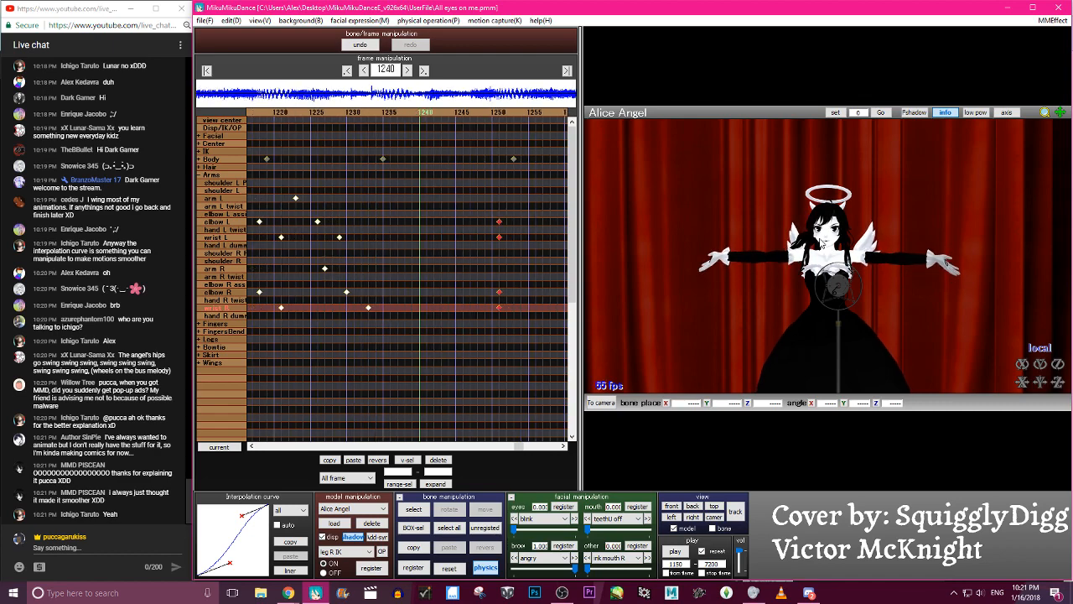
- At frame 1241, select shoulder L, shoulder R and their P bones and reset their rotation
key(c)
scroll(820, 241, up, 5)
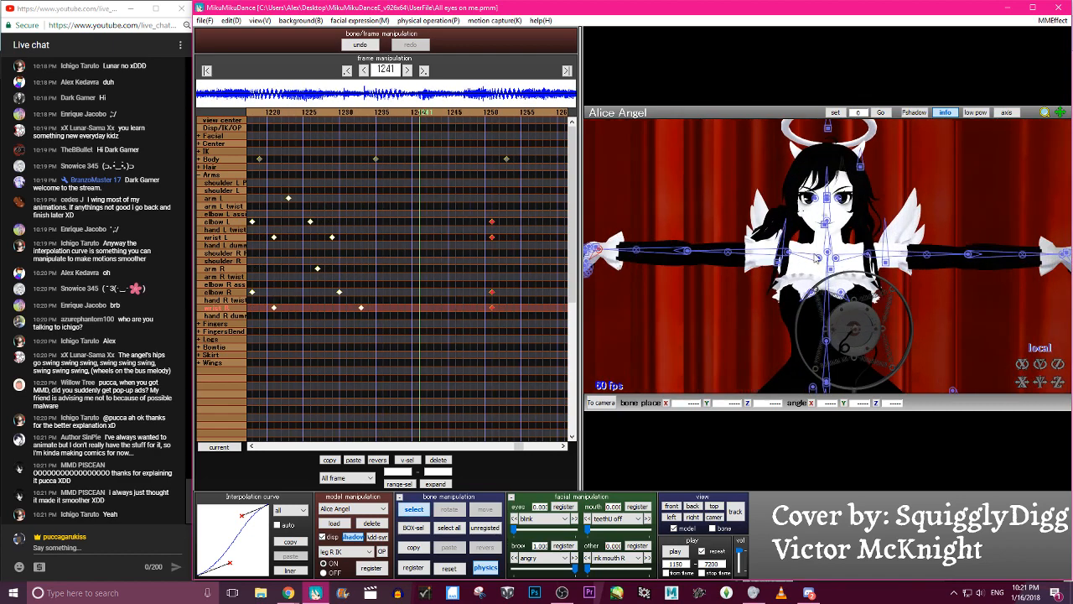
click(820, 260)
click(836, 259)
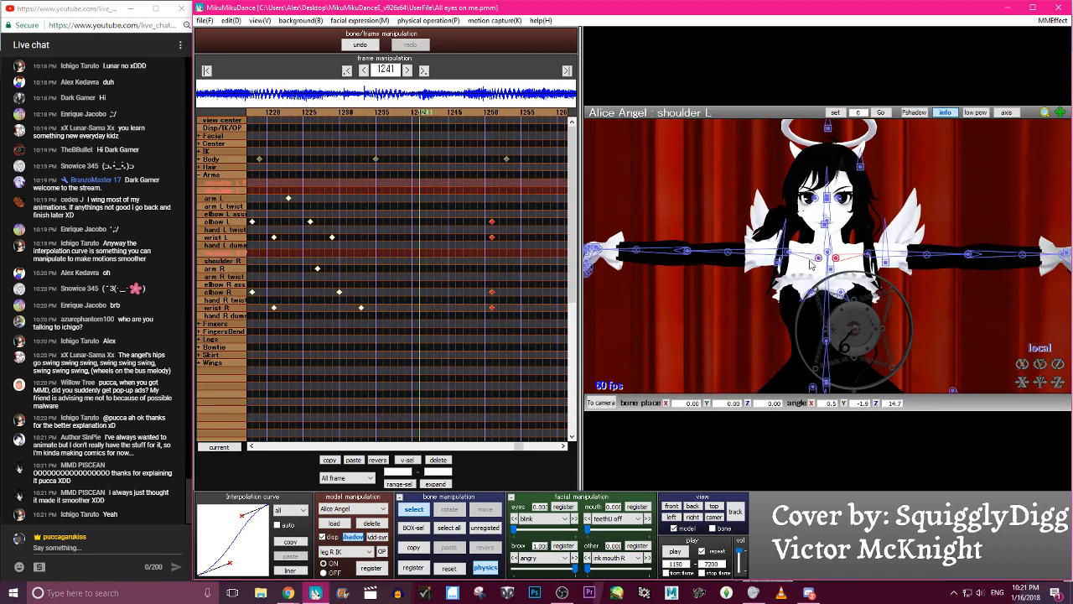
click(790, 255)
shift+click(819, 259)
shift+click(838, 260)
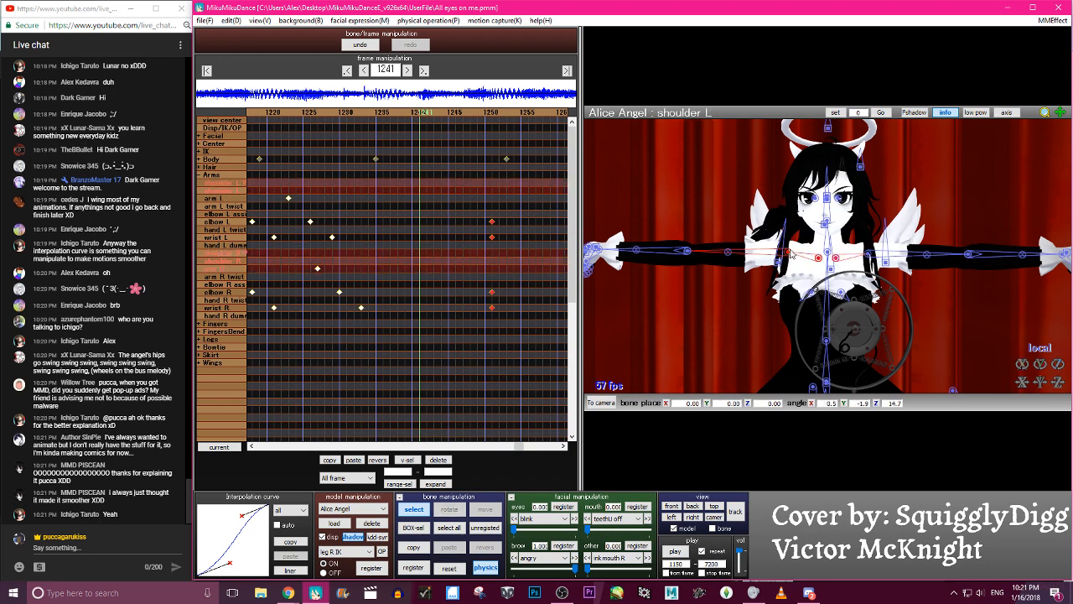
click(449, 568)
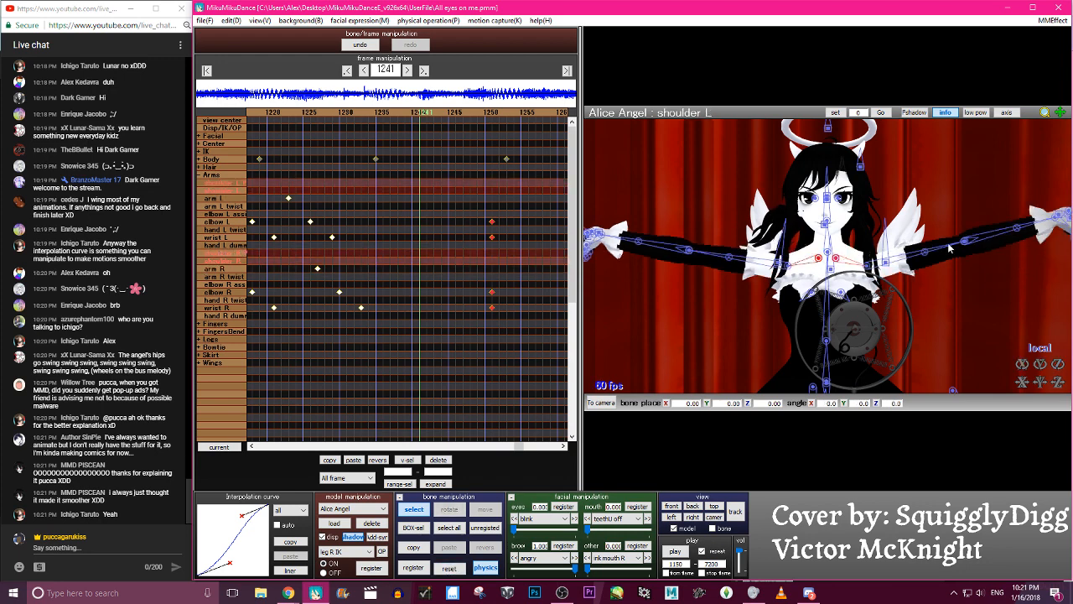
- Rotate the shoulder L P, shoulder R P and shoulder L bones at frame 1241 to reshape the open-arm pose
click(843, 263)
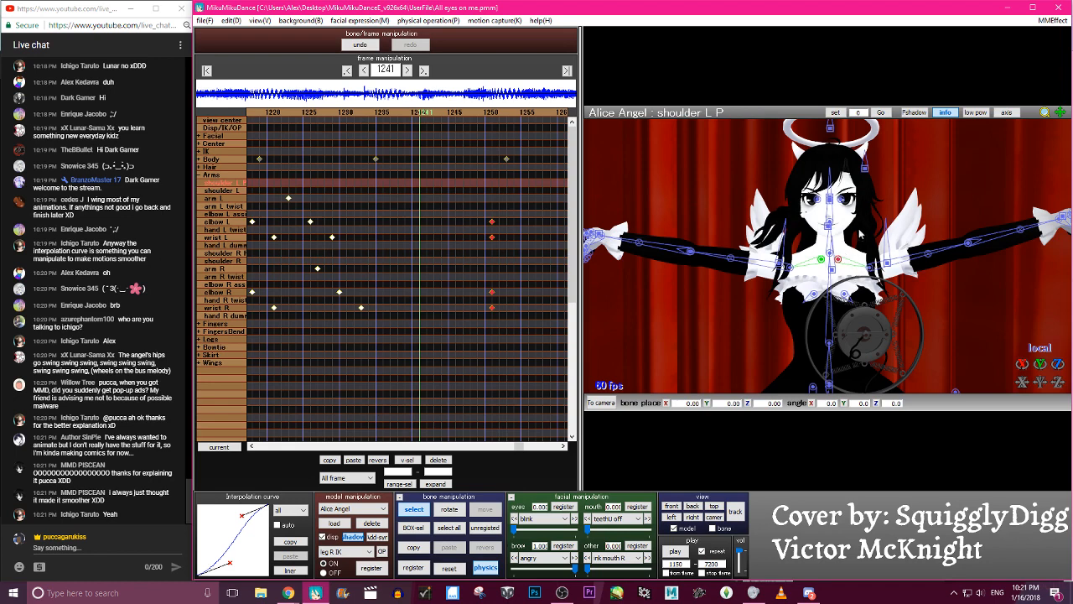
key(c)
drag(854, 249, 854, 246)
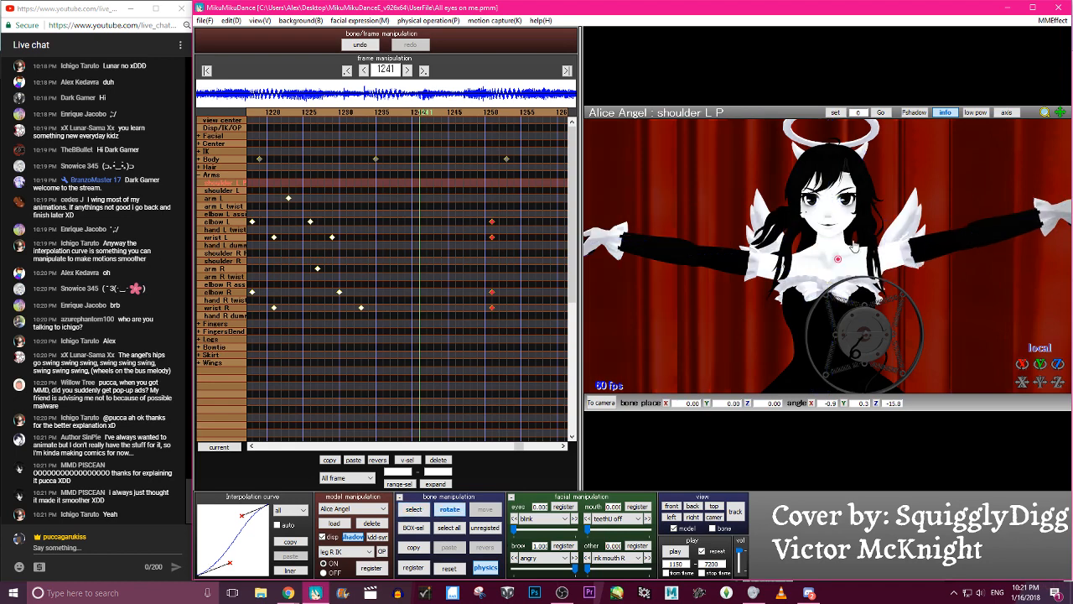
click(838, 252)
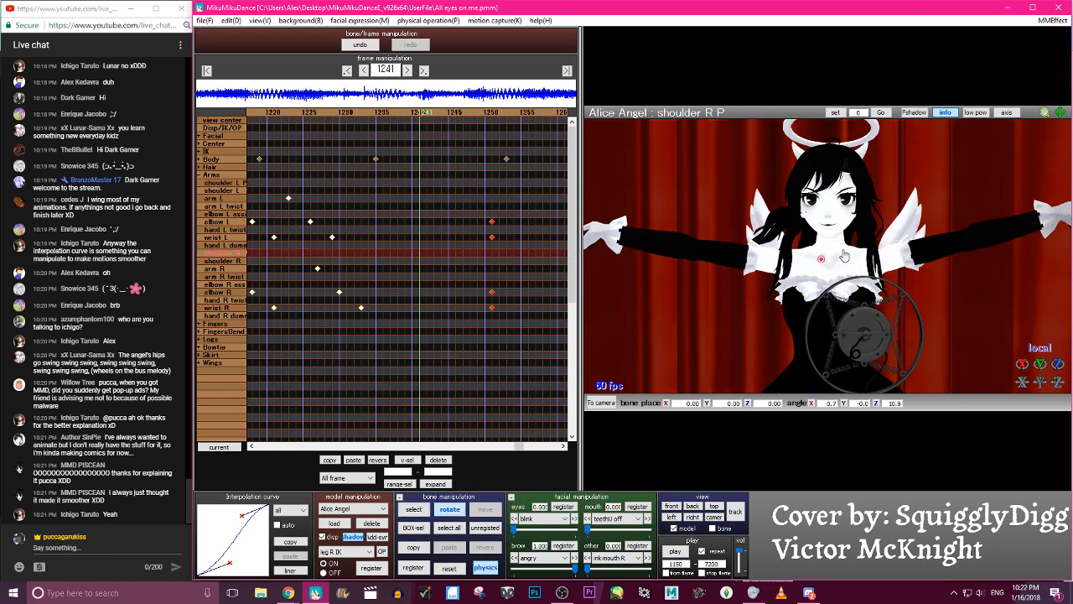
click(841, 253)
click(845, 253)
click(855, 254)
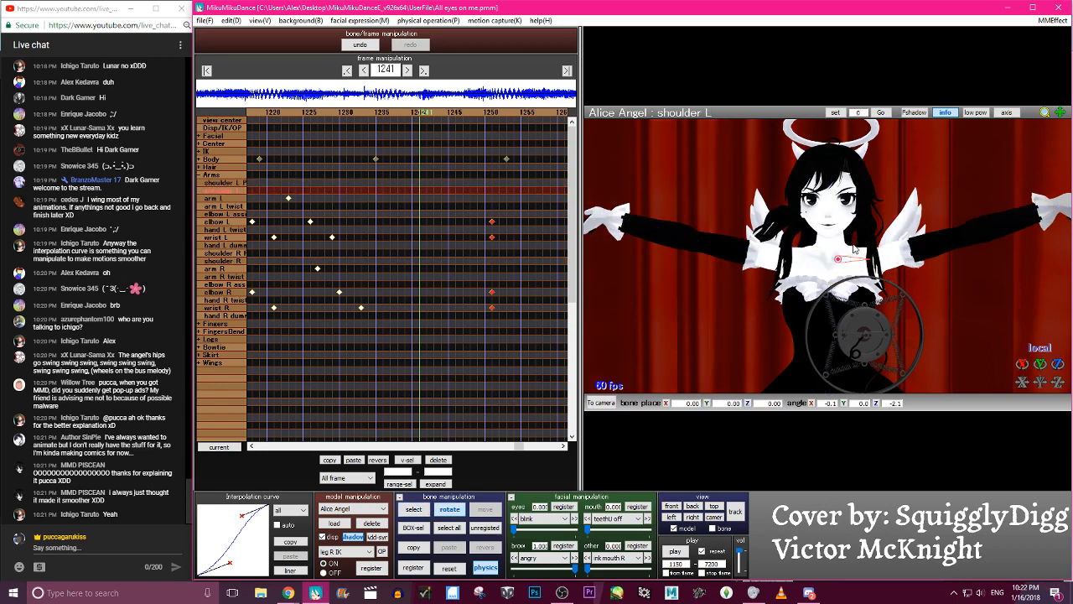
- Rotate shoulder L P to about -8.2 and shoulder R P to about 8.2 on Z, and register the shoulder bones at frame 1241
key(c)
click(841, 259)
key(x)
key(c)
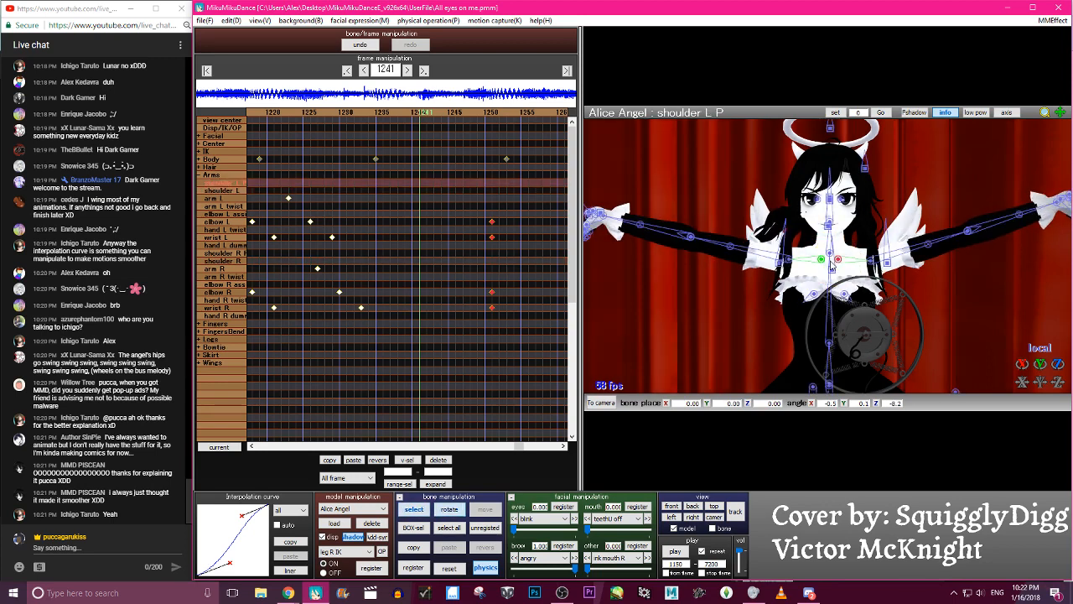
click(823, 261)
key(x)
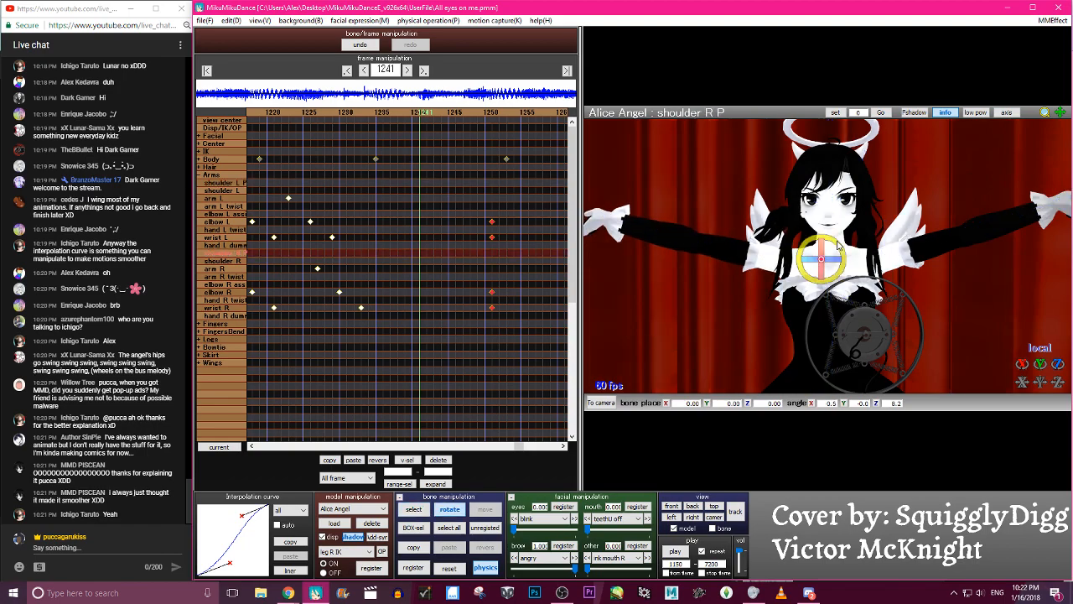
key(a)
key(s)
key(Return)
- Scrub between frames 1235 and 1279 to review the shoulder movement through the arm raise, close up and at full figure
key(Left)
key(Left)
key(Left)
key(Left)
key(Left)
key(Left)
key(Left)
key(Left)
key(Left)
key(Left)
key(Left)
key(Left)
key(Left)
key(Left)
key(Left)
key(Left)
key(Left)
key(Left)
key(Left)
key(Left)
key(space)
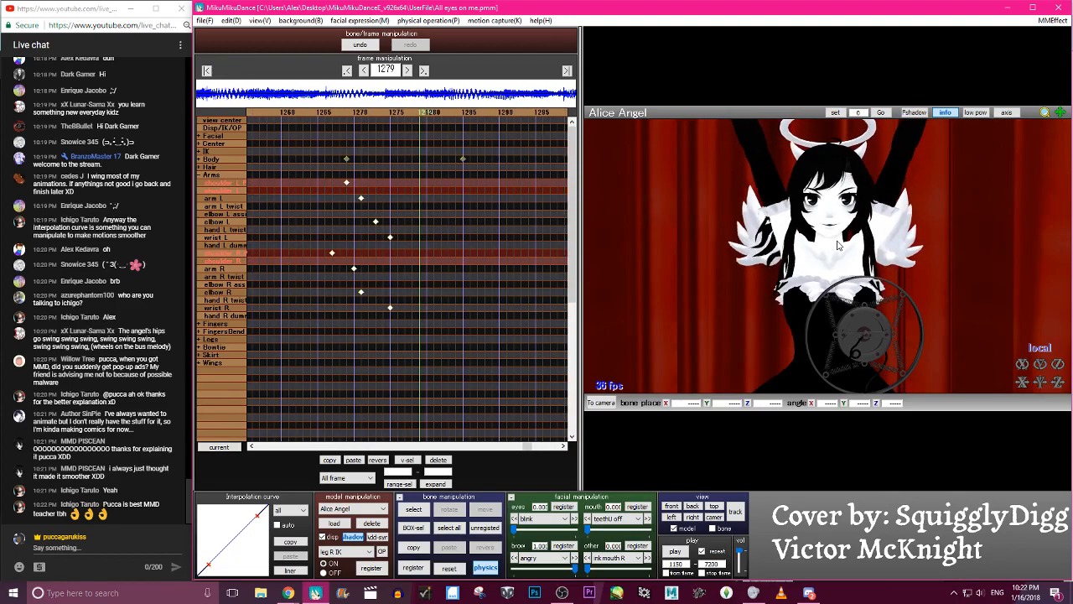
key(Left)
key(Left)
key(Left)
key(Left)
key(Left)
key(Left)
key(Left)
key(Left)
key(Left)
key(Left)
key(Left)
key(Left)
key(Left)
key(Left)
key(Left)
key(Left)
key(Left)
key(Left)
key(Left)
key(Left)
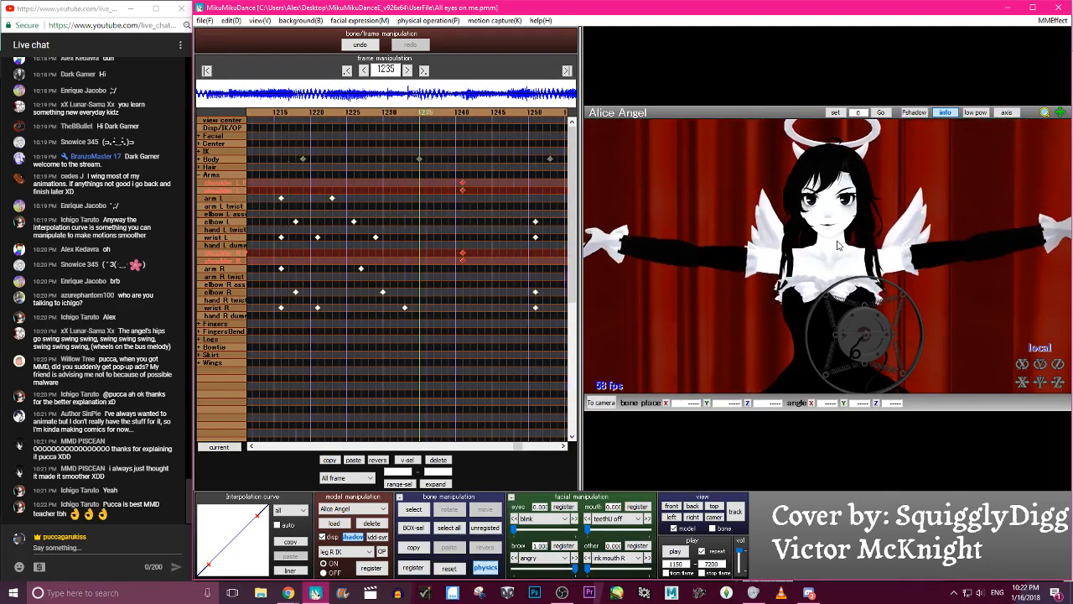
key(space)
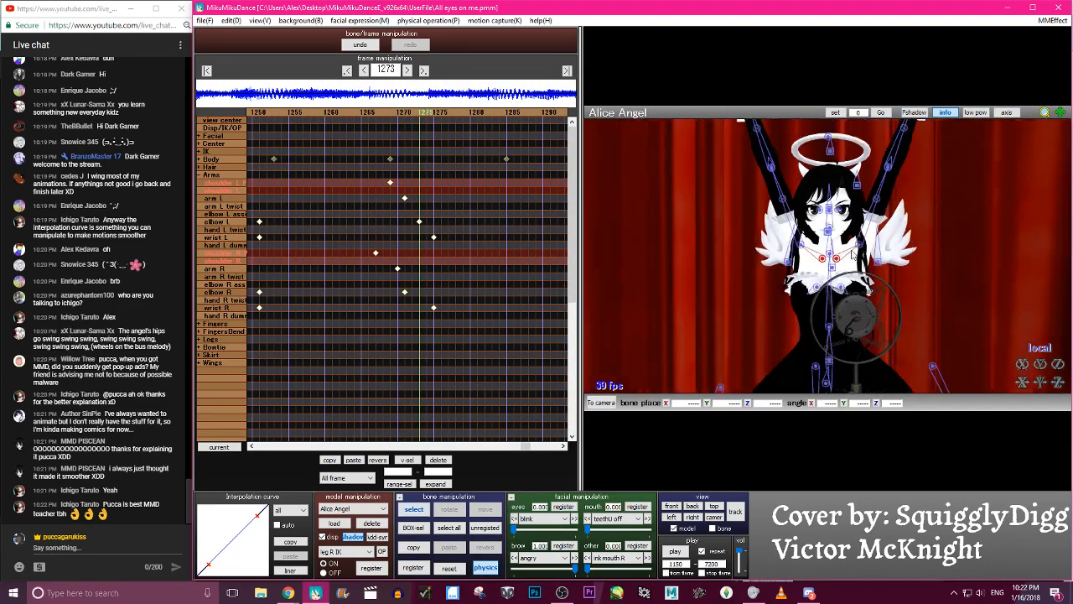
scroll(857, 263, down, 3)
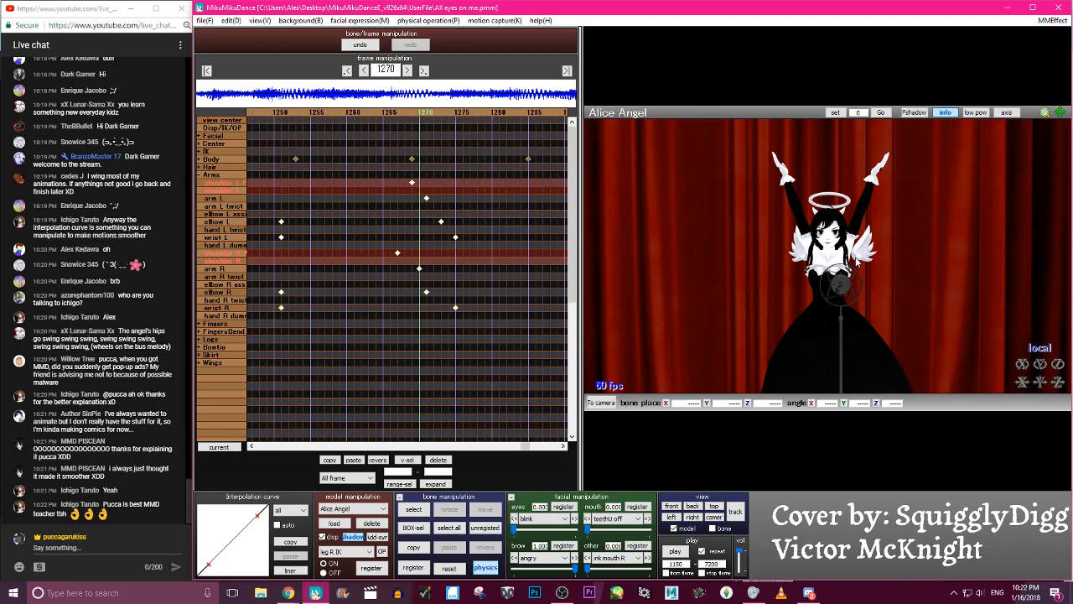
scroll(857, 264, up, 5)
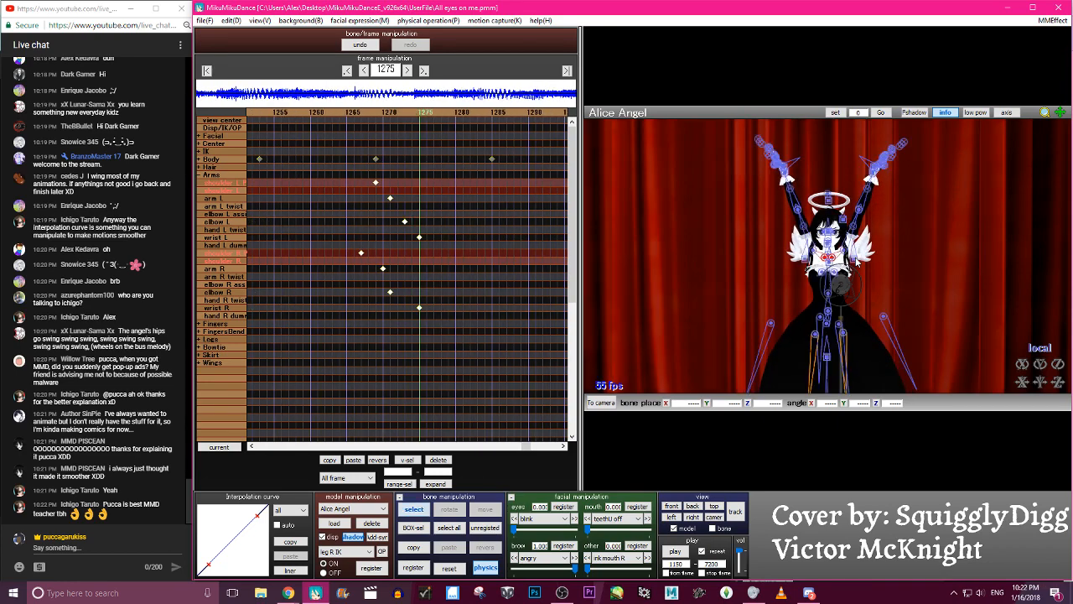
- At frame 1275, adjust the shoulder R and shoulder L rotation, with shoulder L at about 9.2 on Z, and register both bones
click(824, 262)
click(821, 259)
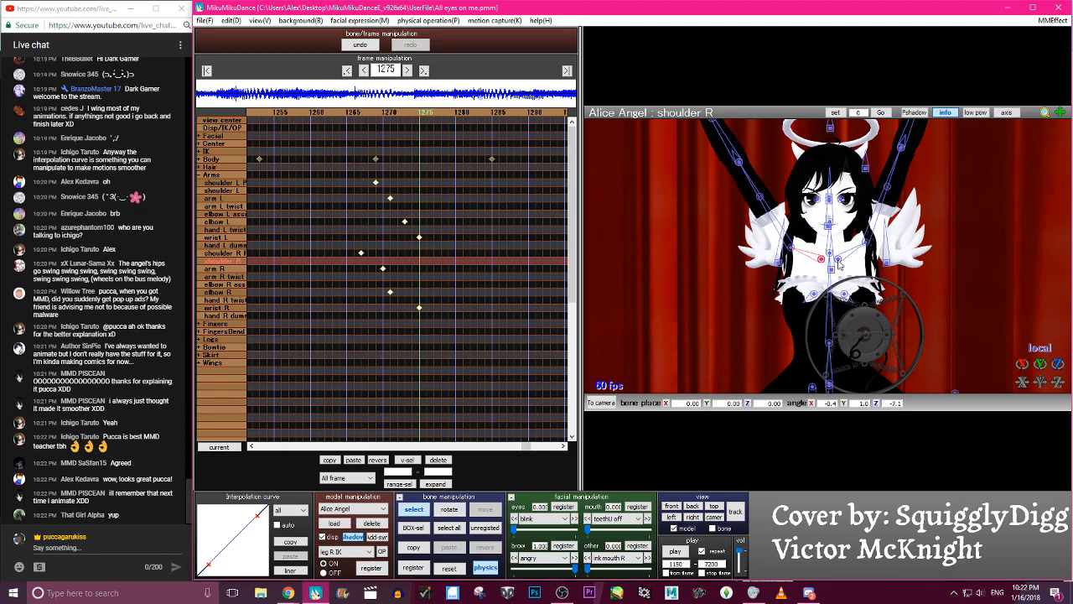
click(860, 248)
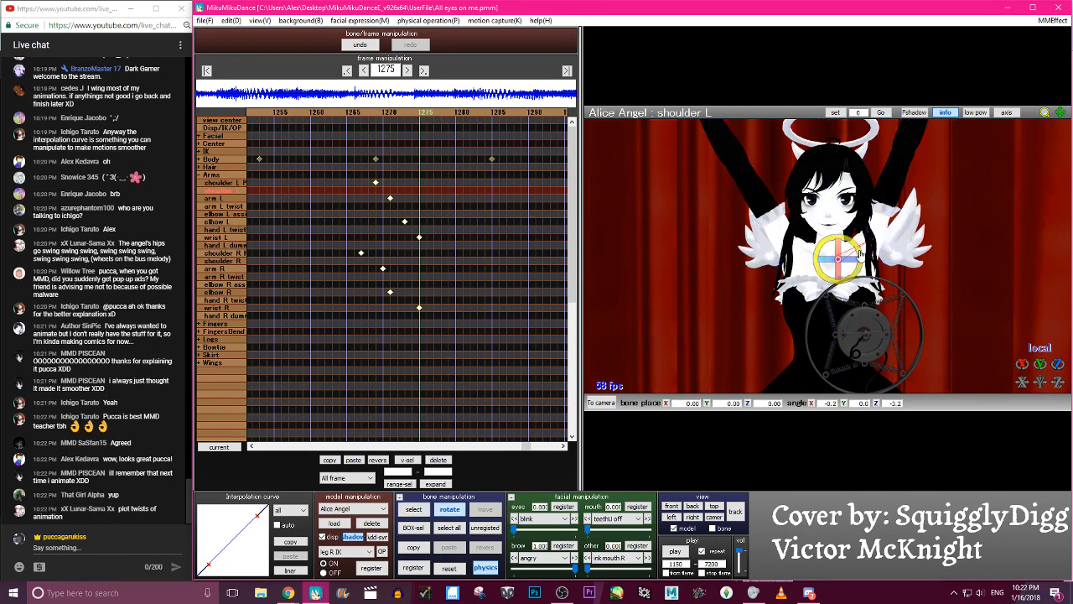
click(826, 258)
click(834, 249)
click(836, 250)
scroll(857, 260, down, 5)
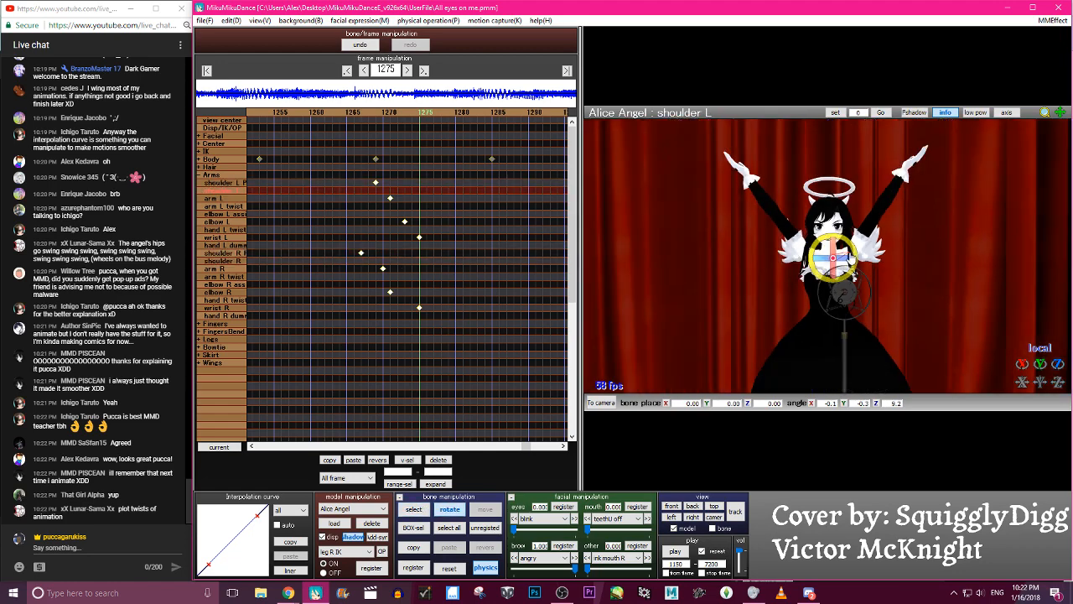
key(a)
key(s)
key(c)
- Scrub between frames 1220 and 1282 to review the shoulders through the arm opening and raise
key(Left)
key(Left)
key(Left)
key(Left)
key(Left)
key(Left)
key(Left)
key(Left)
key(Left)
key(Left)
key(Left)
key(Left)
key(Left)
key(Left)
key(Left)
key(Left)
key(Left)
key(Left)
key(Left)
key(Left)
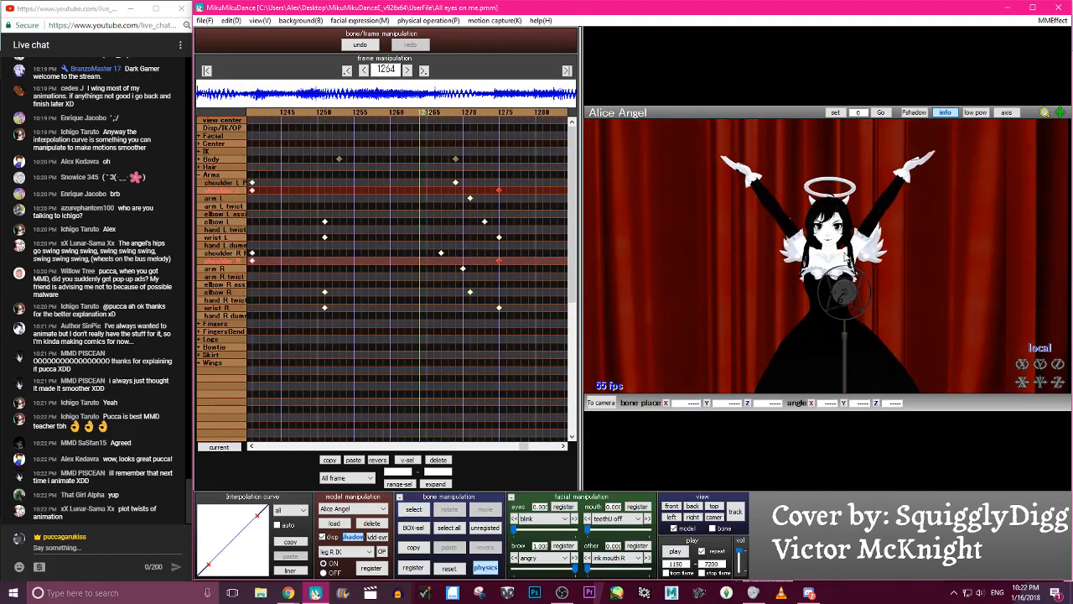
key(Left)
key(Left)
key(Left)
key(Left)
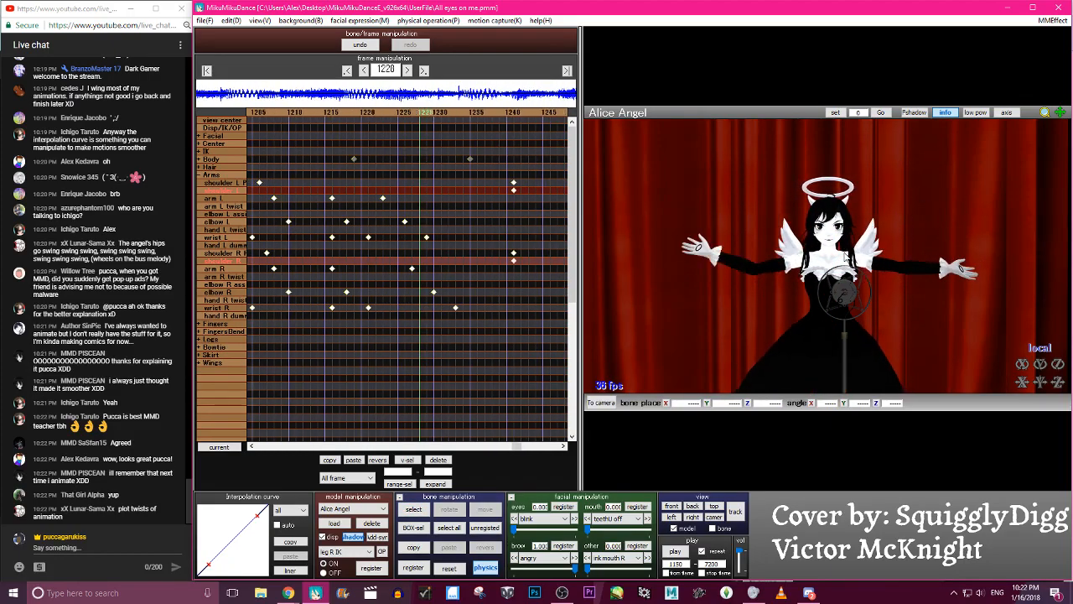
key(Right)
key(Right)
key(Right)
key(Right)
key(Right)
key(Right)
key(Right)
key(Right)
key(Right)
key(Right)
key(Right)
key(Right)
key(Right)
key(Right)
key(Right)
key(Right)
key(Right)
key(Right)
key(Right)
key(Right)
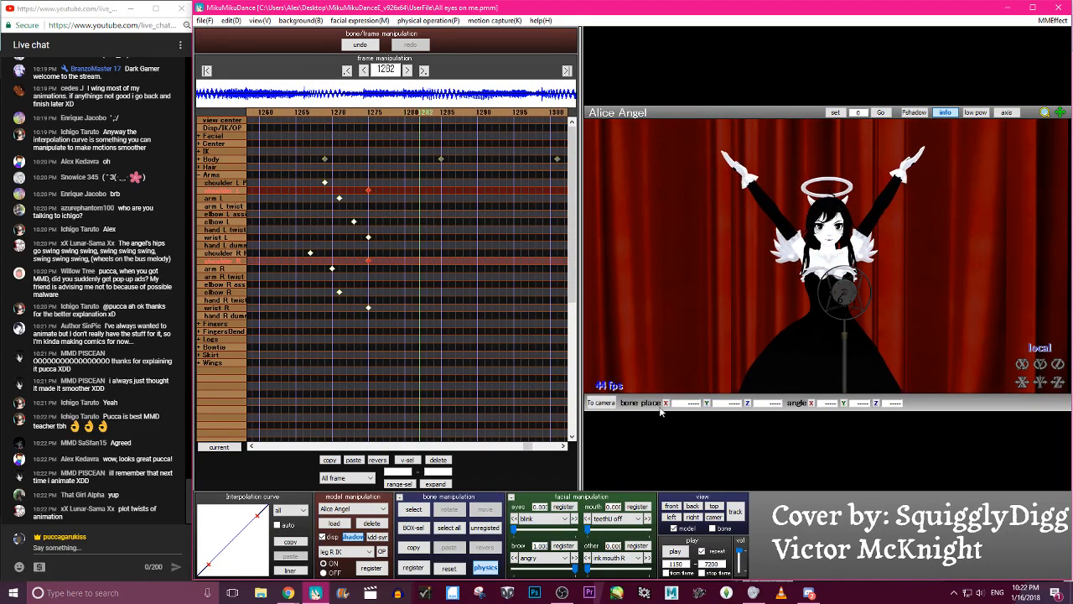
- Save the project and play the animation back to check the arm raise
click(207, 21)
click(223, 60)
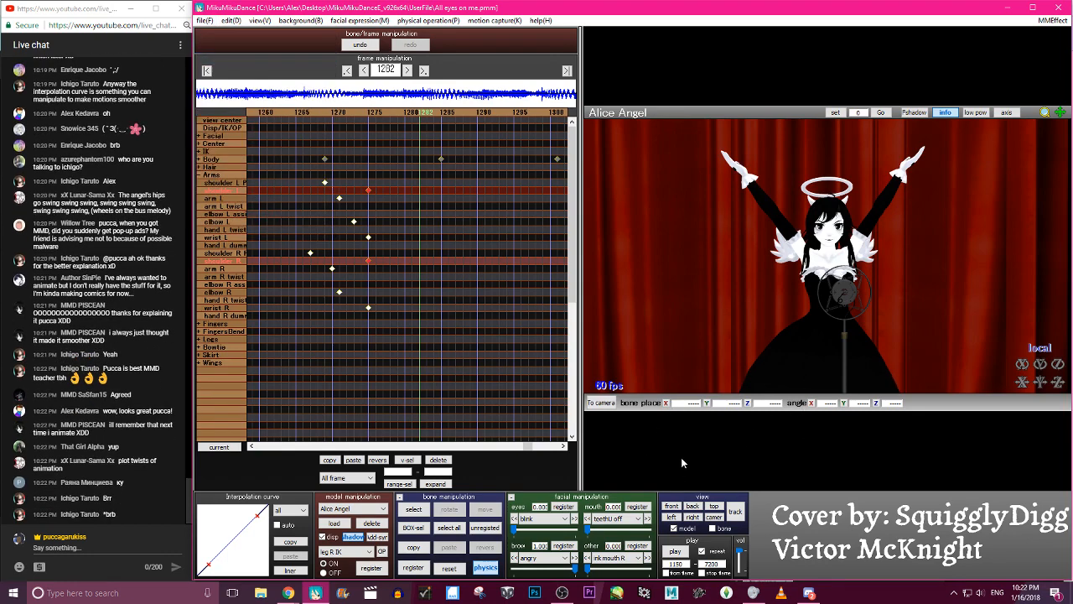
click(683, 553)
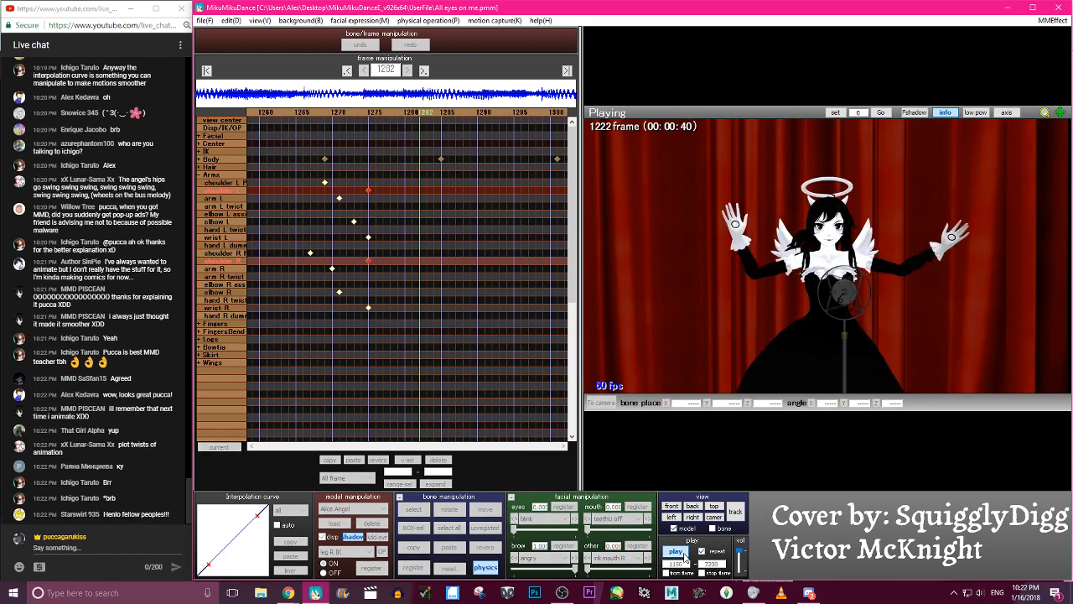
click(683, 555)
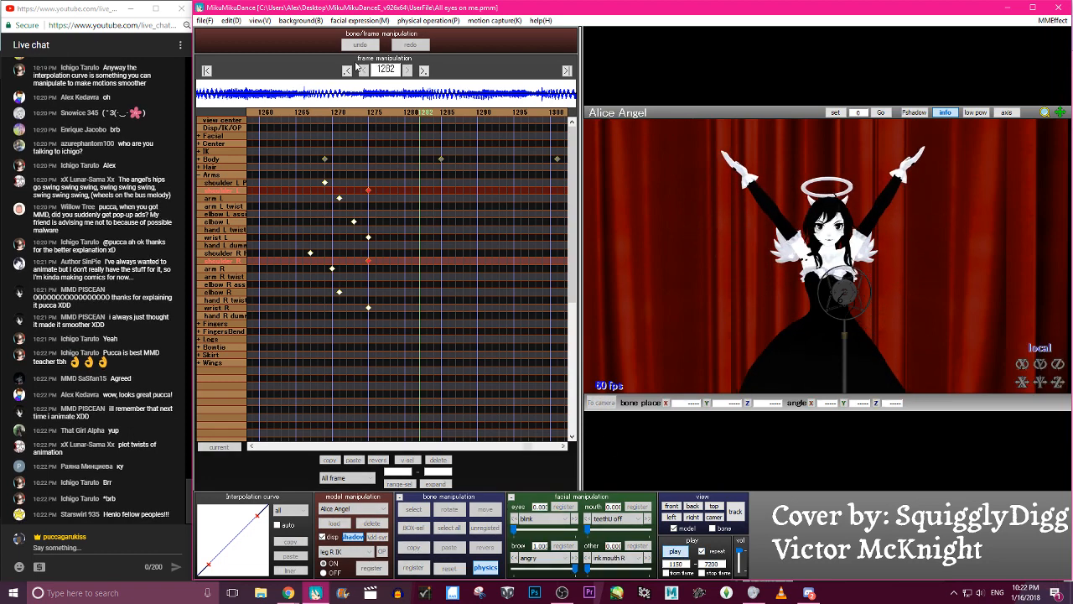
- Copy the shoulder L, shoulder R and shoulder P keyframes at frame 1241, and delete them there
click(346, 73)
click(345, 73)
key(Left)
key(Left)
key(Left)
key(Left)
key(Left)
key(Left)
key(Left)
key(Left)
key(Left)
key(Left)
key(Left)
key(Left)
key(Left)
key(Left)
key(Left)
key(Left)
key(Left)
key(Left)
key(Left)
key(Left)
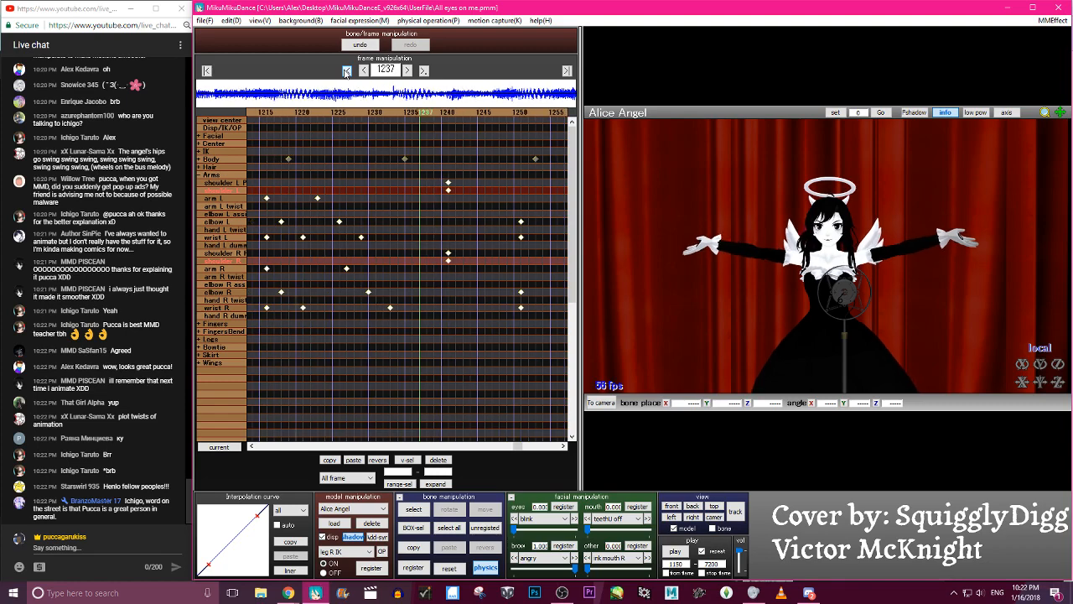
key(Right)
key(Right)
key(Right)
key(Right)
key(Right)
key(Right)
key(Right)
key(Right)
key(Right)
key(Right)
key(Right)
key(Right)
key(Right)
key(Right)
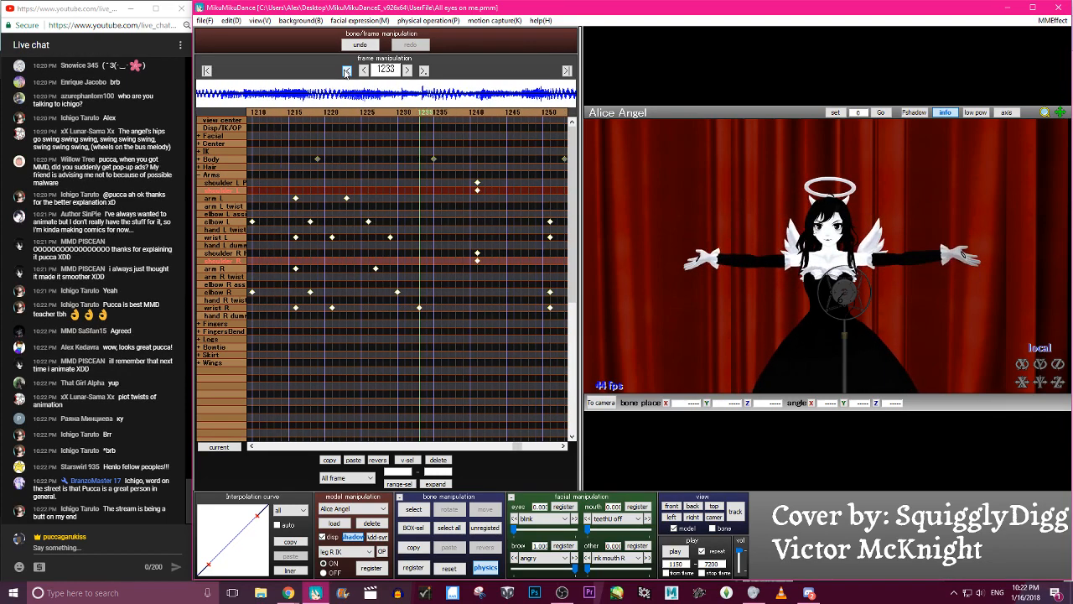
drag(478, 270, 469, 180)
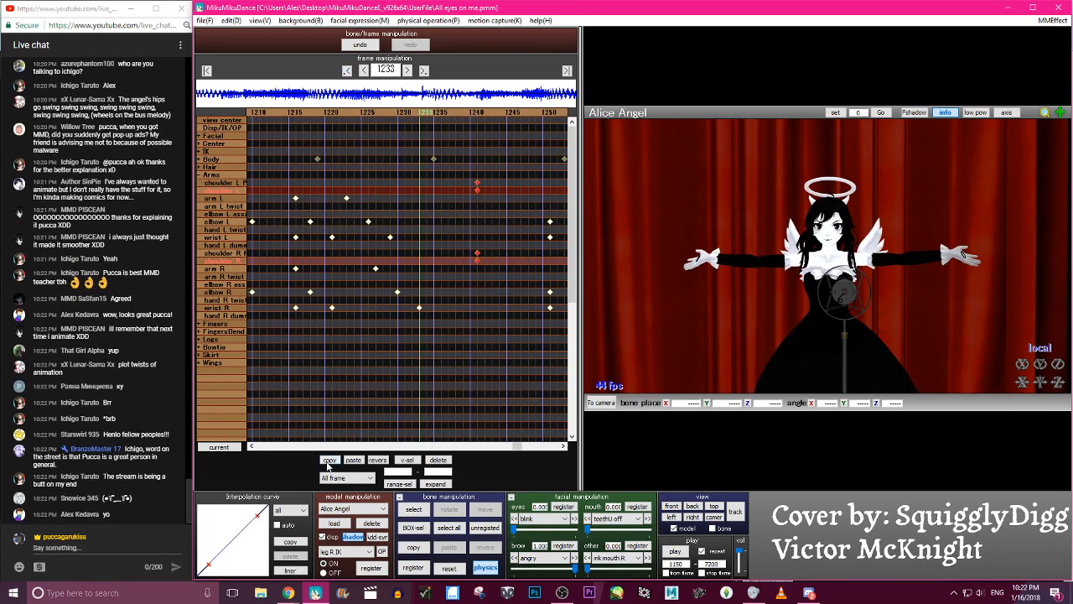
click(439, 459)
- Register shoulder L and shoulder R at frames 1216 and 1227, and paste the copied shoulder keyframes at frame 1227
key(Left)
key(Left)
key(Left)
key(Left)
key(Left)
key(Left)
key(Left)
key(Left)
key(Left)
key(Left)
key(Left)
key(Left)
key(Left)
key(Left)
key(Left)
key(Left)
key(Left)
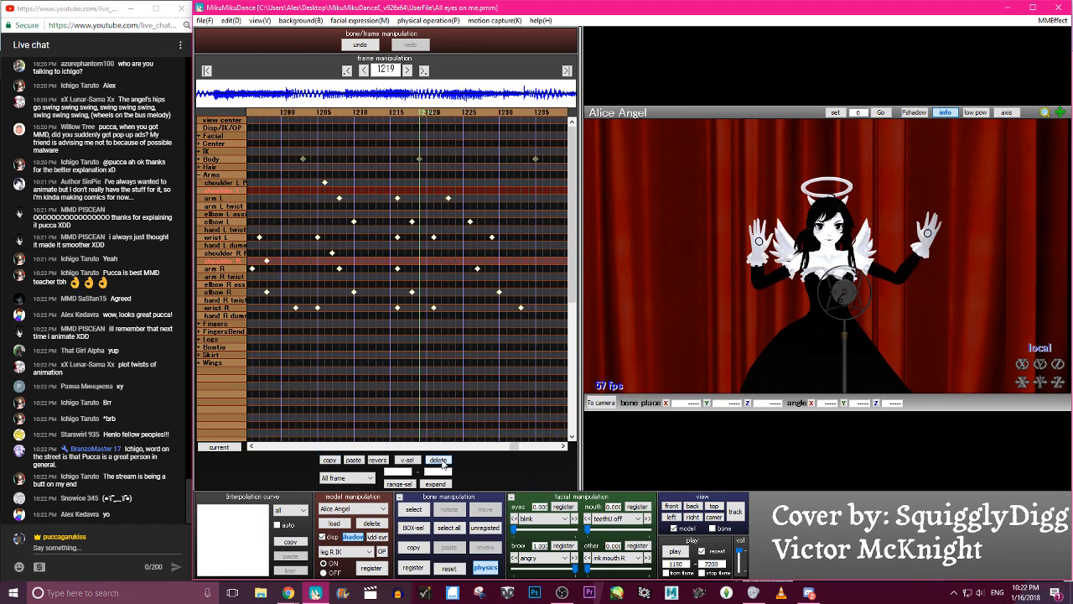
key(Right)
key(Right)
key(Right)
key(Right)
key(Right)
key(Right)
key(Right)
key(Right)
key(Right)
key(Right)
key(Right)
key(Left)
key(Left)
key(Left)
key(Left)
key(Left)
key(Left)
key(Left)
key(Left)
key(Left)
key(Left)
key(Left)
key(Right)
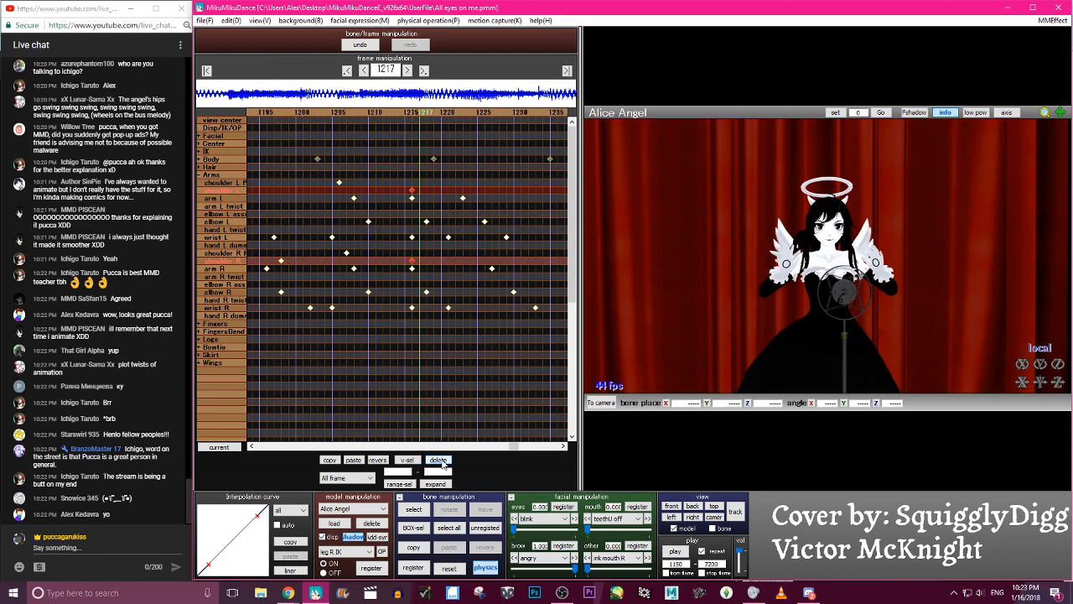
key(Right)
key(Right)
key(Right)
key(Right)
key(Right)
key(Right)
key(Right)
key(Right)
key(Right)
key(Right)
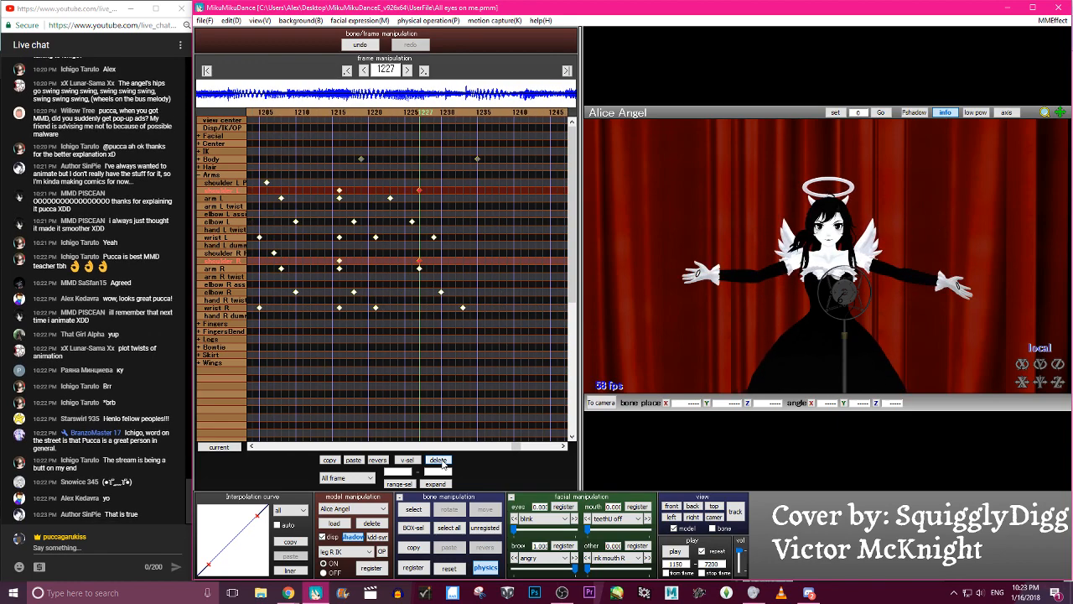
click(355, 461)
- Rotate the model's right shoulder bone at frame 1227 to reshape the open-arm pose
key(c)
scroll(796, 277, up, 8)
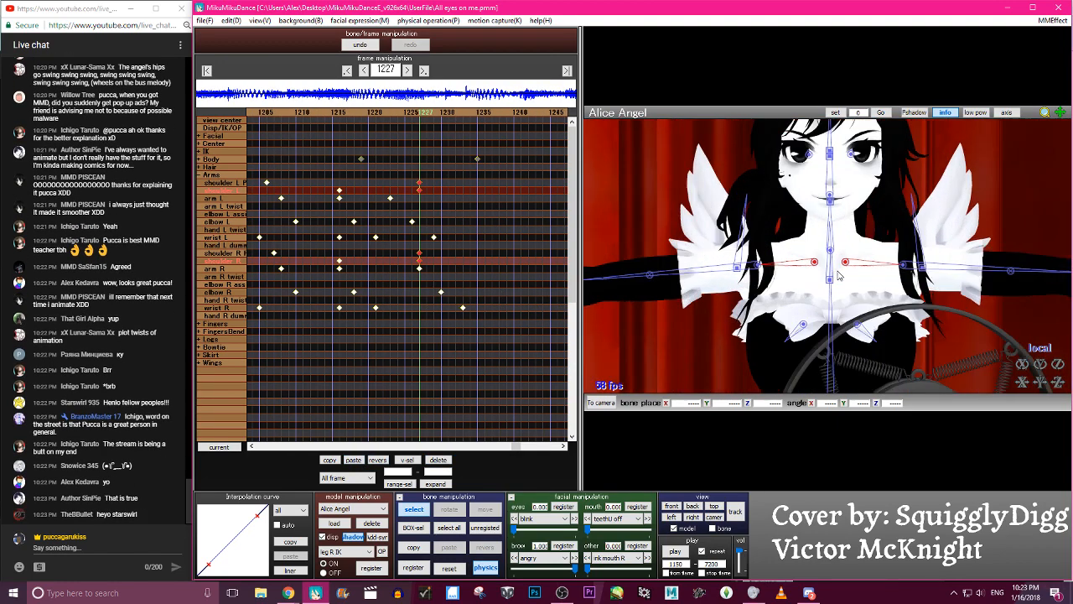
click(815, 263)
key(c)
click(815, 262)
key(x)
drag(828, 249, 833, 265)
- Rotate shoulder L to about 2.2 on Z at frame 1227 and register the shoulder bones
key(c)
click(845, 262)
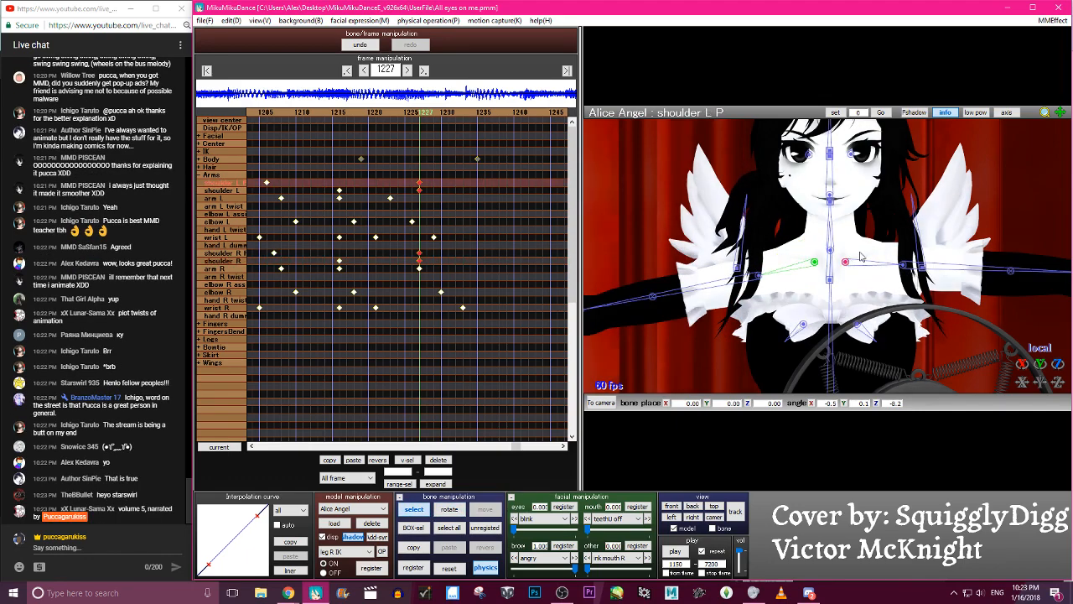
key(x)
key(c)
click(845, 263)
click(845, 263)
click(845, 263)
key(x)
scroll(868, 262, down, 8)
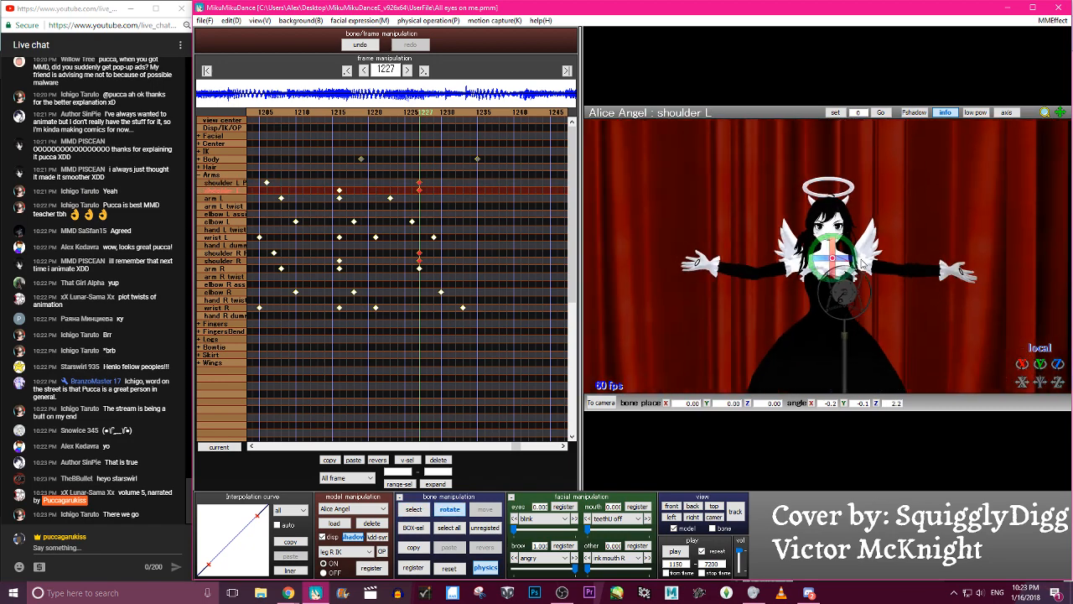
key(a)
key(s)
- Scrub through the arm opening and raise up to frame 1273, and play the animation back to review the shoulders
key(Left)
key(Left)
key(Left)
key(Left)
key(Left)
key(Left)
key(Left)
key(Left)
key(Left)
key(Right)
key(Right)
key(Right)
key(Right)
key(Right)
key(Right)
key(Right)
key(Right)
key(Right)
key(Right)
key(Right)
key(Right)
key(Right)
key(Right)
key(Right)
key(Right)
key(Right)
key(Right)
key(c)
click(674, 550)
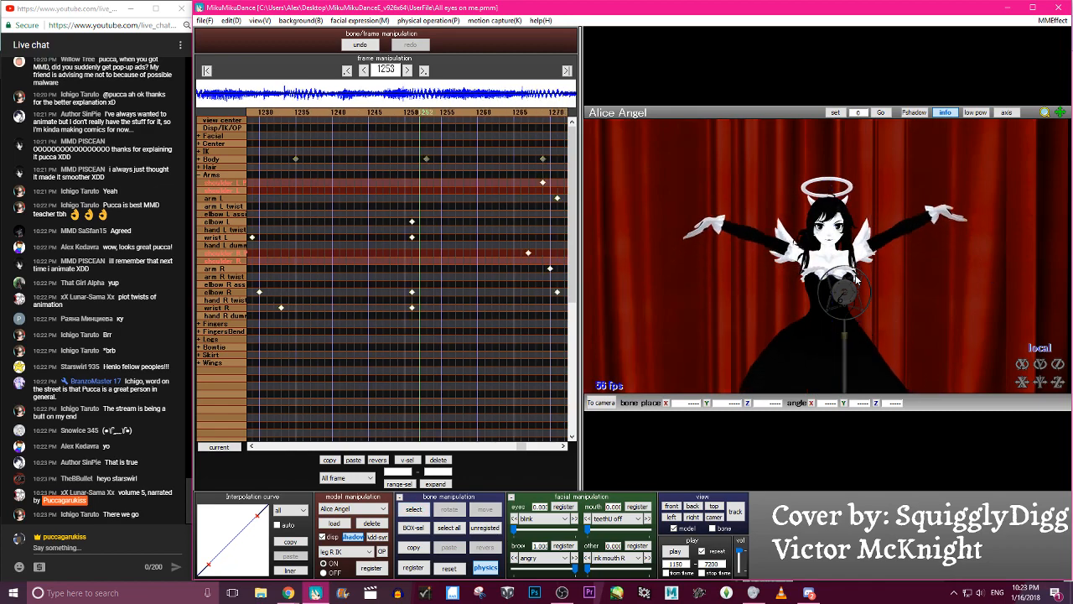
click(674, 550)
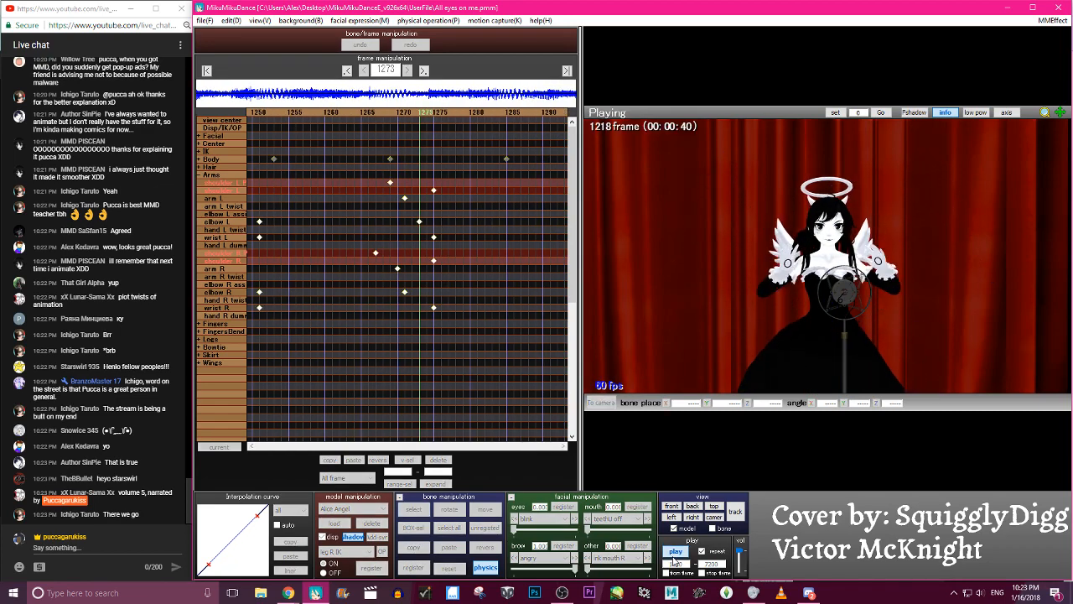
click(675, 552)
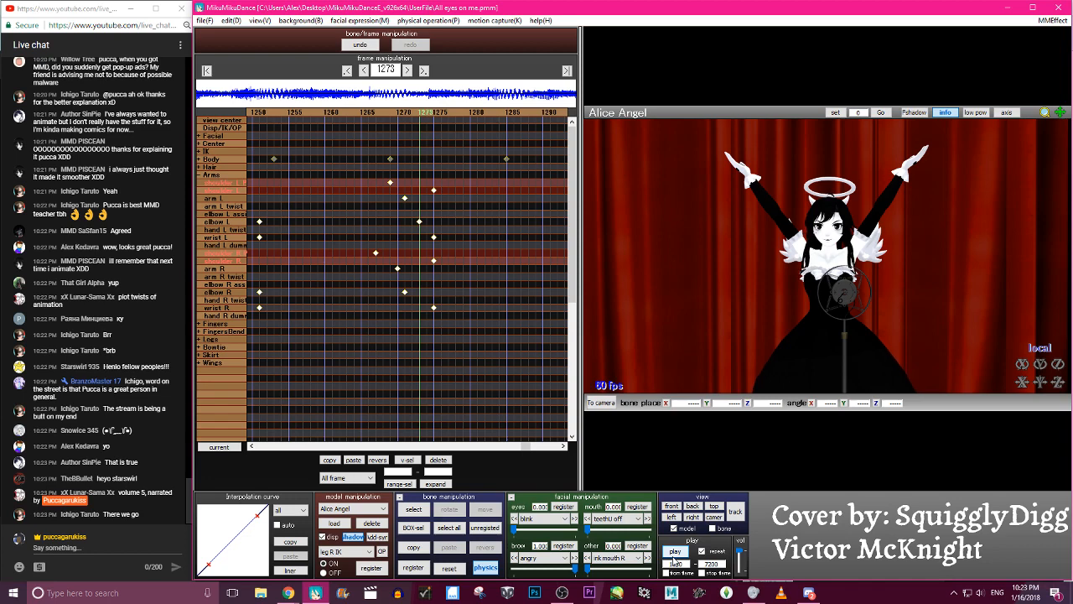
click(674, 551)
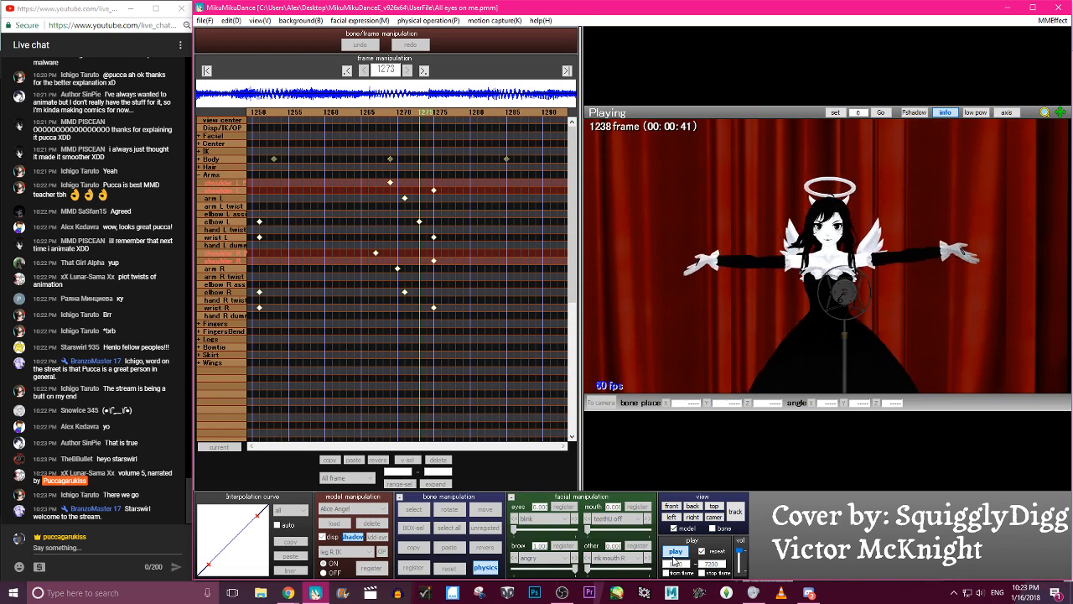
key(p)
- Return to frame 1227, refine the rotation of shoulder R and shoulder L, and register both bones
click(349, 71)
click(349, 71)
click(349, 71)
click(350, 72)
click(350, 72)
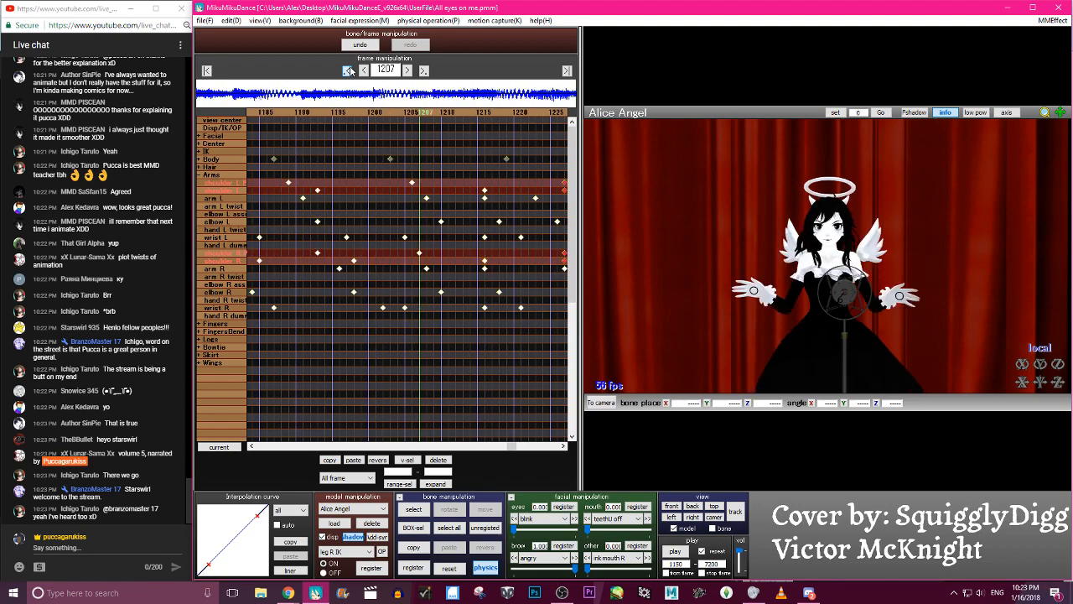
click(423, 70)
click(423, 70)
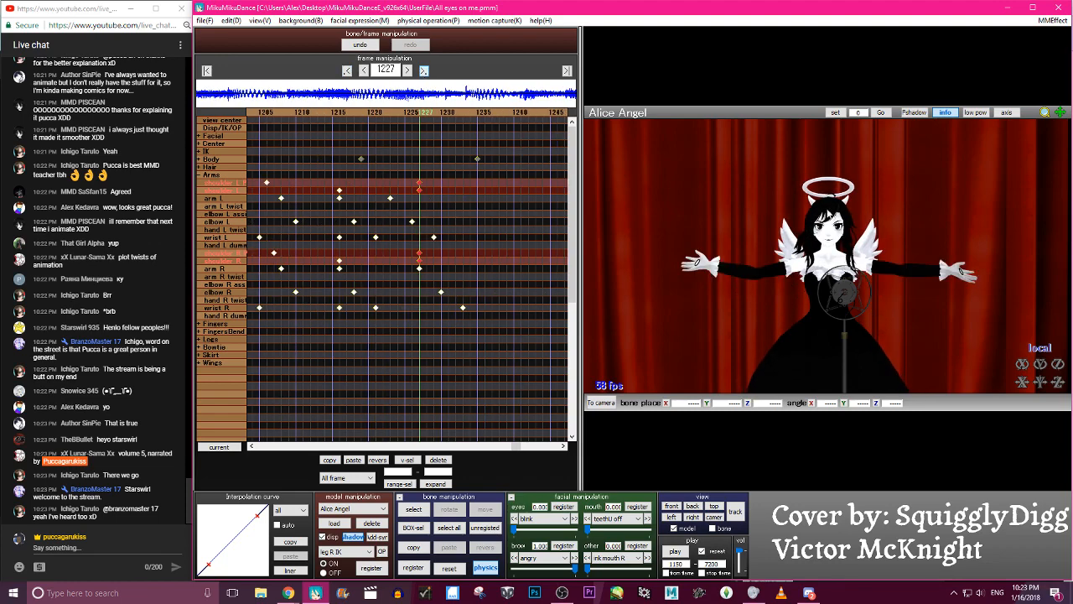
click(823, 262)
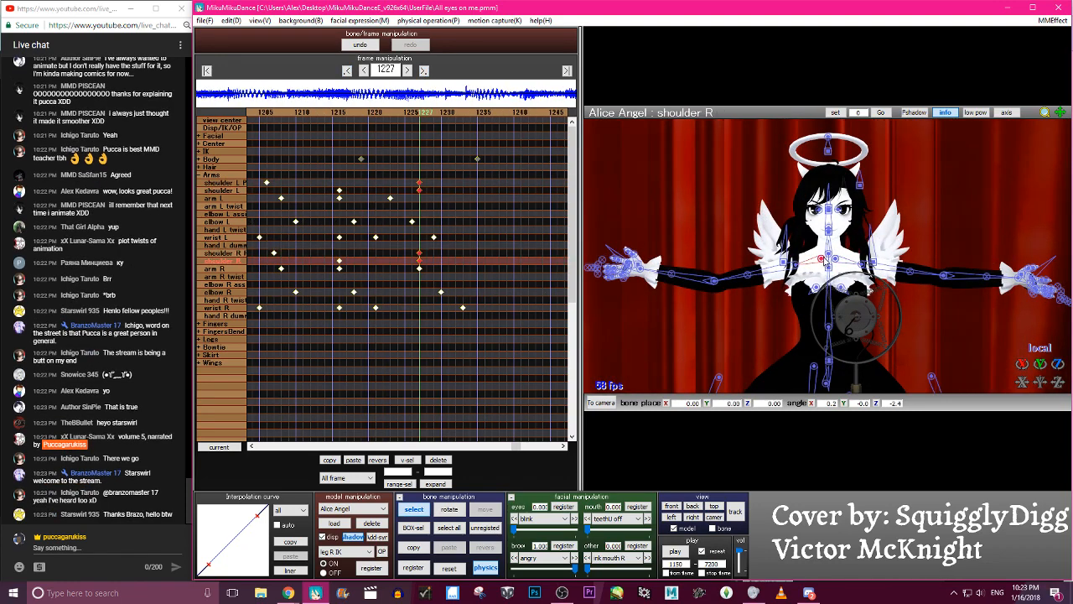
mouse_move(839, 247)
mouse_down()
mouse_move(842, 260)
mouse_move(853, 244)
mouse_up()
key(c)
click(837, 258)
click(837, 258)
key(x)
key(a)
key(s)
key(Return)
- Scrub from around frame 1220 to 1277 and play the animation back to review the adjusted shoulders
key(Left)
key(Left)
key(Left)
key(Left)
key(Left)
key(Left)
key(Left)
key(Left)
key(Left)
key(Left)
key(Left)
key(Left)
key(Right)
key(Right)
key(Right)
key(Right)
key(Right)
key(Right)
key(Right)
key(Right)
key(Right)
key(Right)
key(Right)
key(Right)
key(Right)
key(Right)
key(Right)
key(Right)
key(Right)
key(Right)
key(Right)
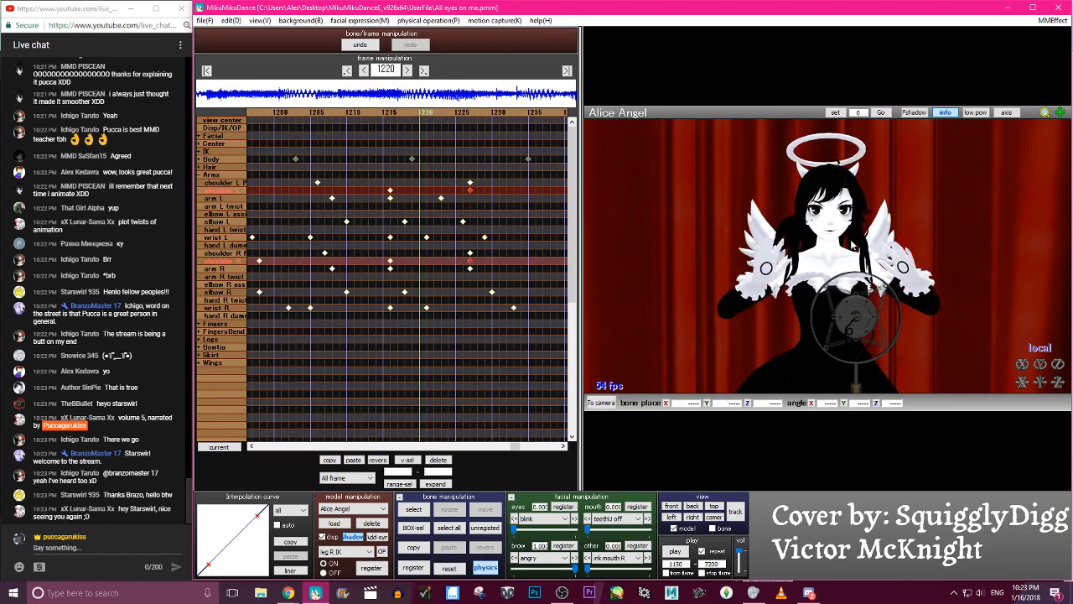
key(Right)
key(Right)
key(Right)
key(Right)
key(Right)
key(Right)
key(Right)
key(Right)
key(Right)
key(Right)
key(Right)
key(Right)
key(Right)
key(Right)
key(Right)
key(Right)
key(Right)
key(Right)
key(Right)
key(Right)
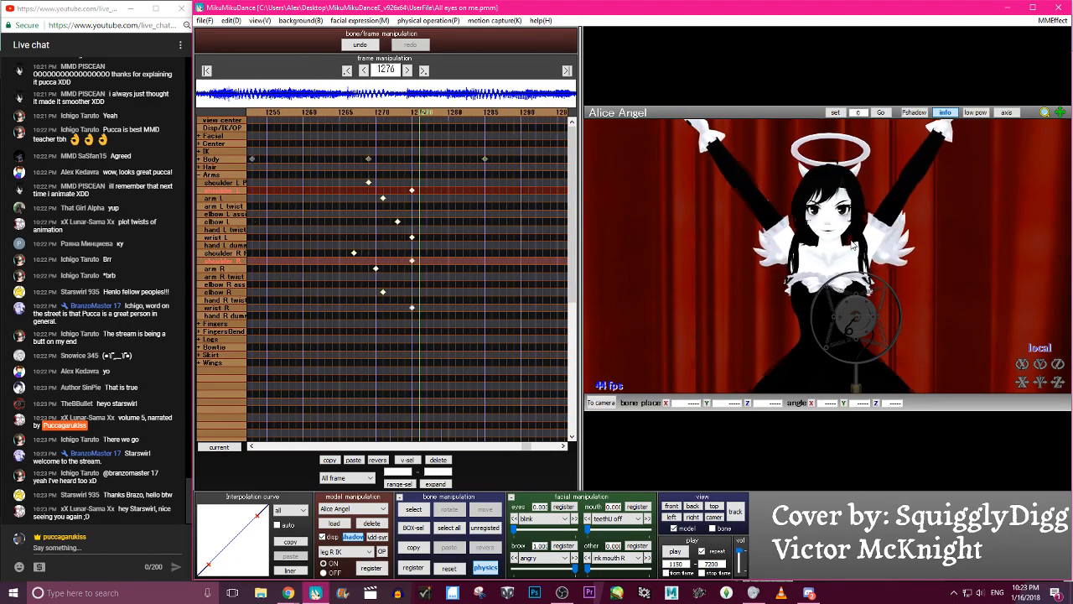
click(677, 553)
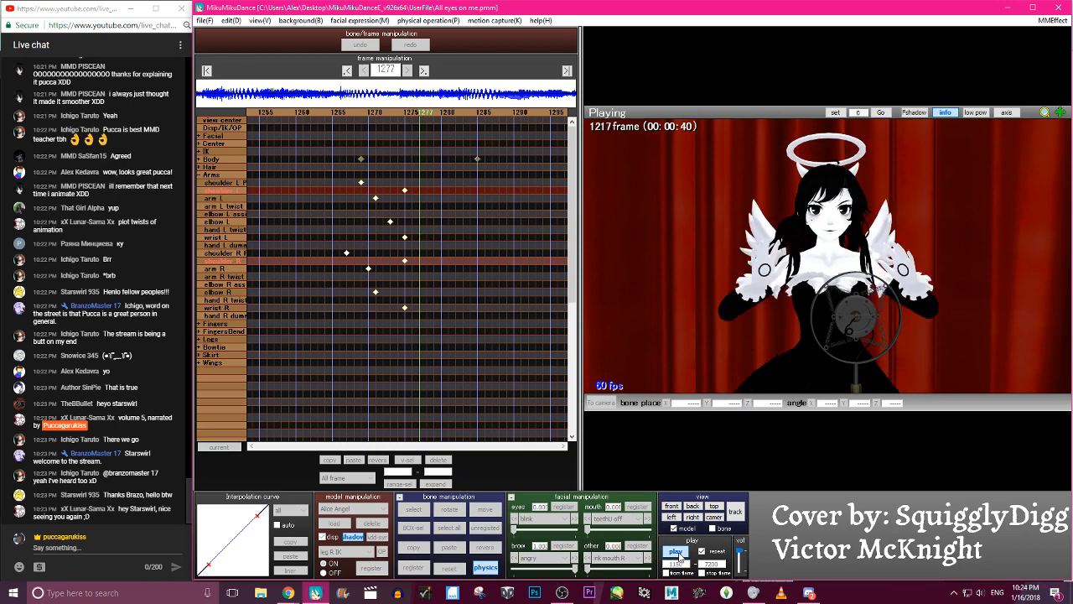
click(676, 551)
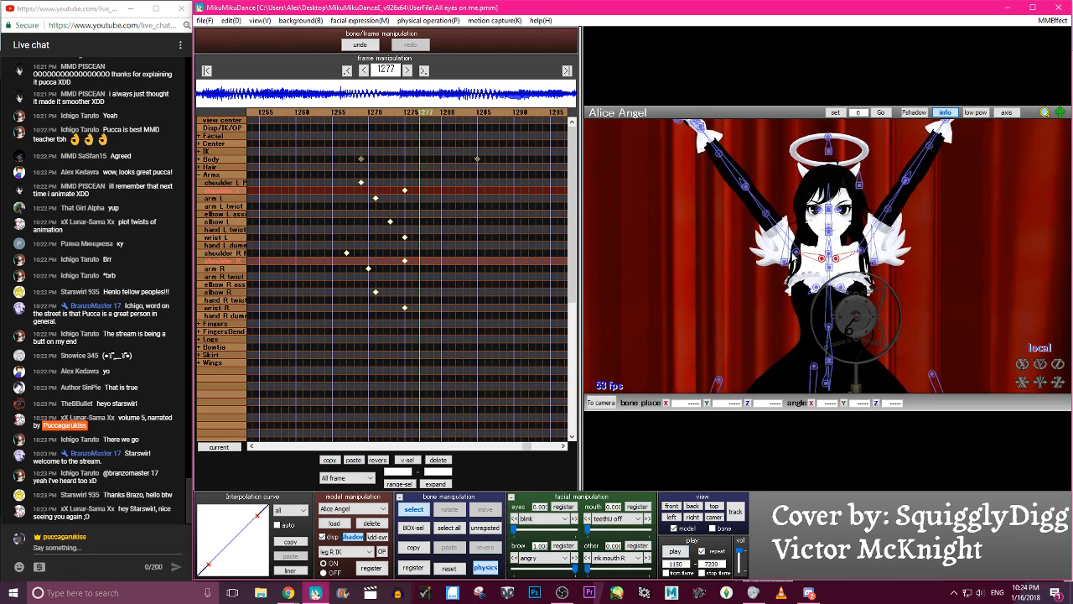
- Move the shoulder L, shoulder R and shoulder P keyframes from frame 1227 to frame 1225
click(796, 252)
key(Left)
key(Left)
key(Left)
key(Left)
key(Left)
key(Left)
key(Left)
key(Left)
key(Left)
key(Left)
key(Left)
key(Left)
key(Left)
key(Left)
key(Left)
key(Left)
key(Left)
key(Left)
key(Left)
key(Left)
key(Left)
key(Left)
key(Left)
key(Left)
key(Left)
key(Left)
key(Left)
key(Left)
key(Left)
key(Left)
key(Left)
key(Left)
key(Left)
key(Left)
key(Right)
key(Right)
key(Right)
key(Right)
key(Right)
key(Right)
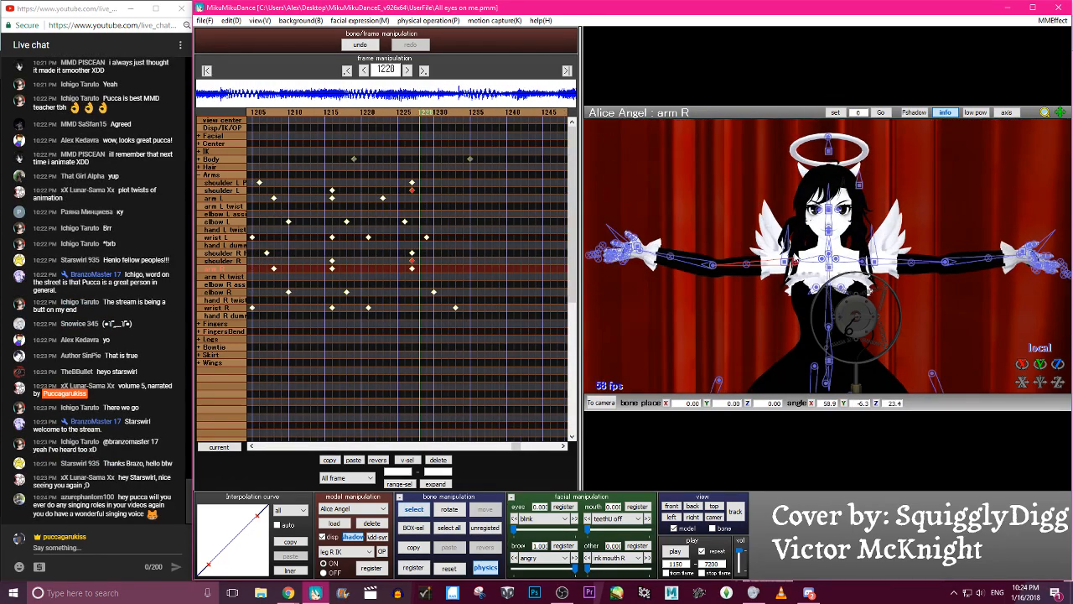
key(Left)
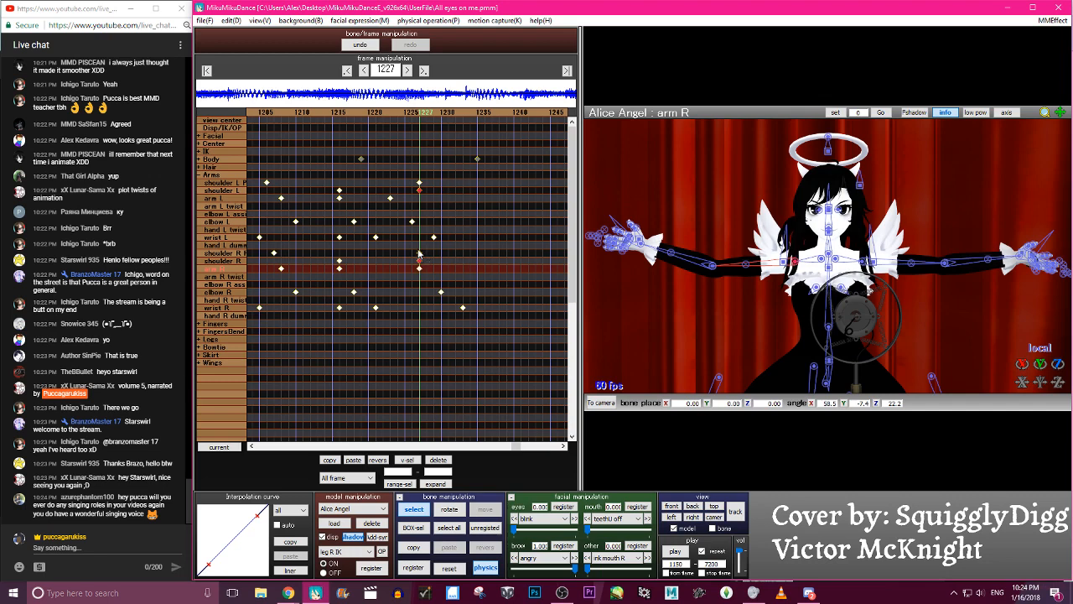
drag(420, 190, 401, 189)
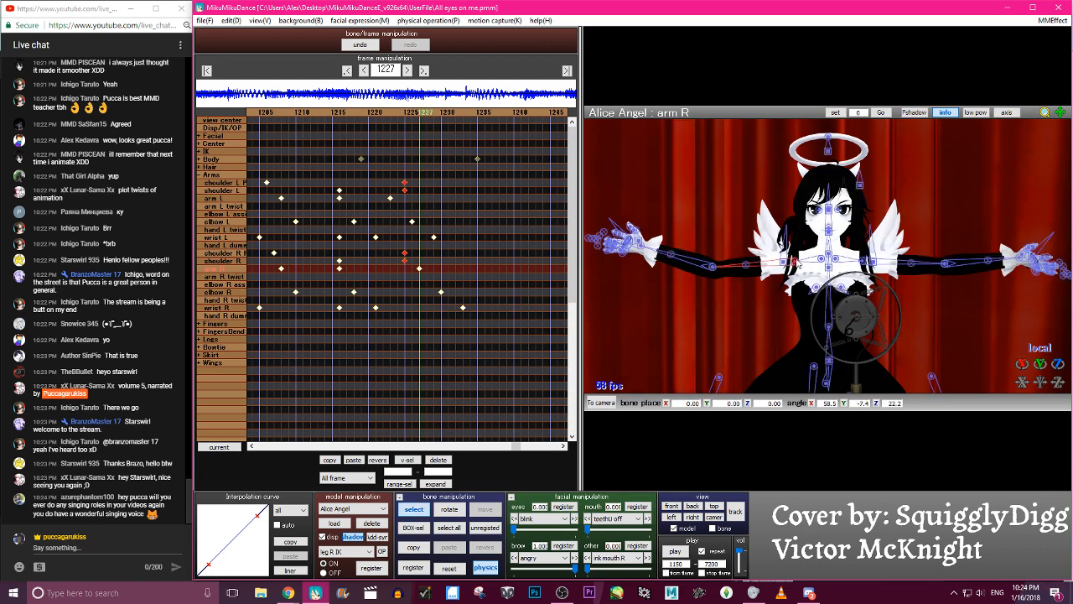
- Rotate arm R at frame 1227 to about 54.2, -27.8, -2.2, register it, and step back through the preceding frames
key(x)
drag(795, 265, 804, 244)
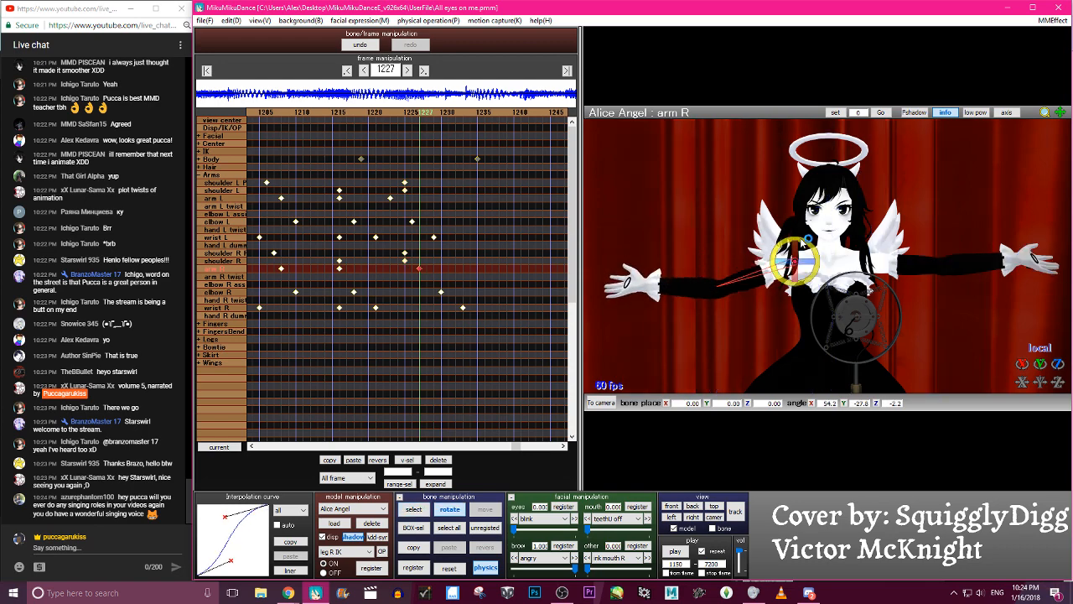
key(Left)
key(Left)
key(Left)
key(Left)
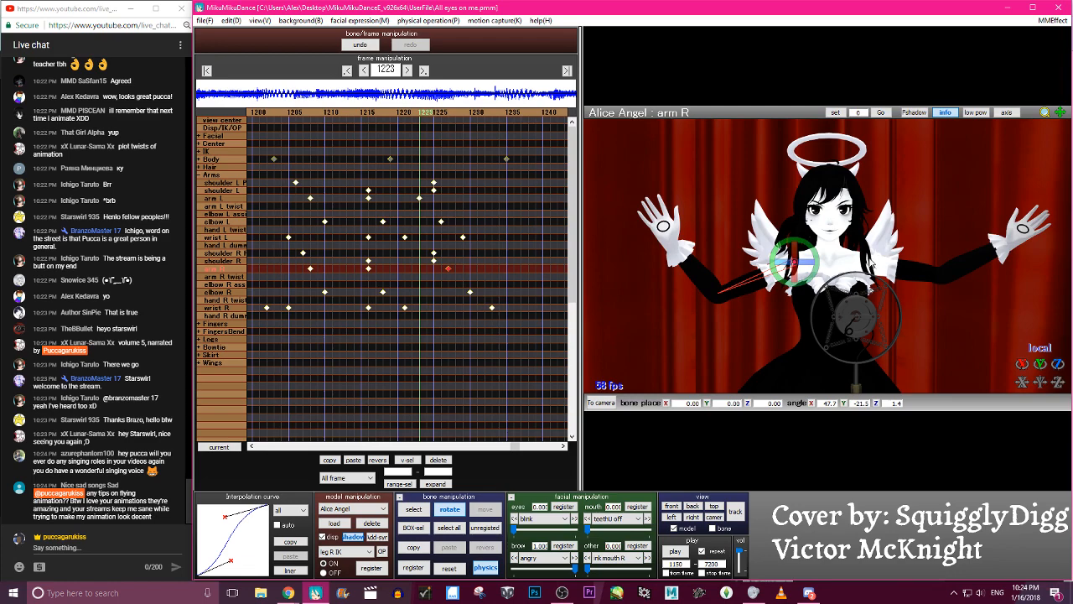
- Rotate arm L at frame 1223, register it, and step back through the preceding frames to check the motion
key(c)
click(862, 262)
key(x)
drag(884, 253, 882, 261)
key(Return)
key(Left)
key(Left)
key(Left)
key(Left)
key(Left)
key(Left)
key(Left)
key(Left)
key(Left)
key(Left)
key(Left)
key(Left)
key(Left)
key(Left)
key(Left)
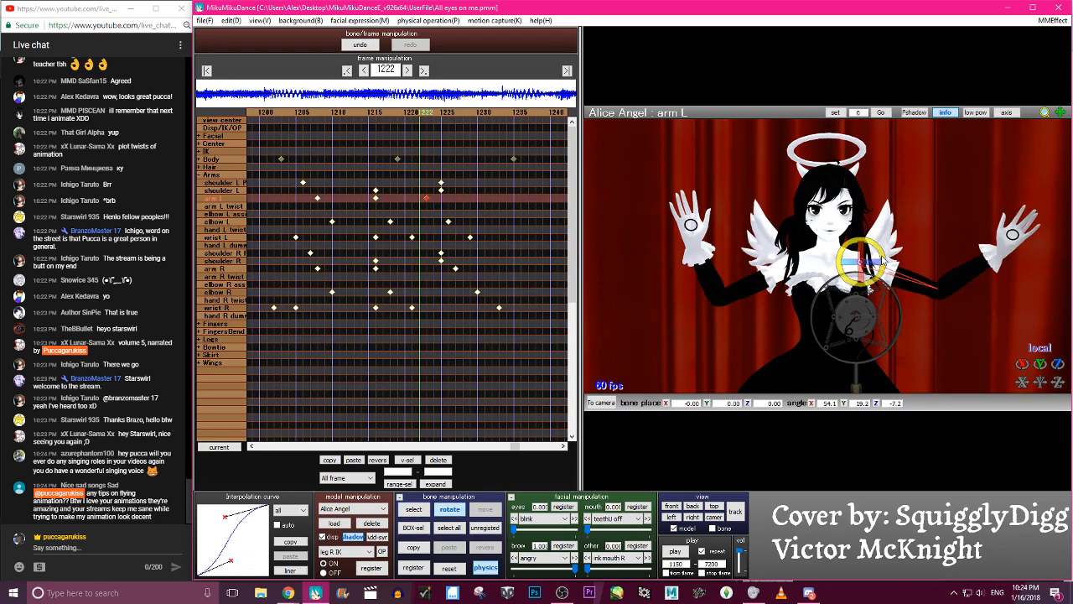
- Step back and forth between about frames 1222 and 1250 to examine how the arms open
key(Right)
key(Right)
key(Right)
key(Right)
key(Right)
key(Right)
key(Right)
key(Right)
key(Right)
key(Right)
key(Right)
key(Right)
key(Right)
key(Right)
key(Right)
key(Right)
key(Right)
key(Right)
key(Left)
key(Left)
key(Left)
key(Left)
key(Left)
key(Left)
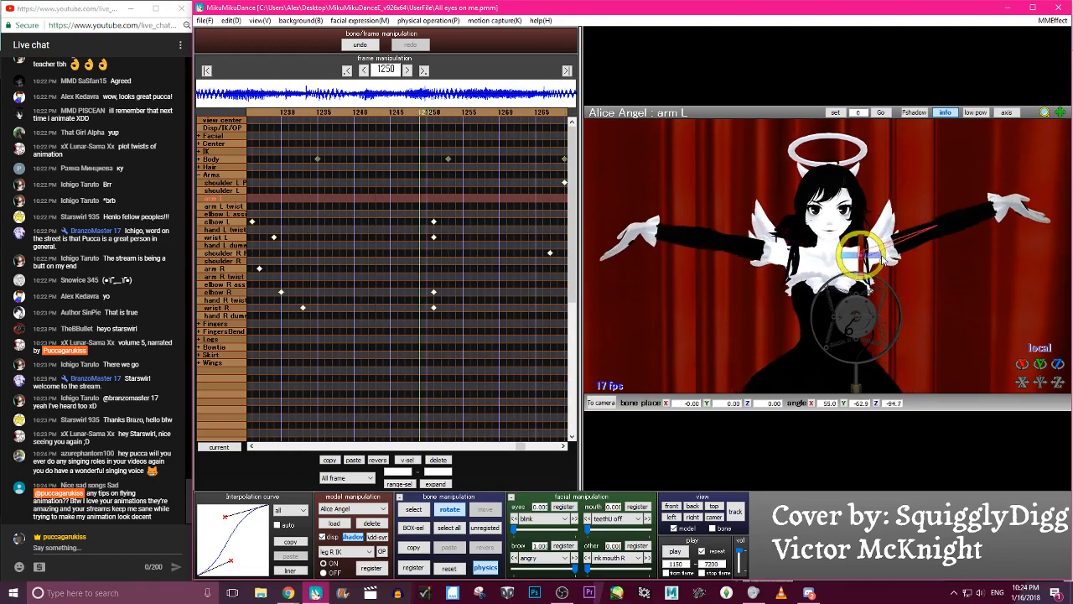
key(Right)
key(Right)
key(Right)
key(Right)
key(Right)
key(Right)
key(Right)
key(Right)
key(Right)
key(Right)
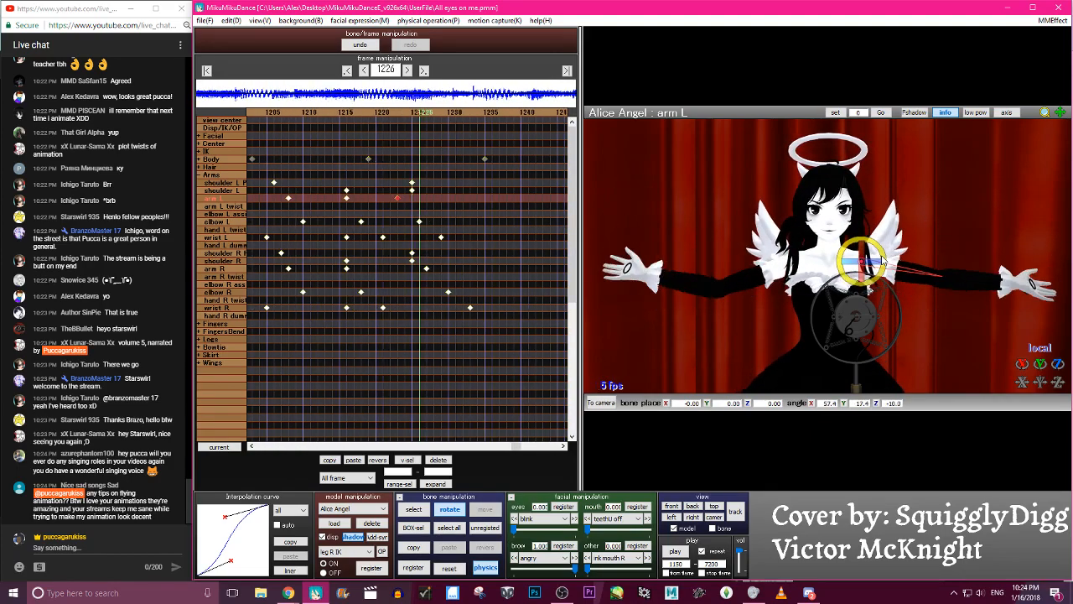
key(Right)
key(Left)
key(Left)
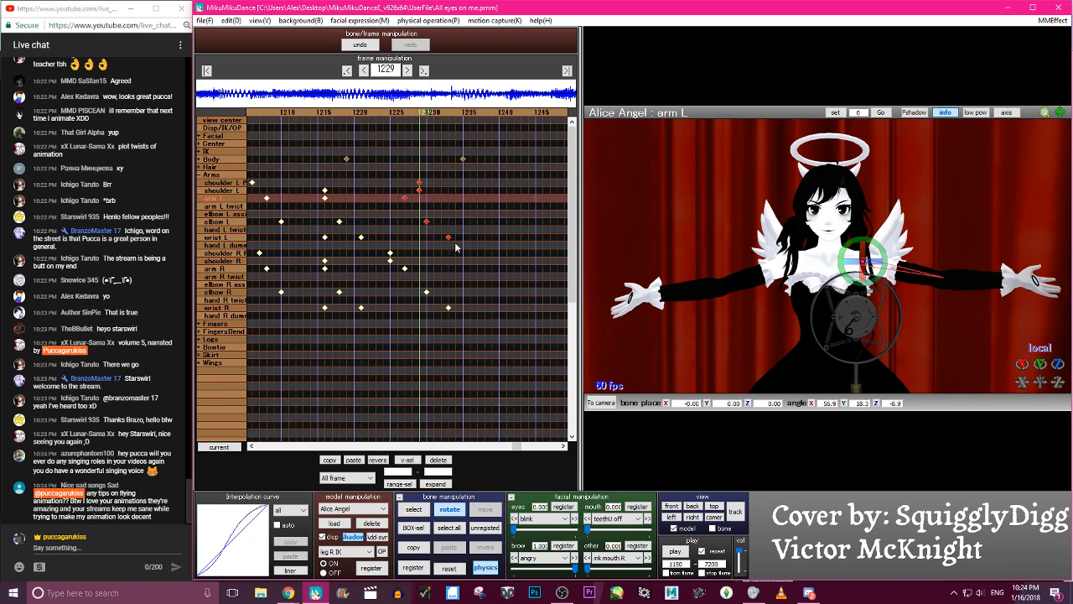
- Shift the left shoulder, arm, elbow and wrist keyframes around frame 1226 two frames later and step through the motion
drag(435, 249, 433, 249)
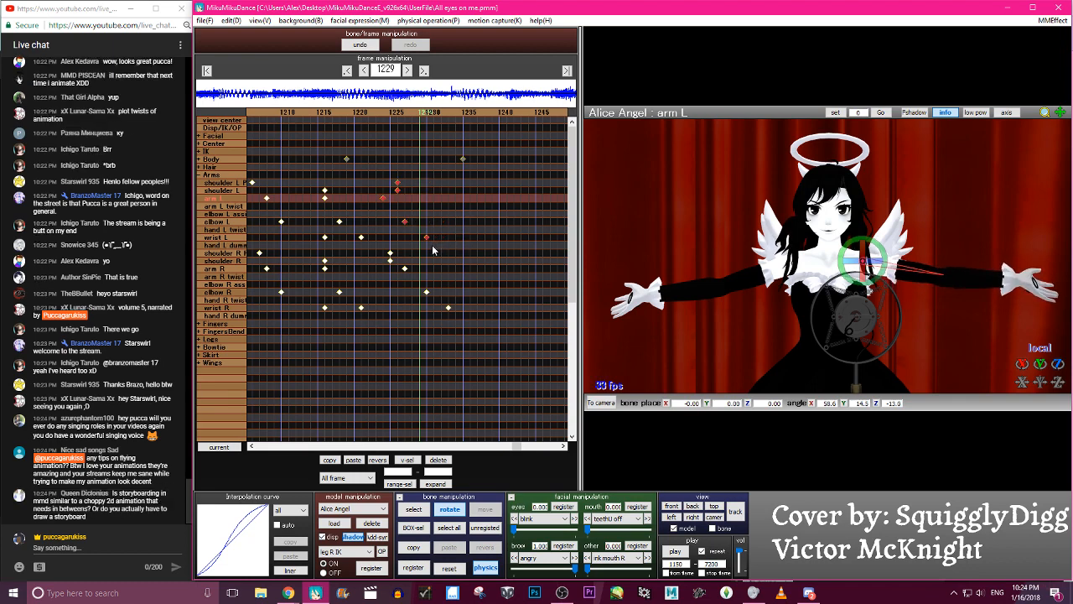
key(Left)
key(Left)
key(Left)
key(Left)
key(Left)
key(Left)
key(Left)
key(Left)
key(Left)
key(Left)
key(Left)
key(Left)
key(c)
key(Right)
key(Right)
key(Right)
key(Right)
key(Right)
key(Right)
key(Right)
key(Right)
key(Right)
key(Right)
key(Right)
key(Right)
key(Right)
key(Right)
key(Right)
key(Right)
key(Right)
key(Right)
key(Right)
key(Right)
key(c)
key(Right)
key(Right)
key(Right)
key(Right)
key(Right)
key(Right)
key(Right)
key(Right)
key(Right)
key(Right)
key(Right)
key(Right)
key(Right)
key(Right)
key(Right)
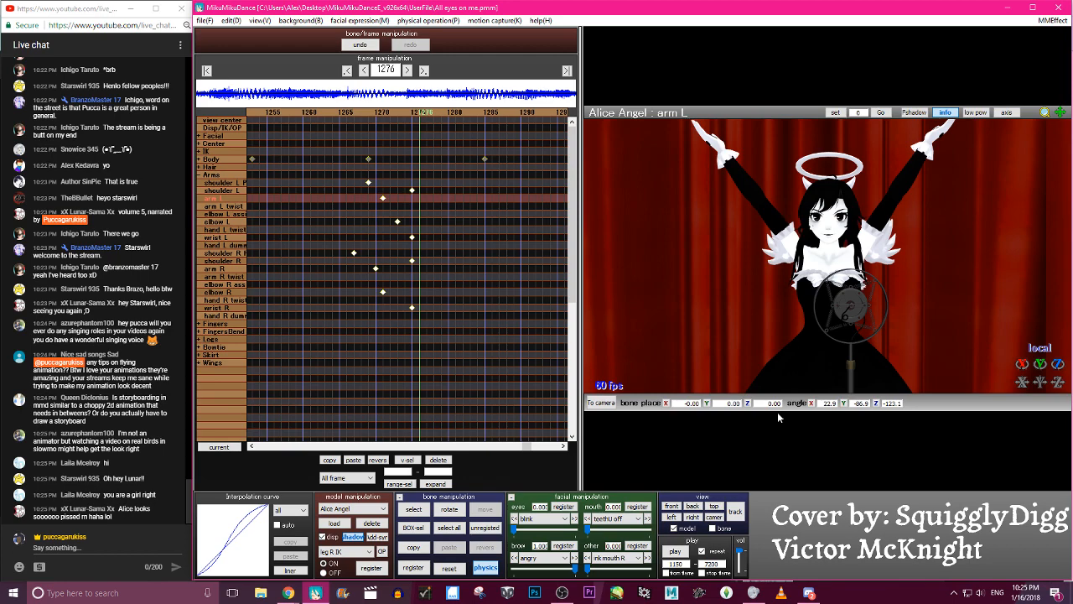
- Play back the animation in a wider view to review the arm raise, and save the project
scroll(705, 316, down, 5)
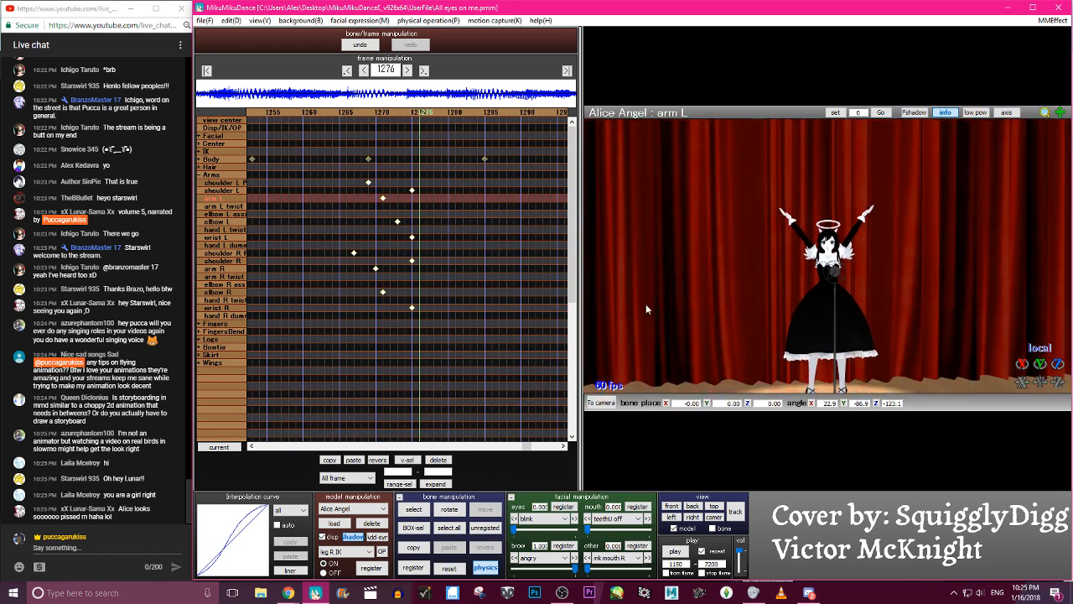
scroll(637, 317, down, 1)
scroll(699, 339, up, 6)
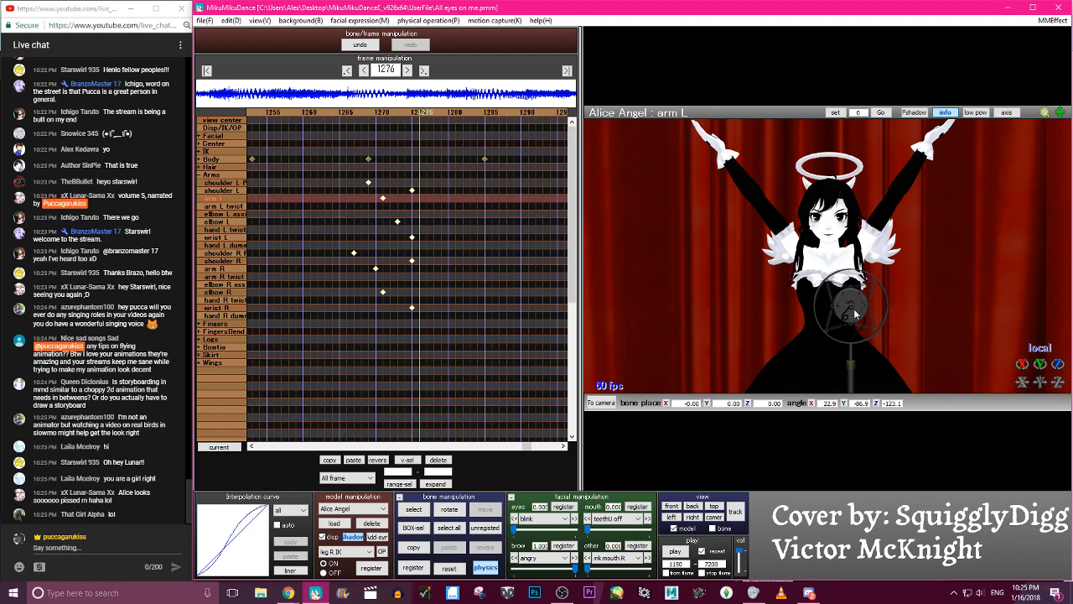
right_drag(751, 325, 832, 252)
scroll(830, 252, up, 5)
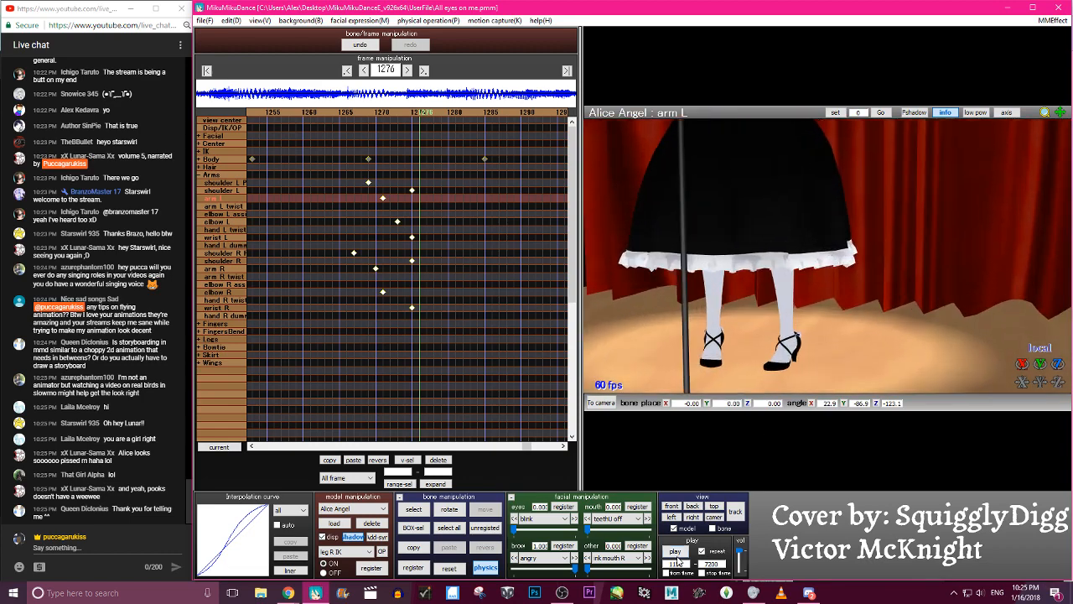
click(676, 553)
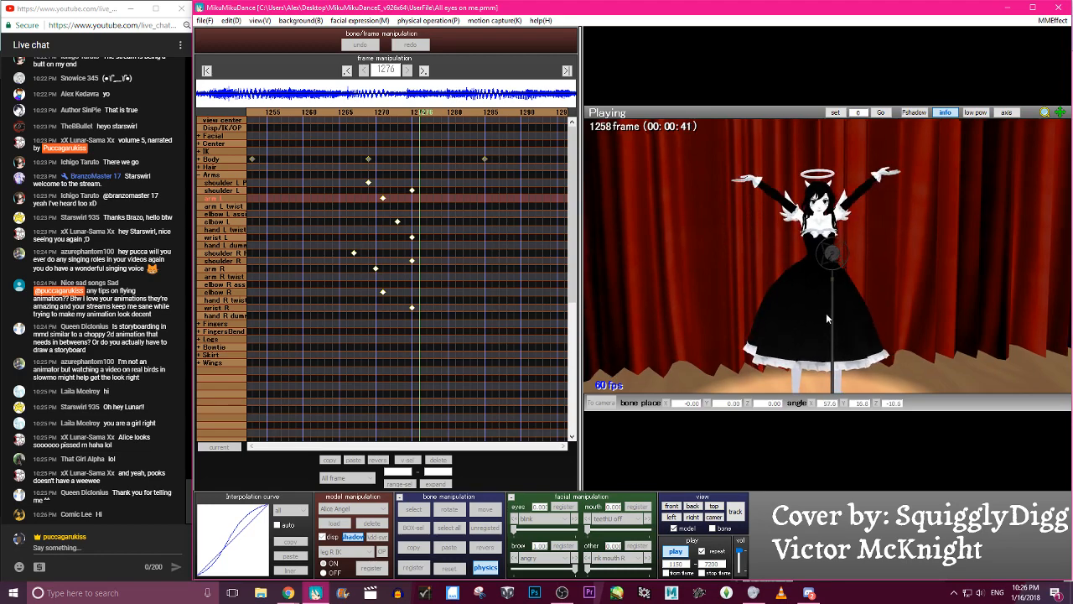
click(676, 552)
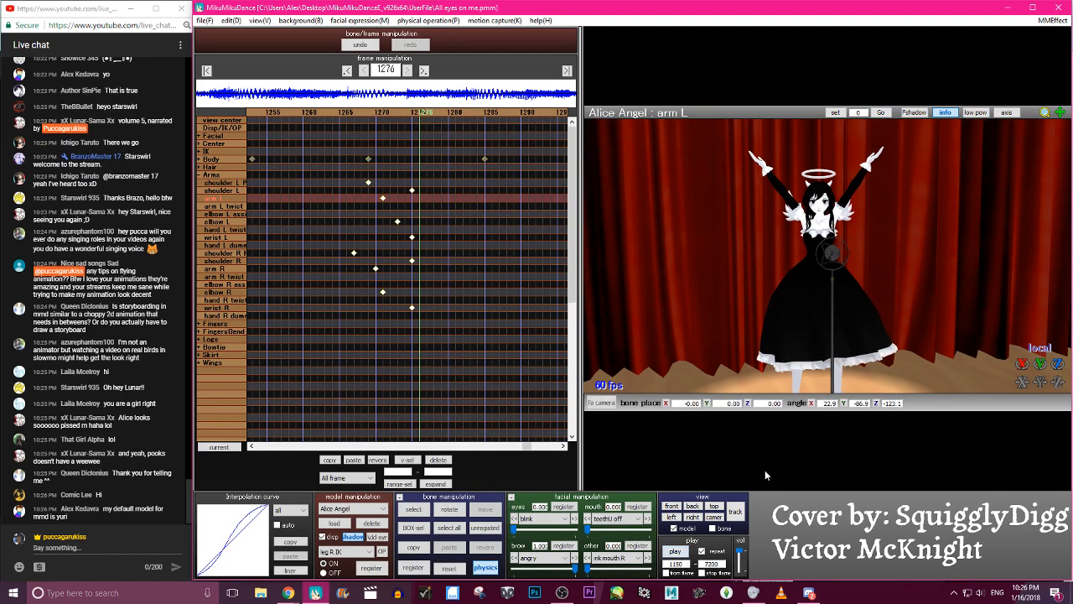
click(204, 20)
click(220, 62)
- Examine the raised-arm pose at frame 1276 from several angles and distances, and play the animation back
scroll(1009, 285, down, 5)
right_drag(1009, 286, 881, 316)
scroll(890, 313, up, 7)
middle_drag(892, 313, 870, 335)
right_drag(870, 339, 828, 270)
scroll(929, 281, up, 3)
middle_drag(828, 270, 831, 302)
right_drag(831, 302, 833, 259)
middle_drag(834, 259, 874, 230)
scroll(865, 232, down, 1)
scroll(849, 244, up, 2)
right_drag(849, 242, 678, 272)
middle_drag(679, 274, 874, 245)
scroll(874, 245, down, 4)
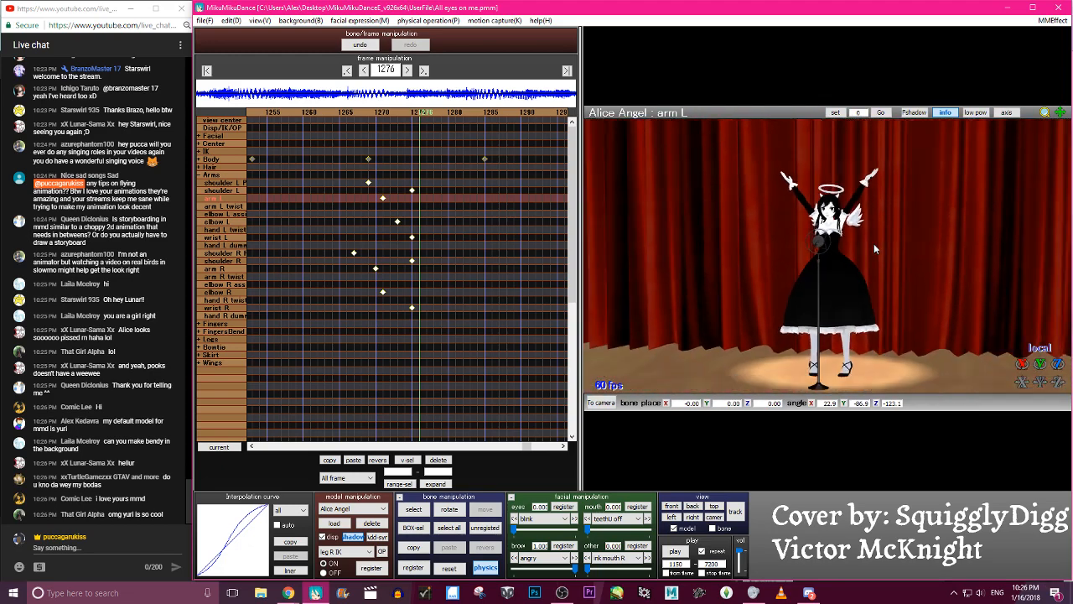
scroll(874, 243, up, 8)
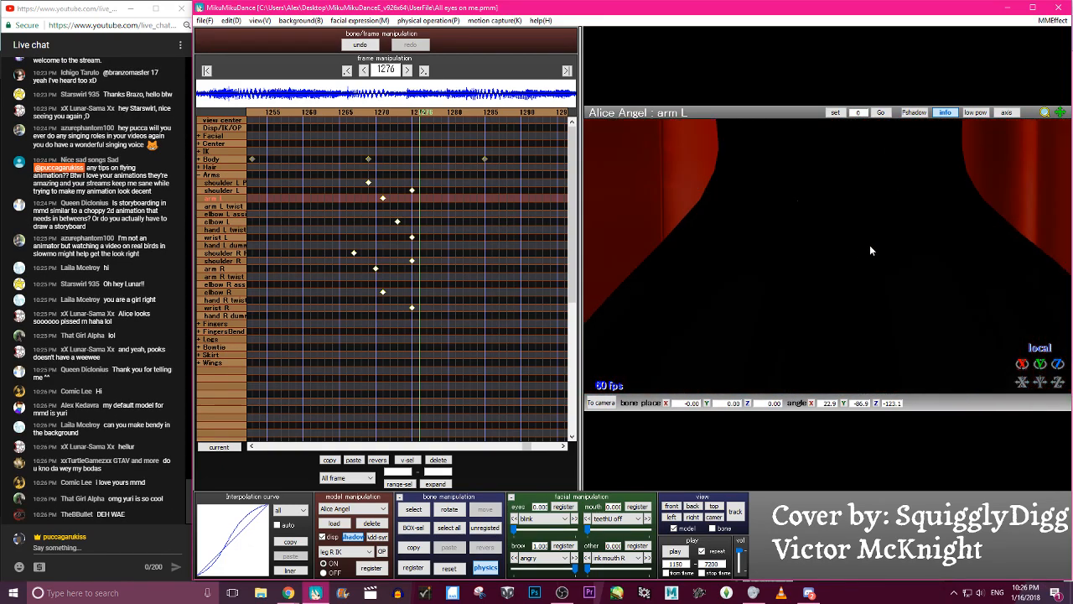
scroll(869, 245, down, 5)
right_drag(843, 244, 785, 256)
scroll(742, 253, down, 2)
scroll(742, 253, up, 2)
scroll(742, 253, down, 2)
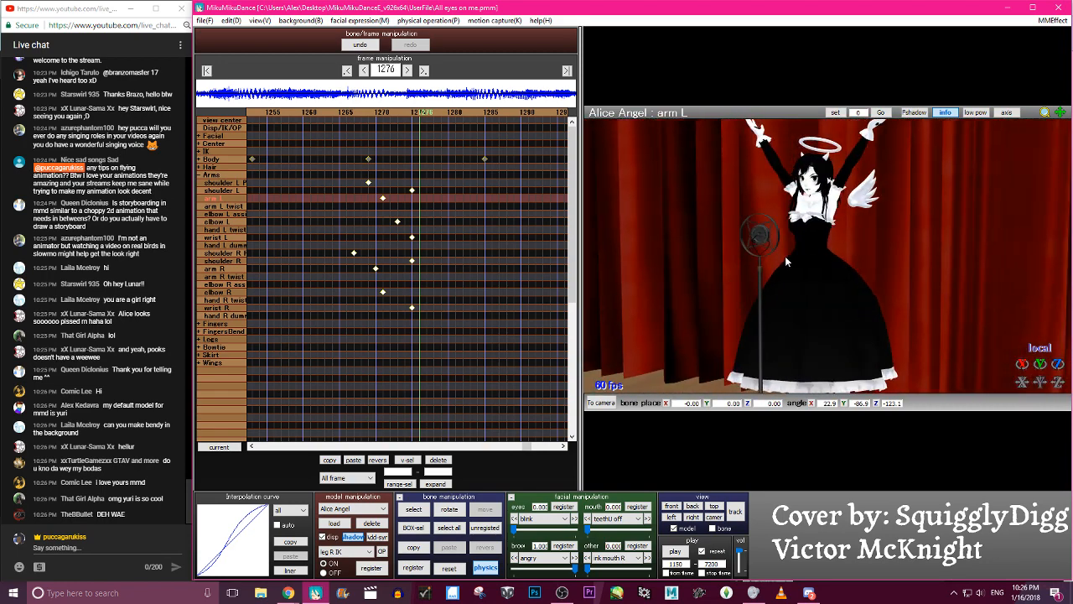
click(674, 551)
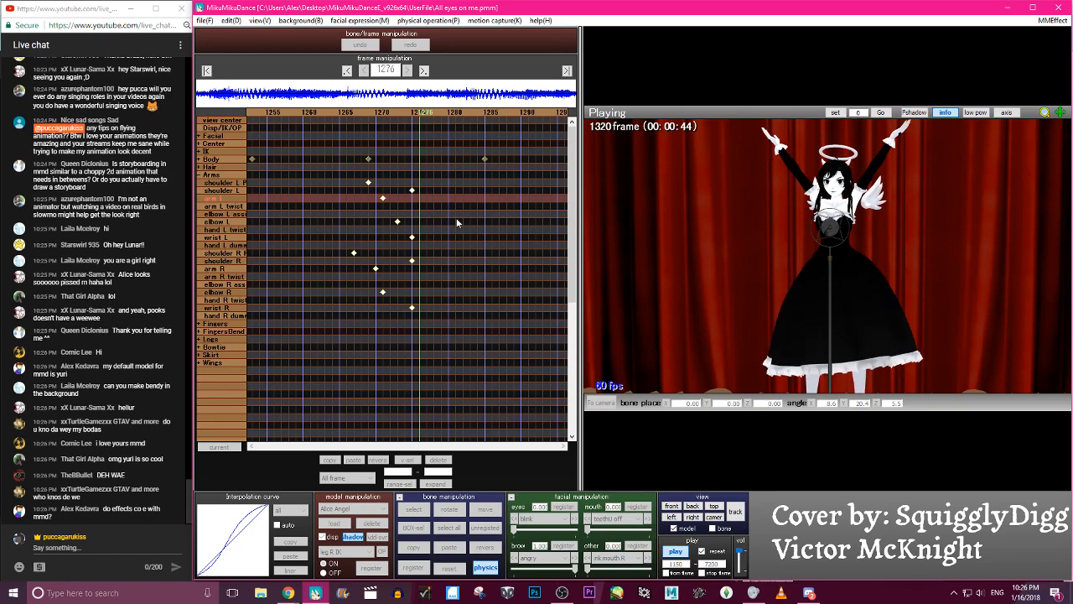
key(p)
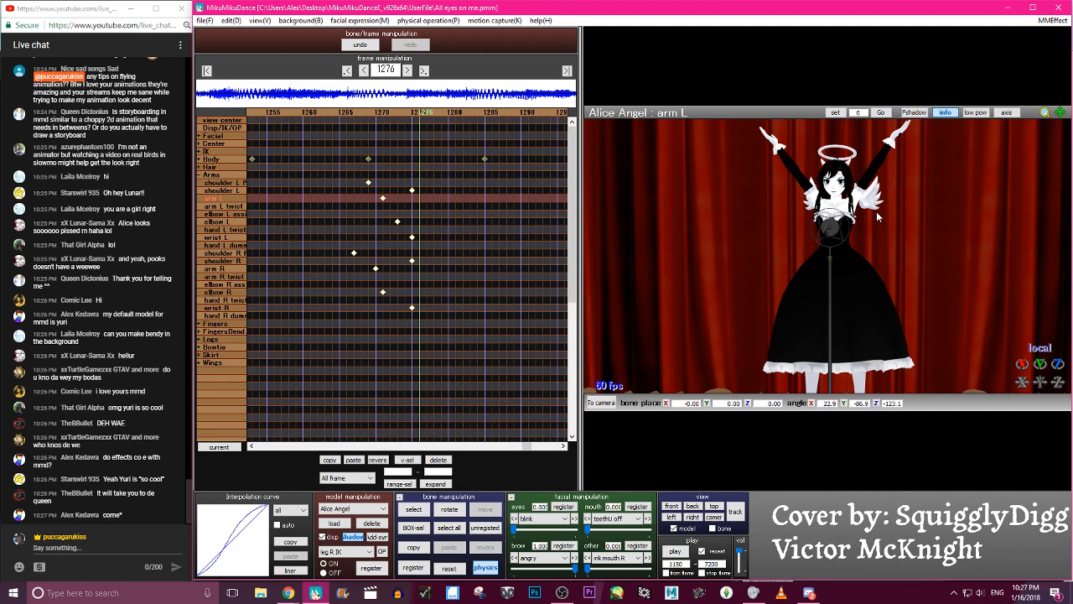
- Scrub back from frame 1276 to around frame 1142 to review the earlier hand motion, and save the project
middle_drag(727, 322, 790, 290)
scroll(790, 289, up, 5)
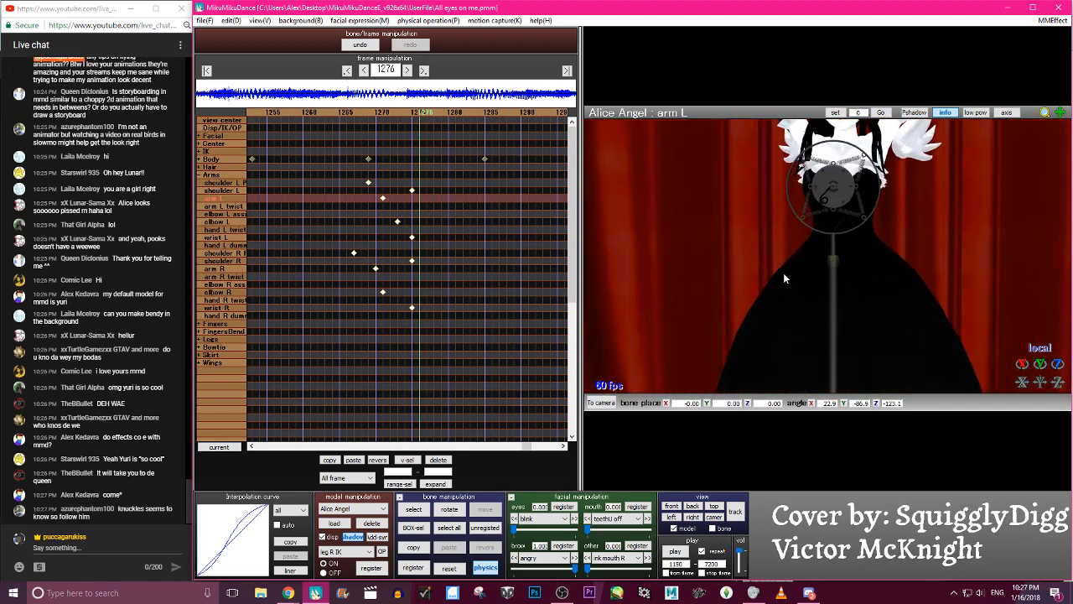
middle_drag(721, 246, 741, 367)
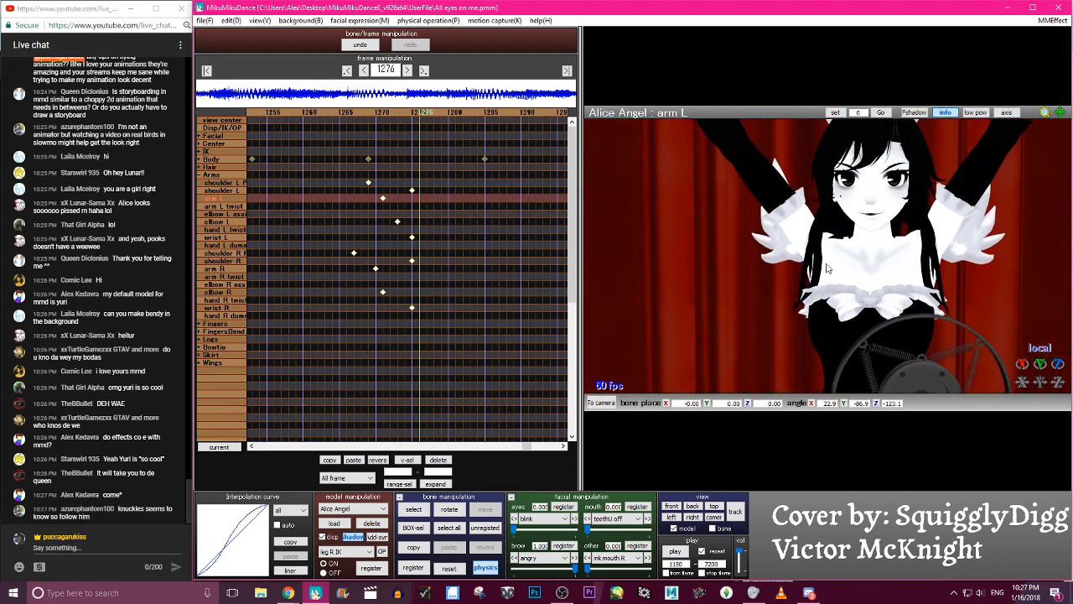
scroll(828, 264, down, 5)
key(Left)
key(Left)
key(Left)
key(Left)
key(Left)
key(Left)
key(Left)
key(Left)
key(Left)
key(Left)
key(Left)
key(Left)
key(Left)
key(Left)
key(Left)
key(Left)
key(Left)
key(Left)
key(Left)
key(Left)
key(Left)
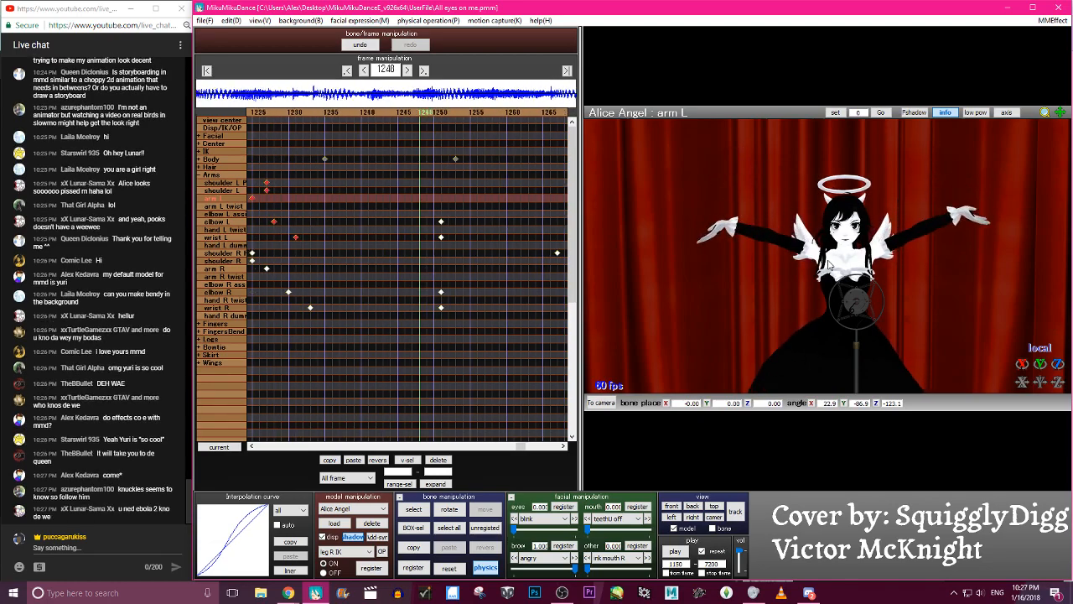
key(Left)
key(Left)
key(Left)
key(Left)
key(Left)
key(Left)
key(Left)
key(Left)
key(Left)
key(Left)
key(Left)
key(Left)
key(Left)
key(Left)
key(Left)
key(Left)
key(Left)
key(Left)
key(Left)
key(Left)
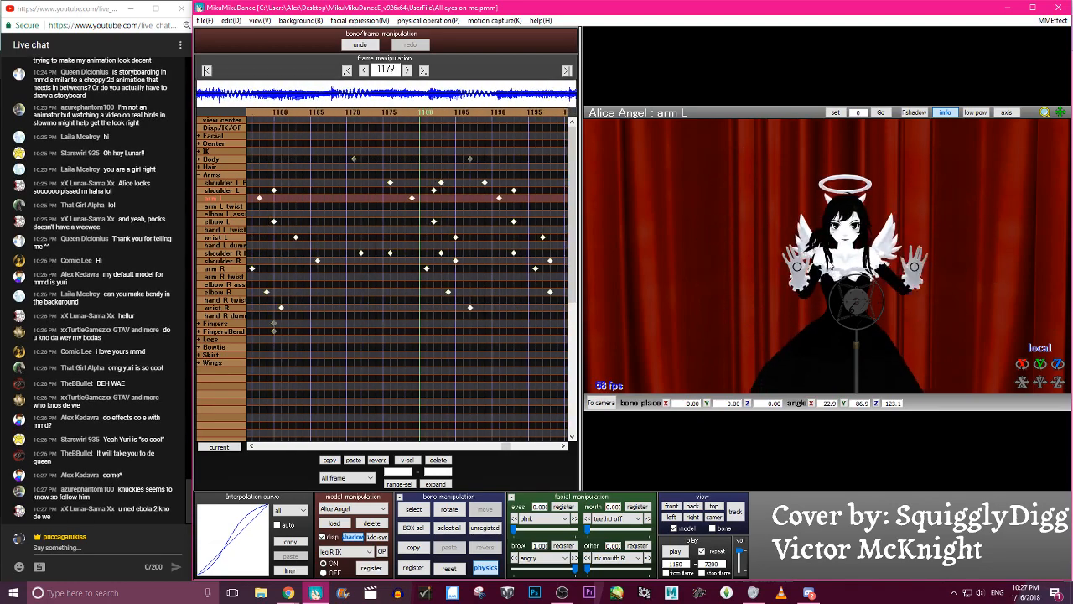
key(Left)
key(Left)
key(Left)
key(Left)
key(Left)
key(Left)
key(Left)
key(Left)
key(Left)
key(Left)
key(Left)
key(Left)
key(Left)
key(Left)
key(Left)
key(Left)
key(Right)
key(Right)
key(Right)
key(Right)
key(Right)
key(Right)
key(Right)
key(Right)
key(Right)
key(Right)
key(Right)
key(Right)
key(Right)
key(Right)
key(Right)
key(Right)
key(Right)
key(Right)
key(Right)
key(Right)
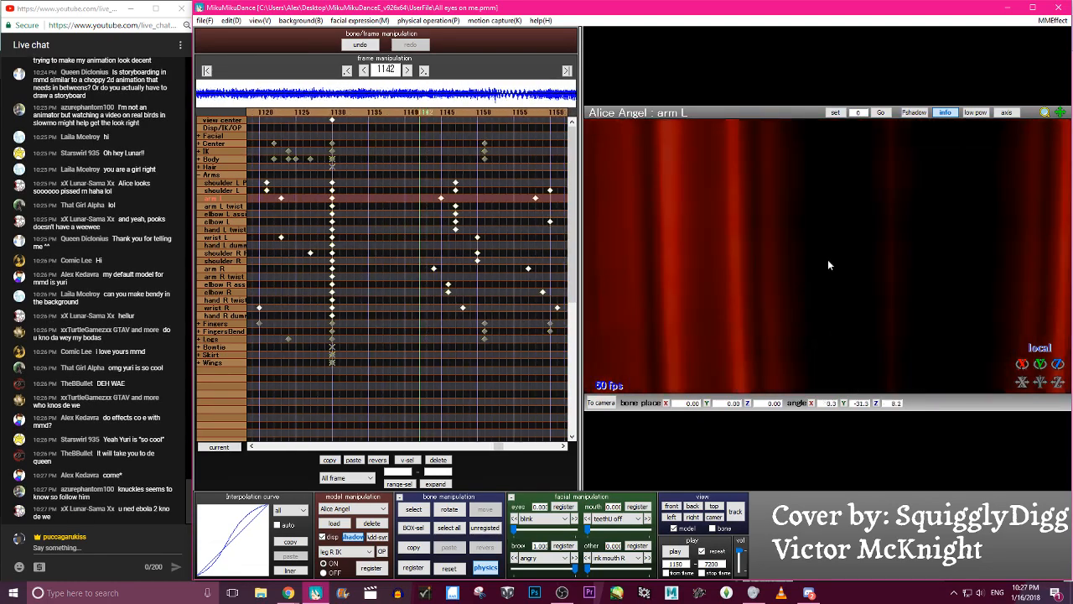
click(204, 20)
click(214, 57)
- Rotate hand R spread to Y 15.5 at frame 1180, register it, and mirror the keyframe to the other hand
key(Right)
key(Right)
key(Right)
key(Right)
key(Right)
key(Right)
key(Right)
key(Right)
key(Right)
key(Right)
key(Right)
key(Right)
key(Right)
key(Right)
key(Right)
key(Right)
key(Right)
key(Right)
key(Right)
key(Right)
key(Right)
key(Right)
key(Right)
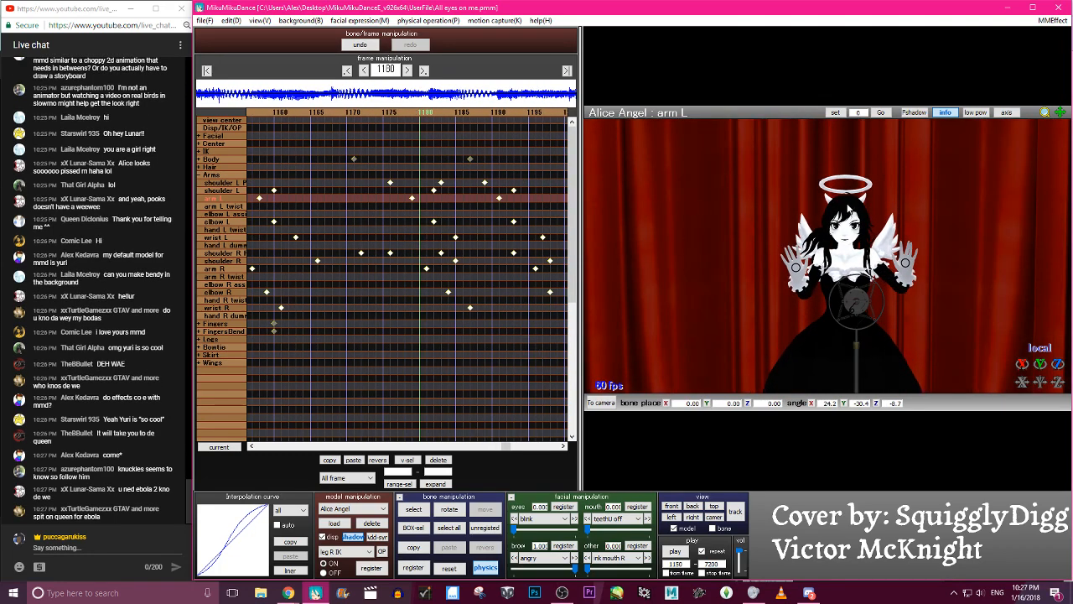
scroll(826, 257, up, 3)
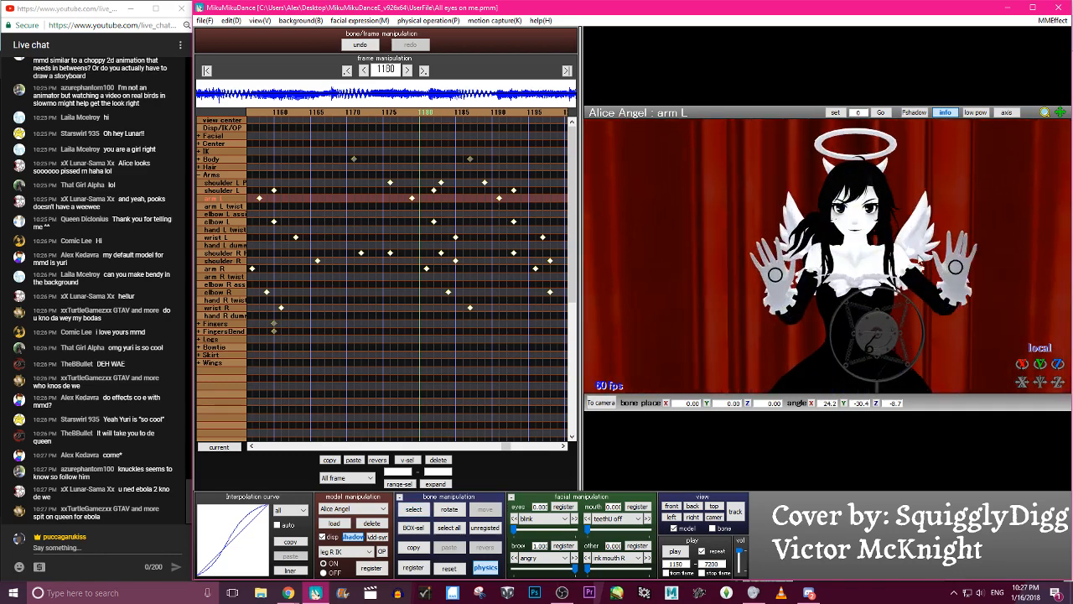
click(787, 256)
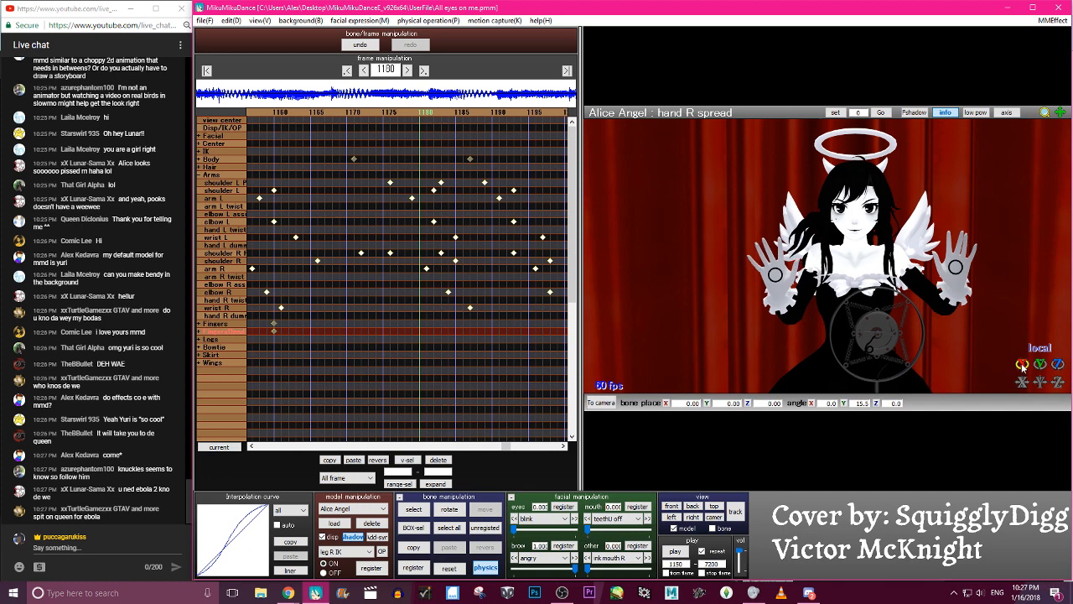
key(Return)
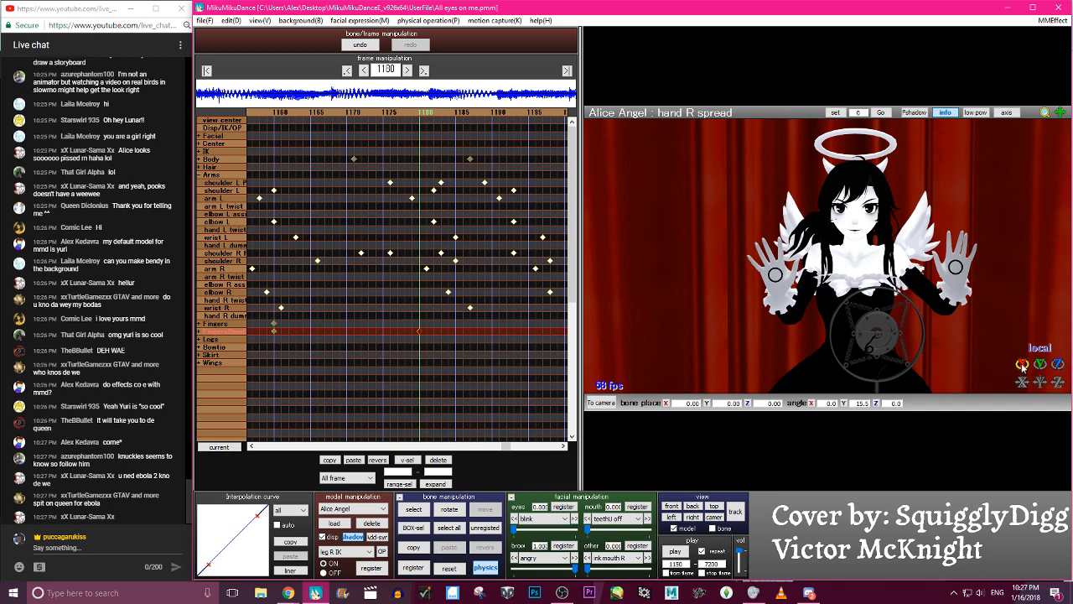
click(378, 460)
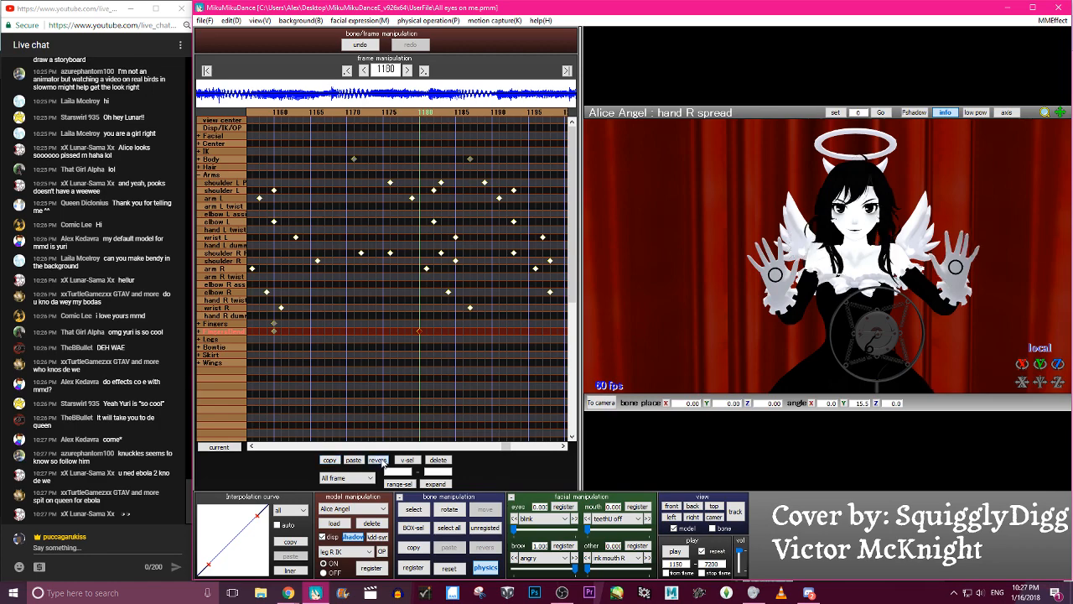
- Ease the interpolation curve of the hand spread keyframes and advance from frame 1160 to frame 1183
drag(258, 514, 215, 520)
drag(211, 568, 230, 569)
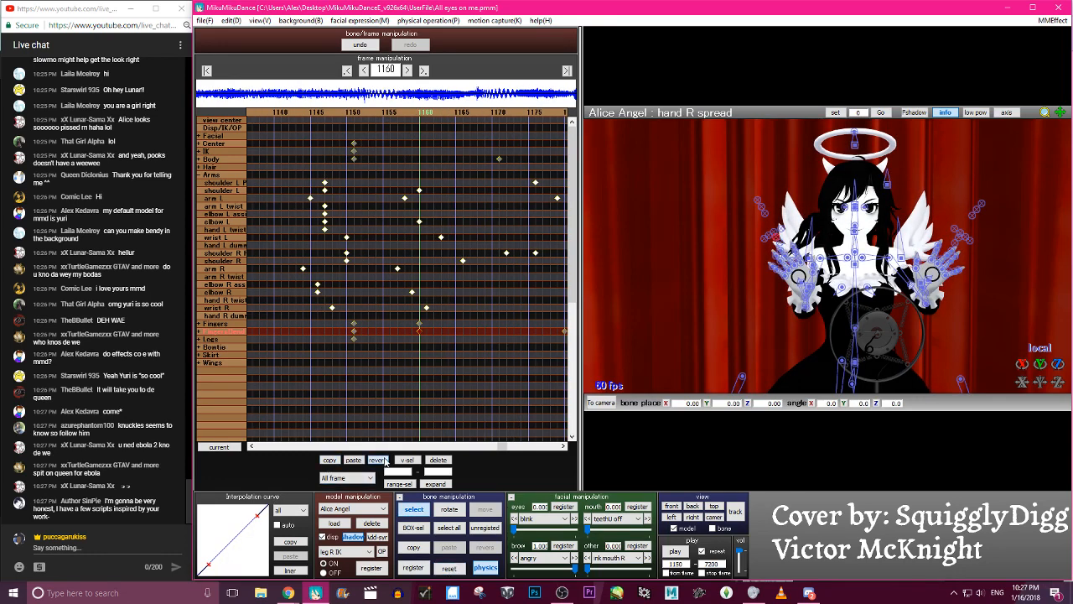
key(Right)
key(Right)
key(Right)
key(Right)
key(Right)
key(Right)
key(Right)
key(Right)
key(Right)
key(Right)
key(Right)
key(Right)
key(Right)
key(Right)
key(Right)
key(Right)
key(Right)
key(Right)
key(Right)
key(Right)
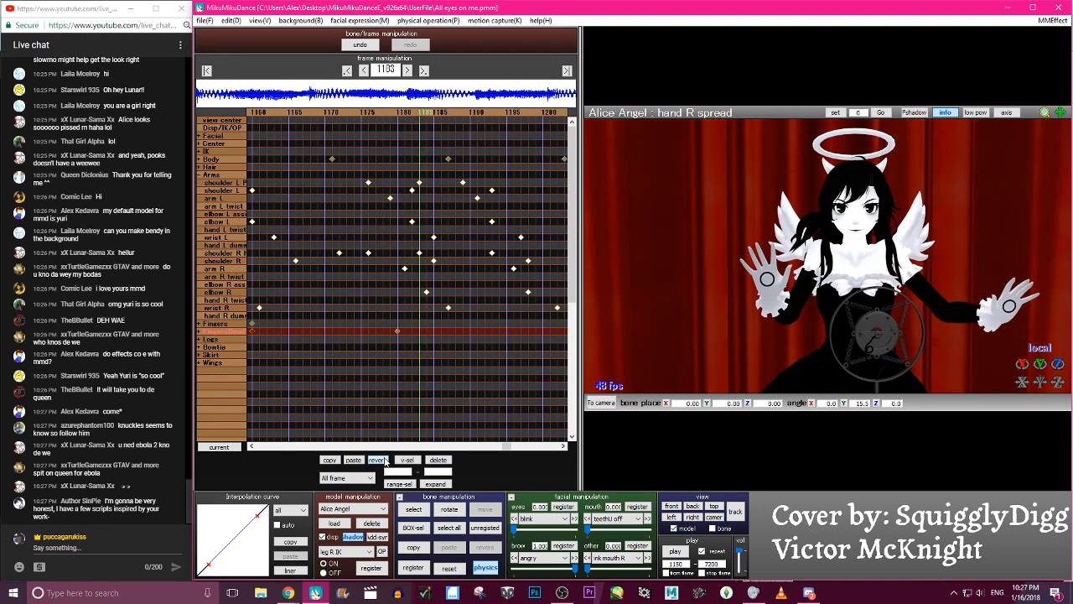
- Add a Fingers keyframe at frame 1180 and move the Fingers and FingersBend keyframes there to frame 1176
key(Left)
key(Left)
key(Left)
click(216, 324)
key(Right)
key(Right)
key(Right)
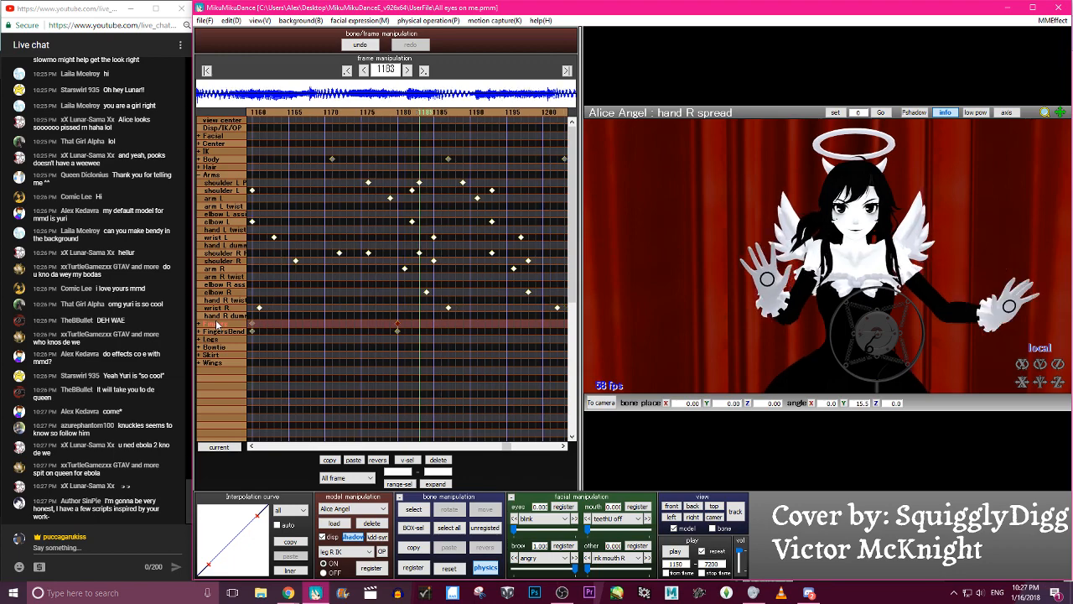
drag(398, 324, 365, 326)
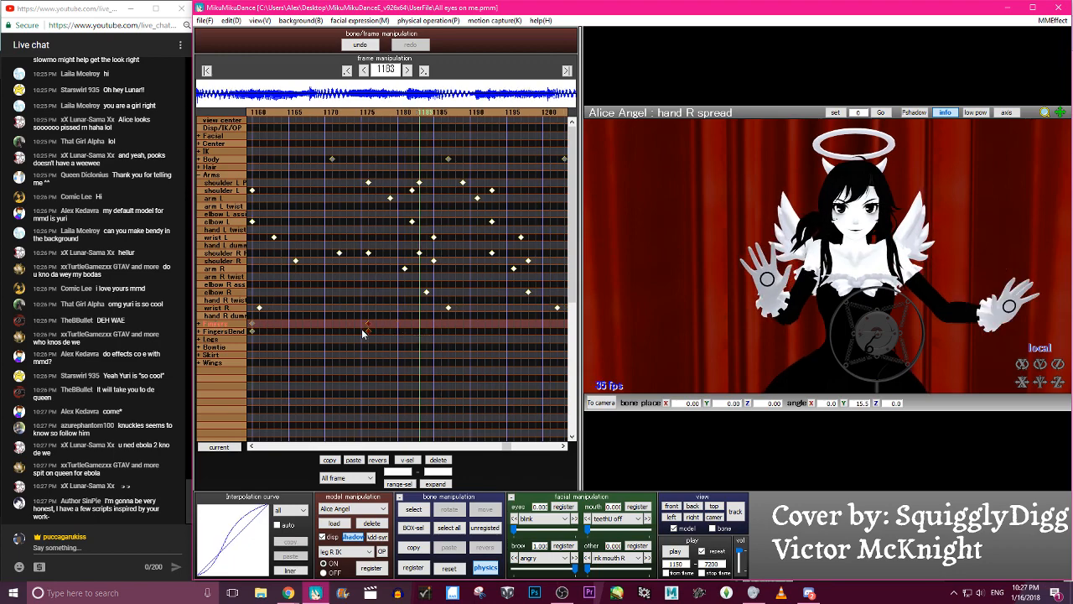
- Load the Punch B.vpd hand pose at frame 1183 and step through the neighbouring frames to check the closing fists
click(204, 20)
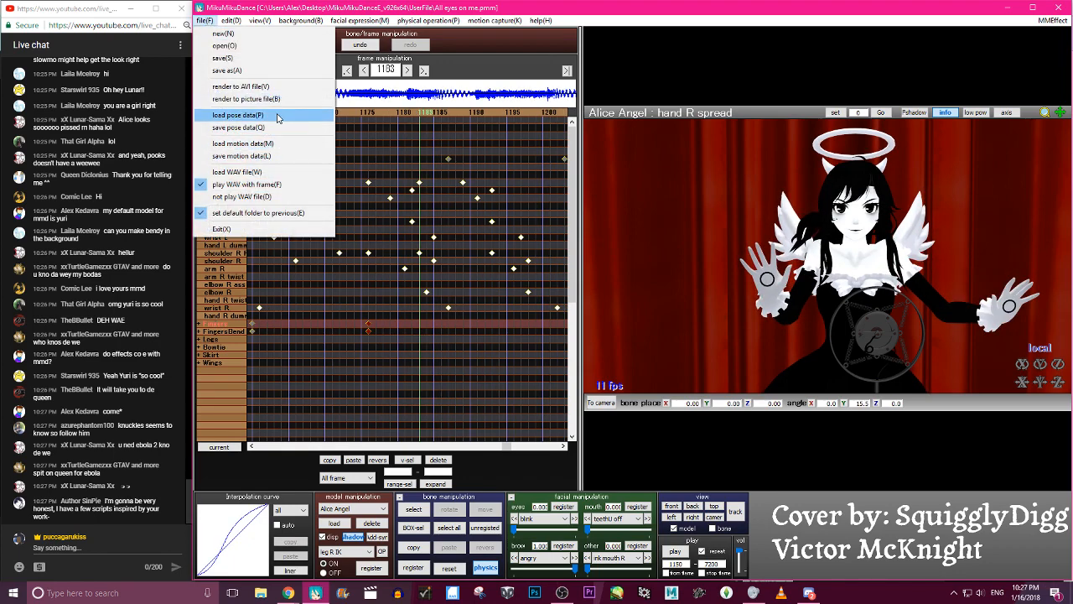
click(278, 116)
scroll(407, 260, down, 8)
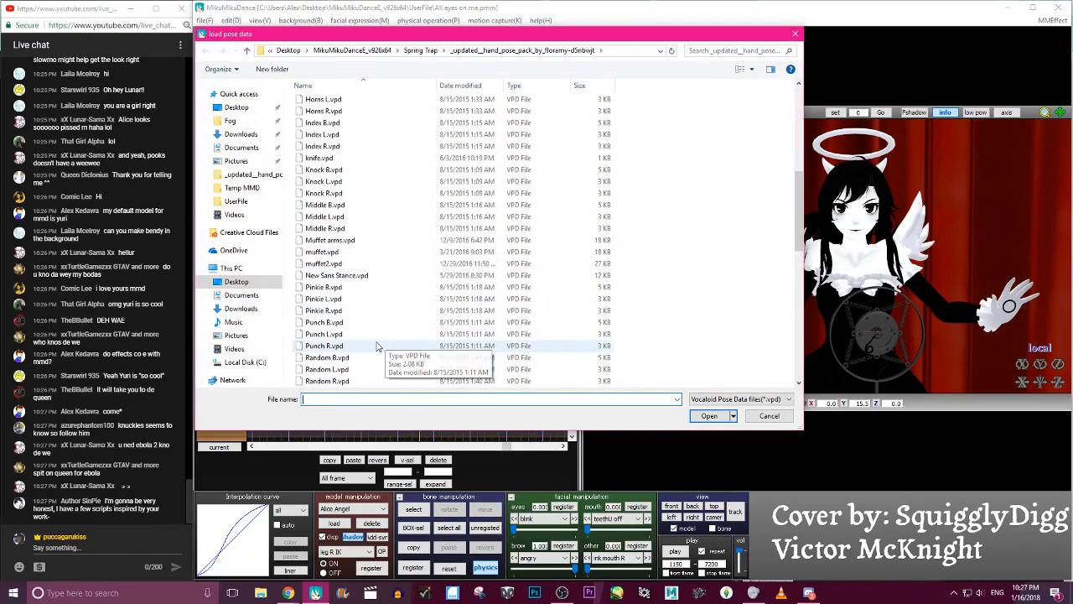
click(363, 323)
double_click(363, 327)
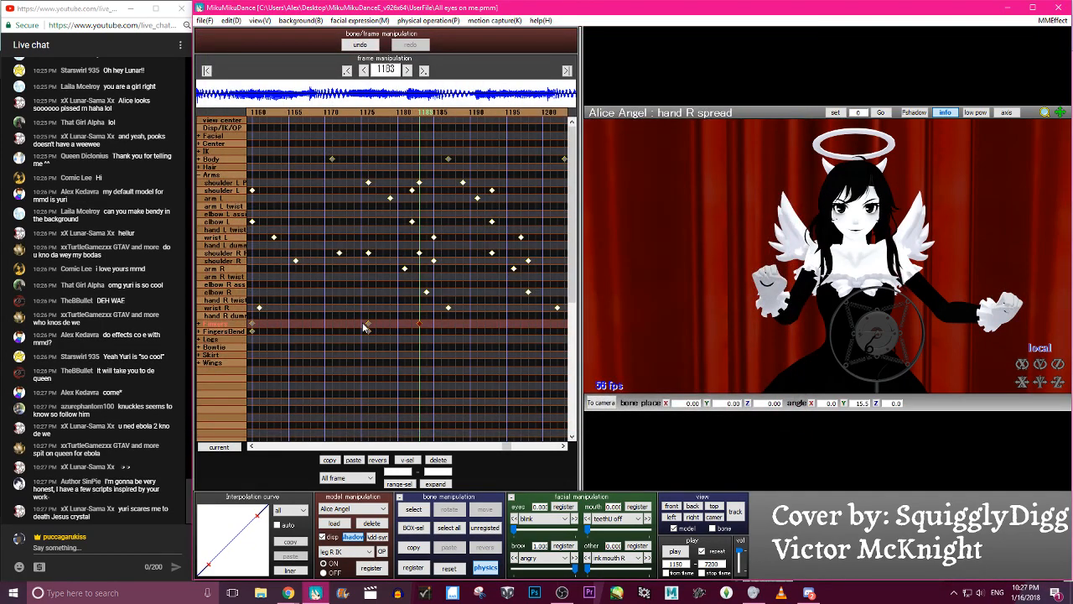
key(Left)
key(Left)
key(Left)
key(Left)
key(Left)
key(Left)
key(Left)
key(Left)
key(Left)
key(Left)
key(Left)
key(Left)
key(Left)
key(Left)
key(Left)
key(Left)
key(Left)
key(Left)
key(Left)
key(Left)
key(Right)
key(Right)
key(Right)
key(Right)
key(Right)
key(Right)
key(Right)
key(Right)
key(Right)
key(Right)
key(Right)
key(Right)
key(Right)
key(Right)
key(Right)
key(Right)
key(Right)
key(Right)
key(Right)
key(Right)
key(Left)
- Load the Relaxed 2 B.vpd hand pose at frame 1193
key(Right)
key(Right)
key(Right)
key(Right)
key(Right)
key(Right)
key(Right)
key(Right)
key(Right)
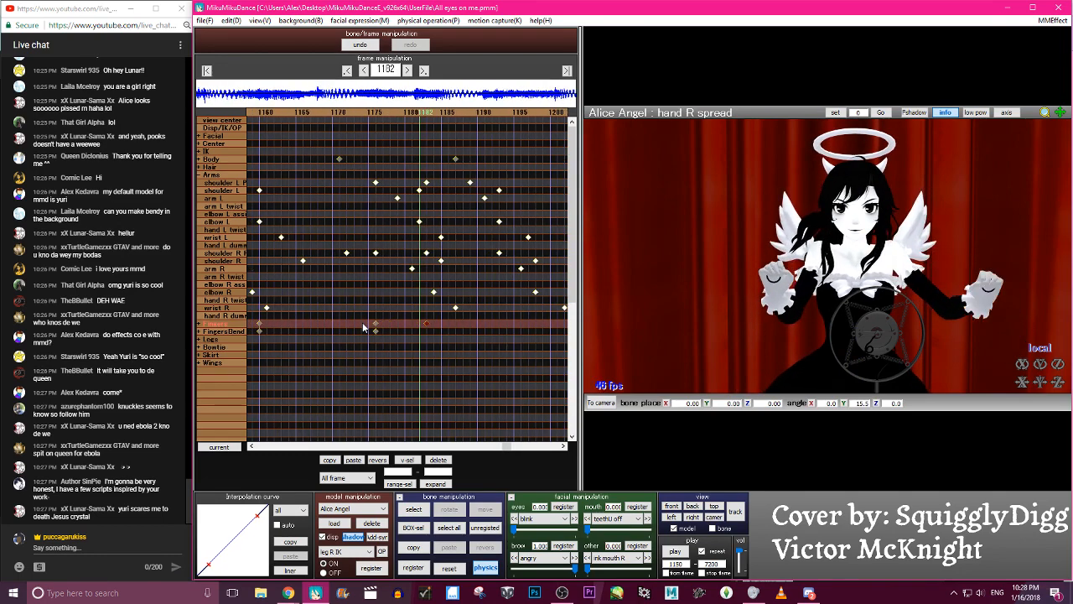
click(205, 21)
scroll(386, 218, down, 10)
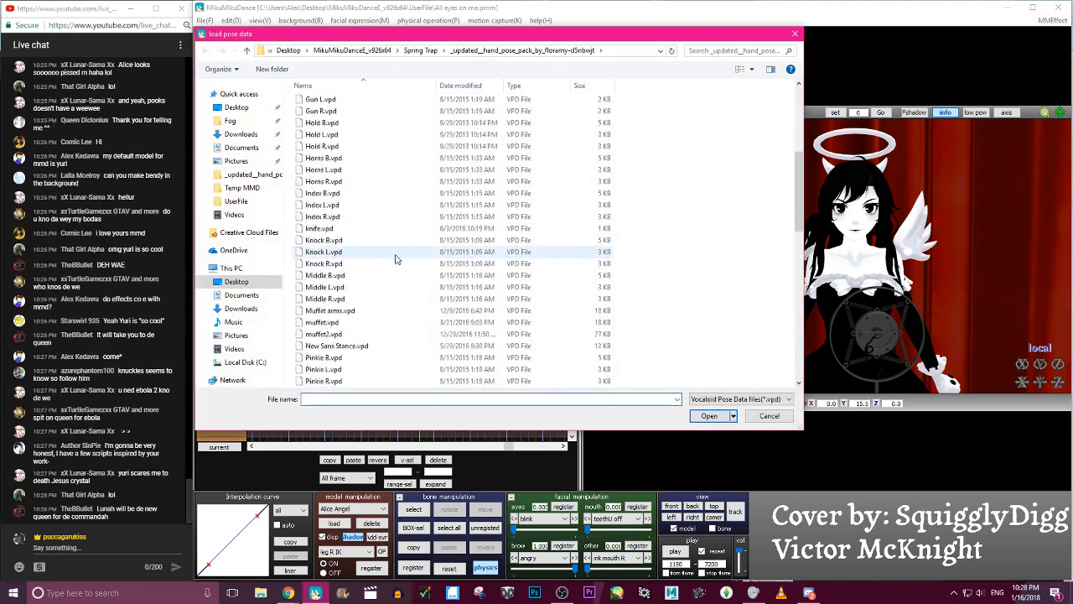
double_click(356, 288)
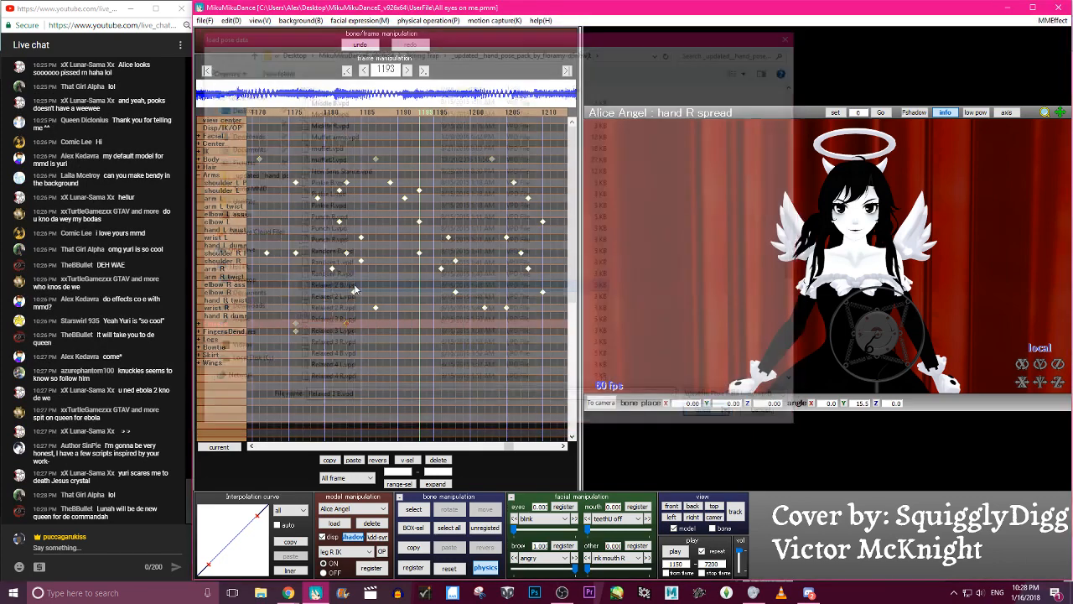
key(c)
- Step back and forth around frame 1193 and forward to frame 1201 to check the relaxing hands
scroll(796, 335, up, 3)
middle_drag(821, 289, 828, 239)
key(Left)
key(Left)
key(Left)
key(Left)
key(Left)
key(Left)
key(Left)
key(Left)
key(Right)
key(Right)
key(Right)
- Load the Relaxed 3 B.vpd hand pose at frame 1212
key(Right)
key(Right)
key(Right)
key(Right)
key(Right)
key(Right)
key(Right)
key(Right)
key(Right)
key(Right)
key(Right)
key(Right)
key(Right)
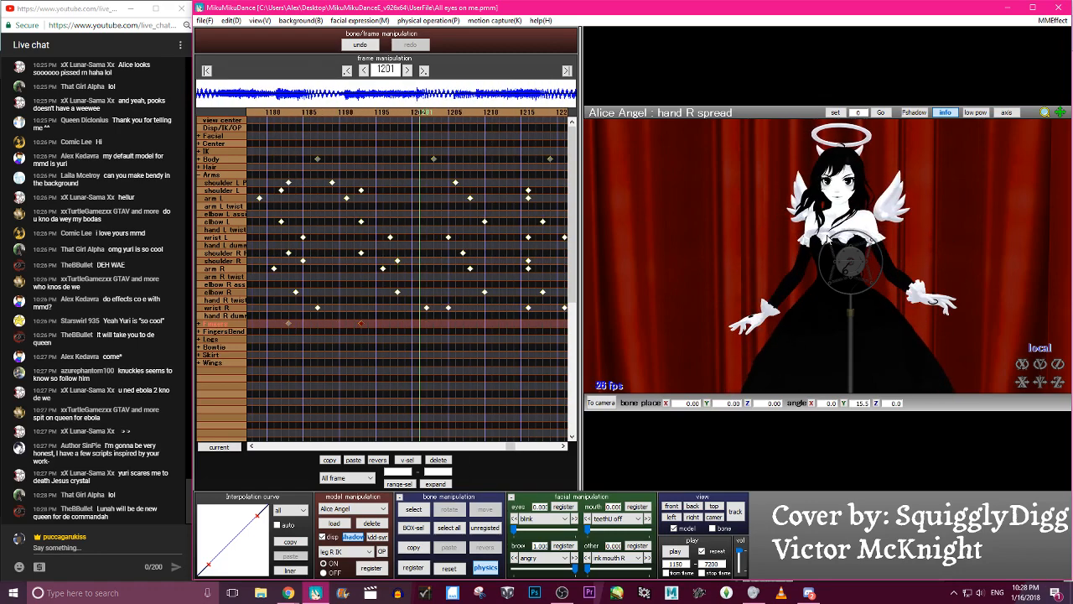
key(Right)
key(Right)
key(Right)
key(Right)
key(Right)
key(Right)
key(Right)
key(Right)
key(Right)
key(Right)
key(Right)
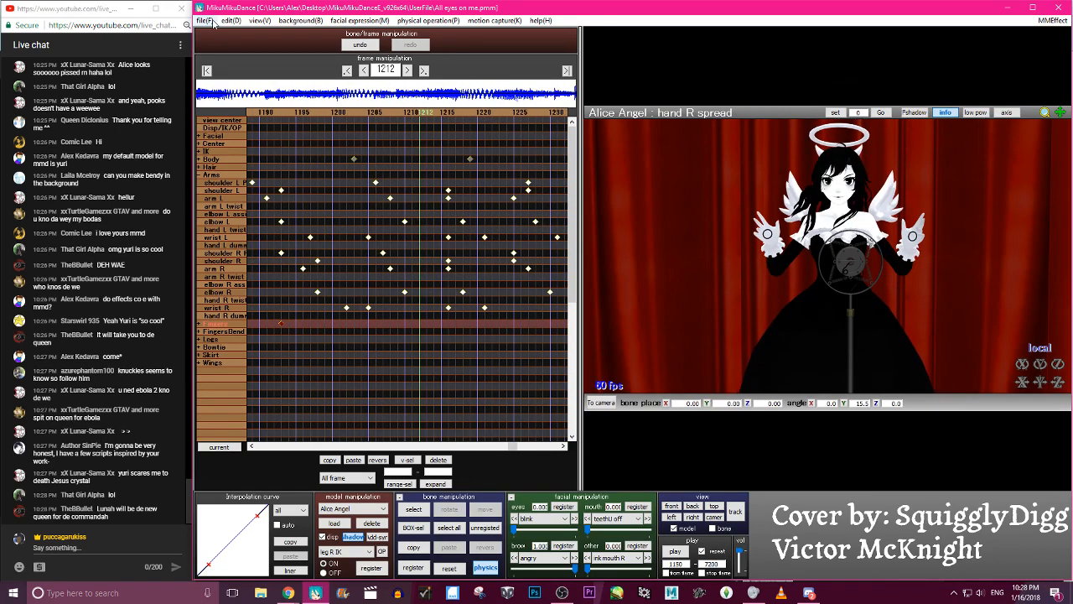
click(213, 22)
click(243, 112)
scroll(424, 297, down, 2)
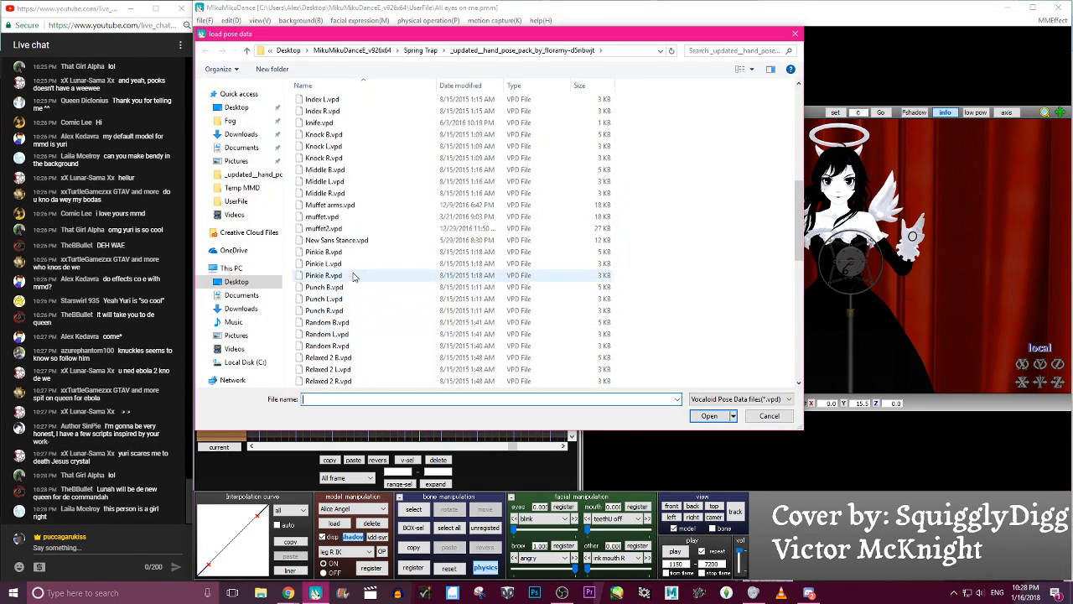
scroll(352, 277, down, 2)
click(352, 324)
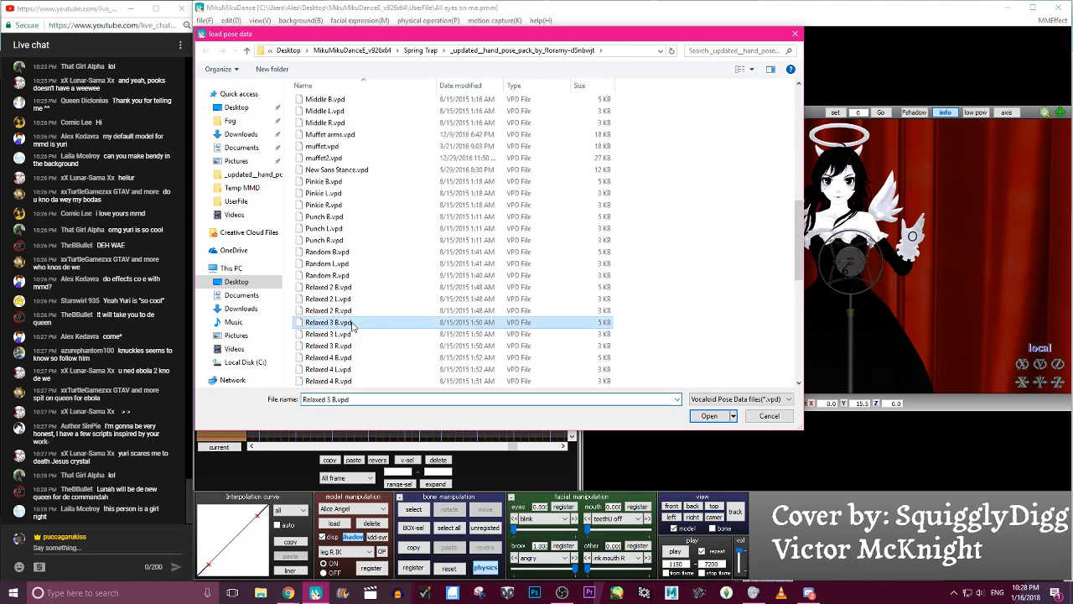
double_click(352, 324)
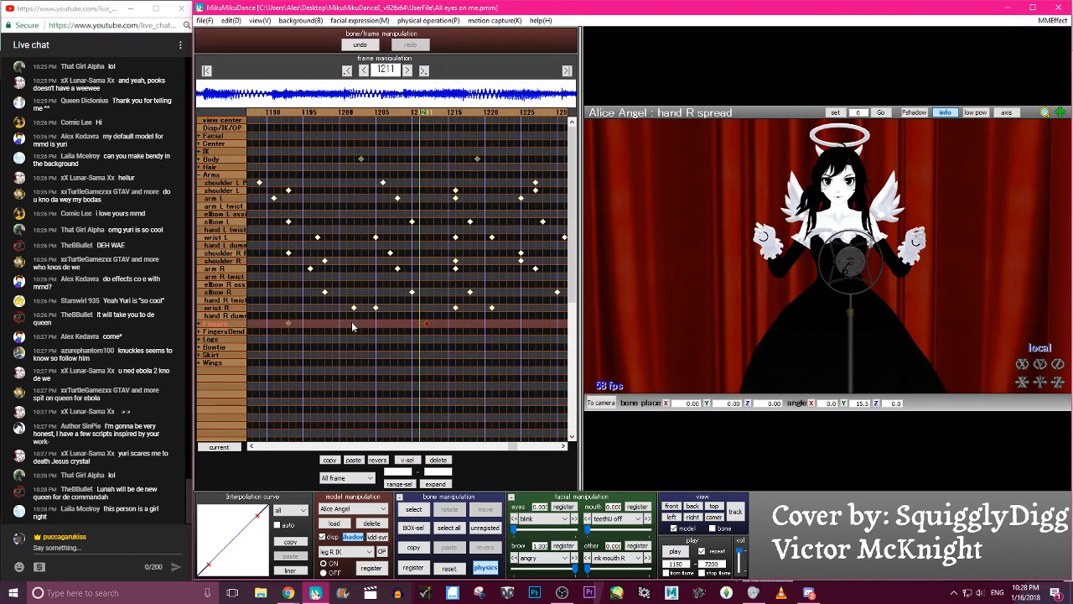
- Check the frames around 1212, and load the Punch B.vpd hand pose at frame 1217
key(Left)
key(Left)
key(Left)
key(Left)
key(Left)
key(Left)
key(Left)
key(Left)
key(Left)
key(Left)
key(Left)
key(Left)
key(Left)
key(Left)
key(Right)
key(Right)
key(Right)
key(Right)
key(Right)
key(Right)
key(Right)
key(Right)
key(Right)
key(Right)
key(Right)
key(Right)
key(Right)
key(Right)
key(Right)
key(Right)
key(Right)
key(Right)
key(Right)
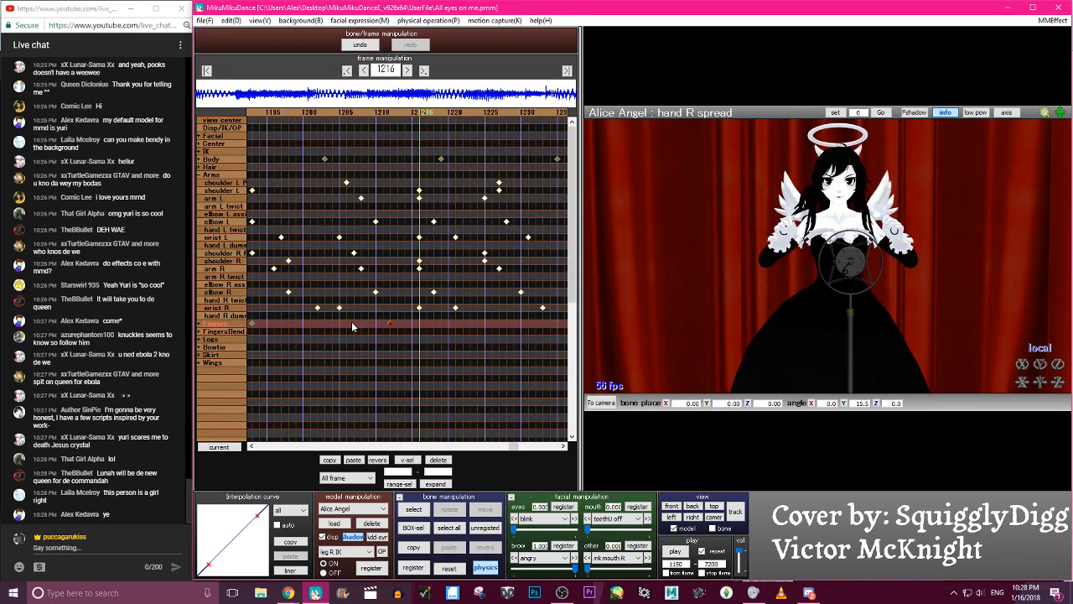
key(Right)
click(204, 20)
click(251, 118)
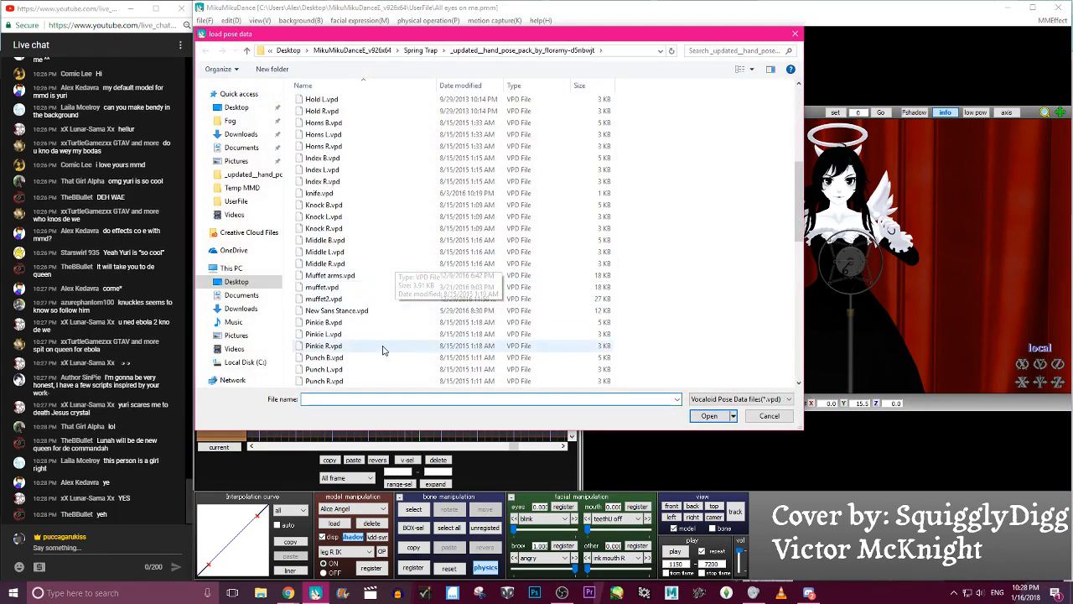
double_click(351, 362)
- Review the fists in the frames after 1217, and load the Relaxed 4 B.vpd hand pose at frame 1228
key(Right)
key(Right)
key(Right)
key(Right)
key(Right)
key(Right)
key(Right)
key(Left)
key(Left)
key(Left)
key(Left)
click(205, 20)
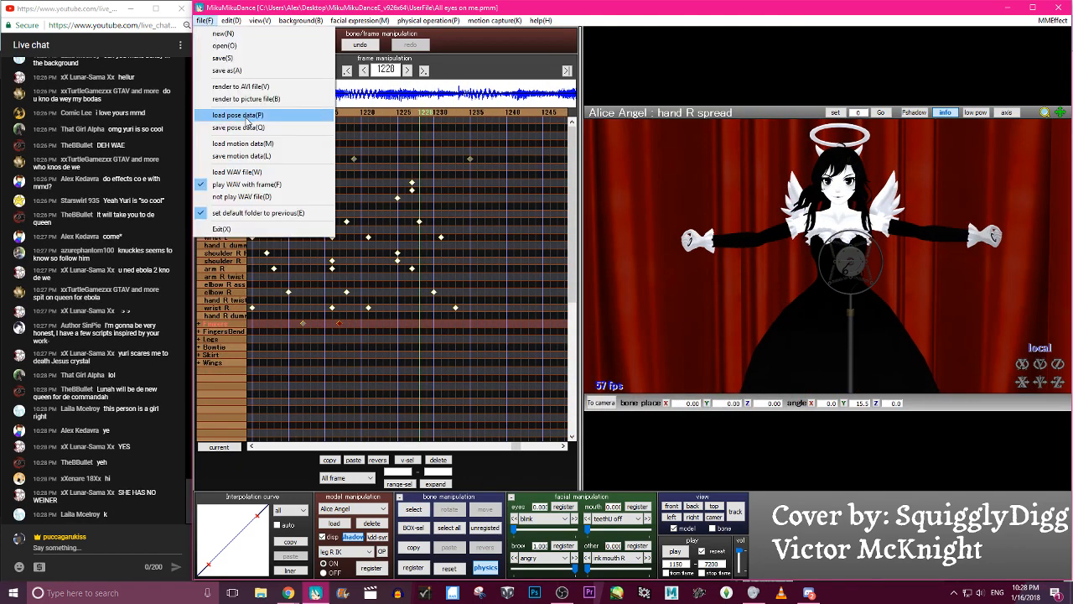
click(243, 115)
scroll(348, 251, down, 5)
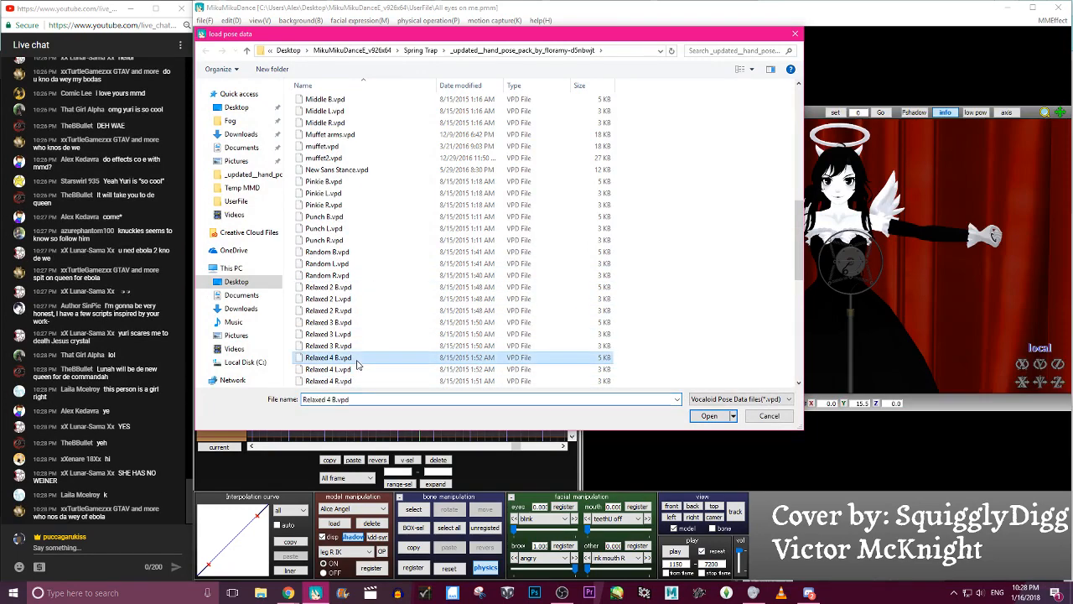
double_click(357, 363)
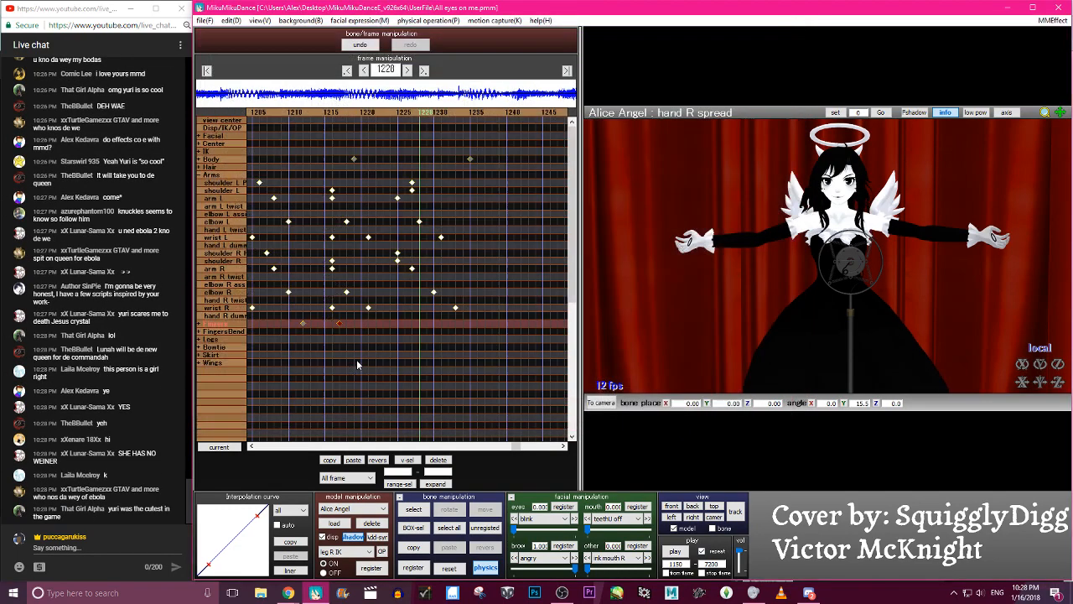
- Load the Relaxed 6 R.vpd pose for the right hand at frame 1228 and try to paste the finger keyframe mirrored
click(211, 20)
click(243, 115)
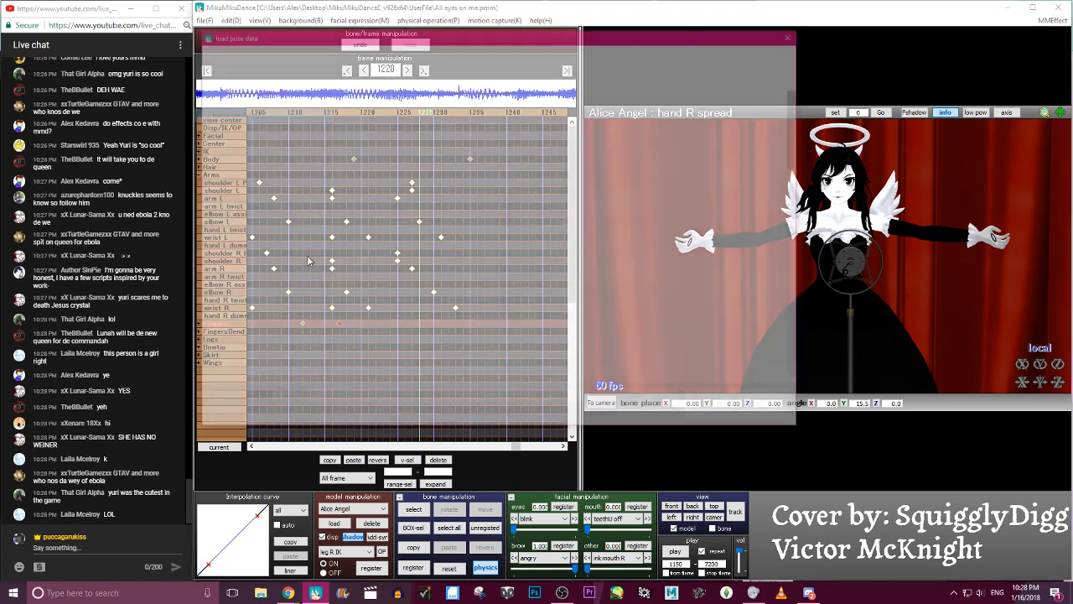
scroll(355, 343, down, 2)
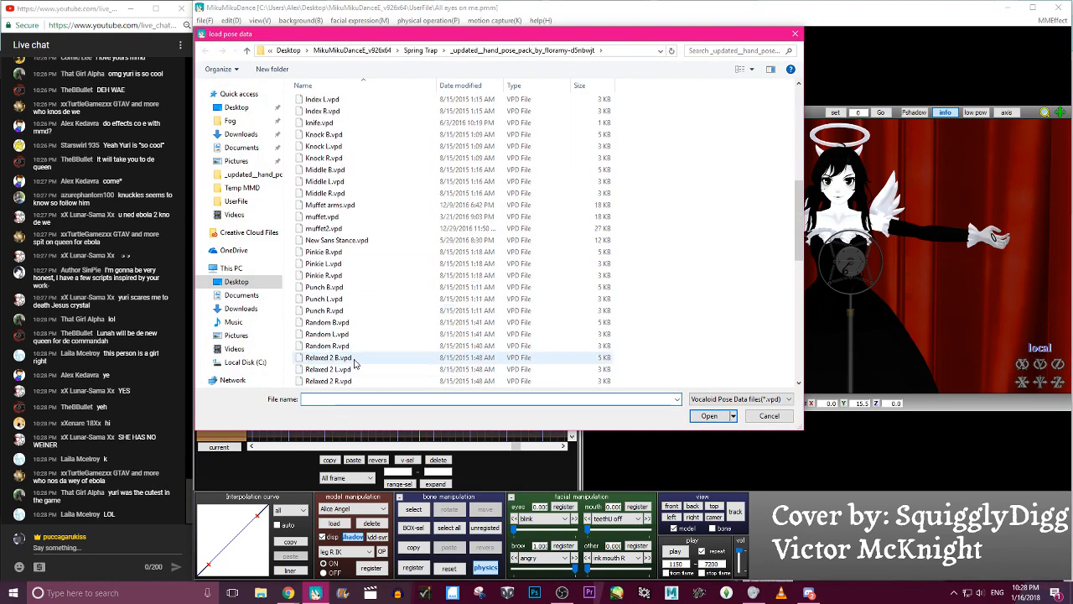
scroll(354, 361, down, 6)
click(354, 288)
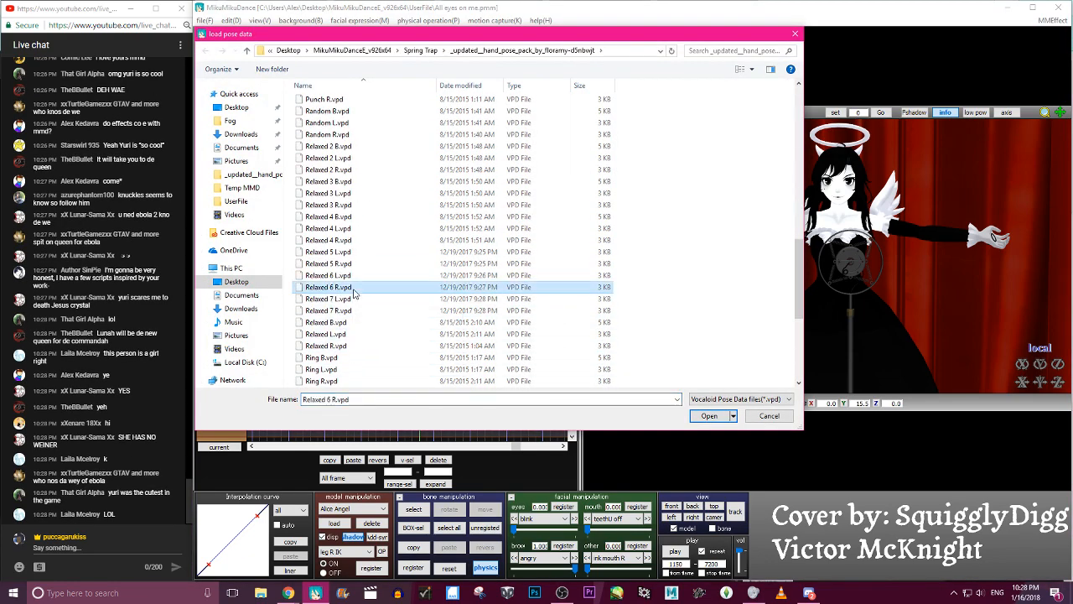
double_click(353, 289)
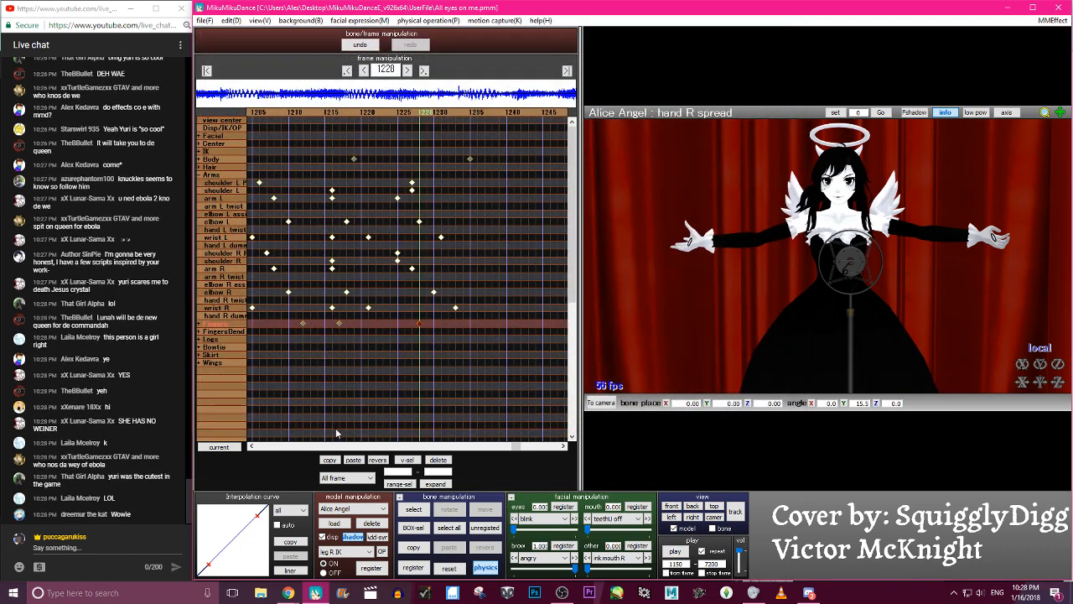
click(379, 461)
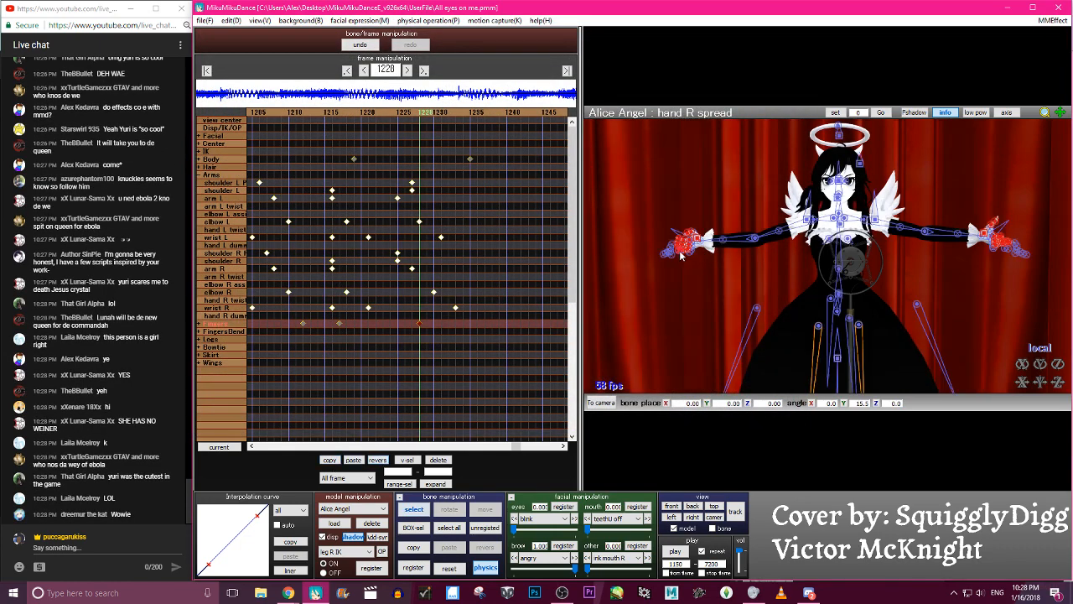
- Load another hand pose from the pose pack at frame 1228 and clear the bone selection
click(205, 21)
click(268, 117)
scroll(387, 295, down, 7)
double_click(352, 358)
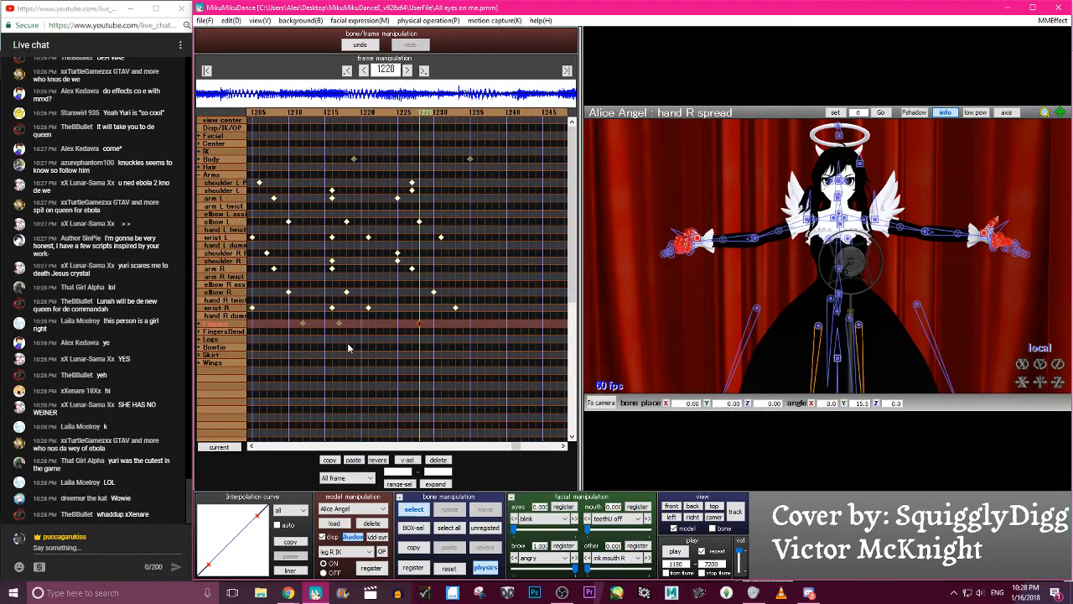
click(349, 348)
click(204, 20)
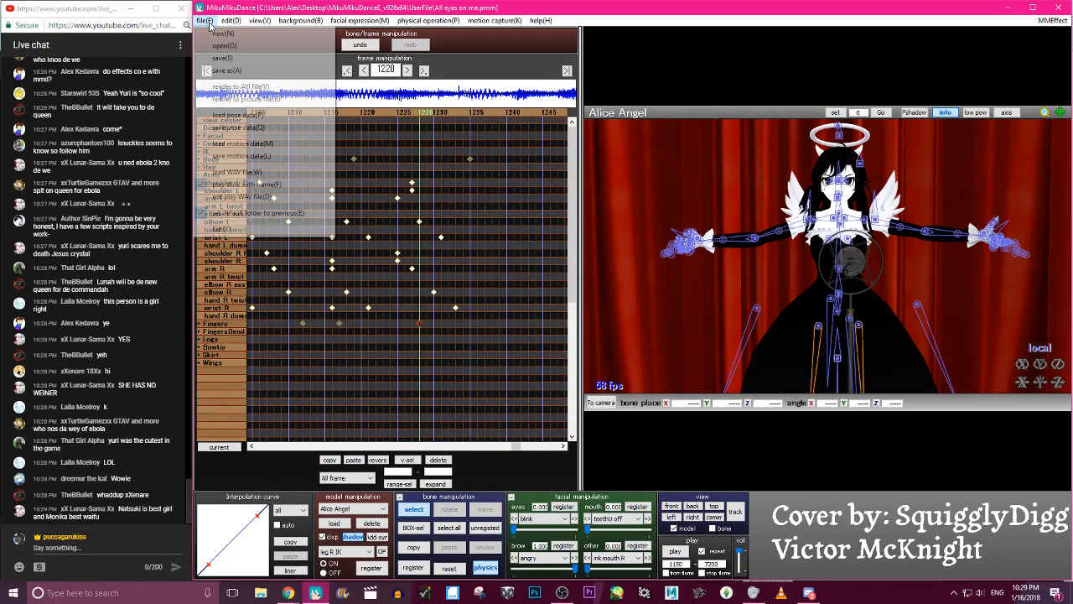
click(252, 144)
scroll(536, 252, down, 5)
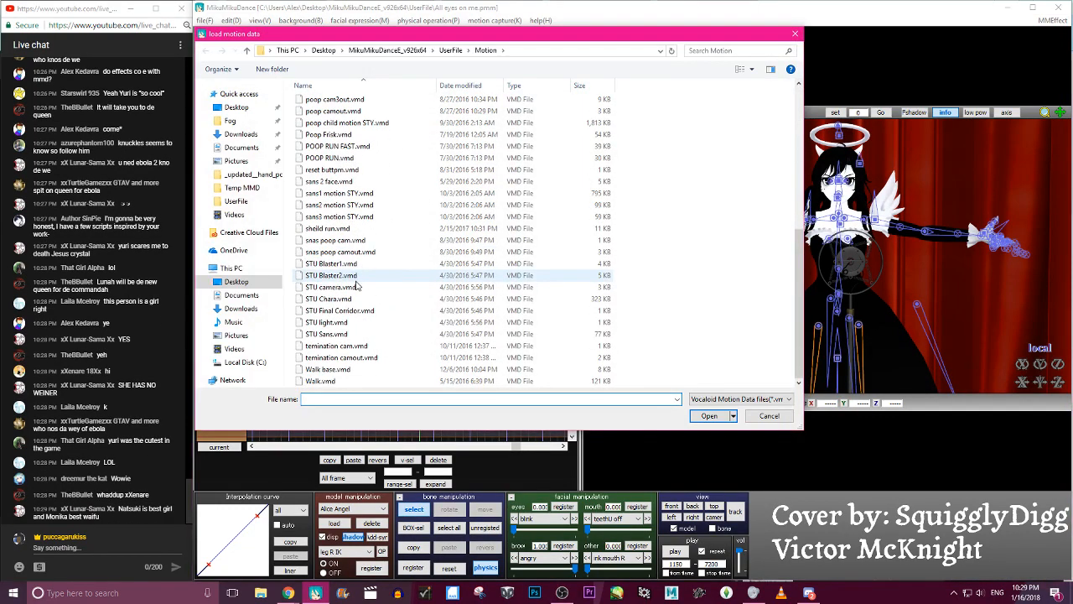
click(769, 416)
- Load a Relaxed 6 hand pose from the pose pack at frame 1228
click(203, 20)
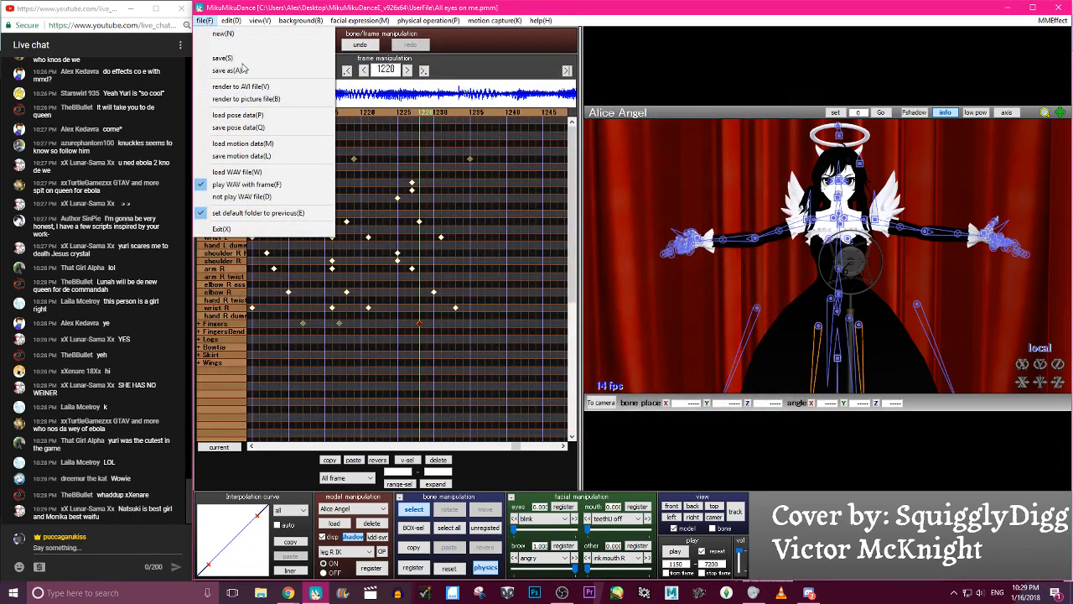
click(251, 119)
scroll(361, 252, down, 8)
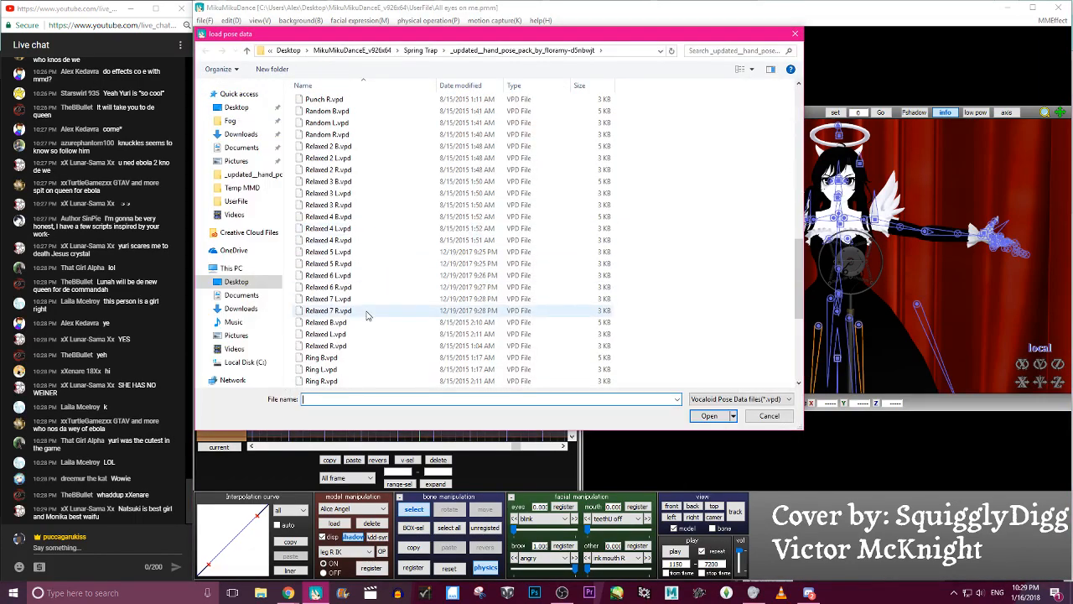
click(354, 286)
double_click(353, 286)
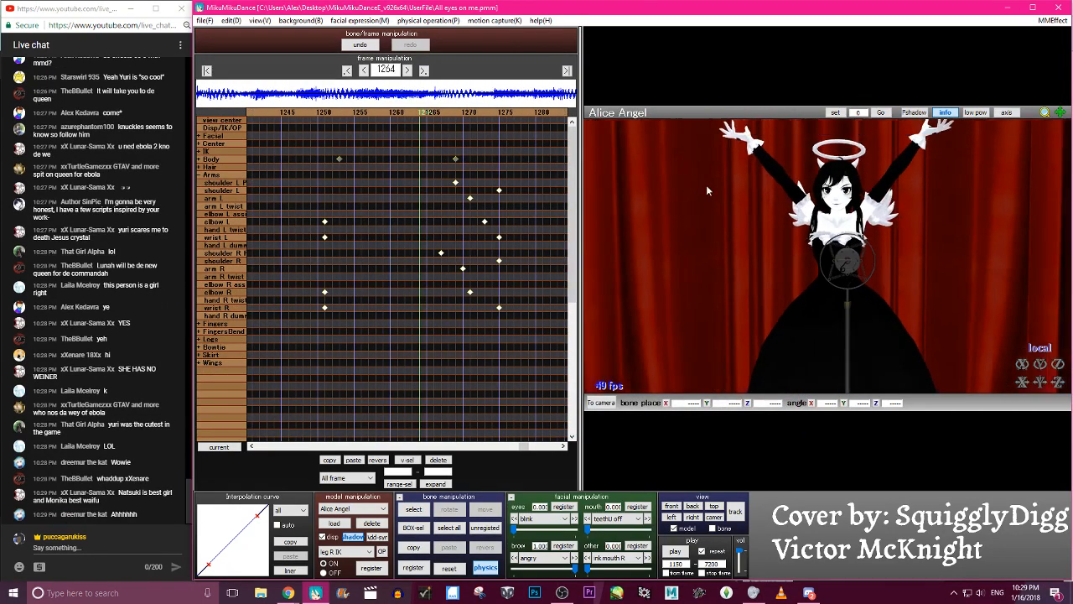
- Play back the animation to check how the hand poses follow the arm opening and raise
click(675, 551)
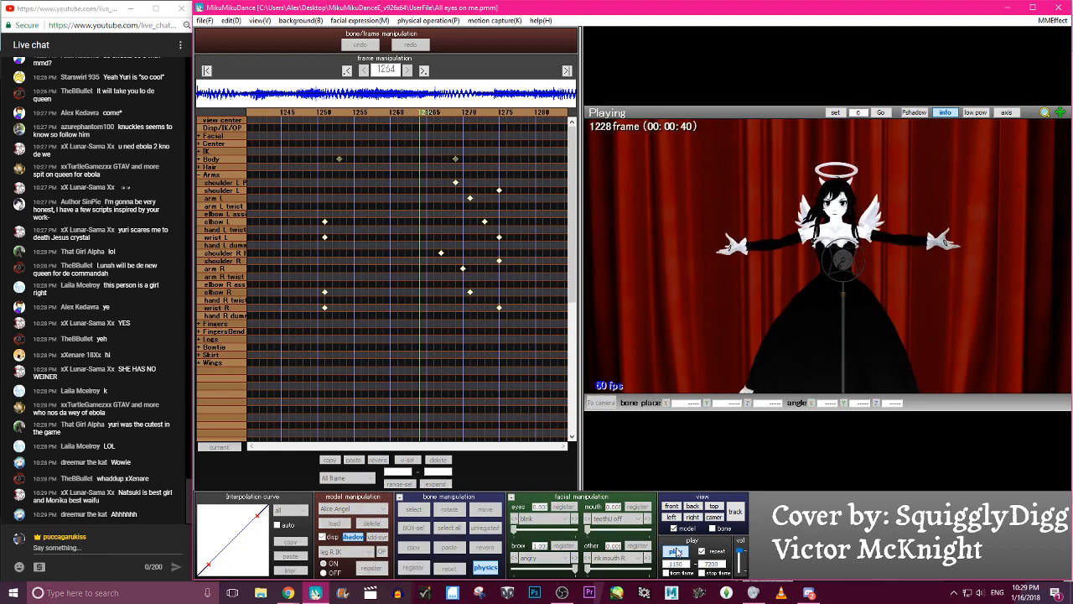
click(676, 551)
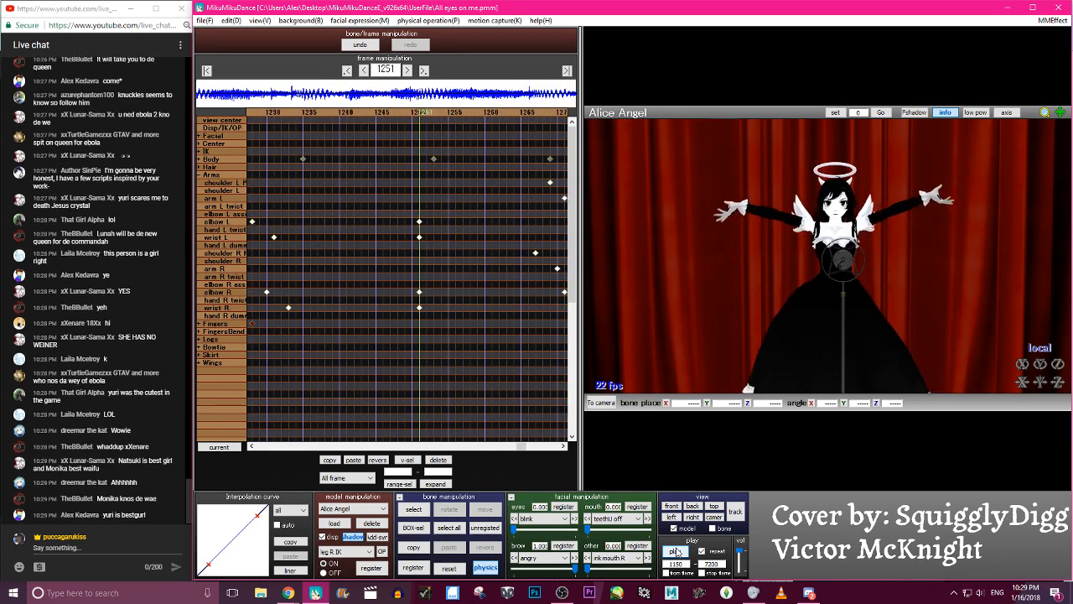
click(676, 551)
- Try rotating the hand R spread 2 bone about -21.2 degrees on Y at frame 1263, and undo the rotation
click(724, 161)
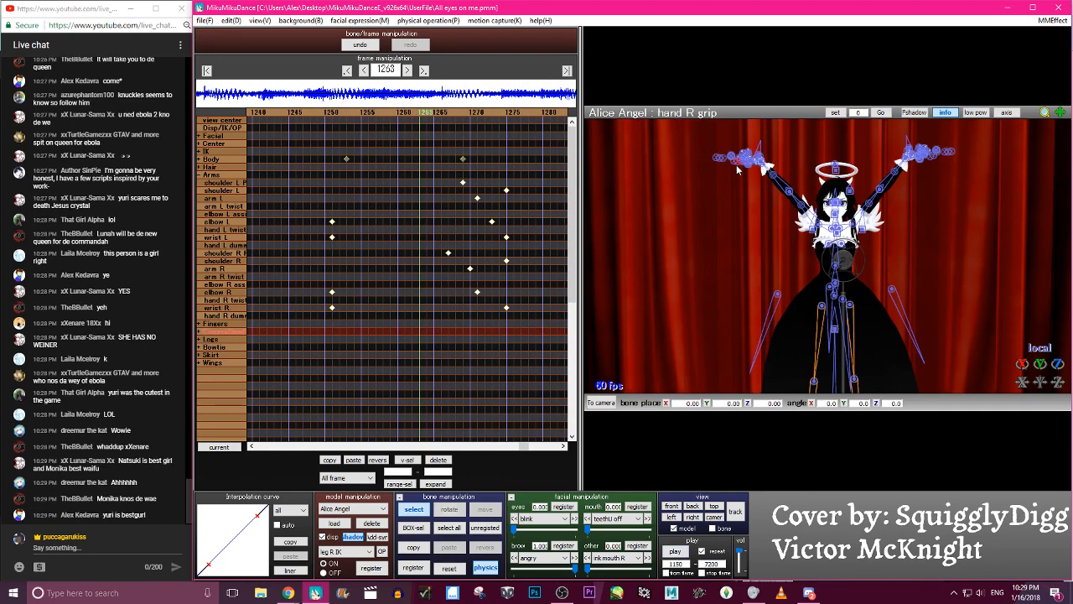
drag(1021, 363, 1021, 354)
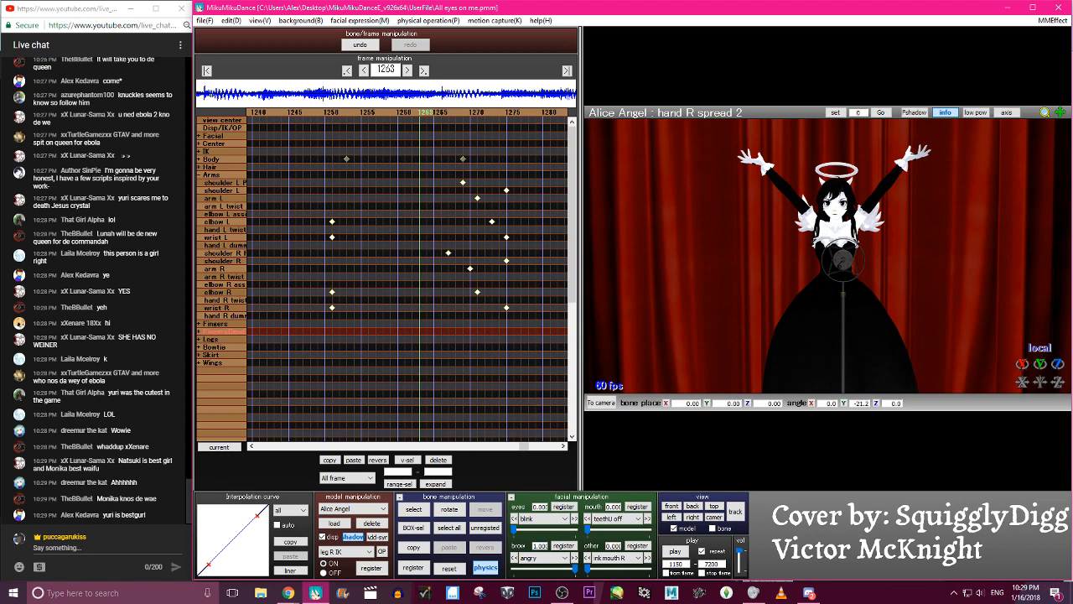
click(369, 45)
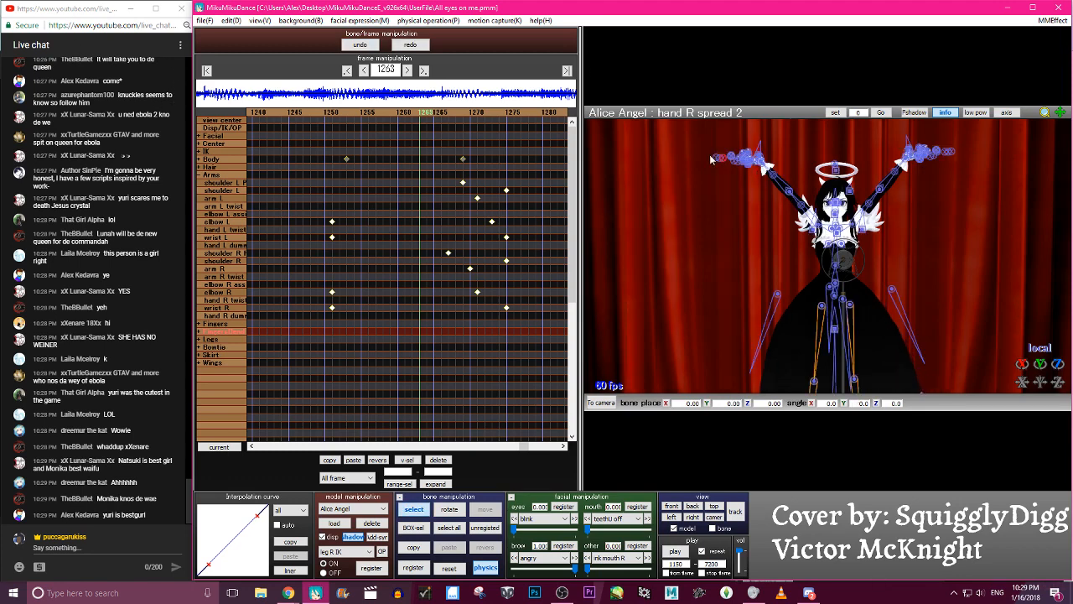
- Rotate the hand R grip 2 bone around Z at frame 1263, and step back to frame 1258
drag(1021, 364, 994, 364)
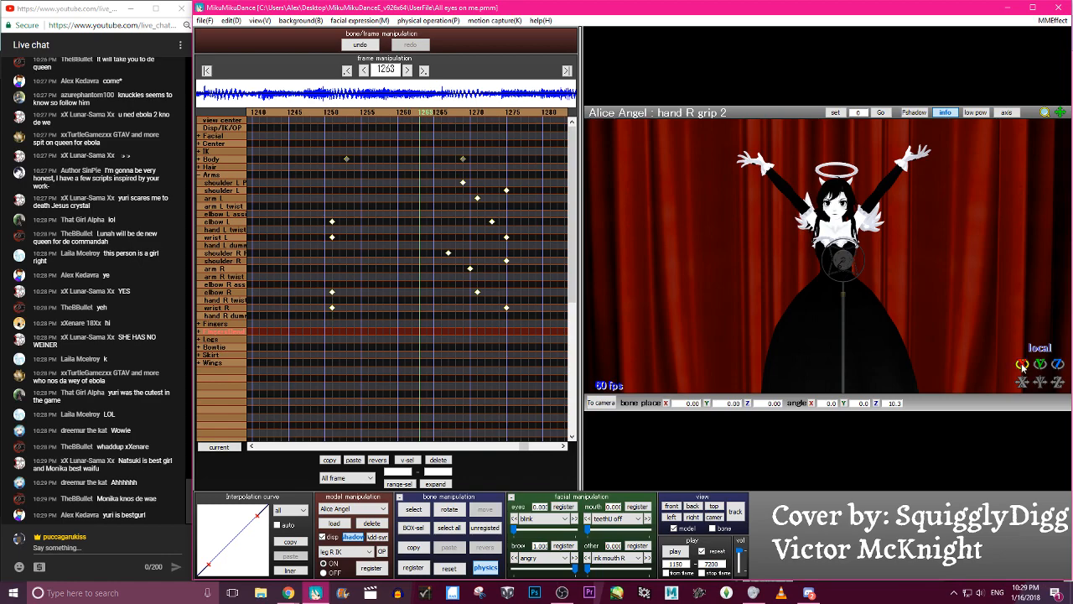
key(Left)
key(Left)
key(Left)
key(Left)
key(Left)
key(Left)
key(Left)
key(Left)
key(Left)
key(Left)
key(Left)
key(Left)
key(Left)
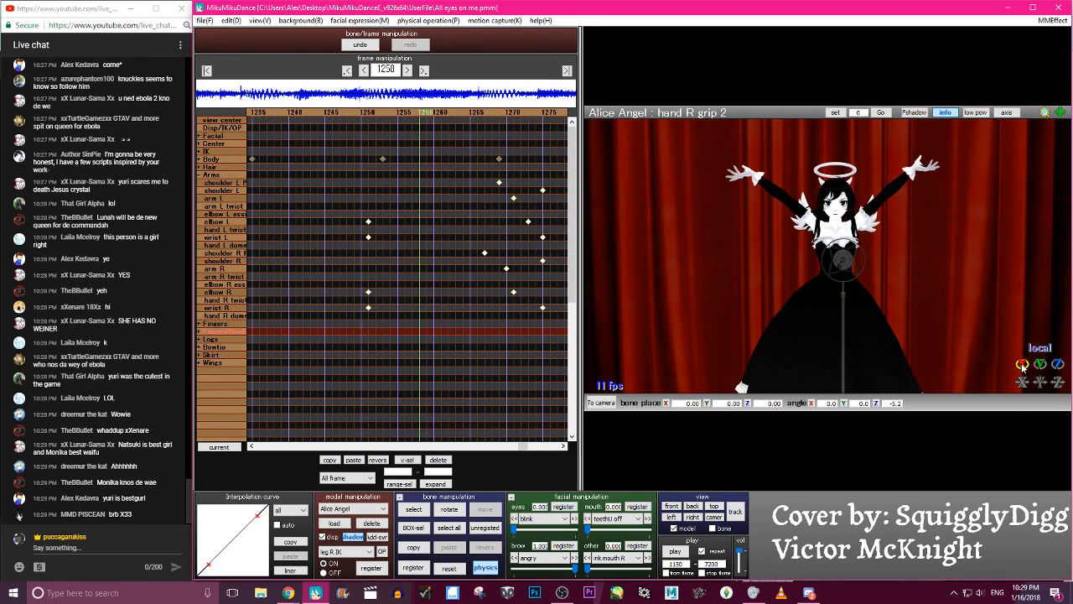
click(204, 20)
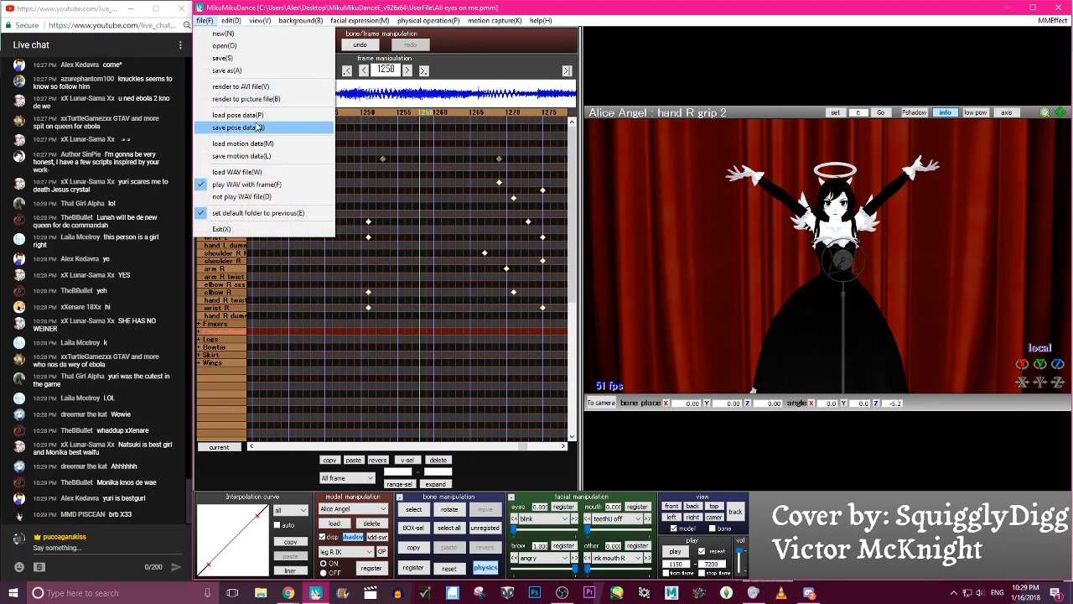
click(257, 127)
click(771, 416)
- Open the pose data loader and examine the poses available in the hand pose pack folder
click(206, 21)
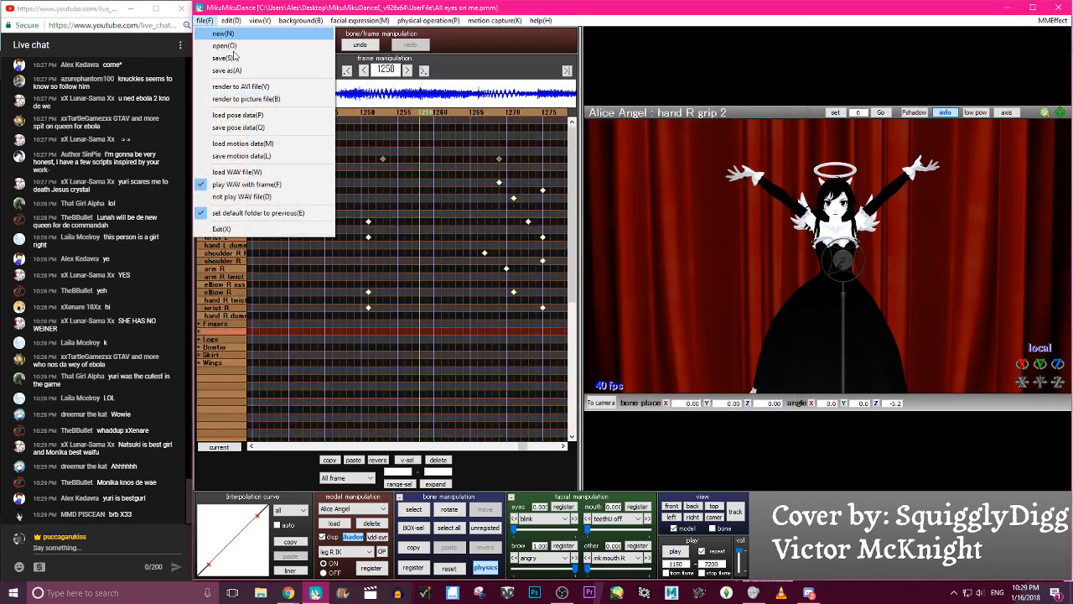
click(238, 114)
scroll(451, 212, down, 12)
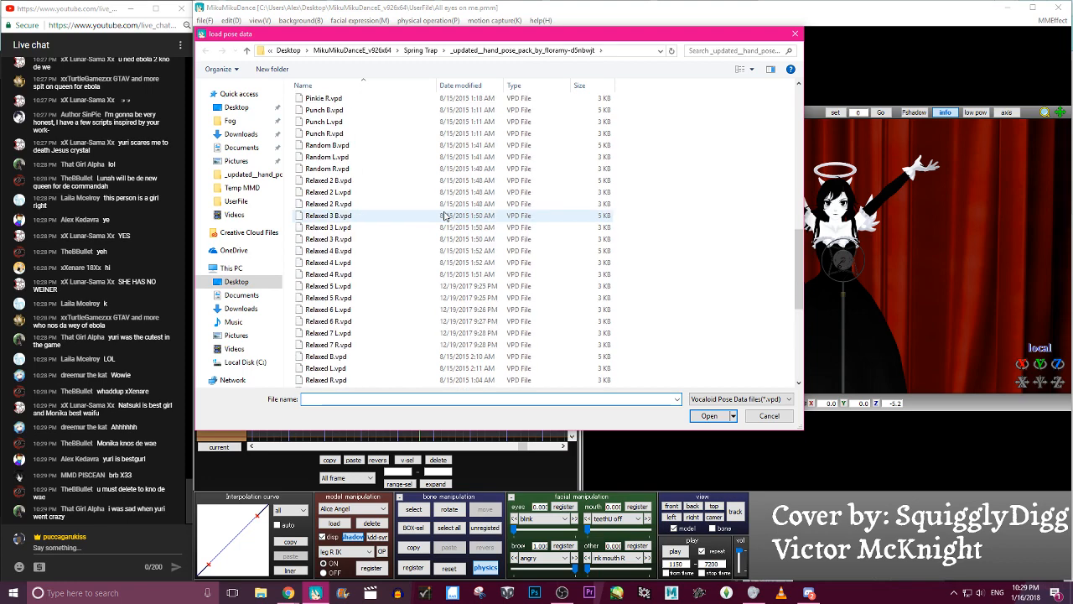
scroll(445, 216, up, 1)
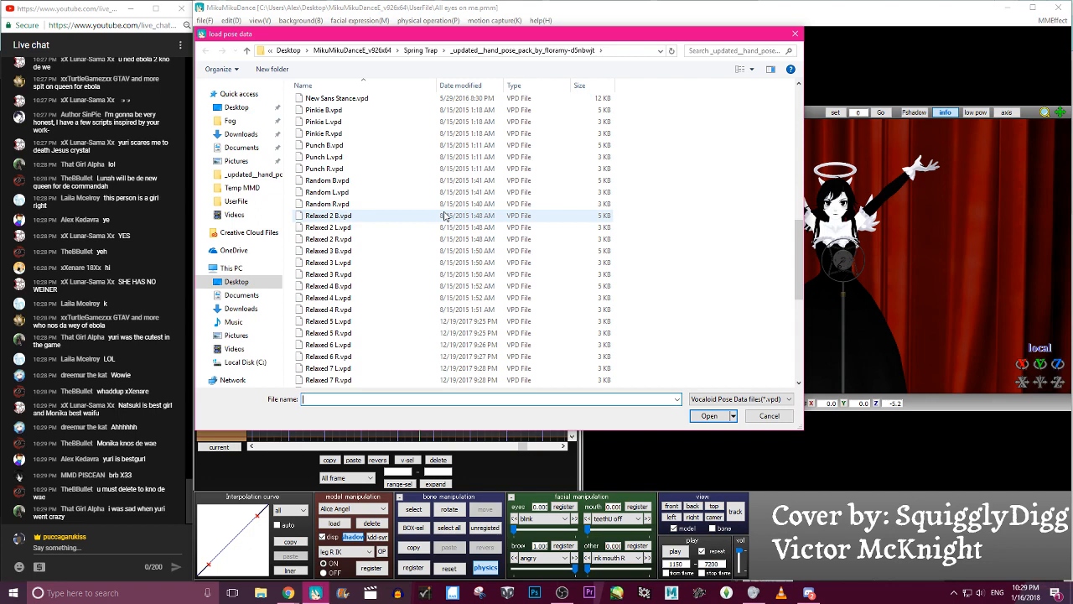
scroll(444, 216, up, 6)
scroll(444, 216, up, 4)
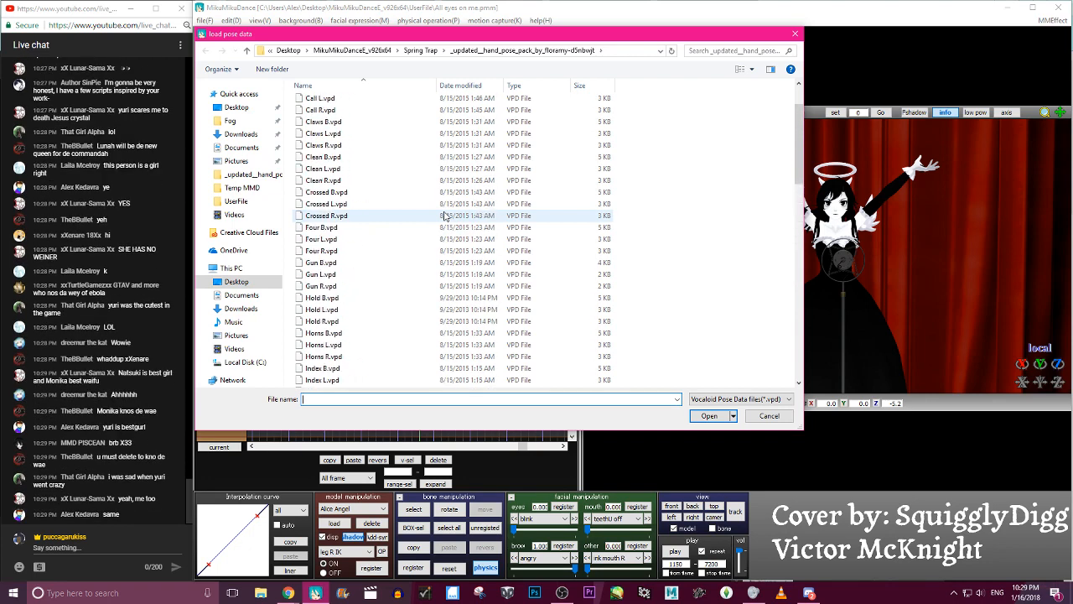
scroll(445, 217, up, 4)
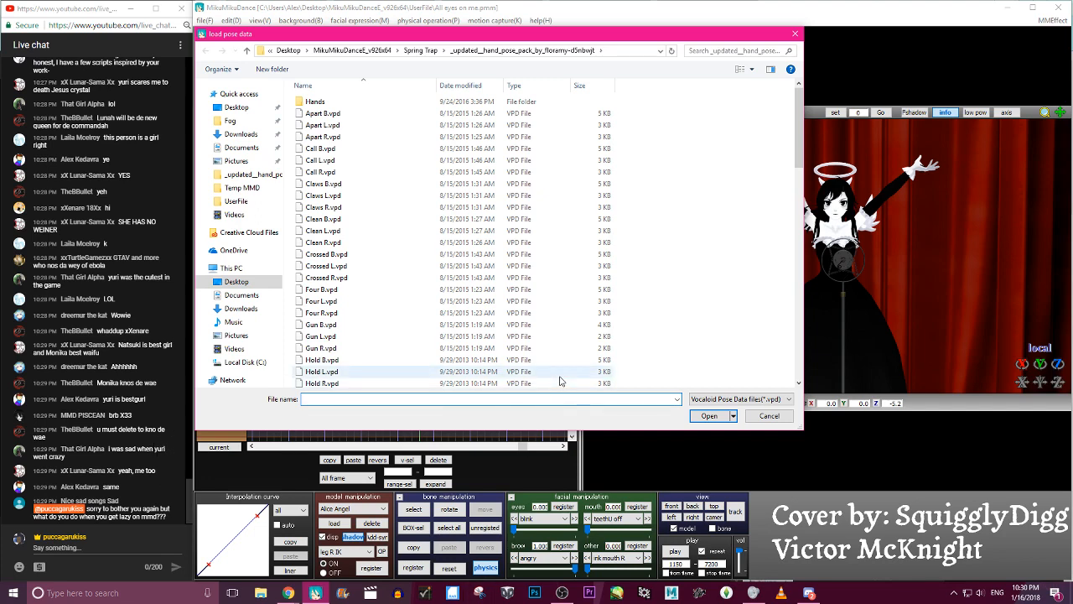
drag(532, 431, 545, 445)
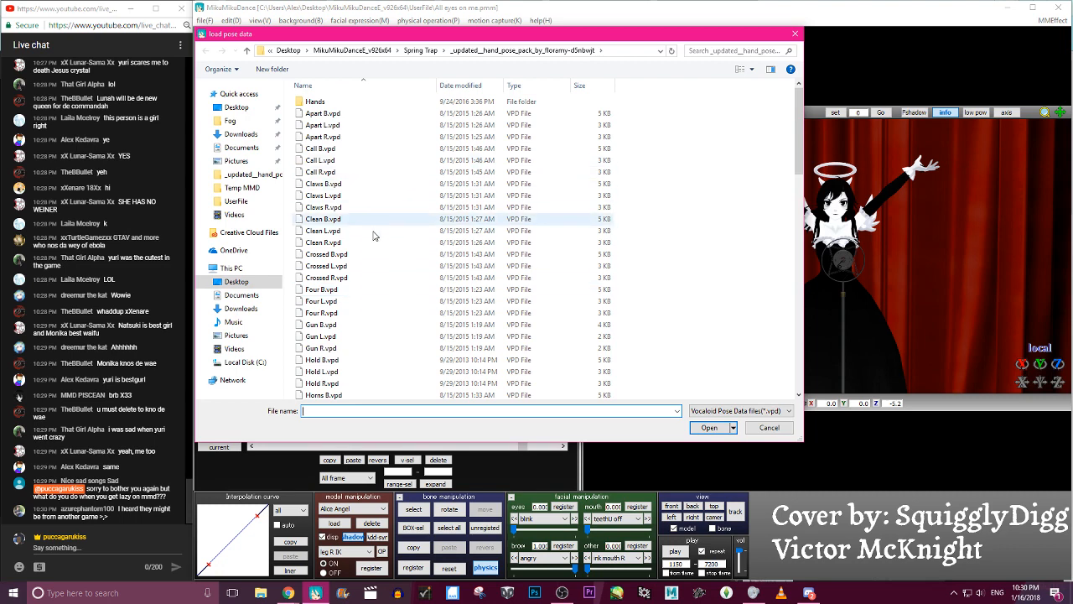
scroll(361, 211, down, 10)
scroll(381, 258, down, 2)
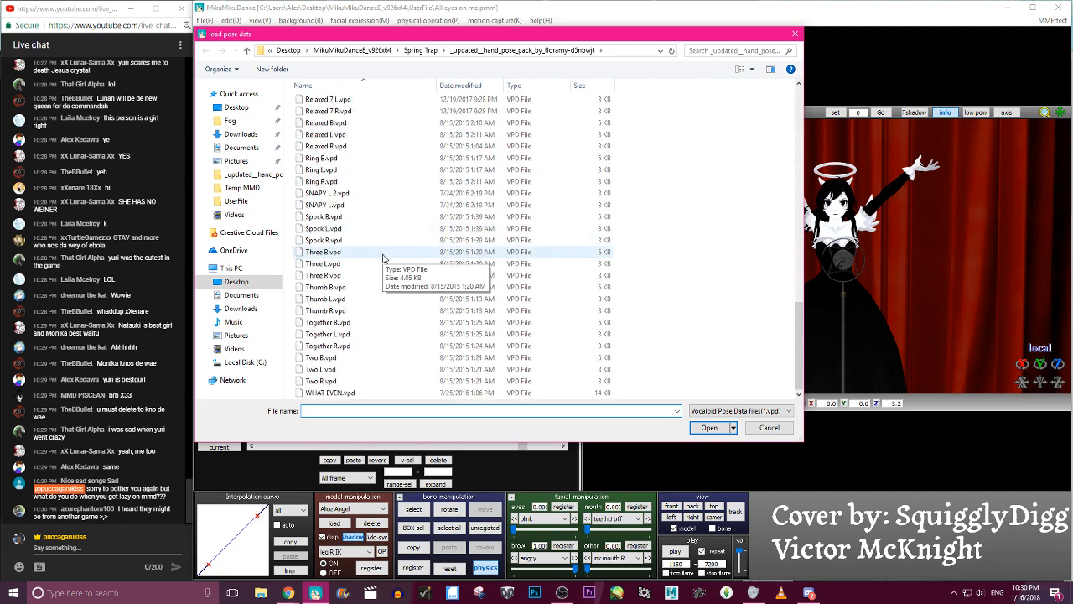
scroll(381, 258, up, 13)
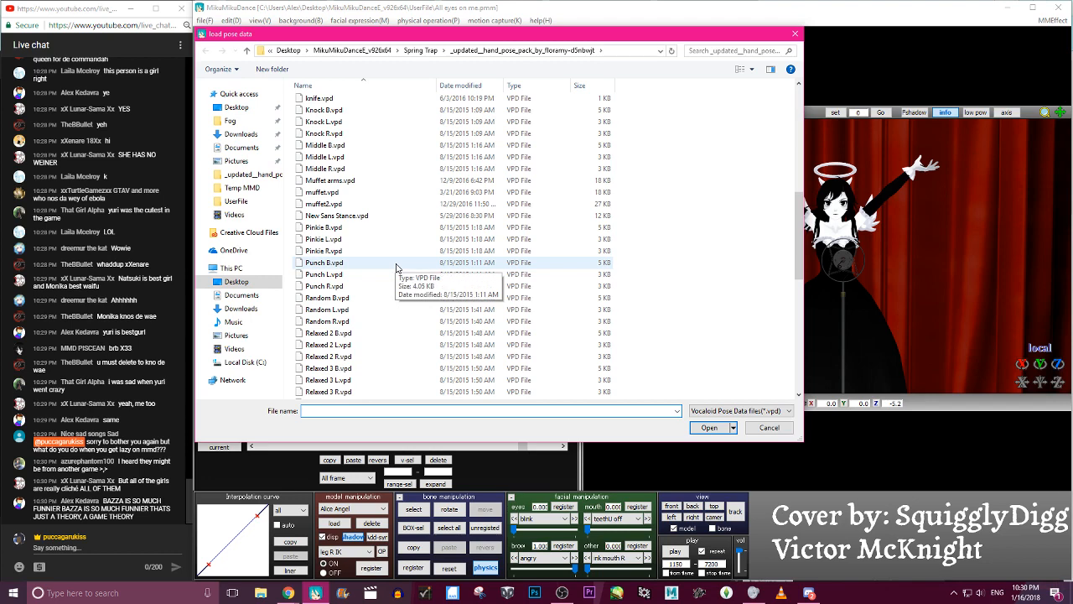
scroll(398, 266, down, 1)
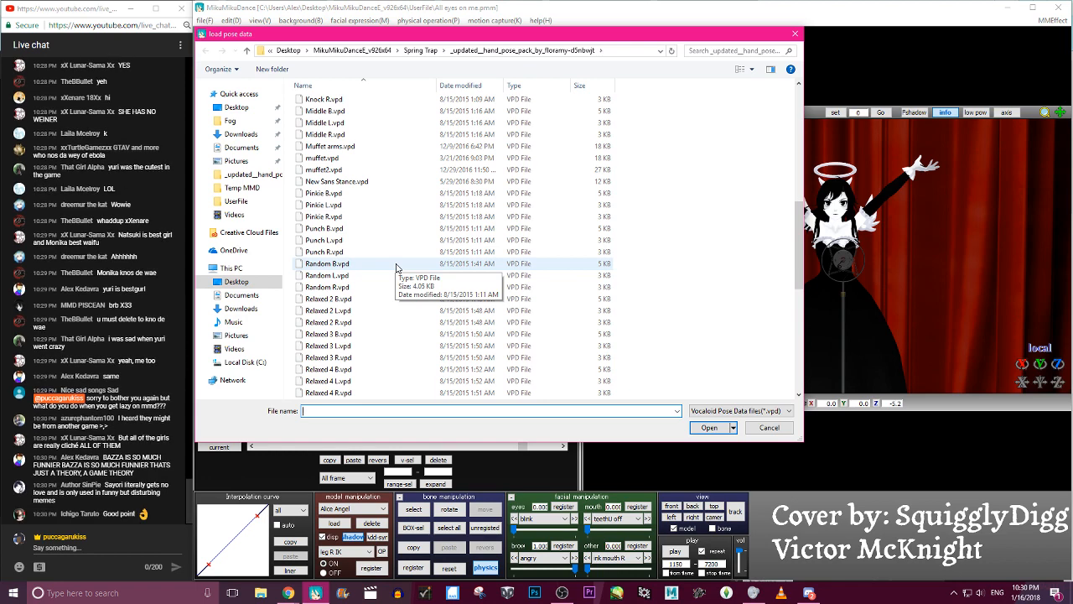
- Switch to the YouTube live chat and remove the viewer's message about Sayori
click(178, 490)
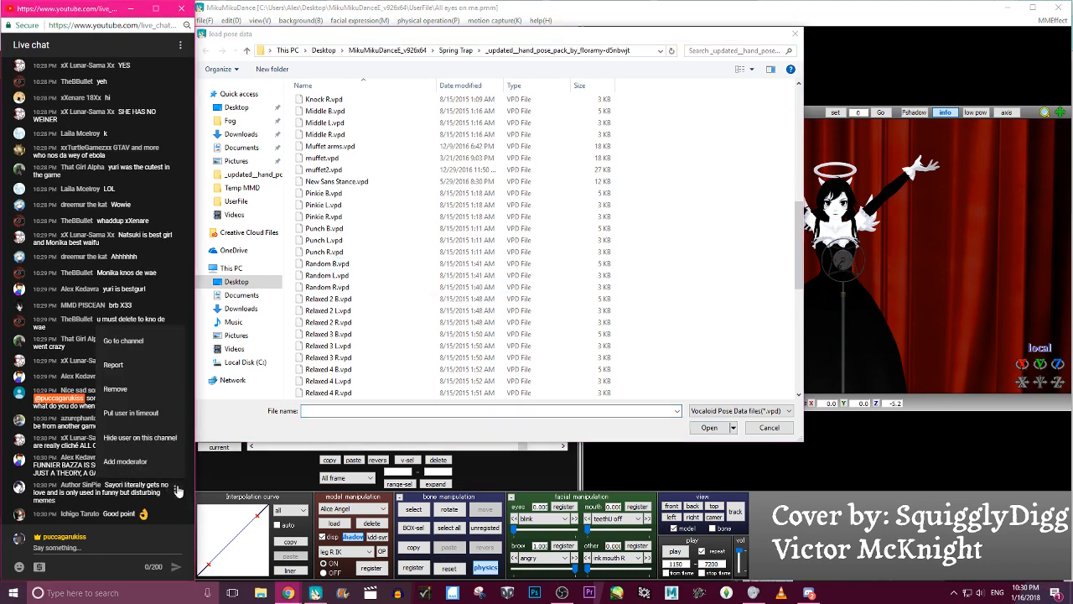
click(166, 393)
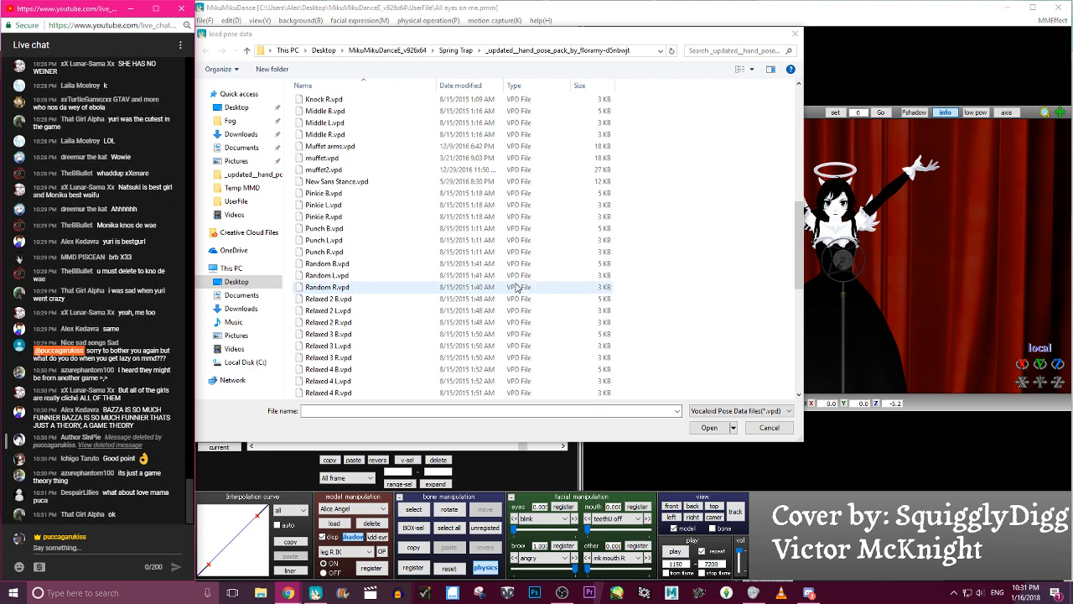
- Load a Relaxed 2 hand pose from the pose pack at frame 1258
scroll(492, 332, down, 3)
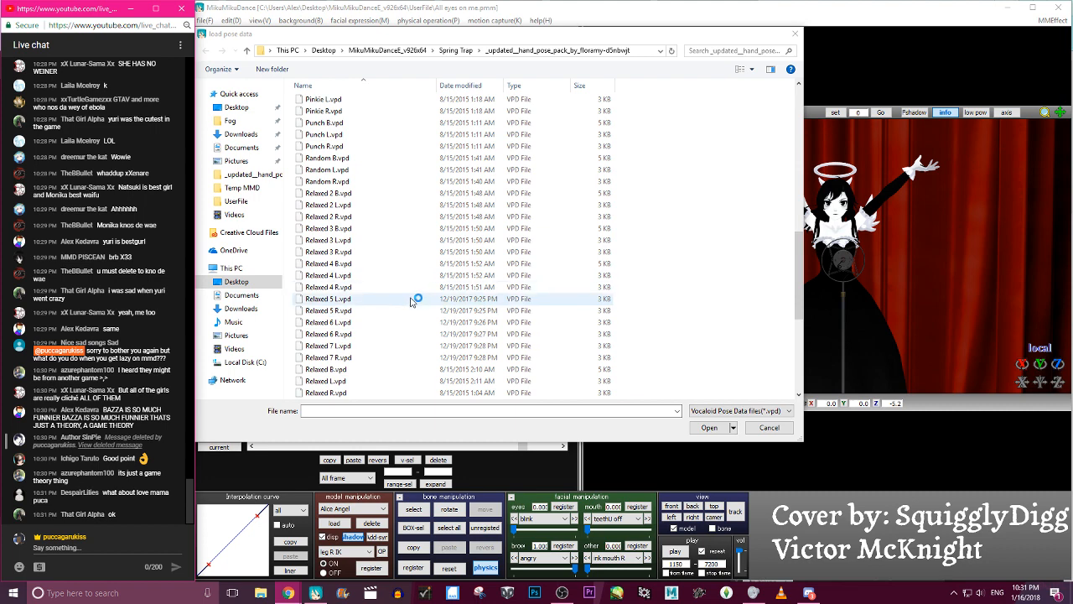
click(382, 196)
click(708, 428)
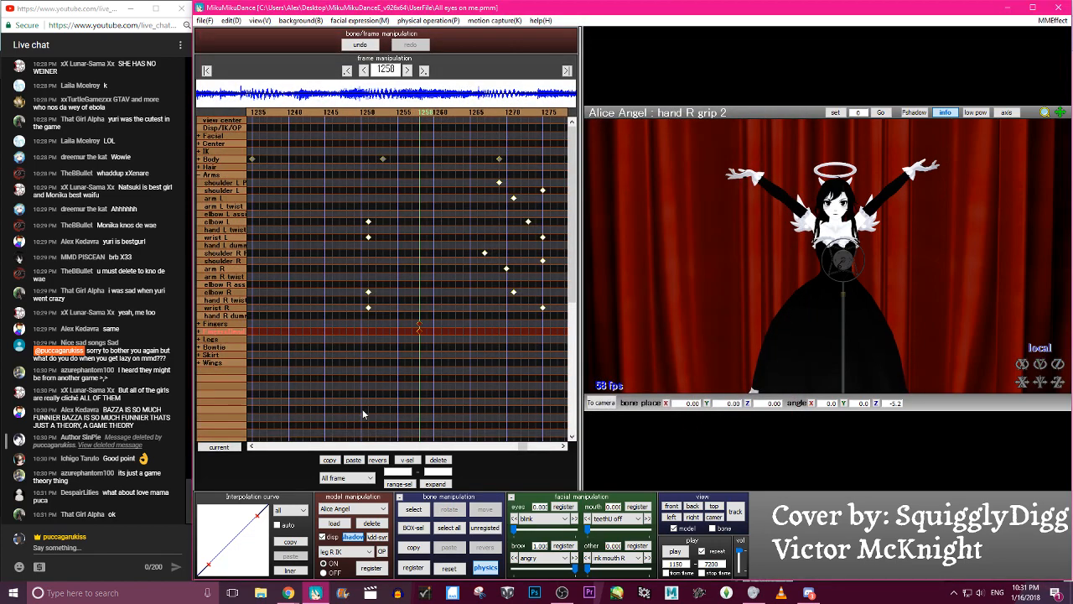
- Check the arm raise around the new hand pose and move its finger keyframes to frame 1270
key(Left)
key(Left)
key(Left)
key(Left)
key(Left)
key(Left)
key(Left)
key(Left)
key(Left)
key(Left)
key(Left)
key(Left)
key(Left)
key(Left)
key(Left)
key(Left)
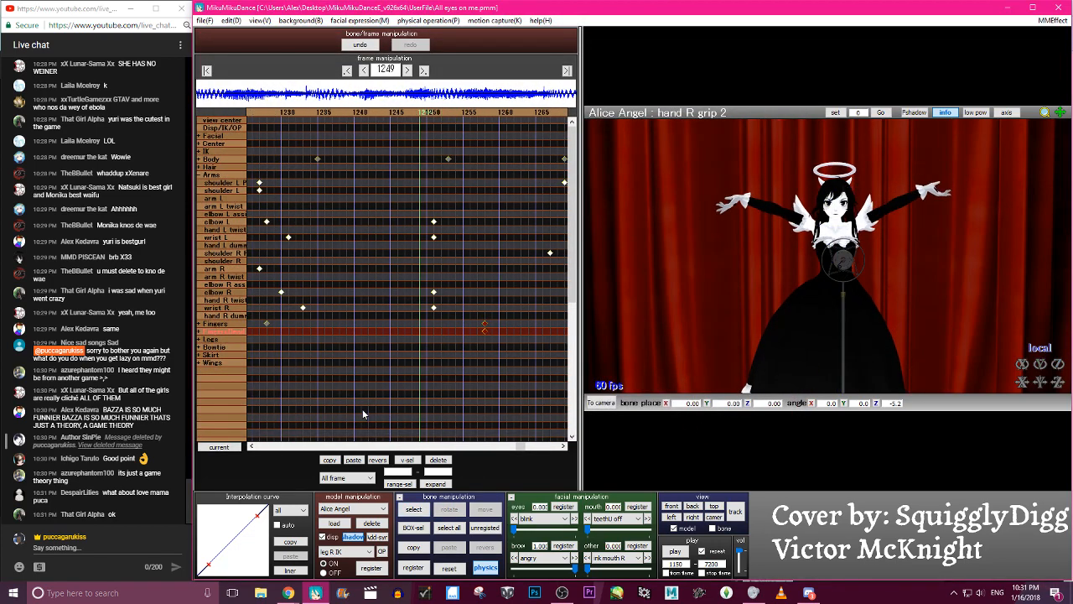
key(Right)
key(Right)
key(Right)
key(Right)
key(Right)
key(Right)
key(Right)
key(Right)
key(Right)
key(Right)
key(Right)
key(Right)
key(Right)
key(Right)
key(Right)
key(Right)
key(Right)
key(Right)
key(Right)
key(Right)
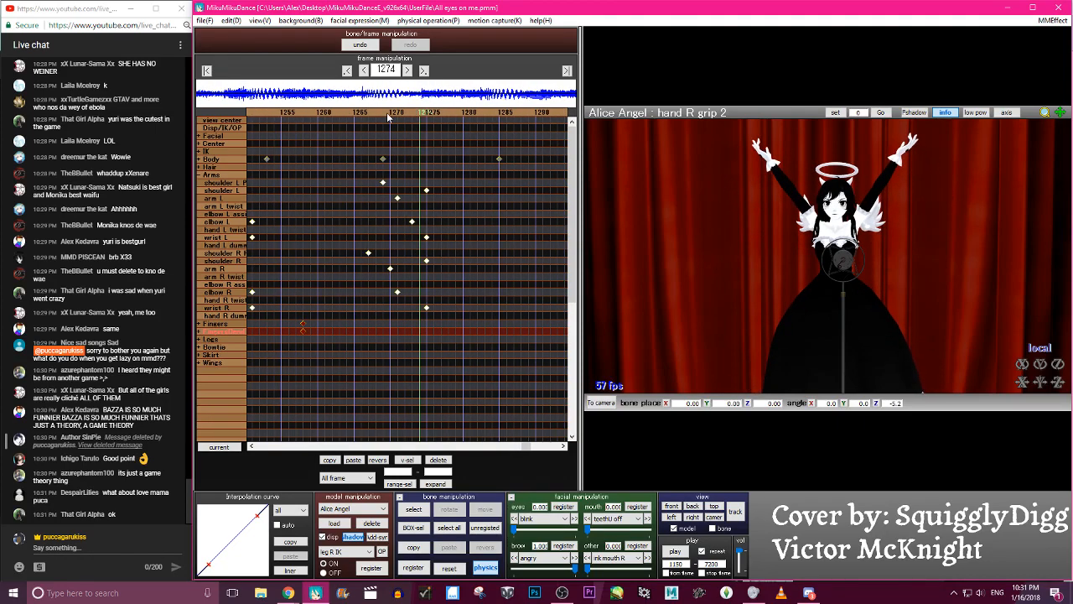
key(Left)
key(Left)
key(Left)
key(Left)
drag(332, 332, 420, 331)
- Try rotating the hand R grip 2 bone to about 14.9 degrees on Z at frame 1270, and discard the change
click(738, 139)
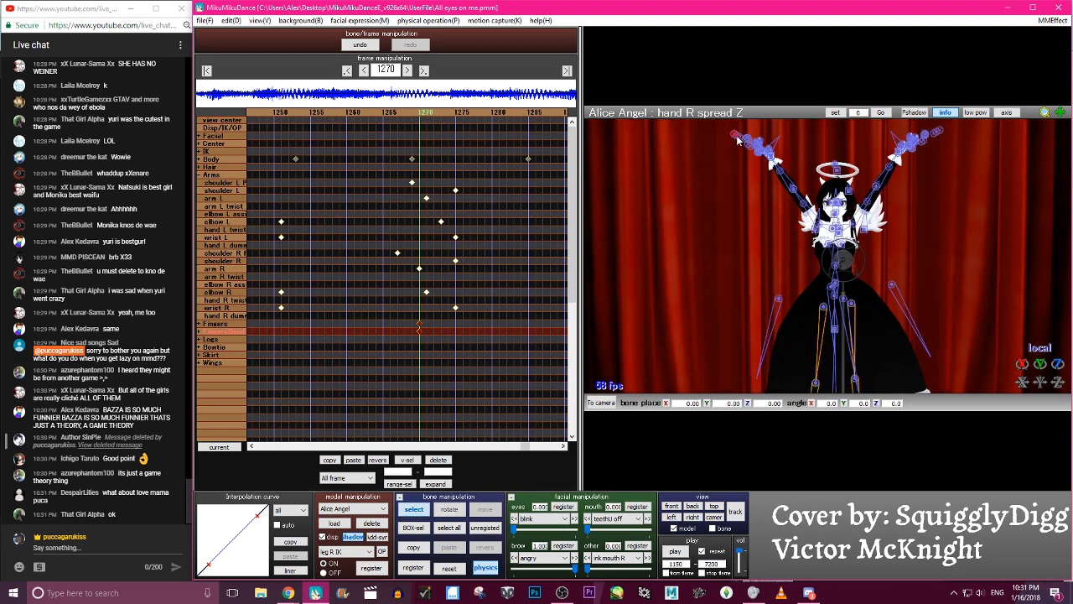
drag(1035, 361, 1034, 360)
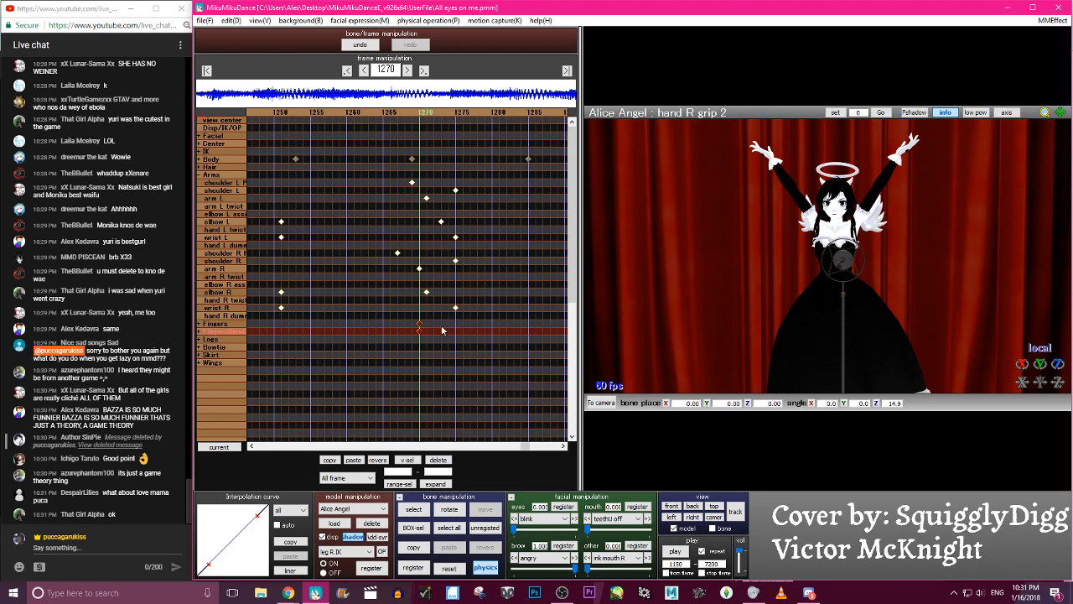
click(417, 110)
- Try rotating the base of the right pinky around its local Z axis at frame 1270
scroll(905, 239, up, 5)
middle_drag(772, 201, 798, 208)
scroll(890, 381, up, 3)
right_drag(798, 208, 828, 274)
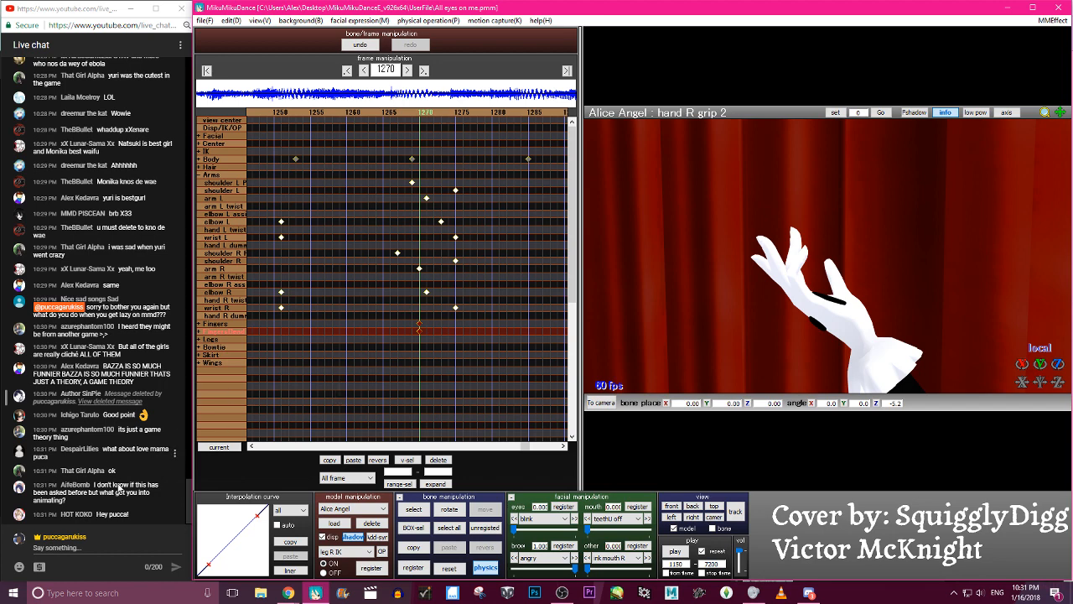
right_drag(884, 321, 759, 341)
click(756, 341)
key(c)
key(c)
drag(1059, 366, 1059, 337)
click(757, 331)
click(759, 333)
- Try straightening the right pinky and ring finger by rotating their joints around local Z at frame 1270
key(c)
key(c)
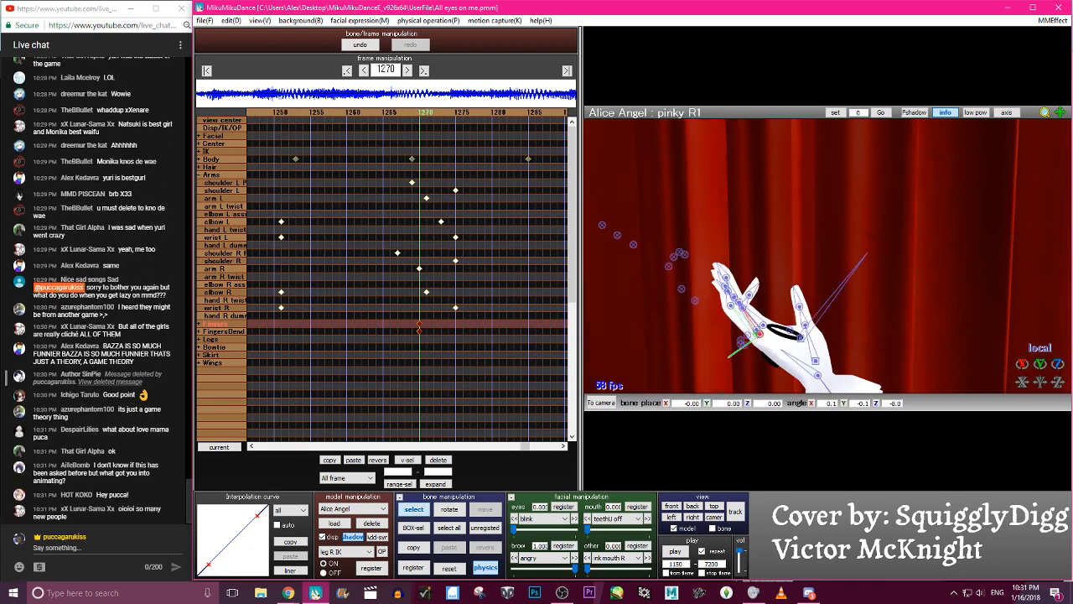
click(730, 325)
key(c)
drag(1059, 366, 1059, 298)
key(c)
click(726, 316)
key(c)
mouse_move(1058, 364)
mouse_down()
mouse_move(1057, 394)
mouse_move(1058, 355)
mouse_up()
key(c)
click(757, 333)
key(c)
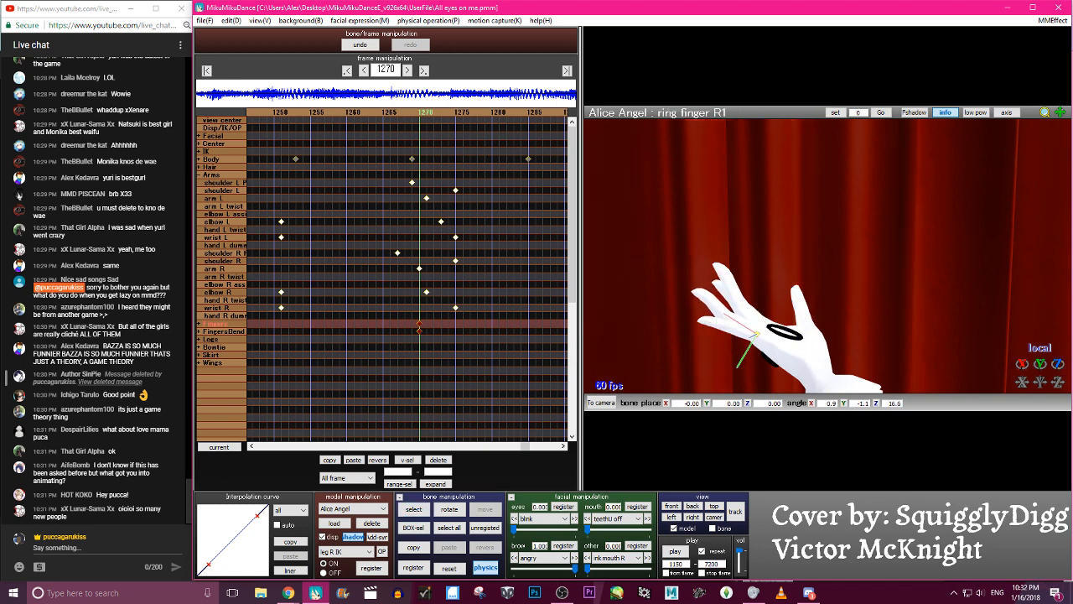
key(c)
- Try rotating the middle finger R2 bone to about 15.5 degrees on Z at frame 1270
click(761, 325)
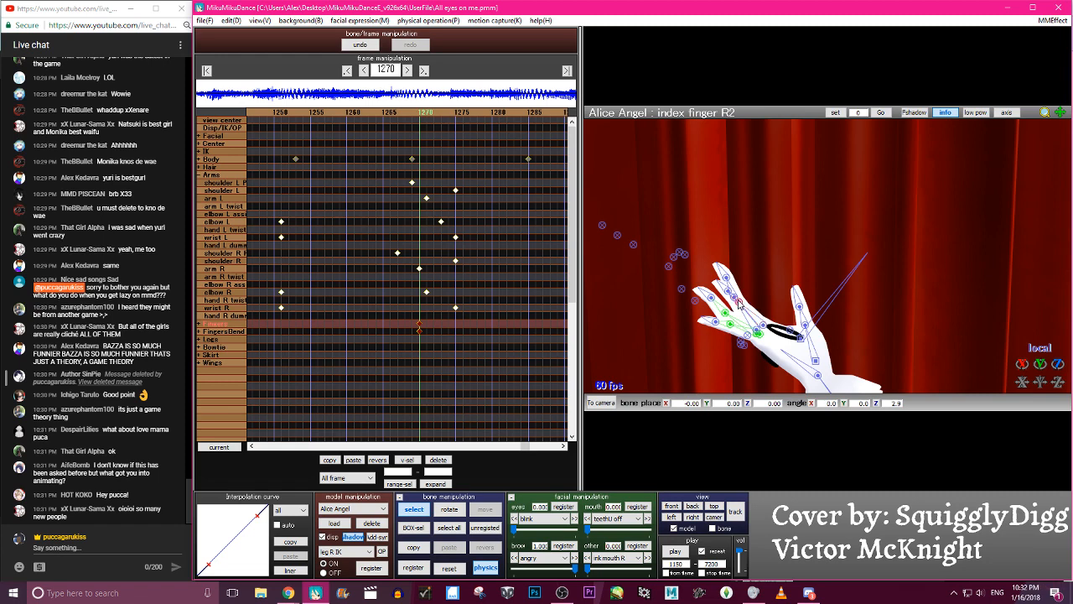
right_drag(741, 314, 733, 308)
click(732, 290)
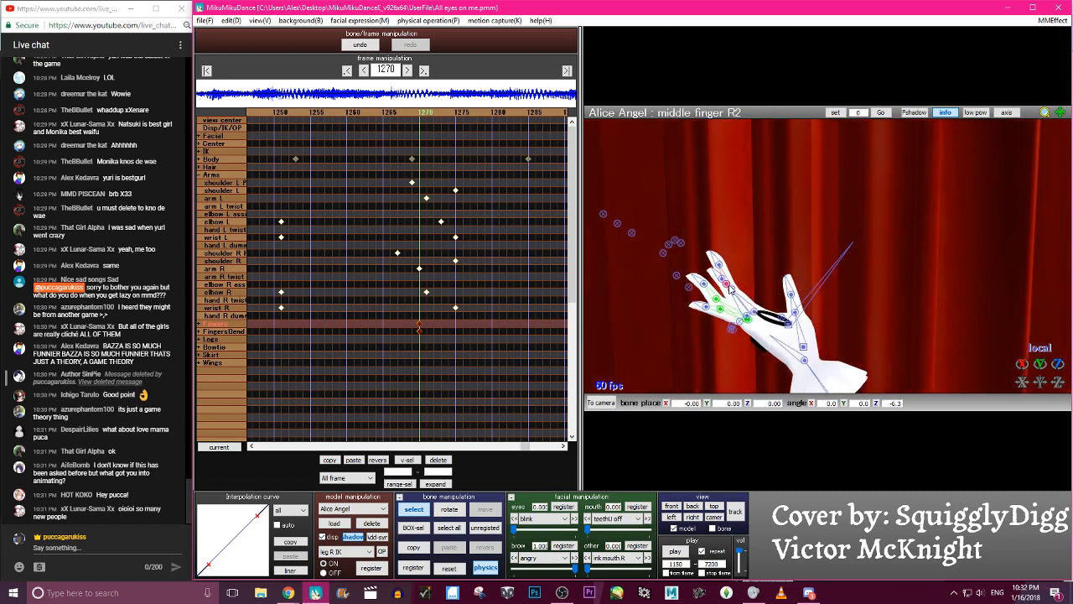
key(c)
drag(1058, 364, 1057, 357)
key(c)
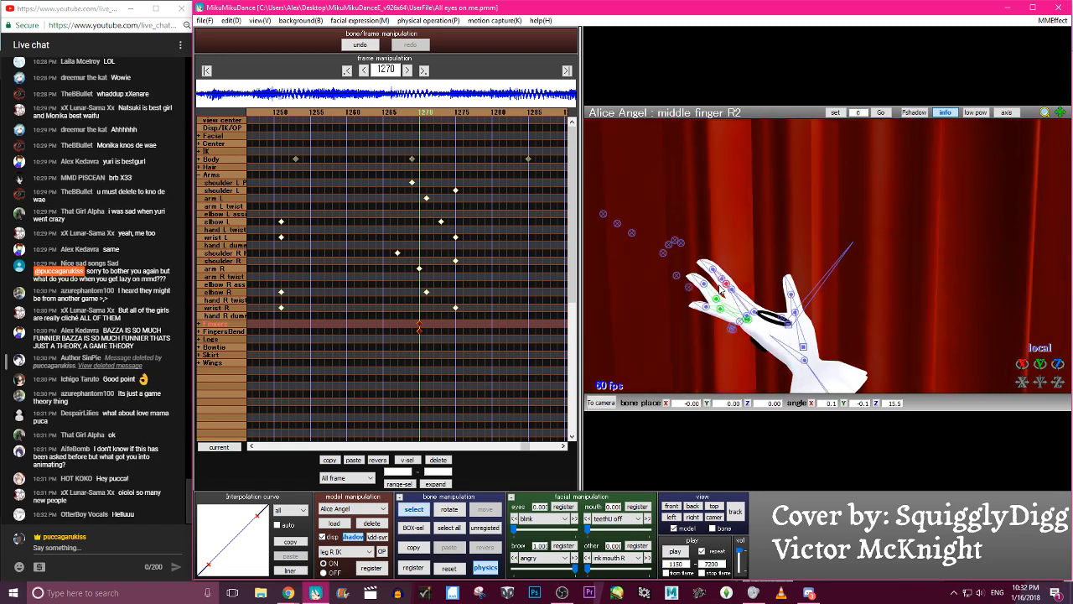
- Try rotating the remaining upper finger joints of the right hand around local Z at frame 1270
right_drag(728, 292, 747, 268)
click(740, 266)
key(c)
drag(1057, 365, 1057, 353)
key(c)
click(766, 284)
click(765, 282)
key(c)
drag(1057, 364, 1057, 367)
right_drag(859, 291, 833, 301)
key(c)
- Try rotating the index finger R1 bone to about -16 degrees on Z at frame 1270
click(709, 327)
key(c)
drag(1057, 367, 1055, 364)
scroll(947, 309, down, 3)
right_drag(934, 312, 817, 294)
click(711, 519)
scroll(875, 361, up, 6)
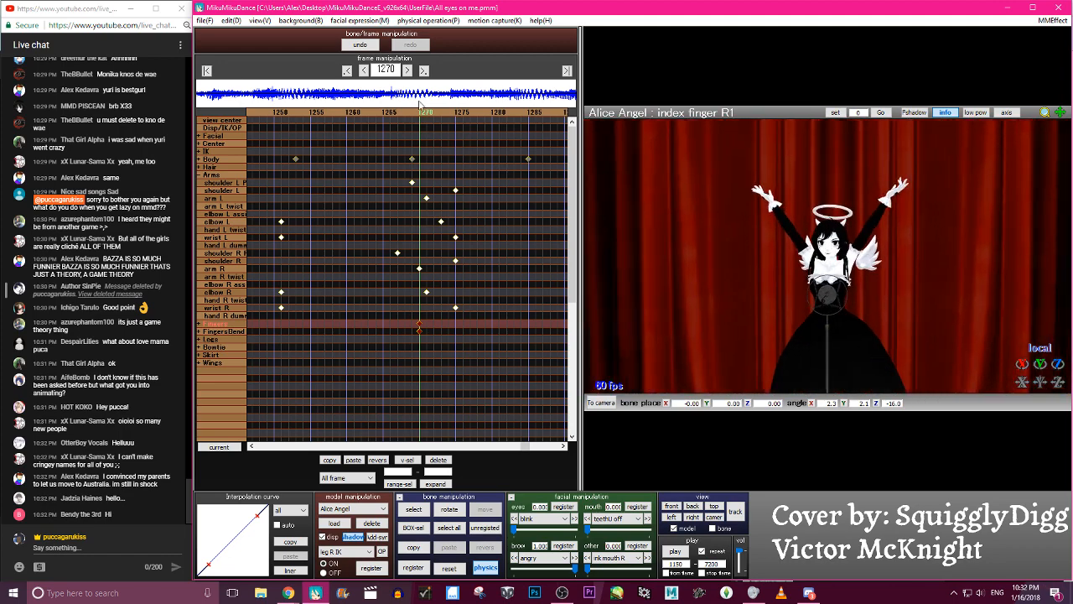
- Rotate the pinky R1 bone of the raised right hand around its local Z axis at frame 1270
scroll(865, 299, up, 5)
right_drag(864, 300, 938, 289)
middle_drag(939, 289, 780, 303)
scroll(780, 304, up, 3)
right_drag(780, 303, 801, 304)
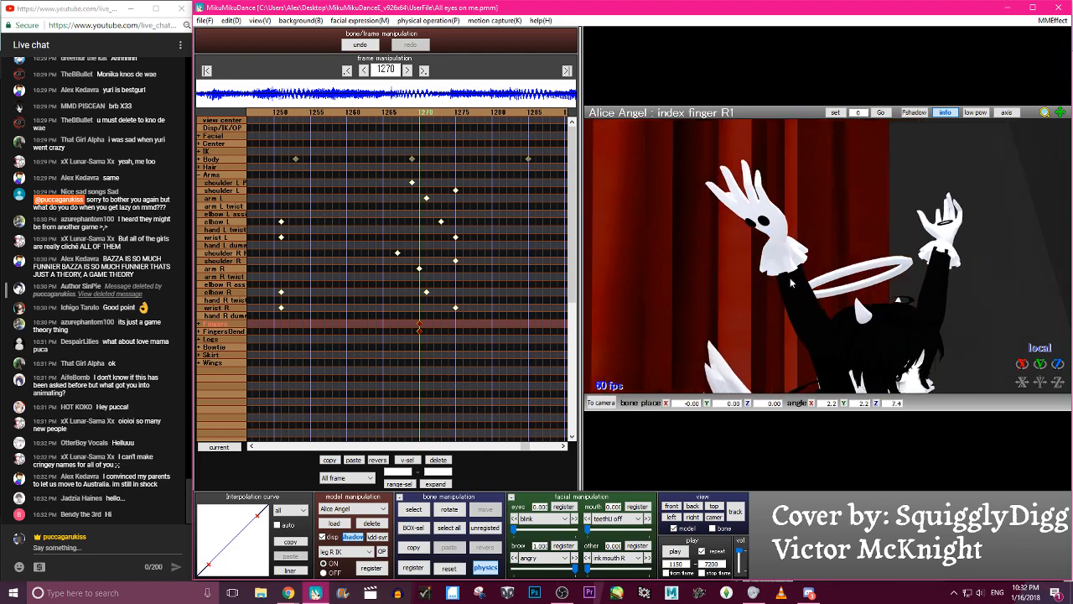
click(762, 204)
drag(1057, 363, 1053, 266)
right_drag(909, 224, 659, 190)
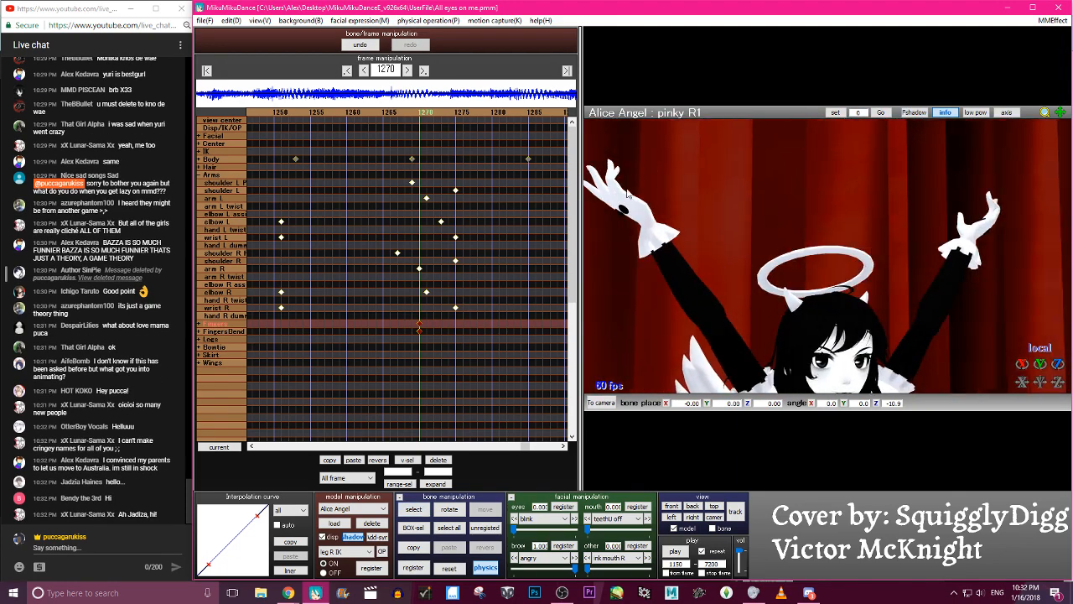
- Rotate the index finger R1 bone to about 22.3 degrees on Z at frame 1270
click(612, 204)
drag(1057, 364, 1057, 338)
scroll(619, 208, down, 3)
key(c)
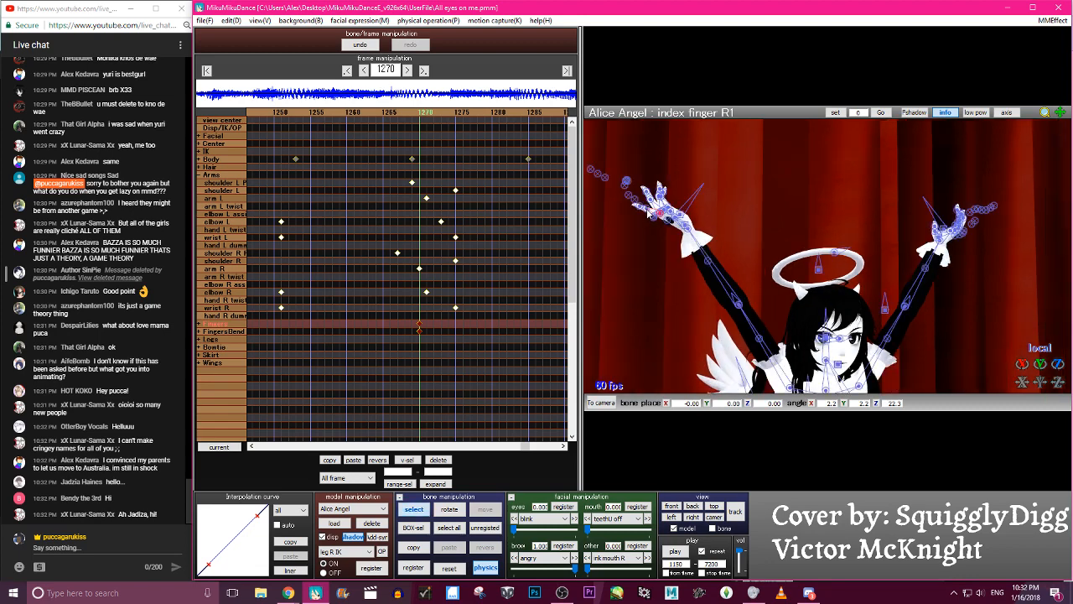
- Bend the outer joints of the right index finger, R2 and R3, around local Z at frame 1270
click(643, 211)
click(640, 211)
key(c)
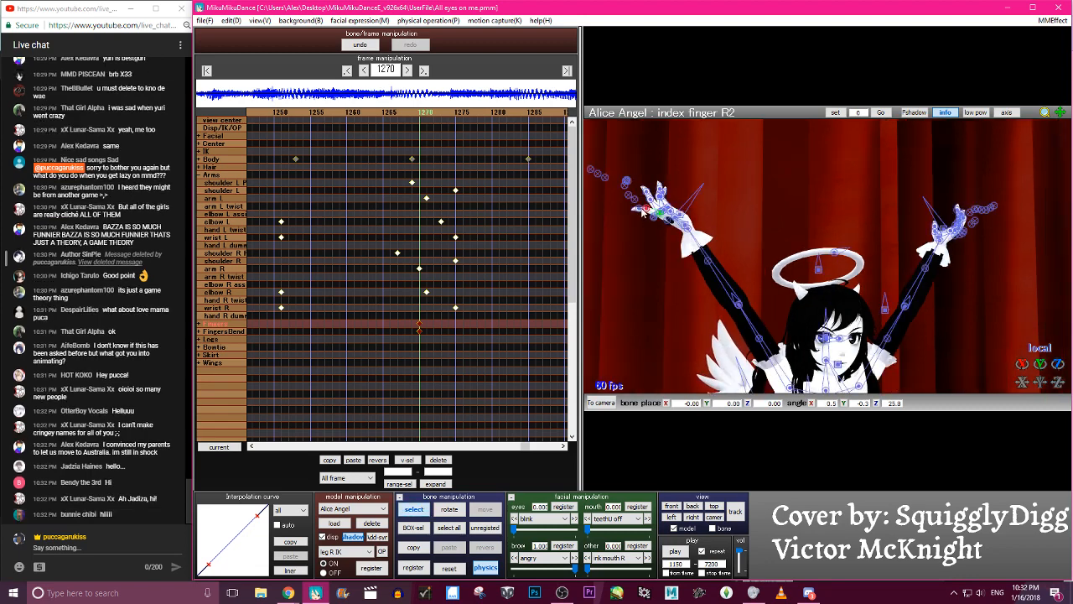
drag(1057, 364, 1057, 357)
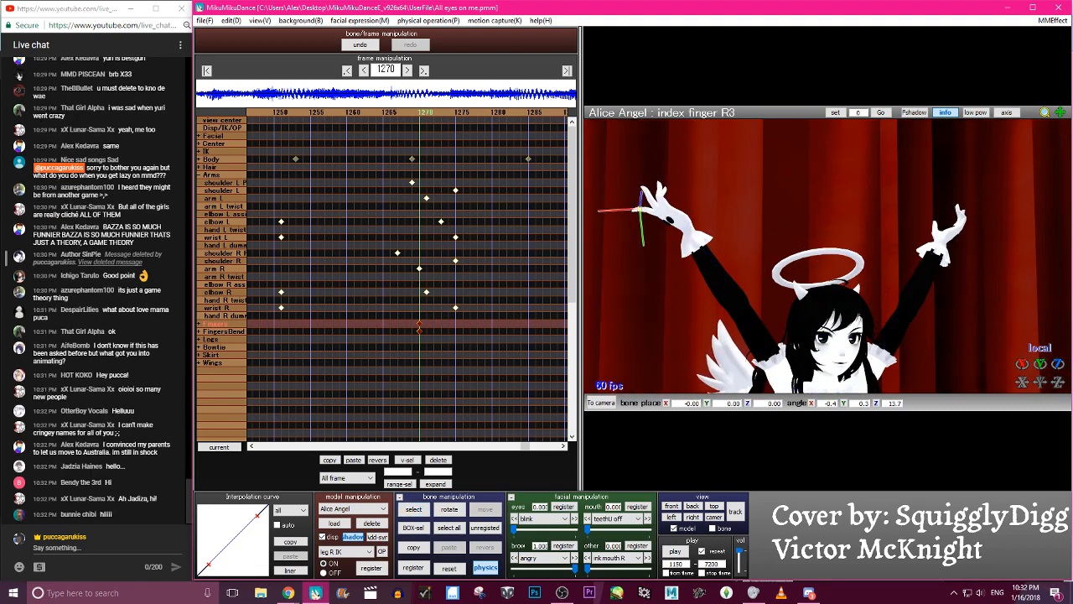
key(c)
scroll(792, 268, up, 3)
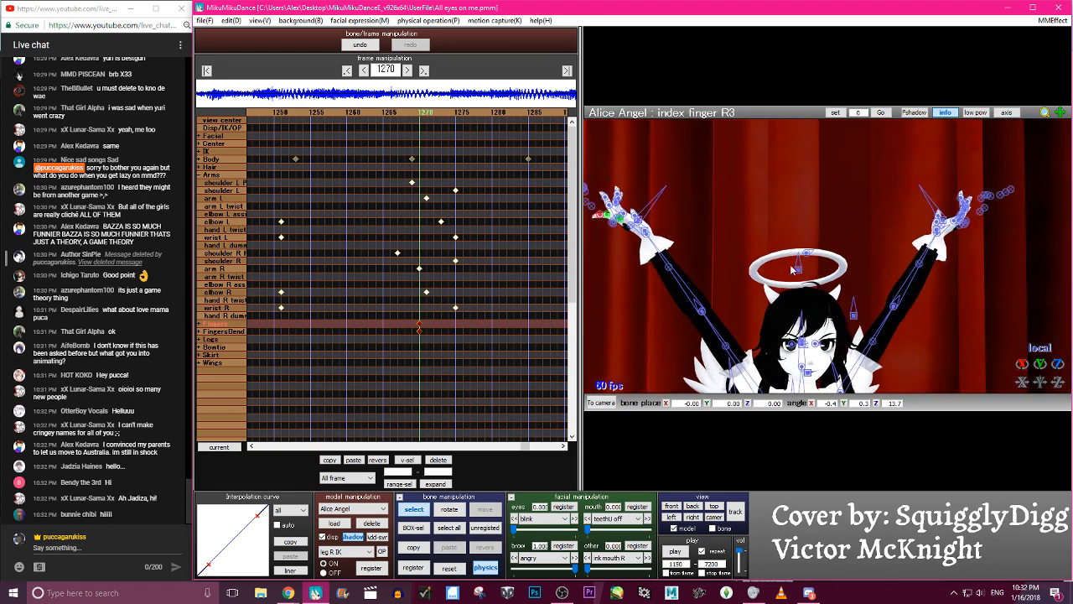
scroll(792, 270, up, 2)
middle_drag(728, 221, 798, 258)
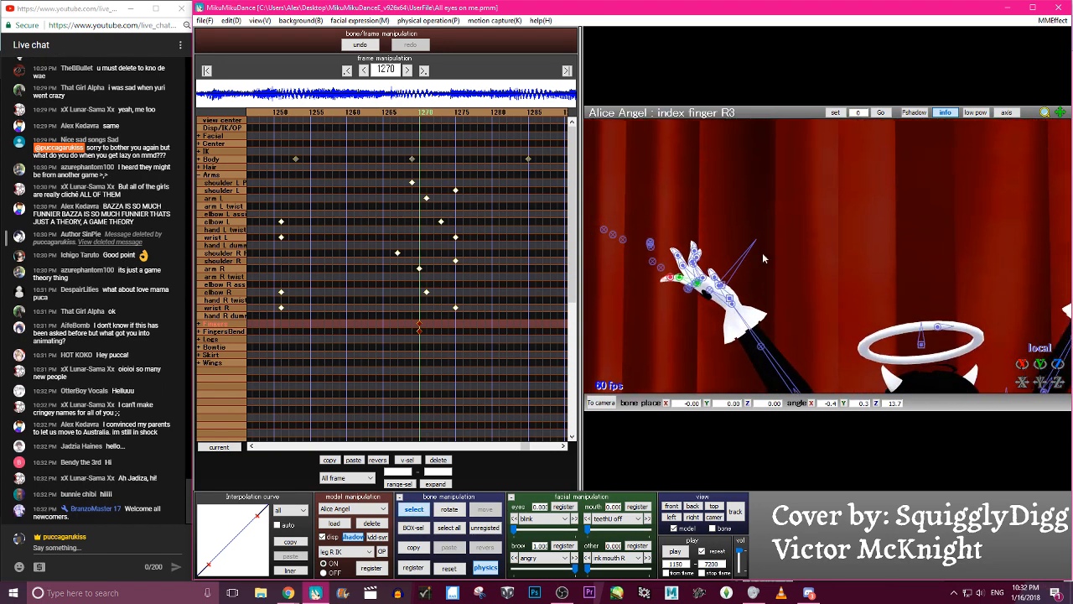
key(c)
drag(1057, 364, 1057, 389)
key(c)
- Rotate the middle finger R1 bone slightly around its local Z axis at frame 1270
click(683, 266)
click(697, 283)
click(698, 283)
click(697, 283)
click(698, 283)
key(c)
drag(1057, 364, 1056, 368)
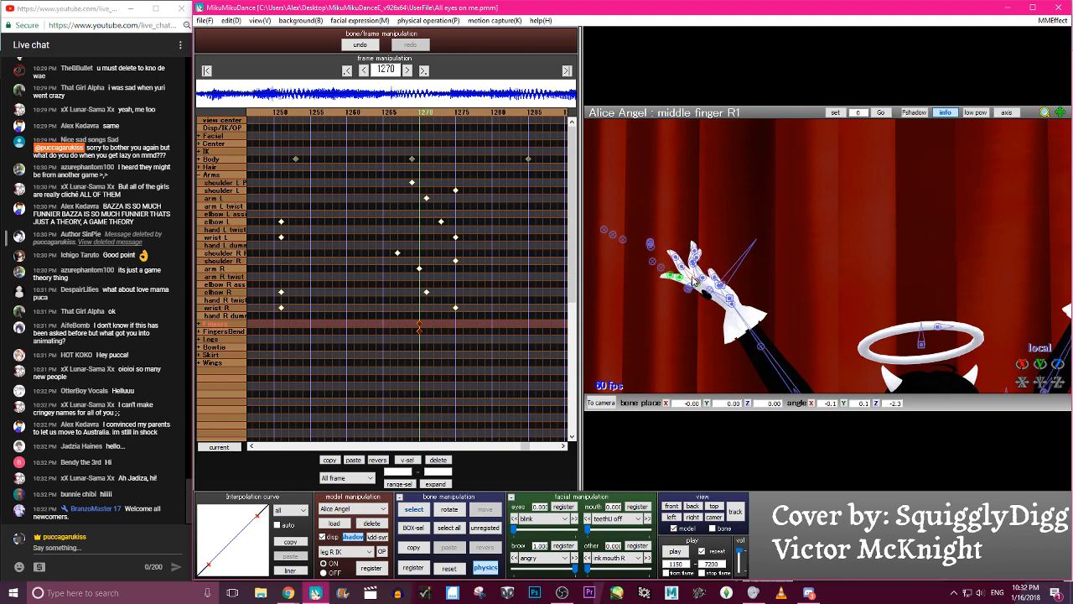
key(c)
- Rotate the ring finger R2 bone slightly around its local Z axis at frame 1270
click(692, 264)
click(692, 264)
key(c)
drag(1057, 364, 1057, 369)
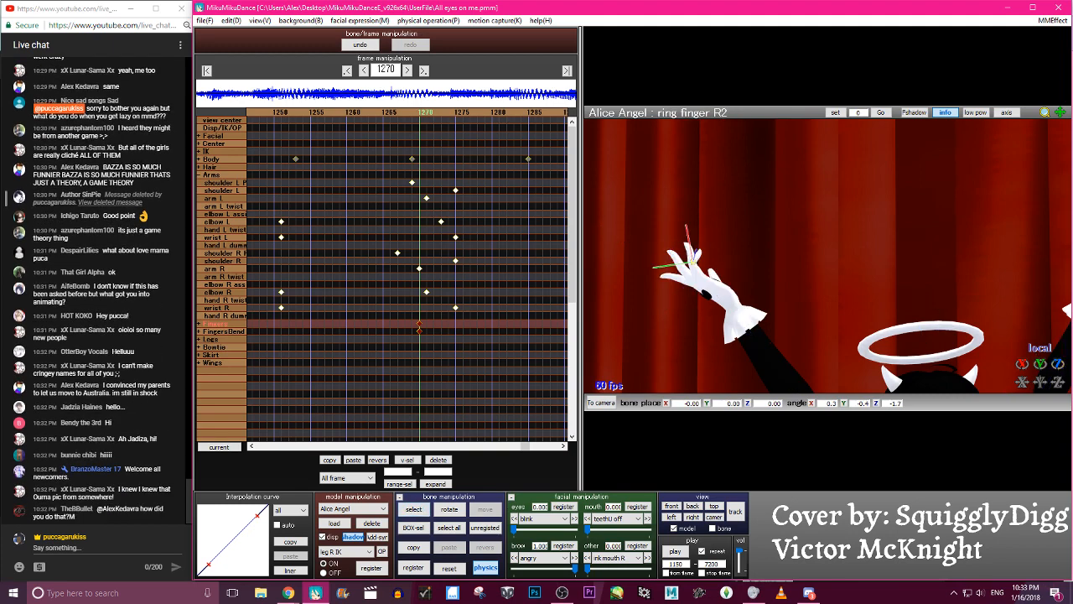
key(c)
- Adjust the right pinky joints R1, R2 and R3 around their local Z axes at frame 1270
click(702, 276)
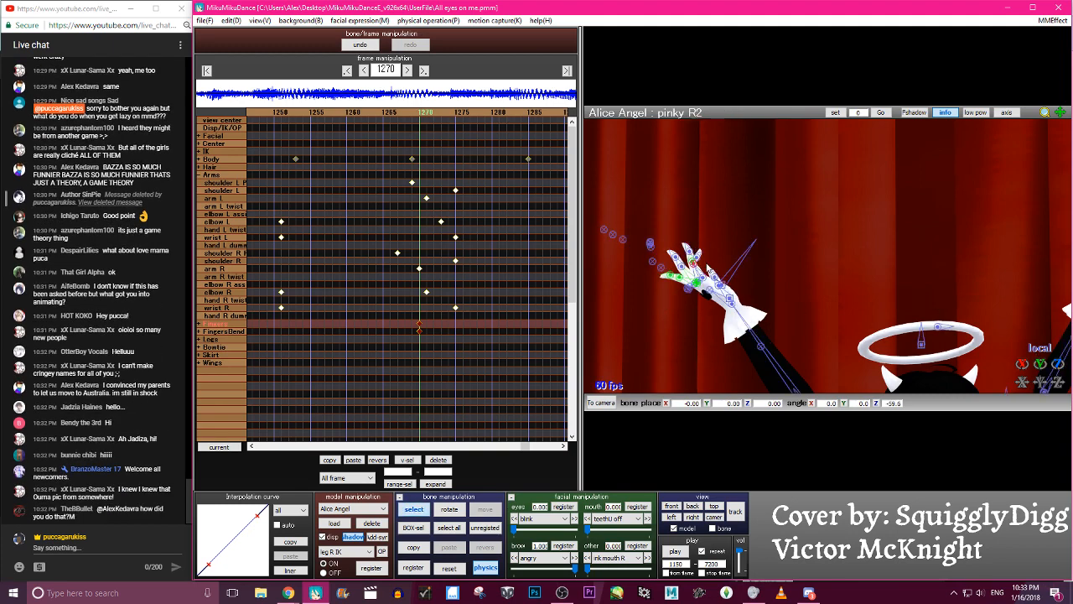
key(c)
drag(1057, 365, 1057, 369)
key(c)
key(c)
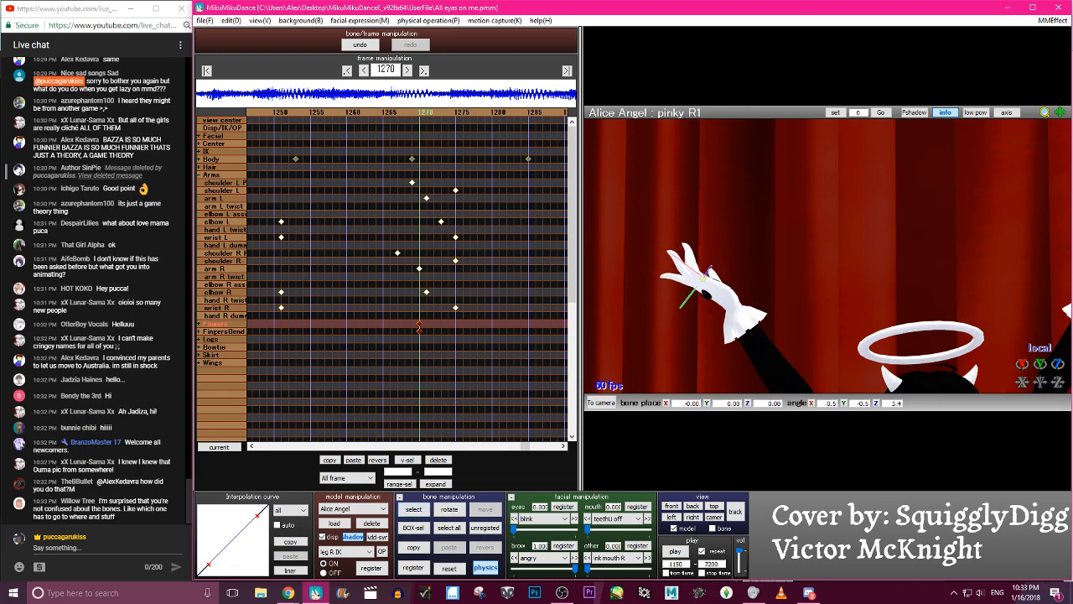
key(c)
click(700, 255)
- Rotate the ring finger R1 bone around its local Z axis to about -20.6 degrees
key(c)
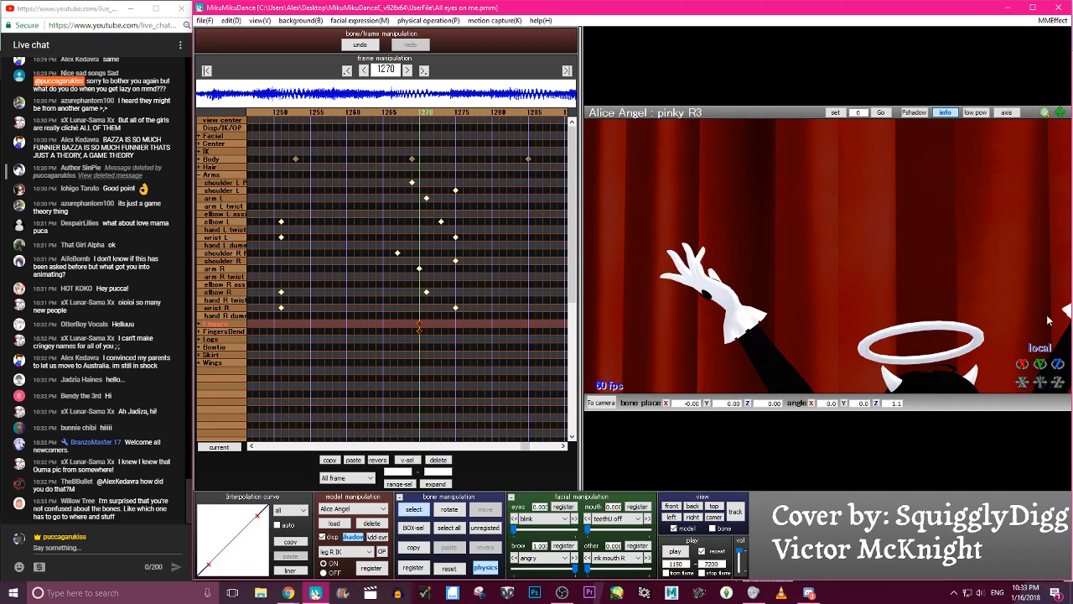
key(c)
click(701, 256)
key(c)
key(c)
click(700, 283)
key(c)
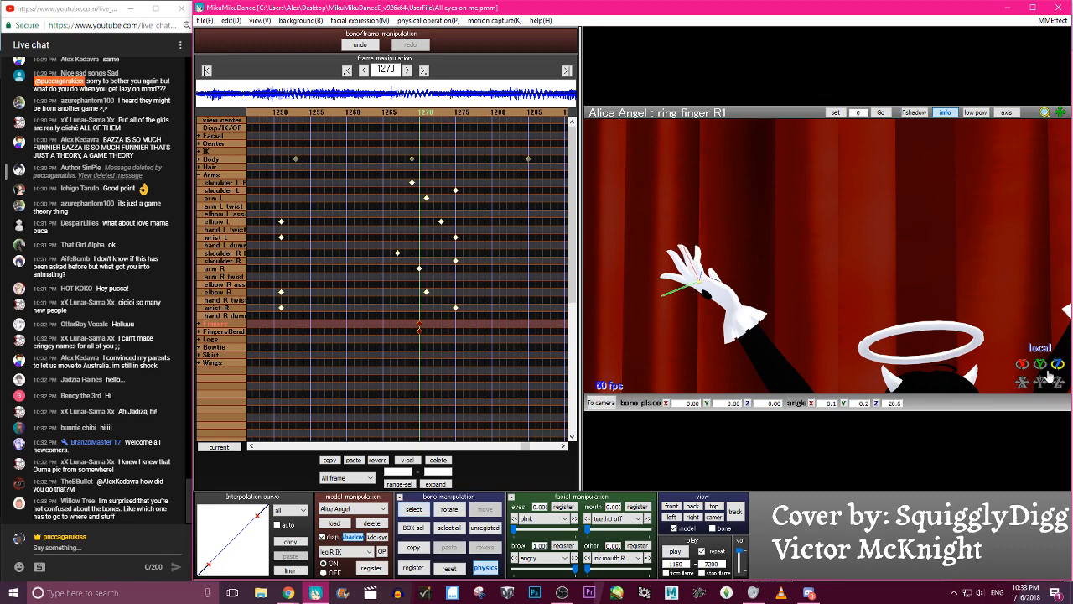
- Straighten the index finger R1 bone by rotating it around local Z to about 0.6 degrees
click(714, 517)
scroll(820, 330, up, 5)
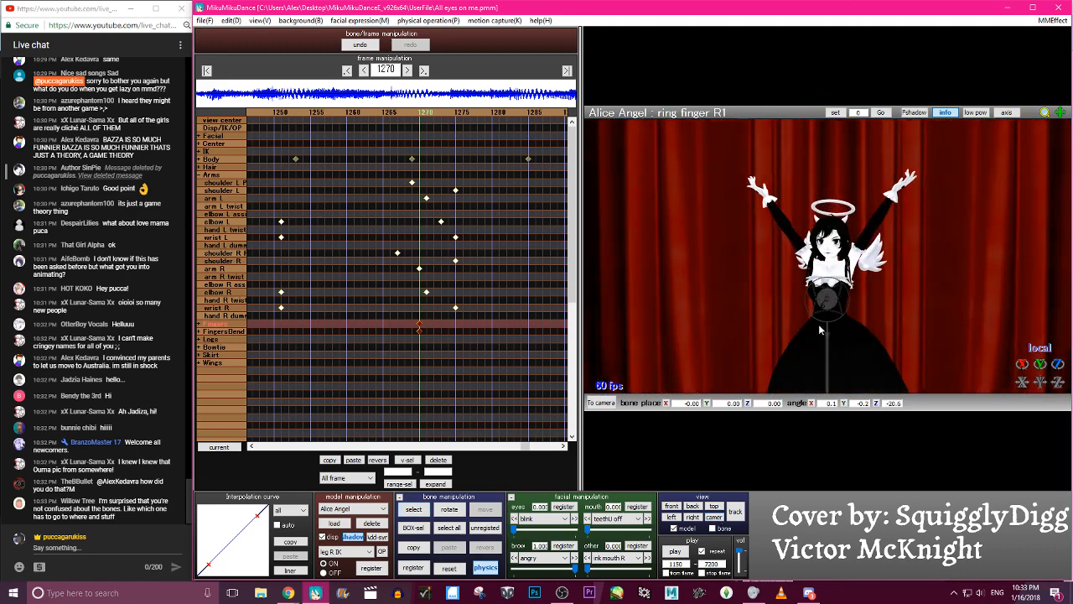
right_drag(766, 198, 811, 212)
key(c)
click(778, 189)
scroll(812, 213, up, 5)
scroll(811, 213, up, 3)
middle_drag(811, 213, 852, 344)
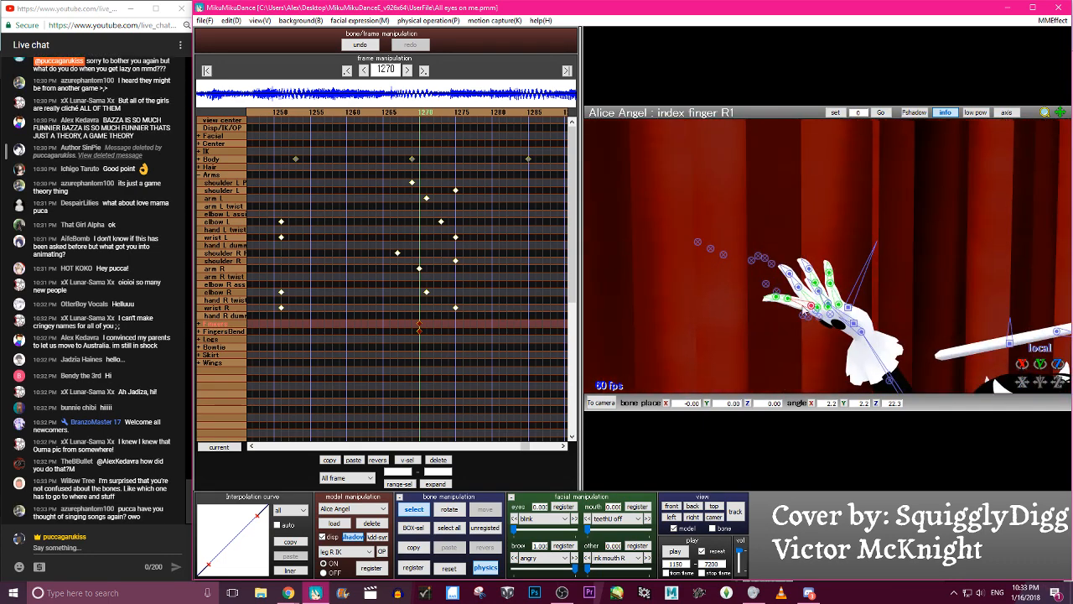
key(c)
drag(1058, 364, 1058, 391)
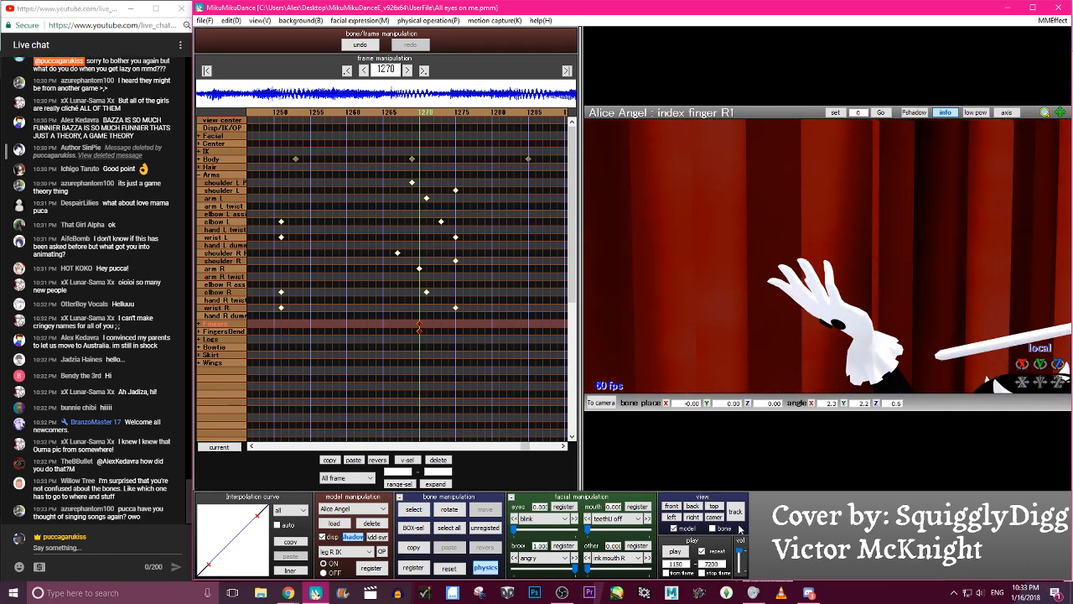
- Select all unregistered bones of the model and register them at frame 1270 with the camera view restored
click(713, 517)
click(484, 528)
click(413, 567)
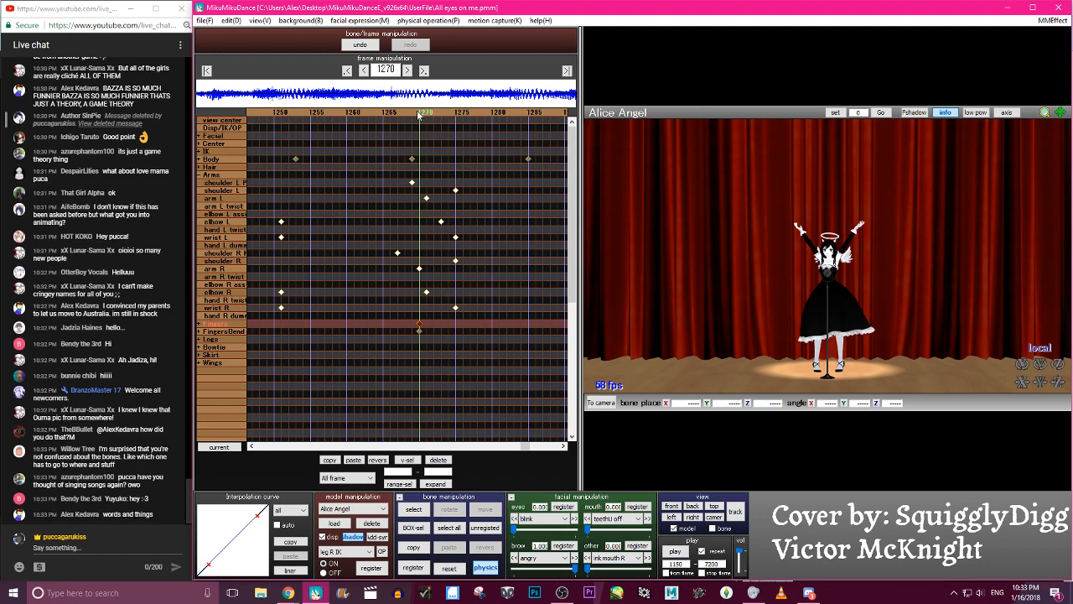
- Examine the hands and the raised-arms pose at frame 1270 up close from several distances
scroll(865, 267, up, 5)
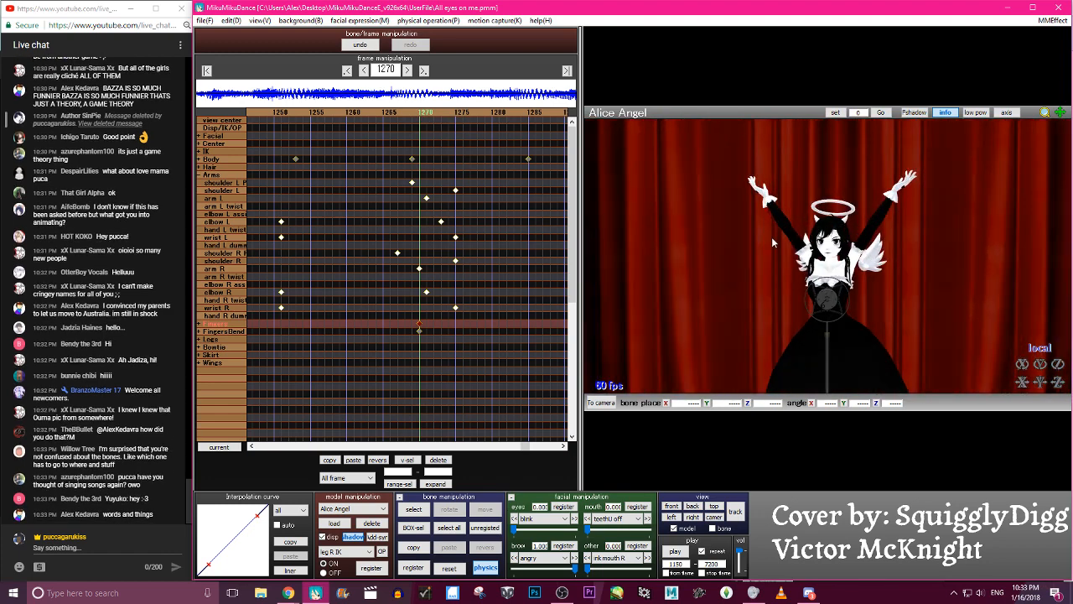
right_drag(771, 237, 837, 262)
click(781, 217)
scroll(836, 264, up, 5)
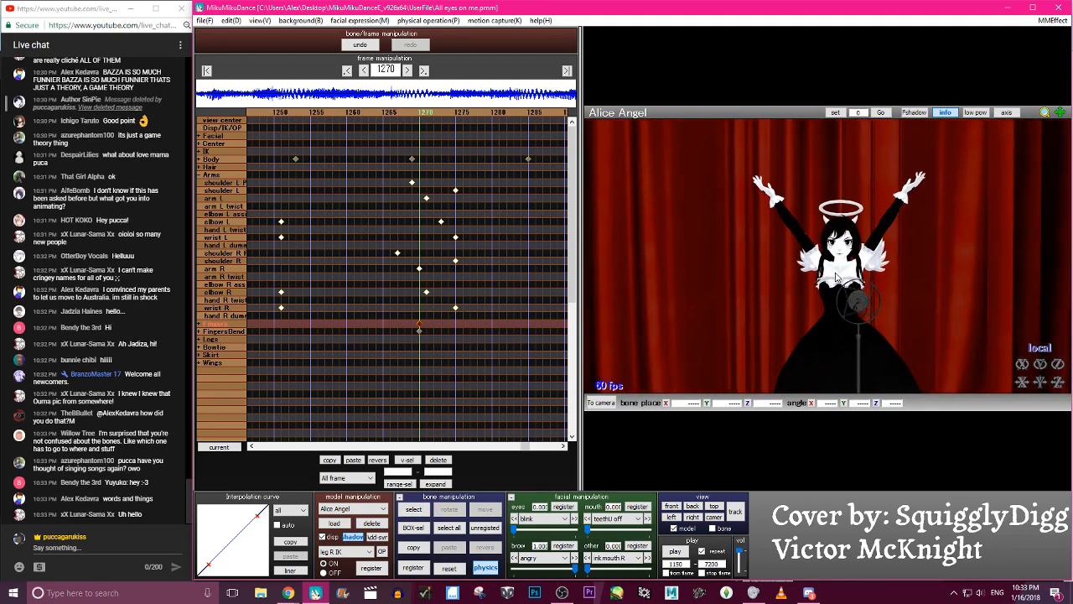
scroll(835, 278, up, 6)
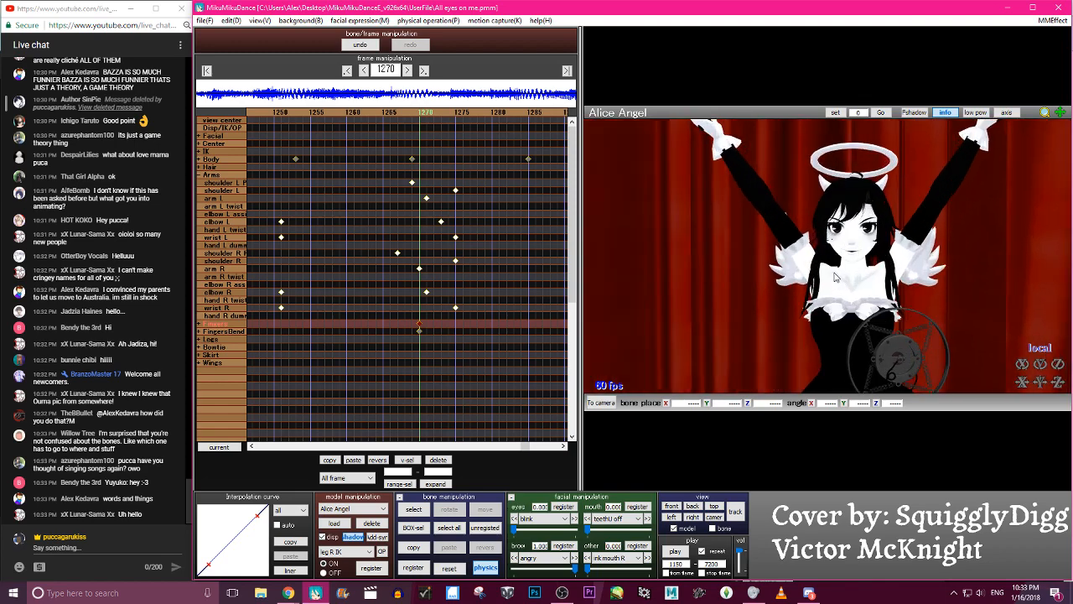
right_drag(835, 277, 767, 242)
scroll(885, 243, down, 5)
scroll(826, 255, down, 3)
middle_drag(767, 241, 649, 206)
- Play the animation from frame 1150 several times, in camera view, to check the arm raise and the finger pose
click(675, 550)
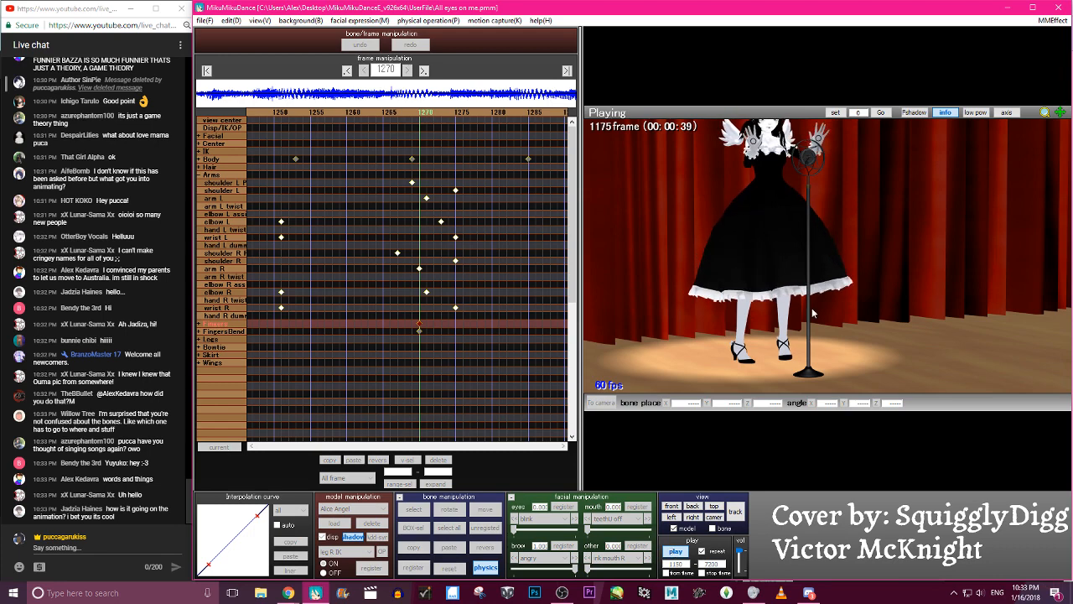
click(675, 551)
click(717, 517)
click(674, 551)
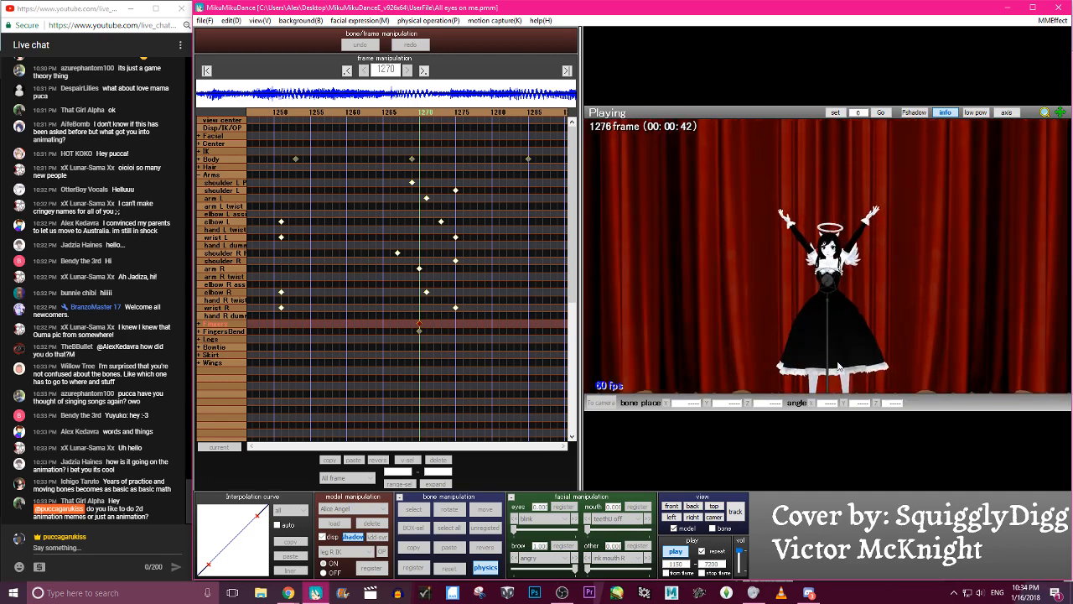
click(676, 550)
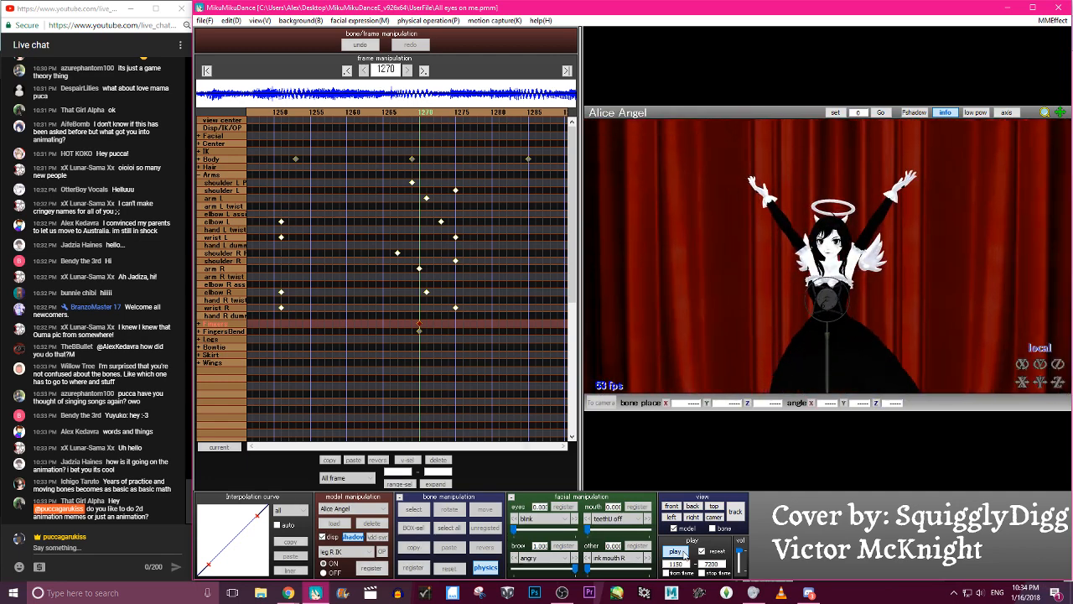
click(676, 551)
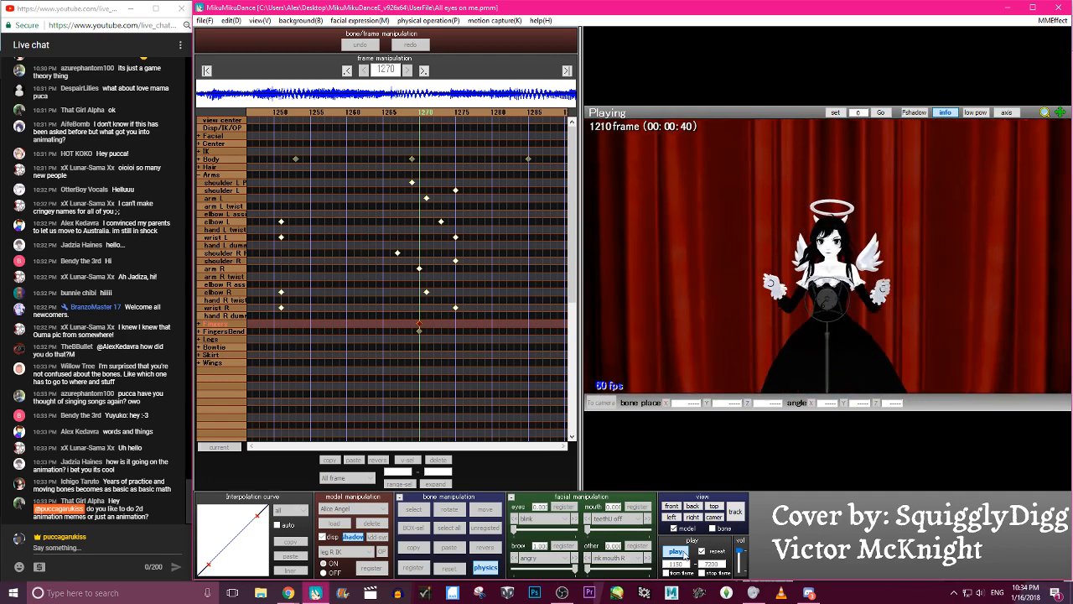
double_click(683, 552)
click(677, 550)
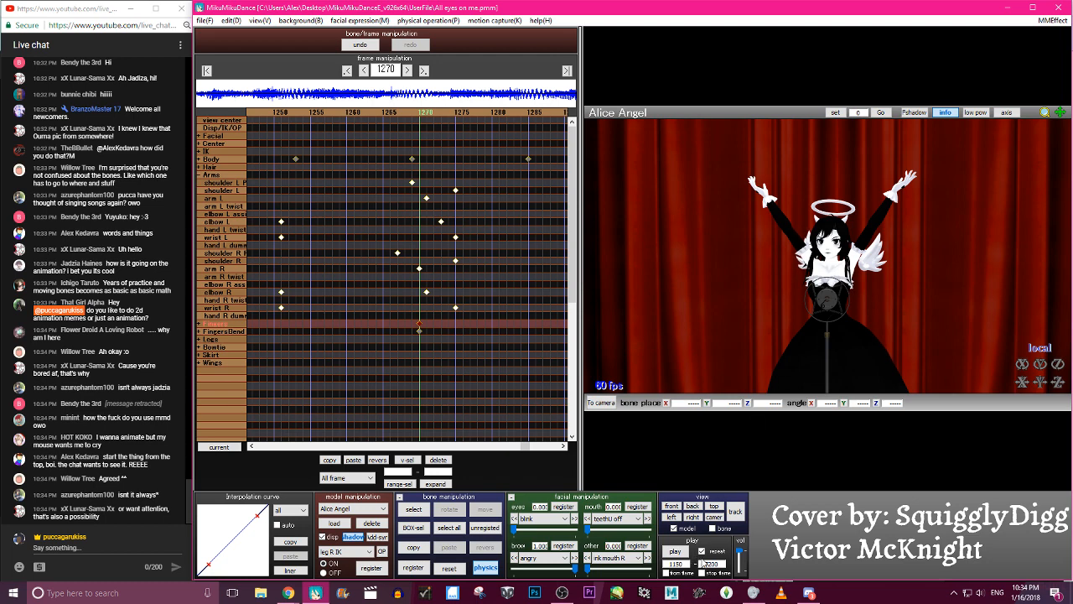
click(680, 551)
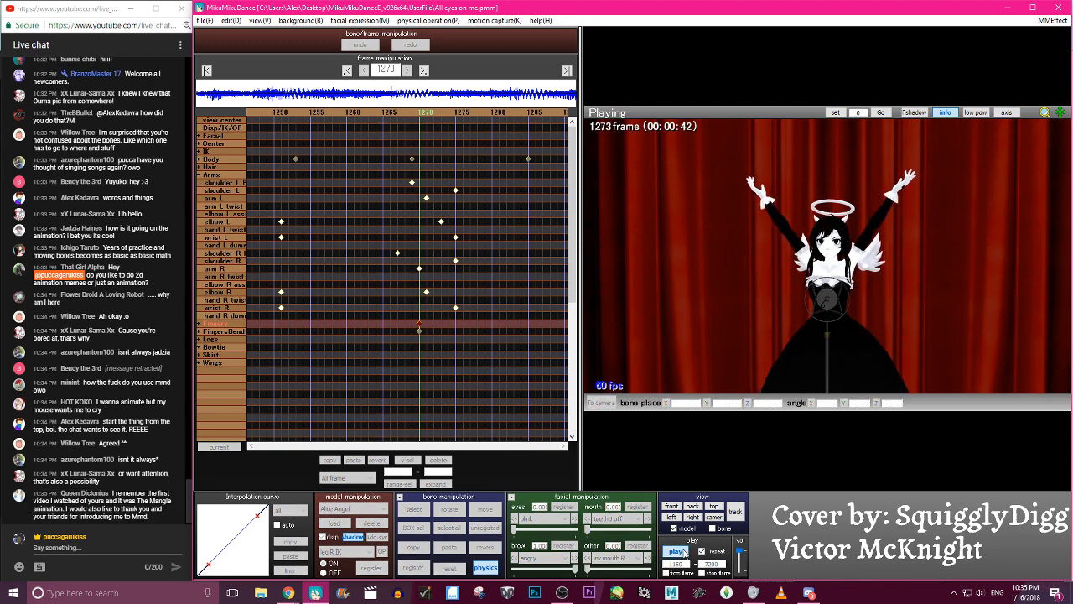
click(680, 551)
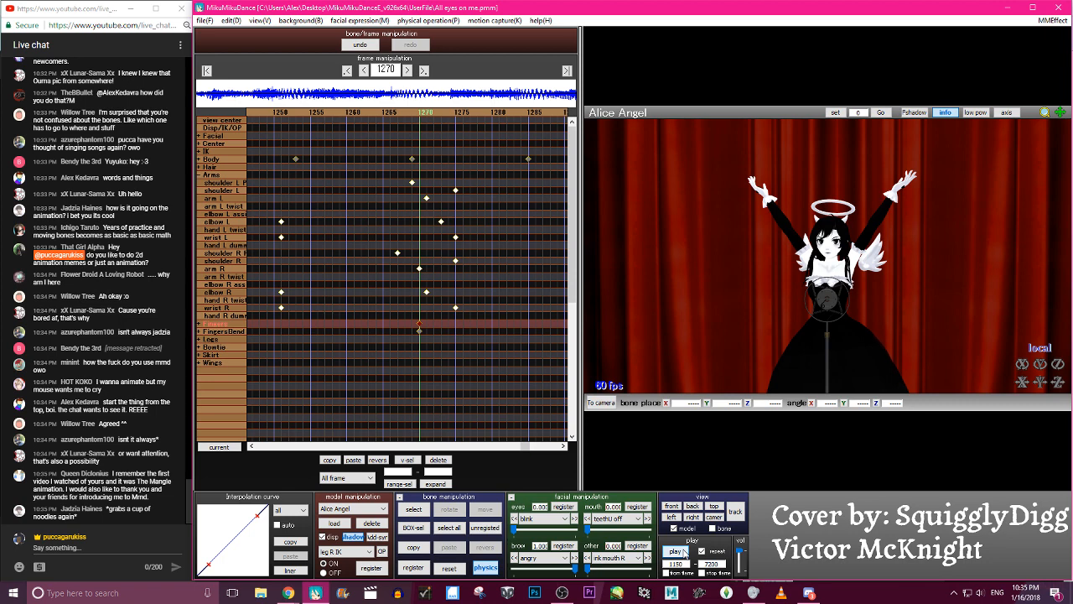
click(677, 551)
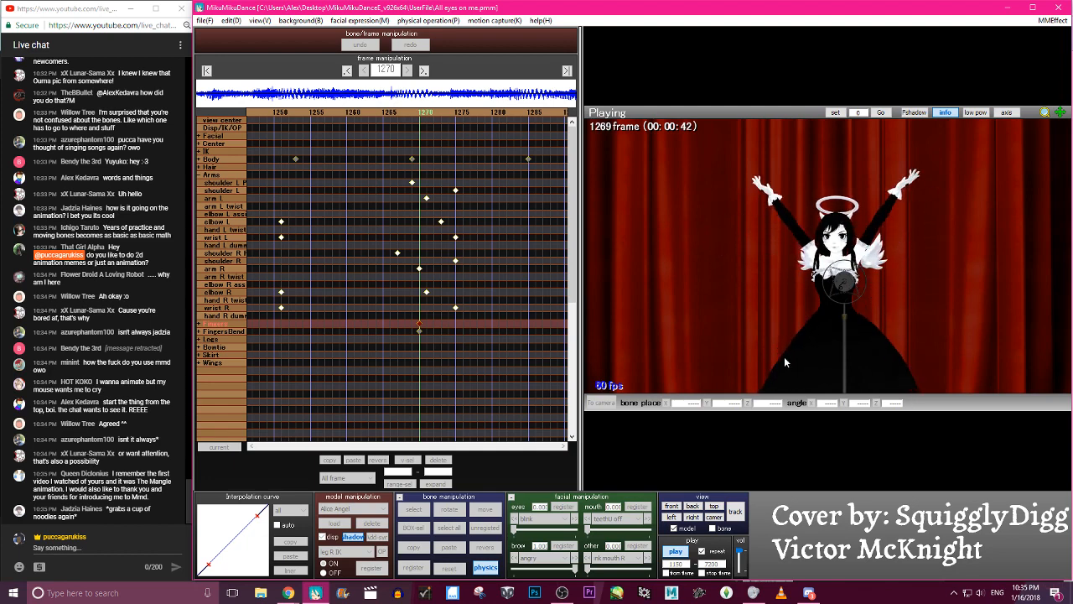
click(675, 551)
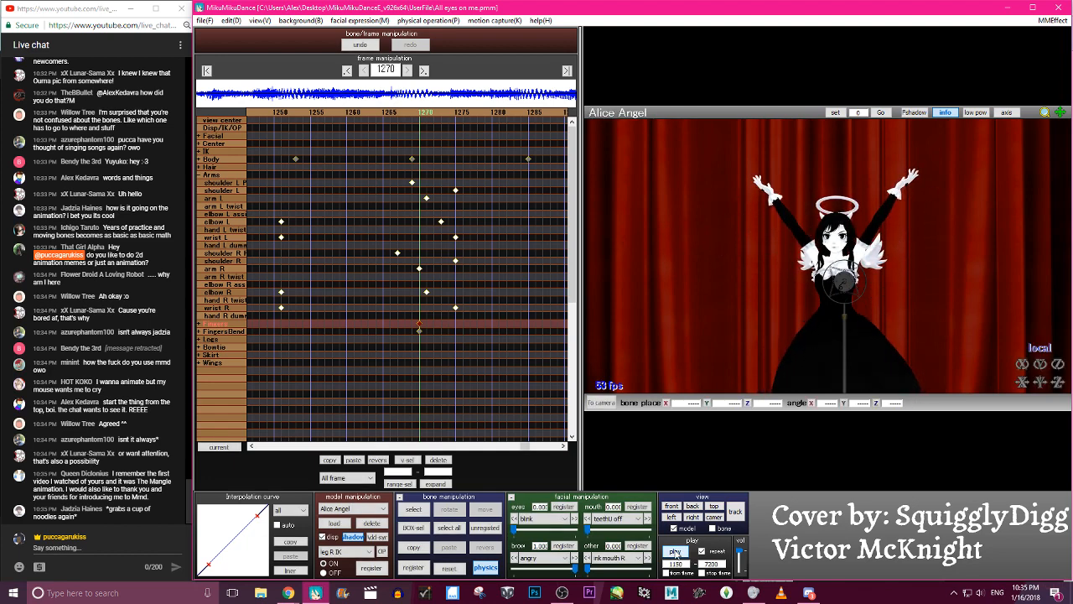
click(676, 551)
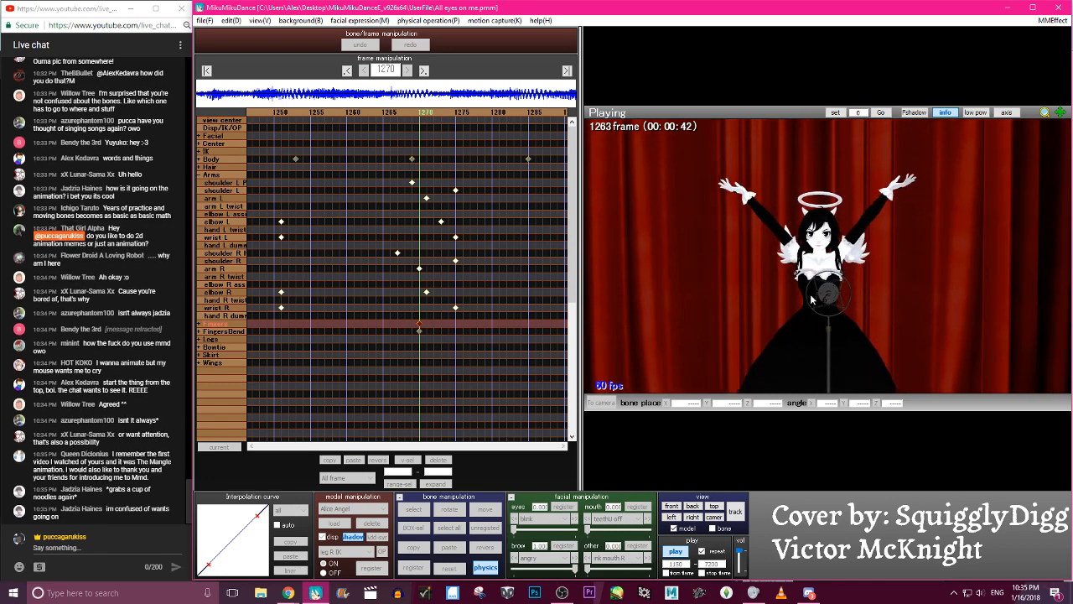
click(677, 550)
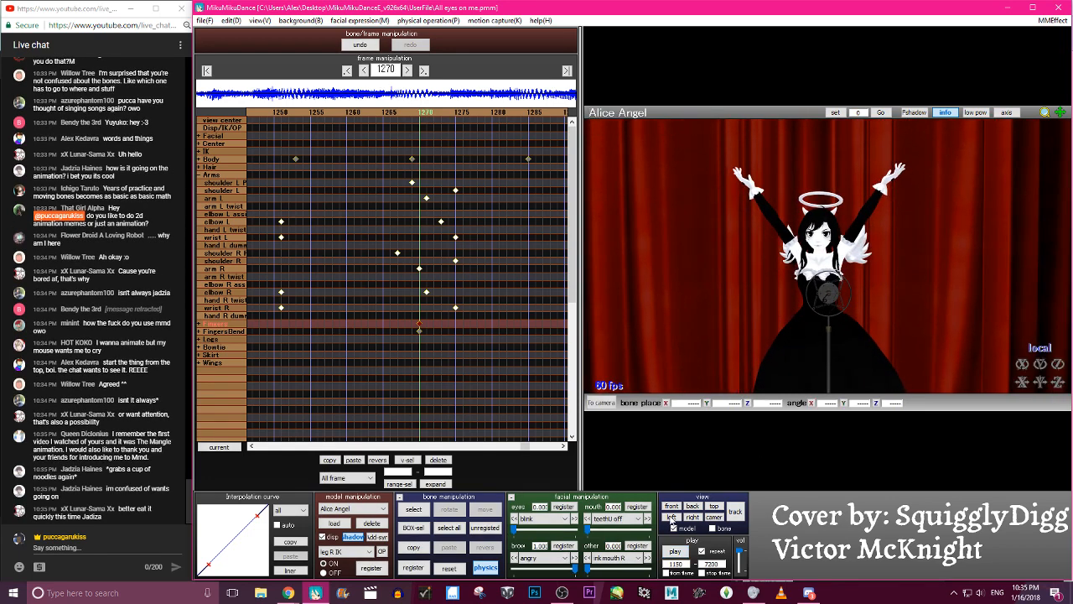
- Scrub back and forth around the arm raise and stop at frame 1286
key(Left)
key(Left)
key(Left)
key(Left)
key(Left)
key(Left)
key(Left)
key(Left)
key(Left)
key(Left)
key(Left)
key(Left)
key(Left)
key(Left)
key(Left)
key(Left)
key(Left)
key(Left)
key(Left)
key(Left)
key(Right)
key(Right)
key(Right)
key(Right)
key(Right)
key(Right)
key(Right)
key(Right)
key(Right)
key(Right)
key(Right)
key(Right)
key(Right)
key(Right)
key(Right)
key(Right)
key(Right)
key(Right)
key(Right)
key(Right)
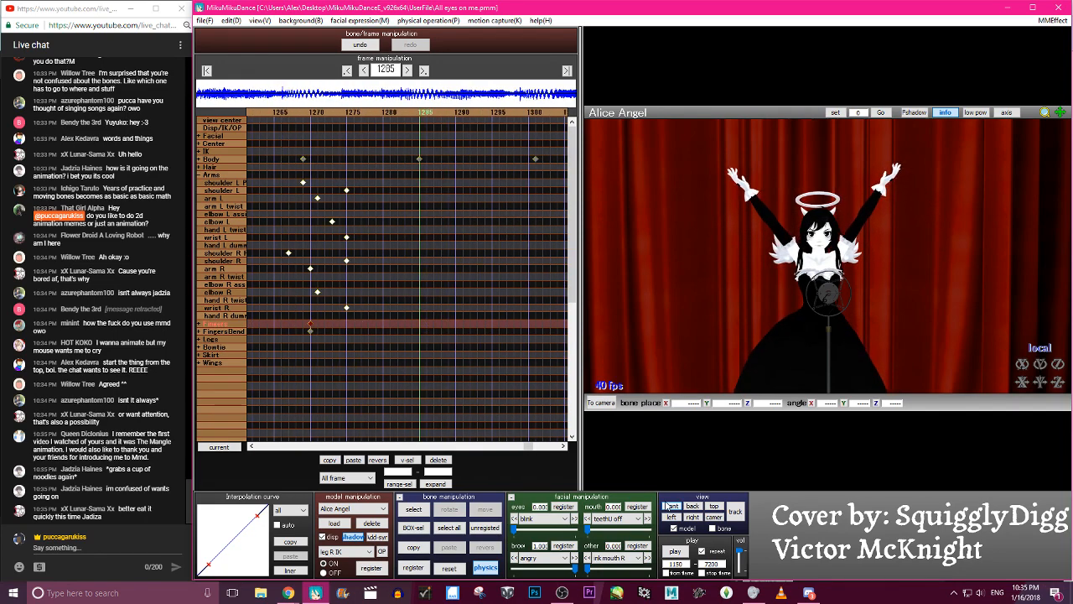
key(Right)
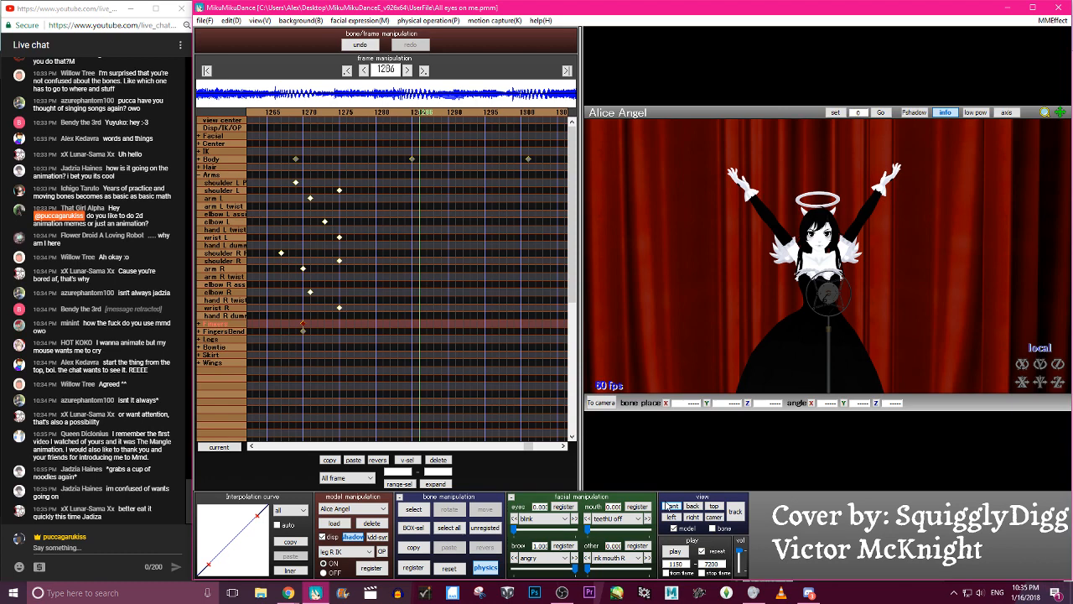
- Replay the motion once more from frame 1150 and stop the playback
click(204, 20)
key(Escape)
click(675, 551)
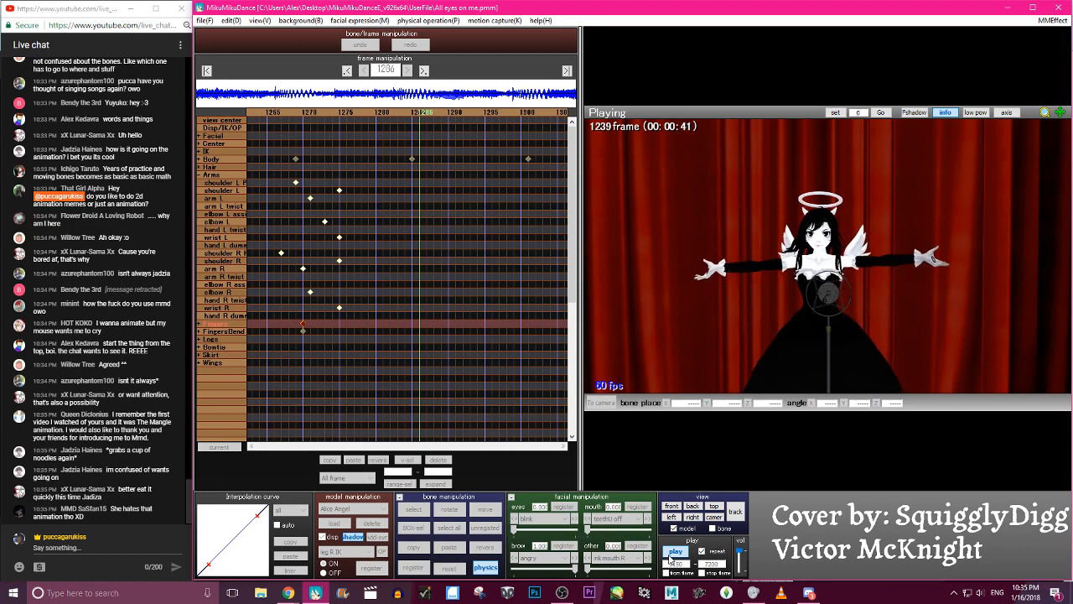
click(672, 555)
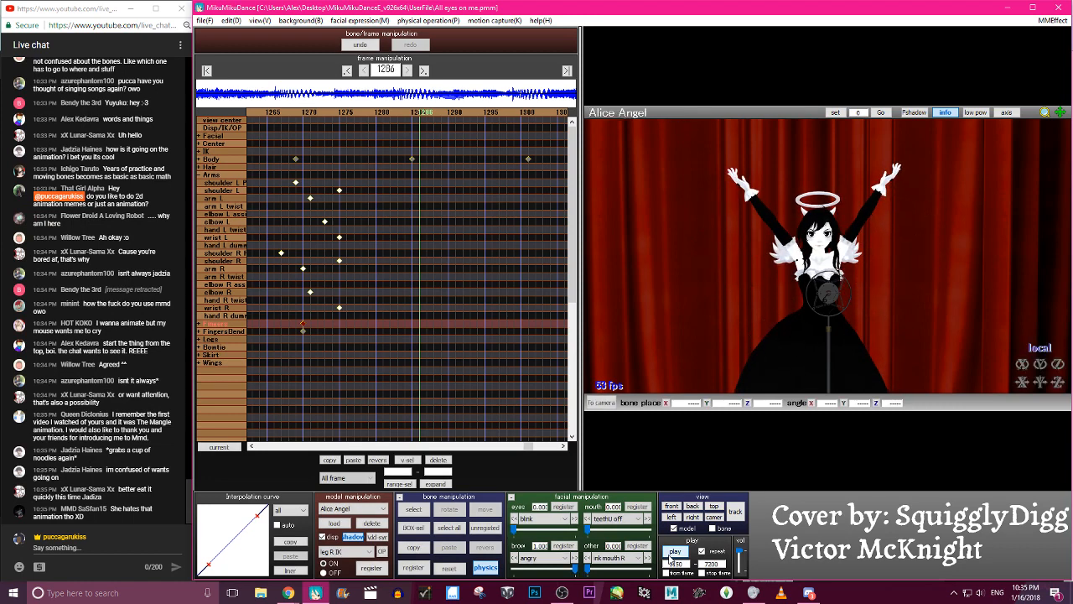
- Scrub back through the earlier arm motion to frame 1136, and forward again to frame 1183
key(Left)
key(Left)
key(Left)
key(Left)
key(Left)
key(Left)
key(Left)
key(Left)
key(Left)
key(Left)
key(Left)
key(Left)
key(Left)
key(Left)
key(Left)
key(Left)
key(Left)
key(Left)
key(Left)
key(Left)
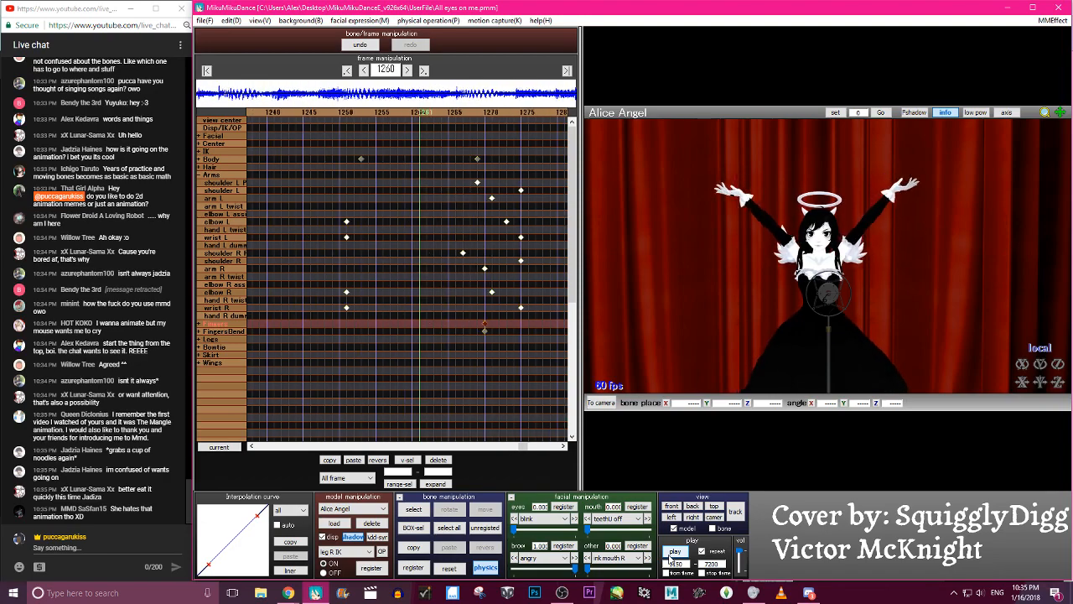
key(Left)
key(Left)
key(Left)
key(Left)
key(Left)
key(Left)
key(Left)
key(Left)
key(Left)
key(Left)
key(Left)
key(Left)
key(Left)
key(Left)
key(Left)
key(Left)
key(Left)
key(Left)
key(Left)
key(Left)
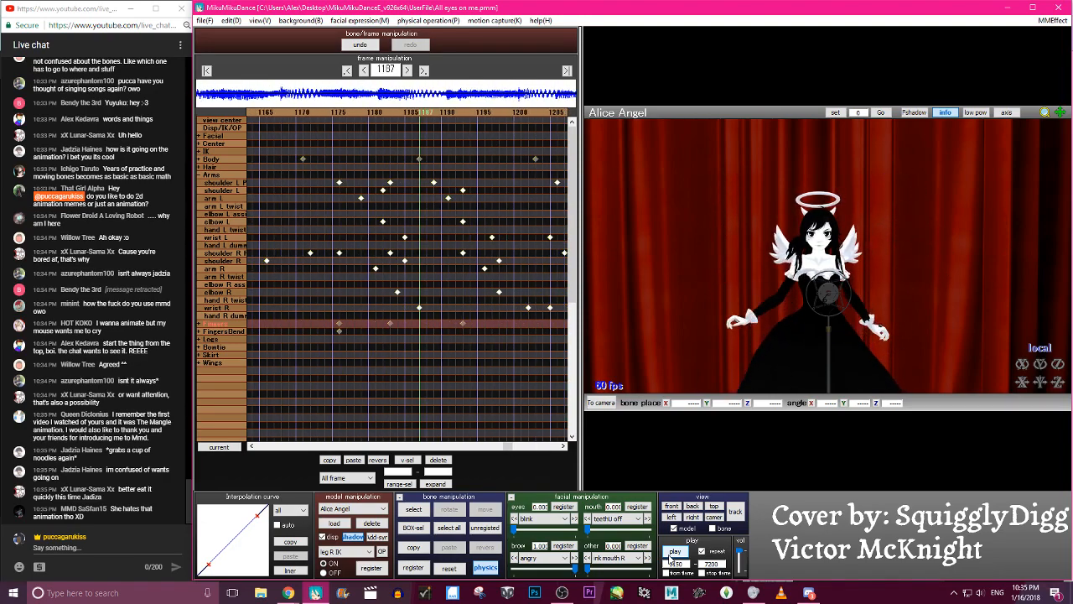
key(Right)
key(Right)
key(Right)
key(Right)
key(Right)
key(Right)
key(Right)
key(Right)
key(Right)
key(Right)
key(Right)
key(Right)
key(Right)
key(Right)
key(Right)
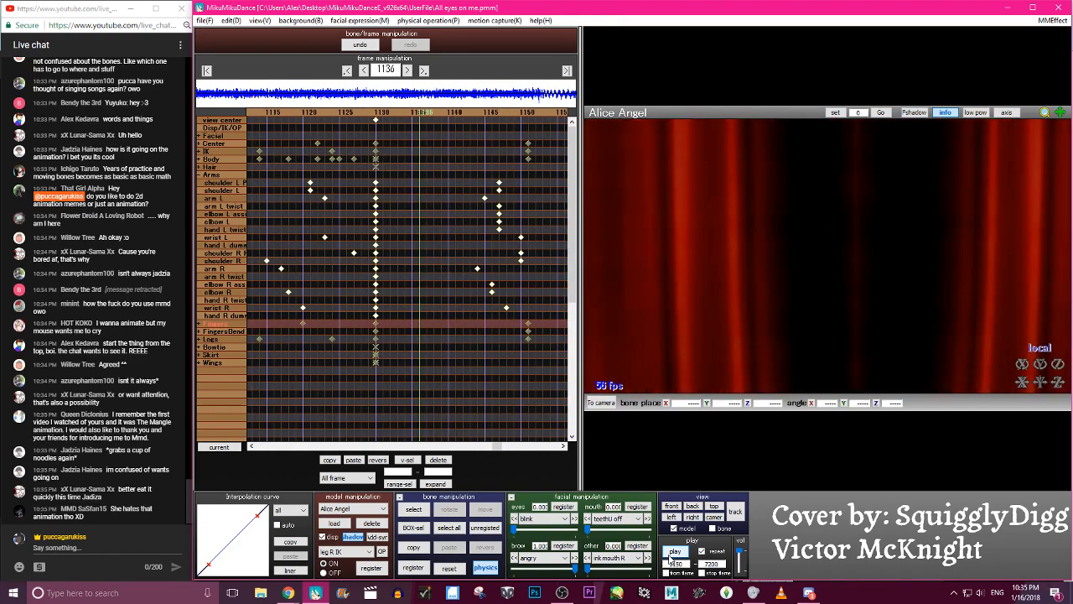
key(Right)
key(Right)
key(Right)
key(Right)
key(Right)
key(Right)
key(Right)
key(Right)
key(Right)
key(Right)
key(Right)
key(Right)
key(Right)
key(Right)
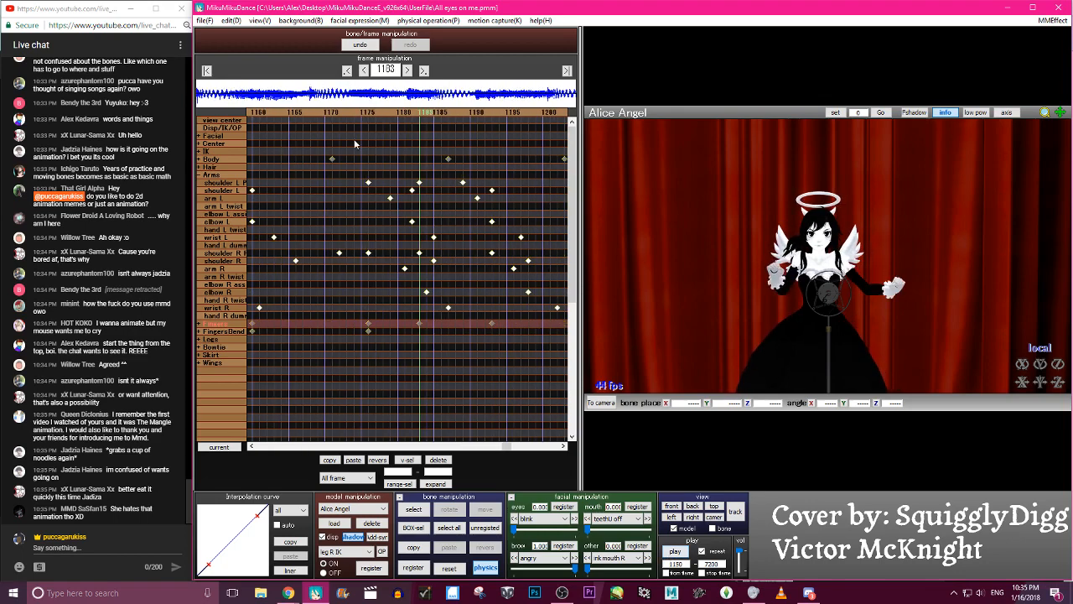
- Save the project file All eyes on me.pmm
click(204, 20)
click(222, 59)
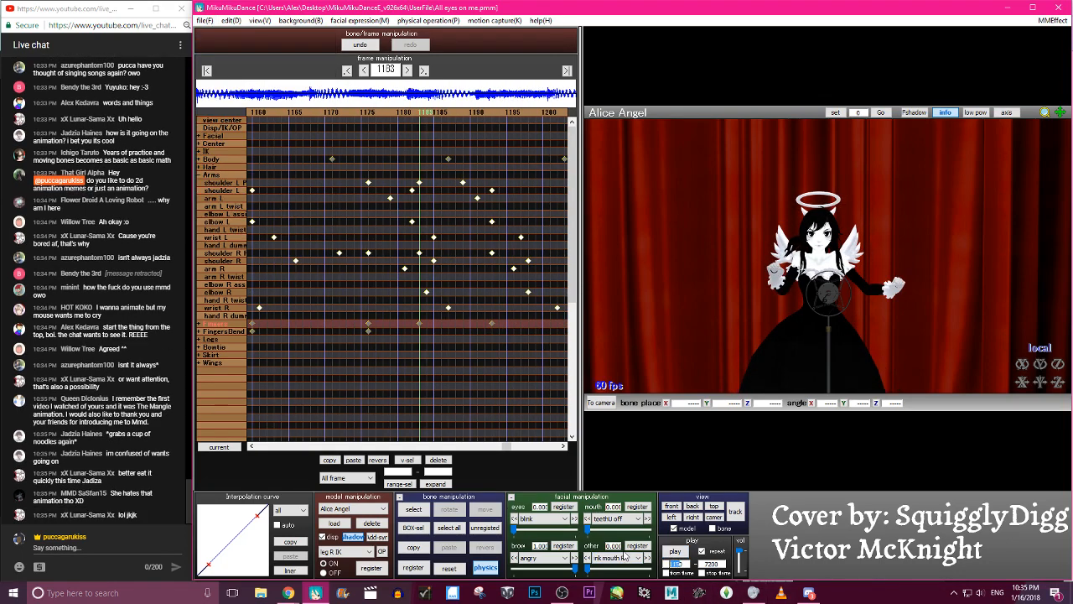
- Play the whole animation from frame 0 with the playback start set to 0 and camera tracking enabled
click(679, 552)
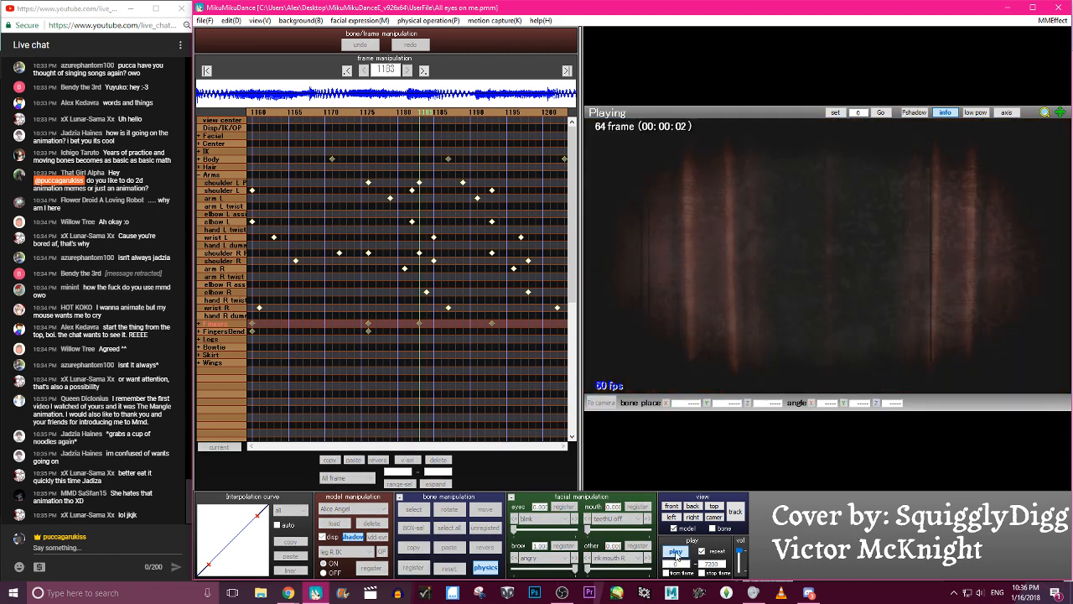
click(679, 552)
click(679, 552)
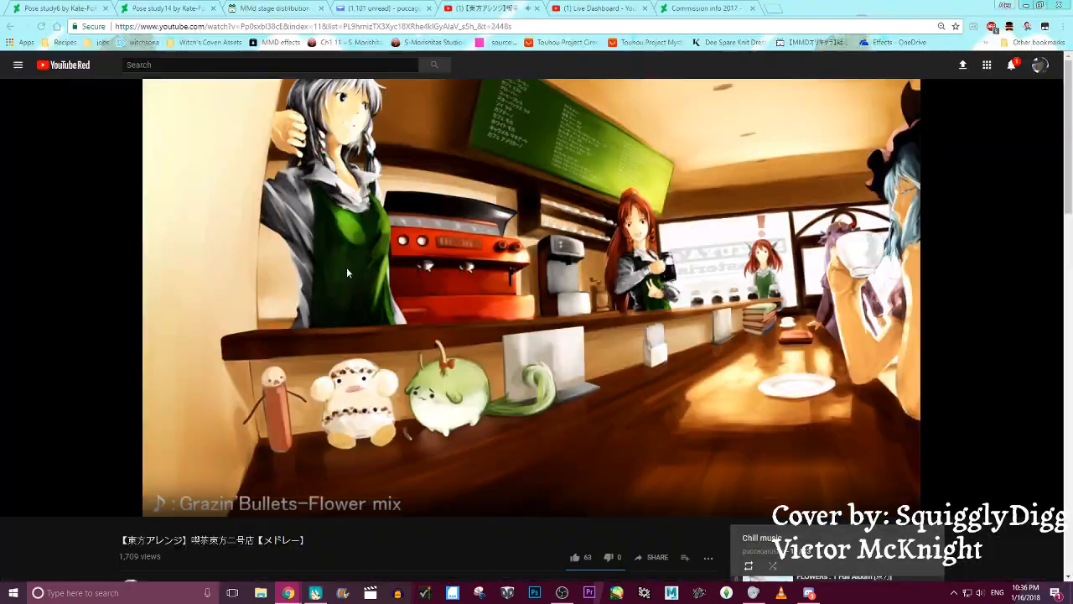
- Bring up the live chat window and remove the newest off-topic viewer message from the chat
click(287, 593)
click(314, 592)
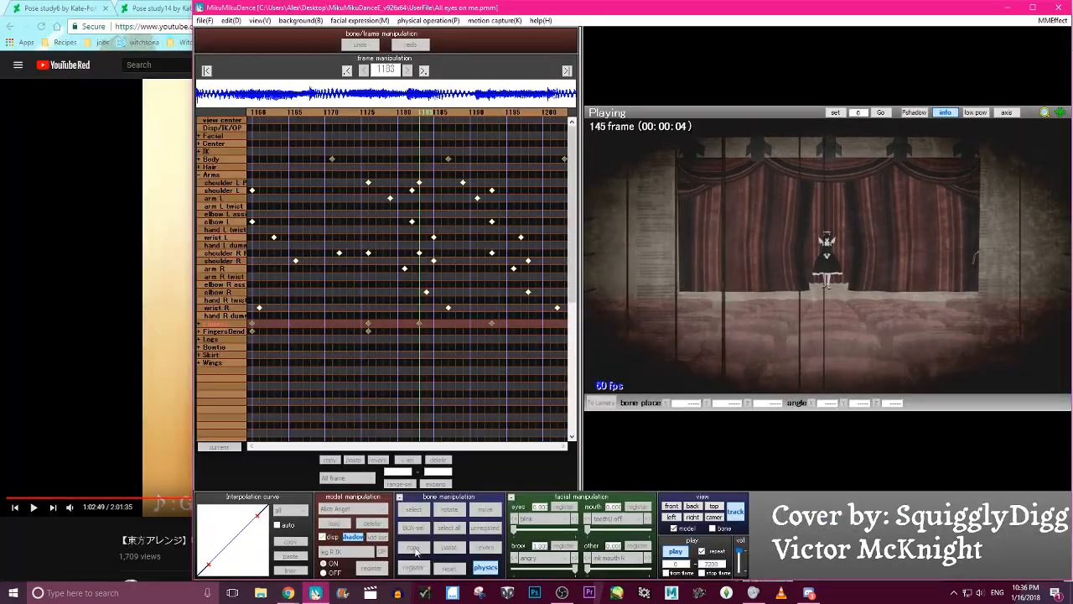
click(287, 592)
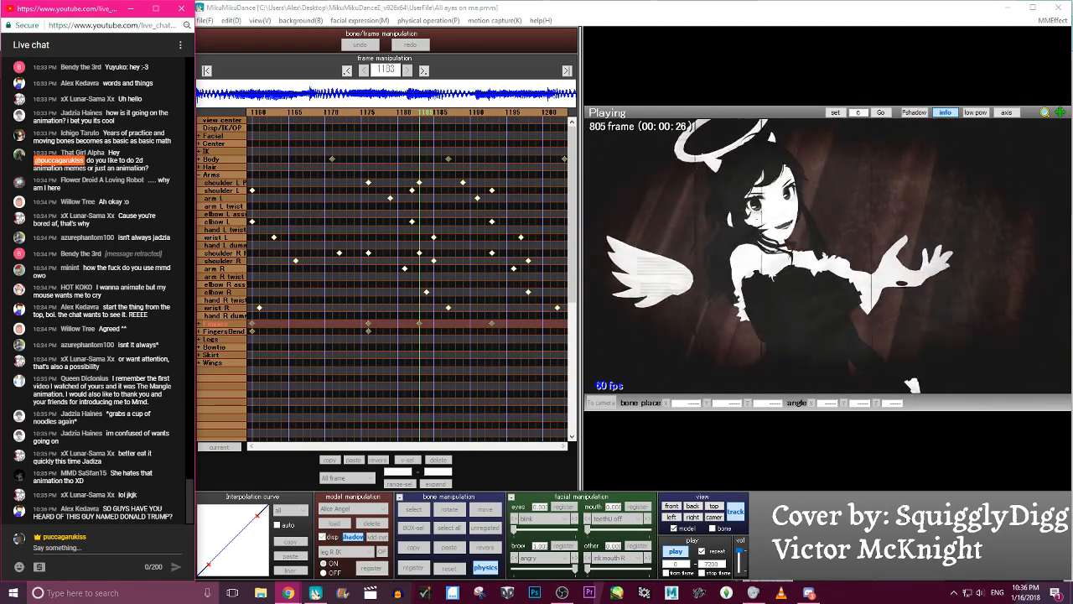
click(175, 513)
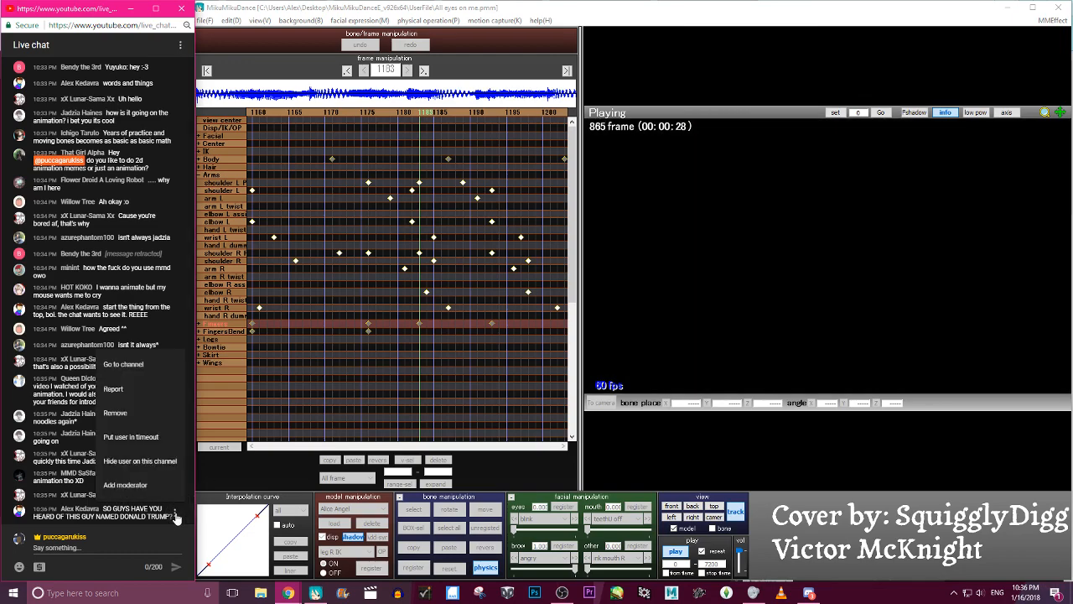
click(149, 419)
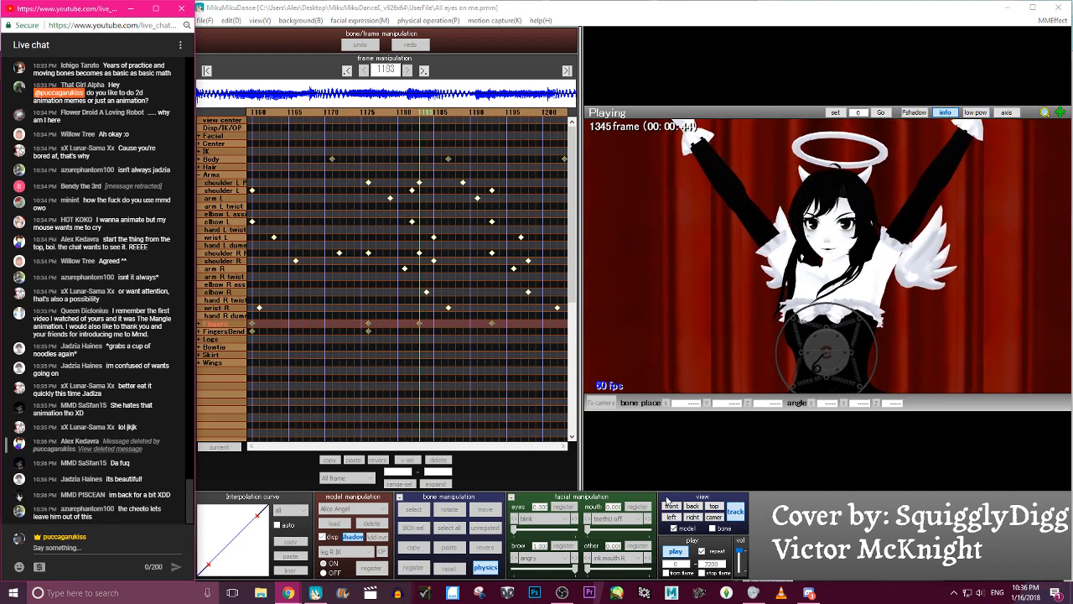
- Stop the animation playback and check the YouTube music video in the browser before returning to MikuMikuDance
click(676, 552)
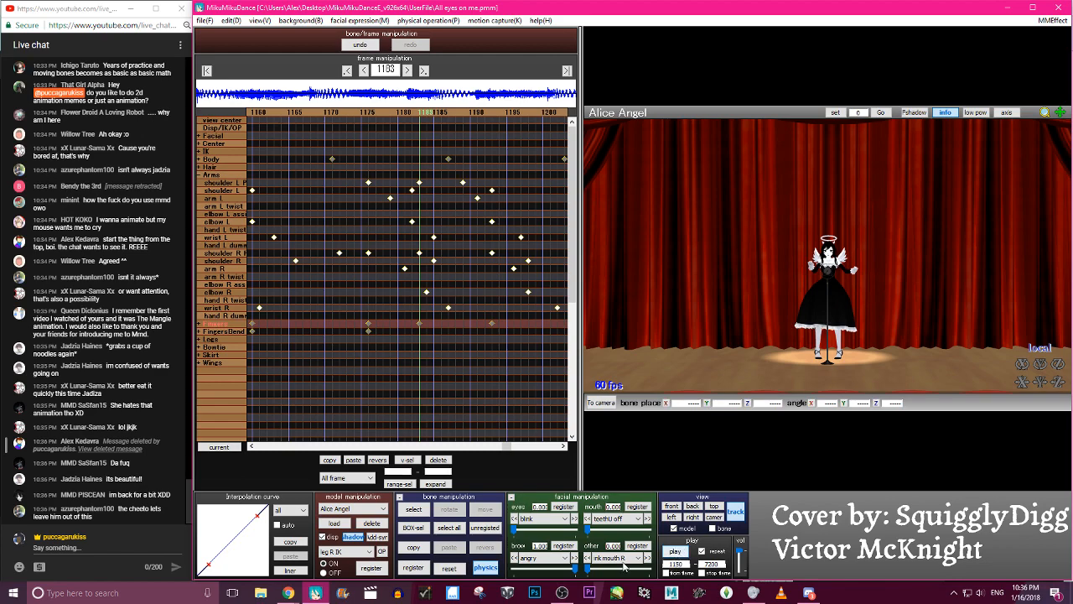
click(676, 553)
click(291, 594)
click(262, 544)
click(315, 593)
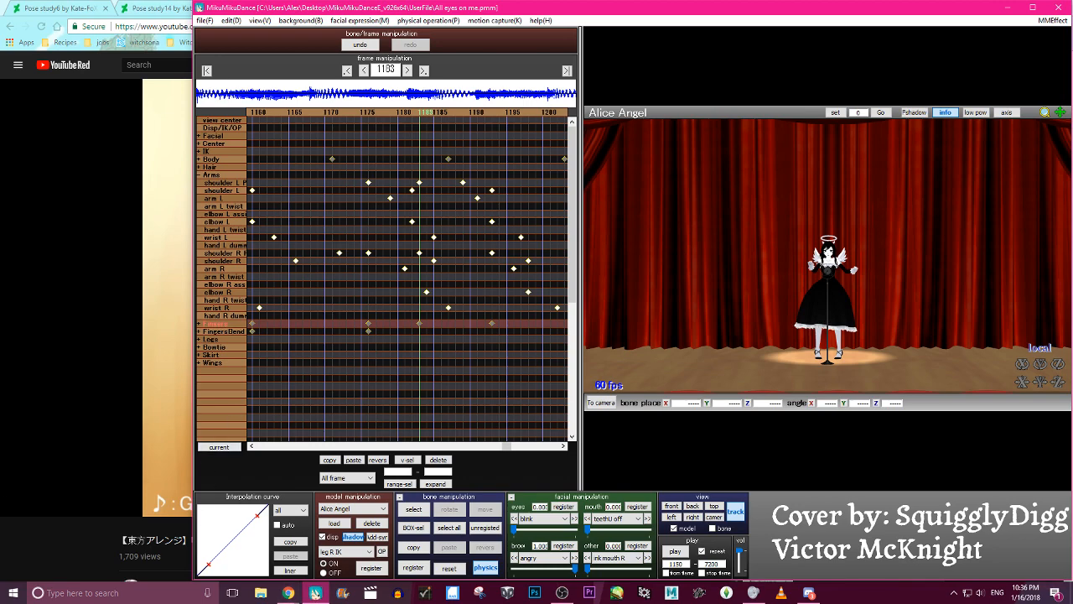
click(183, 450)
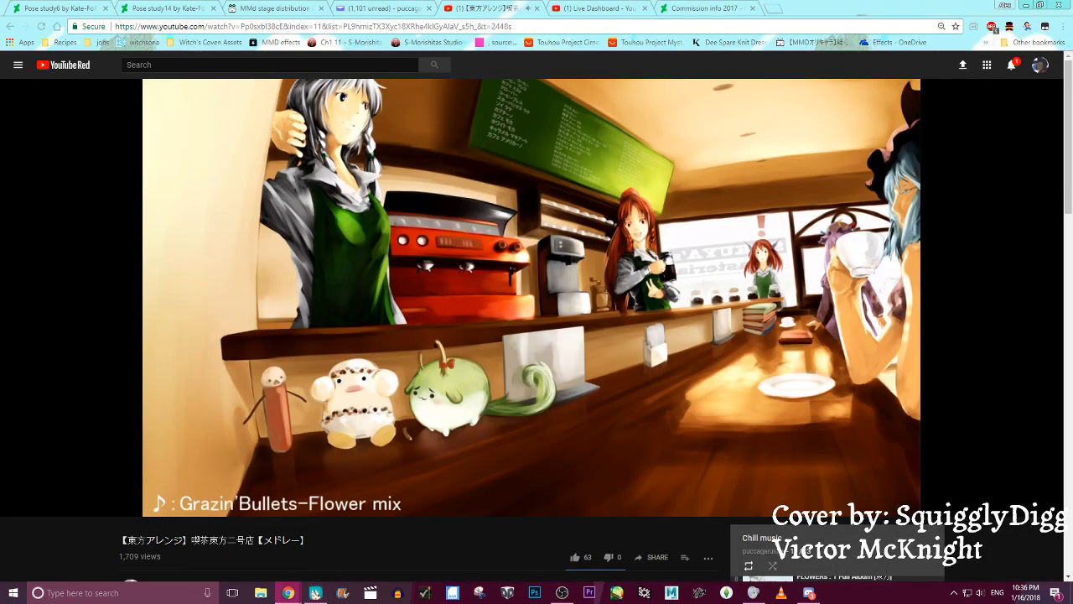
click(323, 592)
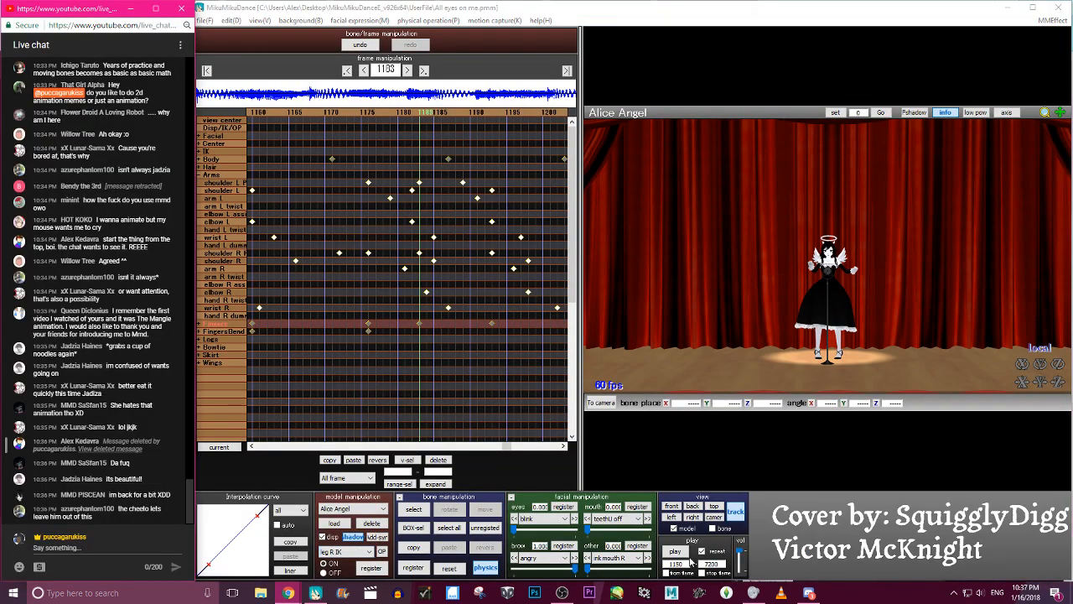
- Turn off camera tracking, replay the motion from frame 1150 and stop the playback
click(680, 551)
click(680, 551)
click(734, 512)
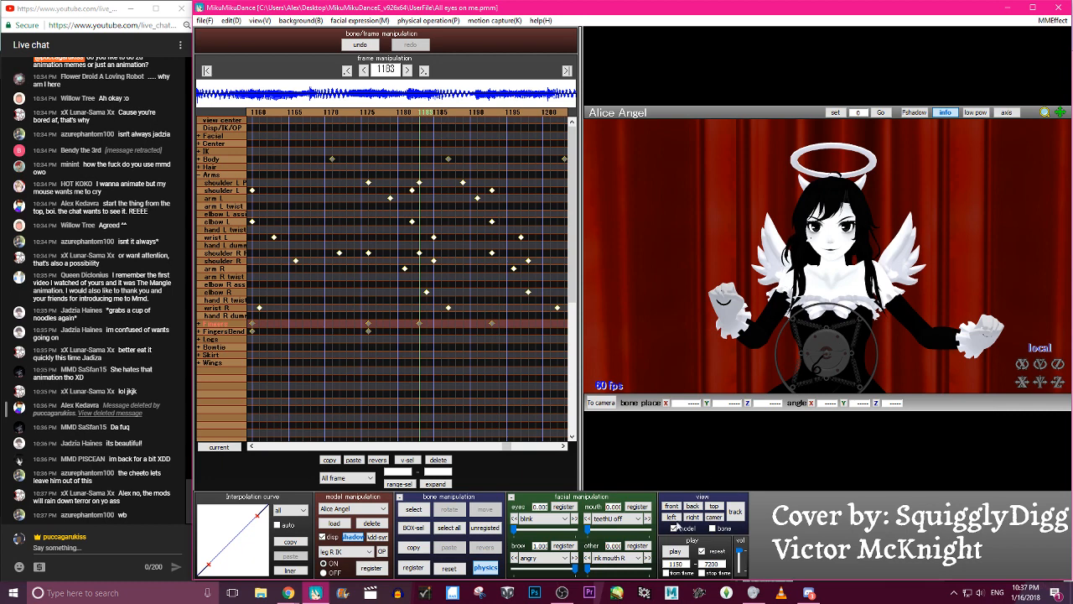
click(682, 556)
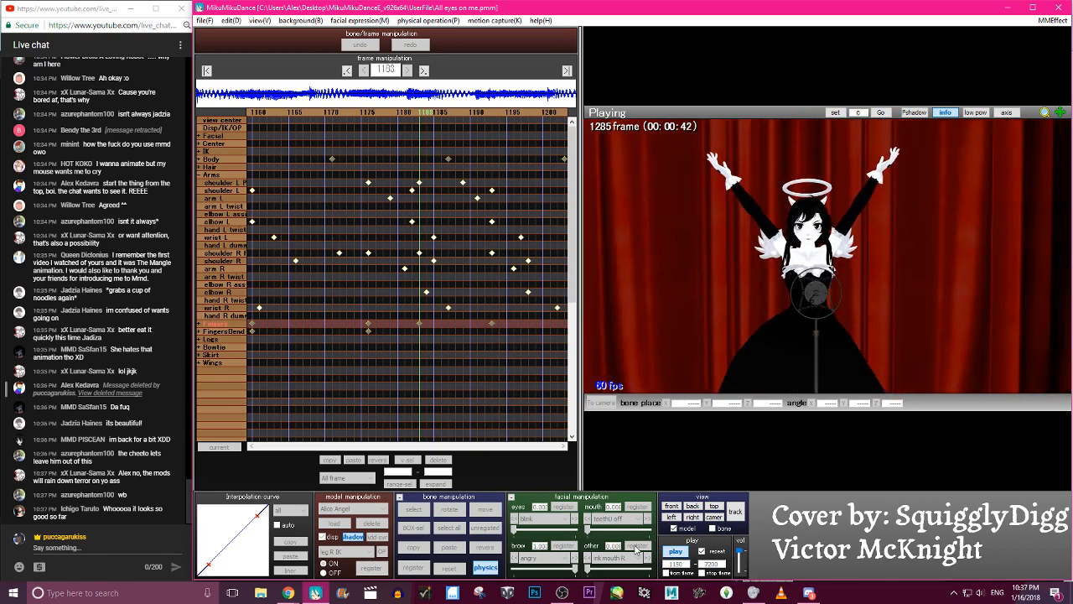
click(676, 551)
- Scrub back and forth between frames 1131 and 1182 to examine how the arms and body move around frame 1150
key(Left)
key(Left)
key(Left)
key(Left)
key(Left)
key(Left)
key(Left)
key(Left)
key(Left)
key(Left)
key(Left)
key(Left)
key(Left)
key(Left)
key(Left)
key(Left)
key(Left)
key(Left)
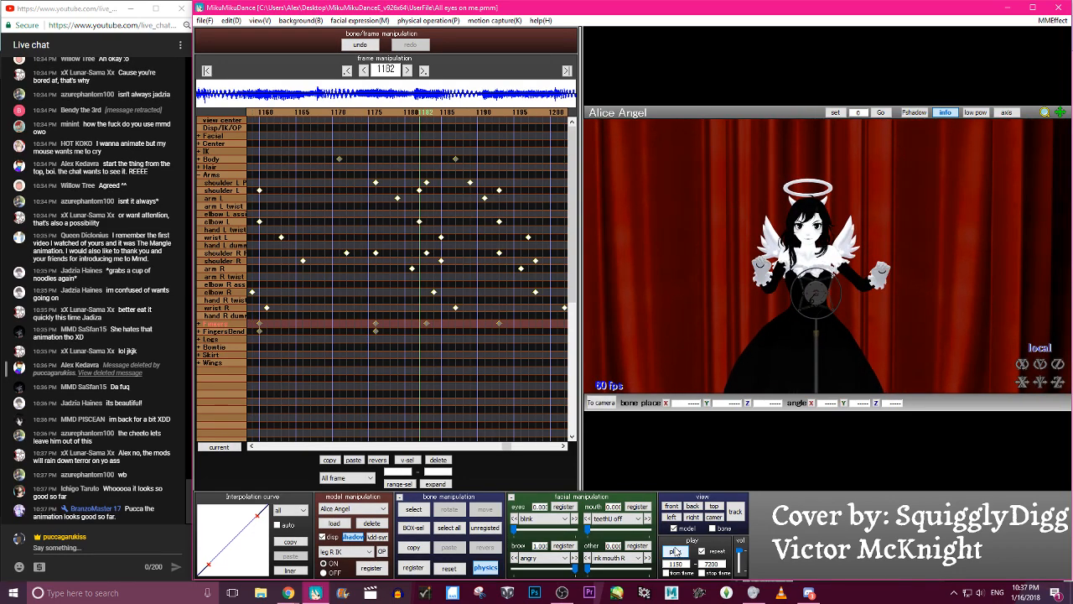
key(Left)
key(Left)
key(Left)
key(Left)
key(Left)
key(Left)
key(Left)
key(Left)
key(Left)
key(Left)
key(Left)
key(Left)
key(Left)
key(Left)
key(Left)
key(Left)
key(Left)
key(Left)
key(Left)
key(Left)
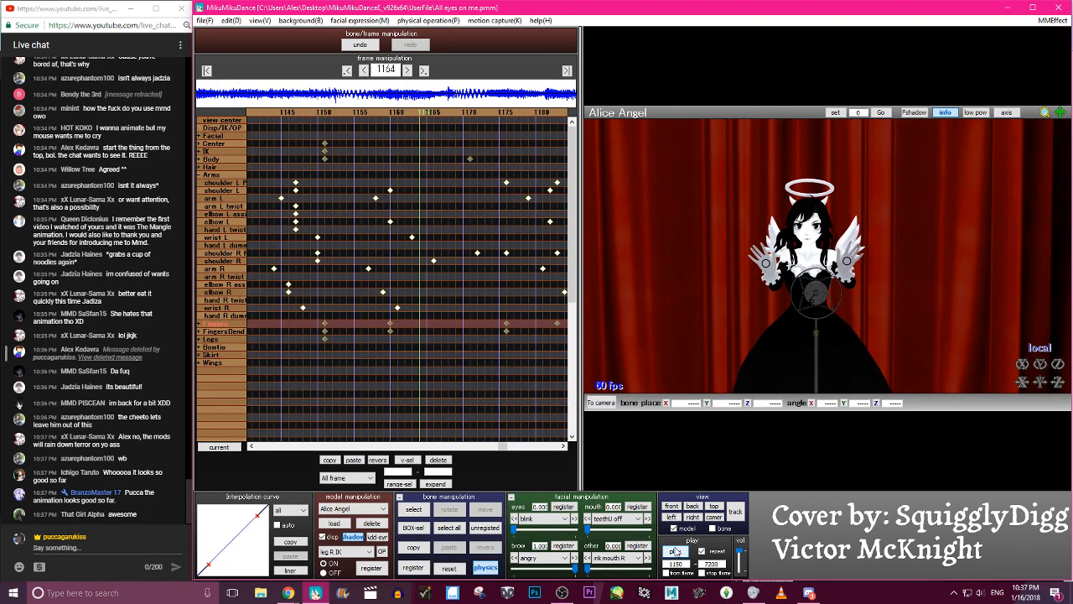
key(Right)
key(Right)
key(Right)
key(Right)
key(Right)
key(Right)
key(Right)
key(Right)
key(Right)
key(Right)
key(Right)
key(Right)
key(Right)
key(Right)
key(Right)
key(Right)
key(Right)
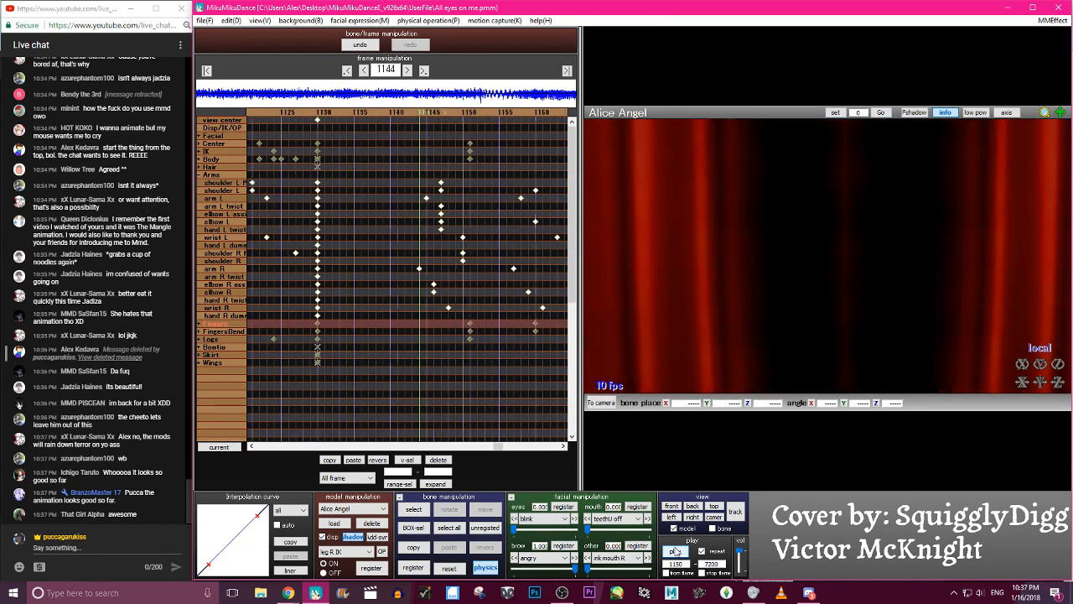
key(Left)
key(Left)
key(Left)
key(Left)
key(Left)
key(Left)
key(Left)
key(Left)
key(Left)
key(Left)
key(Right)
key(Right)
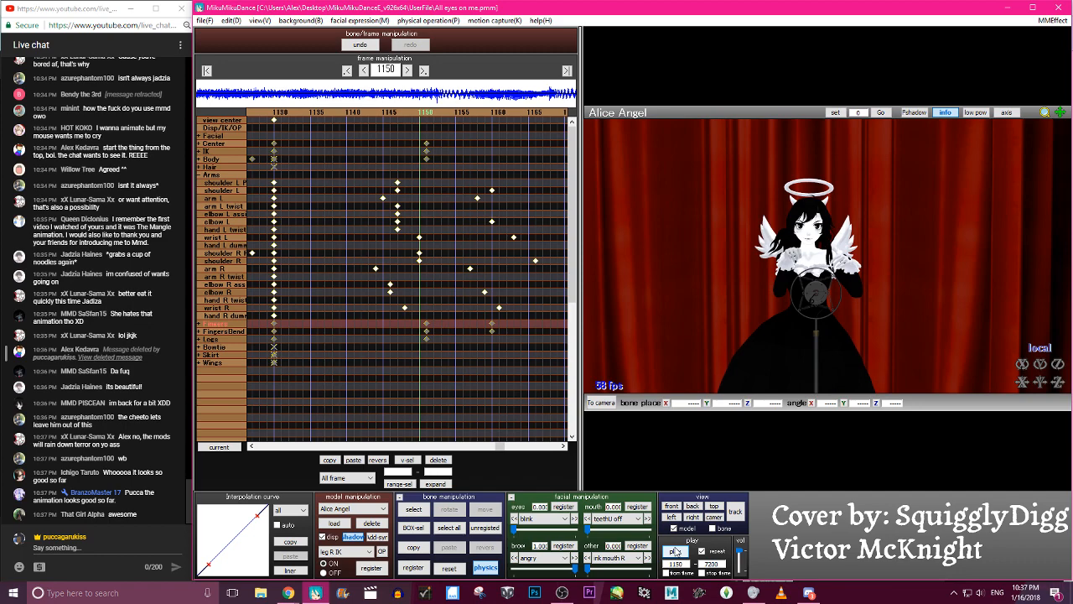
key(Left)
key(Left)
key(Left)
key(Left)
key(Left)
key(Left)
key(Left)
key(Left)
key(Left)
key(Left)
key(Left)
key(Left)
key(Left)
key(Left)
key(Left)
key(Left)
key(Left)
key(Left)
key(Left)
key(Left)
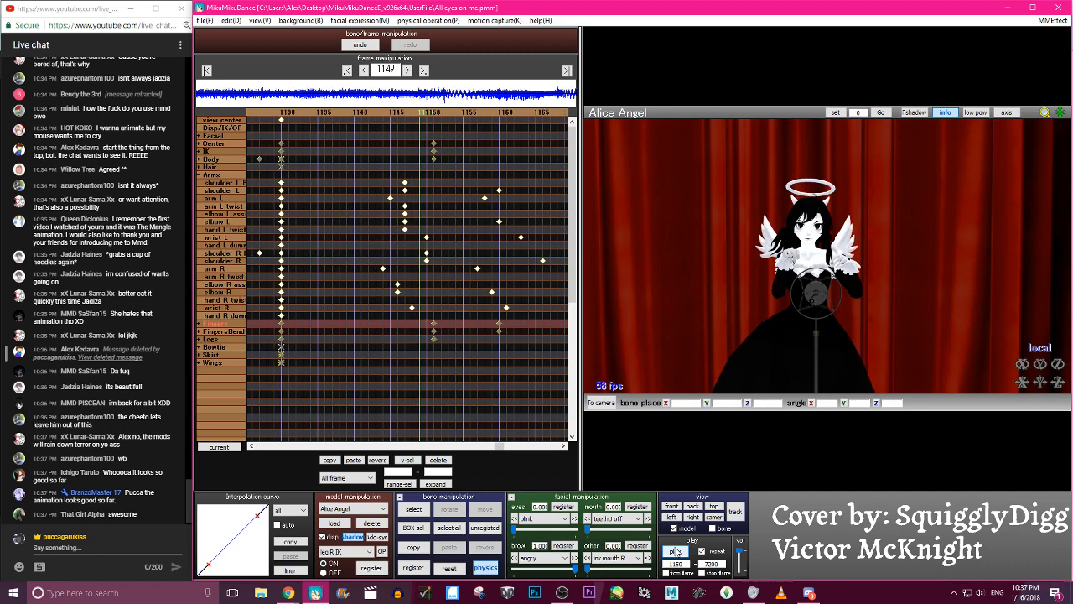
key(Right)
key(Right)
key(Right)
key(Right)
key(Right)
key(Right)
key(Right)
key(Right)
key(Right)
key(Right)
key(Right)
key(Right)
key(Right)
key(Right)
key(Right)
key(Right)
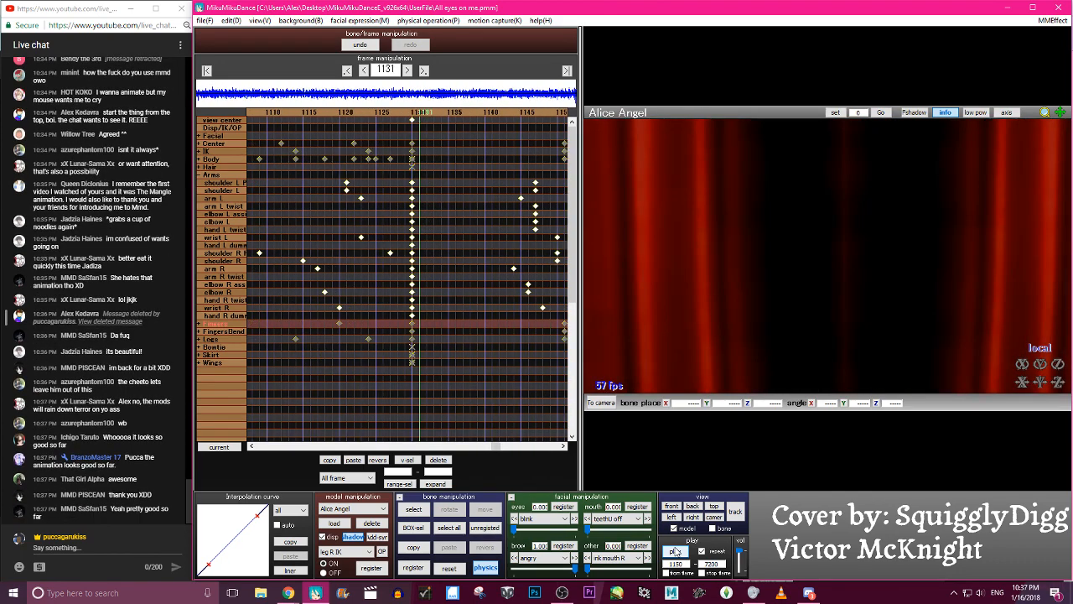
click(674, 551)
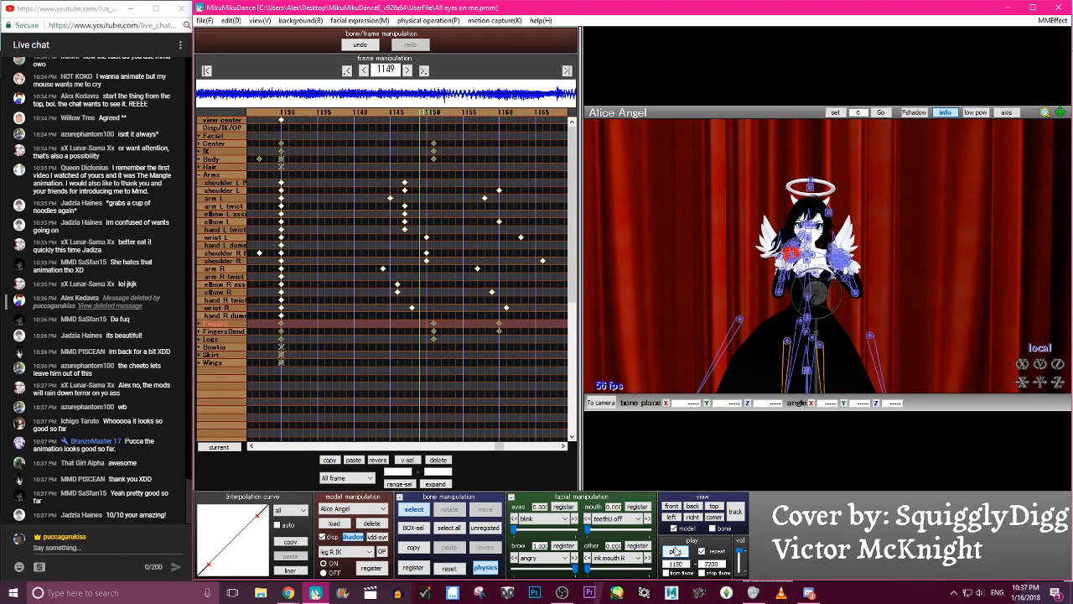
- Select the body U2 bone and move its keyframe from frame 1151 to frame 1158
click(803, 312)
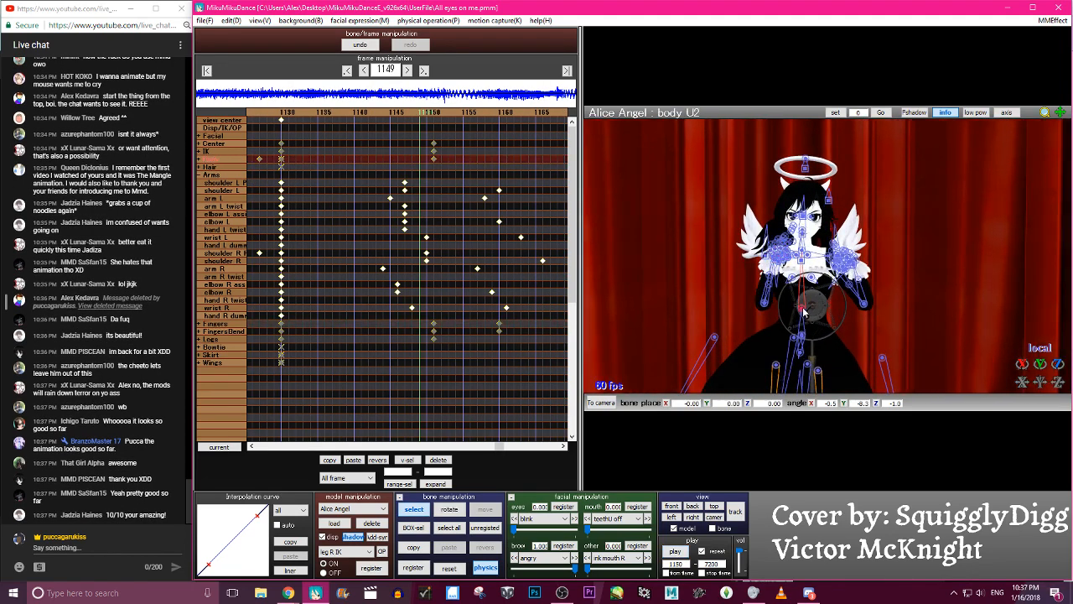
key(Up)
key(Right)
key(Right)
key(Down)
key(c)
key(c)
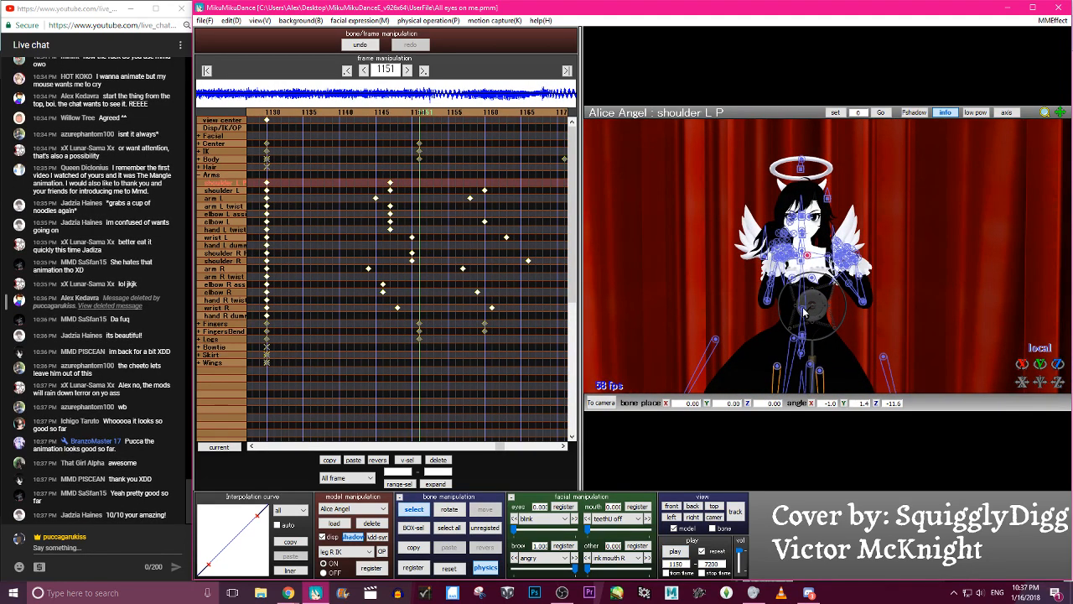
click(803, 312)
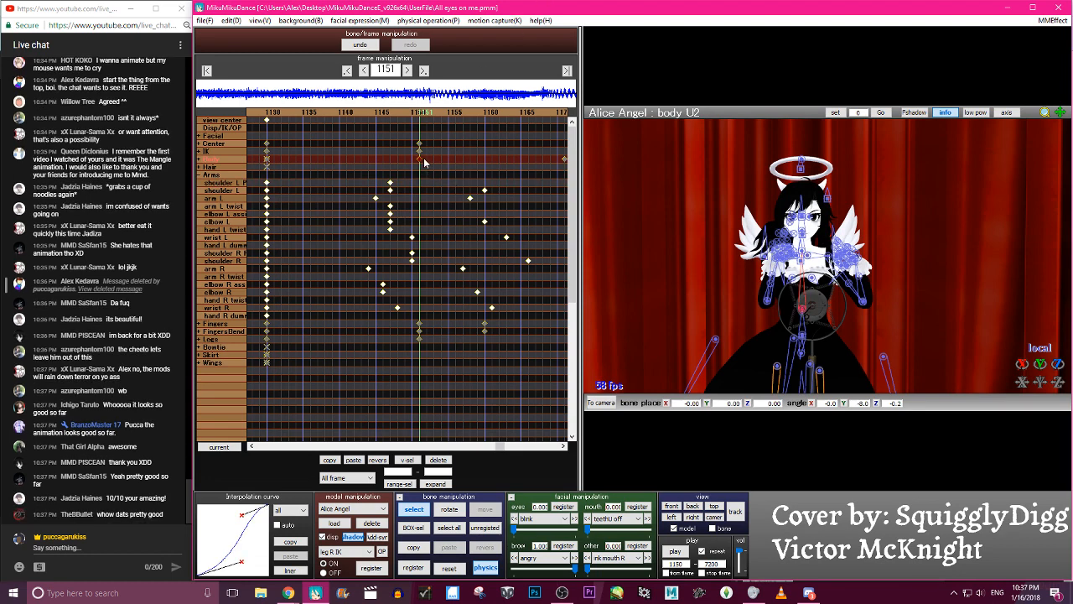
drag(419, 158, 470, 158)
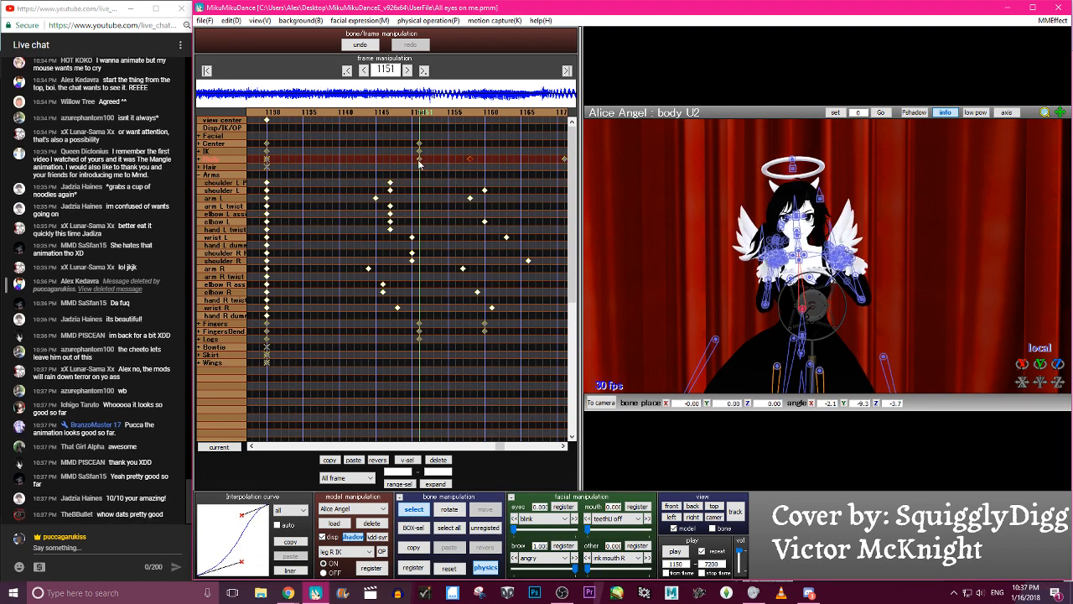
- At frame 1141, rotate the body U2 bone about its local X axis to about -20.4 degrees and register the keyframe
click(344, 110)
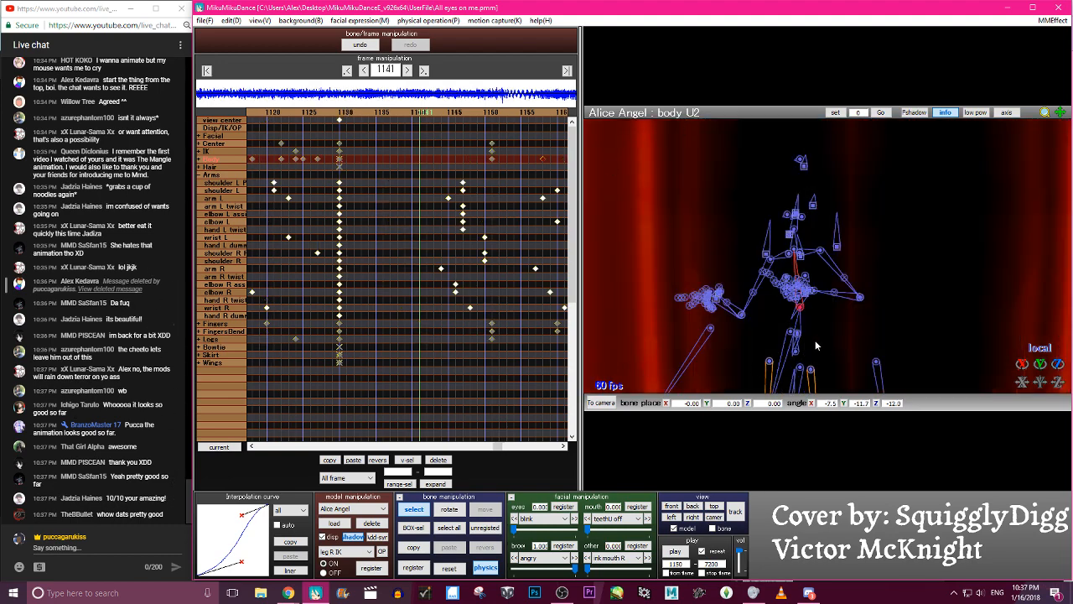
scroll(872, 366, up, 5)
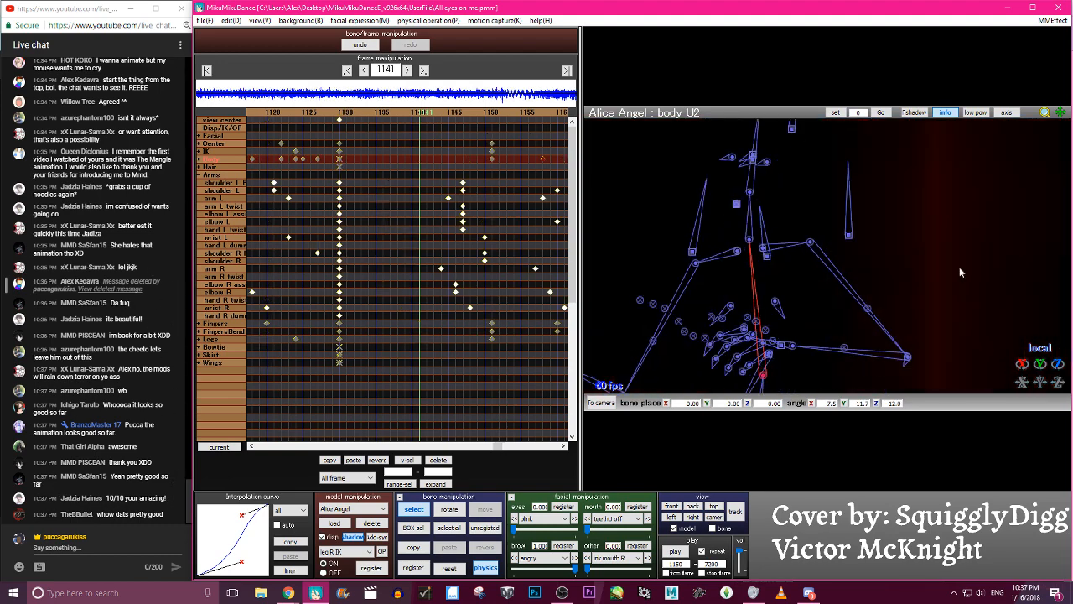
scroll(930, 335, down, 5)
right_drag(960, 328, 893, 334)
drag(1022, 364, 1022, 387)
key(Return)
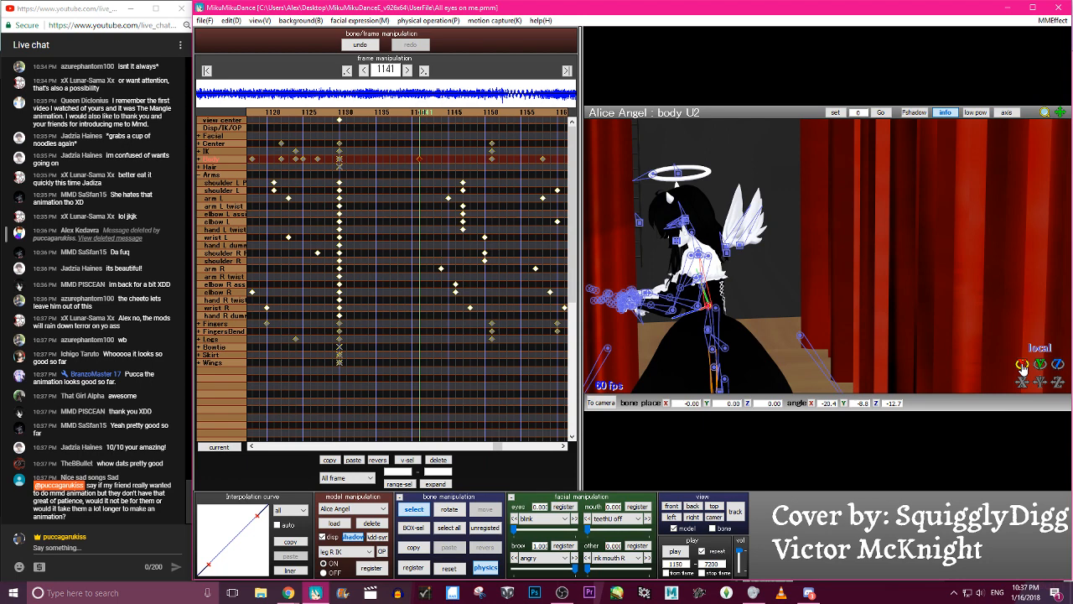
- Reset the body U2 bone at frame 1141 and tilt it afresh about its local X axis
click(449, 568)
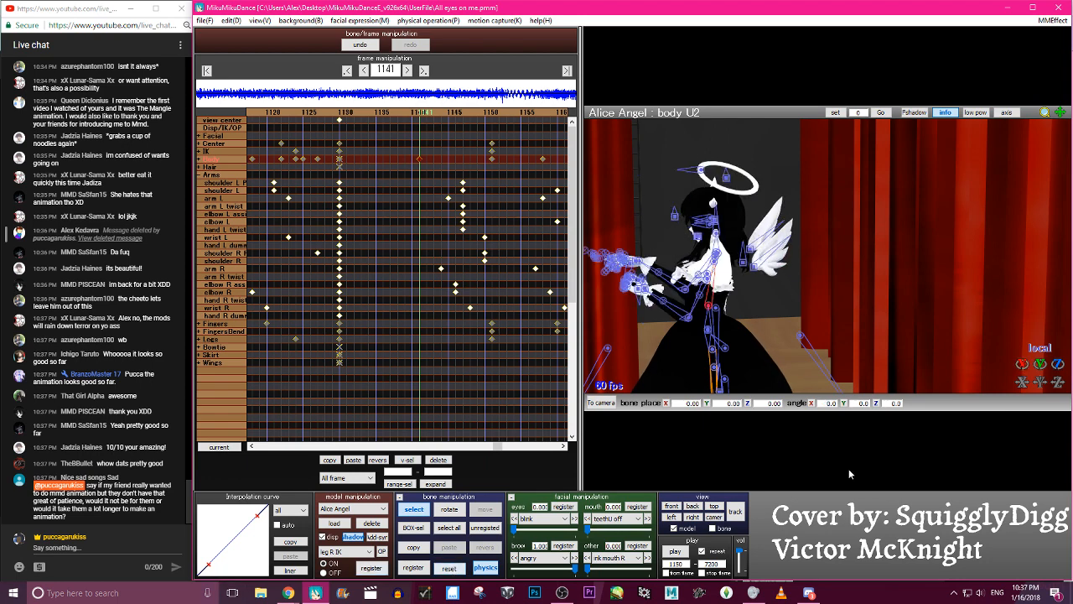
drag(1022, 364, 1023, 366)
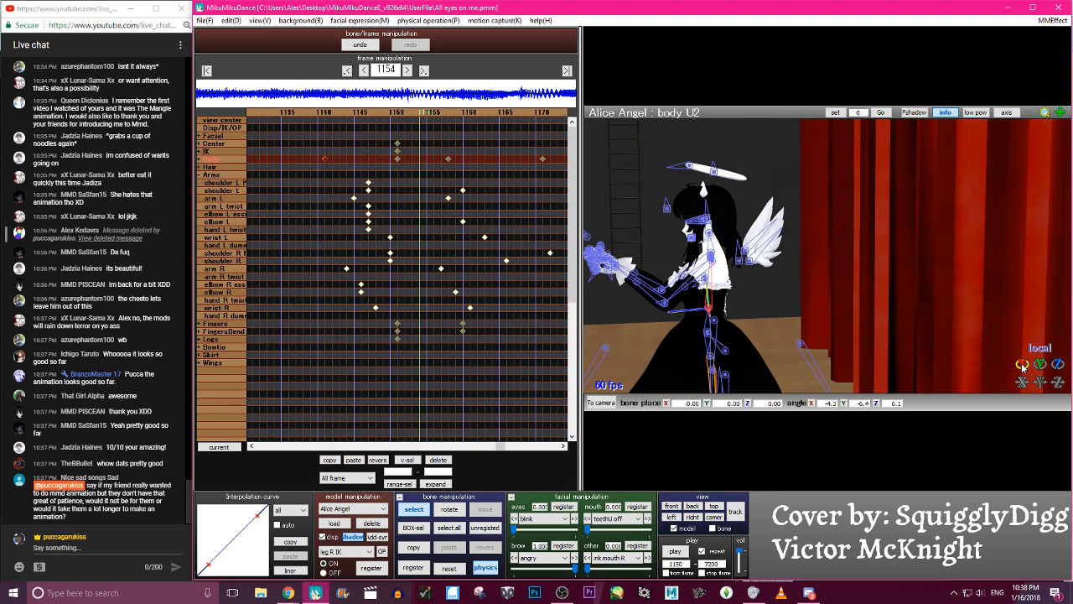
- Switch to the camera view and inspect the upper-body pose at frame 1154 from the front and at an angle
click(714, 516)
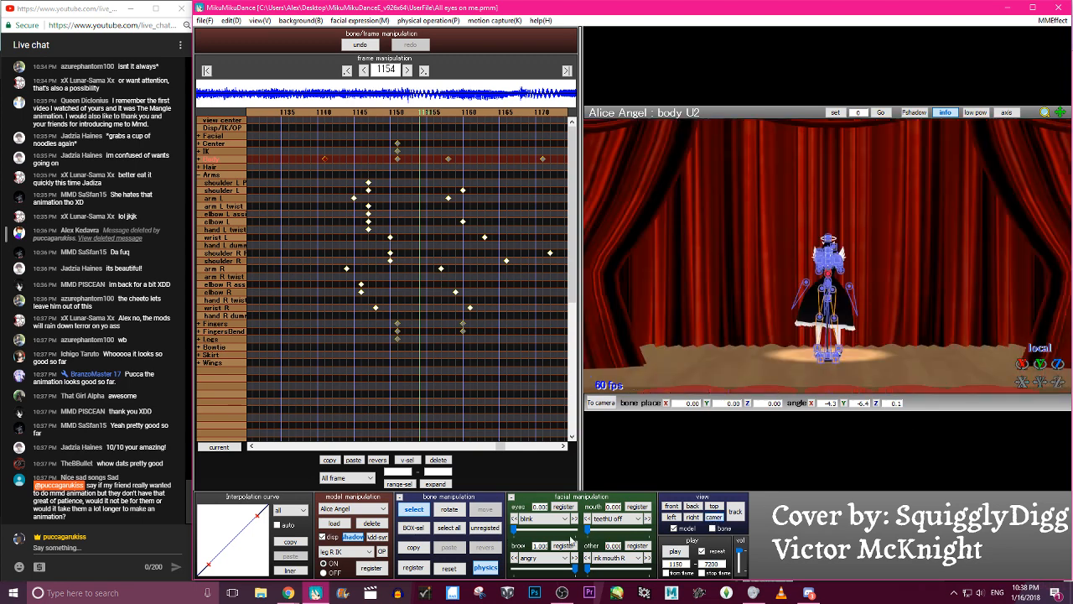
scroll(898, 298, up, 10)
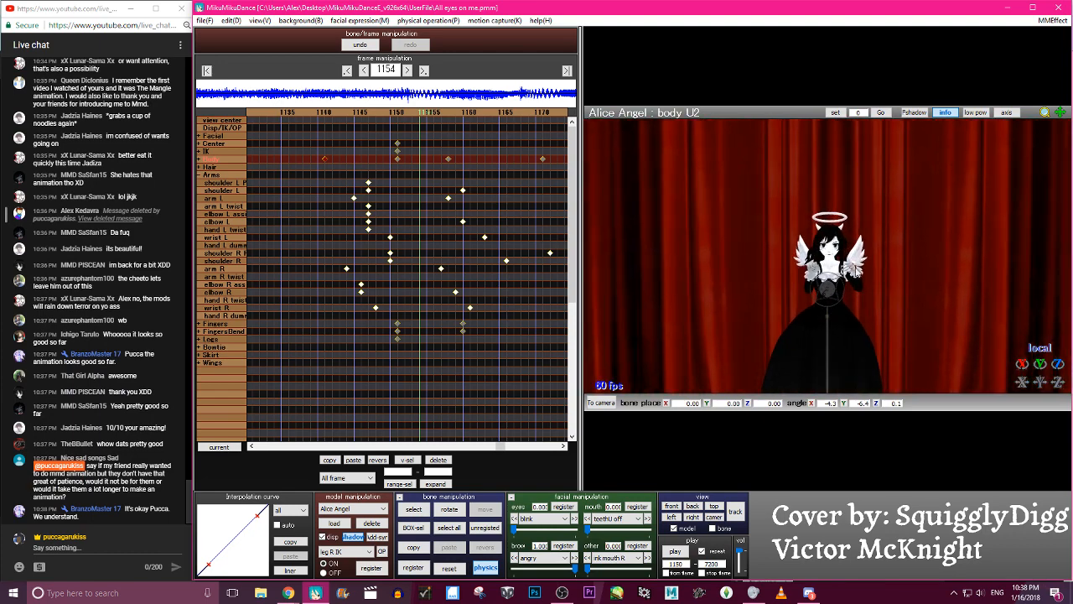
scroll(899, 299, down, 3)
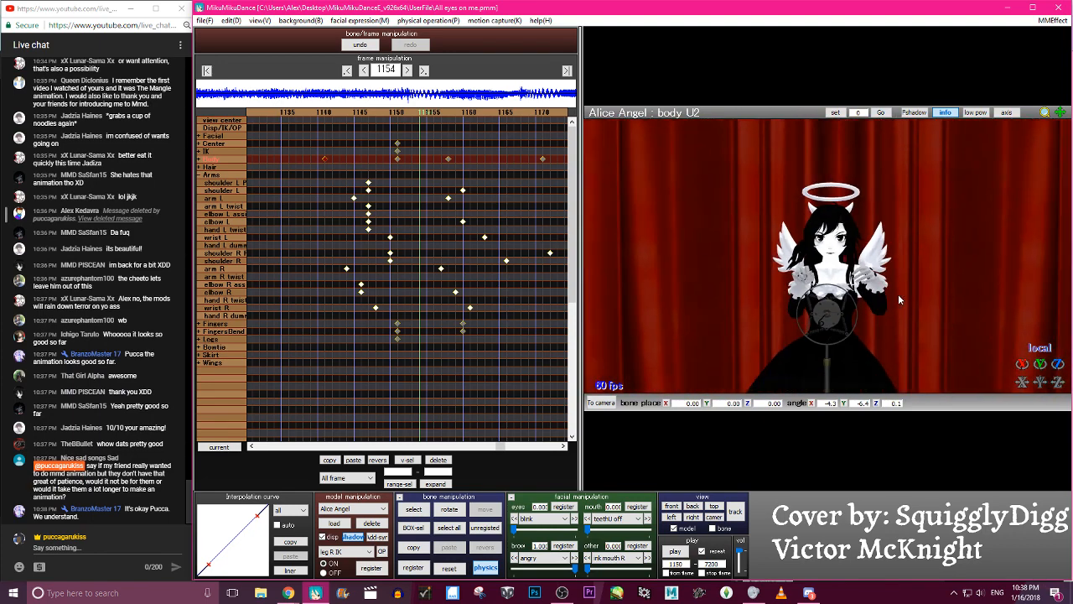
scroll(898, 289, down, 8)
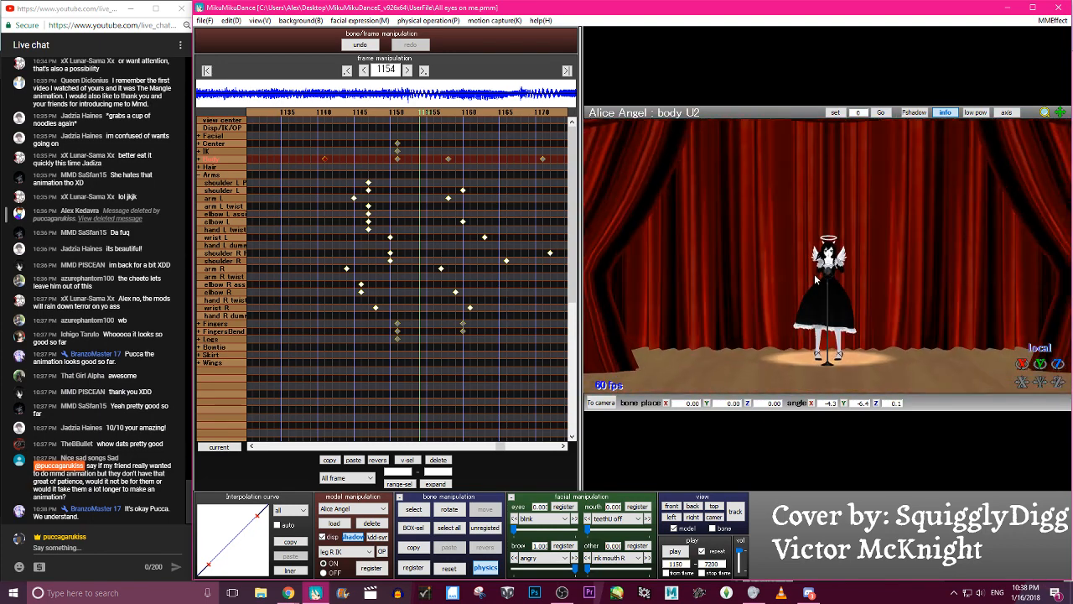
scroll(815, 279, up, 8)
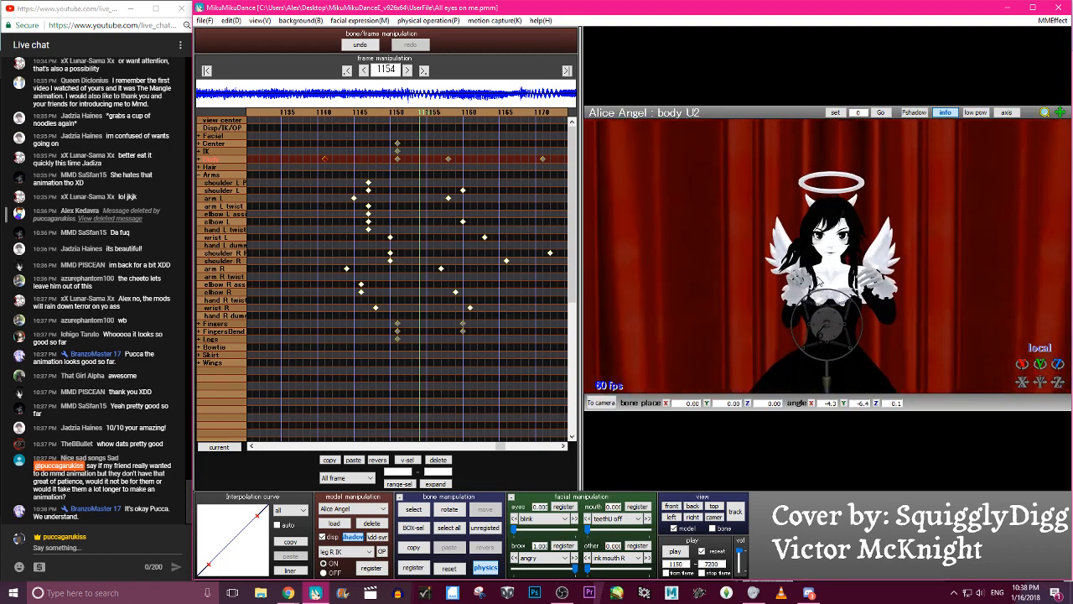
right_drag(949, 274, 756, 251)
scroll(765, 279, down, 4)
right_drag(813, 305, 768, 305)
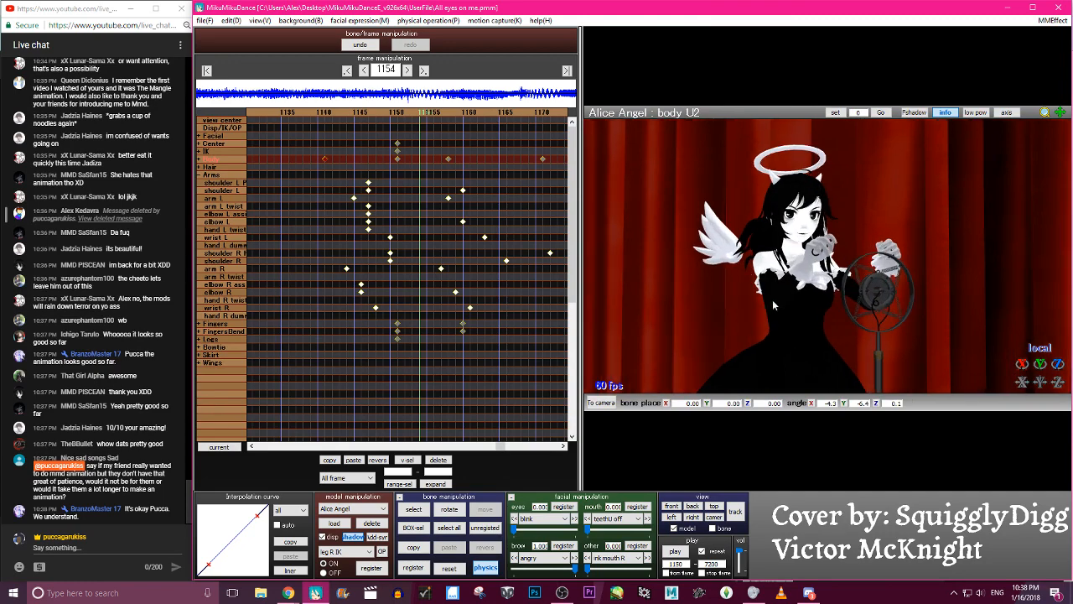
scroll(779, 305, up, 4)
scroll(785, 297, down, 3)
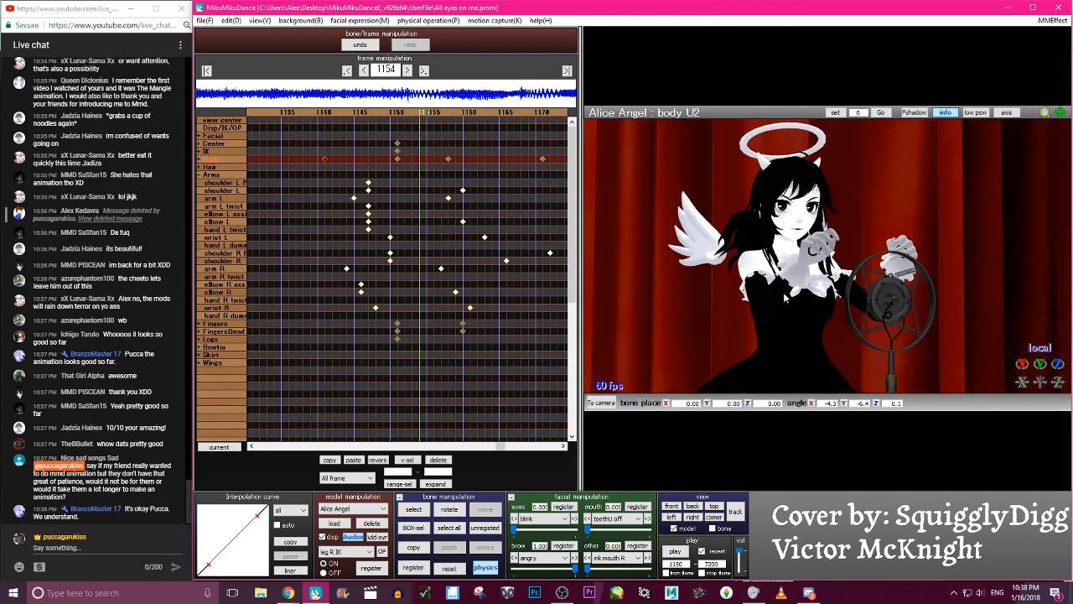
scroll(785, 297, down, 4)
right_drag(803, 317, 853, 243)
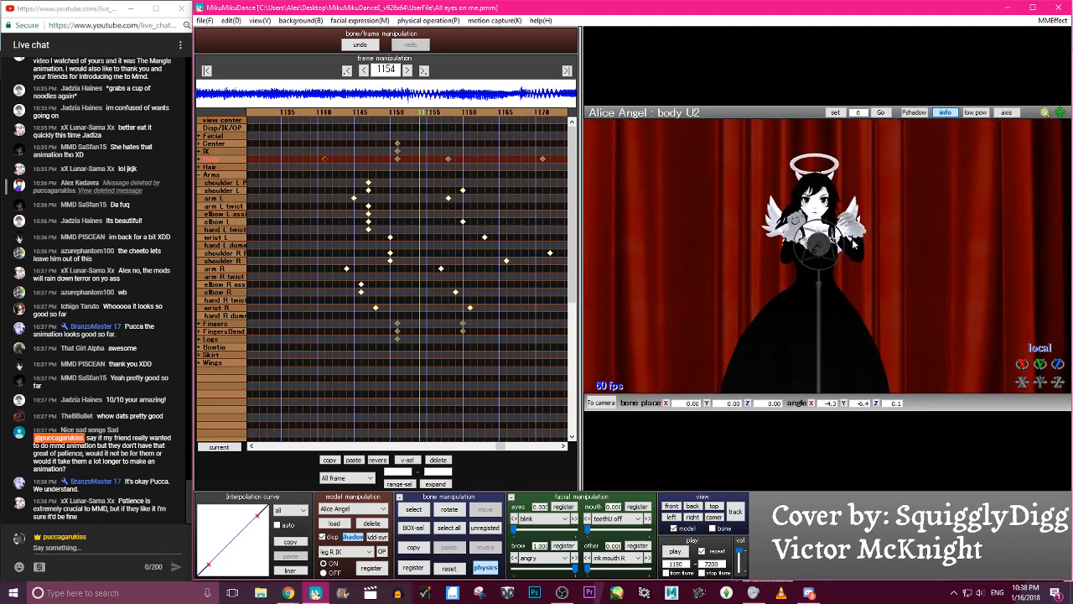
- Scrub back and forth through the frames around 1154 to 1165 to check the revised body U2 motion
key(Left)
key(Left)
key(Left)
key(Left)
key(Left)
key(Left)
key(Left)
key(Left)
key(Left)
key(Left)
key(Left)
key(Left)
key(Left)
key(Left)
key(Left)
key(Left)
key(Left)
key(Right)
key(Right)
key(Right)
key(Right)
key(Right)
key(Right)
key(Right)
key(Right)
key(Right)
key(Right)
key(Right)
key(Right)
key(Right)
key(Right)
key(Right)
key(Right)
key(Right)
key(Left)
key(Left)
key(Left)
key(Left)
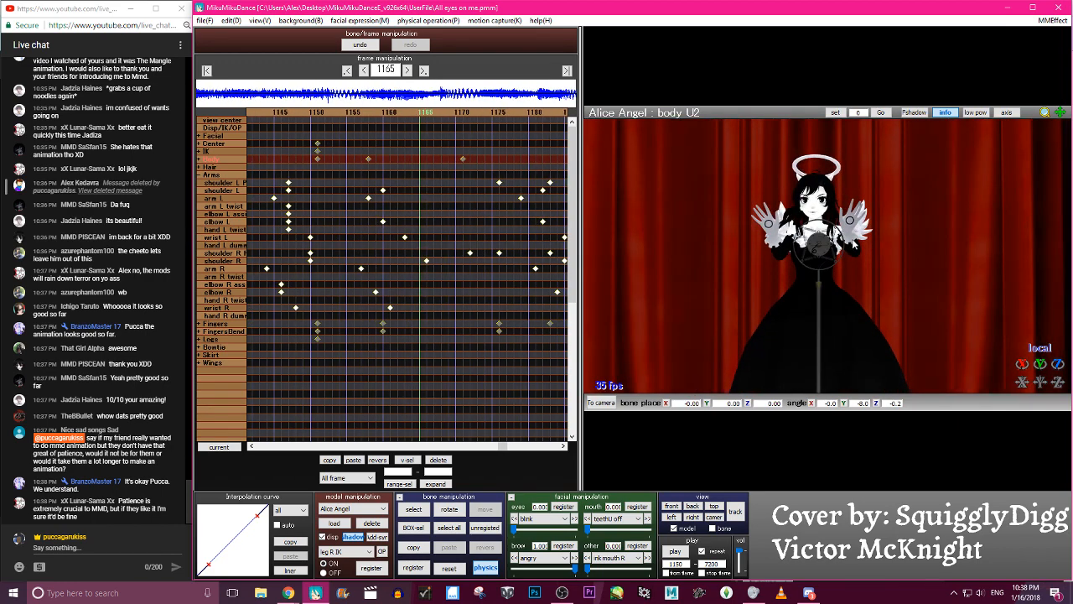
- At frame 1158, rotate the body U2 bone to about 3.4, -8.0 and -0.5 degrees on X, Y and Z
click(201, 174)
click(202, 160)
click(419, 174)
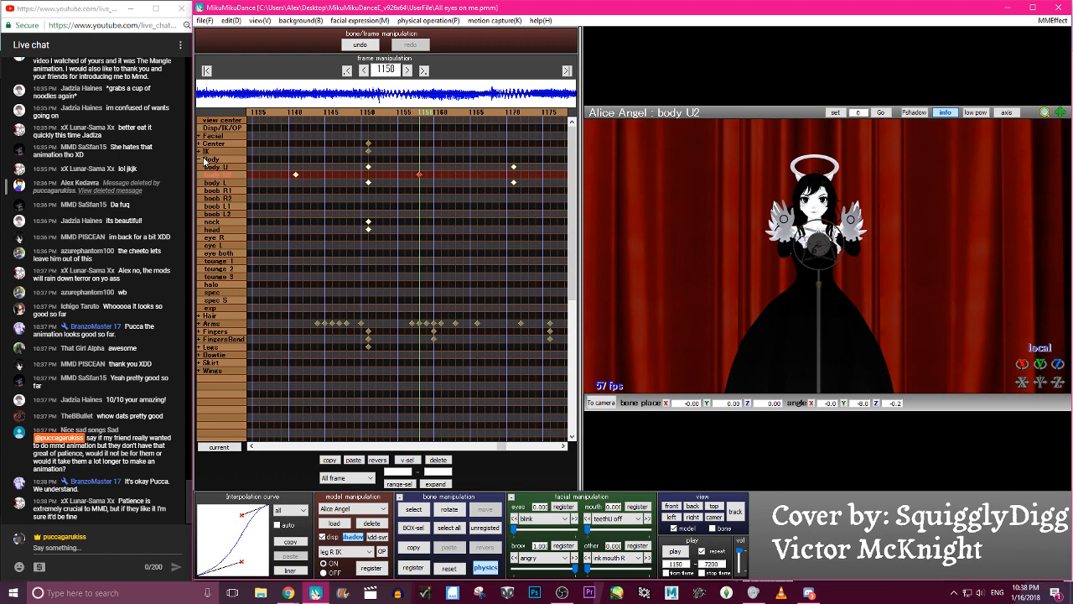
drag(812, 265, 809, 263)
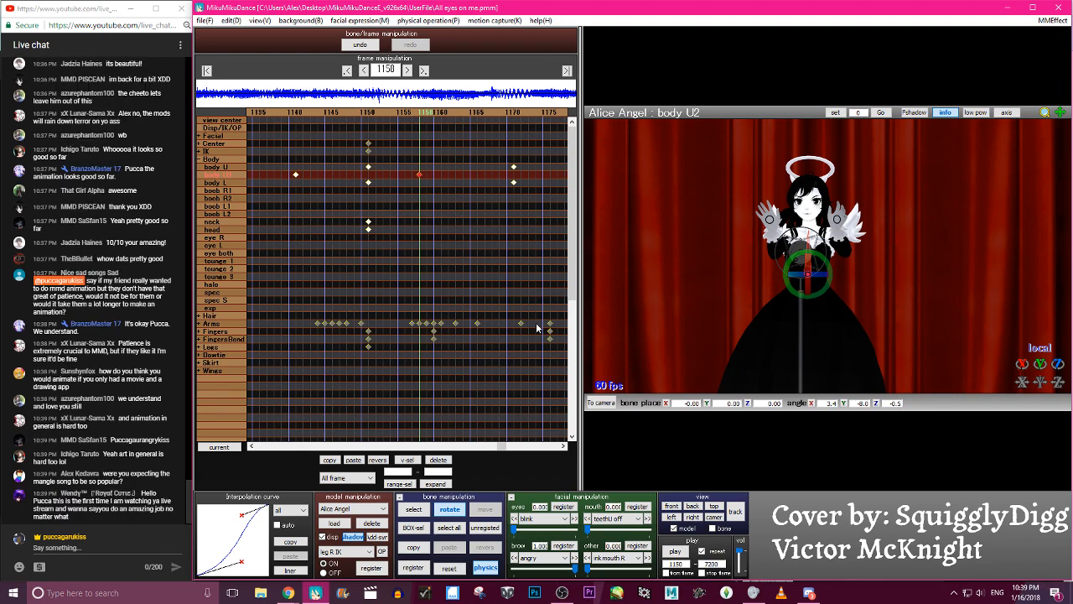
- Scrub back and forth around frame 1150 and on to frame 1179 to check the revised body U2 motion
key(Right)
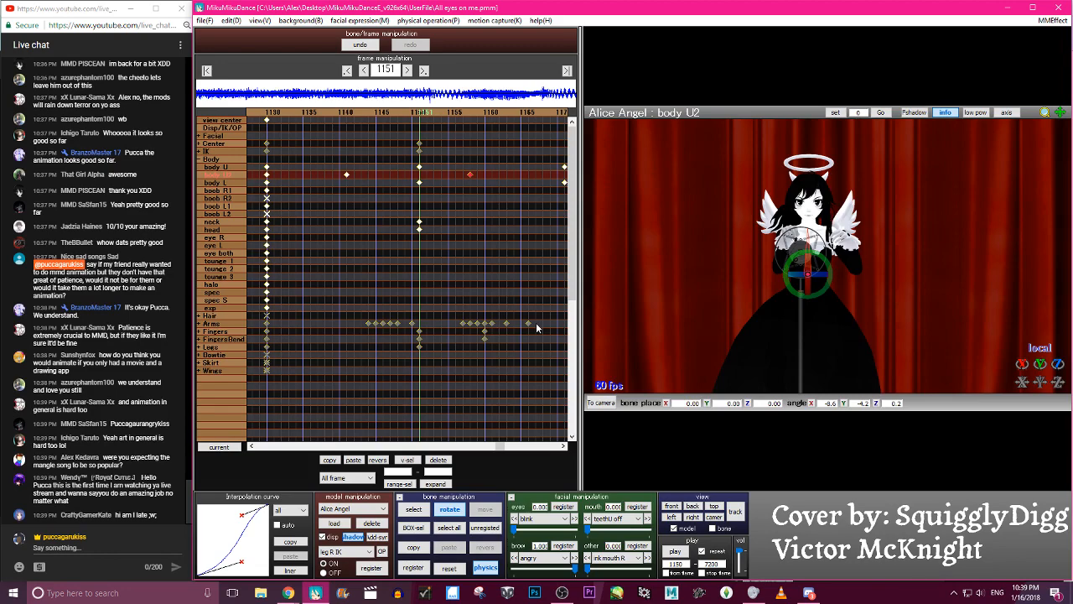
key(Left)
key(Left)
key(Left)
key(Left)
key(Left)
key(Left)
key(Left)
key(Left)
key(Right)
key(Right)
key(Right)
key(Right)
key(Right)
key(Right)
key(Right)
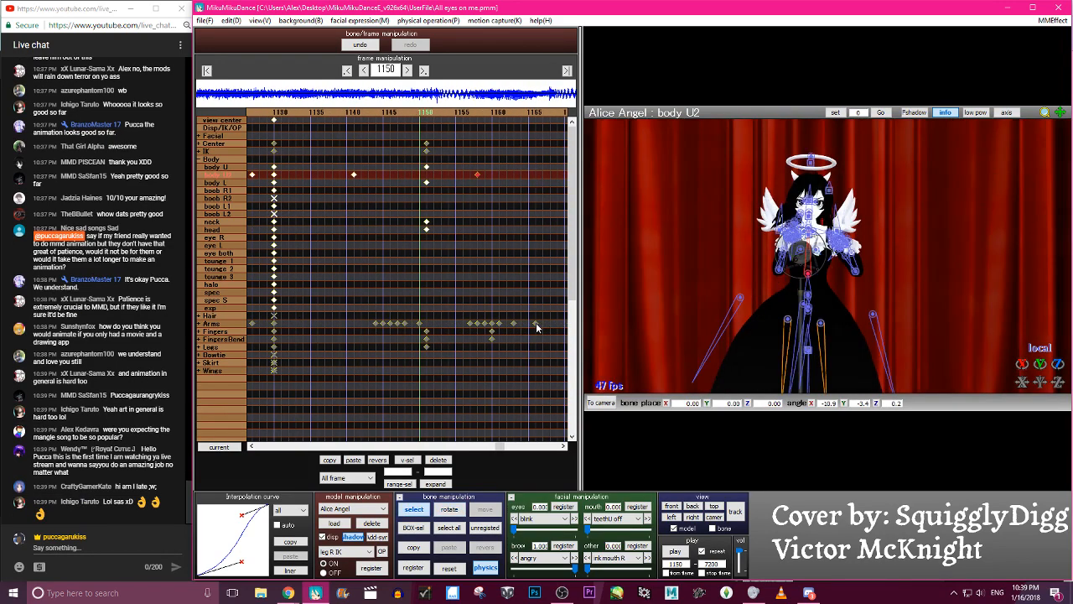
key(Right)
key(Right)
key(Right)
key(Right)
key(Right)
key(Right)
key(Left)
key(Left)
key(Left)
key(Left)
key(Left)
key(Left)
key(Right)
key(Right)
key(Right)
key(Right)
key(Right)
key(Right)
key(Right)
key(Right)
key(Right)
key(Right)
key(Right)
key(Right)
key(Right)
key(Right)
key(Right)
key(Right)
key(Right)
key(Right)
key(Right)
key(Right)
key(Right)
key(Right)
key(Right)
key(Right)
key(Right)
key(Right)
key(Right)
key(Right)
key(Right)
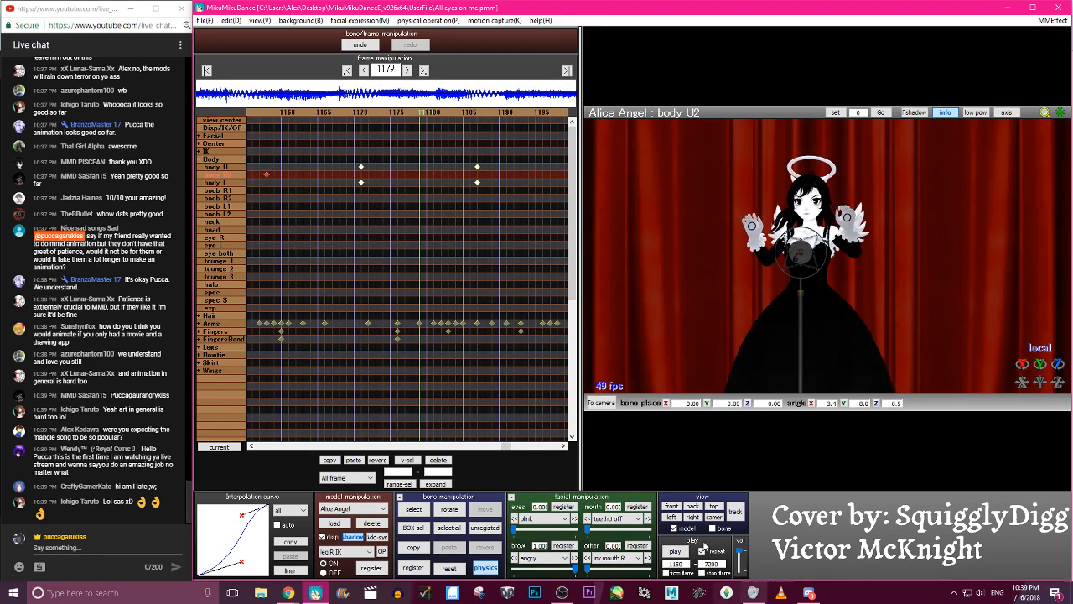
- Show the whole stage in the camera view, switch to the browser windows, and return to MikuMikuDance
click(713, 517)
mouse_move(289, 593)
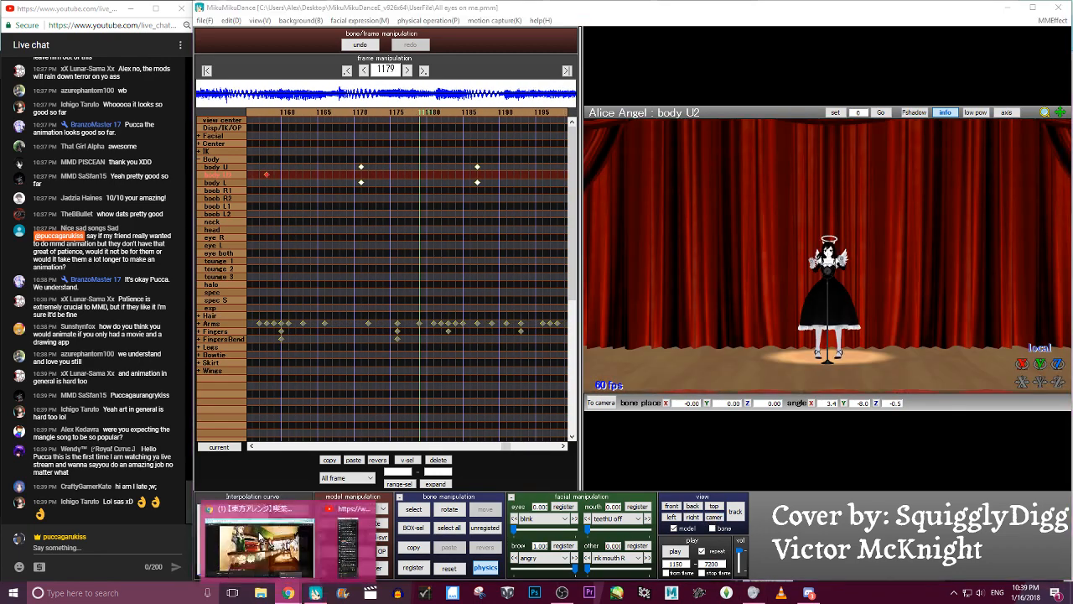
click(255, 543)
click(290, 594)
click(347, 546)
click(316, 593)
- Tilt the body U2 bone about its local X axis at frame 1179, register the keyframe and shift it to frame 1175
scroll(760, 328, up, 8)
click(732, 509)
right_drag(792, 339, 874, 303)
key(c)
key(x)
mouse_move(838, 330)
mouse_down()
mouse_move(840, 317)
mouse_move(848, 331)
mouse_up()
key(Return)
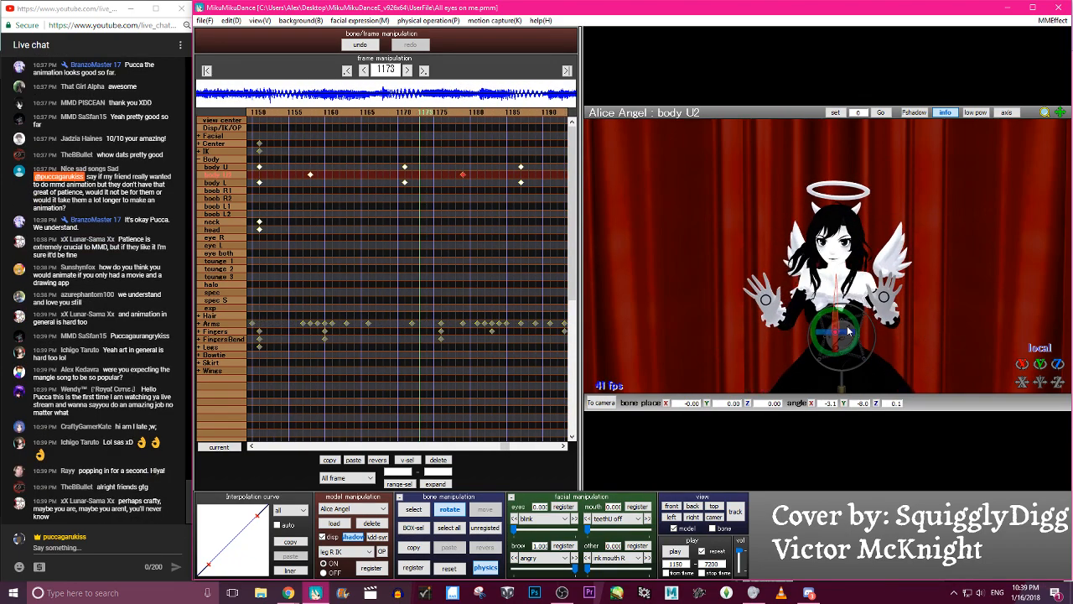
drag(461, 175, 428, 176)
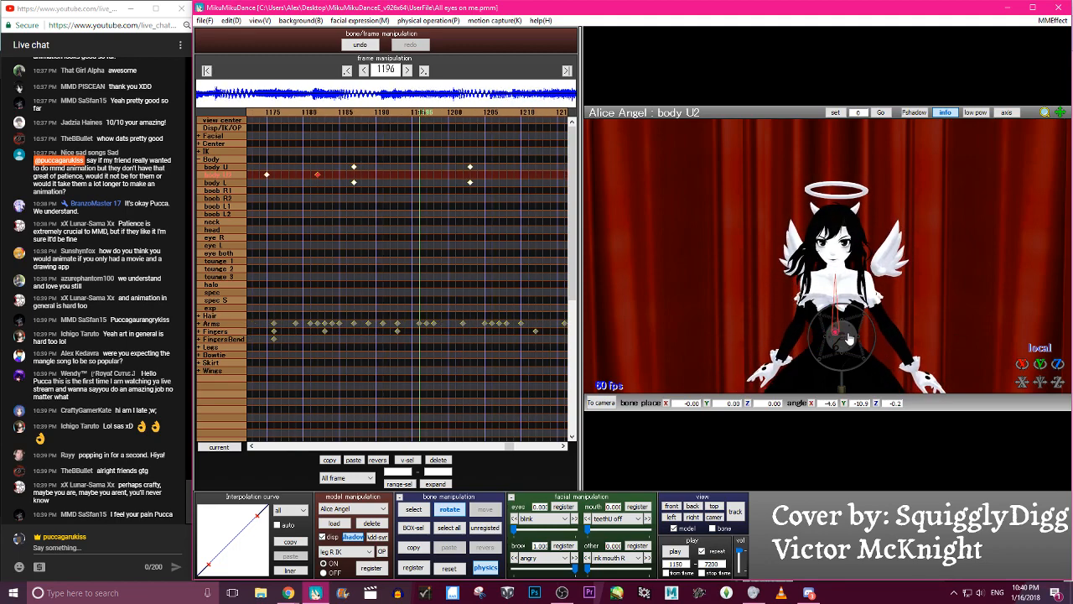
- At frame 1196, rotate the body U2 bone to about -7.8, -12.8 and 1.2 degrees on X, Y and Z and keep its keyframe
drag(846, 330, 859, 342)
key(Right)
key(Right)
key(Right)
key(Right)
key(Right)
key(Right)
key(Right)
key(Right)
key(Right)
key(Right)
key(Right)
key(Right)
key(Right)
key(Right)
key(Right)
key(Right)
key(Right)
key(Right)
key(Right)
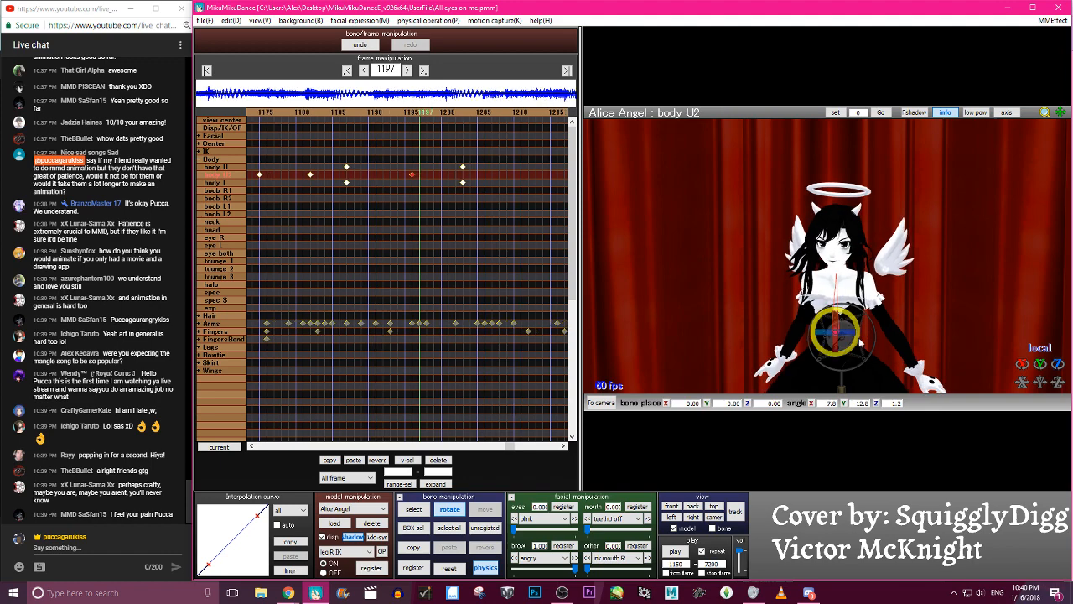
key(Right)
key(Right)
key(Right)
key(Right)
key(Right)
key(Right)
key(Right)
key(Right)
key(Right)
key(Right)
key(Right)
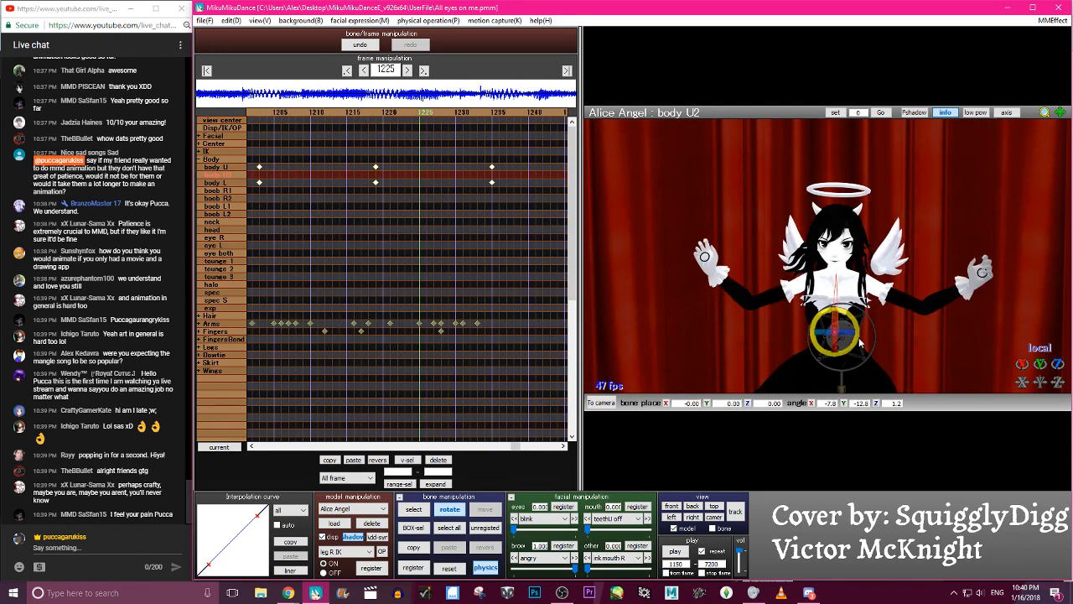
- At frame 1212, rotate the body U2 bone to about -11.4, -5.2 and 2.1 degrees on X, Y and Z and register it
key(Left)
key(Left)
key(Left)
key(Left)
key(Left)
key(Left)
key(Left)
key(Left)
key(Left)
key(Left)
key(Left)
key(Left)
key(Left)
key(Left)
key(Left)
key(Left)
key(Left)
key(Left)
key(Left)
key(Left)
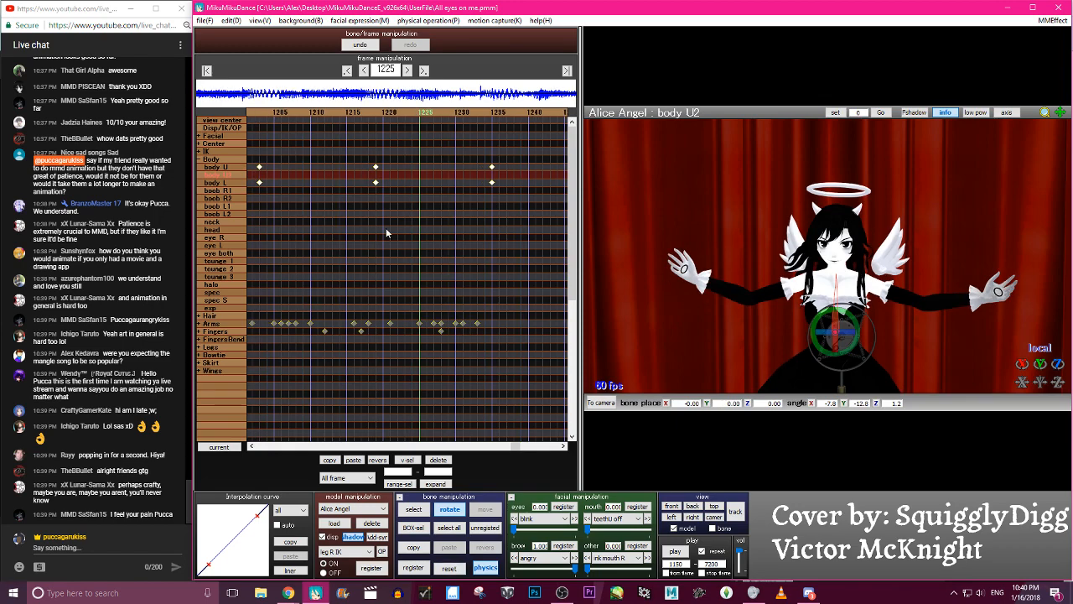
key(Right)
key(Right)
key(Right)
key(Right)
key(Right)
key(Right)
key(Right)
key(Right)
key(Right)
key(Right)
key(Right)
key(Right)
key(Right)
key(Right)
key(Right)
key(Right)
key(Right)
key(Right)
key(Right)
key(Right)
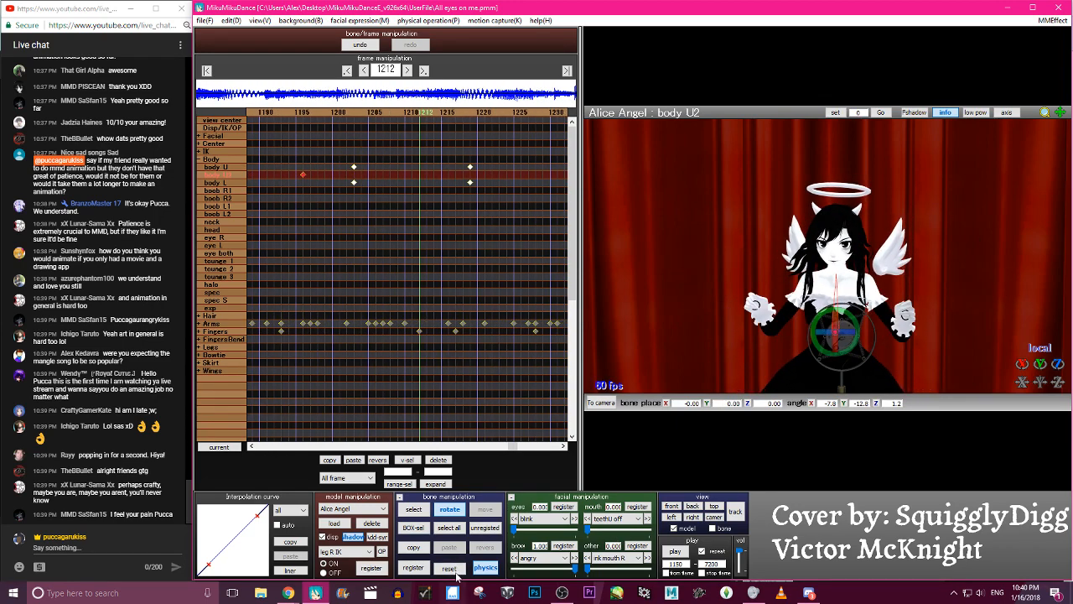
drag(1039, 362, 1022, 365)
mouse_move(838, 328)
mouse_down()
mouse_move(842, 339)
mouse_move(857, 323)
mouse_up()
key(Return)
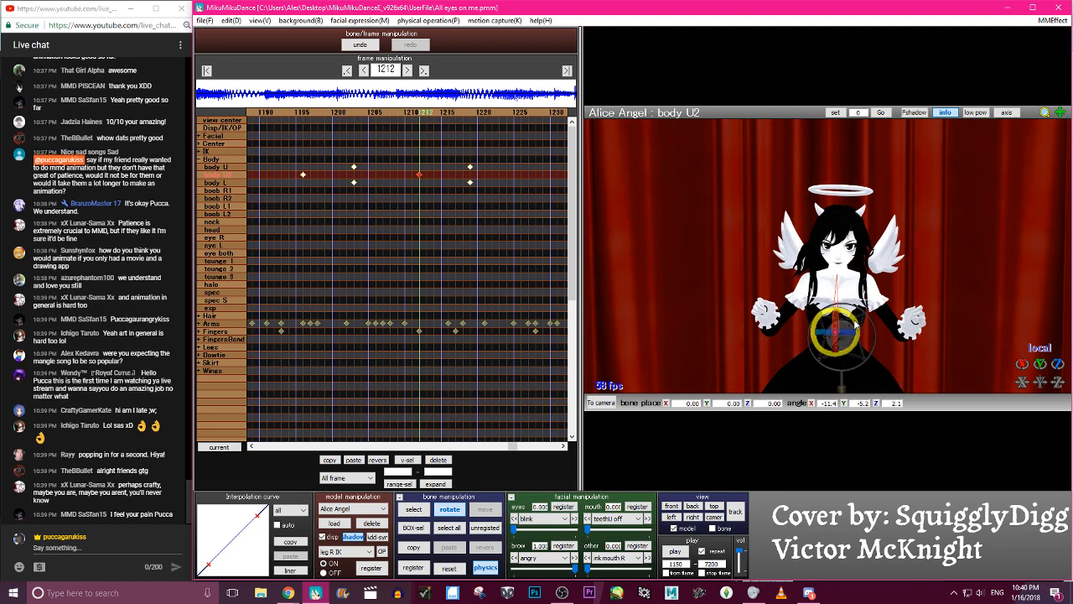
- Reset the body U2 bone at frame 1230 and tilt it about its local X axis to about 6.3 degrees
key(Left)
key(Left)
key(Left)
key(Left)
key(Right)
key(Right)
key(Right)
key(Right)
key(Right)
key(Right)
key(Right)
key(Right)
key(Right)
key(Right)
key(Right)
key(Right)
key(Right)
key(Right)
key(Right)
key(Right)
key(Right)
key(Right)
key(Right)
key(Right)
key(Right)
key(Right)
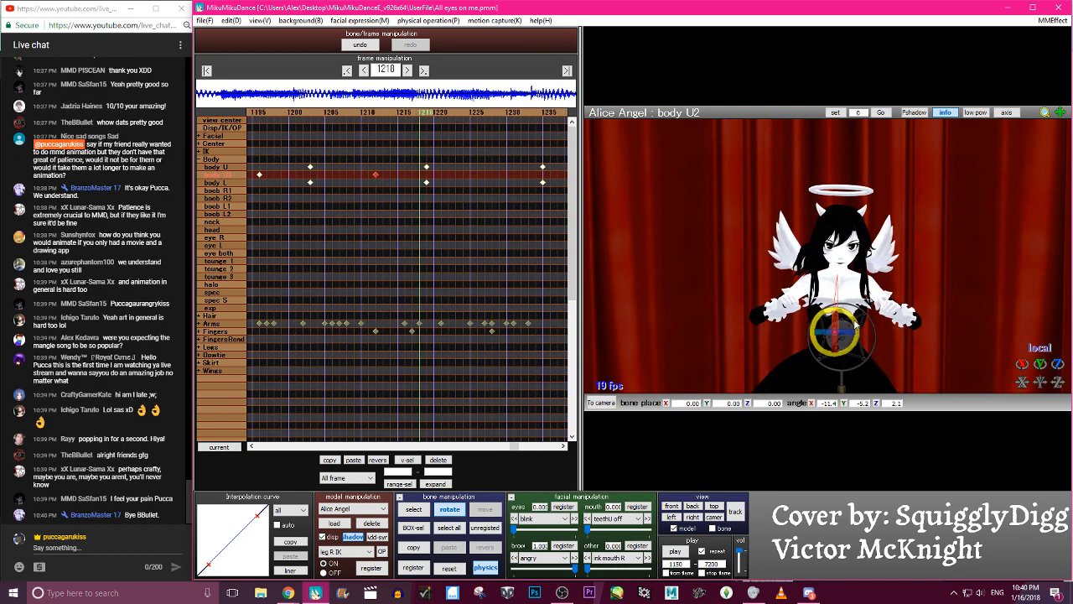
click(450, 568)
drag(842, 323, 842, 336)
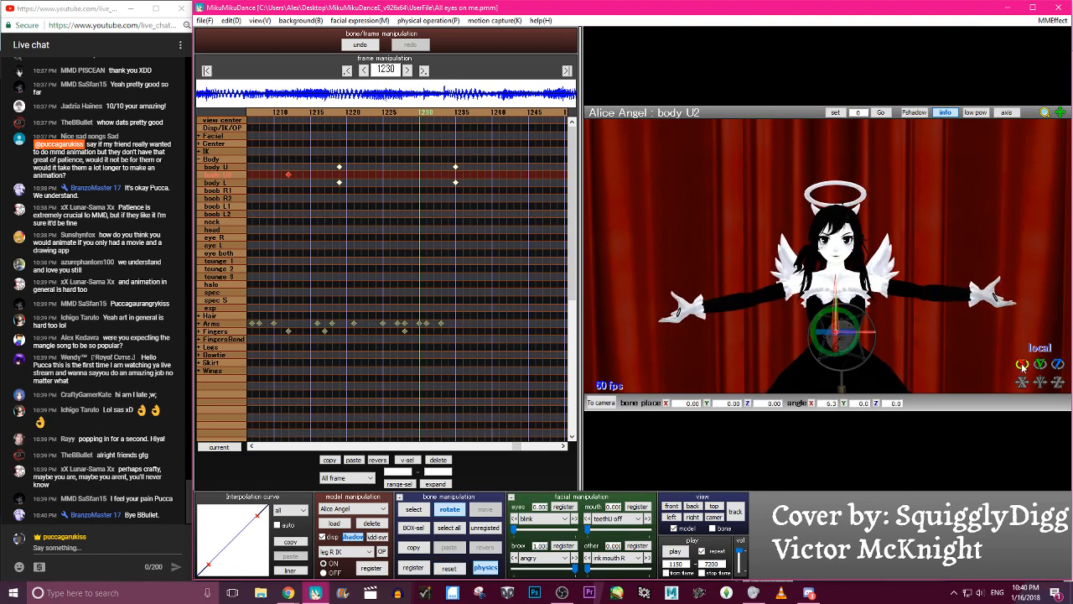
- At frame 1247, rotate the body U2 bone to about -6.9 degrees on X and -4.0 on Y and register the keyframe
key(Right)
key(Right)
key(Right)
key(Right)
key(Right)
key(Right)
key(Right)
key(Right)
key(Right)
key(Right)
key(Right)
key(Right)
key(Right)
key(Right)
key(Right)
key(Right)
key(Right)
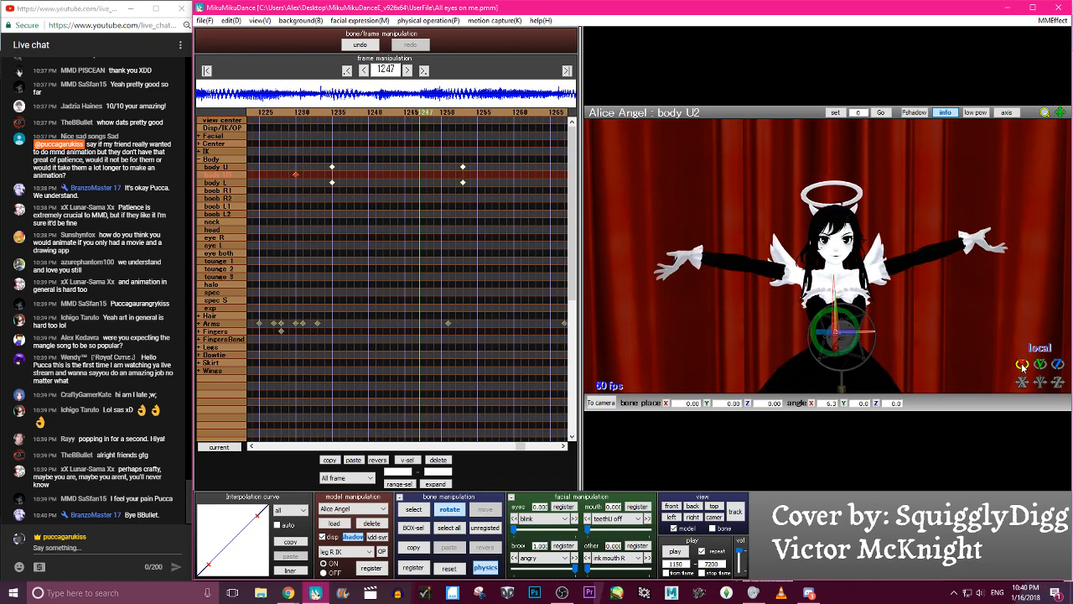
drag(1022, 366, 839, 330)
key(Return)
- Reset the body U2 bone at frame 1278, tilt it afresh about its local X axis and register the keyframe
key(Right)
key(Right)
key(Right)
key(Right)
key(Right)
key(Right)
key(Right)
key(Right)
key(Right)
key(Right)
key(Right)
key(Right)
key(Right)
key(Right)
key(Right)
key(Right)
key(Right)
key(Right)
key(Right)
key(Right)
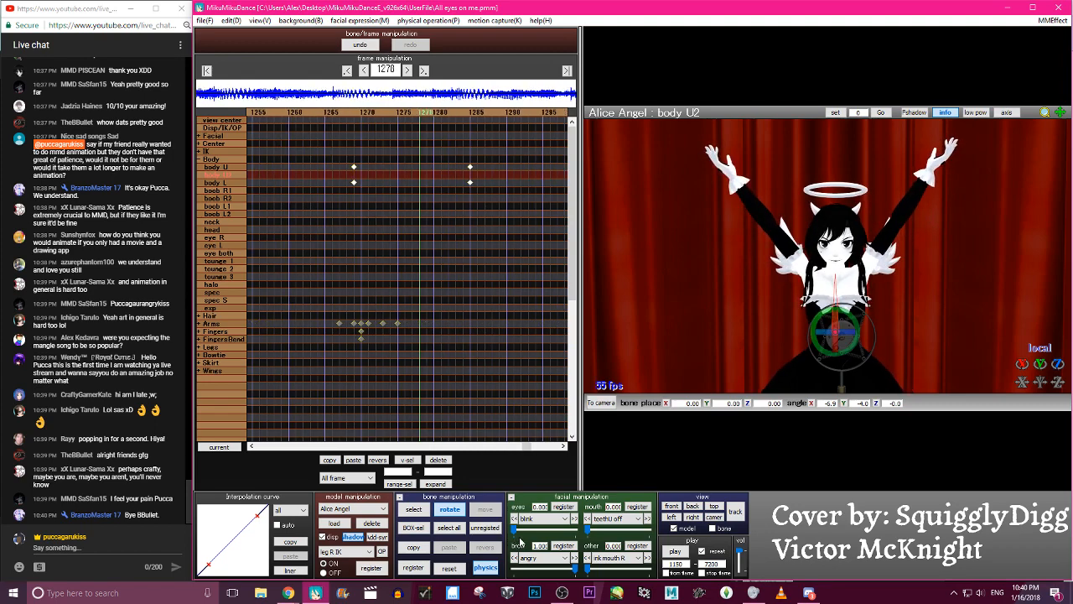
click(448, 568)
drag(833, 326, 833, 321)
key(Return)
- Scrub back from frame 1278 to about 1191 and forward to 1275 to review the new upper-body sway
key(Left)
key(Left)
key(Left)
key(Left)
key(Left)
key(Left)
key(Left)
key(Left)
key(Left)
key(Left)
key(Left)
key(Left)
key(Left)
key(Left)
key(Left)
key(Left)
key(Left)
key(Left)
key(Left)
key(Left)
key(Left)
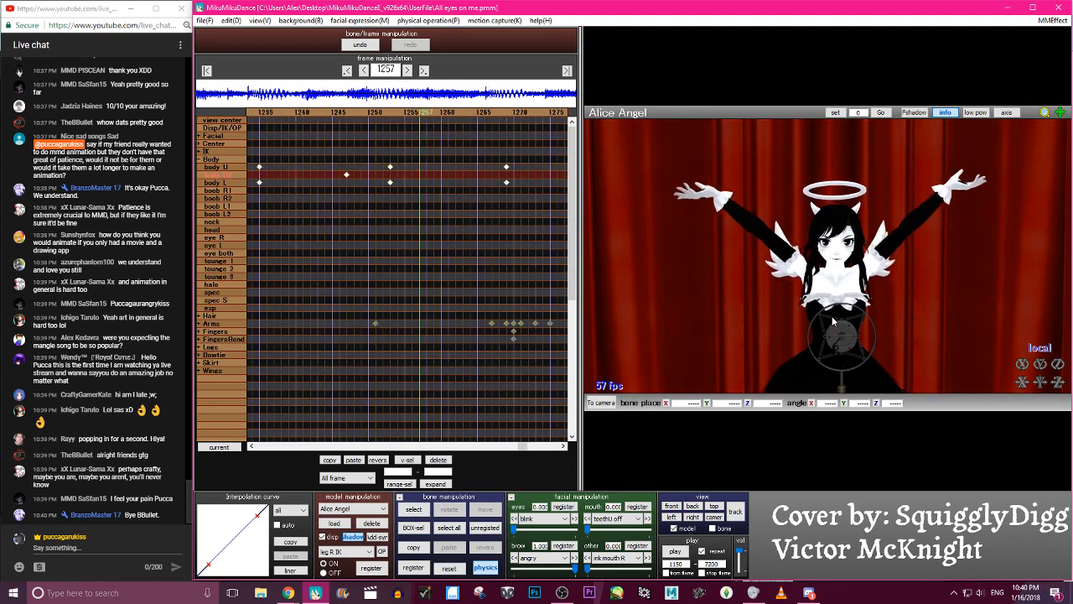
key(Left)
key(Left)
key(Left)
key(Left)
key(Left)
key(Left)
key(Left)
key(Left)
key(Left)
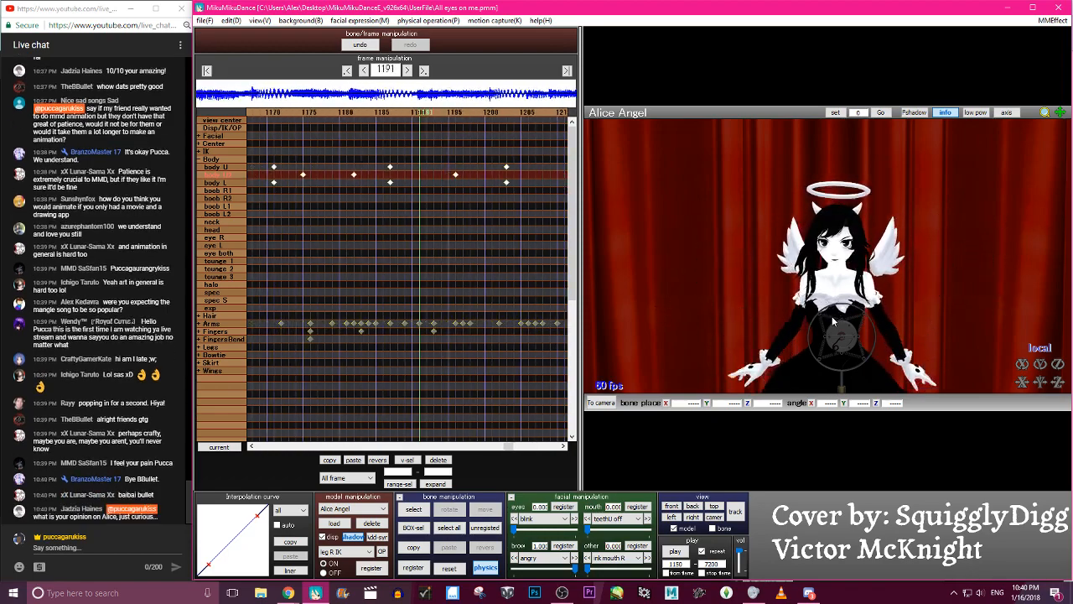
key(Right)
key(Right)
key(Right)
key(Right)
key(Right)
key(Right)
key(Right)
key(Right)
key(Right)
key(Right)
key(Right)
key(Right)
key(Right)
key(Right)
key(Right)
key(Right)
key(Right)
key(Right)
key(Right)
key(Right)
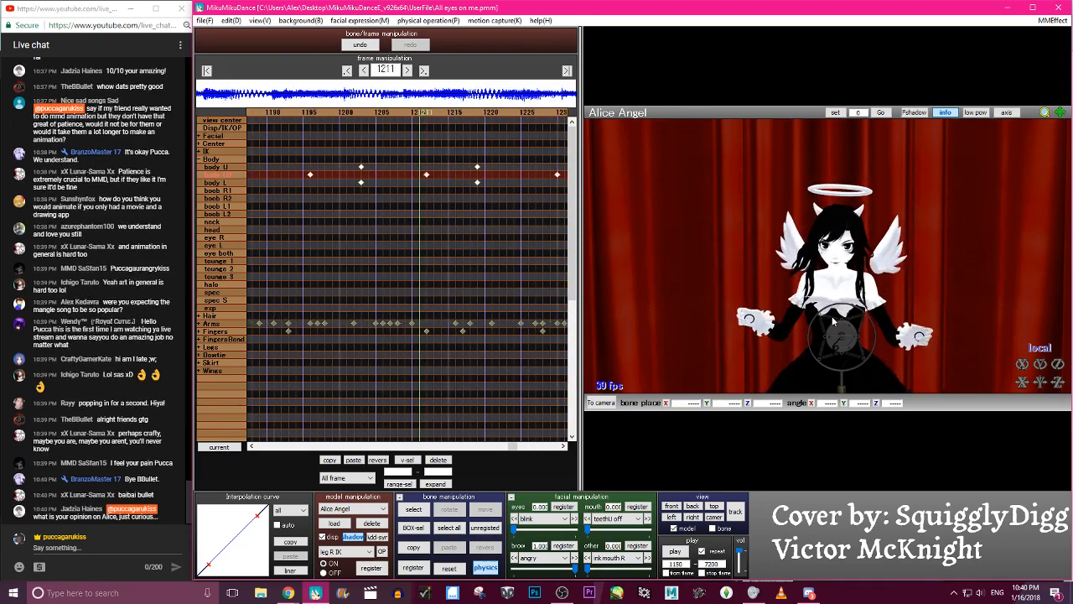
key(Right)
key(Right)
key(Right)
key(Right)
key(Right)
key(Right)
key(Right)
key(Right)
key(Right)
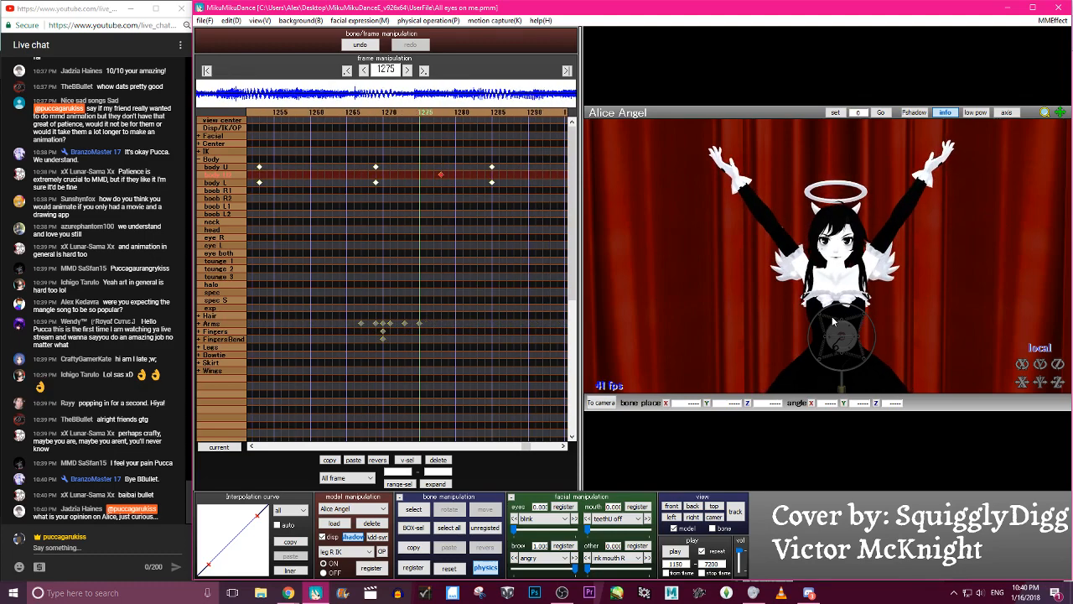
- Select the body U2 keyframes from frame 1278 back to 1141 and shape their interpolation into an S-shaped ease-in, ease-out curve
key(Left)
key(Left)
key(Left)
key(Left)
key(Left)
key(Left)
key(Left)
key(Left)
key(Left)
key(Left)
key(Left)
key(Left)
key(Left)
key(Left)
key(Left)
key(Left)
key(Left)
key(Left)
key(Left)
key(Left)
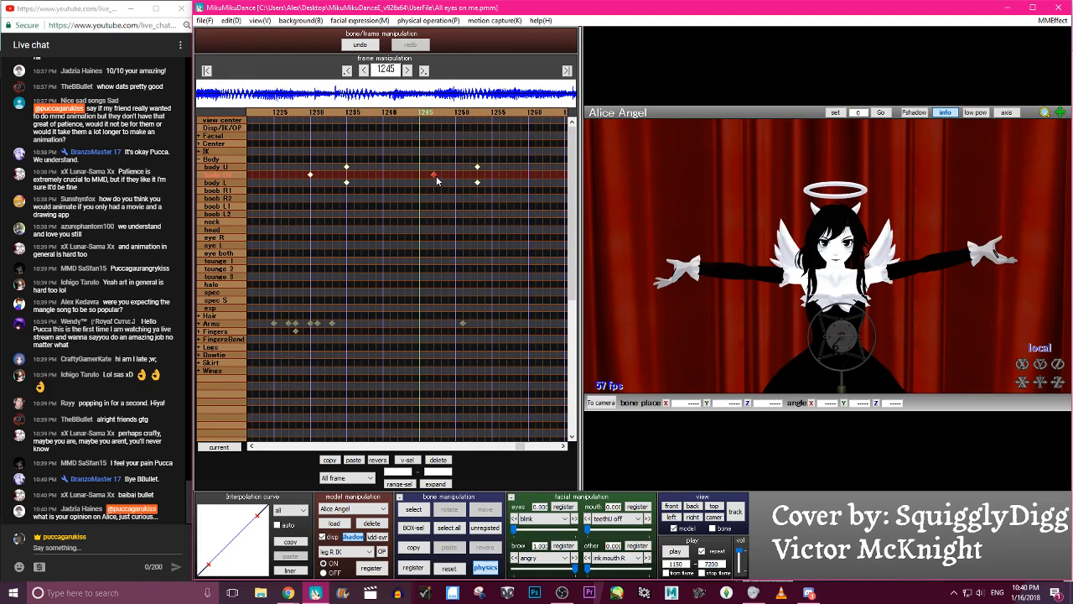
key(Left)
key(Left)
key(Left)
key(Left)
key(Left)
key(Left)
key(Left)
key(Left)
key(Left)
key(Left)
key(Left)
key(Left)
key(Left)
key(Left)
key(Left)
key(Left)
key(Left)
key(Left)
key(Left)
key(Left)
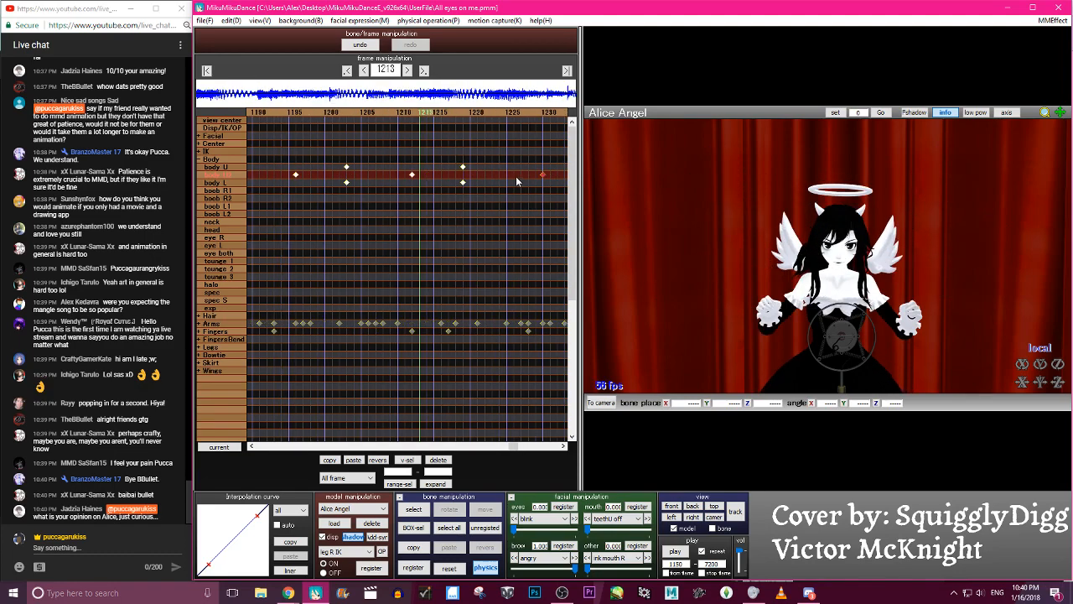
click(412, 176)
key(Left)
key(Left)
key(Left)
key(Left)
key(Left)
key(Left)
key(Left)
key(Left)
key(Left)
key(Left)
key(Left)
key(Left)
key(Left)
key(Left)
key(Left)
key(Left)
key(Left)
key(Left)
key(Left)
key(Left)
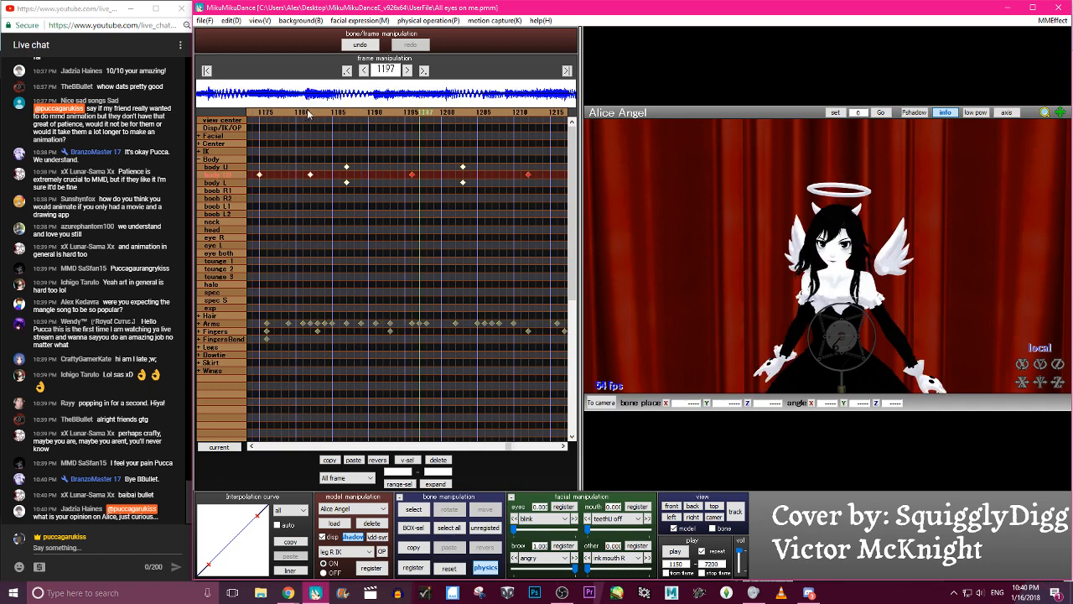
key(Left)
key(Left)
key(Left)
key(Left)
key(Left)
key(Left)
key(Left)
key(Left)
key(Left)
key(Left)
key(Left)
key(Left)
key(Left)
key(Left)
key(Left)
key(Left)
key(Left)
key(Left)
key(Left)
key(Left)
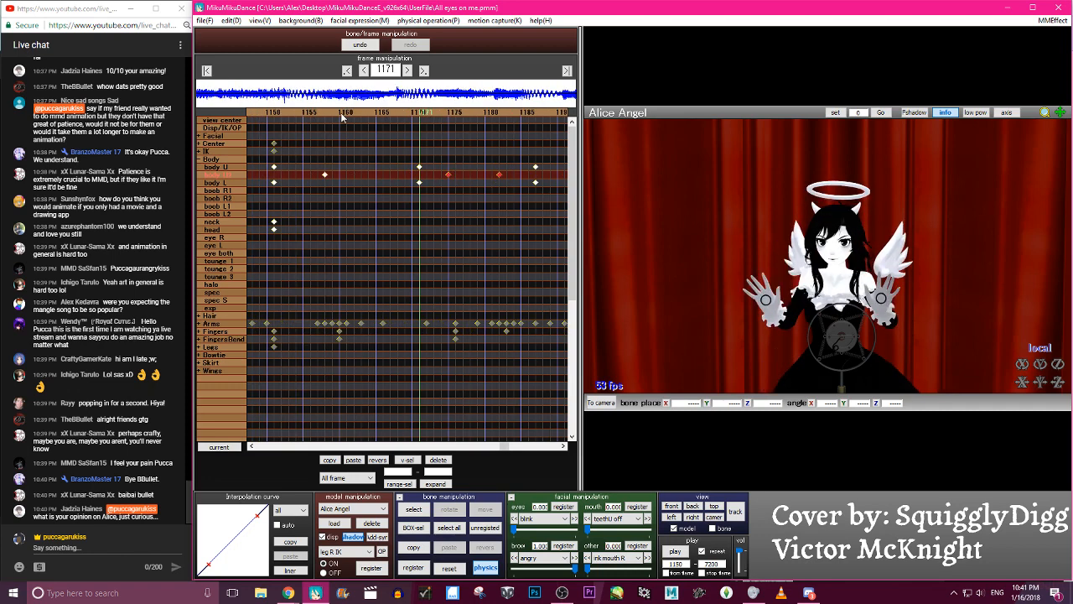
ctrl+click(304, 174)
click(305, 113)
click(294, 570)
drag(257, 517, 228, 513)
drag(213, 568, 238, 566)
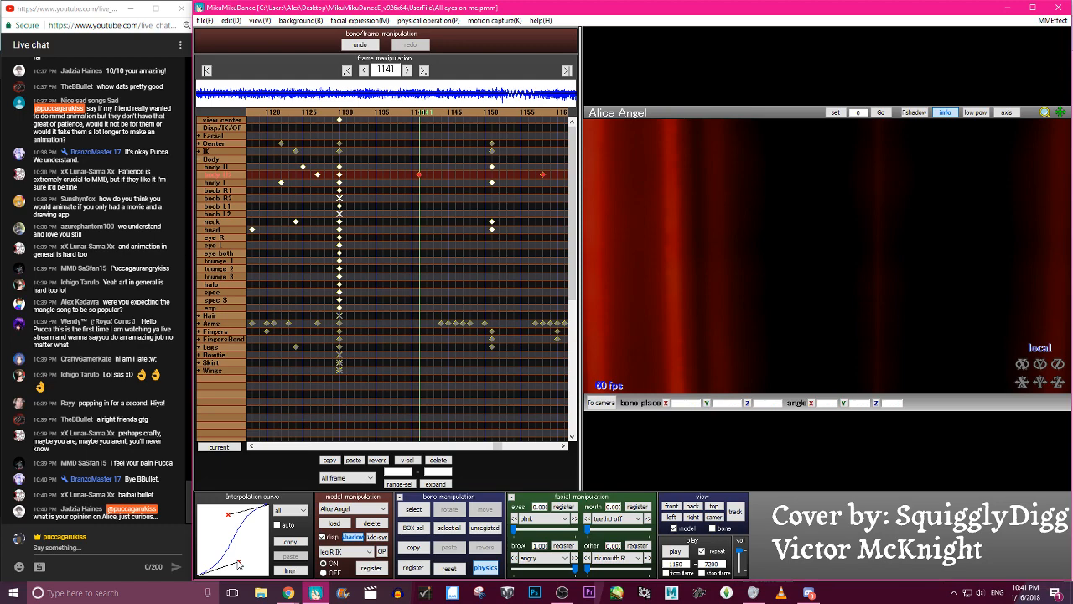
- Scrub forward from frame 1141 to check the eased upper-body motion
key(Right)
key(Right)
key(Right)
key(Right)
key(Right)
key(Right)
key(Right)
key(Right)
key(Right)
key(Right)
key(Right)
key(Right)
key(Right)
key(Right)
key(Right)
key(Right)
key(Right)
key(Right)
key(Right)
key(Right)
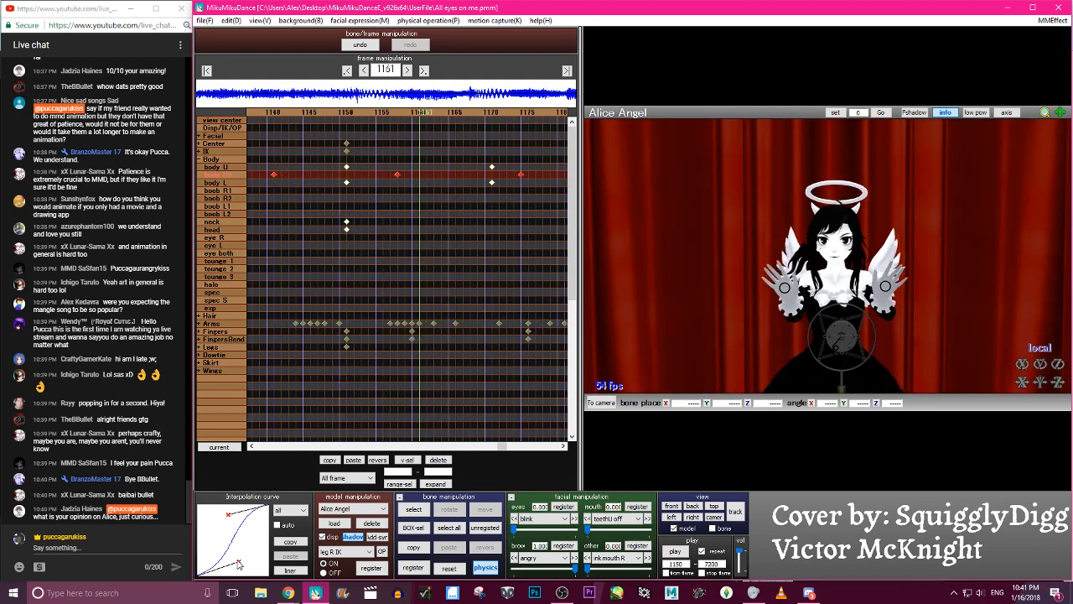
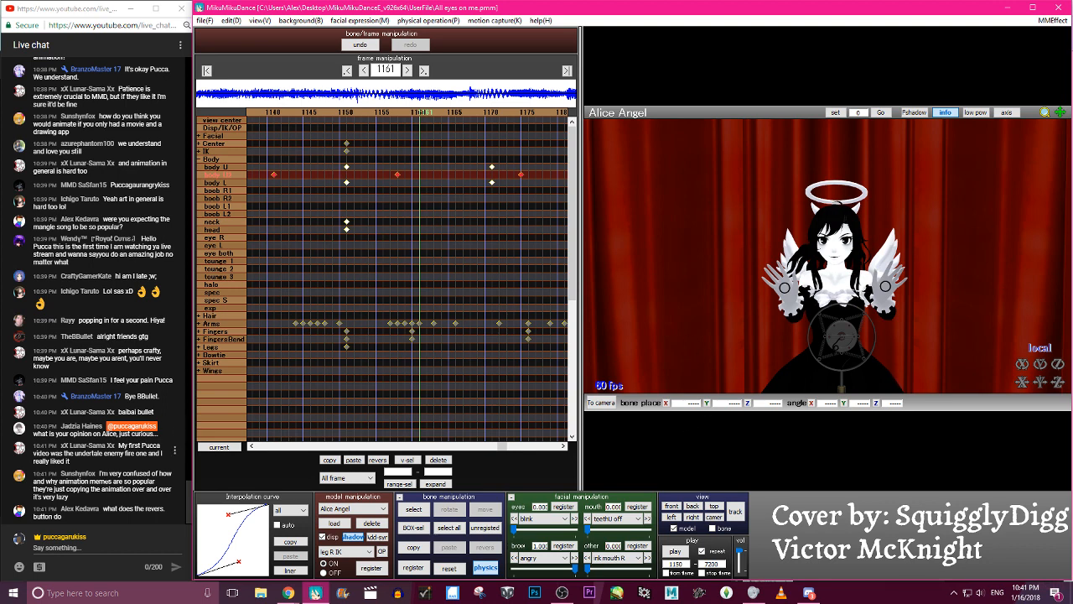
- Select the body U and body L keyframes at frame 1171, and select the left and right arm bones in turn
drag(485, 158, 503, 234)
scroll(884, 285, up, 5)
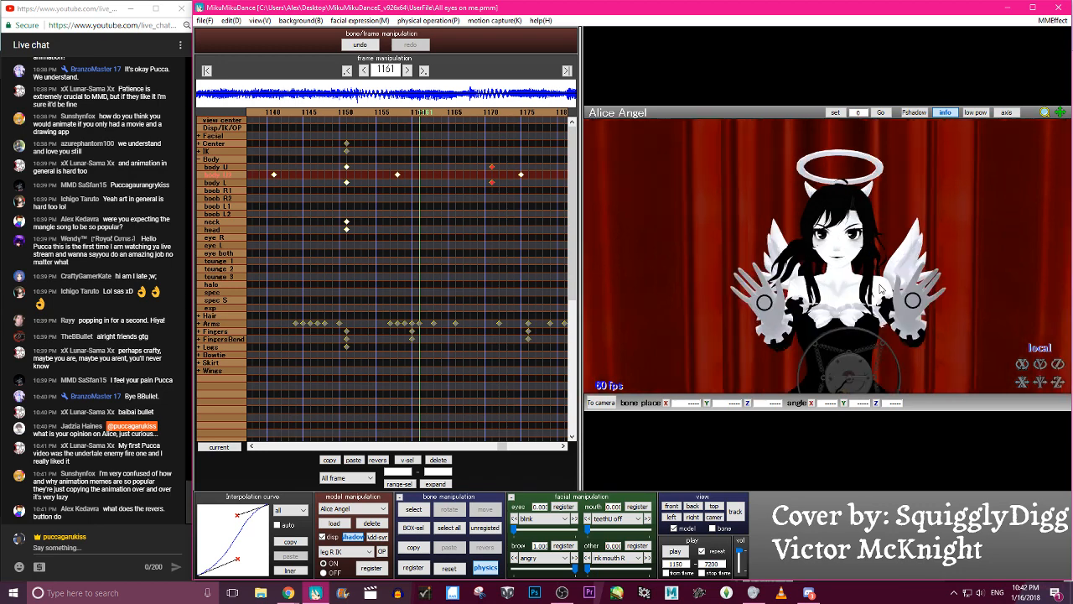
key(c)
click(907, 307)
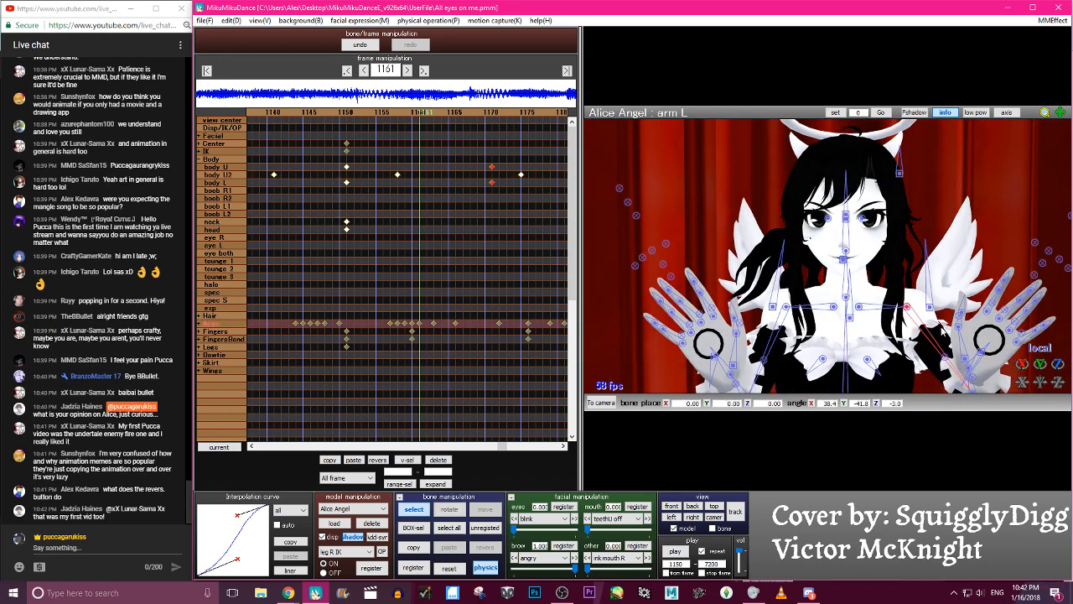
click(785, 307)
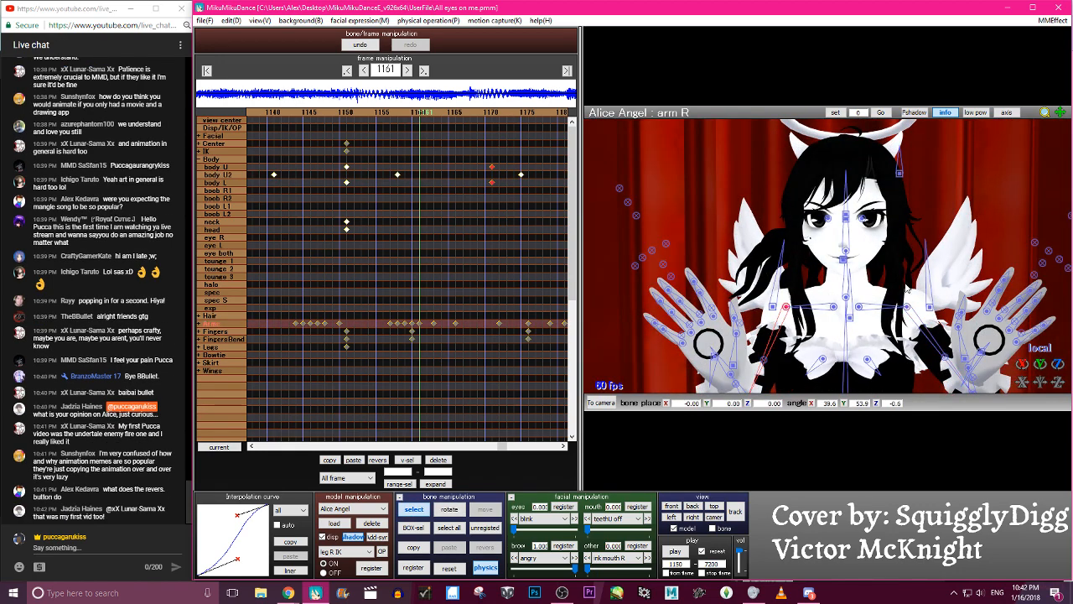
key(c)
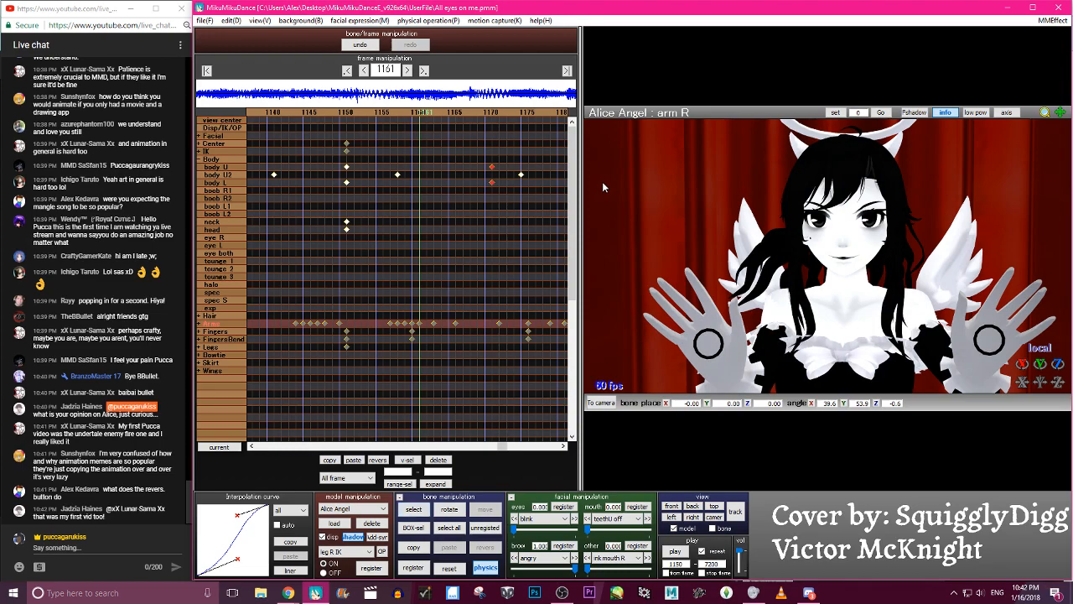
- Scrub back to about frame 1137 and forward to 1267, and play the animation to review the sway and arm motion
key(Left)
key(Left)
key(Left)
key(Left)
key(Left)
key(Left)
key(Left)
key(Left)
key(Left)
key(Left)
key(Left)
key(Left)
key(Left)
key(Left)
key(Left)
key(Left)
key(Left)
key(Left)
key(Left)
key(Left)
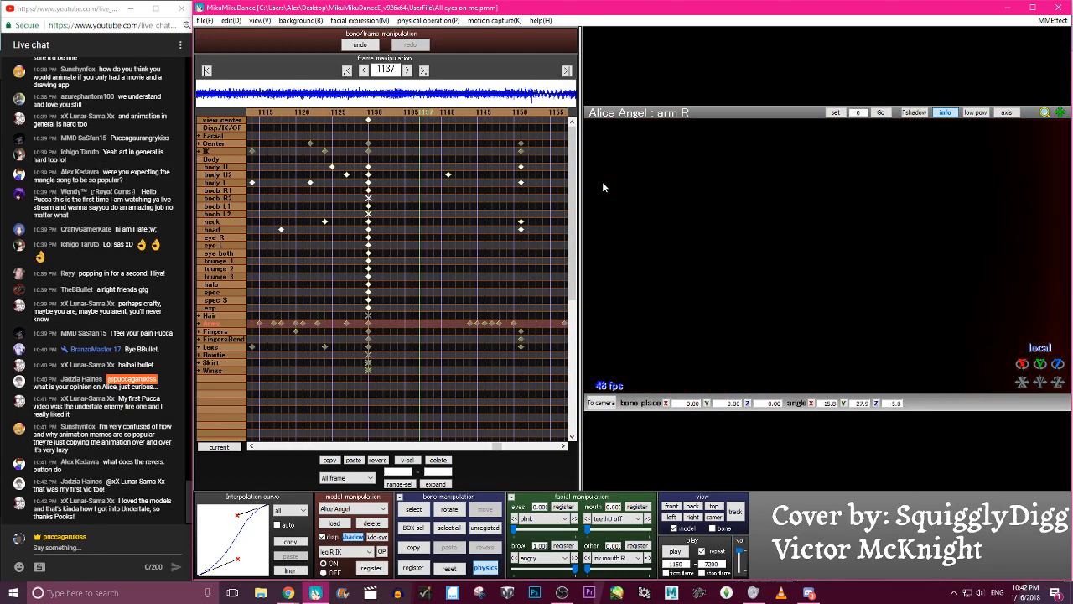
key(Right)
key(Right)
key(Right)
key(Right)
key(Right)
key(Right)
key(Right)
key(Right)
key(Right)
key(Right)
key(Right)
key(Right)
key(Right)
key(Right)
key(Right)
key(Right)
key(Right)
key(Right)
key(Right)
key(Right)
key(Right)
key(Right)
key(Right)
key(Right)
key(Right)
key(Right)
key(Right)
key(Right)
key(Right)
key(Right)
key(Right)
key(Right)
key(Right)
key(Right)
key(Right)
key(Right)
key(Right)
key(Right)
key(Right)
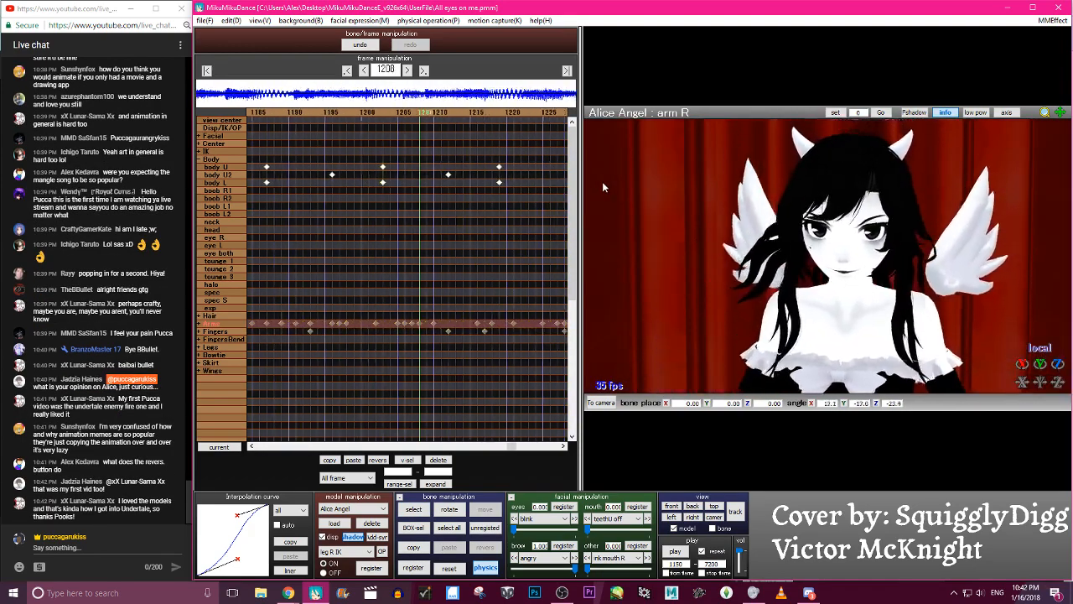
key(Right)
key(Right)
key(Right)
key(Right)
key(Right)
key(Right)
key(Right)
key(Right)
key(Right)
key(Right)
key(Right)
key(Right)
key(Right)
key(Right)
key(Right)
key(Right)
key(Right)
key(Right)
key(Right)
key(Right)
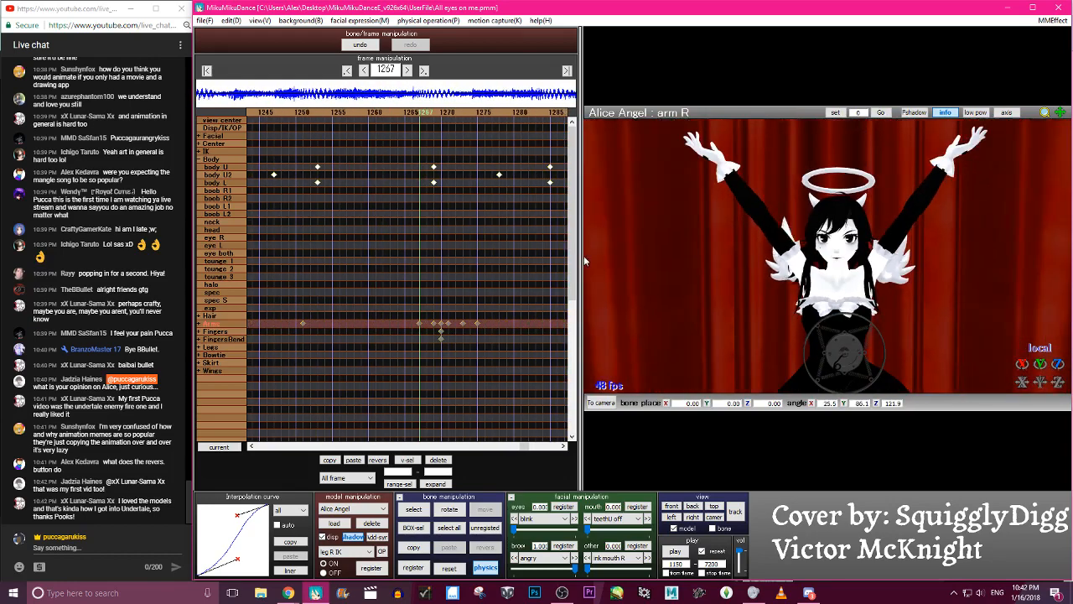
click(675, 551)
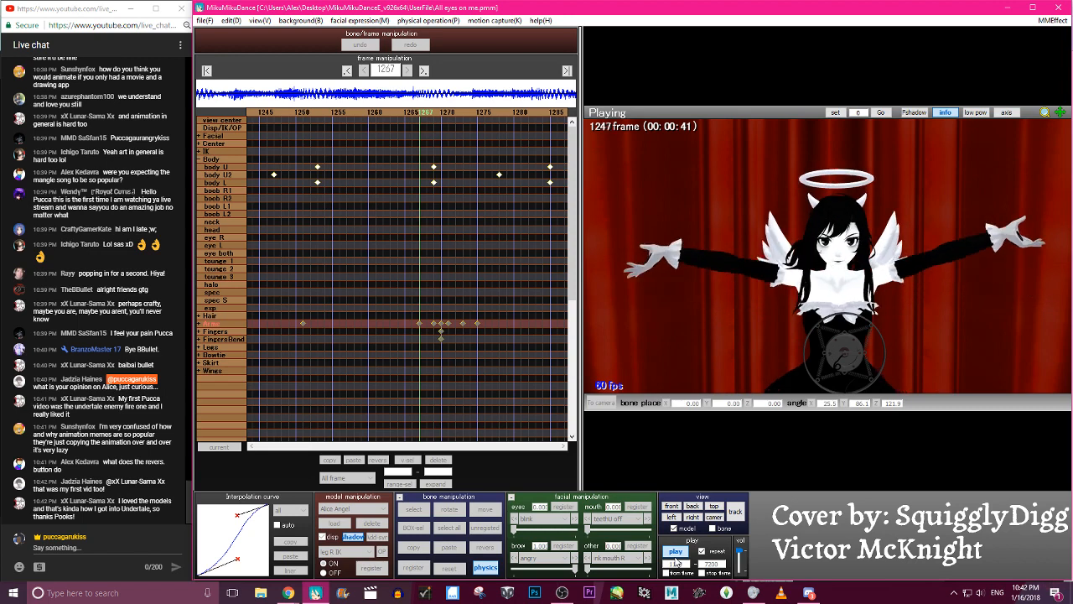
click(676, 557)
- Move the last body U2 keyframe from frame 1278 to 1273 and play the animation to check the timing
click(499, 176)
drag(499, 176, 463, 176)
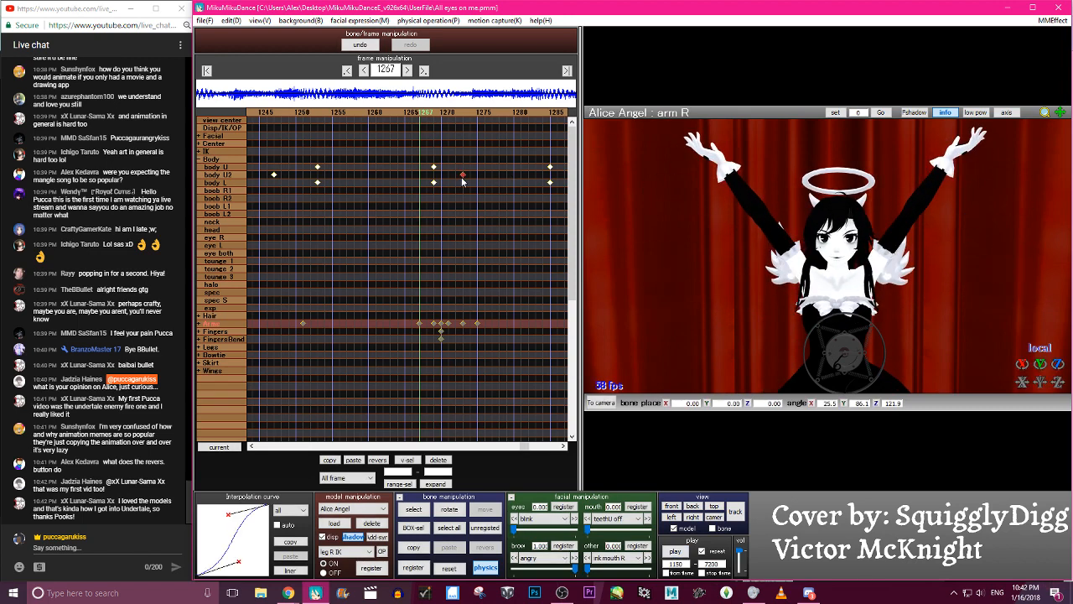
key(p)
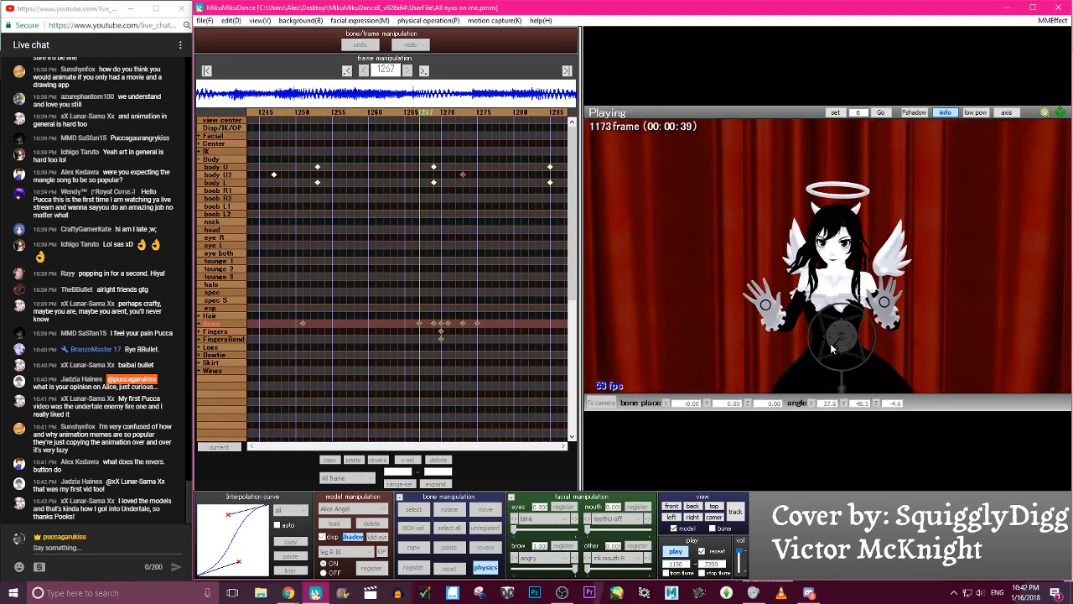
key(p)
- Step back through the keyframes to about frame 1167, scrub forward to 1196 and select the body U2 bone
click(348, 73)
click(348, 73)
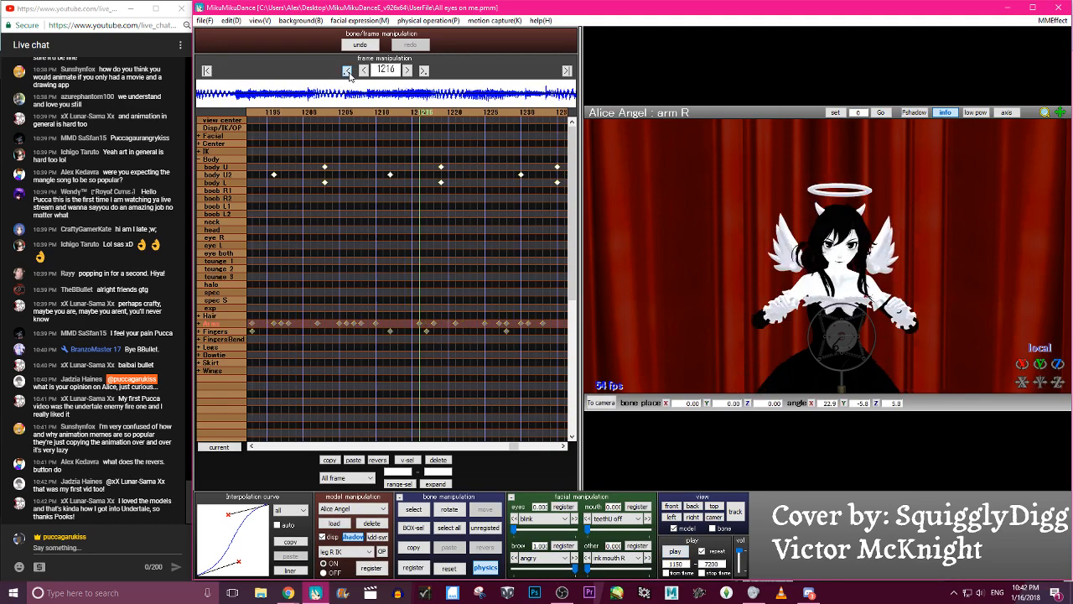
click(350, 75)
click(350, 75)
click(350, 75)
click(349, 74)
click(350, 75)
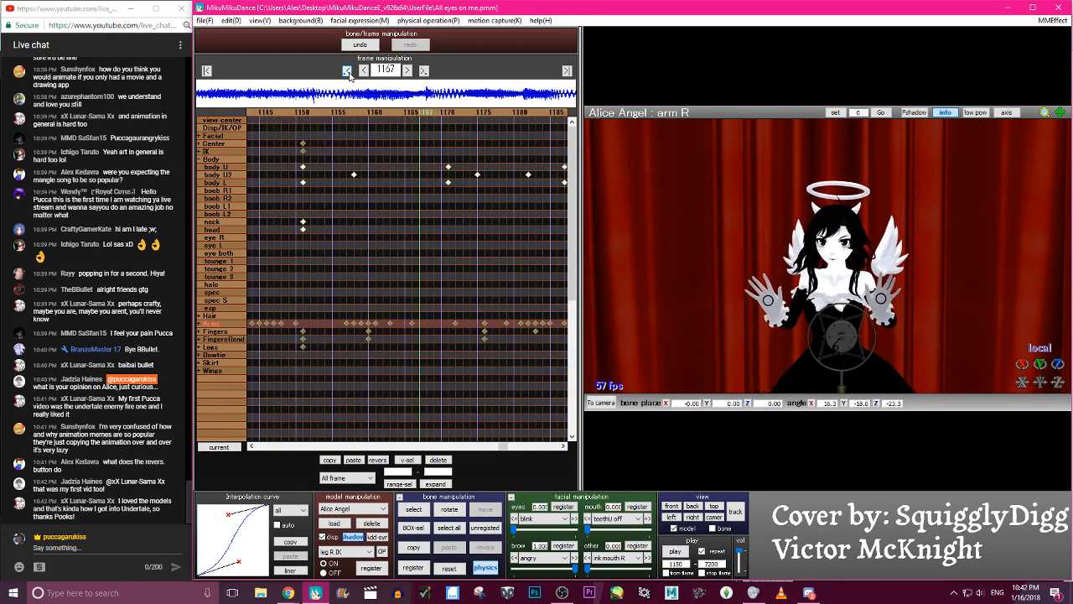
click(350, 75)
key(Right)
key(Right)
key(Right)
key(Right)
key(Right)
key(Right)
key(Right)
key(Right)
key(Right)
key(Right)
key(Right)
key(Right)
key(Right)
key(Right)
key(Right)
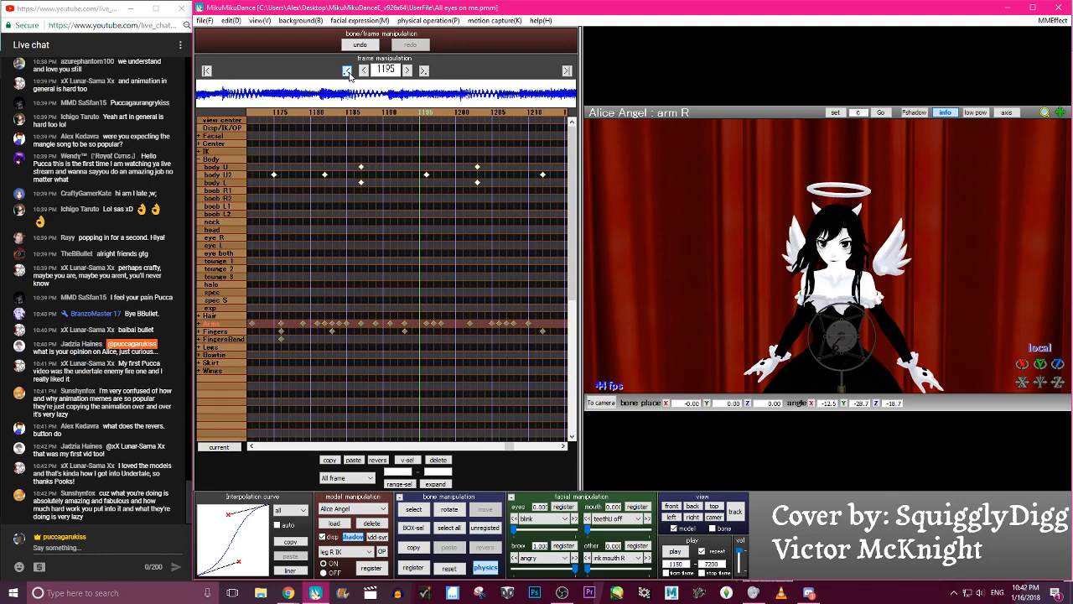
key(c)
click(838, 337)
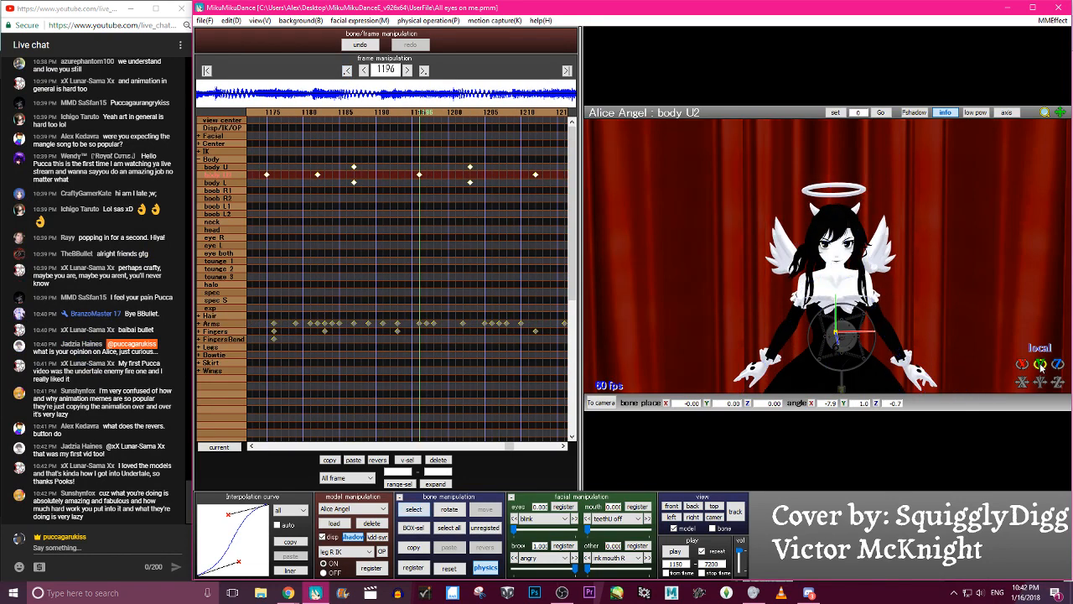
- Scrub the body U2 sway between about frames 1171 and 1247 and play the section through to the raised-arms pose
key(Left)
key(Left)
key(Left)
key(Left)
key(Left)
key(Left)
key(Left)
key(Left)
key(Left)
key(Left)
key(Left)
key(Left)
key(Left)
key(Left)
key(Left)
key(Left)
key(Left)
key(Left)
key(Left)
key(Left)
key(Right)
key(Right)
key(Right)
key(Right)
key(Right)
key(Right)
key(Right)
key(Right)
key(Right)
key(Right)
key(Right)
key(Right)
key(Right)
key(Right)
key(Right)
key(Right)
key(Right)
key(Right)
key(Right)
key(Right)
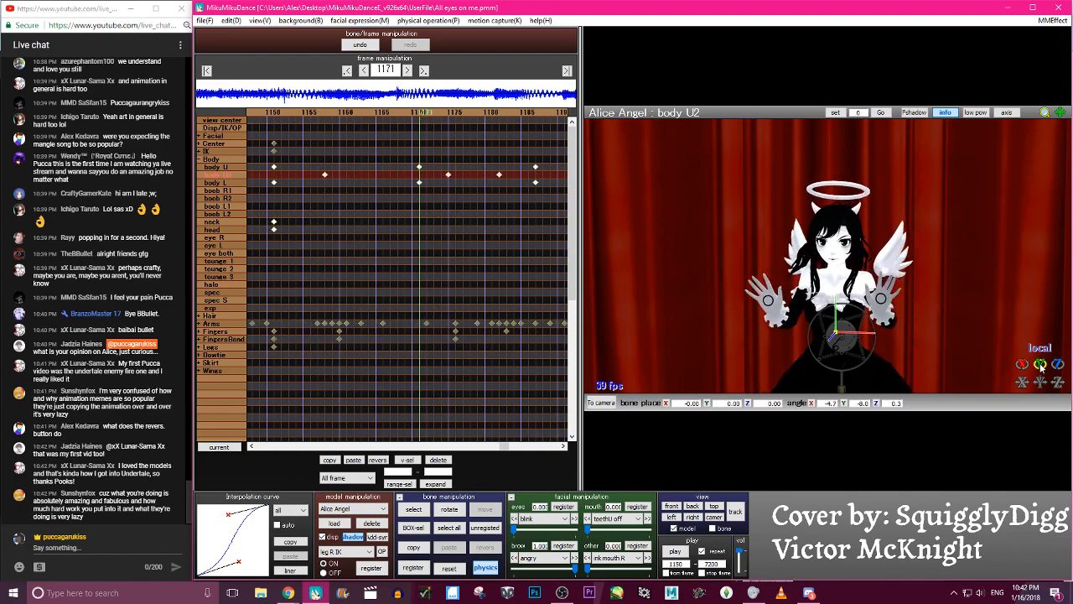
key(Right)
key(Right)
key(Right)
key(Right)
key(Right)
key(Right)
key(Right)
key(Right)
key(Right)
key(Right)
key(Right)
key(Right)
key(Right)
key(Right)
key(Right)
key(Right)
key(Right)
key(Right)
key(Right)
key(Right)
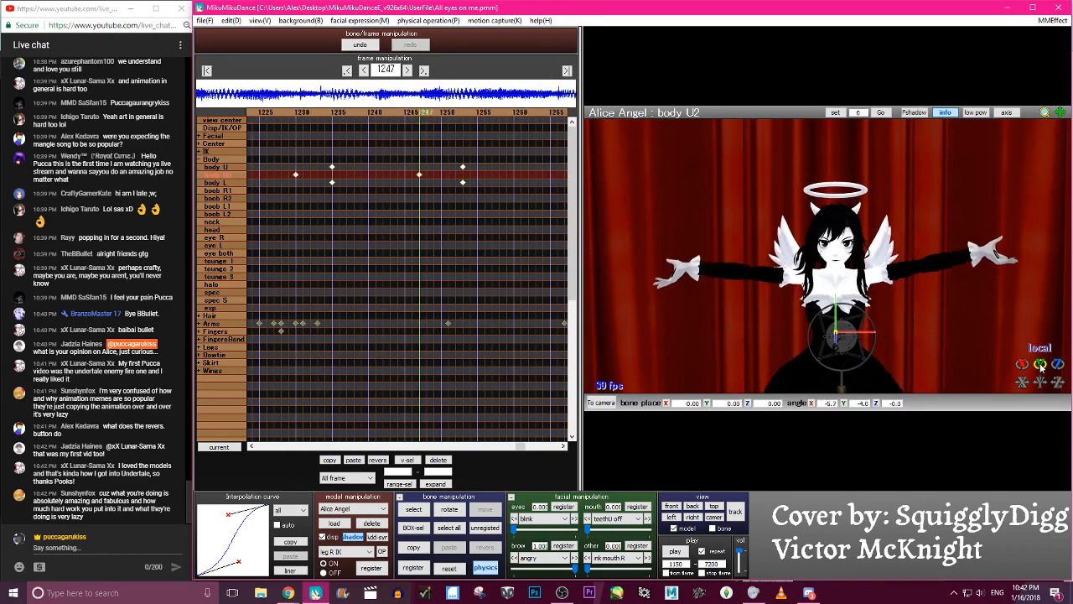
click(673, 551)
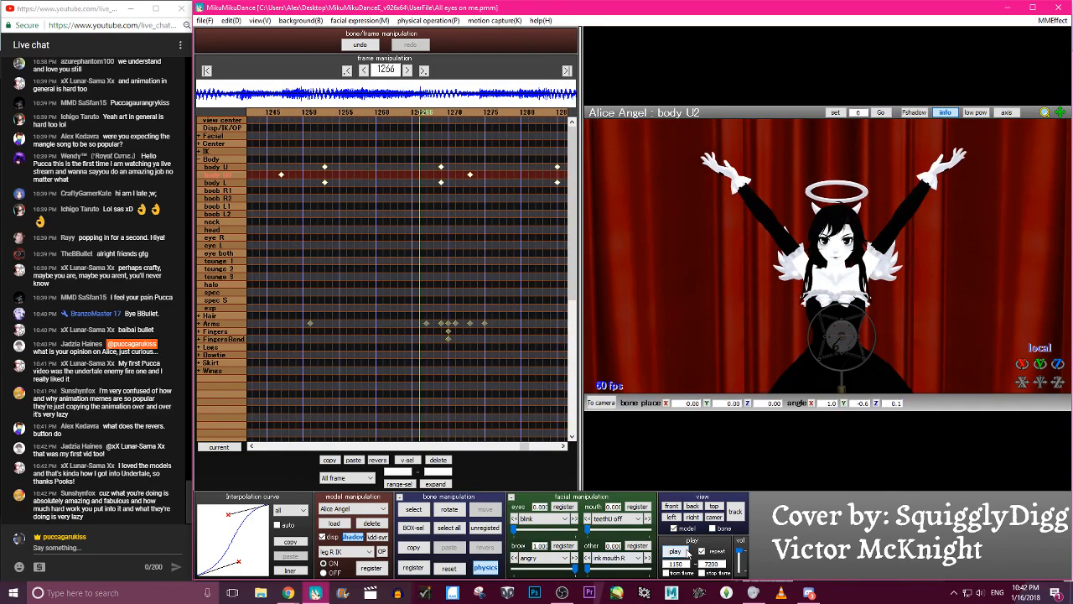
click(687, 551)
- Try the last body U2 keyframe at frame 1265 and scrub around it to judge the timing
key(Right)
key(Right)
key(Right)
key(Right)
key(Right)
key(Right)
key(Right)
key(Right)
key(Right)
key(Right)
key(Right)
key(Right)
key(Right)
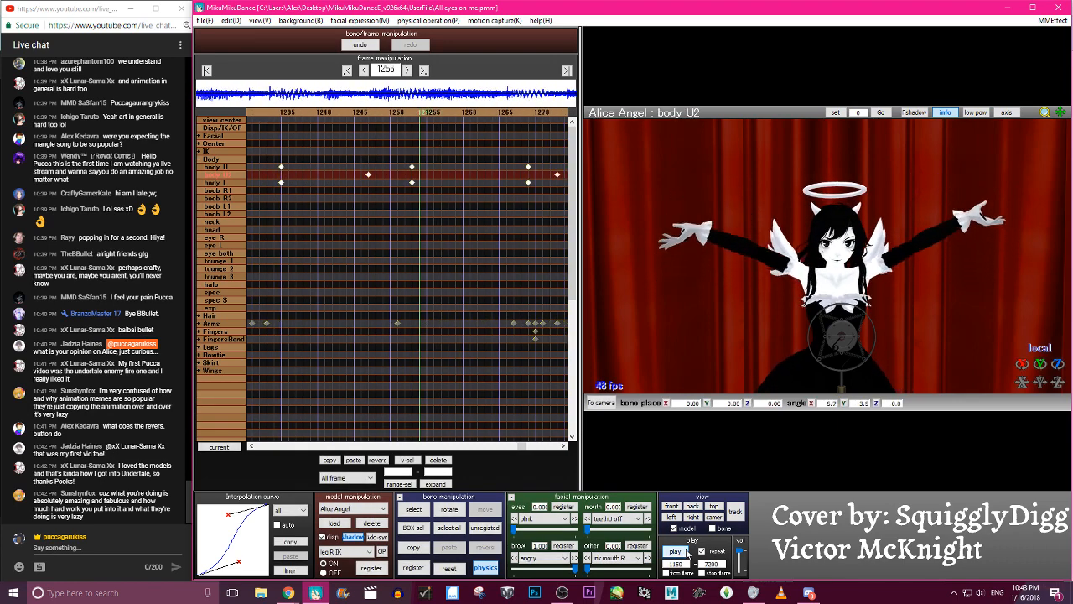
key(Left)
key(Left)
key(Left)
key(Left)
key(Left)
key(Left)
key(Left)
key(Left)
key(Left)
key(Left)
key(Left)
key(Left)
key(Left)
key(Left)
key(Left)
key(Left)
key(Left)
key(Left)
key(Left)
key(Left)
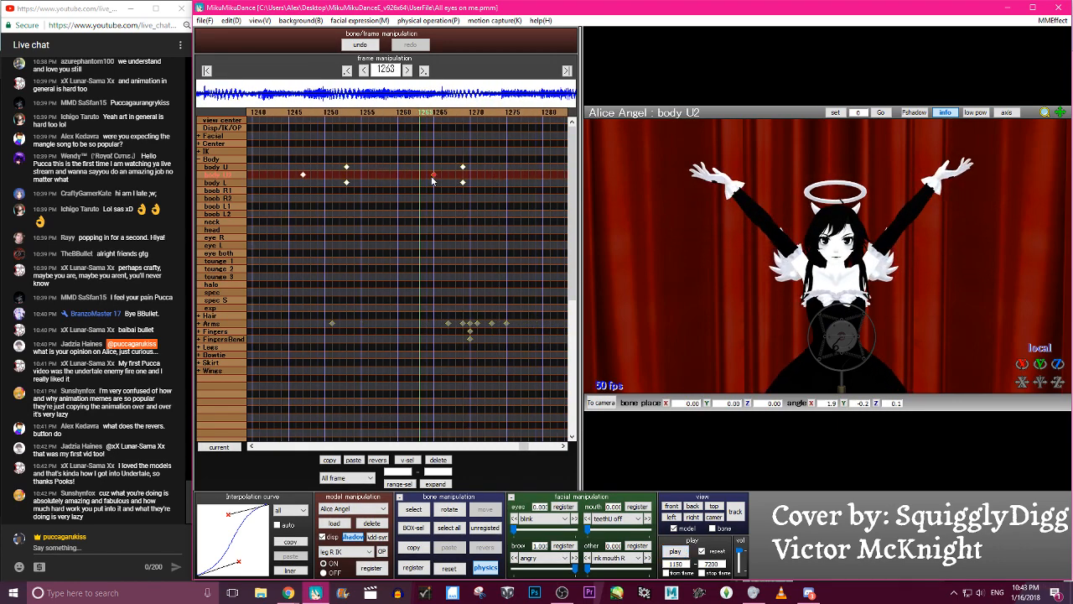
key(Right)
key(Right)
key(Right)
key(Right)
key(Right)
key(Right)
key(Right)
key(Right)
key(Right)
key(Right)
key(Right)
key(Right)
key(Right)
key(Right)
key(Right)
key(Right)
key(Right)
key(Right)
key(Right)
key(Right)
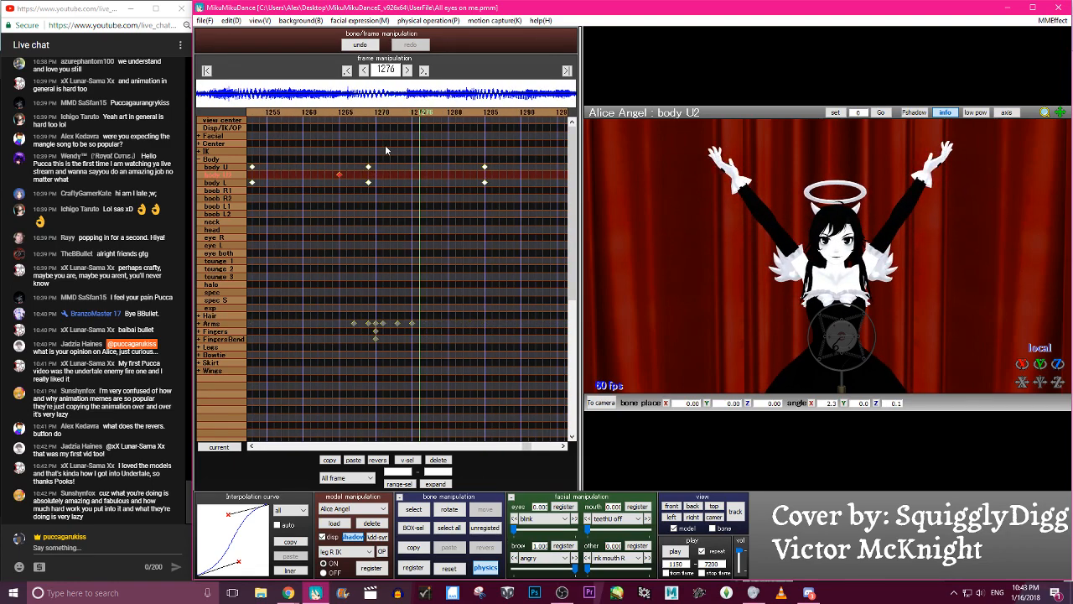
- Move the last body U2 keyframe to frame 1282, tilt the bone about its local X axis and register it
drag(338, 177, 464, 177)
click(465, 112)
drag(1022, 368, 1022, 367)
- Scrub between about frames 1275 and 1293 to examine the new body U2 tilt
key(Left)
key(Left)
key(Left)
key(Left)
key(Left)
key(Left)
key(Left)
key(Left)
key(Left)
key(Left)
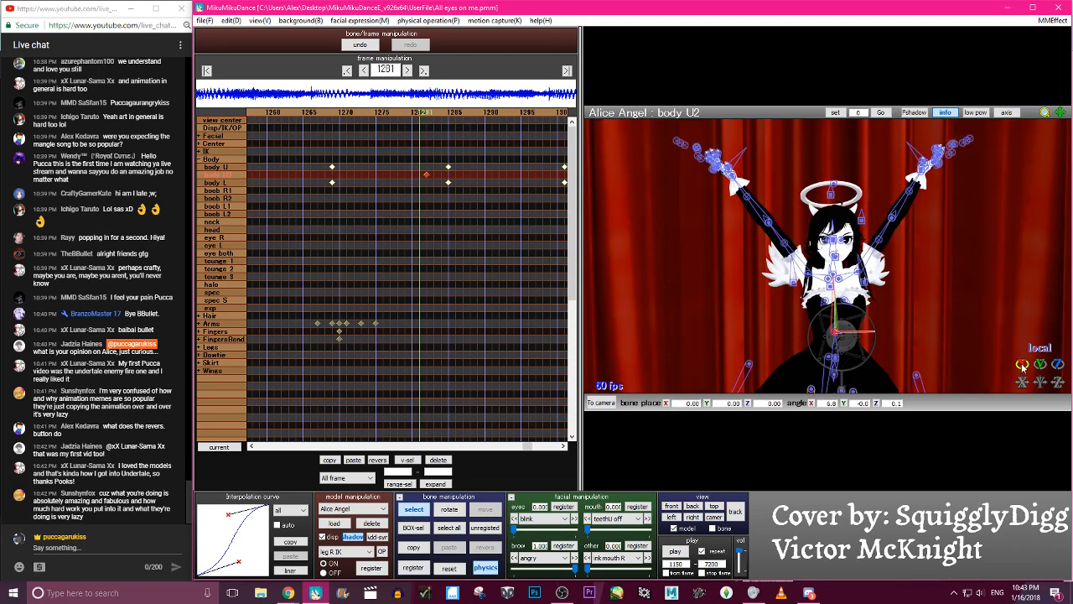
key(Left)
key(Left)
key(Left)
key(Left)
key(Left)
key(Left)
key(Left)
key(Left)
key(Left)
key(Left)
key(Left)
key(Left)
key(Left)
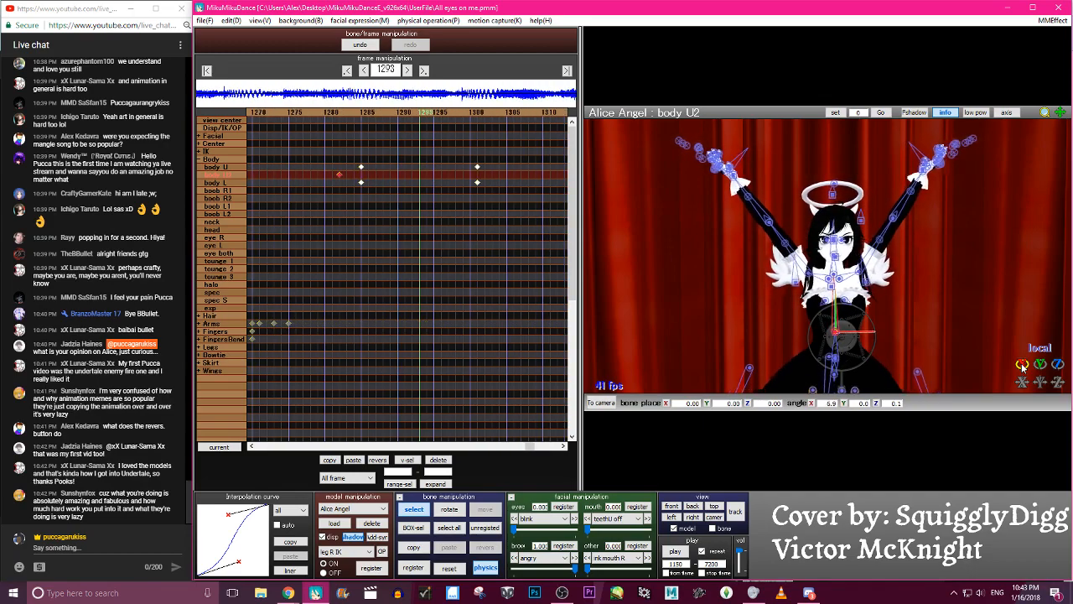
key(Right)
key(Right)
key(Right)
key(Right)
key(Right)
key(Right)
key(Right)
key(Right)
key(Right)
key(Right)
key(Right)
key(Right)
key(Right)
key(Right)
key(Right)
key(Right)
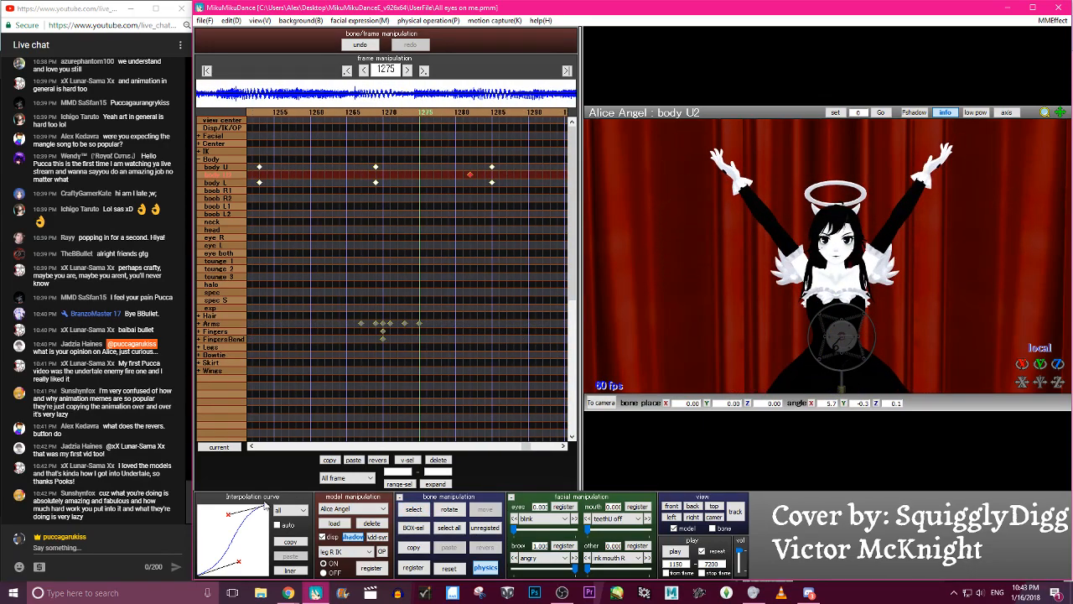
- Soften the ease-in of the interpolation curve for the body U2 keyframe at frame 1282 and scrub across it to check
drag(239, 562, 228, 551)
key(Left)
key(Left)
key(Left)
key(Left)
key(Left)
key(Left)
key(Left)
key(Left)
key(Left)
key(Left)
key(Left)
key(Left)
key(Left)
key(Left)
key(Left)
key(Left)
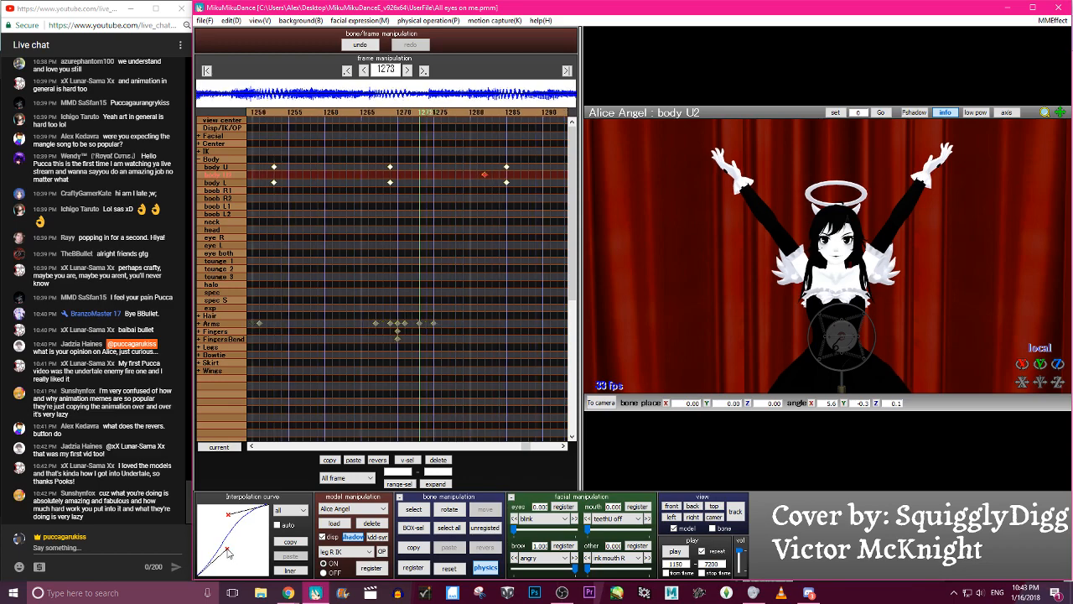
key(Right)
key(Right)
key(Right)
key(Right)
key(Right)
key(Right)
key(Right)
key(Right)
key(Right)
key(Right)
key(Right)
key(Right)
key(Right)
key(Right)
key(Right)
key(Right)
key(Right)
key(Right)
key(Right)
key(Right)
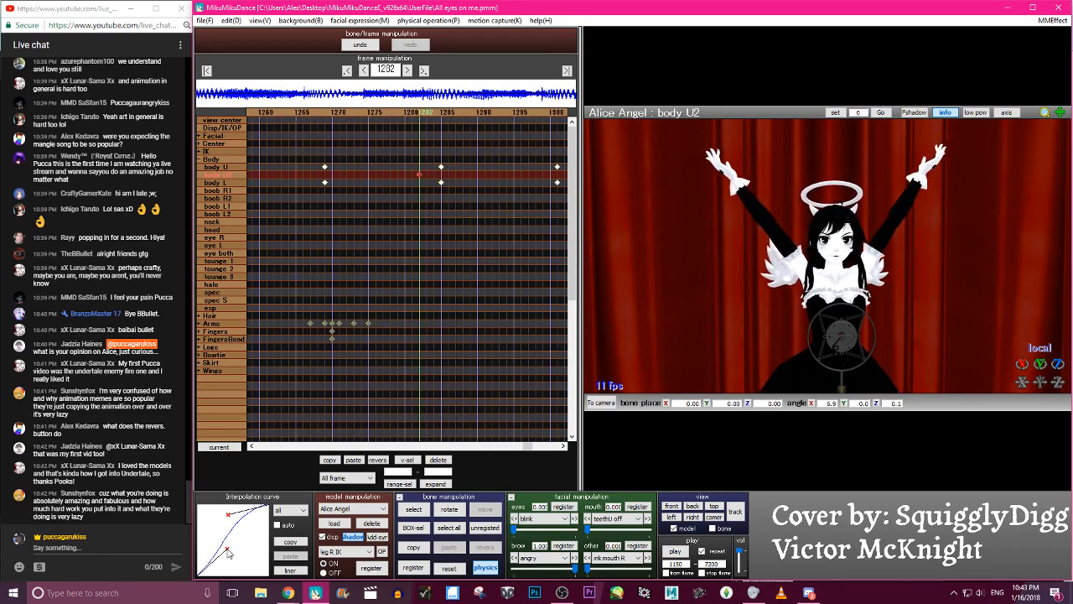
- Review the animation by scrubbing back to frame 1264, jumping to 1213 and playing through to about frame 1387
click(673, 552)
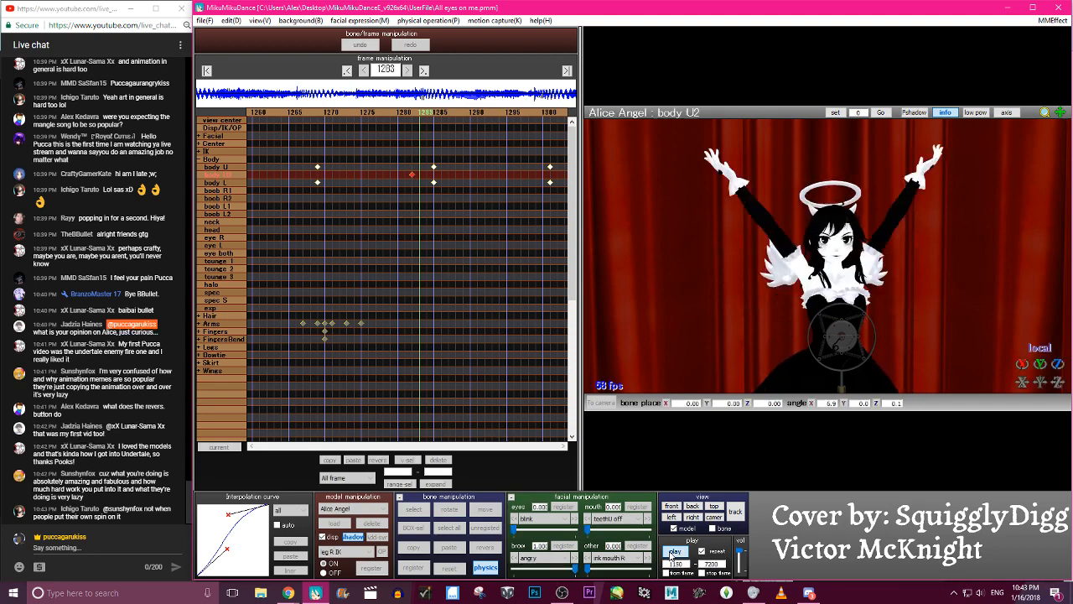
click(673, 552)
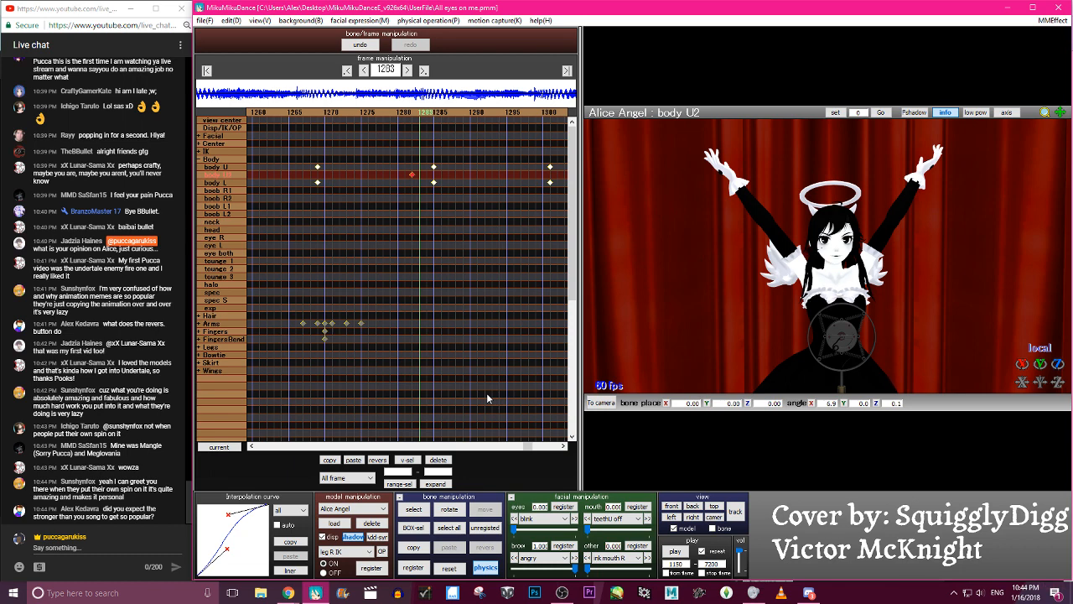
key(Left)
key(Left)
key(Left)
key(Left)
key(Left)
key(Left)
key(Left)
key(Left)
key(Left)
key(Left)
key(Left)
key(Left)
key(Left)
key(Left)
key(Left)
key(Left)
key(Left)
key(Left)
key(Left)
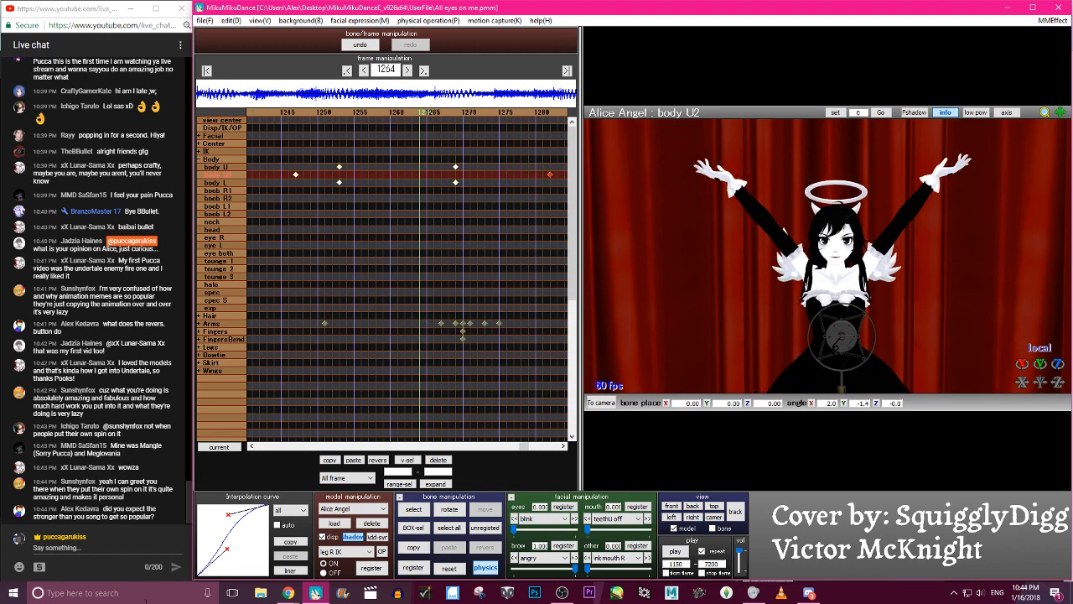
click(329, 112)
click(329, 112)
click(329, 111)
click(329, 112)
click(675, 551)
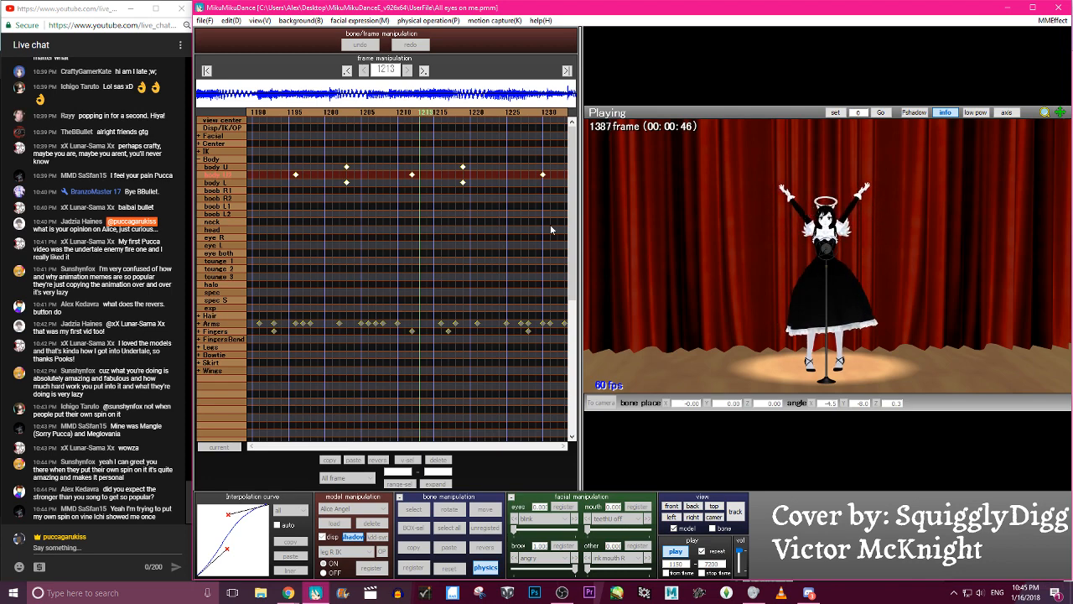
key(p)
- Select the groove bone, scrub back to the start of the sway and register a groove keyframe at frame 1171
click(822, 289)
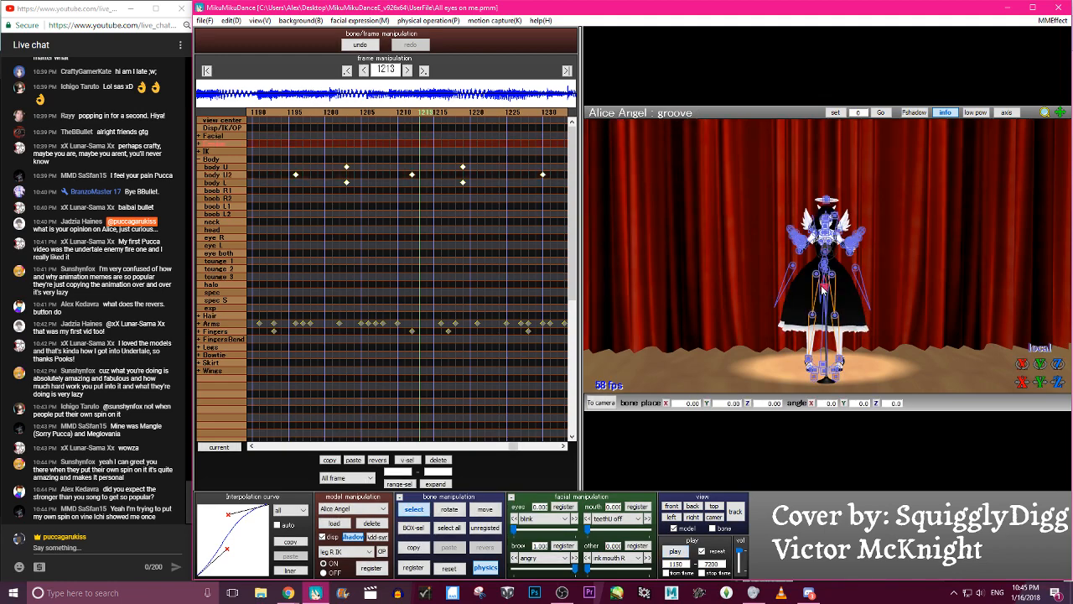
key(Left)
key(Left)
key(Left)
key(Left)
key(Left)
key(Left)
key(Left)
key(Left)
key(Left)
key(Left)
key(Left)
key(Left)
key(Left)
key(Left)
key(Left)
key(Left)
key(Left)
key(Left)
key(Left)
key(Left)
key(Left)
key(Left)
key(Left)
key(Left)
key(Left)
key(Left)
key(Left)
key(Left)
key(Left)
key(Left)
key(Left)
key(Left)
key(Left)
key(Left)
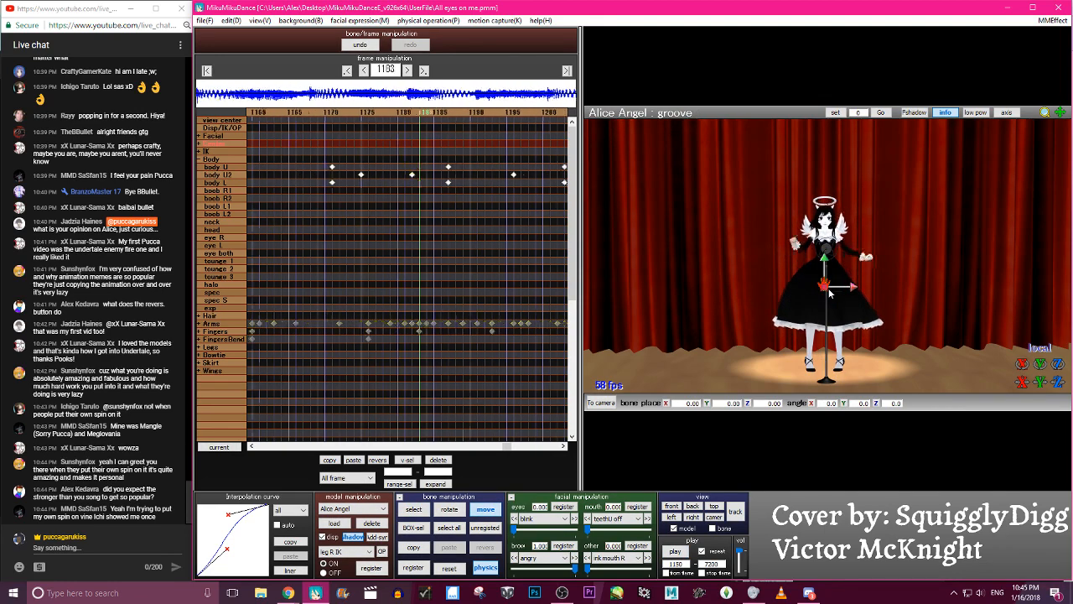
key(Right)
key(Right)
key(Right)
key(Right)
key(Right)
key(Right)
key(Right)
key(Right)
key(Right)
key(Right)
key(Right)
key(Right)
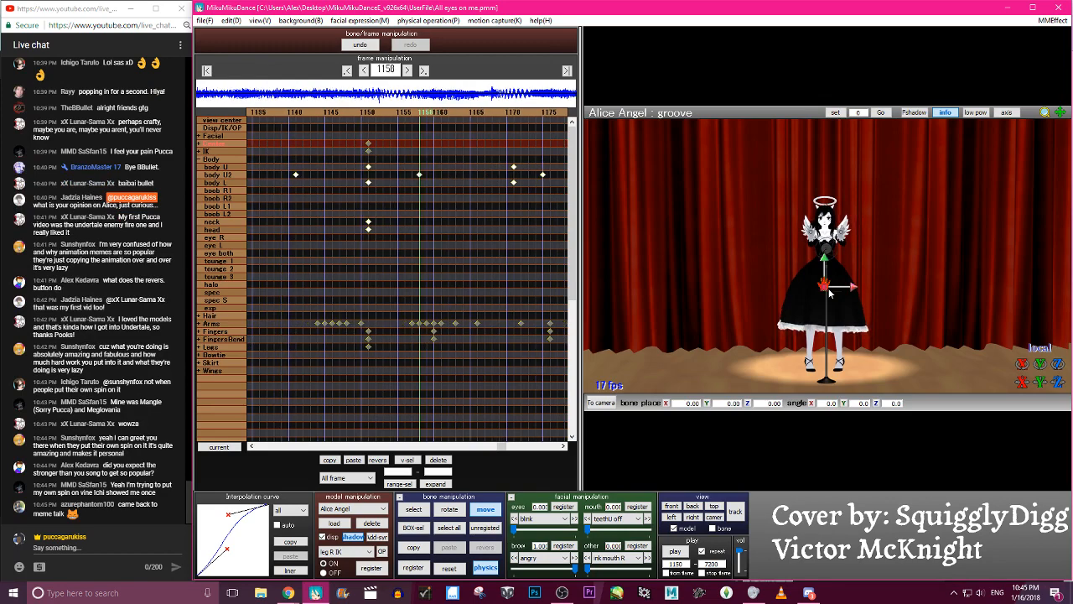
key(c)
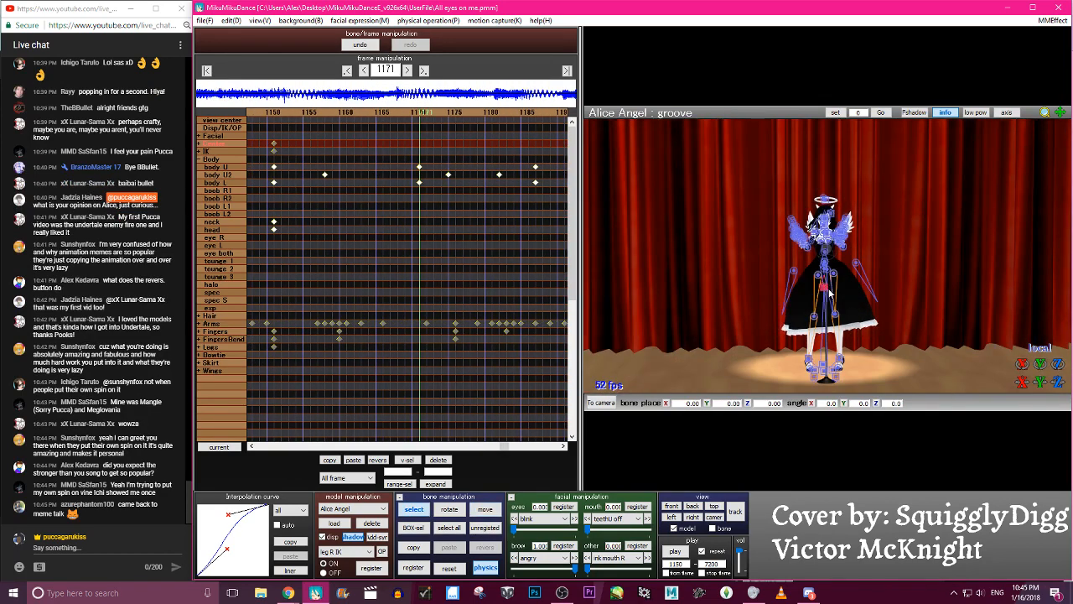
- Move the groove bone sideways to about X -0.78 at frame 1187 and register the keyframe
key(Right)
key(Right)
key(Right)
key(Right)
key(Right)
key(Right)
key(Right)
key(Right)
key(Right)
key(Right)
key(Right)
key(Right)
key(Right)
key(Right)
key(Right)
key(Right)
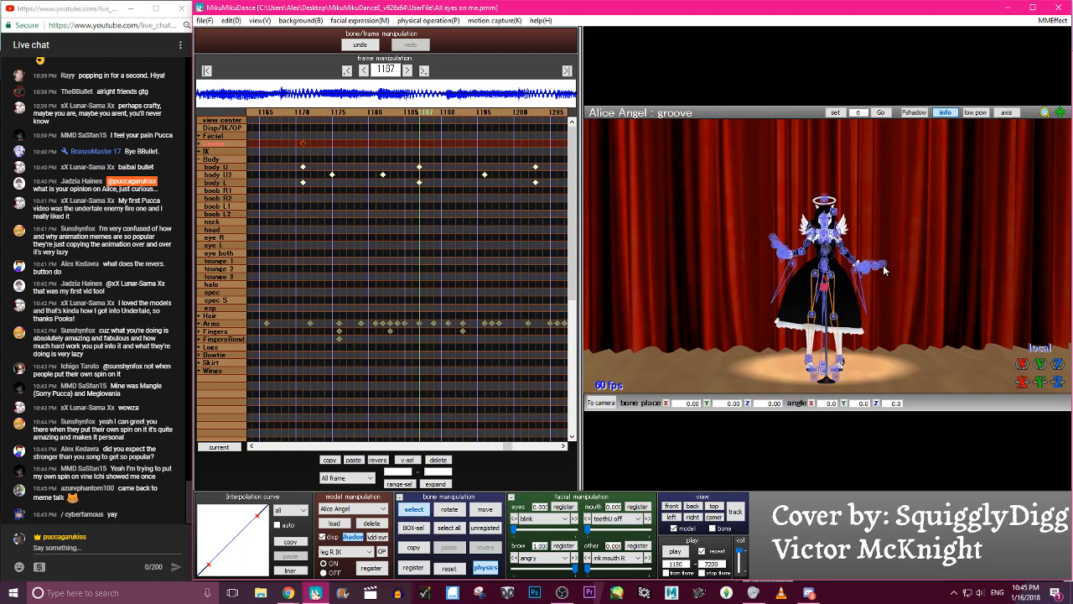
key(Left)
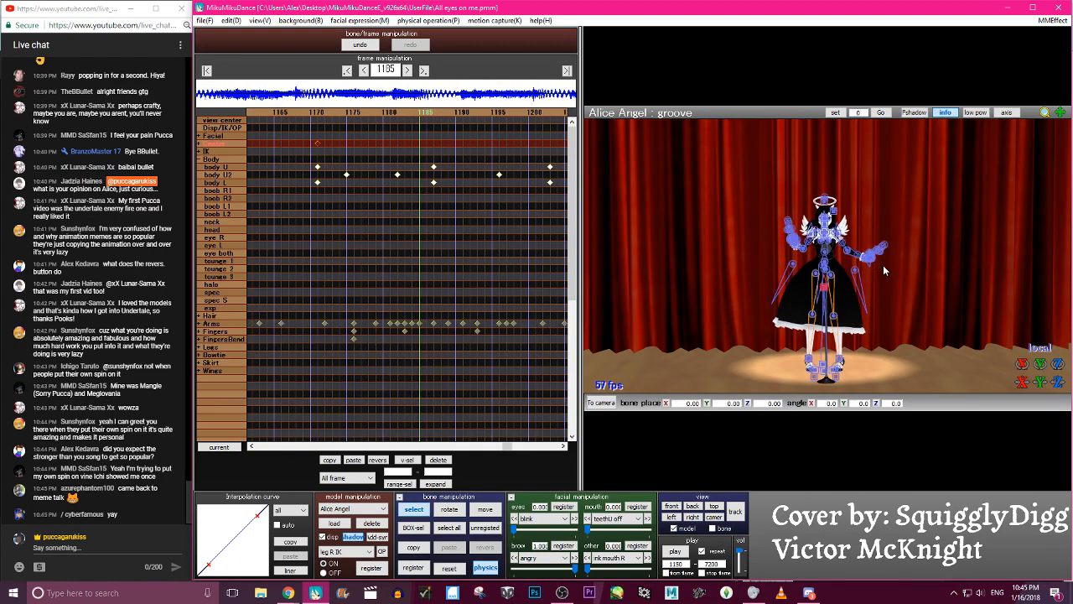
key(Right)
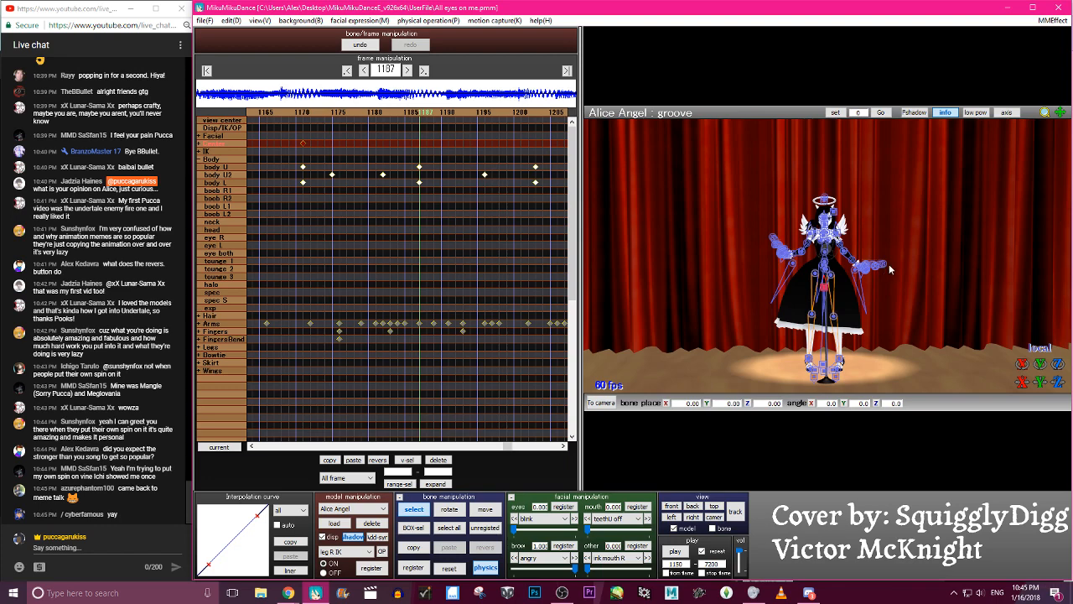
key(z)
drag(851, 289, 848, 289)
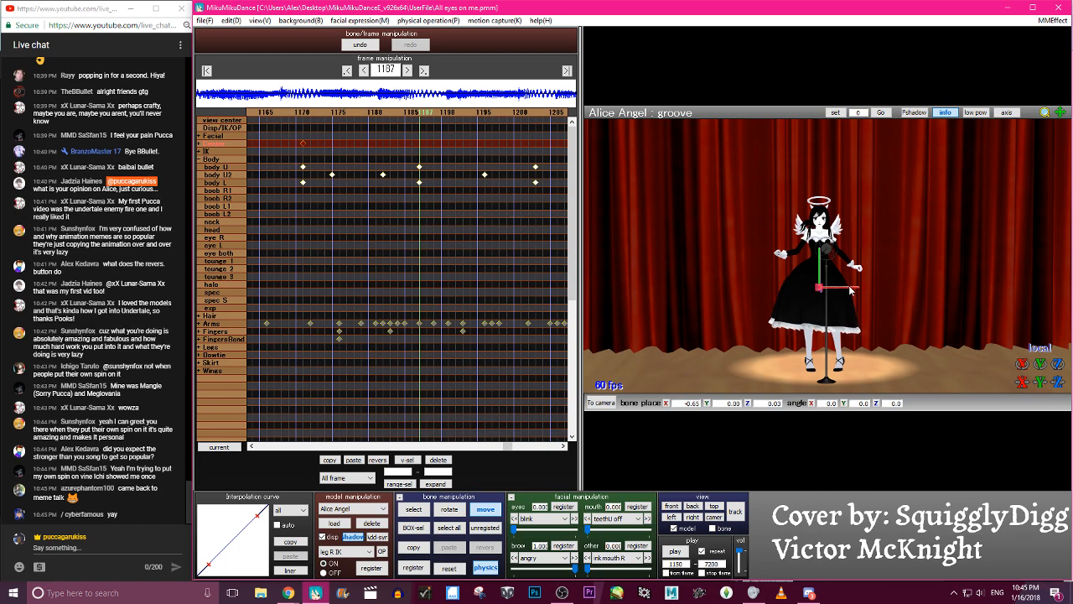
key(Return)
- Copy the groove keyframe at frame 1187, pasting it reversed at frame 1171 and unreversed at frame 1151
key(Left)
key(Left)
key(Left)
key(Left)
key(Left)
key(Left)
key(Left)
key(Left)
key(Left)
key(Left)
key(Left)
key(Left)
key(Left)
key(Left)
key(Left)
key(Left)
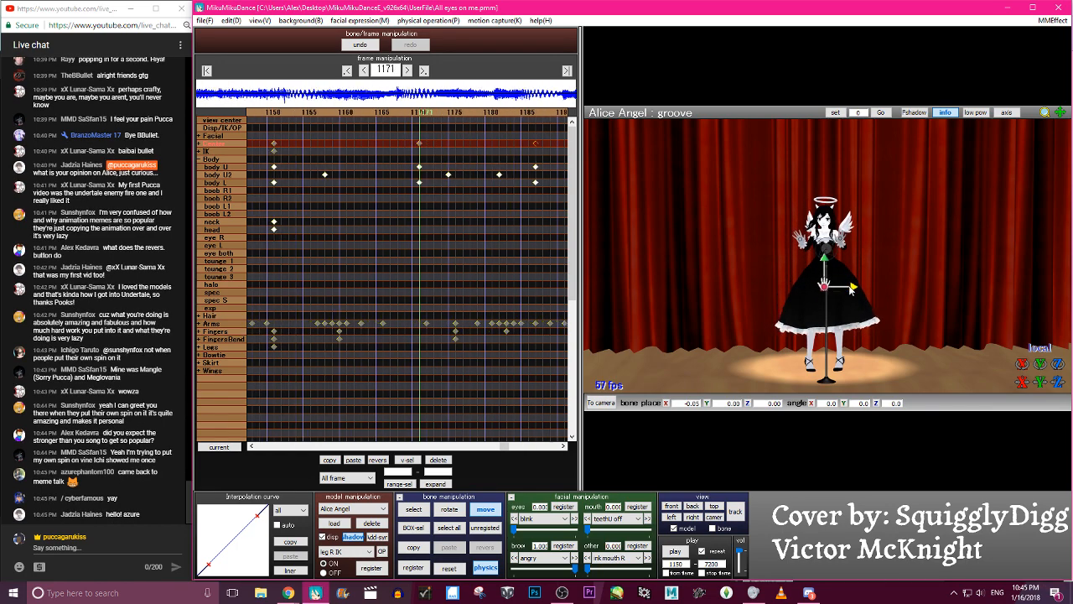
key(Left)
key(Left)
key(Left)
key(Left)
key(Left)
key(Left)
key(Left)
key(Left)
key(Left)
key(Left)
key(Left)
key(Left)
key(Left)
key(Left)
key(Left)
key(Left)
key(Left)
key(Left)
key(Left)
key(Left)
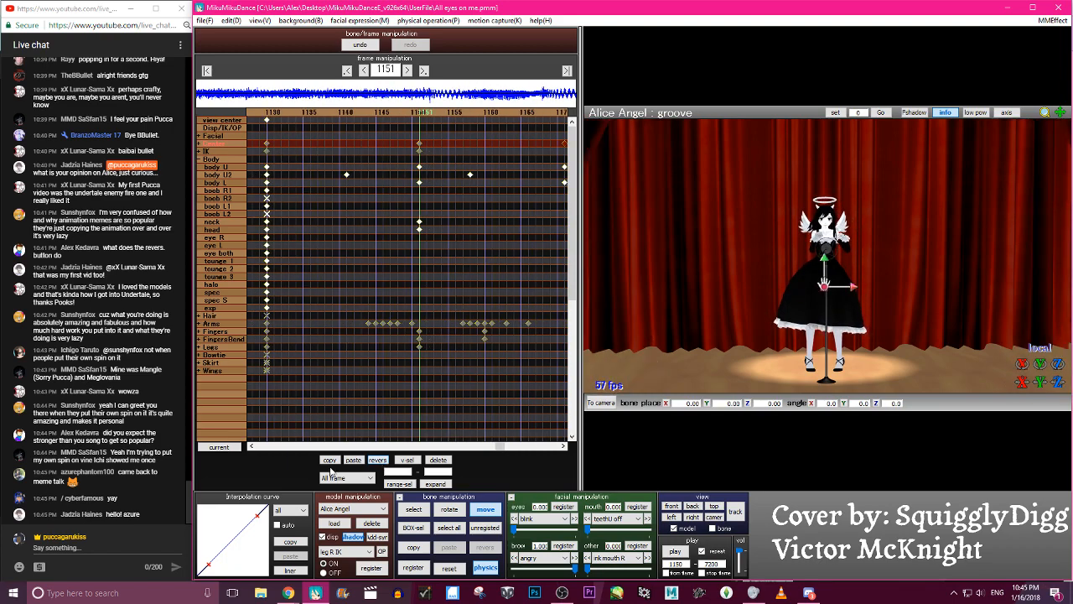
- Scrub between frames 1151 and 1188 to examine the groove bone's side-to-side sway
key(Right)
key(Right)
key(Right)
key(Right)
key(Right)
key(Right)
key(Right)
key(Right)
key(Right)
key(Right)
key(Right)
key(Right)
key(Right)
key(Right)
key(Right)
key(Right)
key(Right)
key(Right)
key(Right)
key(Right)
key(Right)
key(Right)
key(Right)
key(Right)
key(Right)
key(Right)
key(Right)
key(Right)
key(Right)
key(Right)
key(Right)
key(Right)
key(Right)
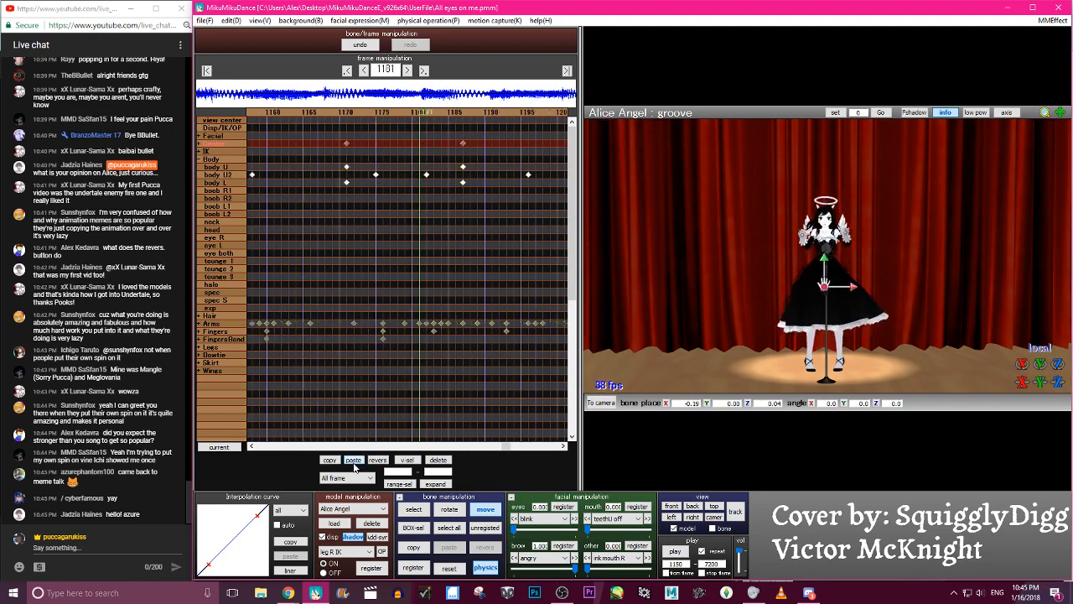
key(Left)
key(Left)
key(Left)
key(Left)
key(Left)
key(Left)
key(Left)
key(Left)
key(Left)
key(Left)
key(Left)
key(Left)
key(Left)
key(Left)
key(Left)
key(Left)
key(Left)
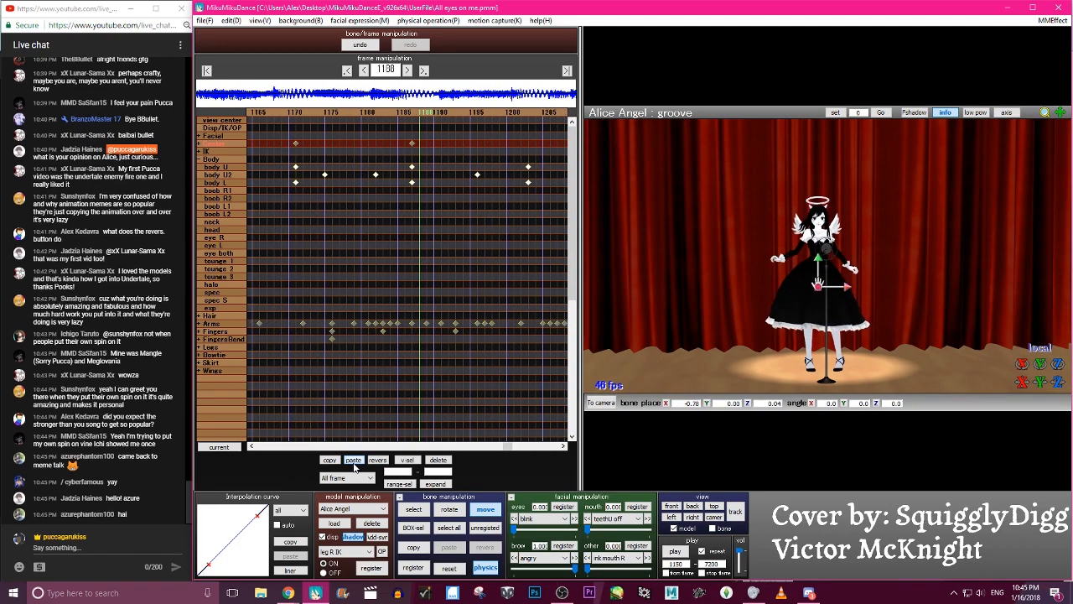
key(Left)
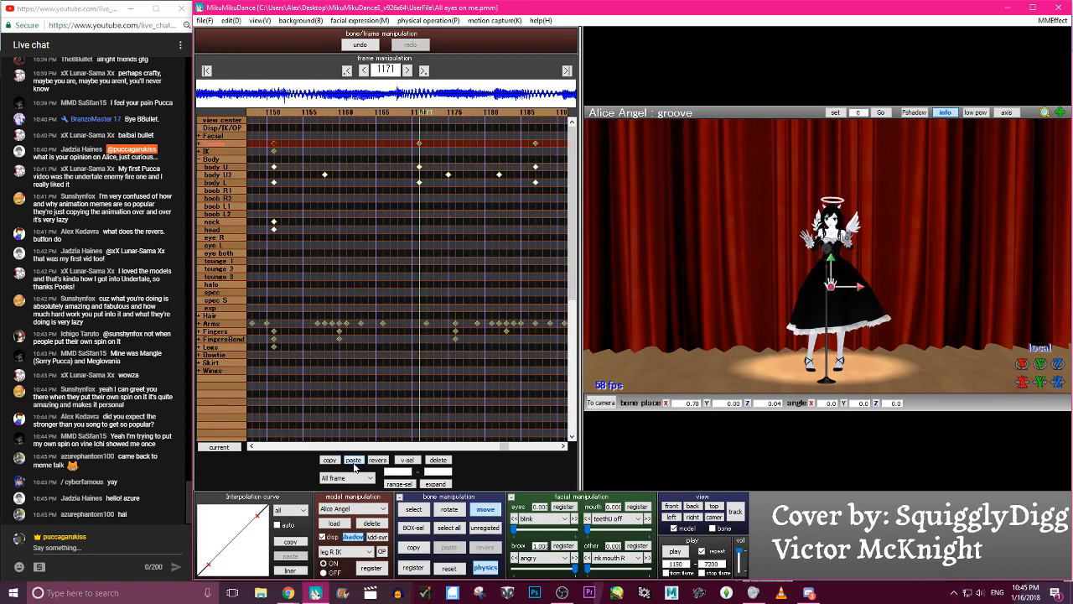
- Reduce the groove bone's sideways offset to about X 0.26 at frame 1171, register it and paste it reversed at frame 1187
click(623, 359)
key(z)
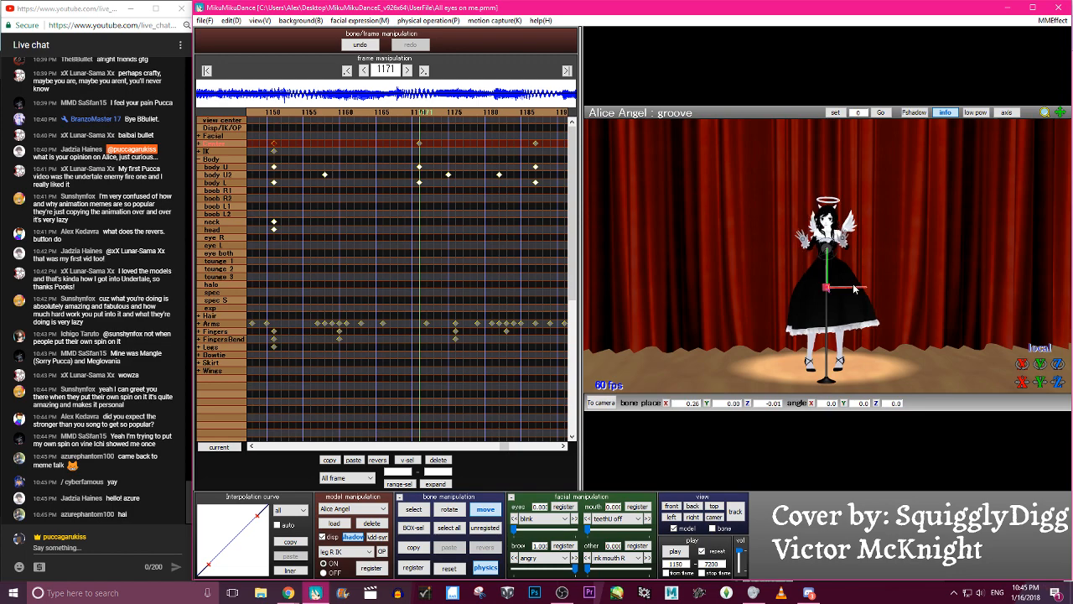
key(Right)
key(Right)
key(Right)
key(Right)
key(Right)
key(Right)
key(Right)
key(Right)
key(Right)
key(Right)
key(Right)
key(Right)
key(Right)
key(Right)
key(Right)
key(Right)
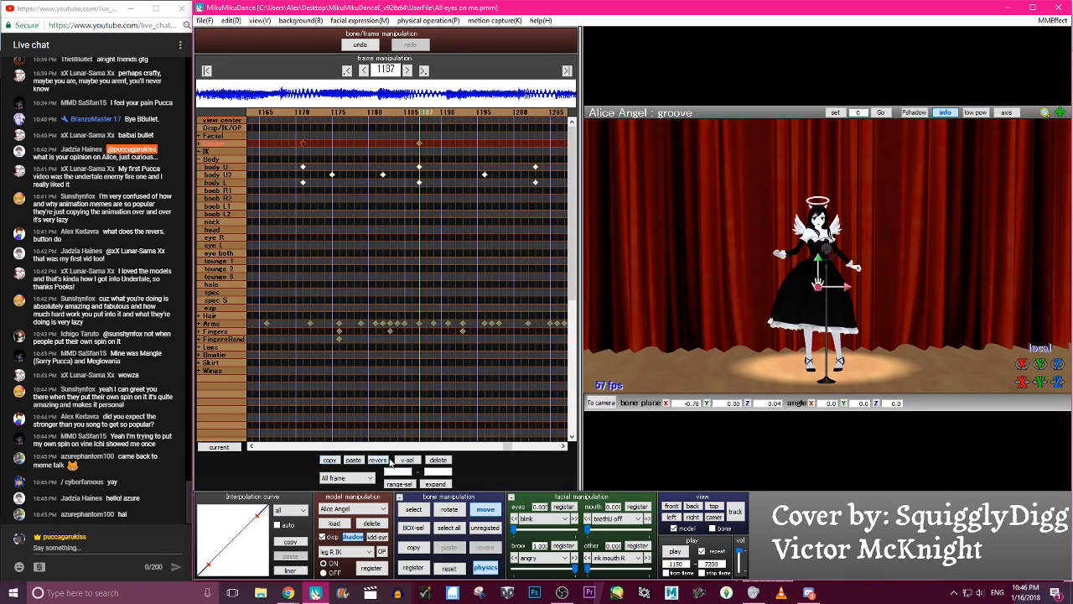
key(Left)
key(Left)
key(Left)
key(Left)
key(Left)
key(Left)
key(Left)
key(Left)
key(Left)
key(Left)
key(Left)
key(Left)
key(Left)
key(Left)
key(Left)
key(Left)
key(Left)
key(Left)
key(Left)
key(Left)
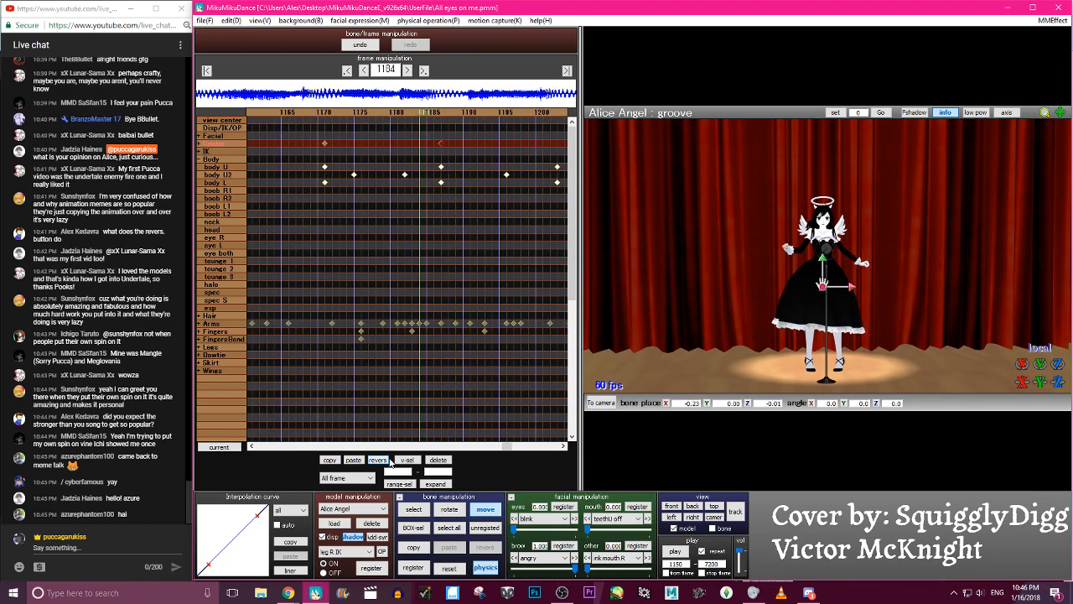
- Paste the reduced groove keyframe reversed at frame 1151 and scrub across it to check
key(Right)
key(Right)
key(Right)
key(Right)
key(Right)
key(Right)
key(Right)
key(Right)
key(Right)
key(Right)
key(Right)
key(Right)
key(Right)
key(Right)
key(Right)
key(Right)
key(Right)
key(Right)
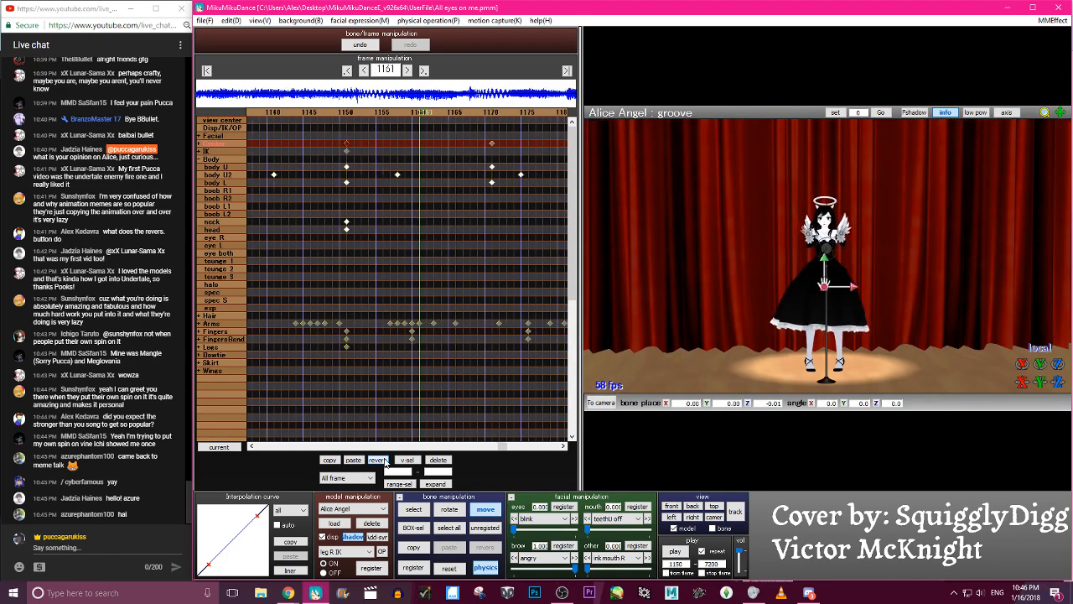
key(Left)
key(Left)
key(Left)
key(Left)
key(Left)
key(Left)
key(Left)
key(Left)
key(Left)
key(Left)
key(Left)
key(Left)
key(Left)
key(Left)
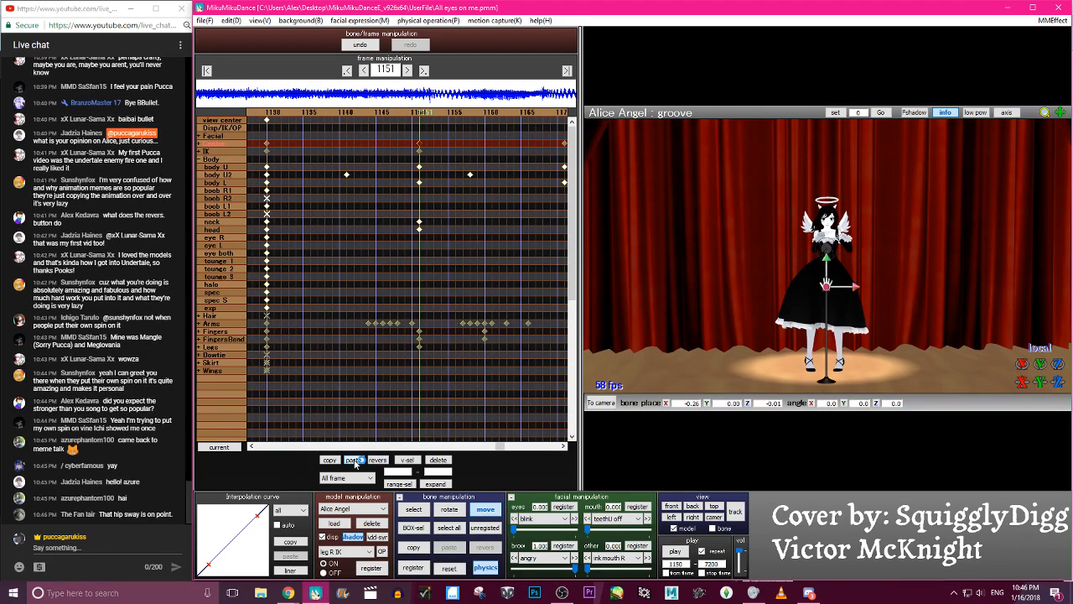
- Scrub between frames 1151 and 1195 to examine the reduced groove sway, including a closer view of the model
key(Right)
key(Right)
key(Right)
key(Right)
key(Right)
key(Right)
key(Right)
key(Right)
key(Right)
key(Right)
key(Right)
key(Right)
key(Right)
key(Right)
key(Right)
key(Right)
key(Right)
key(Right)
key(Right)
key(Right)
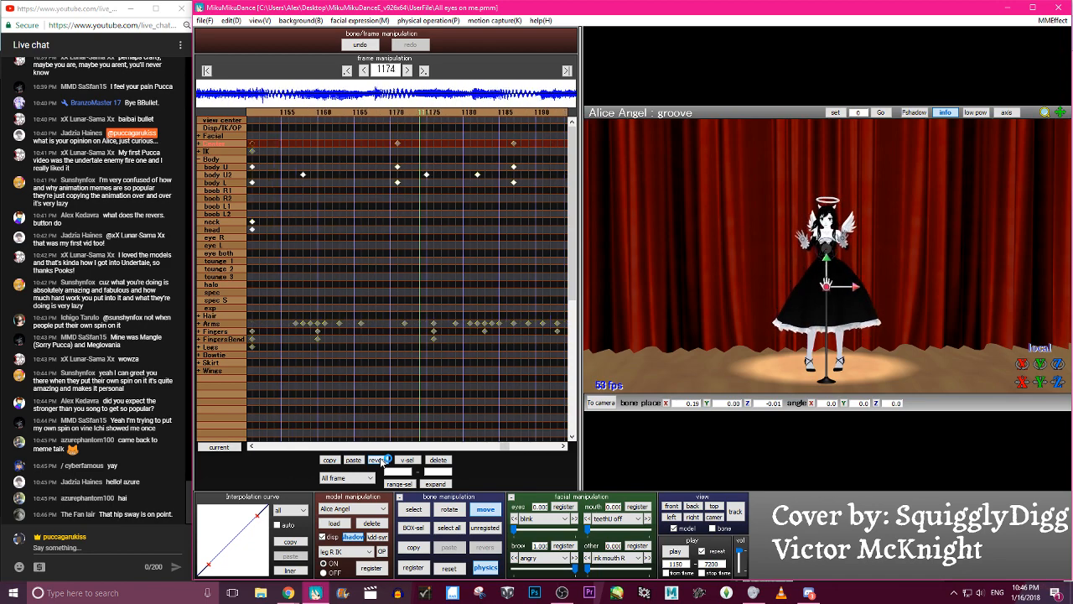
key(Right)
key(Right)
key(Right)
key(Right)
key(Right)
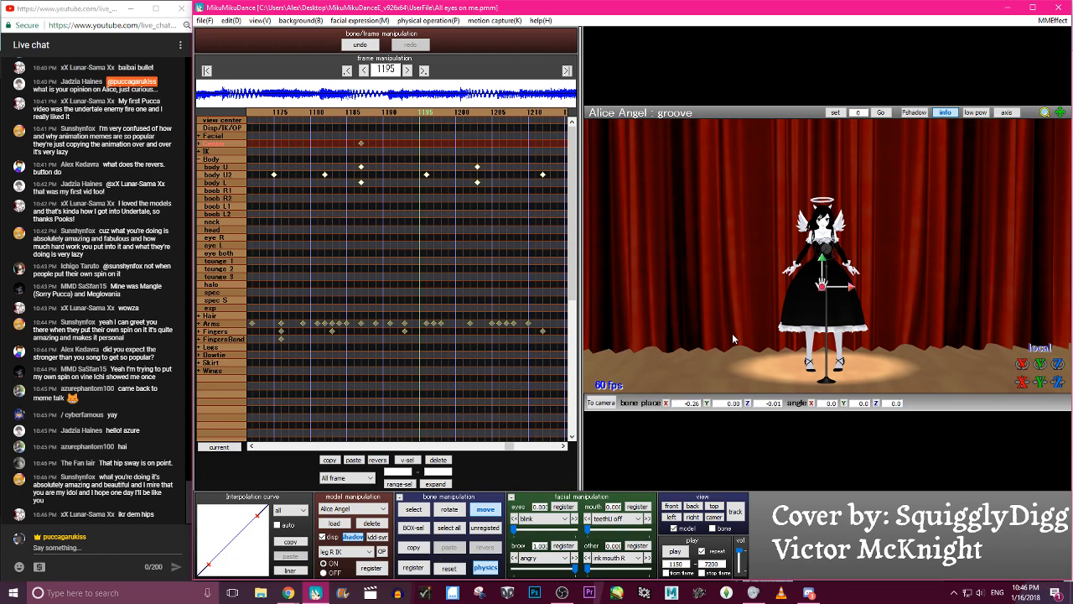
scroll(732, 333, up, 6)
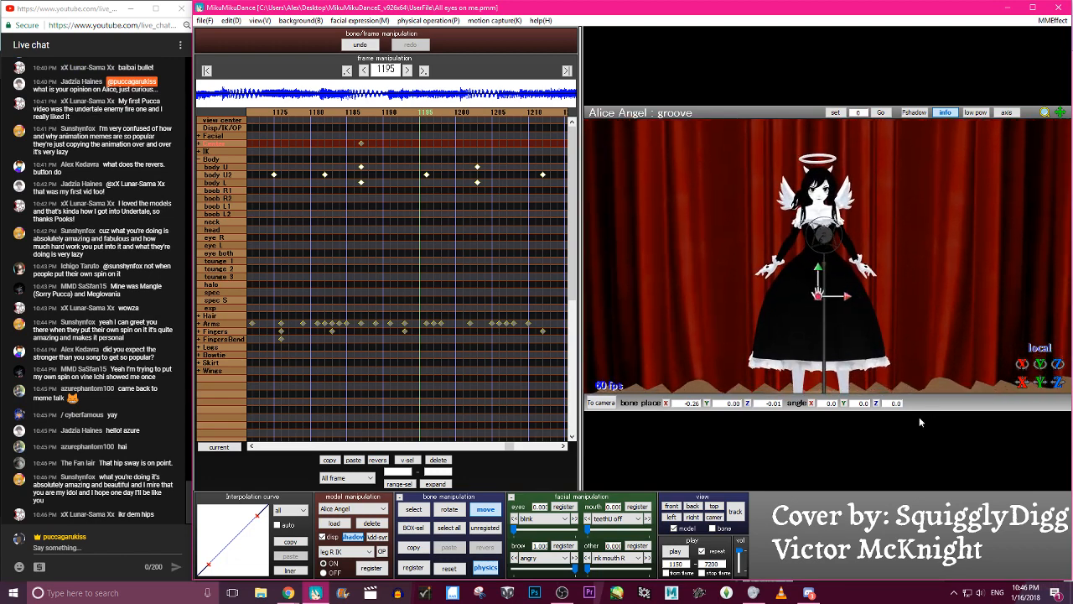
key(Left)
key(Left)
key(Left)
key(Left)
key(Left)
key(Left)
key(Left)
key(Left)
key(Left)
key(Left)
key(Left)
key(Left)
key(Left)
key(Left)
key(Left)
key(Left)
key(Left)
key(Left)
key(Left)
key(Left)
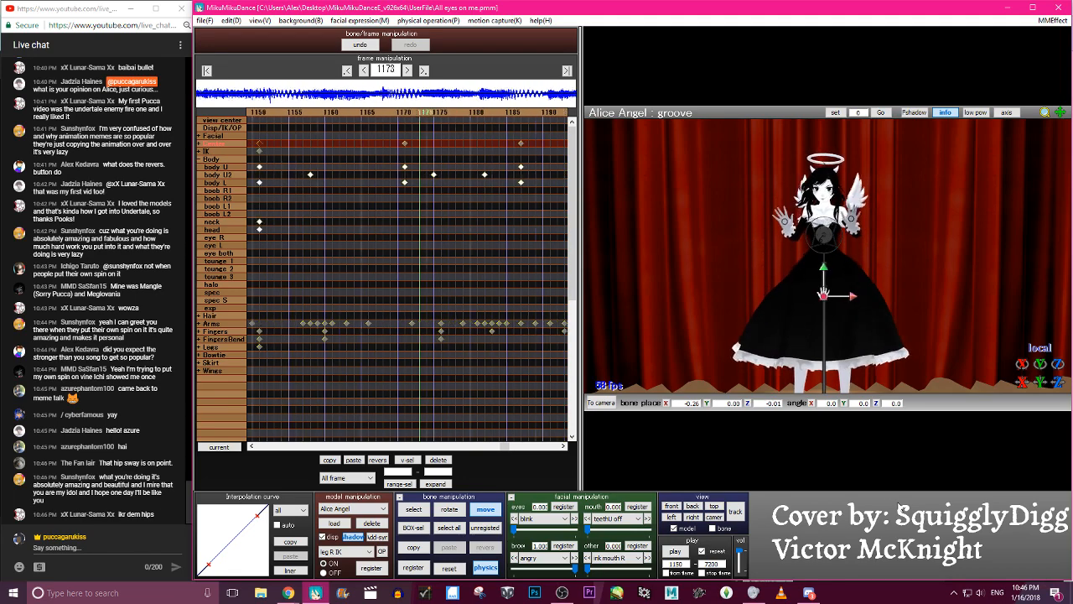
- Shape the interpolation curve of the groove keyframes at frames 1171 and 1187 into a soft S-curve ease-in and ease-out
key(Right)
key(Right)
key(Right)
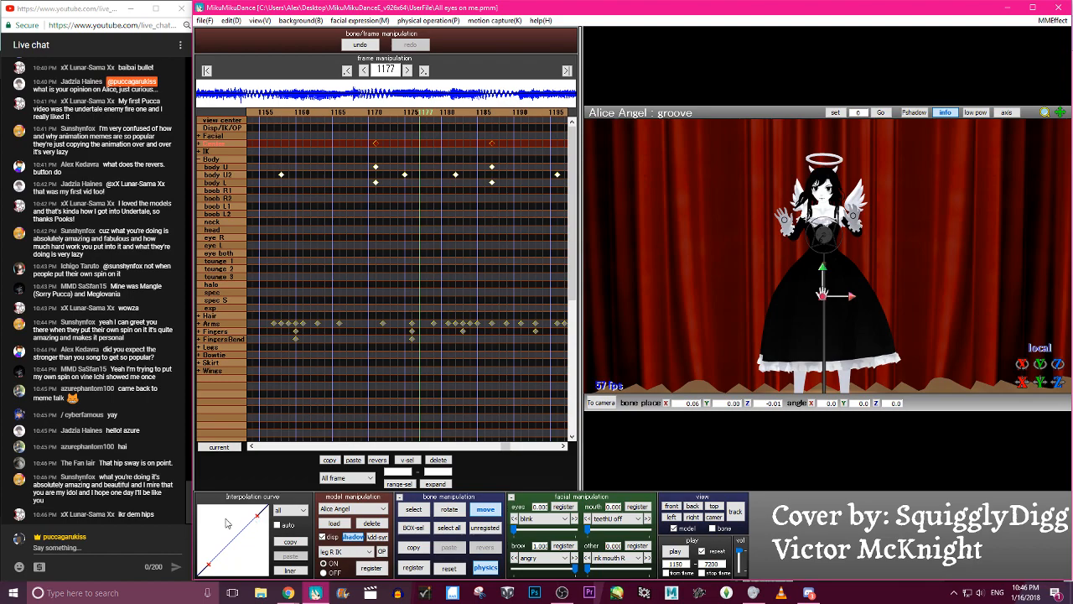
drag(257, 517, 227, 564)
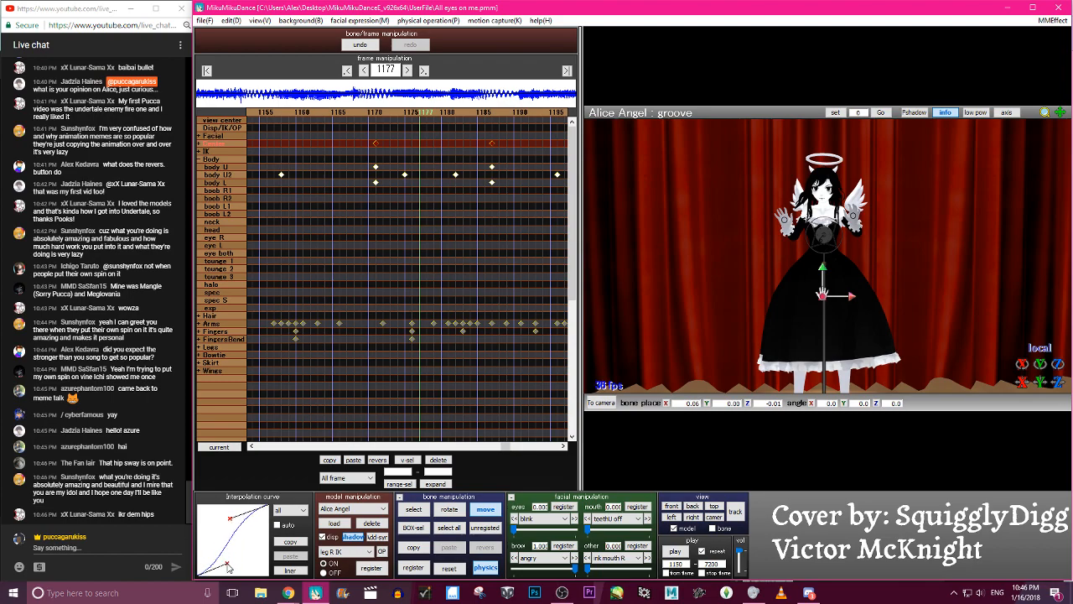
- Play and scrub through the eased groove sway up to about frame 1201 to review the motion
key(Left)
key(Left)
key(Left)
key(Left)
key(Left)
key(Left)
key(Left)
key(Left)
key(Left)
key(Left)
key(Left)
key(Left)
key(Left)
key(Left)
key(Left)
key(Left)
key(Left)
key(Left)
key(Left)
key(Left)
key(p)
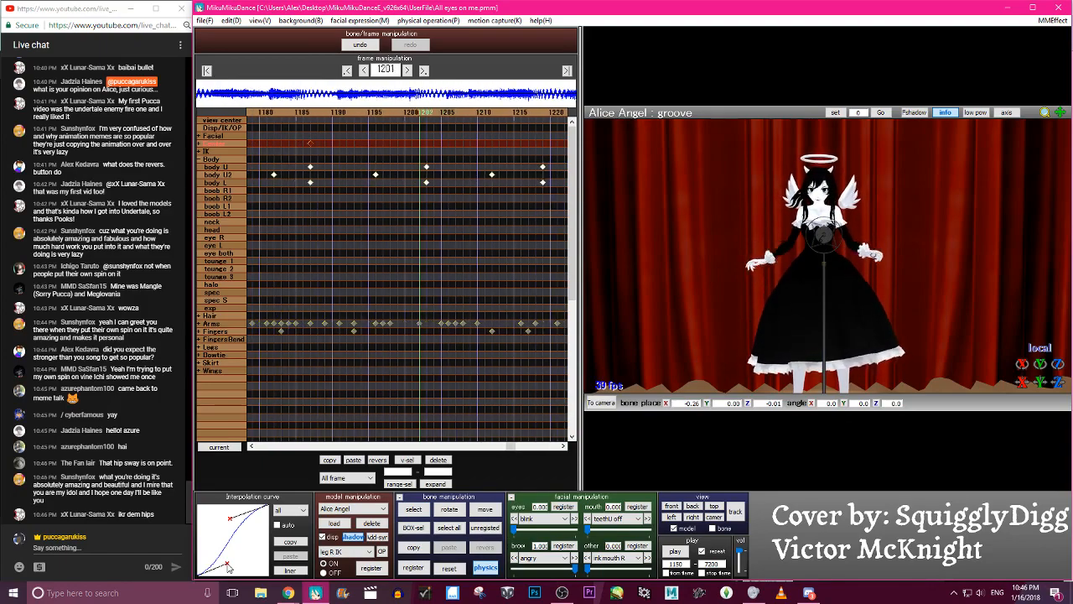
key(Right)
key(Right)
key(Right)
key(Right)
key(Right)
key(Right)
key(Right)
key(Right)
key(Right)
key(Right)
key(Right)
key(Right)
key(Right)
key(Right)
key(Right)
key(Right)
key(Right)
key(Right)
key(Right)
key(Right)
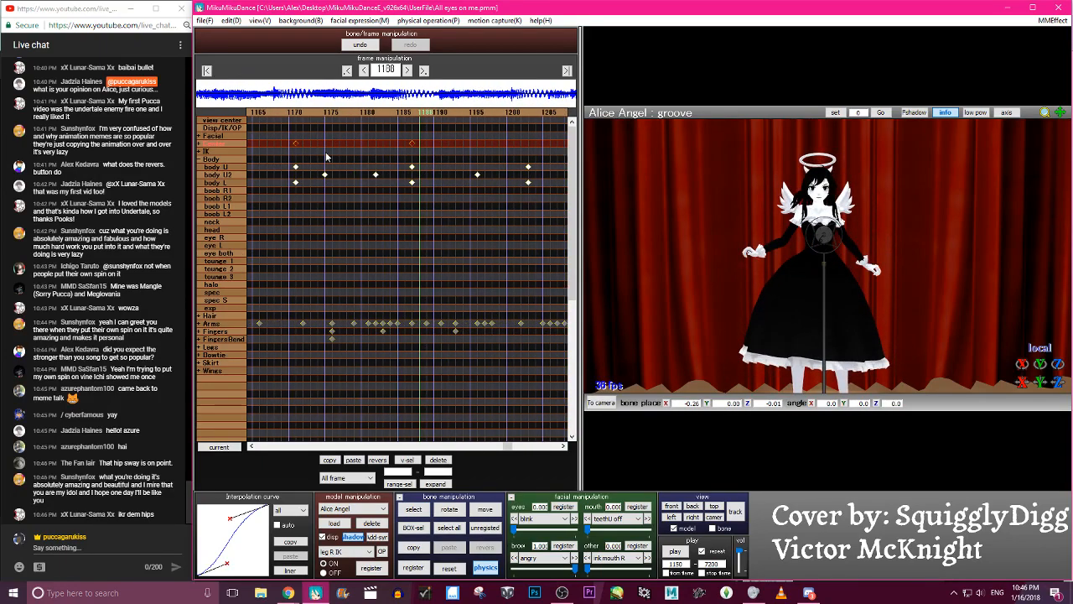
- Rotate the groove bone at frame 1171 to a tilt of about -2.3 on the Z angle
click(297, 114)
key(c)
key(x)
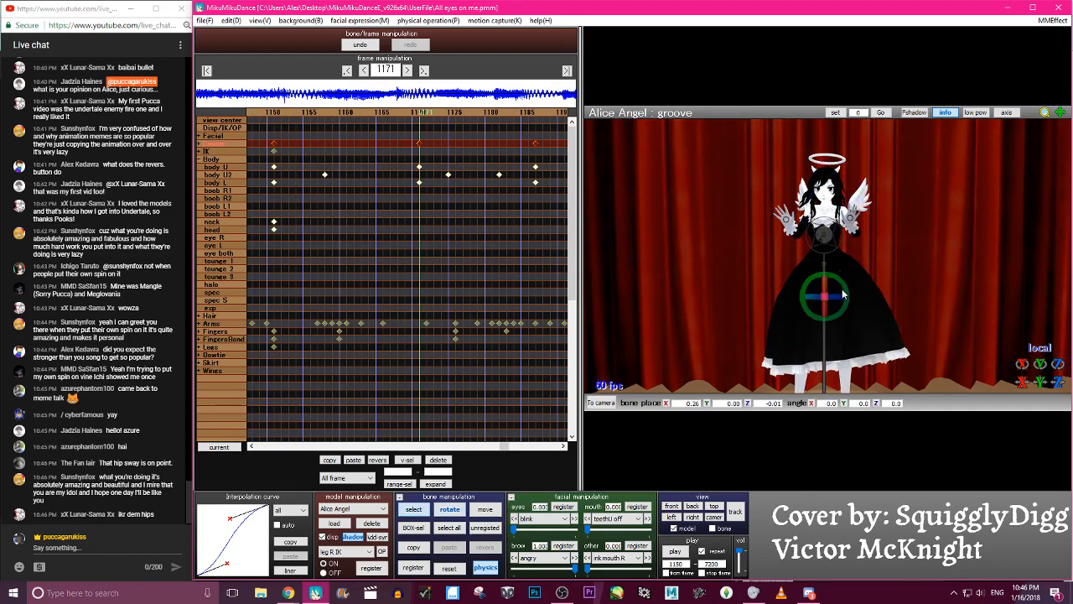
drag(840, 287, 841, 281)
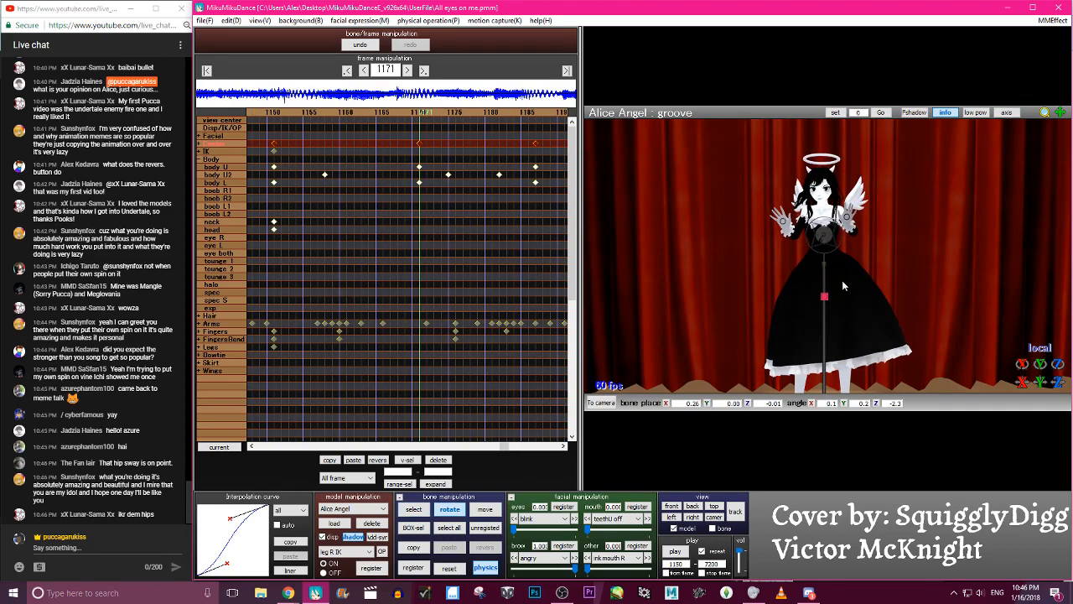
- Register and copy the tilted groove keyframe at frame 1171, then paste it reversed at frame 1187
key(Right)
key(Right)
key(Right)
key(Right)
key(Right)
key(Right)
key(Right)
key(Right)
key(Right)
key(Right)
key(Right)
key(Right)
key(Right)
key(Right)
key(Right)
key(Right)
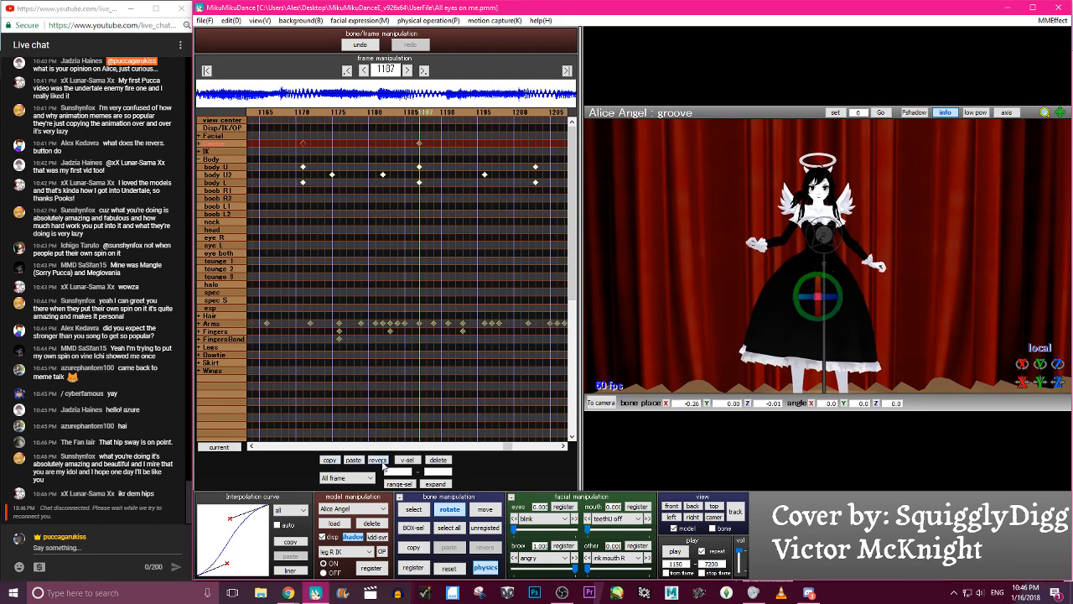
- Paste the tilted groove keyframe from frame 1171 reversed at frame 1151
click(312, 124)
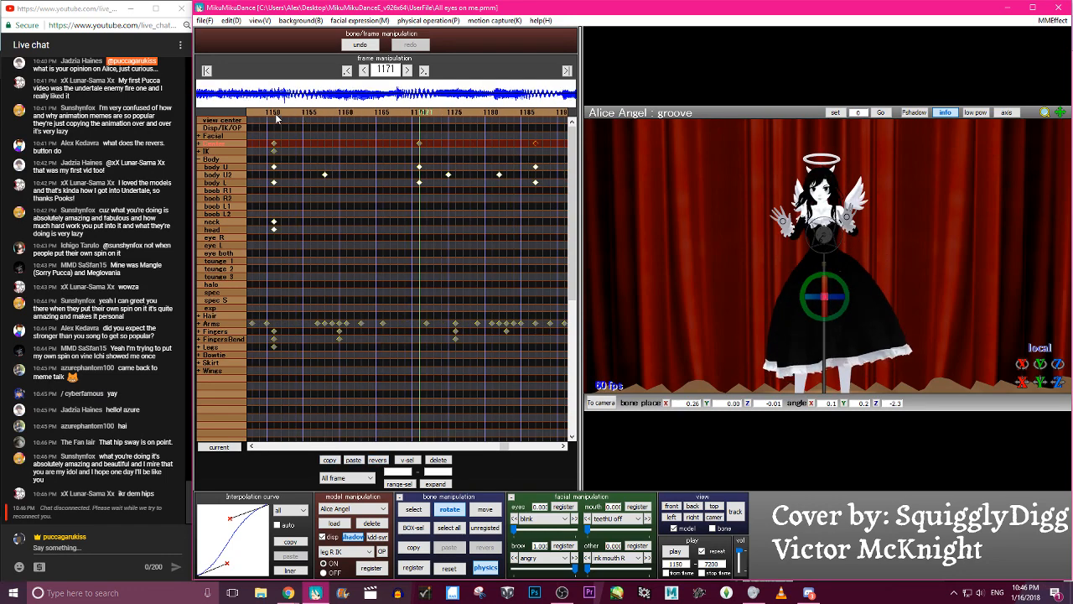
click(275, 120)
click(352, 461)
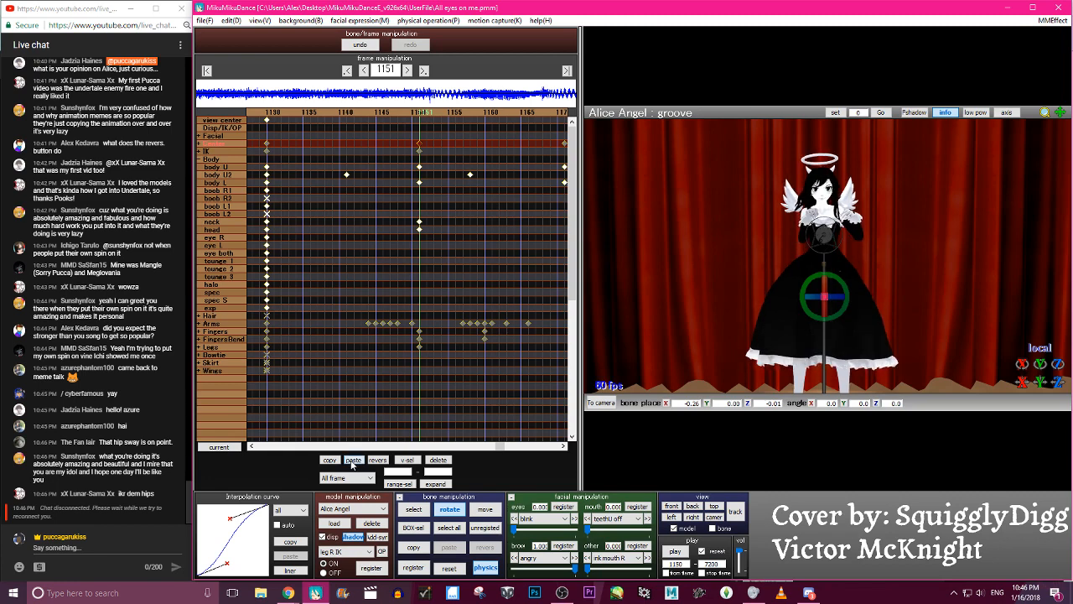
key(c)
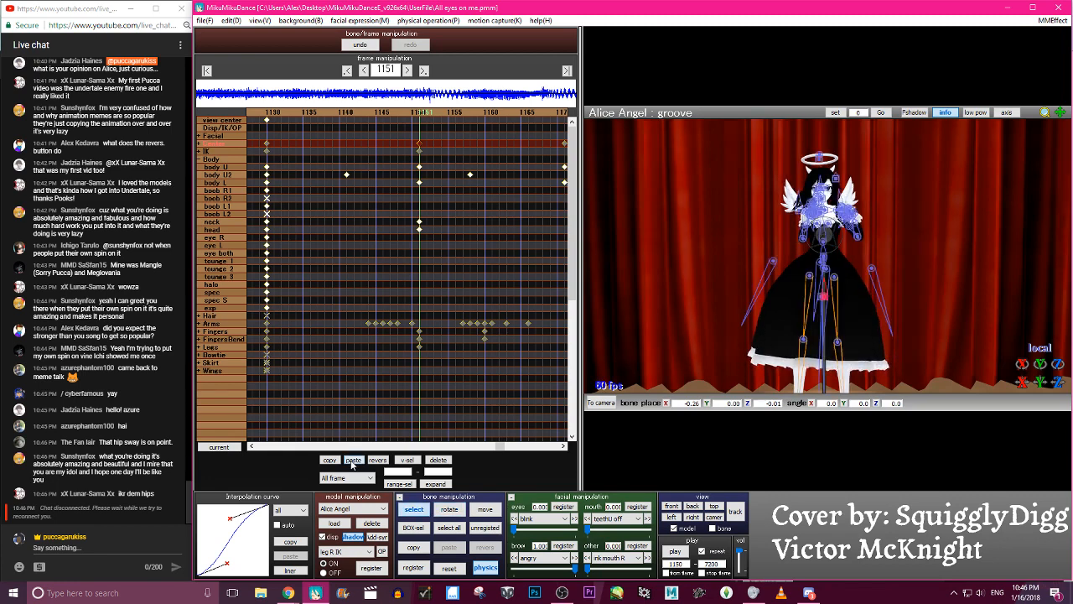
click(378, 461)
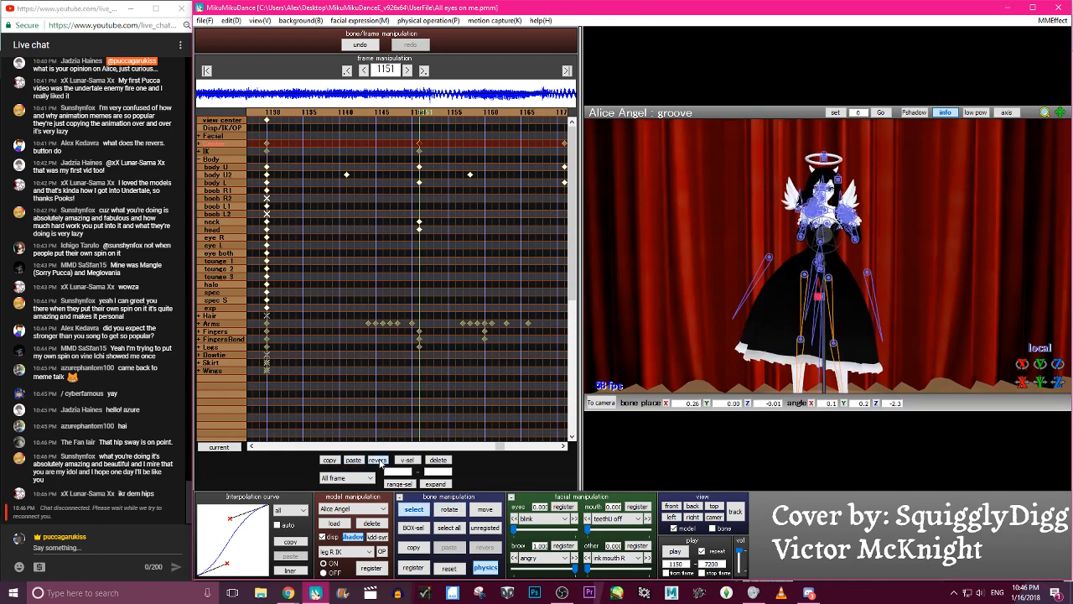
- Scrub from frame 1151 to about 1202 with a wider view to examine the tilted groove sway
scroll(850, 213, down, 4)
key(c)
key(Right)
key(Right)
key(Right)
key(Right)
key(Right)
key(Right)
key(Right)
key(Right)
key(Right)
key(Right)
key(Right)
key(Right)
key(Right)
key(Right)
key(Right)
key(Right)
key(Right)
key(Right)
key(Right)
key(Right)
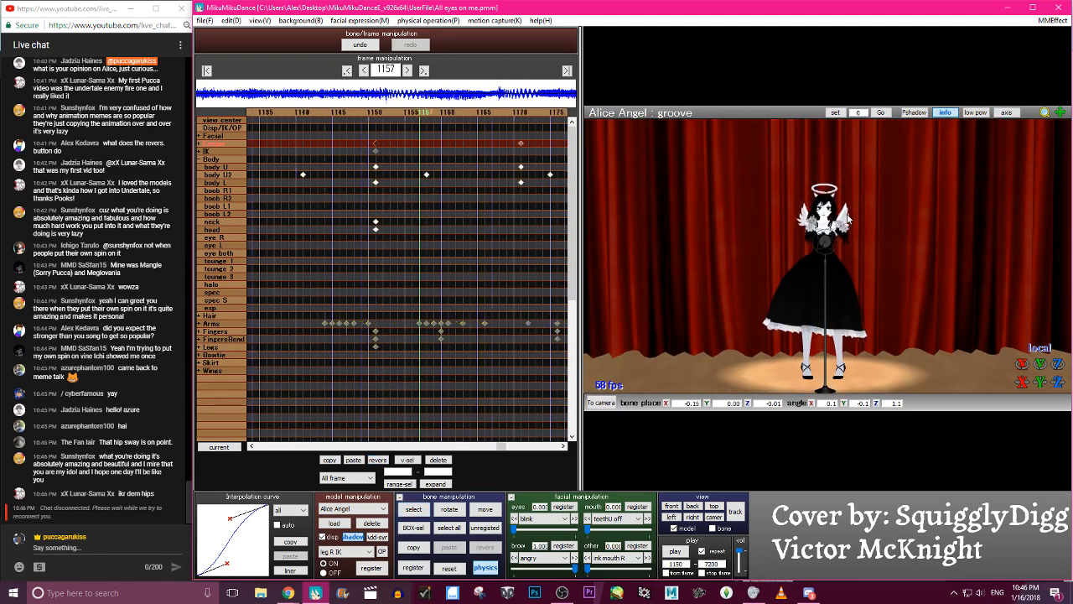
key(Right)
key(Right)
key(Right)
key(Right)
key(Right)
key(Right)
key(Right)
key(Right)
key(Right)
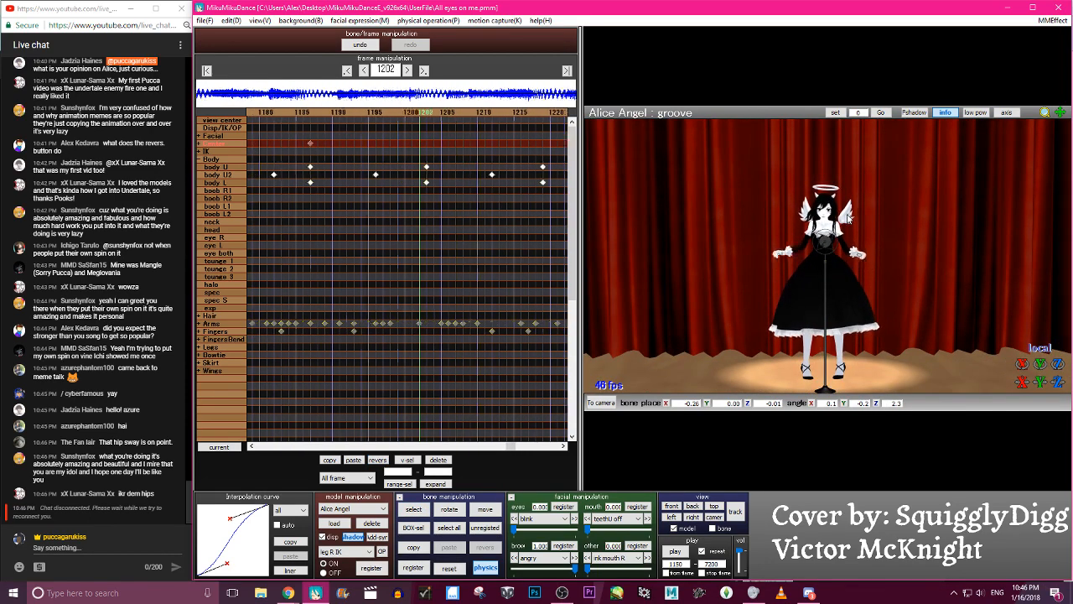
- Copy the groove keyframes at frames 1171 and 1187, paste them starting at frame 1203 and go to frame 1219
key(Right)
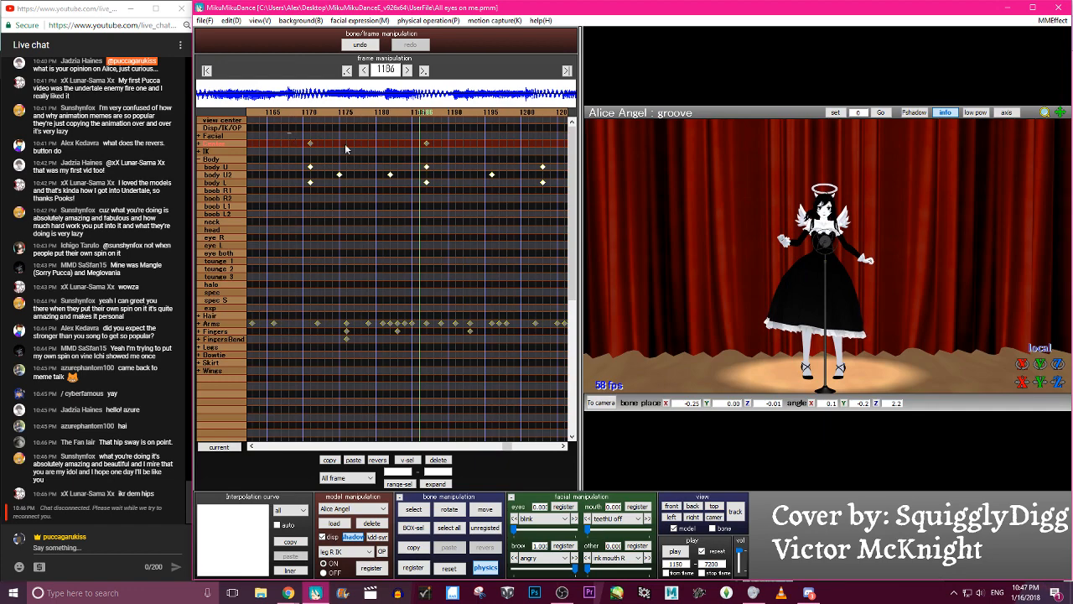
key(Right)
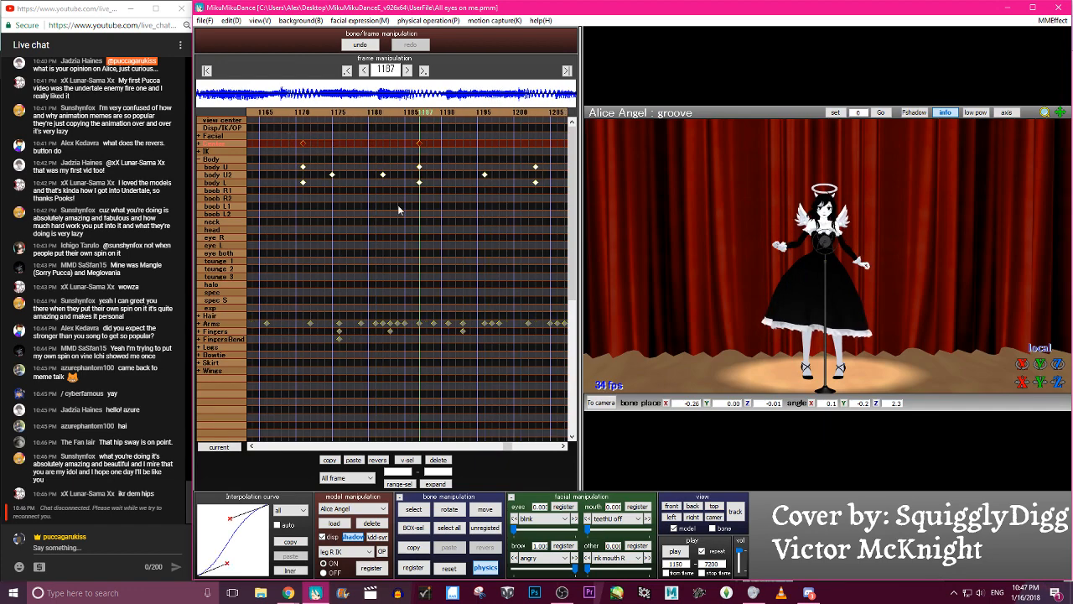
key(Right)
key(Right)
key(Right)
key(Right)
key(Right)
key(Right)
key(Right)
key(Right)
key(Right)
key(Right)
key(Right)
key(Right)
key(Right)
key(Right)
key(Right)
key(Right)
click(376, 460)
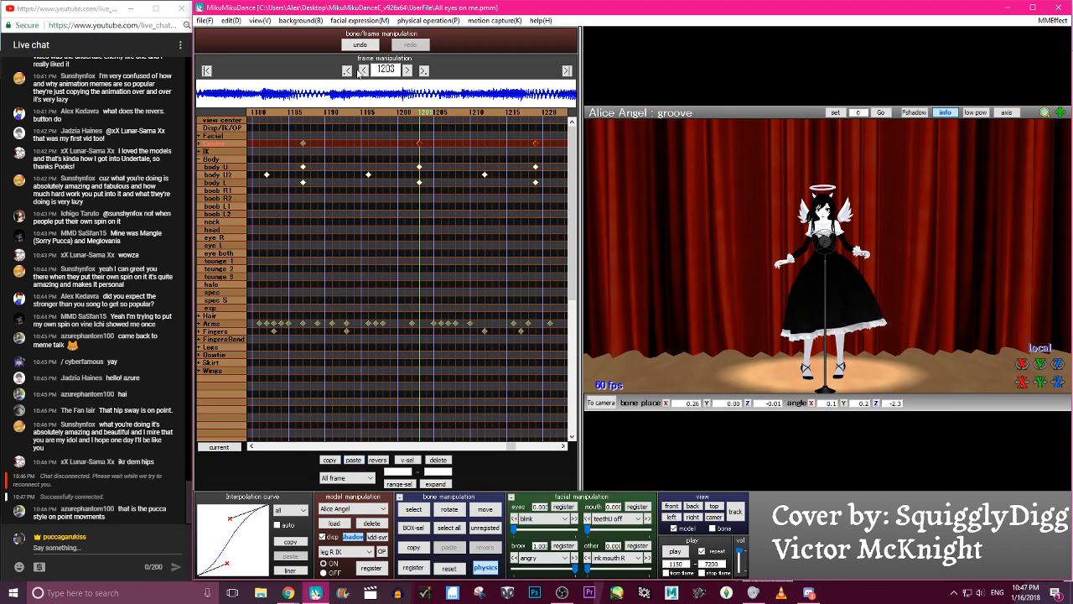
click(539, 112)
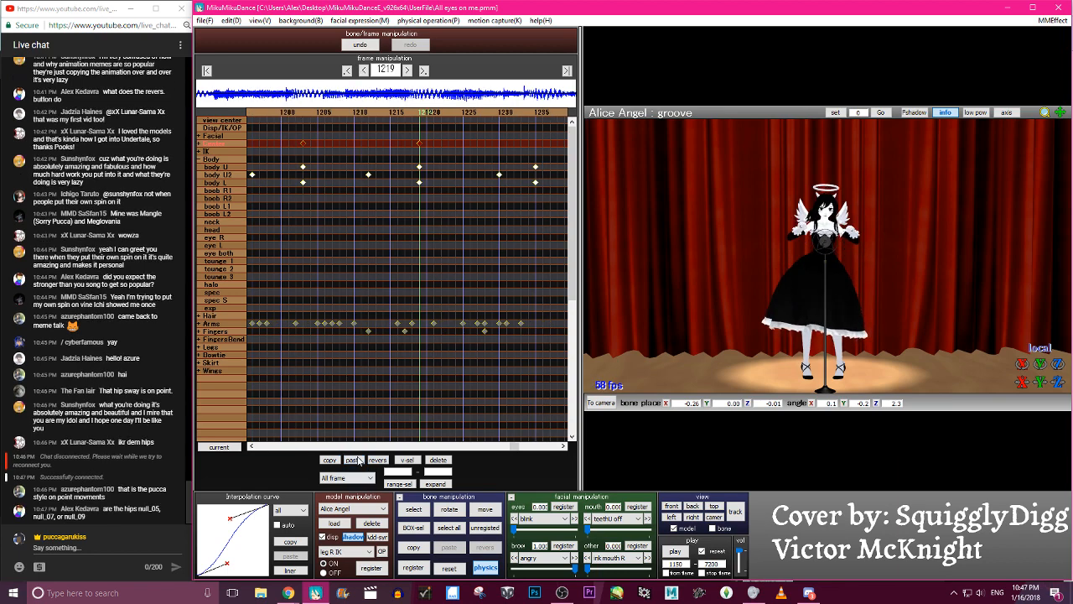
- Paste the copied groove keyframes reversed starting at frame 1219 and go to frame 1235
click(361, 462)
click(377, 460)
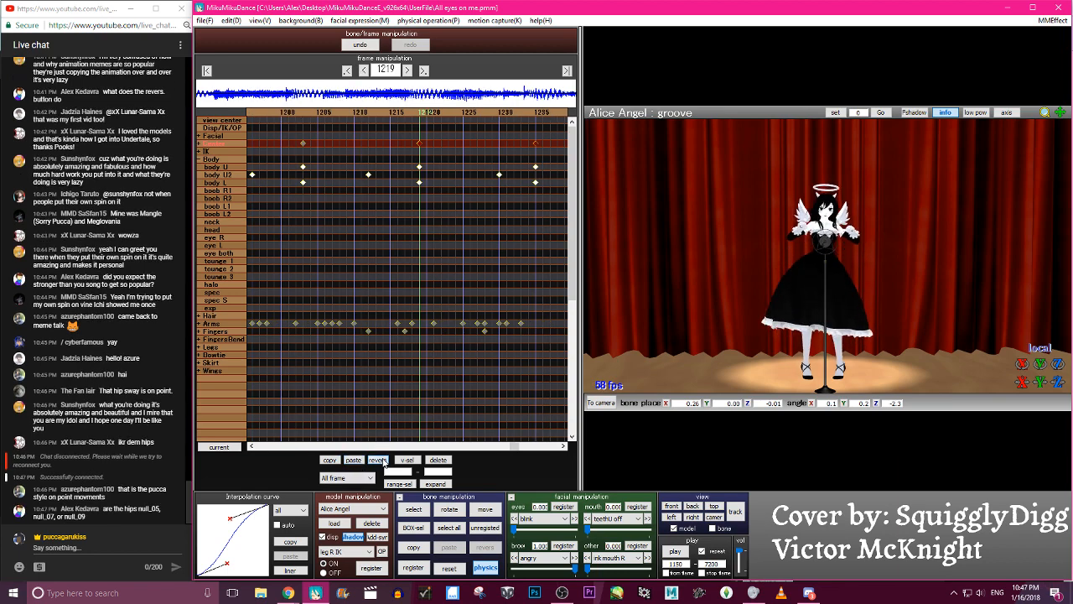
key(Right)
key(Right)
key(Right)
key(Right)
key(Right)
key(Right)
key(Right)
key(Right)
key(Right)
key(Right)
key(Right)
key(Right)
key(Right)
key(Right)
key(Right)
key(Right)
key(Right)
key(Right)
key(Left)
key(Left)
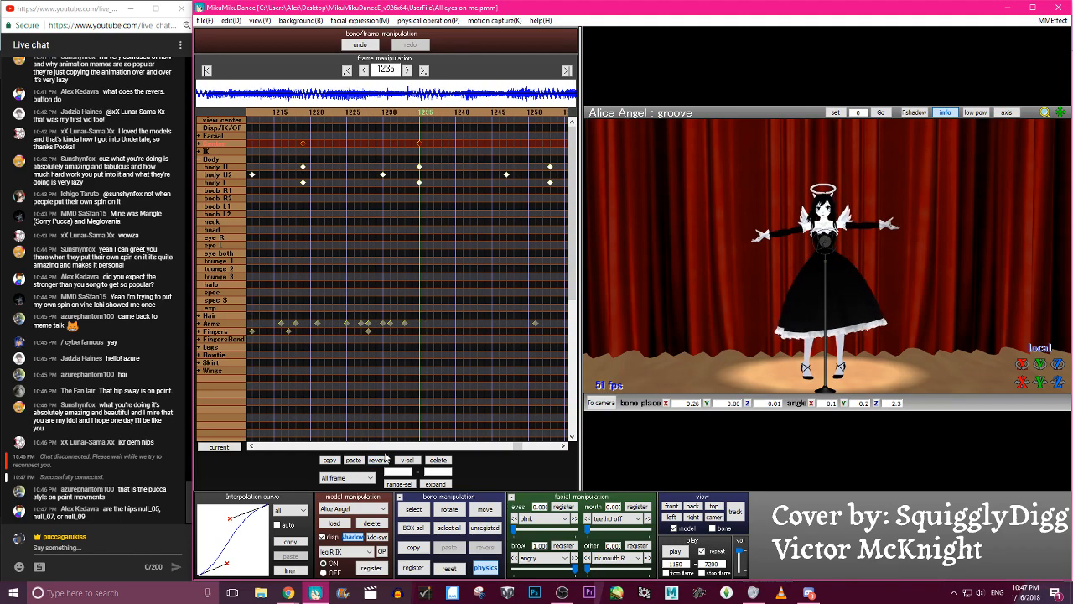
- Paste the copied groove keyframes starting at frame 1235 and move the keyframe at frame 1251 to frame 1253
key(Right)
key(Right)
key(Right)
key(Right)
key(Right)
key(Right)
key(Right)
key(Right)
key(Right)
key(Right)
key(Right)
key(Right)
key(Right)
key(Right)
key(Right)
key(Right)
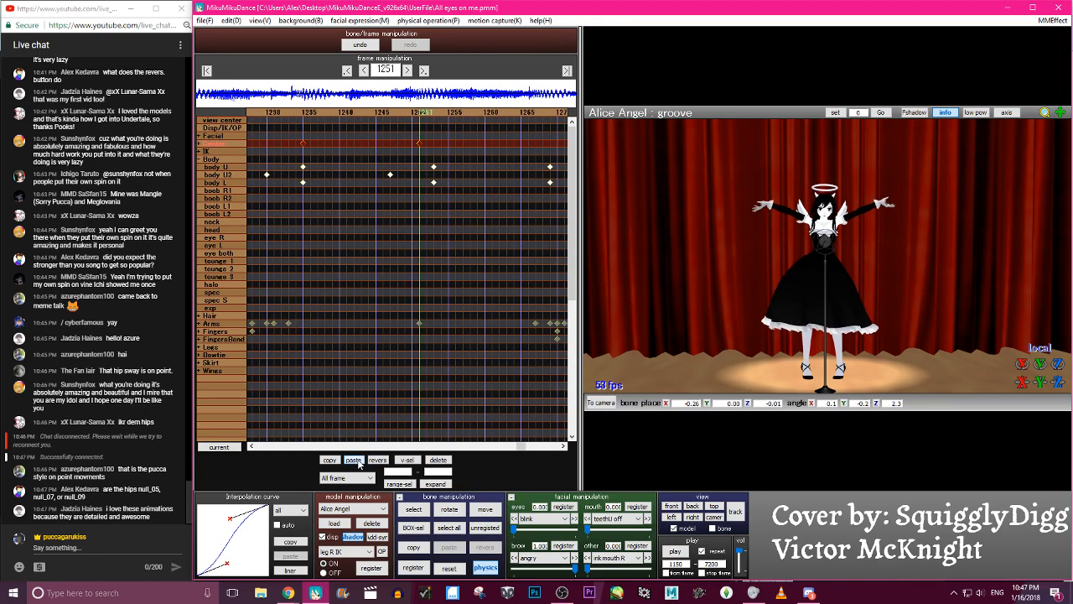
drag(413, 125, 420, 142)
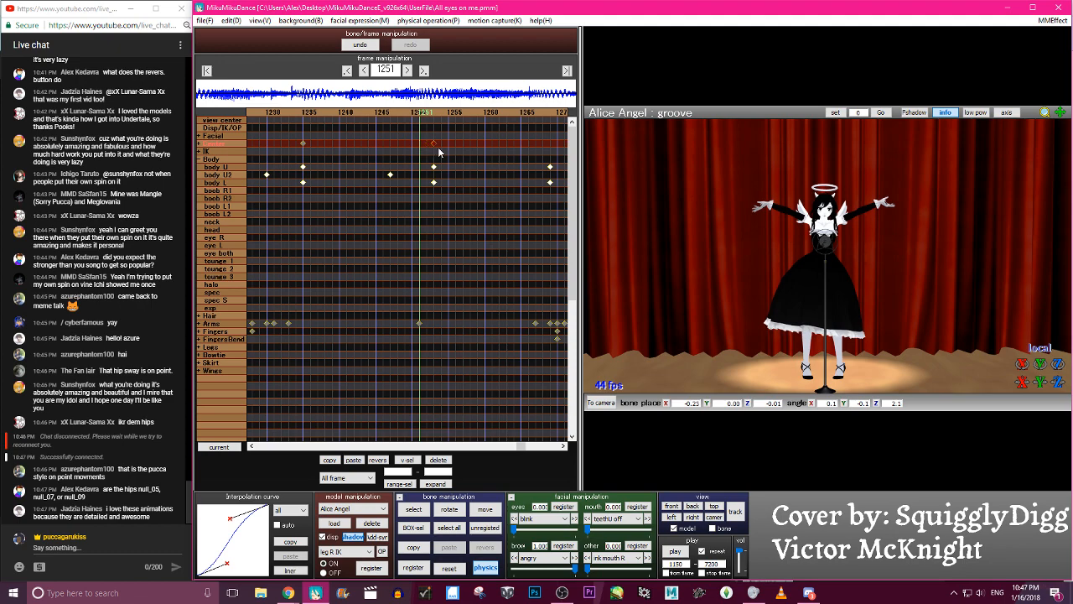
- Paste the copied groove keyframes reversed starting at frame 1253, and paste them unreversed starting at frame 1269
key(Right)
key(Right)
click(359, 464)
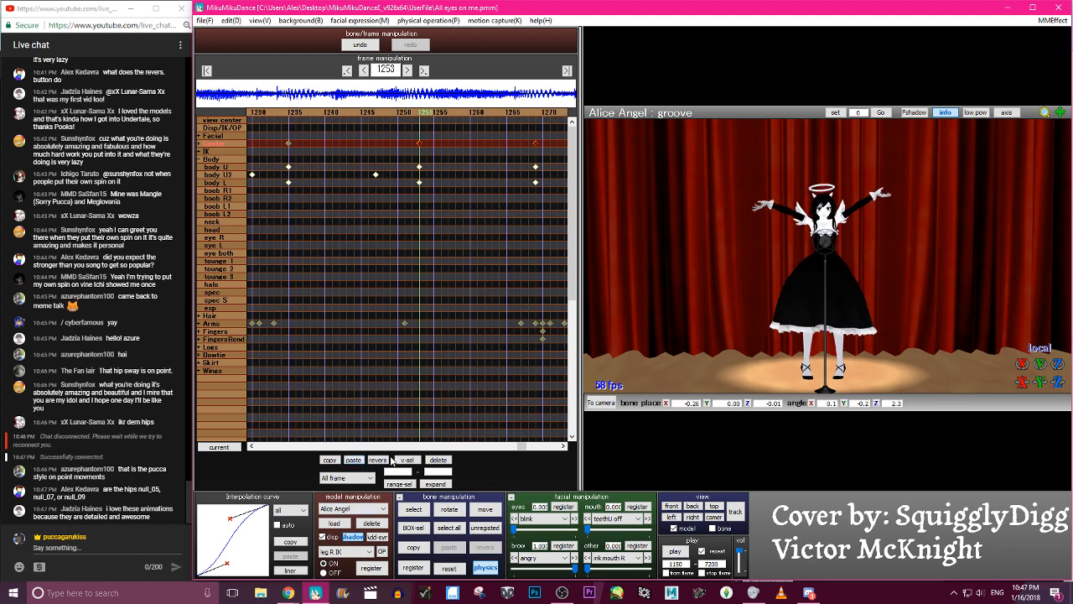
click(387, 463)
key(Right)
key(Right)
key(Right)
key(Right)
key(Right)
key(Right)
key(Right)
key(Right)
key(Right)
key(Right)
key(Right)
key(Right)
key(Right)
key(Right)
key(Right)
key(Right)
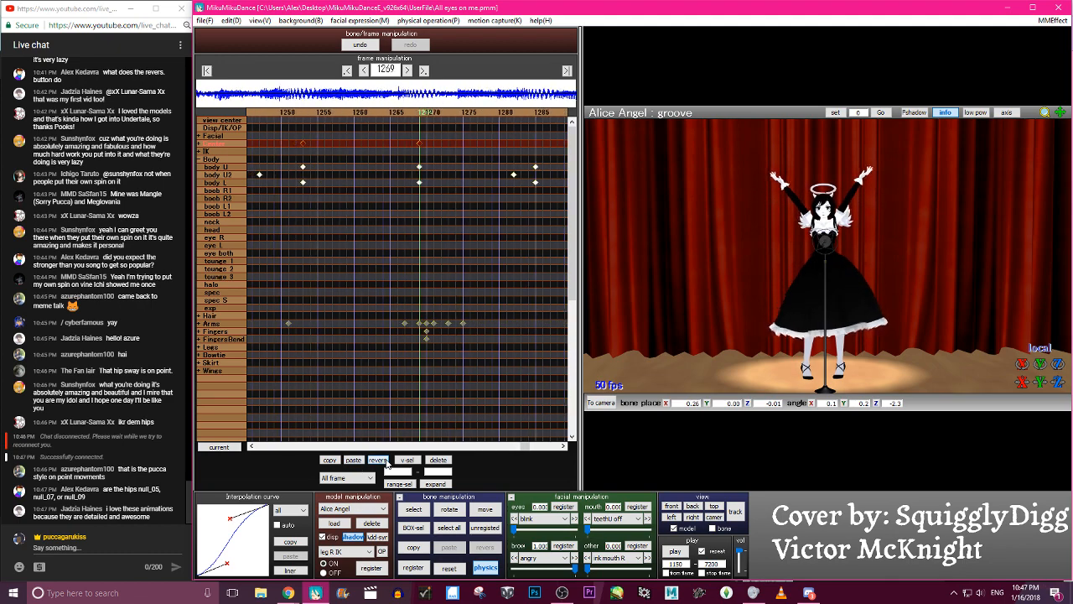
key(Right)
key(Right)
key(Right)
key(Right)
key(Right)
key(Right)
key(Right)
key(Right)
key(Right)
key(Right)
key(Right)
key(Right)
key(Right)
key(Right)
key(Right)
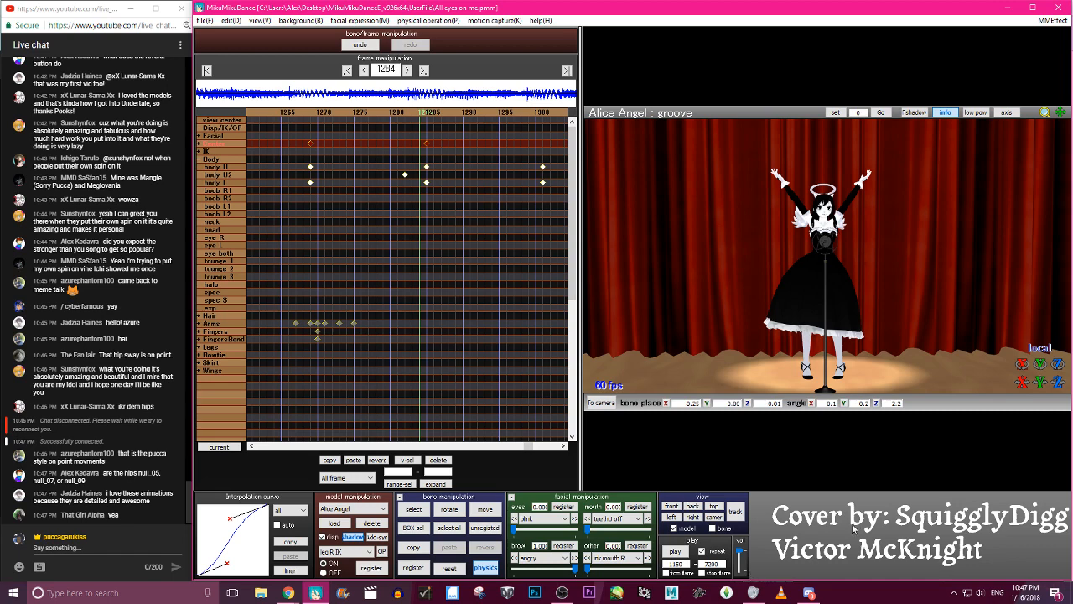
- Play the animation repeatedly from frame 1150 to examine the groove sway, then stop playback
click(681, 553)
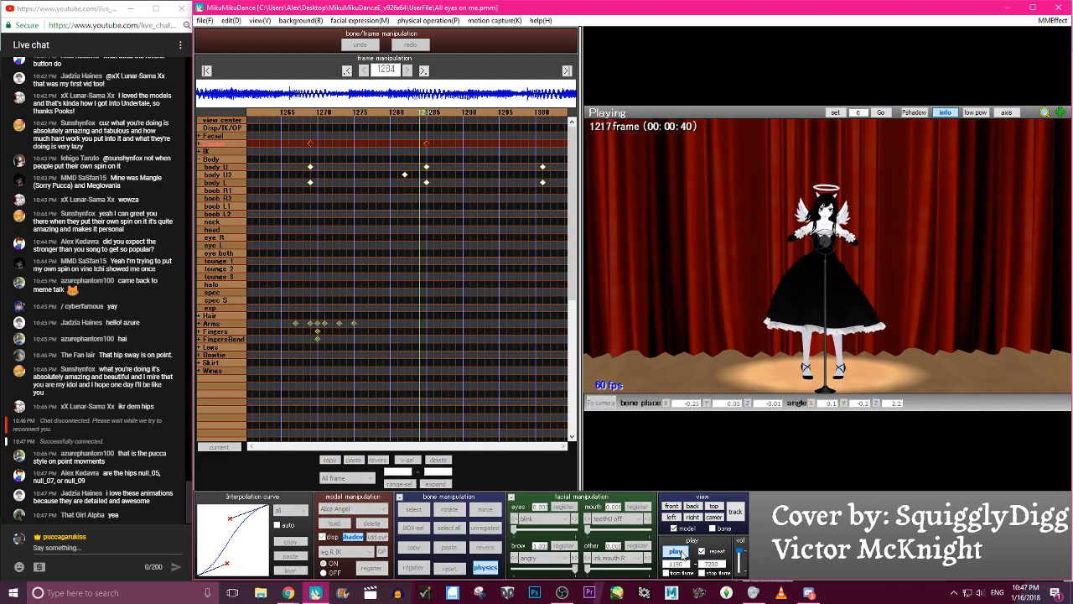
double_click(682, 556)
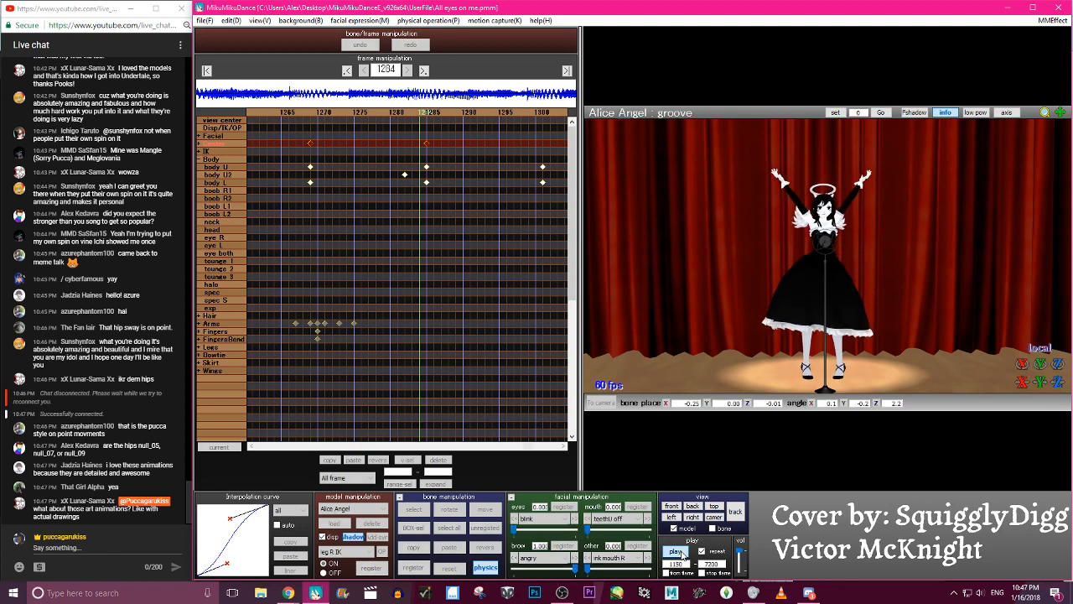
double_click(682, 555)
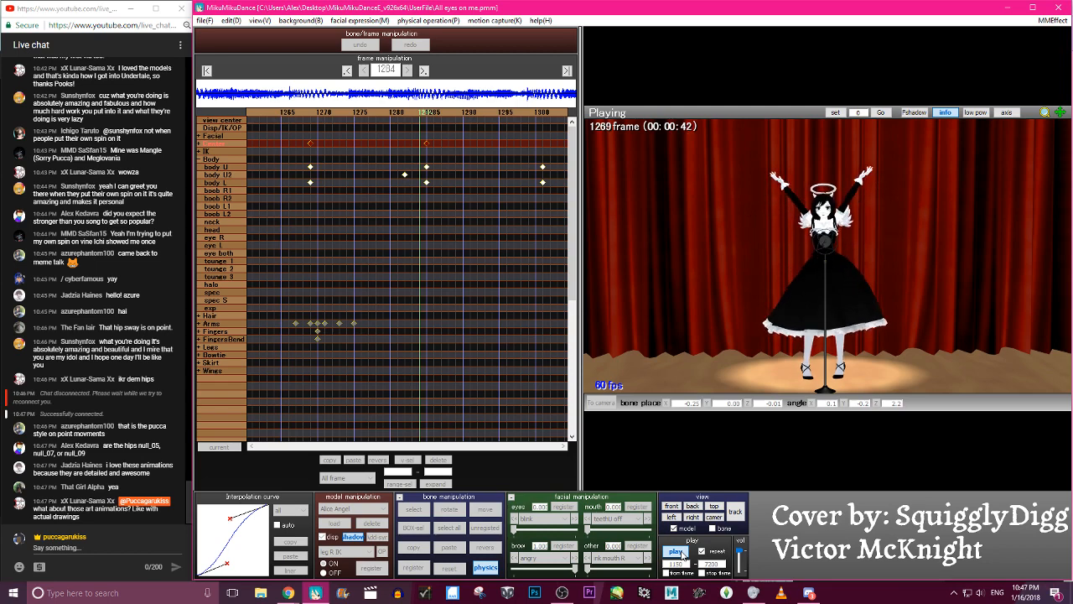
double_click(682, 555)
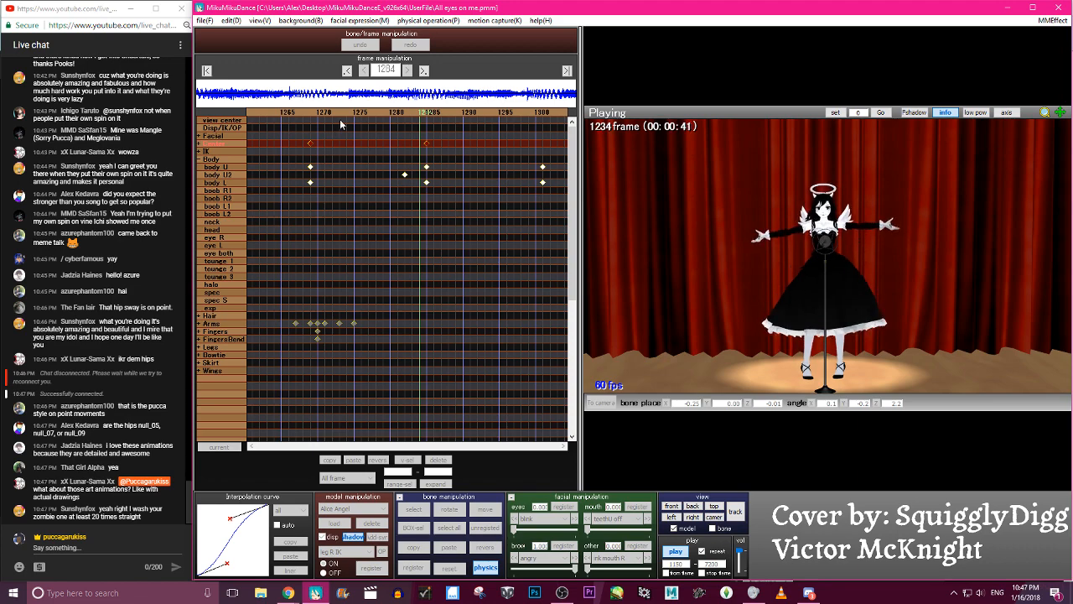
key(p)
- Raise the groove bone to Y 0.15 at frame 1179, midway between two sway keyframes, and register it
click(299, 111)
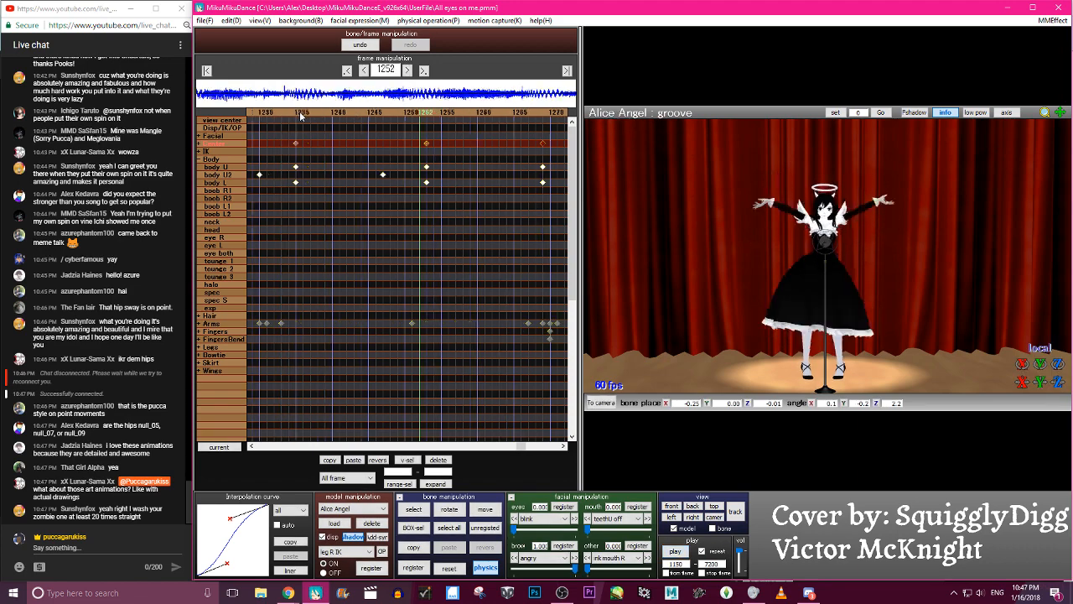
click(299, 111)
click(300, 111)
click(299, 110)
click(299, 110)
click(300, 112)
click(300, 111)
click(299, 110)
key(Right)
key(Right)
key(Right)
key(Right)
key(Right)
key(Right)
key(Right)
key(Right)
key(Right)
key(Right)
key(Right)
key(Right)
key(Right)
key(Right)
key(Right)
key(Right)
key(Right)
key(Right)
key(Right)
key(Right)
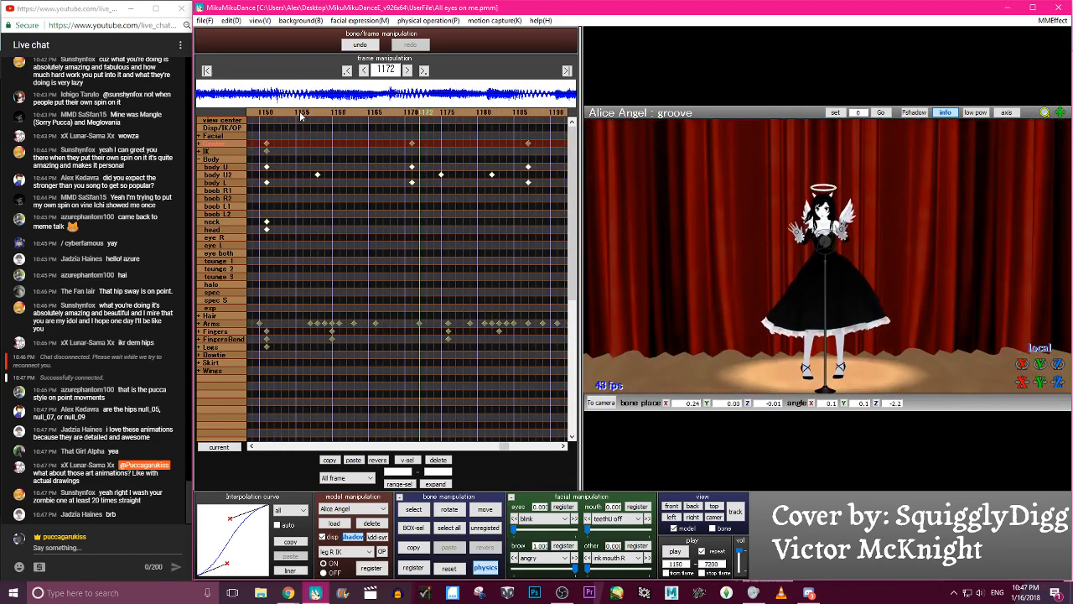
key(Left)
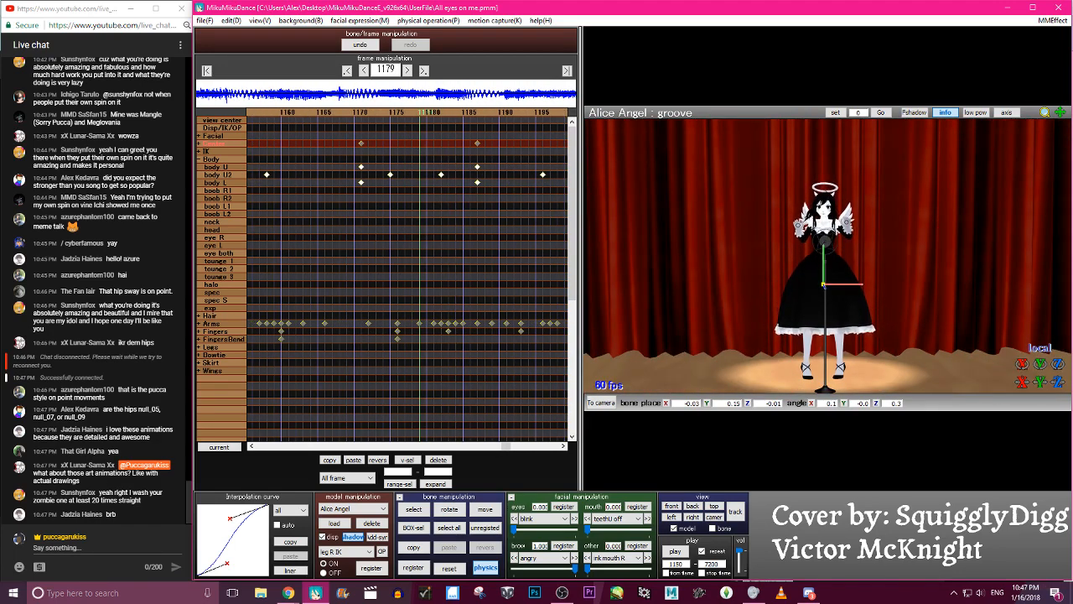
key(Return)
- Scrub around frame 1179 to check the rise, then raise the groove bone there to Y 0.20 and register it
key(Left)
key(Left)
key(Left)
key(Left)
key(Left)
key(Left)
key(Left)
key(Left)
key(Left)
key(Left)
key(Left)
key(Left)
key(Left)
key(Left)
key(Left)
key(Left)
key(Left)
key(Right)
key(Right)
key(Right)
key(Right)
key(Right)
key(Right)
key(Right)
key(Right)
key(Right)
key(Right)
key(Right)
key(Right)
key(Right)
key(Right)
key(Right)
key(Right)
key(Right)
key(Right)
key(Right)
key(Right)
key(Right)
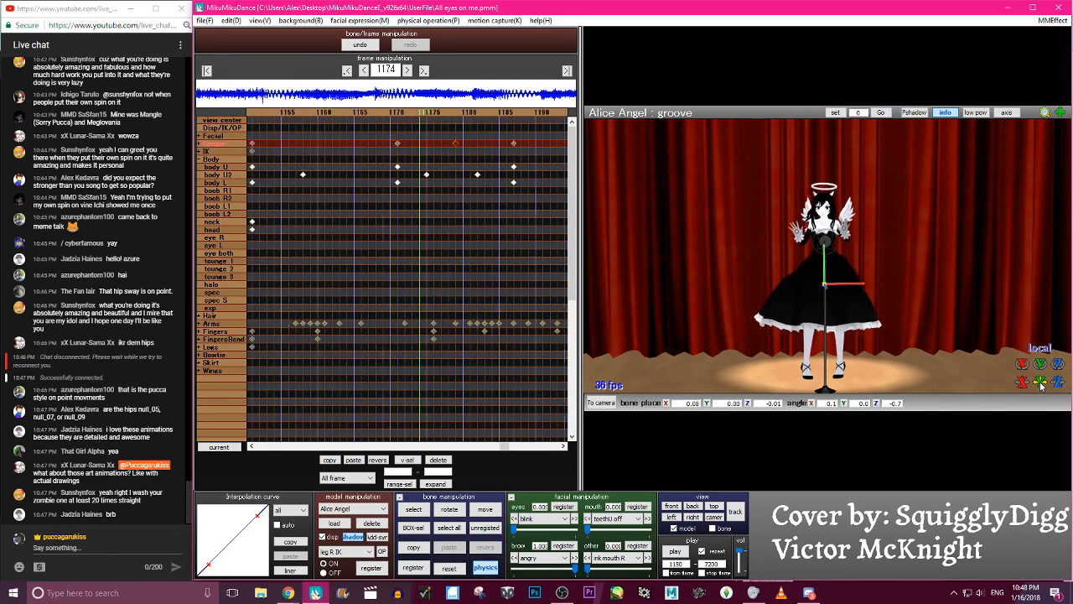
key(Left)
key(Left)
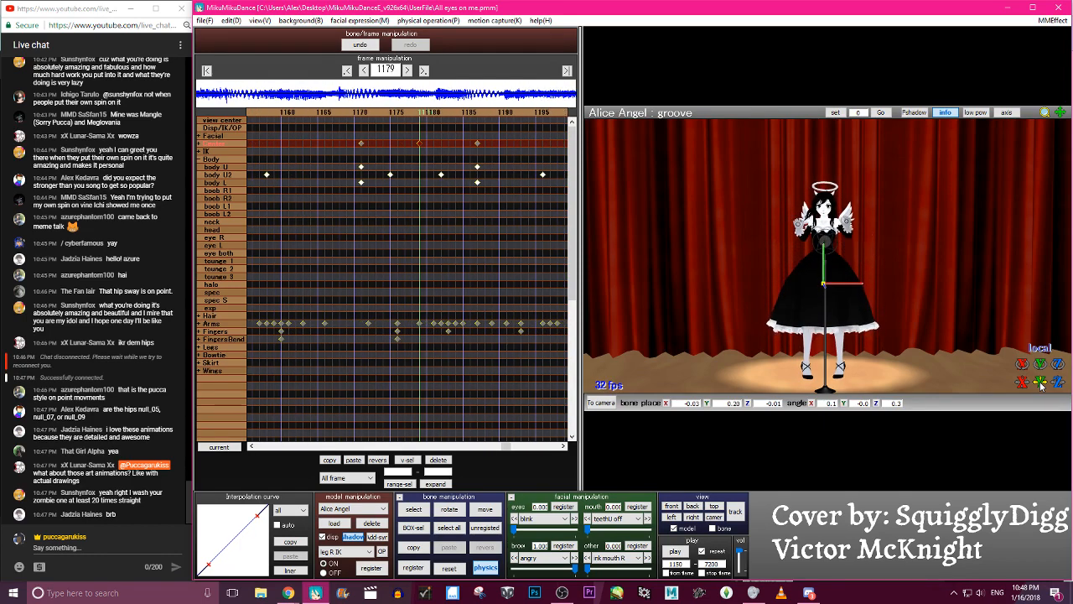
- Copy the groove keyframes from frames 1171 to 1187, paste them reversed at frame 1187, and copy the whole run through frame 1203
drag(349, 135, 511, 159)
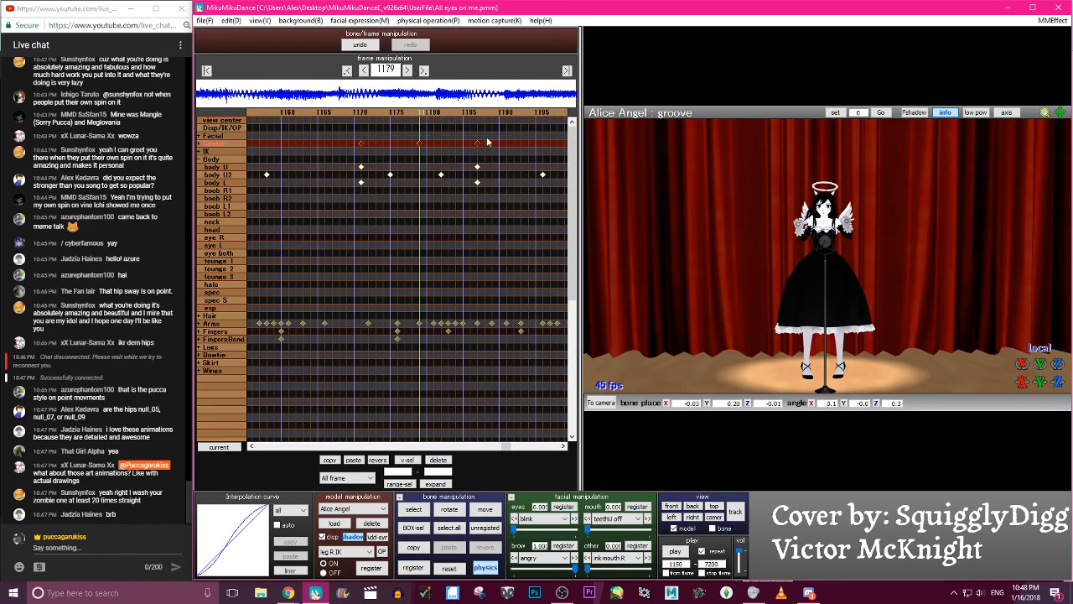
click(377, 459)
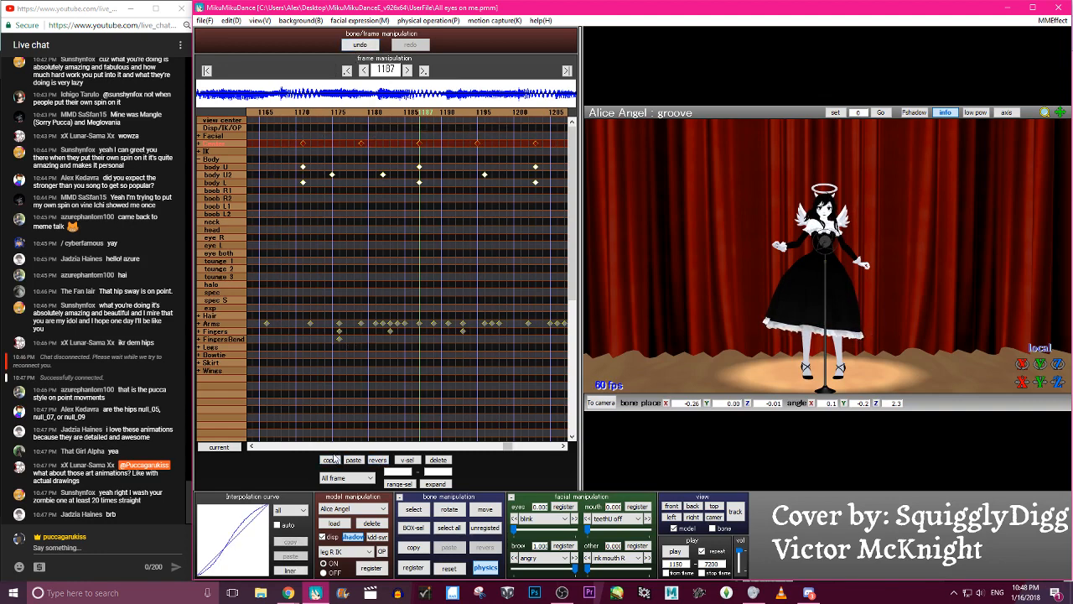
key(Right)
key(Right)
key(Right)
key(Right)
key(Right)
key(Right)
key(Right)
key(Right)
key(Right)
key(Right)
key(Right)
key(Right)
key(Right)
key(Right)
key(Right)
key(Right)
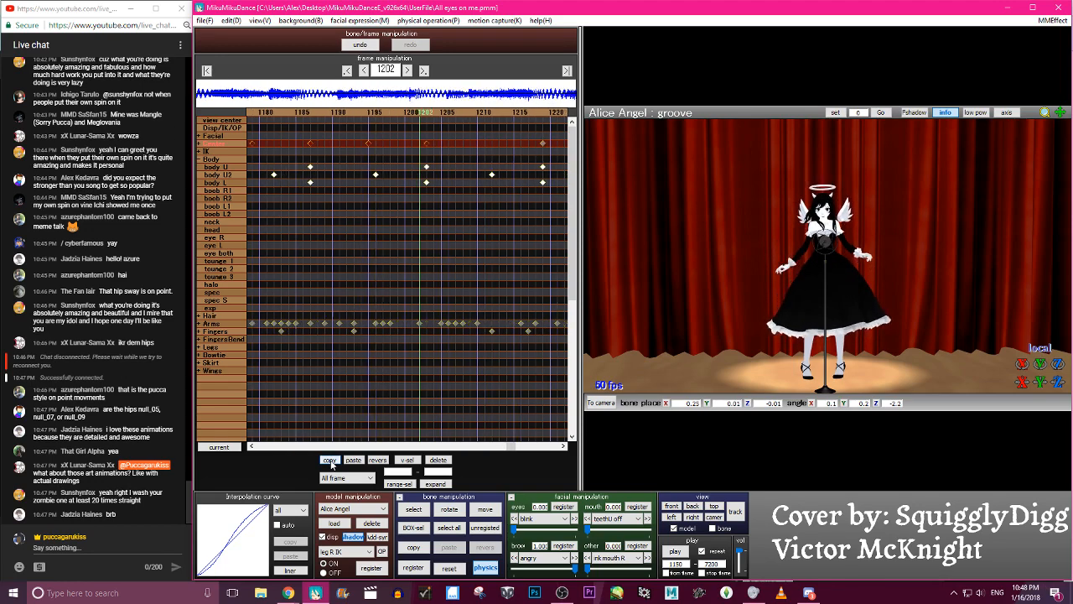
- Paste the copied run of groove keyframes starting at frame 1203 and again starting at frame 1235
key(Right)
key(Right)
key(Right)
key(Right)
key(Right)
key(Right)
key(Right)
key(Right)
key(Right)
key(Right)
key(Right)
key(Right)
key(Right)
key(Right)
key(Right)
key(Right)
key(Right)
key(Right)
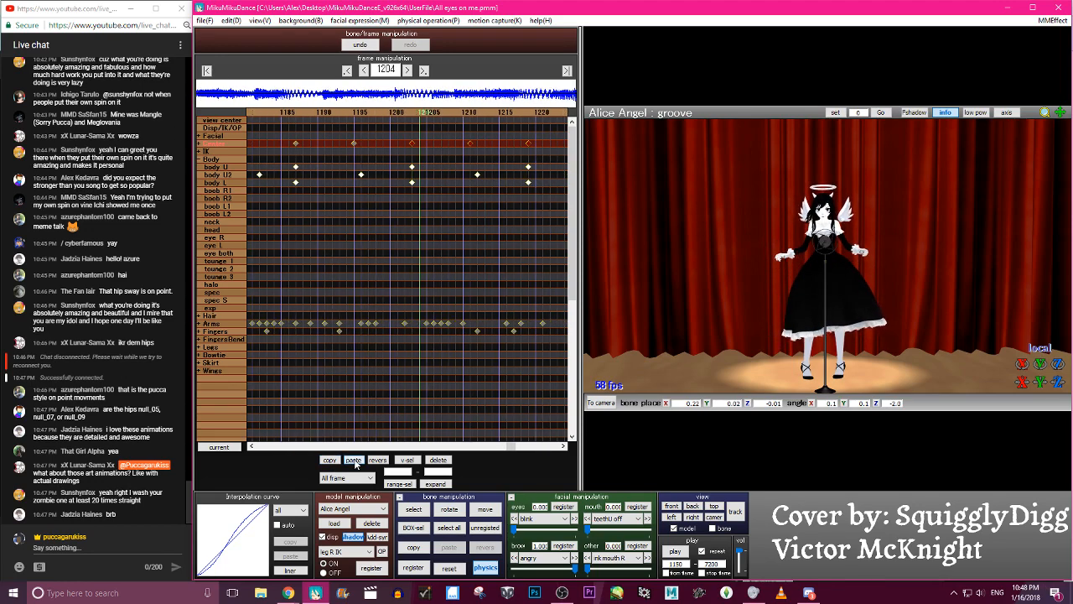
key(Right)
key(Right)
key(Right)
key(Right)
key(Right)
key(Right)
key(Right)
key(Right)
key(Right)
key(Right)
key(Right)
key(Right)
key(Right)
key(Right)
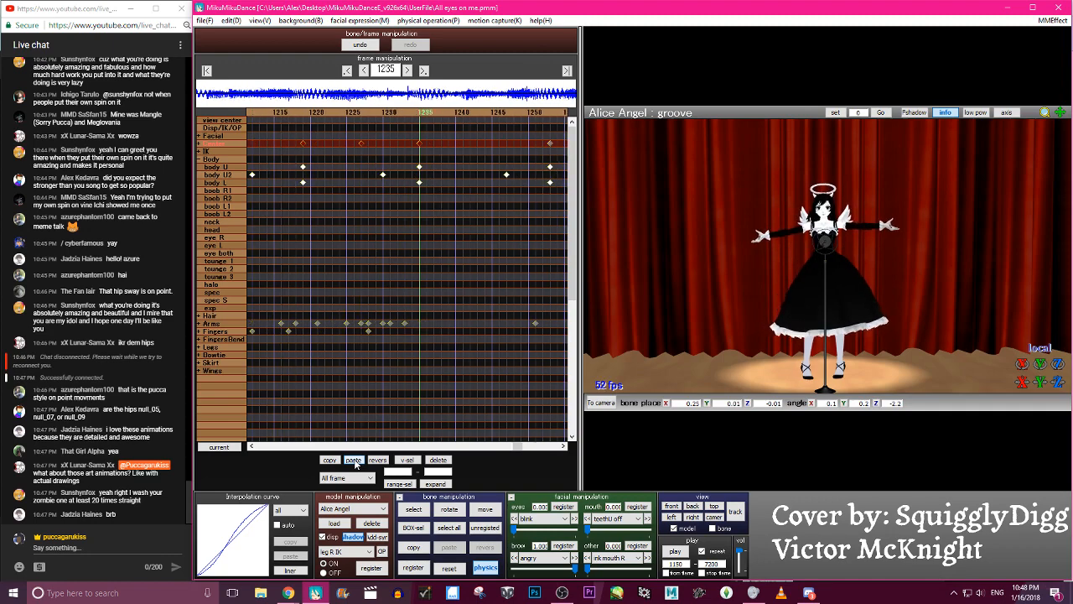
key(Right)
key(Right)
key(Right)
key(Right)
key(Right)
key(Right)
key(Right)
key(Right)
key(Right)
key(Right)
key(Right)
key(Right)
key(Right)
key(Right)
key(Right)
key(Right)
key(Right)
key(Right)
key(Right)
key(Right)
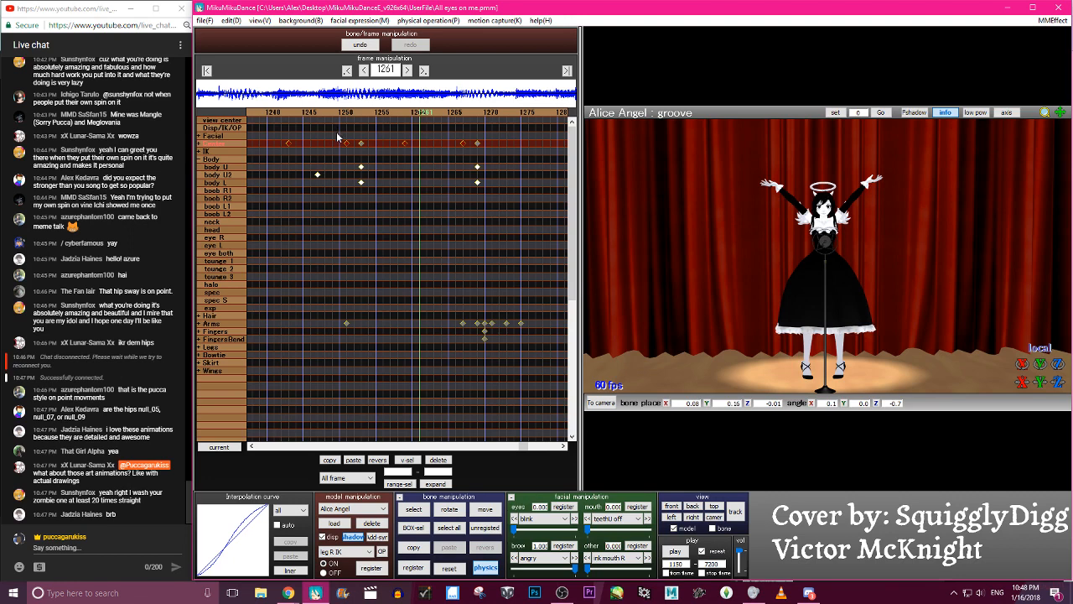
- Delete the misaligned groove keyframes after frame 1243 and go to frame 1253
click(361, 143)
click(438, 459)
drag(401, 143, 418, 142)
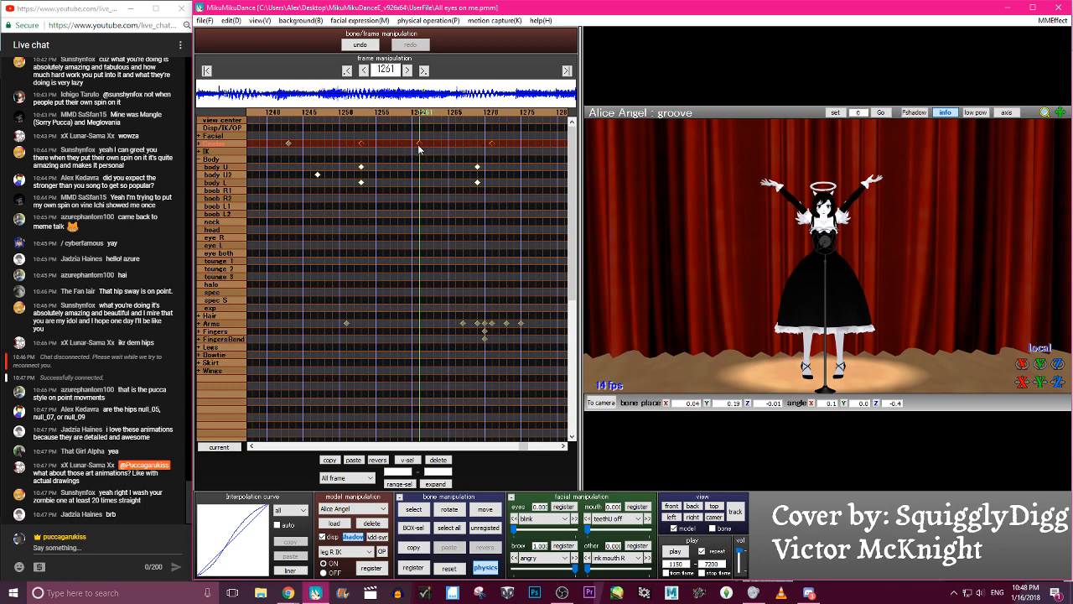
click(437, 459)
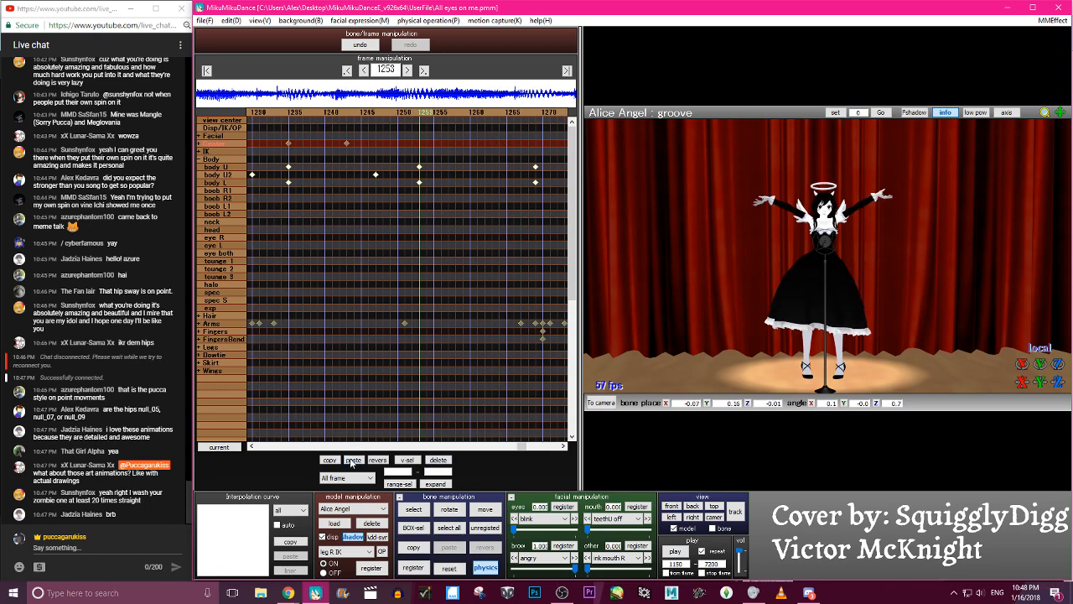
- Try pasting the copied groove keyframes unreversed starting at frame 1253 and scrub around that frame to check the sway
click(353, 460)
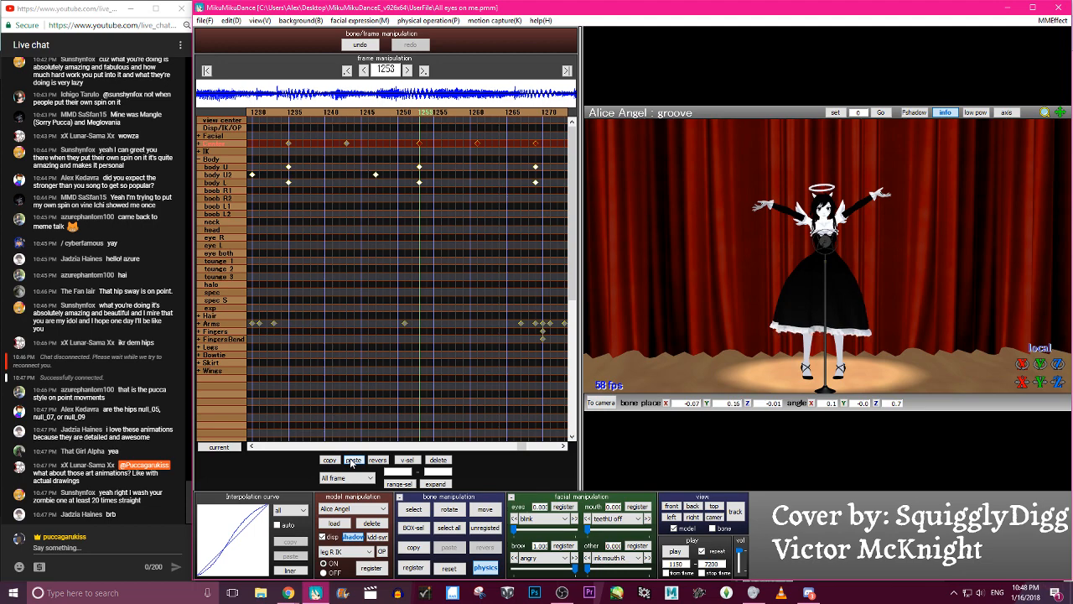
key(Left)
key(Left)
key(Left)
key(Left)
key(Left)
key(Left)
key(Left)
key(Left)
key(Left)
key(Left)
key(Left)
key(Left)
key(Left)
key(Left)
key(Left)
key(Left)
key(Left)
key(Left)
key(Left)
key(Left)
key(Right)
key(Right)
key(Right)
key(Right)
key(Right)
key(Right)
key(Right)
key(Right)
key(Right)
key(Right)
key(Right)
key(Right)
key(Right)
key(Right)
key(Right)
key(Right)
key(Right)
key(Right)
key(Right)
key(Right)
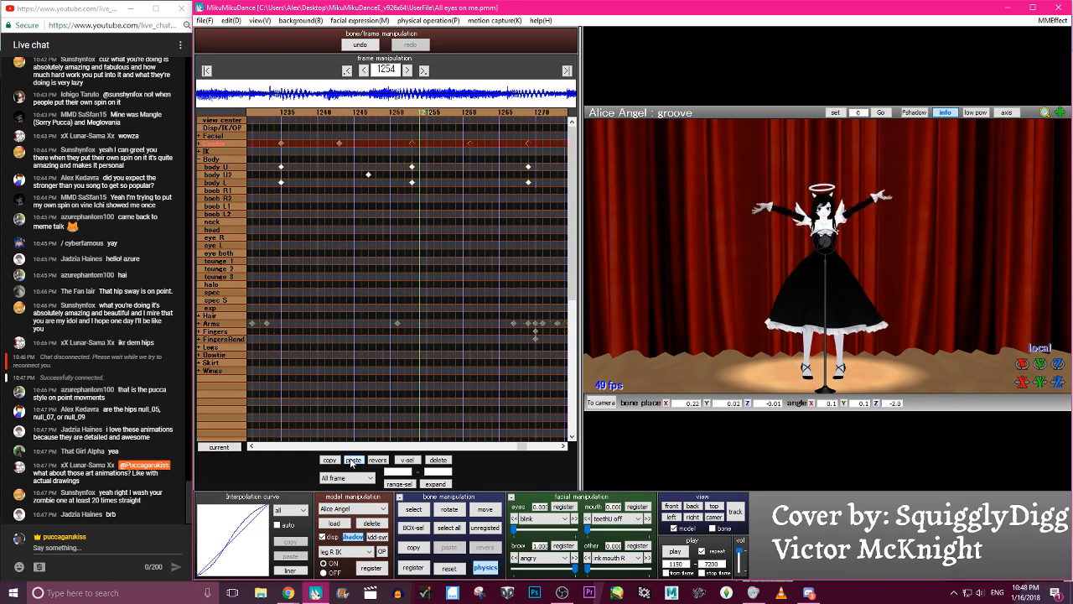
key(Left)
key(Left)
key(Left)
key(Left)
key(Left)
key(Left)
key(Left)
key(Left)
key(Left)
key(Left)
key(Left)
key(Left)
key(Left)
key(Left)
key(Left)
key(Left)
key(Left)
key(Left)
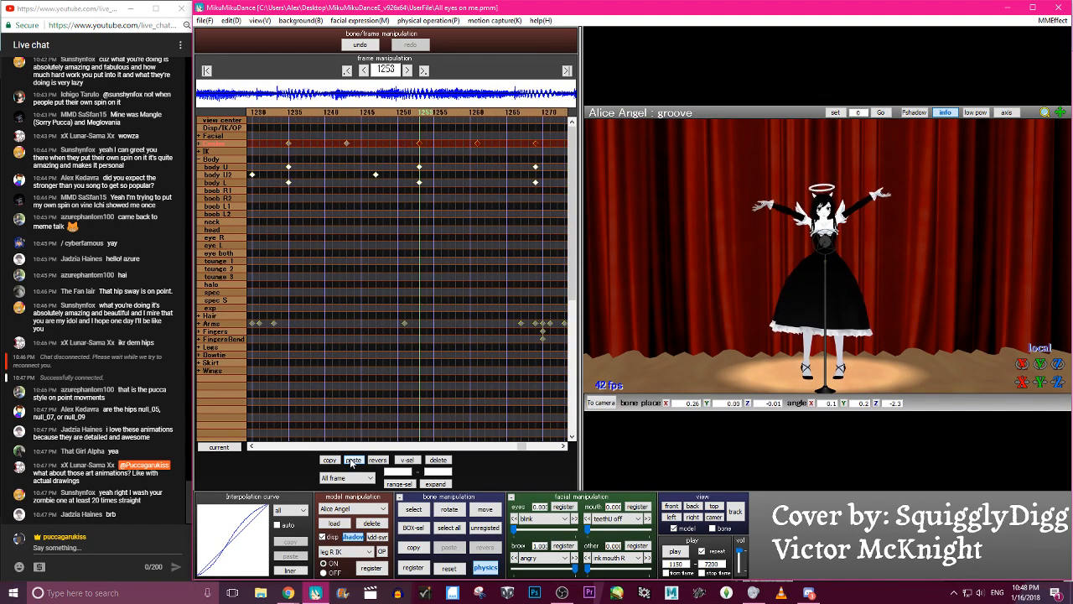
- Paste the copied groove keyframes reversed starting at frame 1253 and go to frame 1286
key(Left)
key(Left)
key(Left)
key(Left)
key(Left)
key(Left)
key(Left)
key(Left)
key(Right)
key(Right)
key(Right)
key(Right)
key(Right)
key(Right)
key(Right)
key(Right)
key(Right)
key(Right)
key(Right)
key(Right)
key(Right)
key(Right)
key(Right)
key(Right)
key(Right)
key(Right)
key(Right)
key(Right)
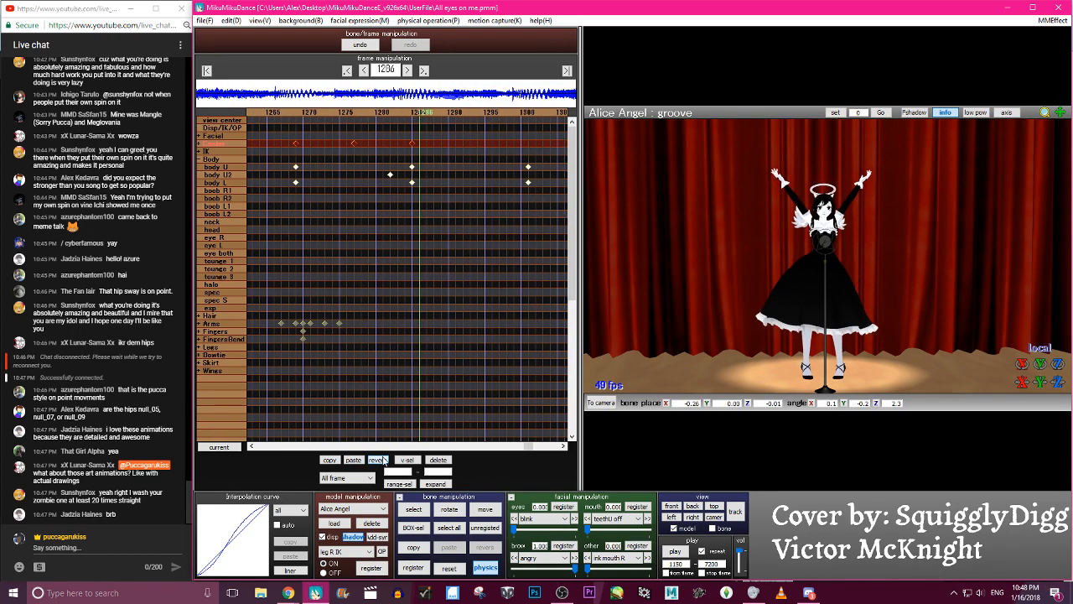
- Play the animation from frame 1150 to examine the sway with its added vertical rises
click(681, 550)
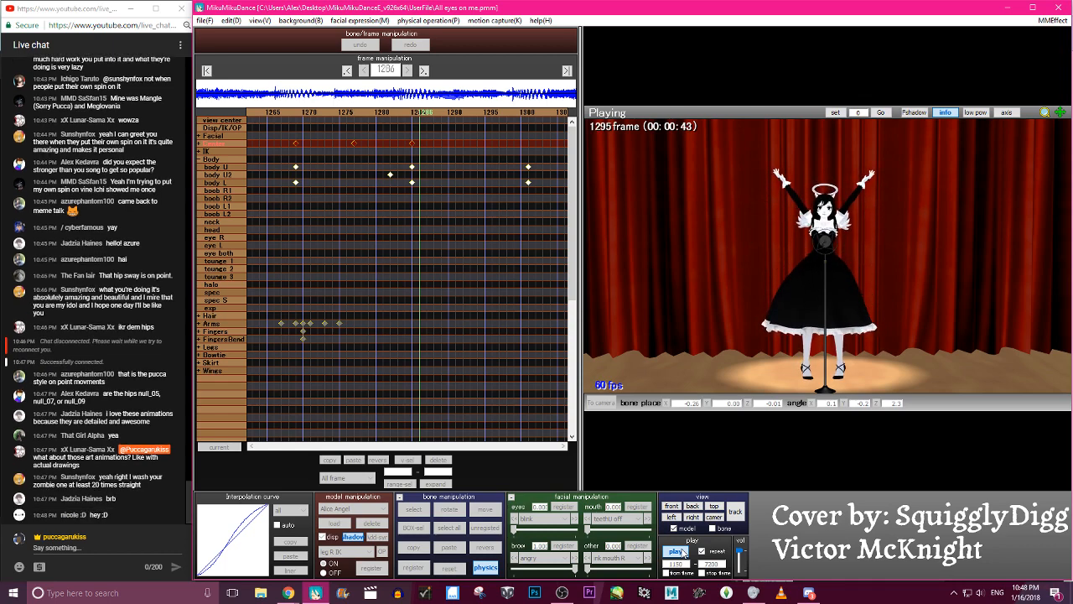
click(683, 551)
click(683, 551)
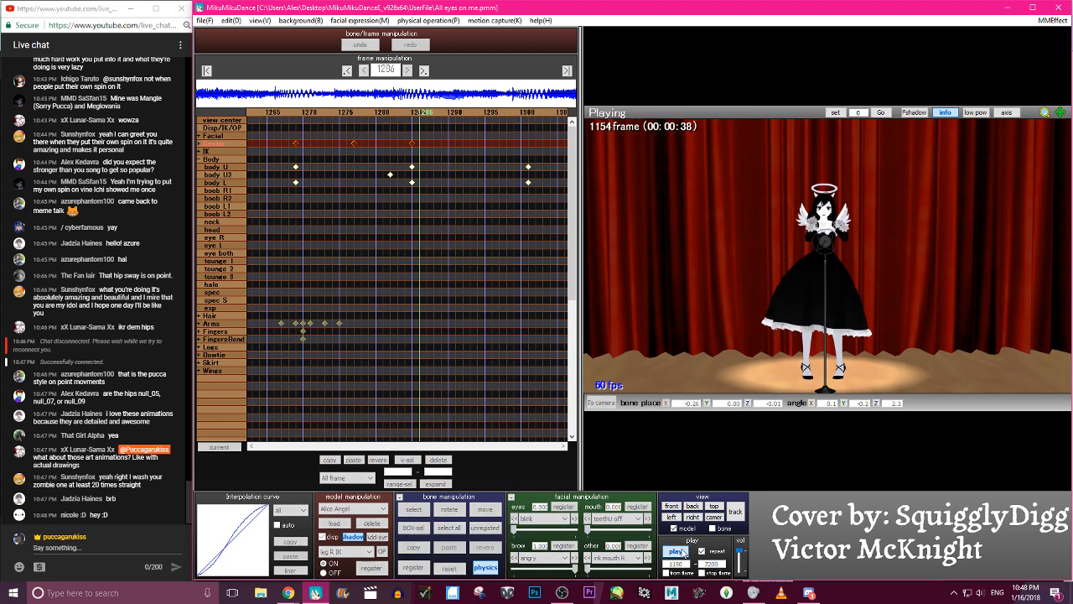
click(683, 550)
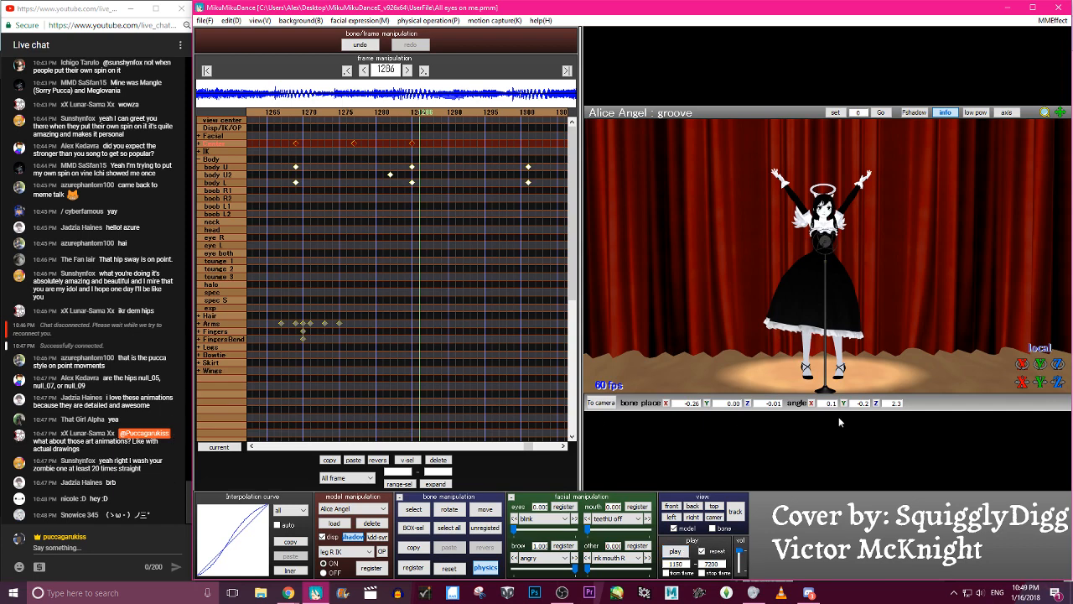
scroll(793, 388, up, 8)
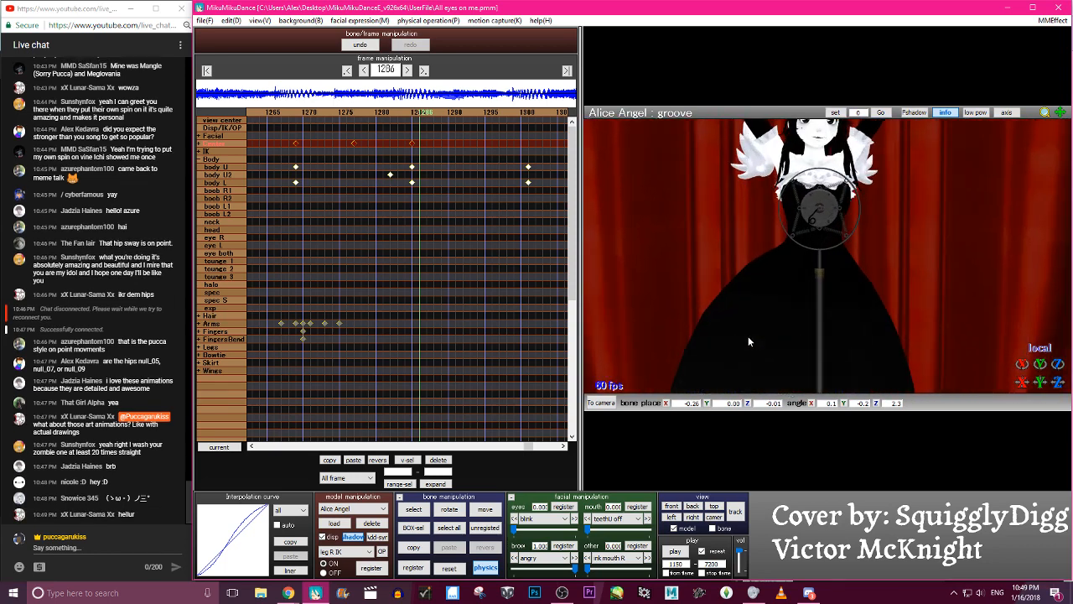
middle_drag(827, 273, 838, 329)
scroll(836, 329, up, 3)
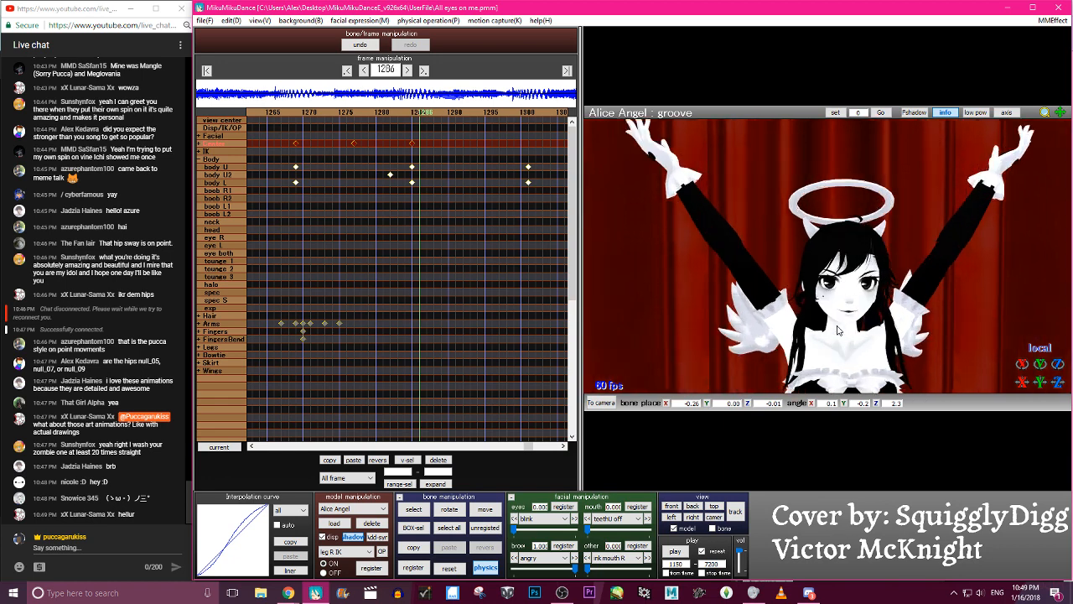
scroll(836, 330, up, 2)
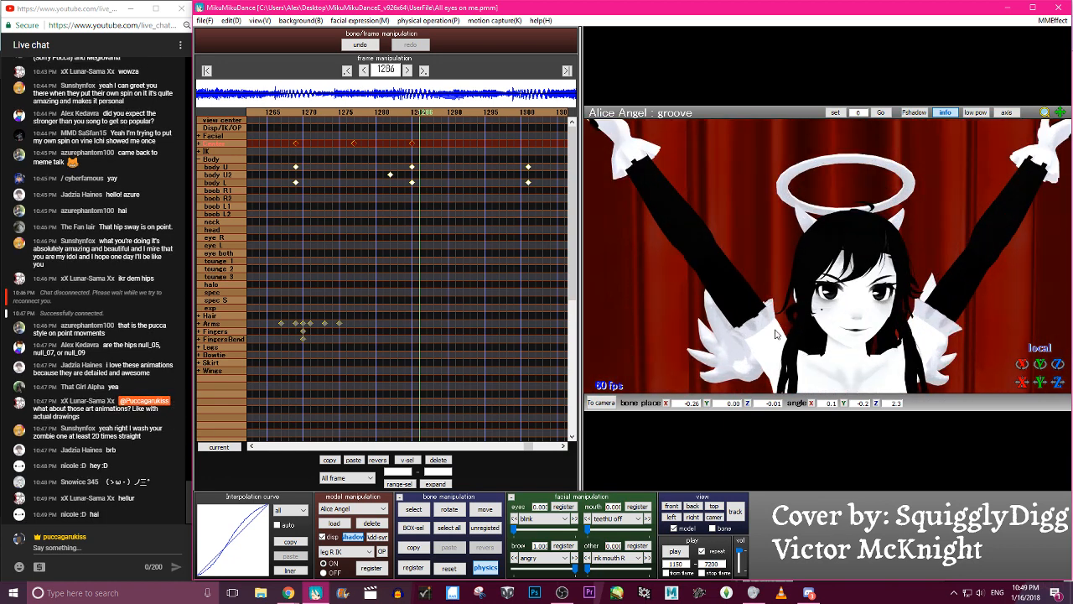
scroll(773, 334, down, 1)
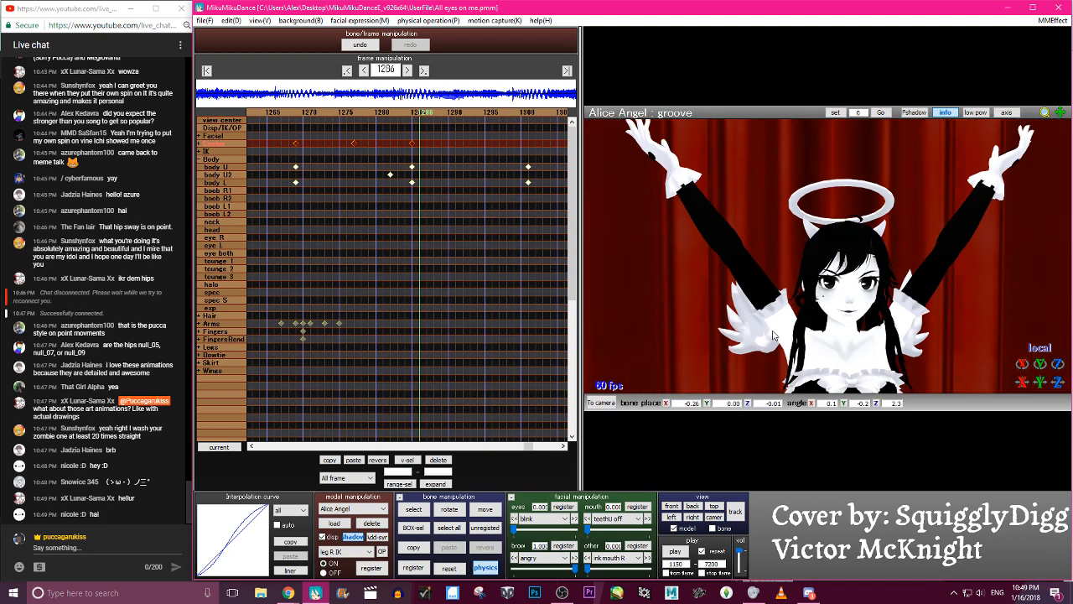
scroll(774, 334, down, 2)
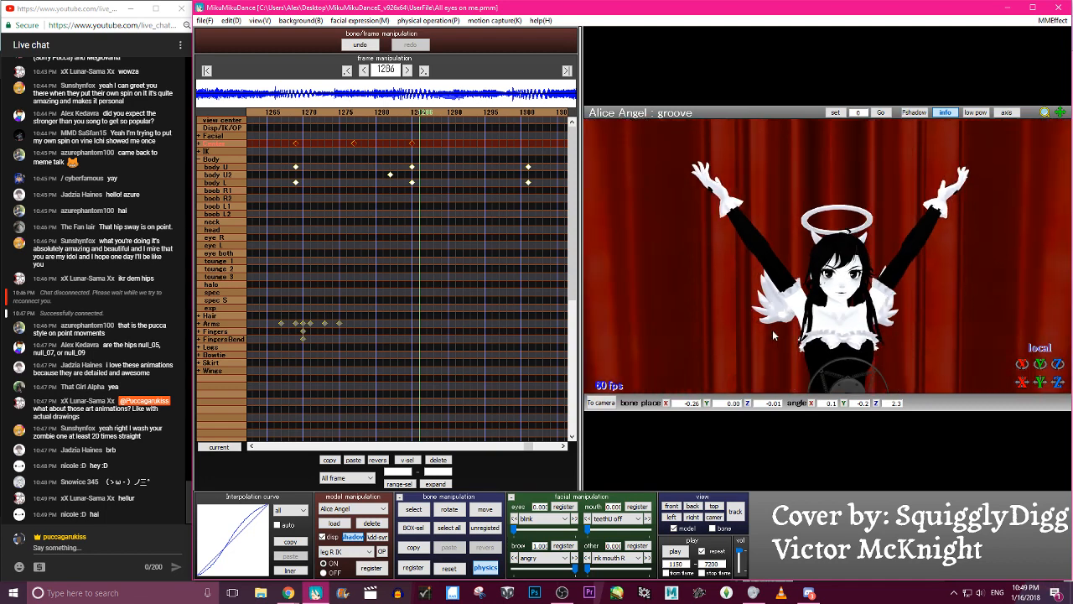
- Play the animation from frame 1150 several times to examine the groove sway up to the raised-arms pose
middle_drag(837, 277, 823, 250)
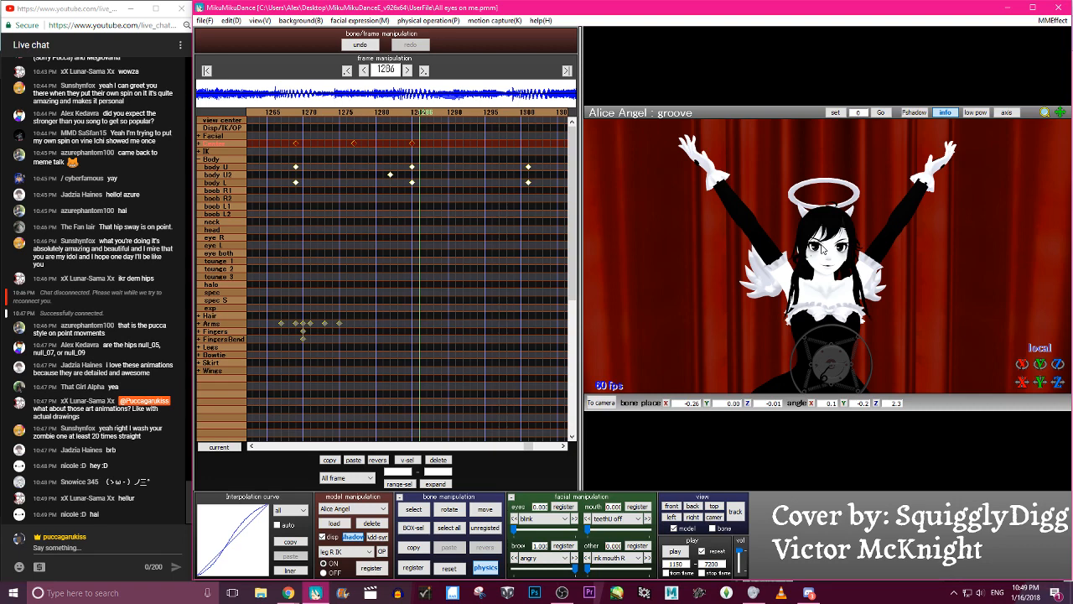
click(684, 555)
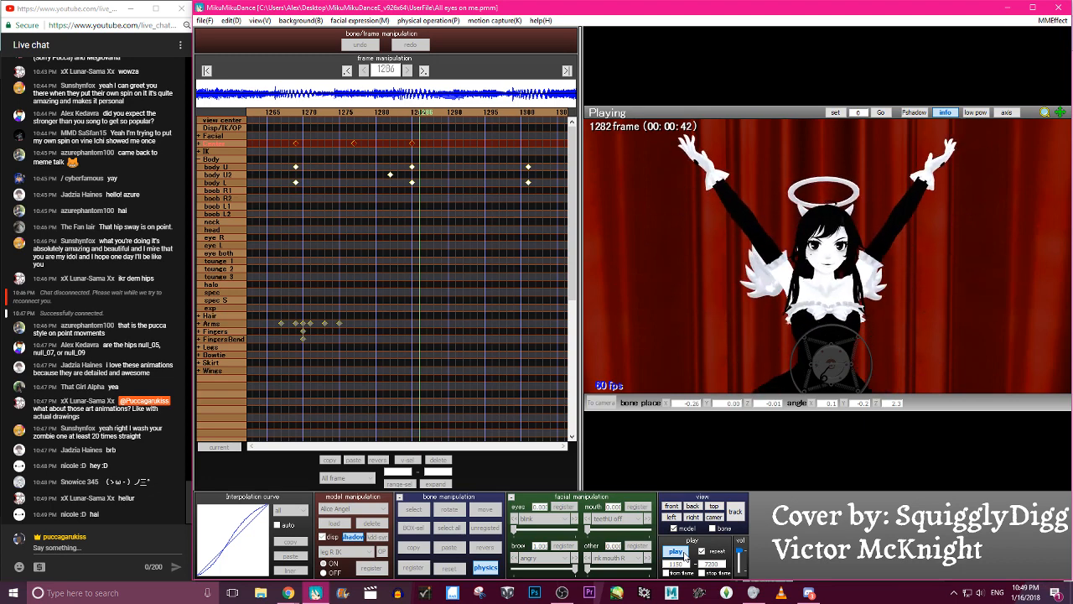
click(684, 555)
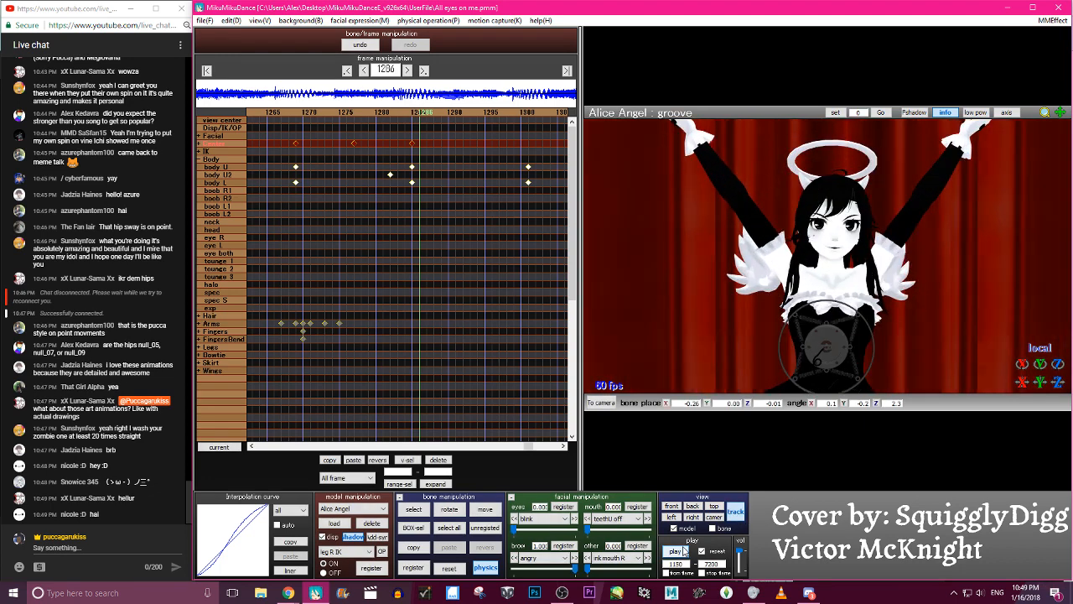
click(676, 550)
click(676, 551)
click(681, 551)
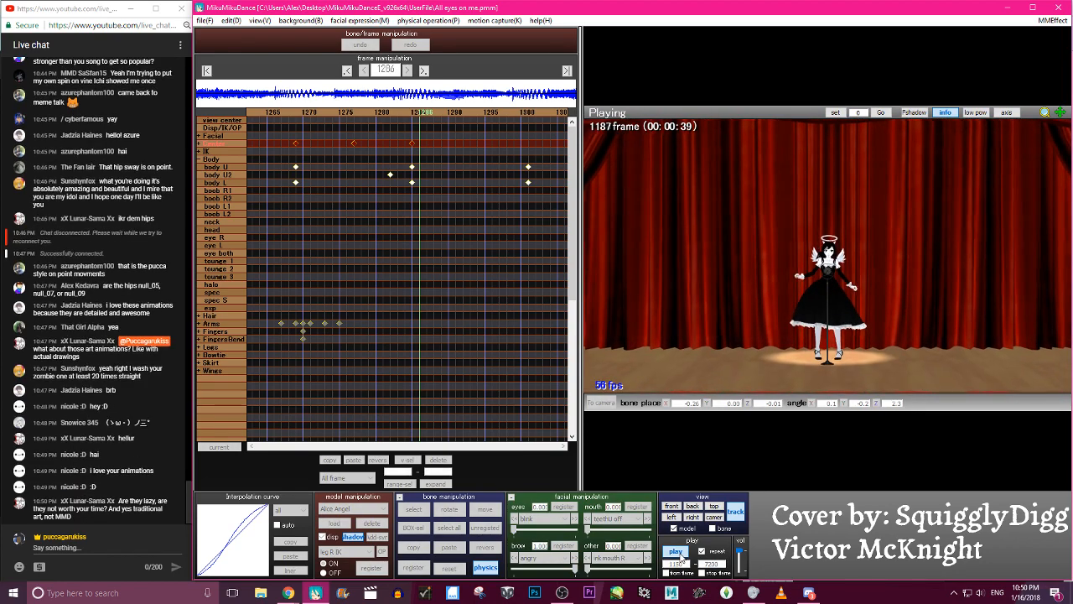
click(677, 552)
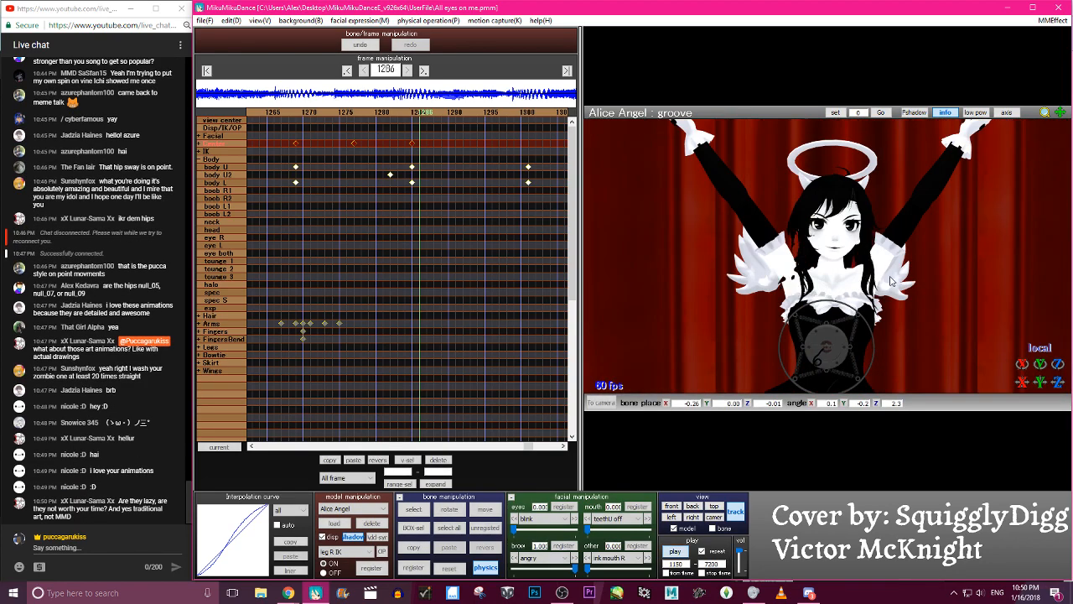
- Select the body U2 bone and step back through its keyframes to about frame 1151
click(826, 379)
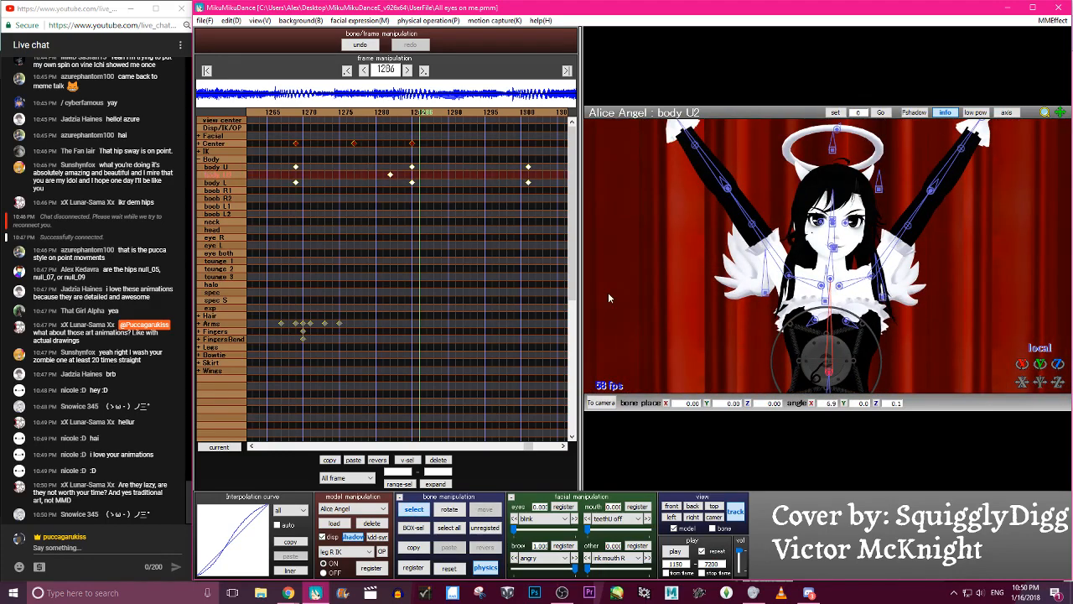
click(347, 70)
click(347, 71)
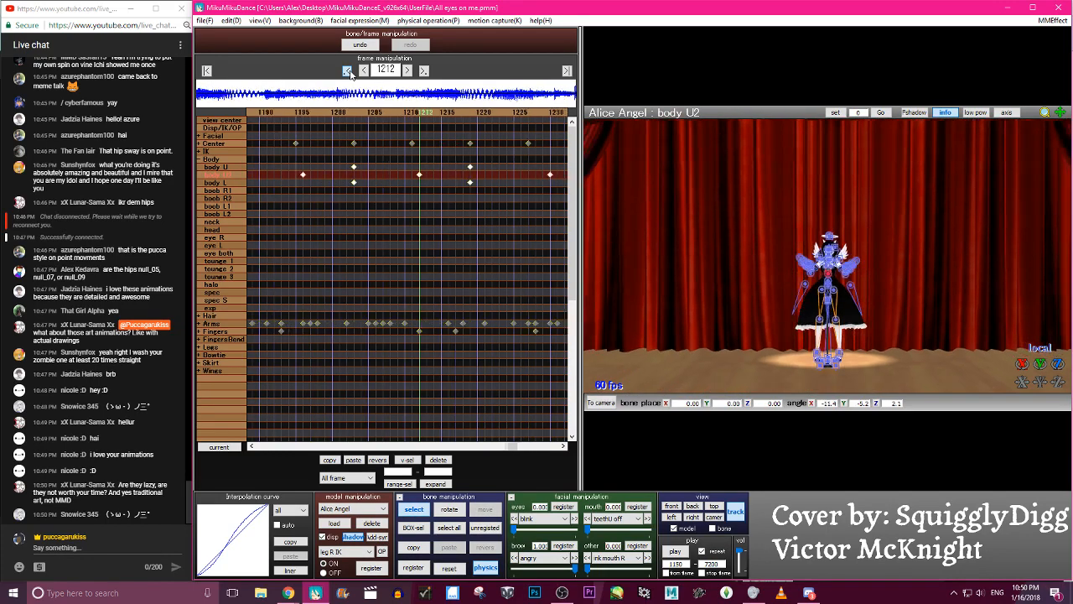
click(347, 70)
click(347, 70)
click(347, 70)
click(347, 71)
click(347, 70)
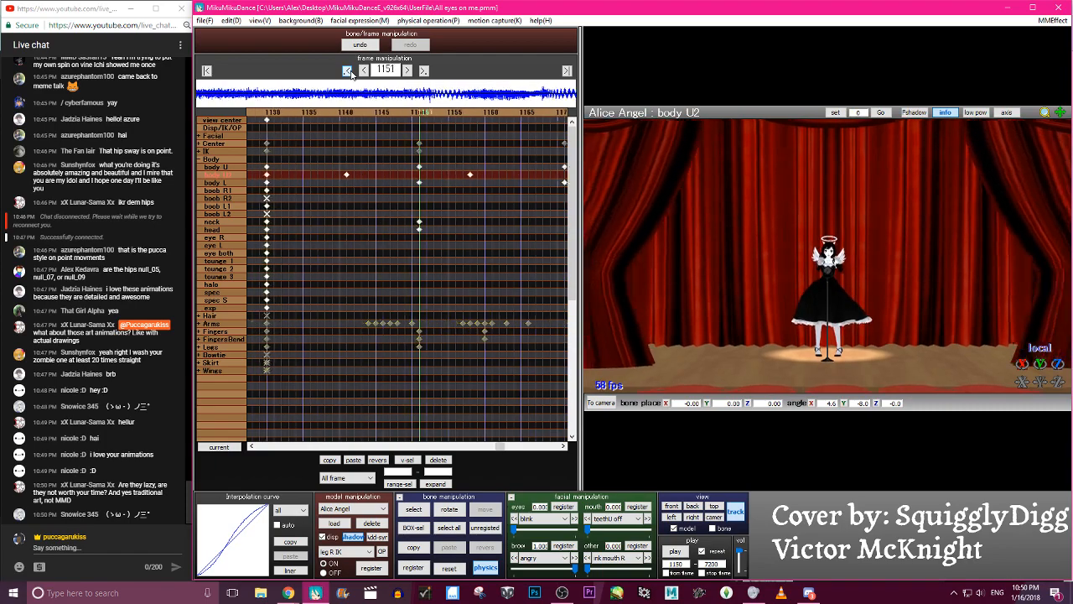
click(347, 70)
- Rotate the body U2 bone at frame 1175, register its keyframe there, and scrub around it to check the motion
key(Right)
key(Right)
key(Right)
key(Right)
key(Right)
key(Right)
key(Right)
key(Right)
key(Right)
key(Right)
key(Right)
key(Right)
key(Right)
key(Right)
key(Right)
key(Right)
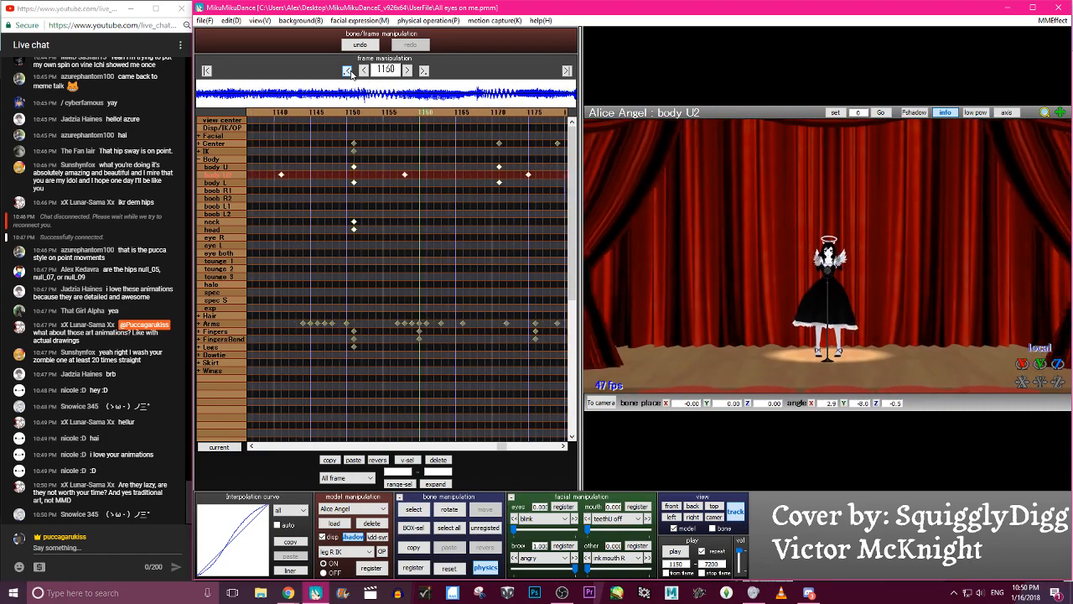
key(Right)
key(Right)
key(Right)
key(Right)
key(Right)
key(Right)
key(Left)
key(x)
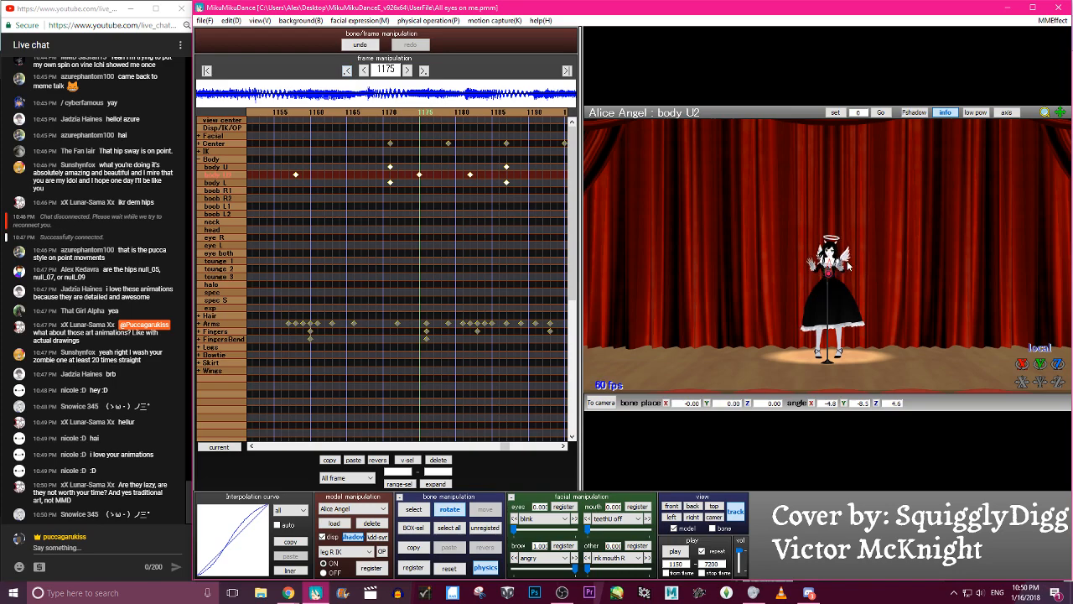
key(Return)
key(Right)
key(Right)
key(Right)
key(Right)
key(Right)
key(Right)
key(Right)
key(Right)
key(Right)
key(Right)
key(Right)
key(Right)
key(Right)
key(Right)
key(Left)
key(Right)
key(Right)
key(Right)
key(Right)
key(Right)
key(Right)
key(Right)
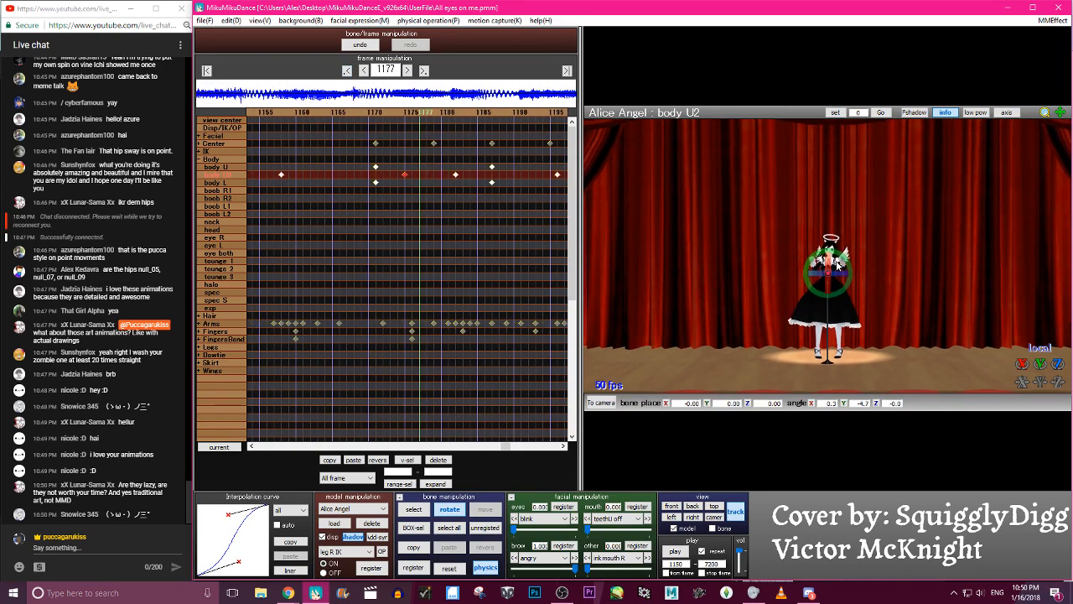
- Rotate the body U2 bone at frame 1182 and register its keyframe
key(Left)
key(Left)
key(Left)
key(Left)
key(Left)
key(Left)
key(Left)
key(Left)
key(Left)
key(Left)
key(Left)
key(Left)
key(Left)
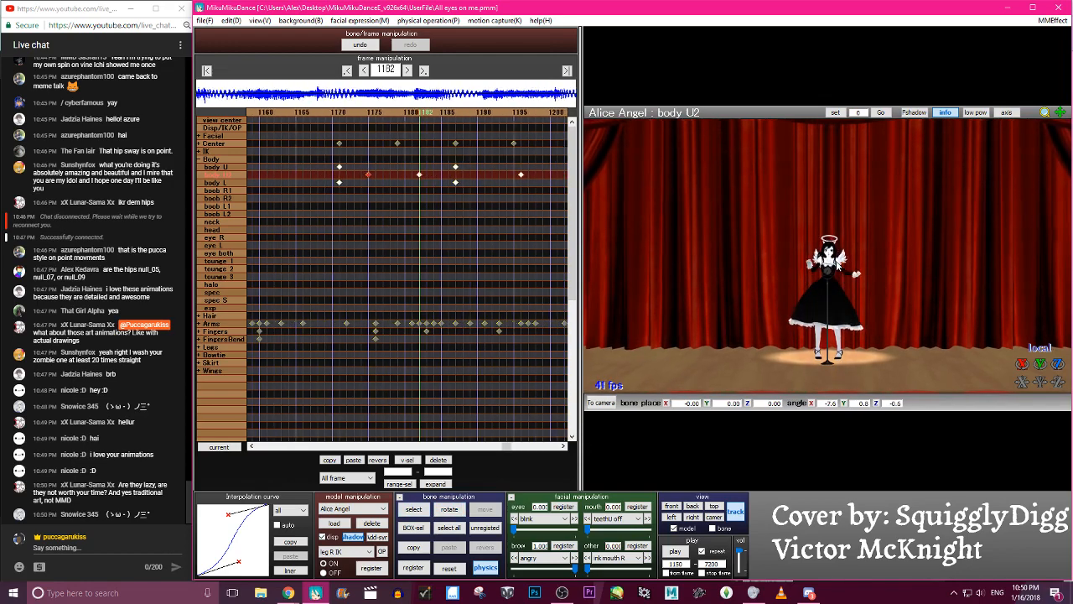
key(x)
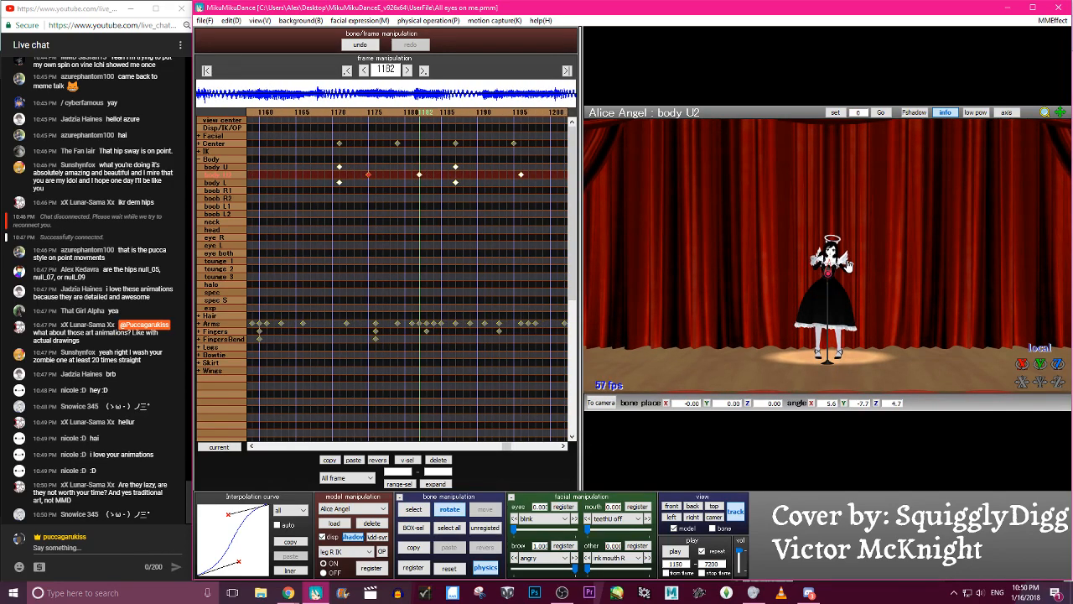
key(Right)
key(Right)
key(Right)
key(Right)
key(Right)
key(Right)
key(Right)
key(Right)
key(Right)
key(Right)
key(Right)
key(Right)
key(Right)
key(Right)
key(Right)
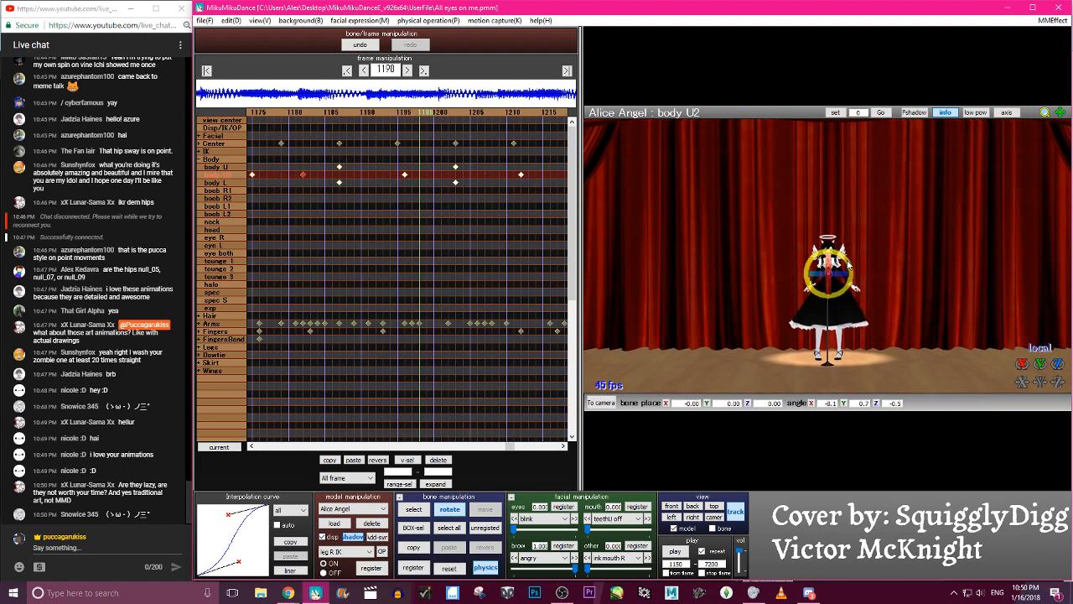
- Adjust the body U2 bone's rotation at frame 1212, register the keyframe, and scrub back to check it
key(Right)
key(Right)
key(Right)
key(Right)
key(Right)
key(Right)
key(Right)
key(Right)
key(Right)
key(Right)
key(Right)
key(Right)
key(Right)
key(Right)
key(Right)
key(Right)
key(Right)
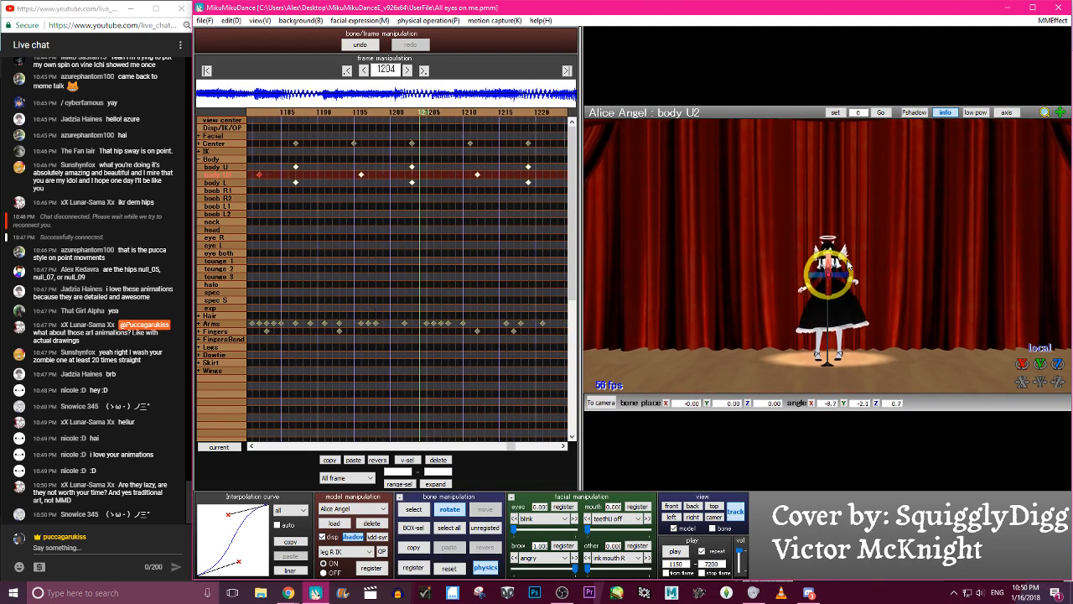
key(Left)
key(Left)
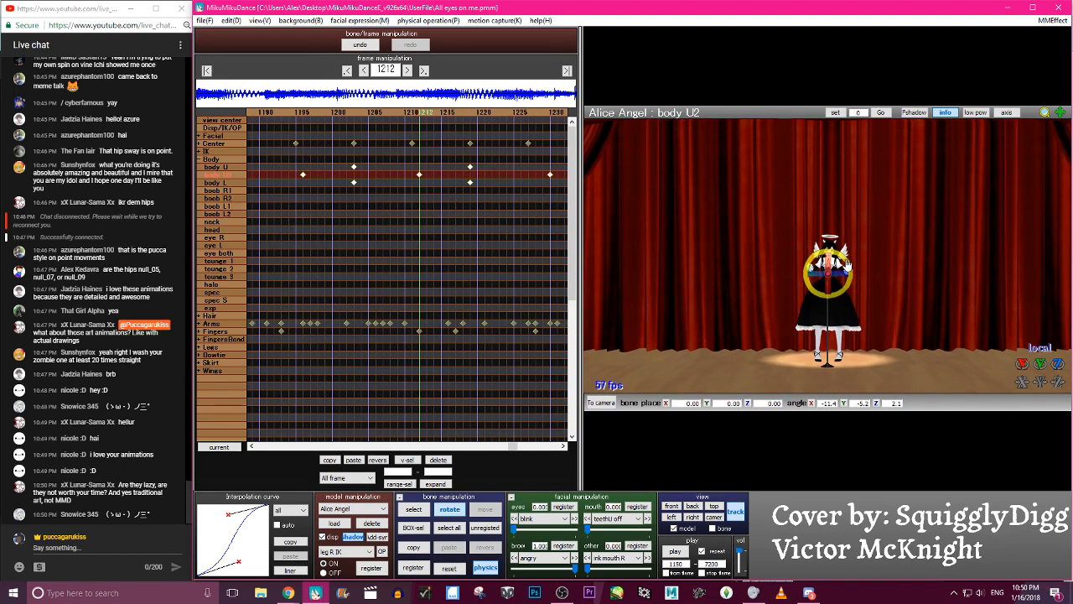
key(Left)
key(Left)
key(Left)
key(Left)
key(Left)
key(Left)
key(Left)
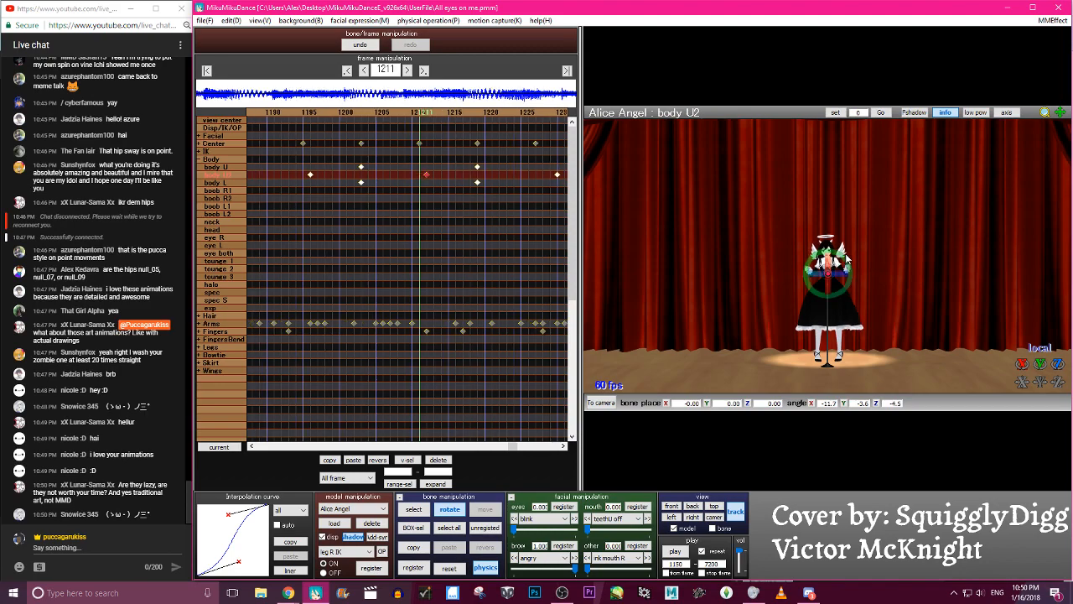
key(c)
key(c)
- Rotate the body U2 bone at frame 1247, register its keyframe, and scrub back to check the lean
key(Right)
key(Right)
key(Right)
key(Right)
key(Right)
key(Right)
key(Right)
key(Right)
key(Right)
key(Right)
key(Right)
key(Right)
key(Right)
key(Right)
key(Right)
key(Right)
key(Right)
key(Right)
key(Right)
key(Right)
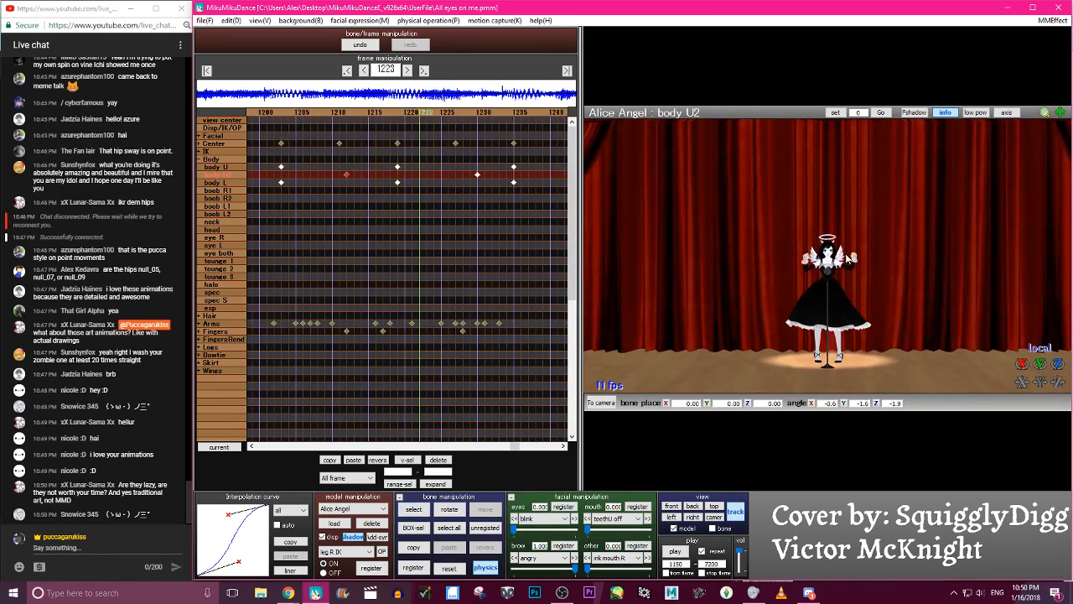
key(Left)
key(Left)
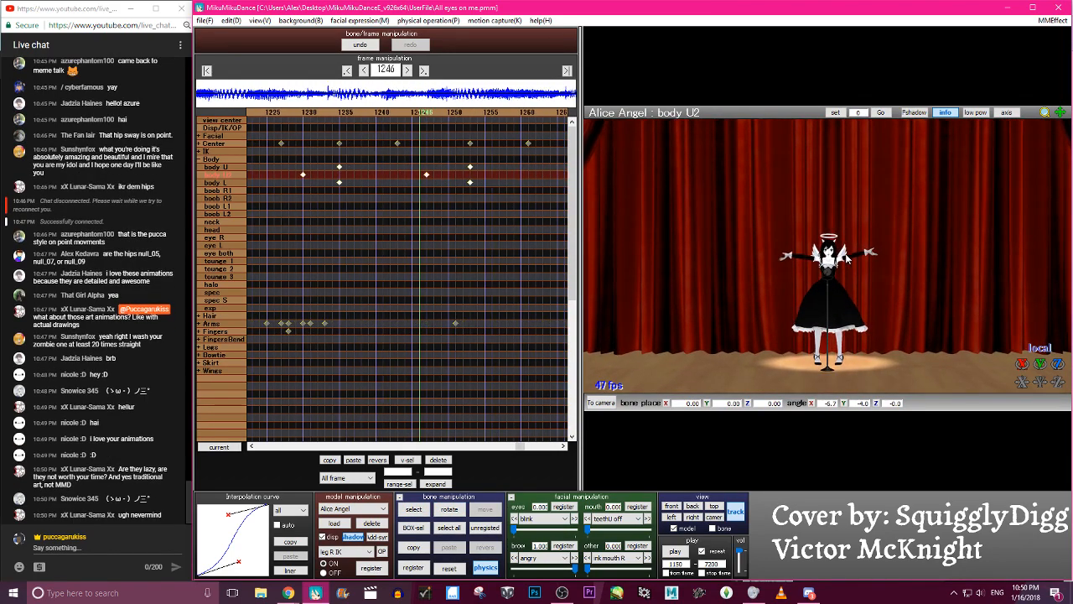
key(x)
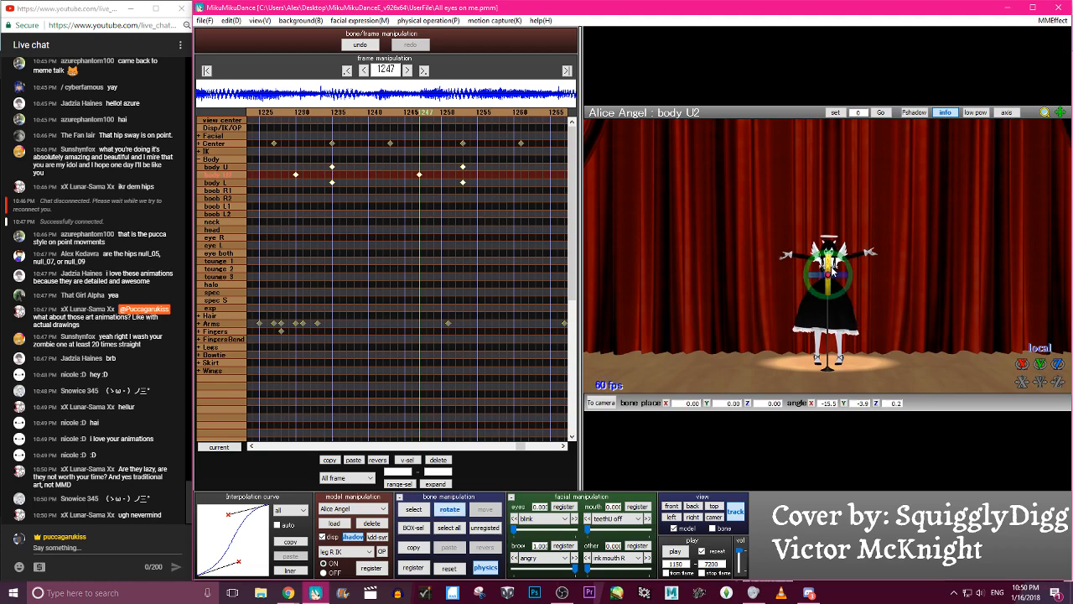
key(Left)
key(Left)
key(Left)
key(Left)
key(Left)
key(Left)
key(Left)
key(Left)
key(Left)
key(Left)
key(Left)
key(Left)
key(Left)
key(Left)
key(Left)
key(Left)
key(Left)
key(Left)
key(Left)
key(Left)
key(c)
key(c)
- Go to frame 1284 and play the animation from frame 1150 to check the adjusted body U2 keyframes
key(Right)
key(Right)
key(Right)
key(Right)
key(Right)
key(Right)
key(Right)
key(Right)
key(Right)
key(Right)
key(Right)
key(Right)
key(Right)
key(Right)
key(Right)
key(Right)
key(Right)
key(Right)
key(Right)
key(Right)
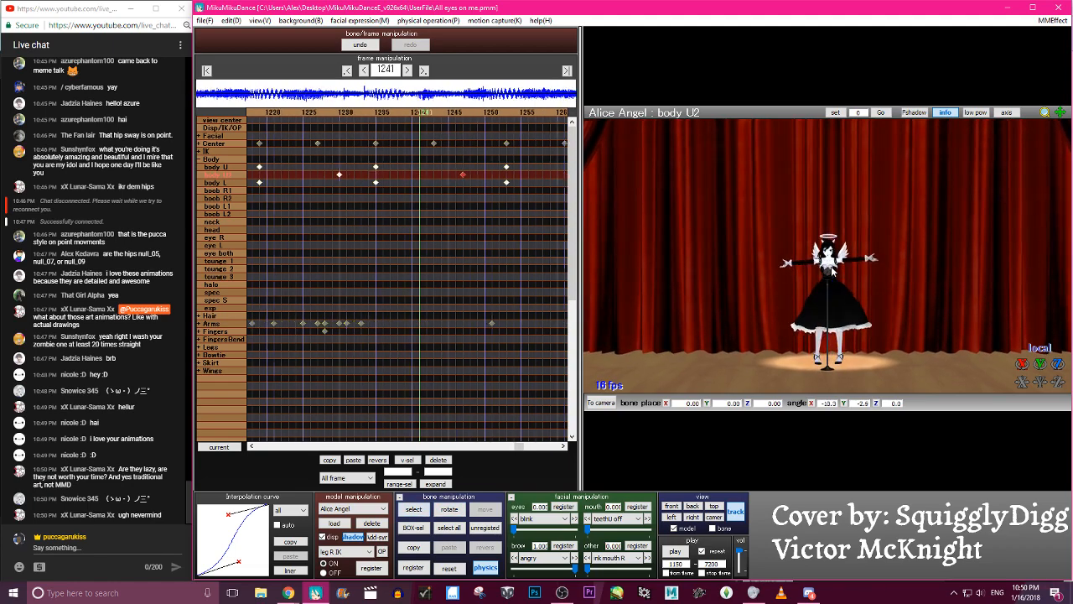
click(675, 550)
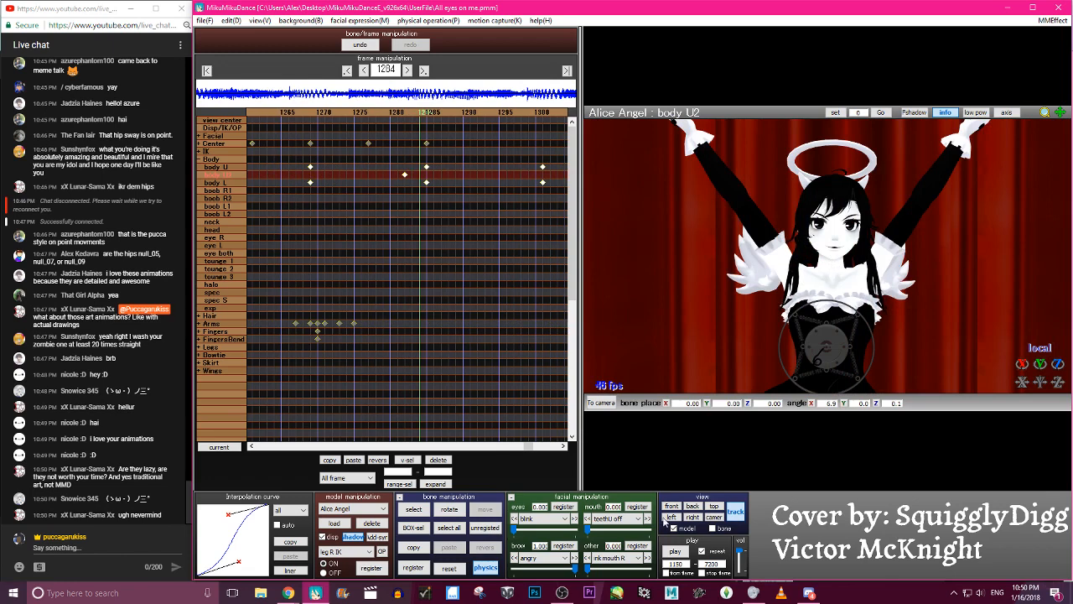
click(675, 551)
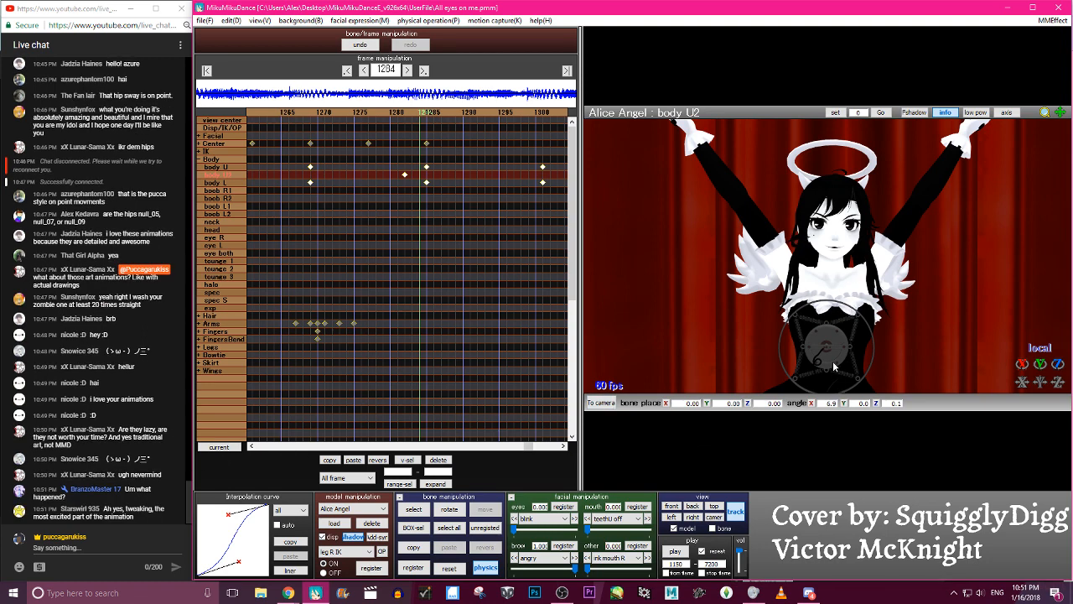
scroll(832, 361, down, 5)
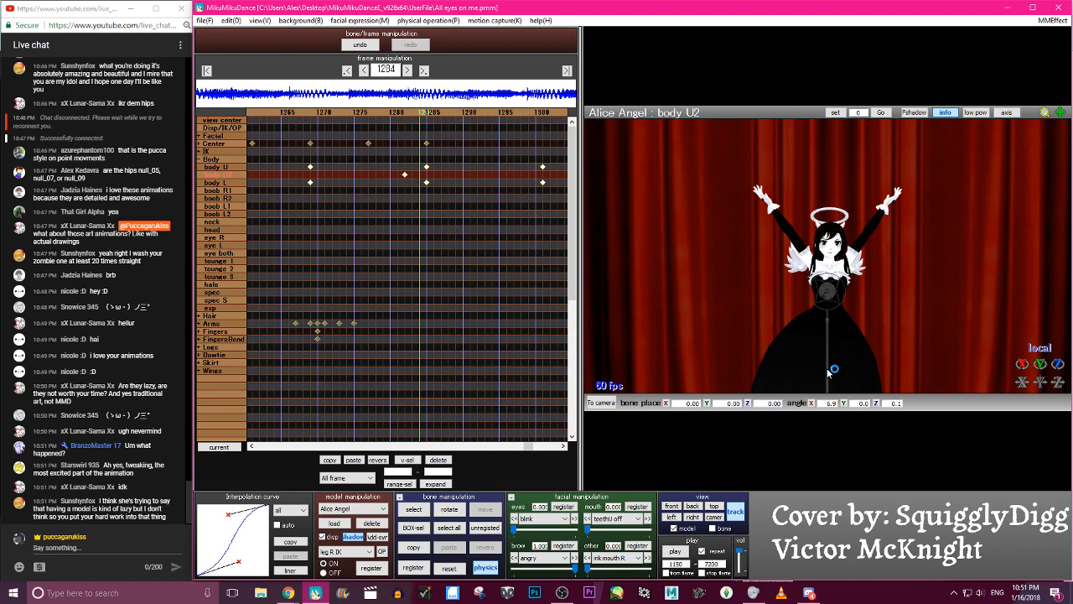
scroll(825, 374, up, 5)
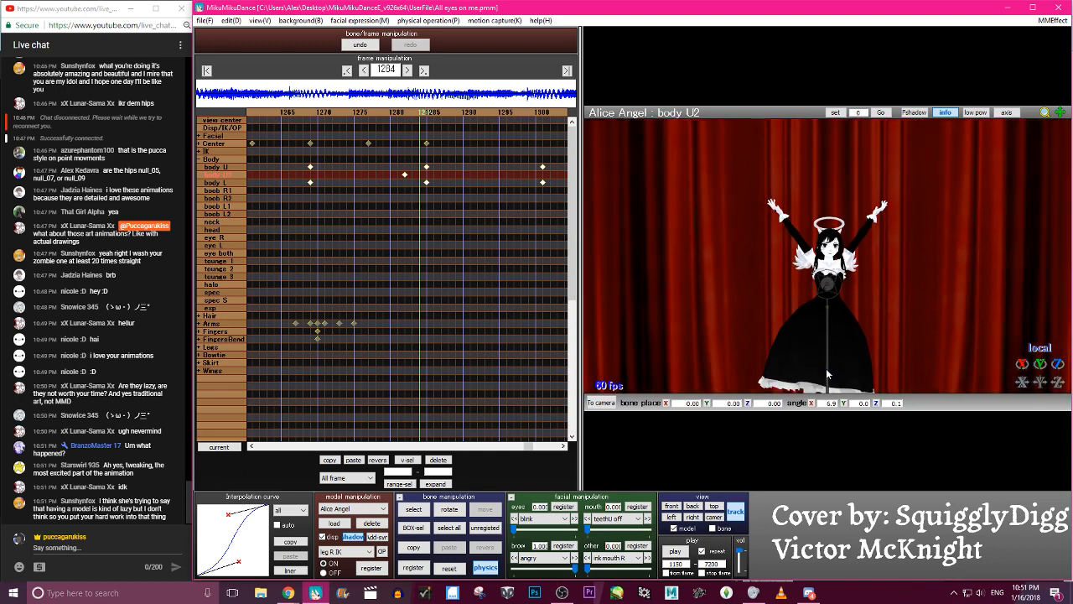
scroll(821, 377, up, 3)
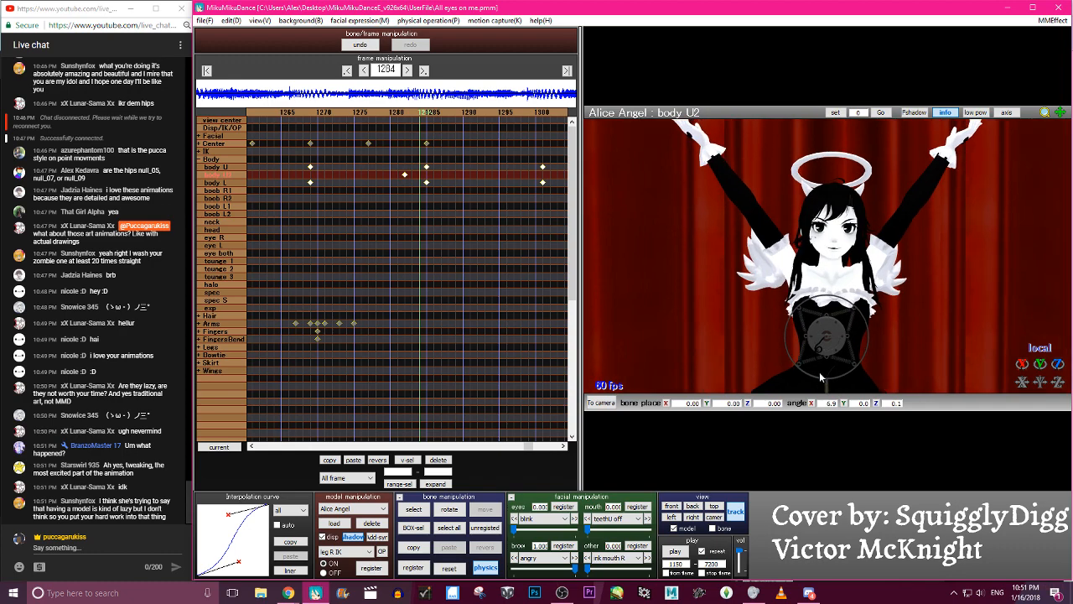
scroll(821, 377, down, 4)
scroll(821, 377, down, 2)
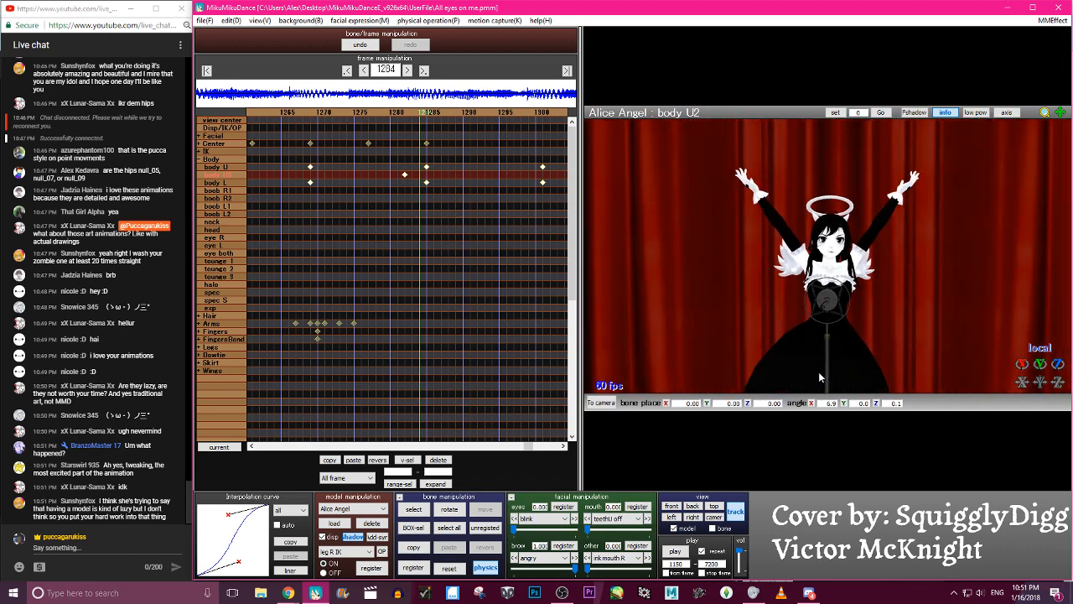
scroll(823, 359, up, 4)
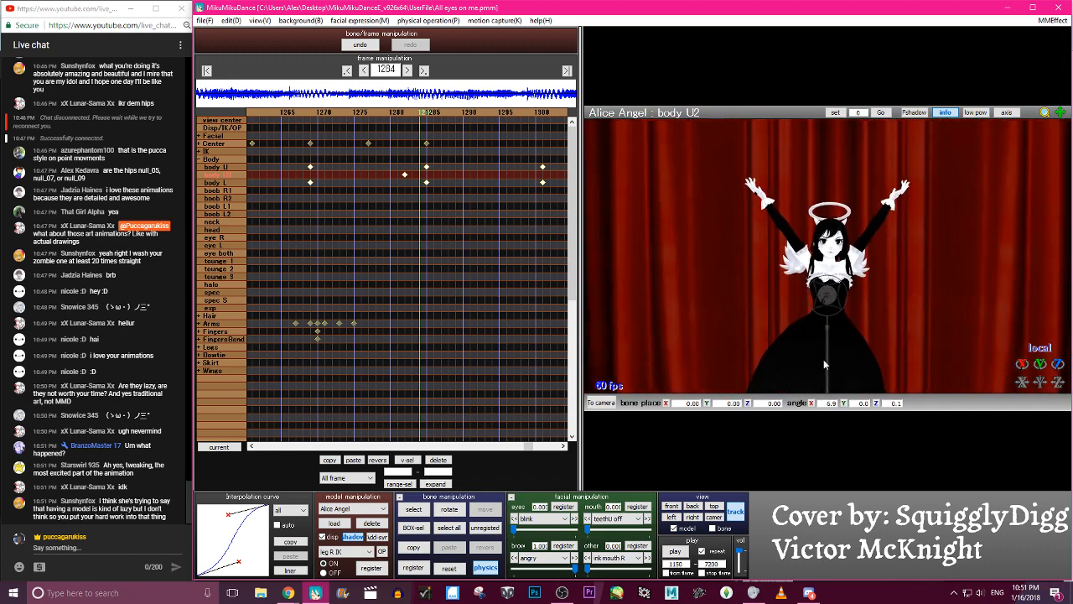
scroll(823, 359, up, 1)
scroll(825, 355, down, 2)
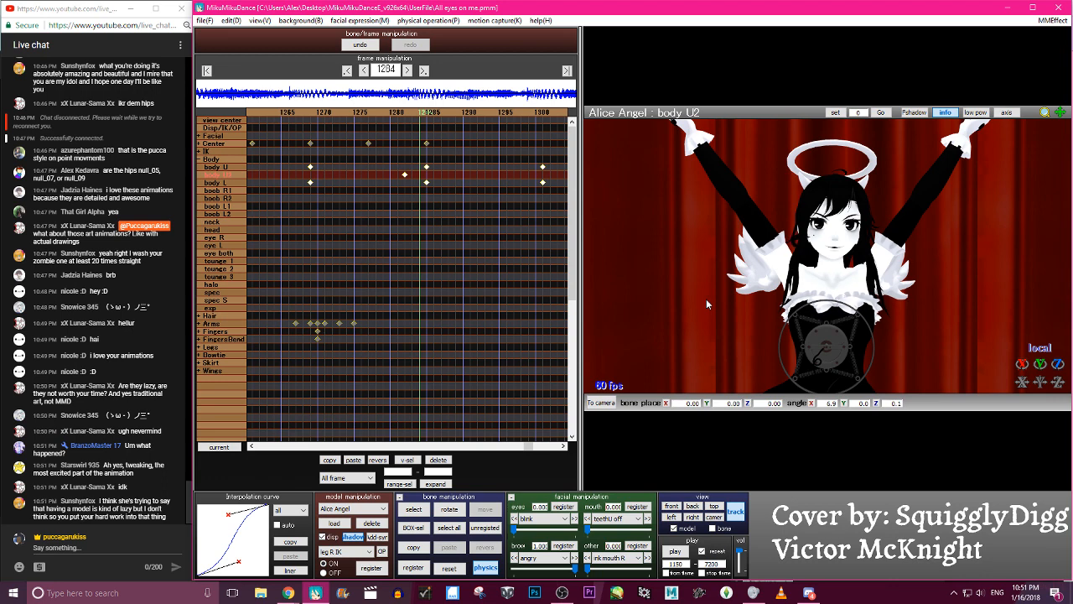
- Replay the animation from frame 1150 past frame 1284 to review the body motion
click(676, 552)
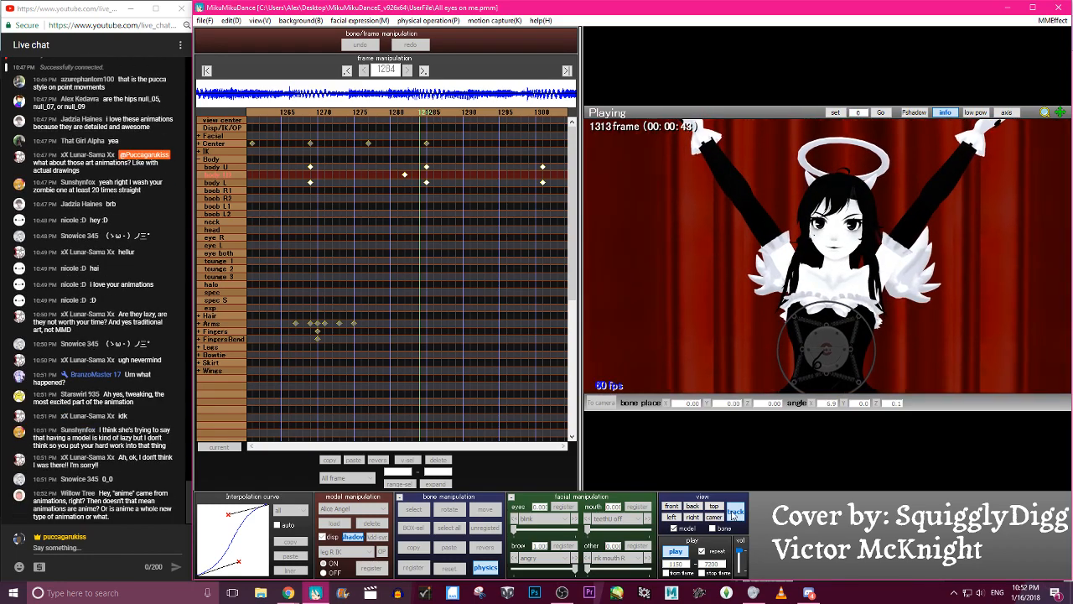
click(675, 552)
click(675, 552)
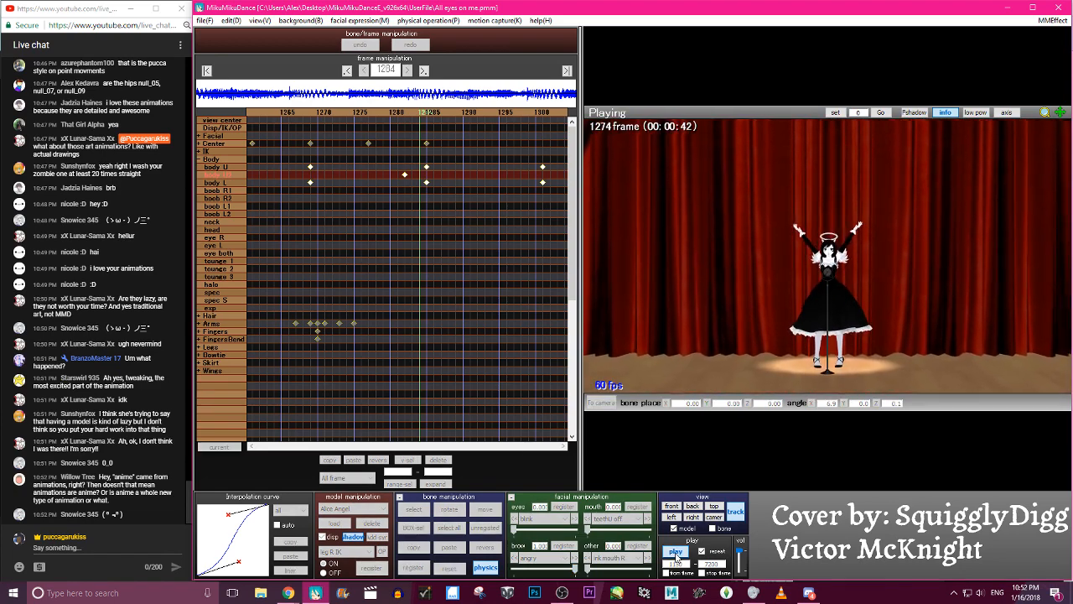
click(675, 554)
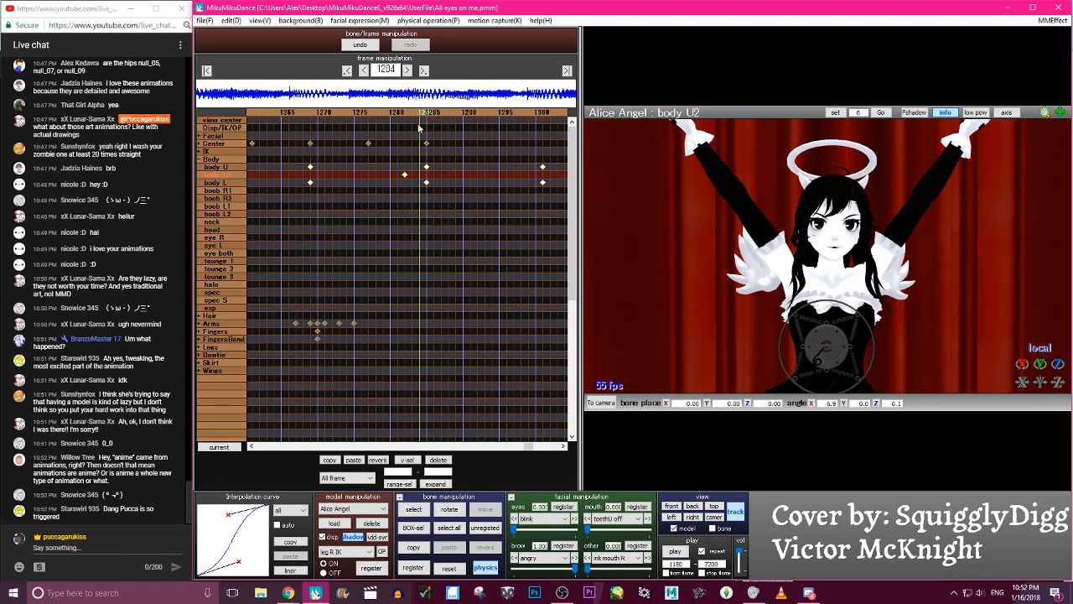
- Save the project and play the animation again from frame 1150
click(204, 20)
click(251, 59)
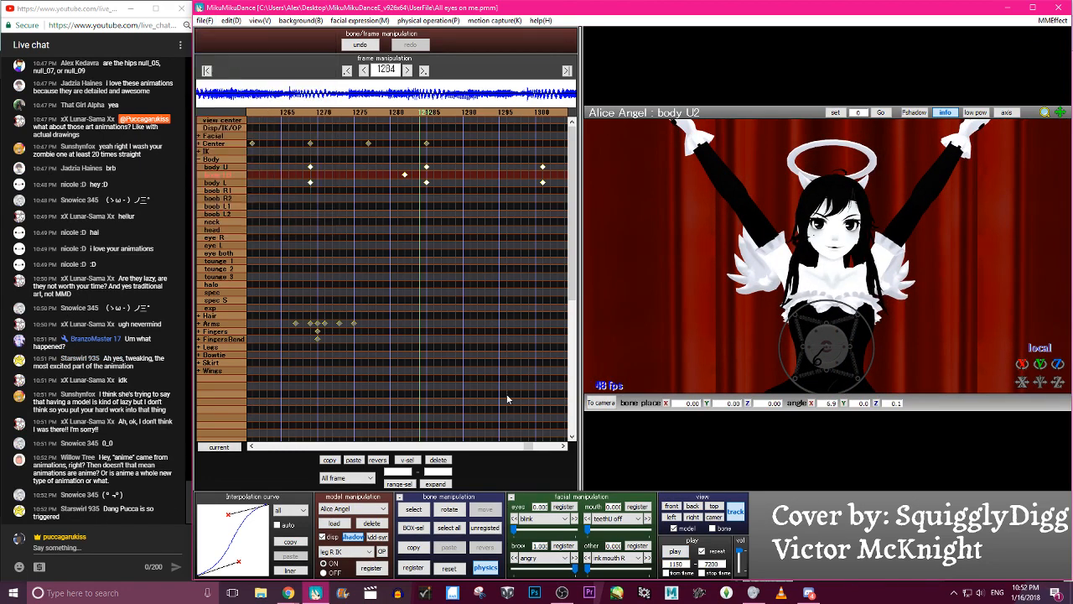
click(679, 551)
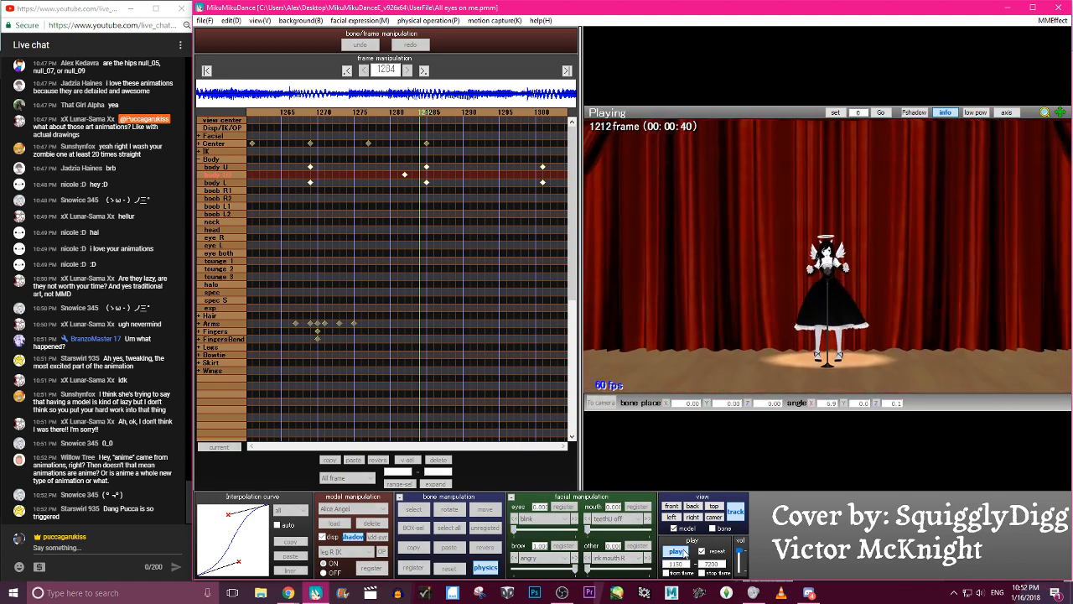
click(674, 551)
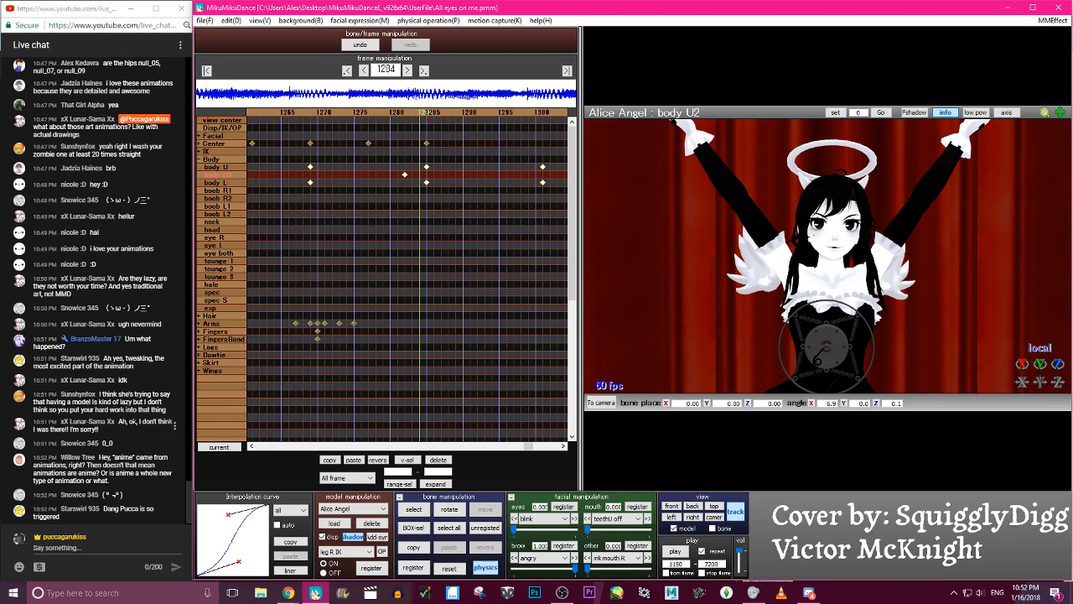
- Play the animation from frame 1150, stop it, and scrub back to frame 1209 to check the body motion
click(675, 553)
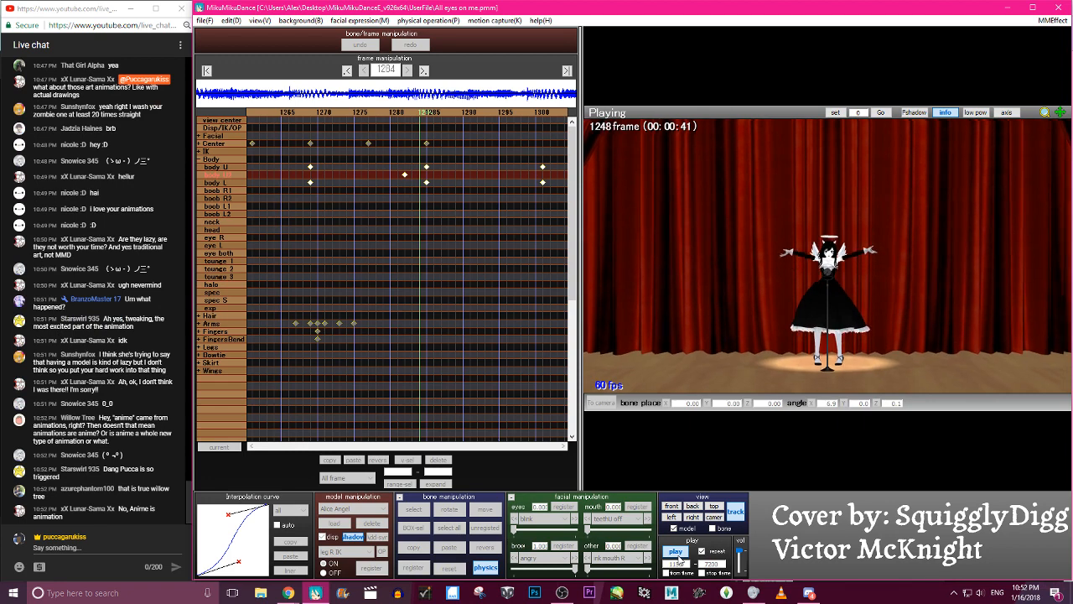
click(675, 551)
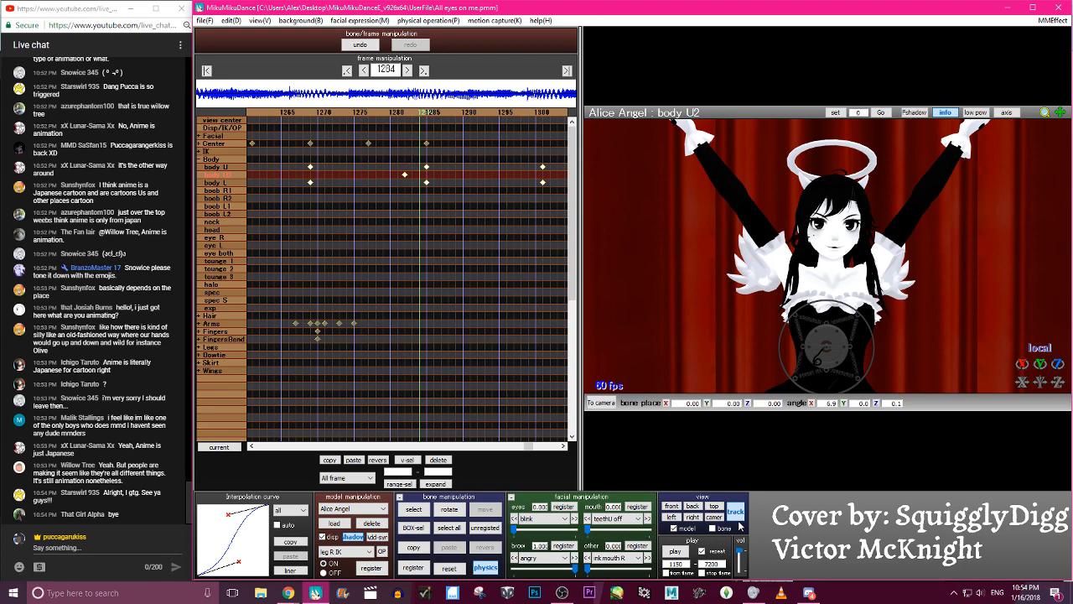
key(Left)
key(Left)
key(Left)
key(Left)
key(Left)
key(Left)
key(Left)
key(Left)
key(Left)
key(Left)
key(Left)
key(Left)
key(Left)
key(Left)
key(Left)
key(Left)
key(Left)
key(Left)
key(Left)
key(Left)
key(Left)
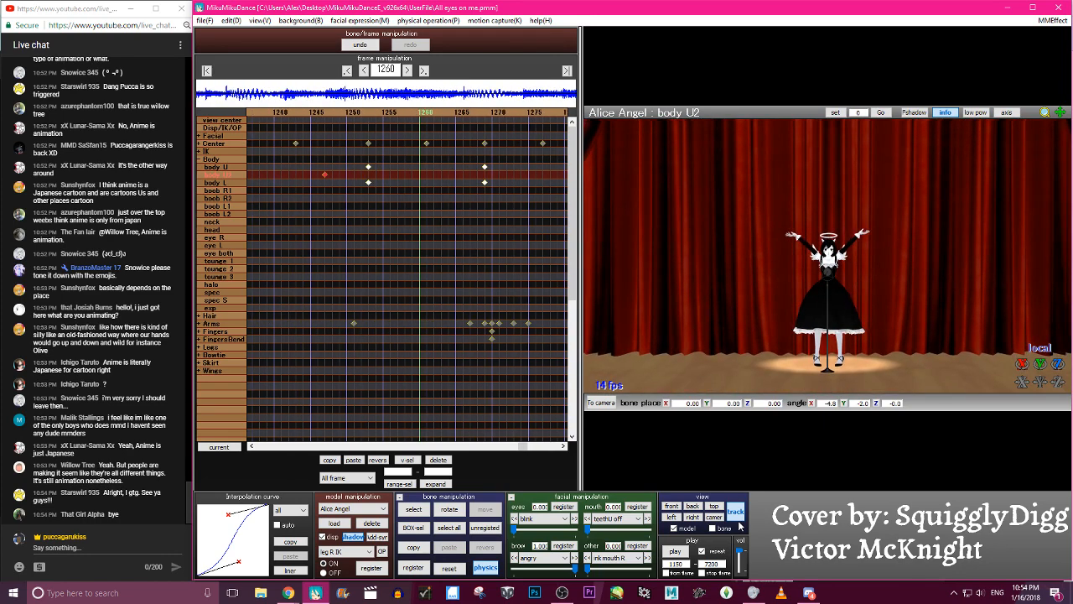
key(Left)
key(Left)
key(Left)
key(Left)
key(Left)
key(Left)
key(Left)
key(Left)
key(Left)
key(Left)
key(Left)
key(Left)
key(Left)
key(Left)
key(Left)
key(Left)
key(Left)
key(Left)
key(Left)
key(Left)
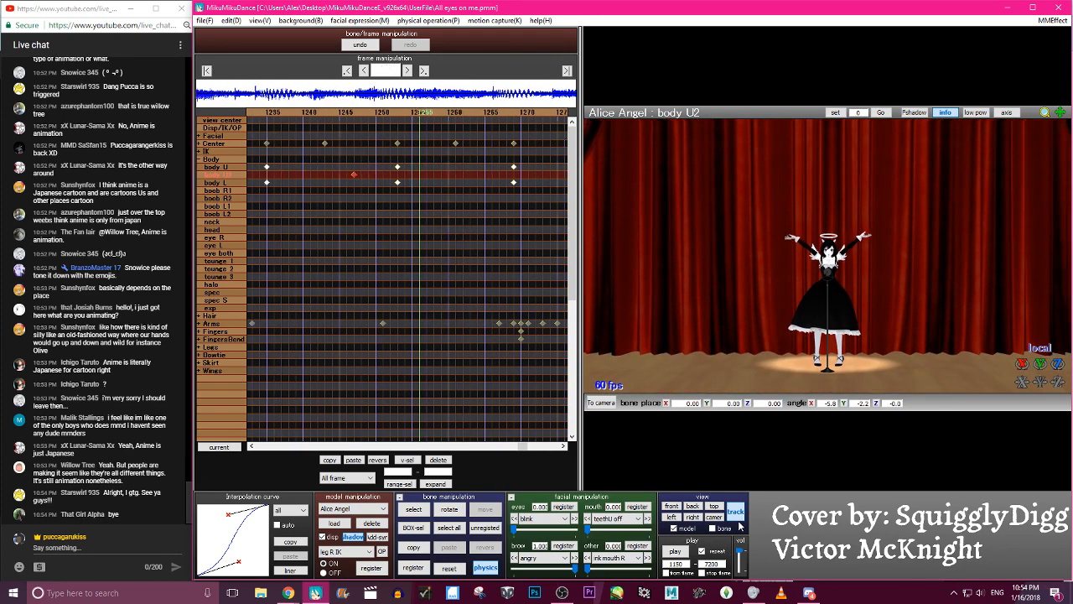
key(Left)
key(Left)
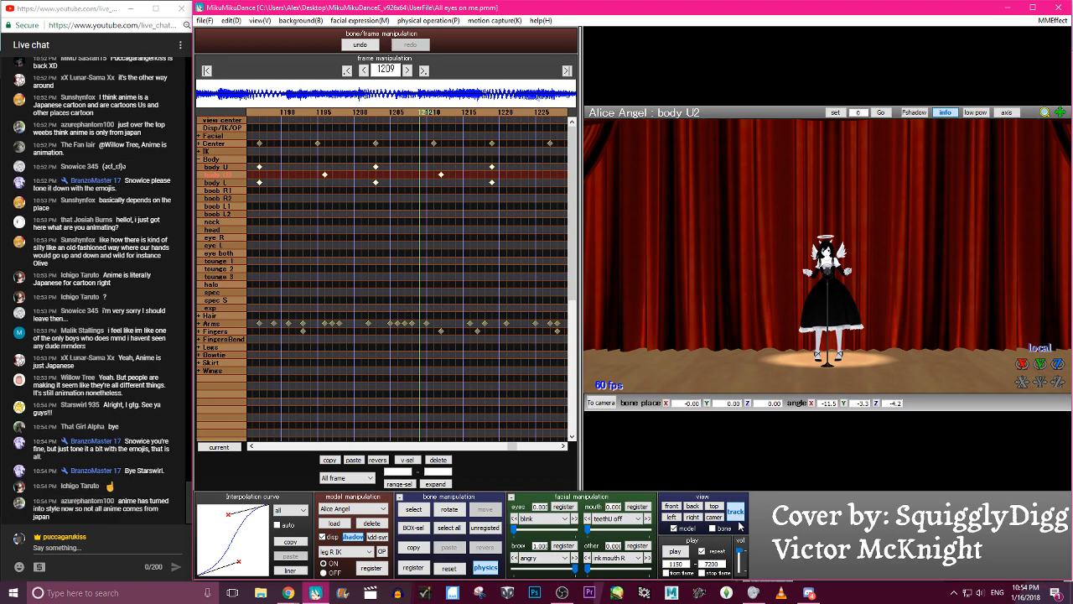
- Scrub forward to frame 1262, step back to frame 1260, and save the project
key(Right)
key(Right)
key(Right)
key(Right)
key(Right)
key(Right)
key(Right)
key(Right)
key(Right)
key(Right)
key(Right)
key(Right)
key(Right)
key(Right)
key(Right)
key(Right)
key(Right)
key(Right)
key(Right)
key(Right)
key(Right)
key(Right)
key(Right)
key(Right)
key(Right)
key(Right)
key(Right)
key(Right)
key(Right)
key(Right)
key(Right)
key(Right)
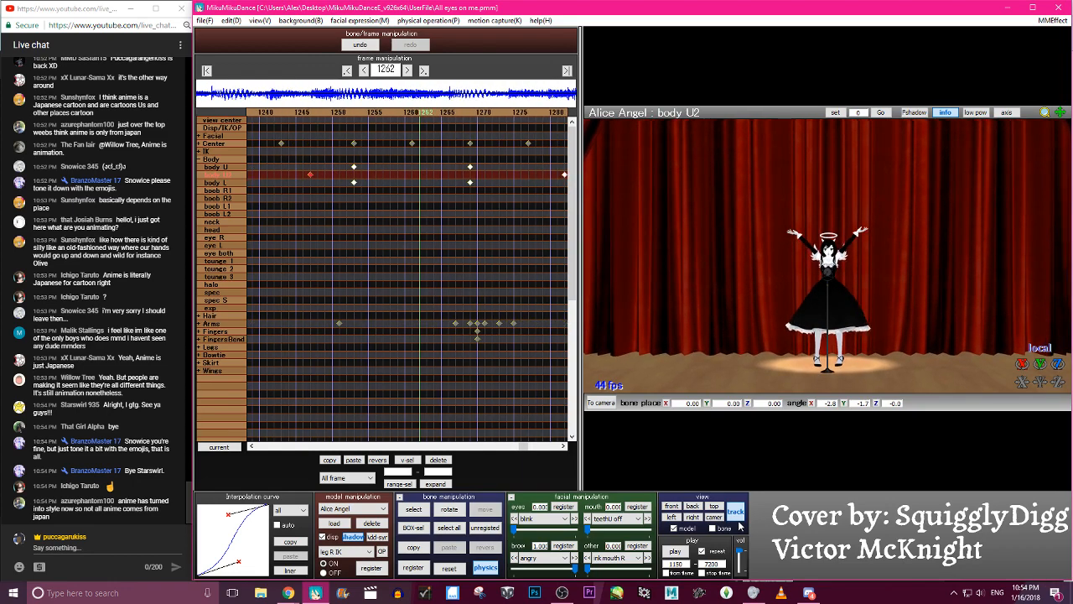
key(Left)
key(Left)
click(204, 20)
click(221, 58)
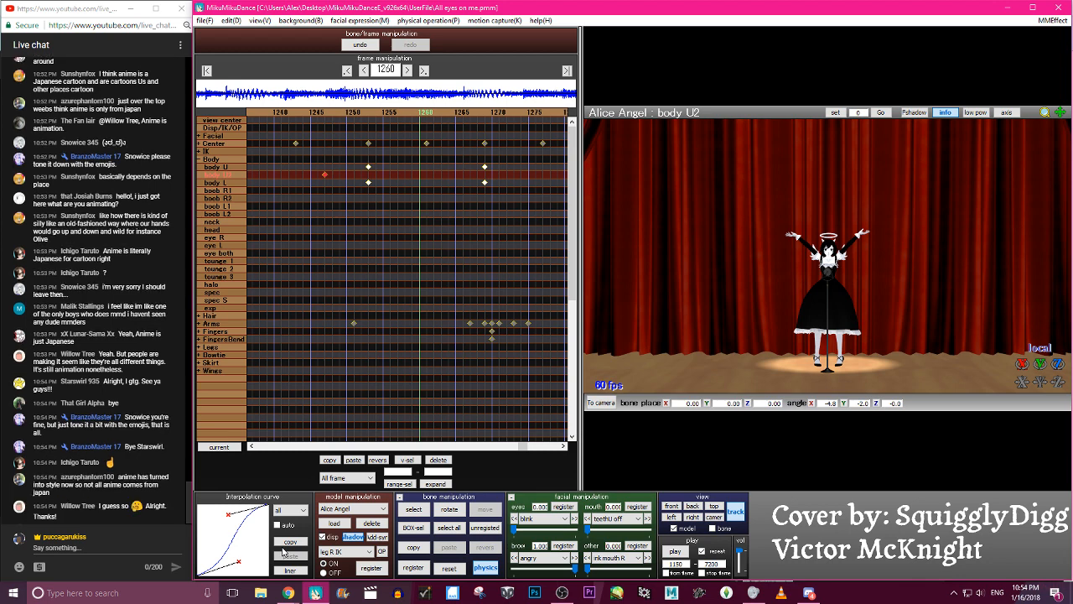
- Jump along the timeline between about frames 1170 and 1235 to inspect the body sway poses
click(312, 114)
click(313, 114)
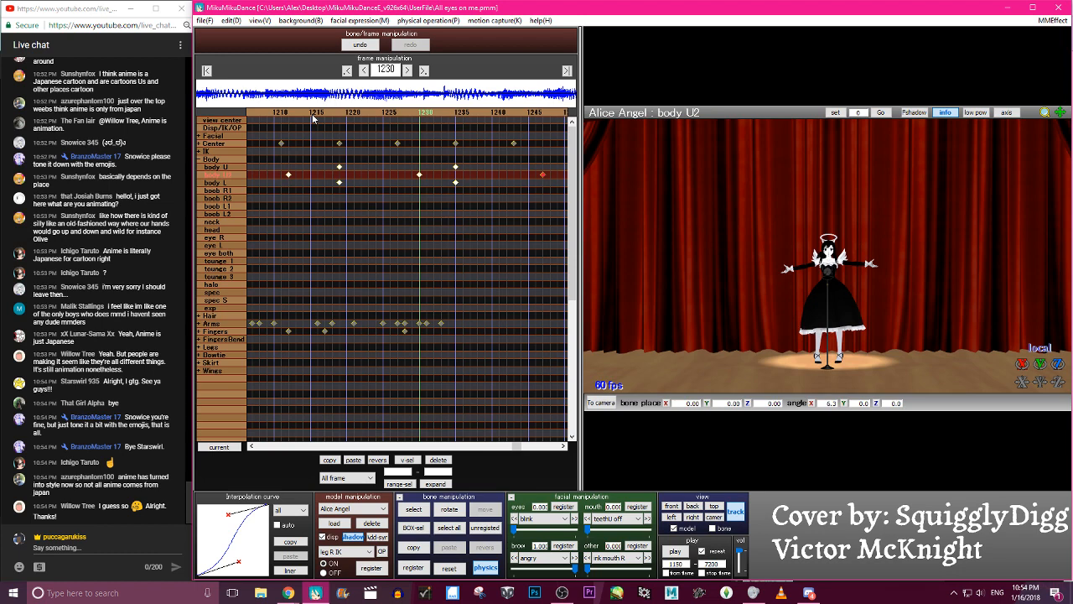
click(313, 118)
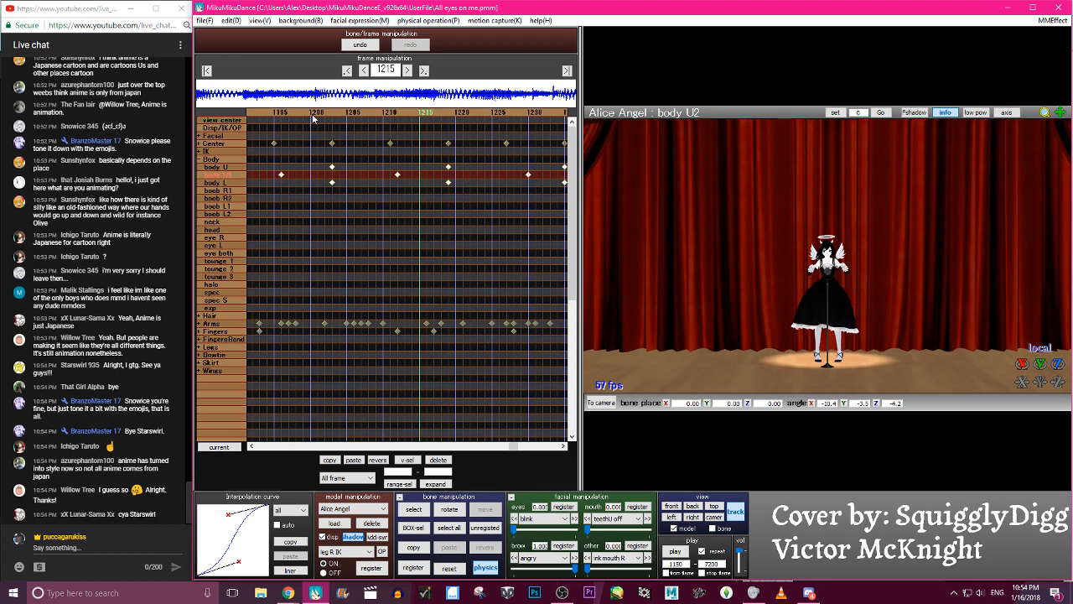
click(328, 118)
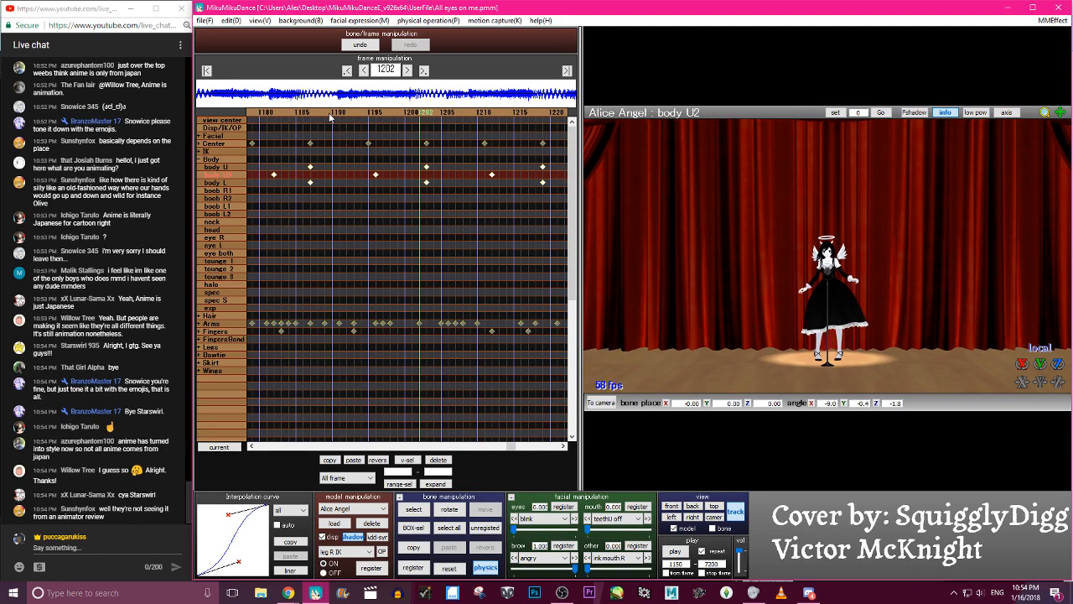
click(328, 118)
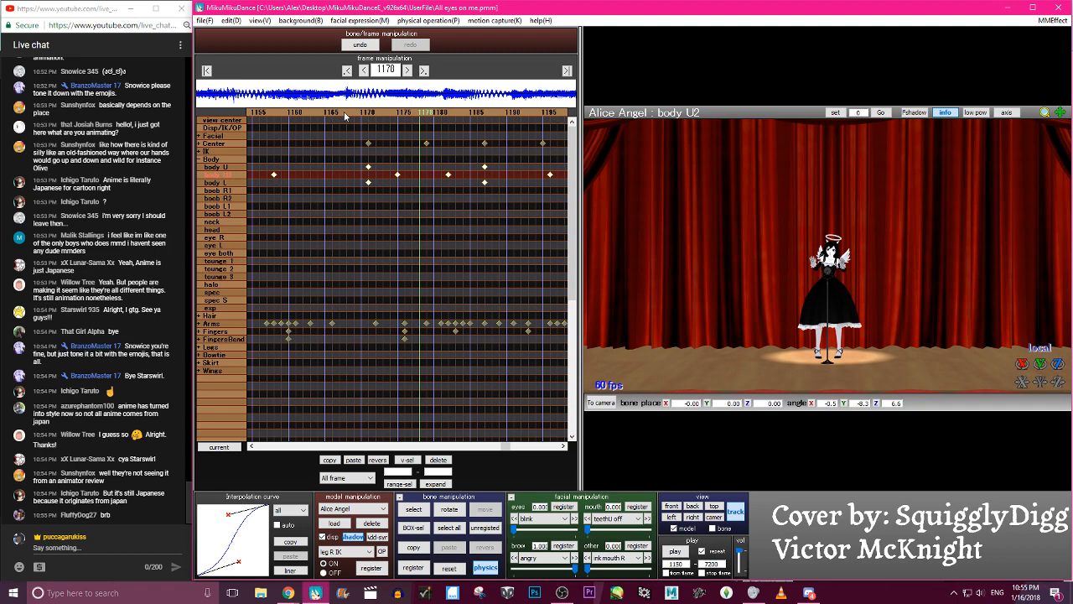
click(406, 119)
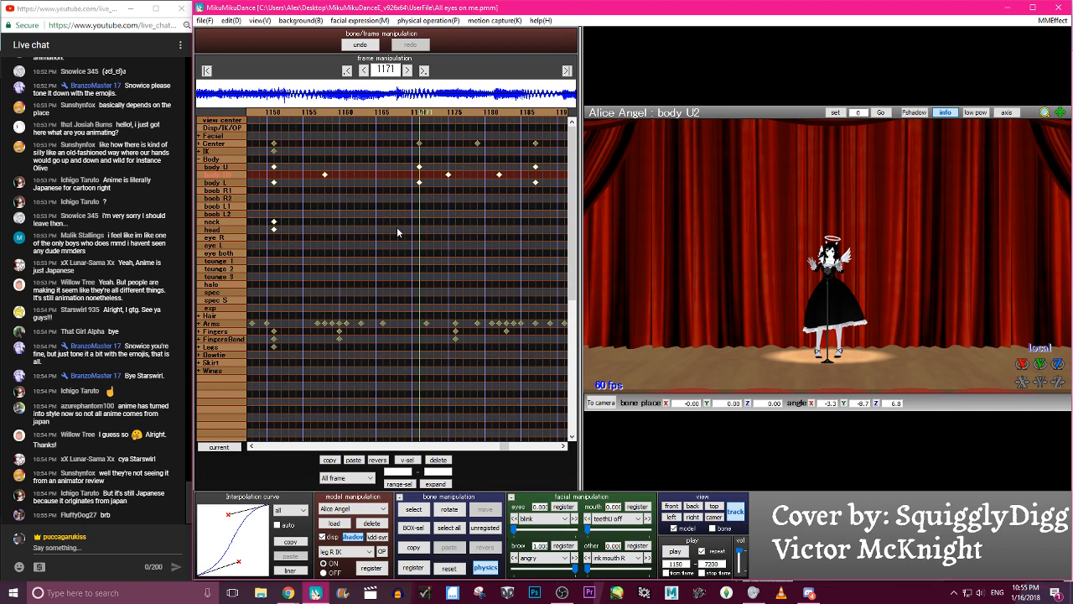
click(538, 114)
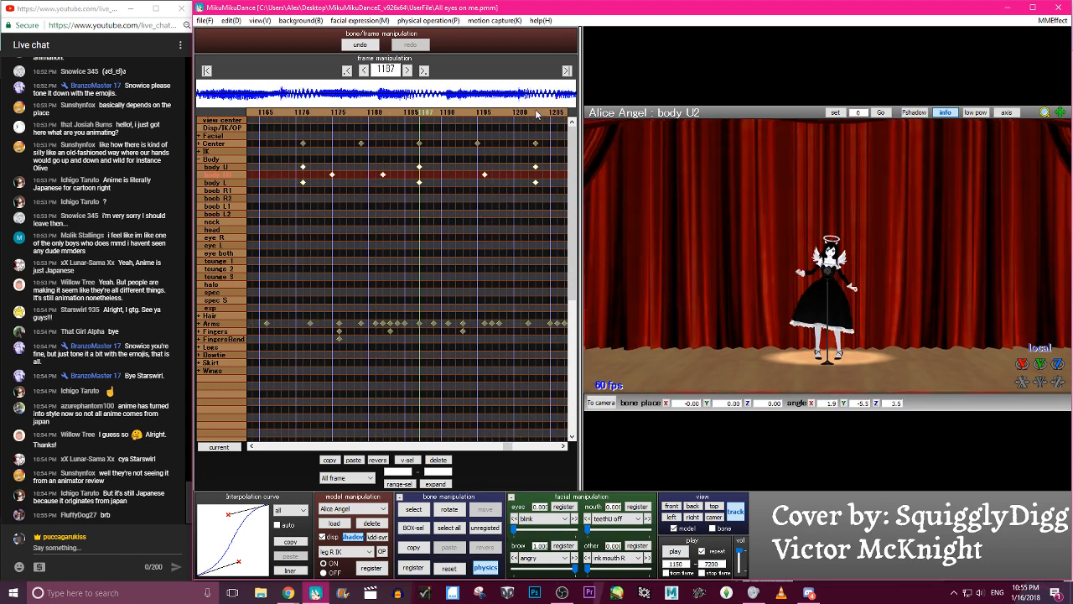
click(537, 114)
click(536, 114)
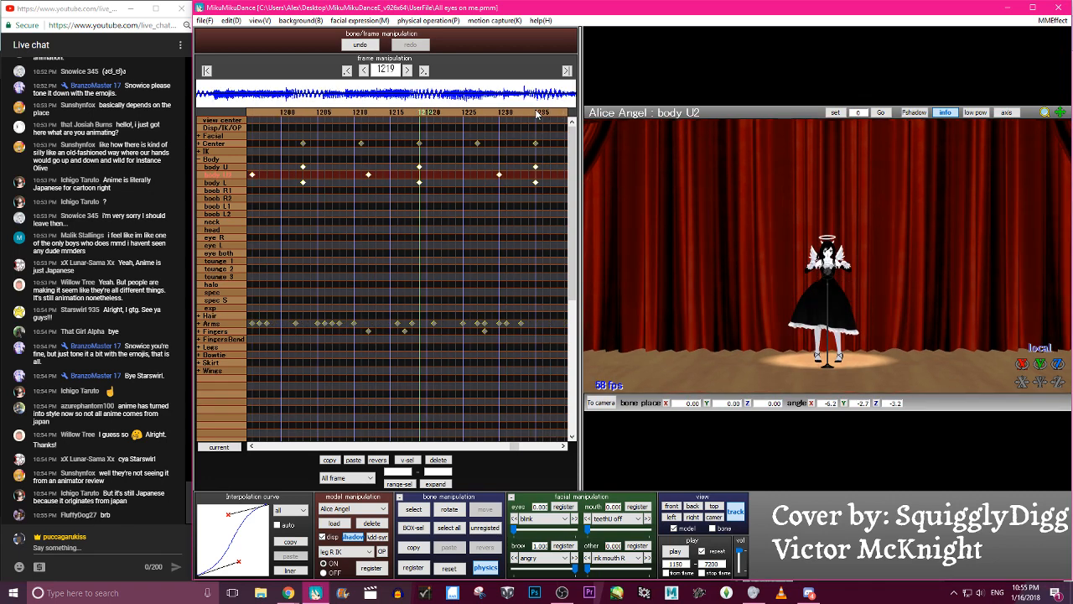
click(536, 114)
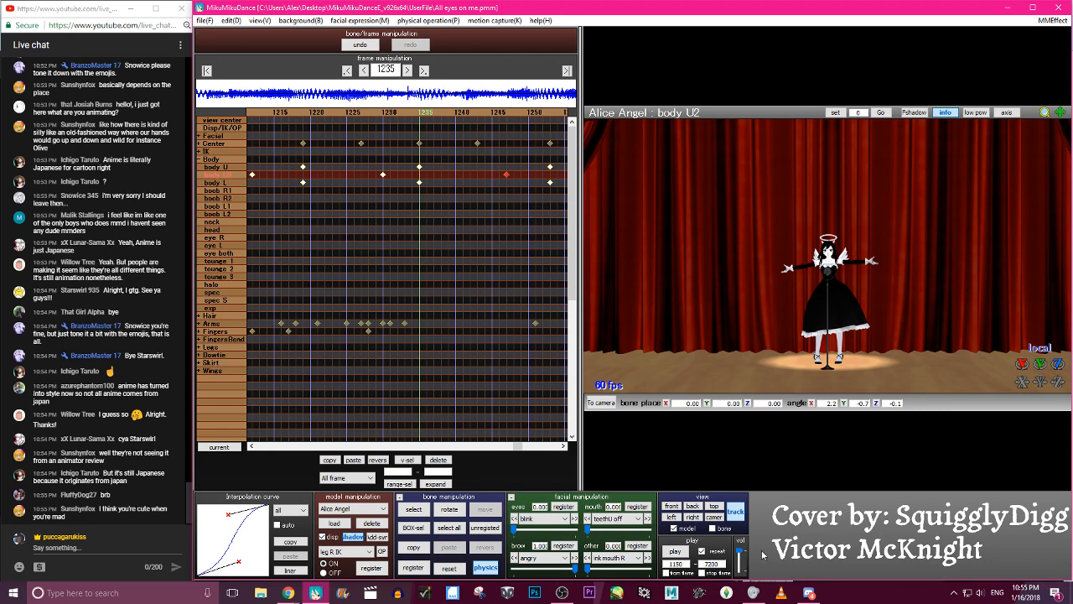
- Replay the animation from frame 1150 several times to review the overall motion
click(675, 551)
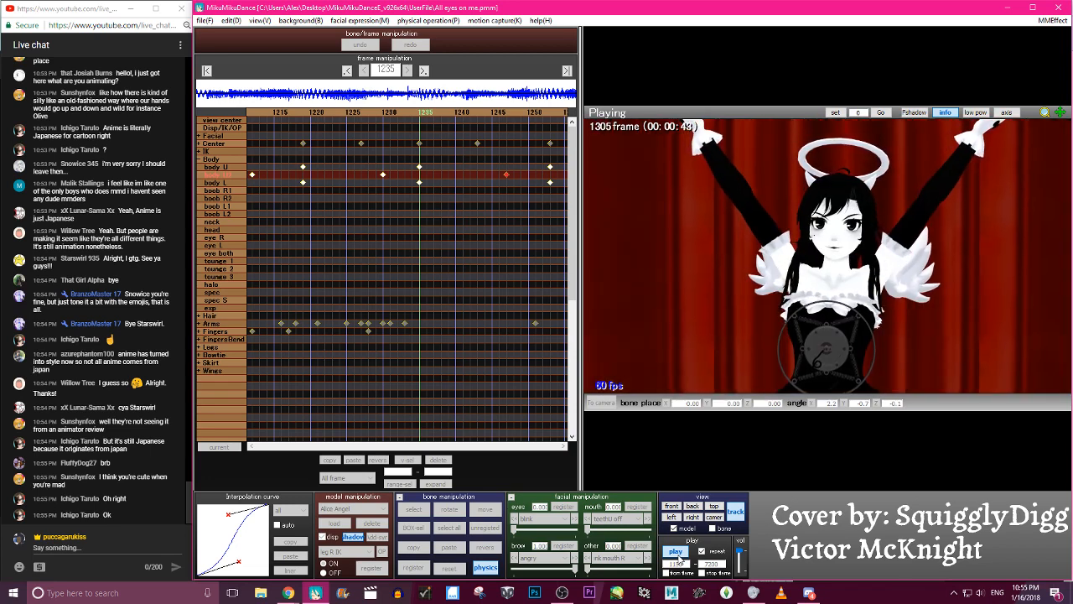
double_click(678, 555)
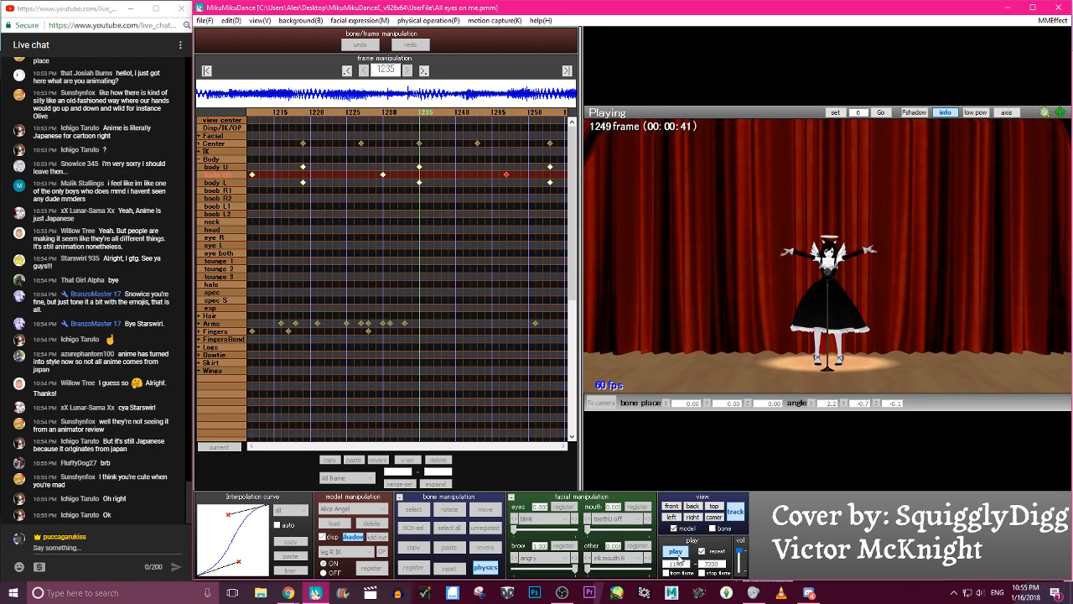
click(678, 555)
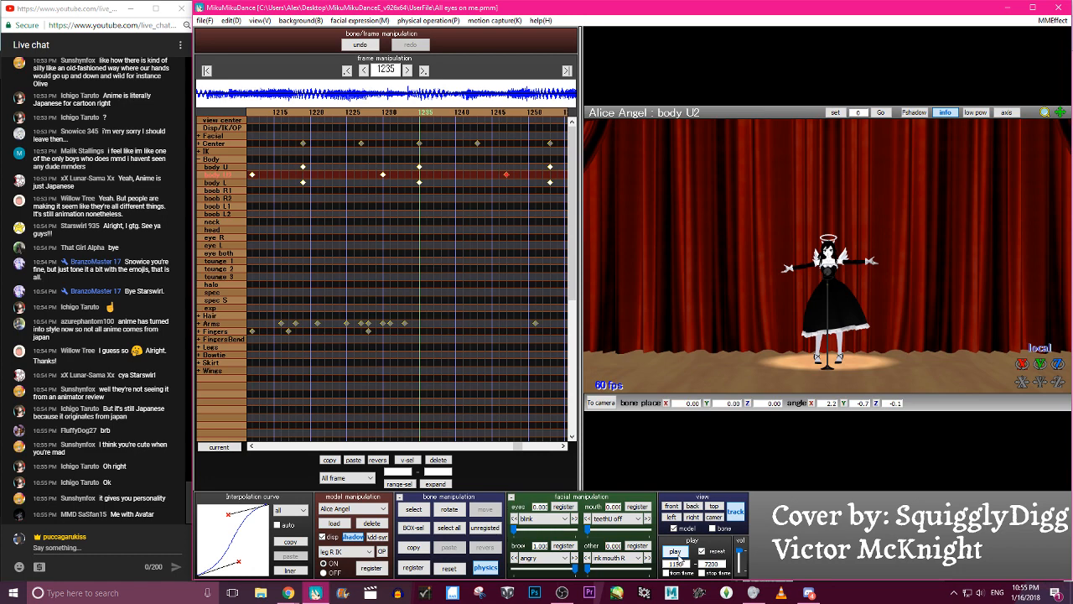
click(676, 551)
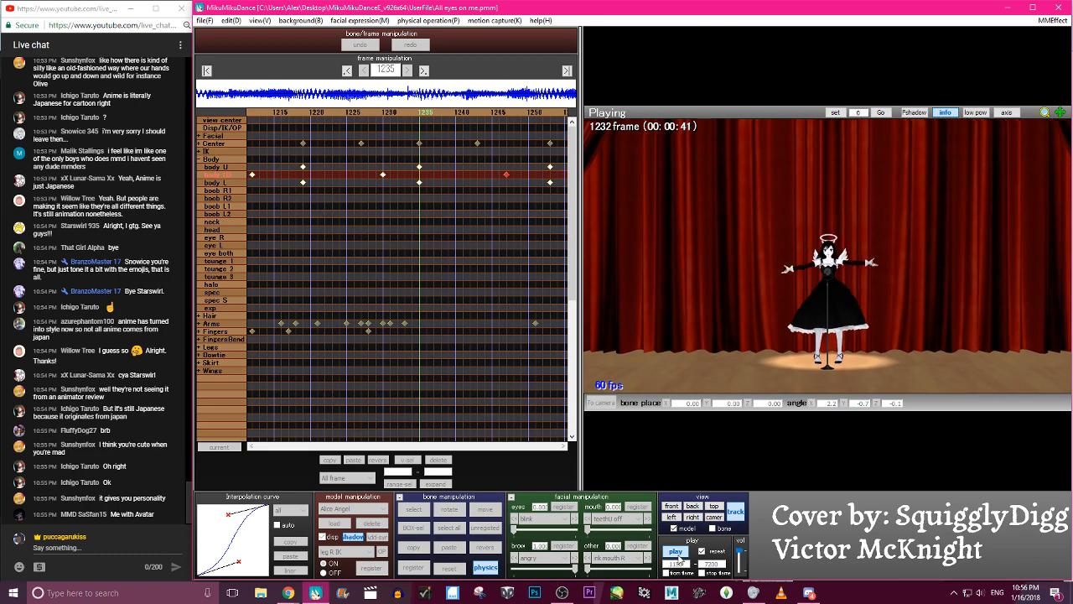
click(674, 551)
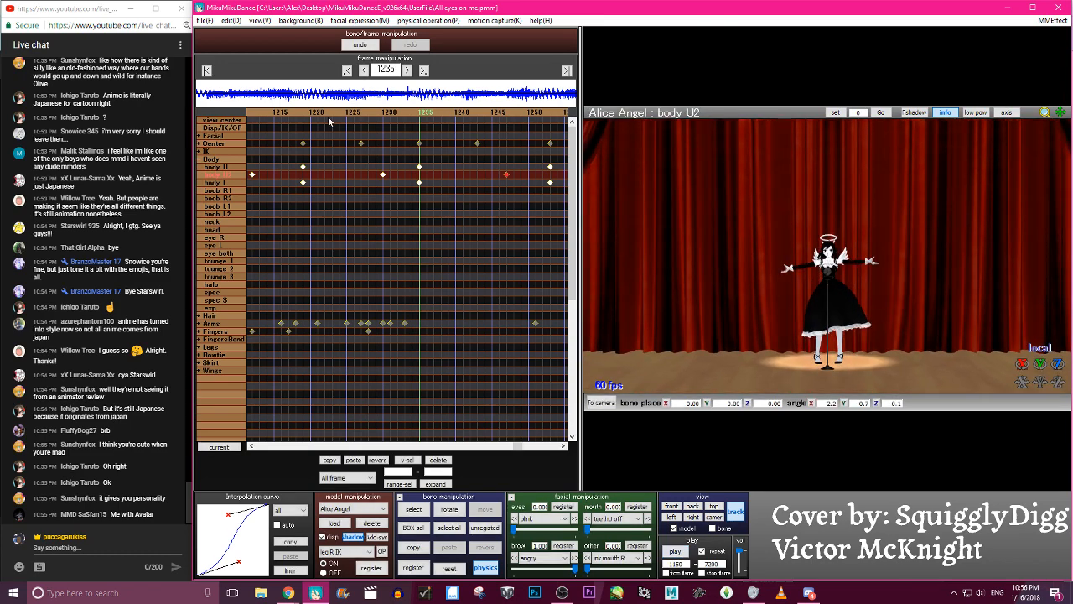
- Collapse the Body keyframe group, expand the Arms group, and go to frame 1181
click(199, 160)
click(201, 173)
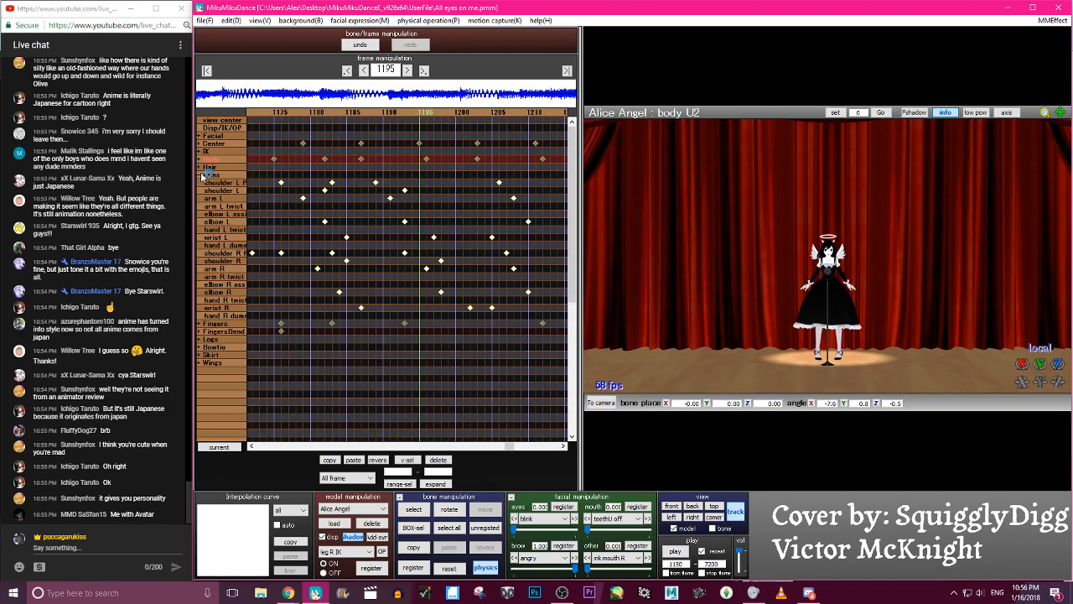
key(Left)
key(Left)
key(Left)
key(Left)
key(Left)
key(Left)
key(Left)
key(Left)
key(Left)
key(Left)
key(Left)
key(Left)
key(Left)
key(Left)
key(Left)
key(Left)
key(Left)
key(Left)
key(Left)
key(Left)
key(Right)
key(Right)
key(Right)
key(Right)
key(Right)
key(Right)
key(Right)
key(Right)
key(Right)
key(Right)
key(Right)
key(Right)
key(Right)
key(Right)
key(Right)
key(Right)
key(Right)
key(Right)
key(Right)
key(Right)
key(Right)
key(Right)
key(Right)
key(Right)
key(Right)
key(Right)
key(Right)
key(Right)
key(Right)
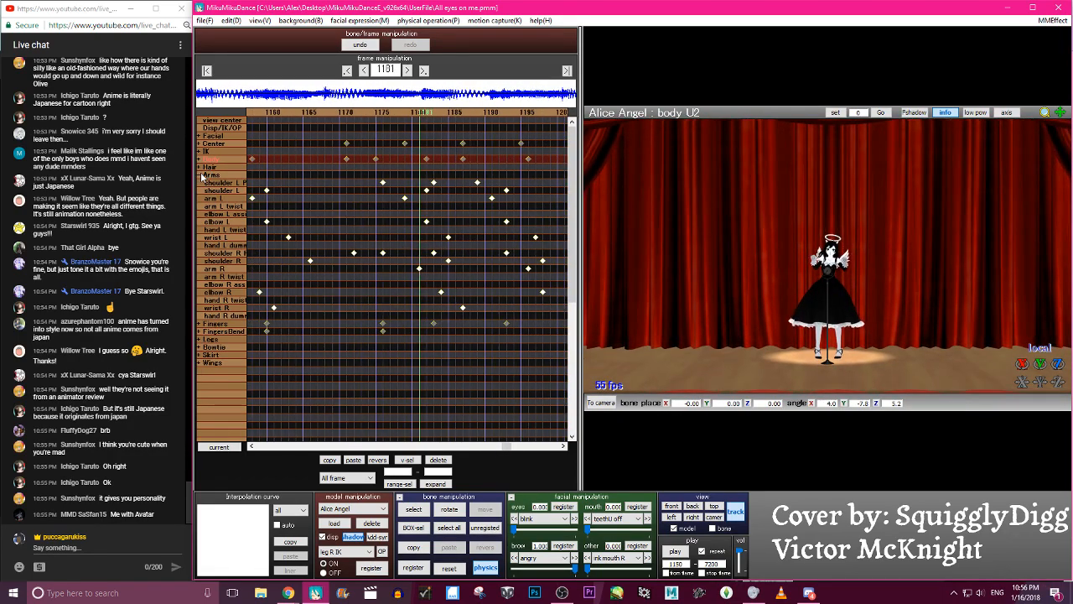
- Rotate the arm R bone slightly at frame 1181 and register its keyframe
scroll(851, 270, up, 8)
key(c)
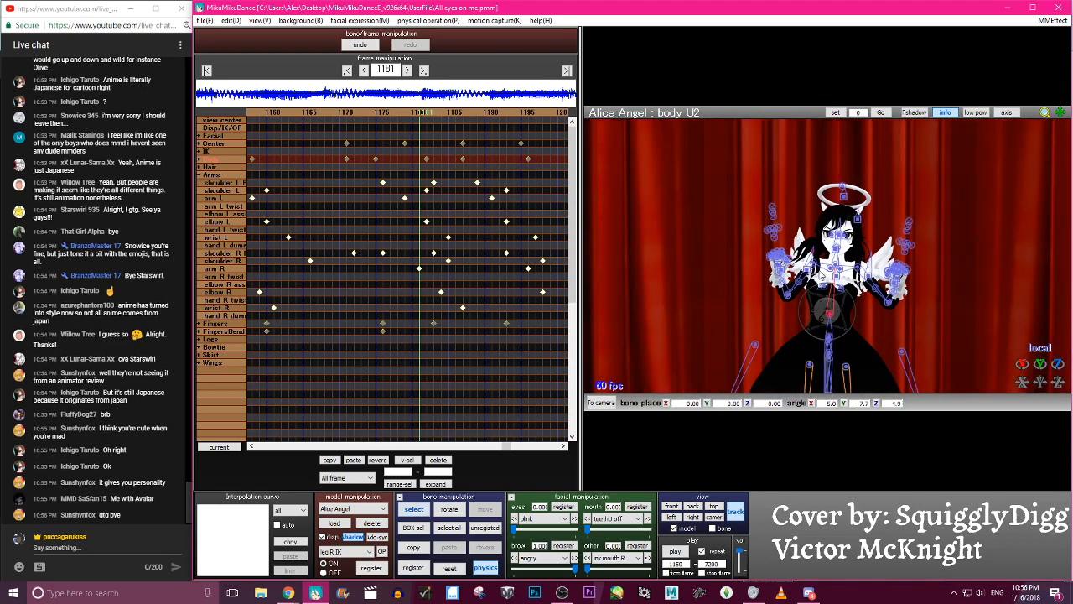
click(811, 263)
key(x)
mouse_move(822, 263)
mouse_down()
mouse_move(816, 239)
mouse_move(832, 255)
mouse_up()
key(Return)
- Rotate the arm L bone at its keyframe around frame 1179
key(c)
click(856, 265)
scroll(860, 269, down, 8)
key(Left)
key(Left)
key(x)
drag(851, 252, 838, 237)
key(c)
- Go back to frame 1158, rotate the arm L bone, and register its keyframe
key(Left)
key(Left)
key(Left)
key(Left)
key(Left)
key(Left)
key(Left)
key(Left)
key(Left)
key(Left)
key(Left)
key(Left)
key(Left)
key(Left)
key(Left)
key(Left)
key(Left)
key(Left)
key(Left)
key(Left)
key(c)
key(Right)
key(Right)
key(Right)
key(Right)
key(Right)
key(Right)
key(Right)
key(Right)
key(Right)
key(Right)
key(Right)
key(Right)
key(Right)
key(Right)
key(Right)
key(Right)
key(Right)
key(Right)
key(Right)
key(Right)
key(Left)
key(Left)
key(Left)
key(Left)
key(Left)
key(Left)
key(Left)
key(Left)
key(Left)
key(Left)
key(Left)
key(Left)
key(Left)
key(Left)
key(Left)
key(Left)
key(Left)
key(Left)
key(Left)
key(Left)
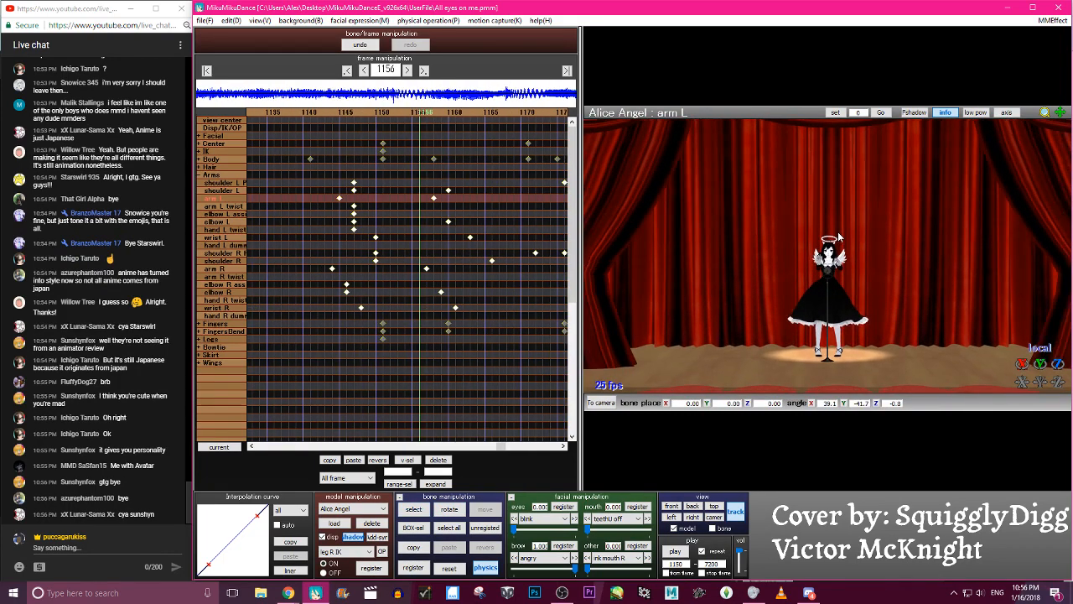
scroll(842, 231, down, 3)
scroll(841, 231, up, 15)
key(x)
drag(884, 289, 922, 390)
key(z)
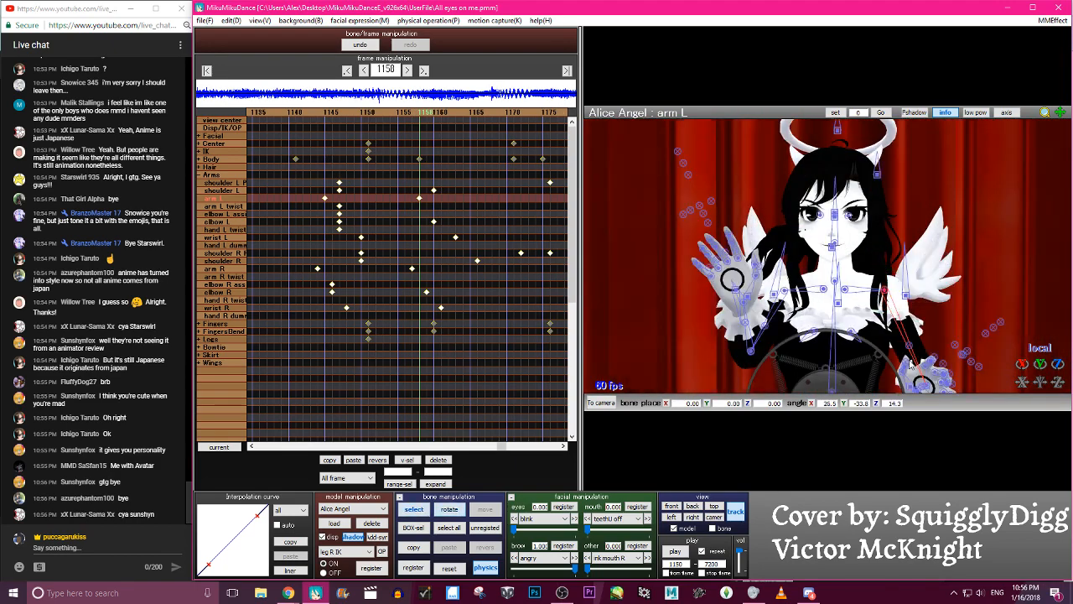
- Turn off view tracking, rotate the arm R bone at frame 1157, and register its keyframe
click(784, 290)
key(Left)
scroll(786, 289, down, 15)
key(x)
scroll(786, 287, up, 15)
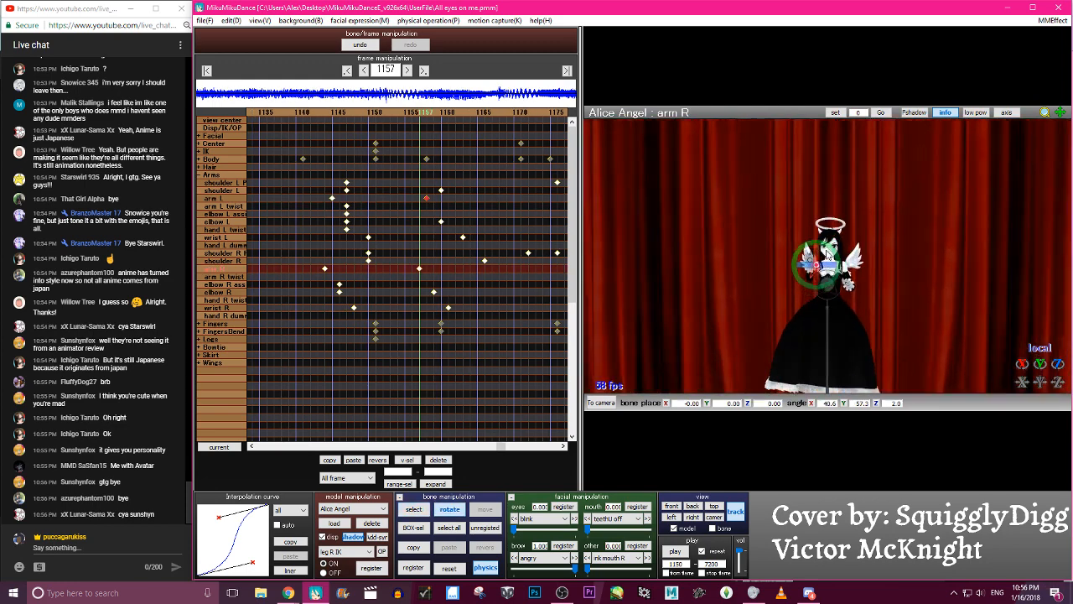
click(736, 518)
scroll(773, 312, up, 8)
mouse_move(782, 322)
mouse_down()
mouse_move(771, 326)
mouse_move(766, 299)
mouse_move(791, 310)
mouse_up()
key(Return)
- Select the wrist R bone and scrub from around frame 1159 to frame 1214 to review the arm motion
key(c)
scroll(779, 314, down, 10)
click(771, 312)
key(Left)
key(Left)
key(Left)
key(Left)
key(Left)
key(Left)
key(Left)
key(Left)
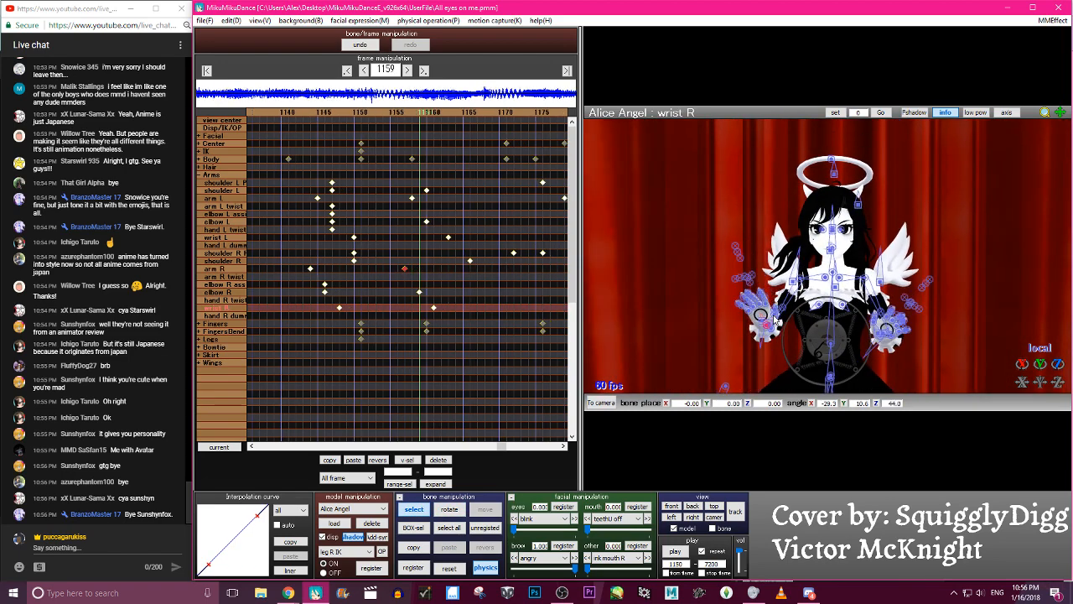
key(Right)
key(Right)
key(Right)
key(Right)
key(Right)
key(Right)
key(Right)
key(Right)
key(Right)
key(Right)
key(Right)
key(Right)
key(Right)
key(Right)
key(Right)
key(Right)
key(Right)
key(Right)
key(Right)
key(Right)
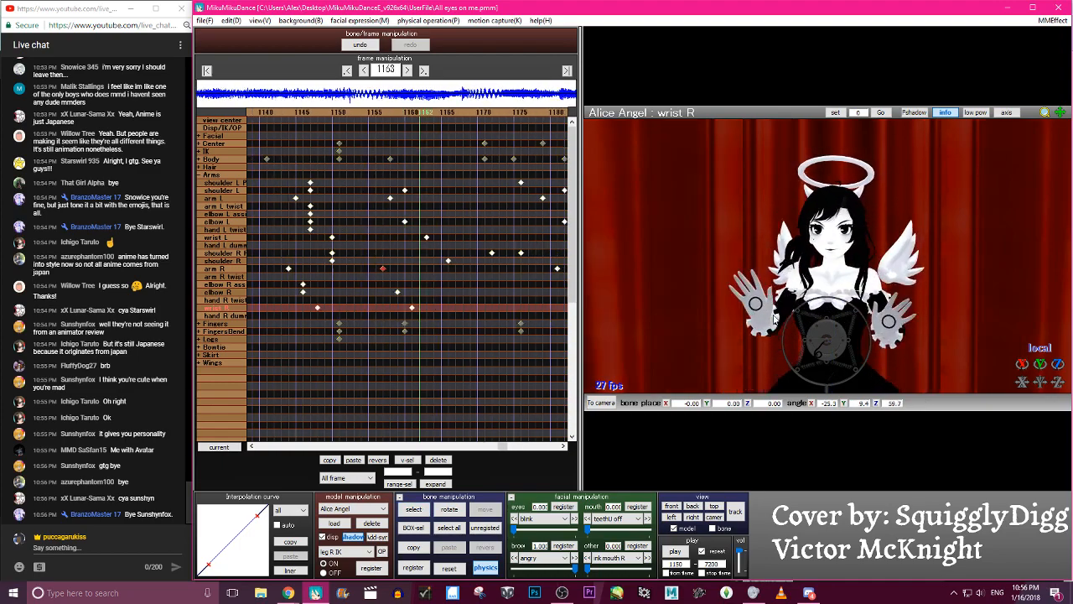
key(Right)
key(Right)
key(Right)
key(Right)
key(Right)
key(Right)
key(Right)
key(Right)
key(Right)
key(Right)
key(Right)
key(Right)
key(Right)
key(Right)
key(Right)
key(Right)
key(Right)
key(Right)
key(Right)
key(Right)
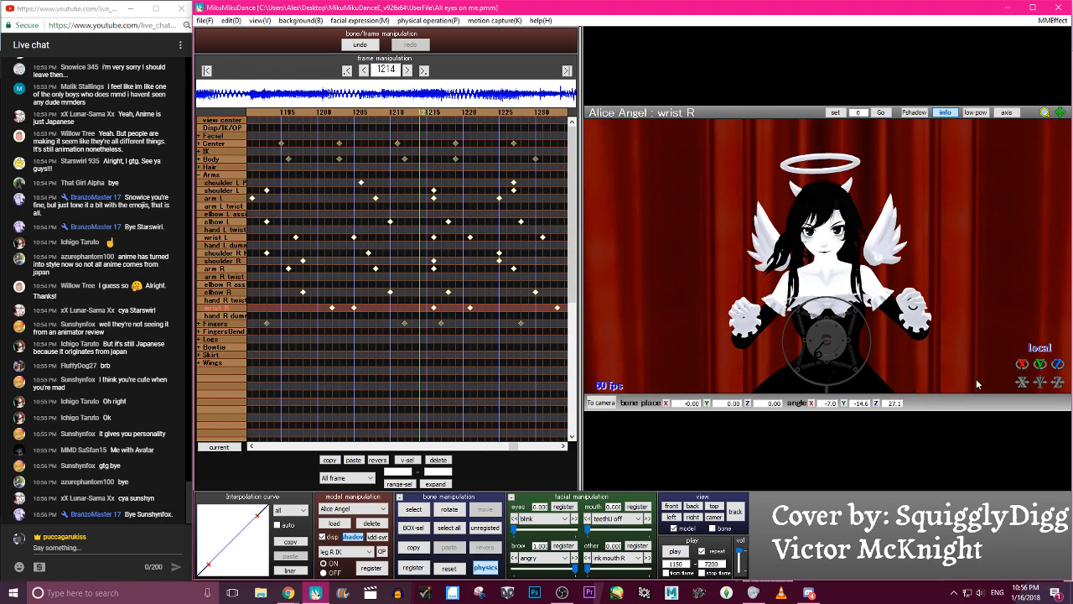
- Replay the animation from frame 1150, stop it, and scrub back to frame 1172 to check the hand pose
click(684, 551)
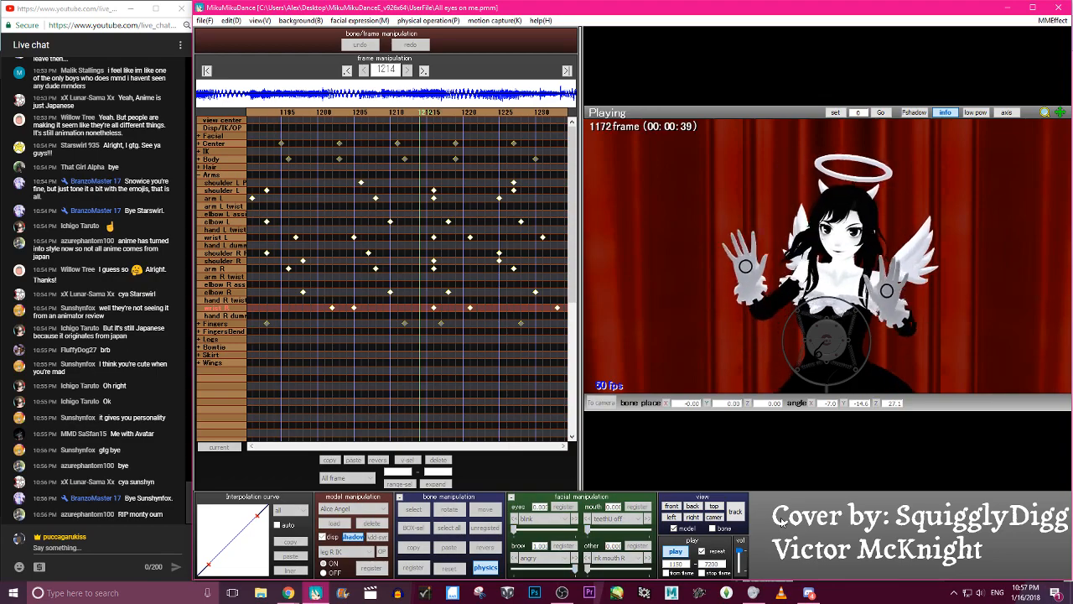
key(p)
key(Left)
key(Left)
key(Left)
key(Left)
key(Left)
key(Left)
key(Left)
key(Left)
key(Left)
key(Left)
key(Left)
key(Left)
key(Left)
key(Left)
key(Left)
key(Left)
key(Left)
key(Left)
key(Left)
key(Left)
key(Left)
key(Left)
key(Left)
key(Left)
key(Left)
key(Left)
key(Left)
key(Left)
key(Left)
key(Left)
key(Left)
key(Left)
key(Left)
key(Left)
key(Left)
key(Left)
key(Left)
key(Left)
key(Left)
key(Left)
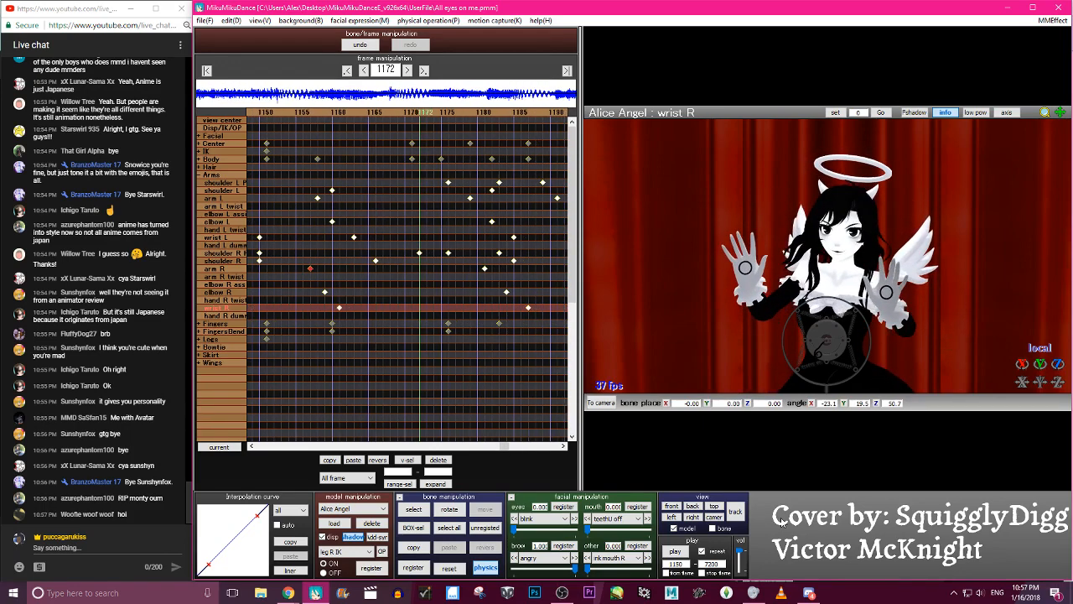
- Rotate the elbow L bone at frame 1172 to swing the forearm outward and down
key(c)
click(904, 328)
key(x)
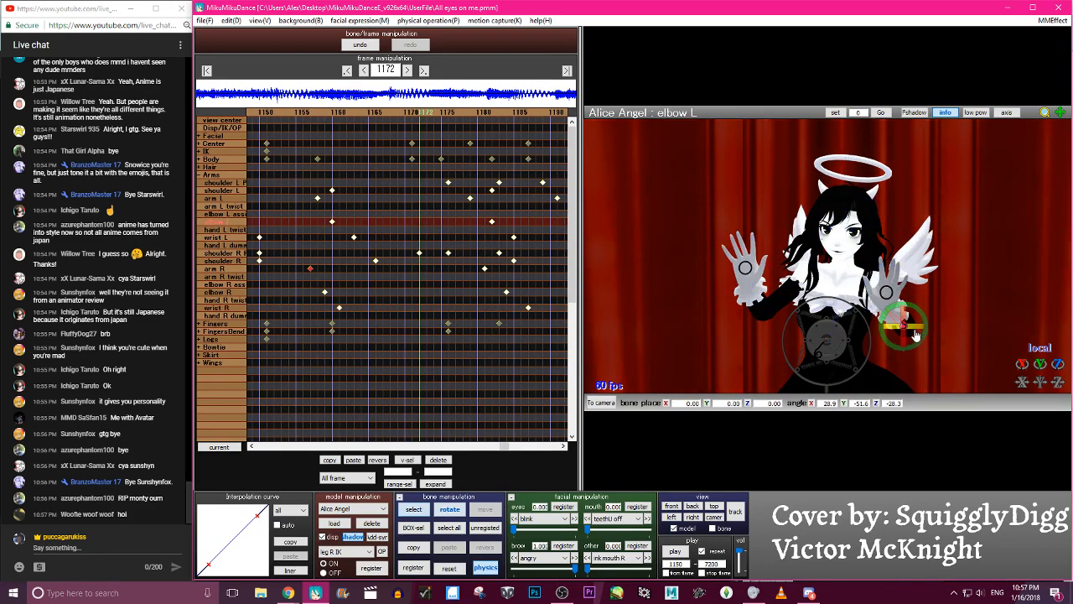
drag(917, 331, 909, 335)
key(c)
- Rotate the elbow R and wrist R bones slightly at frame 1172
click(760, 307)
click(749, 279)
key(x)
drag(749, 279, 742, 283)
key(c)
click(910, 327)
key(x)
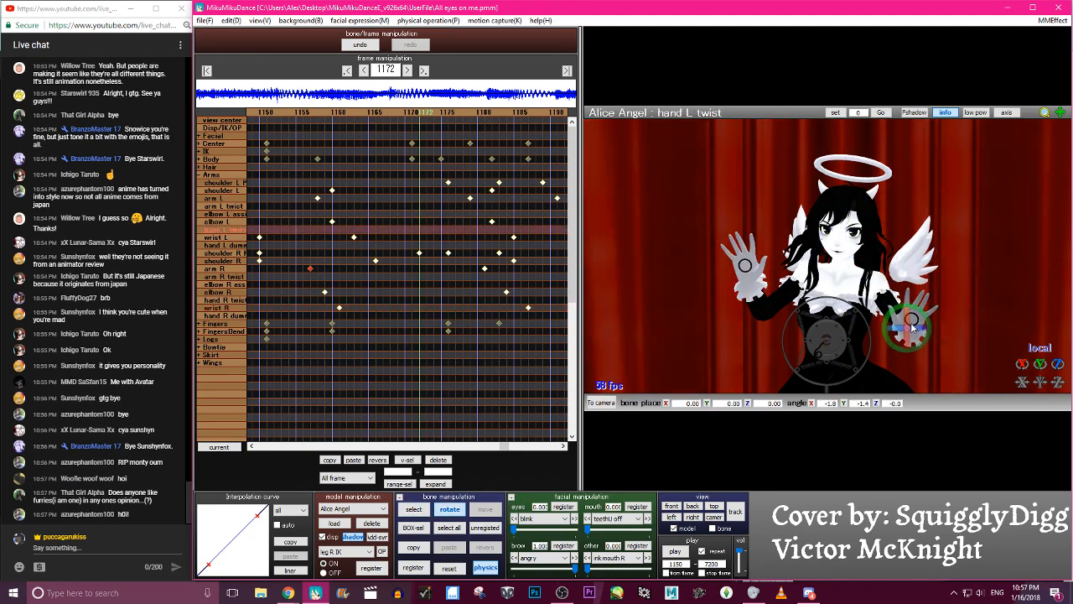
key(c)
click(910, 322)
click(354, 48)
key(x)
key(c)
- Rotate the wrist L bone at frame 1172 and register keyframes for both elbows and both wrists
click(909, 331)
click(908, 330)
key(x)
drag(907, 332, 908, 342)
key(s)
key(Return)
- Scrub back and forth from frame 1172 up to frame 1197 to check the new arm poses
key(Left)
key(Left)
key(Left)
key(Left)
key(Left)
key(Left)
key(Left)
key(Left)
key(Left)
key(Left)
key(Left)
key(Left)
key(Left)
key(Left)
key(Left)
key(Left)
key(Left)
key(Left)
key(Left)
key(Left)
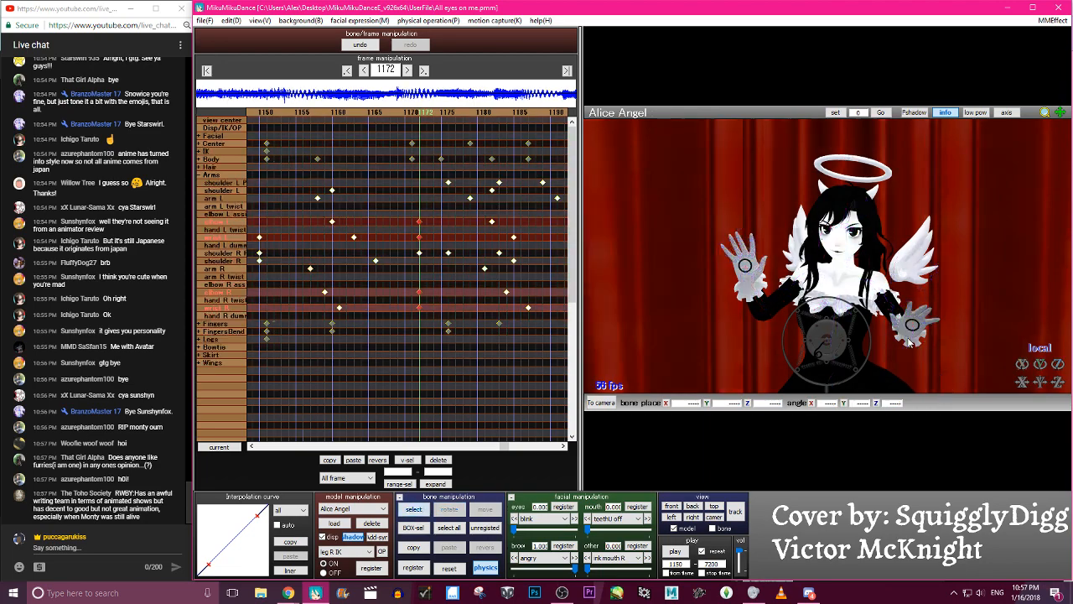
key(Right)
key(Right)
key(Right)
key(Right)
key(Right)
key(Right)
key(Right)
key(Right)
key(Right)
key(Right)
key(Right)
key(Right)
key(Right)
key(Right)
key(Right)
key(Right)
key(Right)
key(Right)
key(Right)
key(Right)
key(Right)
key(Right)
key(Right)
key(Right)
key(Right)
key(Right)
key(Right)
key(Right)
key(Right)
key(Right)
key(Right)
key(Right)
key(Right)
key(Right)
key(Right)
key(Right)
key(Right)
key(Right)
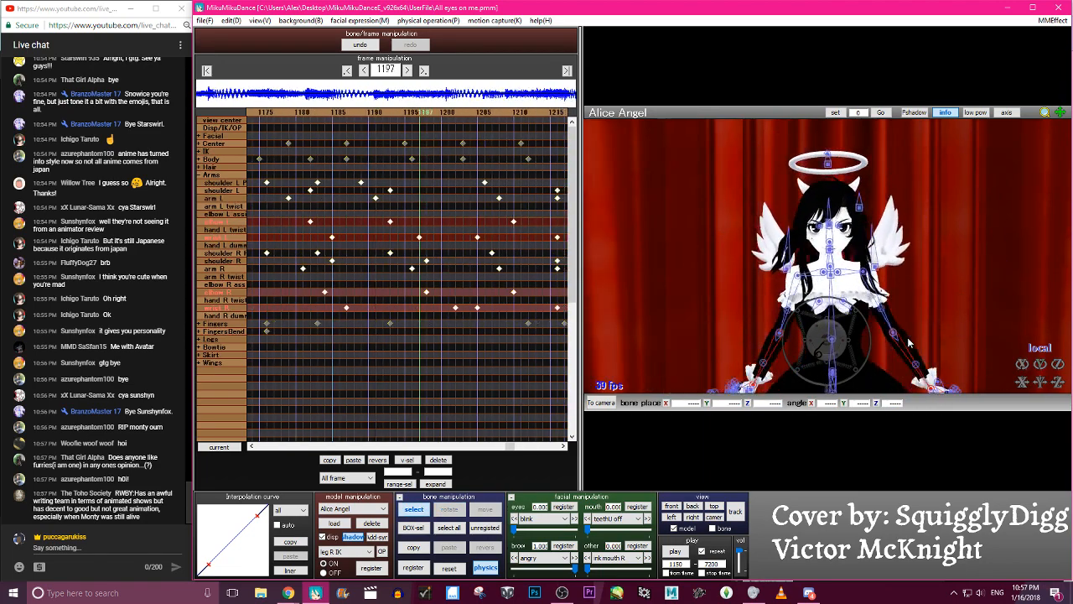
- Clear the bone selection and play the animation from frame 1150 several times, reviewing the arm motion in close and wide views
key(c)
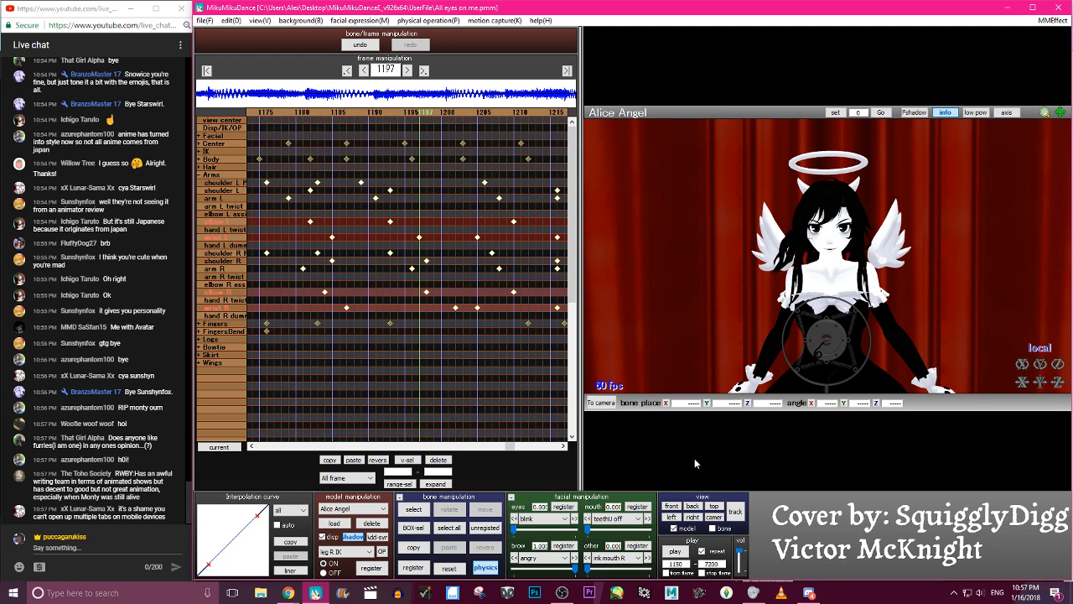
click(675, 552)
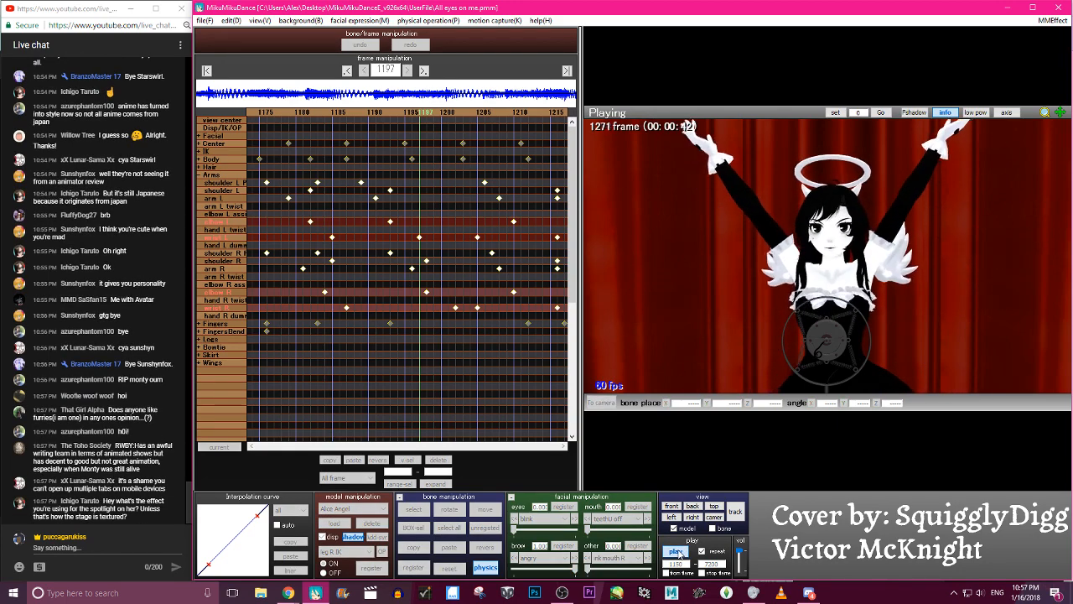
click(676, 551)
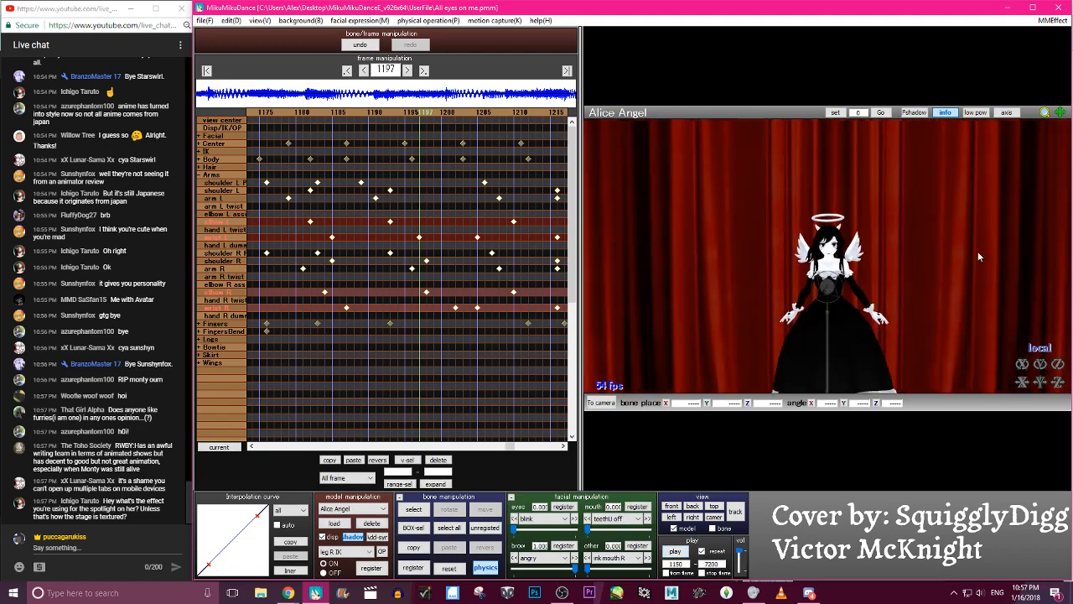
scroll(898, 297, down, 3)
right_drag(890, 296, 881, 318)
click(675, 552)
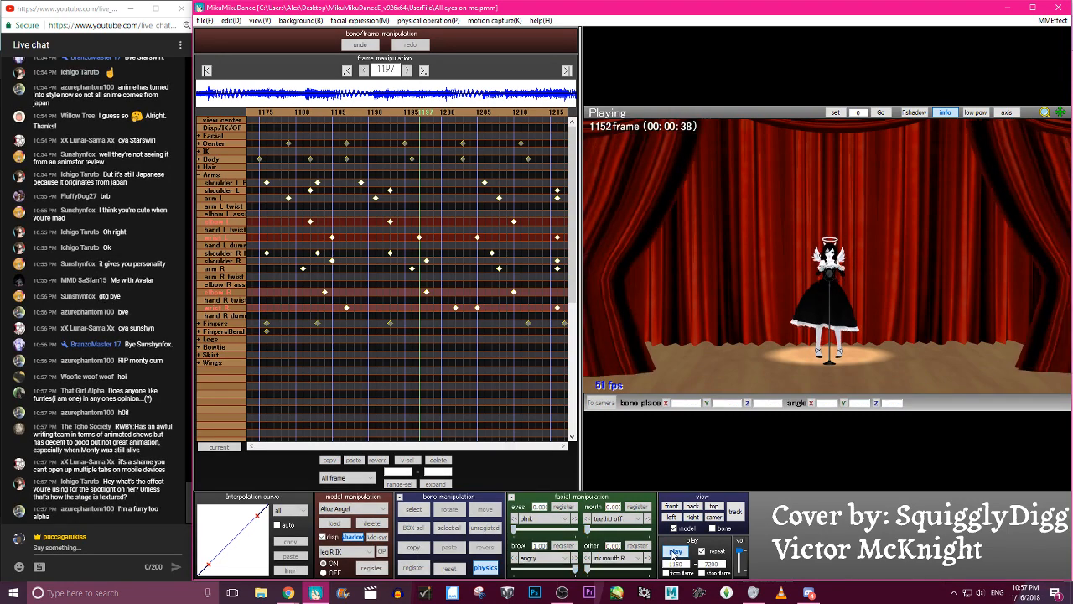
click(675, 551)
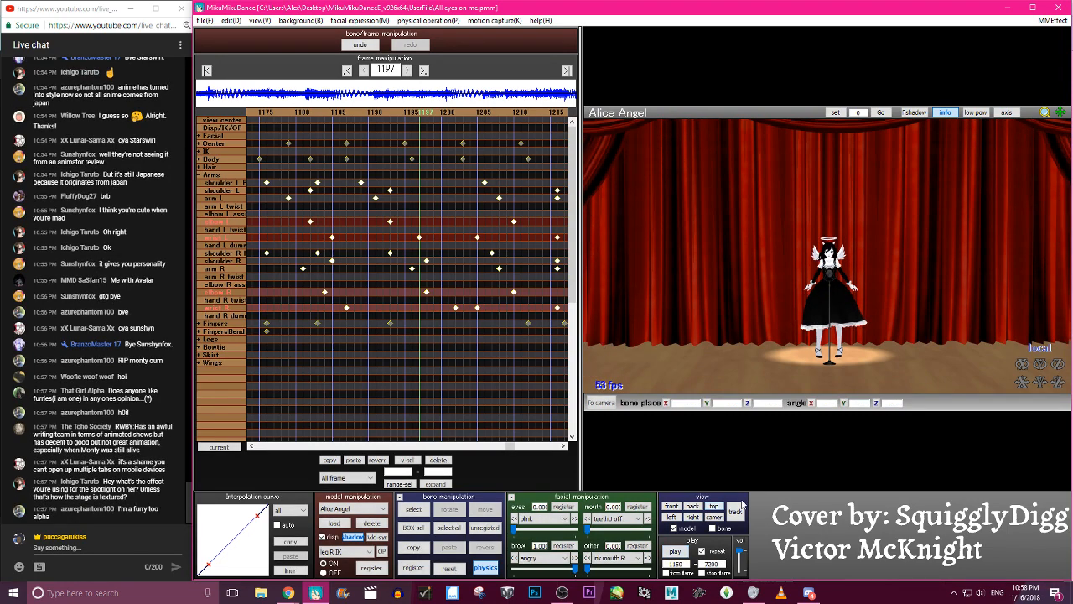
scroll(821, 202, up, 5)
scroll(821, 203, up, 2)
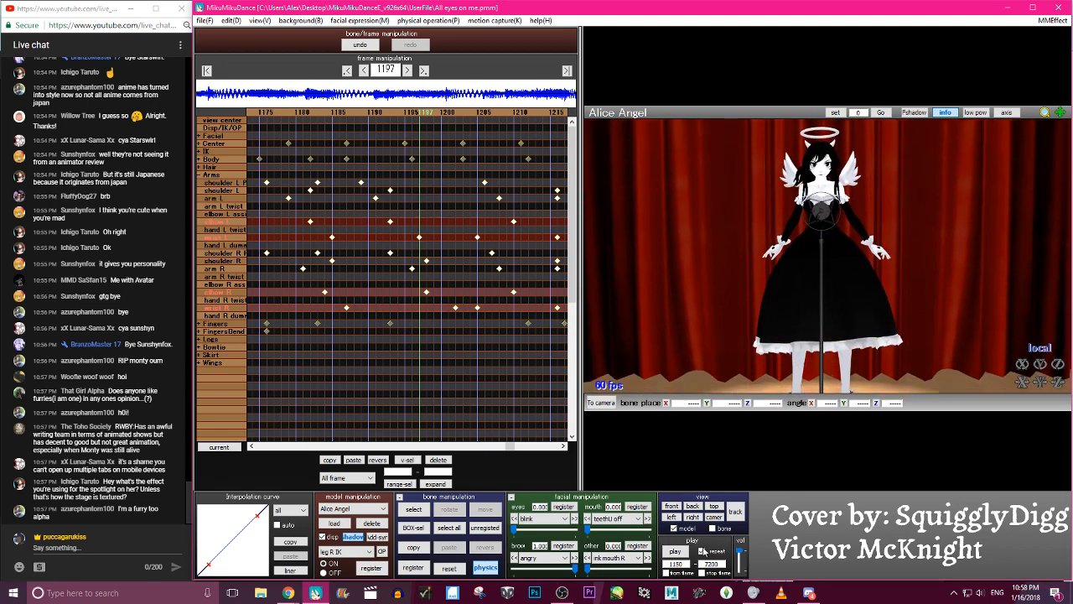
click(675, 552)
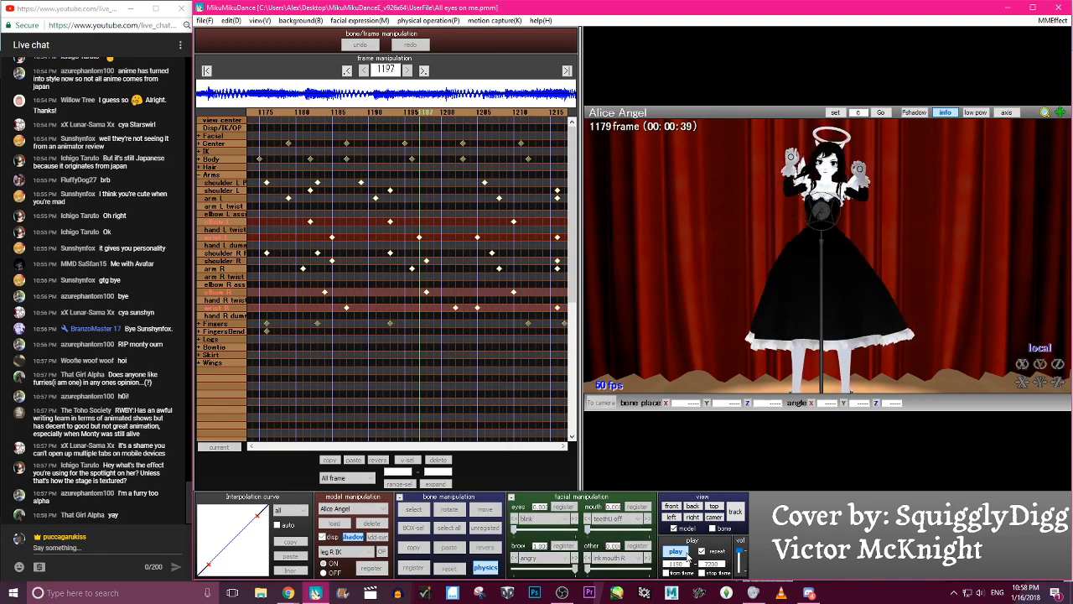
click(676, 551)
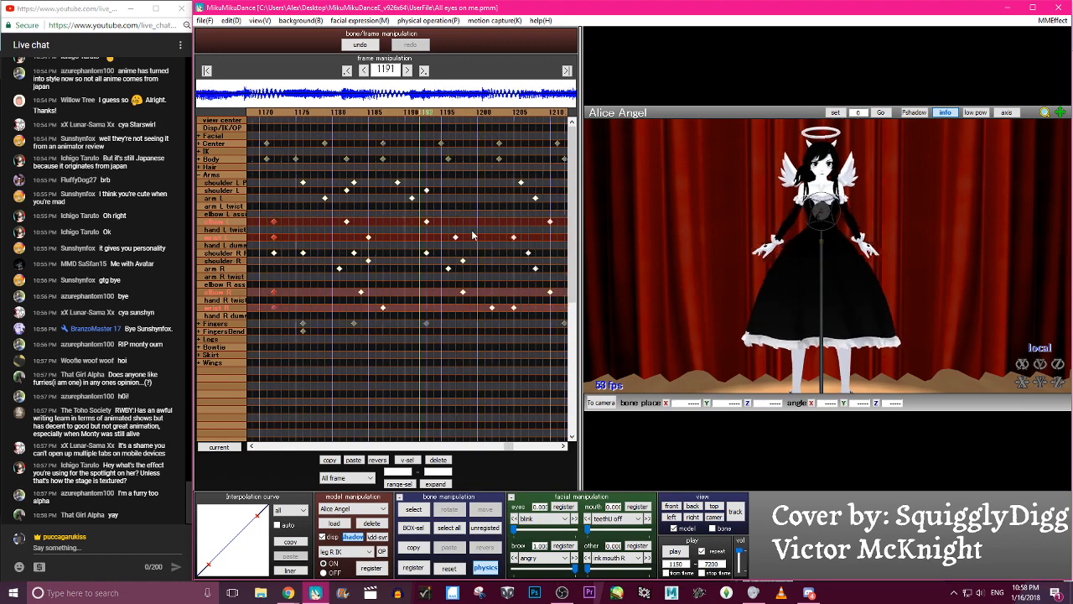
- Rotate the elbow R bone inward at frame 1146, register its keyframe, and step ahead to frame 1150 to compare
key(Left)
scroll(818, 174, up, 5)
middle_drag(819, 176, 833, 317)
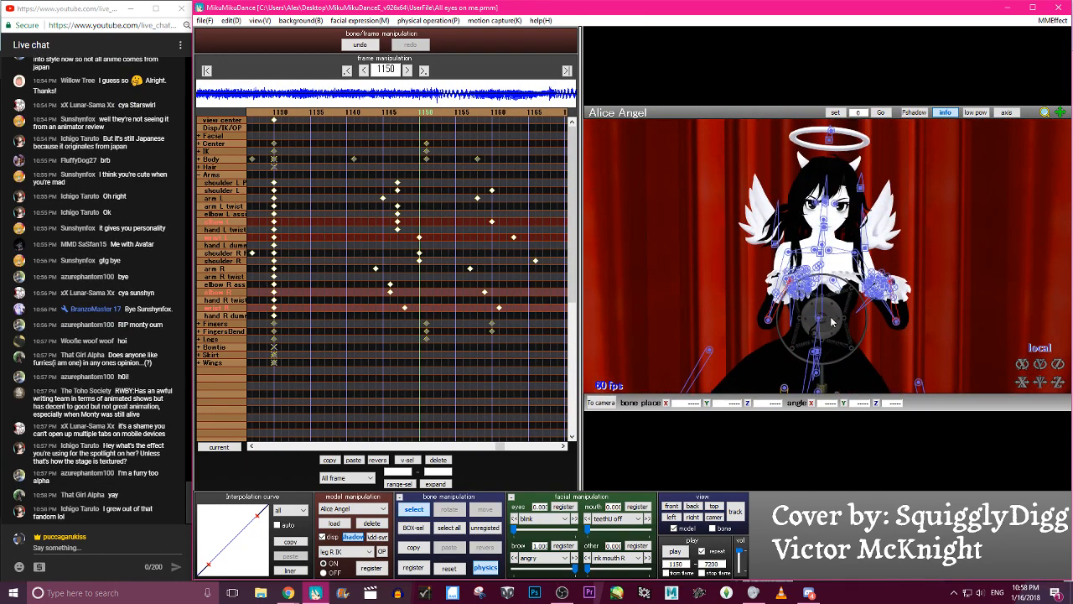
click(769, 320)
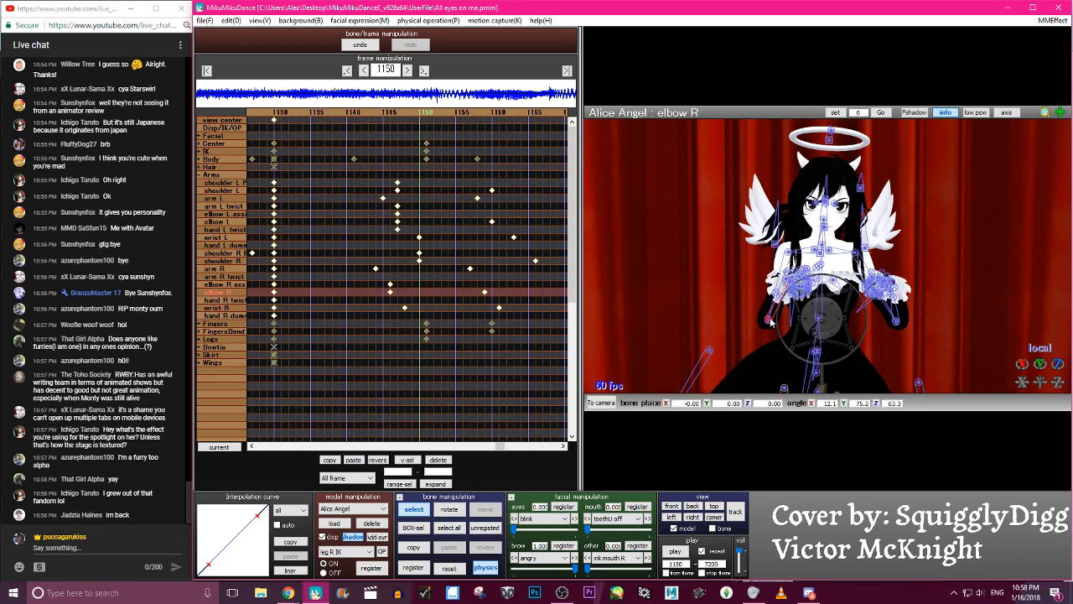
key(Left)
key(Left)
key(Left)
key(Left)
key(x)
drag(773, 335, 824, 336)
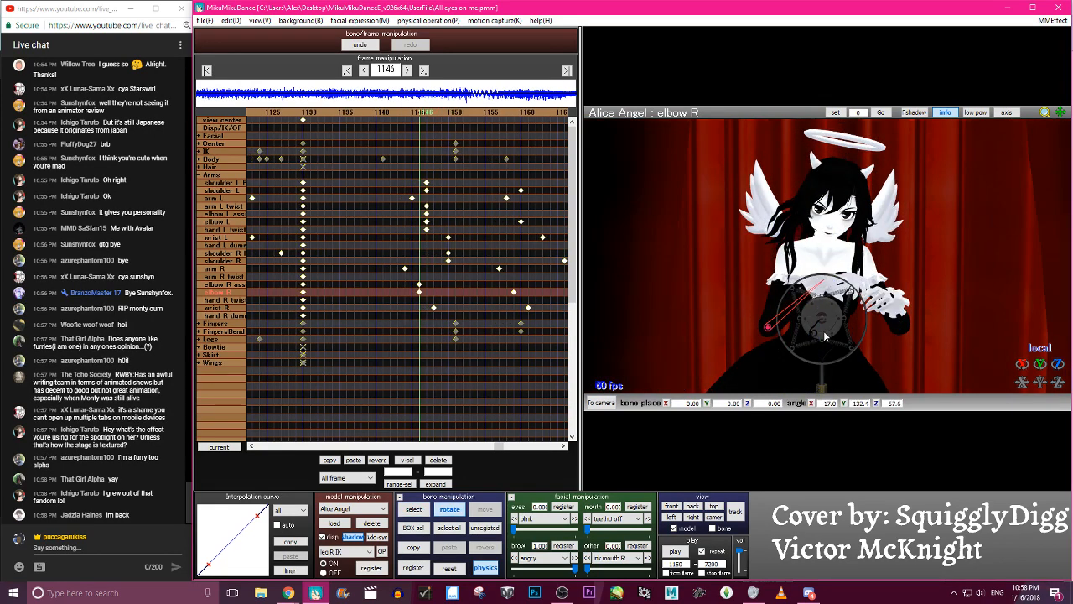
key(Right)
key(Right)
key(Right)
key(Right)
- Adjust the left arm pose at frame 1150 by rotating arm L, and register keyframes for arm L and elbow L
key(c)
click(894, 325)
key(x)
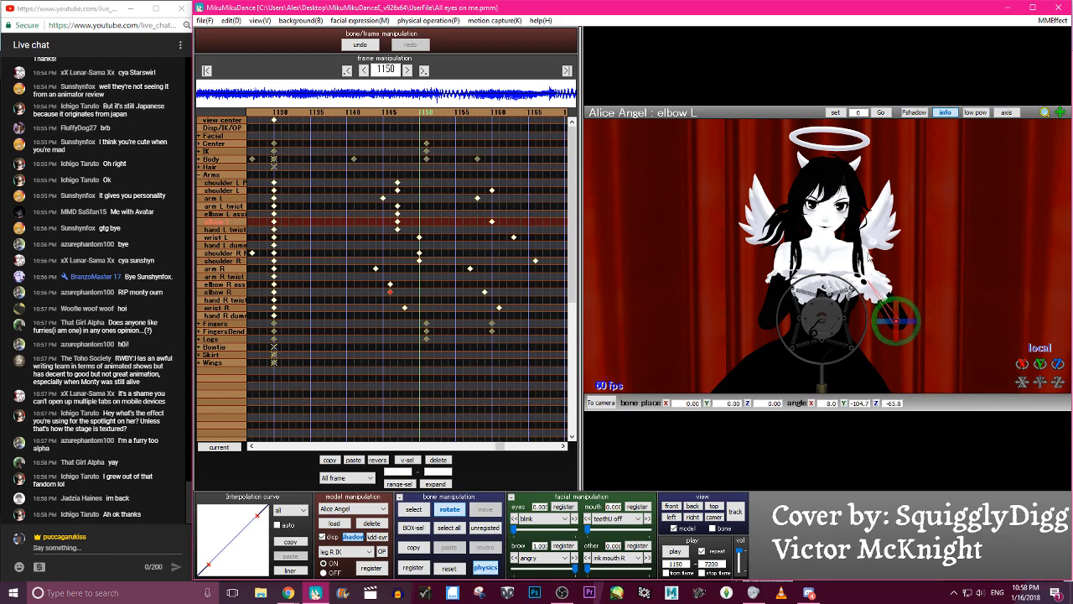
key(c)
click(855, 253)
key(x)
mouse_move(853, 238)
mouse_down()
mouse_move(850, 270)
mouse_move(862, 251)
mouse_move(852, 250)
mouse_up()
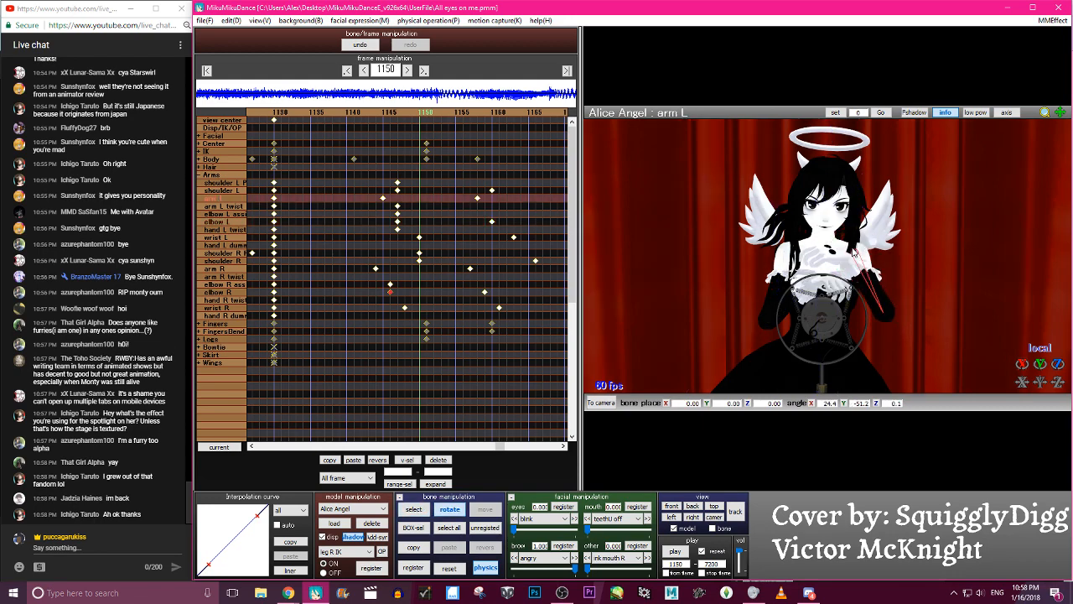
key(a)
key(s)
key(Return)
- Move the new arm L and elbow L keyframes from frame 1150 to frame 1147
key(Left)
key(Left)
key(Left)
key(Left)
key(Left)
key(Left)
key(Left)
key(Left)
key(Left)
key(Right)
key(Right)
key(Right)
key(Right)
key(Right)
key(Right)
key(Right)
key(Right)
key(Right)
key(Right)
key(Right)
key(Right)
key(Right)
key(Right)
key(Left)
key(Left)
key(Left)
key(Left)
key(Left)
key(Left)
key(Left)
key(Left)
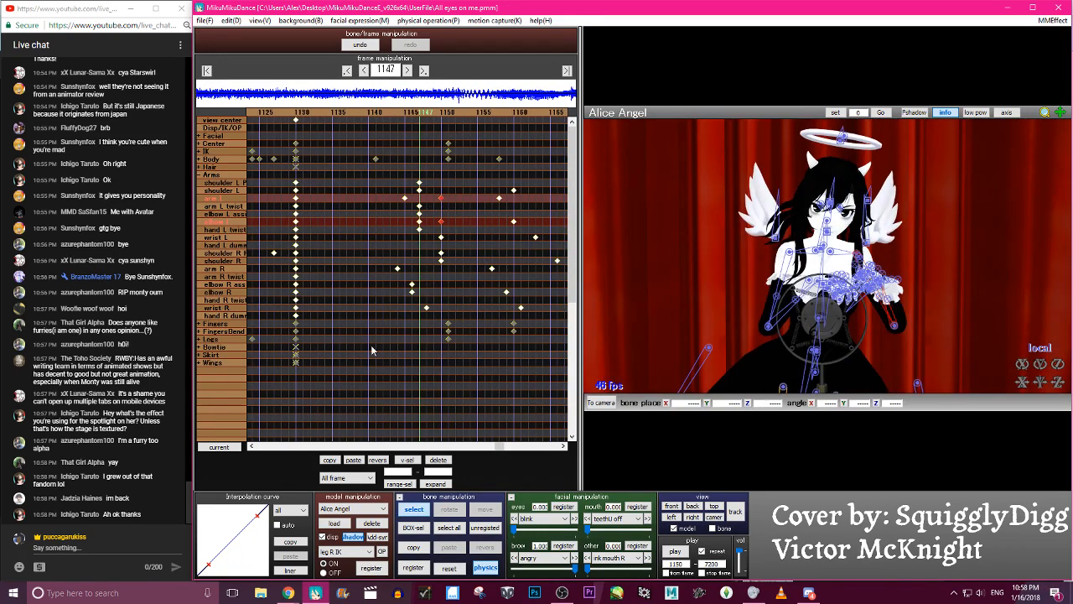
click(356, 461)
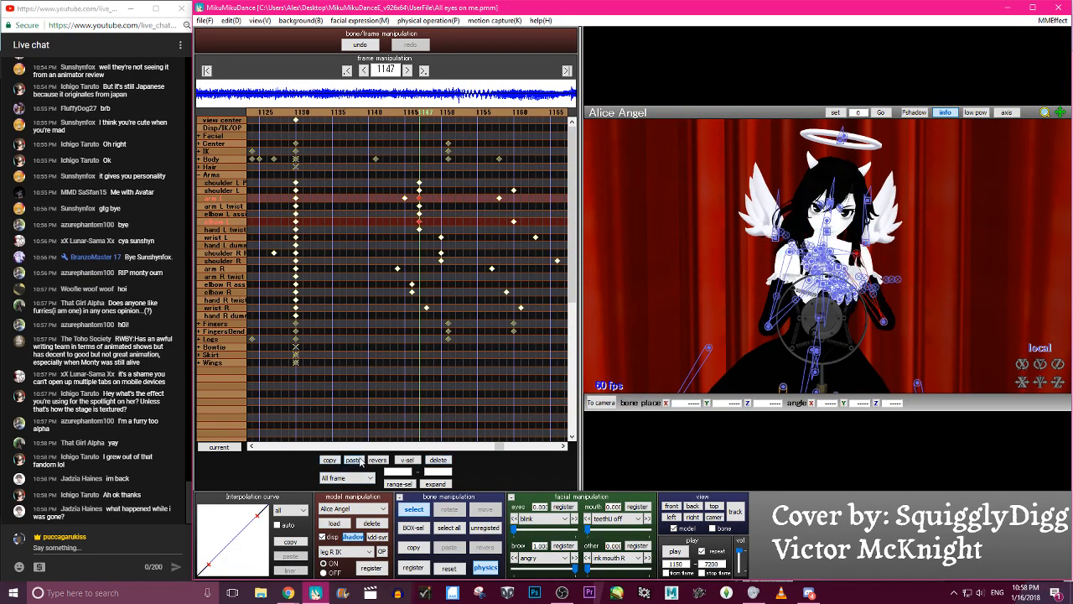
- Delete the arm L keyframe at frame 1145
key(Left)
key(Left)
click(438, 459)
- Shift the Fingers, FingersBend and Legs keyframes at frames 1151 and 1160 three frames earlier
key(Right)
key(Right)
key(Right)
key(Right)
key(Right)
key(Right)
key(Right)
key(Right)
key(Right)
key(Right)
key(Right)
key(Right)
key(Right)
key(Right)
key(Right)
key(Right)
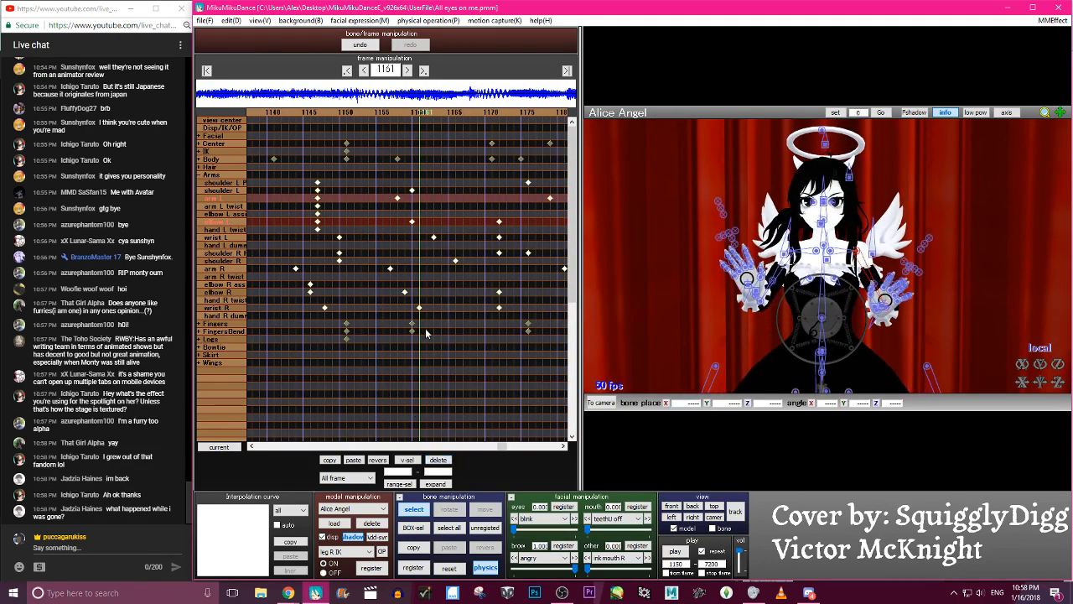
drag(431, 319, 322, 329)
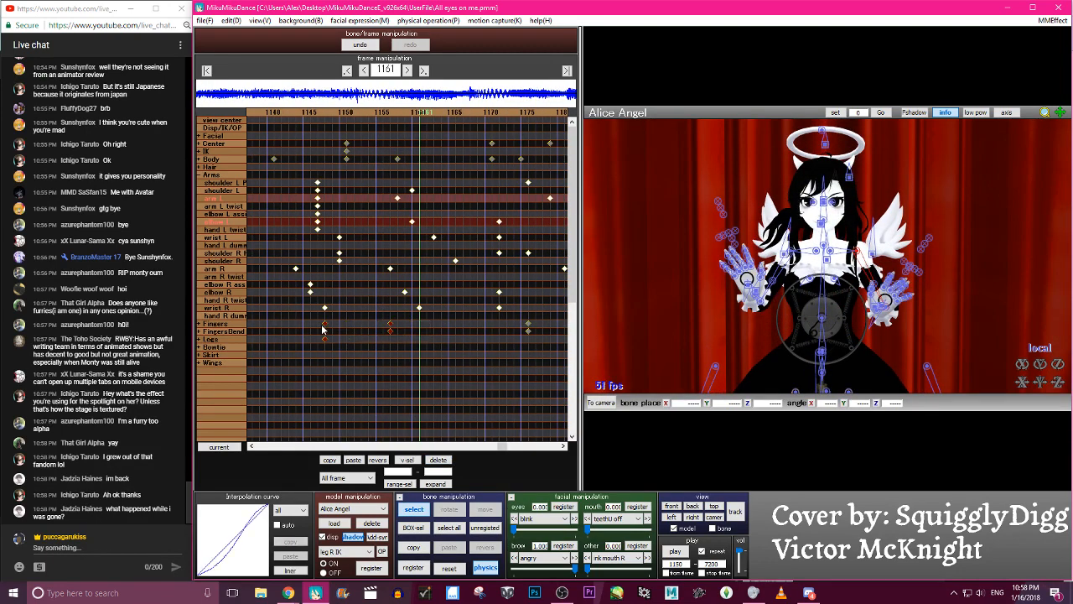
- Step through frames 1161 to 1180 to check the hands, and inspect the wrist L bone at frame 1176
key(Right)
key(Right)
key(Right)
key(Right)
key(Right)
key(Right)
key(Right)
key(Right)
key(Right)
key(Right)
key(Right)
key(Right)
key(Right)
key(Right)
key(Right)
key(Right)
key(Right)
key(Right)
key(Right)
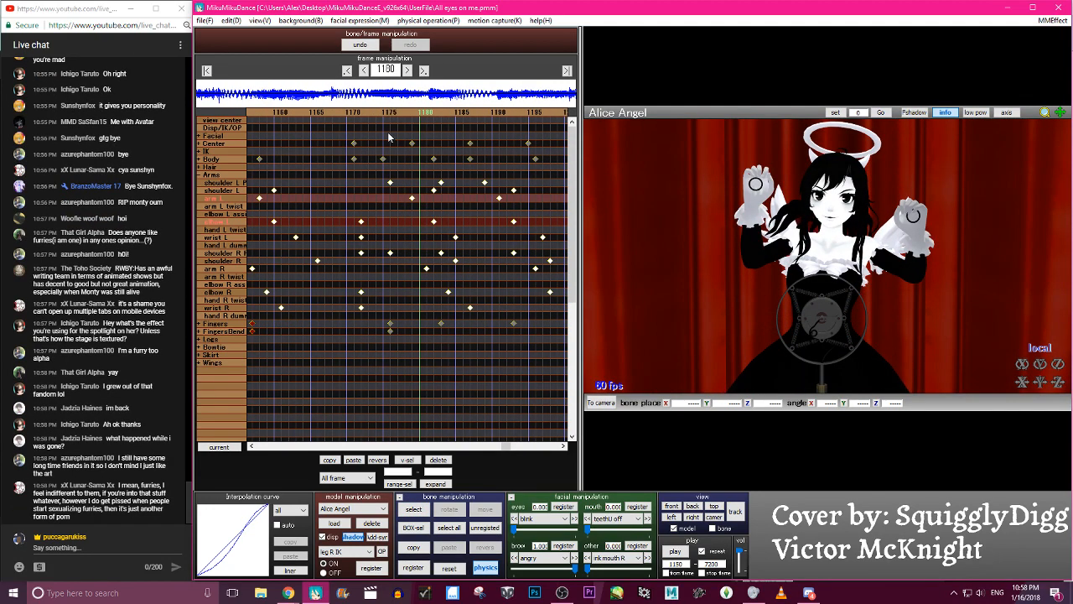
click(390, 118)
click(905, 284)
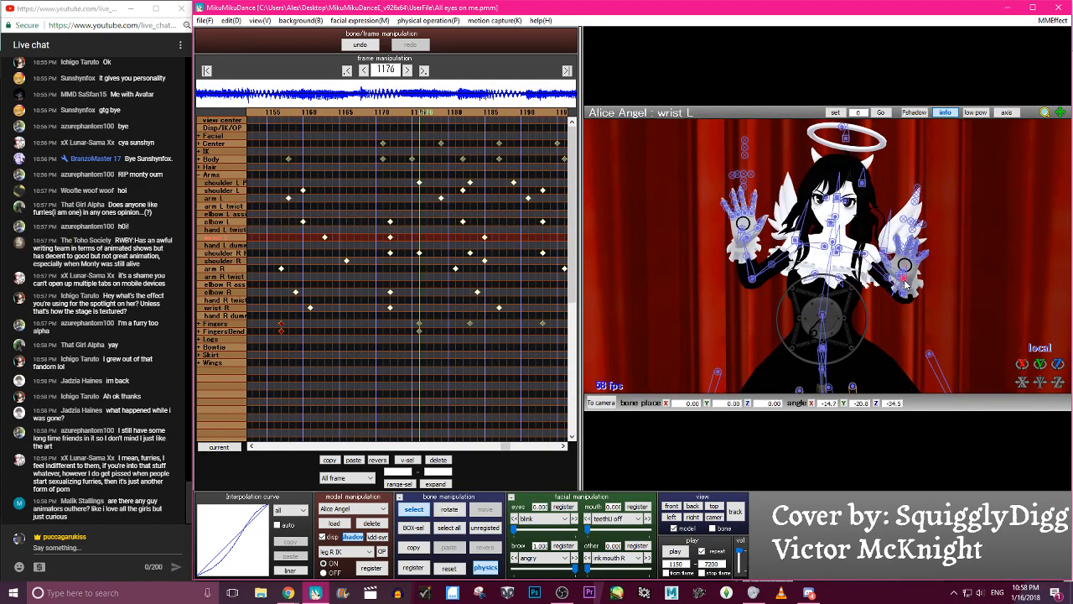
click(905, 284)
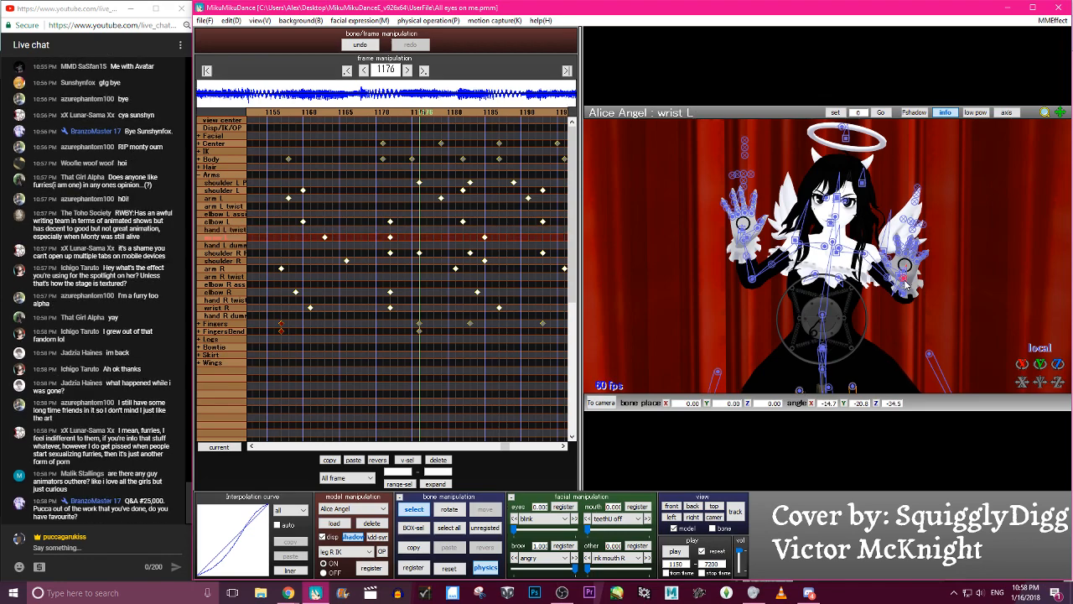
- Stagger the keyframes at frame 1172 by moving wrist R to 1175, elbow L to 1168 and wrist L to 1169
key(Left)
key(Left)
key(Left)
key(Left)
click(441, 308)
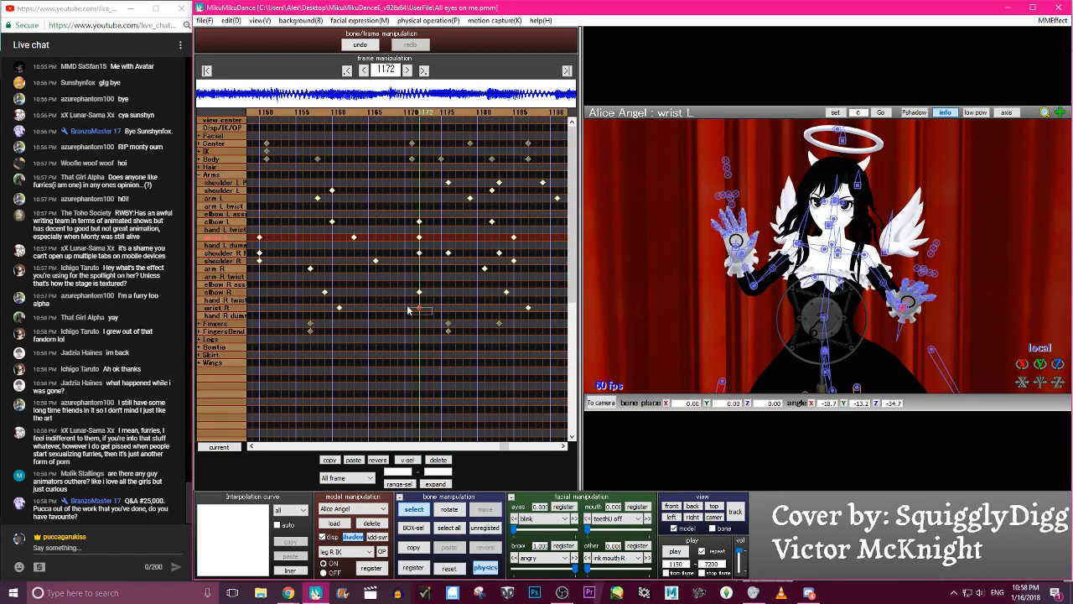
click(419, 221)
drag(418, 222, 396, 238)
click(423, 237)
- Scrub back and forth between about frames 1158 and 1172 to check the timing of the staggered arm and wrist motion
key(Left)
key(Left)
key(Left)
key(Left)
key(Left)
key(Left)
key(Left)
key(Left)
key(Left)
key(Left)
key(Left)
key(Left)
key(Left)
key(Left)
key(Left)
key(Right)
key(Right)
key(Right)
key(Right)
key(Right)
key(Right)
key(Right)
key(Right)
key(Right)
key(Right)
key(Right)
key(Right)
key(Right)
key(Right)
key(Right)
key(Right)
key(Right)
key(Right)
key(Right)
key(Right)
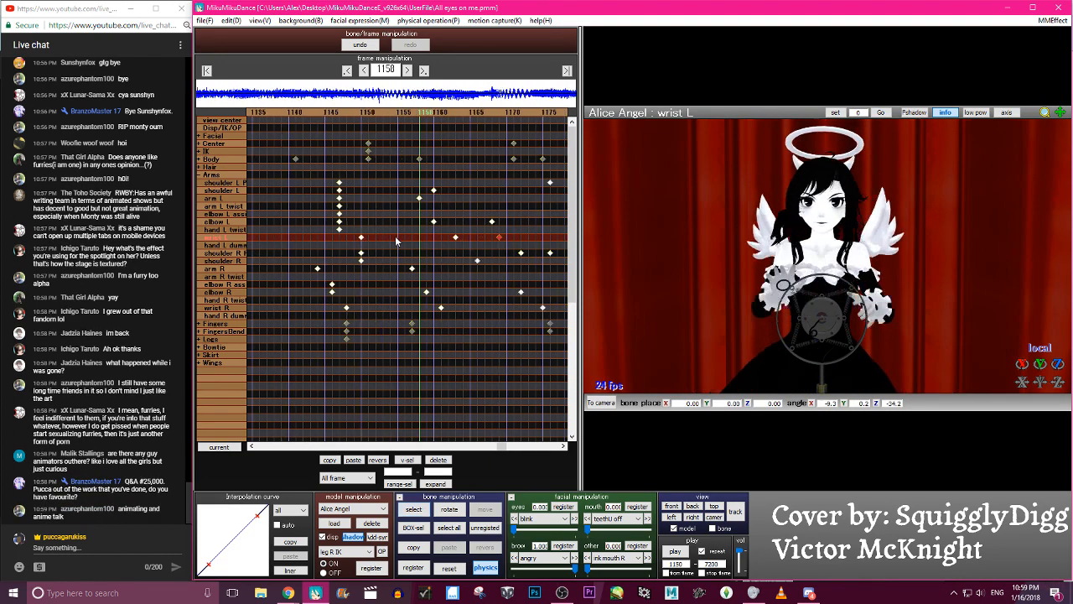
key(Left)
key(Left)
key(Left)
key(Left)
key(Left)
key(Left)
key(Left)
key(Left)
key(Left)
key(Left)
key(Left)
key(Left)
key(Left)
key(Left)
key(Left)
key(Left)
key(Left)
key(Left)
key(Left)
key(Left)
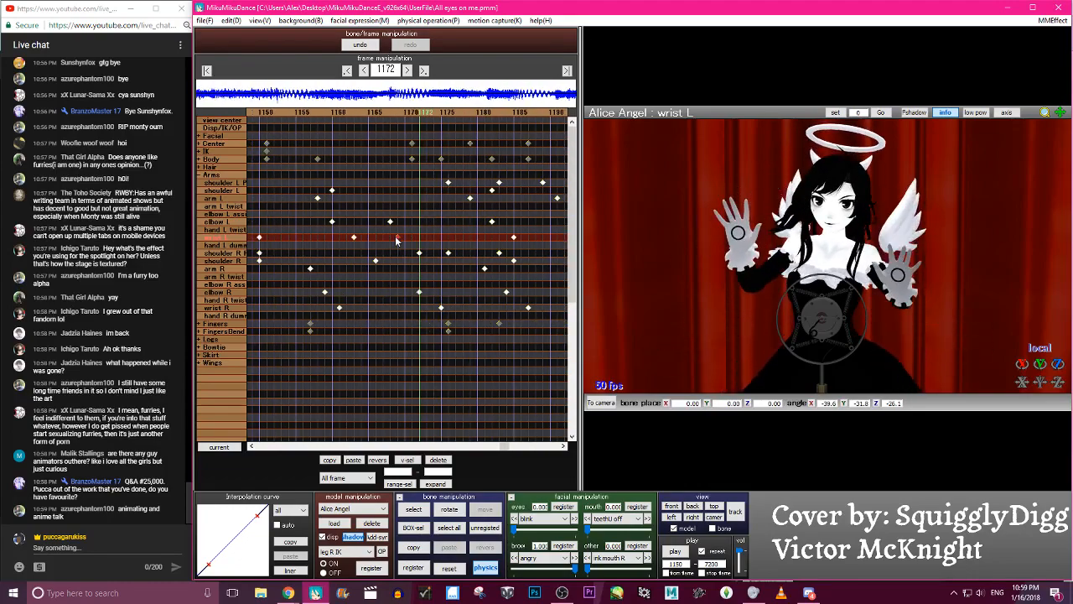
key(Right)
key(Right)
key(Right)
key(Right)
key(Right)
key(Right)
key(Right)
key(Right)
key(Right)
key(Right)
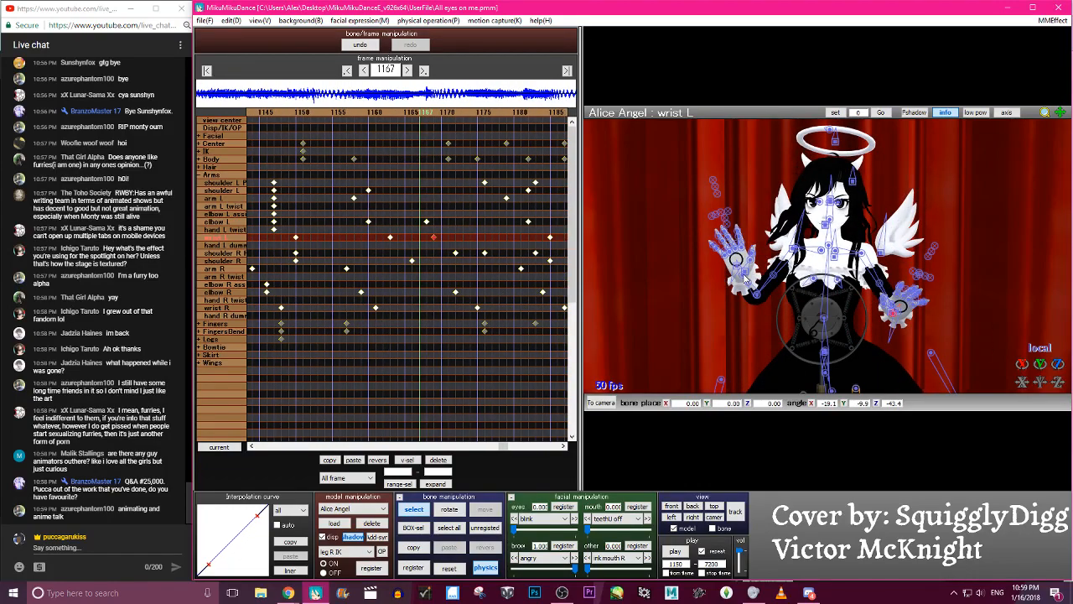
- Rotate the wrist R bone slightly at frame 1167 and step through the neighbouring frames to check the hand motion
click(742, 275)
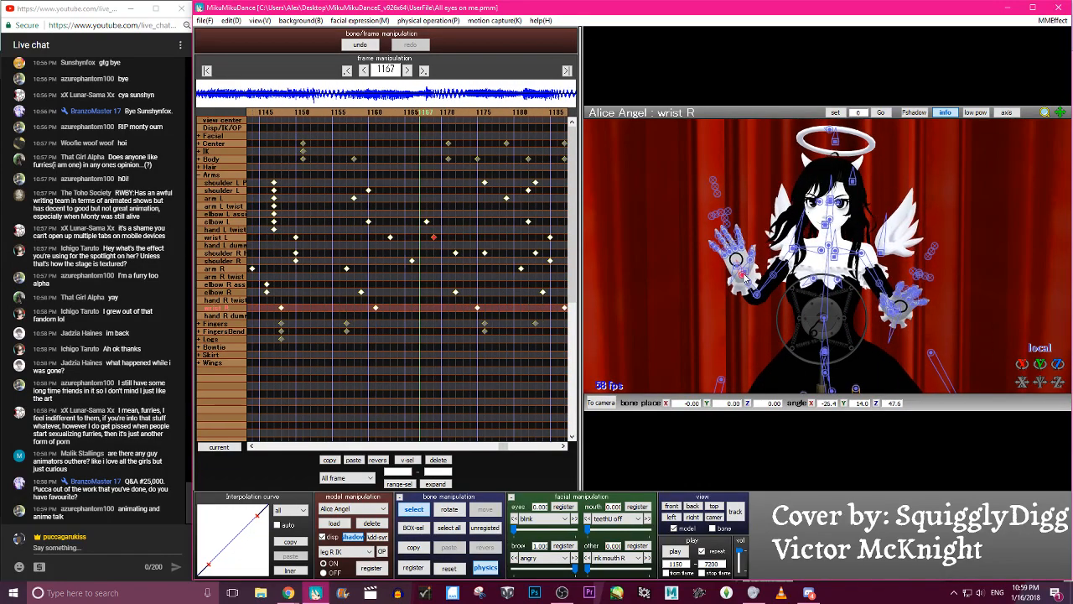
key(x)
drag(745, 277, 753, 281)
key(Left)
key(Left)
key(c)
key(c)
key(Right)
key(Right)
key(Right)
key(Right)
key(Right)
key(Right)
key(Right)
key(Right)
key(Right)
key(Right)
key(Right)
key(Right)
key(Right)
key(Right)
key(Right)
key(Right)
key(Right)
key(Right)
key(Right)
key(Right)
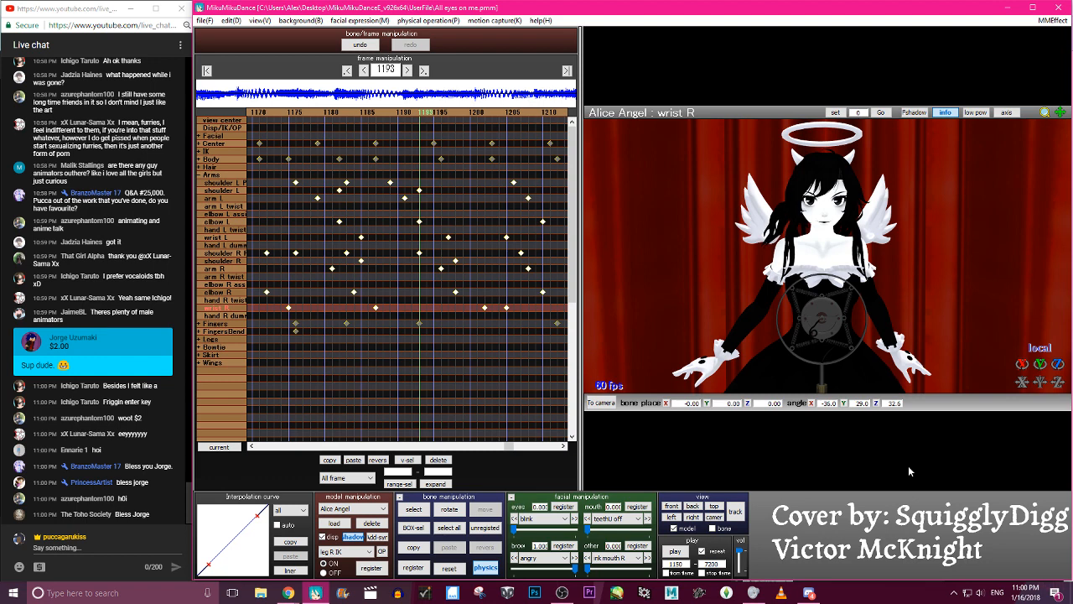
- Play the animation from frame 1150 with the full upper body in view and save the project
click(674, 551)
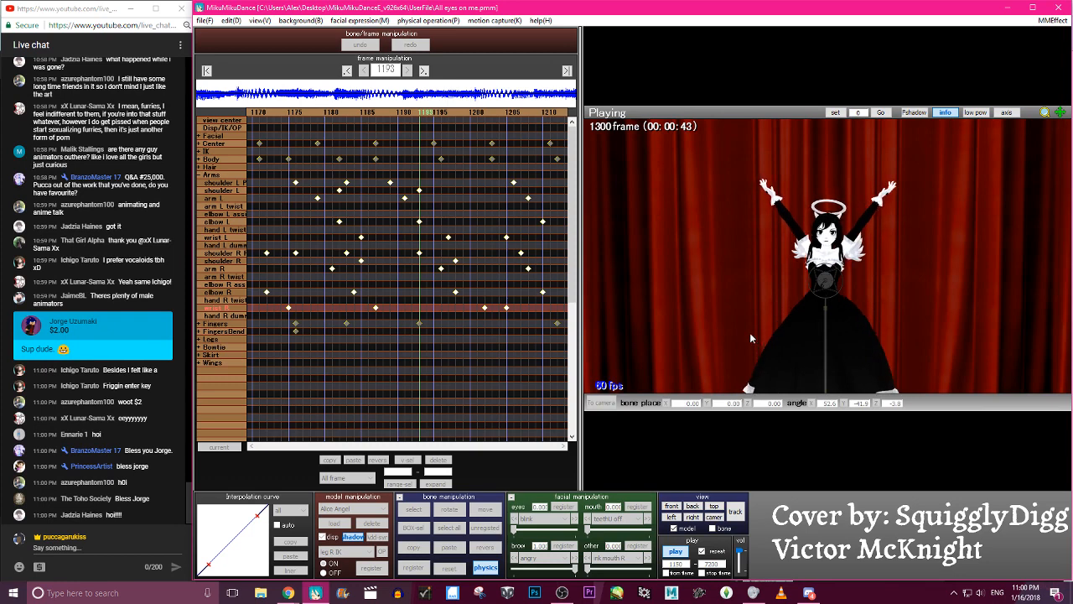
click(677, 551)
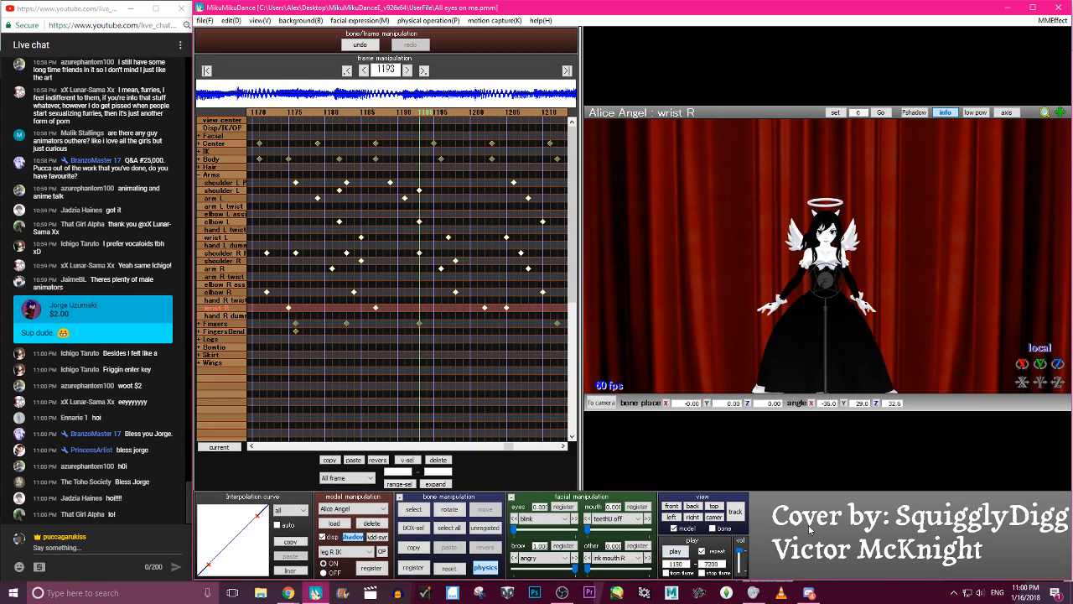
click(210, 22)
click(219, 59)
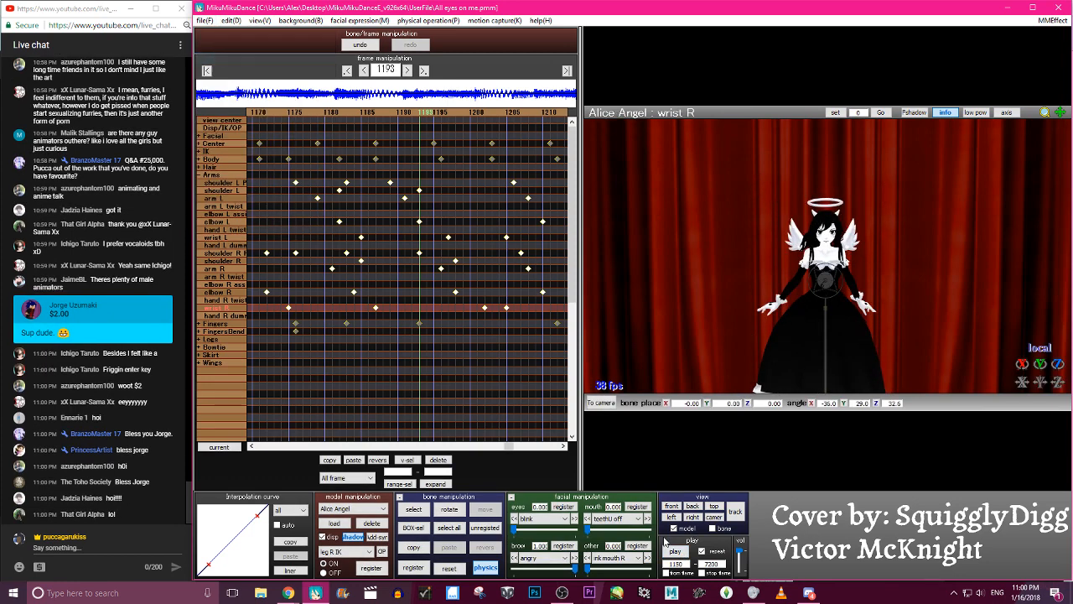
- Replay the animation from frame 1150 repeatedly to review the arm movements up to about frame 1300, and save the project again
click(675, 551)
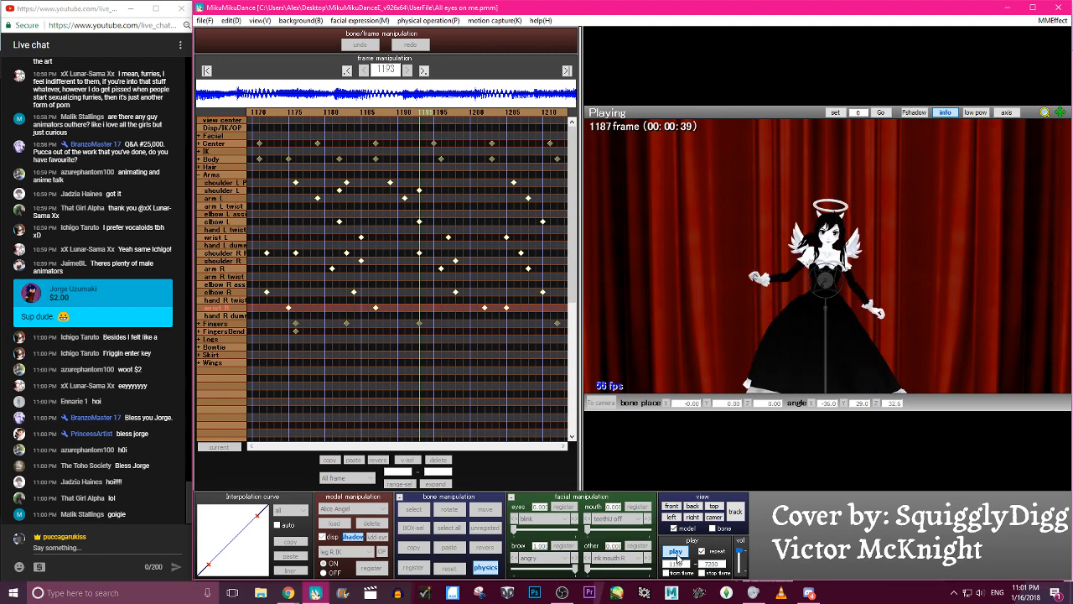
click(676, 554)
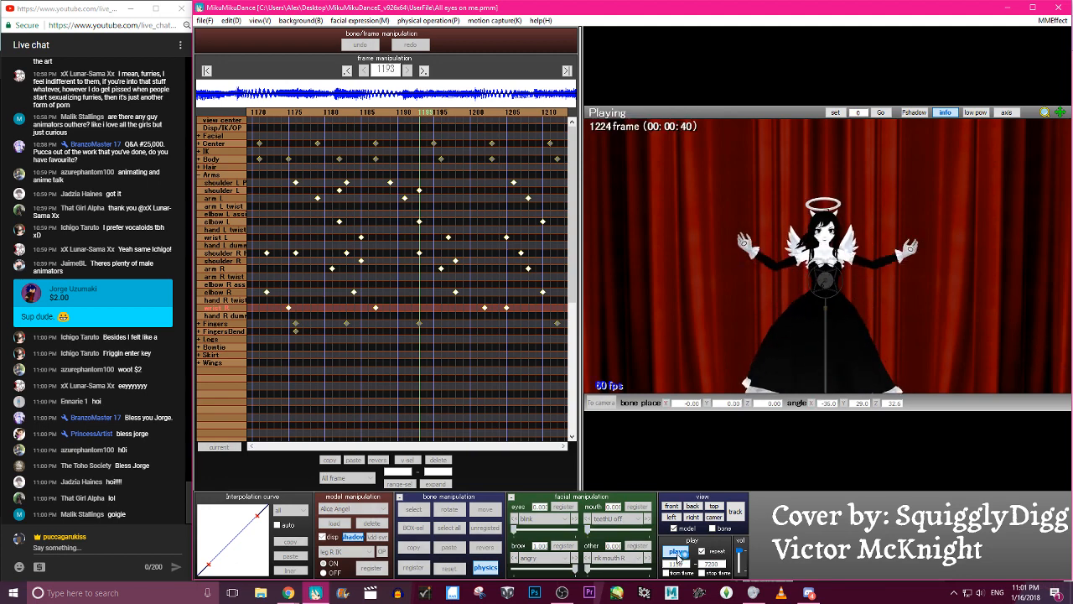
click(677, 553)
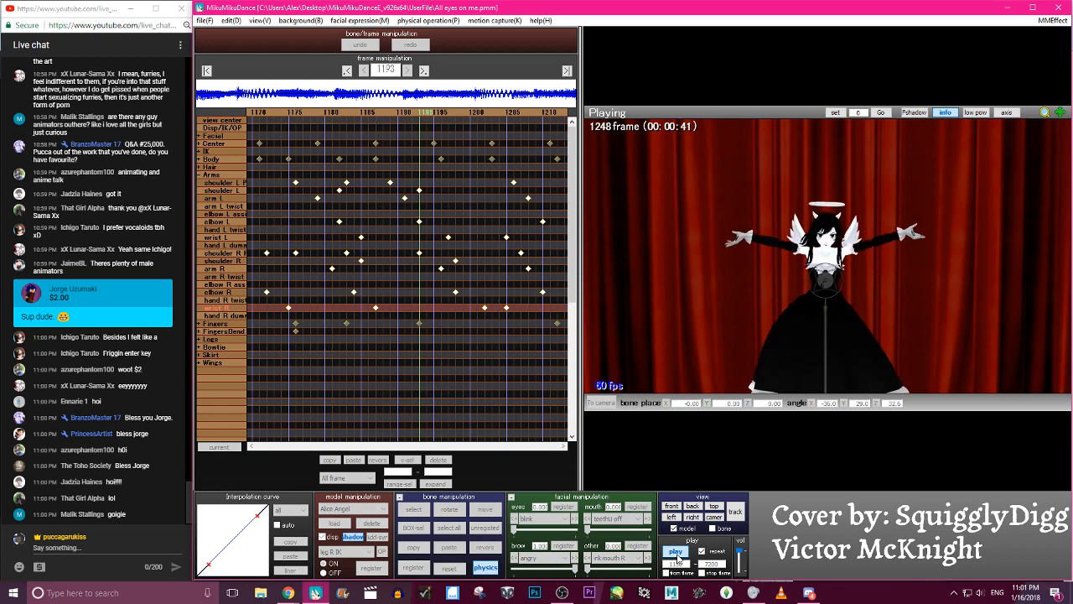
click(677, 553)
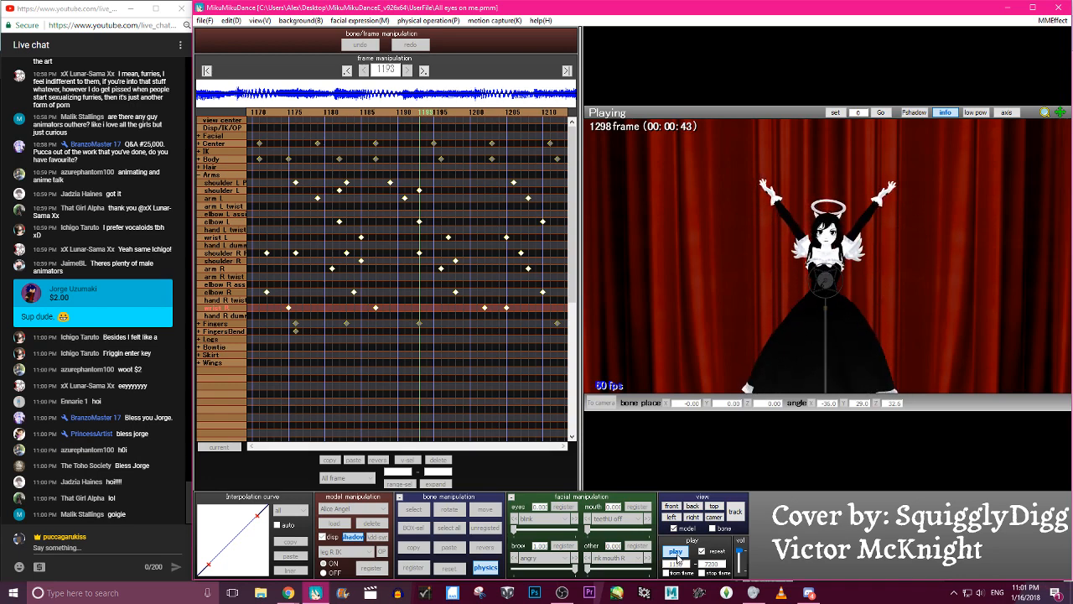
click(677, 553)
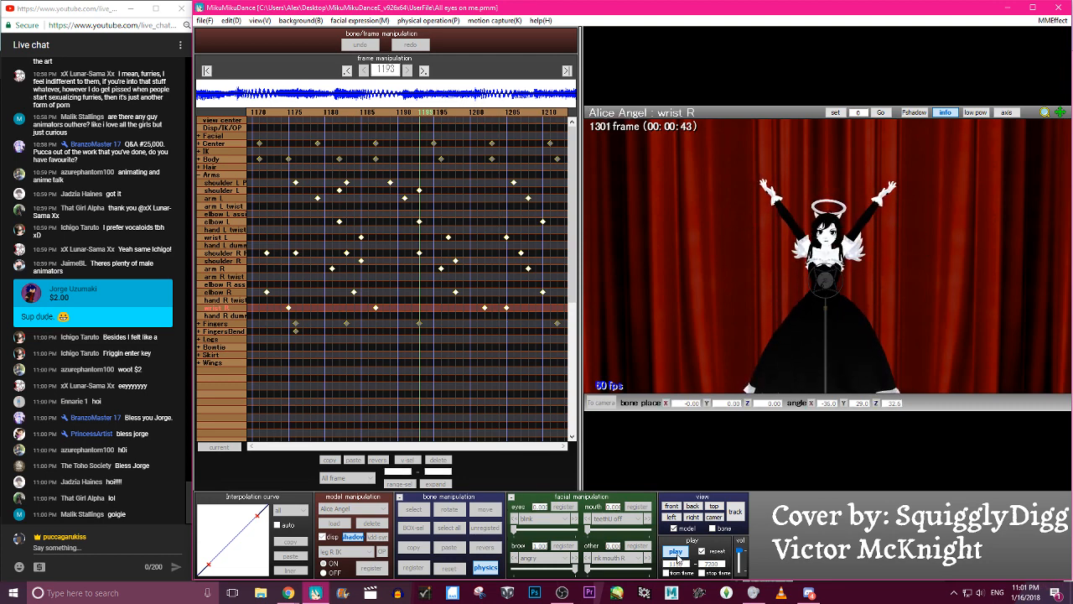
click(676, 553)
click(206, 20)
click(223, 57)
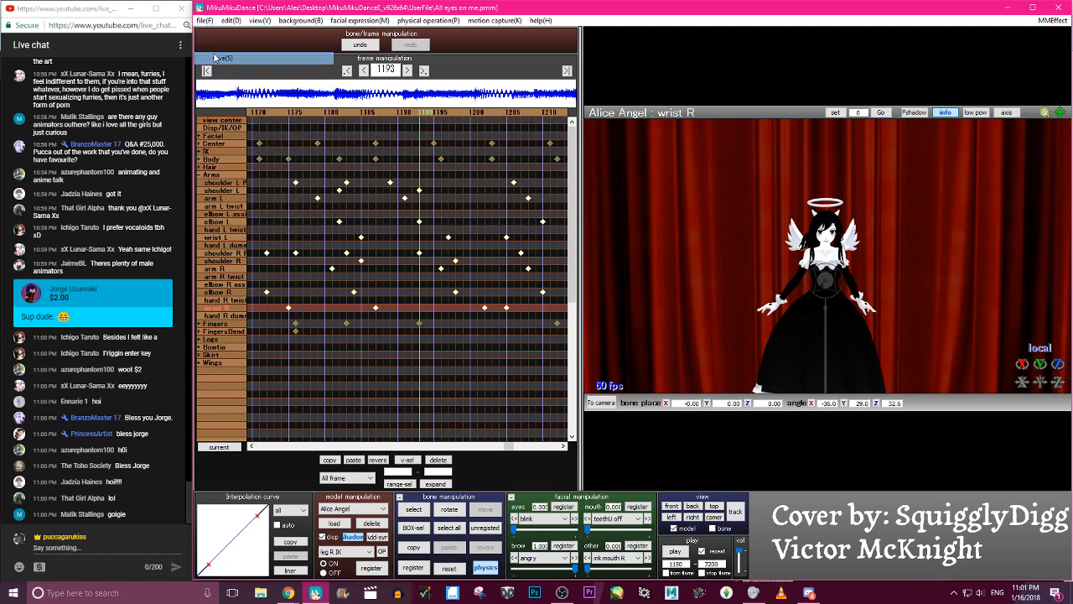
- Play the animation from frame 1150 with the full figure in view to review the arm movements
middle_drag(807, 314, 779, 251)
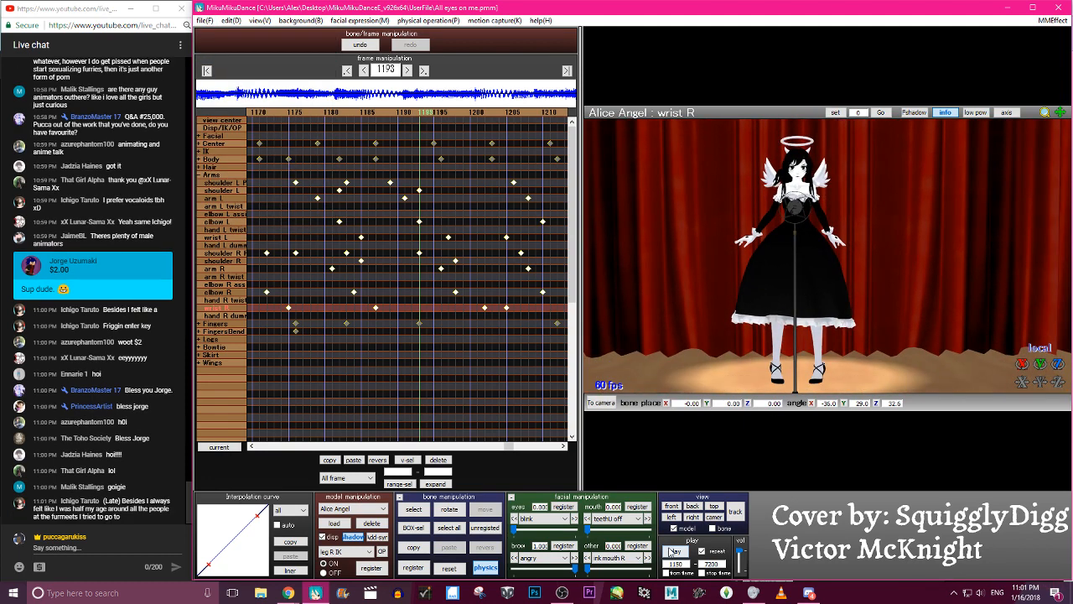
click(675, 552)
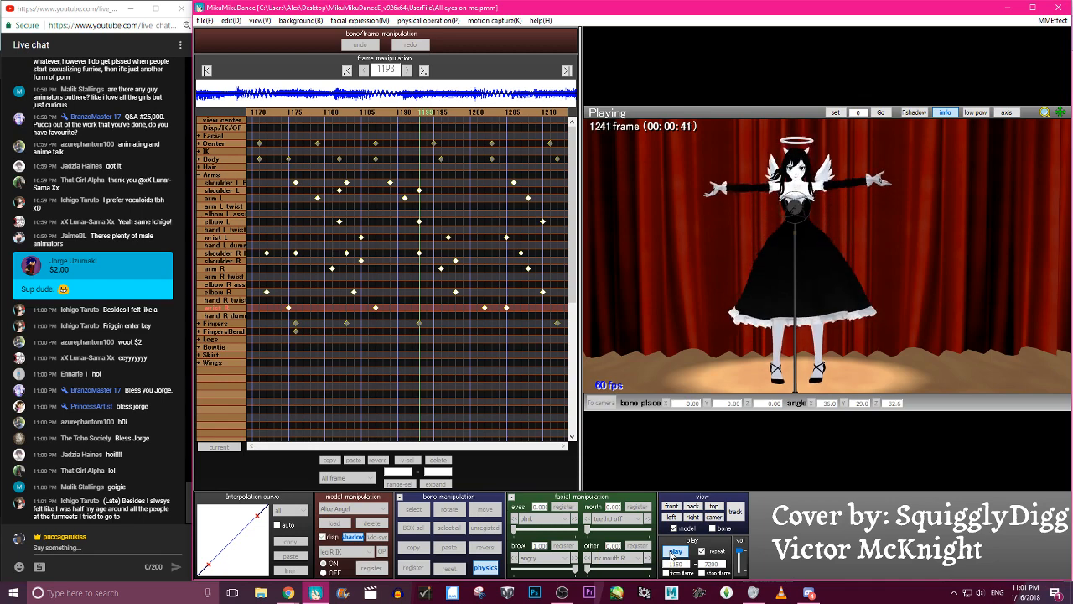
click(675, 552)
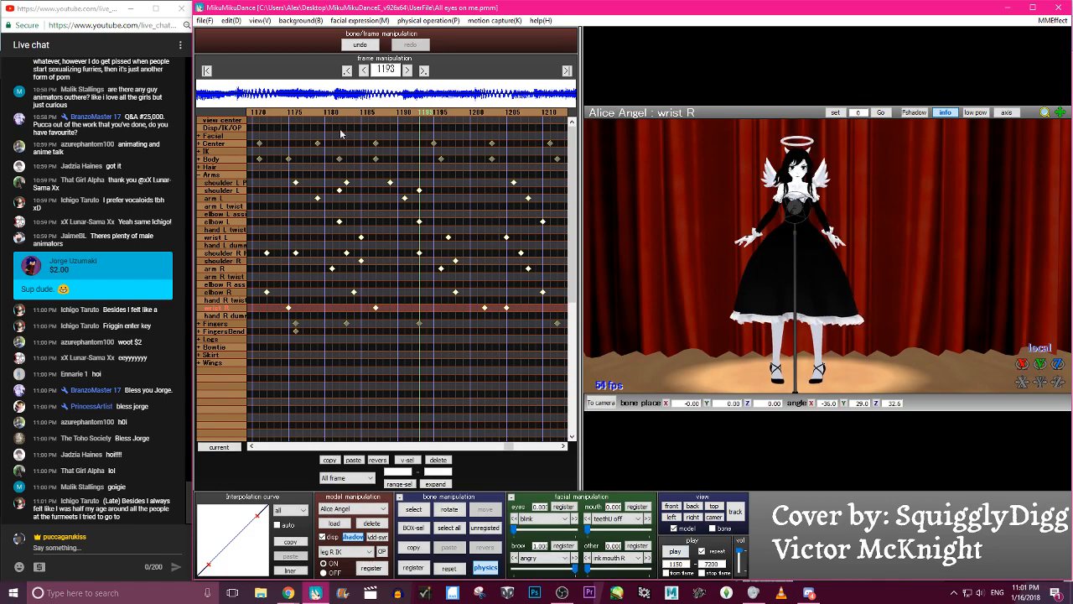
- Collapse the Arms bone group and copy the Center keyframe near frame 1179 to frame 1160
click(198, 177)
key(Left)
key(Left)
key(Left)
key(Left)
key(Left)
key(Left)
key(Left)
key(Left)
key(Left)
key(Left)
key(Left)
key(Left)
key(Left)
key(Left)
key(Left)
key(Left)
key(Left)
key(Left)
key(Left)
key(Left)
key(Left)
key(Left)
key(Right)
key(Right)
key(Right)
key(Right)
key(Right)
key(Right)
key(Right)
key(Right)
key(Right)
key(Right)
key(Right)
key(Right)
key(Right)
key(Right)
key(Right)
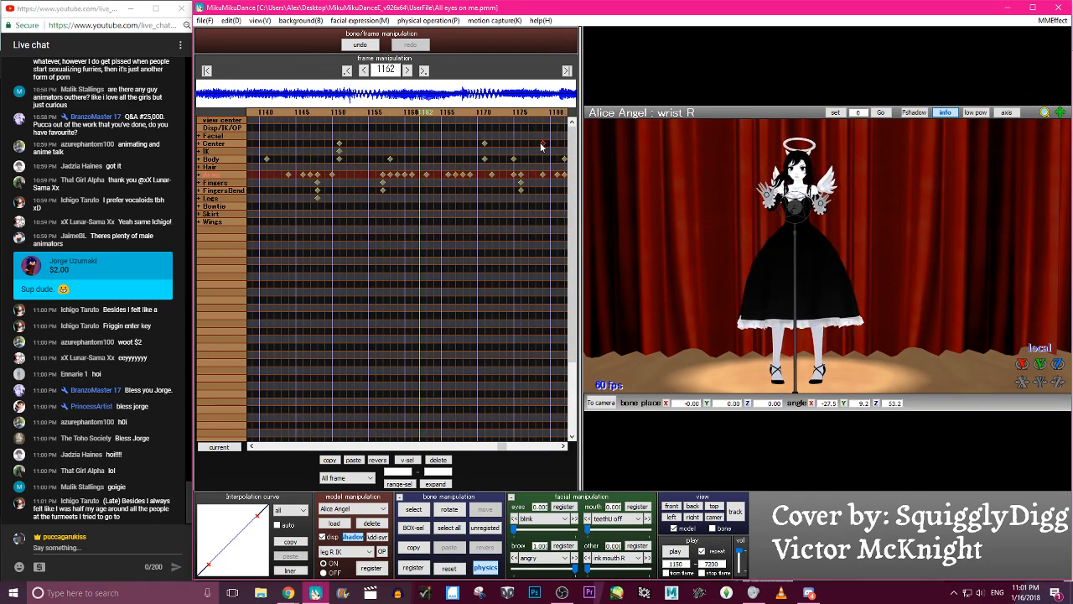
click(330, 461)
click(353, 461)
drag(426, 144, 412, 146)
- Replay the animation from frame 1150 repeatedly to check the motion with the added Center keyframe
click(675, 551)
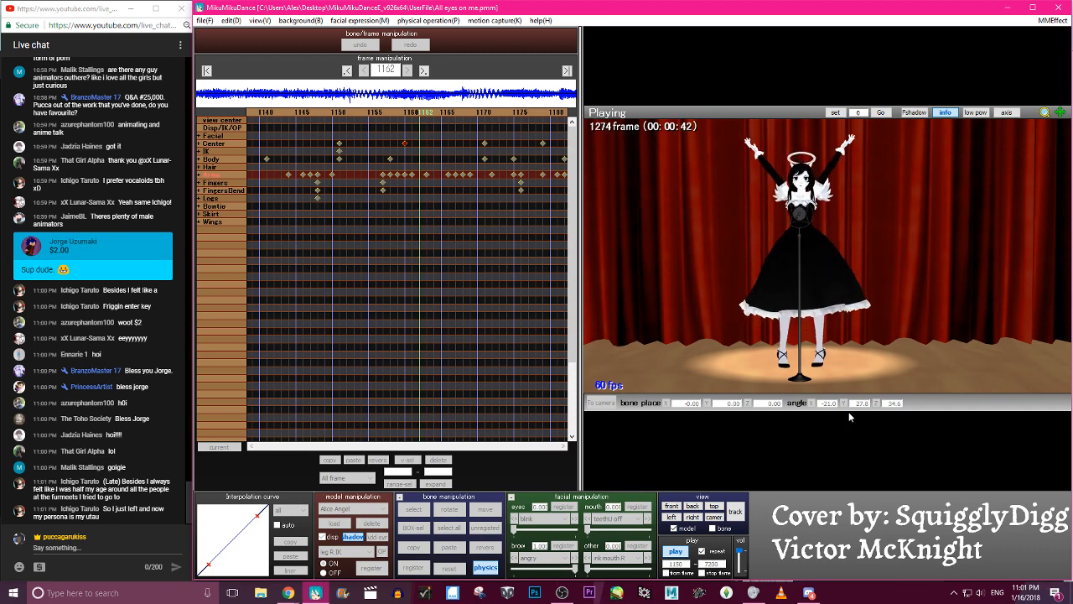
click(682, 551)
click(681, 551)
click(681, 551)
click(681, 552)
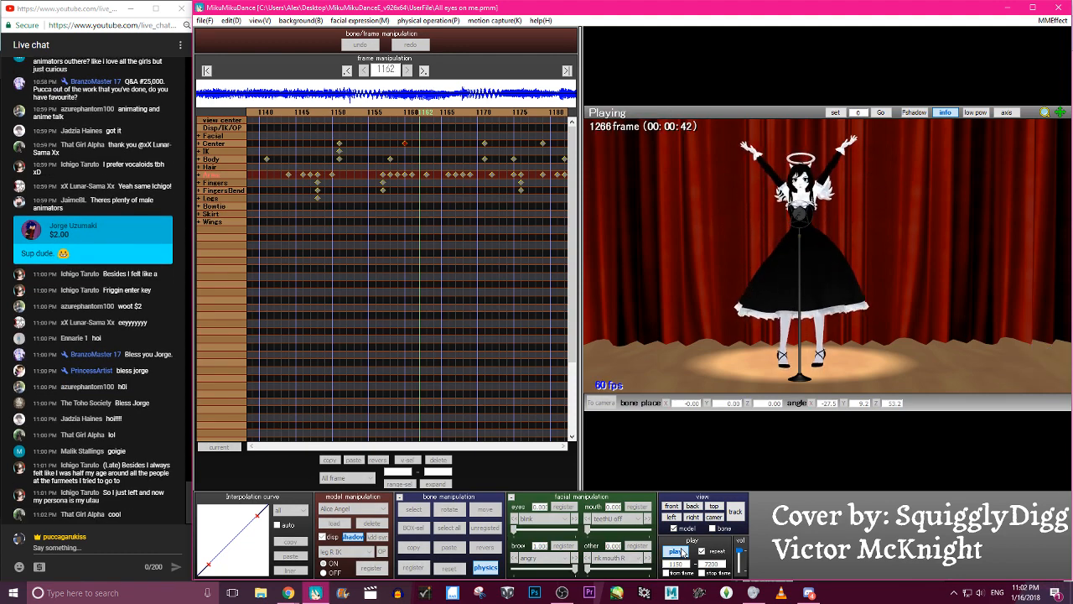
click(681, 551)
- Scrub back and forth between about frames 1218 and 1282 to examine the raised-arms motion
key(Right)
key(Right)
key(Right)
key(Right)
key(Right)
key(Right)
key(Right)
key(Right)
key(Right)
key(Right)
key(Right)
key(Right)
key(Right)
key(Right)
key(Right)
key(Right)
key(Right)
key(Right)
key(Right)
key(Right)
key(Right)
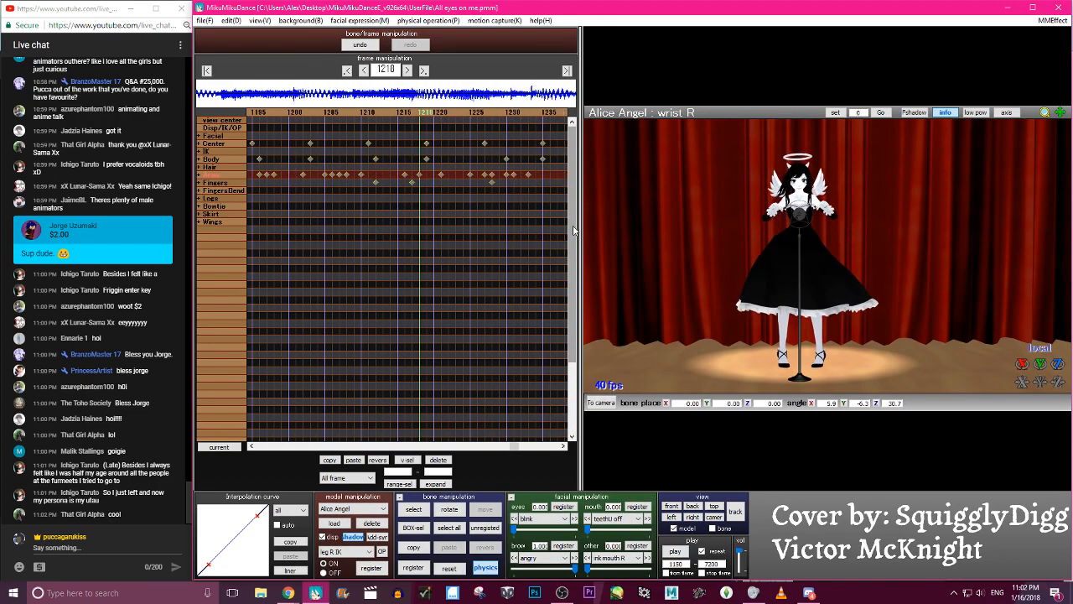
key(Right)
key(Right)
key(Right)
key(Right)
key(Right)
key(Right)
key(Right)
key(Right)
key(Right)
key(Right)
key(Right)
key(Right)
key(Right)
key(Right)
key(Right)
key(Right)
key(Right)
key(Right)
key(Right)
key(Right)
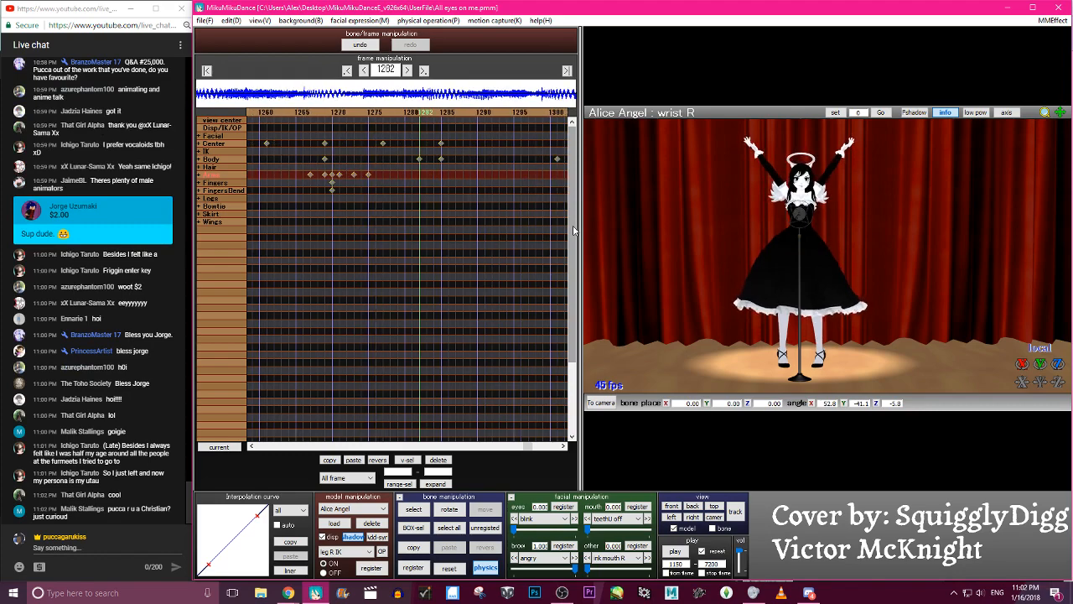
key(Right)
key(Right)
key(Left)
key(Left)
key(Left)
key(Left)
key(Left)
key(Left)
key(Left)
key(Left)
key(Left)
key(Left)
key(Left)
key(Left)
key(Left)
key(Left)
key(Left)
key(Left)
key(Left)
key(Left)
key(Left)
key(Left)
key(Right)
key(Right)
key(Right)
key(Right)
key(Right)
key(Right)
key(Right)
key(Right)
key(Right)
key(Right)
key(Right)
key(Right)
key(Right)
key(Right)
key(Right)
key(Right)
key(Right)
key(Right)
key(Right)
key(Right)
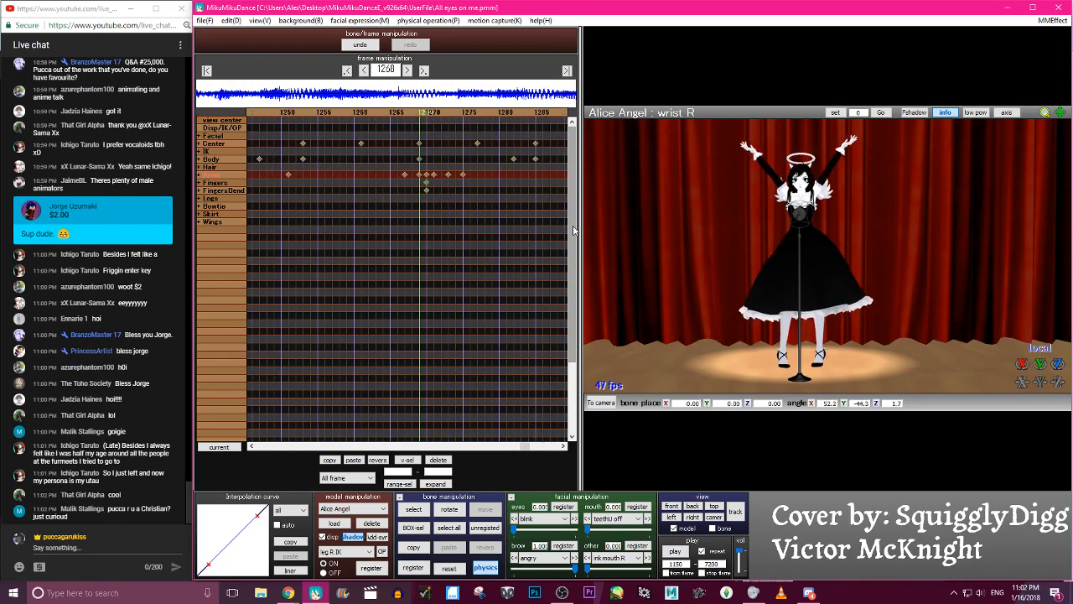
key(Left)
key(Left)
key(Left)
key(Left)
key(Left)
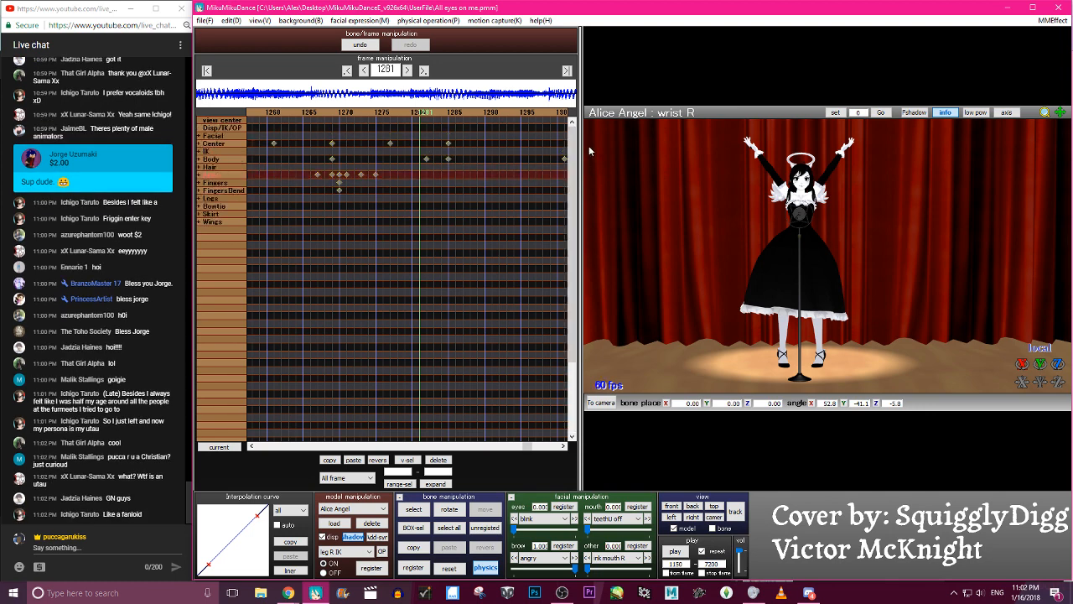
- Jump back along the timeline from frame 1281 to 1148 to check the poses in between
click(342, 114)
click(342, 114)
click(342, 114)
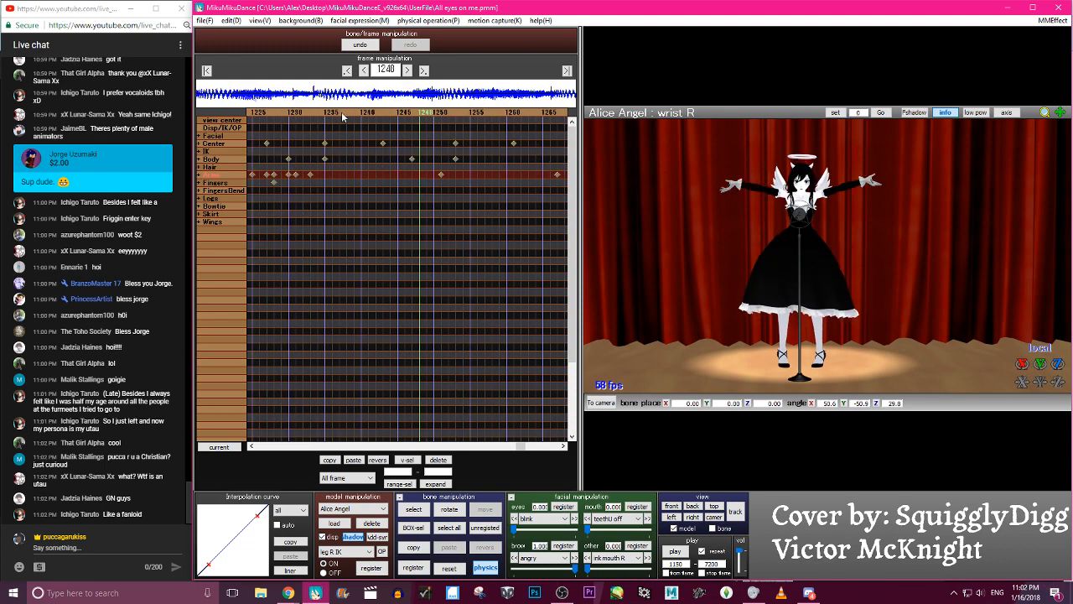
click(342, 116)
click(342, 116)
click(342, 116)
click(342, 116)
click(342, 116)
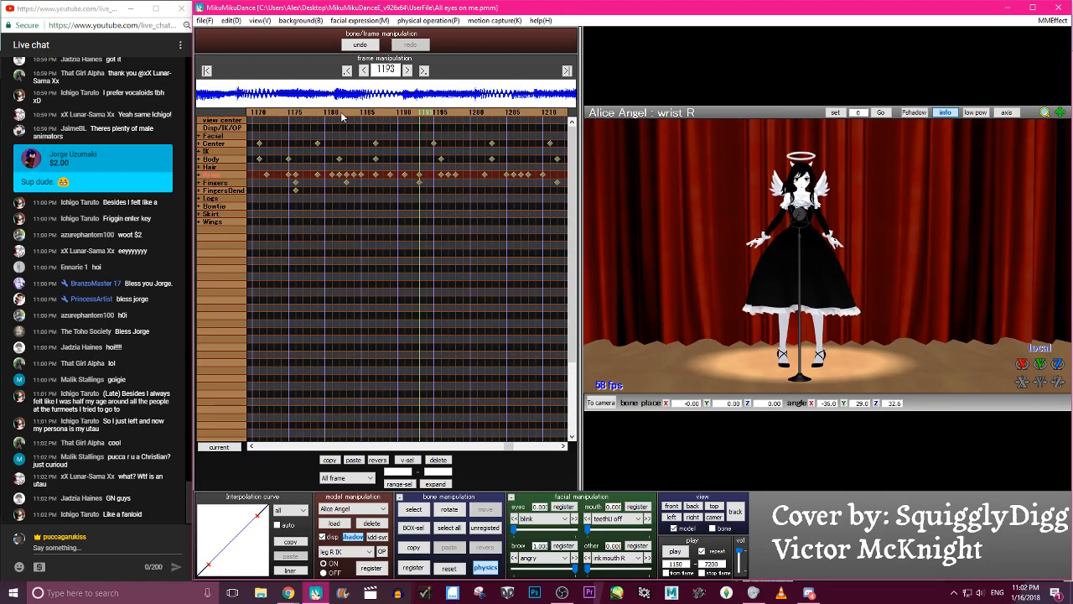
click(313, 113)
click(312, 112)
click(313, 113)
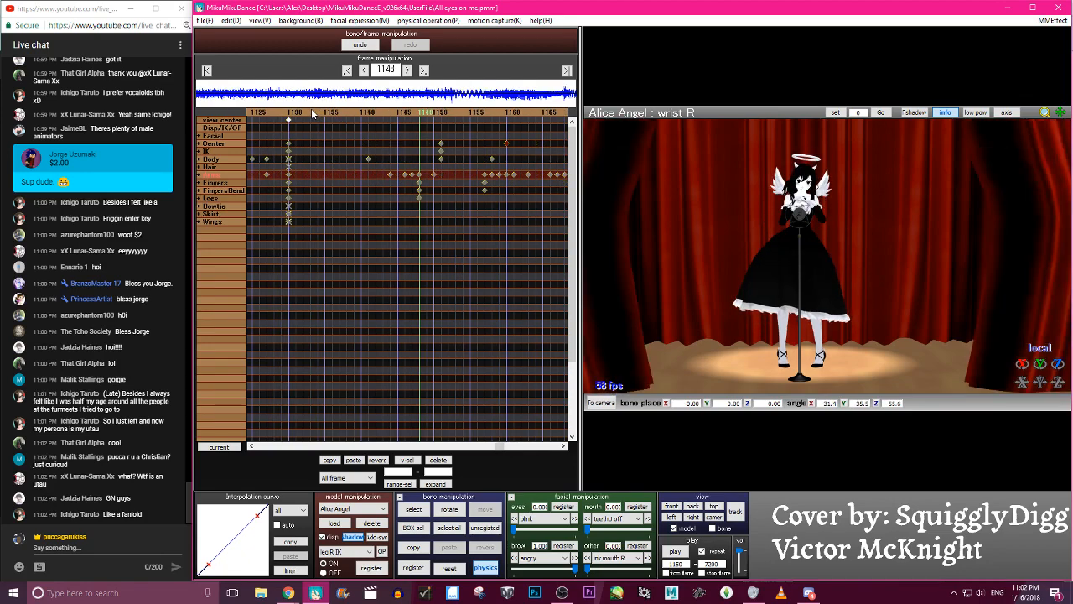
- Advance through the timeline in jumps from frame 1148 to 1285, examining the body and arm pose at each stop
click(523, 114)
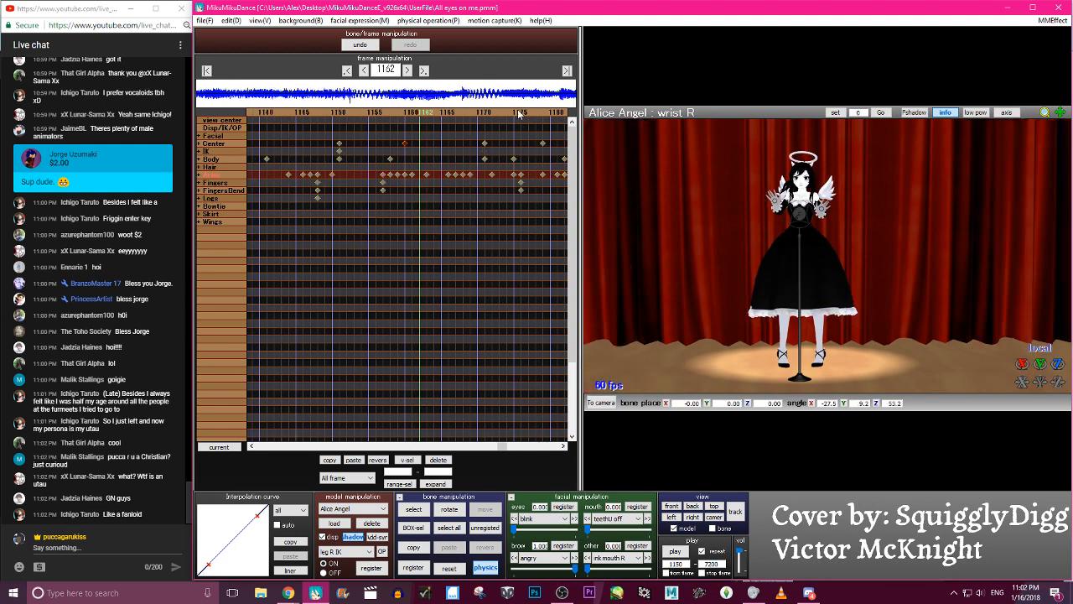
click(519, 114)
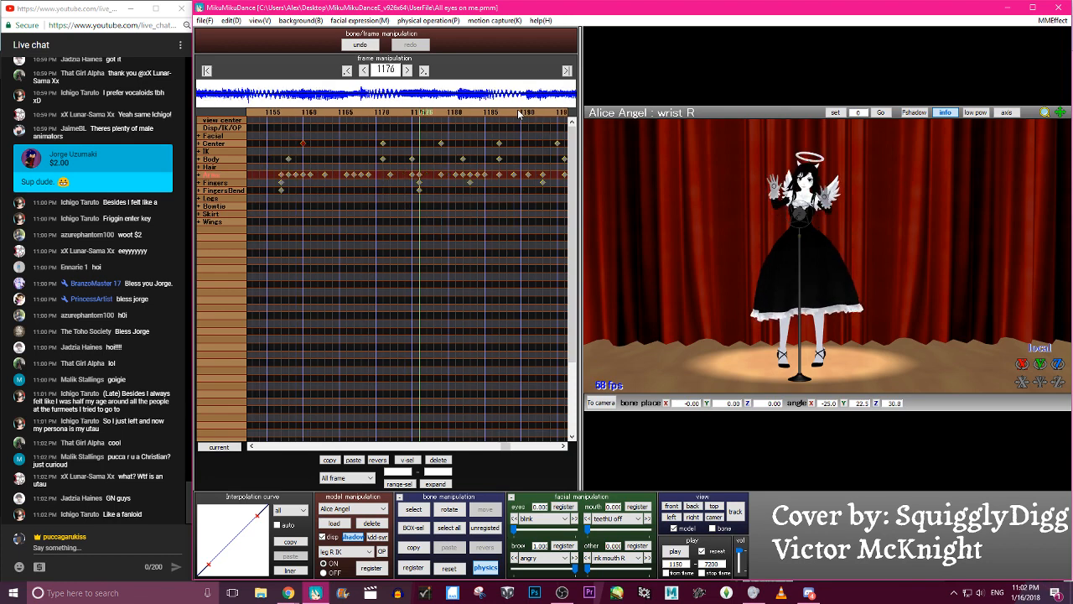
click(519, 114)
click(519, 114)
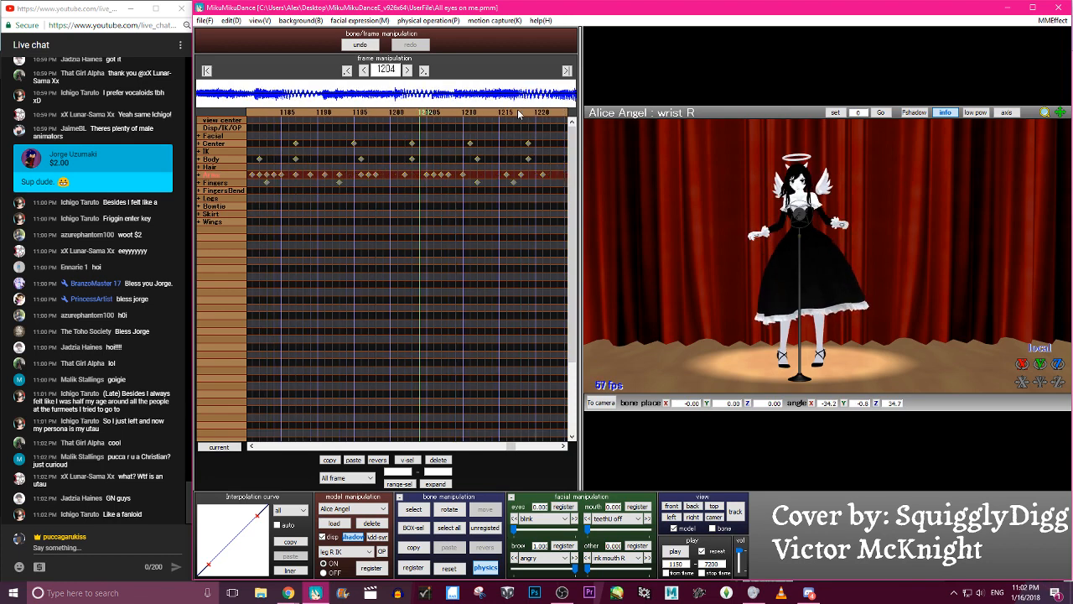
click(529, 115)
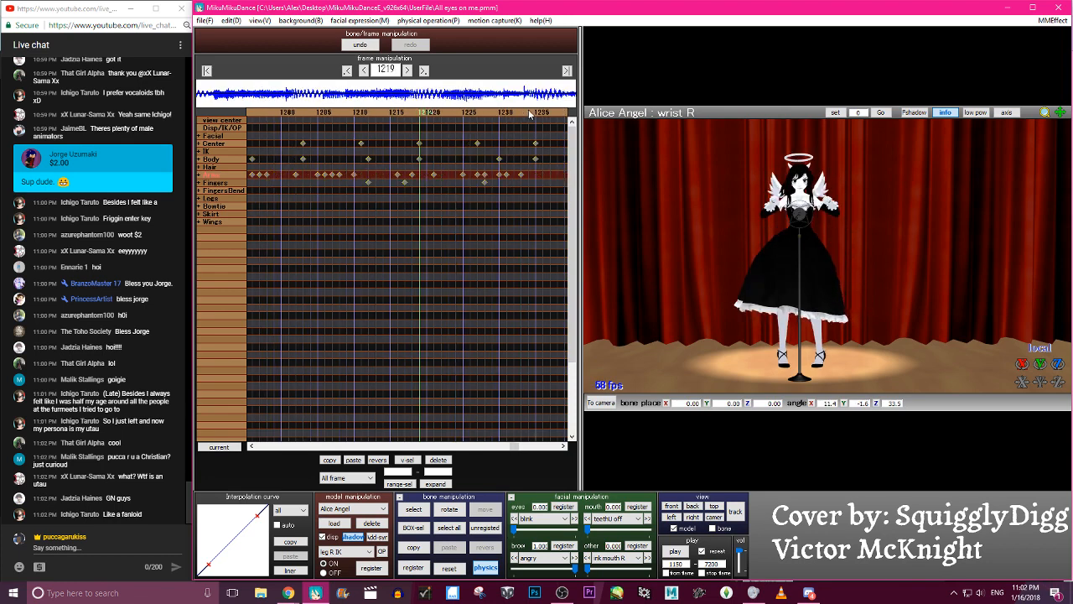
click(539, 114)
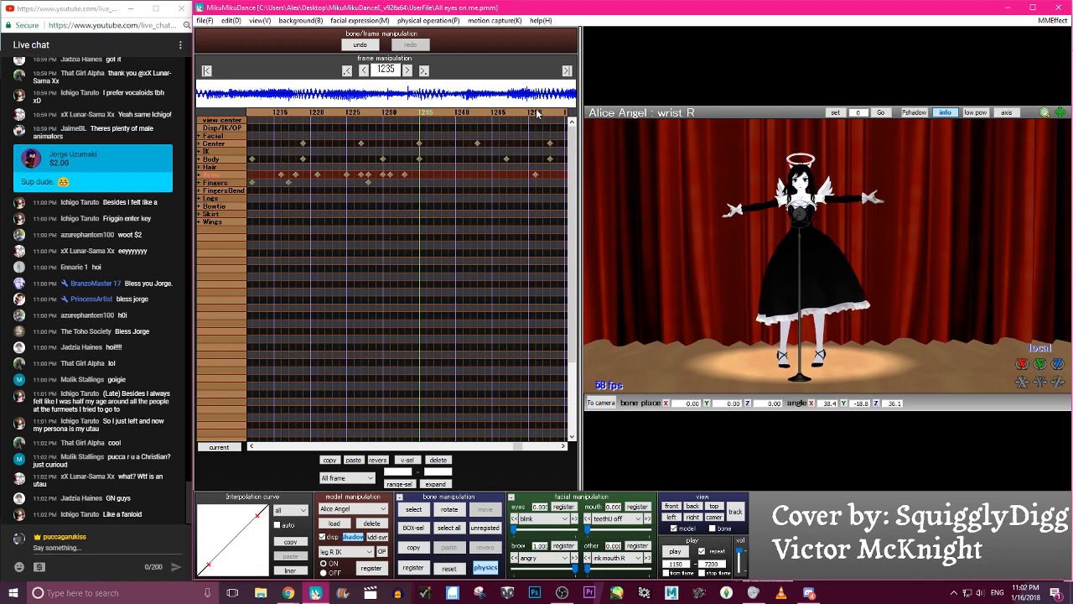
click(552, 115)
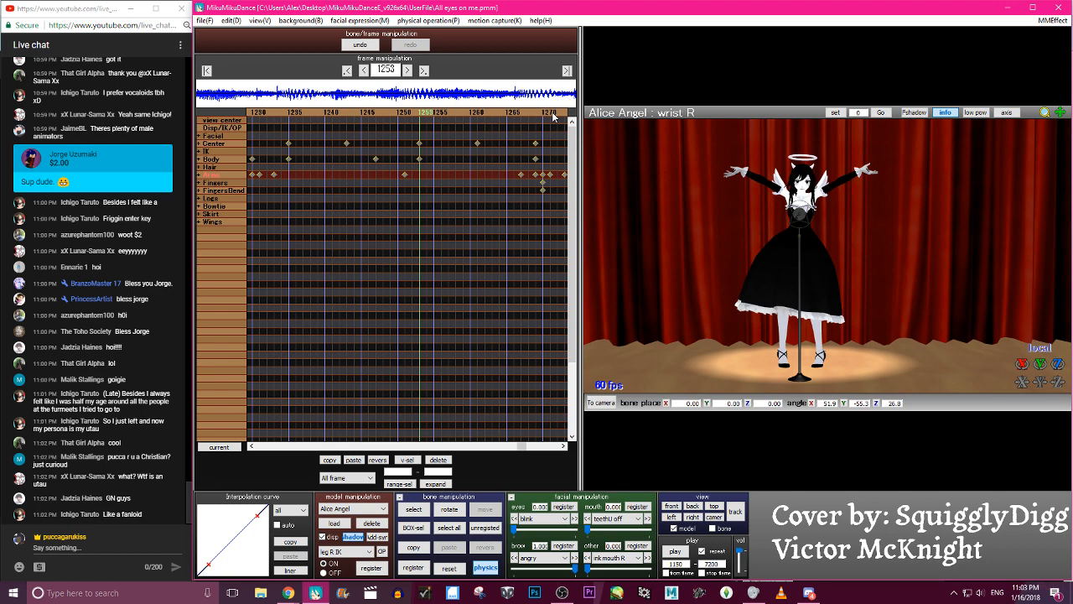
click(540, 115)
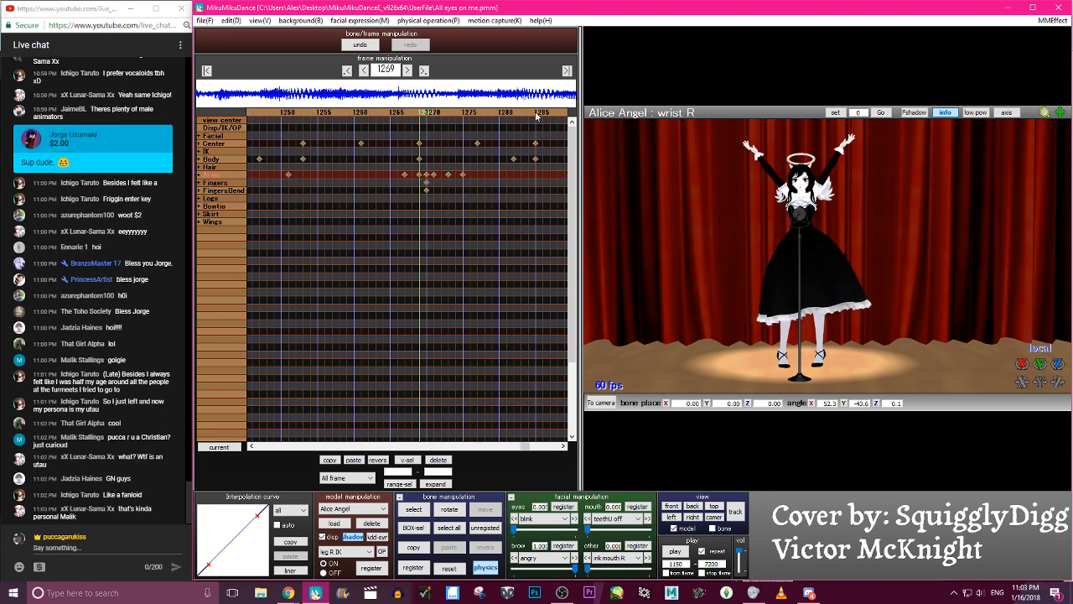
click(537, 115)
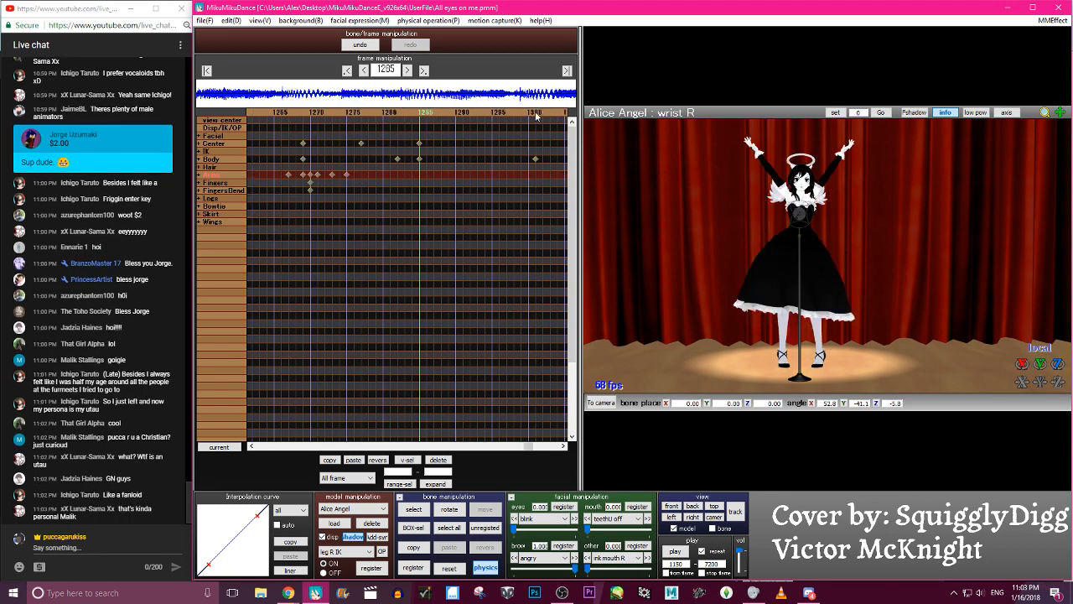
- Return to frame 1177 and play the animation from frame 1150 again to review the whole sequence
click(307, 116)
click(307, 116)
click(306, 115)
click(307, 115)
click(307, 116)
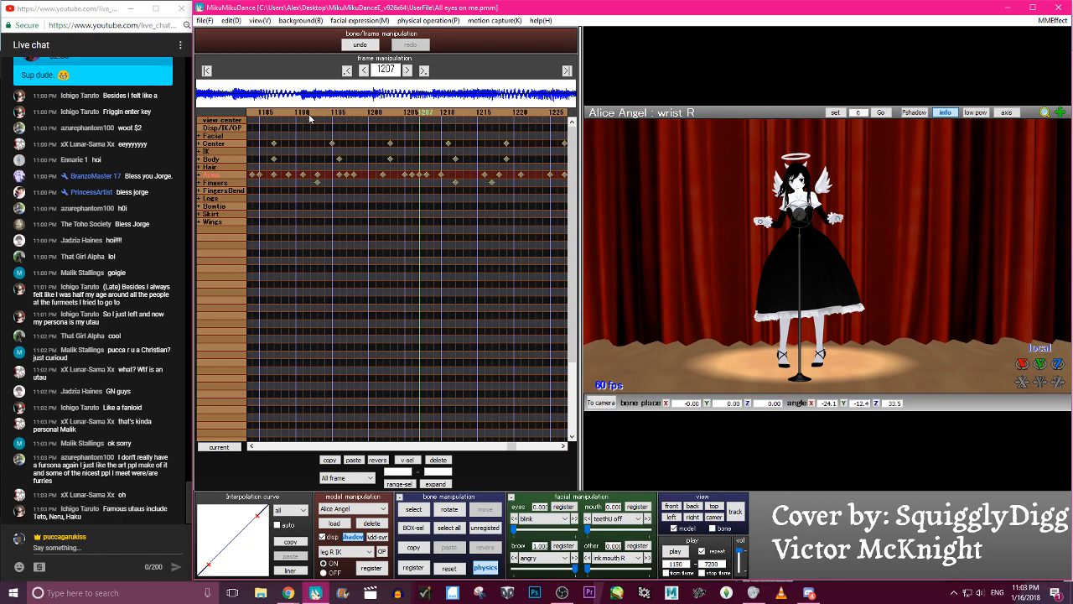
click(310, 115)
click(309, 115)
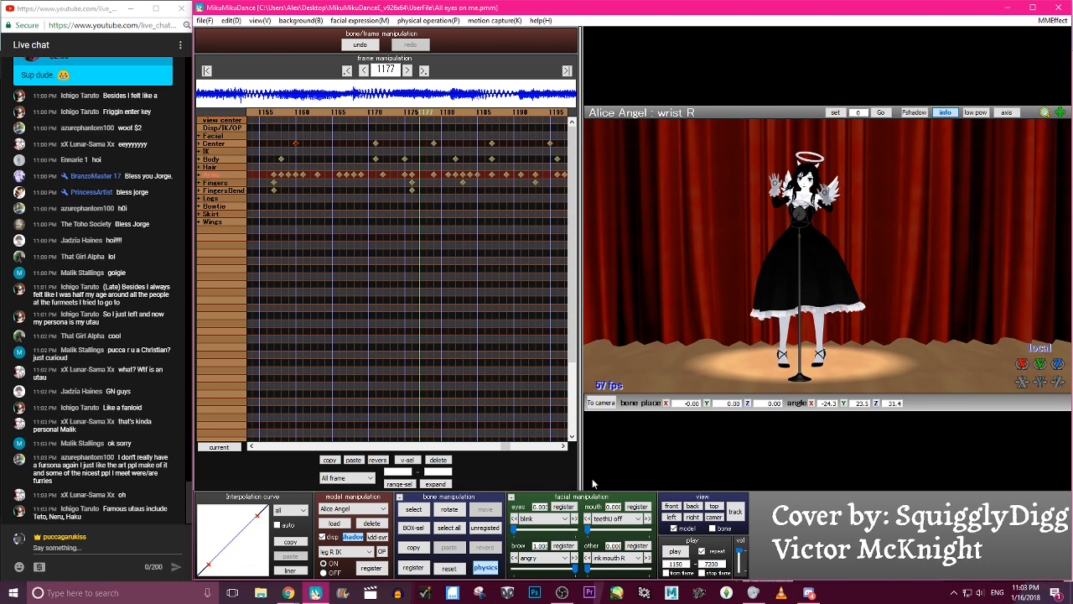
click(676, 551)
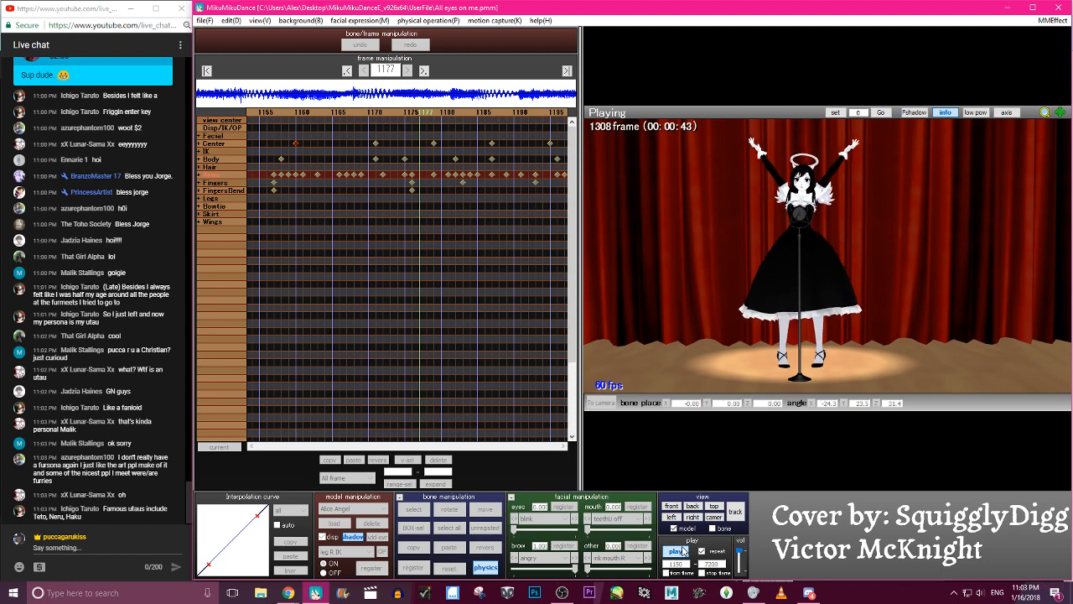
click(683, 550)
click(683, 550)
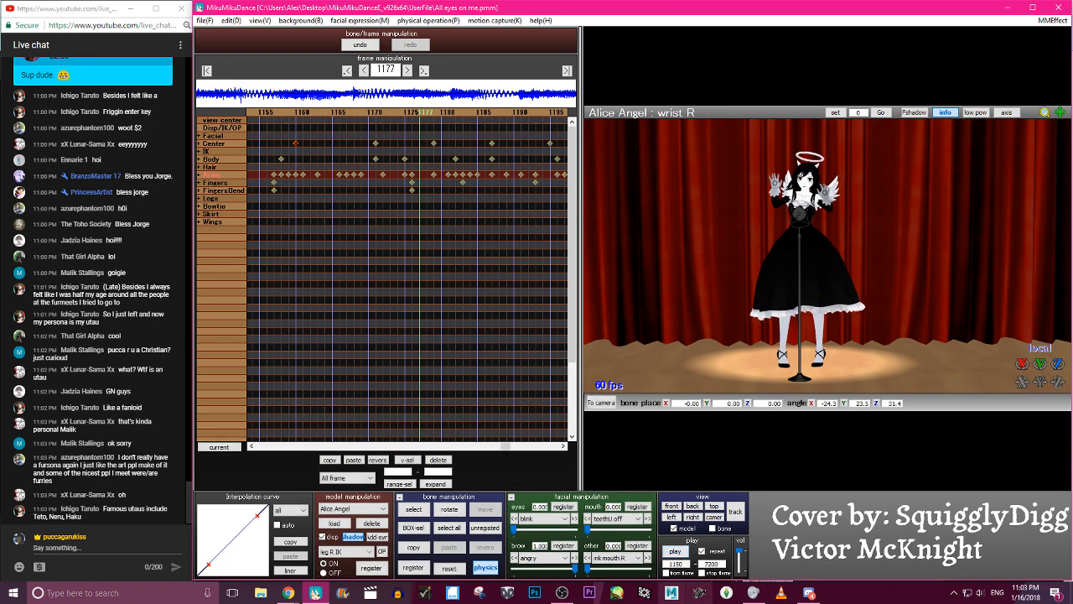
- Switch to OBS, mute the Mic/Aux audio and show the Brb source on the stream
click(562, 593)
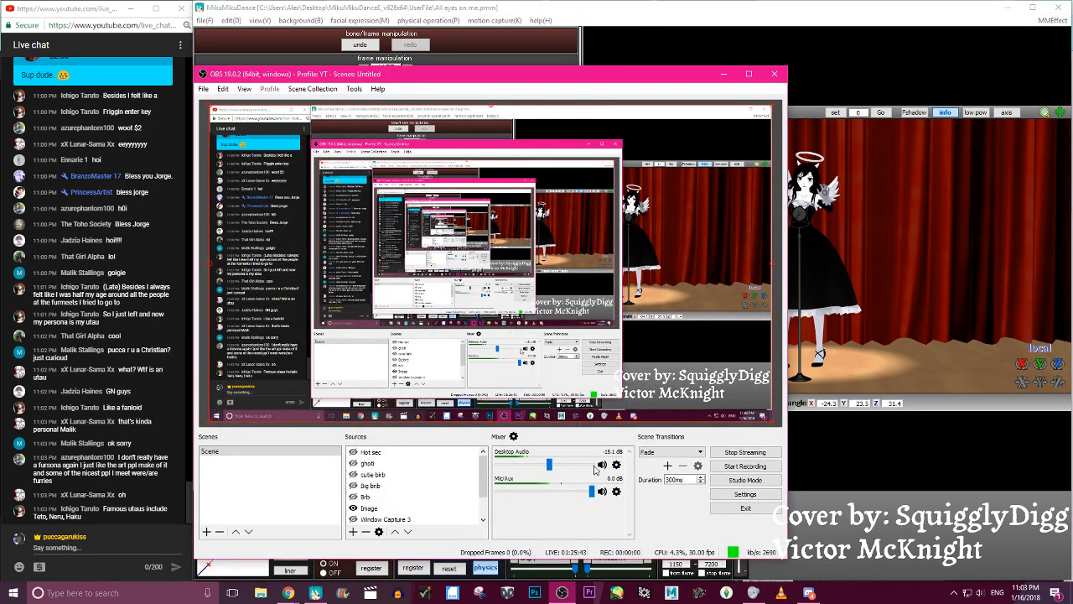
click(601, 491)
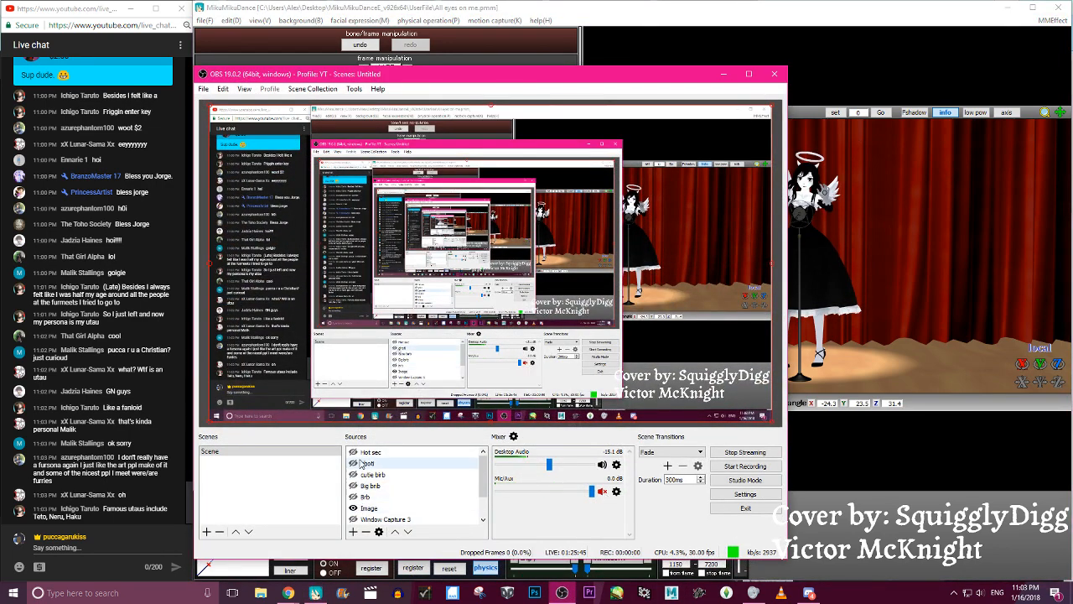
click(353, 497)
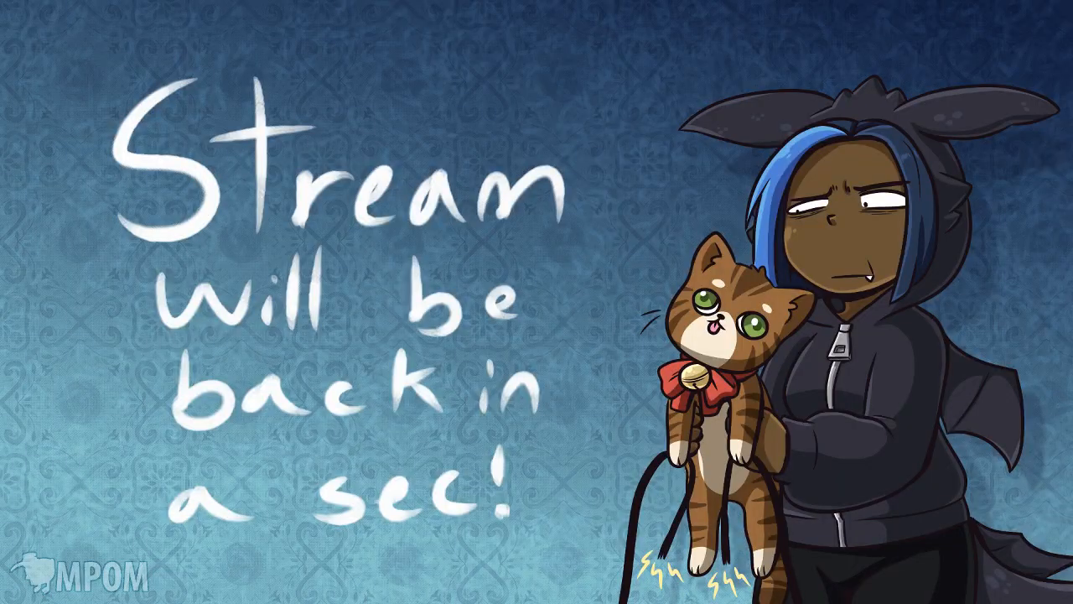
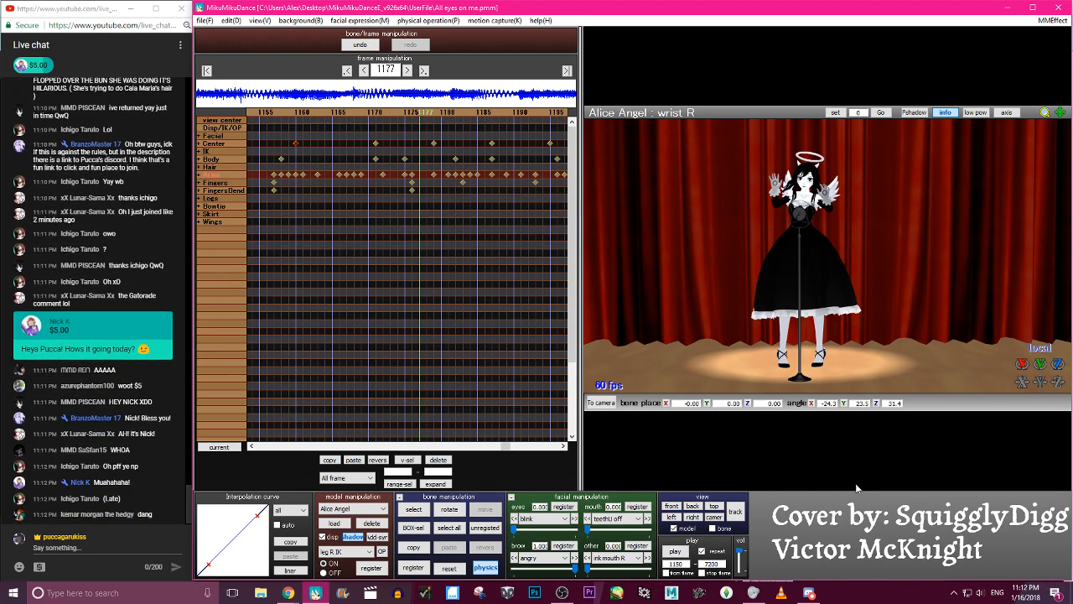
click(562, 593)
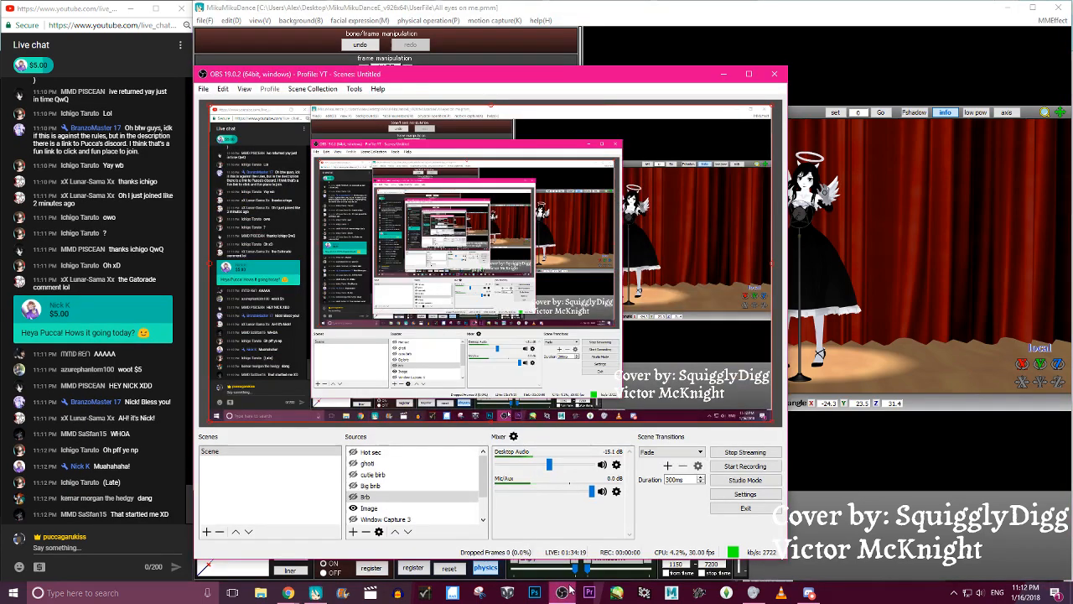
click(562, 593)
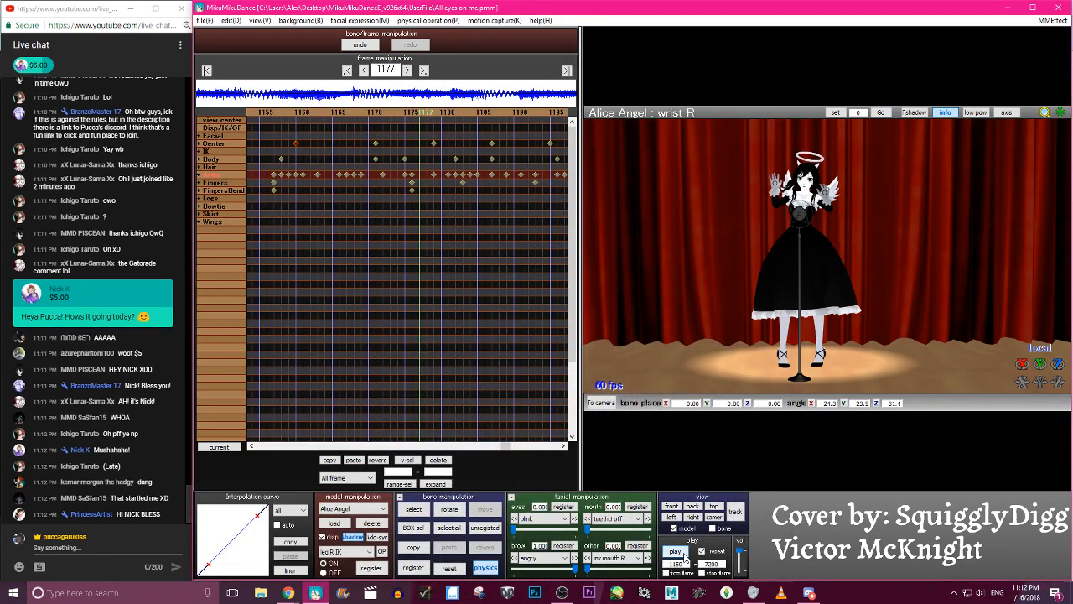
- Play back Alice Angel's motion, then switch to the camera/light/accessory set and replay it through the animated camera
click(681, 553)
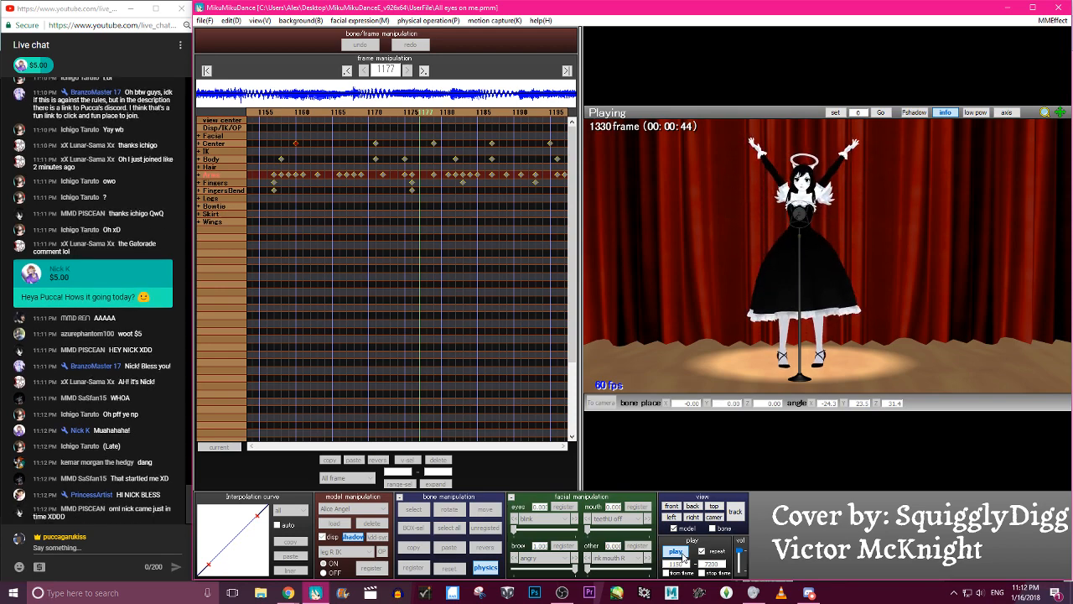
click(675, 551)
click(356, 509)
click(358, 519)
click(810, 552)
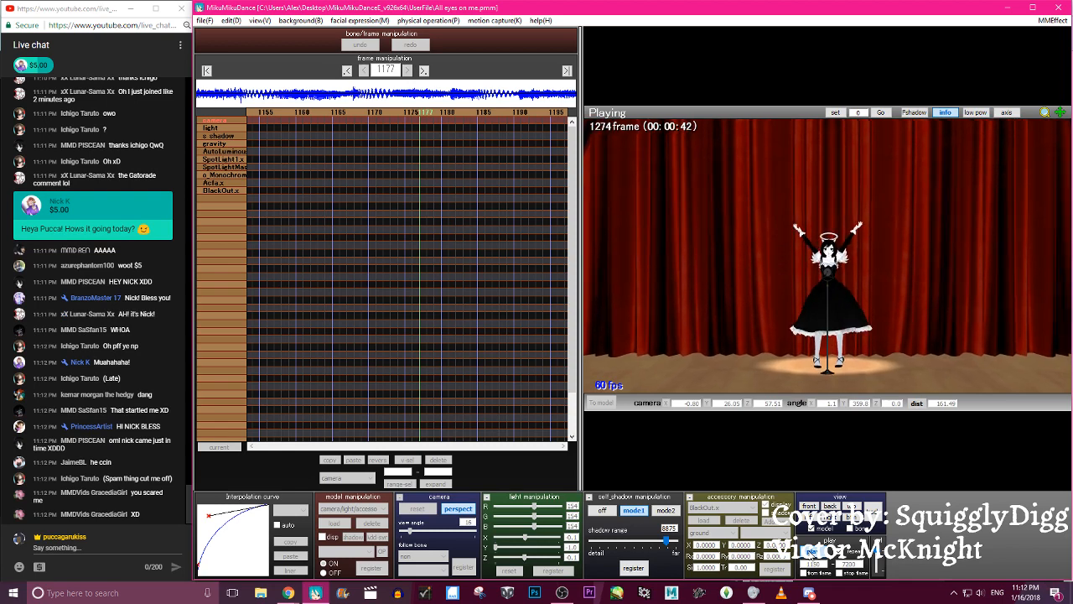
click(502, 133)
click(381, 512)
click(368, 525)
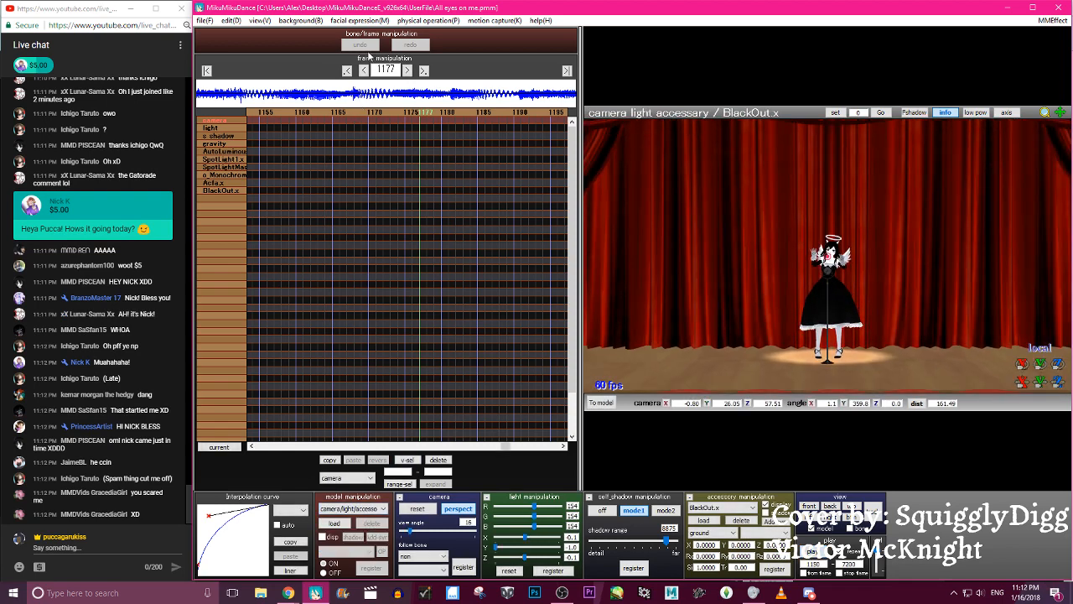
- Pull the camera back to a distance of 147.00 at the frame 1152 camera keyframe and register it
click(347, 72)
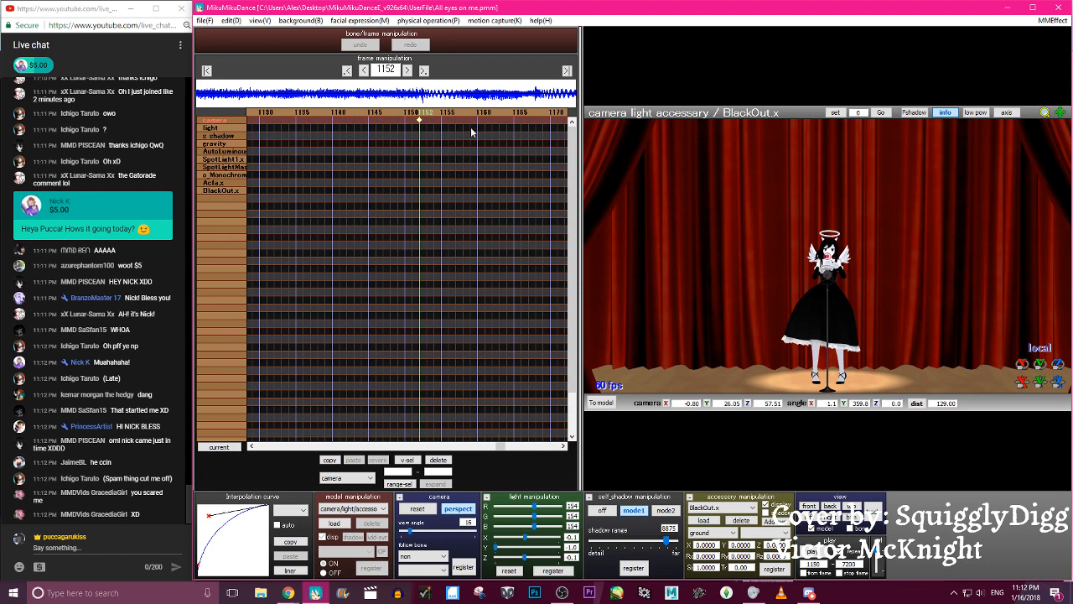
scroll(924, 223, up, 5)
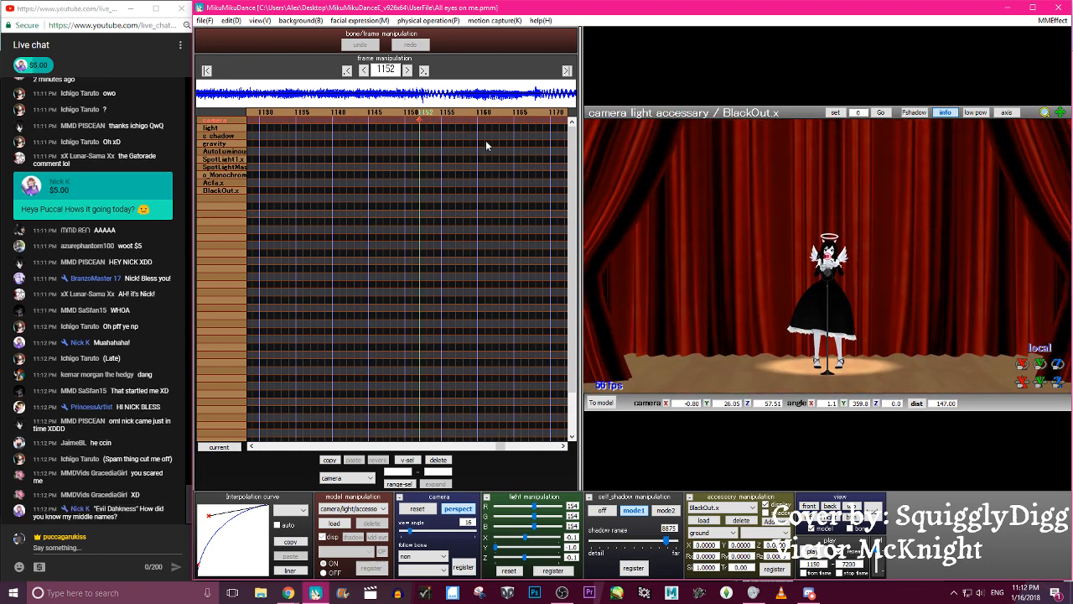
click(317, 115)
click(317, 115)
- Reframe the camera at frame 1283 to Y 22.30, angle X 3.4 and distance 110.60, then register and copy the keyframe
key(Right)
key(Right)
key(Right)
key(Right)
key(Right)
key(Right)
key(Right)
key(Right)
key(Right)
key(Right)
key(Right)
key(Right)
key(Right)
key(Right)
key(Right)
key(Right)
key(Right)
key(Right)
key(Right)
key(Right)
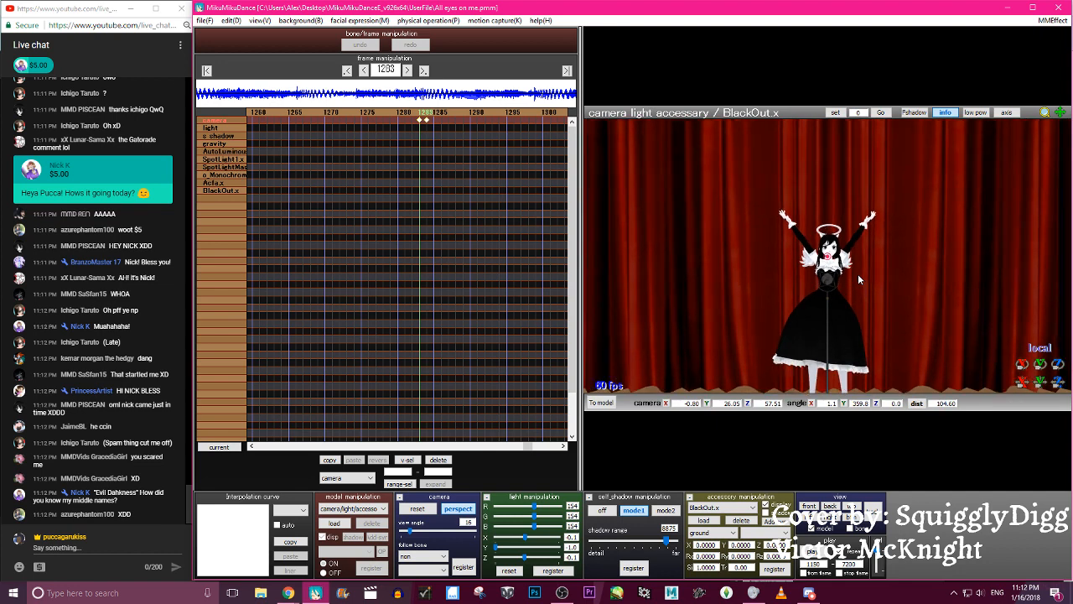
scroll(859, 280, up, 2)
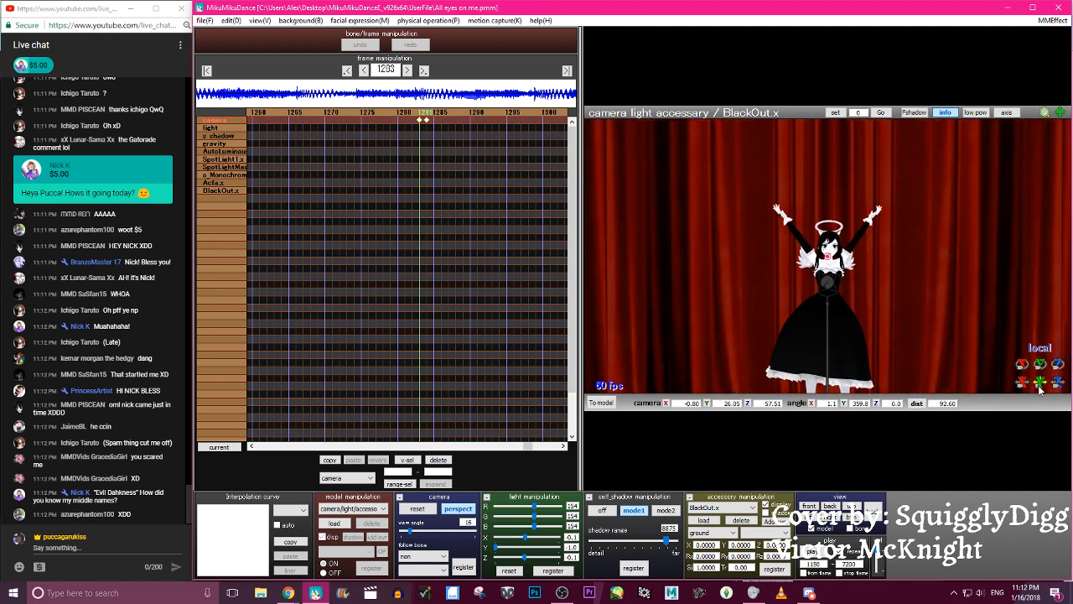
drag(1039, 390, 1039, 409)
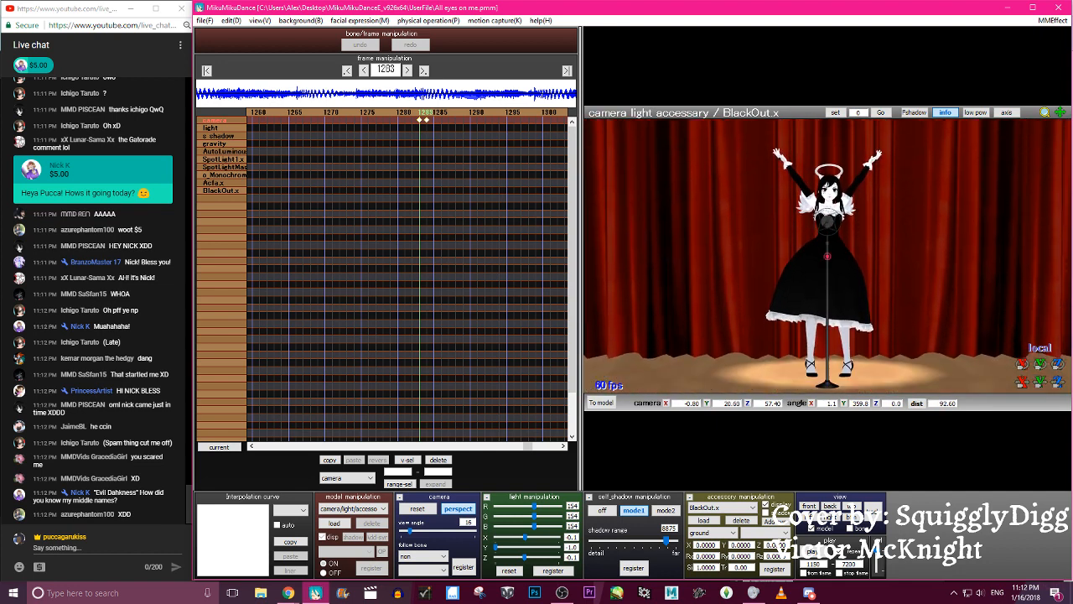
click(421, 116)
scroll(929, 336, up, 6)
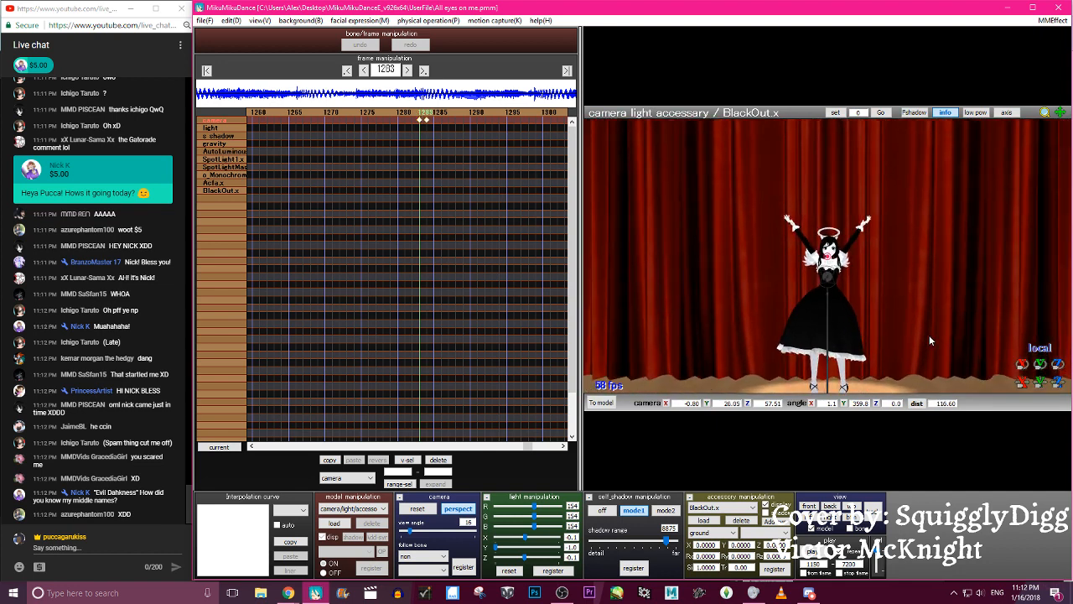
drag(1039, 385, 1039, 399)
mouse_move(785, 194)
right_down()
mouse_move(784, 185)
mouse_move(784, 201)
right_up()
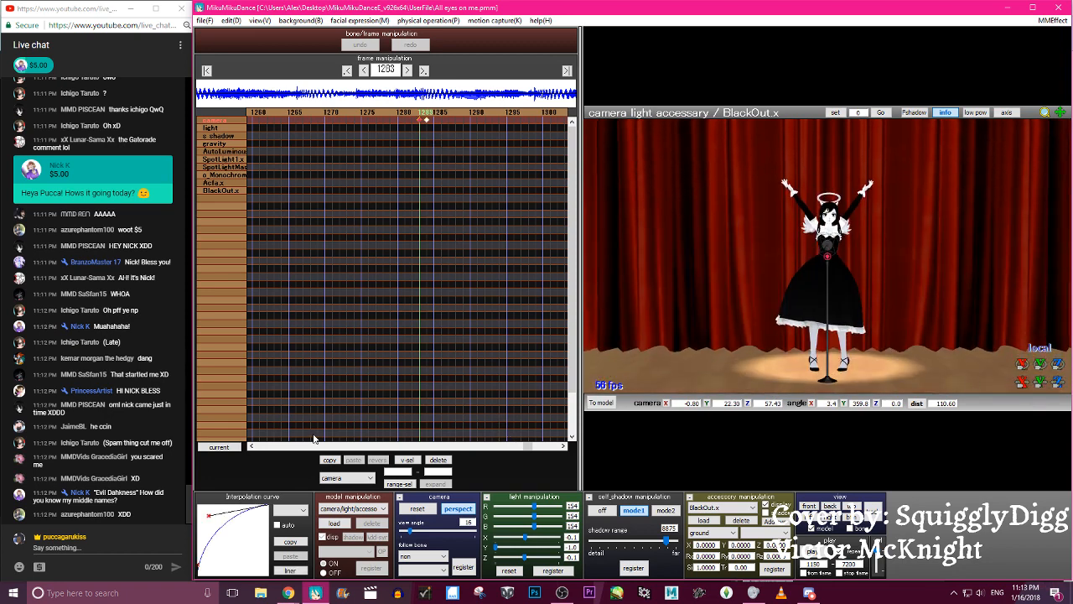
click(331, 460)
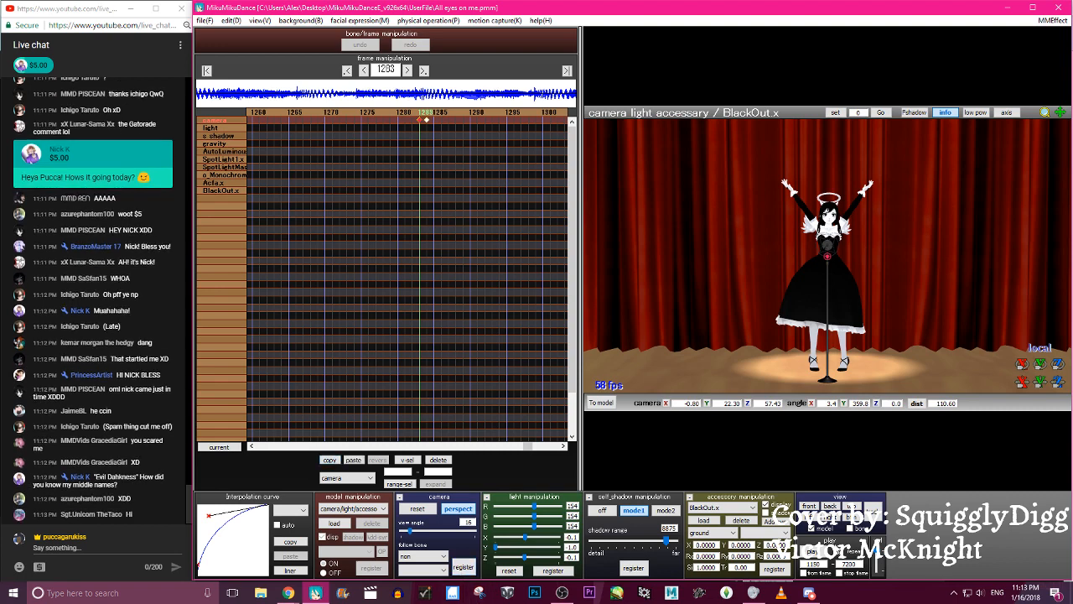
- Play back the animation to check the reframed camera move towards frame 1283
click(813, 552)
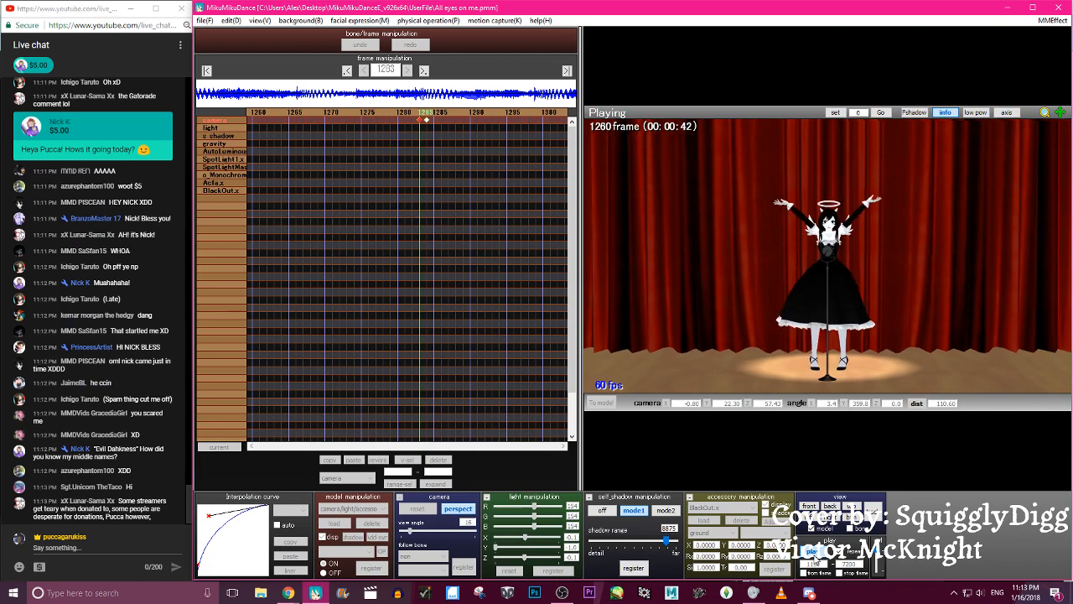
double_click(813, 554)
click(813, 553)
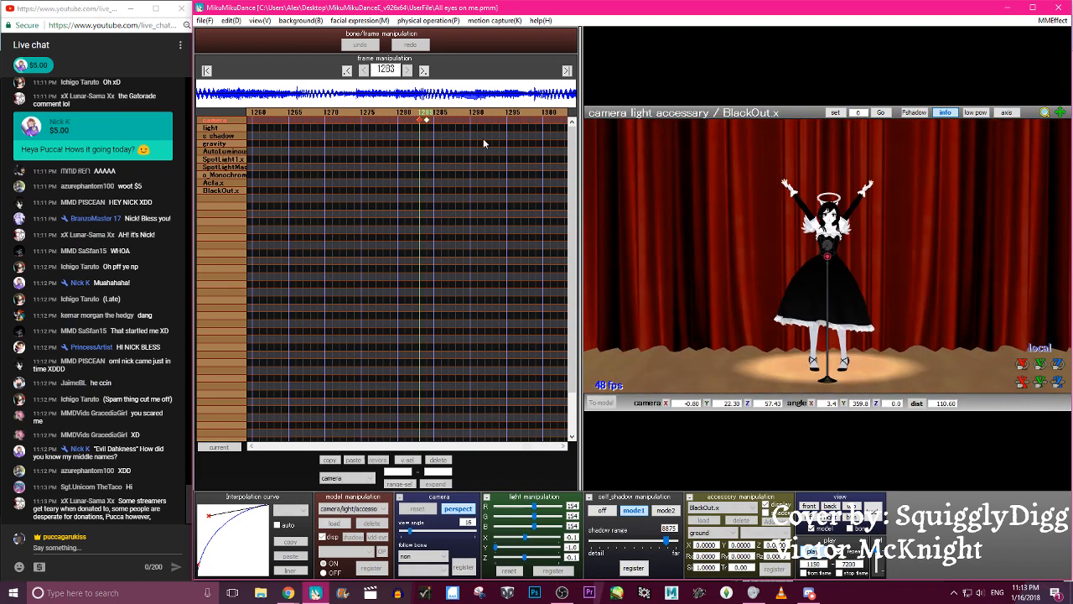
- Lower the camera to Y 24.60 at the frame 1152 camera keyframe and register it
click(347, 70)
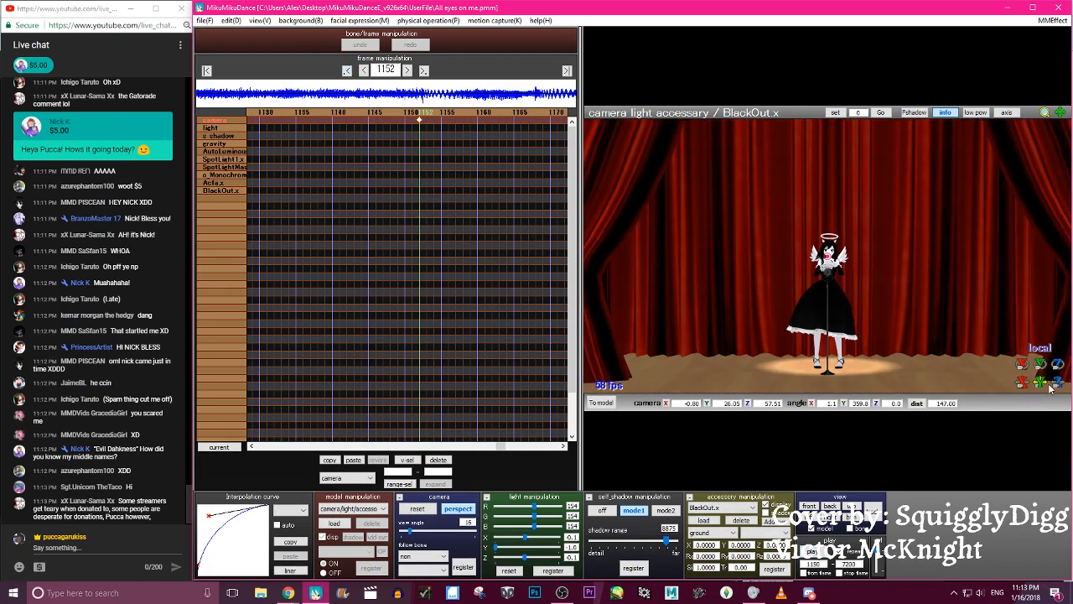
drag(1044, 385, 1044, 394)
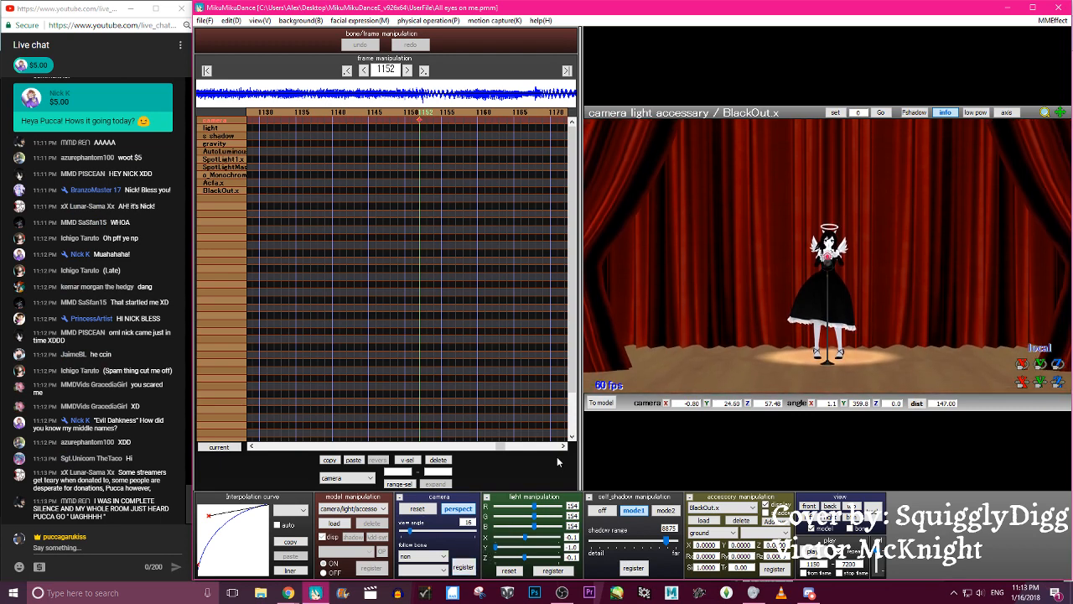
scroll(154, 361, up, 7)
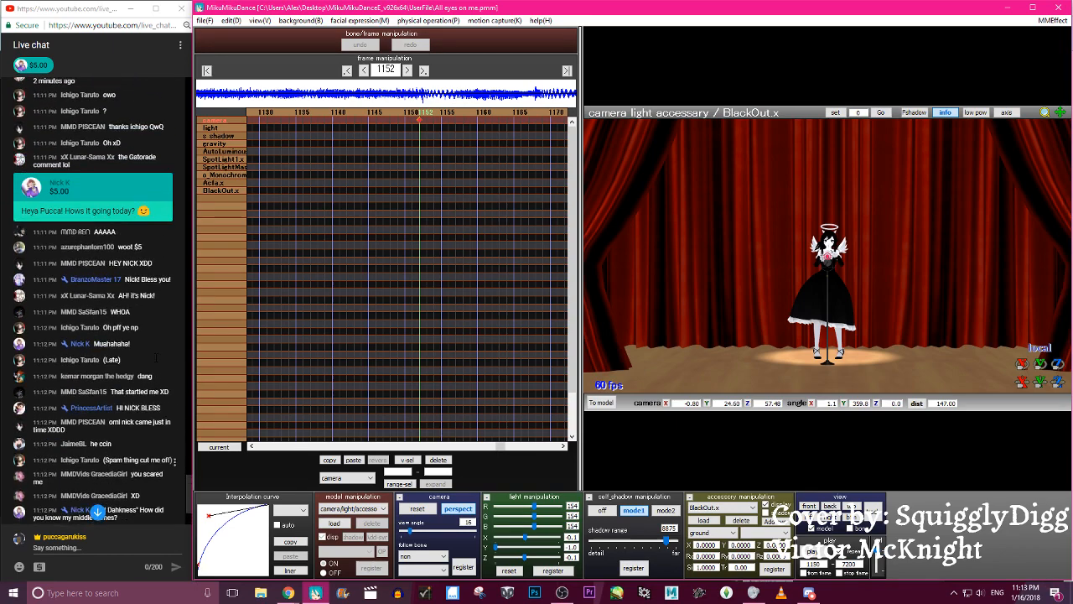
scroll(153, 370, down, 7)
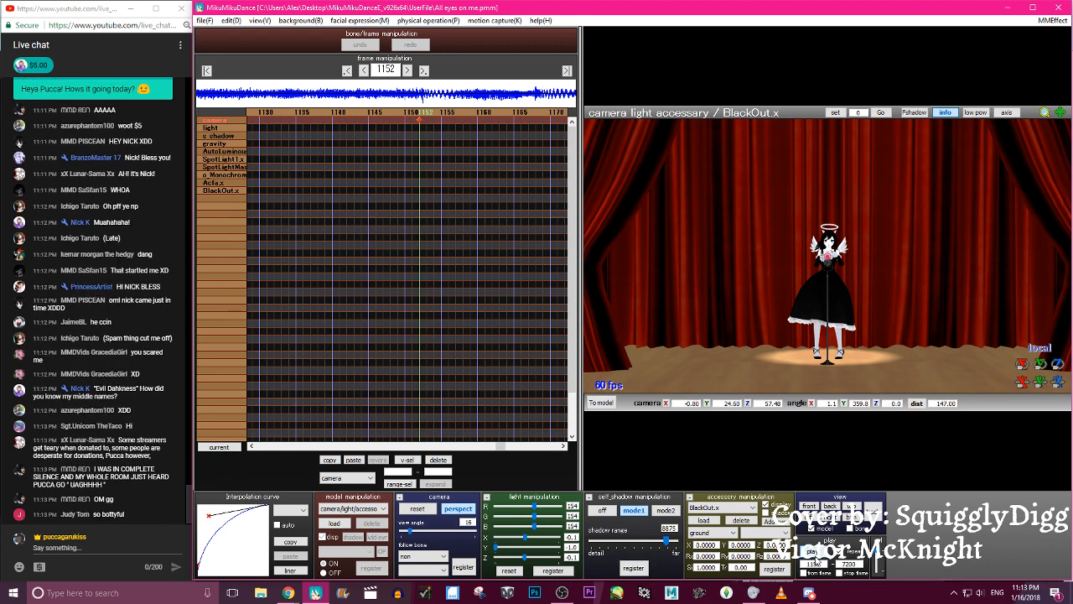
- Play the animation repeatedly from frame 1150 to review the camera move and the close-up on the raised arms
click(811, 551)
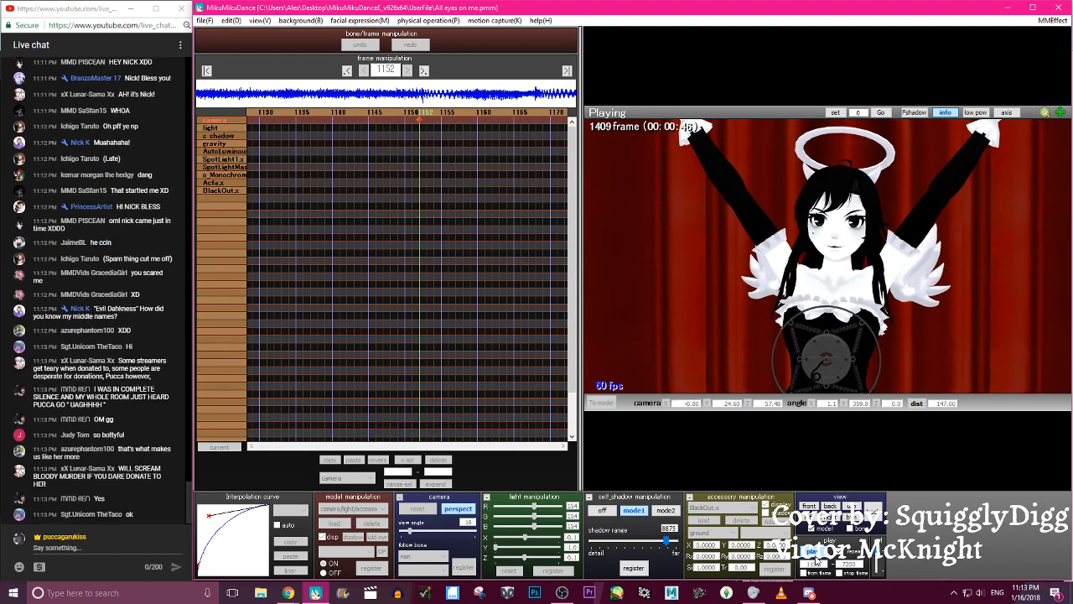
click(815, 555)
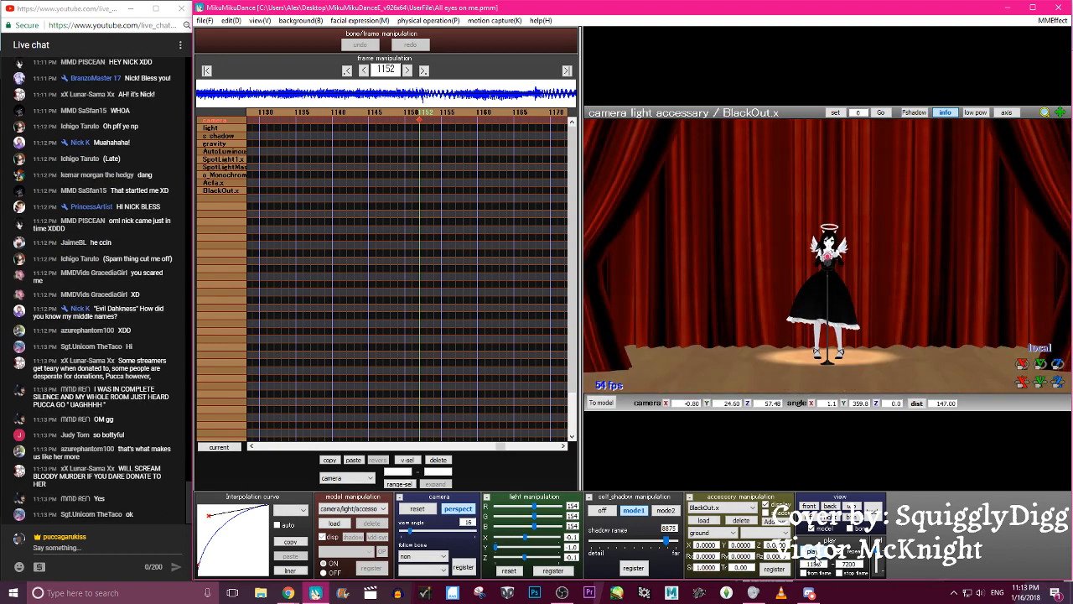
click(815, 555)
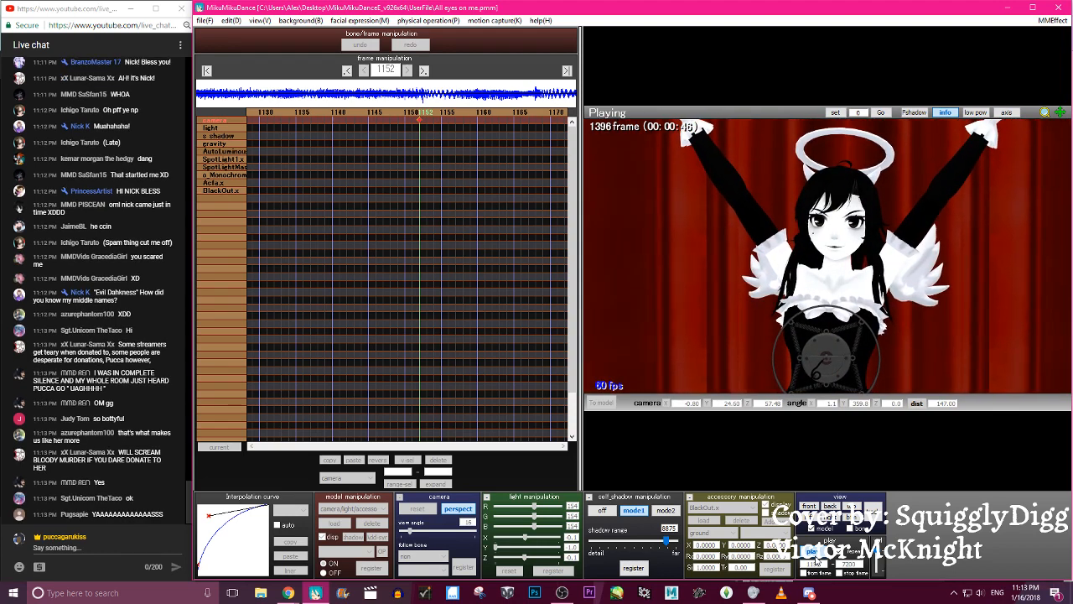
click(816, 553)
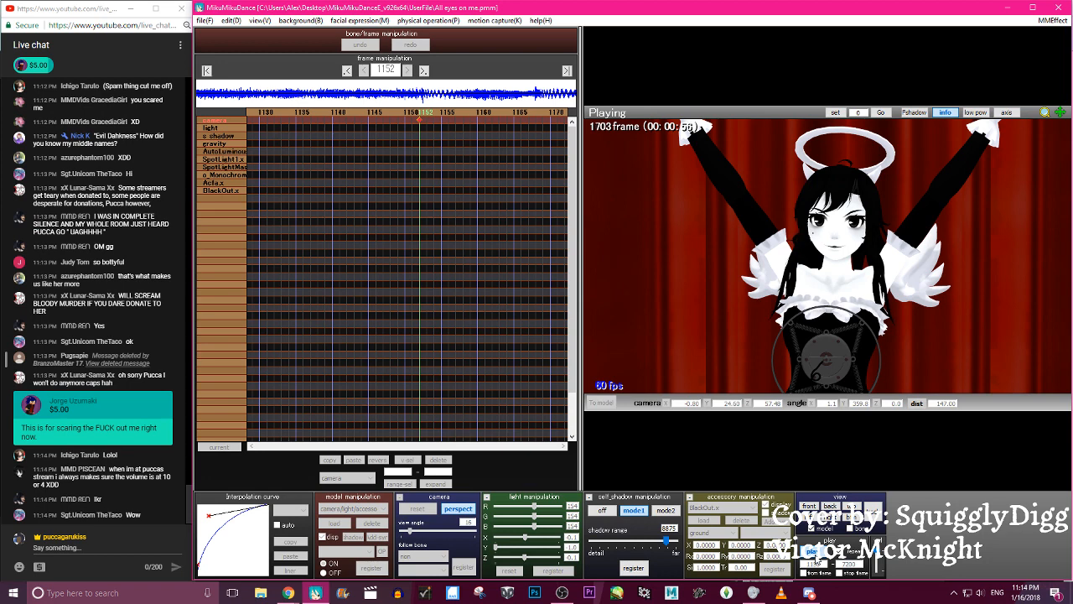
click(815, 552)
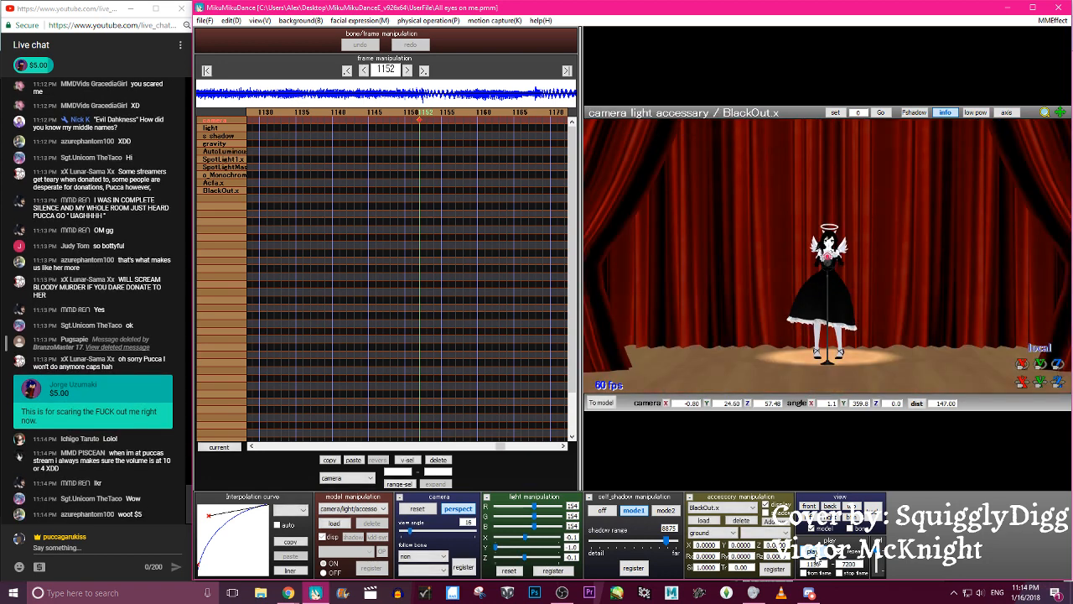
click(815, 552)
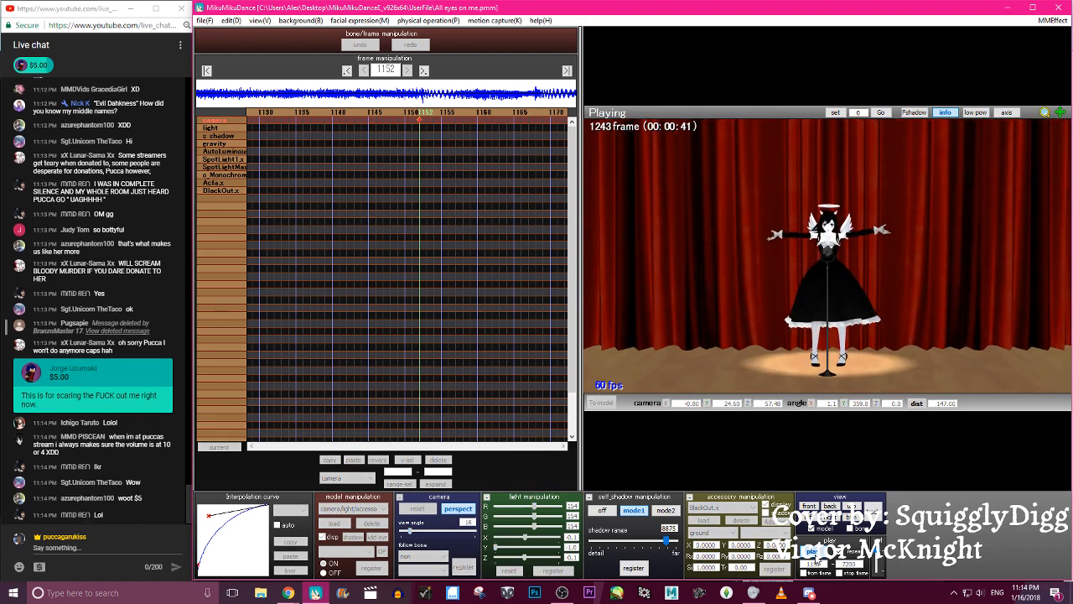
click(815, 552)
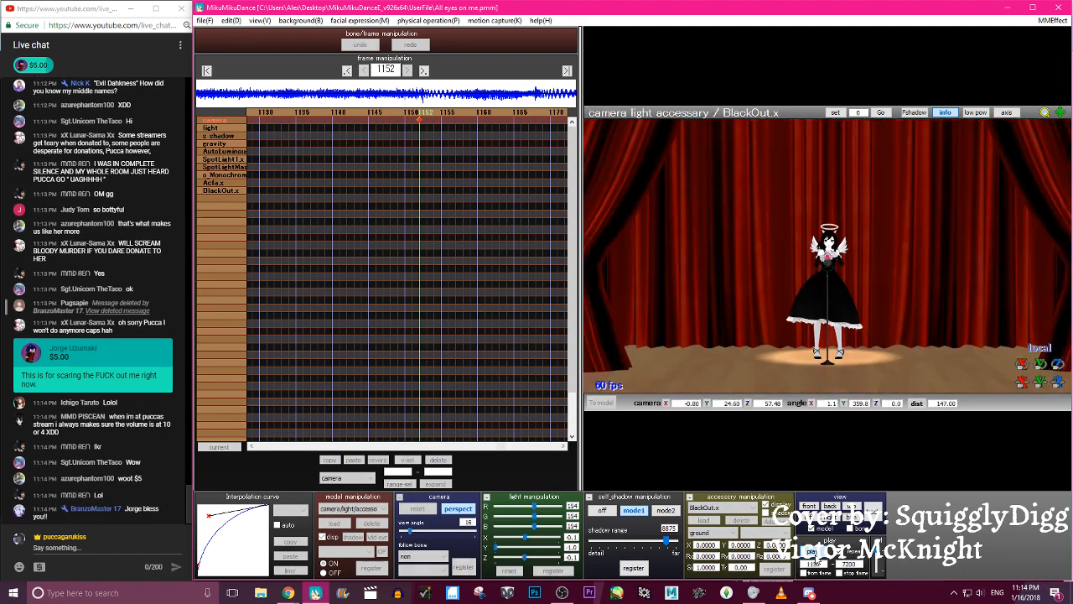
click(815, 551)
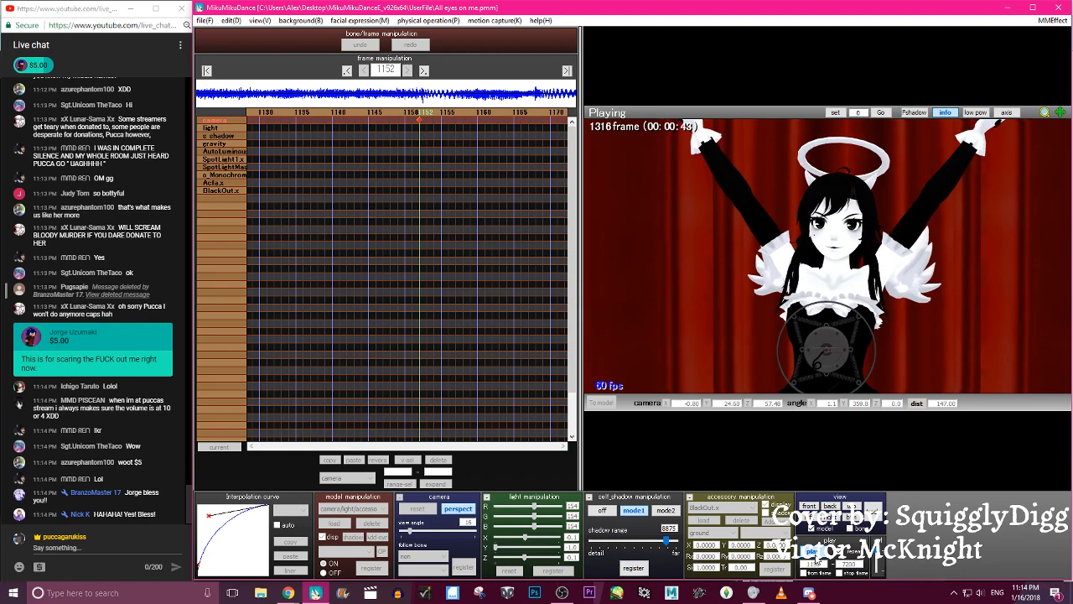
click(815, 552)
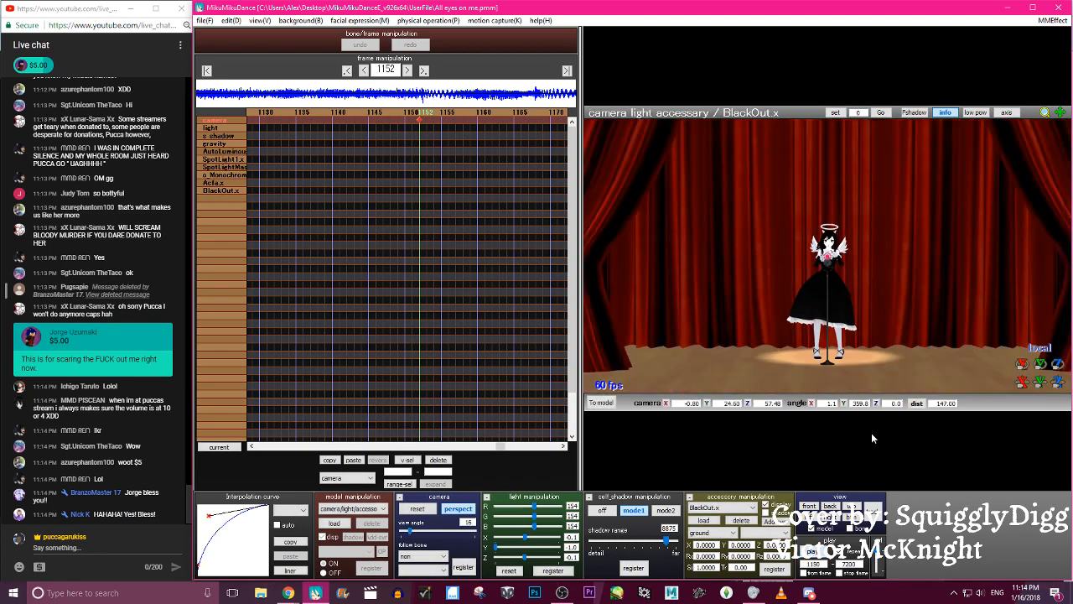
- Step back and forth through the frames between 1142 and 1276 to examine the camera framing against Alice Angel's motion
key(Right)
key(Right)
key(Right)
key(Right)
key(Right)
key(Right)
key(Right)
key(Right)
key(Right)
key(Right)
key(Right)
key(Right)
key(Right)
key(Right)
key(Right)
key(Left)
key(Left)
key(Left)
key(Left)
key(Left)
key(Left)
key(Left)
key(Left)
key(Left)
key(Left)
key(Left)
key(Left)
key(Left)
key(Left)
key(Left)
key(Left)
key(Left)
key(Left)
key(Left)
key(Left)
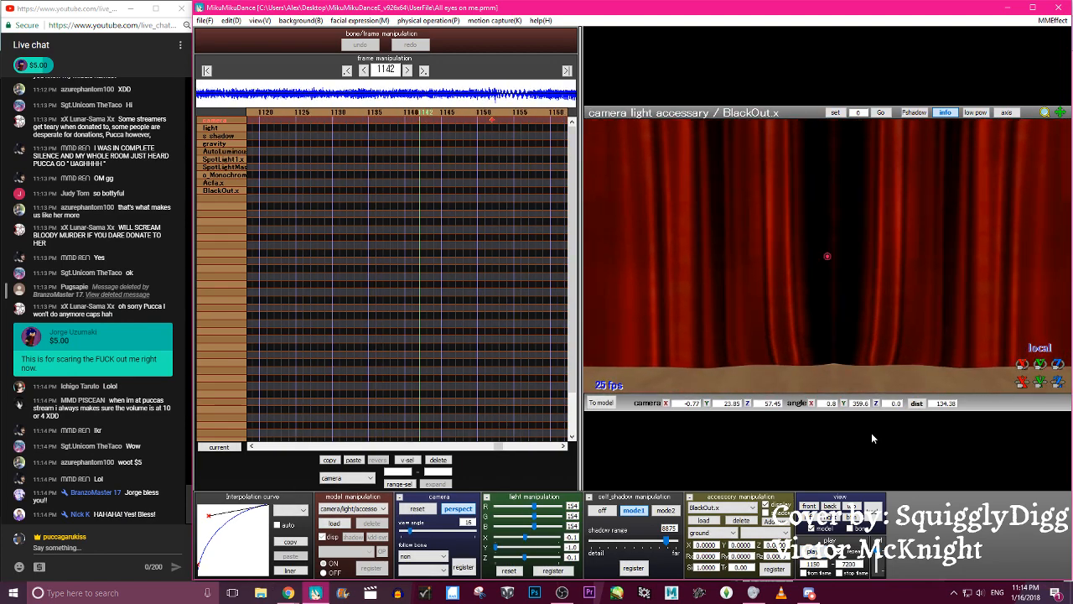
key(Right)
key(Right)
key(Right)
key(Right)
key(Right)
key(Right)
key(Right)
key(Right)
key(Right)
key(Right)
key(Right)
key(Right)
key(Right)
key(Right)
key(Right)
key(Right)
key(Right)
key(Right)
key(Right)
key(Right)
key(Right)
key(Right)
key(Right)
key(Right)
key(Right)
key(Right)
key(Right)
key(Right)
key(Right)
key(Right)
key(Right)
key(Right)
key(Right)
key(Right)
key(Right)
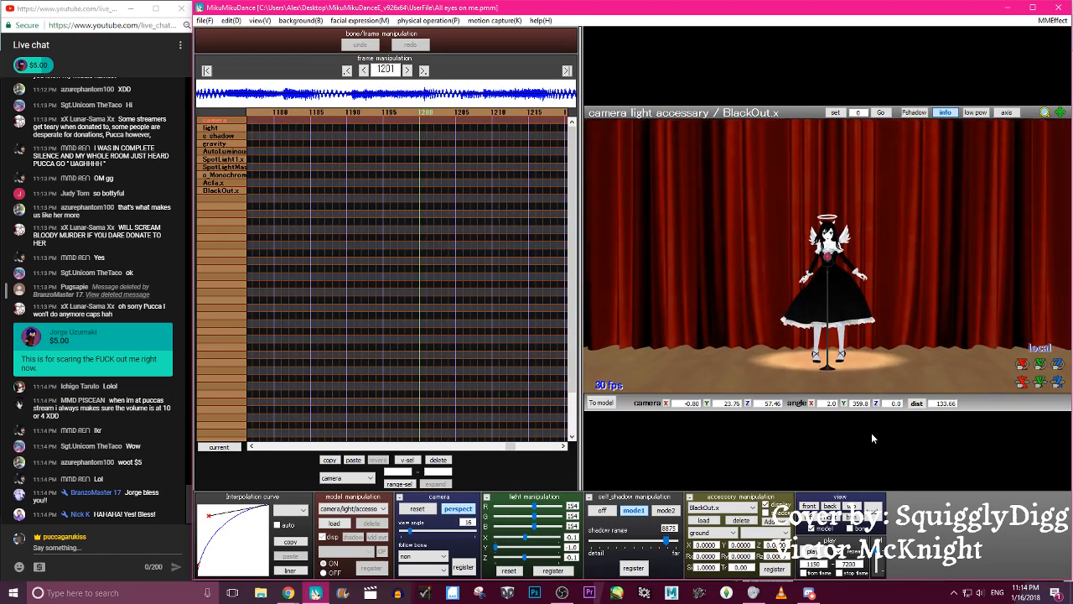
key(Right)
key(Right)
key(Right)
key(Right)
key(Right)
key(Right)
key(Right)
key(Right)
key(Right)
key(Right)
key(Right)
key(Right)
key(Right)
key(Right)
key(Right)
key(Right)
key(Right)
key(Right)
key(Right)
key(Right)
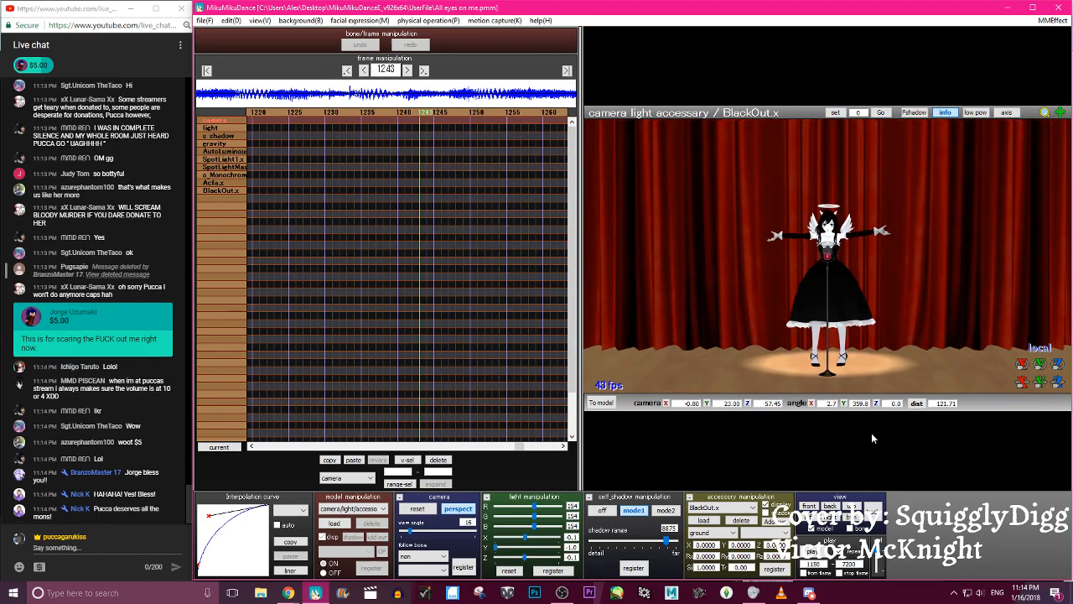
key(Right)
key(Right)
key(Right)
key(Right)
key(Right)
key(Right)
key(Right)
key(Right)
key(Right)
key(Right)
key(Right)
key(Right)
key(Right)
key(Right)
key(Right)
key(Right)
key(Right)
key(Right)
key(Right)
key(Right)
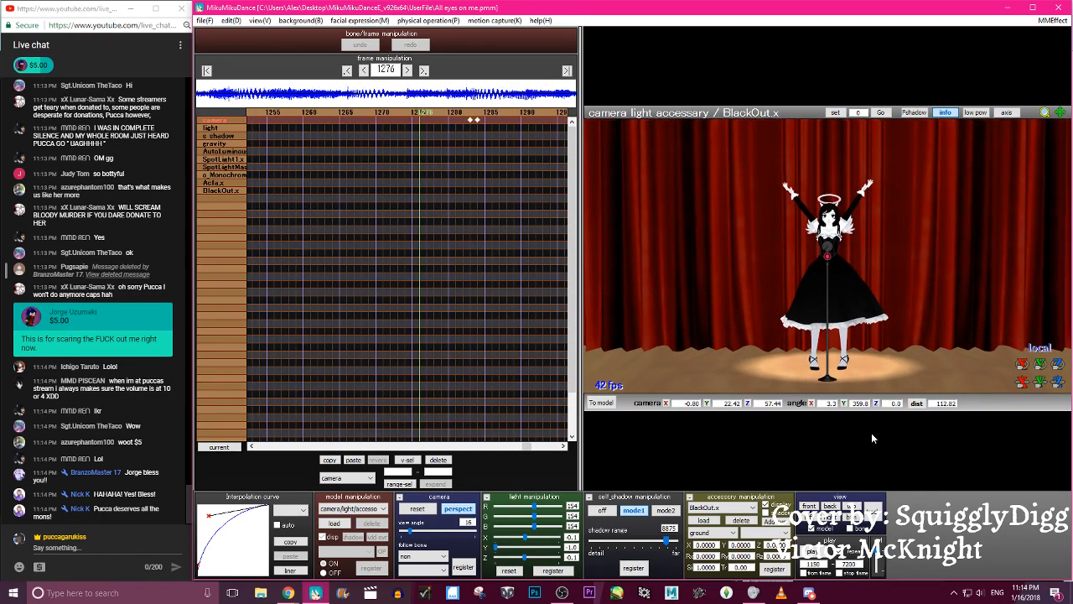
key(Left)
key(Left)
key(Left)
key(Left)
key(Left)
key(Left)
key(Left)
key(Left)
key(Left)
key(Left)
key(Left)
key(Left)
key(Left)
key(Left)
key(Left)
key(Left)
key(Left)
key(Left)
key(Left)
key(Left)
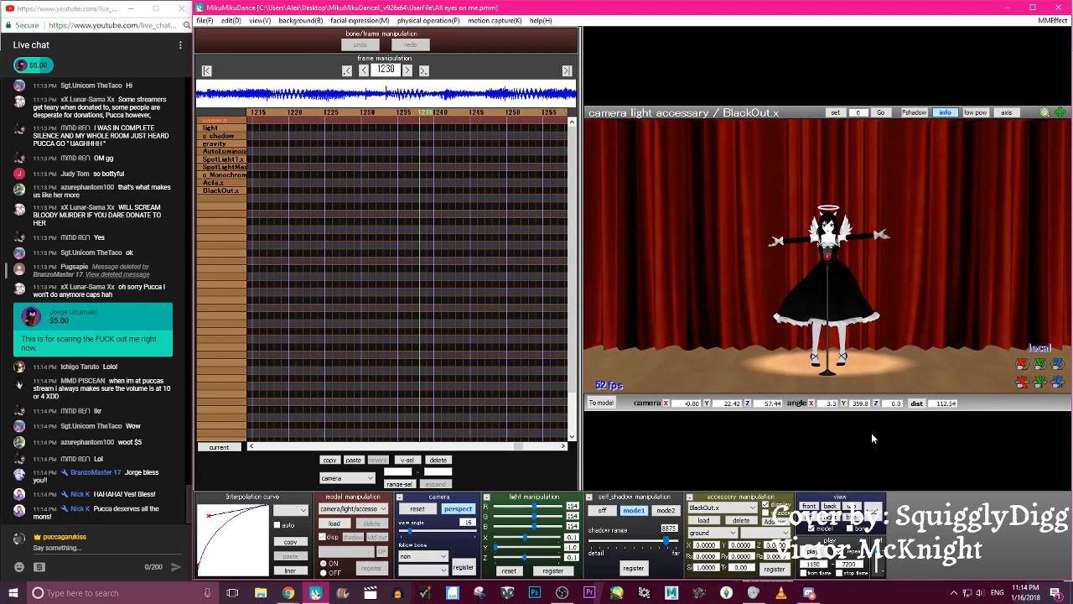
key(Left)
key(Left)
key(Left)
key(Left)
key(Left)
key(Left)
key(Left)
key(Left)
key(Left)
key(Left)
key(Left)
key(Left)
key(Left)
key(Left)
key(Left)
key(Left)
key(Left)
key(Left)
key(Left)
key(Left)
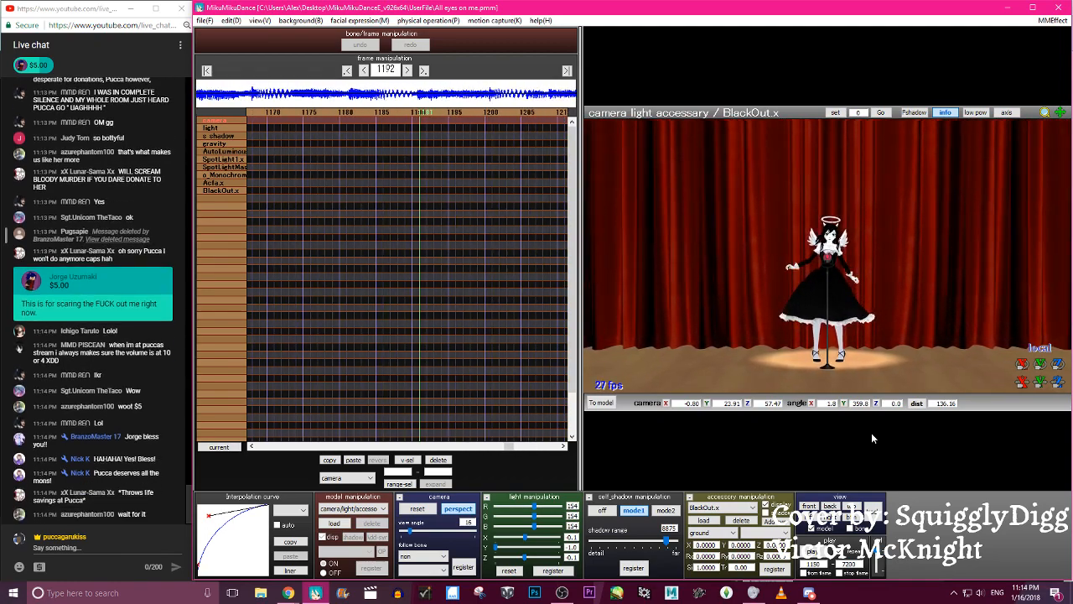
key(Left)
key(Left)
key(Left)
key(Left)
key(Left)
key(Left)
key(Left)
key(Left)
key(Left)
key(Left)
key(Left)
key(Left)
key(Left)
key(Left)
key(Left)
key(Left)
key(Left)
key(Left)
key(Left)
key(Left)
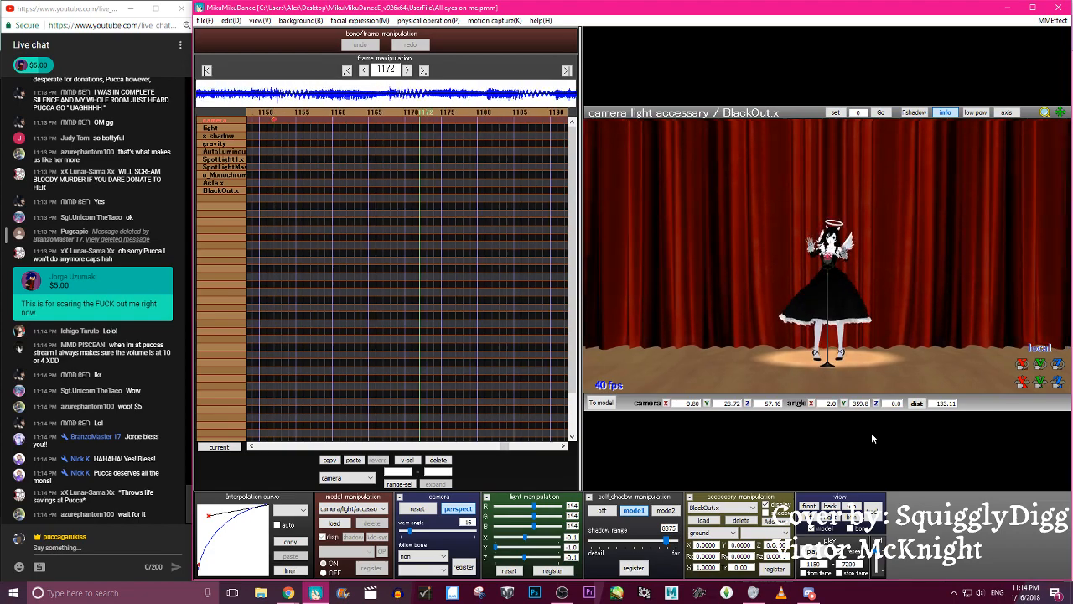
key(Right)
key(Right)
key(Right)
key(Right)
key(Right)
key(Right)
key(Right)
key(Right)
key(Right)
key(Right)
key(Right)
key(Right)
key(Right)
key(Right)
key(Right)
key(Right)
key(Right)
key(Right)
key(Right)
key(Right)
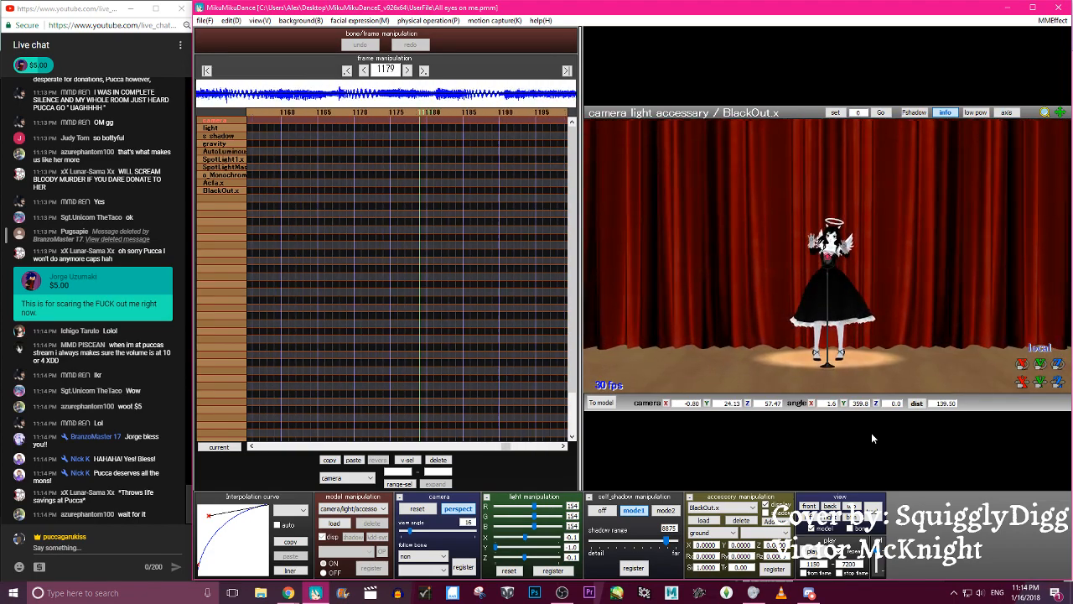
- Step forward from frame 1179 to the frame 1283 camera keyframe to examine the framing of Alice Angel's raised arms
key(Right)
key(Right)
key(Right)
key(Right)
key(Right)
key(Right)
key(Right)
key(Right)
key(Right)
key(Right)
key(Right)
key(Right)
key(Right)
key(Right)
key(Right)
key(Right)
key(Right)
key(Right)
key(Right)
key(Right)
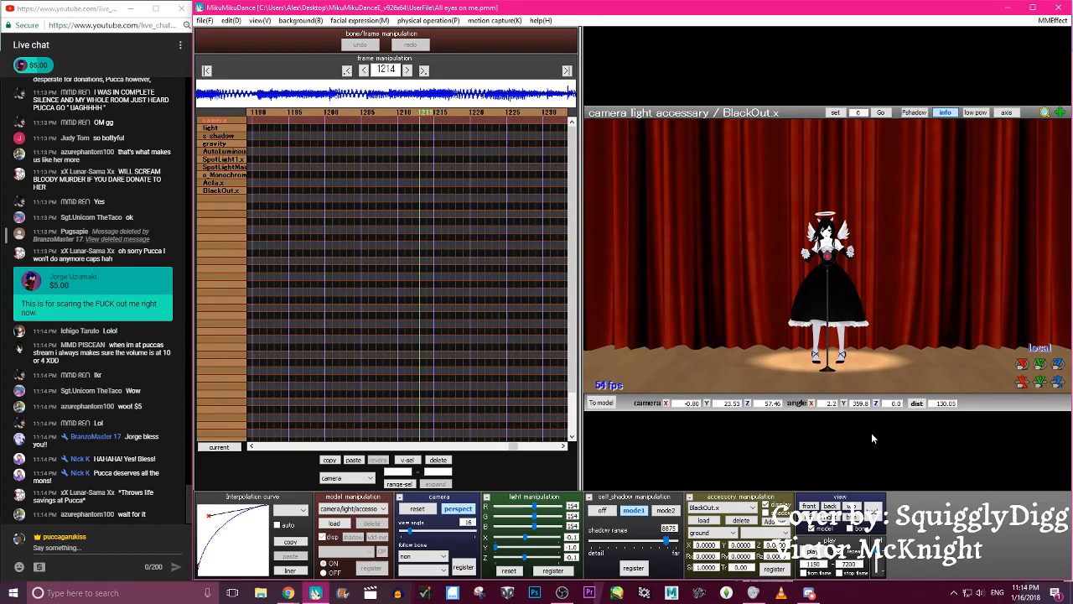
key(Right)
key(Right)
key(Right)
key(Right)
key(Right)
key(Right)
key(Right)
key(Right)
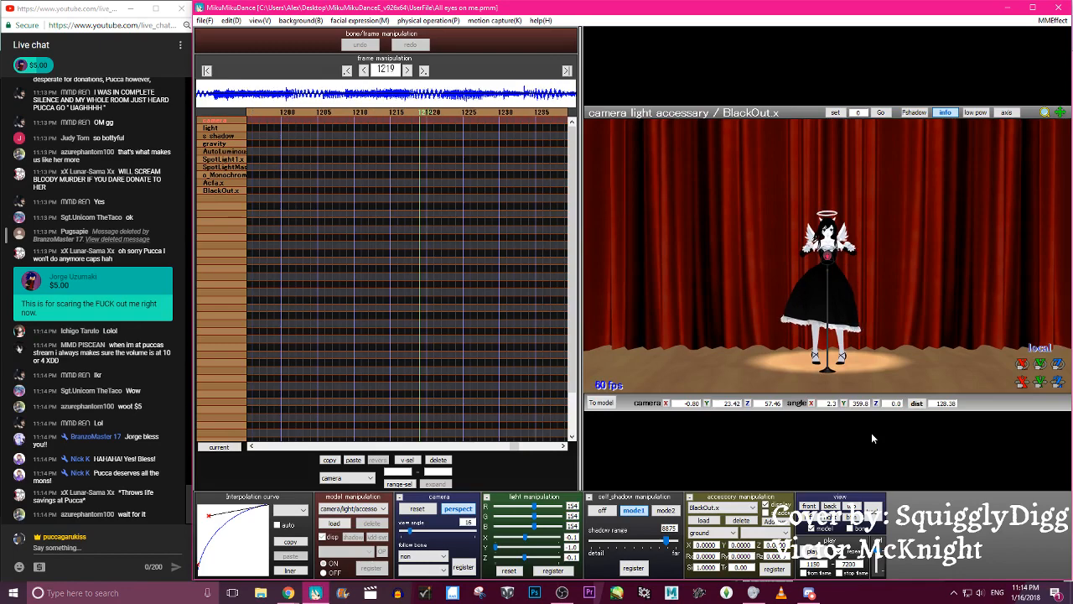
key(Right)
key(Right)
key(Right)
key(Right)
key(Right)
key(Right)
key(Right)
key(Right)
key(Right)
key(Right)
key(Right)
key(Right)
key(Right)
key(Right)
key(Right)
key(Right)
key(Right)
key(Right)
key(Right)
key(Right)
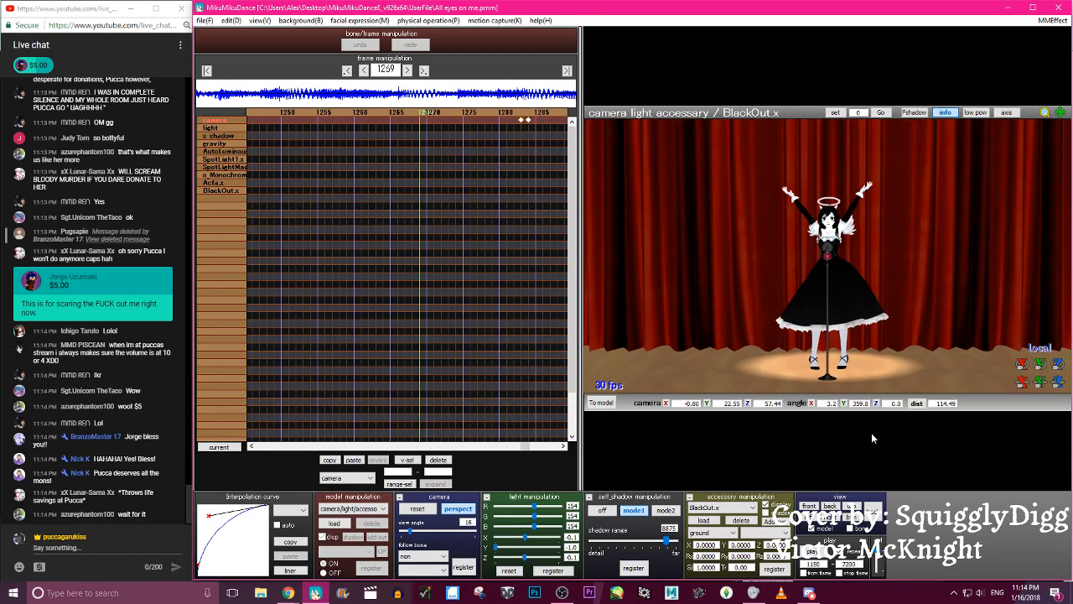
key(Right)
key(Right)
key(Right)
key(Right)
key(Right)
key(Right)
key(Right)
key(Right)
key(Right)
key(Right)
key(Right)
key(Right)
key(Right)
key(Right)
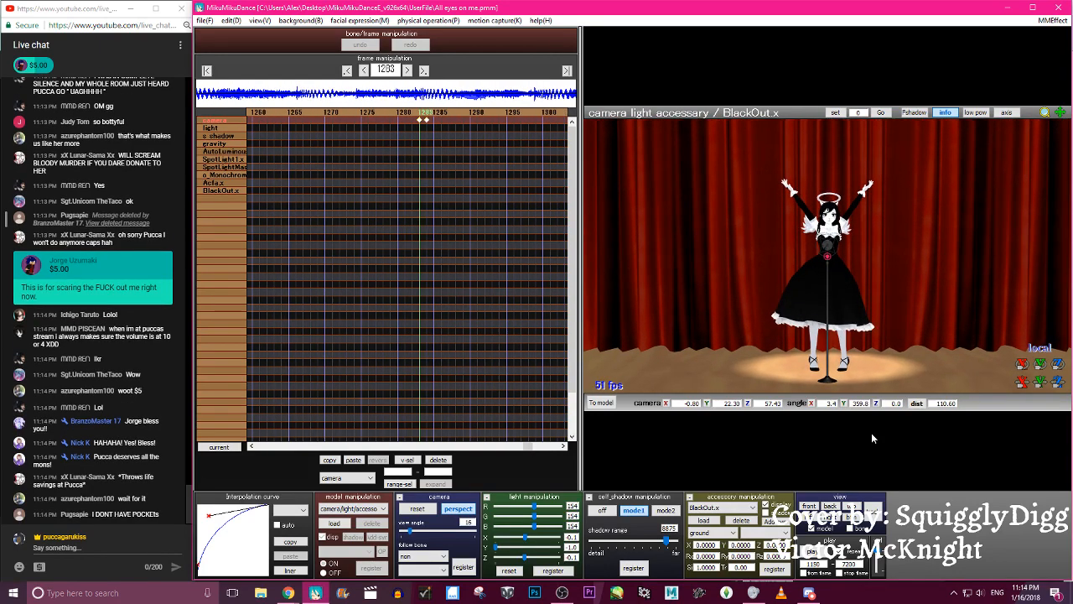
- Move the camera in to a close-up of Alice Angel's face at frame 1407, set the view angle to 12 and register it
right_drag(953, 304, 912, 312)
scroll(940, 326, down, 2)
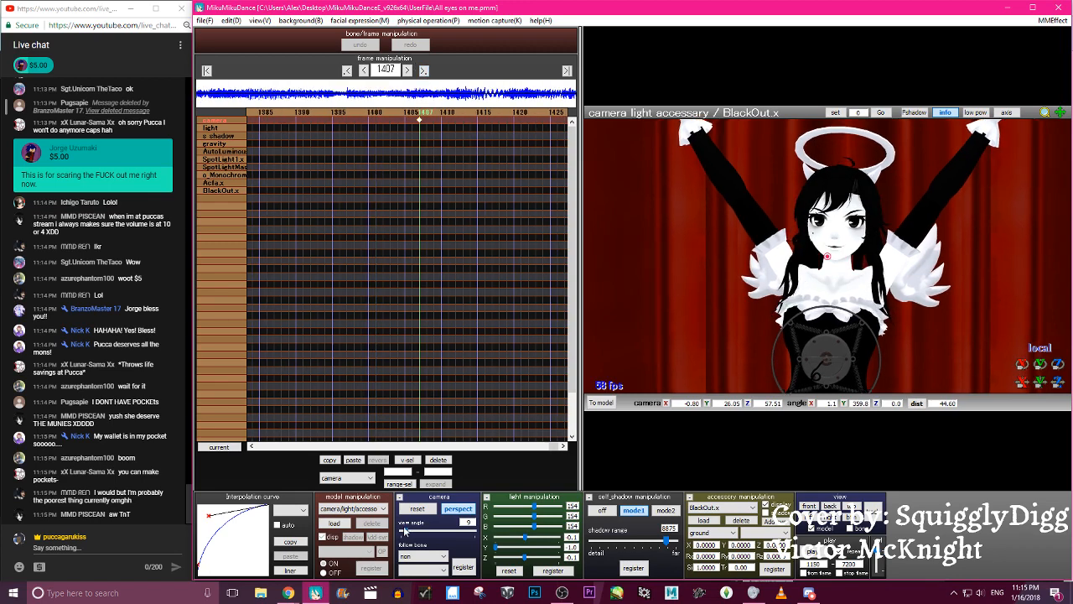
drag(405, 531, 408, 532)
scroll(847, 392, up, 5)
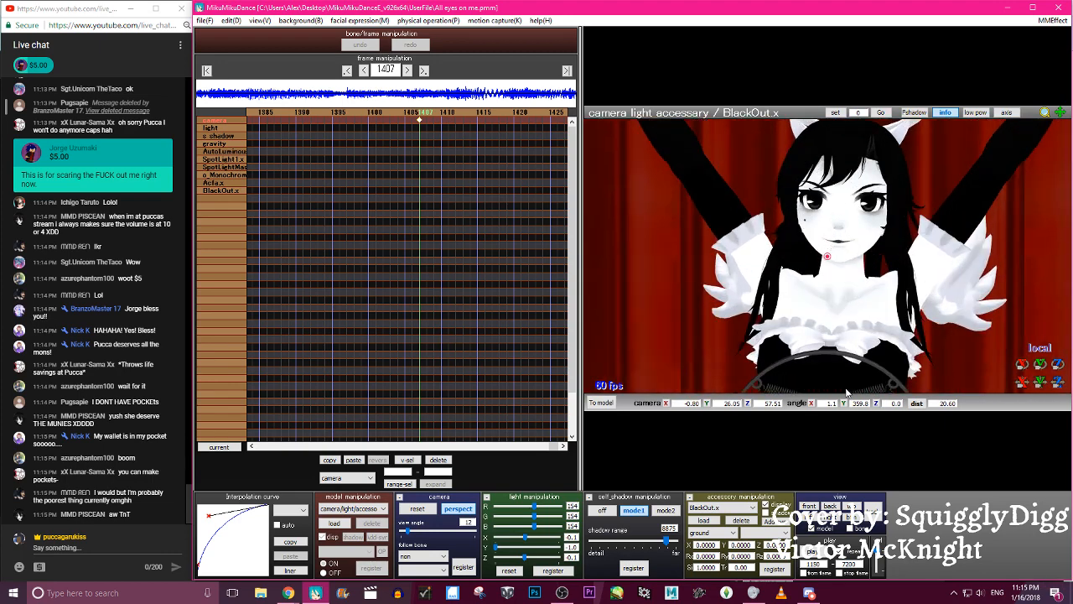
scroll(847, 393, up, 2)
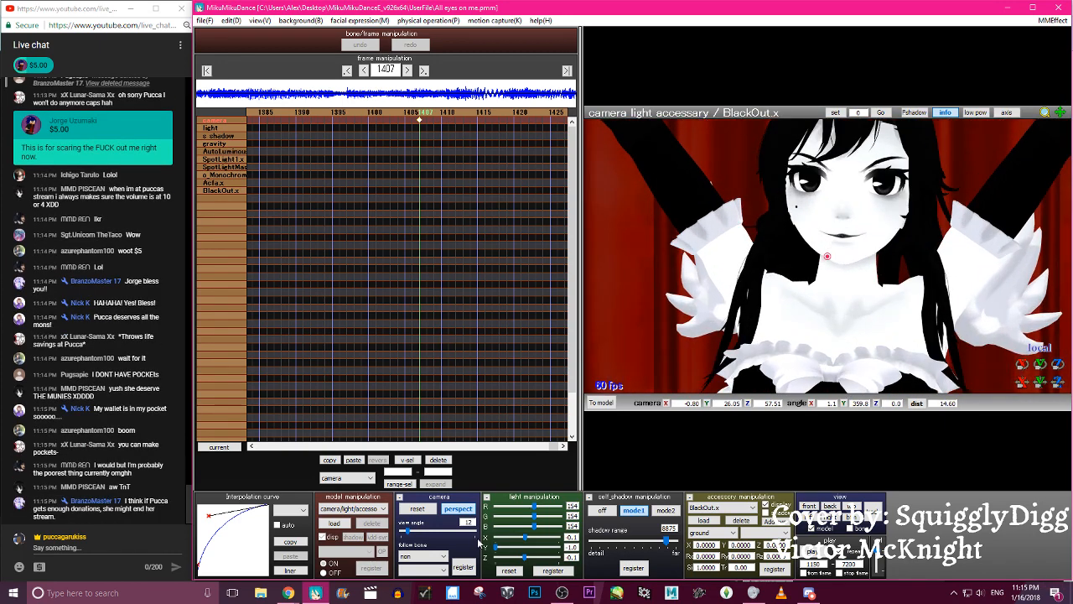
click(463, 567)
- Reset the frame 1407 camera keyframe's interpolation curve to linear and reshape it into an S-curve for all channels
key(Left)
key(Left)
key(Left)
key(Left)
key(Left)
key(Left)
key(Left)
key(Left)
key(Left)
key(Left)
key(Left)
key(Left)
key(Left)
key(Left)
key(Left)
key(Left)
key(Left)
key(Left)
key(Left)
key(Left)
key(Left)
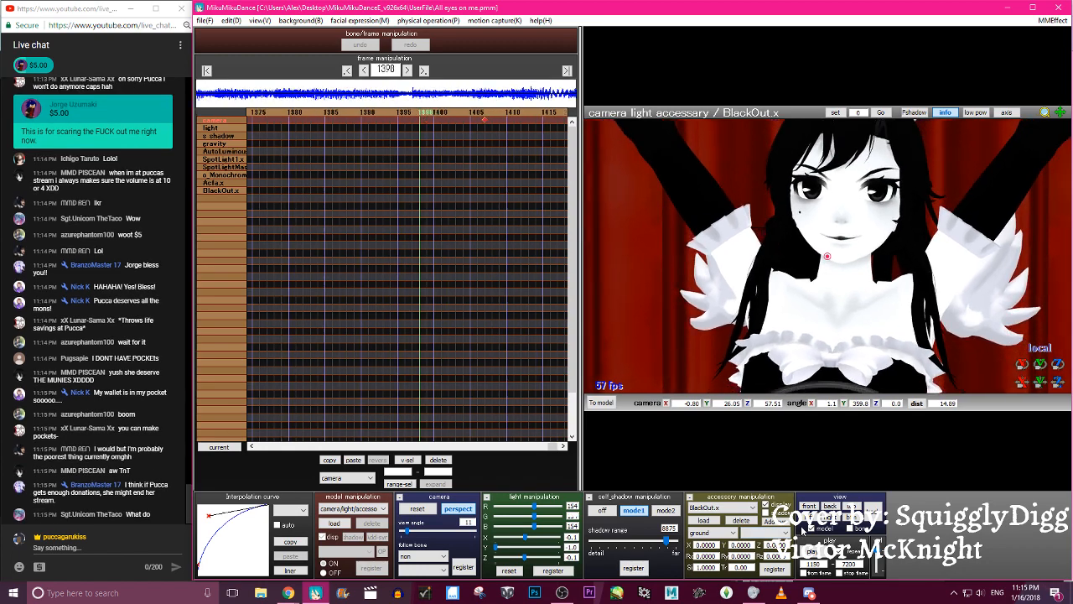
click(290, 570)
drag(258, 516, 220, 520)
drag(207, 565, 251, 566)
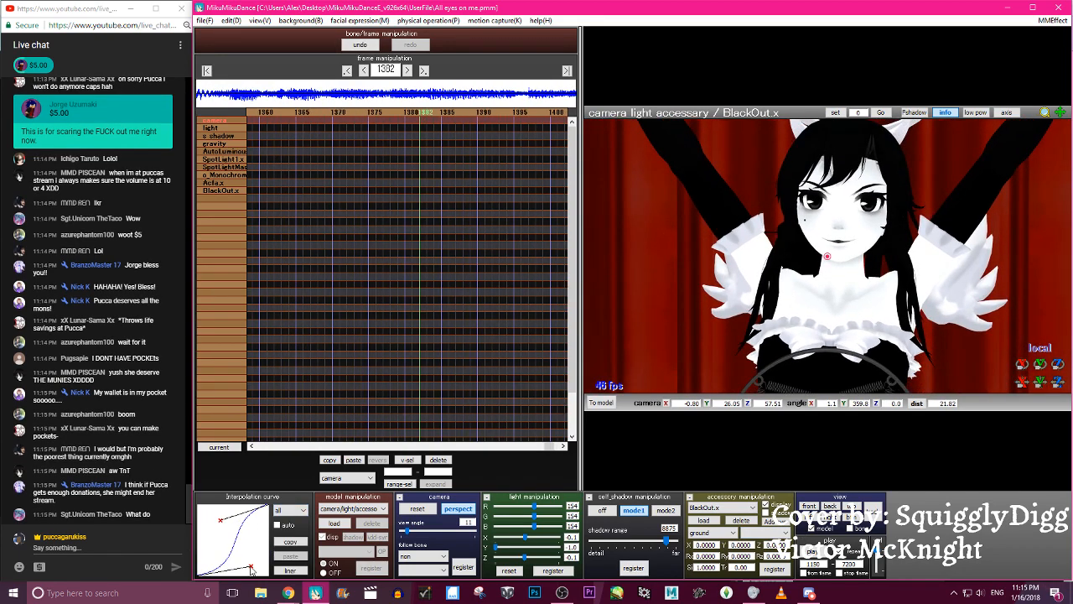
- Move the playback start frame to shortly before the close-up and play the animation to check the eased camera zoom
click(812, 551)
click(811, 551)
double_click(813, 564)
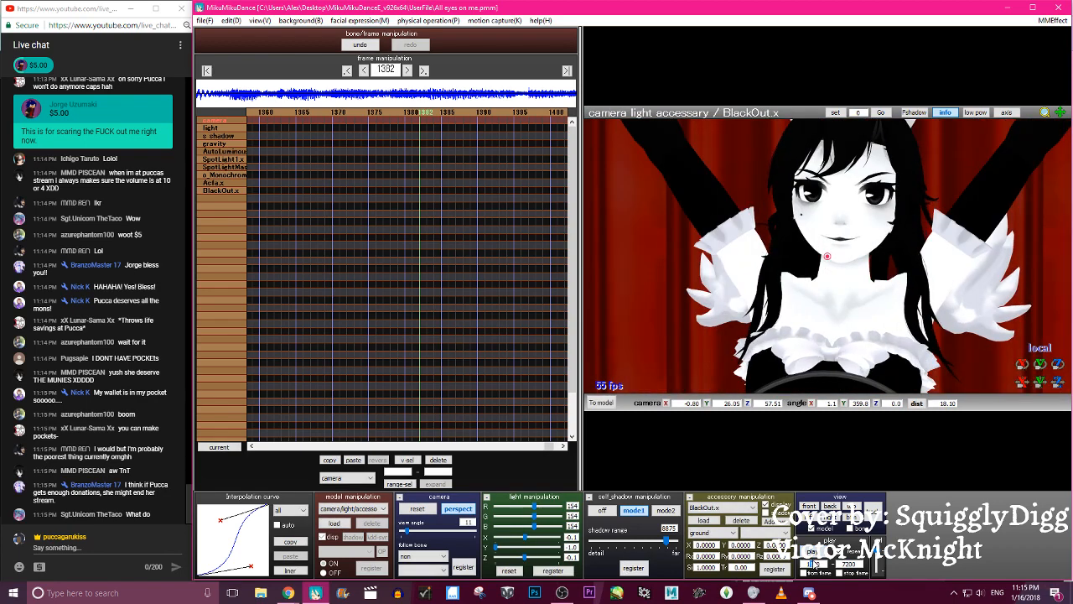
text(12380)
click(812, 554)
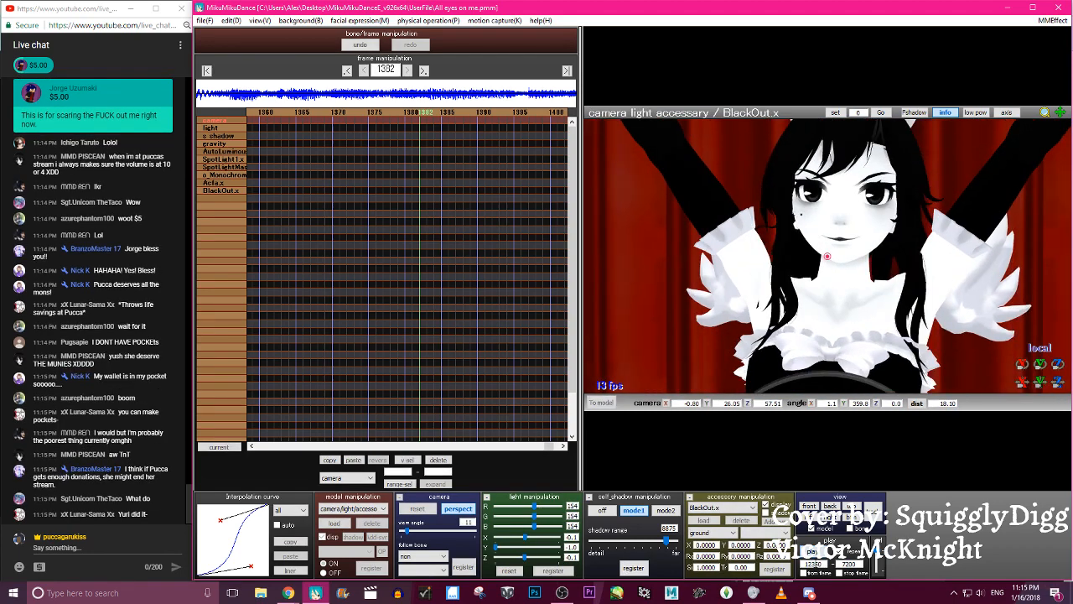
click(812, 553)
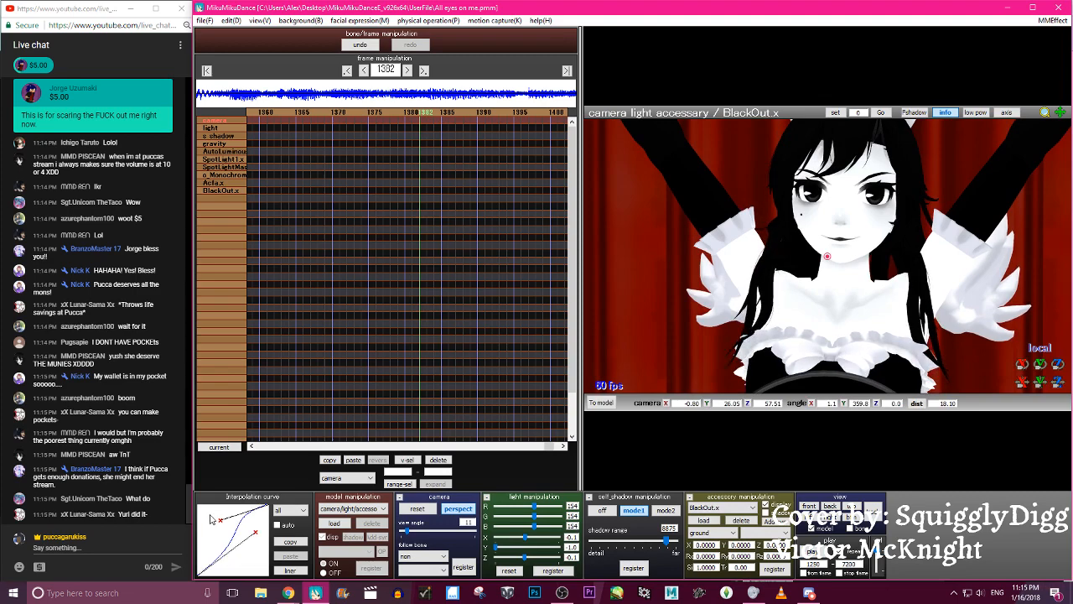
click(811, 560)
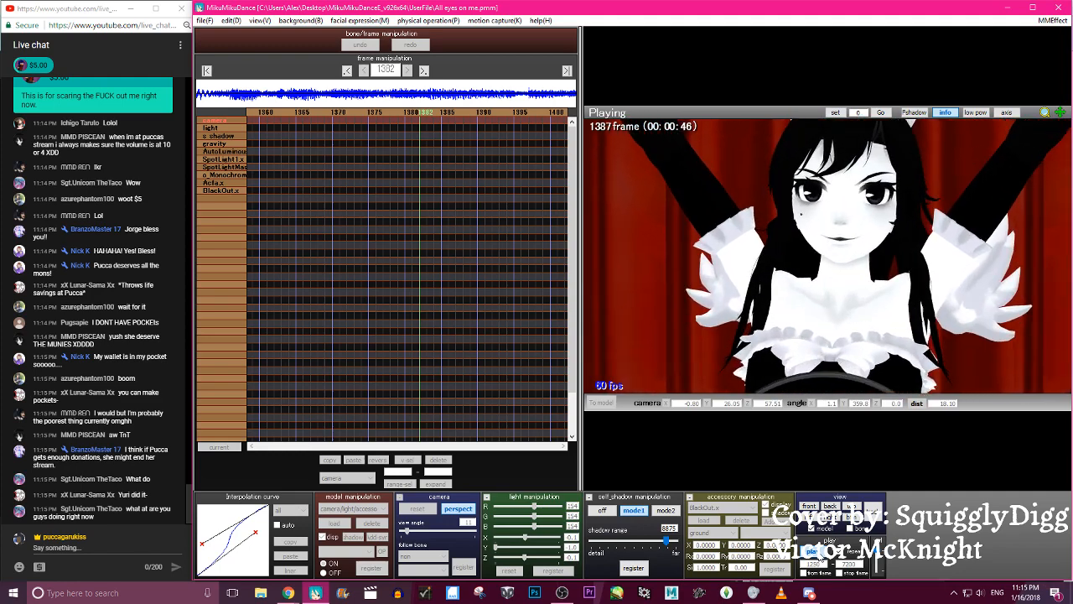
click(817, 554)
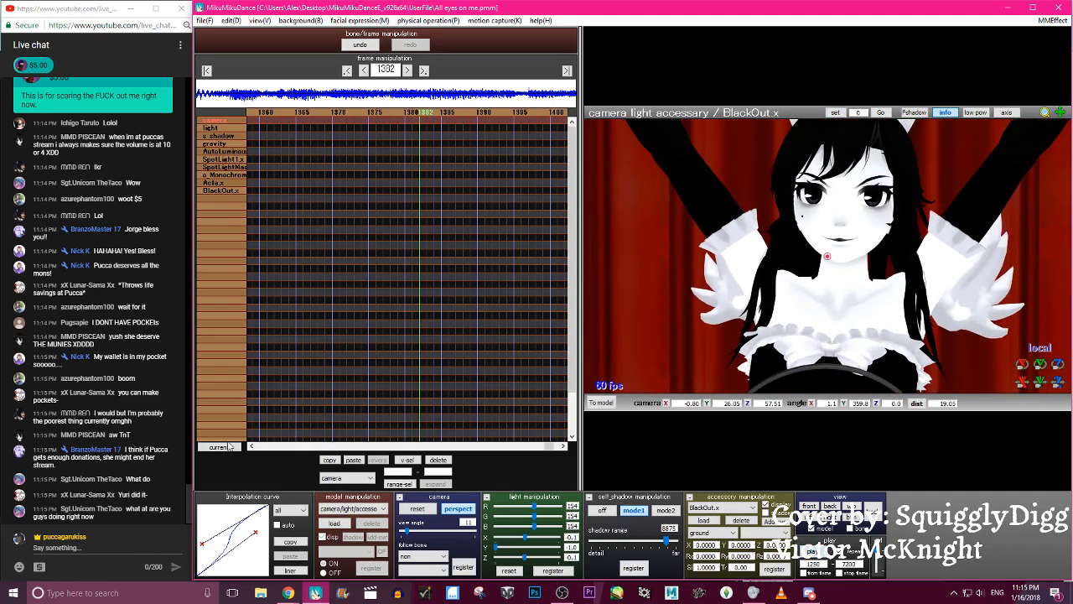
- Play the zoom once more and raise the handles of the camera's interpolation curve for a faster start
key(p)
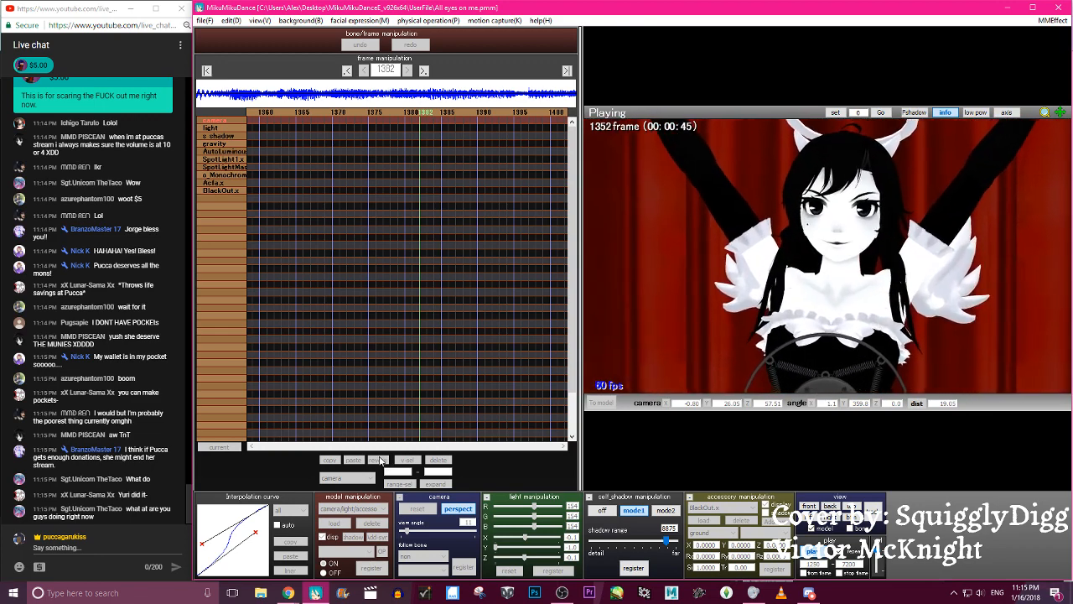
key(p)
drag(201, 545, 255, 524)
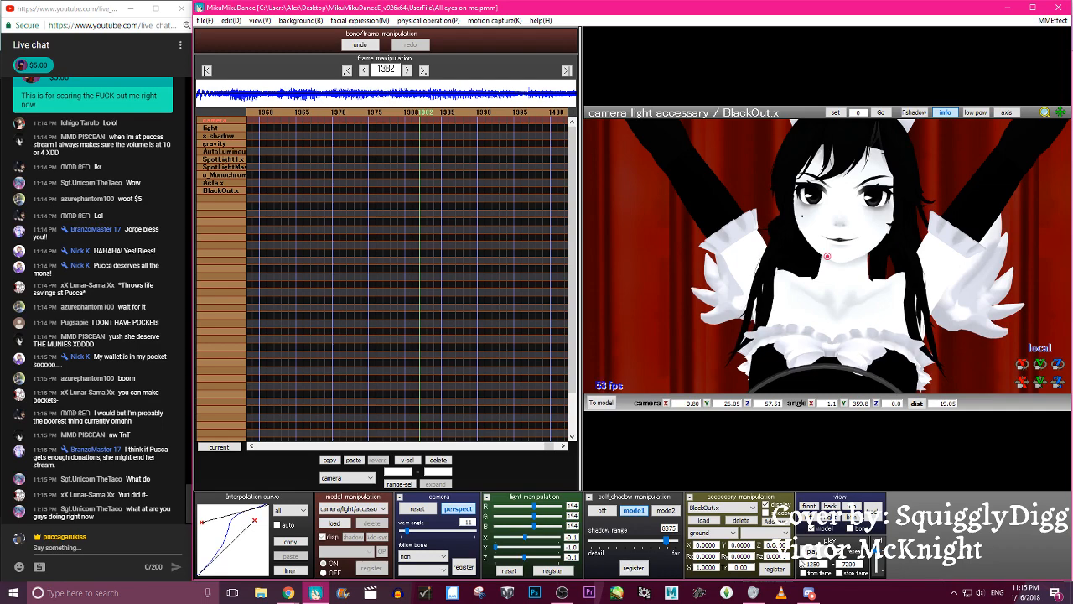
- Play the animation repeatedly through frame 1421 to review the camera zoom with the readjusted curve
key(p)
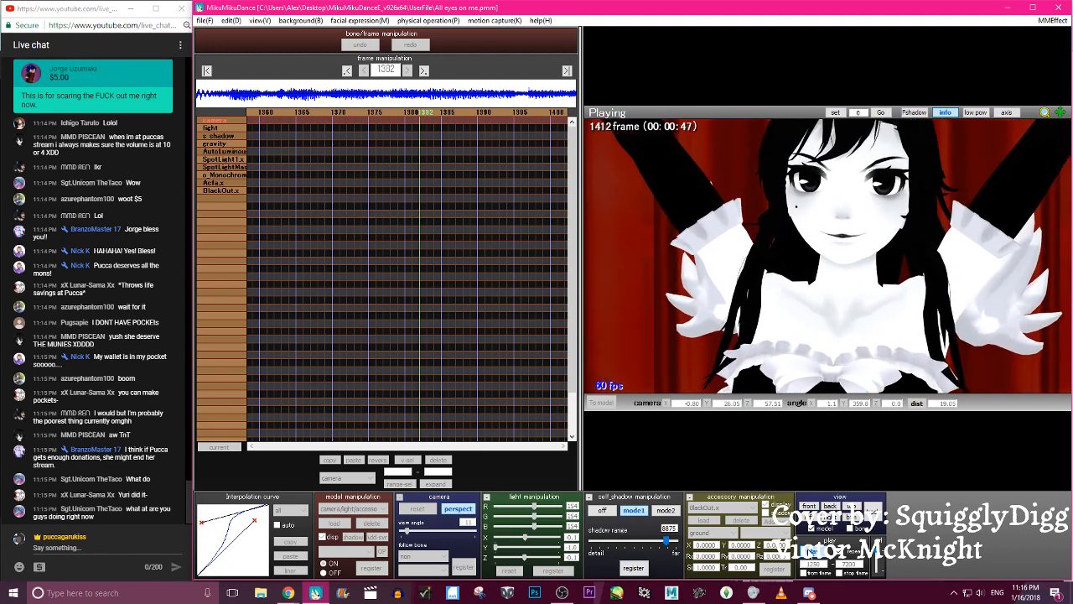
key(p)
key(p)
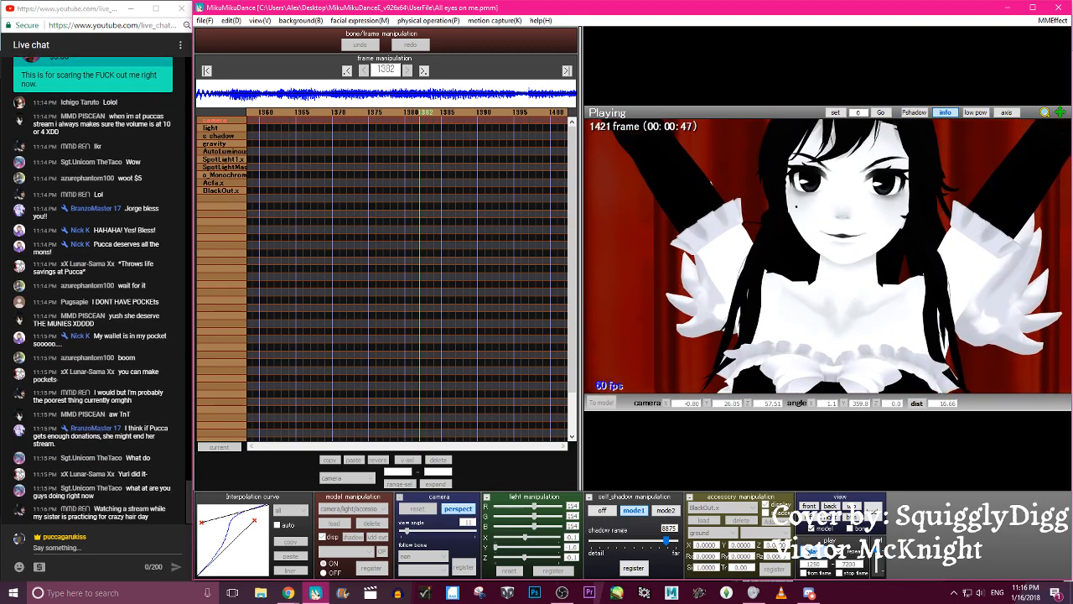
key(p)
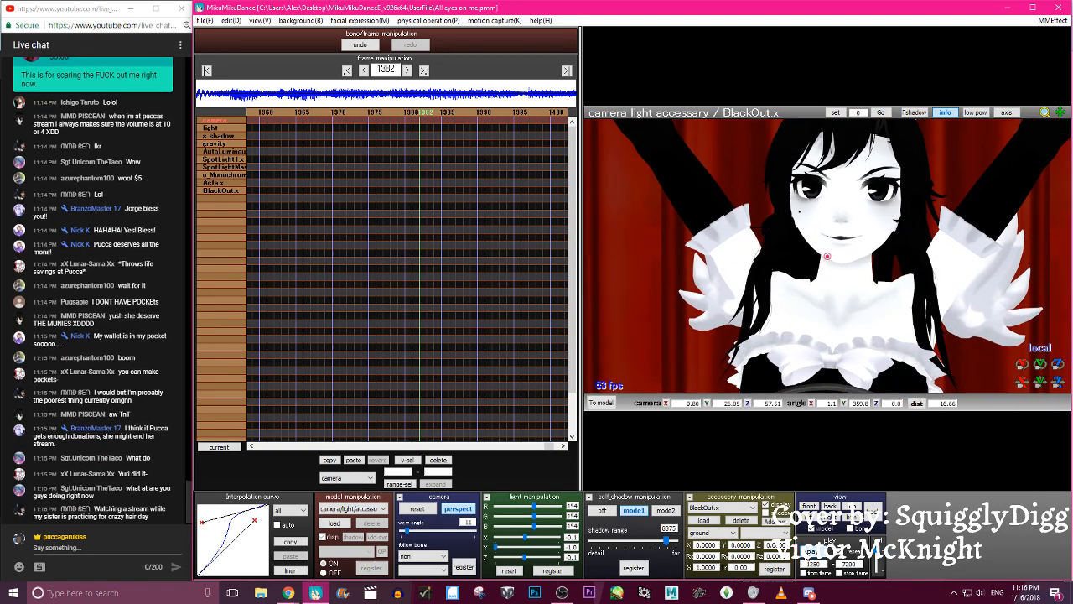
key(p)
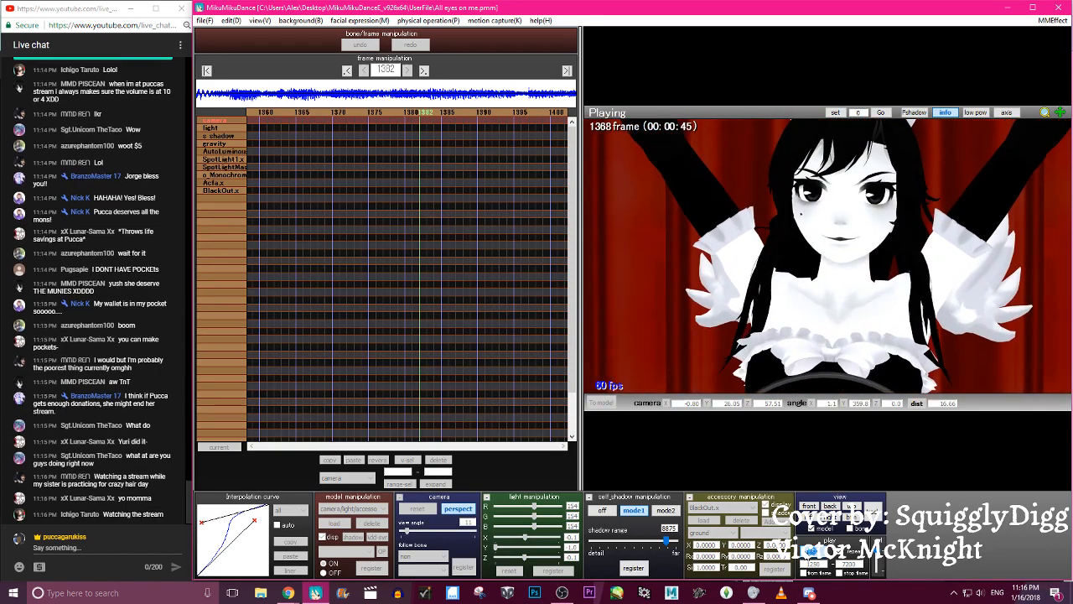
key(p)
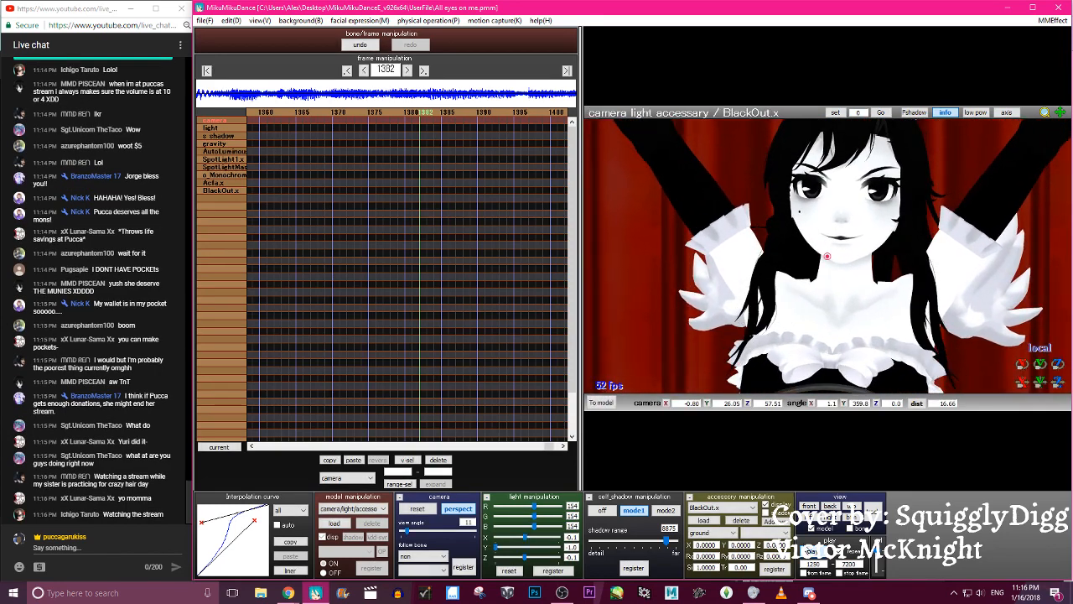
- Save the project and step back to frame 1376
click(208, 22)
click(217, 56)
key(Left)
key(Left)
key(Left)
key(Left)
key(Left)
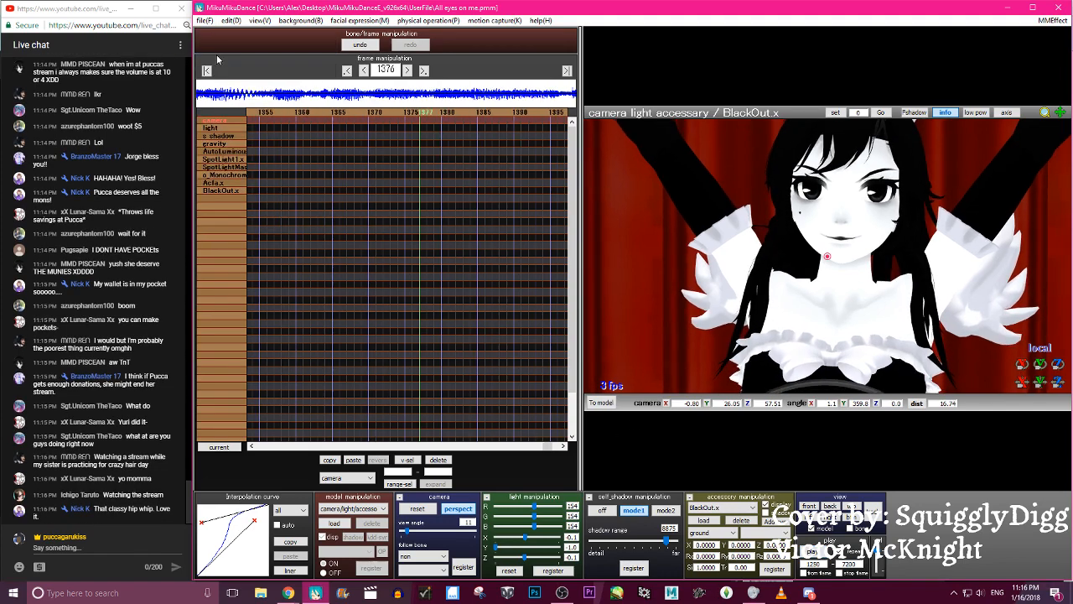
- Switch to the Alice Angel model and go to frame 1292, after her last arm keyframes
key(p)
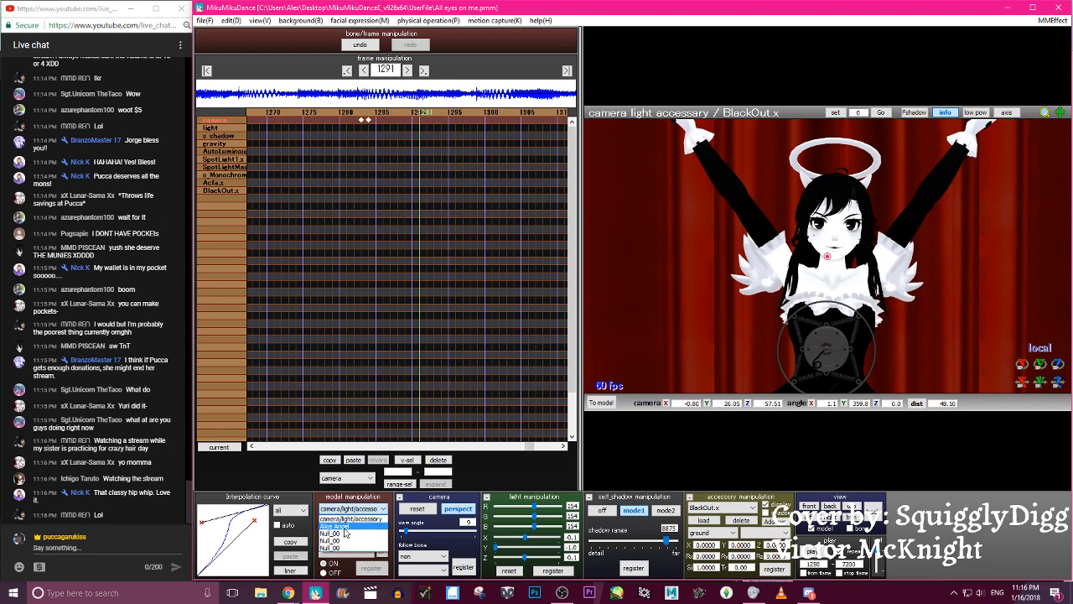
click(344, 528)
key(Left)
key(Left)
key(Left)
key(Left)
key(Left)
key(Left)
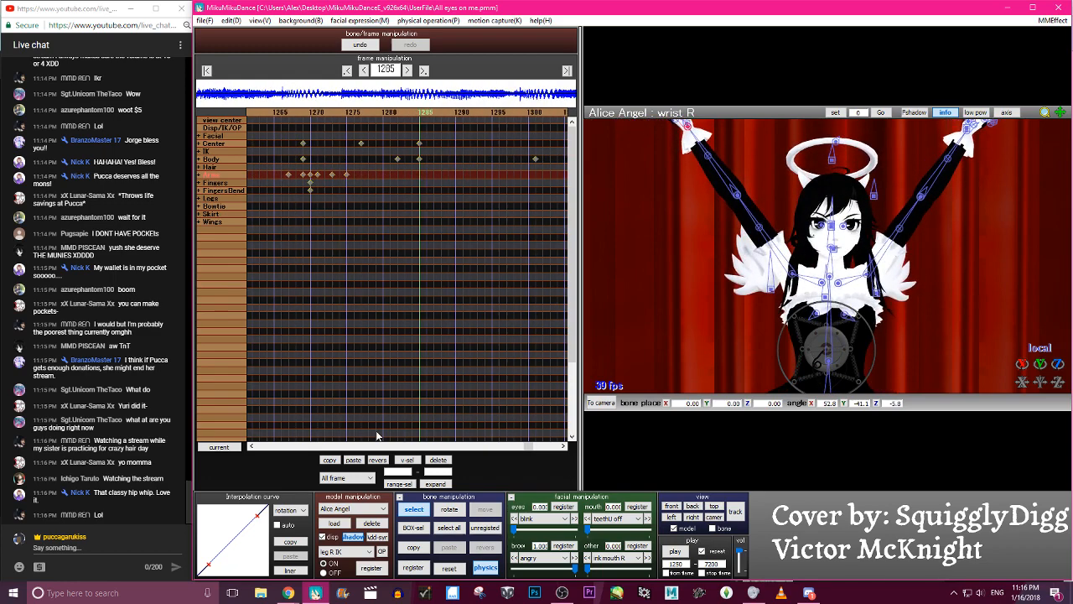
key(Right)
key(Right)
key(Right)
key(Right)
key(Right)
key(Right)
key(Right)
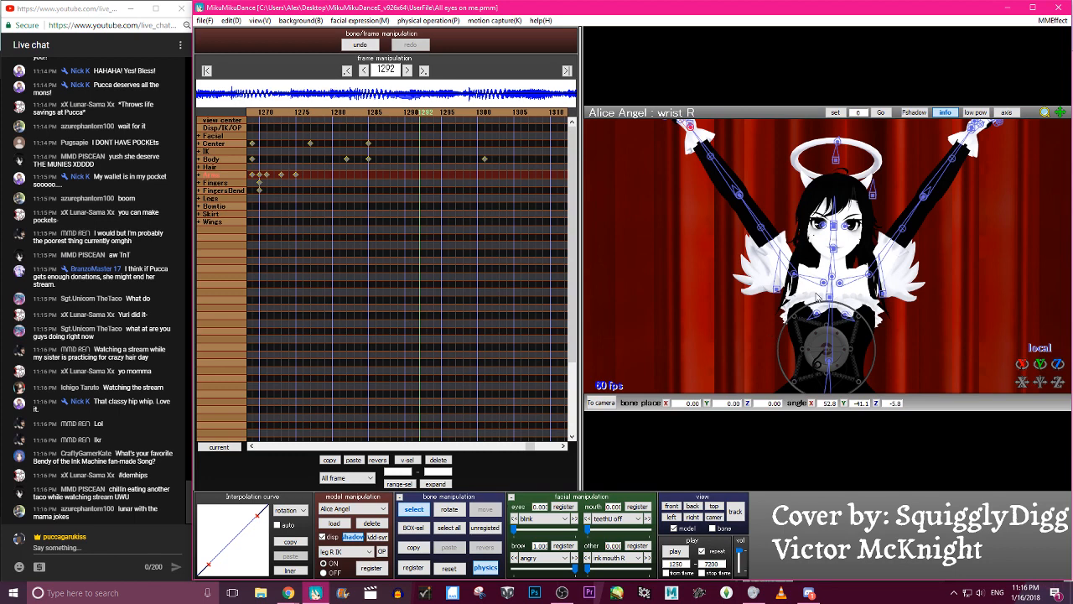
- Reset Alice Angel's right shoulder and arm bones to their default pose at frame 1292 and register the keyframe
click(824, 282)
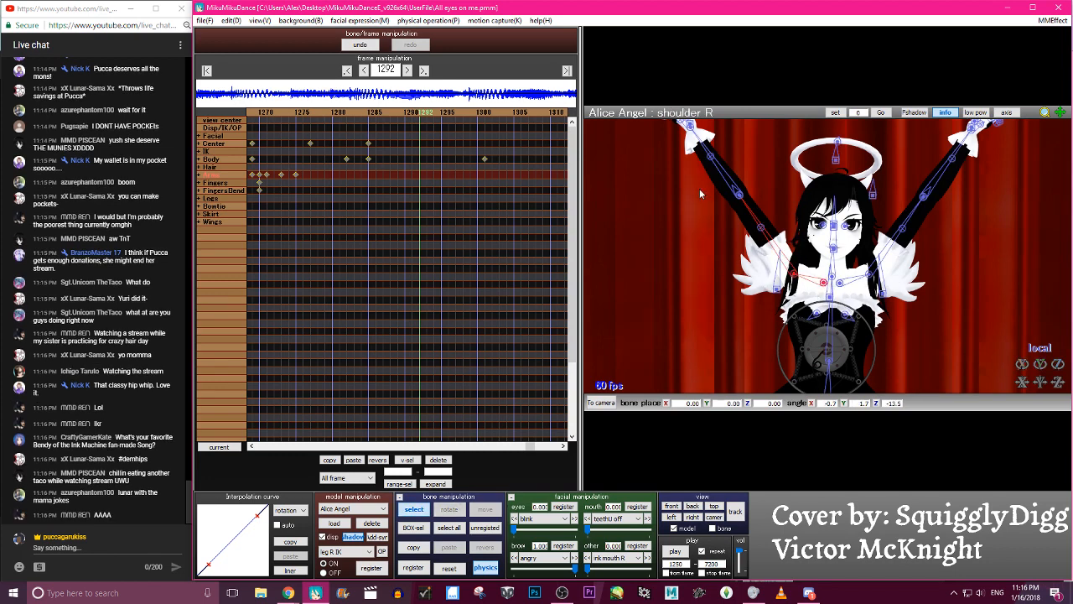
click(739, 195)
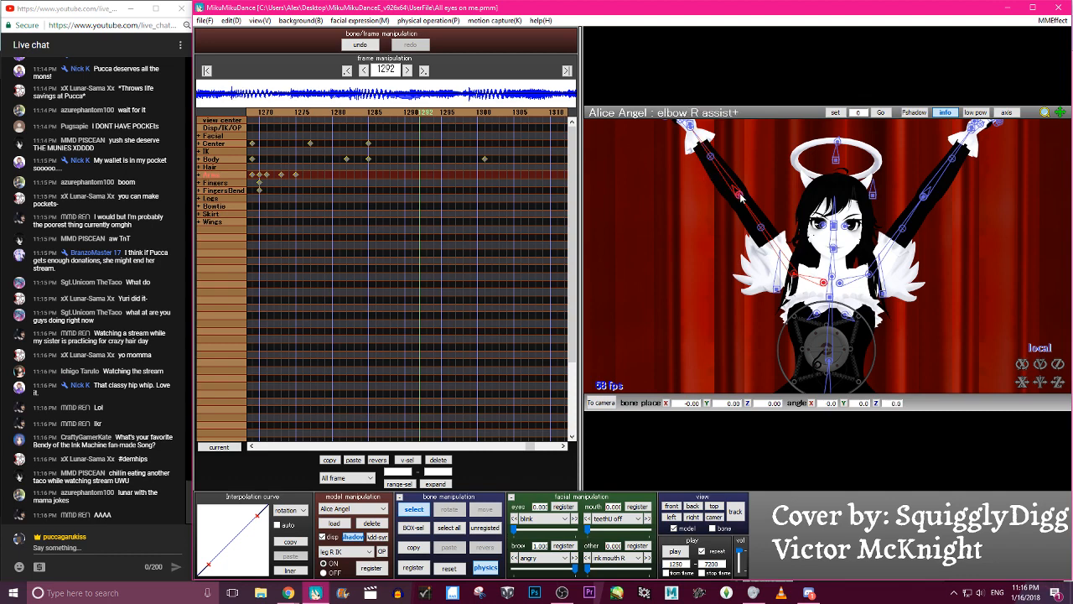
click(449, 569)
click(824, 282)
key(c)
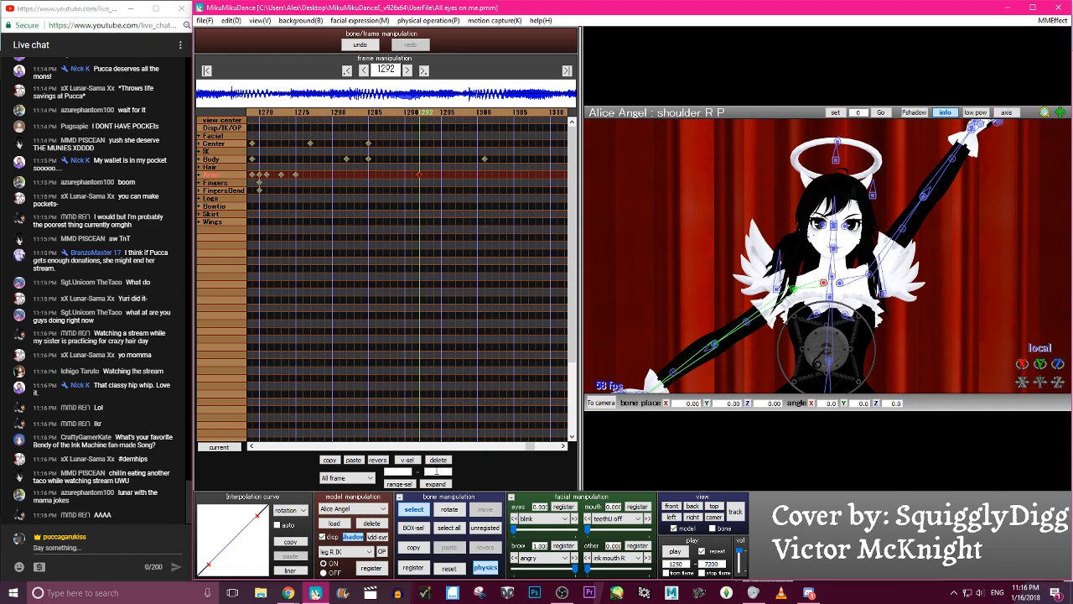
click(352, 460)
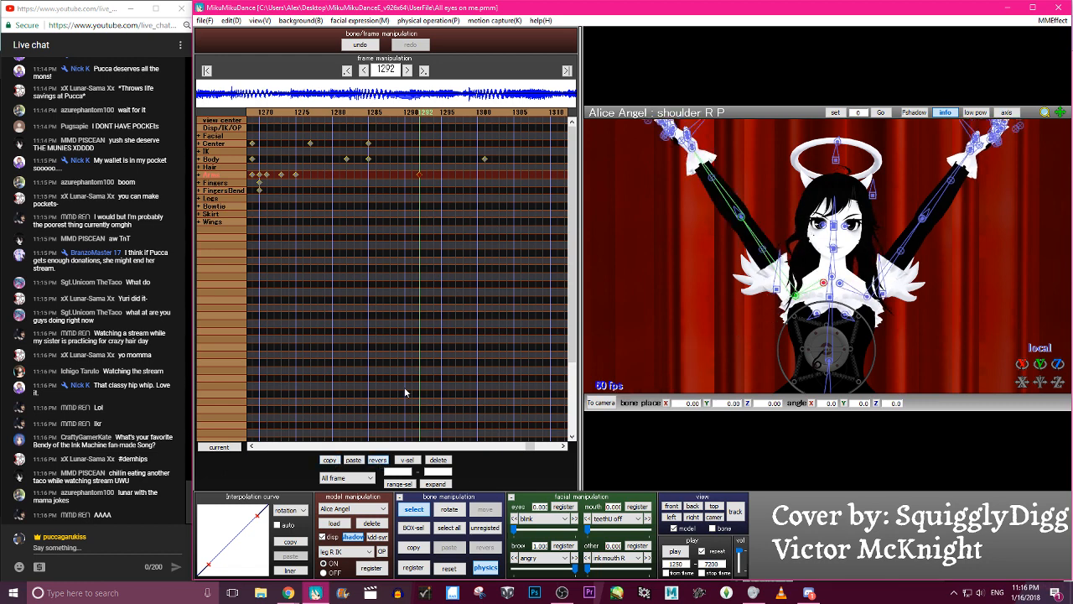
click(361, 45)
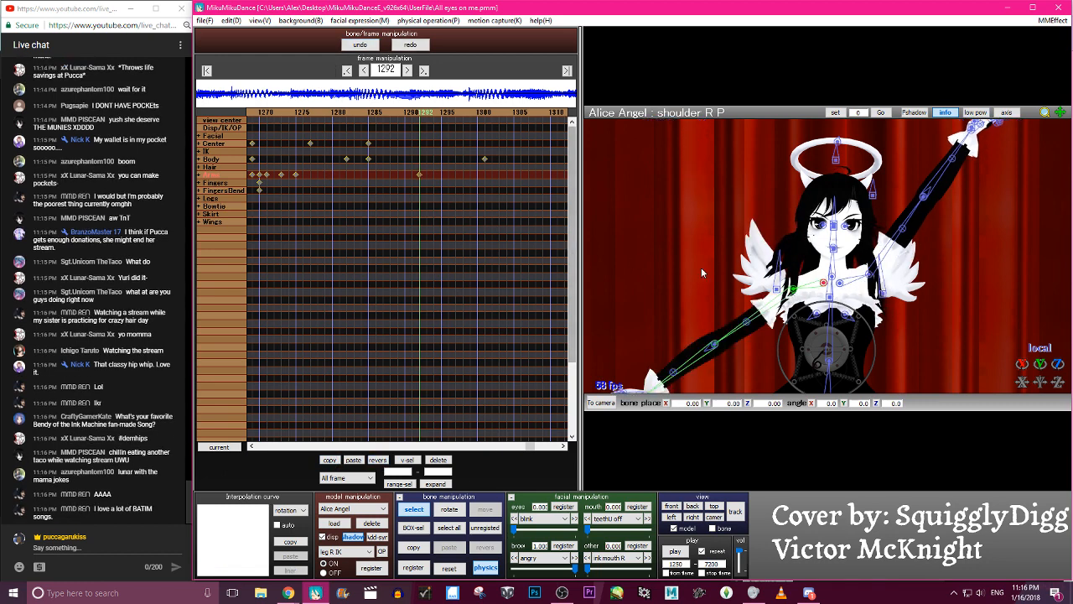
- Select Alice Angel's right shoulder bones and adjust their rotation at frame 1292
middle_drag(916, 311, 907, 243)
key(c)
scroll(825, 252, down, 3)
key(c)
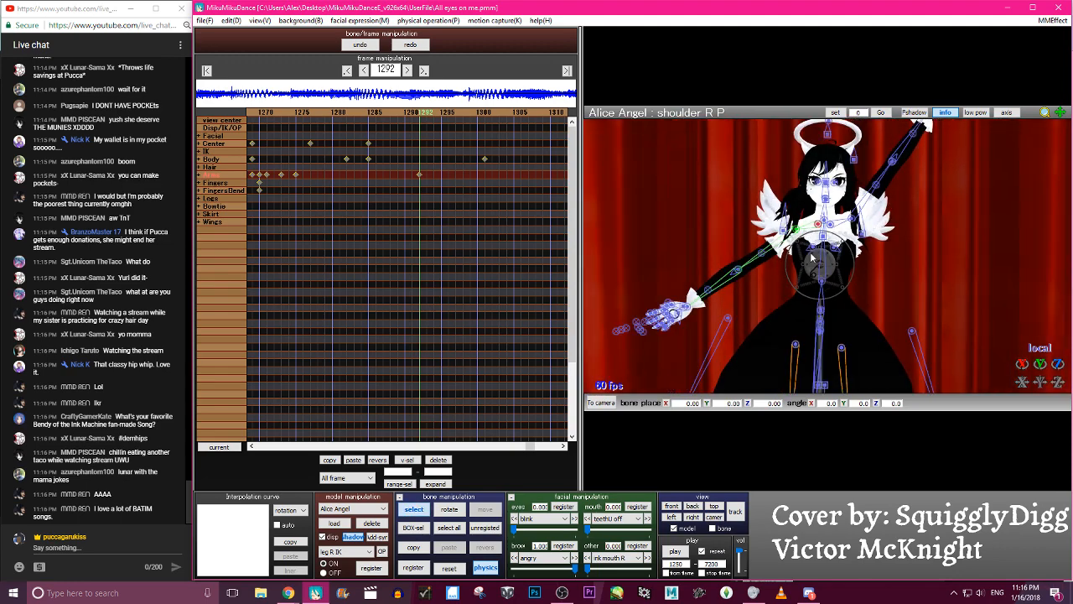
scroll(796, 239, up, 2)
mouse_move(790, 233)
right_down()
mouse_move(825, 238)
mouse_move(775, 235)
right_up()
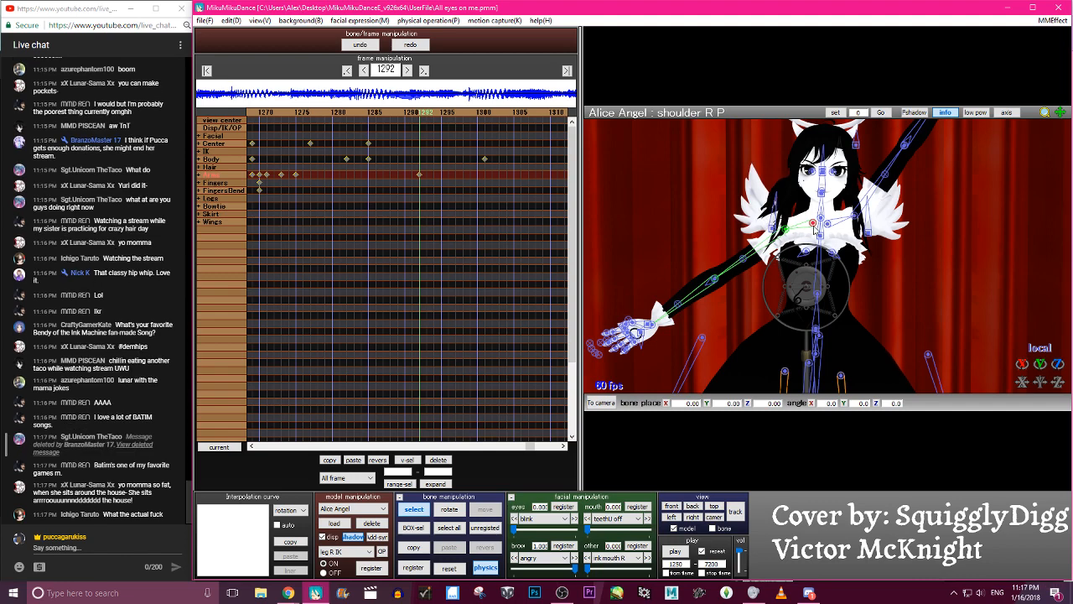
key(x)
drag(835, 211, 703, 159)
key(c)
click(812, 224)
key(x)
key(c)
- Rotate the right arm bone down beside the body to about X -49.1, Y -4.2, Z -14.5
click(785, 223)
key(x)
click(364, 47)
key(c)
click(703, 219)
drag(718, 211, 773, 305)
key(c)
click(785, 220)
key(x)
drag(769, 236, 799, 252)
drag(766, 205, 796, 220)
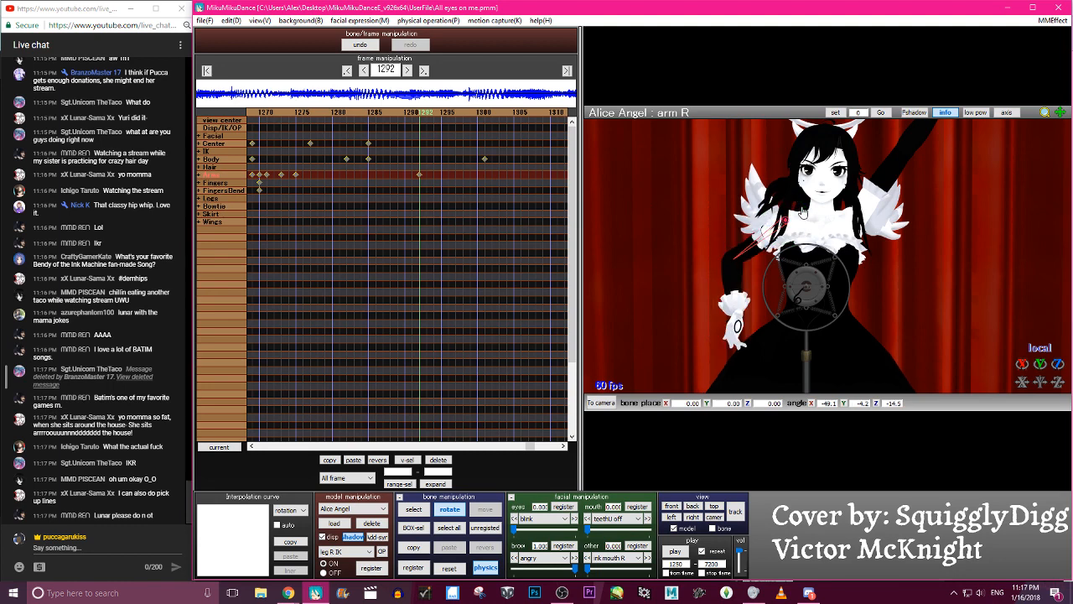
- Bend the right elbow to about X -4.4, Y 127, Z 37.8, bringing the hand to the waist
key(c)
click(735, 261)
key(x)
drag(738, 281, 739, 235)
key(c)
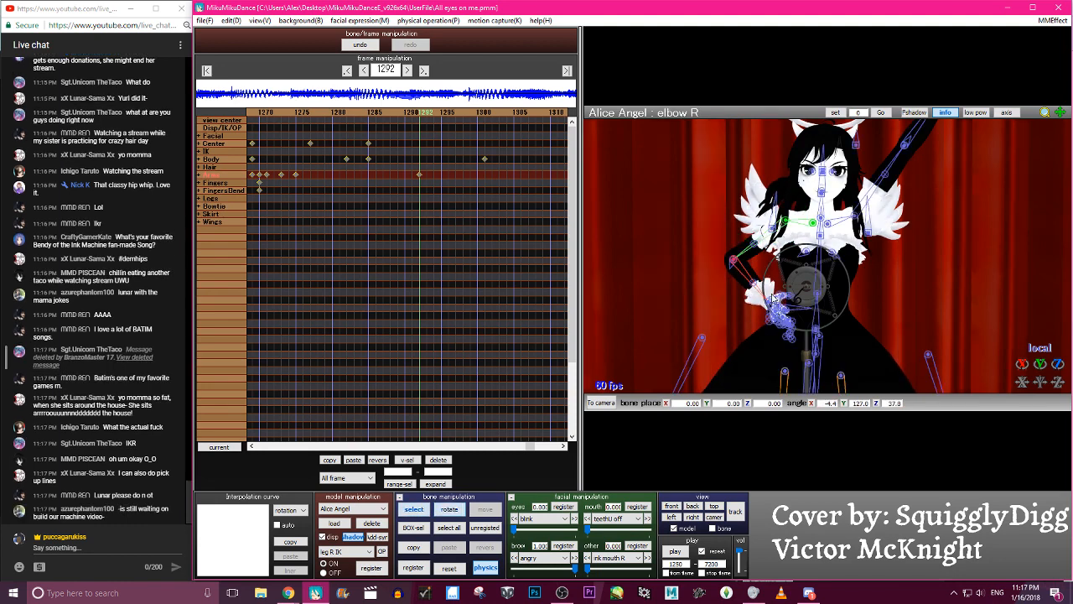
- Rotate the right wrist to about X 13.8, Y -8.7, Z 23.6, resting the hand against the waist
click(770, 299)
key(x)
drag(770, 298, 793, 312)
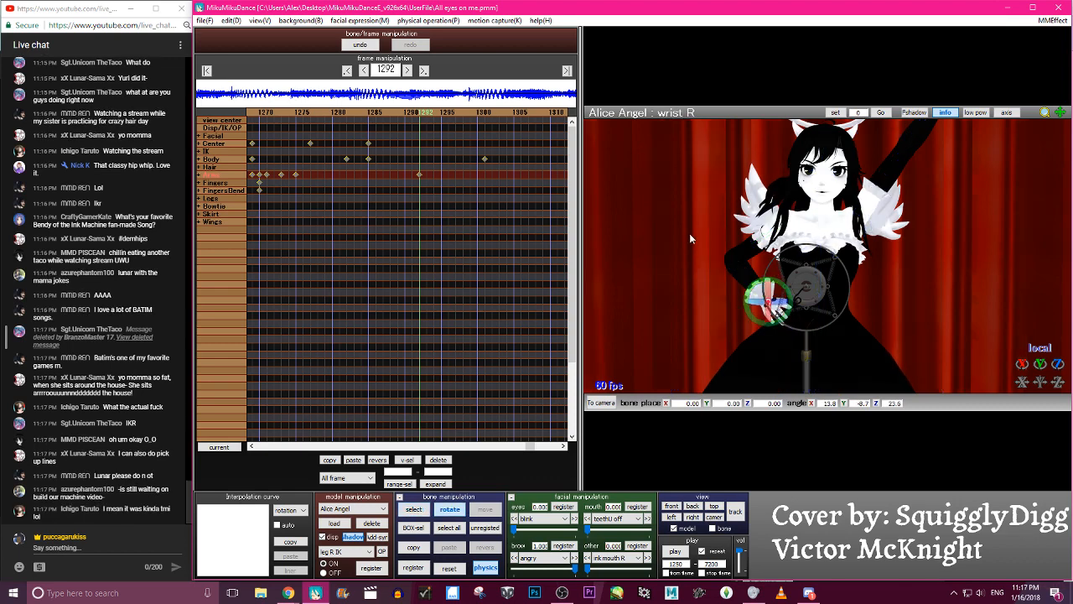
- Rotate the right arm bone slightly to about X -49.3, Y -1.3, Z -18.6 and register the right-arm pose at frame 1292
key(c)
click(785, 222)
key(x)
drag(803, 209, 803, 212)
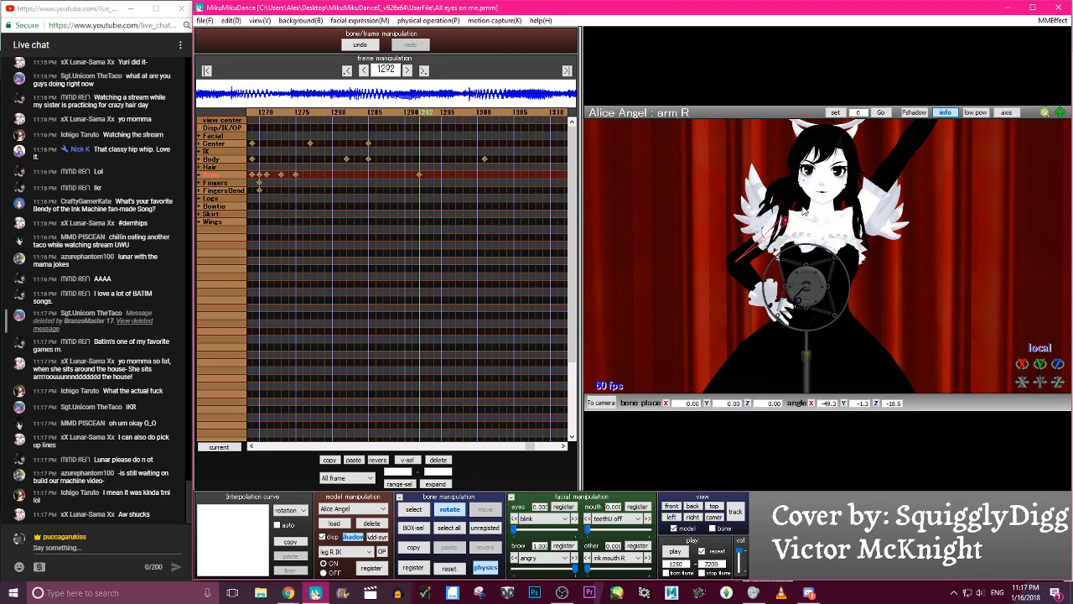
right_drag(803, 212, 807, 271)
key(c)
key(a)
key(s)
key(Return)
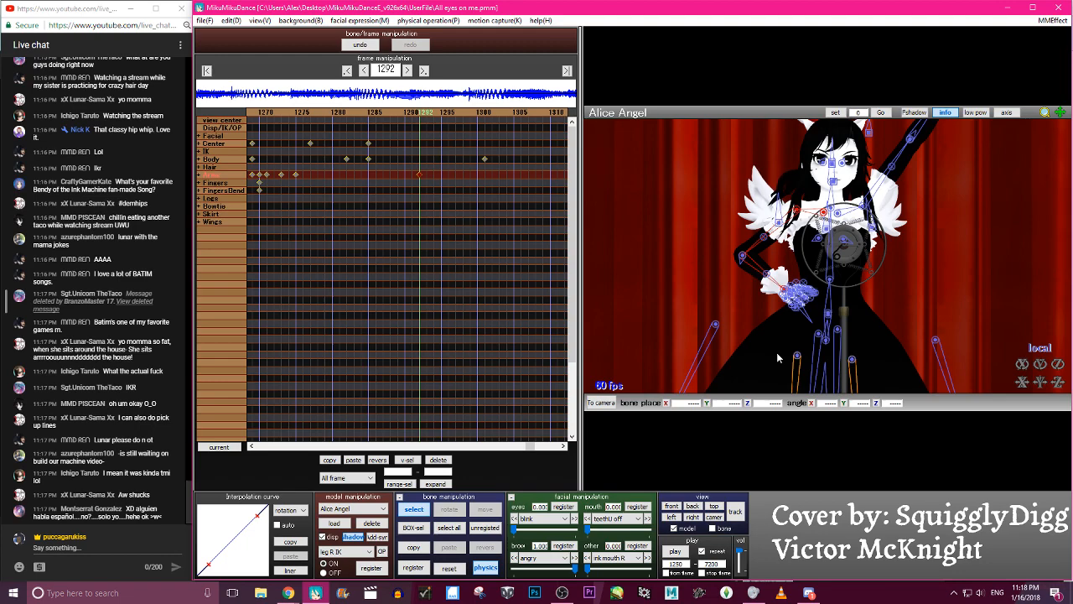
- Step through frames 1263 to 1286 to check how the right arm drops to the waist
key(Left)
key(Left)
key(Left)
key(Left)
key(Left)
key(Left)
key(Left)
key(Left)
key(Left)
key(Left)
key(Left)
key(Left)
key(Left)
key(Left)
key(Left)
key(Left)
key(Left)
key(Left)
key(Left)
key(Left)
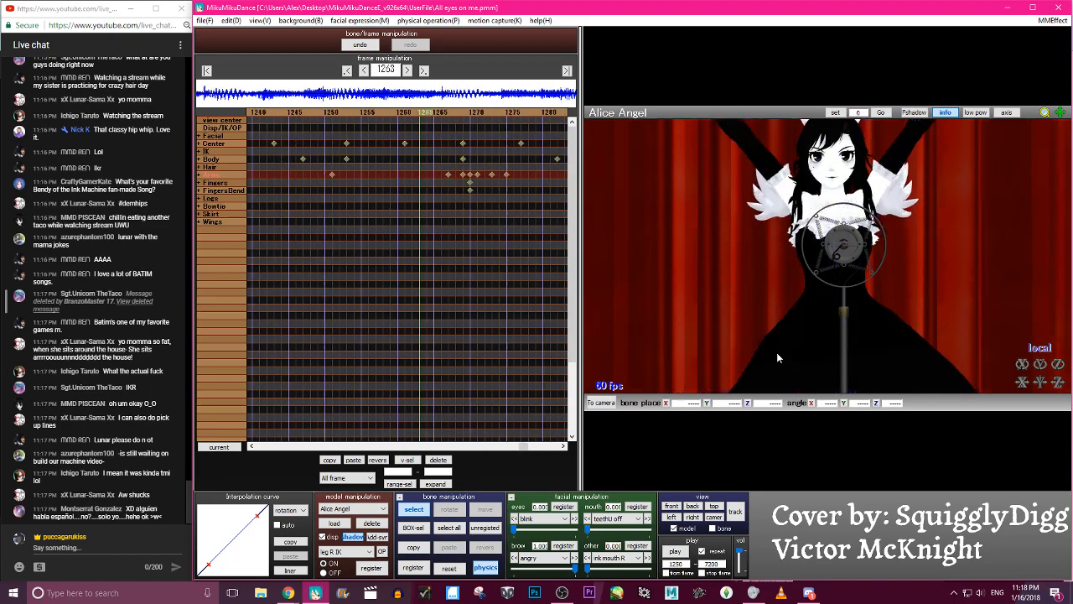
key(Right)
key(Right)
key(Right)
key(Right)
key(Right)
key(Right)
key(Right)
key(Right)
key(Right)
key(Right)
key(Right)
key(Right)
key(Right)
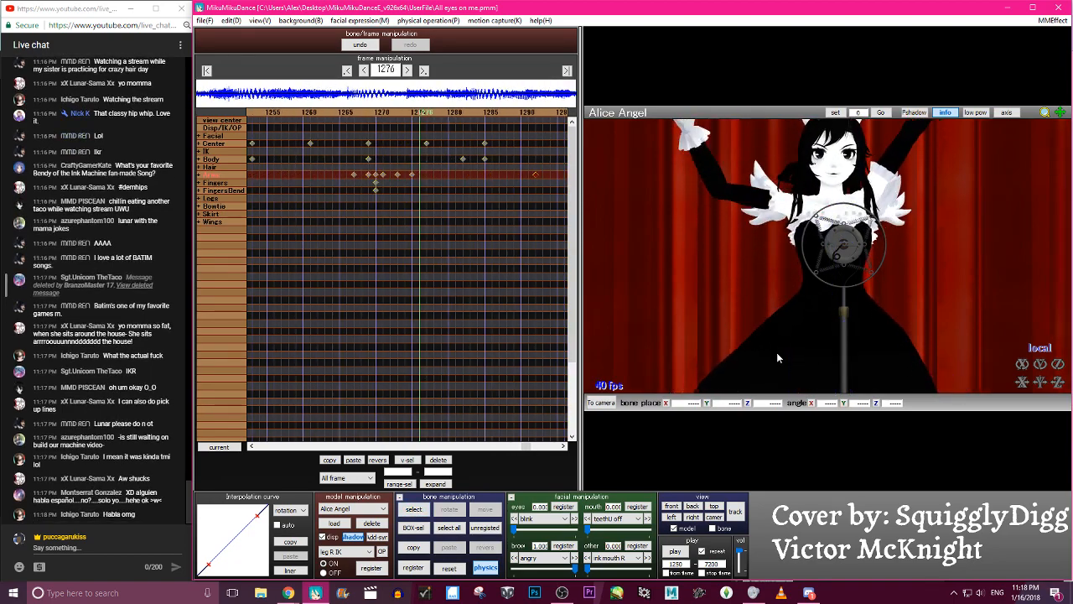
key(Right)
key(Right)
key(Right)
key(Right)
key(Right)
key(Right)
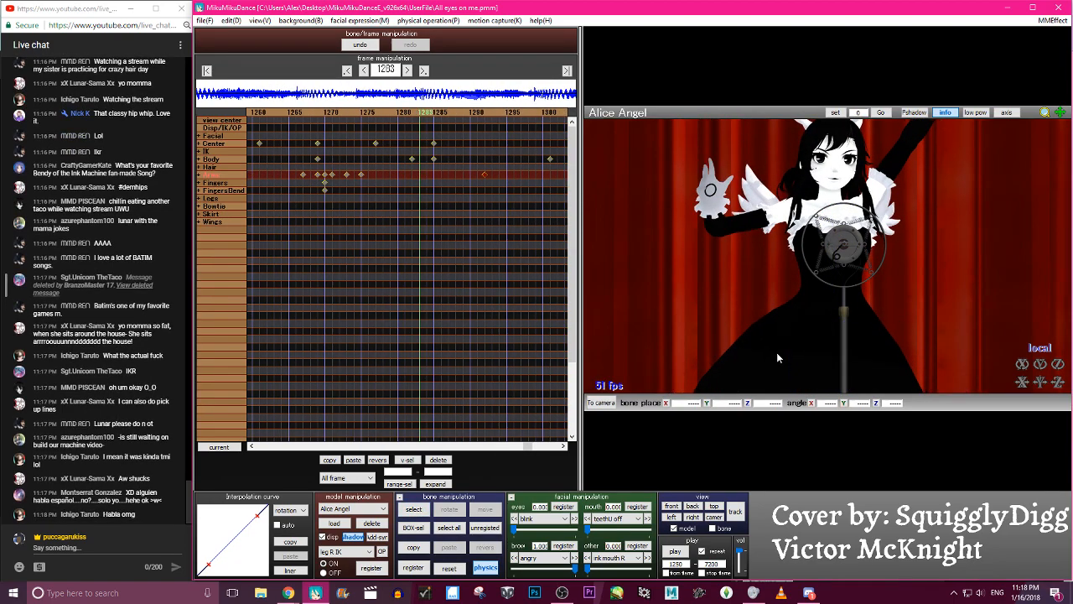
key(Right)
key(Right)
key(Right)
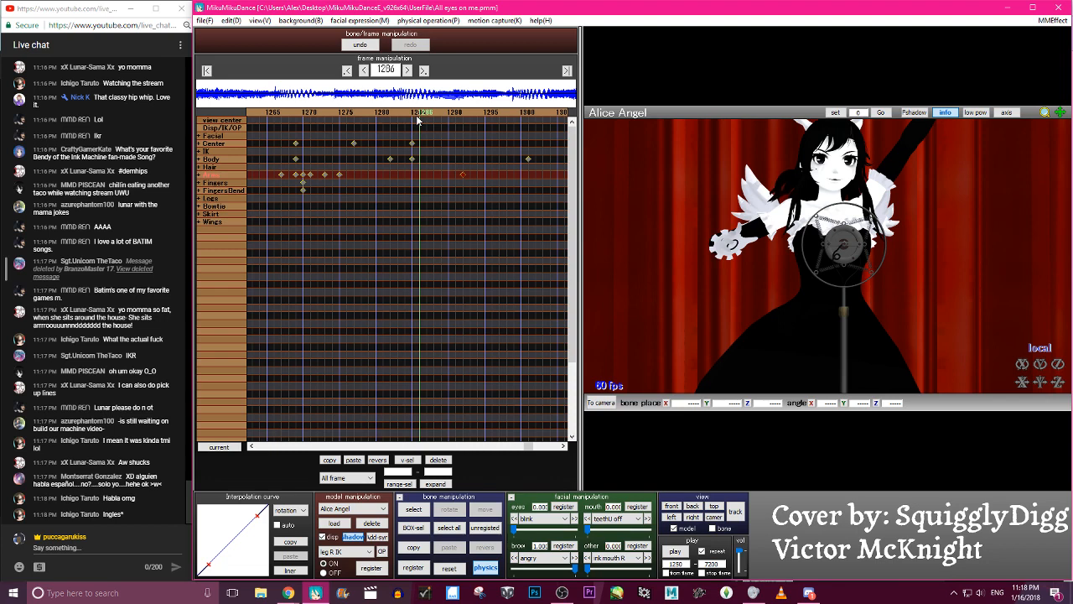
- Move the right-arm keyframes from frame 1292 to frame 1285 and step back through the motion
drag(451, 177, 411, 181)
key(Left)
key(Left)
key(Left)
key(Left)
key(Left)
key(Left)
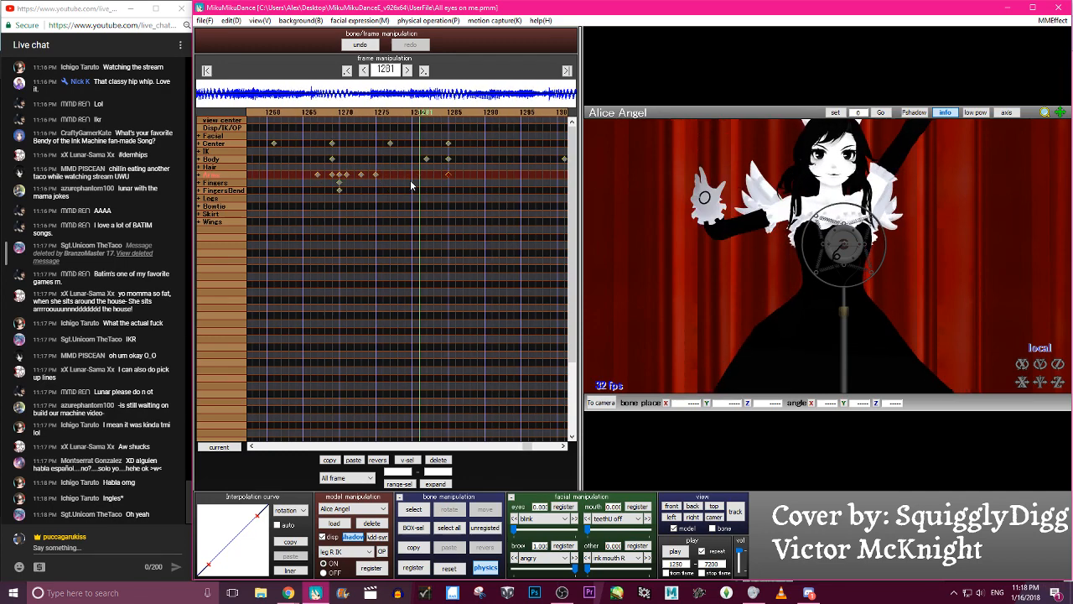
key(Right)
key(Left)
key(Left)
key(Left)
key(Left)
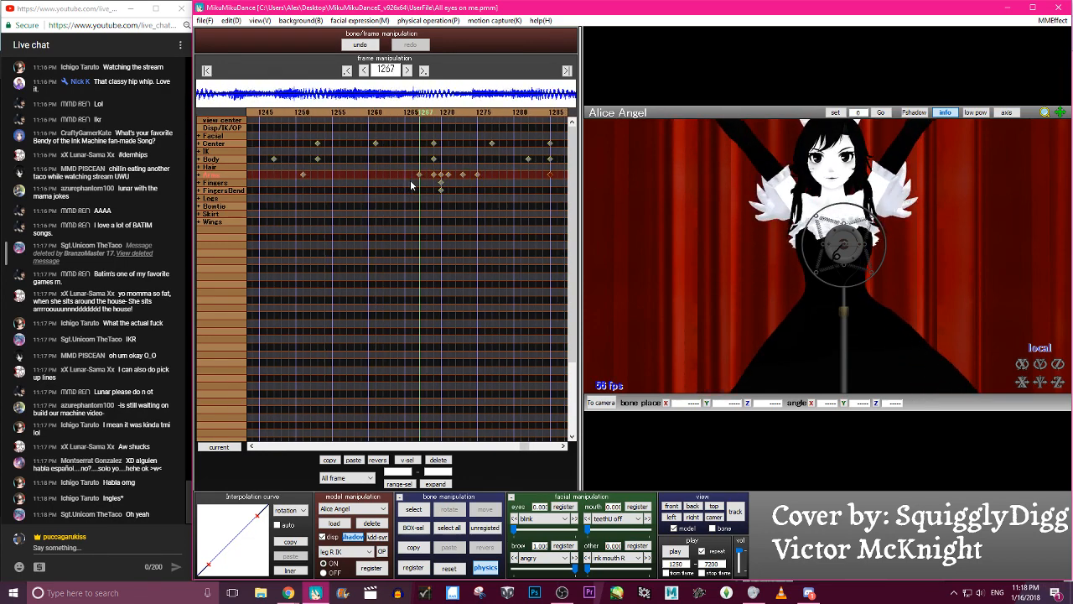
- Shape the interpolation curve for all channels of the selected right-arm keyframes into an S-shaped ease-in, ease-out
click(289, 510)
click(295, 549)
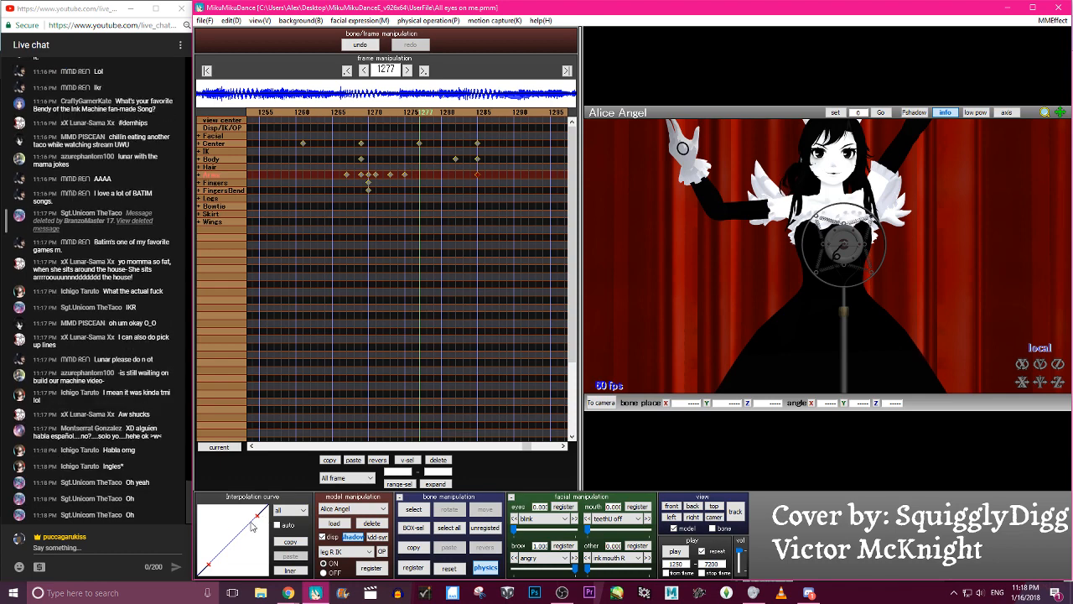
drag(258, 517, 225, 515)
drag(210, 562, 232, 563)
key(Left)
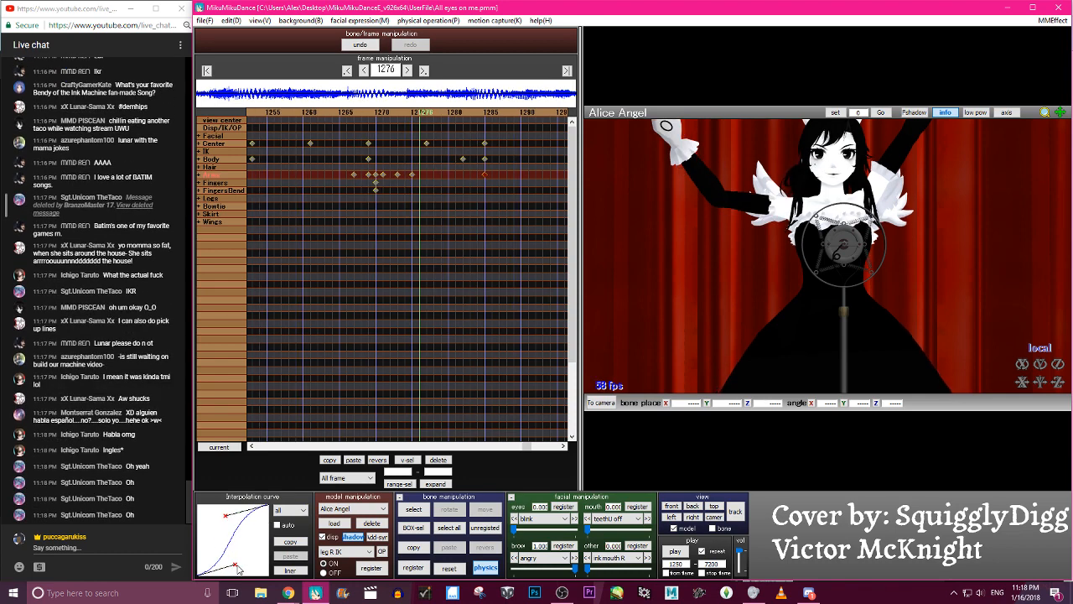
key(Left)
key(Left)
key(Left)
key(Left)
key(Left)
key(Left)
key(Left)
key(Left)
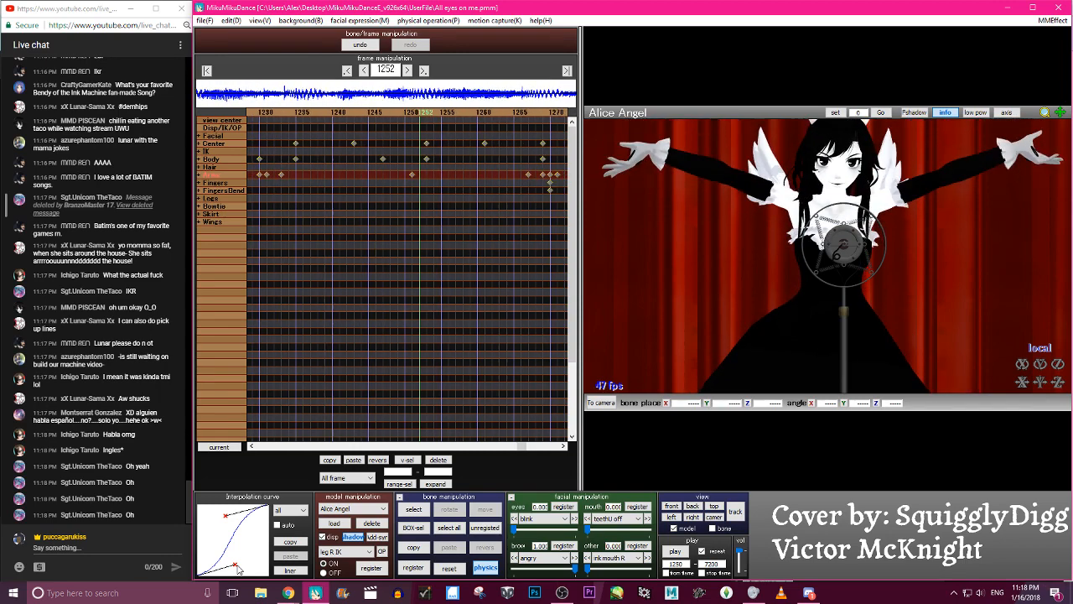
- Expand the Arms bone group and stagger the right elbow keyframe to frame 1287 and the right wrist keyframe to 1289
key(Right)
key(Right)
key(Right)
key(Right)
key(Right)
key(Right)
key(Right)
key(Right)
key(Right)
key(Right)
key(Right)
key(Right)
key(Right)
key(Right)
key(Right)
key(Right)
key(Right)
key(Right)
key(Right)
middle_drag(828, 231, 829, 288)
scroll(850, 307, down, 2)
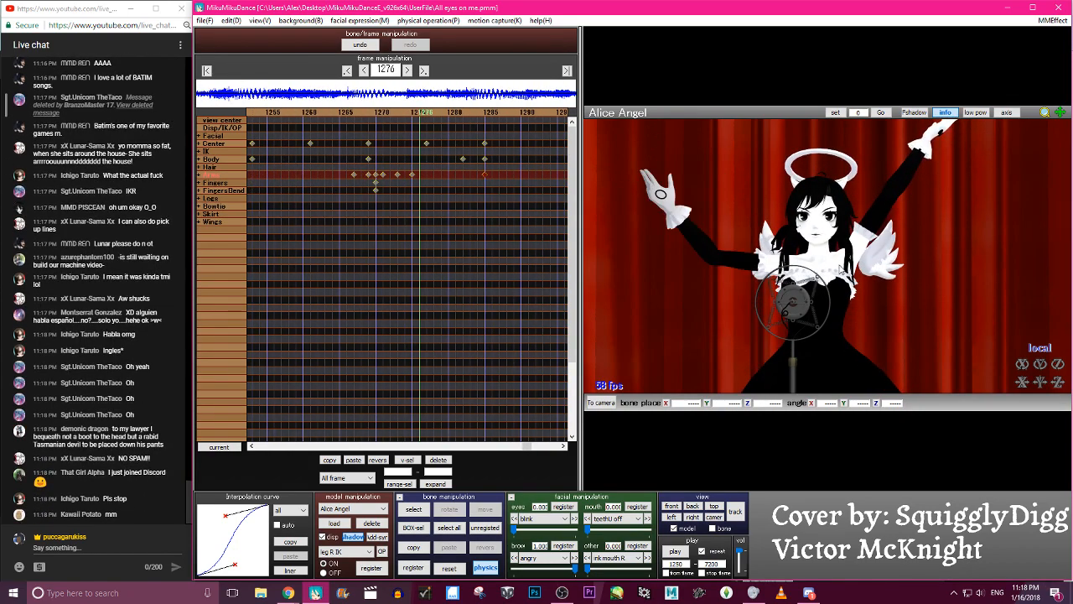
click(202, 175)
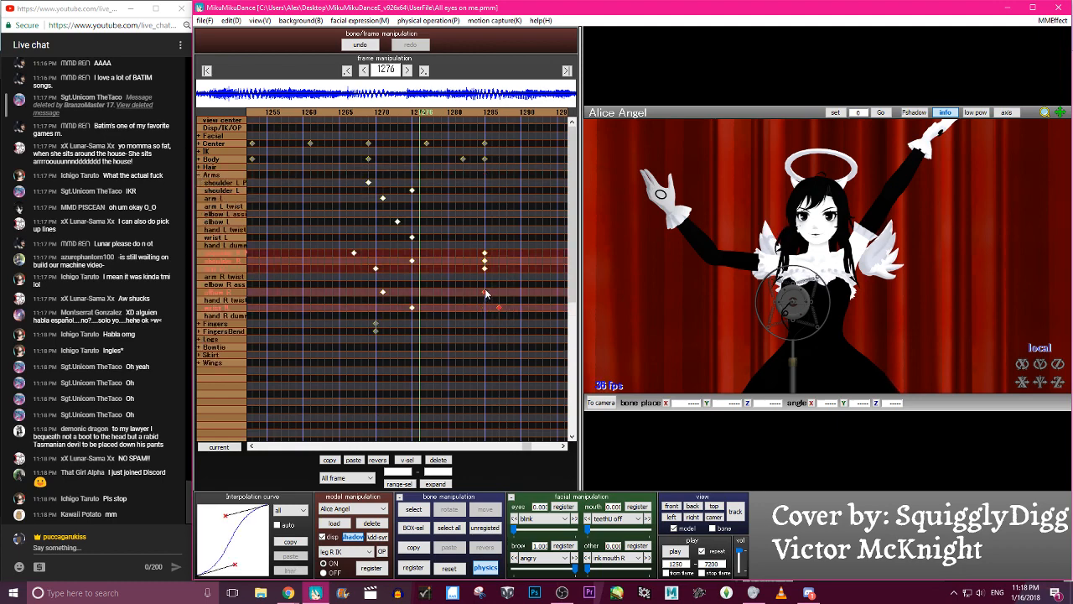
drag(484, 290, 483, 290)
drag(486, 292, 502, 295)
key(Right)
key(Right)
key(Right)
key(Right)
key(Right)
key(Right)
key(Right)
key(Right)
key(Right)
key(Right)
key(Right)
key(Right)
key(Right)
key(Right)
key(Right)
key(Right)
key(Right)
key(Right)
key(Right)
key(Right)
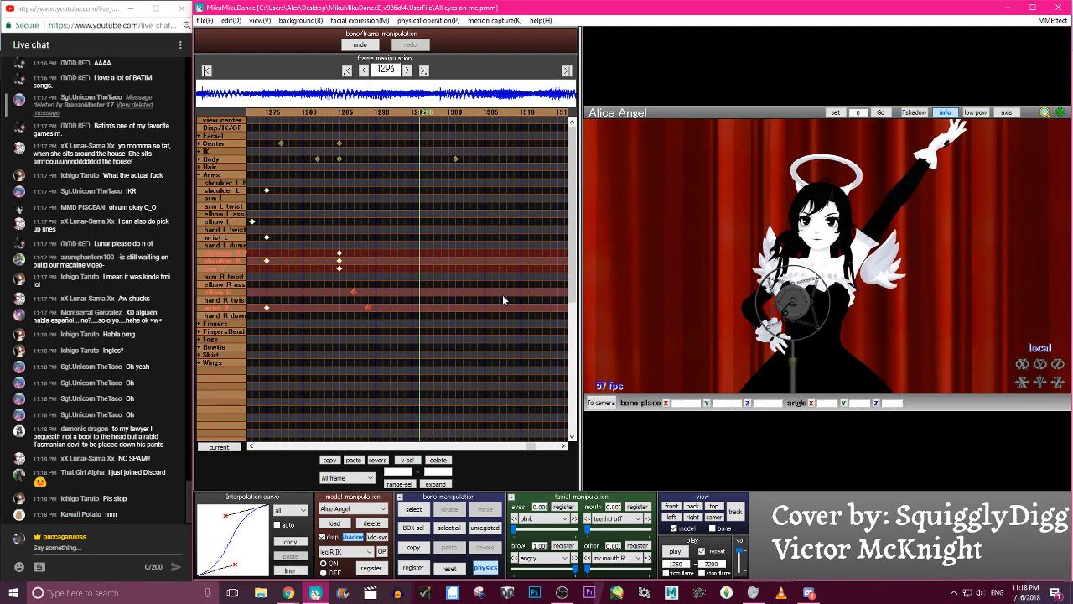
- Shift the right arm, elbow and wrist keyframes two frames on, to frames 1287, 1289 and 1291
key(Left)
key(Left)
key(Left)
key(Left)
key(Left)
key(Left)
key(Left)
key(Left)
key(Left)
key(Left)
key(Left)
key(Left)
key(Left)
key(Left)
drag(490, 310, 440, 269)
drag(443, 270, 460, 274)
- Step back and forth through the frames and play the animation to check the staggered right-arm motion
key(Right)
key(Right)
key(Right)
key(Right)
key(Right)
key(Right)
key(Right)
key(Right)
key(Right)
key(Right)
key(Right)
key(Right)
key(Right)
key(Right)
key(Right)
key(Right)
key(Right)
key(Right)
key(Right)
key(Left)
key(Left)
key(Left)
key(Left)
key(Left)
key(Left)
key(Left)
key(Left)
key(Left)
key(Left)
key(Right)
key(Right)
key(Right)
key(Right)
key(Right)
key(Right)
key(Right)
key(Right)
key(Right)
click(677, 551)
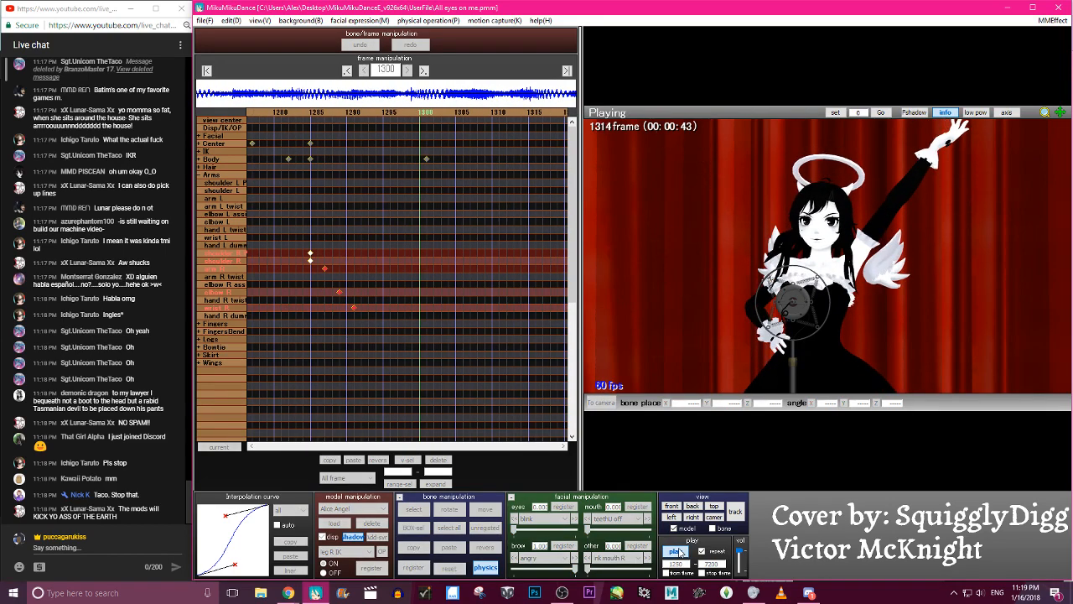
click(677, 552)
- Select Alice Angel's left shoulder, arm, elbow and wrist bones at frame 1291 and reset their pose
key(Left)
key(Left)
key(Left)
key(Left)
key(Left)
key(Left)
key(Left)
key(Left)
key(Left)
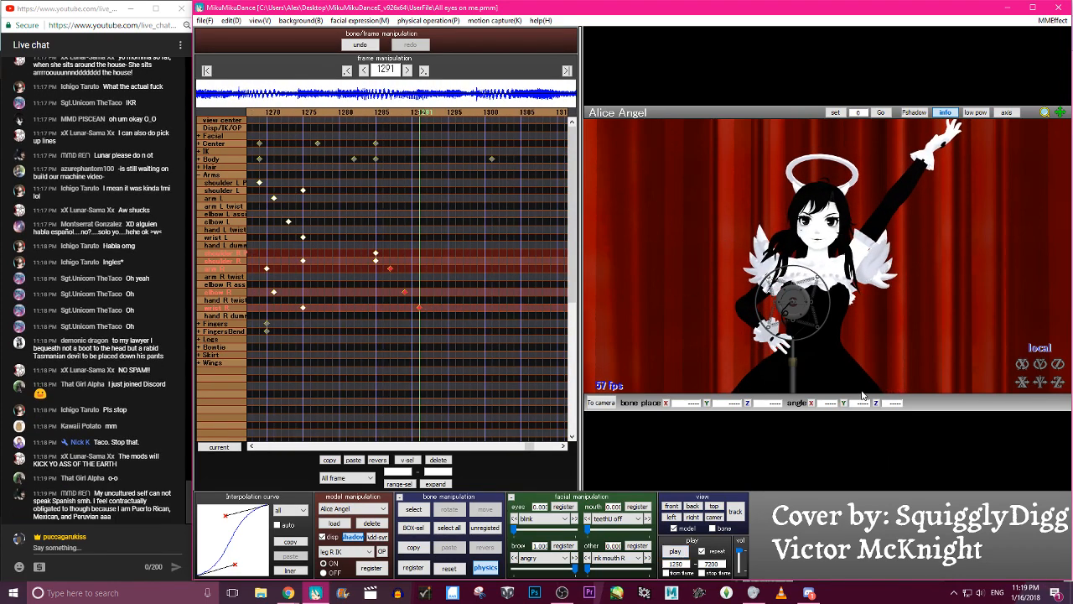
scroll(859, 369, up, 3)
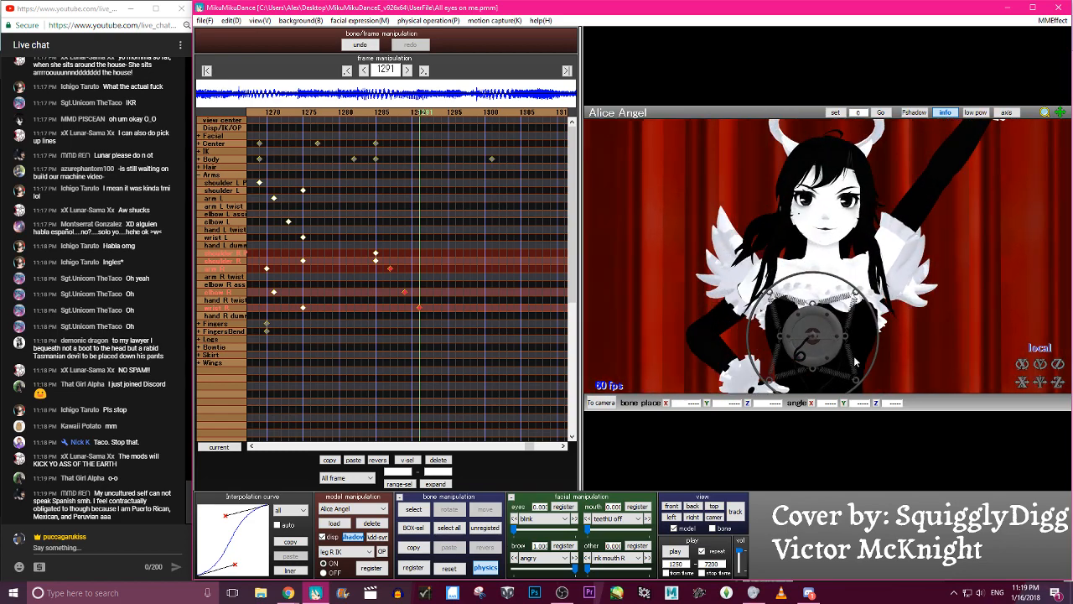
scroll(848, 279, down, 3)
click(835, 274)
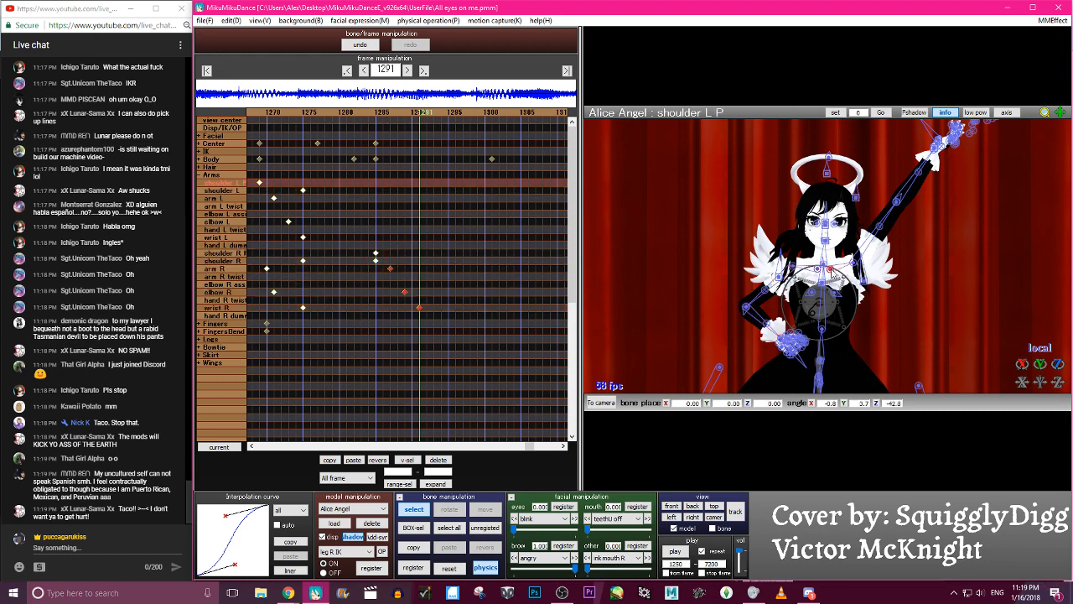
click(856, 262)
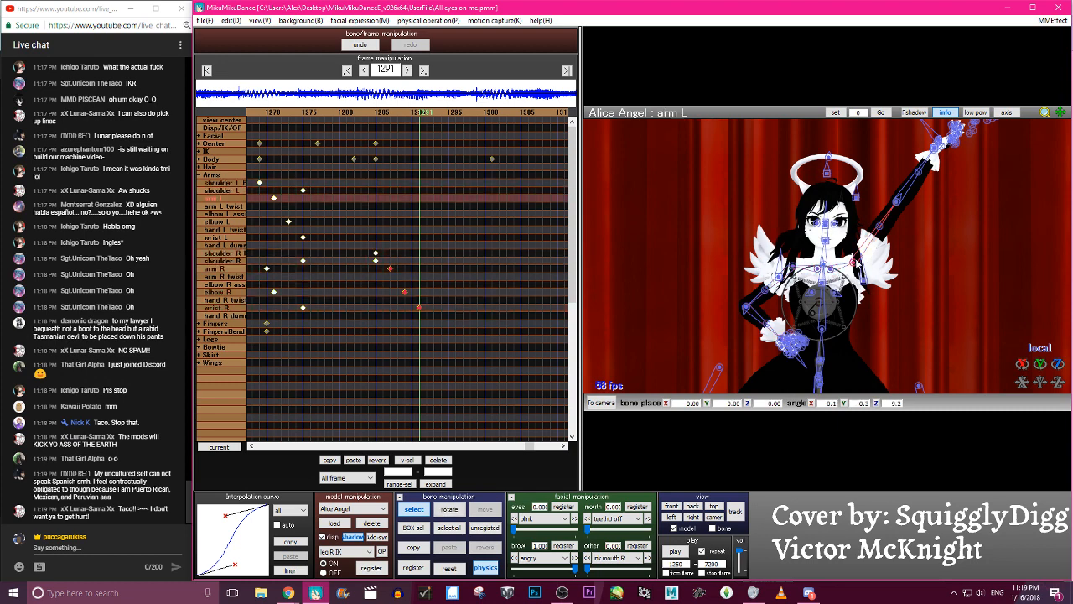
click(896, 209)
click(935, 158)
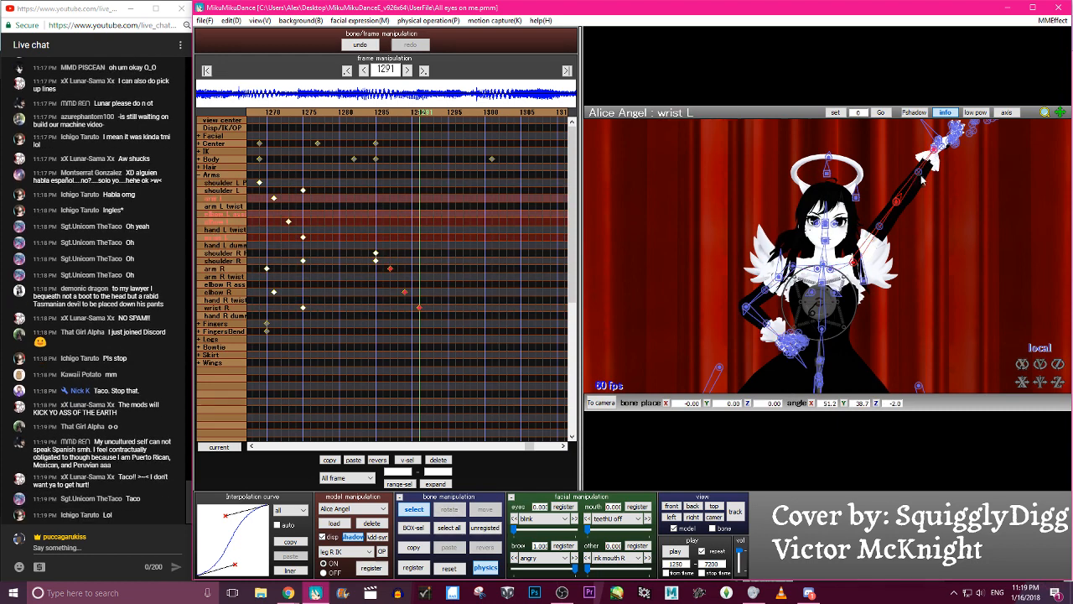
click(835, 274)
click(453, 568)
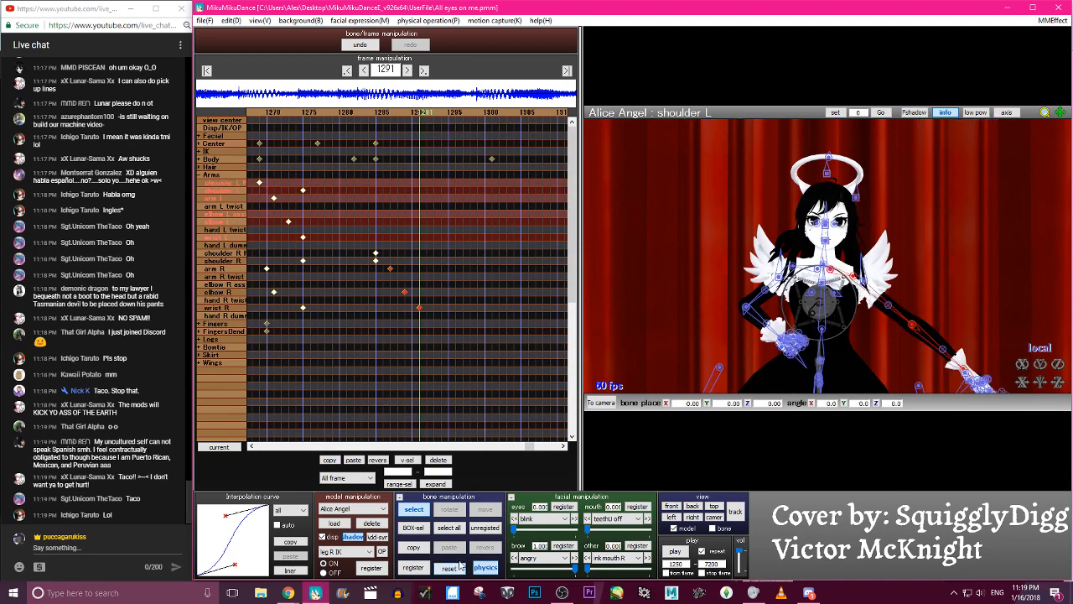
- Rotate the left shoulder parent bone and adjust the left shoulder area at frame 1291
right_drag(864, 264, 852, 283)
click(829, 275)
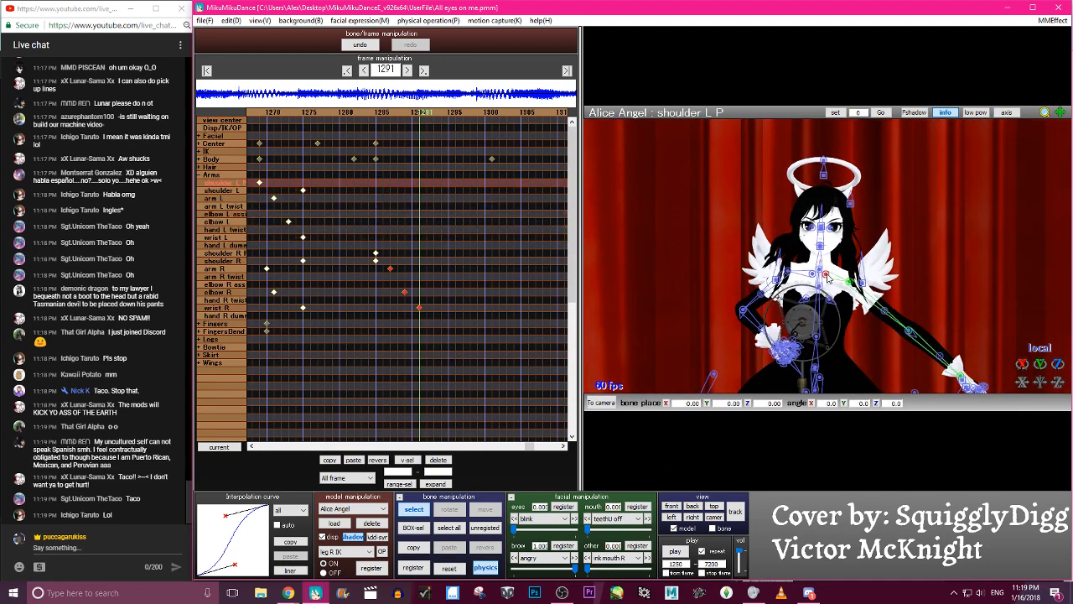
key(x)
drag(844, 257, 873, 282)
key(c)
click(852, 275)
click(825, 277)
key(x)
key(c)
click(826, 276)
key(x)
- Rotate the left arm bone so the upper arm hangs down beside the body
key(c)
click(851, 275)
key(x)
key(c)
click(891, 297)
key(x)
key(c)
click(851, 275)
key(x)
key(c)
- Bend the left elbow to about Y 168.7, Z -97.5, folding the forearm up in front of the chest
click(869, 336)
key(x)
drag(869, 330, 851, 276)
key(c)
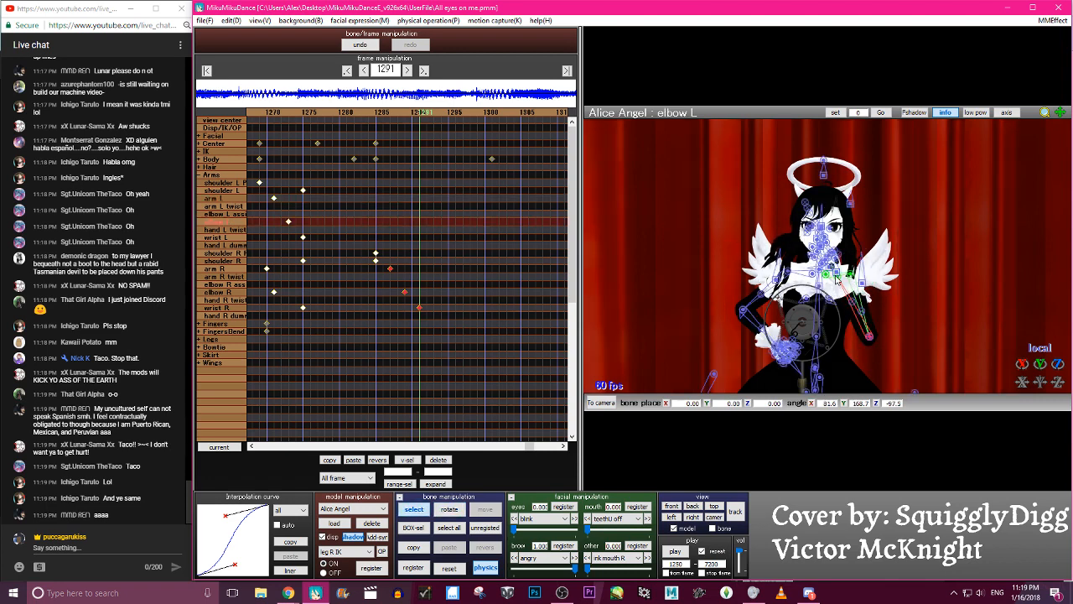
- Adjust the left arm and rotate the left wrist to about X -14.6, Y -29.1, Z -42.4, raising the hand near the chin
click(851, 277)
key(x)
key(c)
click(848, 274)
click(850, 273)
key(x)
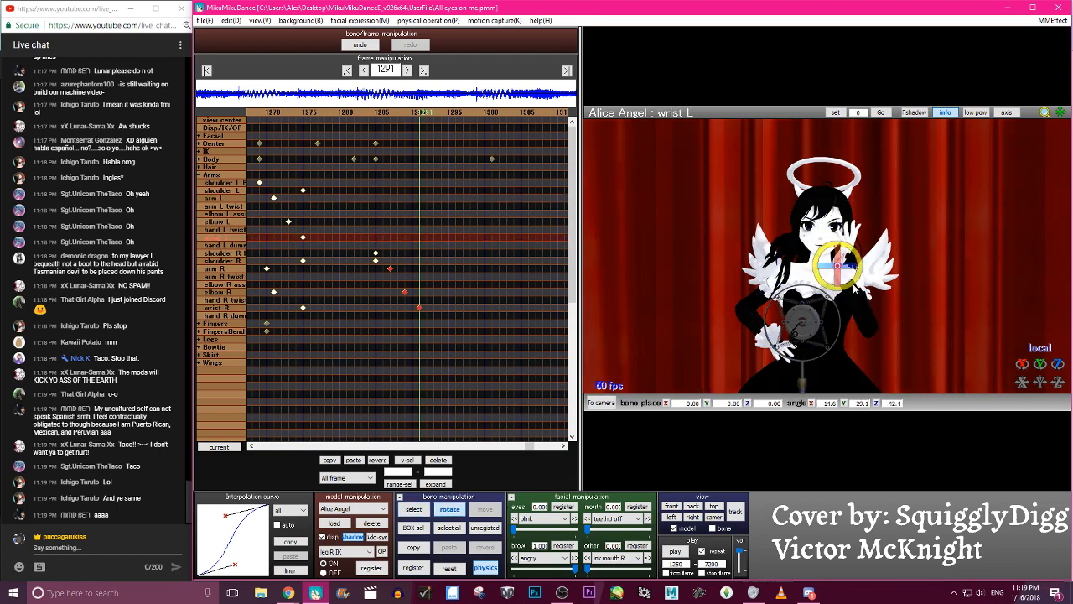
click(719, 517)
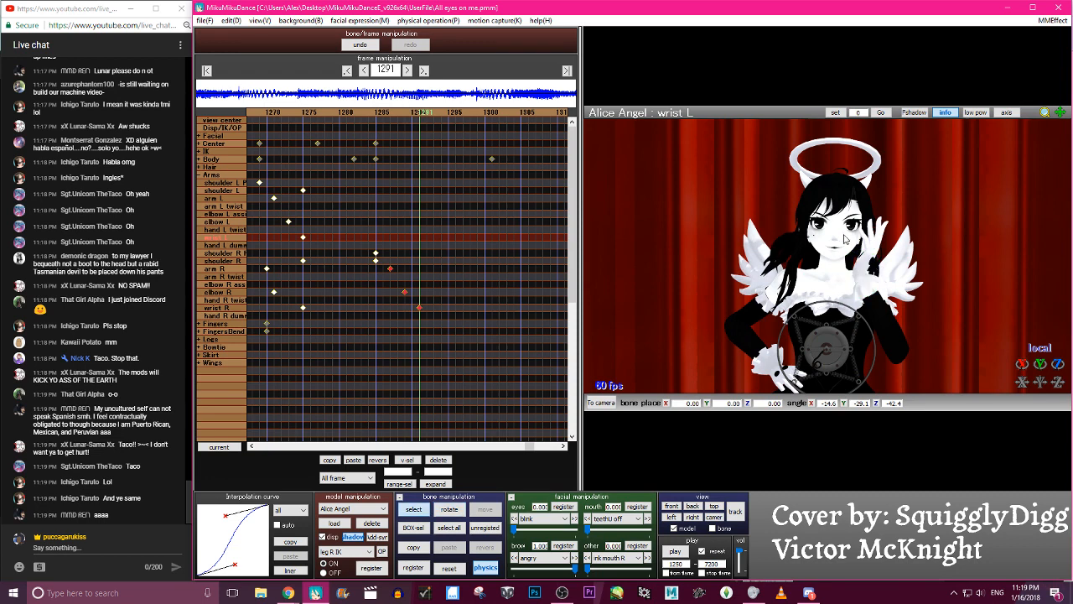
- Rotate the left arm to about X 38.3, Y -25.4, Z 18.7 and register the left-arm pose at frame 1291
click(872, 280)
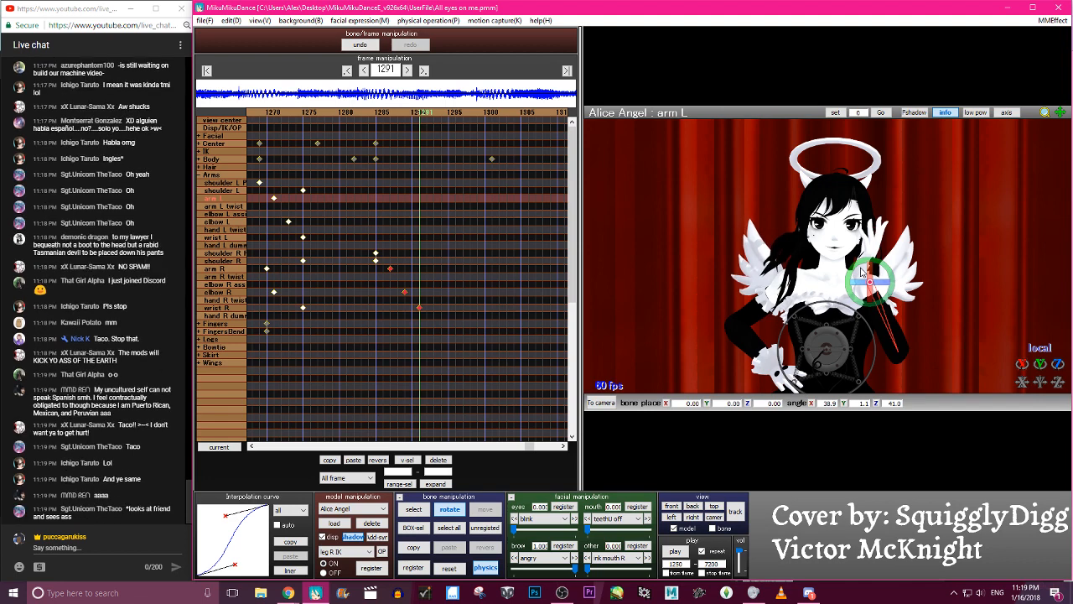
click(860, 271)
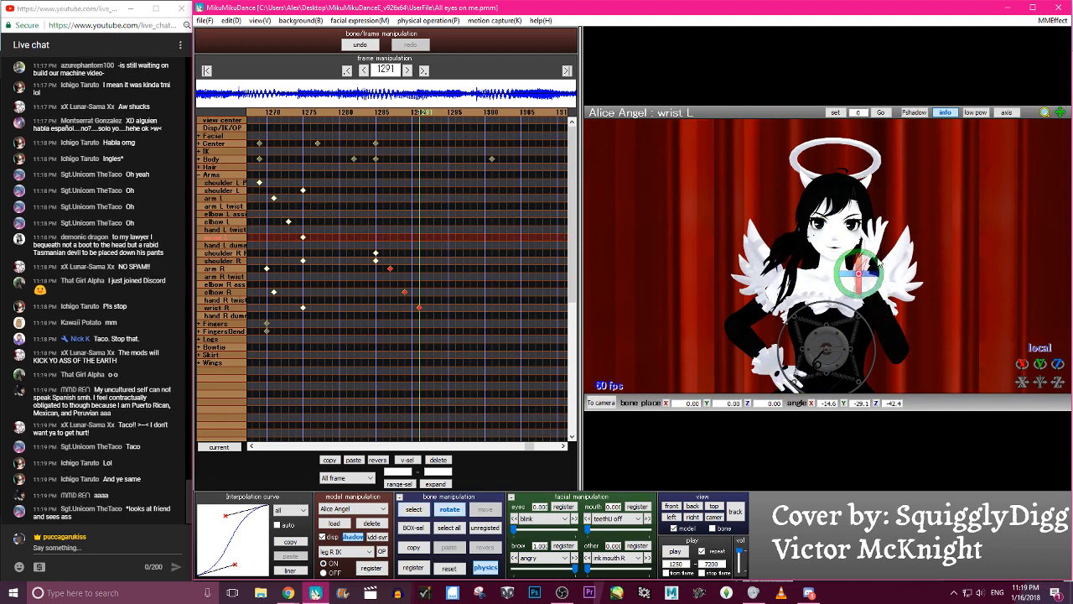
key(c)
click(869, 282)
key(x)
drag(865, 270, 872, 264)
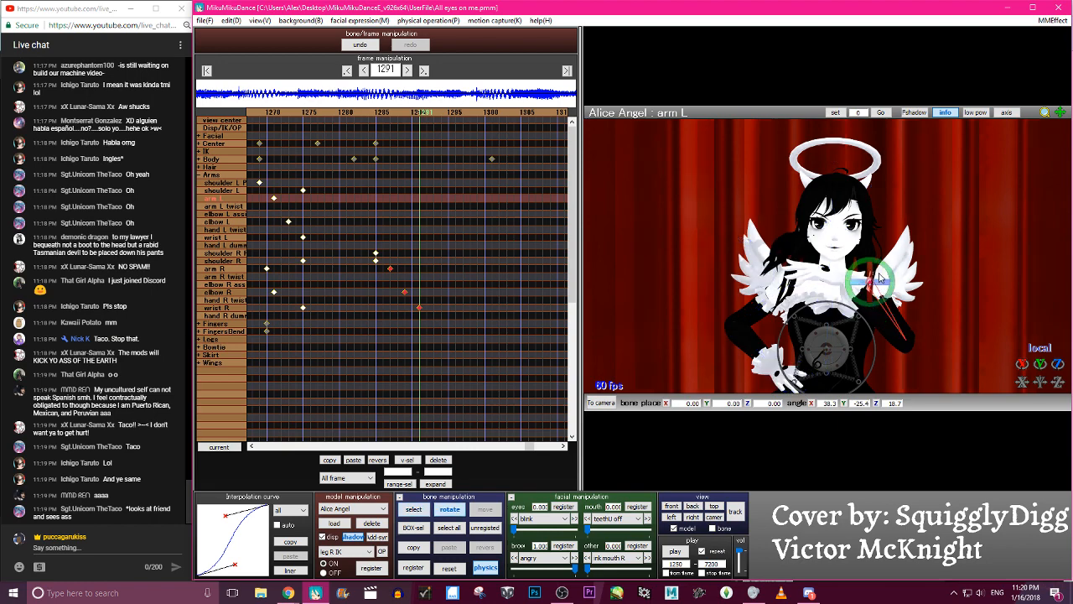
key(a)
key(s)
key(Return)
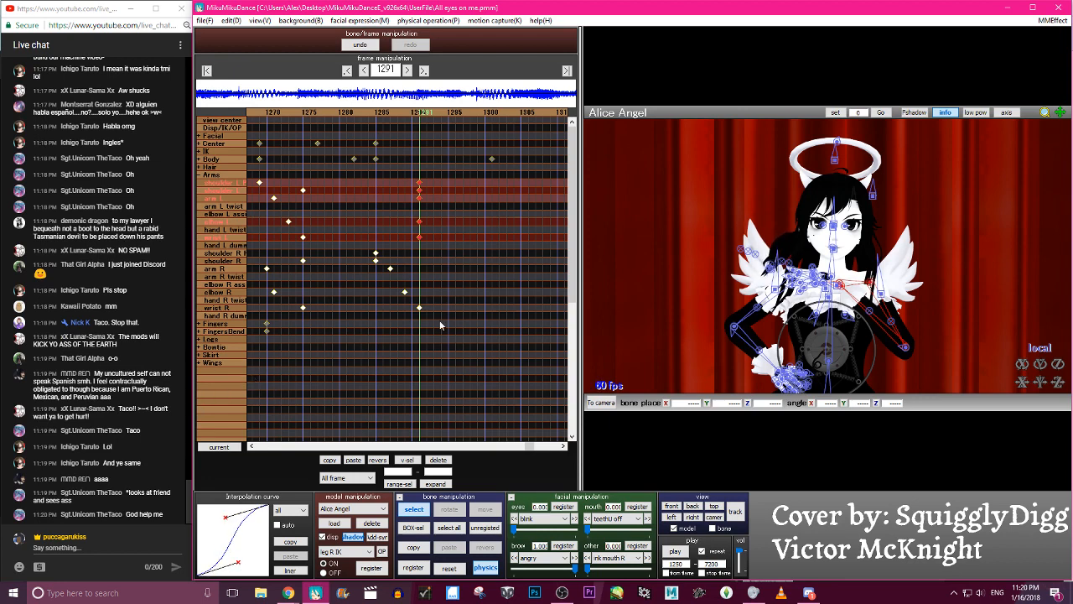
- Stagger the left elbow keyframe to frame 1294 and the left wrist keyframe to frame 1297
mouse_move(419, 238)
mouse_down()
mouse_move(441, 238)
mouse_move(416, 220)
mouse_up()
drag(420, 223, 443, 229)
key(Right)
key(Right)
key(Right)
key(Right)
key(Right)
key(Right)
key(Right)
key(Right)
key(Right)
key(Right)
key(Right)
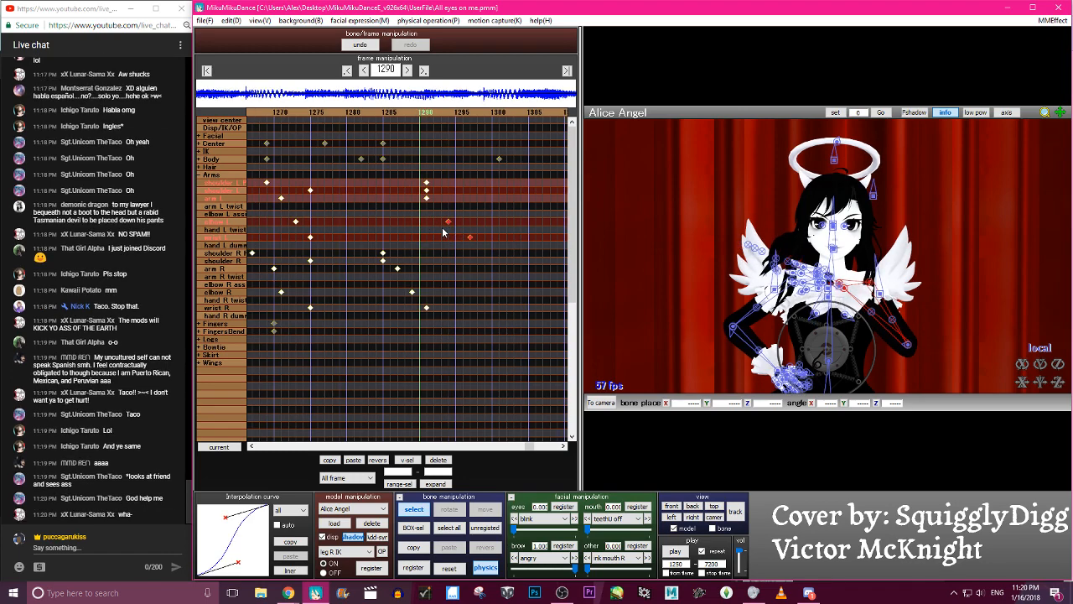
- Step back and forth between frames 1255 and 1319 to check the left arm crossing the chest
key(Right)
key(Right)
key(Right)
key(Right)
key(Right)
key(Right)
key(Right)
key(Right)
key(Right)
key(Right)
key(Right)
key(Right)
key(Right)
key(Left)
key(Left)
key(Left)
key(Left)
key(Left)
key(Left)
key(Left)
key(Left)
key(Left)
key(Left)
key(Left)
key(Left)
key(Left)
key(Left)
key(Left)
key(Left)
key(Left)
key(Left)
key(Left)
key(Left)
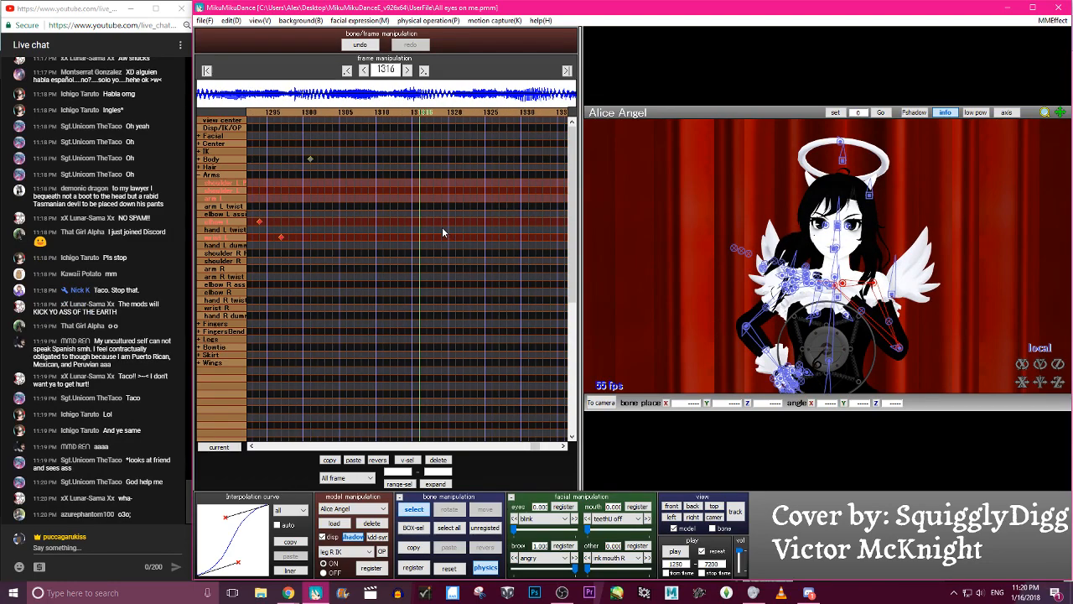
key(Right)
key(Right)
key(Right)
key(Right)
key(Right)
key(Right)
key(Right)
key(Right)
key(Right)
key(Right)
key(Right)
key(Right)
key(Right)
key(Right)
key(Right)
key(Right)
key(Right)
key(Right)
key(Right)
key(Right)
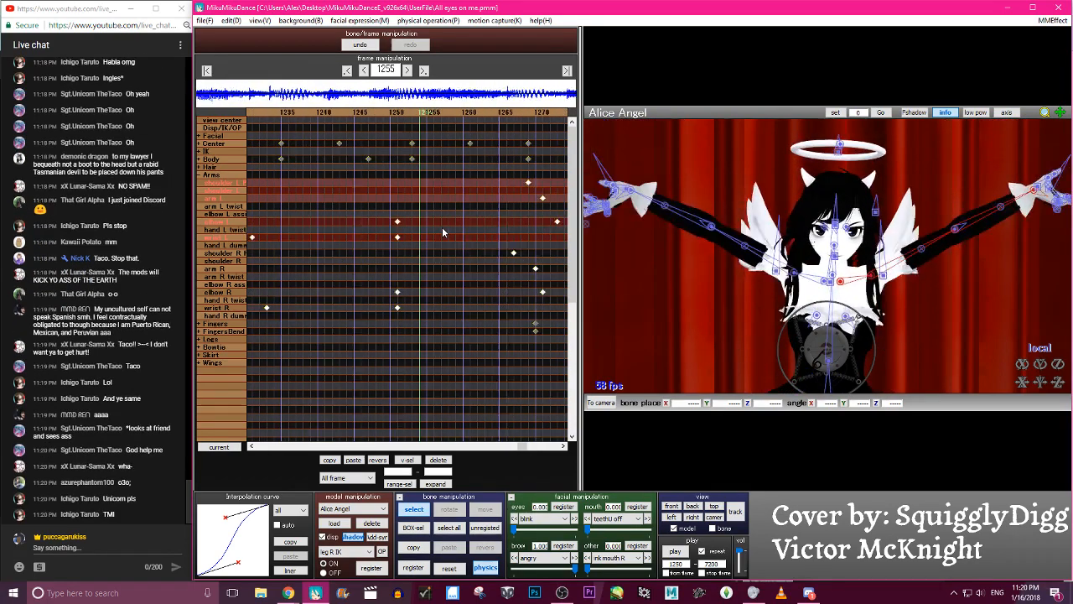
key(Right)
key(Right)
key(Right)
key(Right)
key(Right)
key(Right)
key(Right)
key(Right)
key(Right)
key(Right)
key(Right)
key(Right)
key(Right)
key(Right)
key(Right)
key(Right)
key(Right)
key(Right)
key(Right)
key(Right)
- Adjust the rotation of the left arm and left shoulder bones at frame 1319
key(c)
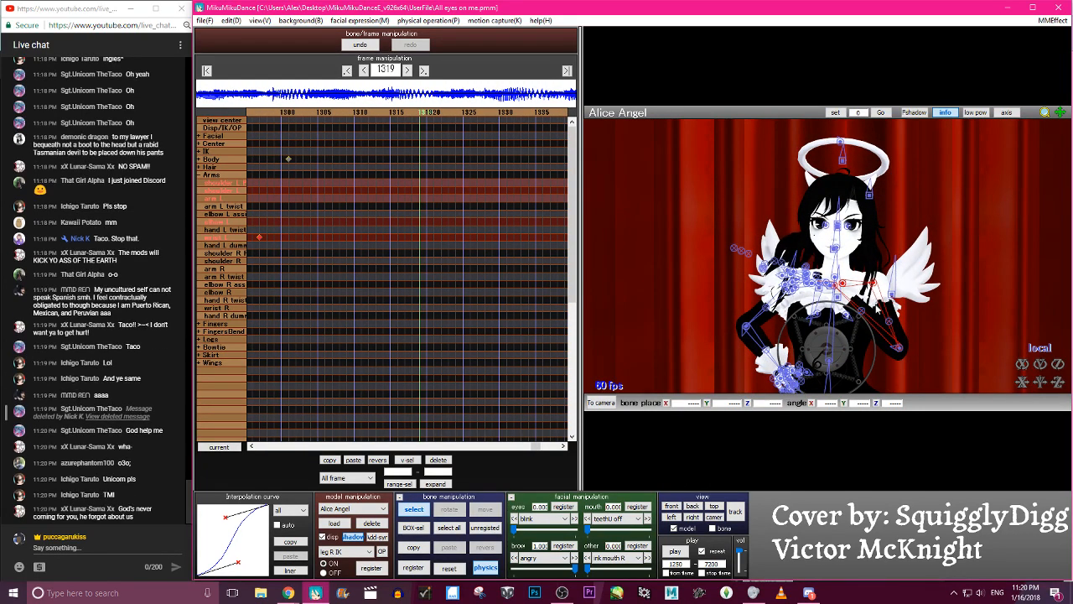
click(873, 284)
key(x)
mouse_move(874, 284)
mouse_down()
mouse_move(855, 292)
mouse_move(880, 293)
mouse_up()
key(c)
click(856, 286)
key(x)
key(c)
- Adjust the left elbow bend and rotate the left arm bone to about X 23.8, Y 32.8, Z 45.6
click(874, 283)
key(x)
key(c)
click(919, 346)
key(x)
mouse_move(920, 348)
mouse_down()
mouse_move(900, 285)
mouse_move(911, 328)
mouse_up()
key(c)
click(874, 283)
key(x)
key(c)
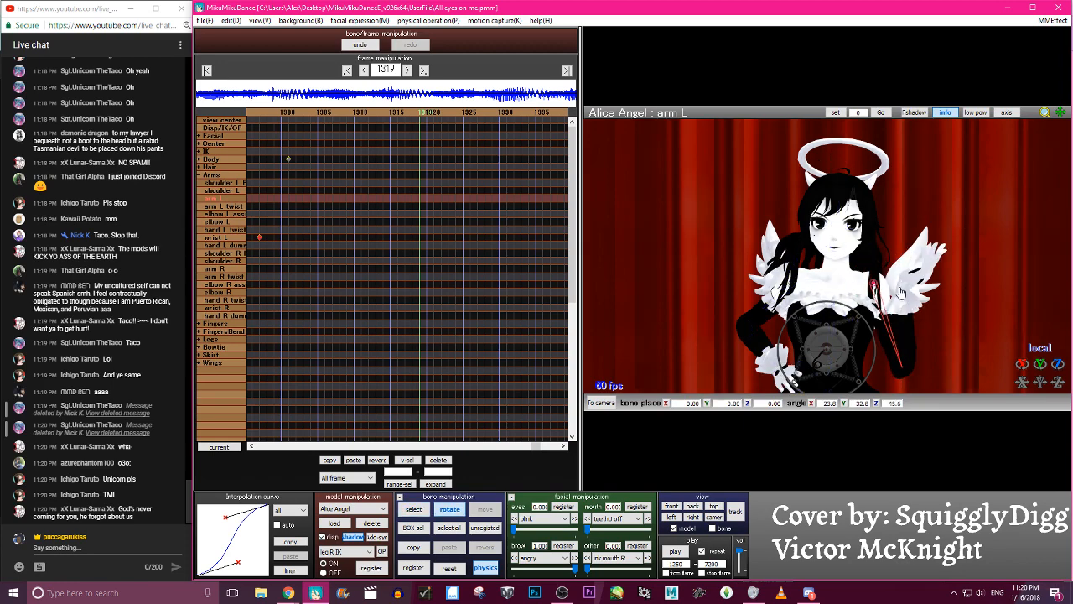
- Rotate the left elbow to about Y 69.6, Z 140.6, swinging the open hand out to the side, and select all bones
click(914, 366)
drag(915, 367, 936, 355)
key(a)
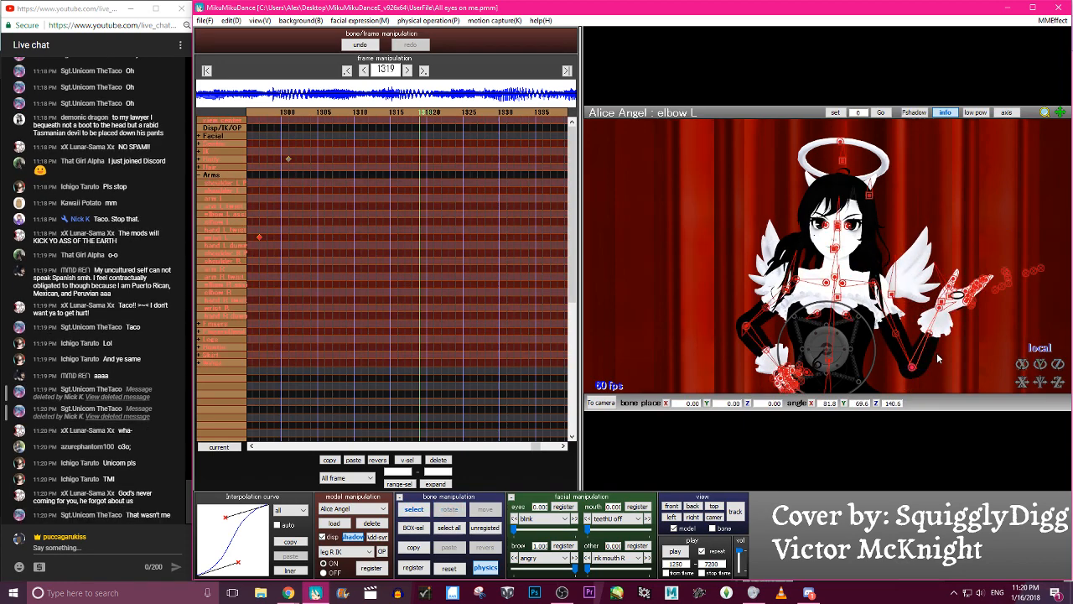
- Register the arm L, elbow L and wrist L keyframes at frame 1319 and give them an S-shaped interpolation curve
key(s)
key(Return)
key(Left)
key(Left)
key(Left)
key(Left)
key(Left)
key(Left)
key(Left)
key(Left)
key(Left)
key(Left)
key(Left)
key(Left)
key(Left)
key(Left)
key(Left)
key(Left)
key(Left)
key(Left)
key(Left)
key(Left)
key(c)
key(Right)
key(Right)
key(Right)
key(Right)
key(Right)
key(Right)
key(Right)
key(Right)
key(Right)
key(Right)
key(Right)
key(Right)
key(Right)
key(Right)
key(Right)
key(Right)
key(Right)
key(Right)
key(Right)
key(Right)
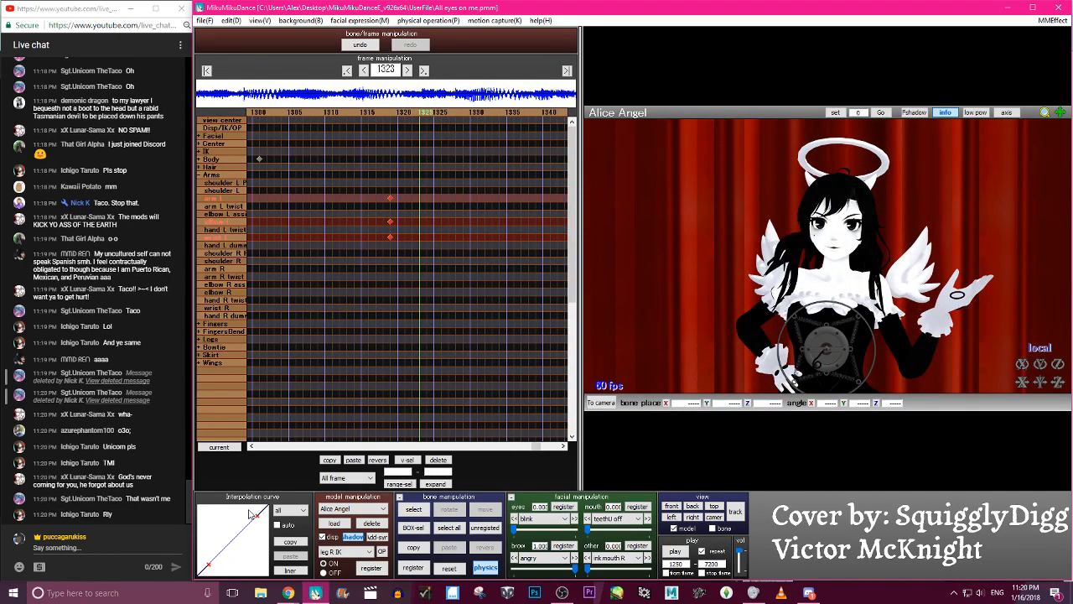
drag(254, 517, 220, 513)
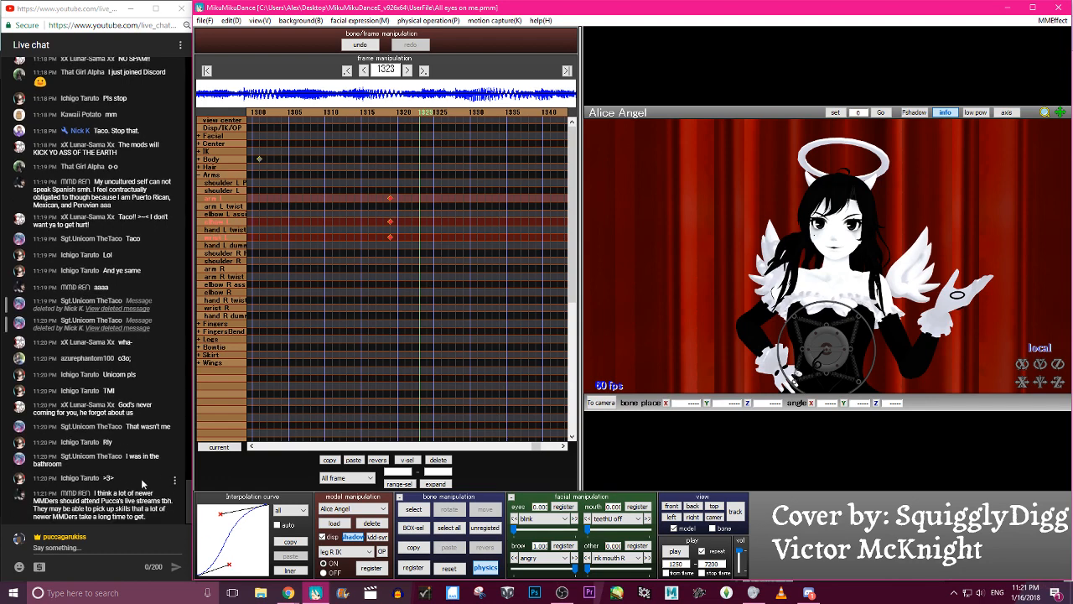
- Switch to the YouTube live chat and hide the disruptive viewer on this channel
click(175, 460)
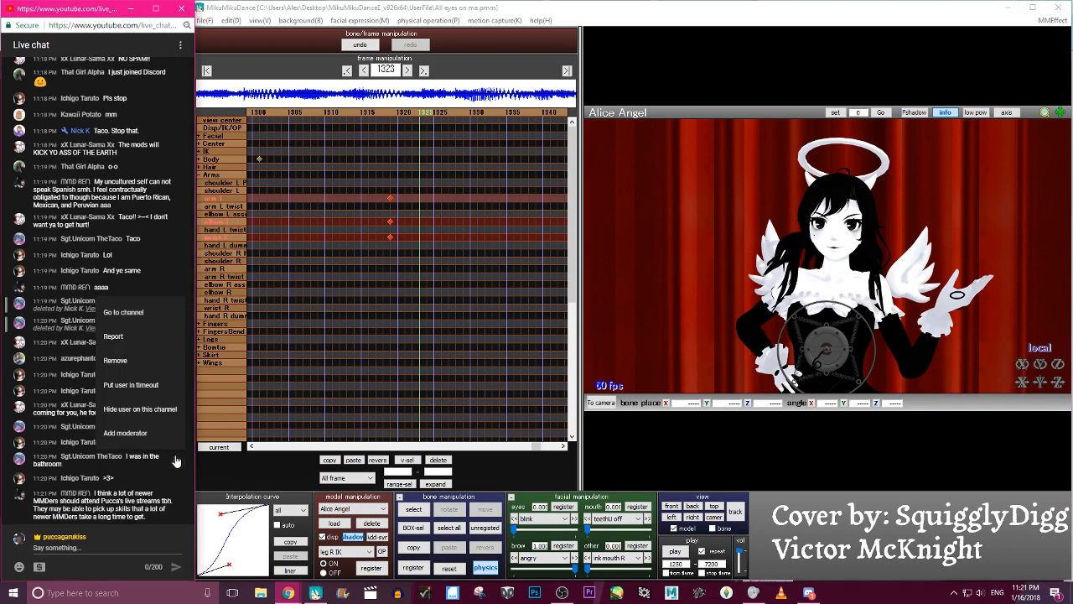
click(174, 414)
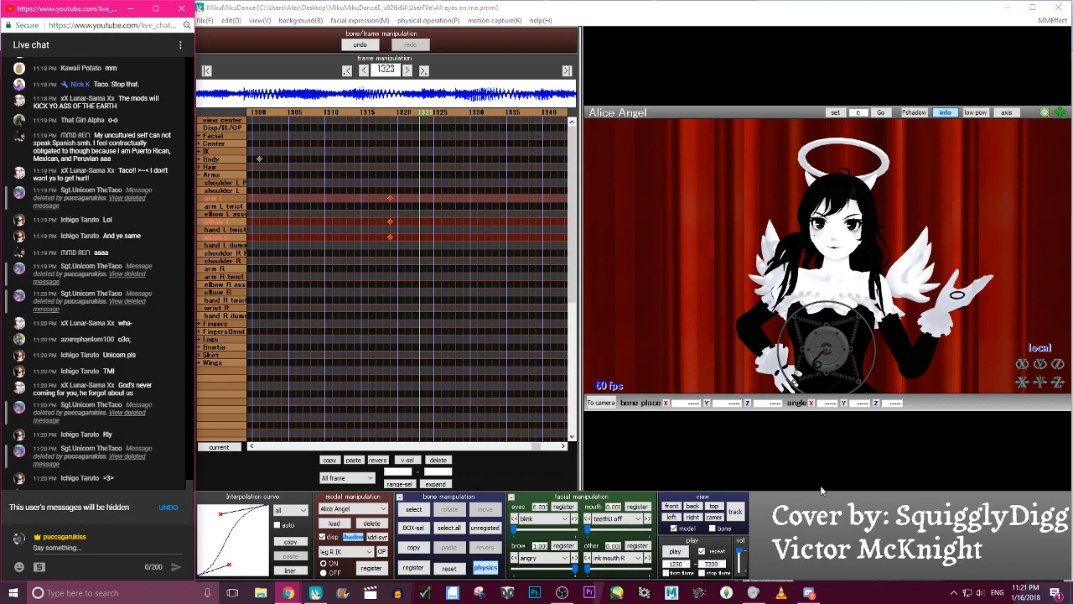
- Play back the arm movement and stagger the left arm by moving the arm L keyframe to 1315 and the elbow L keyframe to 1317
click(676, 552)
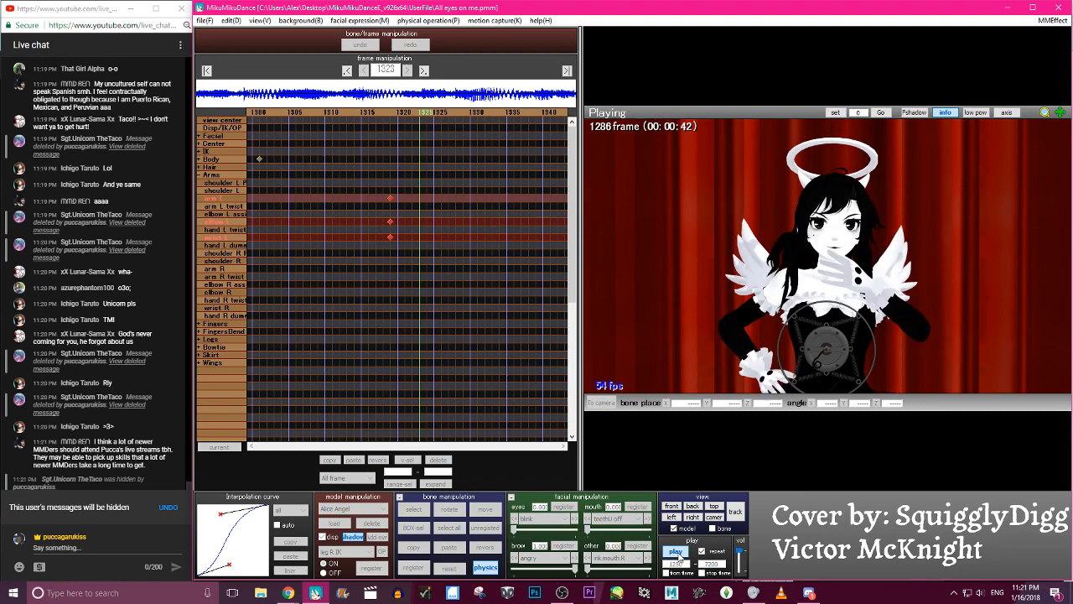
click(676, 552)
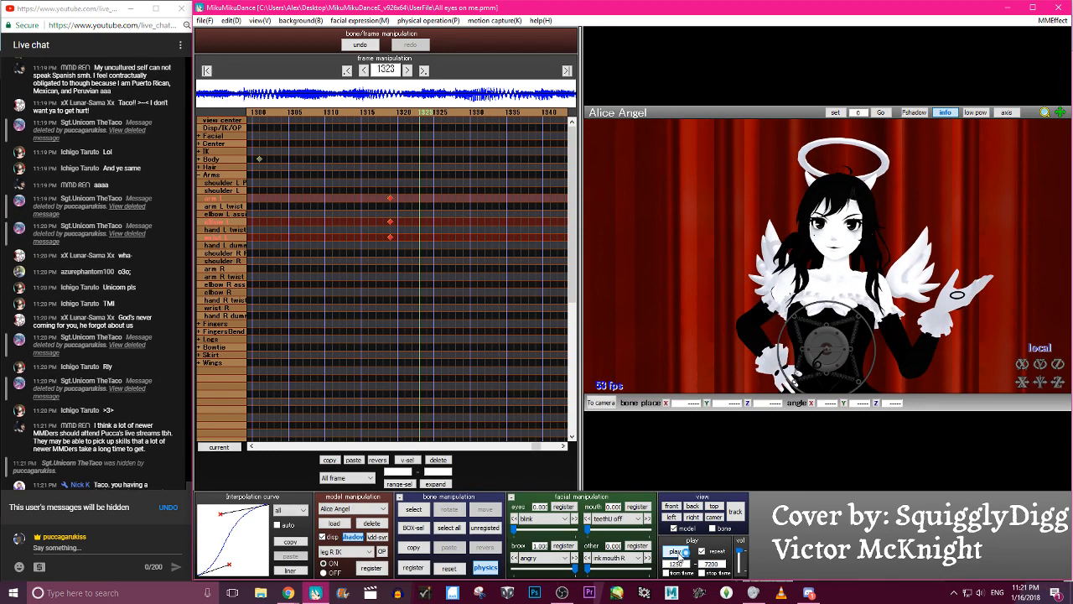
click(391, 198)
ctrl+click(392, 223)
key(Left)
key(Left)
key(Left)
key(Left)
key(Left)
key(Left)
key(Left)
key(Left)
key(Left)
key(Left)
key(Left)
key(Left)
key(Left)
key(Left)
key(Left)
key(Left)
key(Left)
key(Left)
key(Left)
key(Left)
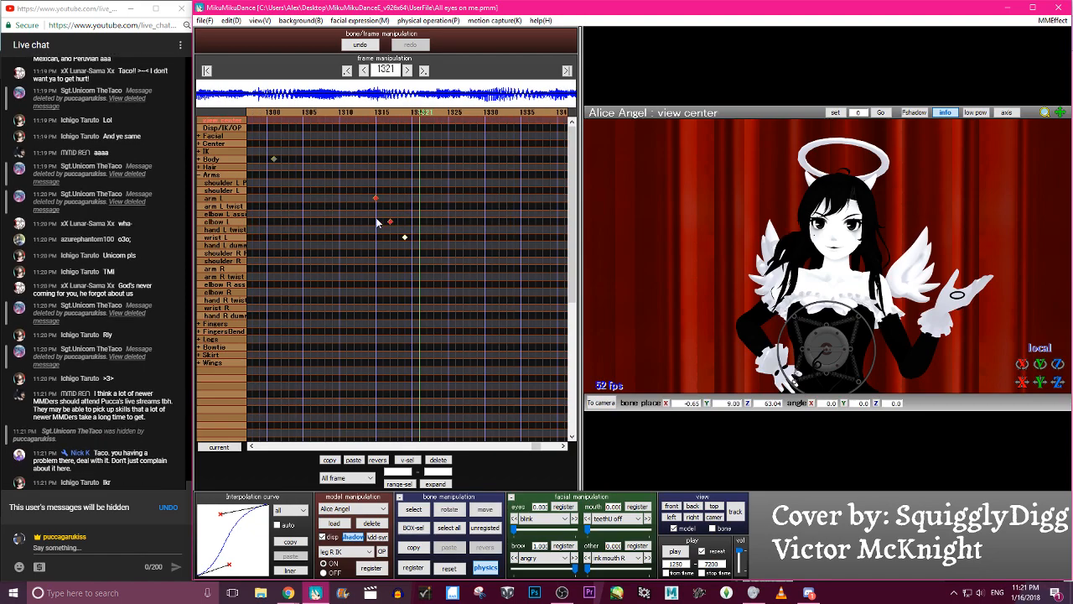
- Step back and forth between about frames 1260 and 1328 to check the staggered timing of the left arm
key(Right)
key(Right)
key(Right)
key(Right)
key(Right)
key(Right)
key(Right)
key(Right)
key(Right)
key(Right)
key(Right)
key(Right)
key(Right)
key(Right)
key(Right)
key(Right)
key(Right)
key(Right)
key(Right)
key(Right)
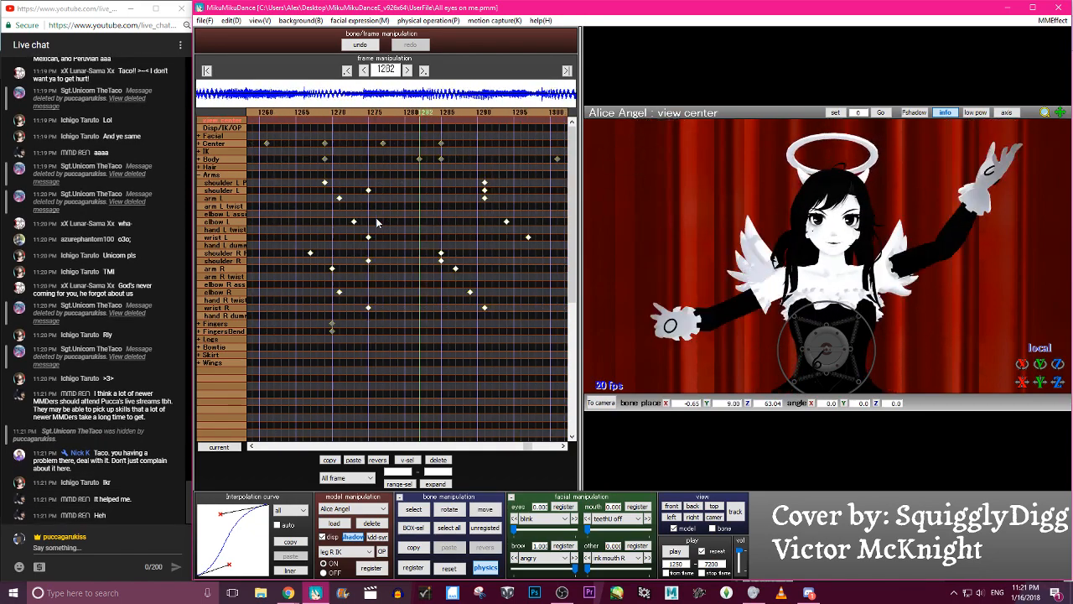
key(Left)
key(Left)
key(Left)
key(Left)
key(Left)
key(Left)
key(Left)
key(Left)
key(Left)
key(Left)
key(Left)
key(Left)
key(Left)
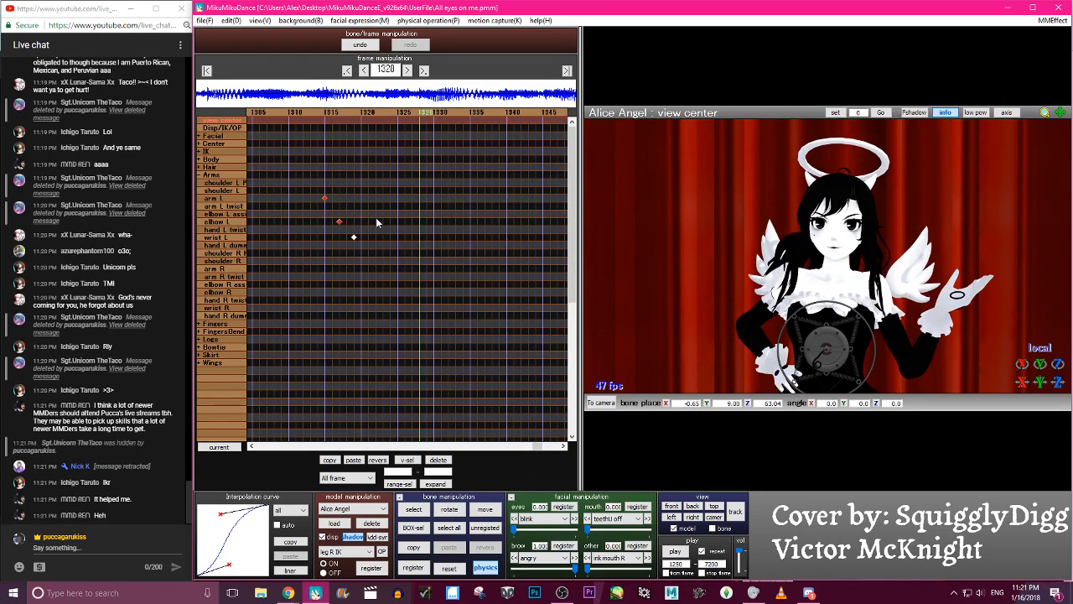
key(Left)
key(Left)
key(Left)
key(Left)
key(Left)
key(Left)
key(Left)
key(Left)
key(Left)
key(Left)
key(Left)
key(Left)
key(Left)
key(Left)
key(Left)
key(Left)
key(Left)
key(Left)
key(Left)
key(Left)
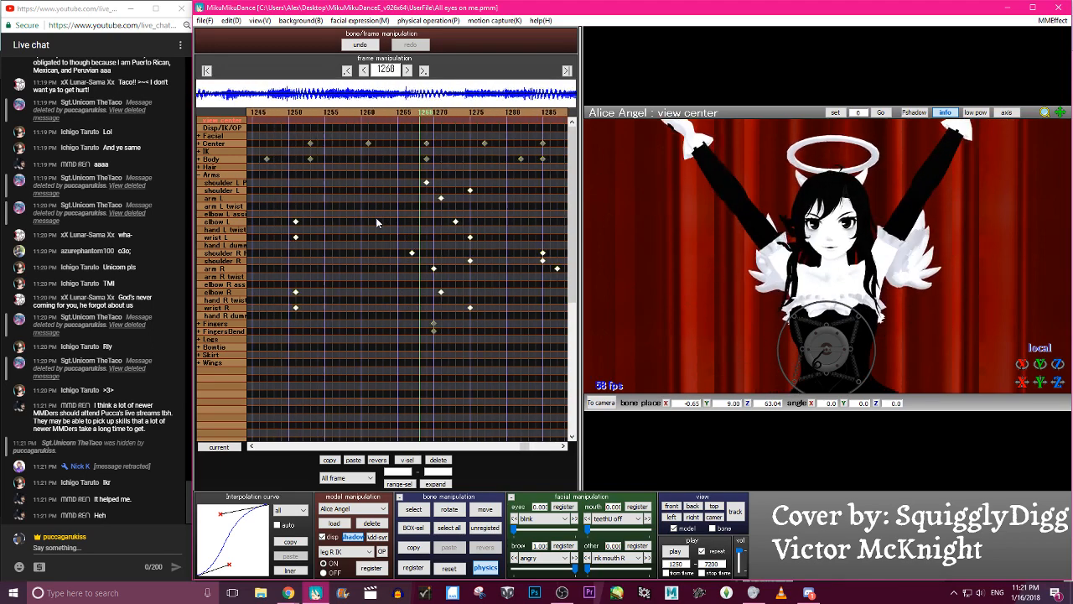
- Copy the Center, body U and body L keyframes from about frames 1253 to 1285 and paste them at frame 1285
click(199, 174)
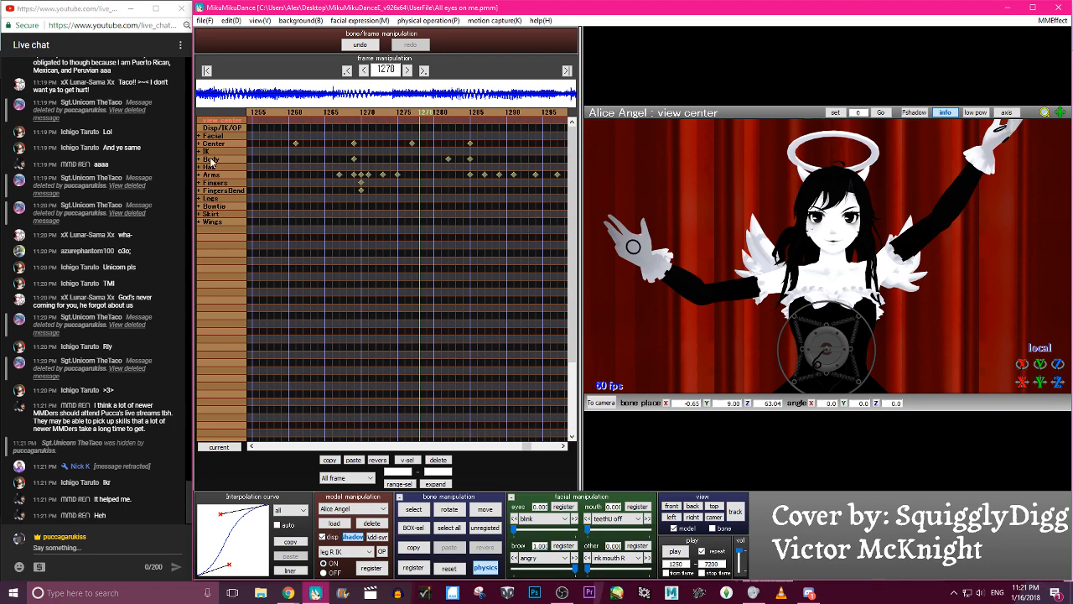
click(200, 159)
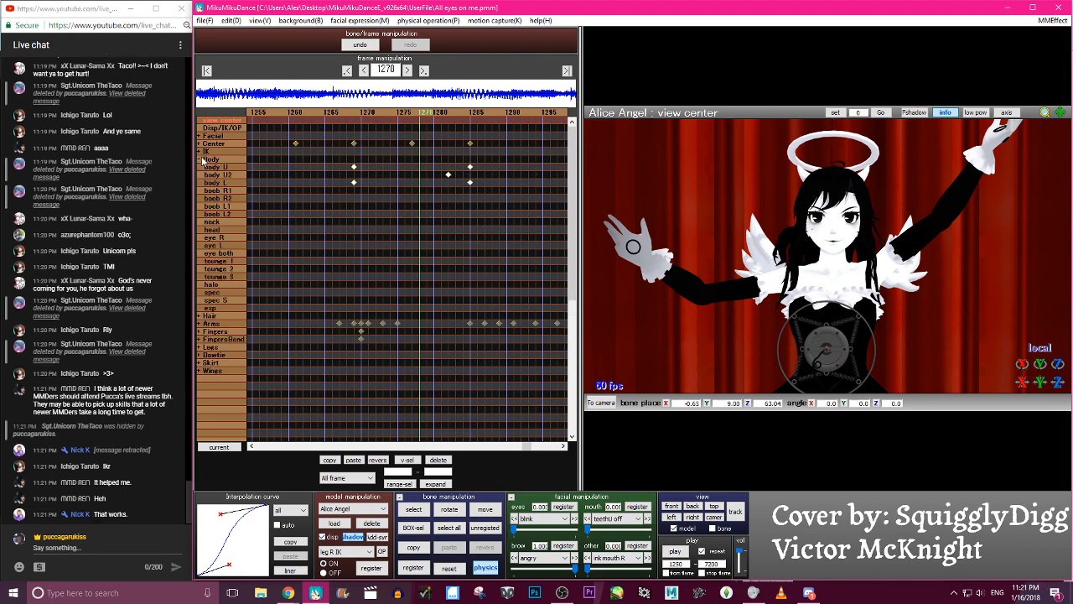
ctrl+drag(402, 140, 419, 143)
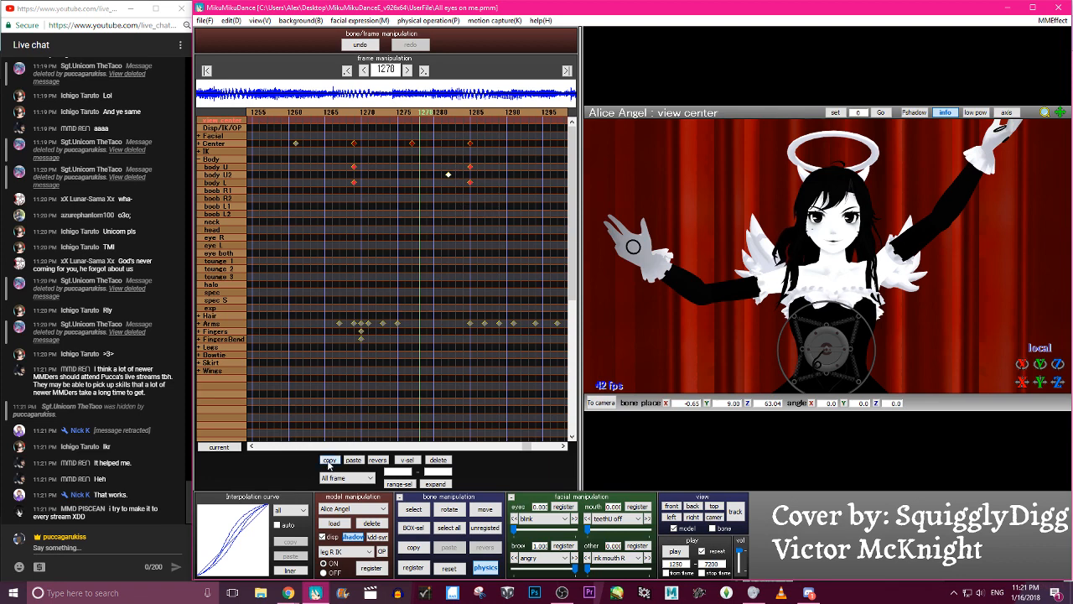
click(321, 113)
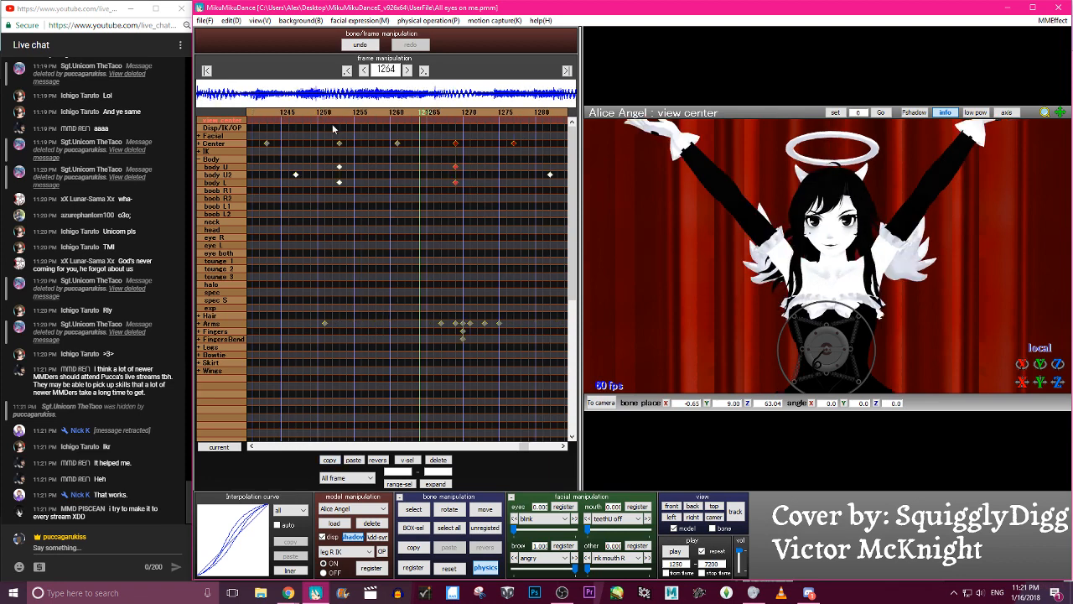
click(533, 113)
click(457, 112)
click(353, 462)
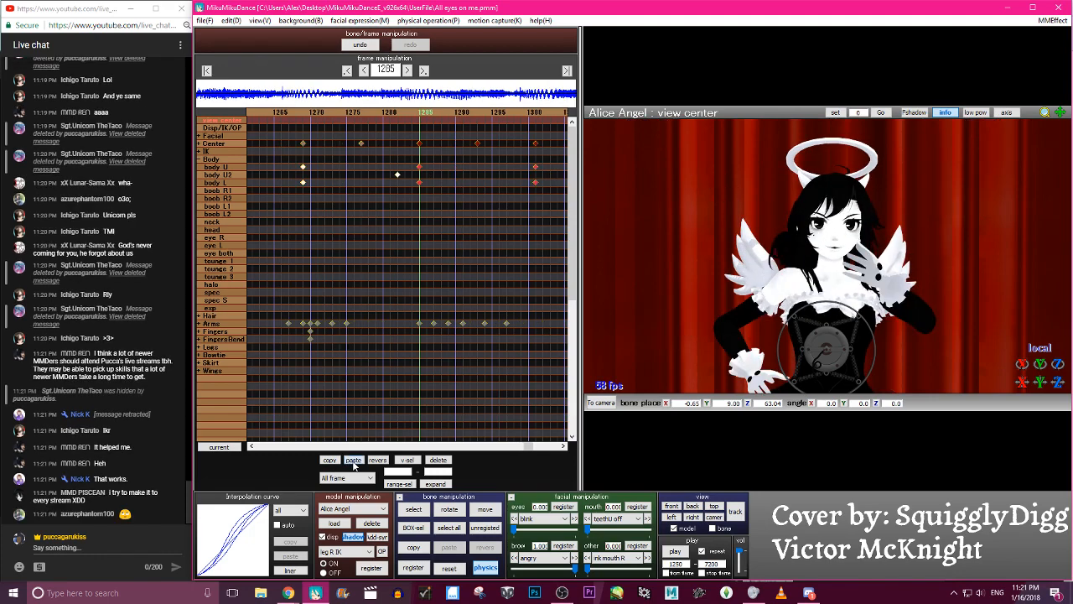
- Paste the copied Center and body keyframes again at frames 1317 and 1349 to continue the body sway
key(Right)
key(Right)
key(Right)
key(Right)
key(Right)
key(Right)
key(Right)
key(Right)
key(Right)
key(Right)
key(Right)
key(Right)
key(Right)
key(Right)
key(Right)
key(Right)
key(Right)
key(Right)
key(Right)
key(Right)
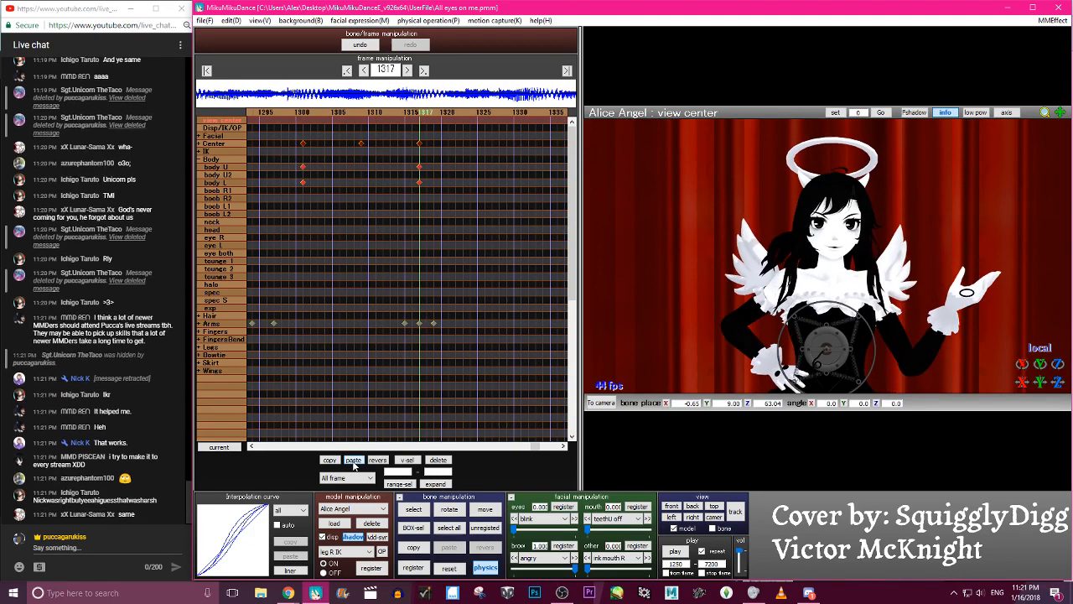
key(Right)
key(Right)
key(Right)
key(Right)
key(Right)
key(Right)
key(Right)
key(Right)
key(Right)
key(Right)
key(Right)
key(Right)
key(Right)
key(Right)
key(Right)
key(Right)
key(Right)
key(Right)
key(Right)
key(Right)
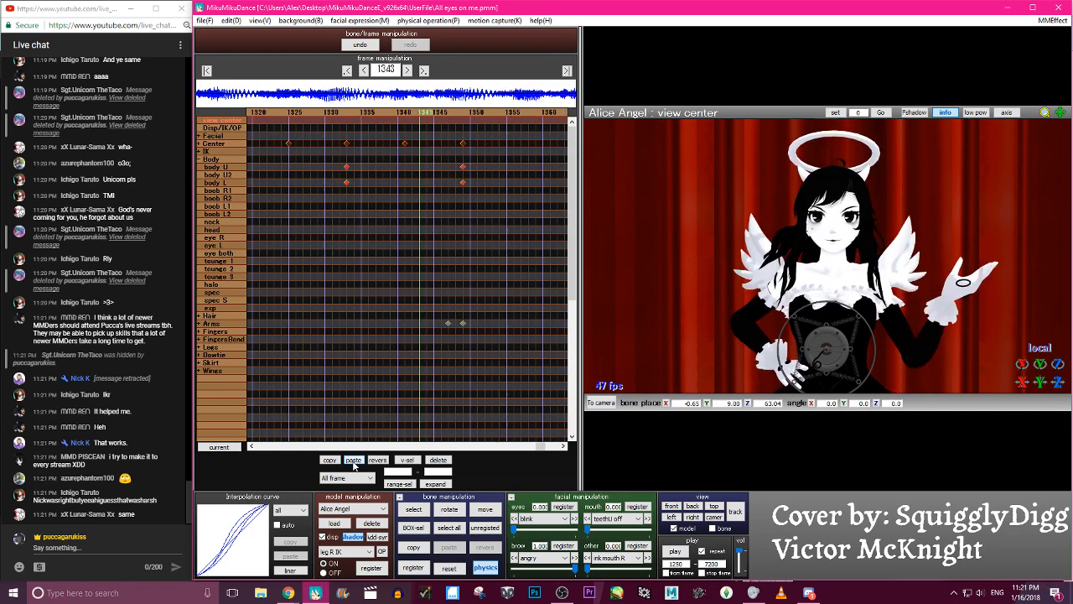
key(Right)
key(Right)
key(Right)
key(Right)
key(Right)
key(Right)
key(Right)
key(Right)
key(Right)
key(Right)
key(Right)
key(Right)
key(Right)
key(Right)
key(Right)
key(Right)
key(Right)
key(Right)
key(Right)
key(Right)
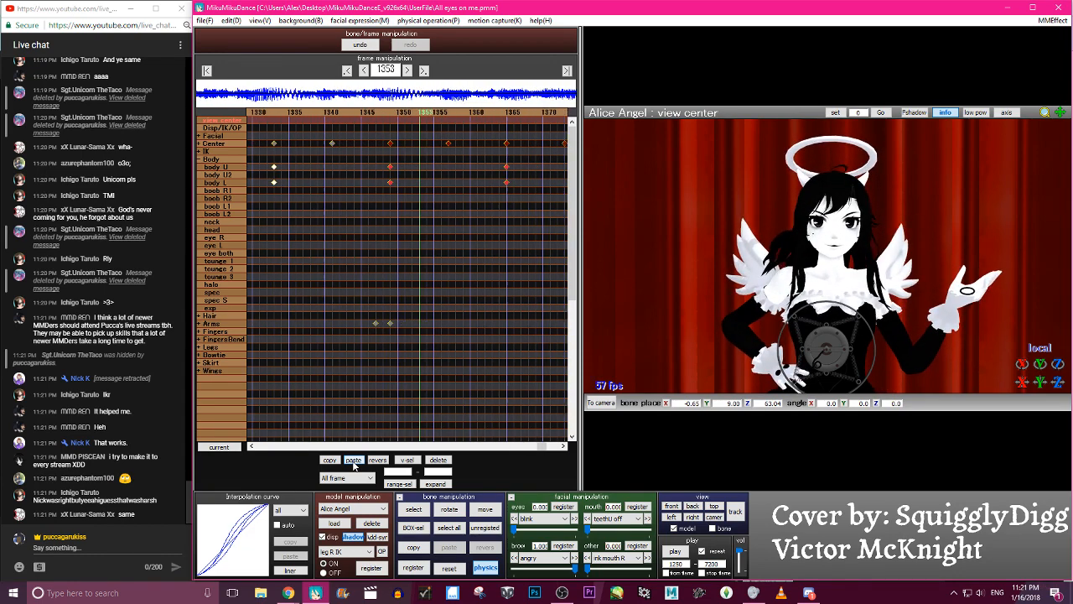
key(Right)
key(Right)
key(Right)
key(Right)
key(Right)
key(Right)
key(Right)
key(Right)
key(Right)
key(Right)
key(Right)
key(Right)
key(Right)
key(Right)
key(Right)
key(Right)
key(Right)
key(Right)
key(Right)
key(Right)
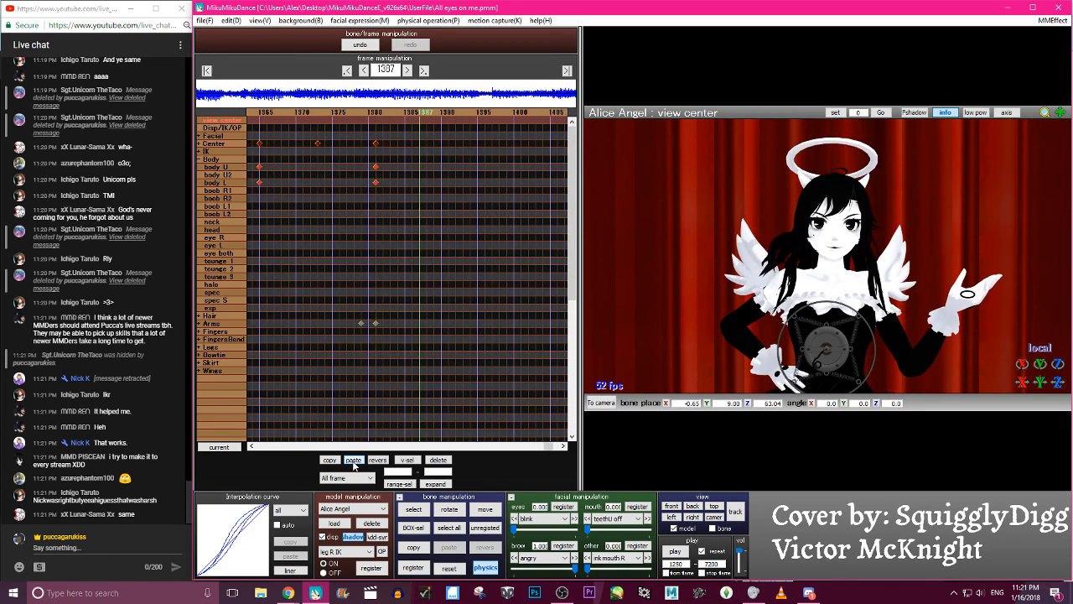
key(Right)
key(Right)
- Play back the repeated body sway with the arm poses, viewing the model from close up and farther away
click(680, 554)
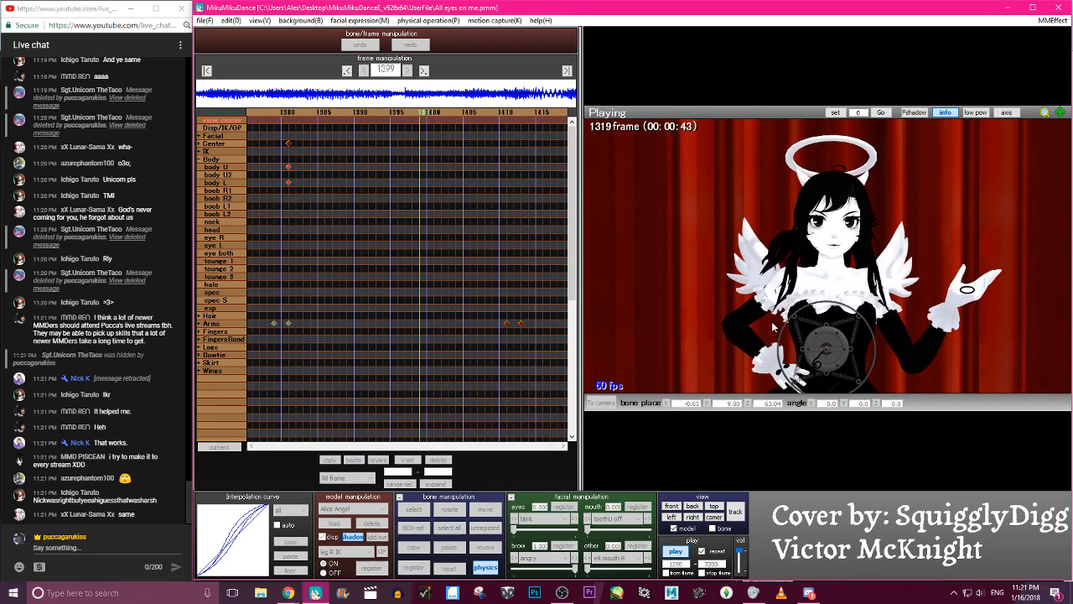
key(p)
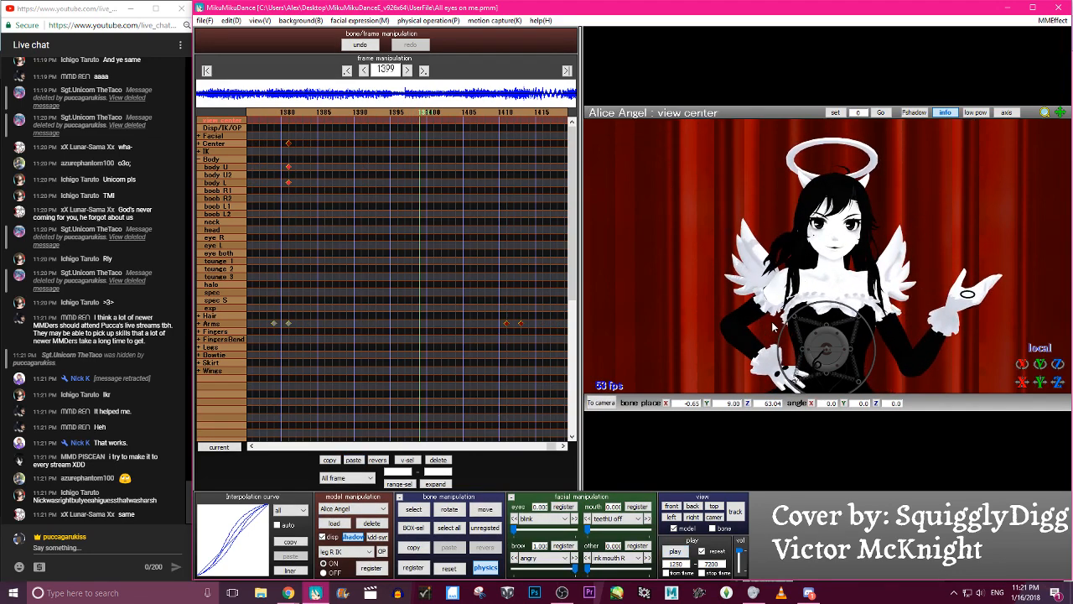
key(p)
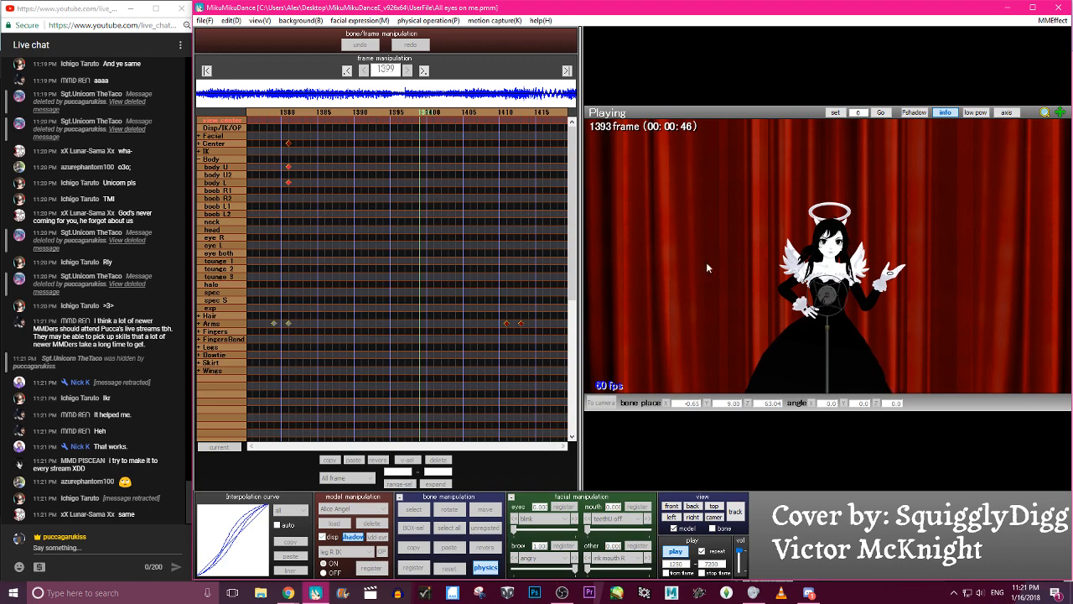
key(p)
- Step through frames 1291 to 1381 to compare the body sway timing with the left arm movement
key(Left)
key(Left)
key(Left)
key(Left)
key(Left)
key(Left)
key(Left)
key(Left)
key(Left)
key(Left)
key(Left)
key(Left)
key(Left)
key(Left)
key(Left)
key(Left)
key(Left)
key(Left)
key(Left)
key(Left)
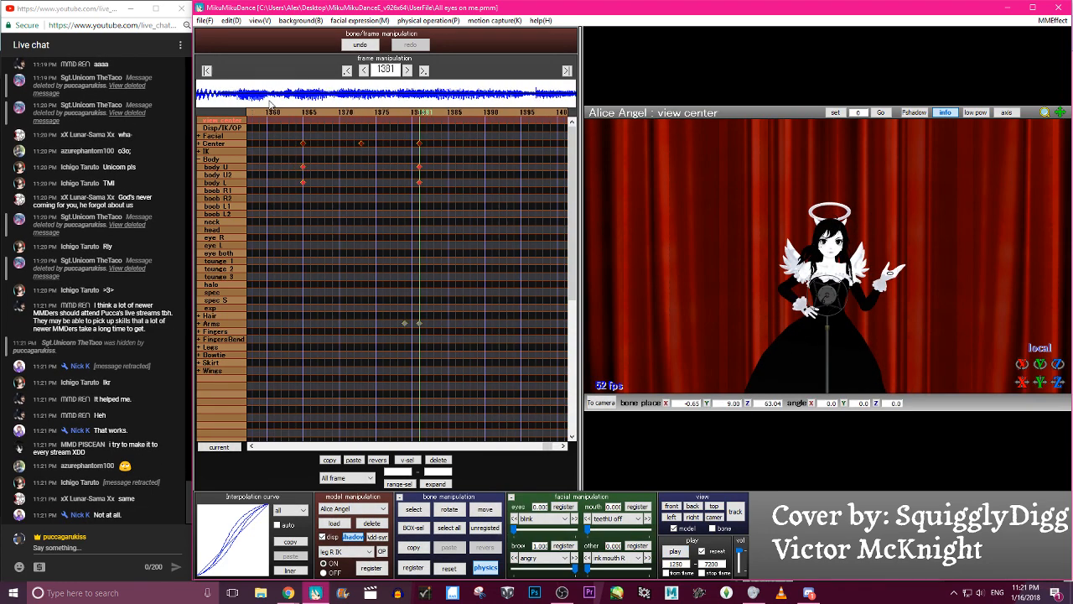
key(Left)
key(Left)
key(Left)
key(Left)
key(Left)
key(Left)
key(Left)
key(Left)
key(Left)
key(Left)
key(Left)
key(Left)
key(Left)
key(Left)
key(Left)
key(Left)
key(Left)
key(Left)
key(Left)
key(Left)
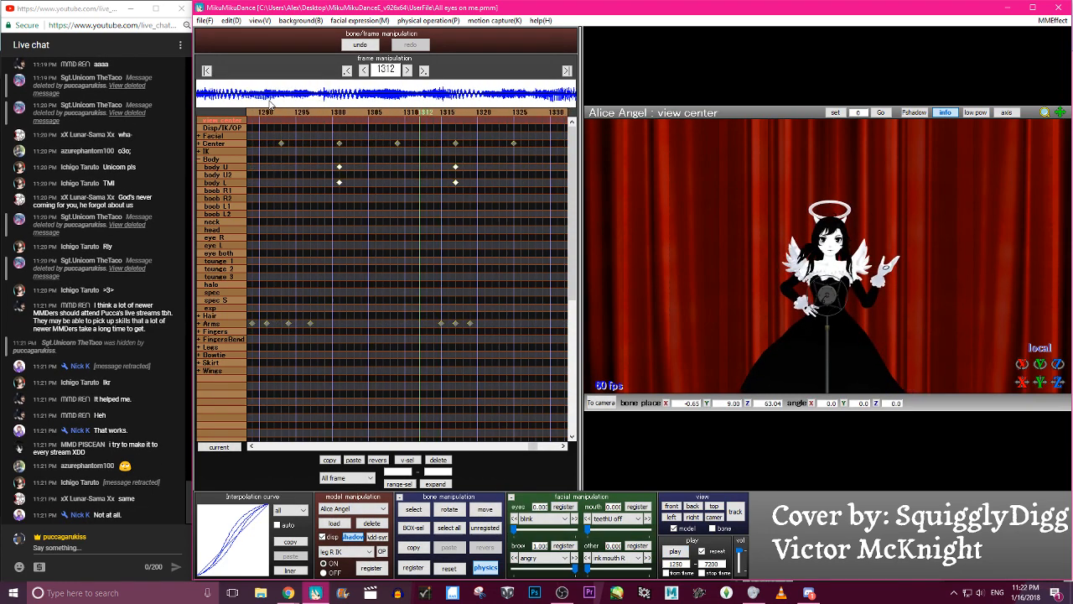
key(Right)
key(Right)
key(Right)
key(Right)
key(Right)
key(Right)
key(Right)
key(Right)
key(Right)
key(Right)
key(Right)
key(Right)
key(Right)
key(Right)
key(Right)
key(Right)
key(Right)
key(Right)
key(Right)
key(Right)
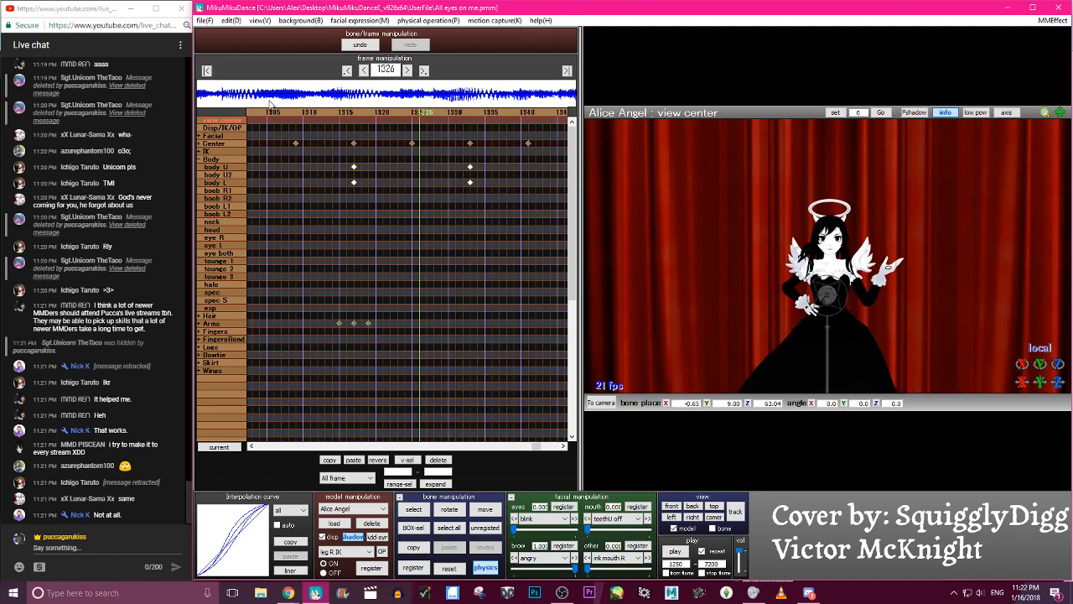
key(Left)
key(Left)
key(Left)
key(Left)
key(Left)
key(Left)
key(Left)
key(Left)
key(Left)
key(Left)
key(Left)
key(Left)
key(Left)
key(Left)
key(Left)
key(Left)
key(Left)
key(Left)
key(Left)
key(Left)
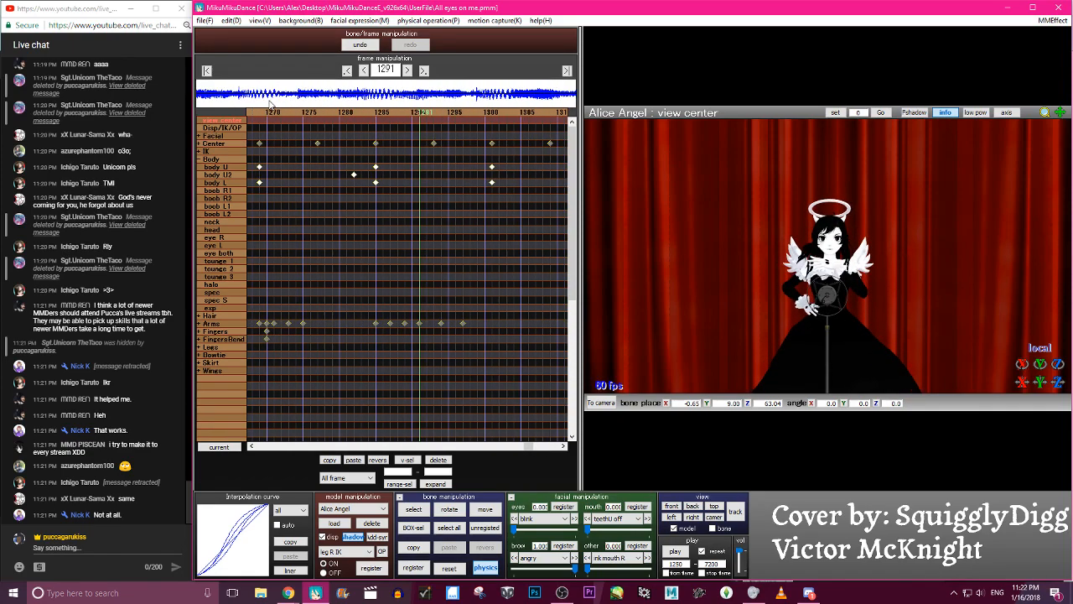
- Select the pasted Center, body U and body L keyframes after about frame 1300 and shift them two frames forward in time
key(Right)
key(Right)
key(Right)
key(Right)
key(Right)
key(Right)
drag(489, 220, 509, 231)
click(521, 113)
click(522, 113)
shift+drag(324, 127, 548, 218)
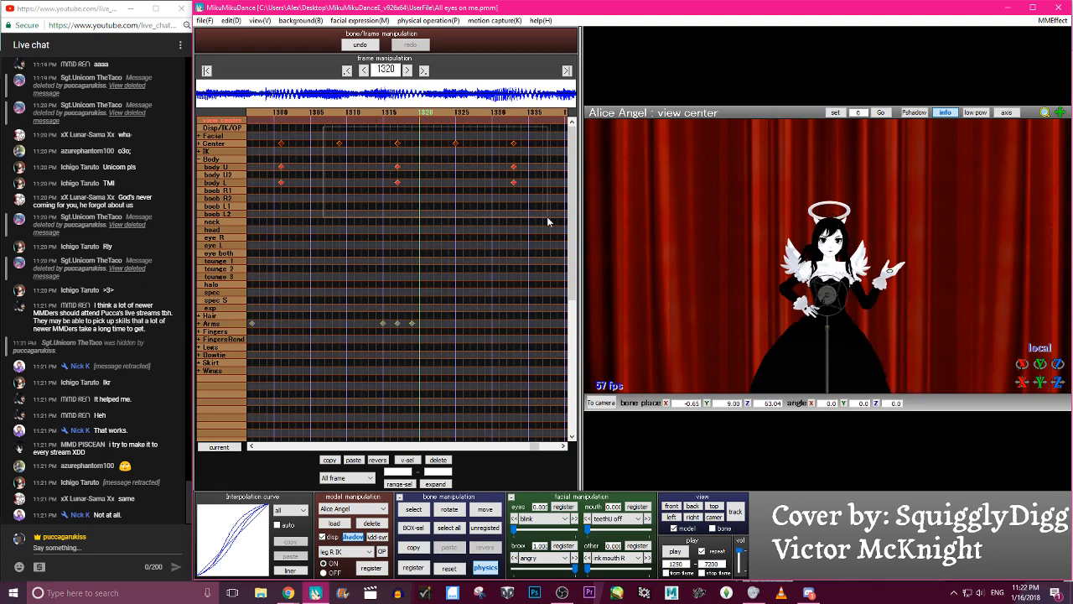
click(522, 114)
click(521, 113)
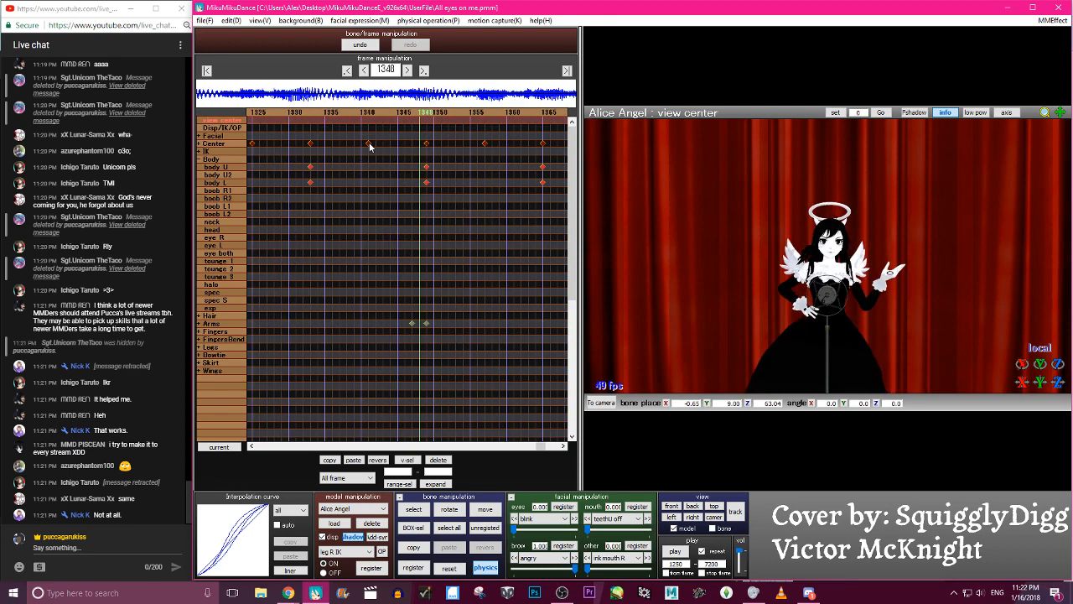
- Step through frames 1261 to 1393 to check the shifted body sway against the arm poses
key(Left)
key(Left)
key(Left)
key(Left)
key(Left)
key(Left)
key(Left)
key(Left)
key(Left)
key(Left)
key(Left)
key(Left)
key(Left)
key(Left)
key(Left)
key(Left)
key(Left)
key(Left)
key(Left)
key(Left)
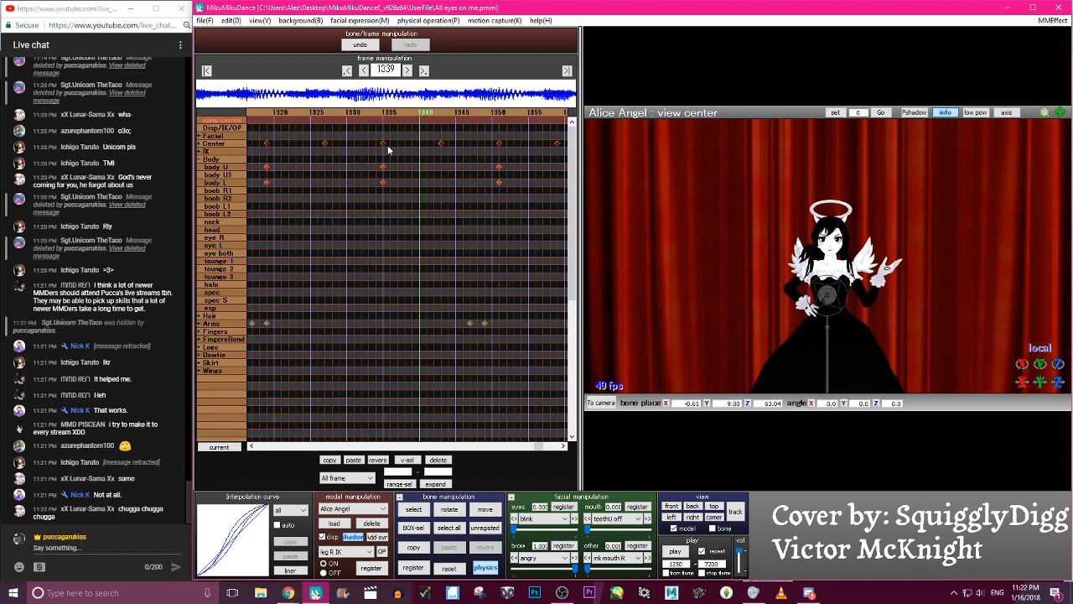
key(Left)
key(Left)
key(Left)
key(Left)
key(Left)
key(Left)
key(Left)
key(Left)
key(Left)
key(Left)
key(Left)
key(Left)
key(Left)
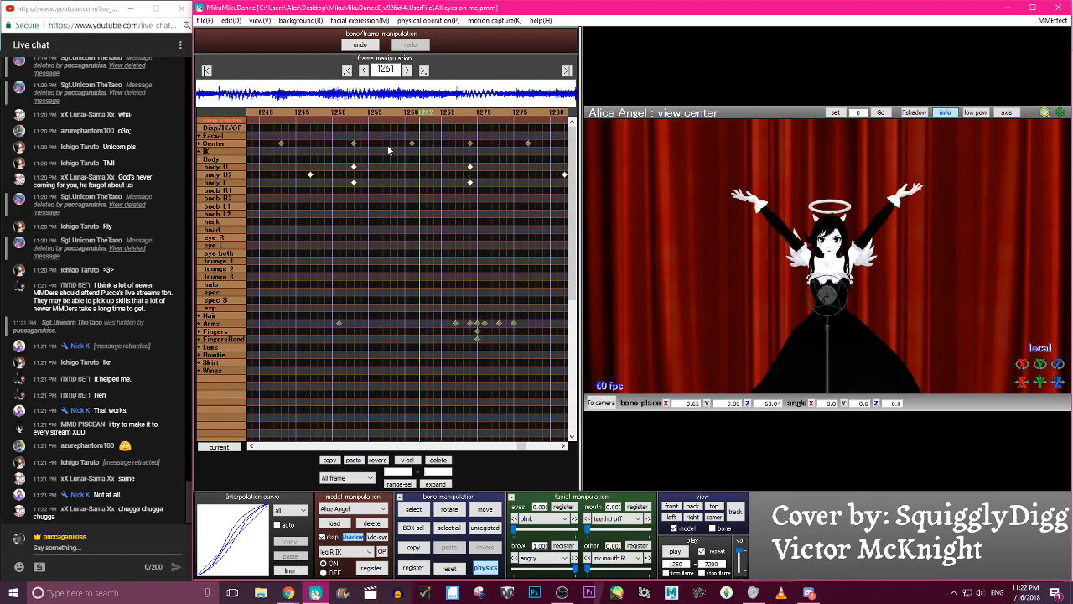
key(Right)
key(Right)
key(Right)
key(Right)
key(Right)
key(Right)
key(Right)
key(Right)
key(Right)
key(Right)
key(Right)
key(Right)
key(Right)
key(Right)
key(Right)
key(Right)
key(Right)
key(Right)
key(Right)
key(Right)
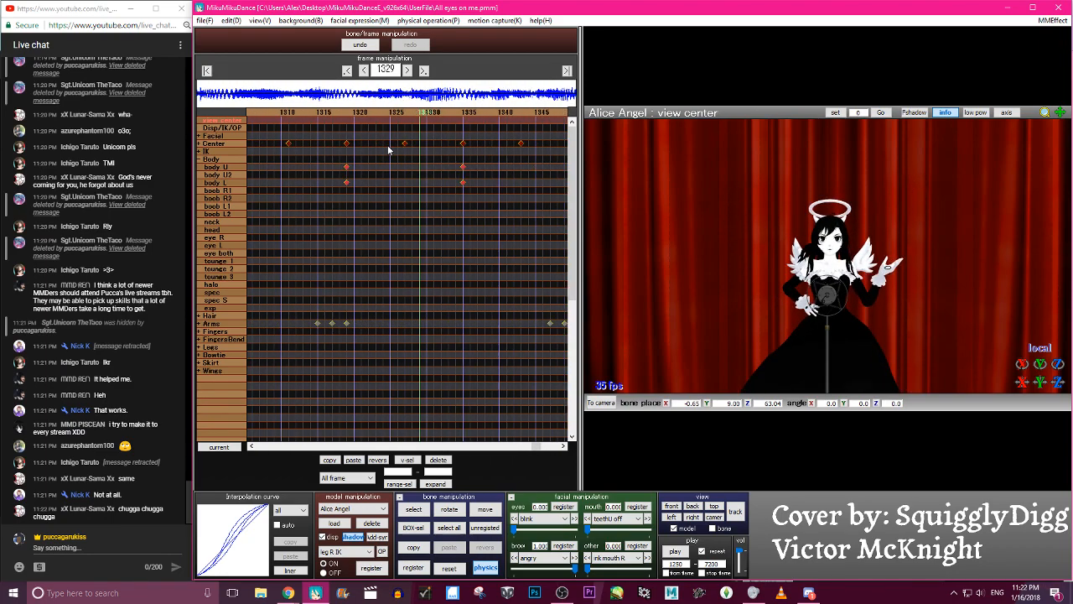
key(Right)
key(Right)
key(Right)
key(Right)
key(Right)
key(Right)
key(Right)
key(Right)
key(Right)
key(Right)
key(Right)
key(Right)
key(Right)
key(Right)
key(Right)
key(Right)
key(Right)
key(Right)
key(Right)
key(Right)
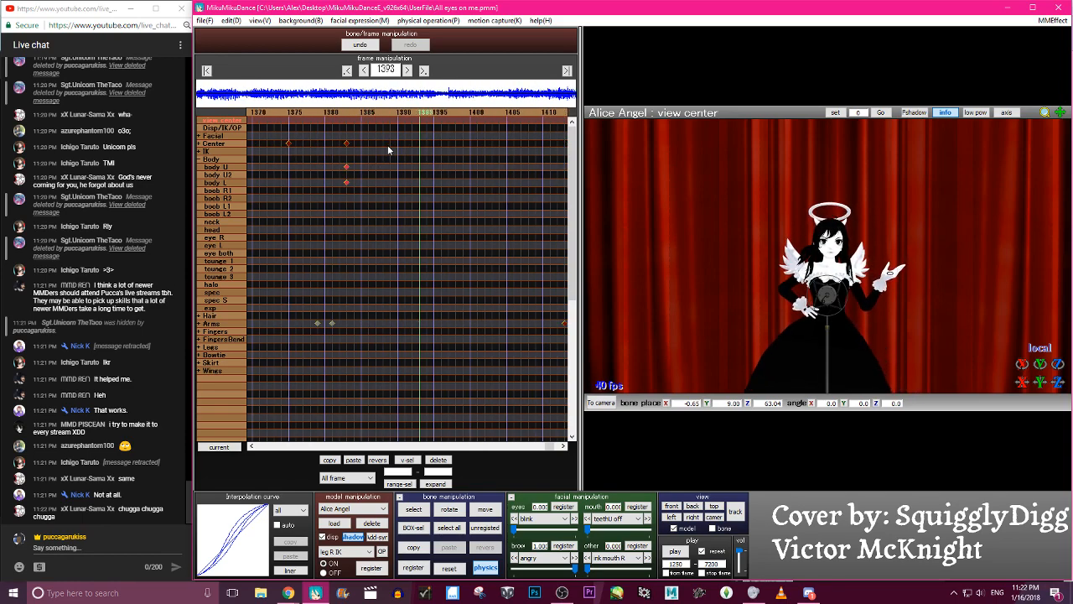
- Play the animation from frame 1250 with the view tracking the model to review the body and arm motion
click(677, 550)
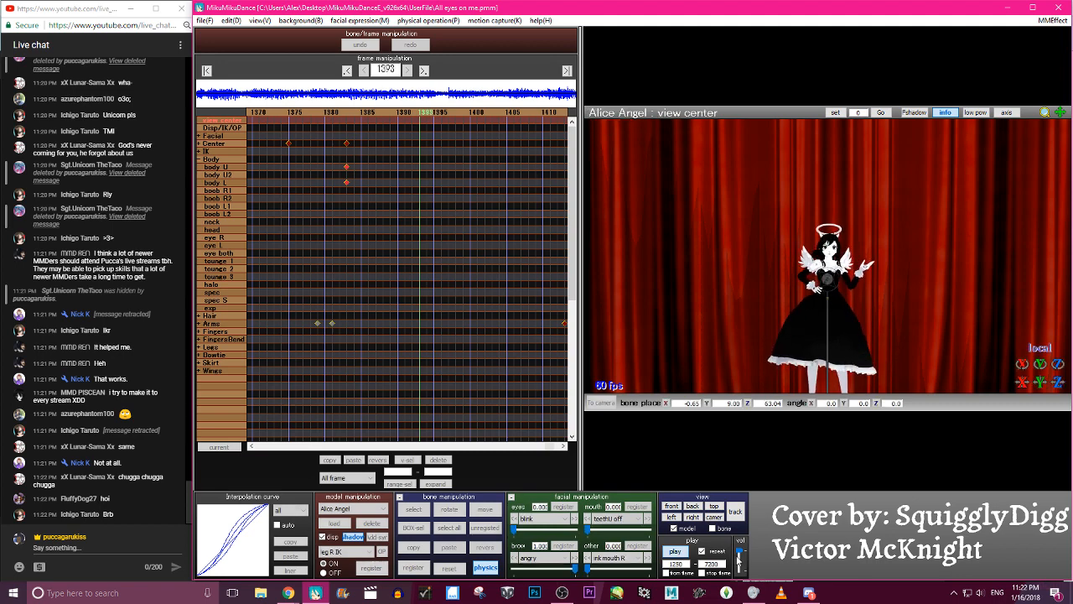
click(676, 553)
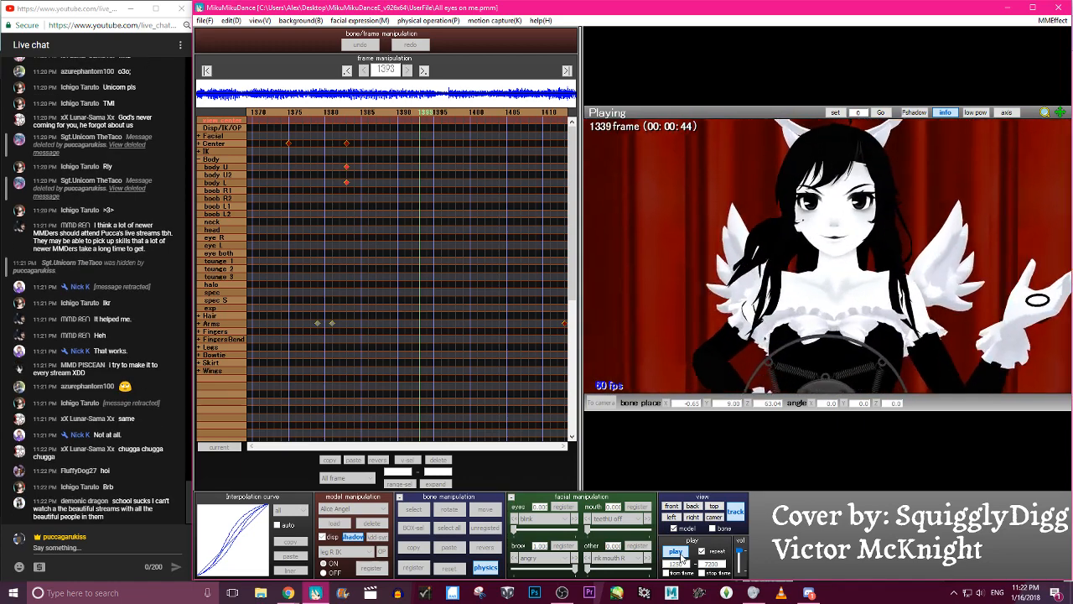
click(677, 552)
- Switch the editing target from Alice Angel to the camera, light and accessory timeline
click(365, 509)
click(368, 518)
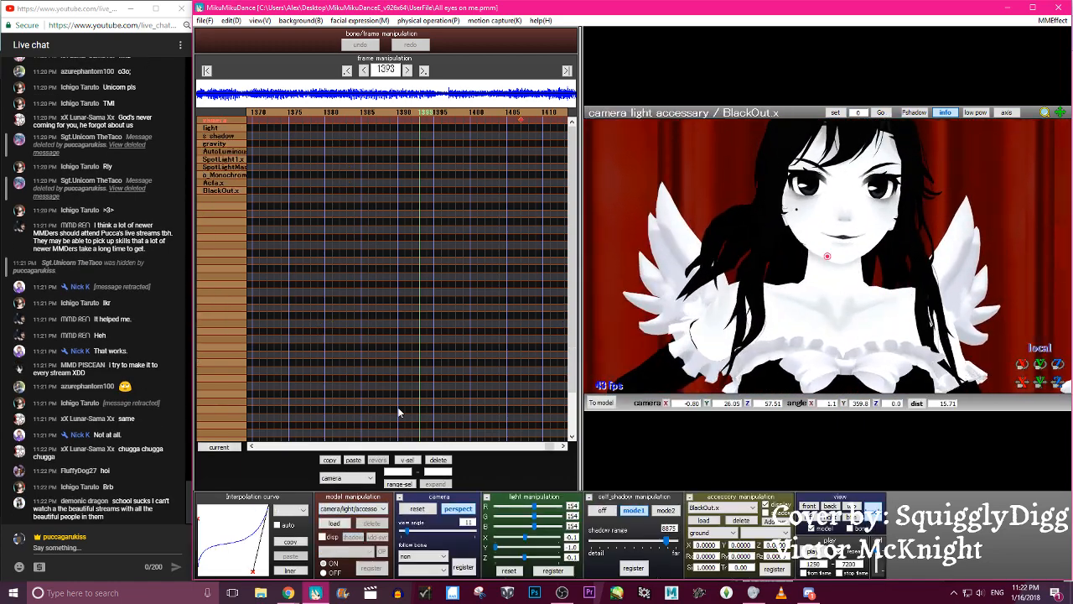
- Raise the camera at its frame 1407 keyframe to a Y position of 27.05 and play back the shot
click(520, 120)
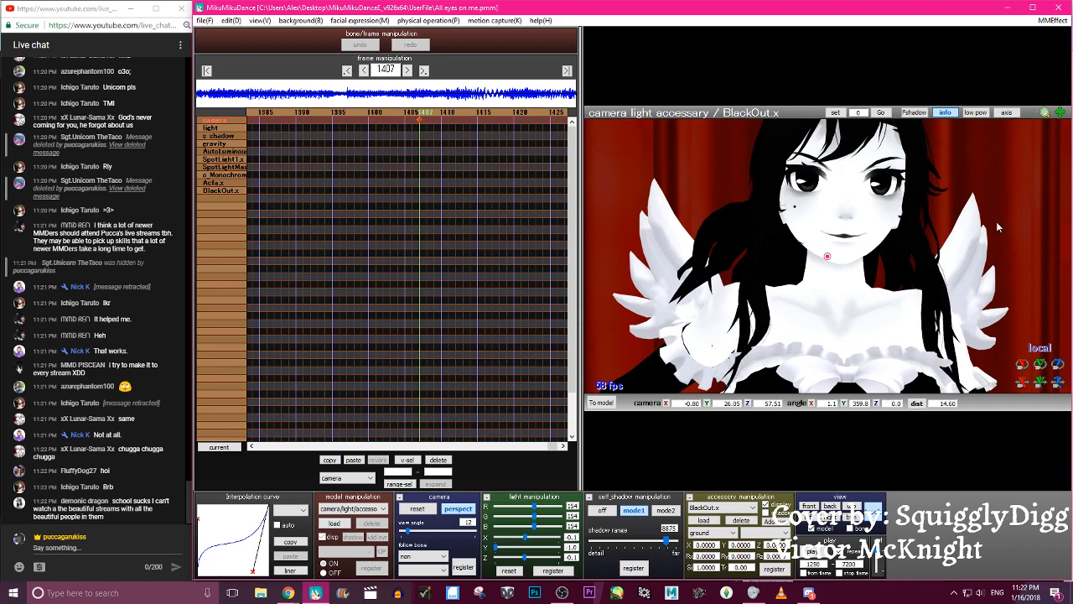
scroll(1047, 246, up, 3)
scroll(1046, 246, down, 3)
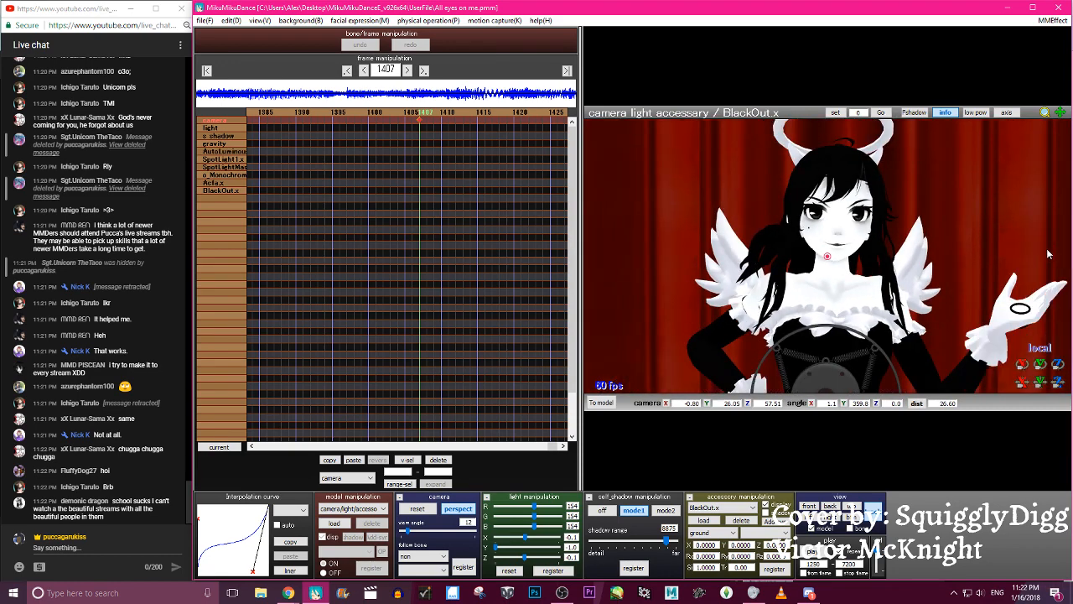
scroll(974, 326, up, 6)
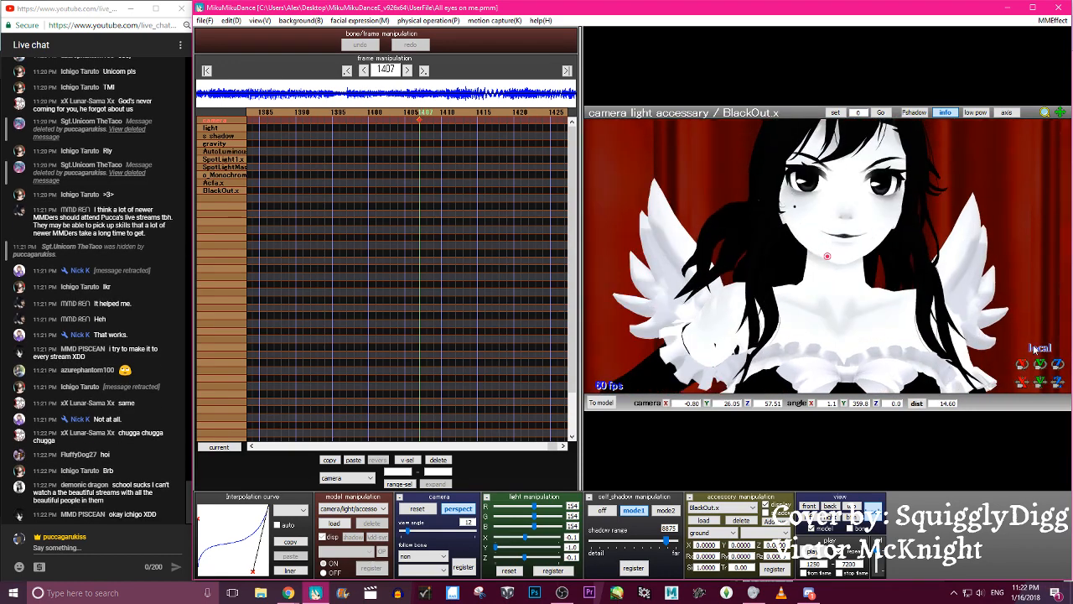
drag(1040, 382, 1040, 338)
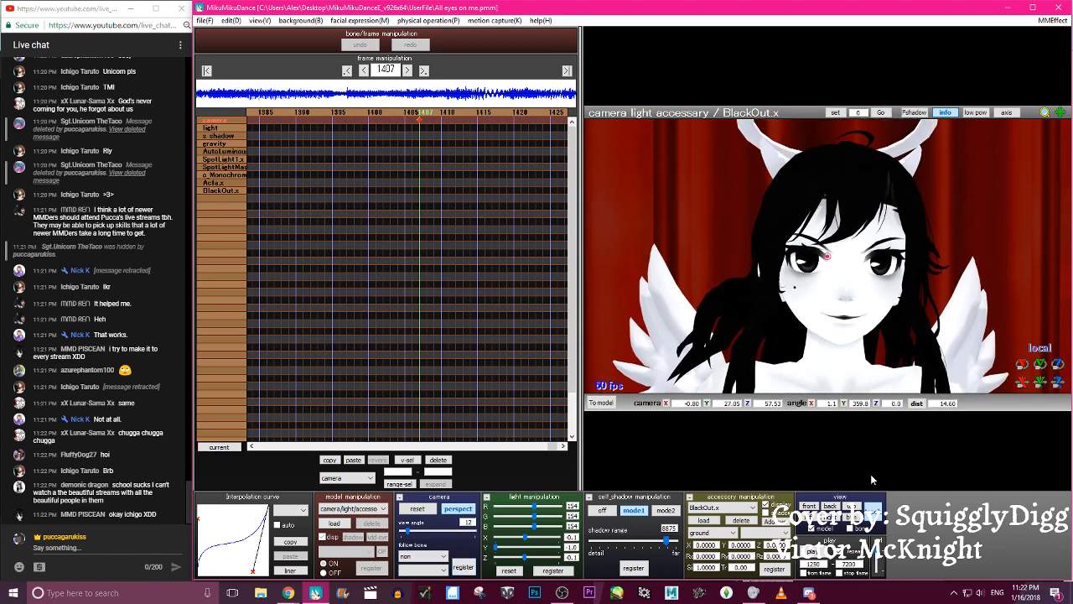
click(828, 545)
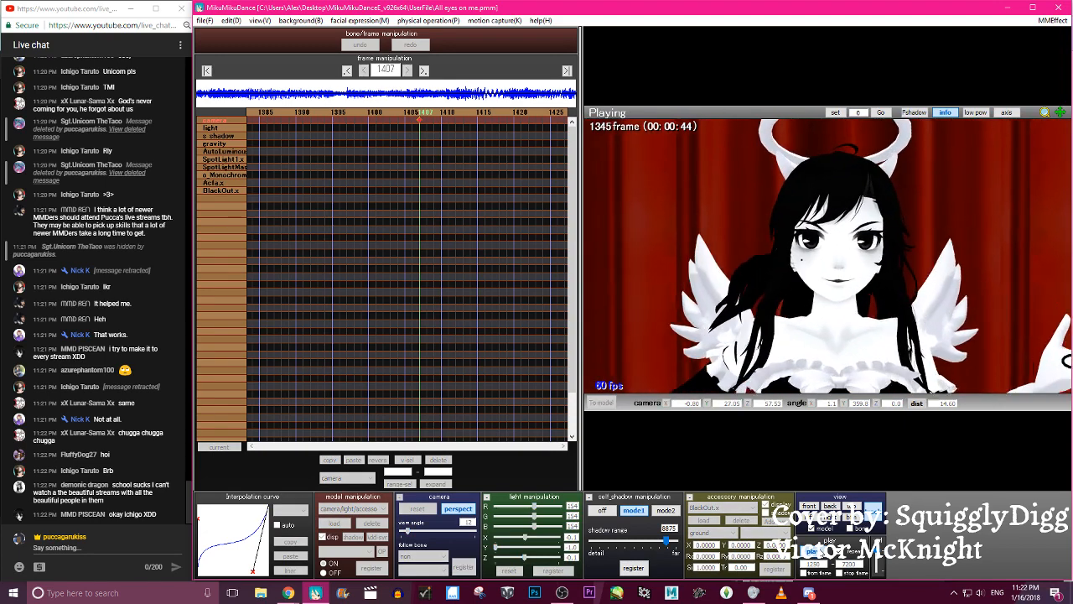
click(821, 550)
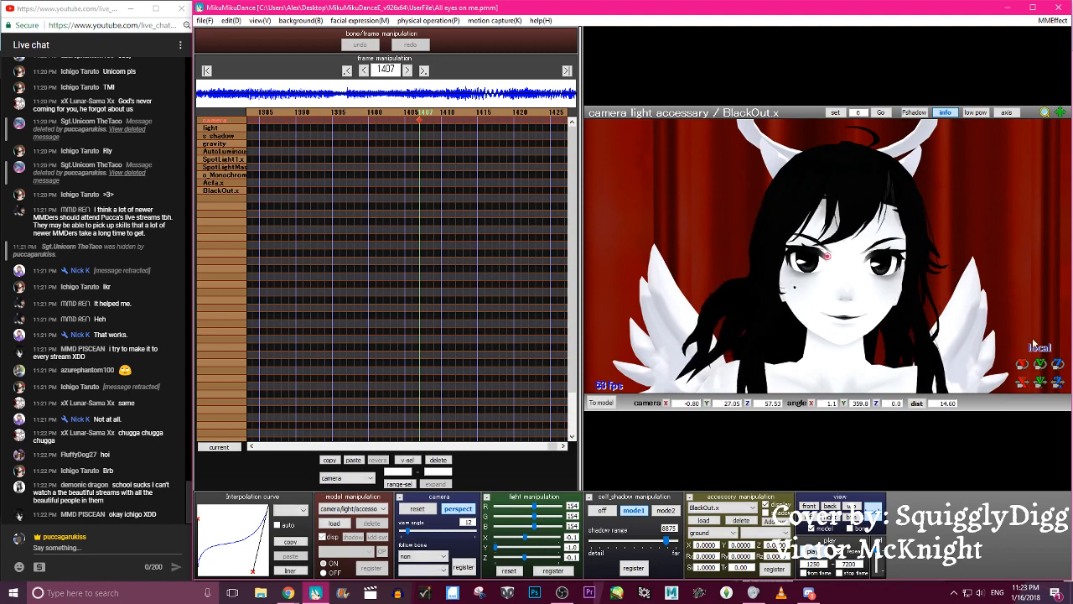
- Tilt the camera at frame 1407 to an X angle of 12.6, register it and preview the move
drag(1020, 369, 1019, 335)
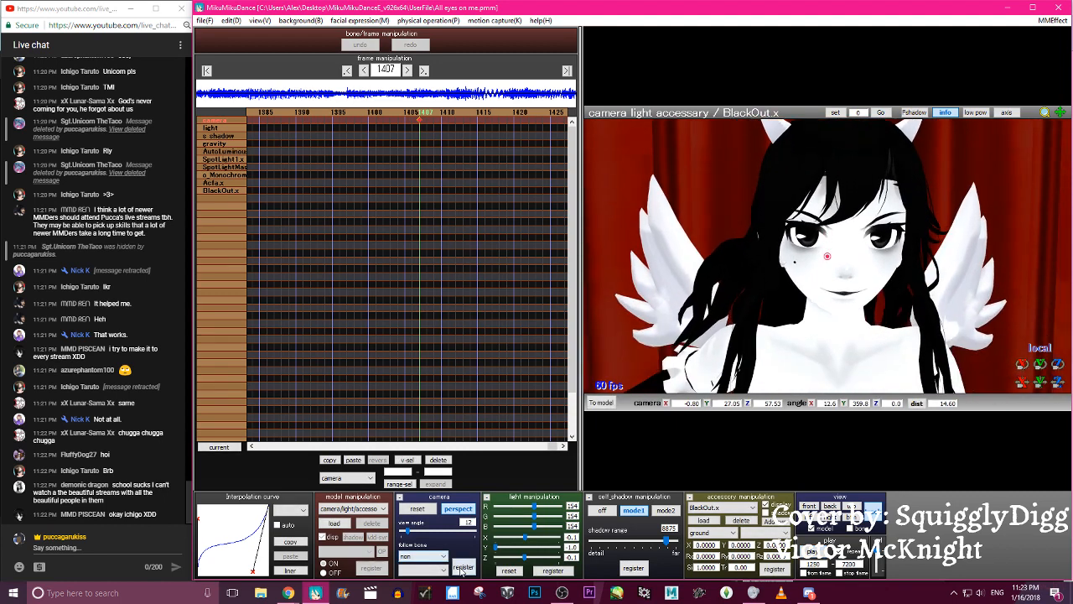
click(818, 552)
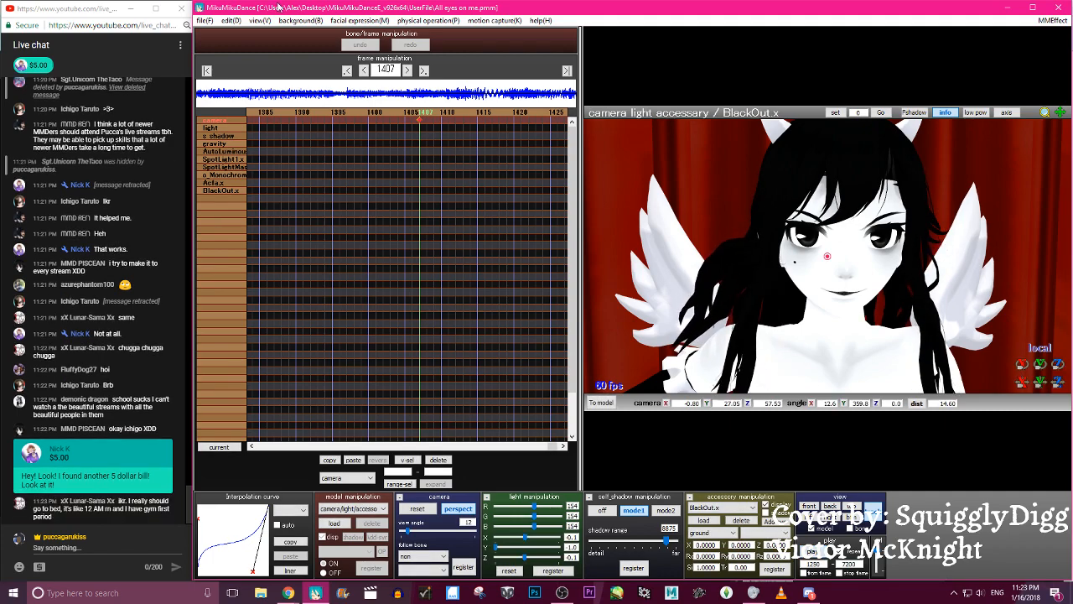
click(134, 9)
click(813, 552)
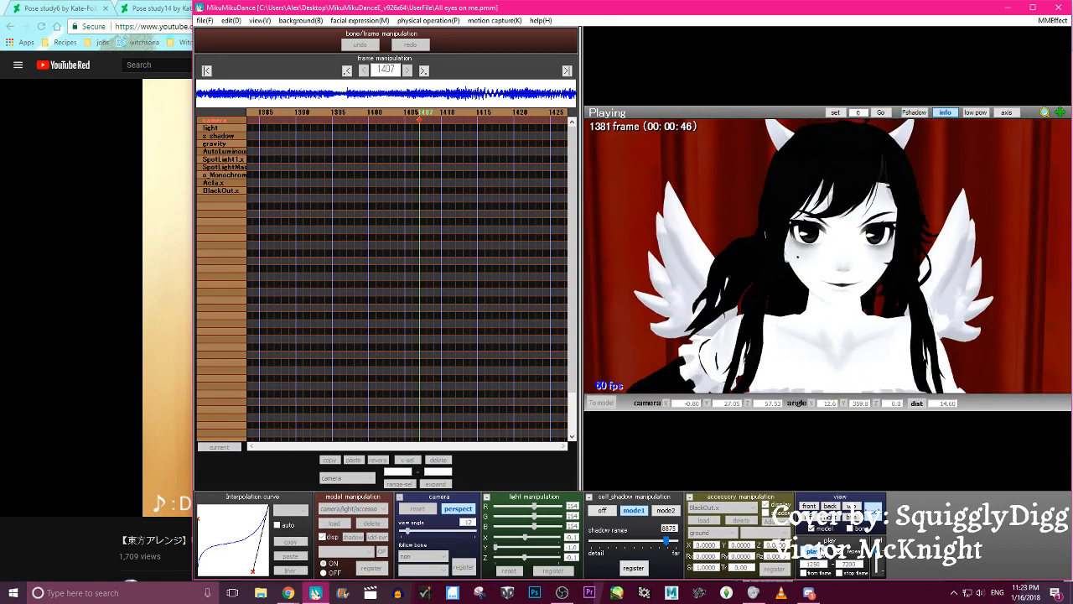
- Save the project and step back through the frames to frame 1302 to examine the model's pose
click(203, 20)
click(221, 59)
key(Left)
key(Left)
key(Left)
key(Left)
key(Left)
key(Left)
key(Left)
key(Left)
key(Left)
key(Left)
key(Left)
key(Left)
key(Left)
key(Left)
key(Left)
key(Left)
key(Left)
key(Left)
key(Left)
key(Left)
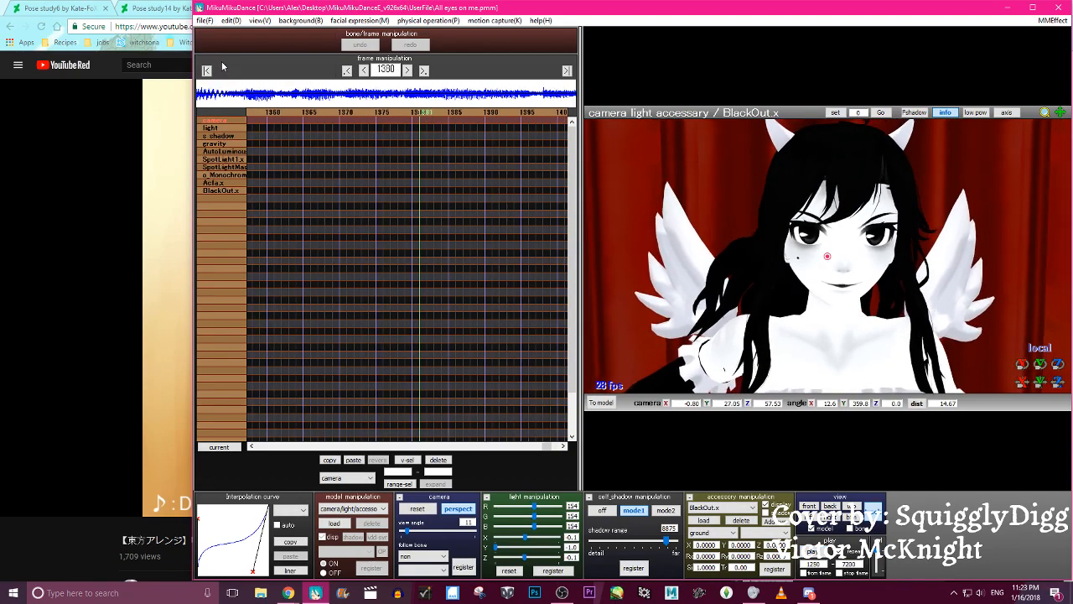
key(Left)
key(Left)
key(Left)
key(Left)
key(Left)
key(Left)
key(Left)
key(Left)
key(Left)
key(Left)
key(Left)
key(Left)
key(Left)
key(Left)
key(Left)
key(Left)
key(Left)
key(Left)
key(Left)
key(Left)
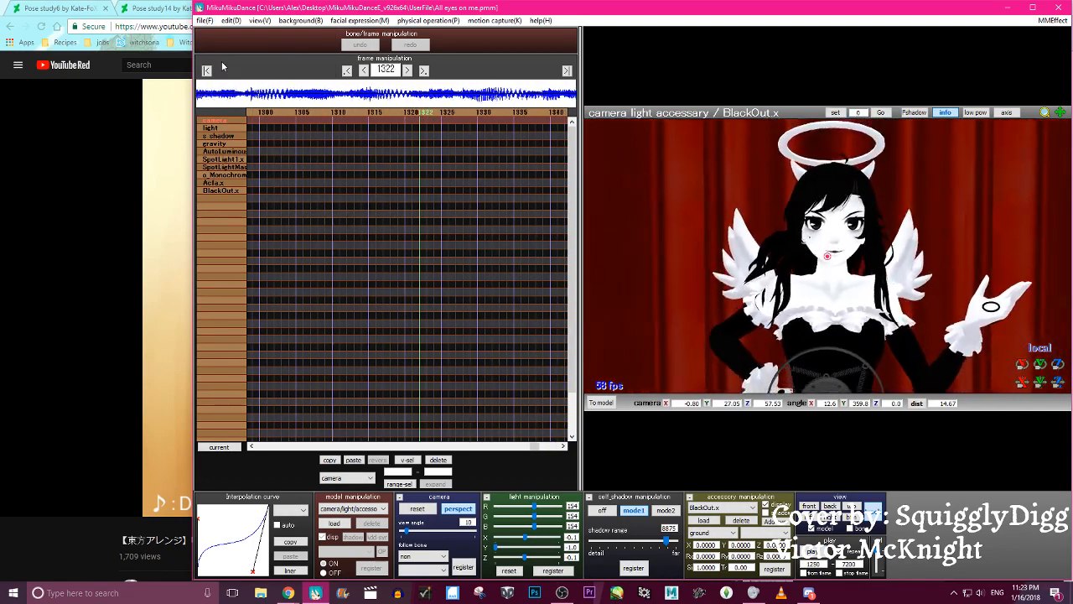
key(Left)
key(Left)
key(Left)
key(Left)
key(Left)
key(Left)
key(Left)
key(Left)
key(Left)
key(Left)
key(Left)
key(Left)
key(Left)
key(Left)
key(Left)
key(Left)
key(Left)
key(Left)
key(Left)
key(Left)
key(Right)
key(Right)
key(Right)
key(Right)
key(Right)
key(Right)
key(Right)
key(Right)
key(Right)
key(Right)
key(Right)
key(Right)
key(Right)
key(Right)
key(Right)
key(Right)
key(Right)
key(Right)
key(Right)
key(Right)
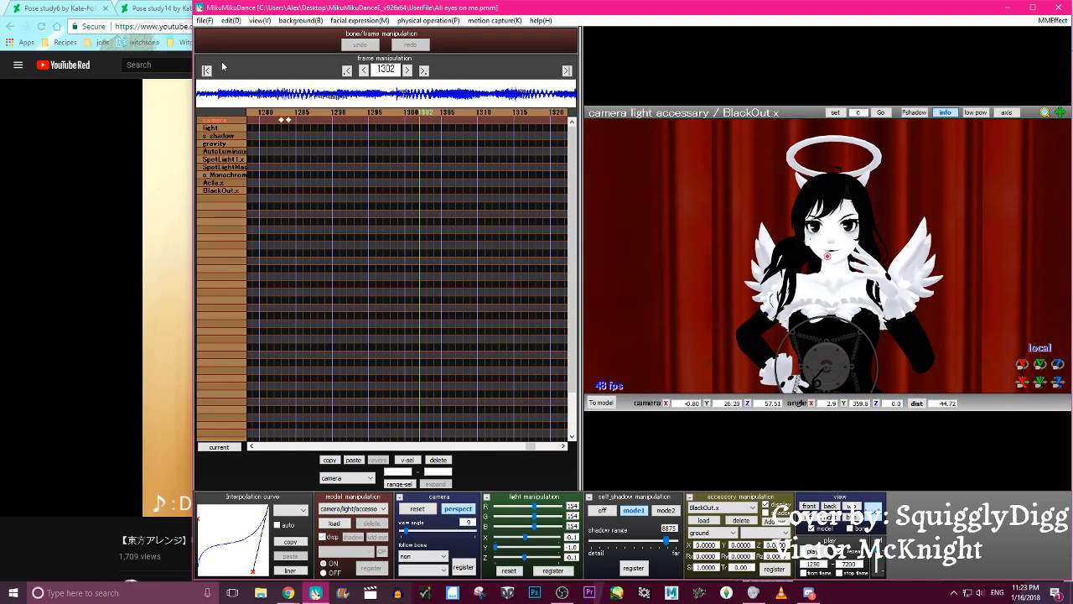
- Switch to Alice Angel and key the shoulder R P bone at frame 1302 with rotation X 0.9, Y 1.7, Z 26.5
click(372, 510)
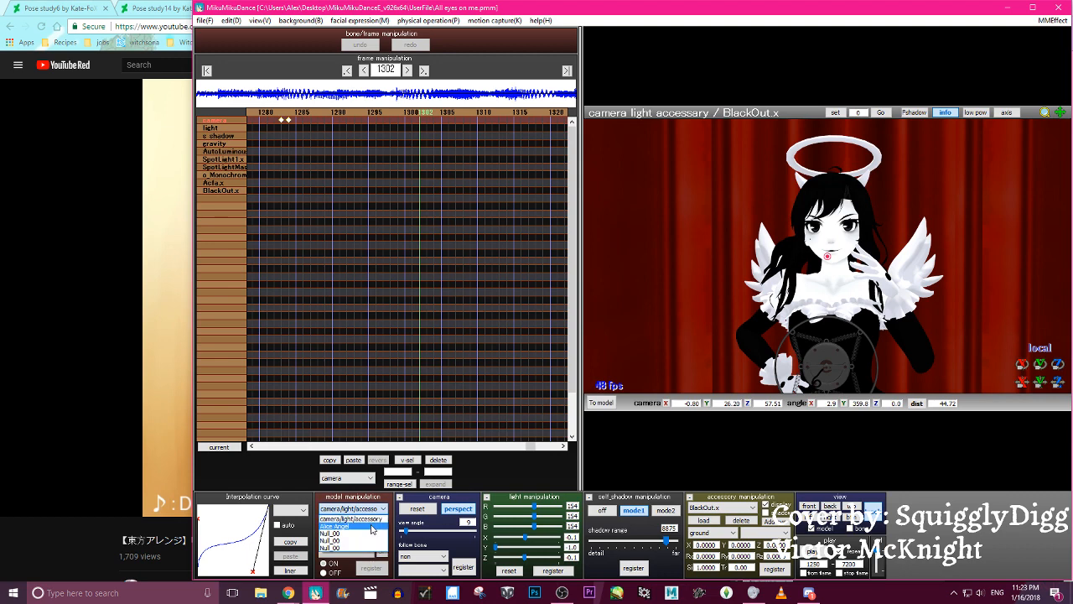
click(372, 527)
click(826, 279)
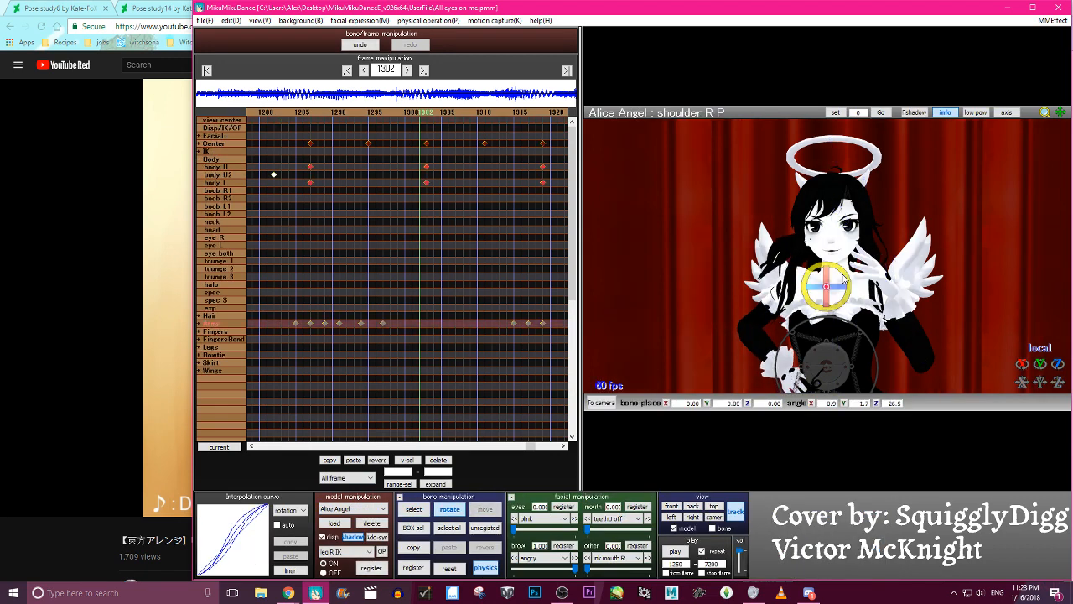
key(Left)
key(Left)
key(Left)
key(Left)
key(Left)
key(Left)
key(Left)
key(Left)
key(Left)
key(Left)
key(Left)
key(Left)
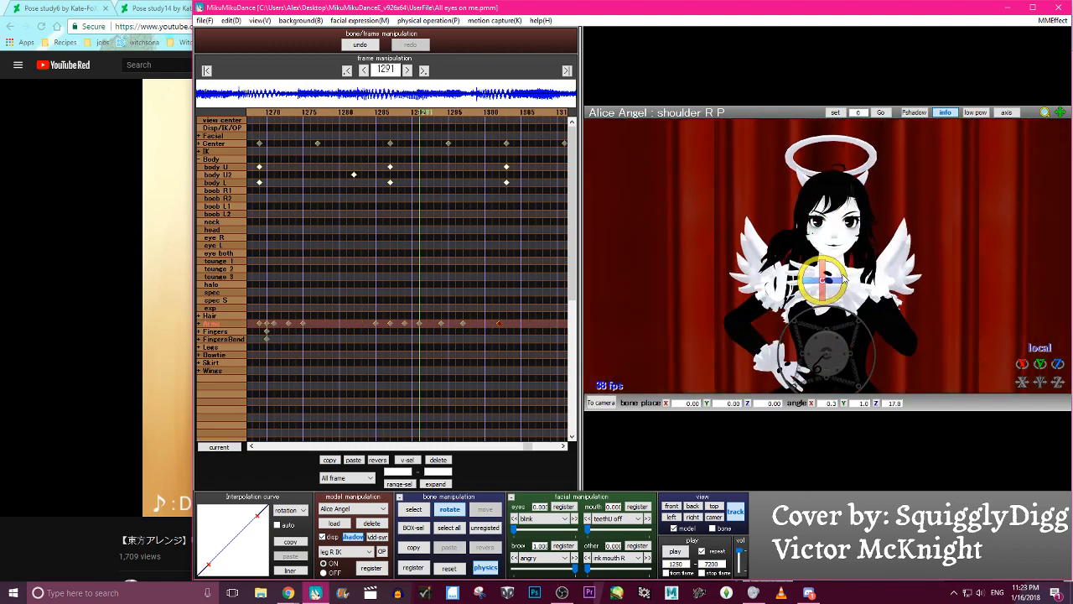
key(Left)
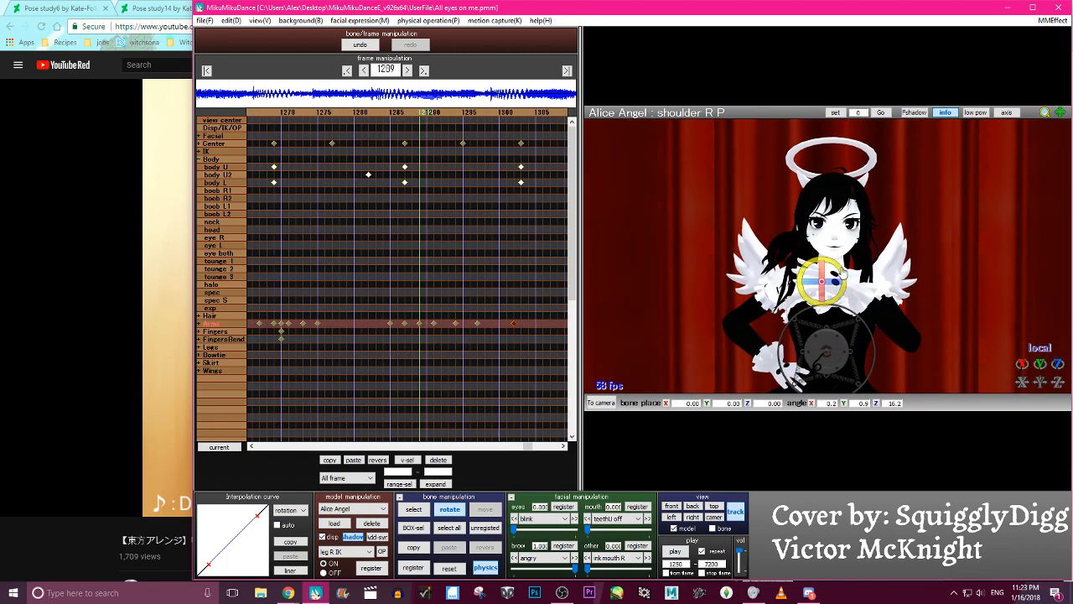
- Expand the Arms bone group and check the arm keyframes and motion between frames 1285 and 1321
click(207, 323)
scroll(374, 307, down, 3)
key(Left)
key(Left)
key(Left)
key(Left)
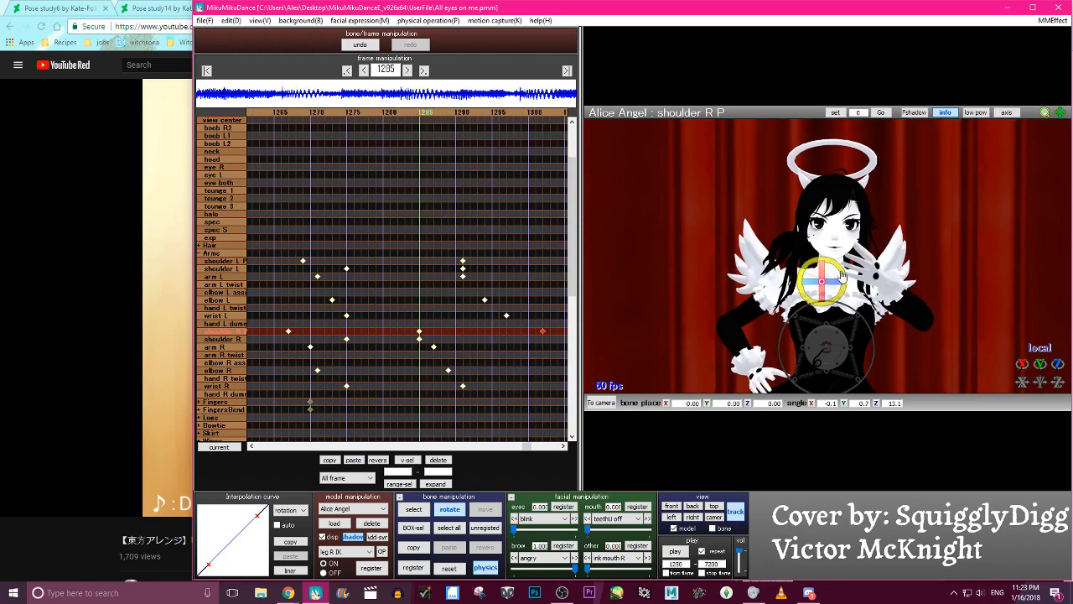
key(Right)
key(Right)
key(Right)
key(Right)
key(Right)
key(Right)
key(Right)
key(Right)
key(Right)
key(Right)
key(Right)
key(Right)
key(Right)
key(Right)
key(Right)
key(Right)
key(Right)
key(Right)
key(Right)
key(Right)
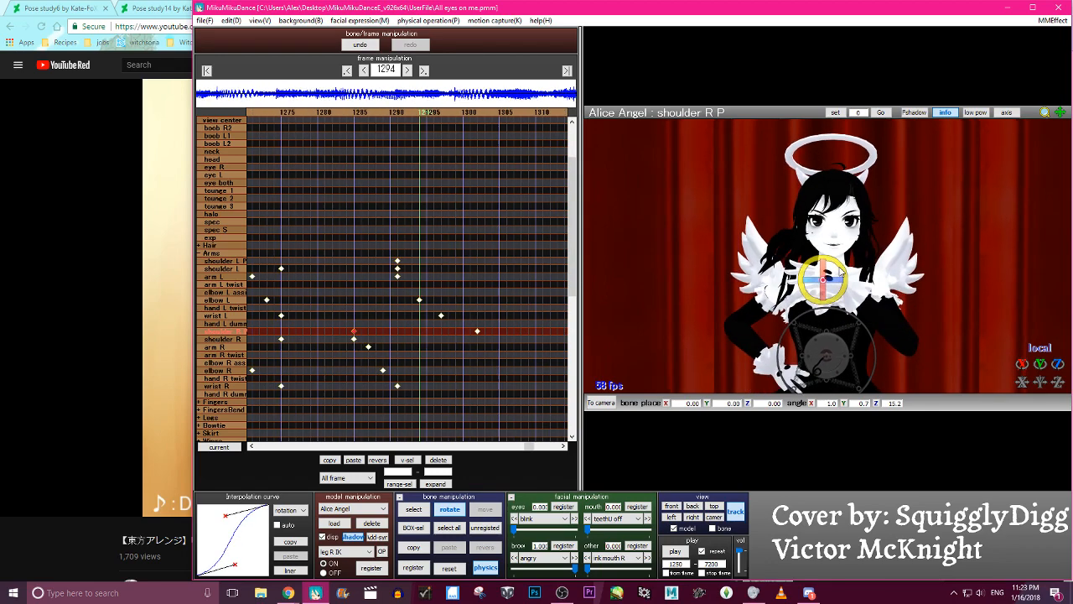
key(Right)
key(Right)
key(Right)
key(Right)
key(Right)
key(Right)
key(Right)
key(Right)
key(Right)
key(Right)
key(Right)
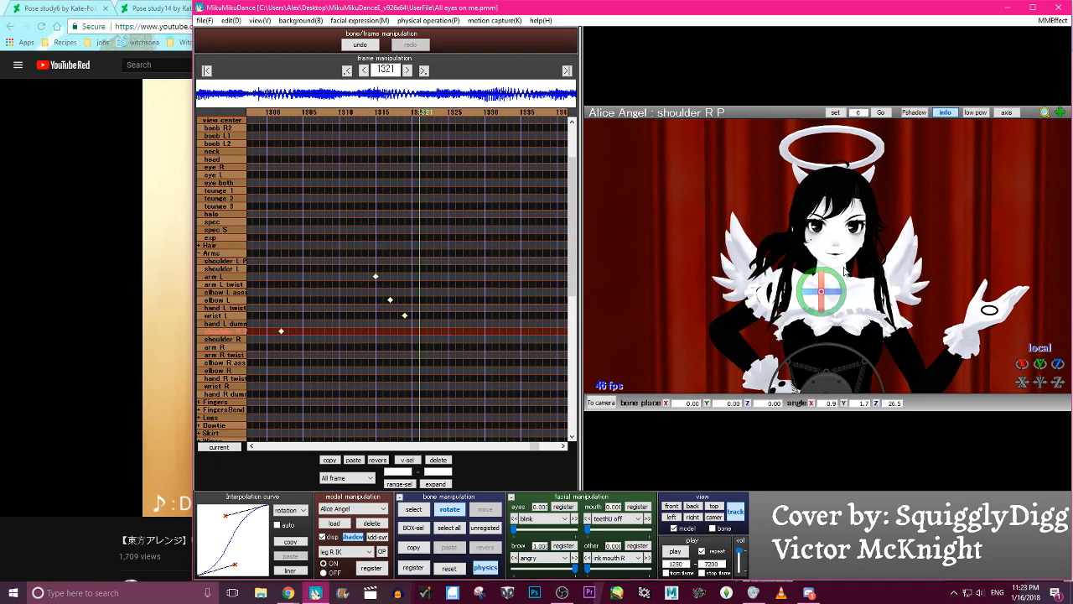
- Key shoulder R P at frame 1321 with rotation X 2.4, Y 0.9, Z 12.9 and at frame 1335 with X 3.1, Y 1.1, Z 20.8
key(Right)
key(Right)
key(Right)
key(Right)
key(Right)
key(Right)
key(Right)
key(Right)
key(Right)
key(Right)
key(Right)
key(Right)
key(Right)
key(Right)
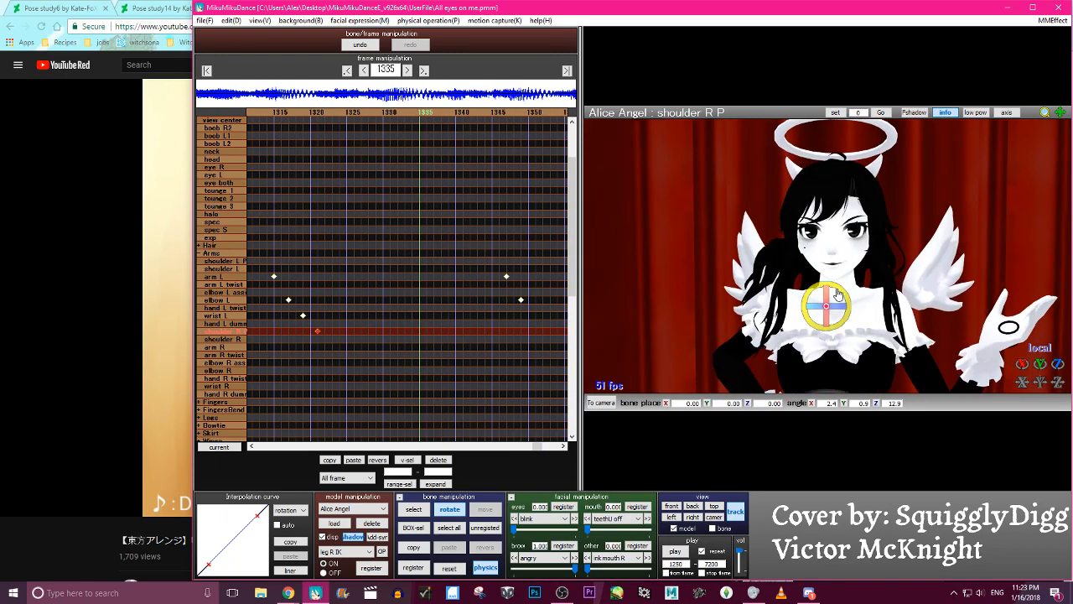
key(Right)
key(Right)
key(Right)
key(Right)
key(Right)
key(Right)
key(Right)
key(Right)
key(Right)
key(Right)
key(Right)
key(Right)
key(Right)
key(Right)
key(Right)
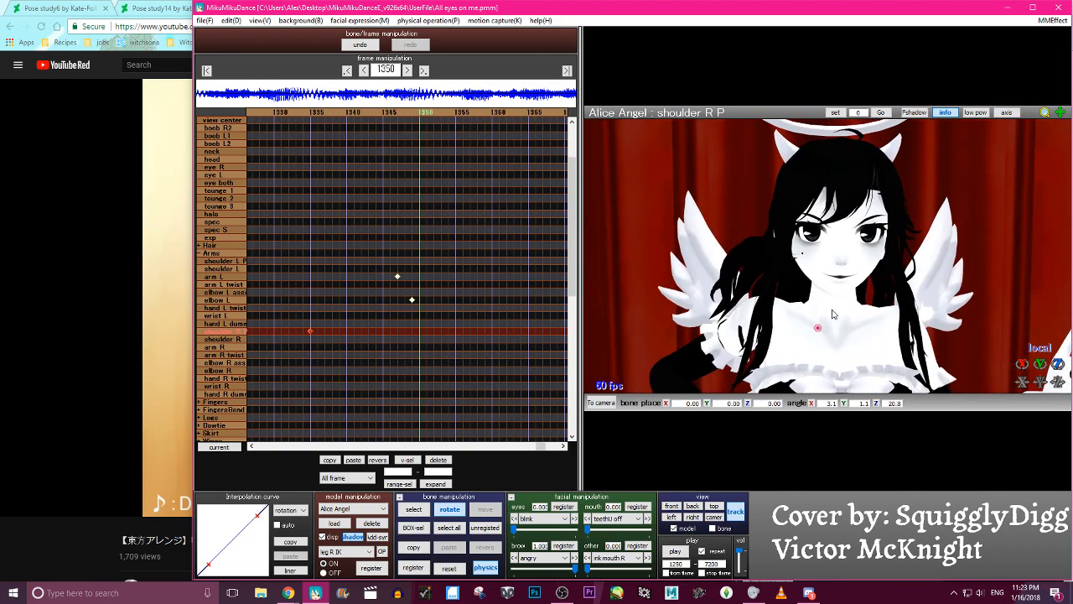
- Key a rotated shoulder R P pose at frame 1350, and rotate the bone to X 5.2, Y 1.2, Z 22.2 at frame 1367
key(Left)
key(Left)
key(Left)
key(Left)
key(Left)
key(Left)
key(Left)
key(Left)
key(Left)
key(Left)
key(Left)
key(Left)
key(Left)
key(Left)
key(Left)
key(Left)
key(Left)
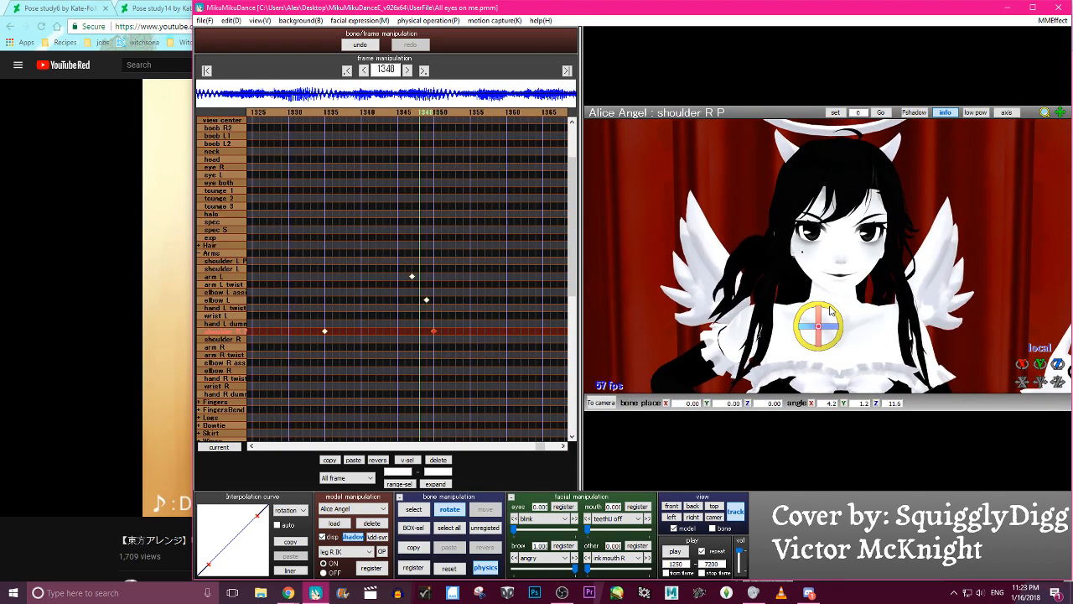
key(Right)
key(Right)
key(Right)
key(Right)
key(Right)
key(Right)
key(Right)
key(Right)
key(Right)
key(Right)
key(Right)
key(Right)
key(Right)
key(Right)
key(Right)
key(Right)
key(Right)
key(Right)
key(Right)
key(Right)
key(Right)
key(Right)
key(Right)
key(Right)
key(Right)
key(Right)
key(Right)
key(Right)
key(Right)
key(Right)
key(Right)
key(Right)
key(Right)
key(Right)
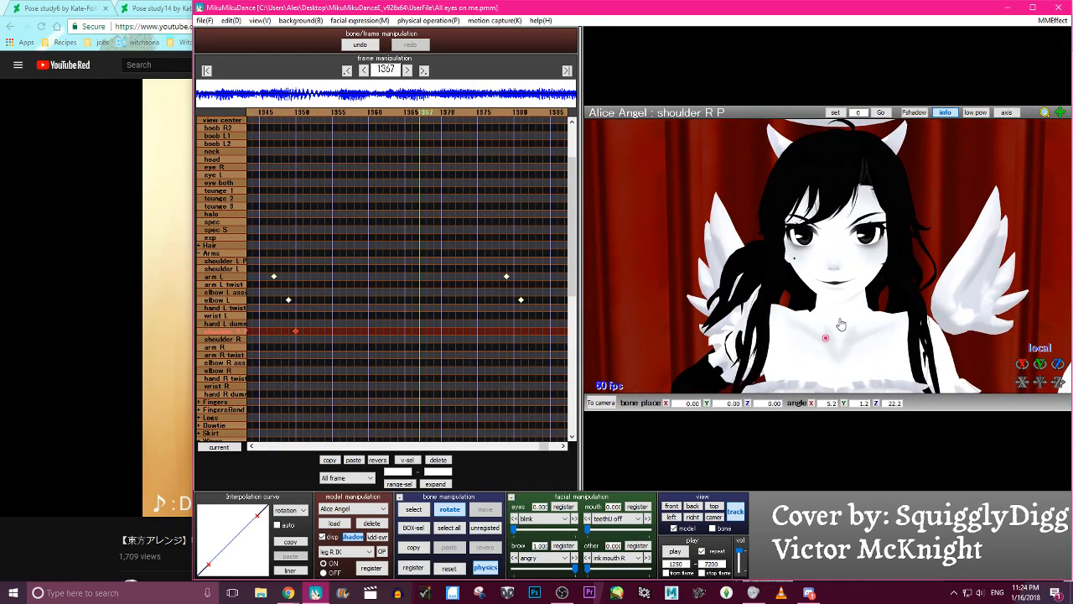
- Key shoulder R P at frame 1386 with rotation X 6.8, Y 1.0, Z 9.1 and at frame 1403 with X 5.8, Y 1.1, Z 17.0
key(Right)
key(Right)
key(Right)
key(Right)
key(Right)
key(Right)
key(Right)
key(Right)
key(Right)
key(Right)
key(Right)
key(Right)
key(Right)
key(Right)
key(Right)
key(Right)
key(Right)
key(Right)
key(Right)
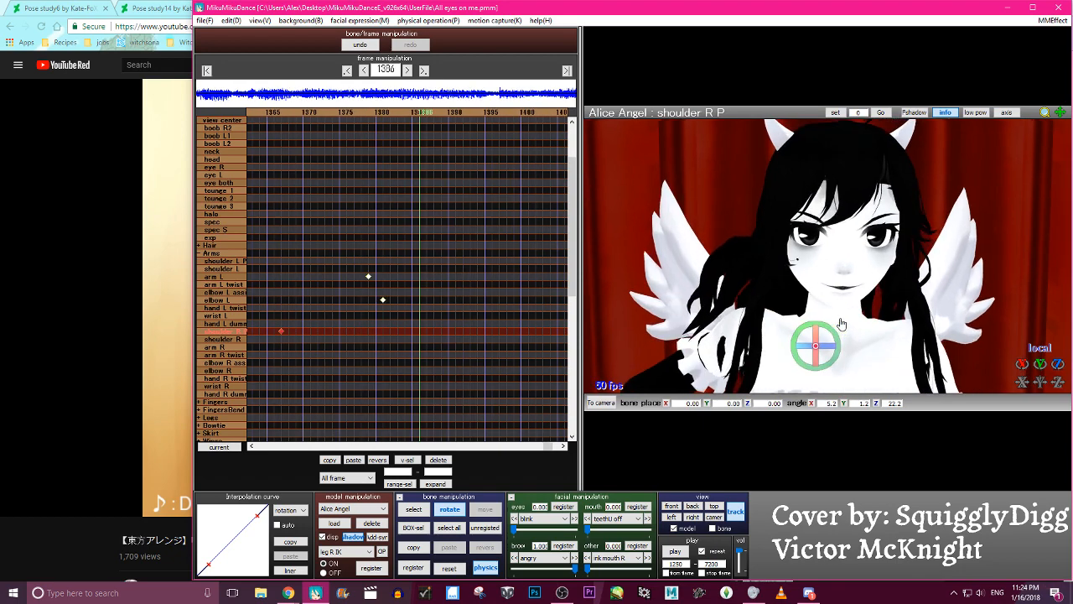
key(Right)
key(Right)
key(Right)
key(Right)
key(Right)
key(Right)
key(Right)
key(Right)
key(Right)
key(Right)
key(Right)
key(Right)
key(Right)
key(Right)
key(Right)
key(Right)
key(Right)
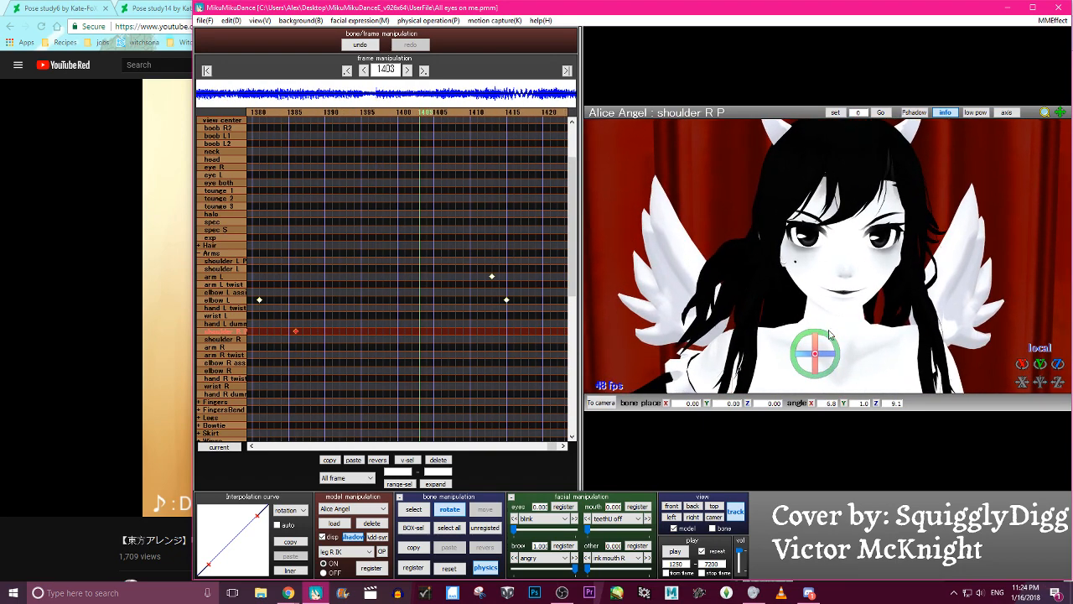
drag(834, 338, 834, 342)
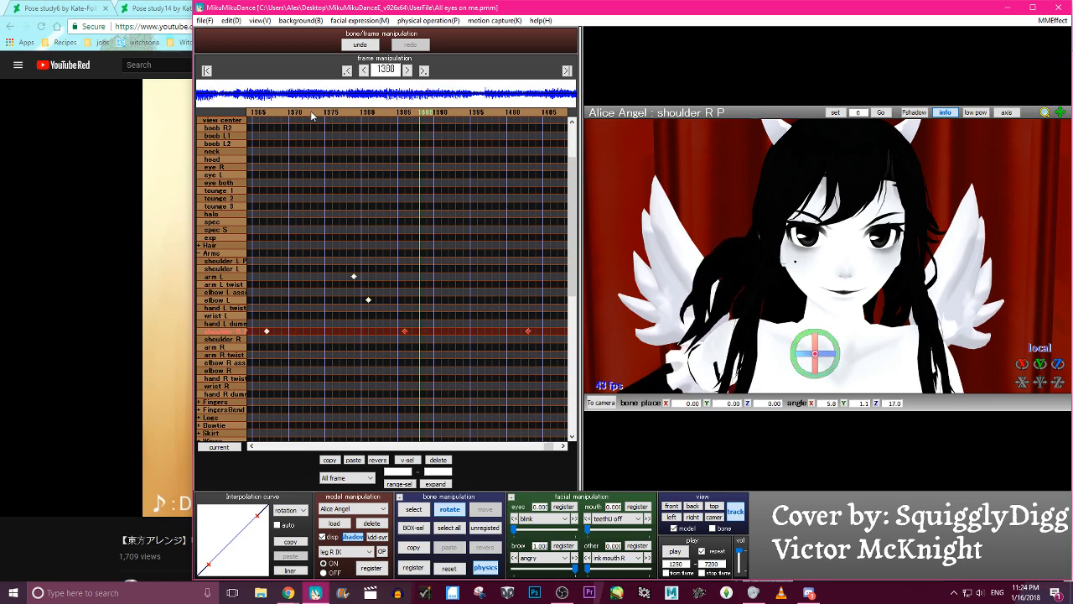
- Select the shoulder R P keyframes from frame 1302 to 1403 and apply the S-shaped interpolation curve to all their channels
key(Left)
key(Left)
key(Left)
key(Left)
key(Left)
key(Left)
key(Left)
key(Left)
key(Left)
key(Left)
key(Left)
key(Left)
key(Left)
key(Left)
key(Left)
key(Left)
key(Left)
key(Left)
key(Left)
key(Left)
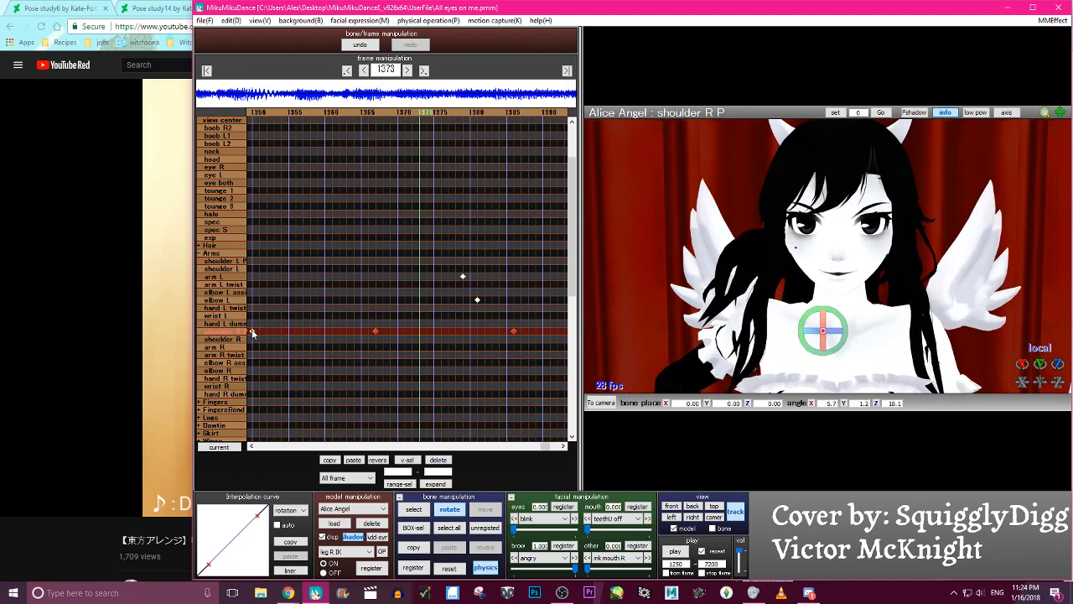
click(263, 111)
click(263, 112)
ctrl+drag(484, 329, 339, 335)
click(324, 112)
click(324, 113)
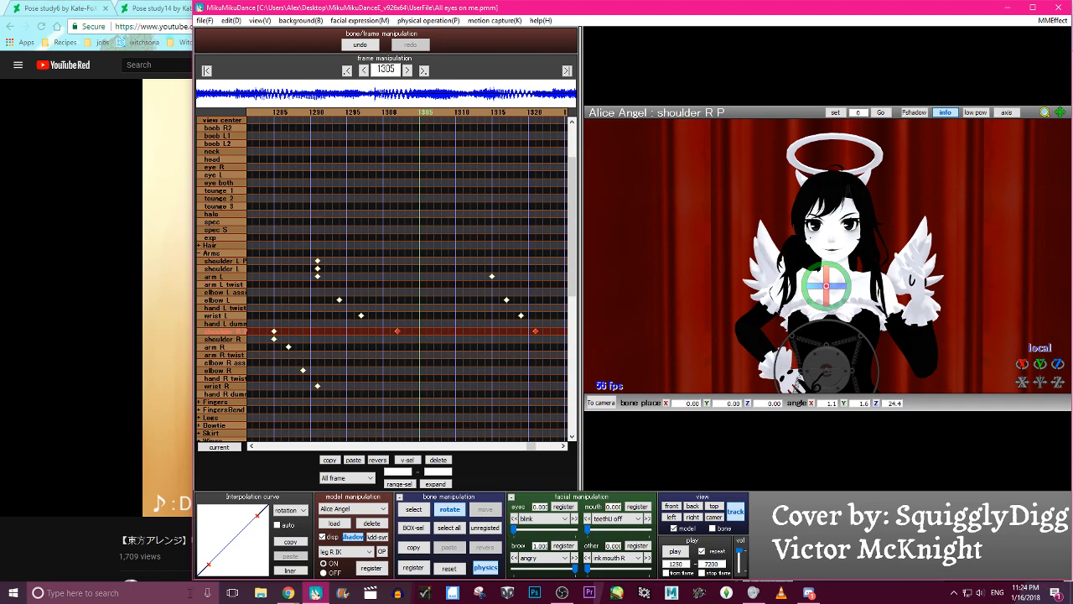
click(289, 510)
click(289, 552)
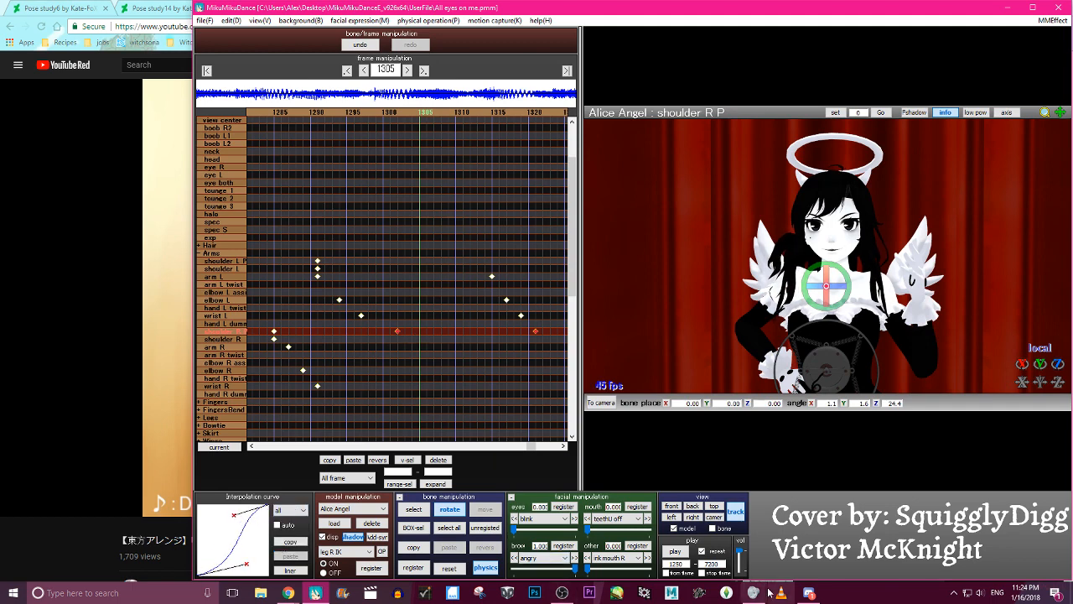
- Bring back the live chat window and step through the frames up to 1404 to check the shoulder motion
click(290, 593)
click(321, 560)
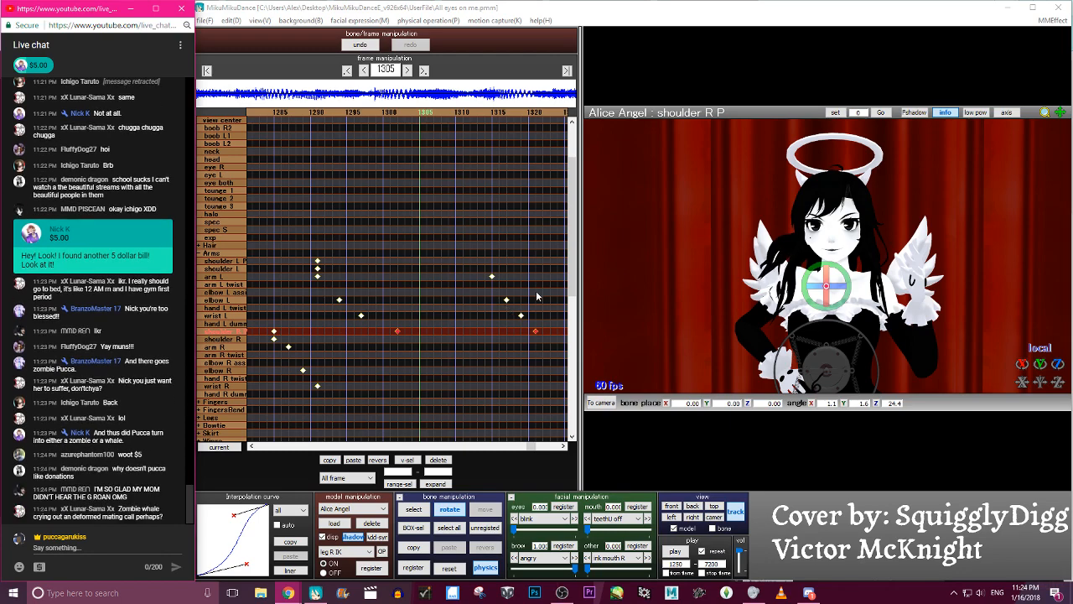
click(324, 114)
key(Left)
key(Left)
key(Left)
key(Left)
key(Left)
key(Left)
key(Left)
key(Left)
key(Left)
key(Left)
key(Left)
key(Left)
key(Left)
key(Left)
key(Left)
key(Left)
key(Left)
key(Left)
key(Left)
key(Right)
key(Right)
key(Right)
key(Right)
key(Right)
key(Right)
key(Right)
key(Right)
key(Right)
key(Right)
key(Right)
key(Right)
key(Right)
key(Right)
key(Right)
key(Right)
key(Right)
key(Right)
key(Right)
key(Right)
key(Right)
key(Right)
key(Right)
key(Right)
key(Right)
key(Right)
key(Right)
key(Right)
key(Right)
key(Right)
key(Right)
key(Right)
key(Right)
key(Right)
key(Right)
key(Right)
key(Right)
key(Right)
key(Right)
key(Right)
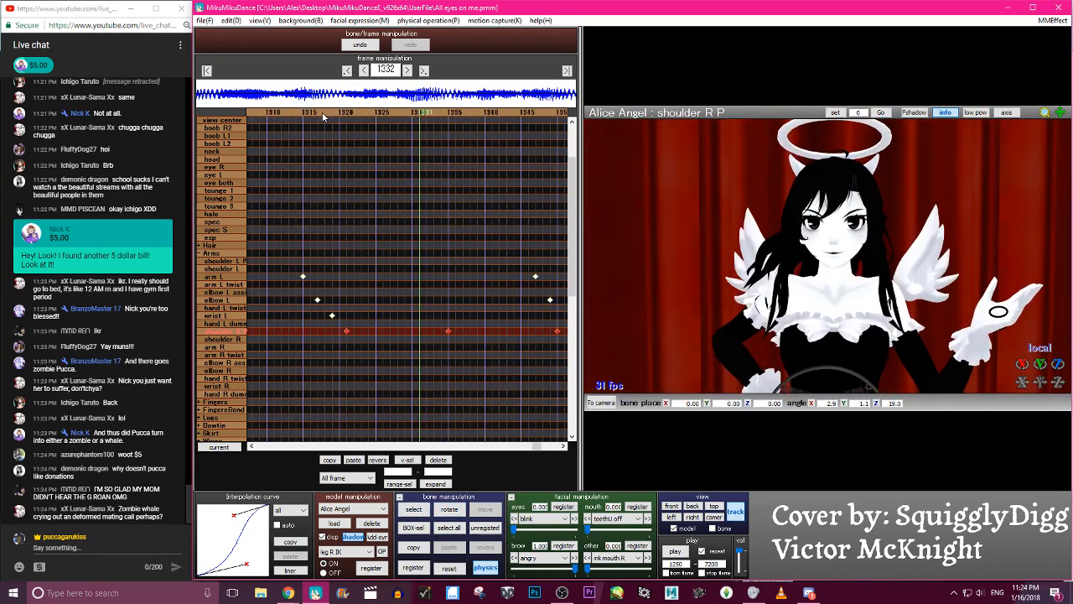
key(Right)
key(Right)
key(Right)
key(Right)
key(Right)
key(Right)
key(Right)
key(Right)
key(Right)
key(Right)
key(Right)
key(Right)
key(Right)
key(Right)
key(Right)
key(Right)
key(Right)
key(Right)
key(Right)
key(Right)
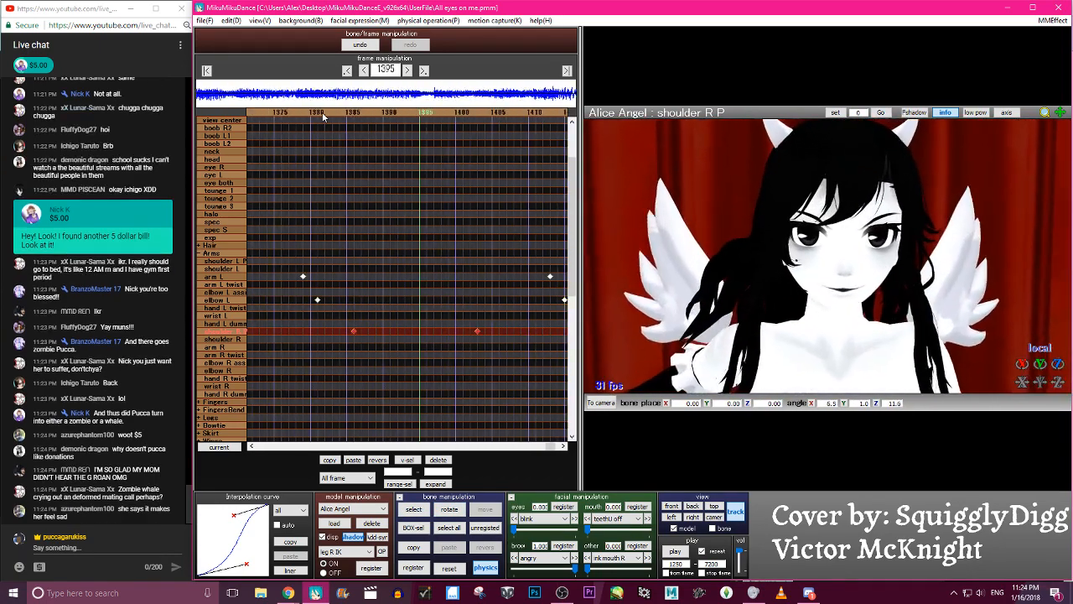
- Clear the shoulder R P keyframe at frame 1403 and move the one at frame 1386 to frame 1384
drag(412, 331, 438, 336)
key(Left)
key(Left)
key(Left)
key(Left)
key(Left)
key(Left)
key(Left)
key(Left)
key(Left)
key(Left)
key(Left)
key(Left)
key(Left)
key(Left)
key(Left)
key(Left)
key(Left)
key(Left)
key(Left)
key(Left)
key(Right)
key(Right)
key(Right)
key(Right)
key(Right)
key(Right)
key(Right)
click(433, 332)
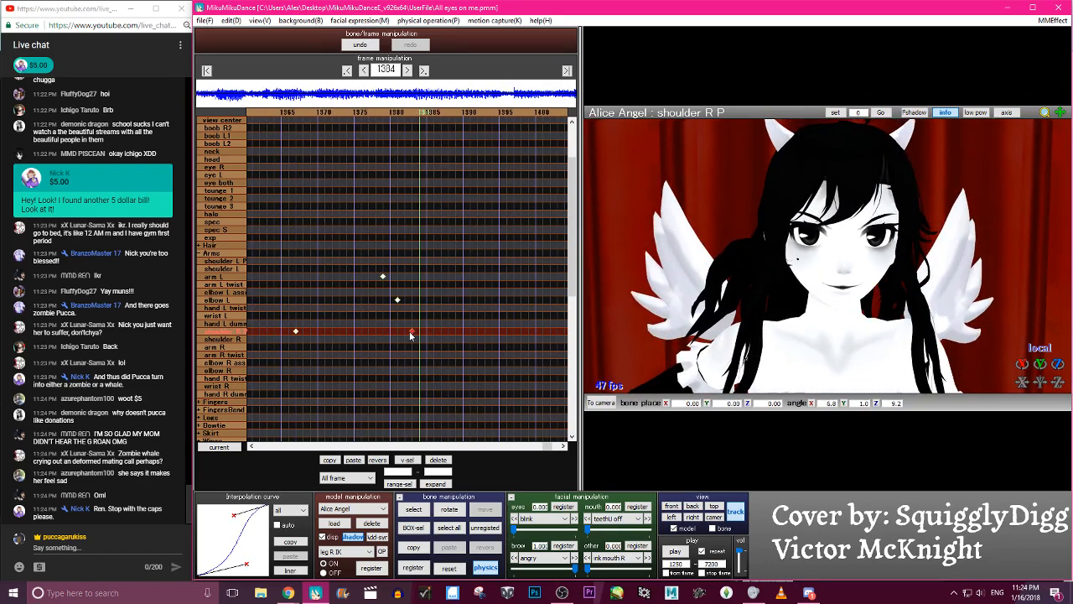
- Play the animation from frame 1250 to review the shoulder movement, and step back to about frame 1356
click(676, 551)
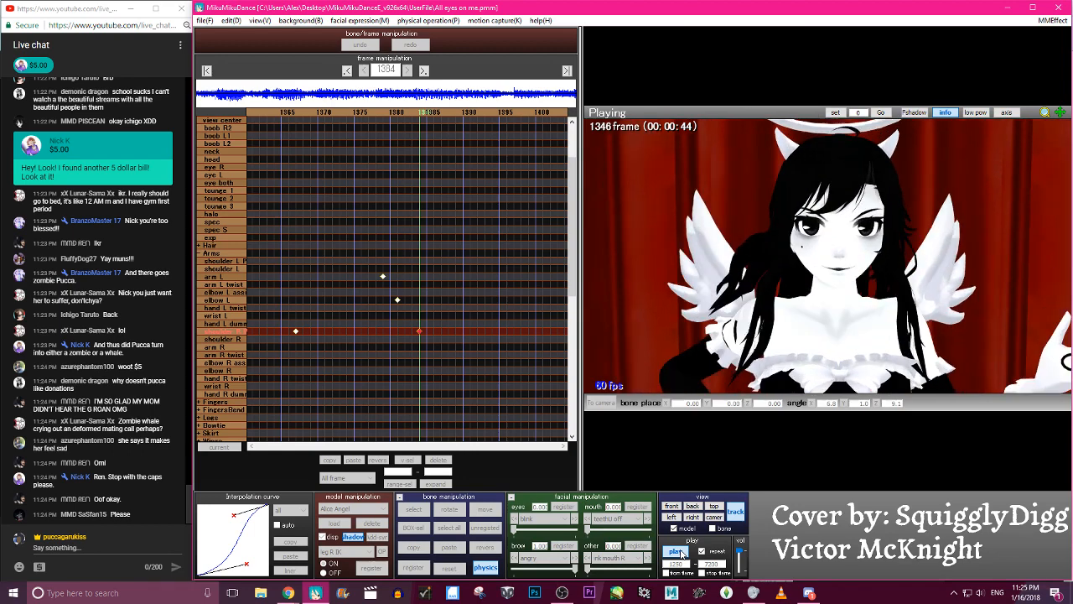
click(678, 552)
key(Left)
key(Left)
key(Left)
key(Left)
key(Left)
key(Left)
key(Left)
key(Left)
key(Left)
key(Left)
key(Left)
key(Left)
key(Left)
key(Left)
key(Left)
key(Left)
key(Left)
key(Left)
key(Left)
key(Left)
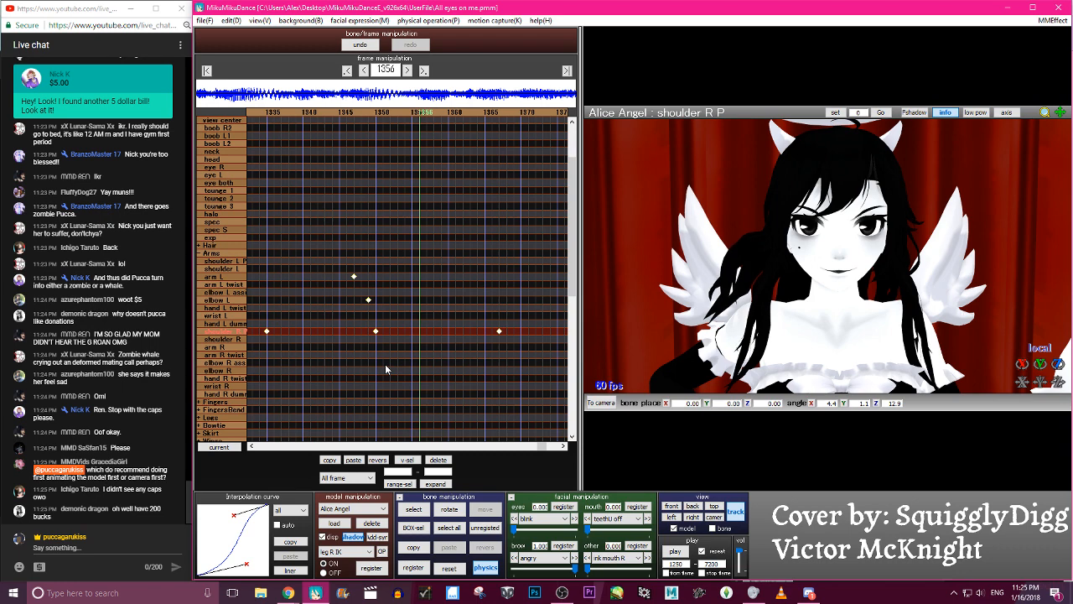
- Examine Alice Angel's pose at frame 1356 from close up, from farther away and from several angles
scroll(881, 261, down, 5)
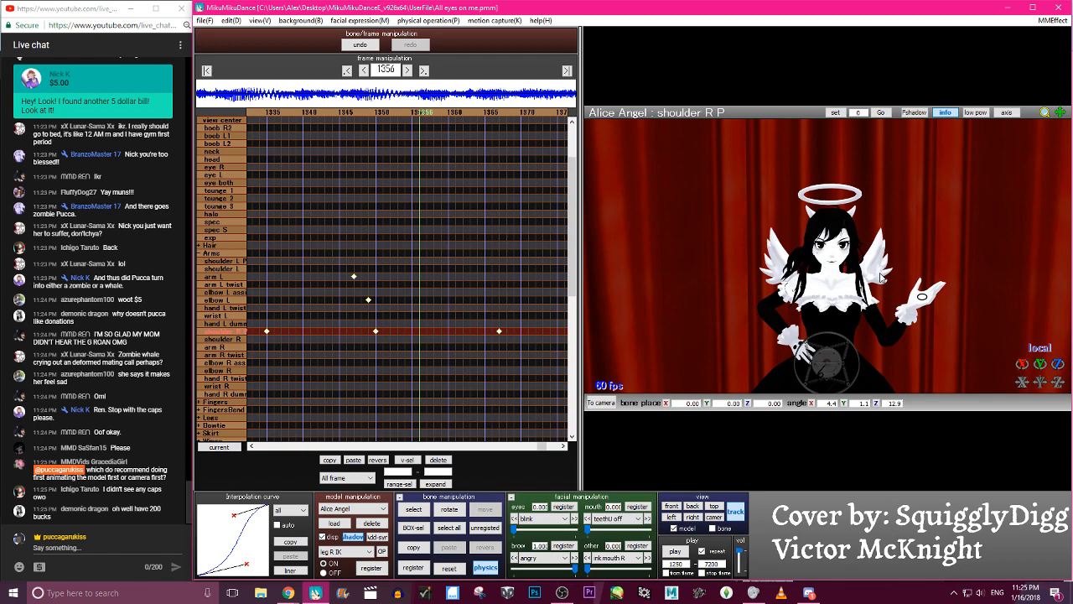
scroll(841, 187, down, 3)
scroll(824, 155, up, 6)
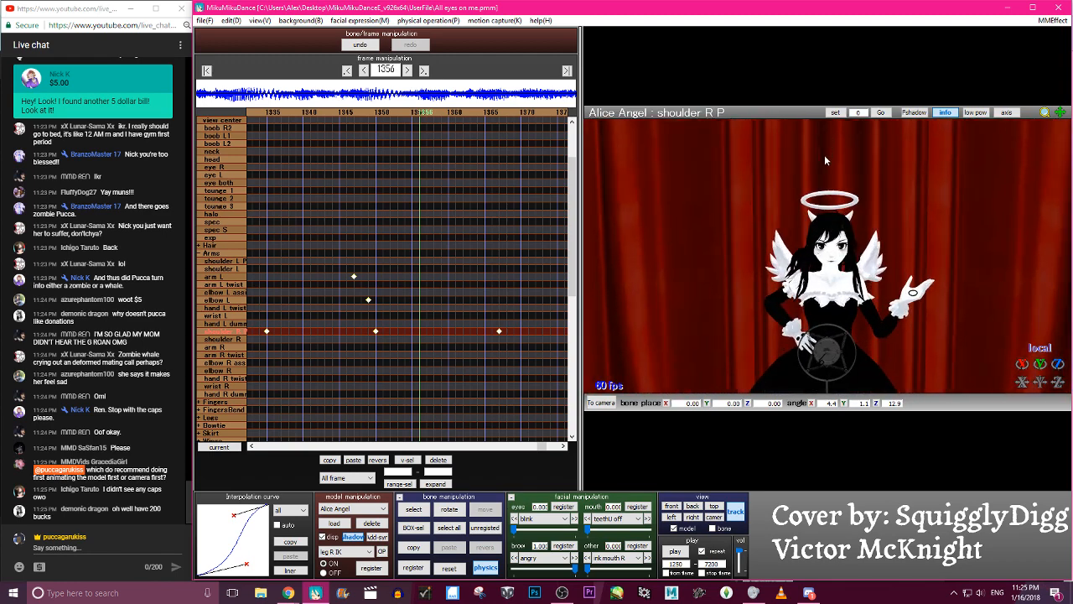
scroll(826, 161, up, 5)
scroll(833, 181, down, 10)
right_drag(767, 386, 936, 265)
scroll(935, 266, up, 6)
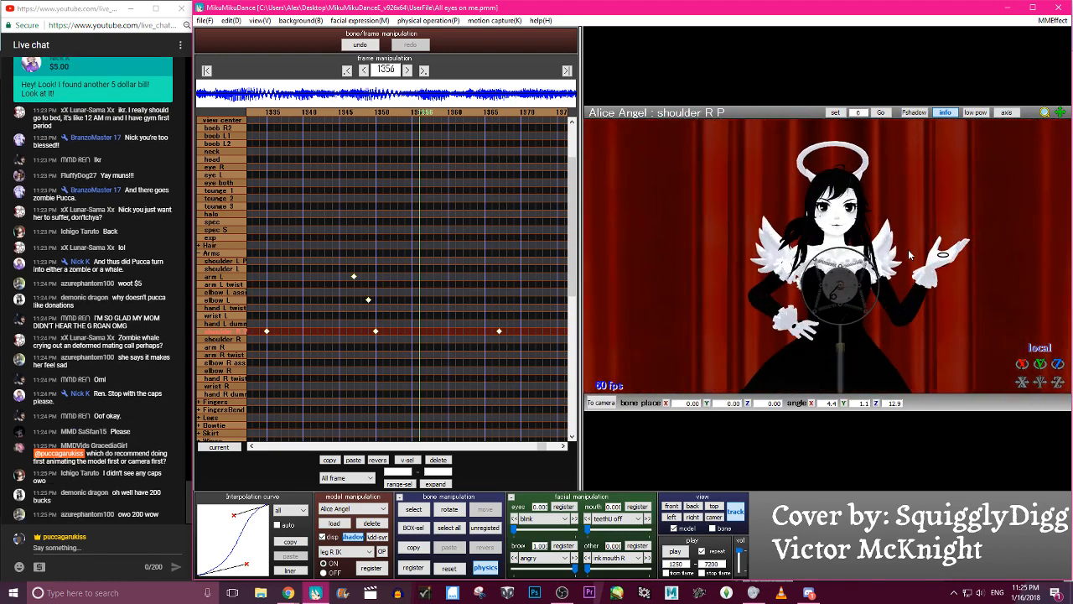
scroll(886, 236, up, 2)
scroll(886, 236, down, 7)
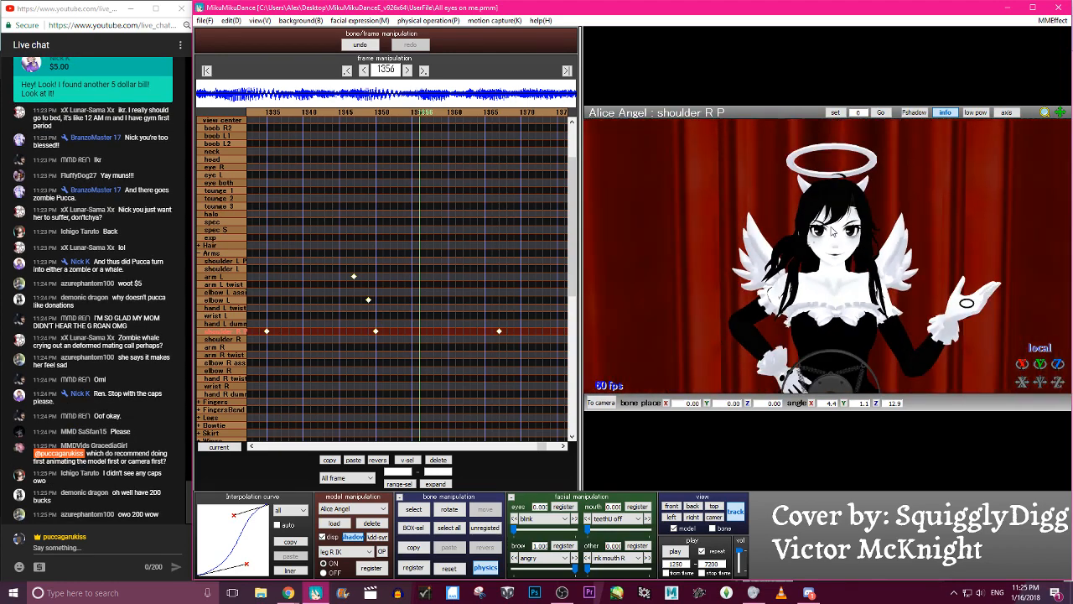
scroll(855, 248, down, 1)
mouse_move(825, 248)
middle_down()
mouse_move(813, 187)
mouse_move(815, 257)
mouse_move(806, 256)
middle_up()
scroll(817, 260, up, 8)
right_drag(806, 256, 779, 265)
right_drag(816, 307, 752, 263)
scroll(914, 261, up, 5)
scroll(752, 263, down, 10)
middle_drag(752, 263, 771, 188)
right_drag(771, 189, 829, 267)
scroll(852, 205, down, 2)
middle_drag(829, 266, 830, 194)
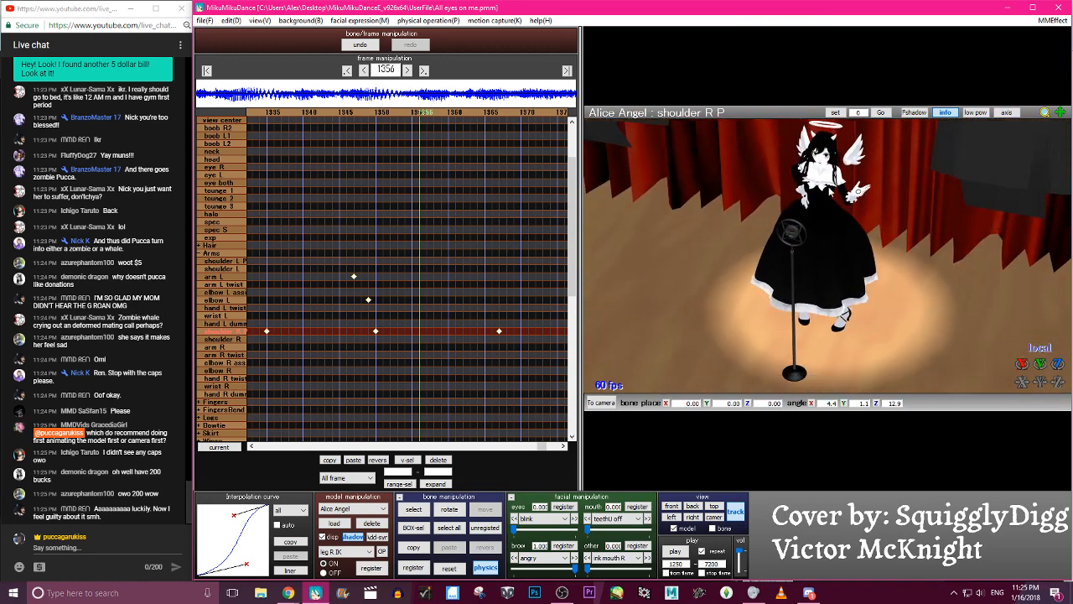
scroll(819, 231, up, 8)
right_drag(819, 230, 835, 218)
middle_drag(833, 218, 817, 404)
middle_drag(869, 302, 853, 225)
right_drag(854, 225, 823, 259)
scroll(921, 246, down, 10)
scroll(894, 251, up, 8)
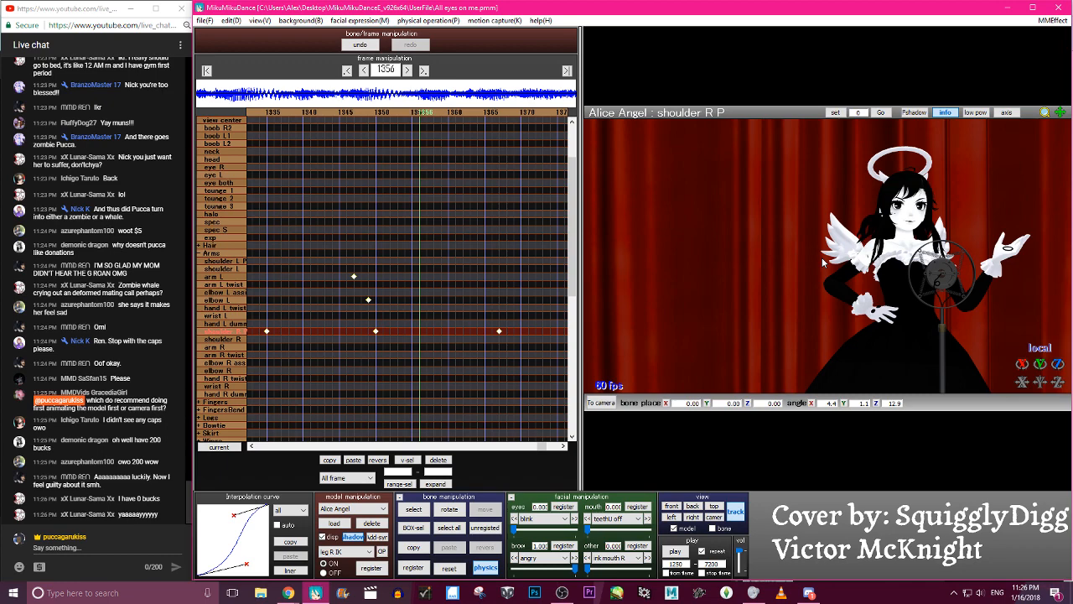
- Step back to frame 1322, play the animation from frame 1250 to review the motion, and save the project
key(Left)
key(Left)
key(Left)
key(Left)
key(Left)
key(Left)
key(Left)
key(Left)
key(Left)
key(Left)
key(Left)
key(Left)
key(Left)
key(Left)
key(Left)
key(Left)
key(Left)
key(Left)
key(Left)
key(Left)
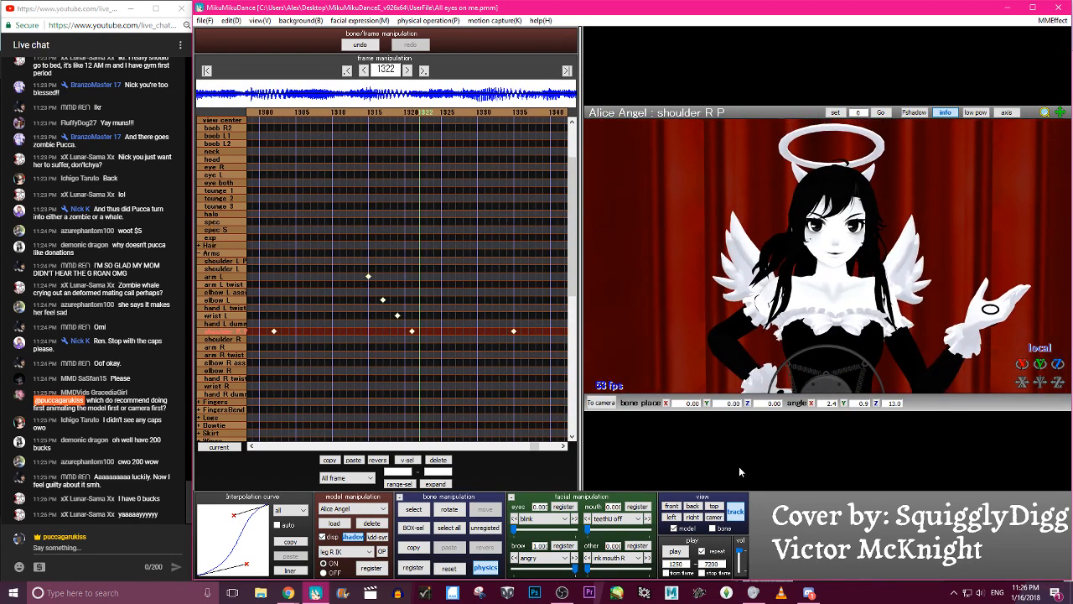
click(675, 551)
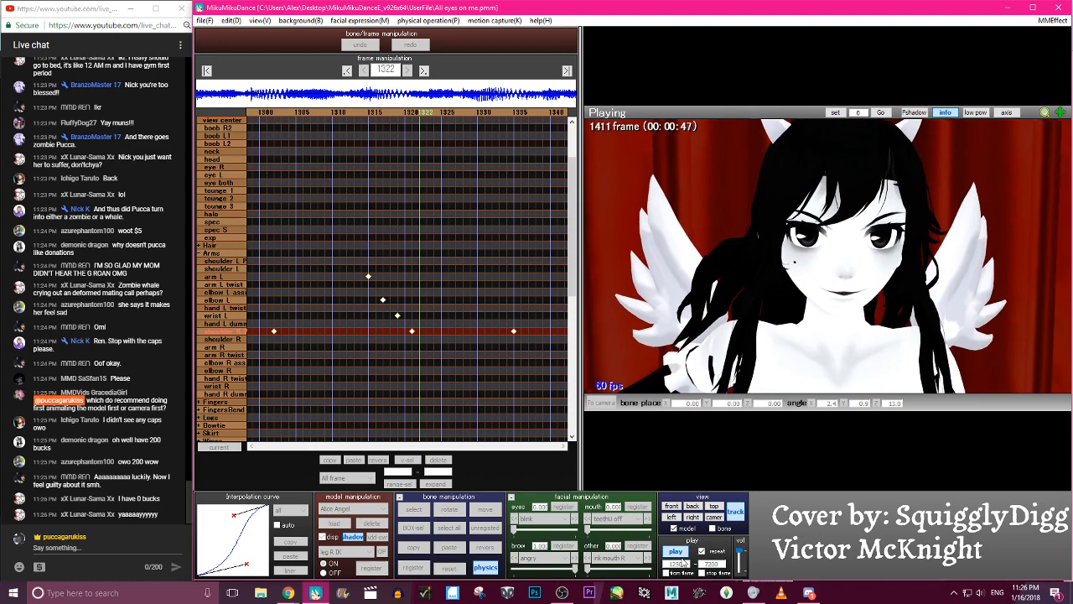
click(677, 551)
click(211, 23)
click(219, 58)
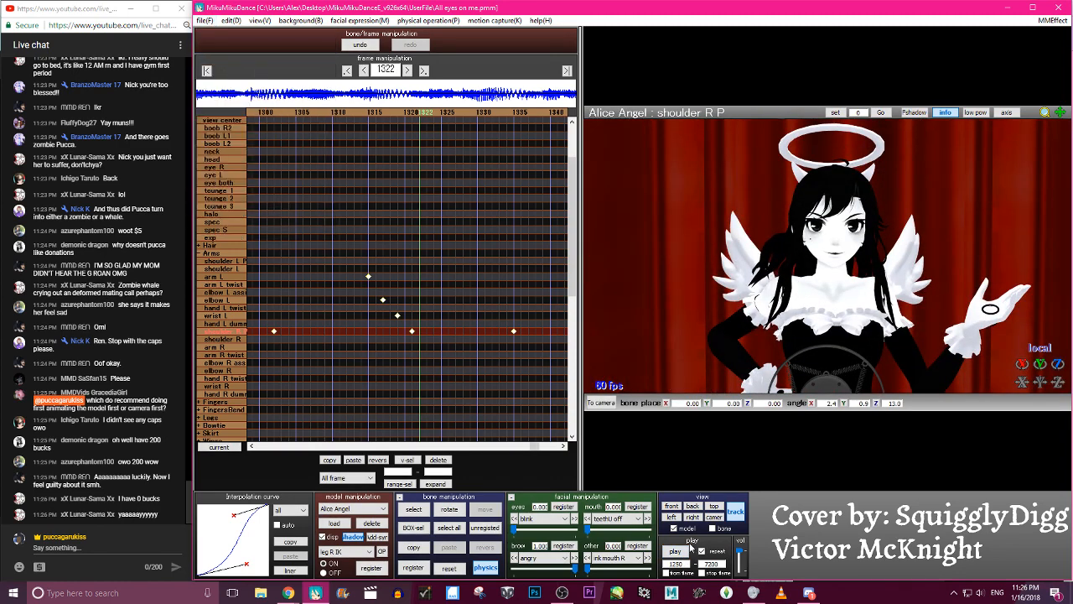
- Replay the animation from frame 1250 and step back and forth between frames 1296 and 1344 to study the left arm's movement
click(686, 551)
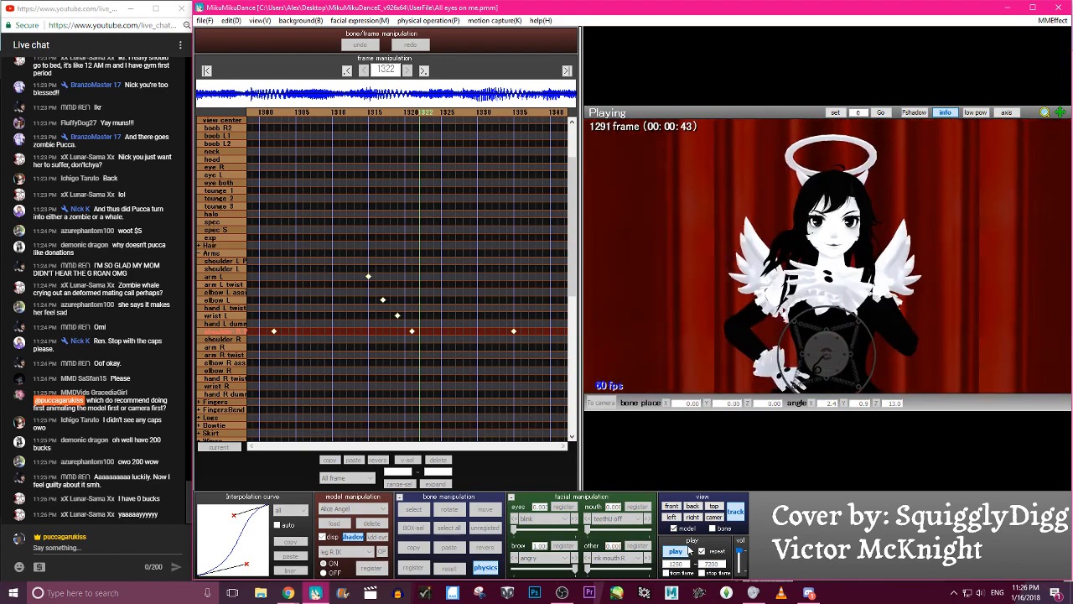
click(689, 550)
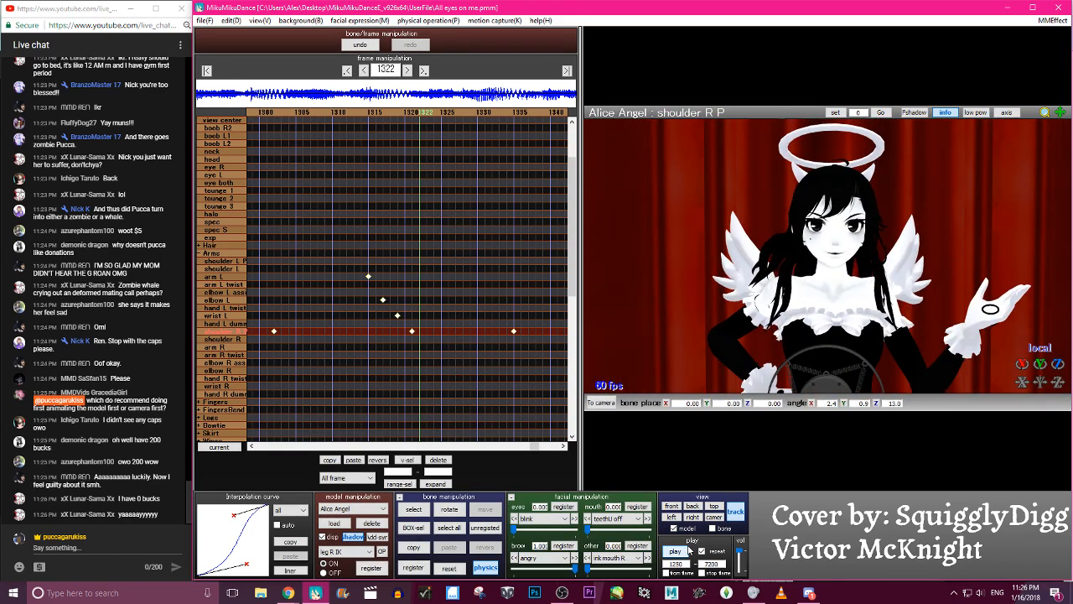
key(Left)
key(Left)
key(Left)
key(Left)
key(Left)
key(Left)
key(Left)
key(Left)
key(Left)
key(Left)
key(Left)
key(Left)
key(Left)
key(Left)
key(Left)
key(Left)
key(Left)
key(Left)
key(Left)
key(Left)
key(Left)
key(Left)
key(Left)
key(Left)
key(Left)
key(Left)
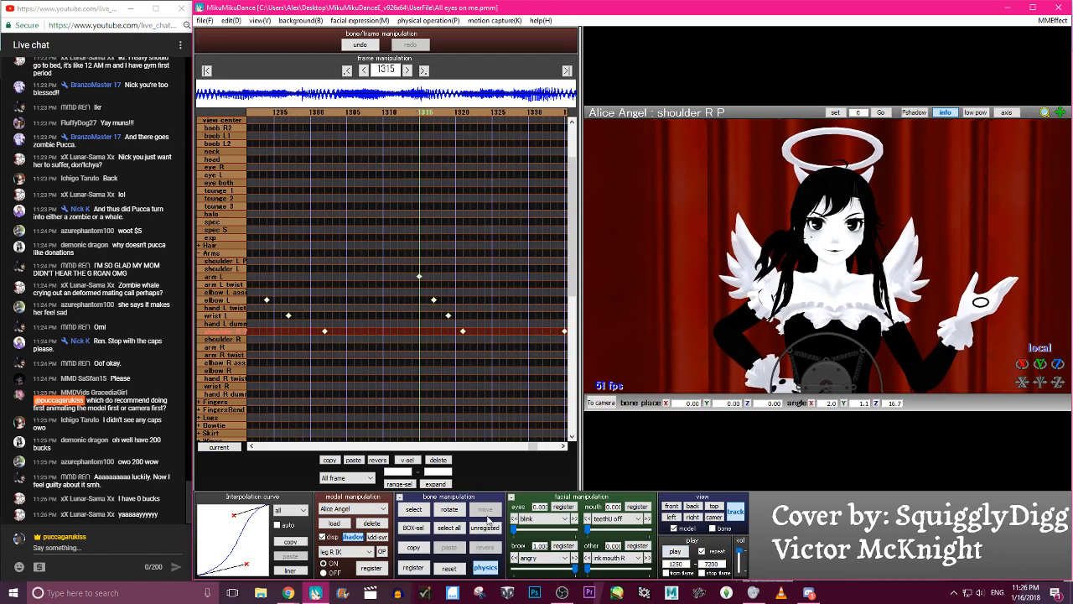
key(Right)
key(Right)
key(Right)
key(Right)
key(Right)
key(Right)
key(Right)
key(Right)
key(Right)
key(Right)
key(Right)
key(Right)
key(Right)
key(Right)
key(Right)
key(Right)
key(Right)
key(Right)
key(Right)
key(Right)
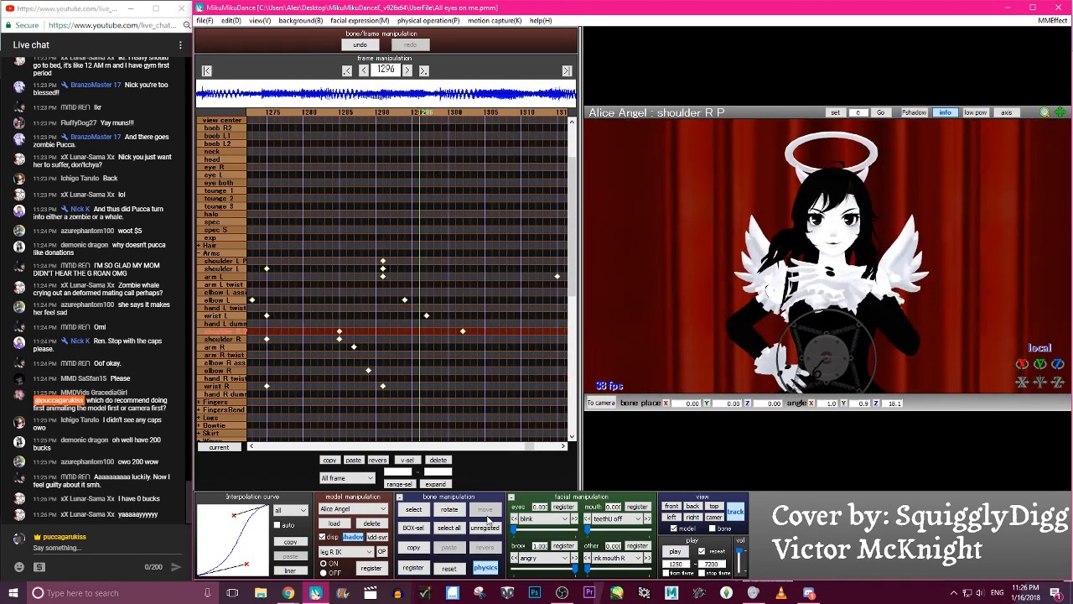
key(Right)
key(Right)
key(Right)
key(Right)
key(Right)
key(Right)
key(Right)
key(Right)
key(Right)
key(Right)
key(Right)
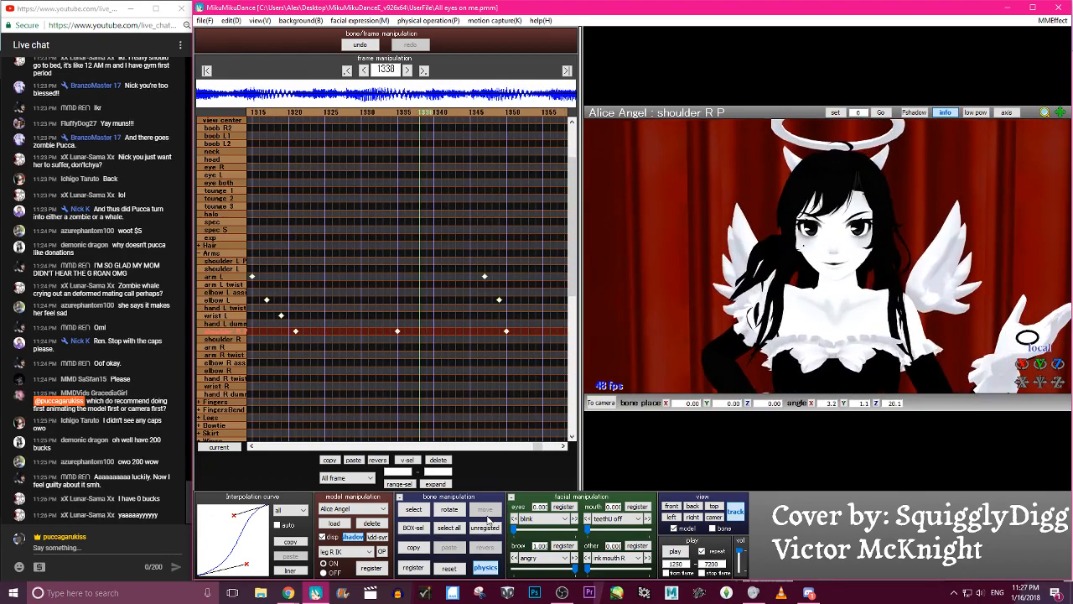
key(Right)
key(Right)
key(Right)
key(Right)
key(Right)
key(Right)
key(Right)
key(Right)
key(Right)
key(Right)
key(Right)
key(Right)
key(Right)
key(Right)
key(Right)
key(Right)
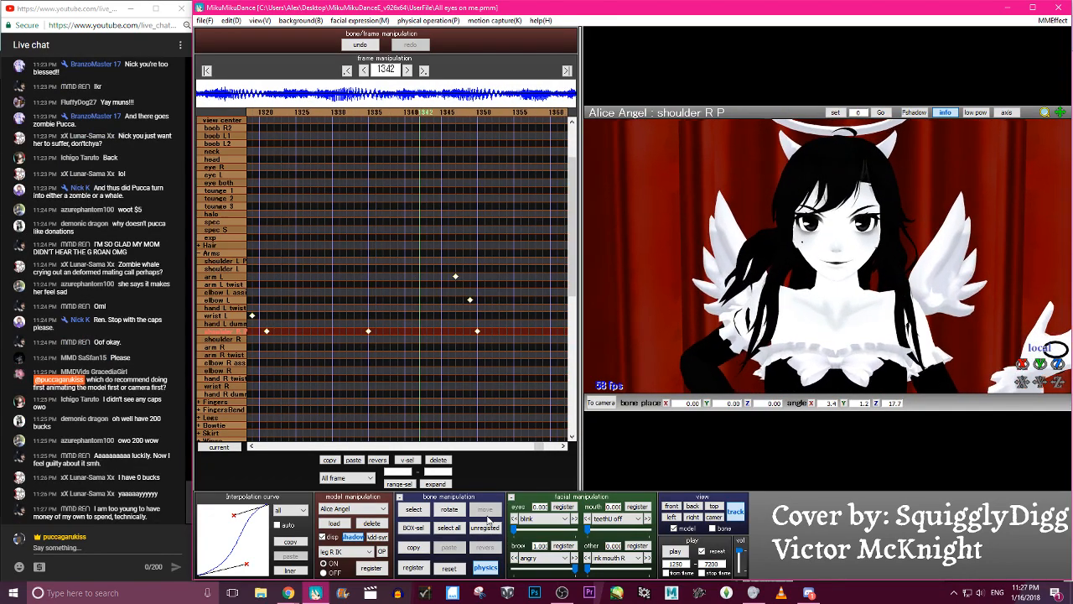
key(Left)
key(Left)
key(Left)
key(Left)
key(Left)
key(Left)
key(Left)
key(Left)
key(Left)
key(Left)
key(Left)
key(Left)
key(Left)
key(Left)
key(Left)
key(Left)
key(Left)
key(Left)
key(Left)
key(Left)
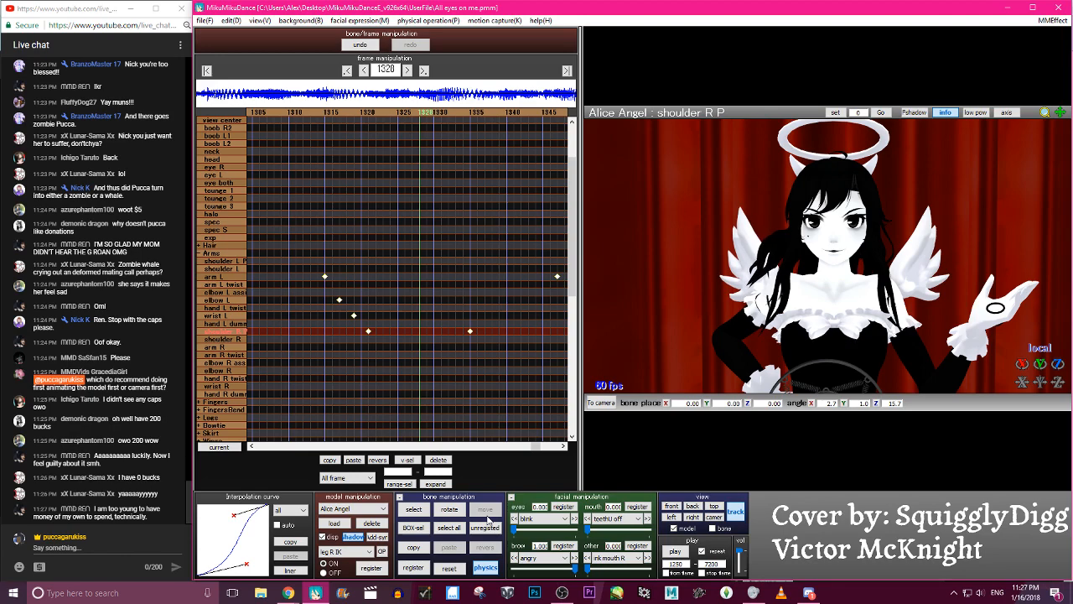
key(Left)
key(Left)
key(Left)
key(Left)
key(Left)
key(Left)
key(Left)
key(Left)
key(Left)
key(Left)
key(Left)
key(Left)
key(Left)
key(Left)
key(Left)
key(Left)
key(Left)
key(Left)
key(Left)
key(Left)
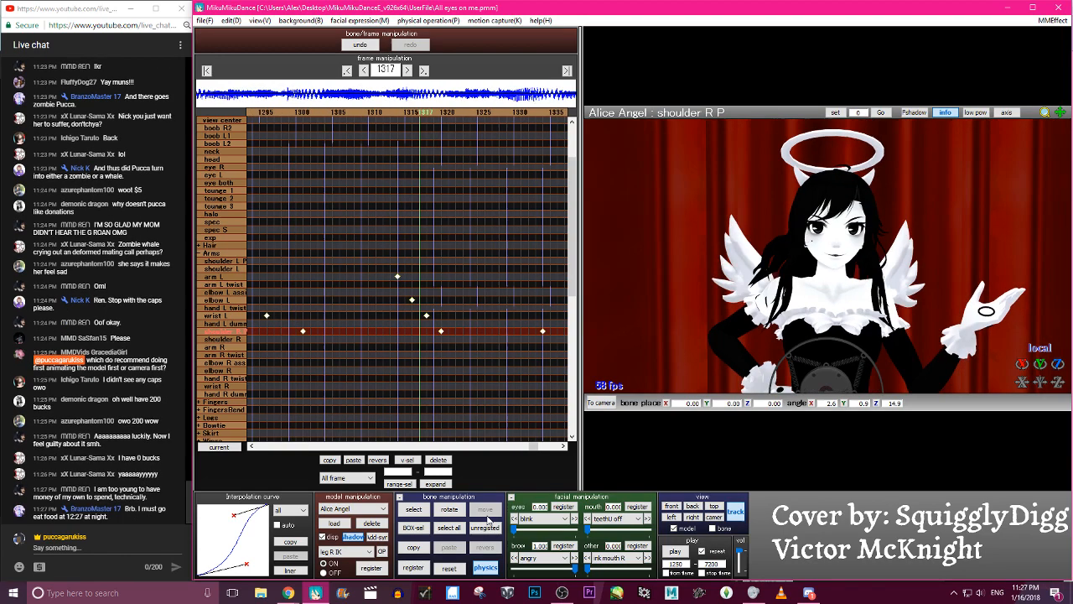
key(Right)
key(Right)
key(Right)
key(Right)
key(Right)
key(Right)
key(Right)
key(Right)
key(Right)
key(Right)
key(Right)
key(Right)
key(Right)
key(Right)
key(Right)
key(Right)
key(Right)
key(Right)
key(Right)
key(Right)
key(Right)
key(Right)
key(Right)
key(Right)
key(Right)
key(Right)
key(Right)
key(Right)
key(Right)
key(Right)
key(Right)
key(Right)
key(Right)
key(Right)
key(Right)
key(Right)
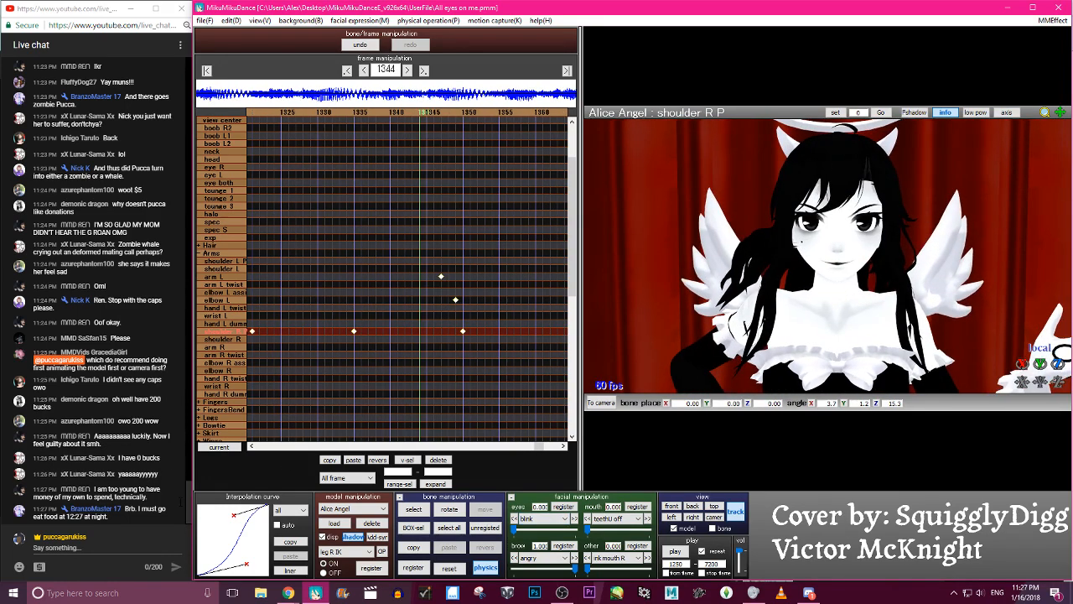
- Select the arm L bone and step back from frame 1344 to frame 1299 to examine the left arm's motion
key(c)
click(899, 313)
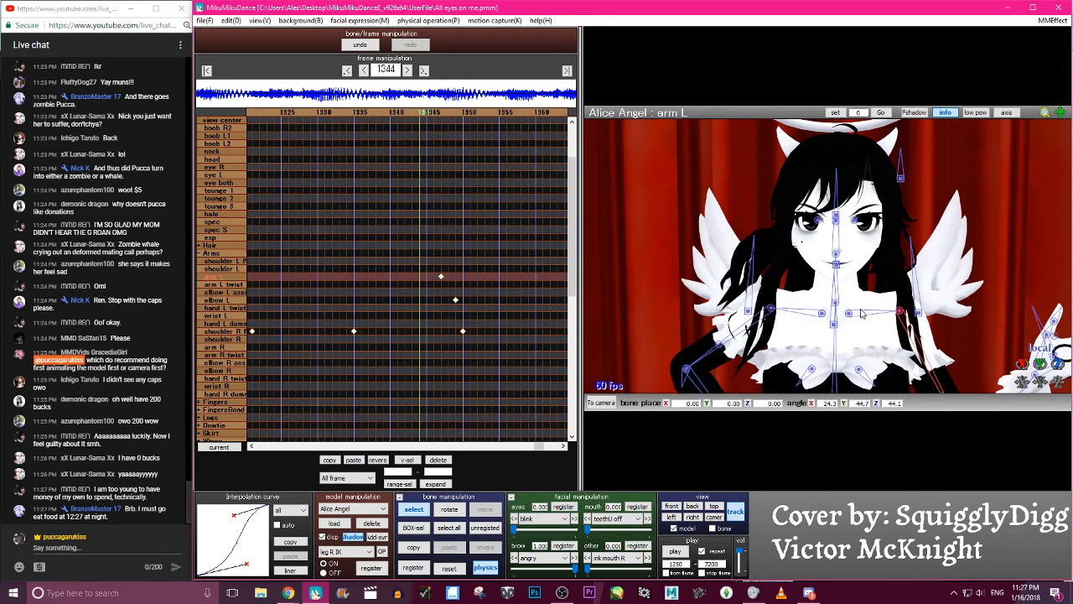
key(Left)
key(Left)
key(Left)
key(Left)
key(Left)
key(Left)
key(Left)
key(Left)
key(Left)
key(Left)
key(Left)
key(Left)
key(Left)
key(Left)
key(Left)
key(Left)
key(Left)
key(Left)
key(Left)
key(Left)
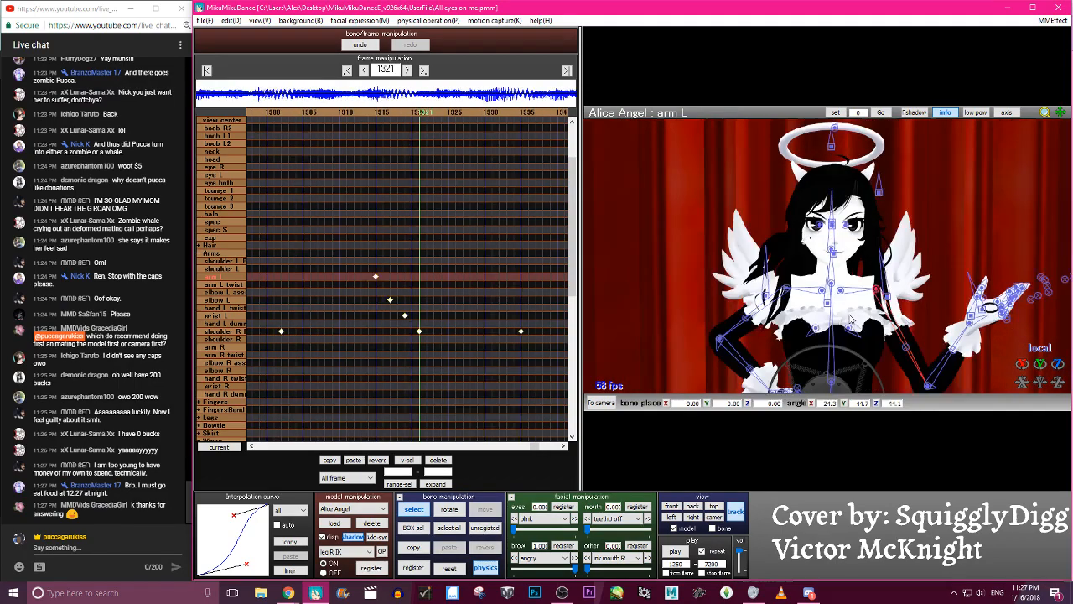
key(Left)
key(Left)
key(Left)
key(Left)
key(Left)
key(Left)
key(Left)
key(Left)
key(Left)
key(Left)
key(Left)
key(Left)
key(Left)
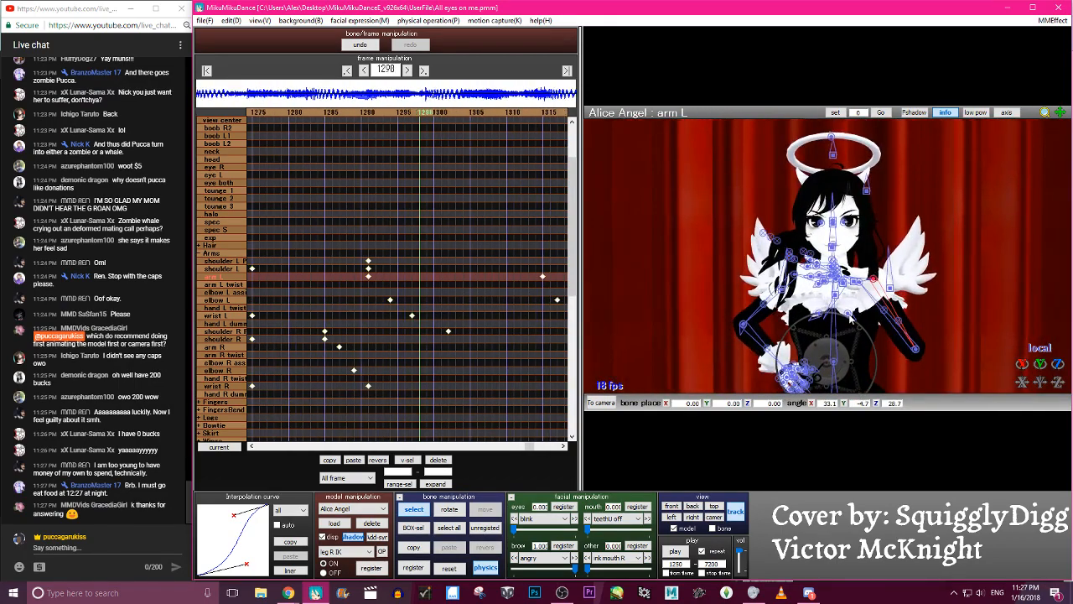
key(Right)
key(Right)
key(Right)
key(Right)
key(Right)
key(Right)
key(Right)
key(Right)
key(Right)
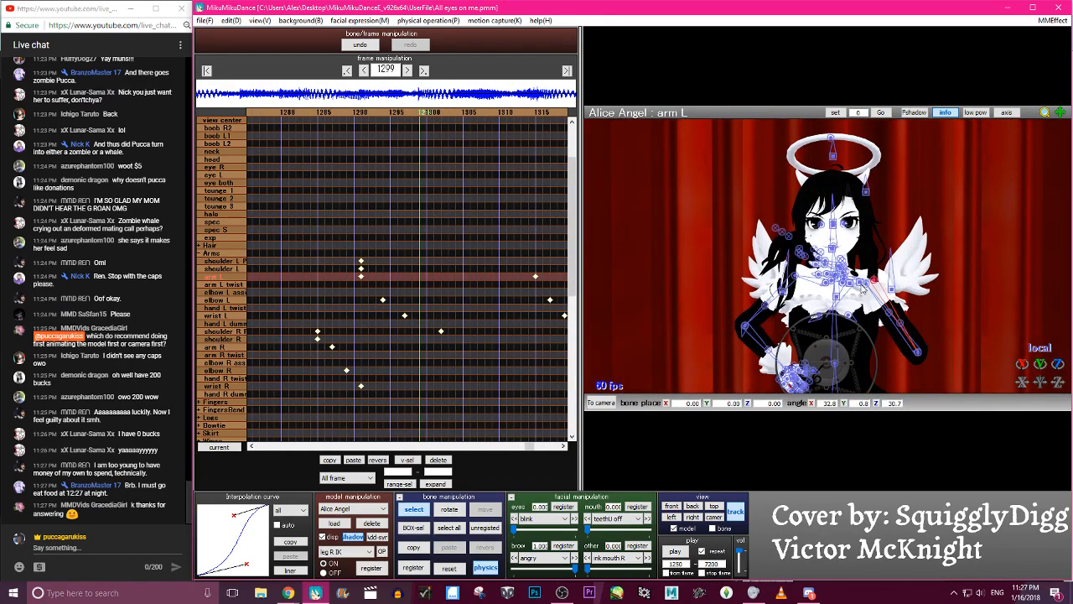
- Try registering keyframes for the shoulder L P and shoulder L bones at frame 1299
mouse_move(848, 285)
right_down()
mouse_move(857, 292)
mouse_move(855, 267)
right_up()
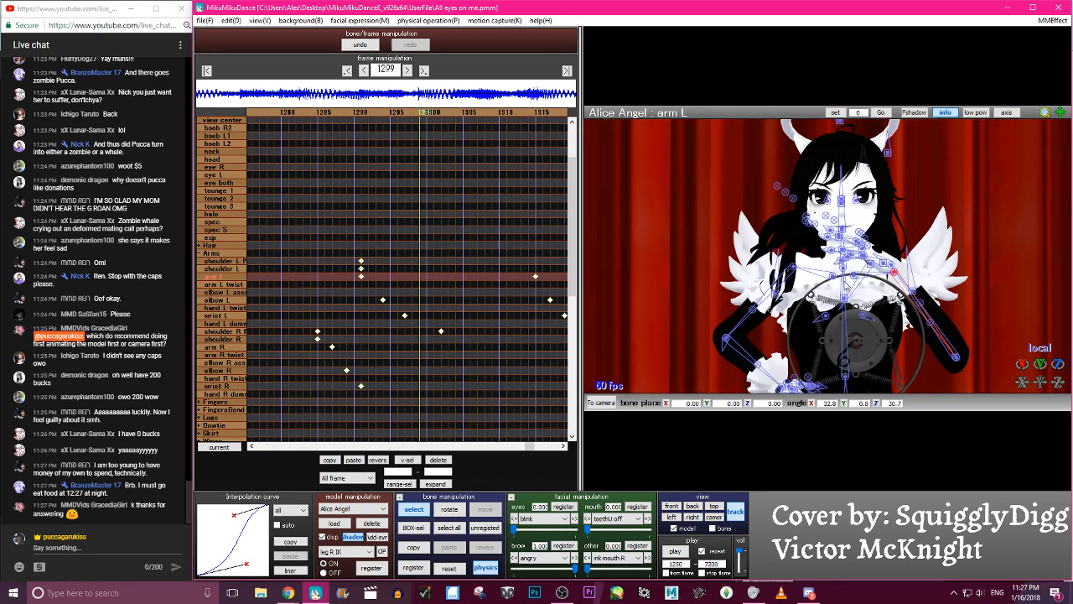
click(857, 264)
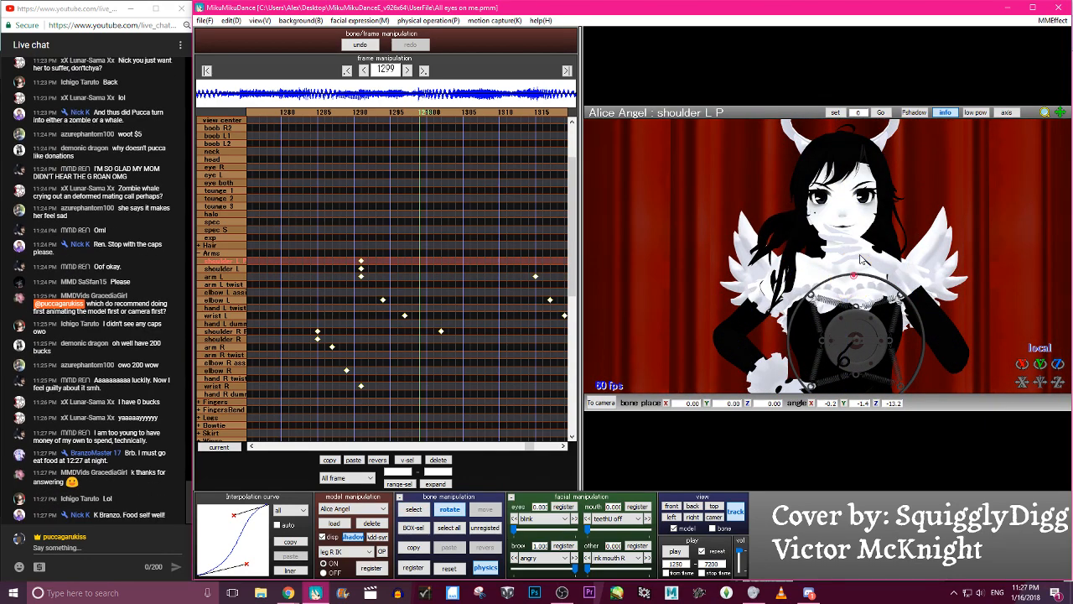
key(Return)
click(857, 276)
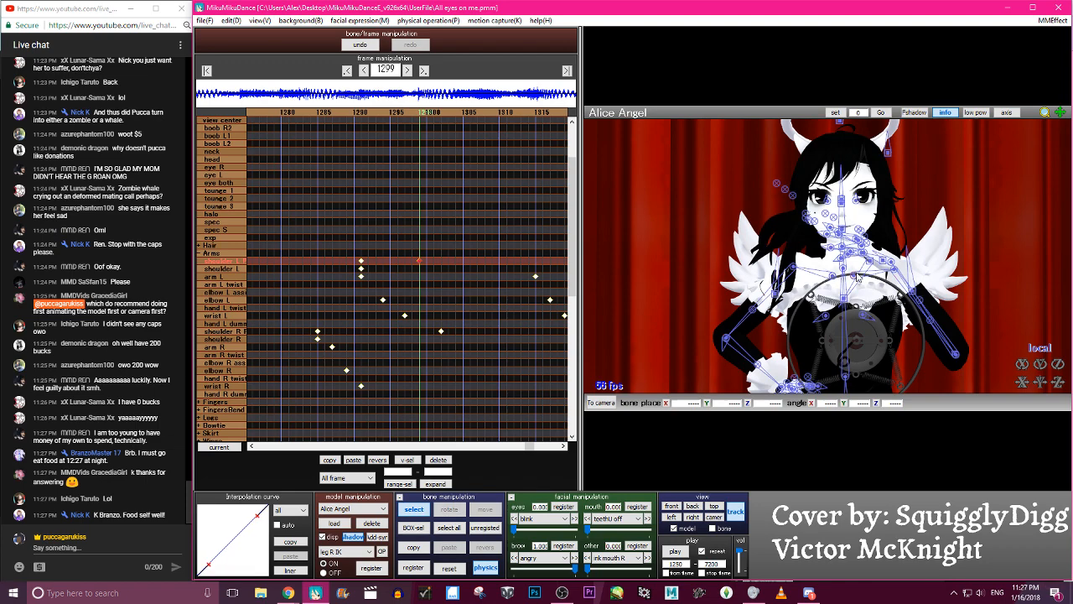
click(857, 277)
key(Right)
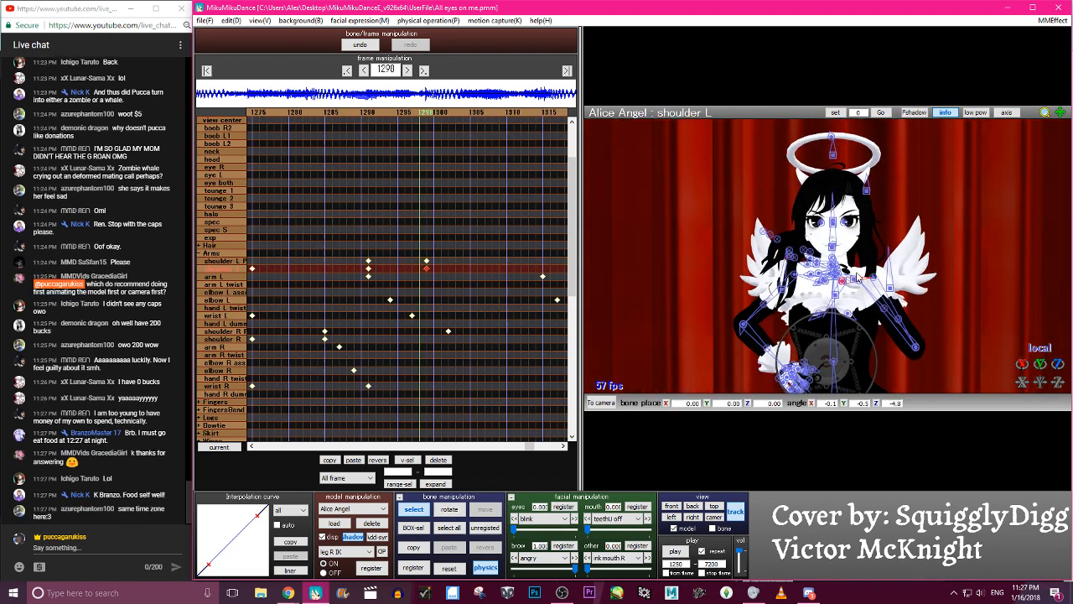
key(Right)
key(Right)
key(Right)
key(Right)
key(Right)
key(Right)
key(Right)
key(Right)
key(Right)
key(Right)
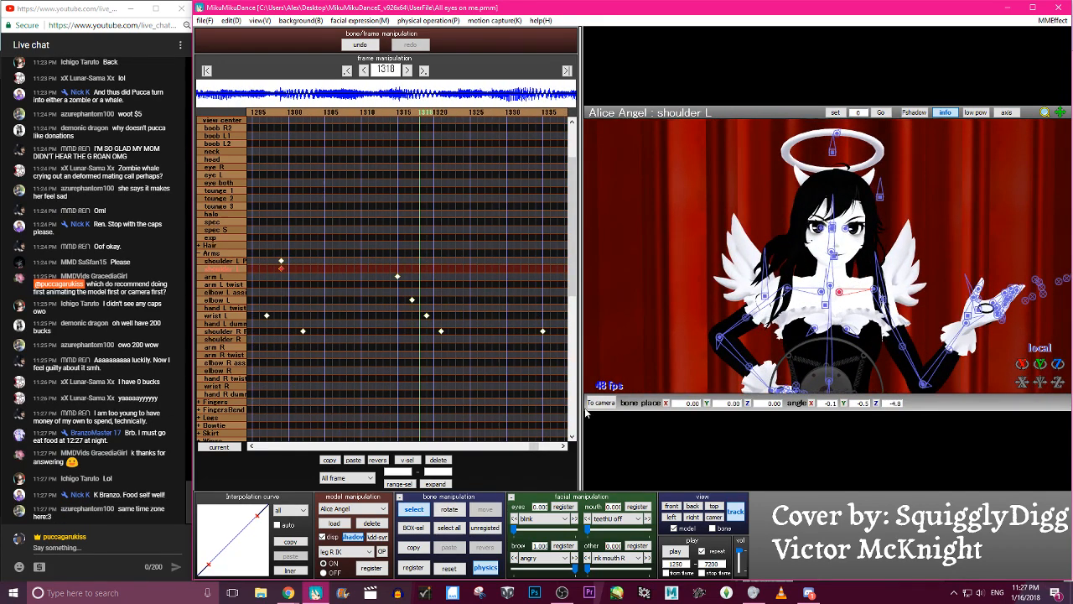
click(438, 460)
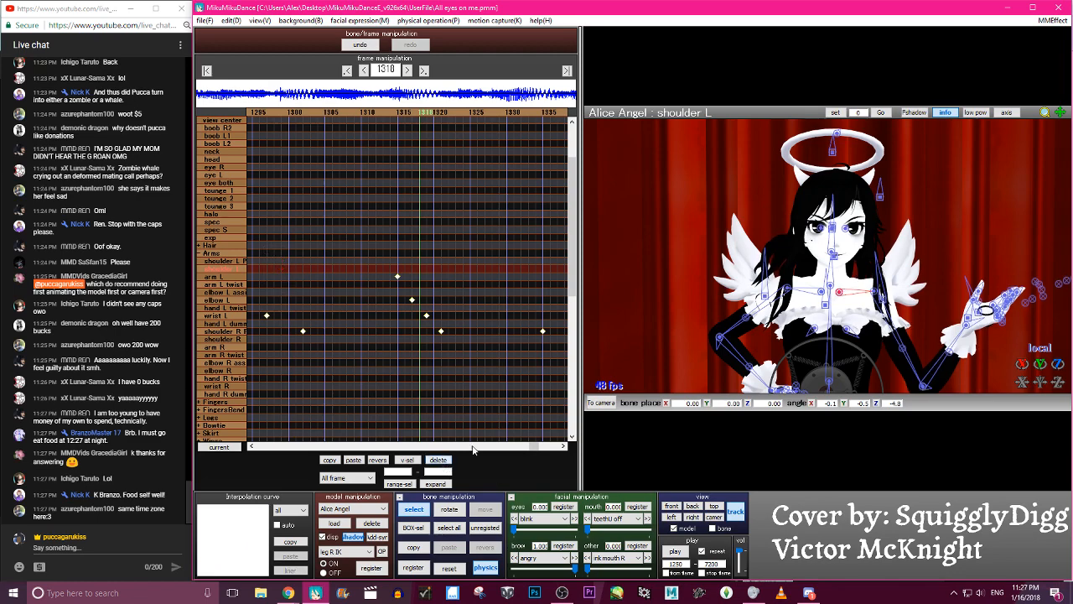
- Register keyframes for the shoulder L P and shoulder L bones at frame 1318
click(859, 284)
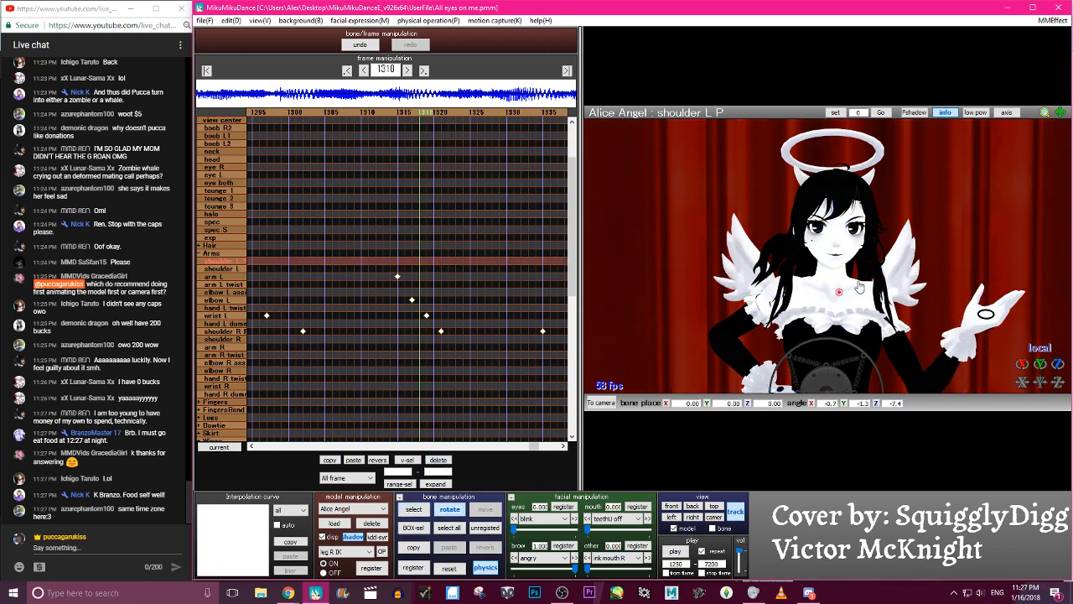
click(853, 297)
drag(854, 297, 859, 299)
key(a)
key(s)
key(Return)
- Step between frames 1303 and 1342 to check the left shoulder and arm movement, stopping at frame 1333
key(Left)
key(Left)
key(Left)
key(Left)
key(Left)
key(Left)
key(Left)
key(Left)
key(Left)
key(Left)
key(Left)
key(Left)
key(Left)
key(Left)
key(Left)
key(Left)
key(Left)
key(Left)
key(Left)
key(Left)
key(Left)
key(Left)
key(Left)
key(Right)
key(Right)
key(Right)
key(Right)
key(Right)
key(Right)
key(Right)
key(Right)
key(Right)
key(Right)
key(Right)
key(Right)
key(Right)
key(Right)
key(Right)
key(Right)
key(Right)
key(Right)
key(Right)
key(Right)
key(Right)
key(Right)
key(Right)
key(Right)
key(Right)
key(Right)
key(Right)
key(Right)
key(Right)
key(Right)
key(Right)
key(Right)
key(Right)
key(Right)
key(Right)
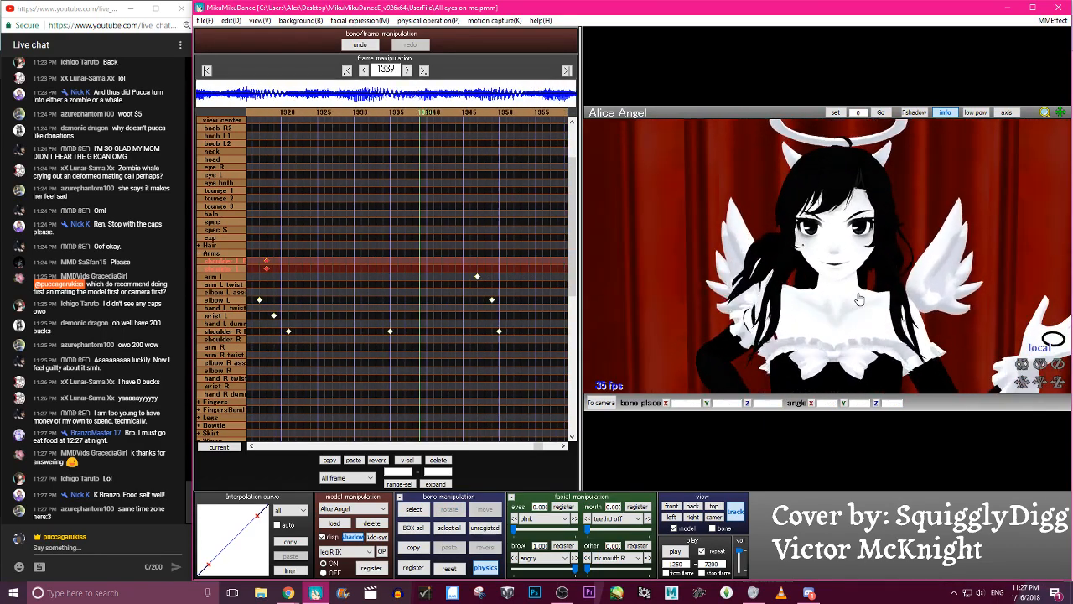
key(c)
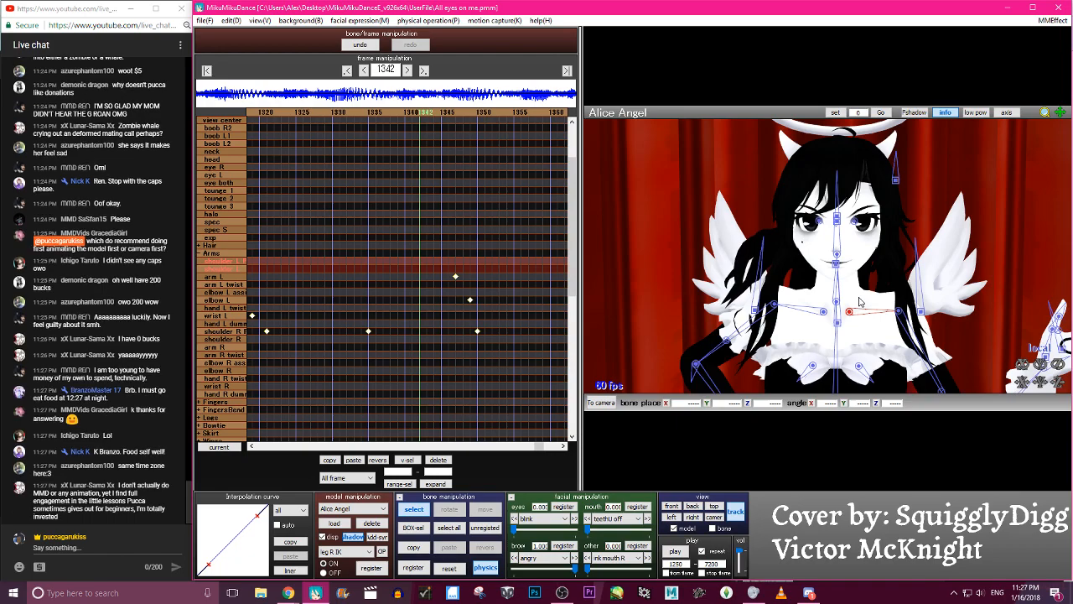
key(Left)
key(Left)
key(Left)
key(Left)
key(Left)
key(Left)
key(Left)
key(Left)
key(Left)
key(Left)
key(Left)
key(Left)
key(Left)
key(Left)
key(Left)
key(Left)
key(Left)
key(Left)
key(Left)
key(Left)
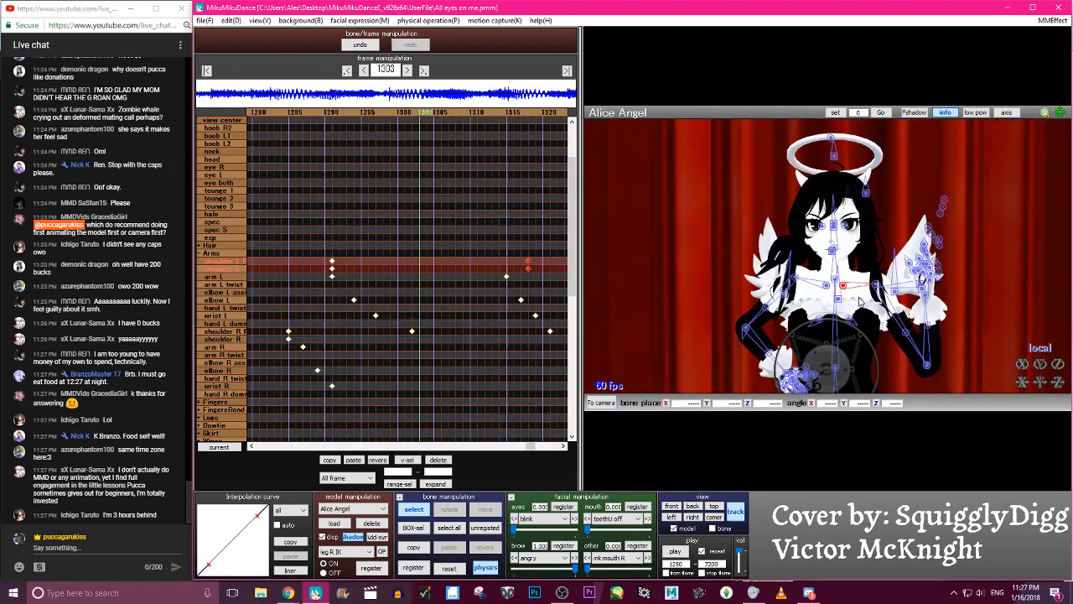
key(Right)
key(Right)
key(Right)
key(Right)
key(Right)
key(Right)
key(Right)
key(Right)
key(Right)
key(Right)
key(Right)
key(Right)
key(Right)
key(Right)
key(Right)
key(Right)
key(Right)
key(Right)
key(Right)
key(Right)
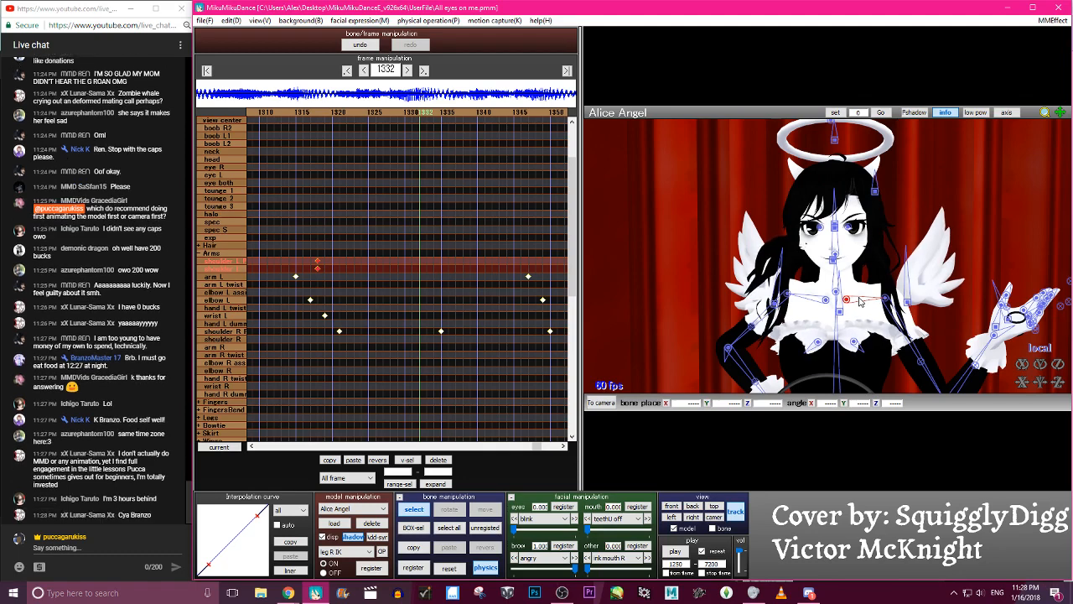
key(Right)
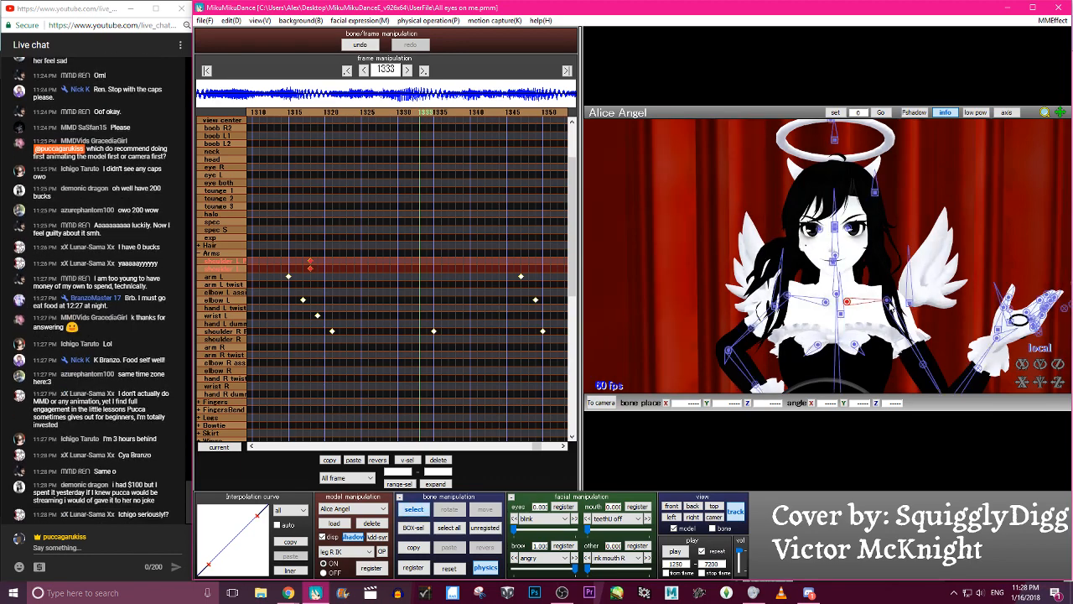
- Rotate the arm L and elbow L bones at frame 1333 so the left forearm folds up close to the body
click(895, 295)
drag(898, 289, 877, 312)
scroll(876, 312, down, 4)
key(c)
click(882, 361)
key(x)
drag(884, 361, 867, 297)
drag(883, 370, 886, 361)
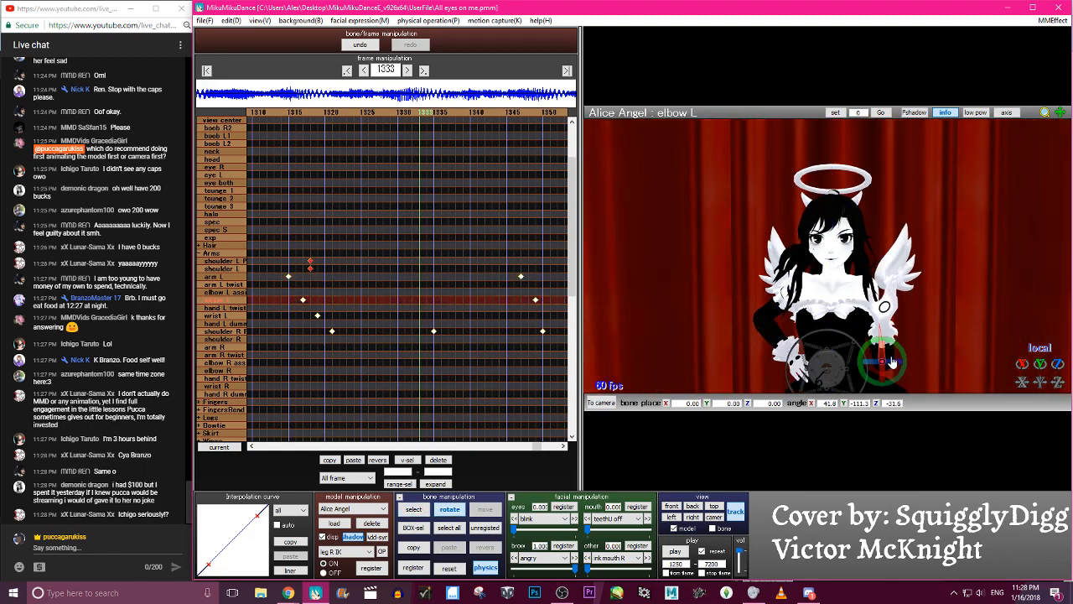
- Refine the elbow L and wrist L rotations and register keyframes for arm L, elbow L and wrist L at frame 1333
key(c)
key(x)
mouse_move(891, 358)
mouse_down()
mouse_move(886, 313)
mouse_move(885, 348)
mouse_up()
key(c)
click(878, 304)
click(880, 310)
key(x)
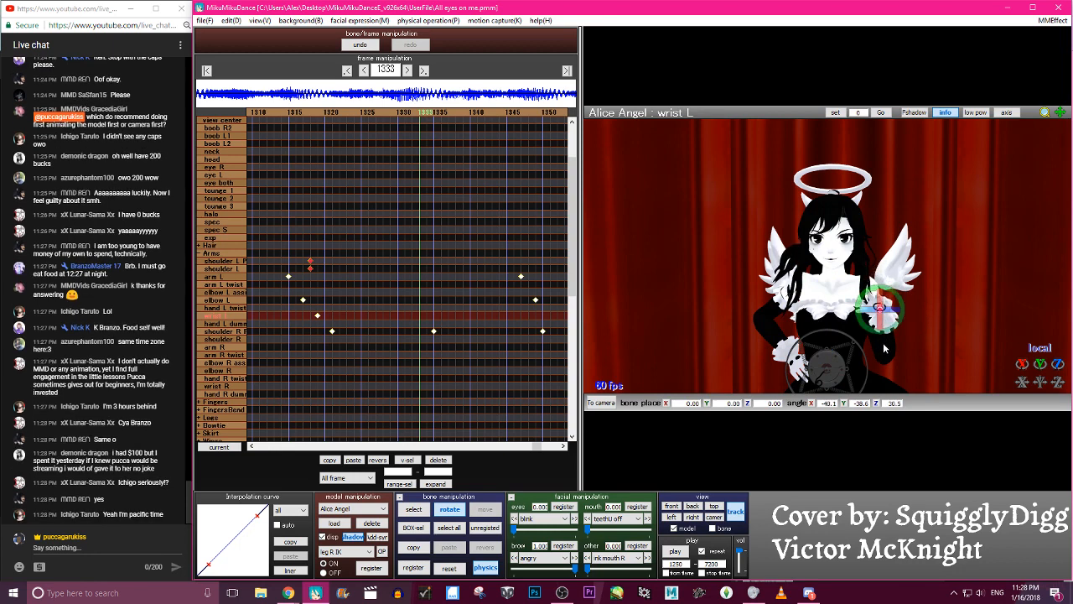
key(a)
key(s)
key(Return)
- Step back to frame 1314 and forward to frame 1339 to check the left arm's swing
key(Left)
scroll(885, 348, up, 4)
key(Left)
key(Left)
key(Left)
key(Left)
key(Left)
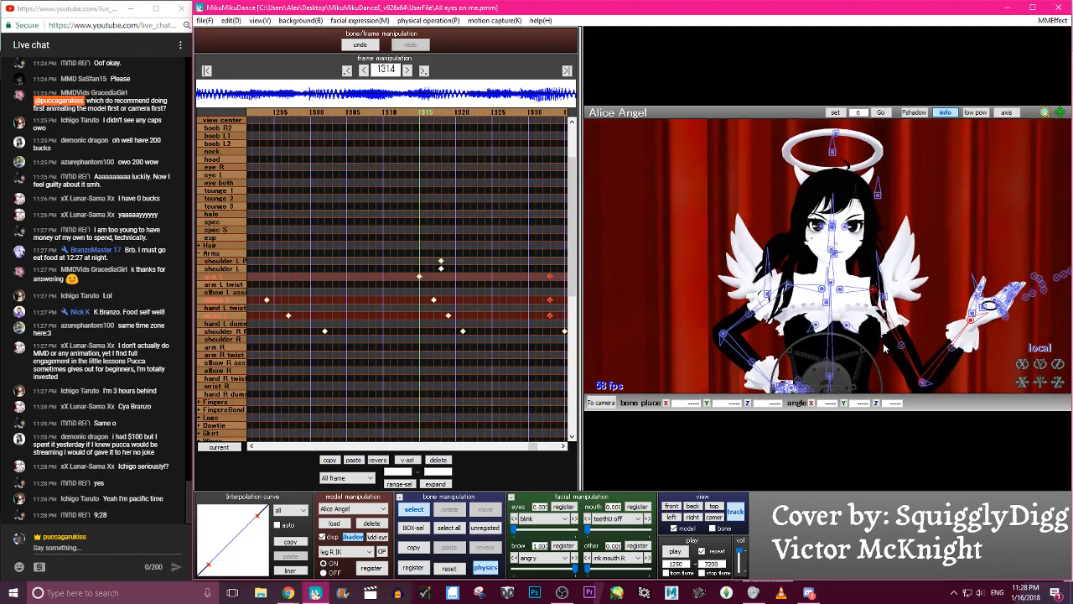
key(Left)
key(Left)
key(Left)
key(Left)
key(Left)
key(Left)
key(Left)
key(Left)
key(Left)
key(Left)
key(Left)
key(Left)
key(Left)
key(Left)
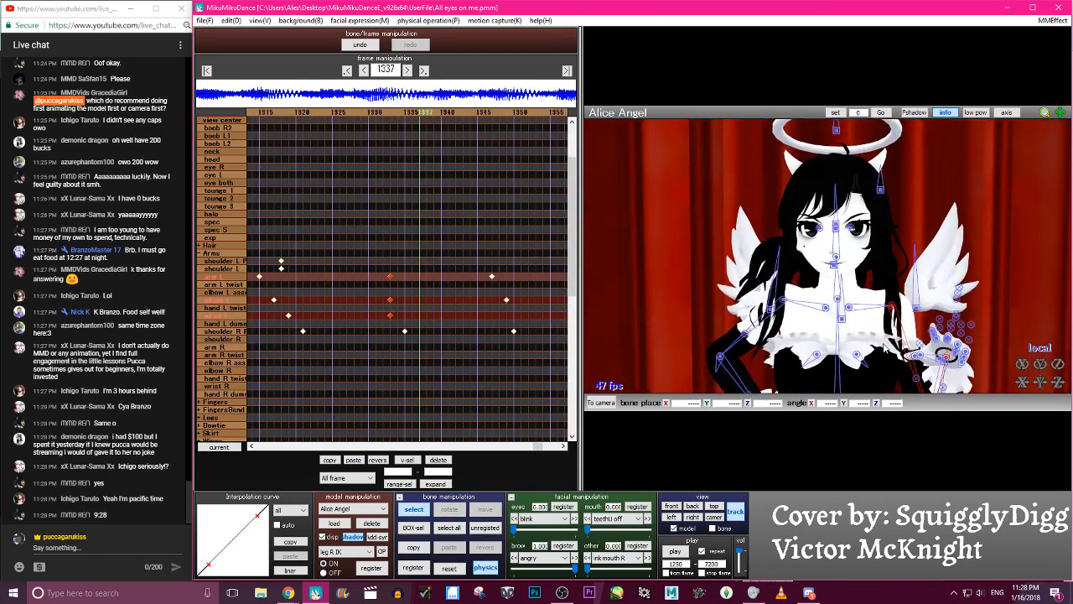
key(Right)
key(Right)
key(Right)
key(Right)
key(Right)
key(Right)
key(Right)
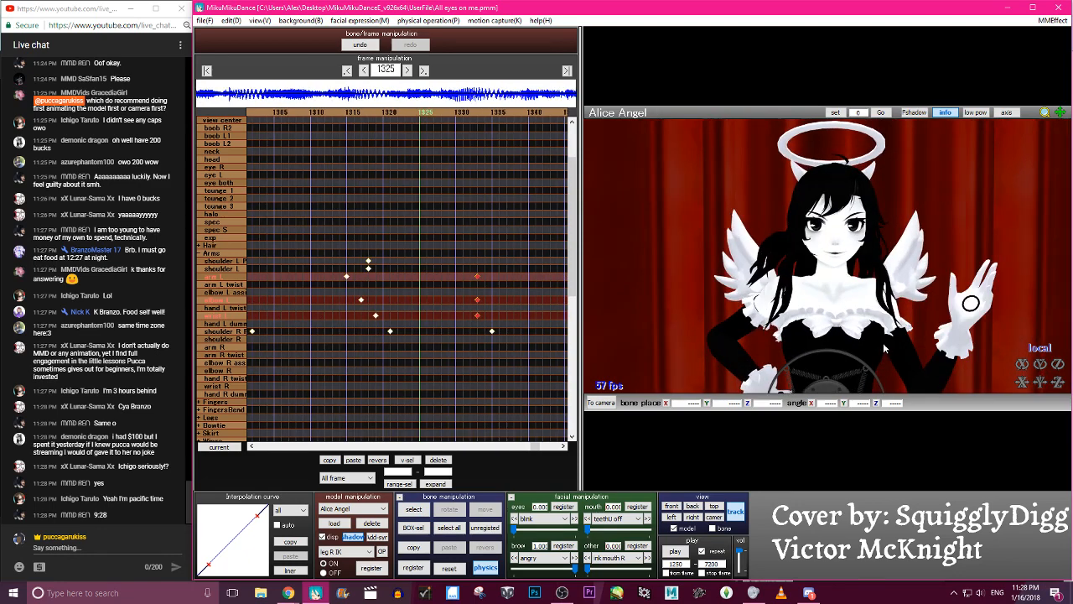
key(Right)
key(Right)
key(Right)
key(Right)
key(Right)
key(Right)
key(Right)
key(Right)
key(Right)
key(Right)
key(Right)
key(Right)
key(Right)
key(Right)
key(Right)
key(Right)
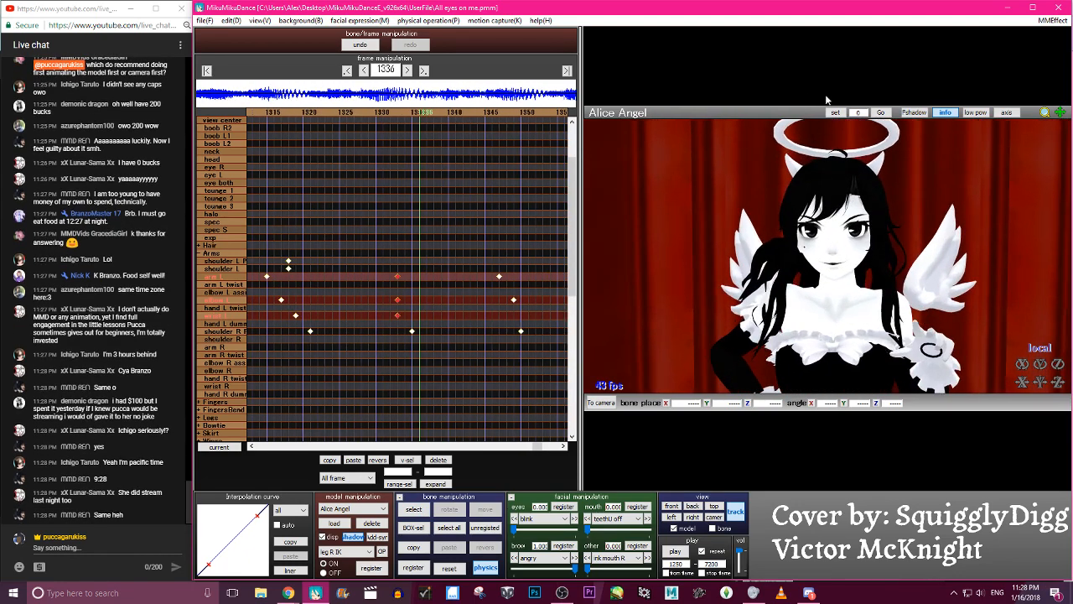
key(Right)
key(Right)
key(Right)
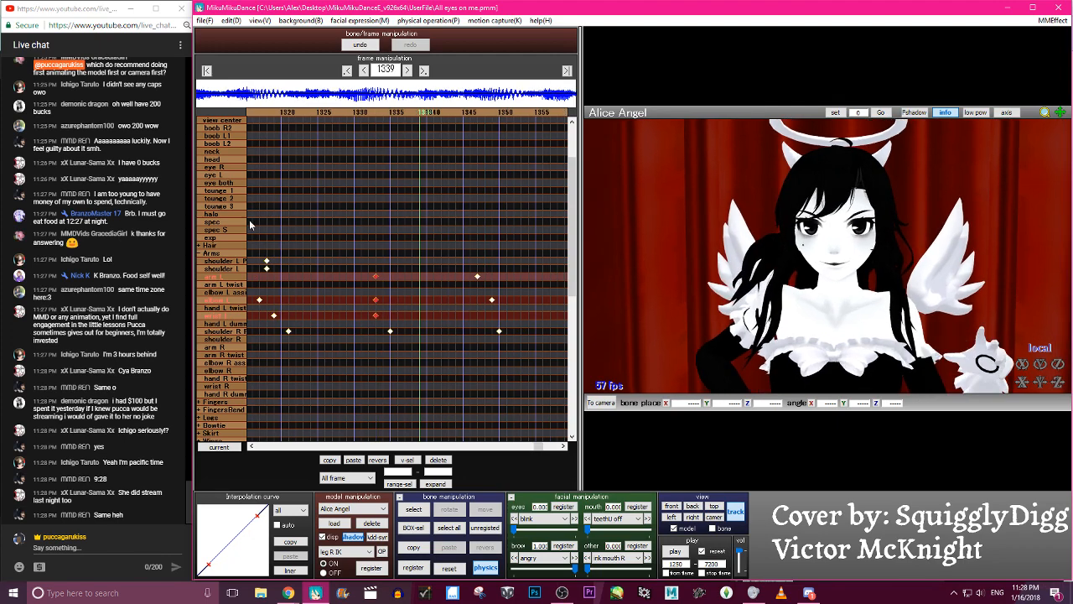
- Shift the arm L, elbow L and wrist L keyframes from frame 1333 to frame 1339 and review the slower motion
drag(375, 283, 423, 283)
key(Left)
key(Left)
key(Left)
key(Left)
key(Left)
key(Left)
key(Left)
key(Left)
key(Left)
key(Left)
key(Left)
key(Left)
key(Left)
key(Left)
key(Left)
key(Left)
key(Left)
key(Left)
key(Left)
key(Left)
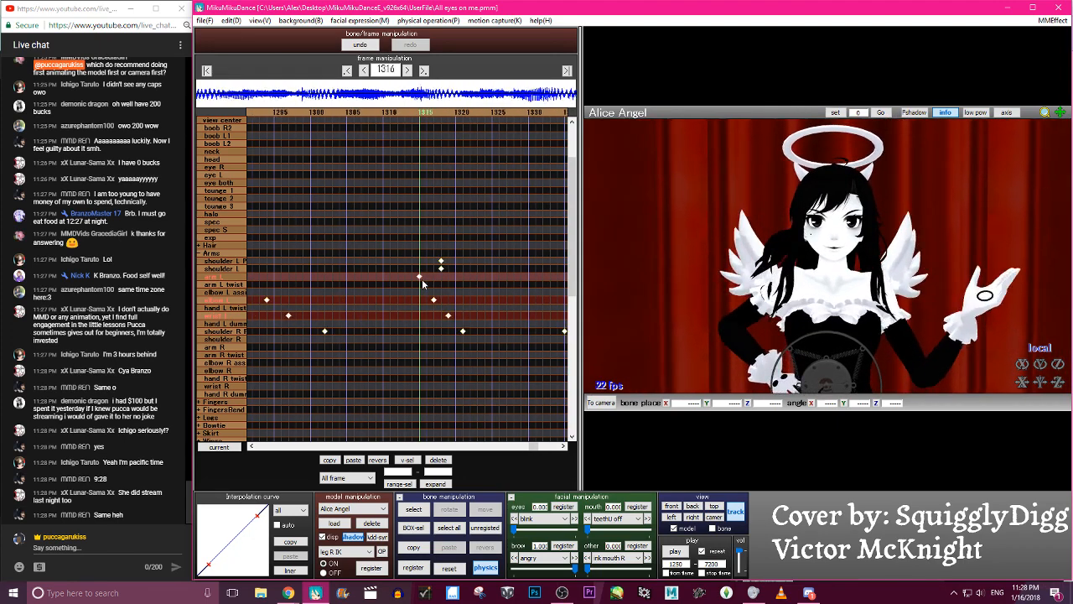
- Rotate the wrist L and elbow L bones at frame 1327 to raise the hand beside the shoulder, and register their keyframes
key(Right)
key(Right)
key(Right)
key(Right)
key(Right)
key(Right)
key(Right)
key(Right)
key(Right)
key(Right)
key(Right)
key(Right)
key(Right)
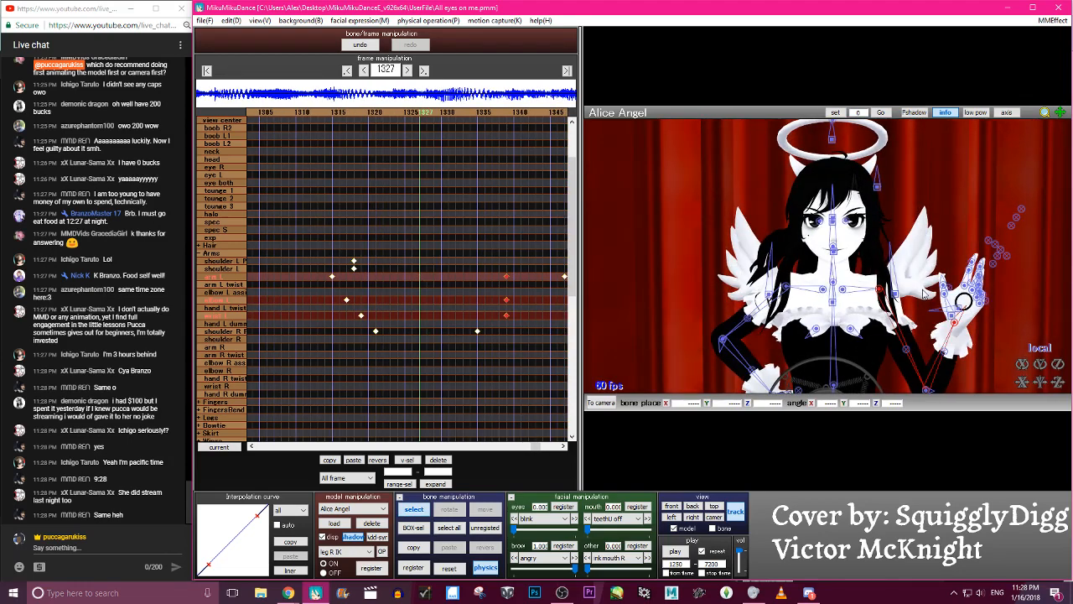
click(954, 322)
key(x)
mouse_move(954, 322)
mouse_down()
mouse_move(938, 323)
mouse_move(957, 330)
mouse_up()
key(c)
click(926, 389)
key(x)
drag(925, 388, 912, 392)
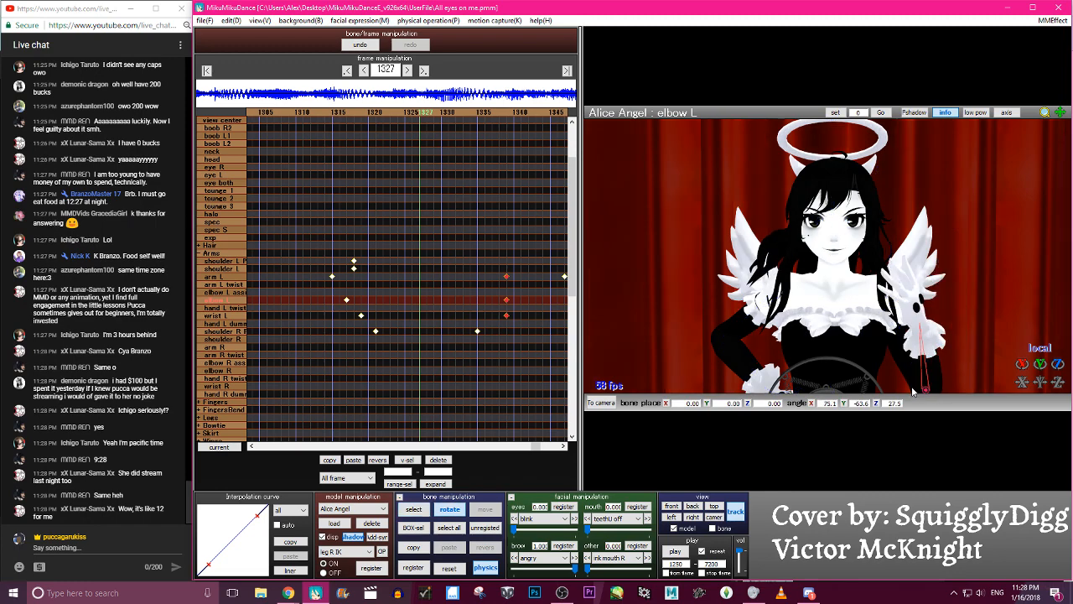
key(s)
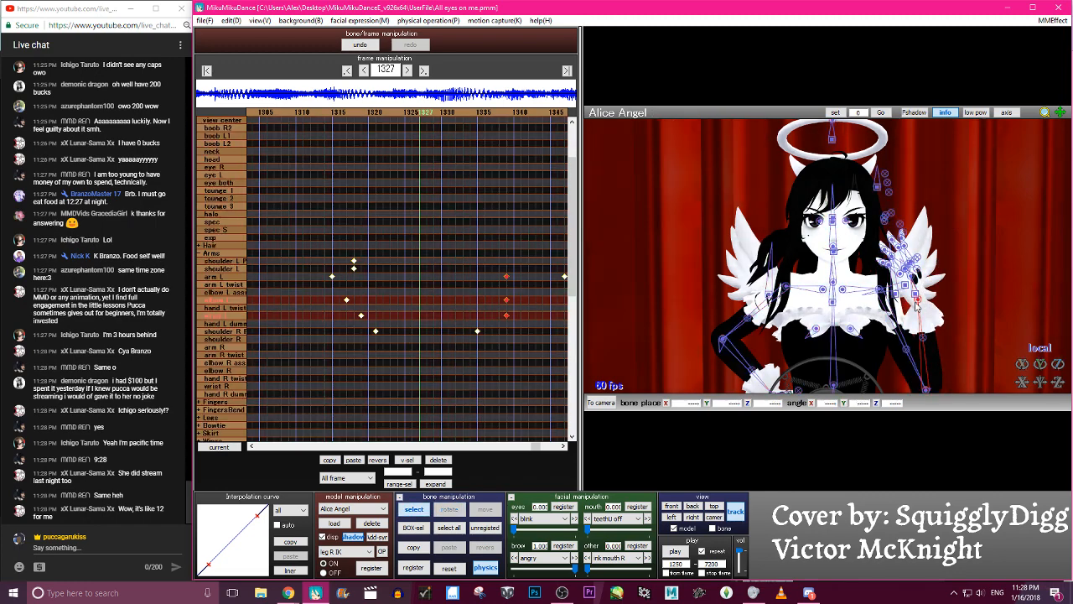
key(Return)
- Step through the frames around 1327 to check the raised left hand, returning to frame 1327
key(Right)
key(Right)
key(Right)
key(Right)
key(Right)
key(Right)
key(Right)
key(Right)
key(Right)
key(Right)
key(Right)
key(Right)
key(Left)
key(Left)
key(Left)
key(Left)
key(Left)
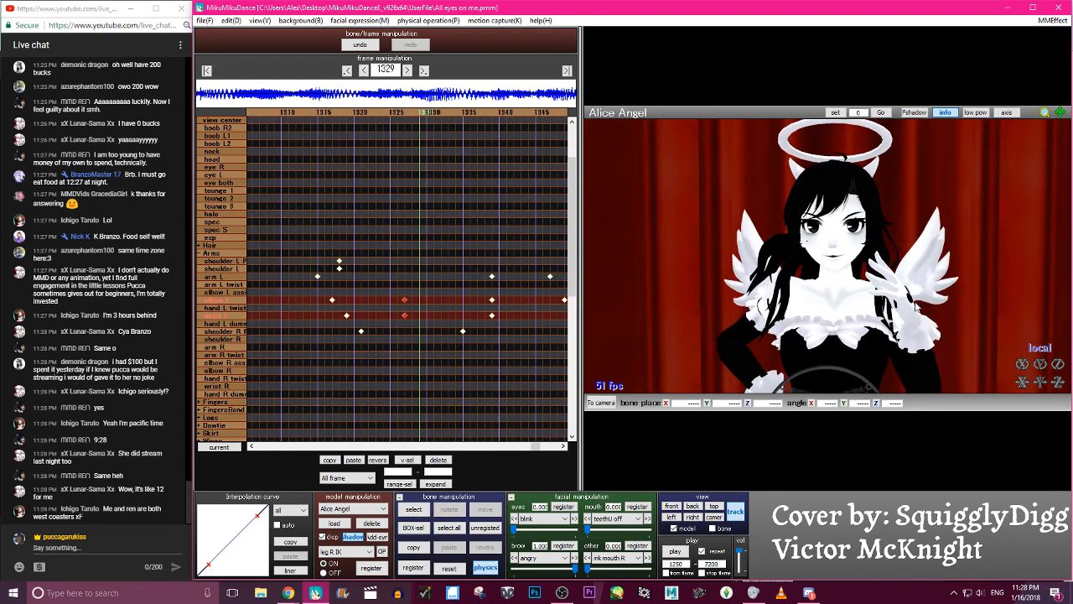
key(Left)
key(Left)
key(Left)
key(Left)
key(Left)
key(Left)
key(Left)
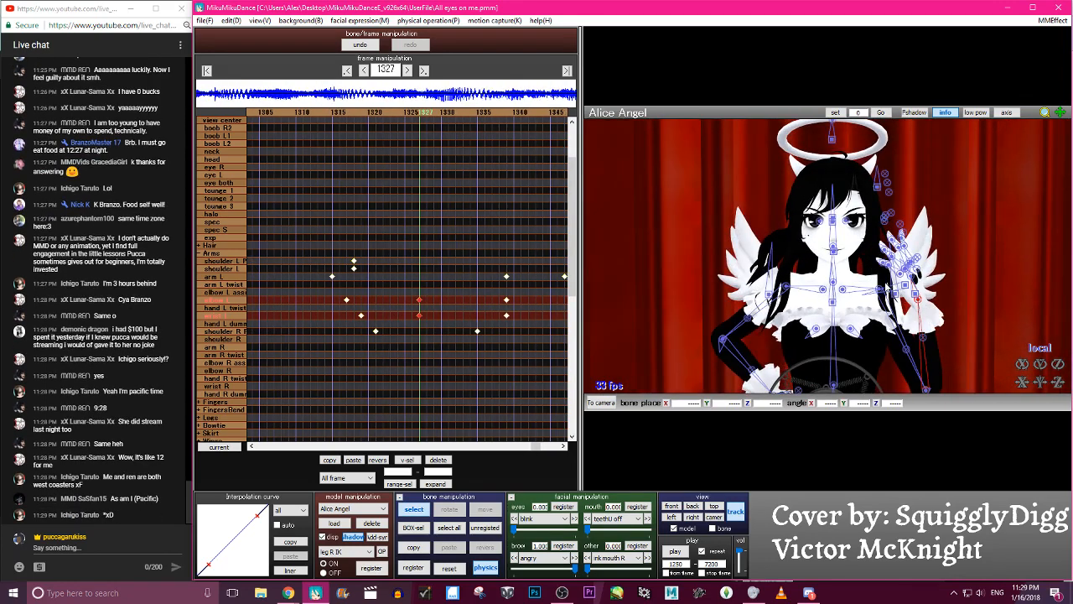
- Rotate the shoulder L P bone to a Z angle of about -24.8 at frame 1327 and register its keyframe
click(887, 286)
click(842, 290)
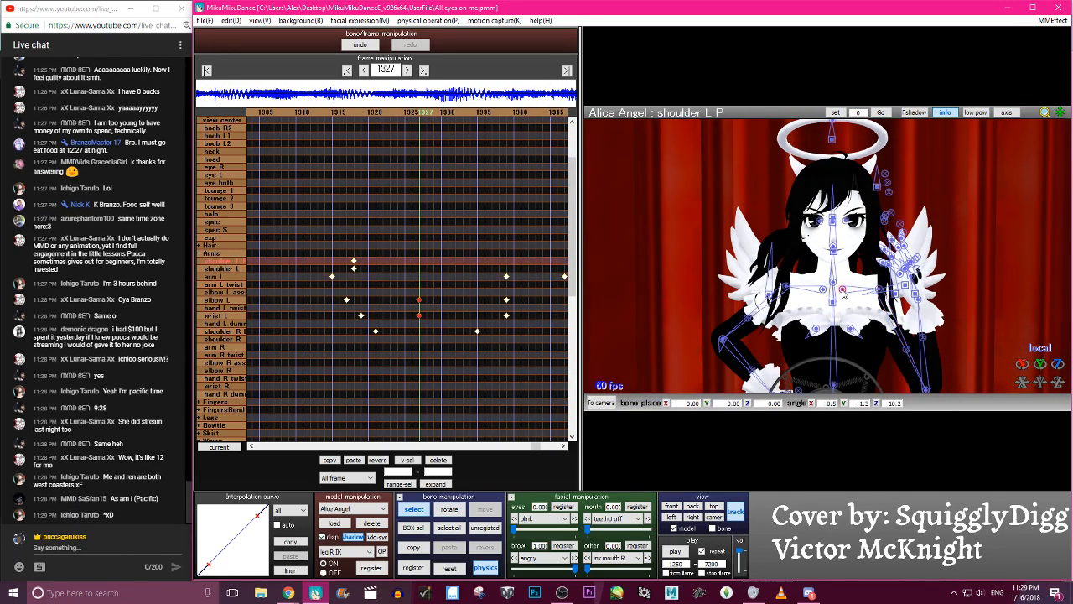
key(x)
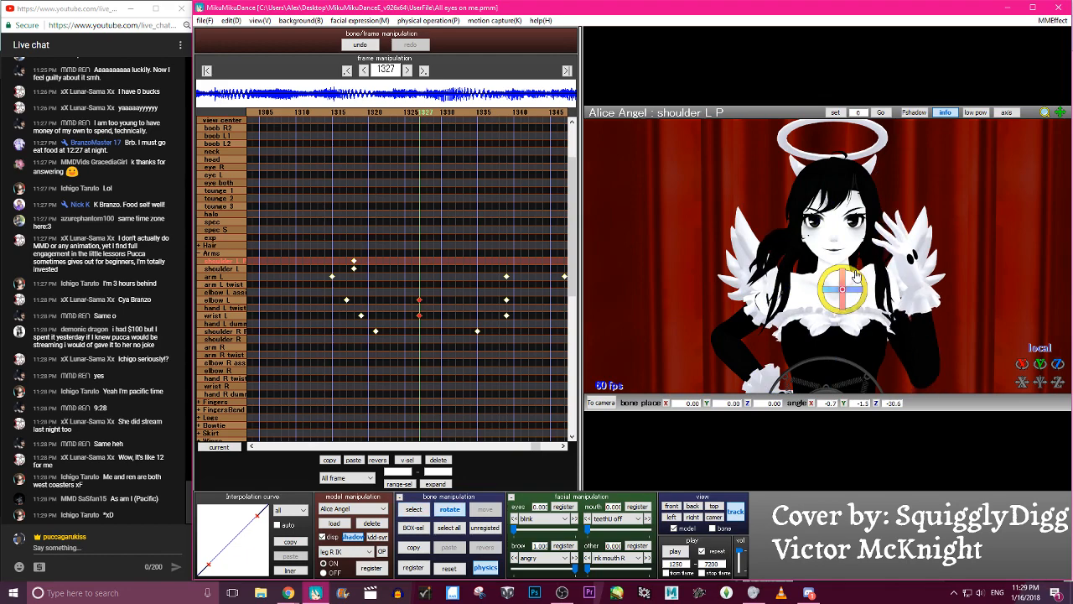
key(Right)
key(Right)
key(Right)
key(Right)
key(Right)
key(Right)
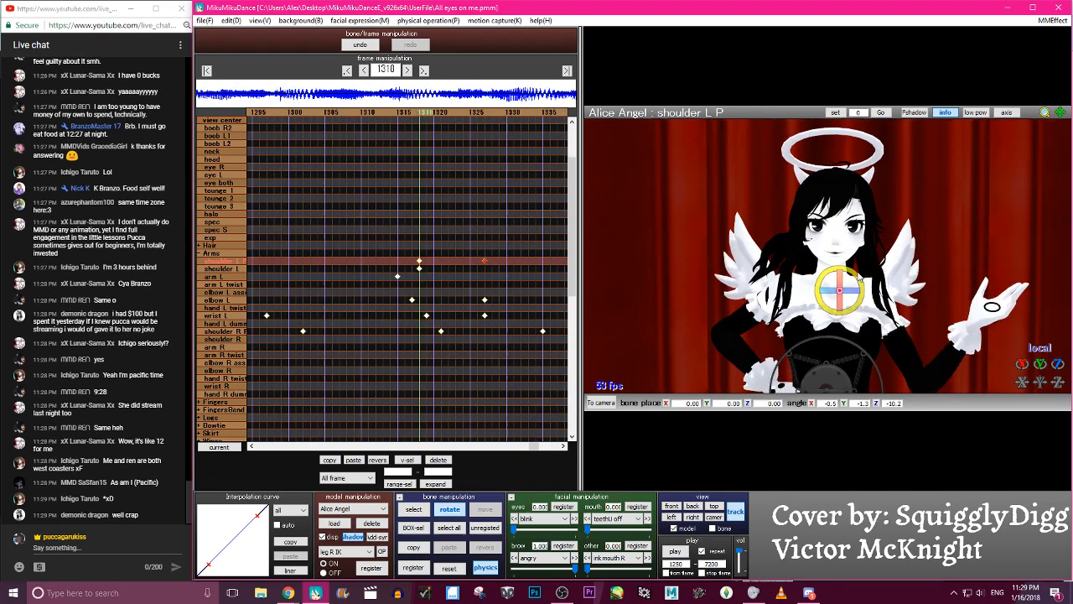
- Delete the arm L, elbow L and right shoulder keyframes lying between frames 1347 and 1350
key(Right)
key(Right)
key(Right)
key(Right)
key(Right)
key(Right)
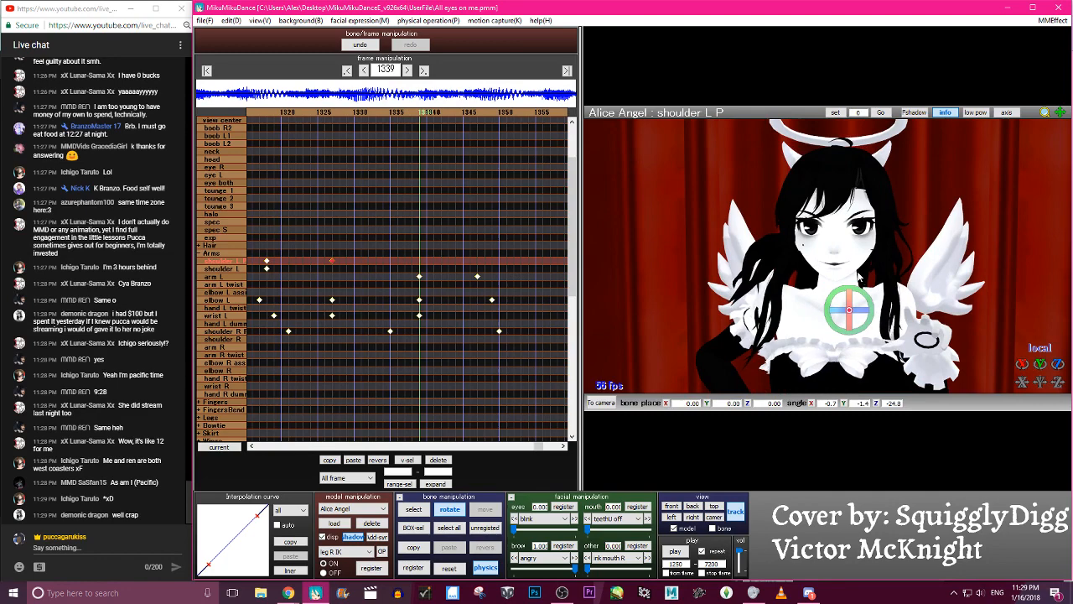
key(Right)
key(Right)
key(Right)
key(Right)
key(Right)
key(Right)
key(Right)
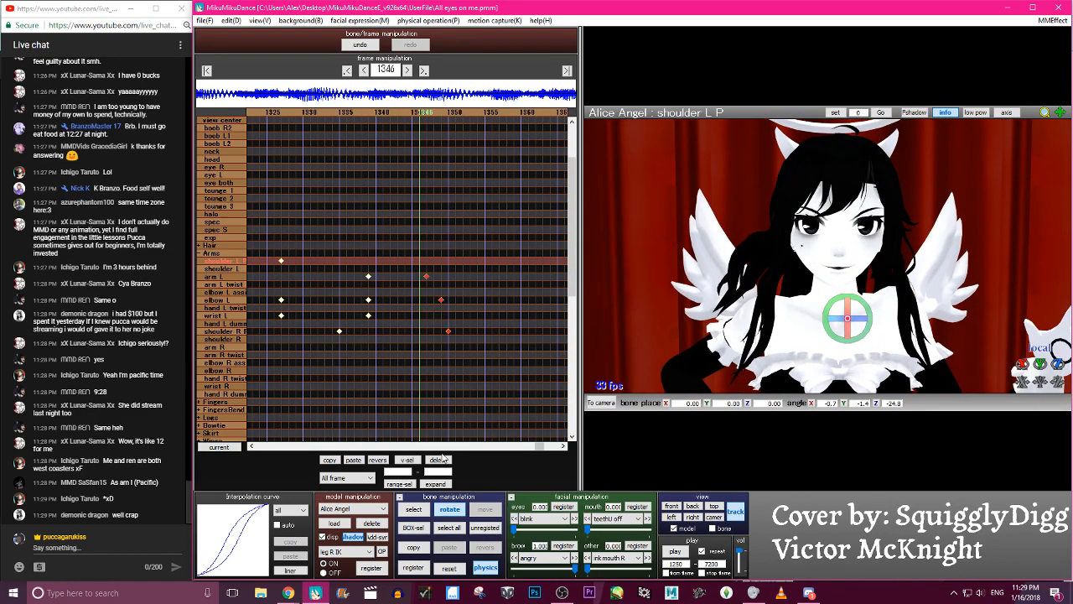
- Step back and forth between frames 1321 and 1348 to check the left arm's motion, stopping at frame 1348
key(Left)
key(Left)
key(Left)
key(Left)
key(Left)
key(Left)
key(Left)
key(Left)
key(Left)
key(Left)
key(Left)
key(Left)
key(Left)
key(Left)
key(Left)
key(Left)
key(Left)
key(Left)
key(Left)
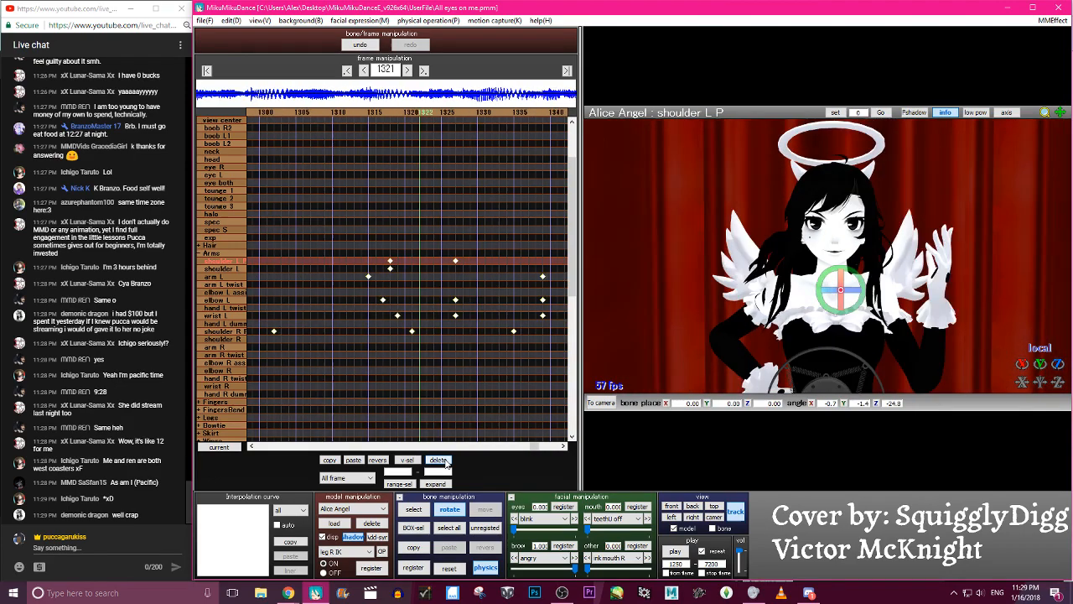
key(Right)
key(Right)
key(Right)
key(Right)
key(Right)
key(Right)
key(Right)
key(Right)
key(Right)
key(Right)
key(Right)
key(Right)
key(Right)
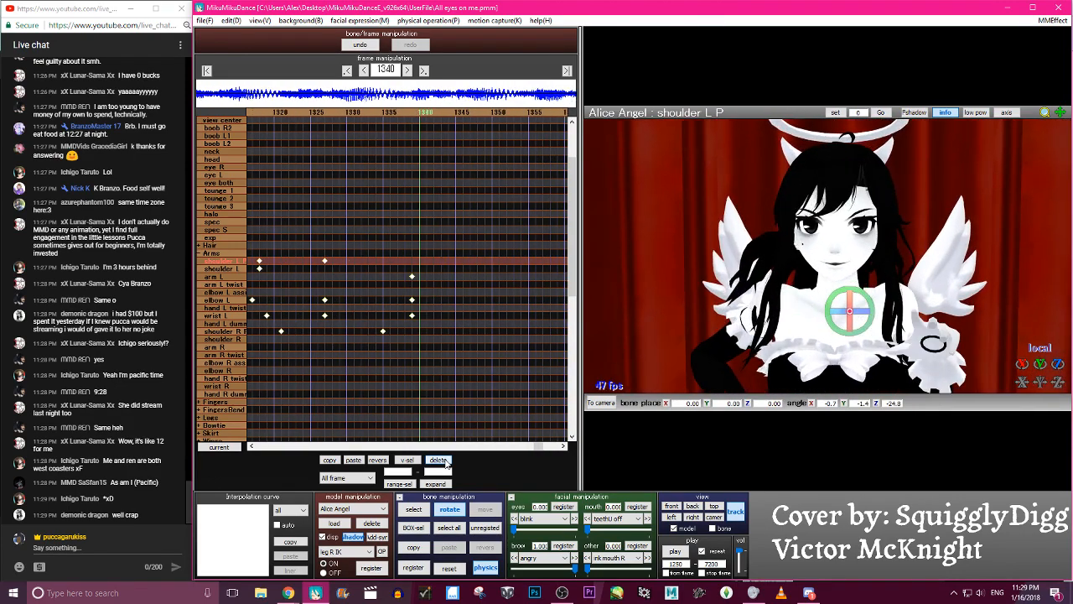
key(Left)
key(Left)
key(Left)
key(Left)
key(Left)
key(Left)
key(Left)
key(Right)
key(Right)
key(Right)
key(Right)
key(Right)
key(Right)
key(Right)
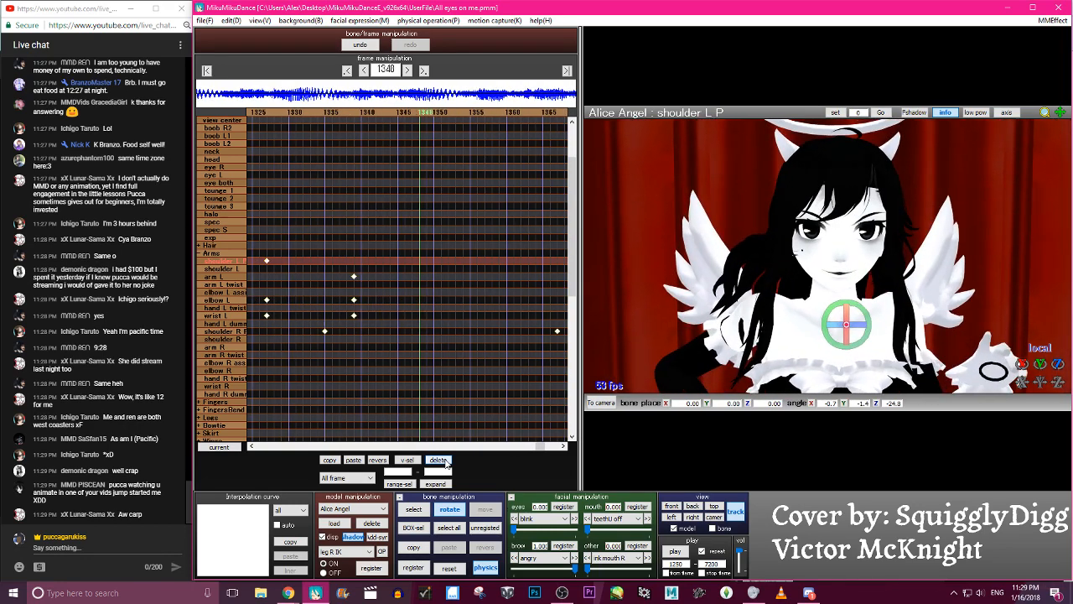
- Shift the arm L, elbow L and wrist L keyframes to frame 1348 and rotate the arm L bone there
drag(351, 275, 416, 283)
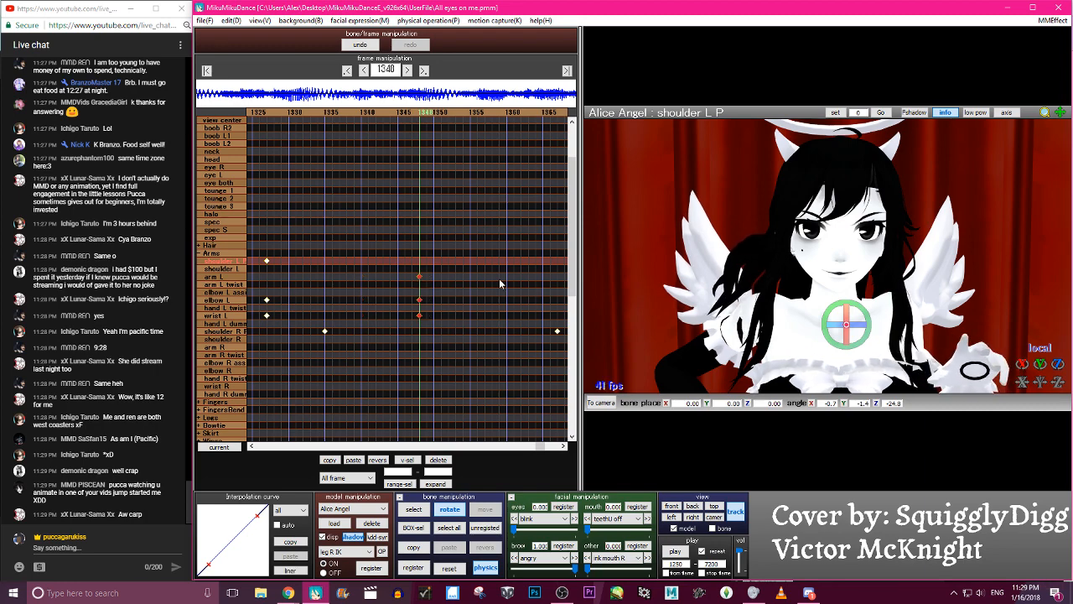
key(z)
click(899, 309)
key(x)
drag(899, 309, 940, 310)
scroll(940, 310, down, 3)
drag(882, 276, 882, 289)
- Turn the wrist L and elbow L bones so the palm opens outward at frame 1348, and register the left arm keyframes
key(c)
click(941, 304)
key(x)
drag(943, 305, 1003, 310)
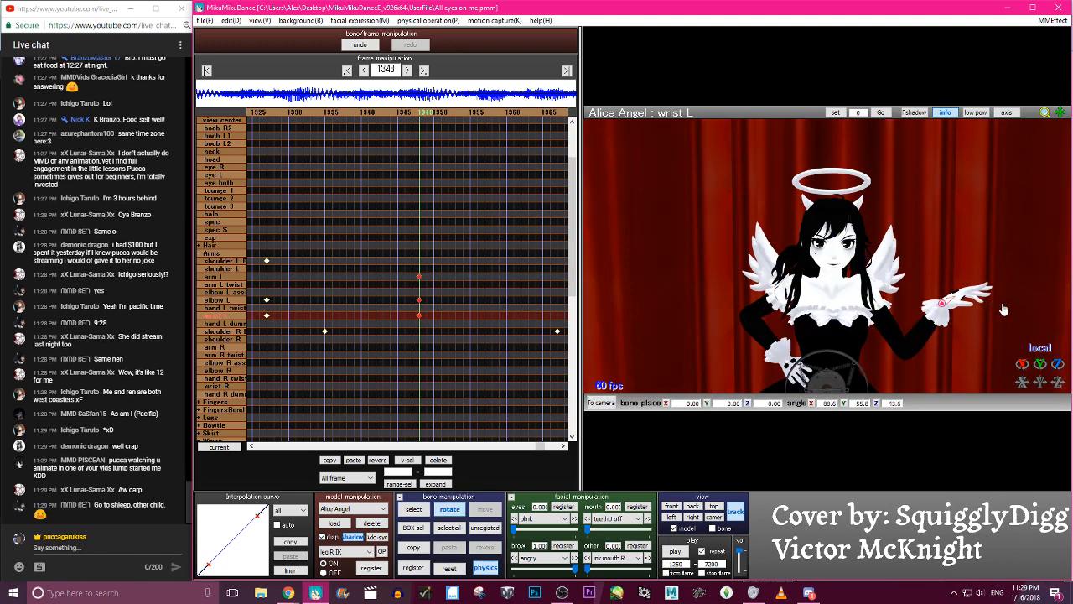
key(c)
click(923, 344)
key(s)
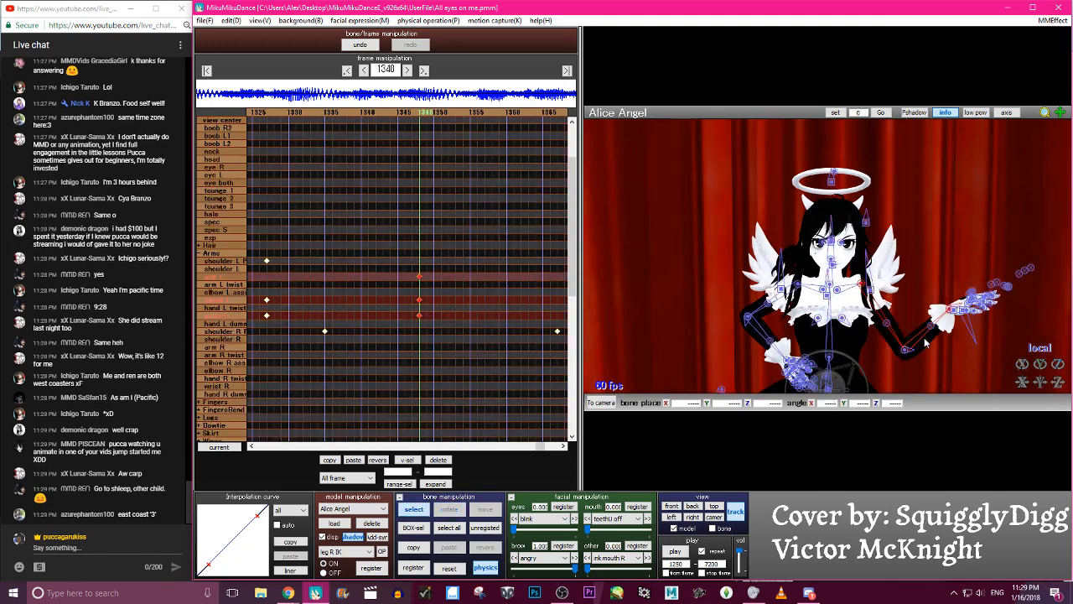
key(Return)
- Step through the frames before 1348 to check the left arm's opening gesture, stopping at frame 1335
key(Left)
key(Left)
key(Left)
key(Left)
key(Left)
key(Left)
key(Left)
key(Left)
key(Left)
key(Left)
key(Left)
key(Left)
key(Left)
key(Left)
key(Left)
key(Left)
key(Left)
key(Left)
key(Left)
key(Left)
key(Right)
key(Right)
key(Right)
key(Right)
key(Right)
key(Right)
key(Right)
key(Right)
key(Right)
key(Right)
key(Right)
key(Right)
key(Right)
key(Right)
key(Right)
key(Right)
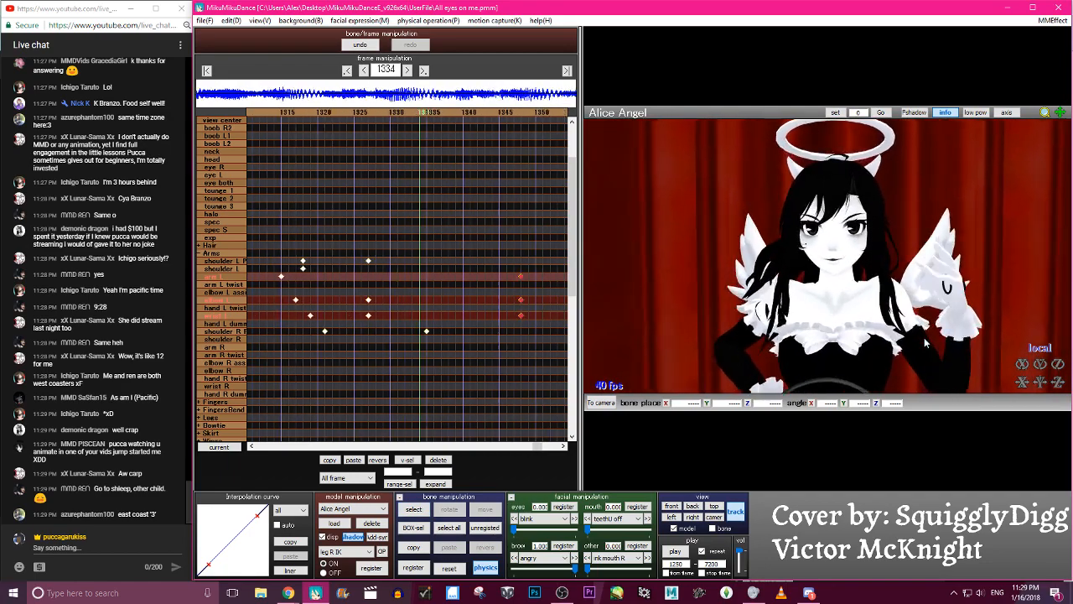
key(Left)
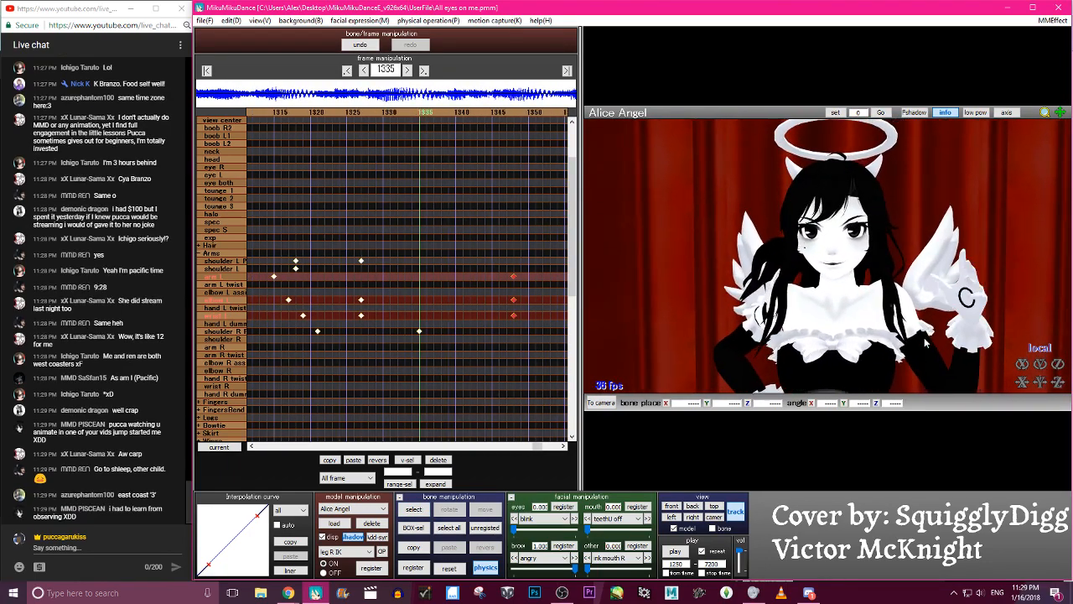
key(c)
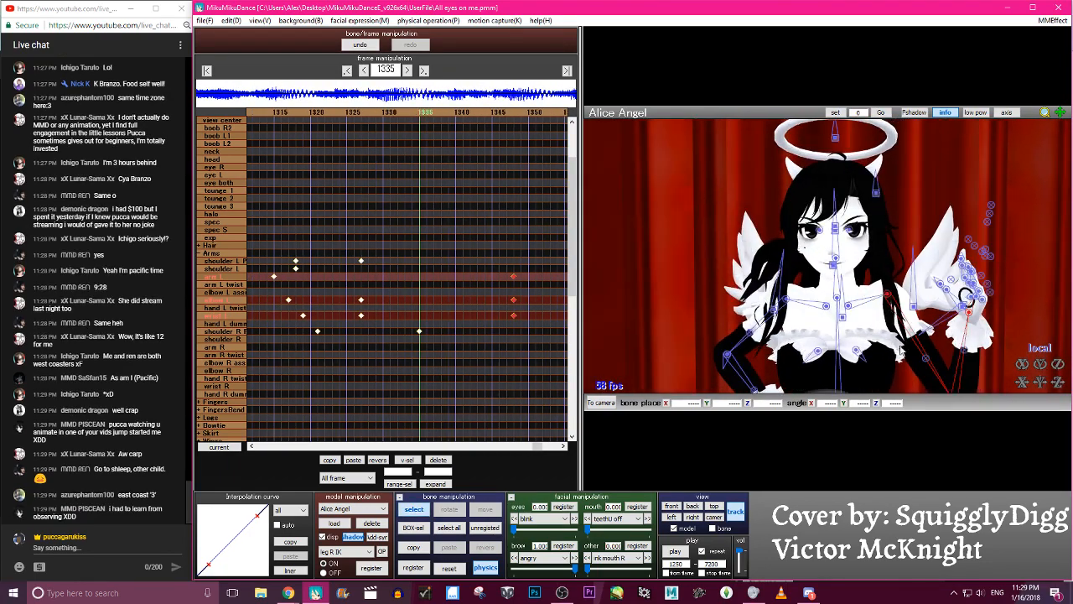
click(354, 461)
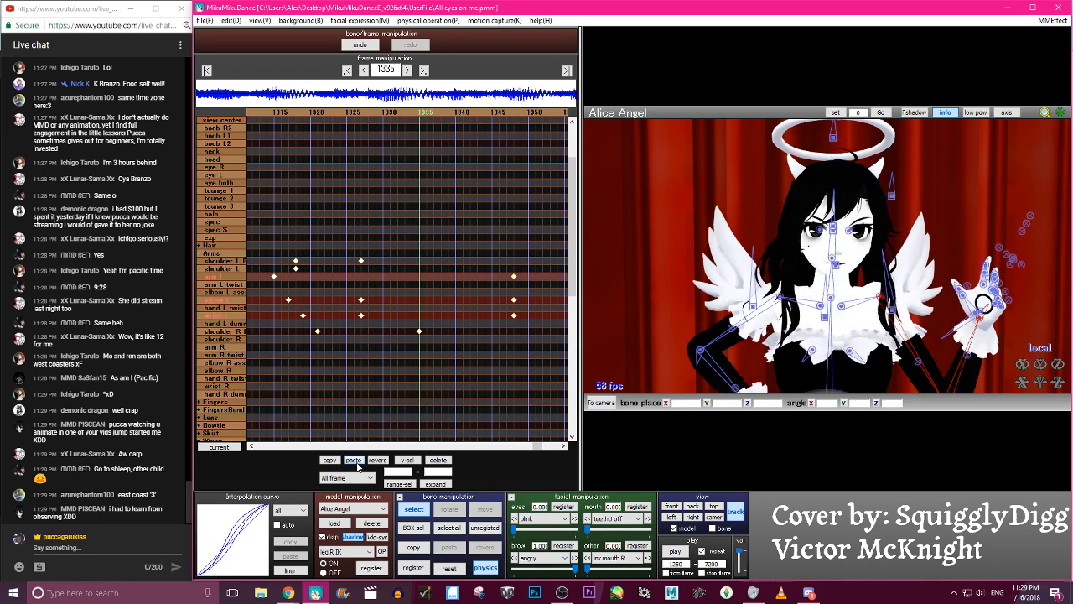
click(359, 44)
- Lower the arm L bone and fold the elbow L bone at frame 1335 to bring the left hand in toward the chest
click(888, 295)
key(x)
drag(888, 297, 893, 349)
scroll(855, 339, down, 3)
key(c)
click(888, 349)
key(x)
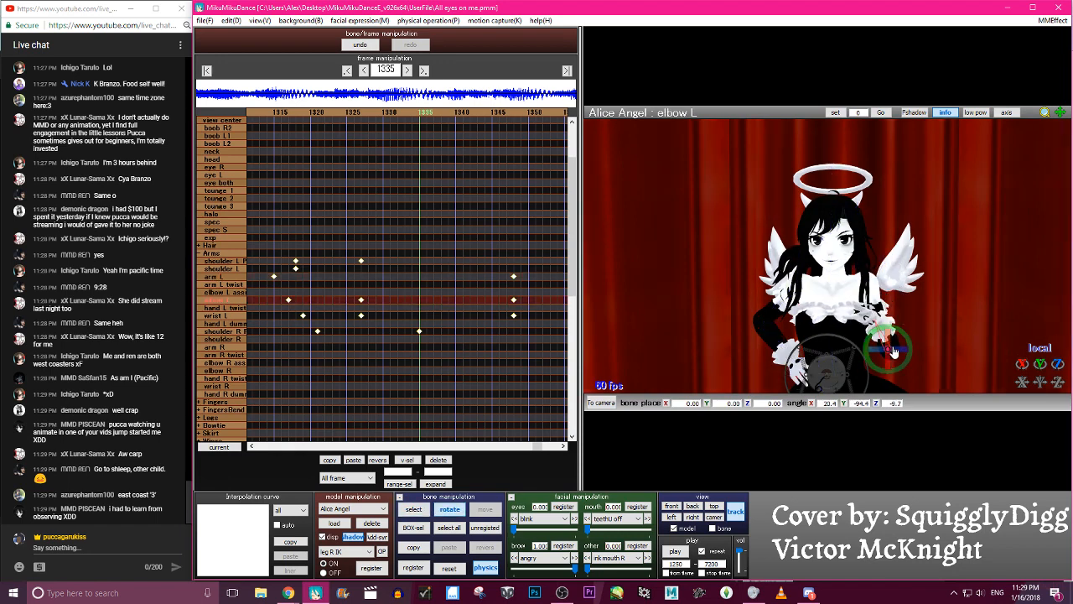
key(c)
click(887, 337)
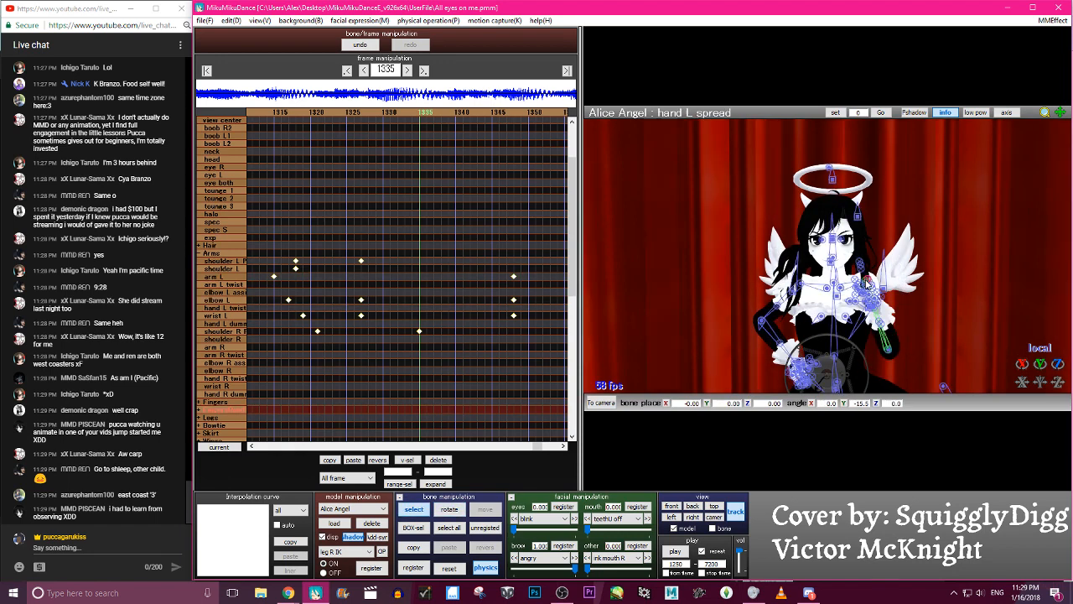
click(887, 336)
key(x)
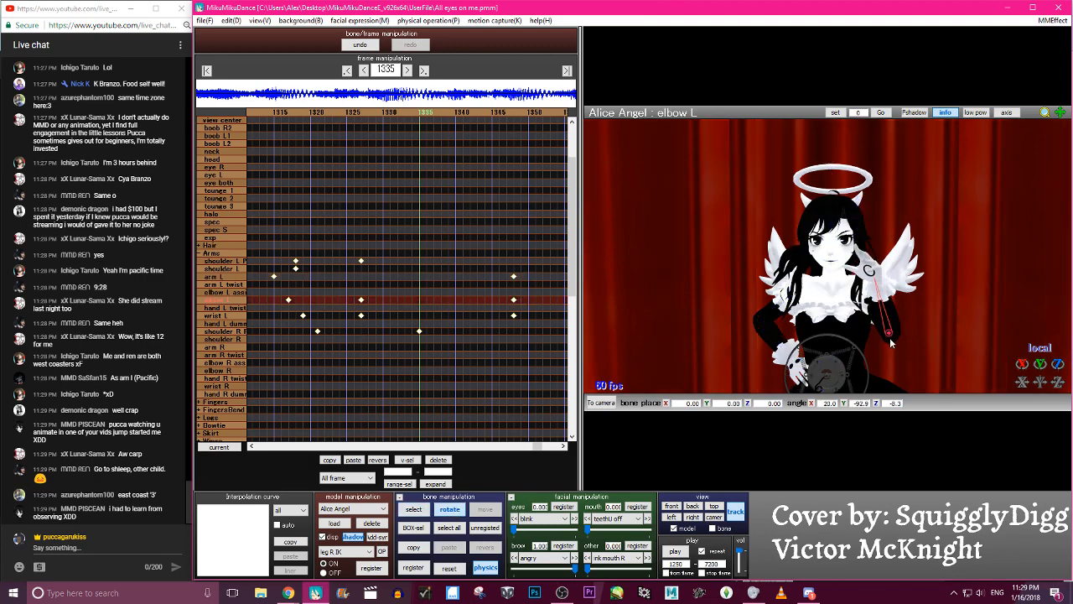
- Rotate the wrist L bone at frame 1335 and position the hand in front of the left shoulder, checking it in camera view
key(c)
click(879, 309)
right_drag(881, 310, 859, 299)
click(818, 282)
key(x)
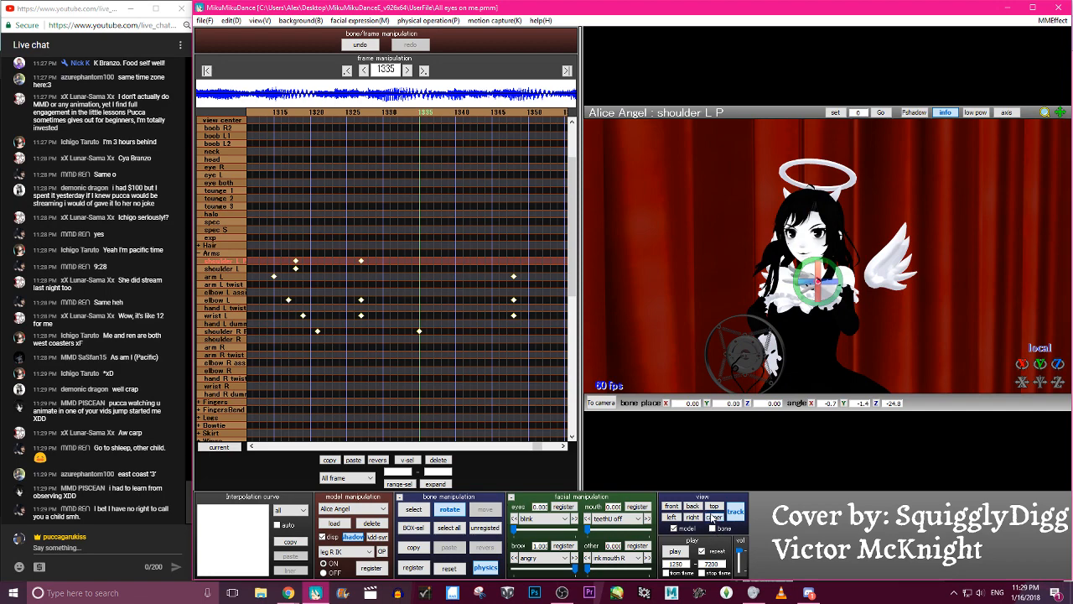
click(714, 517)
key(c)
click(907, 334)
right_drag(916, 343, 878, 327)
click(872, 310)
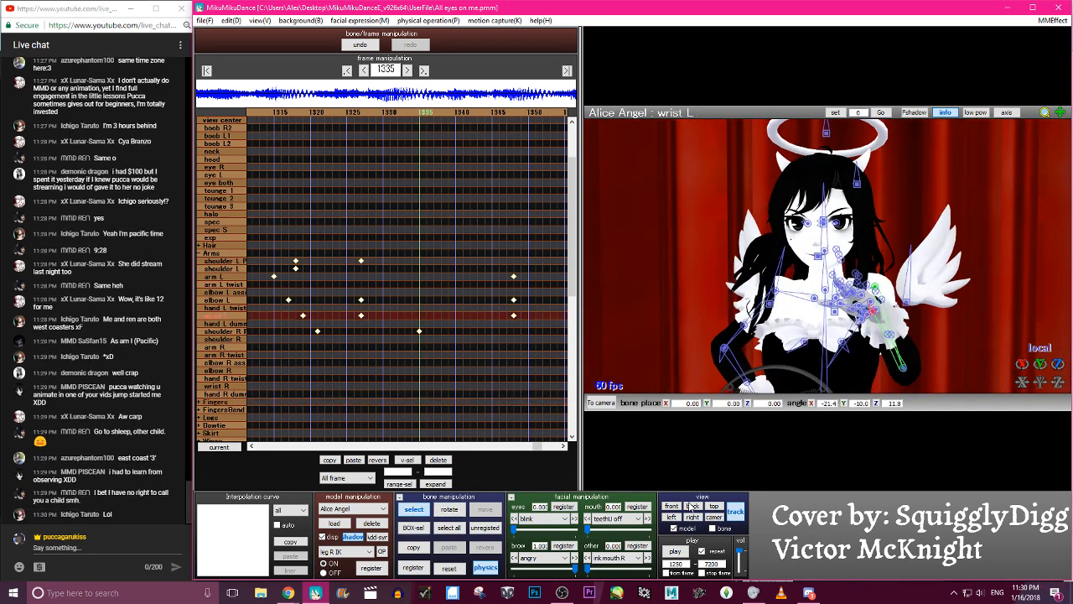
click(713, 517)
key(x)
drag(896, 326, 941, 329)
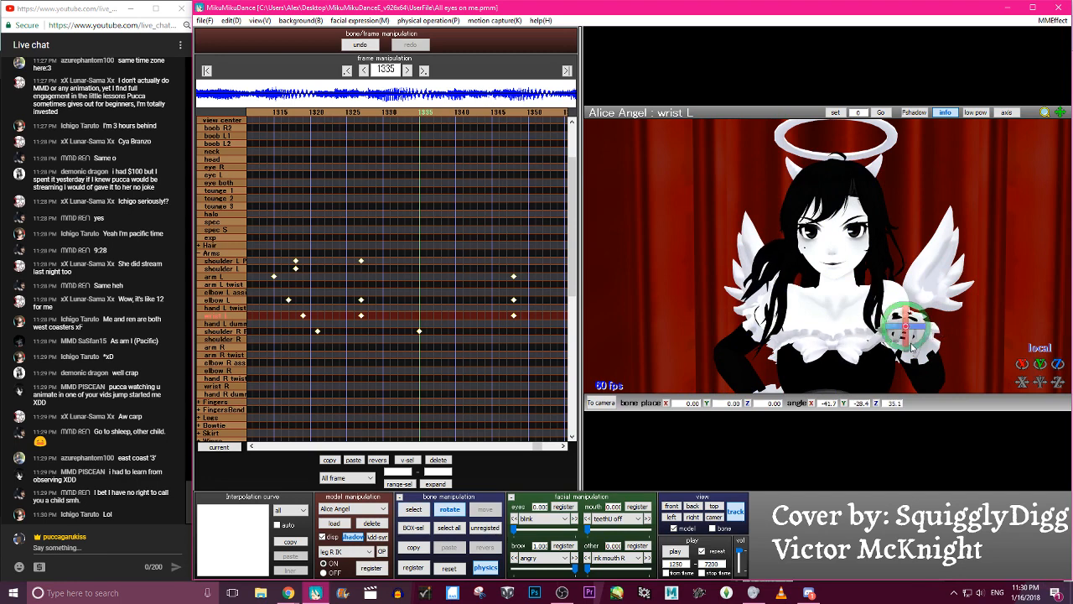
- Register keyframes for arm L, elbow L and wrist L at frame 1335 and step back to check the motion
key(s)
key(Return)
key(Left)
key(Left)
key(Left)
key(Left)
key(Left)
key(Left)
key(Left)
key(Left)
key(Left)
key(Left)
key(Left)
key(Left)
key(Right)
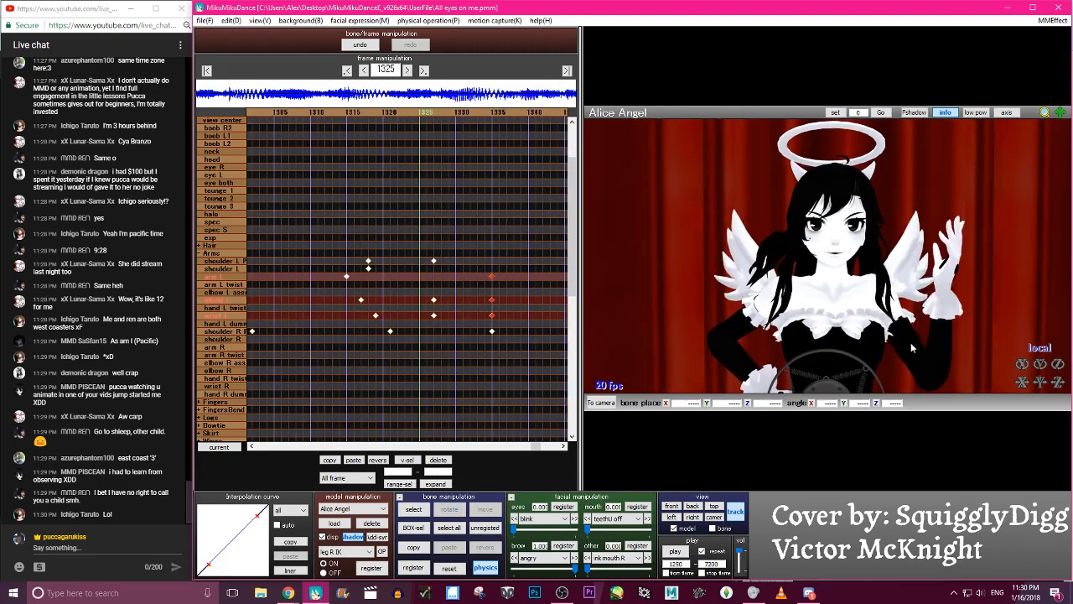
- Reshape the interpolation curve of the shoulder L P, arm L, elbow L and wrist L keyframes at frames 1327 to 1348 into an ease-in, ease-out
key(Right)
key(Right)
key(Right)
key(Right)
key(Right)
key(Right)
key(Right)
key(Right)
key(Right)
key(Right)
key(Right)
key(Right)
key(Right)
key(Right)
key(Right)
key(Right)
key(Right)
key(Right)
key(Right)
key(Right)
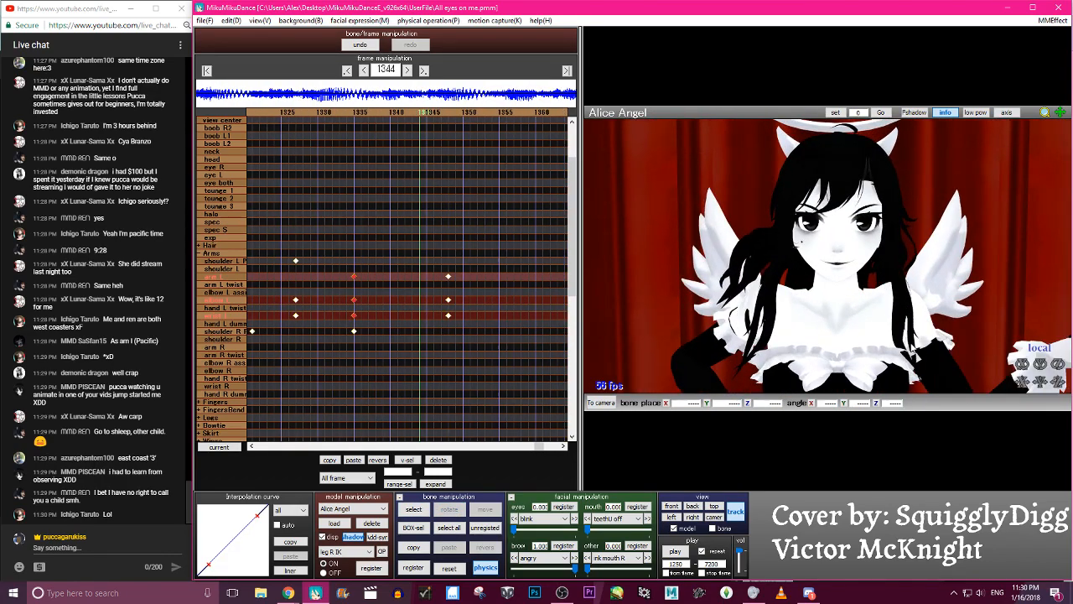
key(Left)
key(Left)
key(Left)
key(Left)
key(Left)
key(Left)
key(Left)
key(Left)
key(Left)
key(Left)
key(Left)
key(Left)
key(Left)
key(Left)
key(Left)
key(Left)
key(Left)
key(Left)
key(Left)
key(Left)
key(Right)
key(Right)
key(Right)
key(Right)
key(Right)
key(Right)
key(Right)
key(Right)
key(Right)
key(Right)
key(Right)
key(Right)
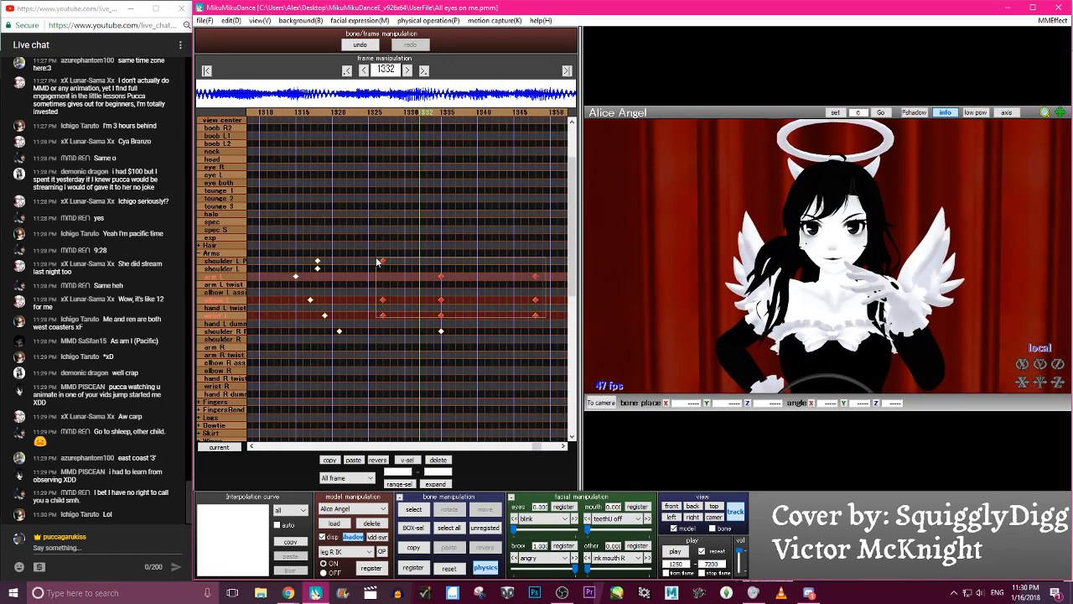
drag(257, 520, 230, 515)
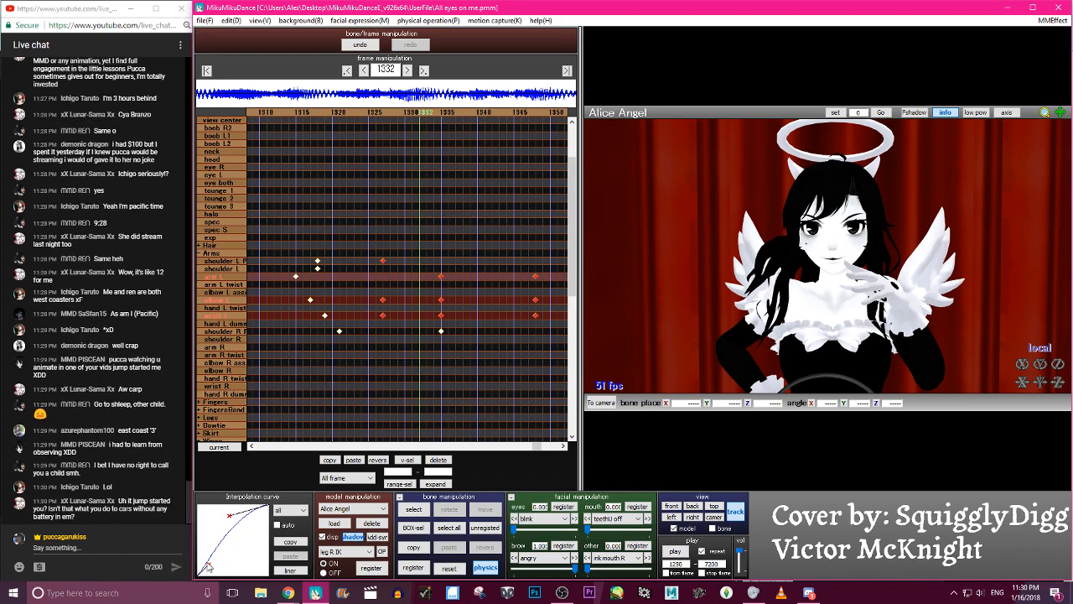
- Step back and forth between frames 1313 and 1340 to check the eased motion of the left arm
key(Left)
key(Left)
key(Left)
key(Left)
key(Left)
key(Left)
key(Left)
key(Left)
key(Left)
key(Left)
key(Left)
key(Left)
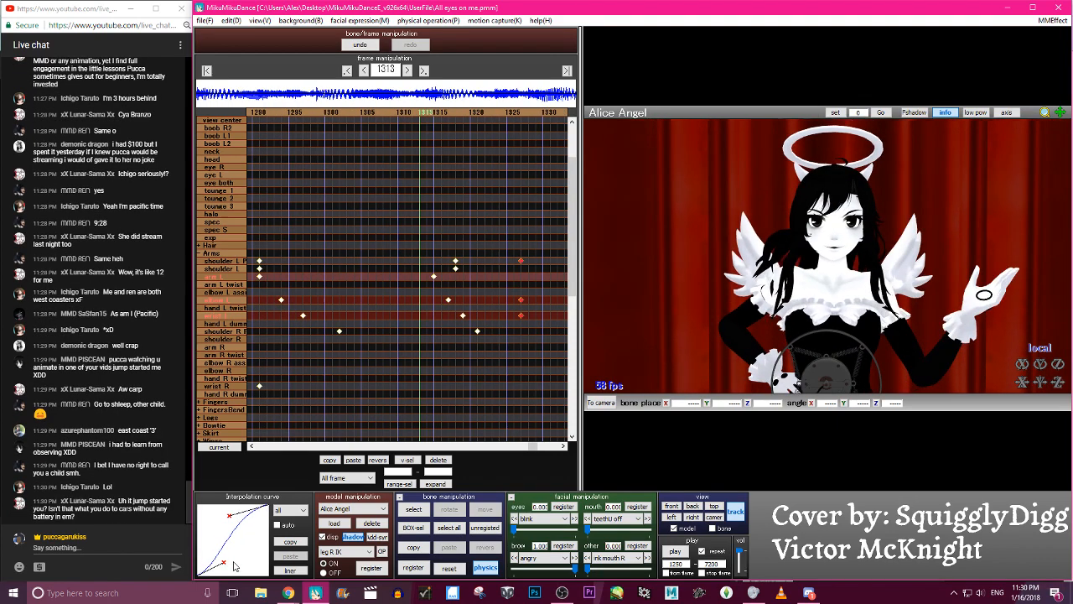
key(Right)
key(Right)
key(Right)
key(Right)
key(Right)
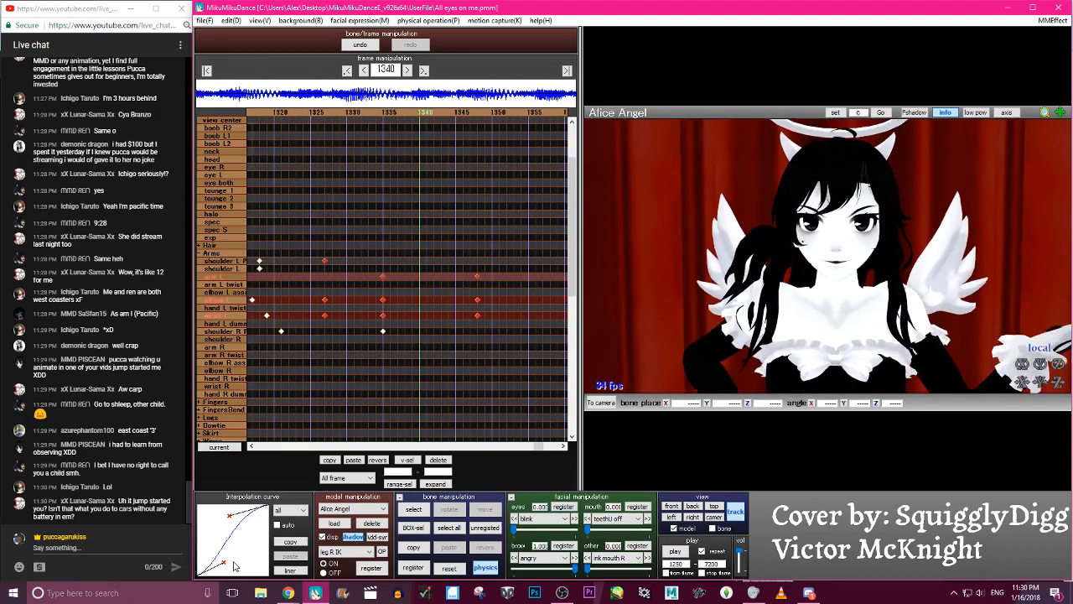
key(Left)
key(Left)
key(Left)
key(Left)
key(Left)
key(Right)
key(Right)
key(Right)
key(Right)
key(Right)
key(Right)
key(Right)
key(Right)
key(Right)
key(Right)
key(Right)
key(Right)
key(Right)
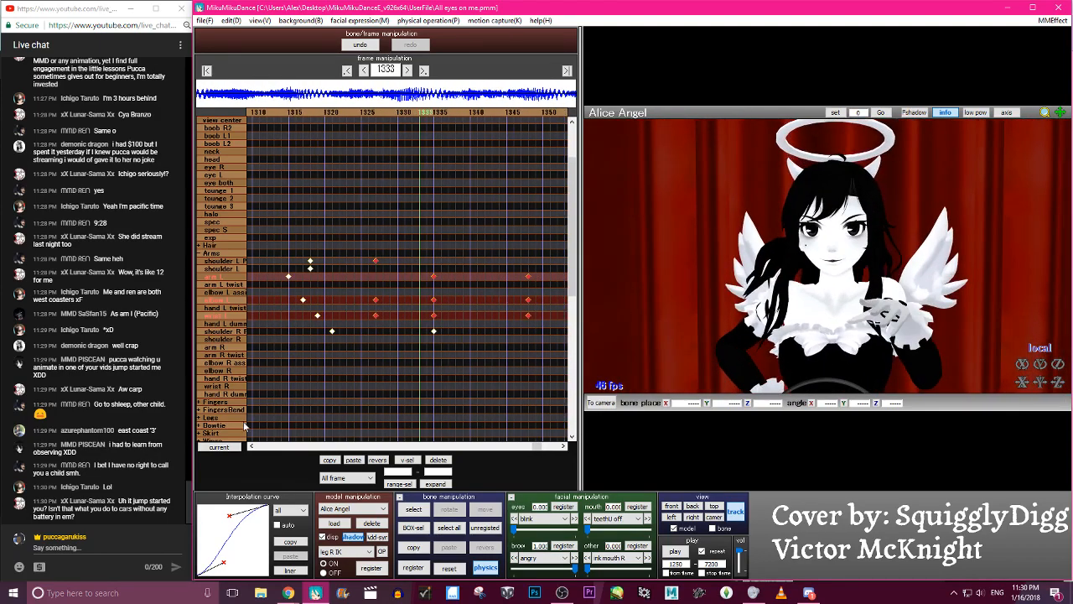
- Try deleting the shoulder L P, elbow L and wrist L keyframes at frame 1327 and check the motion
key(Left)
key(Left)
key(Left)
key(Left)
key(Left)
key(Left)
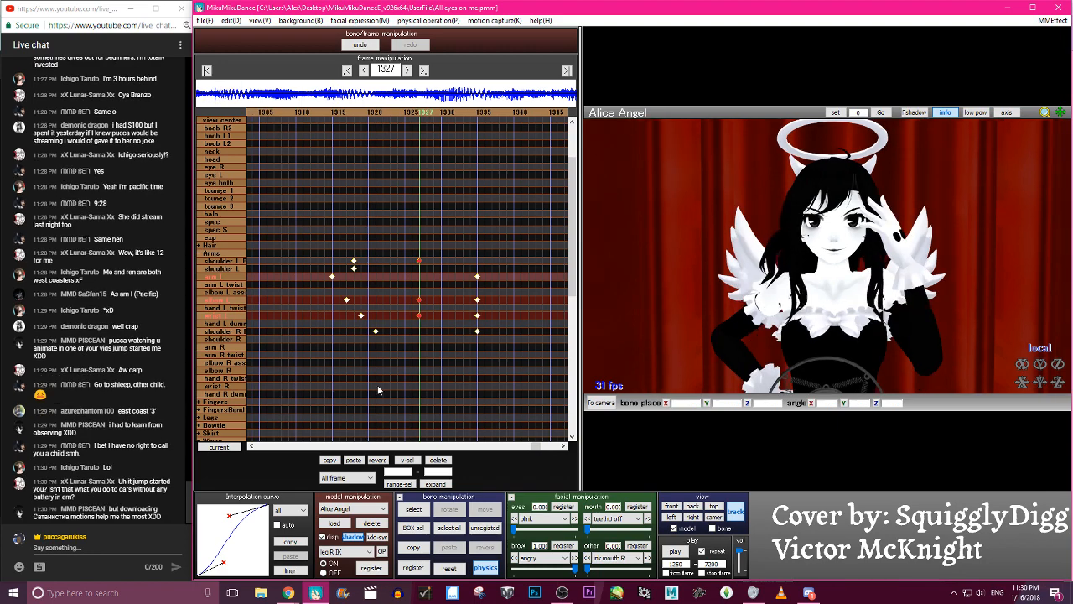
key(Right)
key(Right)
key(Right)
key(Right)
key(Right)
key(Right)
key(Right)
key(Right)
key(Right)
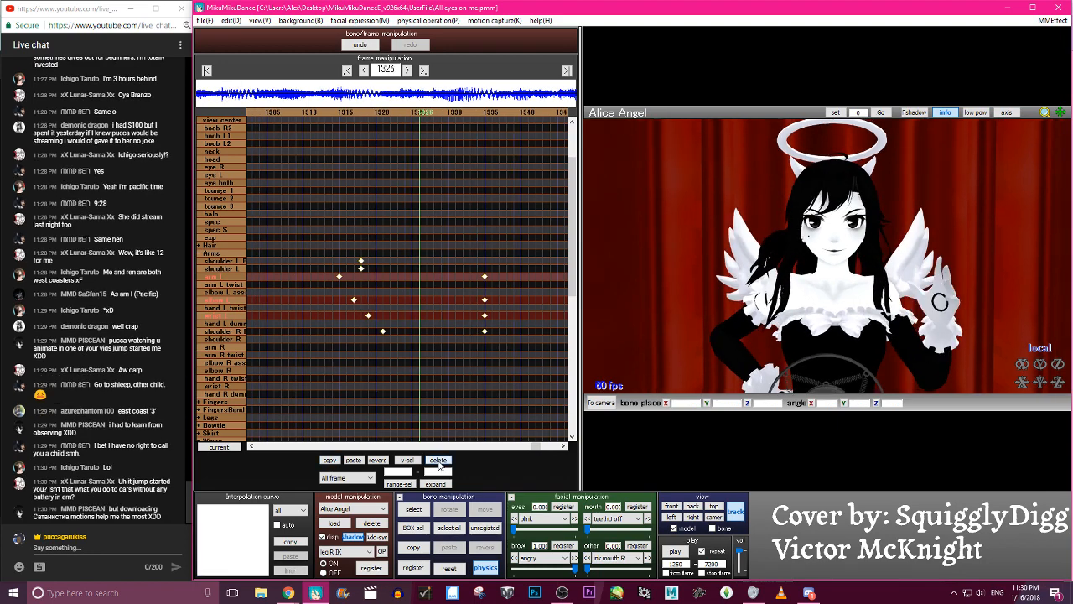
key(Left)
key(Left)
key(Left)
key(Left)
key(Left)
key(Left)
key(Left)
key(Left)
key(Left)
key(Left)
key(Left)
key(Left)
key(Left)
key(Left)
key(Left)
key(Left)
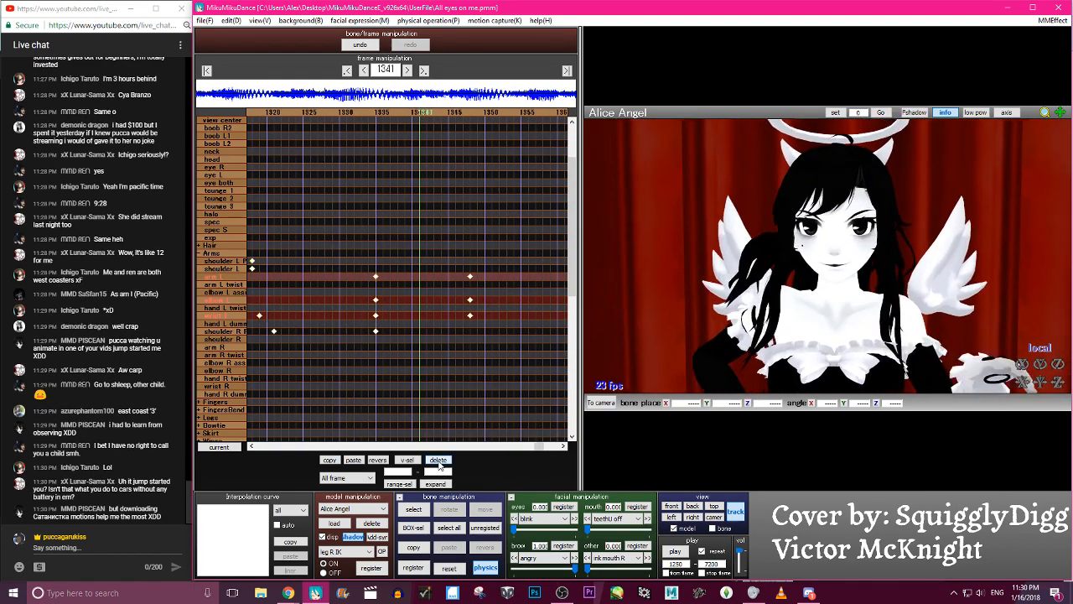
- Restore the deleted keyframes, delete only the elbow L and wrist L ones at frame 1327, and check the motion
key(Right)
key(Right)
key(Right)
key(Right)
key(Right)
key(Right)
key(Right)
key(Right)
key(Right)
key(Right)
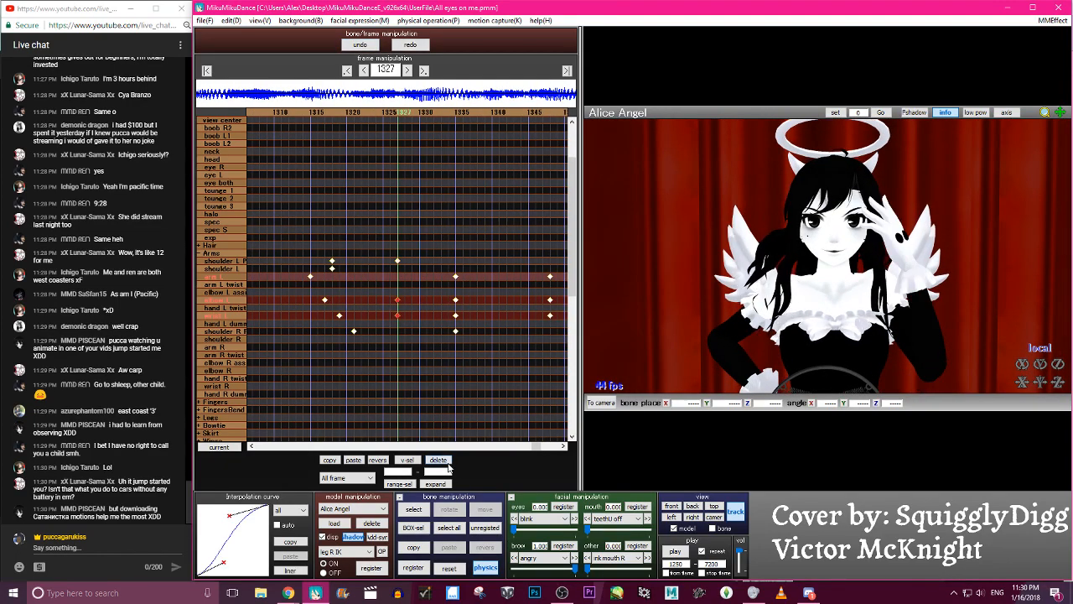
click(447, 462)
key(Right)
key(Right)
key(Right)
key(Right)
key(Right)
key(Right)
key(Right)
key(Right)
key(Left)
key(Left)
key(Left)
key(Left)
key(Left)
key(Left)
key(Left)
key(Left)
key(Left)
- Adjust the wrist L bone at frame 1327, register its keyframe, and step through the hand's motion
key(Right)
key(c)
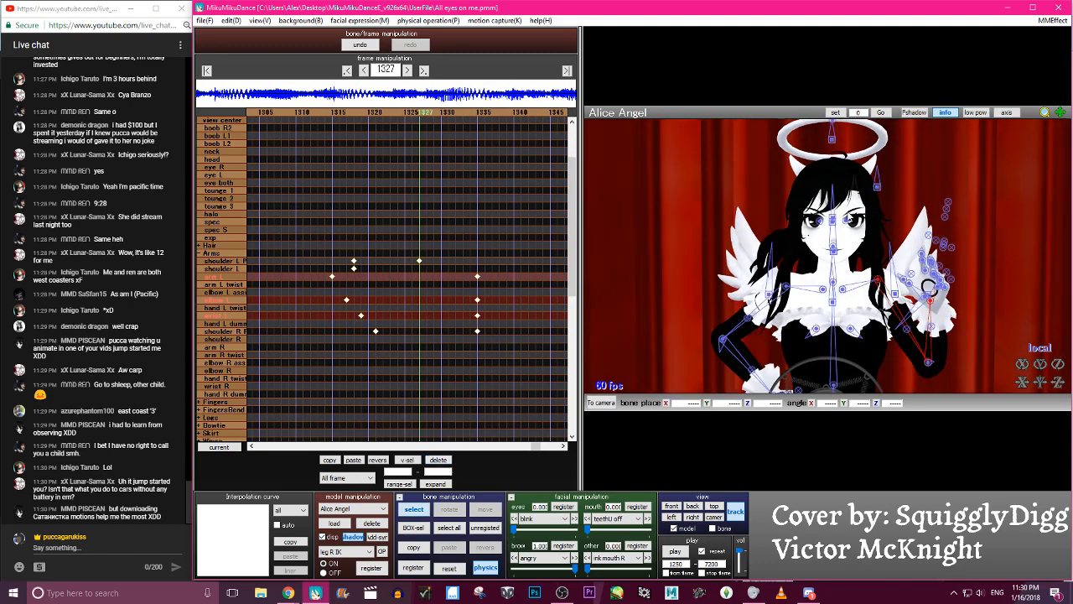
click(932, 302)
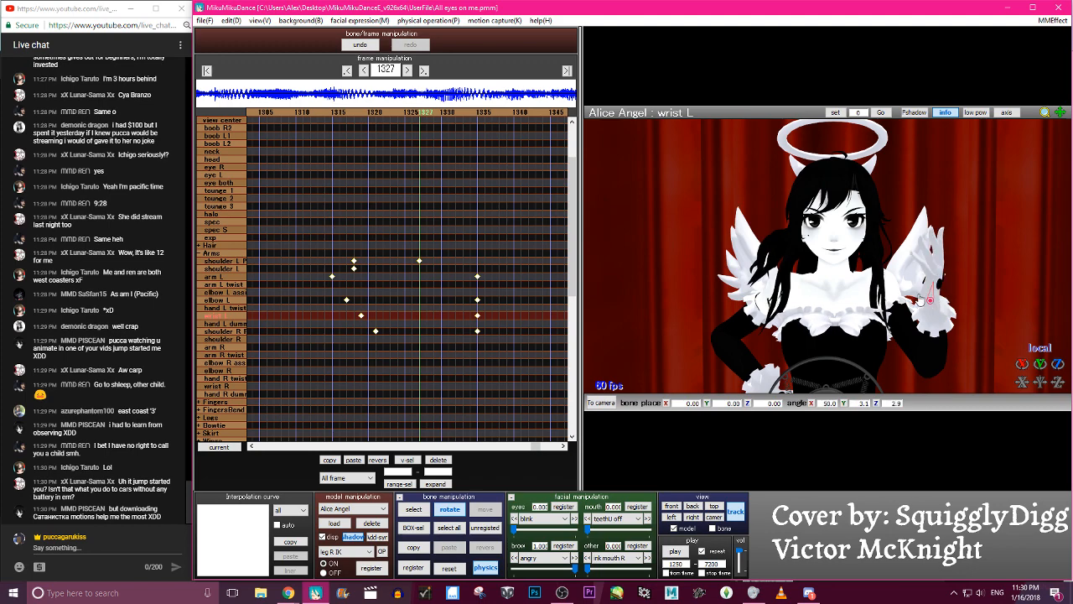
key(Right)
key(Right)
key(Right)
key(Right)
key(Right)
key(Right)
key(Right)
key(Right)
key(Right)
key(Right)
key(Right)
key(Right)
key(Right)
key(Right)
key(Right)
key(Left)
key(Left)
key(Left)
key(Left)
key(Left)
key(Left)
key(Left)
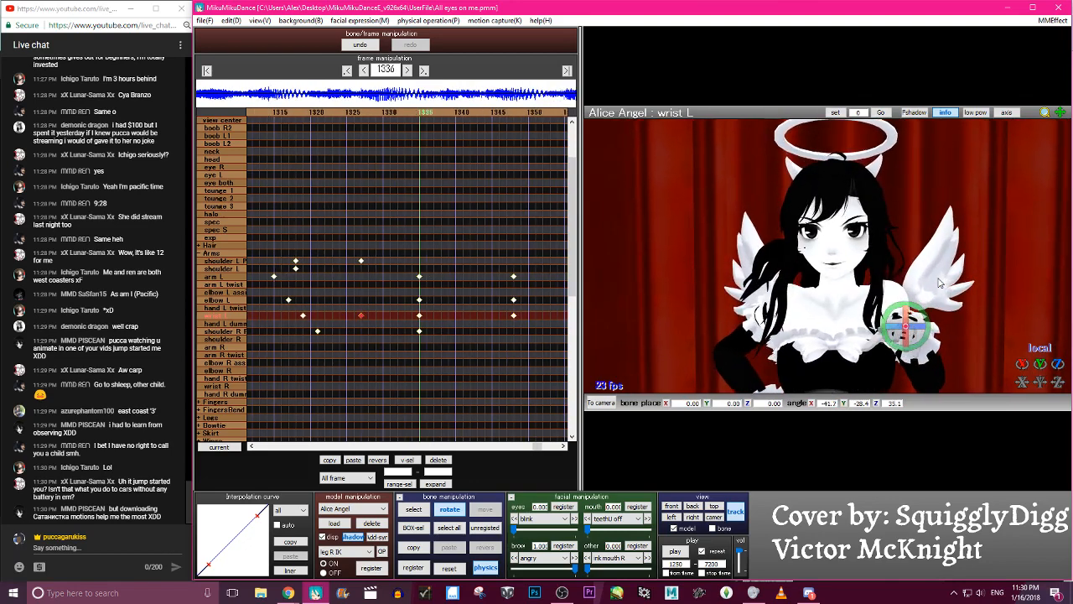
- Shift the arm L, elbow L, wrist L and shoulder R P keyframes at frame 1335 to frame 1338
key(Right)
key(Right)
key(Right)
key(Right)
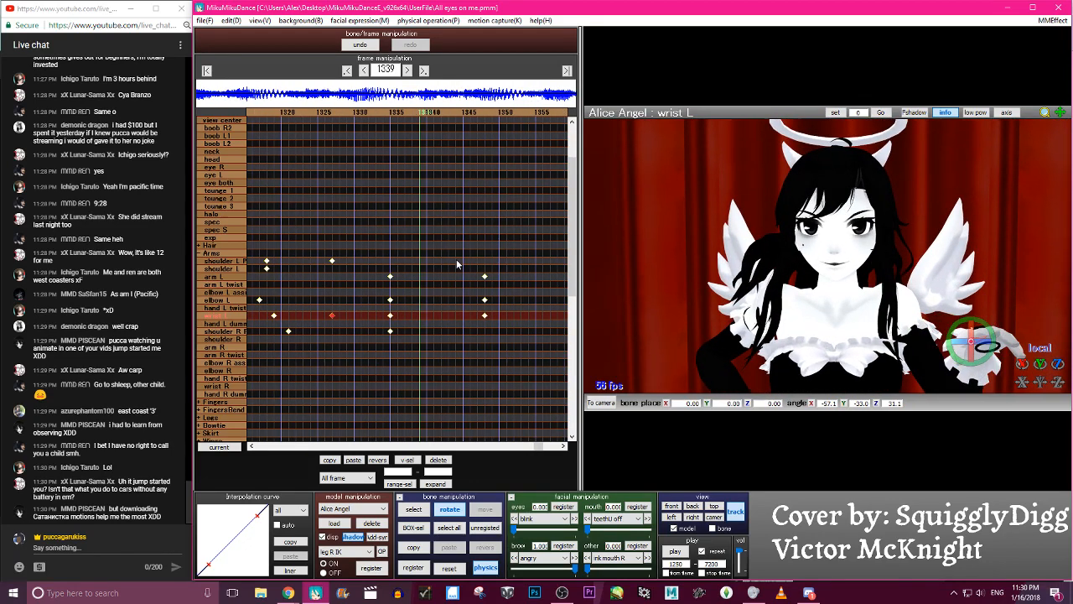
key(Right)
key(Right)
key(Right)
drag(379, 339, 391, 285)
key(Left)
key(Left)
key(Left)
key(Left)
key(Left)
key(Left)
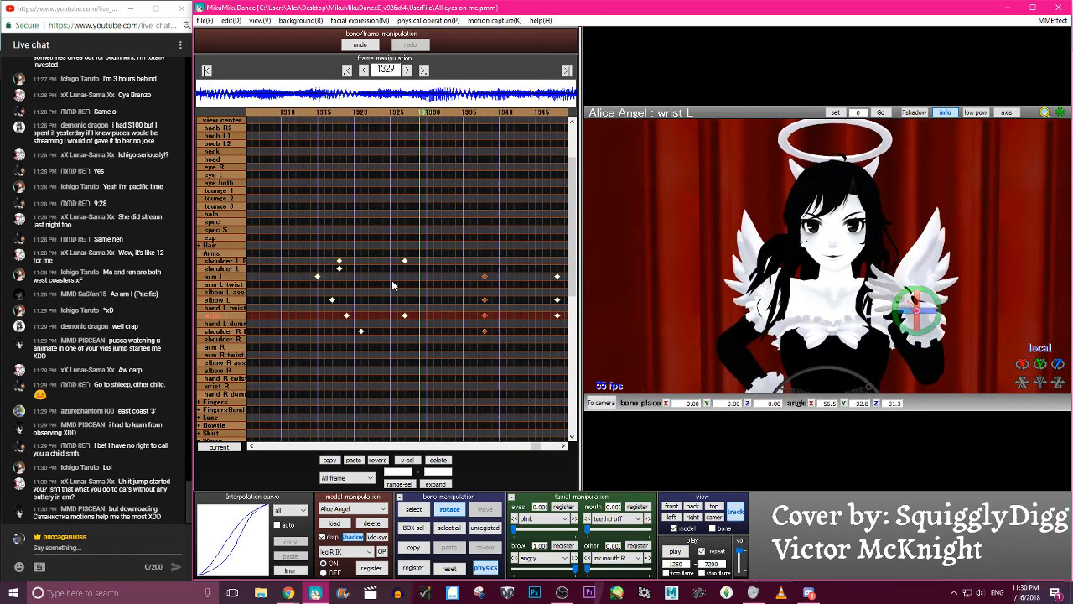
- Shift the arm L, elbow L and wrist L keyframes at frame 1348 to frame 1353 and check the motion
key(Right)
key(Right)
key(Right)
key(Right)
key(Right)
key(Right)
key(Right)
key(Right)
key(Right)
key(Right)
key(Right)
key(Right)
key(Right)
key(Right)
key(Right)
key(Right)
key(Right)
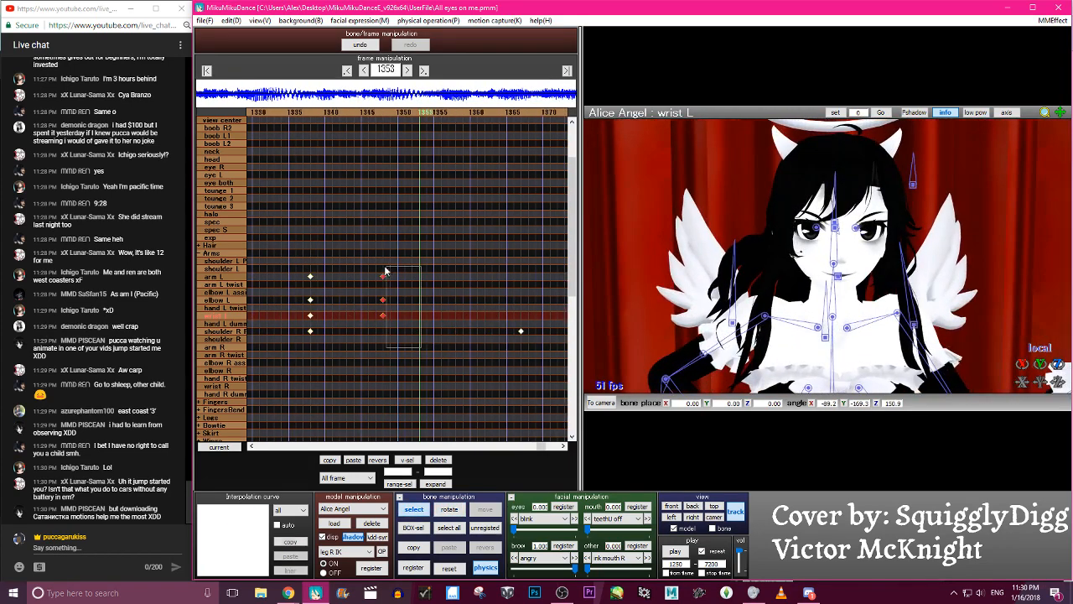
key(Left)
key(Left)
key(Left)
key(Left)
key(Left)
key(Left)
key(Left)
key(Left)
key(Left)
key(Left)
key(Left)
key(Left)
key(Left)
key(Left)
key(Left)
key(Left)
key(Left)
key(Left)
key(Left)
key(Left)
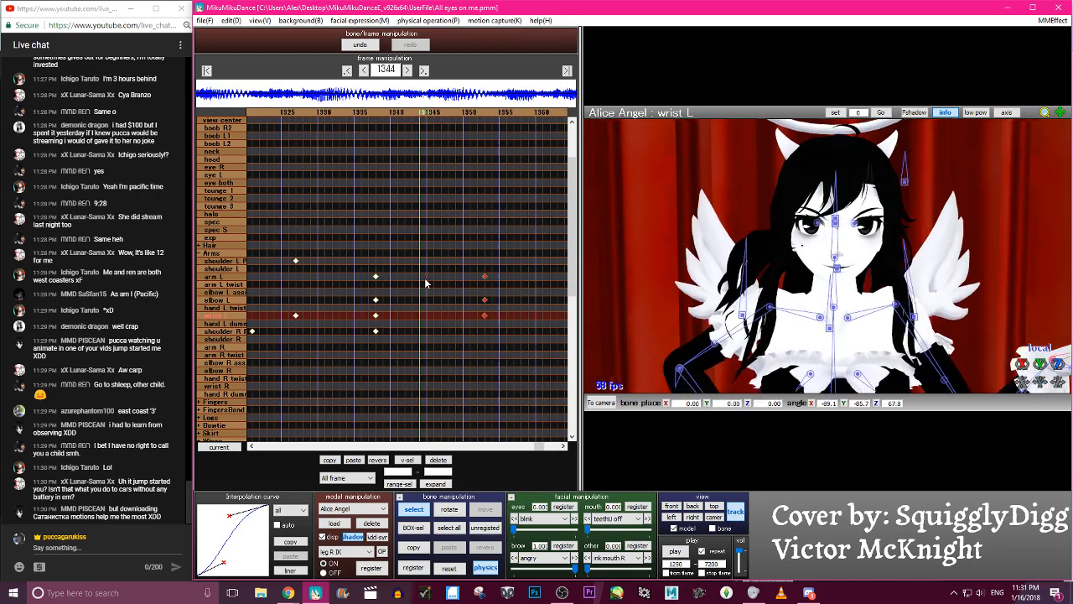
key(Right)
key(Right)
key(Right)
key(Right)
key(Right)
key(Right)
key(Right)
key(Right)
key(Right)
key(Right)
key(Right)
key(Right)
key(Right)
key(Right)
key(Right)
key(Right)
key(Right)
key(Right)
key(Right)
key(Right)
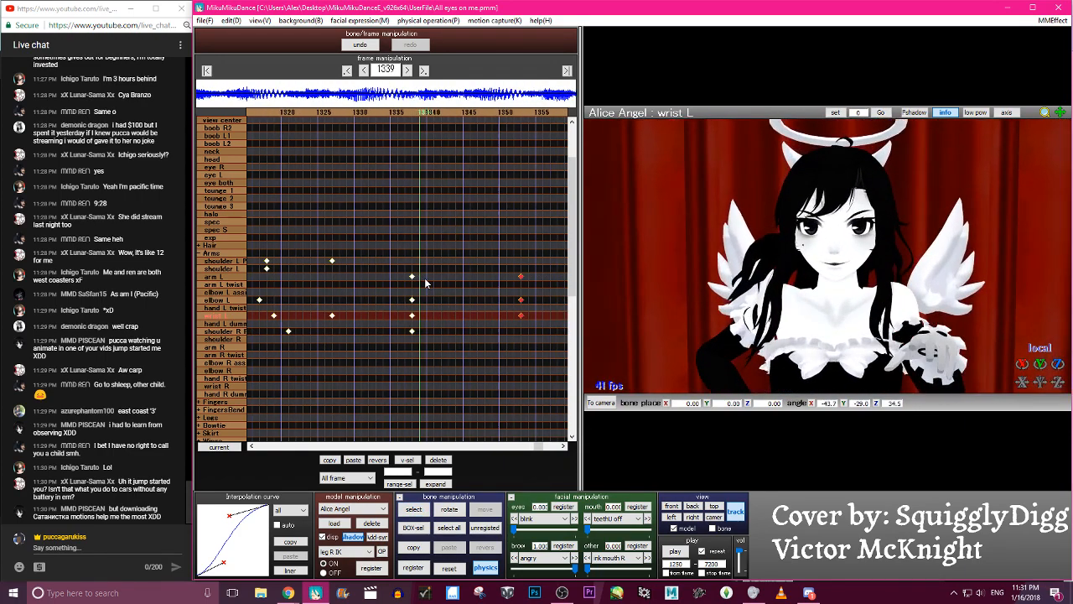
- Play back the animation to review the retimed left-arm gesture
click(675, 553)
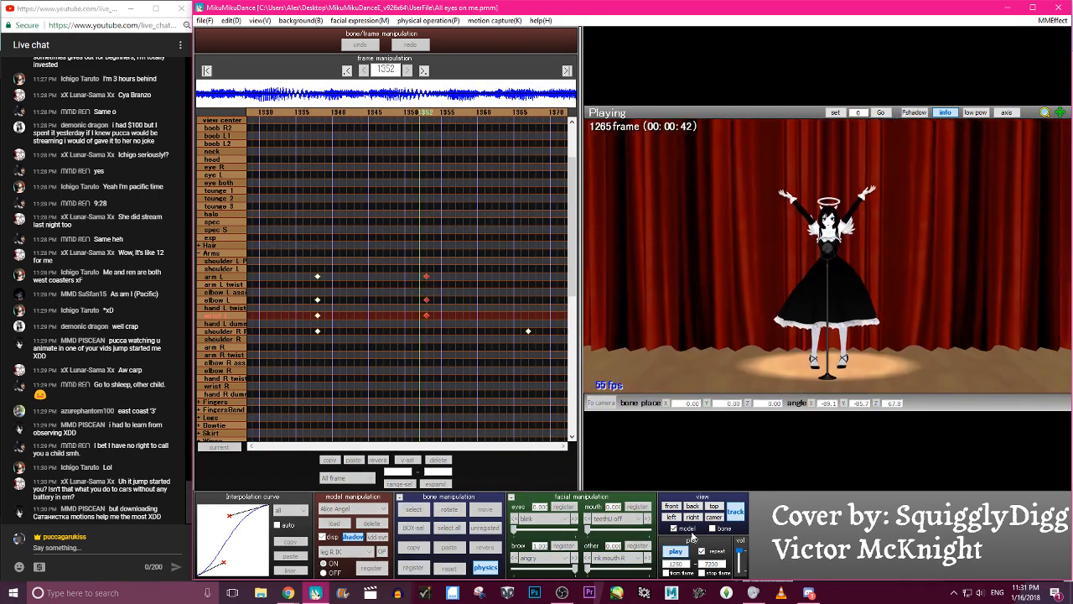
click(675, 552)
click(676, 553)
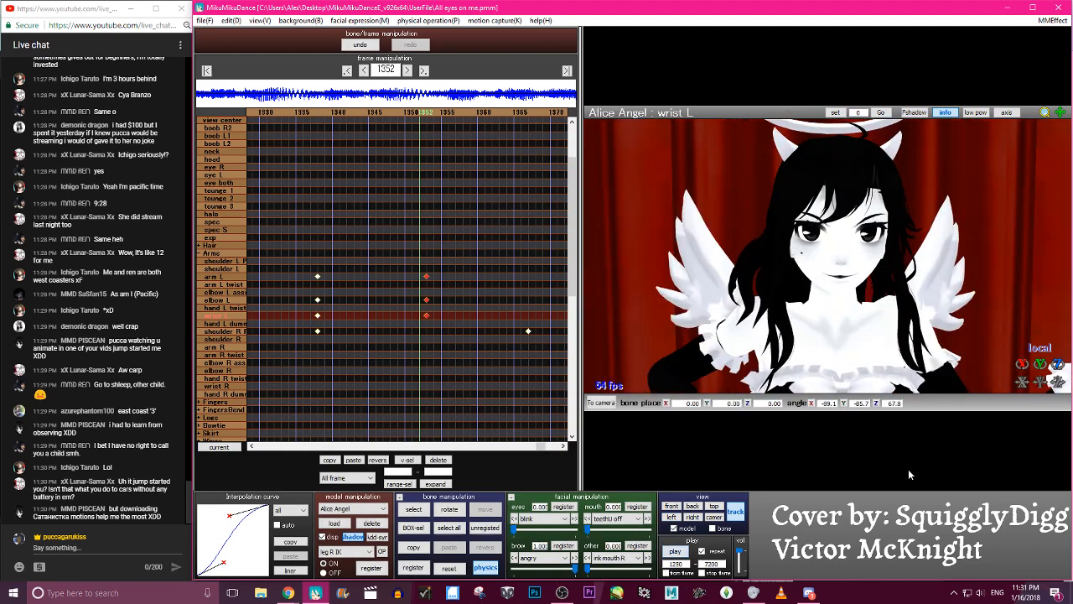
key(p)
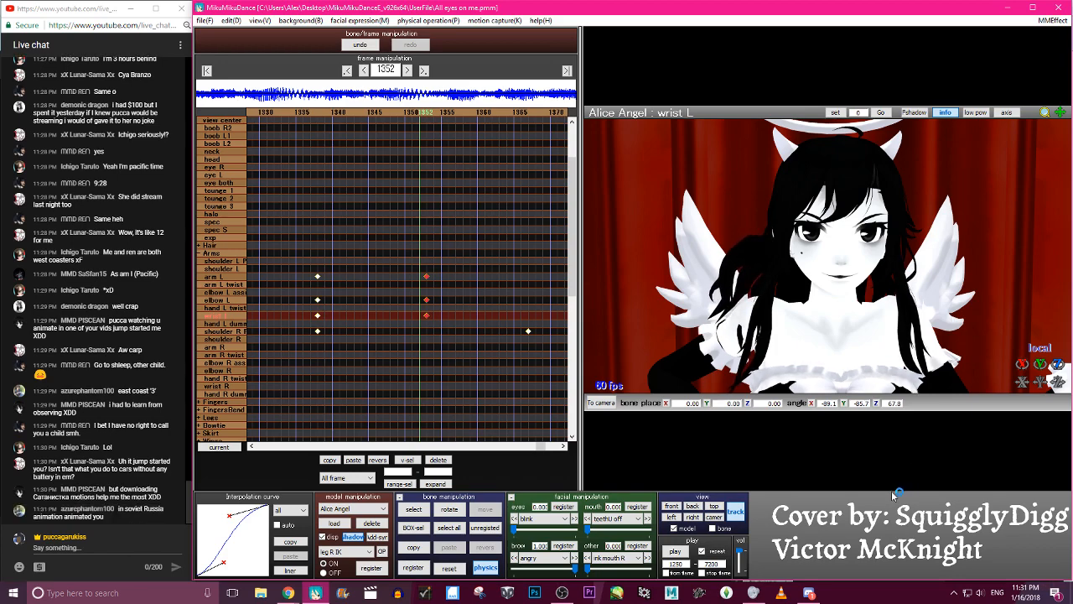
key(p)
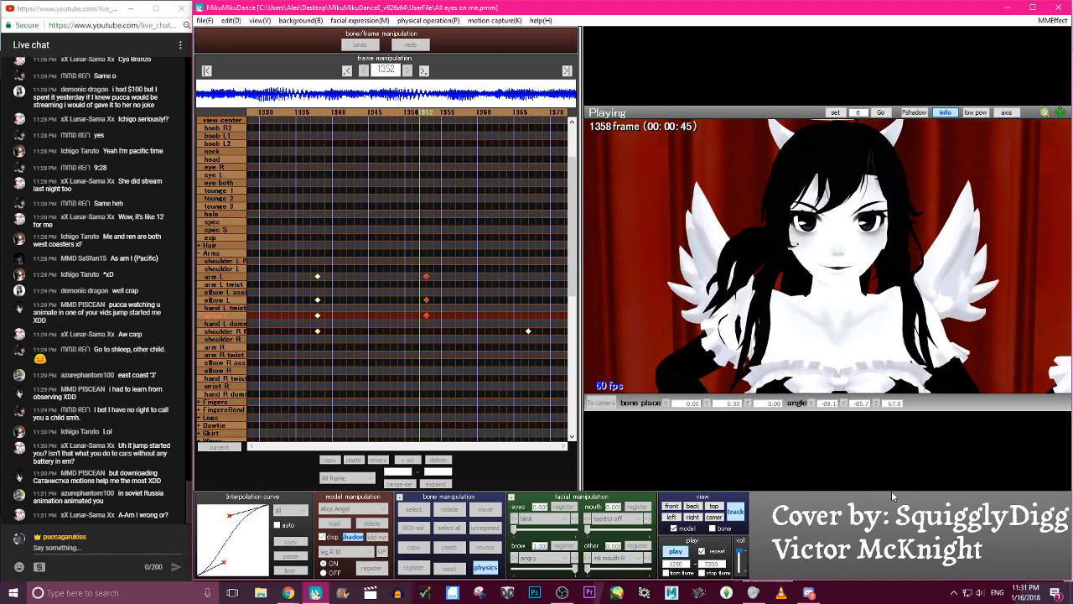
key(p)
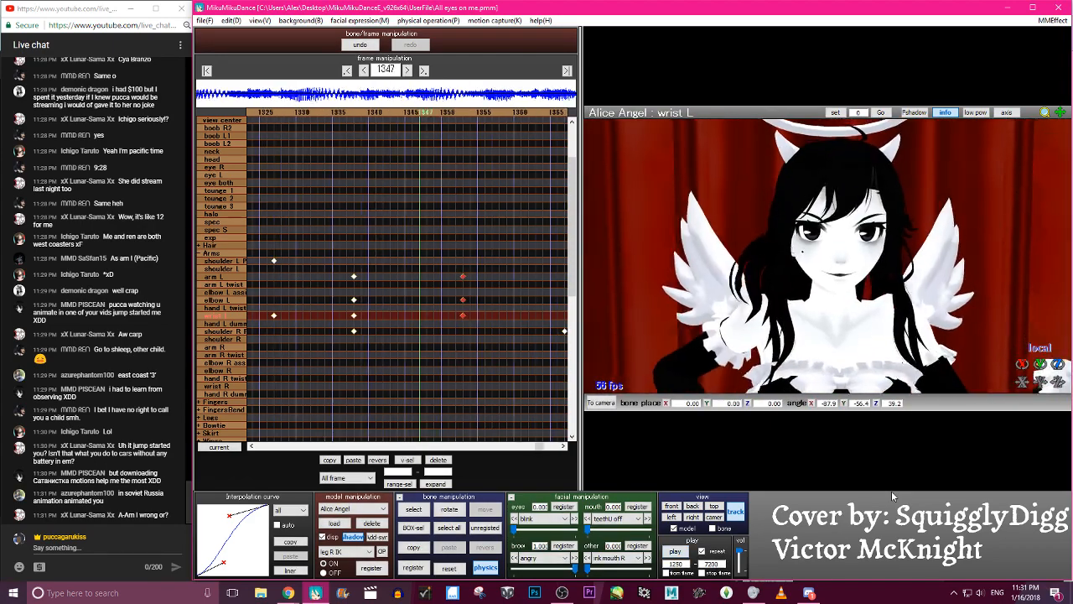
- Go to frame 1338 and rotate the arm L bone to reposition the left arm
key(Left)
key(Left)
key(Left)
key(Right)
key(c)
click(892, 296)
key(x)
drag(894, 326, 916, 315)
- Rotate the elbow L bone at frame 1338 to reposition the left forearm
key(c)
click(937, 372)
key(x)
key(c)
click(937, 372)
key(x)
drag(936, 365, 940, 398)
- Refine the arm L and elbow L rotations at frame 1338 so the left hand sits in front of the shoulder
key(c)
click(892, 297)
key(x)
drag(892, 300, 890, 281)
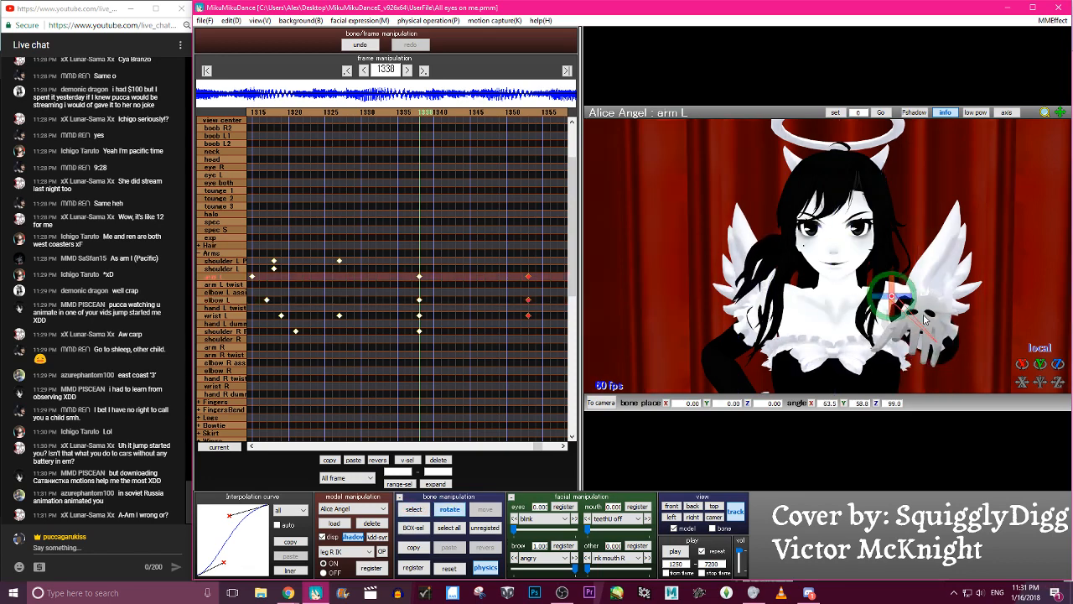
drag(891, 289, 899, 302)
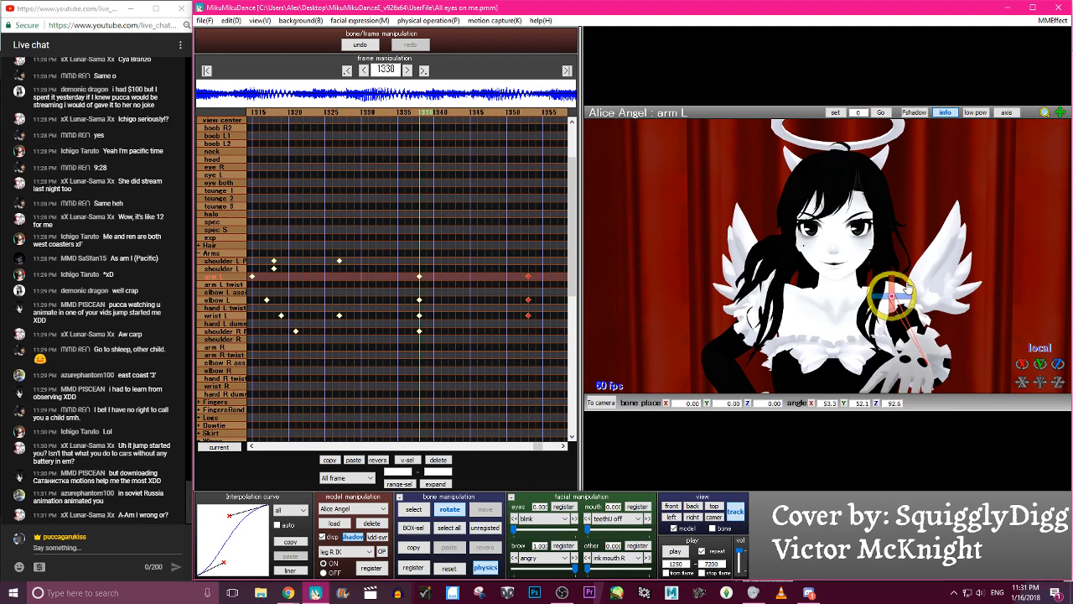
key(c)
click(932, 373)
key(x)
drag(932, 372, 931, 342)
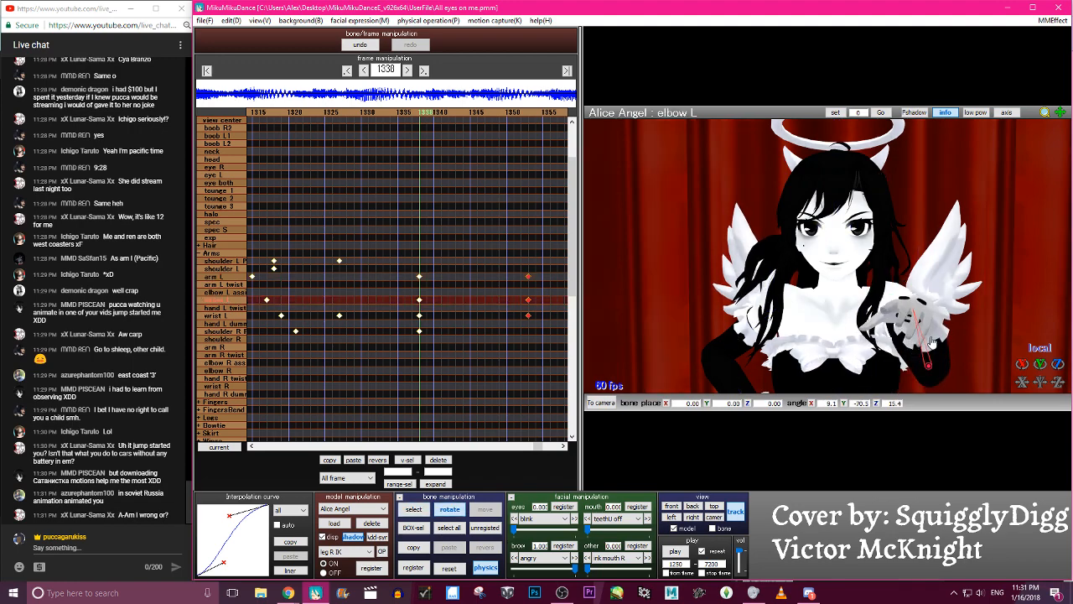
- Register the arm L and elbow L keyframes at frame 1338 and step through the surrounding frames to check the motion
key(a)
key(s)
key(Return)
key(Left)
key(Left)
key(Left)
key(Left)
key(Left)
key(Left)
key(Left)
key(Left)
key(Left)
key(Left)
key(Left)
key(Left)
key(Left)
key(Left)
key(Right)
key(Right)
key(Right)
key(Right)
key(Right)
key(Right)
key(Right)
key(Right)
key(Right)
key(Right)
key(Right)
key(Right)
key(Right)
key(Right)
key(Right)
key(Right)
key(Right)
key(Right)
key(Right)
key(Right)
key(Right)
key(Right)
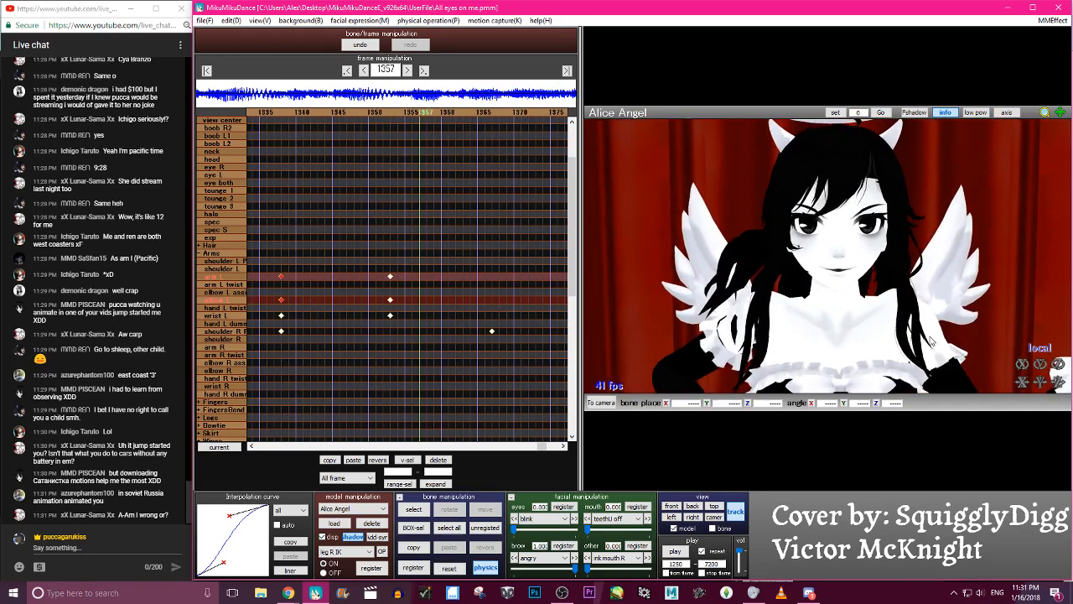
- Adjust the wrist L bone at frame 1353 and open elbow L outward to about X 32.5, Y -59.9, Z -6.3
key(Left)
key(Left)
key(Left)
scroll(931, 342, down, 5)
key(c)
click(953, 311)
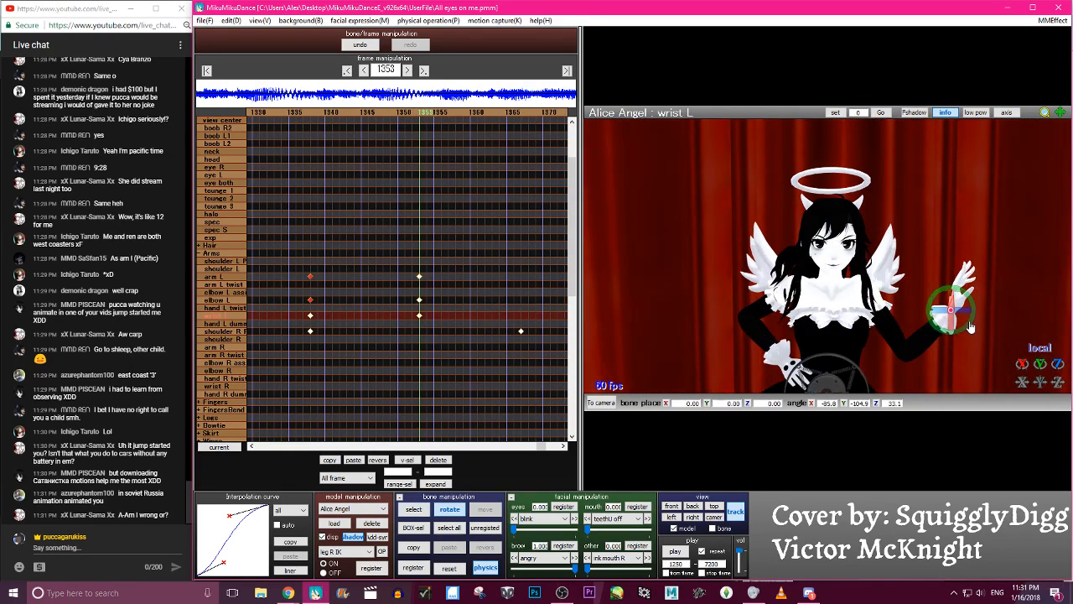
key(c)
click(906, 350)
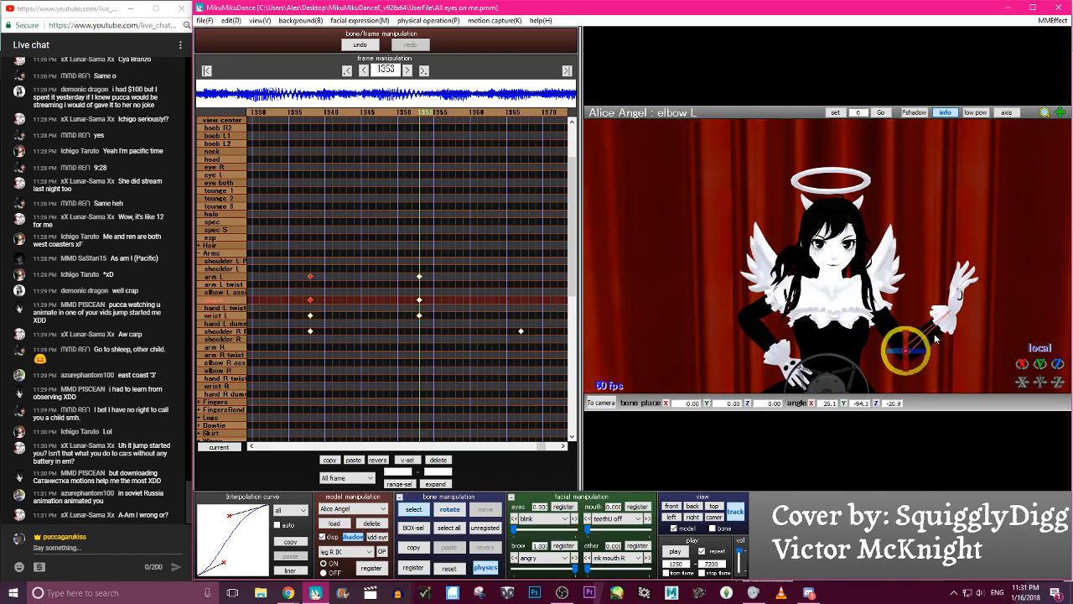
drag(927, 345, 936, 359)
- Register the elbow L and wrist L keyframes at frame 1353 and step through the left arm's motion
key(a)
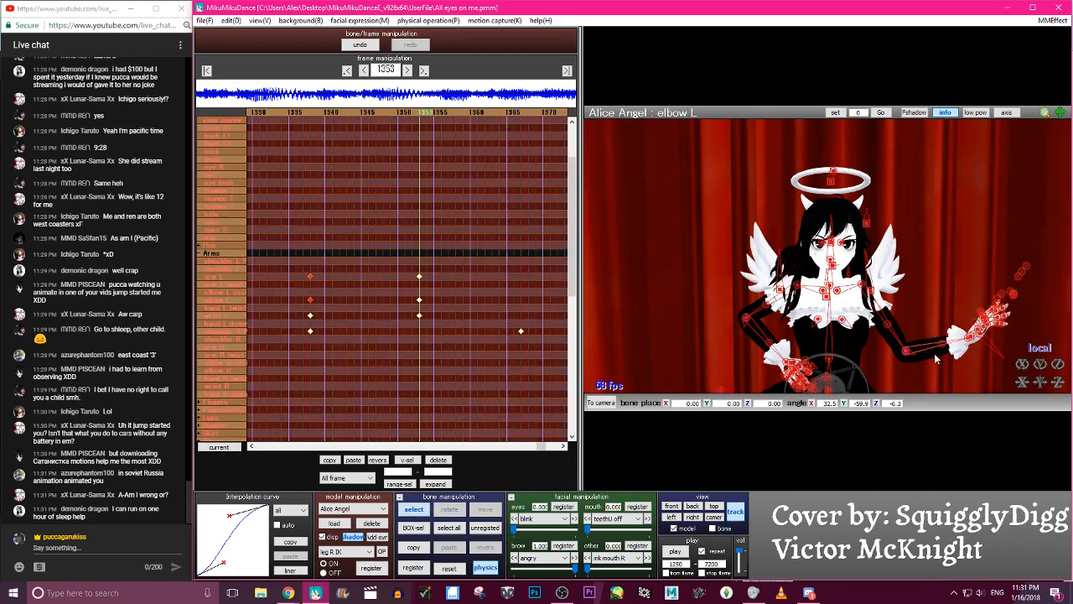
key(s)
key(Return)
scroll(937, 358, up, 5)
key(Left)
key(Left)
key(Left)
key(Left)
key(Left)
key(Left)
key(Left)
key(Left)
key(Left)
key(Left)
key(Left)
key(Left)
key(Left)
key(Left)
key(Left)
key(Left)
key(Left)
key(Left)
scroll(936, 358, down, 2)
key(Right)
key(Right)
key(Right)
key(Right)
key(Right)
key(Right)
key(Right)
key(Right)
key(Right)
key(Right)
key(Right)
key(Right)
key(Right)
key(Right)
key(Right)
key(Right)
key(Right)
key(Right)
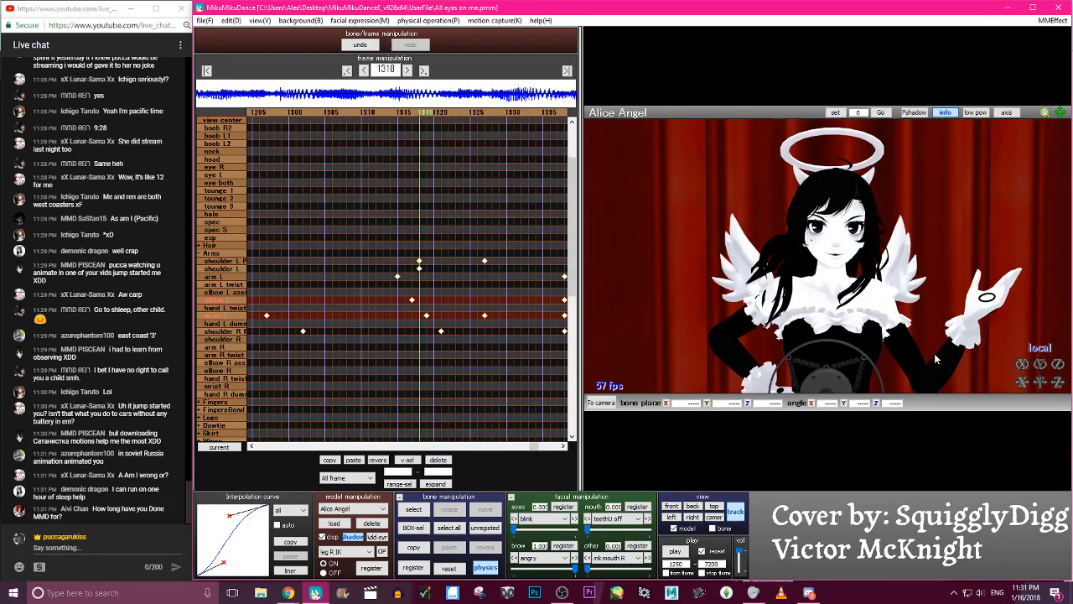
- Rotate the shoulder L P bone at frame 1353 to about X -1.4, Y -2.5, Z -12.7 and register its keyframe
scroll(936, 358, up, 2)
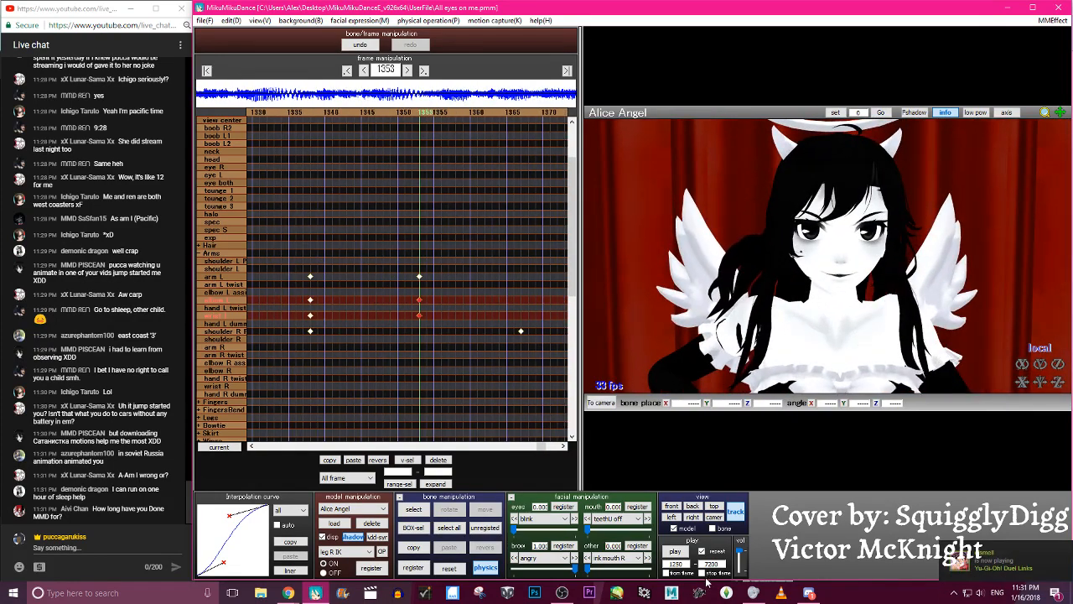
key(c)
click(847, 333)
key(x)
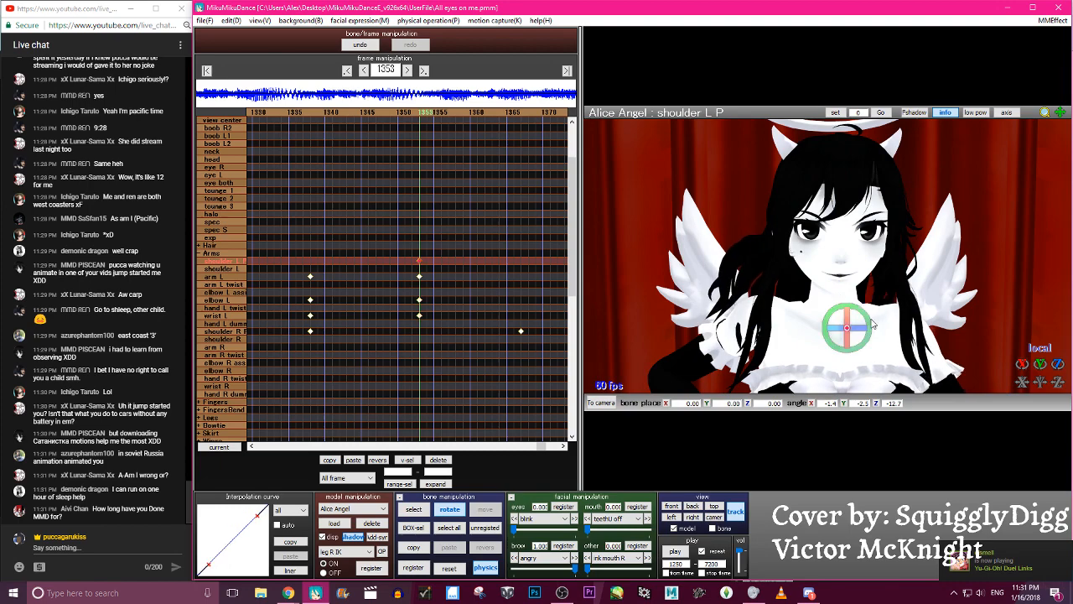
- Play back the animation and step back to frame 1343 to check the left shoulder's motion
click(675, 552)
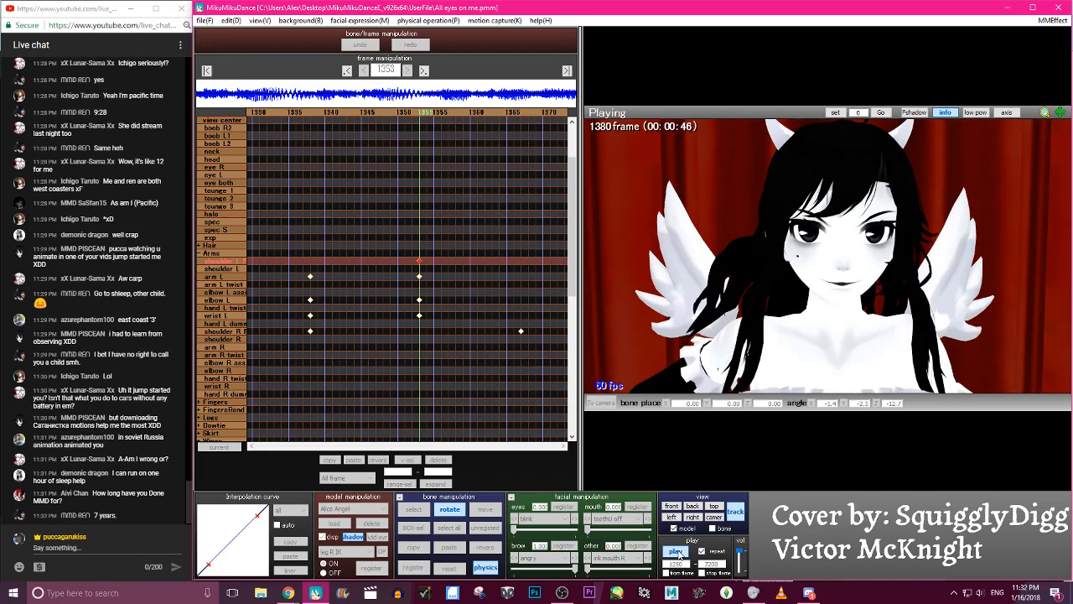
click(677, 553)
key(Left)
key(Left)
key(Left)
key(Left)
key(Left)
key(Left)
key(Left)
key(Left)
key(Left)
key(Left)
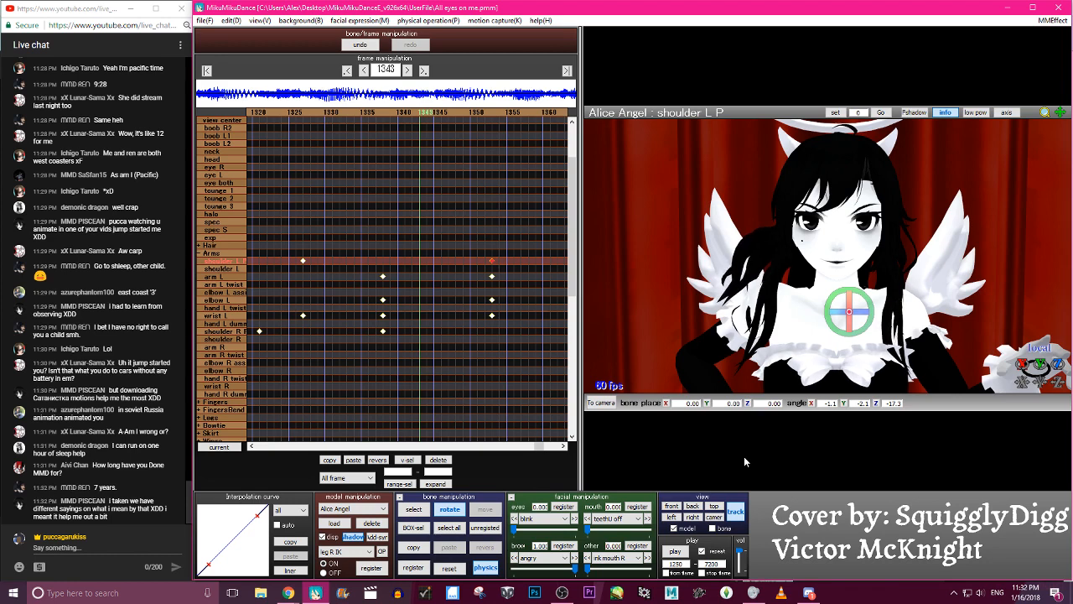
- Save the project and replay the animation to review the whole arm gesture
click(205, 20)
click(224, 59)
click(679, 553)
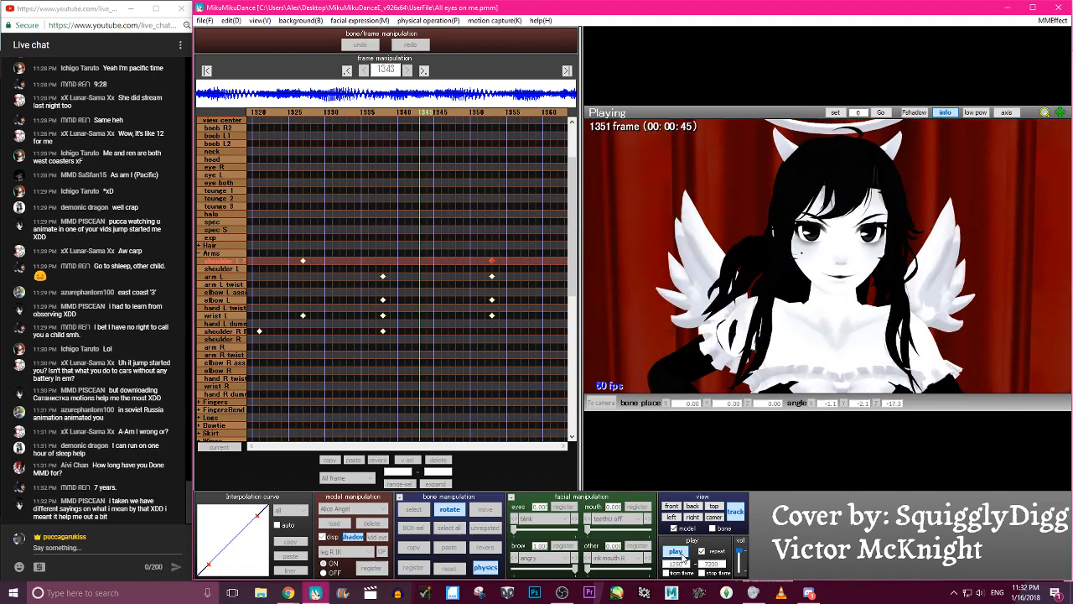
click(682, 557)
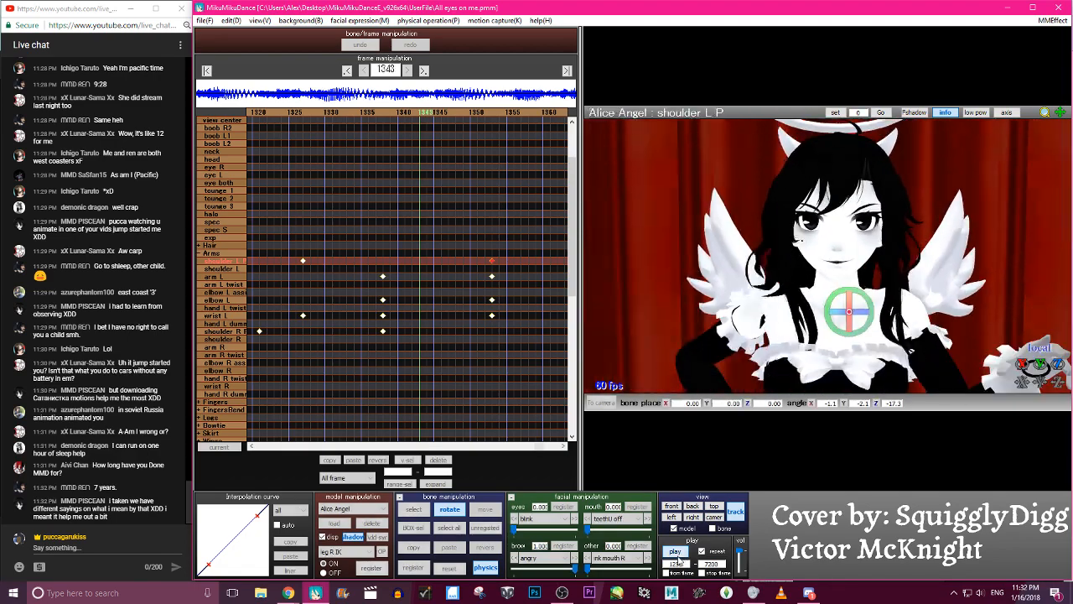
click(679, 556)
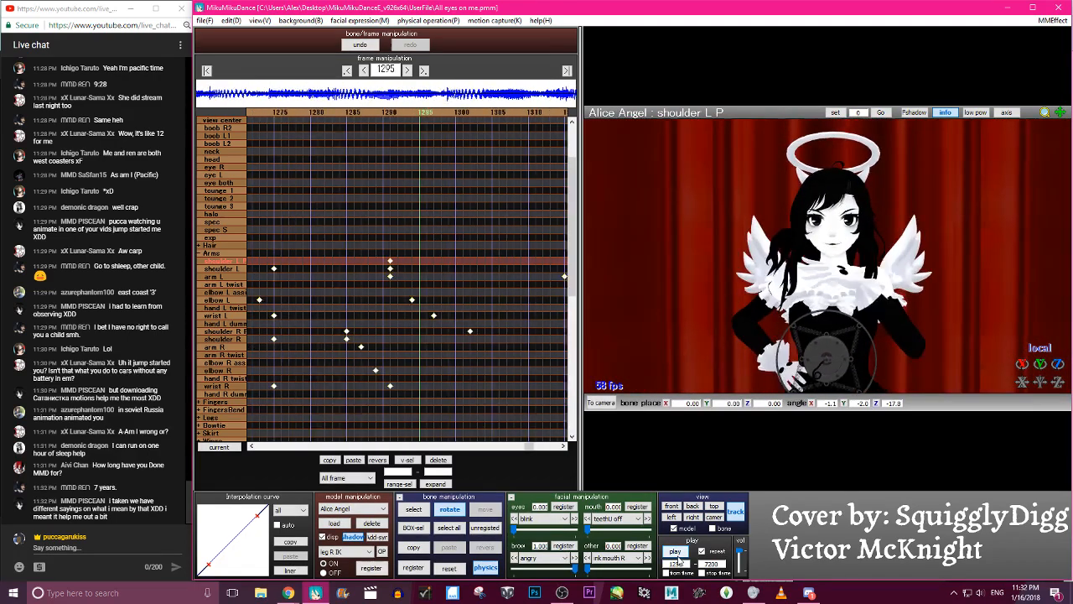
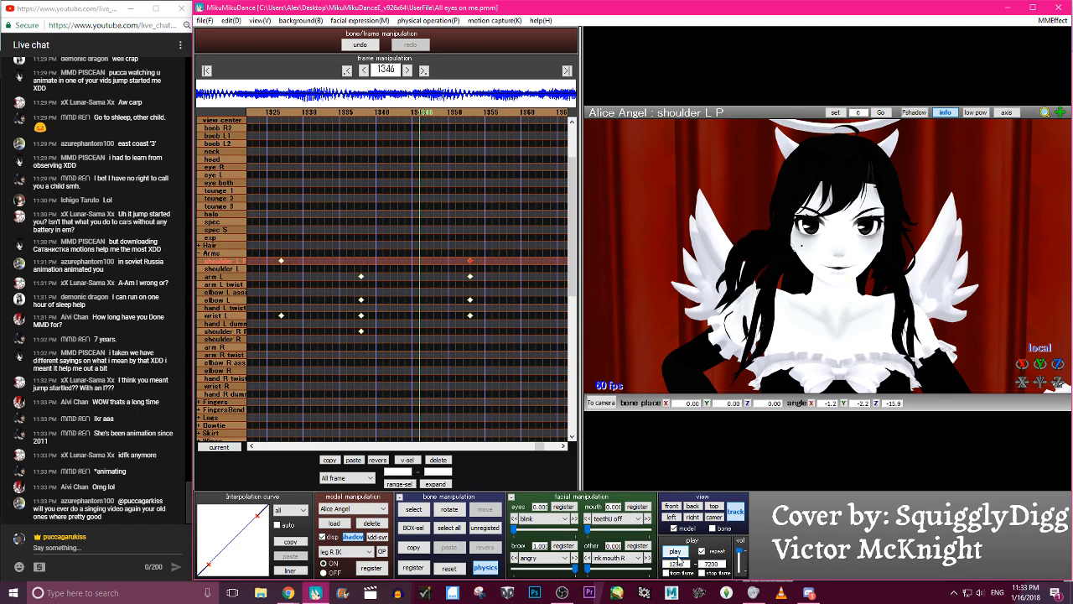
- Replay the arm gesture and step back from frame 1337 to check the left hand's finger poses
click(677, 556)
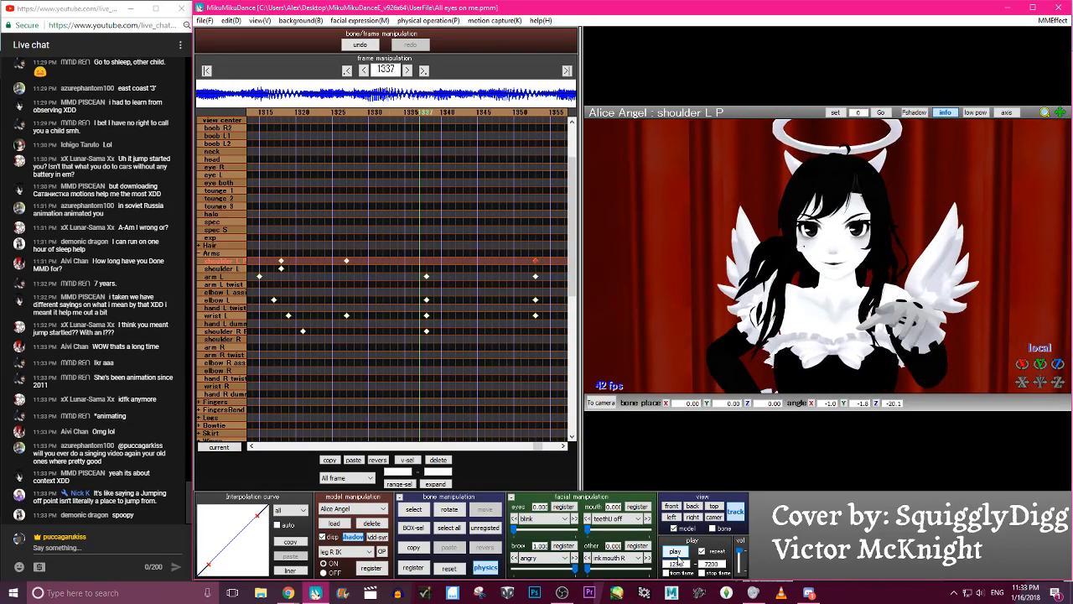
click(676, 553)
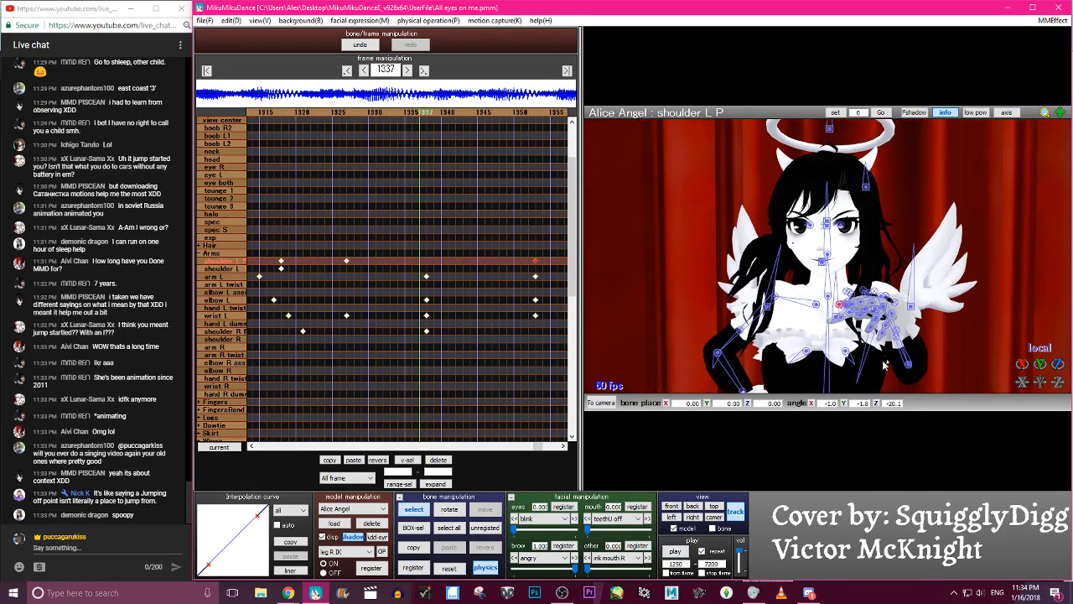
click(891, 310)
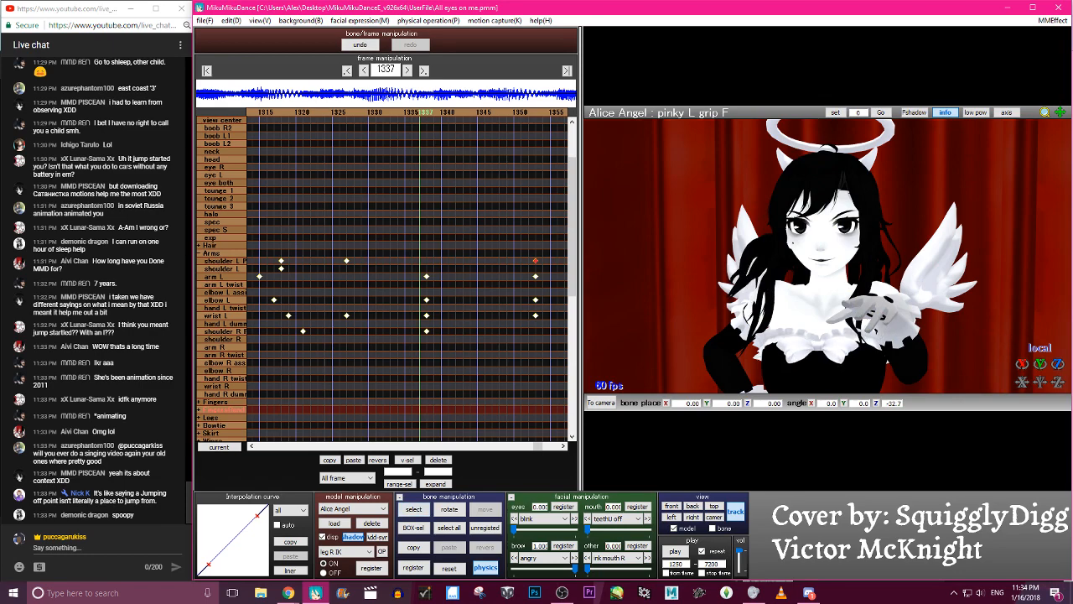
key(Left)
key(Left)
key(Left)
key(Left)
key(Left)
key(Left)
key(Left)
key(Left)
key(Left)
key(Left)
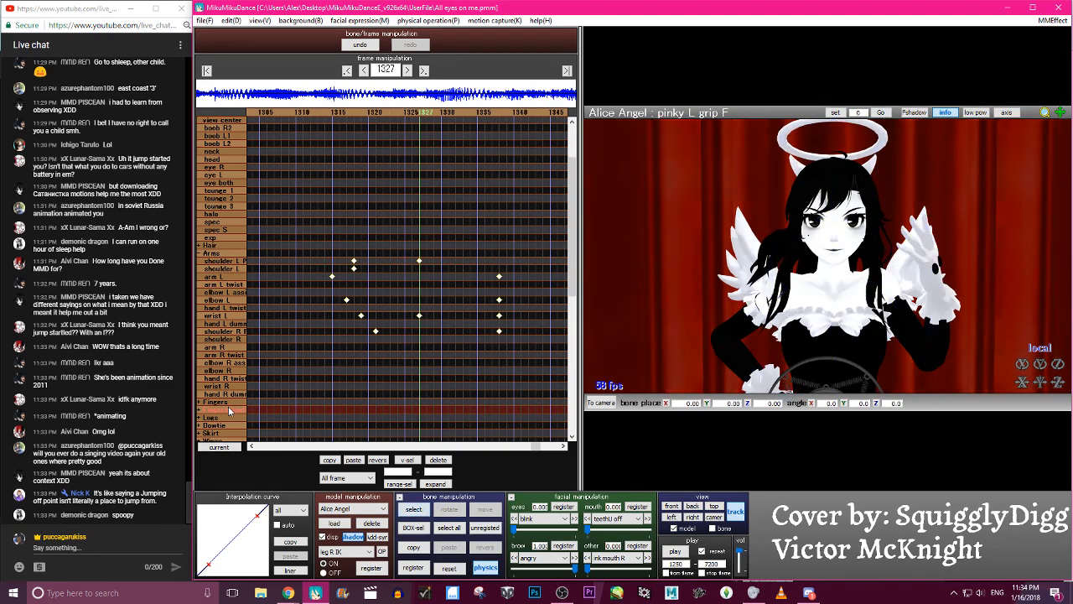
key(Left)
key(Left)
key(Left)
key(Left)
key(Left)
key(Left)
key(Left)
key(Left)
key(Left)
key(Left)
key(Left)
key(Left)
key(Left)
key(Left)
key(Left)
- Register a keyframe for the FingersBend bone group at frame 1284
key(Left)
key(Left)
key(Left)
key(Left)
key(Left)
key(Left)
key(Left)
key(Left)
key(Left)
key(Left)
key(Left)
key(Left)
key(Left)
key(Left)
key(Left)
key(Left)
key(Left)
key(Left)
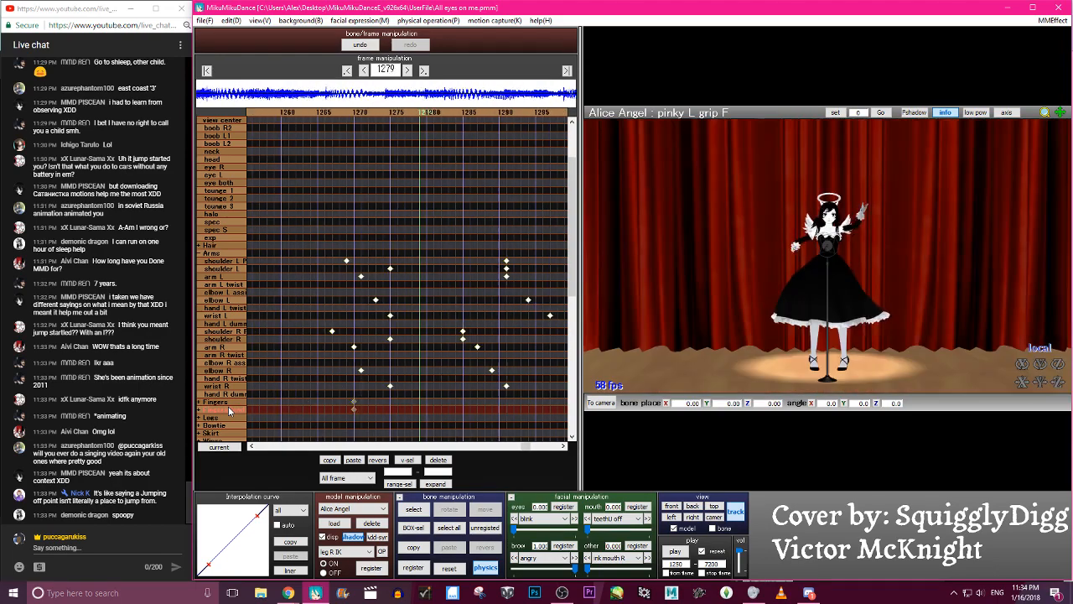
key(Left)
key(Left)
key(Left)
key(Left)
key(Left)
key(Left)
key(Left)
key(Left)
key(Left)
key(Left)
key(Left)
key(Left)
key(Left)
key(Left)
key(Left)
key(Left)
key(Right)
key(Right)
key(Right)
key(Right)
key(Right)
key(Right)
key(Right)
key(Right)
key(Right)
key(Right)
key(Right)
key(Right)
key(Right)
key(Right)
key(Right)
key(Right)
key(Left)
key(Left)
key(Left)
key(Left)
key(Left)
key(Left)
key(Left)
key(Left)
key(Left)
key(Left)
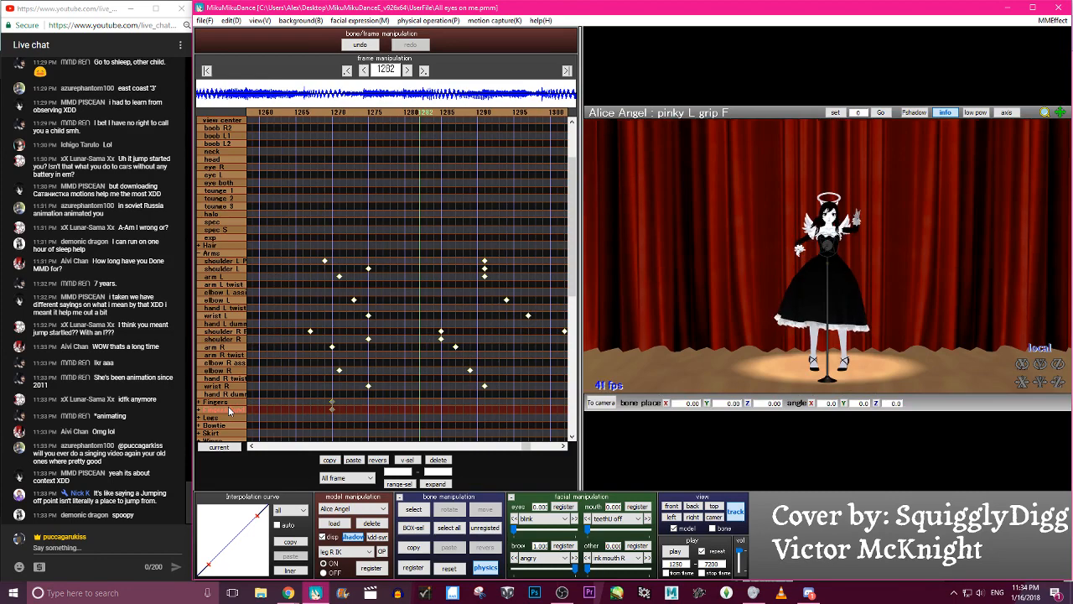
key(c)
click(217, 402)
click(221, 408)
key(Return)
key(Right)
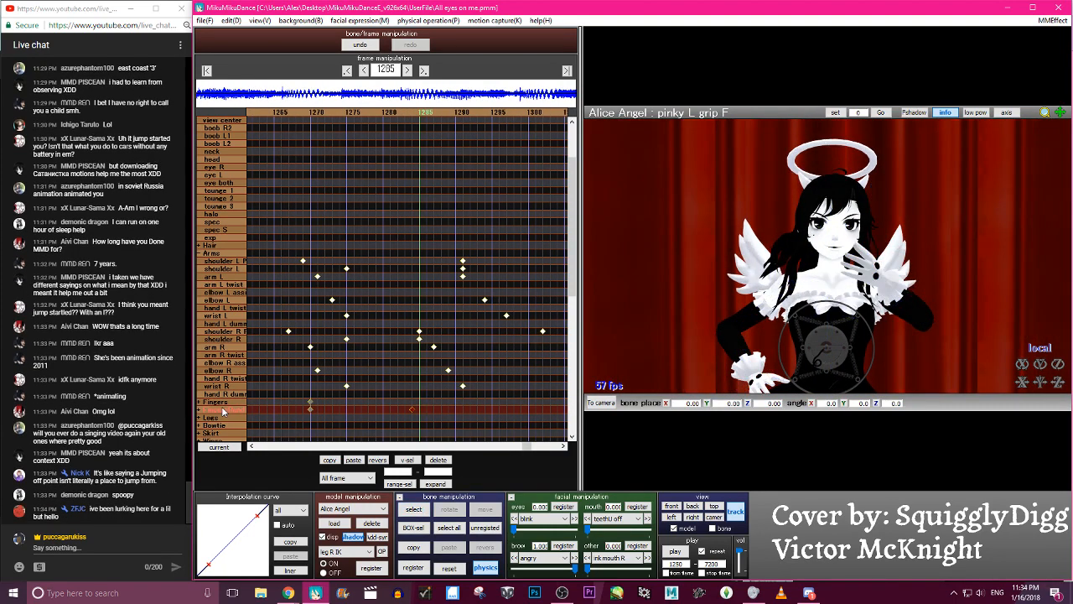
- Rotate the hand L grip 2 bone at frame 1292 to about Z 35.5 and register the FingersBend keyframe
key(Left)
key(Left)
key(Left)
key(Left)
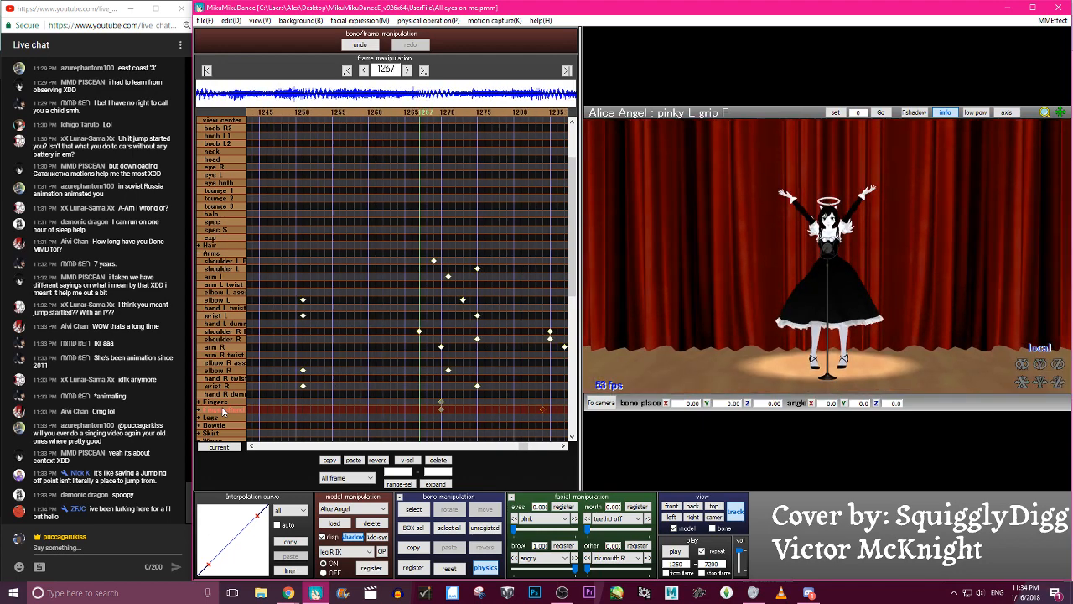
key(Right)
key(Right)
key(Right)
key(Right)
key(Right)
key(Right)
key(Right)
key(Right)
key(Right)
key(Right)
key(c)
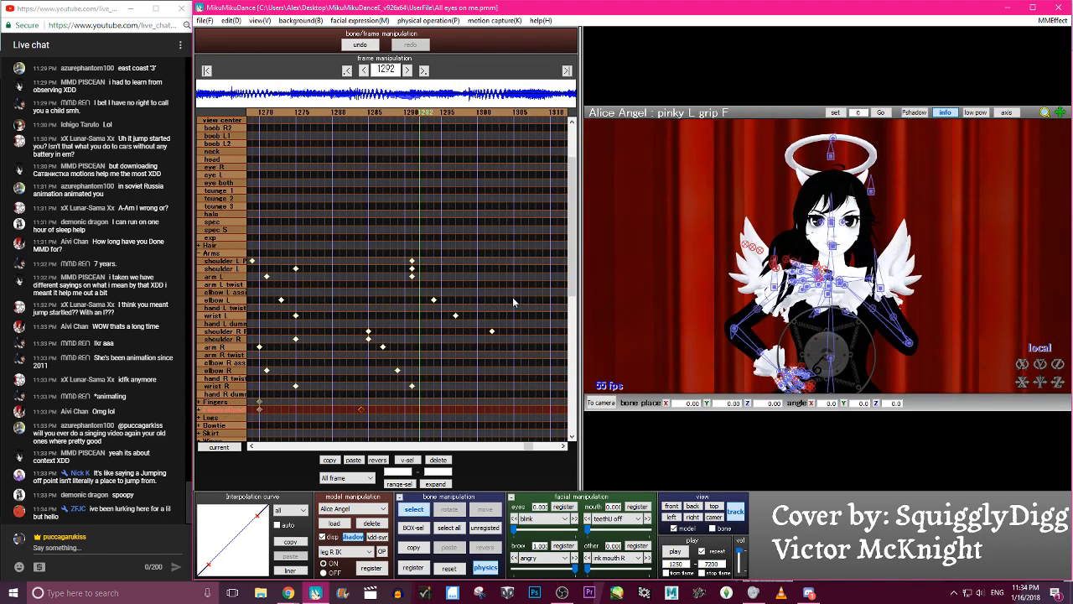
key(Escape)
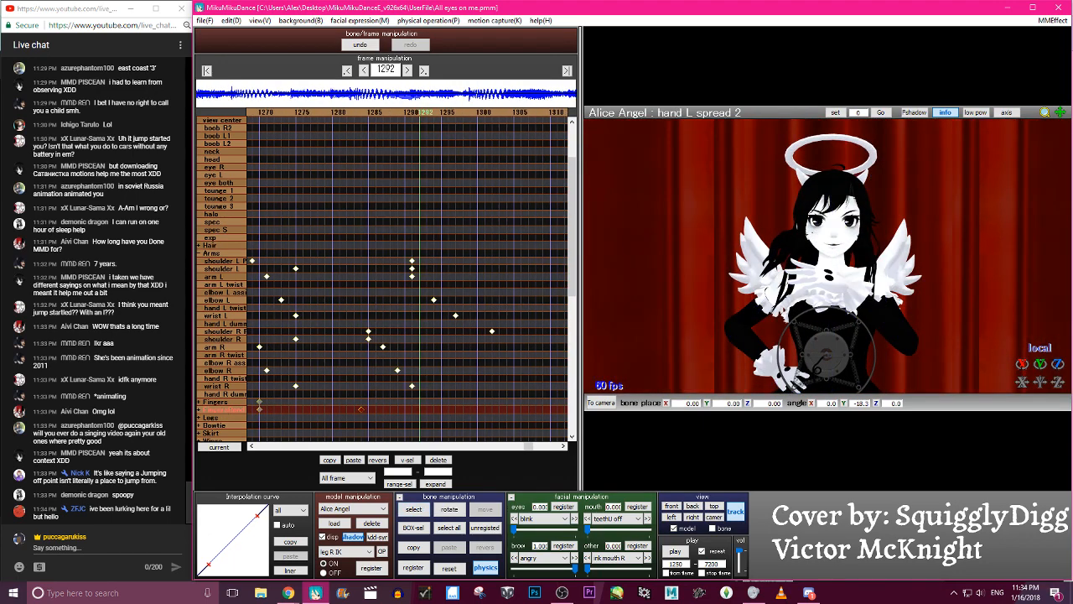
key(ctrl+z)
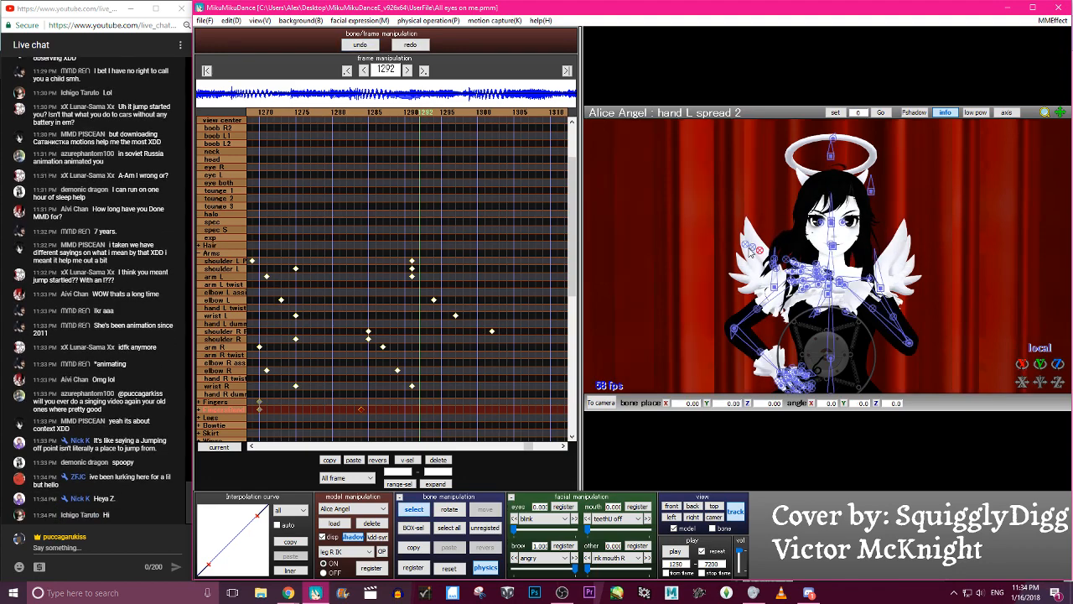
drag(1016, 360, 1039, 360)
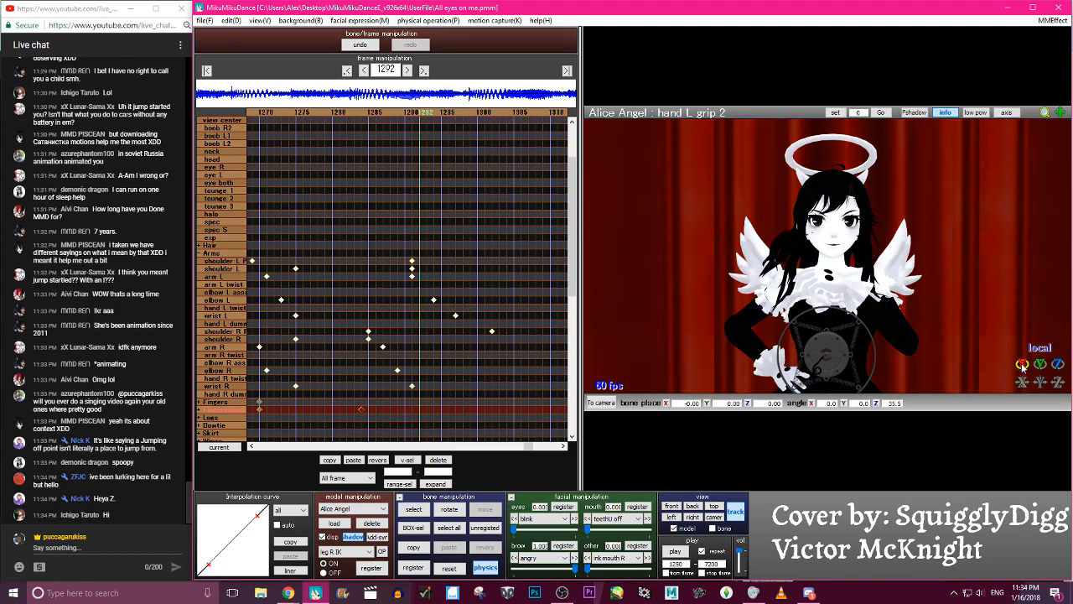
key(Left)
key(Left)
key(Left)
key(Left)
key(Left)
key(Left)
key(Left)
key(Left)
key(Left)
key(Left)
key(Left)
- Rotate the hand L grip 2 bone at frame 1310 to about Z -7.4 and register its keyframe
key(Right)
key(Right)
key(Right)
key(Right)
key(Right)
key(Right)
key(Right)
key(Right)
key(Right)
key(Right)
key(Right)
key(Right)
key(Right)
key(Right)
key(Right)
key(Right)
key(Right)
key(Right)
key(Right)
key(Right)
key(c)
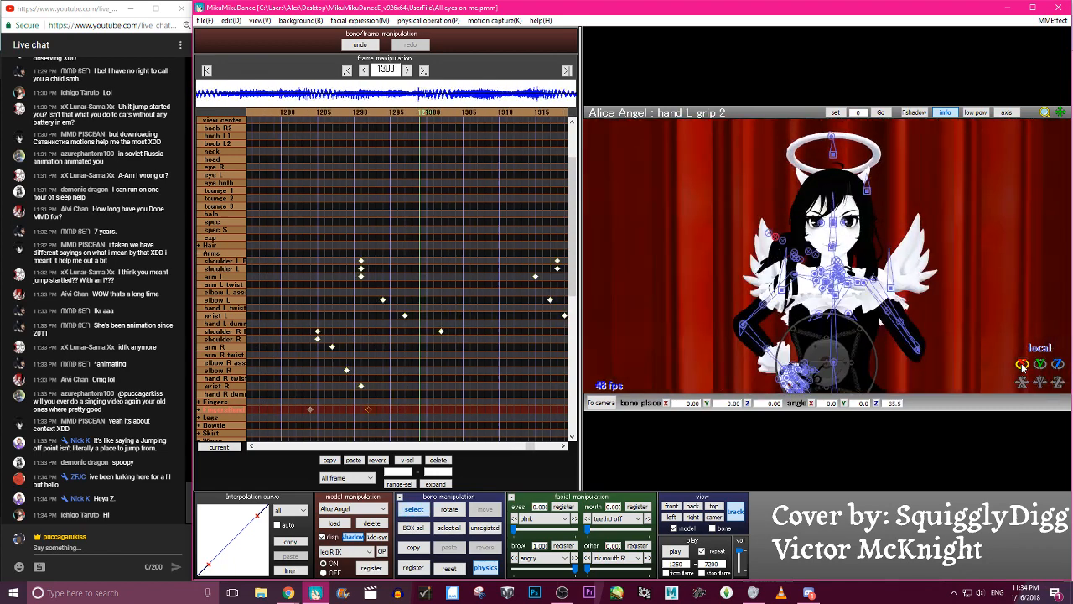
key(Right)
key(Right)
key(Right)
key(Right)
key(Right)
key(Right)
key(Right)
key(Right)
key(Right)
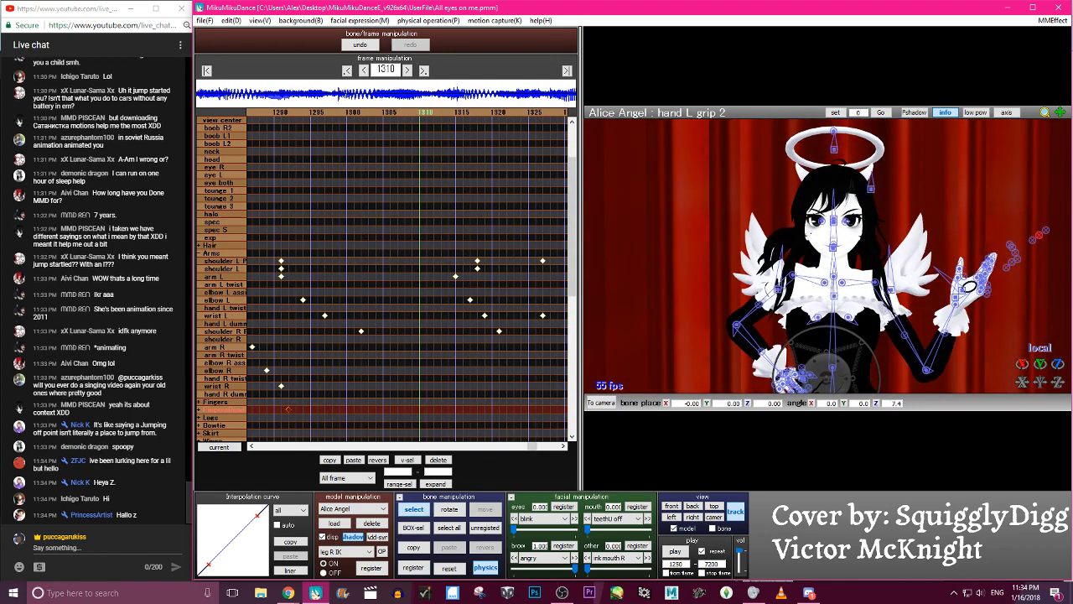
key(c)
drag(1022, 368, 1021, 362)
key(Return)
key(Left)
- Rotate the hand L grip 2 bone at frame 1325 to about Z 51.6 and register its keyframe
key(Right)
key(Right)
key(Right)
key(Right)
key(Right)
key(Right)
key(Right)
key(Right)
key(Right)
key(Right)
key(Right)
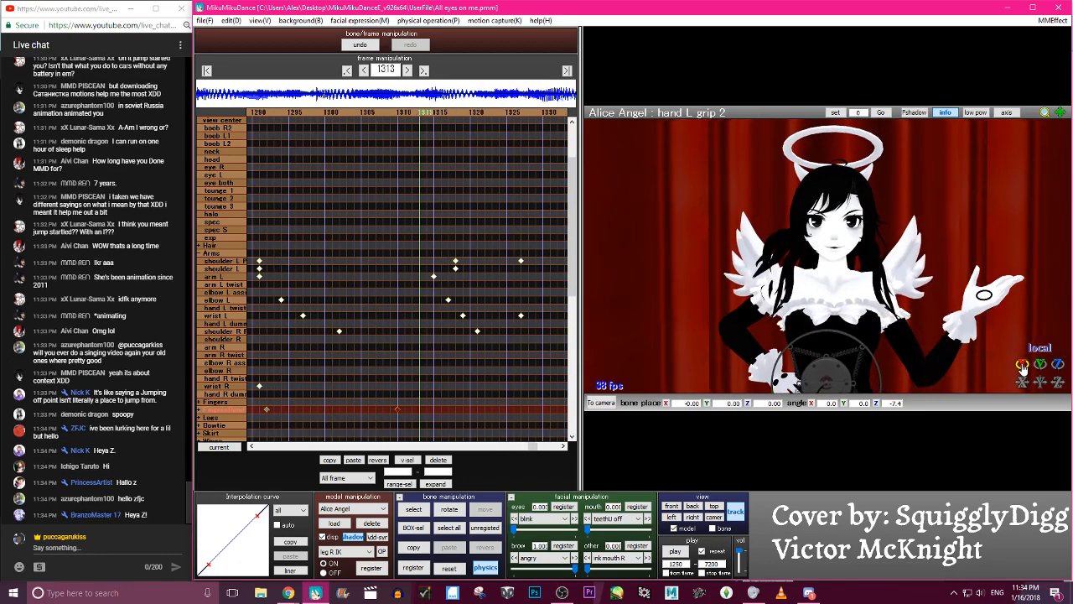
key(Right)
key(Right)
key(Right)
key(Right)
key(Right)
drag(1021, 368, 1022, 367)
key(Left)
key(Left)
key(Left)
key(Left)
key(Left)
key(Left)
key(Left)
key(Left)
key(Left)
key(Left)
key(Left)
key(Left)
key(Left)
key(Left)
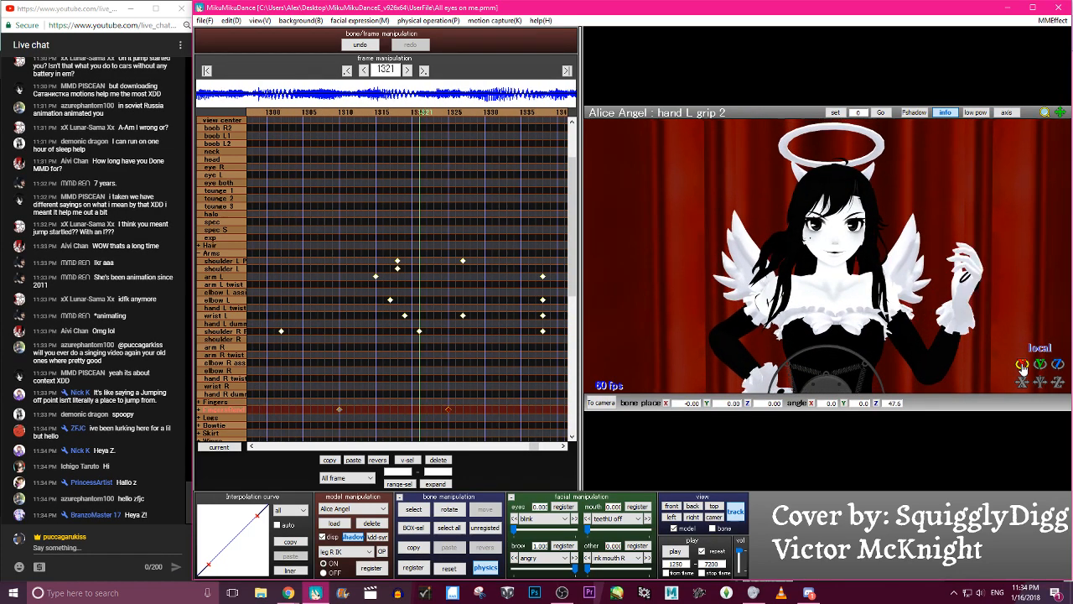
- Reset the hand L grip 2 bone at frame 1338 to zero rotation and register its keyframe
key(Right)
key(Right)
key(Right)
key(Right)
key(Right)
key(Right)
key(Right)
key(Right)
key(Right)
key(Right)
key(Right)
key(Right)
key(Right)
key(Right)
key(Right)
key(Right)
key(Right)
key(Right)
key(Right)
key(Right)
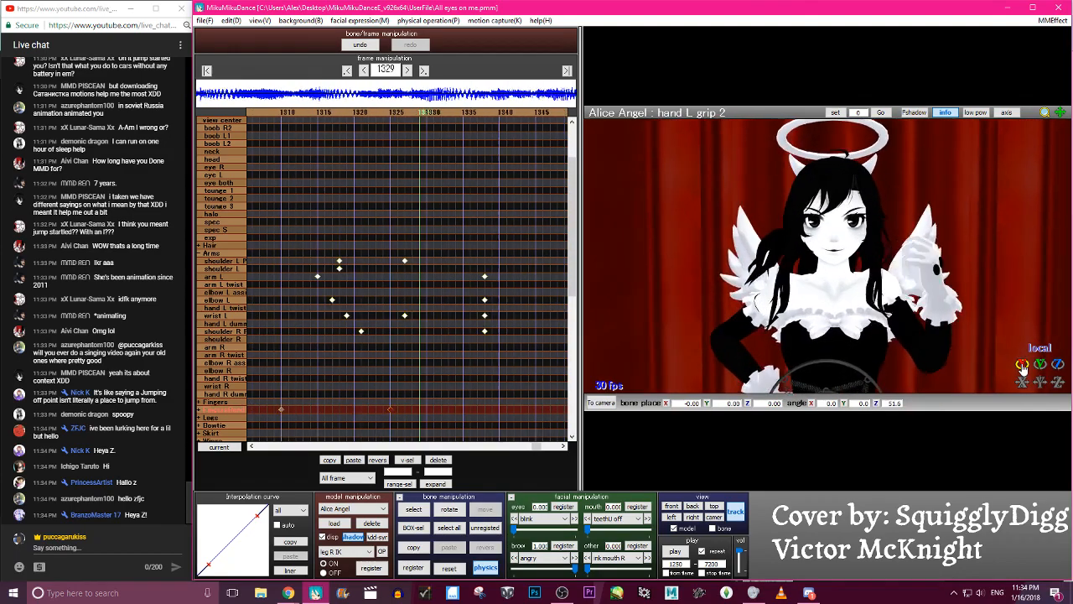
key(Right)
key(Right)
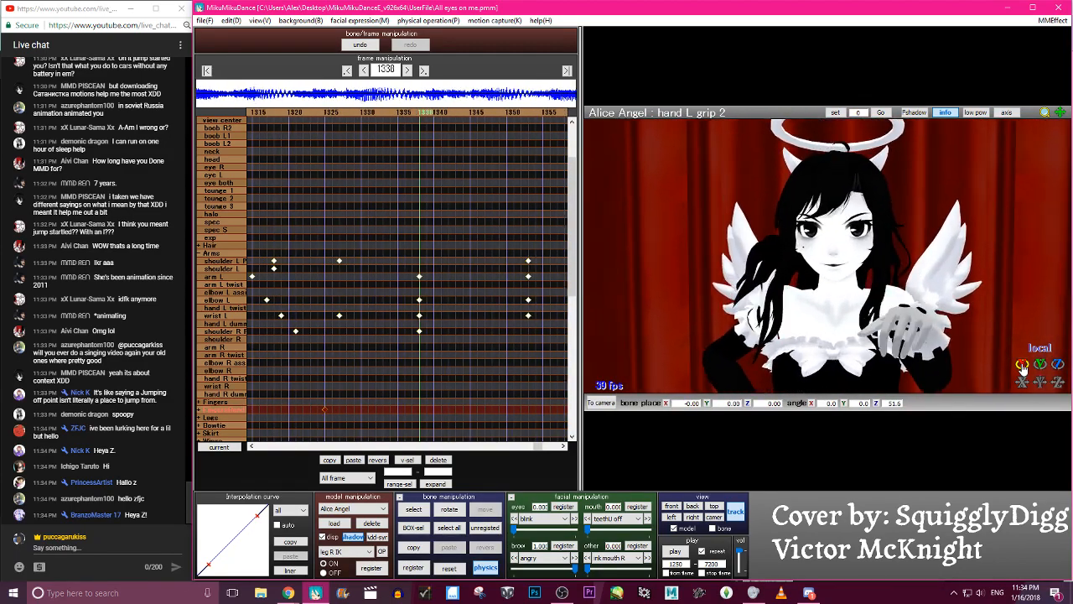
click(451, 570)
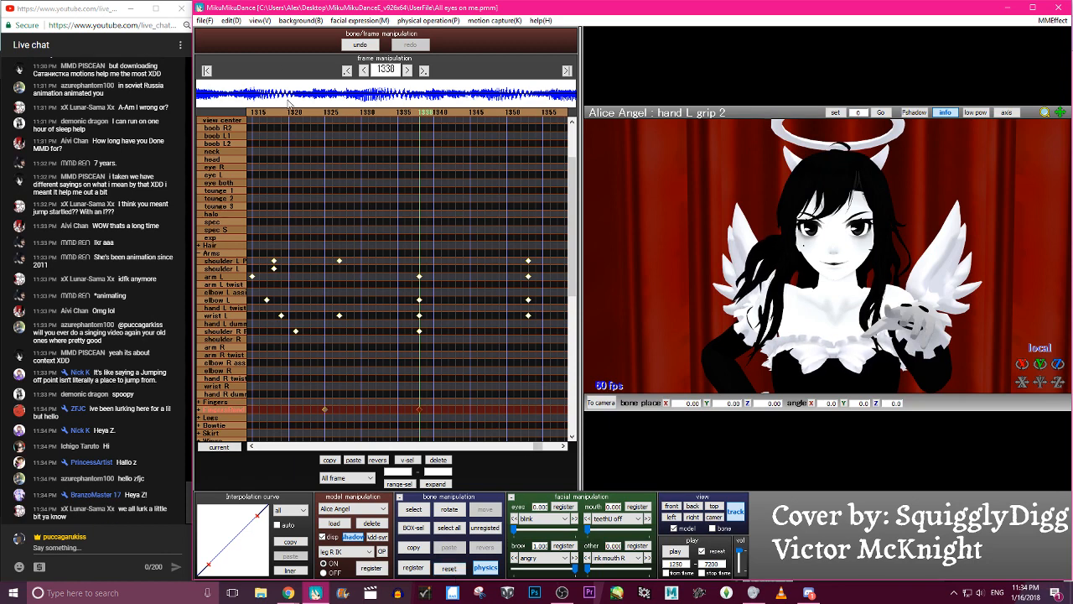
- Reshape the interpolation curve of the FingersBend keyframes at frames 1310, 1325 and 1338 into an S-curve
click(296, 114)
drag(546, 418, 332, 402)
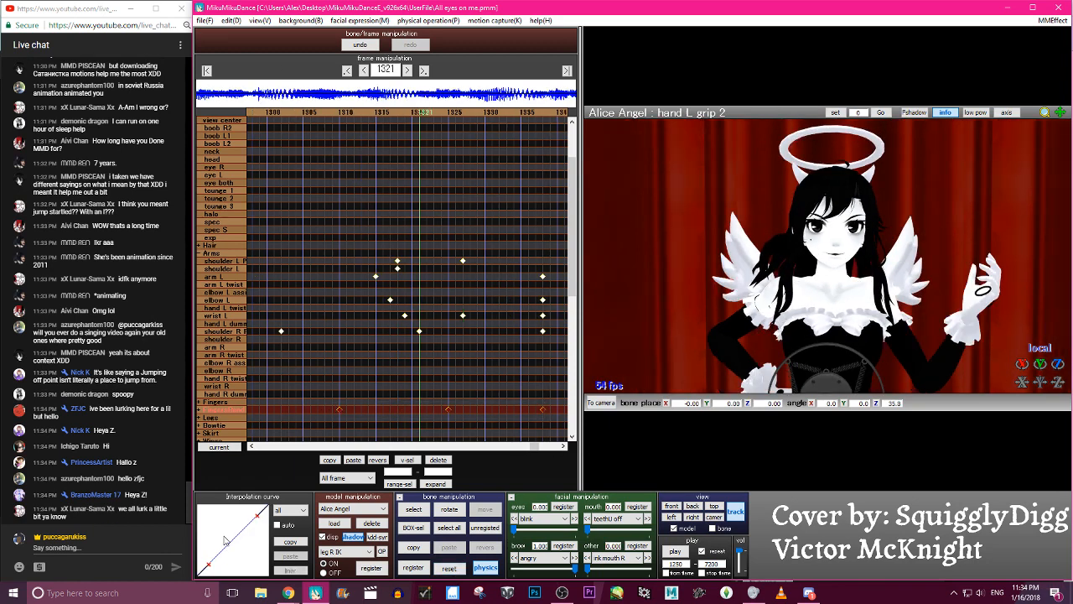
drag(257, 515, 232, 517)
drag(211, 568, 237, 562)
- Step through the frames between 1291 and 1336 to check the left hand's finger motion
key(Left)
key(Left)
key(Left)
key(Left)
key(Left)
key(Left)
key(Left)
key(Left)
key(Left)
key(Left)
key(Left)
key(Left)
key(Left)
key(Left)
key(Left)
key(Left)
key(Right)
key(Right)
key(Right)
key(Right)
key(Right)
key(Right)
key(Right)
key(Right)
key(Right)
key(Right)
key(Right)
key(Right)
key(Right)
key(Right)
key(Right)
key(Right)
key(Right)
key(Right)
key(Right)
key(Right)
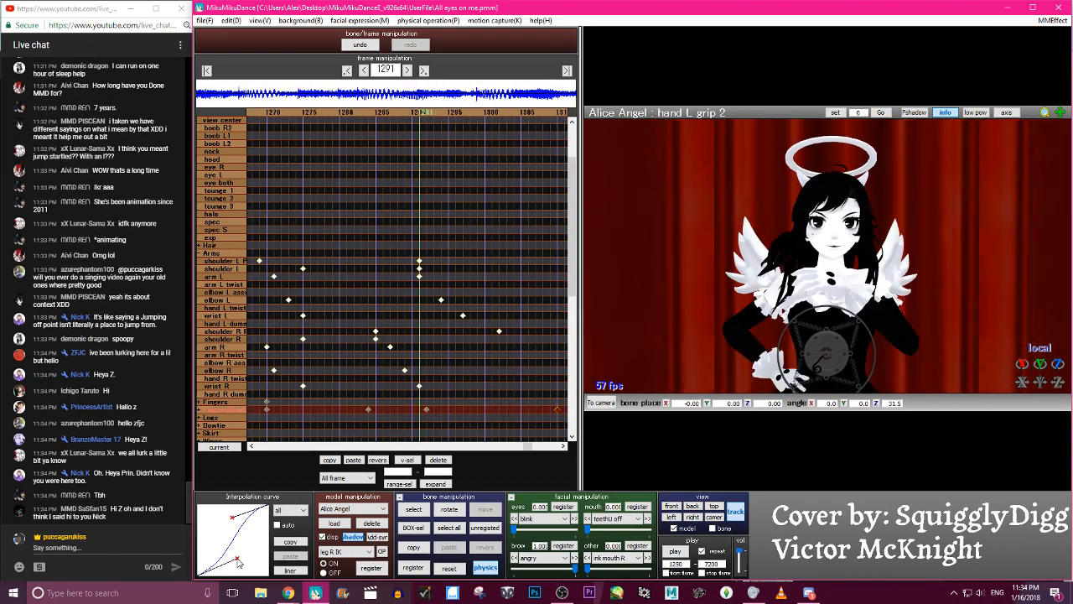
key(Left)
key(Left)
key(Left)
key(Left)
key(Right)
key(Right)
key(Right)
key(Right)
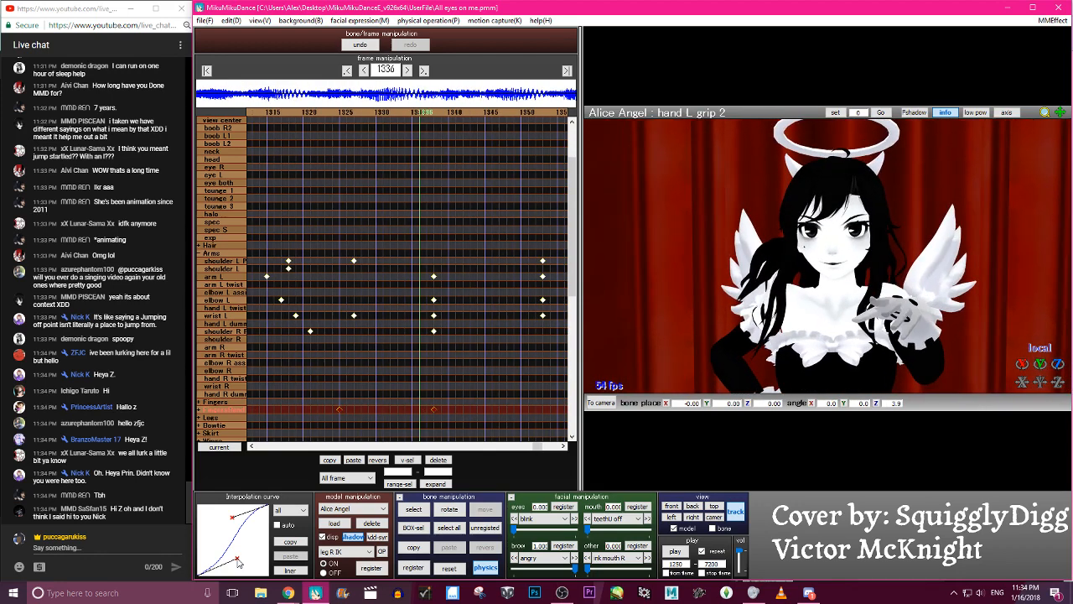
- Move the FingersBend keyframe from frame 1338 to frame 1332 and check the frames before it
drag(426, 409, 385, 410)
key(Left)
key(Left)
key(Left)
key(Left)
key(Left)
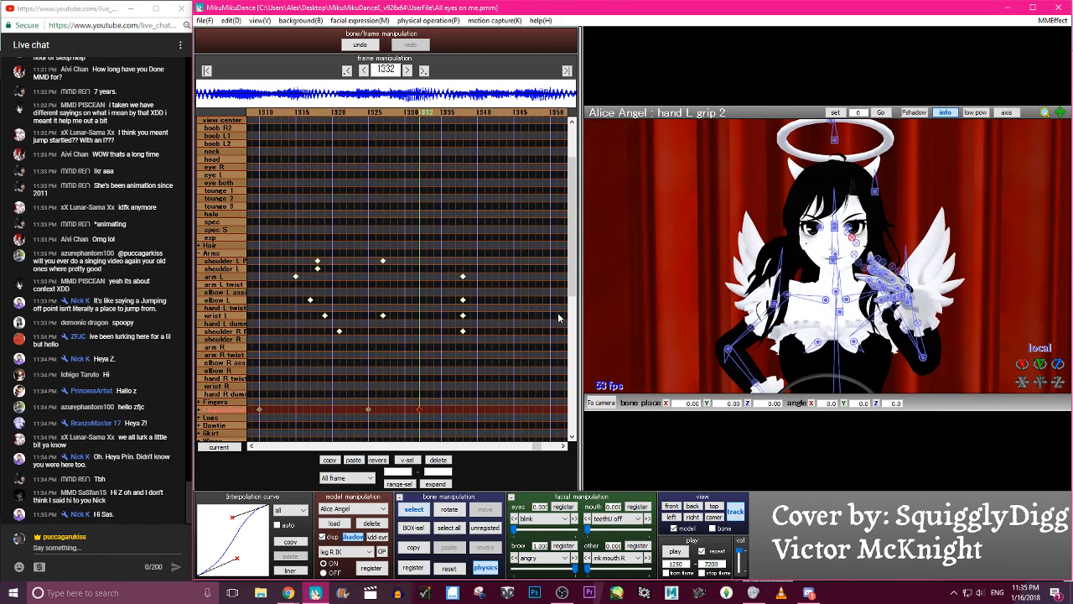
key(Left)
key(Left)
key(Left)
key(Left)
key(Left)
key(Left)
key(Left)
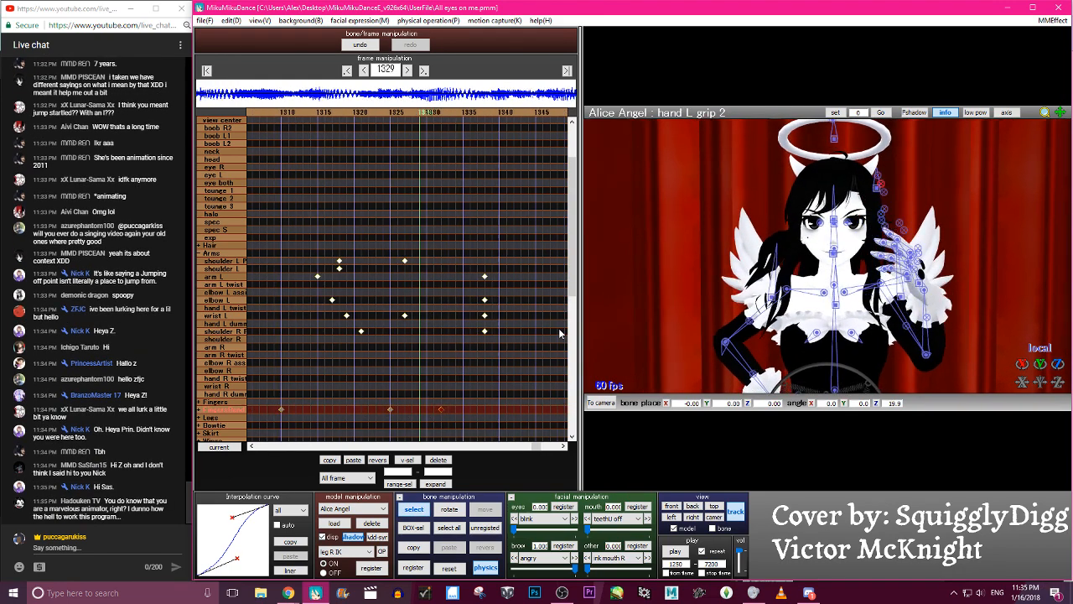
- Rotate the pinky L grip F bone at frame 1338 to about Z -34.4 and register a FingersBend keyframe
click(215, 409)
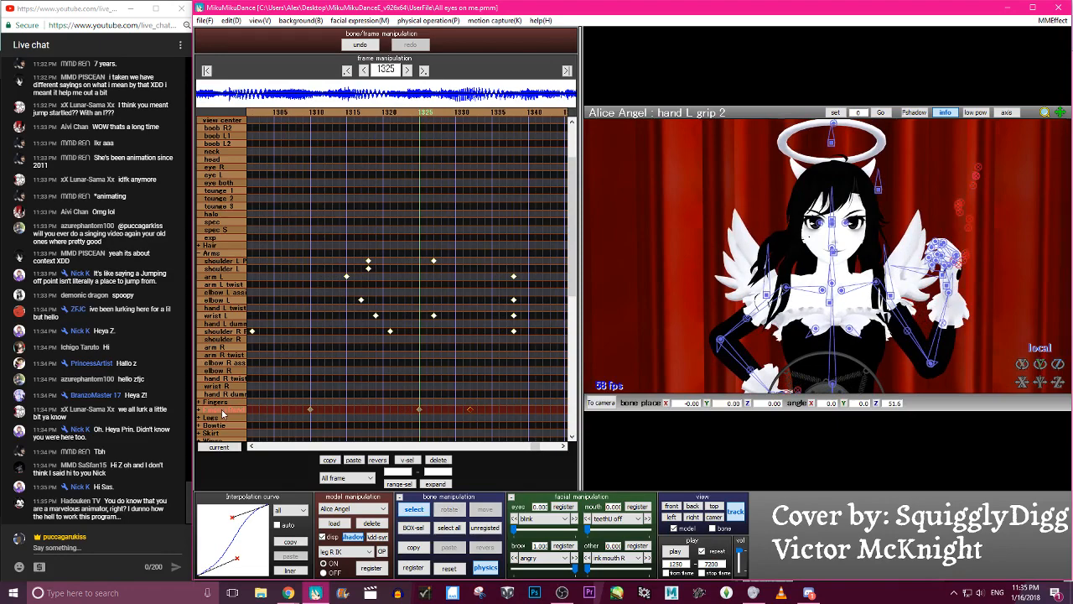
key(Right)
key(Right)
key(Right)
key(Right)
key(Right)
key(Right)
key(Right)
key(Right)
key(Right)
key(Right)
key(Right)
key(Right)
key(Right)
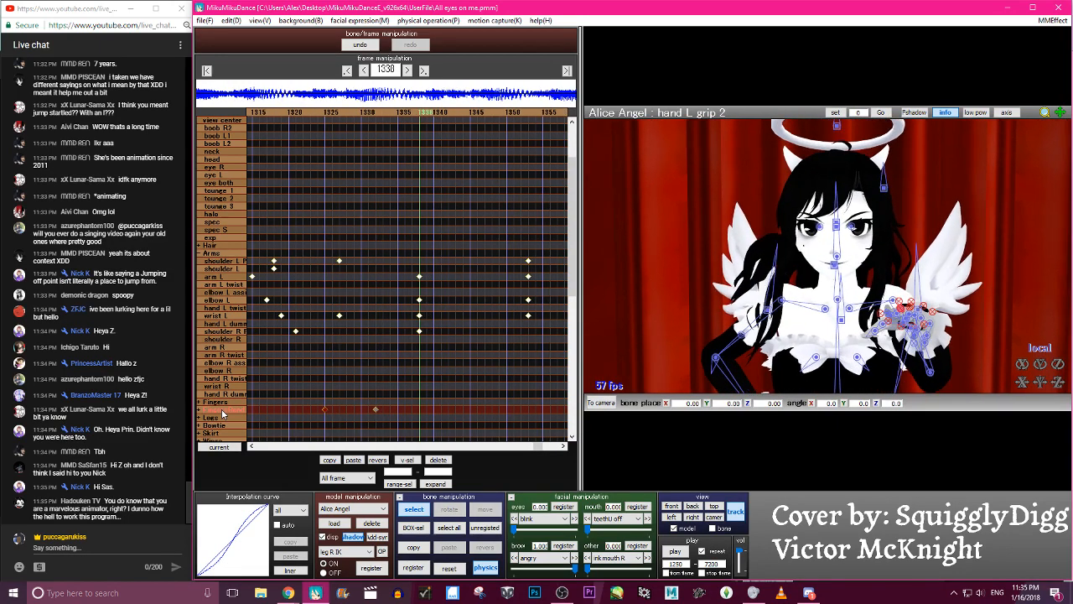
click(933, 311)
key(c)
drag(1058, 364, 1057, 387)
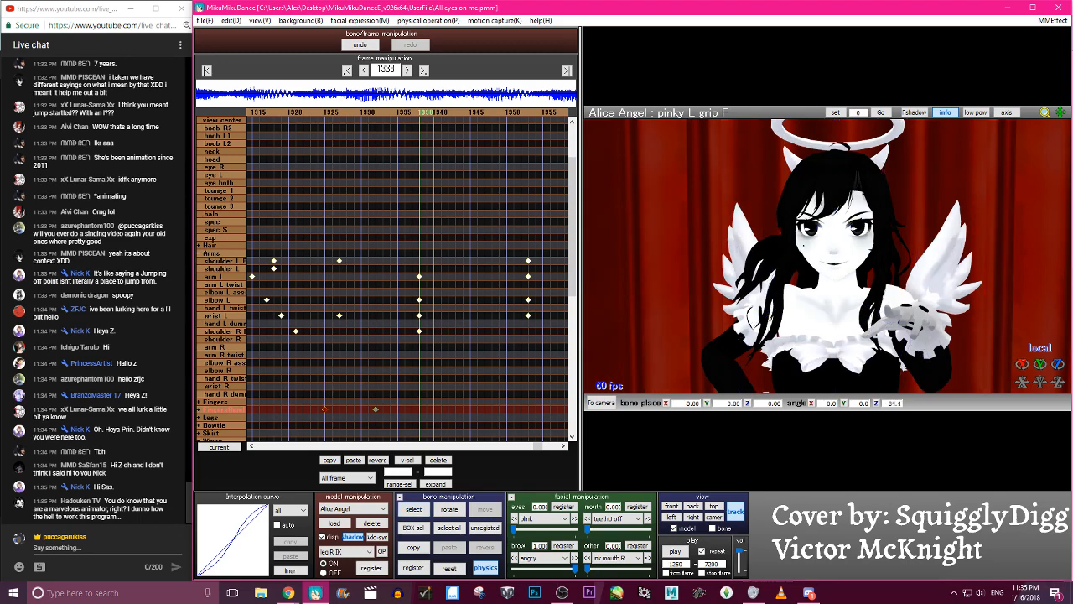
mouse_move(965, 362)
right_down()
mouse_move(945, 359)
mouse_move(958, 359)
right_up()
key(Return)
key(c)
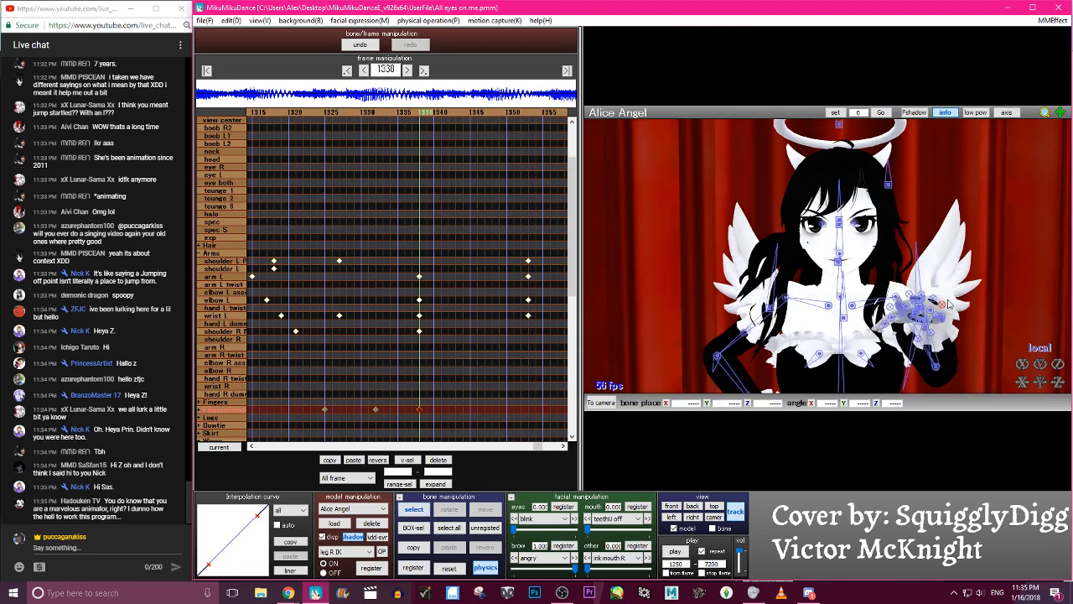
- Select the ring finger L gripF bone and step back and forth around frame 1338 to examine the left hand's motion
click(876, 331)
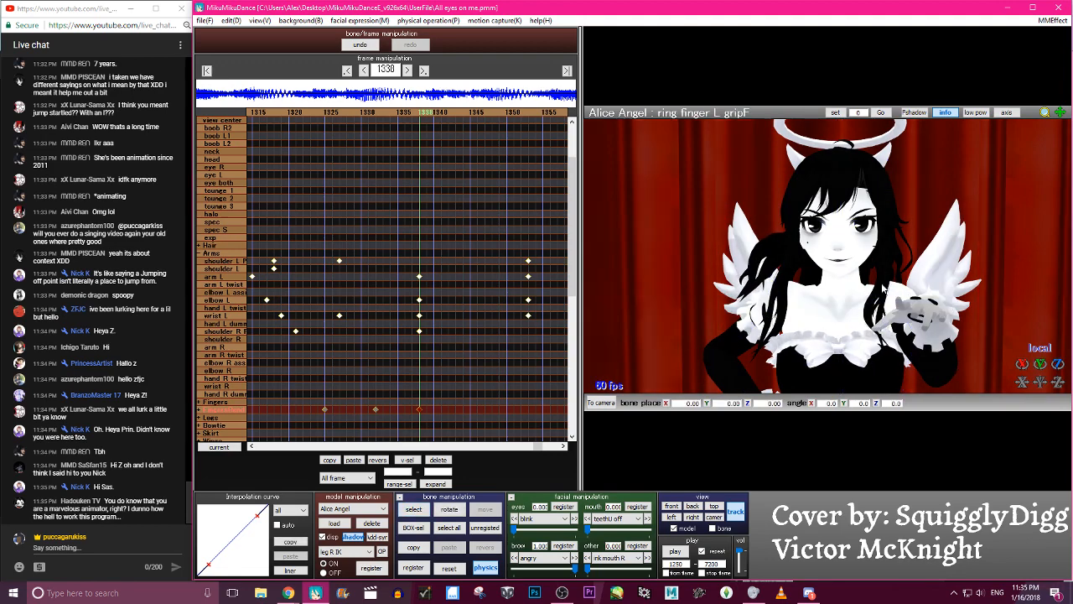
key(Right)
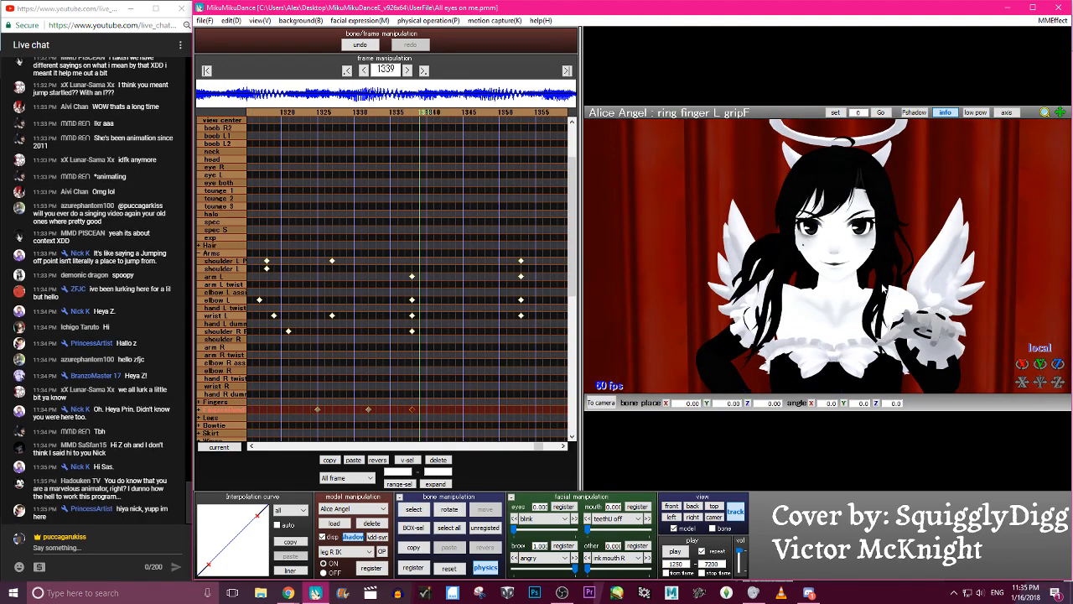
key(Right)
key(Right)
key(c)
key(Left)
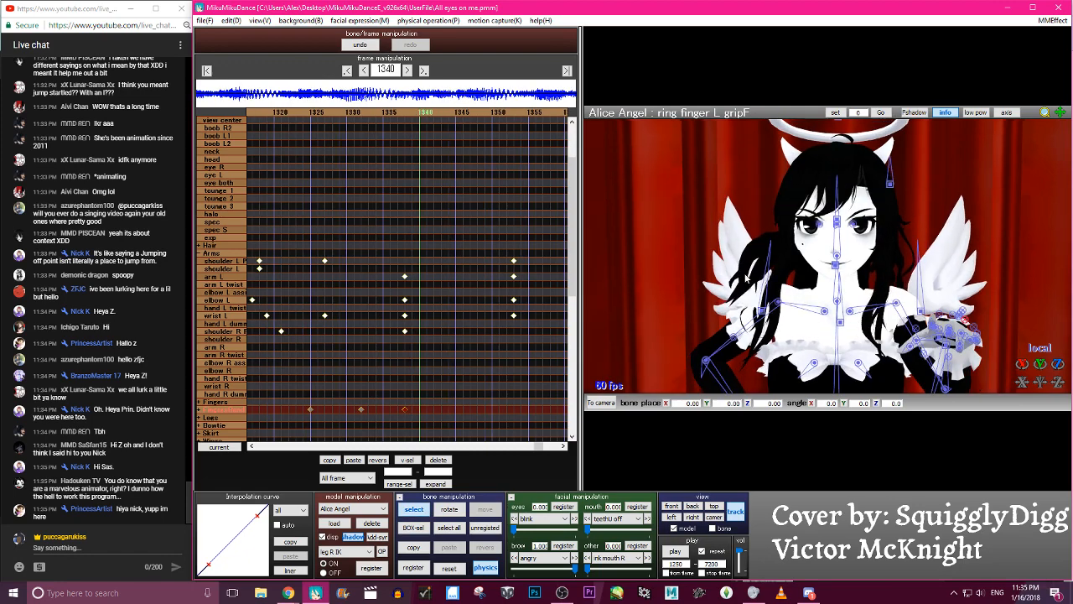
key(Left)
key(Left)
key(Left)
key(Left)
key(Left)
key(Left)
key(Left)
key(p)
key(p)
key(Right)
key(Right)
key(Right)
key(Right)
key(Right)
key(Right)
key(Left)
key(Left)
key(Left)
key(Left)
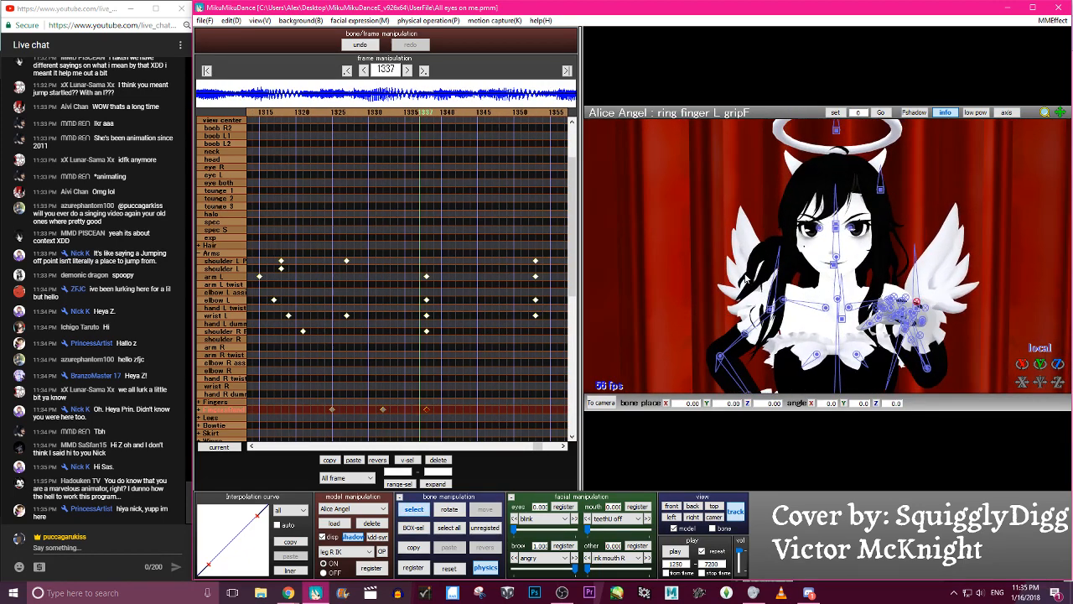
- Move the arm L keyframe from frame 1338 to 1332 and the elbow L keyframe from 1338 to 1335
drag(424, 271, 471, 280)
drag(448, 276, 427, 277)
drag(423, 266, 451, 302)
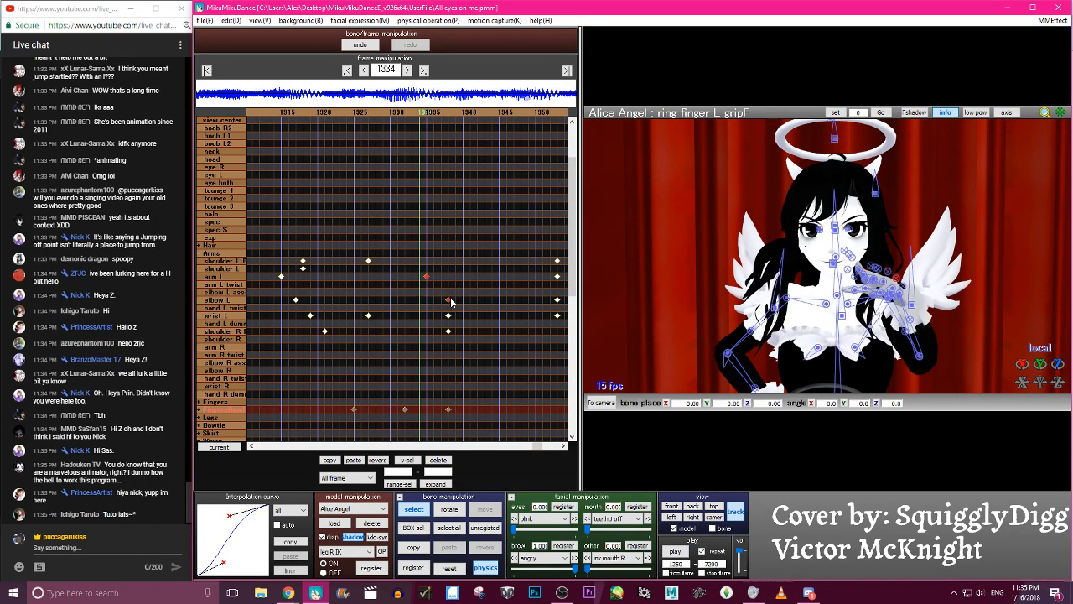
- Move the shoulder R P keyframe from frame 1338 to frame 1341
click(446, 331)
key(Right)
key(Right)
key(Right)
key(Right)
key(Right)
key(Right)
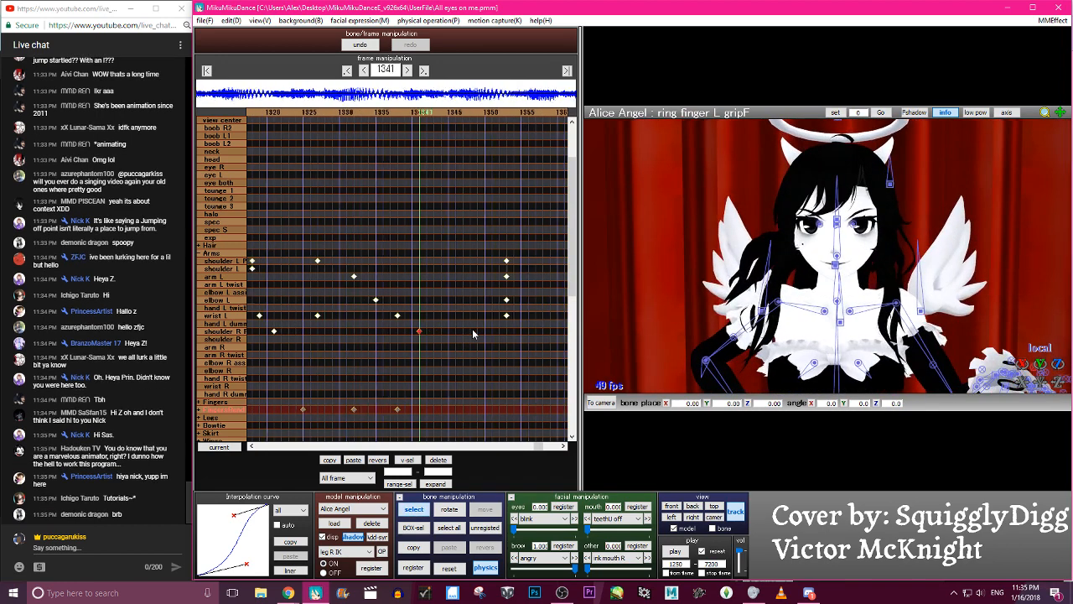
key(Right)
key(Right)
key(Right)
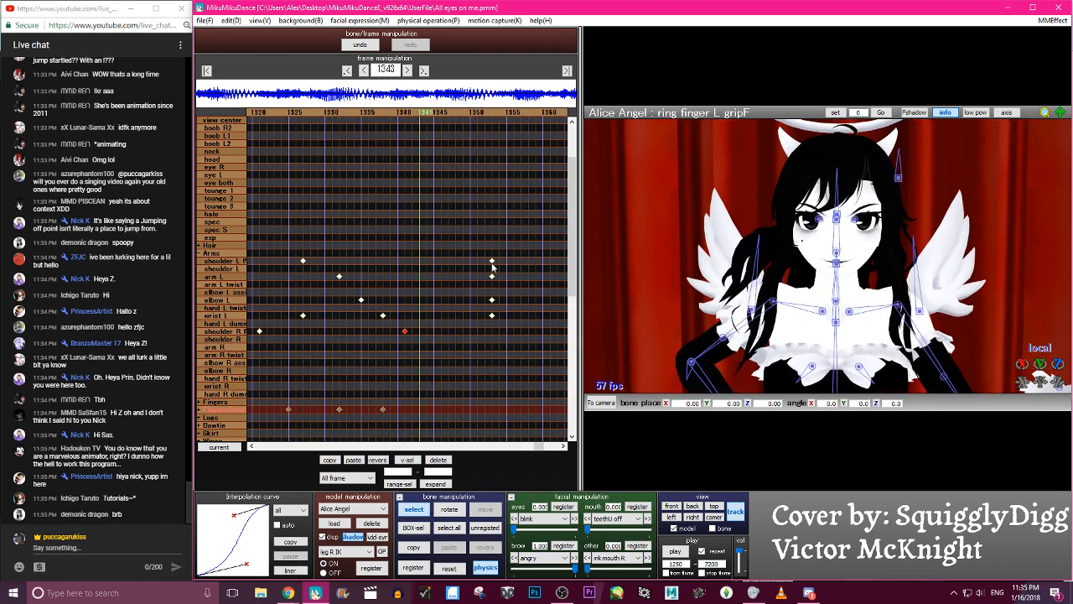
- Move the keyframes at frame 1353 to 1345 for shoulder L P, 1348 for arm L and 1350 for elbow L
drag(492, 260, 469, 280)
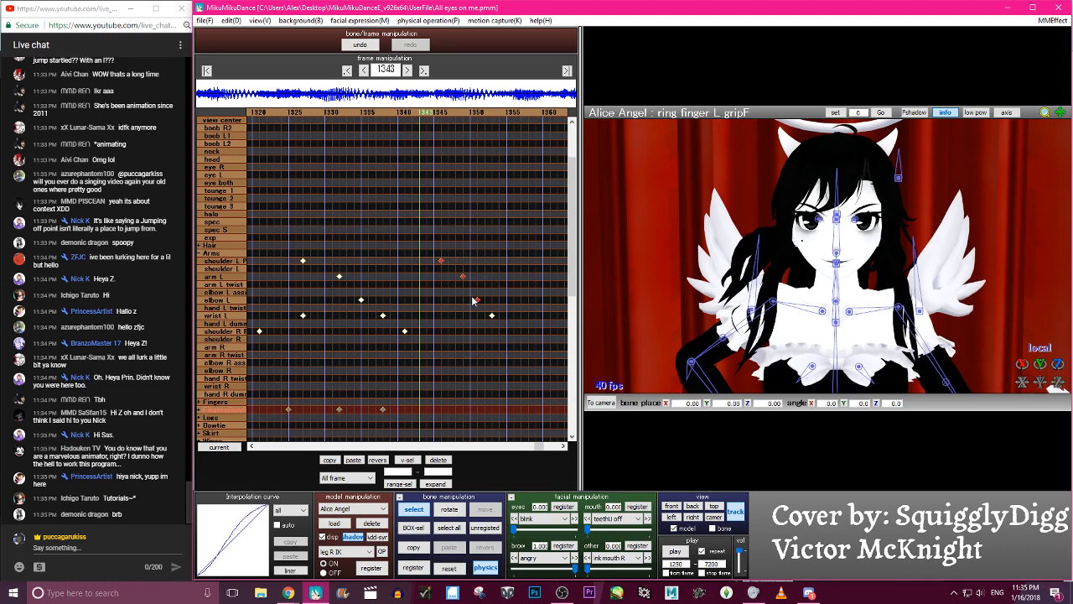
key(Left)
key(Left)
key(Left)
key(Left)
key(Left)
key(Left)
key(Left)
key(Left)
key(Left)
key(Left)
key(Left)
key(Left)
key(Left)
key(Right)
key(Right)
key(Right)
key(Right)
key(Right)
key(Right)
key(Right)
key(Right)
key(Right)
key(Right)
key(Right)
key(Right)
key(Right)
key(Left)
key(Left)
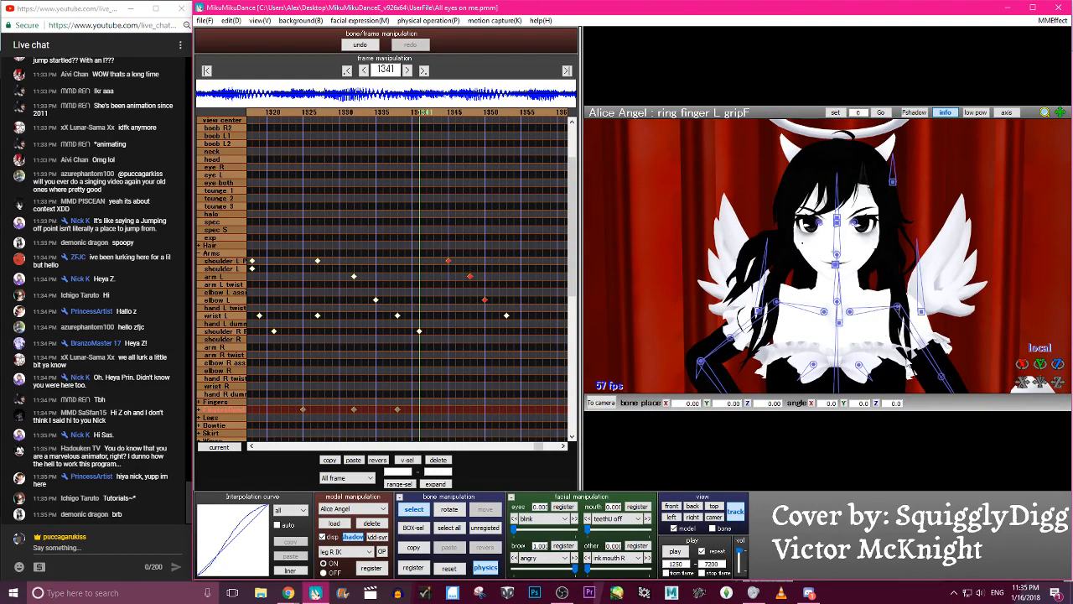
- Rotate the elbow L bone at frame 1341 to about X 48.6, Y -77.6, Z 19.3 and register its keyframe
scroll(956, 363, down, 3)
click(925, 367)
key(x)
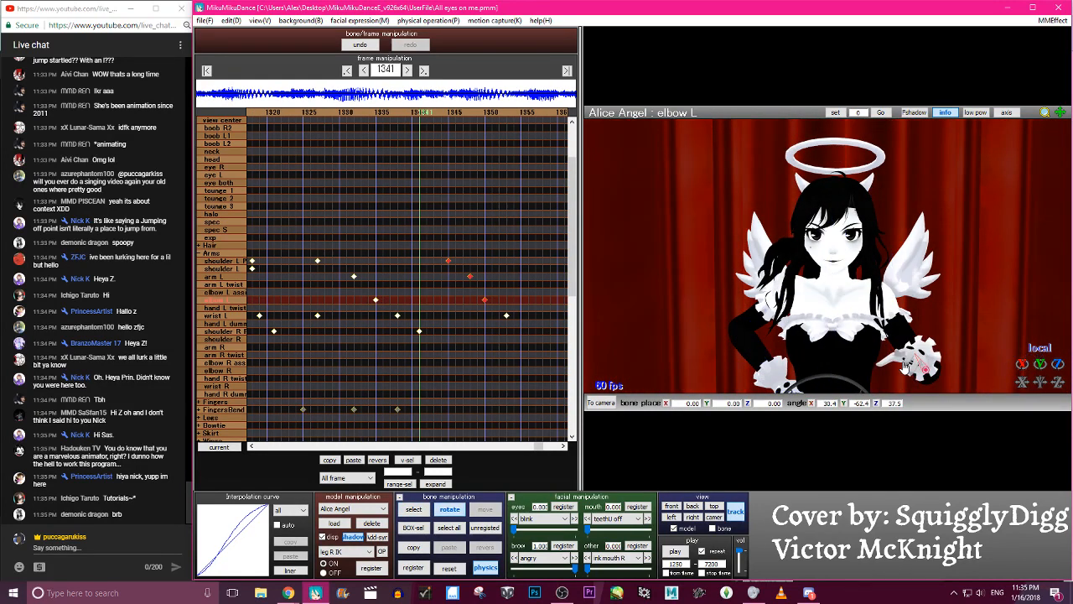
drag(925, 362, 777, 515)
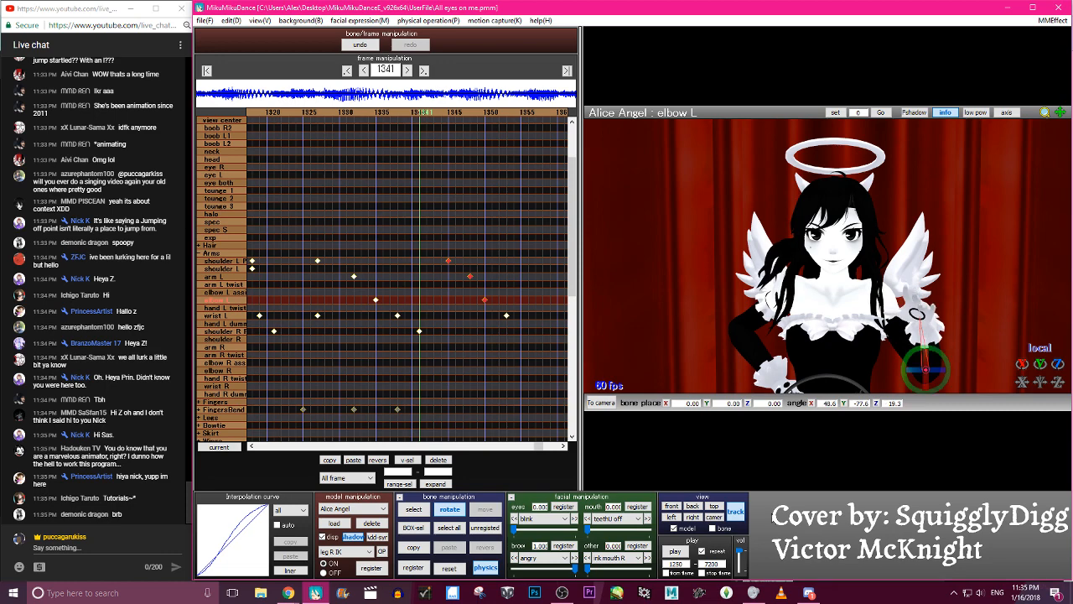
click(714, 521)
key(z)
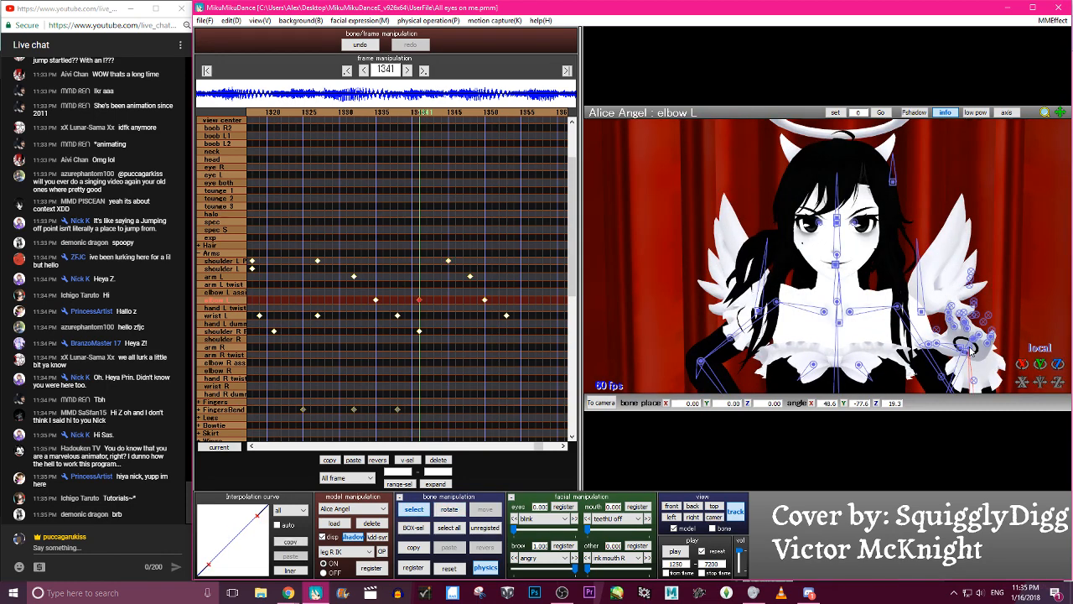
- Try a rotated wrist L keyframe at frame 1341 and delete it after checking the motion around it
click(971, 350)
key(x)
drag(971, 346, 976, 359)
key(Left)
key(Left)
key(Left)
key(Left)
key(Left)
key(Left)
key(Left)
key(Left)
key(Left)
key(Left)
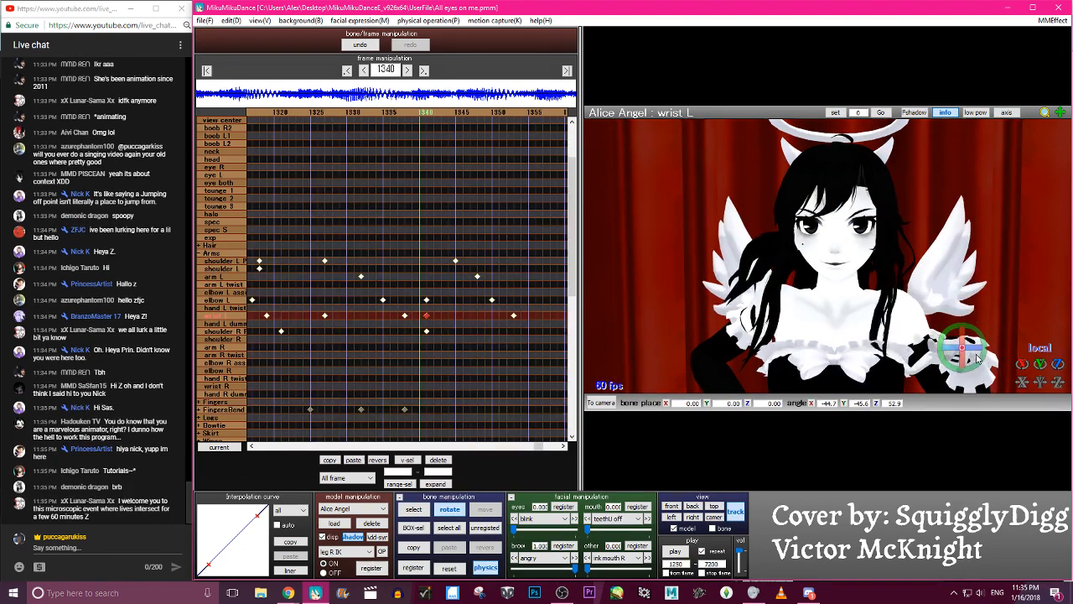
key(Right)
key(Right)
key(Right)
key(Right)
key(Right)
key(Right)
key(Right)
key(Right)
key(Right)
key(Right)
key(Right)
key(c)
key(c)
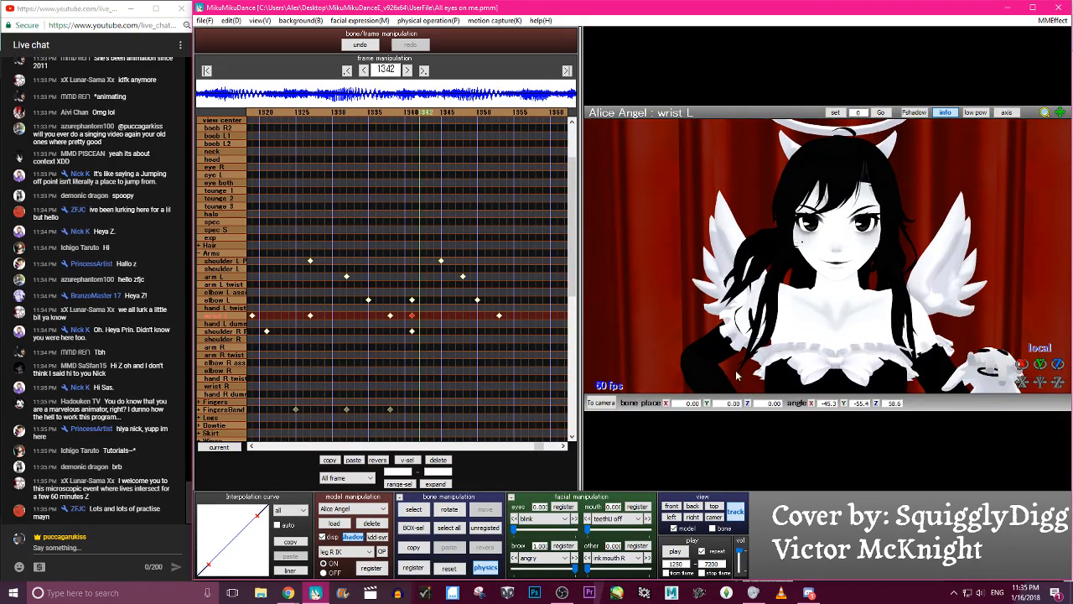
click(438, 460)
- Step through the frames around 1337 to 1340 and play the animation to examine the left arm's motion
key(Left)
key(Left)
key(Left)
key(Left)
key(Left)
key(Left)
key(Left)
key(Left)
key(Left)
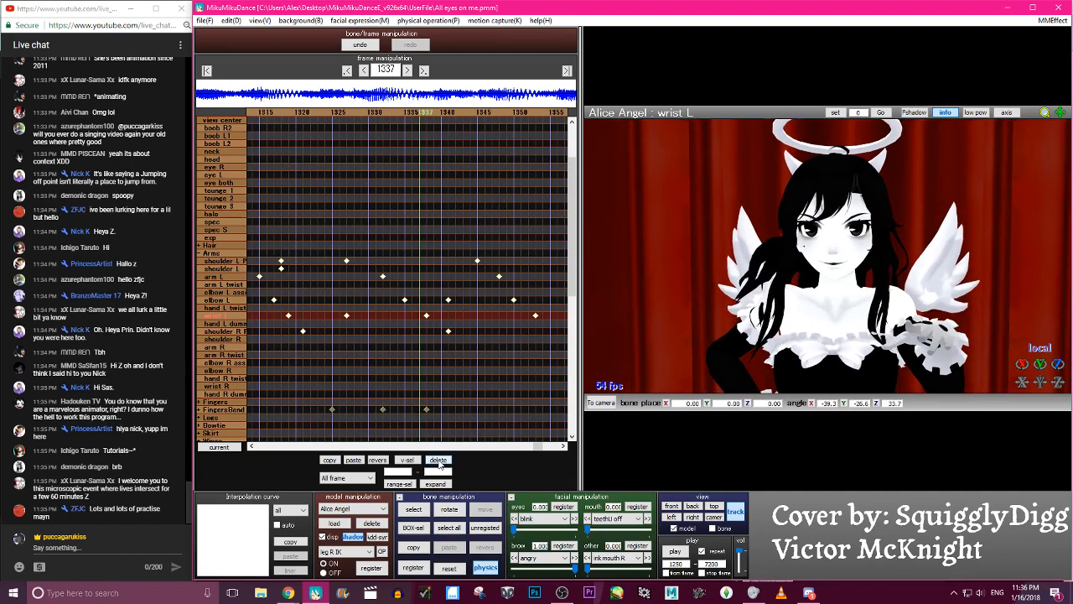
key(Right)
key(Right)
key(Right)
key(Right)
key(Right)
key(Right)
key(Right)
key(Right)
key(Right)
key(Right)
key(Right)
key(Right)
key(Right)
key(Right)
key(Right)
key(Right)
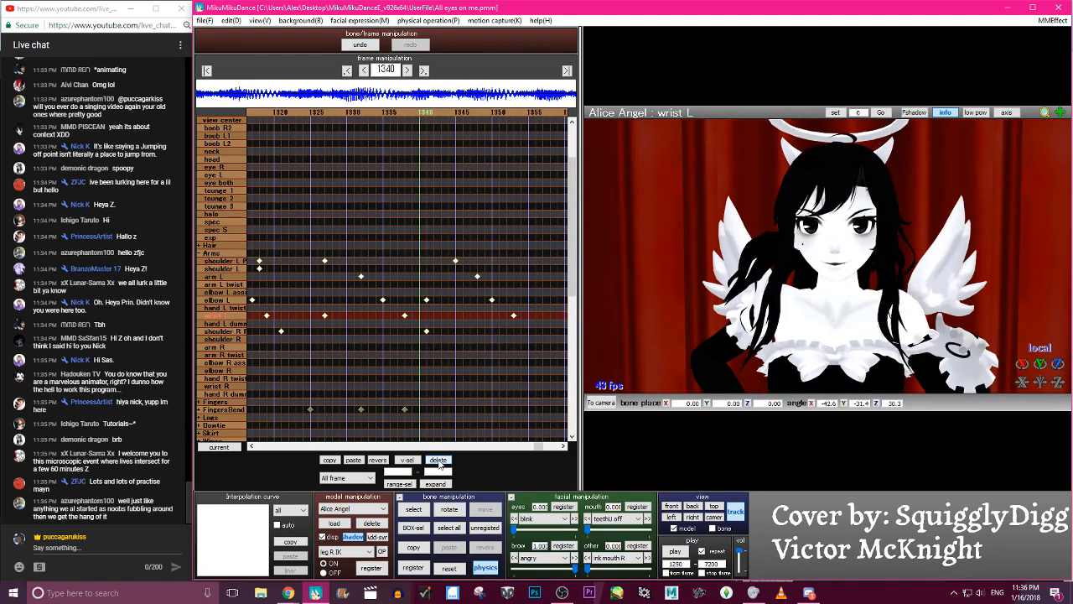
click(675, 550)
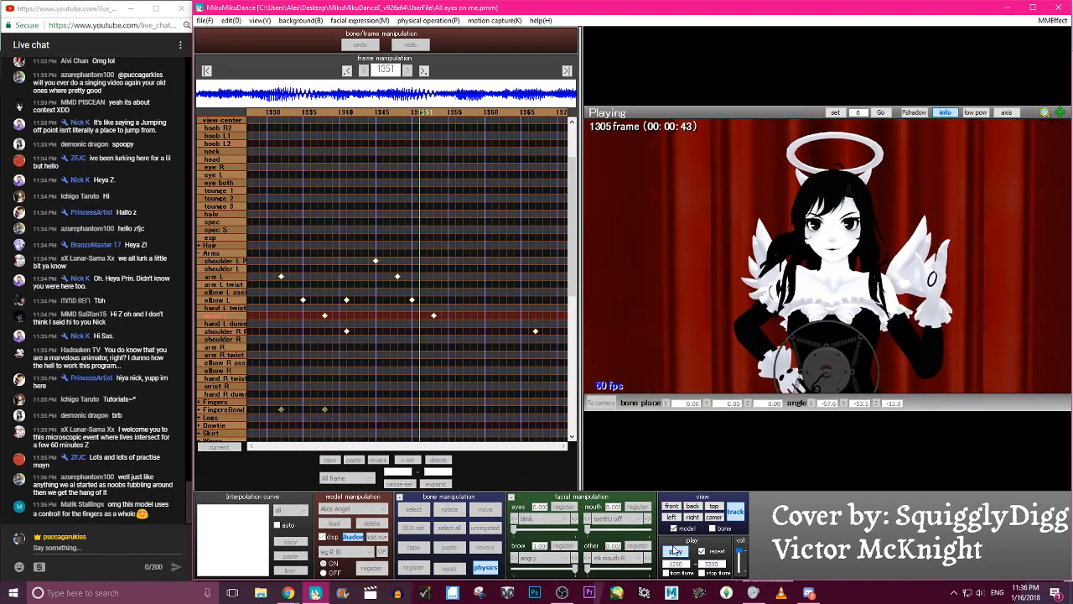
click(675, 551)
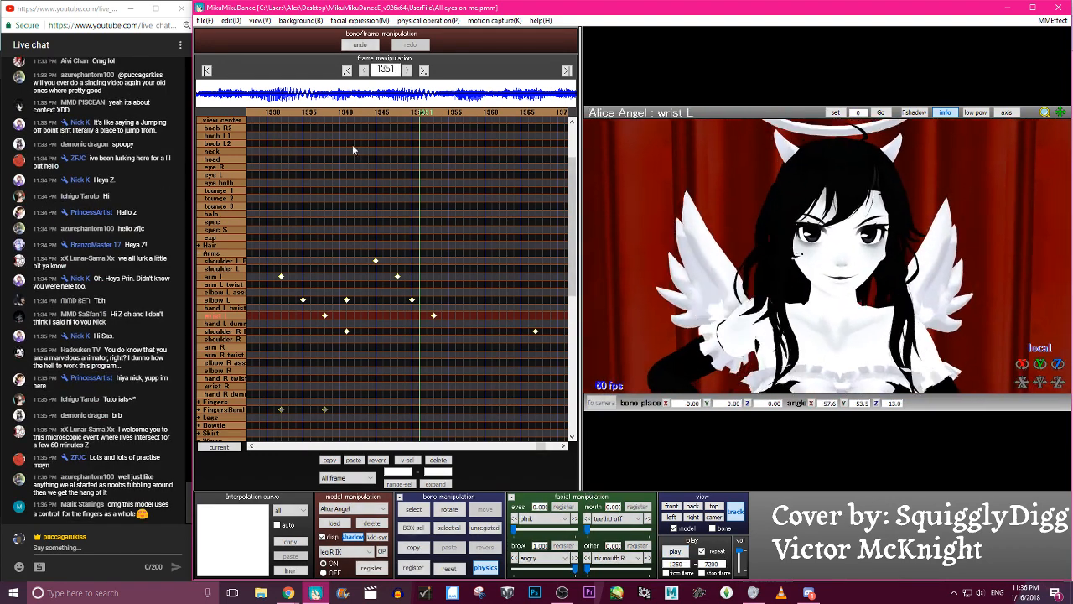
- Rotate the wrist L bone at frame 1338 and register the new pose over its existing keyframe
click(321, 115)
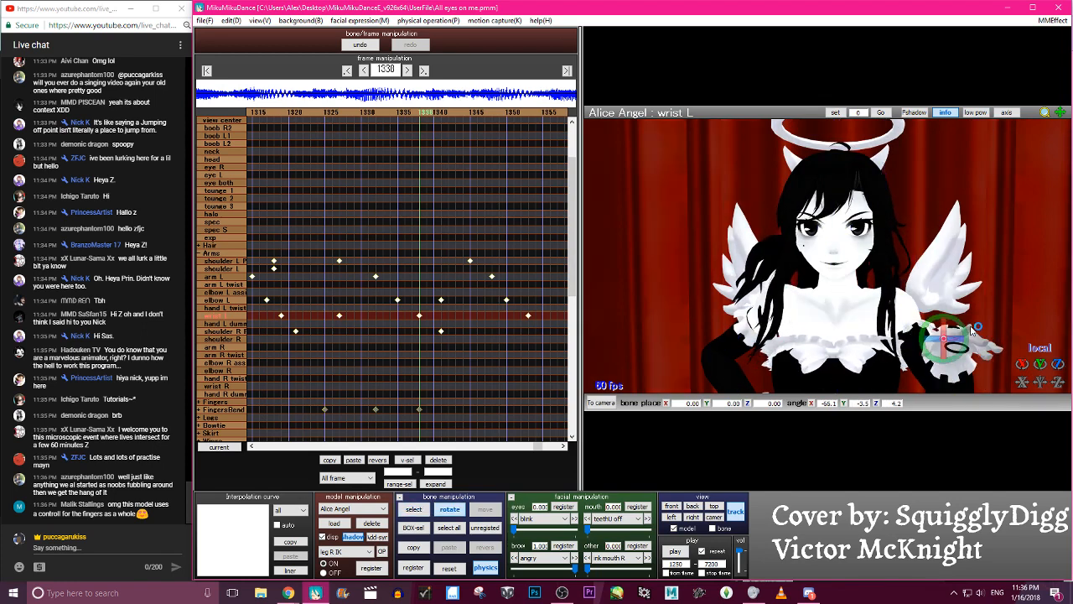
key(Return)
key(Left)
key(Left)
key(Left)
key(Left)
key(Left)
key(Left)
key(Left)
key(Left)
key(Left)
key(Left)
key(c)
- Step back and forth between about frames 1336 and 1352 to examine the left wrist's motion
key(Right)
key(Right)
key(Right)
key(Right)
key(Right)
key(Right)
key(Right)
key(Right)
key(Right)
key(Right)
key(Right)
key(Right)
key(Right)
key(Right)
key(Left)
key(Left)
key(Left)
key(Left)
key(Left)
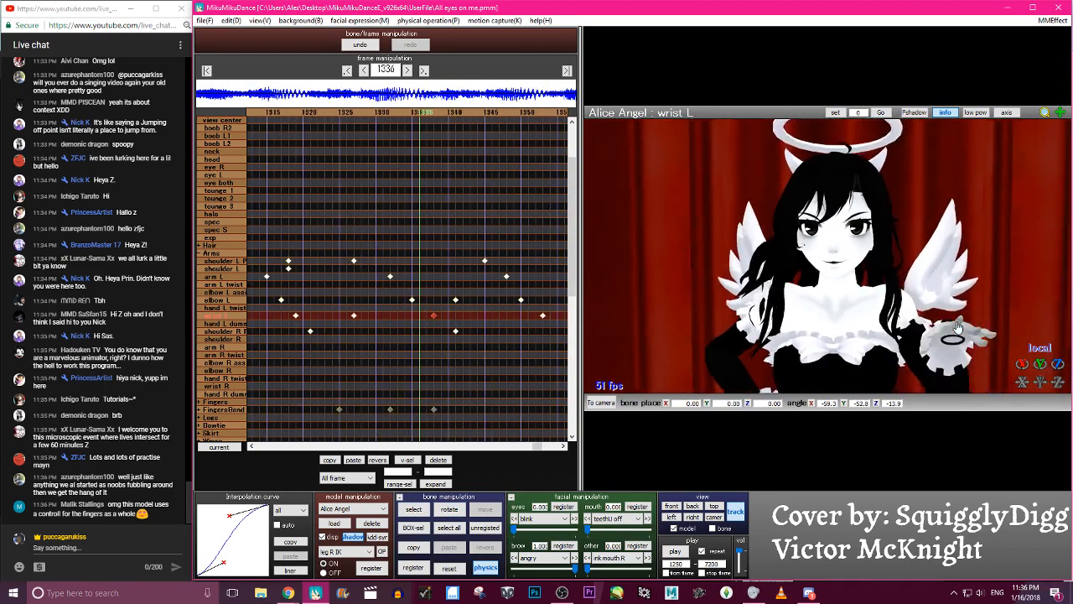
key(Right)
key(Right)
key(Right)
key(Right)
key(Right)
key(Right)
key(Right)
key(Right)
key(Right)
key(Right)
key(Right)
key(Right)
key(Right)
key(Right)
key(Right)
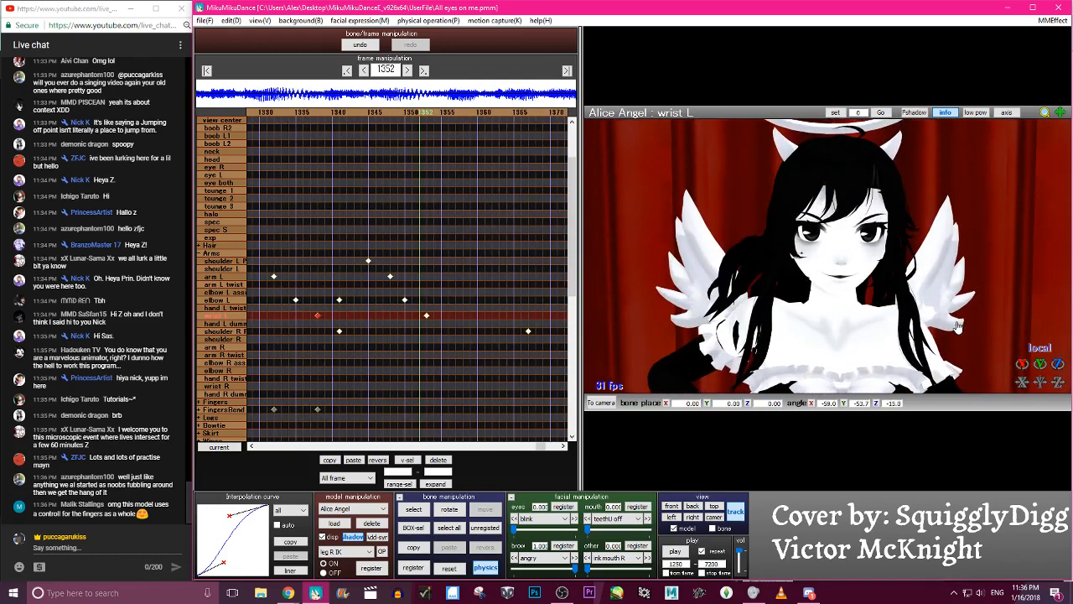
- Move the elbow L keyframe from frame 1341 to frame 1343
key(Left)
key(Left)
key(Left)
key(Left)
key(Left)
key(Left)
key(Left)
key(Left)
key(Left)
key(Left)
key(Left)
click(437, 312)
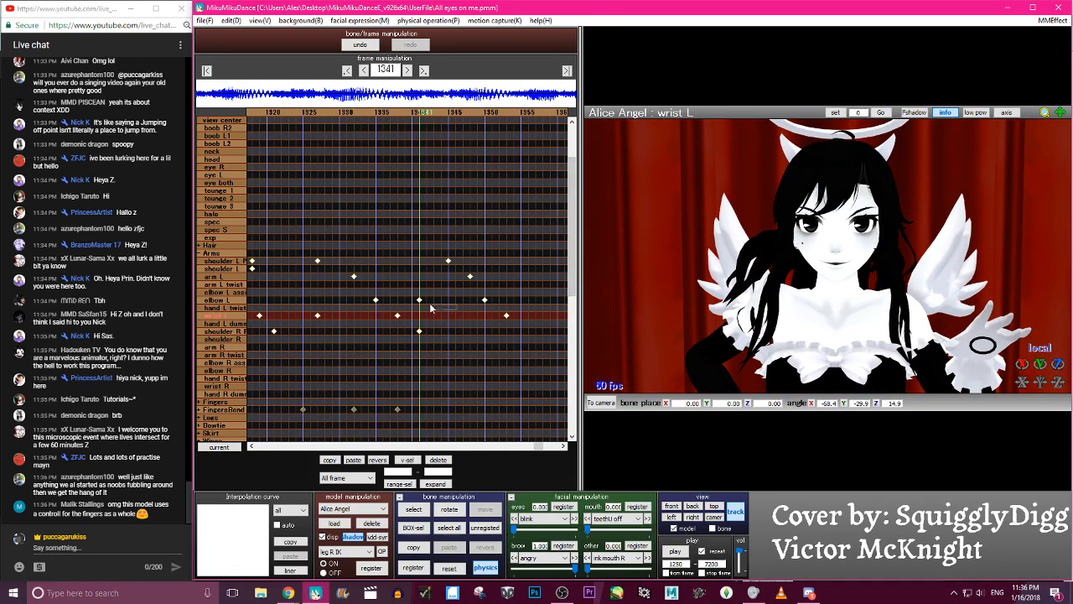
key(Right)
key(Right)
key(Right)
key(Right)
key(Right)
key(Right)
key(Right)
key(Right)
key(Right)
key(Right)
key(Right)
key(Right)
key(Right)
key(Right)
key(Right)
key(Right)
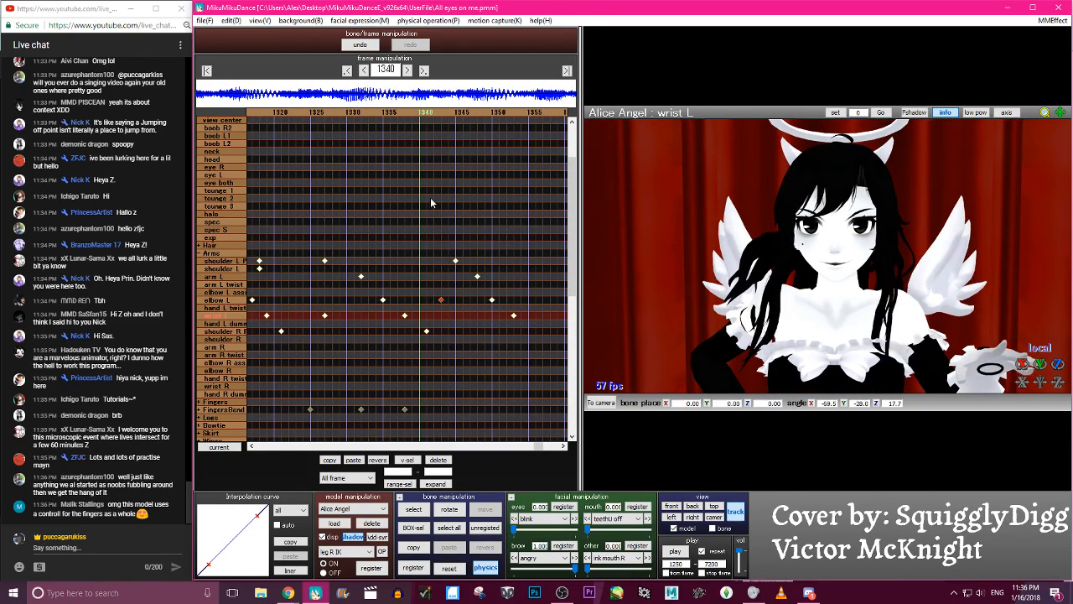
- Step through the frames from about 1340 to 1353 and play the animation to review the retimed left elbow
key(Left)
key(Left)
key(Left)
key(Left)
key(Left)
key(Left)
key(Left)
key(Left)
key(Left)
key(Left)
key(Left)
key(Left)
key(Left)
key(Left)
key(Left)
key(Left)
key(Left)
key(Left)
key(Left)
key(Left)
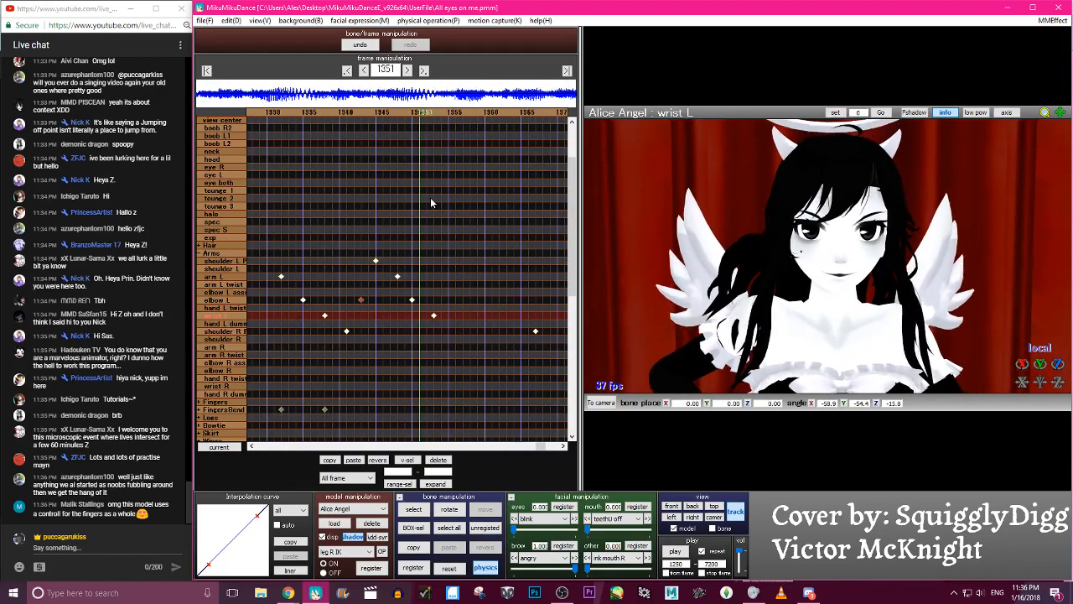
key(Right)
key(Right)
key(Right)
key(Right)
key(Right)
key(Right)
key(Right)
key(Right)
key(Right)
key(Right)
key(Right)
key(Right)
key(Right)
key(Right)
key(Right)
key(Right)
key(Right)
key(Right)
key(Right)
key(Right)
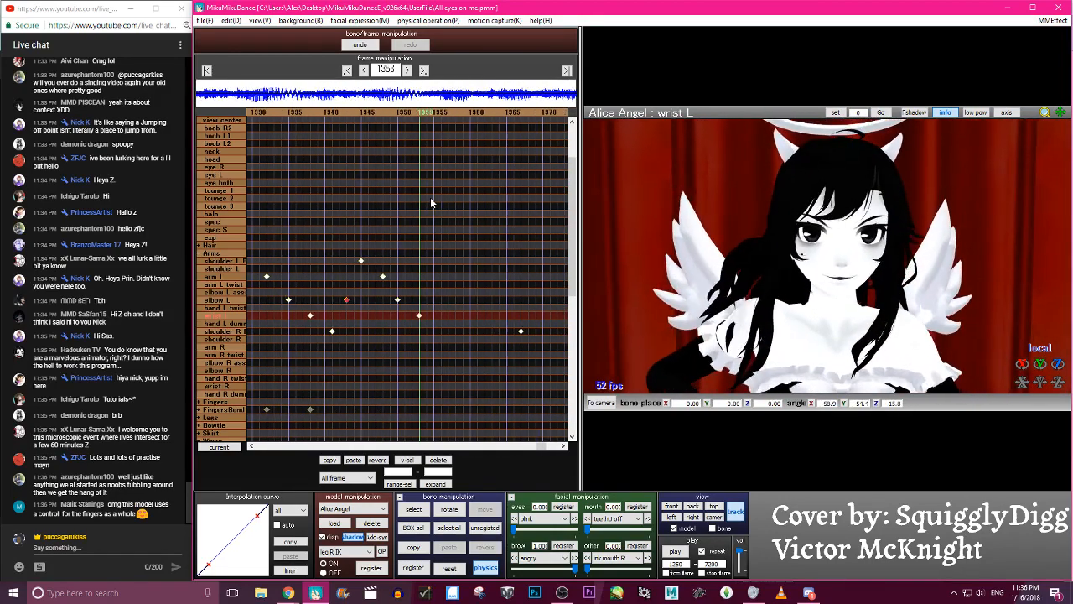
click(676, 549)
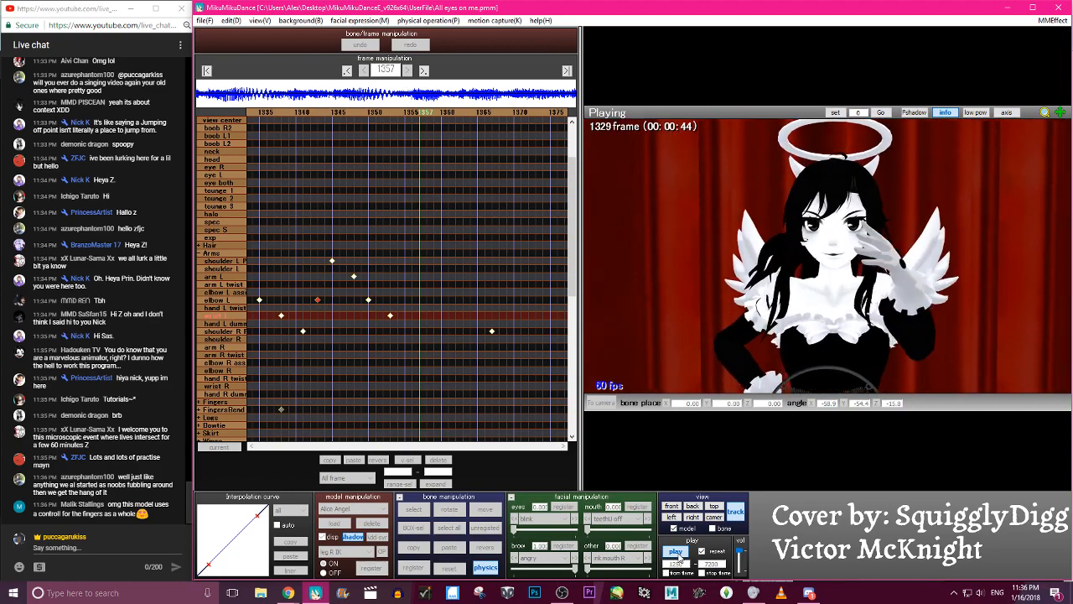
click(676, 552)
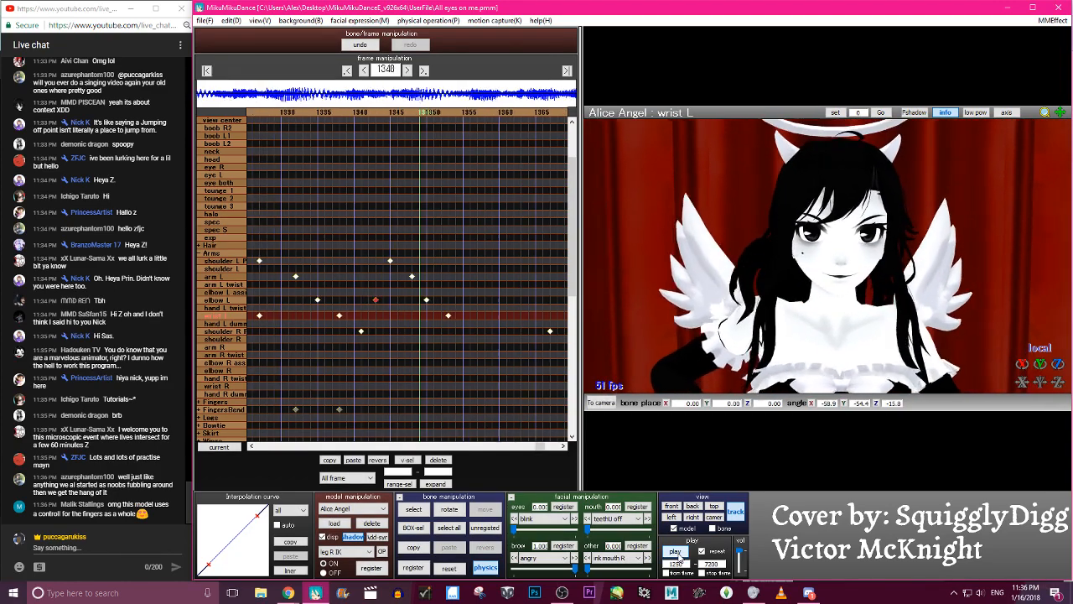
- Rotate the ring finger L gripF bone at frame 1336 to about Z -19.5 and register a FingersBend keyframe
key(Left)
key(Left)
key(Left)
key(Left)
key(Left)
key(Left)
key(Left)
key(Left)
key(Left)
key(Left)
key(Left)
key(Left)
key(Left)
key(Left)
key(Left)
key(Left)
key(Right)
key(Right)
key(Right)
click(962, 329)
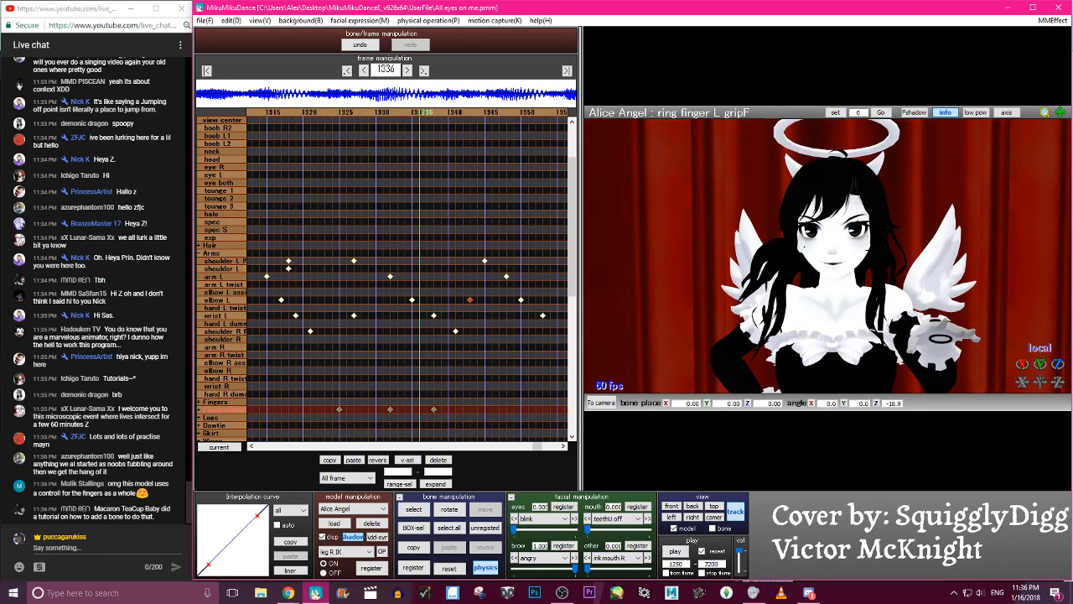
- Rotate the ring finger L gripF bone at frame 1341 and register another FingersBend keyframe
key(Right)
key(Right)
key(Right)
key(Right)
key(Right)
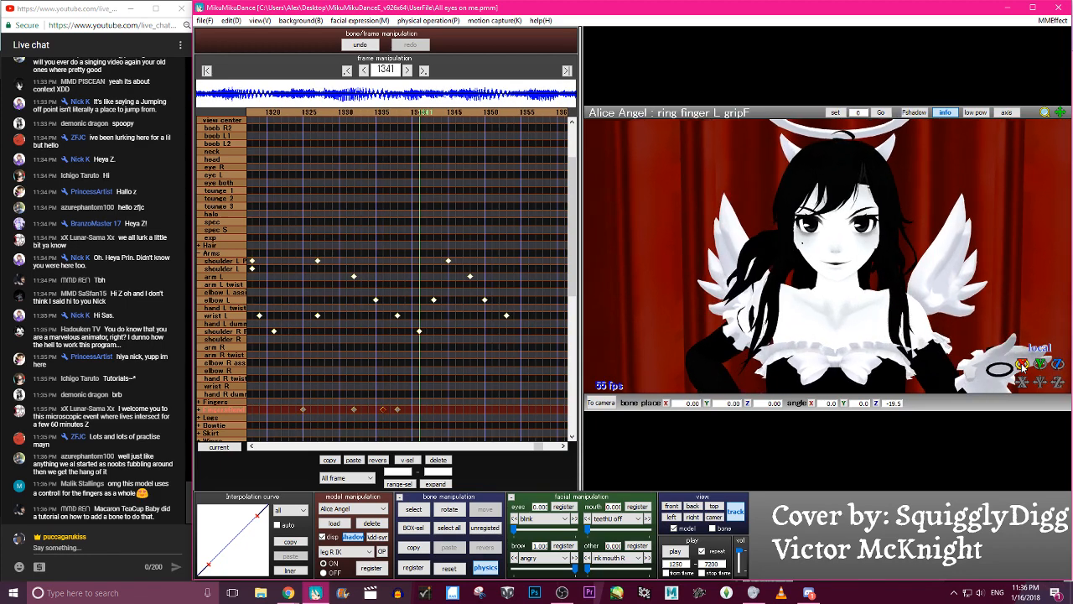
key(Left)
key(Left)
key(Left)
key(Left)
key(Left)
key(Left)
key(Left)
key(Left)
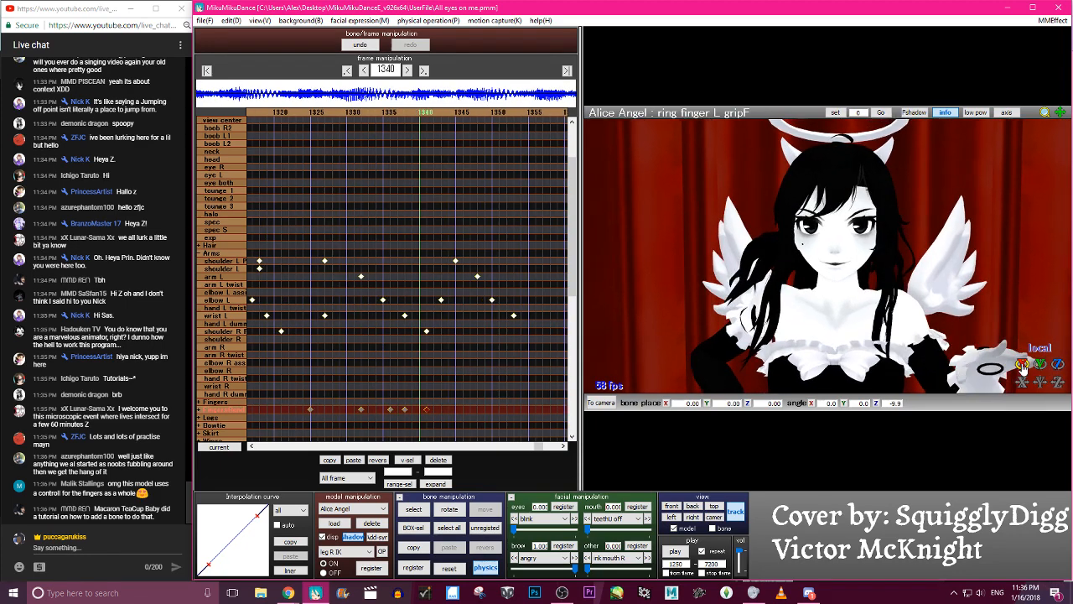
- Rotate the index finger L grip bone at frame 1333 to about Z 22.9 and register its keyframe
key(c)
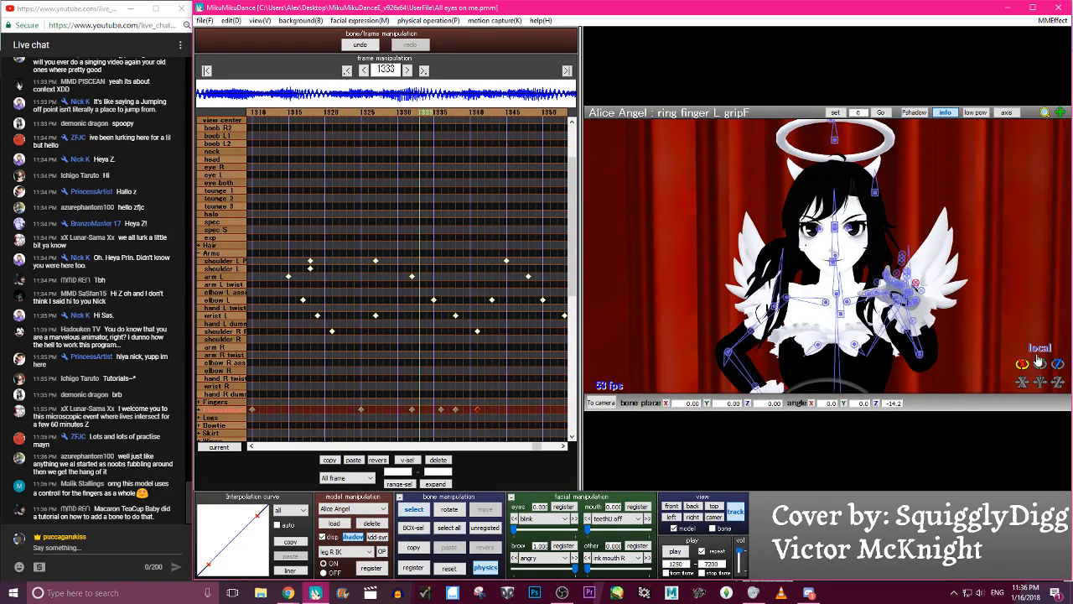
click(897, 277)
right_drag(906, 285, 882, 365)
right_drag(816, 355, 867, 370)
key(c)
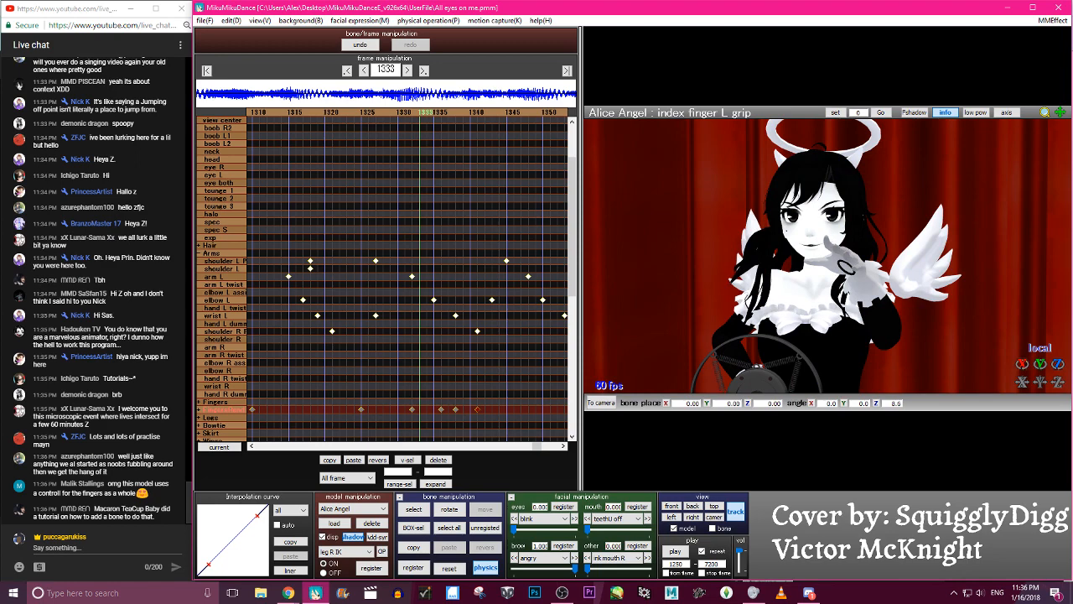
key(Right)
key(Right)
key(Right)
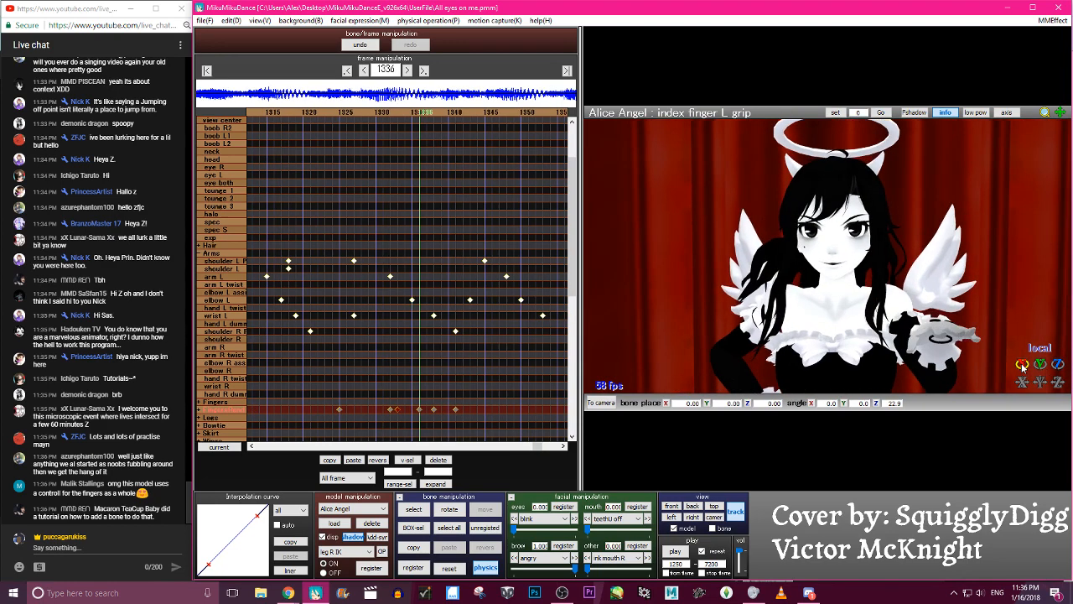
- Register index finger L grip keyframes rotated to about Z 13.2 at frame 1336 and Z 20.6 at frame 1341
key(Right)
key(Right)
key(Right)
key(Right)
key(Right)
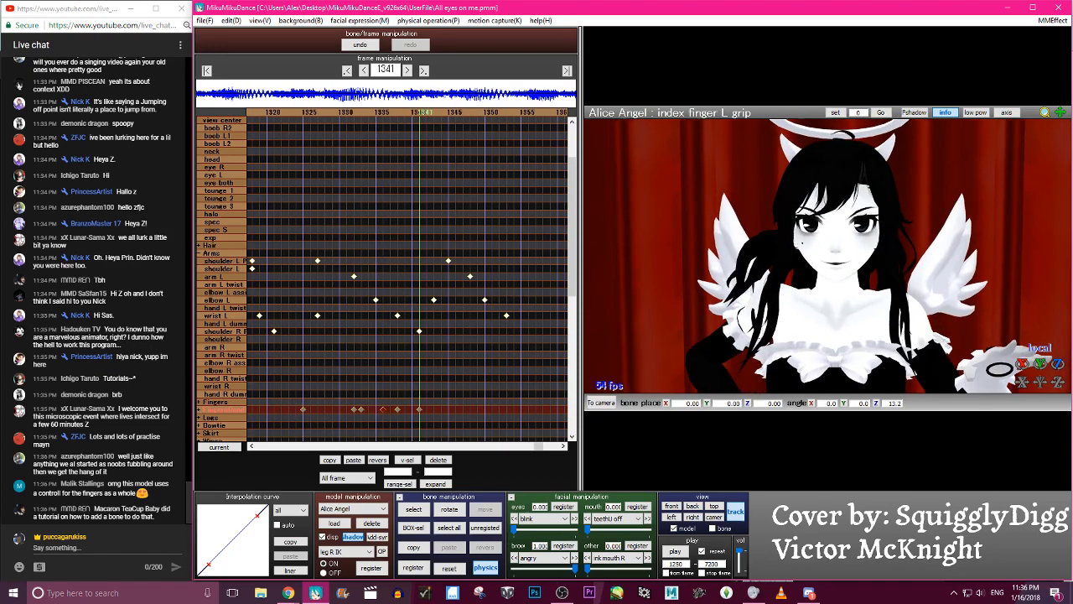
key(Left)
key(Left)
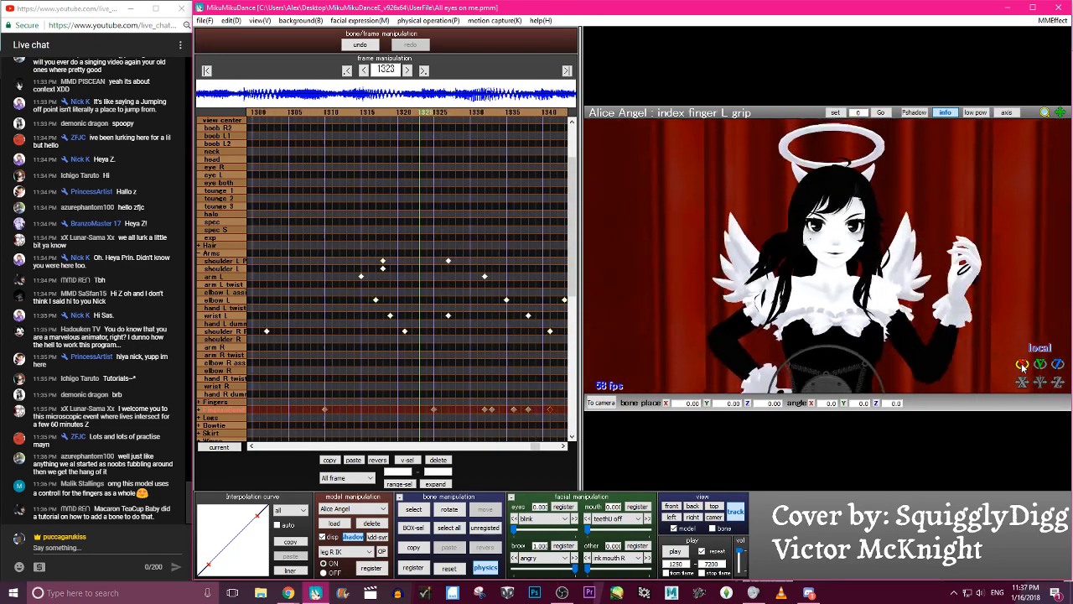
- Step back and forth between about frames 1323 and 1341 to examine the left-hand finger motion
key(Left)
key(Left)
key(Left)
key(Left)
key(Left)
key(Left)
key(Left)
key(Left)
key(Left)
key(Left)
key(Left)
key(Left)
key(Left)
key(Left)
key(Left)
key(Left)
key(Left)
key(Left)
key(Left)
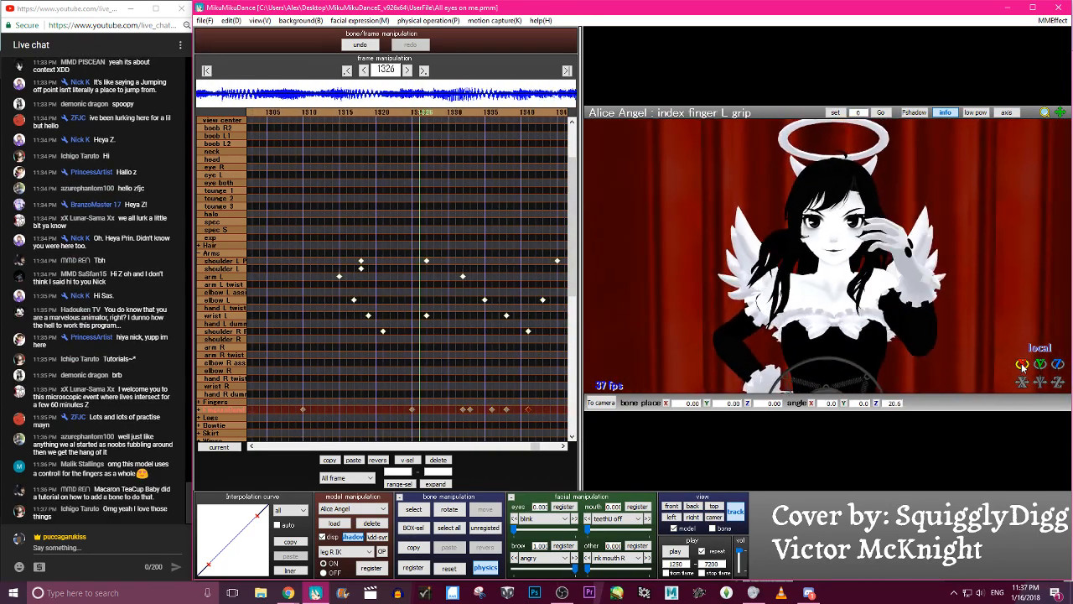
key(Right)
key(Right)
key(Right)
key(Right)
key(Right)
key(Right)
key(Right)
key(Right)
key(Right)
key(Right)
key(Right)
key(Right)
key(Right)
key(Right)
key(Right)
key(Right)
key(Right)
key(Right)
key(Right)
key(Right)
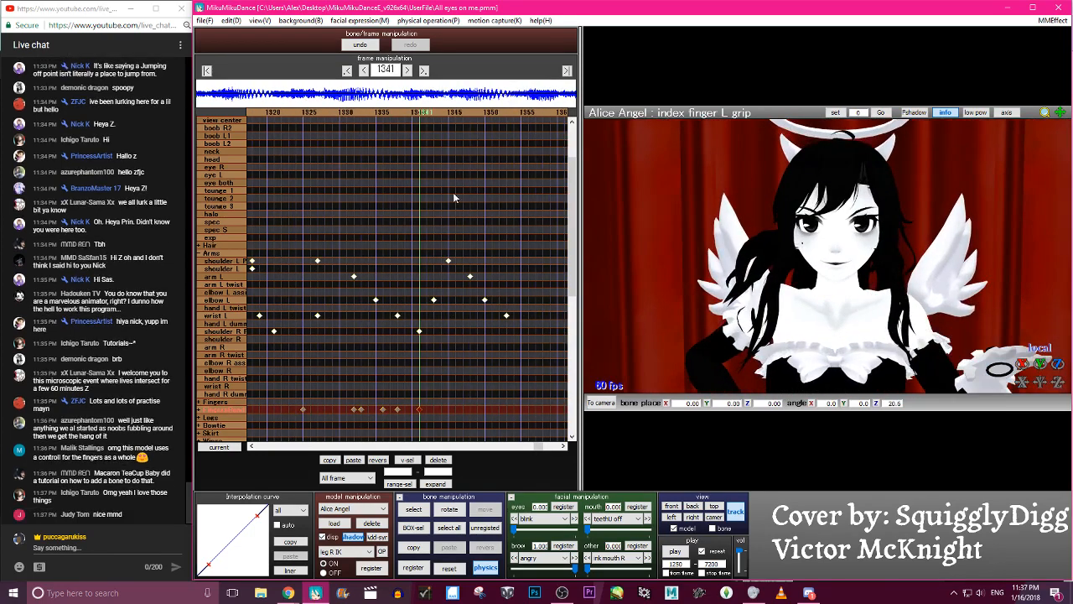
- Delete the left pinky, ring and index finger keyframes between frames 1333 and 1341 in FingersBend, keeping the hand L grip keyframe at 1332
click(200, 410)
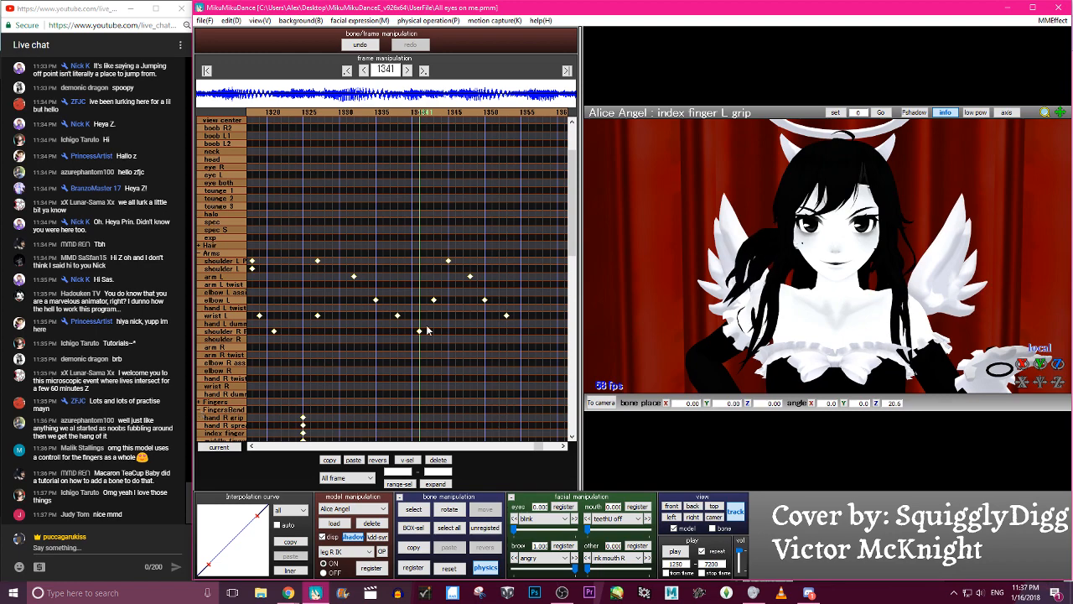
scroll(427, 327, down, 10)
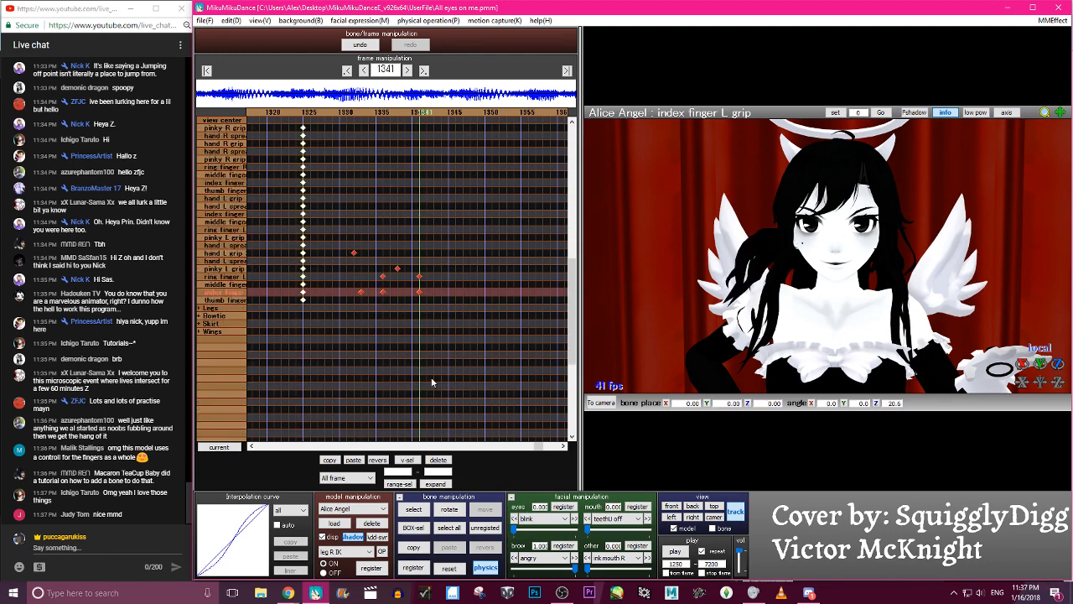
click(438, 460)
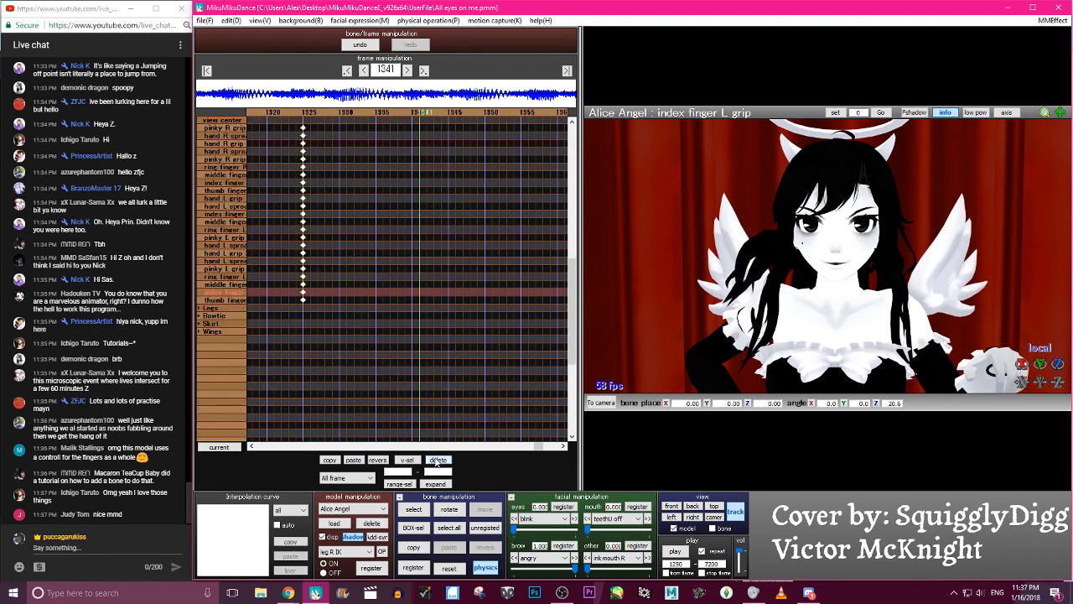
click(359, 44)
drag(462, 303, 364, 268)
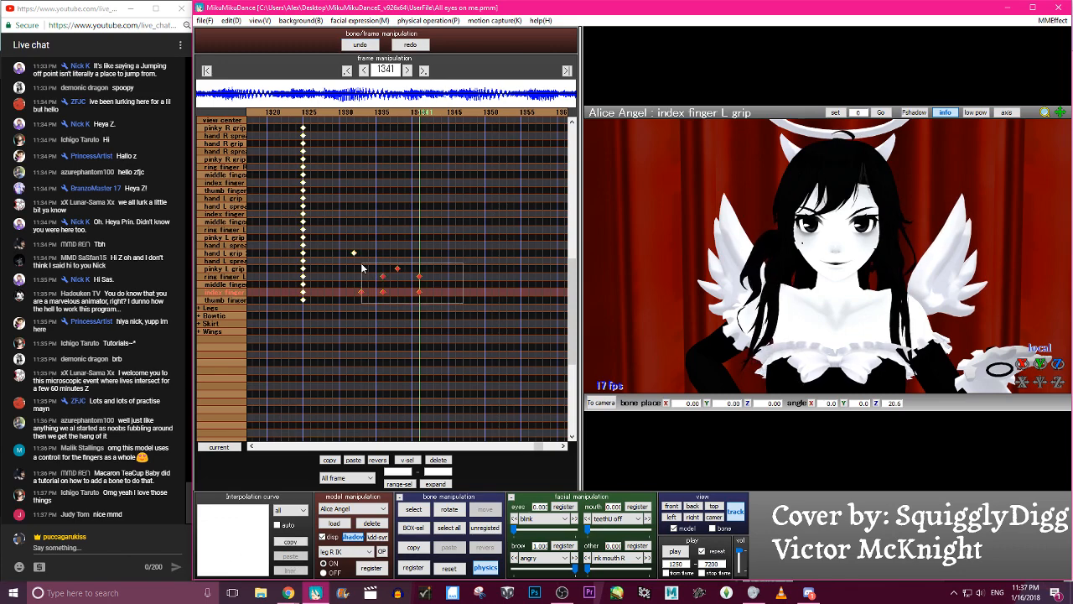
click(437, 460)
key(Right)
key(Right)
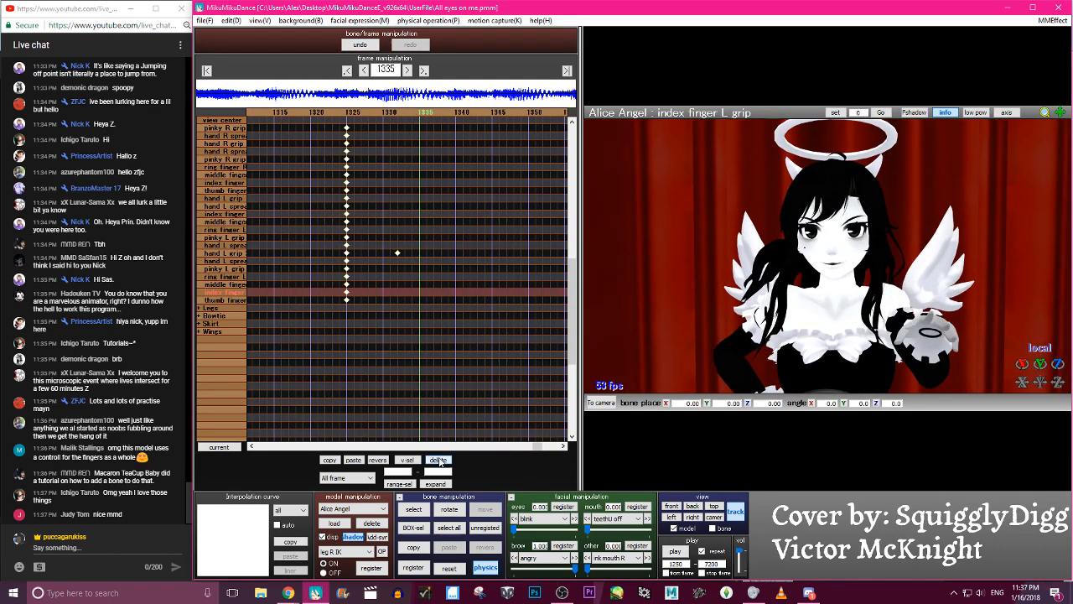
- Rotate the pinky L grip F bone at frame 1335 to about Z -21.2
key(c)
click(954, 327)
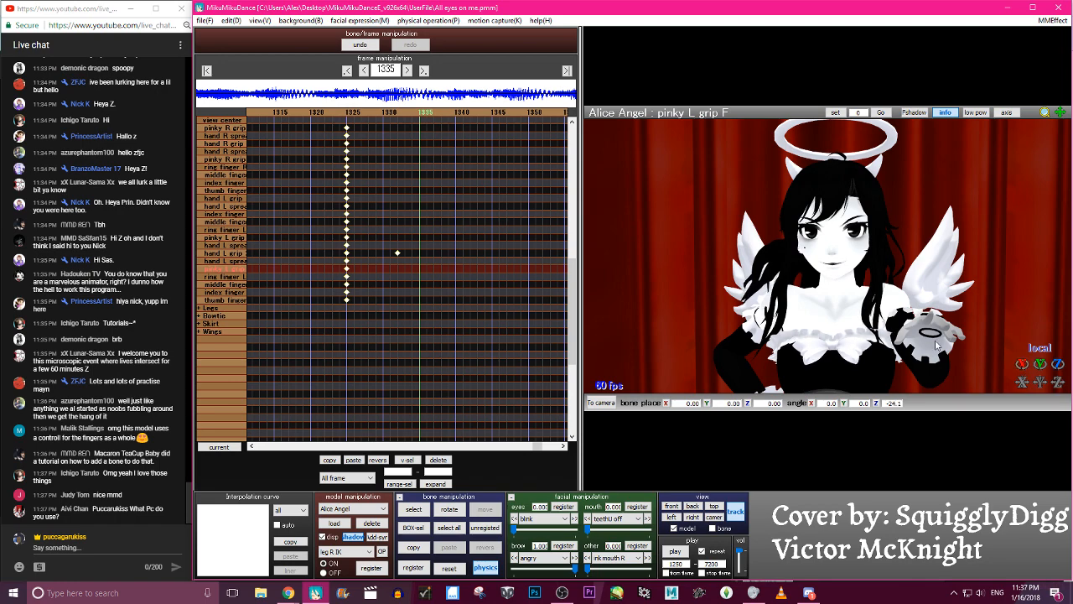
right_drag(960, 352, 934, 344)
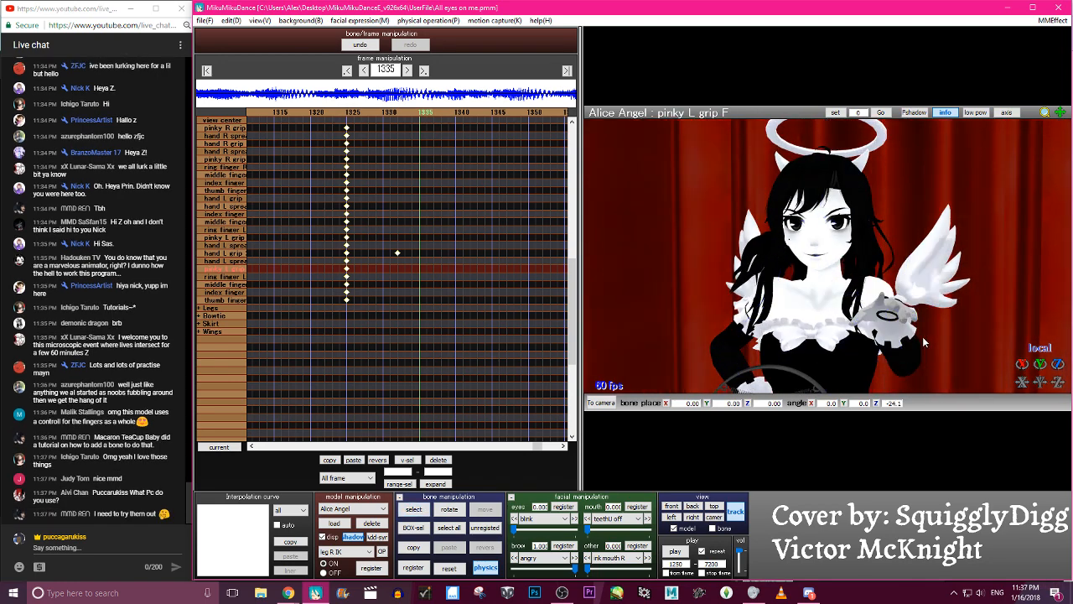
key(c)
scroll(846, 295, up, 4)
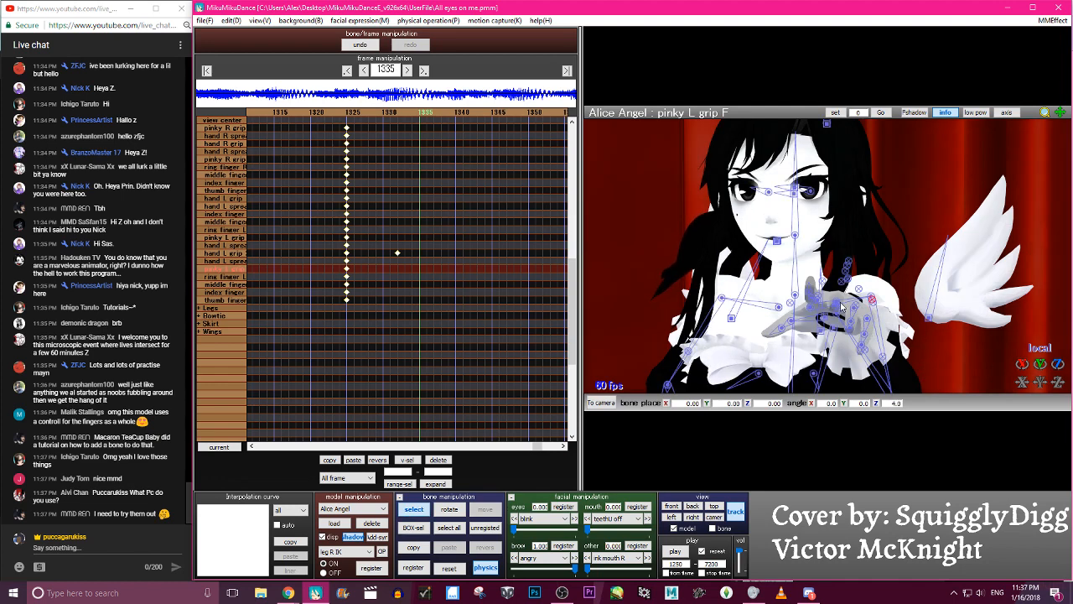
drag(1058, 364, 1058, 399)
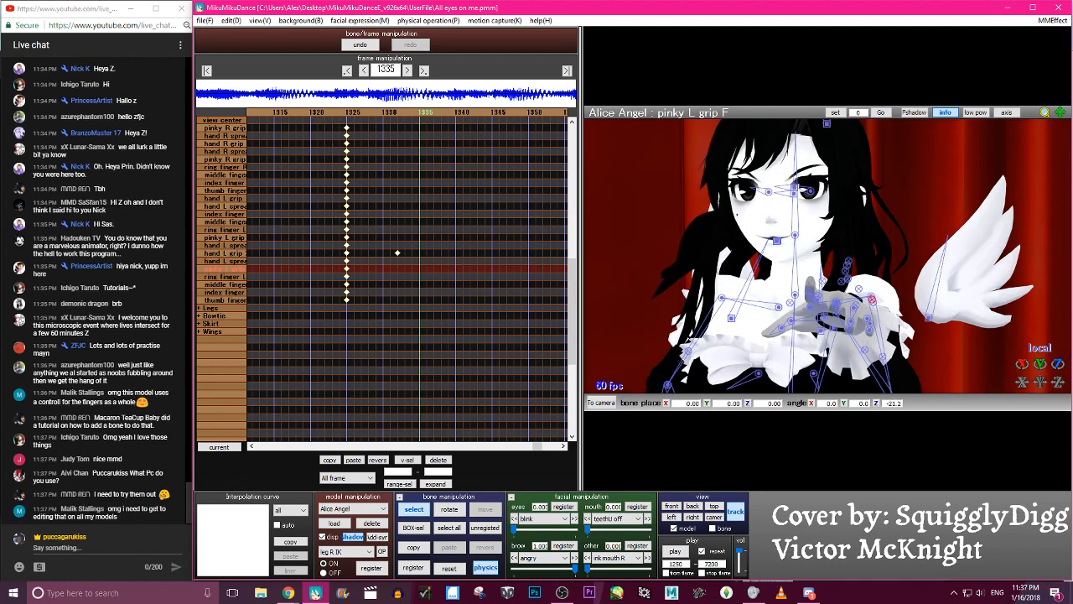
- Rotate the ring finger L grip bone at frame 1335 to about Z -11.5
click(854, 308)
click(859, 289)
drag(1022, 365, 1022, 393)
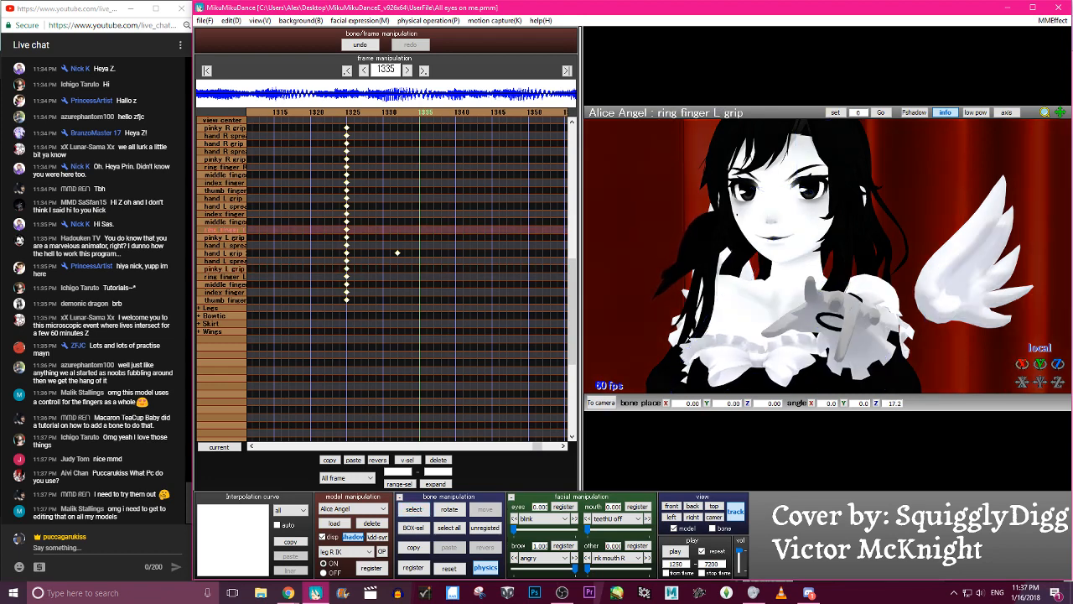
key(c)
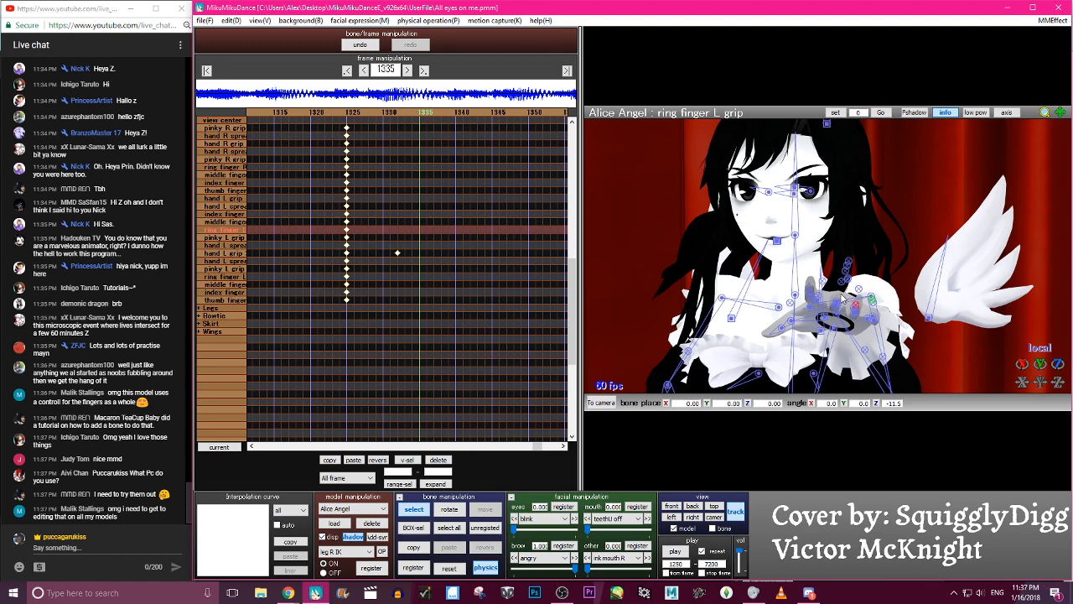
- Try adjusting the left middle finger grip bone at frame 1335 and undo the last change
scroll(845, 302, up, 2)
click(867, 315)
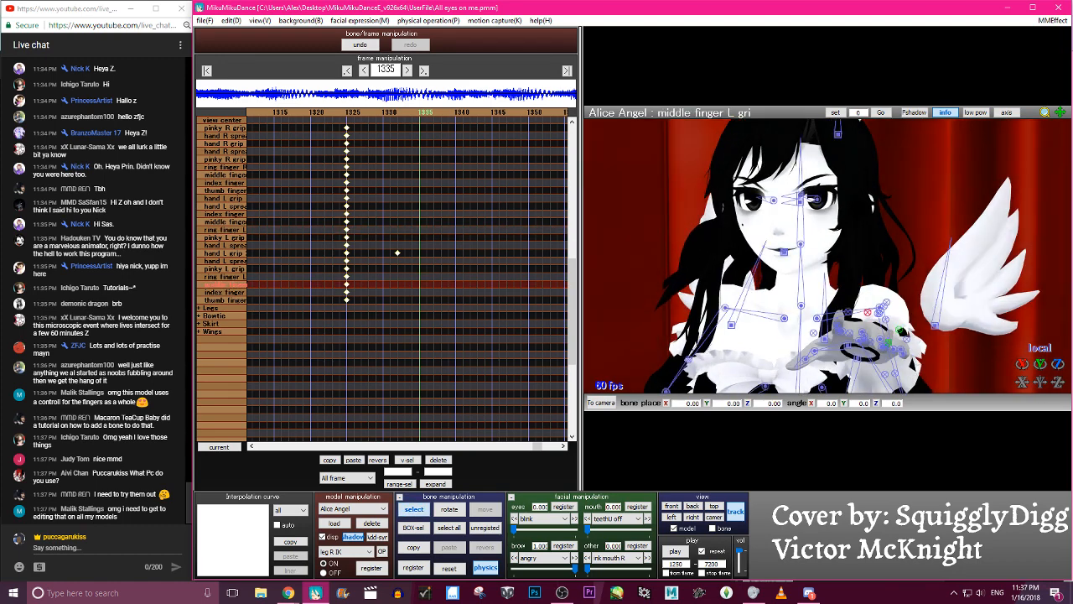
click(358, 44)
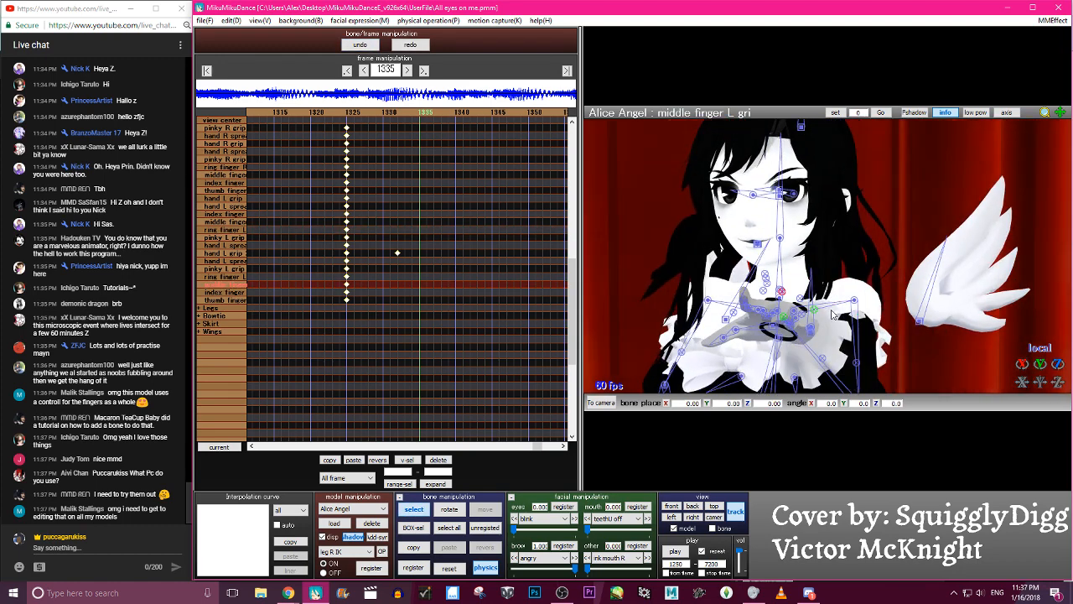
- Rotate the index finger L grip bone at frame 1335 to about Z -4.6
right_drag(781, 318, 847, 337)
click(890, 345)
click(1021, 365)
click(875, 323)
drag(1019, 365, 1019, 363)
right_drag(887, 350, 903, 357)
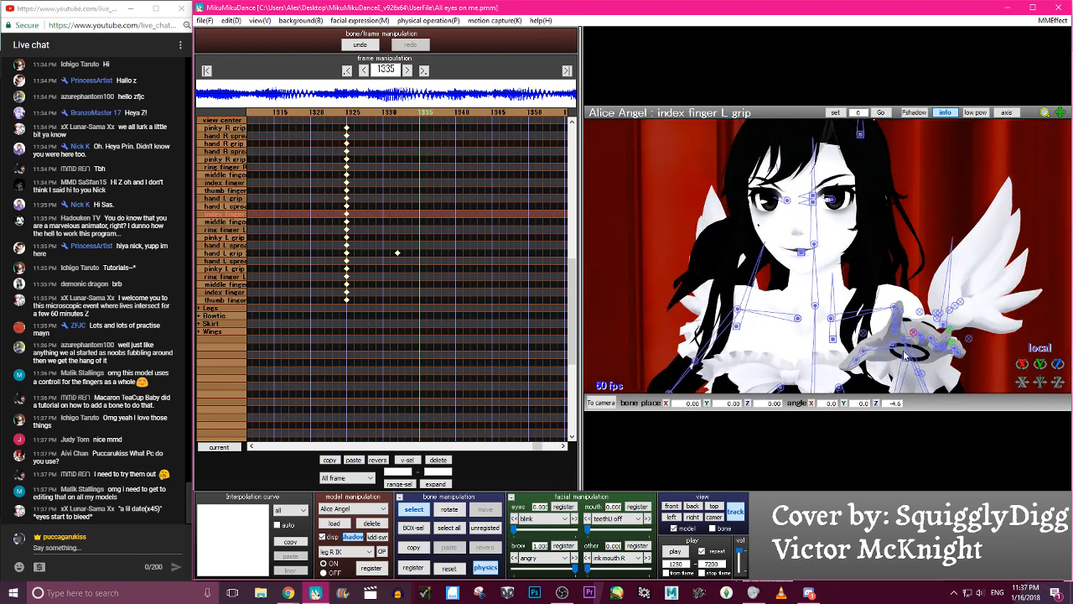
- Rotate the left middle finger grip bone to about Z 9.7 and register the posed finger keyframes at frame 1335
click(923, 344)
click(920, 312)
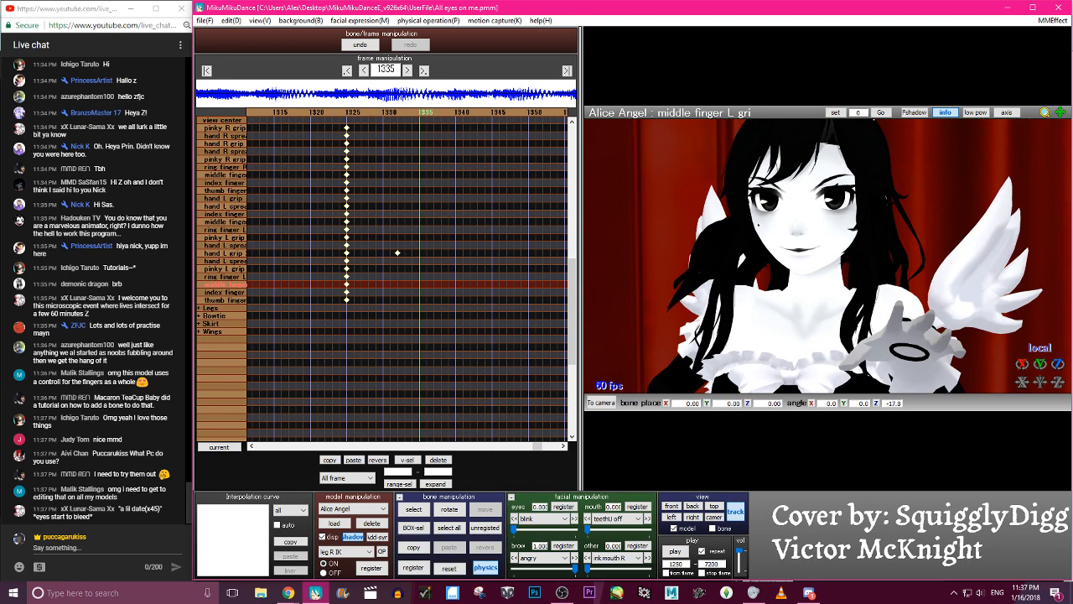
drag(1057, 364, 1057, 343)
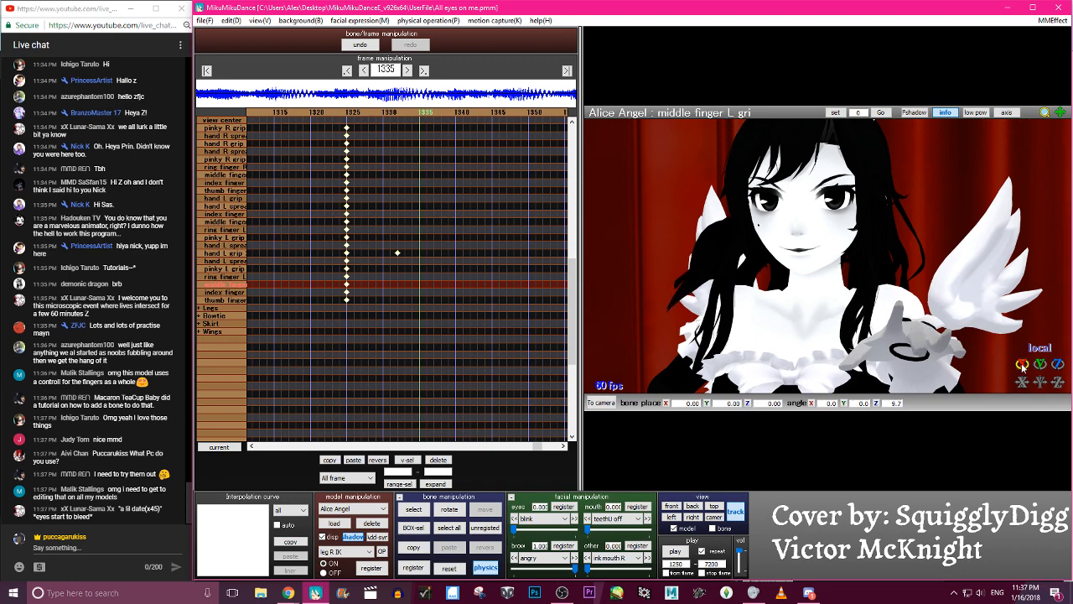
key(s)
key(Return)
- Review the frames before 1335 and delete the left index, ring, pinky and middle finger keyframes at frame 1335
key(Left)
key(Left)
key(Left)
key(Left)
key(Left)
key(Left)
key(Left)
key(Left)
key(Left)
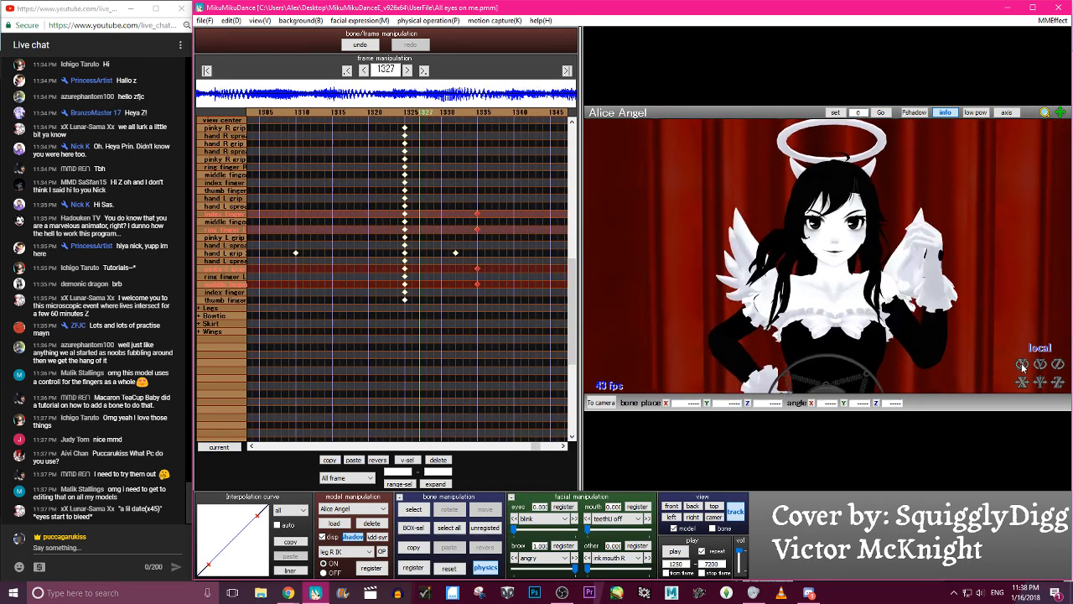
key(Right)
key(Right)
key(Right)
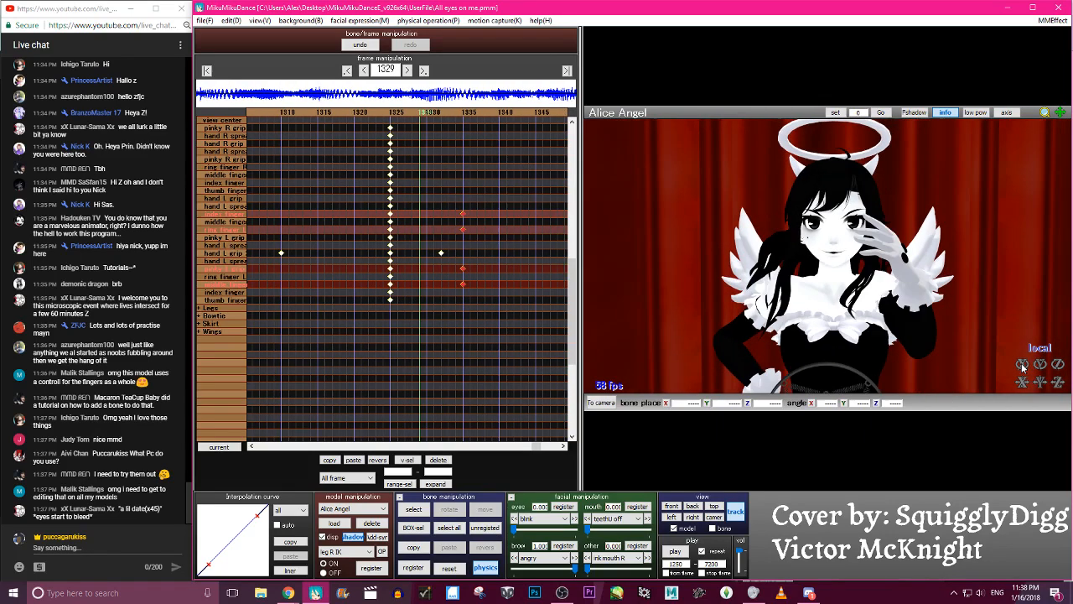
click(443, 461)
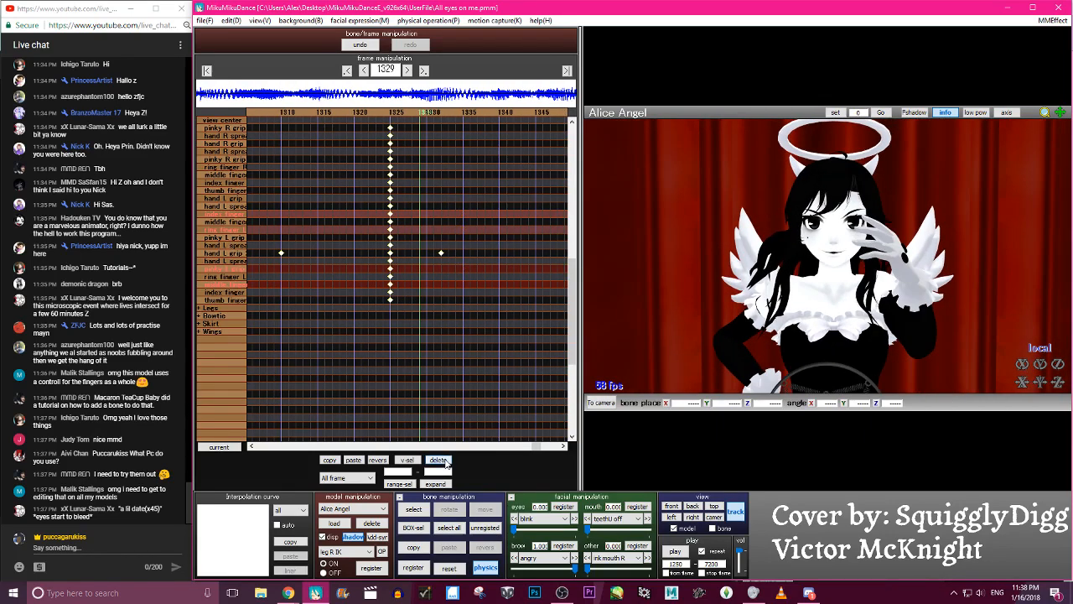
- Step forward to about frame 1336 and return to 1325 to examine the left hand's pose
key(Right)
key(Right)
key(Right)
key(Right)
key(Right)
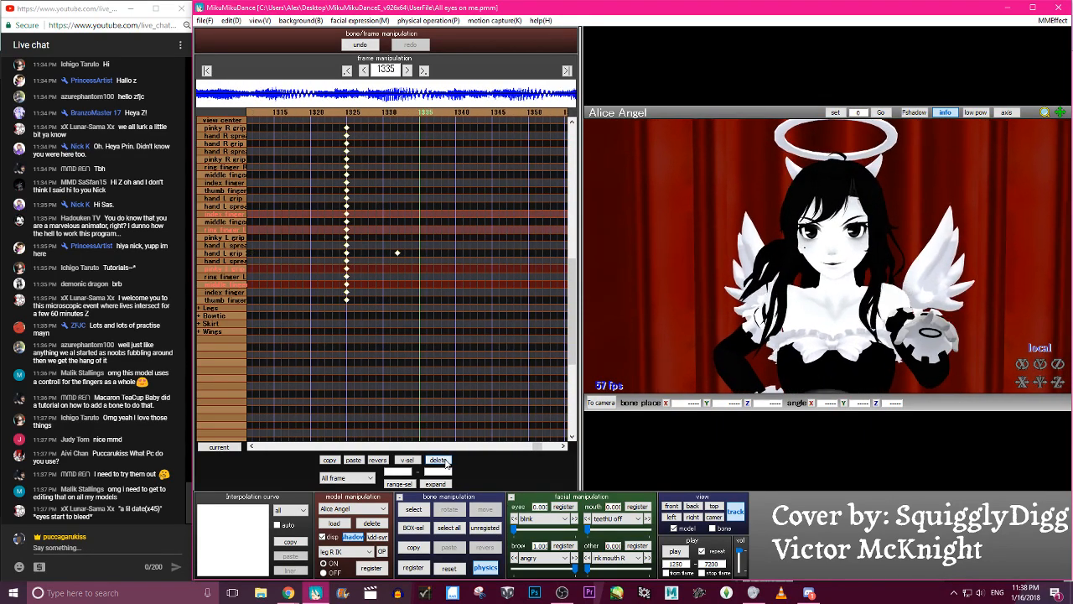
key(Right)
key(Right)
key(c)
right_drag(964, 342, 951, 337)
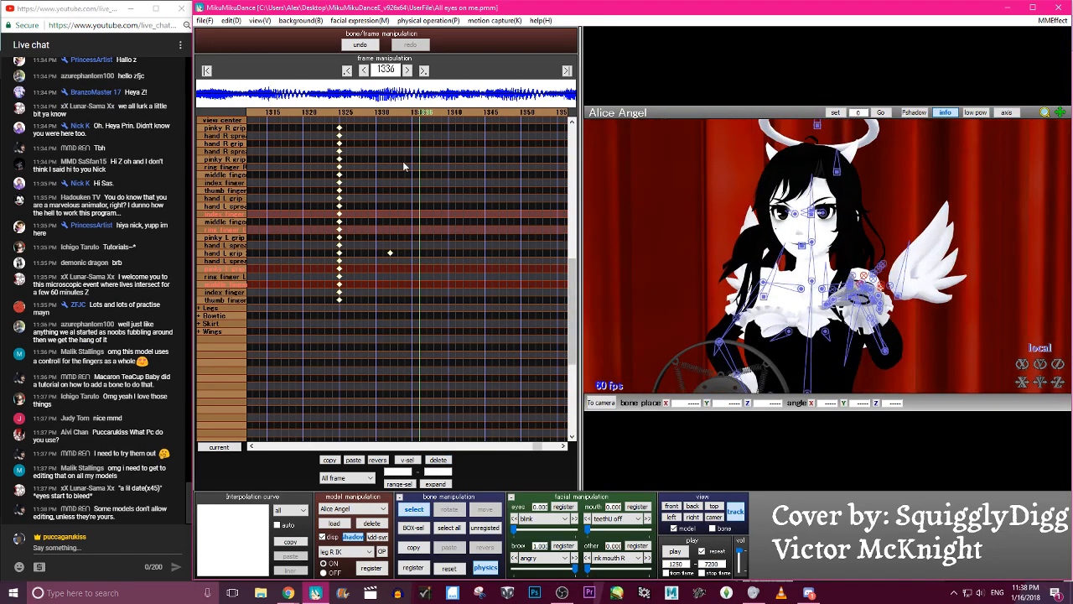
click(391, 118)
click(370, 115)
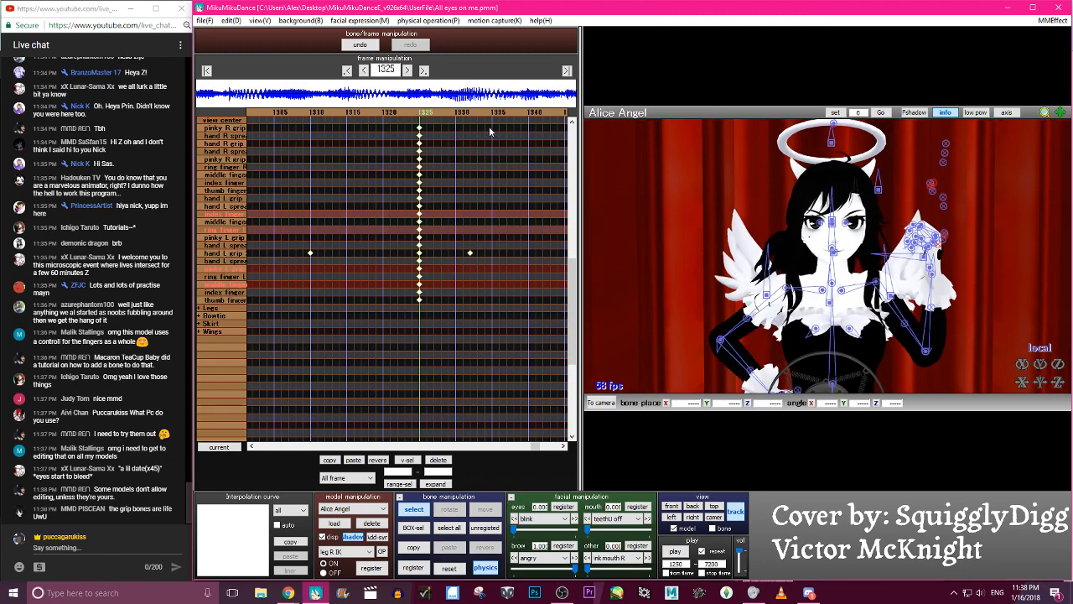
- At frame 1332, adjust the pinky L grip F bone and rotate the left middle finger grip bone to about Z 13.8
key(c)
key(Right)
key(Right)
key(Right)
key(Right)
key(Right)
key(Right)
key(Right)
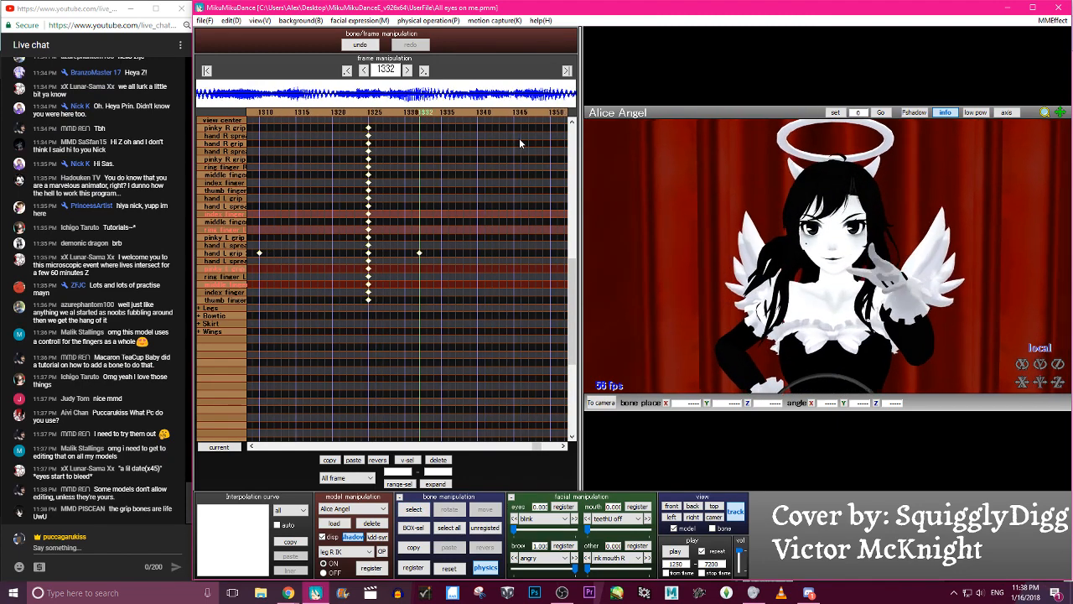
key(c)
click(907, 277)
key(c)
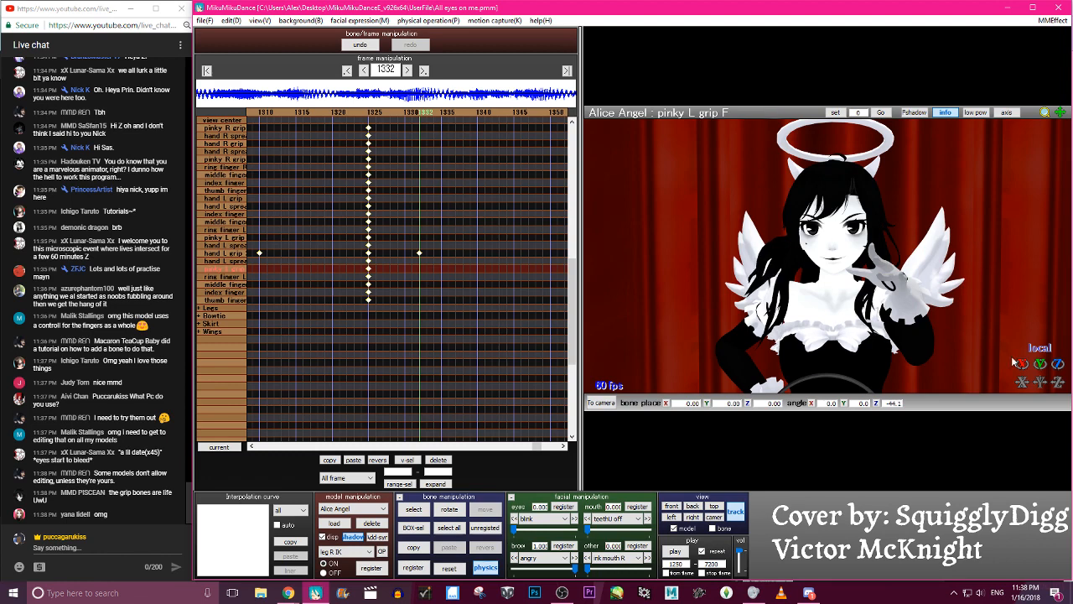
key(c)
click(906, 270)
key(c)
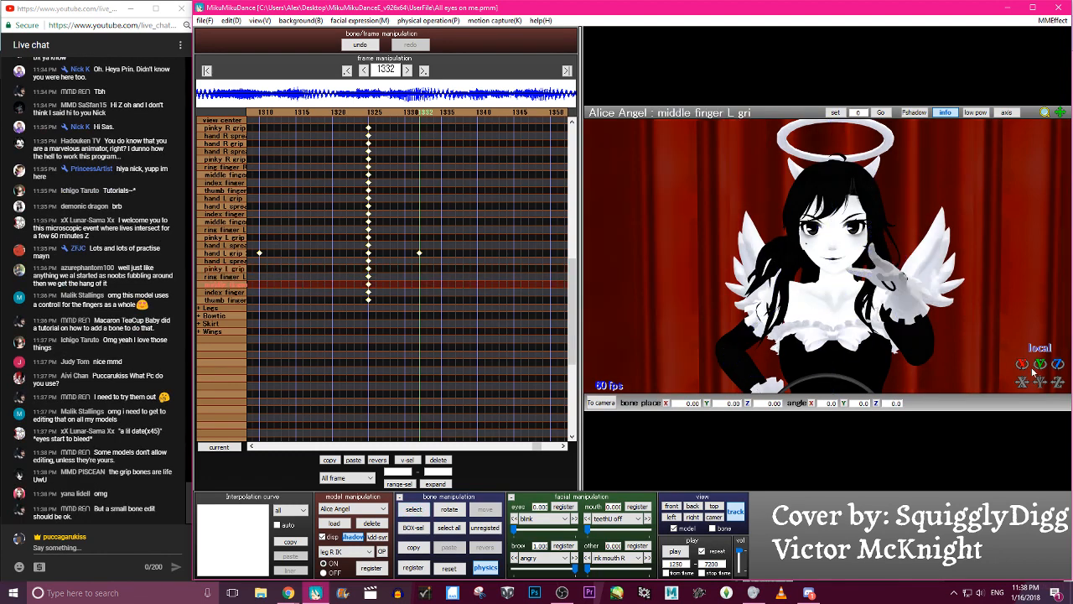
drag(1027, 369, 1040, 368)
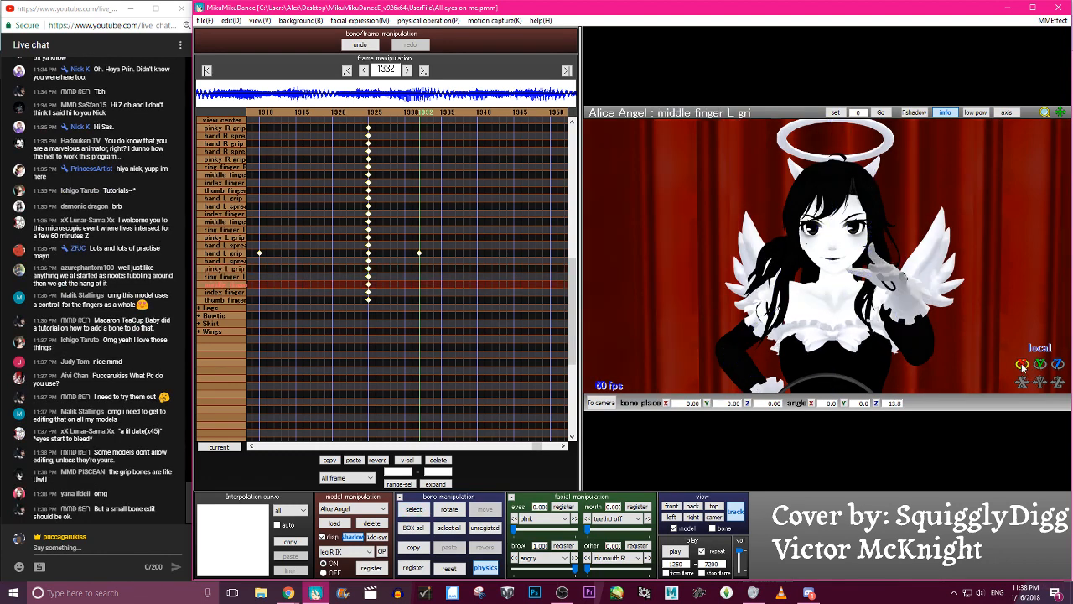
key(c)
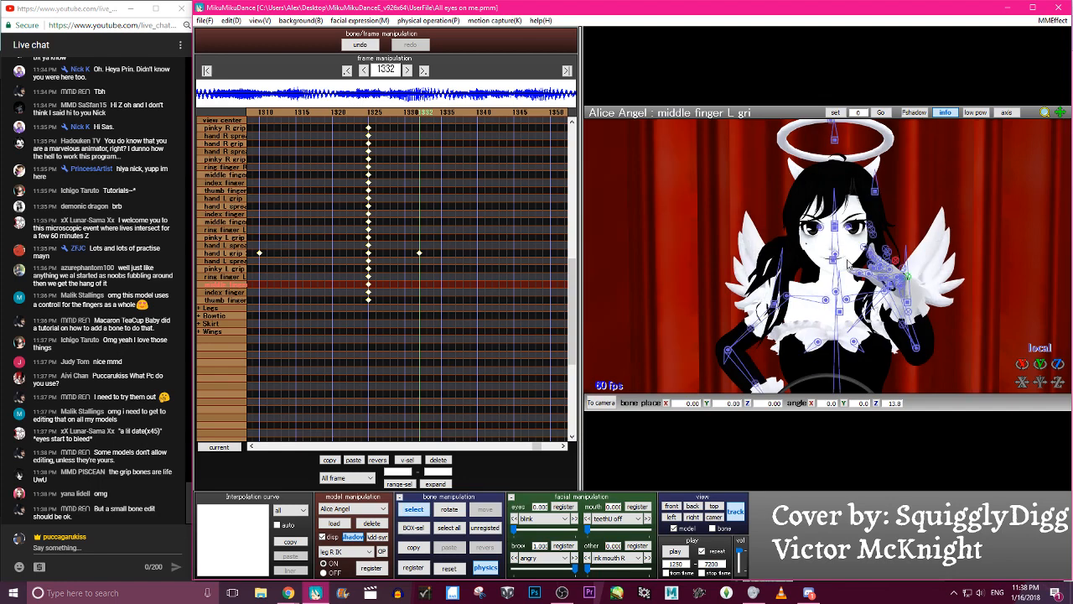
- Rotate the thumb L0 bone to about X -35.8, Y -17.2, Z -2.5 and register the posed finger keyframes at frame 1332
click(893, 289)
key(x)
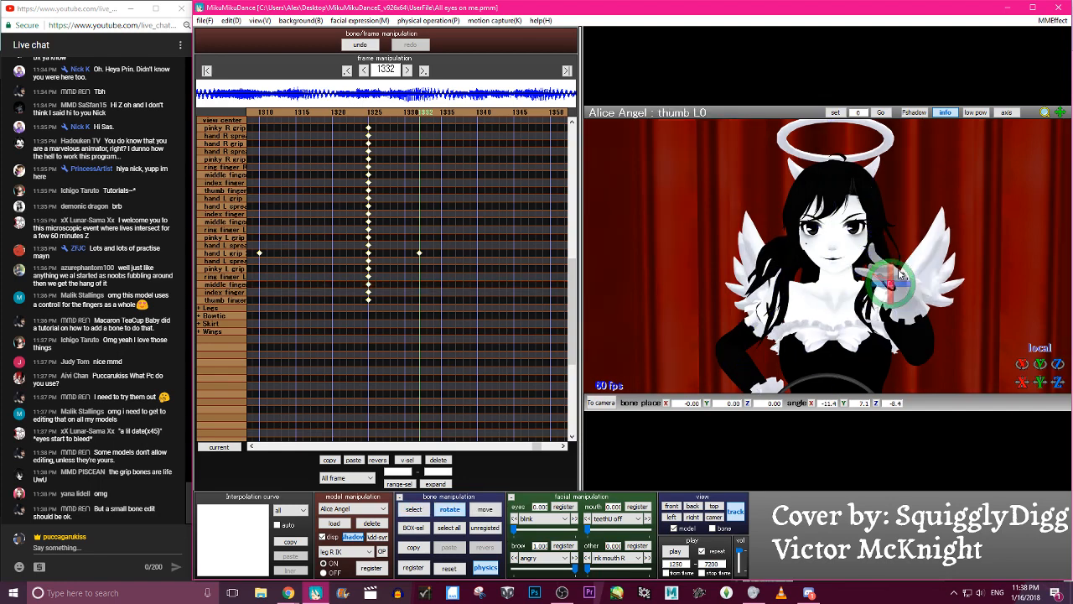
mouse_move(900, 283)
mouse_down()
mouse_move(892, 281)
mouse_move(898, 287)
mouse_up()
drag(892, 276, 894, 267)
right_drag(894, 270, 936, 281)
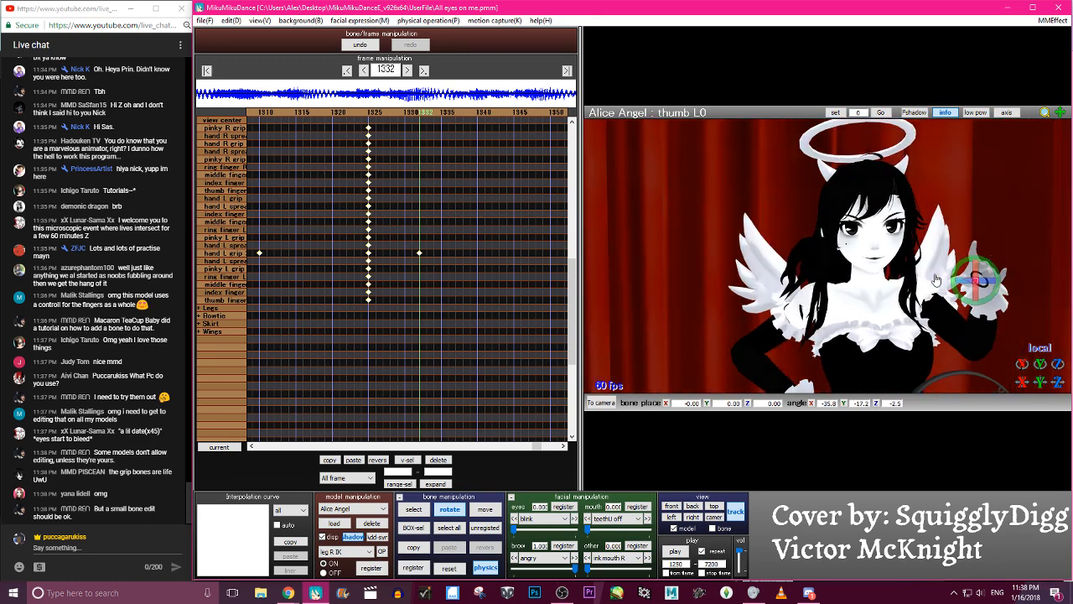
key(c)
key(Return)
- Step between frames 1325 and 1337 to check the left-hand finger motion
key(Left)
key(Left)
key(Left)
key(Left)
key(Left)
key(Left)
key(Left)
key(Left)
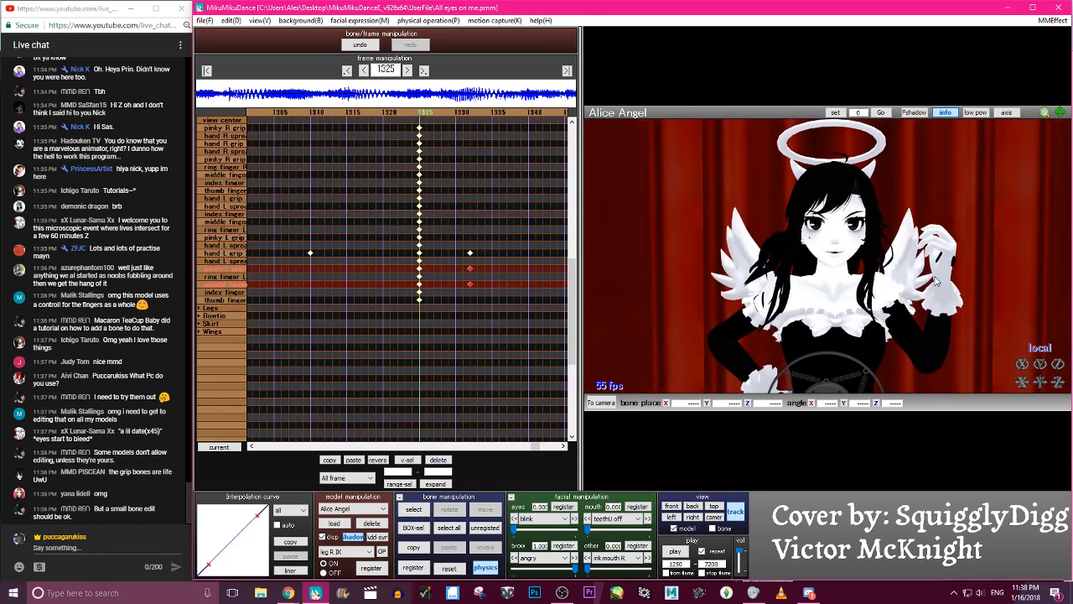
key(Right)
key(Right)
key(Right)
key(Right)
key(Right)
key(Right)
key(Right)
key(Right)
key(Right)
key(Right)
key(Right)
key(Right)
key(Right)
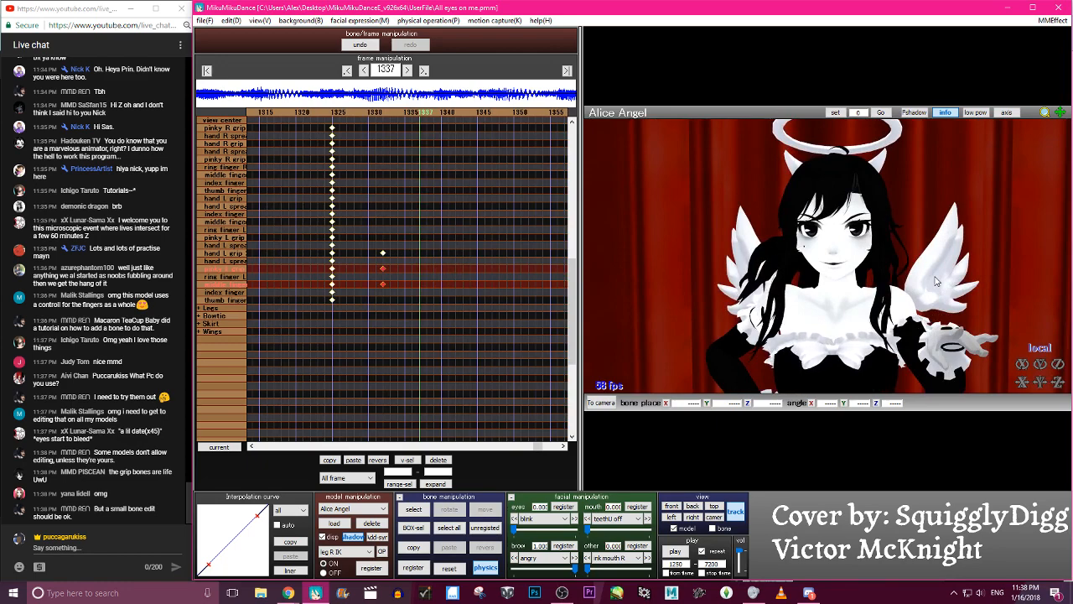
- Rotate the left middle finger grip bone at frame 1337 to about Z -1.7
key(c)
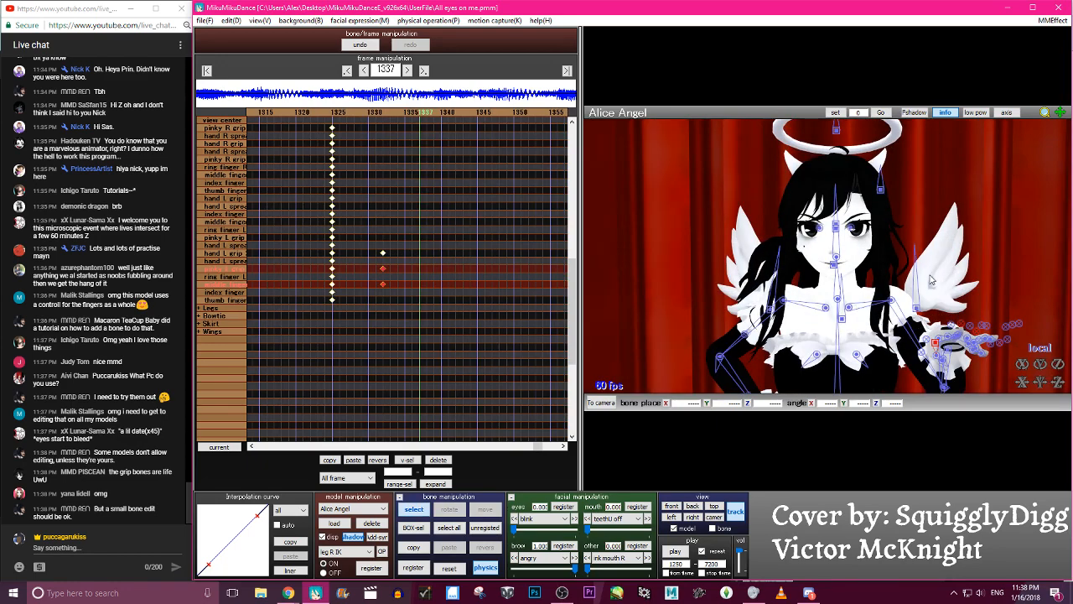
right_drag(1003, 347, 902, 337)
click(863, 333)
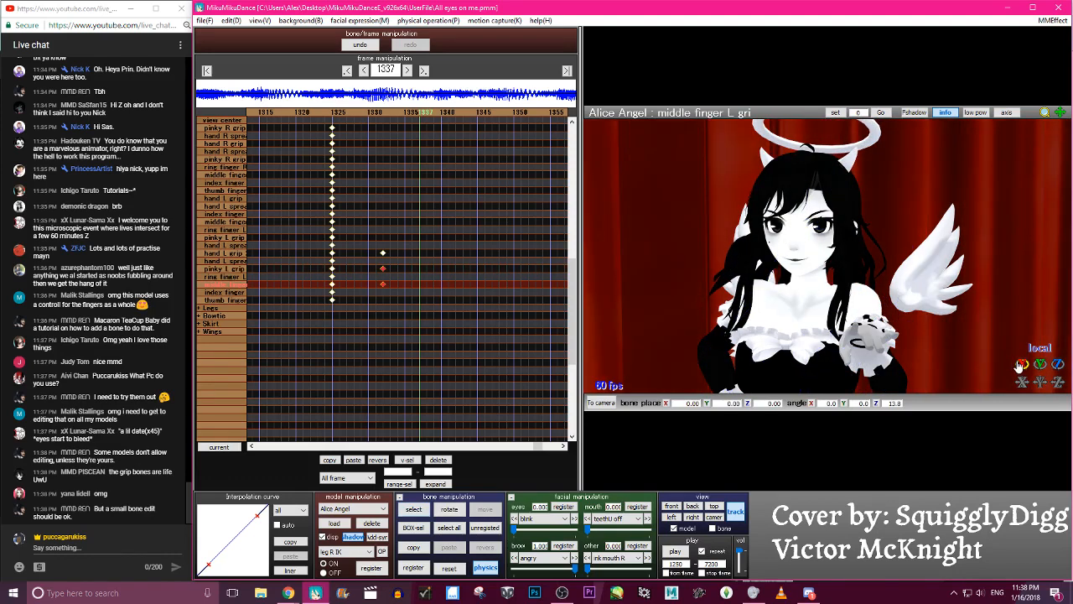
- Try rotating the hand L grip and hand L spread bones at frame 1337 and undo those changes
key(c)
click(878, 337)
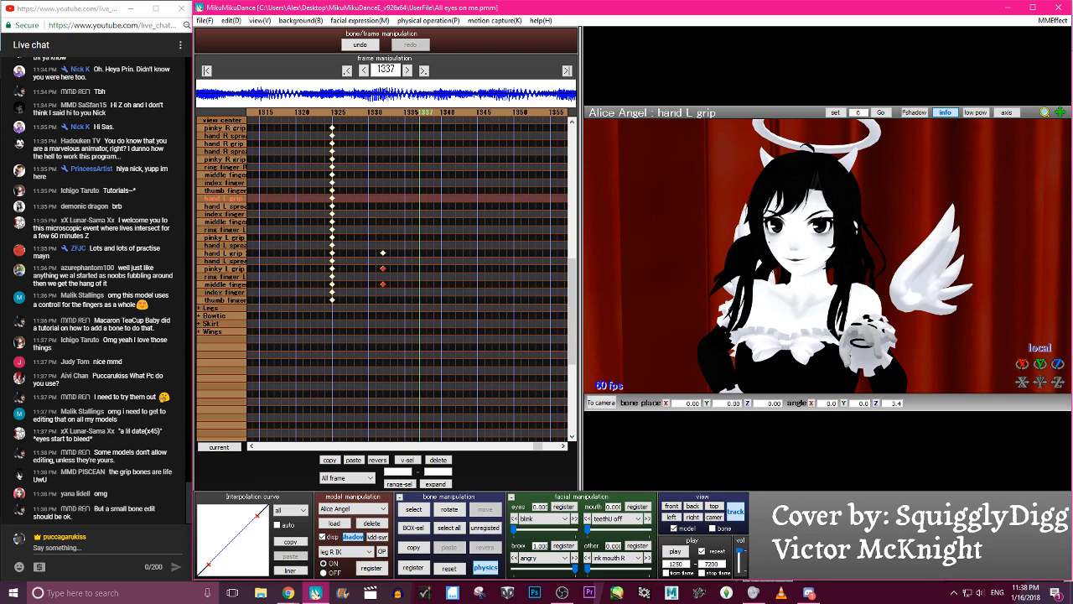
click(361, 45)
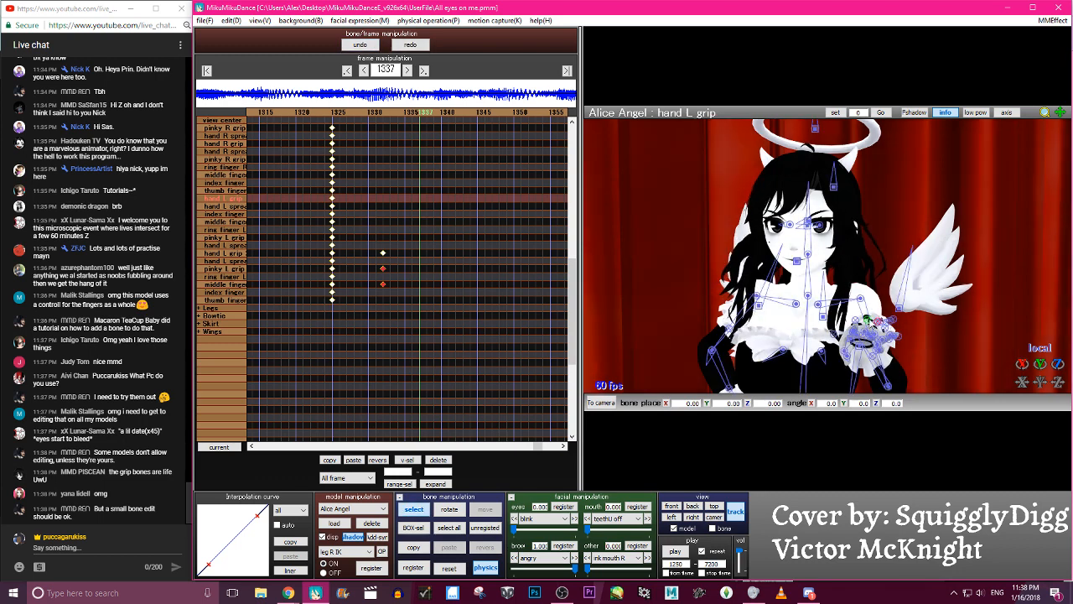
click(882, 327)
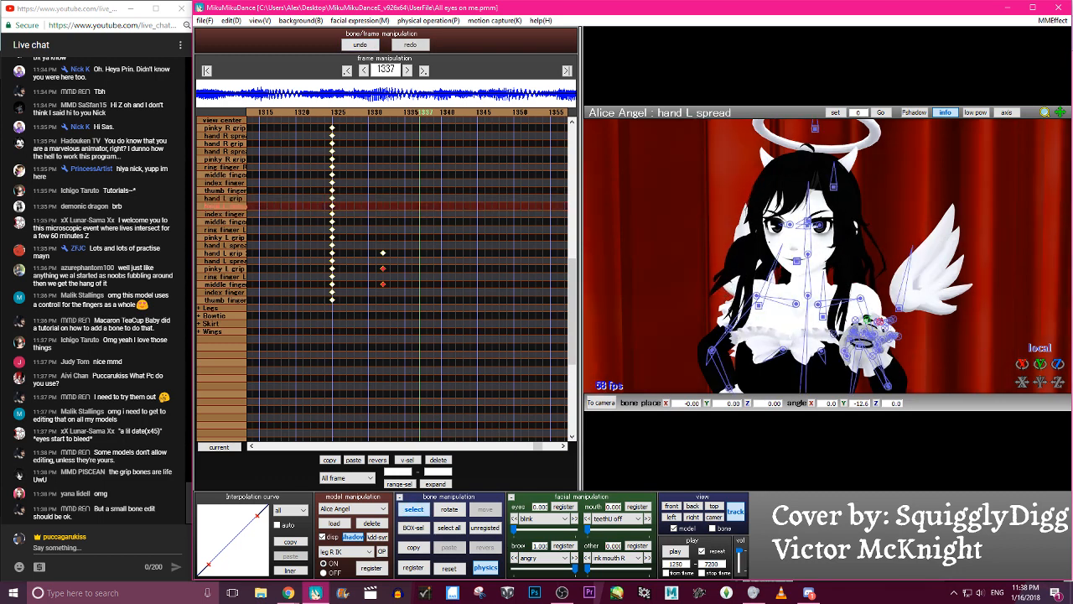
click(361, 45)
- Adjust the left ring and middle finger grip bones and register their keyframes at frame 1337
scroll(660, 157, up, 5)
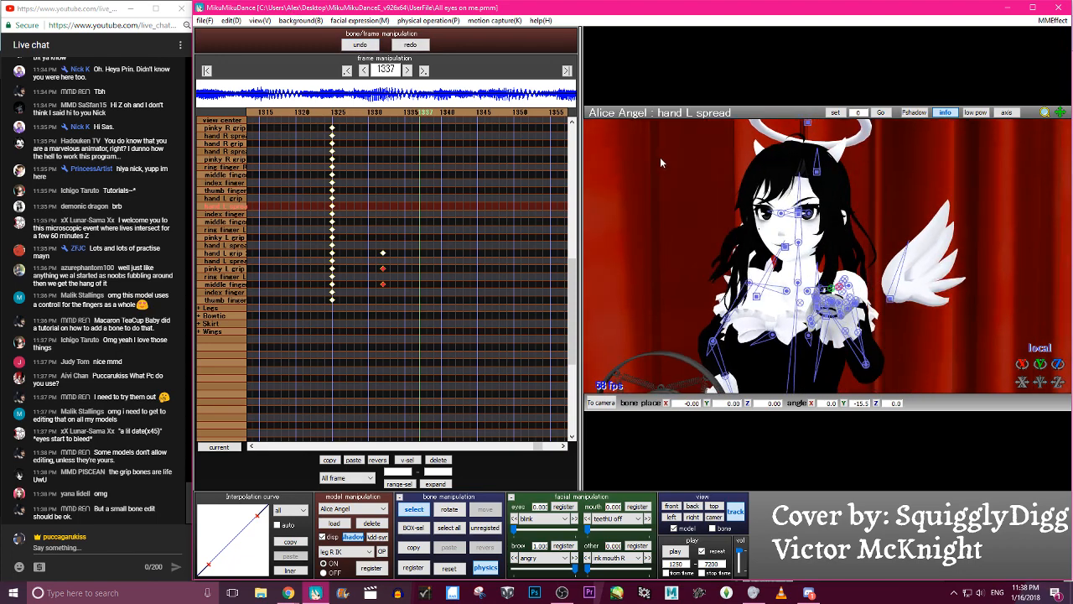
middle_drag(882, 352, 887, 353)
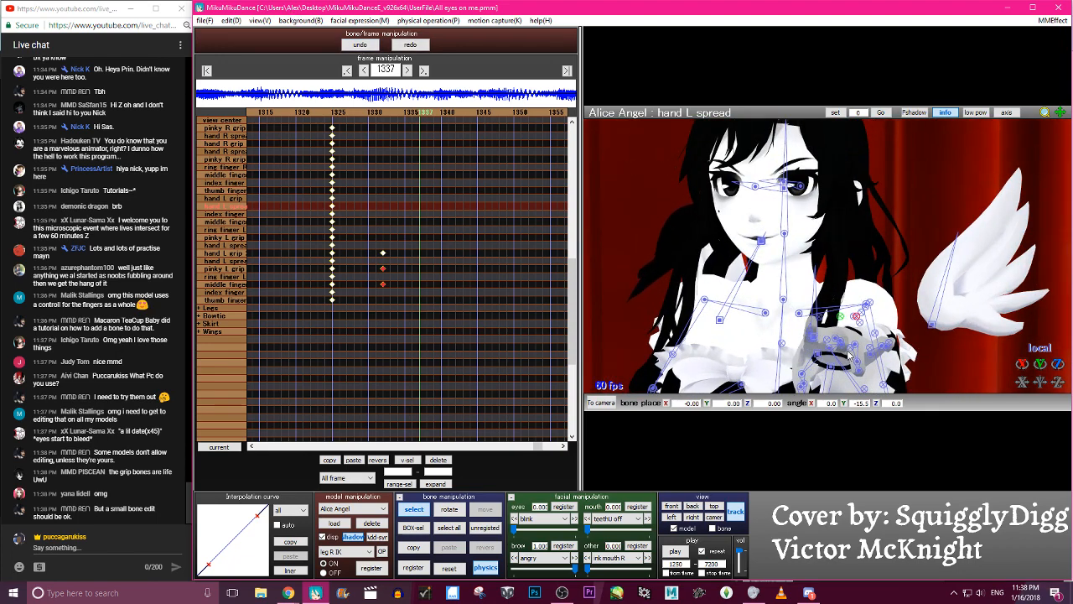
click(854, 345)
click(857, 361)
mouse_move(1022, 364)
mouse_down()
mouse_move(1022, 354)
mouse_move(1022, 368)
mouse_up()
key(a)
key(s)
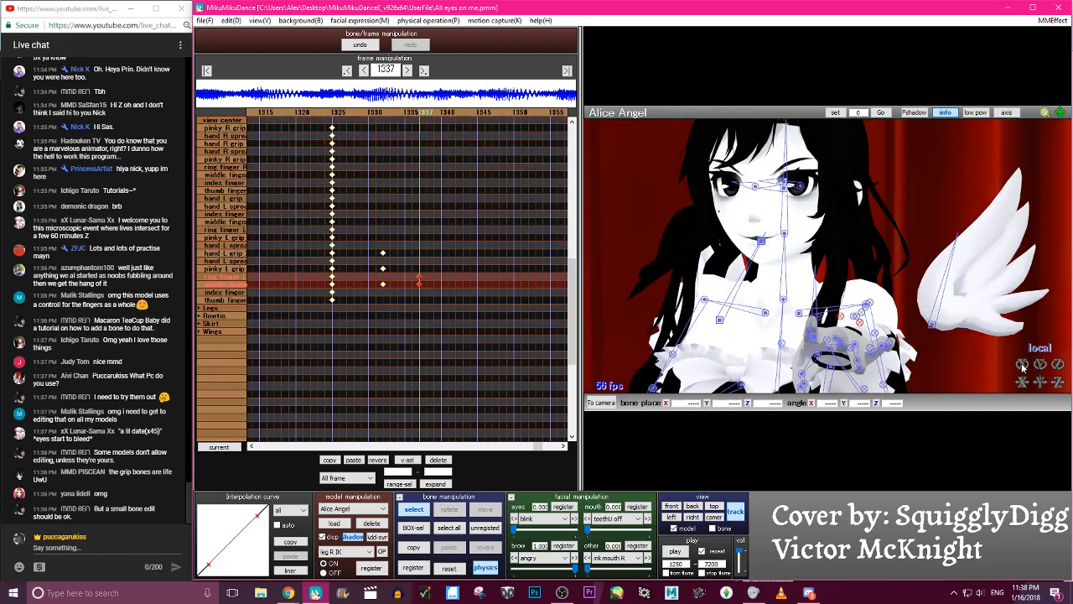
- Move the left ring and middle finger keyframes from frame 1337 to frame 1328
click(439, 461)
key(Left)
key(Left)
key(Left)
key(Left)
key(Left)
key(Left)
key(Left)
key(Left)
key(Left)
key(Left)
key(Left)
key(Left)
key(Left)
key(Left)
key(Left)
key(Left)
key(Left)
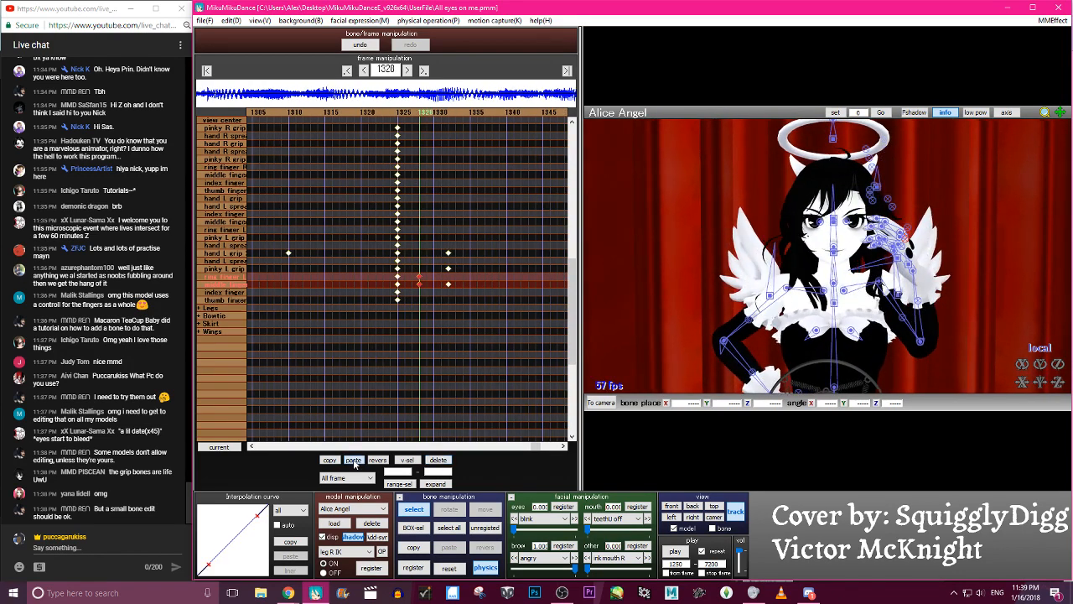
- Delete the left ring and middle finger grip keyframes at frame 1328 and paste them at frame 1332
click(439, 461)
key(Right)
key(Right)
key(Right)
key(Right)
key(Right)
key(Right)
key(Right)
key(Right)
key(Right)
key(Right)
key(Right)
key(Right)
click(357, 461)
- Rotate the left ring finger grip to about Z -18.3 at frame 1336, adjust the middle finger grip, and register both keyframes
key(Right)
key(Right)
key(Right)
key(Right)
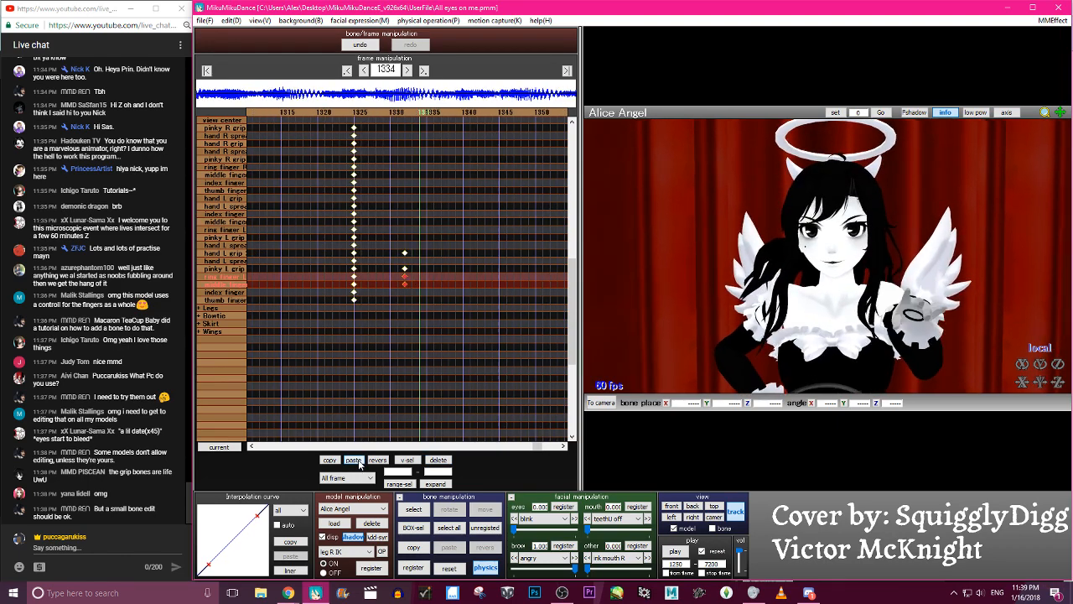
click(960, 333)
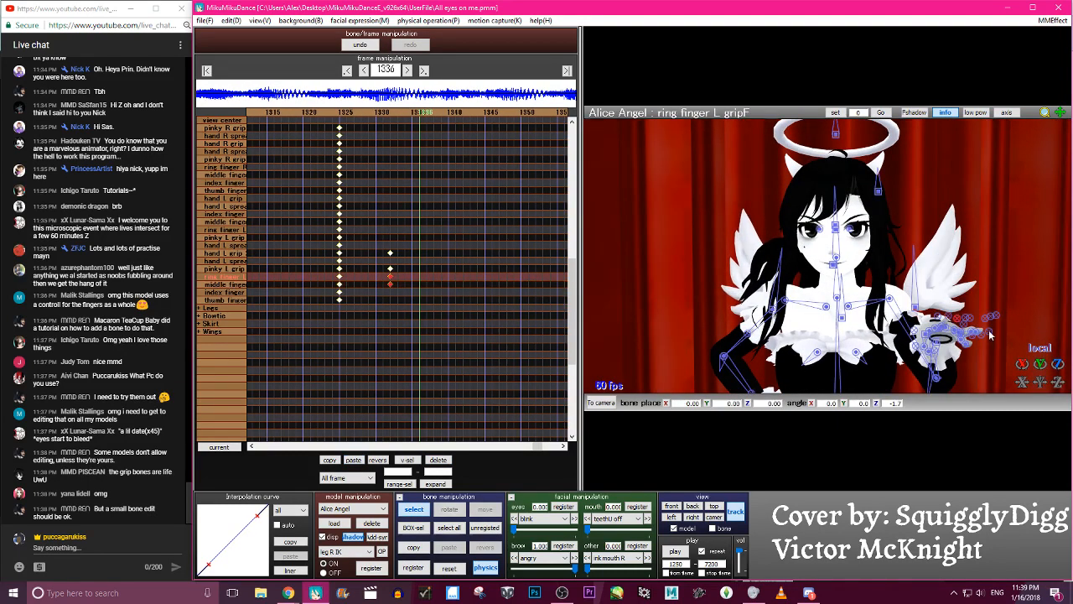
drag(1058, 364, 1058, 369)
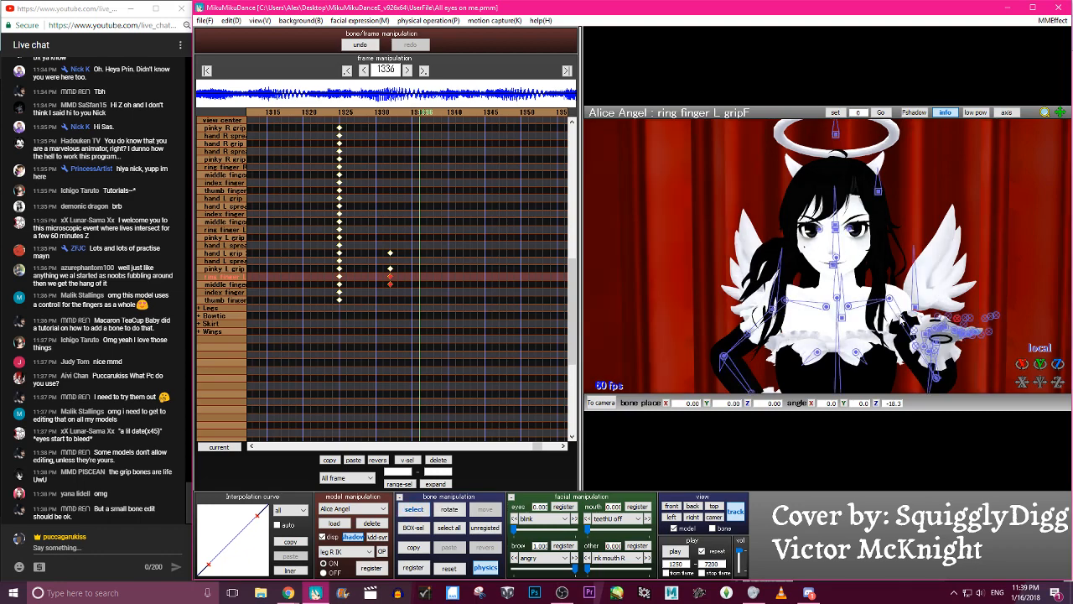
click(951, 323)
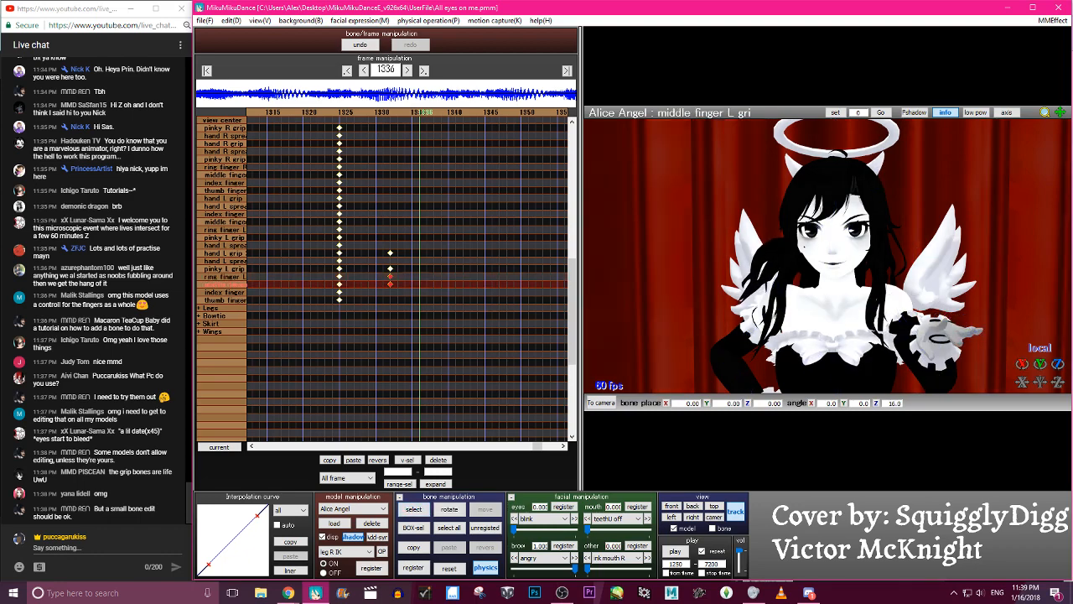
key(a)
key(s)
key(Return)
- Copy the left ring and middle finger keyframes from frame 1336 to 1339, and shift both pairs to frames 1335 and 1338
key(Left)
key(Left)
key(Left)
key(Left)
key(Left)
key(Left)
key(Left)
key(Left)
key(Left)
key(Left)
key(Left)
key(Left)
key(Right)
key(Right)
key(Right)
key(Right)
key(Right)
key(Right)
key(Right)
key(Right)
key(Right)
key(Right)
key(Right)
key(Right)
key(Right)
key(Right)
key(Right)
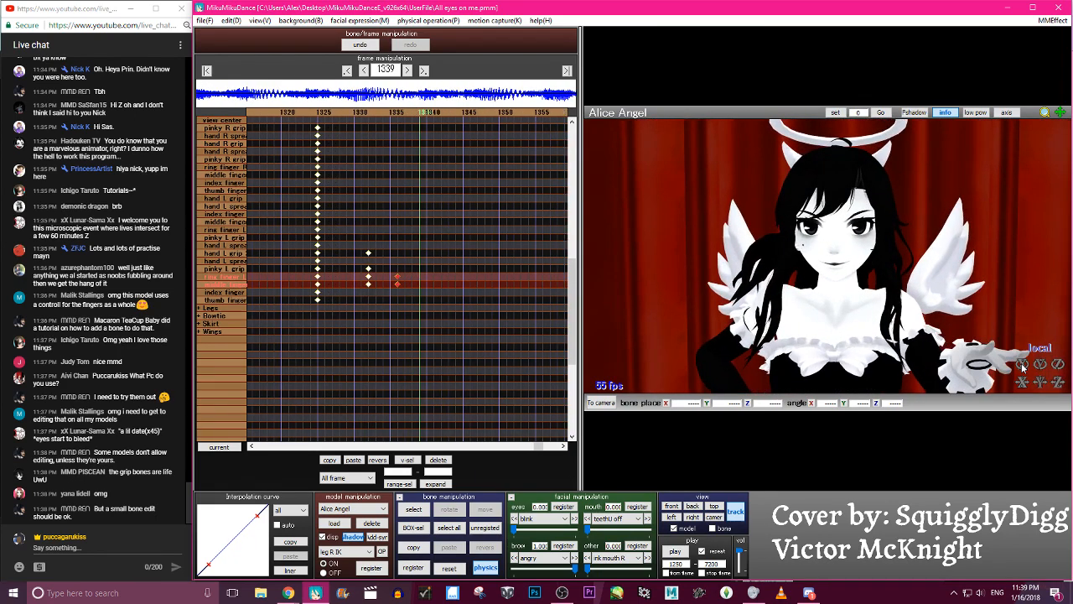
click(334, 462)
click(352, 460)
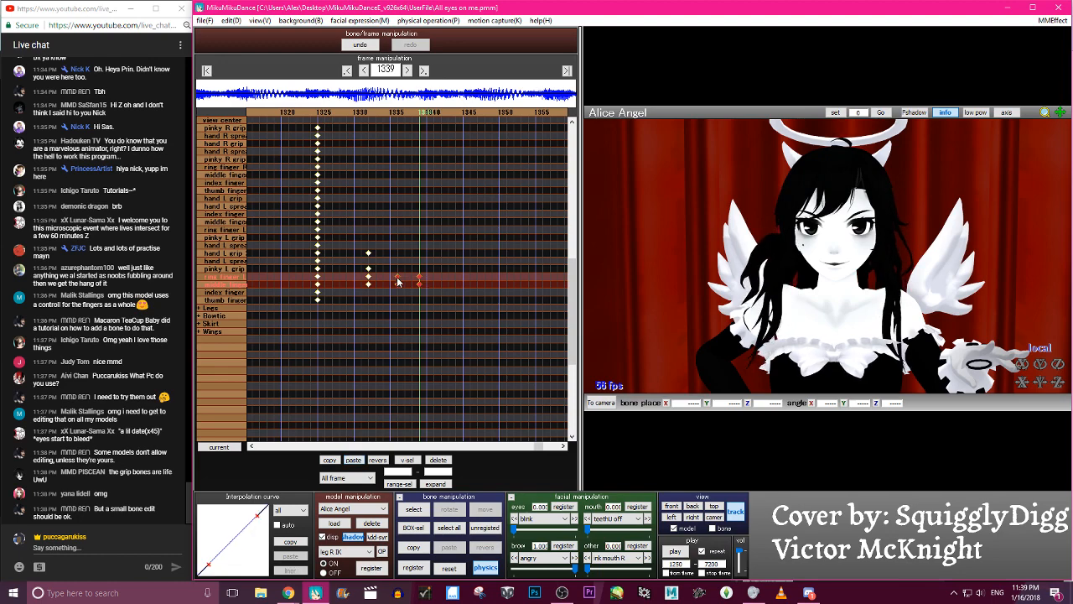
- Step through frames 1327 to 1339 and play back the animation to check the left ring and middle finger timing
key(Left)
key(Left)
key(Left)
key(Left)
key(Left)
key(Left)
key(Left)
key(Left)
key(Left)
key(Left)
key(Left)
key(Left)
key(Left)
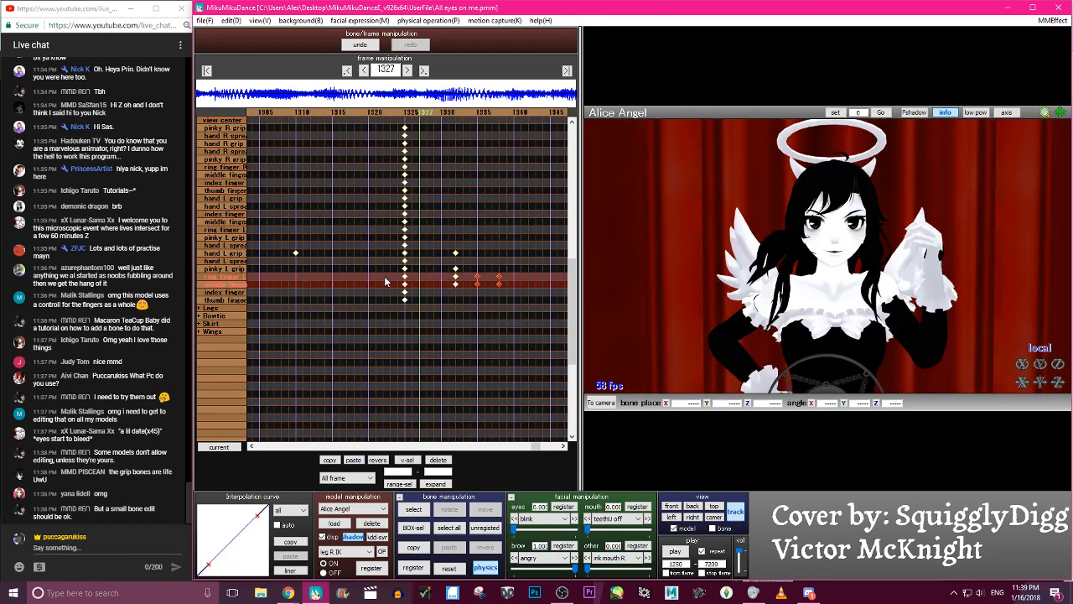
key(Right)
key(Right)
key(Right)
key(Right)
key(Right)
key(Right)
key(Right)
key(Right)
key(Right)
key(Right)
key(Right)
key(Right)
key(Right)
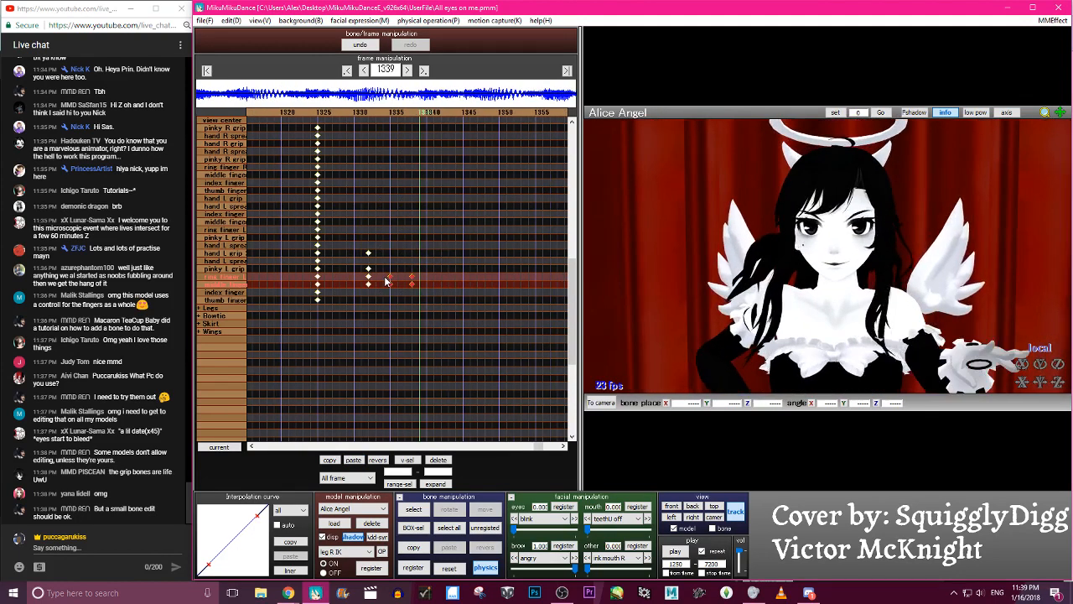
click(674, 554)
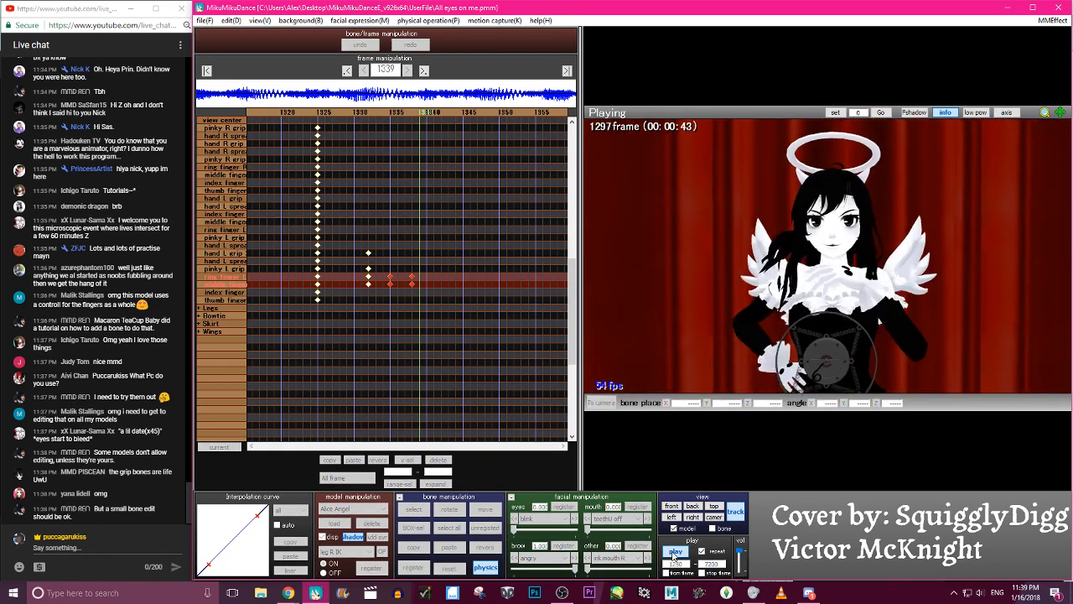
click(674, 554)
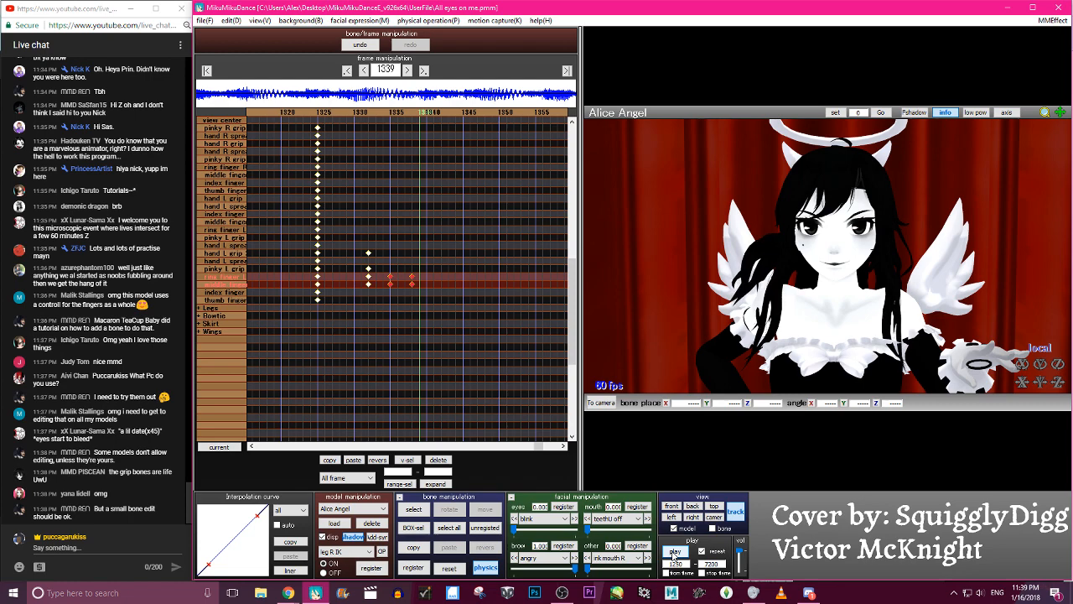
click(673, 553)
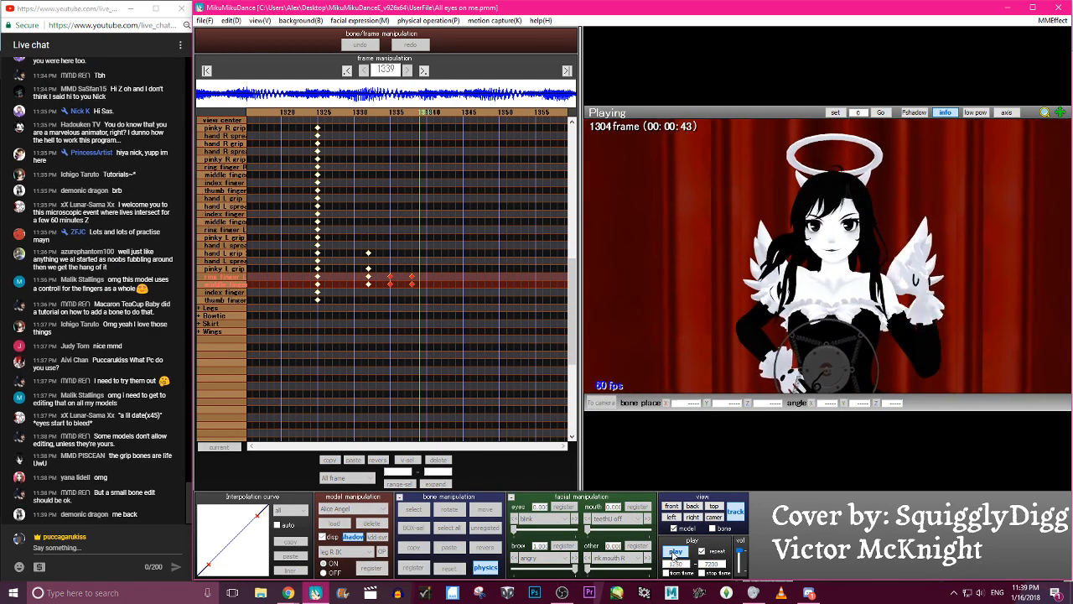
click(674, 553)
key(Left)
key(Left)
key(Left)
key(Left)
key(Left)
key(Left)
key(Left)
key(Right)
key(Right)
key(Right)
key(Right)
key(Right)
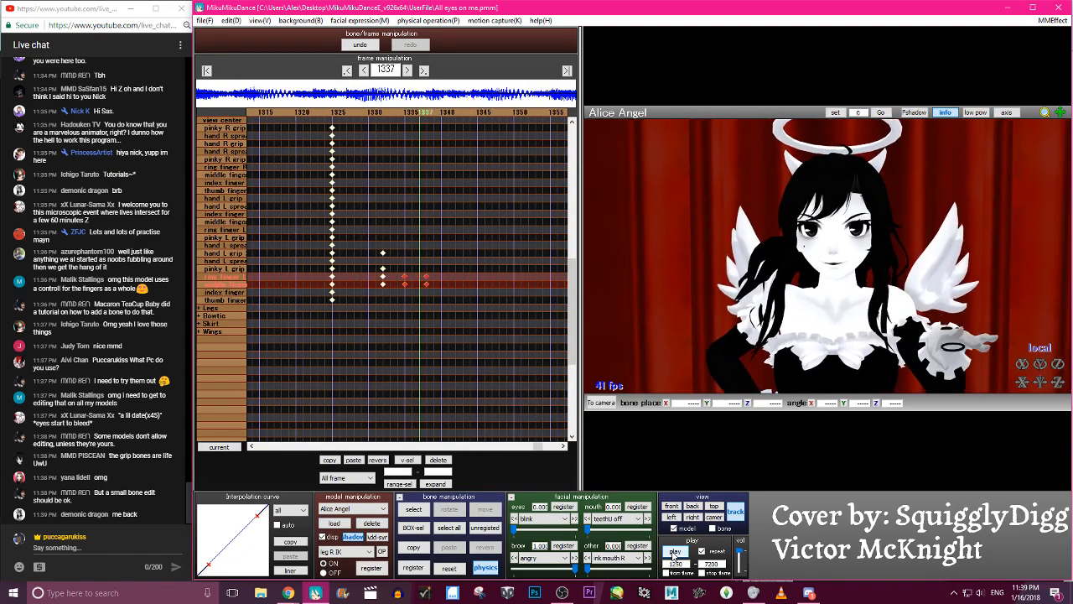
- Copy the left ring and middle finger keyframes from frame 1335 to frame 1341, replacing the earlier paste there
key(Right)
key(Right)
key(Right)
key(Right)
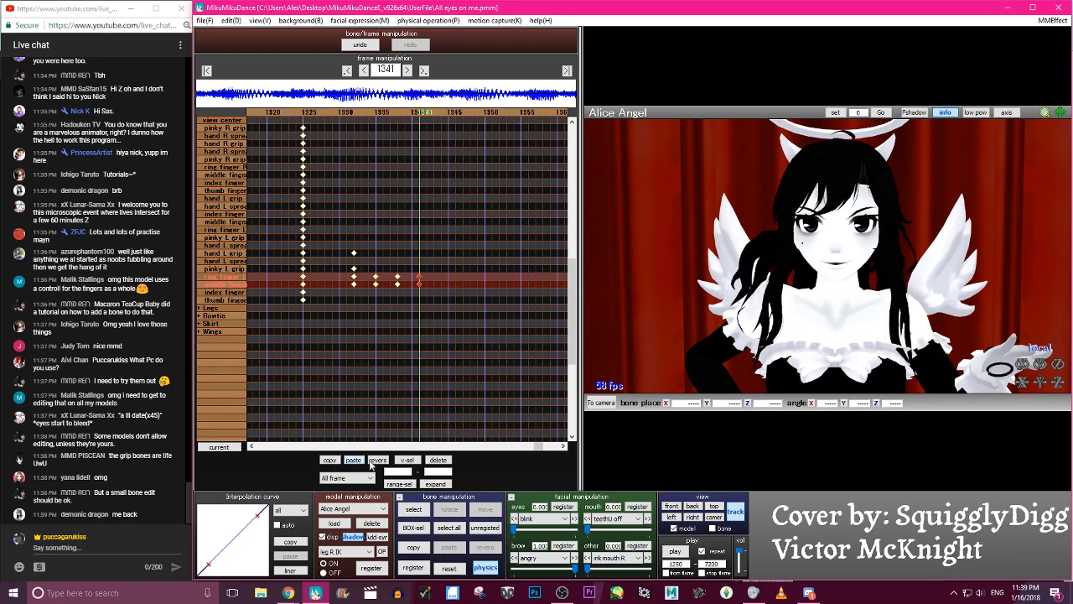
drag(416, 155, 435, 316)
click(438, 460)
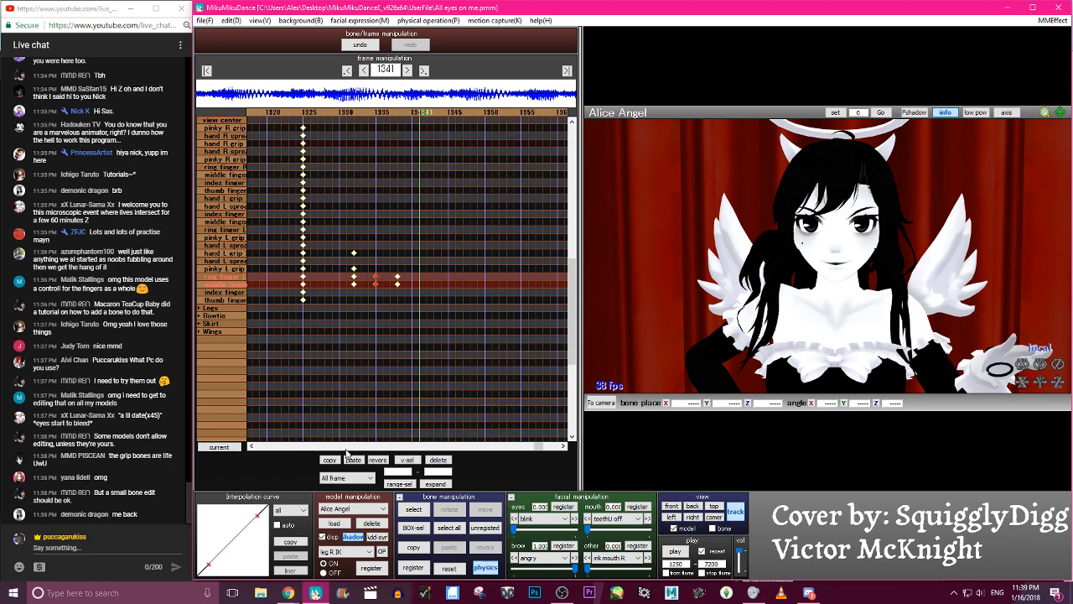
click(352, 460)
key(Left)
key(Left)
key(Left)
key(Left)
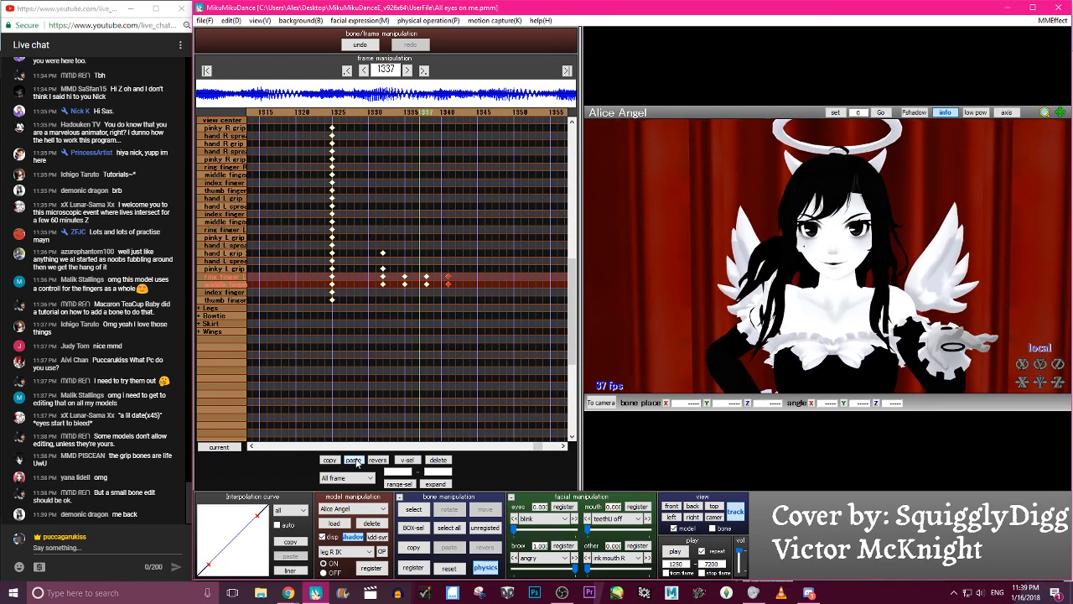
- Rotate the left index finger grip to about Z 52.7 at frame 1337 and Z -24.1 at frame 1340, registering both keyframes
click(959, 331)
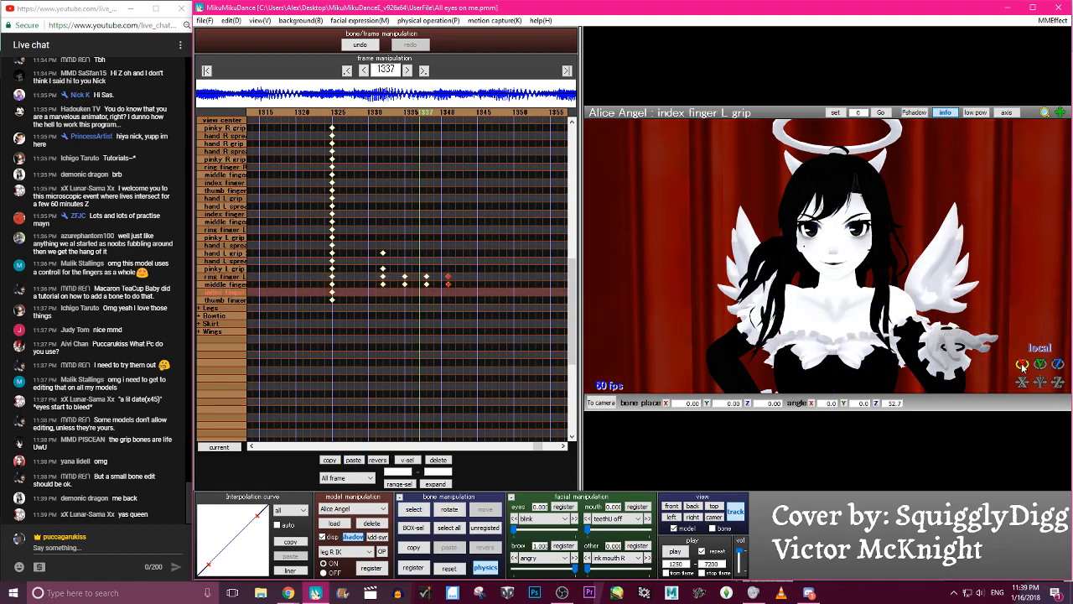
key(Right)
key(Right)
key(Right)
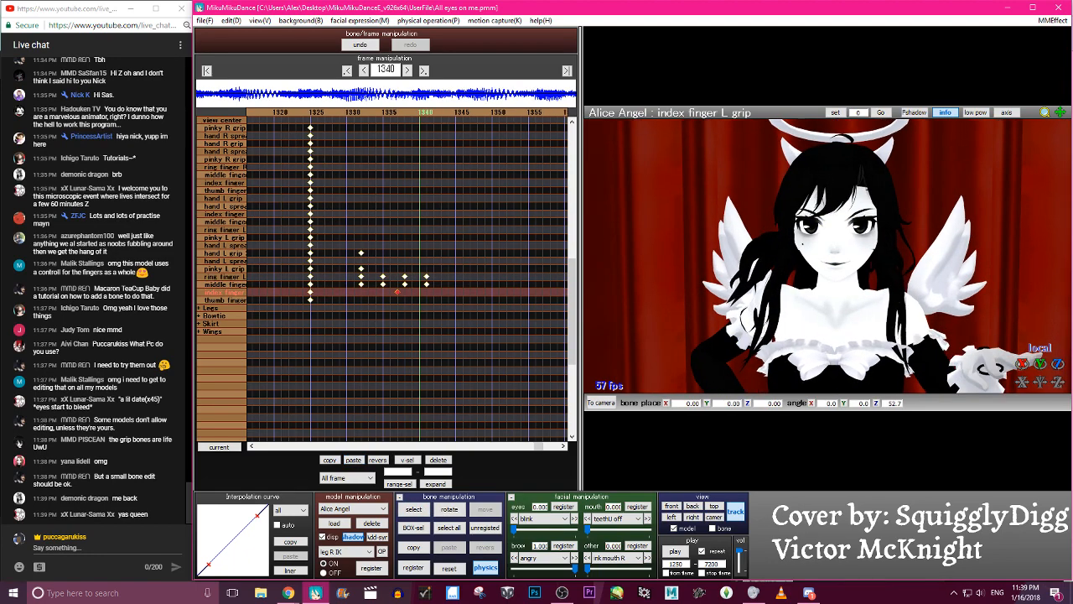
key(Left)
key(Left)
key(Left)
key(Left)
key(Left)
key(Left)
key(Left)
key(Left)
key(Left)
key(Left)
key(Left)
key(Left)
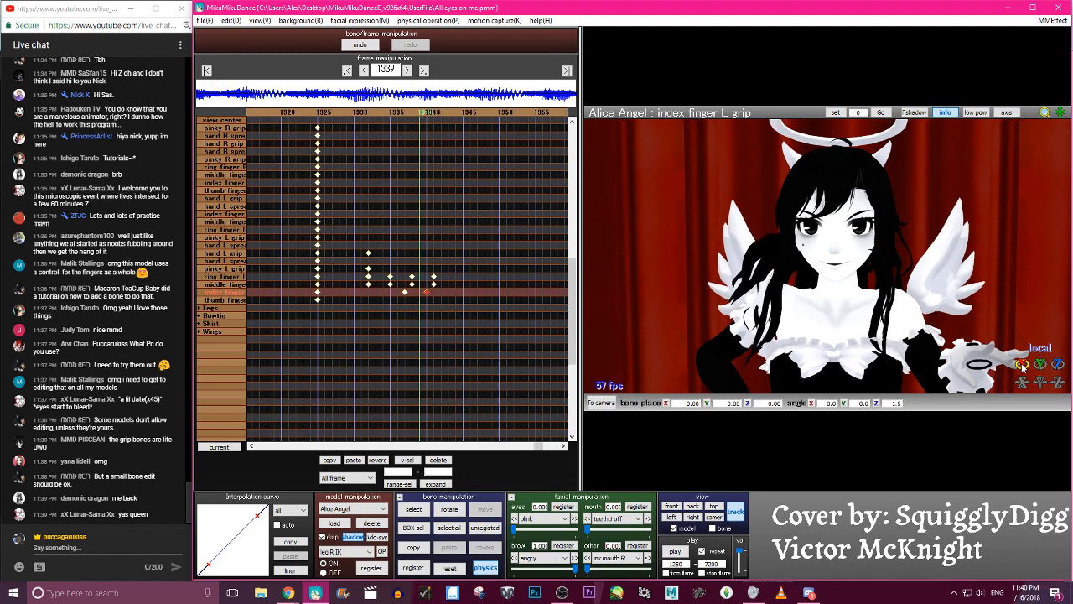
- Shift the left index finger keyframes three frames earlier to 1334 and 1337, and copy the 1334 keyframe to 1344
key(Right)
key(Right)
key(Right)
key(Right)
key(Right)
key(Right)
key(Right)
key(Right)
key(Right)
key(Right)
key(Right)
key(Right)
key(Right)
key(Right)
key(Right)
key(Right)
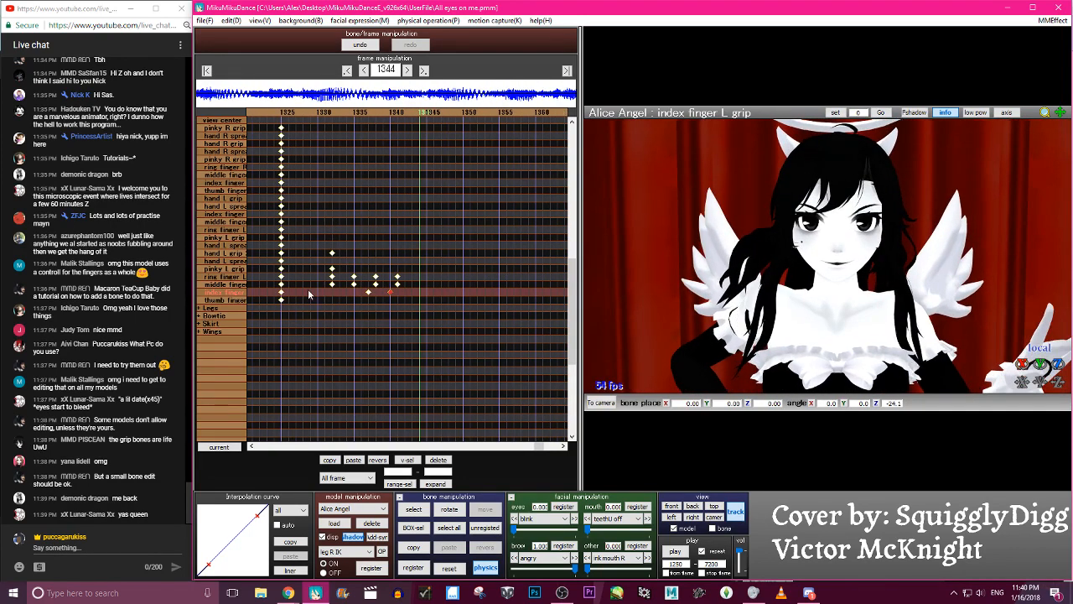
drag(366, 299, 341, 297)
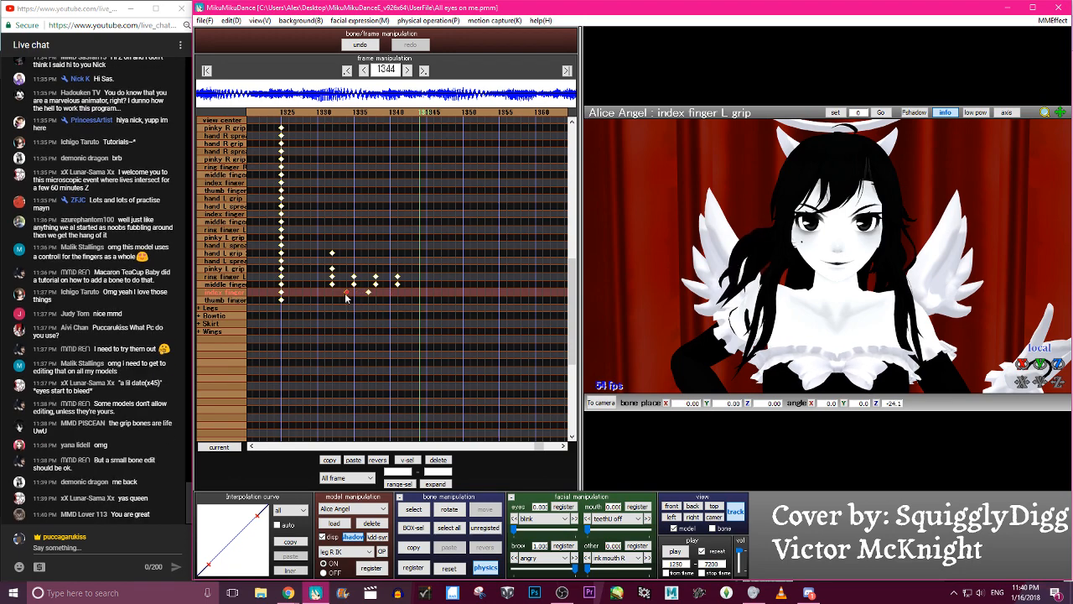
click(325, 463)
click(352, 460)
- Step back and forth through frames 1332 to 1342 to check the left index finger's motion against the other fingers
key(Left)
key(Left)
key(Left)
key(Left)
key(Left)
key(Left)
key(Left)
key(Left)
key(Left)
key(Right)
key(Right)
key(Right)
key(Right)
key(Right)
key(Right)
key(Right)
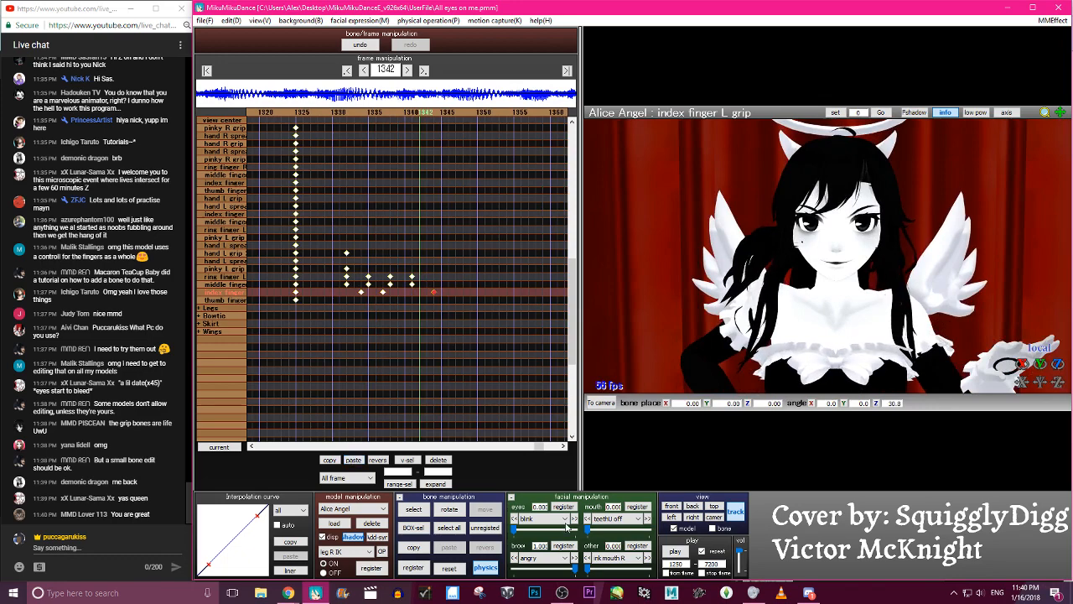
key(Left)
key(Left)
key(Left)
key(Left)
key(Left)
key(Left)
key(Left)
key(Left)
key(Left)
key(Left)
key(Left)
key(Left)
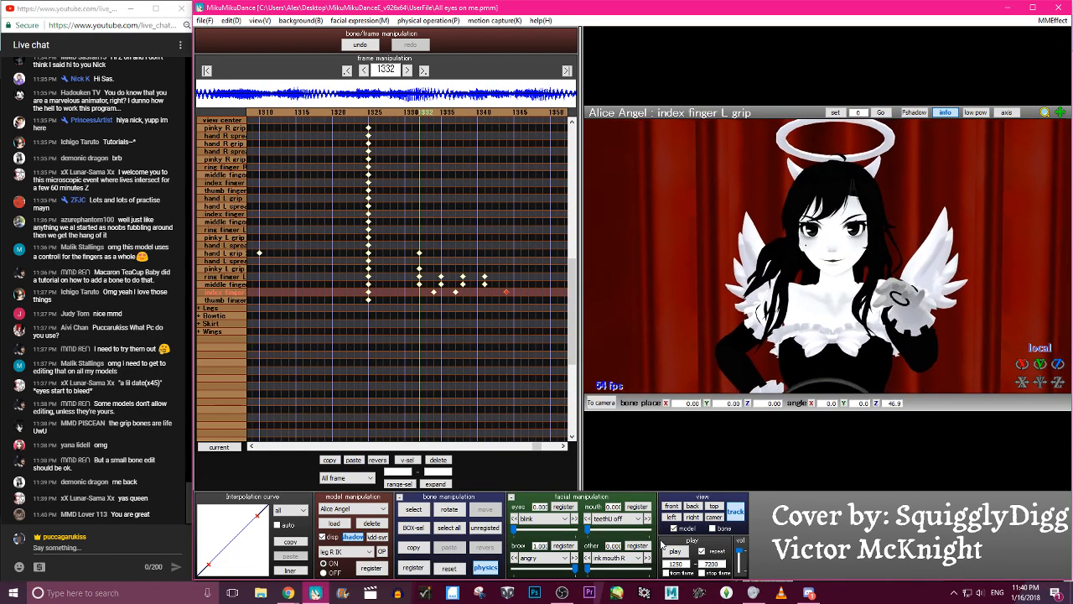
key(Right)
key(Right)
key(Right)
key(Right)
key(Right)
key(Right)
key(Right)
key(Right)
key(Right)
key(Right)
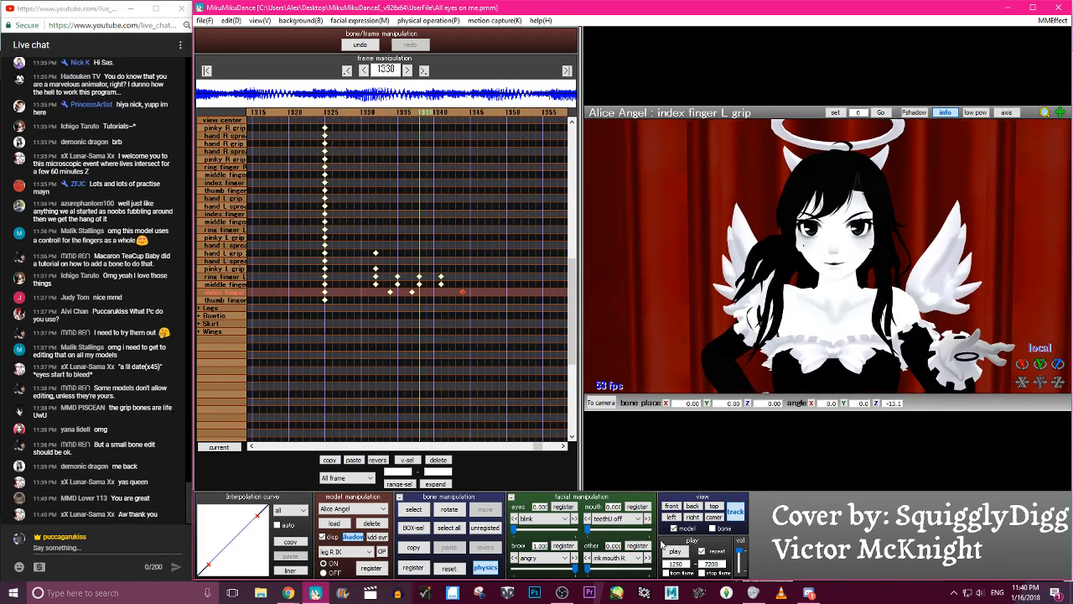
- Move the left index finger keyframe from frame 1344 to 1339 and copy the 1337 keyframe to frame 1341
key(Right)
drag(442, 295, 408, 299)
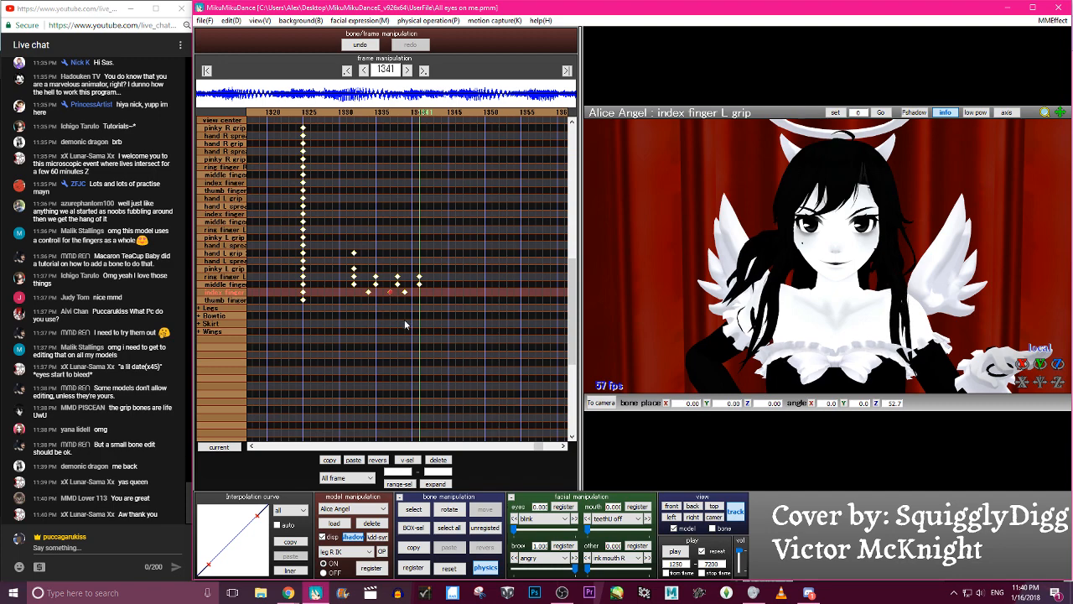
click(352, 460)
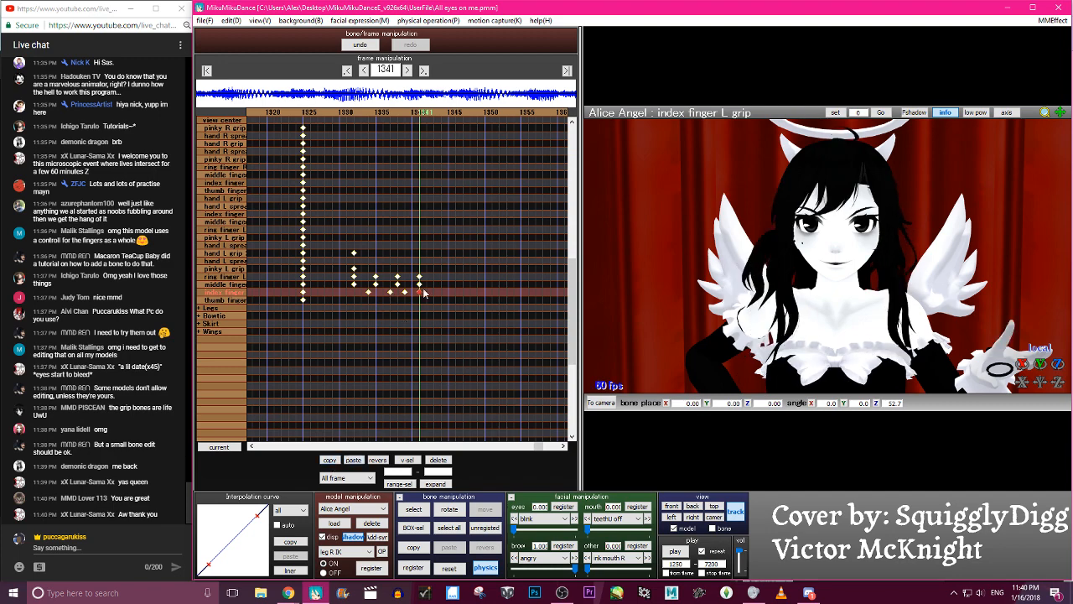
- Move the last left index finger keyframe from frame 1341 to 1342 and step through the finger motion
key(Left)
key(Left)
key(Left)
key(Left)
key(Left)
key(Left)
key(Left)
key(Right)
key(Right)
key(Right)
key(Right)
key(Right)
key(Right)
key(Right)
key(Right)
key(Right)
key(Right)
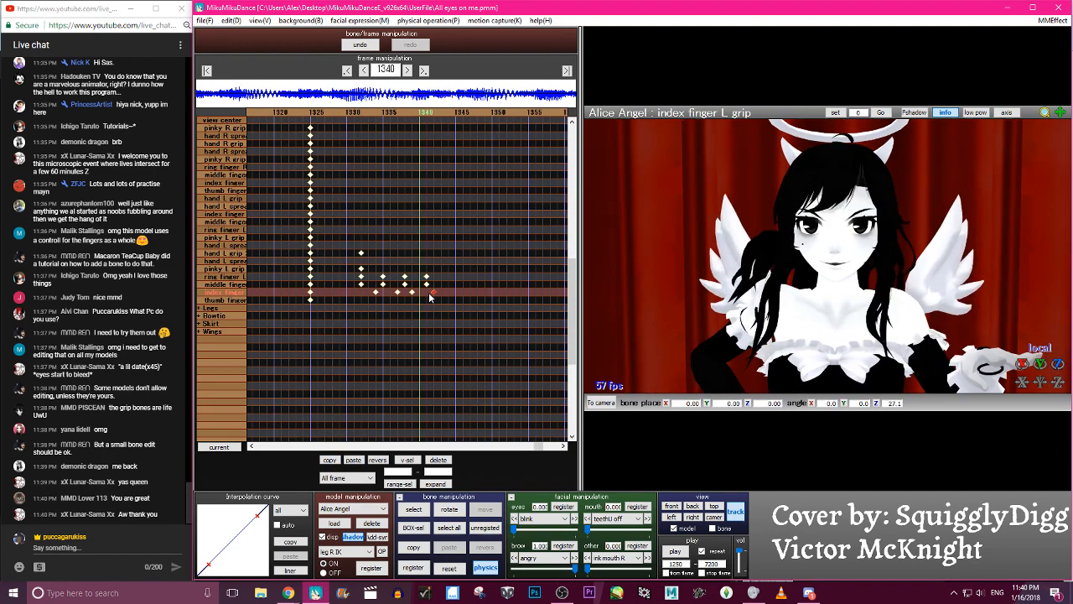
key(Left)
key(Left)
key(Left)
key(Left)
key(Right)
key(Right)
- Try rotating the hand L grip bone with registered keyframes at frames 1334, 1338 and 1342
key(c)
click(1044, 330)
key(Left)
key(Left)
key(Left)
key(Left)
key(Left)
key(Left)
key(Left)
key(Left)
key(Left)
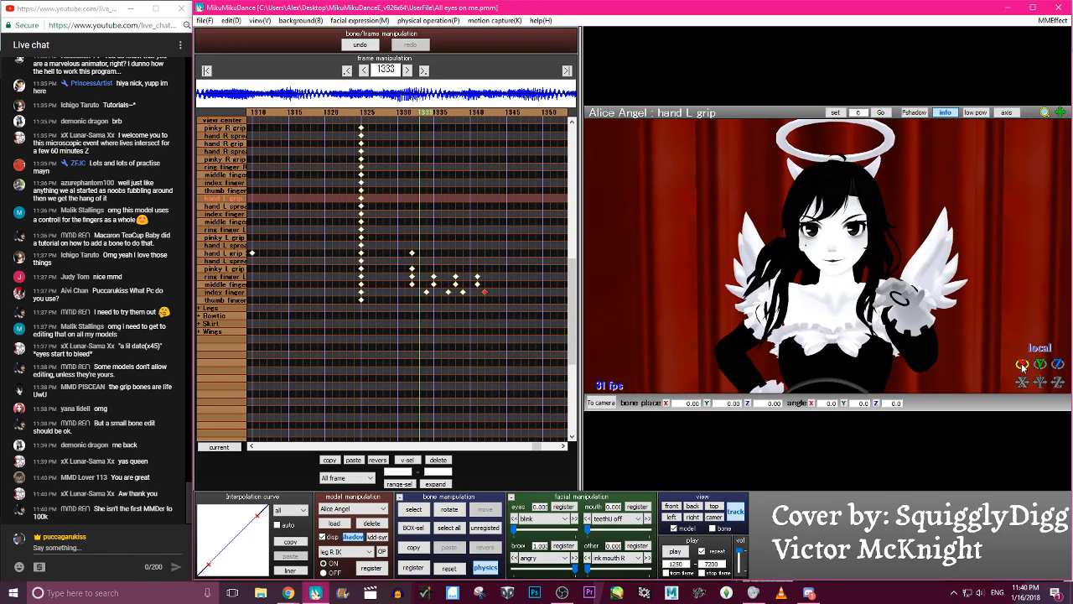
key(Right)
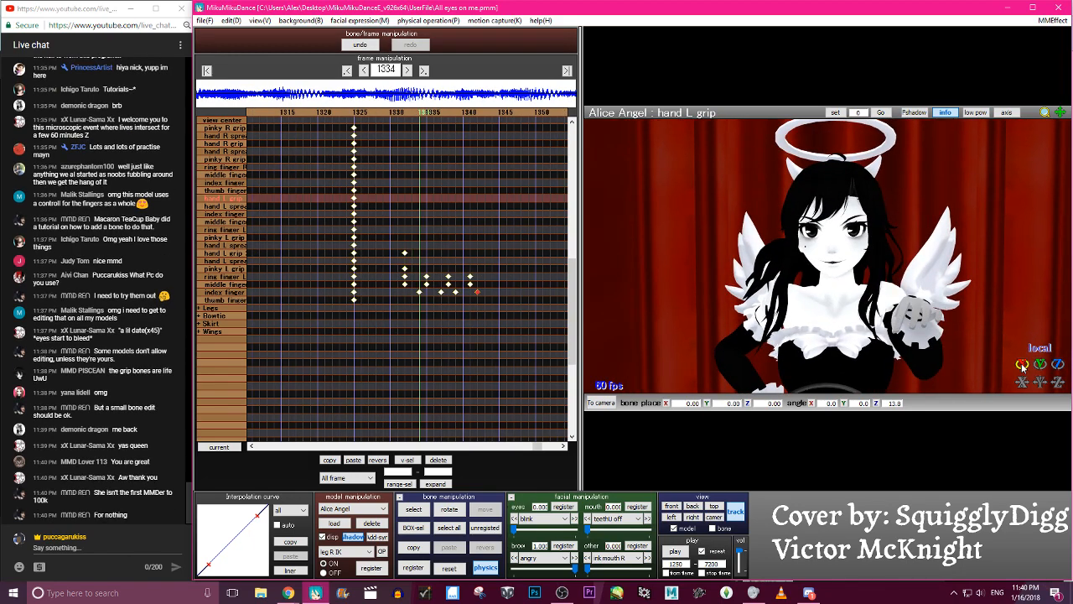
key(Left)
key(Left)
key(Left)
key(Left)
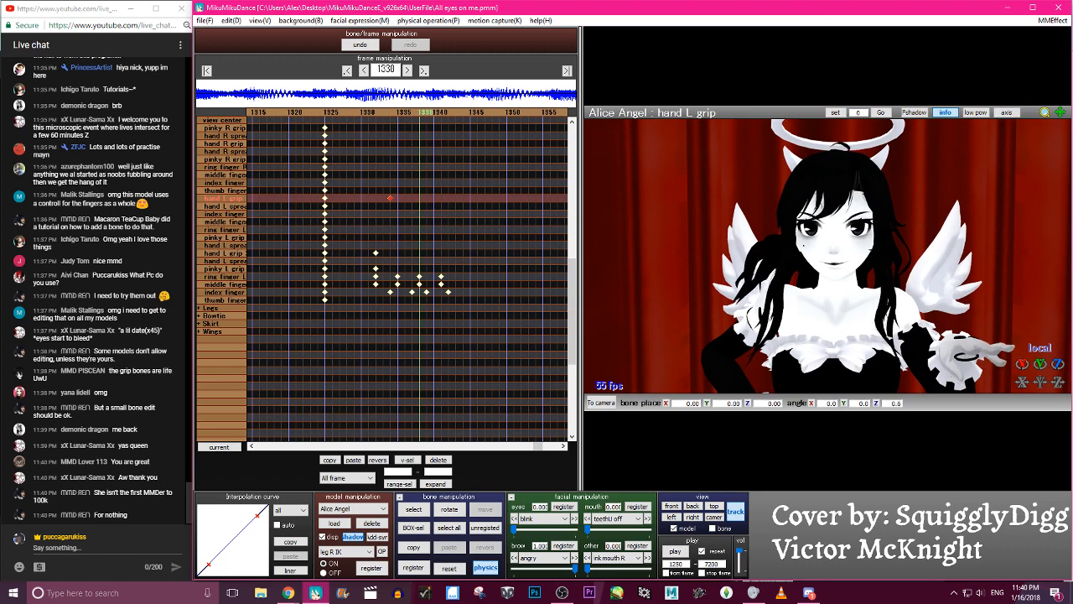
key(Right)
key(Right)
key(Right)
key(Right)
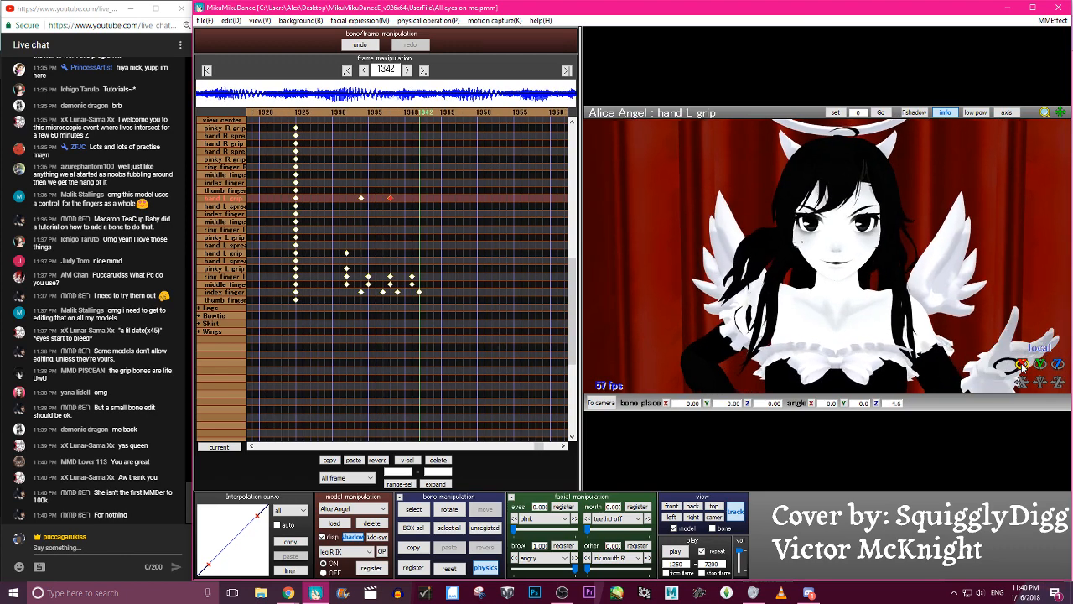
key(Right)
key(Right)
key(Right)
key(Right)
key(Right)
key(Right)
key(Right)
key(Right)
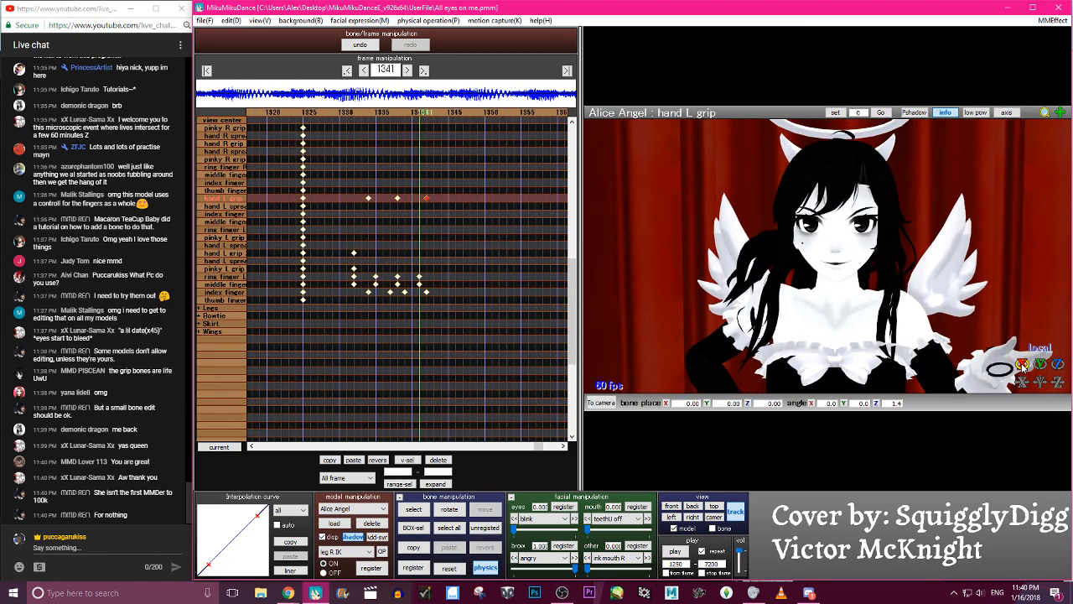
- Play back the animation twice to review the left hand's grip and finger motion
click(673, 551)
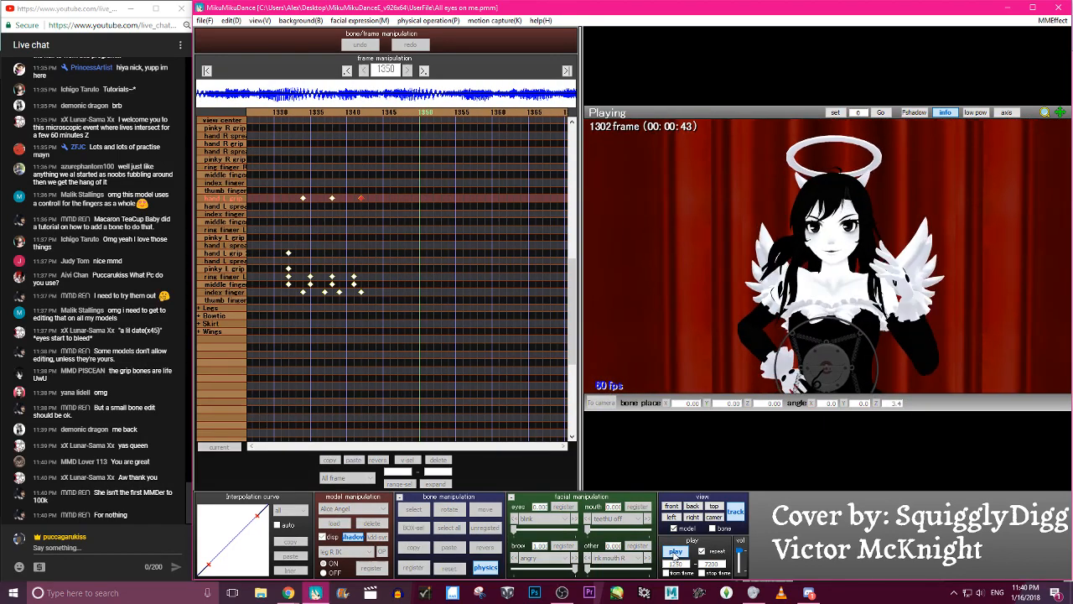
click(673, 551)
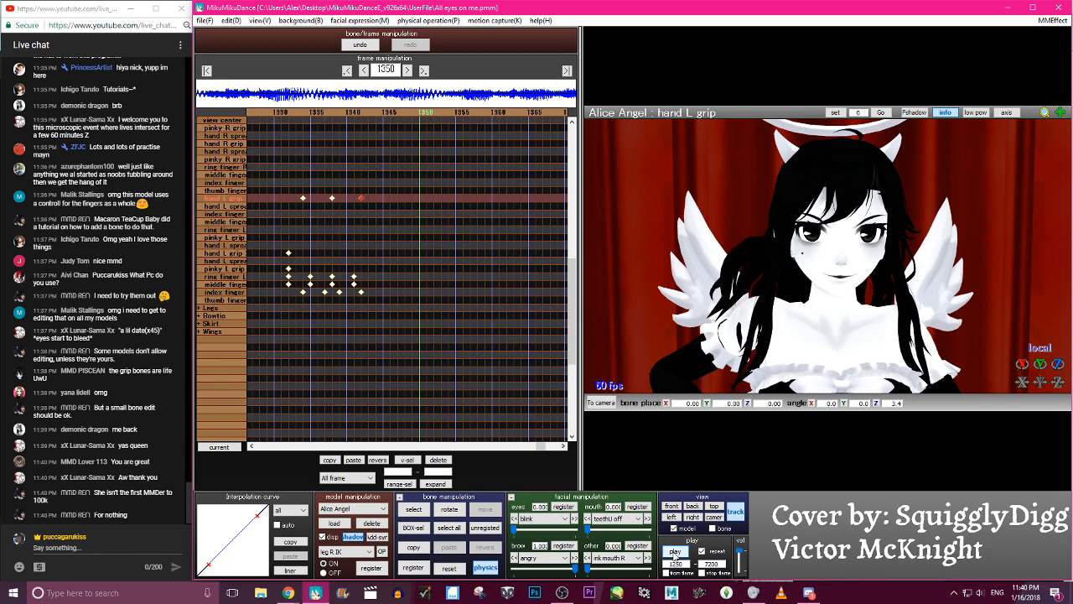
click(674, 552)
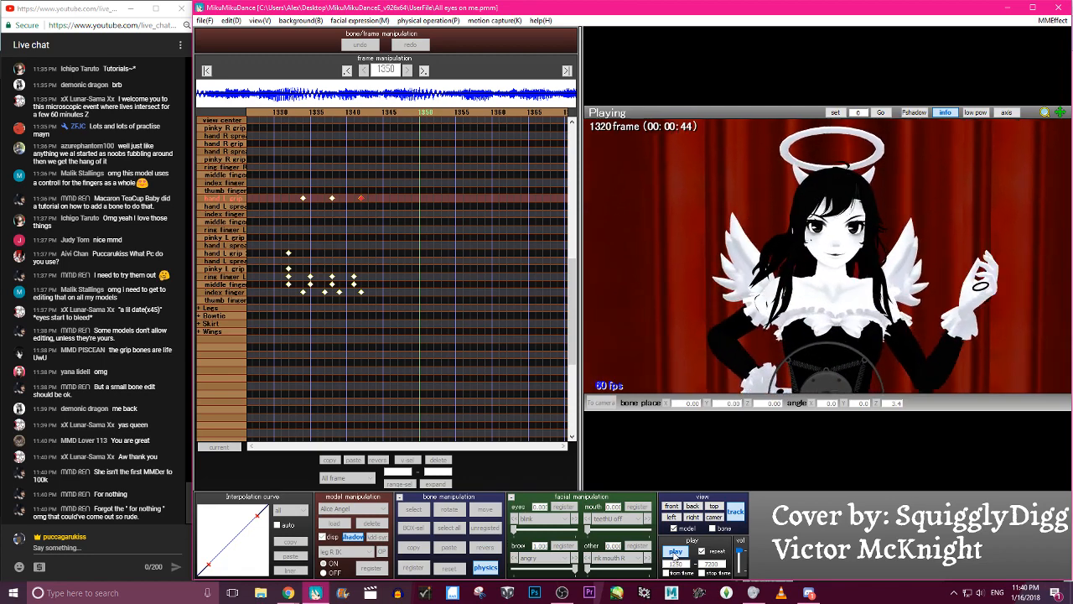
key(p)
- Delete the hand L grip keyframes at frames 1334, 1338 and 1342 and replay the animation
drag(369, 196, 294, 198)
click(441, 461)
click(673, 550)
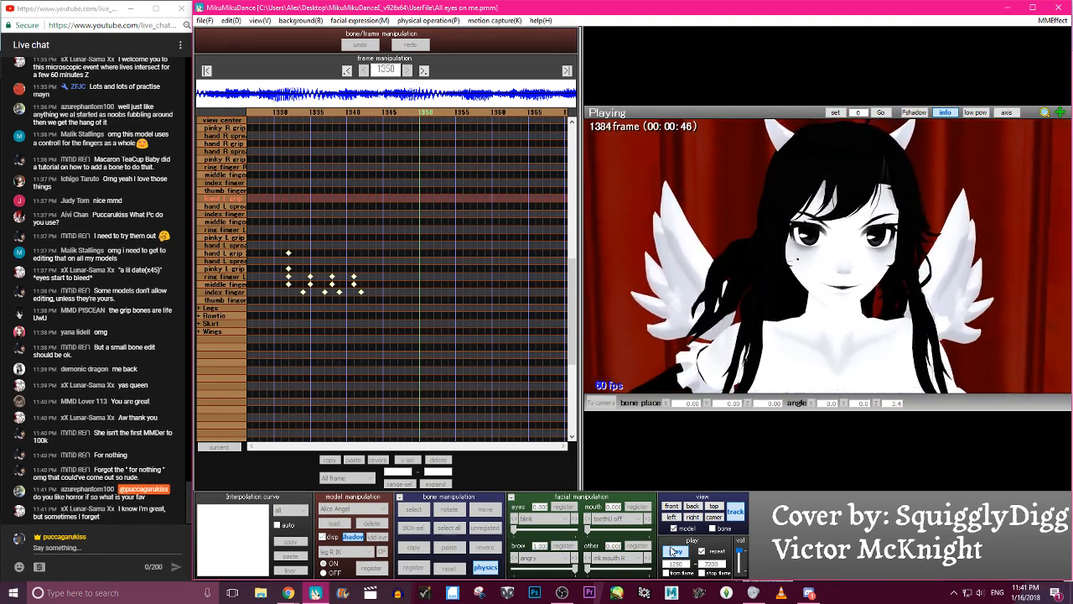
- Shift the last left ring and middle finger keyframes to frame 1342, and the last two index finger keyframes to 1340 and 1343
click(674, 550)
key(Left)
key(Left)
key(Left)
key(Left)
key(Left)
key(Left)
key(Left)
key(Left)
key(Left)
key(Left)
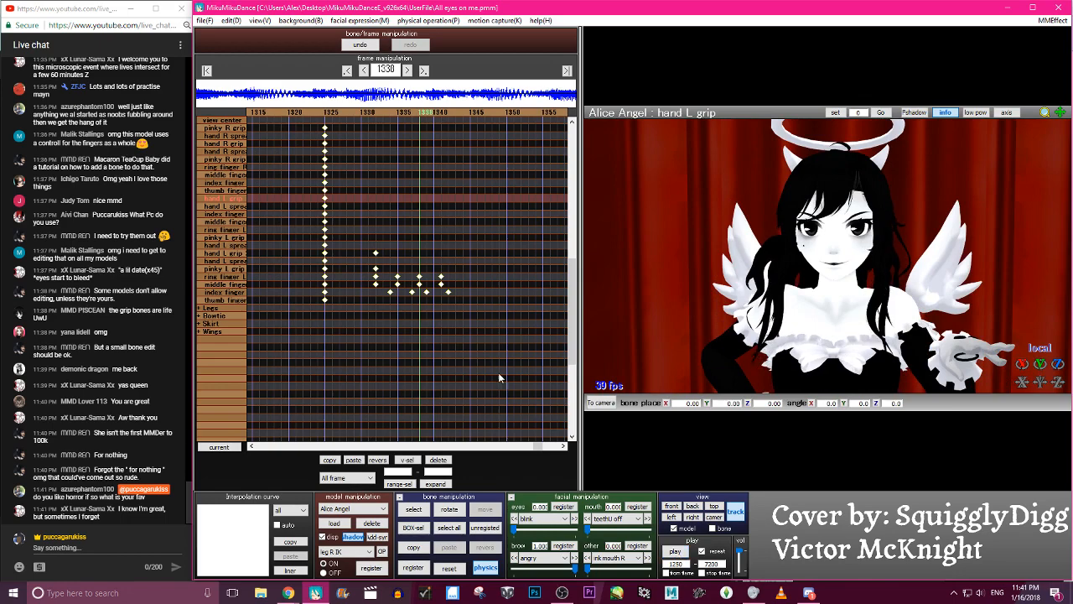
drag(466, 310, 424, 273)
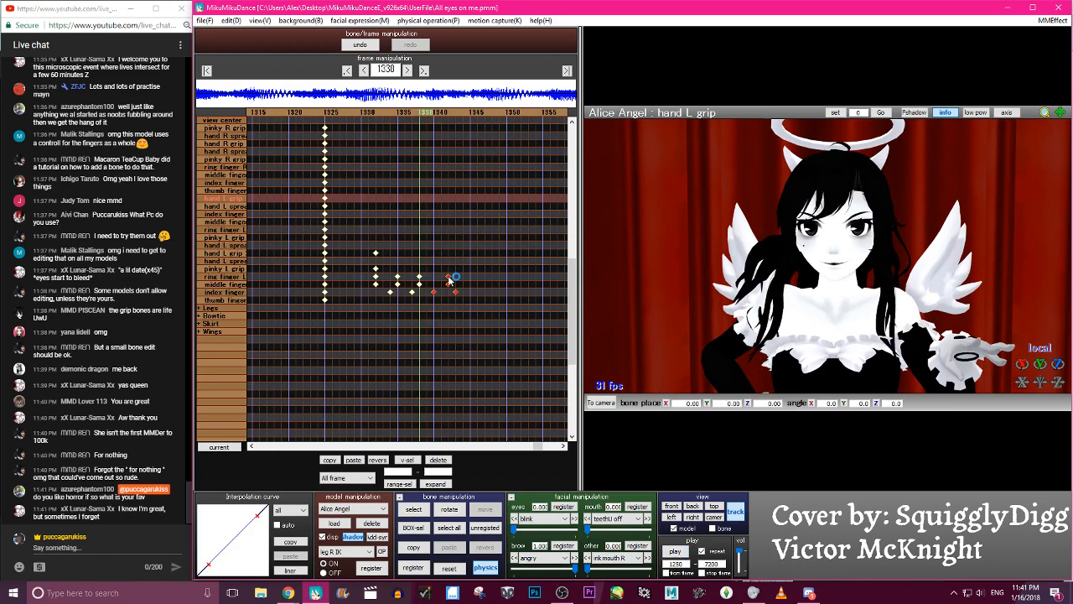
- Step back and forth through the frames up to 1346 to check the left hand's finger motion
key(Left)
key(Left)
key(Left)
key(Left)
key(Right)
key(Right)
key(Right)
key(Right)
key(Right)
key(Right)
key(Right)
key(Right)
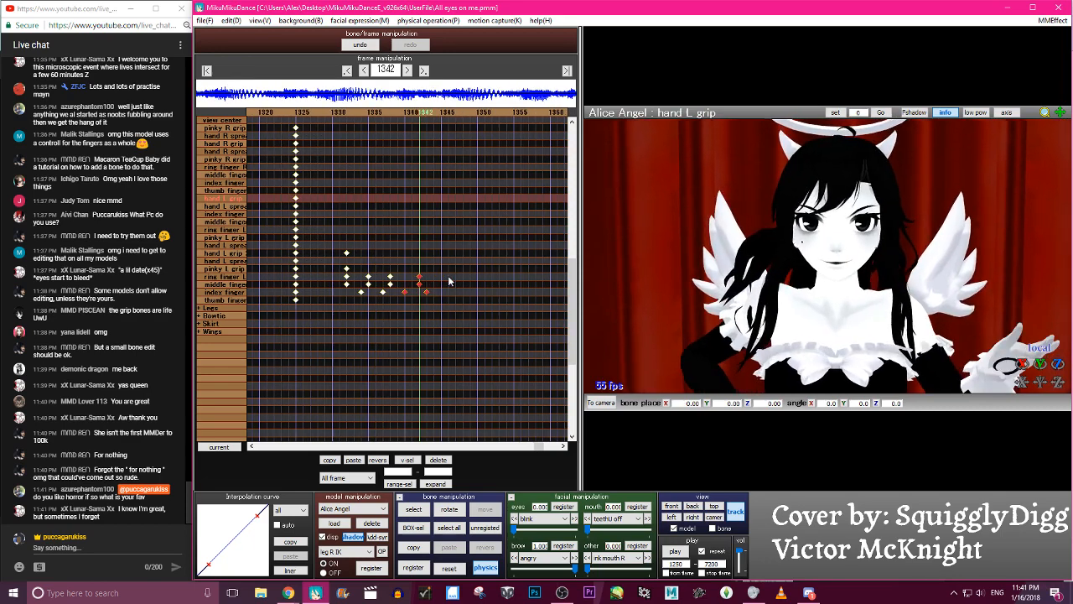
key(Right)
key(Right)
key(Right)
key(Right)
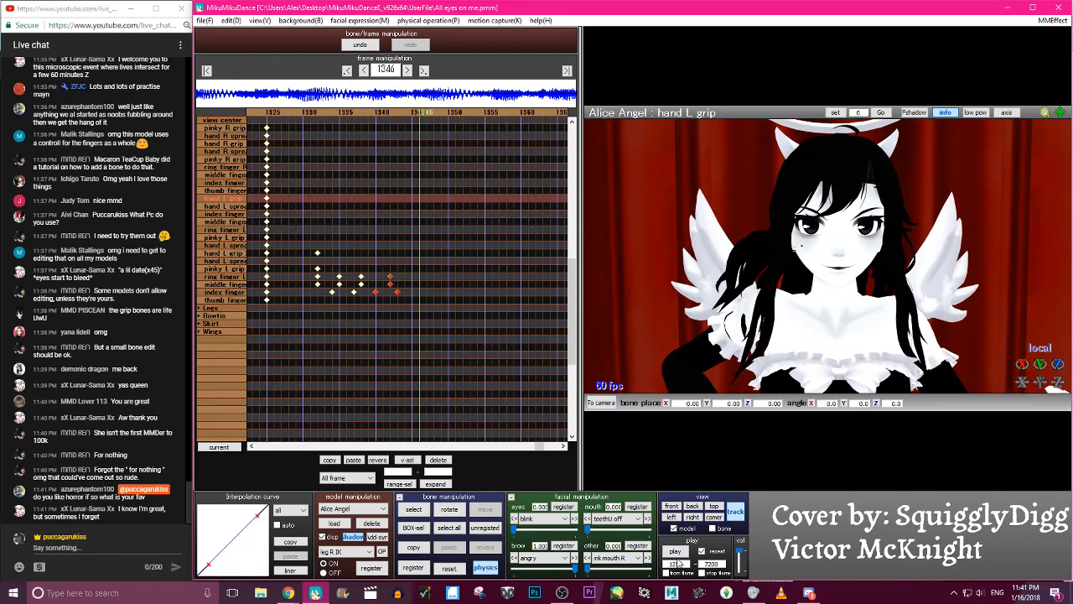
- Play back the animation three times to review the timing of the left fingers
click(675, 551)
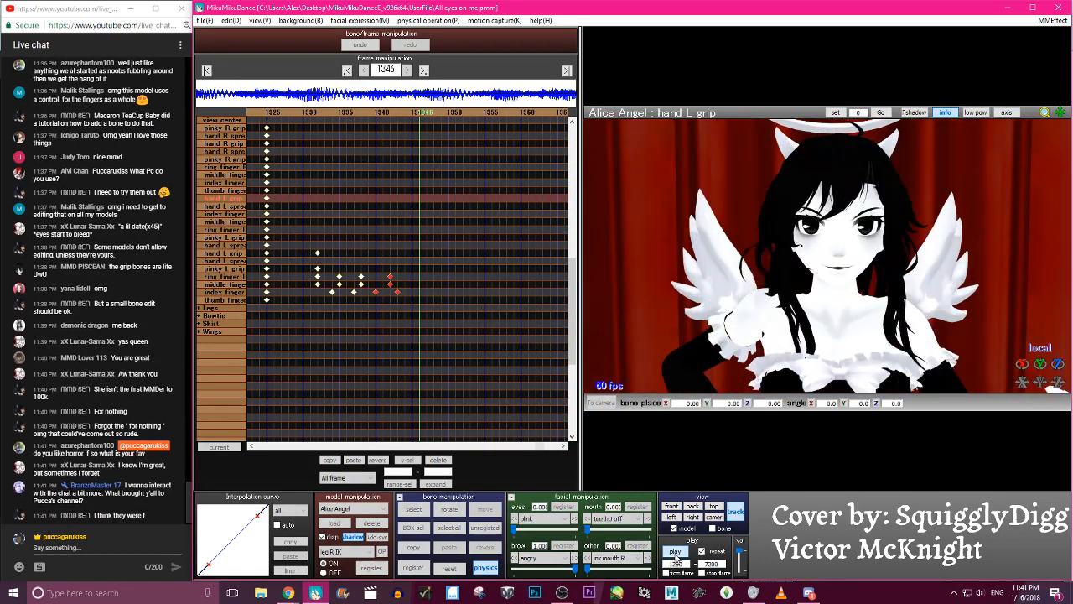
click(679, 551)
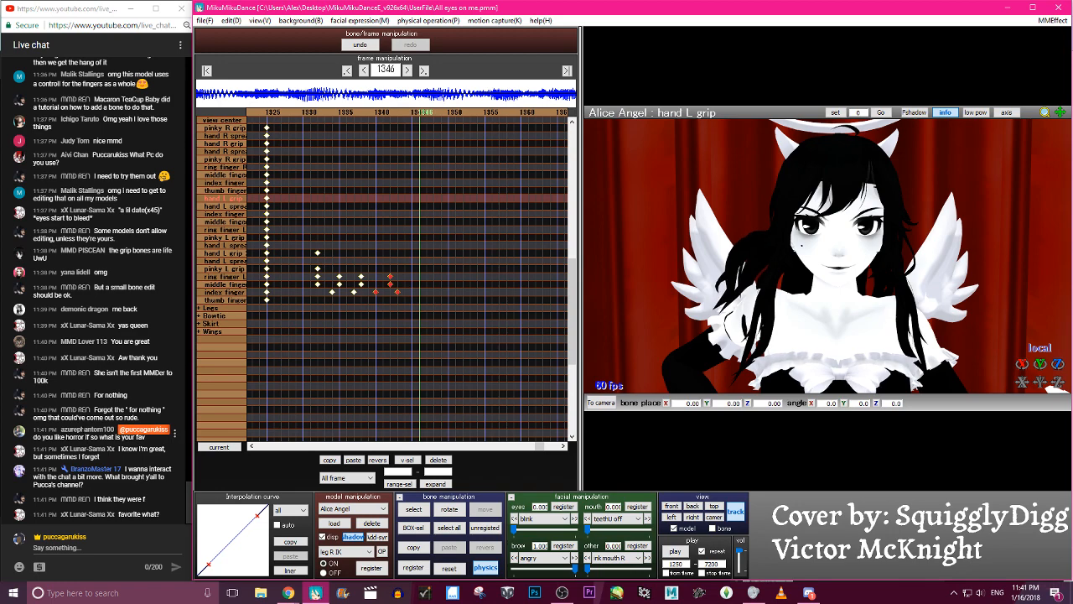
click(668, 551)
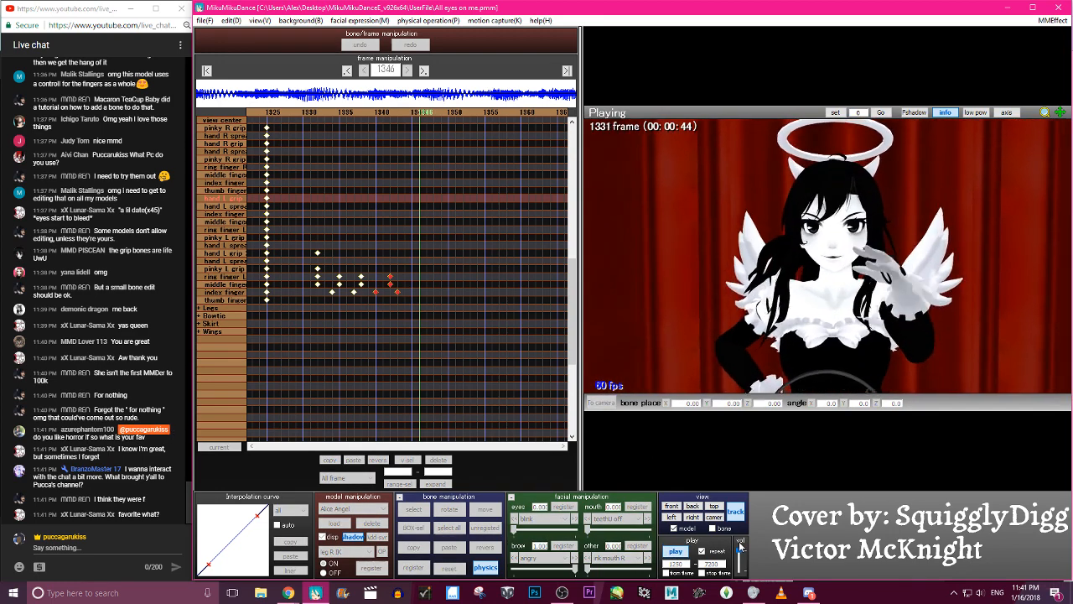
key(p)
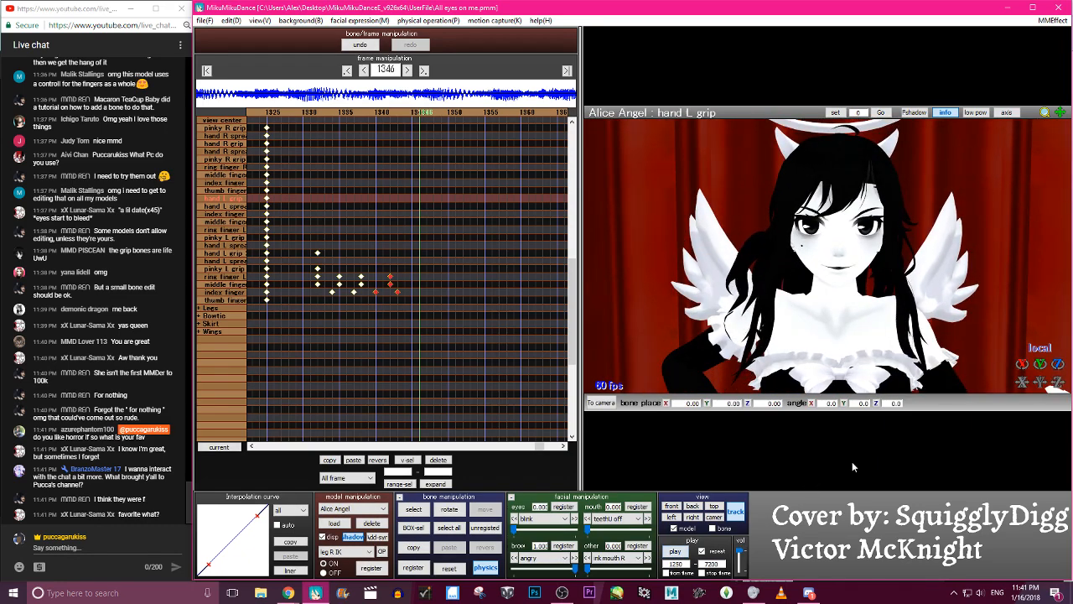
key(p)
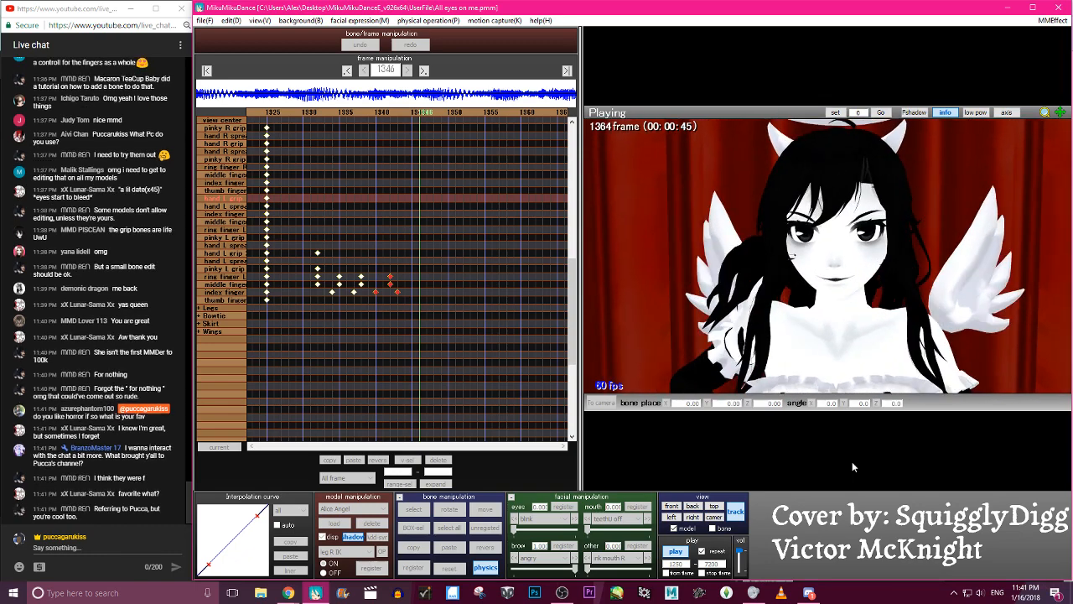
key(p)
- Try rotating the middle finger L grip and hand L grip bones at frame 1344
key(Right)
key(Right)
key(Right)
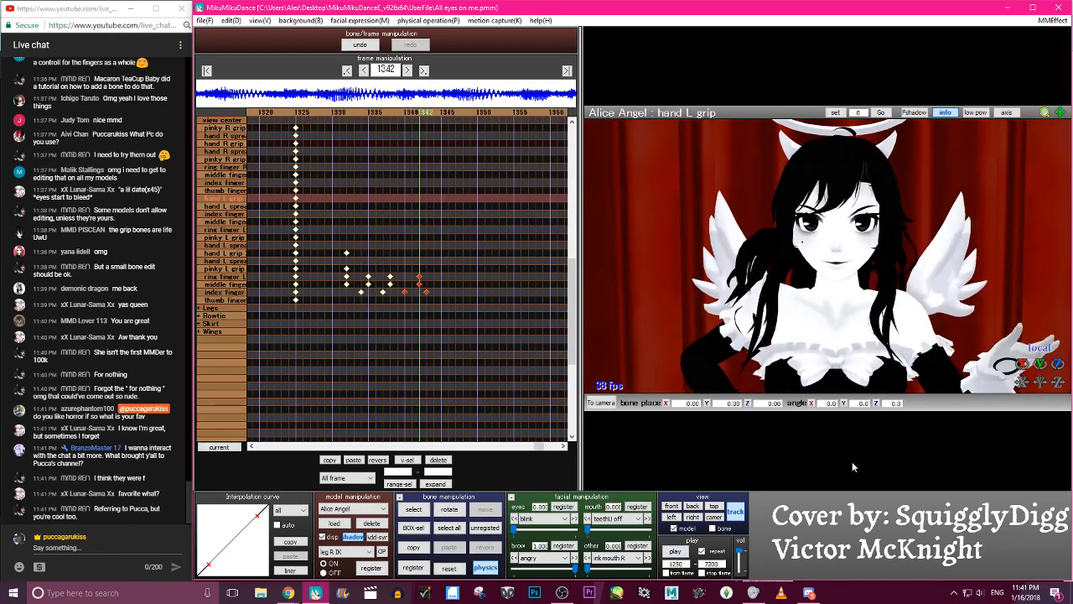
click(1009, 357)
drag(1020, 366, 1019, 368)
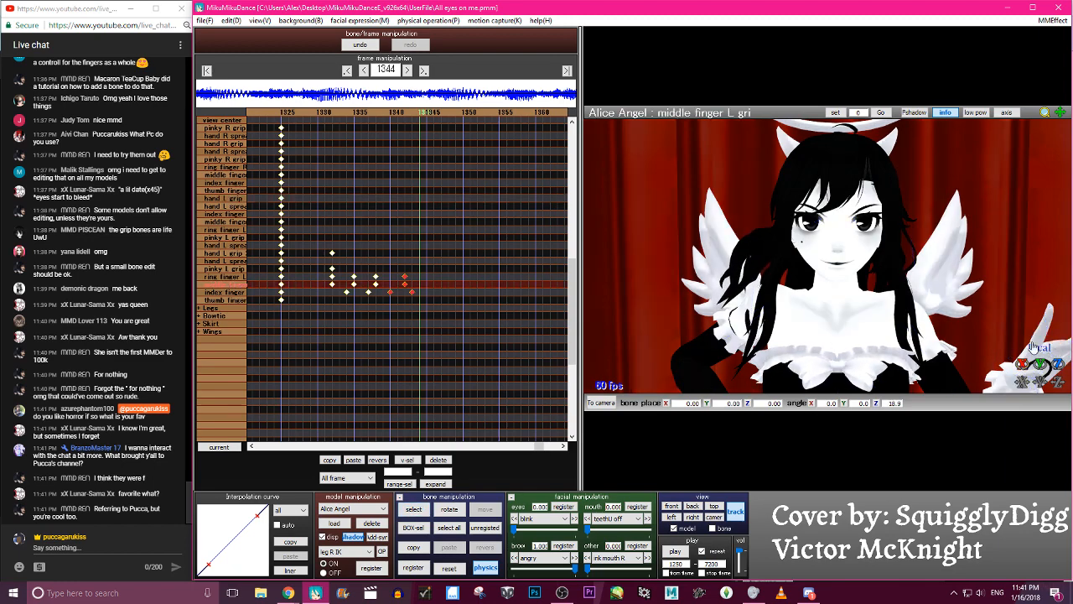
click(1033, 362)
drag(1057, 364, 1057, 376)
scroll(1026, 335, down, 2)
click(1033, 356)
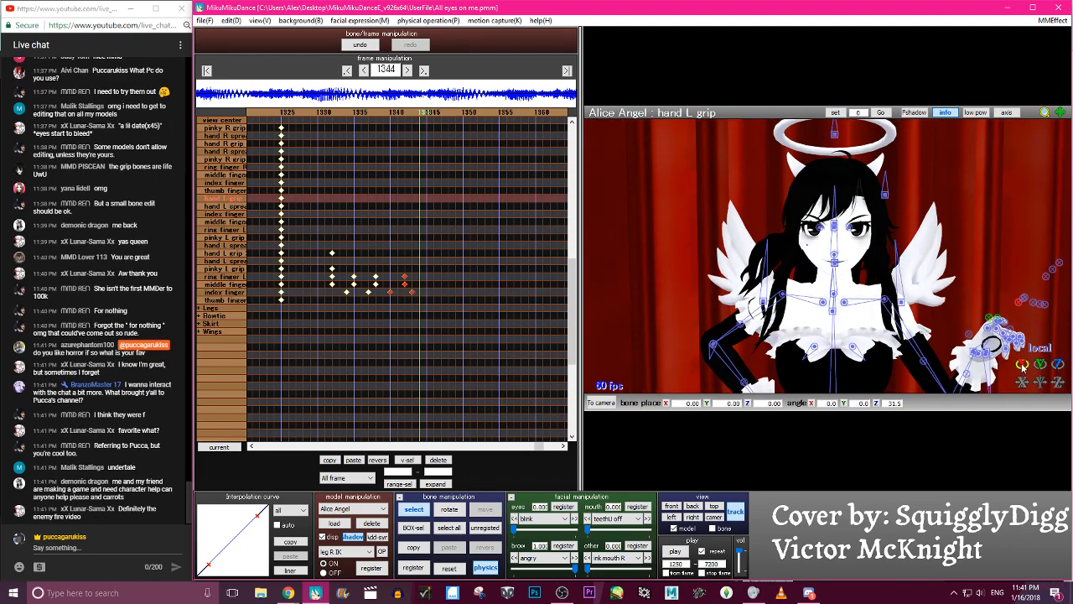
- Rotate the hand L grip 2 bone to a Z angle of about 16.0 and register it at frame 1343
key(Left)
key(Left)
key(Left)
key(Left)
key(Left)
key(Left)
key(Left)
key(Left)
key(Left)
key(Right)
key(Right)
key(Right)
key(Right)
key(Right)
key(Right)
key(Right)
key(Right)
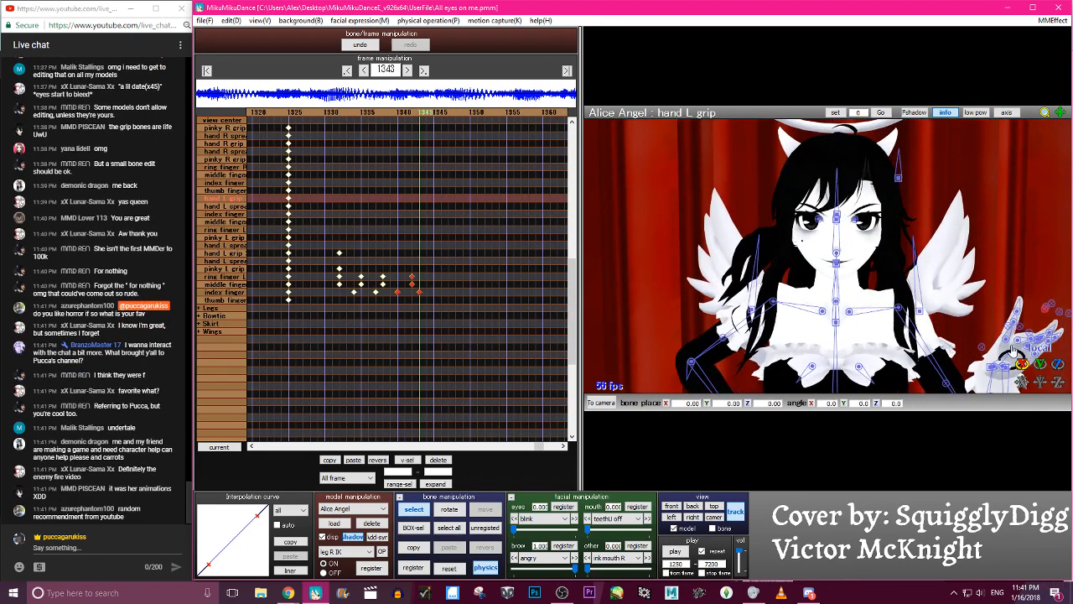
click(244, 251)
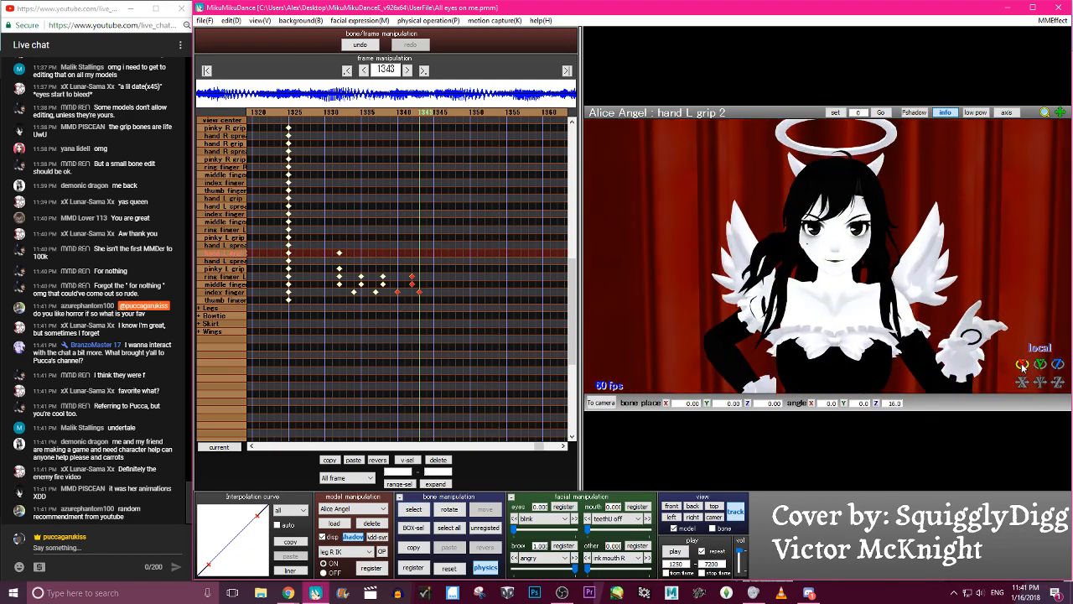
- Step between frames 1338 and 1345 and play the animation to review the hand L grip 2 motion
key(Left)
key(Left)
key(Left)
key(Left)
key(Left)
key(Left)
key(Left)
key(Left)
key(Left)
key(Left)
key(Left)
key(Left)
key(Left)
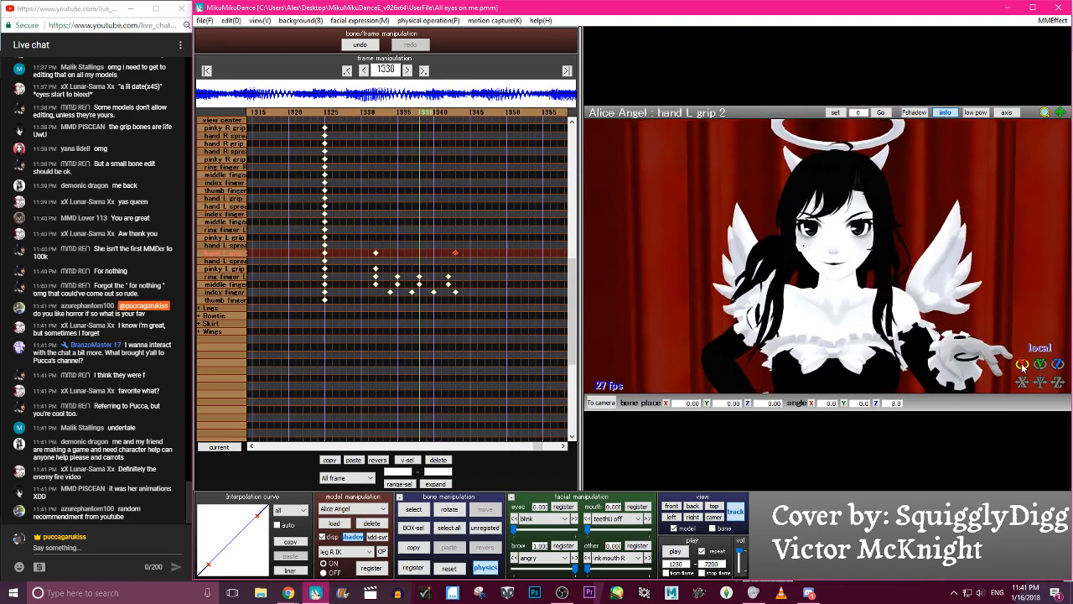
key(Right)
key(Right)
key(Right)
key(Right)
key(Right)
key(Right)
key(Right)
key(Right)
key(Right)
key(Right)
key(Right)
key(Right)
key(Right)
key(Right)
key(Right)
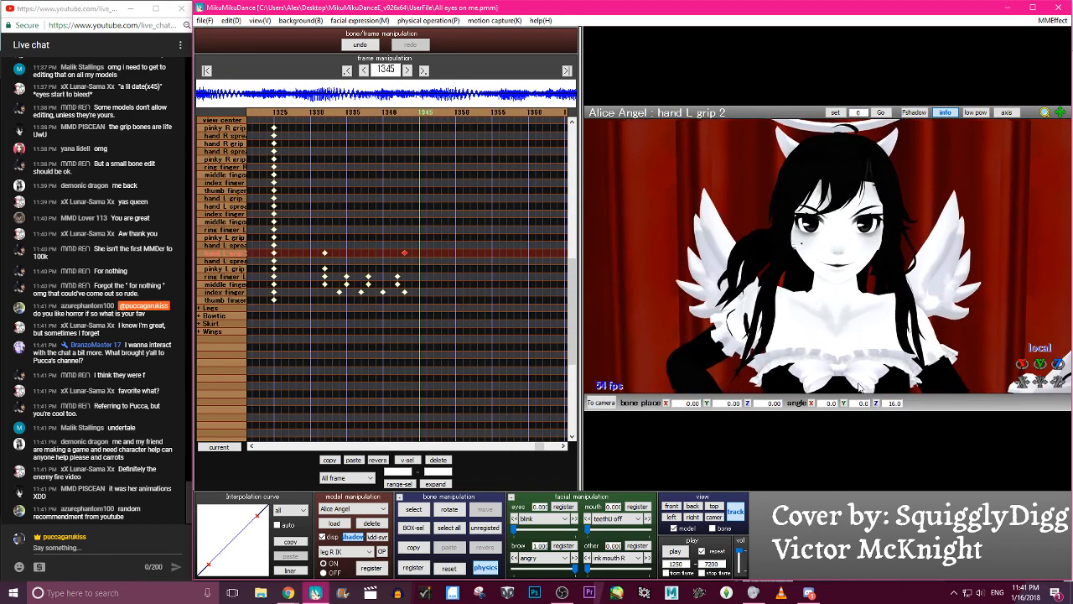
click(675, 550)
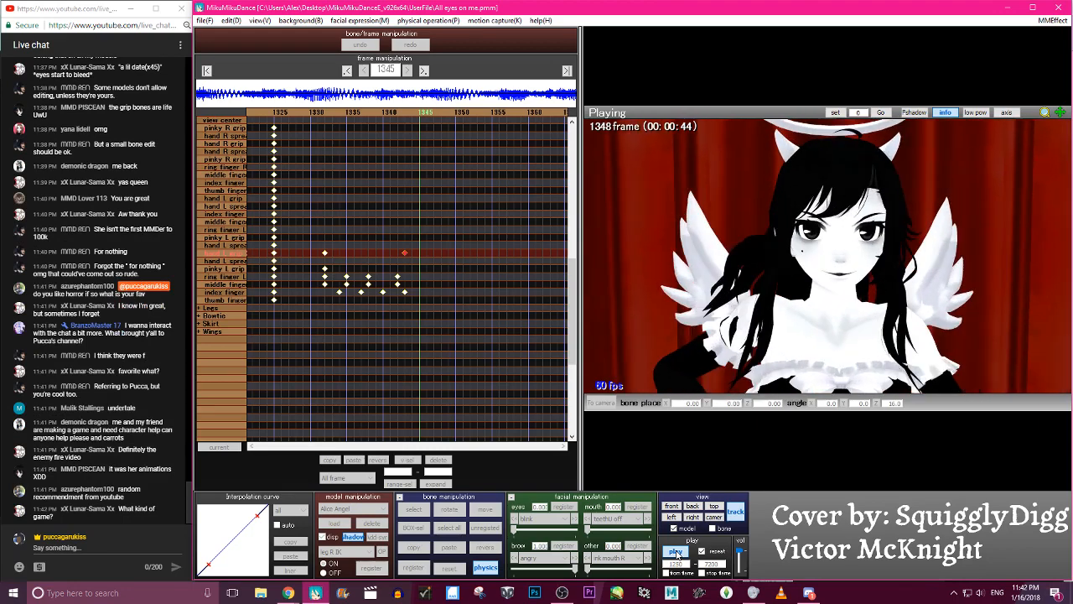
click(675, 553)
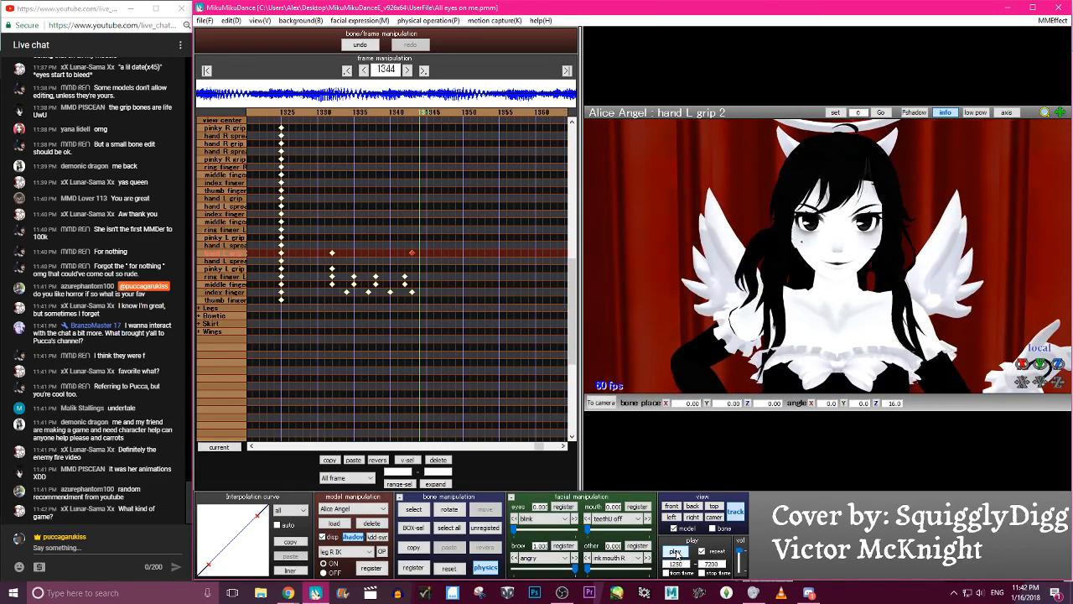
- Delete the hand L grip 2 keyframe at frame 1343 and register a new one there with a Z angle of about -9.7
click(440, 459)
drag(1058, 364, 1058, 419)
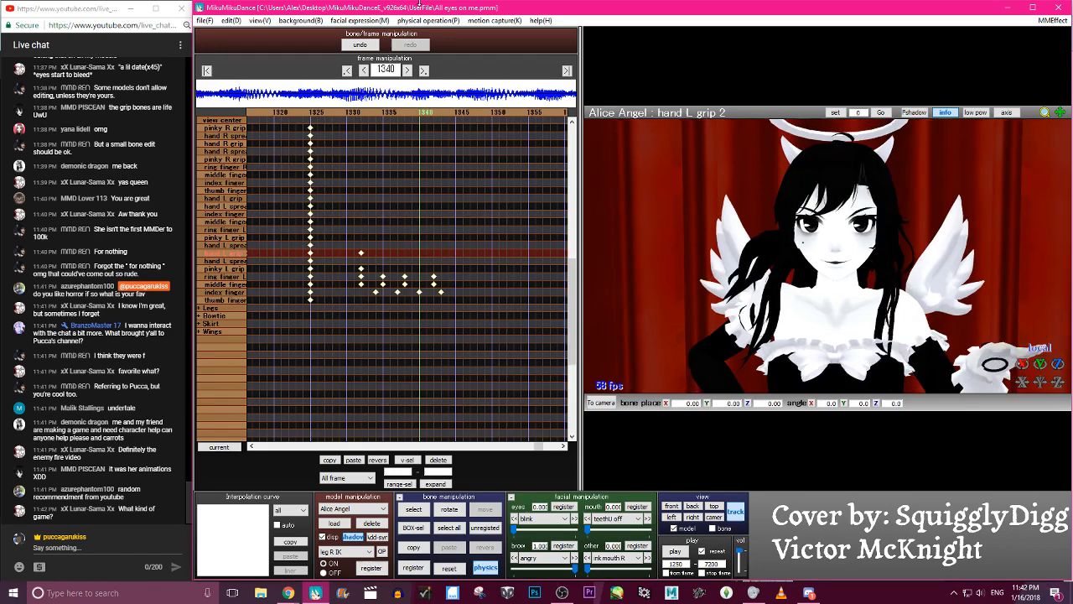
key(Right)
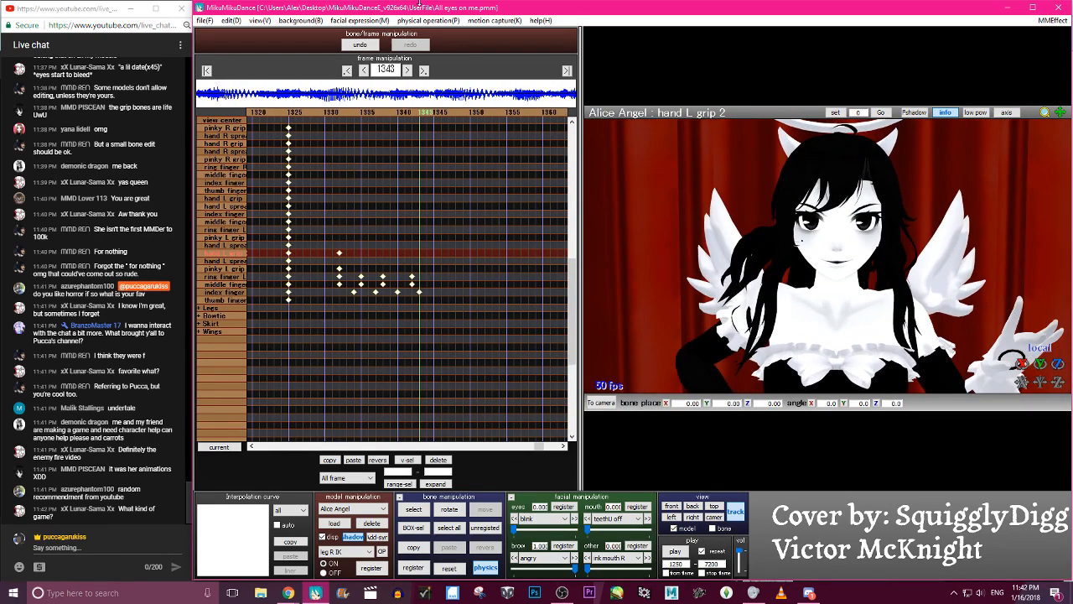
drag(1058, 364, 1058, 382)
key(Return)
- Select the hand L spread Z bone and go back to frame 1325
key(Down)
key(Left)
key(Left)
key(Left)
key(Left)
key(Left)
key(Left)
key(Left)
key(Left)
key(Left)
key(Left)
key(Left)
key(Left)
key(Left)
key(Left)
key(Left)
key(Left)
key(Left)
key(Left)
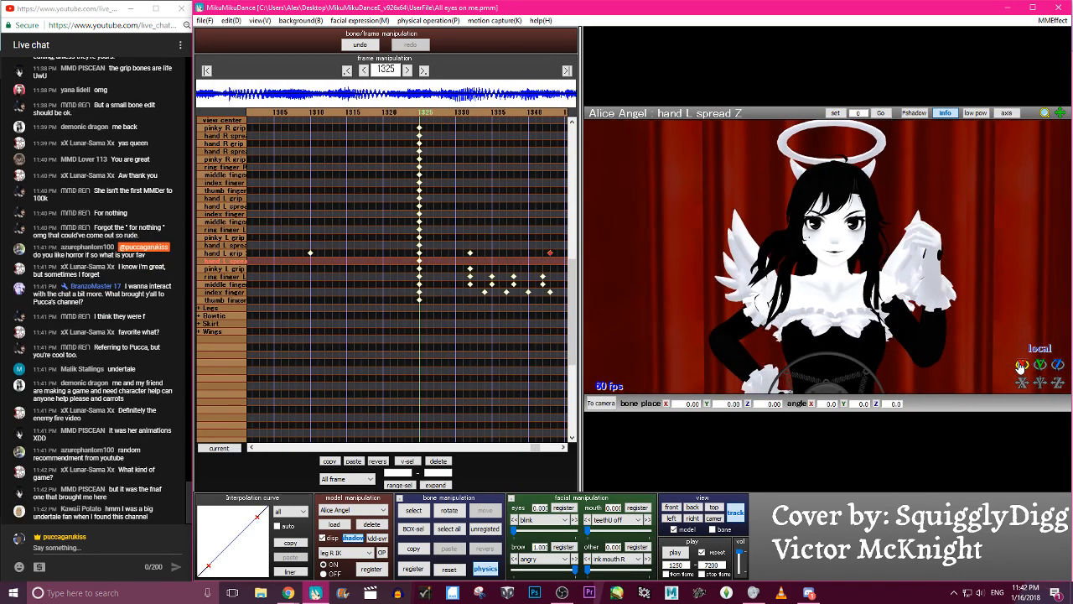
- Switch to Chrome to look at the playing YouTube video and return to MikuMikuDance
click(287, 592)
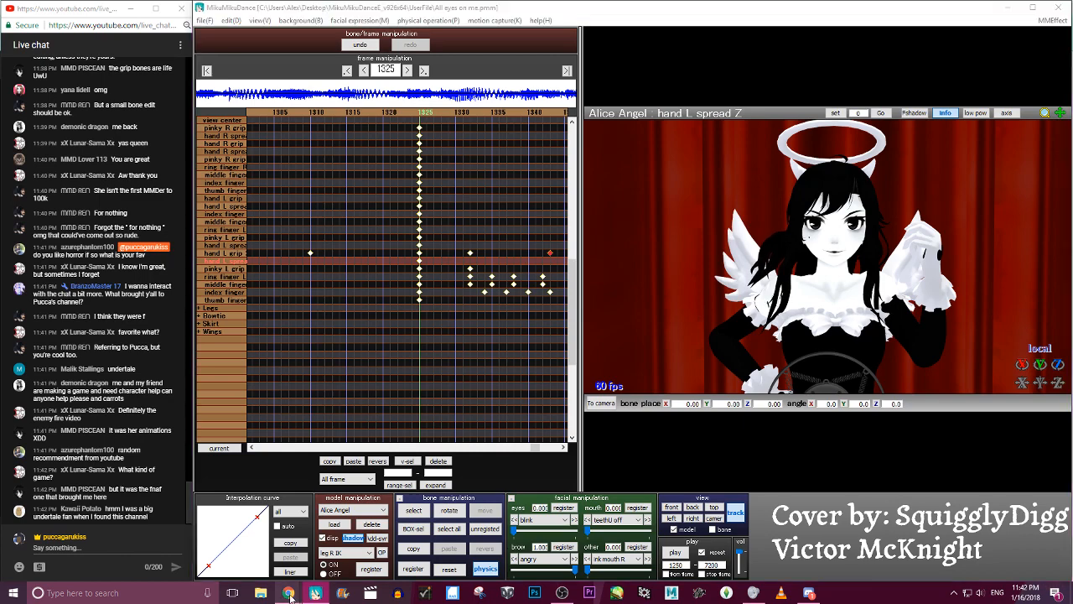
click(265, 575)
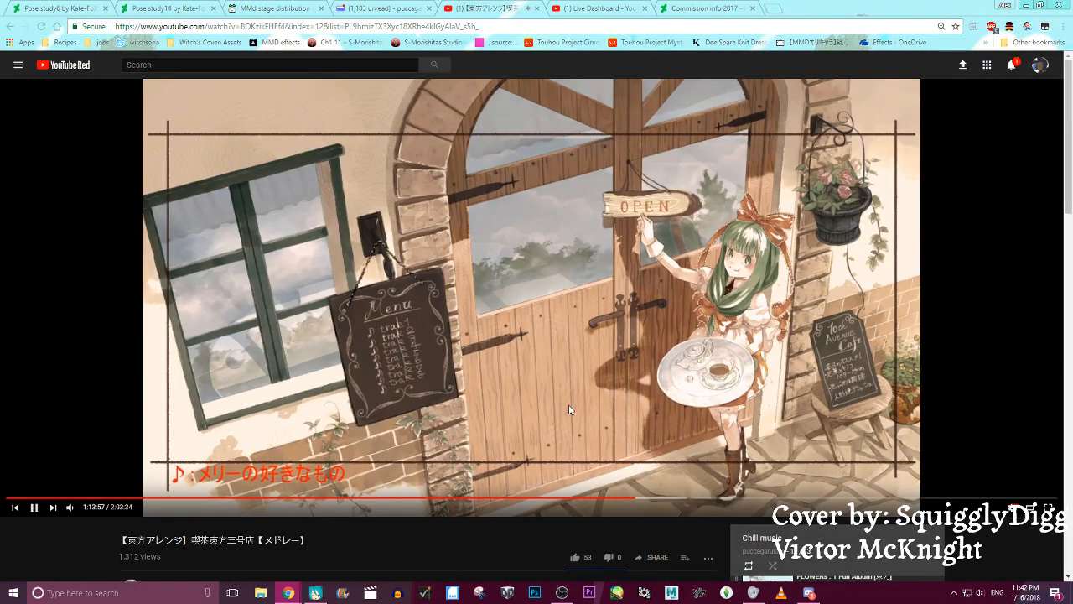
click(316, 593)
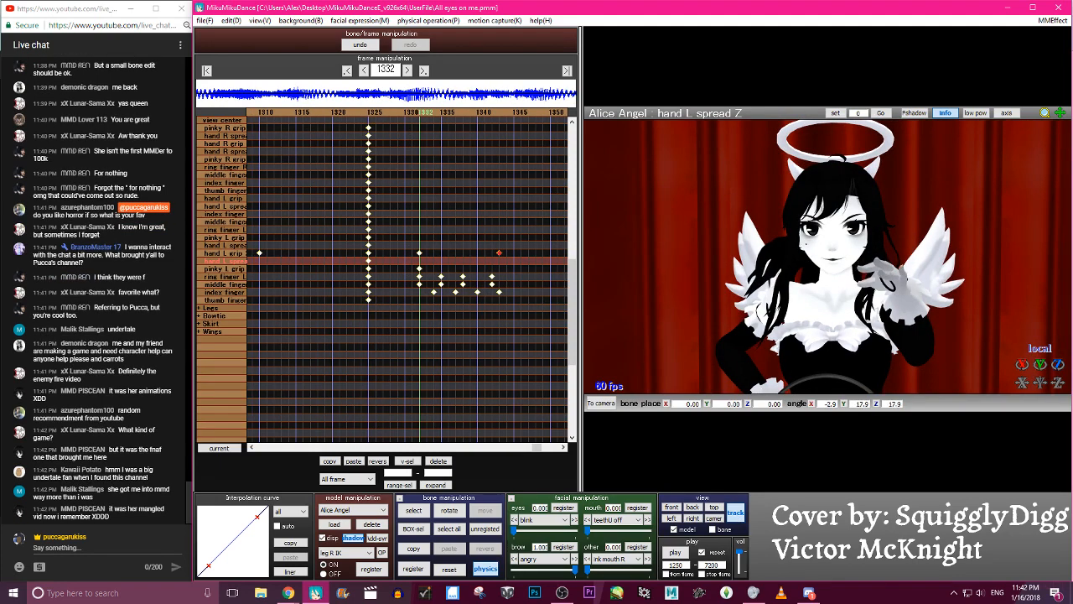
- Try a rotated hand L spread Z keyframe at frame 1332 and delete it
drag(1021, 364, 947, 287)
scroll(911, 244, down, 5)
scroll(911, 244, up, 5)
drag(1022, 364, 996, 362)
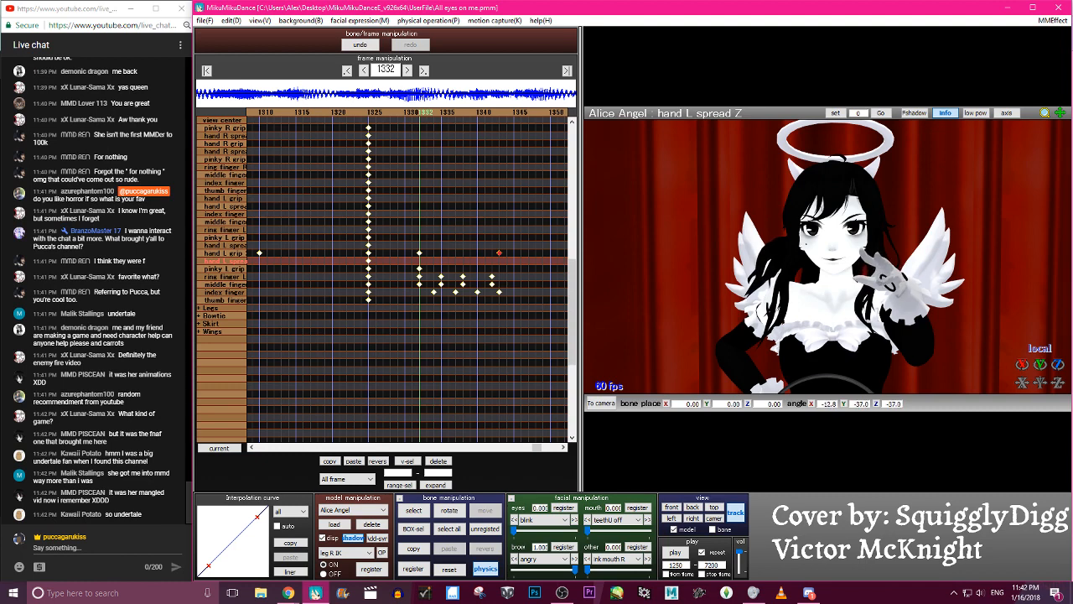
click(438, 461)
- Rotate the hand L grip 2 bone at frame 1332 and register its keyframe
click(226, 255)
drag(1062, 385, 1046, 386)
key(Return)
- Step forward to frame 1345 and play back the animation to review the revised left hand grip
key(Right)
key(Right)
key(Right)
key(Right)
key(Right)
key(Right)
key(Right)
key(Right)
key(Right)
key(Right)
key(Right)
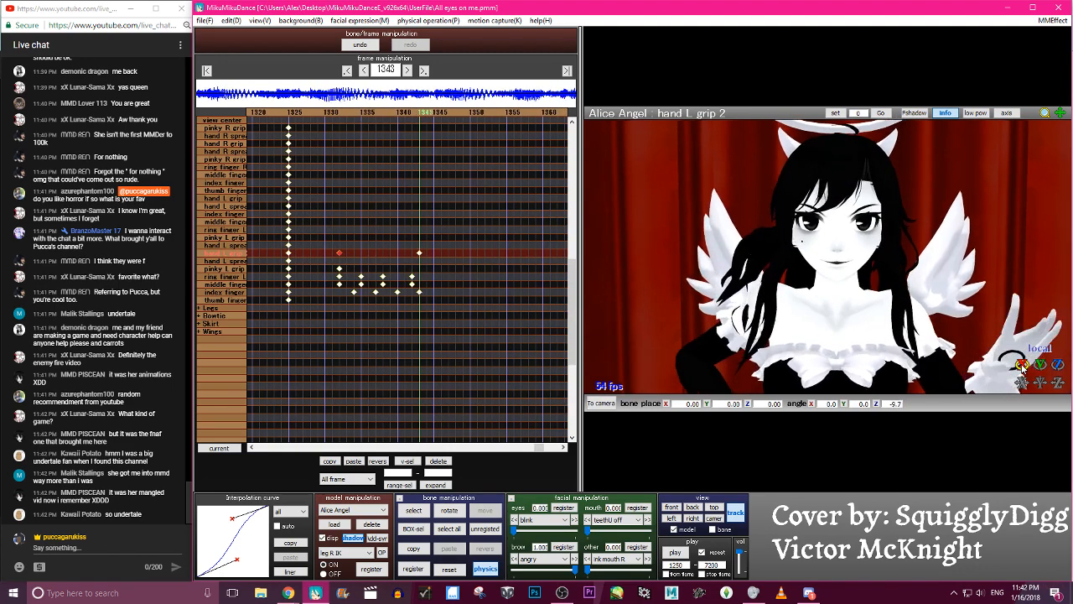
key(Right)
key(Right)
click(676, 553)
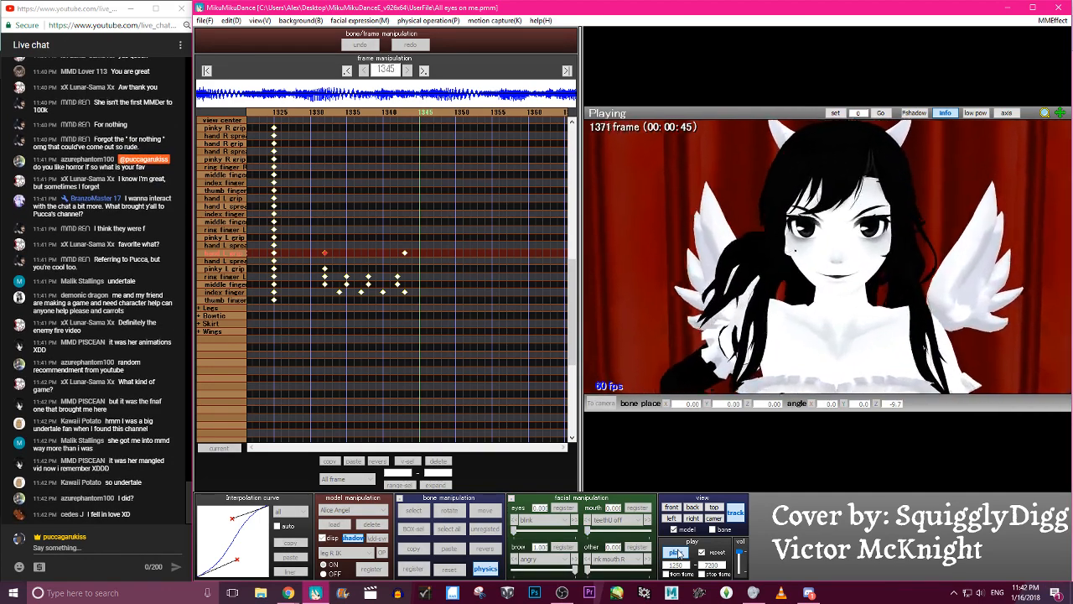
click(678, 553)
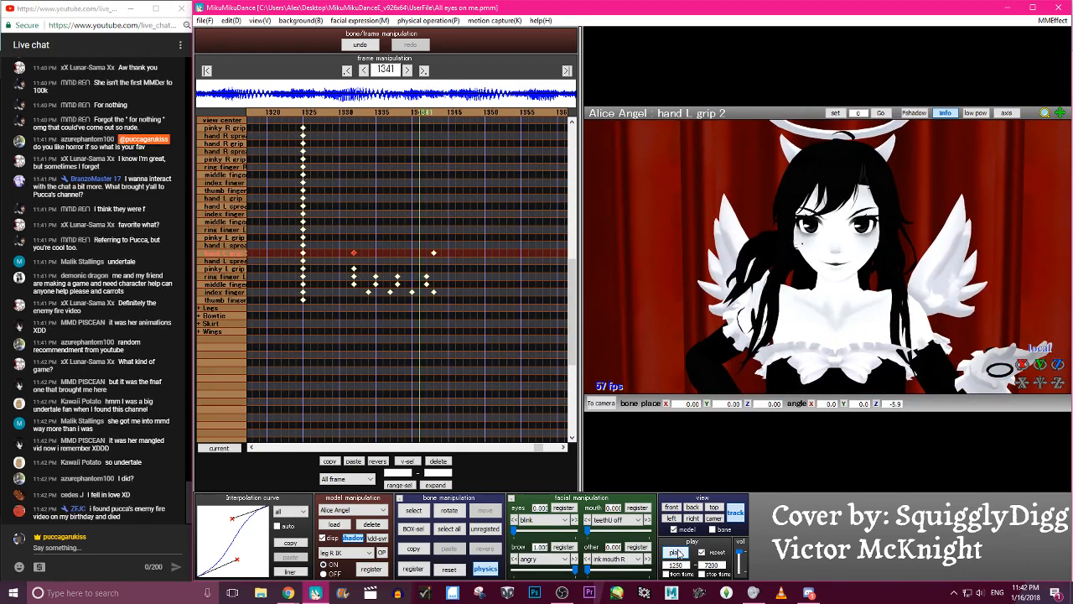
click(678, 553)
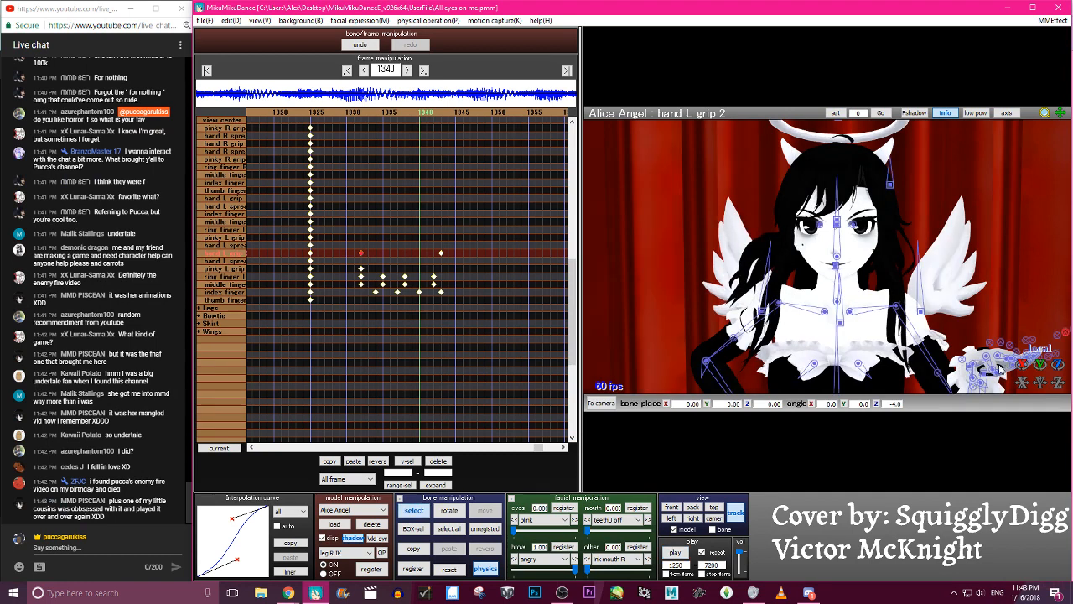
- Select the index finger L2 bone and step through frames 1330 to 1338 to examine its rotation
click(1011, 366)
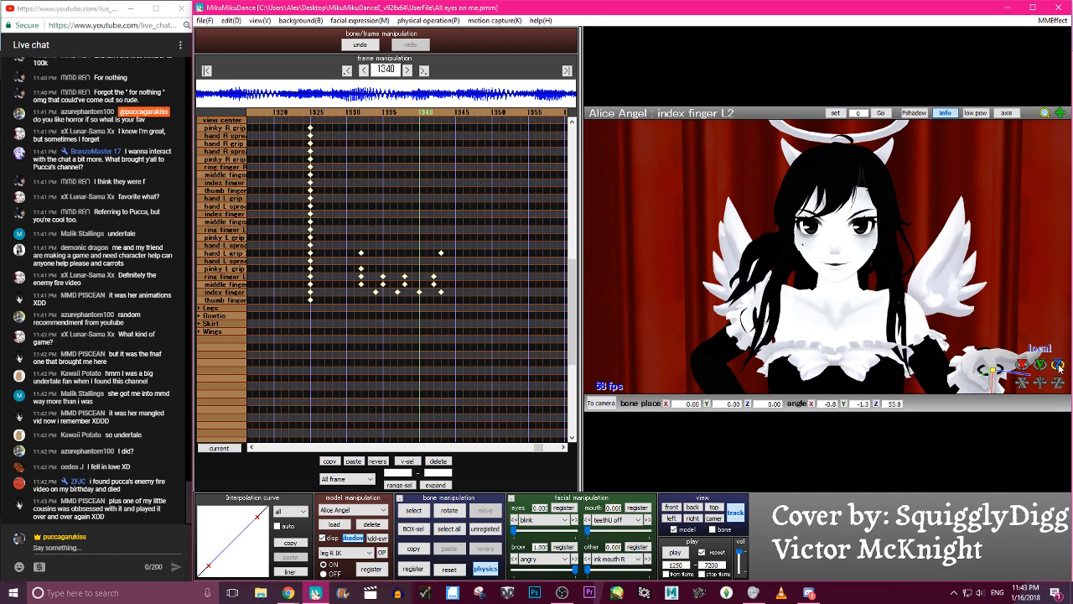
key(Left)
key(Left)
key(Left)
key(Left)
key(Left)
key(Left)
key(Left)
key(Left)
key(Left)
key(Left)
key(Left)
key(Left)
key(Right)
key(Right)
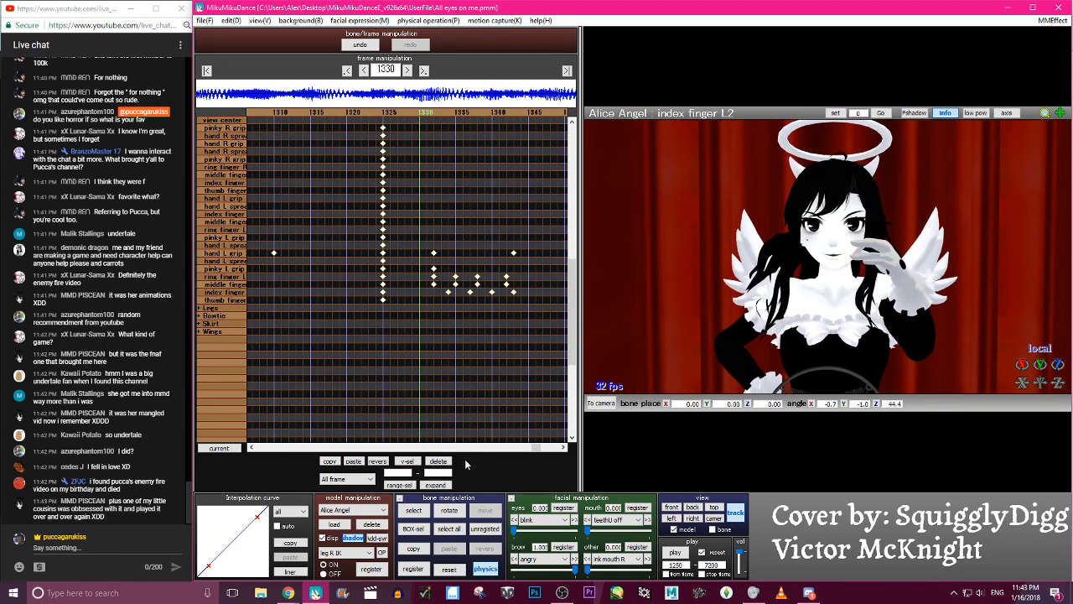
key(Right)
key(Right)
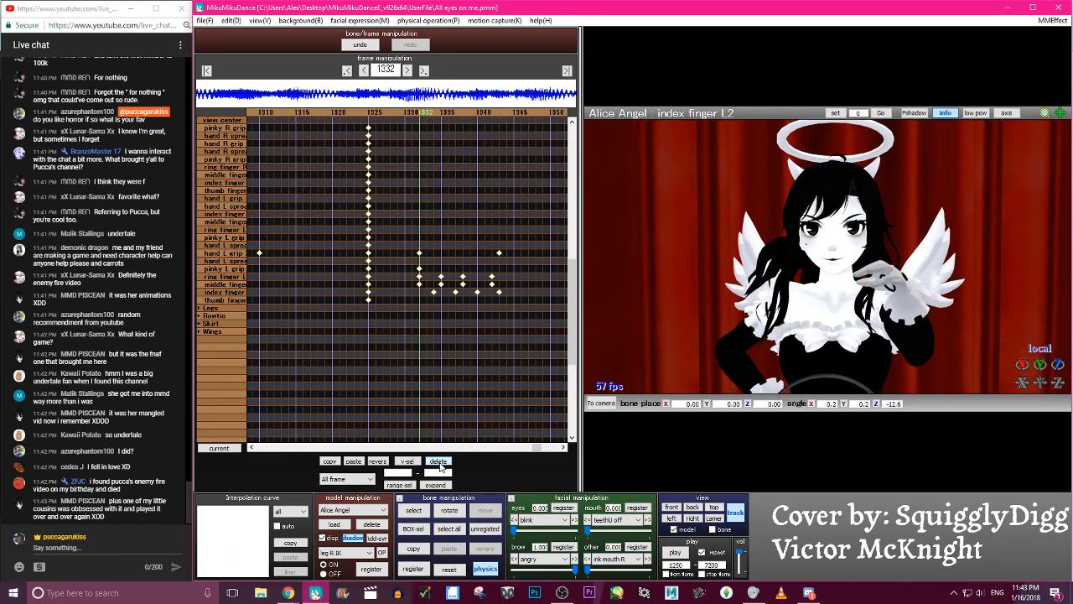
key(Right)
key(Right)
key(Right)
key(Right)
key(Right)
key(Right)
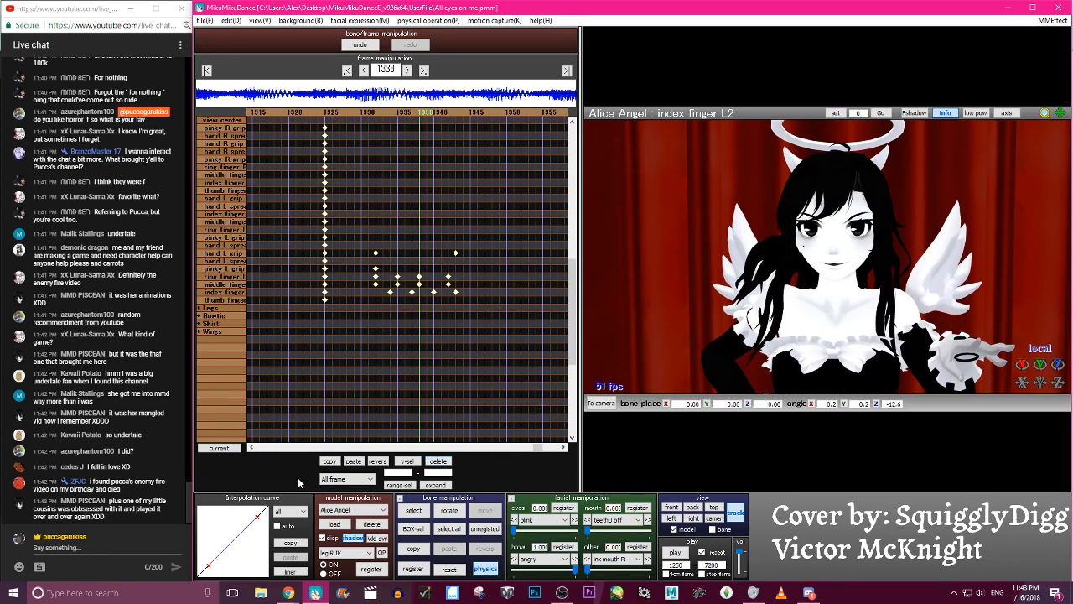
- Reset the index finger L2 bone's rotation at frame 1344 and register its keyframe
key(Right)
key(Right)
key(Right)
key(Right)
key(Right)
key(Right)
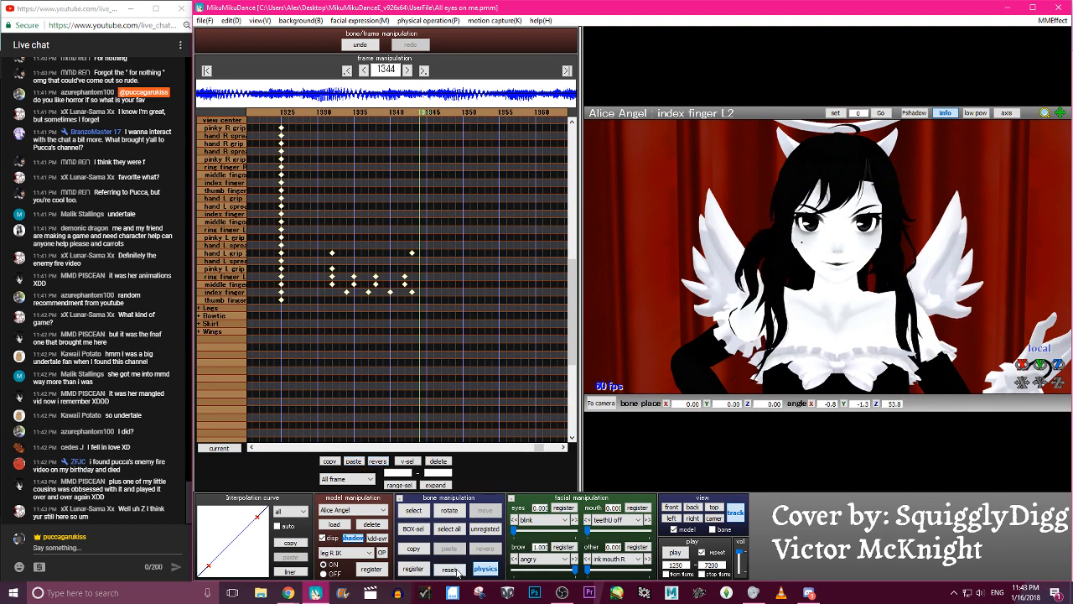
click(357, 47)
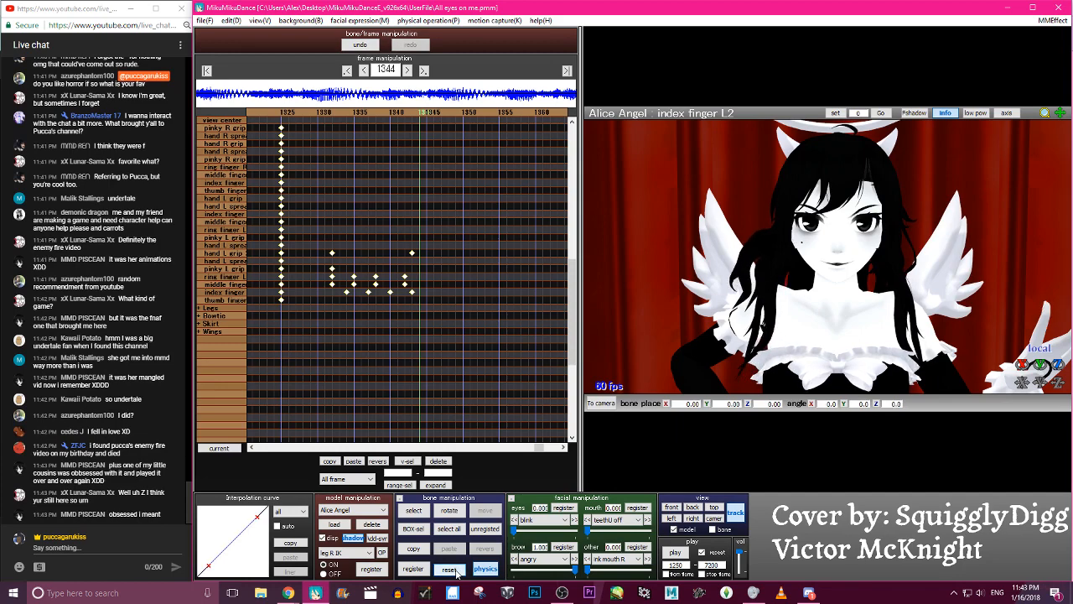
key(Left)
key(Left)
key(Left)
key(Left)
key(Left)
key(Left)
key(Left)
key(Left)
key(Left)
key(Left)
key(Left)
key(Left)
key(Left)
key(Left)
key(Left)
key(Left)
key(Right)
key(Right)
key(Right)
key(Right)
key(Right)
key(Right)
key(Right)
key(Right)
key(Right)
key(Right)
key(Right)
key(Right)
key(Right)
key(Right)
key(Right)
key(Right)
key(Right)
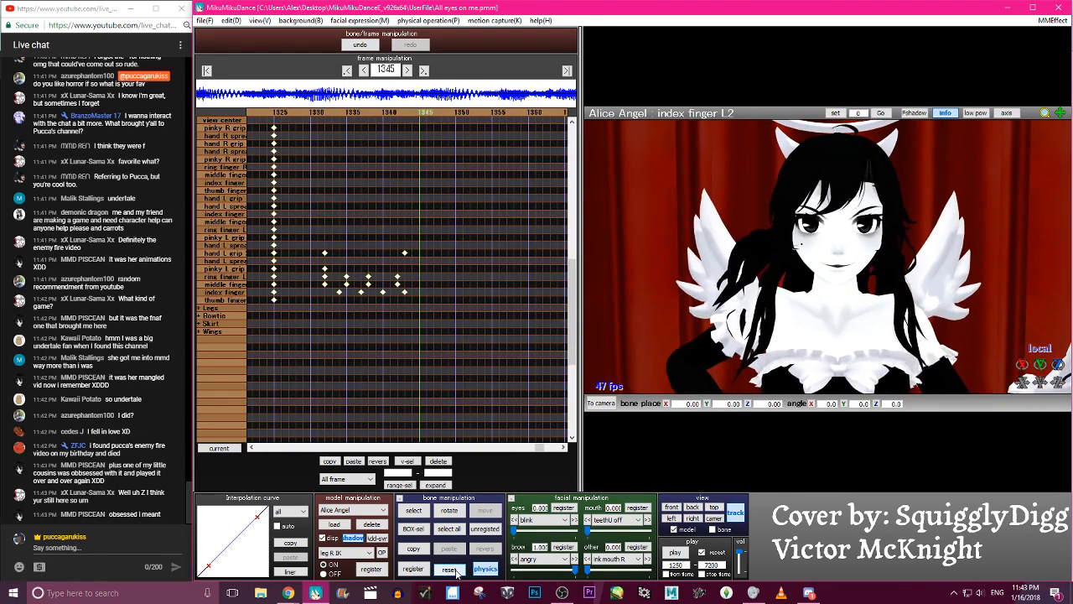
- Play back the animation and step through frames 1336 to 1345 to review the index finger motion
click(677, 555)
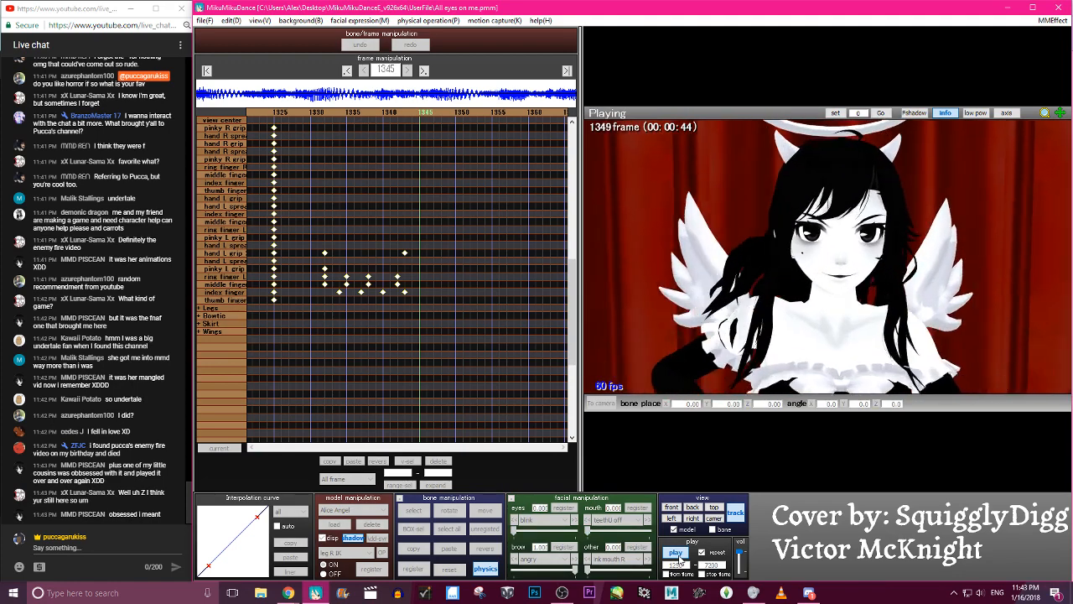
click(679, 558)
key(Left)
key(Left)
key(Left)
key(Left)
key(Left)
key(Left)
key(Left)
key(Left)
key(Left)
key(Left)
key(Left)
key(Left)
key(Left)
key(Left)
key(Left)
key(Left)
key(Left)
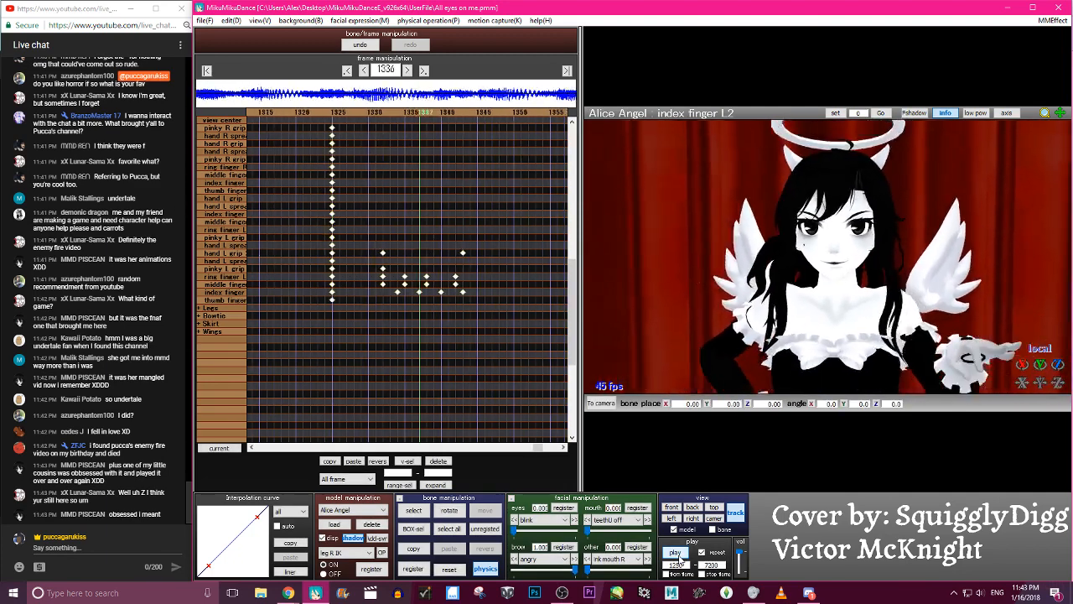
key(Right)
key(Right)
key(Right)
key(Right)
key(Right)
key(Right)
key(Right)
key(Right)
key(Right)
key(Right)
key(Right)
key(Right)
key(Right)
key(Right)
key(Right)
key(Right)
key(Right)
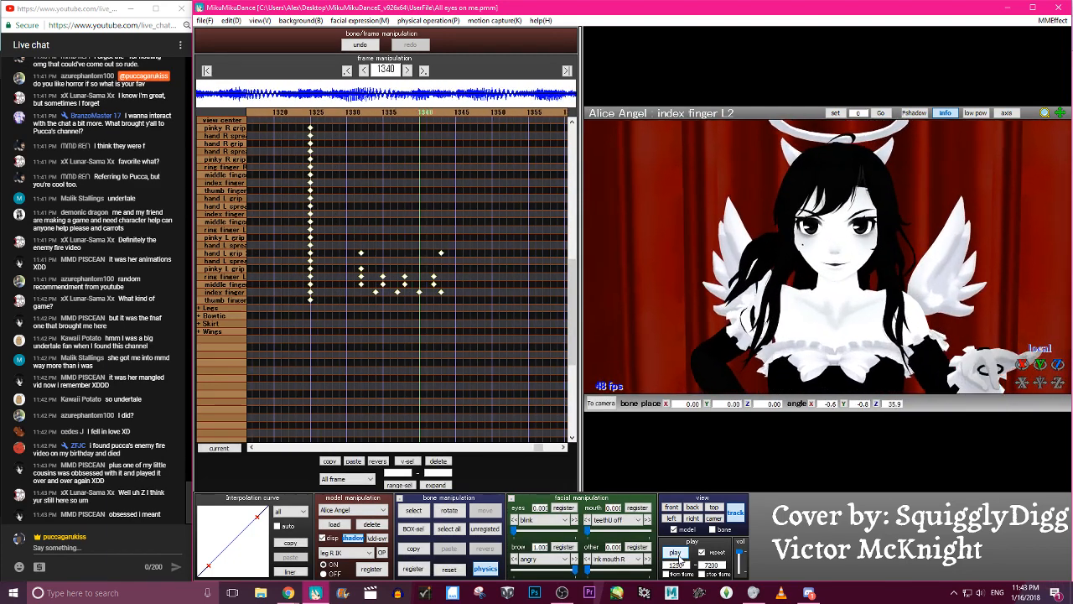
- Select the thumb L0 bone at frame 1345 and rotate it to about X 5.7, Y 4.5, Z -19.8
scroll(251, 281, up, 8)
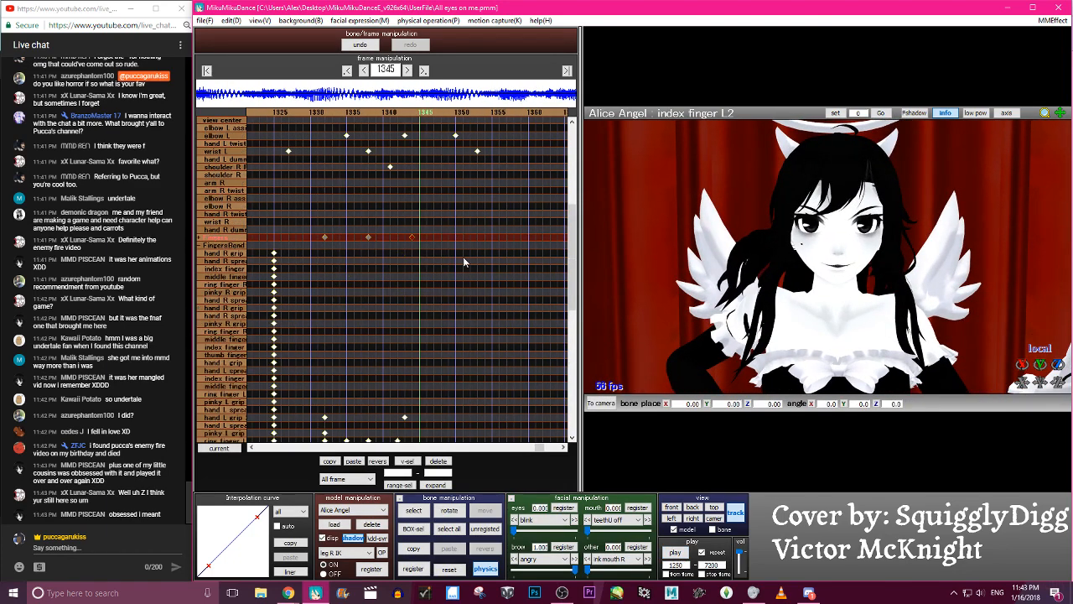
scroll(779, 385, down, 6)
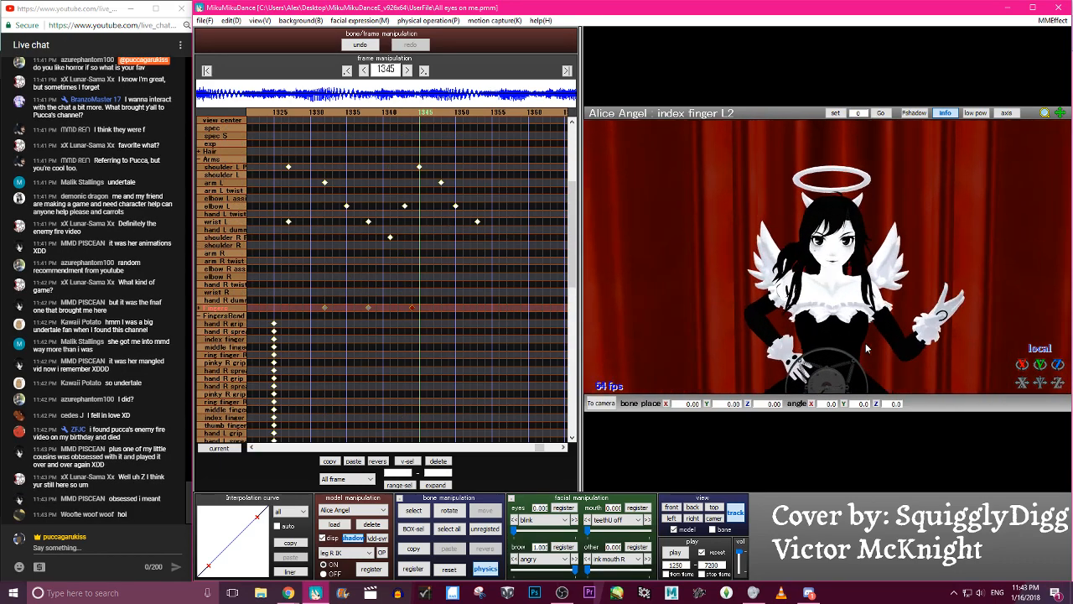
key(c)
scroll(930, 340, up, 1)
click(945, 332)
key(x)
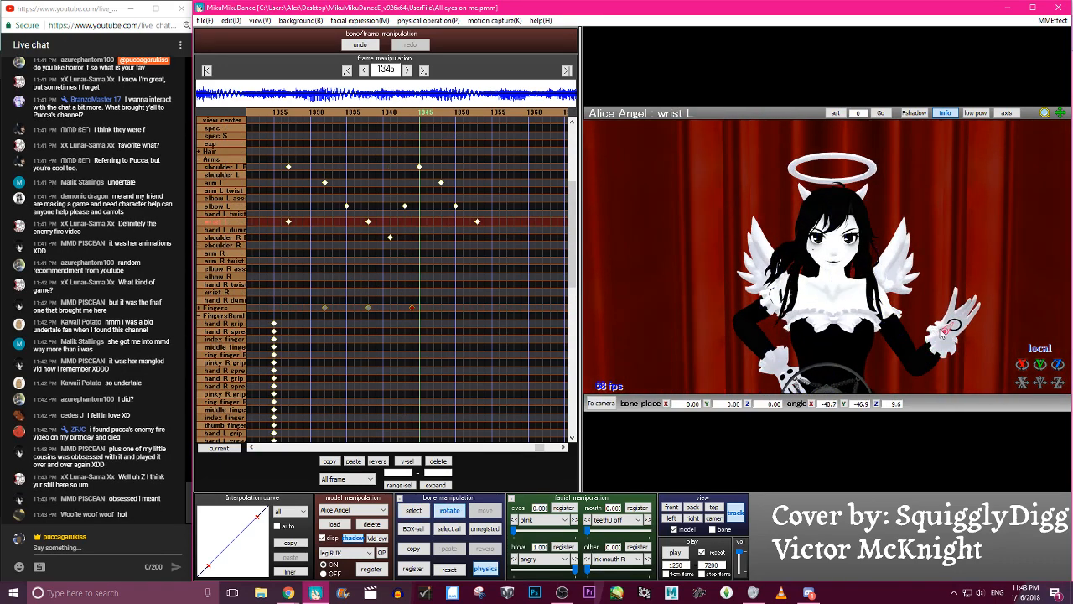
key(c)
click(948, 332)
key(x)
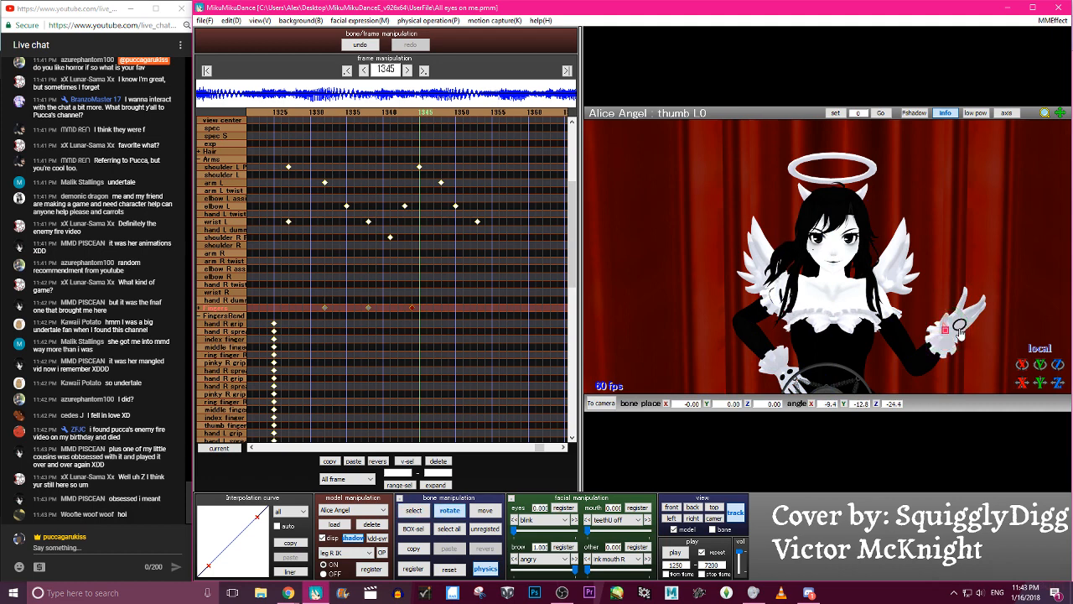
drag(957, 328, 964, 332)
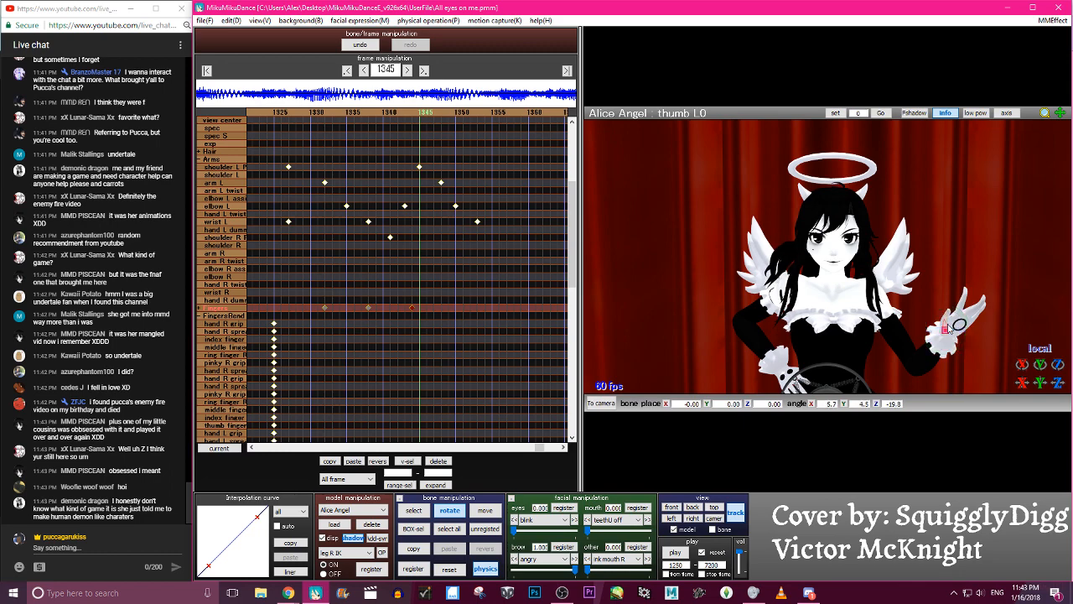
- Refine the thumb L0 rotation at frame 1345 to about X 2.5, Y 0.8, Z -11.7 and register its keyframe
scroll(949, 336, up, 4)
key(Left)
key(Left)
key(Left)
key(Left)
key(Left)
key(Left)
key(Left)
key(Left)
key(Left)
key(Left)
key(Left)
key(Left)
scroll(949, 336, down, 4)
key(Right)
key(Right)
key(Right)
key(Right)
key(Right)
key(Right)
key(Right)
key(Right)
key(Right)
key(Right)
scroll(949, 337, up, 4)
key(c)
key(Right)
key(Right)
key(c)
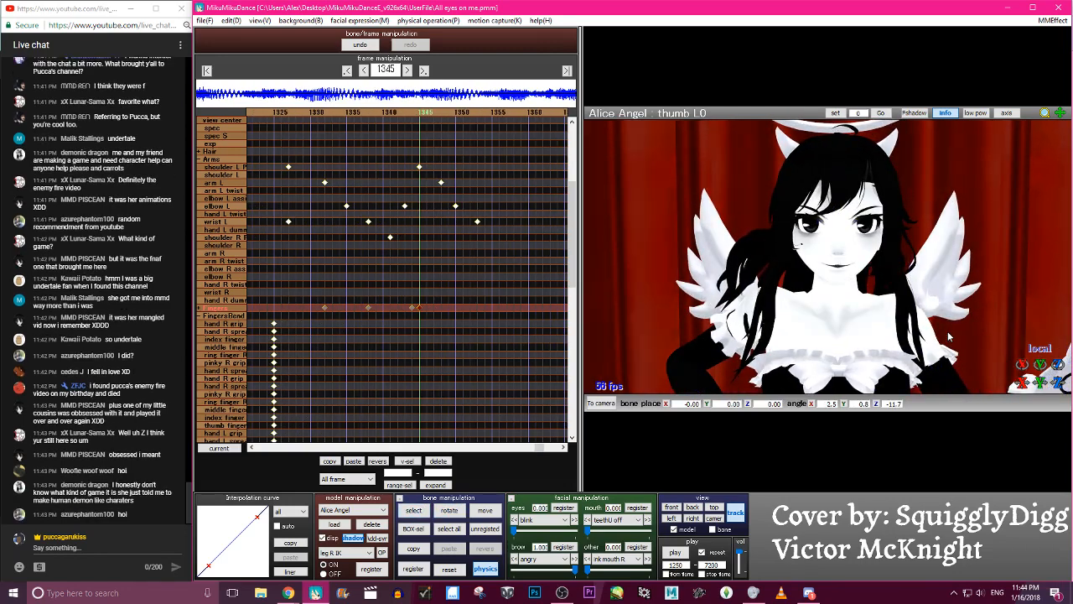
- Expand the Fingers bone group and move the thumb L0 keyframe from frame 1345 to frame 1344
key(Left)
key(Left)
key(Left)
click(201, 307)
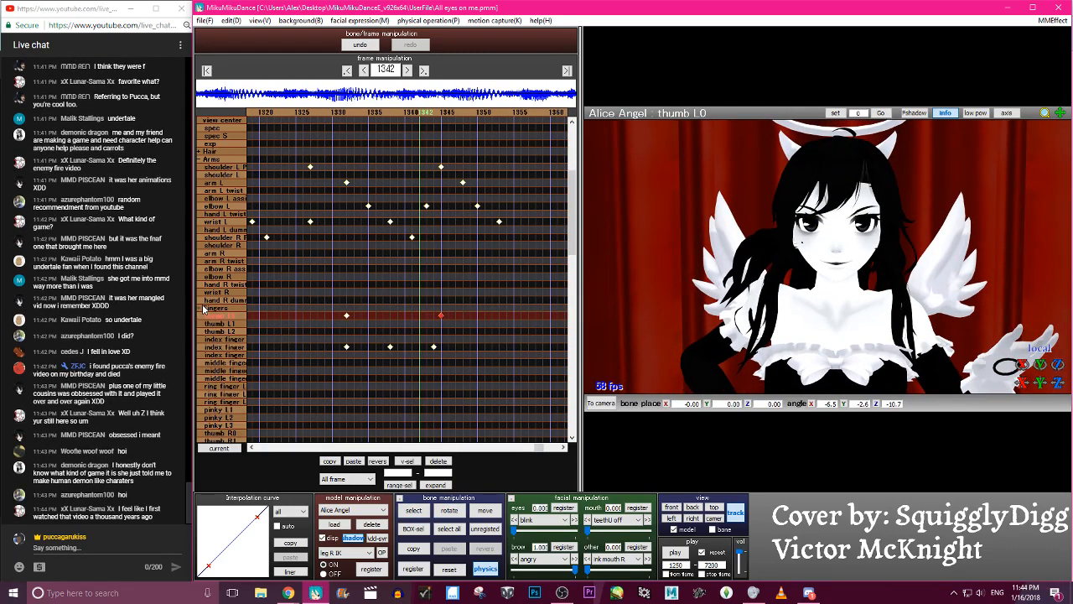
key(Down)
key(Right)
key(Right)
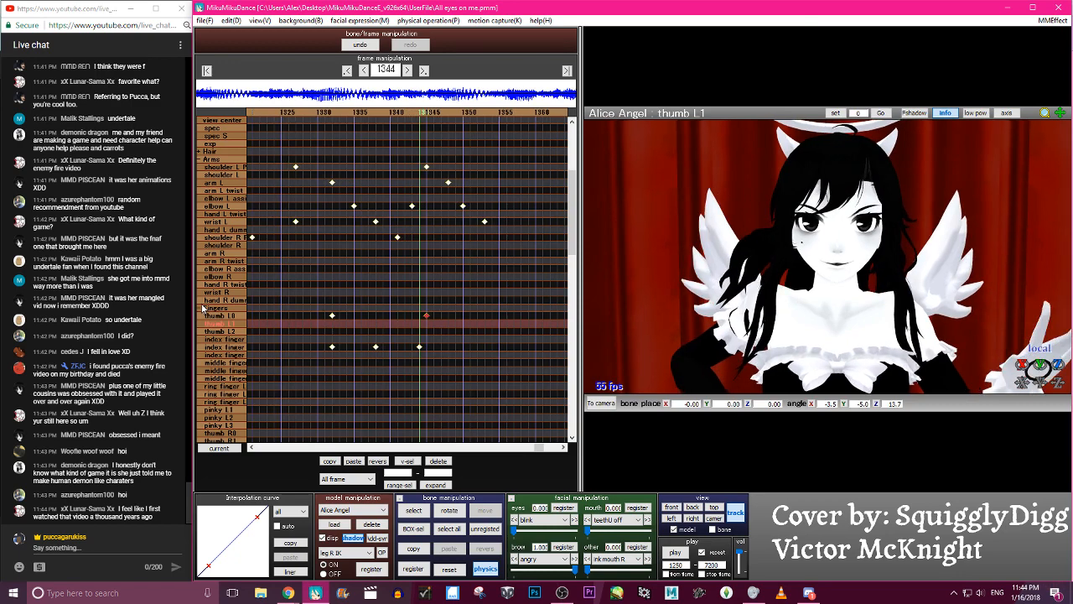
key(c)
key(x)
scroll(1010, 359, down, 2)
key(c)
click(974, 353)
key(x)
click(974, 353)
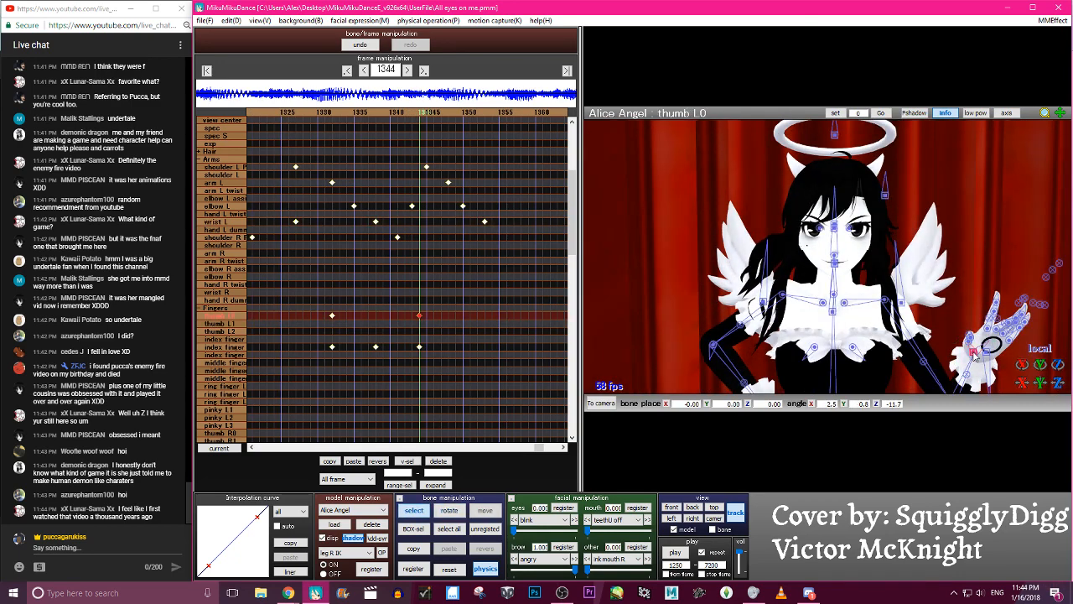
- Rotate the thumb L0 bone at frame 1344 to about X -5.7, Y -2.4, Z 4.5 and register its keyframe
key(x)
key(c)
key(Left)
key(Left)
key(Left)
key(Left)
key(Left)
key(Left)
key(Left)
key(Left)
key(Left)
key(Left)
key(x)
key(Right)
key(Right)
key(Right)
key(Right)
key(Right)
key(Right)
key(Right)
key(Right)
key(Right)
key(Right)
key(Right)
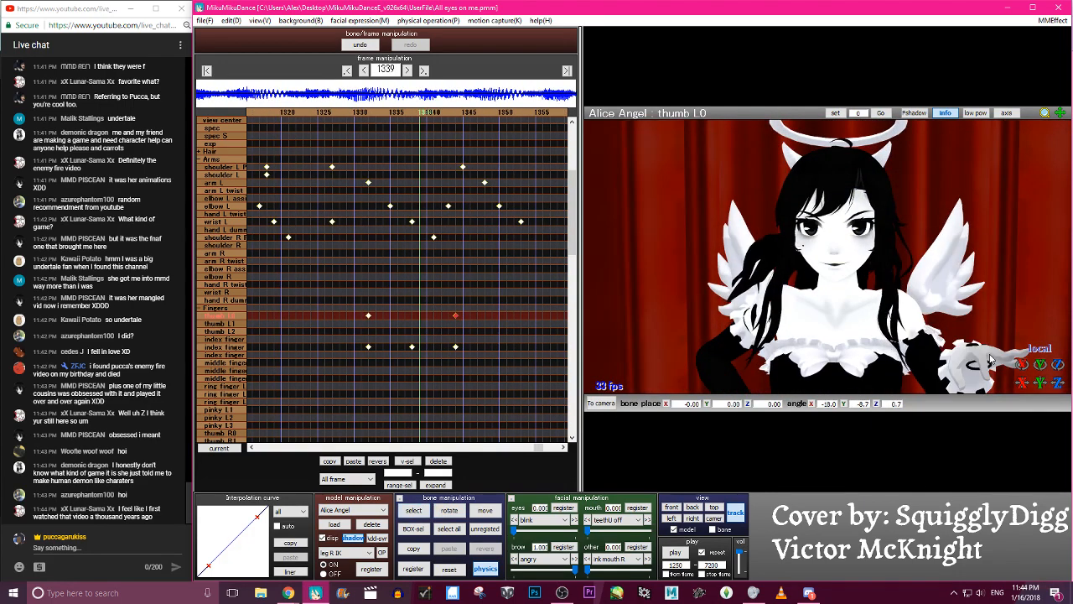
key(Right)
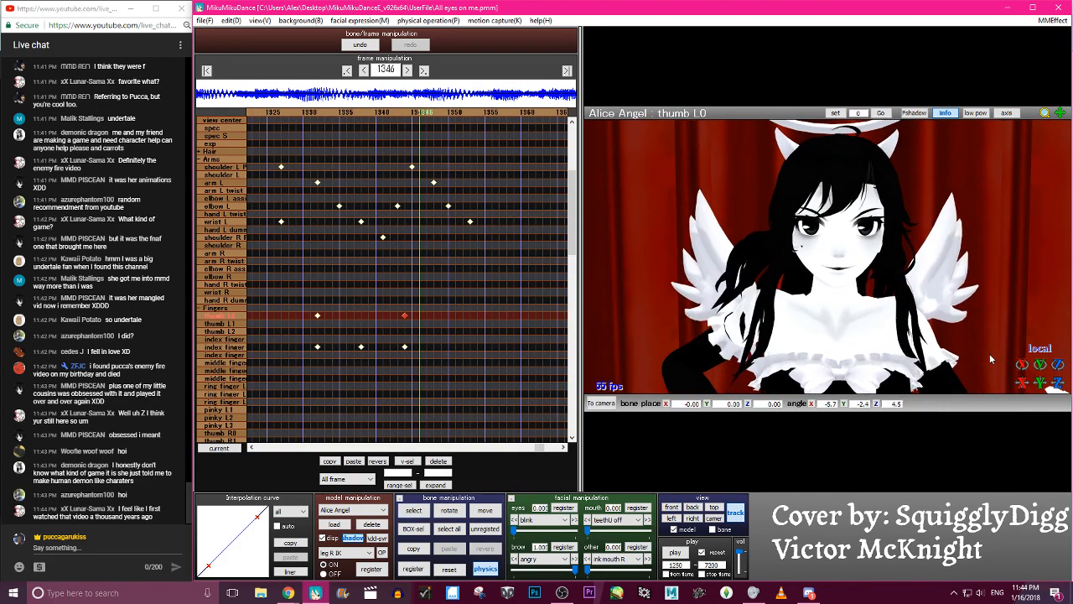
- Play back the animation and step through the frames around 1338 to 1340 to review the revised thumb pose
click(686, 554)
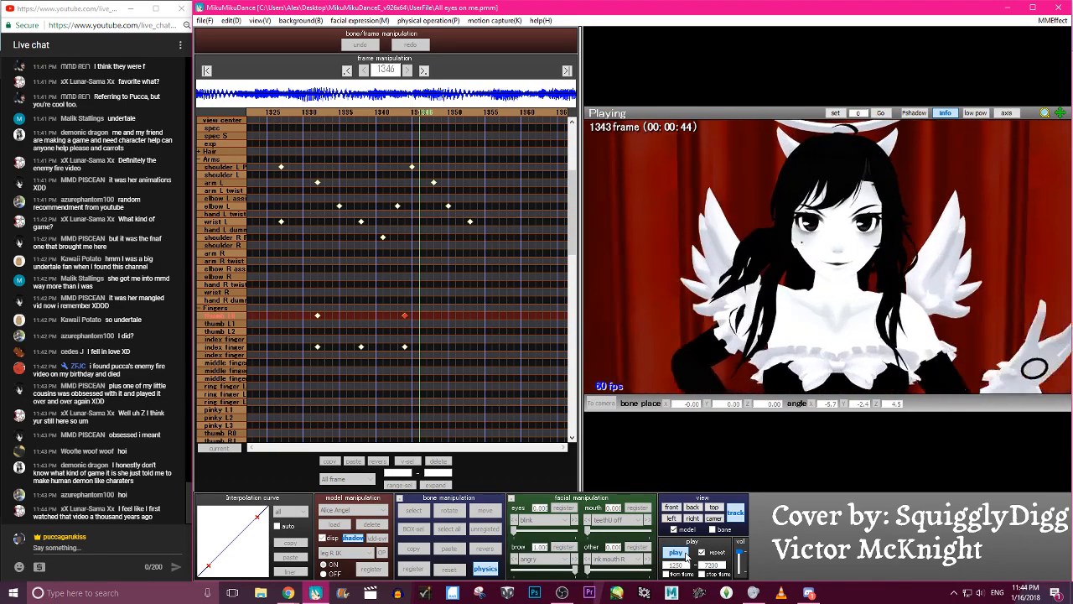
click(686, 554)
key(Left)
key(Left)
key(Left)
key(Left)
key(Left)
key(Left)
key(Left)
key(Left)
key(Left)
key(Left)
key(Left)
key(Left)
key(Left)
key(Left)
key(Left)
key(Left)
key(Left)
key(Left)
key(Left)
key(Left)
key(Right)
key(Right)
key(Right)
key(Right)
key(Right)
key(Right)
key(Right)
key(Right)
key(Right)
key(Right)
key(Right)
key(Right)
key(Right)
key(Right)
key(Right)
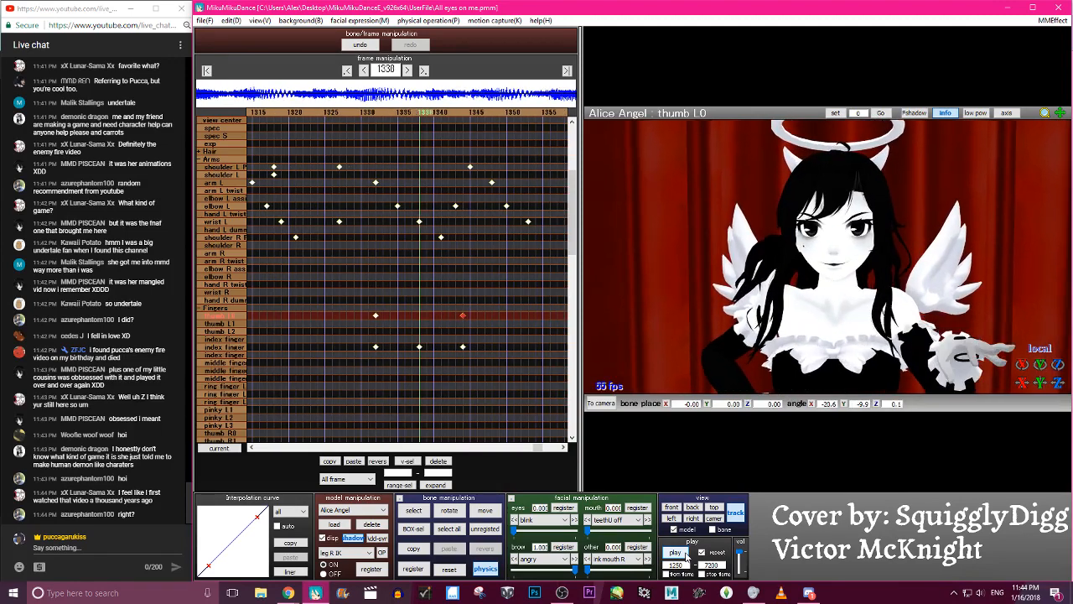
key(Left)
key(Left)
key(Left)
key(Left)
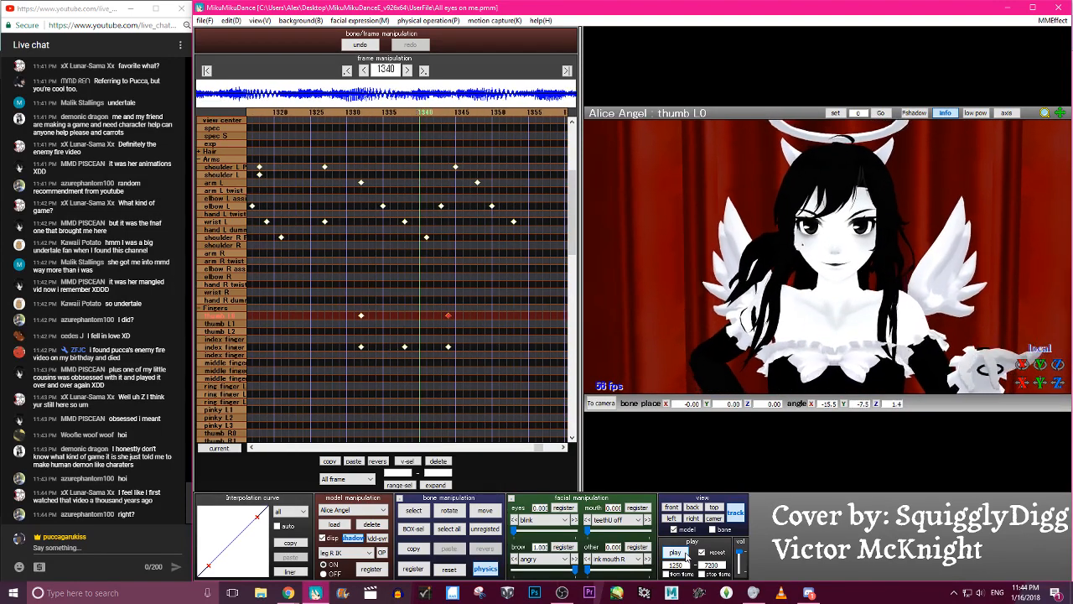
key(Right)
key(Right)
key(Right)
key(Right)
key(Right)
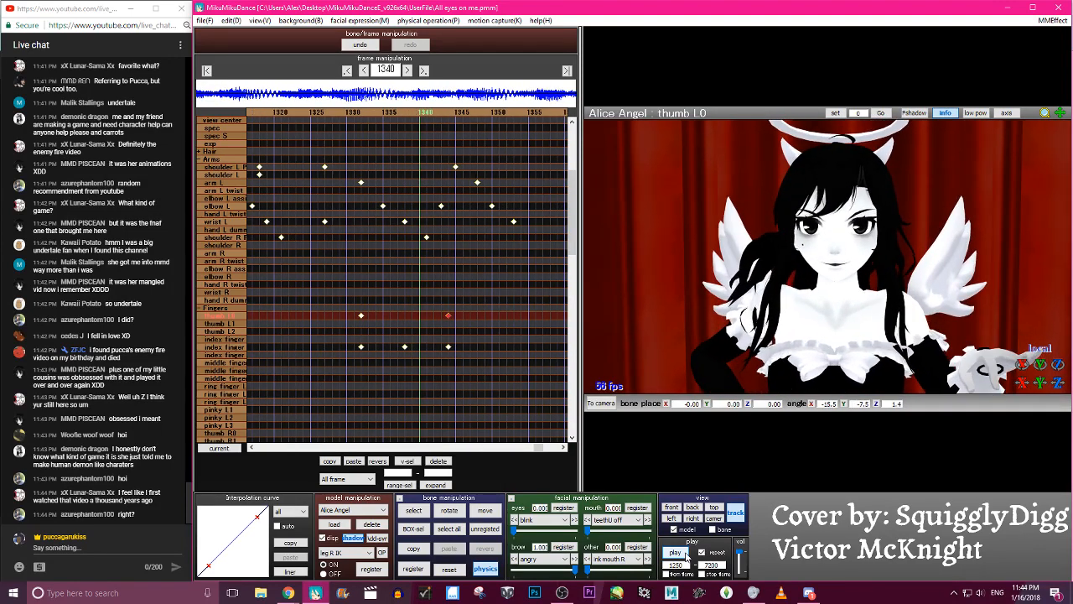
- Select the middle finger L grip bone and register a keyframe at frame 1340 with a Z rotation of about 44.1
key(c)
click(1009, 342)
drag(1019, 362, 1019, 362)
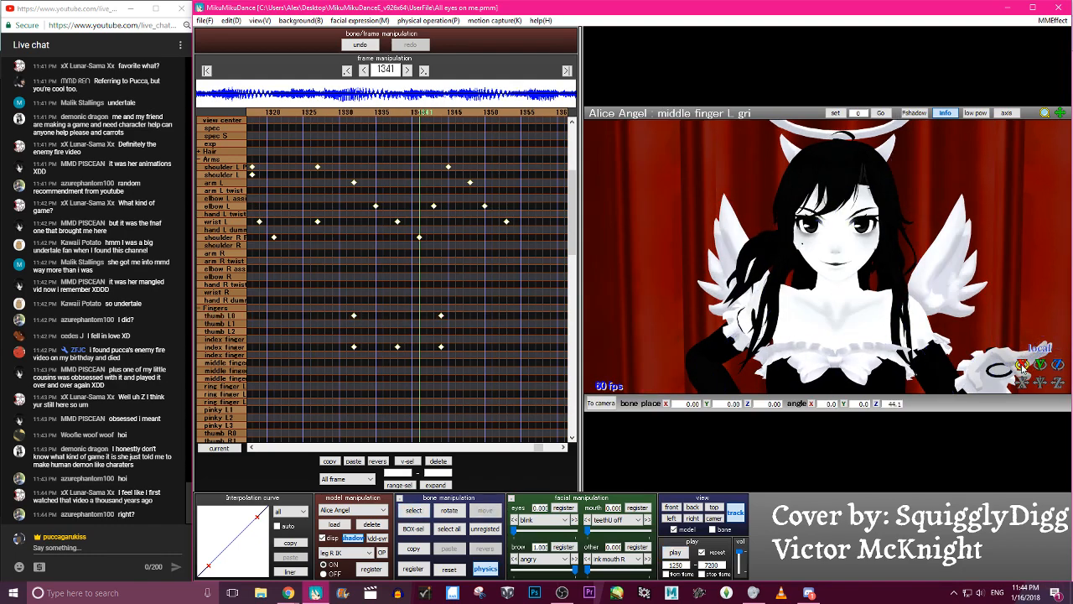
click(202, 309)
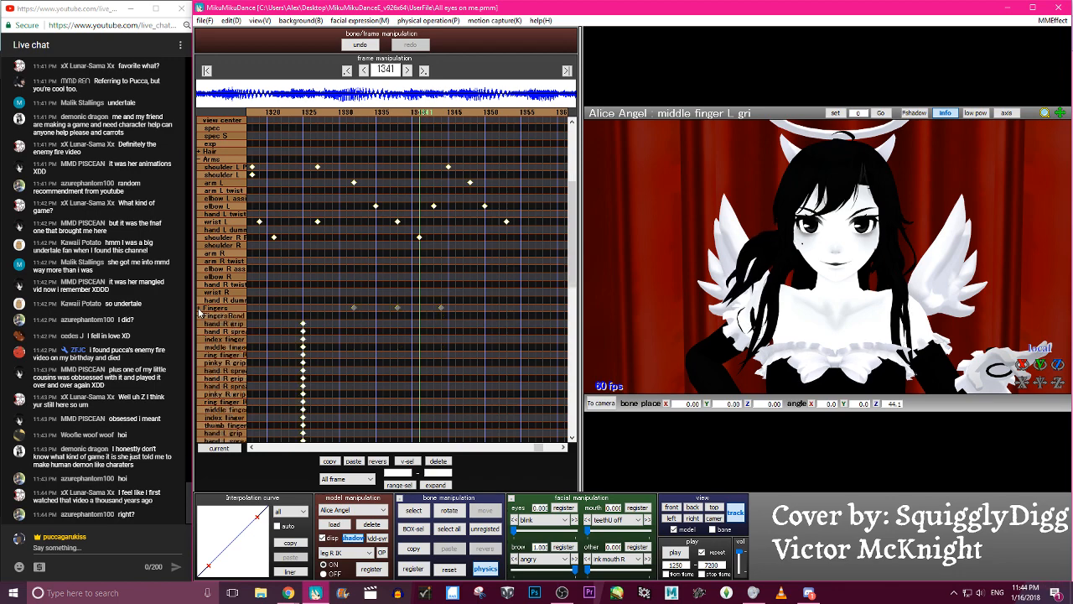
scroll(377, 317, down, 6)
key(Left)
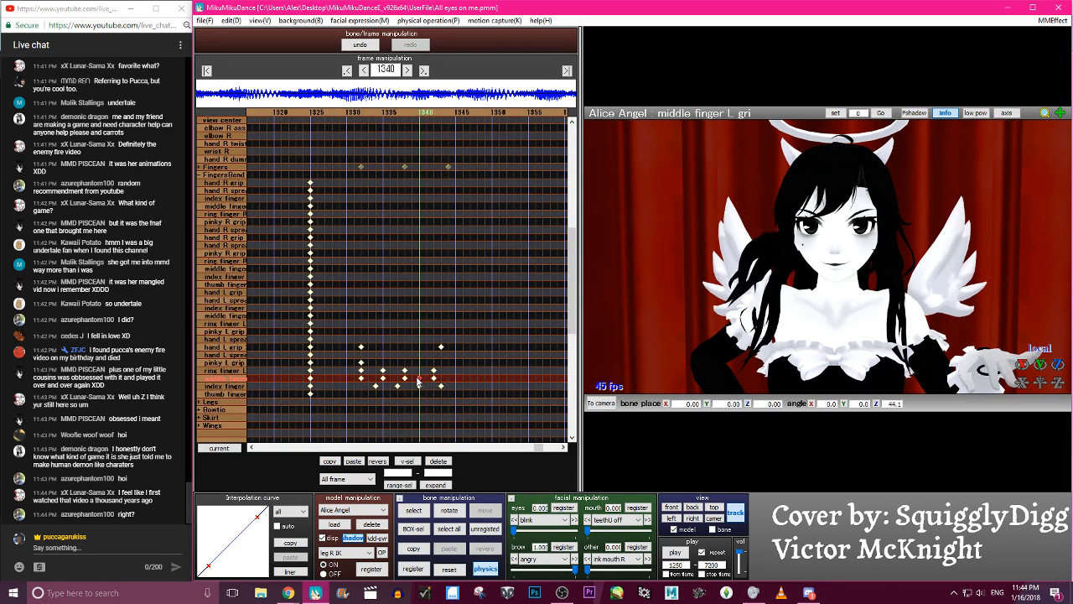
key(Right)
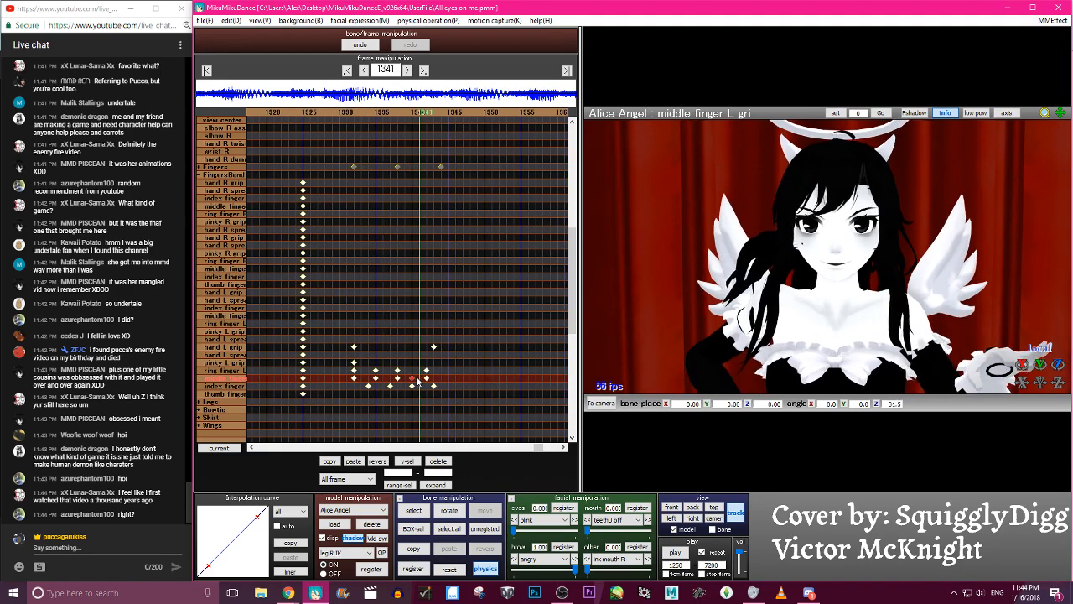
- Move the middle finger L grip keyframe from frame 1342 to frame 1344
key(Right)
key(Right)
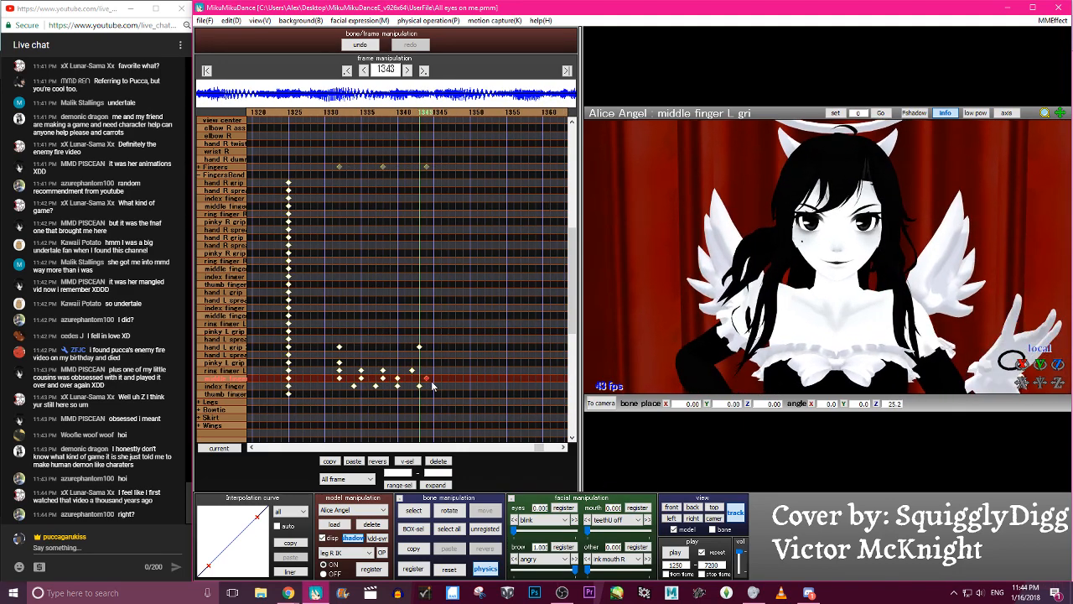
key(Right)
key(Right)
- Rotate the middle finger L grip bone at frame 1344 to about -9.7 on Z and register its keyframe
key(Left)
key(Left)
key(Right)
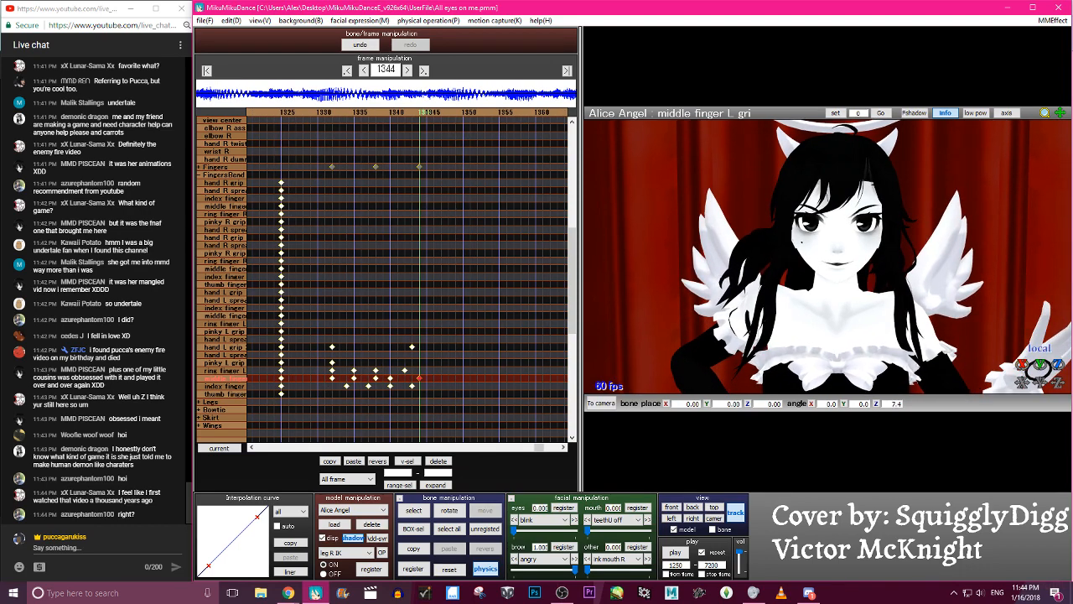
key(Left)
key(Left)
key(Left)
key(Left)
key(Left)
key(Left)
key(Left)
key(Left)
key(Left)
key(Left)
key(Left)
key(Left)
key(Left)
key(Left)
key(Left)
key(Left)
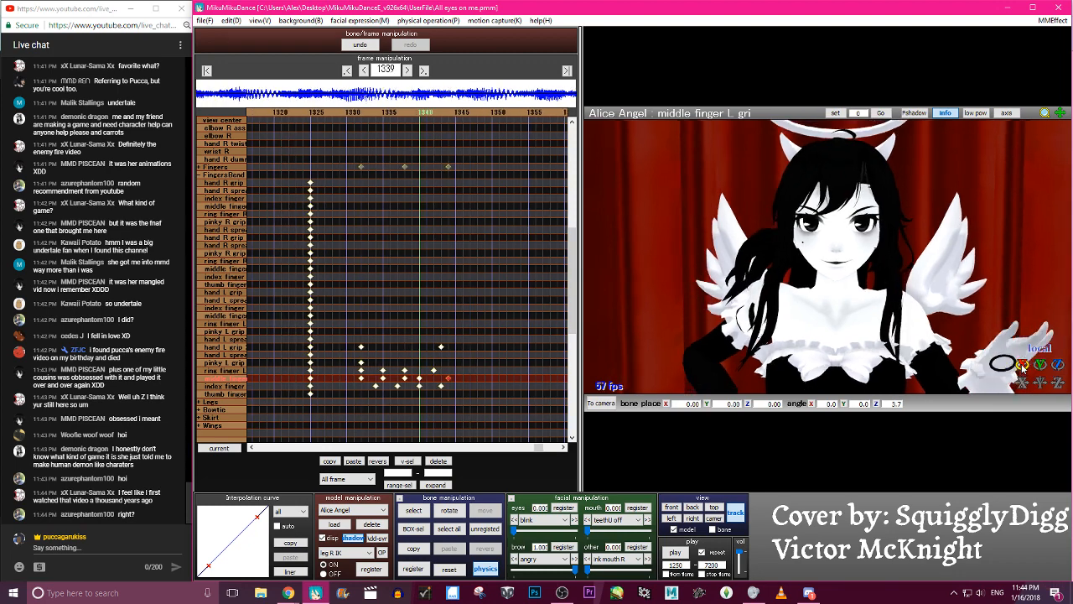
key(Right)
key(Right)
key(Right)
key(Right)
key(Right)
key(Right)
key(Right)
key(Right)
key(Right)
key(Right)
key(Right)
key(Right)
key(Right)
key(Right)
key(Right)
key(Right)
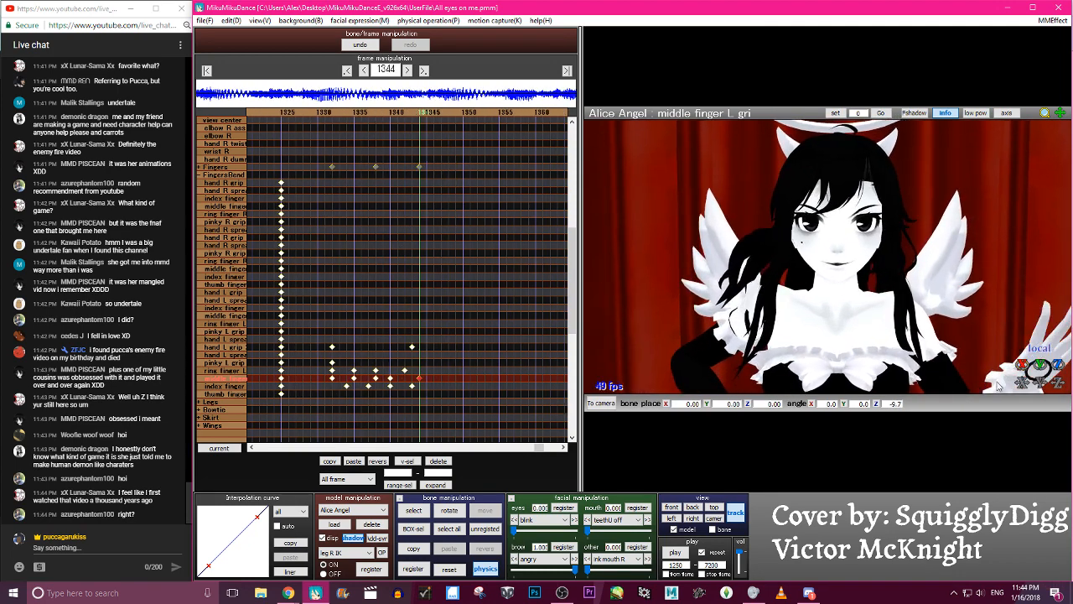
- Play back the animation, then select the index finger L grip bone and examine its rotation from frame 1338 to 1343
click(677, 553)
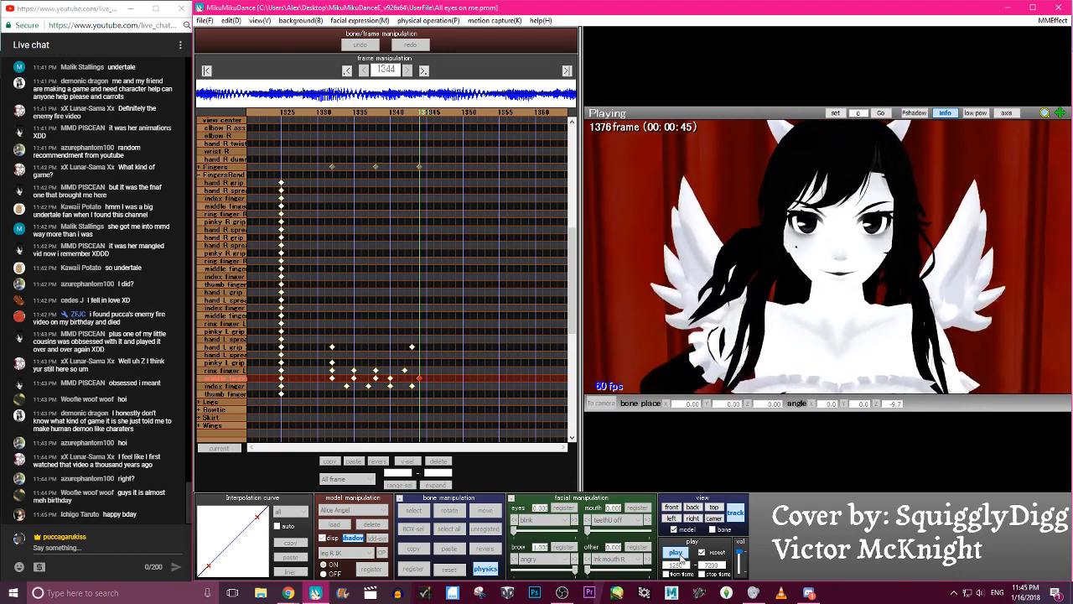
click(680, 559)
key(Left)
key(Left)
key(Left)
key(Left)
key(Left)
key(Left)
key(Left)
key(Left)
key(Left)
key(Right)
key(Right)
key(Right)
key(Right)
key(Right)
key(Right)
key(Right)
key(Right)
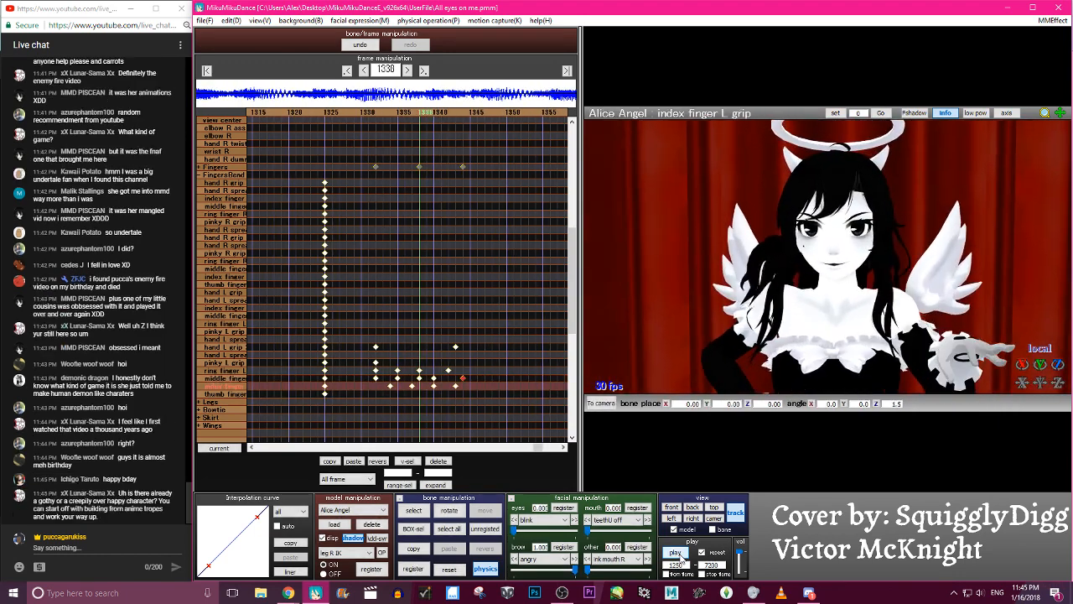
key(Right)
key(Right)
key(Right)
key(Left)
key(c)
scroll(964, 252, down, 3)
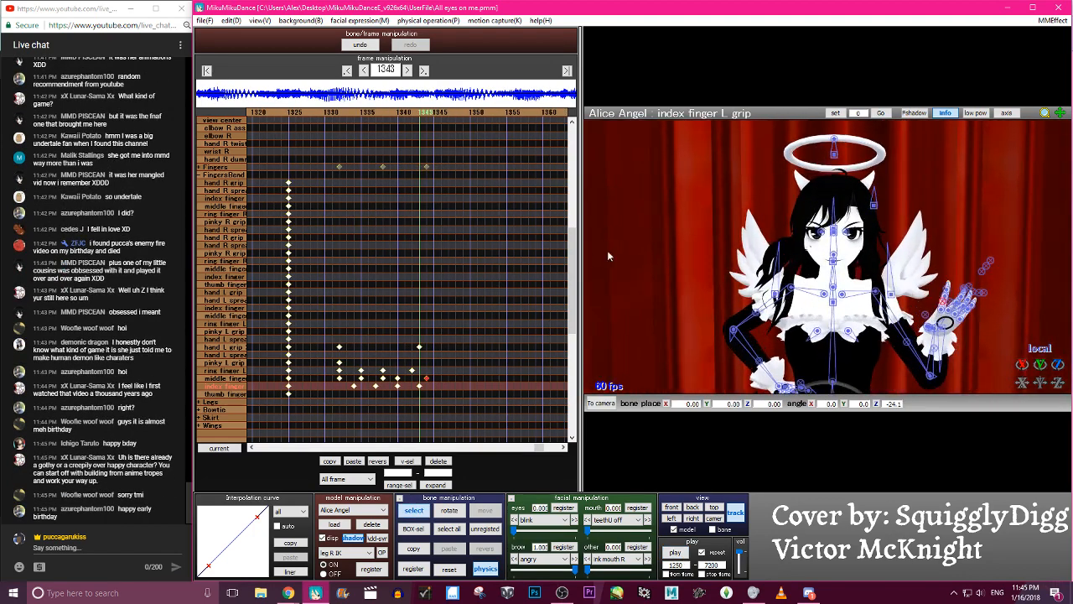
- Select the hand L grip 2 bone and step through frames 1340 to 1343 to examine the left hand's grip
click(228, 345)
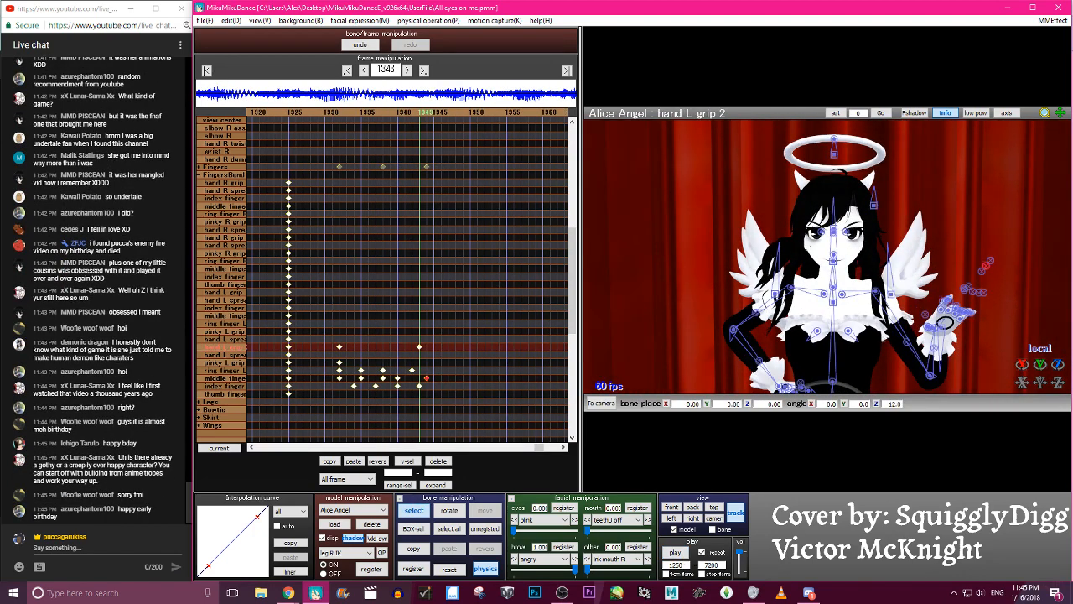
key(Left)
key(Left)
key(Left)
key(Left)
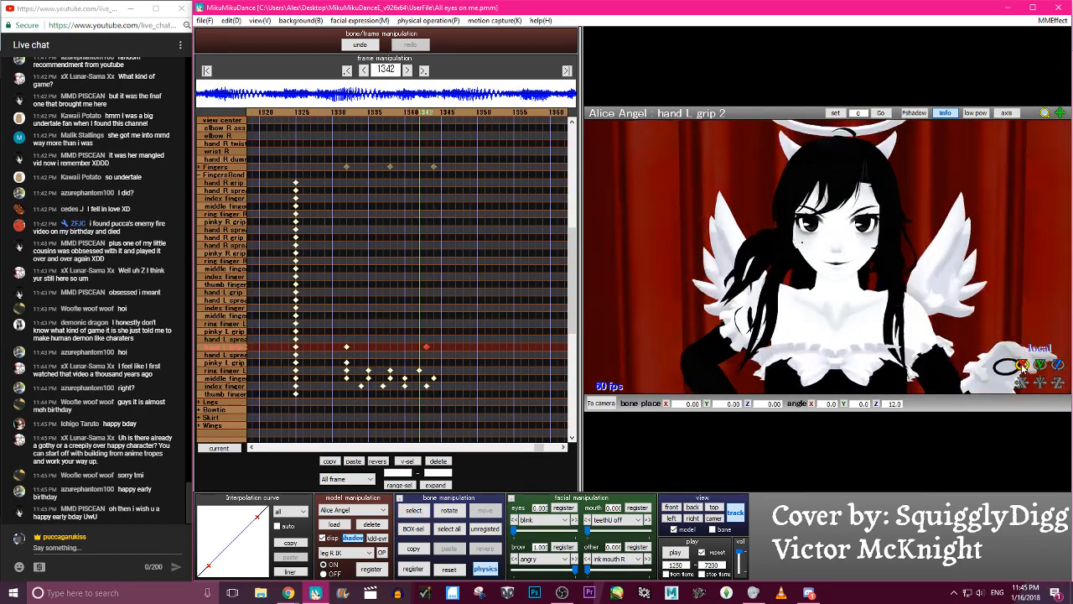
key(Right)
key(Right)
key(Right)
key(Right)
key(Right)
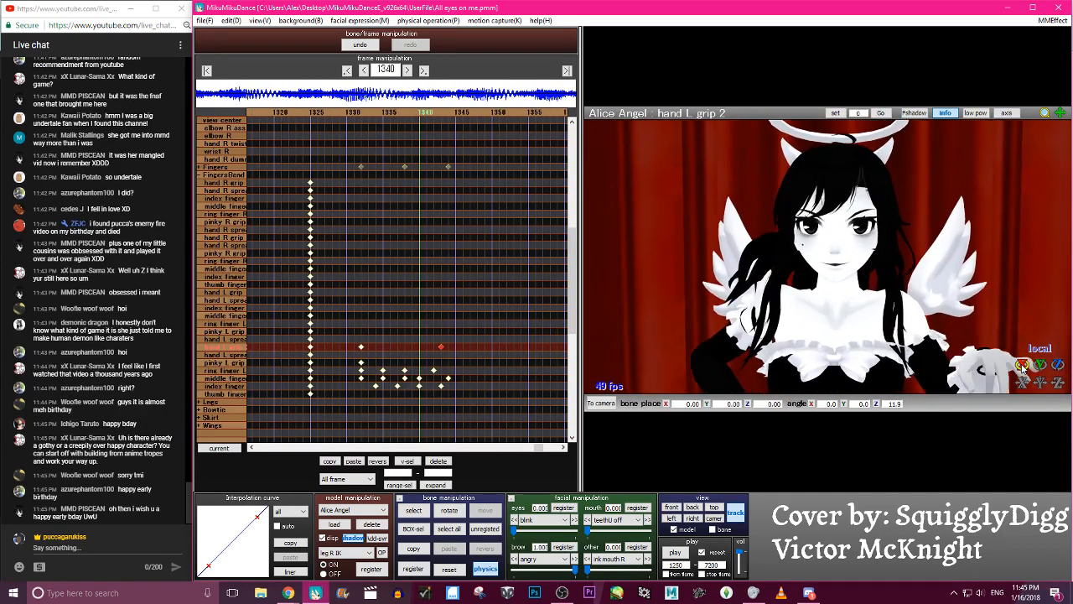
- Play back the animation, then select the arm L bone and examine its motion from frame 1331 to 1342
click(676, 551)
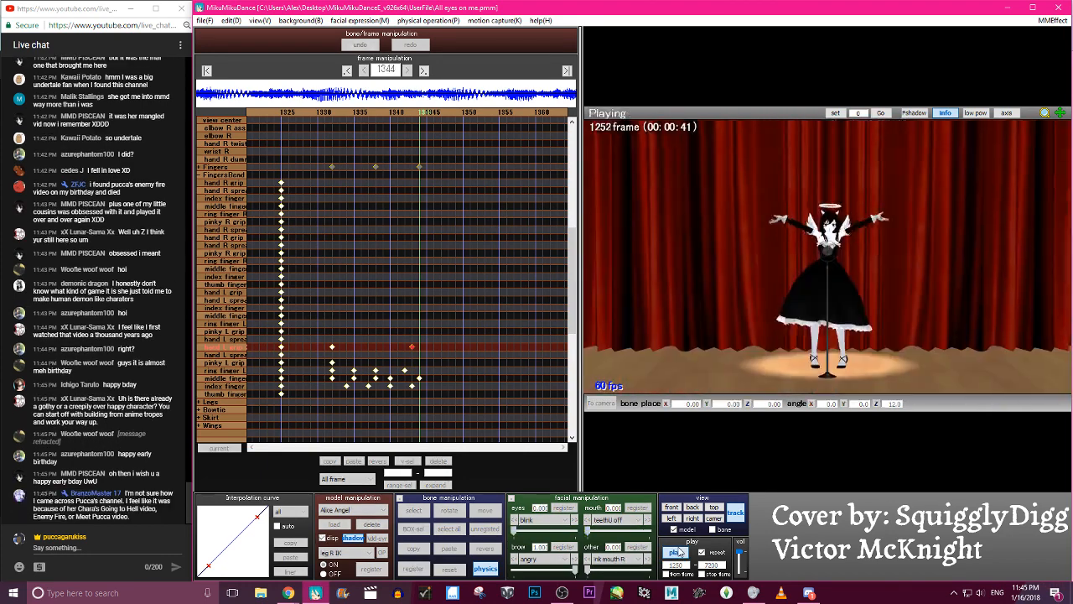
key(p)
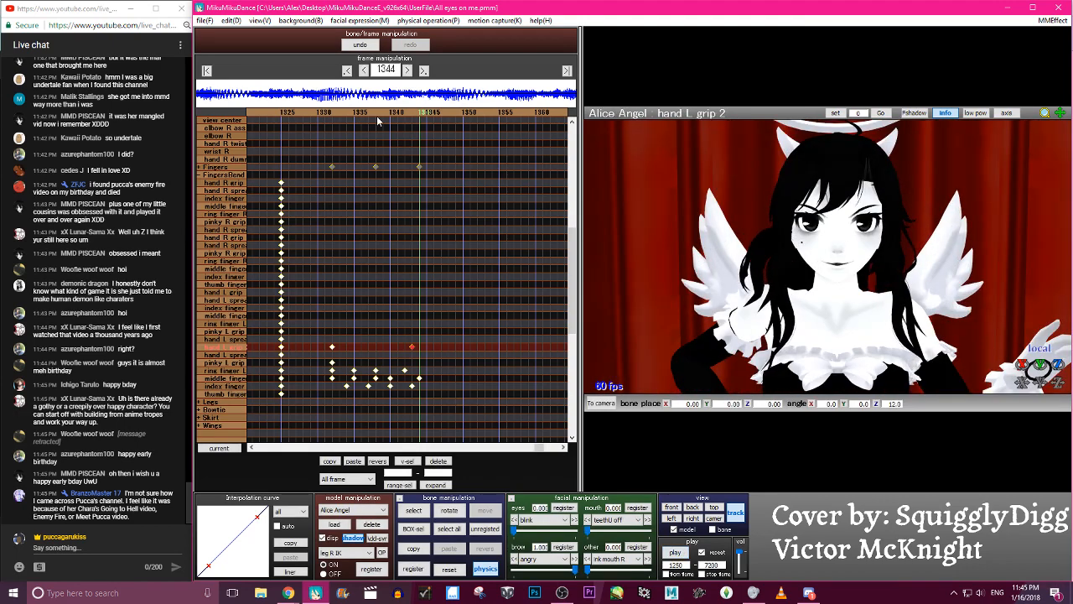
click(885, 299)
scroll(366, 126, down, 1)
scroll(366, 127, up, 10)
click(331, 119)
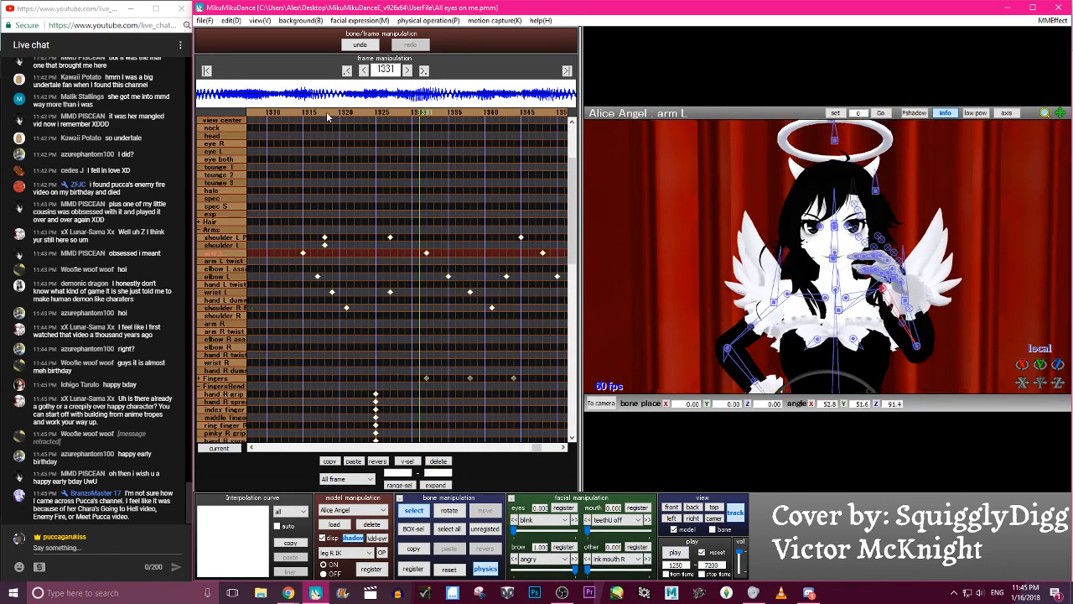
key(x)
drag(901, 276, 884, 277)
key(Right)
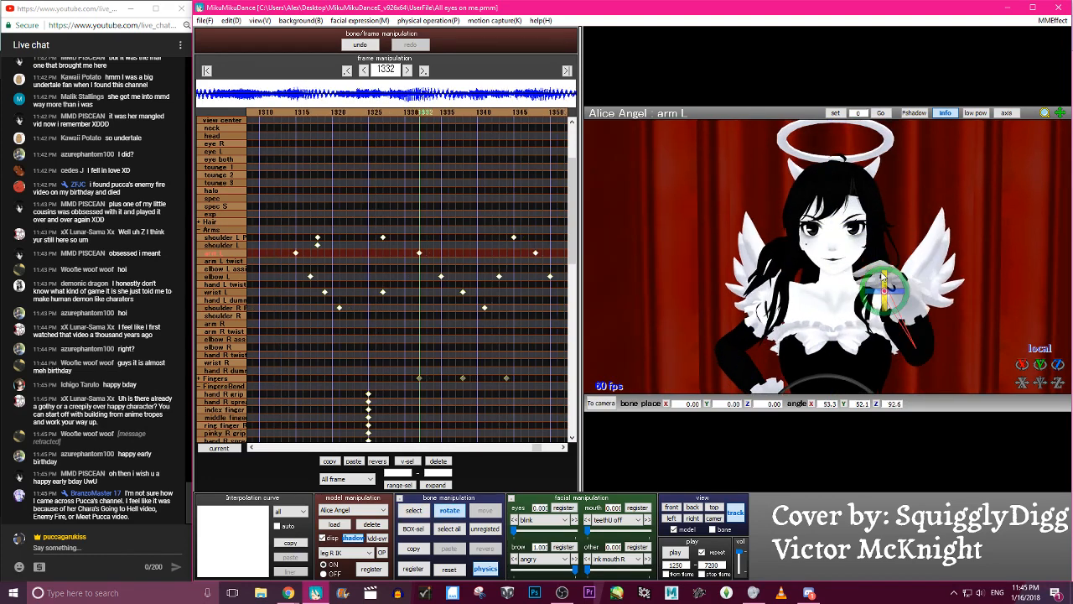
key(Right)
key(Right)
key(Right)
key(Right)
key(Right)
key(Right)
key(Right)
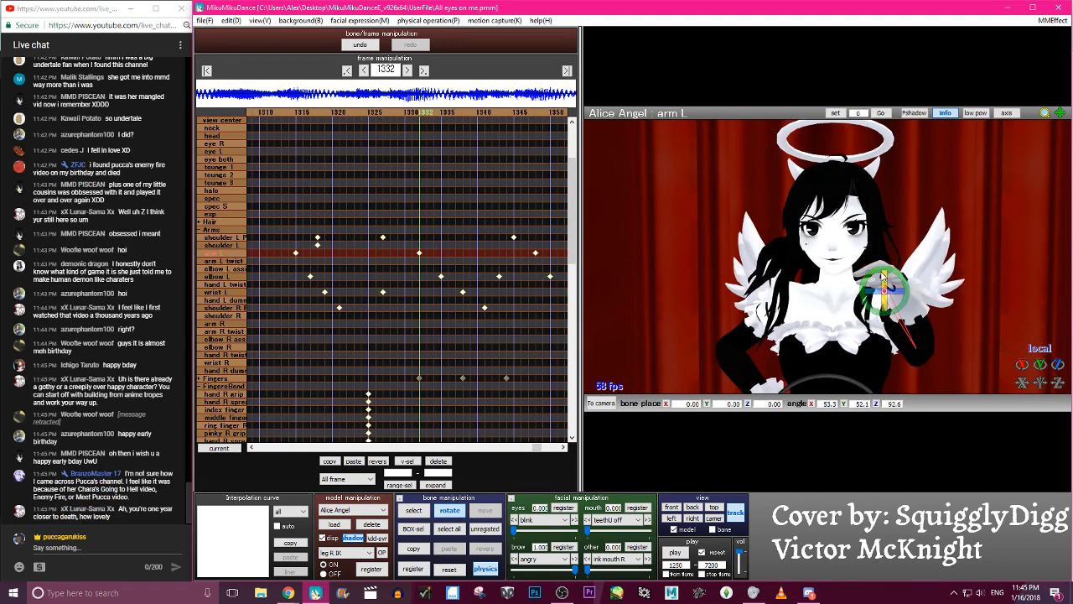
key(Right)
key(Right)
key(Right)
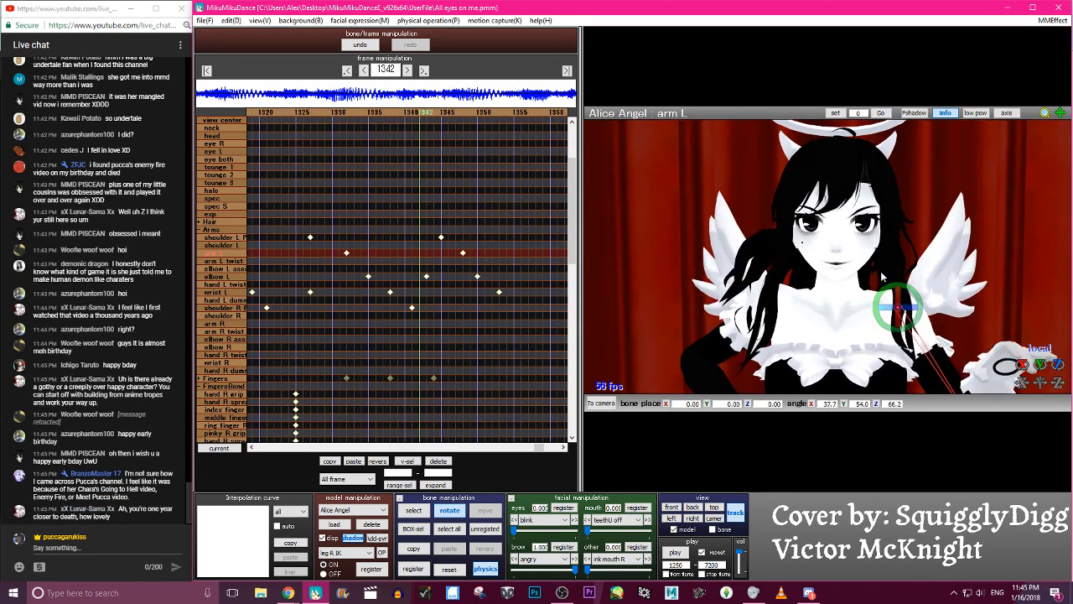
key(Right)
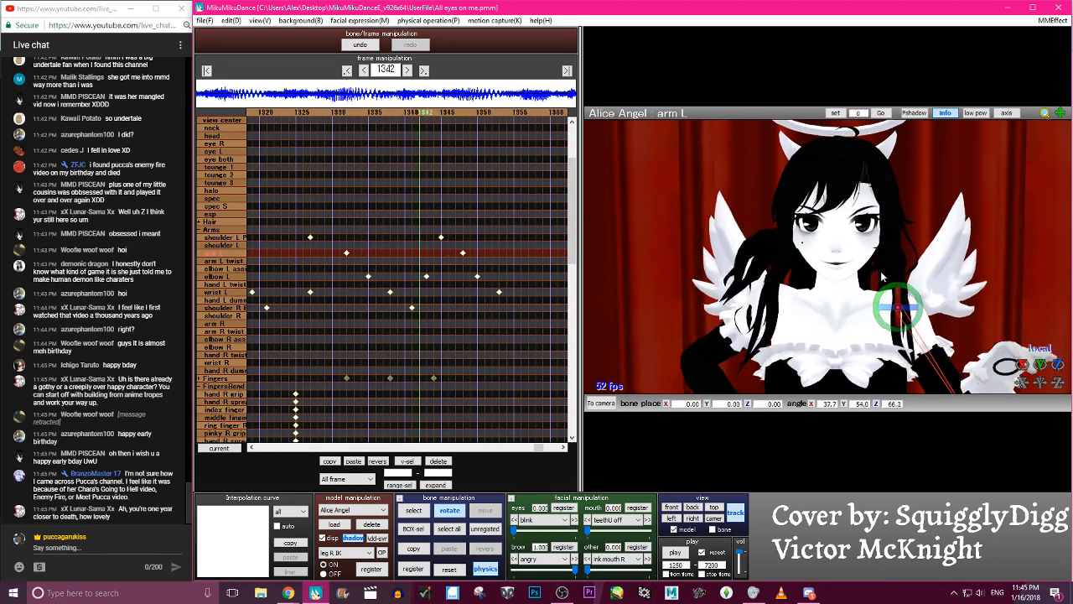
- Try rotating the elbow L bone at frame 1343 to about 48.6, -77.6, 19.3, check neighbouring frames, and undo it
click(928, 376)
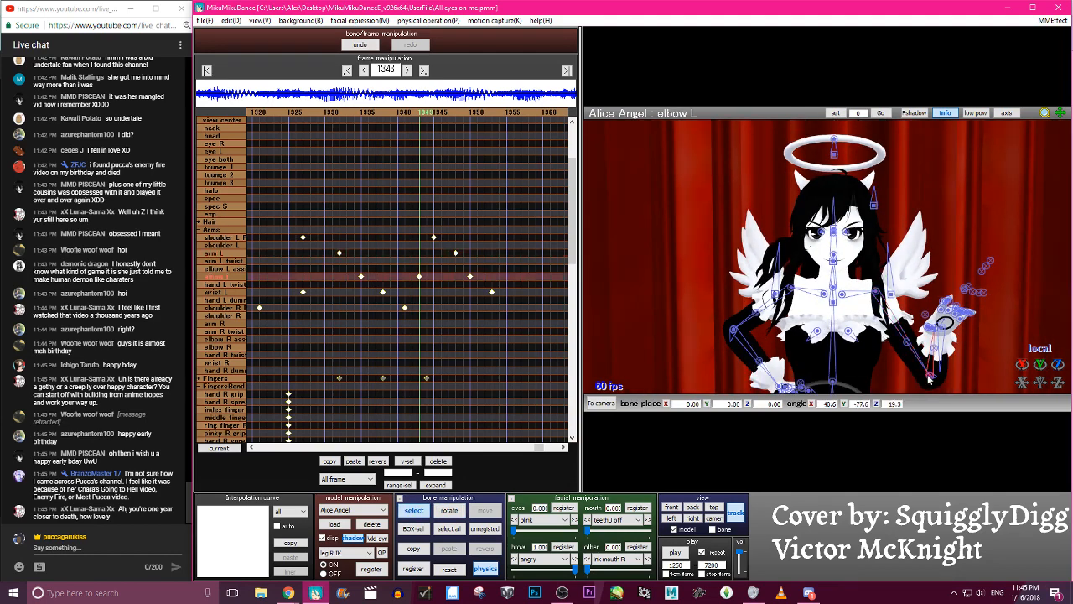
key(Right)
key(Right)
key(Right)
key(Right)
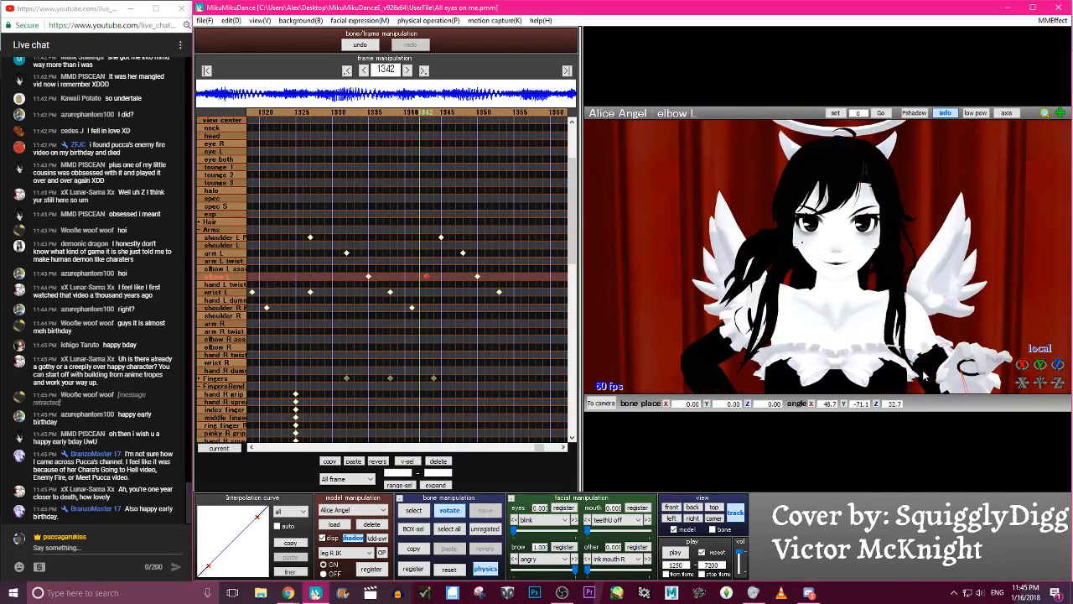
key(Left)
key(Left)
key(Left)
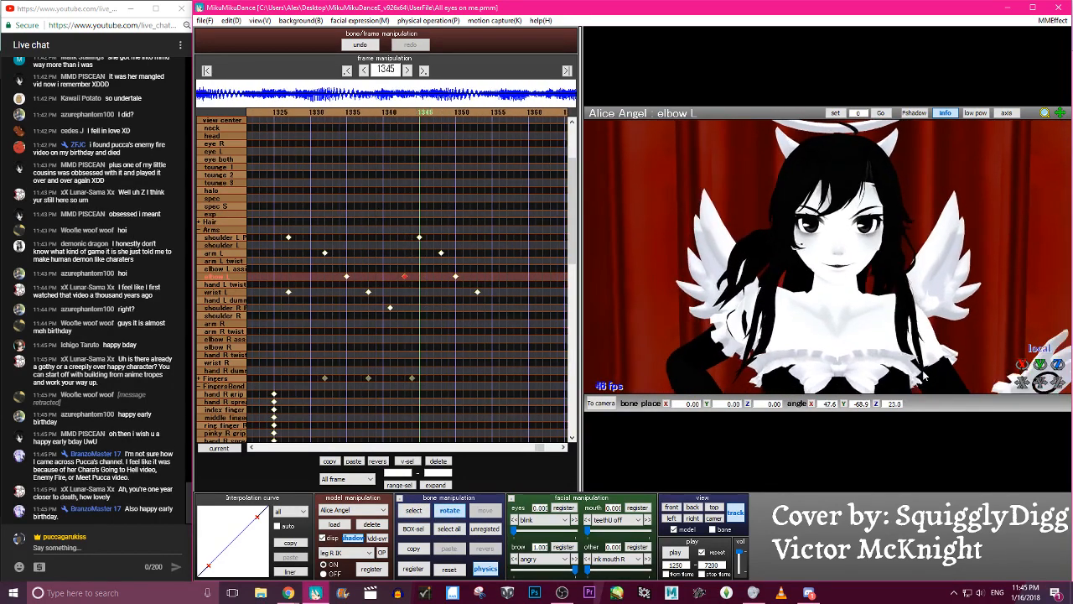
click(360, 46)
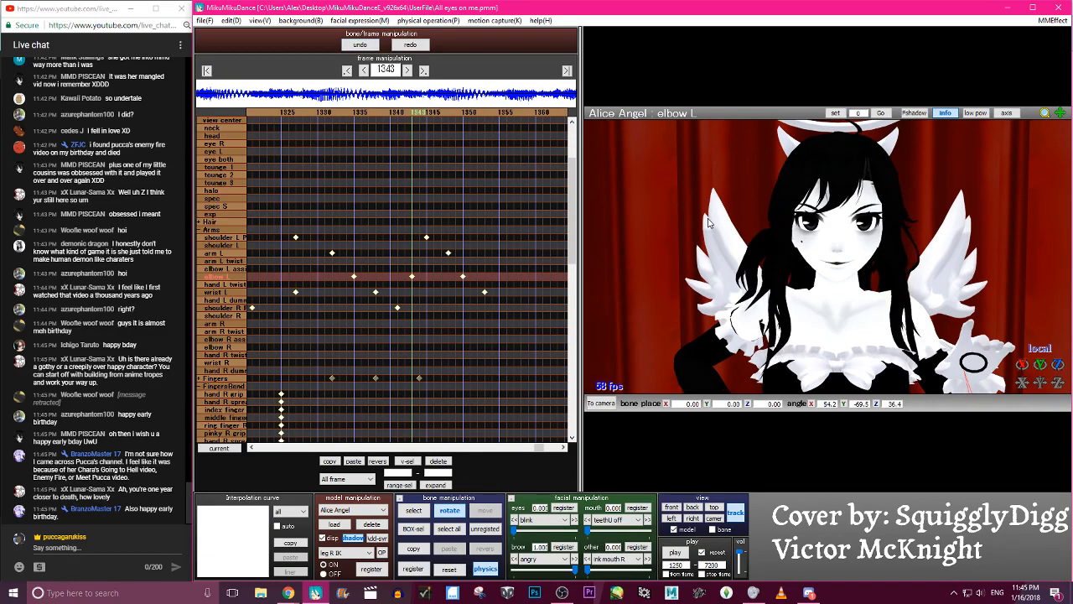
- Rotate the elbow L bone at frame 1343 to about 62.5, -79.1, 26.7 and register its keyframe
drag(947, 386, 952, 381)
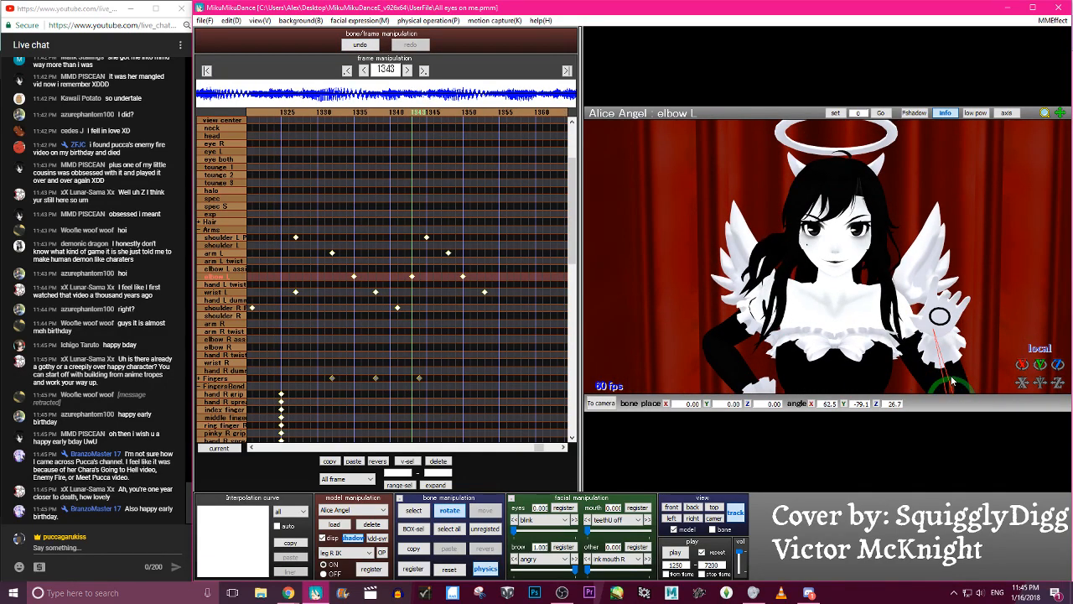
key(Return)
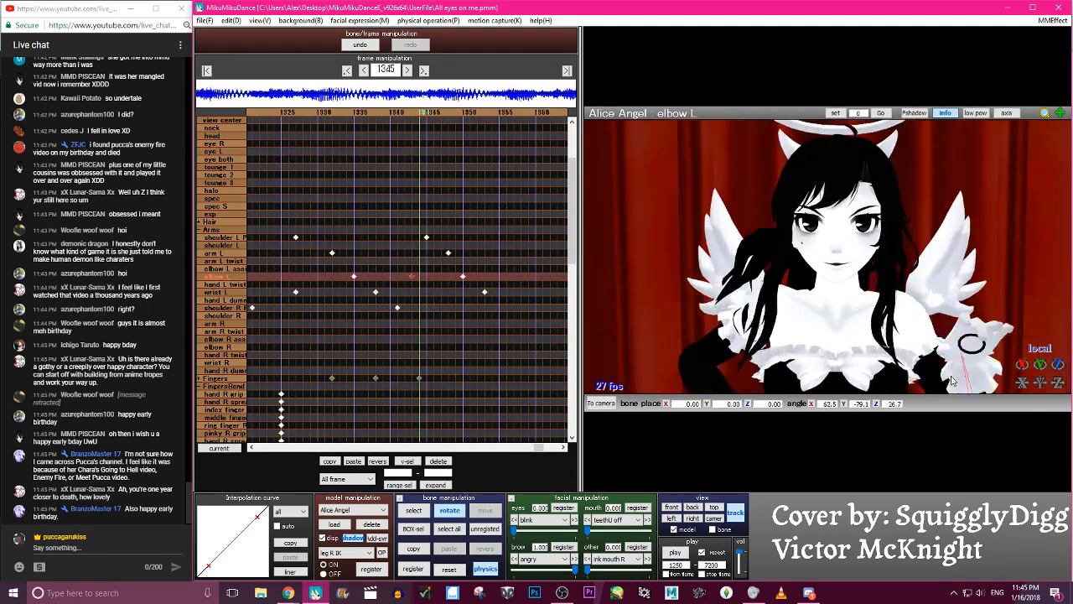
key(Right)
key(Right)
key(Right)
key(Right)
key(Right)
key(Right)
key(Right)
key(Right)
key(Right)
- Play back the animation, then rotate the wrist L bone at frame 1353 to about -44.0, -73.9, -12.2 and register it
click(675, 551)
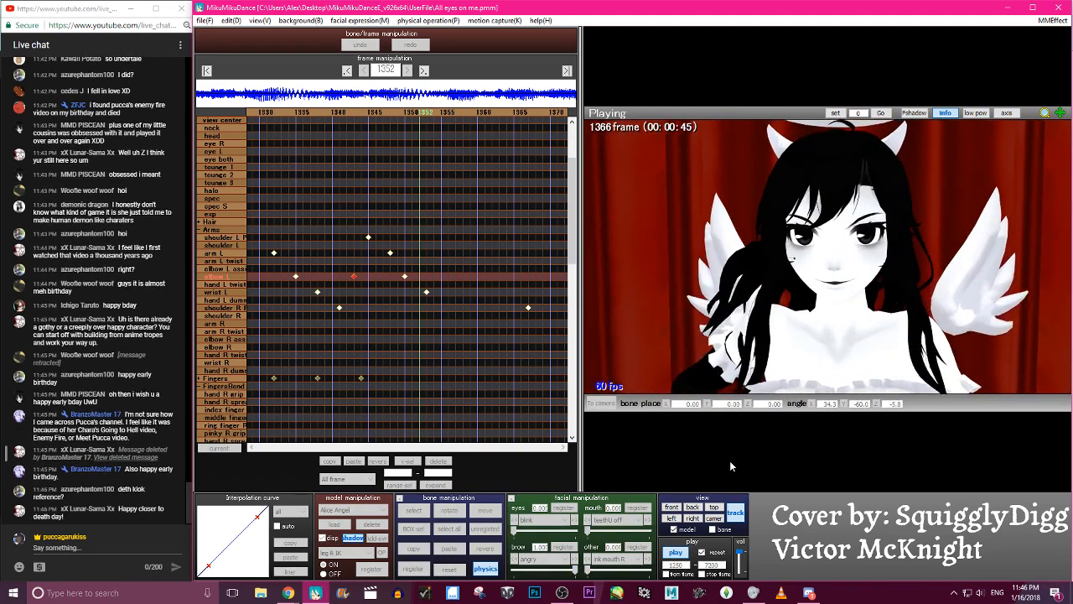
key(p)
key(Left)
key(Left)
key(Right)
key(Right)
key(Right)
scroll(873, 327, down, 5)
key(c)
click(952, 334)
key(x)
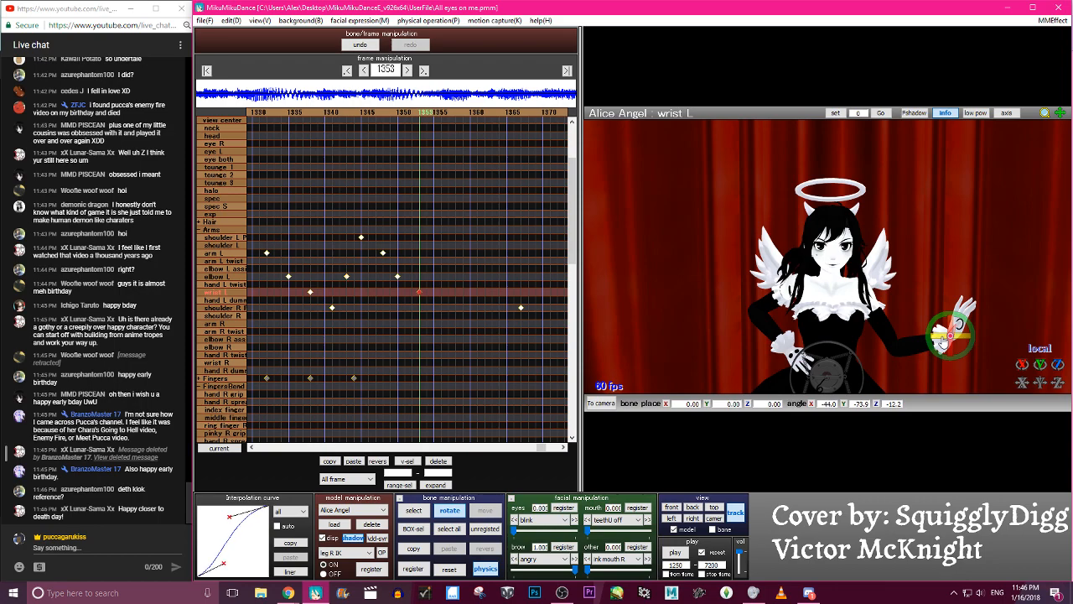
- Rotate the wrist L bone at frame 1347 to about -46.4, -86.2, 6.1 and register a keyframe there
key(p)
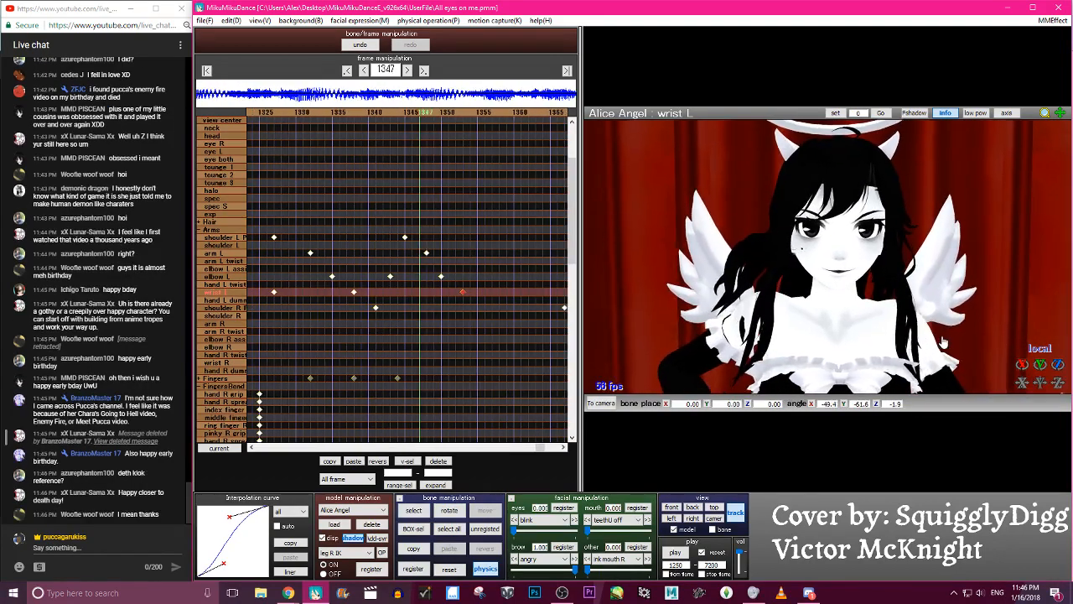
key(p)
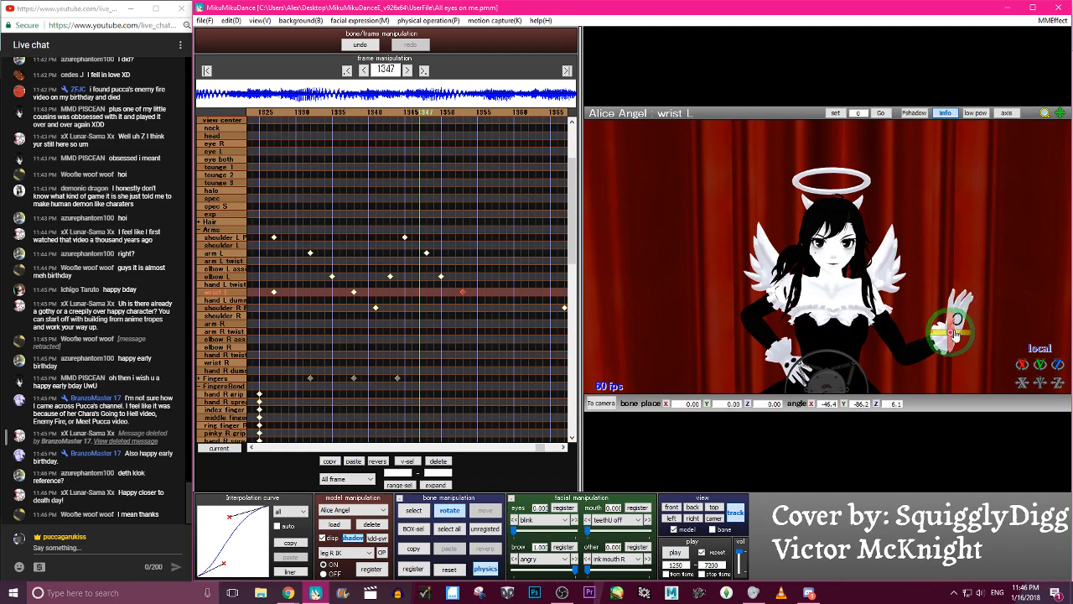
key(p)
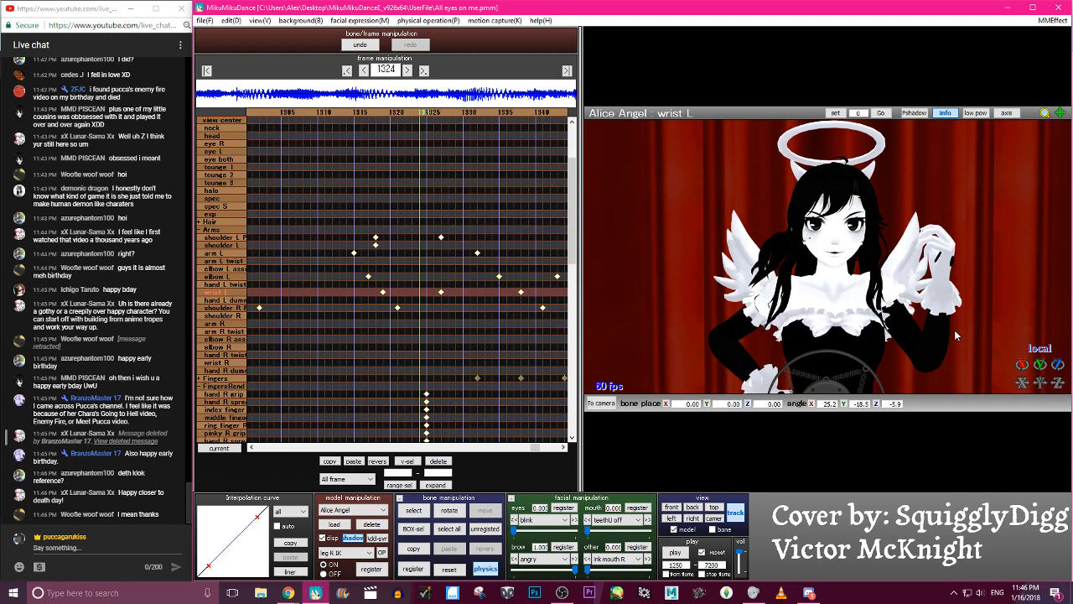
- Step through the frames from 1323 to 1357 to examine the left wrist's motion
key(c)
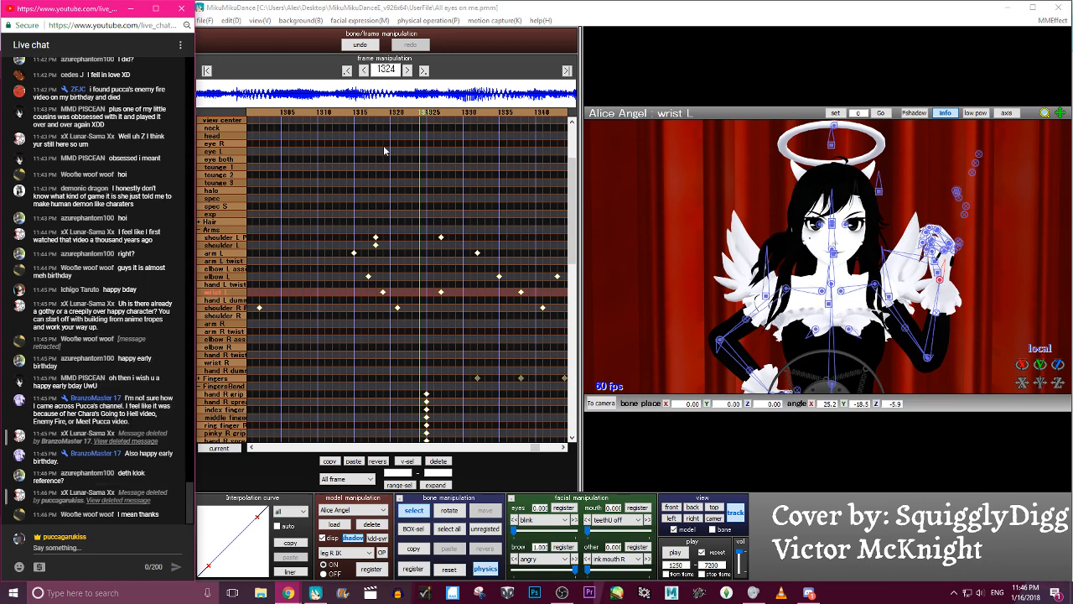
click(418, 115)
key(c)
key(Left)
key(Left)
key(Left)
key(Left)
key(Left)
key(Left)
key(Left)
key(Left)
key(Left)
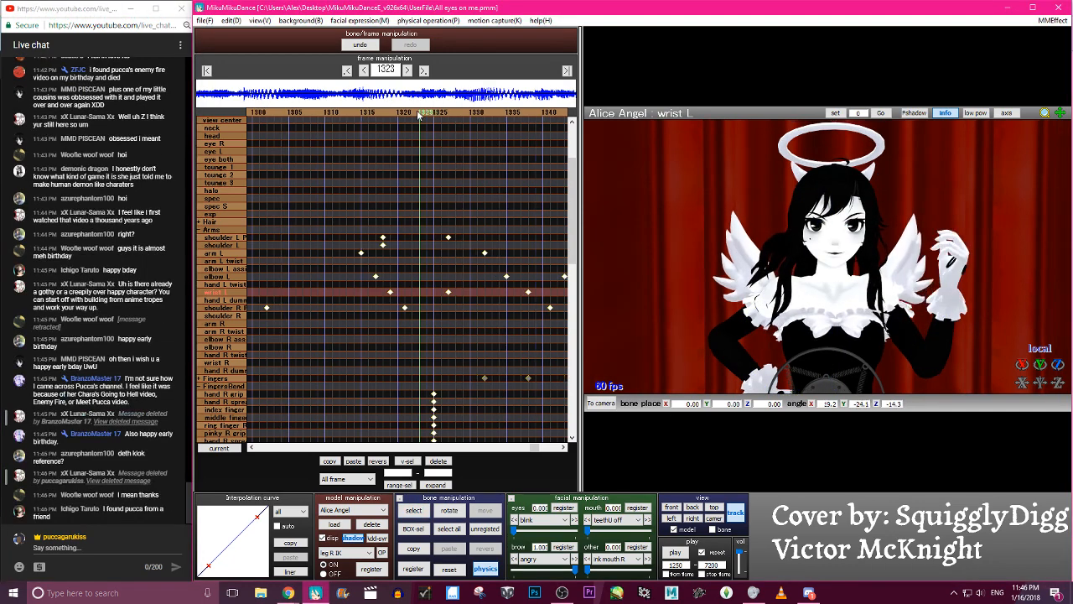
key(Right)
key(Right)
key(Right)
key(Right)
key(Right)
key(Right)
key(Right)
key(Right)
key(Right)
key(Right)
key(Right)
key(Right)
key(Right)
key(Right)
key(Right)
key(Right)
key(Right)
key(Right)
key(Right)
key(Right)
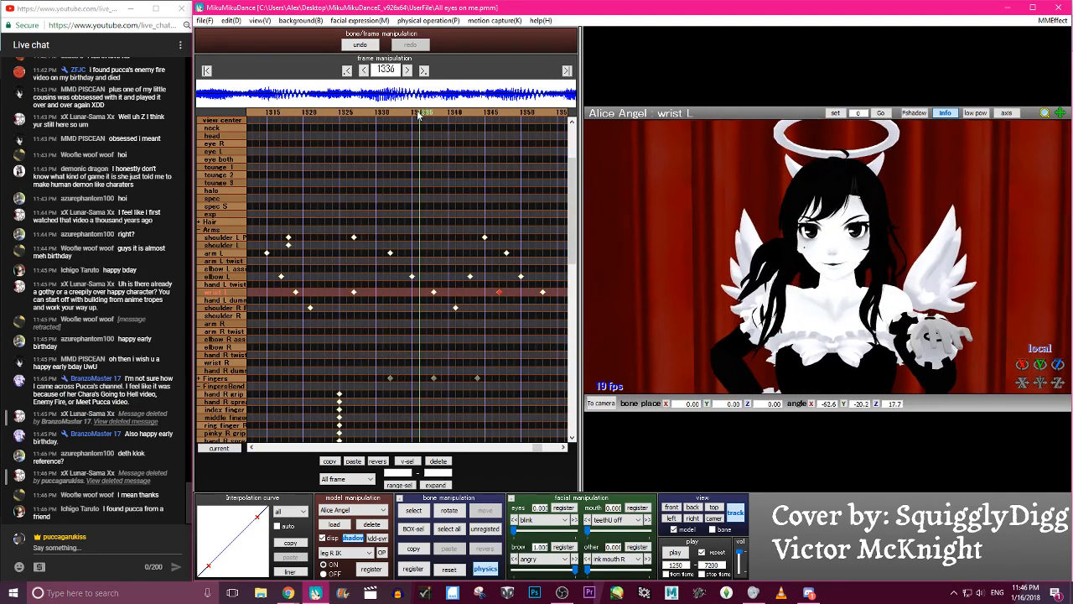
key(Right)
key(Right)
key(Right)
key(Right)
key(Right)
key(Right)
key(Right)
key(Right)
key(Right)
key(Right)
key(Right)
key(Right)
key(Right)
key(Right)
key(Right)
key(Right)
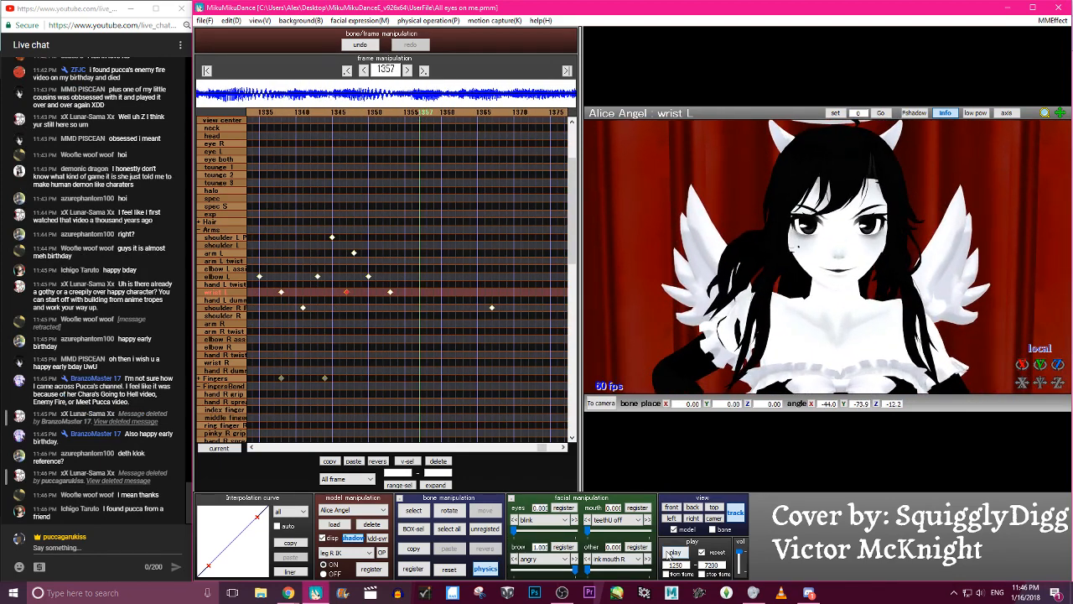
- Play back the animation, then examine the left arm and wrist between frames 1337 and 1356
click(675, 553)
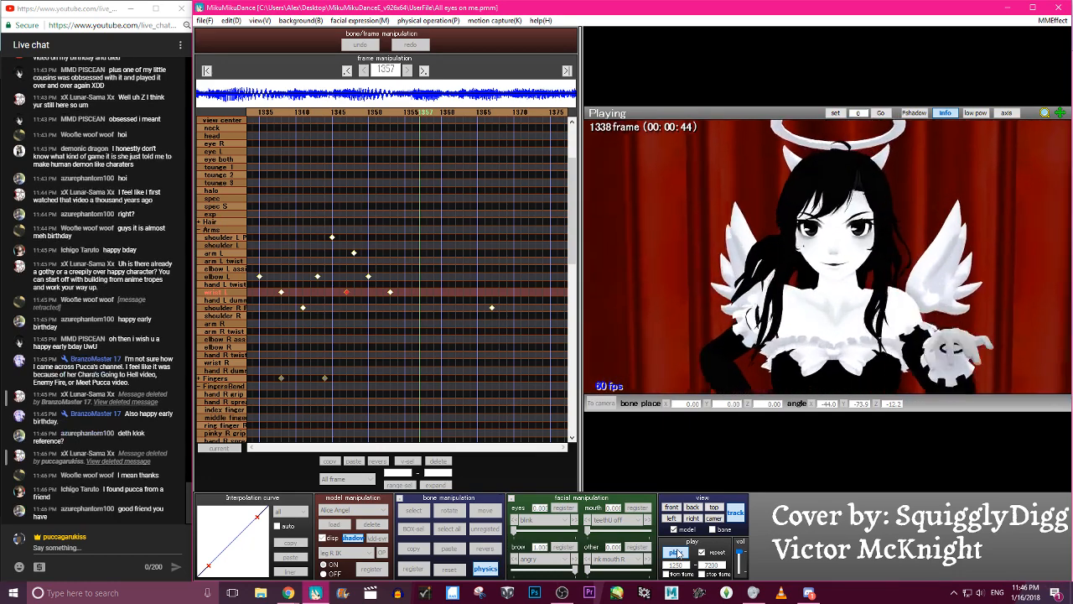
click(677, 553)
key(Left)
key(Left)
key(Left)
key(Left)
key(Left)
key(Left)
key(Left)
key(Left)
key(Left)
key(Left)
key(Left)
key(Left)
key(Left)
key(Left)
key(Left)
key(Left)
key(Left)
key(Left)
key(Left)
key(Left)
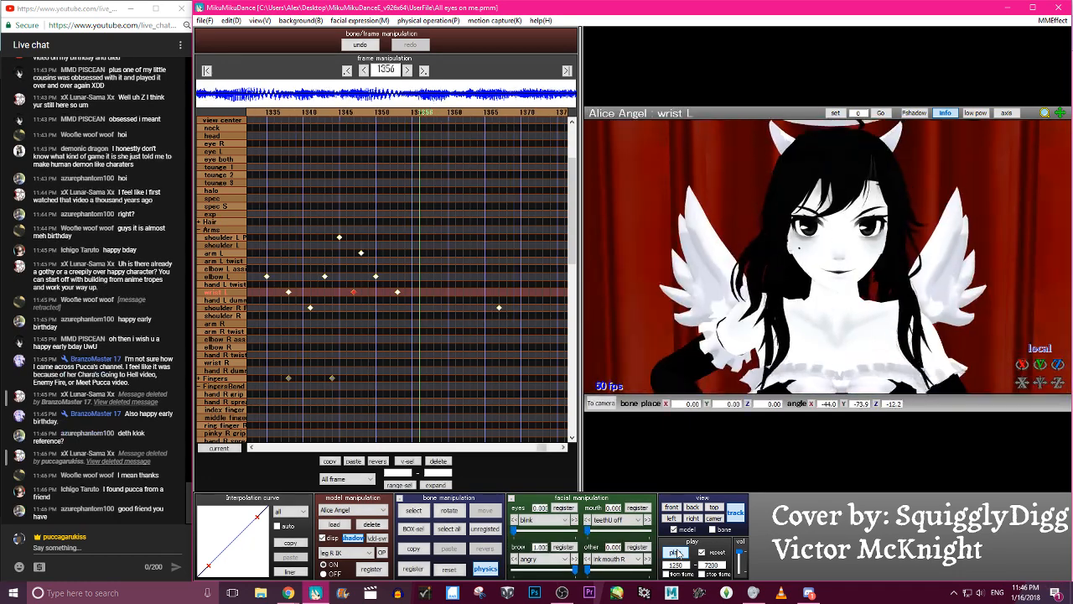
key(Right)
key(Right)
key(Right)
key(Right)
key(Right)
key(Right)
key(Right)
key(Right)
key(Right)
key(Right)
key(Right)
key(Right)
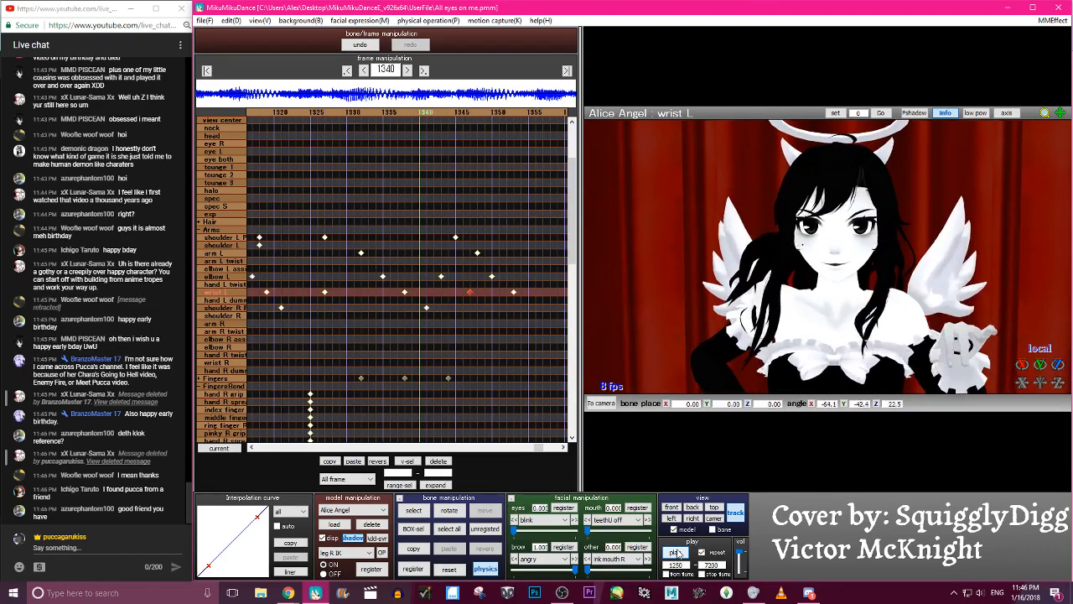
key(Left)
key(Left)
key(Left)
key(Left)
key(Left)
key(Left)
key(Left)
key(Left)
key(Left)
key(Left)
key(Left)
key(Left)
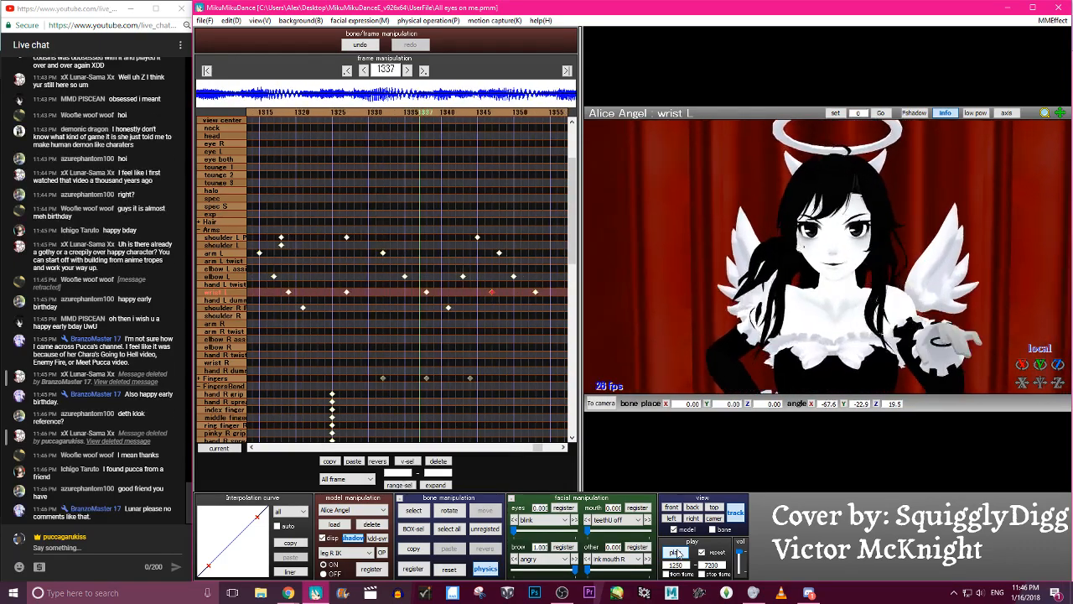
- Try adding an elbow L keyframe at frame 1338 rotated to about 34.6, -81.1, 13.7, then undo the change
scroll(830, 382, down, 3)
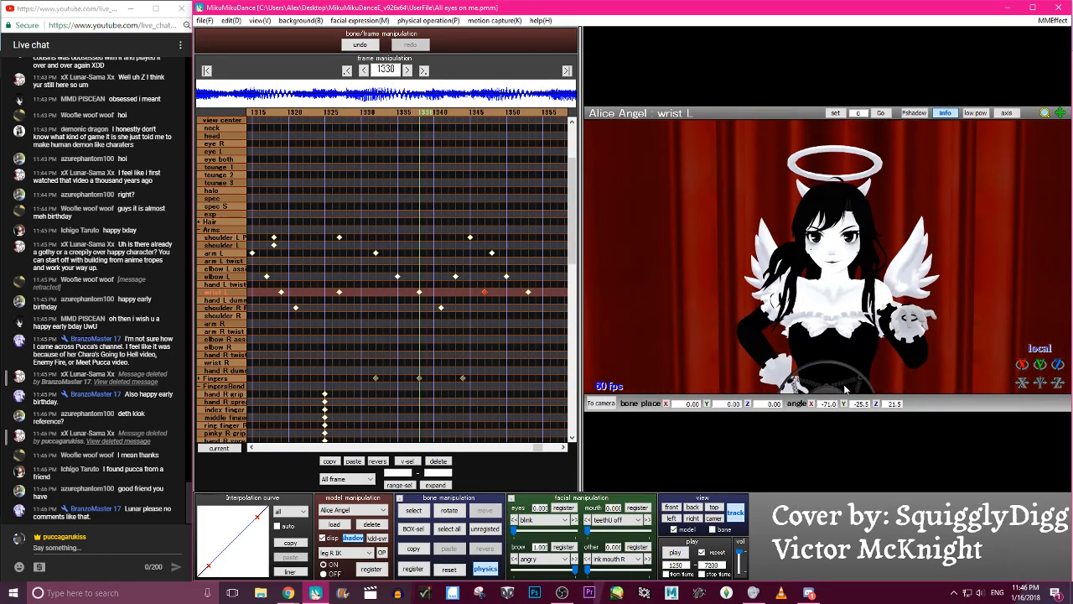
click(915, 351)
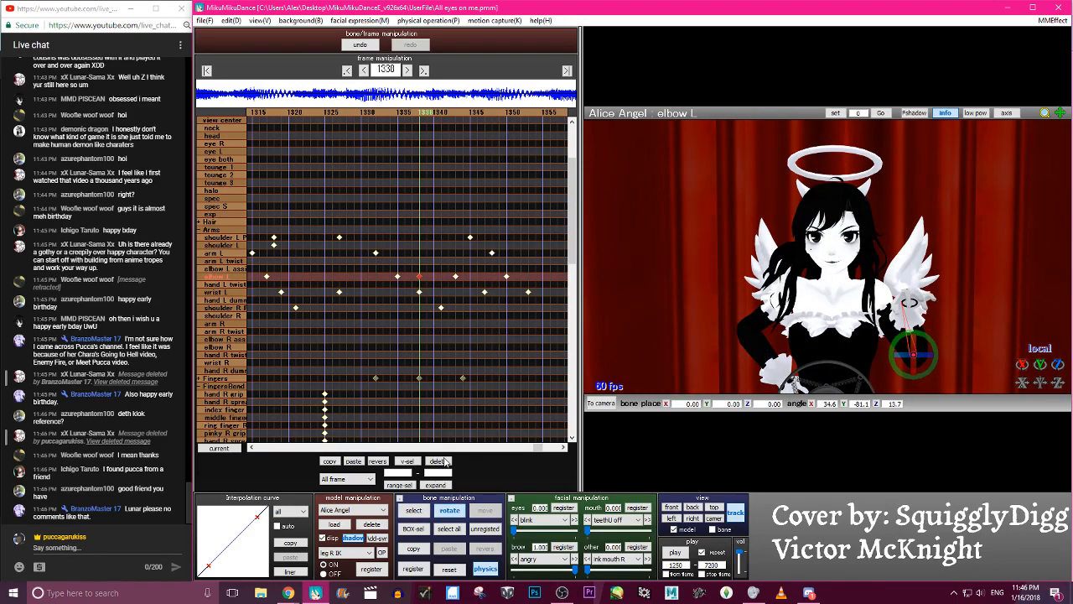
key(Left)
key(Left)
key(Left)
key(Left)
key(Left)
key(Left)
key(Left)
key(Left)
key(Left)
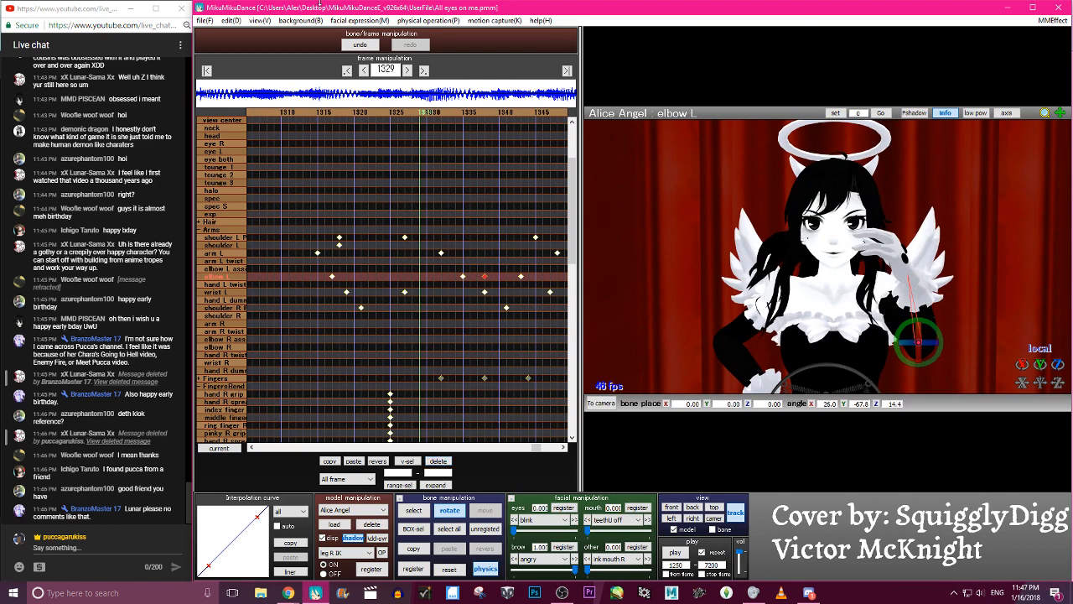
click(363, 49)
click(363, 48)
- Rotate the elbow L bone at frame 1335 to about 22.0, -81.3, 12.2, register its keyframe, and check the following frames
key(Left)
key(Left)
key(Left)
key(Left)
key(Left)
key(Left)
key(Left)
key(Left)
key(Left)
key(Left)
key(Left)
key(Left)
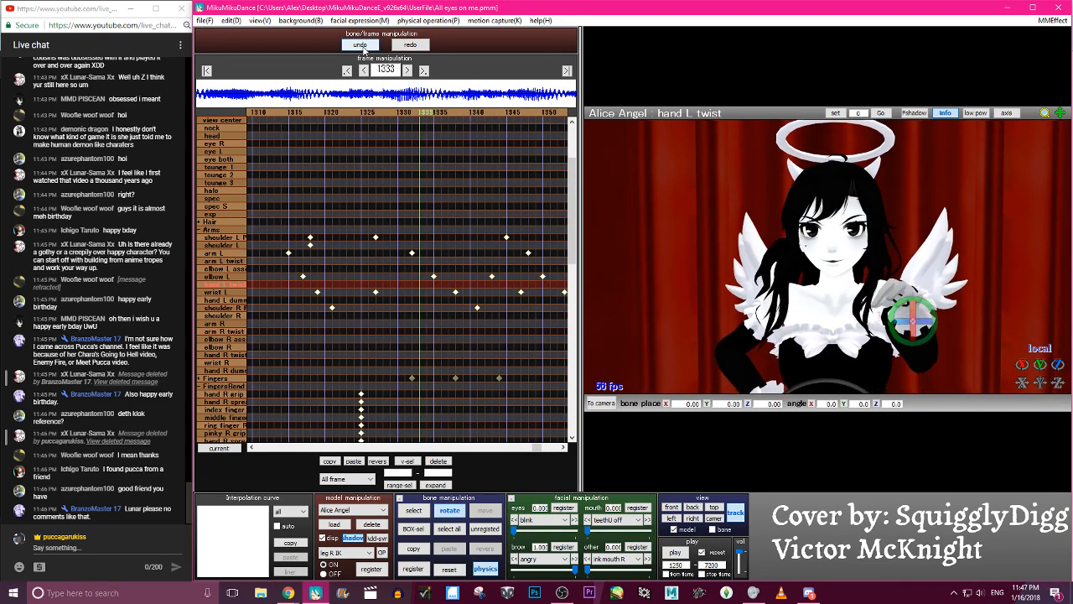
key(Right)
key(Right)
key(Right)
key(Right)
key(Right)
key(Right)
key(Right)
key(Right)
key(Right)
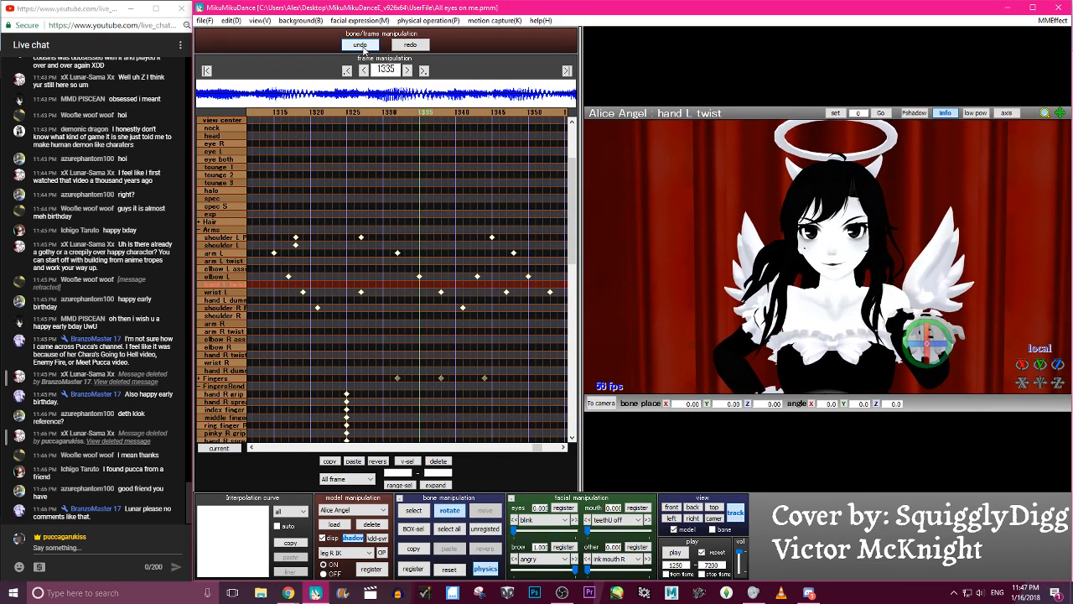
key(c)
click(225, 277)
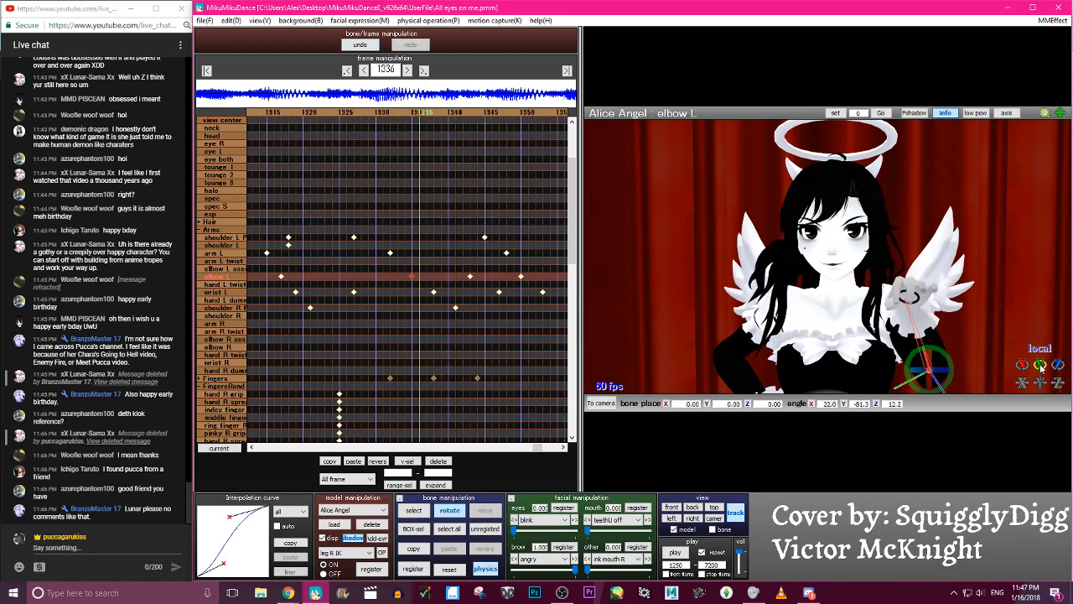
key(Right)
key(Right)
key(Right)
key(Right)
key(Right)
key(Right)
key(Right)
key(Right)
key(Right)
key(Right)
key(Right)
- Try deleting the elbow L keyframe at frame 1343, comparing playback before and after, then undo the deletion
click(416, 510)
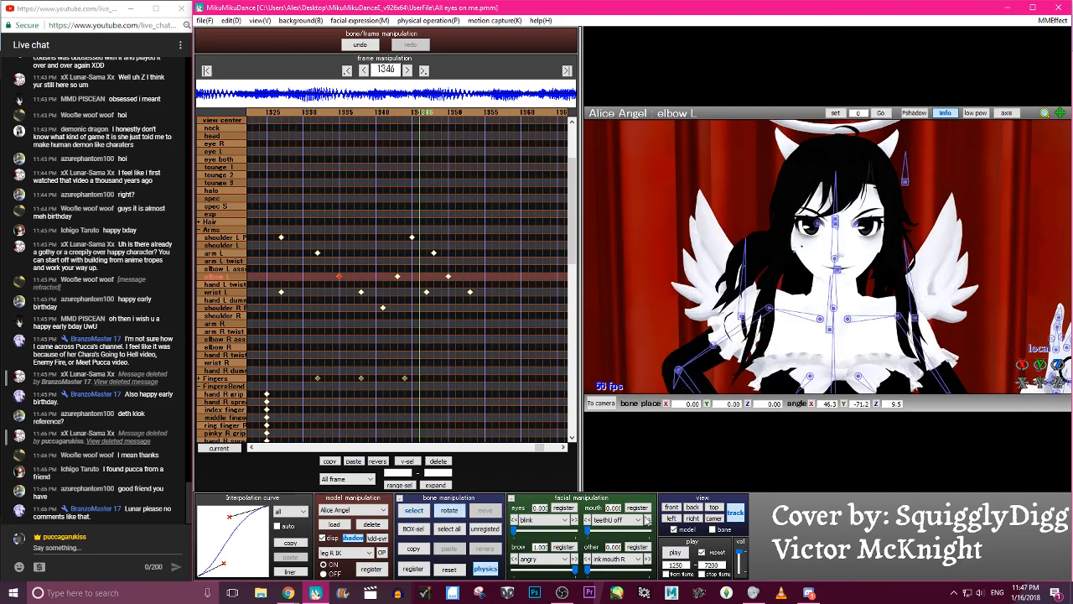
click(675, 552)
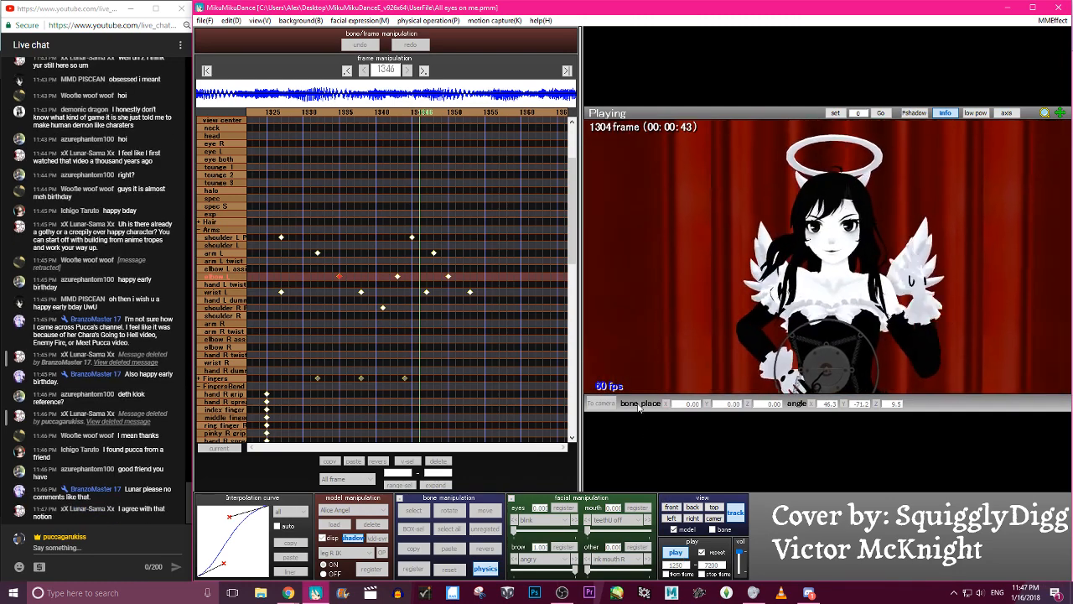
click(398, 276)
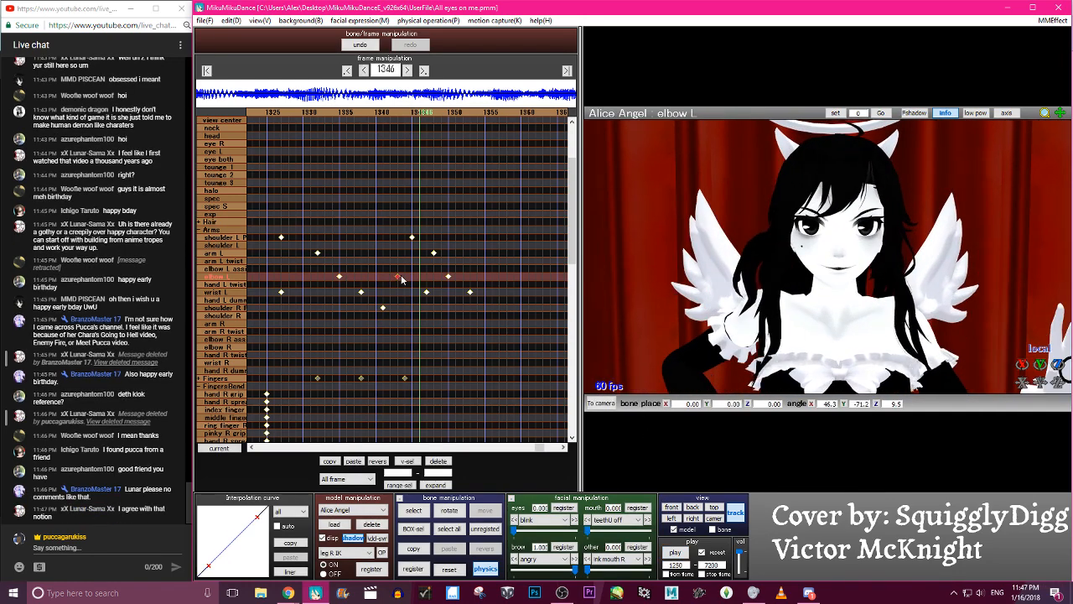
key(Left)
key(Left)
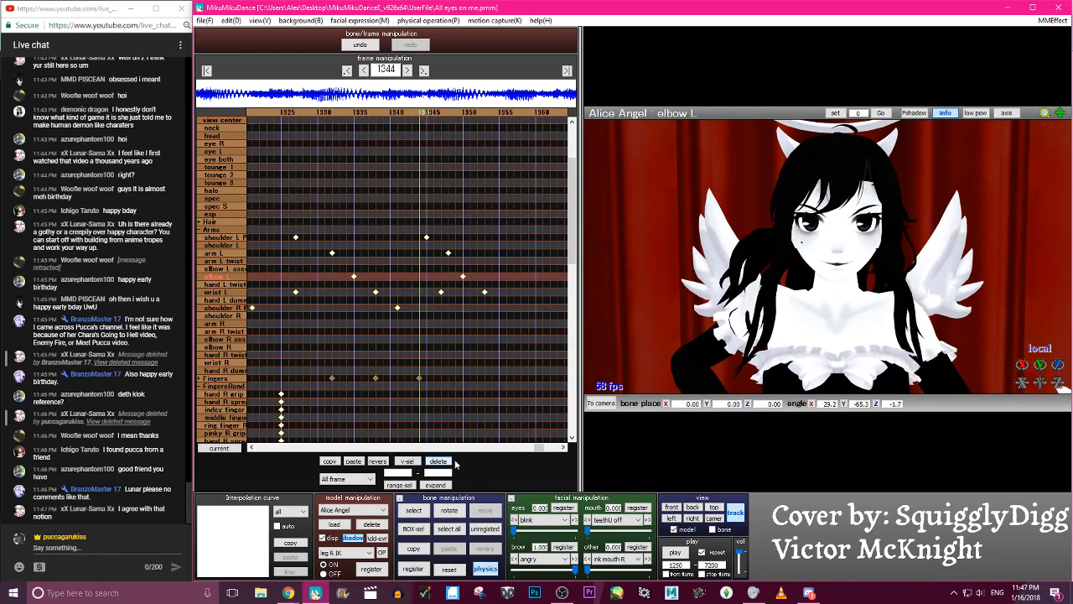
click(675, 553)
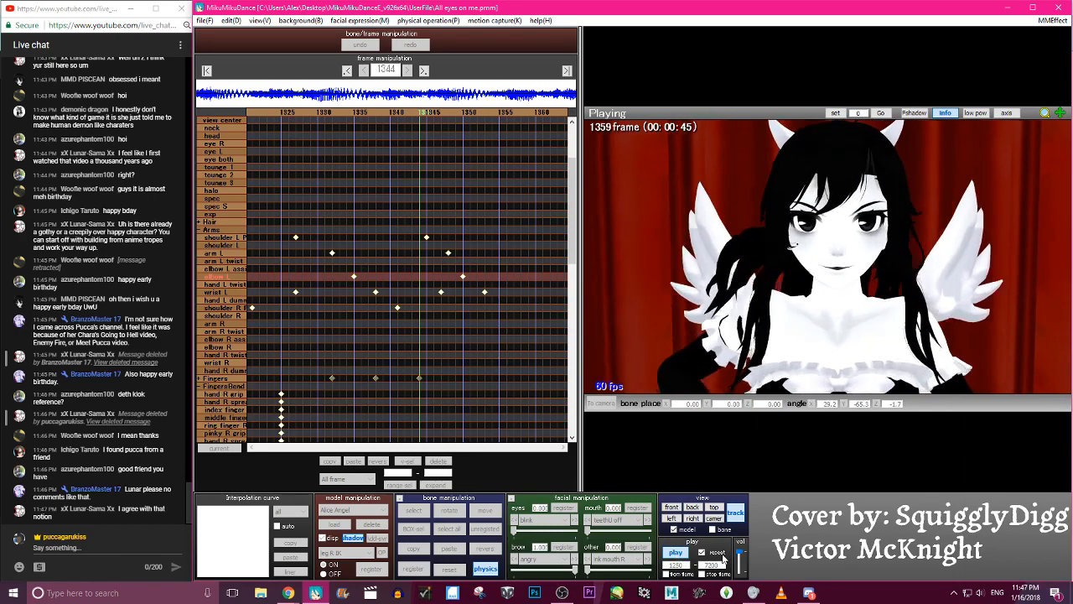
click(682, 551)
click(371, 50)
click(360, 44)
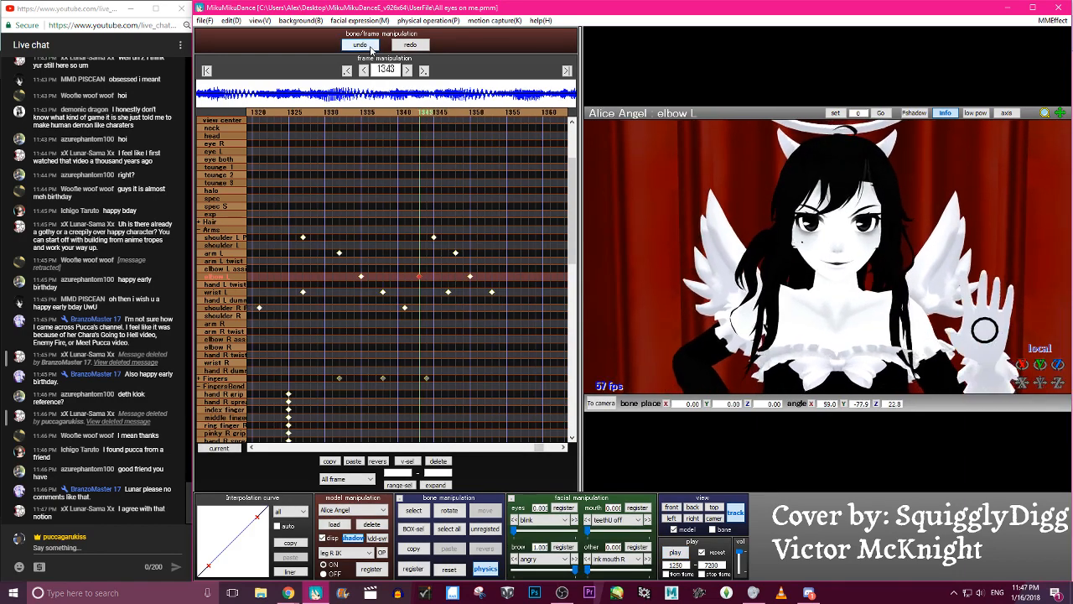
click(371, 50)
click(371, 50)
click(371, 50)
- Rotate the elbow L bone at frame 1343 to about 50.2, -70.1, 34.3, register its keyframe, and check the neighbouring frames
key(c)
drag(1041, 364, 1041, 369)
key(Return)
key(Left)
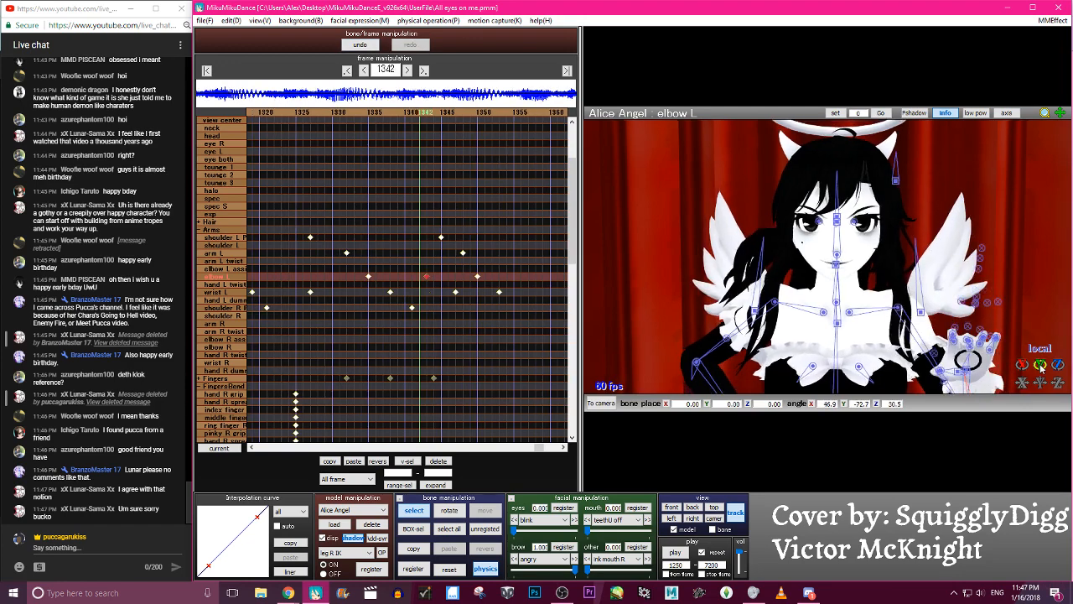
key(Right)
key(Right)
key(Right)
key(Right)
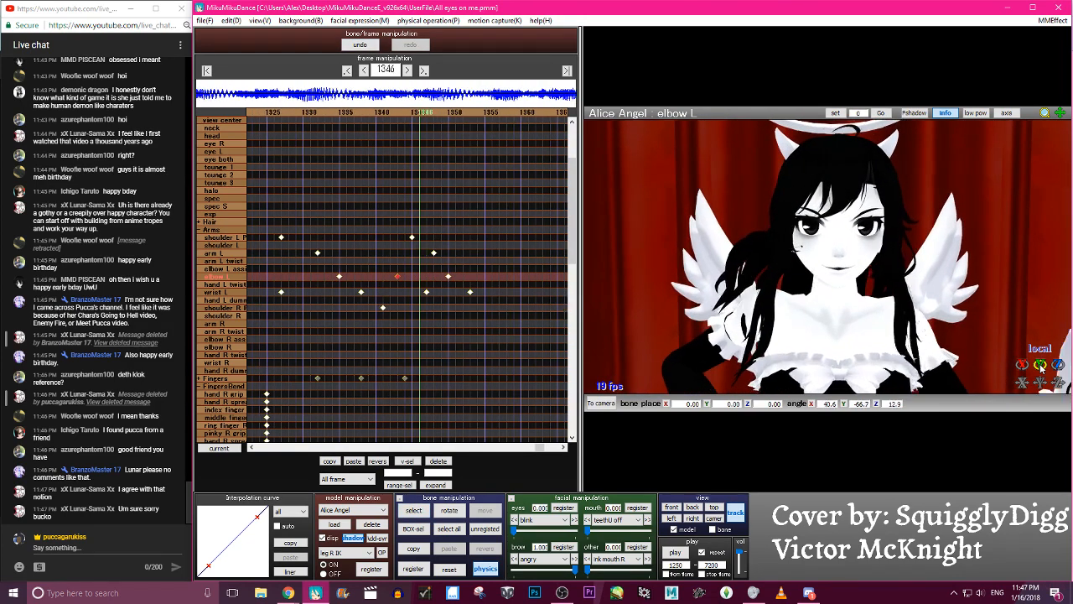
key(Left)
key(Left)
key(Left)
- Rotate the elbow L bone further at frame 1343, update its keyframe, and check the motion through frame 1355
scroll(916, 355, down, 3)
key(x)
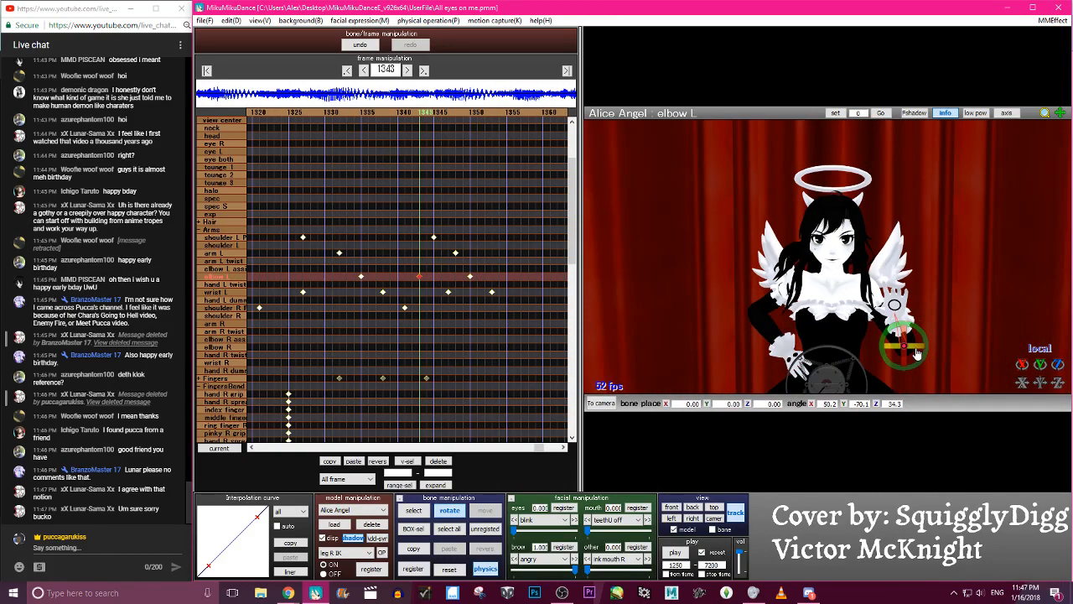
drag(927, 354, 928, 356)
scroll(927, 354, up, 3)
key(Left)
key(Left)
key(Left)
key(Left)
key(Left)
key(Left)
key(Left)
key(Left)
key(Left)
key(Left)
key(Left)
key(Left)
key(Left)
key(Left)
key(Left)
key(Left)
key(Left)
key(Left)
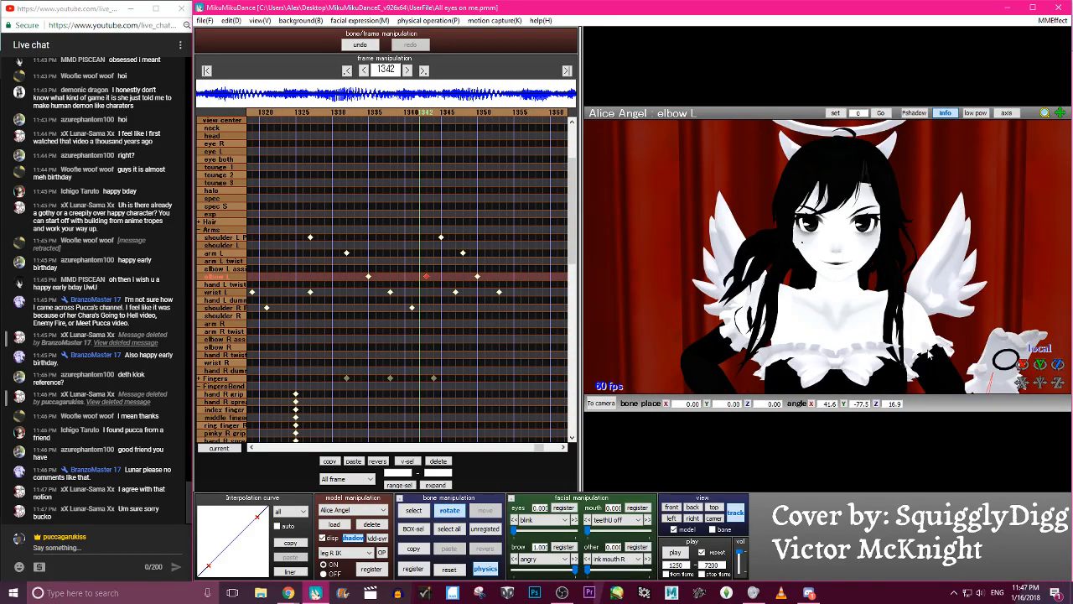
key(Right)
key(Right)
key(Right)
key(Right)
key(Right)
key(Right)
key(Right)
key(Right)
key(Right)
key(Right)
key(Right)
key(Right)
key(Right)
key(Right)
key(Right)
key(Right)
key(Right)
key(Right)
key(Right)
key(Right)
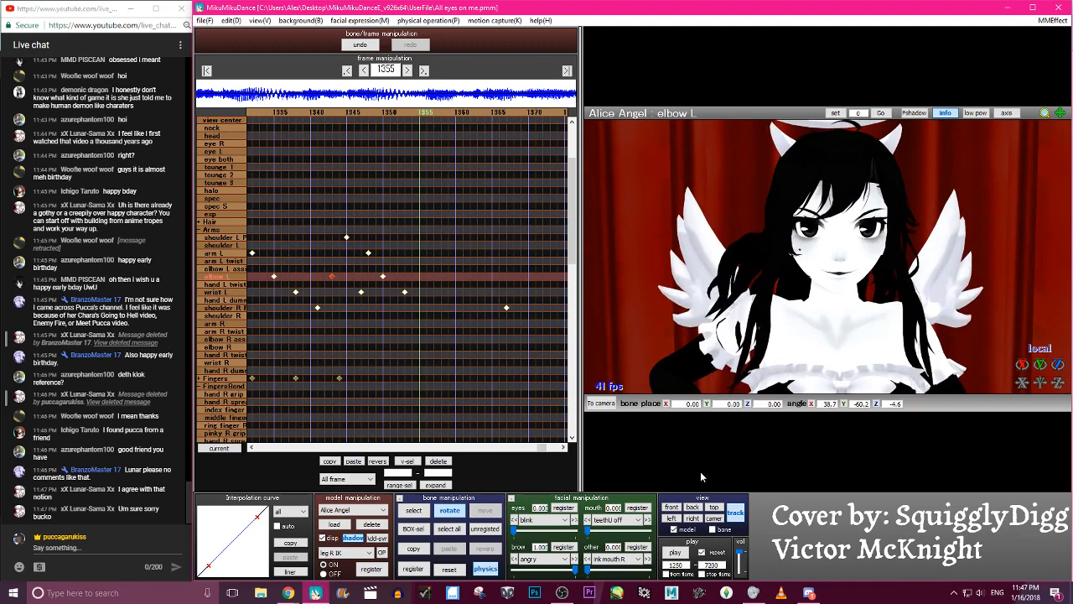
- Play back the animation, then step back to frame 1338 to examine the left arm and hand
click(678, 553)
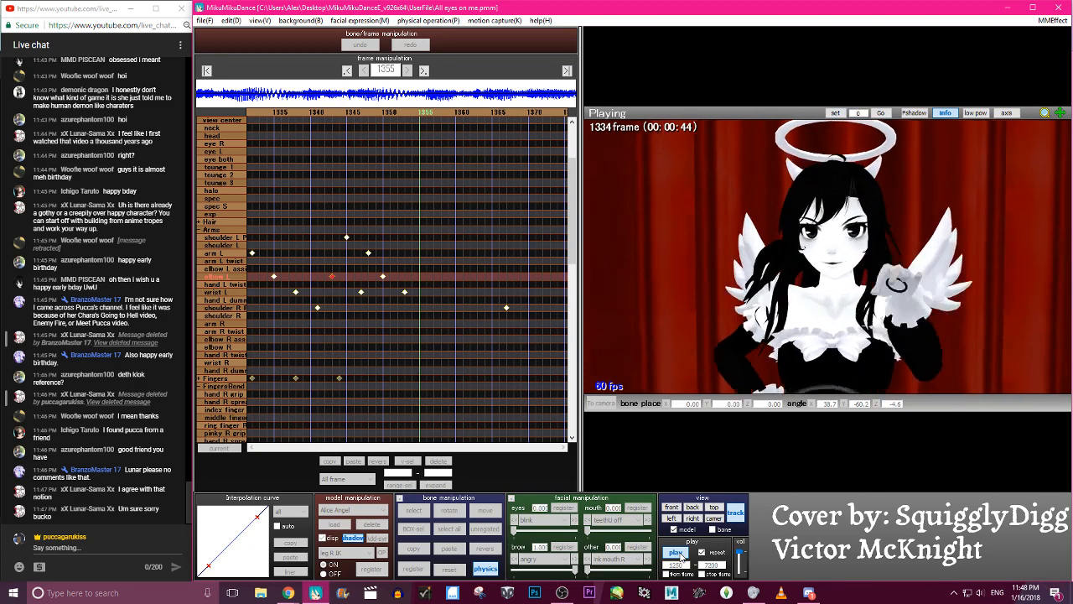
click(678, 553)
key(Left)
key(Left)
key(Left)
key(Left)
key(Left)
key(Left)
key(Left)
key(Left)
key(Left)
key(Left)
key(Left)
key(Left)
key(Left)
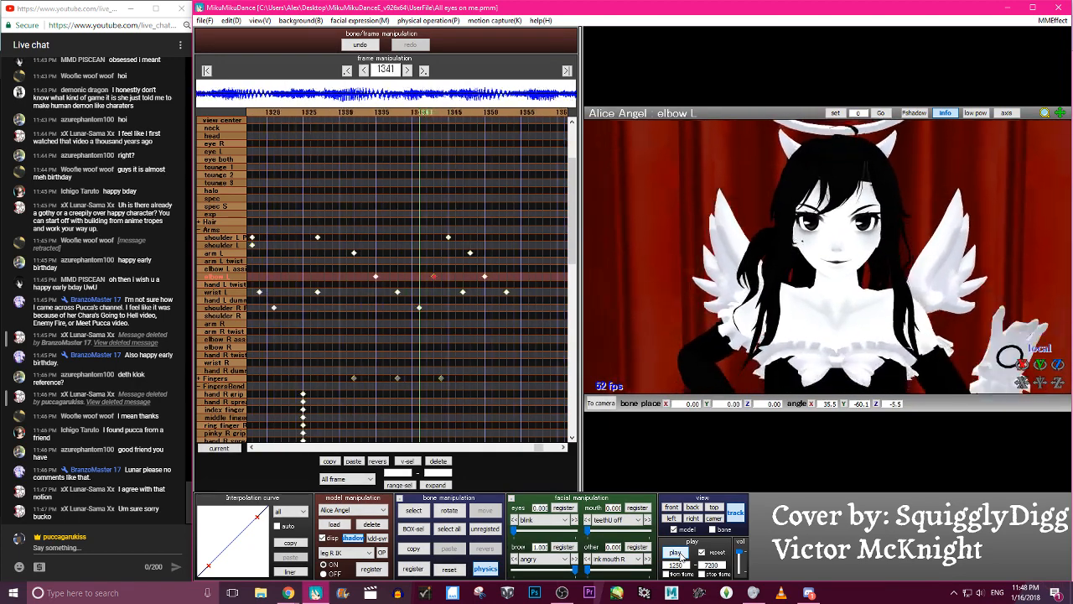
key(Left)
key(Left)
key(Left)
key(Left)
key(Left)
key(Left)
key(Left)
key(Left)
key(Left)
key(Left)
key(Left)
key(Left)
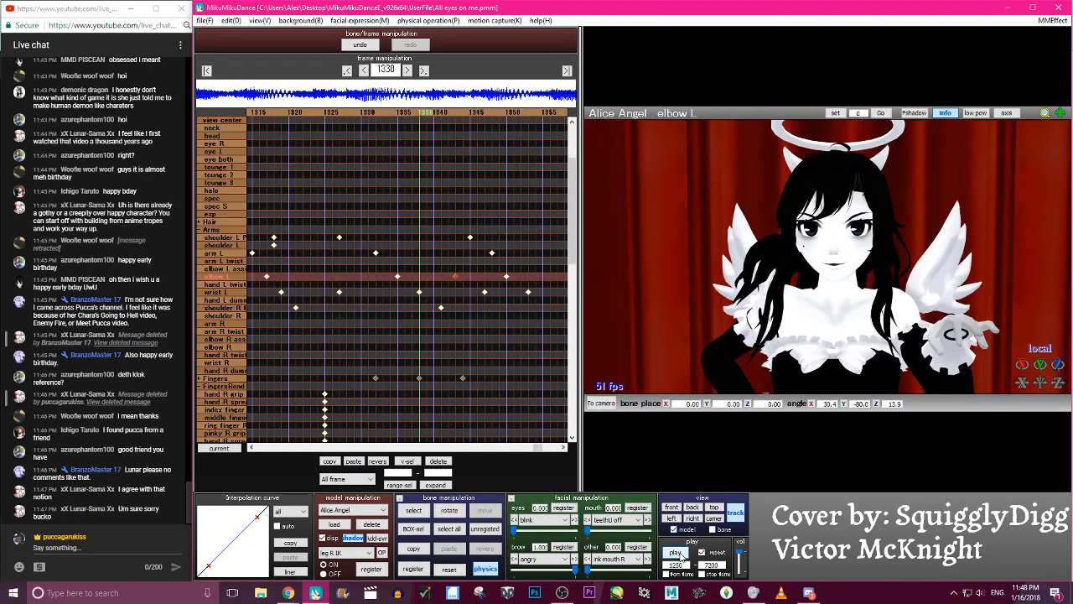
- Register the Fingers group's bones at frame 1338 and move ahead to frame 1344
click(213, 379)
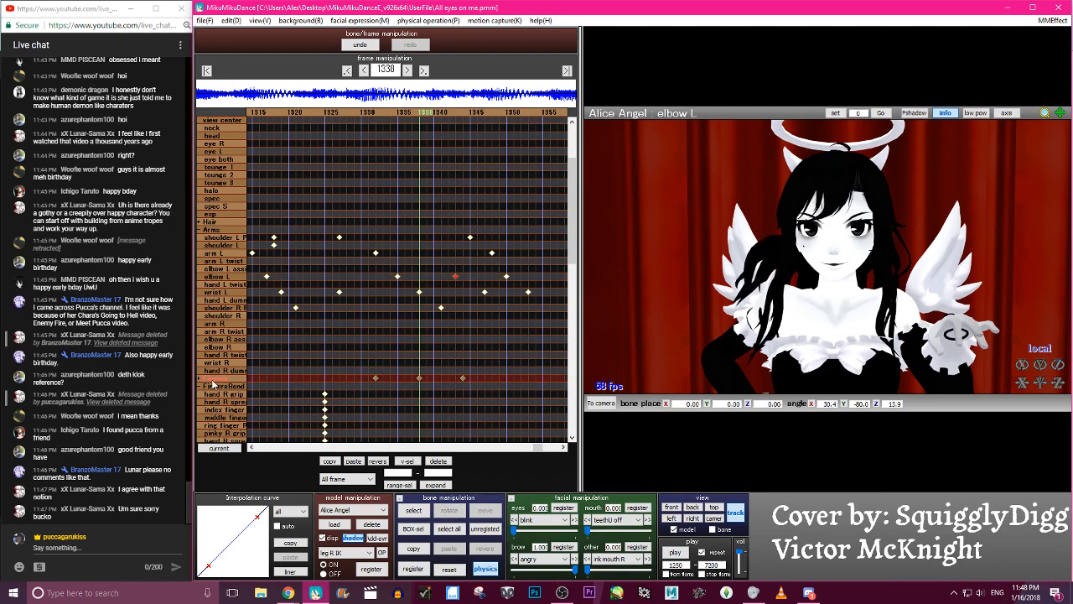
key(Right)
key(Right)
key(Right)
key(Right)
key(Right)
key(Right)
key(Right)
key(Right)
key(Right)
key(Right)
key(Right)
key(Right)
key(Right)
key(Right)
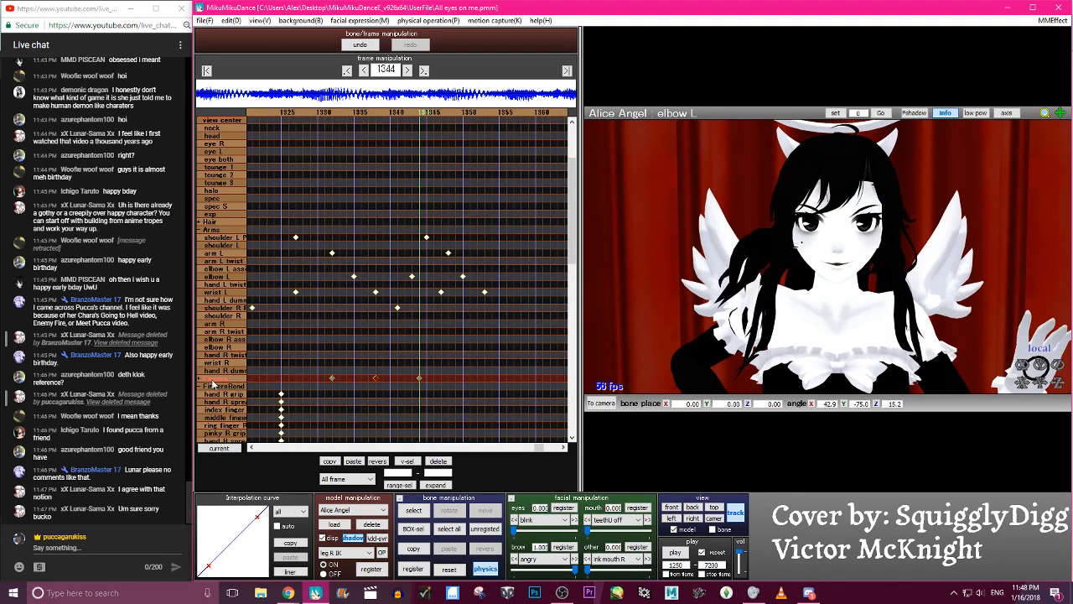
- Inspect the left hand's finger bones at frame 1344, then register keyframes for the whole FingersBend group at frame 1338
middle_drag(1031, 289, 802, 261)
right_drag(801, 262, 795, 230)
middle_drag(795, 239, 800, 271)
key(c)
click(855, 187)
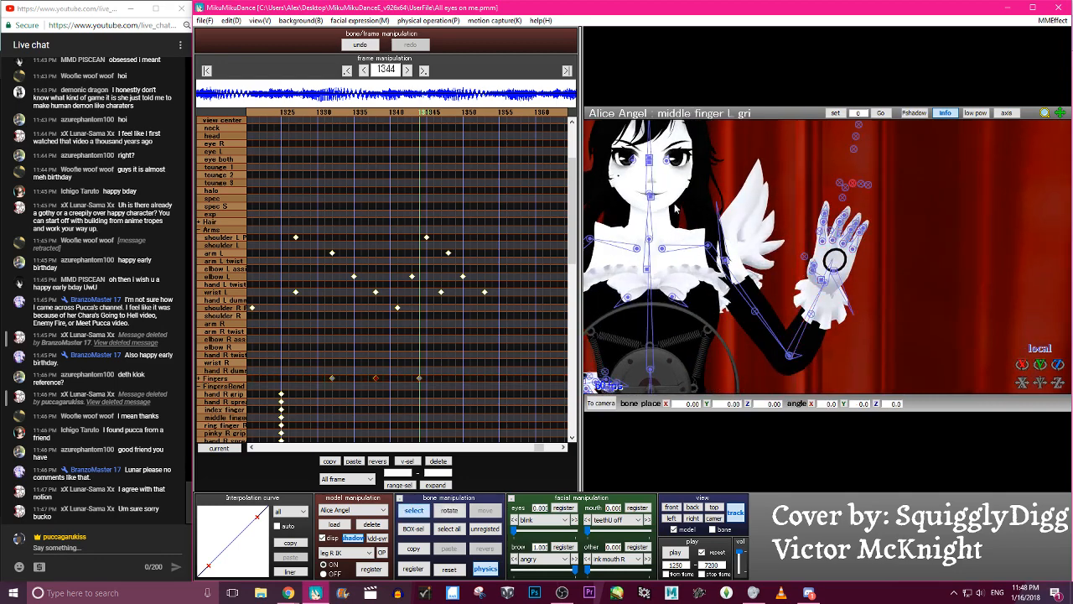
key(Left)
key(Left)
key(Left)
key(Left)
key(Left)
key(Left)
key(Left)
key(Left)
key(Left)
key(Left)
key(Left)
key(Left)
key(Left)
key(Left)
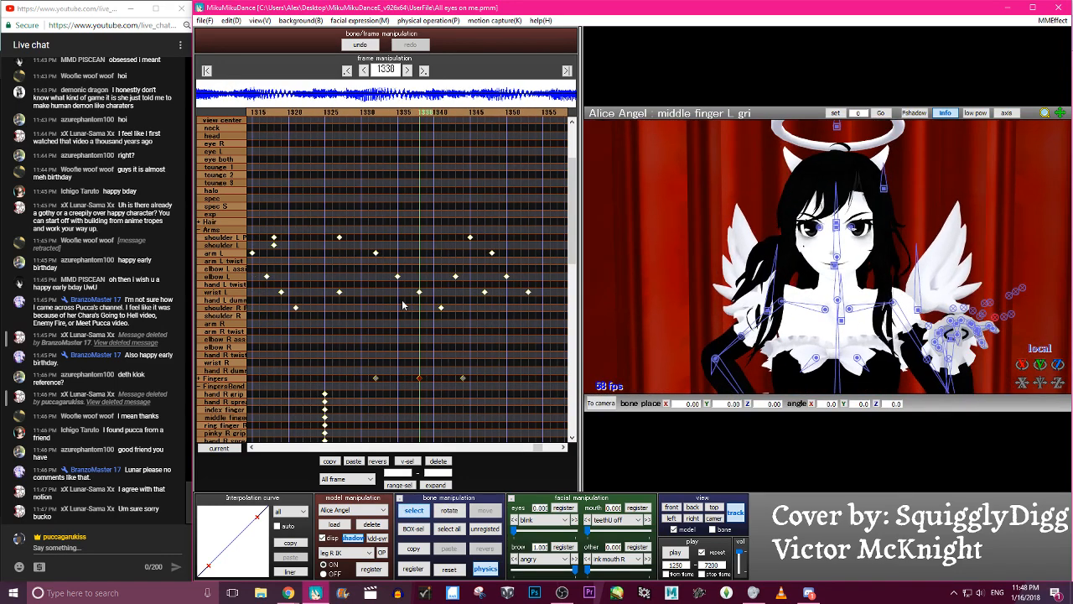
click(229, 388)
key(Right)
key(Right)
key(Right)
key(Right)
key(Right)
key(Right)
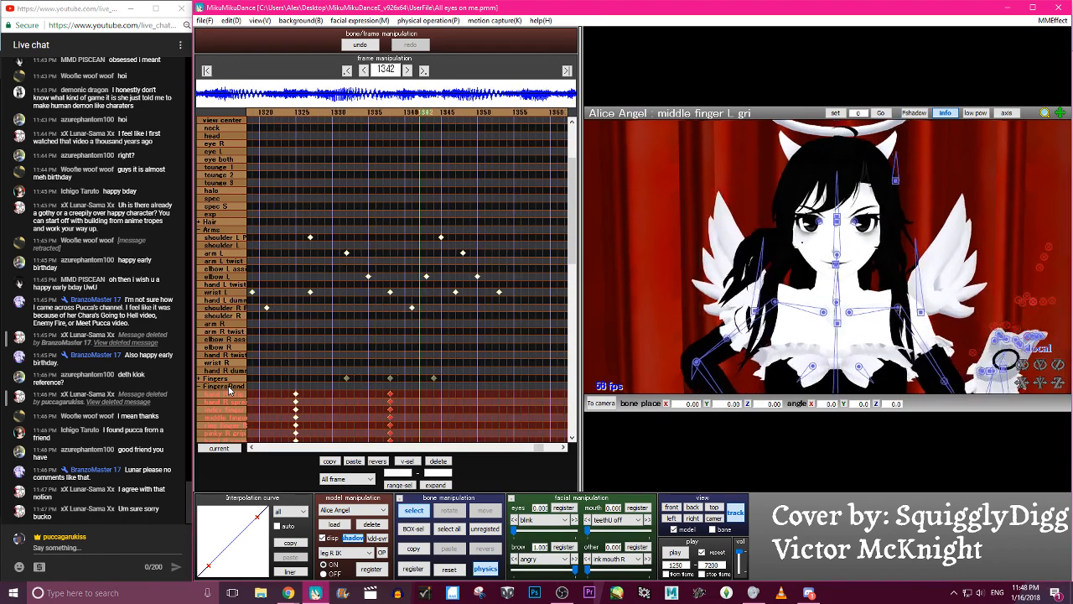
- Try rotating the hand L spread and middle finger L grip bones at frame 1344, undoing each rotation
middle_drag(843, 266, 654, 225)
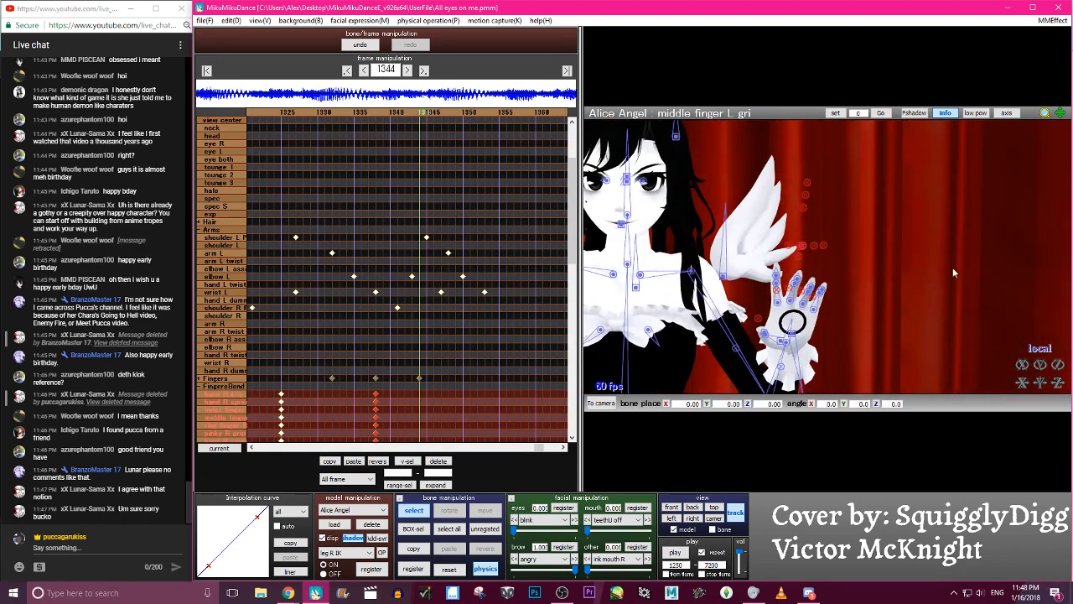
click(803, 246)
drag(1022, 365, 1022, 364)
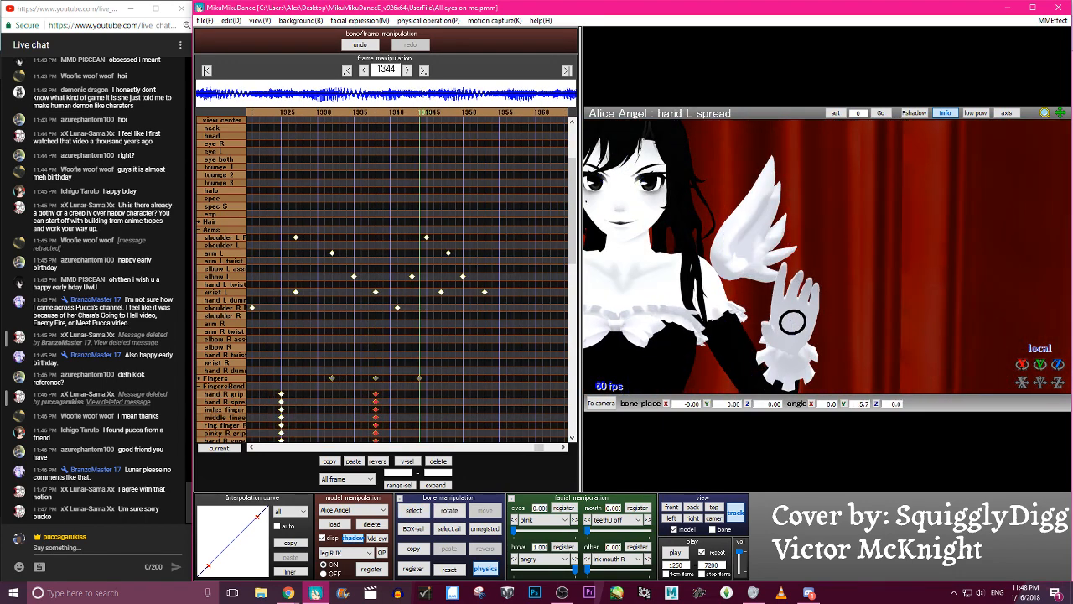
click(364, 47)
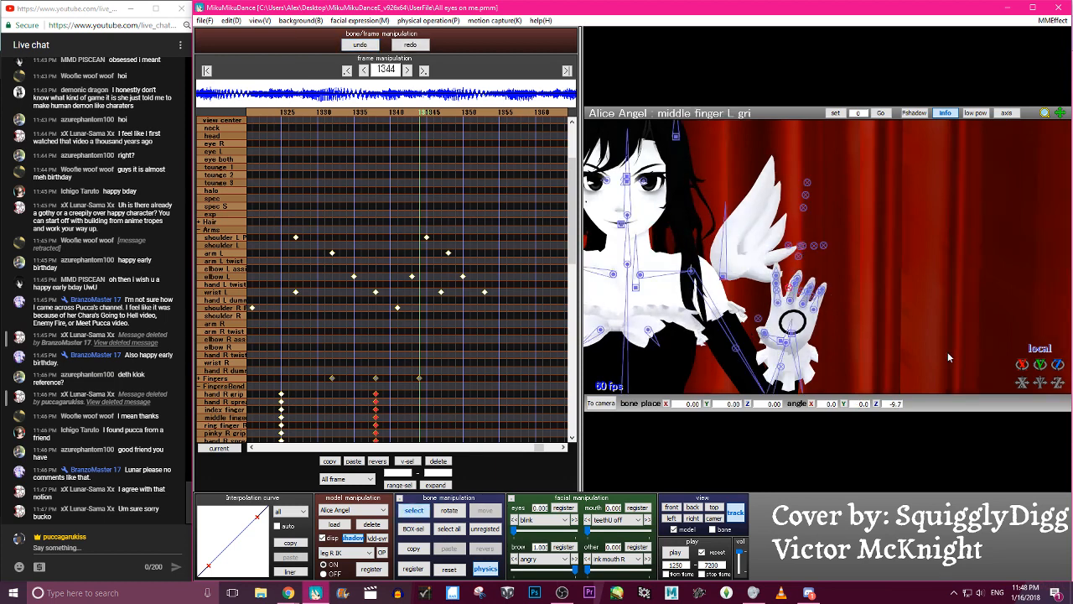
drag(1022, 366, 1021, 366)
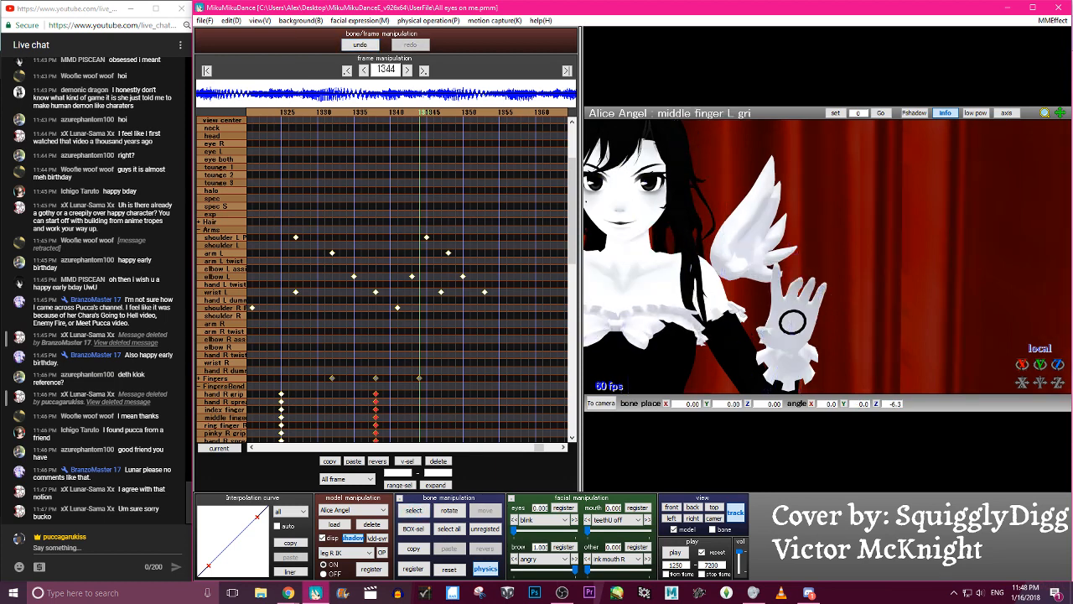
key(ctrl+z)
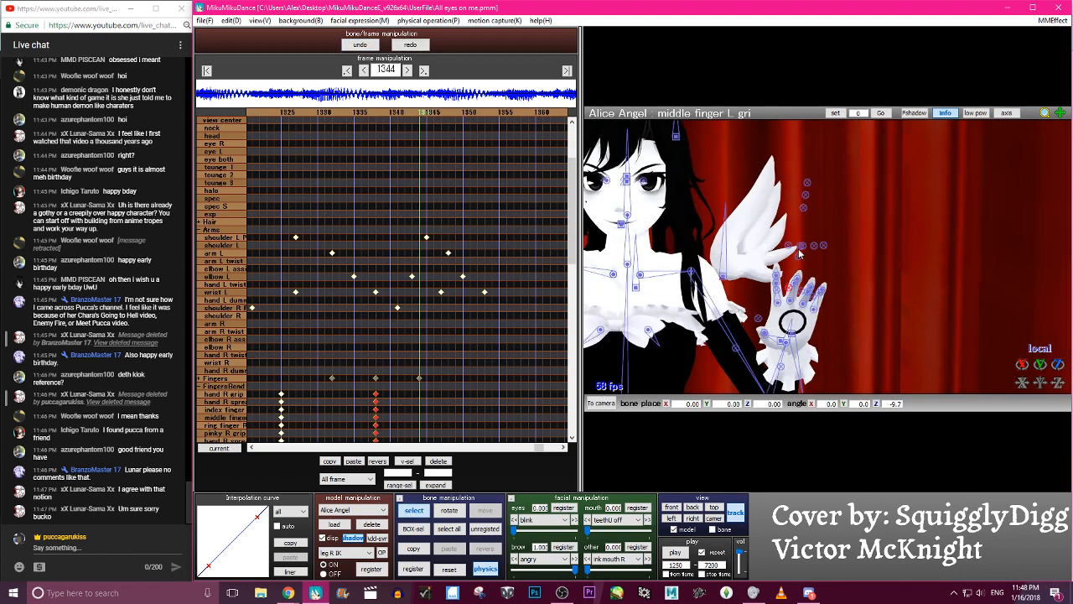
- Curl the left hand's middle and ring fingers at frame 1344, rotating the ring finger L grip to about 15.5 on Z
scroll(800, 317, up, 5)
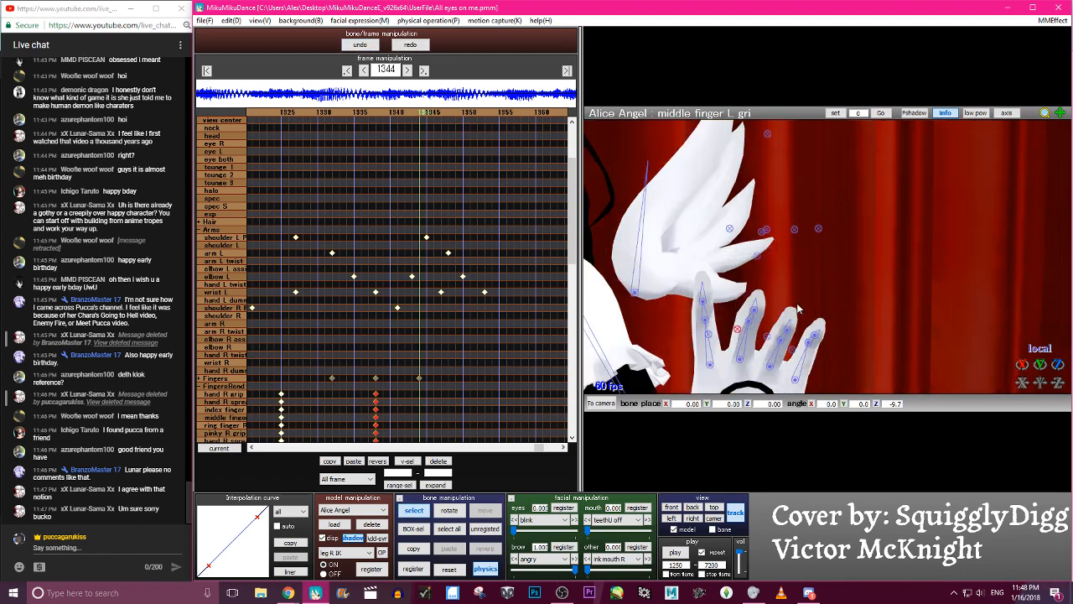
click(1030, 382)
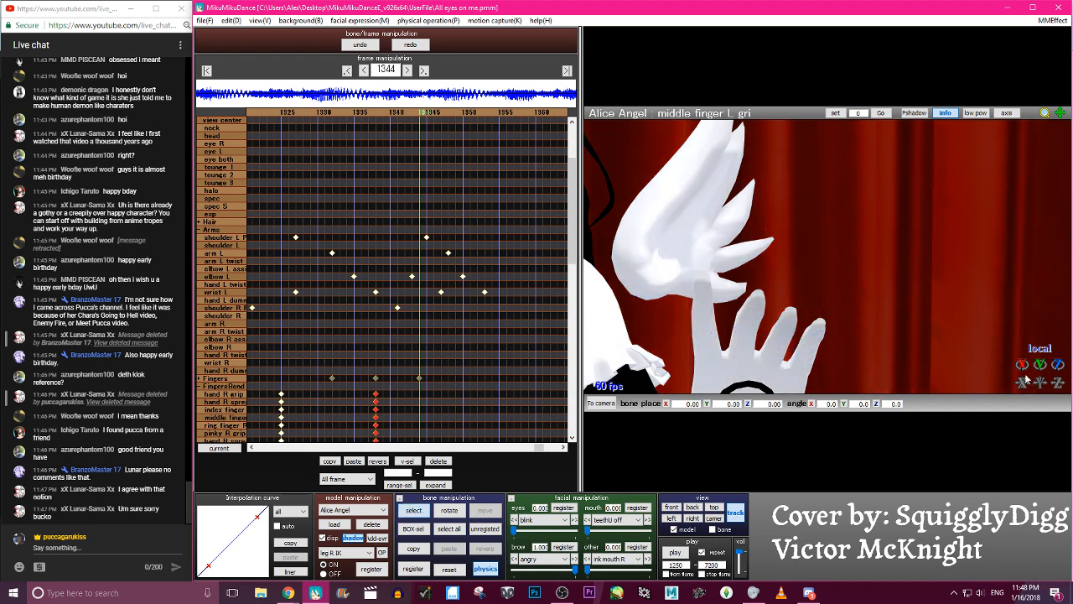
drag(1057, 363, 1057, 360)
right_drag(965, 332, 943, 322)
click(1027, 363)
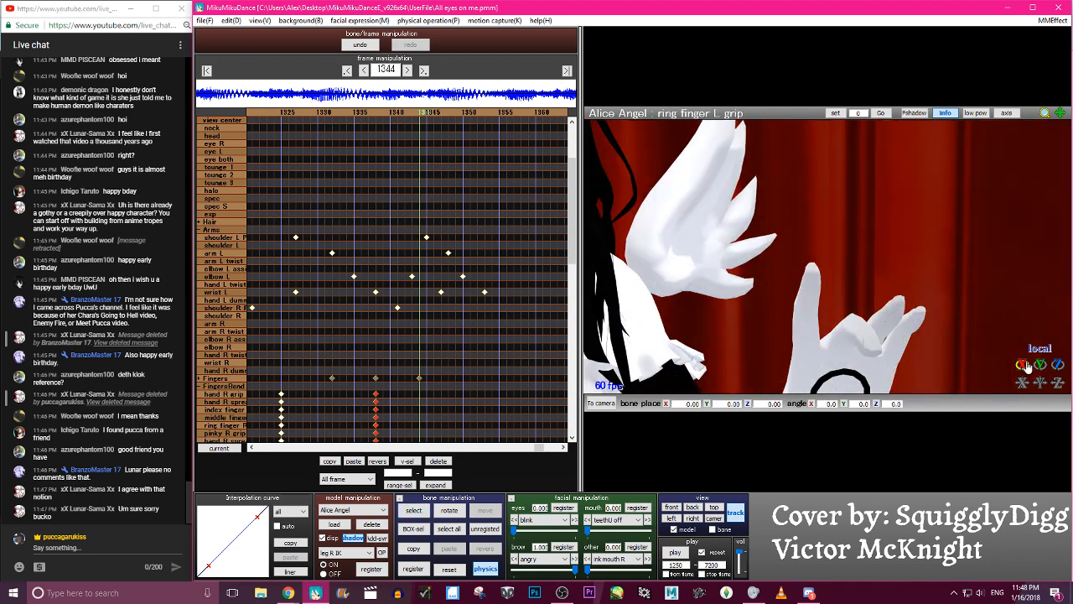
drag(1057, 364, 1057, 368)
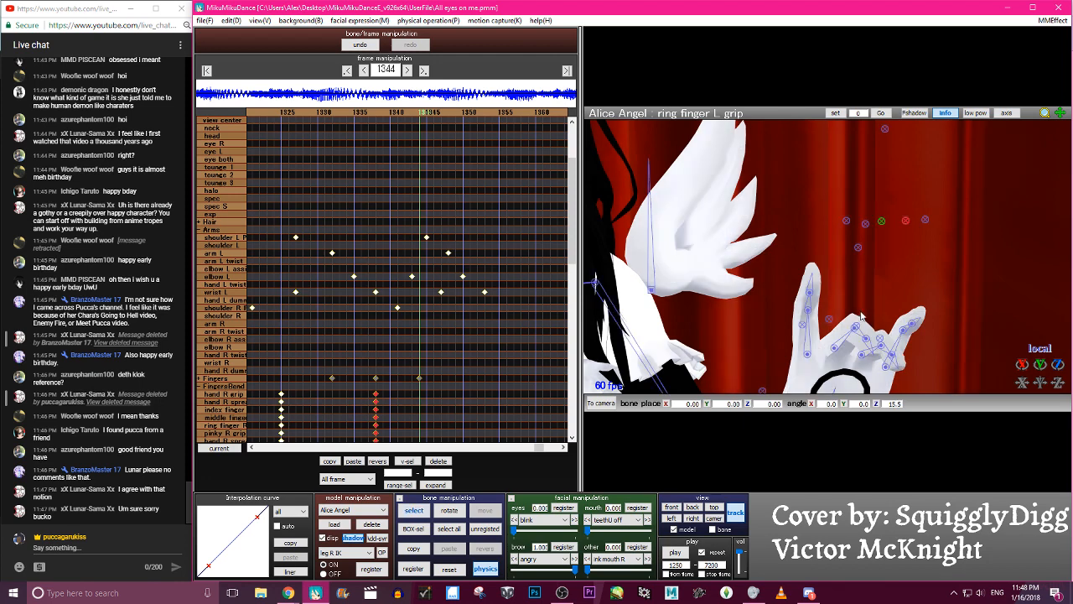
- Refine the left-hand finger curl at frame 1344, rotating a middle finger bone to about -75.6 and ring finger L grip to about 47.0 on Z
click(835, 349)
click(828, 319)
drag(1024, 366, 1024, 323)
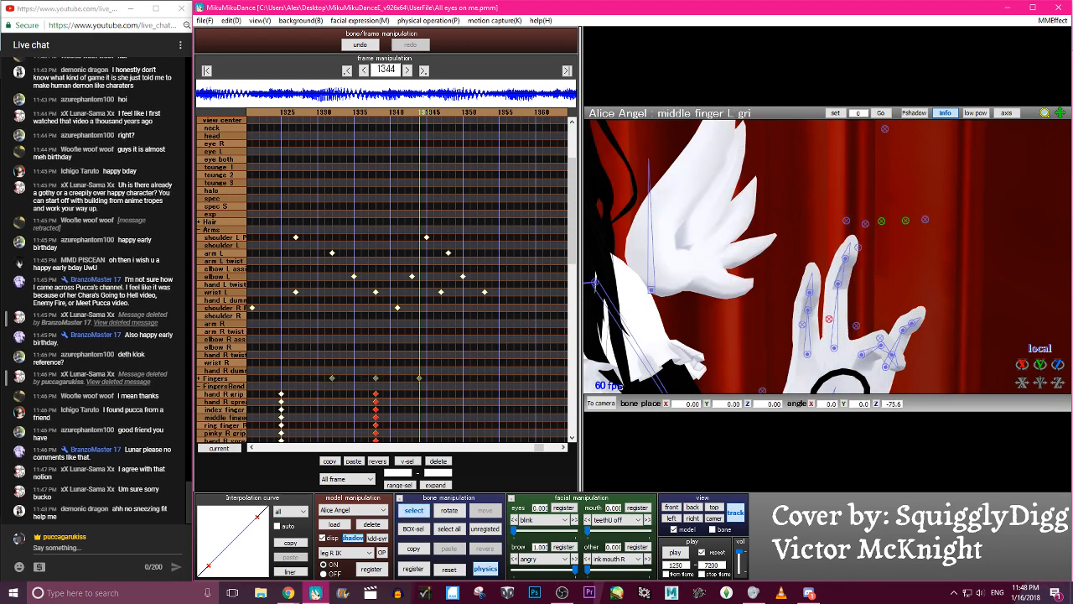
click(856, 325)
drag(1022, 366, 1022, 317)
click(880, 222)
drag(1022, 366, 1021, 402)
click(905, 221)
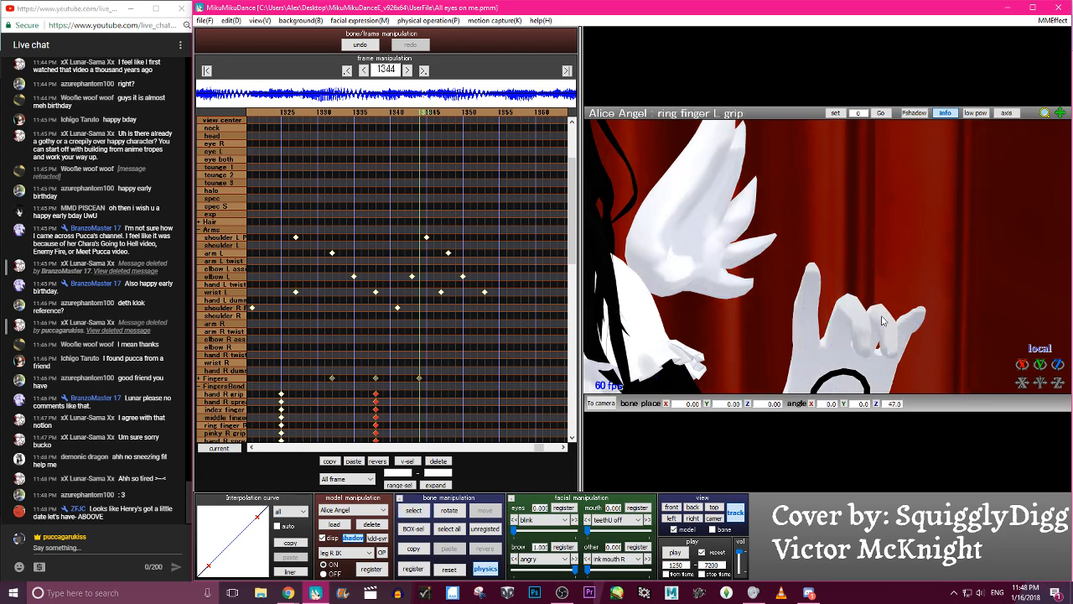
- Register all changed left-hand finger bones at frame 1344 and check the adjacent frames
scroll(855, 335, down, 7)
mouse_move(880, 322)
right_down()
mouse_move(846, 339)
mouse_move(869, 341)
right_up()
key(s)
key(Return)
key(Left)
key(Right)
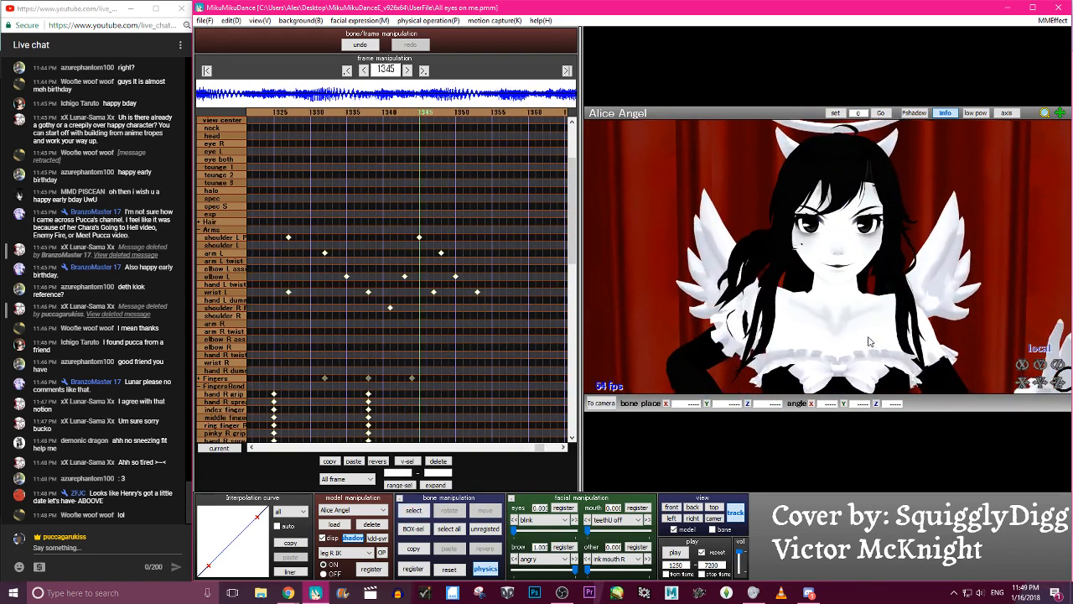
- Play back the animation twice, then step back to frame 1328 to examine the left hand's pose
click(677, 552)
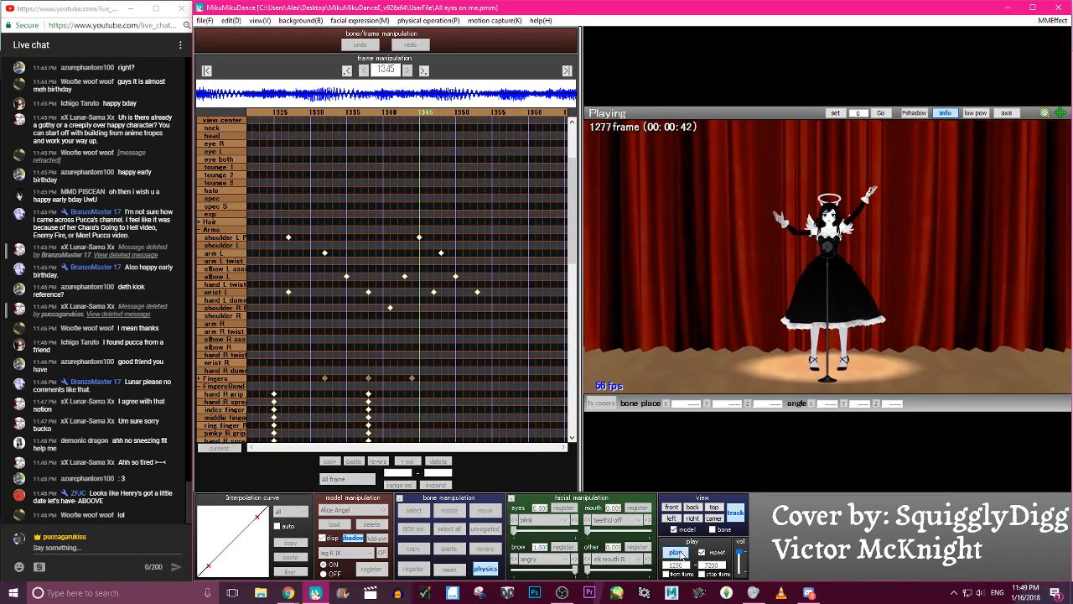
click(678, 552)
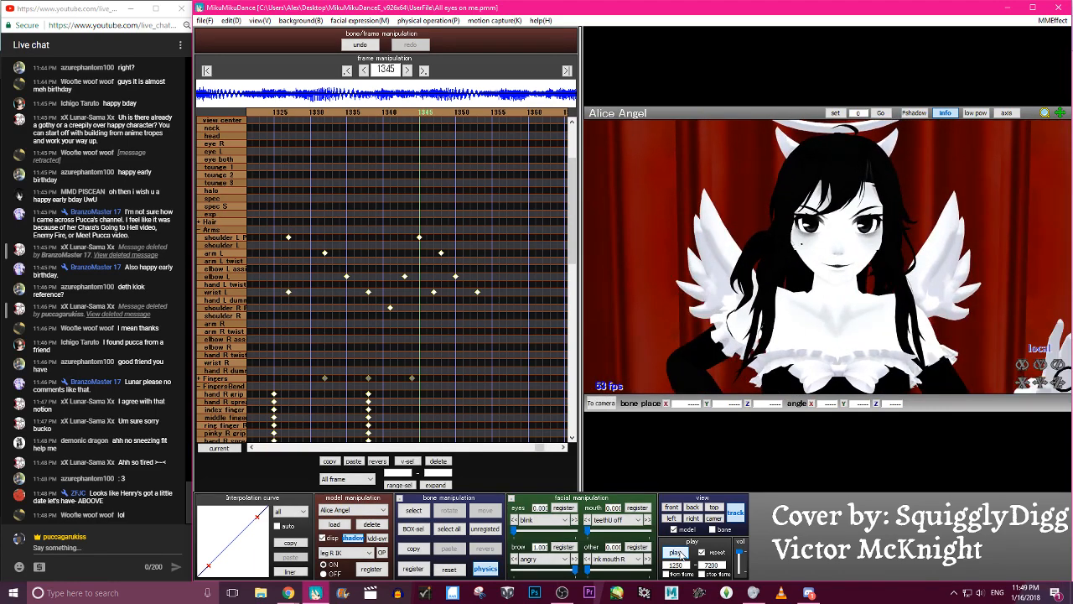
click(677, 552)
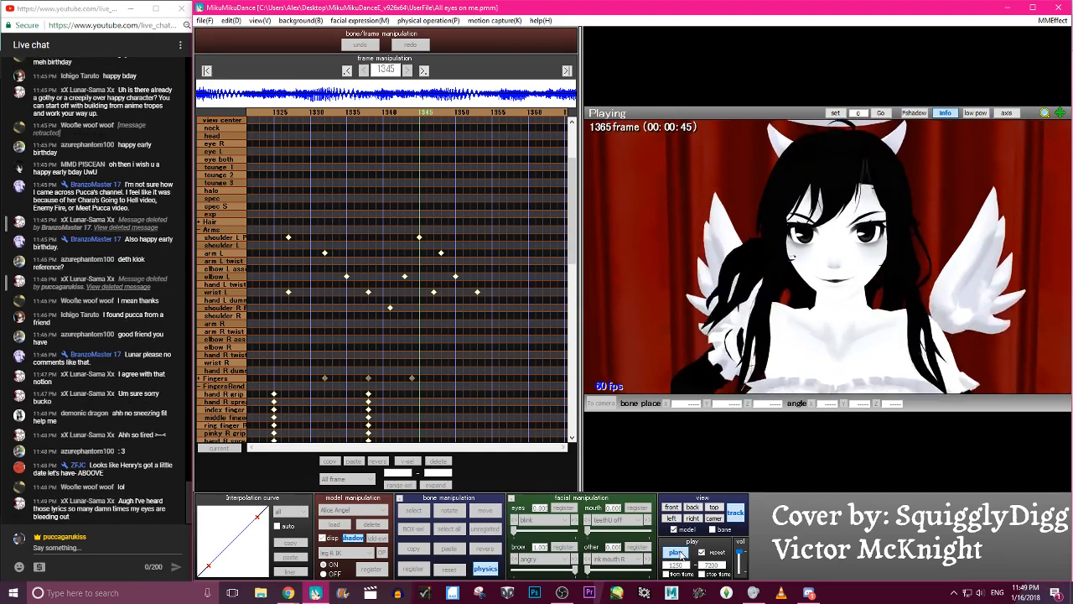
click(680, 555)
key(Left)
key(Left)
key(Left)
key(Left)
key(Left)
key(Left)
key(Left)
key(Left)
key(Left)
key(Left)
key(Left)
key(Left)
key(Left)
key(Left)
key(Left)
key(Left)
key(Left)
key(Left)
key(Left)
key(Left)
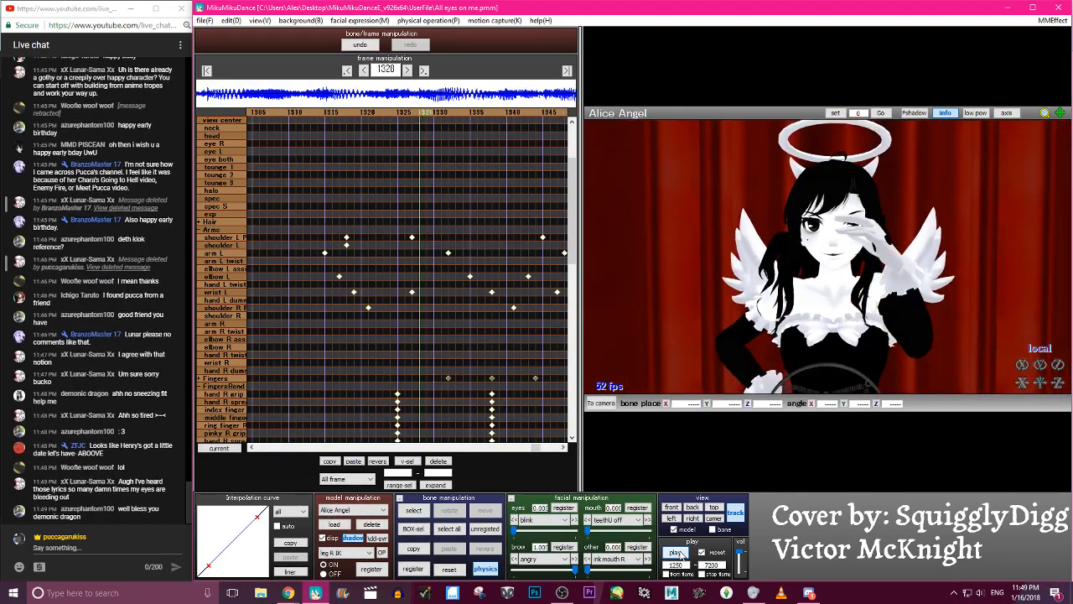
- Play back the animation twice to check the left arm and hand motion, then save the project
click(681, 556)
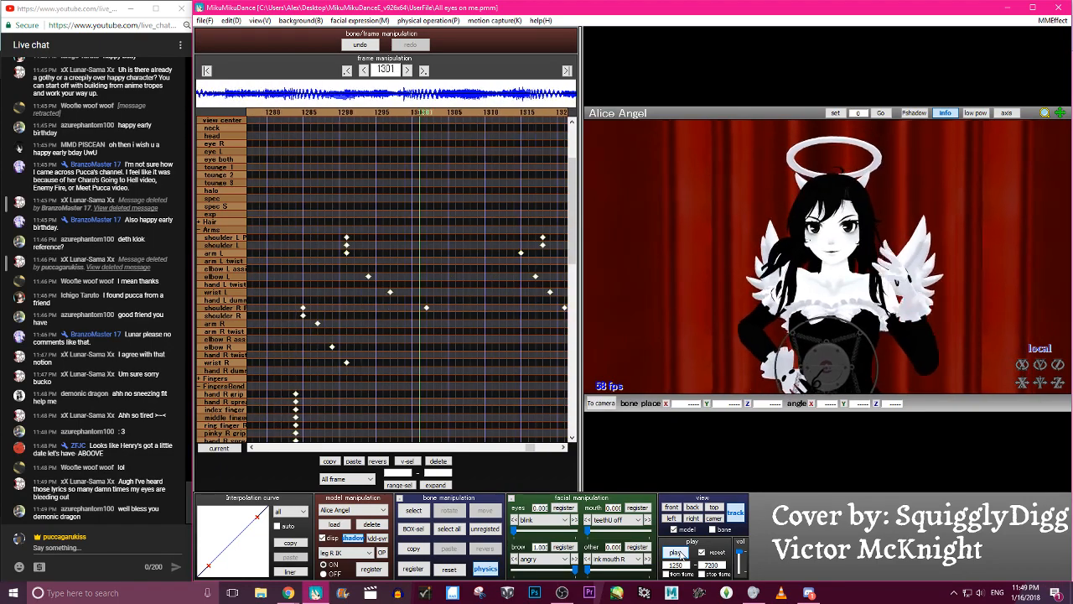
click(681, 556)
click(681, 553)
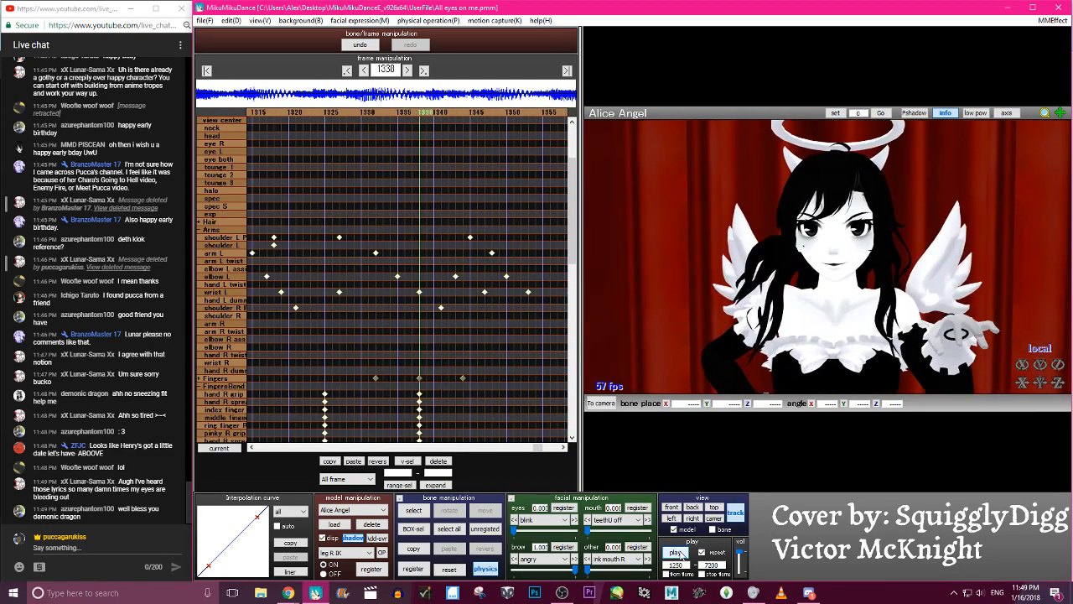
click(680, 555)
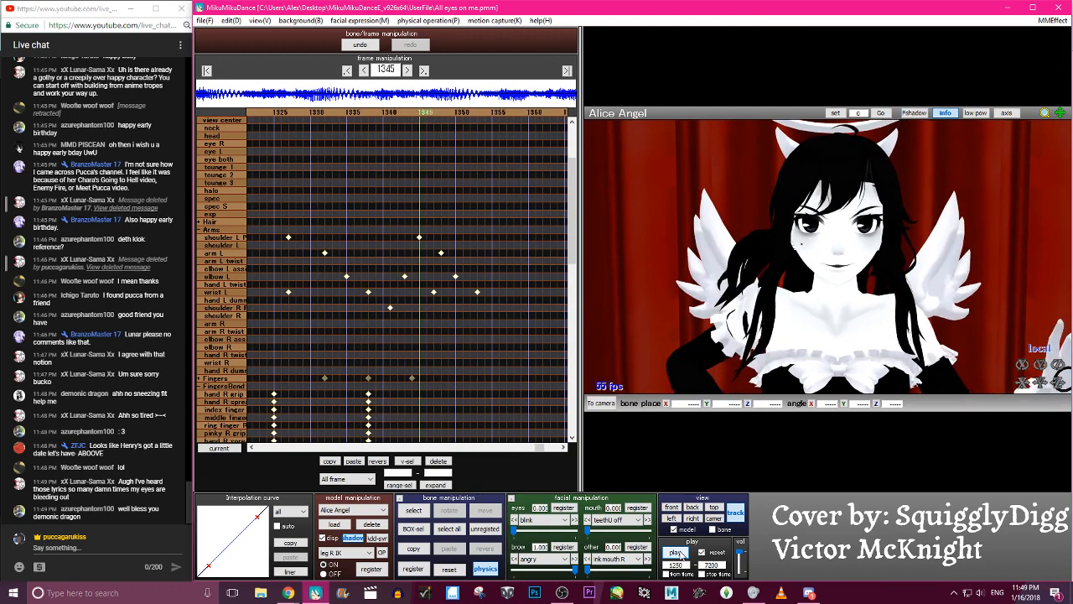
click(206, 20)
click(224, 58)
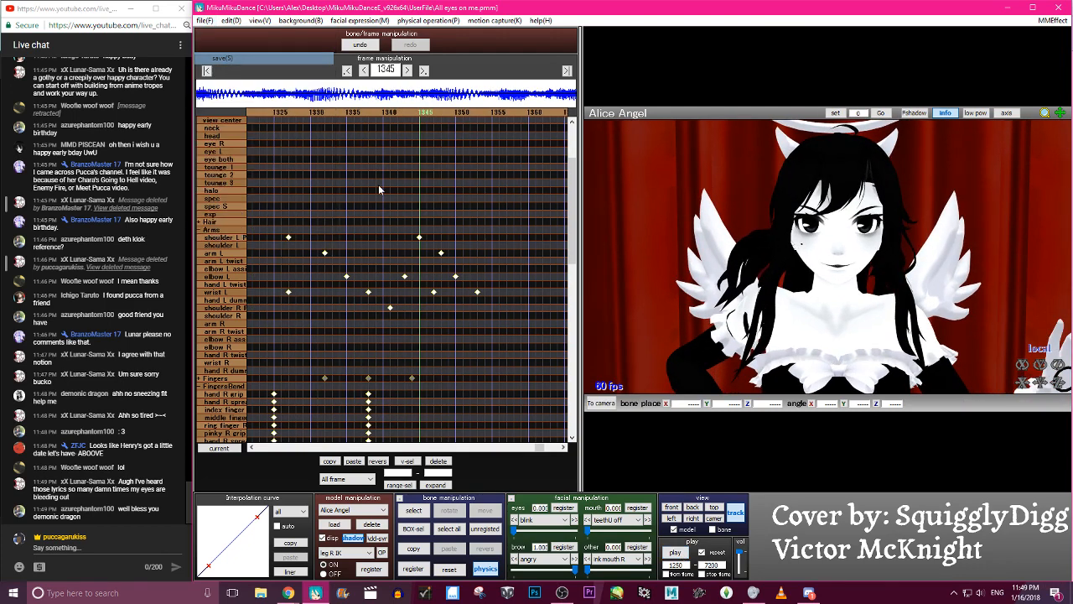
- Review the animation from frame 1250, then set the playback start frame to 1050 and play it back again
click(680, 553)
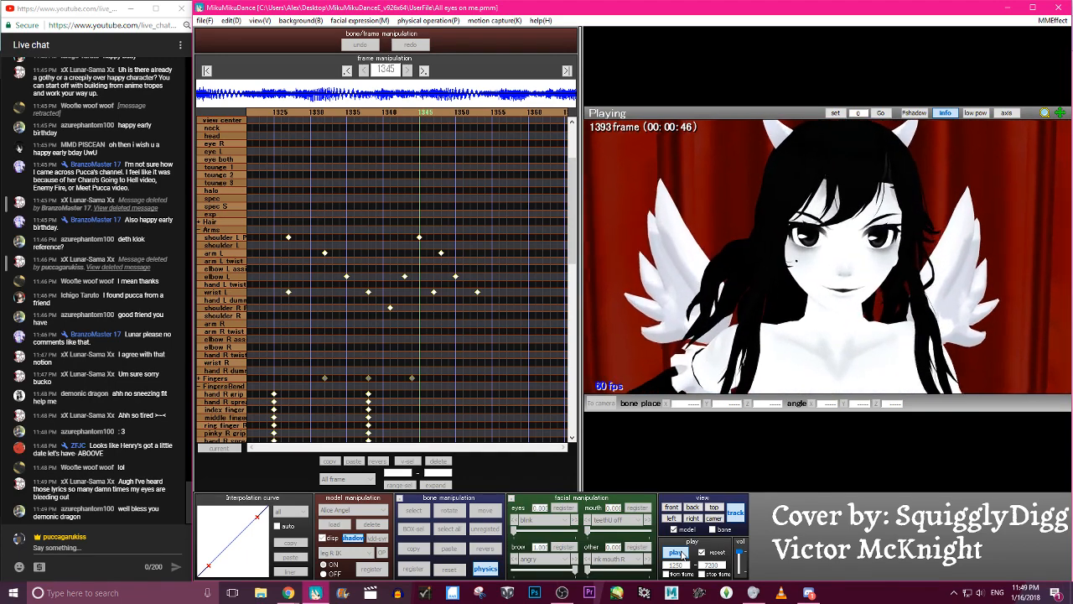
click(679, 553)
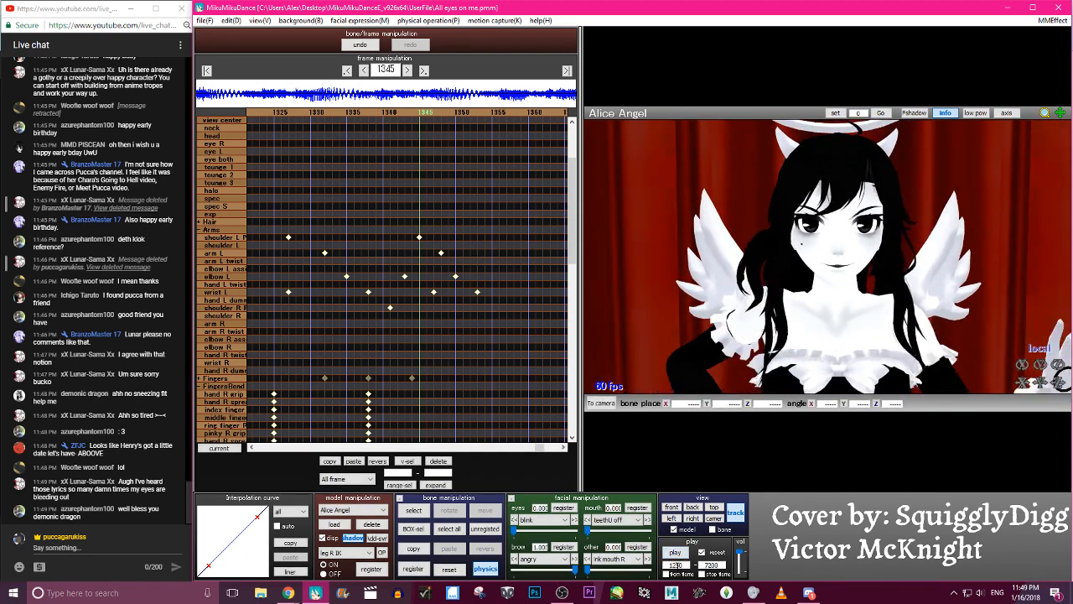
click(683, 552)
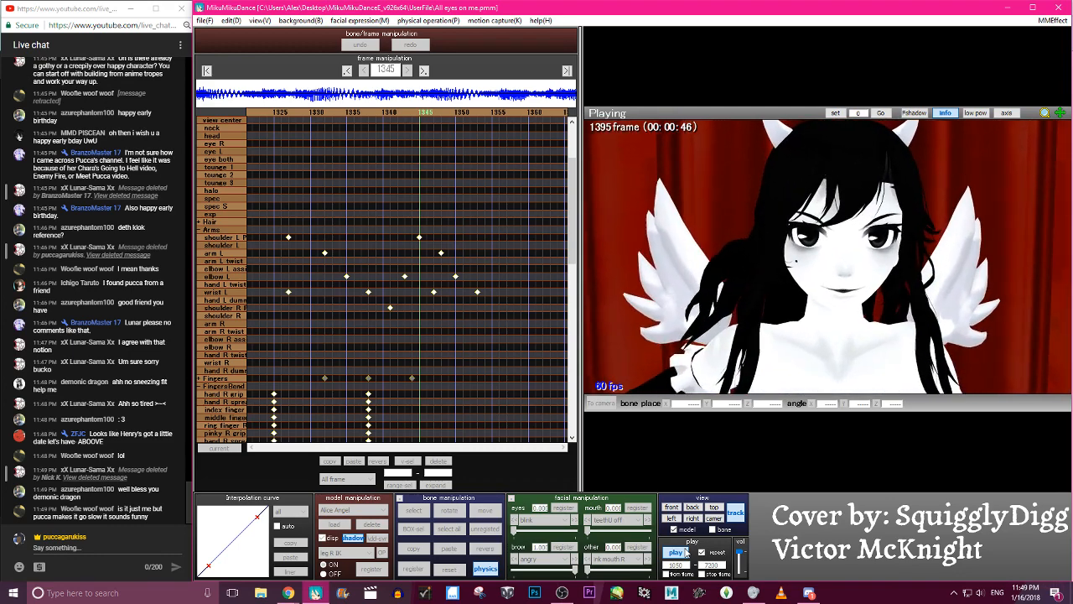
click(681, 553)
click(678, 553)
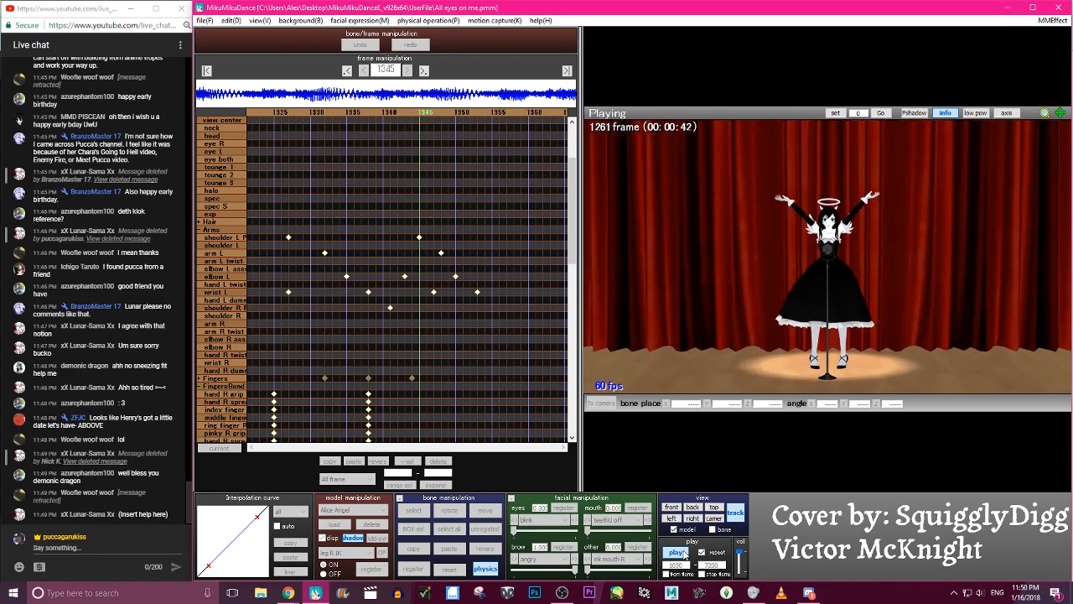
click(682, 554)
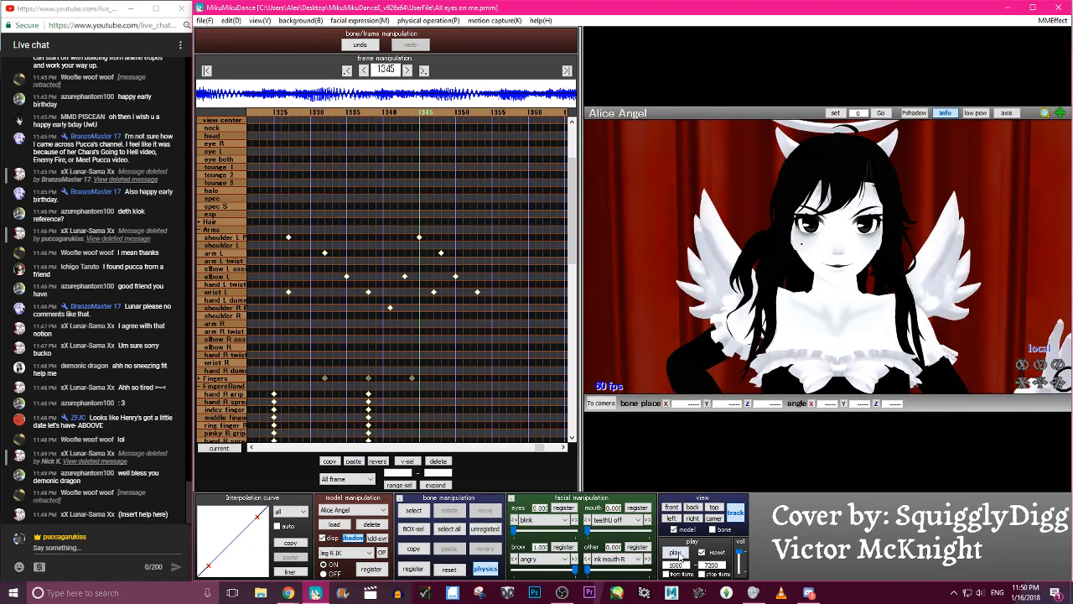
- Review the animation from frame 1000, then set the playback start frame to 950 and replay it
click(681, 556)
click(680, 555)
drag(686, 565, 669, 565)
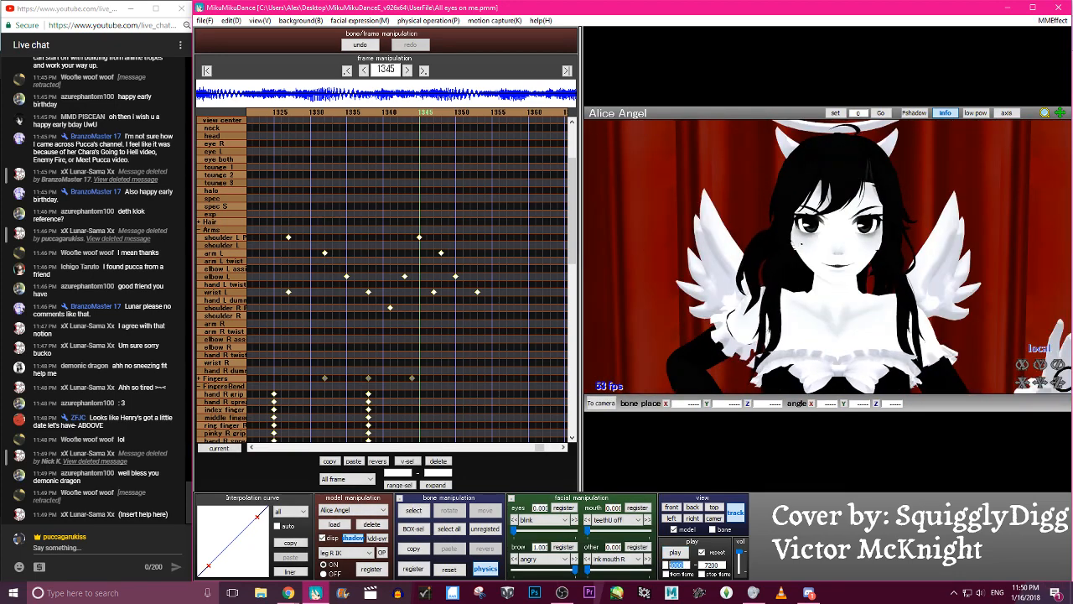
text(9)
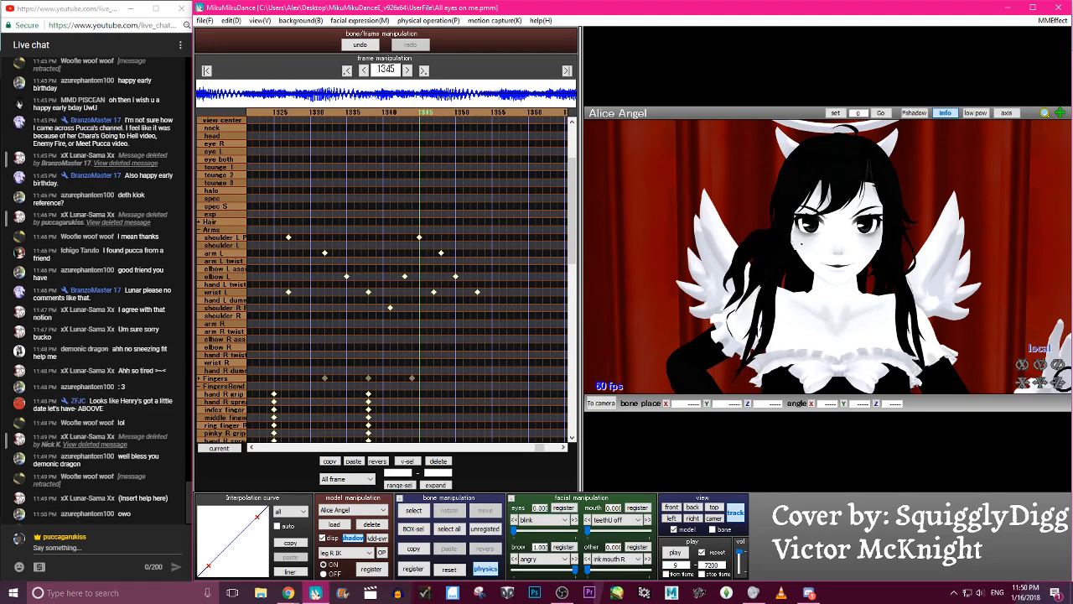
text(80)
click(676, 552)
click(676, 553)
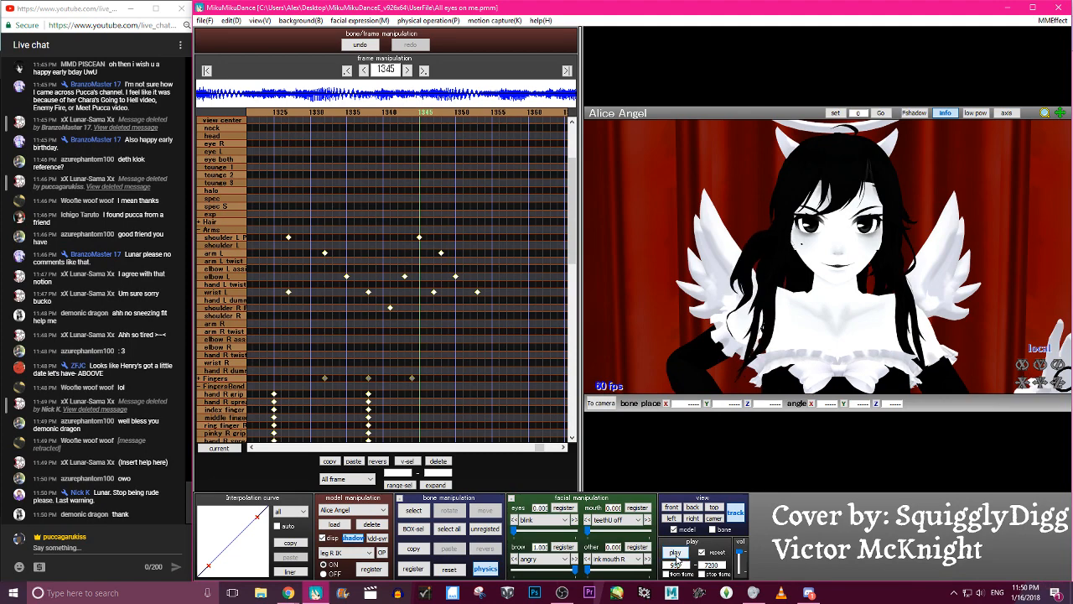
click(675, 554)
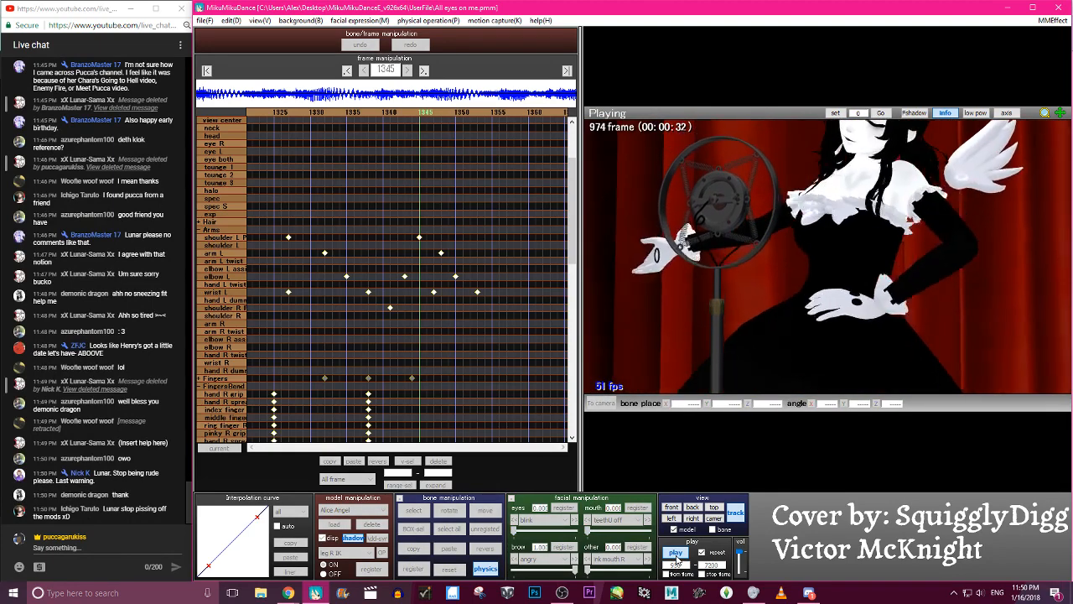
- Set the playback start frame to 900 and play the animation from there
click(677, 557)
click(677, 565)
key(BackSpace)
text(0)
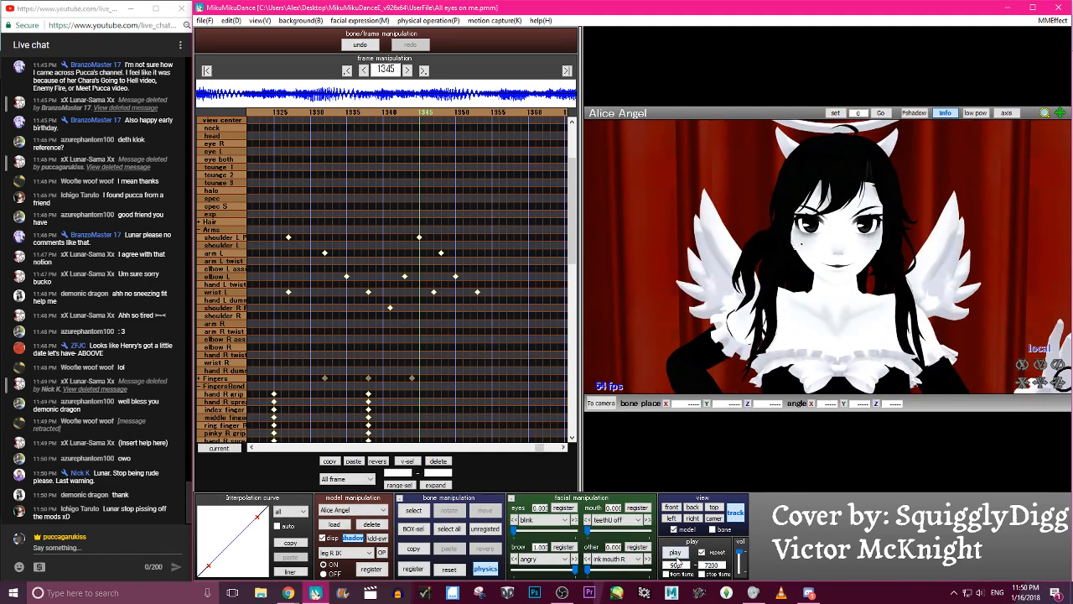
click(677, 556)
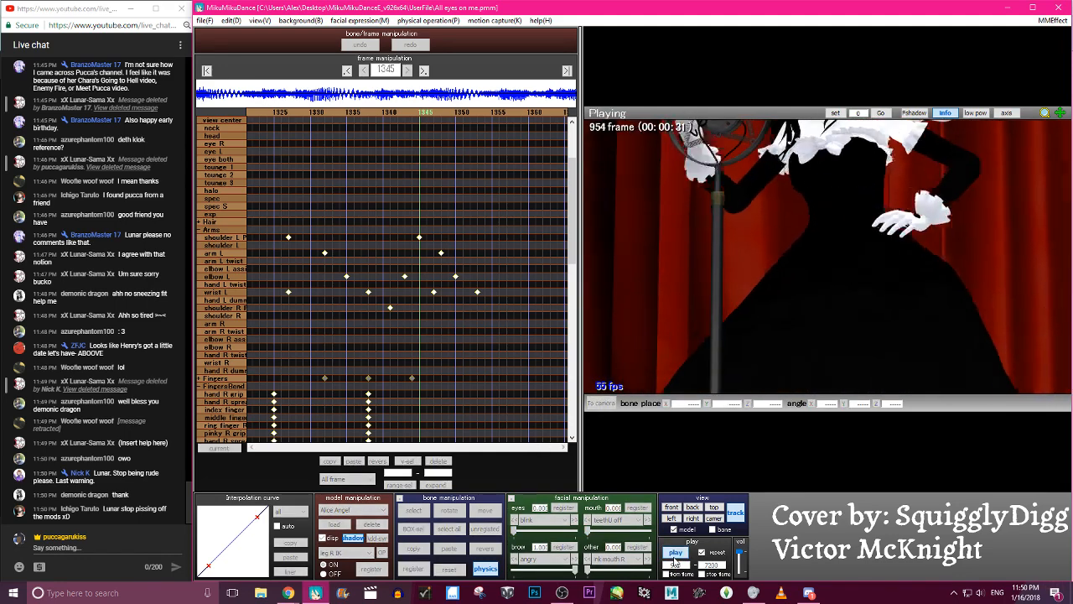
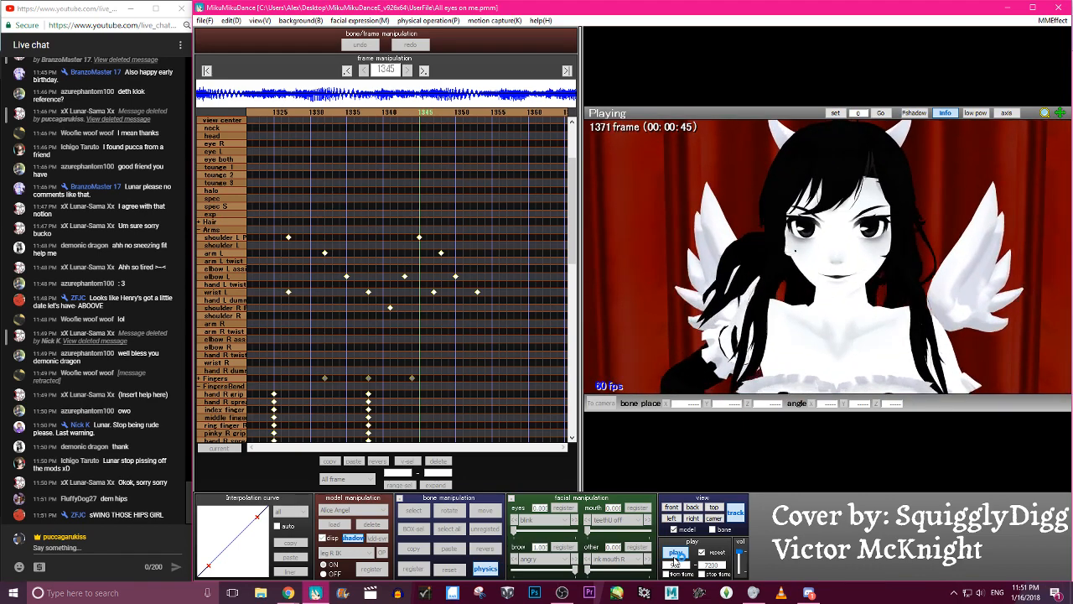
- Play back the animation once more from frame 900, then save the project
click(674, 560)
click(675, 560)
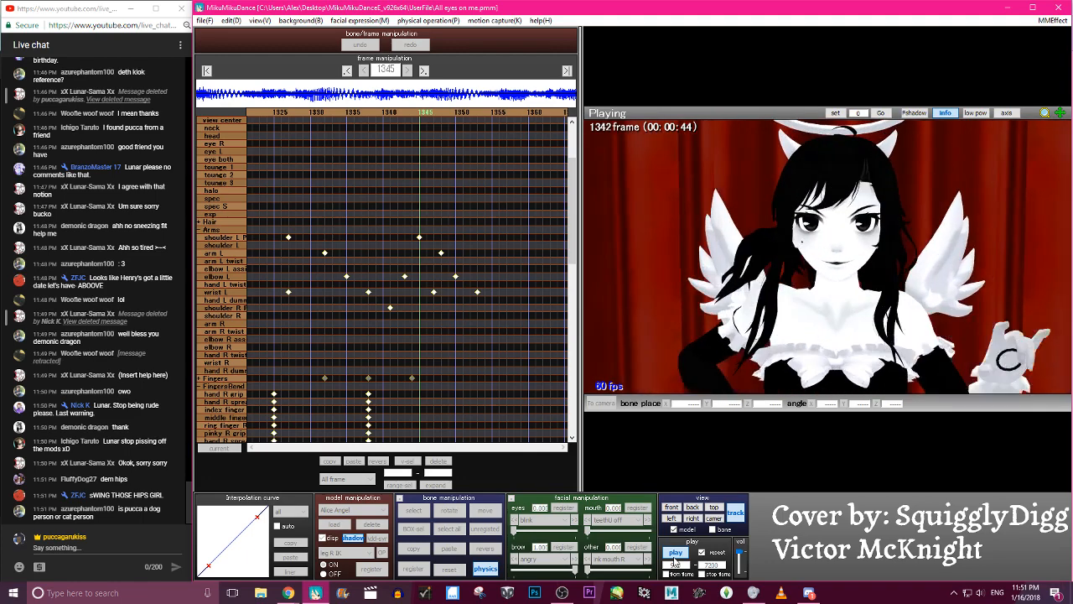
click(676, 553)
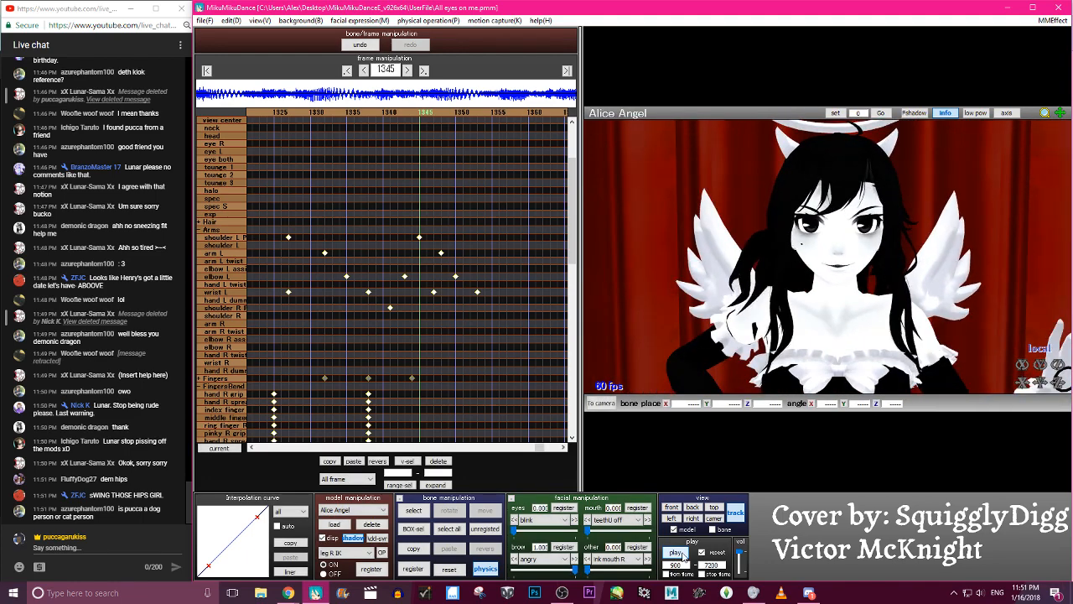
click(203, 20)
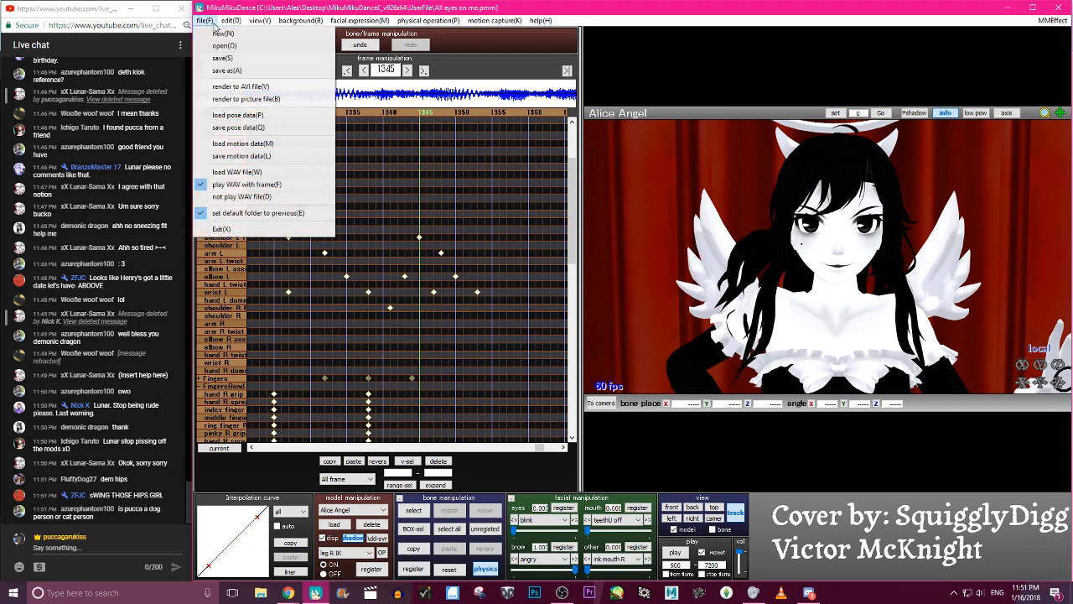
click(230, 58)
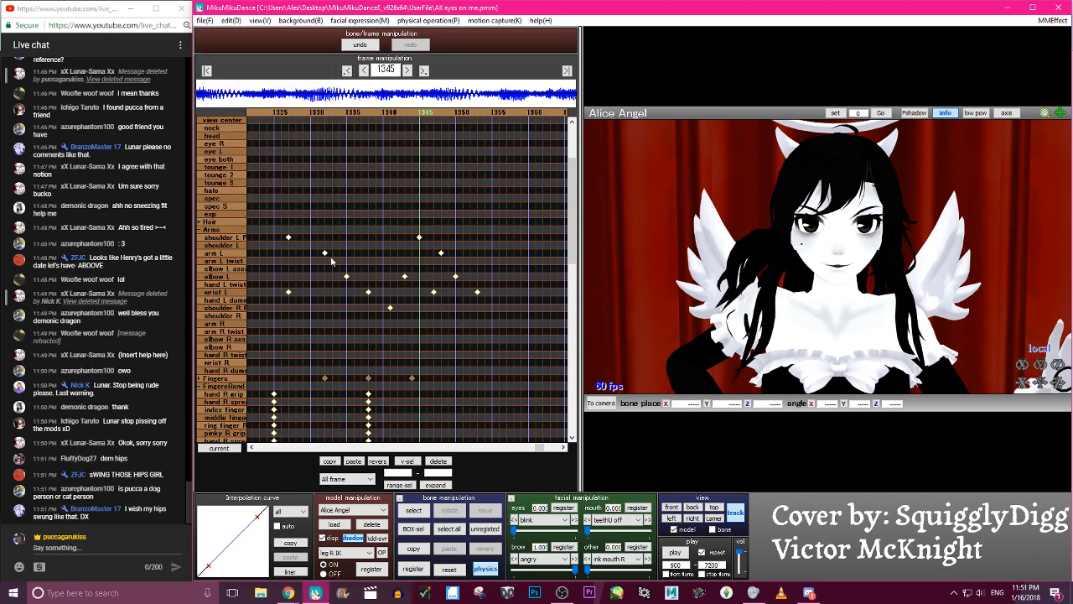
- Collapse the Arms and FingersBend bone groups in the timeline
click(201, 229)
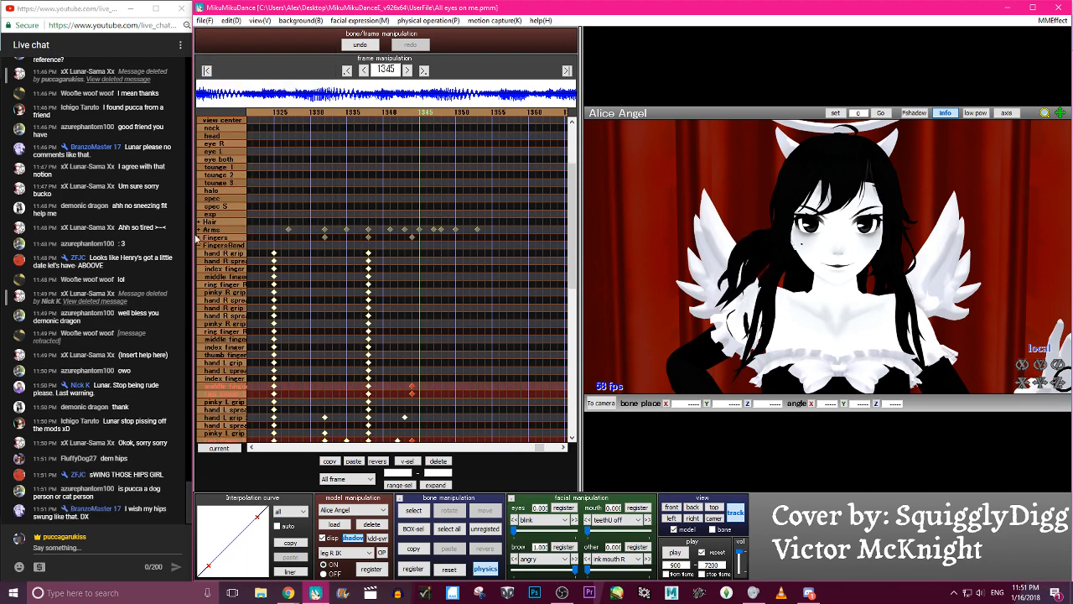
click(200, 245)
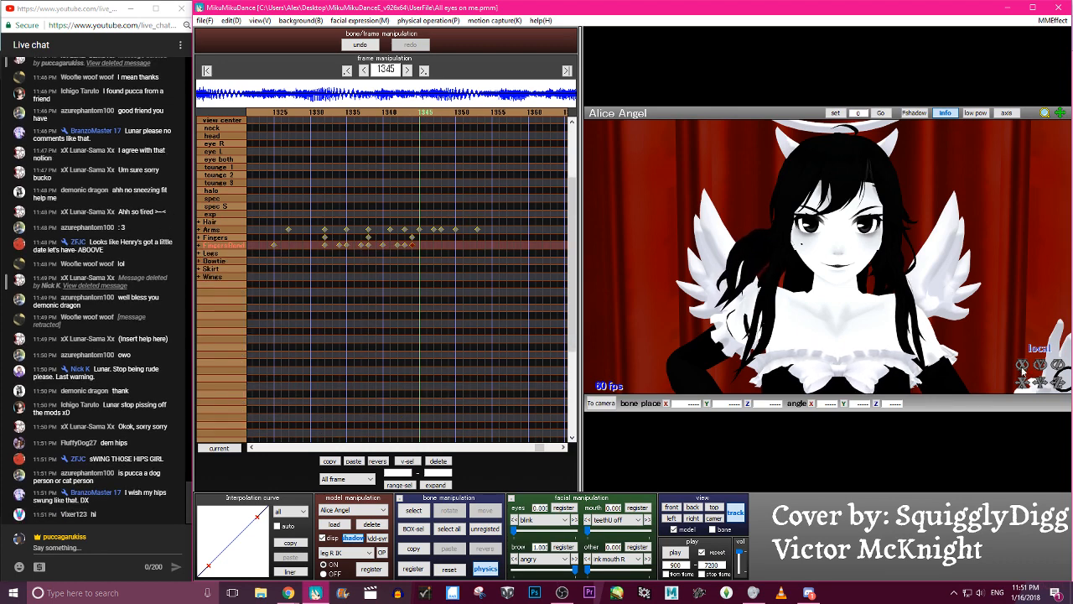
- Step back and forth through the frames between about 1201 and 1383 to examine Alice Angel's arm and body motion
key(Left)
key(Left)
key(Left)
key(Left)
key(Left)
key(Left)
key(Left)
key(Left)
key(Left)
key(Left)
key(Left)
key(Left)
key(Left)
key(Left)
key(Left)
key(Left)
key(Left)
key(Left)
key(Left)
key(Left)
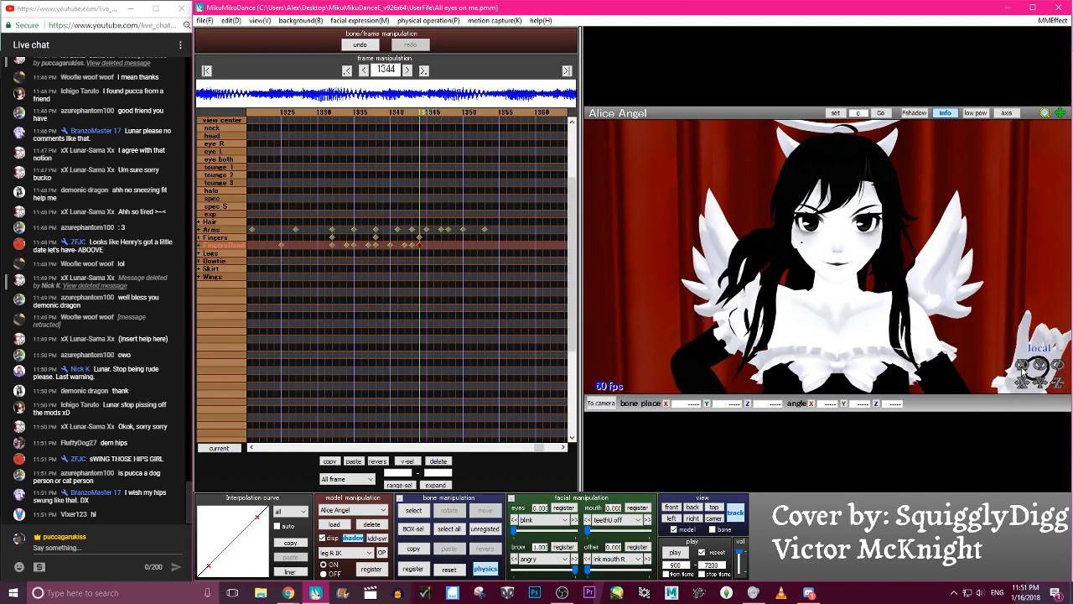
key(Right)
key(Right)
key(Right)
key(Right)
key(Right)
key(Right)
key(Right)
key(Right)
key(Right)
key(Right)
key(Right)
key(Right)
key(Right)
key(Right)
key(Right)
key(Right)
key(Right)
key(Right)
key(Right)
key(Right)
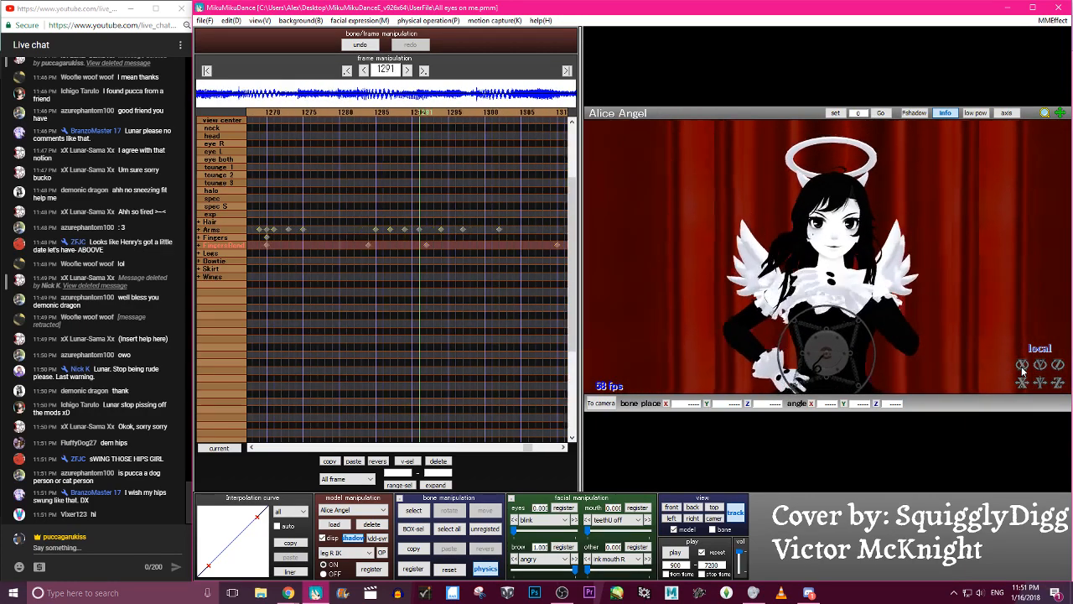
key(Right)
key(Right)
key(Right)
key(Right)
key(Right)
key(Right)
key(Right)
key(Right)
key(Right)
key(Right)
key(Right)
key(Right)
key(Right)
key(Right)
key(Right)
key(Right)
key(Right)
key(Right)
key(Right)
key(Right)
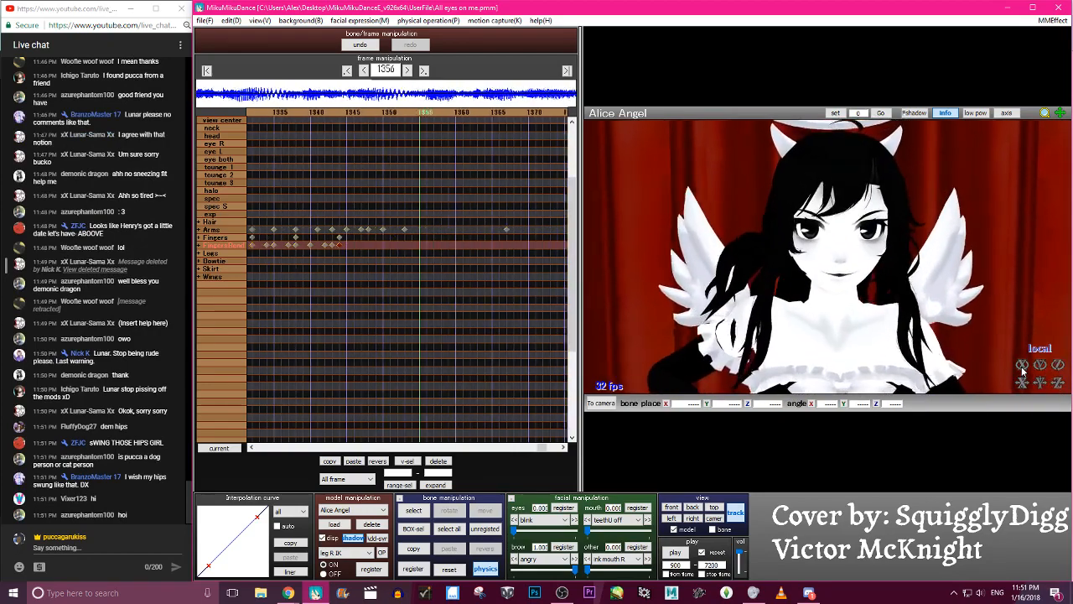
key(Left)
key(Left)
key(Left)
key(Left)
key(Left)
key(Left)
key(Left)
key(Left)
key(Left)
key(Left)
key(Left)
key(Left)
key(Left)
key(Left)
key(Left)
key(Left)
key(Left)
key(Left)
key(Left)
key(Left)
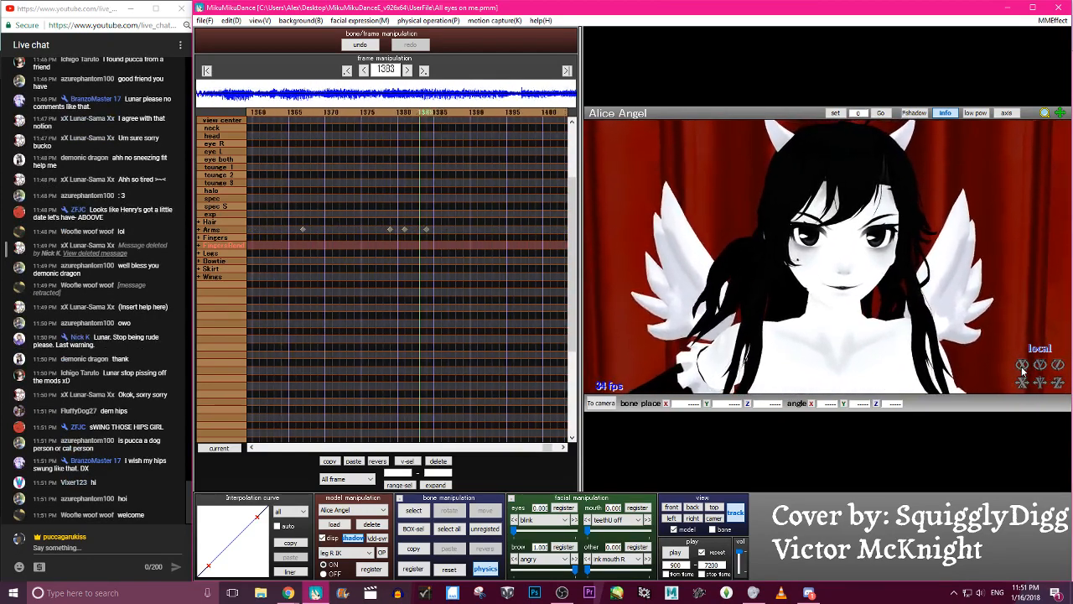
key(Left)
key(Left)
key(Left)
key(Left)
key(Left)
key(Left)
key(Left)
key(Left)
key(Left)
key(Left)
key(Left)
key(Left)
key(Left)
key(Left)
key(Left)
key(Left)
key(Left)
key(Left)
key(Left)
key(Left)
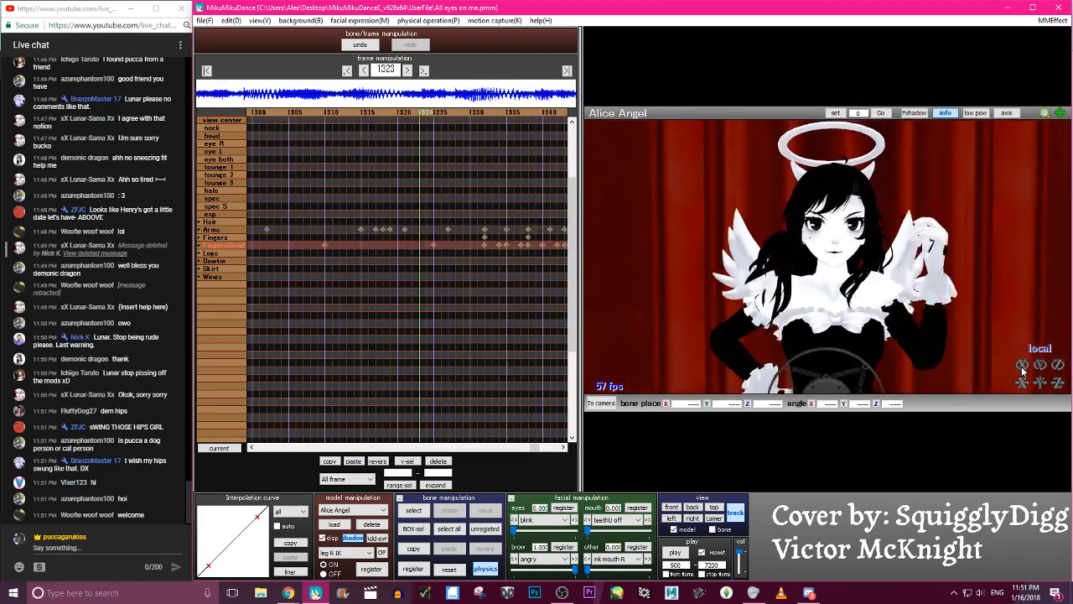
key(Left)
key(Left)
key(Left)
key(Left)
key(Left)
key(Left)
key(Left)
key(Left)
key(Left)
key(Left)
key(Left)
key(Left)
key(Left)
key(Left)
key(Left)
key(Left)
key(Left)
key(Left)
key(Left)
key(Left)
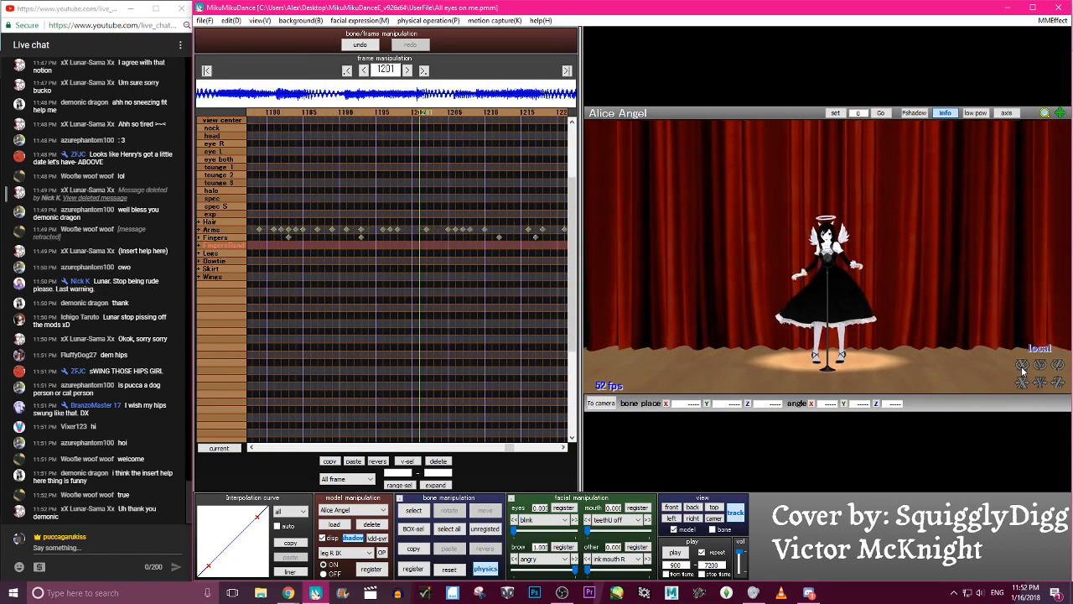
key(Left)
key(Left)
key(Left)
key(Left)
key(Left)
key(Left)
key(Left)
key(Left)
key(Left)
key(Left)
key(Left)
key(Left)
key(Left)
key(Left)
key(Left)
key(Right)
key(Right)
key(Right)
key(Right)
key(Right)
key(Right)
key(Right)
key(Right)
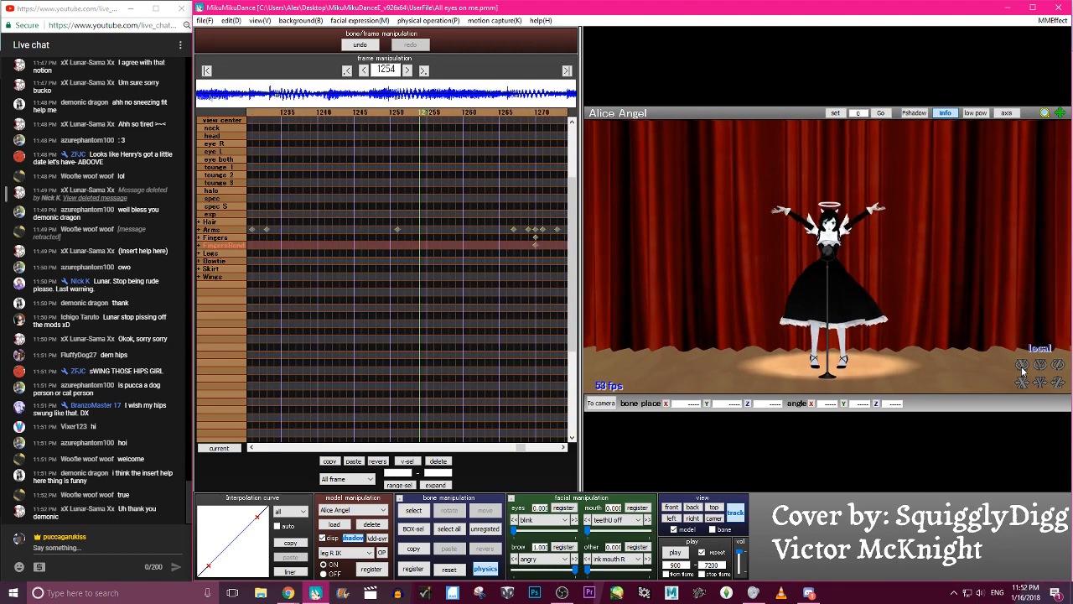
- Save the project
click(226, 21)
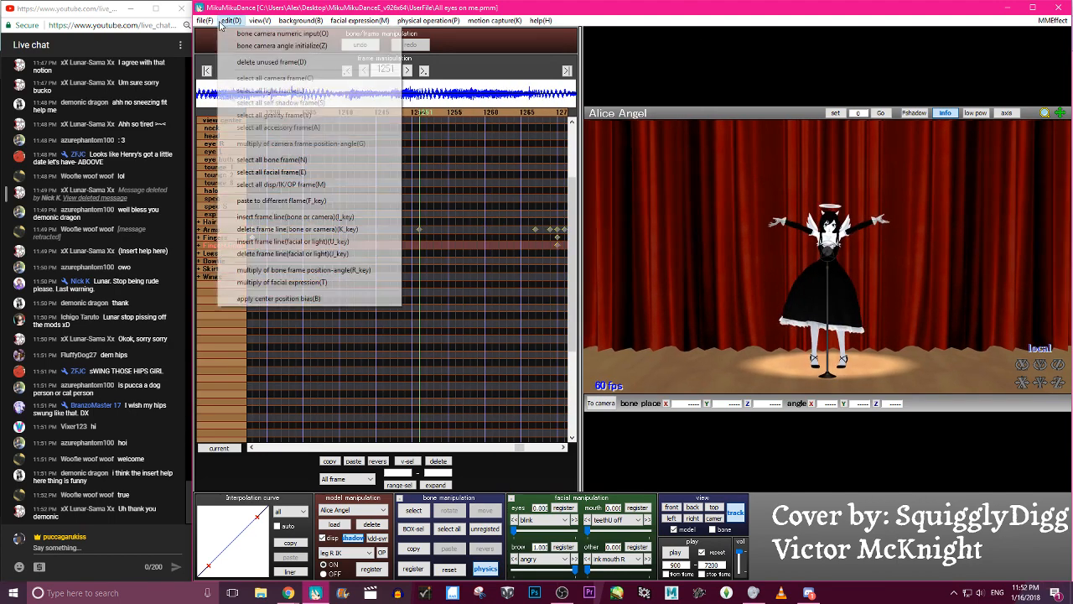
mouse_move(212, 21)
click(224, 58)
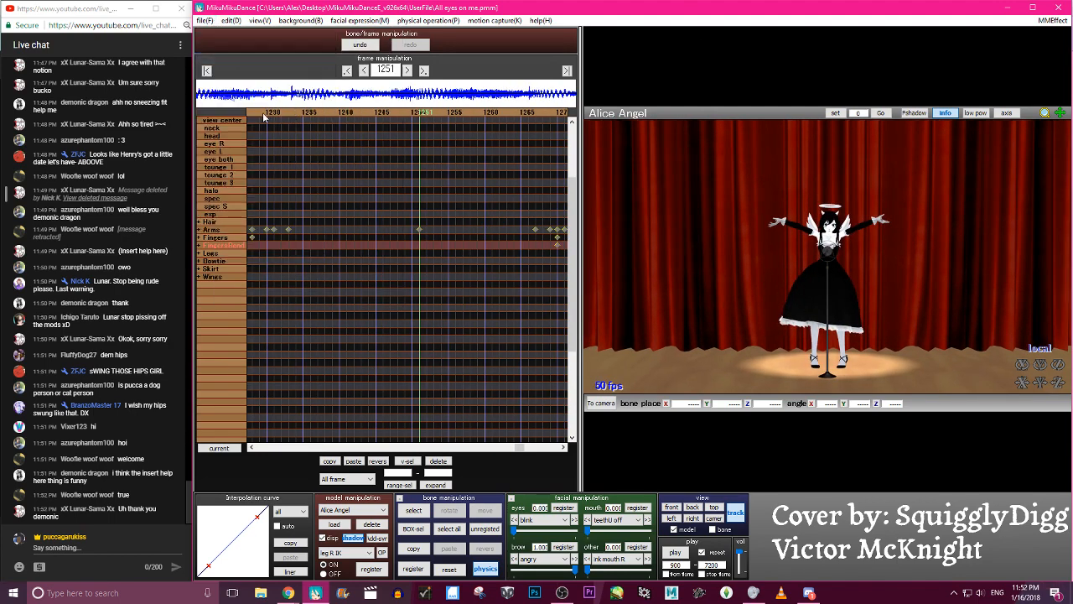
- Go back to around frame 1063 and step through the dance up to frame 1211 to examine the head and body motion
click(264, 112)
click(264, 113)
click(264, 112)
click(264, 113)
click(264, 112)
click(264, 113)
click(265, 112)
click(264, 113)
key(Right)
key(Right)
key(Right)
key(Right)
key(Right)
key(Right)
key(Right)
key(Right)
key(Right)
key(Right)
key(Right)
key(Right)
key(Right)
key(Right)
key(Right)
key(Right)
key(Right)
key(Right)
key(Right)
key(Right)
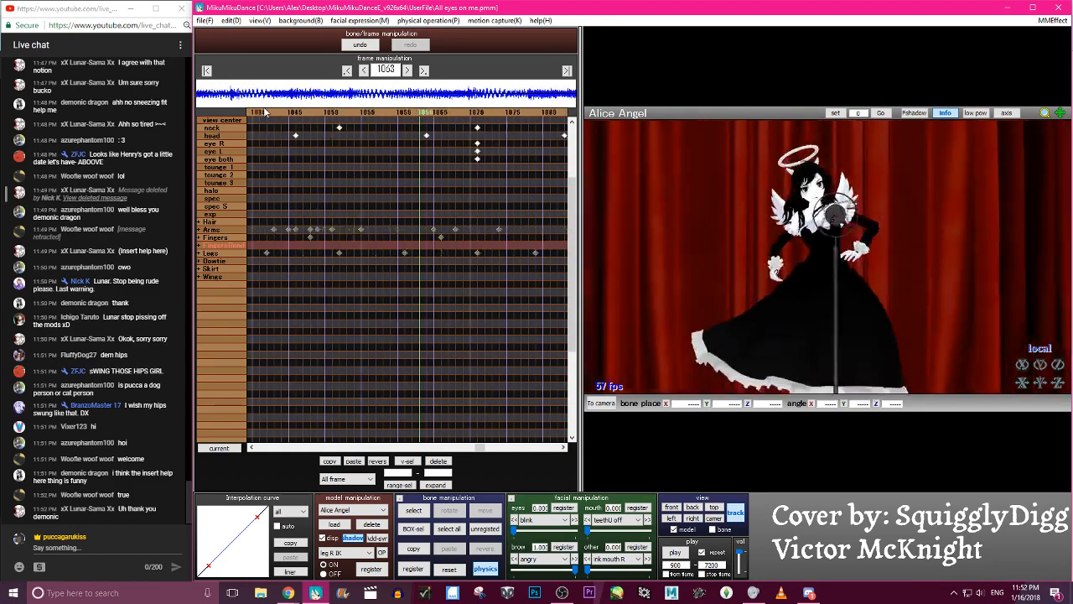
key(Right)
key(Right)
key(Right)
key(Right)
key(Right)
key(Right)
key(Right)
key(Right)
key(Right)
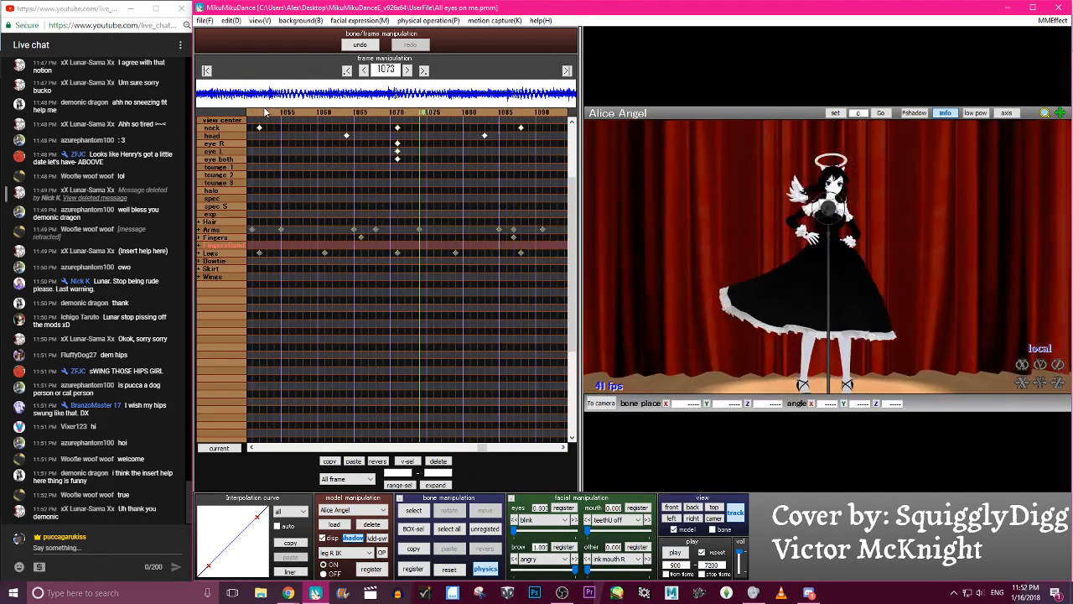
key(Right)
key(Right)
key(Right)
key(Right)
key(Right)
key(Right)
key(Right)
key(Right)
key(Right)
key(Right)
key(Right)
key(Right)
key(Right)
key(Right)
key(Right)
key(Right)
key(Right)
key(Right)
key(Right)
key(Right)
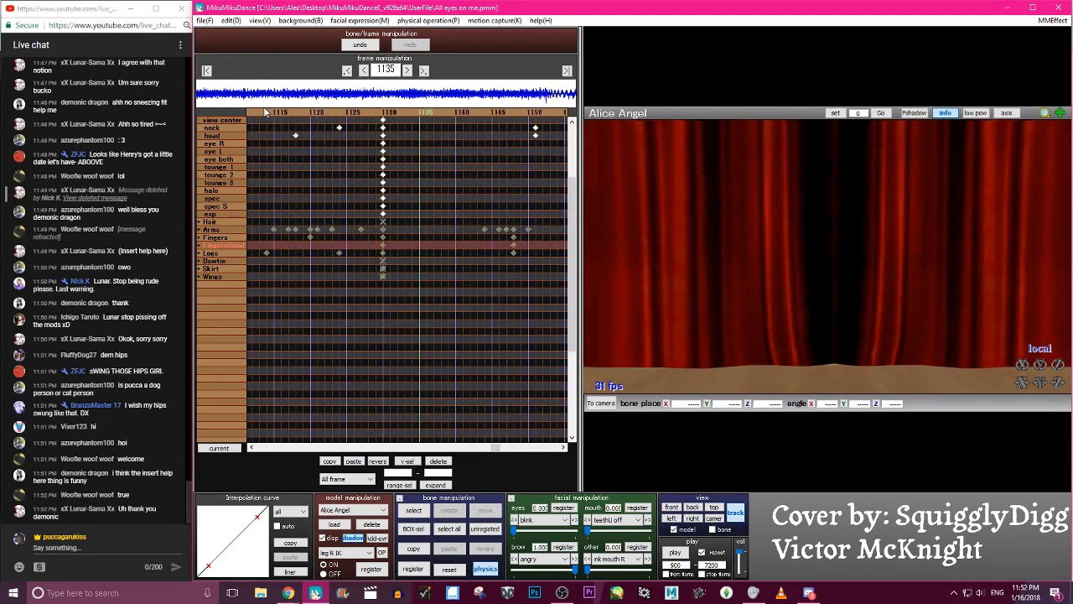
key(Right)
key(Right)
key(Right)
key(Right)
key(Right)
key(Right)
key(Right)
key(Right)
key(Right)
key(Right)
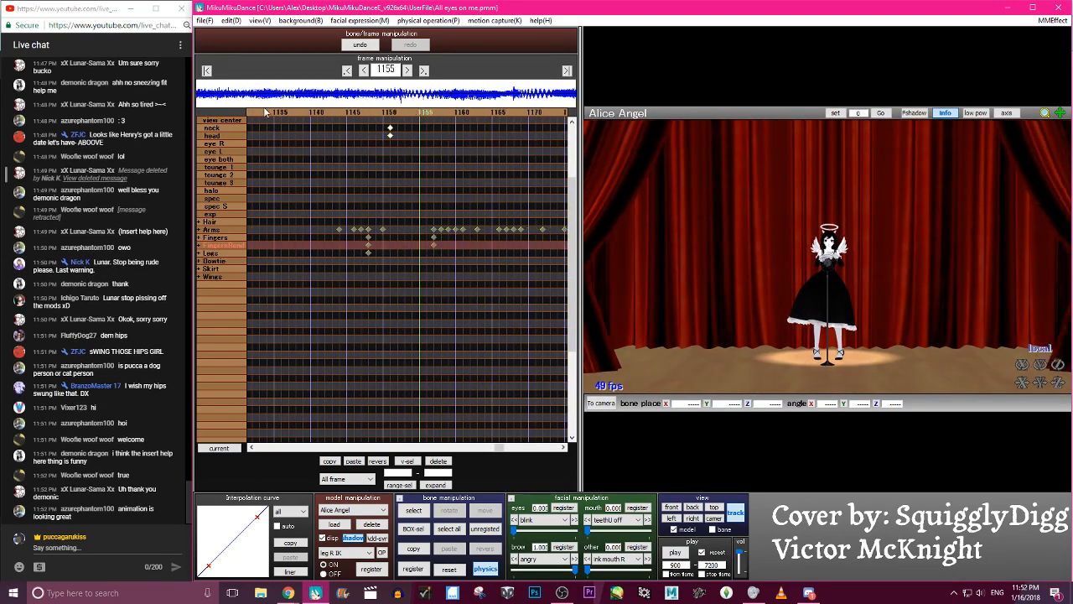
key(Right)
key(Right)
key(Right)
key(Right)
key(Right)
key(Right)
key(Right)
key(Right)
key(Right)
key(Right)
key(Right)
key(Right)
key(Right)
key(Right)
key(Right)
key(Right)
key(Right)
key(Right)
key(Right)
key(Right)
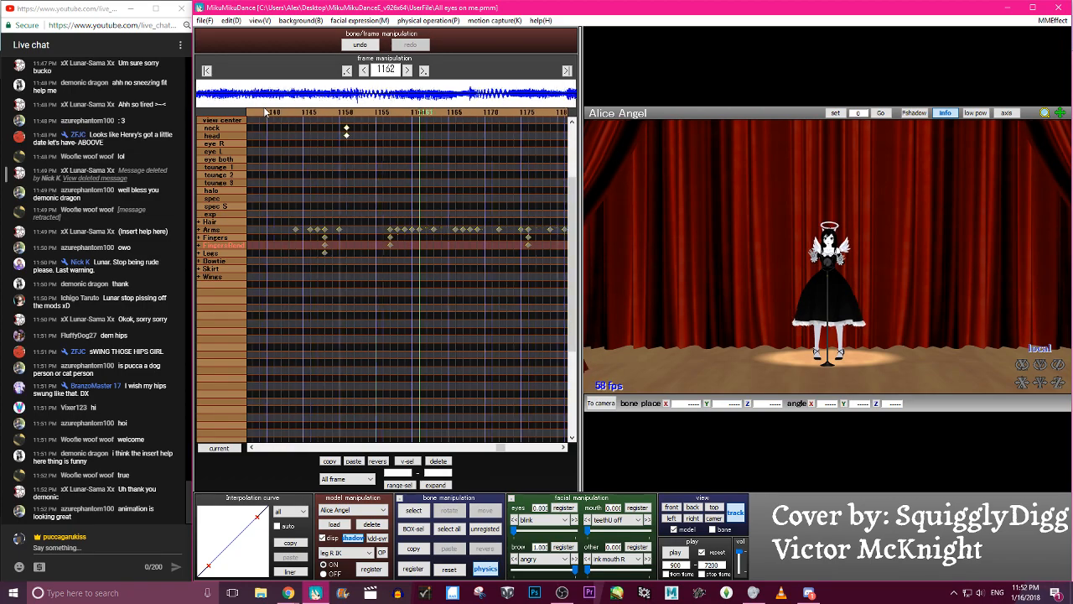
key(Left)
key(Left)
key(Left)
key(Left)
key(Left)
key(Left)
key(Left)
key(Left)
key(Left)
key(Left)
key(Left)
key(Left)
key(Left)
key(Left)
key(Left)
key(Left)
key(Left)
key(Left)
key(Left)
key(Left)
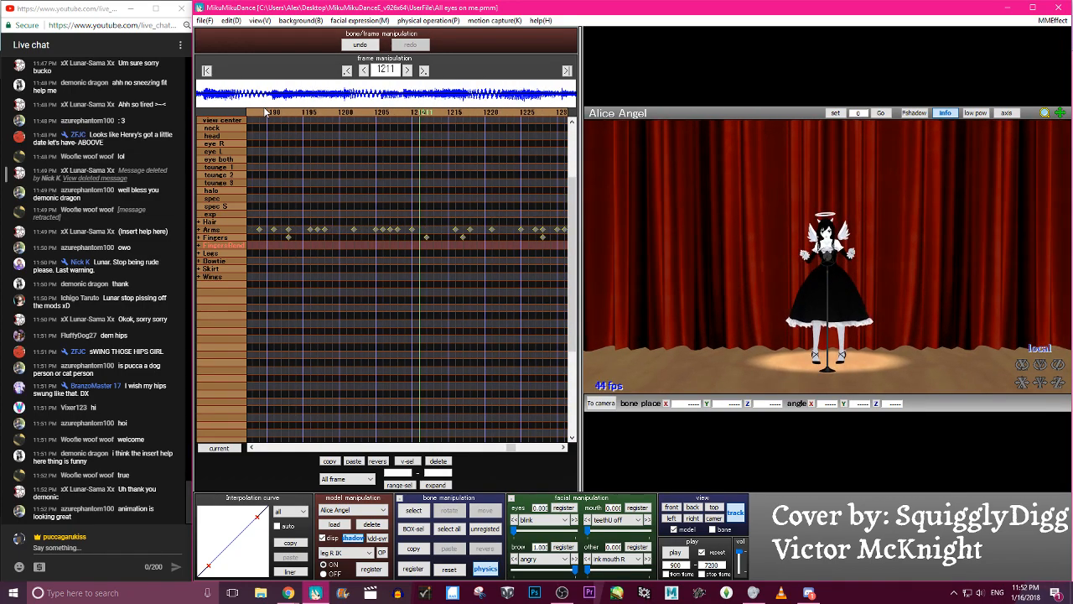
key(Right)
key(Right)
key(Right)
key(Right)
key(Right)
key(Right)
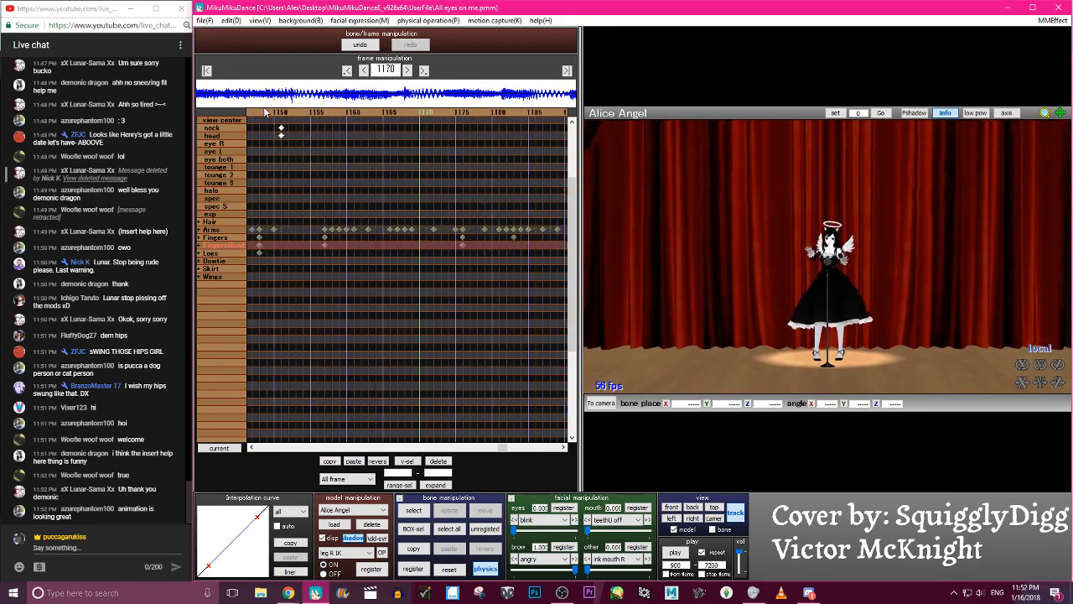
- Turn off view tracking, select Alice Angel's neck bone and step to its keyframe at frame 1151
click(736, 517)
scroll(808, 306, up, 10)
scroll(827, 271, down, 3)
scroll(828, 271, down, 4)
key(c)
click(843, 243)
key(Left)
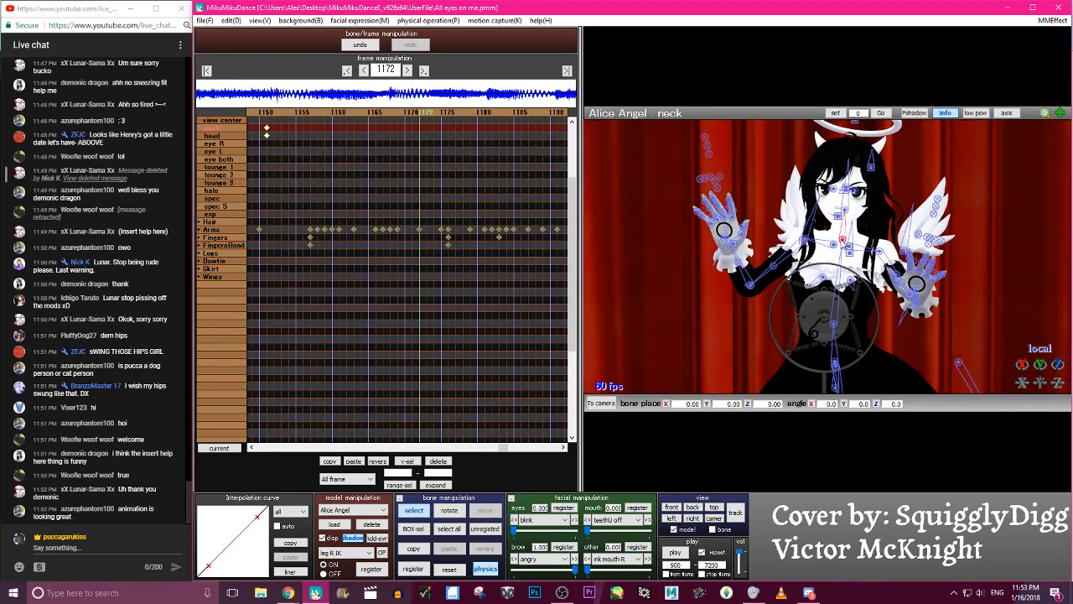
key(Left)
key(Left)
key(Left)
key(Left)
key(Left)
key(Left)
key(Left)
key(Left)
key(Left)
key(Left)
key(Left)
key(Left)
key(Left)
key(Left)
key(Left)
key(Left)
key(Left)
key(Left)
key(Left)
key(Left)
scroll(447, 159, up, 4)
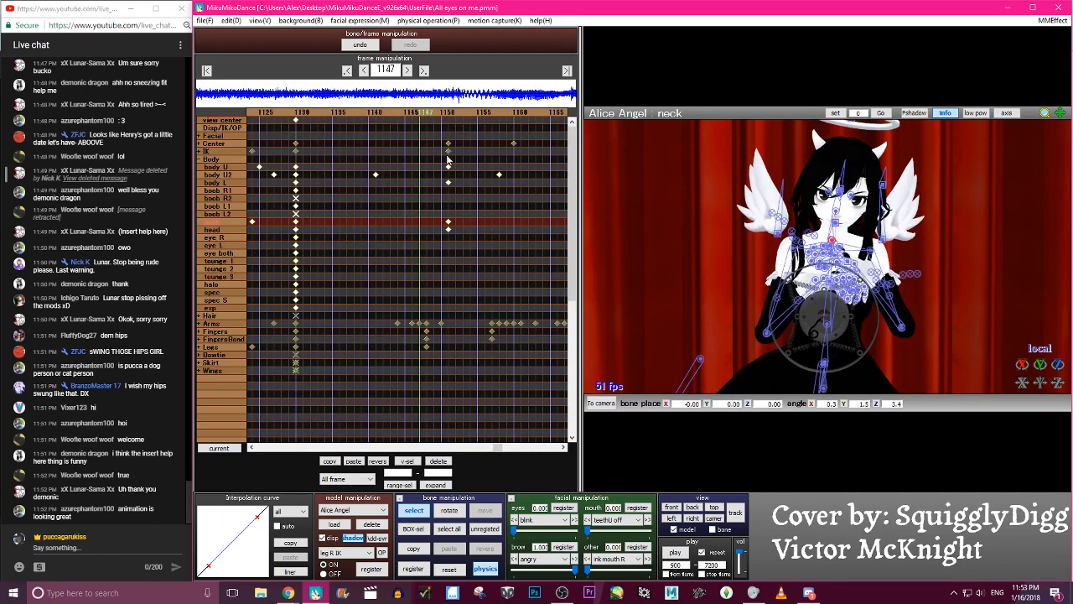
key(Right)
key(Right)
key(Right)
key(Right)
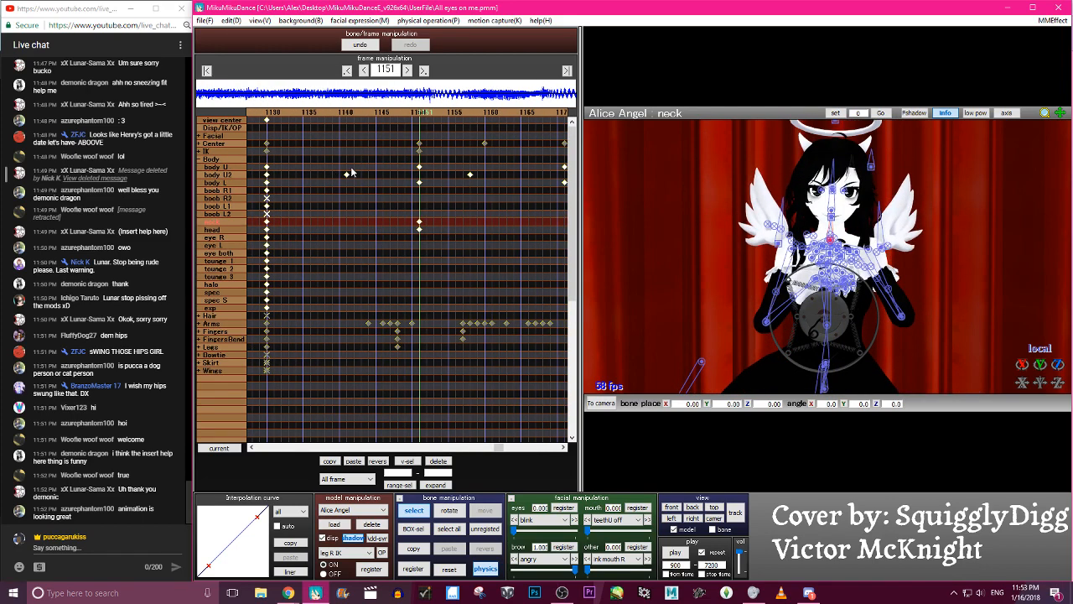
- At frame 1154, tilt the head bone to an X angle of about 11.5 and register keyframes for the neck and head
click(830, 215)
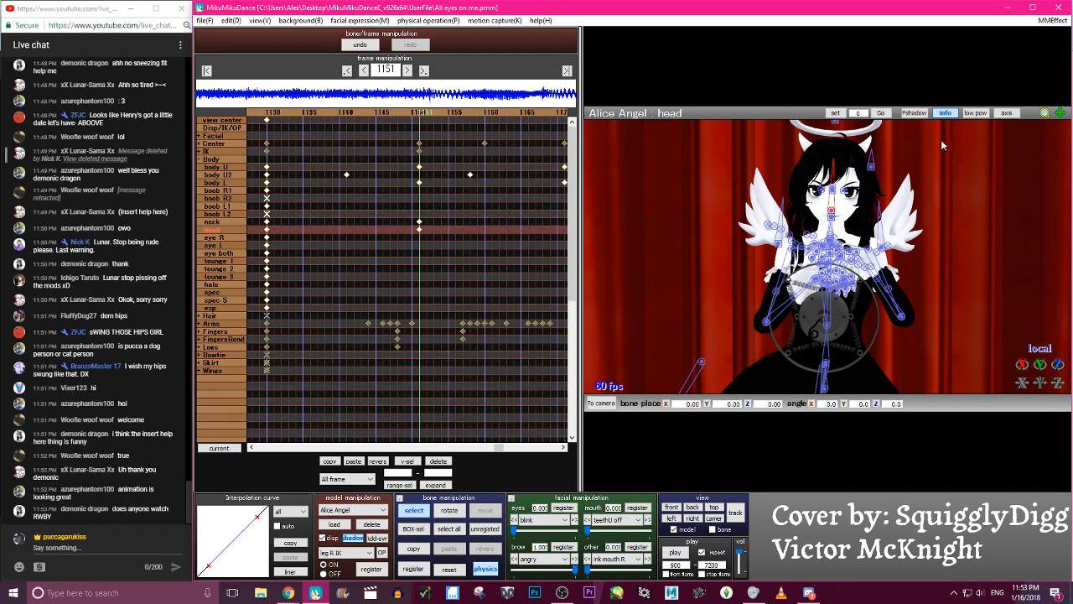
key(Right)
key(Right)
key(Right)
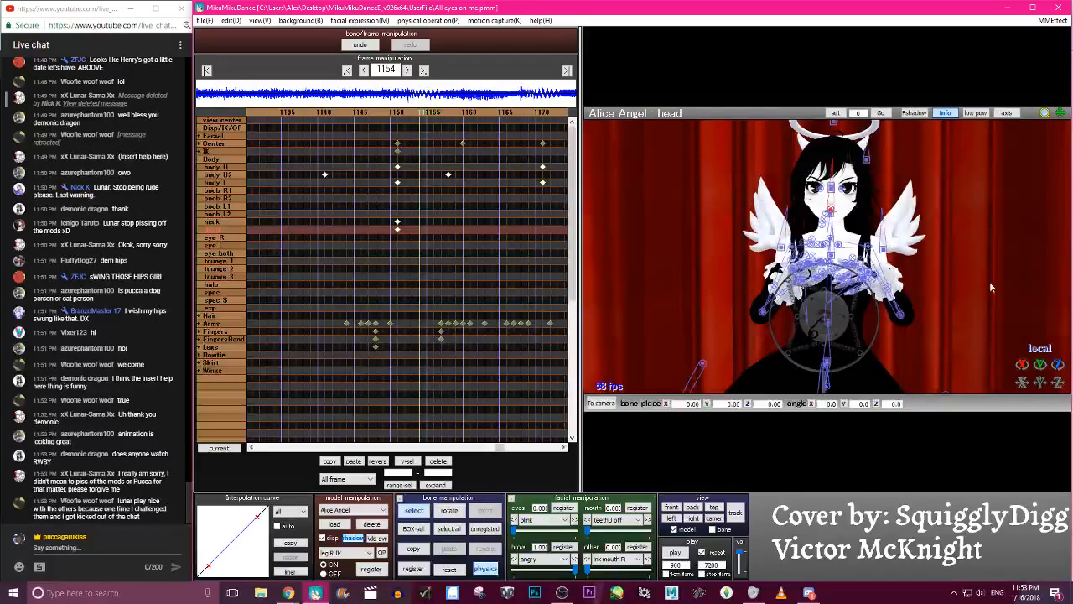
drag(1021, 366, 1021, 348)
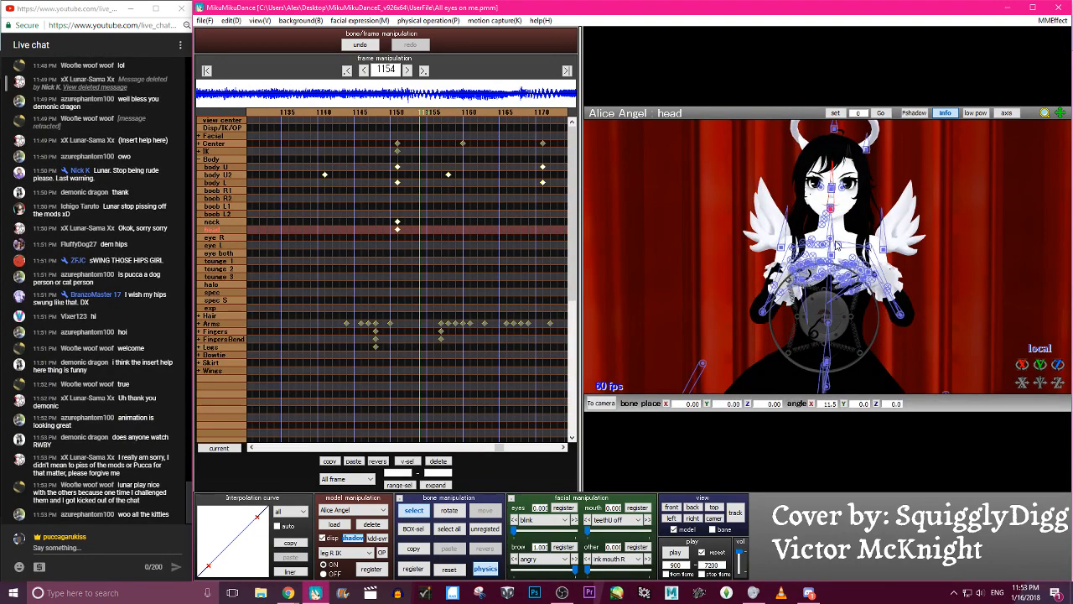
click(829, 226)
key(s)
key(Return)
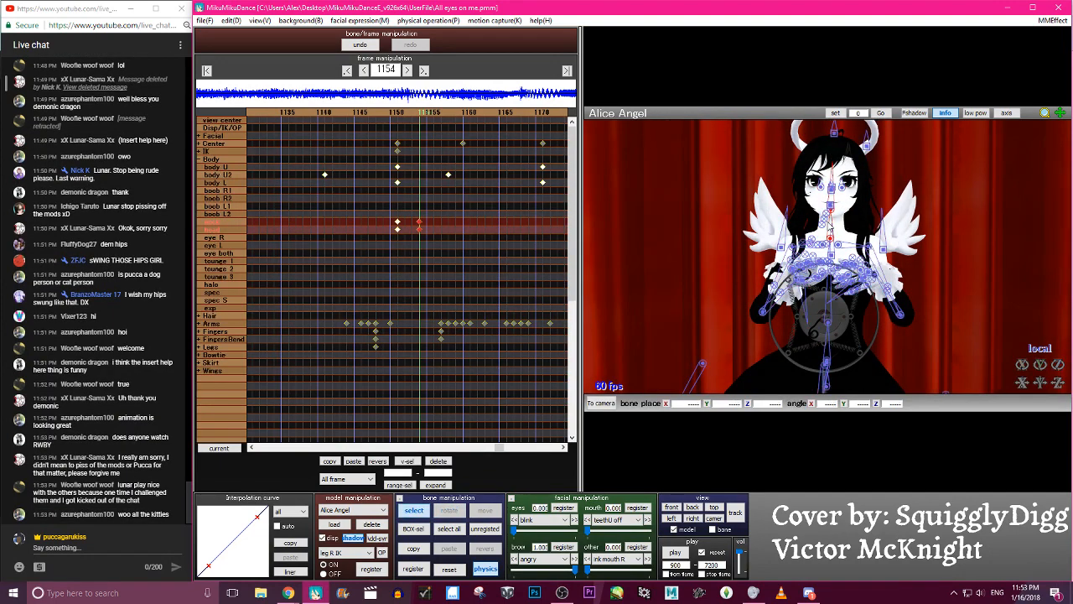
- Delete the neck and head keyframes at frame 1151, then play back the surrounding motion
key(Left)
key(Left)
key(Left)
key(Return)
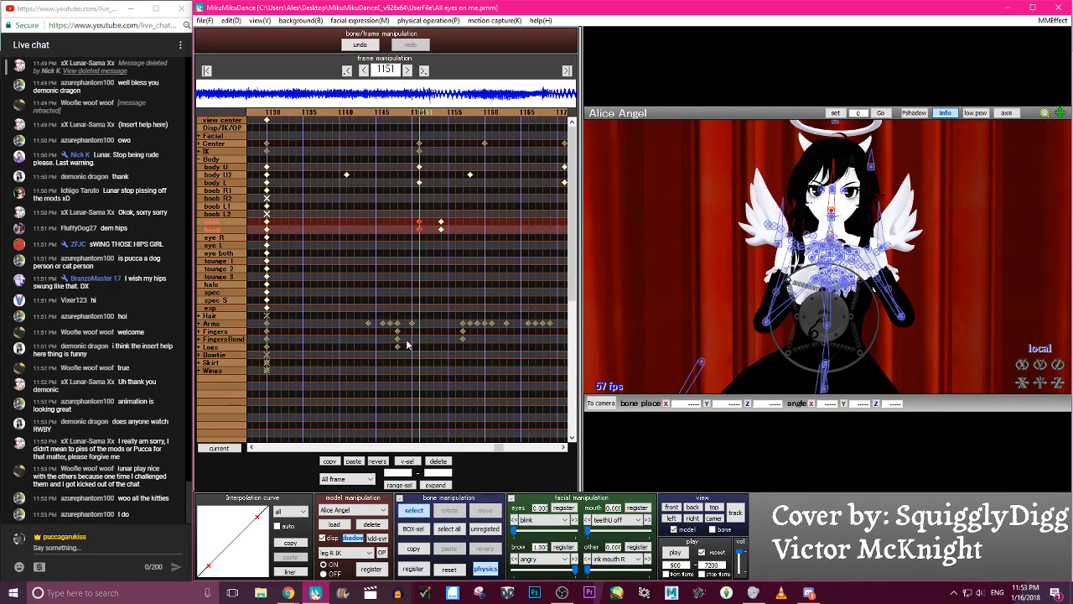
click(438, 461)
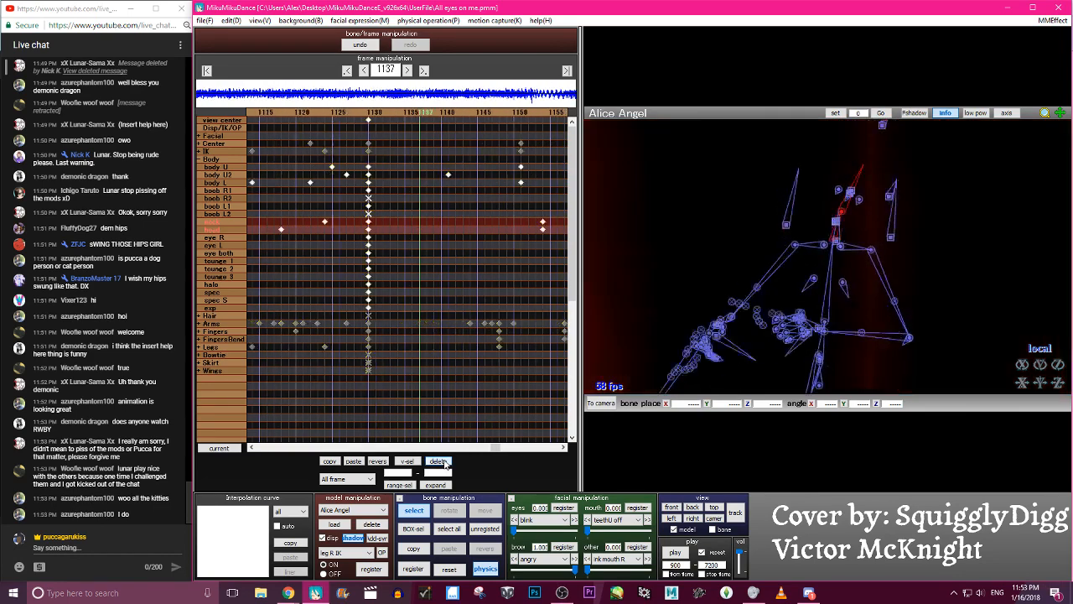
key(p)
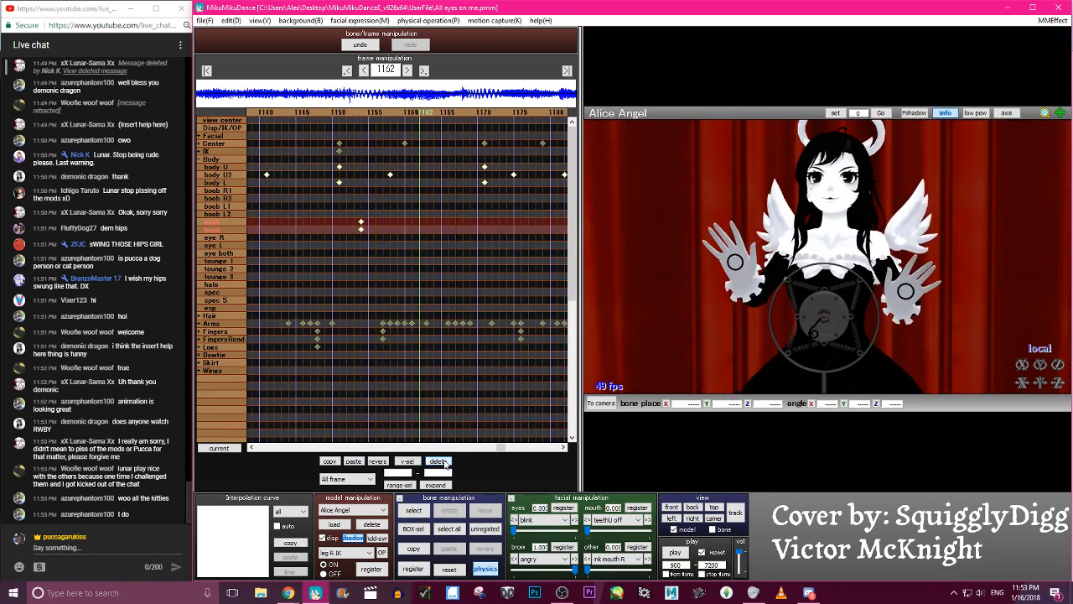
key(p)
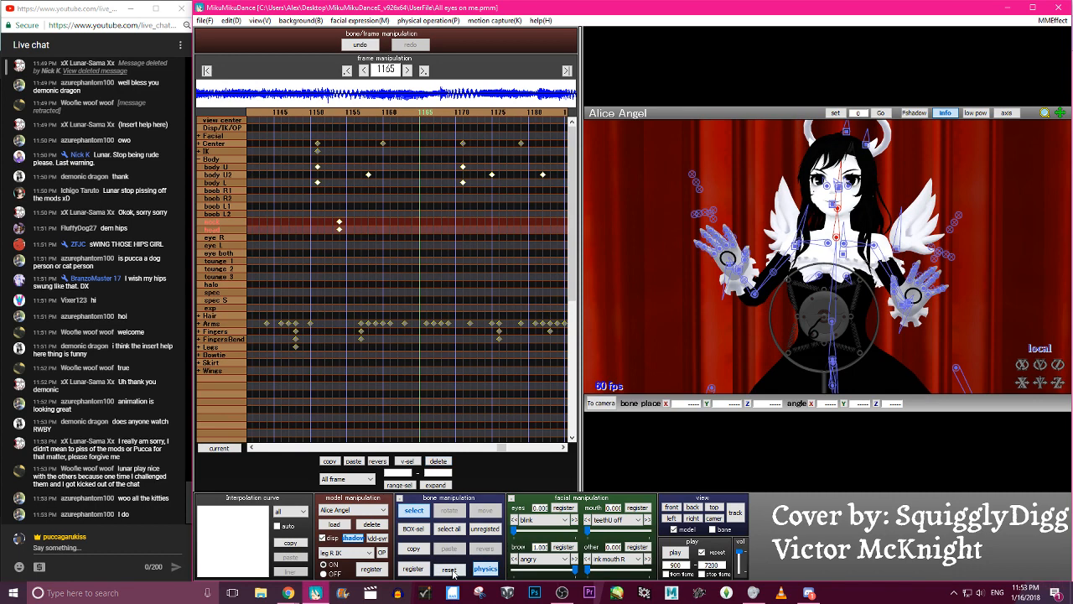
- Reset the neck and head at frame 1165, rotate the neck to about X -8.8, Y 14.0, Z -0.2, re-pose the head and register both
click(450, 570)
click(836, 237)
click(836, 208)
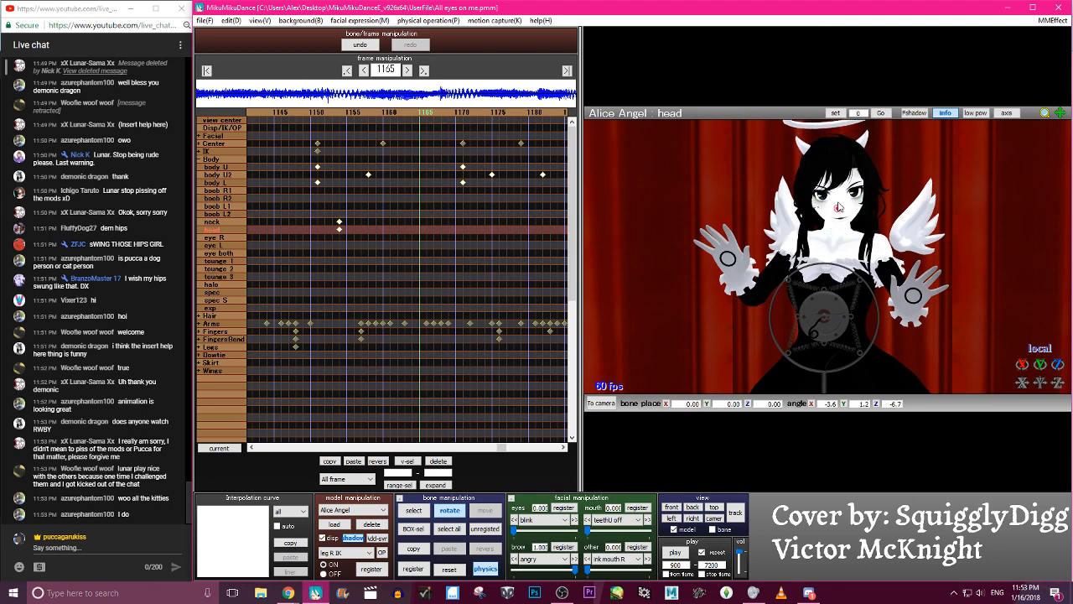
click(838, 214)
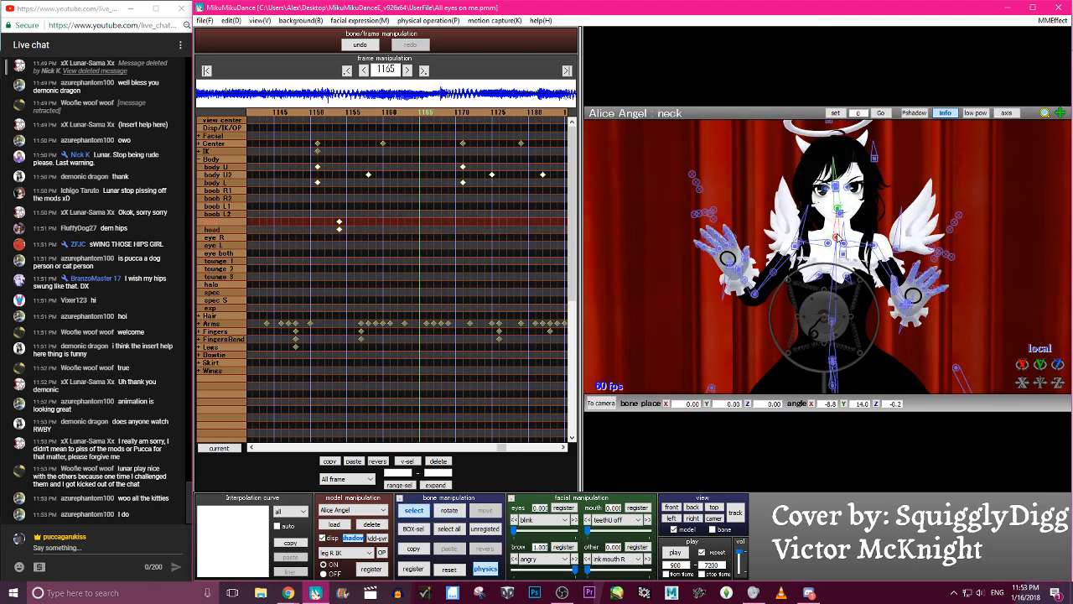
click(837, 201)
key(a)
key(s)
key(Return)
key(Left)
key(Left)
key(Left)
key(Left)
key(Left)
key(Left)
key(Left)
key(Left)
key(Left)
key(Left)
key(Left)
key(Left)
key(Left)
key(Left)
key(Left)
key(Left)
- Go to frame 1176, rotate the neck and head bones into a new tilt and register keyframes for both
key(Right)
key(Right)
key(Right)
key(Right)
key(Right)
key(Right)
key(Right)
key(Right)
key(Right)
key(Right)
key(Right)
key(Right)
key(Right)
key(Right)
key(Right)
key(Right)
key(Right)
key(Right)
key(Right)
key(Right)
key(Right)
key(Right)
key(Right)
key(Right)
key(Right)
key(Right)
key(Right)
key(Right)
key(Right)
key(Right)
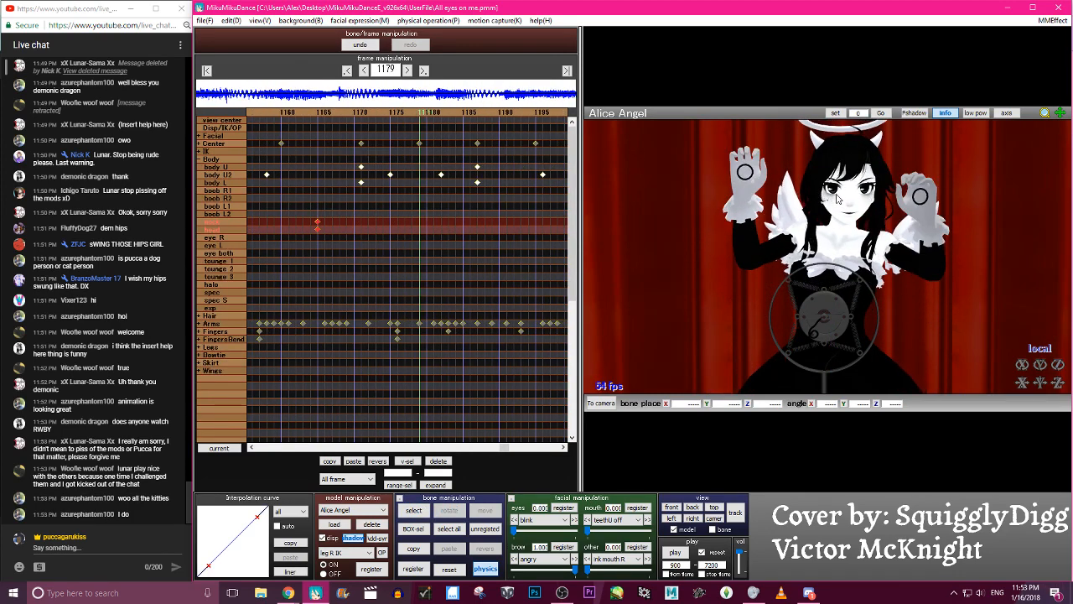
key(Left)
key(Left)
key(Left)
key(c)
click(846, 209)
key(x)
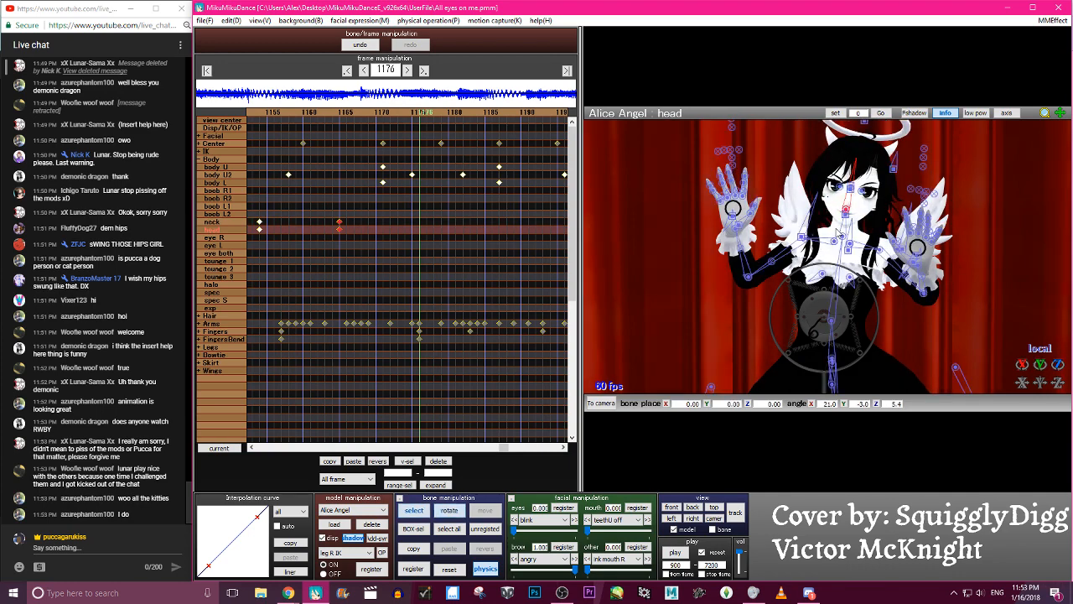
click(856, 223)
key(a)
key(s)
key(Return)
- Review the motion before frame 1176 and readjust the neck there to about X -18.1, Y 12.8, Z 3.0
key(Left)
key(Left)
key(Left)
key(Left)
key(Left)
key(Left)
key(Left)
key(Left)
key(Left)
key(Left)
key(Left)
key(Left)
key(Left)
key(Left)
key(Left)
key(Left)
key(Left)
key(Left)
key(Left)
key(Left)
key(Right)
key(Right)
key(Right)
key(Right)
key(Right)
key(Right)
key(Right)
key(Right)
key(Right)
key(Right)
key(Right)
key(Right)
key(Right)
key(Right)
key(Right)
key(Right)
key(Right)
key(Right)
key(Right)
key(Right)
click(856, 224)
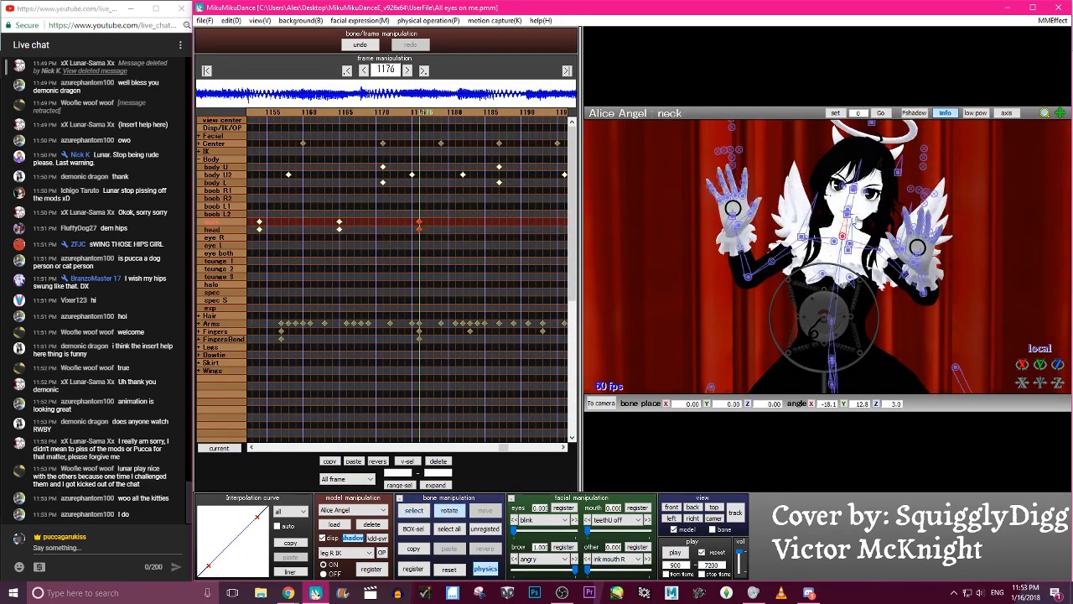
key(Left)
key(Left)
key(Left)
key(Left)
key(Left)
key(Left)
key(Left)
key(Left)
key(Left)
key(Left)
key(Left)
key(Left)
key(Left)
key(Left)
key(Left)
key(Left)
key(Left)
key(Left)
key(Left)
- At frame 1193, rotate the neck to about X -13.6, Y 10.7, Z -11.3, turn the head and register both bones
key(Right)
key(Right)
key(Right)
key(Right)
key(Right)
key(Right)
key(Right)
key(Right)
key(Right)
key(Right)
key(Right)
key(Right)
key(Right)
key(Right)
key(Right)
key(Right)
key(Right)
key(Right)
key(Right)
key(Right)
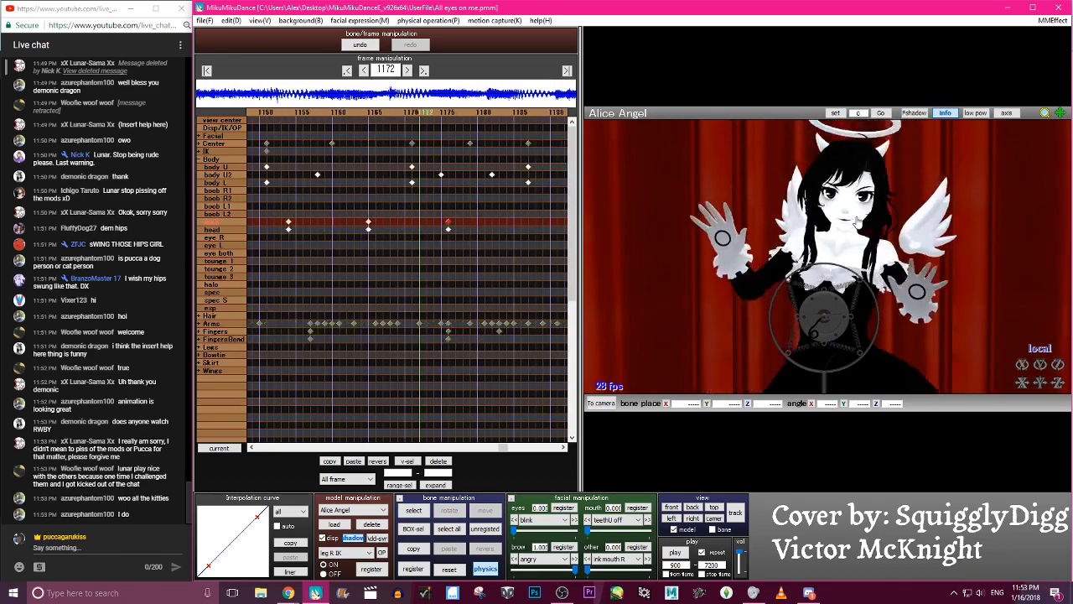
key(Right)
key(c)
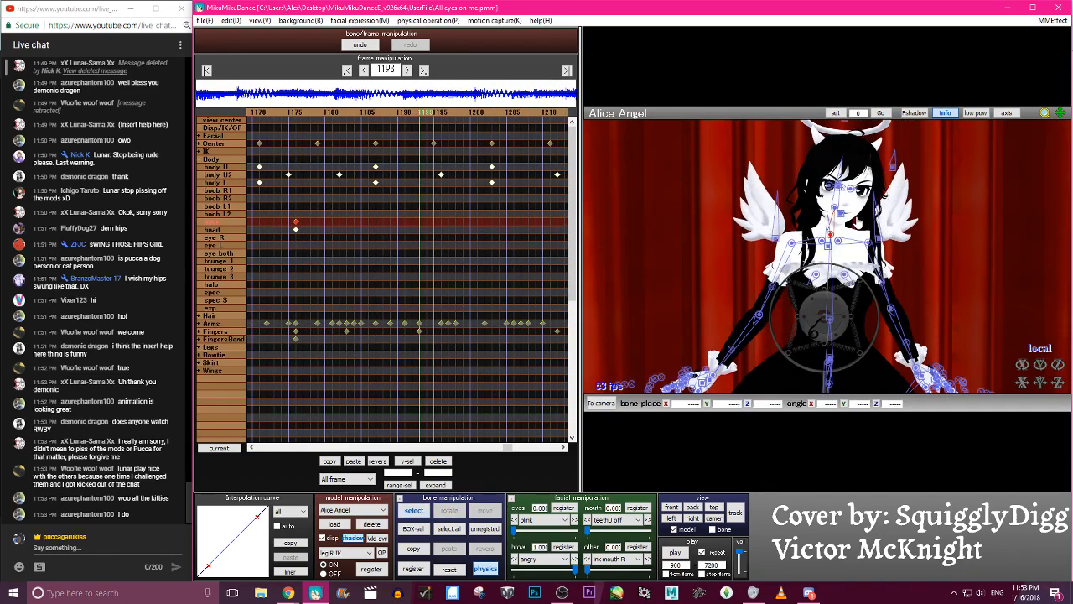
click(841, 224)
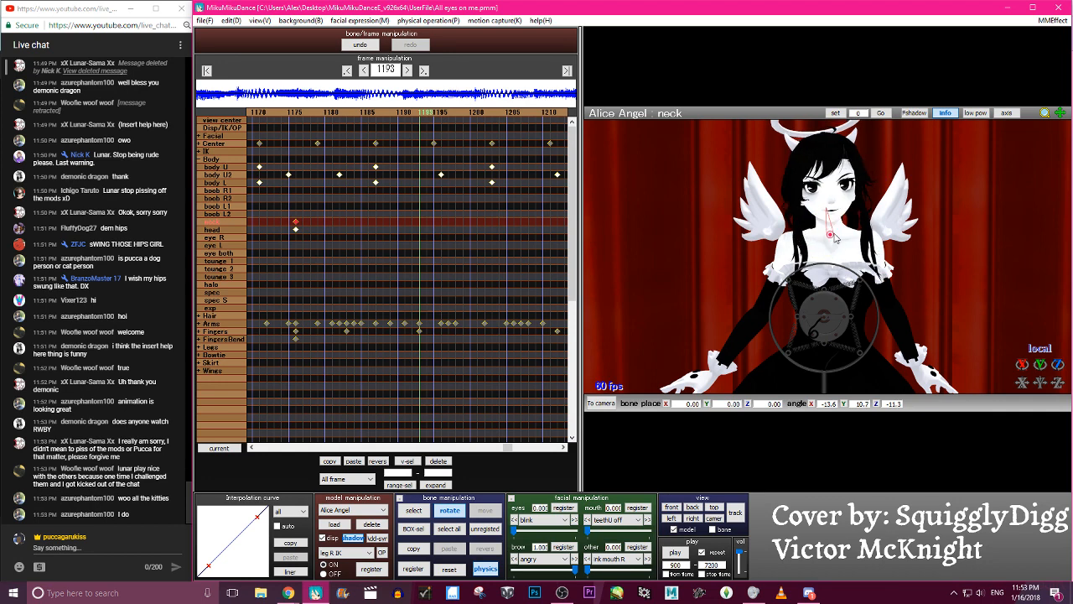
click(826, 209)
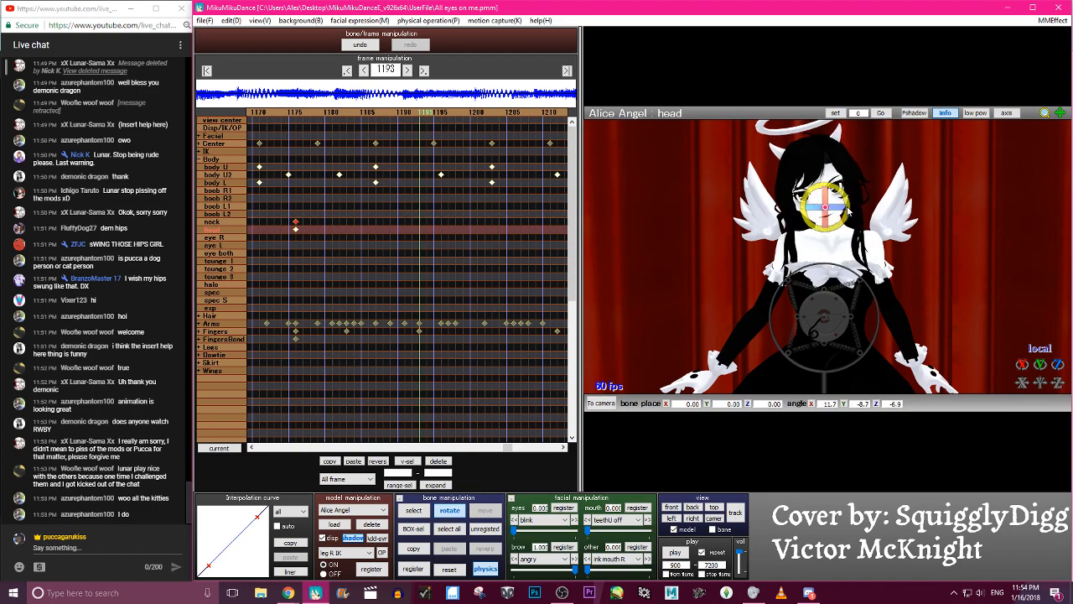
key(s)
key(Return)
- At frame 1213, rotate the neck to about X -9.7 and the head to about X 15.4, Y -6.1, Z 5.1, and register both
key(Left)
key(Left)
key(Left)
key(Left)
key(Left)
key(Left)
key(Left)
key(Left)
key(Left)
key(Left)
key(Left)
key(Left)
key(Left)
key(Left)
key(Left)
key(Left)
key(Left)
key(Left)
key(Left)
key(Left)
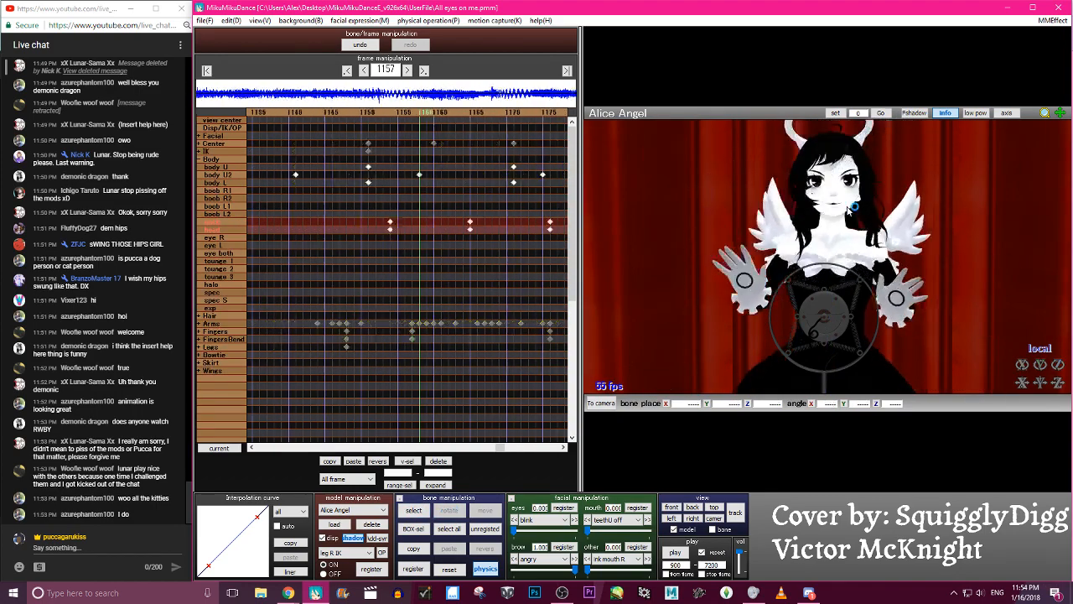
key(Right)
key(Right)
key(Right)
key(Right)
key(Right)
key(Right)
key(Right)
key(Right)
key(Right)
key(Right)
key(Right)
key(c)
click(823, 233)
key(x)
drag(838, 221, 840, 235)
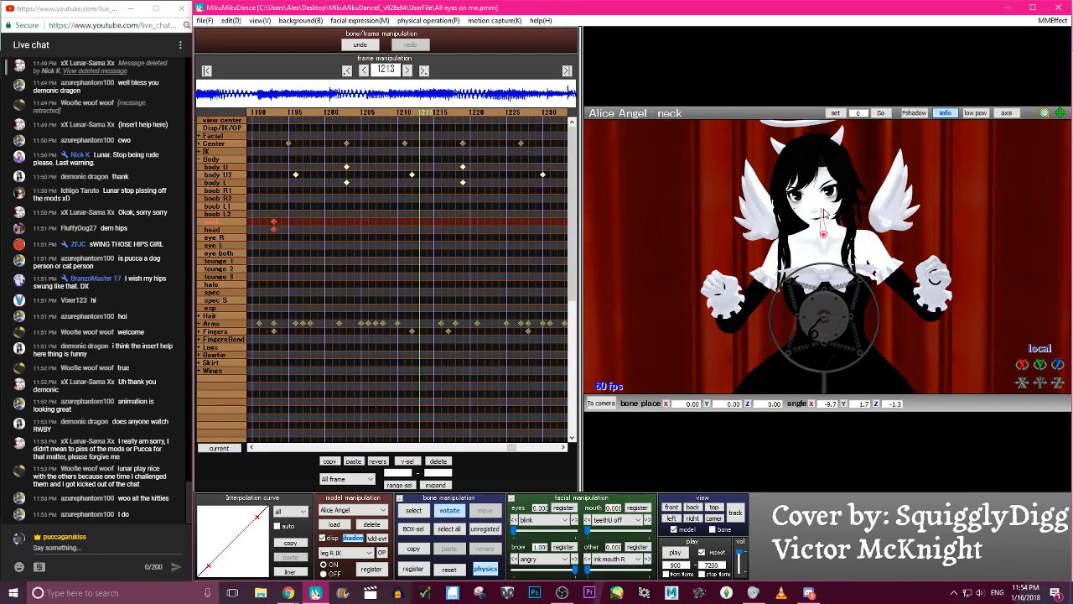
click(820, 203)
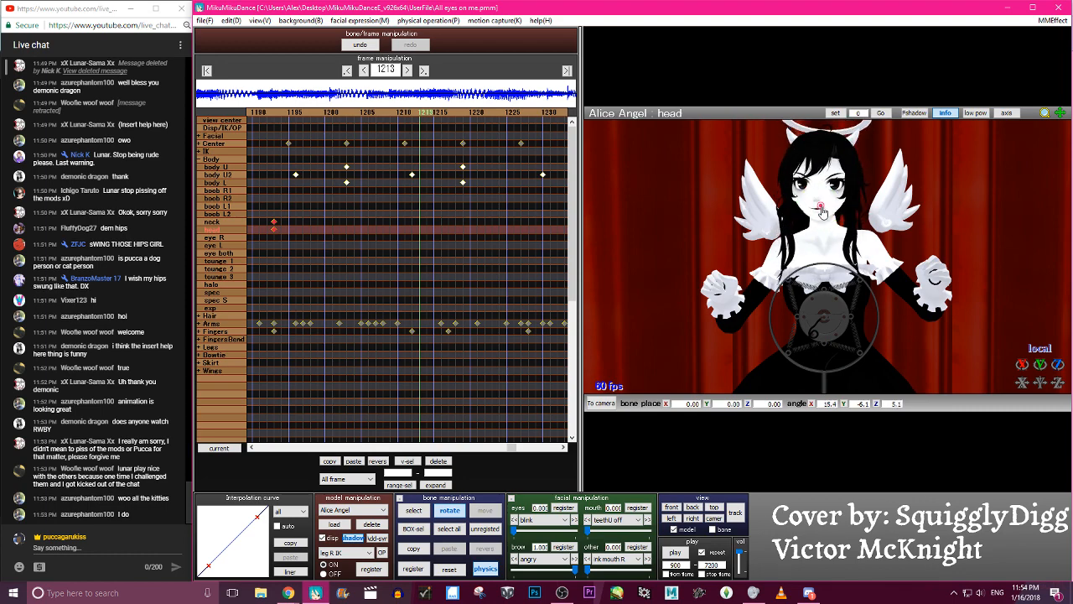
key(Return)
- Review the recent head motion, rotate the neck to about X -3.7, Y 15.4 at frame 1232, re-pose the head and register both
key(Left)
key(Left)
key(Left)
key(Left)
key(Left)
key(Left)
key(Left)
key(Left)
key(Left)
key(Left)
key(Left)
key(Left)
key(Left)
key(Left)
key(Left)
key(Left)
key(Left)
key(Left)
key(Left)
key(Left)
key(Right)
key(Right)
key(Right)
key(Right)
key(Right)
key(Right)
key(Right)
key(Right)
key(Right)
key(Right)
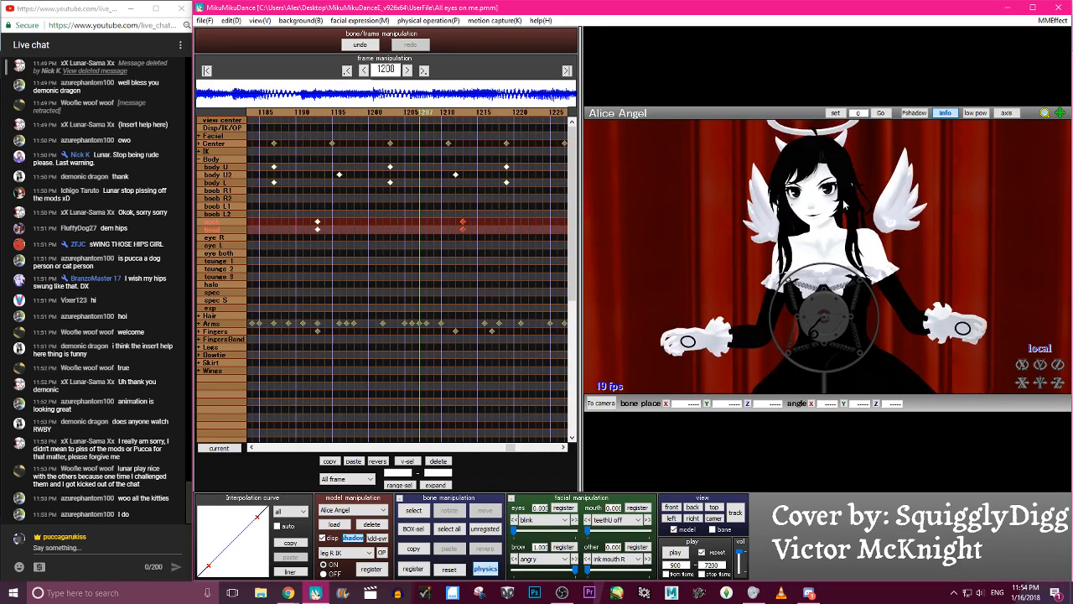
key(Right)
key(Right)
key(Right)
key(Right)
key(Right)
key(Right)
key(Right)
key(Right)
key(Right)
key(Right)
key(Right)
key(Right)
key(Right)
key(Right)
key(Right)
key(Right)
key(Right)
key(Right)
key(Right)
key(Right)
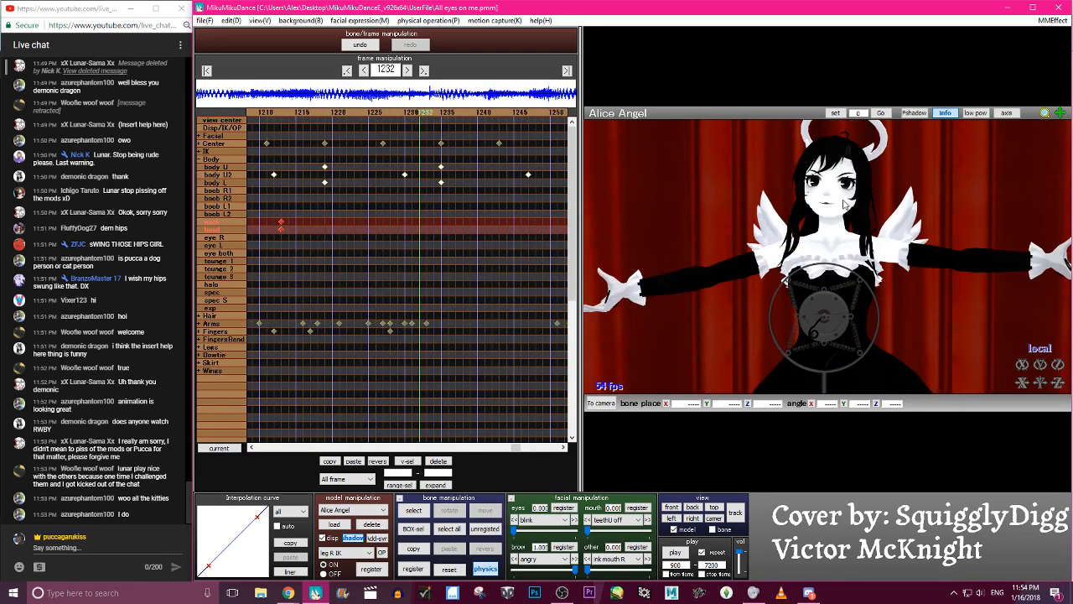
click(830, 205)
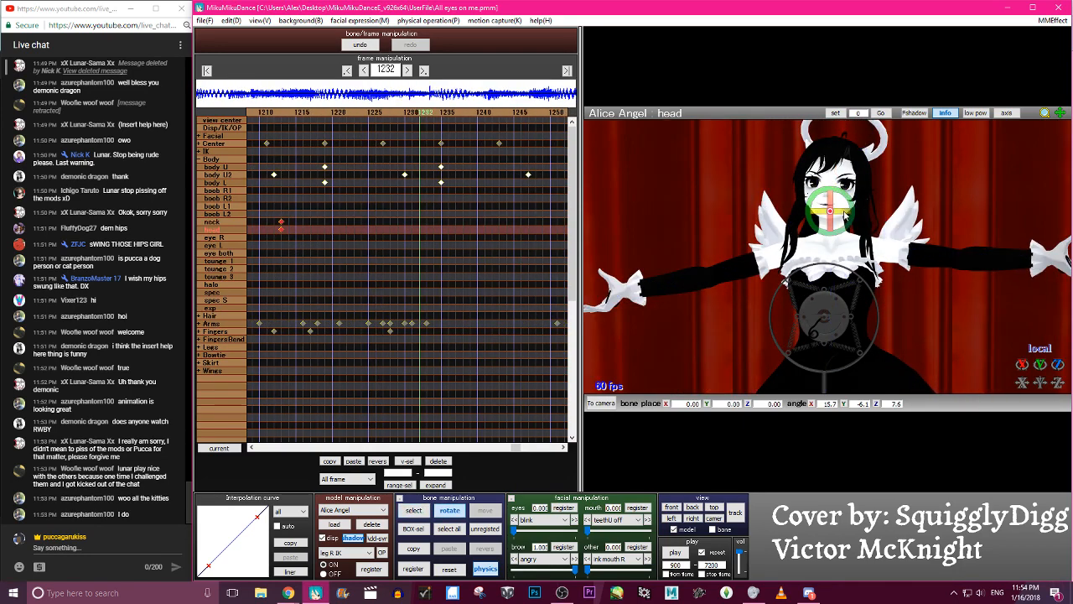
key(c)
click(832, 239)
key(x)
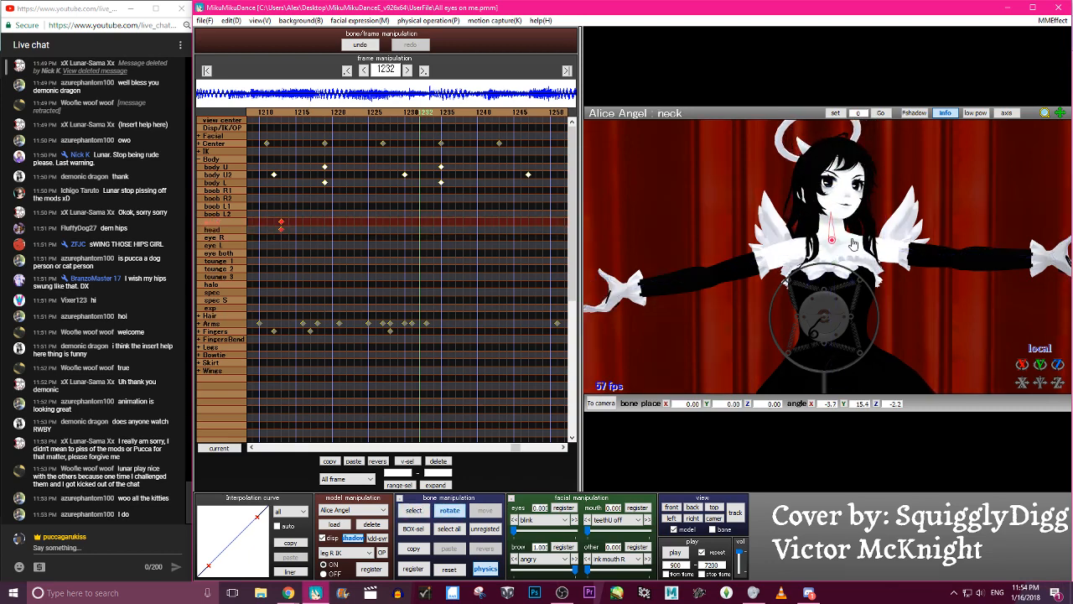
click(834, 201)
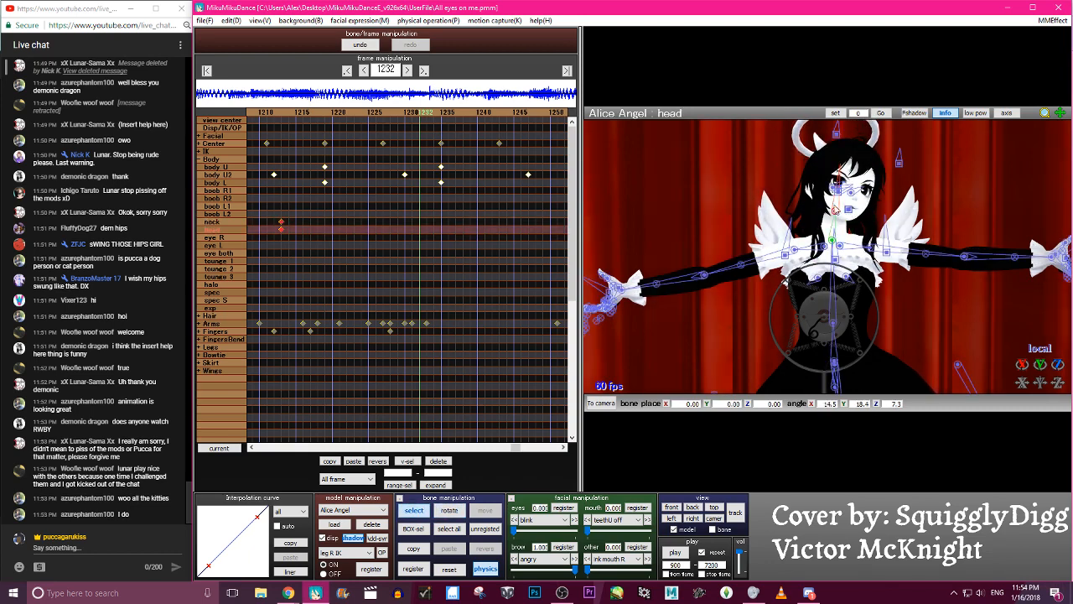
key(s)
key(Return)
- At frame 1249, rotate the neck, tilt the head to an X angle of about 12.6 and register keyframes for both bones
key(Left)
key(Left)
key(Left)
key(Left)
key(Left)
key(Right)
key(Right)
key(Right)
key(Right)
key(Right)
key(Right)
key(Right)
key(Right)
key(Right)
key(Right)
key(Right)
key(Right)
key(Right)
key(Right)
key(Right)
key(Right)
key(Right)
key(Right)
key(Right)
key(Right)
key(c)
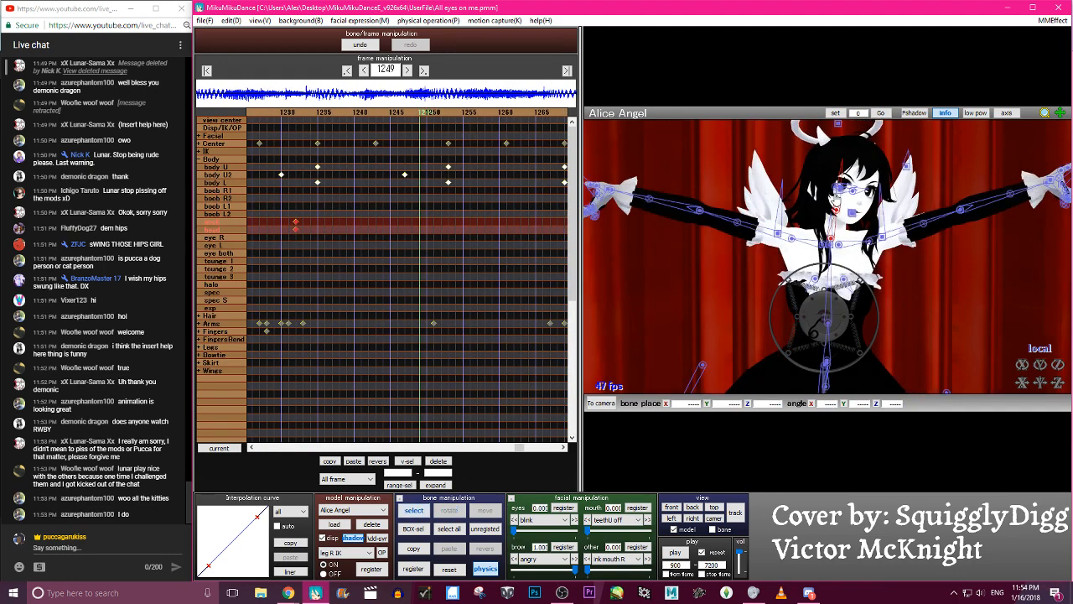
click(838, 220)
click(832, 243)
key(x)
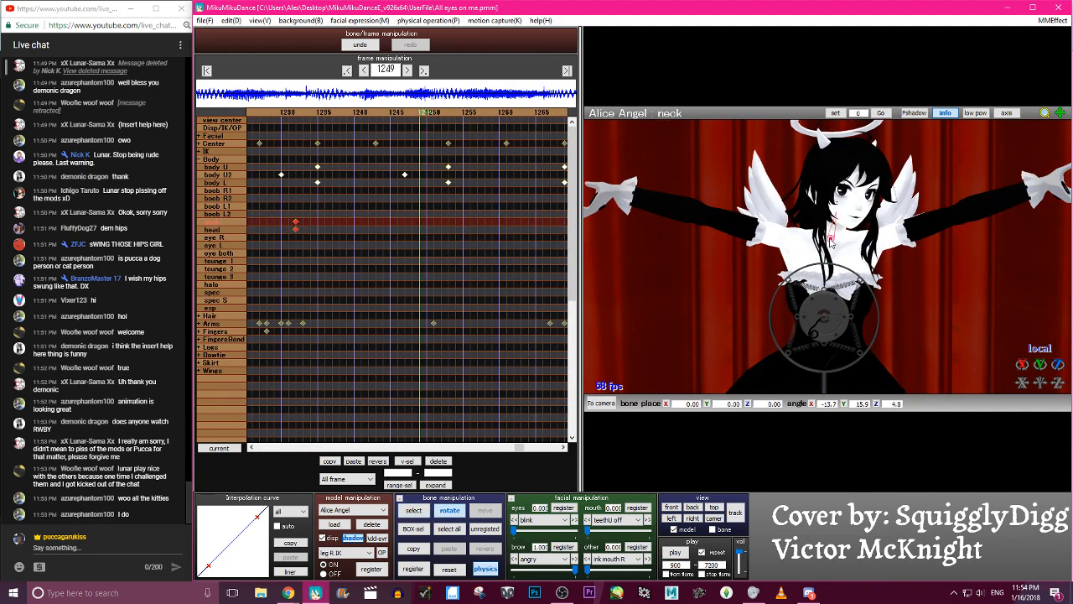
click(836, 220)
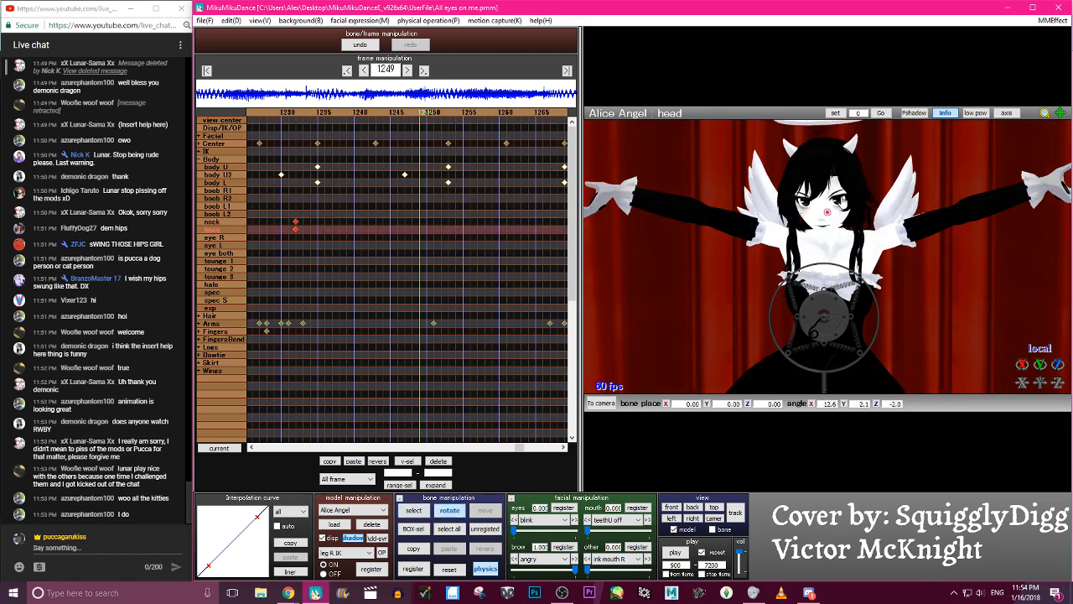
key(a)
key(s)
key(Return)
- At frame 1276, adjust the neck, tilt the head to about X 42.0, Y 8.5, Z 4.4 and register both bones
key(Left)
key(Left)
key(Left)
key(Left)
key(Left)
key(Left)
key(Left)
key(Left)
key(Left)
key(Left)
key(Left)
key(Left)
key(Left)
key(Left)
key(Left)
key(Left)
key(Left)
key(Left)
key(Right)
key(Right)
key(Right)
key(Right)
key(Right)
key(Right)
key(Right)
key(Right)
key(Right)
key(Right)
key(Right)
key(Right)
key(Right)
key(Right)
key(Right)
key(Right)
key(Right)
key(Right)
key(Right)
key(Right)
key(Right)
key(Right)
key(Right)
key(Right)
key(Right)
key(Right)
key(Right)
key(Right)
key(Right)
key(Right)
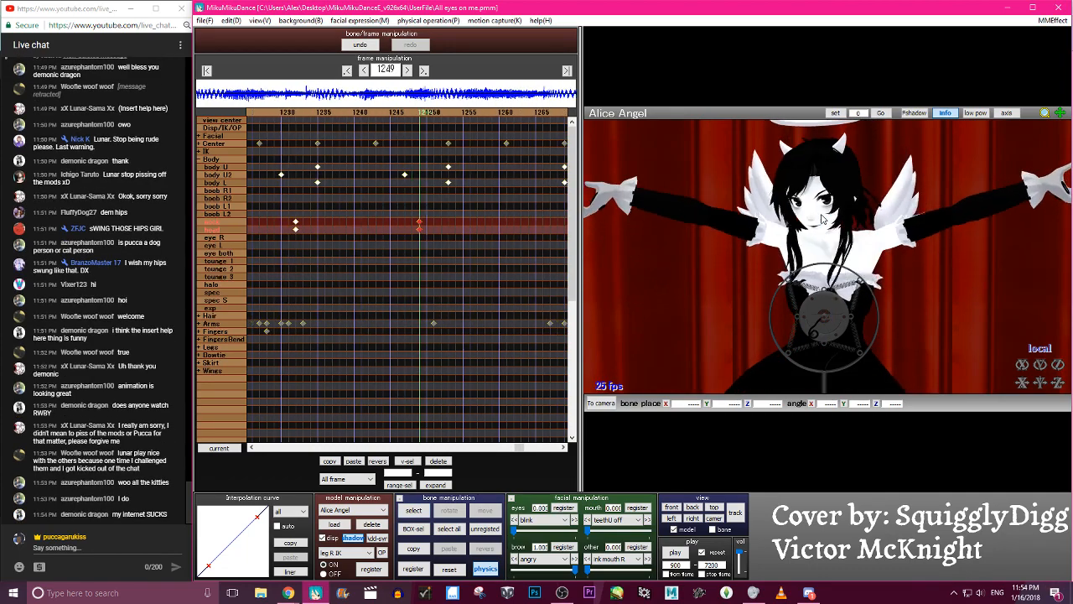
key(c)
click(832, 238)
click(831, 207)
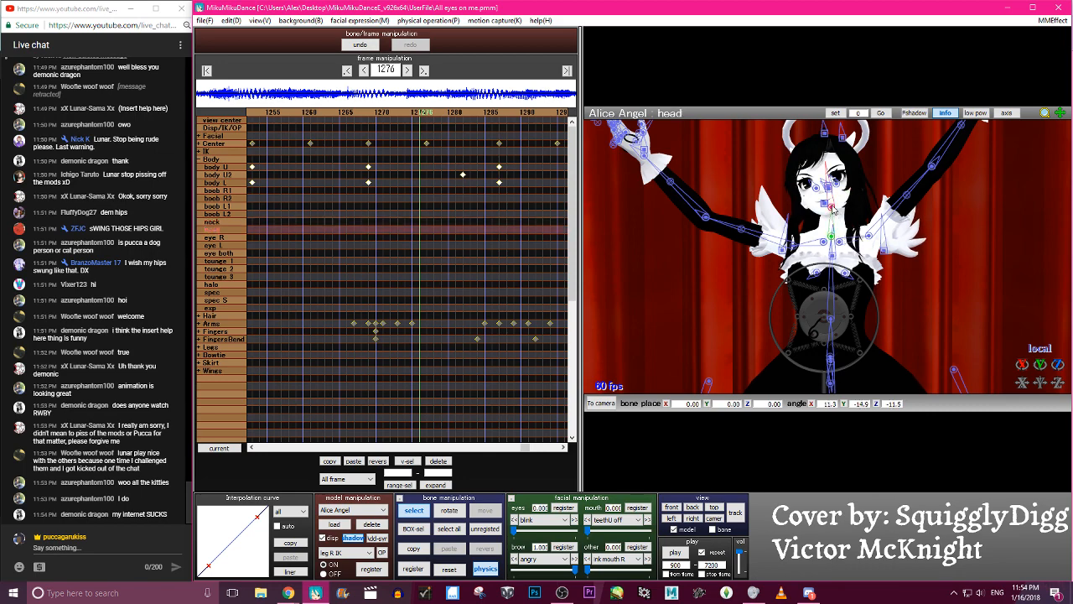
key(x)
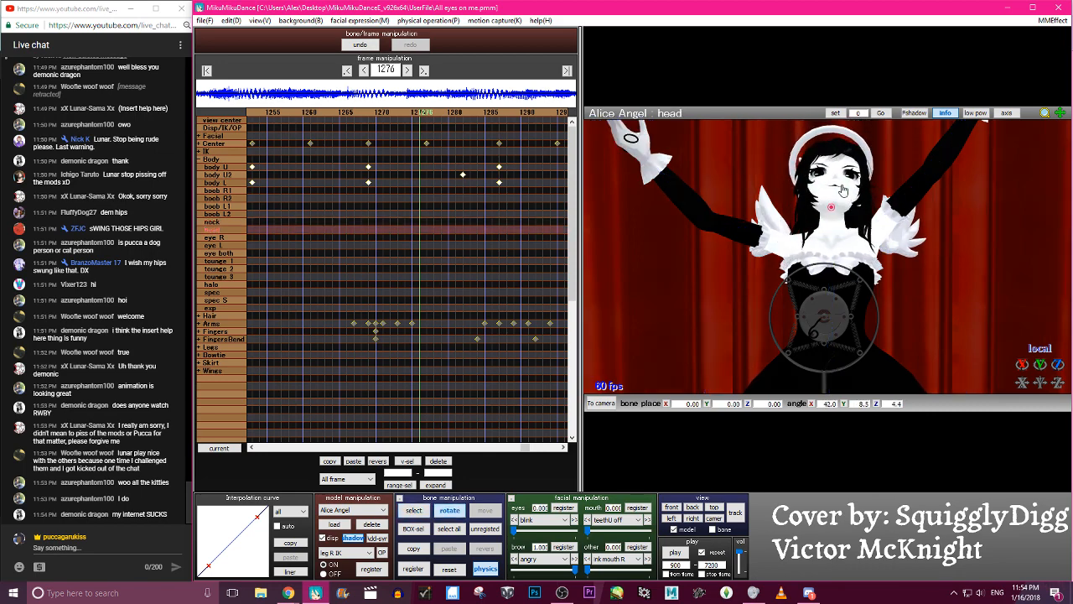
key(Return)
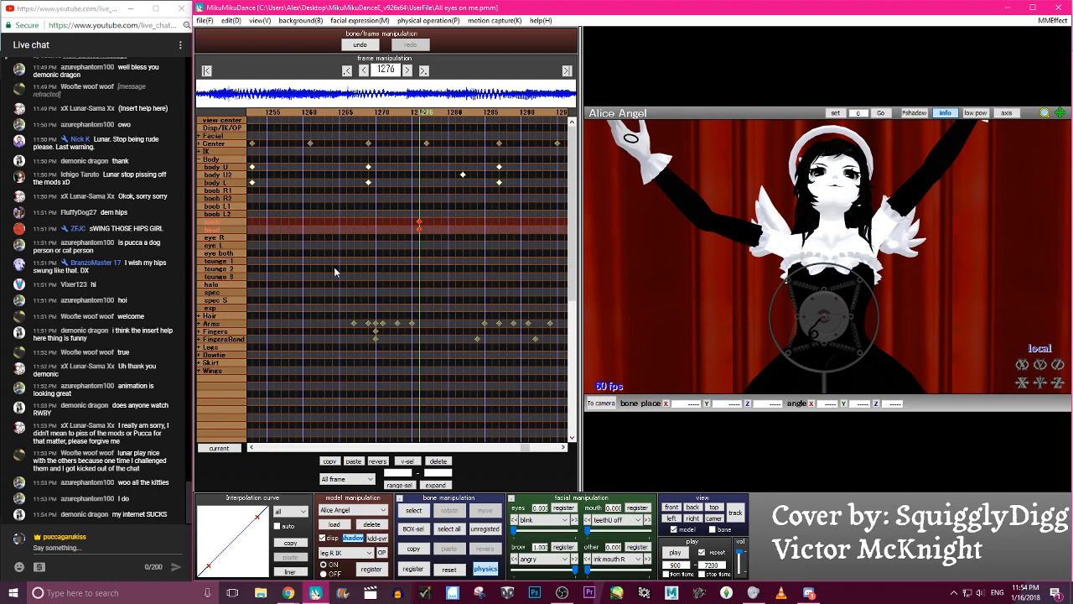
- Play back and forth through roughly frames 1240 to 1276 to examine the new neck and head motion
key(Left)
key(Left)
key(Left)
key(Left)
key(Left)
key(Left)
key(Left)
key(Left)
key(Left)
key(Left)
key(Left)
key(Left)
key(Left)
key(Left)
key(Left)
key(Left)
key(Left)
key(Left)
key(Left)
key(Left)
key(Right)
key(Right)
key(Right)
key(Right)
key(Right)
key(Right)
key(Right)
key(Right)
key(Right)
key(Right)
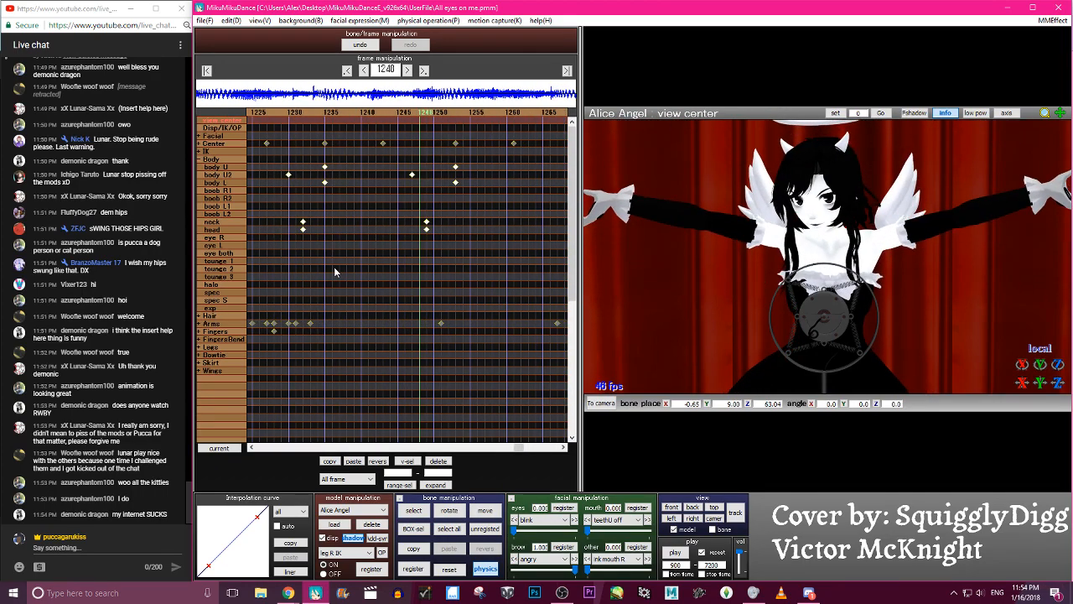
key(Right)
key(Right)
key(Right)
key(Right)
key(Right)
key(Right)
key(Left)
key(Left)
key(Left)
key(Left)
key(Left)
key(Left)
key(Left)
key(Left)
key(Left)
key(Left)
key(Left)
key(Left)
key(Left)
key(Left)
key(Left)
key(Left)
key(Right)
key(Right)
key(Right)
key(Right)
key(Right)
key(Right)
key(Right)
key(Right)
key(Right)
key(Right)
key(Right)
key(Right)
key(Right)
key(Right)
key(Right)
key(Right)
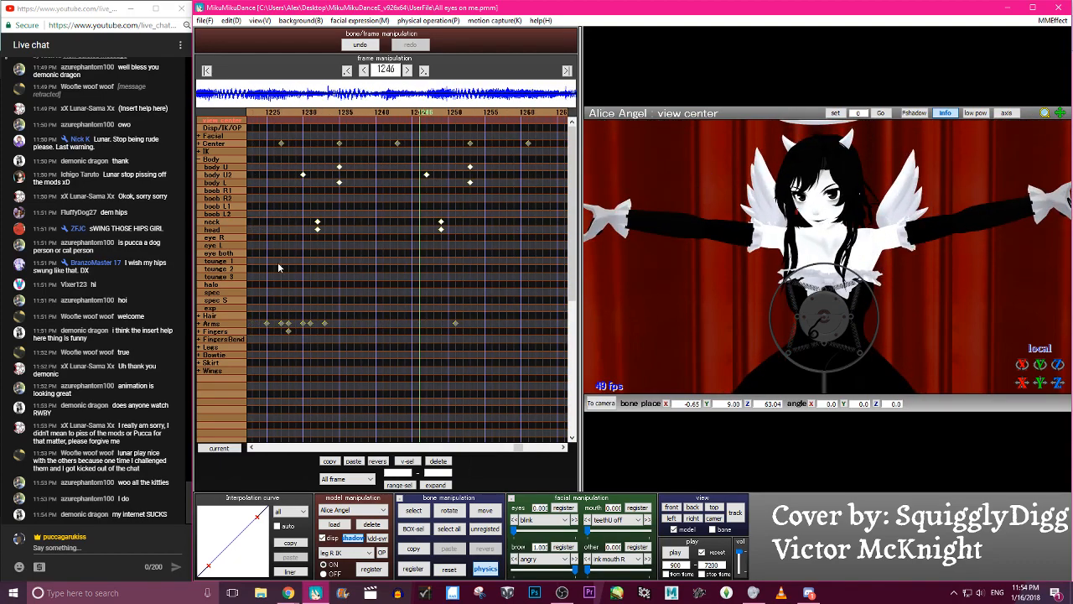
key(Left)
key(Left)
key(Left)
key(Left)
key(Left)
key(Left)
key(Left)
key(Left)
key(Left)
key(Left)
key(Left)
key(Left)
key(Left)
key(Left)
key(Left)
key(Left)
key(Left)
key(Left)
key(Left)
key(Left)
key(Right)
key(Right)
key(Right)
key(Right)
key(Right)
key(Right)
key(Right)
key(Right)
key(Right)
key(Right)
key(Right)
key(Right)
key(Right)
key(Right)
key(Right)
key(Right)
key(Right)
key(Right)
key(Right)
key(Right)
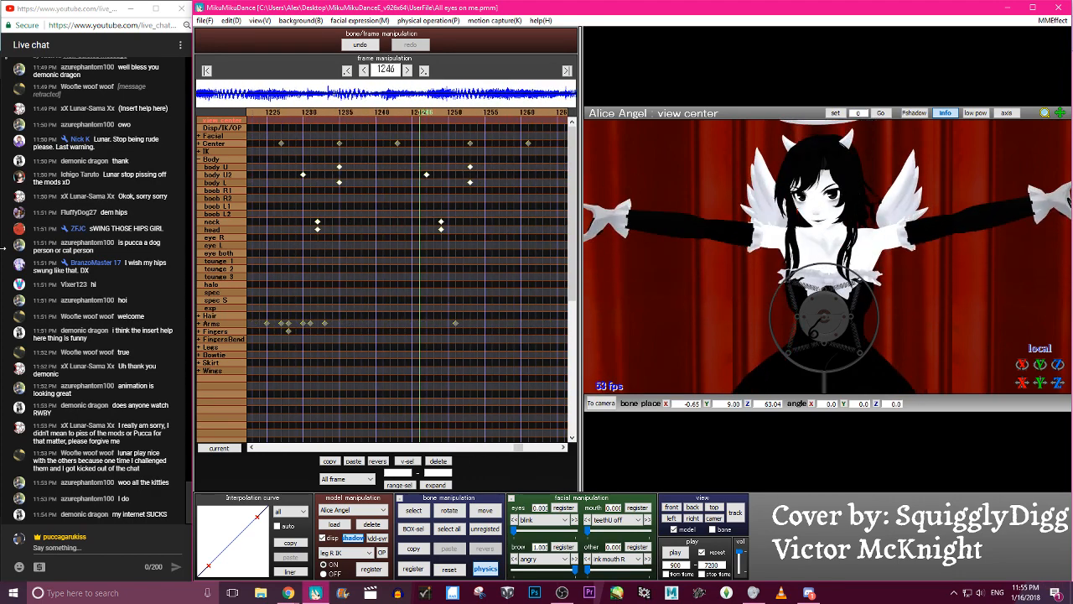
key(Right)
key(Right)
key(Right)
key(Right)
key(Right)
key(Right)
key(Right)
key(Right)
key(Right)
key(Right)
key(Right)
key(Right)
key(Right)
key(Right)
key(Right)
key(Right)
key(Right)
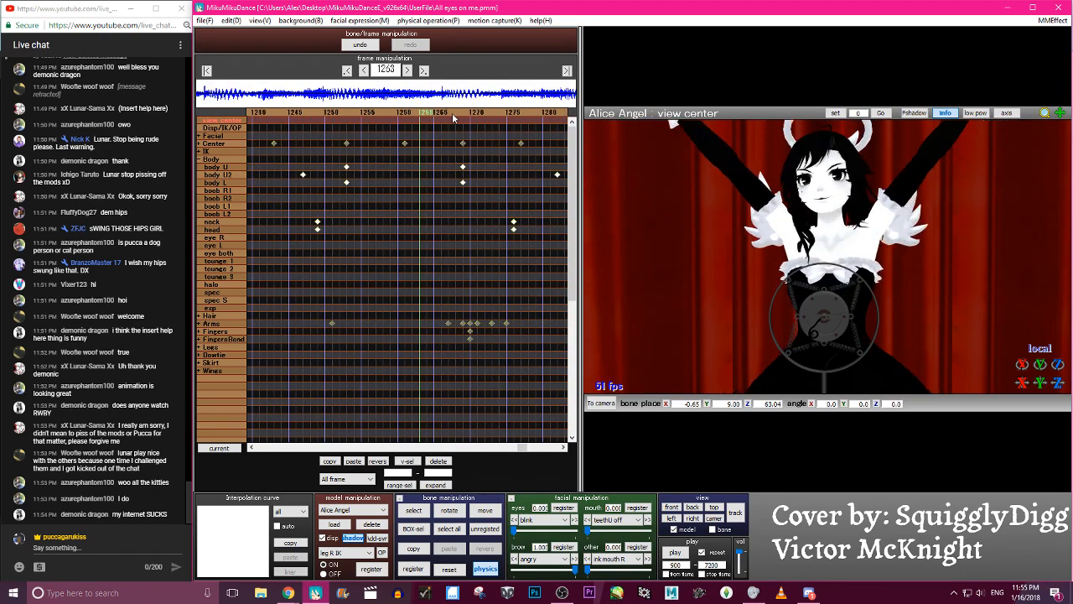
- Select the neck and head keyframes from frame 1249 back to frame 1154
key(Left)
key(Left)
key(Left)
key(Left)
key(Left)
key(Left)
key(Left)
key(Left)
key(Left)
key(Left)
key(Left)
key(Left)
key(Left)
key(Left)
key(Left)
key(Left)
key(Left)
key(Left)
key(Left)
key(Left)
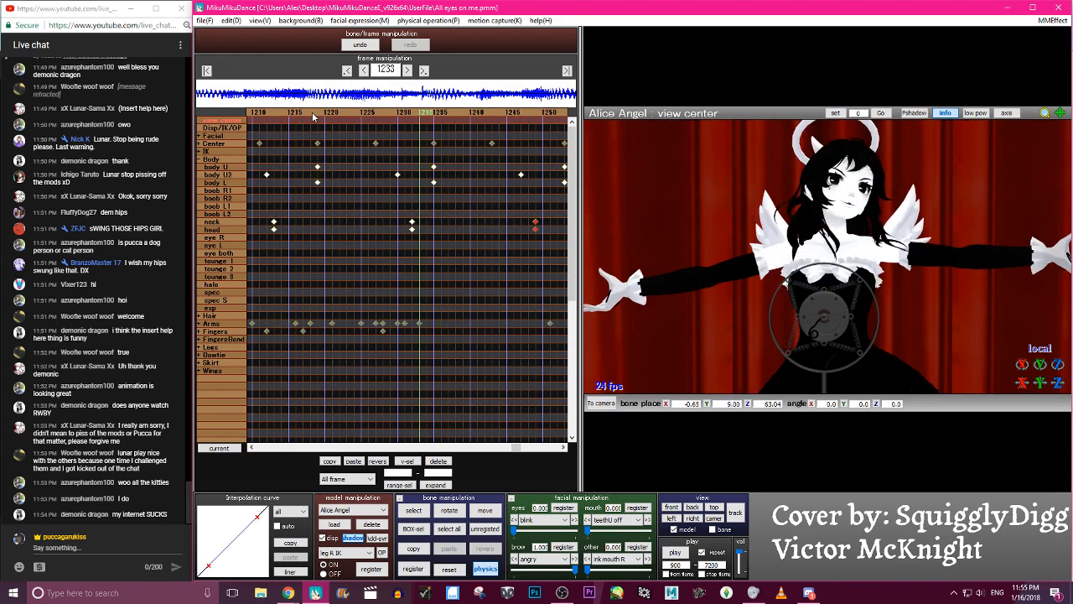
shift+drag(449, 232, 252, 215)
click(310, 112)
click(310, 112)
shift+drag(403, 251, 332, 213)
click(335, 112)
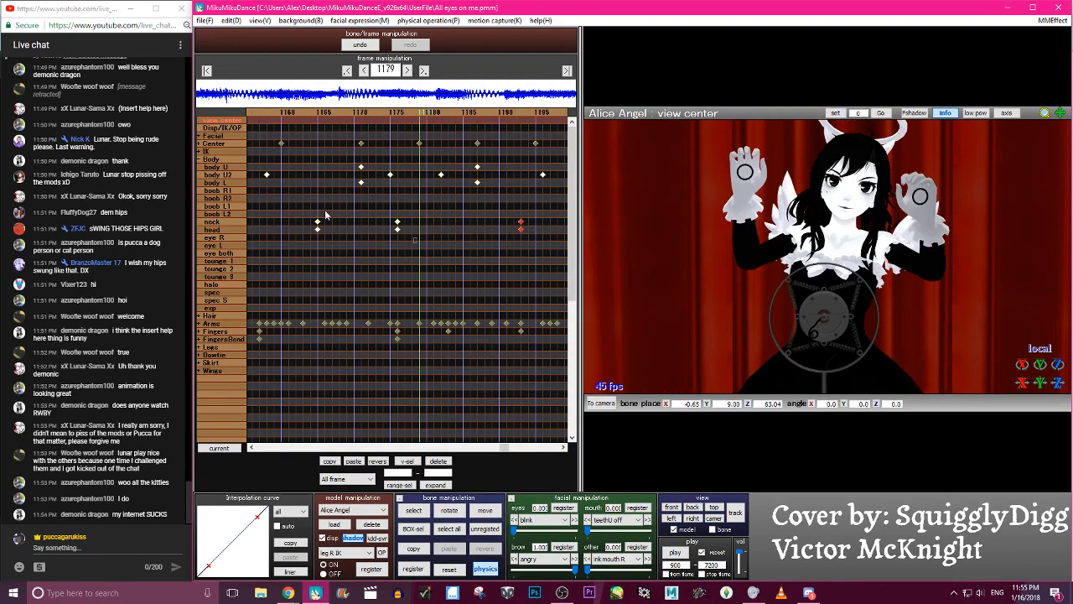
click(331, 113)
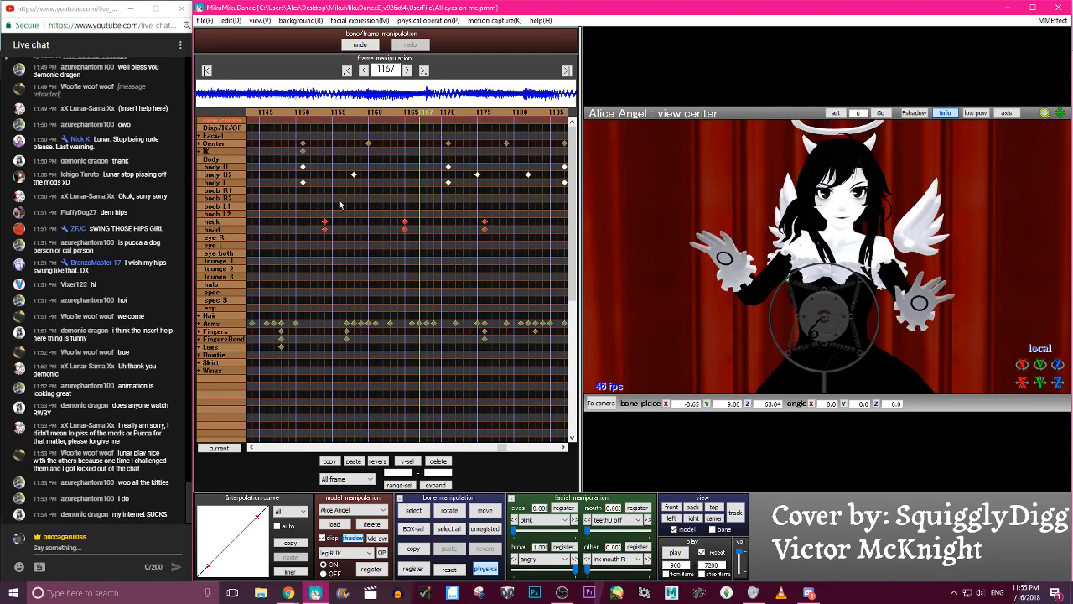
click(328, 112)
click(327, 112)
- Shape the interpolation curve of the selected neck and head keyframes into an ease-in, ease-out S-curve, and play back the motion
key(Right)
key(Right)
key(Right)
key(Right)
key(Right)
key(Right)
key(Right)
key(Right)
key(Right)
key(Right)
key(Right)
key(Right)
key(Right)
key(Right)
key(Right)
key(Right)
key(Right)
key(Right)
key(Right)
key(Right)
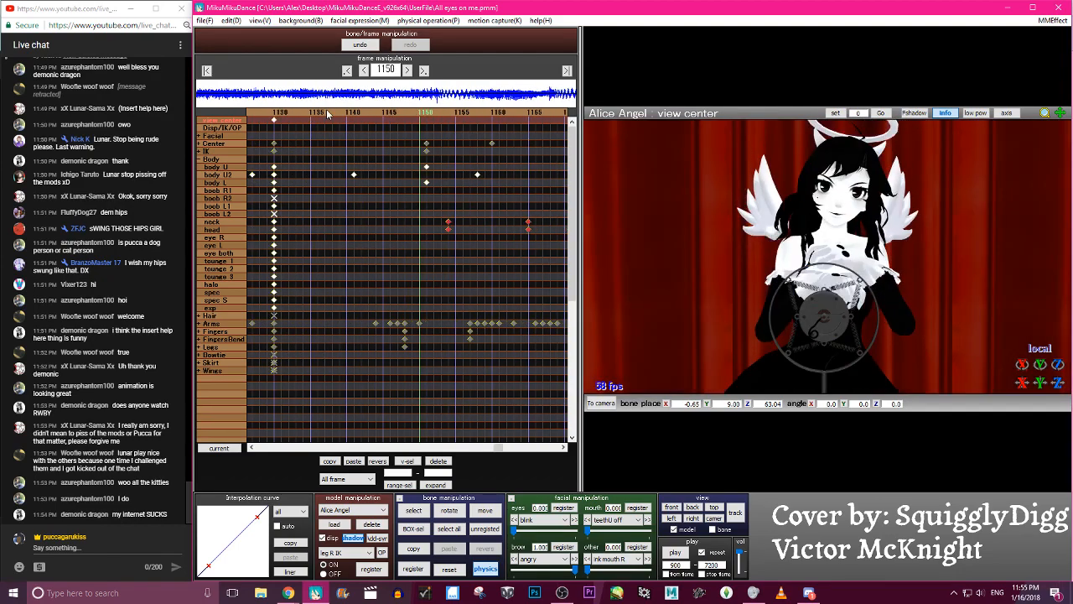
key(Right)
key(Right)
key(Right)
key(Right)
key(Right)
key(Right)
key(Right)
key(Right)
key(Right)
key(Right)
key(Right)
key(Right)
key(Right)
key(Right)
key(Right)
key(Right)
key(Right)
key(Right)
key(Right)
key(Right)
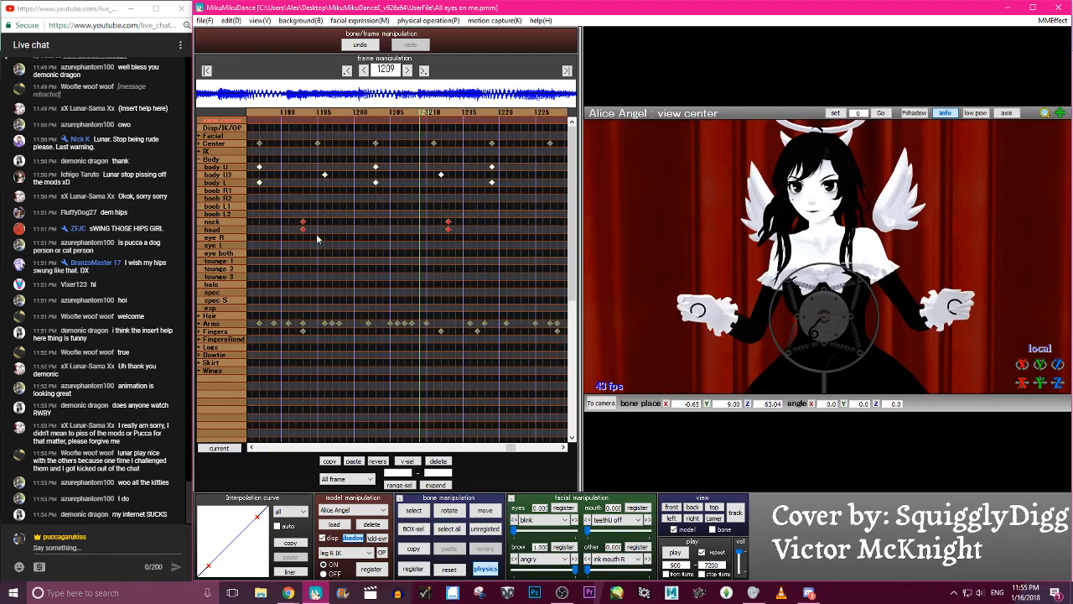
drag(257, 515, 236, 513)
drag(208, 566, 238, 567)
key(Left)
key(Left)
key(Left)
key(Left)
key(Left)
key(Left)
key(Left)
key(Left)
key(Left)
key(Left)
key(Left)
key(Left)
key(Left)
key(Left)
key(Left)
key(Left)
key(Left)
key(Left)
key(Left)
key(Left)
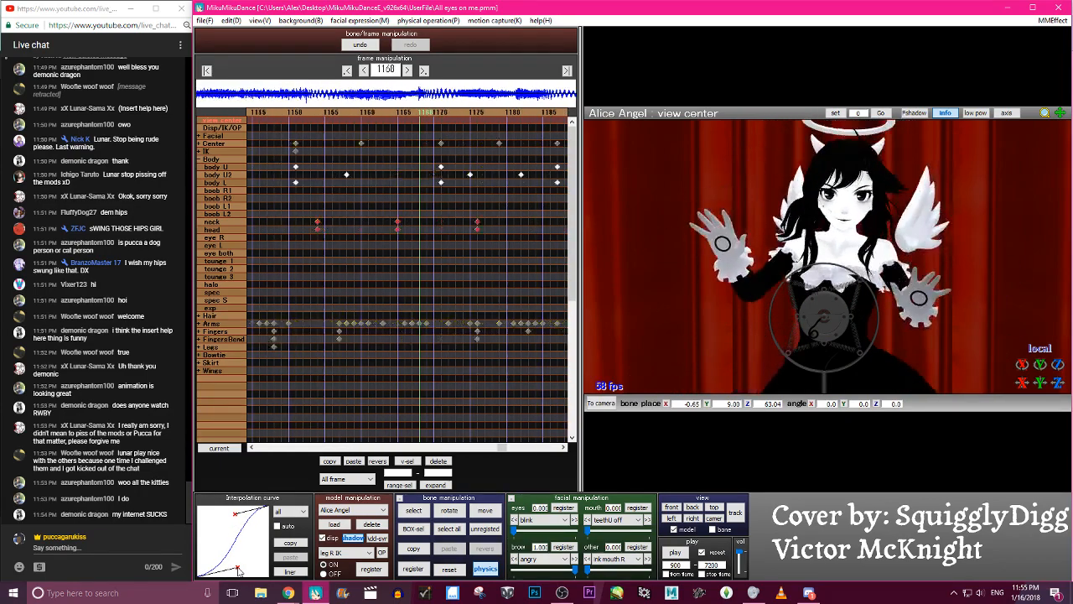
key(Right)
key(Right)
key(Right)
key(Right)
key(Right)
key(Right)
key(Right)
key(Right)
key(Right)
key(Right)
key(Right)
key(Right)
key(Right)
key(Right)
key(Right)
key(Right)
key(Right)
key(Right)
key(Right)
key(Right)
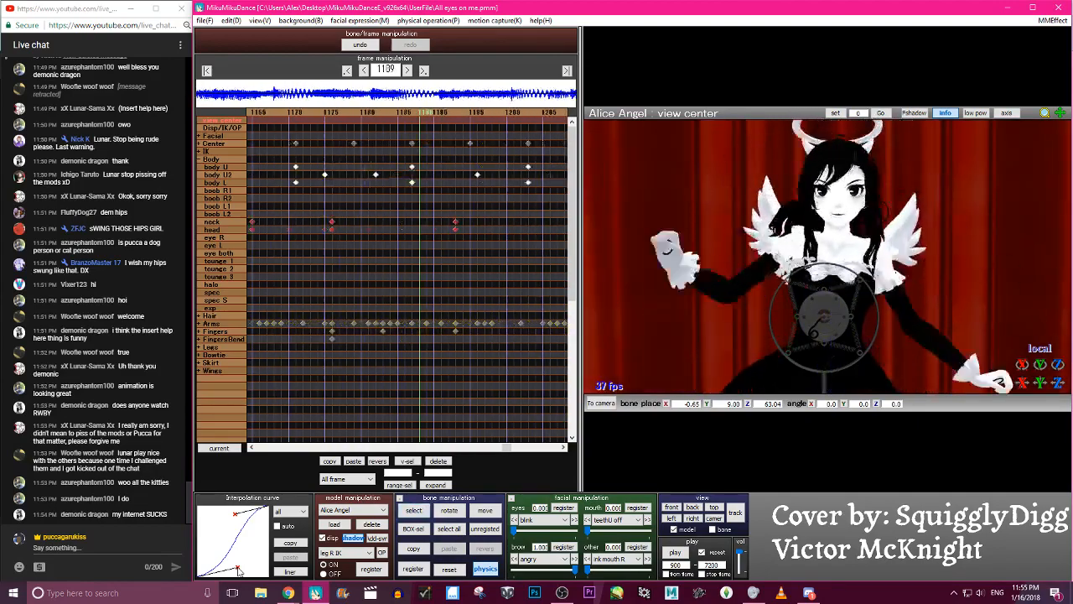
- Set the playback start frame to 1150 and play the dance from there to check the neck and head motion
key(Right)
key(Right)
key(Right)
key(Right)
key(Right)
key(Right)
key(Right)
key(Right)
key(Right)
key(Right)
key(Right)
key(Right)
key(Right)
key(Right)
key(Right)
key(Right)
key(Right)
key(Right)
key(Right)
key(Right)
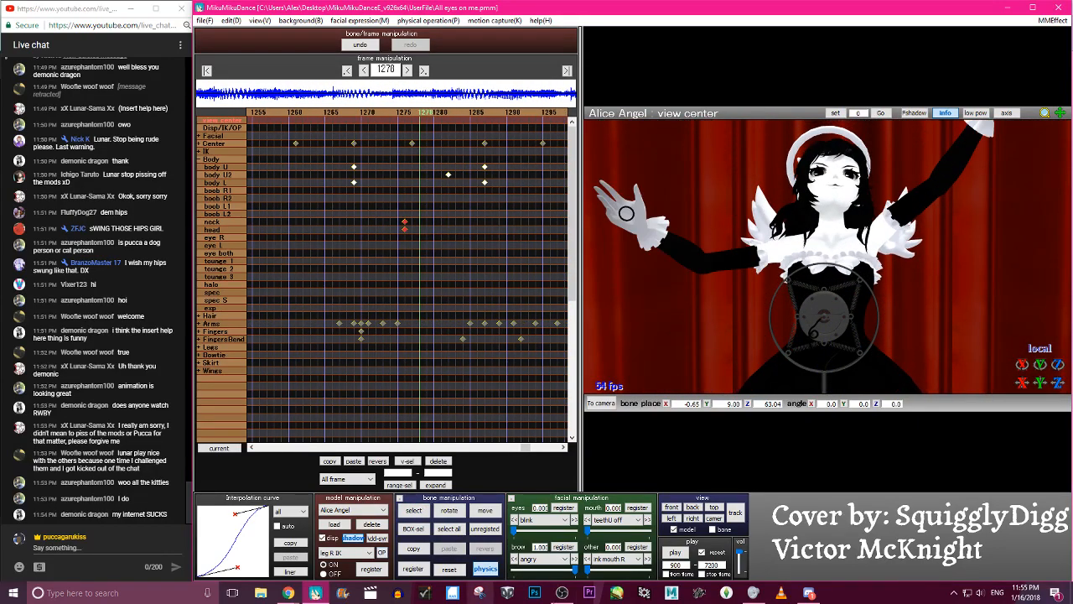
click(683, 553)
scroll(764, 306, down, 3)
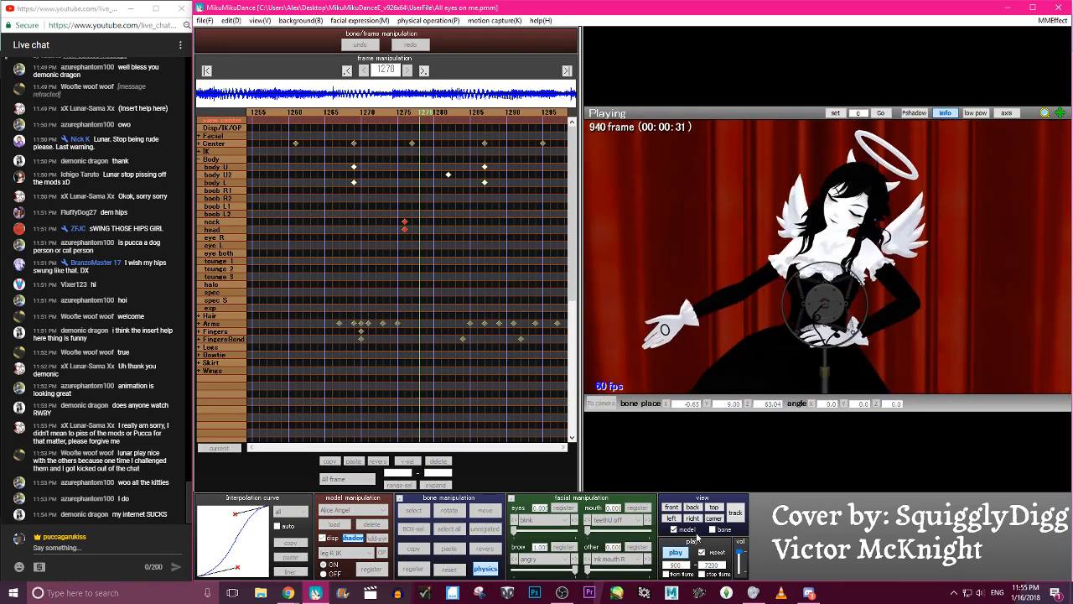
click(677, 554)
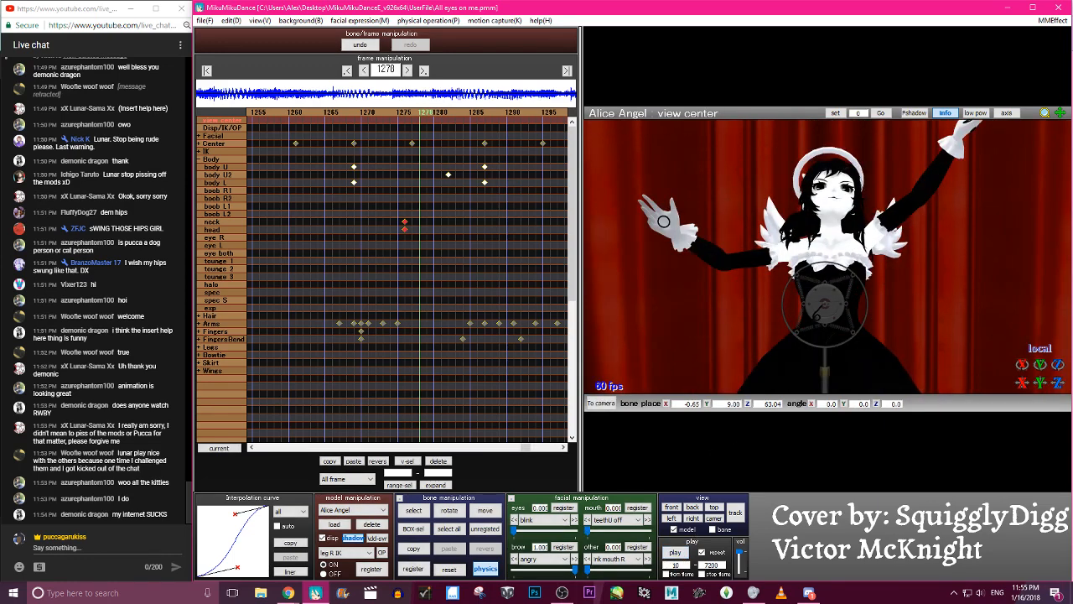
click(685, 553)
click(679, 554)
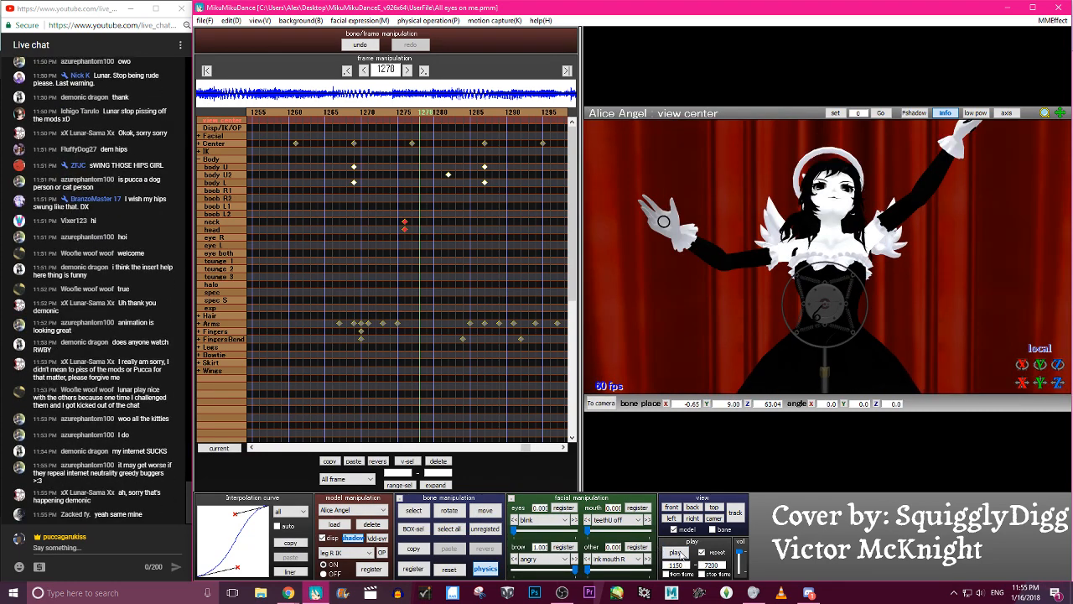
click(675, 552)
click(685, 557)
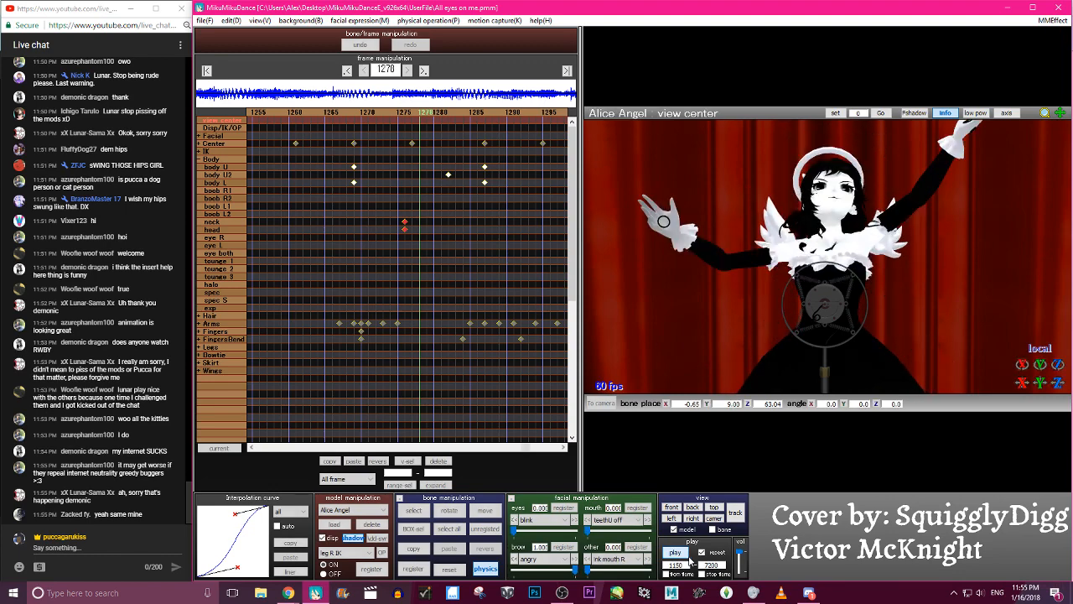
click(686, 557)
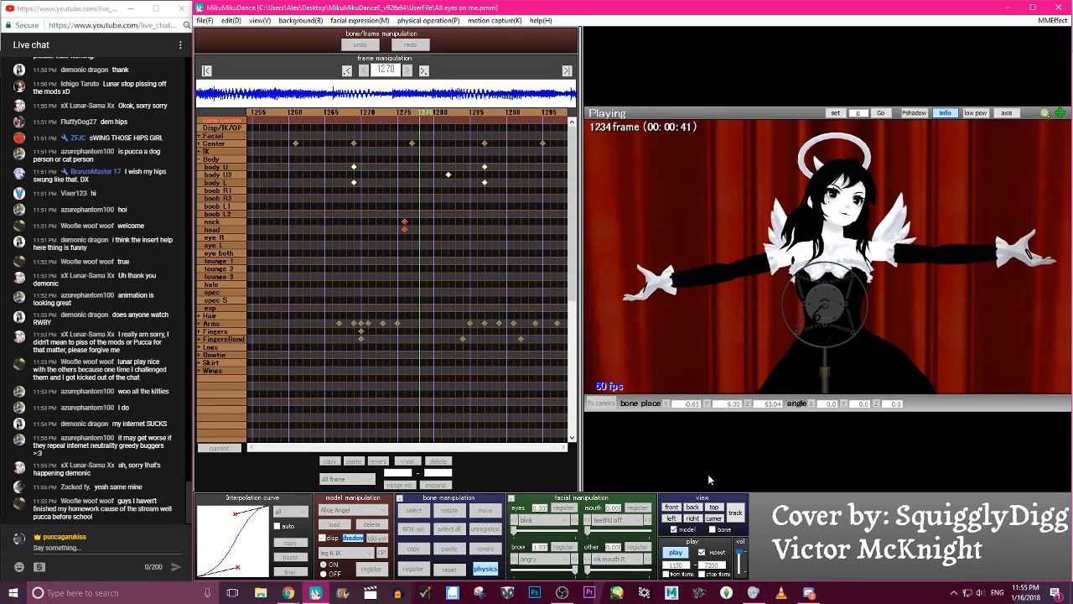
- Select the head keyframes from frame 1213 back to frame 1176, leaving the neck keyframes out of the selection
key(p)
key(Left)
key(Left)
key(Left)
key(Left)
key(Left)
key(Left)
key(Left)
key(Left)
key(Left)
key(Left)
key(Left)
key(Left)
key(Left)
key(Left)
key(Left)
key(Left)
key(Left)
key(Left)
key(Left)
key(Left)
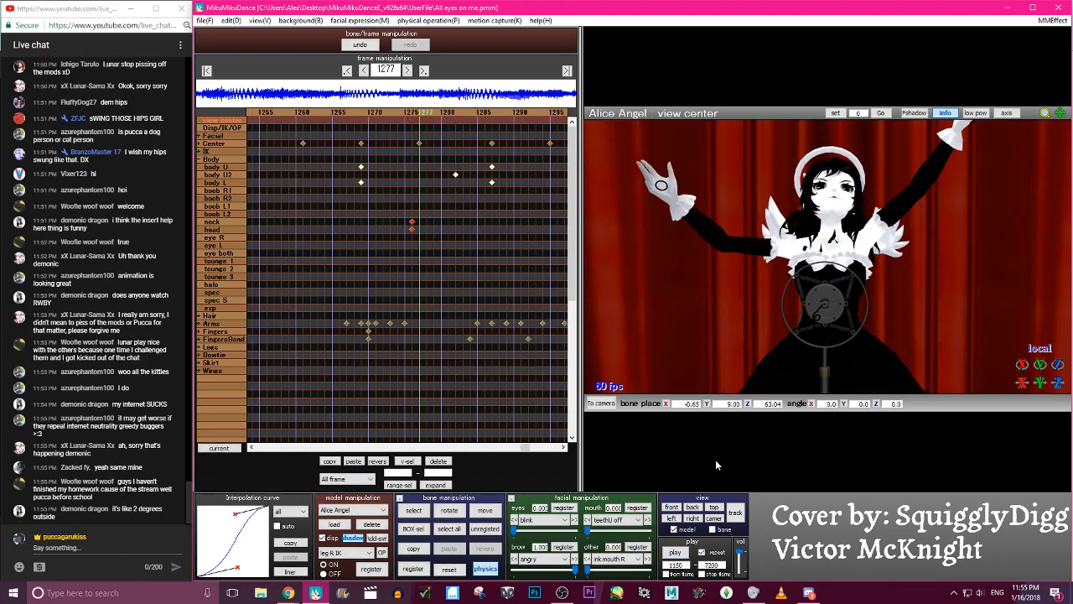
key(Left)
key(Left)
key(Left)
key(Left)
key(Left)
key(Left)
key(Left)
key(Left)
key(Left)
key(Left)
key(Left)
key(Left)
key(Left)
key(Left)
key(Left)
key(Left)
key(Left)
key(Left)
key(Left)
key(Left)
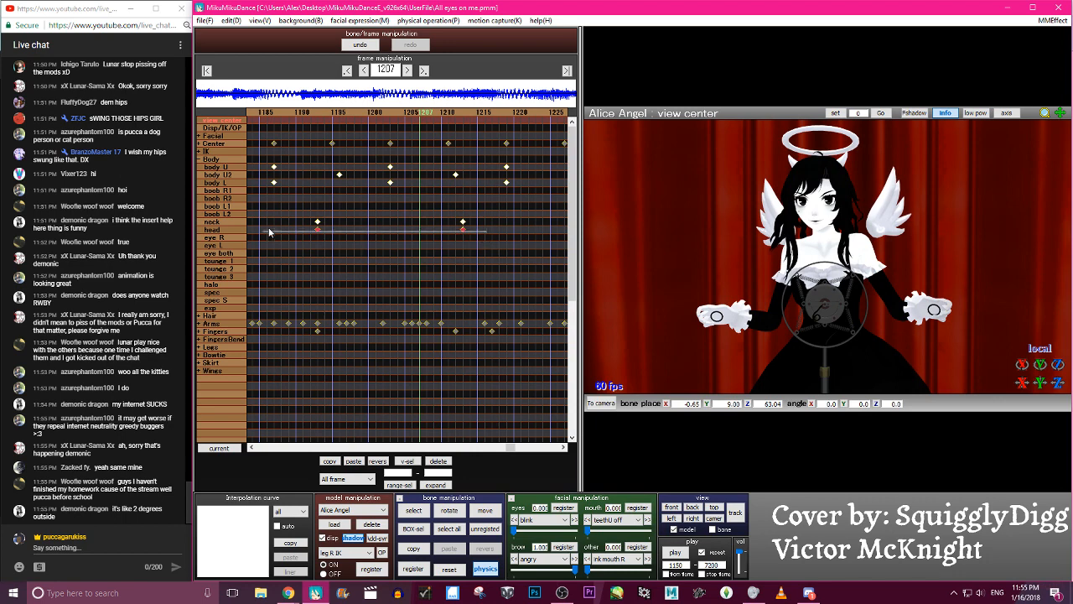
click(318, 229)
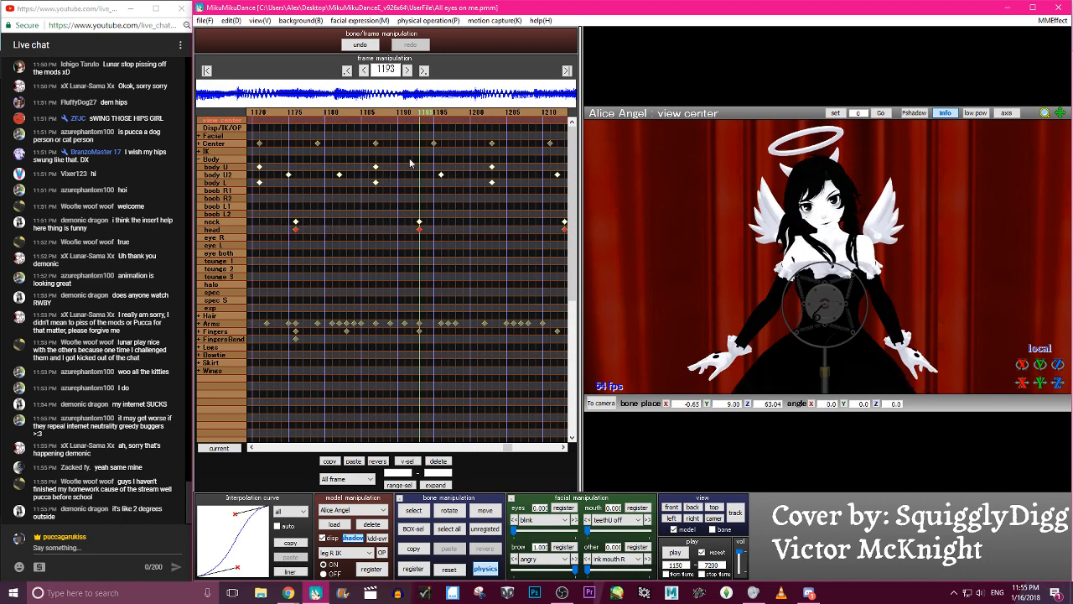
- Add the head keyframes at frames 1232, 1249 and 1276 to the selection and shift the selected keyframes three frames earlier
key(Right)
key(Right)
key(Right)
key(Right)
key(Right)
key(Right)
key(Right)
key(Right)
key(Right)
key(Right)
key(Right)
key(Right)
key(Right)
key(Right)
key(Right)
key(Right)
key(Right)
key(Right)
key(Right)
key(Right)
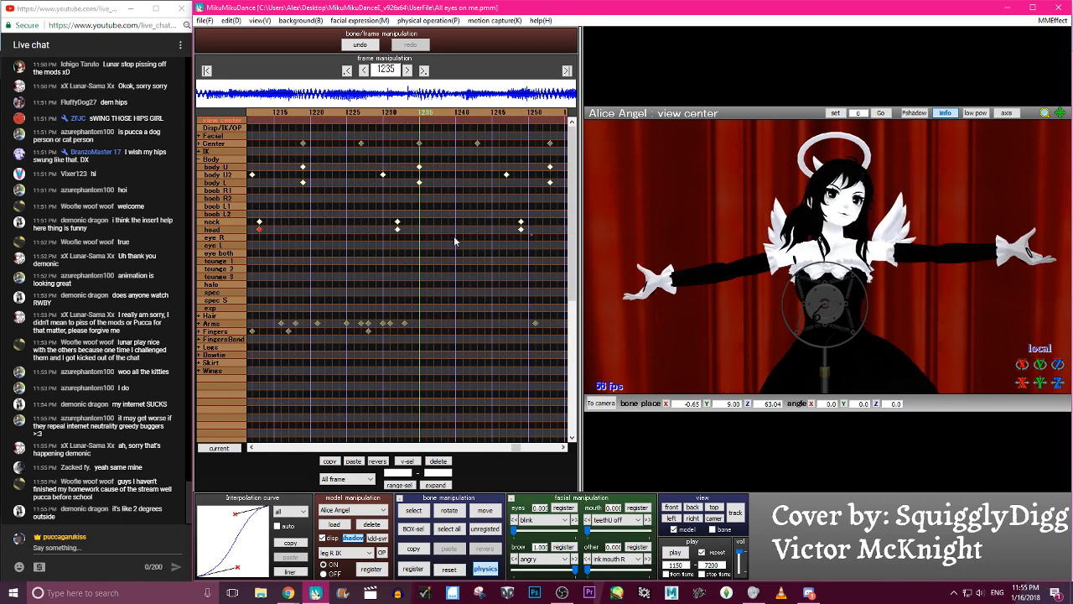
key(Right)
key(Right)
key(Right)
key(Right)
key(Right)
key(Right)
key(Right)
key(Right)
key(Right)
key(Right)
key(Right)
key(Right)
key(Right)
key(Right)
key(Right)
key(Right)
key(Right)
key(Right)
key(Right)
key(Right)
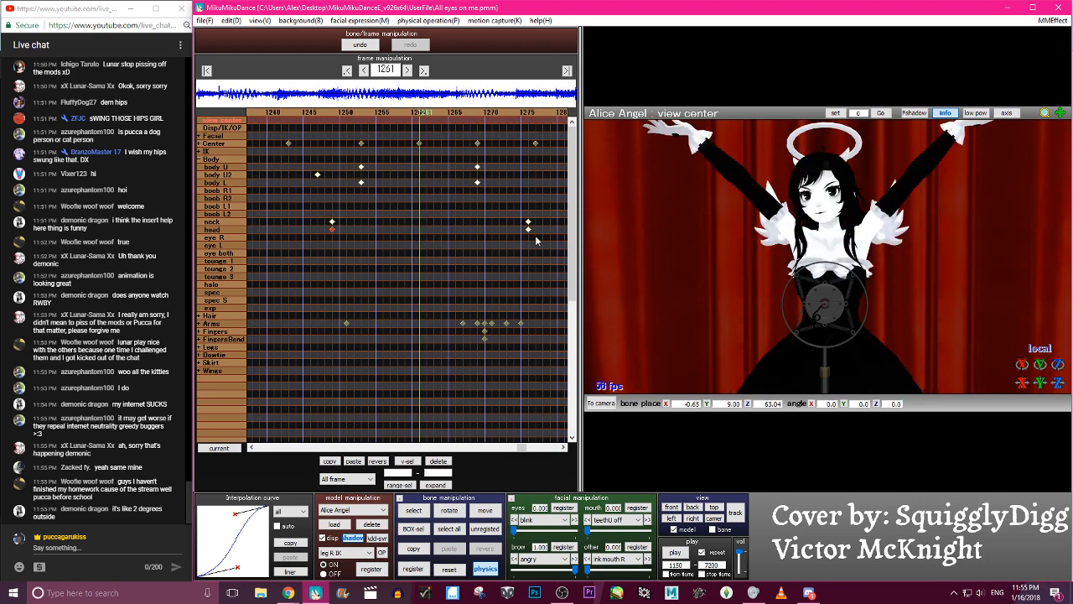
key(Right)
key(Right)
key(Right)
key(Right)
key(Right)
key(Right)
key(Right)
key(Right)
key(Right)
key(Right)
key(Right)
key(Right)
key(Right)
key(Right)
key(Right)
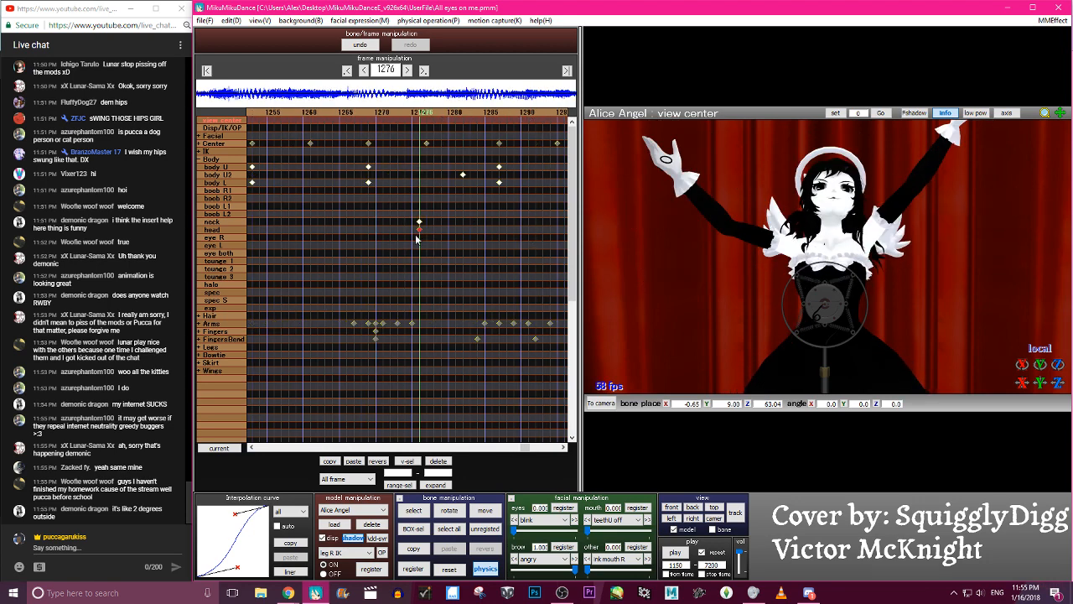
- Play the dance from frame 1150 to examine the head motion with its offset from the neck
click(675, 552)
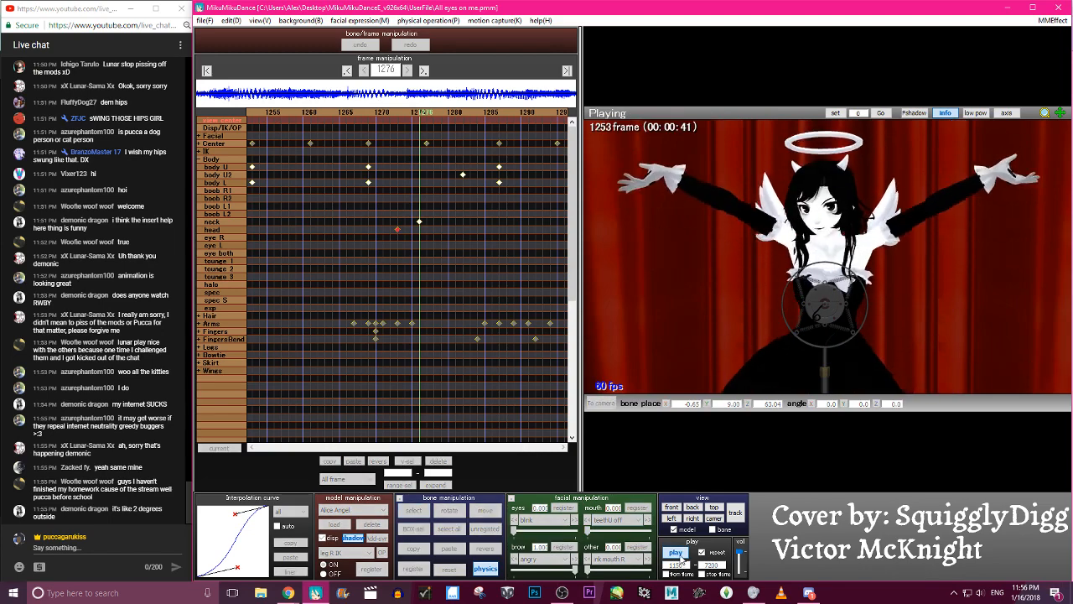
click(676, 554)
click(676, 554)
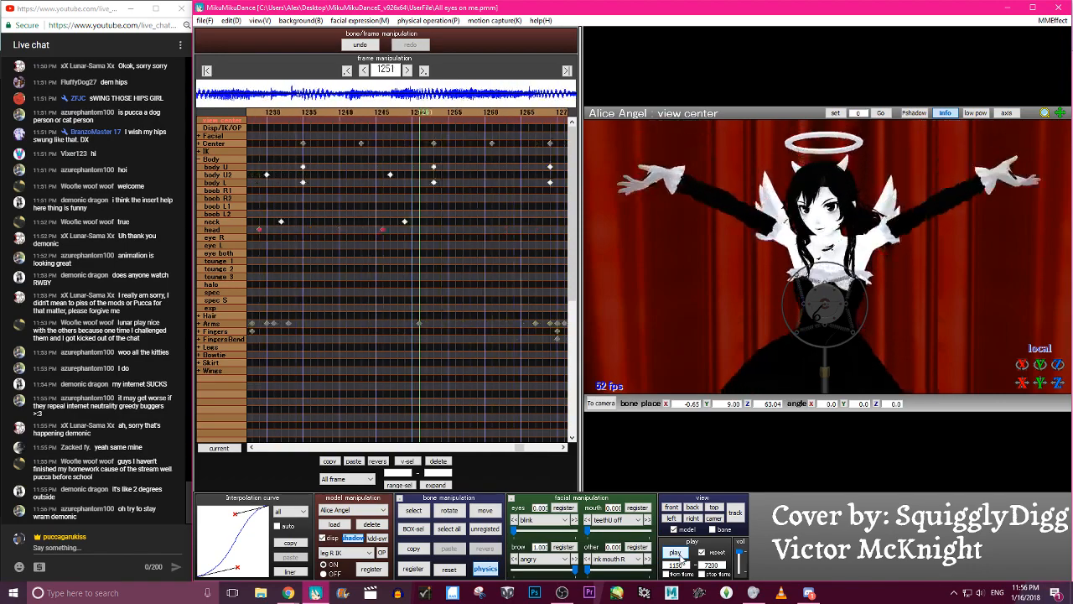
click(676, 553)
click(675, 553)
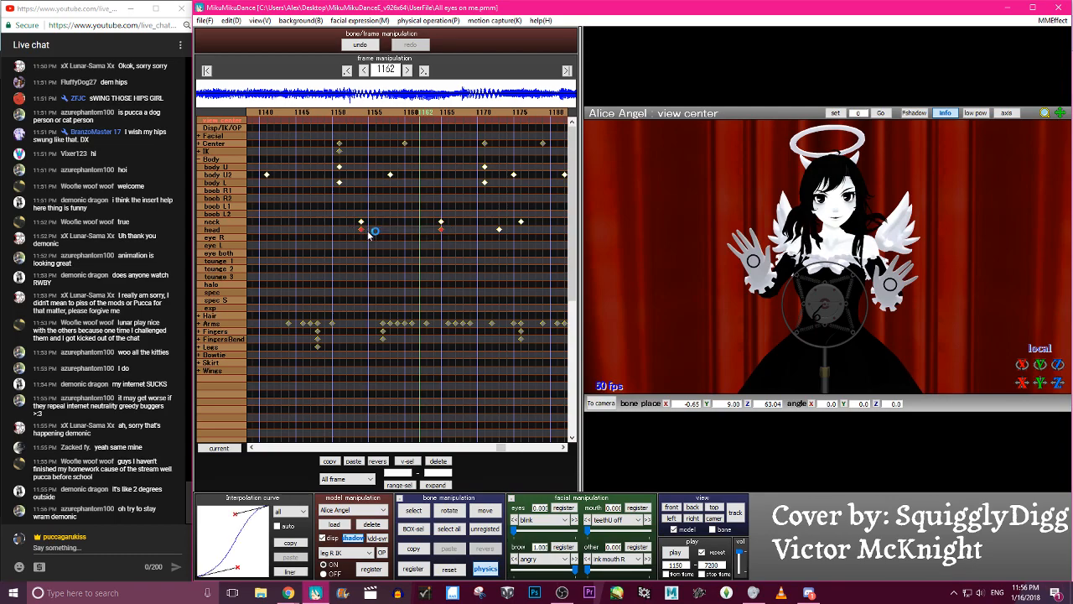
- Shift the head keyframes at frames 1154 and 1165 three frames earlier as well
key(Left)
key(Left)
key(Left)
key(Left)
key(Left)
key(Left)
key(Left)
key(Left)
key(Left)
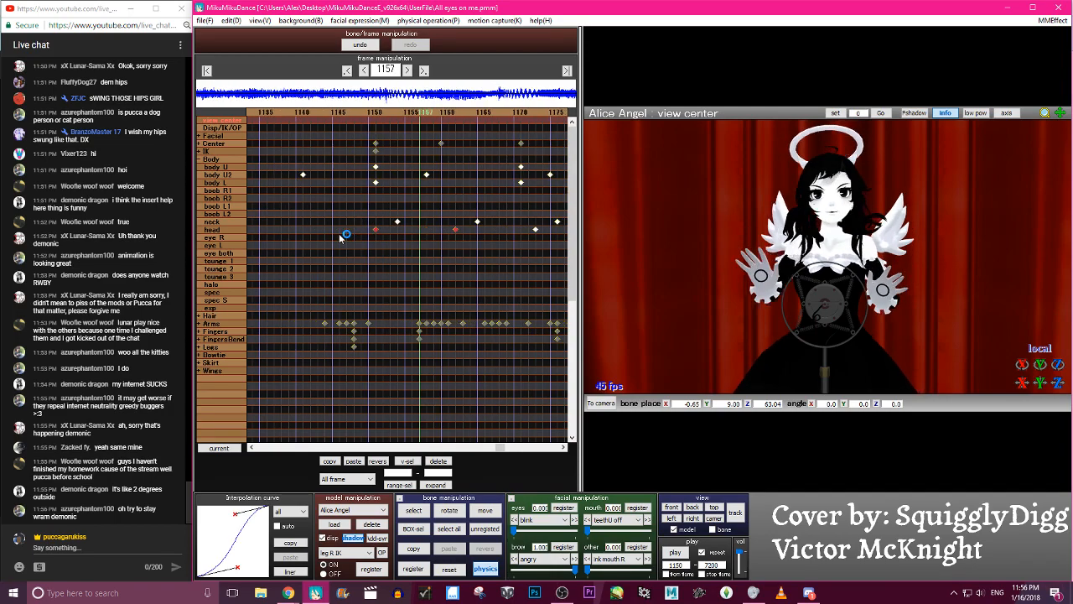
- At frame 1202, select the head bone, rotate it and register a new head keyframe
key(c)
key(Right)
key(Right)
key(Right)
key(Right)
key(Right)
key(Right)
key(Right)
key(Right)
key(Right)
key(Right)
key(Right)
key(Right)
key(Right)
key(Right)
key(Right)
key(Right)
key(Right)
key(Right)
key(Right)
key(Right)
key(c)
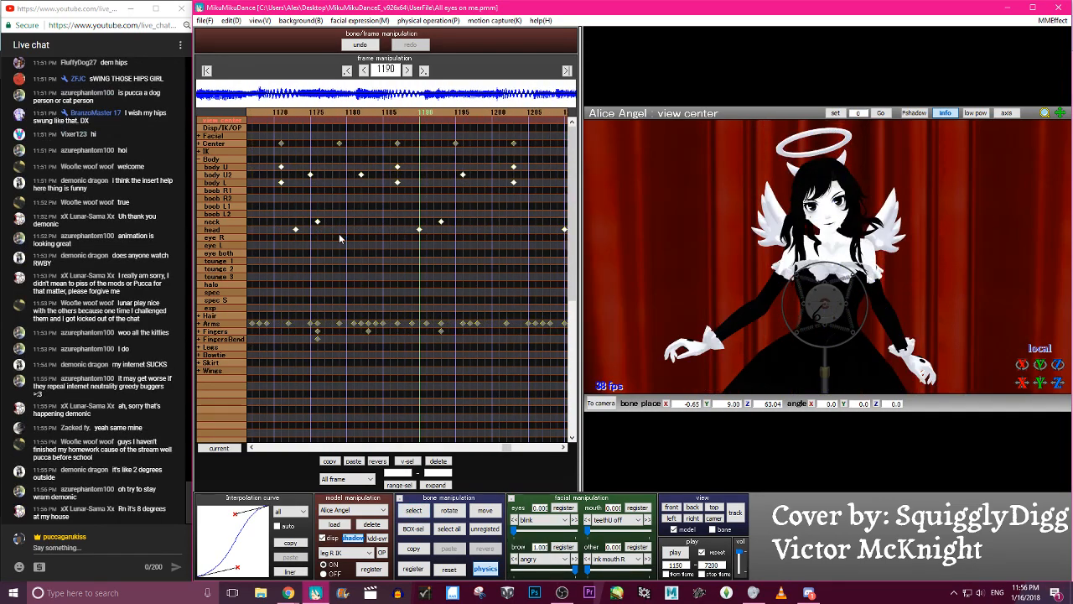
key(Right)
key(Right)
key(Right)
key(Right)
key(Right)
key(Right)
key(Right)
key(Right)
key(Right)
key(Right)
key(Right)
key(Right)
key(c)
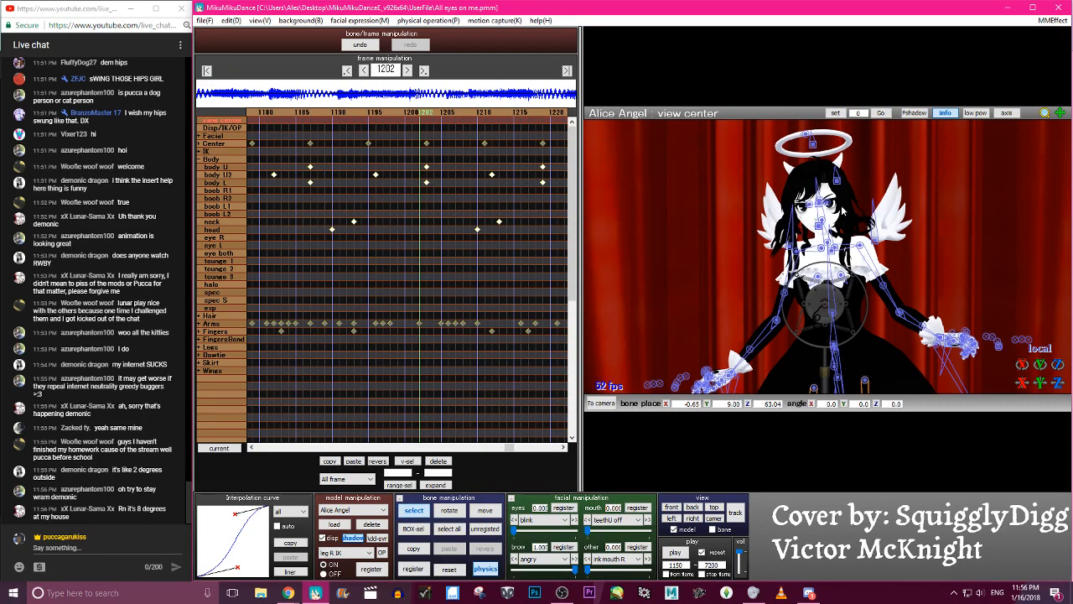
click(821, 213)
key(x)
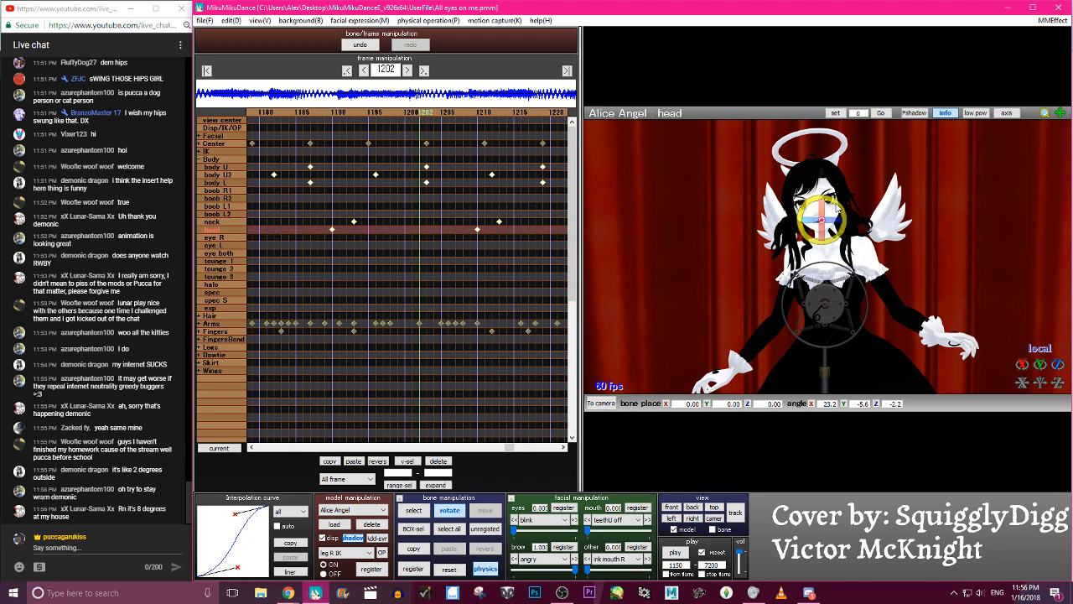
- Check the motion around frame 1202 and refine the head's tilt there to about X 25.6, Y -5.8, Z -2.2
key(Right)
key(Right)
key(Right)
key(Right)
key(Right)
key(Right)
key(Right)
key(Right)
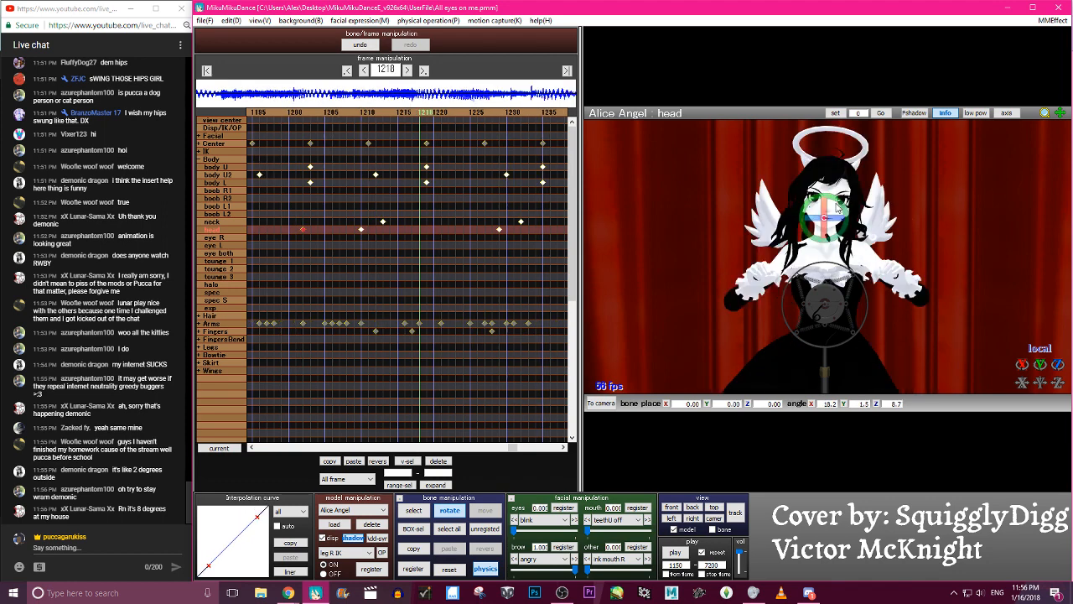
key(Right)
key(Right)
key(Right)
key(Right)
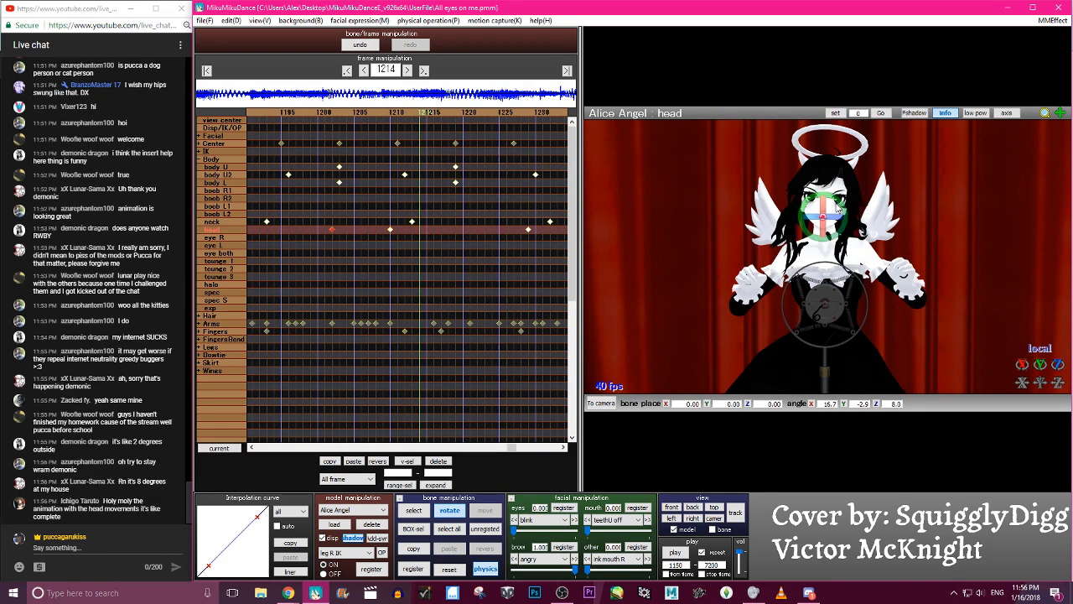
key(ctrl+Left)
key(ctrl+Left)
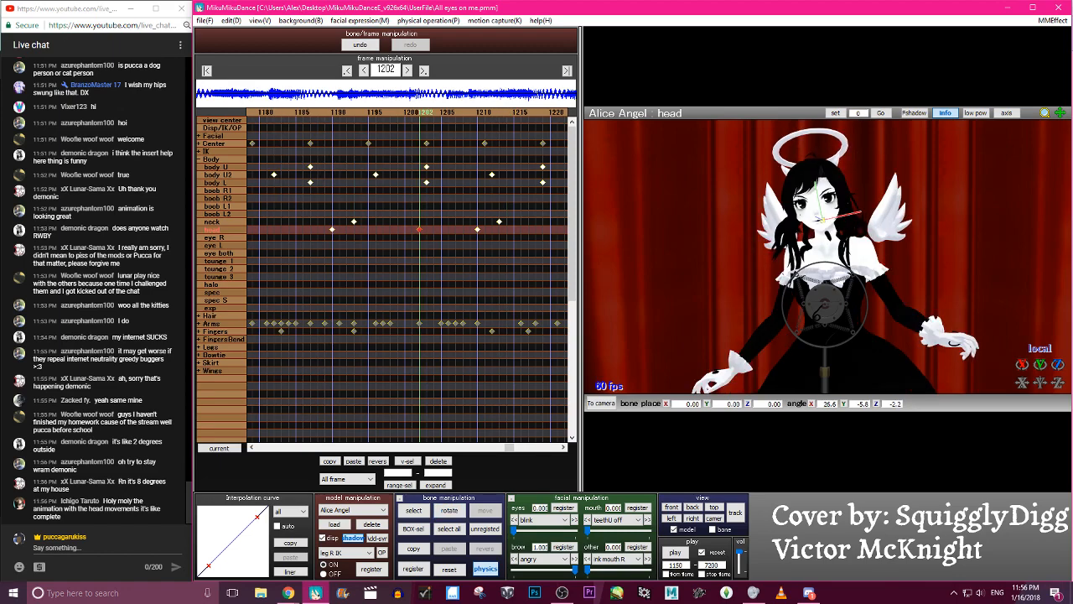
key(Right)
key(Right)
key(Right)
key(Right)
key(Right)
key(Right)
key(Right)
key(Right)
key(Right)
key(Right)
key(Right)
key(Right)
key(Right)
key(Right)
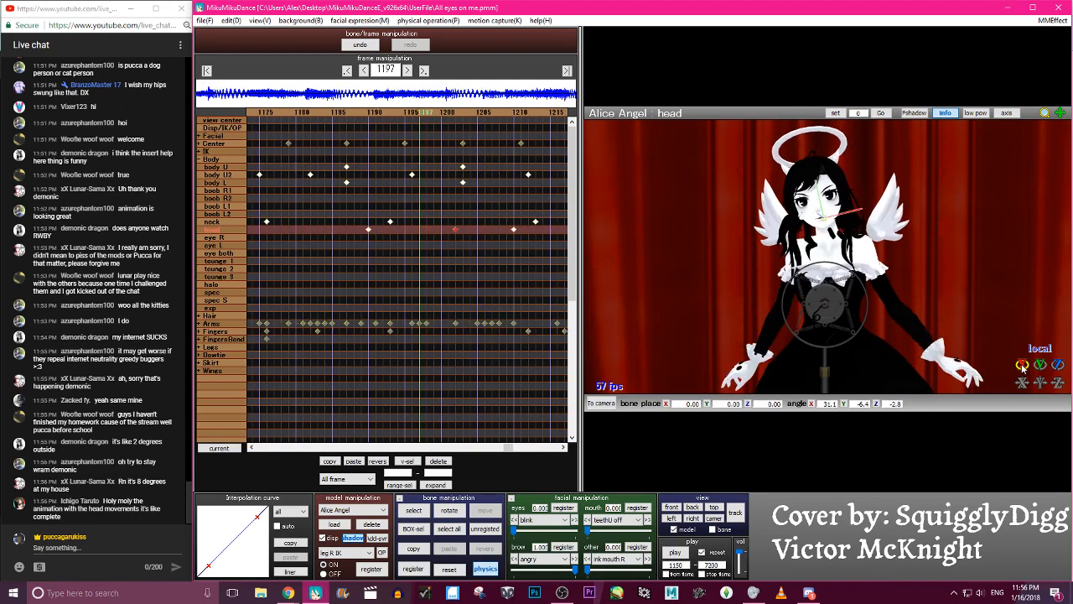
key(Left)
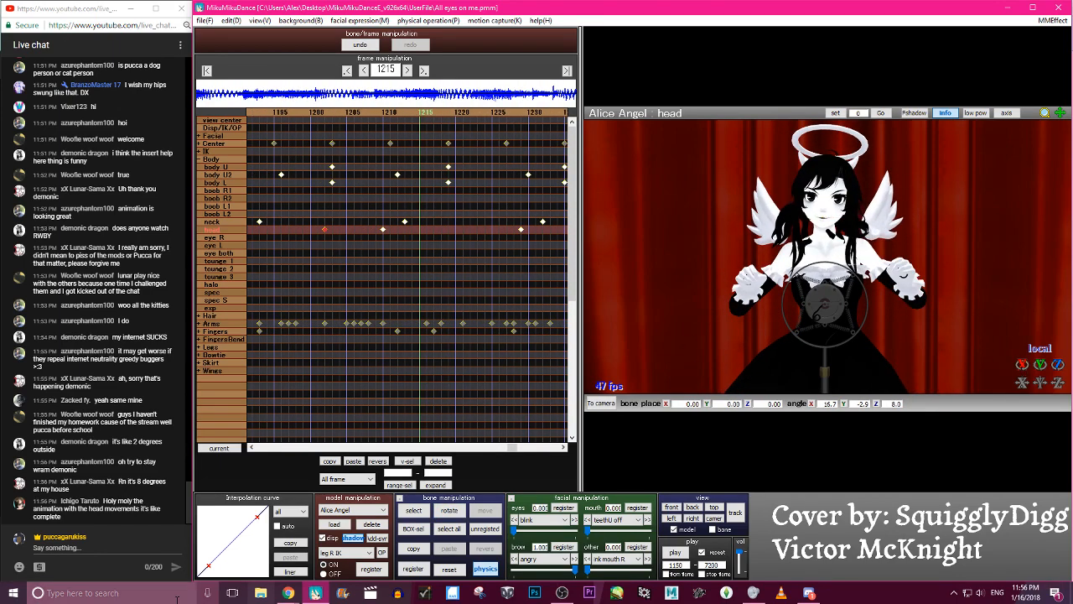
- Shape the interpolation curve of the head keyframe at frame 1202 into an ease-in, ease-out S-curve and check the motion
drag(209, 566, 234, 567)
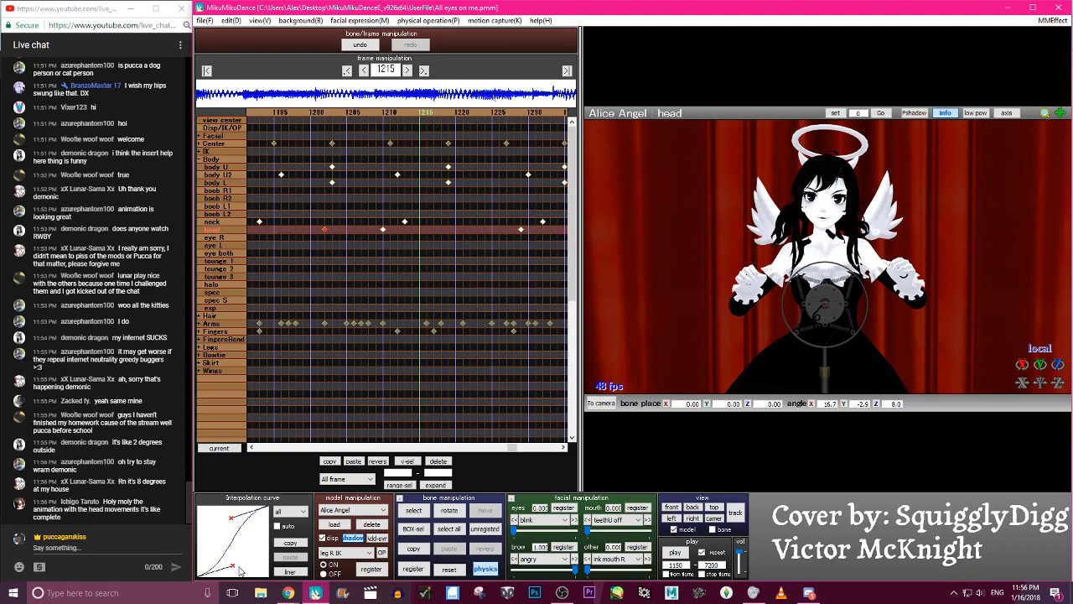
key(Left)
key(Left)
key(Left)
key(Left)
key(Left)
key(Left)
key(Left)
key(Left)
key(Left)
key(Left)
key(Left)
key(Left)
key(Left)
key(Left)
key(Left)
key(Left)
key(Left)
key(Left)
key(Left)
key(Left)
key(Right)
key(Right)
key(Right)
key(Right)
key(Right)
key(Right)
key(Right)
key(Right)
key(Right)
key(Right)
key(Right)
key(Right)
key(Right)
key(Right)
key(Right)
key(Right)
key(Right)
key(Right)
key(Right)
key(Right)
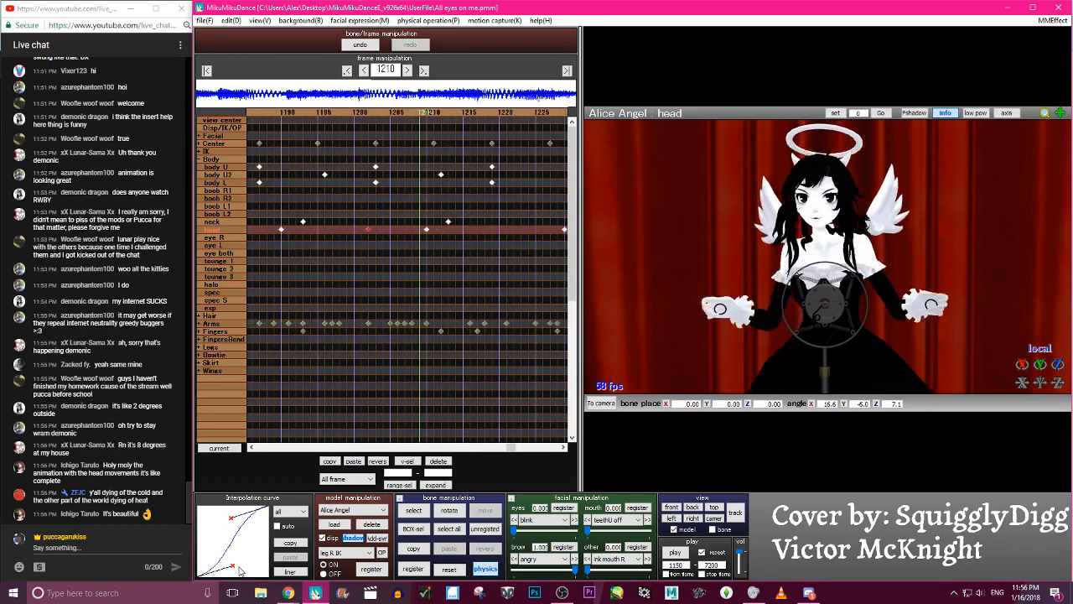
- At frame 1238, rotate the head to about X -3.9, Y 2.1, Z -2.5 and register it
key(Right)
key(Right)
key(Right)
key(Right)
key(Right)
key(Right)
key(Right)
key(Right)
key(Right)
key(Right)
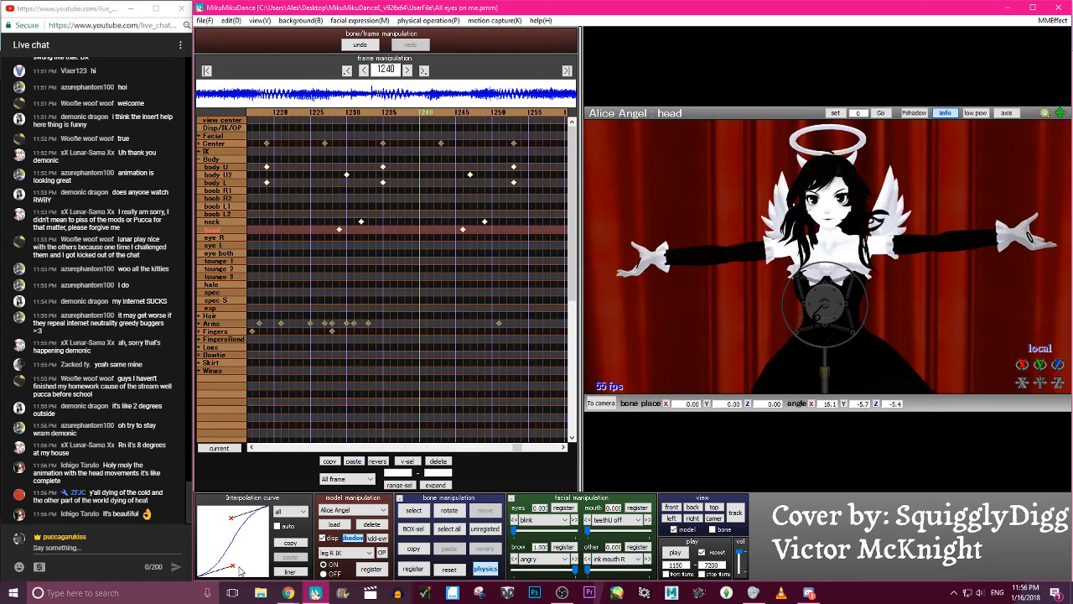
key(Left)
key(Left)
key(Left)
key(Left)
key(Left)
key(Left)
key(Left)
key(Left)
key(Left)
key(Left)
key(Left)
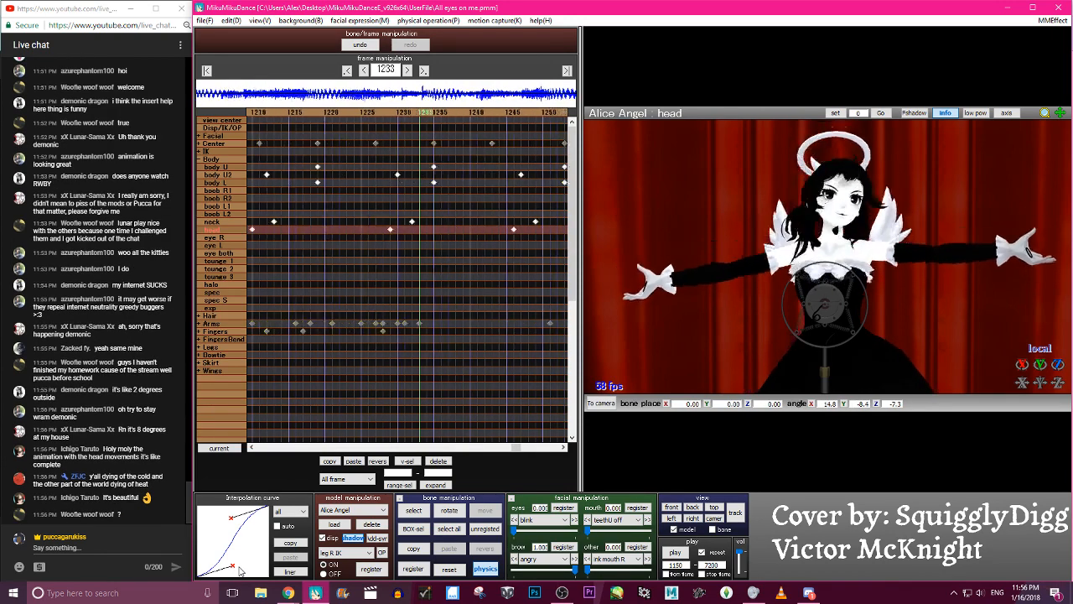
key(Right)
key(Right)
key(Right)
key(Right)
key(Right)
key(Right)
key(Right)
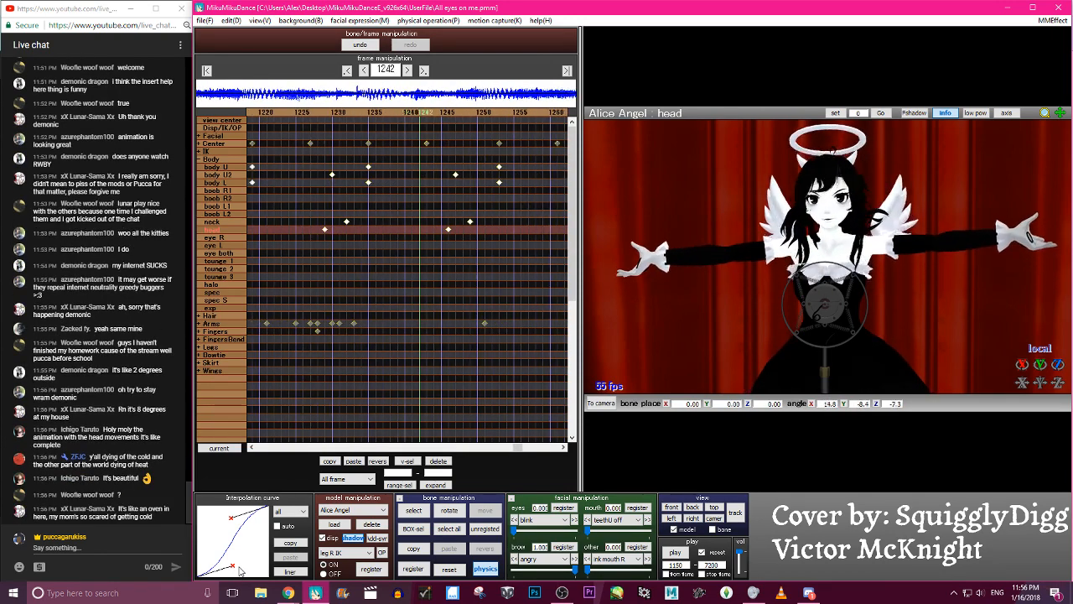
key(Left)
key(Left)
key(Left)
key(Left)
key(Left)
key(Left)
key(Left)
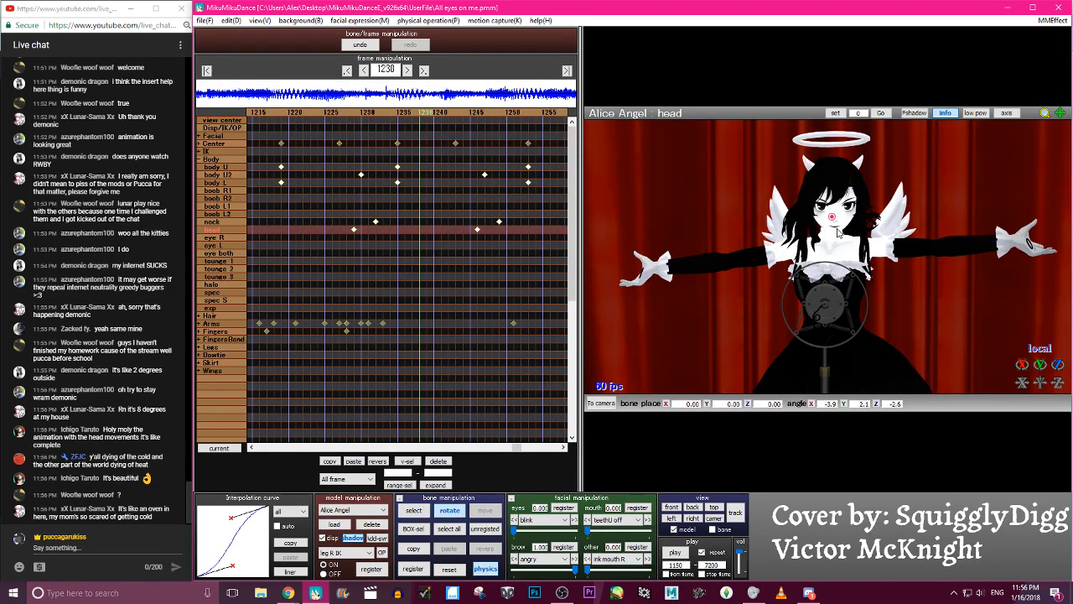
- At frame 1259, tilt the head to about X 58.9, Y -14.4, Z -22.1 and register it
key(Right)
key(Right)
key(Right)
key(Right)
key(Right)
key(Right)
key(Right)
key(Right)
key(Right)
key(Right)
key(Right)
key(Right)
key(Right)
key(Right)
key(Right)
key(Right)
key(Right)
key(Right)
key(Right)
key(Right)
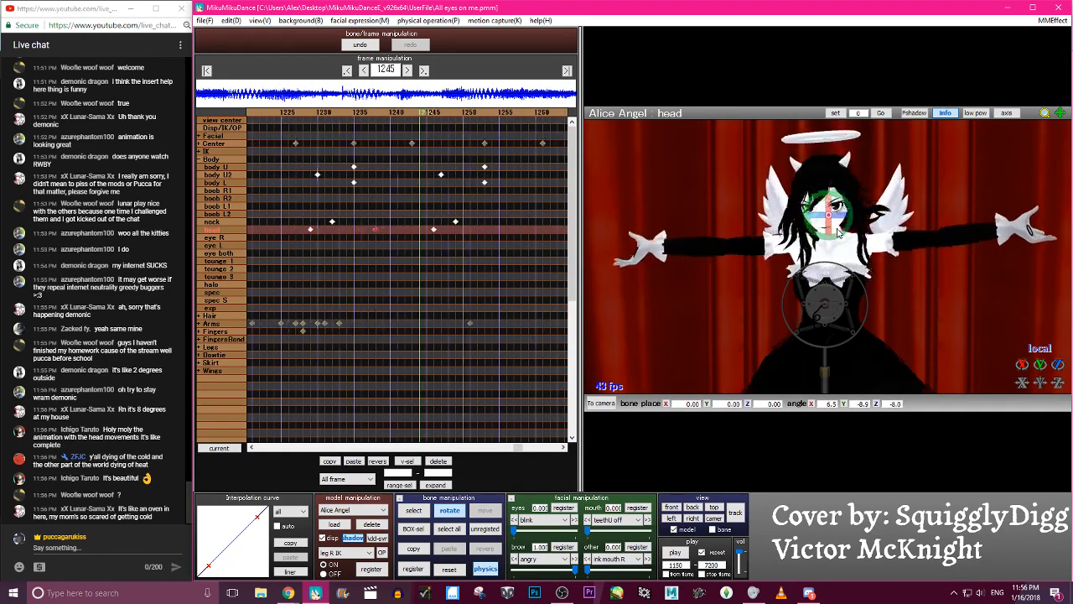
key(Left)
key(Left)
key(Left)
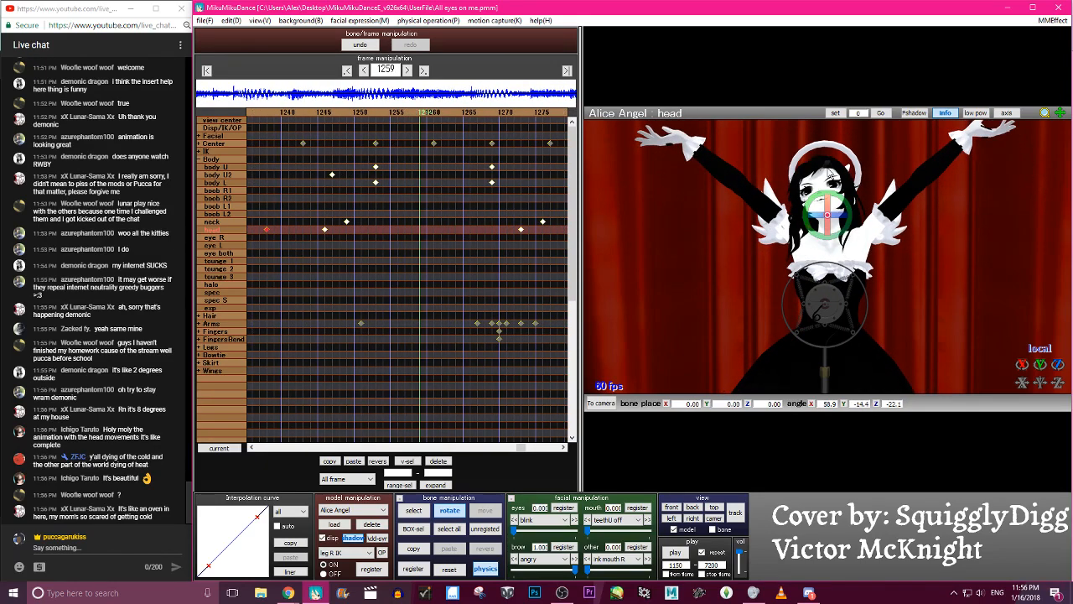
key(Right)
key(Right)
key(Right)
key(Right)
key(Right)
key(Right)
key(Right)
key(Right)
key(Right)
key(Right)
key(Right)
key(Right)
key(Right)
key(Right)
key(Right)
key(Right)
key(Right)
key(Right)
key(Right)
key(Right)
- Move back and forth through roughly frames 1233 to 1273 to examine the added head tilts
key(Down)
key(Left)
key(Left)
key(Left)
key(Left)
key(Left)
key(Left)
key(Left)
key(Left)
key(Left)
key(Left)
key(Left)
key(Left)
key(Left)
key(Left)
key(Left)
key(Left)
key(Left)
key(Left)
key(Left)
key(Left)
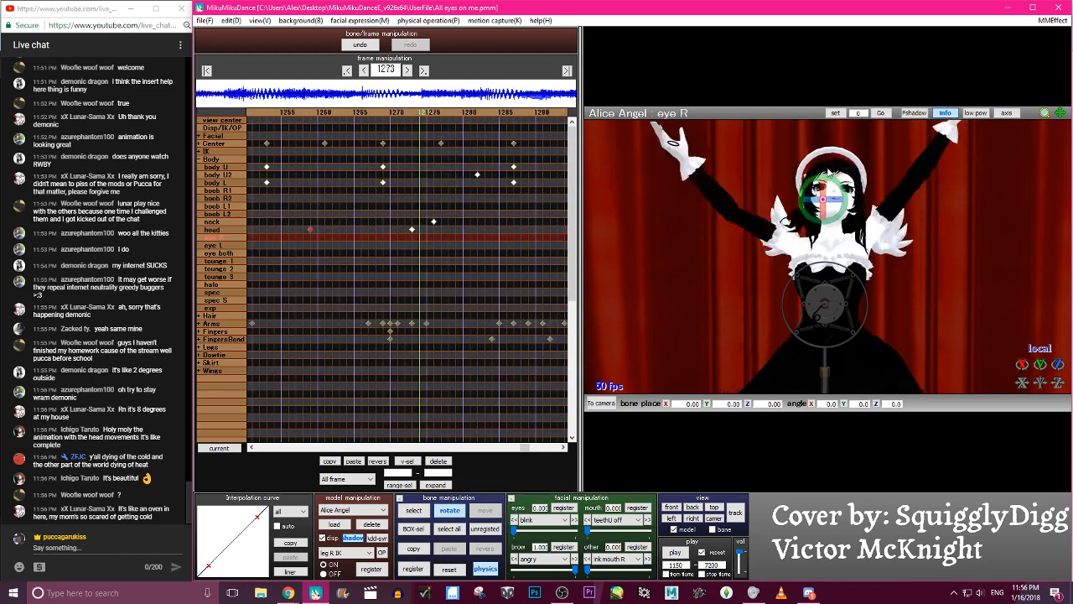
key(Right)
key(Right)
key(Right)
key(Right)
key(Right)
key(Right)
key(Right)
key(Right)
key(Right)
key(Right)
key(Right)
key(Right)
key(Right)
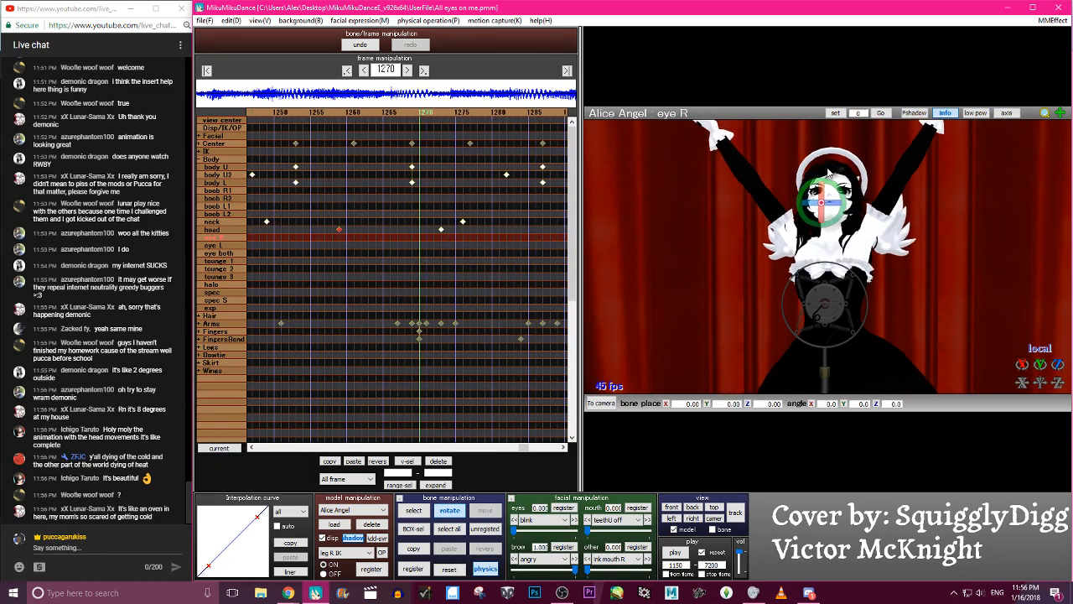
key(Left)
key(Left)
key(Left)
key(Left)
key(Left)
key(Left)
key(Left)
key(Left)
key(Left)
key(Left)
key(Left)
key(Left)
key(Left)
key(Left)
key(Left)
key(Left)
key(Left)
key(Left)
key(Left)
key(Left)
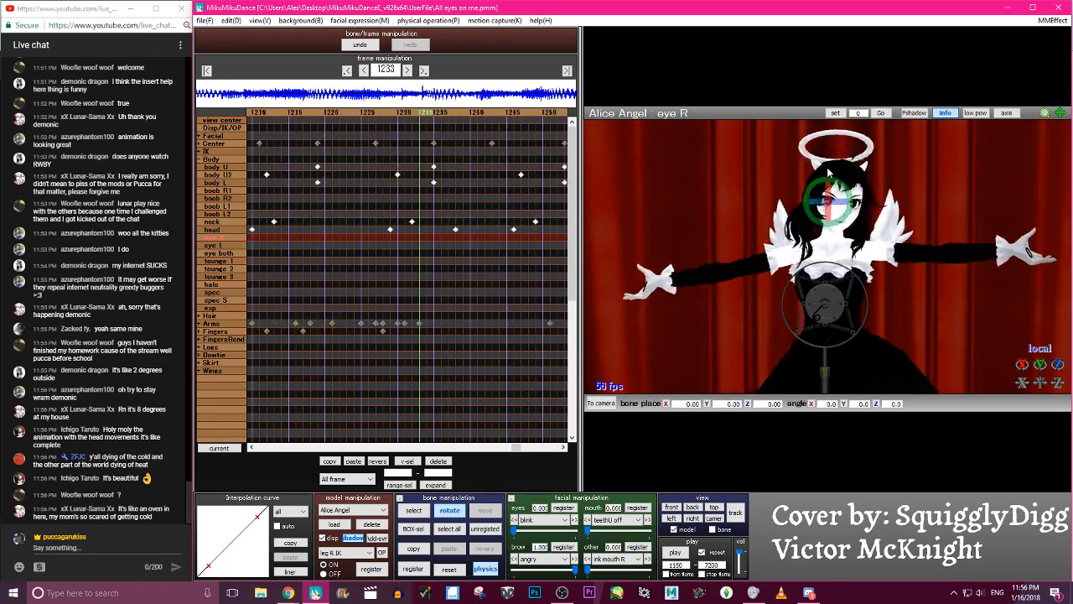
- Play the dance back repeatedly from frame 1150 to review how the added head tilts flow through about frame 1286
key(Right)
key(Right)
key(Right)
key(Right)
key(Right)
key(Right)
key(Right)
key(Right)
key(Right)
key(Right)
key(Right)
key(Right)
key(Right)
key(Right)
key(Right)
key(Right)
key(Right)
key(Right)
key(Right)
key(Right)
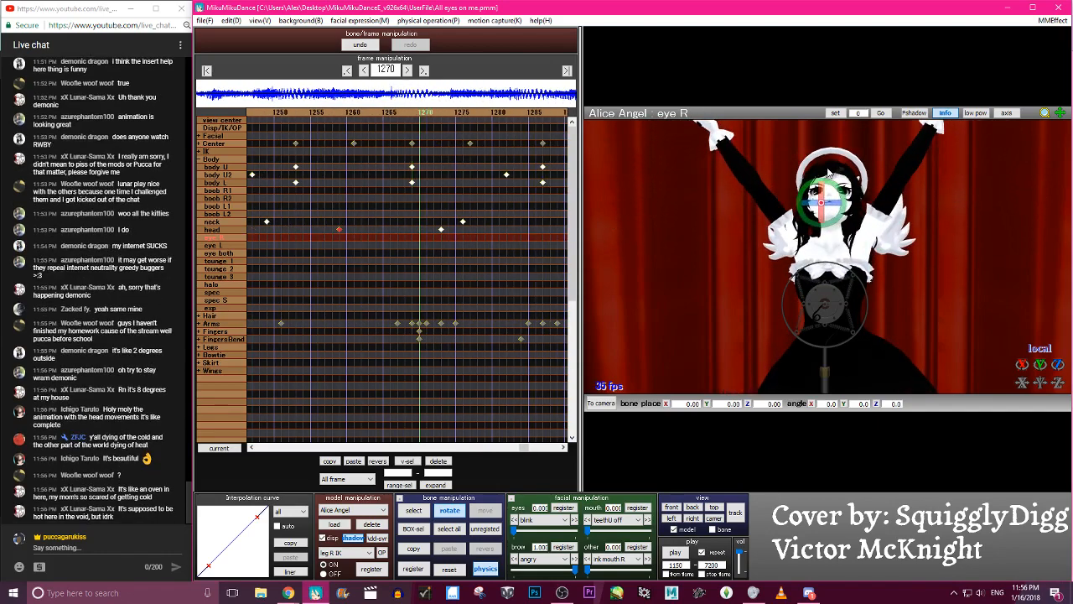
click(676, 551)
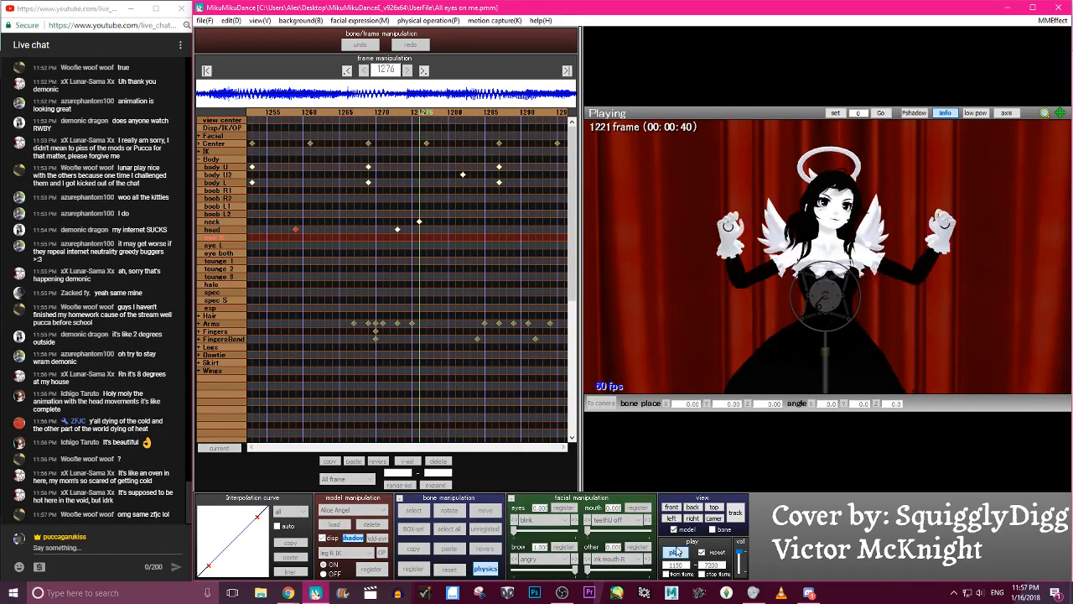
click(675, 552)
click(676, 552)
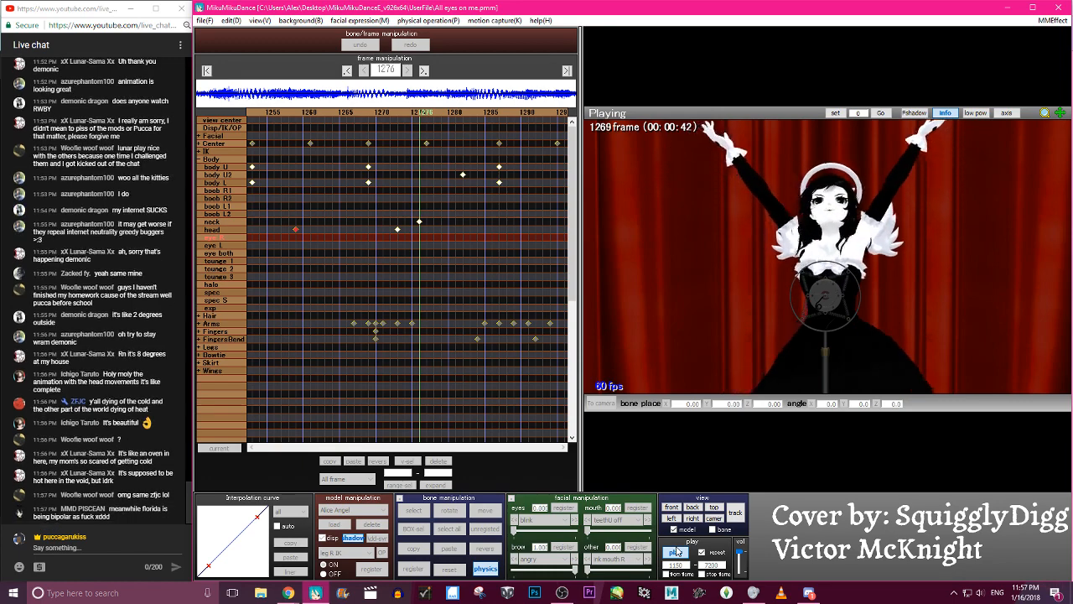
click(676, 552)
click(675, 552)
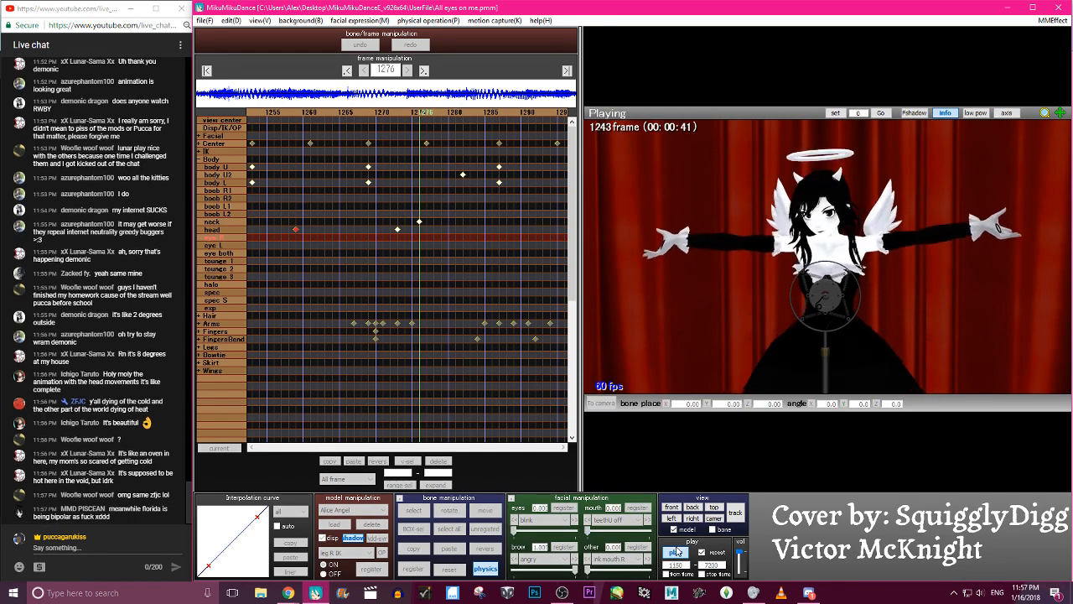
click(676, 551)
click(676, 551)
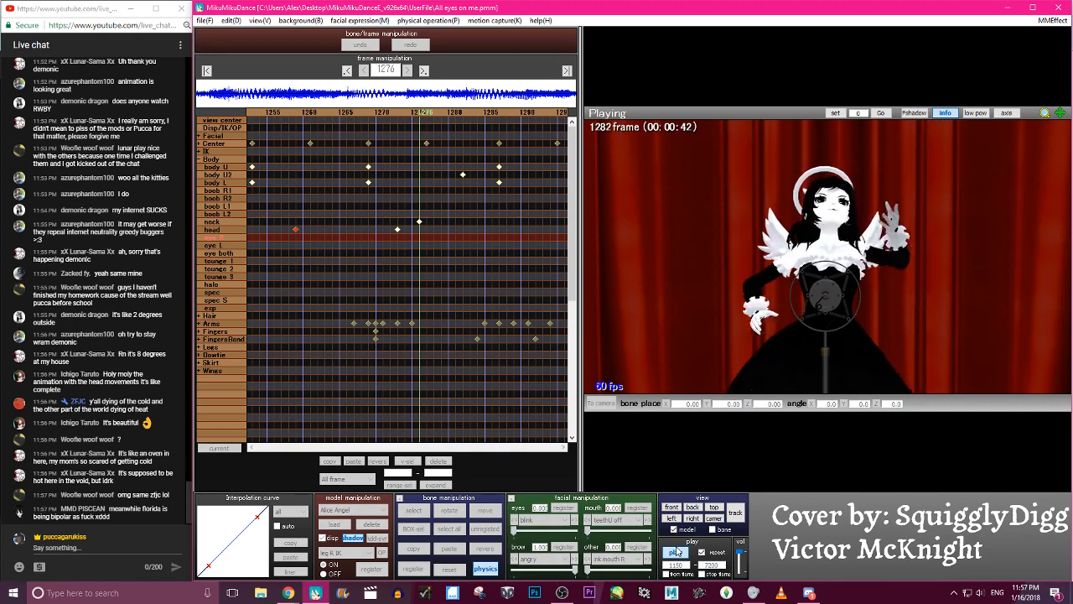
click(676, 551)
click(675, 551)
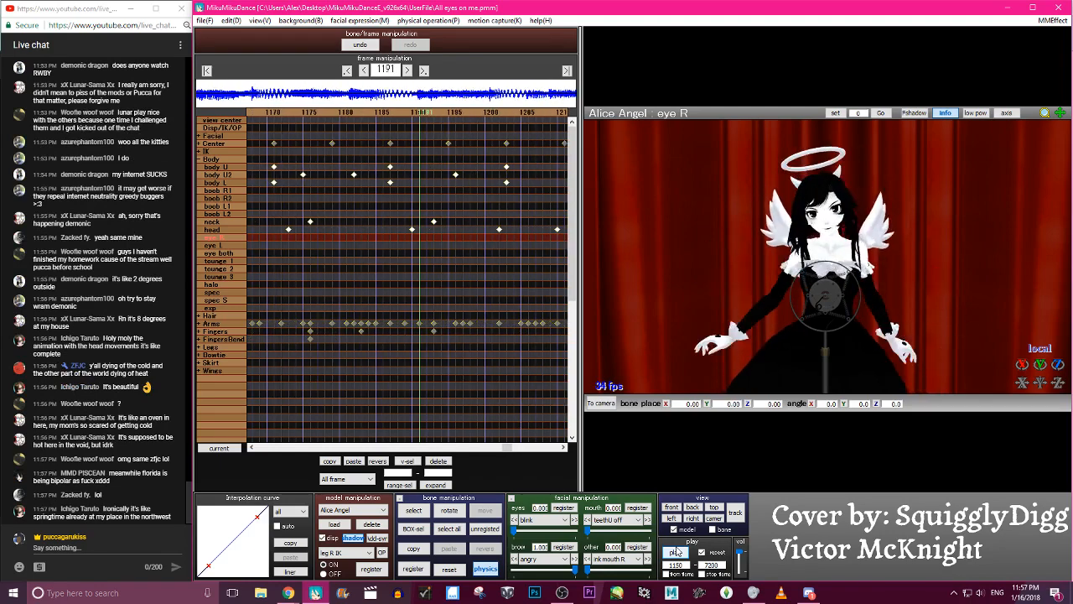
- Save the project
click(209, 22)
click(221, 60)
- Register a head keyframe at frame 1183 and shape its interpolation curve into an ease-in, ease-out S-curve
key(Left)
key(Left)
key(Left)
key(Left)
key(Left)
key(Left)
key(Left)
key(Left)
key(Left)
key(Left)
key(Left)
key(Left)
key(Right)
key(Right)
key(Right)
key(Right)
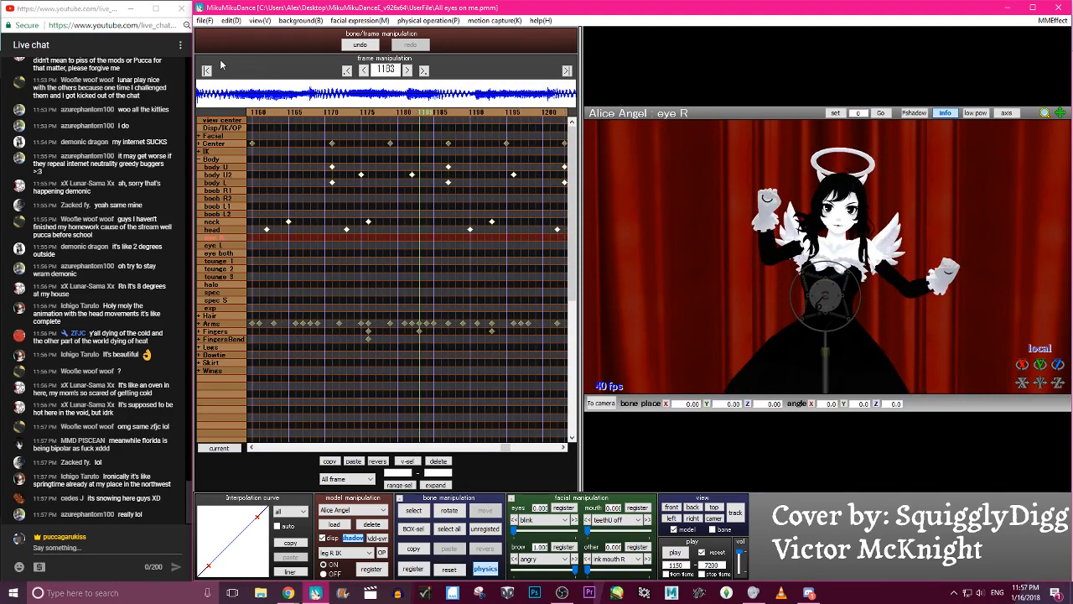
key(Right)
key(Right)
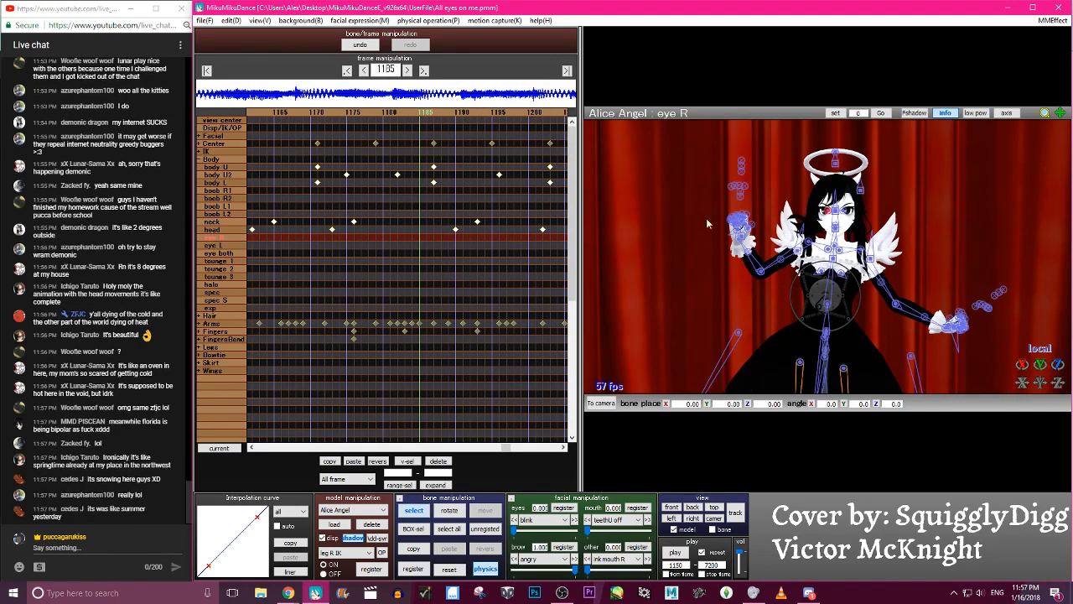
click(835, 220)
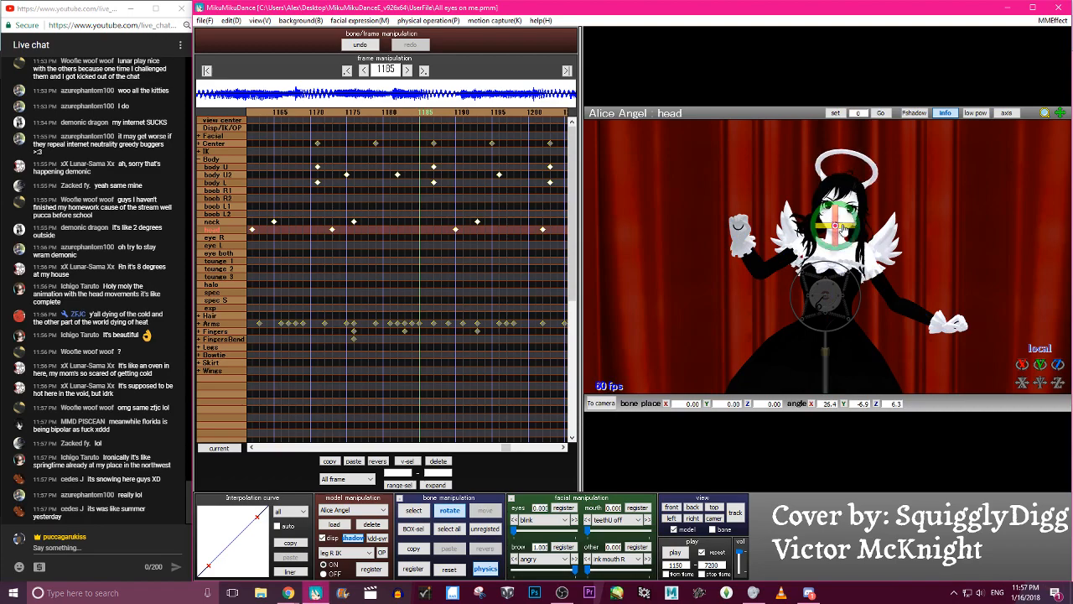
key(Right)
key(Right)
key(Right)
key(Right)
key(Right)
key(Right)
key(Right)
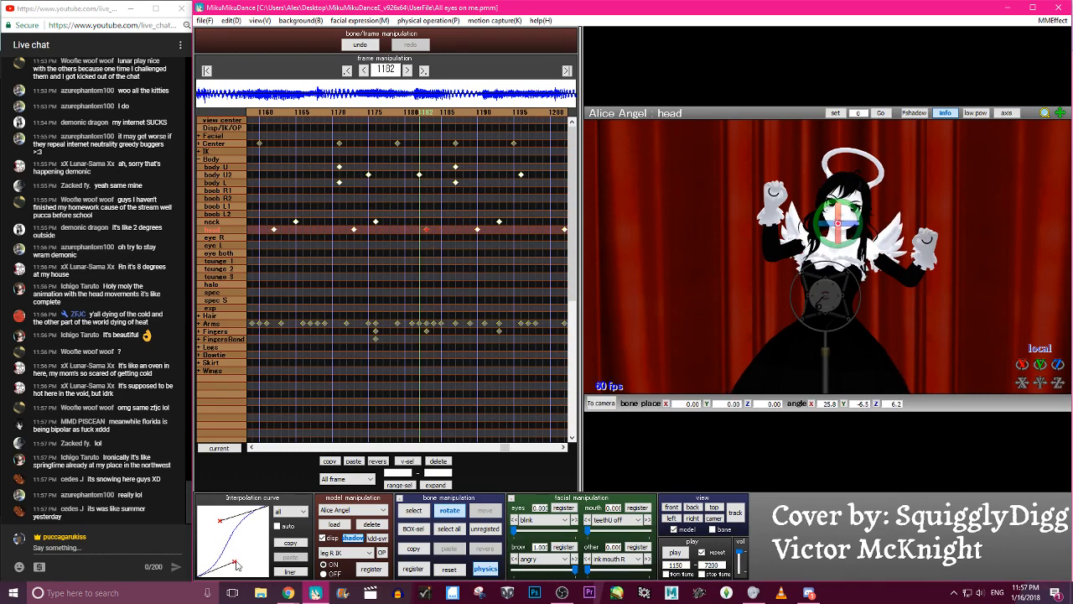
key(Right)
key(Right)
key(Right)
key(Right)
key(Right)
key(Right)
key(Right)
key(Right)
key(Right)
key(Right)
key(Right)
key(Right)
key(Right)
key(Right)
key(Right)
key(Right)
key(Right)
key(Right)
key(Right)
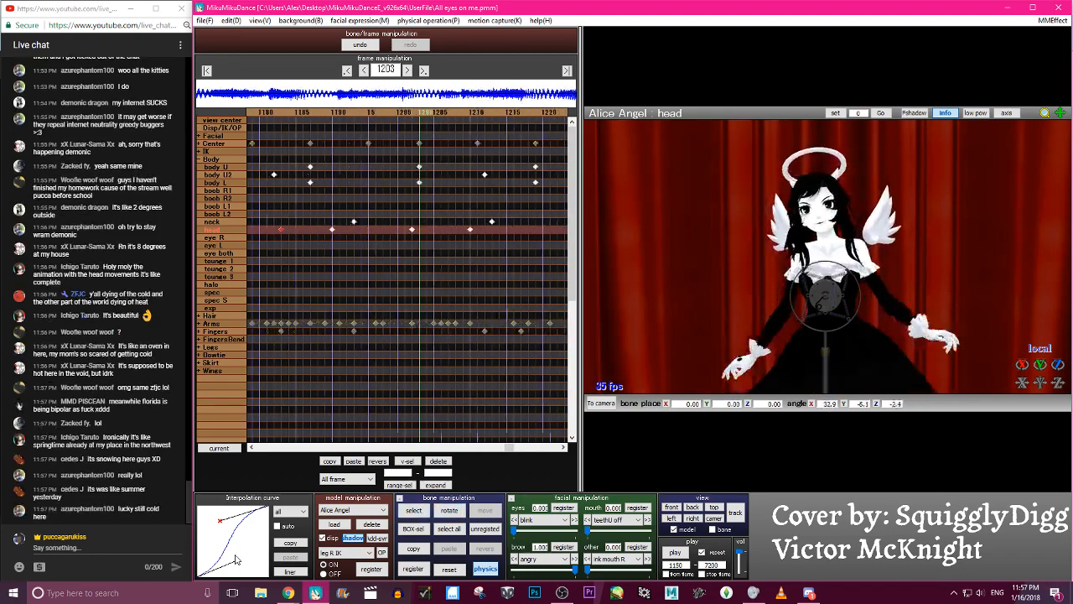
- At frame 1219, tilt the head to about X 8.6, Y 13.9, Z 15.3 and register it
key(Right)
key(Right)
key(Right)
key(Right)
key(Right)
key(Right)
key(Right)
key(Right)
key(Right)
key(Right)
key(Right)
key(Right)
key(Right)
key(Right)
key(Right)
key(Right)
key(Right)
key(Right)
key(Right)
key(Right)
key(Left)
key(Left)
key(Left)
key(Left)
key(Left)
key(Left)
key(Right)
key(Right)
key(Right)
key(Right)
key(Left)
click(414, 510)
key(x)
drag(846, 210, 850, 225)
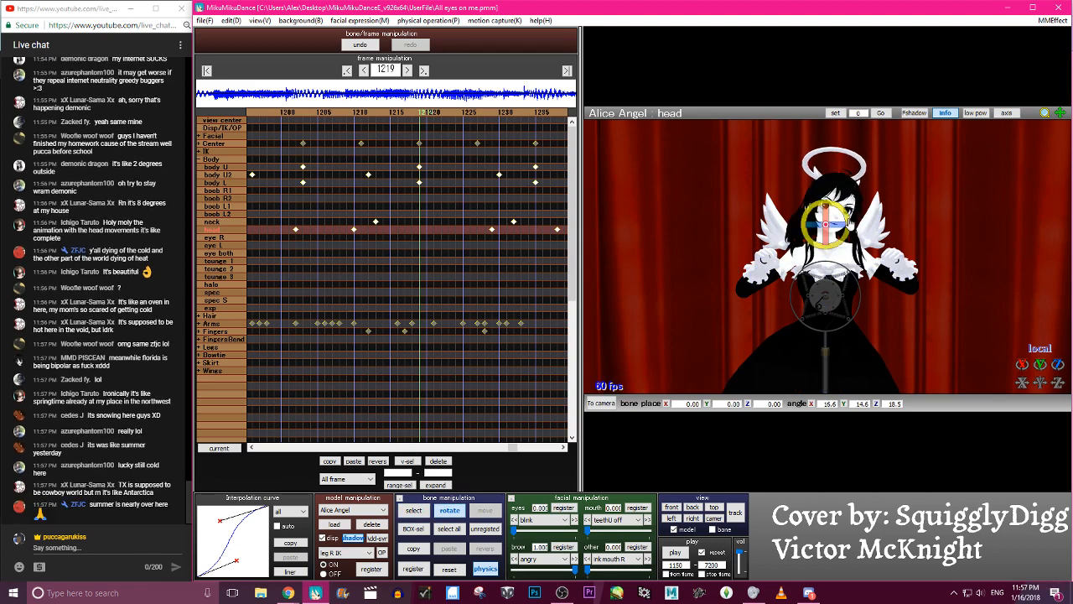
key(Return)
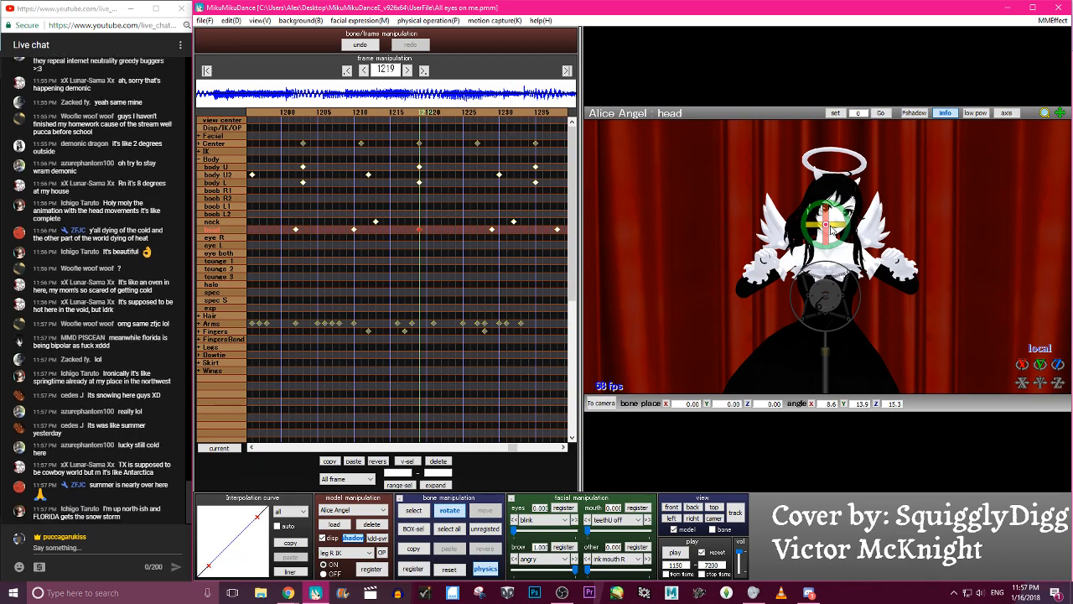
- Move back and forth through roughly frames 1219 to 1246 to examine the head motion around the new tilt
key(Left)
key(Left)
key(Right)
key(Right)
key(Right)
key(Right)
key(Right)
key(Right)
key(Right)
key(Right)
key(Right)
key(Right)
key(c)
key(Right)
key(Right)
key(Right)
key(Right)
key(Right)
key(Right)
key(Right)
key(Right)
key(Right)
key(Right)
key(Right)
key(Right)
key(Right)
key(Right)
key(Right)
key(Right)
key(Left)
key(Left)
key(Left)
key(Left)
key(Left)
key(Left)
key(Left)
key(Left)
key(Left)
key(Left)
key(Left)
key(Left)
key(Left)
key(Left)
key(Left)
key(Left)
key(Left)
key(Left)
key(Left)
key(Left)
key(Right)
key(Right)
key(Right)
key(Right)
key(Right)
key(Right)
key(Right)
key(Right)
key(Right)
key(Right)
key(Right)
key(Right)
key(Right)
key(Right)
key(Right)
key(Right)
key(Right)
key(Right)
key(Right)
key(Right)
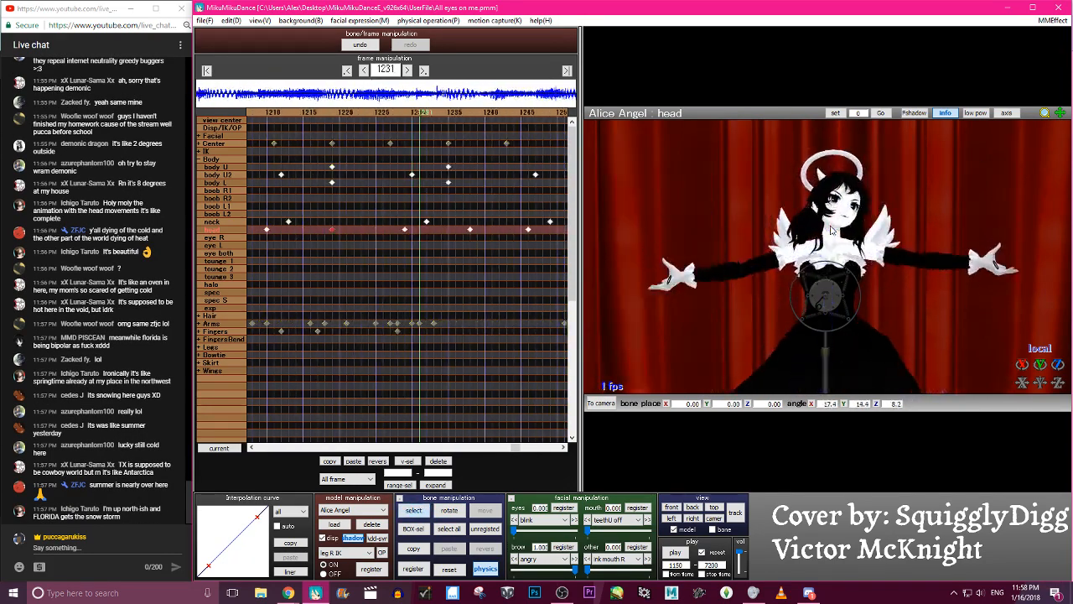
key(Left)
key(Left)
key(Left)
key(Left)
key(Left)
key(Left)
key(Left)
key(Left)
key(Left)
key(Left)
key(Left)
key(Left)
key(Left)
key(Left)
key(Left)
key(Left)
key(Left)
key(Left)
key(Left)
key(Left)
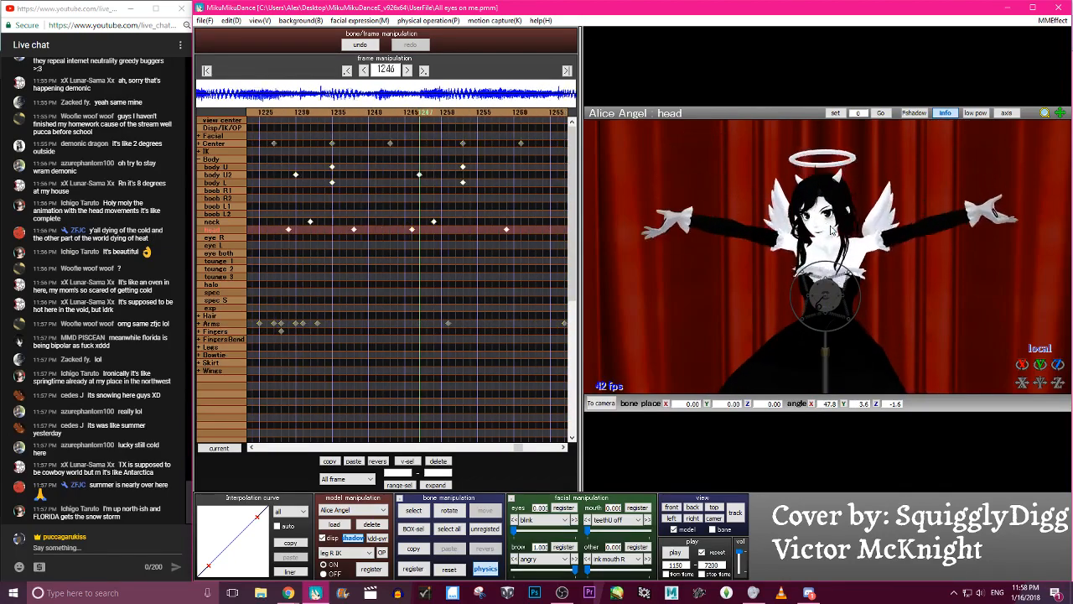
key(Right)
key(Right)
key(Right)
key(Right)
key(Right)
key(Right)
key(Right)
key(Right)
key(Right)
key(Right)
key(Right)
key(Right)
key(Right)
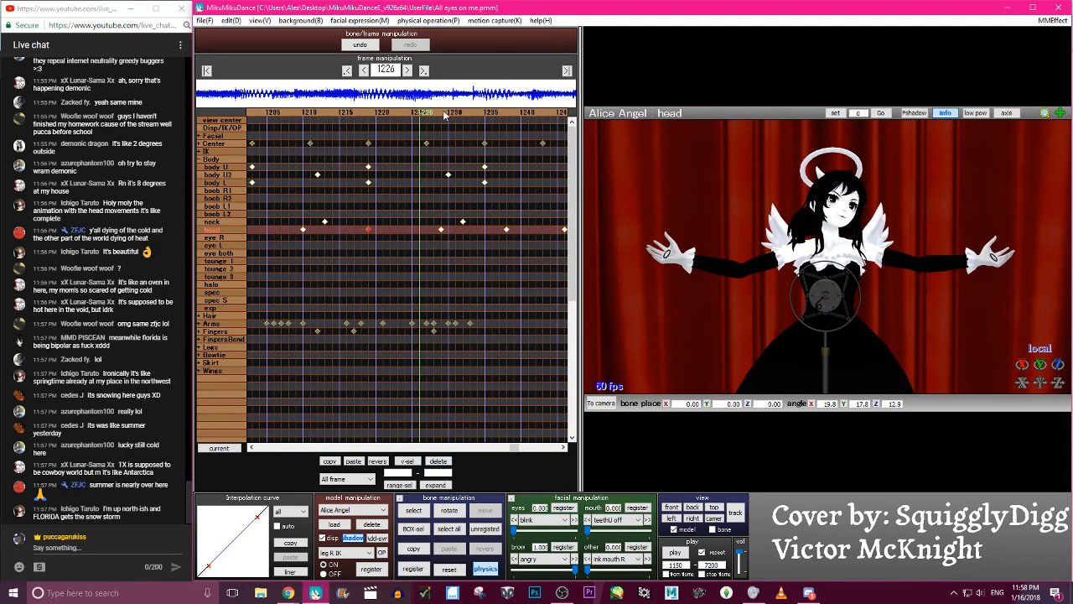
- At frame 1229, rotate the head to about X 30.2, Y 11.8, Z -2.8 and register it with an S-shaped interpolation curve
key(Right)
key(Right)
key(Right)
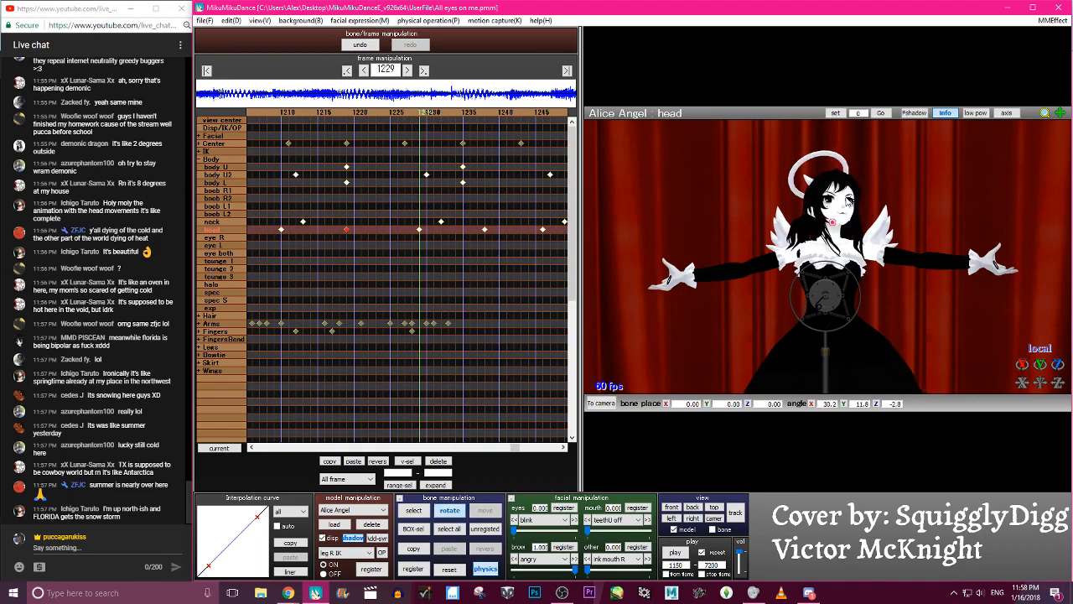
key(Left)
key(Left)
key(Left)
key(Left)
key(Left)
key(Left)
key(Left)
key(Left)
key(Left)
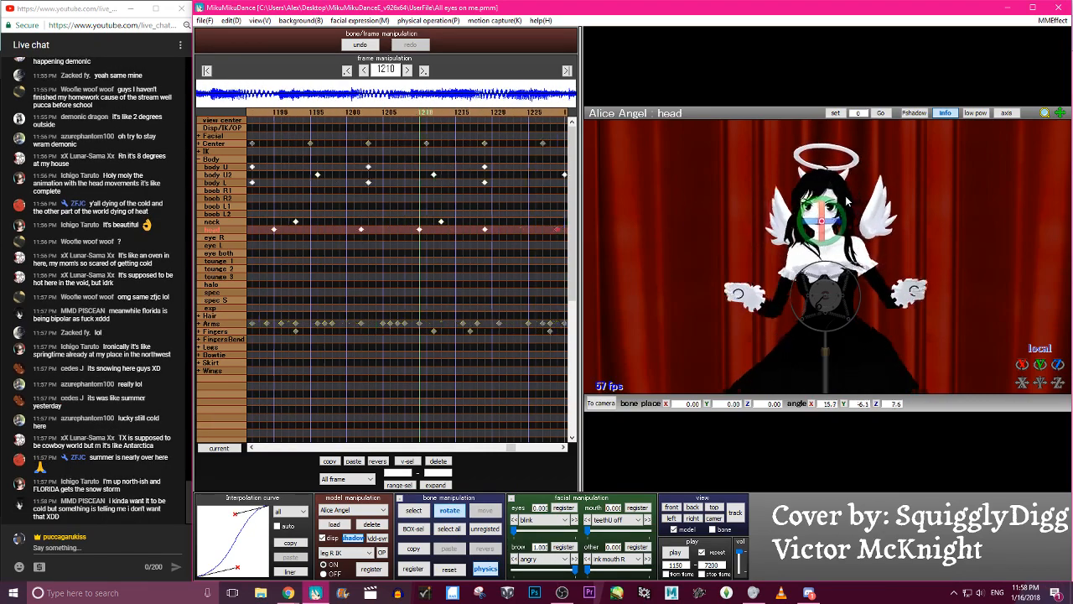
- Play back the revised section and undo the head keyframe changes at frames 1229 and 1219
key(Right)
key(Right)
key(Right)
key(Right)
key(Right)
key(Right)
key(Right)
key(Right)
key(Right)
key(Right)
key(Right)
key(Right)
key(Right)
key(Right)
key(Right)
key(Right)
key(Right)
key(Right)
key(Right)
key(Right)
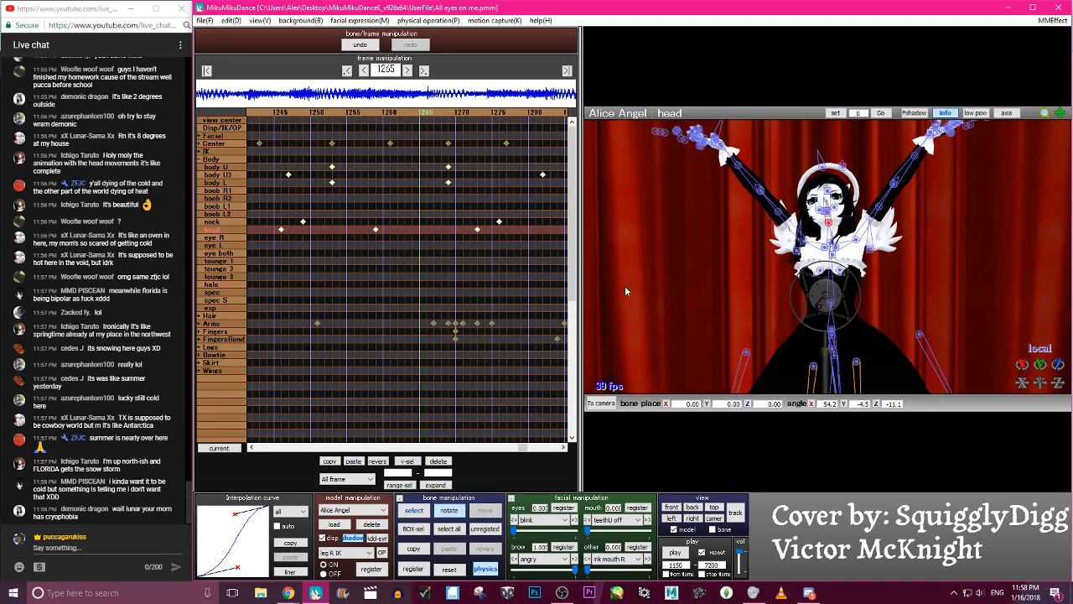
click(675, 553)
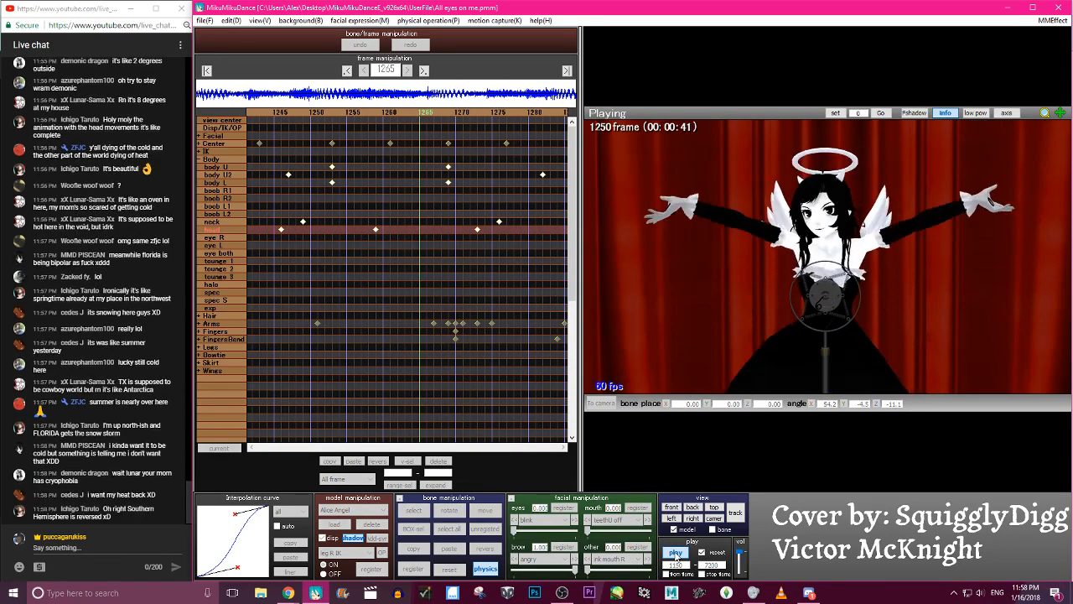
click(675, 553)
click(365, 46)
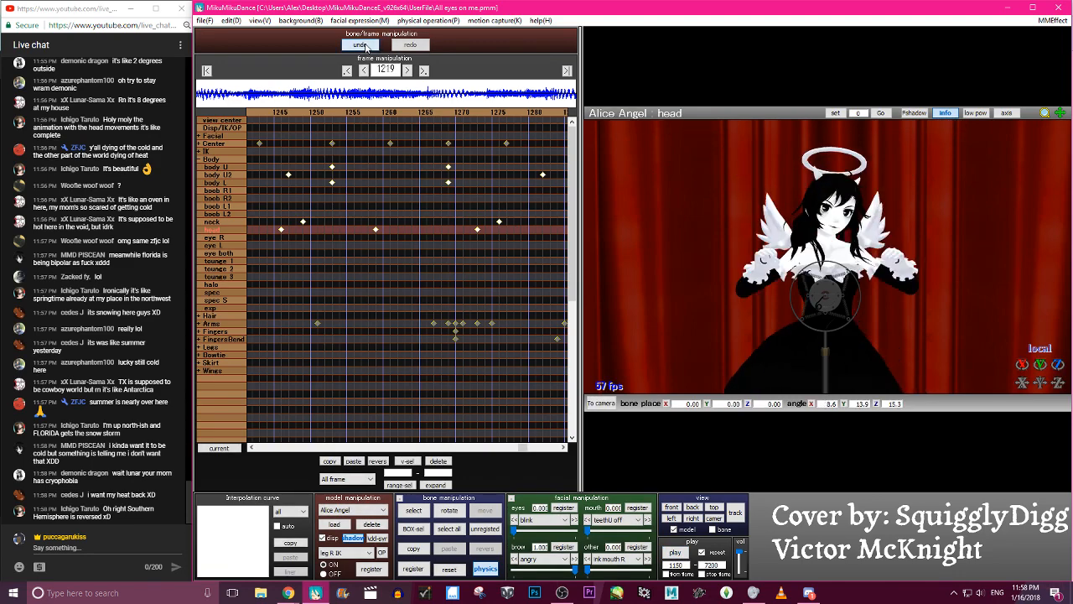
- Play the dance from frame 1150 several times to judge the head and upper-body motion up to about frame 1286
click(679, 552)
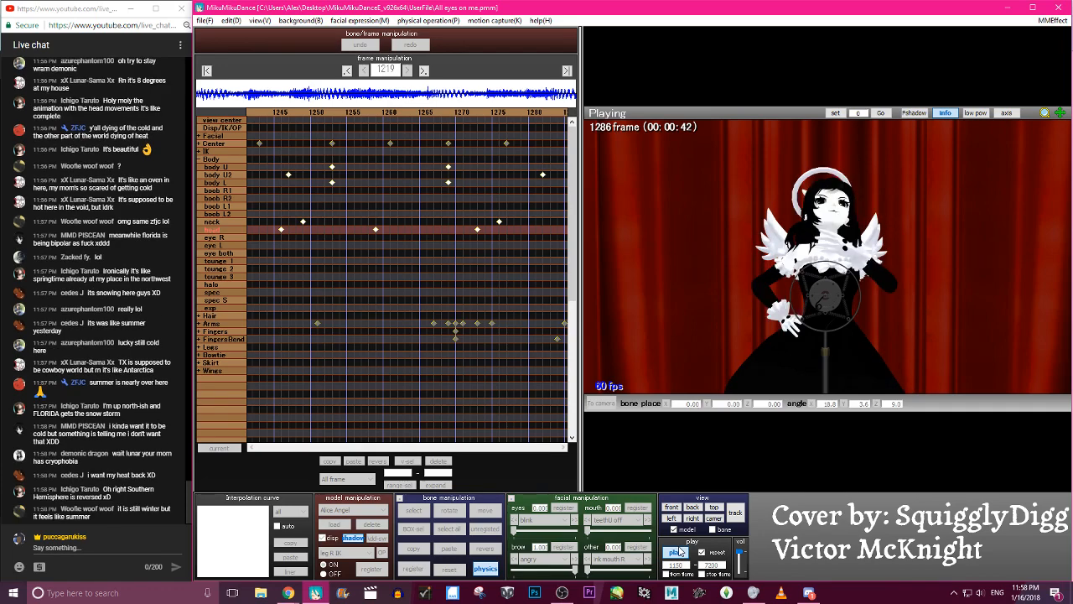
click(680, 551)
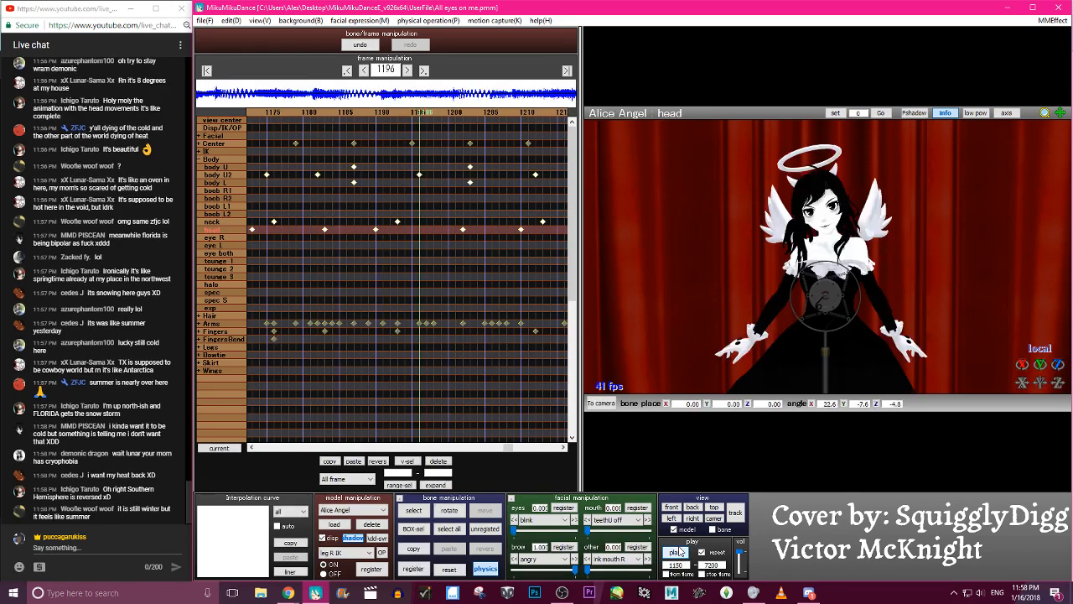
click(679, 551)
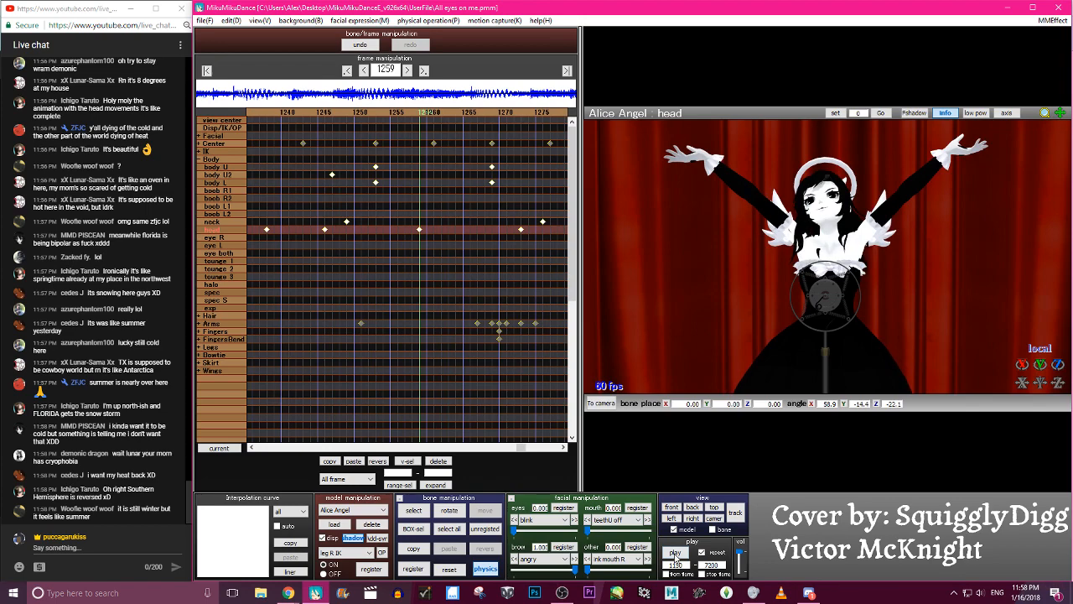
click(676, 552)
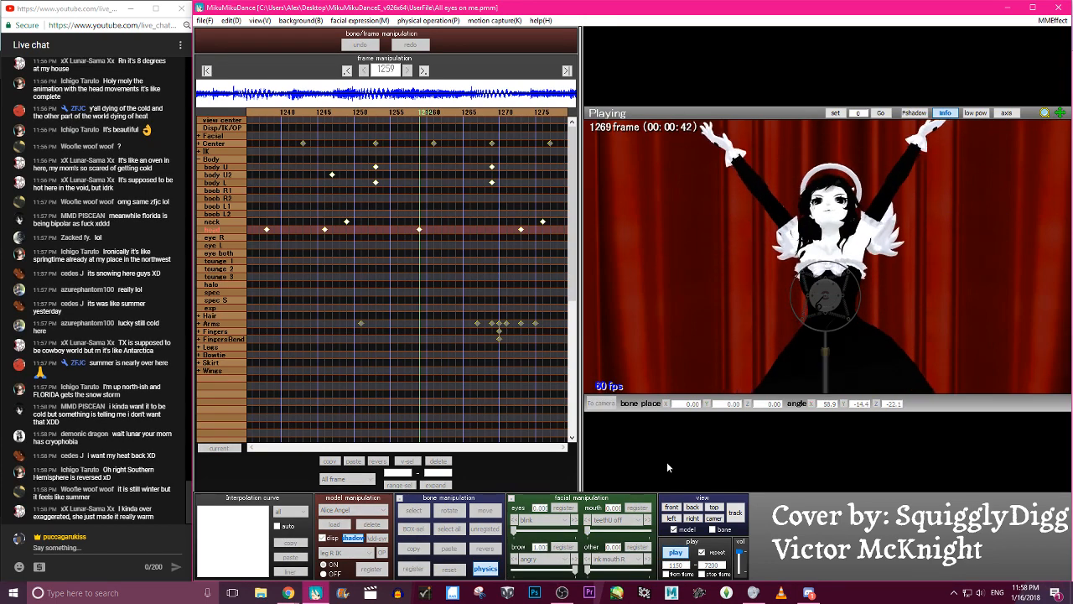
key(p)
key(p)
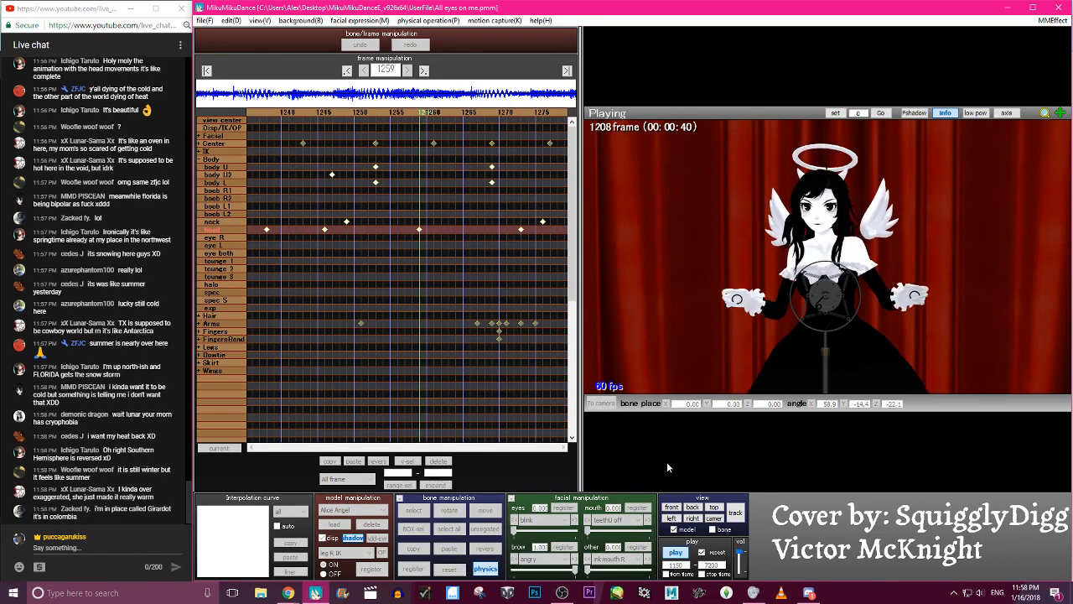
key(p)
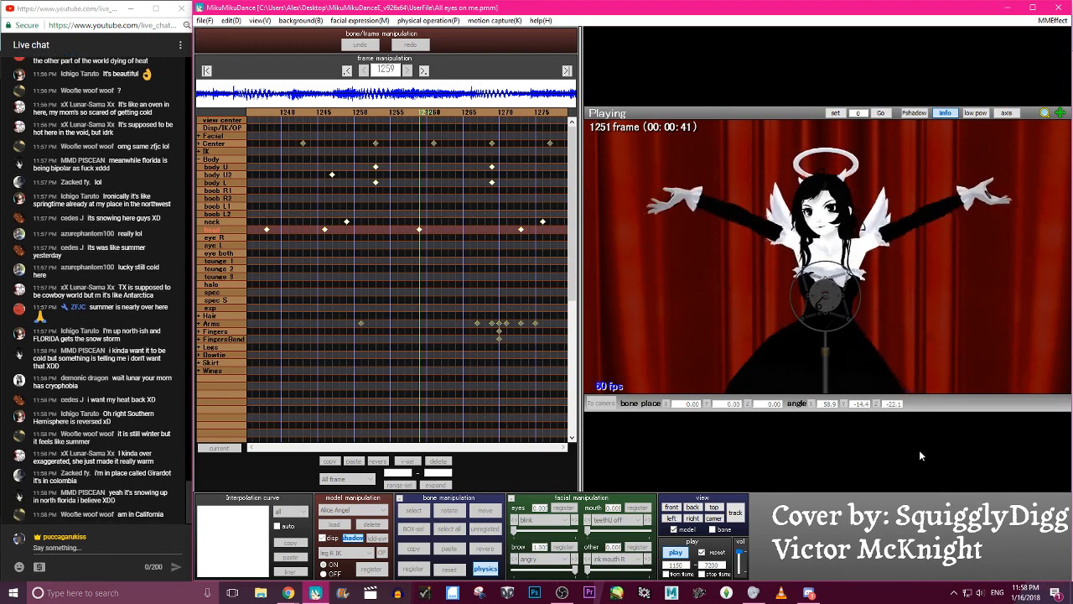
key(p)
- At frame 1282, rotate the body U2 bone to about X 5.8, Y 0.1, Z 1.4 and register it with an eased interpolation curve
click(830, 302)
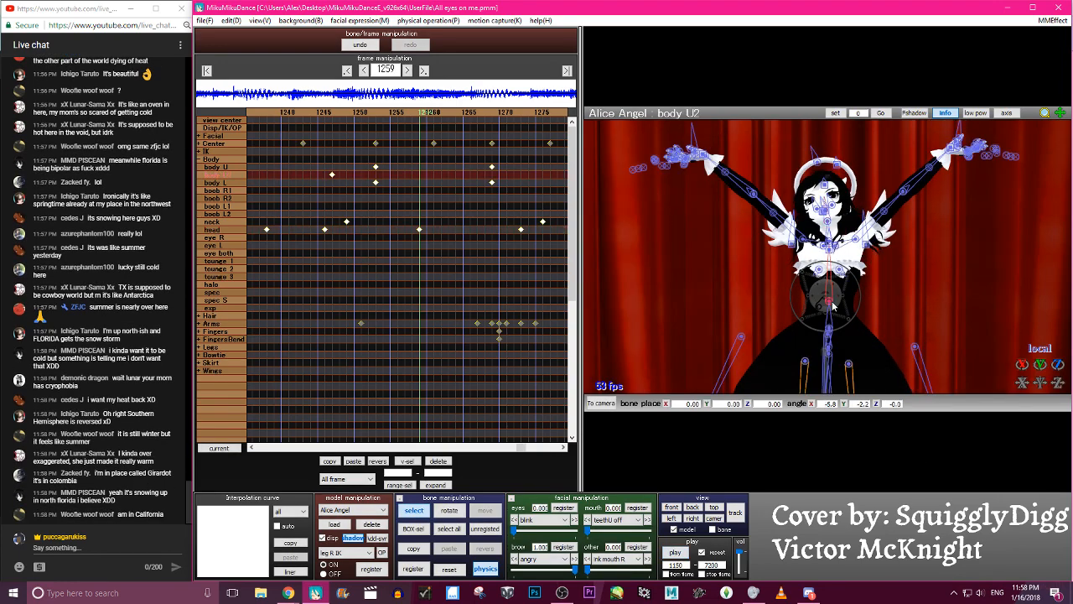
click(482, 111)
click(482, 111)
click(457, 116)
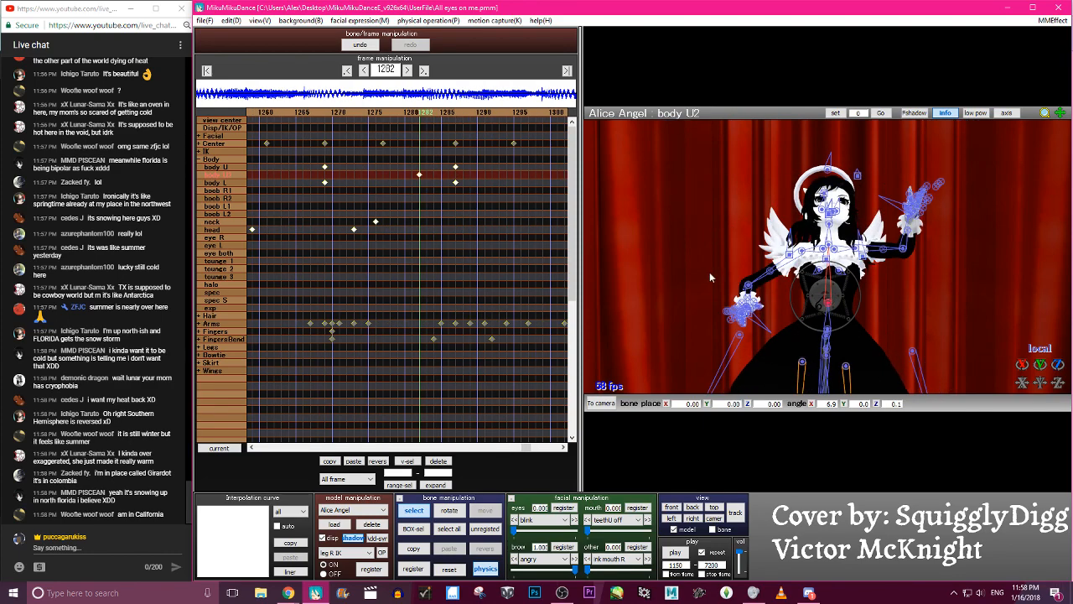
key(c)
key(Left)
key(Left)
key(Left)
key(Left)
key(Left)
key(Left)
key(Left)
key(Left)
key(Left)
key(Left)
key(Left)
key(Left)
key(Left)
key(Left)
key(Left)
key(Left)
key(Left)
key(Left)
key(Left)
key(Left)
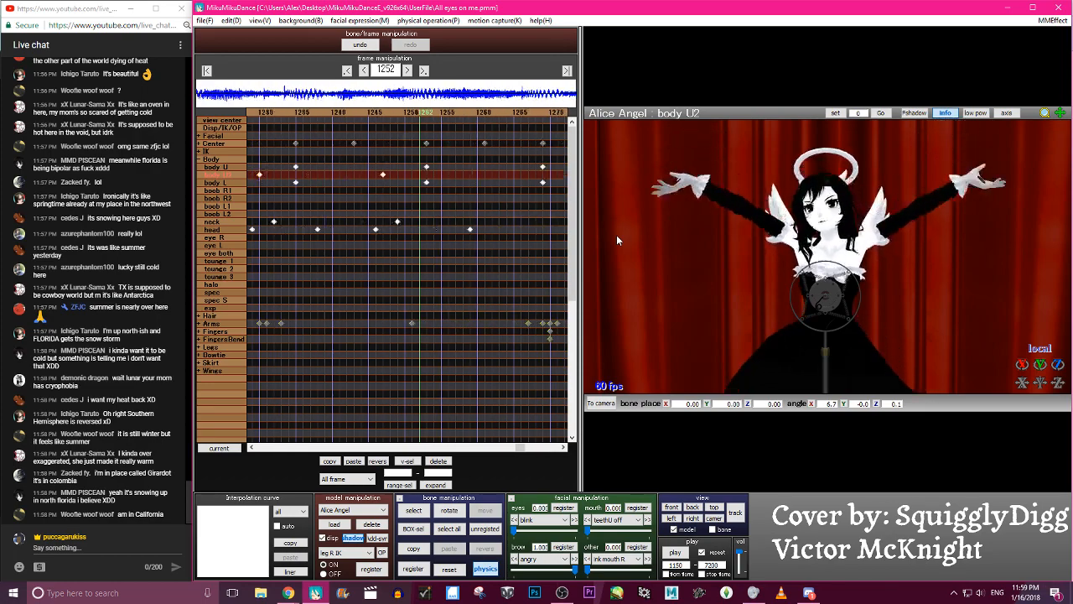
key(Right)
key(Right)
key(Right)
key(Right)
key(Right)
key(Right)
key(Right)
key(Right)
key(Right)
key(Right)
key(Right)
key(Right)
key(Right)
key(Right)
key(Right)
key(Right)
key(Right)
key(Right)
key(Right)
key(Right)
key(Right)
key(Right)
key(Right)
key(Right)
key(Right)
key(Right)
key(Right)
key(Right)
key(Right)
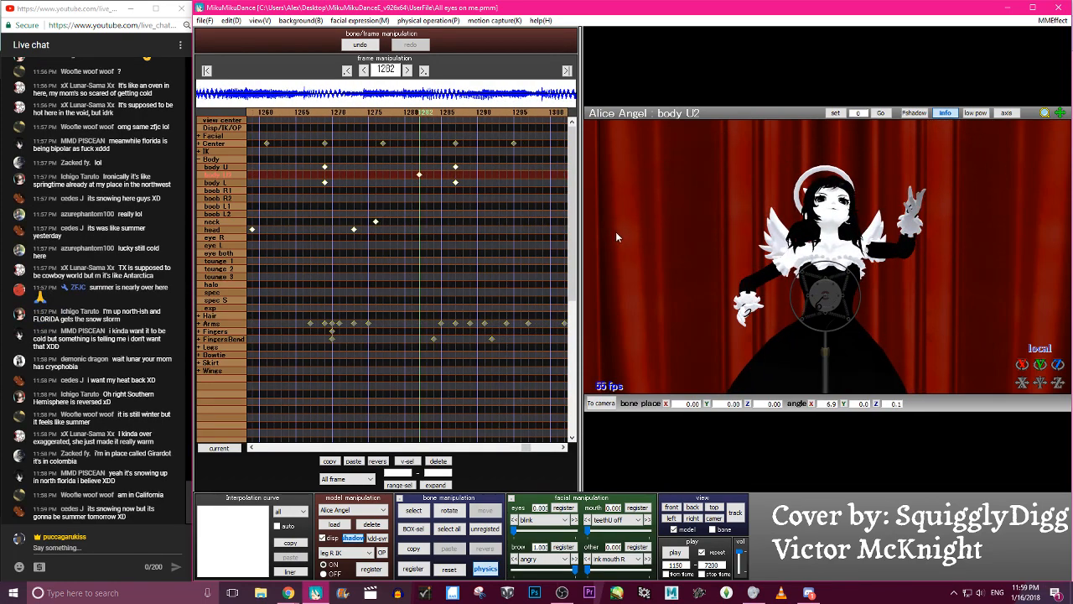
drag(851, 298, 850, 296)
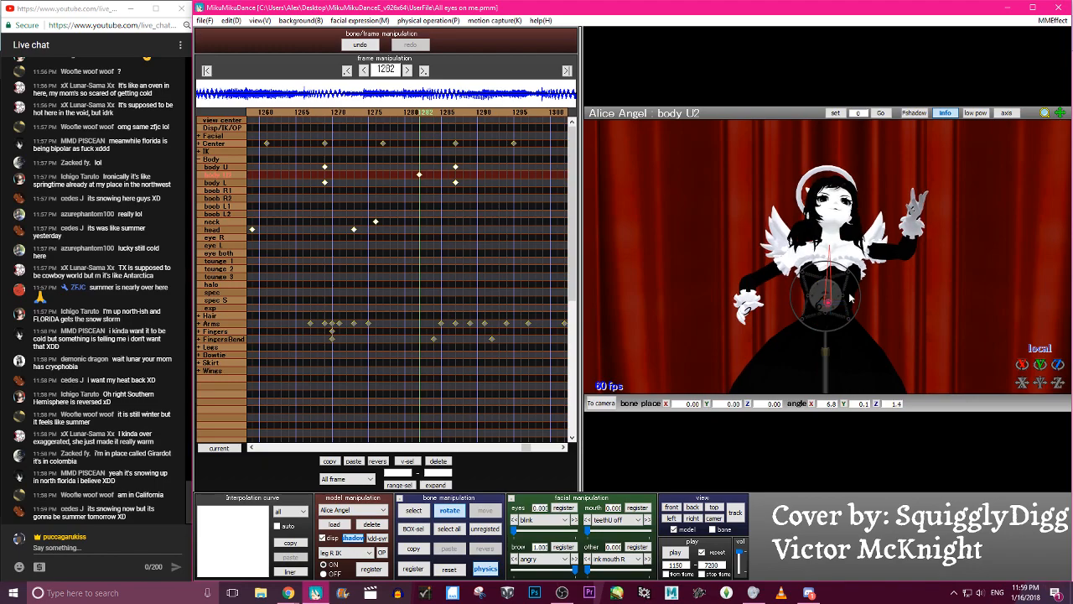
- Step through roughly frames 1250 to 1281 and play the dance to check the adjusted body U2 motion
key(Left)
key(Left)
key(Left)
key(Left)
key(Left)
key(Left)
key(Left)
key(Left)
key(Left)
key(Left)
key(Left)
key(Left)
key(Left)
key(Left)
key(Left)
key(Left)
key(Left)
key(Left)
key(Left)
key(Left)
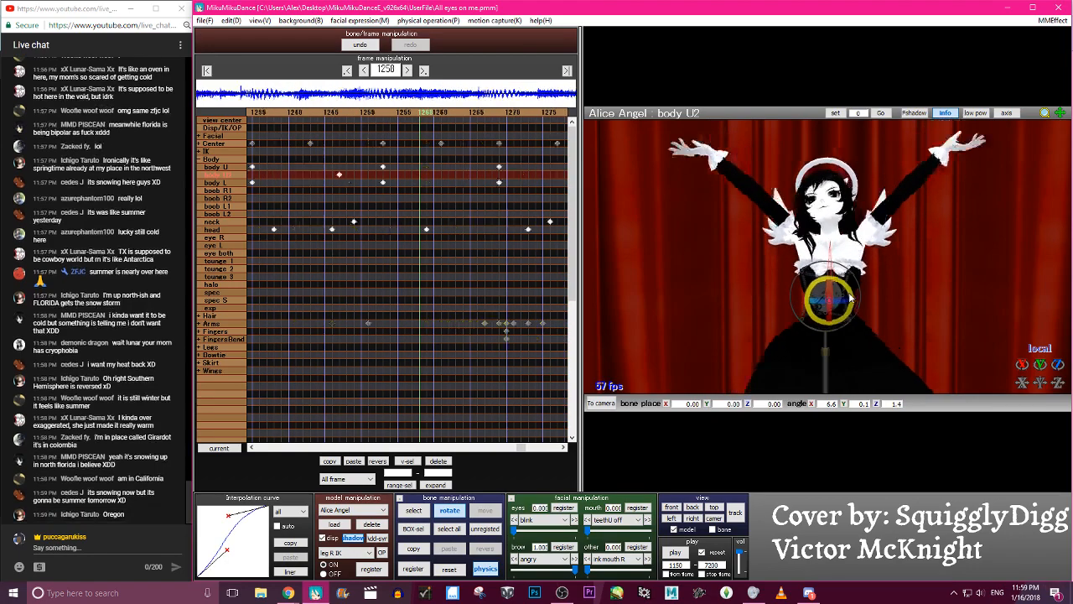
key(Right)
key(Right)
key(Right)
key(Right)
key(Right)
key(Right)
key(Right)
key(Right)
key(Right)
key(Right)
key(Right)
key(Right)
key(Right)
key(Right)
key(Right)
key(Right)
key(Right)
key(Right)
key(Right)
key(Right)
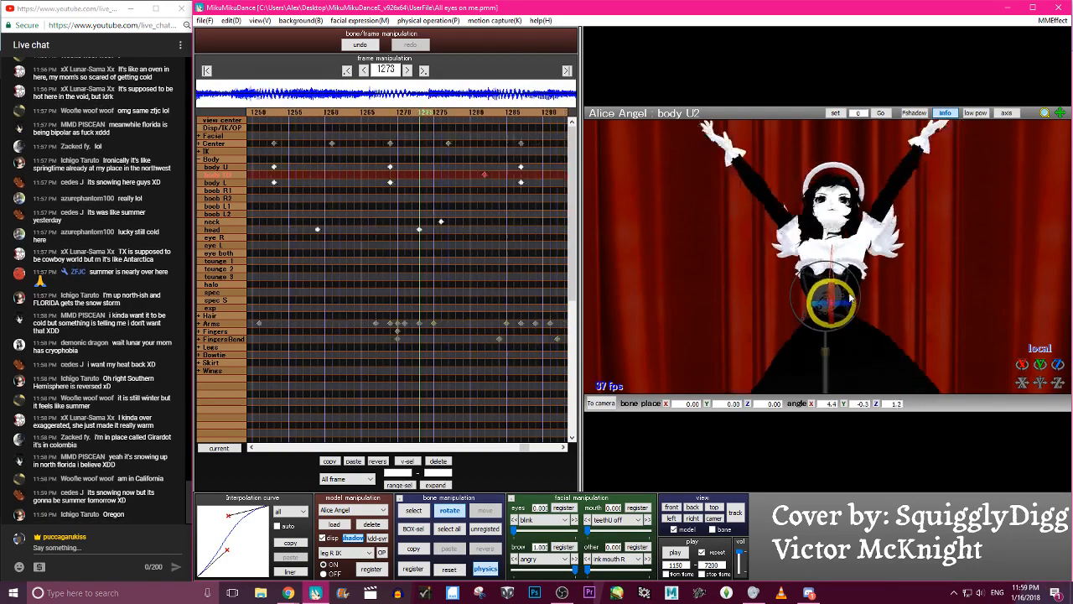
click(674, 552)
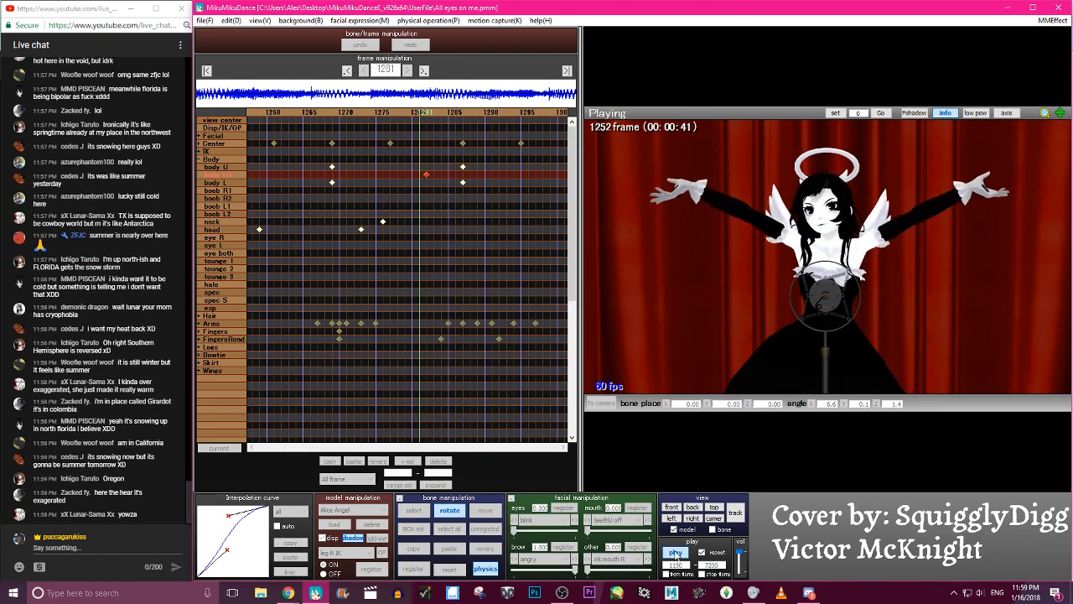
- Play the dance from frame 1150 again to review the upper-body motion
click(202, 20)
click(202, 20)
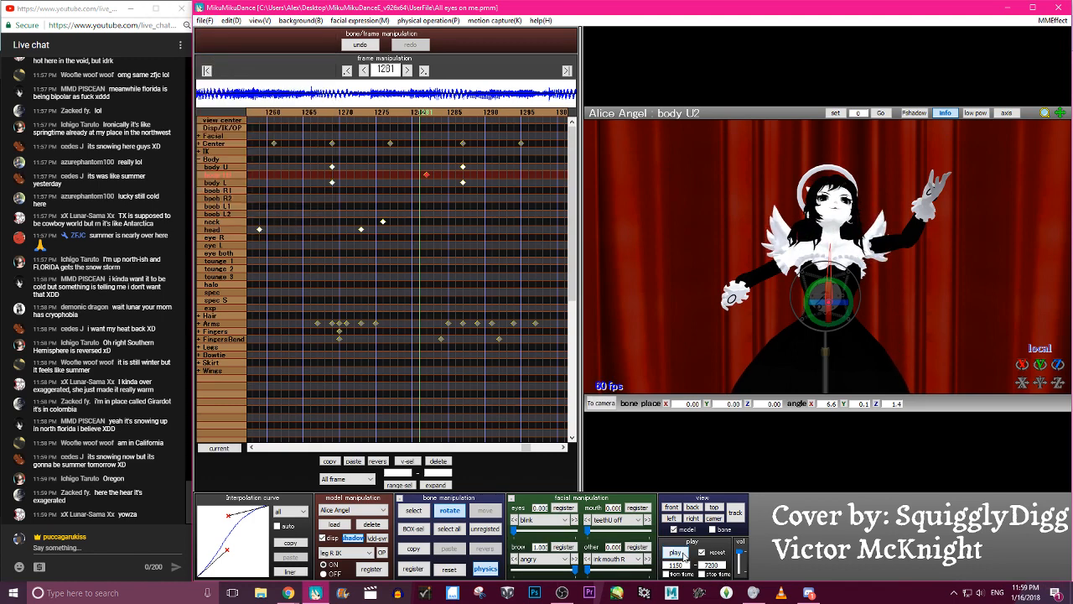
click(675, 553)
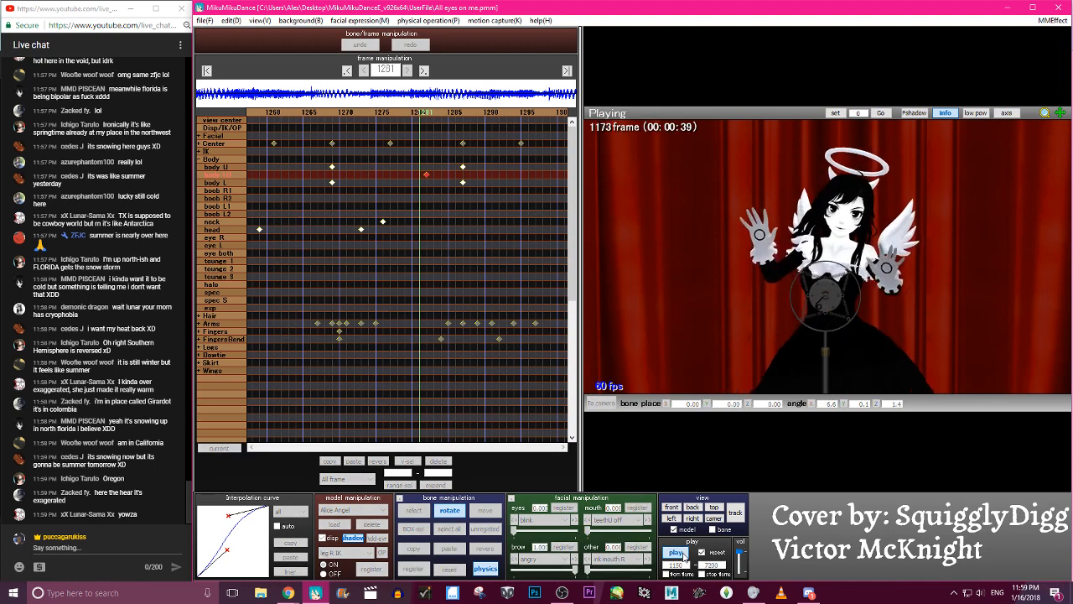
click(681, 554)
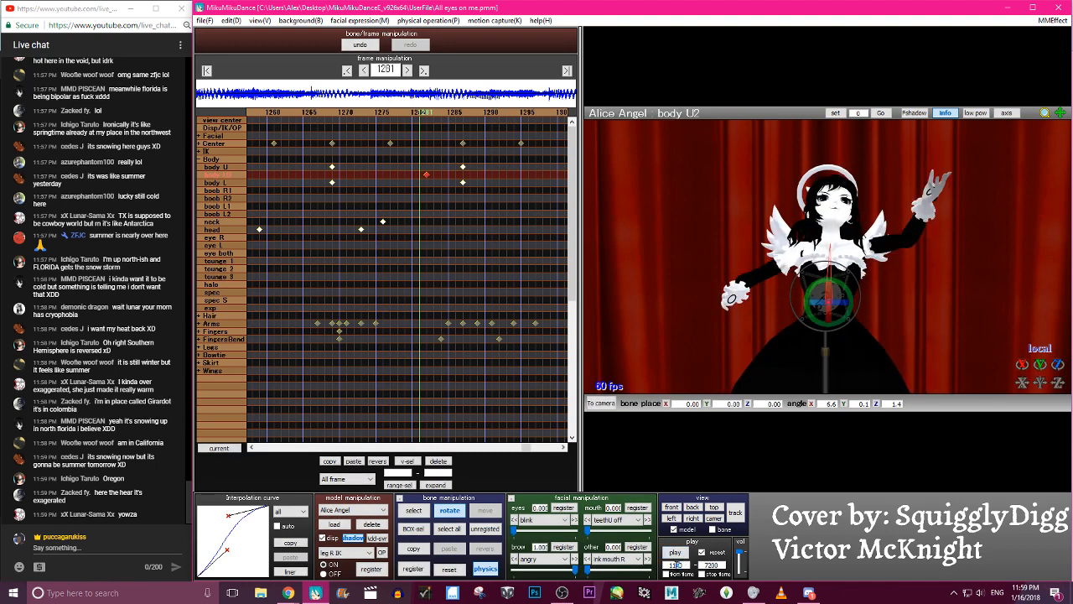
- Set the playback start frame to 1140 and play the dance from there
click(675, 554)
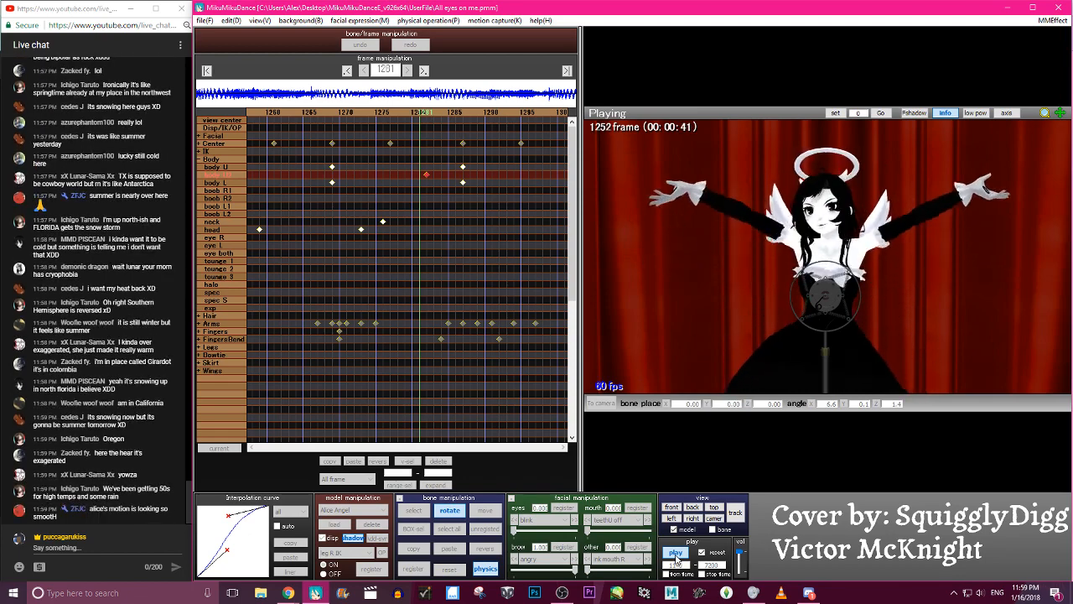
click(675, 553)
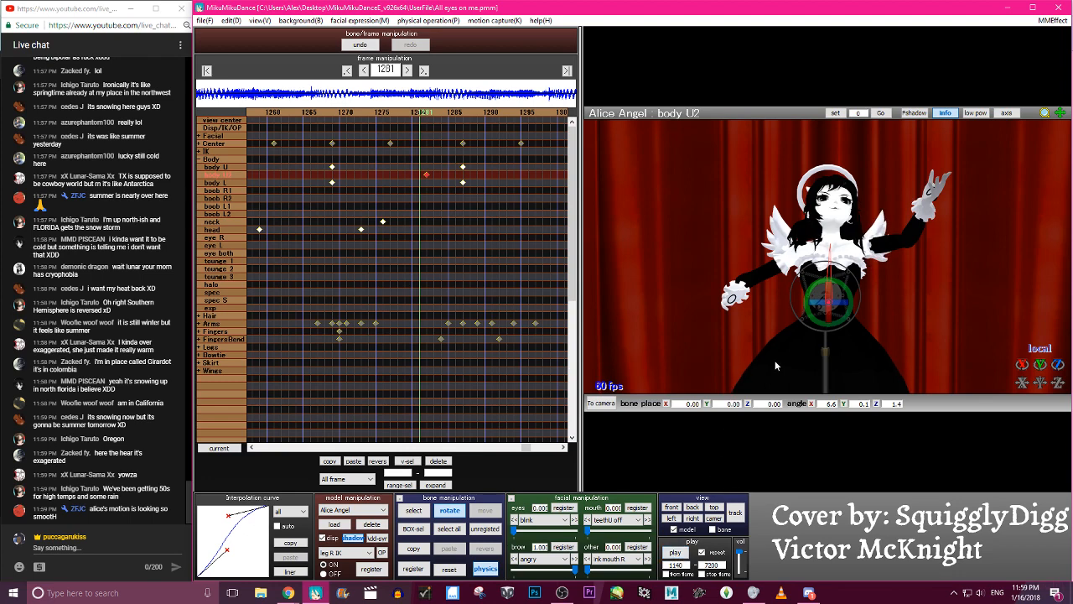
click(203, 19)
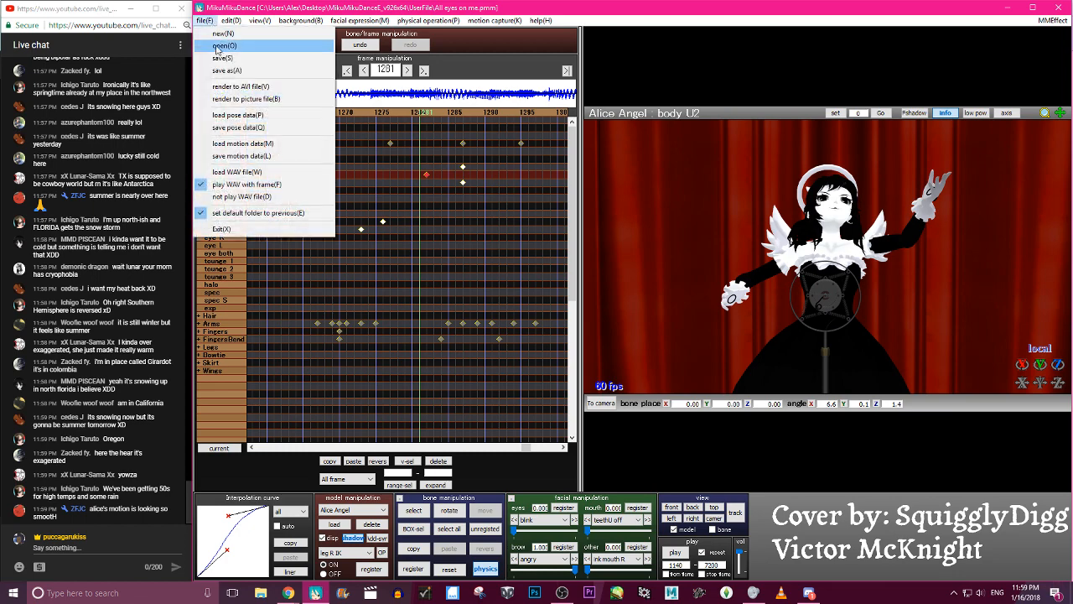
click(925, 556)
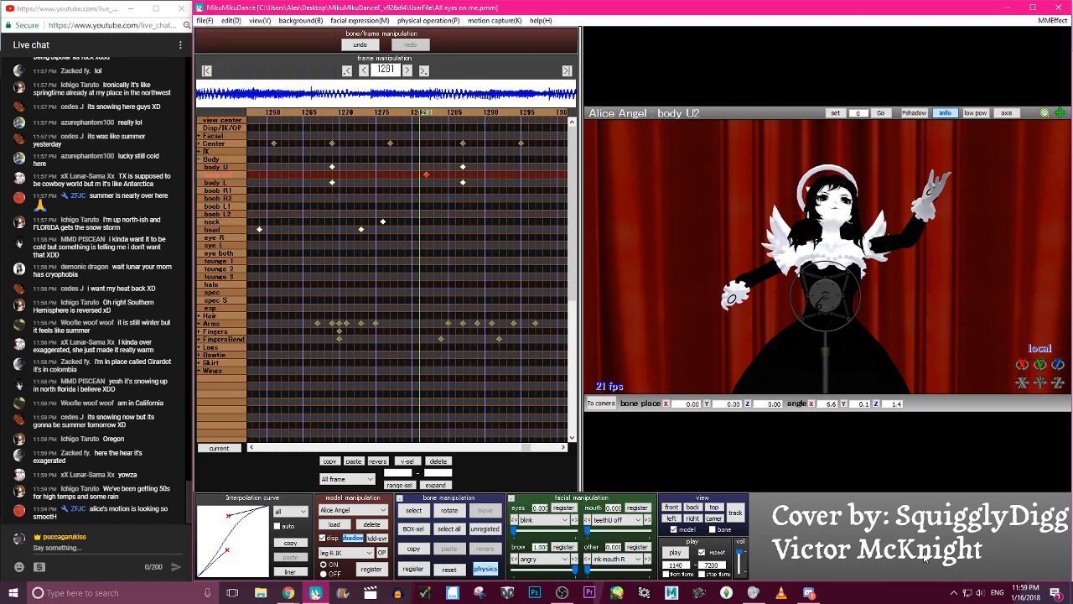
- Replay the dance from frame 1140 several times with more of the figure in view to judge the overall flow
click(675, 553)
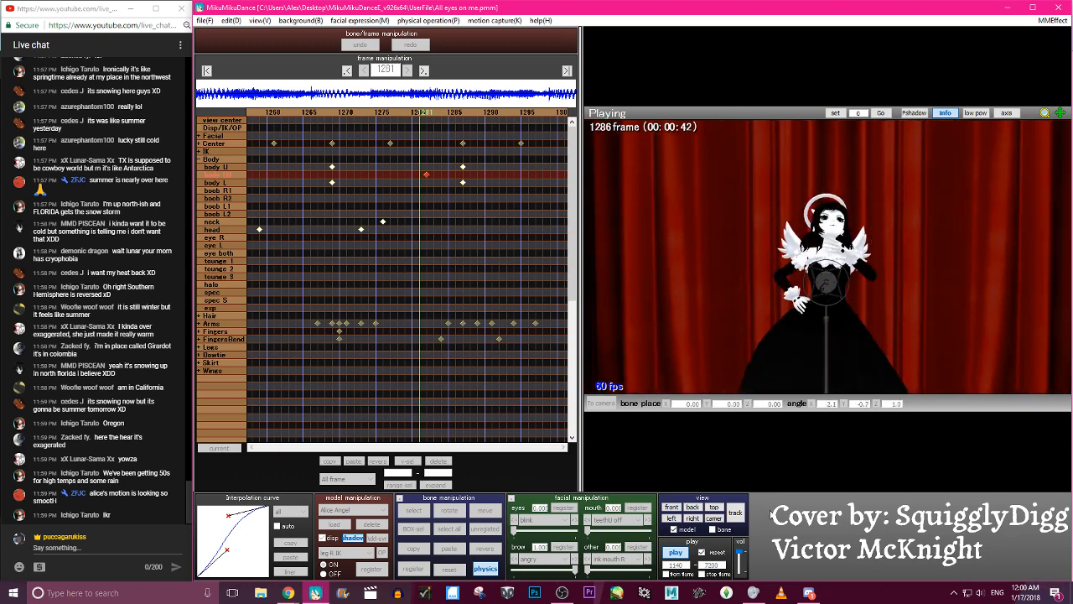
click(677, 555)
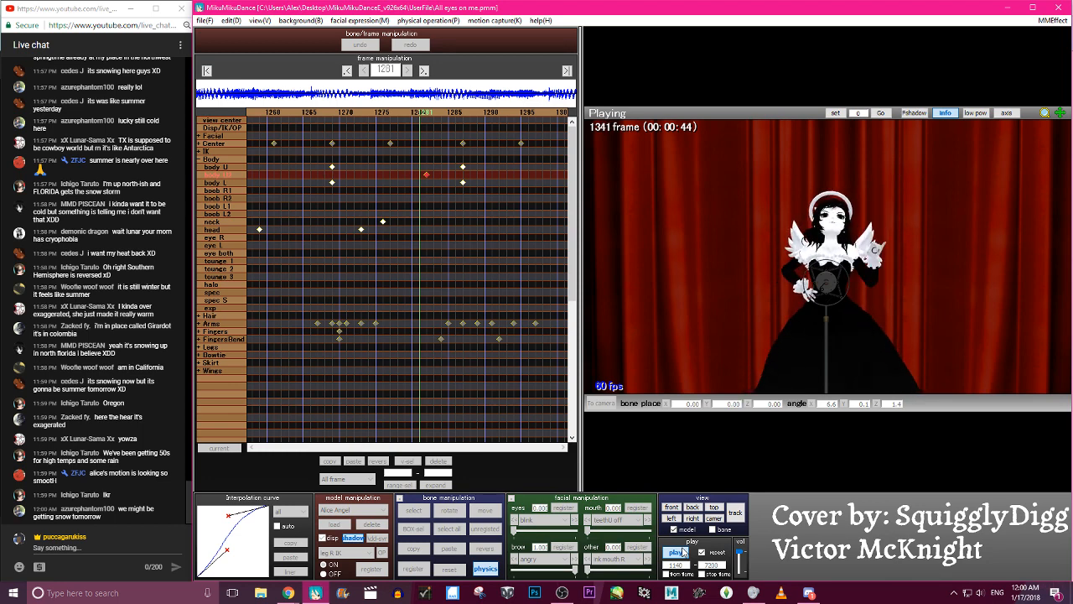
click(676, 552)
click(683, 552)
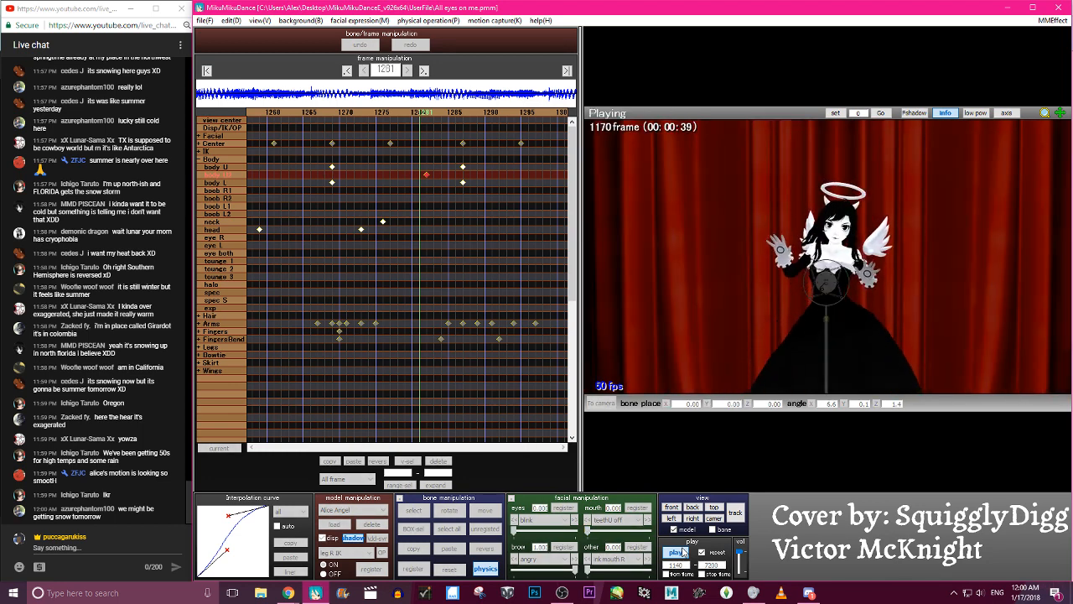
click(683, 551)
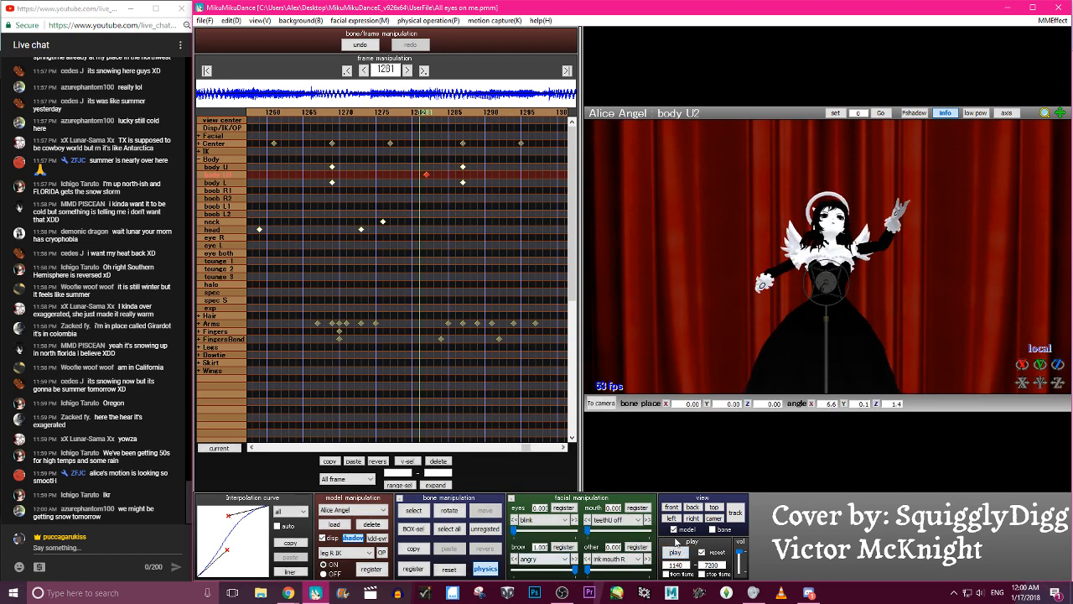
click(676, 550)
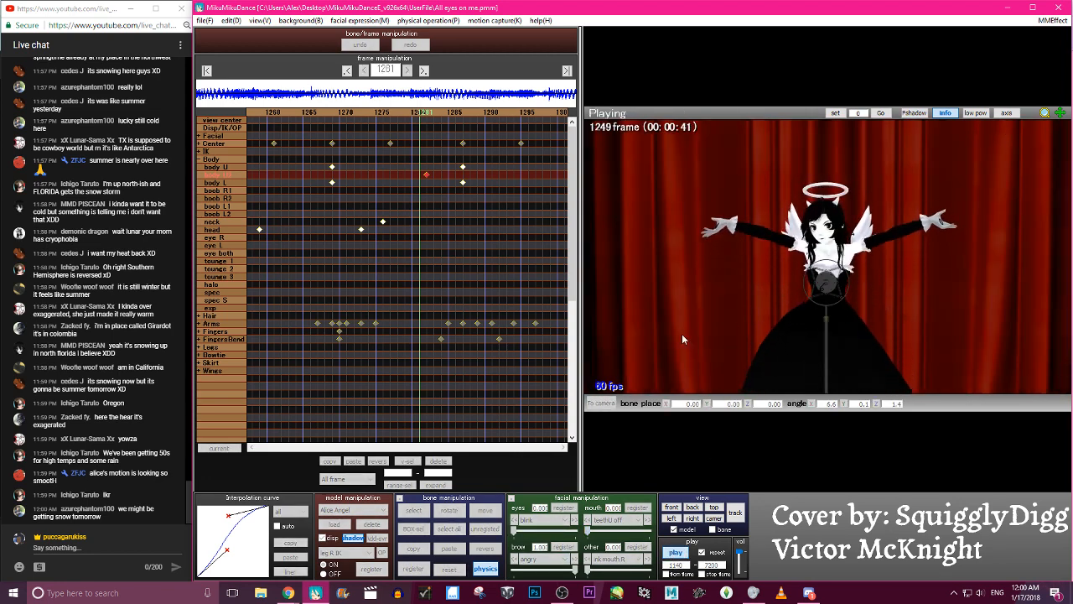
click(683, 552)
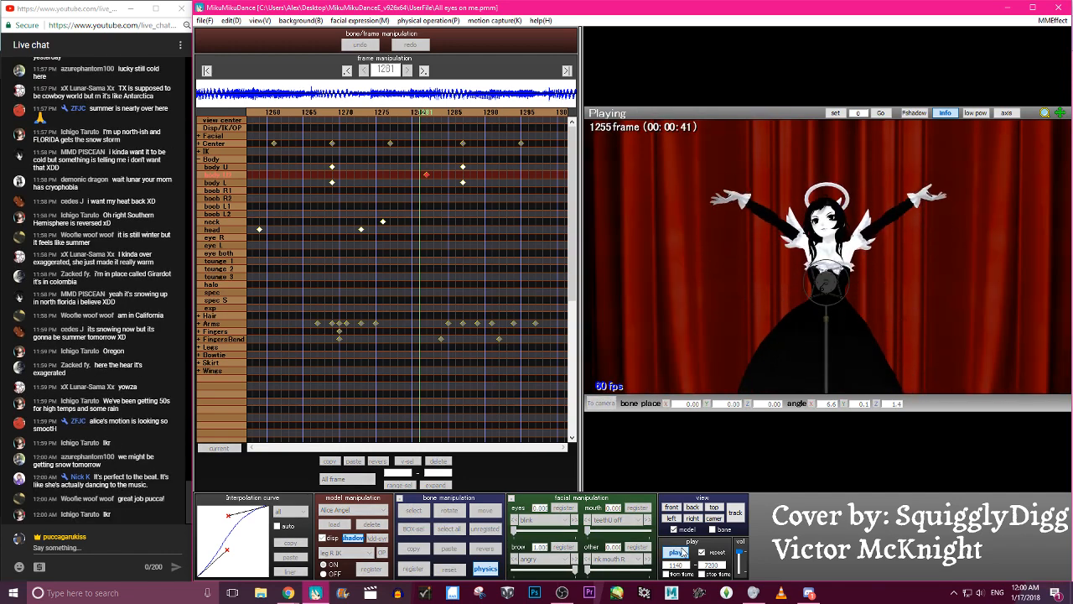
click(682, 553)
click(204, 21)
key(Escape)
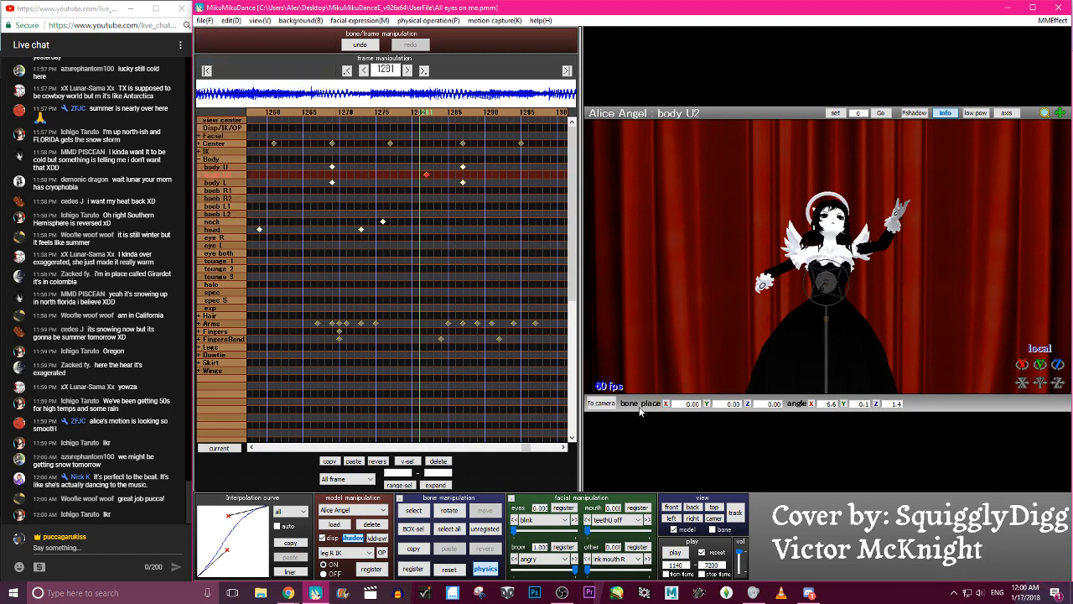
click(682, 557)
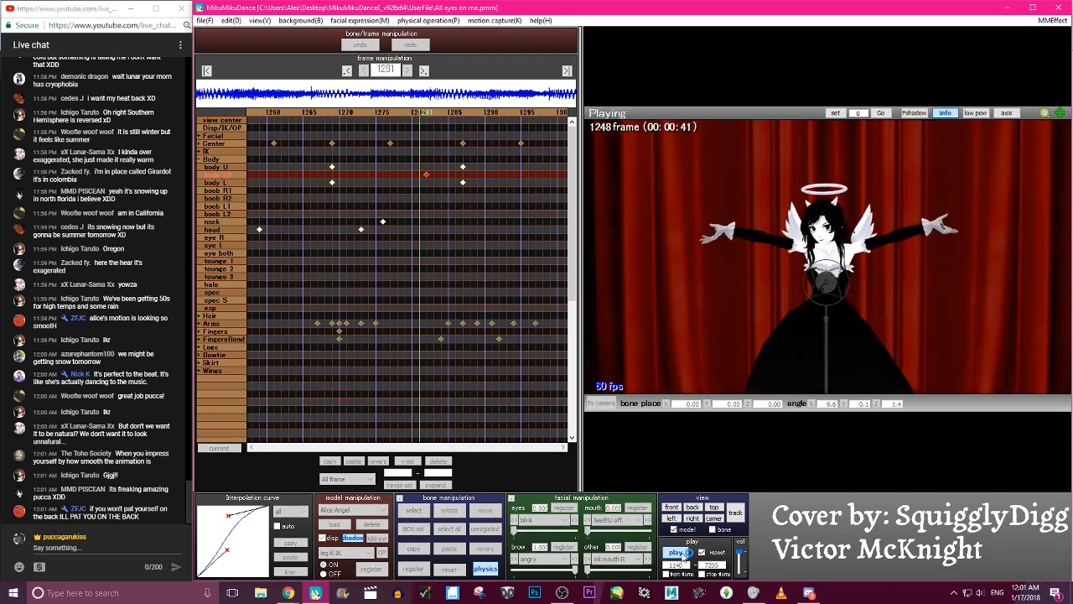
click(676, 552)
- At frame 1273, rotate the head bone to about X 29.4, Y 8.0, Z 3.5 and register the keyframe
key(Left)
key(Left)
key(Left)
key(Left)
key(Left)
key(Left)
key(Left)
key(Left)
key(Left)
key(Left)
key(Left)
key(Left)
key(Left)
key(Left)
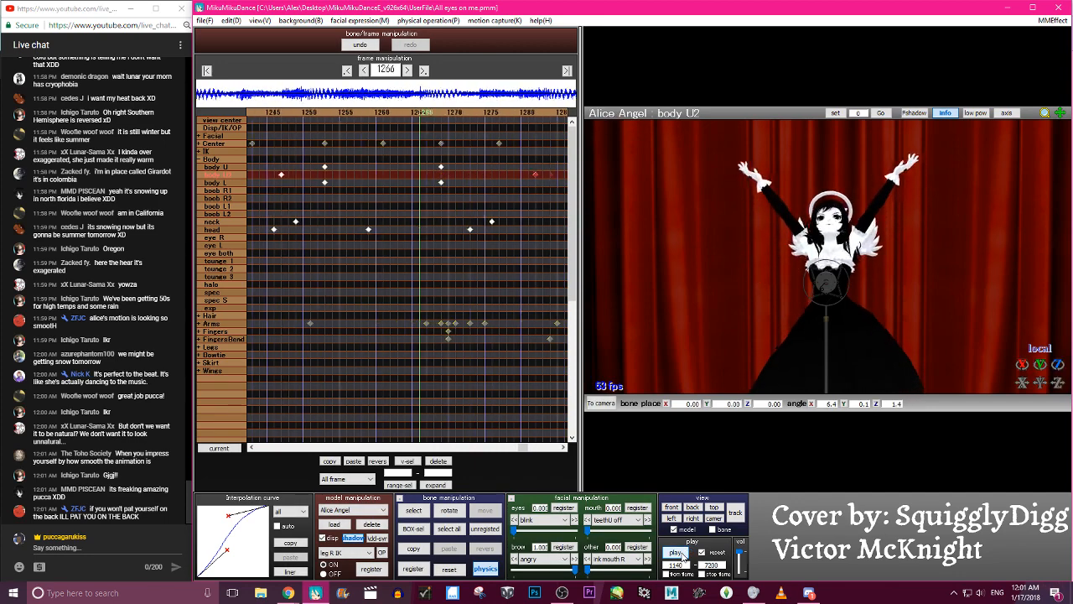
key(Right)
key(Right)
key(Right)
key(Right)
key(Right)
key(Right)
key(Right)
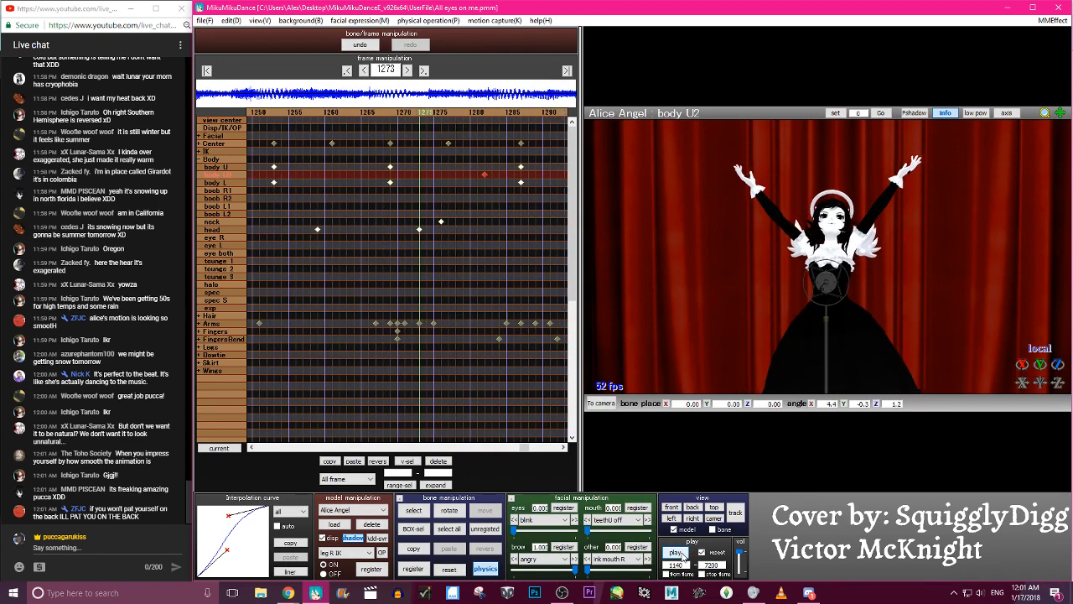
key(c)
click(831, 234)
key(Left)
key(Left)
key(Left)
key(Left)
key(Left)
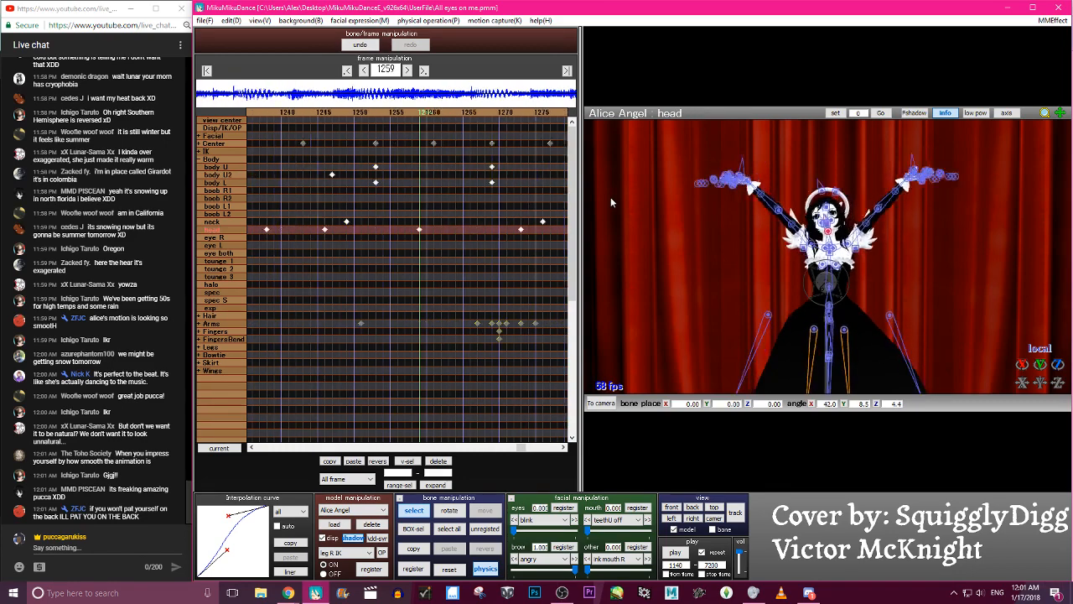
key(Right)
key(Right)
key(Right)
key(Right)
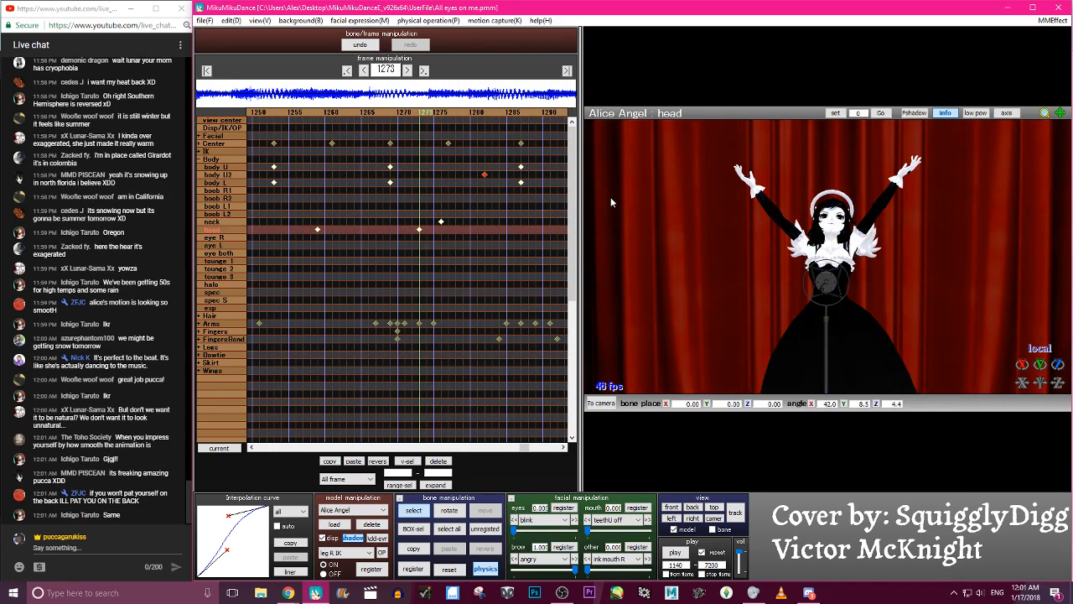
drag(829, 231, 831, 235)
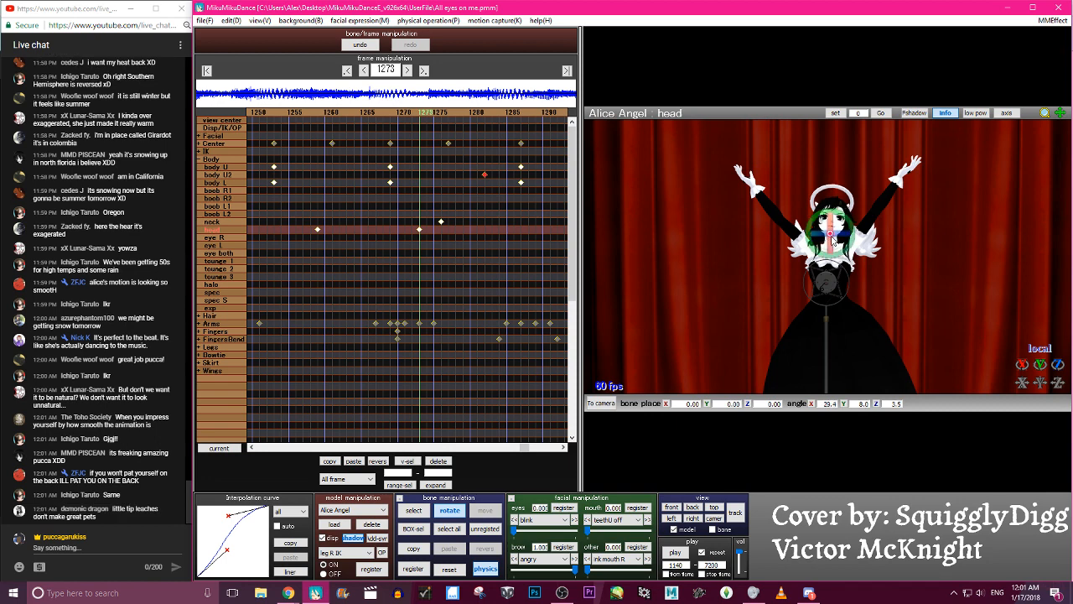
key(Return)
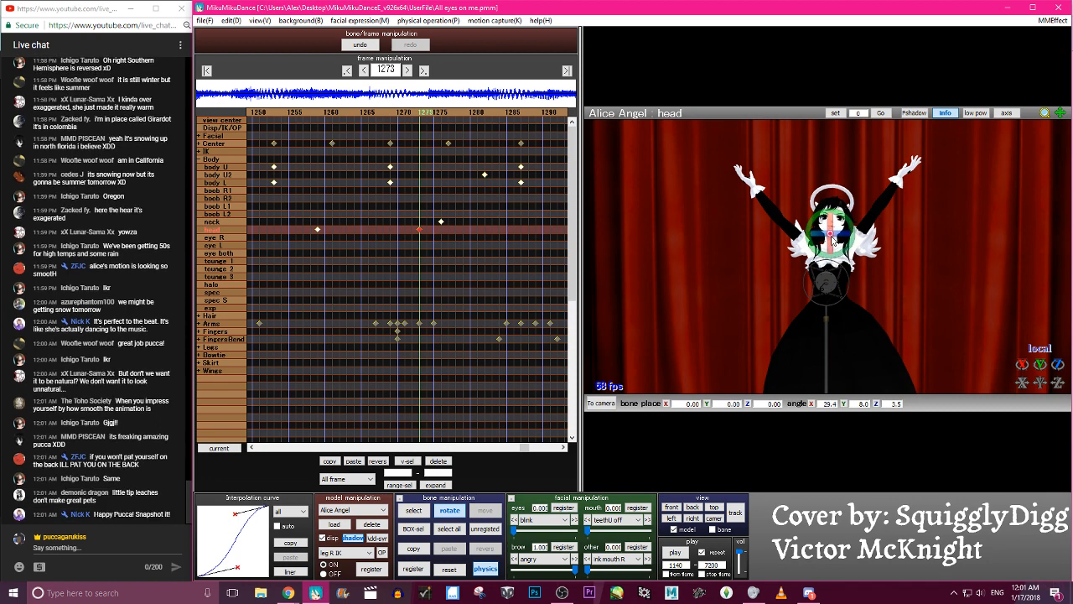
key(z)
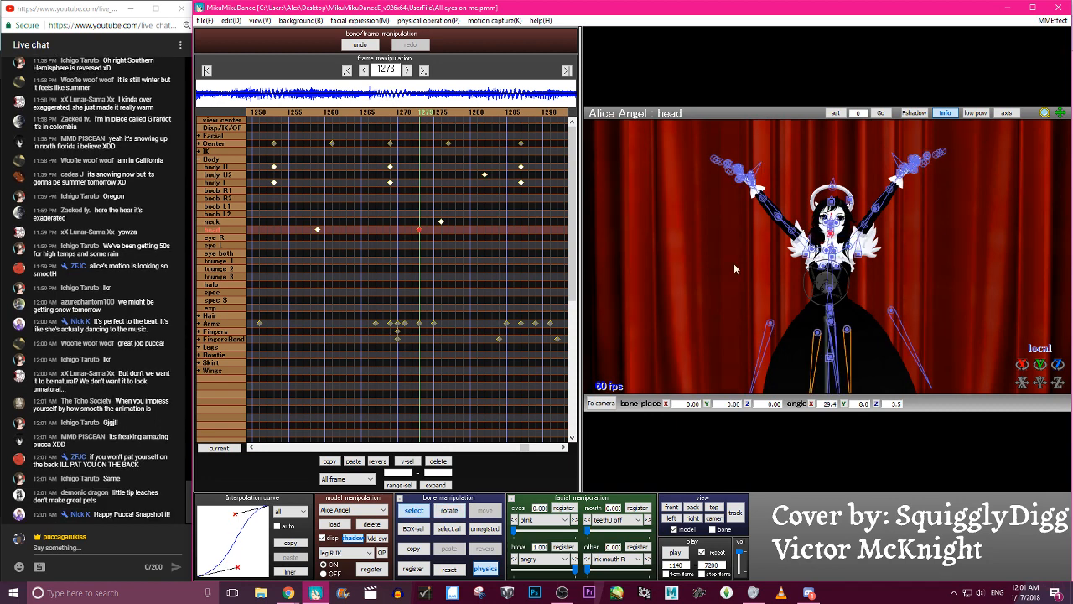
- Play the dance repeatedly from frame 1140 to check the revised head motion around frame 1273
click(713, 529)
click(684, 551)
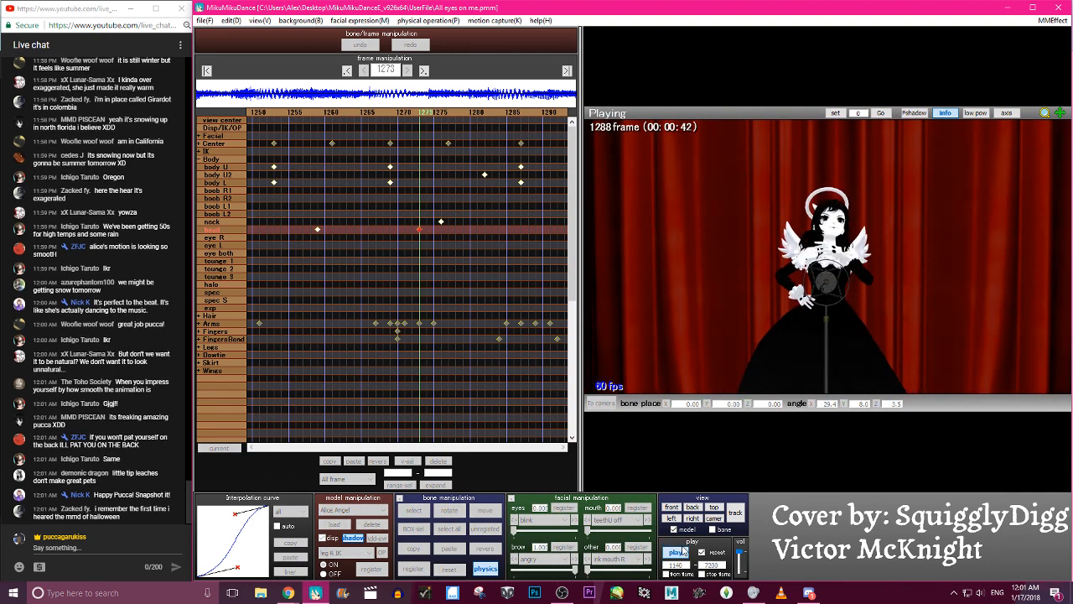
double_click(684, 551)
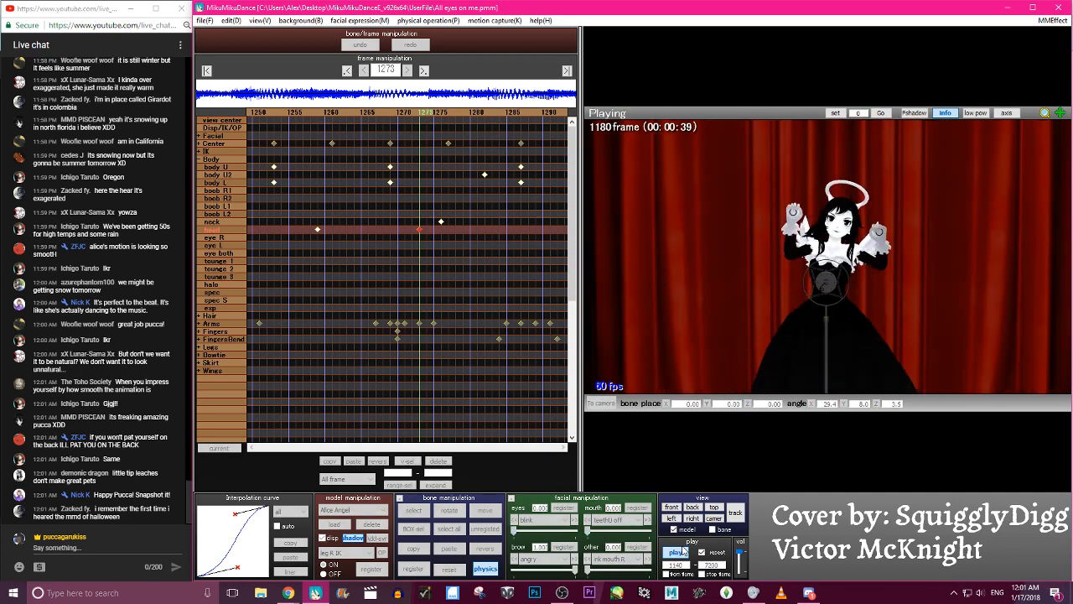
double_click(684, 551)
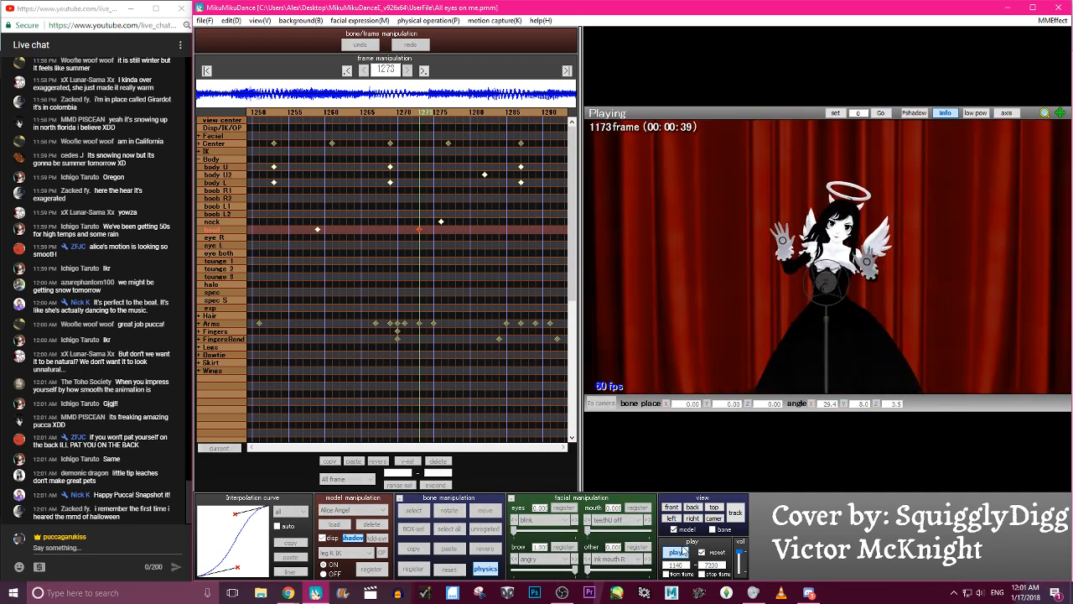
double_click(684, 551)
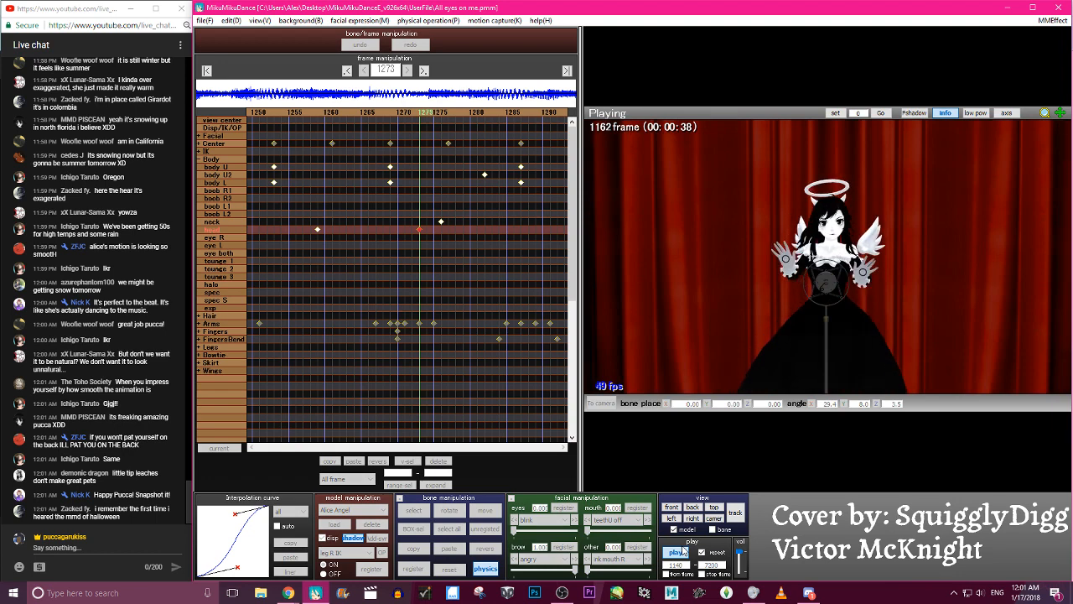
double_click(684, 551)
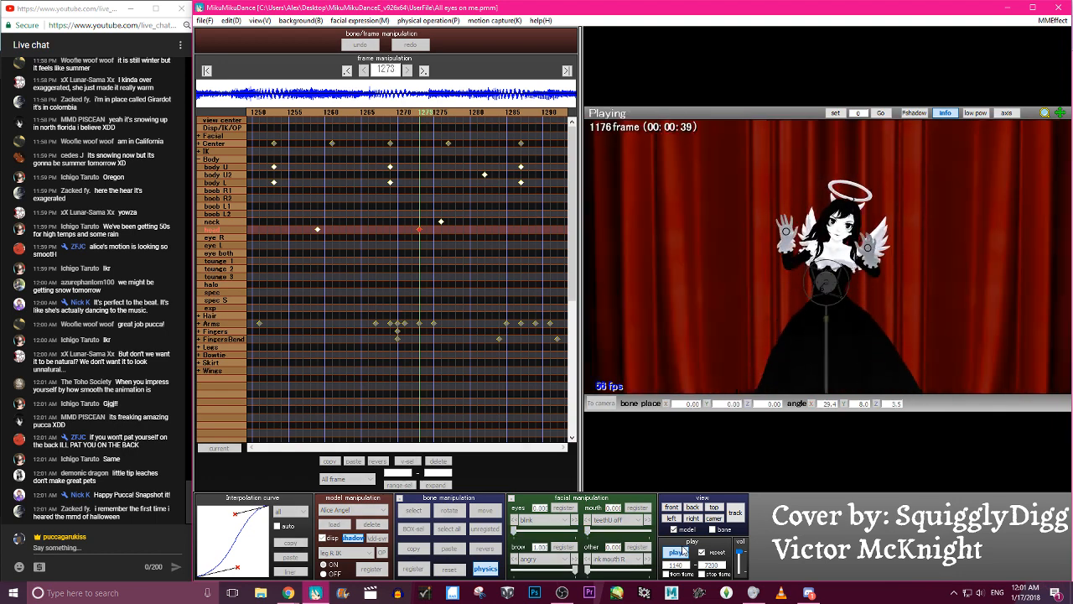
double_click(684, 551)
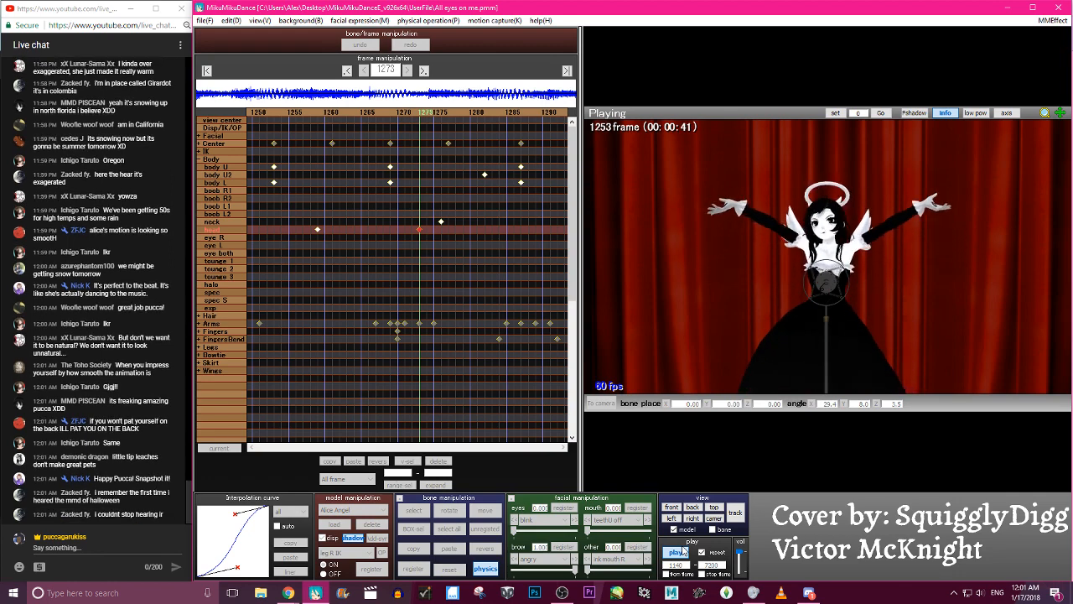
click(684, 550)
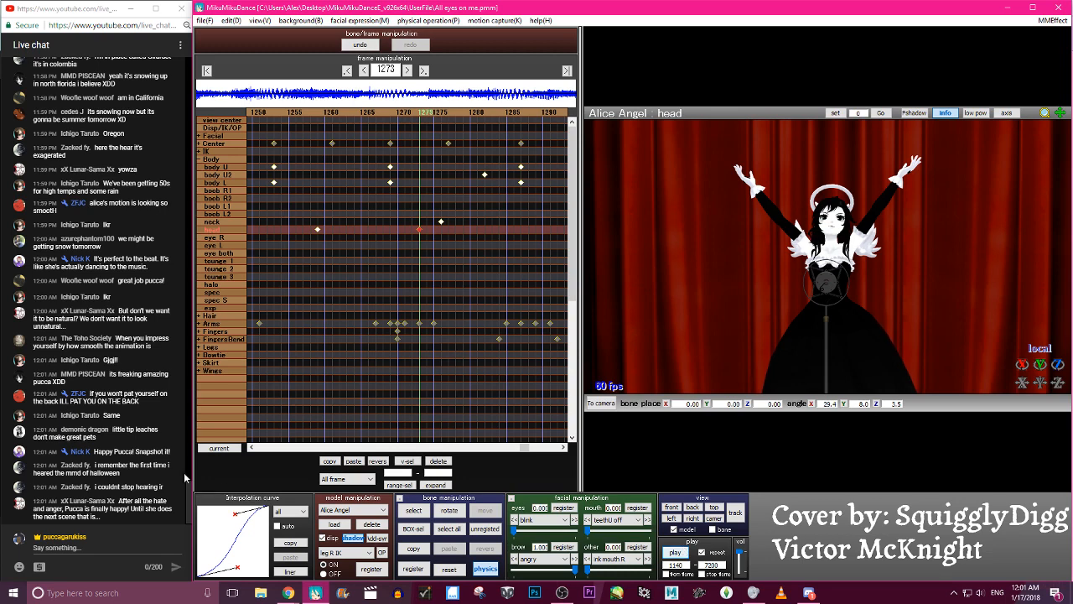
drag(57, 508, 109, 508)
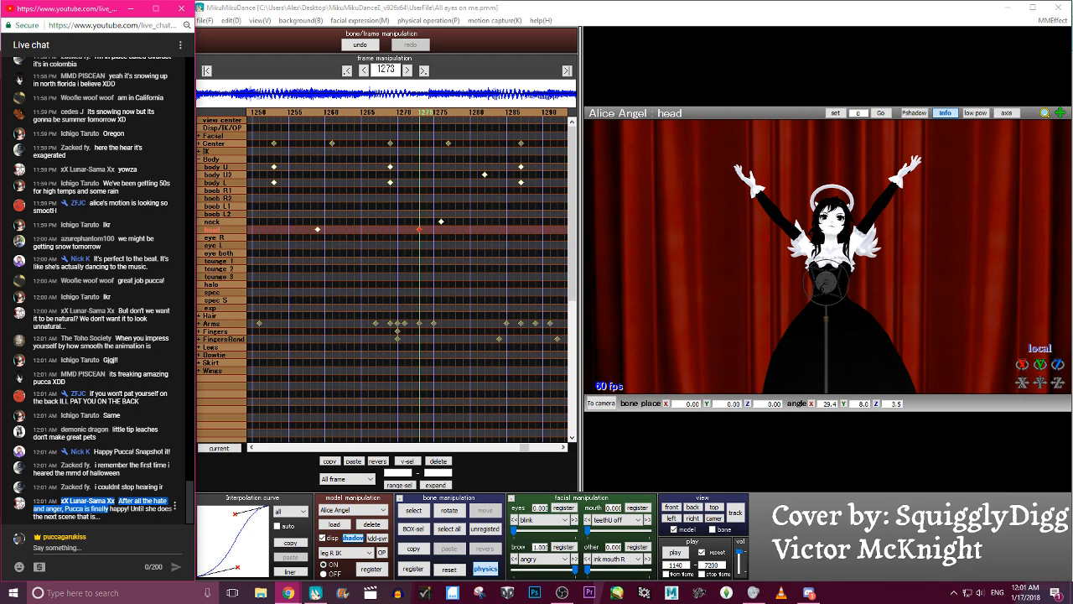
click(684, 552)
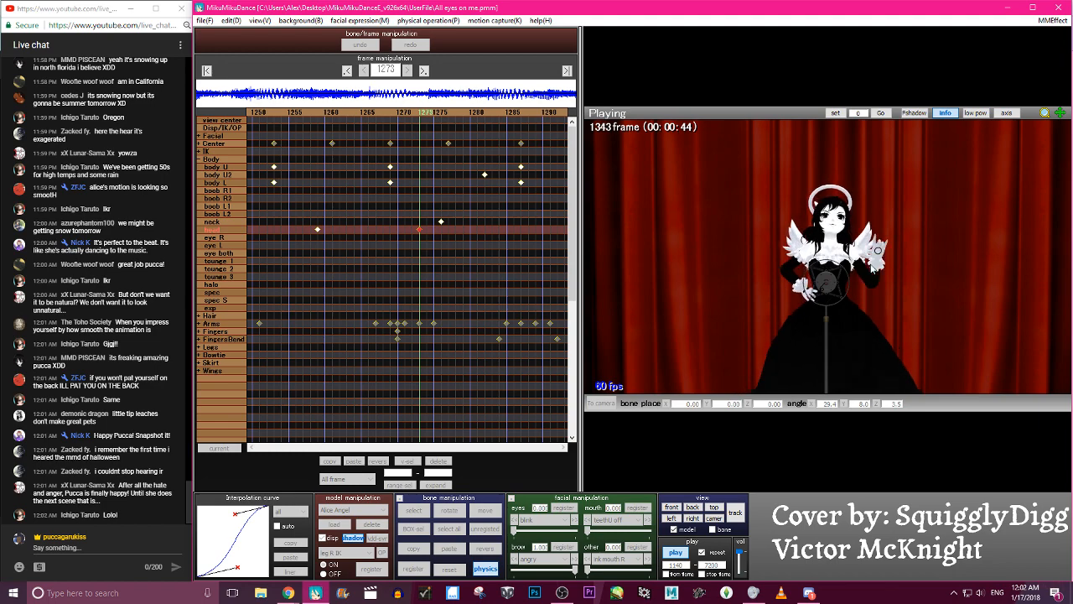
key(p)
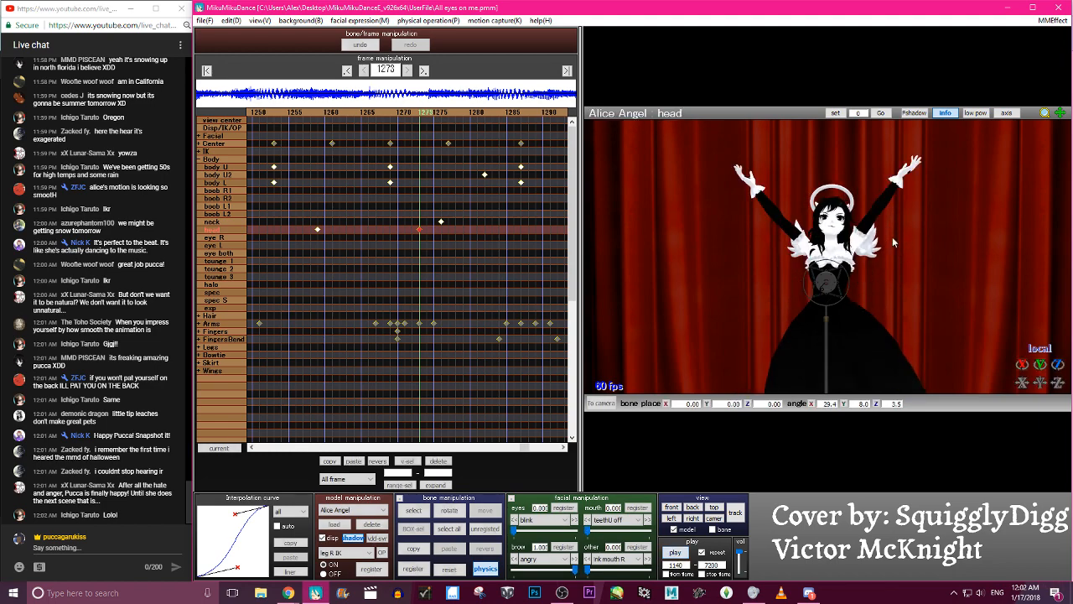
- Go to frame 1291 and reset the rotation of Alice Angel's neck and head bones
key(p)
key(p)
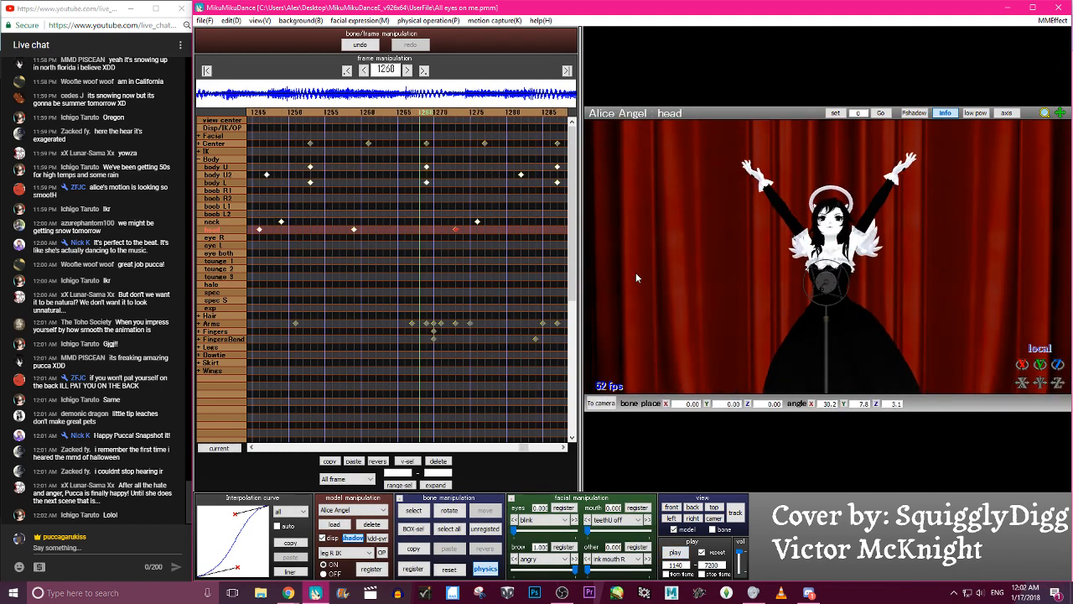
key(Right)
key(Right)
key(Right)
key(Right)
key(Right)
key(Right)
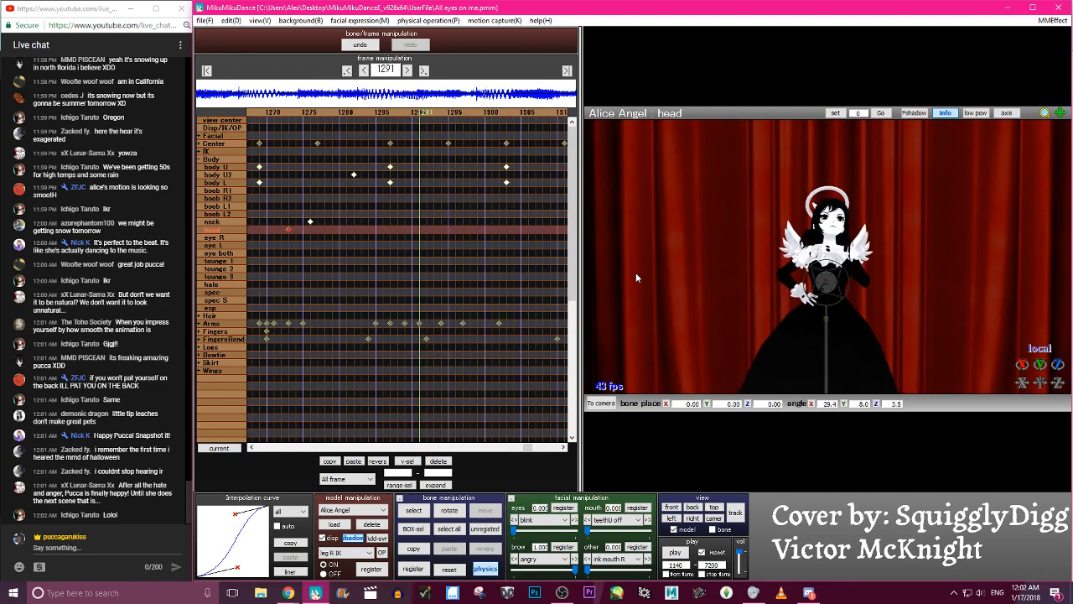
key(c)
scroll(838, 246, up, 5)
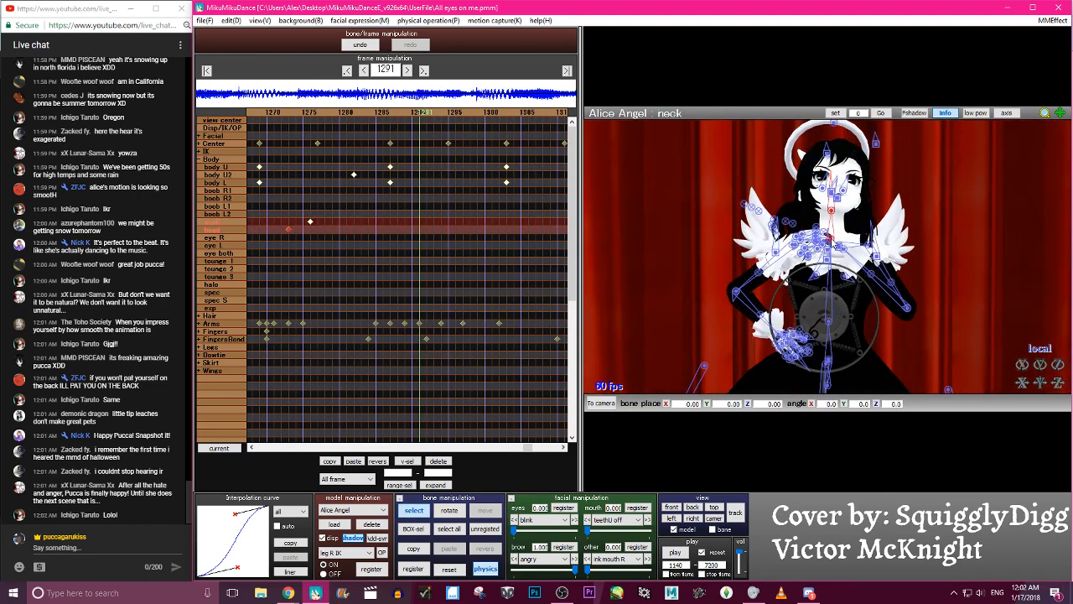
click(451, 572)
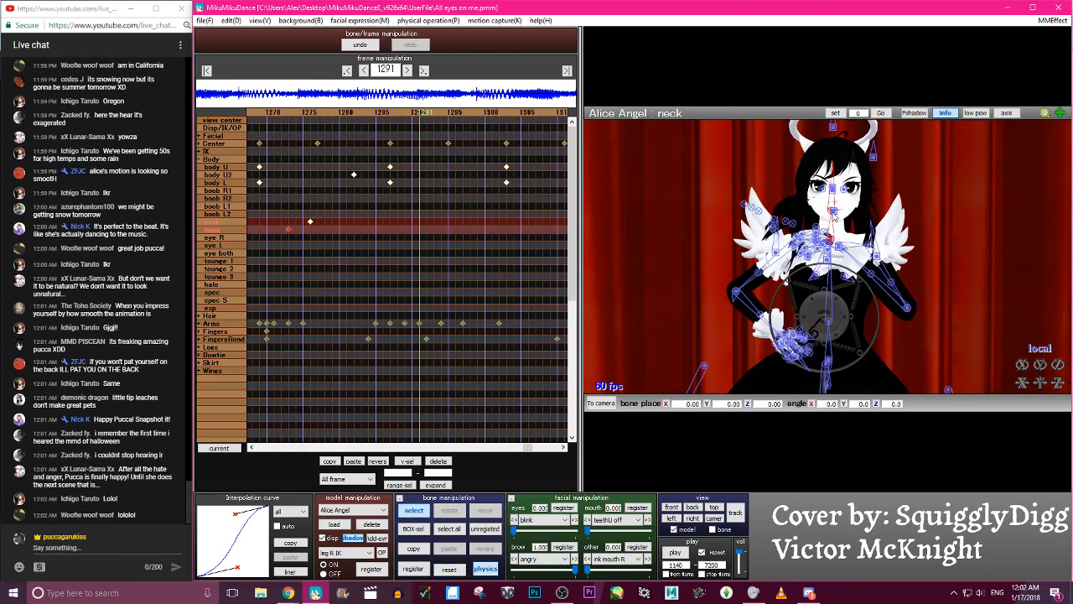
- At frame 1291, turn the neck bone, rotate the head bone to about X -5.9, Y -33.5, Z -2.3, and register both keyframes
key(x)
drag(831, 211, 834, 237)
key(c)
click(829, 238)
key(x)
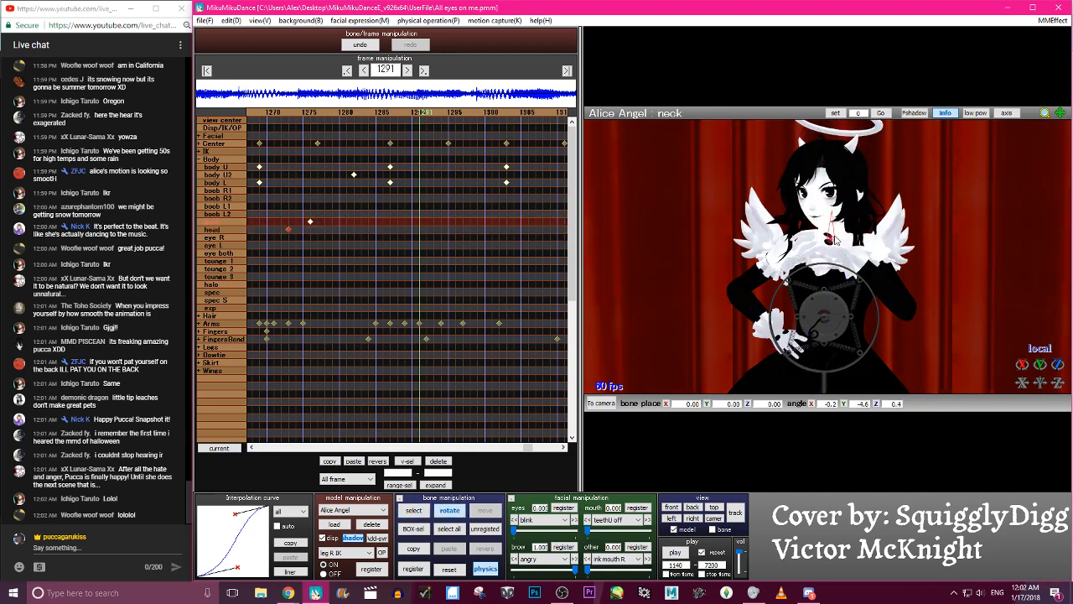
key(c)
click(831, 209)
key(x)
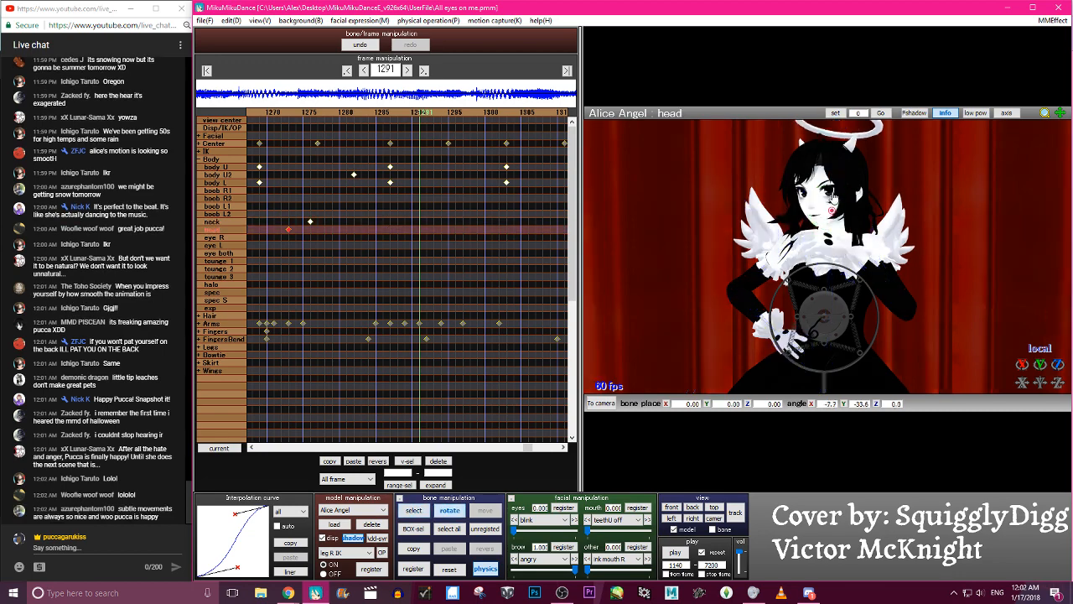
key(a)
key(s)
key(Return)
- Move the new head keyframe two frames earlier, to frame 1289, leaving the neck keyframe at 1291
key(Left)
key(Left)
key(Left)
key(Left)
key(Left)
key(Left)
key(Left)
key(Left)
key(Left)
key(Left)
key(Left)
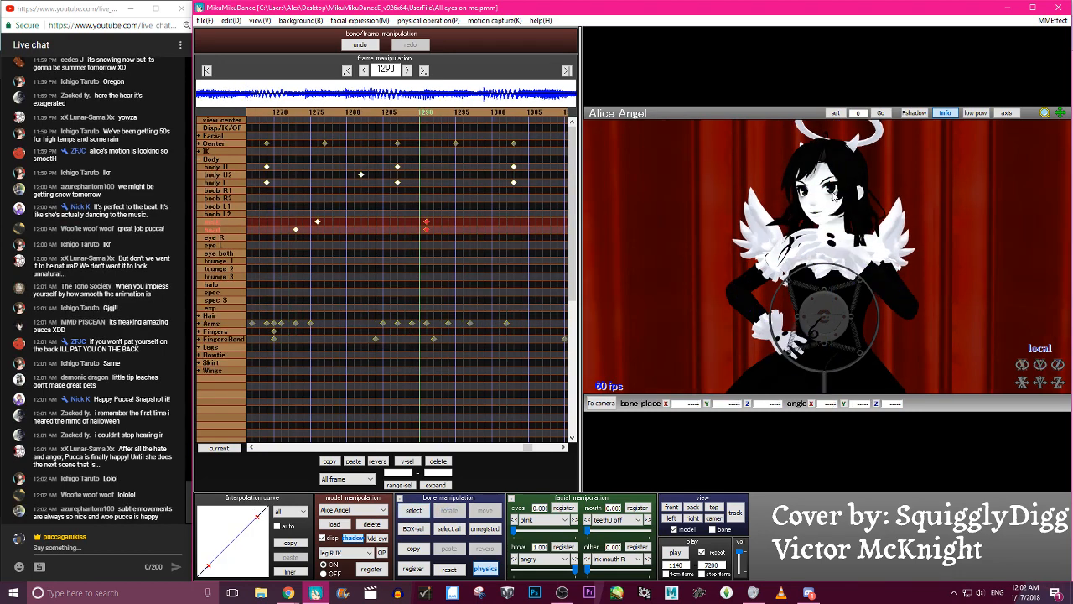
key(Right)
key(Right)
key(Right)
key(Right)
key(Right)
key(Right)
key(Right)
key(Right)
key(Right)
key(Right)
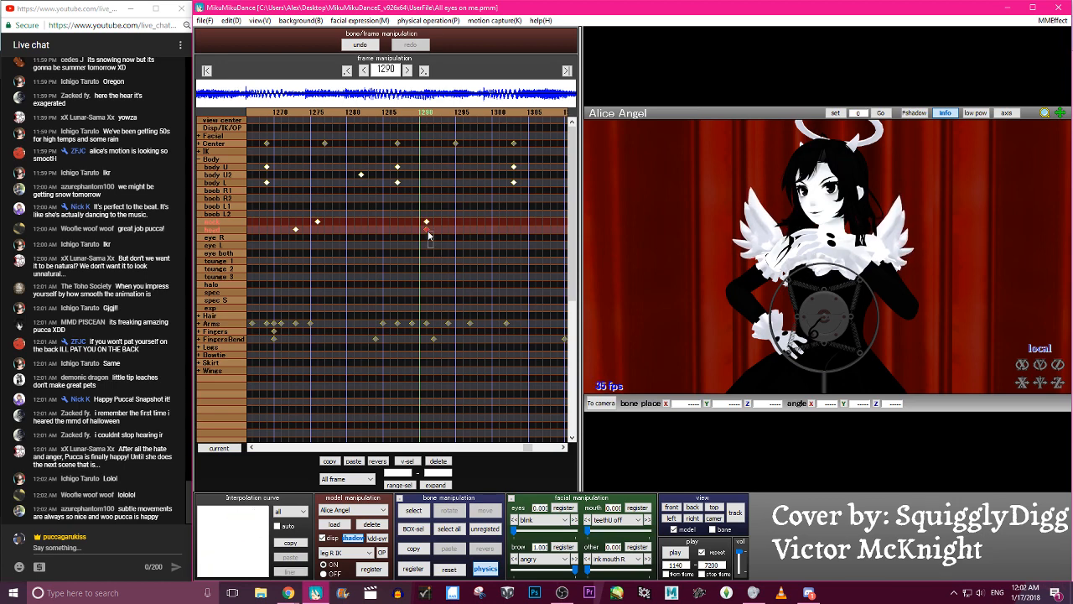
drag(427, 231, 412, 230)
- At frame 1281, rotate the head bone and register an in-between head keyframe
key(Left)
key(Left)
key(Left)
key(Left)
key(Left)
key(Left)
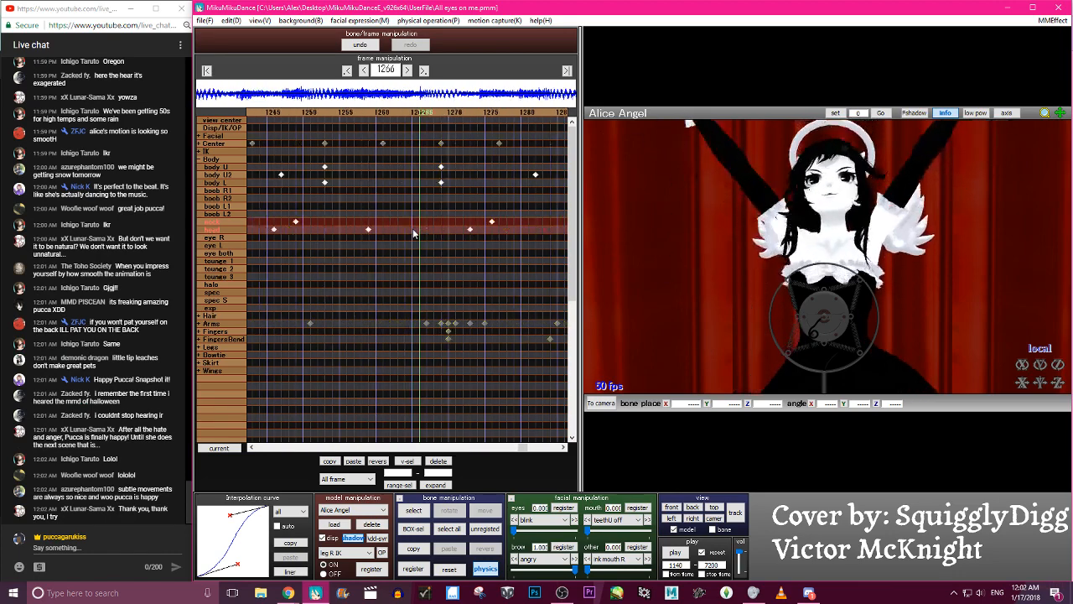
key(Left)
key(Left)
key(Left)
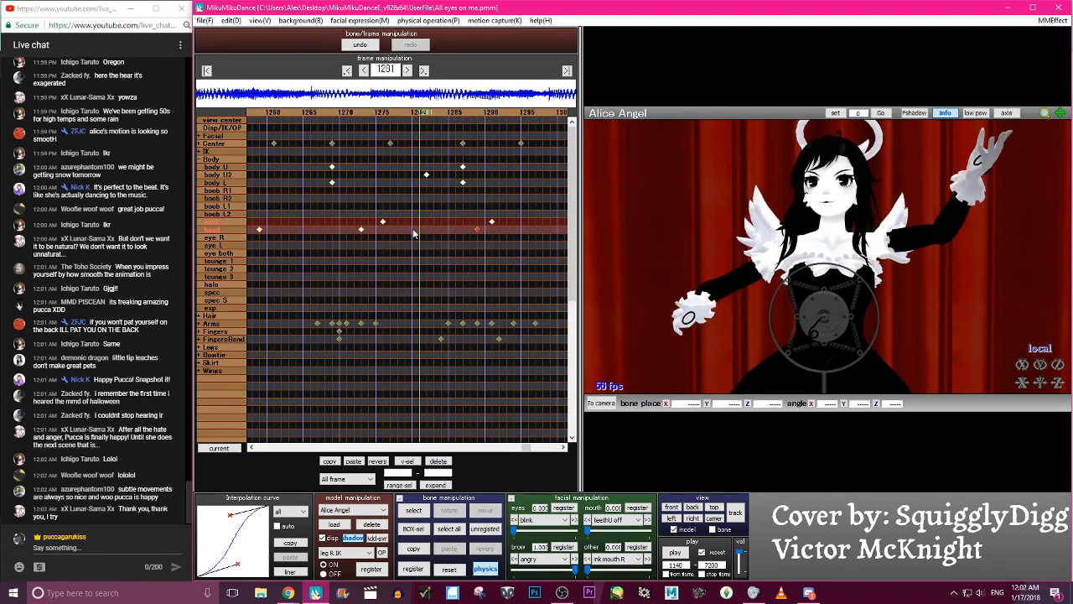
click(838, 217)
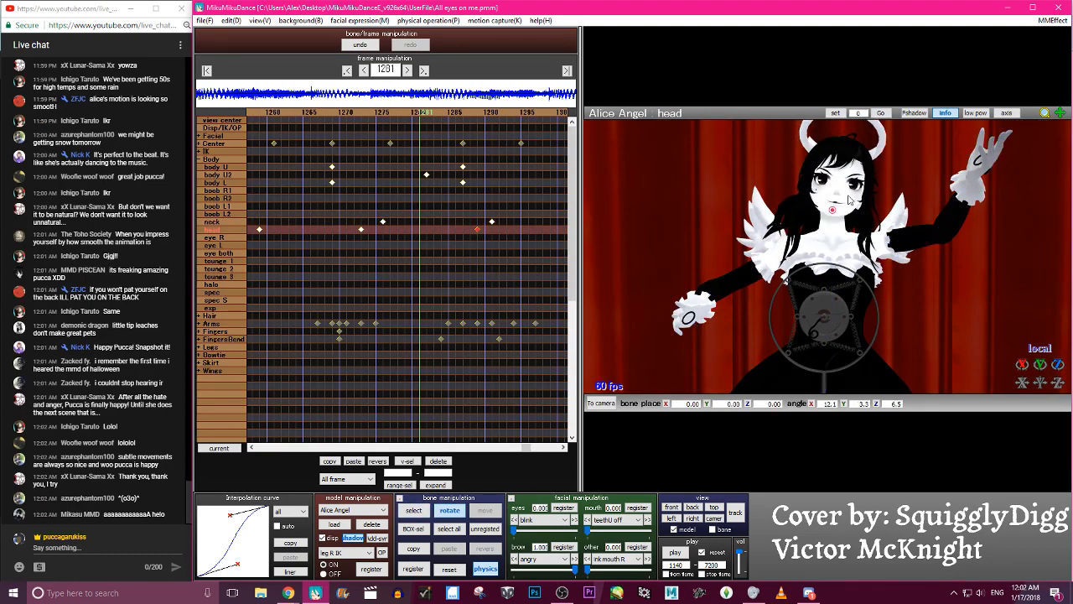
key(Right)
key(Right)
key(Right)
key(Right)
key(Right)
key(Right)
key(Right)
key(Right)
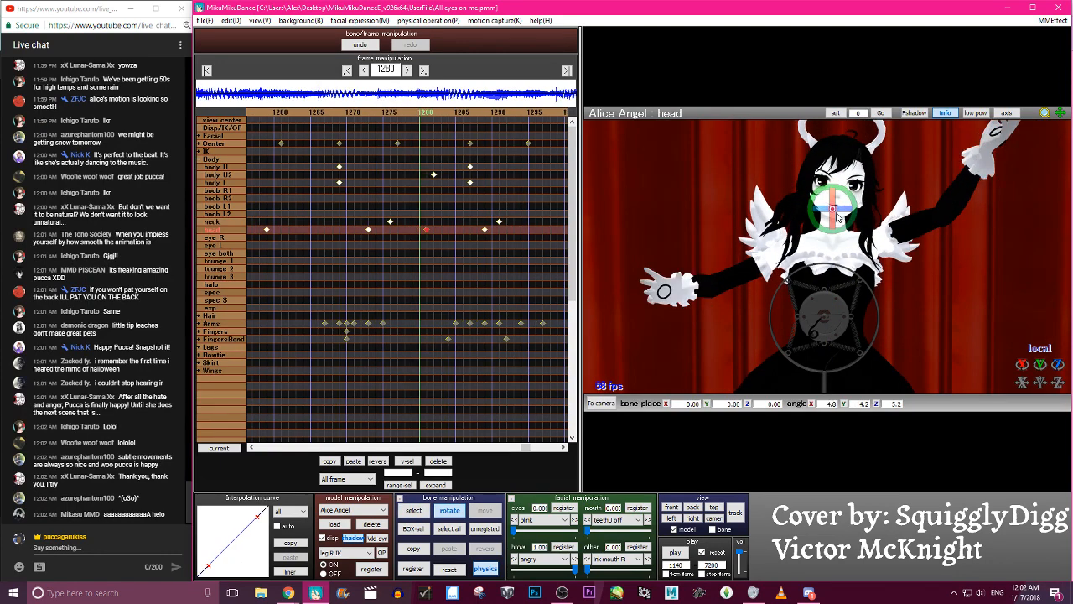
- Shift the head keyframe at 1273 and the neck keyframe at 1276 four frames earlier, to frames 1269 and 1272
key(Left)
key(Left)
key(Left)
key(Left)
key(Left)
key(Left)
key(Left)
key(Left)
key(Left)
key(Left)
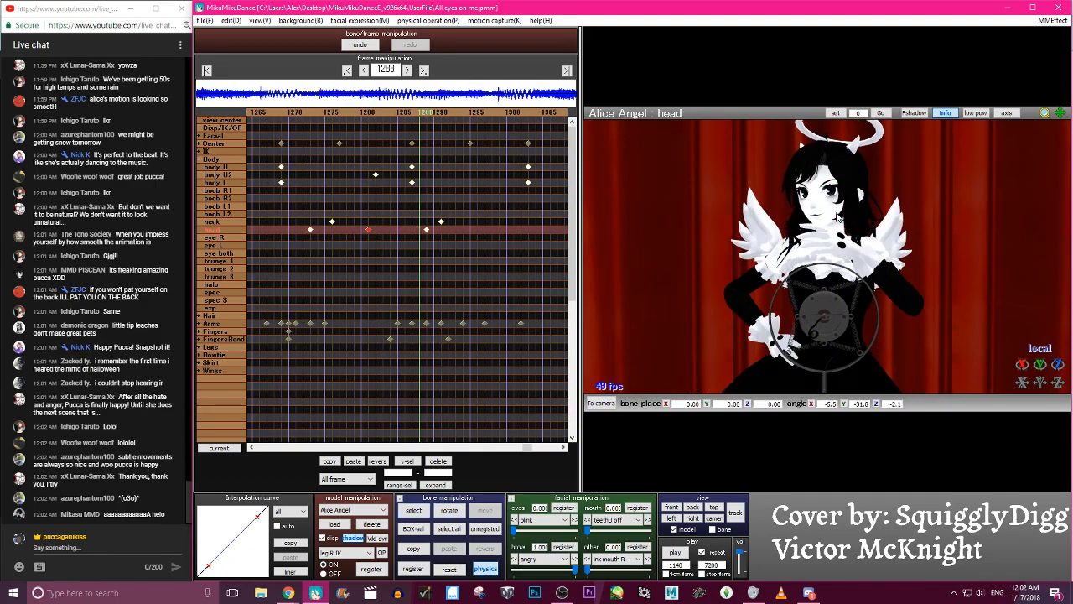
key(Left)
key(Left)
key(Left)
key(Left)
key(Left)
key(Left)
key(Left)
key(Left)
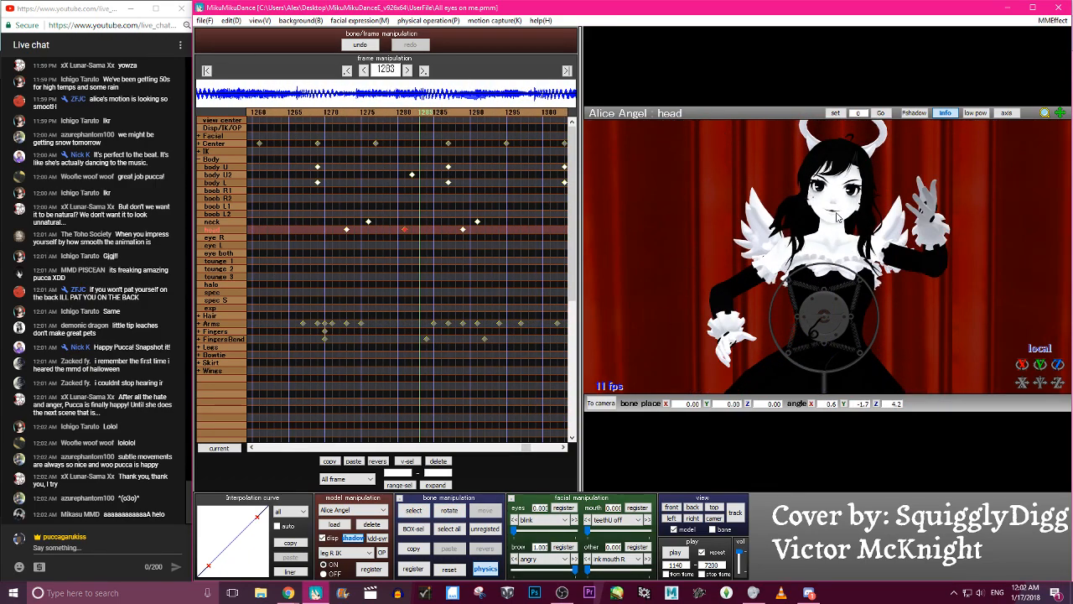
key(Right)
key(Right)
key(Right)
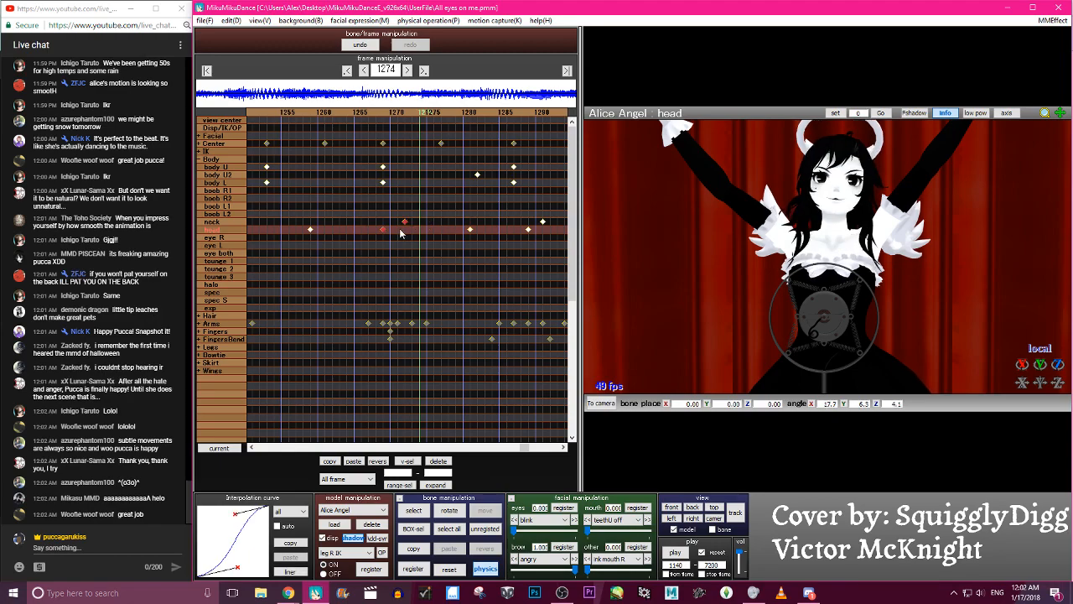
key(Left)
key(Left)
key(Left)
key(Left)
key(Left)
key(Left)
key(Left)
key(Left)
key(Left)
key(Left)
key(Left)
key(Left)
key(Left)
key(Left)
key(Left)
key(Left)
key(Left)
key(Left)
key(Left)
key(Left)
- Move the head keyframe at 1289 and the neck keyframe at 1291 four frames later, to frames 1293 and 1295
key(Right)
key(Right)
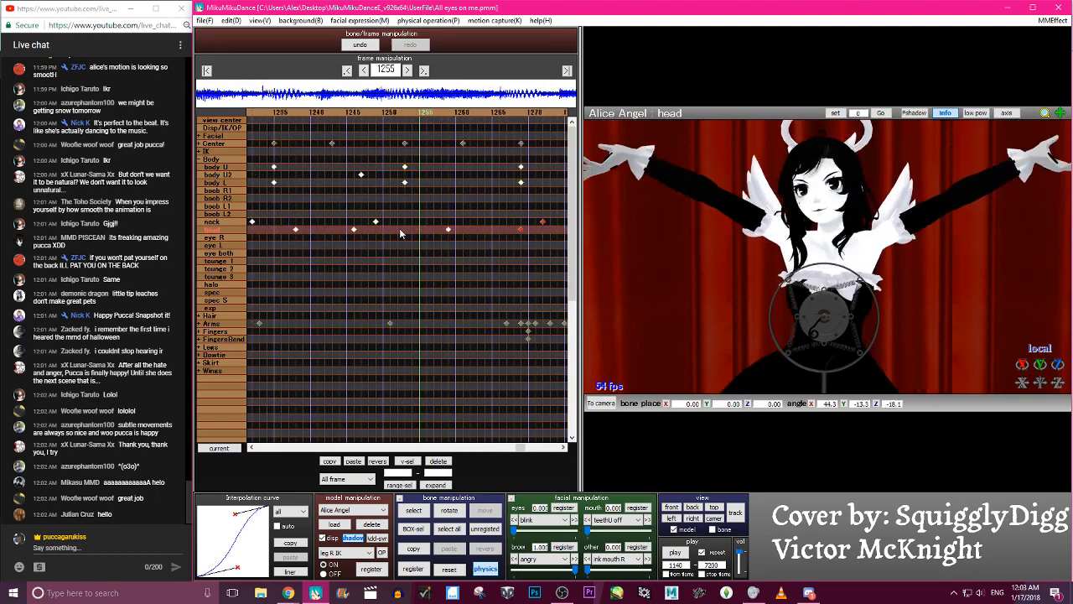
key(Right)
key(Right)
key(Right)
key(Right)
key(Right)
key(Right)
key(Right)
key(Right)
key(Right)
key(Right)
key(Right)
key(Right)
key(Right)
key(Right)
key(Right)
key(Right)
key(Right)
key(Right)
key(Right)
key(Right)
drag(367, 241, 285, 211)
key(Left)
key(Left)
key(Left)
key(Left)
key(Left)
key(Left)
key(Left)
key(Left)
key(Left)
key(Left)
key(Left)
key(Left)
key(Left)
key(Left)
key(Left)
key(Left)
key(Left)
key(Left)
key(Left)
key(Left)
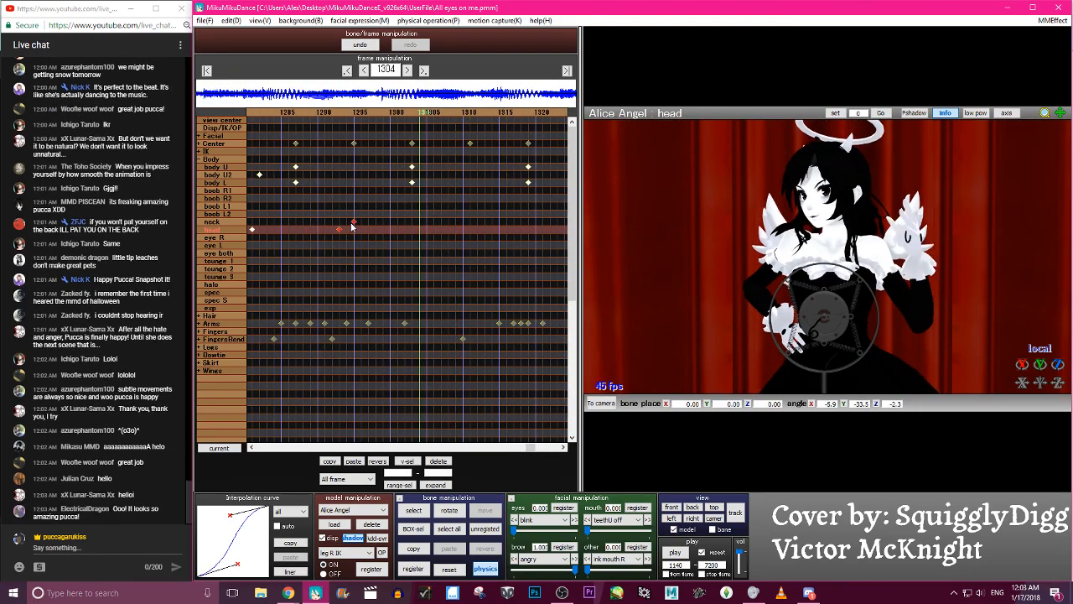
key(Right)
key(Right)
key(Right)
key(Right)
key(Right)
key(Right)
key(Right)
key(Right)
key(Right)
key(Right)
key(Right)
key(Right)
key(Right)
key(Right)
key(Right)
key(Right)
key(Right)
key(Right)
key(Right)
key(Right)
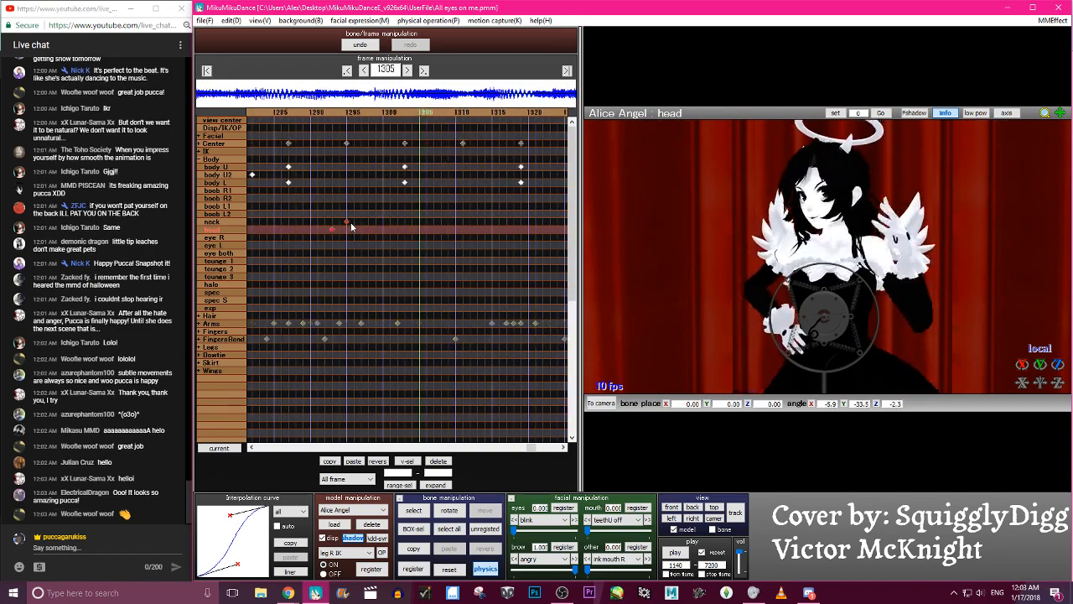
- Play the dance from frame 1140, also in the wide stage view, to check the retimed head and neck motion
click(674, 553)
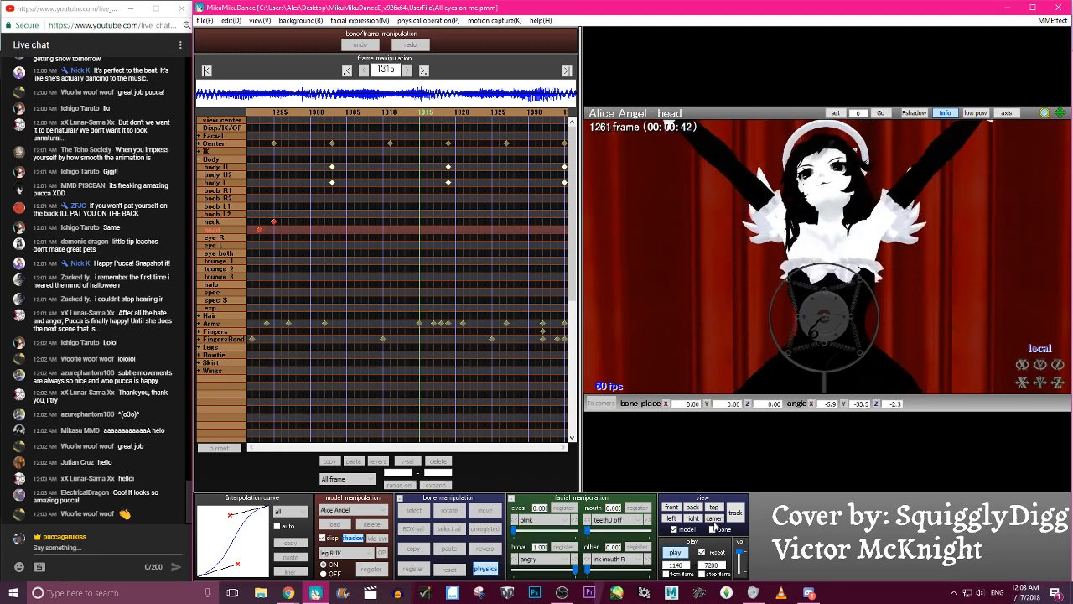
click(675, 552)
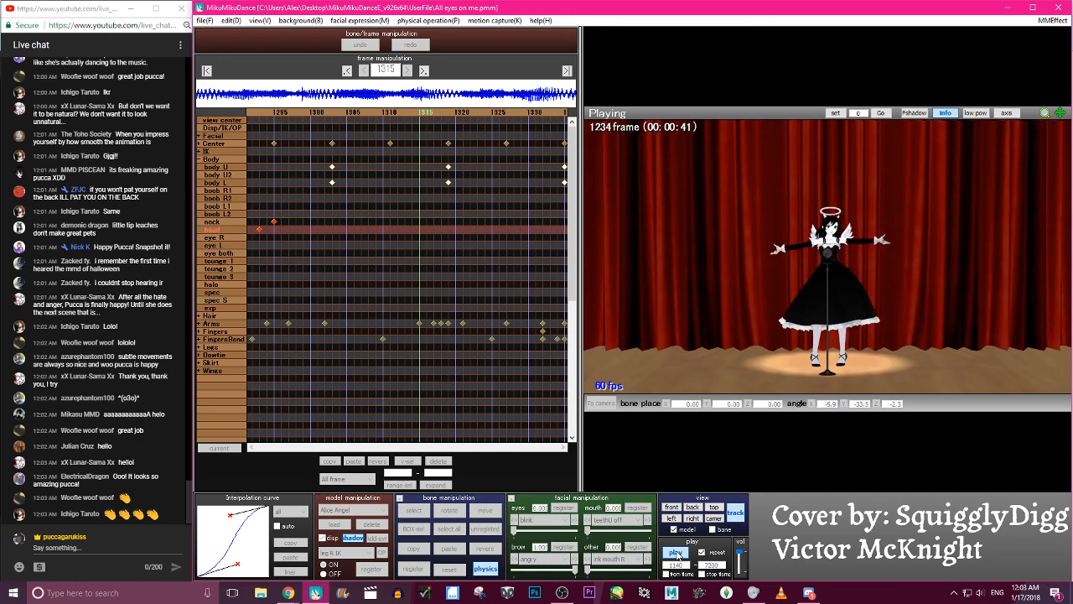
click(674, 552)
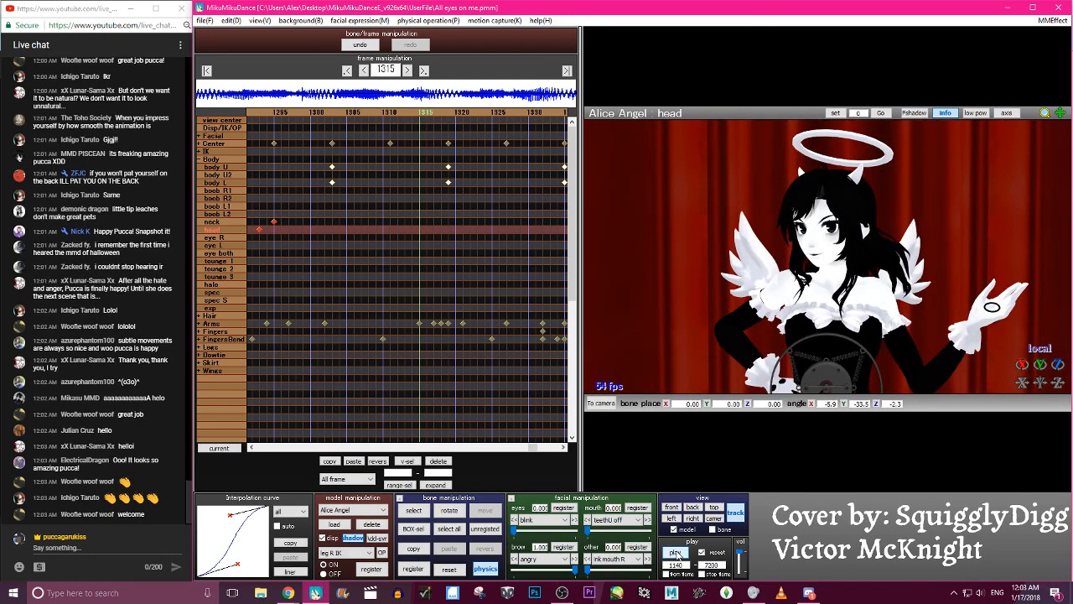
- Switch to camera, light and accessory editing and go to the camera keyframe at frame 1152
click(378, 520)
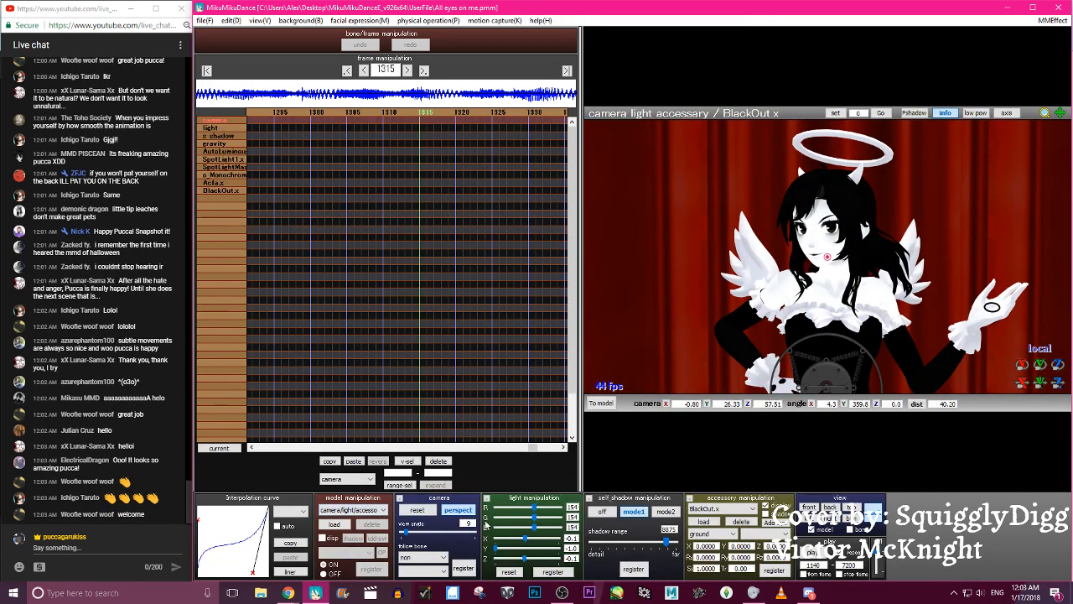
click(346, 70)
click(345, 71)
click(345, 71)
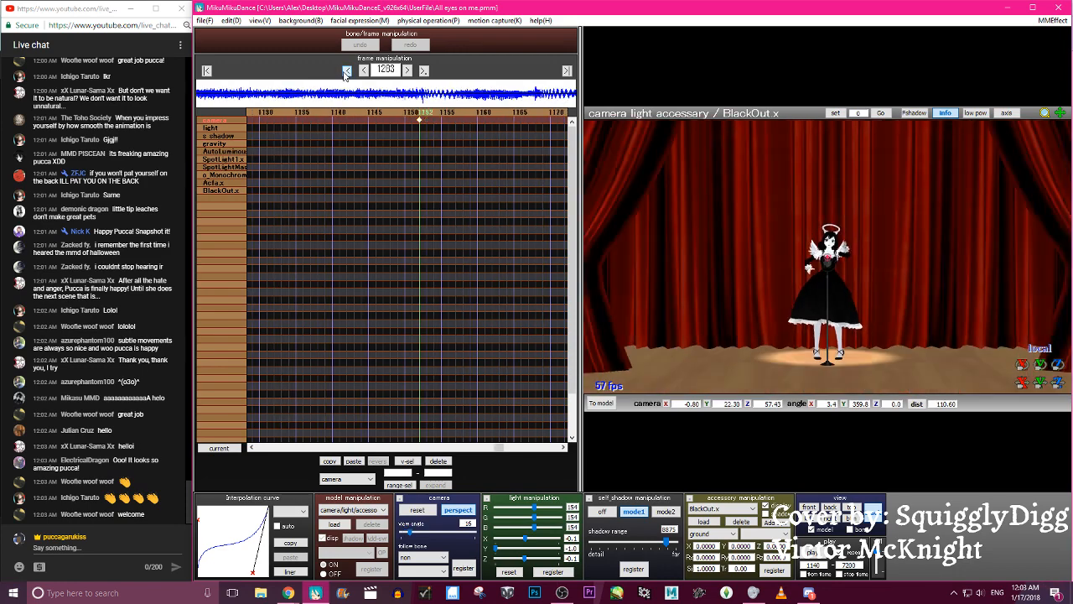
click(345, 71)
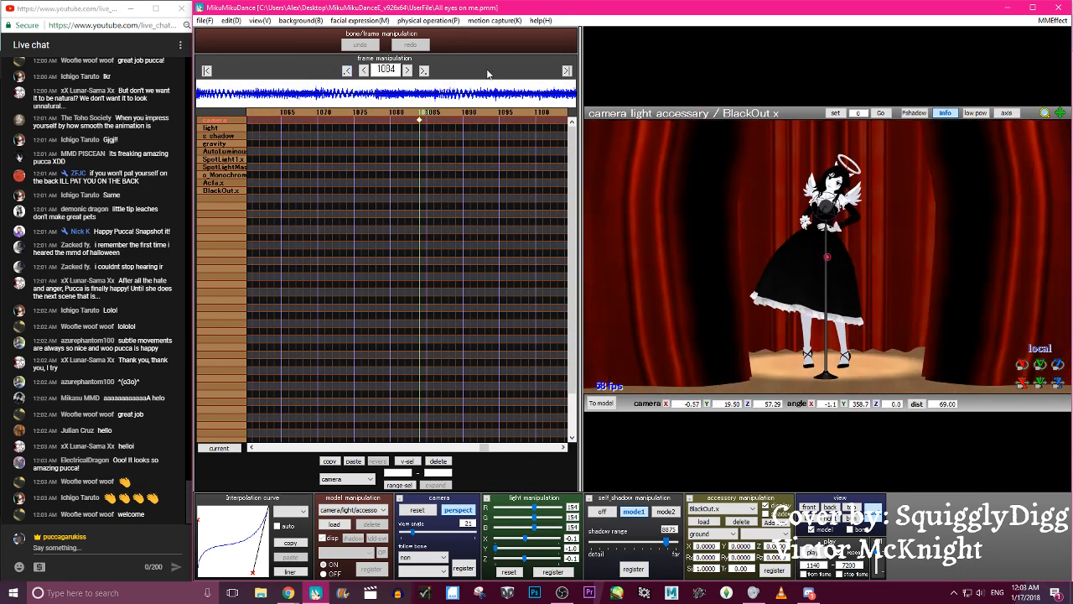
key(Right)
key(Right)
key(Right)
key(Right)
key(Right)
key(Right)
key(Right)
key(Right)
key(Right)
key(Right)
key(Right)
key(Right)
key(Right)
key(Right)
key(Right)
key(Right)
key(Right)
key(Right)
key(Right)
key(Right)
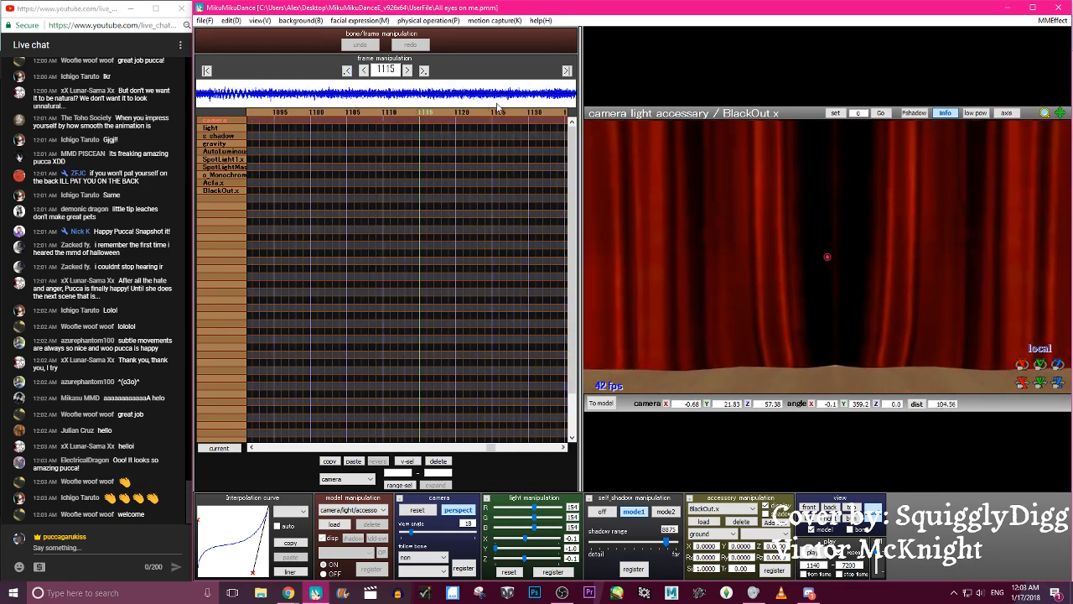
key(Right)
key(Right)
key(Right)
key(Right)
key(Right)
key(Right)
key(Right)
key(Right)
key(Right)
key(Right)
key(Right)
key(Right)
key(Right)
key(Right)
key(Right)
key(Right)
key(Right)
key(Right)
key(Right)
key(Right)
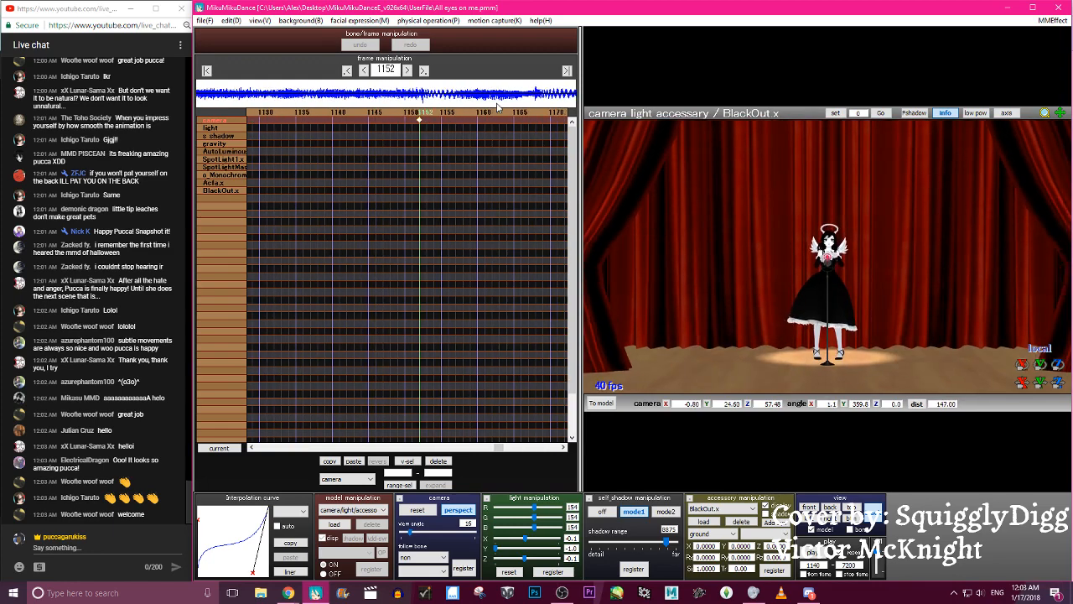
scroll(898, 201, up, 4)
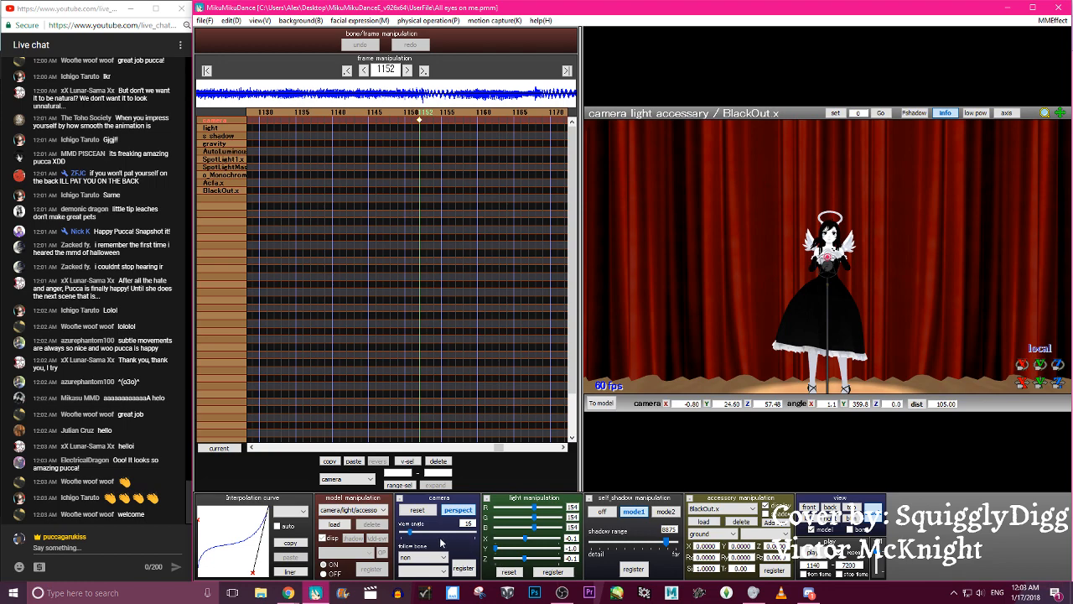
drag(410, 535, 420, 536)
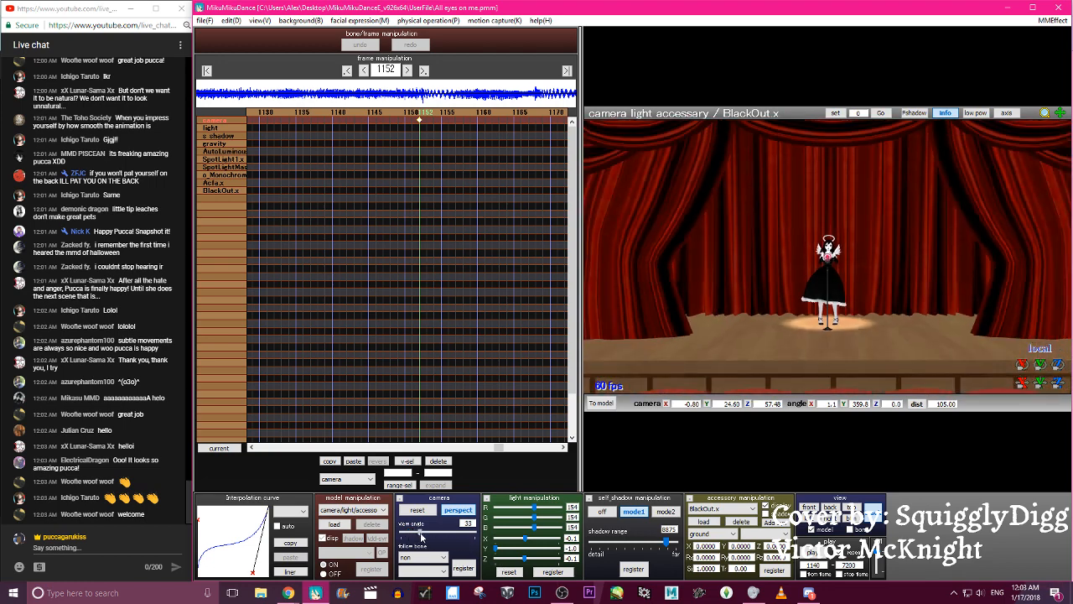
scroll(788, 303, up, 6)
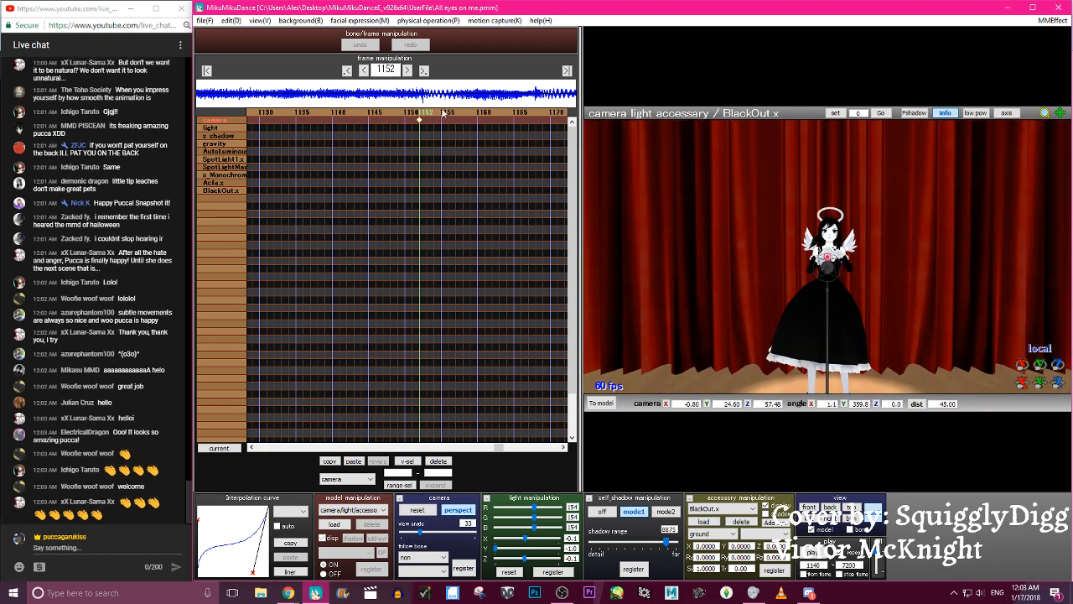
click(290, 114)
click(420, 115)
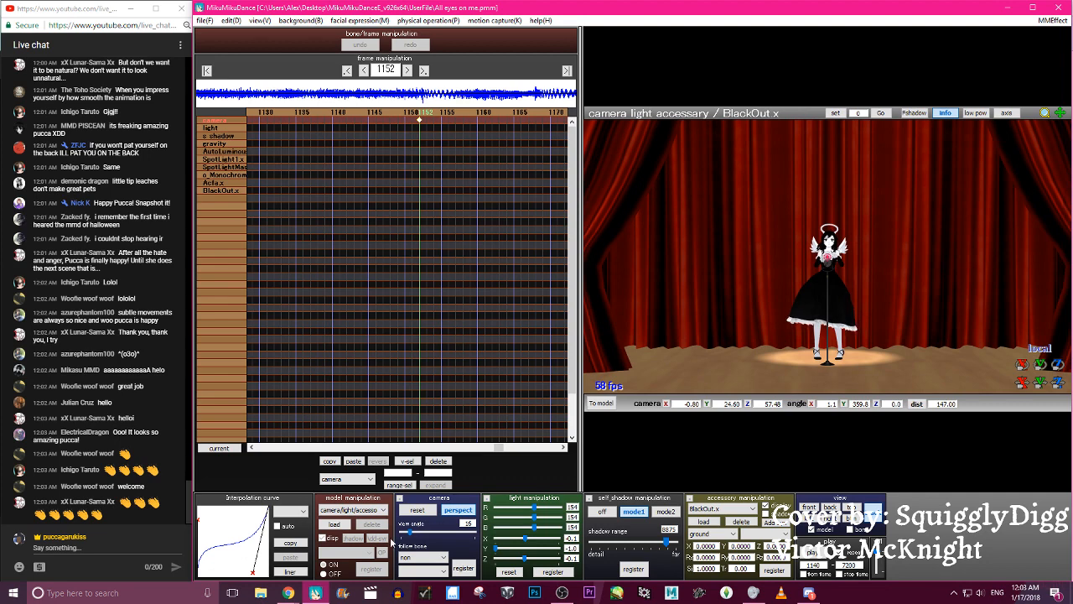
- At frame 1152, set the camera's view angle to 11, lower its height to about Y 21.65, and register the camera keyframe
drag(410, 536, 407, 535)
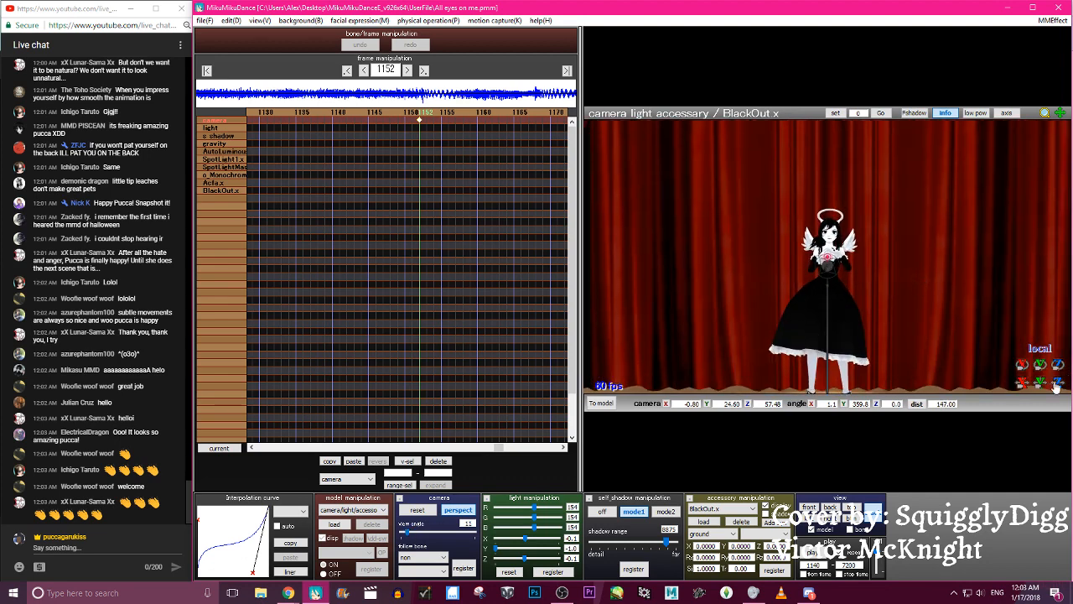
drag(1041, 382, 1040, 401)
drag(448, 140, 431, 131)
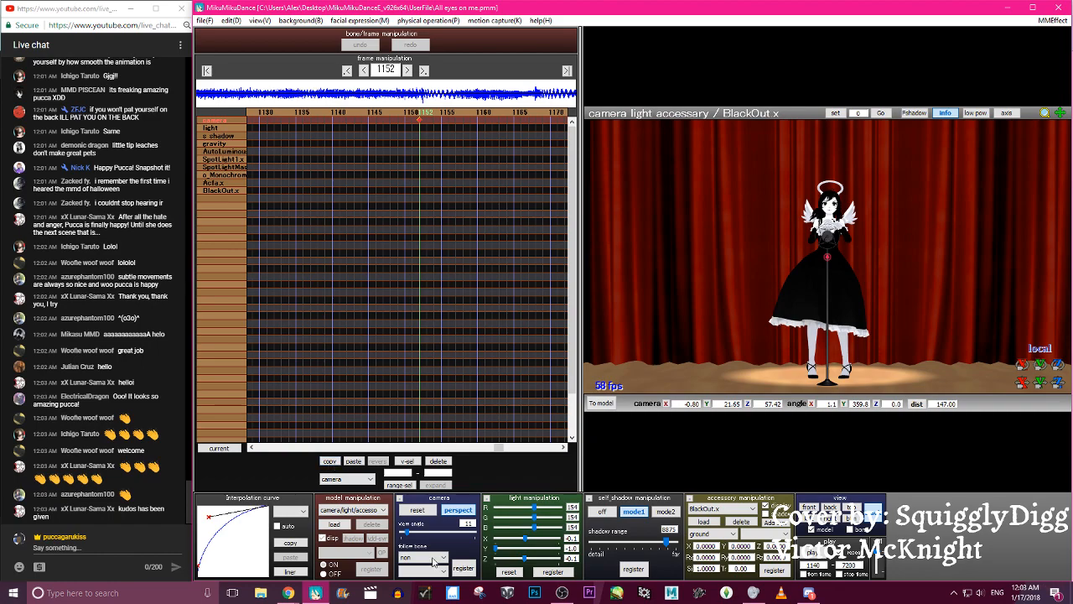
- Step through the camera motion from frame 1152 to frame 1281 to check the revised framing of the figure
key(Right)
key(Right)
key(Right)
key(Right)
key(Right)
key(Right)
key(Right)
key(Right)
key(Right)
key(Right)
key(Right)
key(Right)
key(Right)
key(Right)
key(Right)
key(Right)
key(Right)
key(Right)
key(Right)
key(Right)
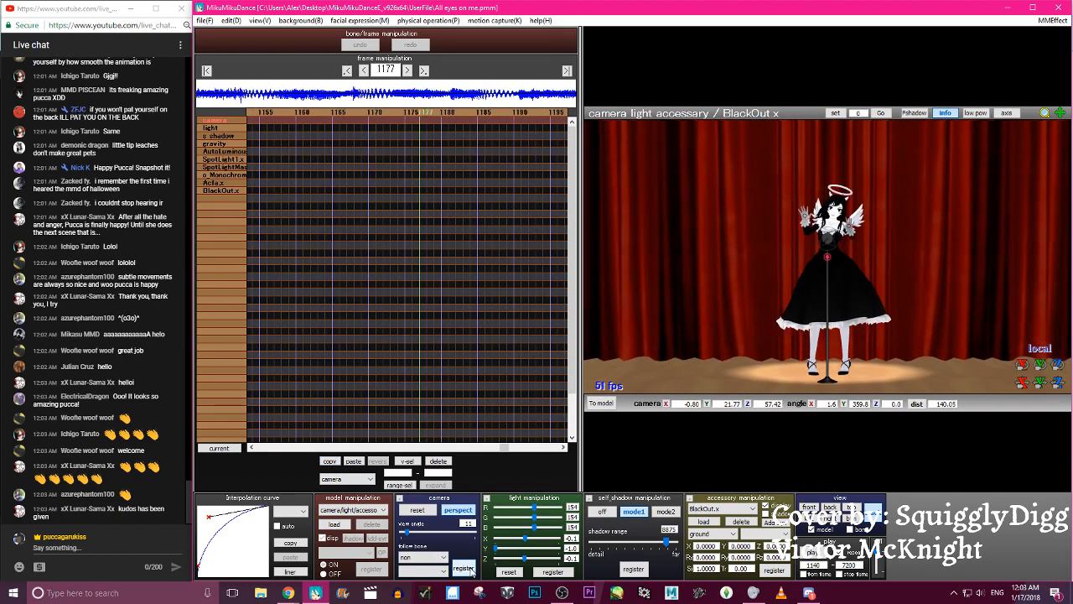
key(Right)
key(Right)
key(Right)
key(Right)
key(Right)
key(Right)
key(Right)
key(Right)
key(Right)
key(Right)
key(Right)
key(Right)
key(Right)
key(Right)
key(Right)
key(Right)
key(Right)
key(Right)
key(Right)
key(Right)
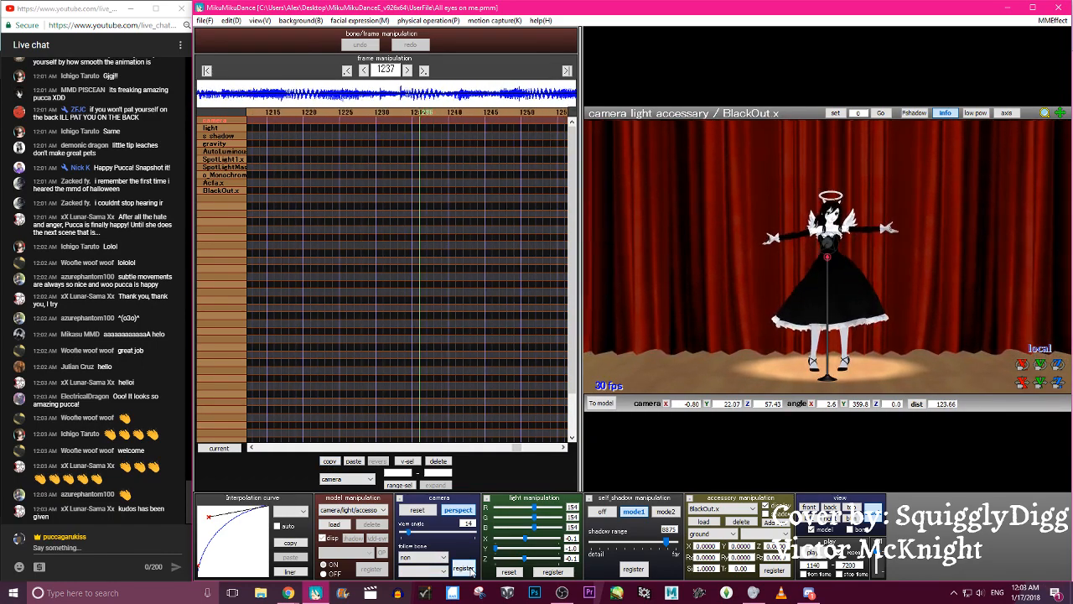
key(Right)
key(Right)
key(Right)
key(Right)
key(Right)
key(Right)
key(Right)
key(Right)
key(Right)
key(Right)
key(Right)
key(Right)
key(Right)
key(Right)
key(Right)
key(Right)
key(Right)
key(Right)
key(Right)
key(Right)
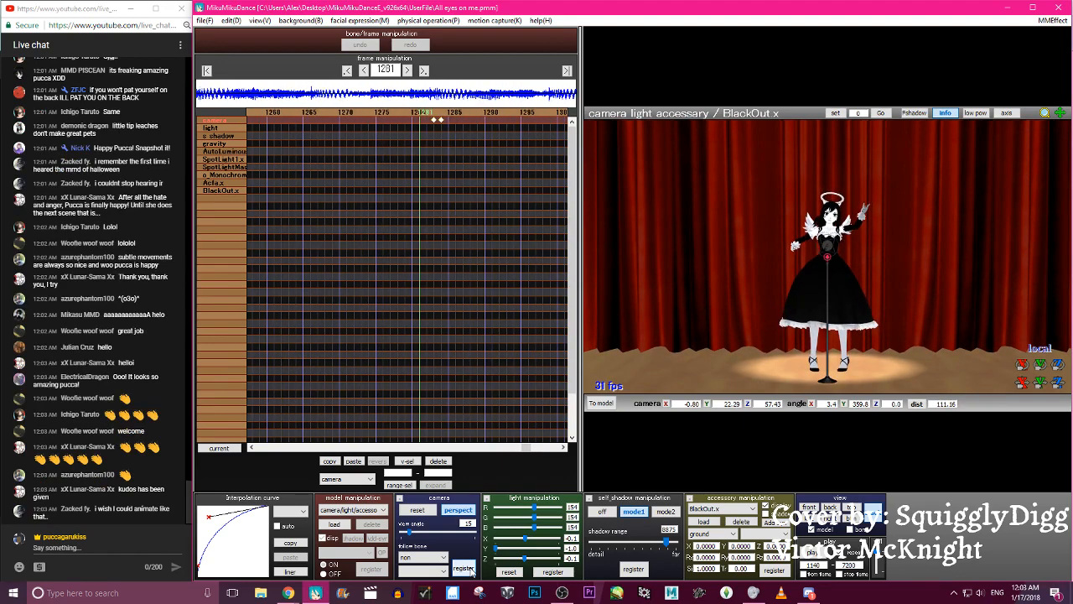
- Set the camera's view angle to 11 at frame 1283, register the camera keyframe, and step back to frame 1170 to check the framing
drag(411, 533, 407, 533)
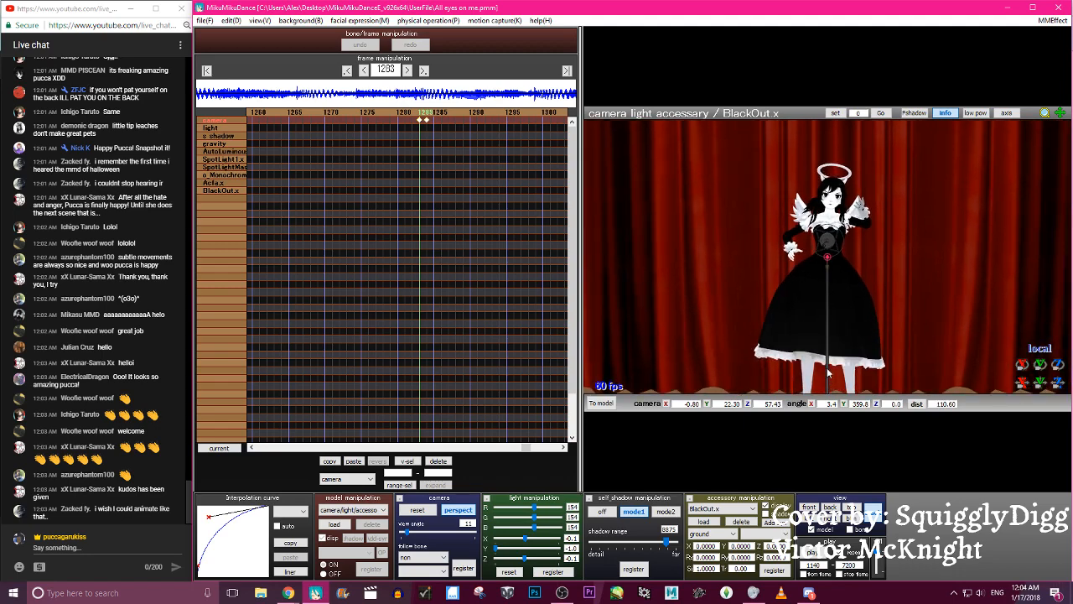
key(Left)
key(Left)
key(Left)
key(Left)
key(Left)
key(Left)
key(Left)
key(Left)
key(Left)
key(Left)
key(Left)
key(Left)
key(Left)
key(Left)
key(Left)
key(Left)
key(Left)
key(Left)
key(Left)
key(Left)
key(Left)
key(Left)
key(Left)
key(Left)
key(Left)
key(Left)
key(Left)
key(Left)
key(Left)
key(Left)
key(Left)
key(Left)
key(Left)
key(Left)
key(Left)
key(Left)
key(Left)
key(Left)
key(Left)
key(Left)
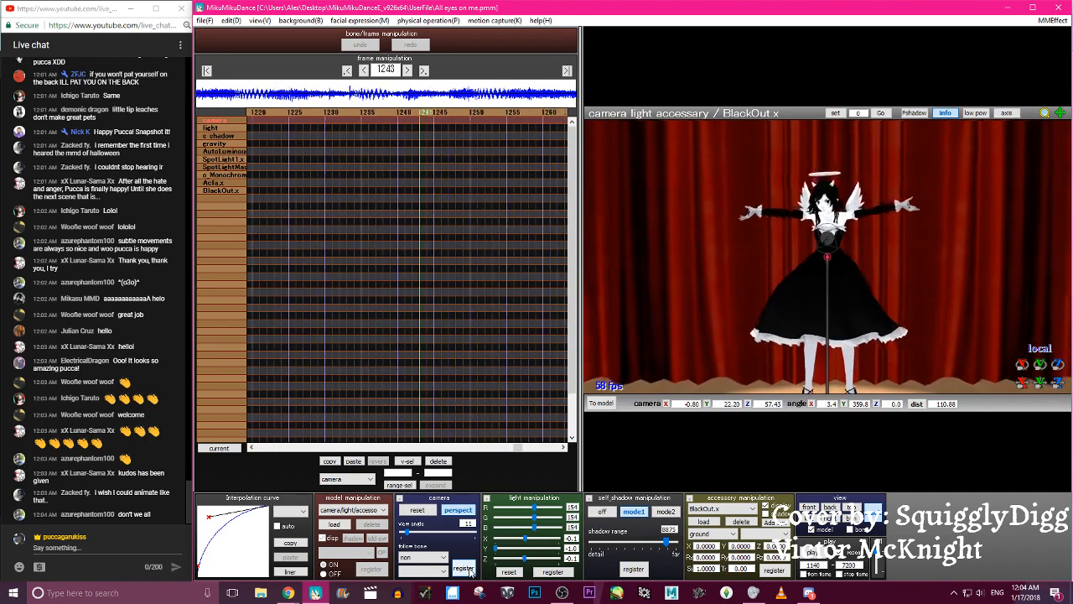
key(Left)
key(Left)
key(Left)
key(Left)
key(Left)
key(Left)
key(Left)
key(Left)
key(Left)
key(Left)
key(Left)
key(Left)
key(Left)
key(Left)
key(Left)
key(Left)
key(Left)
key(Left)
key(Left)
key(Left)
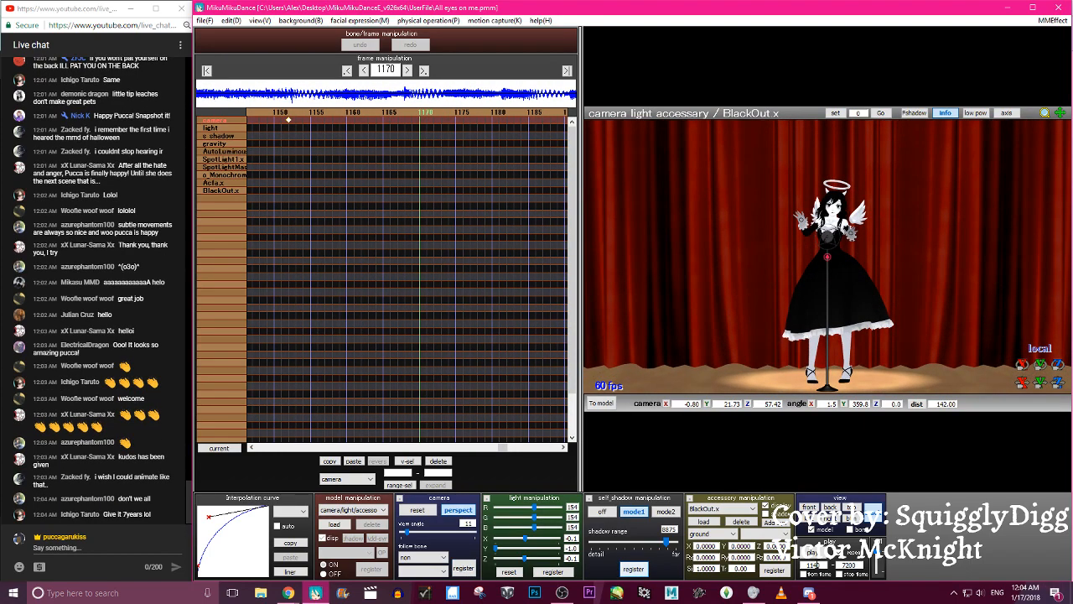
- Set the playback start frame to 1000, play the dance to check the revised camera framing, and save the project
click(813, 558)
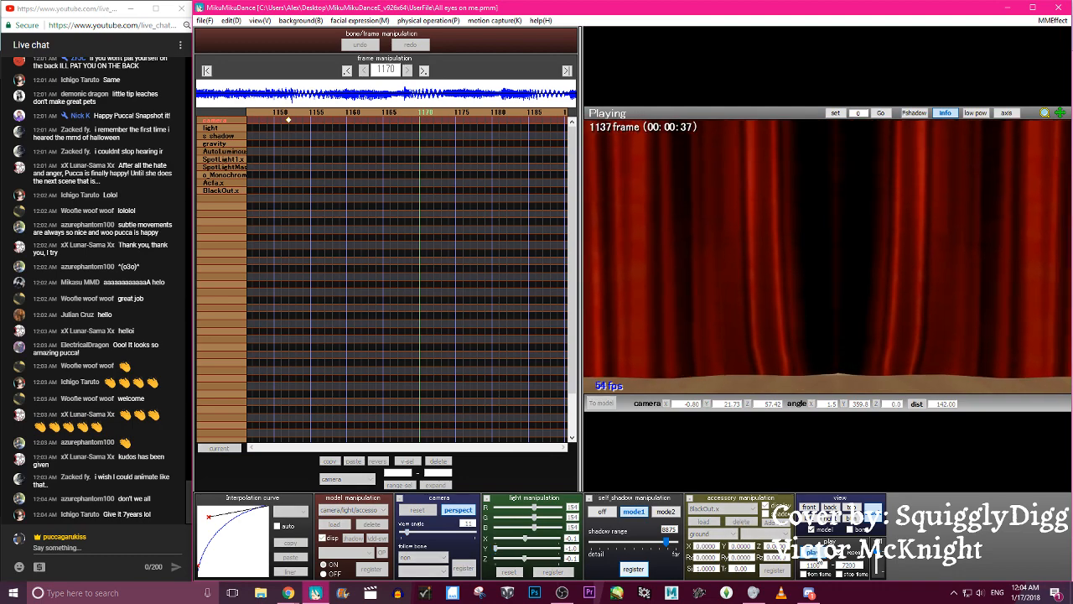
click(816, 557)
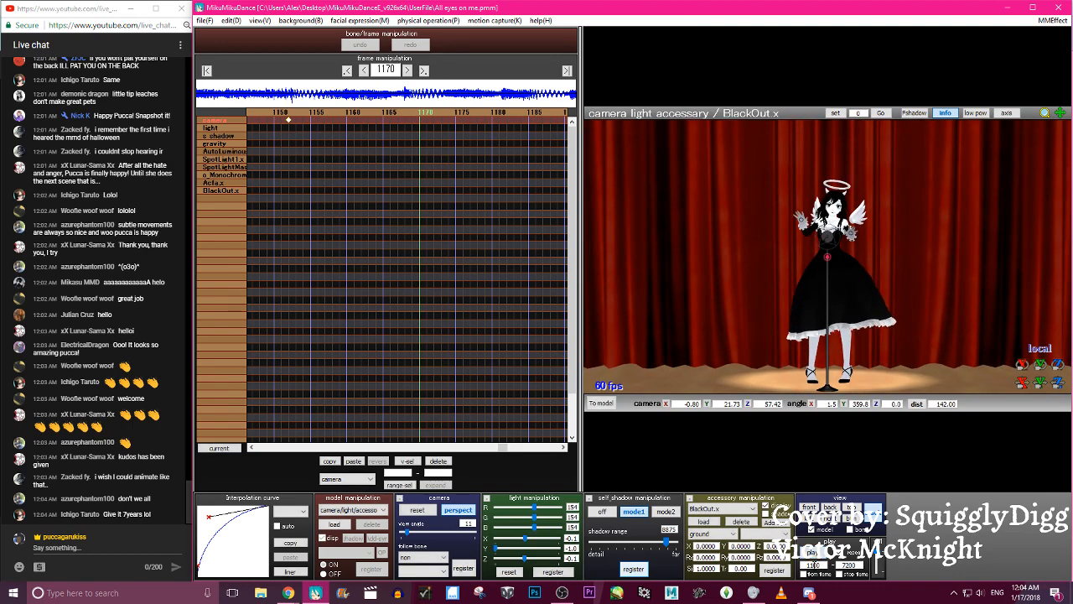
click(816, 558)
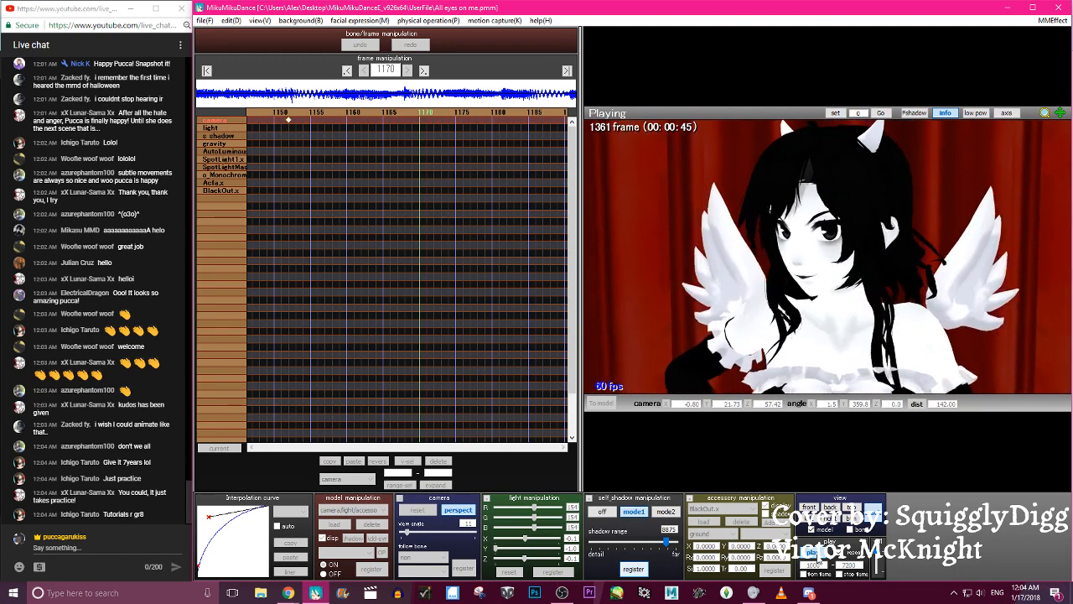
click(817, 557)
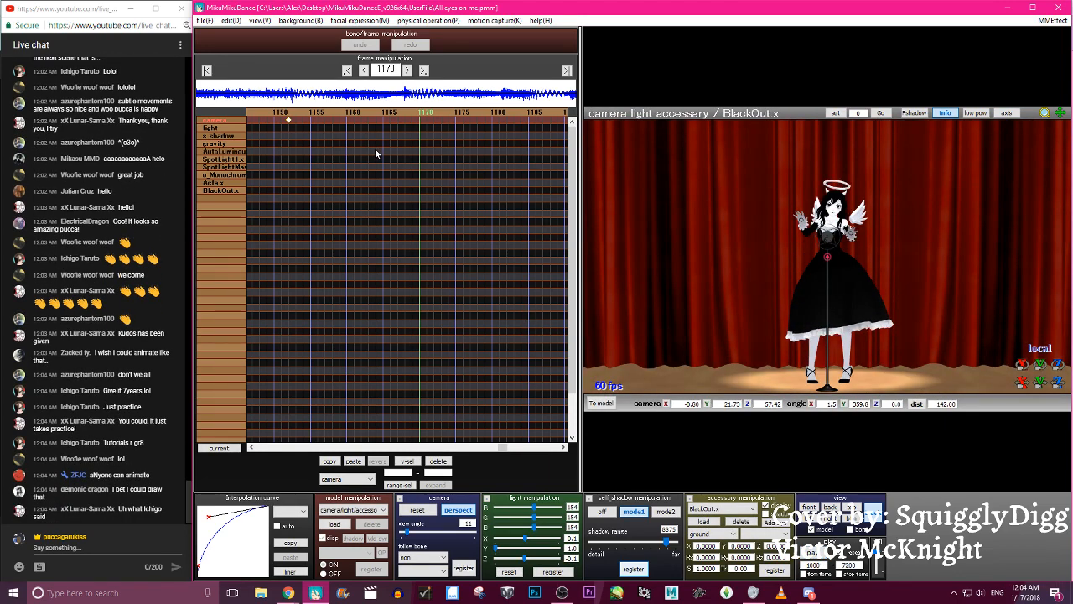
click(210, 20)
click(220, 61)
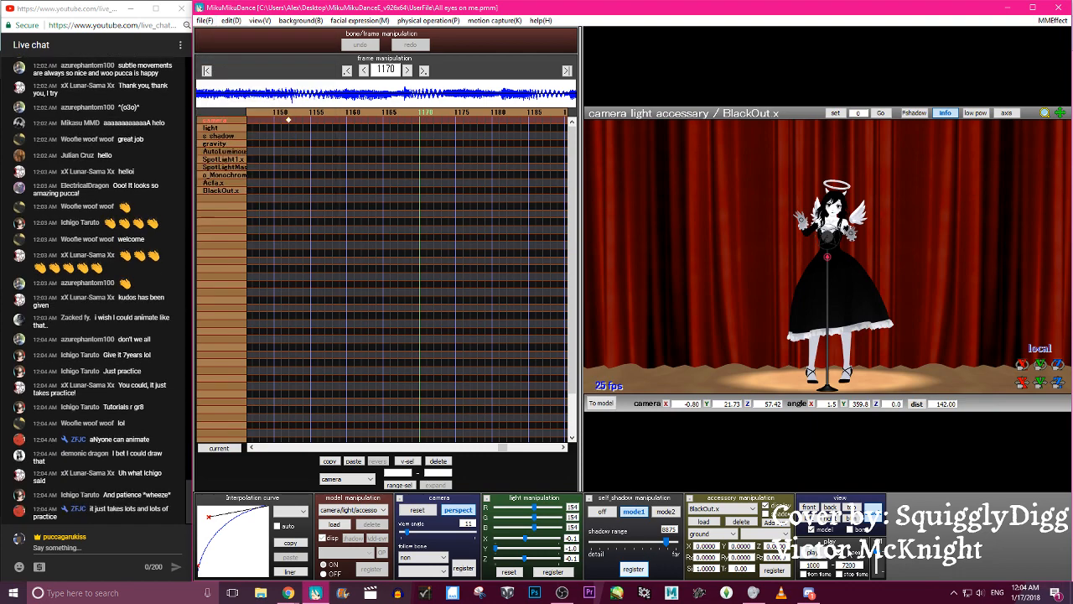
- Set the playback start frame to 900, play the dance twice past the close-up near frame 1370, and save the project
click(814, 554)
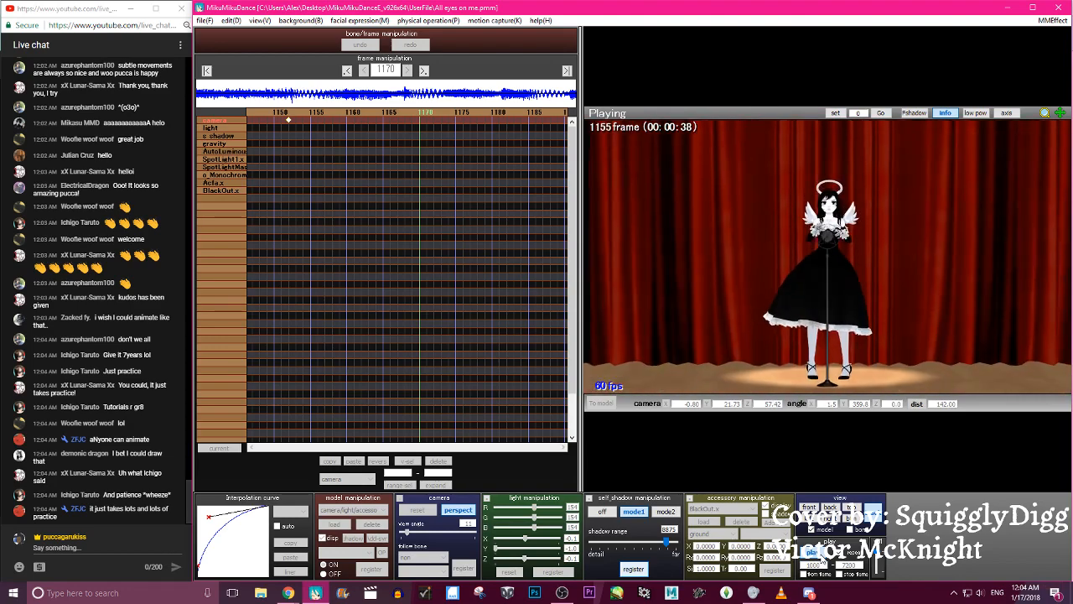
click(818, 555)
double_click(813, 565)
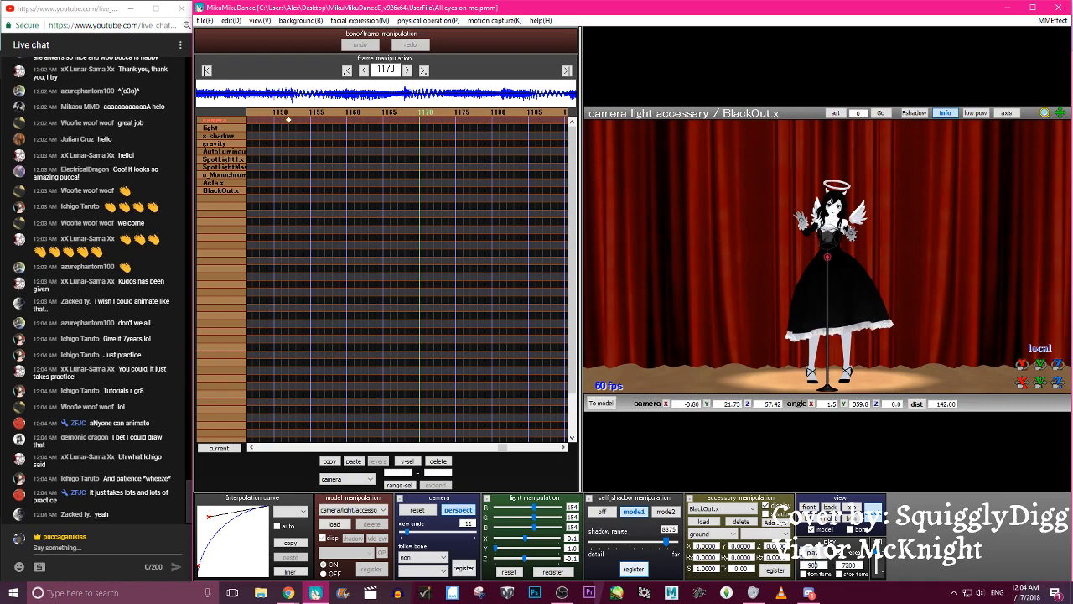
click(812, 552)
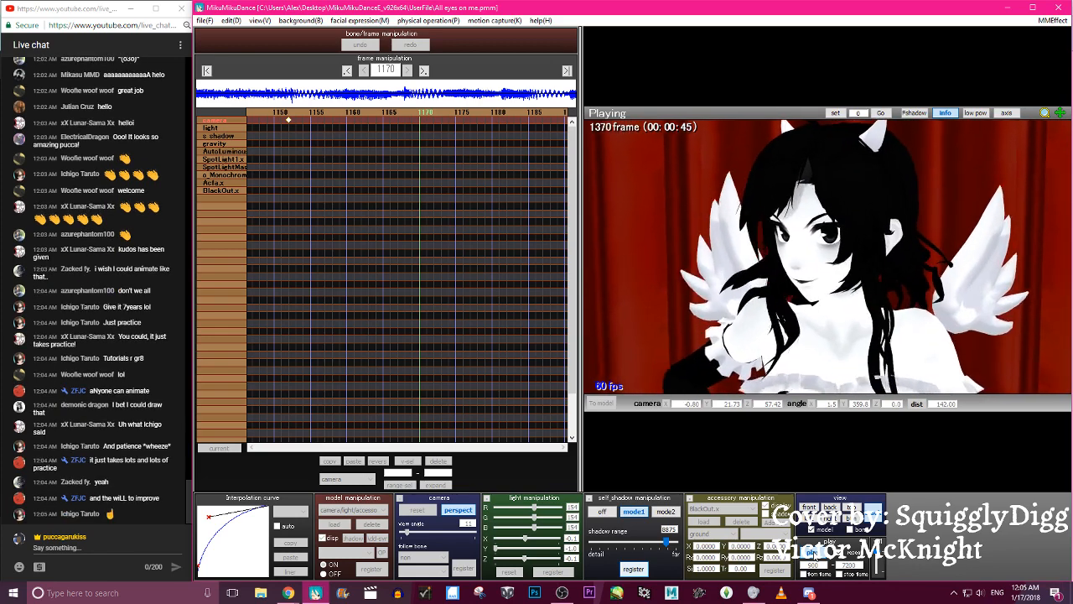
click(815, 554)
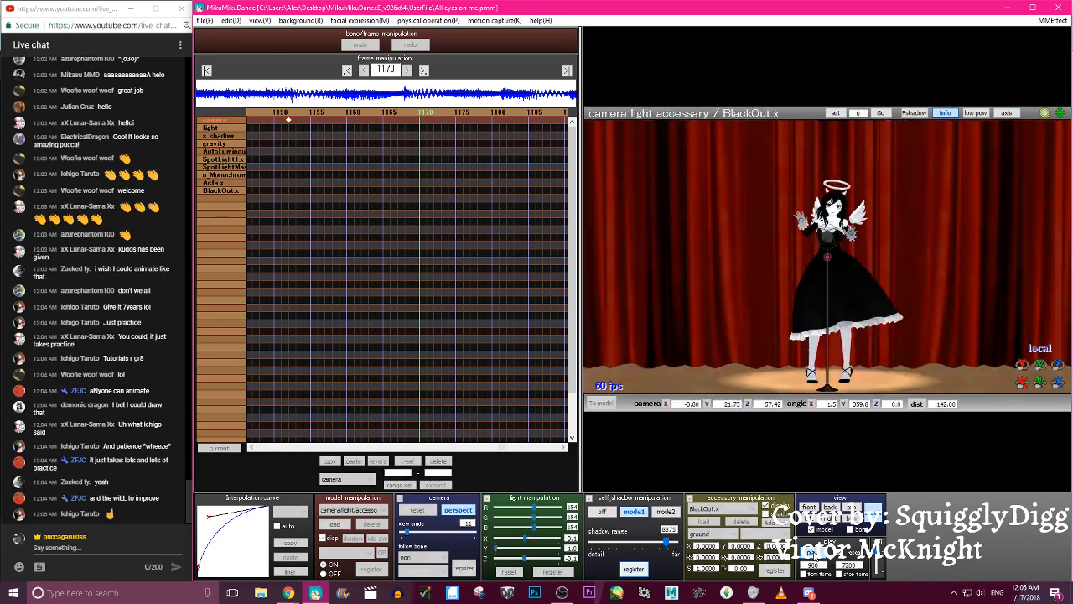
click(814, 554)
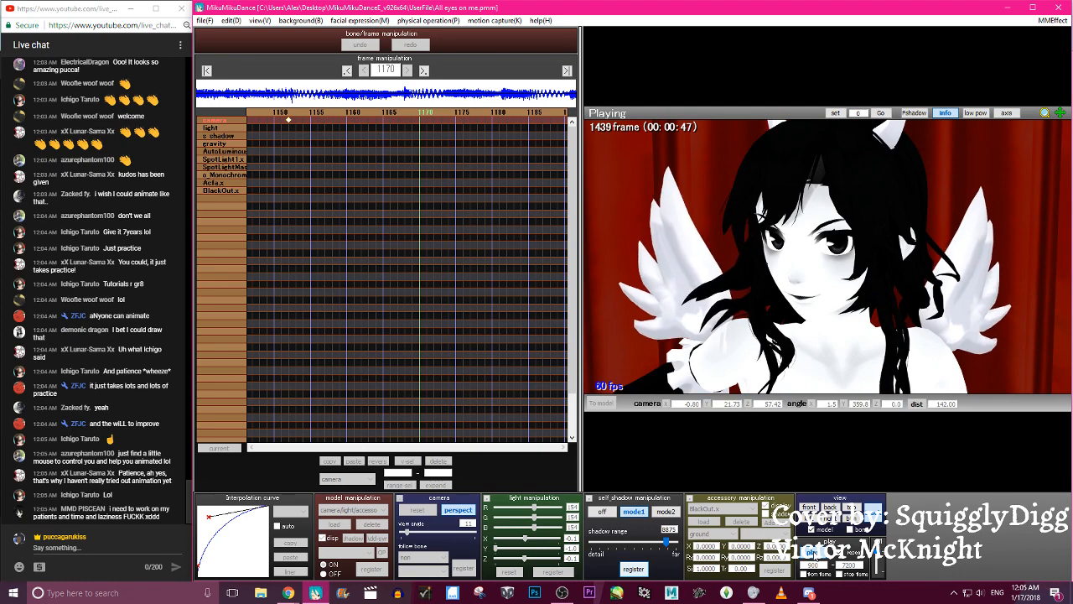
click(811, 553)
click(208, 21)
click(211, 58)
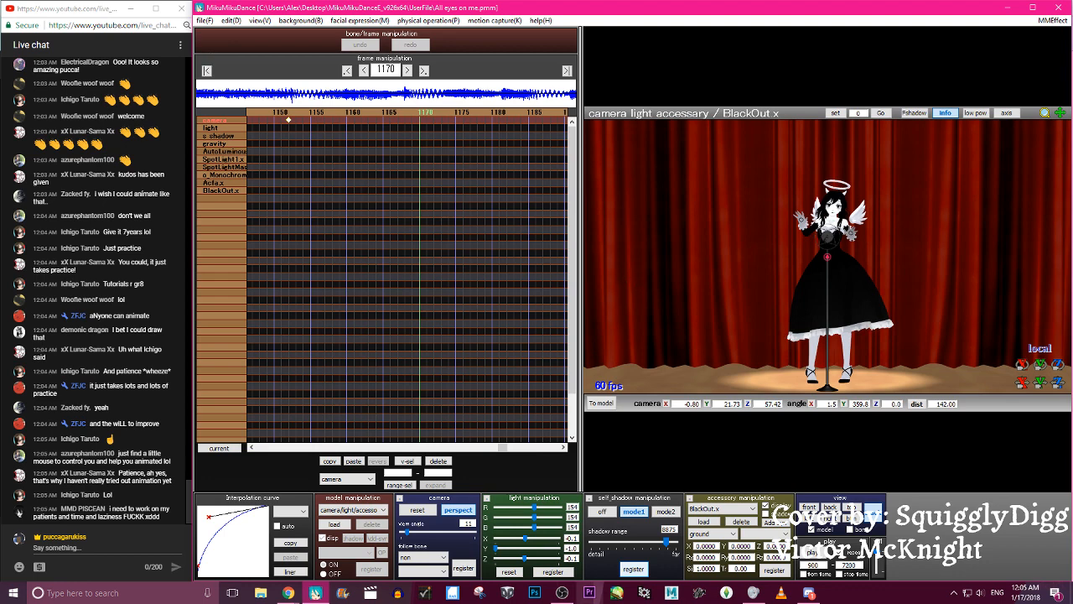
- Switch to OBS and make the Brb source visible to put the break screen on the stream
click(561, 593)
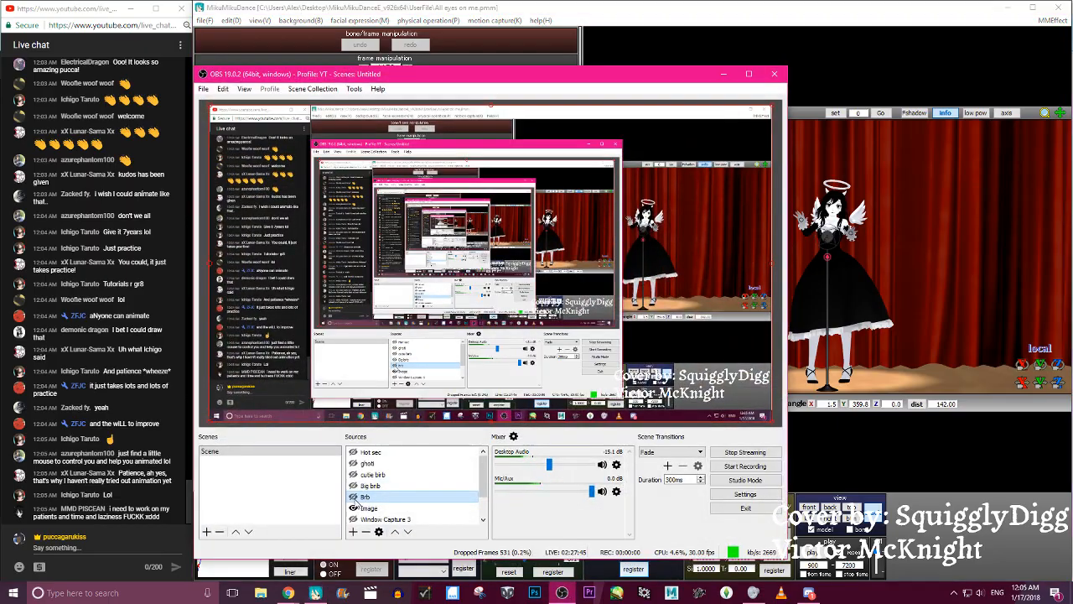
click(353, 496)
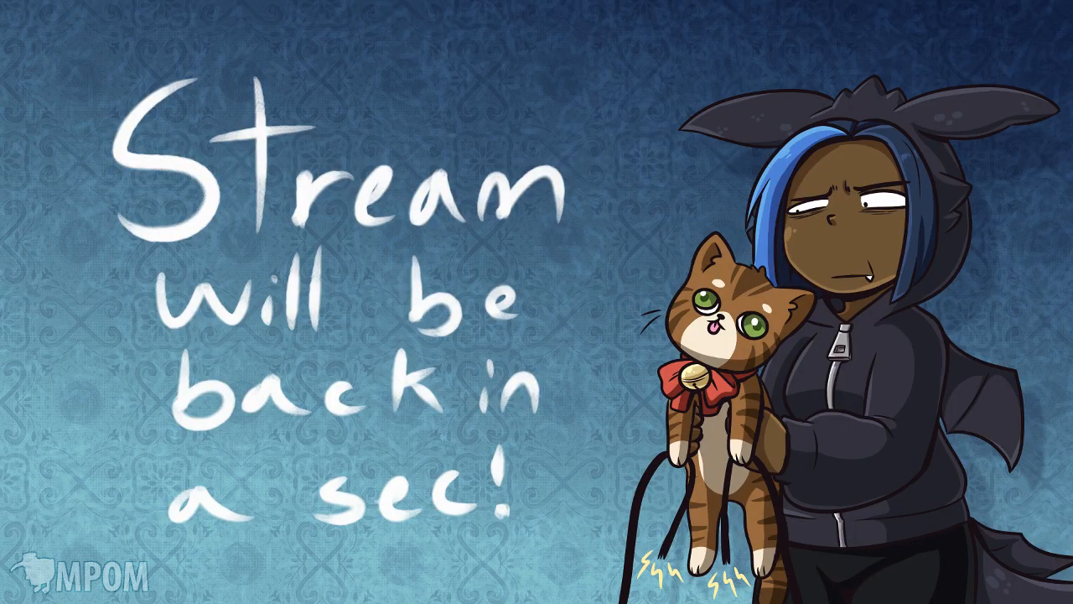
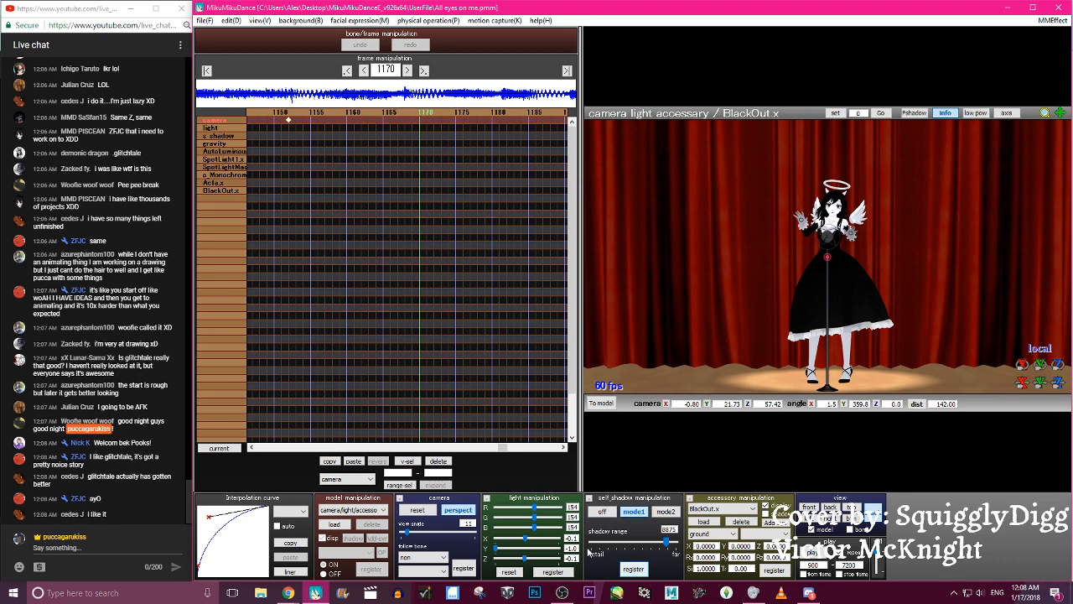
- Switch to Chrome, pause the YouTube music video, and return to MikuMikuDance with the live chat window in front
click(563, 592)
click(563, 592)
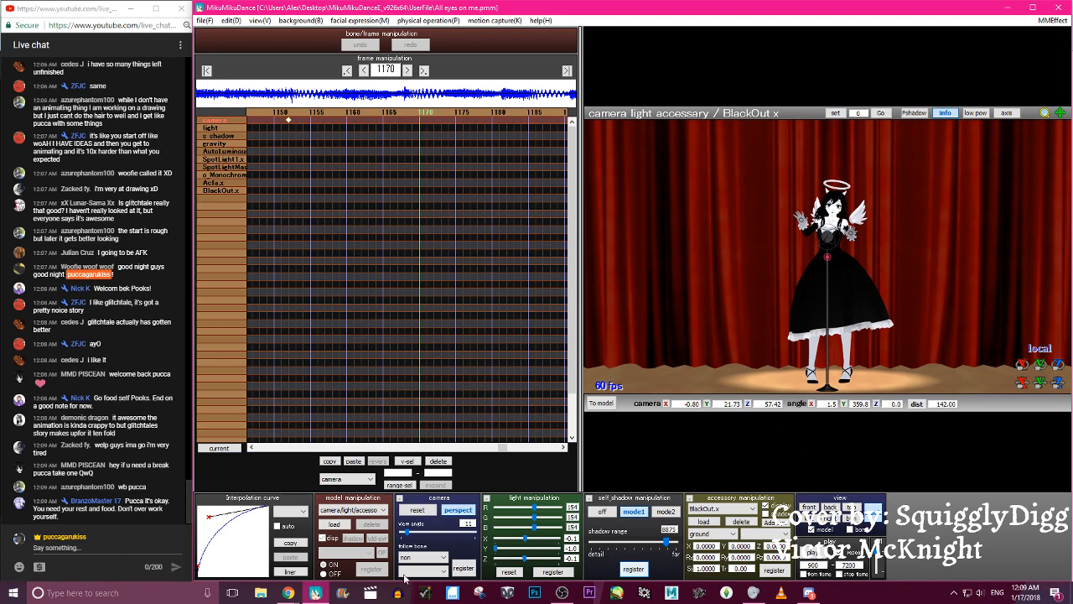
click(285, 592)
click(255, 544)
click(534, 308)
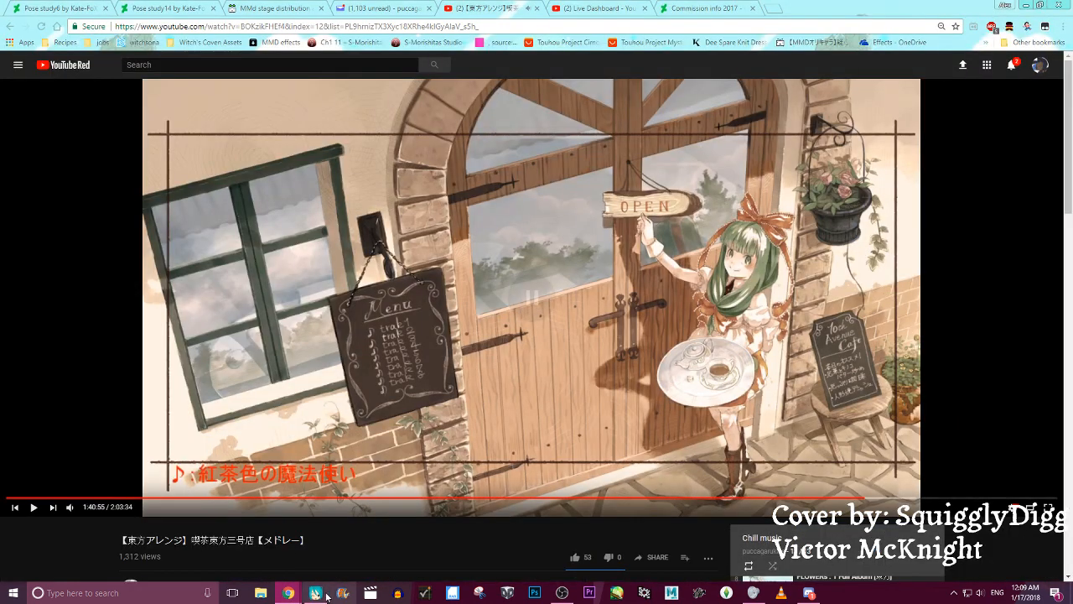
click(315, 592)
click(291, 592)
click(362, 563)
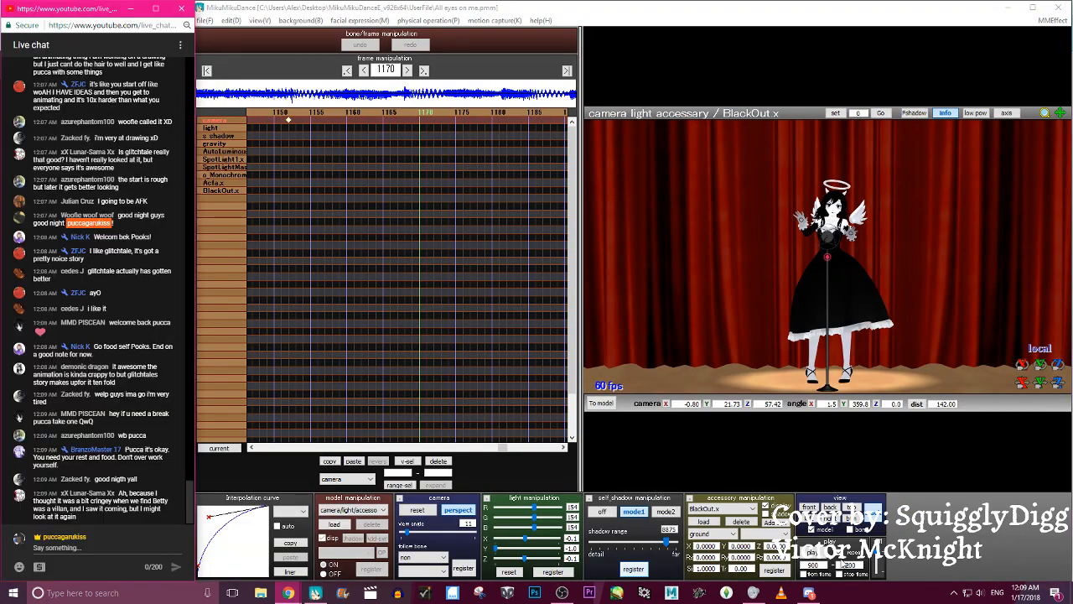
- Reset the playback start to frame 0, return to the first frame, and play the dance from the beginning past frame 932
drag(826, 565, 772, 568)
text(0)
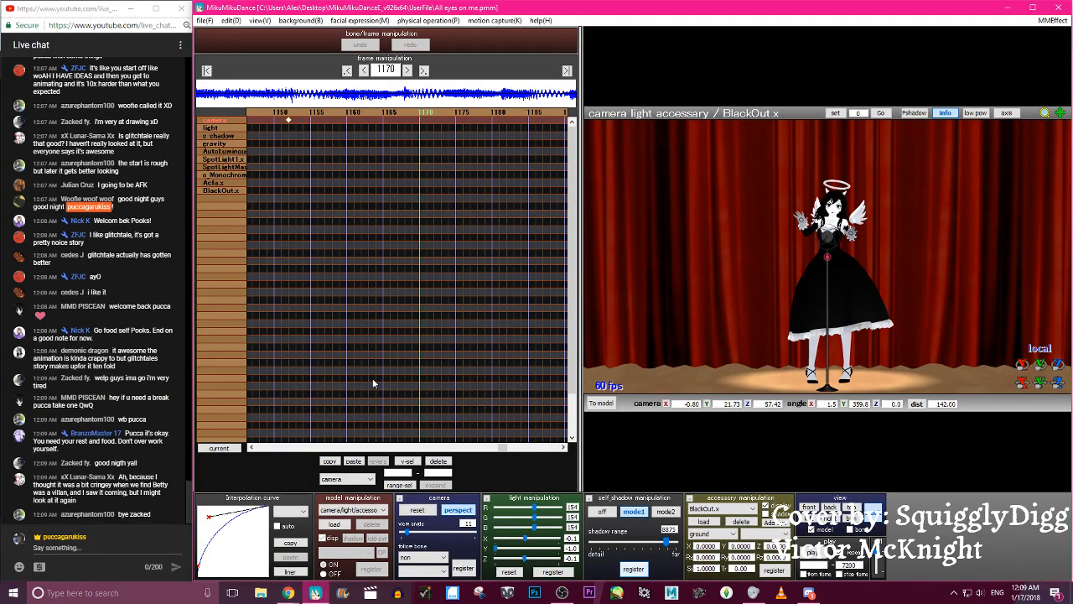
click(206, 71)
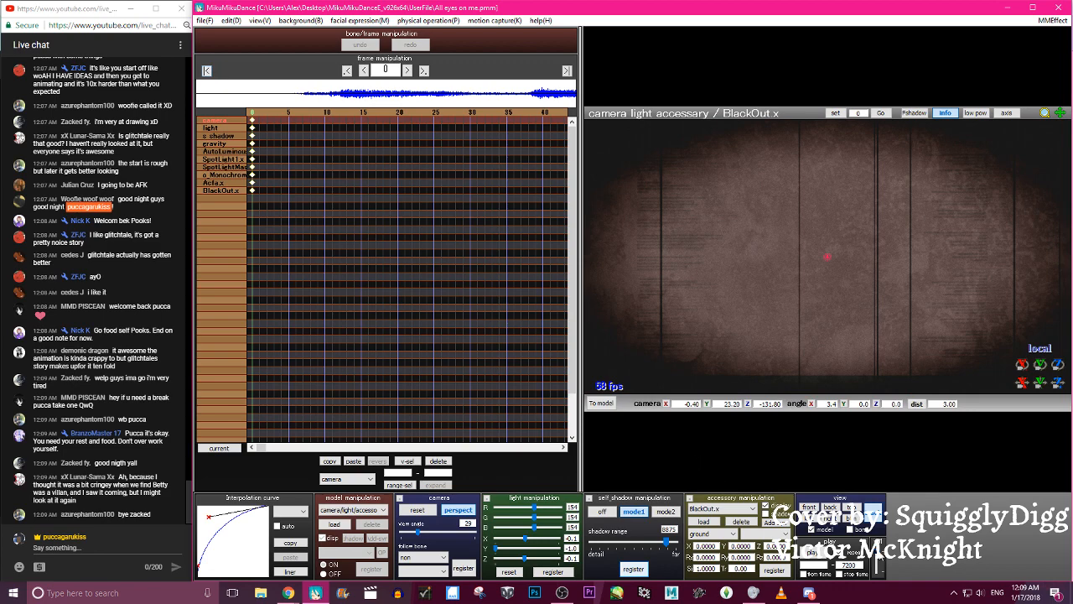
click(811, 554)
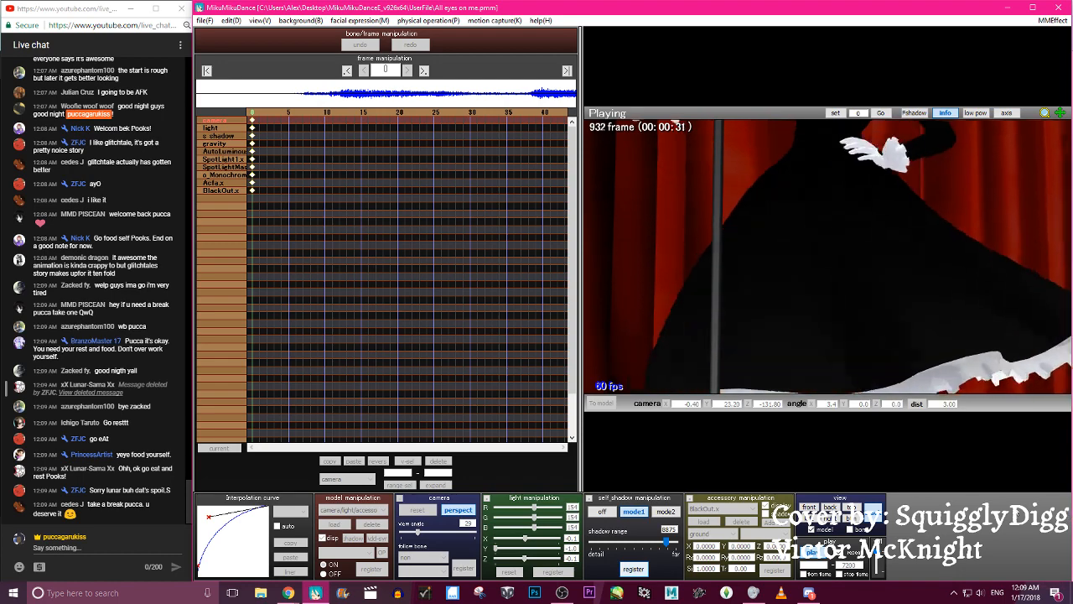
click(813, 553)
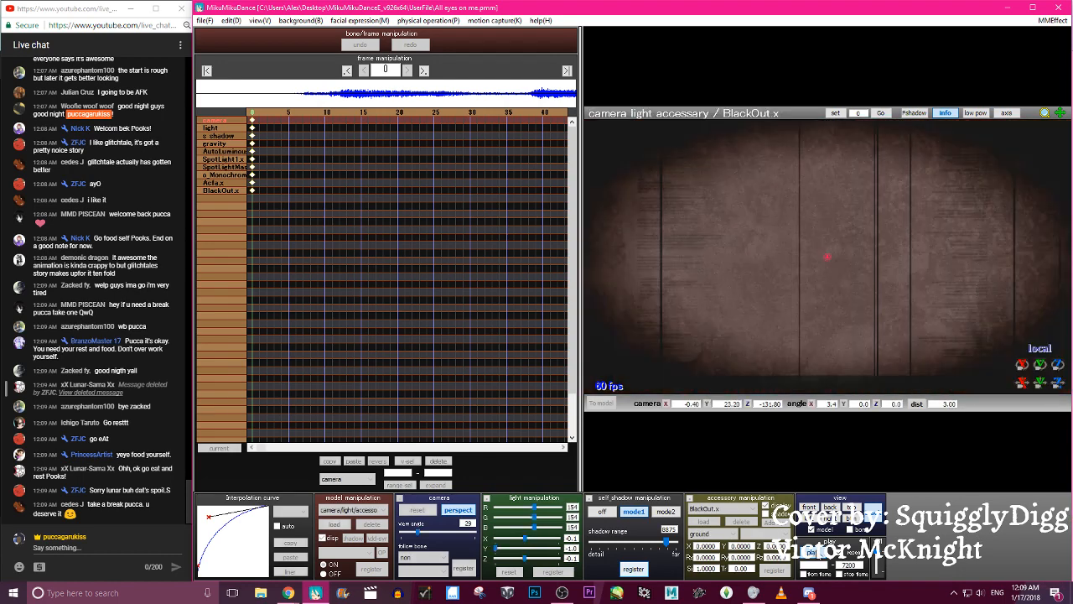
- Make Alice Angel the active model and advance the timeline to frame 708
click(352, 510)
click(348, 525)
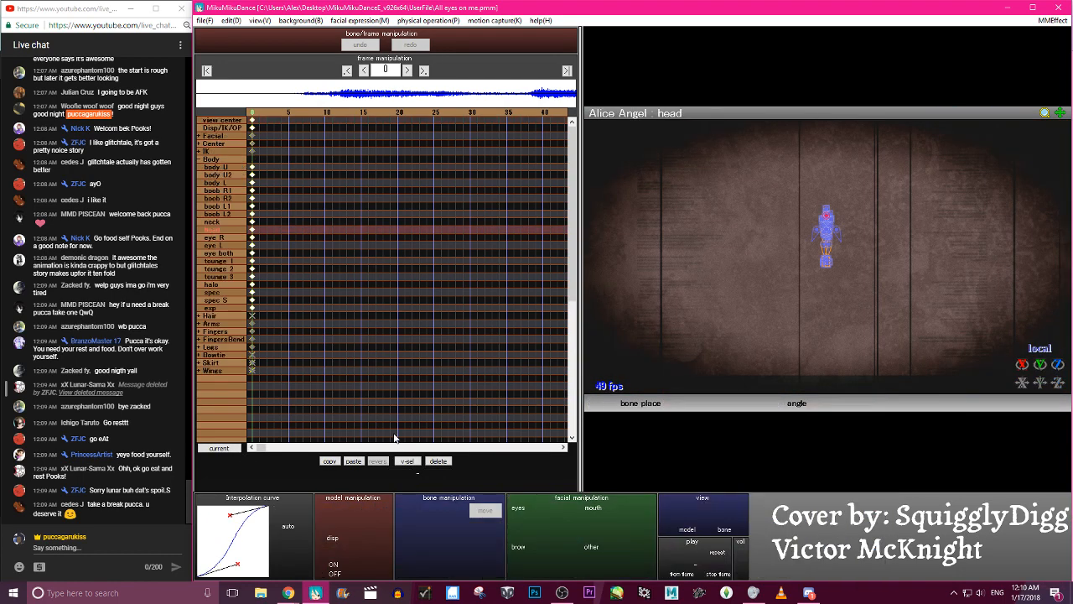
click(557, 113)
triple_click(557, 113)
triple_click(557, 113)
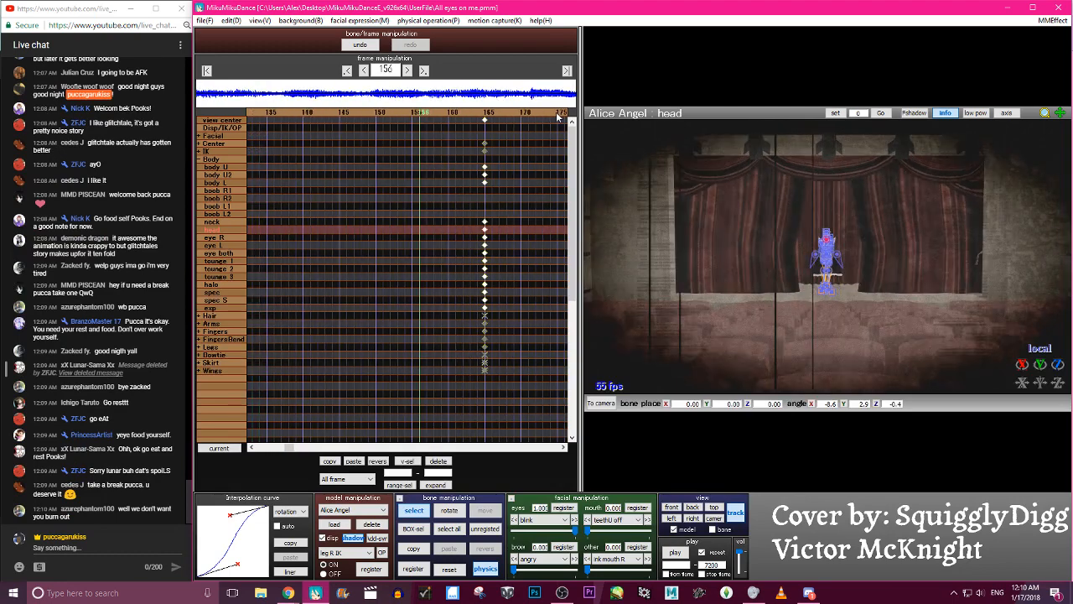
triple_click(557, 113)
click(557, 113)
click(556, 113)
click(557, 113)
click(556, 113)
click(556, 113)
drag(385, 72, 373, 72)
text(7)
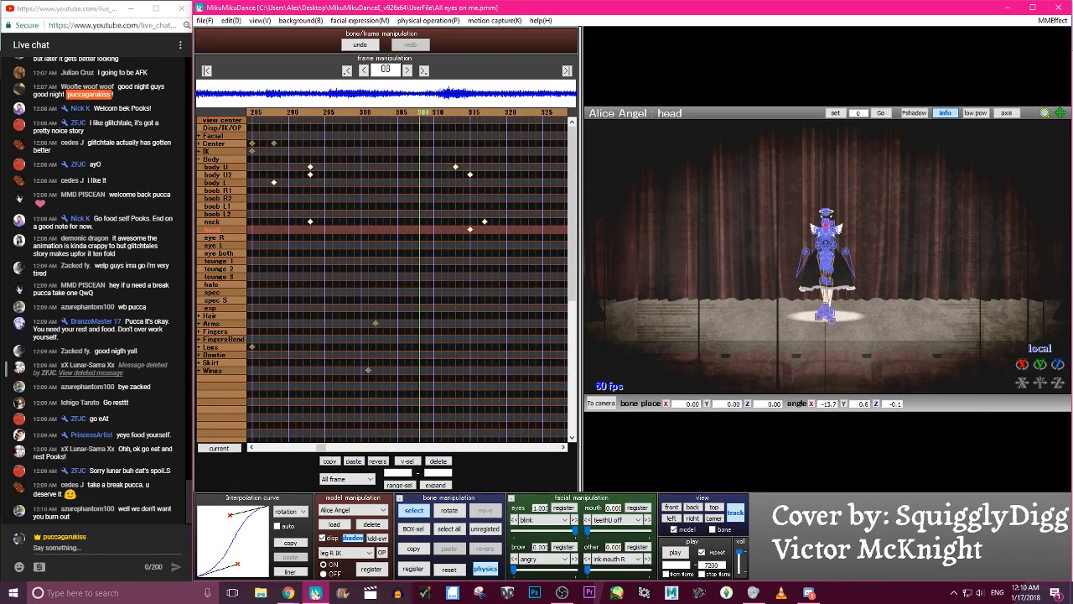
key(Return)
- Go to frame 851 and register Alice Angel's sclera black eye morph at 0
click(548, 113)
click(548, 113)
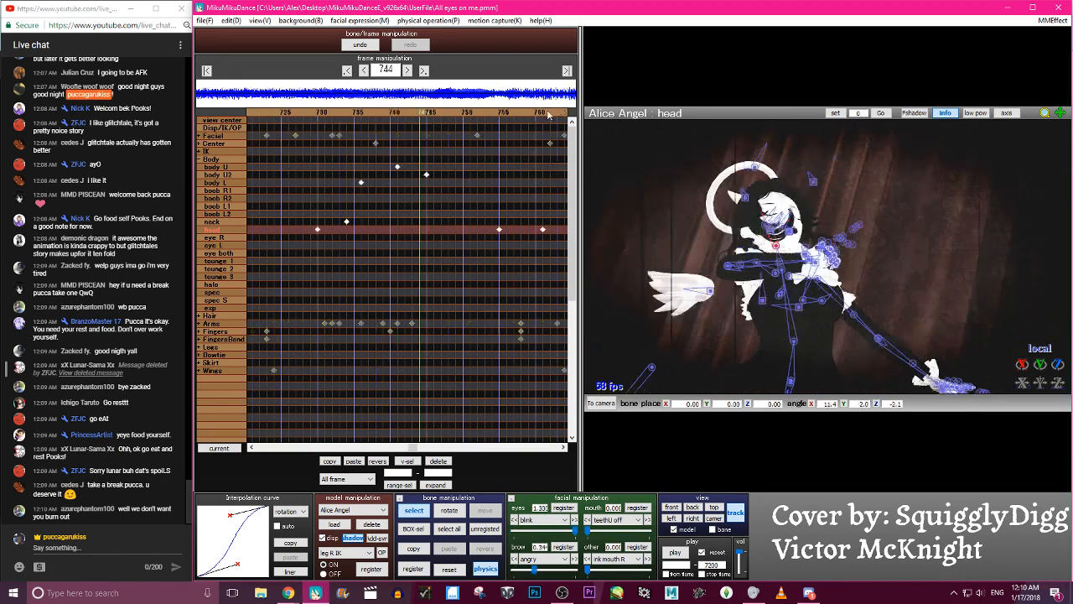
click(548, 114)
click(548, 114)
click(549, 114)
click(548, 113)
click(548, 113)
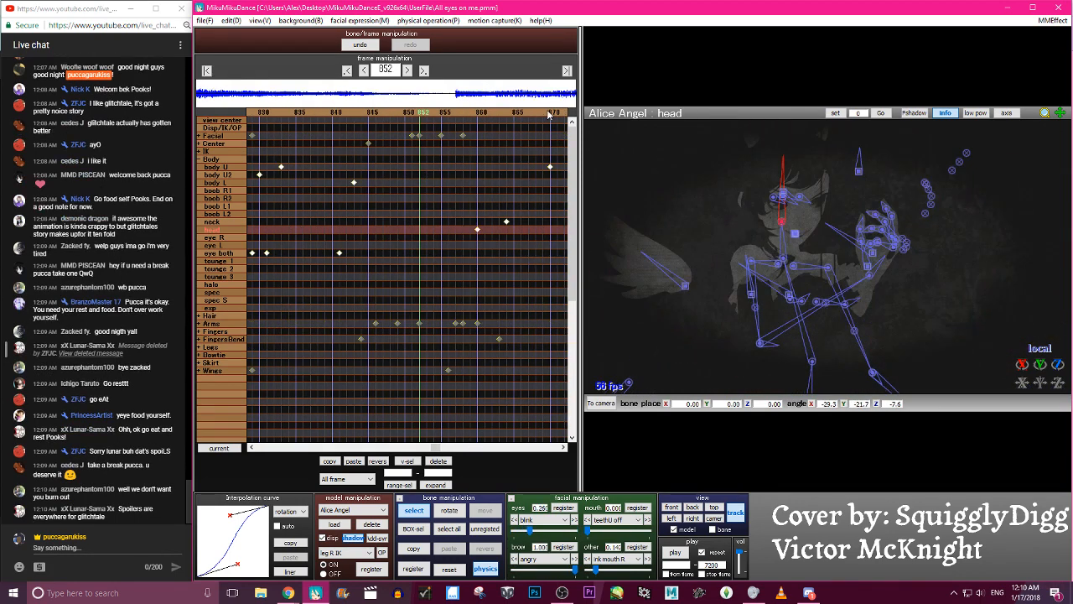
click(549, 113)
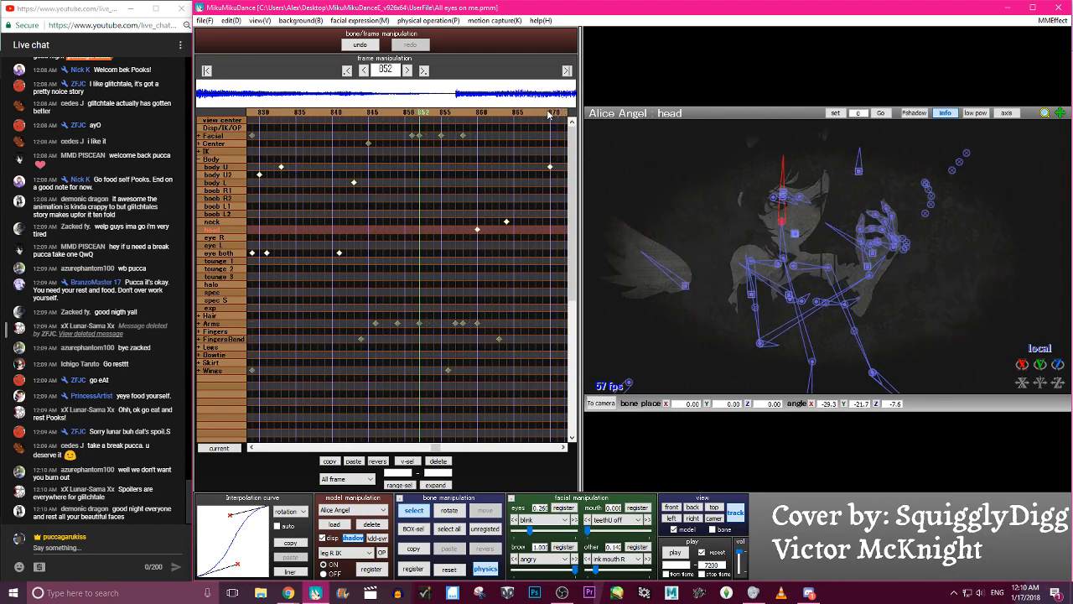
click(564, 519)
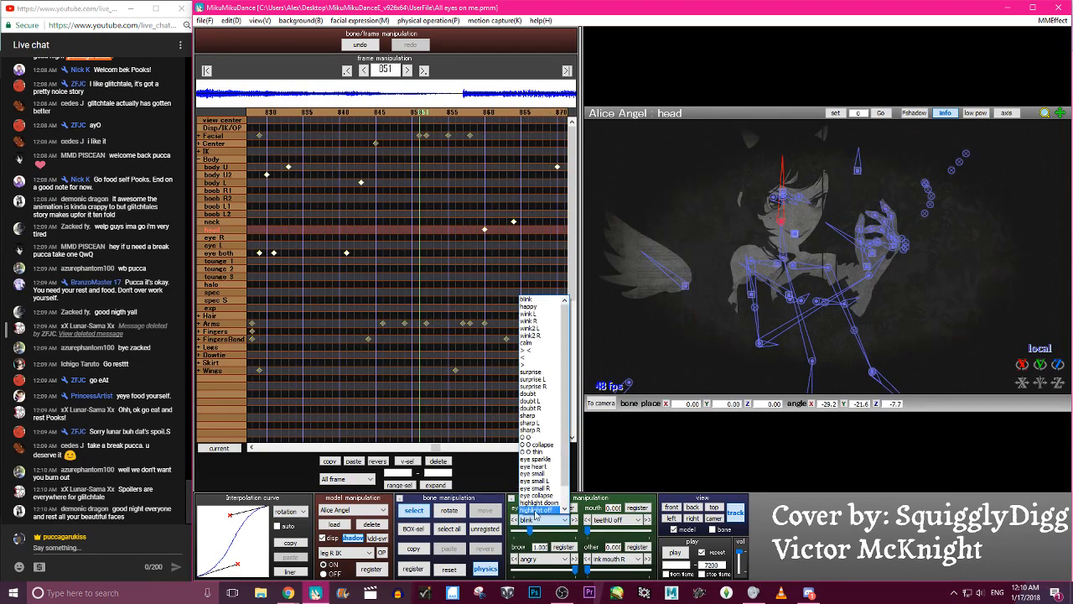
scroll(564, 495, down, 3)
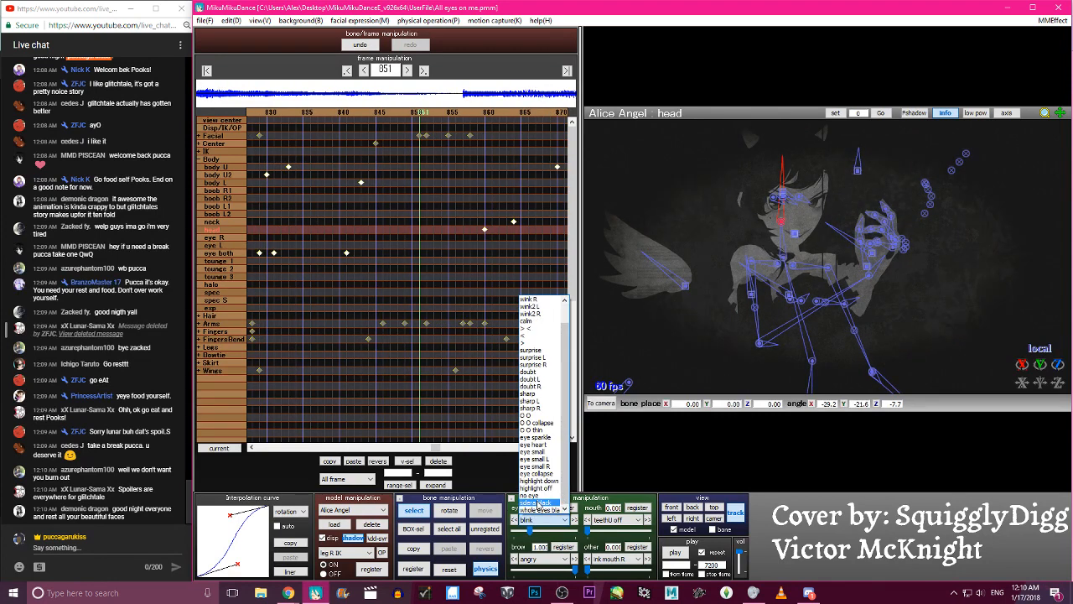
click(544, 503)
click(565, 508)
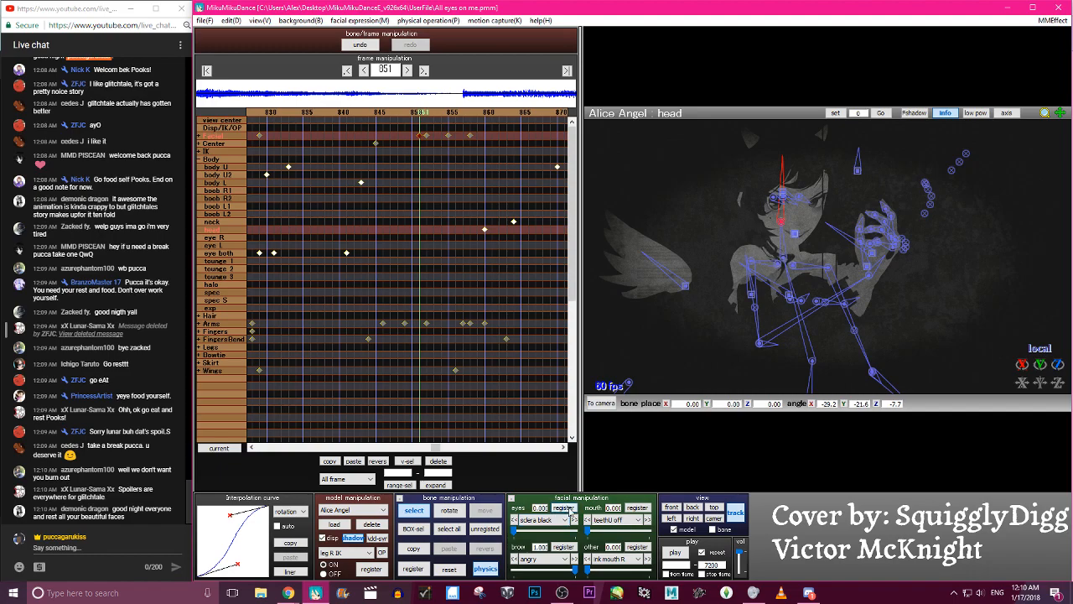
- Scrub between frames 812 and 852 to check Alice Angel's eye before and after the morph keyframe
key(Left)
key(Left)
key(Left)
key(Left)
key(Left)
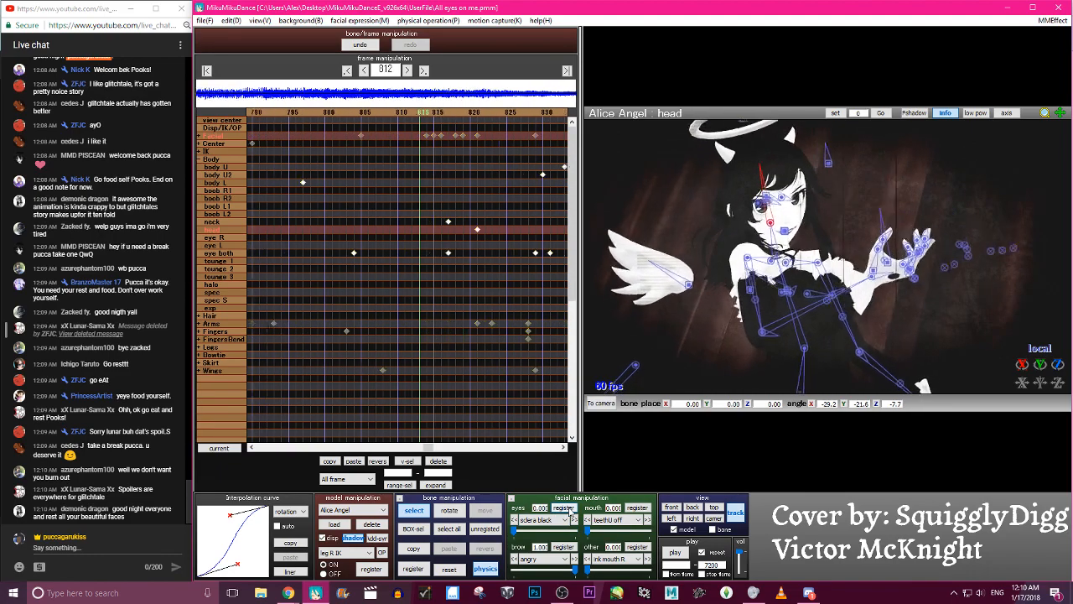
key(Right)
key(Right)
key(Right)
key(Right)
key(Right)
key(Right)
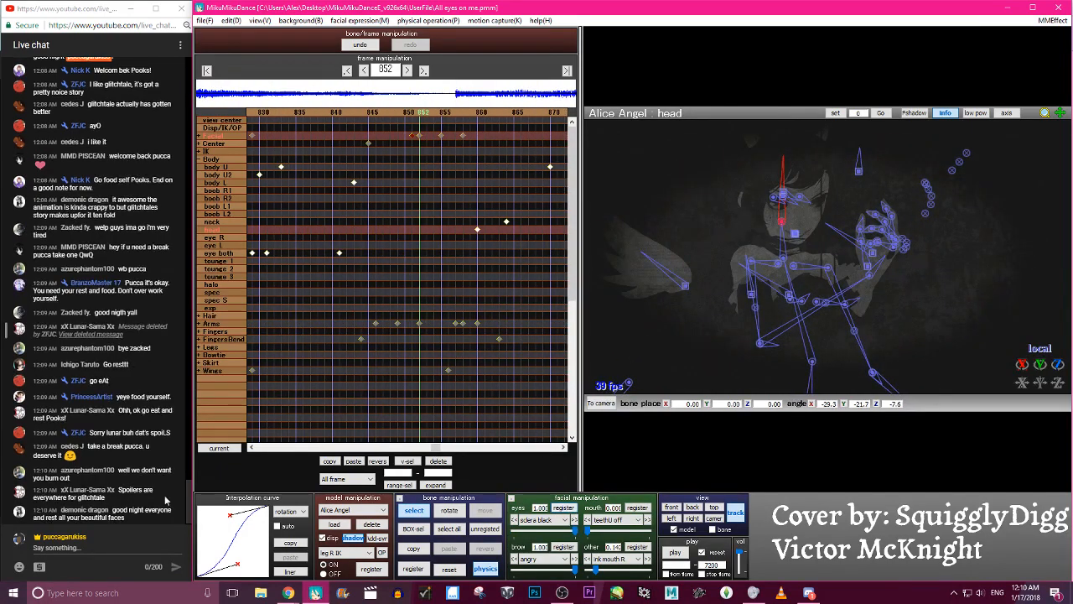
- Switch to camera/light/accessory mode and play the dance to check the eye through the blackout near frame 876
click(353, 510)
click(354, 519)
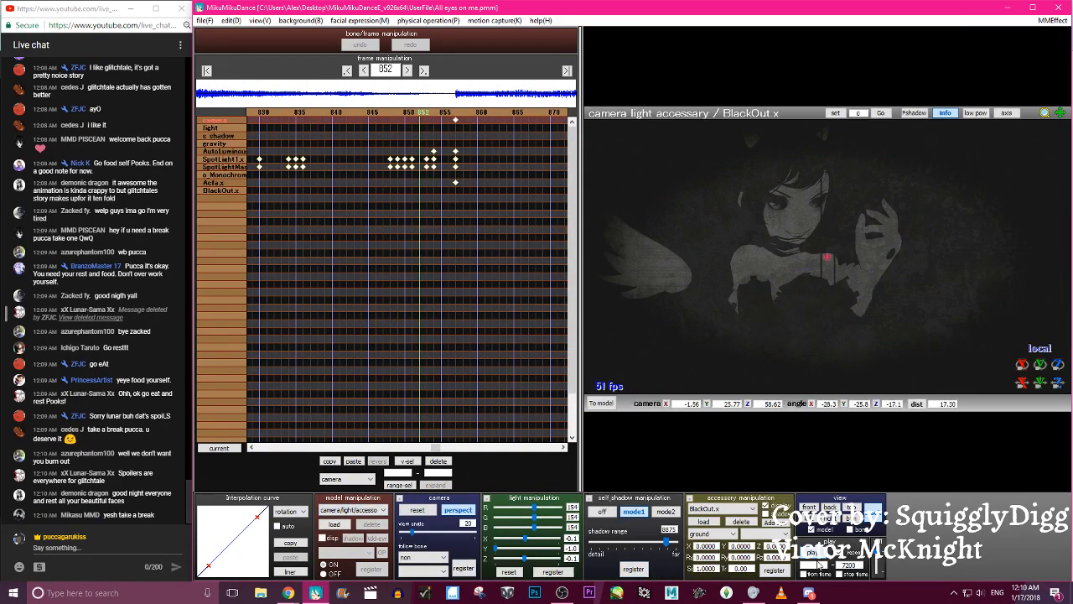
click(813, 551)
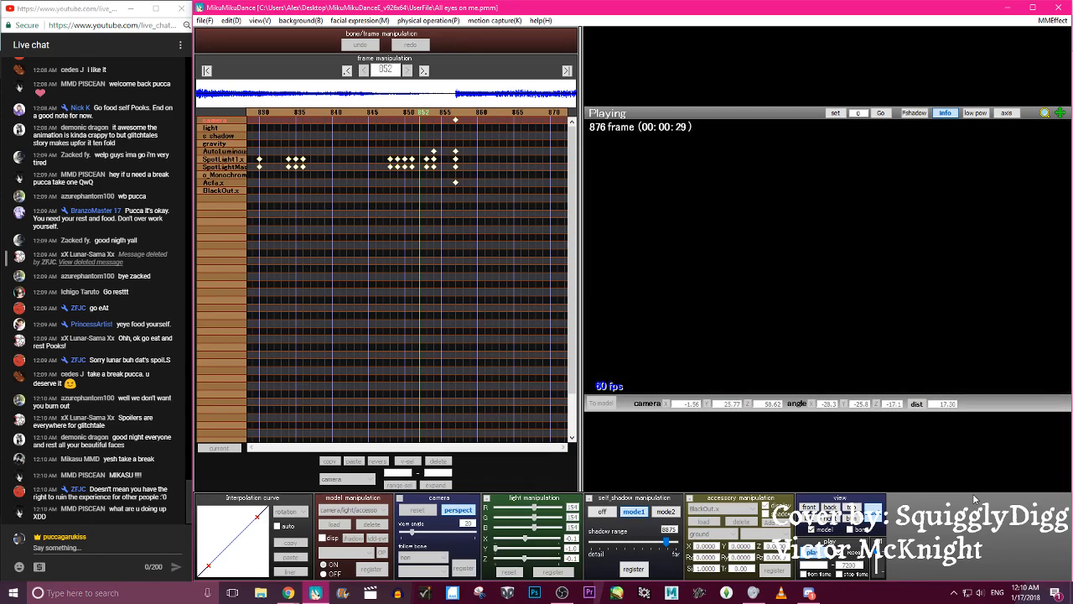
key(space)
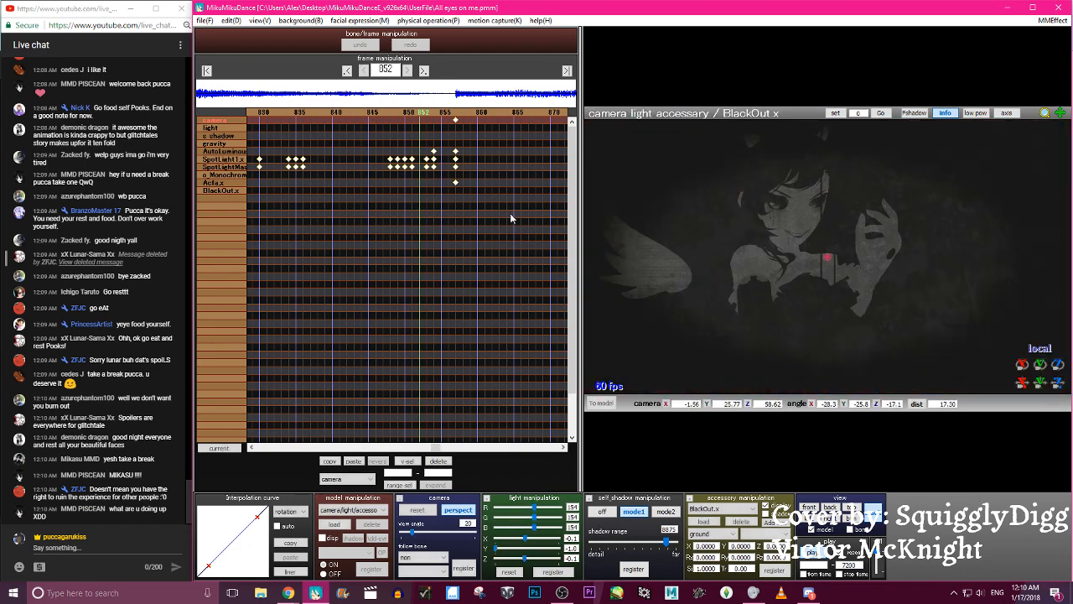
- At frame 857, set Alice Angel's sclera black eye morph to 1.000 and register the facial keyframe
key(Right)
key(Right)
key(Right)
key(Right)
key(Right)
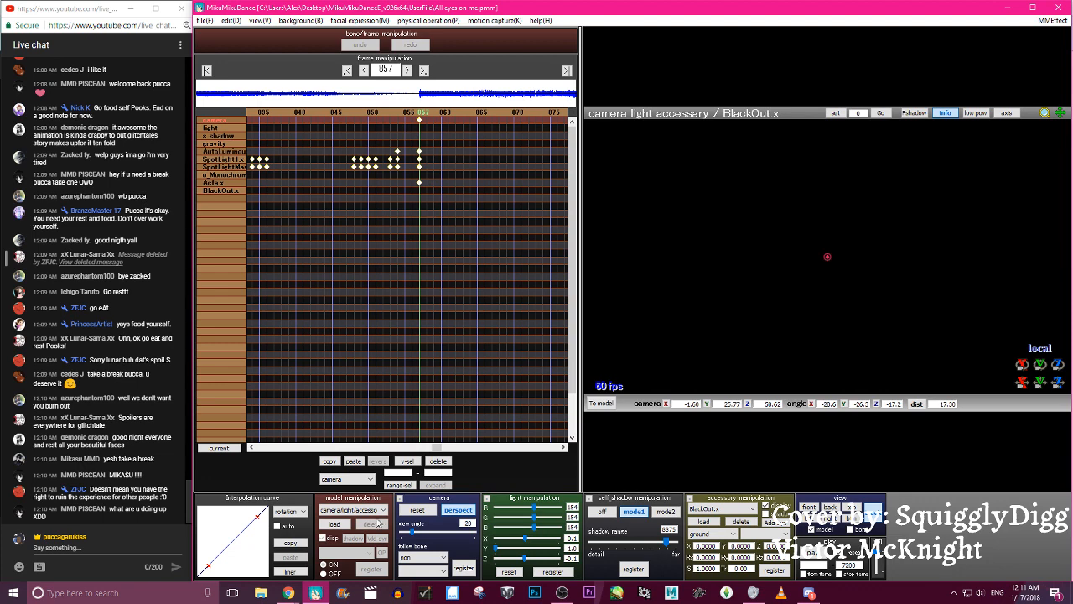
click(369, 509)
click(367, 534)
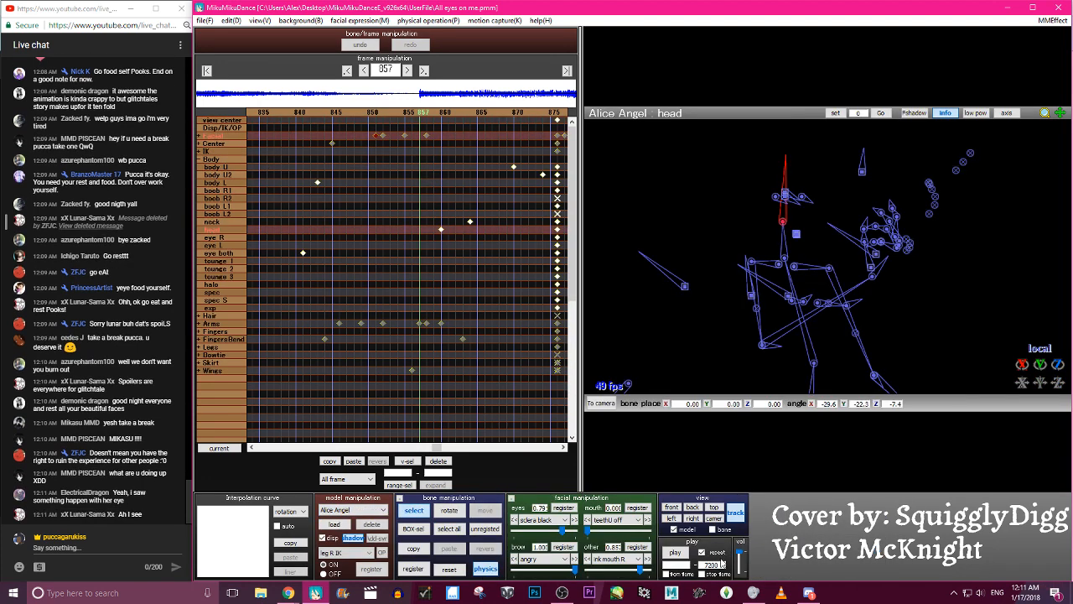
drag(562, 529, 595, 528)
click(557, 507)
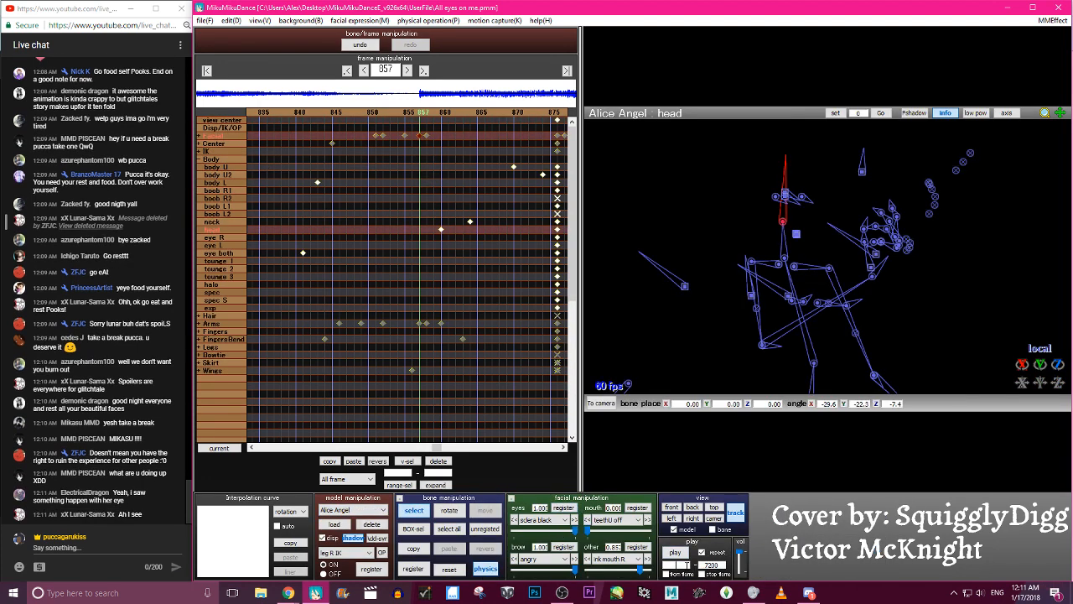
- Set the playback start frame to 800, play the dance through the close-up near frame 1360, and save the project
click(686, 564)
text(800)
click(675, 551)
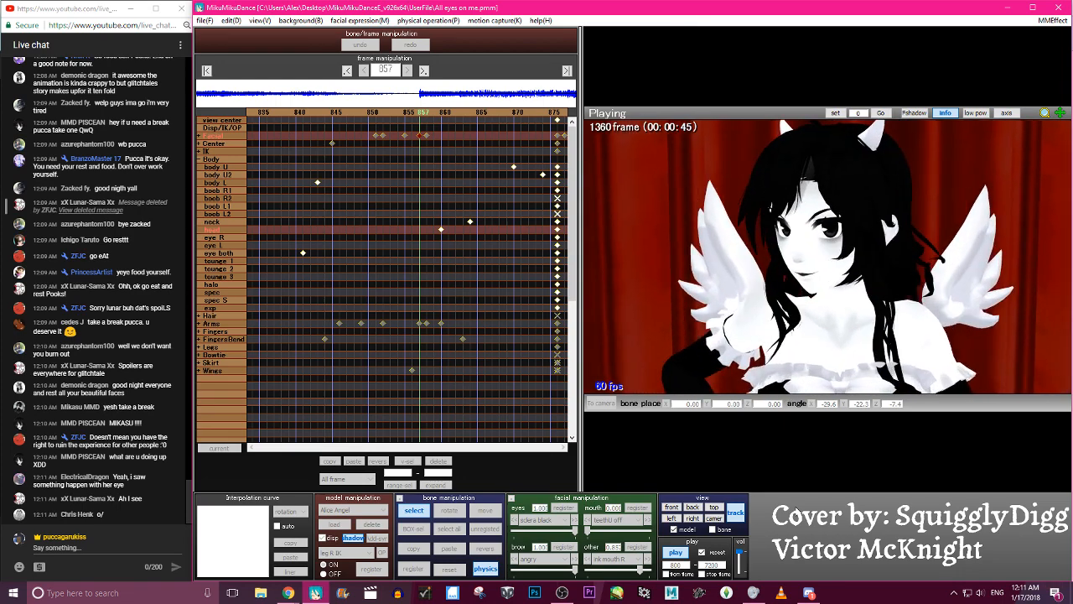
click(671, 555)
click(204, 21)
click(220, 57)
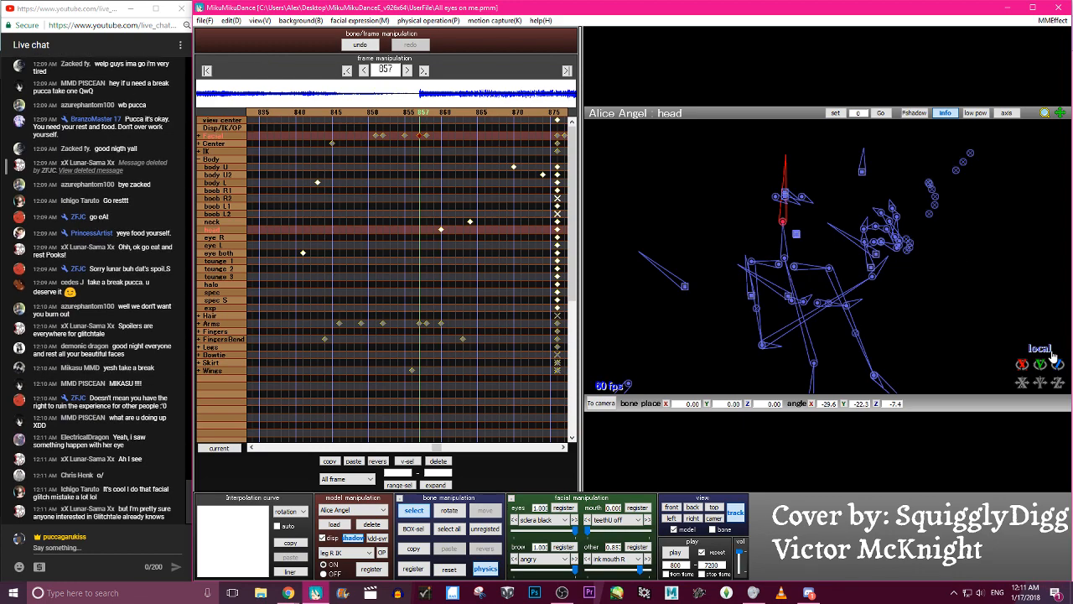
- Switch to OBS and bring the YouTube live chat window to the front
click(561, 594)
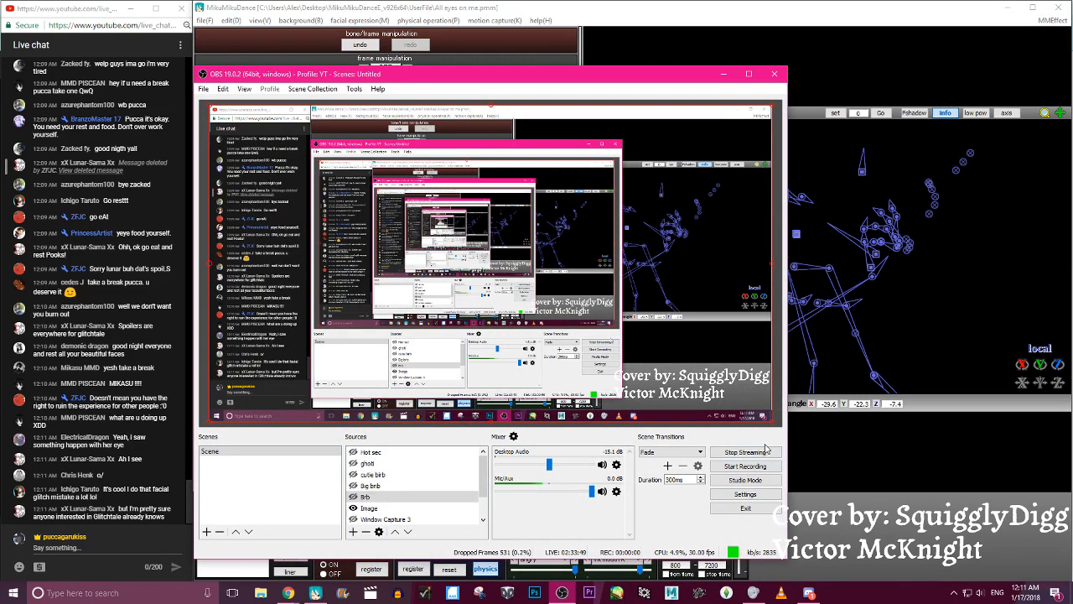
click(124, 573)
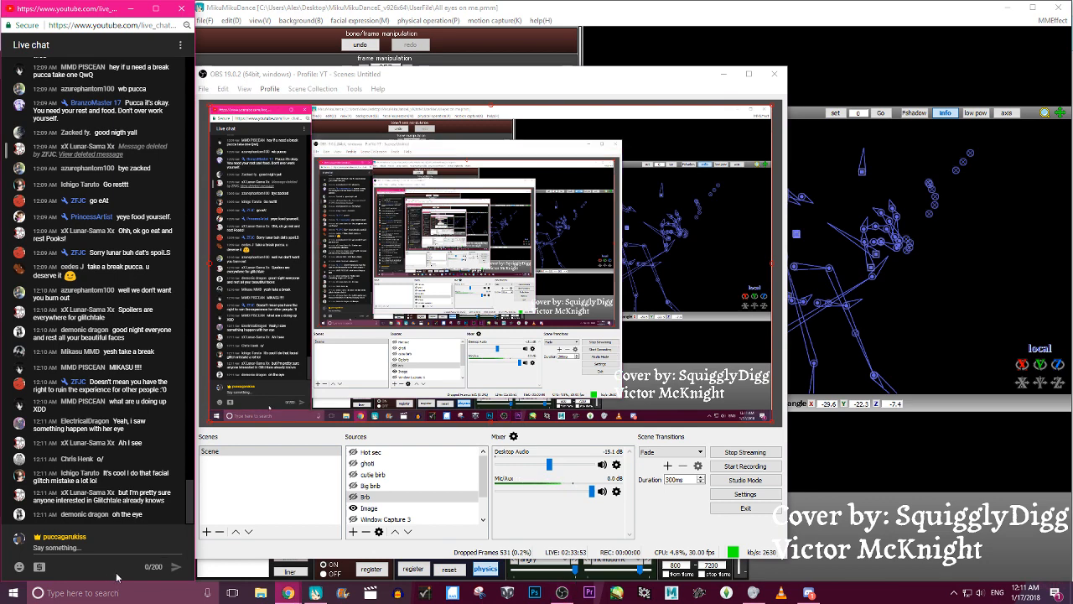